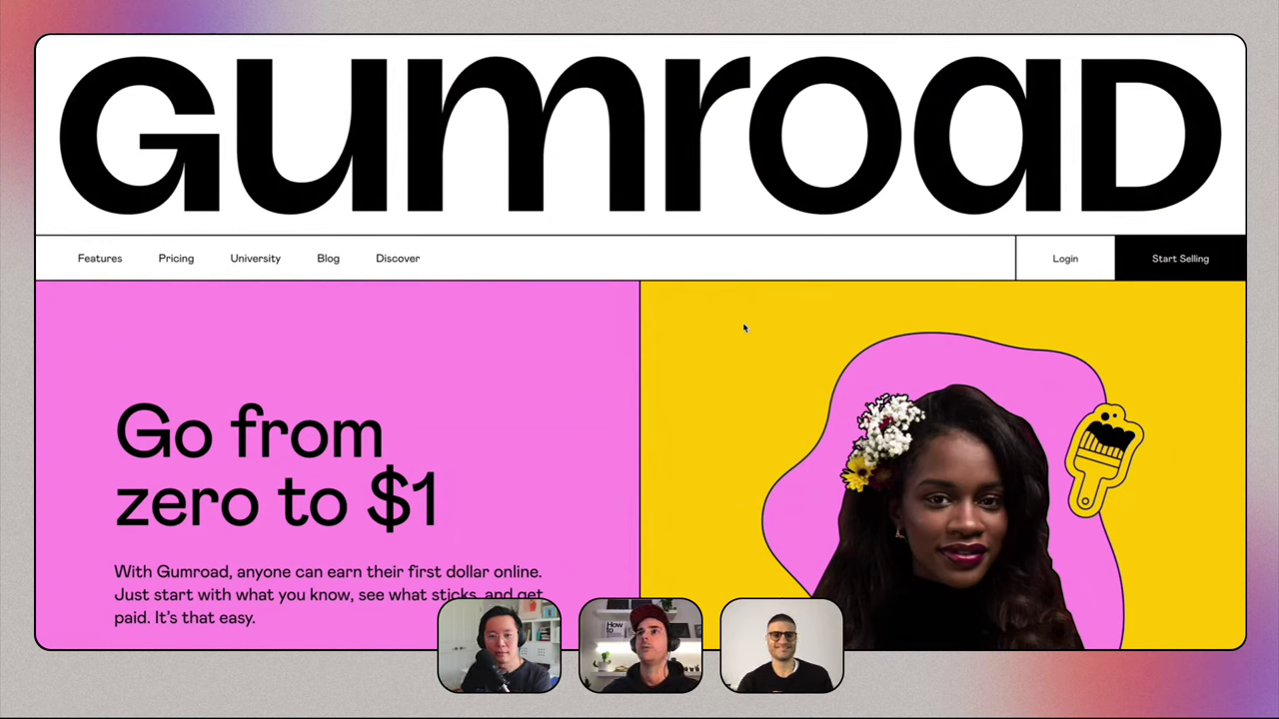
Examine the Gumroad homepage's oversized logo header and how it collapses above the "Go from zero to $1" hero section.
scroll(743, 328, "down", 1)
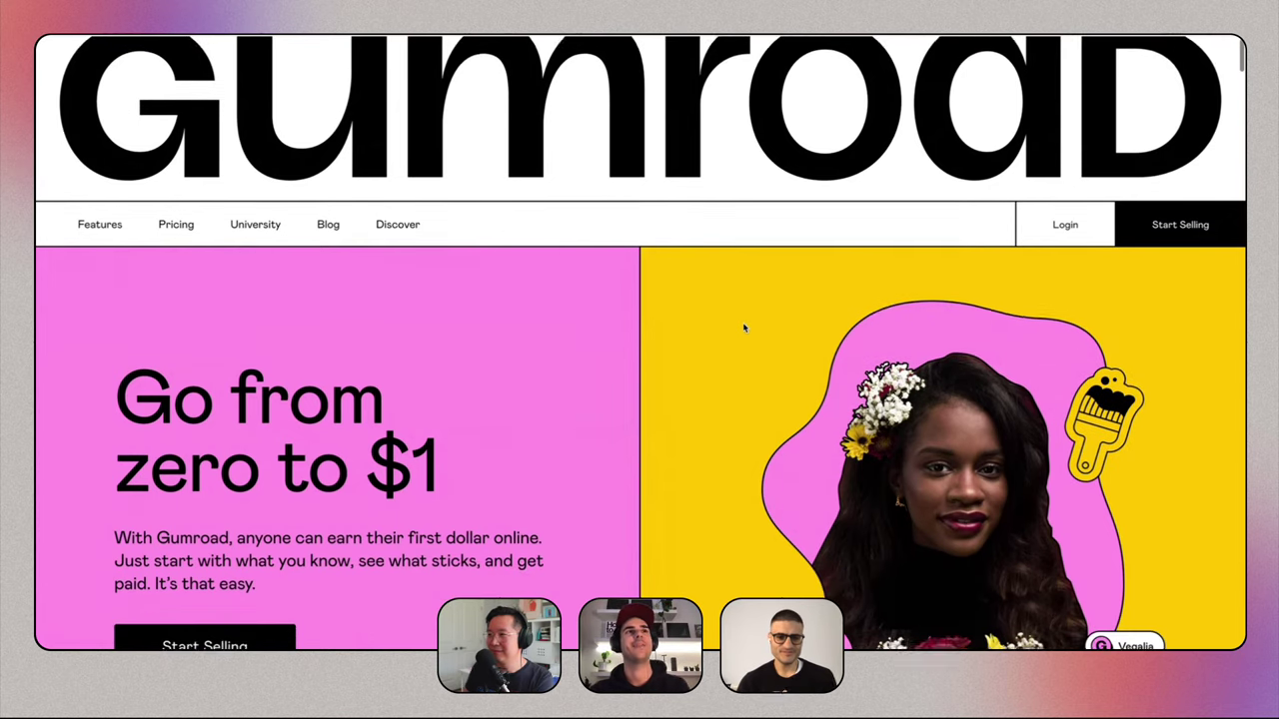
scroll(743, 328, "up", 1)
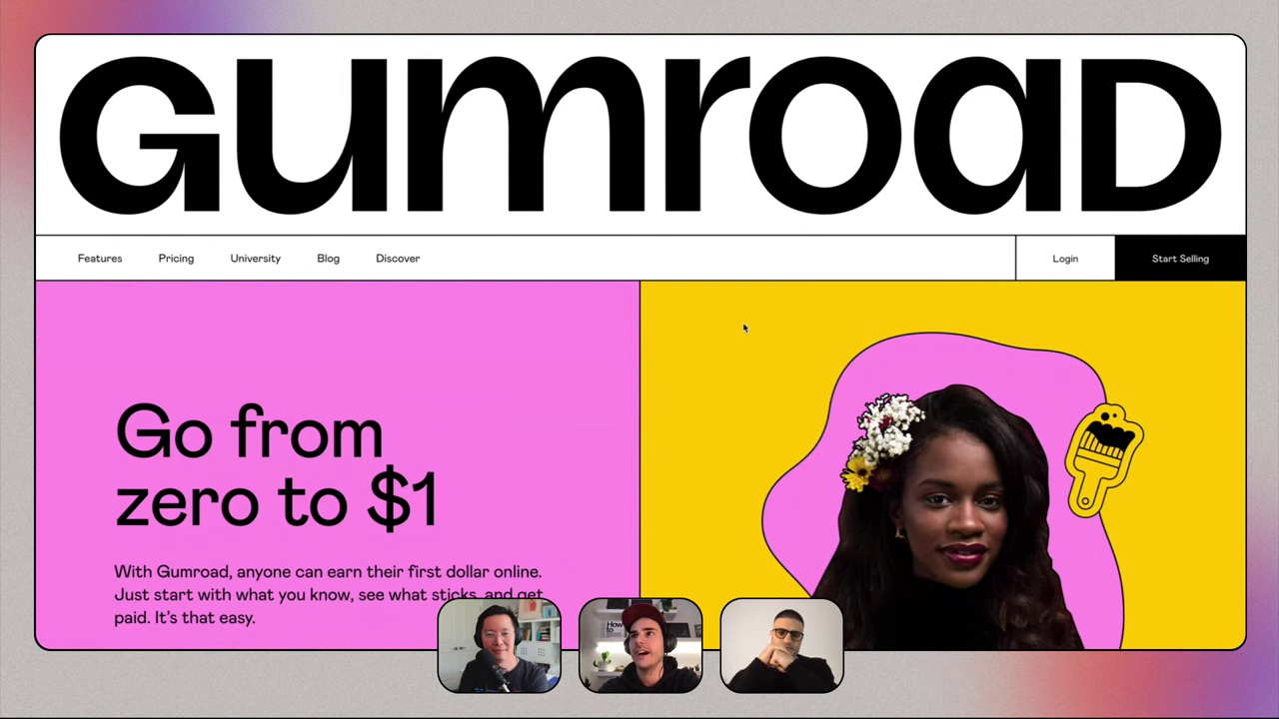
scroll(743, 327, "down", 1)
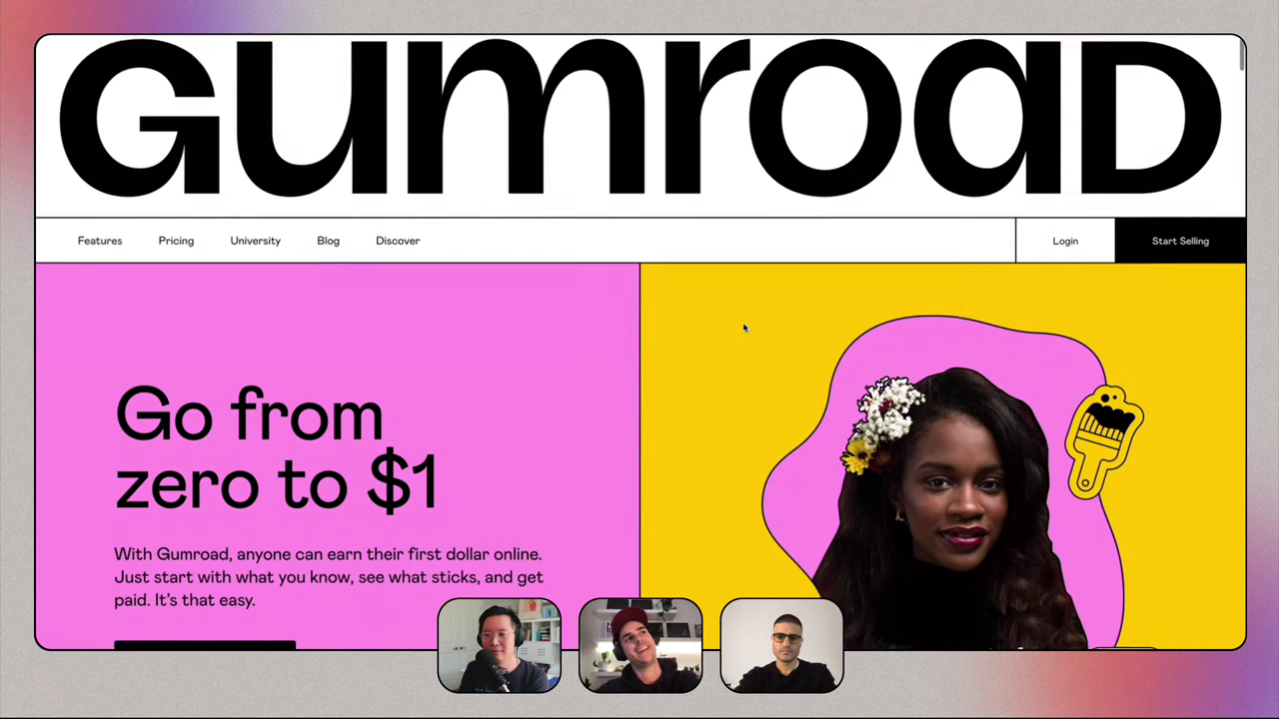
scroll(744, 328, "up", 1)
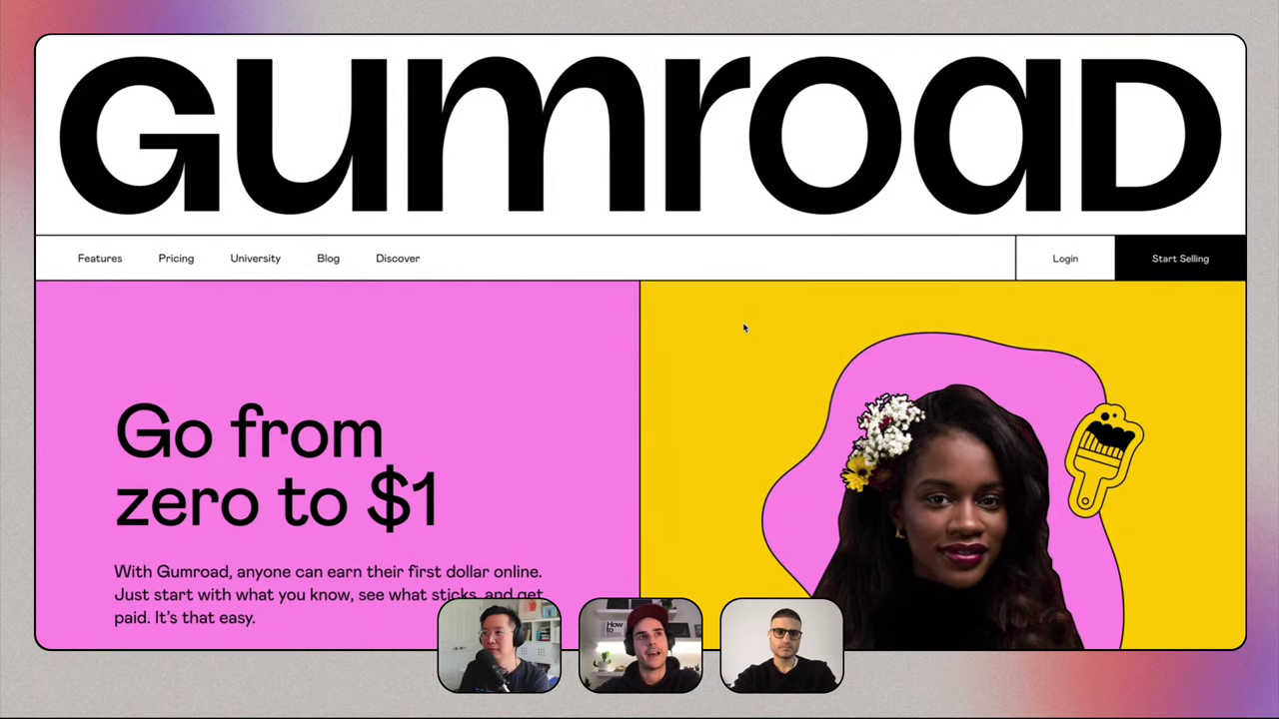
scroll(744, 328, "down", 1)
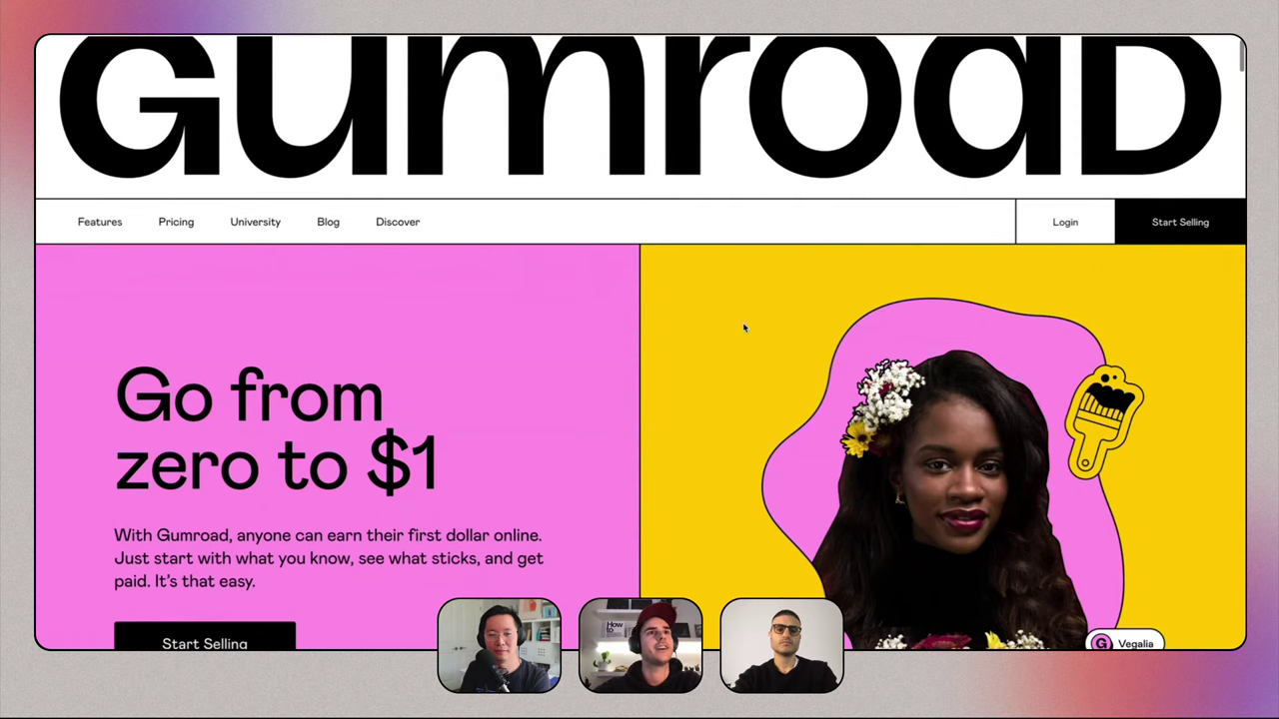
scroll(742, 328, "up", 1)
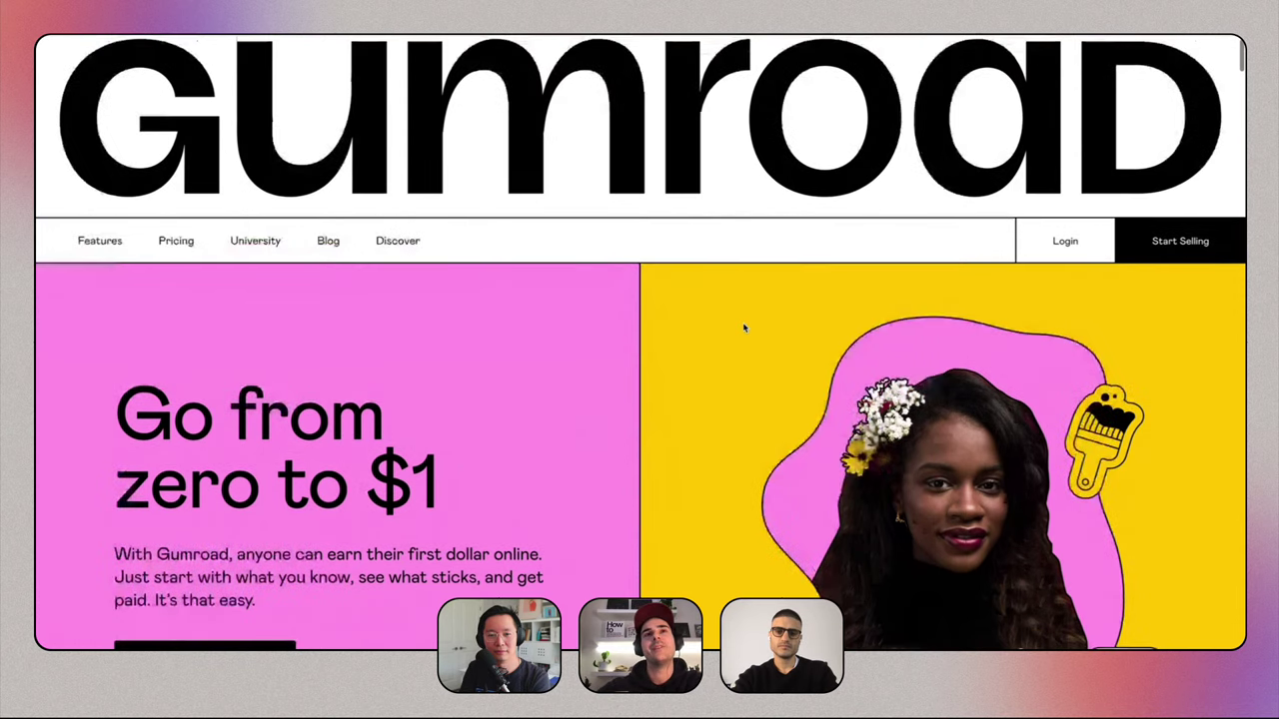
scroll(743, 327, "down", 1)
scroll(743, 327, "up", 2)
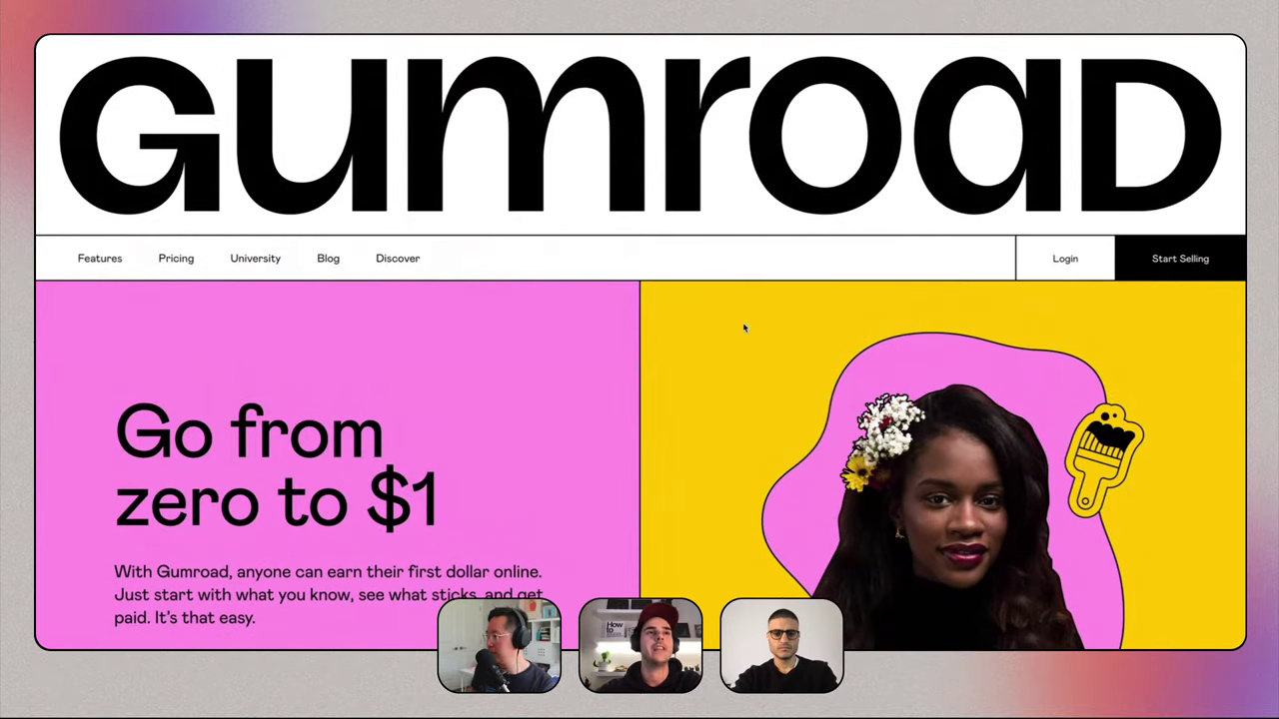
scroll(743, 341, "down", 1)
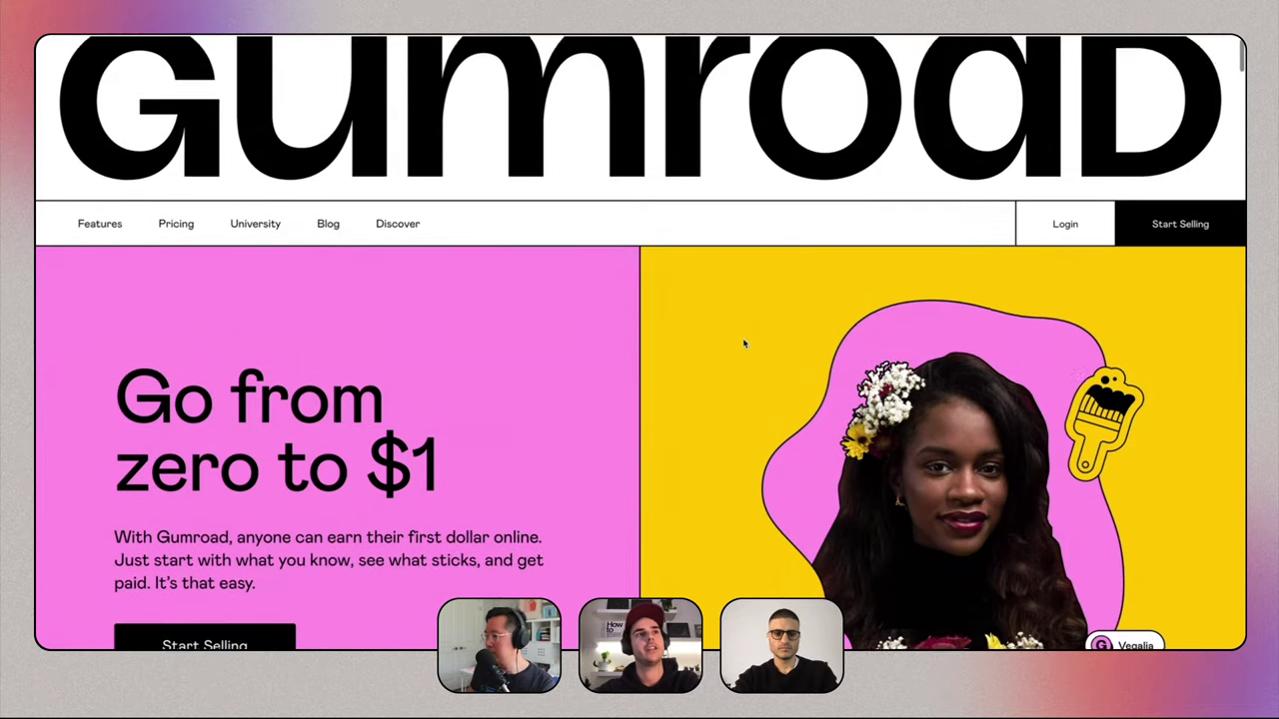
scroll(743, 344, "up", 1)
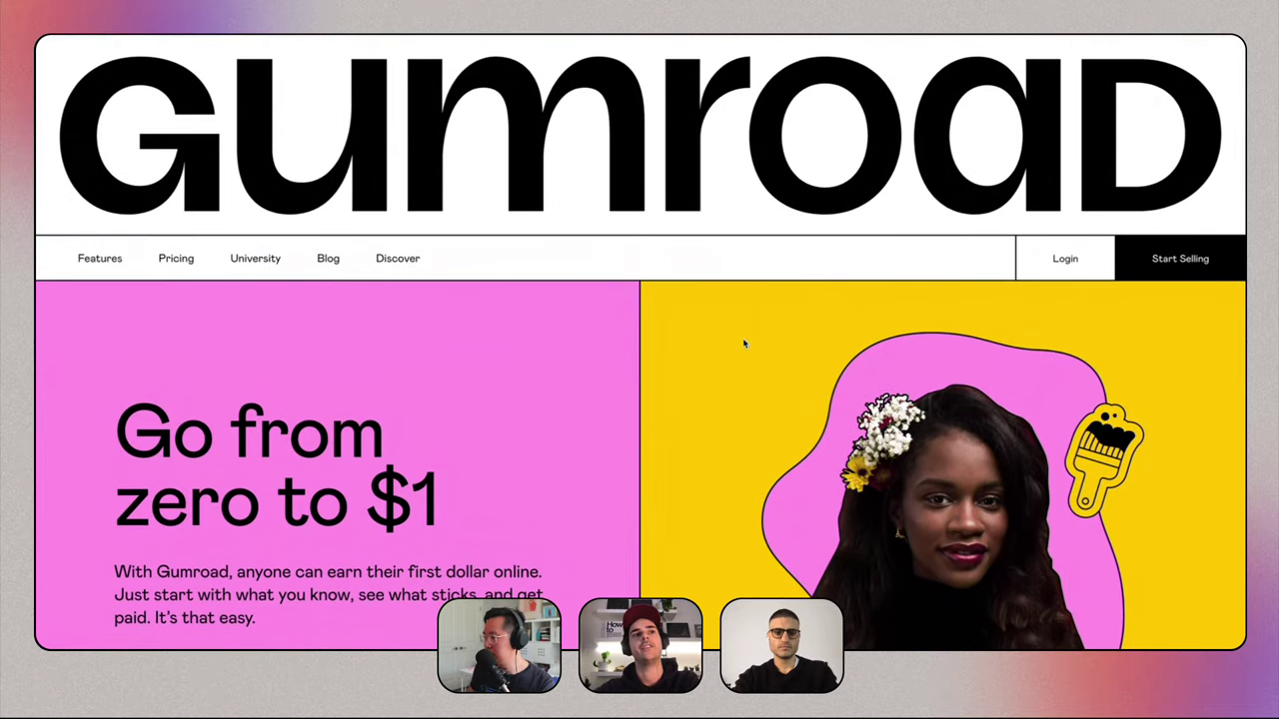
scroll(743, 344, "down", 3)
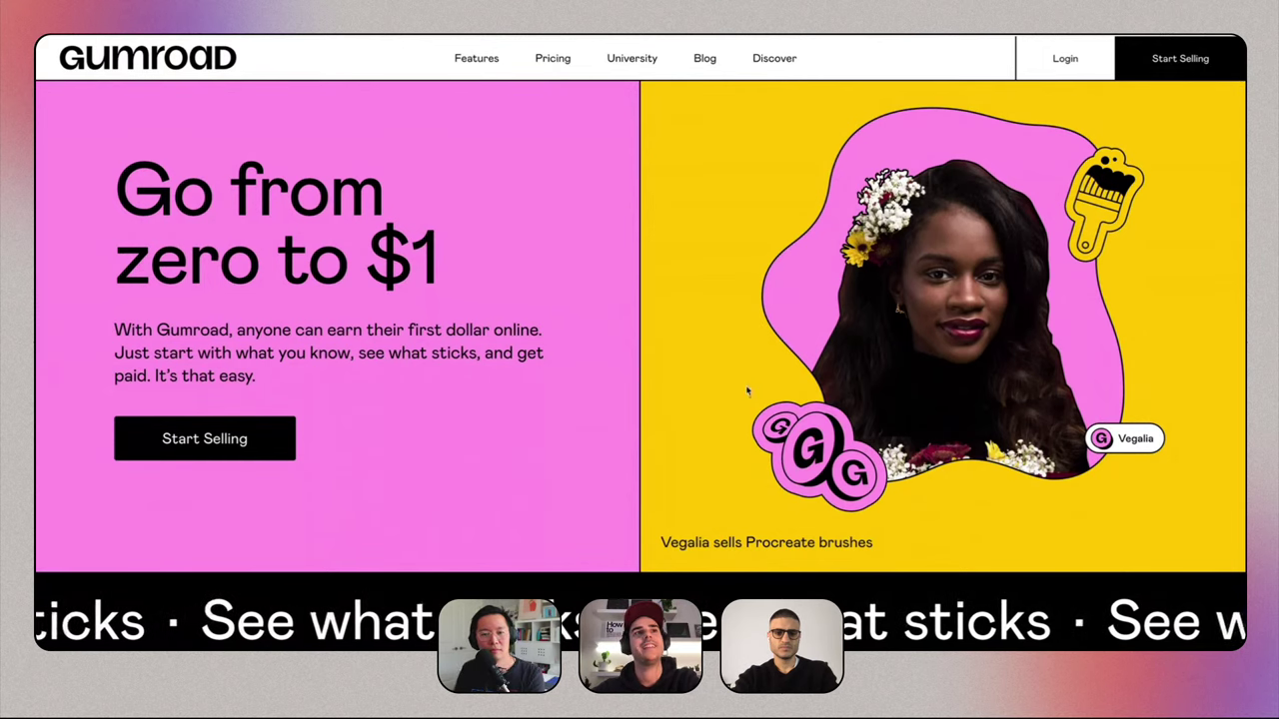
scroll(748, 392, "up", 1)
scroll(748, 392, "up", 1)
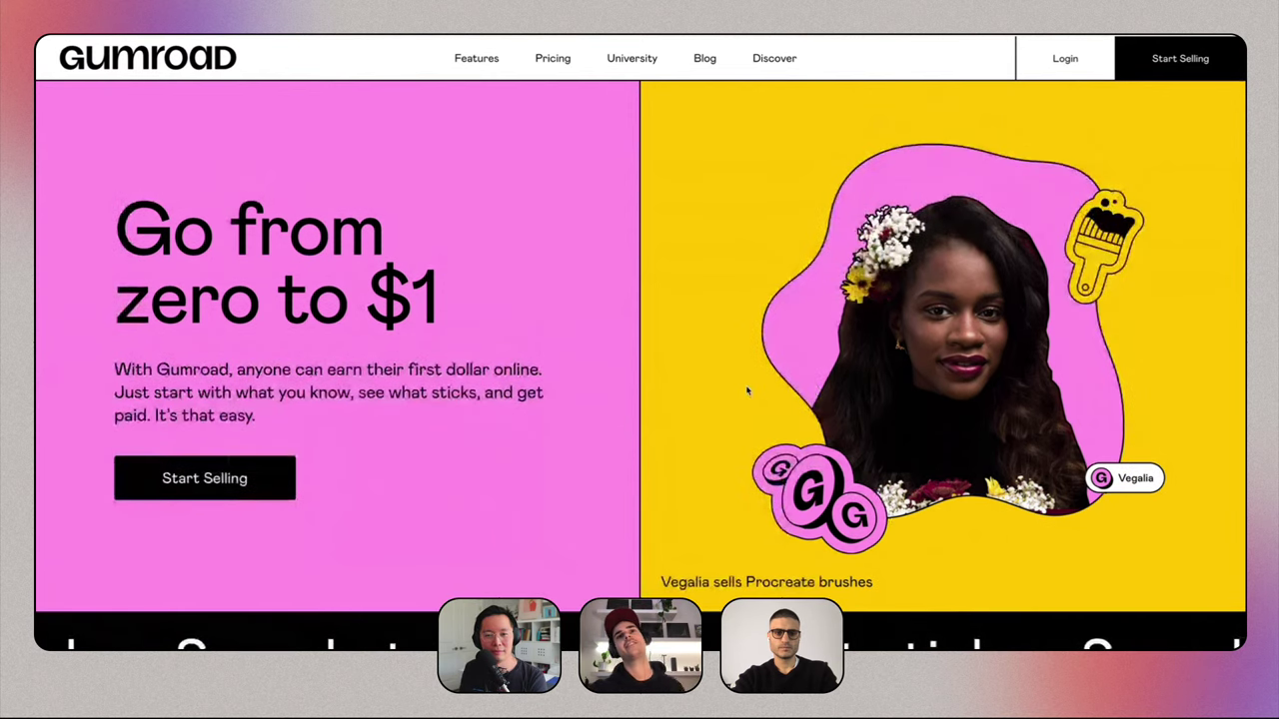
scroll(748, 391, "down", 1)
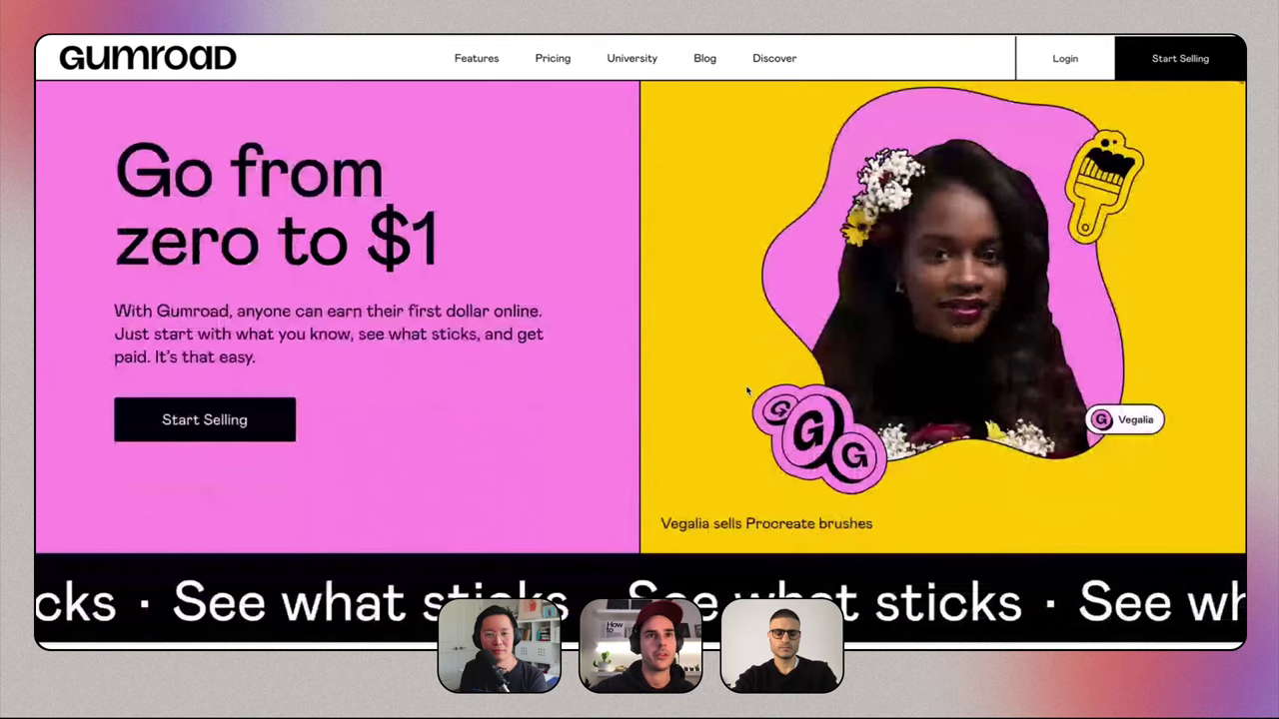
Look through the homepage from the product category cards to the "Sell anything" section.
scroll(748, 391, "down", 10)
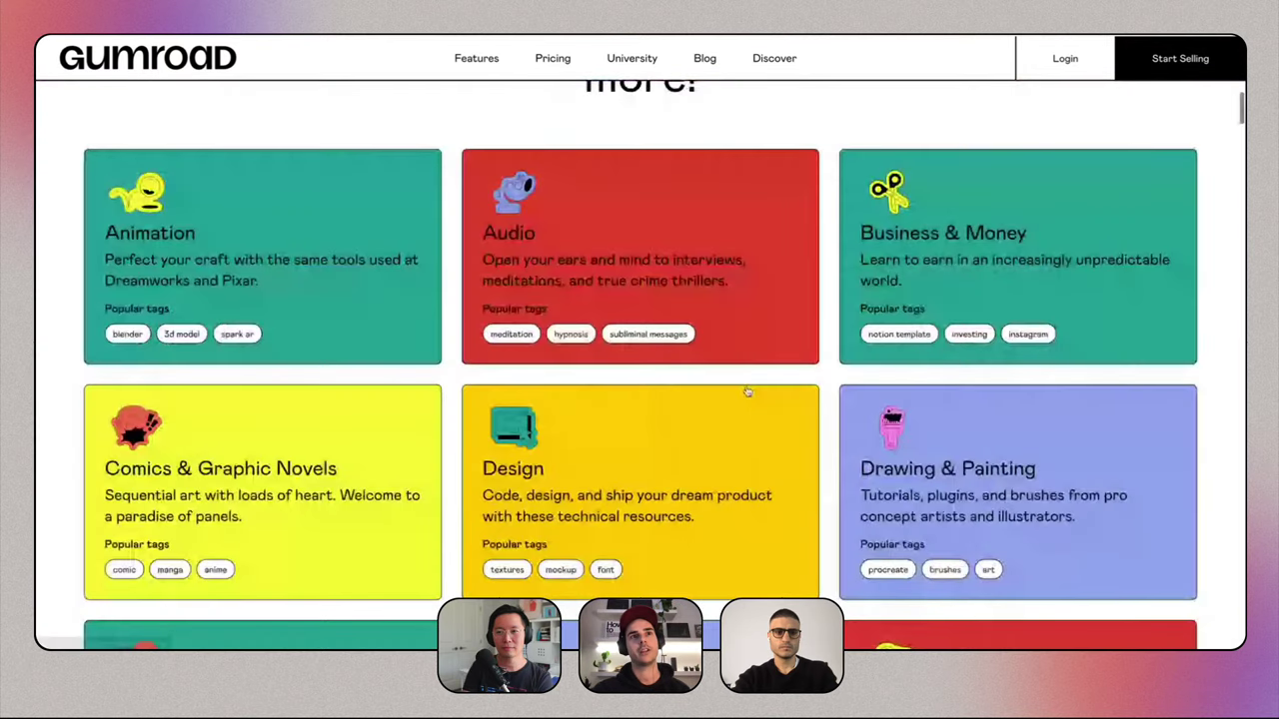
scroll(748, 392, "up", 4)
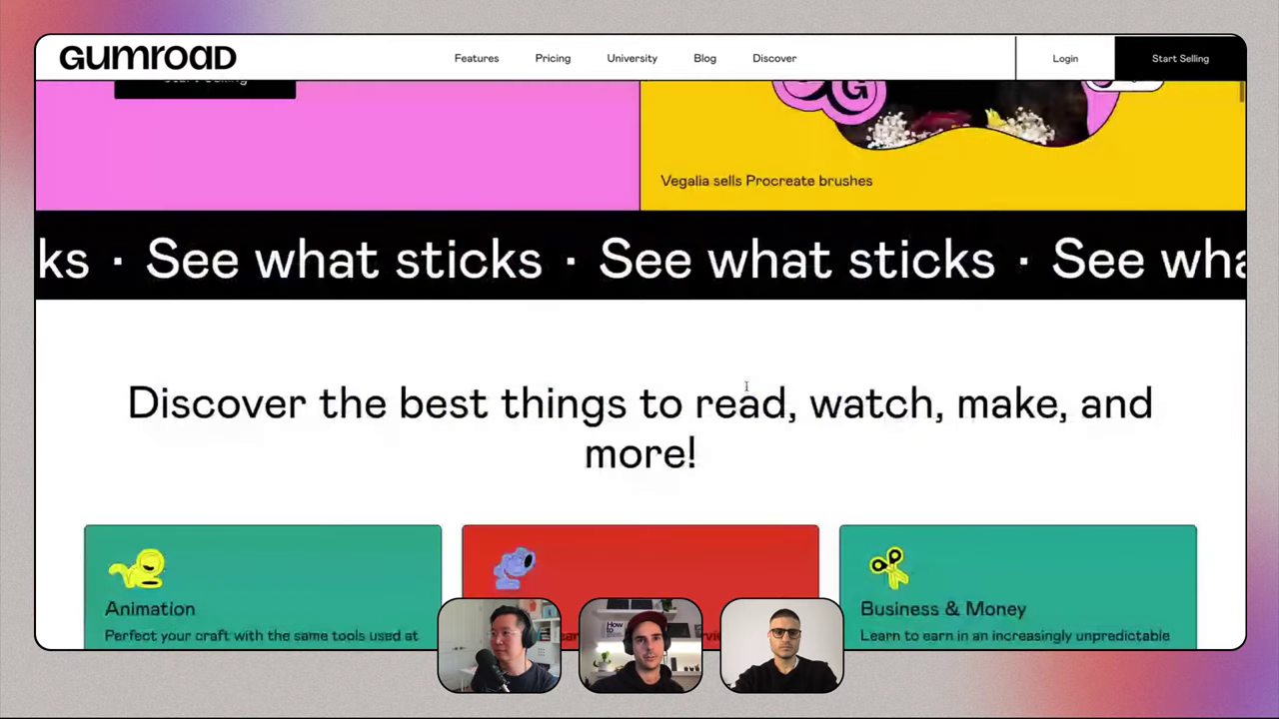
scroll(746, 390, "down", 8)
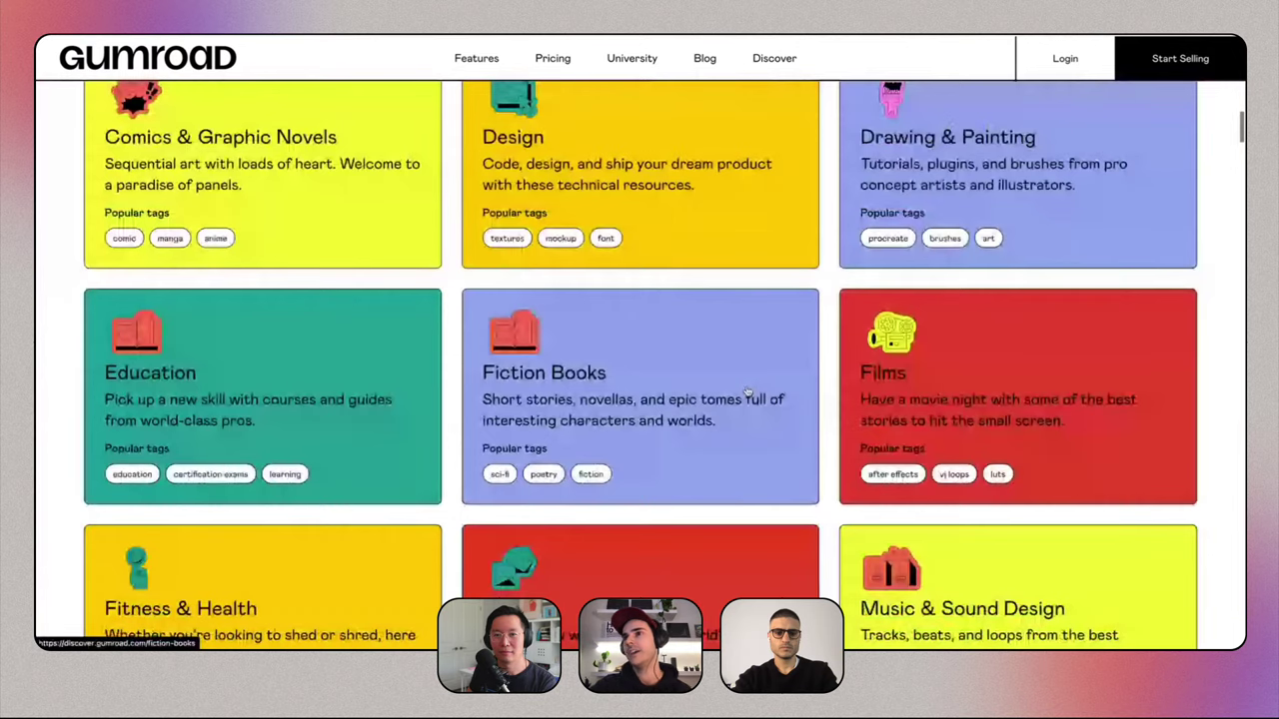
scroll(747, 392, "down", 7)
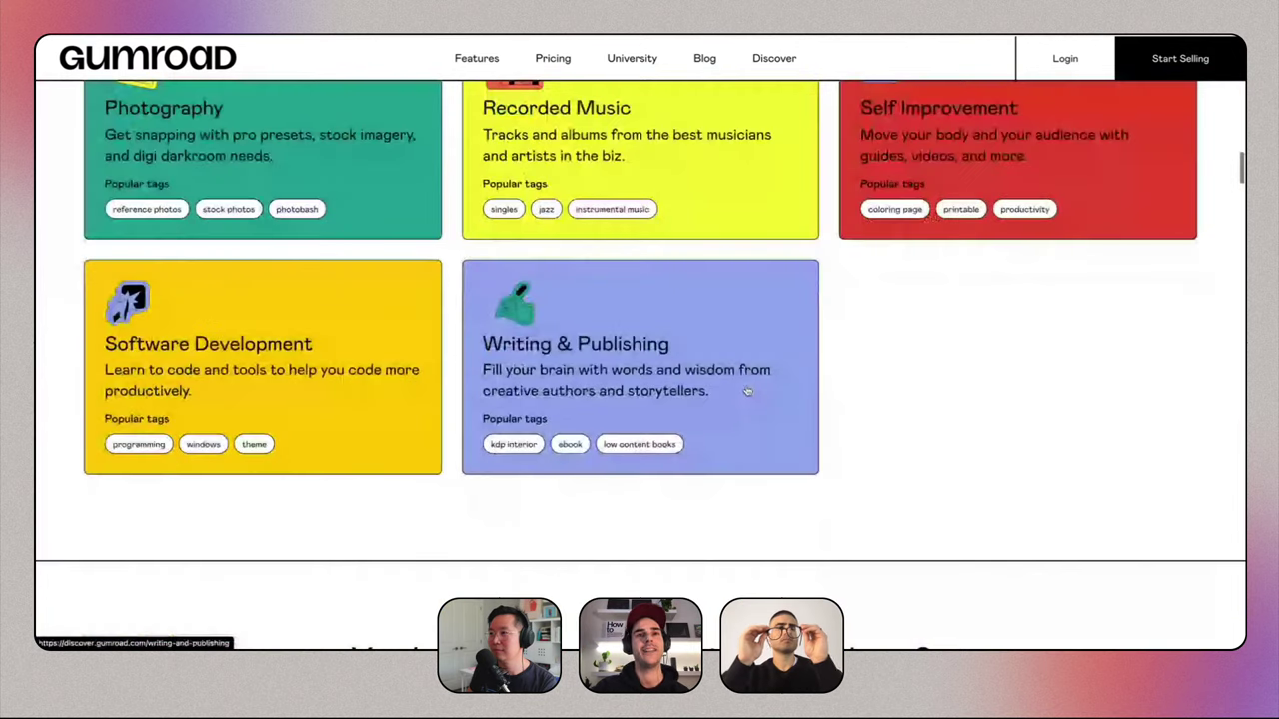
scroll(747, 391, "down", 4)
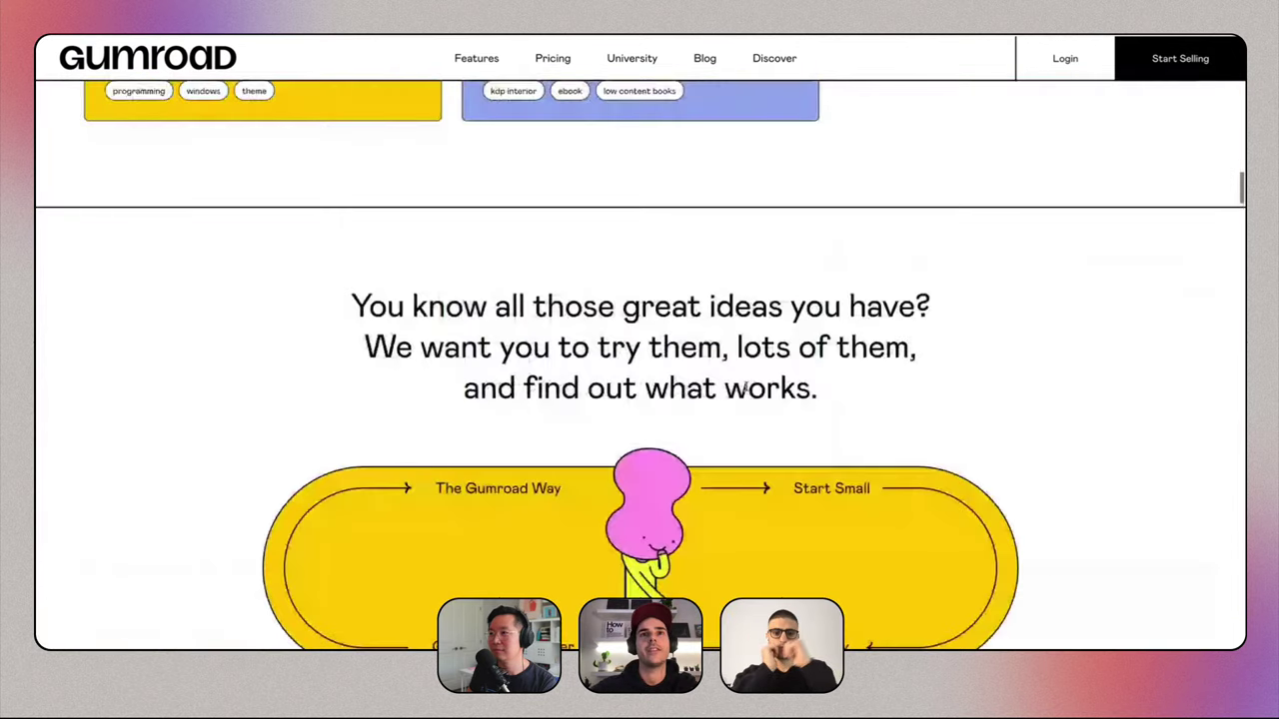
scroll(748, 392, "down", 3)
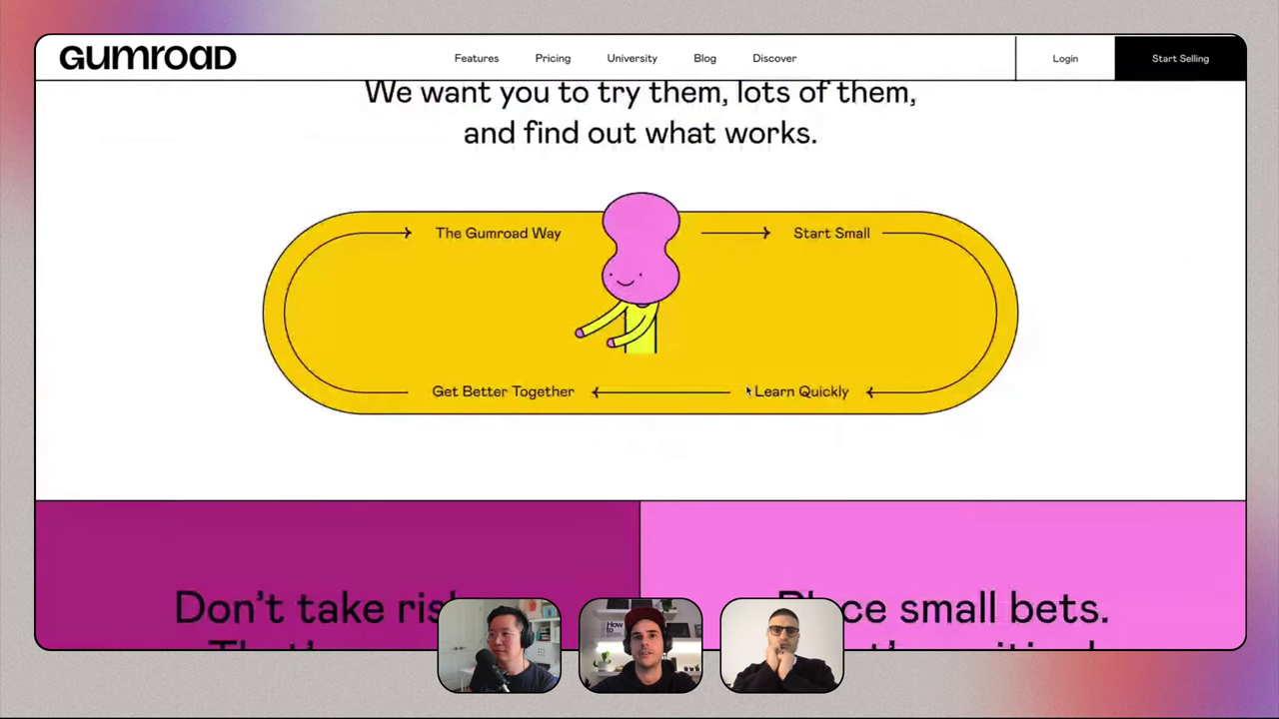
scroll(748, 392, "down", 3)
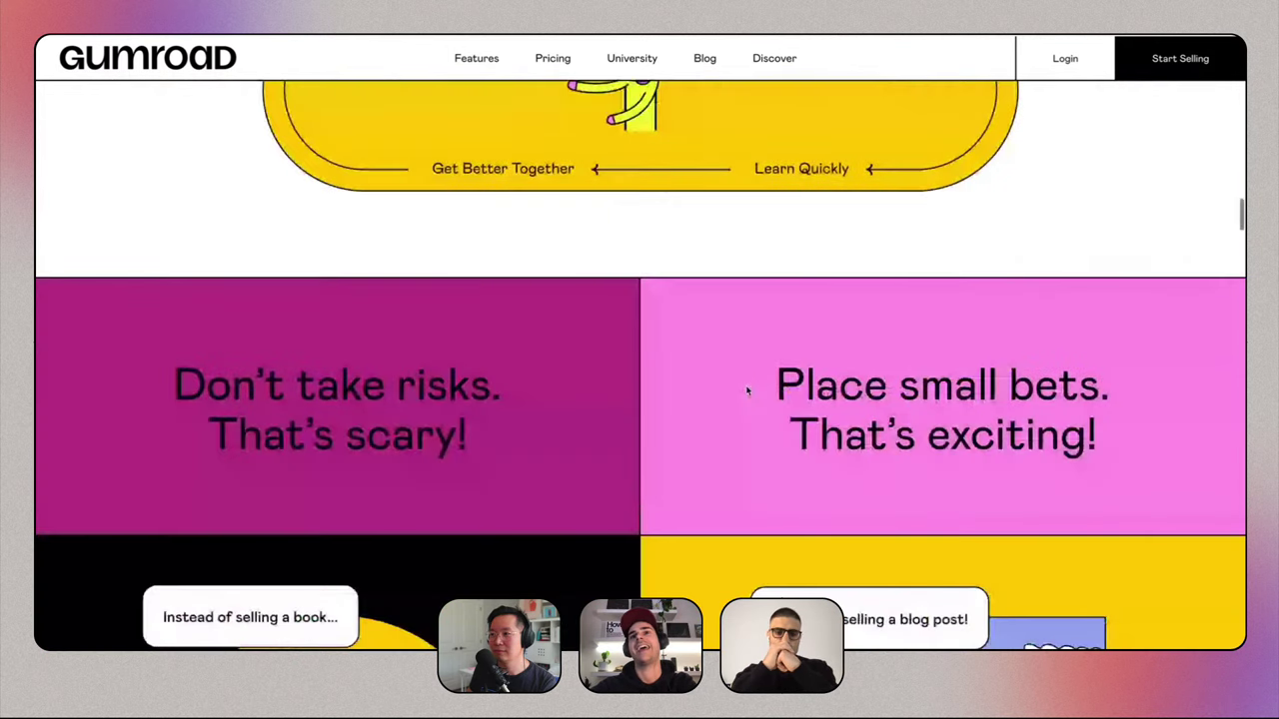
scroll(748, 392, "down", 6)
scroll(747, 392, "down", 8)
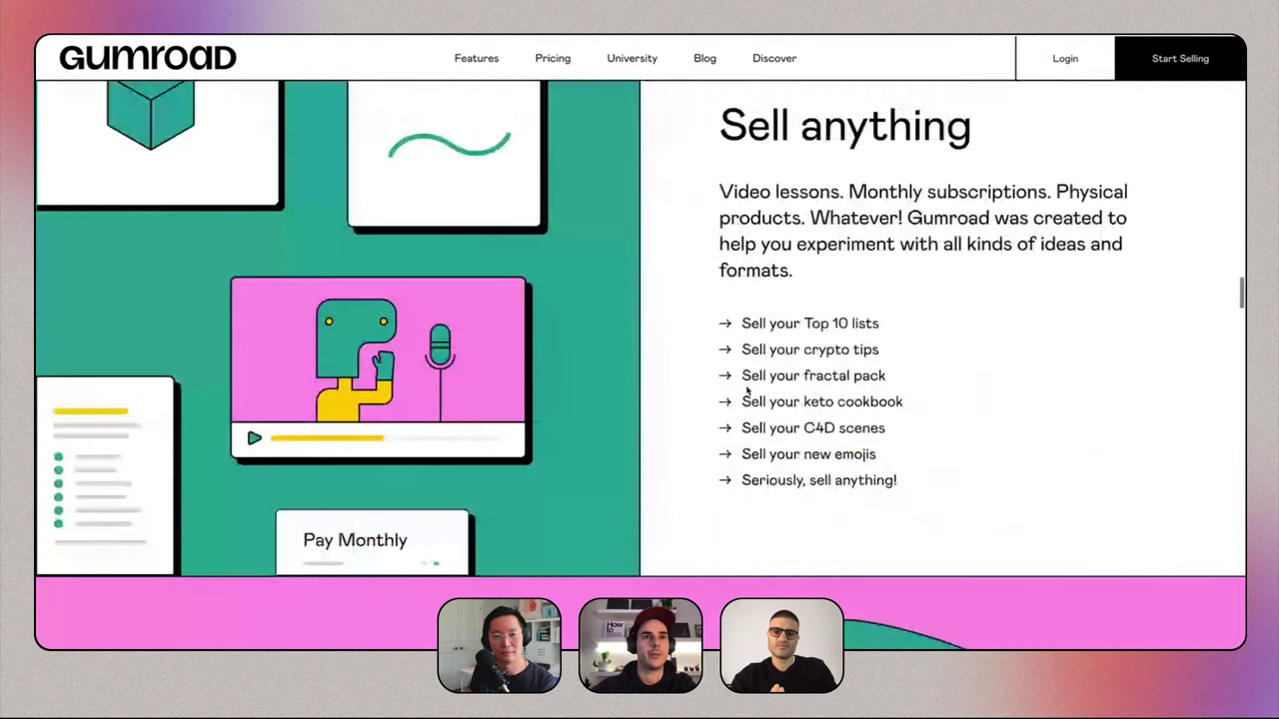
Review the rest of the homepage from the creator testimonials down to the newsletter footer.
scroll(748, 390, "down", 3)
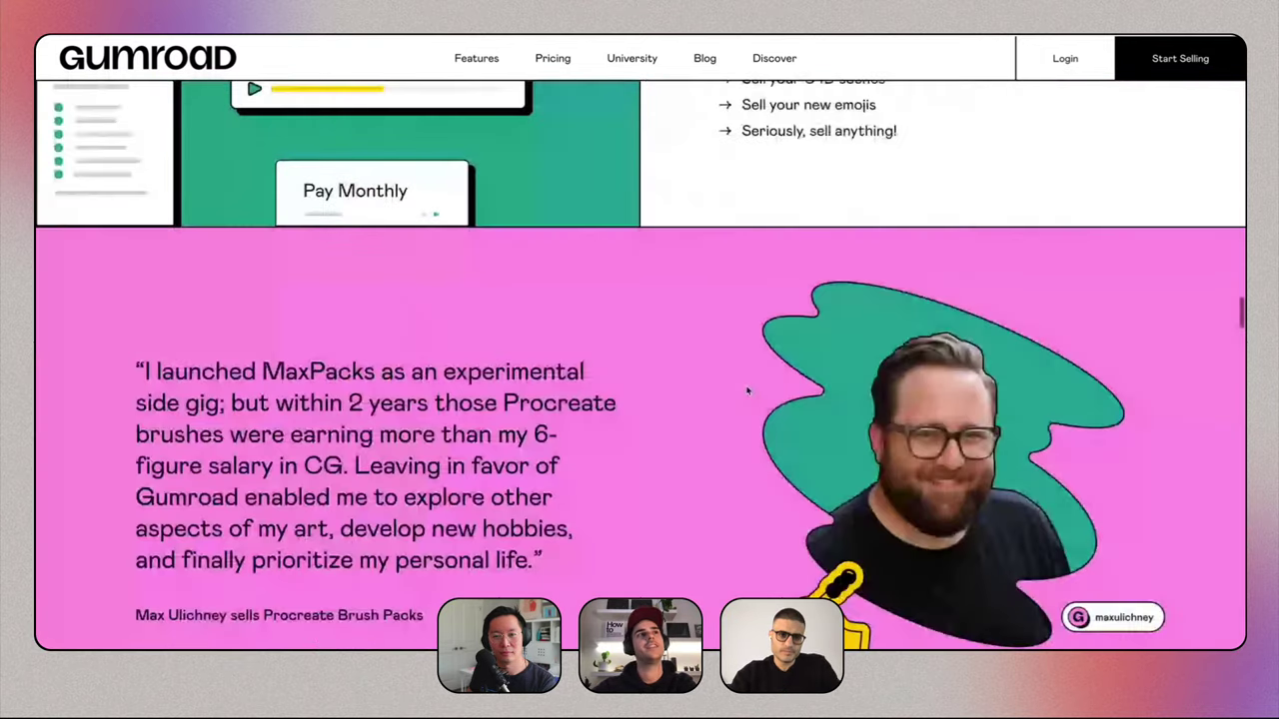
scroll(747, 391, "down", 6)
scroll(747, 391, "down", 4)
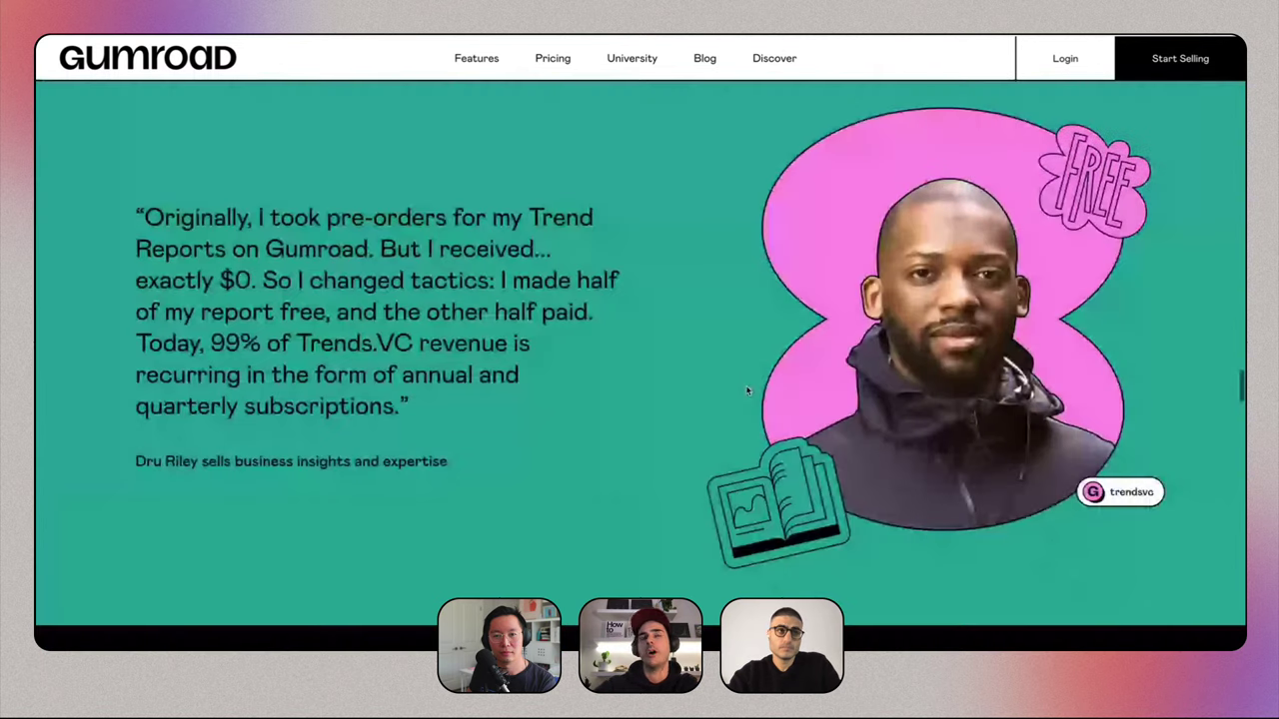
scroll(748, 391, "down", 1)
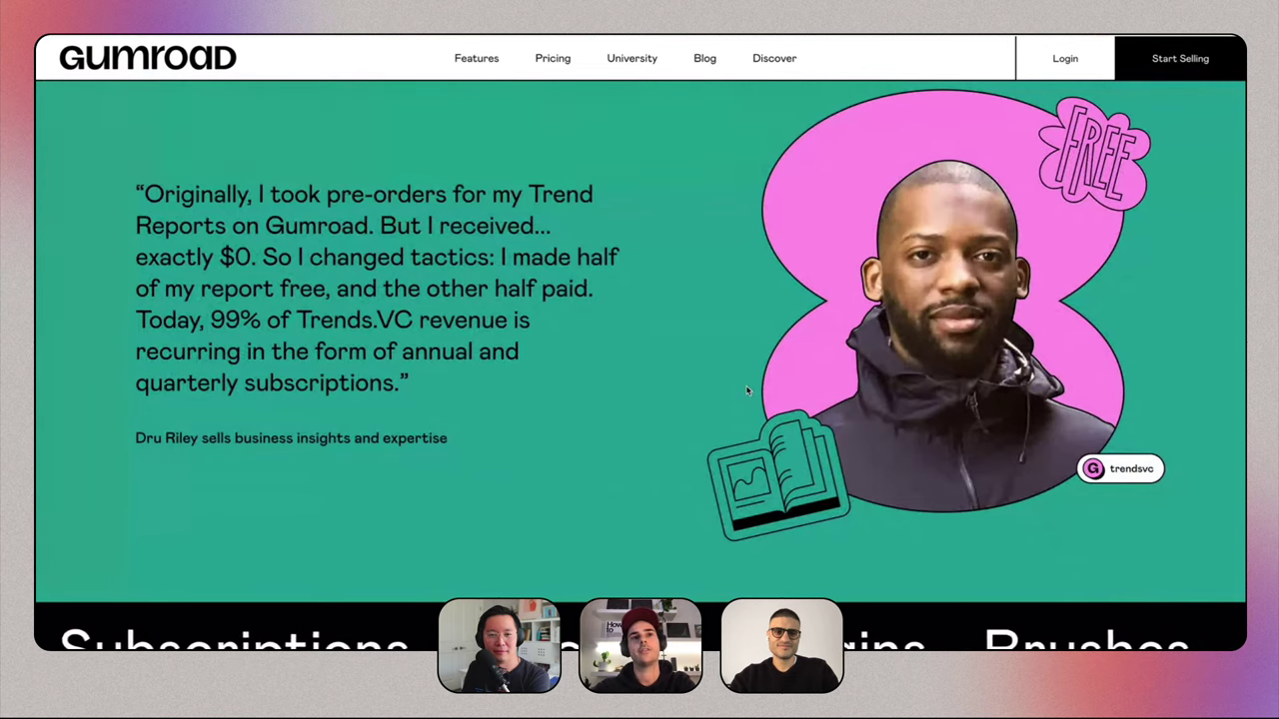
scroll(746, 390, "down", 1)
scroll(746, 389, "down", 10)
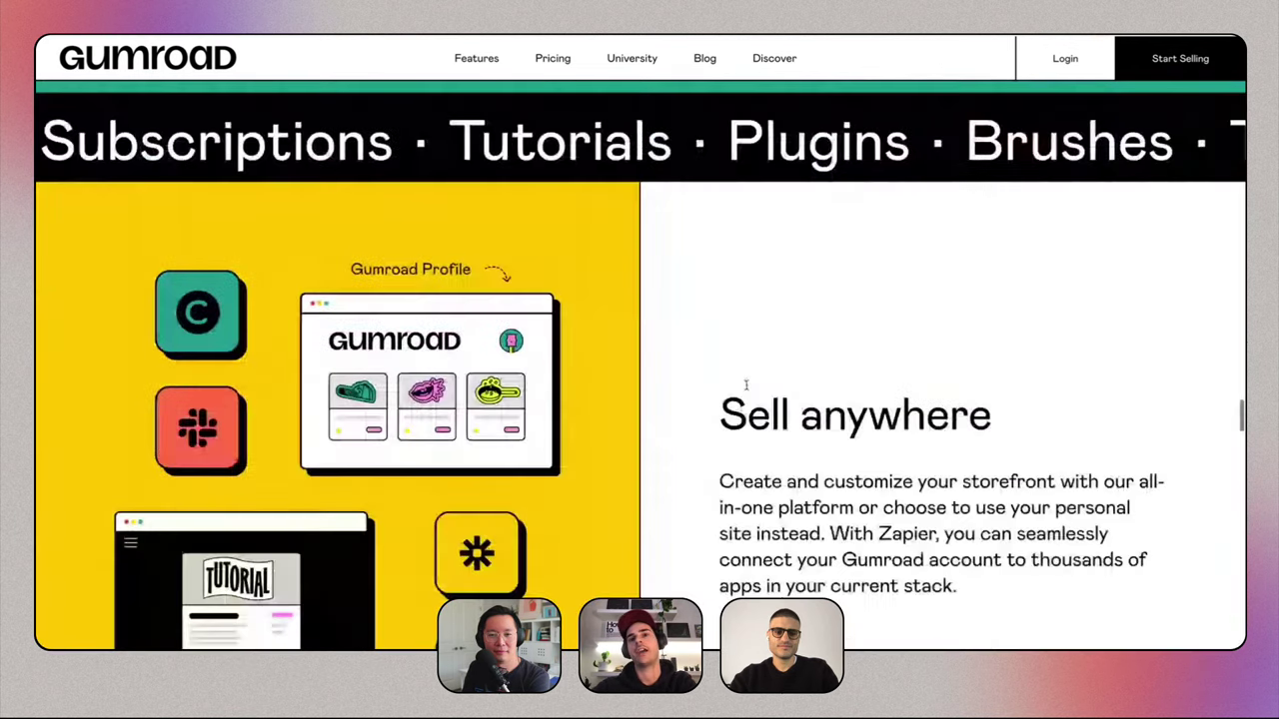
scroll(747, 390, "down", 6)
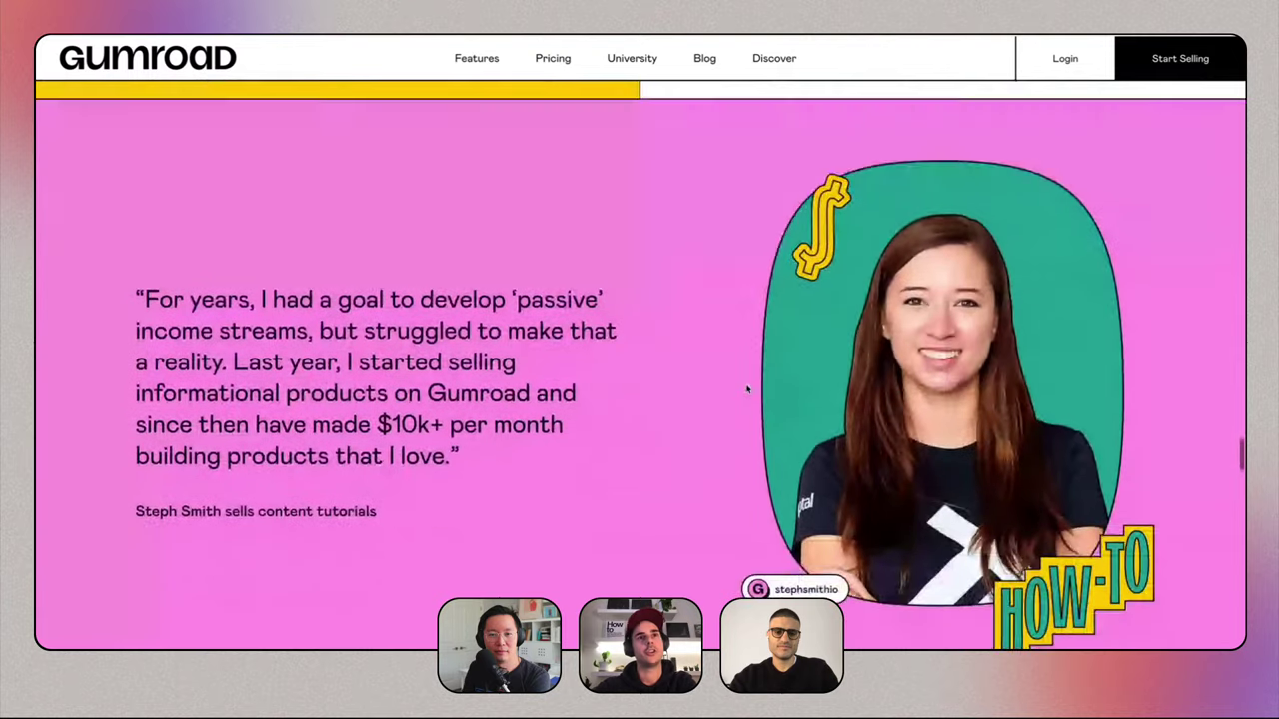
scroll(747, 389, "down", 8)
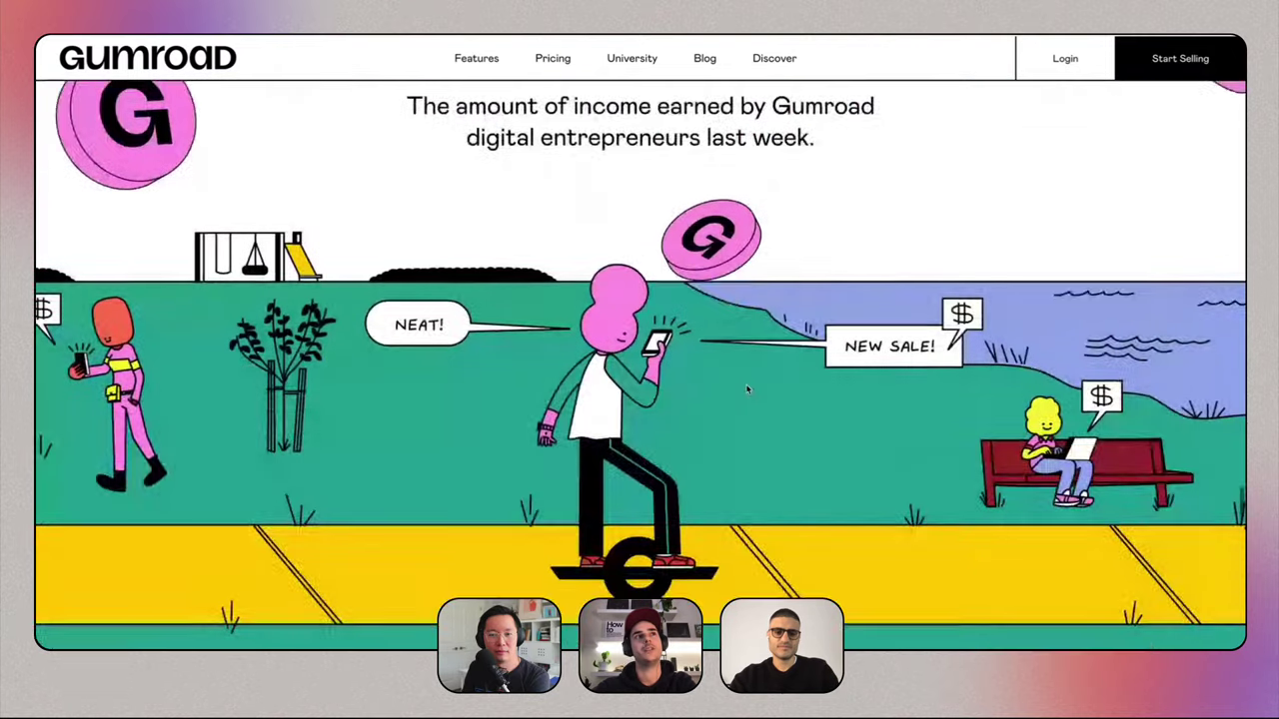
scroll(747, 390, "down", 10)
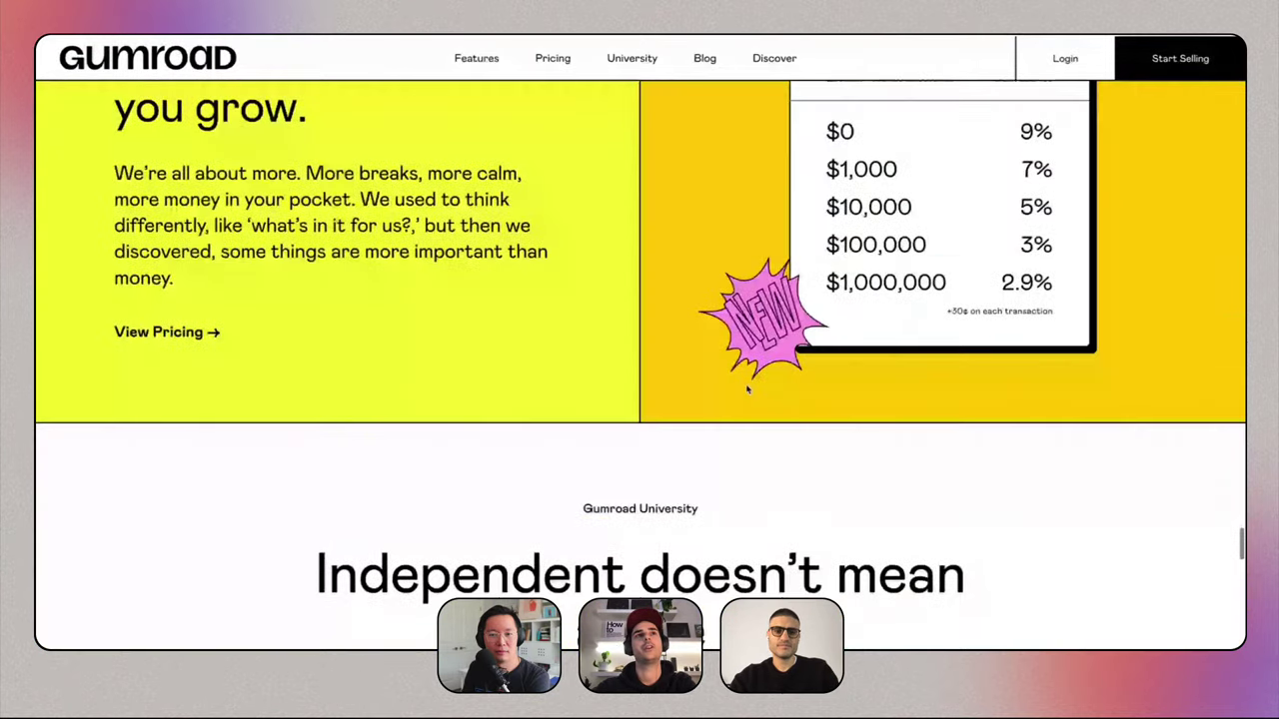
scroll(747, 390, "down", 4)
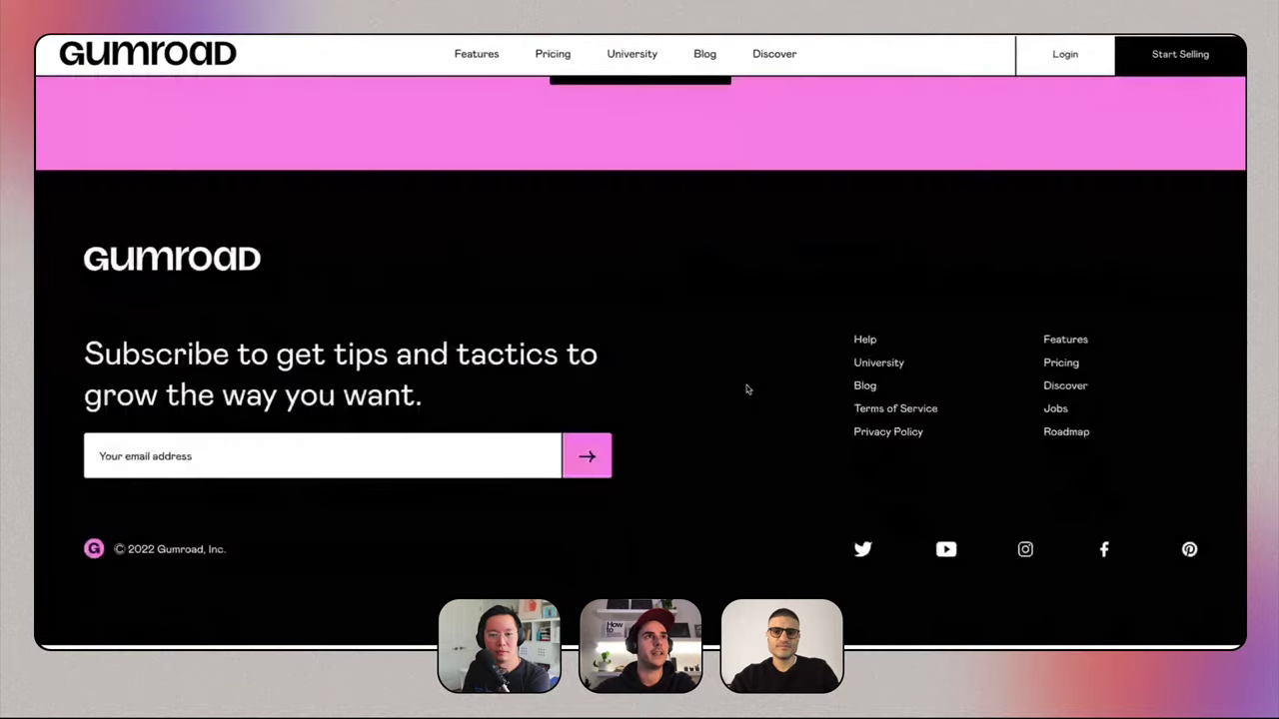
Return to the homepage hero and skim the page again down to the weekly creator income illustration, ending back at the hero.
scroll(747, 390, "up", 15)
scroll(746, 389, "up", 15)
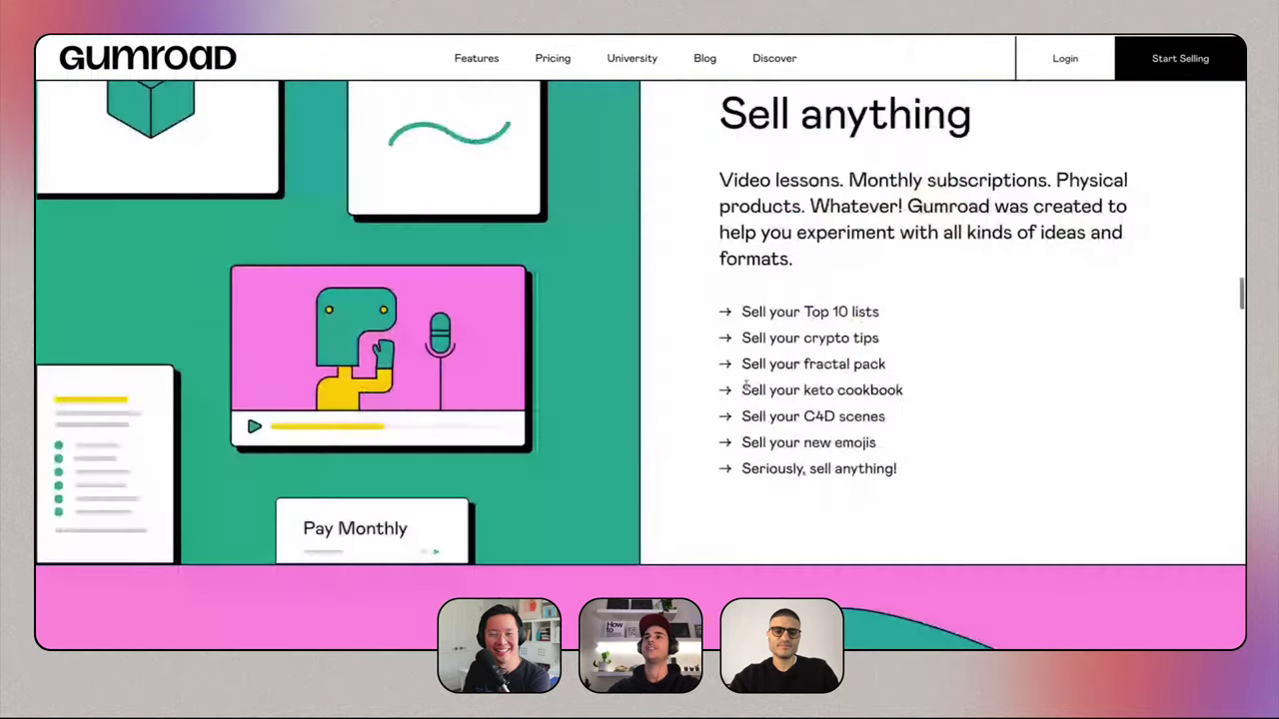
scroll(747, 389, "up", 10)
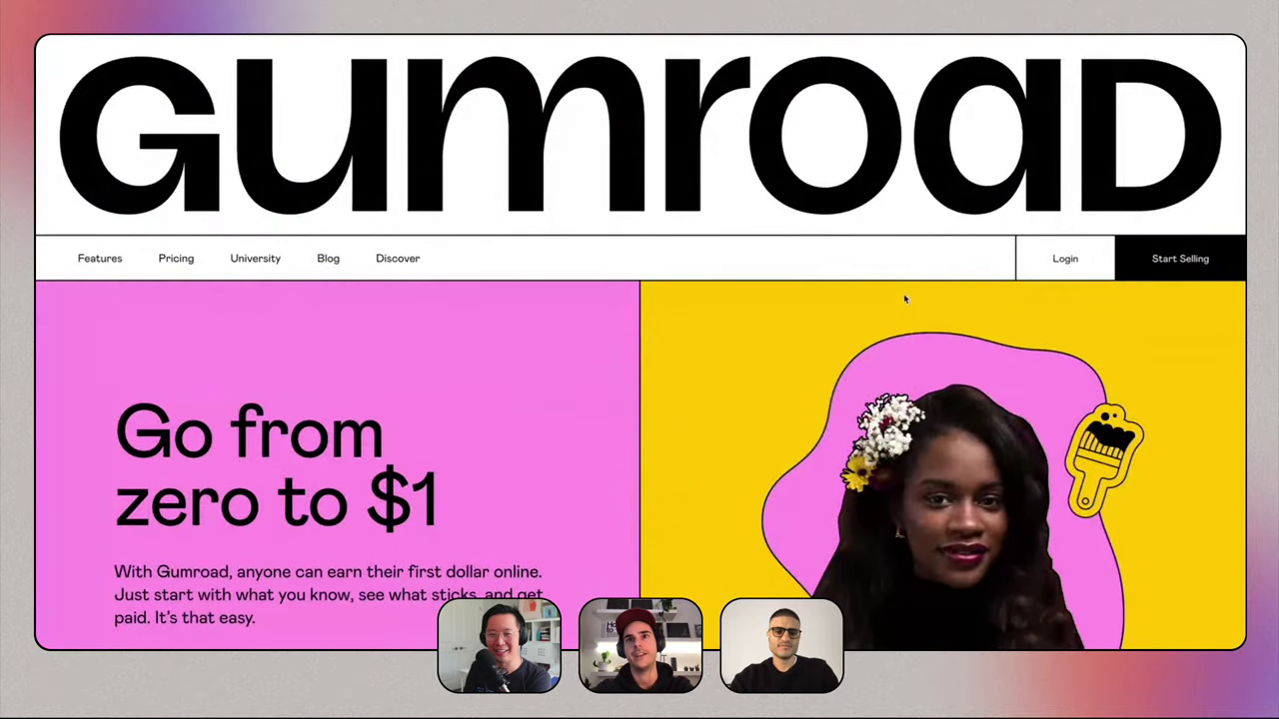
scroll(905, 299, "down", 10)
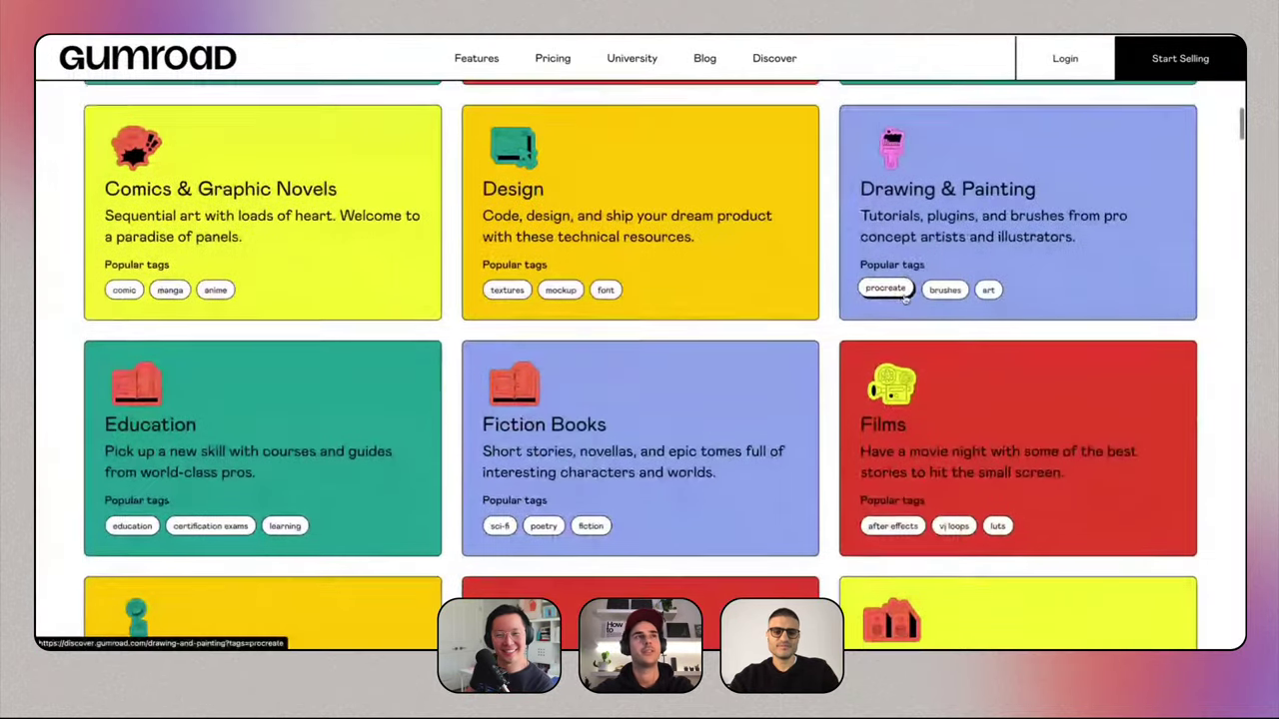
scroll(905, 298, "down", 12)
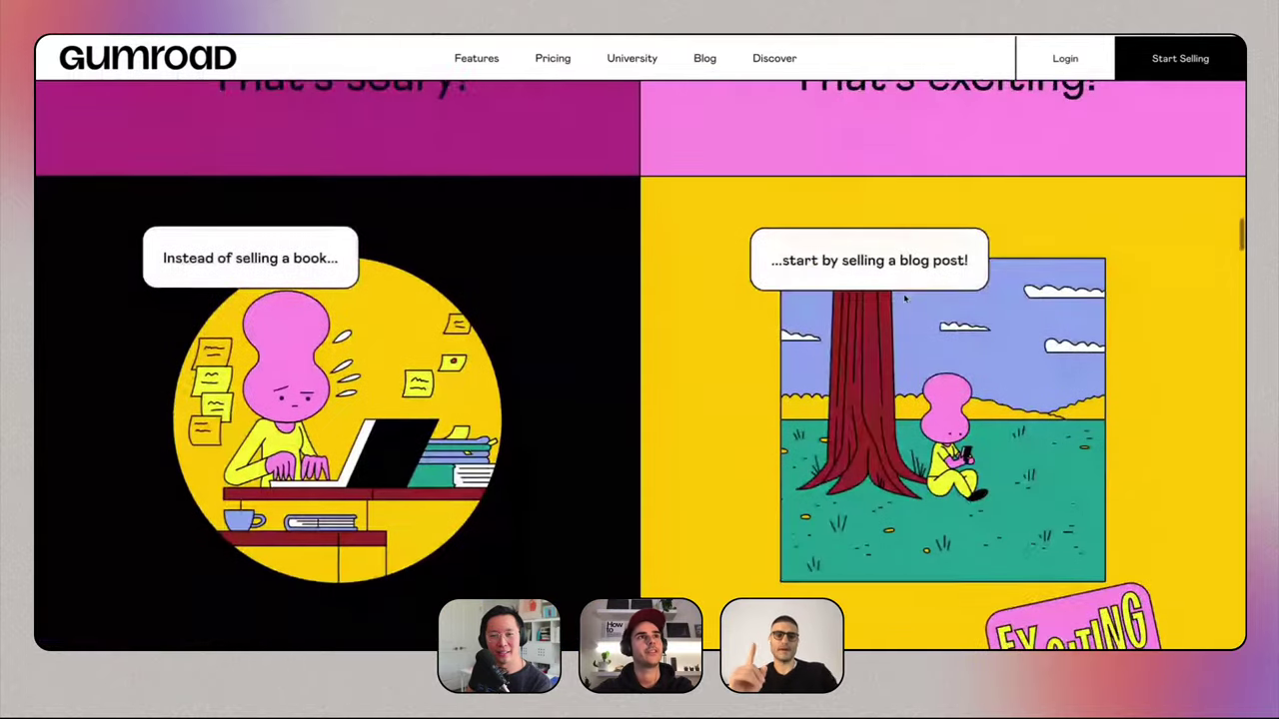
scroll(905, 299, "down", 10)
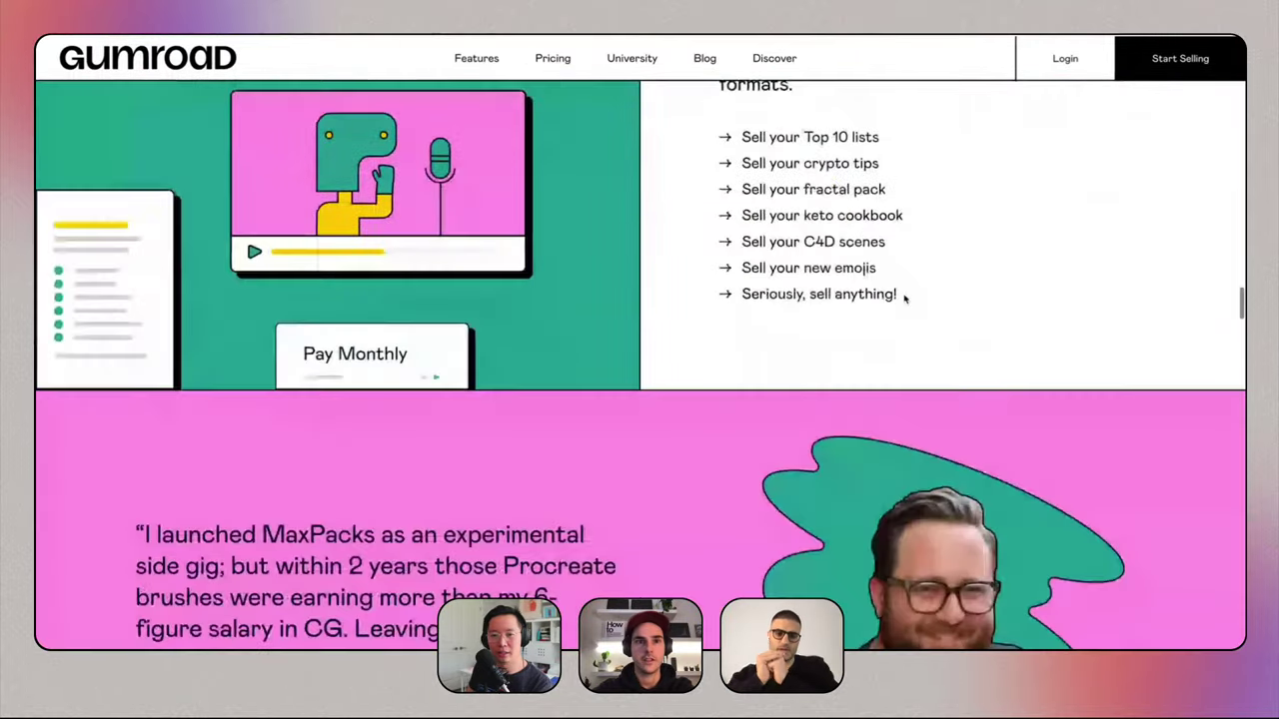
scroll(905, 299, "down", 12)
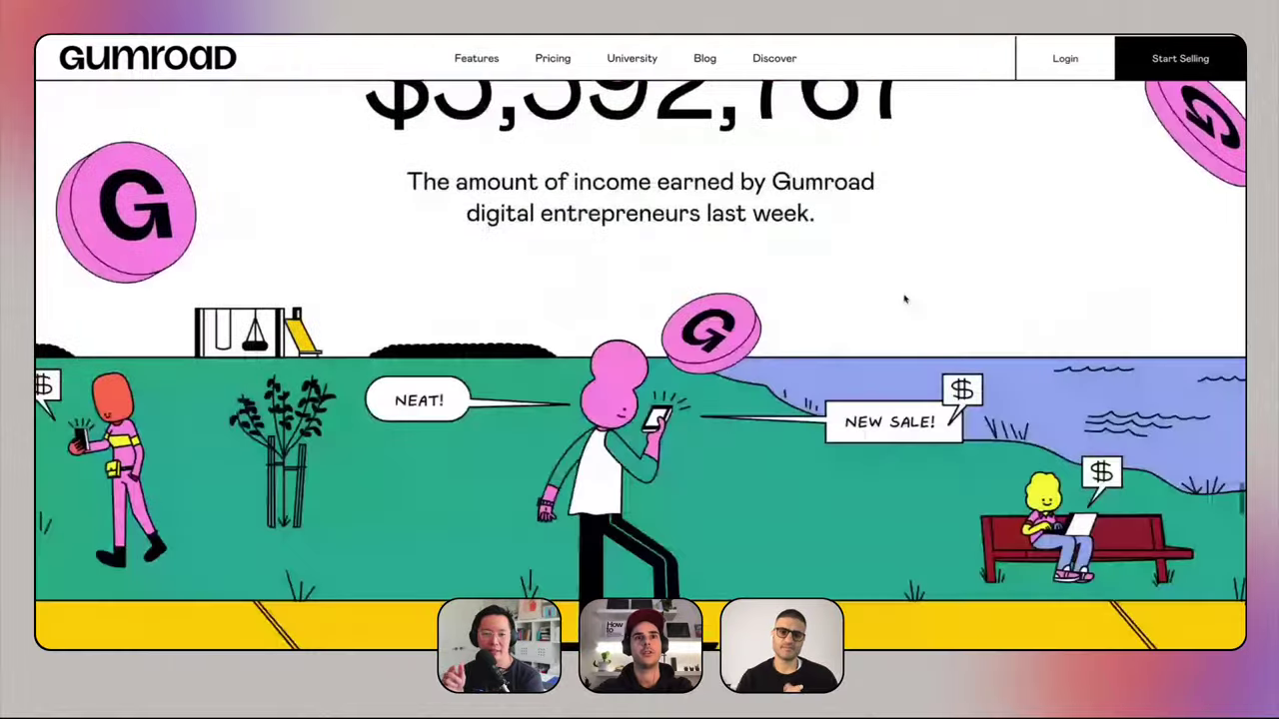
scroll(904, 299, "down", 3)
scroll(904, 299, "up", 20)
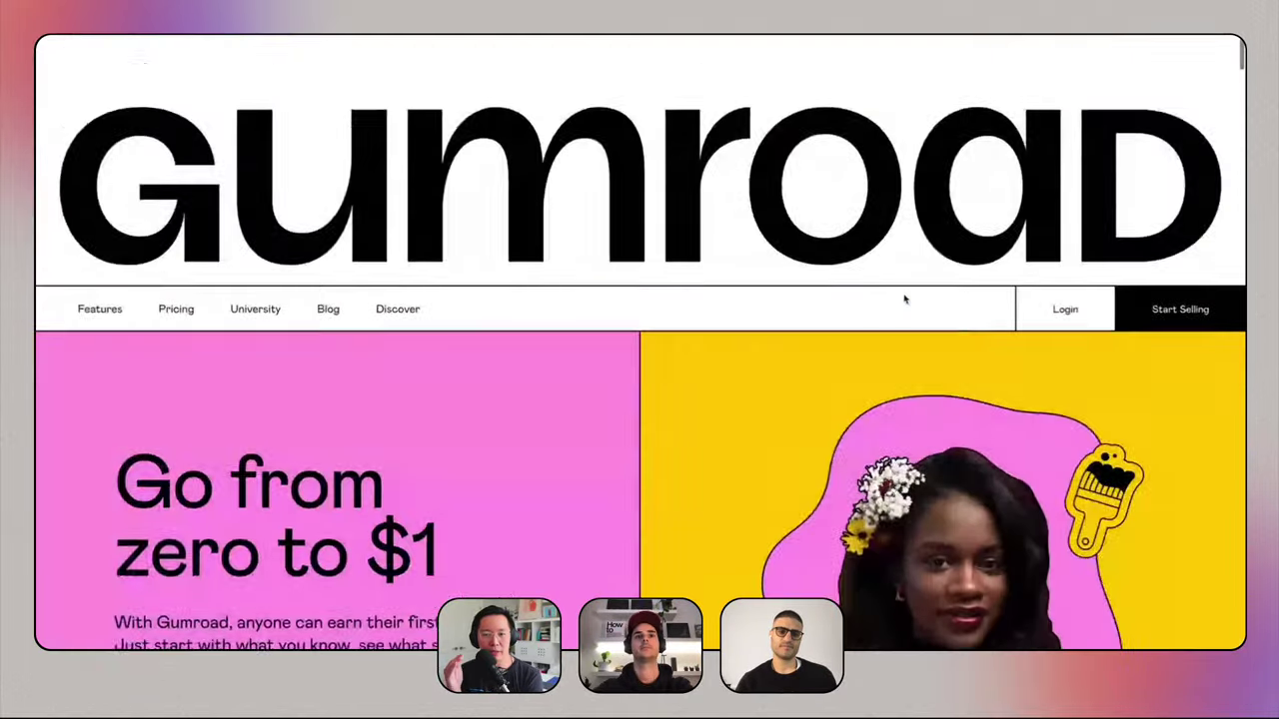
Examine the homepage hero from the oversized logo header down to the black "See what sticks" banner.
scroll(906, 298, "down", 1)
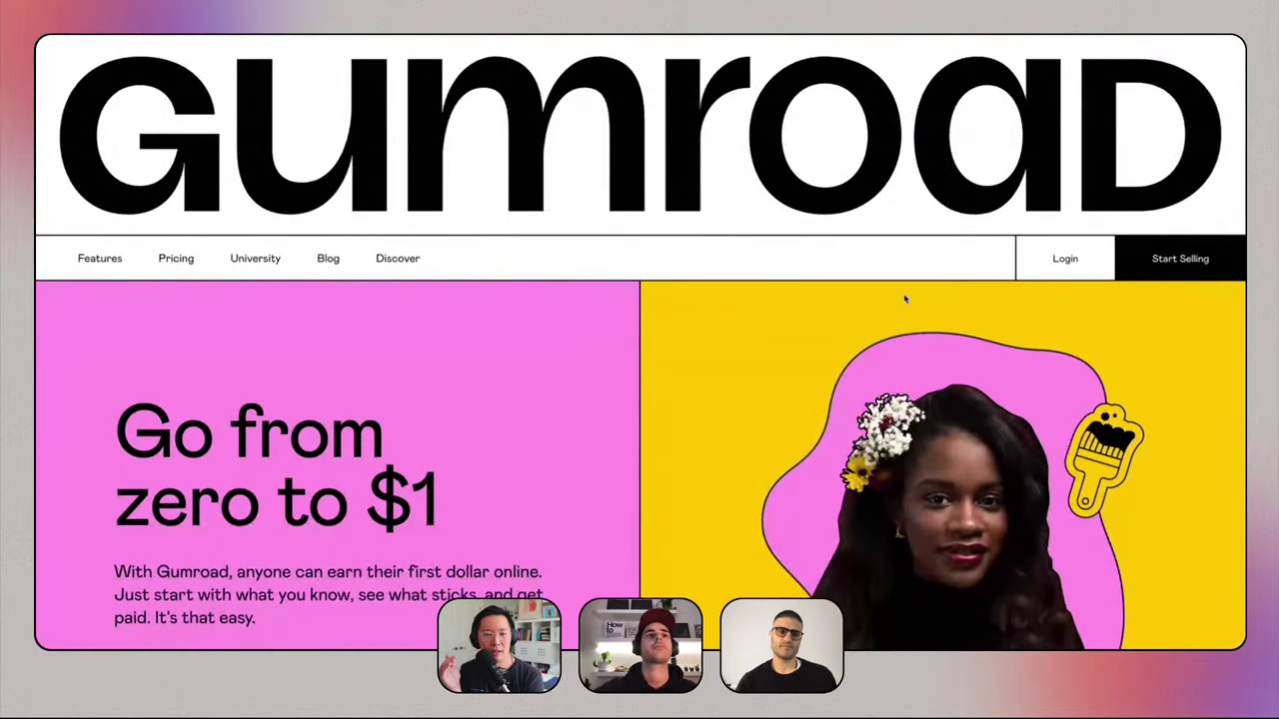
scroll(905, 299, "down", 3)
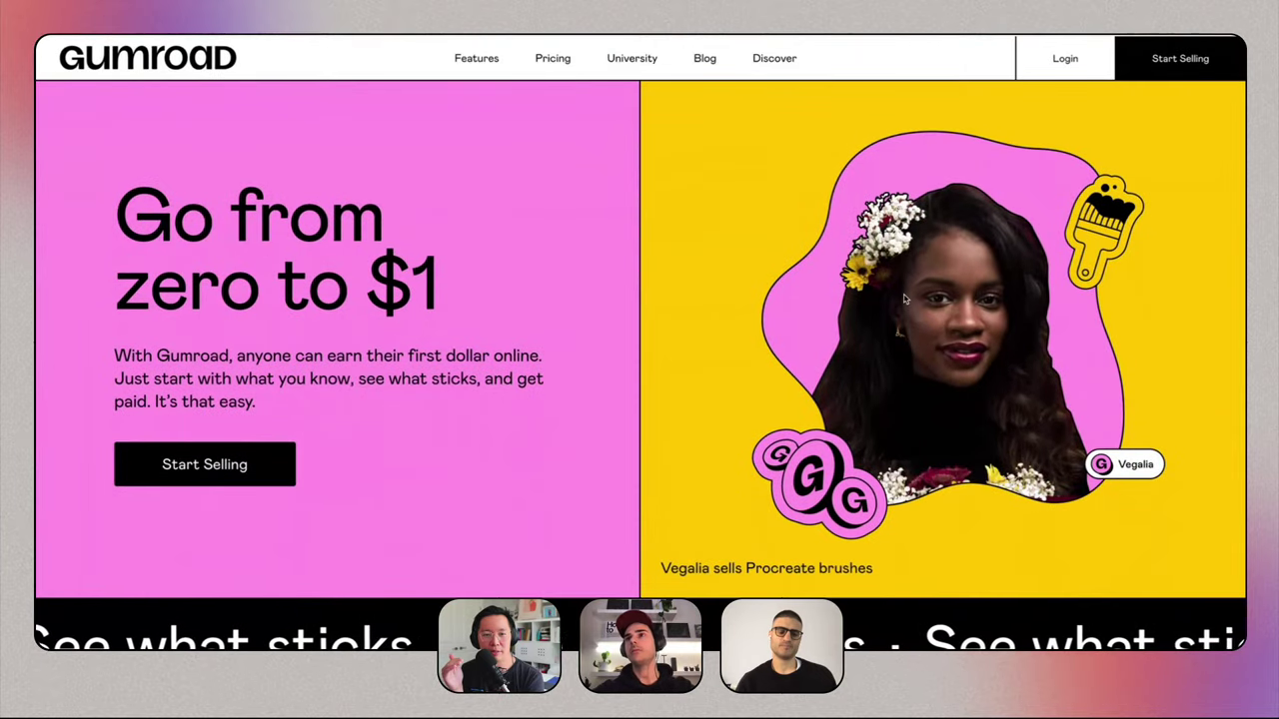
scroll(904, 299, "down", 1)
scroll(904, 299, "down", 2)
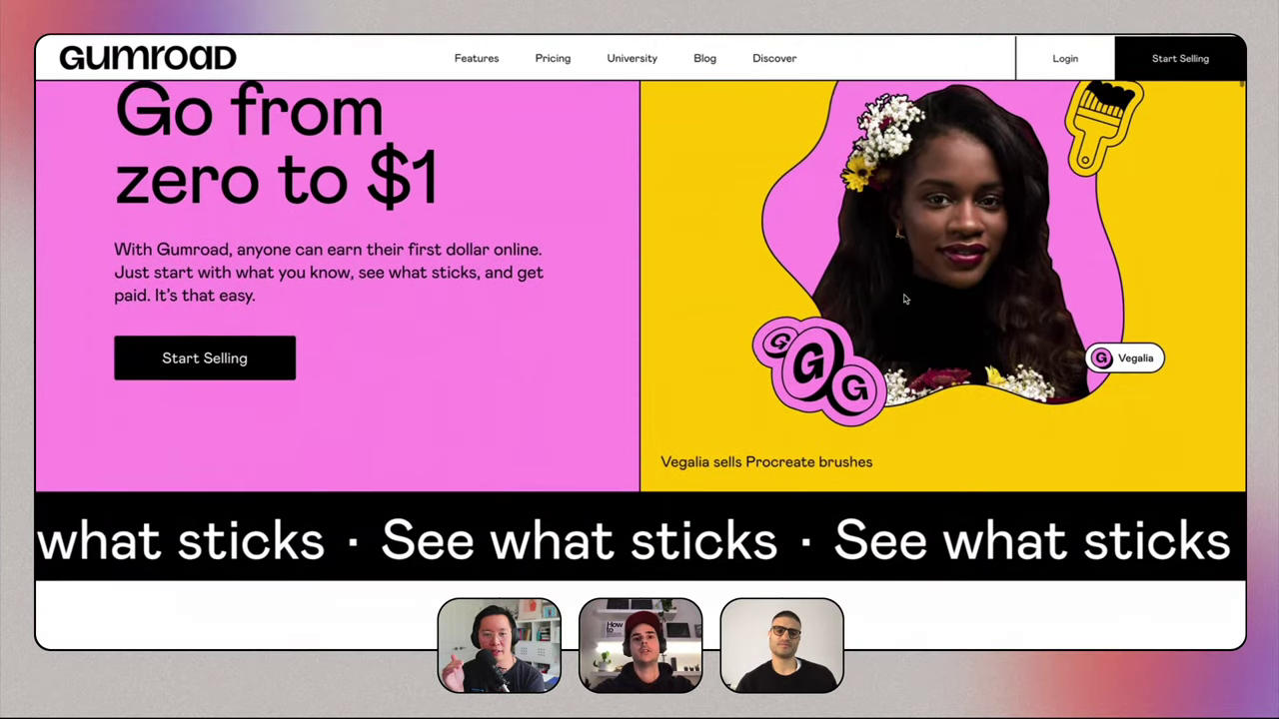
scroll(904, 299, "down", 3)
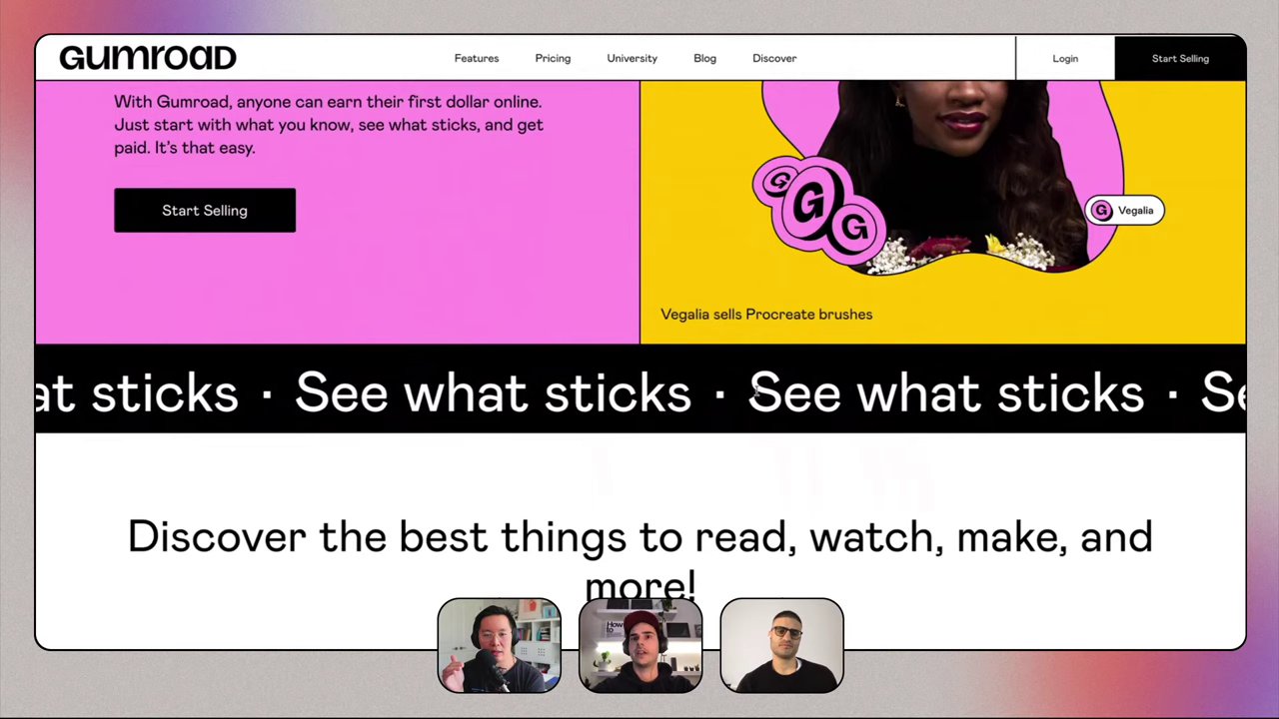
scroll(902, 449, "down", 1)
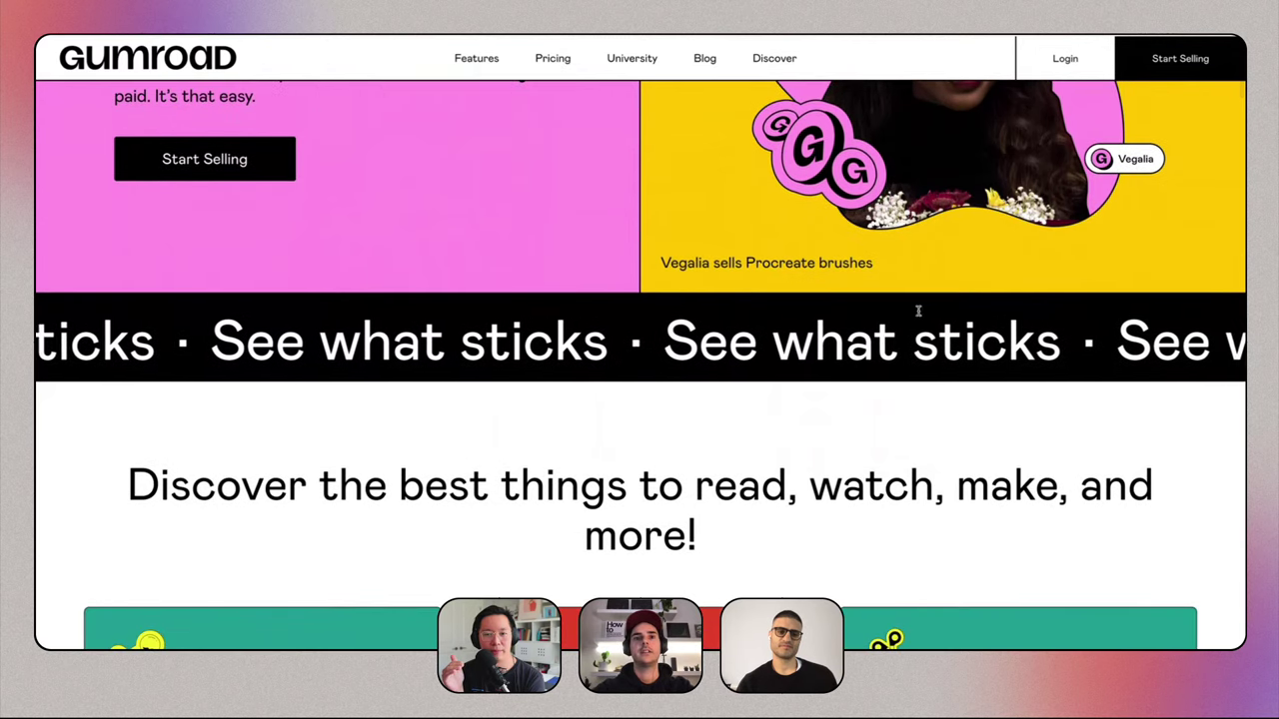
Look through the product category cards under "Discover the best things to read, watch, make, and more!", from Animation to Writing & Publishing.
scroll(911, 295, "down", 5)
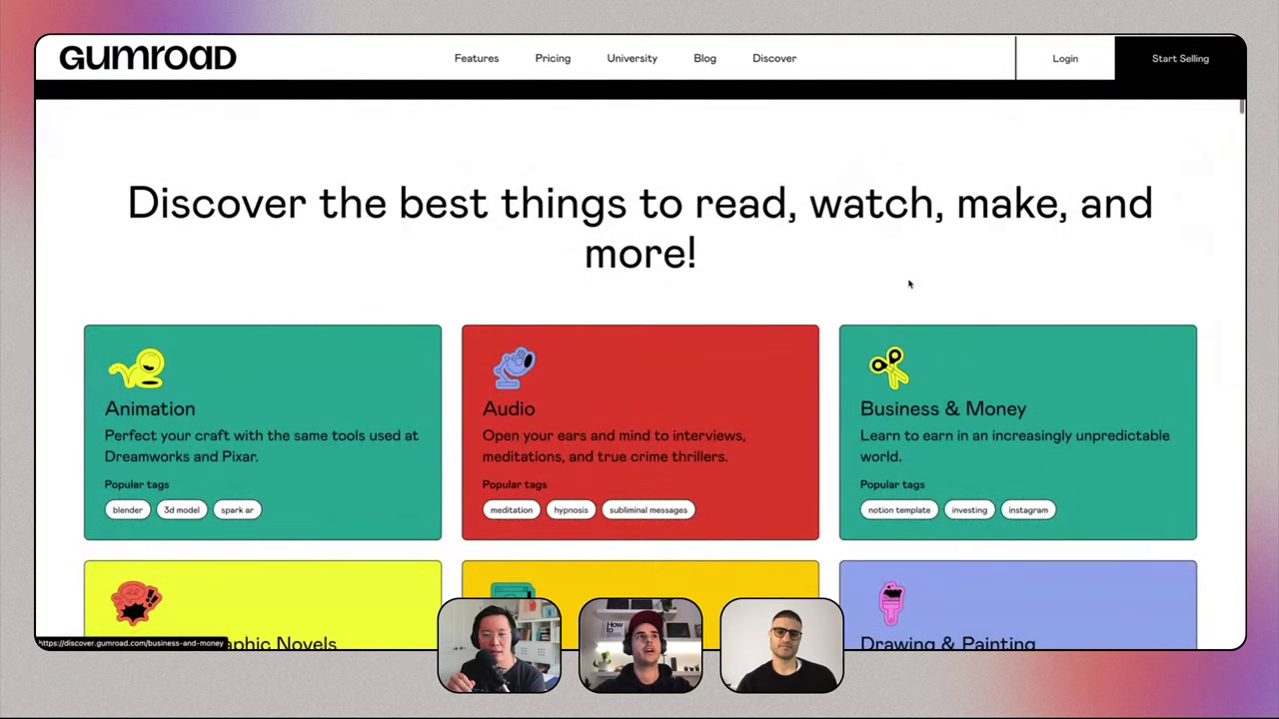
scroll(908, 284, "down", 1)
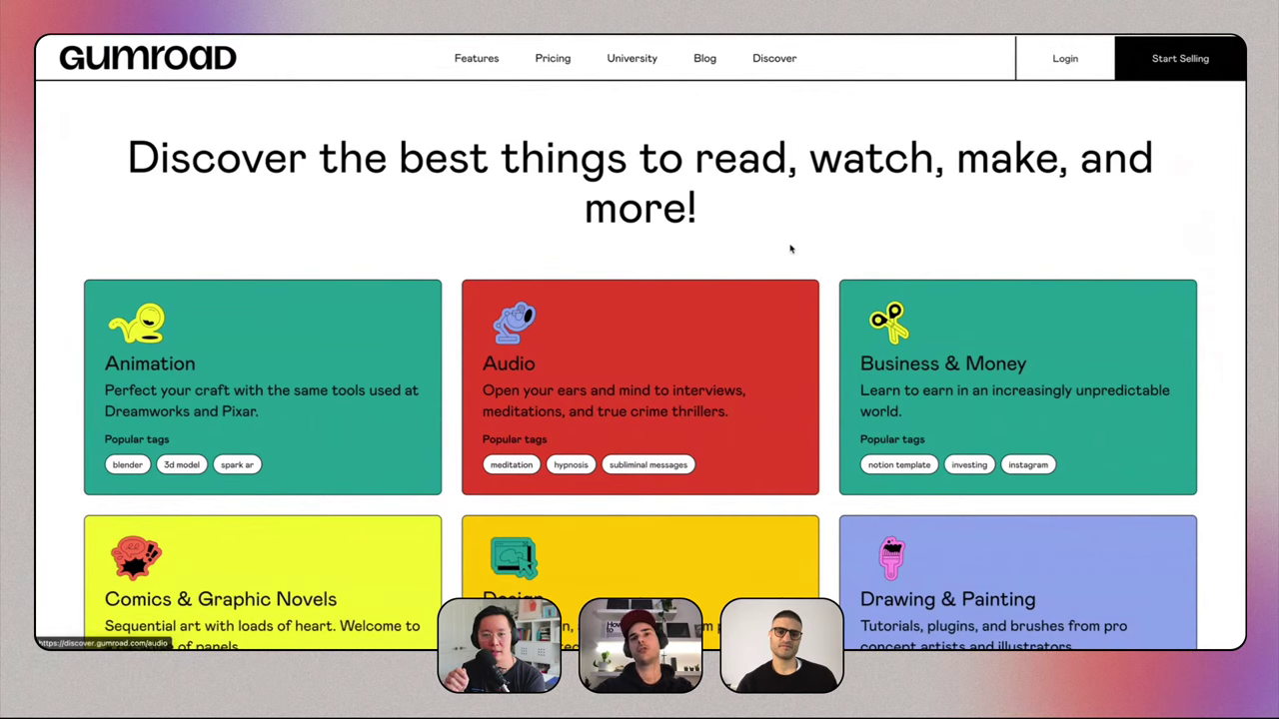
scroll(790, 249, "down", 2)
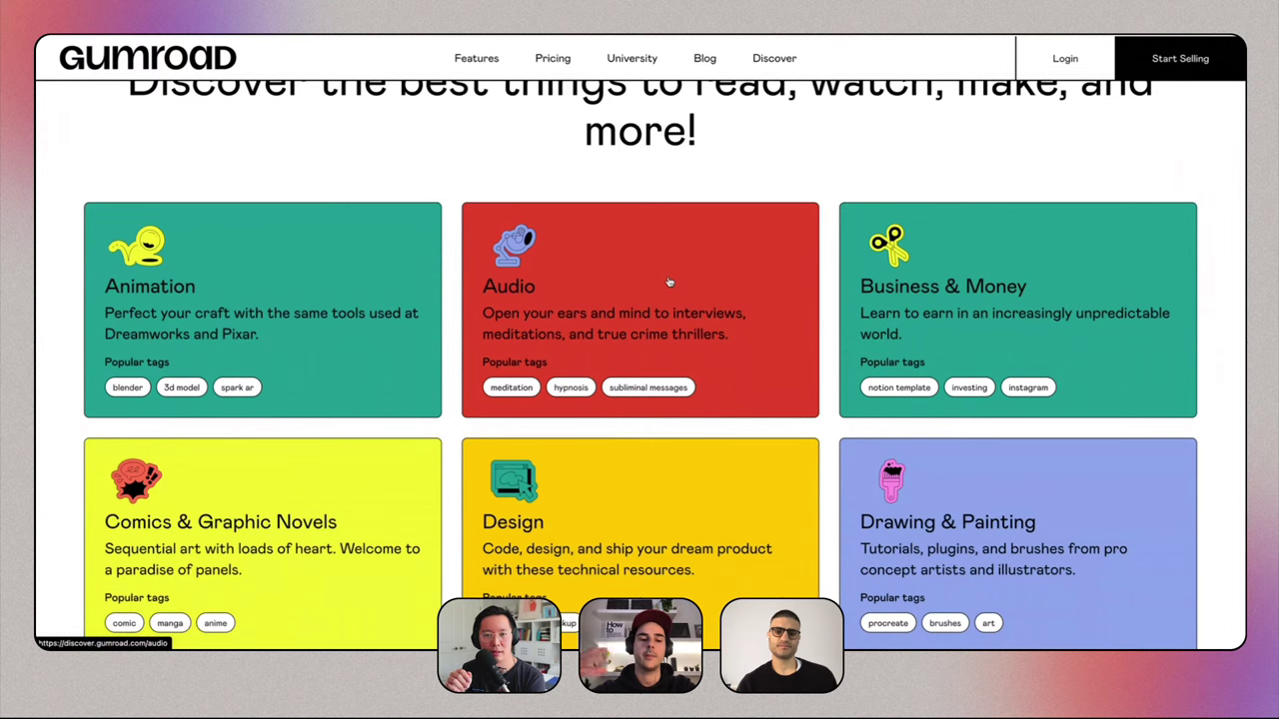
scroll(669, 281, "down", 7)
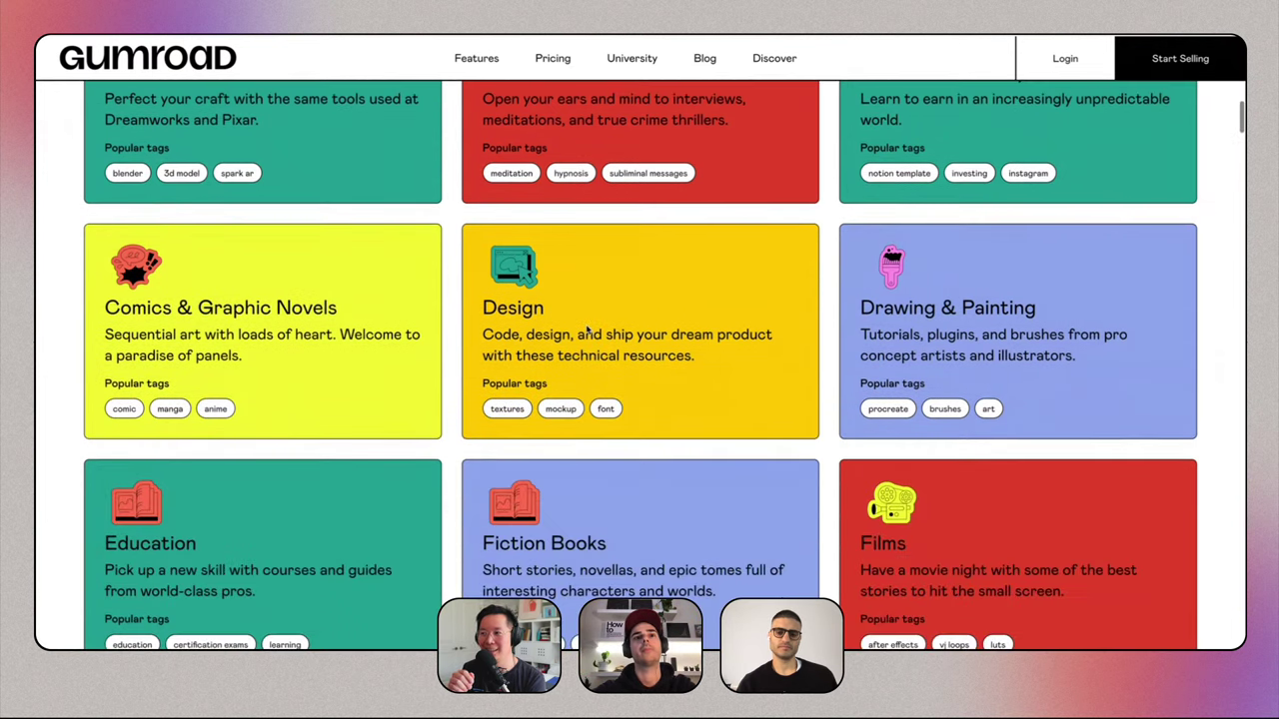
scroll(587, 331, "down", 19)
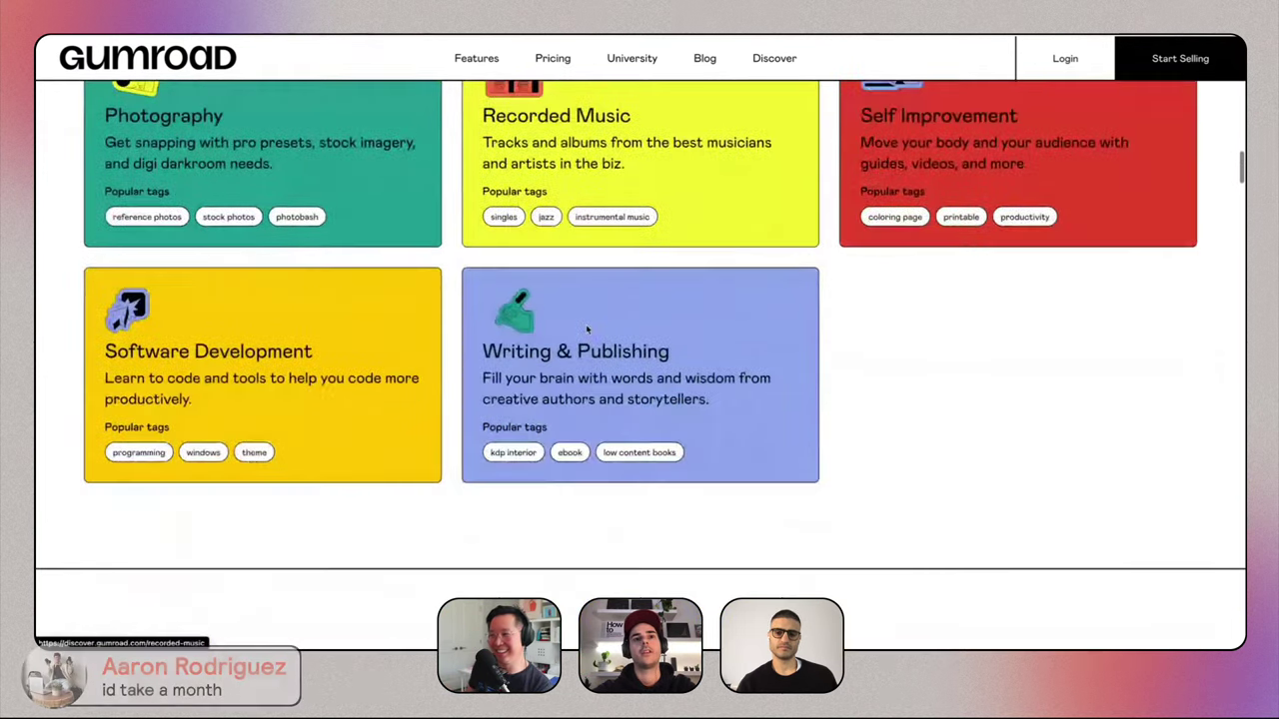
Examine the "The Gumroad Way" loop illustration and the "Don't take risks" versus "Place small bets" comparison.
scroll(588, 331, "down", 5)
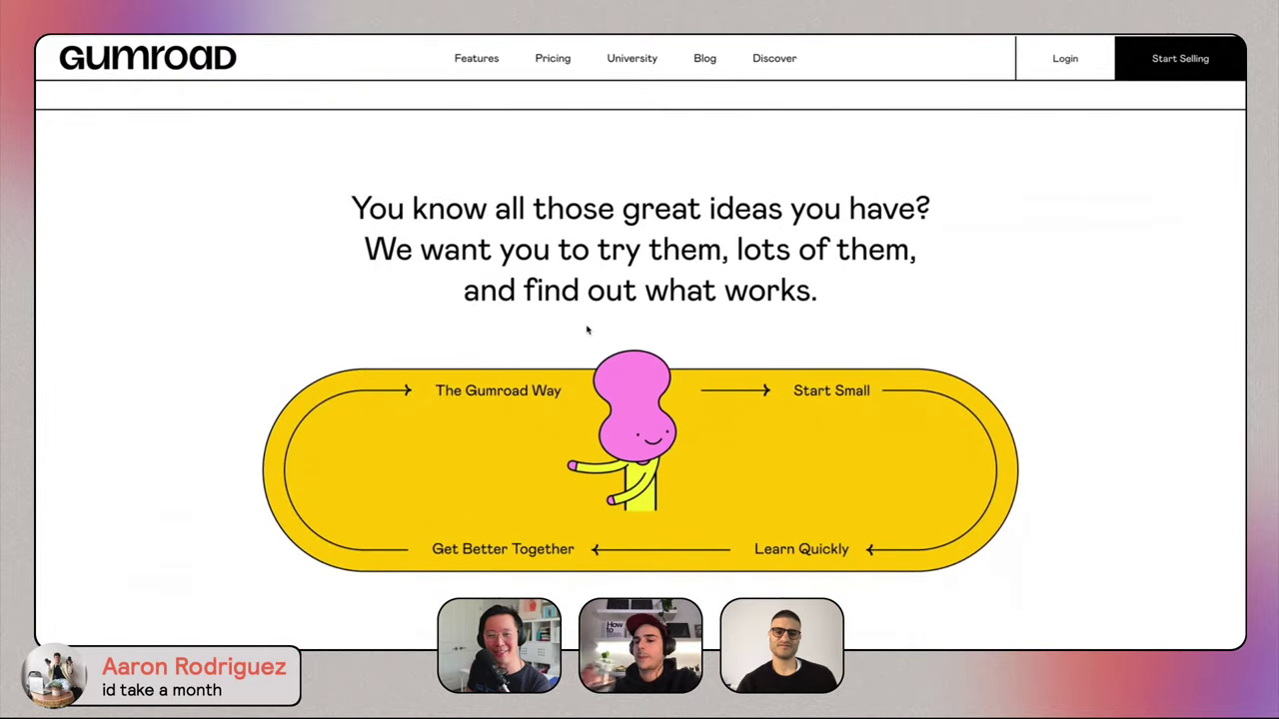
scroll(587, 331, "down", 7)
scroll(587, 331, "up", 5)
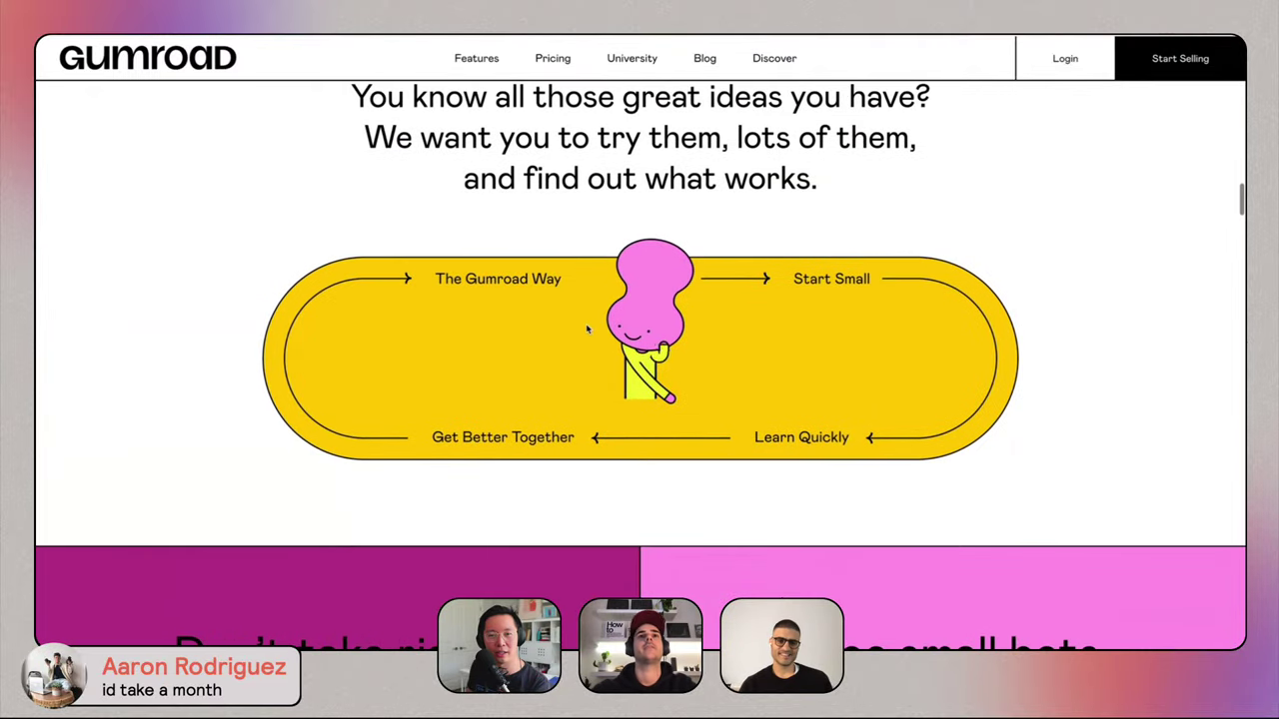
scroll(587, 330, "up", 2)
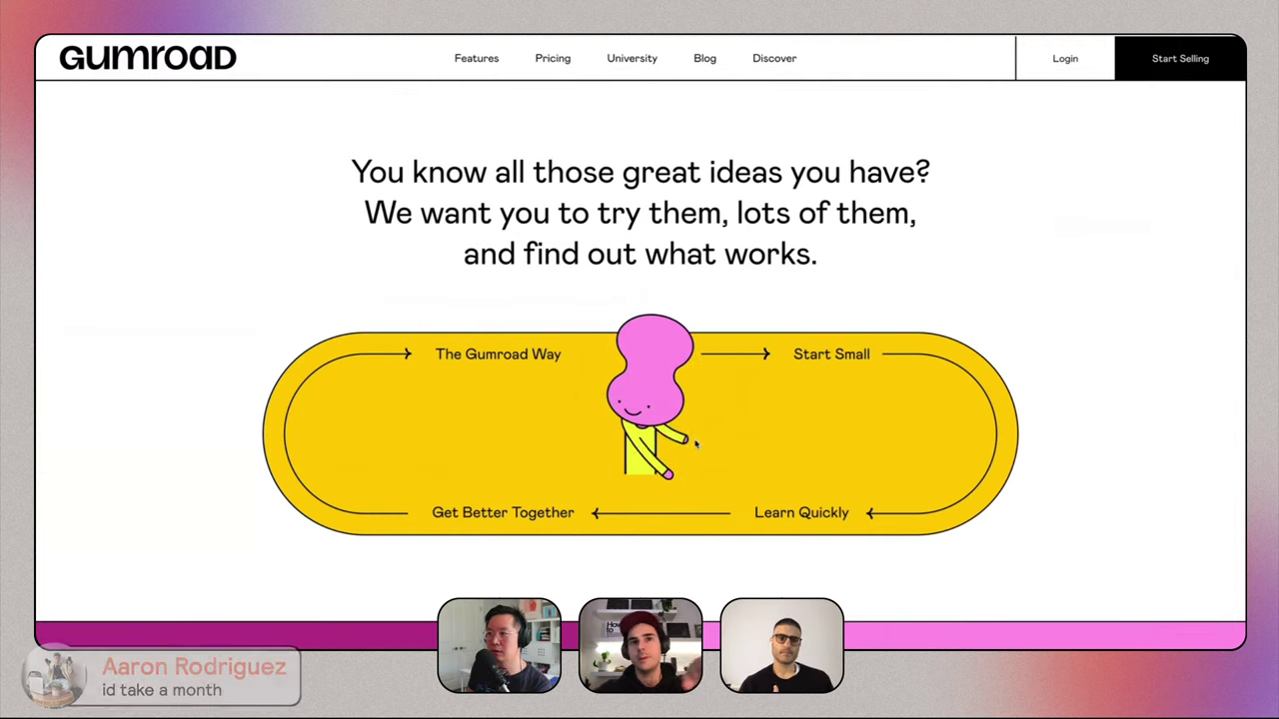
scroll(819, 451, "down", 3)
scroll(820, 452, "down", 3)
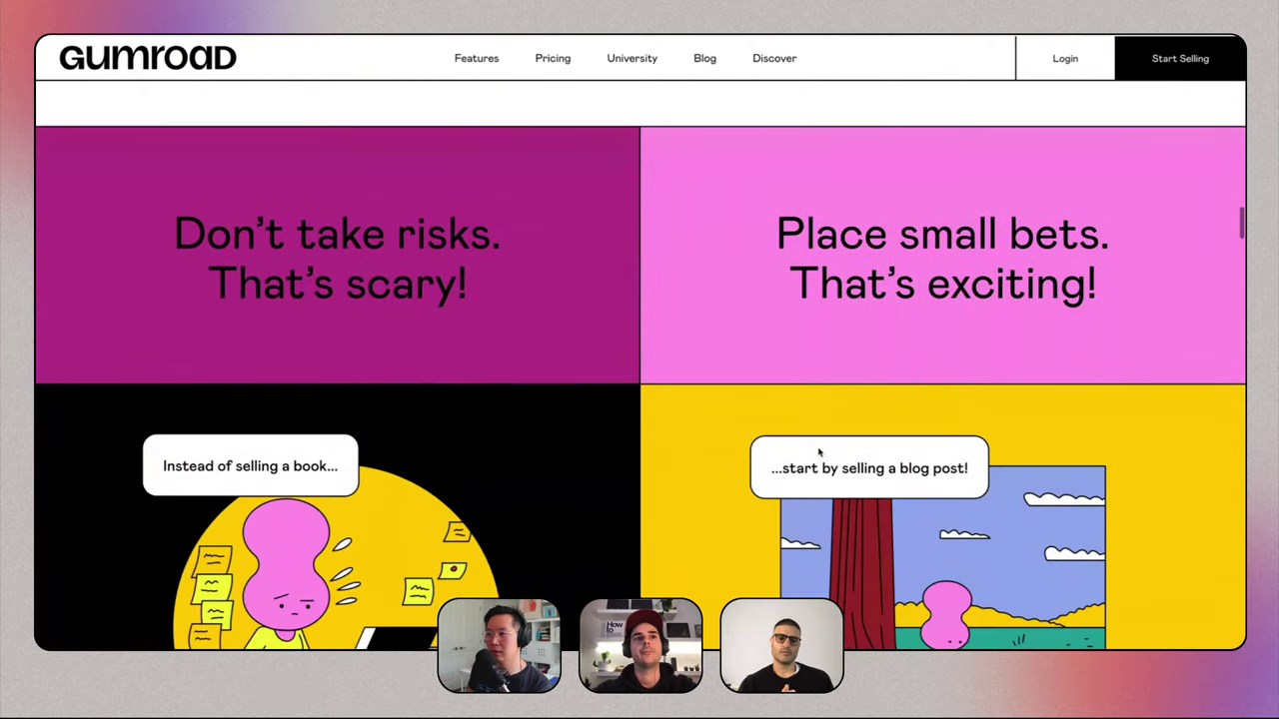
scroll(820, 451, "down", 6)
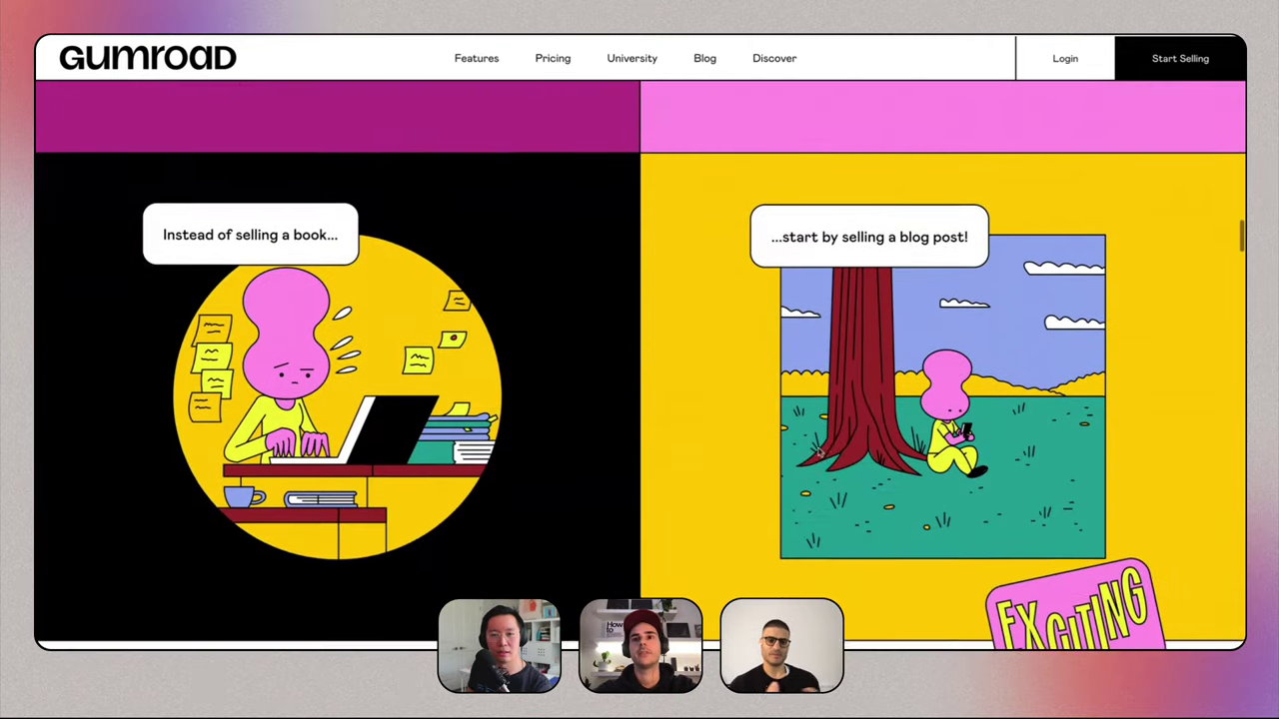
scroll(817, 452, "down", 3)
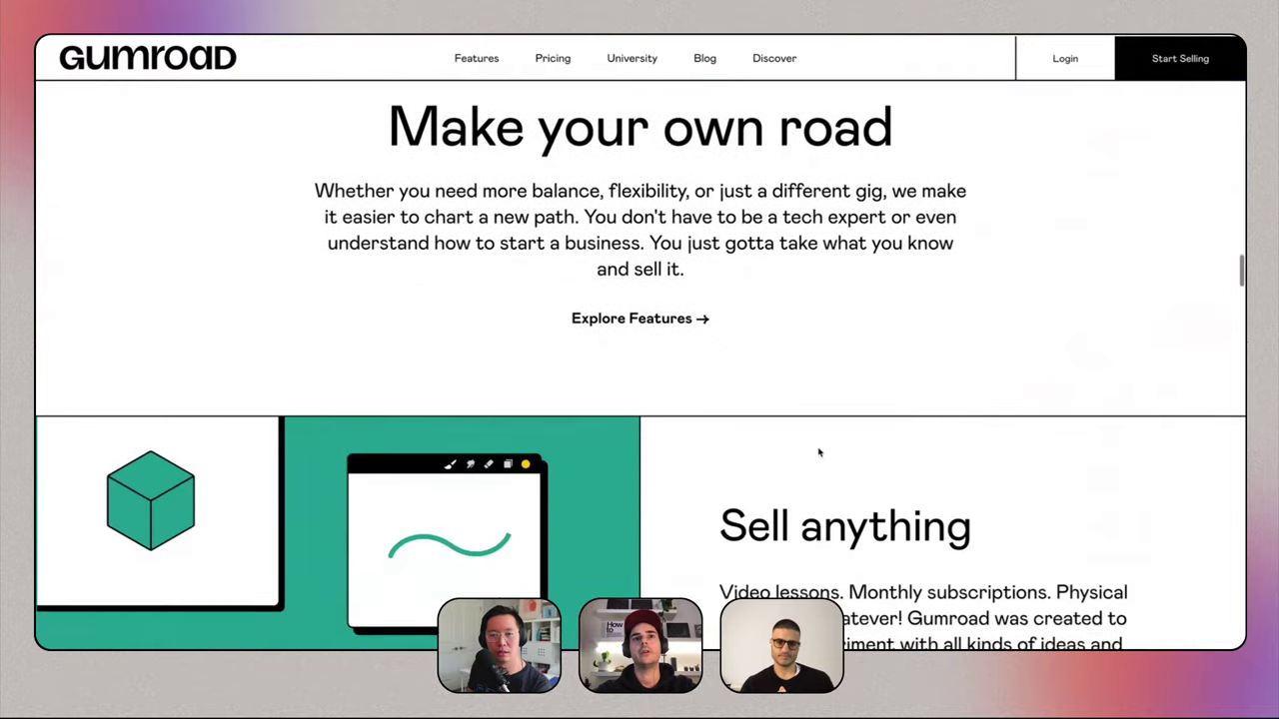
Review the "Sell anything", "Sell to anyone" and "Sell anywhere" sections together with the creator testimonials between them.
scroll(819, 454, "up", 2)
scroll(819, 454, "down", 5)
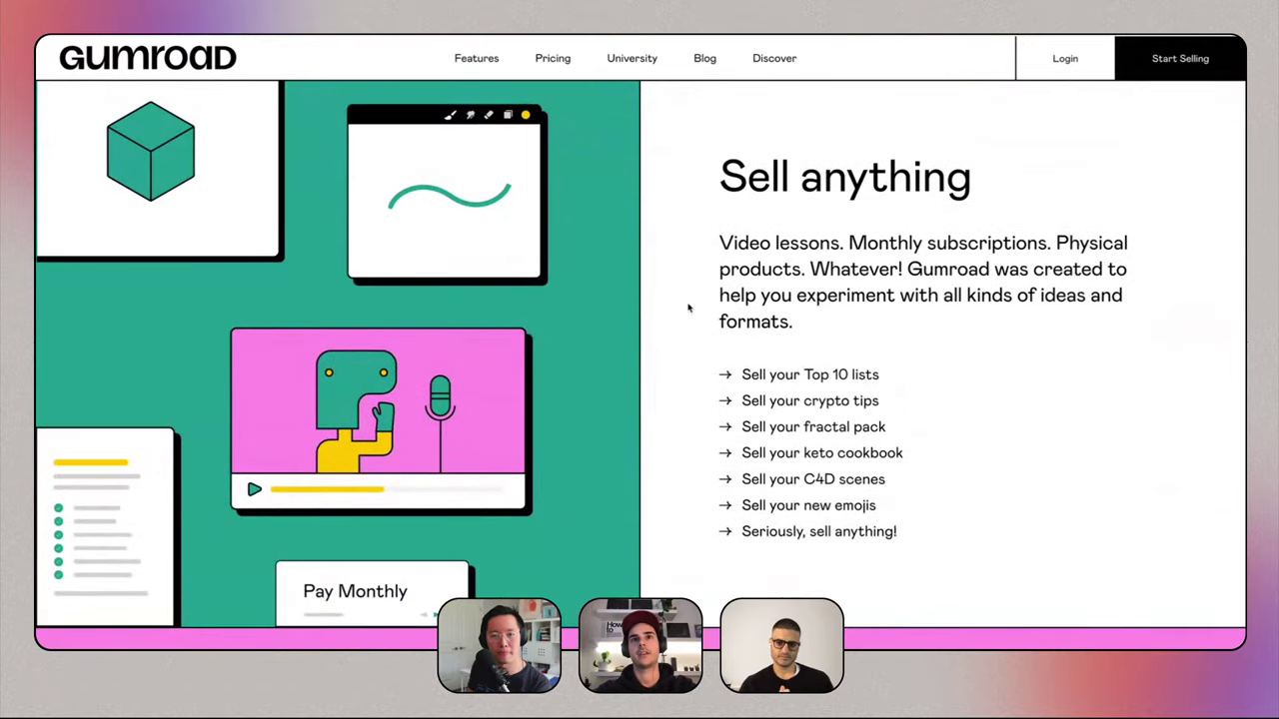
scroll(688, 308, "down", 2)
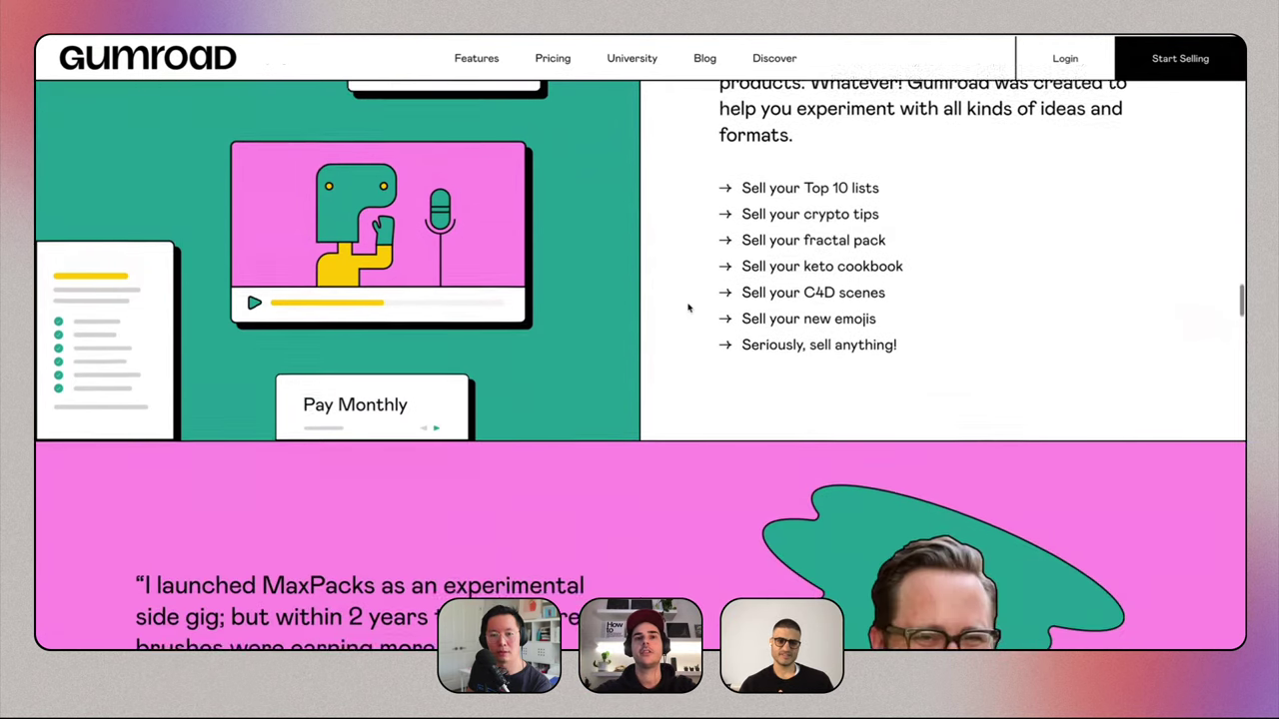
scroll(688, 308, "down", 3)
scroll(769, 290, "down", 5)
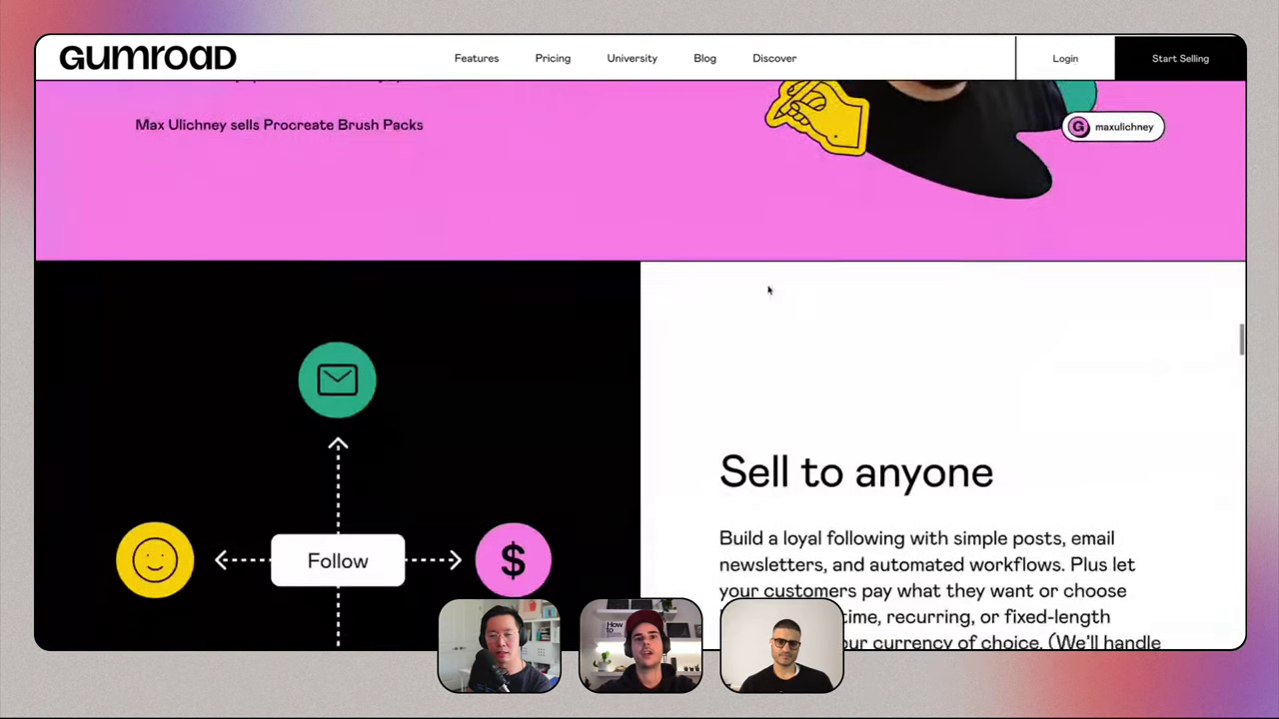
scroll(768, 289, "down", 5)
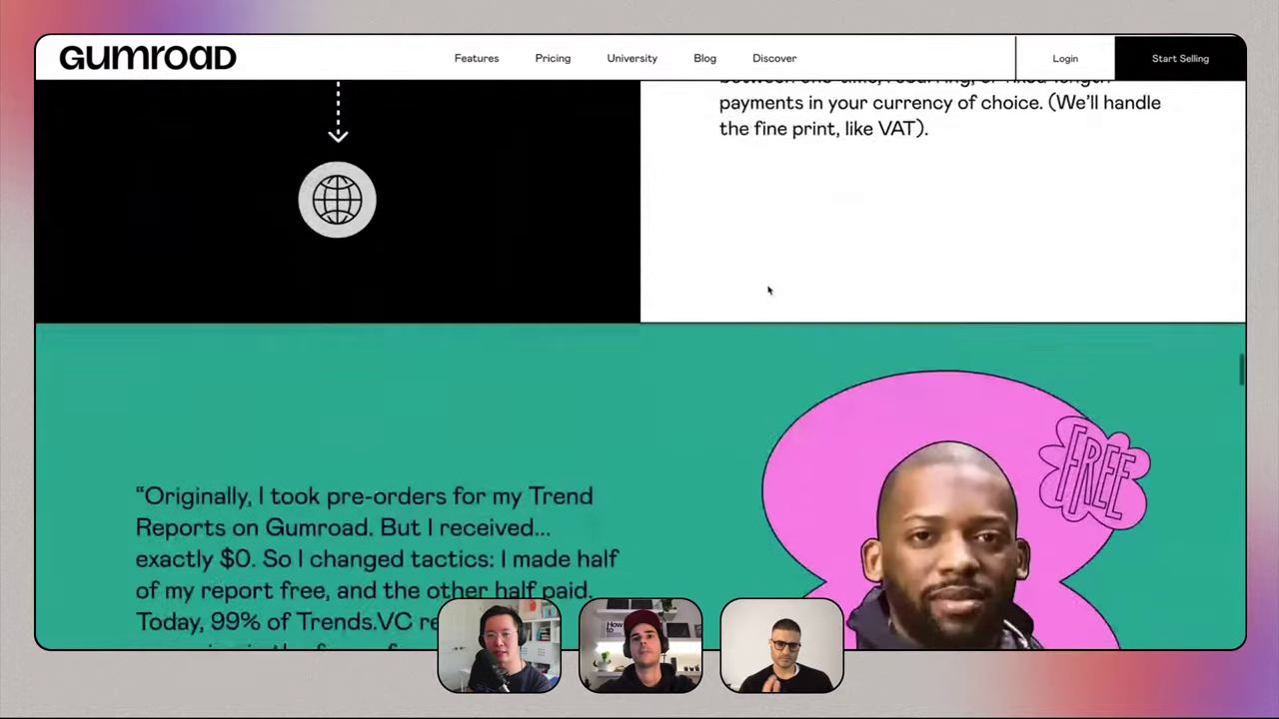
scroll(768, 289, "down", 8)
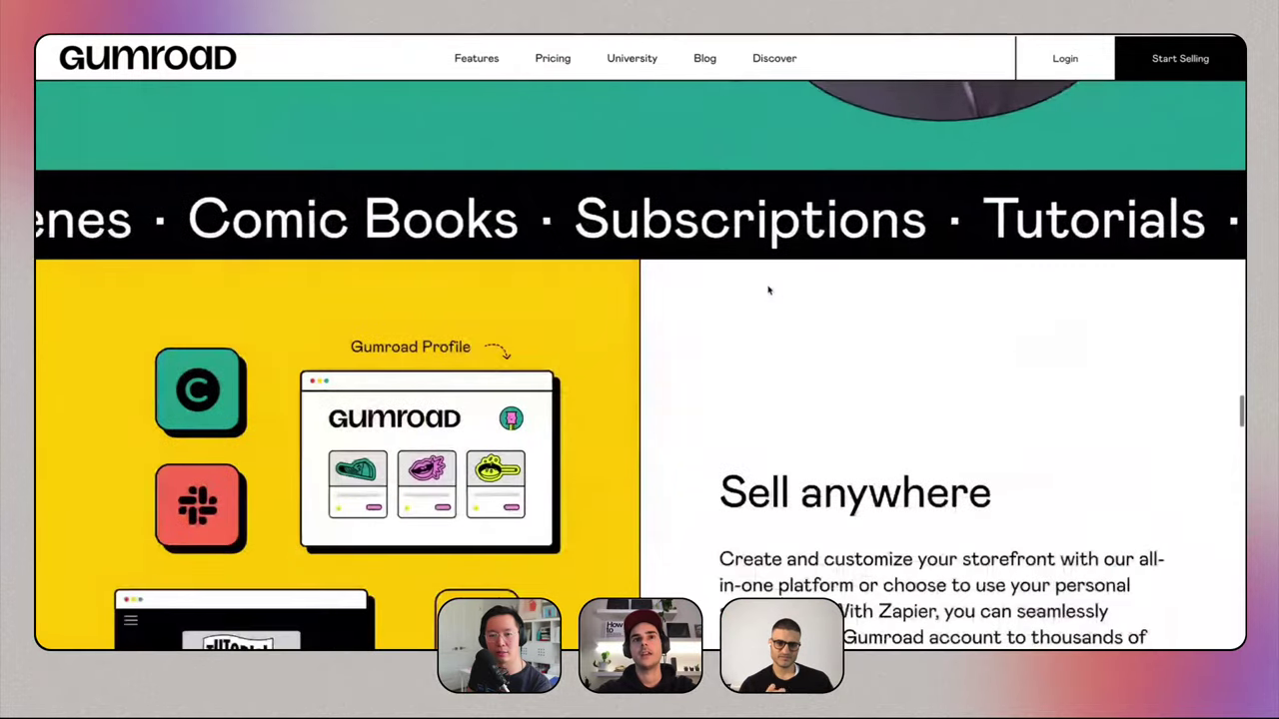
scroll(768, 290, "down", 3)
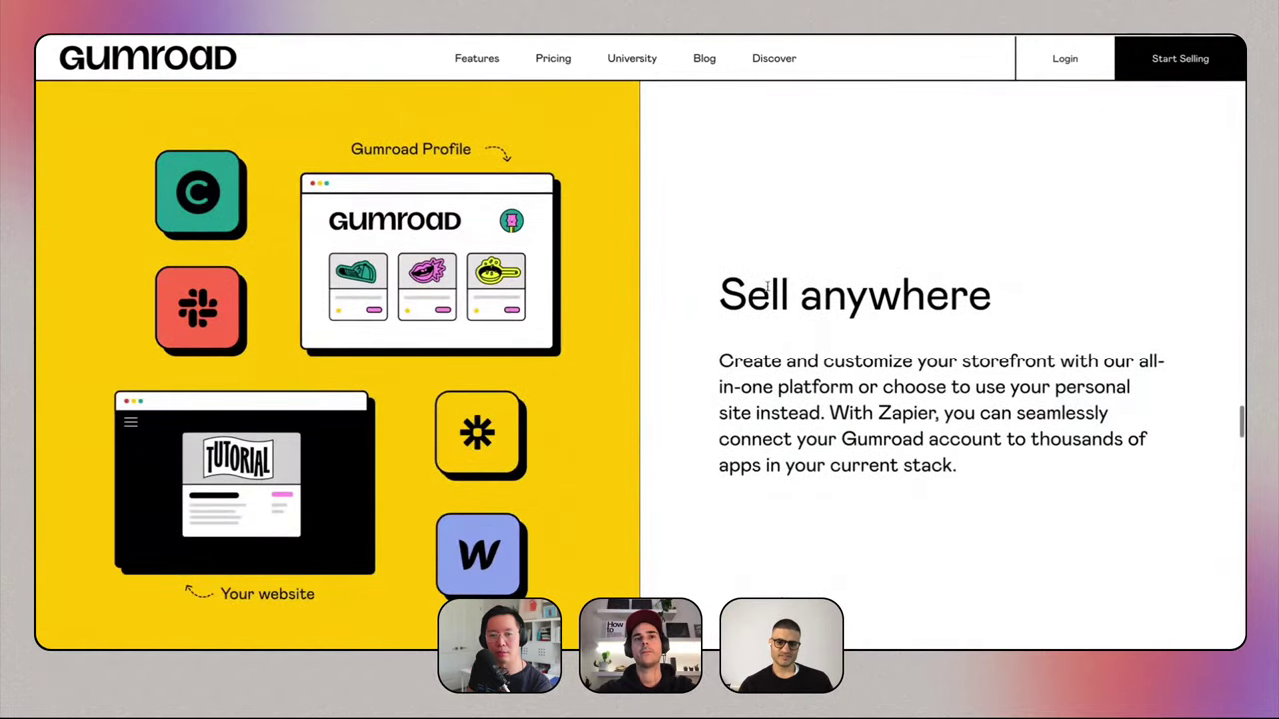
scroll(767, 288, "down", 6)
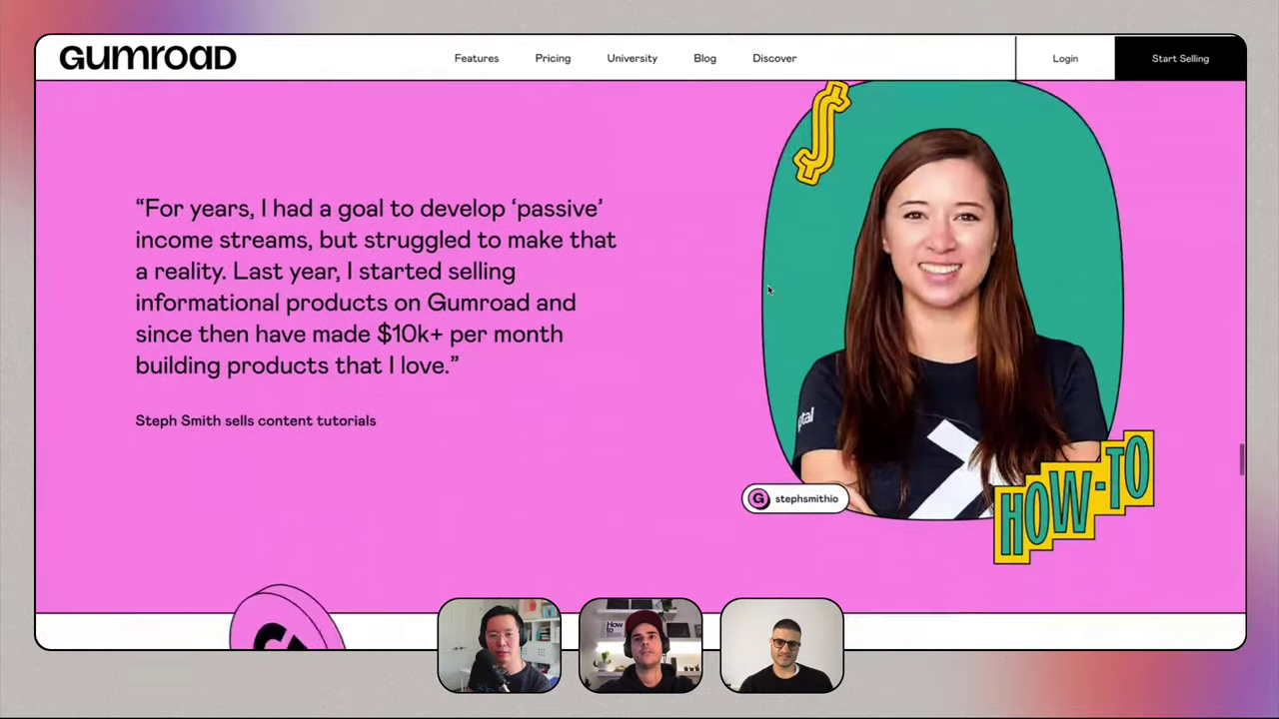
Skim the pricing, book and newsletter footer sections, and return to the homepage's oversized logo header.
scroll(767, 290, "down", 15)
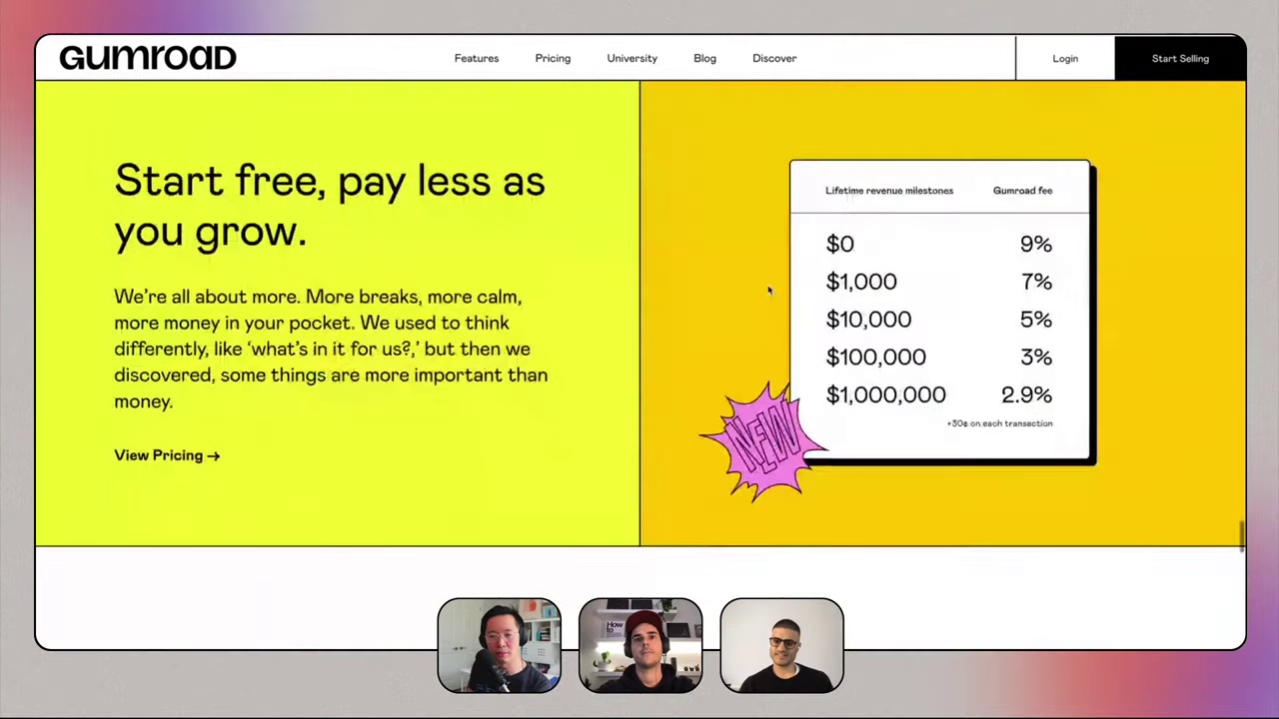
scroll(769, 290, "down", 12)
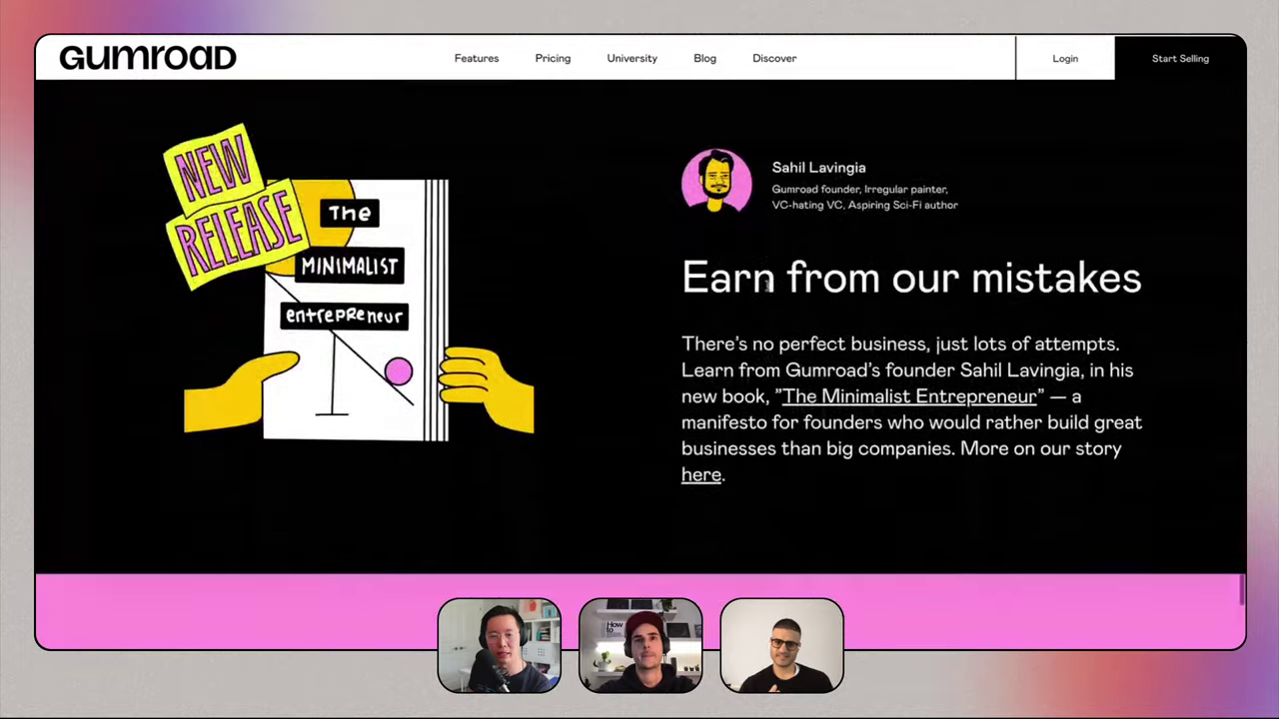
scroll(768, 287, "down", 5)
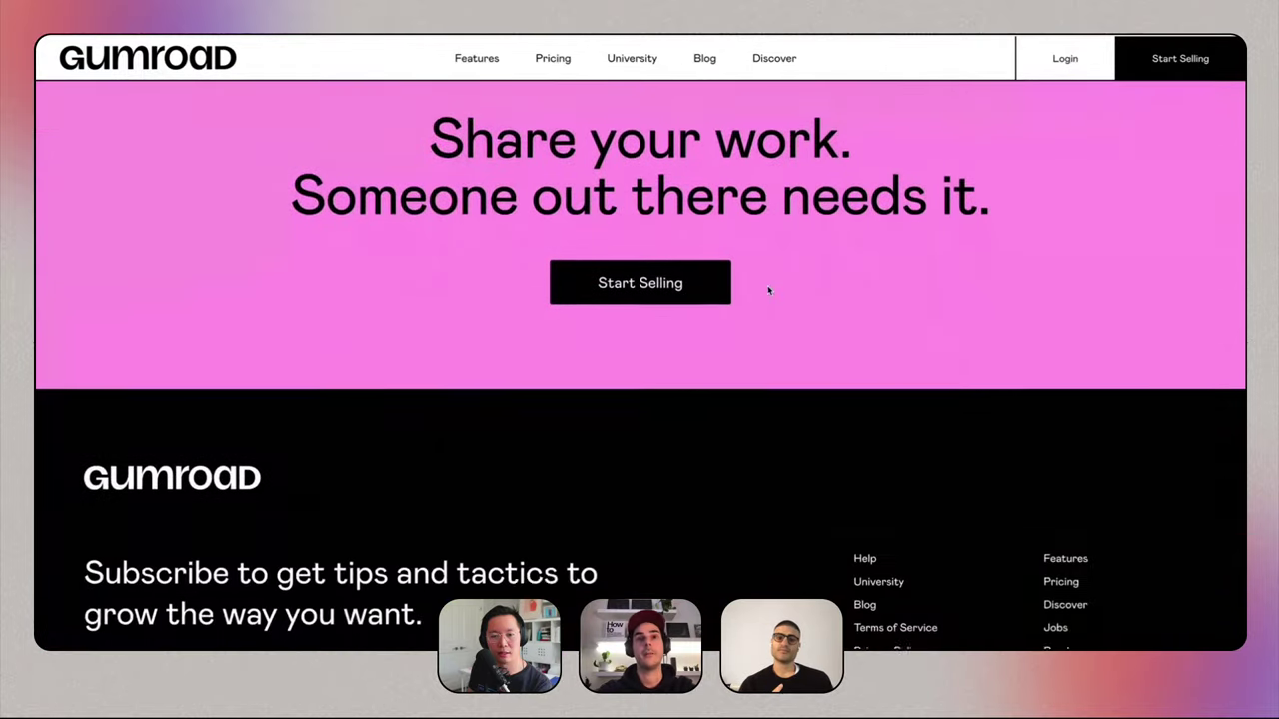
scroll(768, 289, "down", 3)
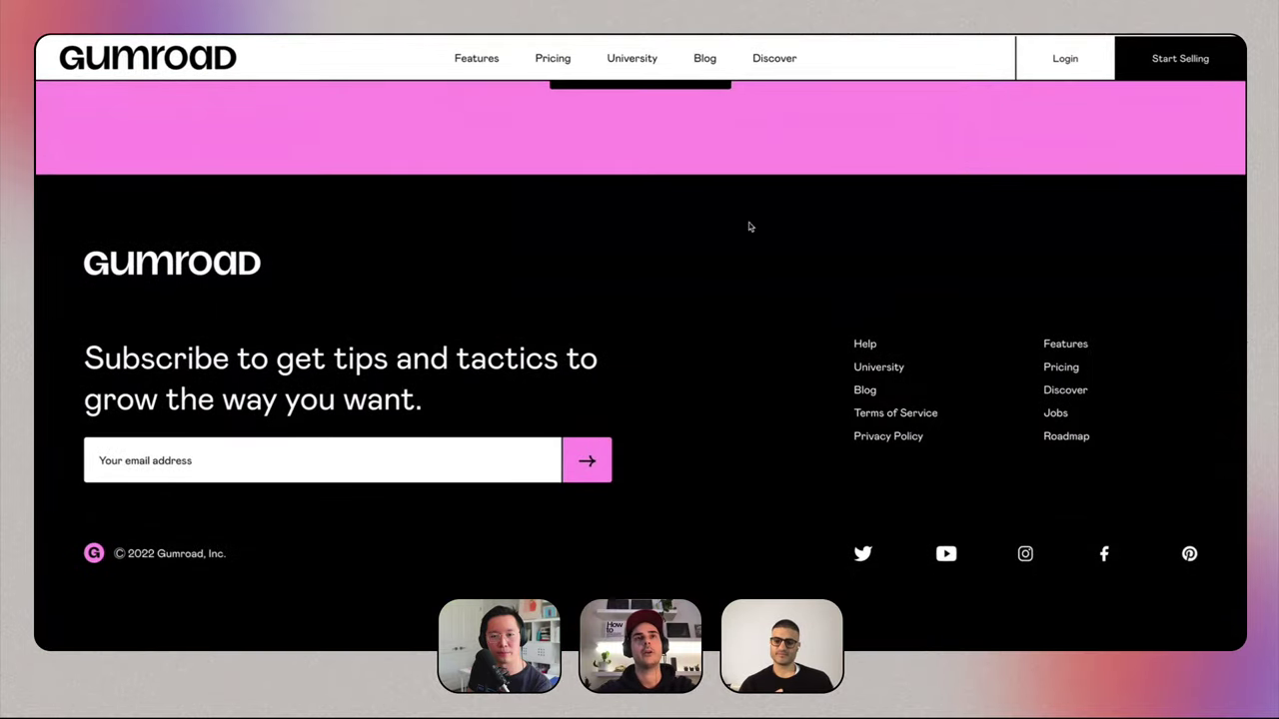
scroll(744, 200, "up", 20)
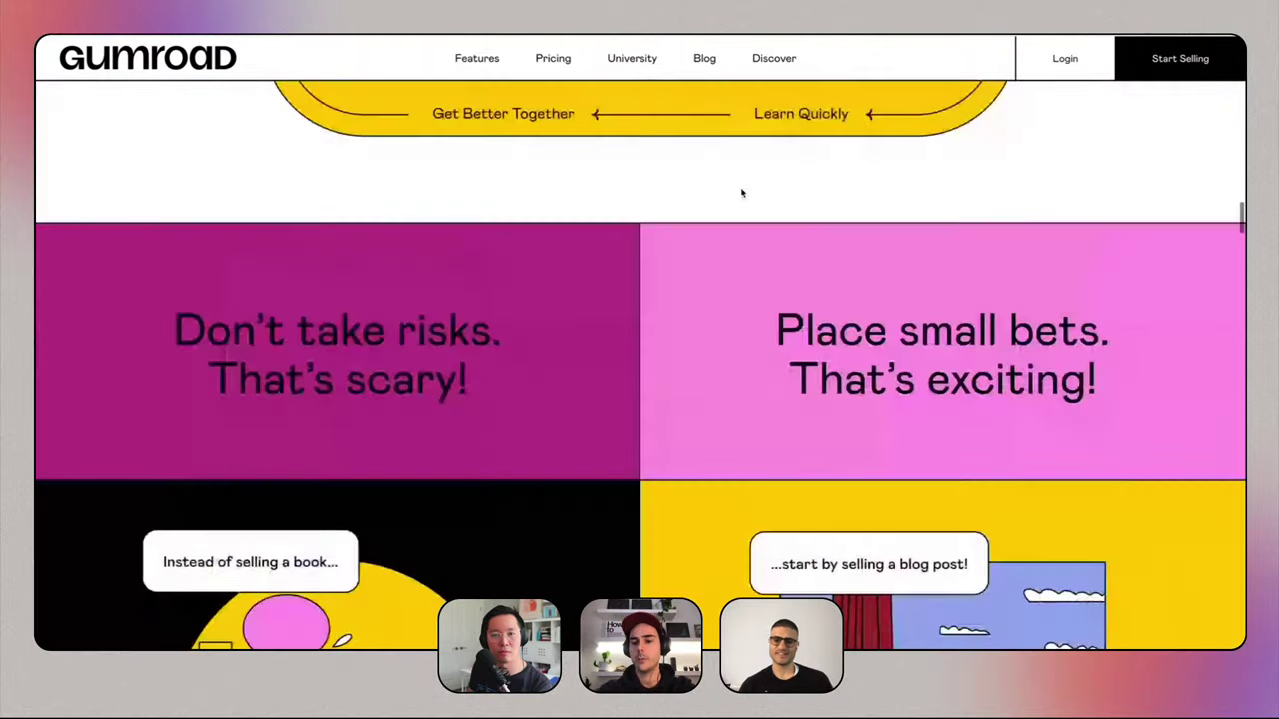
scroll(742, 193, "up", 20)
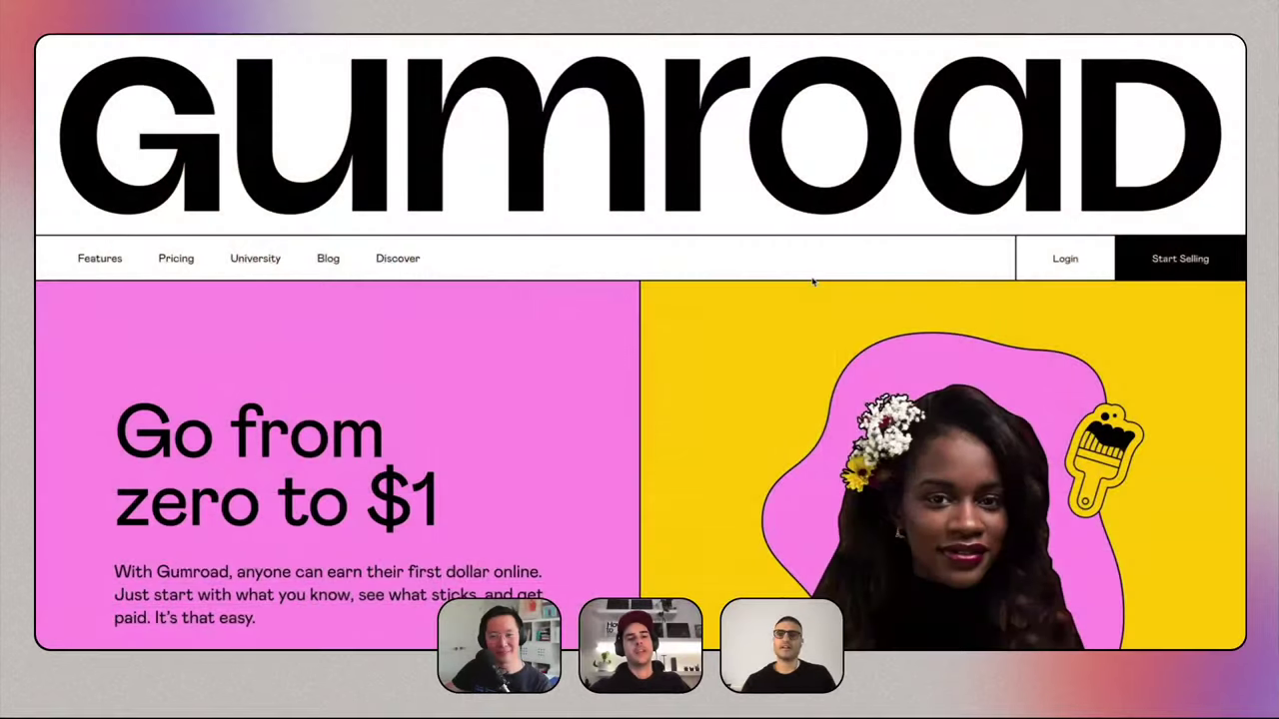
Re-examine how the oversized logo header collapses above the hero, with a brief look at the category cards.
scroll(813, 281, "down", 1)
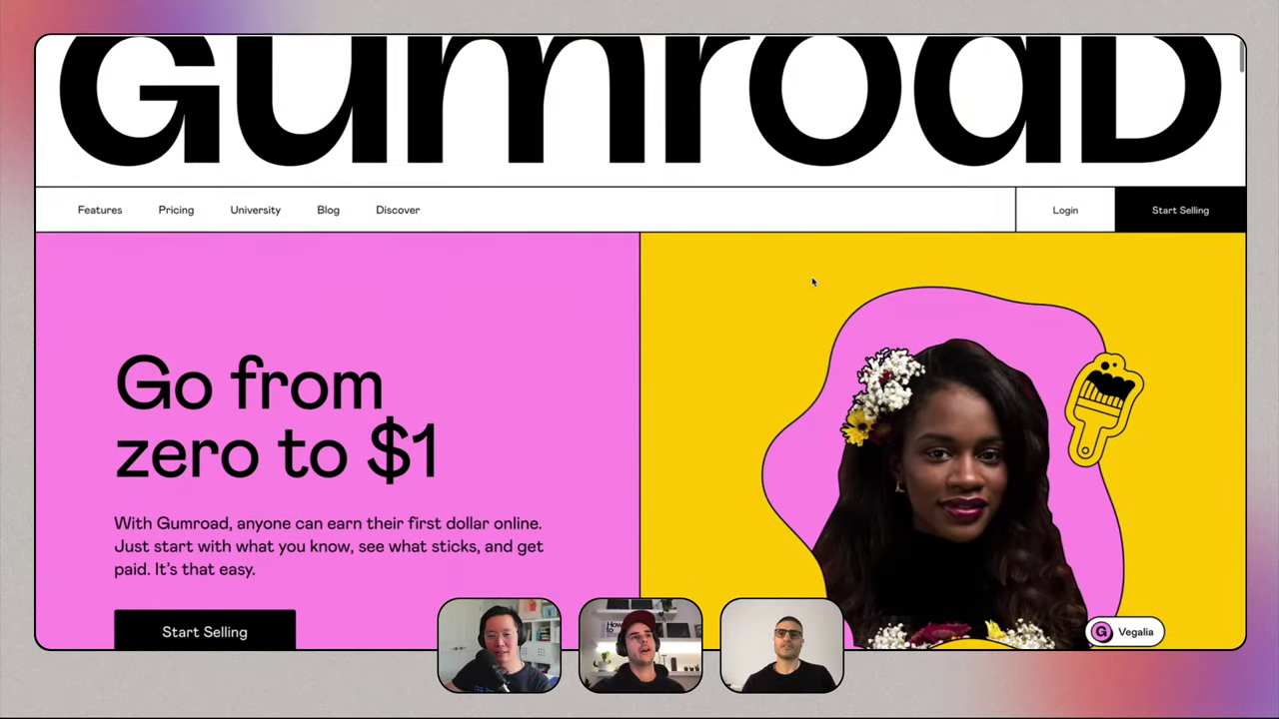
scroll(813, 282, "up", 1)
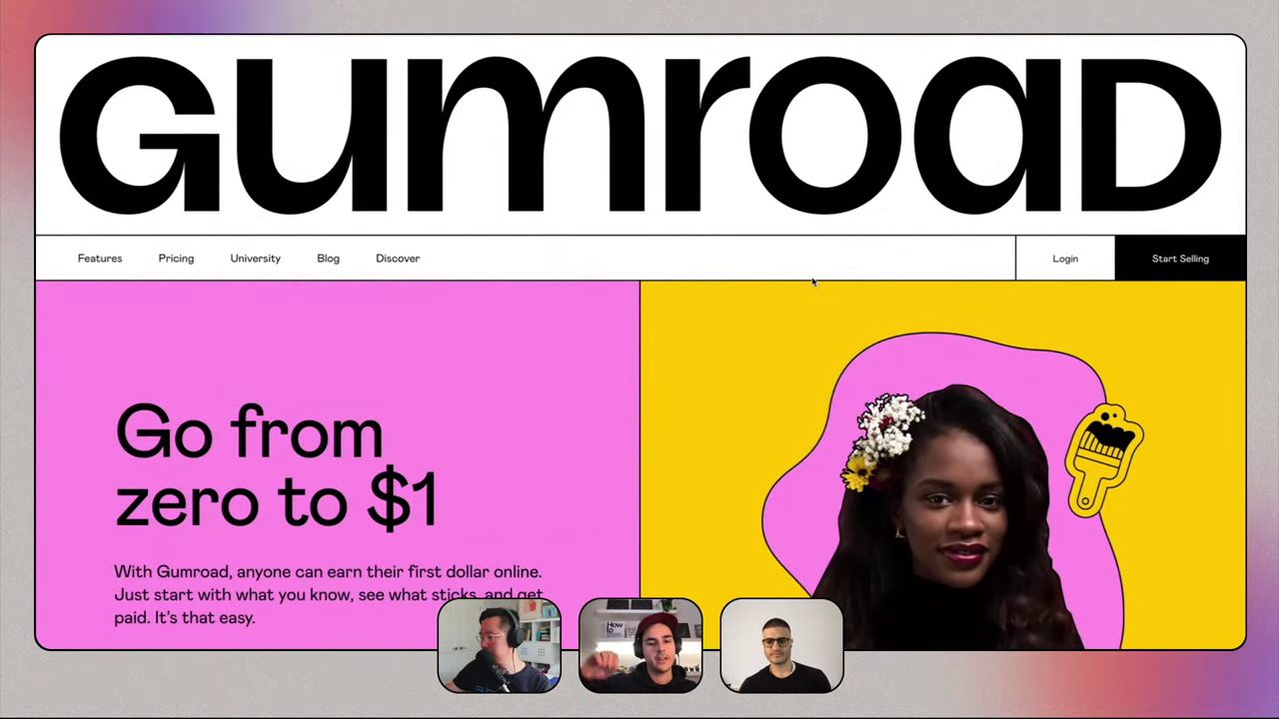
scroll(813, 281, "down", 3)
scroll(812, 282, "up", 3)
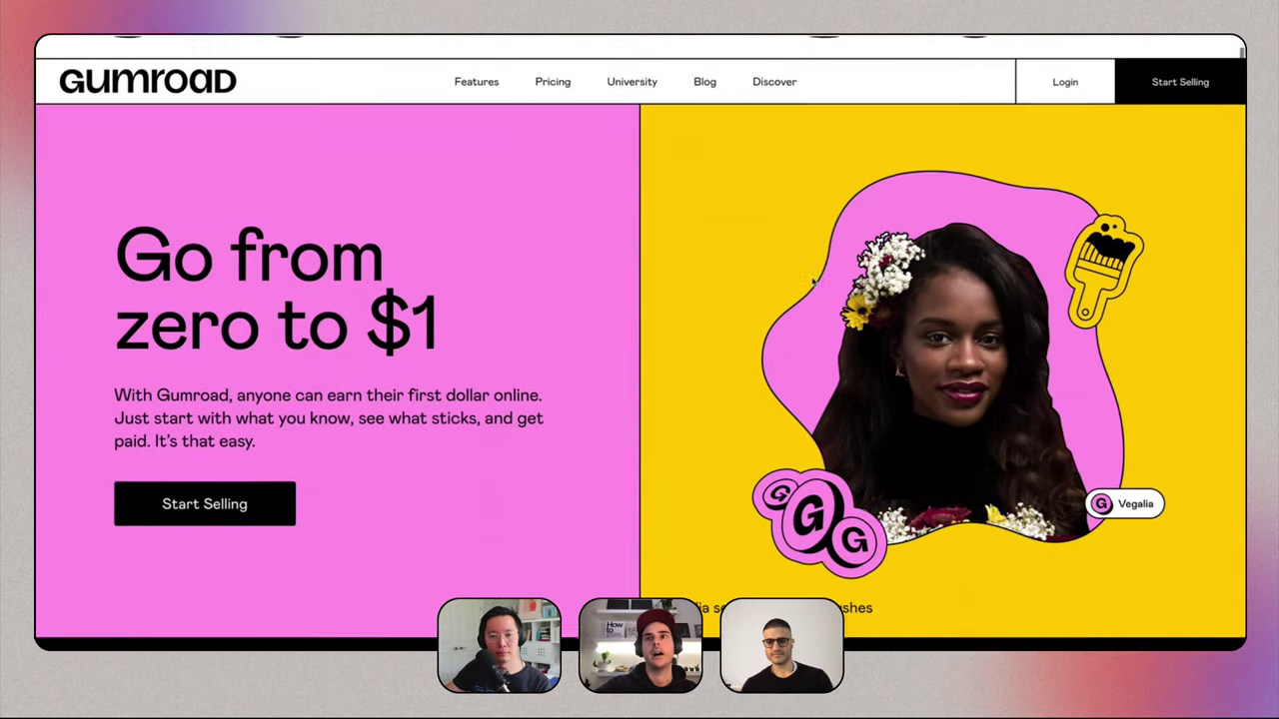
scroll(813, 282, "down", 10)
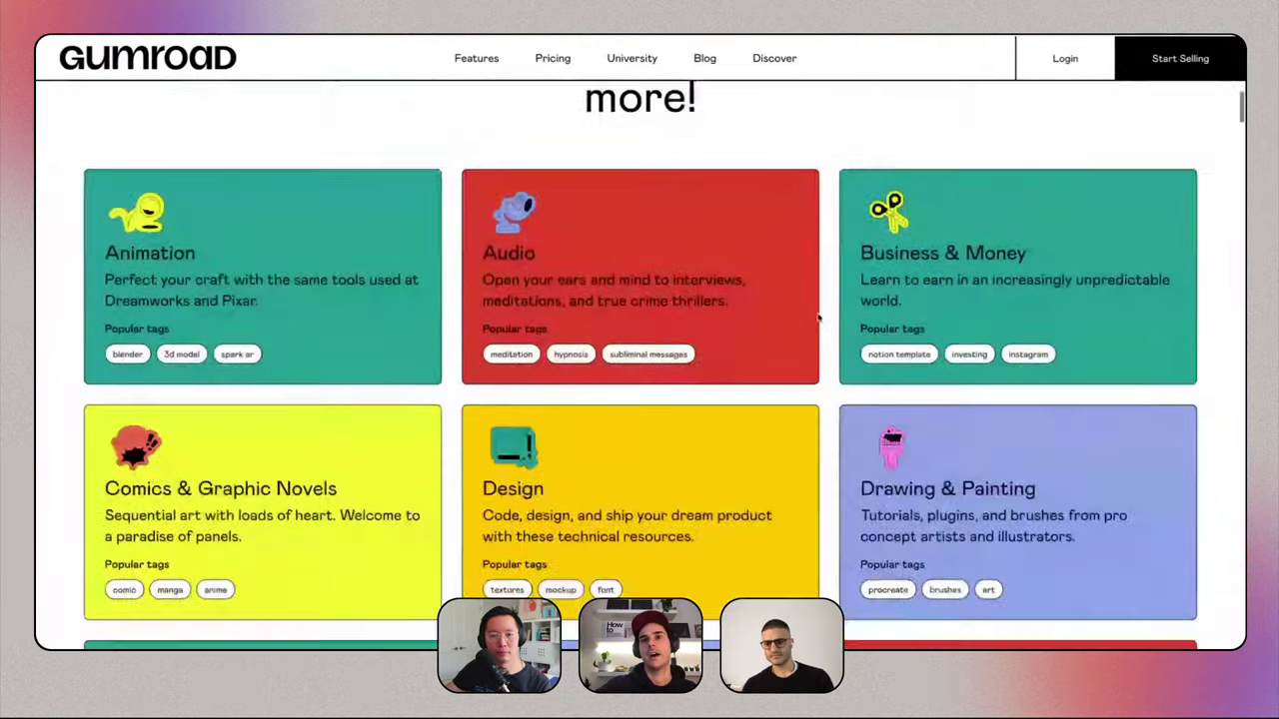
scroll(818, 318, "down", 12)
scroll(818, 318, "up", 20)
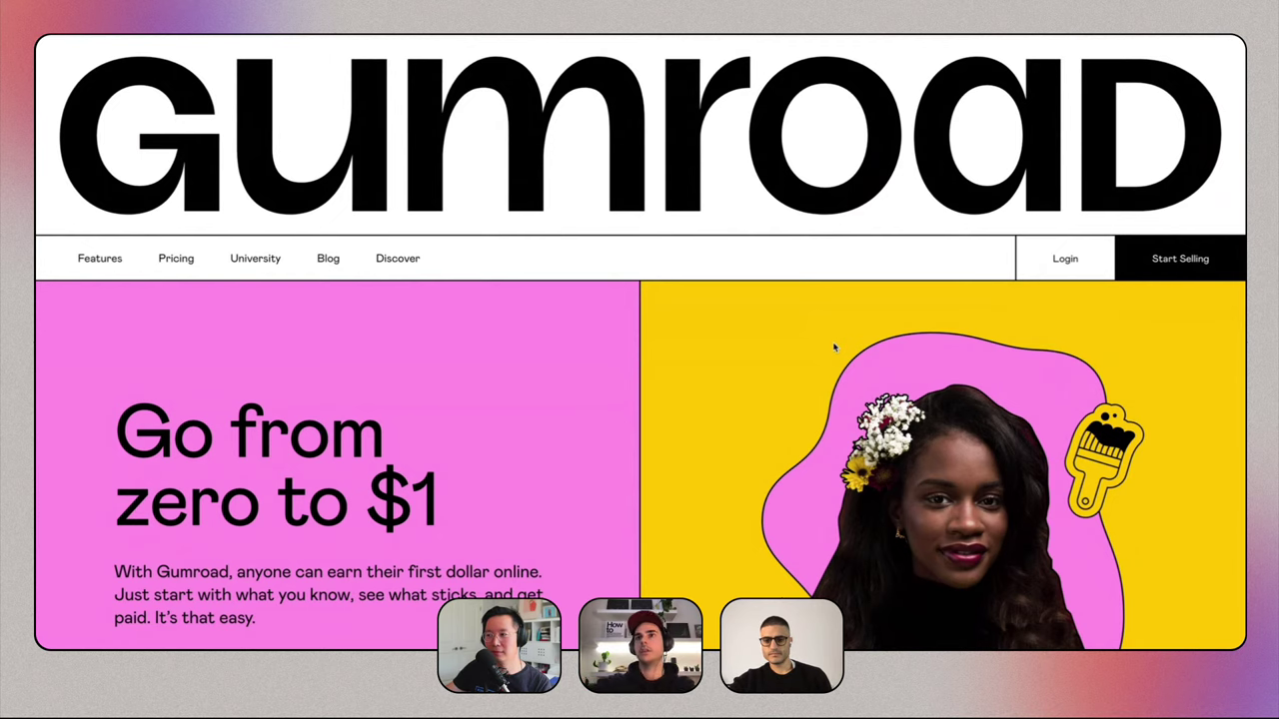
scroll(834, 347, "down", 3)
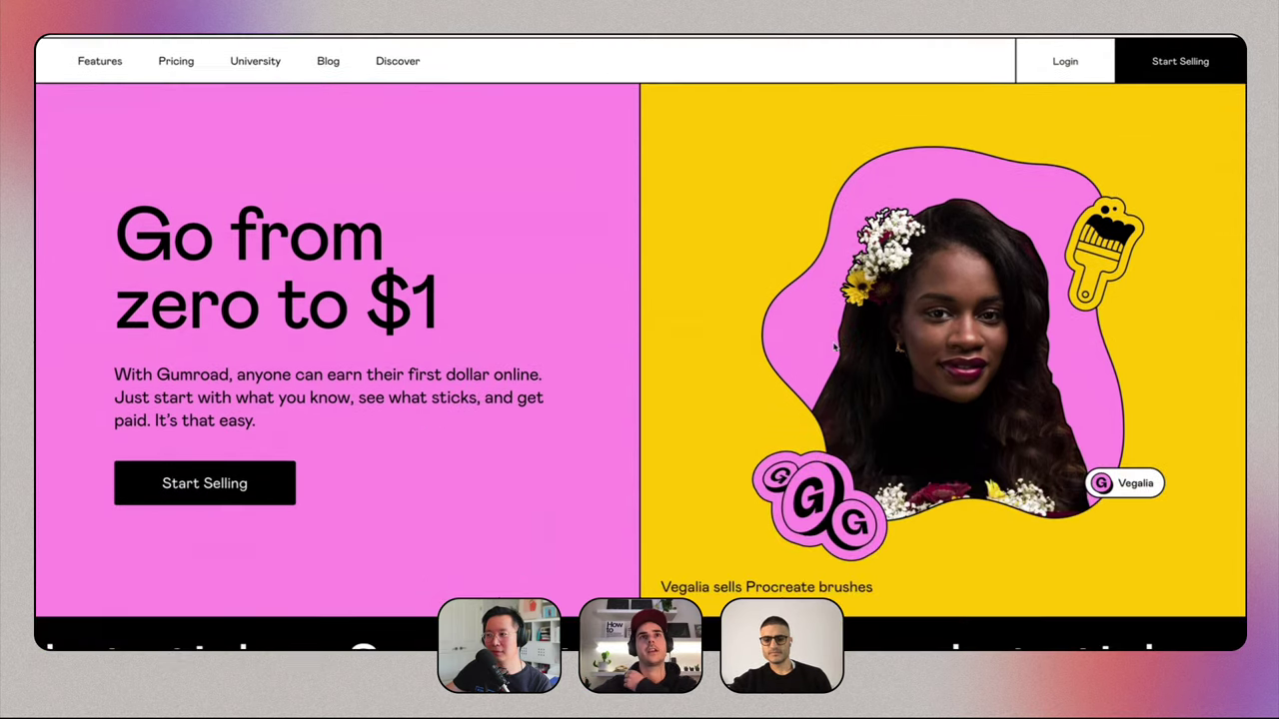
Examine how the oversized logo header turns into the compact navigation bar across the hero, category cards and loop illustration.
scroll(834, 346, "up", 3)
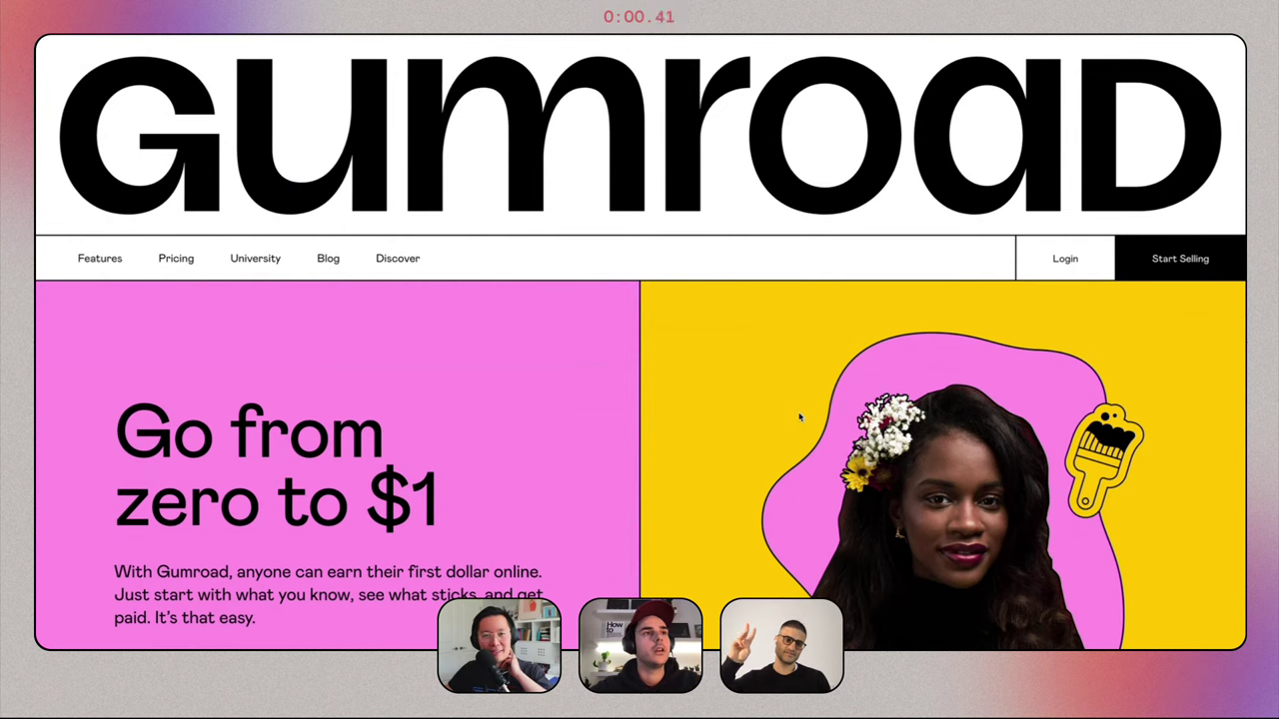
scroll(799, 417, "down", 1)
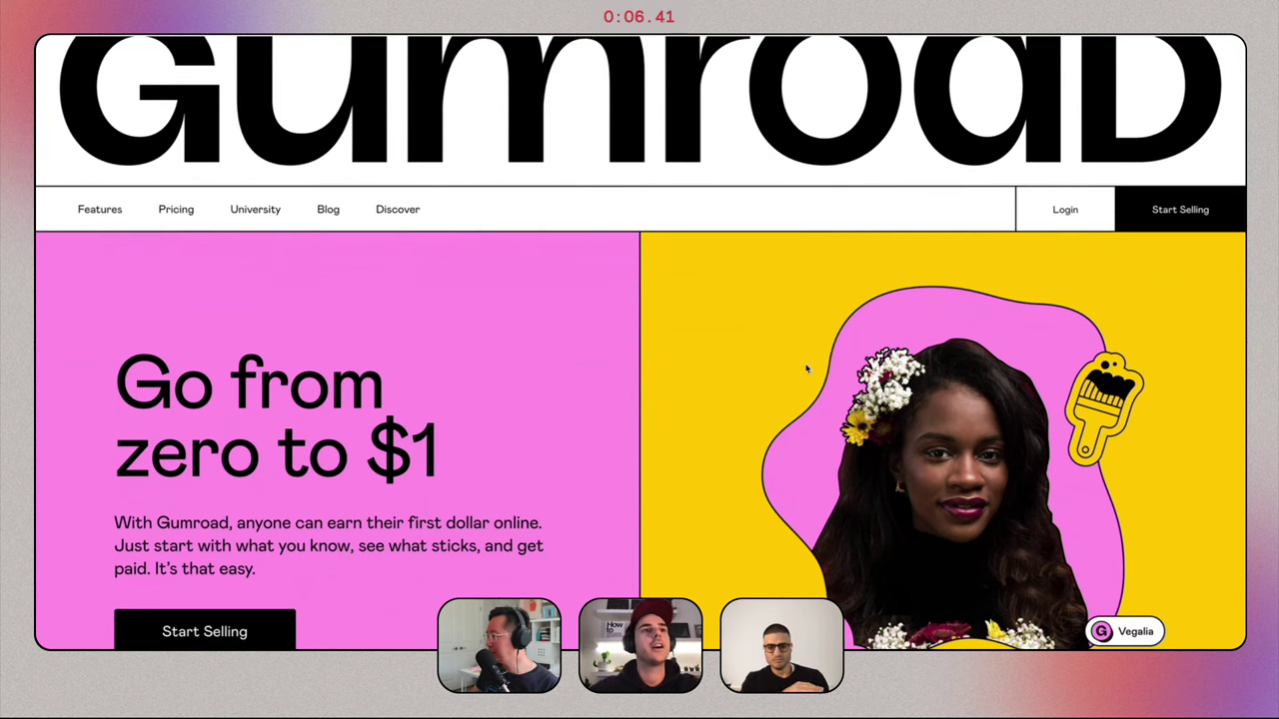
scroll(807, 369, "up", 1)
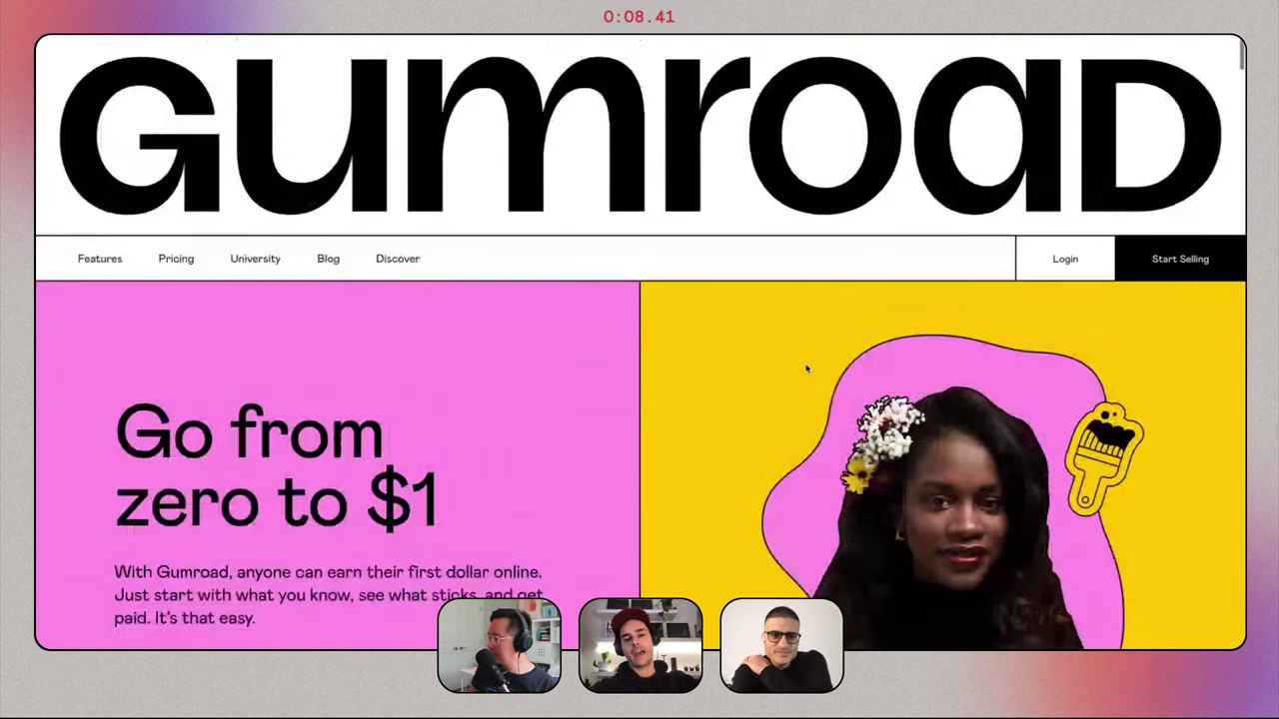
scroll(807, 369, "down", 15)
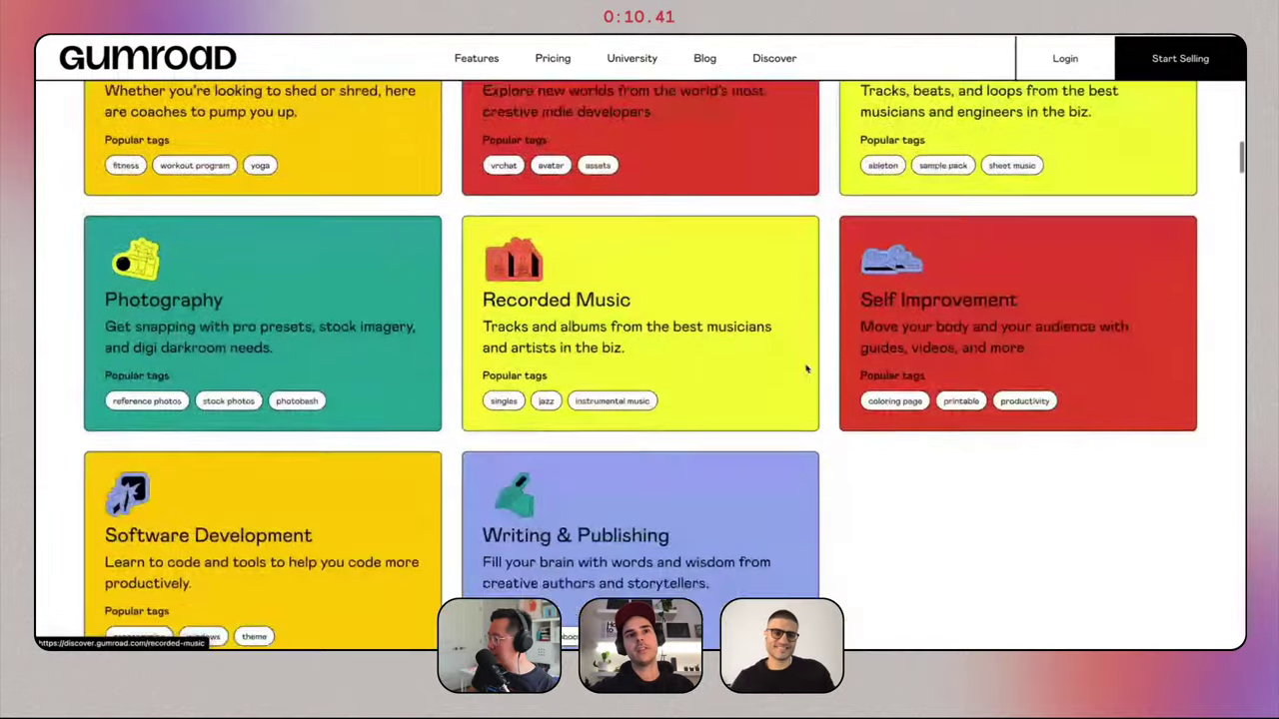
scroll(807, 369, "down", 6)
scroll(807, 368, "up", 1)
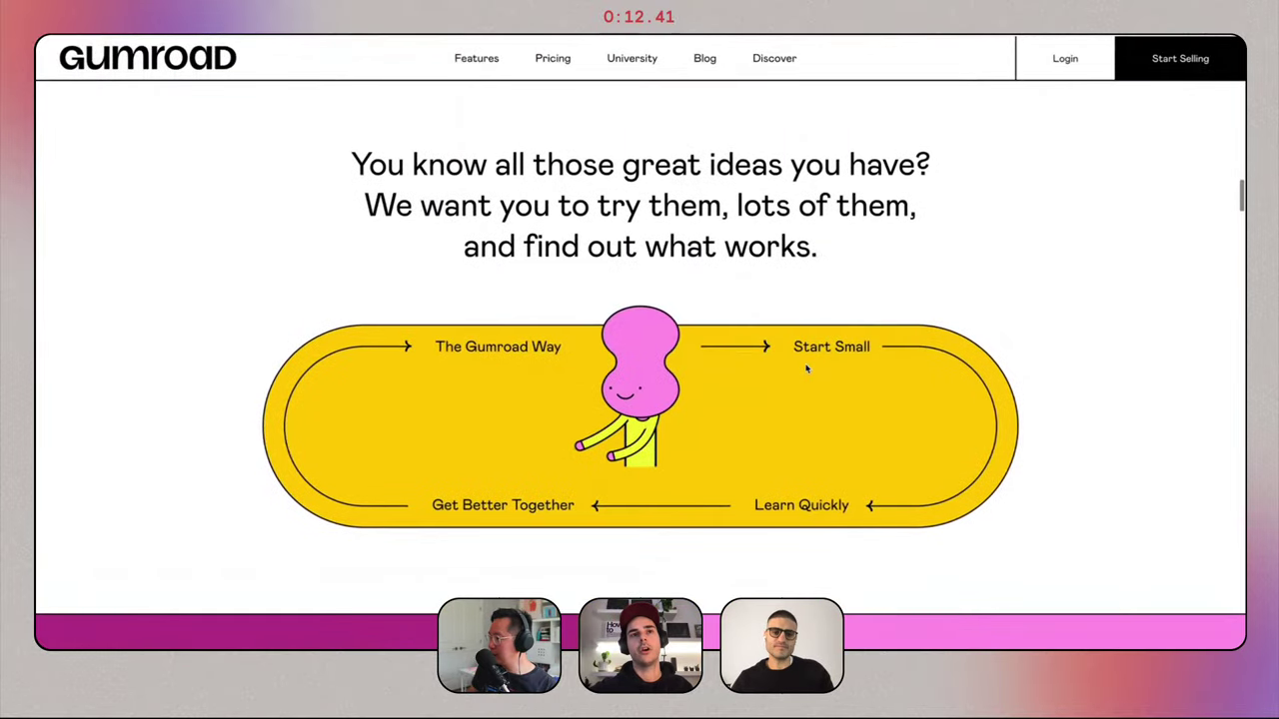
scroll(807, 369, "up", 5)
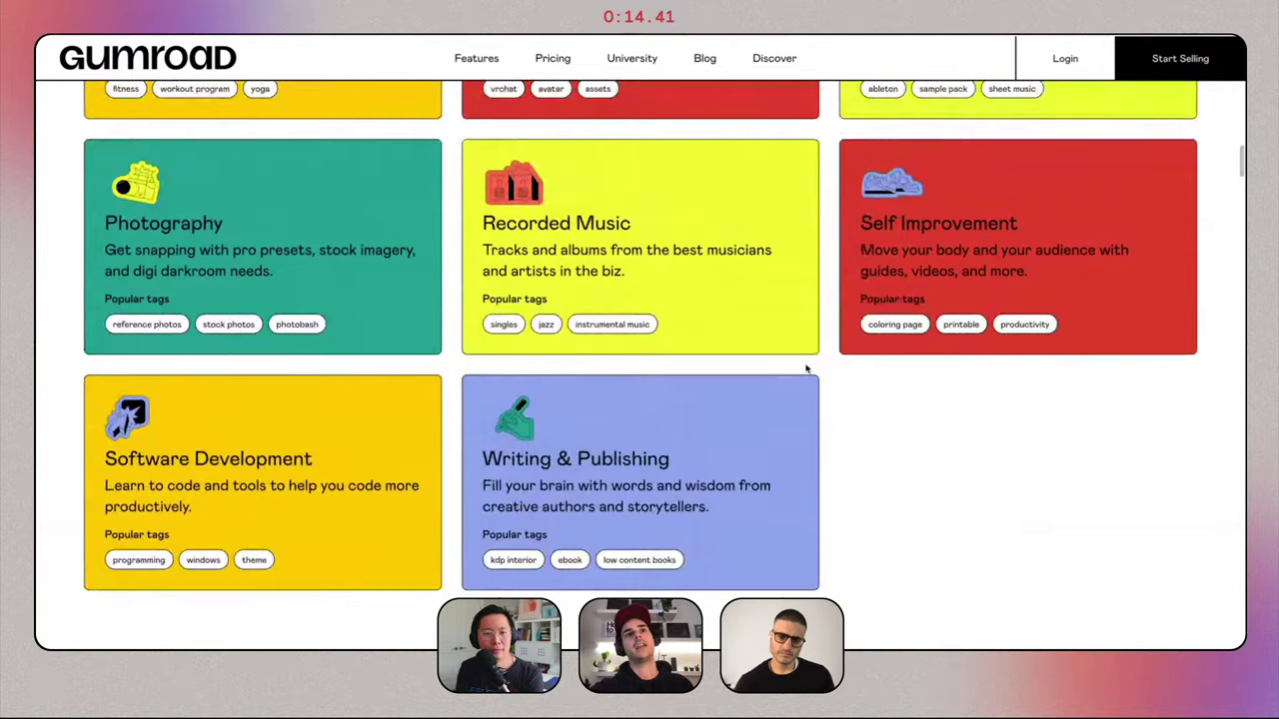
scroll(807, 369, "up", 12)
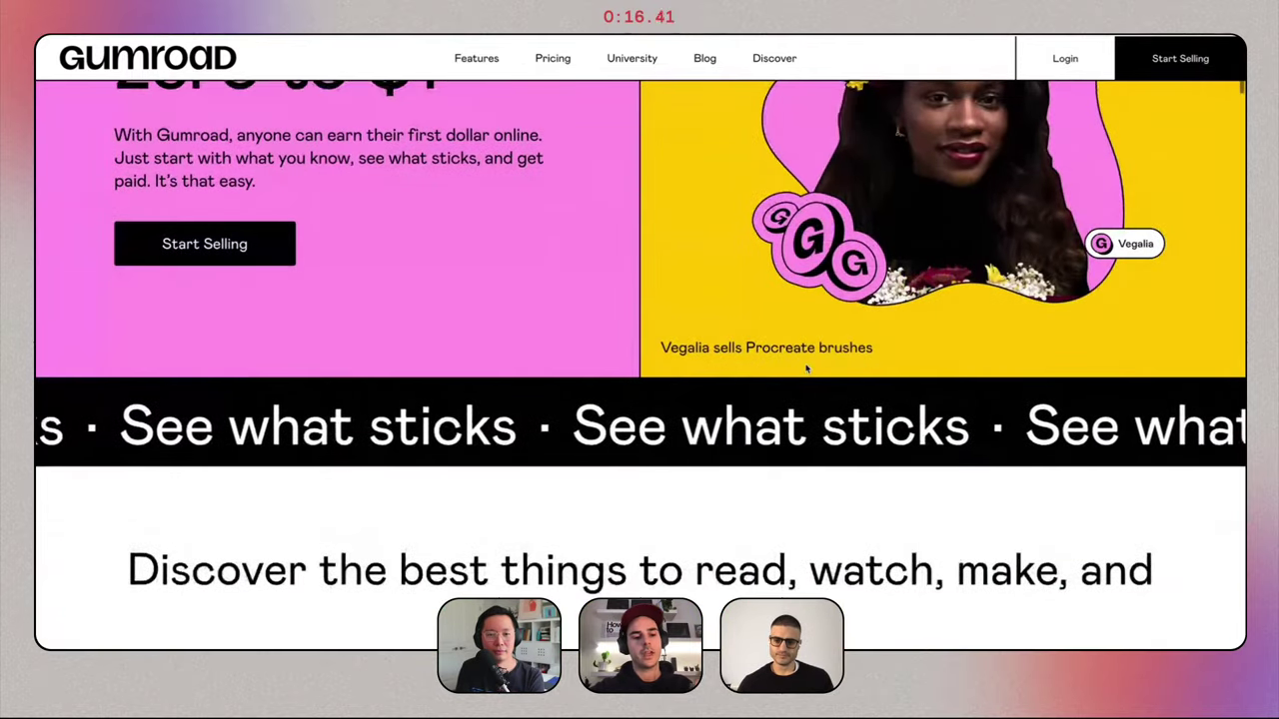
scroll(807, 369, "up", 4)
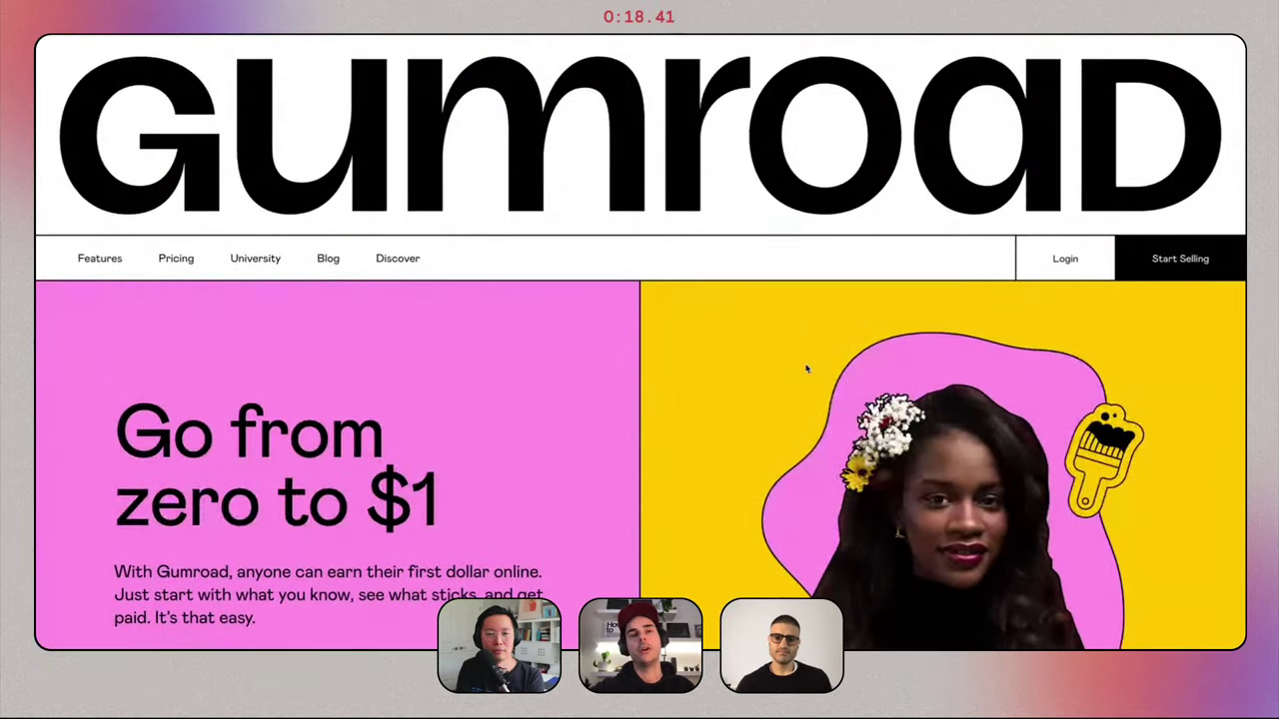
scroll(808, 369, "down", 3)
scroll(228, 378, "up", 1)
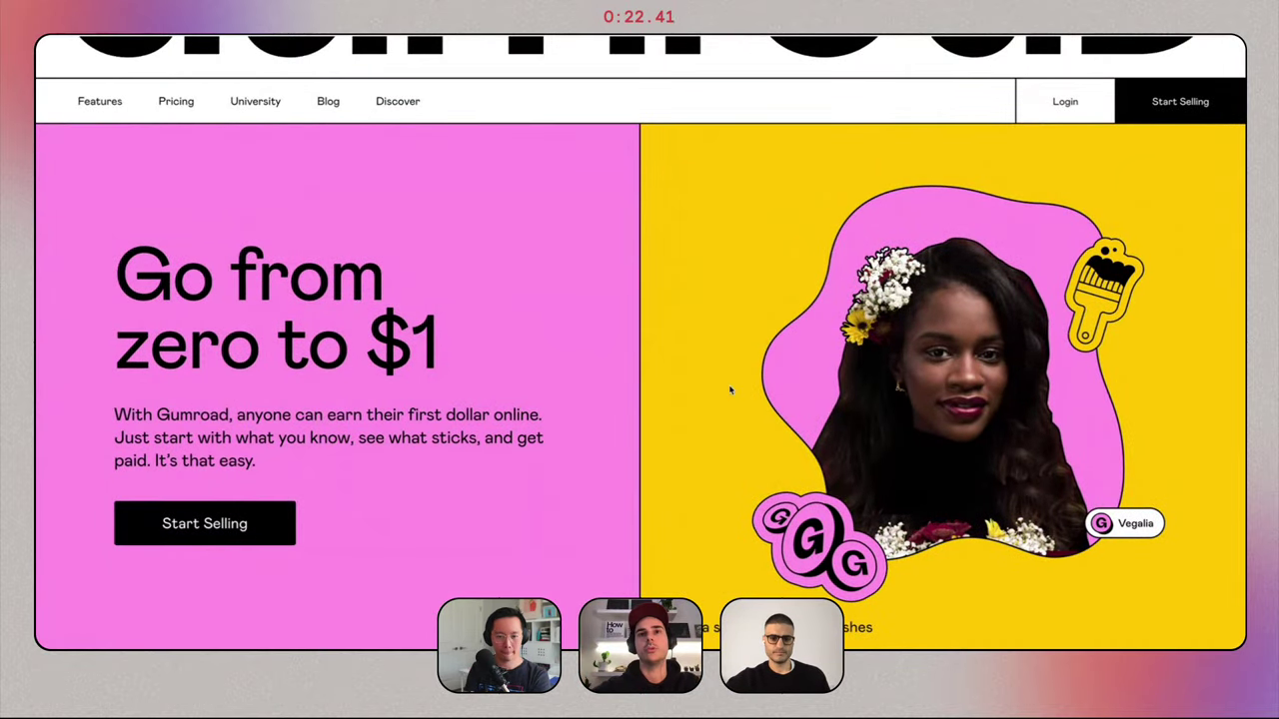
scroll(730, 390, "up", 2)
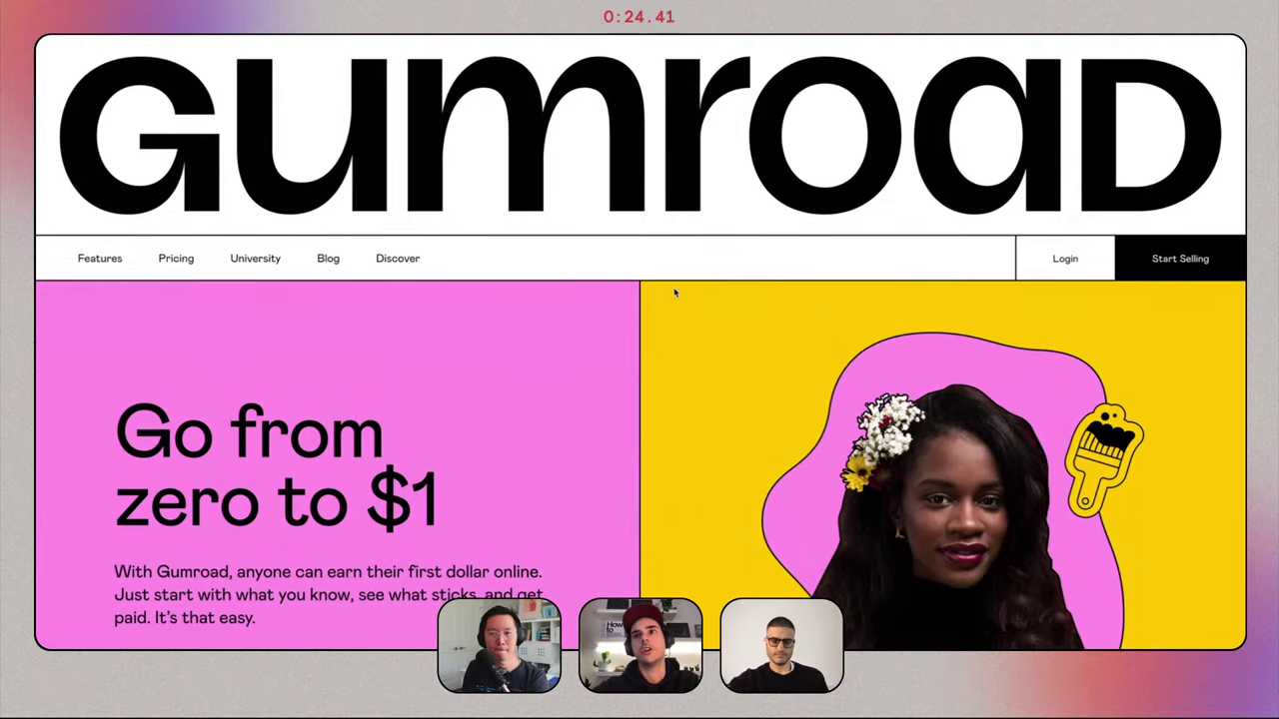
scroll(676, 293, "down", 2)
scroll(676, 293, "down", 1)
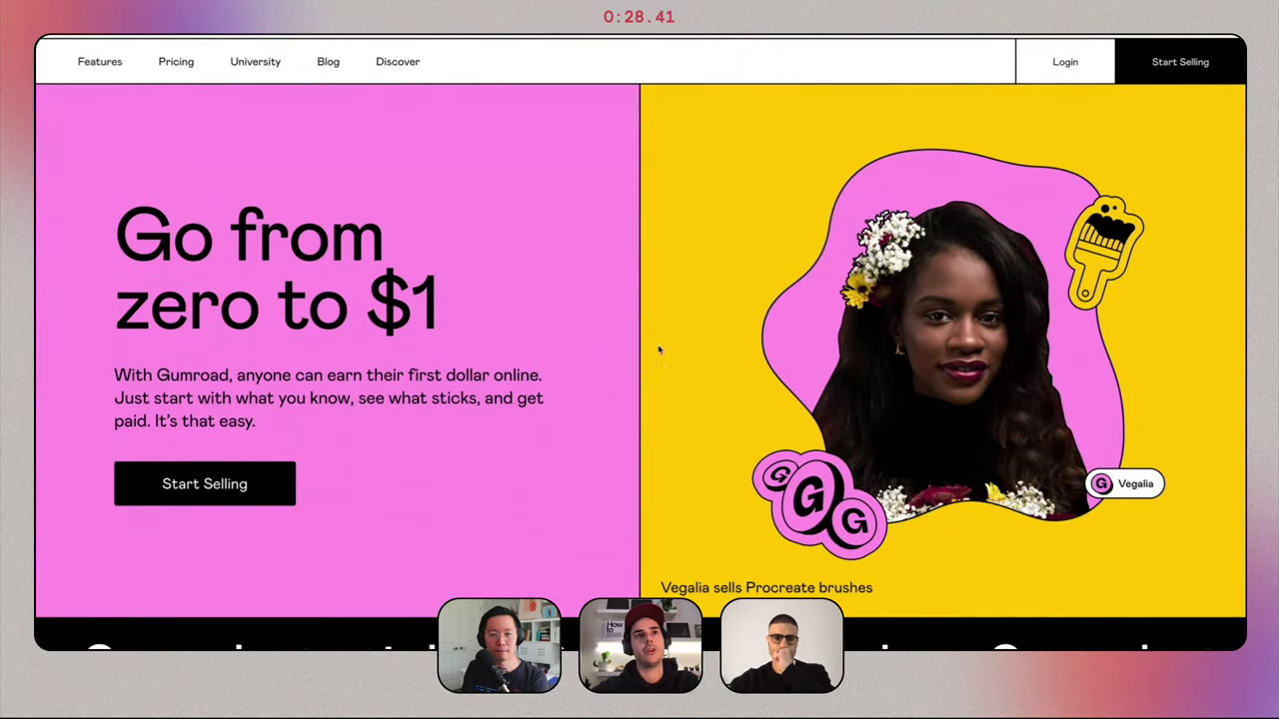
Review the "See what sticks" banner, category cards, loop illustration and the "Don't take risks" versus "Place small bets" panels for layout details.
scroll(659, 350, "down", 5)
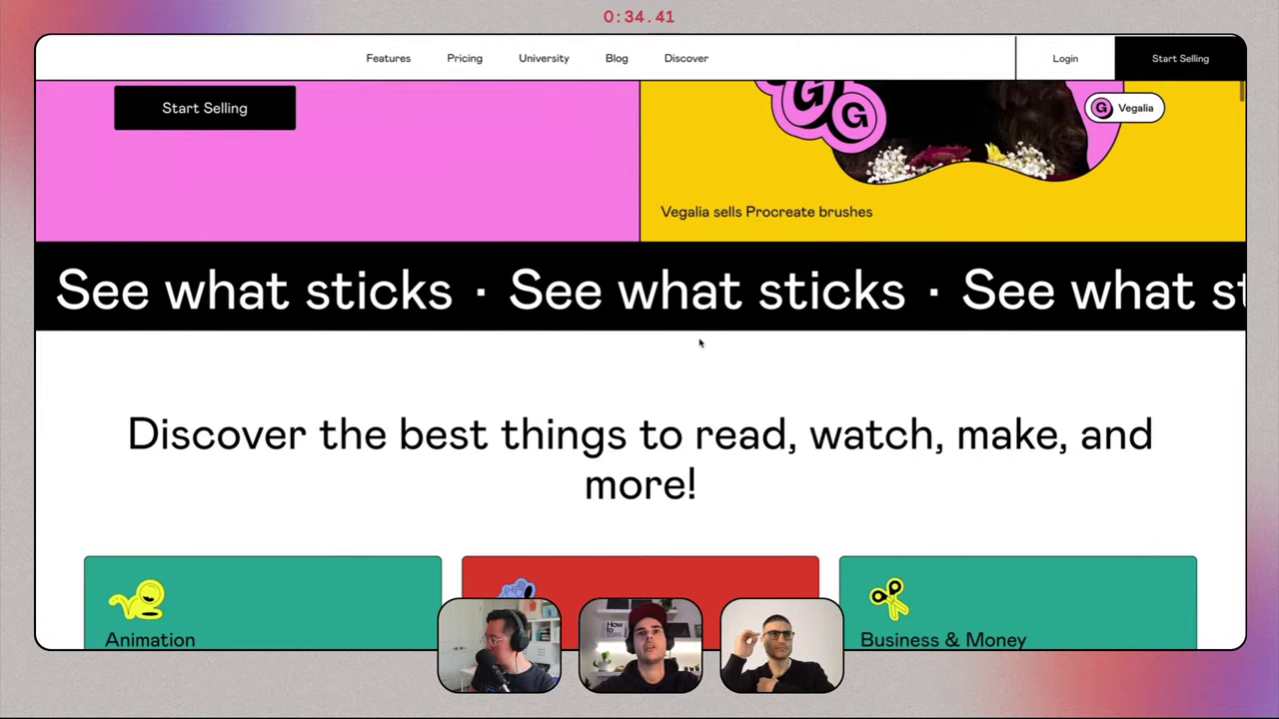
scroll(705, 370, "down", 3)
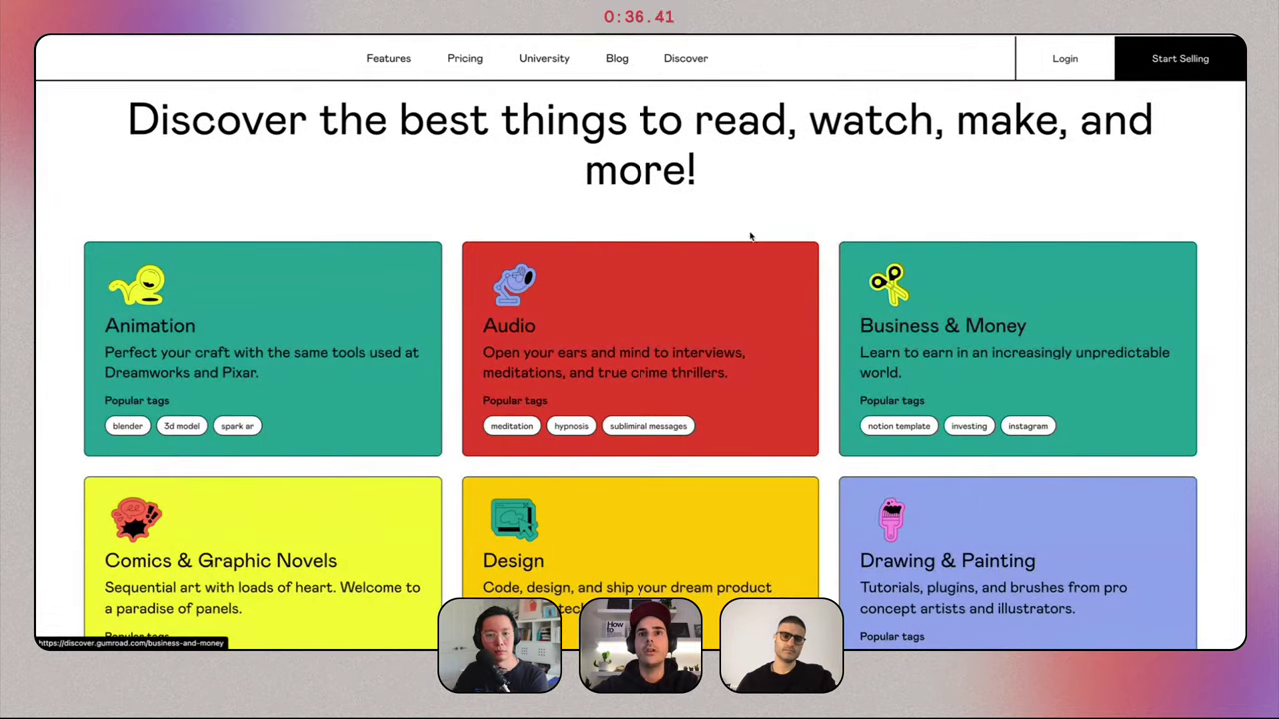
scroll(751, 236, "down", 12)
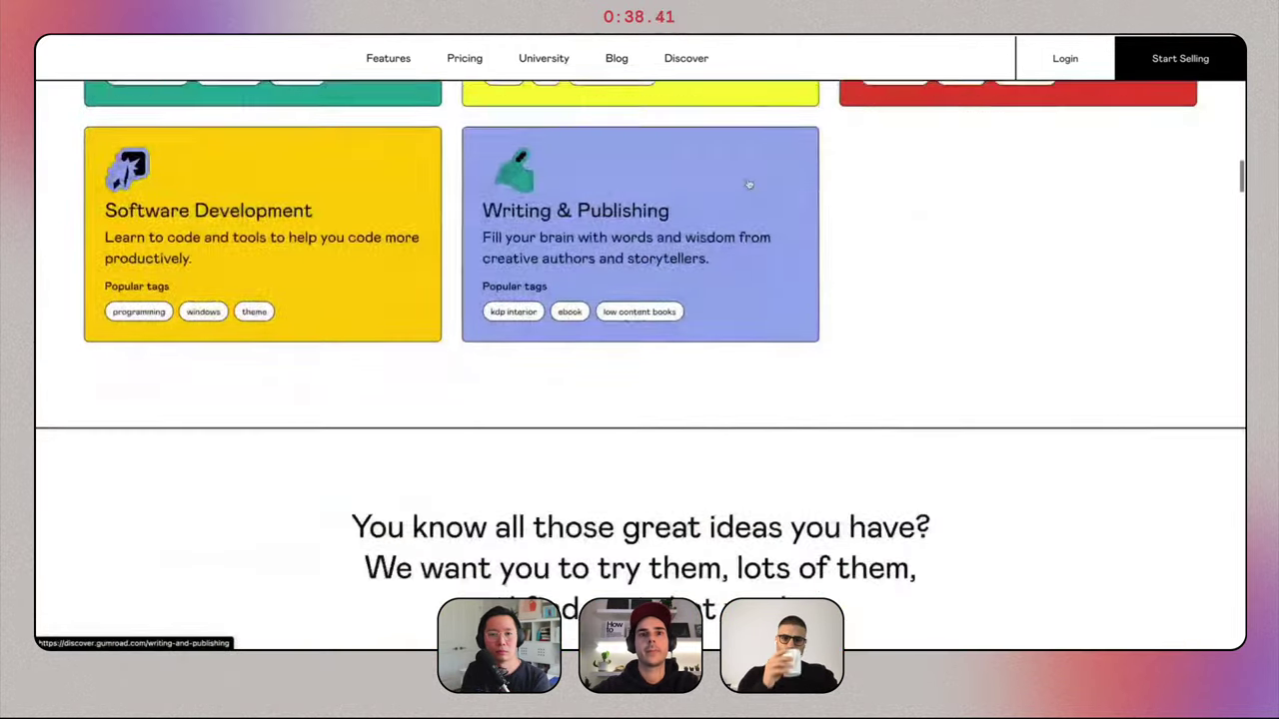
scroll(750, 185, "down", 4)
scroll(754, 184, "up", 1)
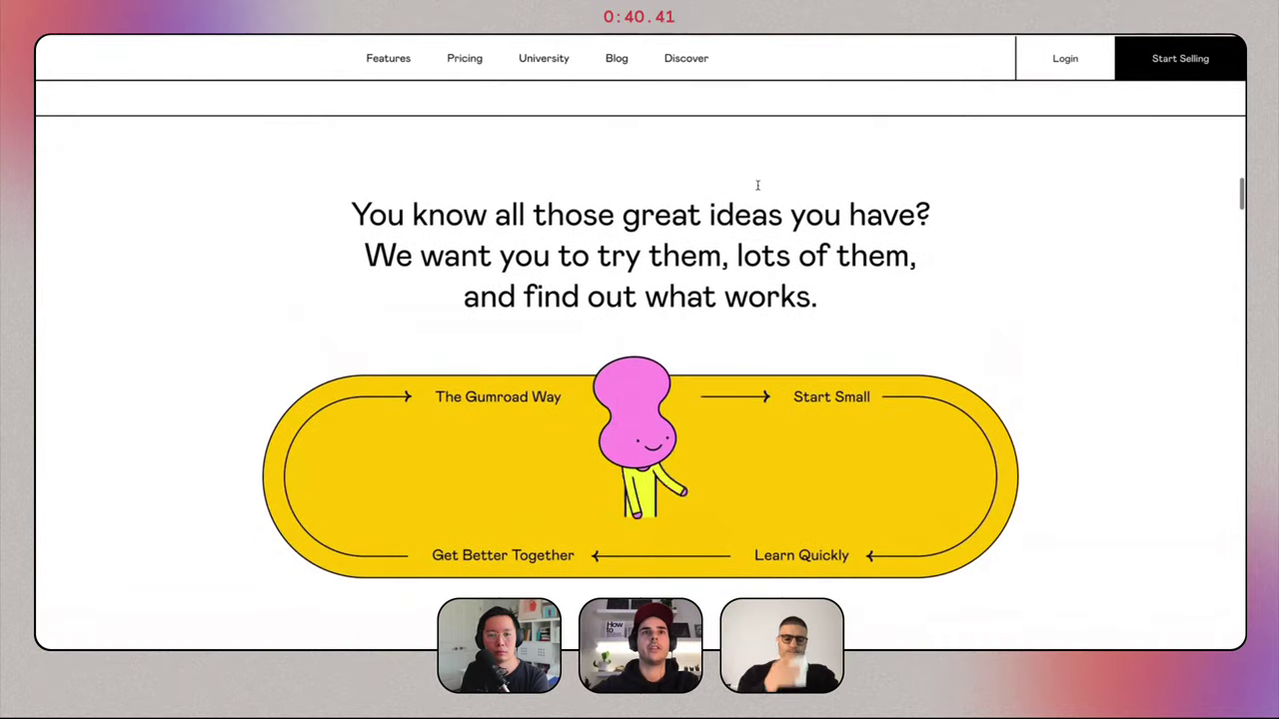
scroll(699, 398, "down", 1)
scroll(705, 397, "down", 5)
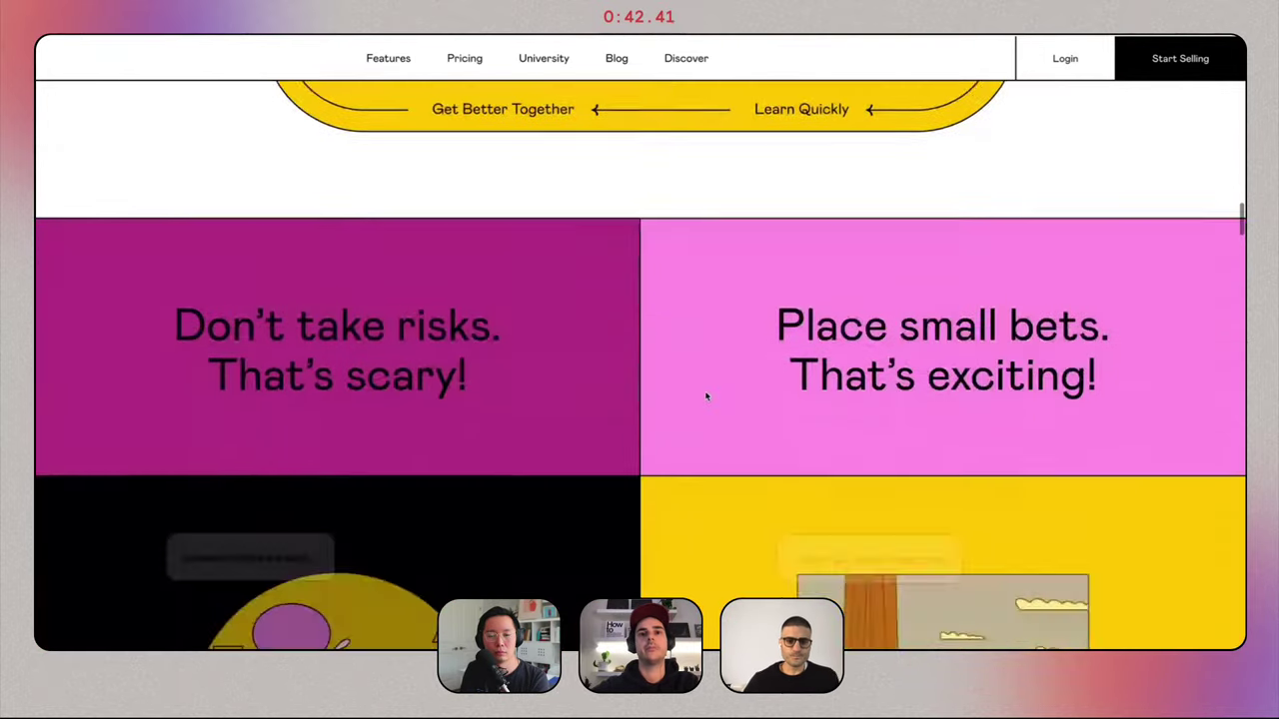
scroll(843, 249, "down", 3)
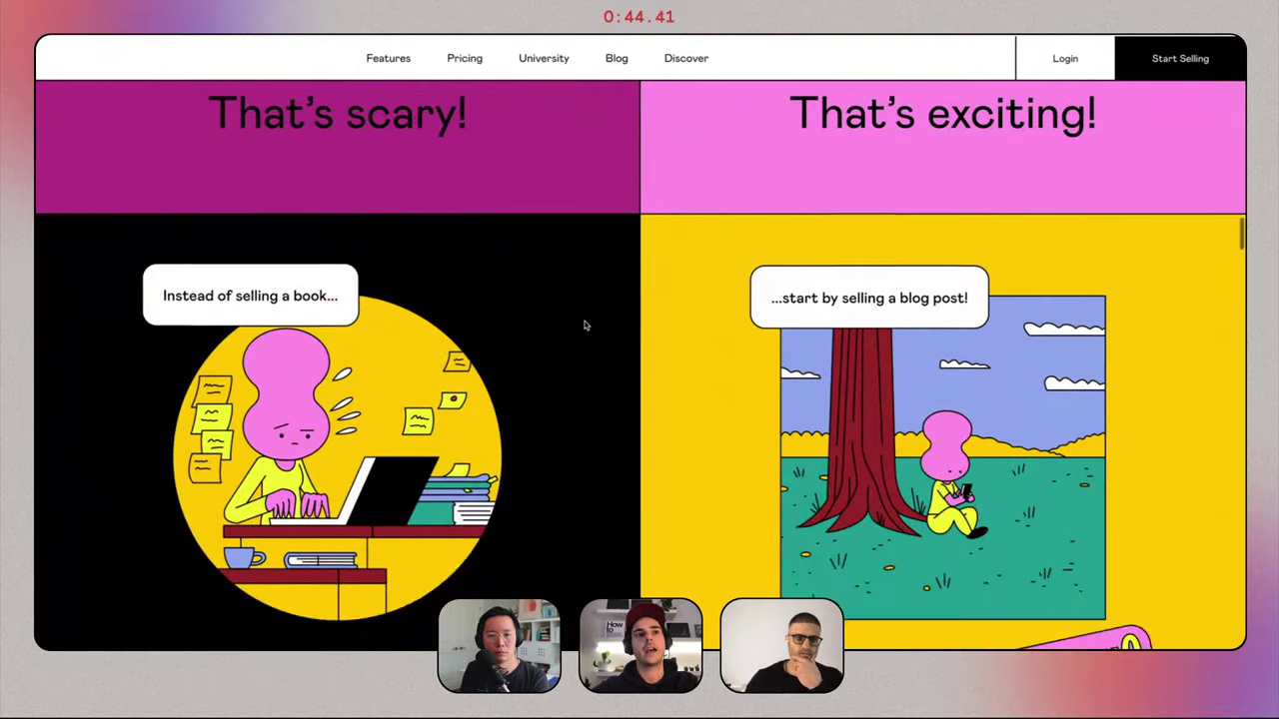
scroll(832, 289, "up", 4)
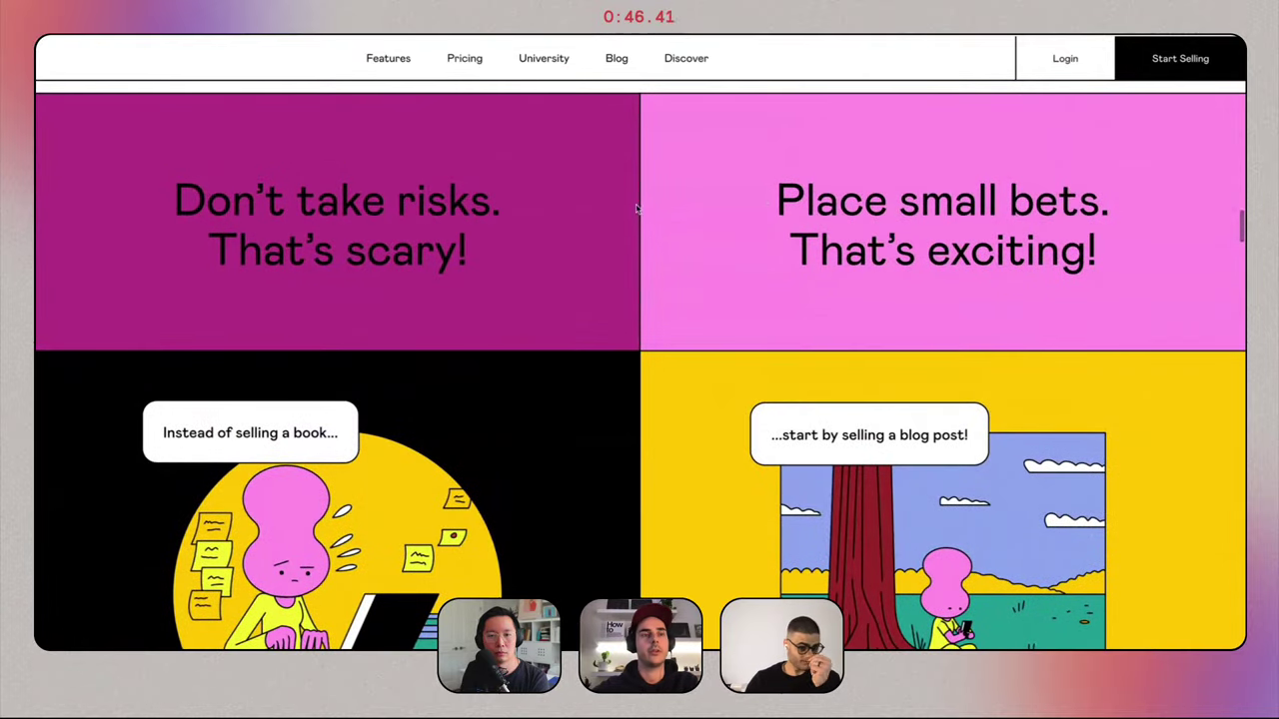
scroll(722, 269, "down", 3)
scroll(723, 270, "up", 2)
scroll(722, 269, "down", 6)
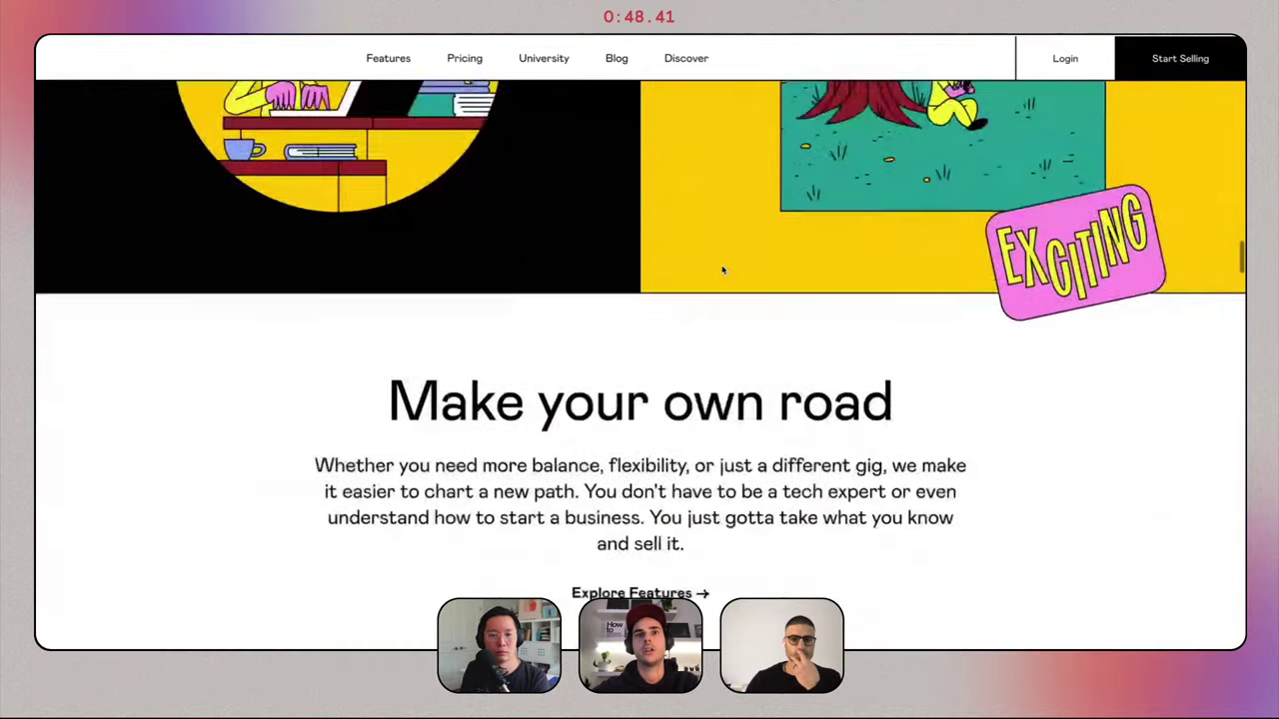
Look over the "Sell anything" and "Sell to anyone" split sections and the pink and green creator testimonials.
scroll(699, 424, "down", 4)
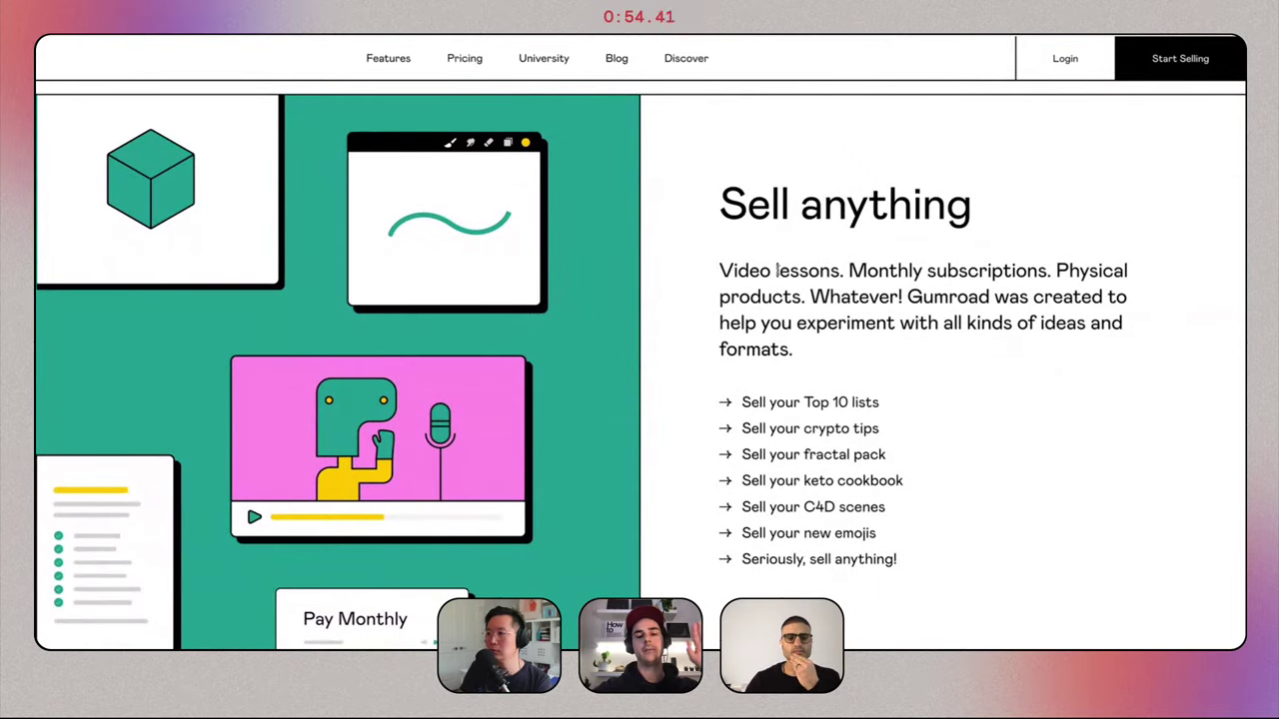
scroll(776, 271, "down", 6)
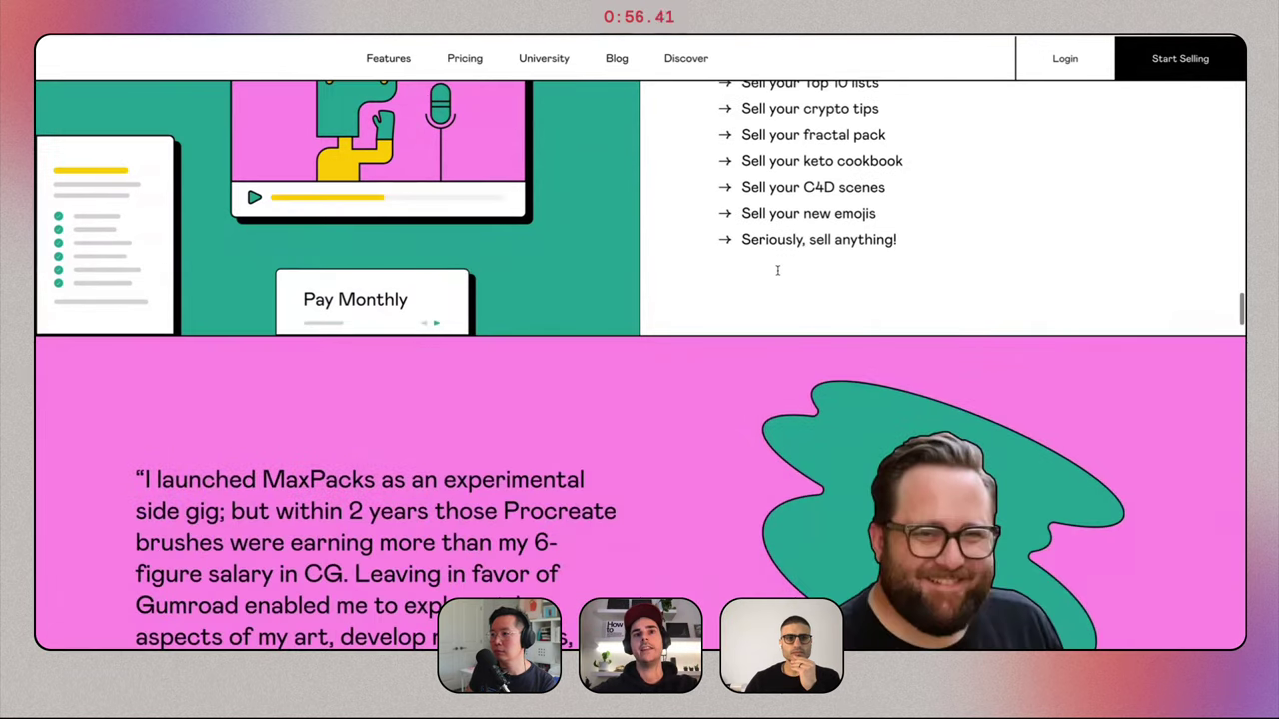
scroll(778, 275, "down", 7)
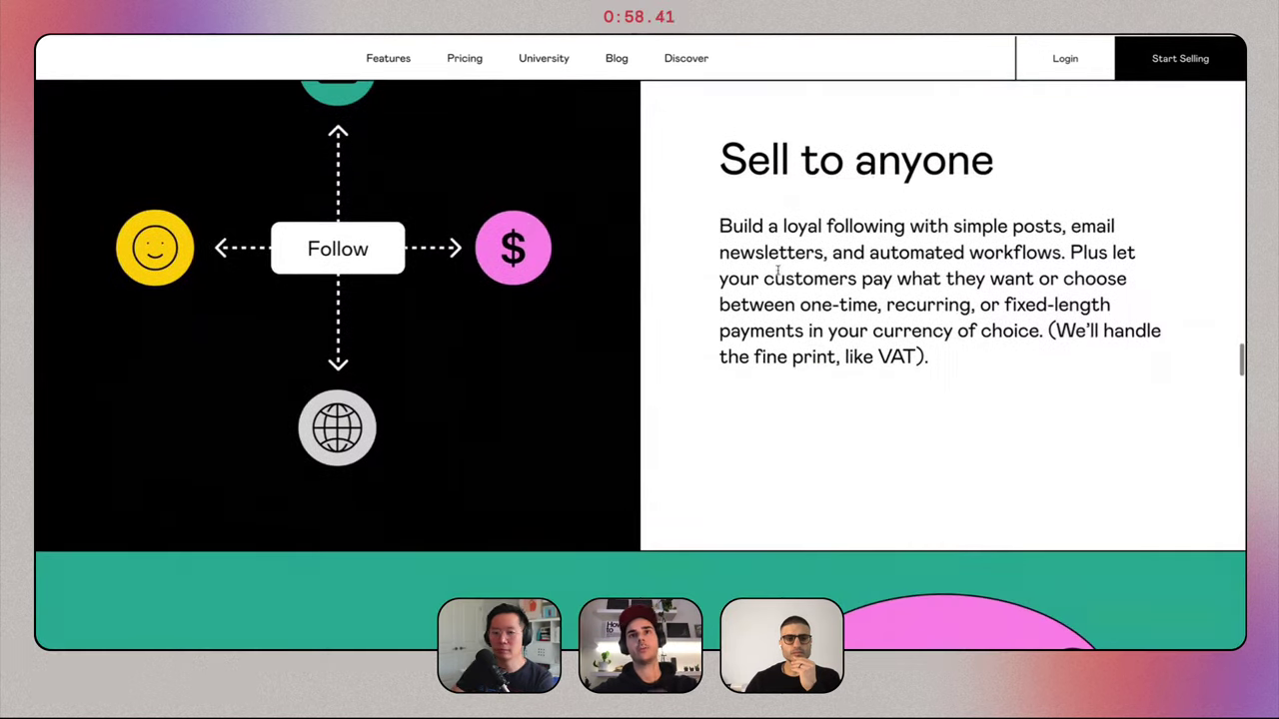
scroll(630, 359, "up", 7)
scroll(631, 359, "up", 4)
scroll(631, 360, "down", 4)
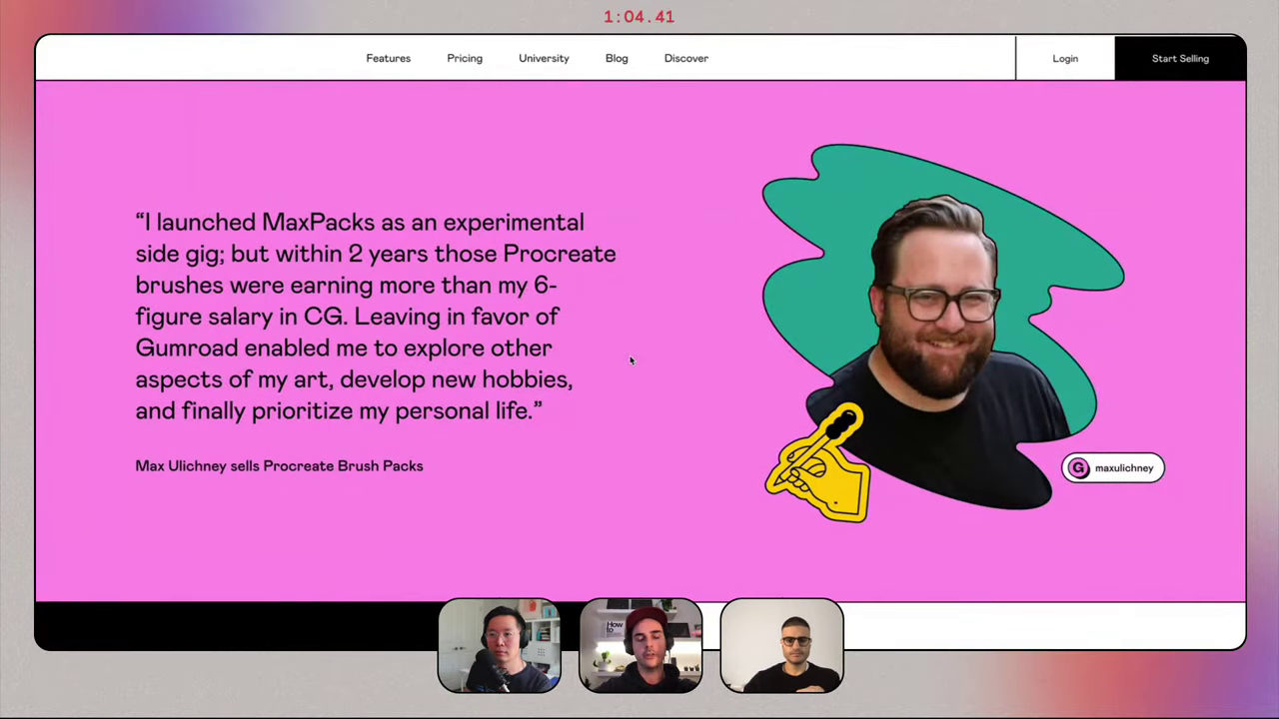
scroll(630, 360, "down", 10)
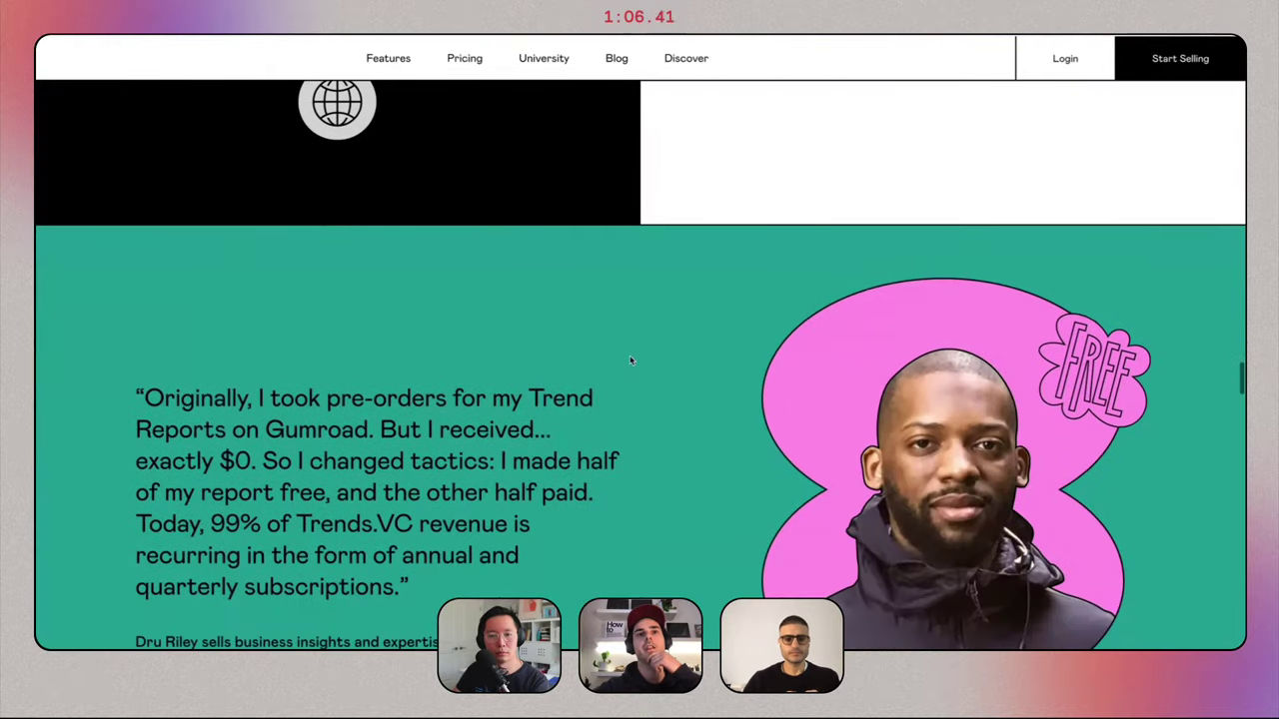
scroll(630, 360, "down", 15)
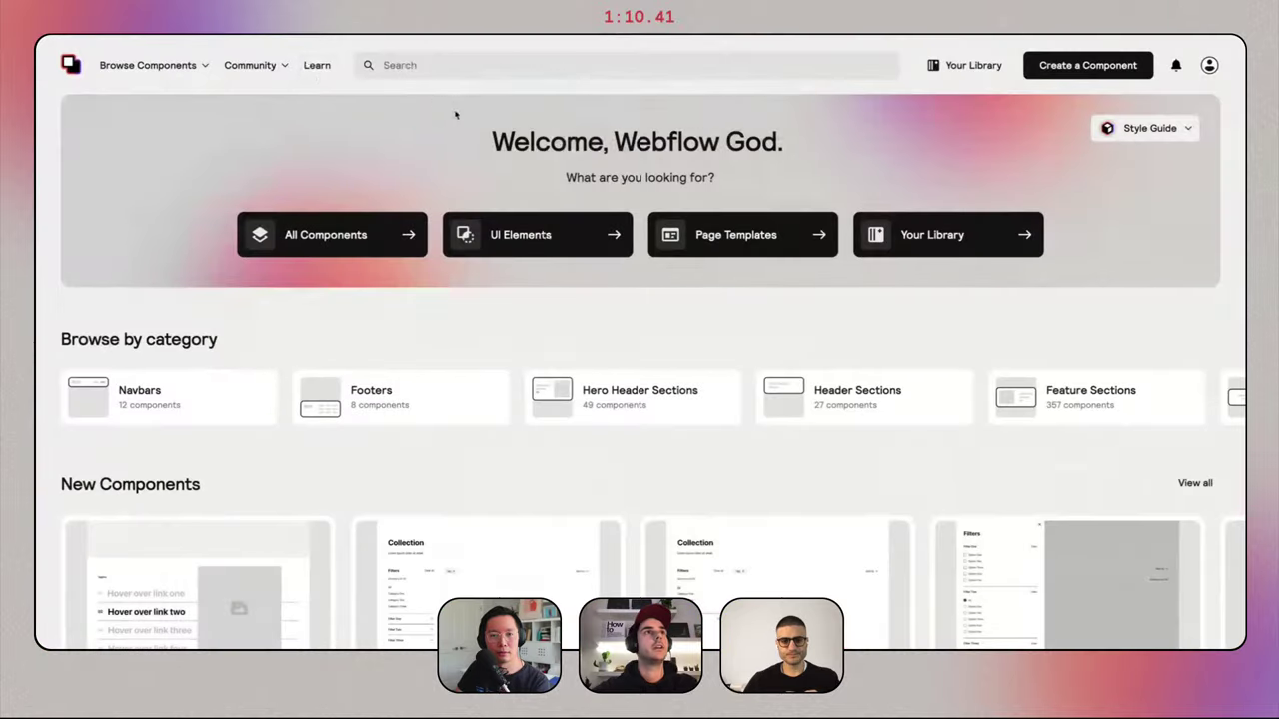
Switch to the Relume Library, browse to the Navbars category and copy the Navbar 2 component.
left_click(207, 66)
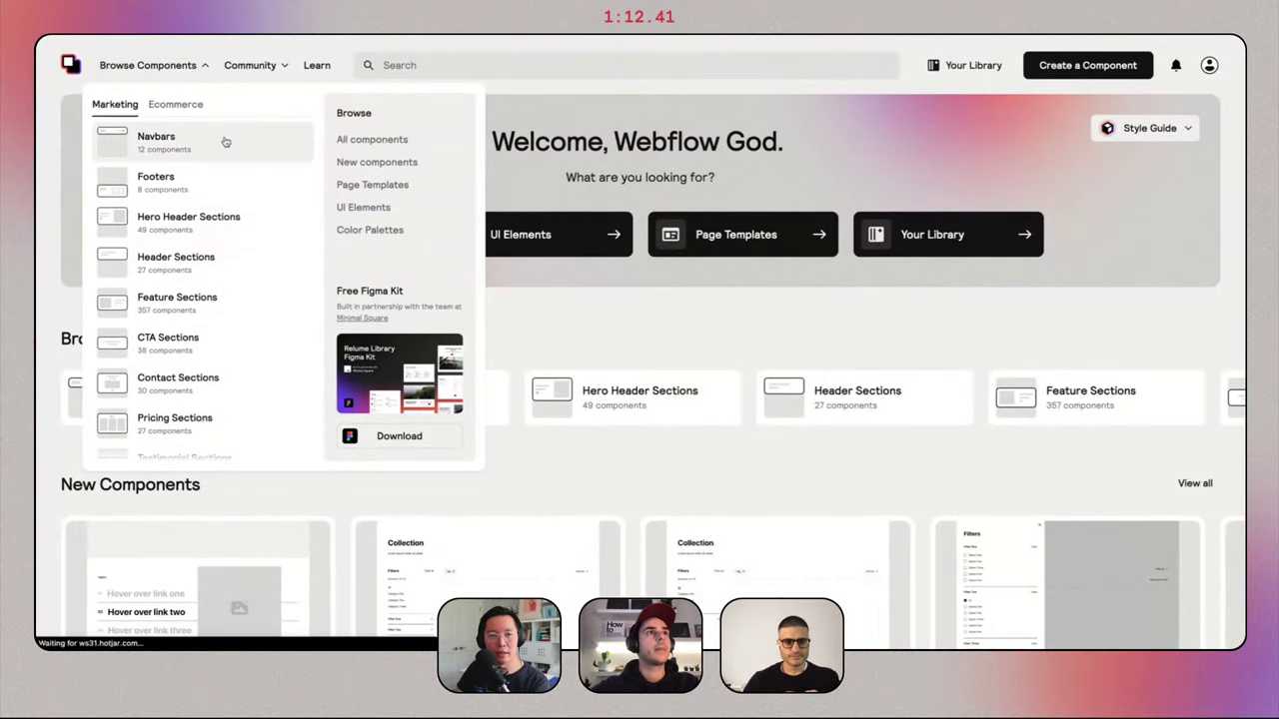
scroll(470, 246, "down", 2)
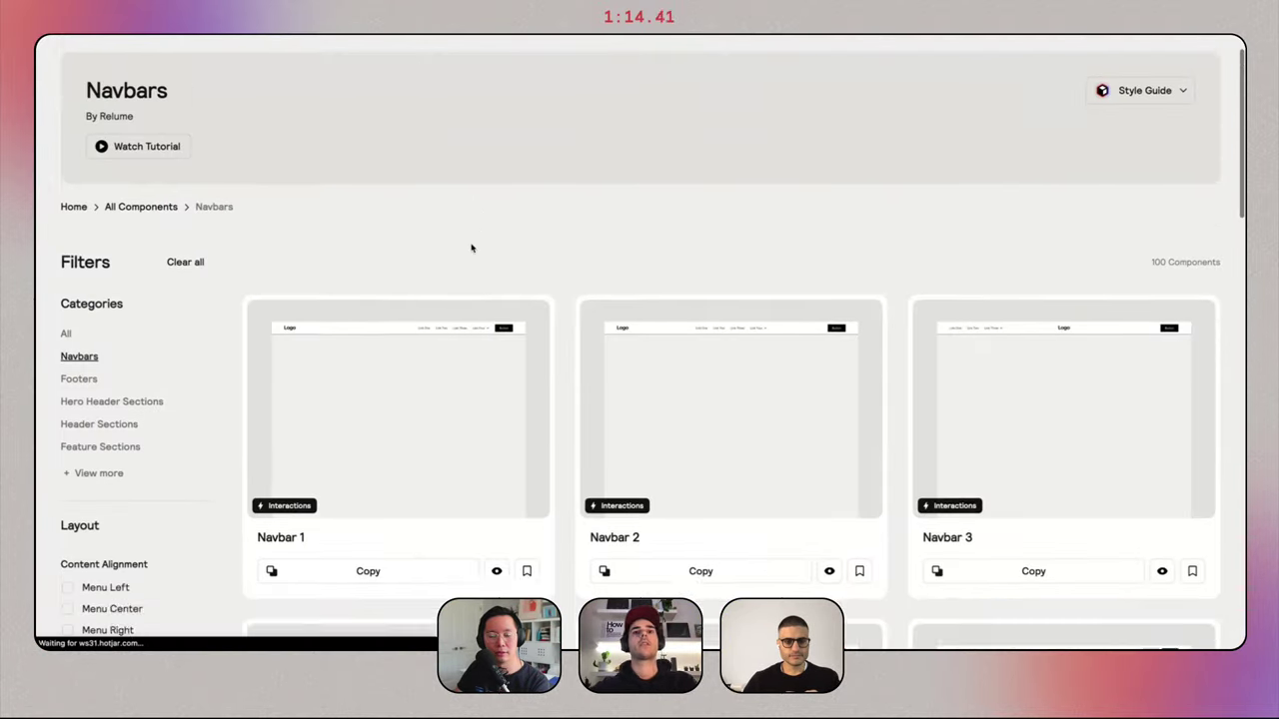
left_click(736, 526)
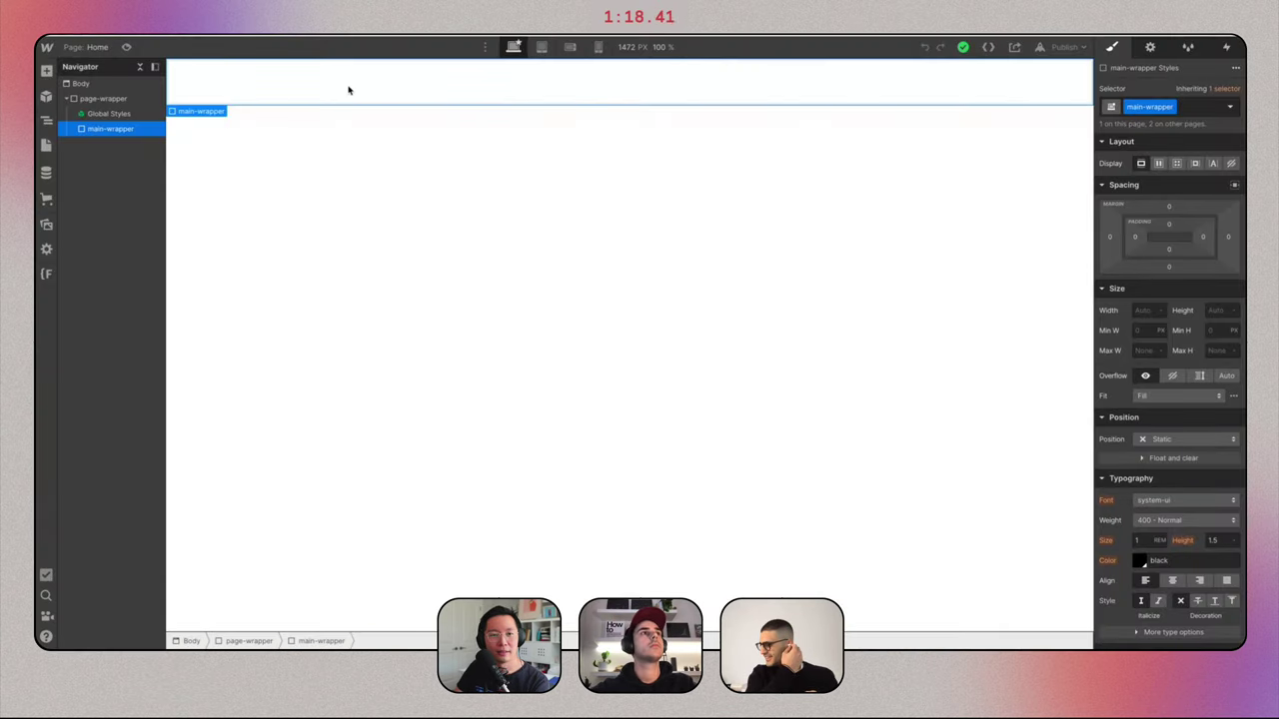
Try pasting the copied Navbar 2 below the Global Styles symbol on the Home page in Webflow.
left_click(106, 113)
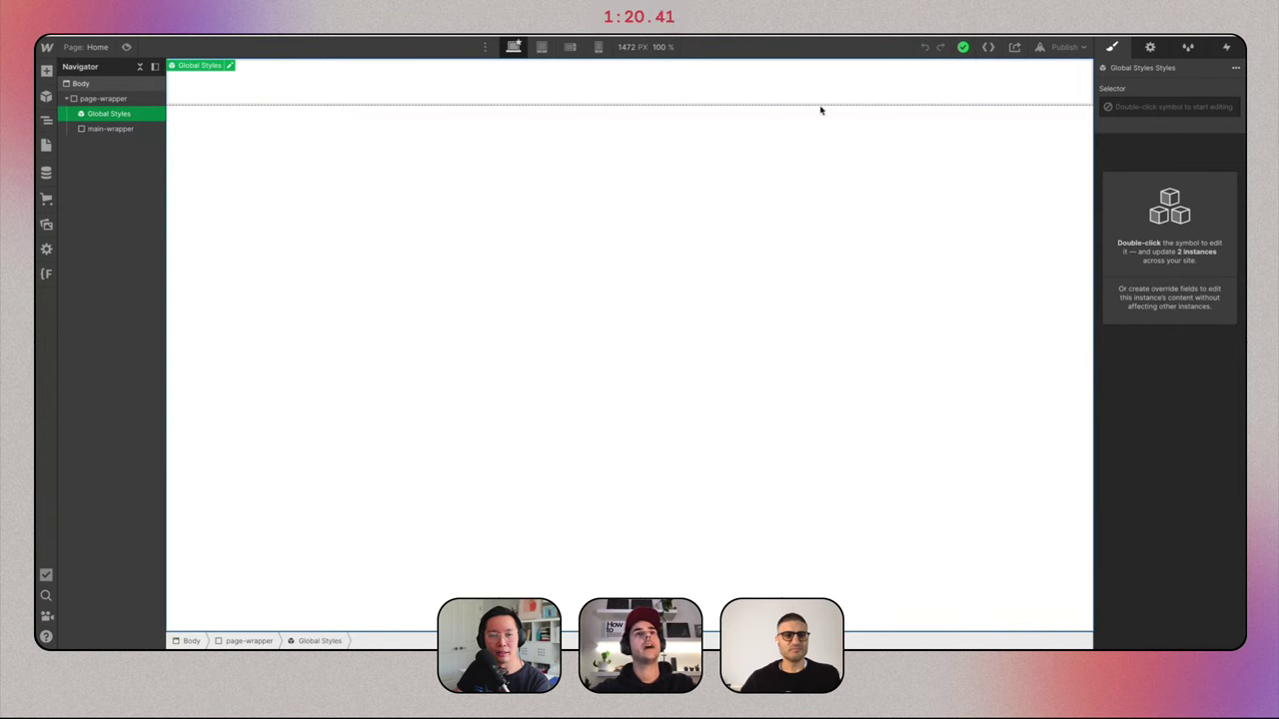
key("ctrl+v")
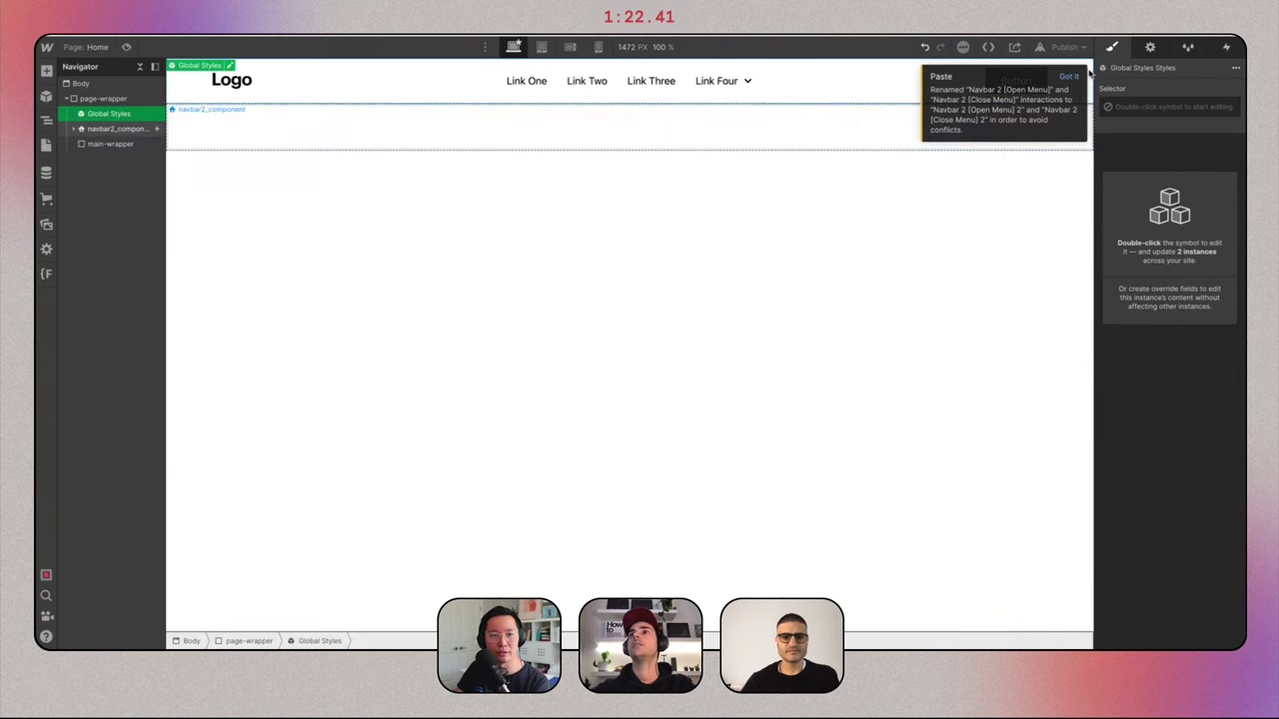
key("ctrl+z")
Clean up the project's unused interactions, dismiss the paste notice and return to the style settings.
left_click(1226, 48)
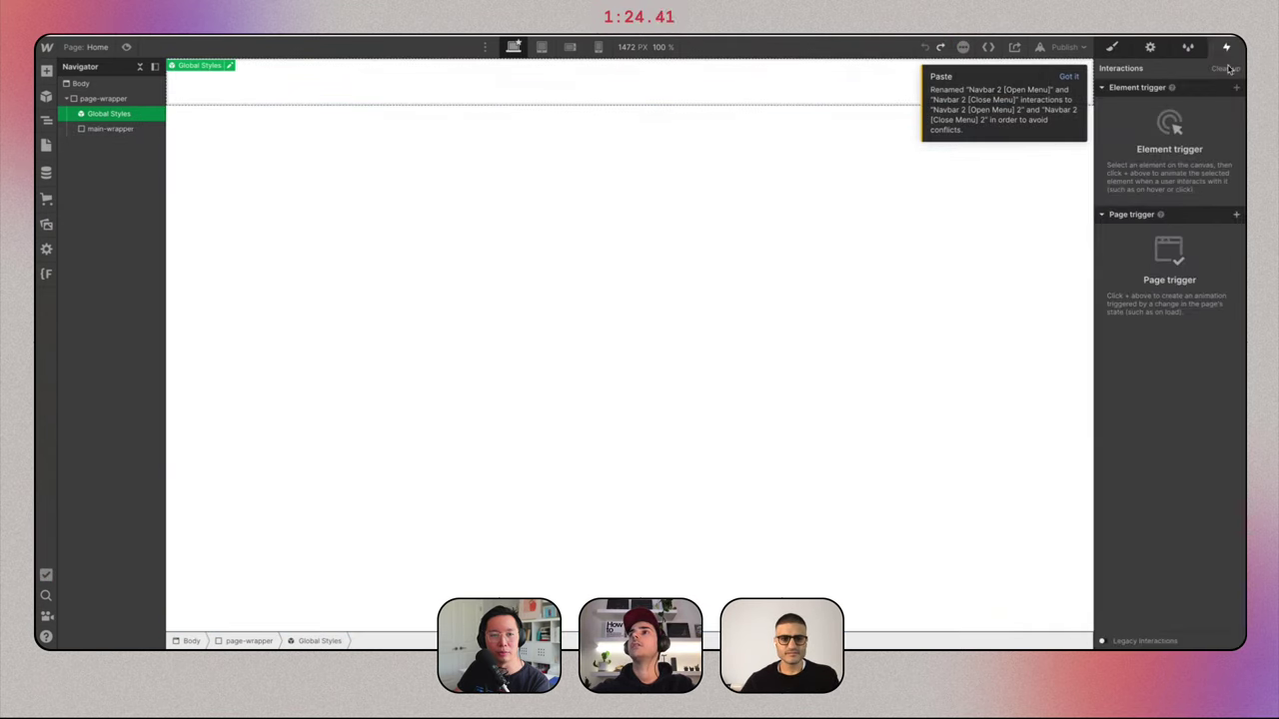
left_click(1228, 72)
left_click(749, 394)
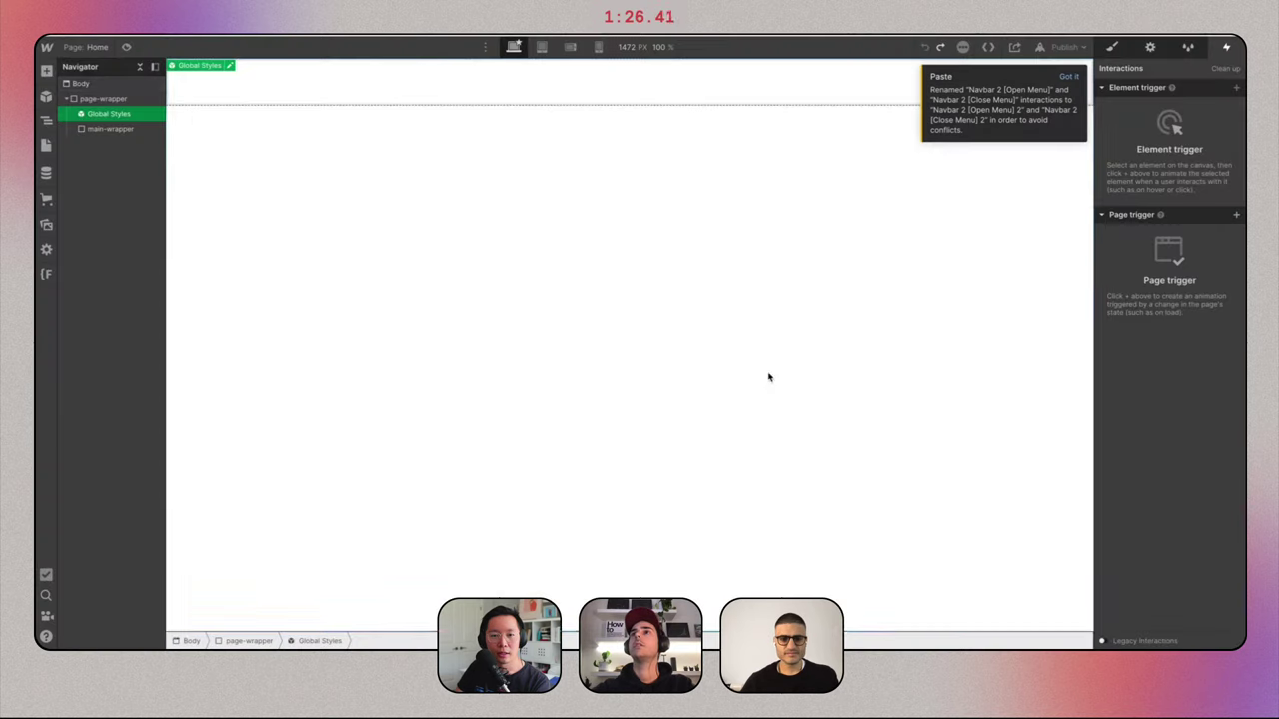
left_click(1069, 78)
left_click(1188, 47)
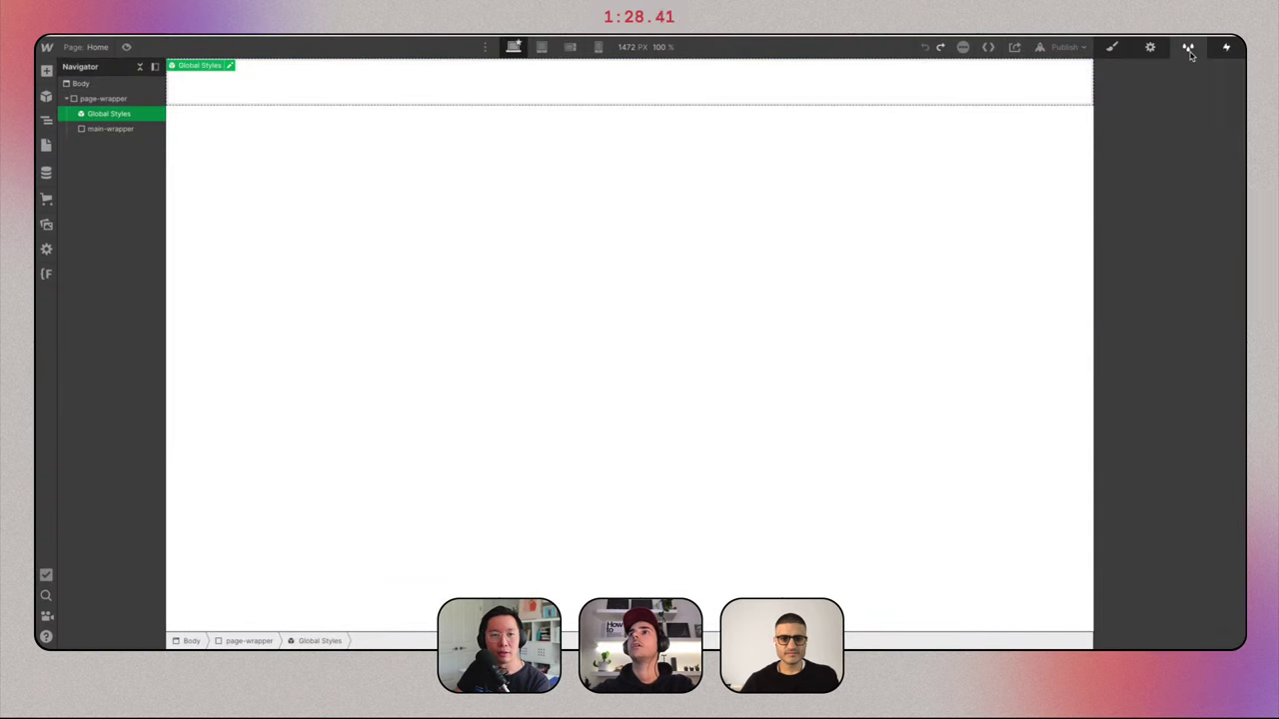
left_click(1110, 47)
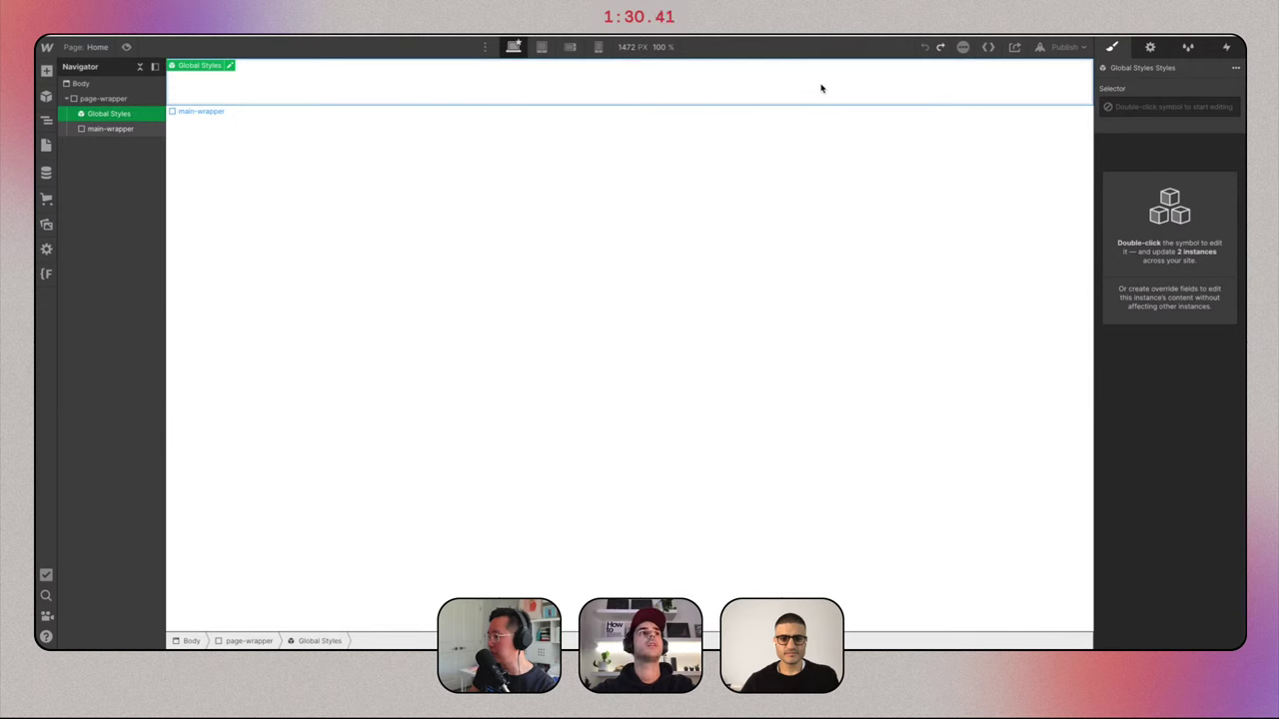
Paste Navbar 2 into the page-wrapper between Global Styles and main-wrapper.
left_click(108, 128)
left_click(105, 114)
key("ctrl+v")
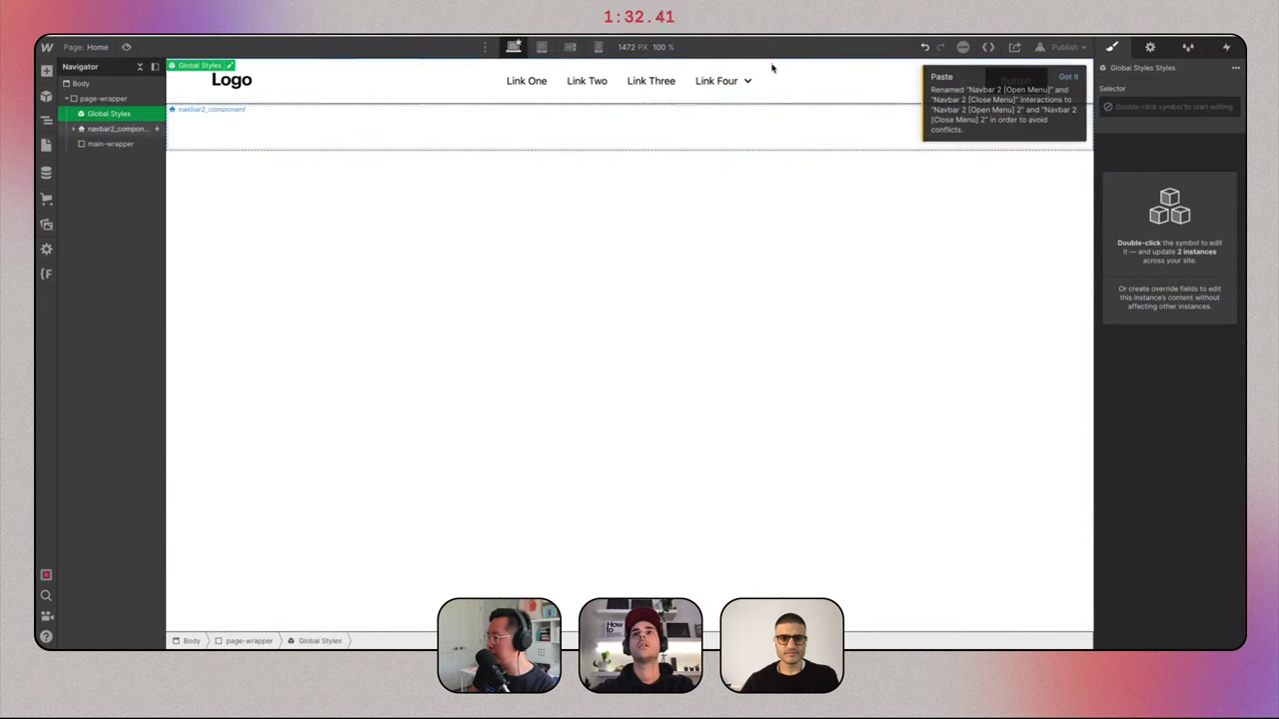
Dismiss the paste notice and delete the Link Four dropdown from the Navbar 2 menu.
left_click(1069, 78)
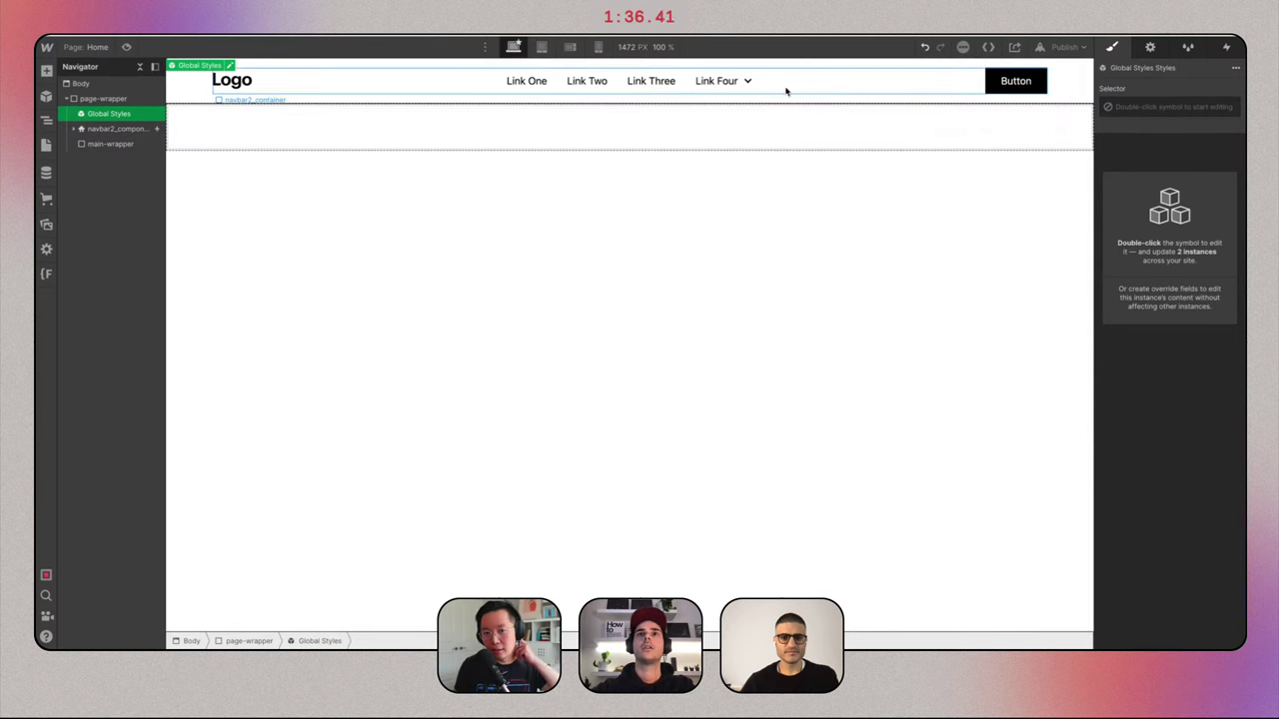
double_click(753, 89)
key("Delete")
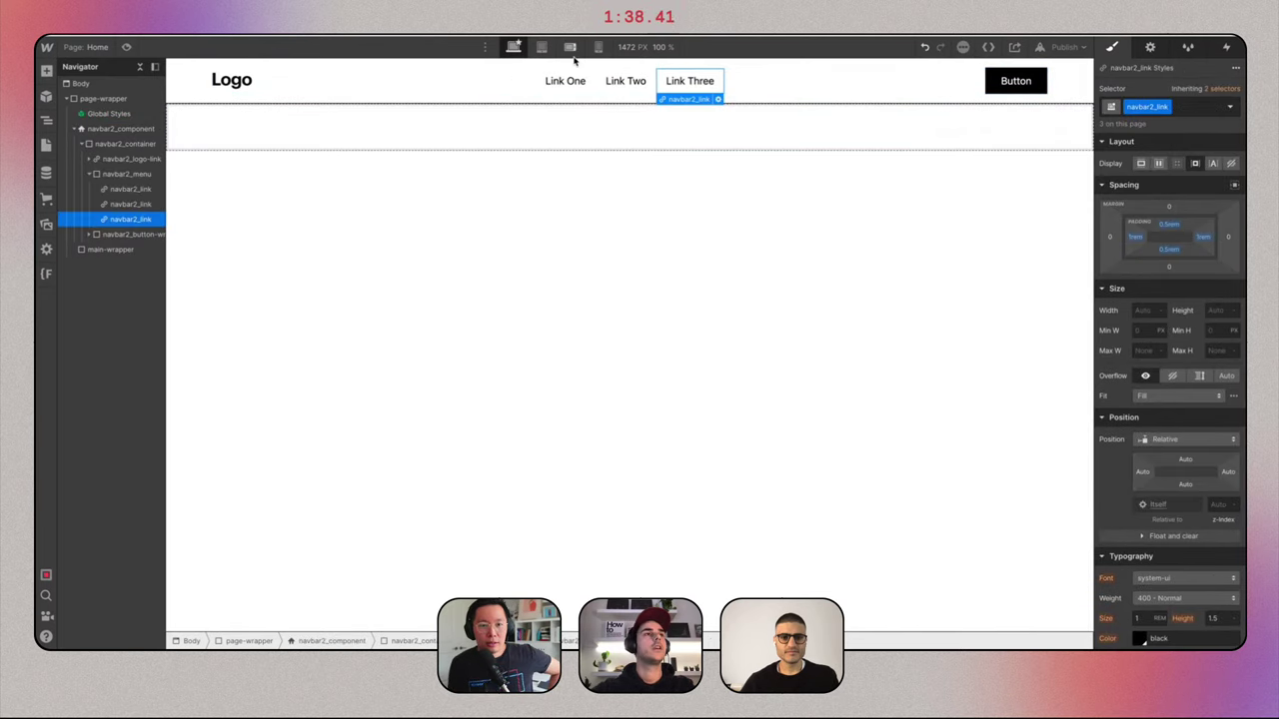
Select main-wrapper, switch to the Relume Library and open the Hero Header Sections category, comparing it with the Gumroad hero.
left_click(429, 123)
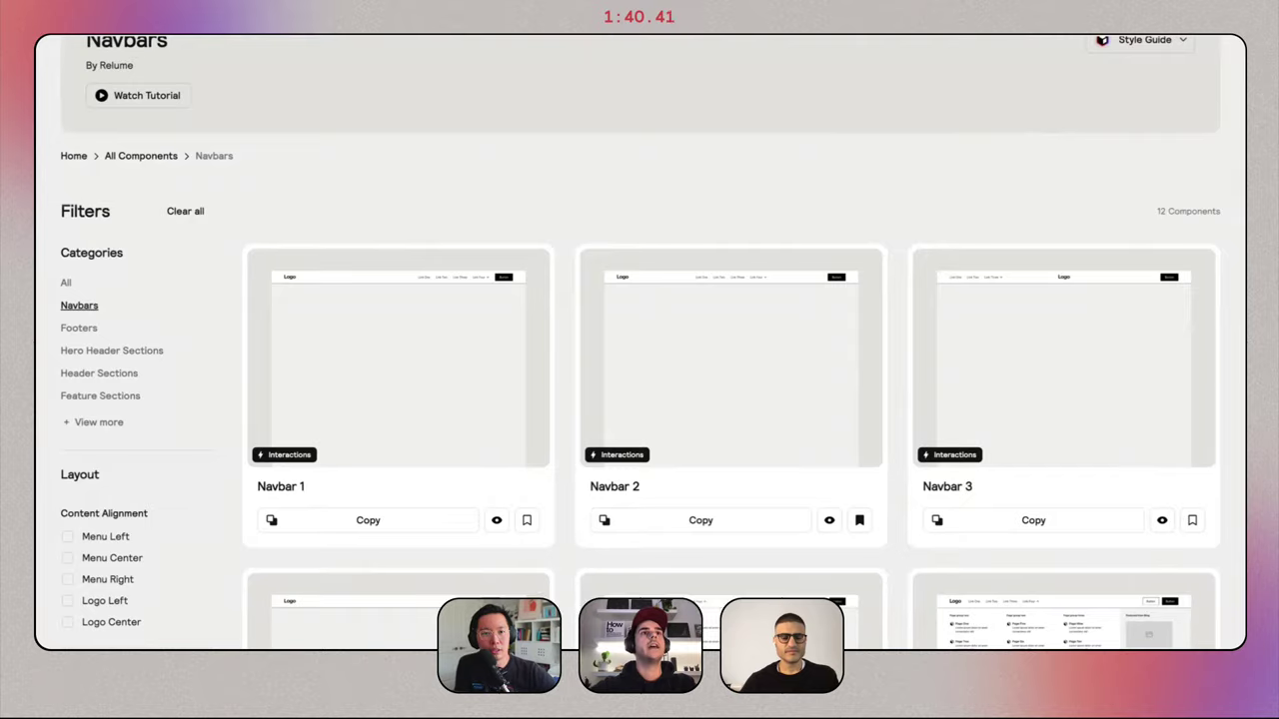
scroll(271, 197, "up", 3)
left_click(189, 62)
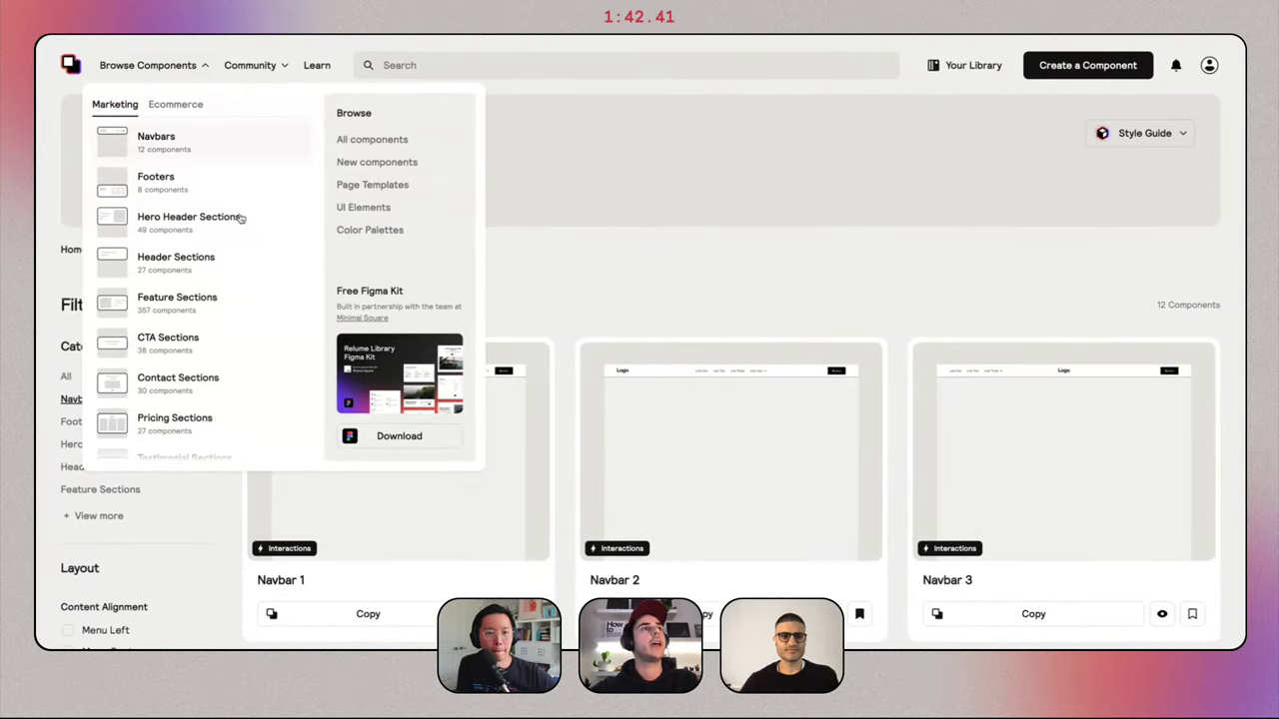
left_click(215, 216)
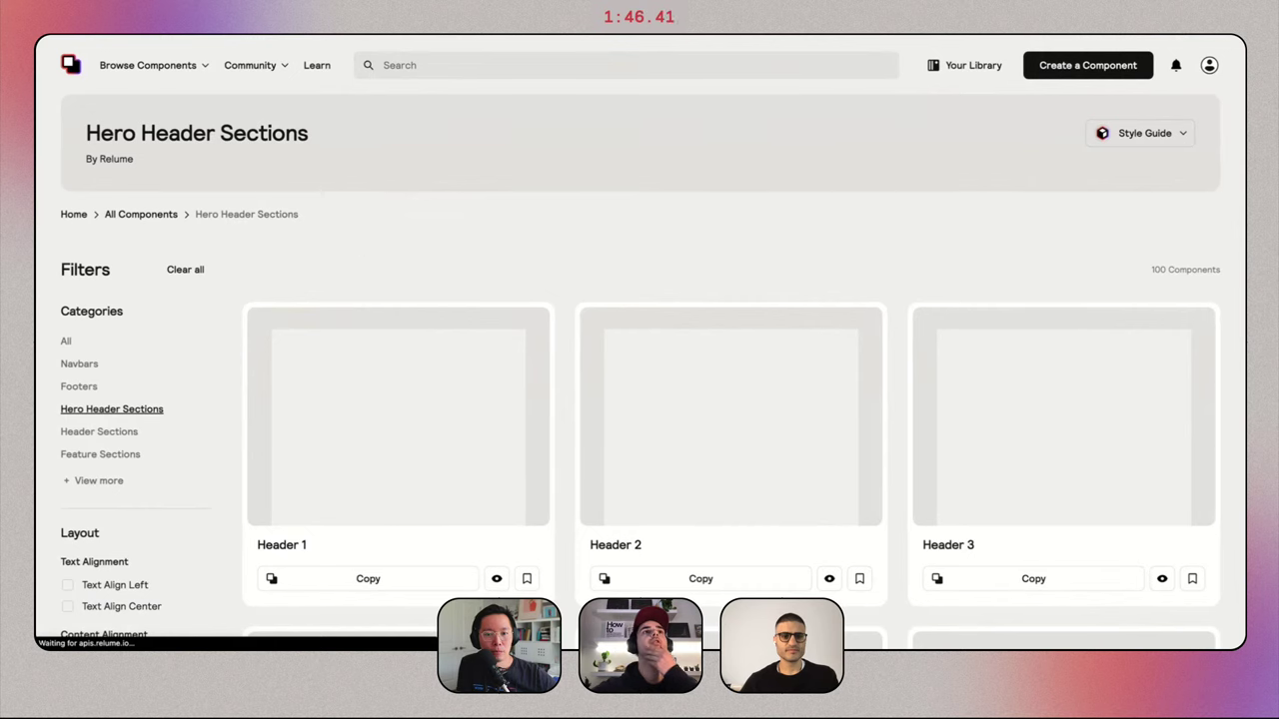
key("ctrl+Right")
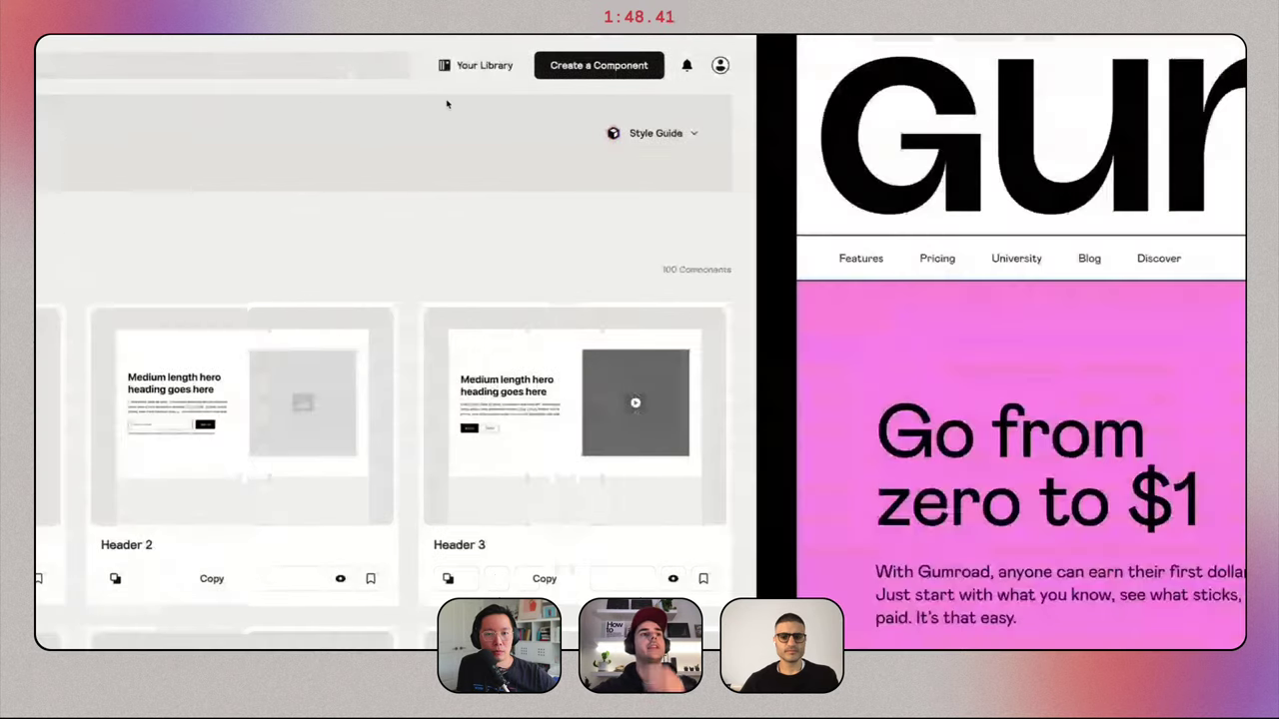
key("ctrl+Left")
scroll(116, 467, "down", 3)
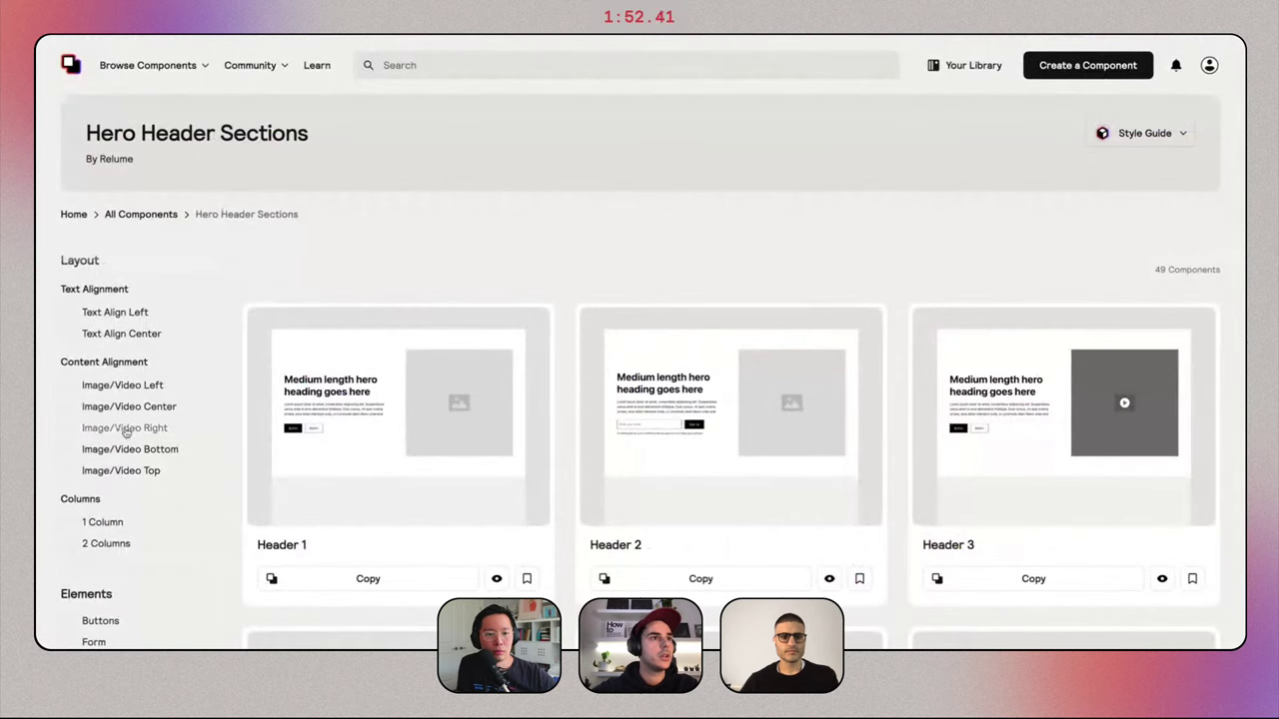
Filter the hero headers by Image/Video Right, then copy Header 36 and paste it into main-wrapper in Webflow.
left_click(124, 428)
scroll(399, 449, "down", 2)
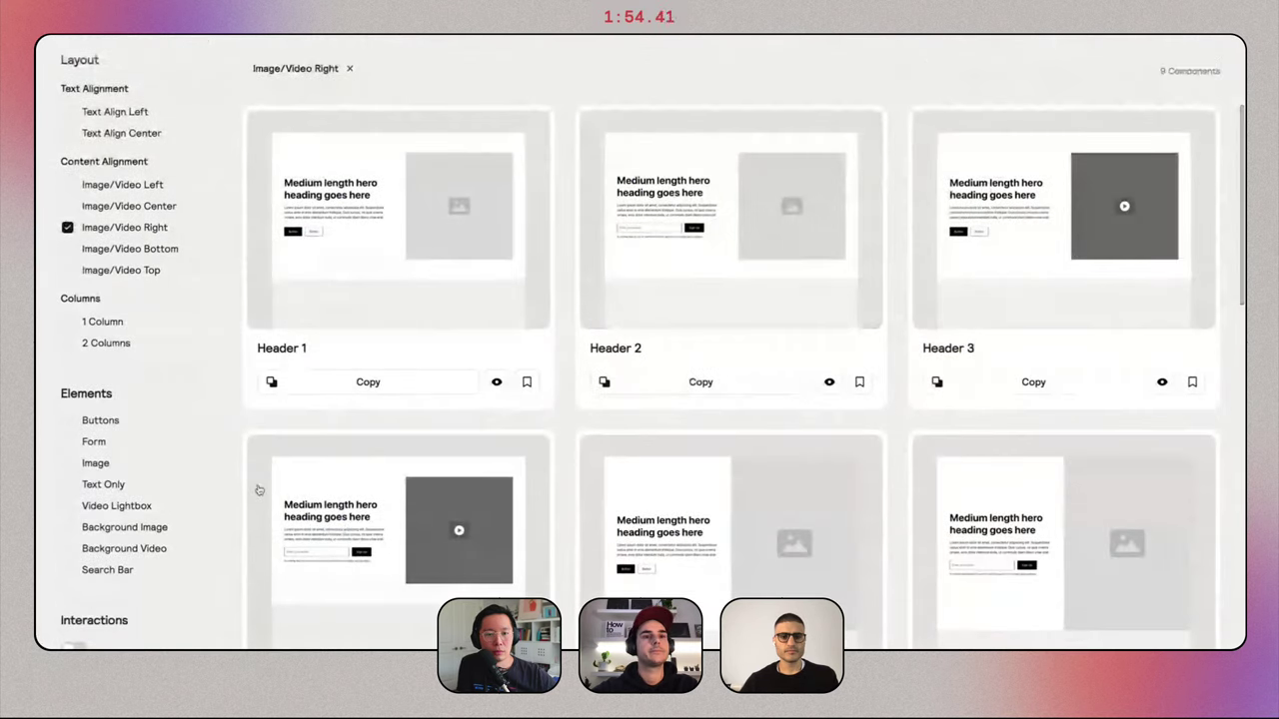
scroll(398, 477, "down", 2)
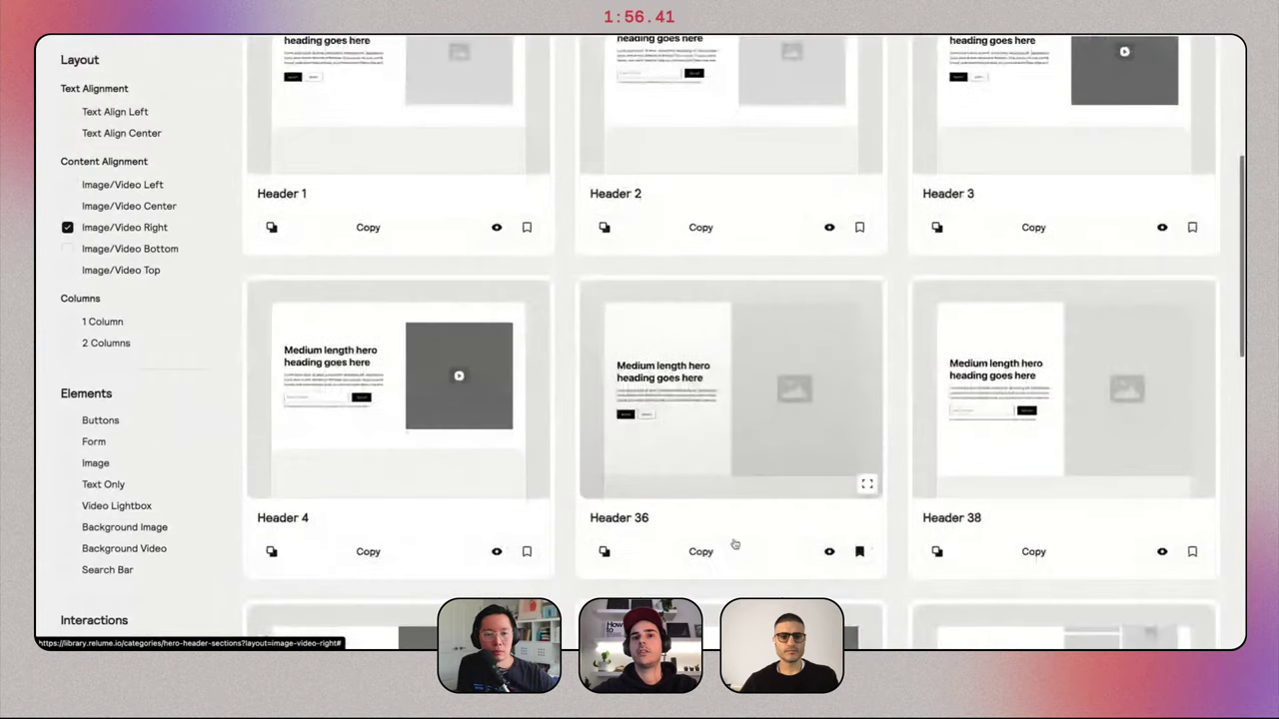
left_click(733, 551)
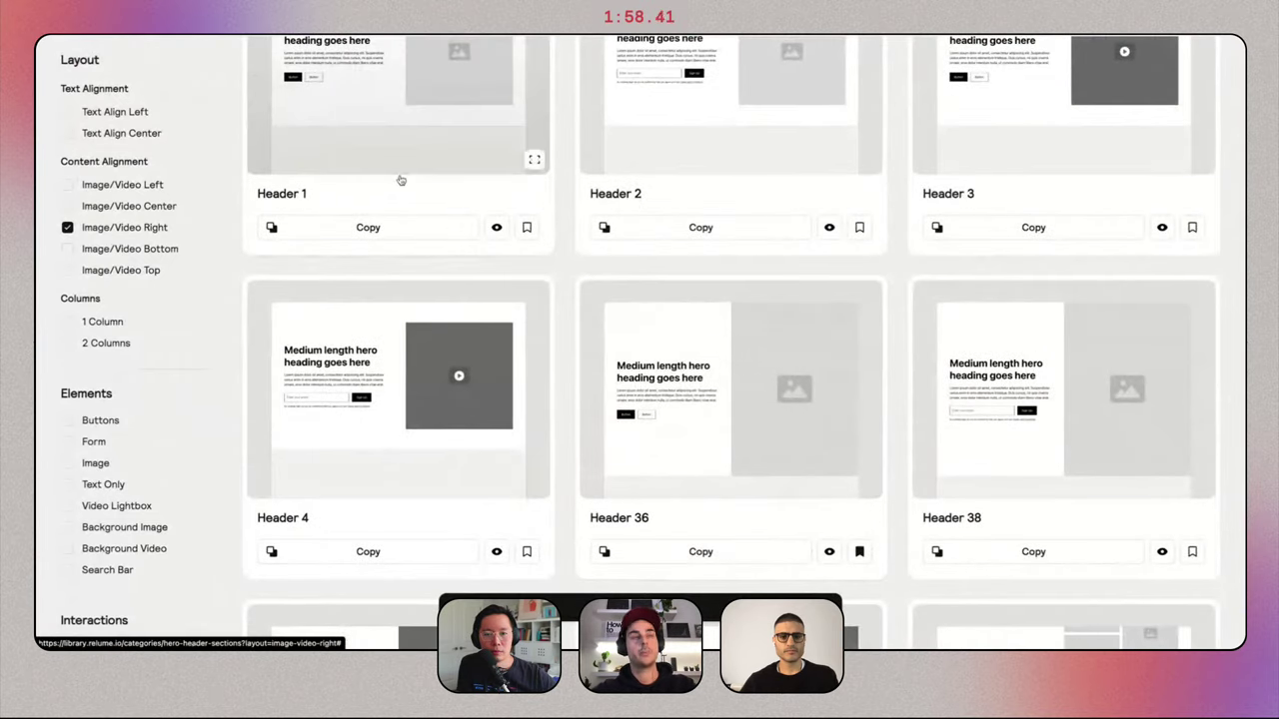
key("ctrl+Tab")
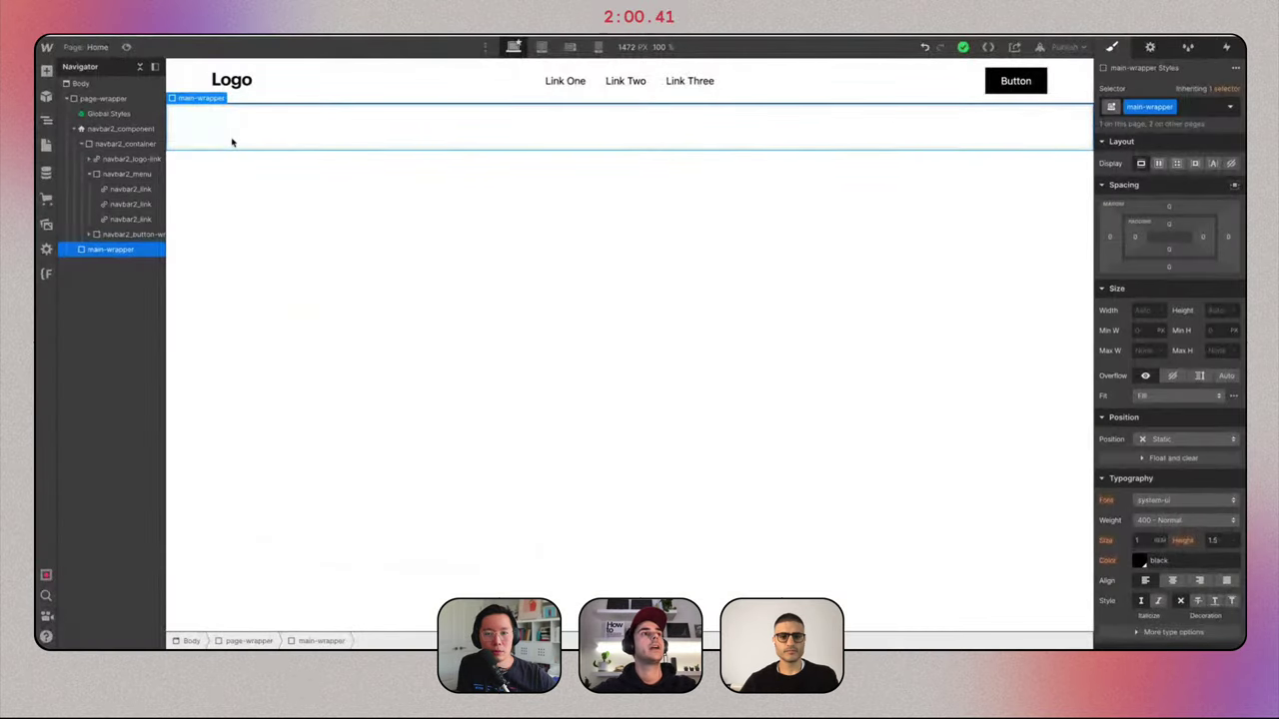
key("ctrl+v")
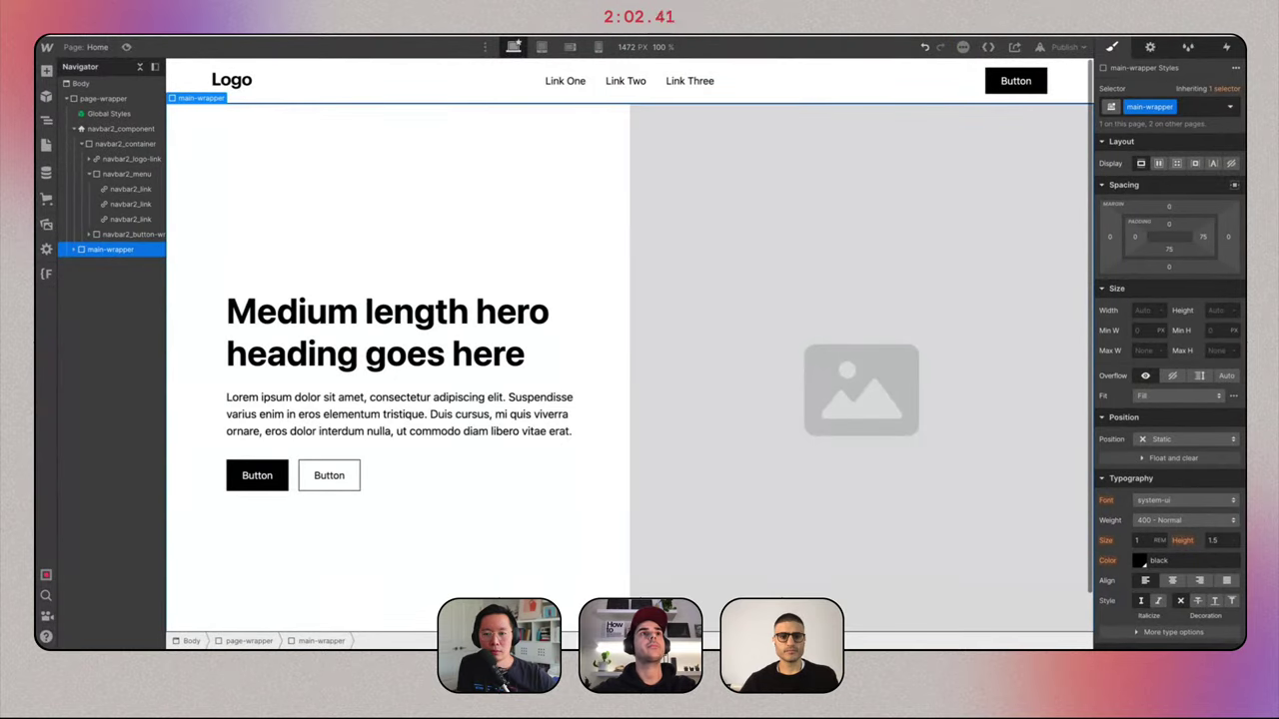
Check the strip below the hero on the Gumroad page and open the Banners category in the Relume Library.
key("ctrl+shift+Tab")
scroll(314, 212, "up", 4)
key("ctrl+Right")
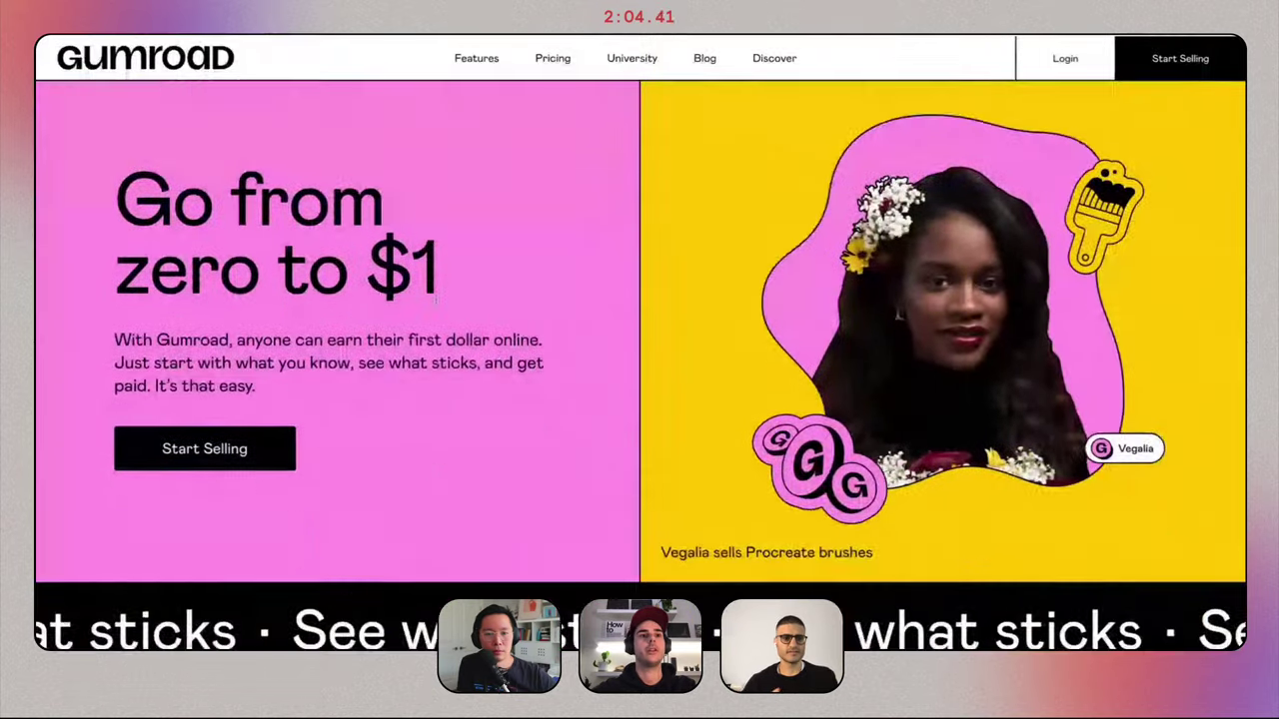
scroll(436, 300, "down", 3)
key("ctrl+Left")
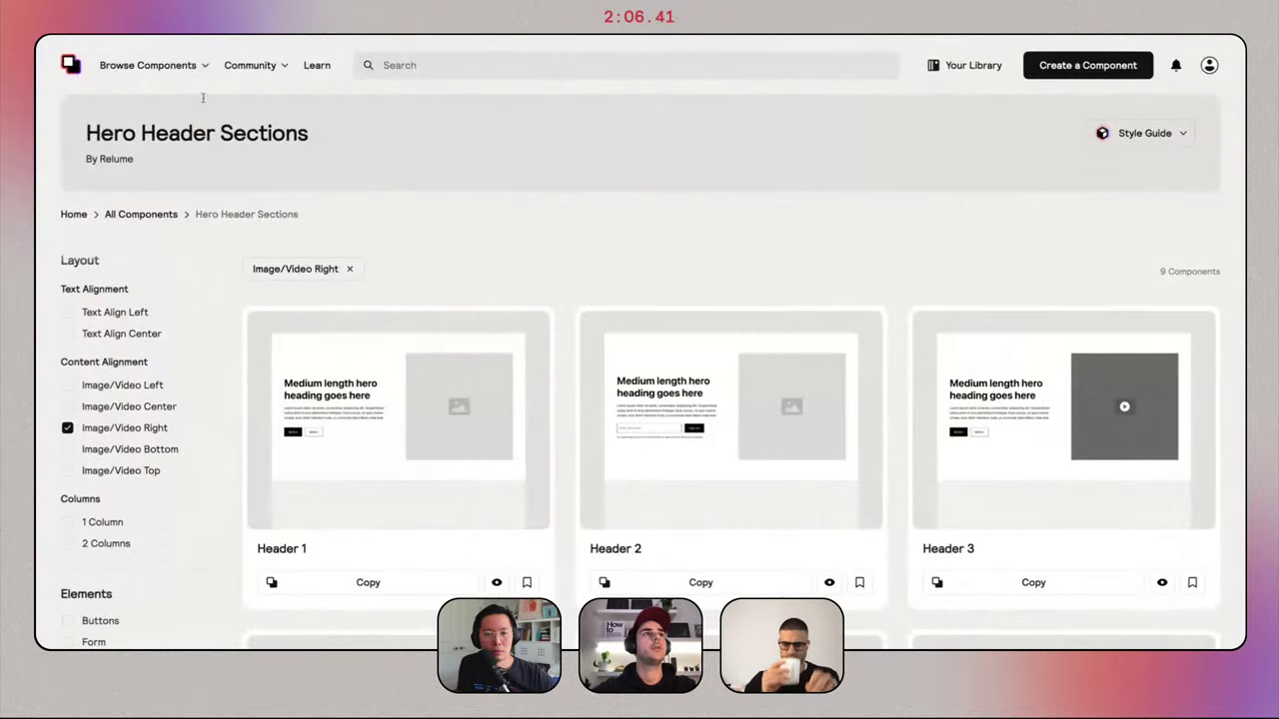
left_click(186, 64)
scroll(189, 280, "down", 8)
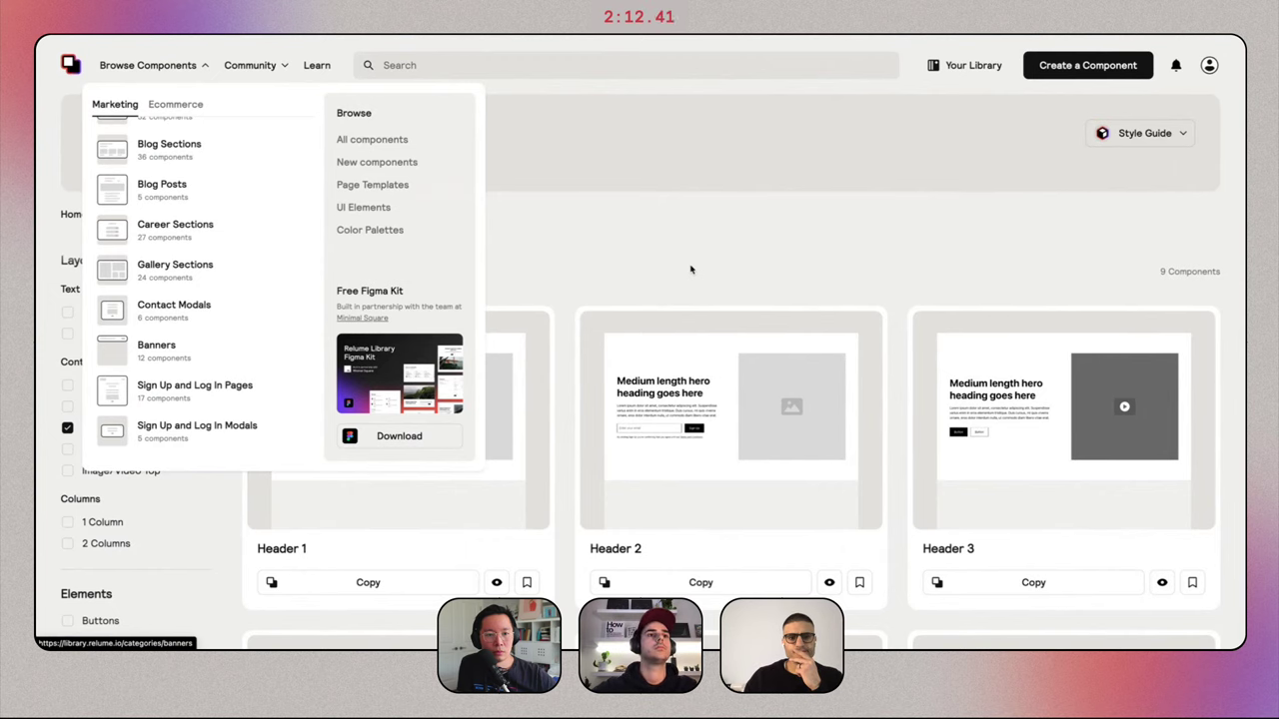
Copy Banner 11 and paste it into main-wrapper below the hero header in Webflow, dismissing the paste notice.
scroll(689, 269, "down", 12)
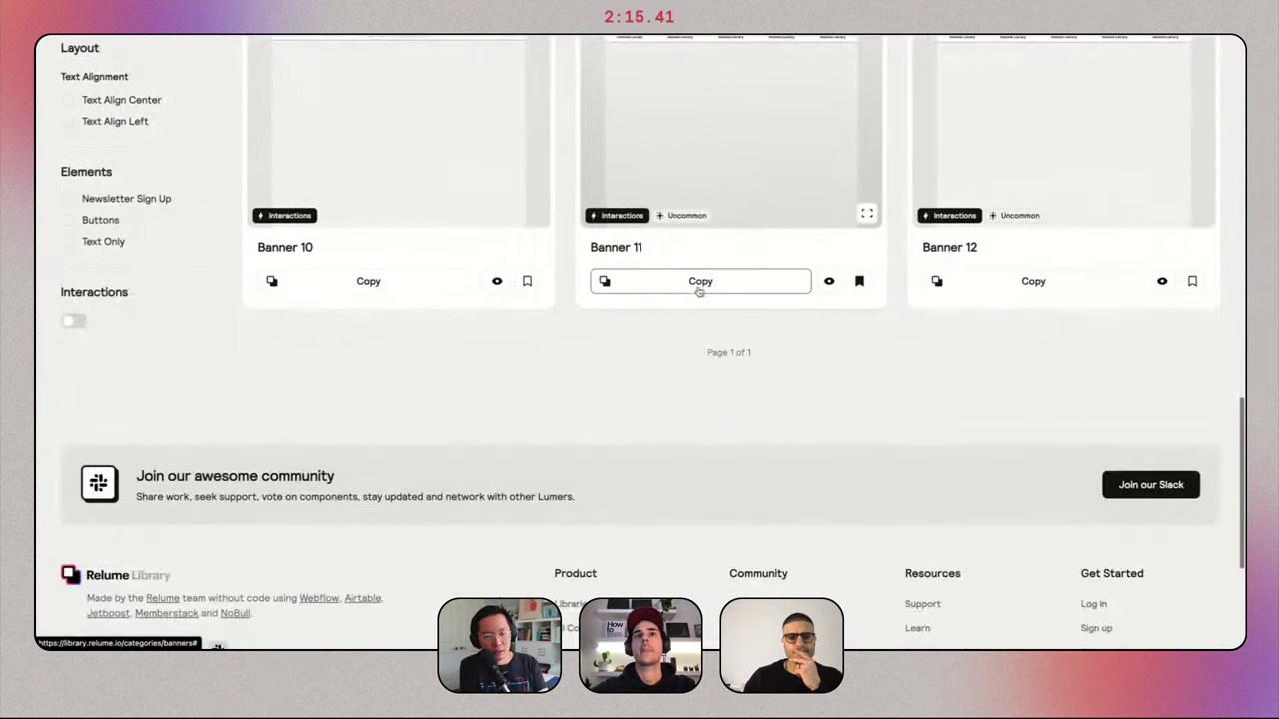
left_click(699, 281)
scroll(700, 289, "up", 5)
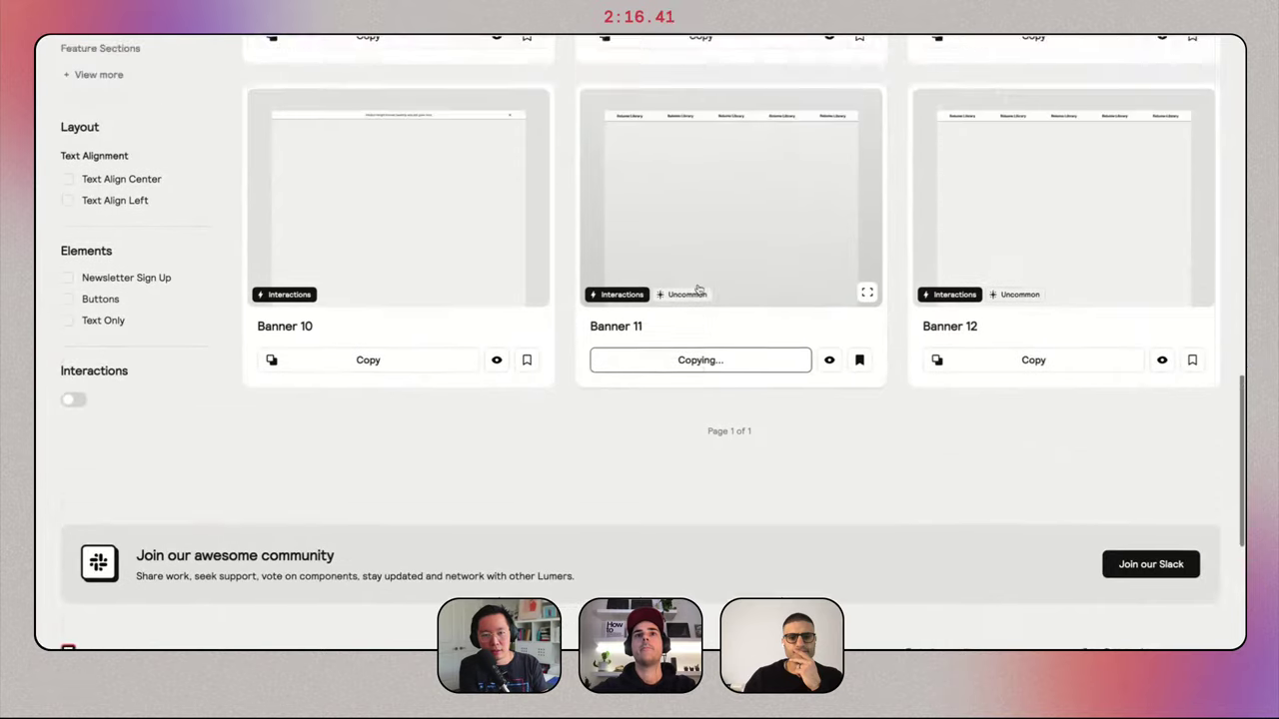
key("ctrl+shift+Tab")
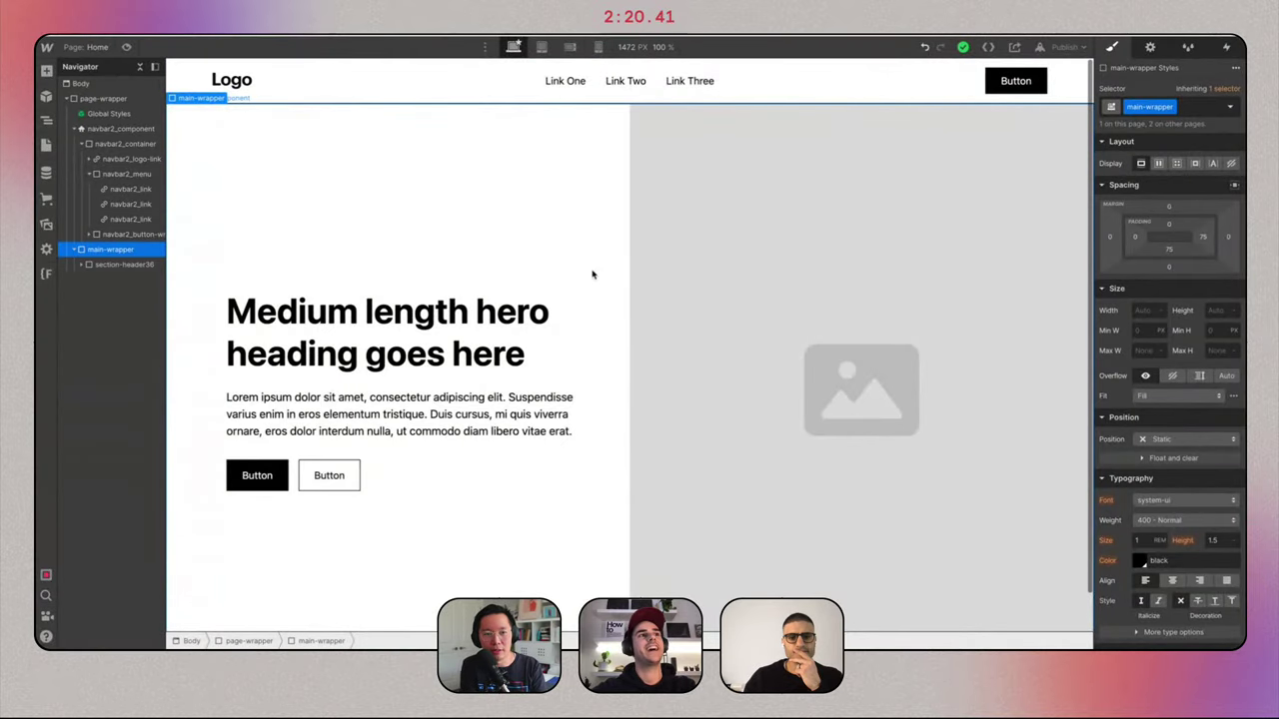
key("super+v")
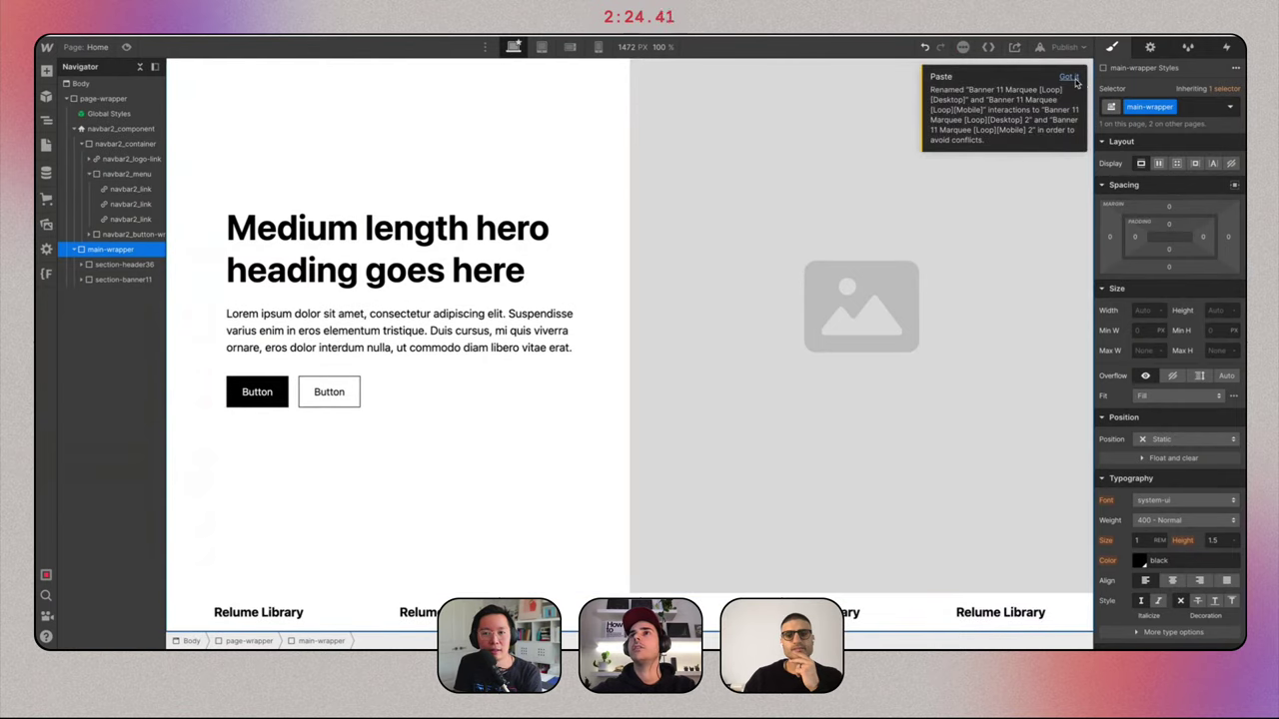
left_click(1073, 80)
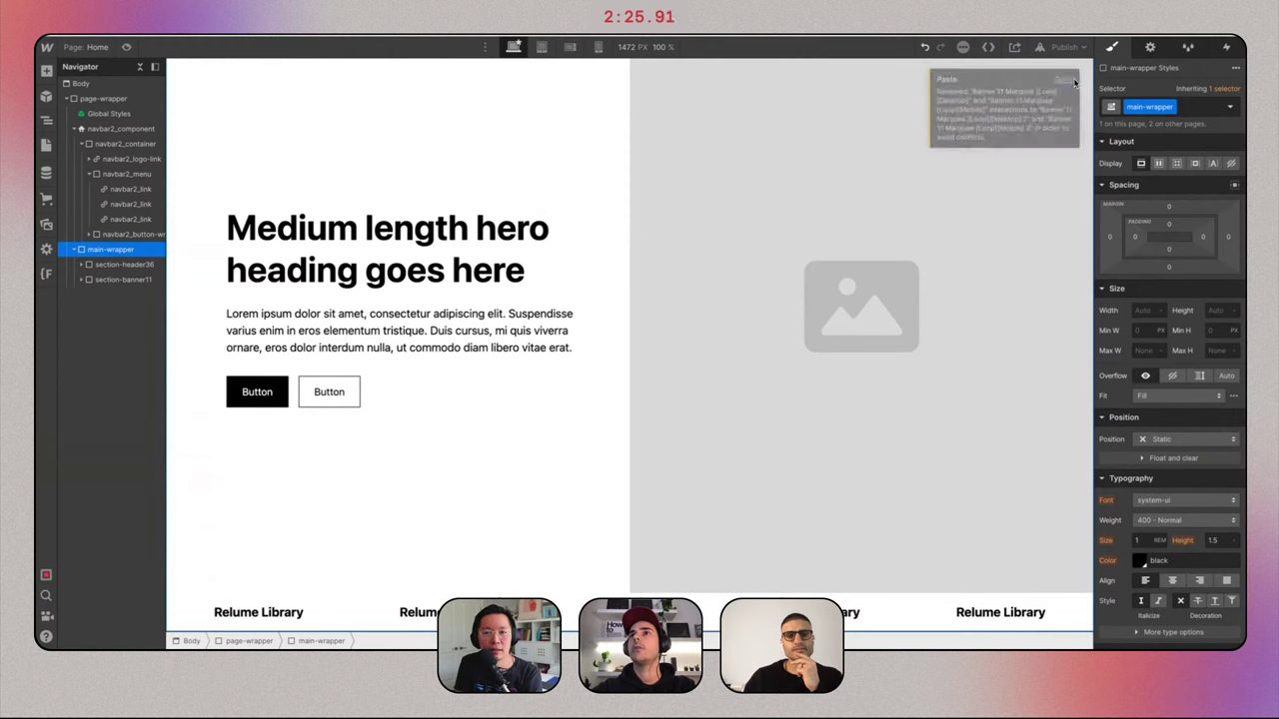
Delete the unused Navbar 2 Dropdown animations and select section-banner11 to view its interactions.
left_click(1225, 47)
left_click(1233, 73)
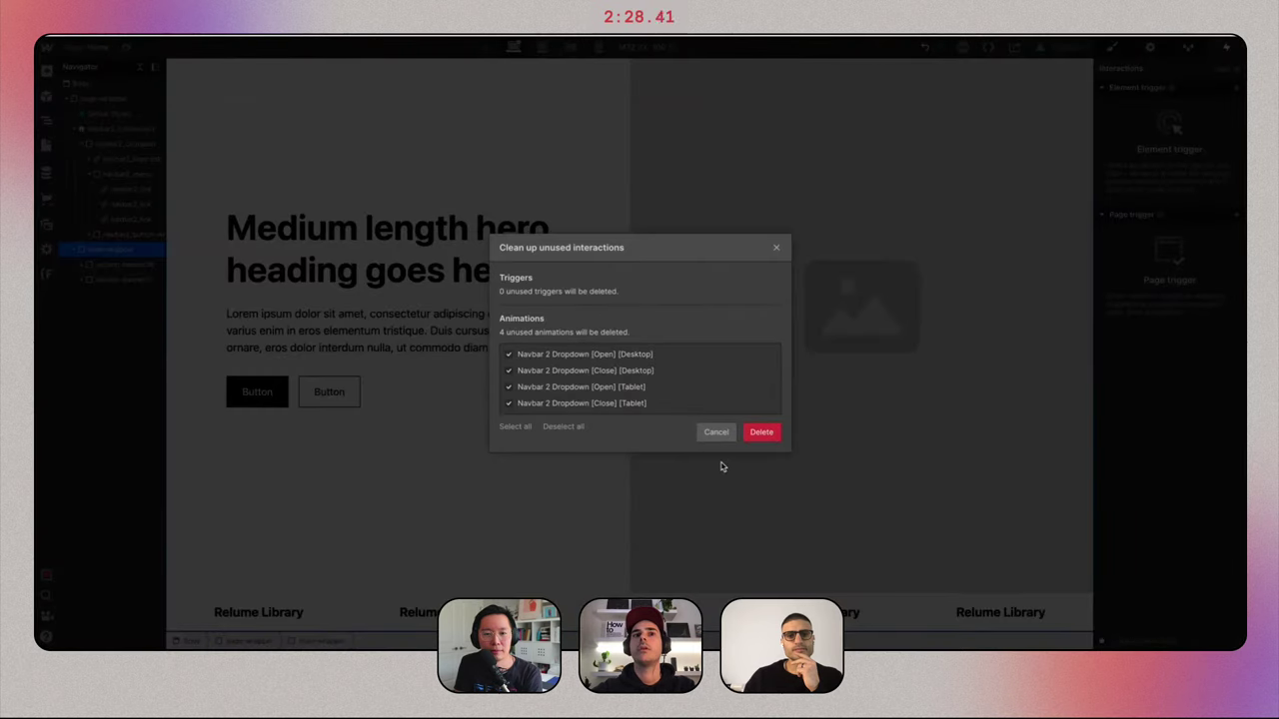
left_click(764, 432)
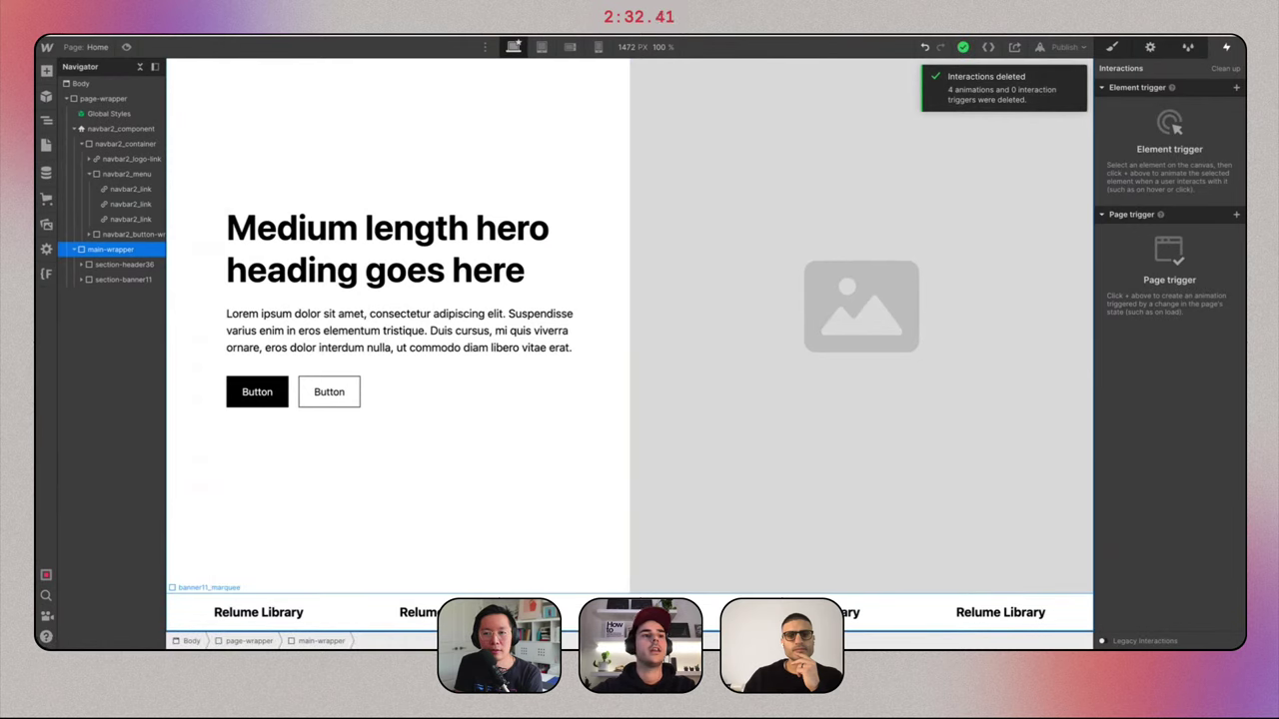
left_click(374, 612)
left_click(110, 280)
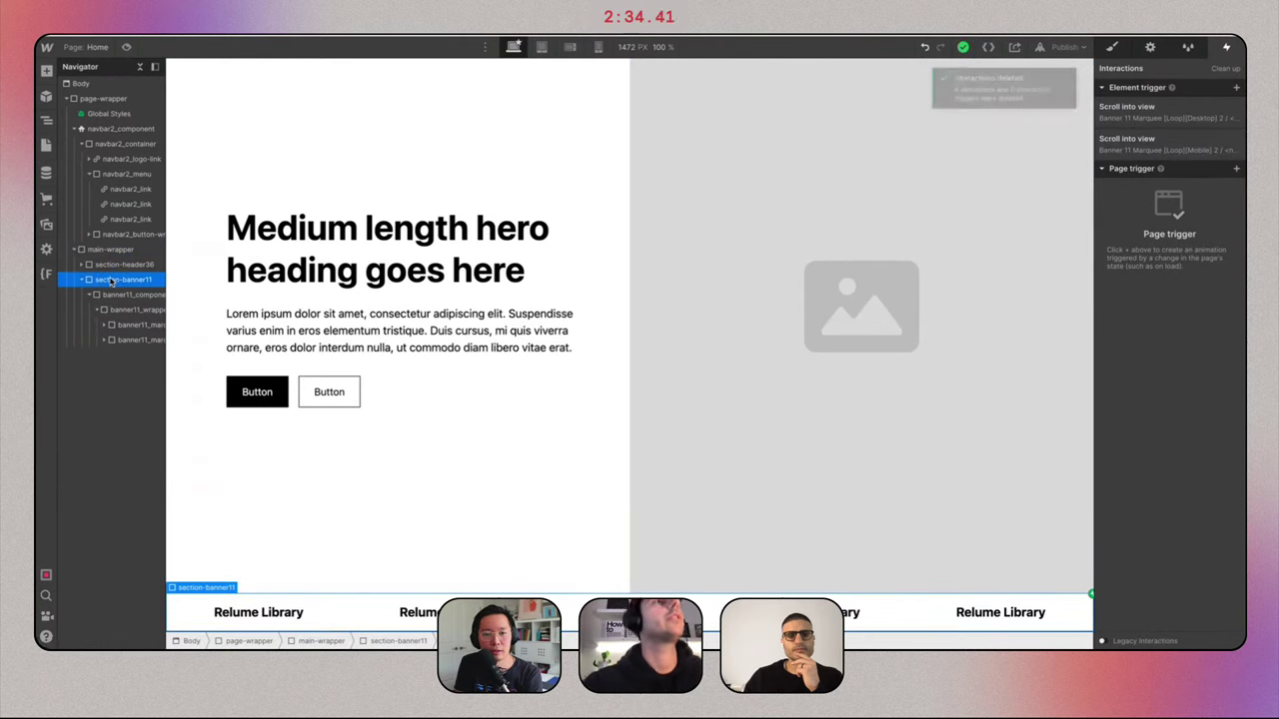
Switch to the Gumroad page and examine the category cards under the "Discover the best things" heading.
key("ctrl+Tab")
scroll(622, 169, "up", 10)
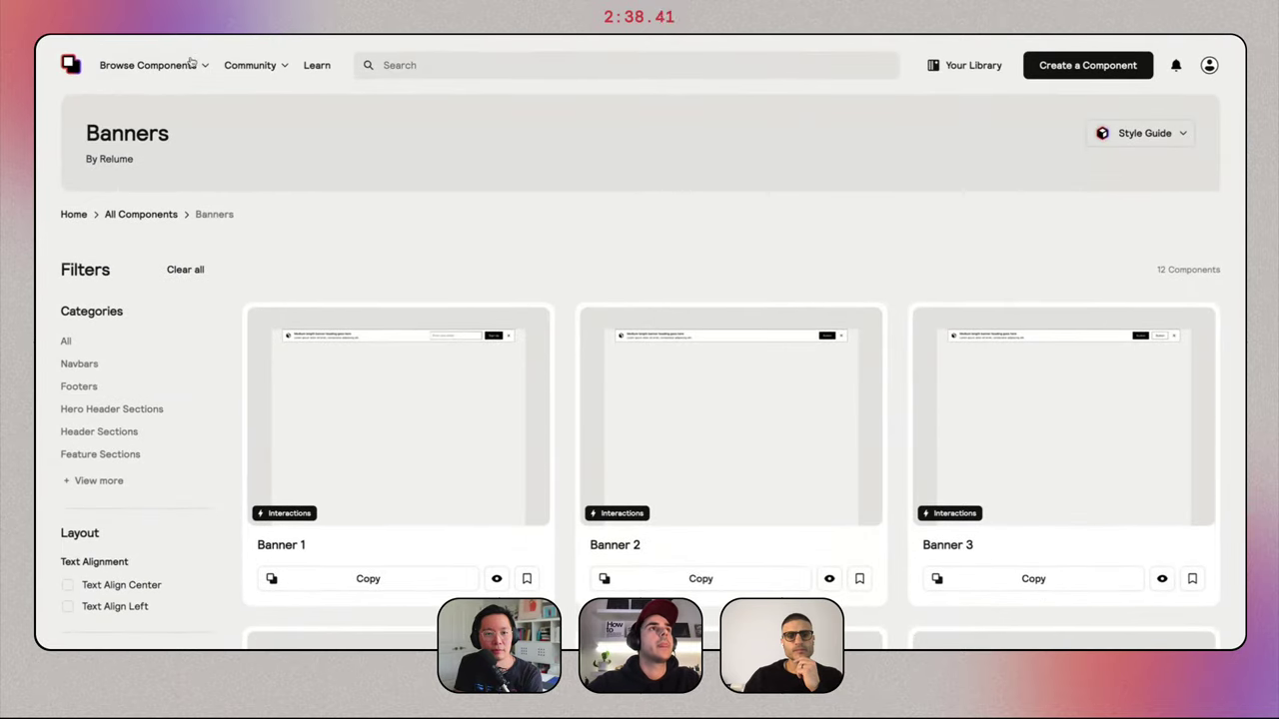
key("ctrl+Tab")
scroll(506, 240, "down", 4)
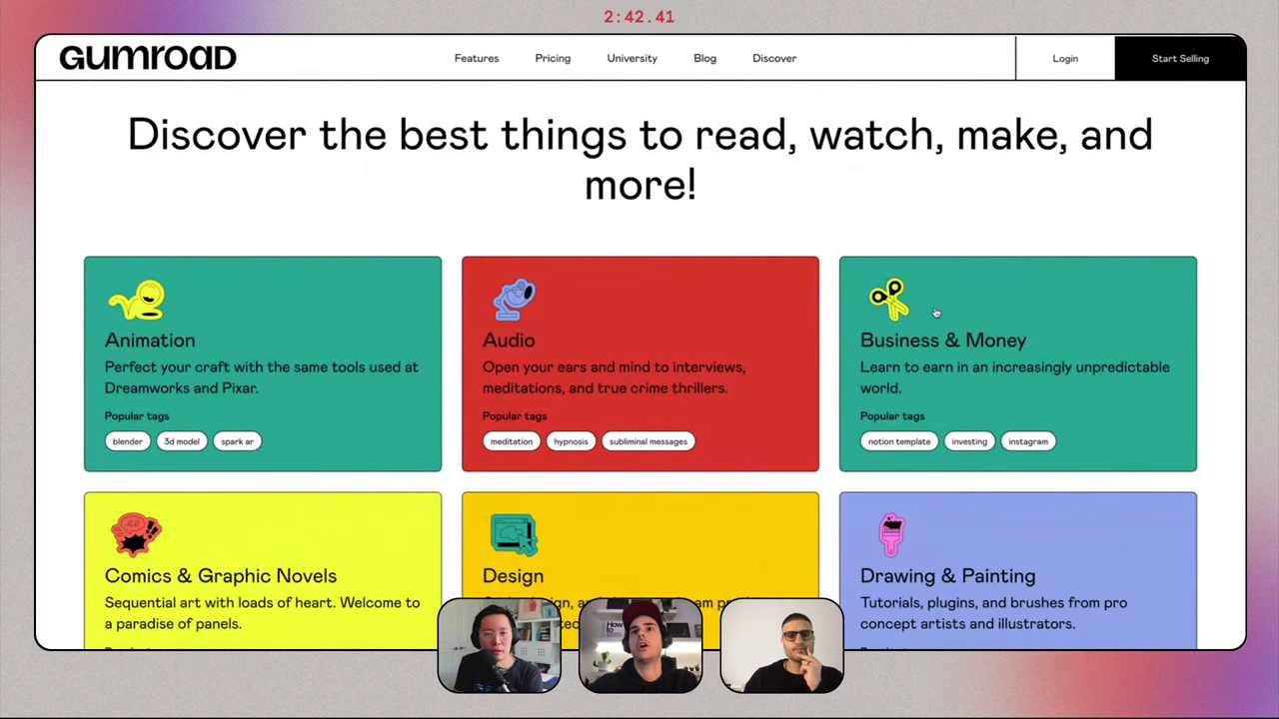
scroll(940, 315, "up", 2)
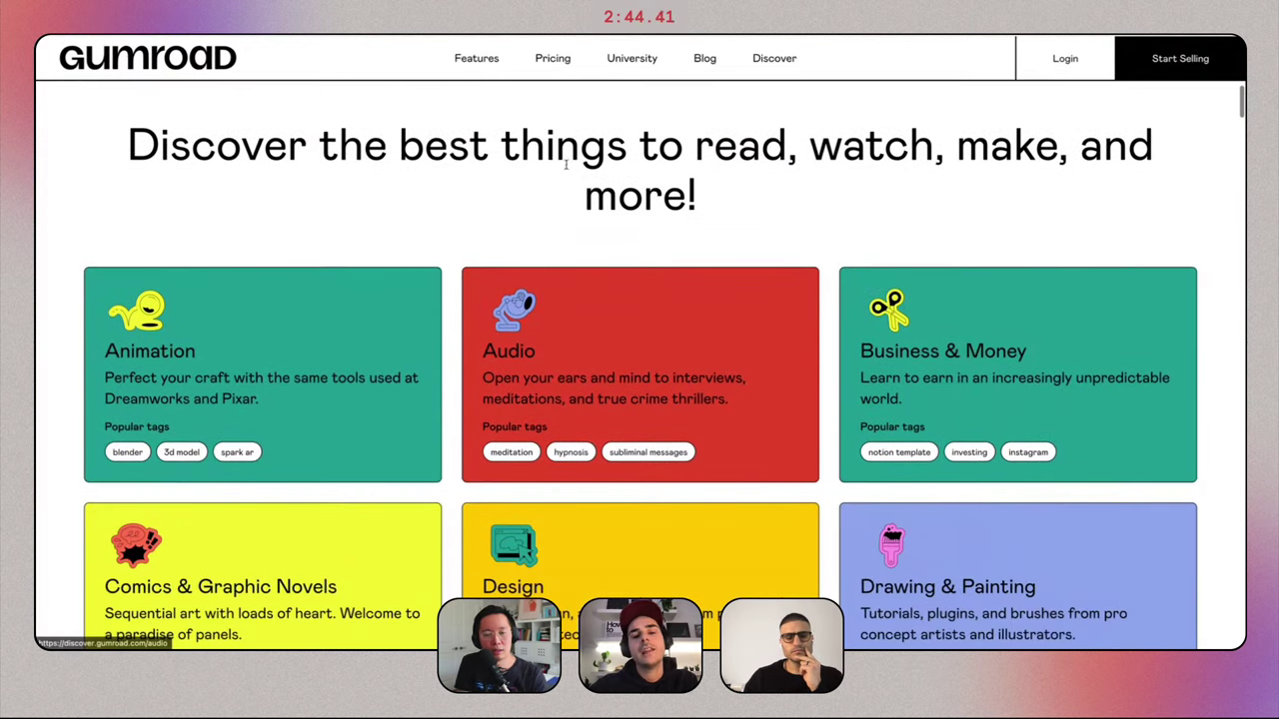
Switch to the Relume Library and open the Blog Sections category.
key("alt+Tab")
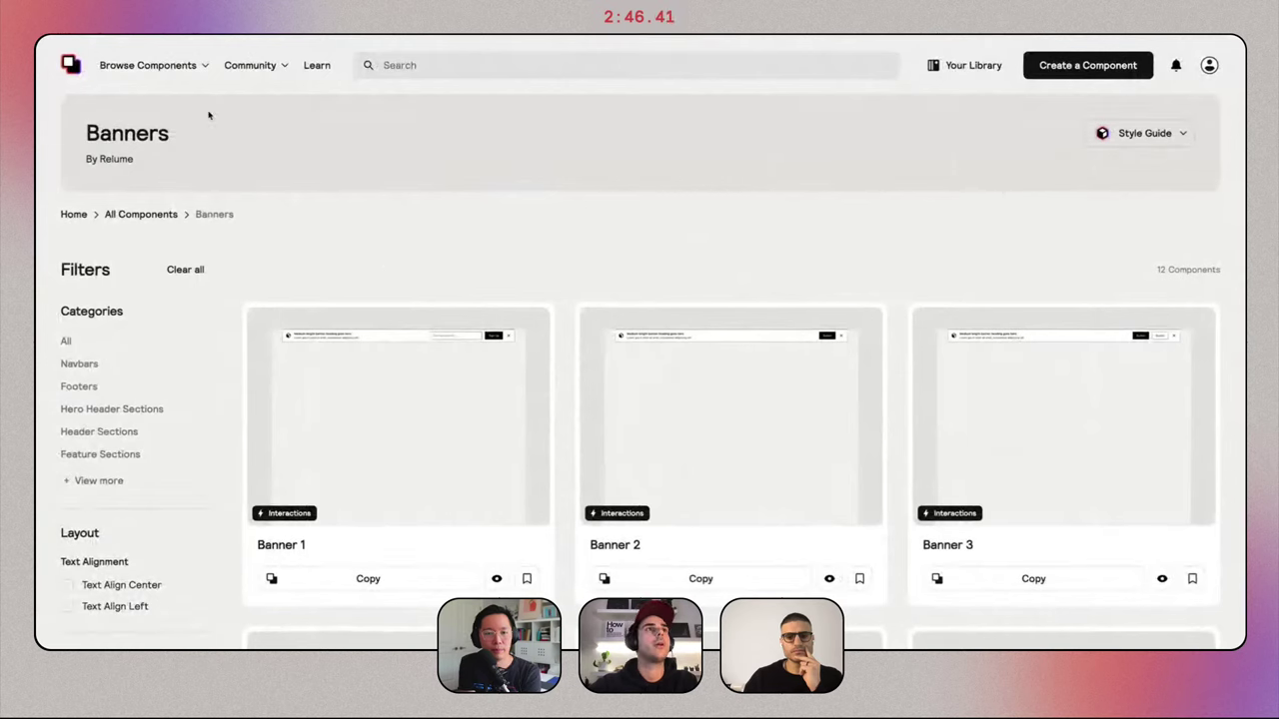
scroll(100, 407, "down", 2)
left_click(97, 411)
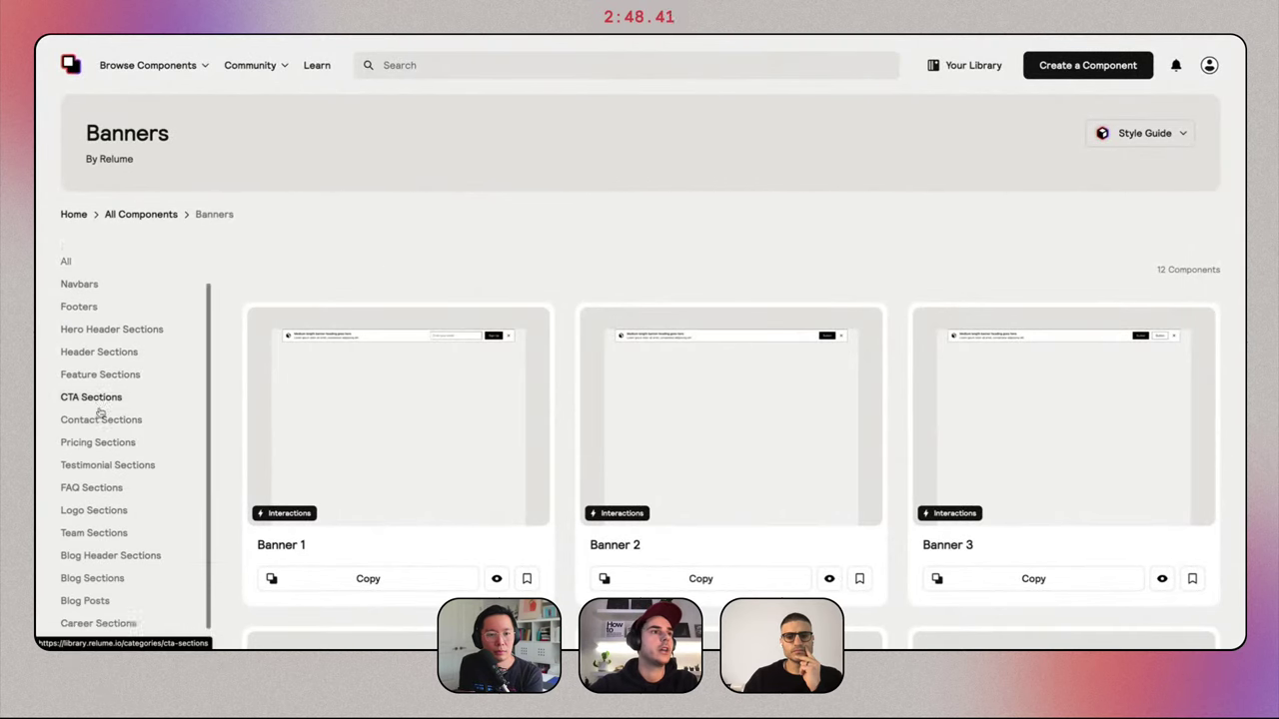
scroll(100, 412, "down", 3)
scroll(100, 413, "down", 1)
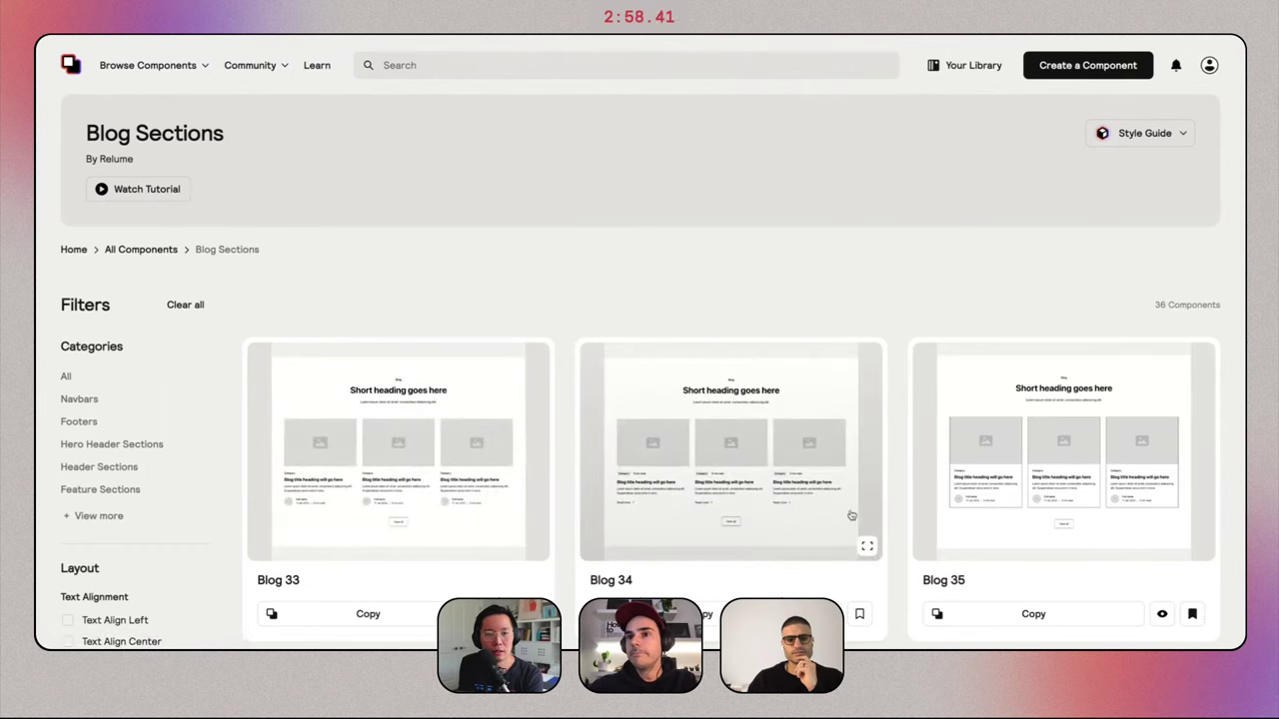
Copy Blog 35 and paste it into main-wrapper below the banner section in Webflow.
left_click(984, 613)
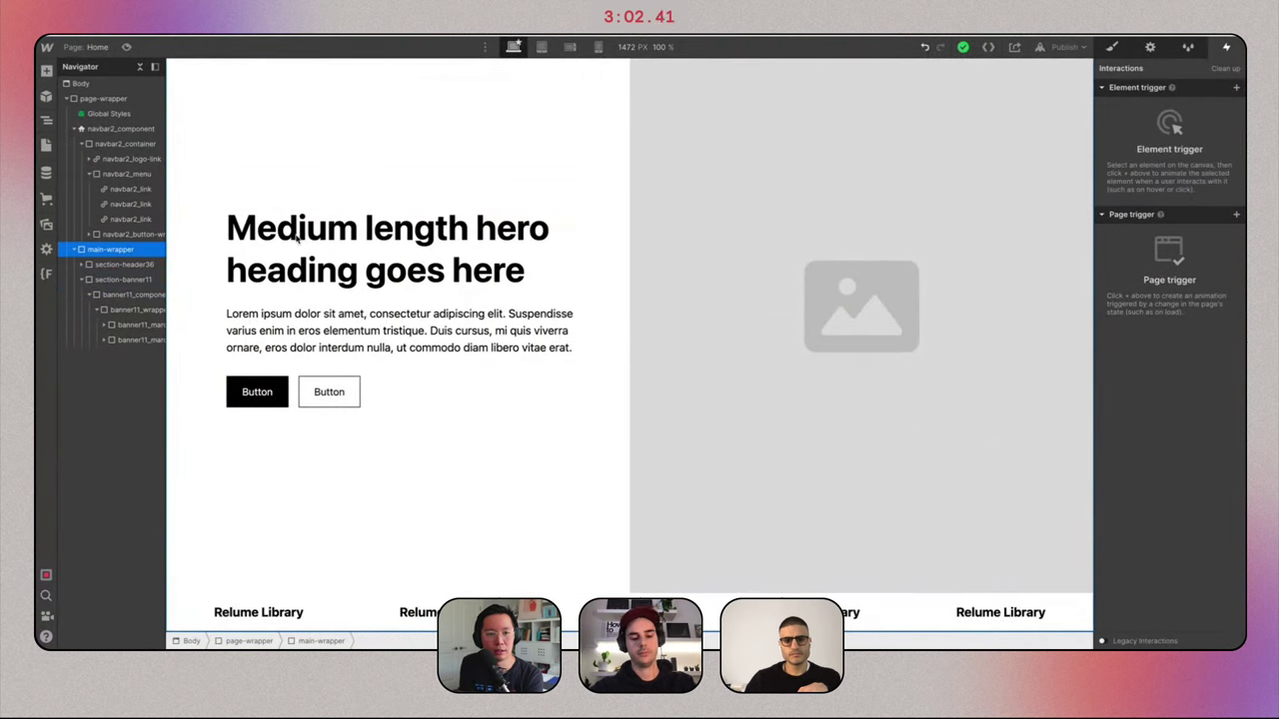
key("ctrl+v")
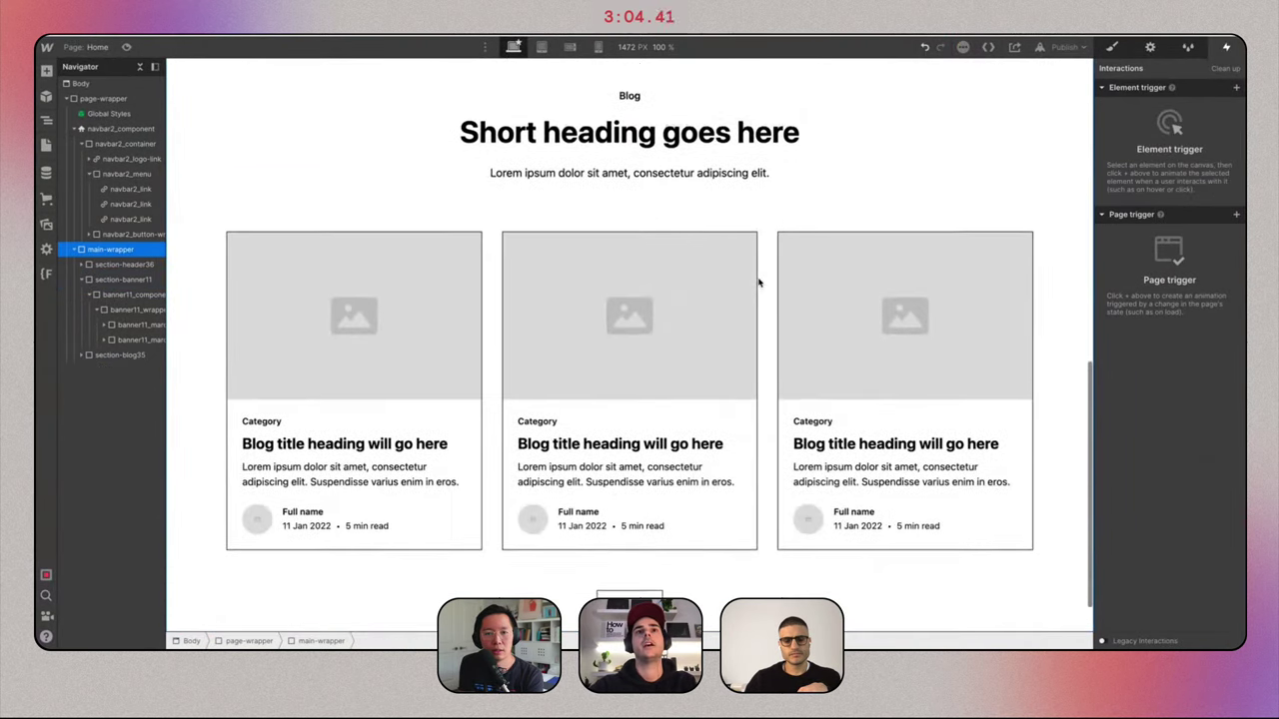
scroll(760, 282, "down", 3)
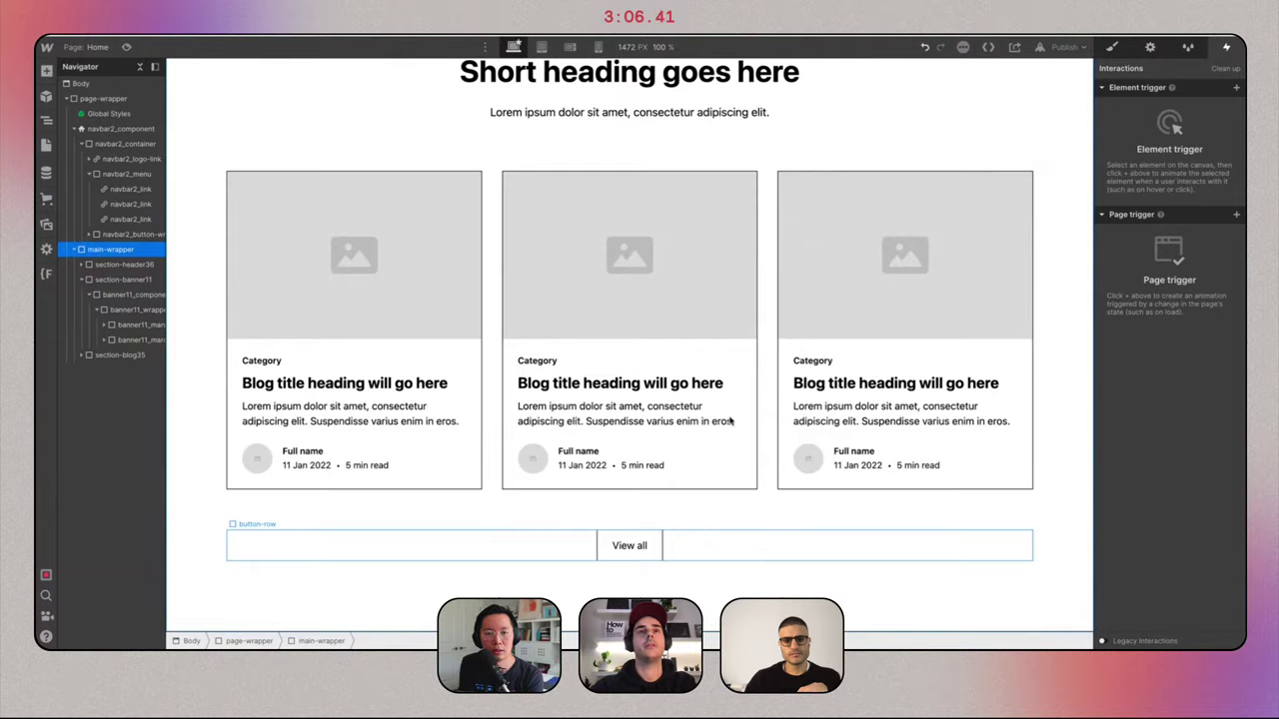
scroll(734, 330, "up", 10)
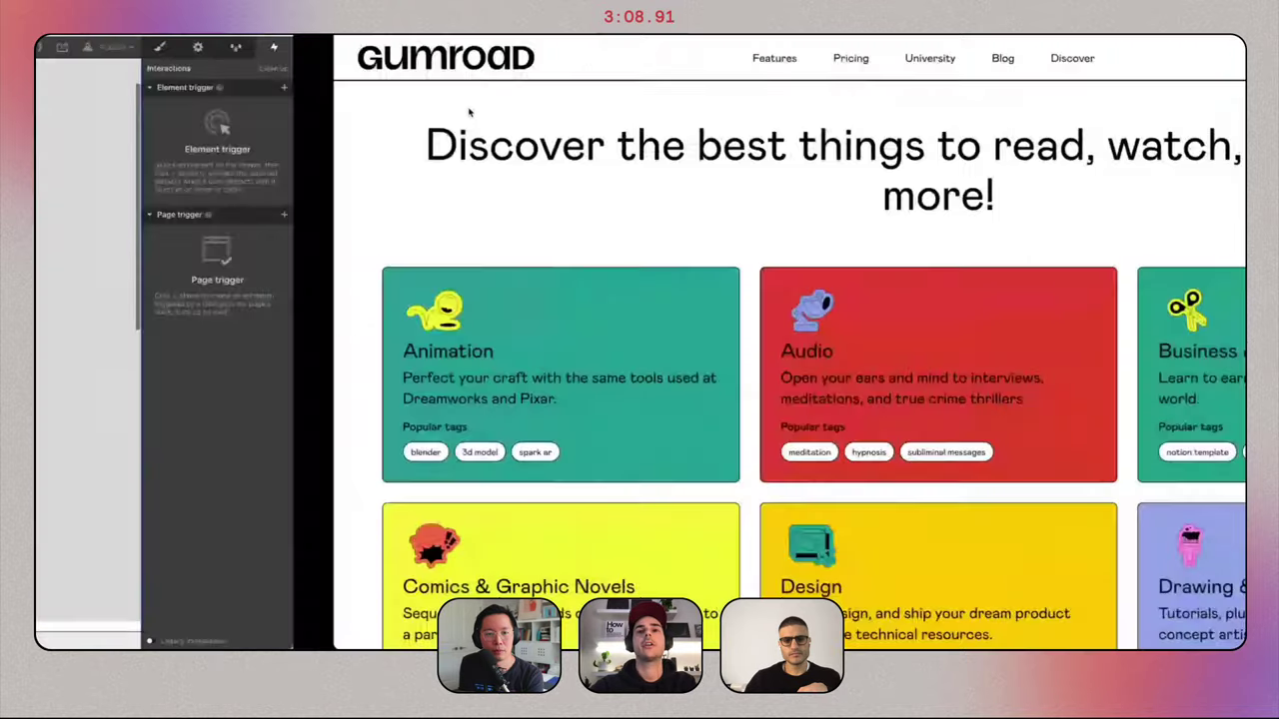
Check the following sections of the Gumroad page and open the Feature Sections category in the Relume Library.
scroll(644, 270, "down", 15)
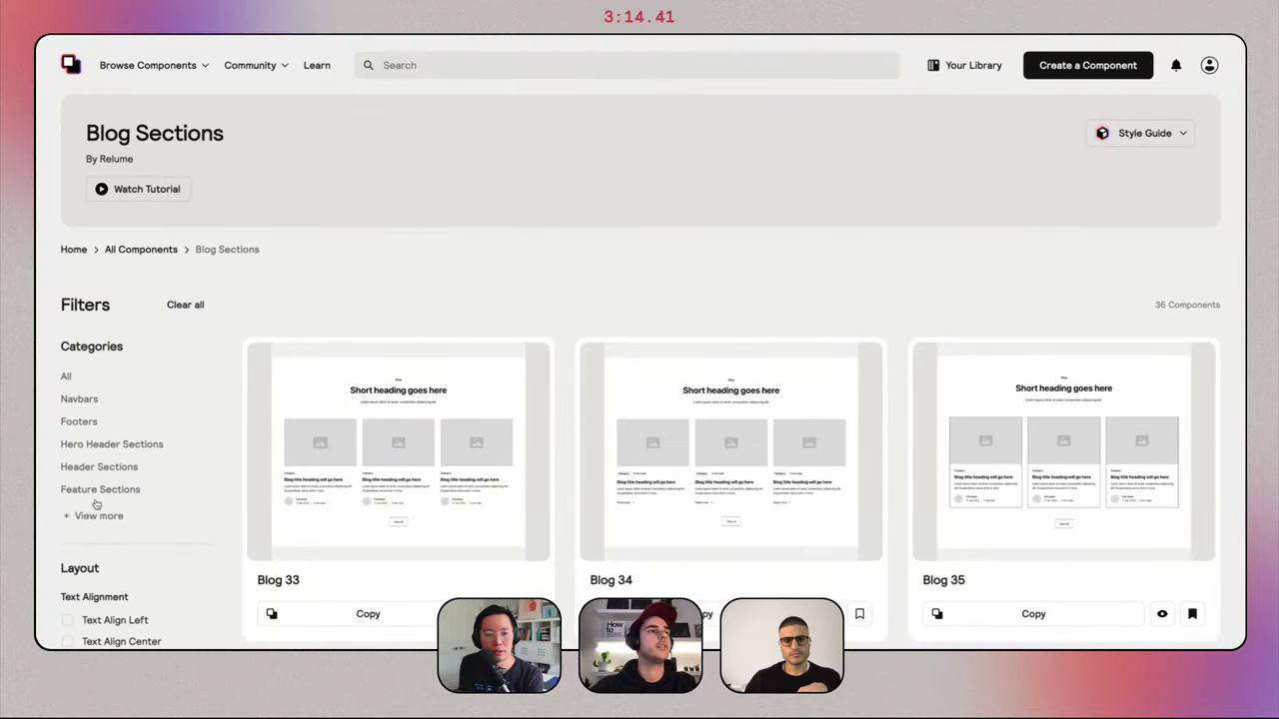
left_click(94, 494)
scroll(134, 460, "down", 3)
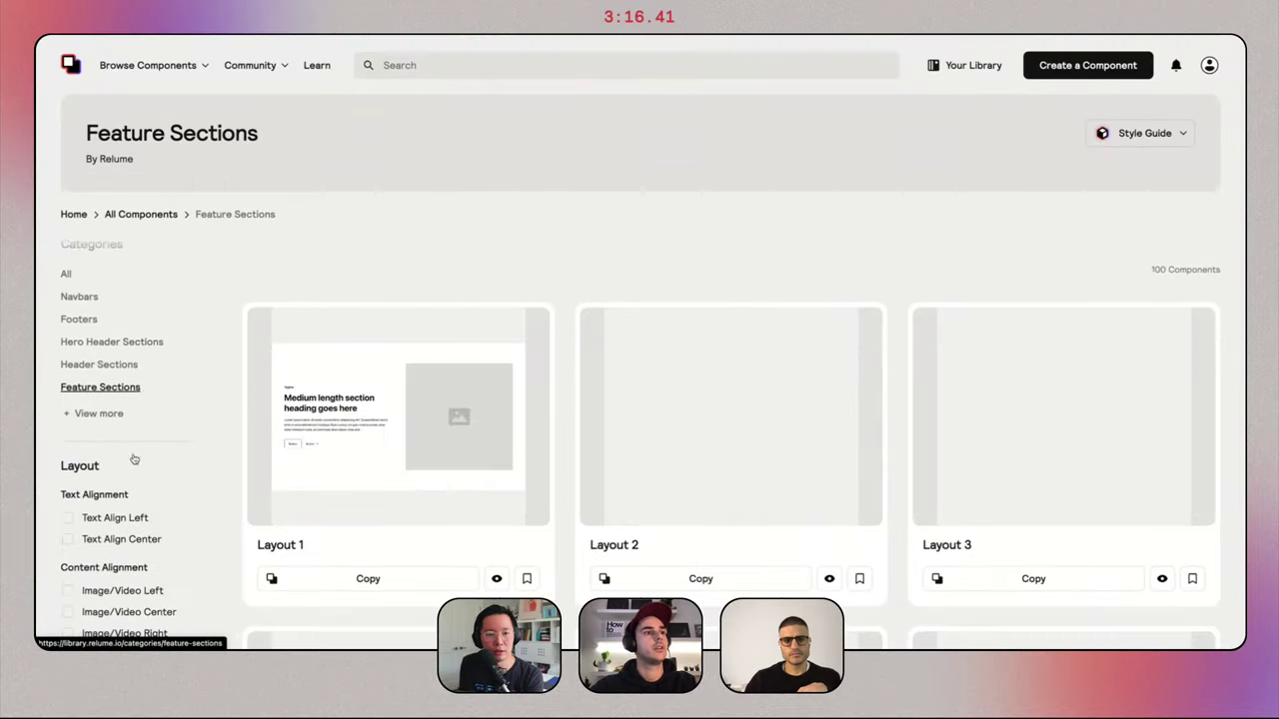
Filter the Feature Sections components by Image/Video Bottom content alignment and Text Align Center.
scroll(134, 458, "down", 3)
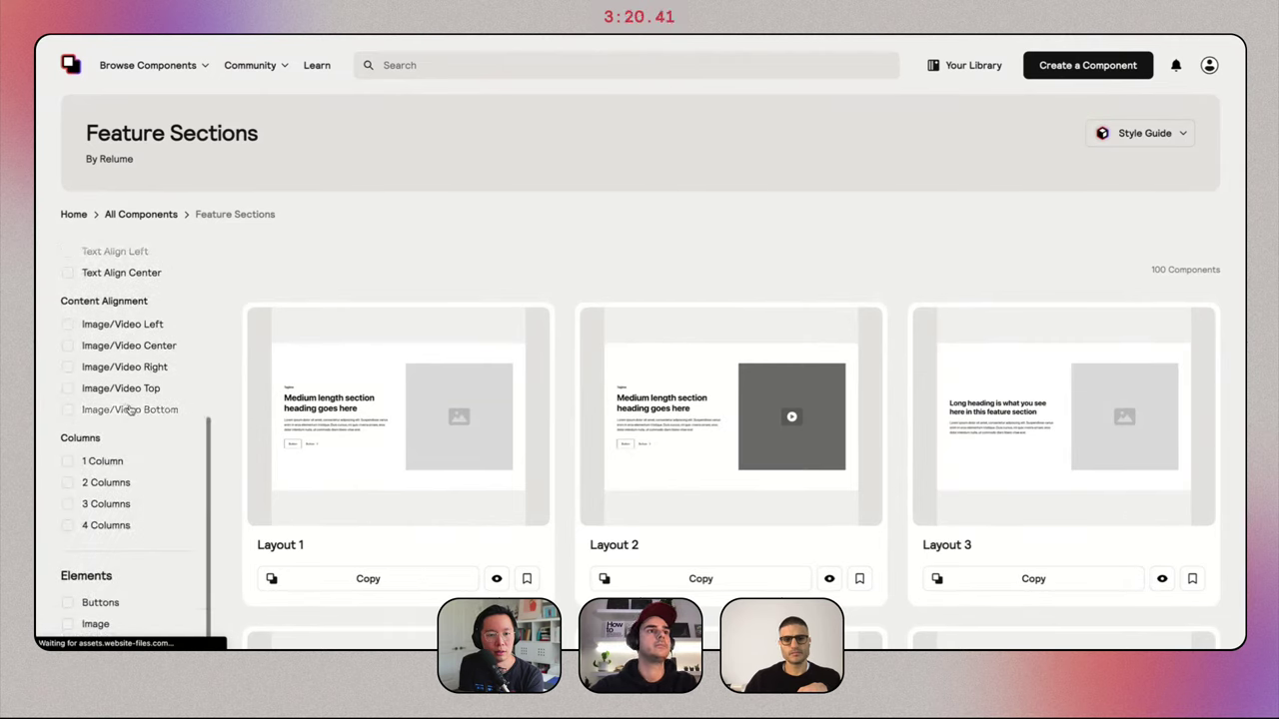
scroll(580, 246, "down", 2)
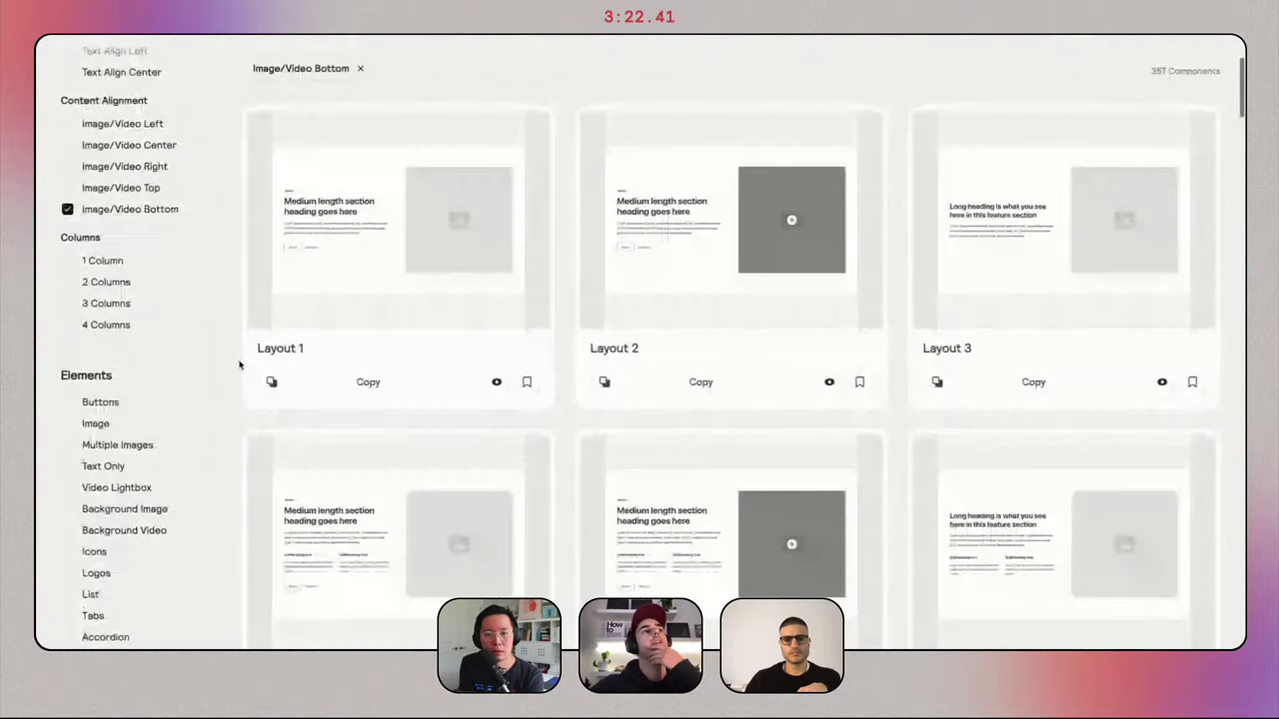
scroll(240, 365, "up", 1)
scroll(240, 365, "up", 1)
scroll(130, 240, "up", 1)
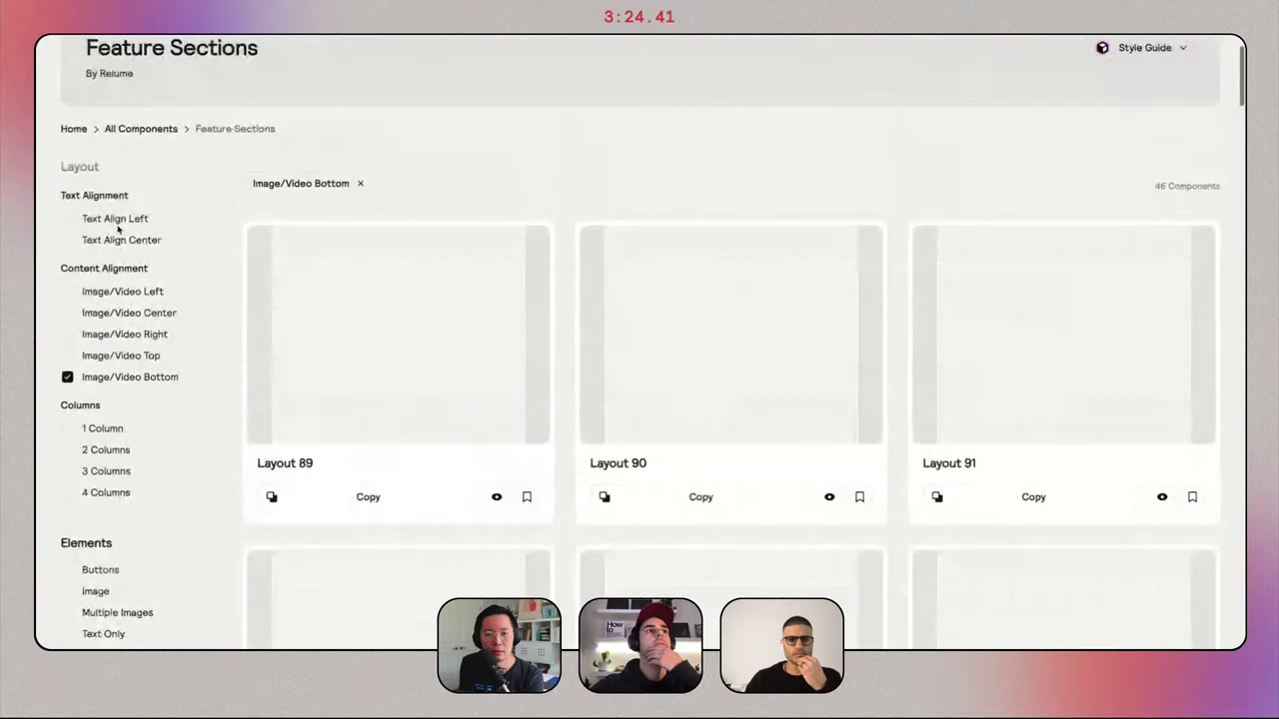
left_click(118, 242)
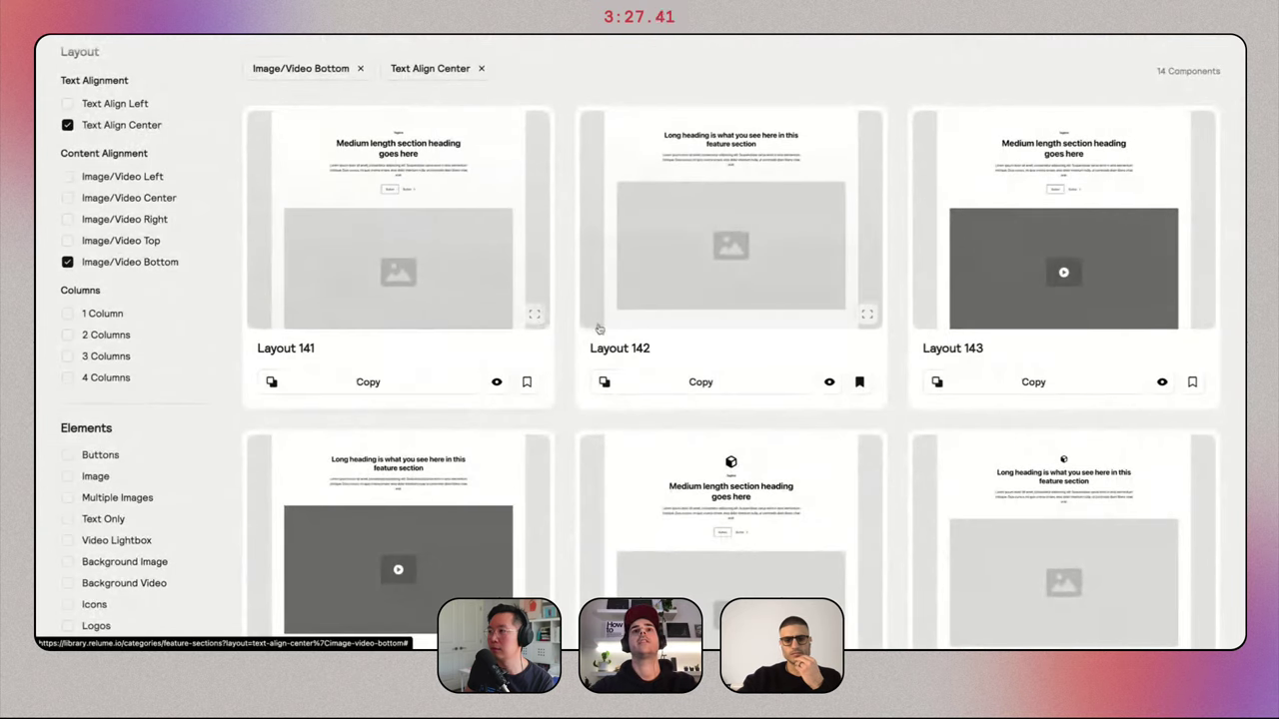
Copy Layout 142 and paste it into main-wrapper below the blog section in Webflow.
left_click(668, 380)
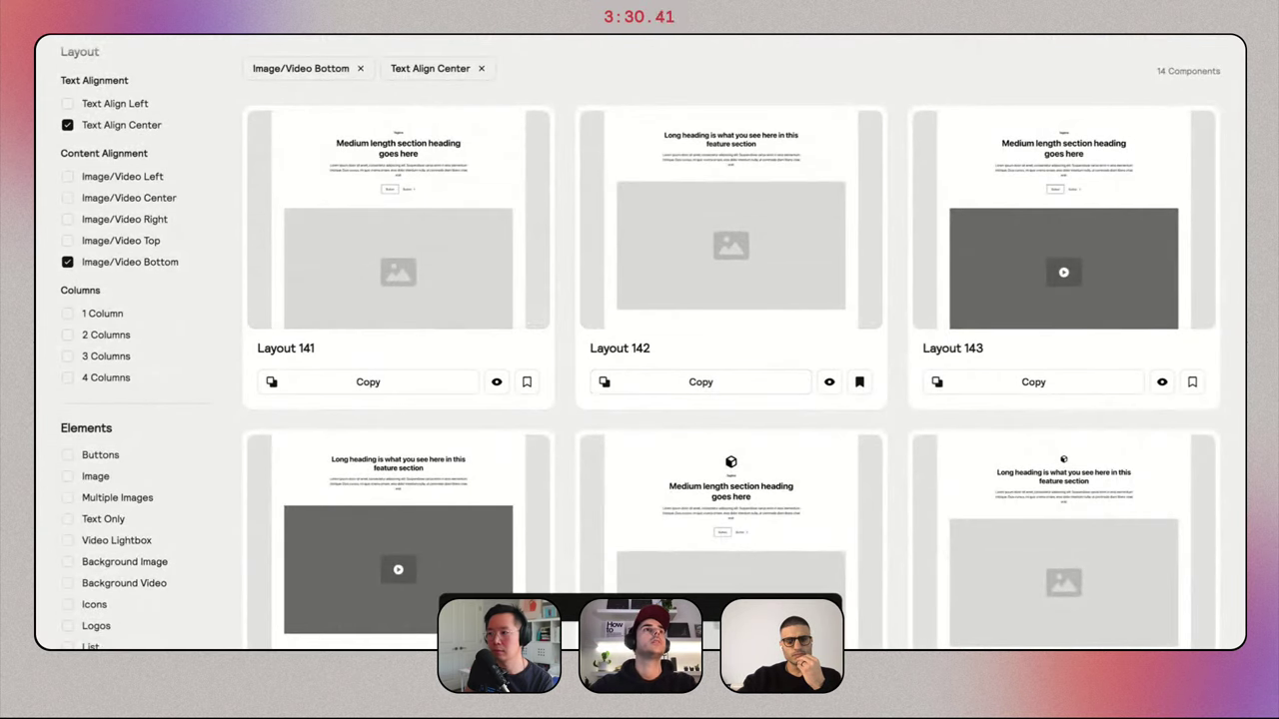
key("ctrl+Tab")
key("super+v")
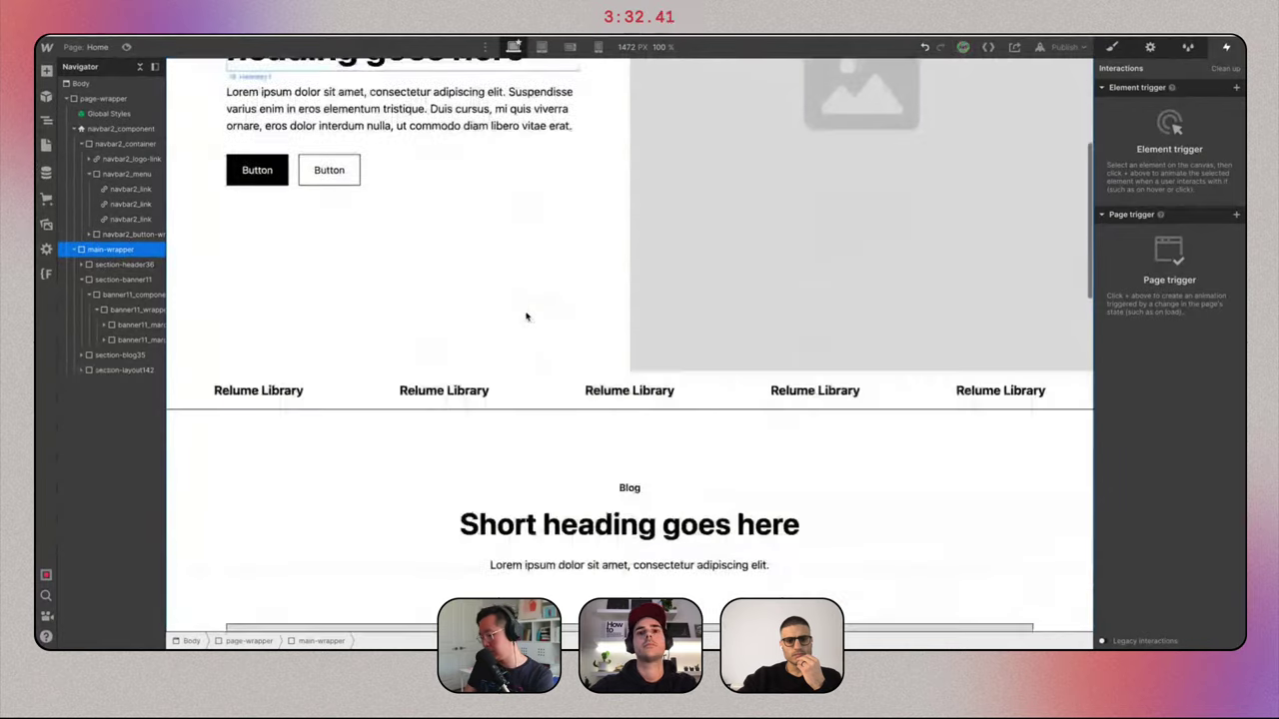
scroll(526, 315, "up", 4)
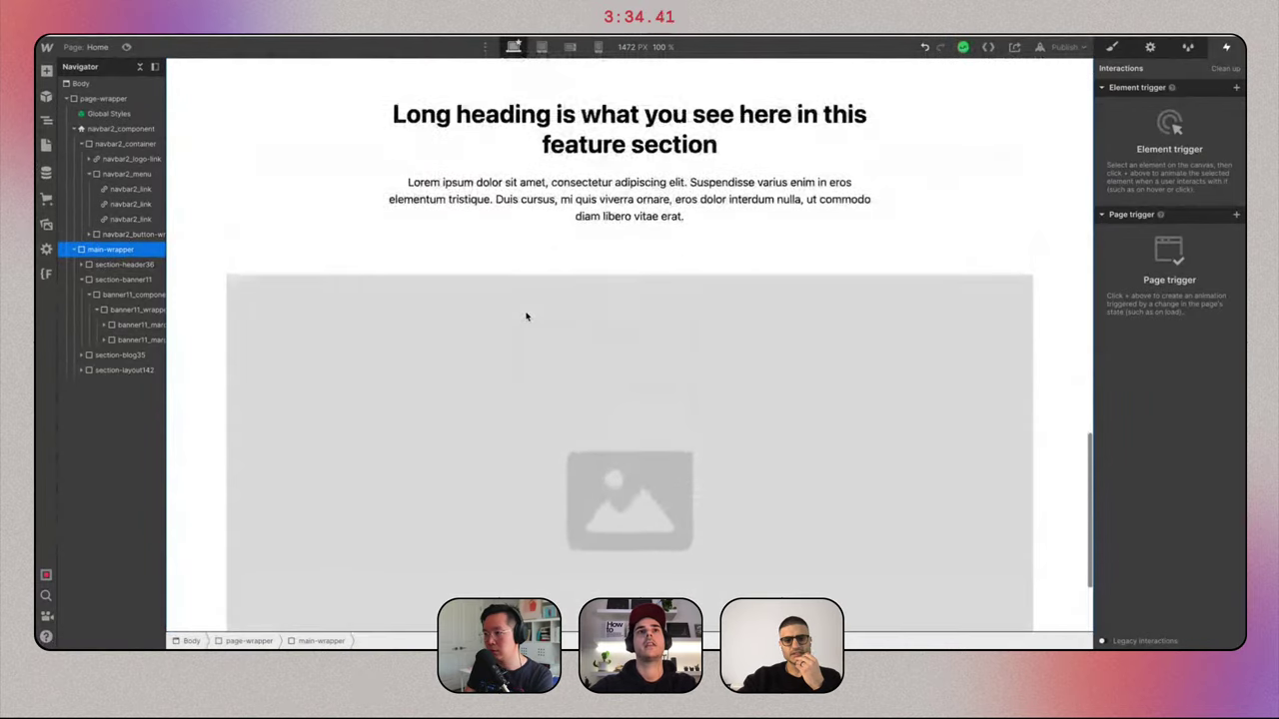
Check the Gumroad page down to the "Make your own road" section and open the CTA Sections category in the Relume Library.
key("ctrl+Right")
scroll(527, 317, "down", 6)
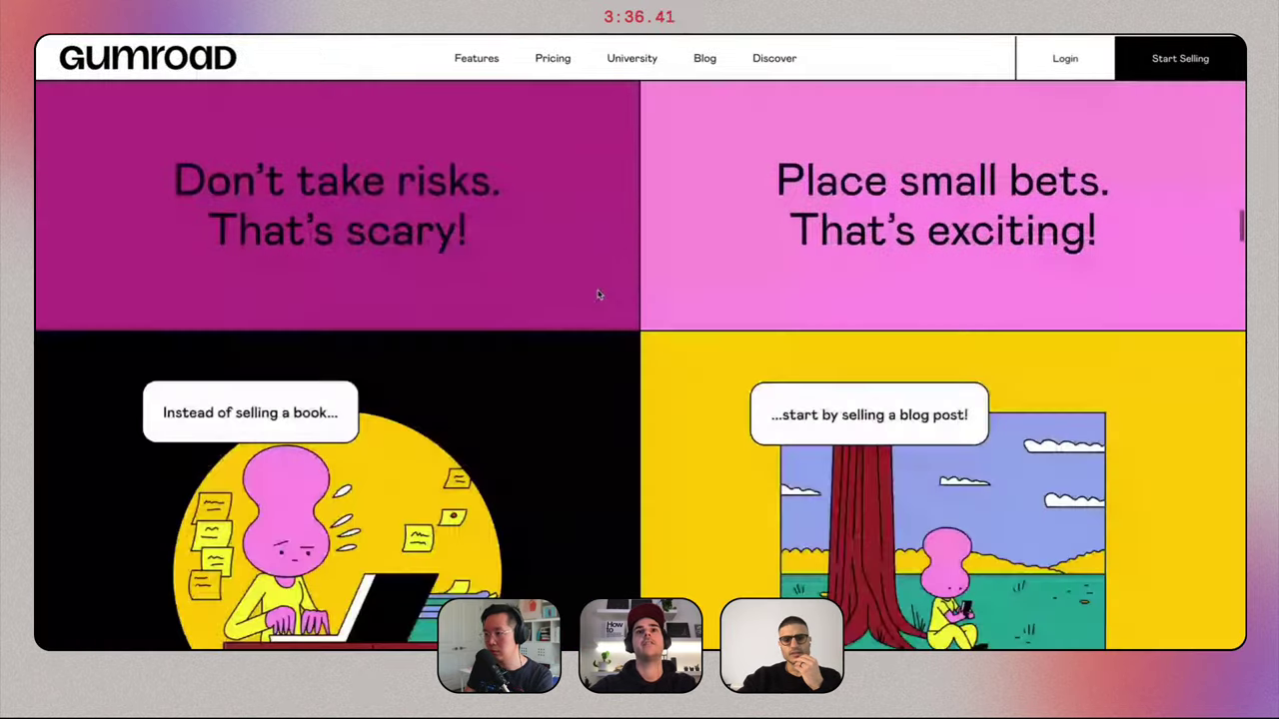
scroll(604, 277, "down", 10)
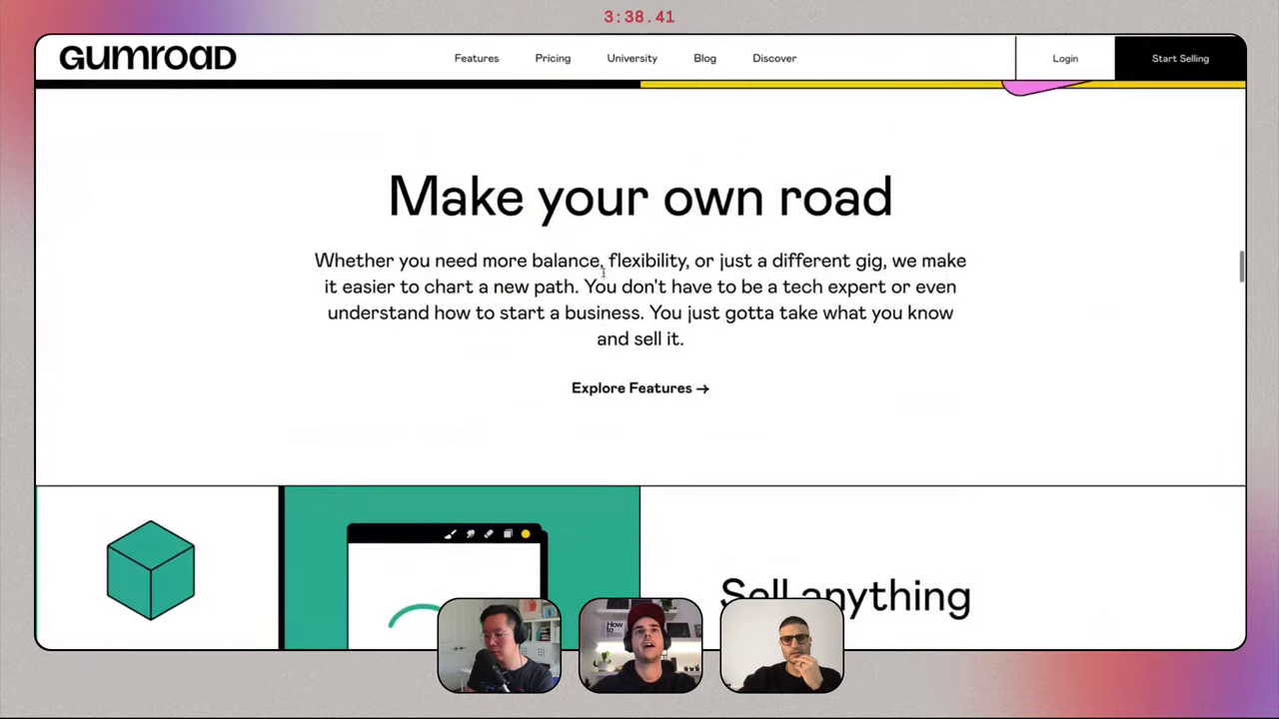
key("ctrl+Left")
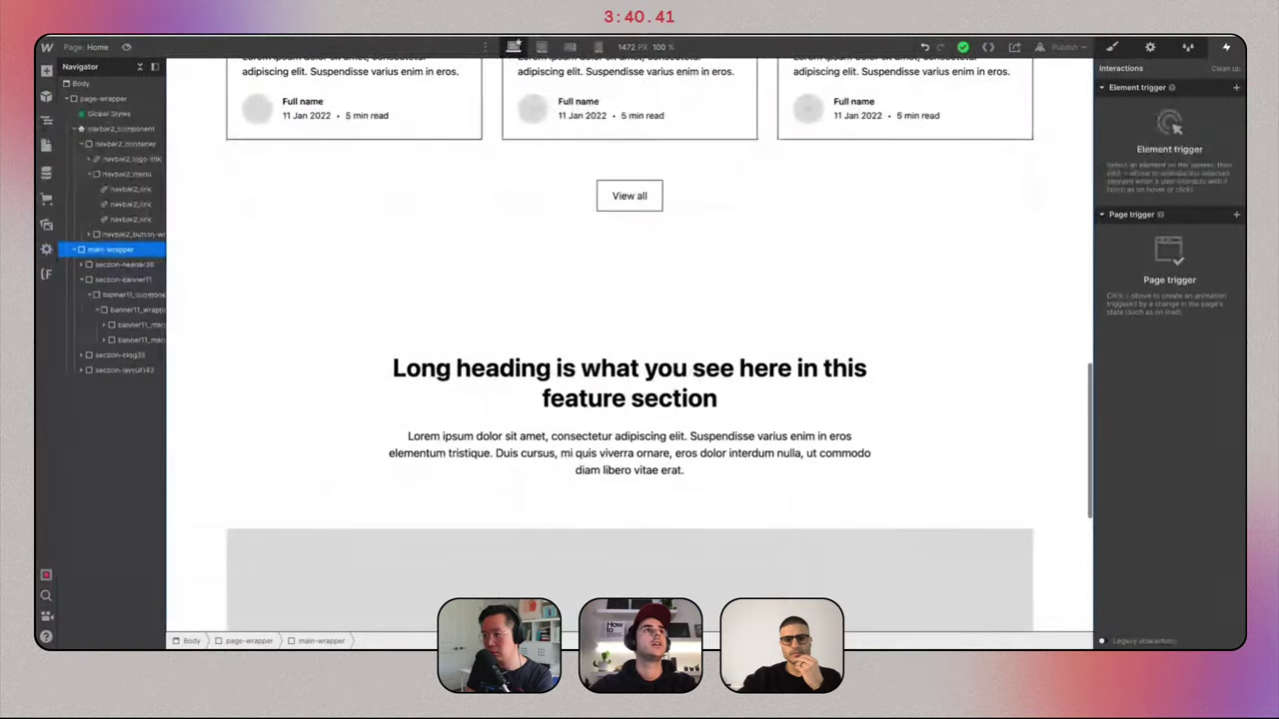
key("ctrl+Left")
scroll(119, 194, "up", 3)
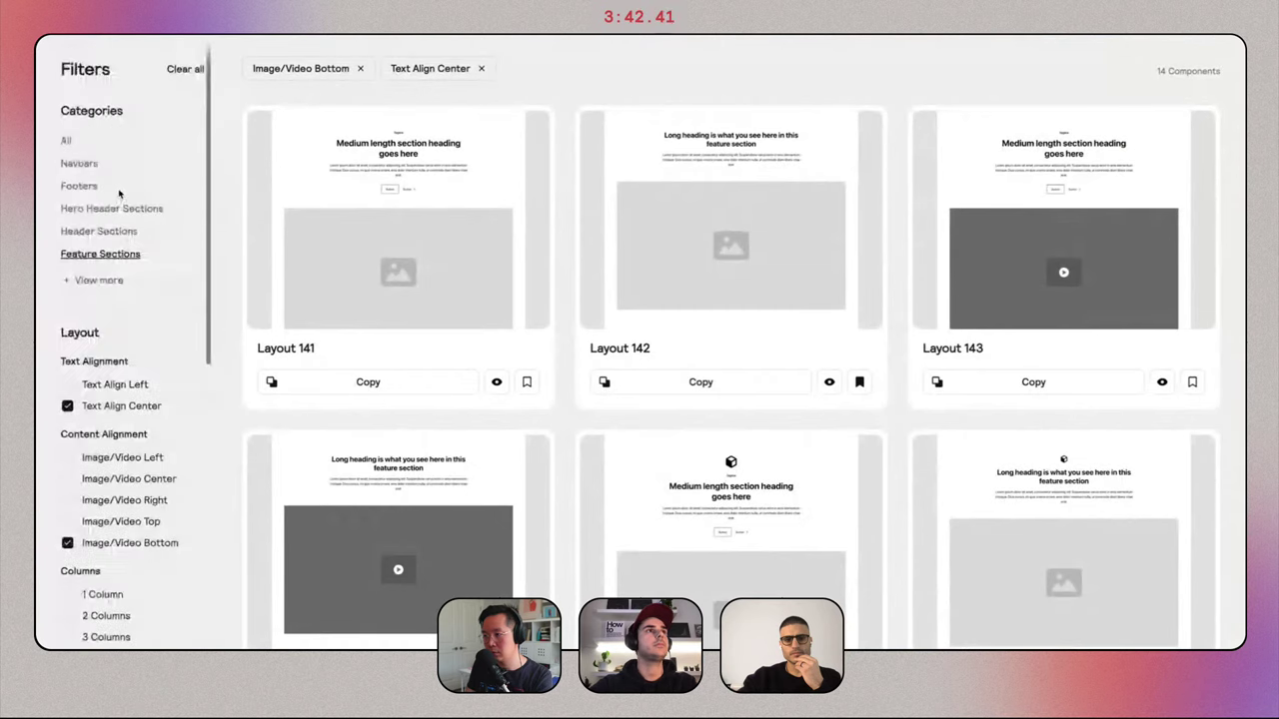
left_click(97, 280)
scroll(94, 279, "down", 1)
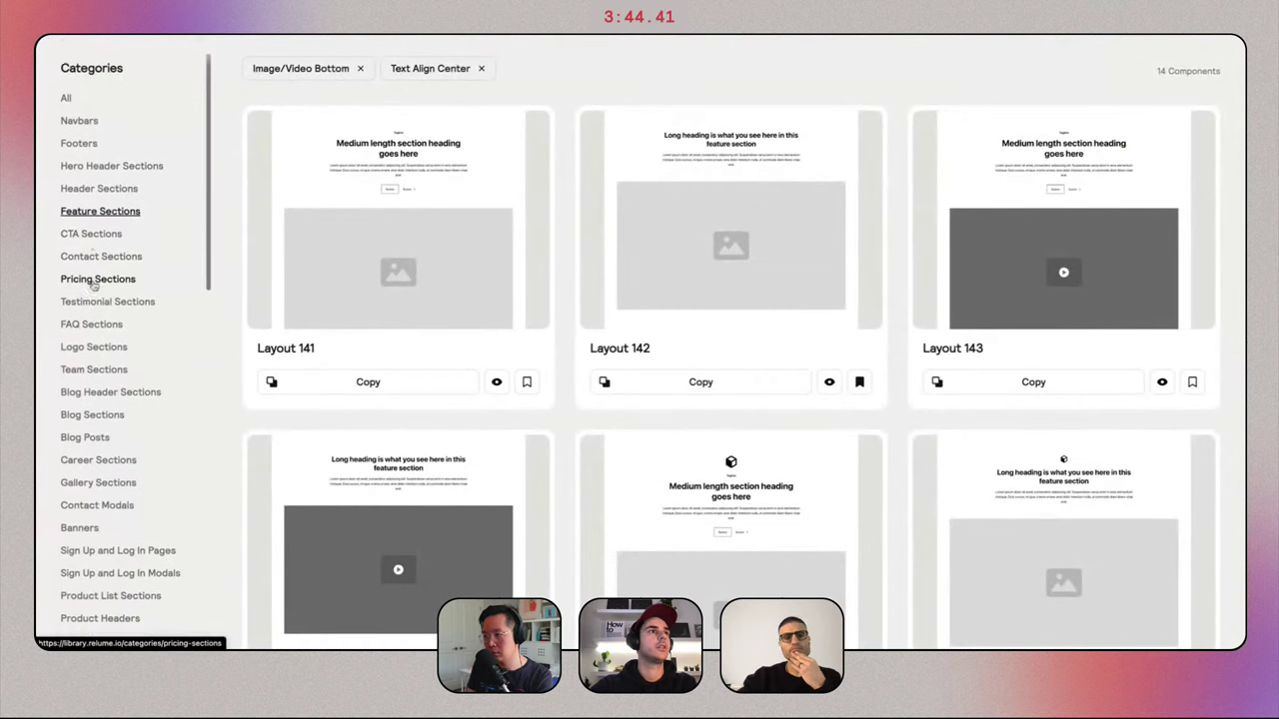
left_click(91, 229)
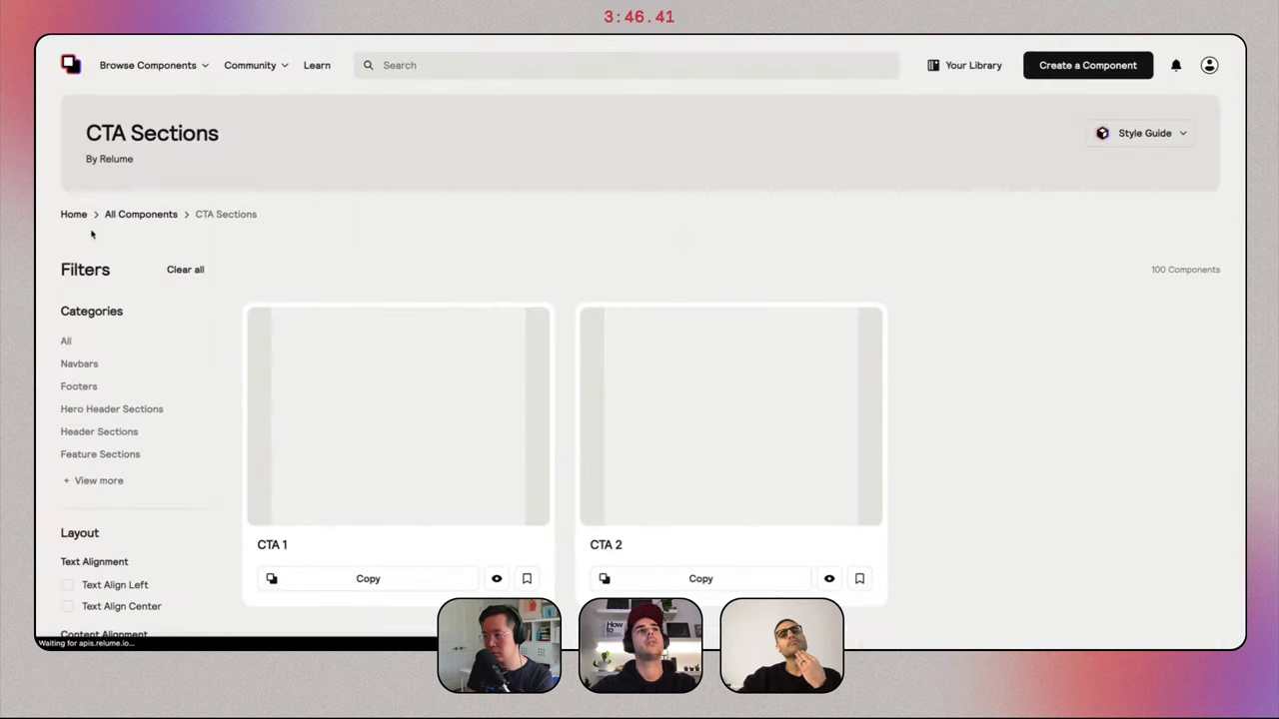
Filter the CTA components by Text Align Center, then copy CTA 25 into main-wrapper below the feature section in Webflow.
scroll(106, 482, "down", 2)
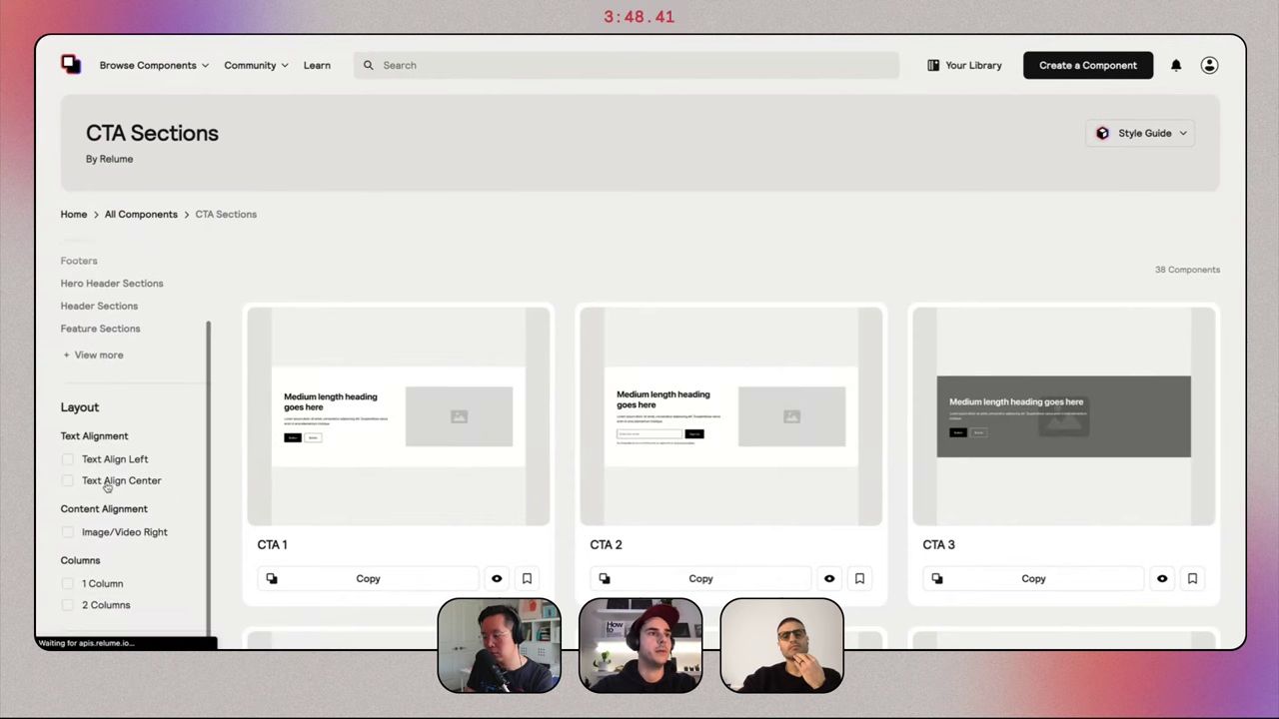
left_click(108, 481)
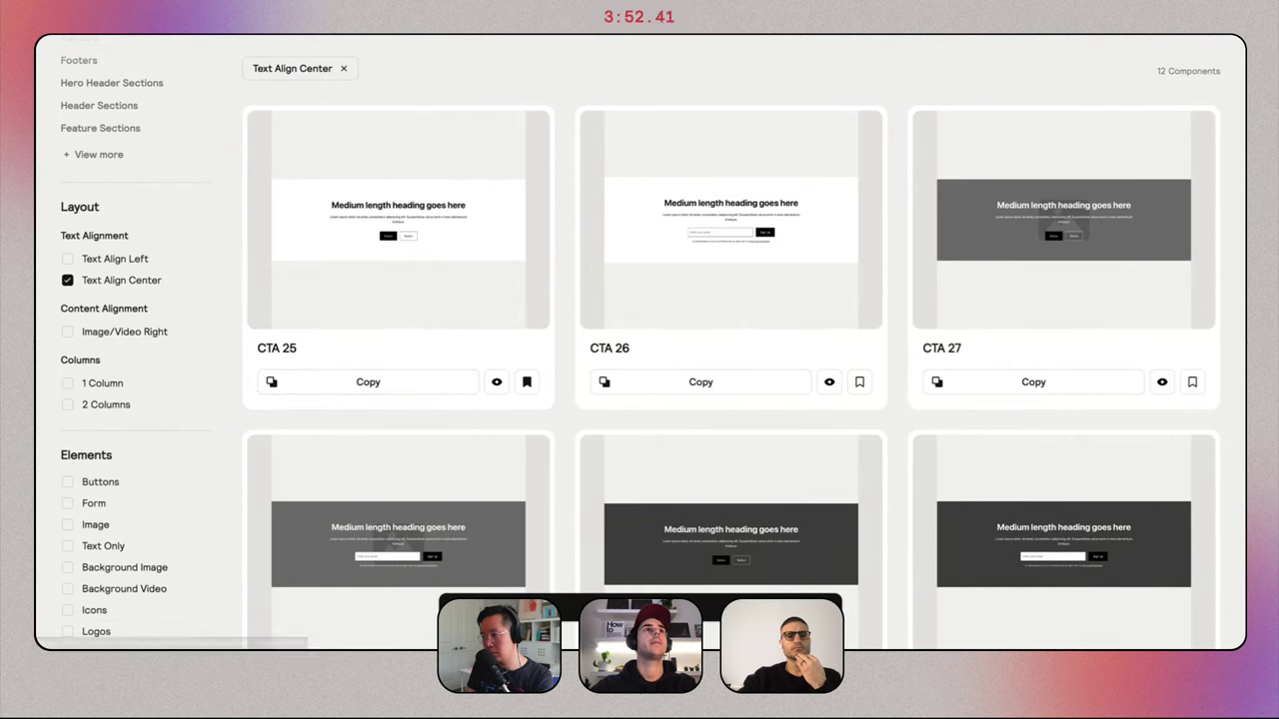
key("ctrl+Tab")
scroll(684, 349, "down", 10)
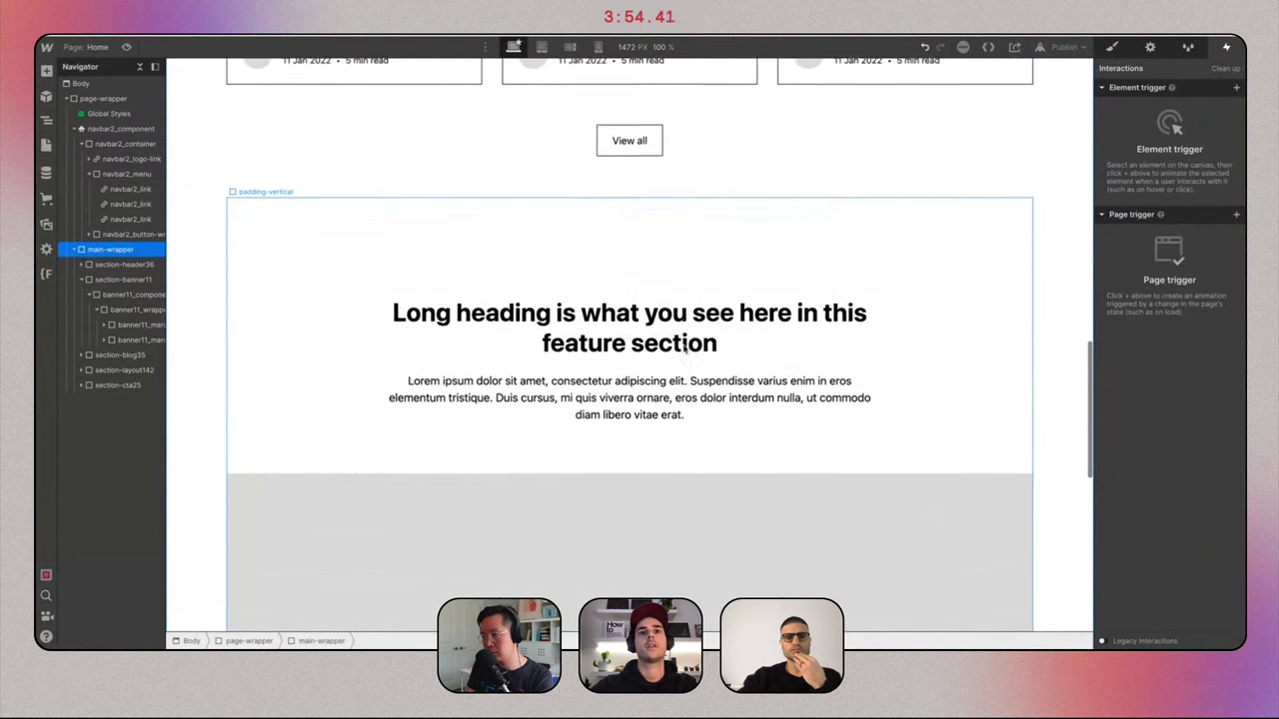
Check the "Sell anything" section on the Gumroad page and open the Hero Header Sections category in the Relume Library.
key("ctrl+Right")
scroll(803, 367, "down", 5)
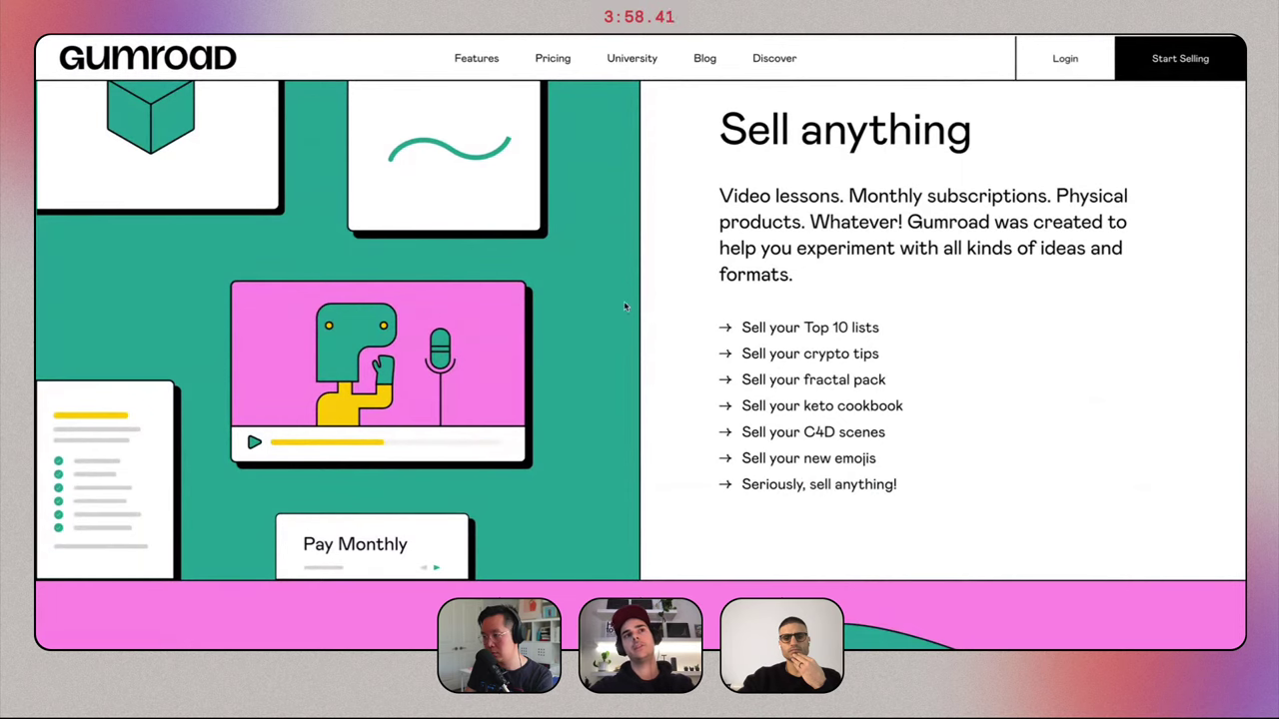
key("ctrl+Left")
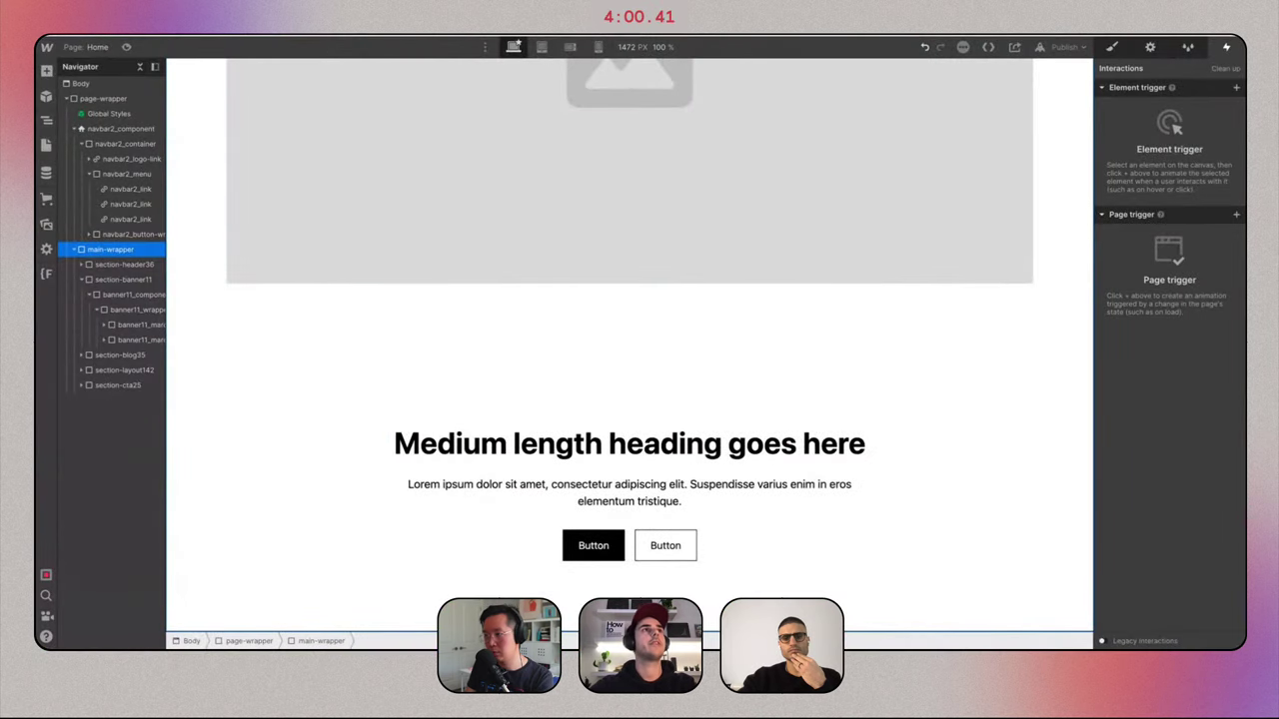
key("ctrl+Tab")
scroll(157, 213, "up", 5)
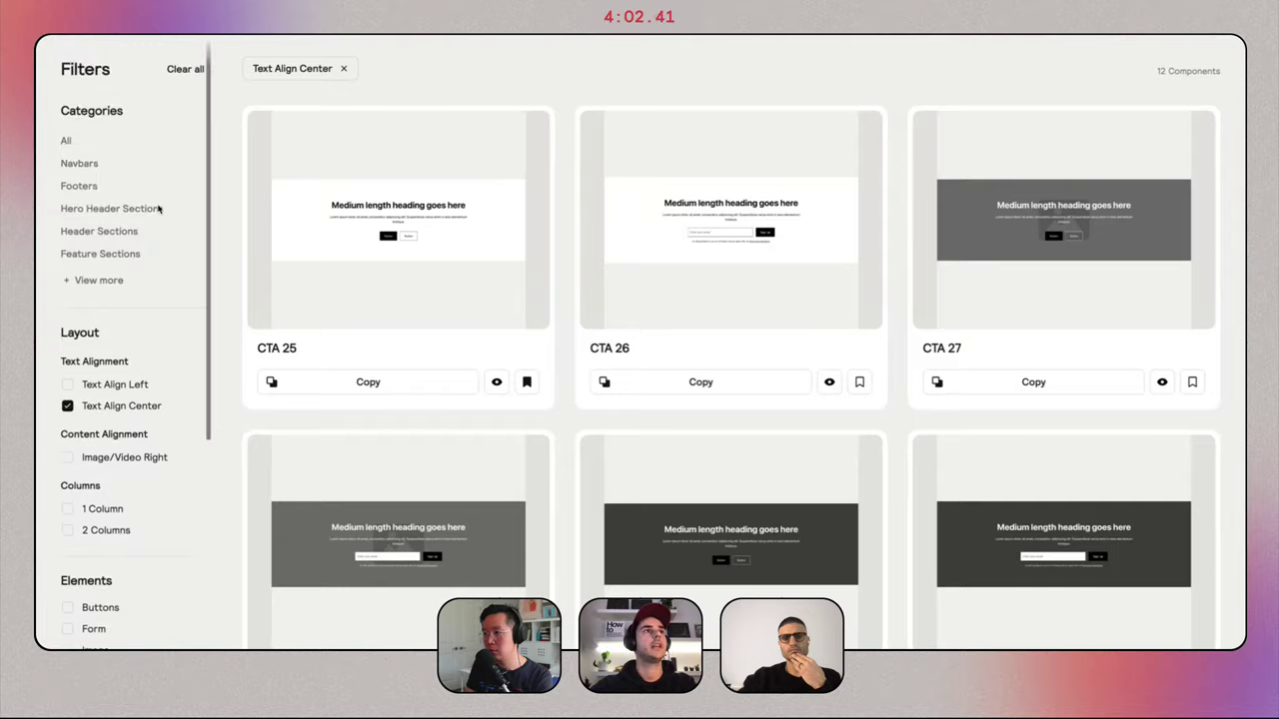
left_click(106, 416)
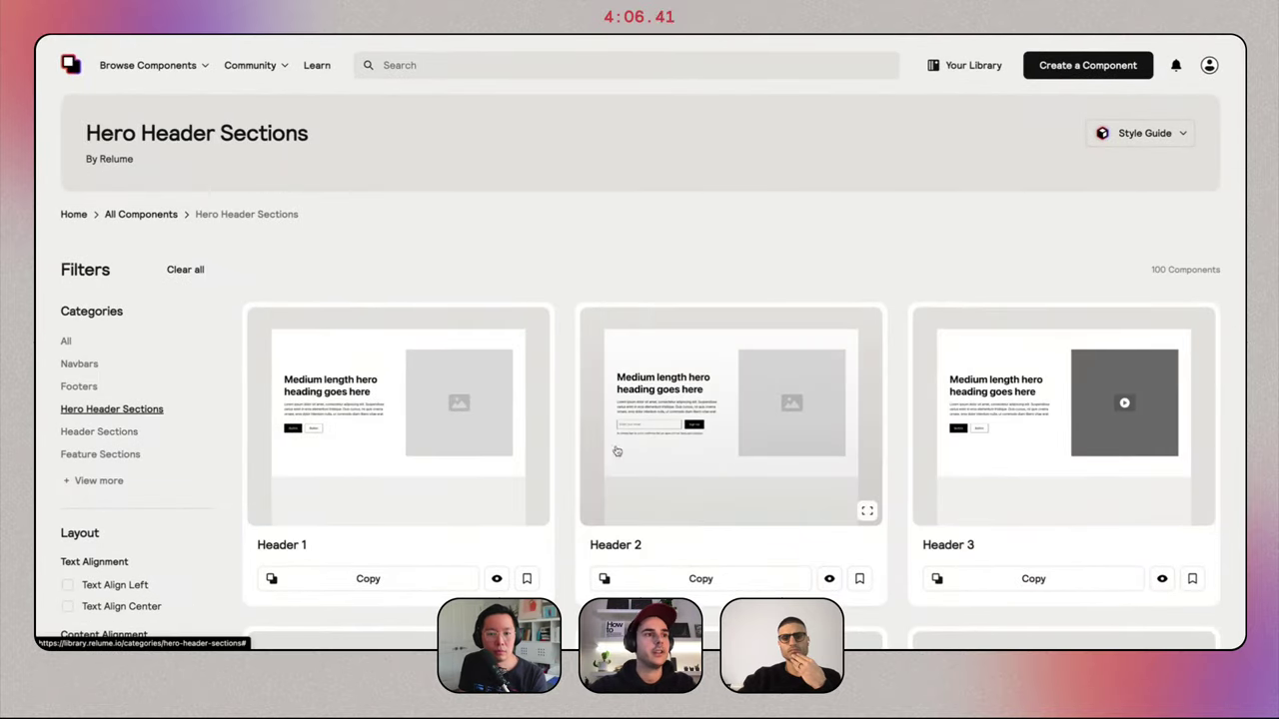
Filter the hero headers by Image/Video Left, then copy Header 37 into main-wrapper below the CTA section in Webflow.
scroll(174, 447, "down", 6)
scroll(175, 448, "down", 3)
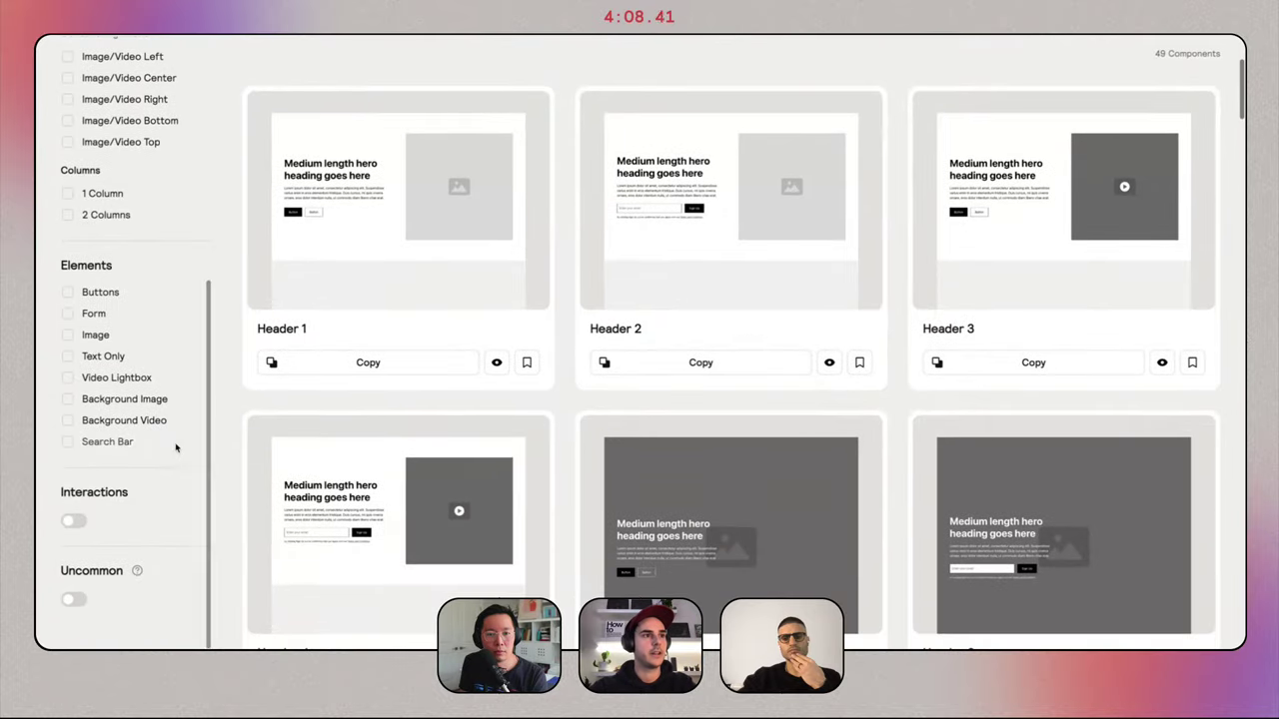
scroll(163, 382, "up", 5)
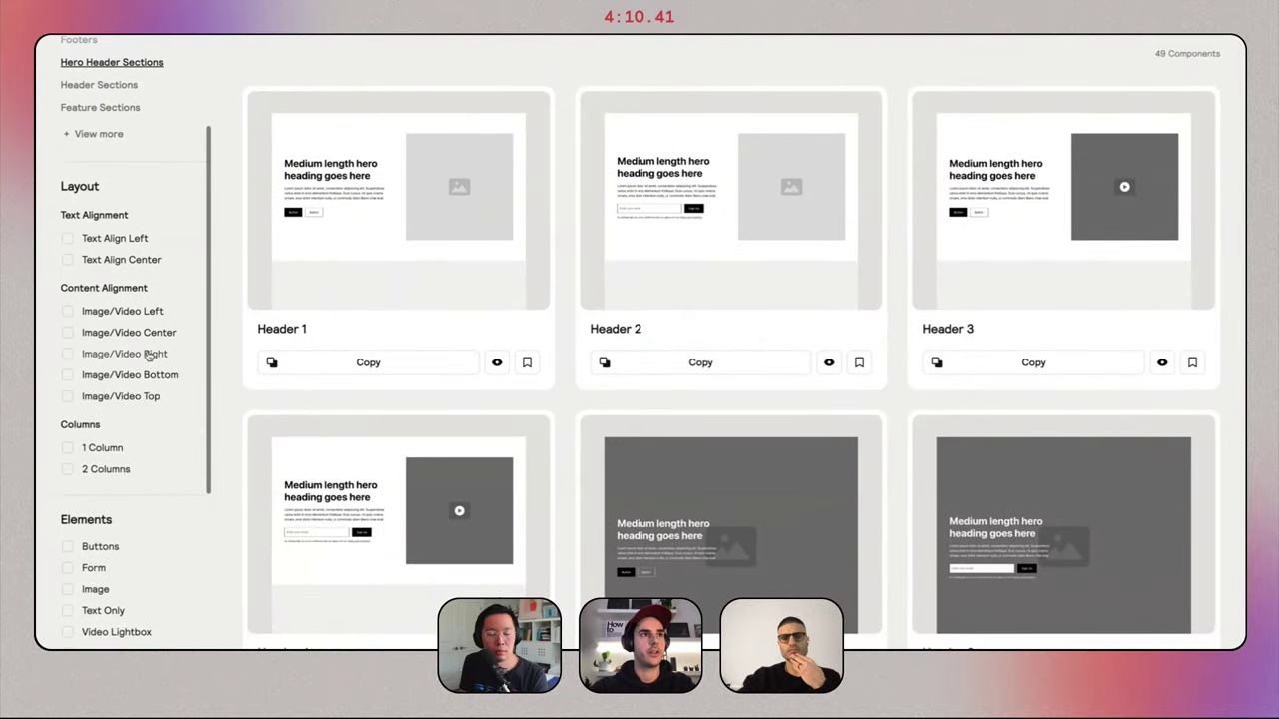
left_click(147, 313)
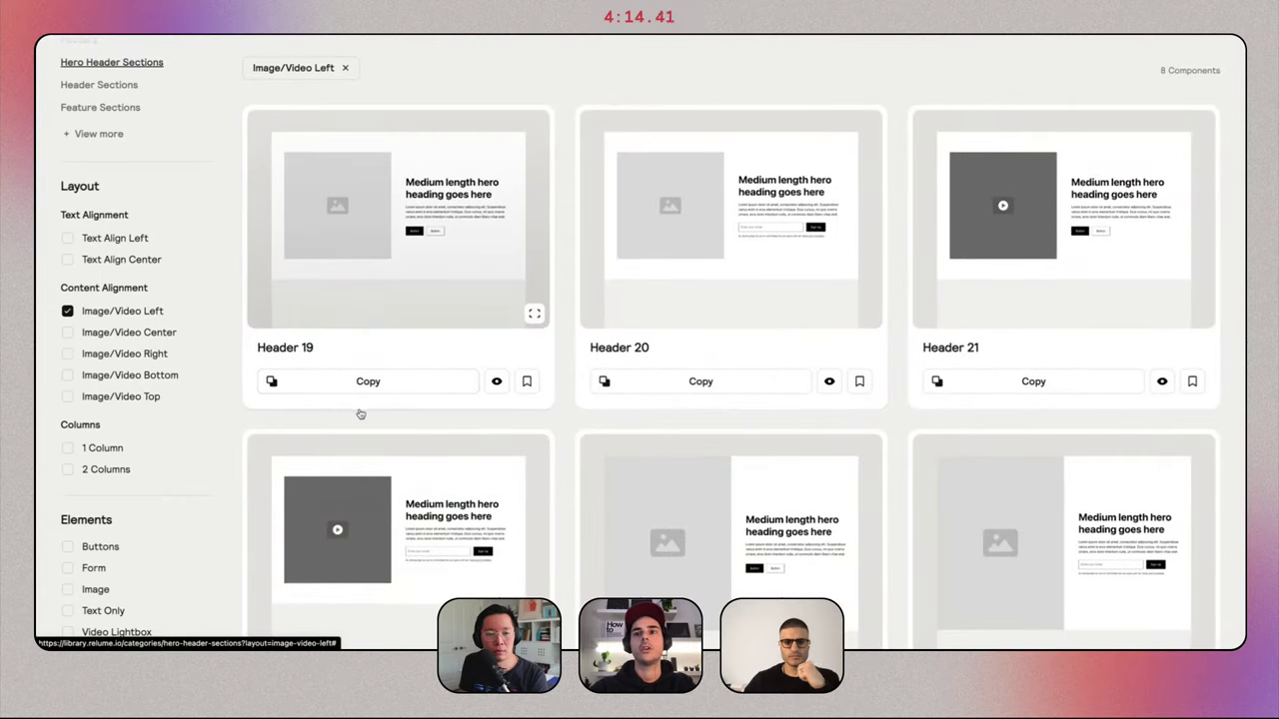
scroll(364, 414, "down", 3)
left_click(770, 563)
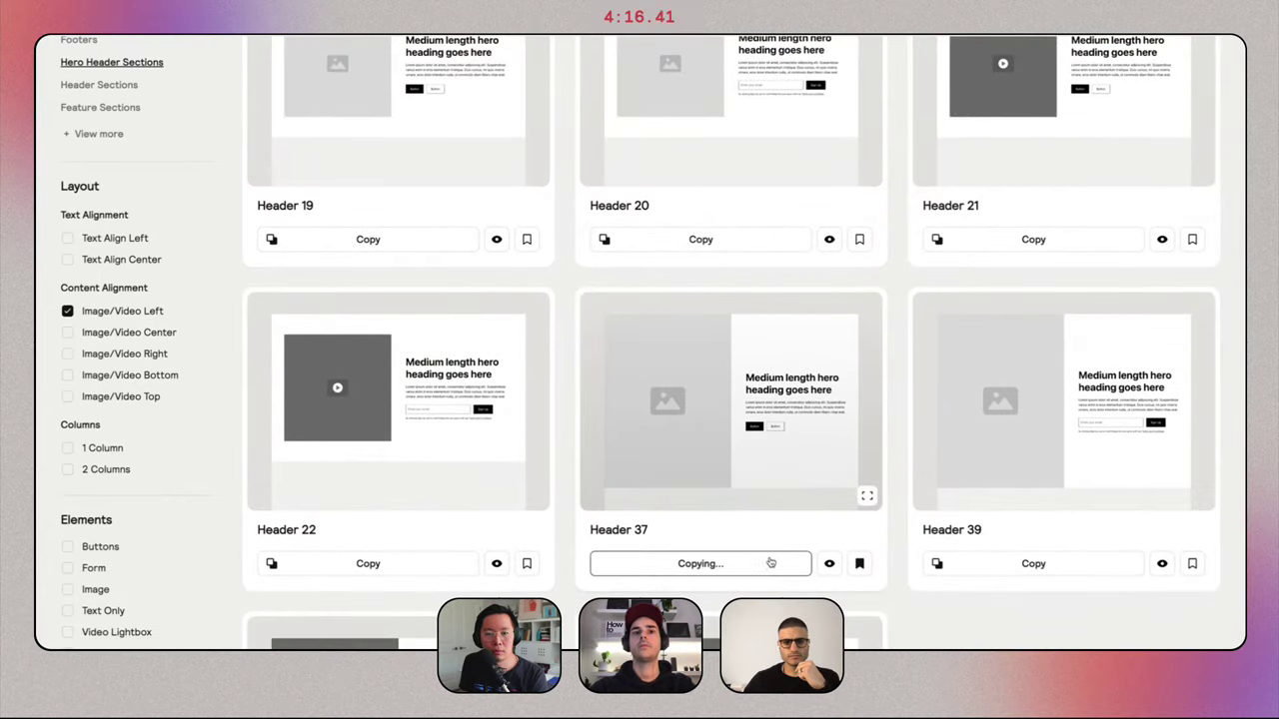
key("ctrl+Tab")
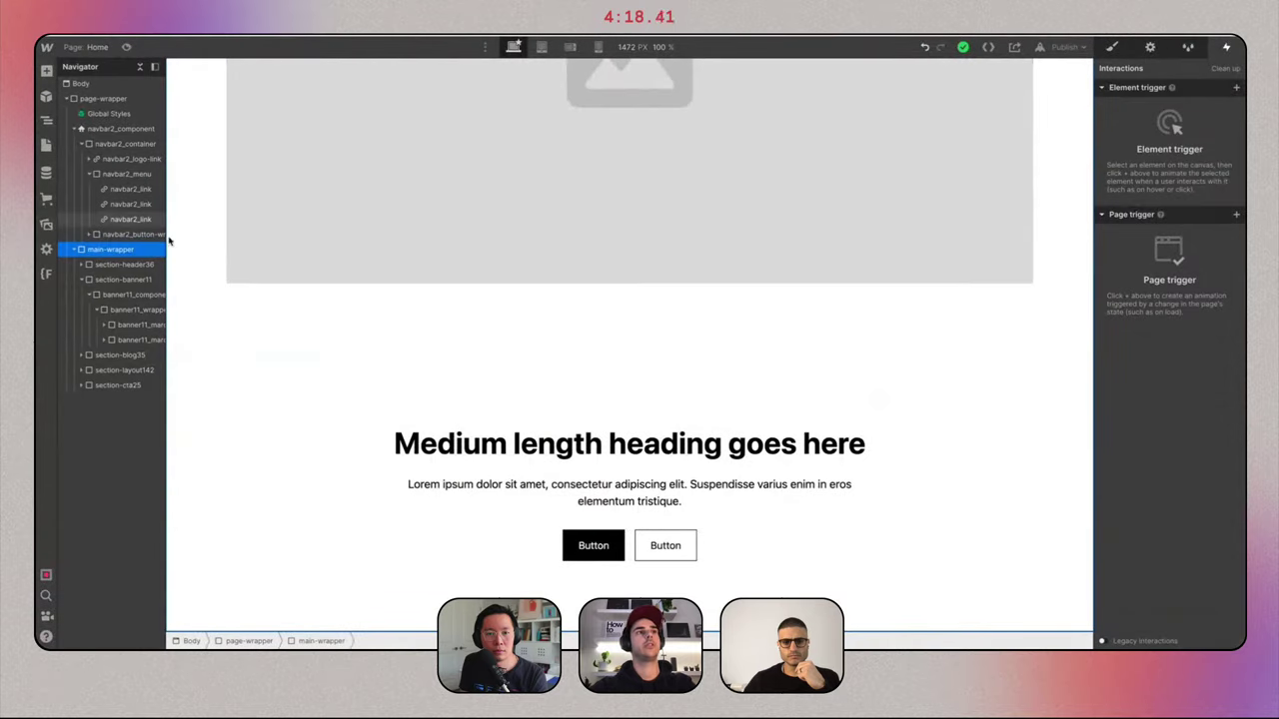
key("super+v")
scroll(636, 330, "down", 3)
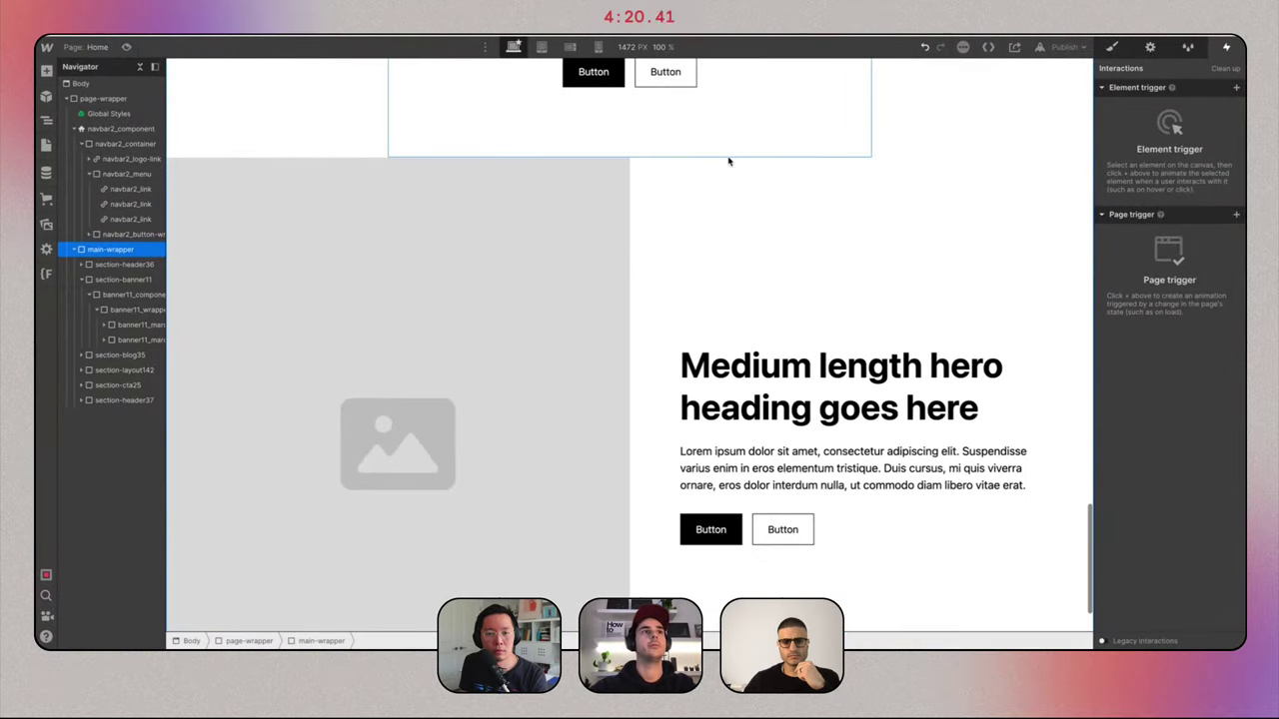
Change the HTML tag of section-header37 to Section in its element settings.
left_click(904, 152)
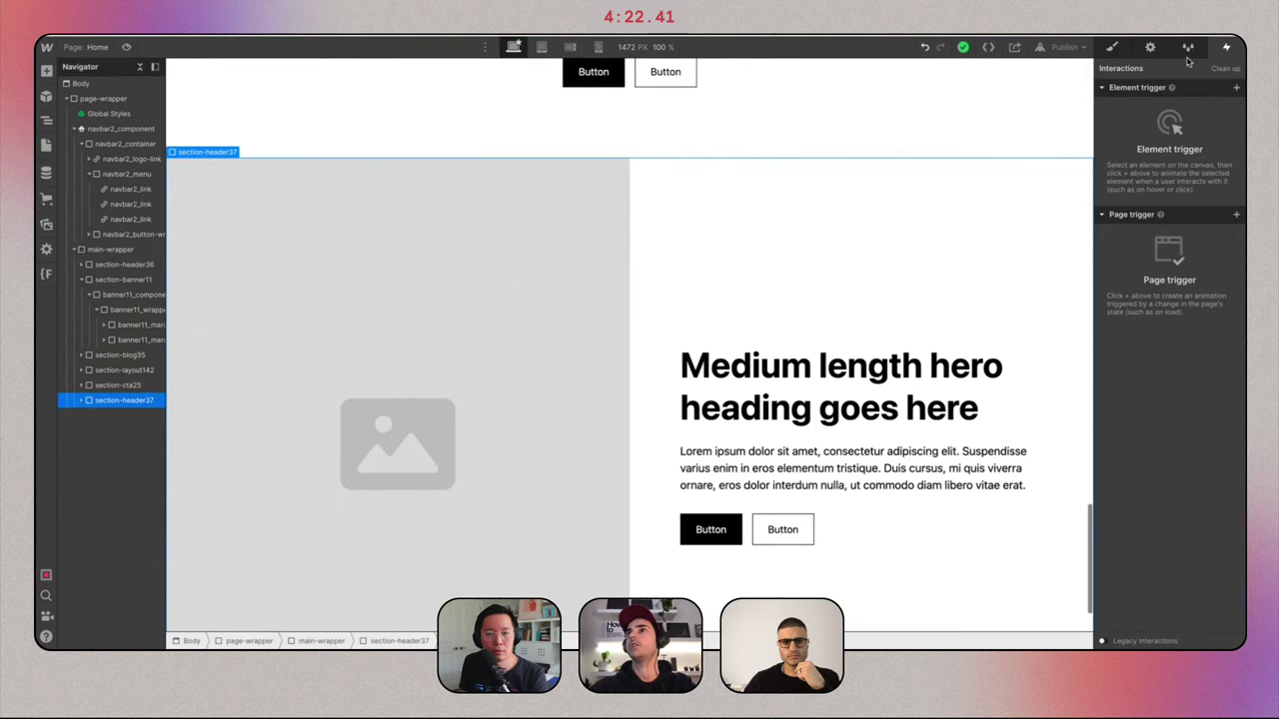
left_click(1150, 47)
left_click(1159, 109)
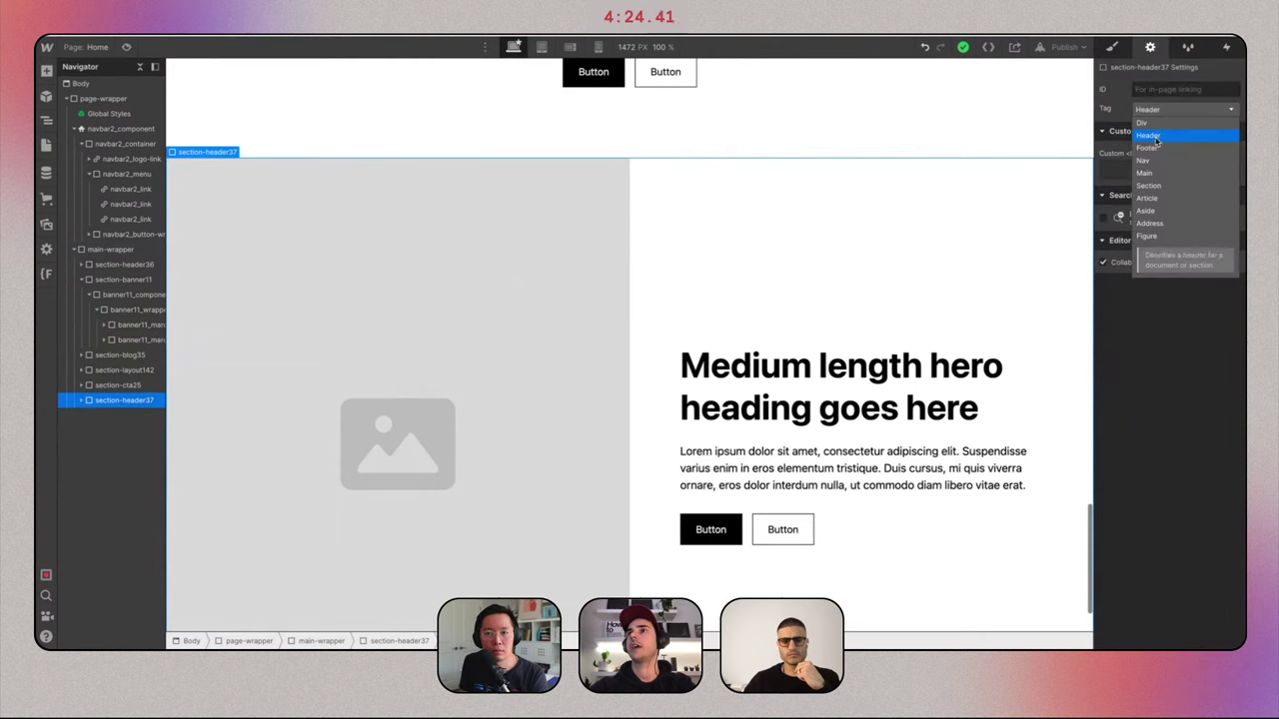
left_click(1151, 186)
scroll(712, 183, "up", 5)
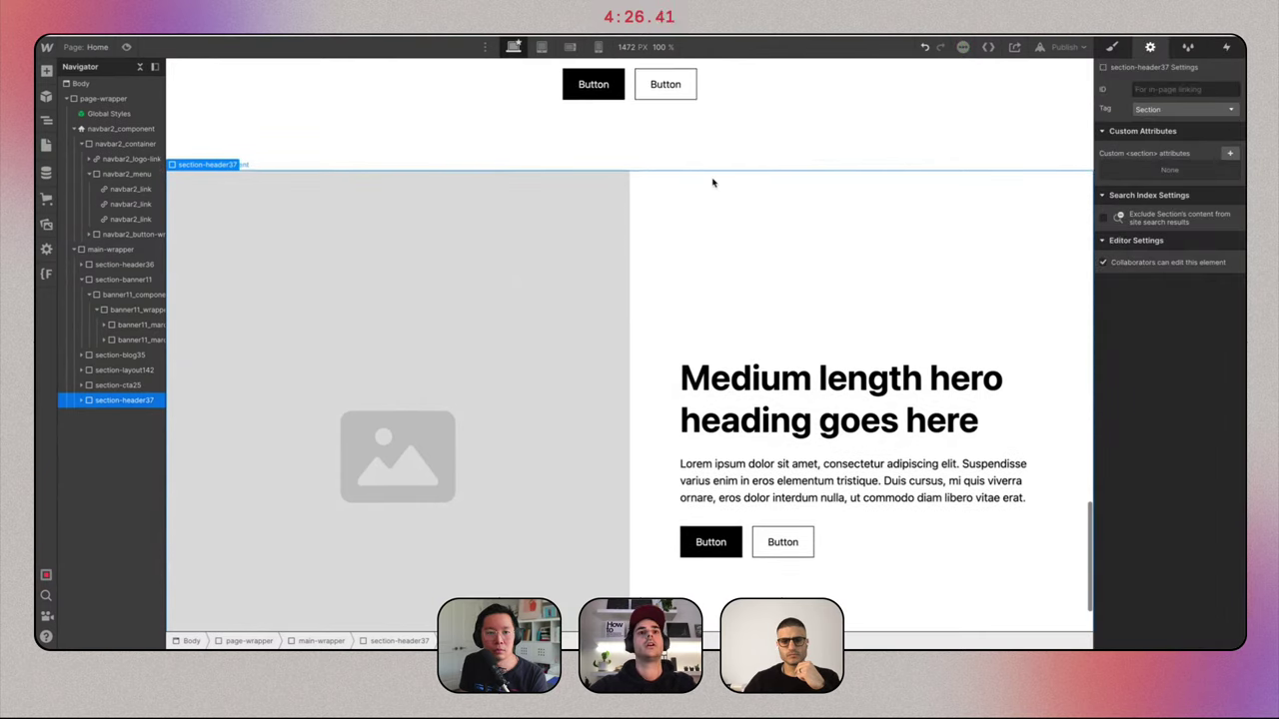
scroll(713, 183, "down", 6)
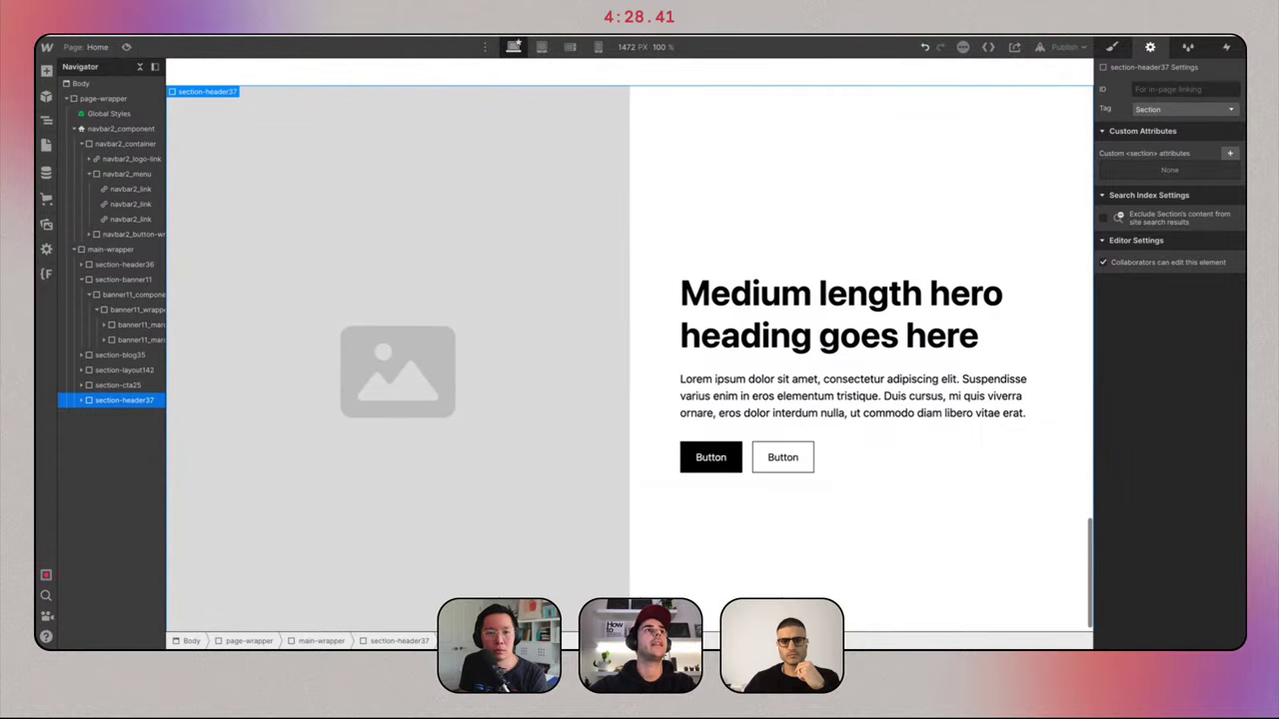
Return to the Relume Library and remove the Image/Video Left filter from the Hero Header Sections.
left_click(261, 38)
scroll(363, 302, "up", 4)
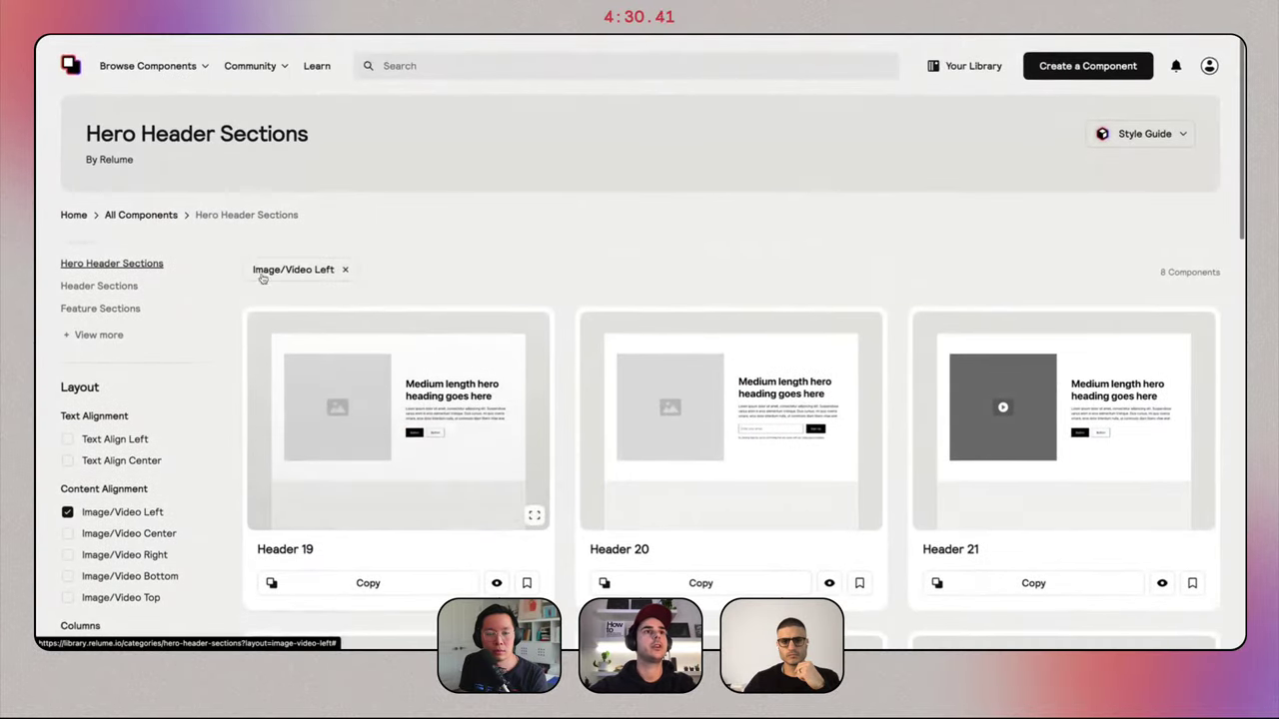
left_click(345, 270)
scroll(128, 318, "up", 3)
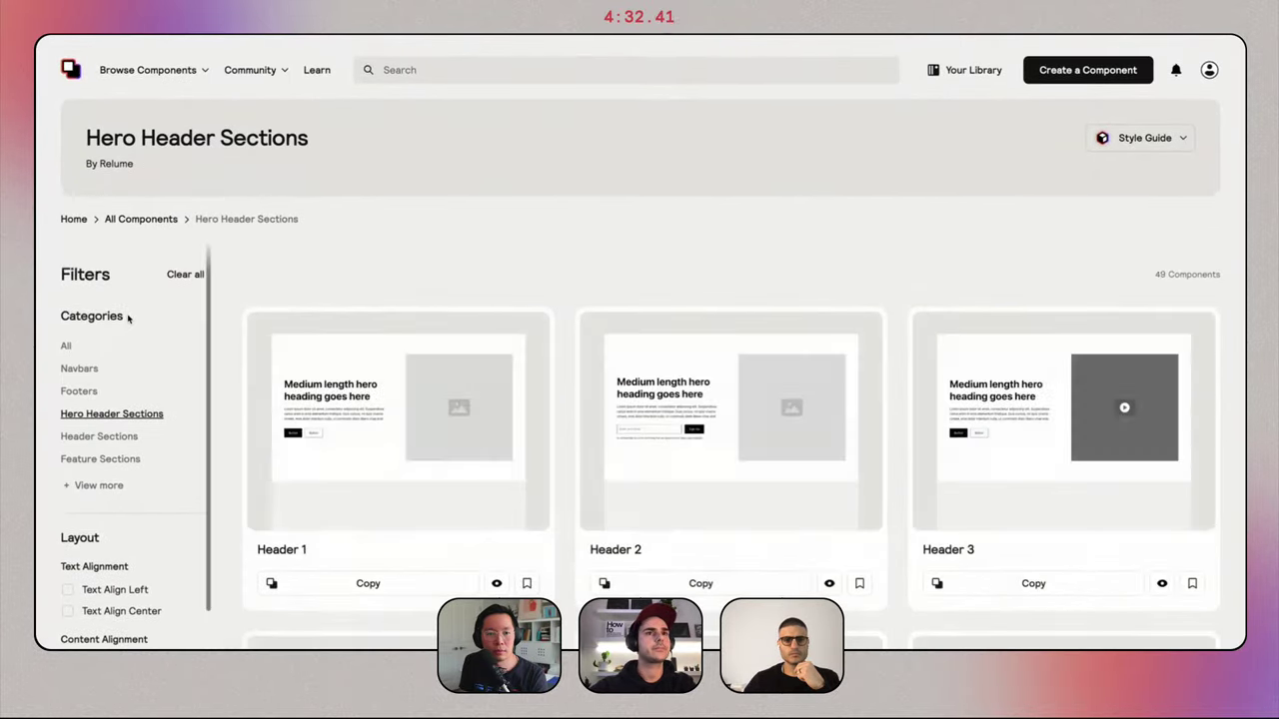
Check the pink customer quote section on the Gumroad page and open the Testimonial Sections category in the Relume Library.
key("super+Tab")
scroll(566, 342, "down", 5)
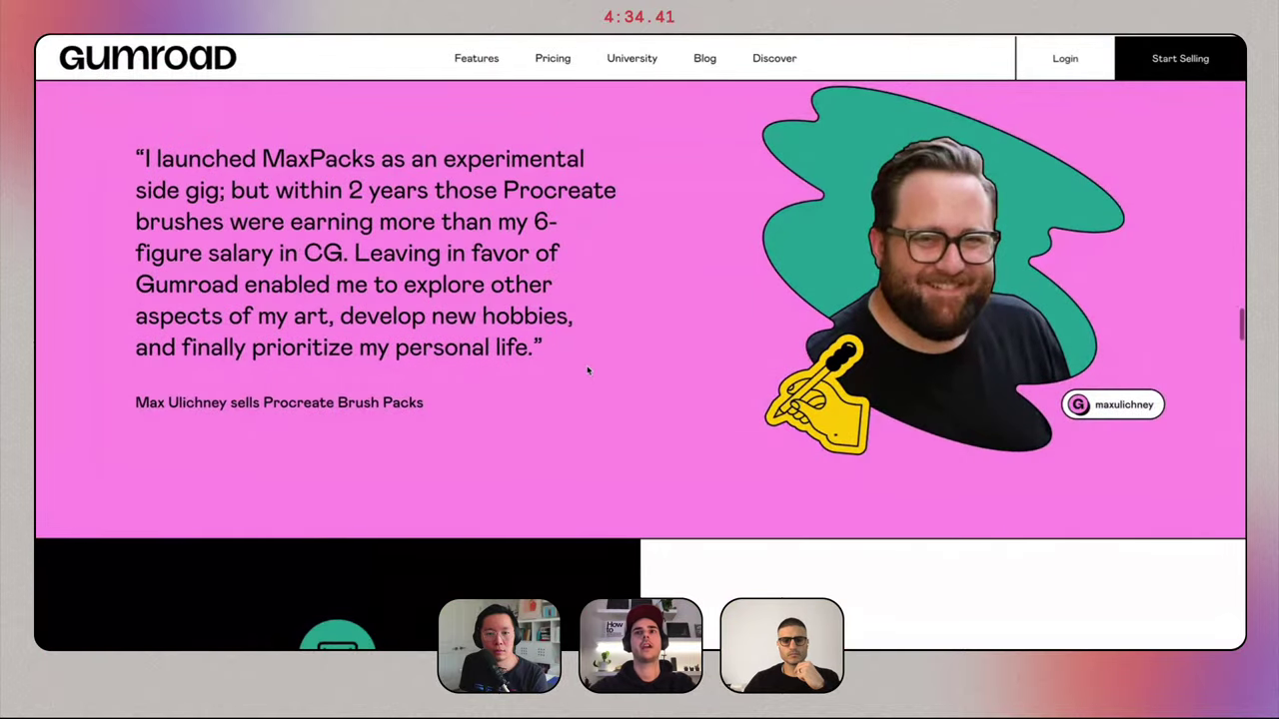
key("super+Tab")
left_click(98, 480)
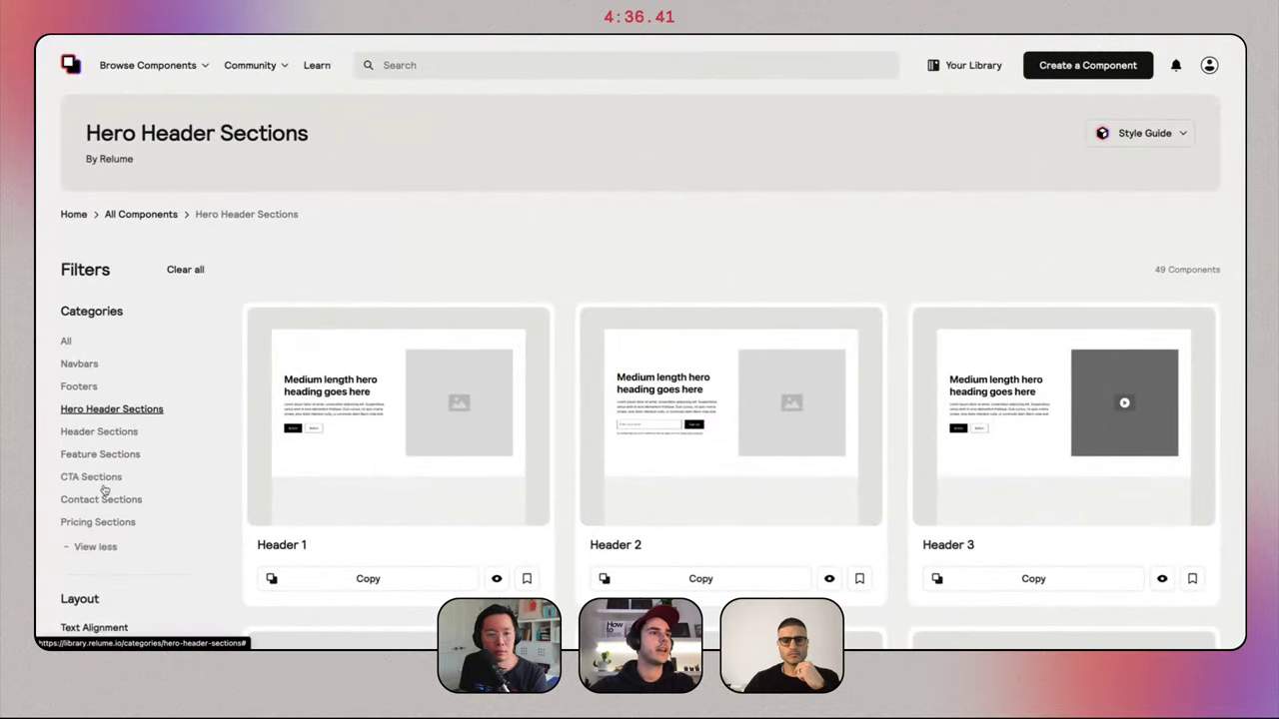
scroll(103, 489, "down", 1)
left_click(107, 506)
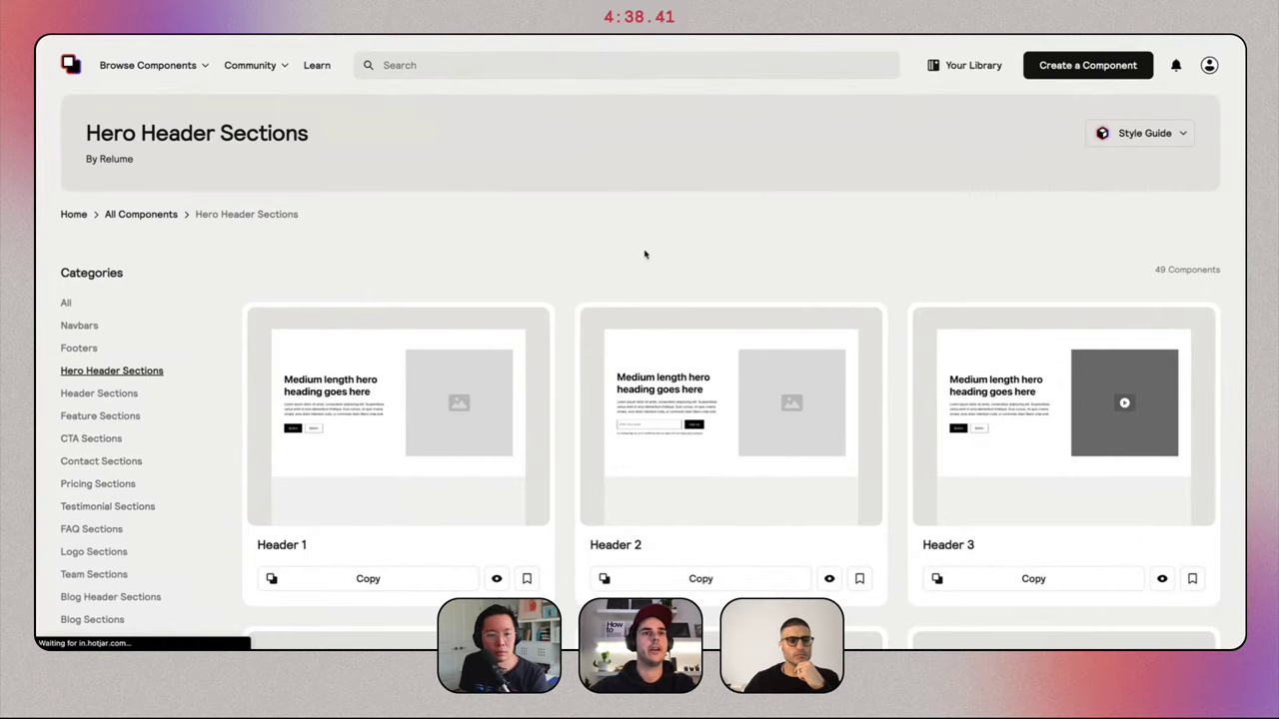
Copy Testimonial 13 from the Testimonial Sections and paste it into main-wrapper in Webflow, below section-header37.
scroll(645, 253, "down", 10)
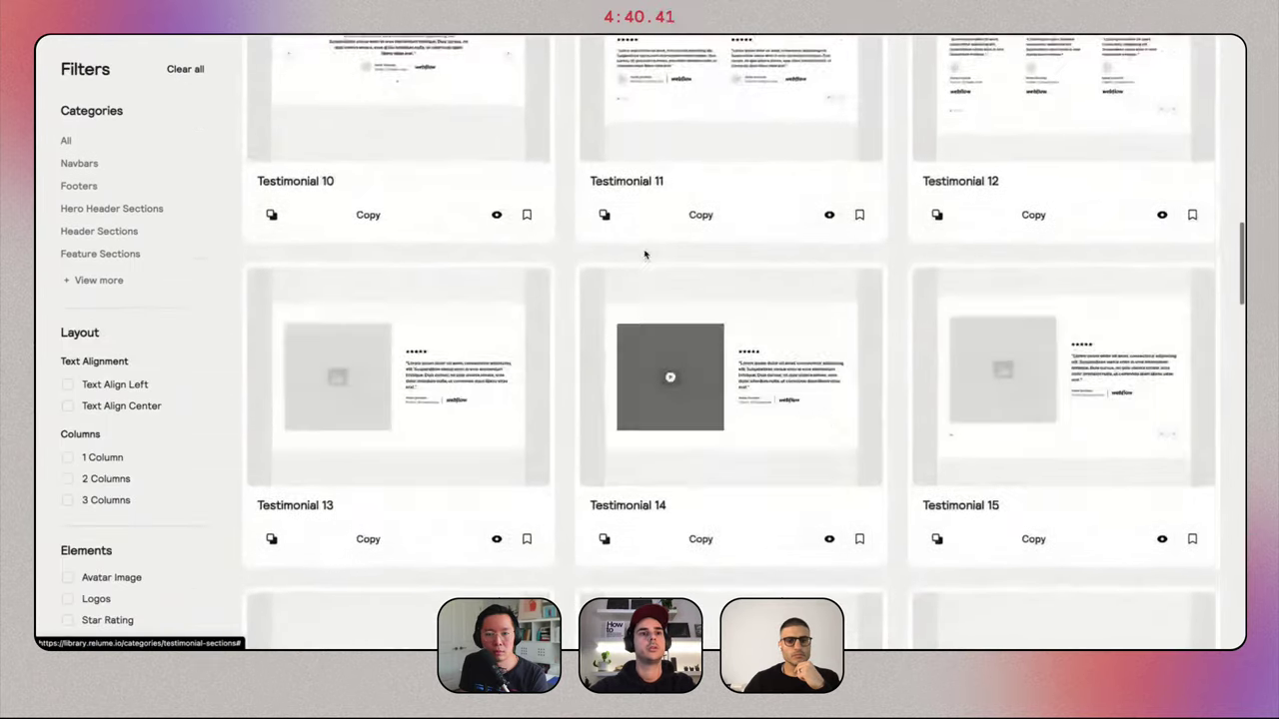
scroll(646, 334, "down", 4)
scroll(639, 254, "up", 2)
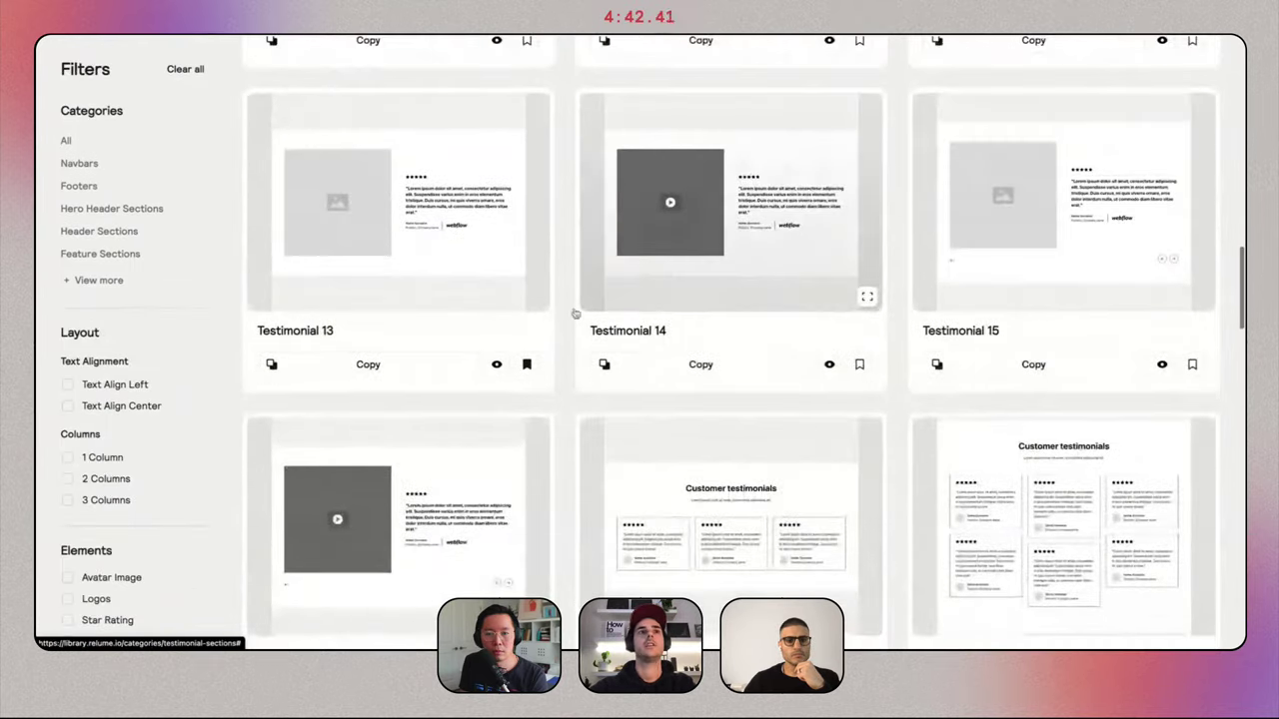
left_click(374, 368)
key("ctrl+Left")
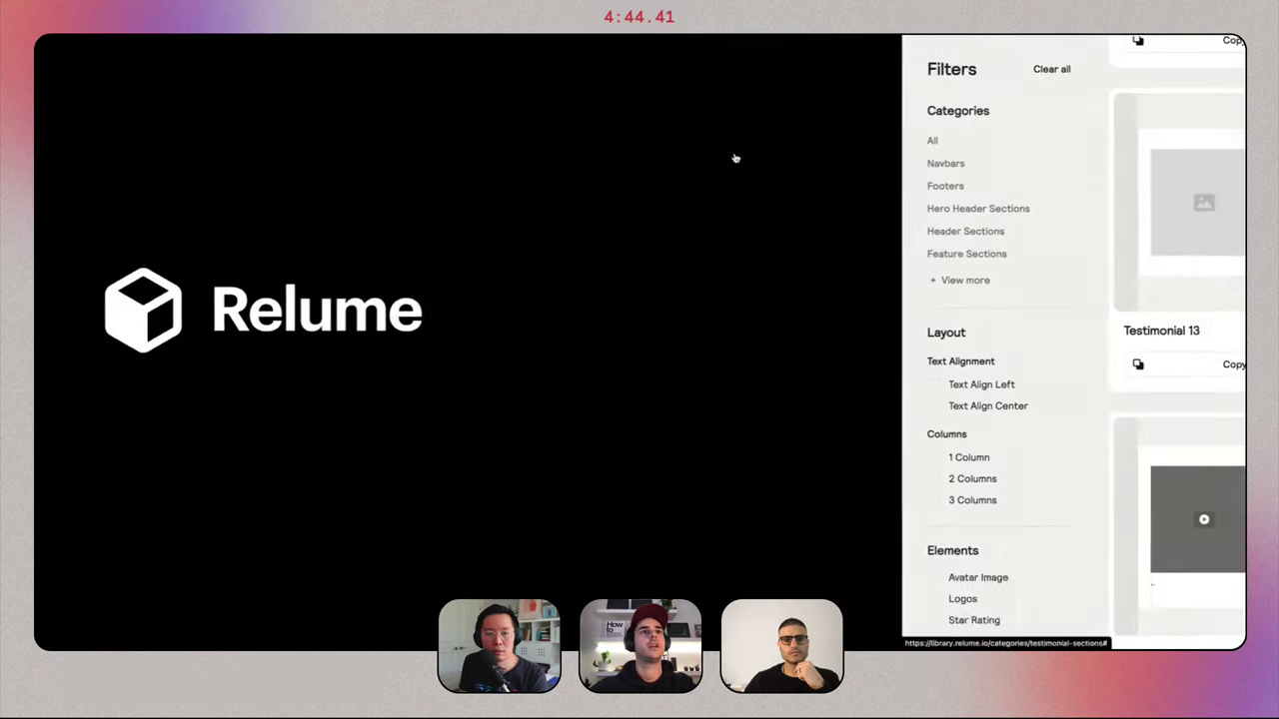
key("ctrl+Right")
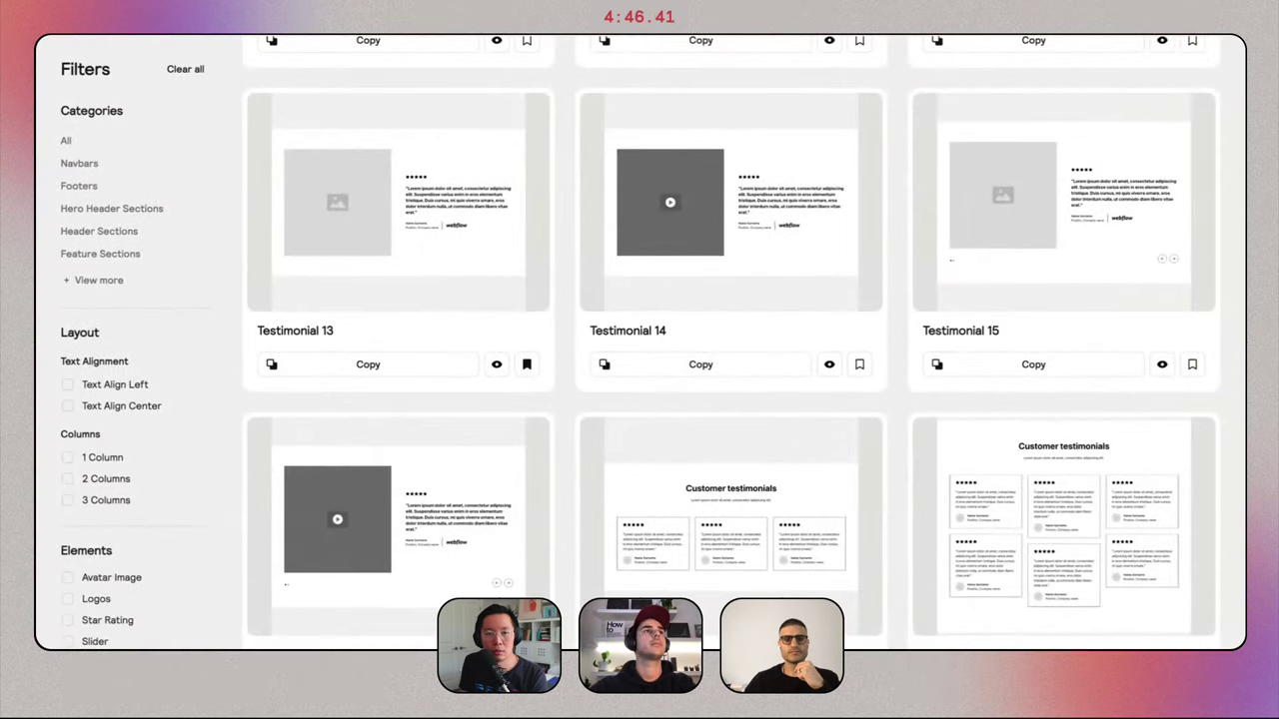
key("ctrl+Tab")
left_click(106, 250)
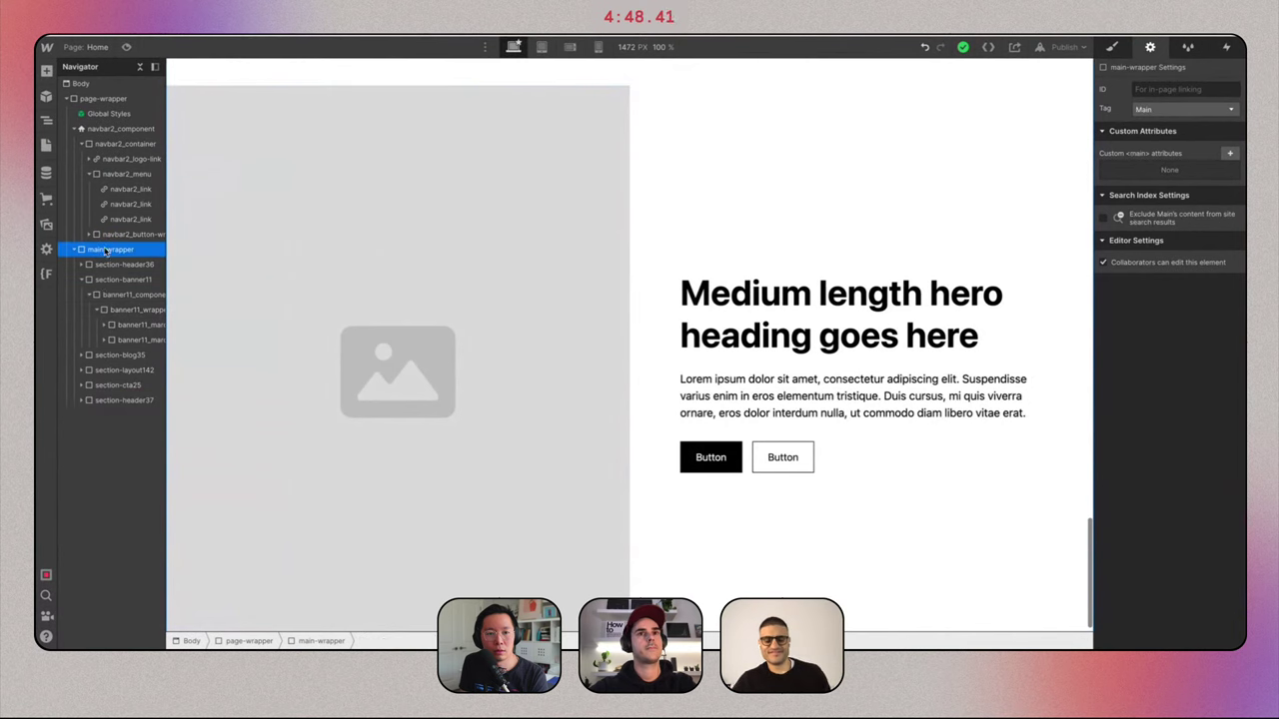
key("ctrl+v")
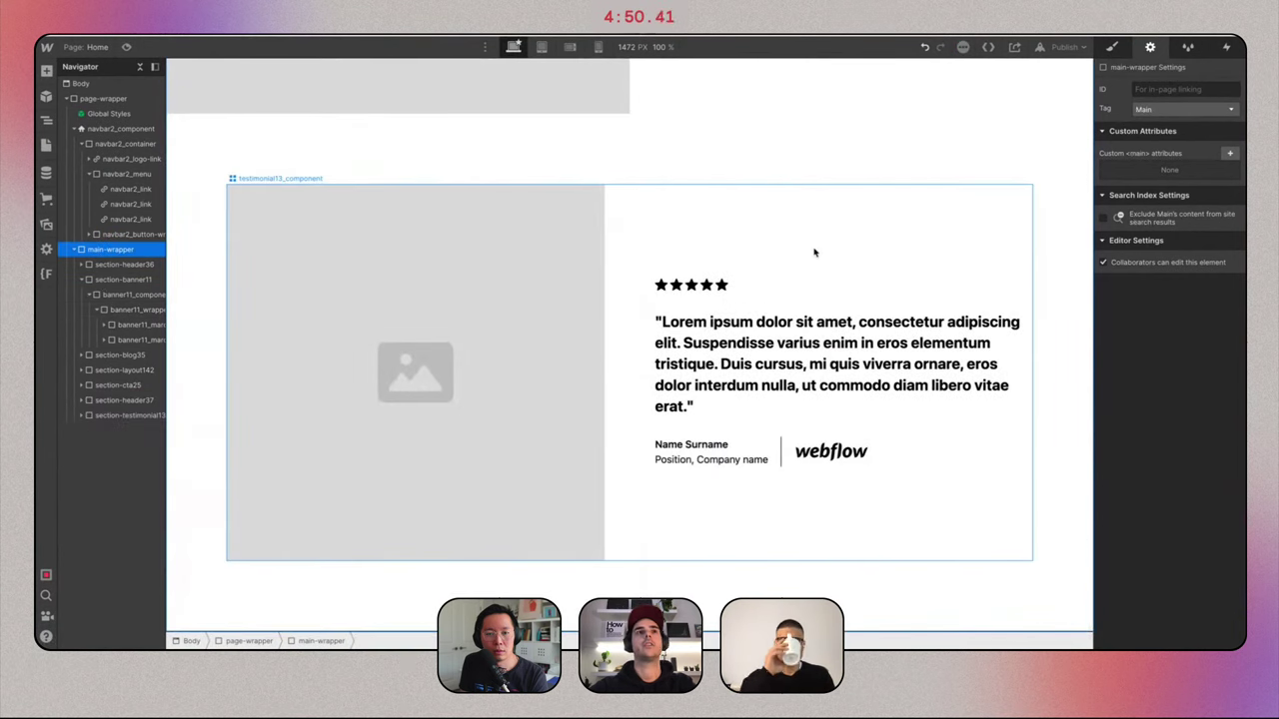
Reorder testimonial13_component so that testimonial13_content comes before the image block.
left_click(111, 478)
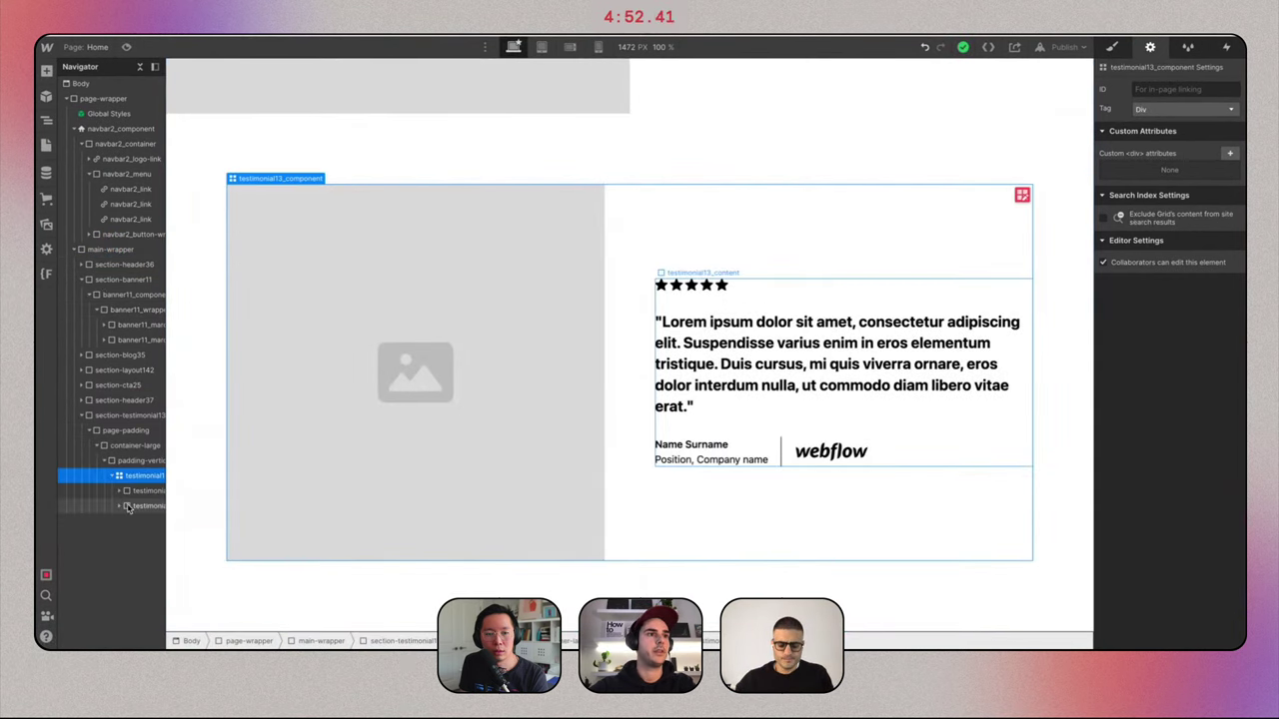
left_click_drag(127, 507, 127, 486)
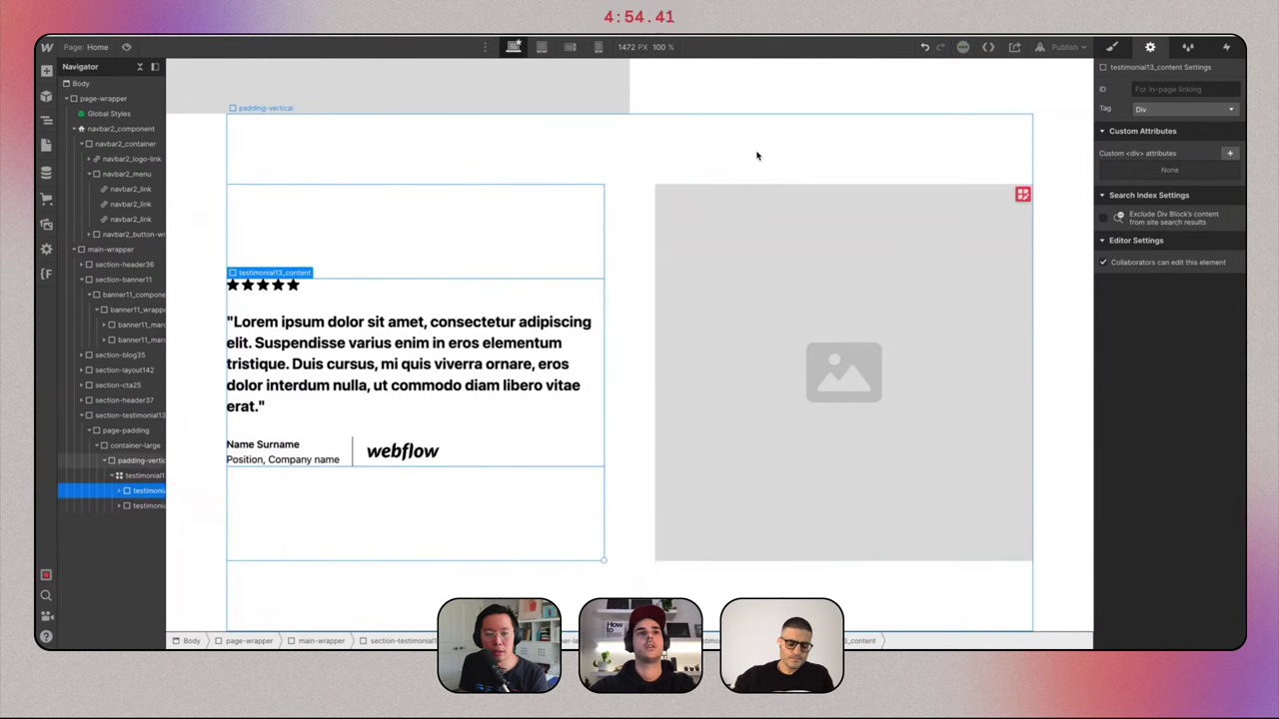
left_click(756, 151)
Examine the layouts of the remaining Gumroad sections, from Sell to anyone down to the weekly income section.
scroll(756, 153, "up", 10)
scroll(756, 151, "up", 5)
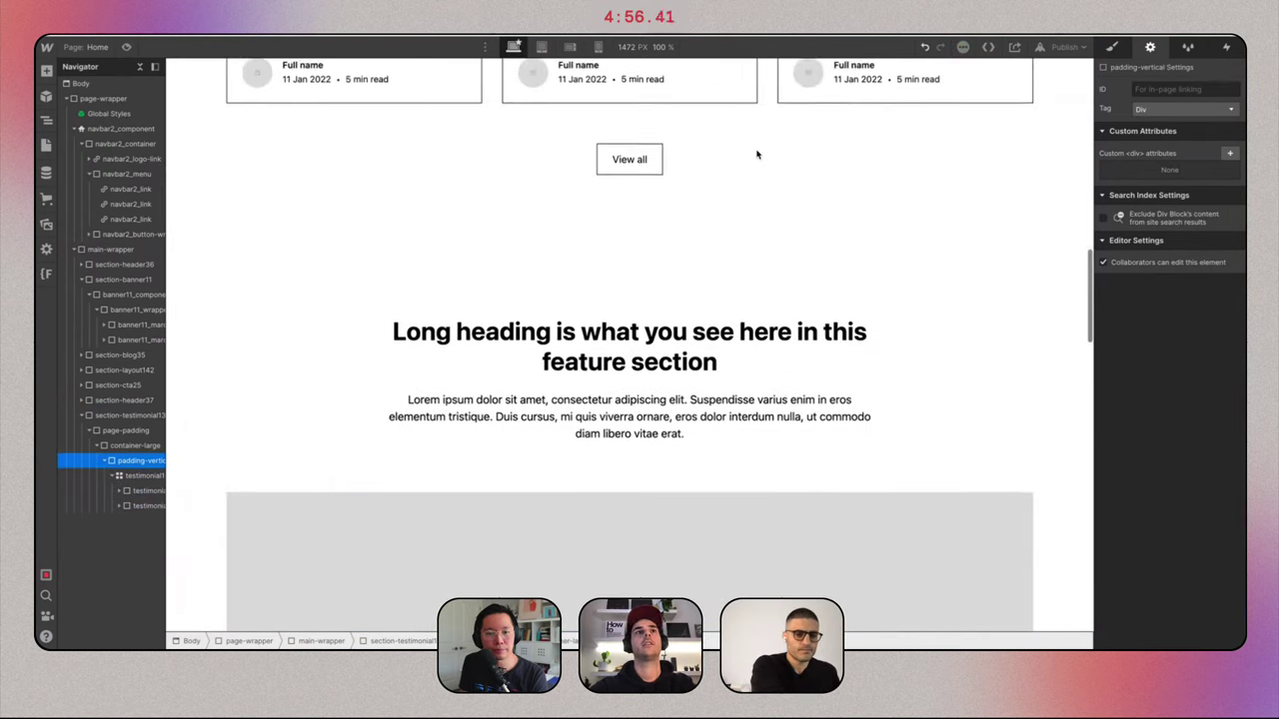
scroll(757, 151, "down", 5)
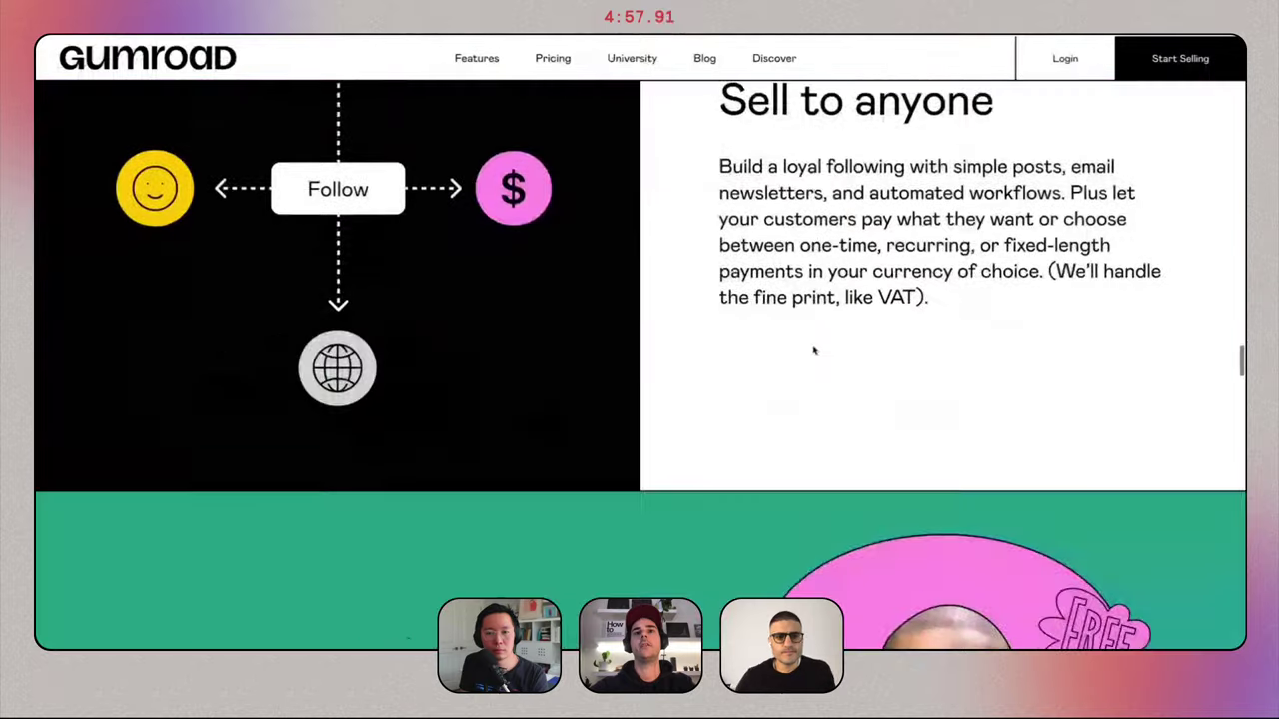
scroll(814, 349, "down", 10)
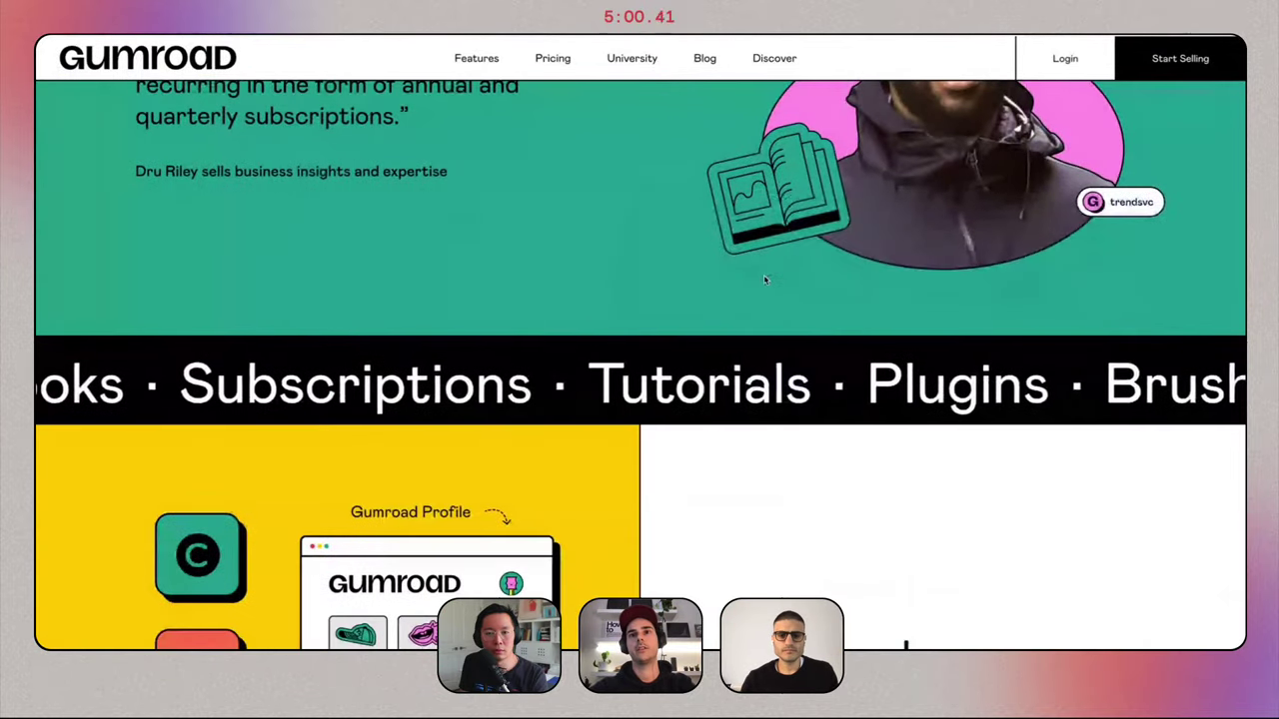
scroll(766, 278, "down", 3)
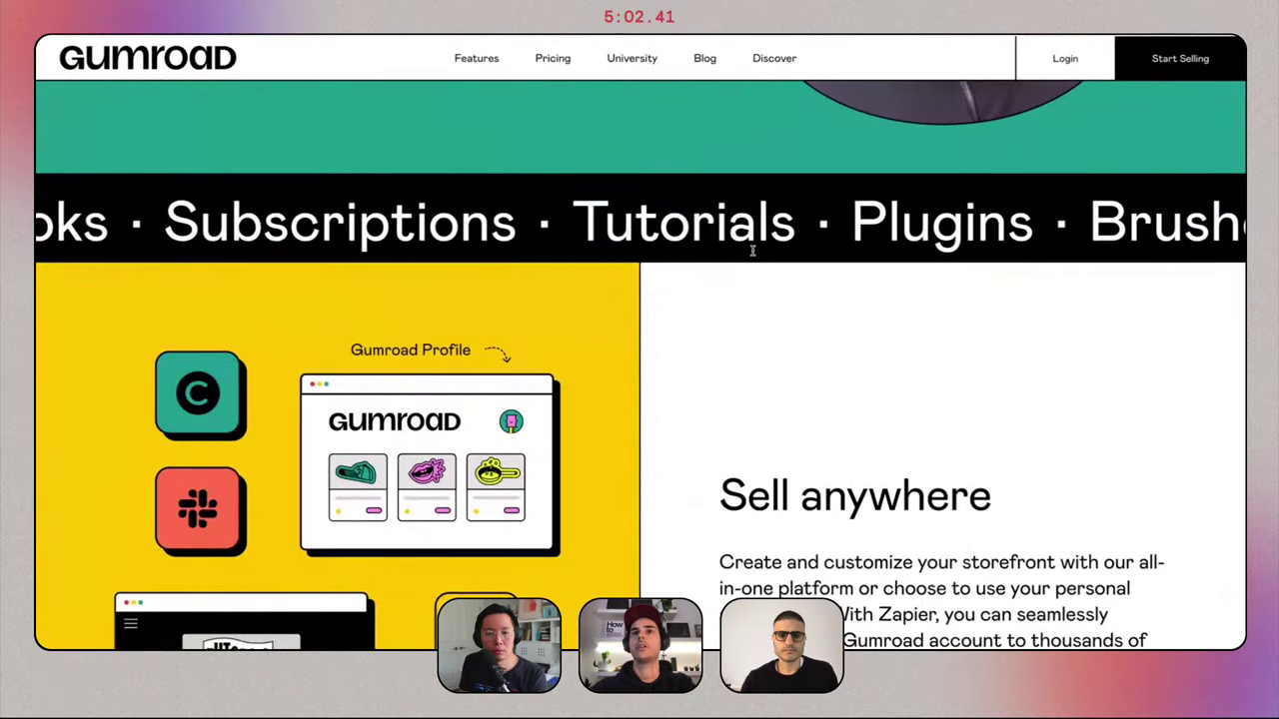
scroll(632, 200, "down", 3)
scroll(632, 199, "down", 3)
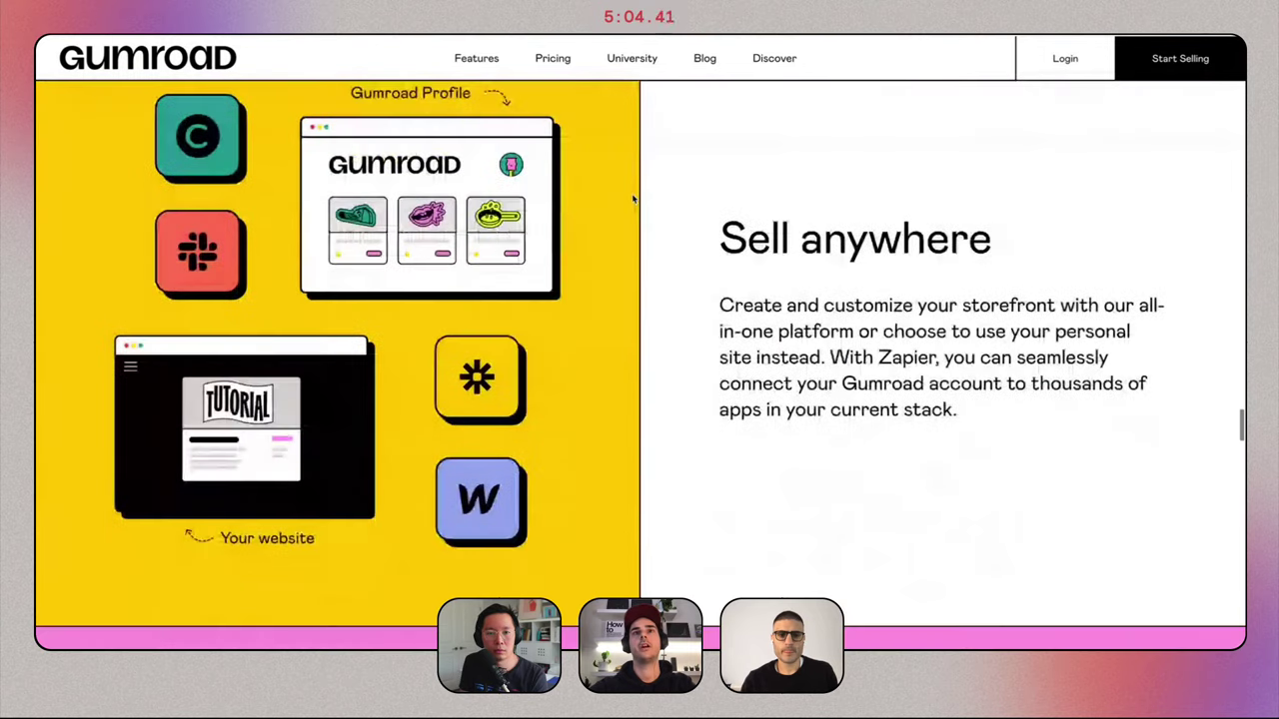
scroll(493, 421, "up", 2)
scroll(509, 403, "up", 1)
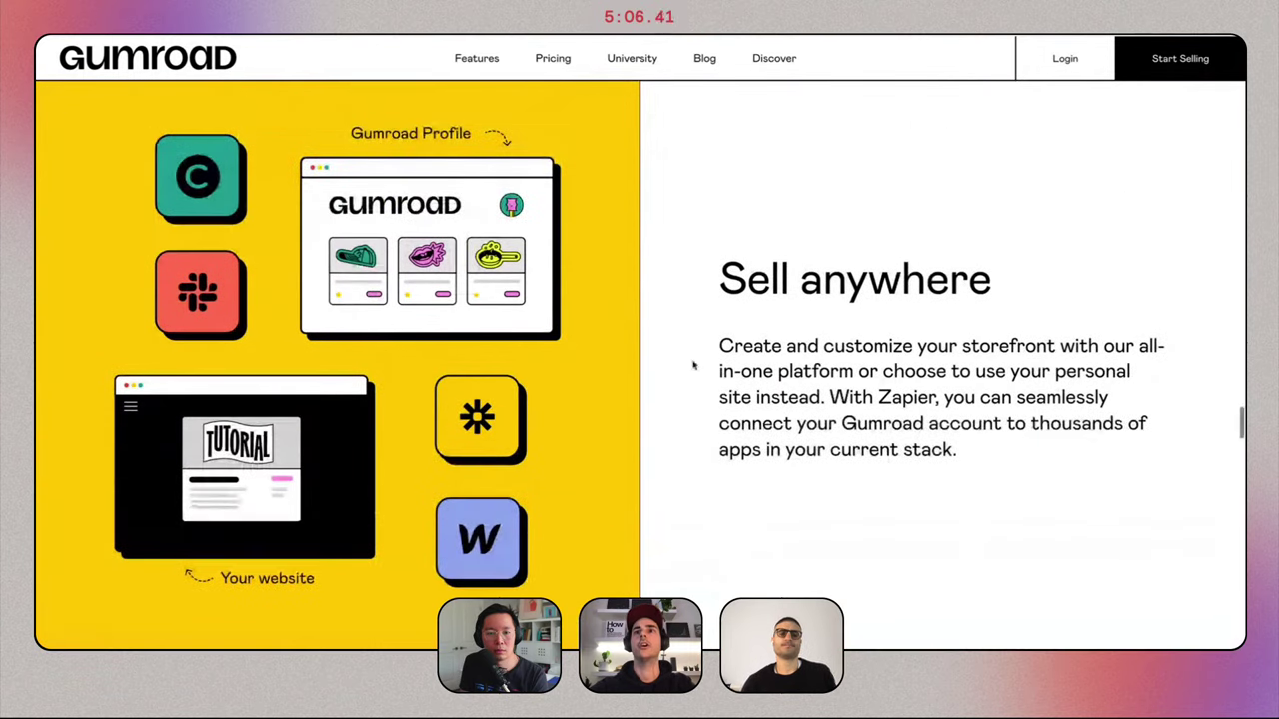
scroll(489, 351, "down", 15)
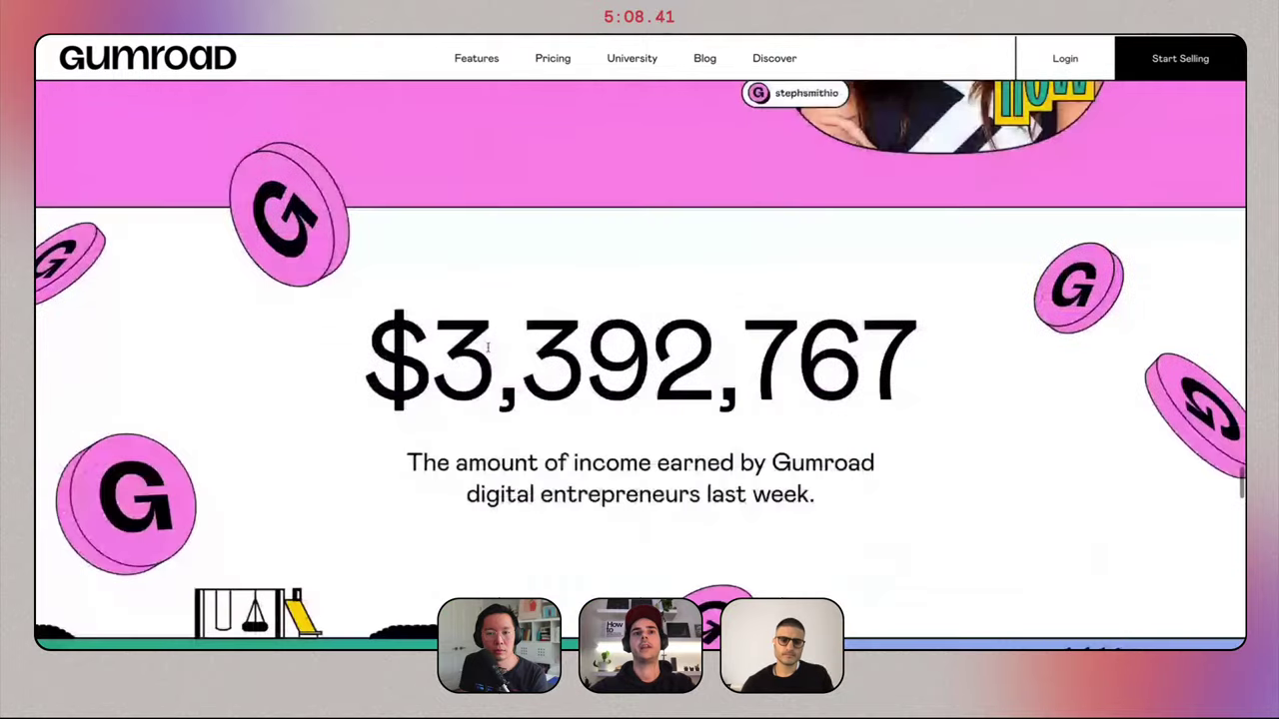
scroll(488, 350, "down", 1)
scroll(615, 282, "down", 1)
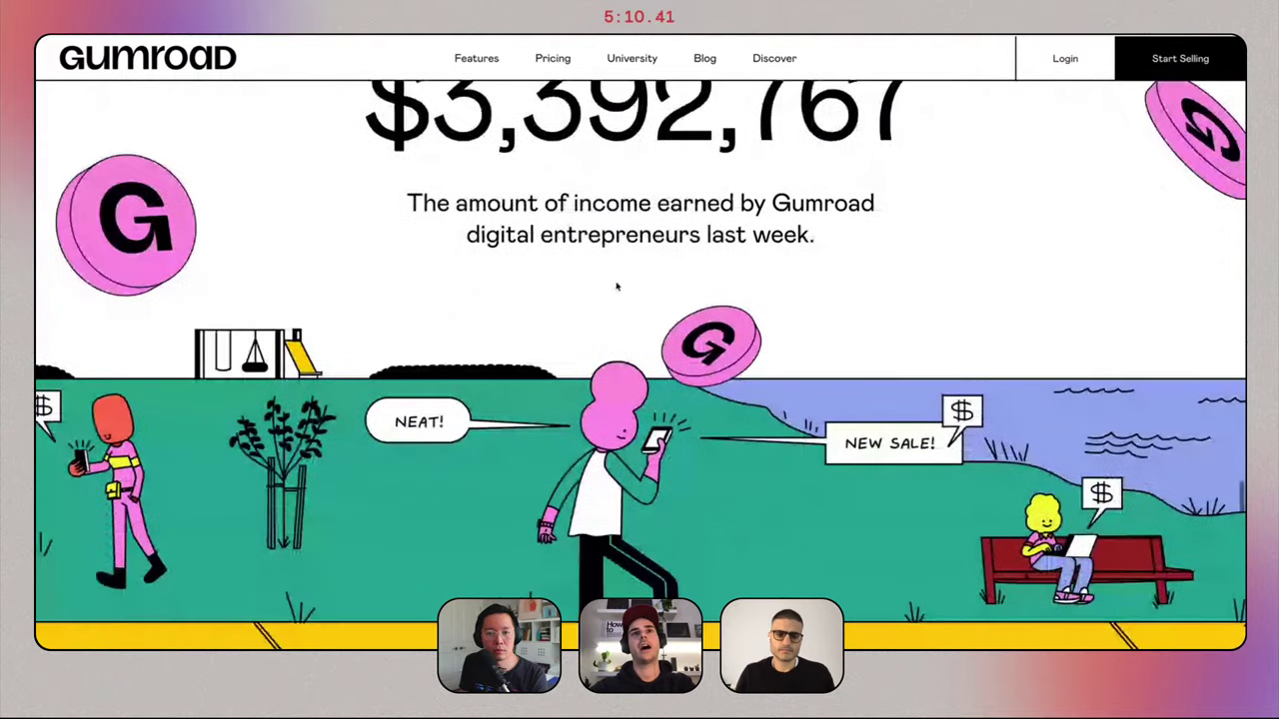
scroll(616, 281, "up", 3)
Compare Gumroad's weekly income section with section-layout142 in Webflow, and open the Feature Sections category in the Relume Library.
key("ctrl+Left")
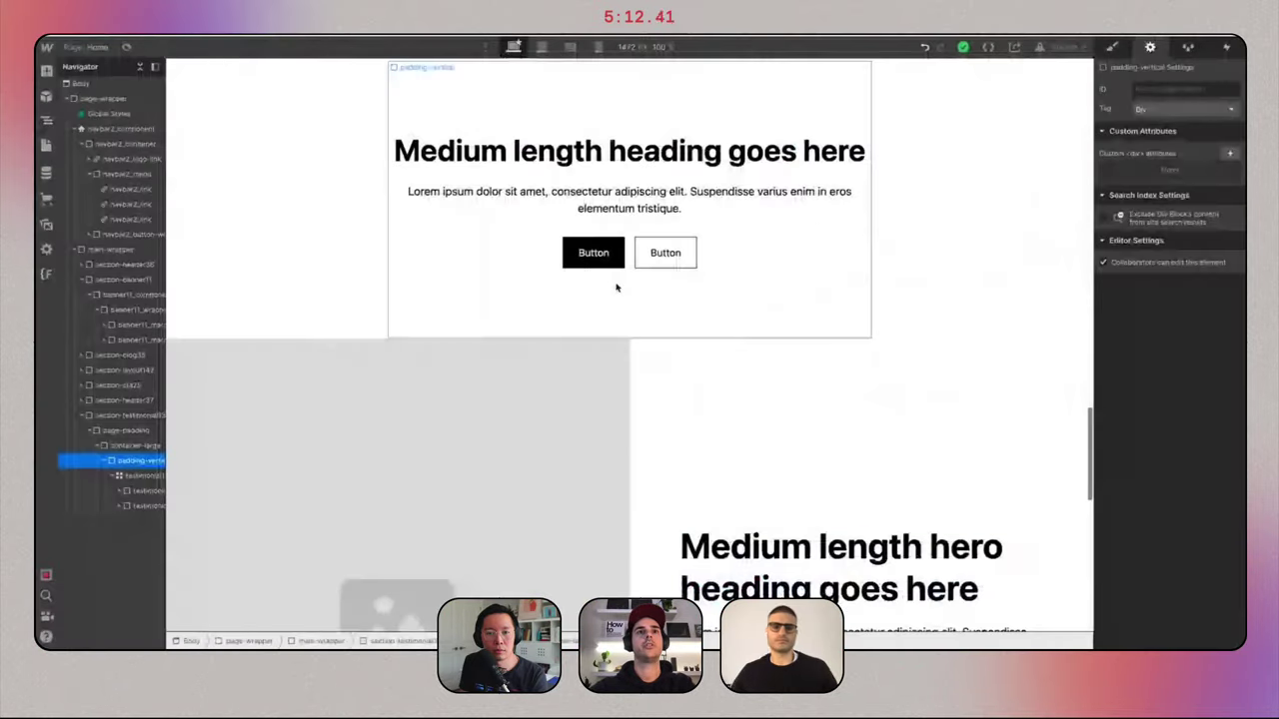
scroll(615, 286, "up", 10)
scroll(615, 286, "down", 3)
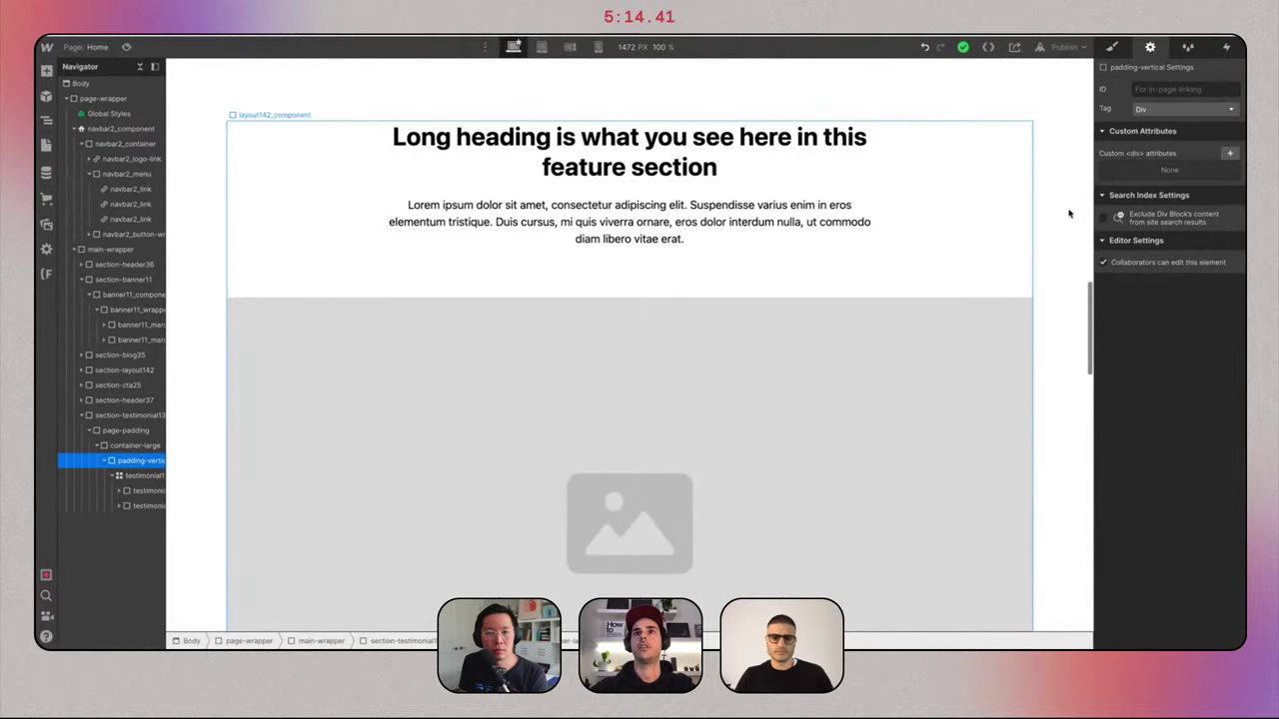
key("ctrl+Right")
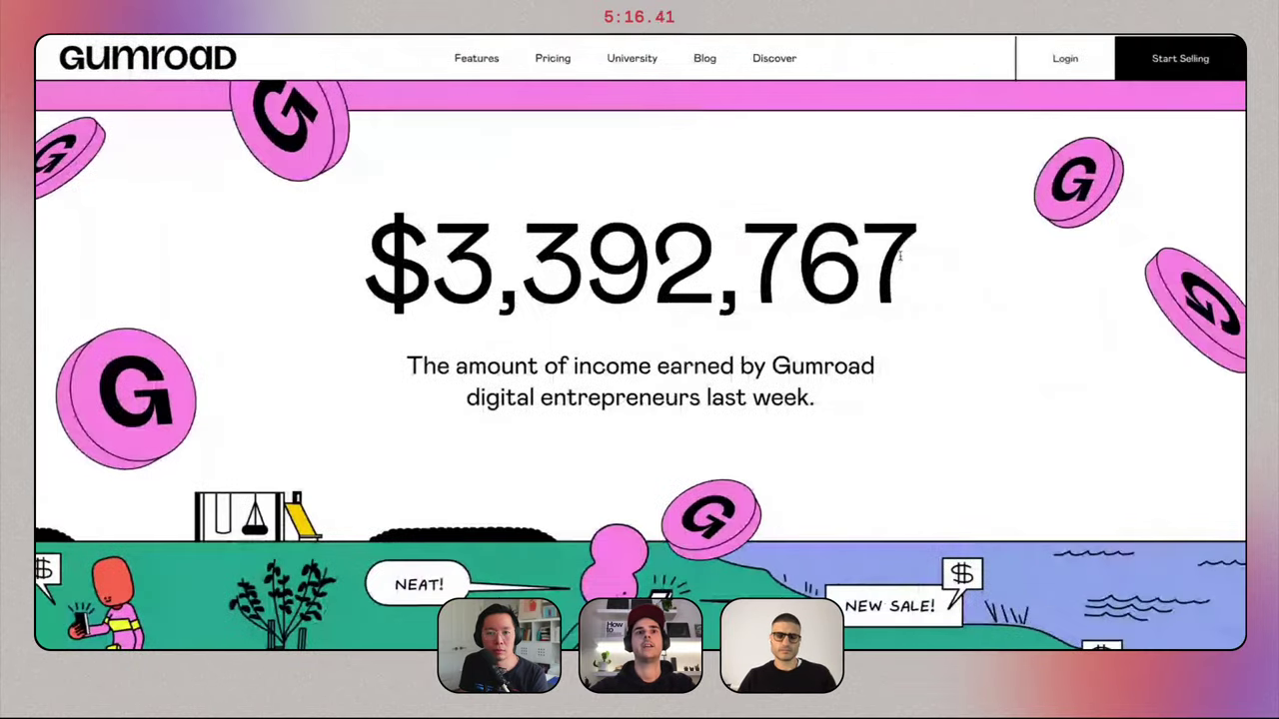
key("ctrl+Left")
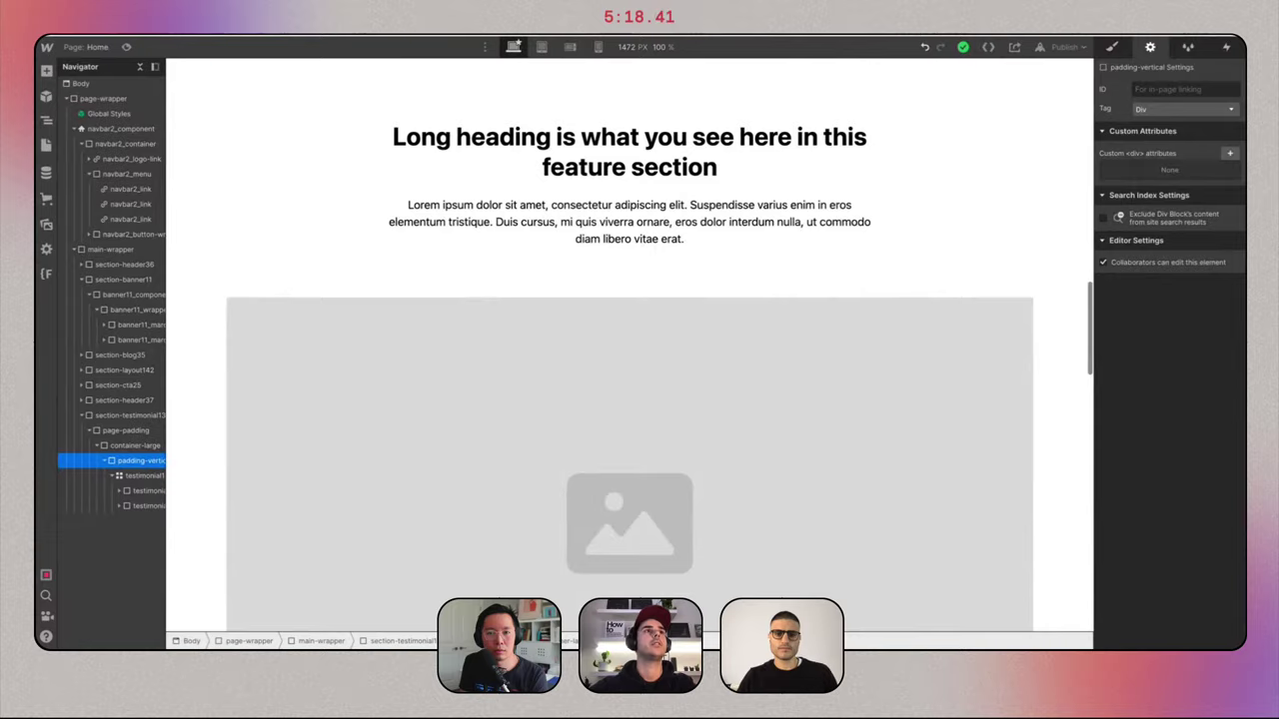
key("ctrl+Right")
scroll(399, 326, "up", 10)
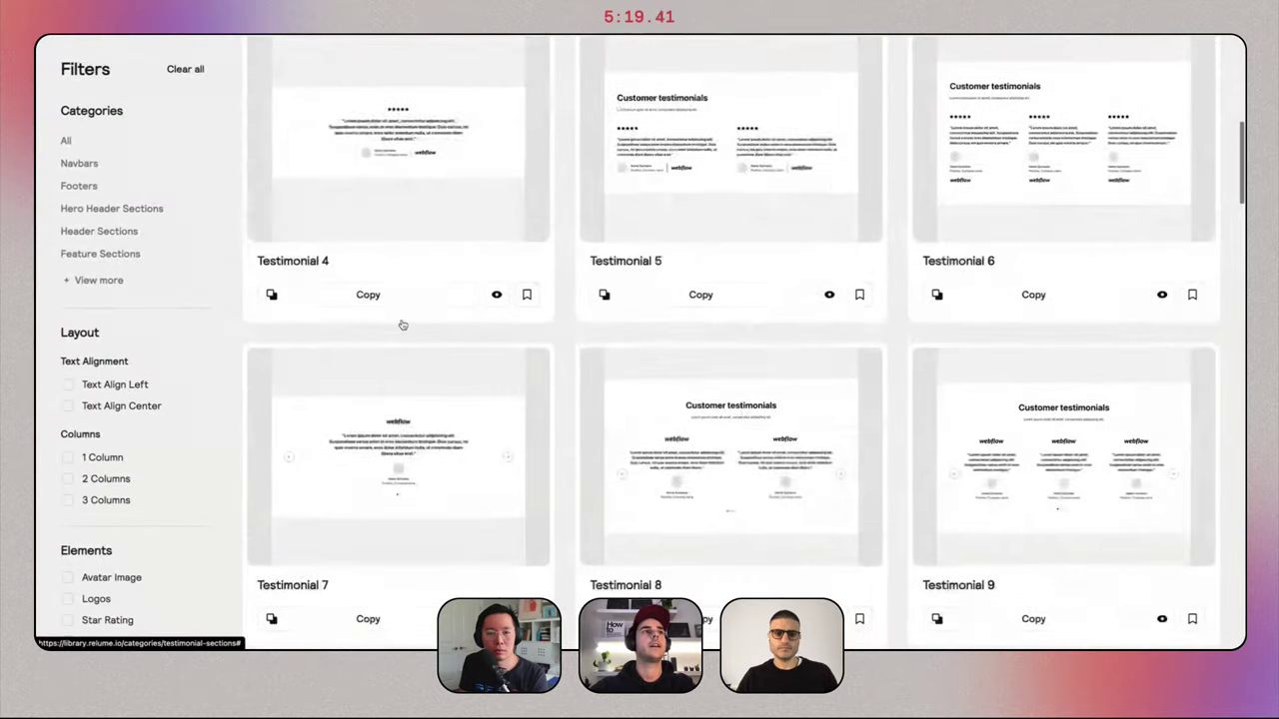
left_click(106, 257)
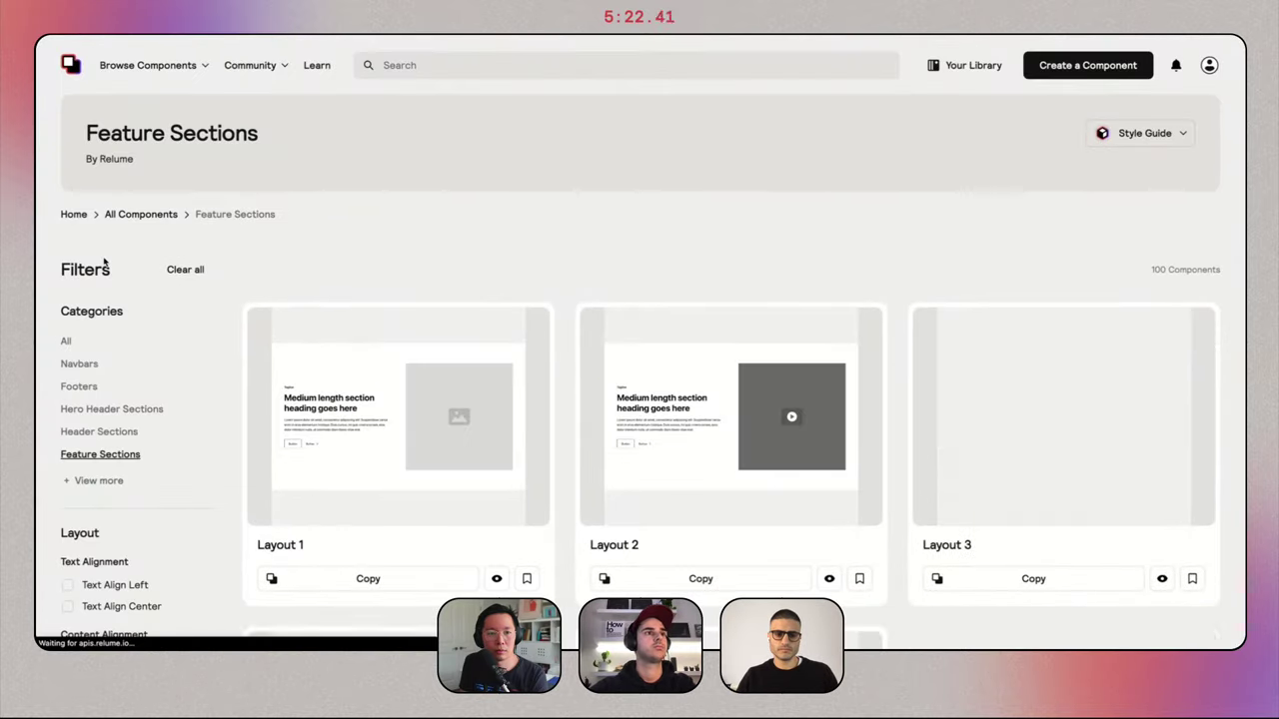
Filter the Feature Sections by Image/Video Bottom and Text Align Center.
scroll(114, 419, "down", 2)
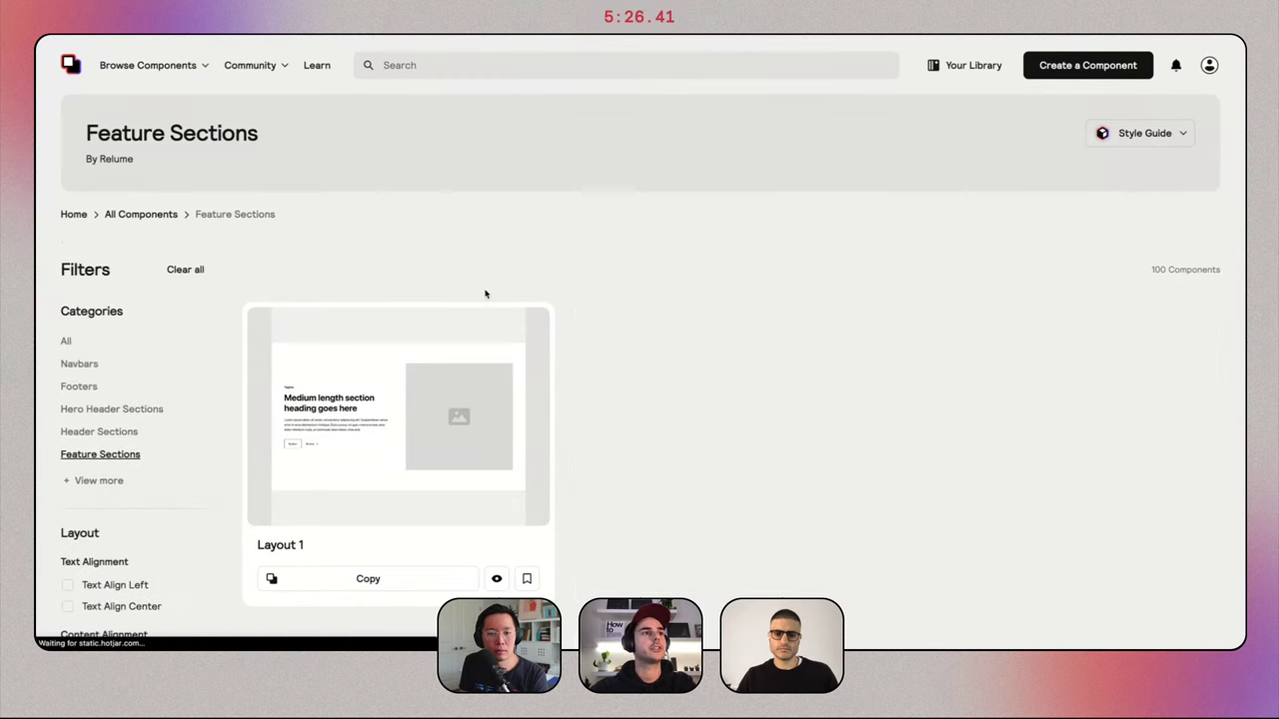
scroll(505, 325, "down", 5)
scroll(512, 327, "up", 1)
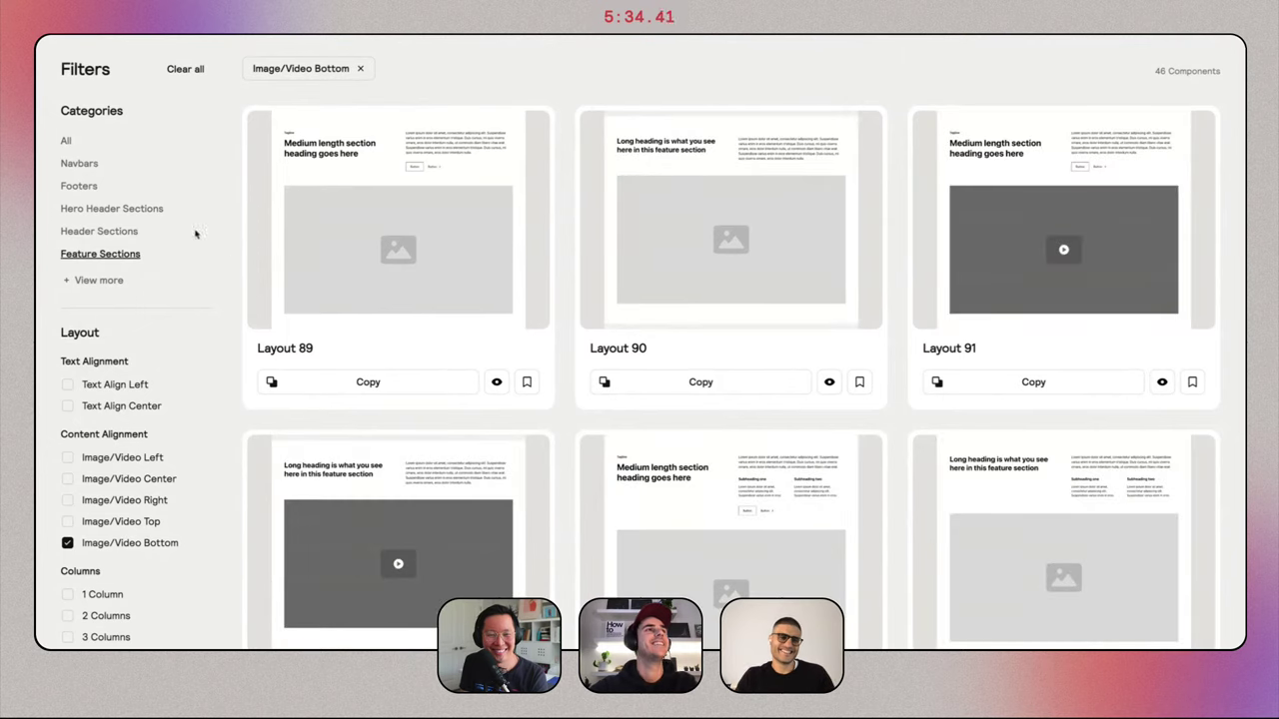
scroll(180, 230, "up", 1)
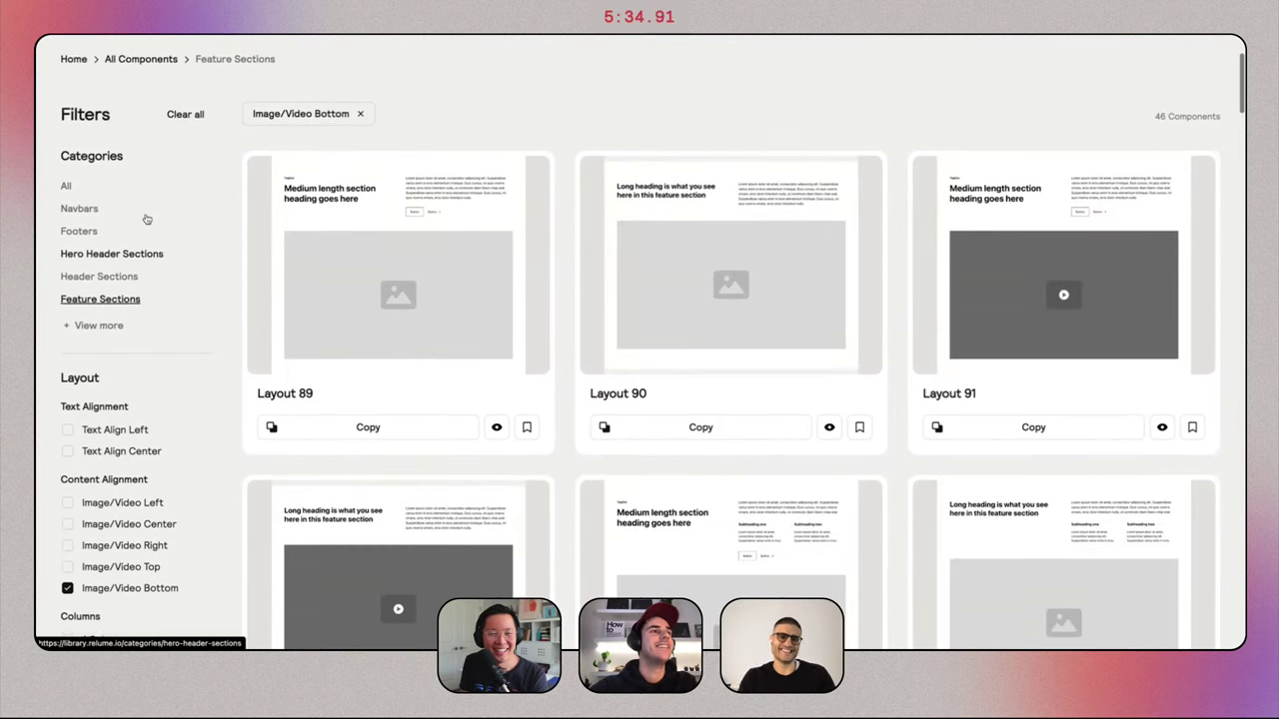
left_click(140, 451)
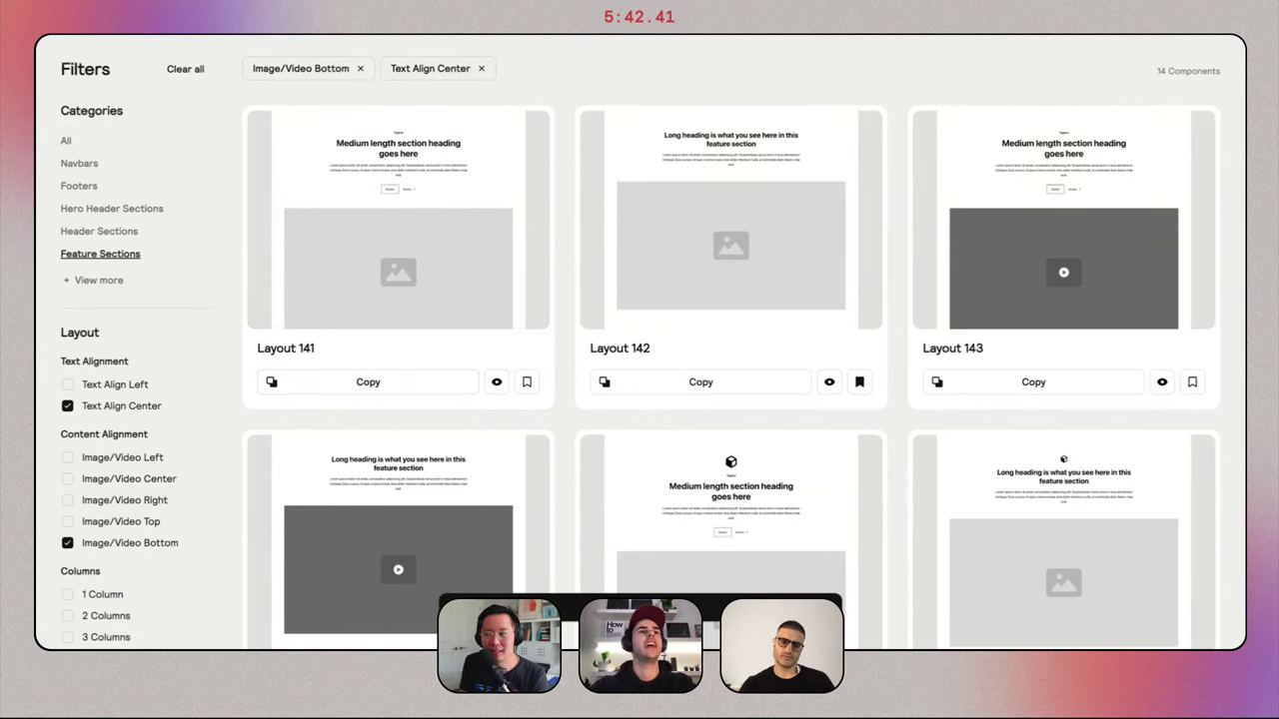
Copy Layout 141 into main-wrapper in Webflow, below the testimonial section.
key("ctrl+Tab")
left_click(111, 249)
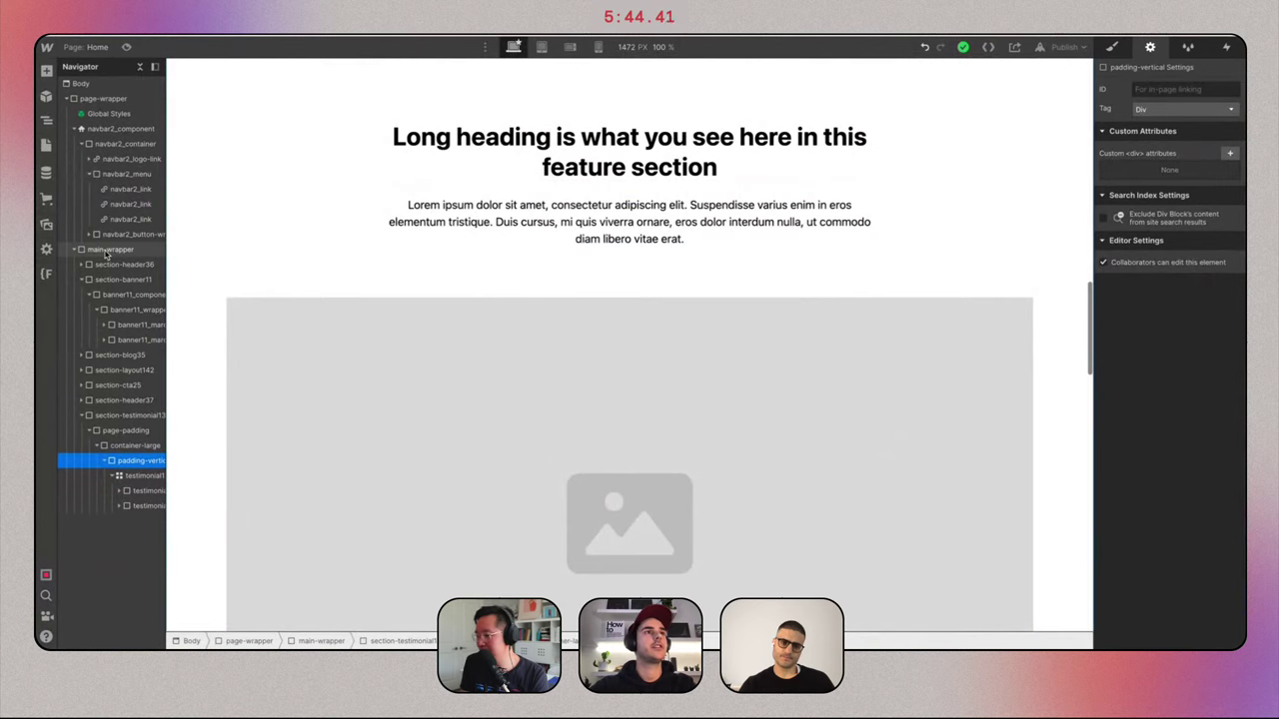
key("ctrl+v")
scroll(687, 286, "down", 10)
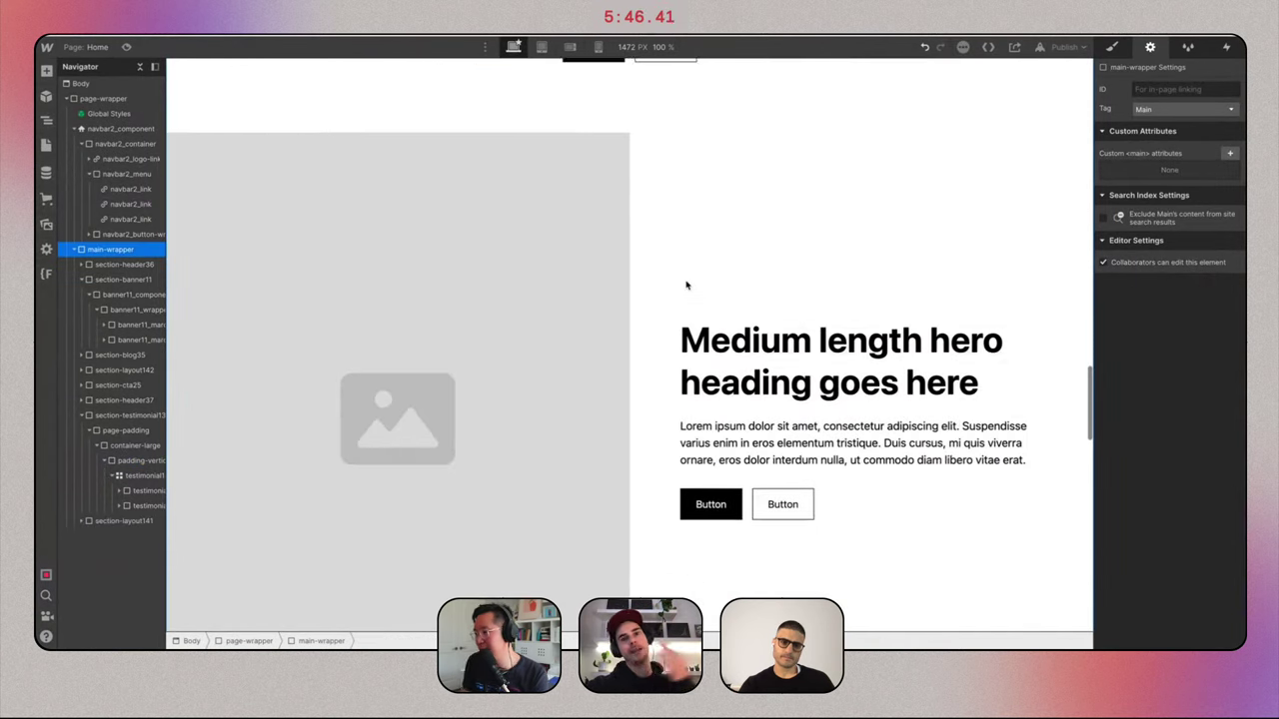
scroll(687, 286, "up", 2)
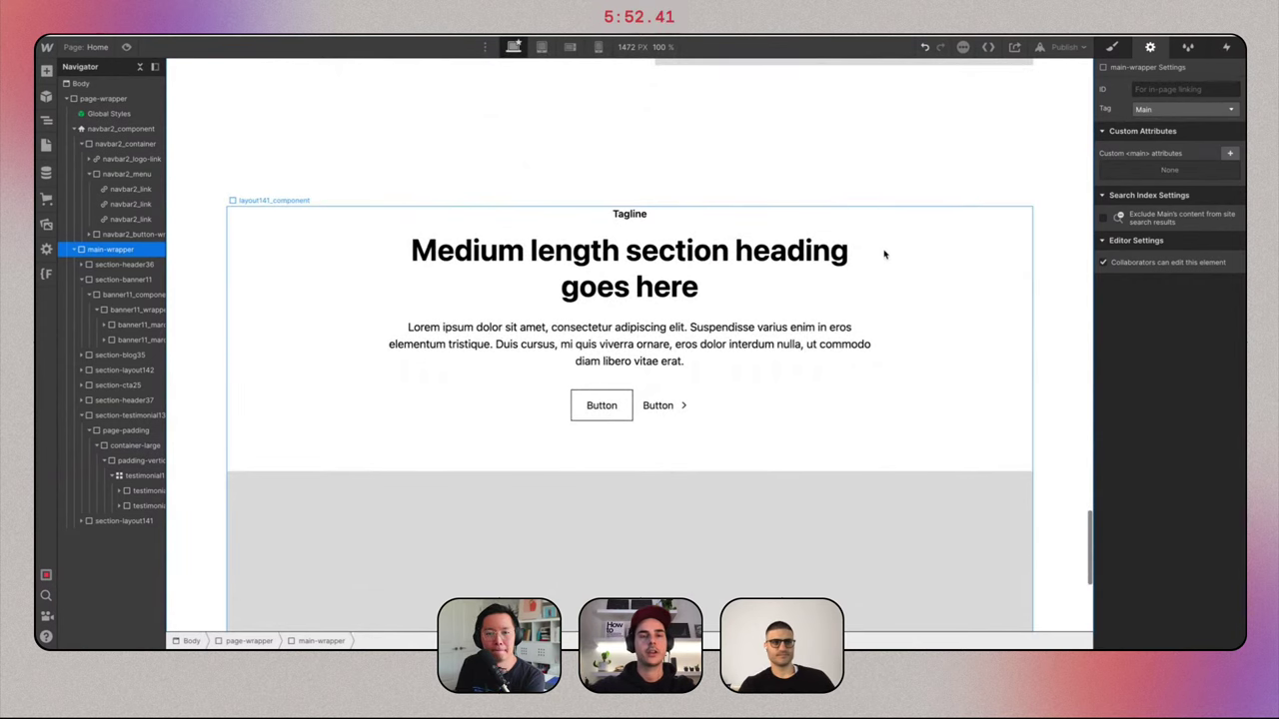
Examine the two-column layout of Gumroad's "Start free, pay less as you grow" pricing section.
key("ctrl+Right")
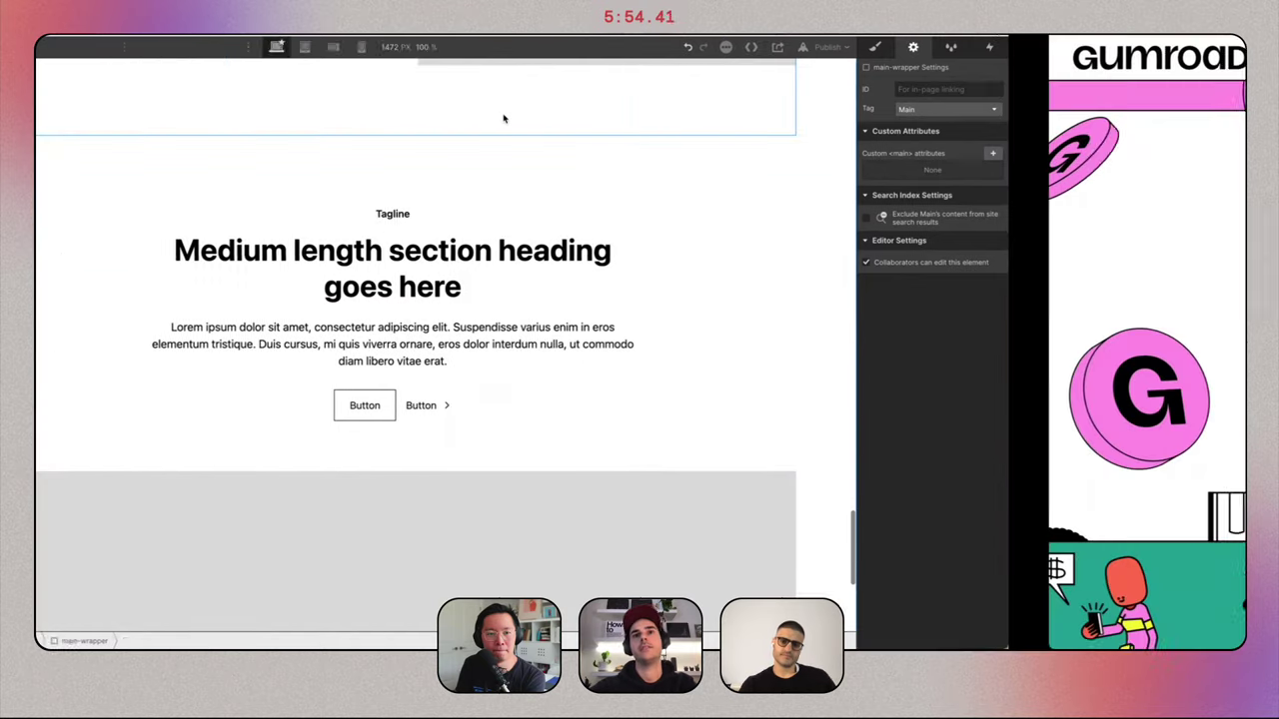
scroll(502, 117, "down", 10)
scroll(657, 293, "down", 2)
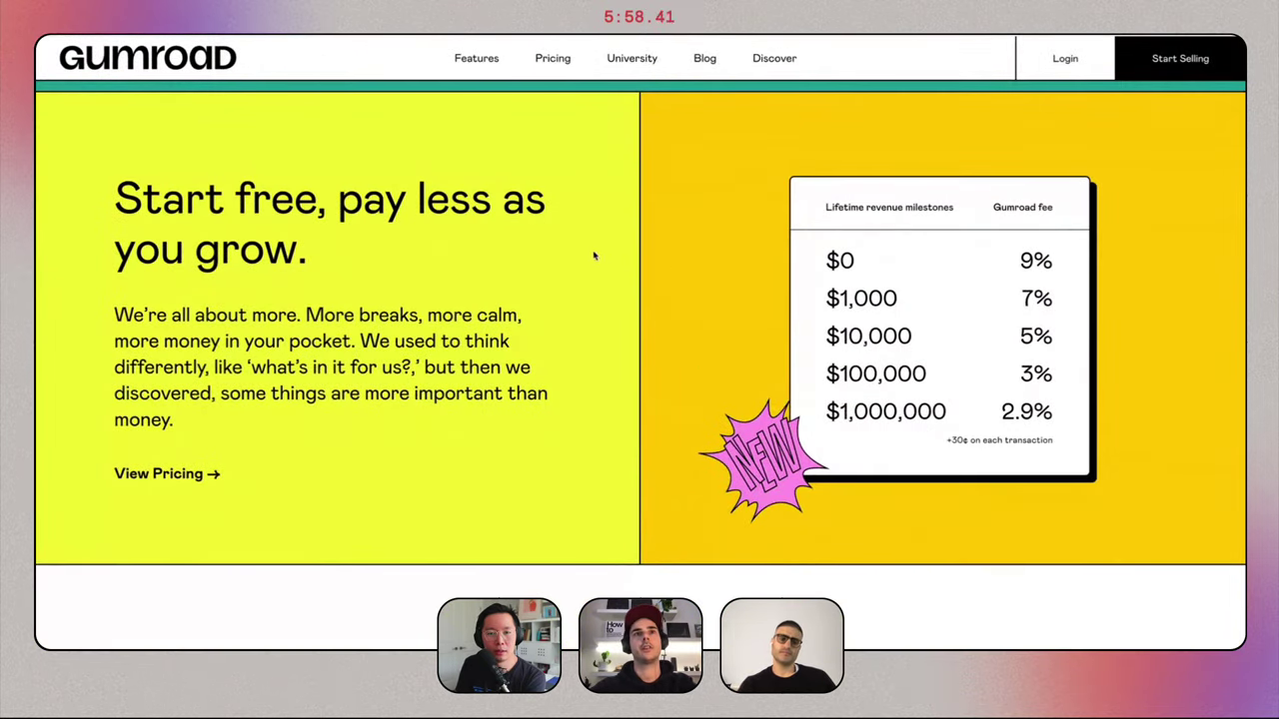
scroll(604, 260, "up", 1)
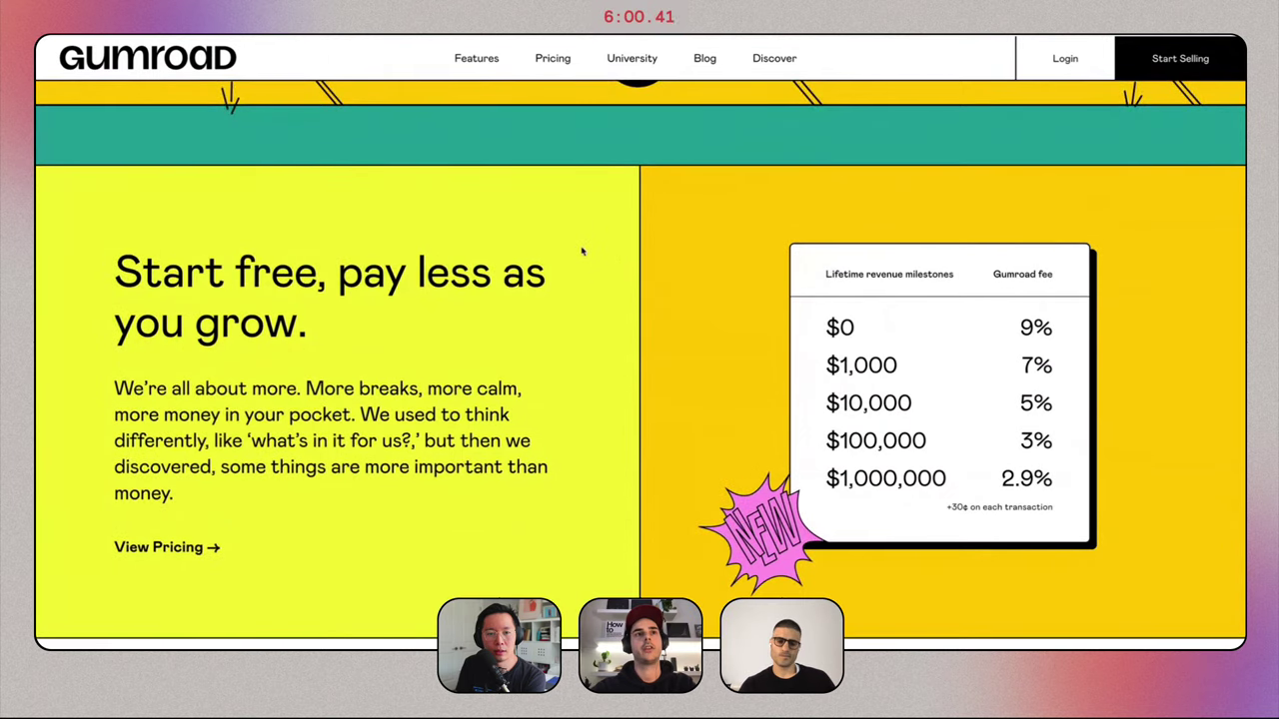
In Webflow, paste a copy of section-header36 into main-wrapper below section-layout141.
key("ctrl+Left")
scroll(583, 251, "up", 10)
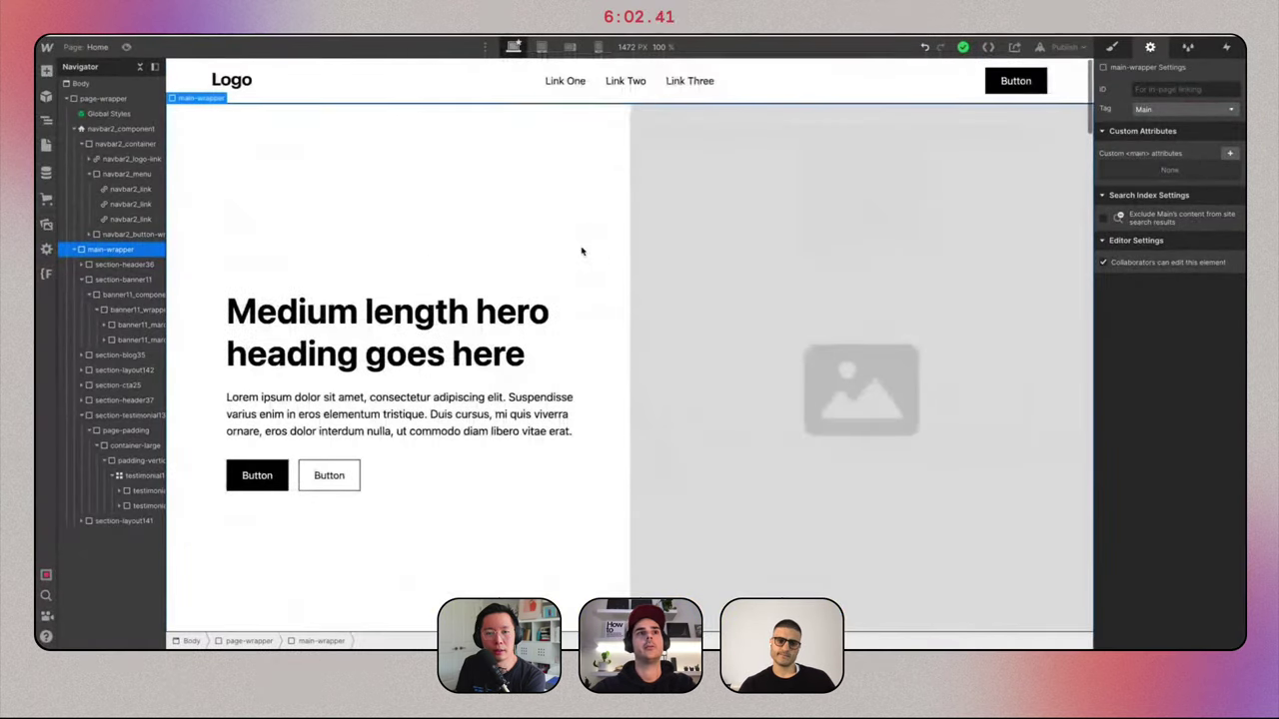
left_click(310, 149)
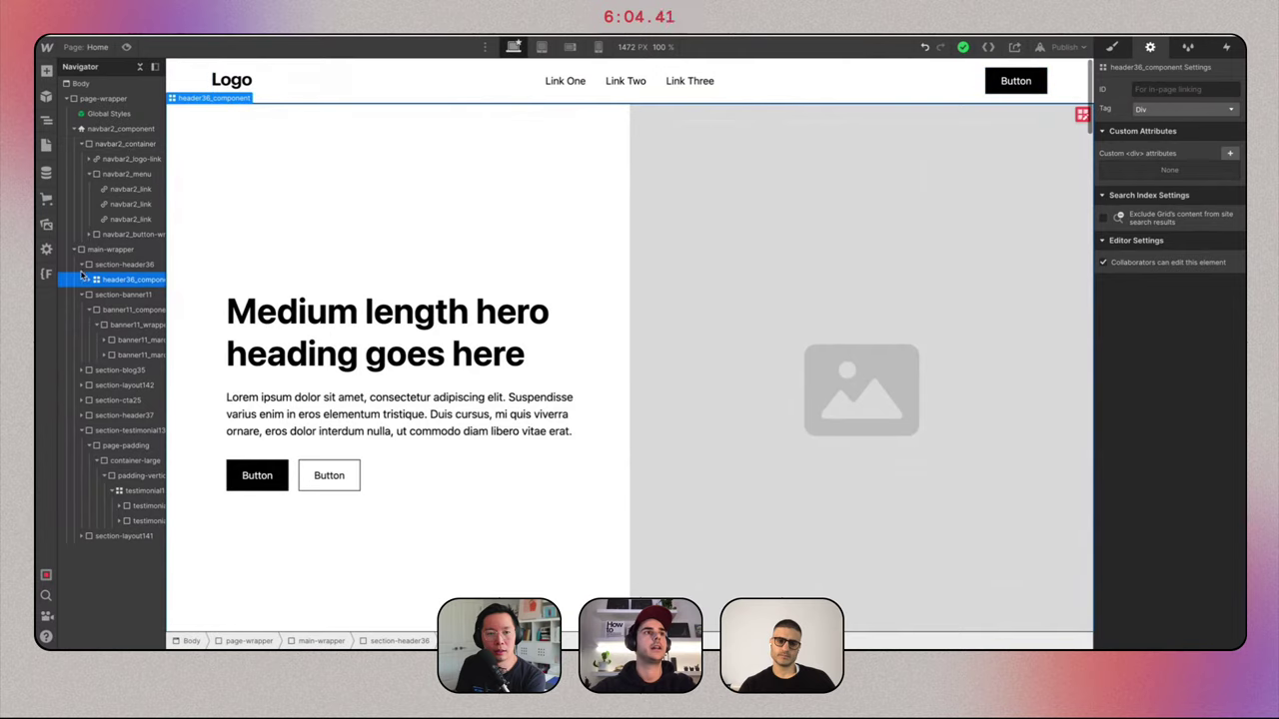
left_click(80, 266)
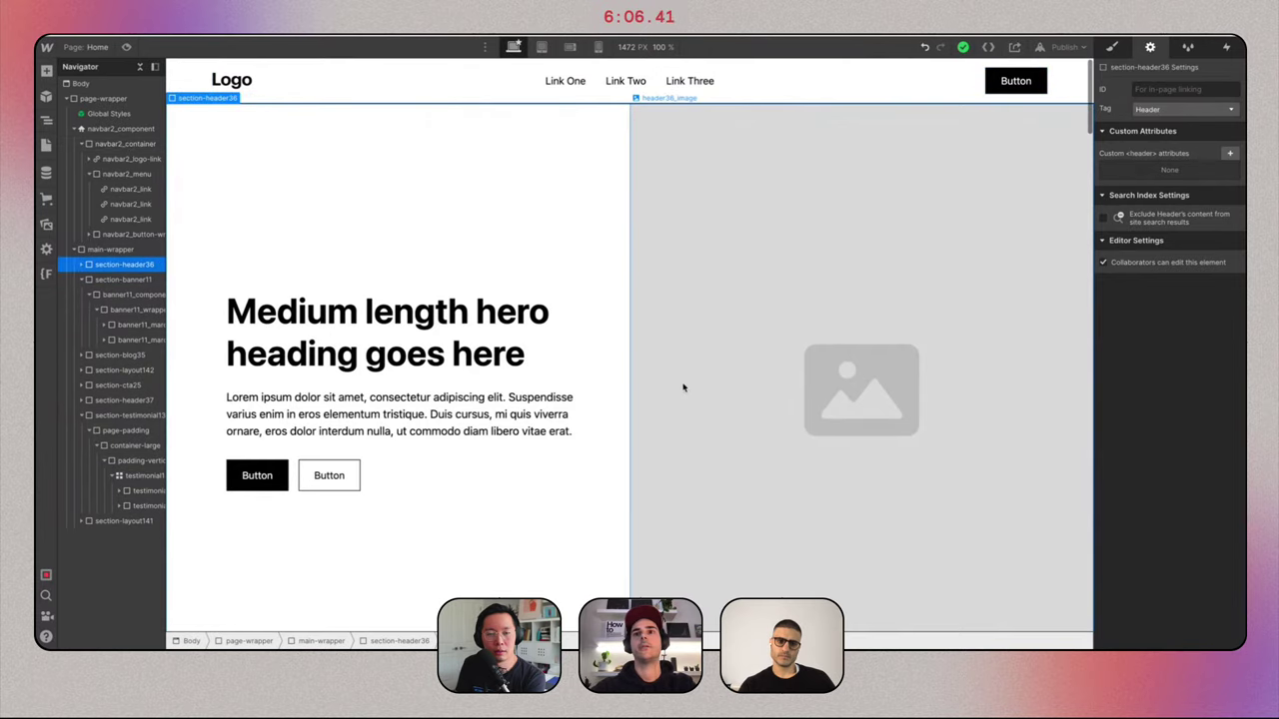
key("ctrl+Right")
key("ctrl+Left")
scroll(683, 387, "down", 15)
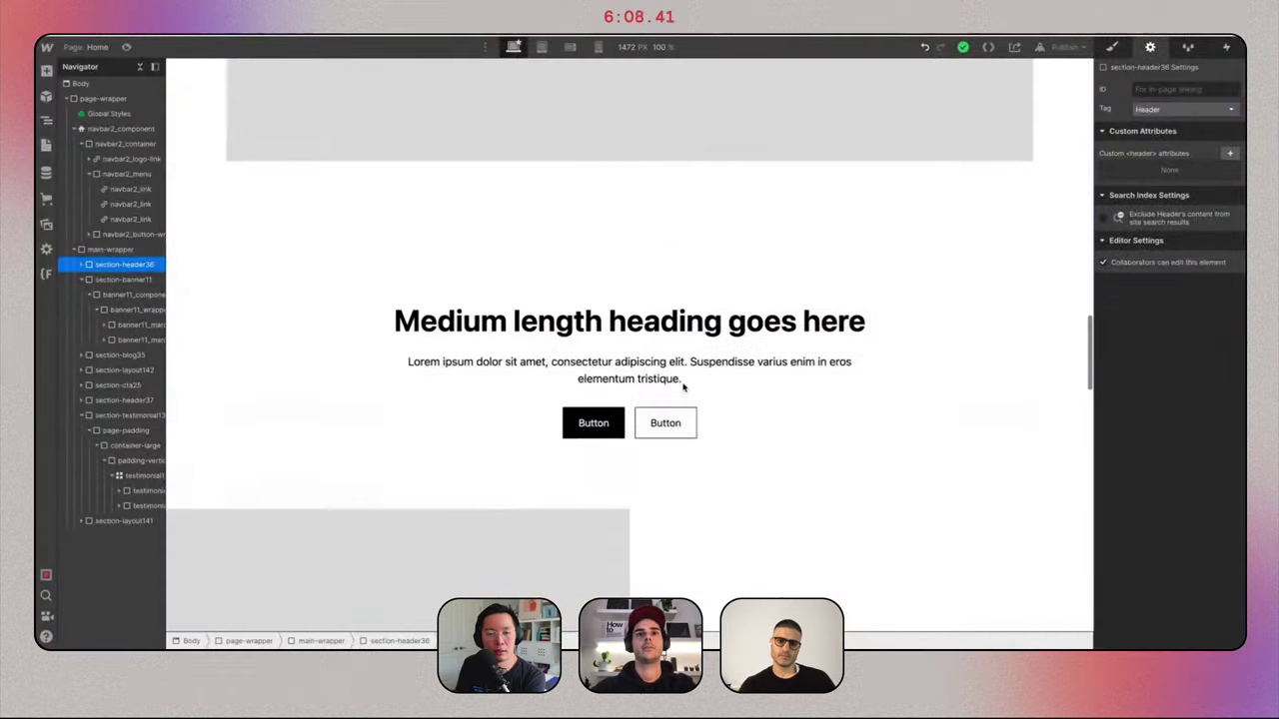
scroll(683, 387, "down", 15)
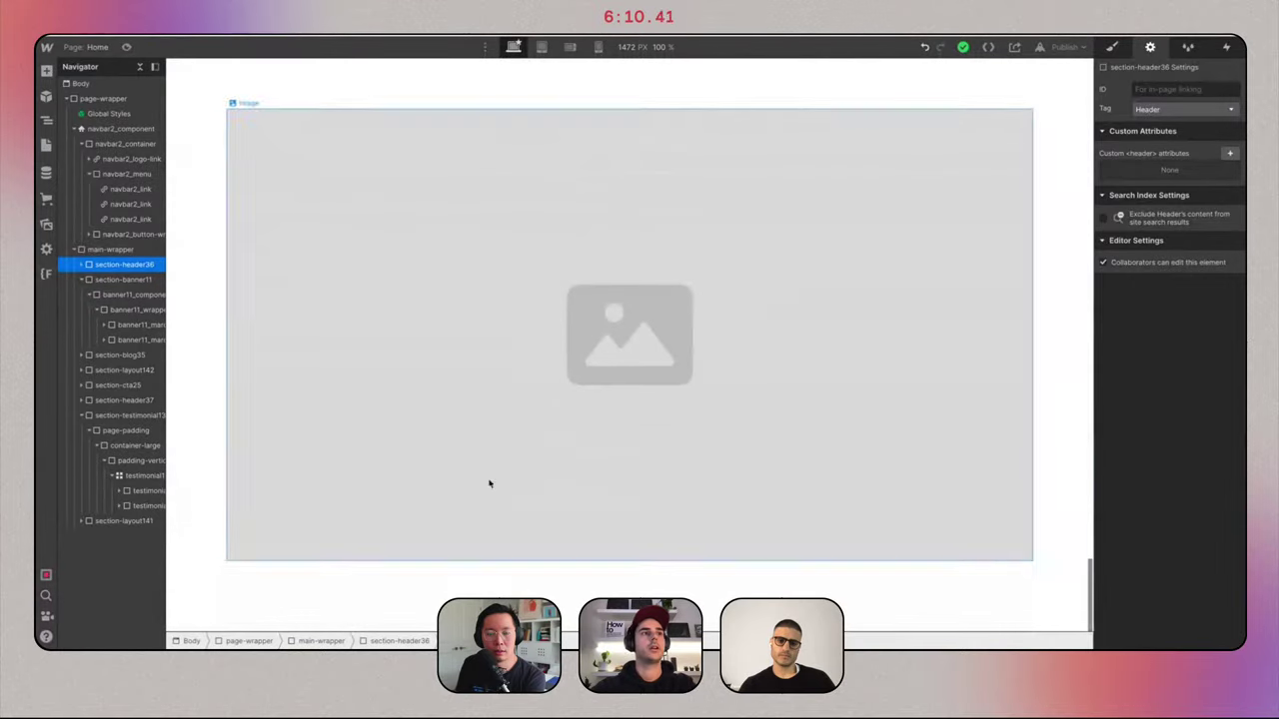
left_click(117, 250)
key("super+v")
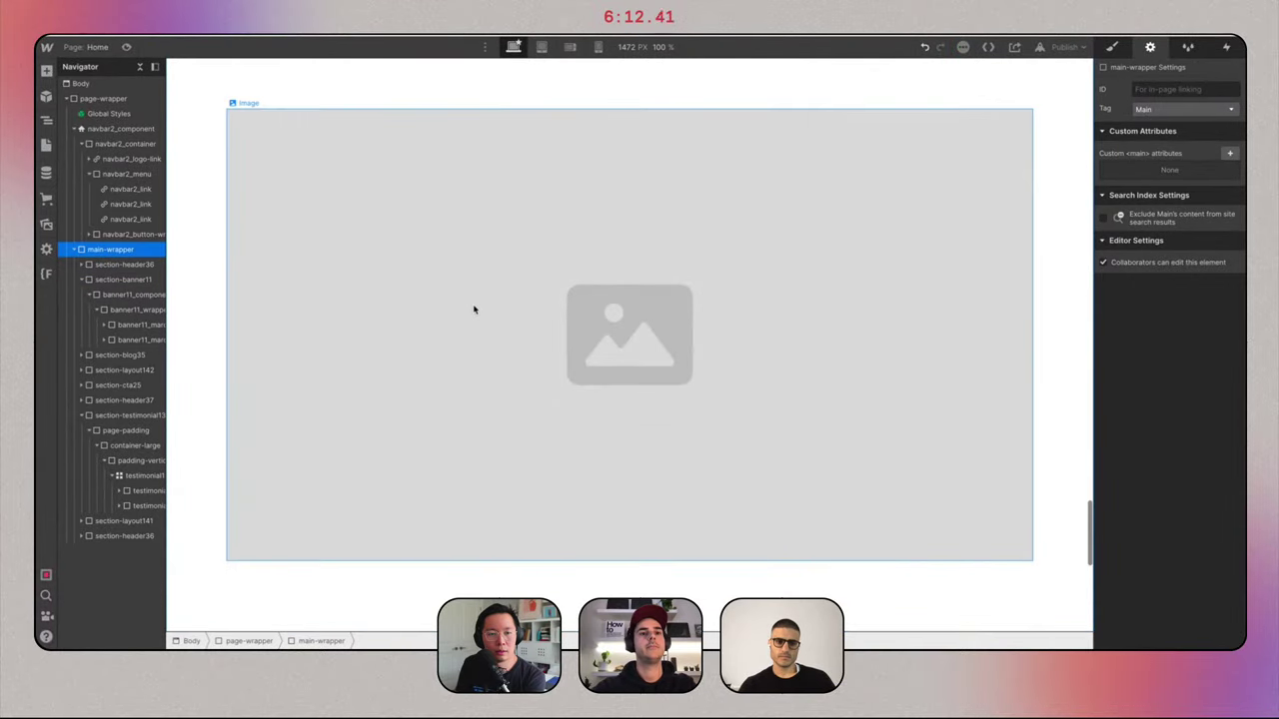
scroll(473, 309, "down", 5)
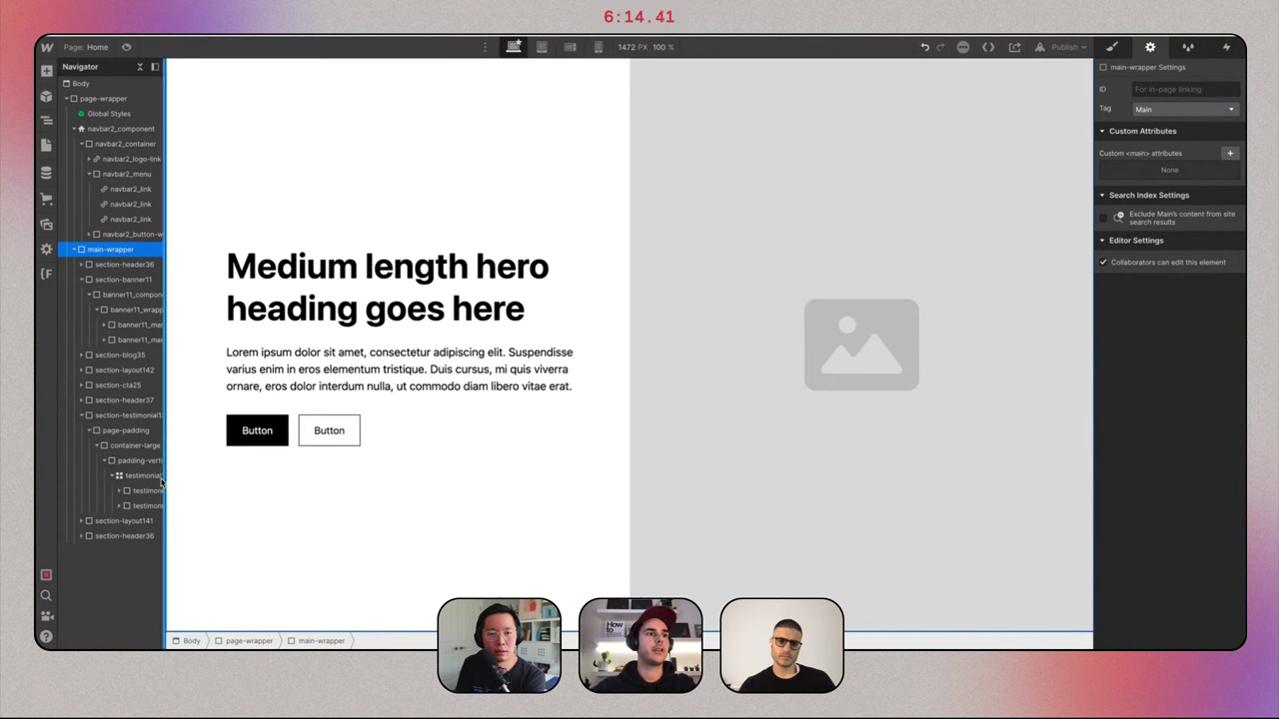
Duplicate the class of the pasted header section and name the duplicate section-headerX.
left_click(124, 536)
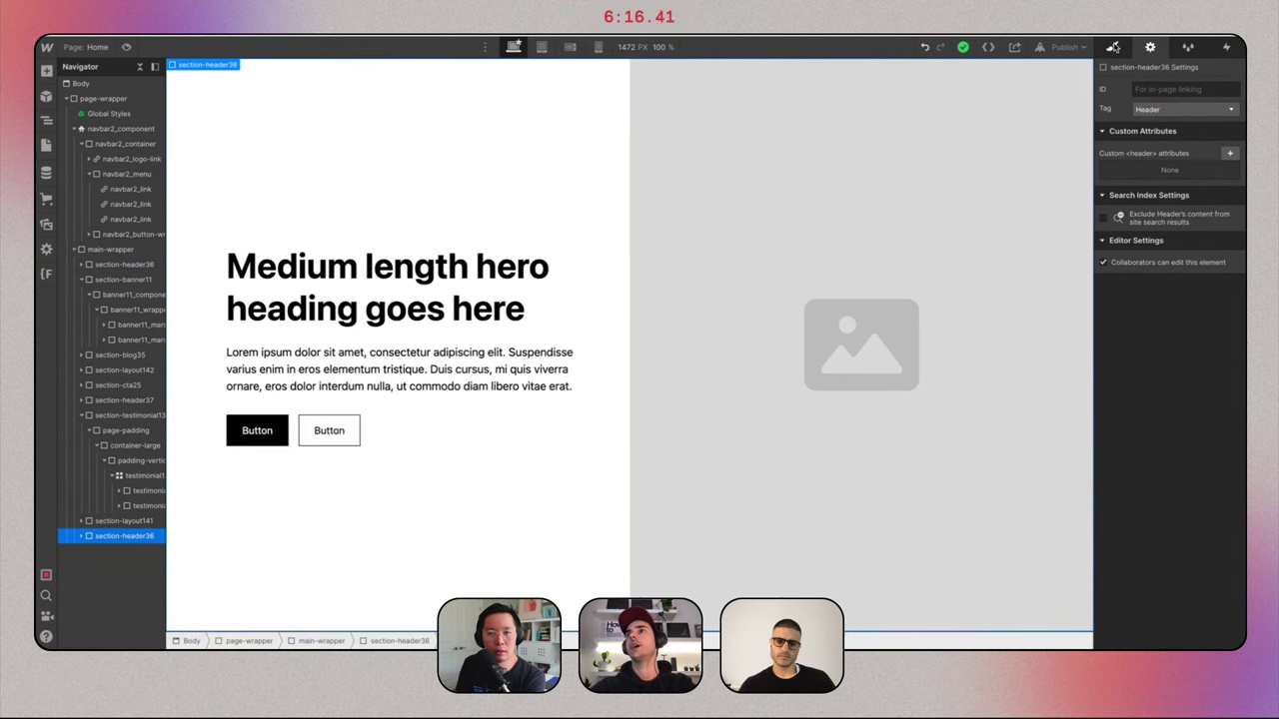
left_click(1113, 47)
left_click(1184, 106)
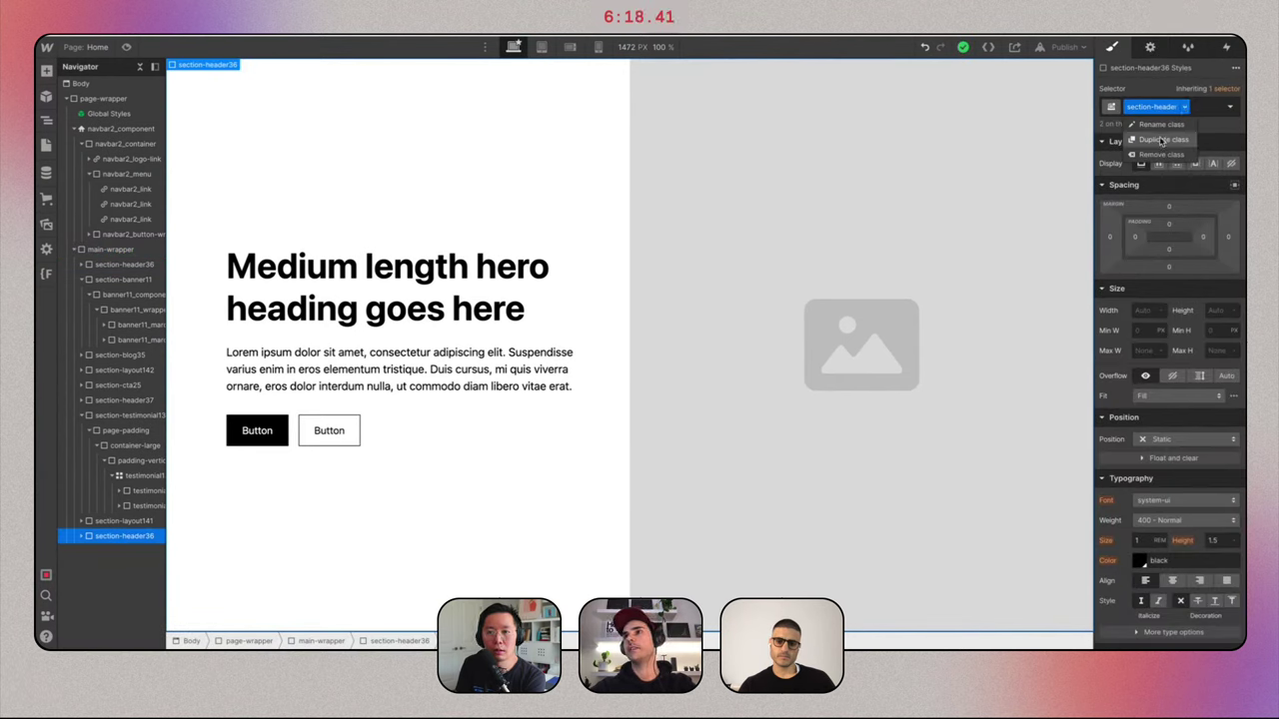
left_click(1163, 139)
key("BackSpace")
key("BackSpace")
key("BackSpace")
key("BackSpace")
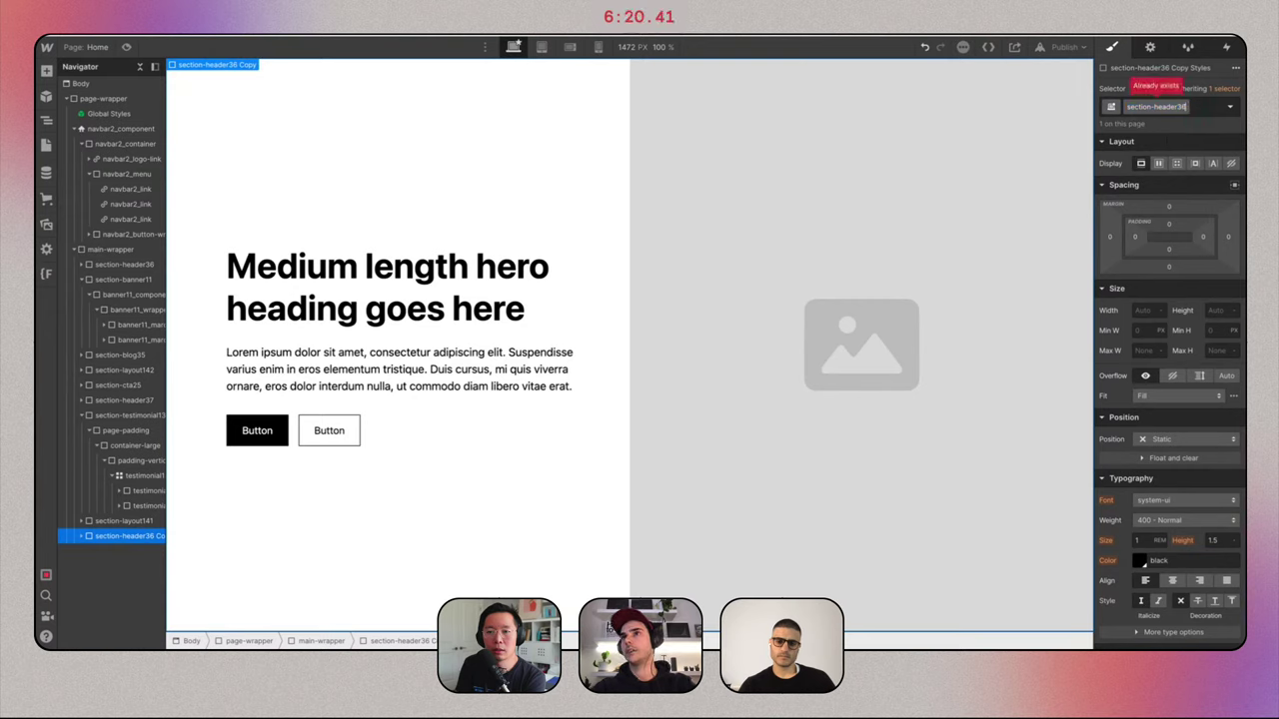
type("7")
key("BackSpace")
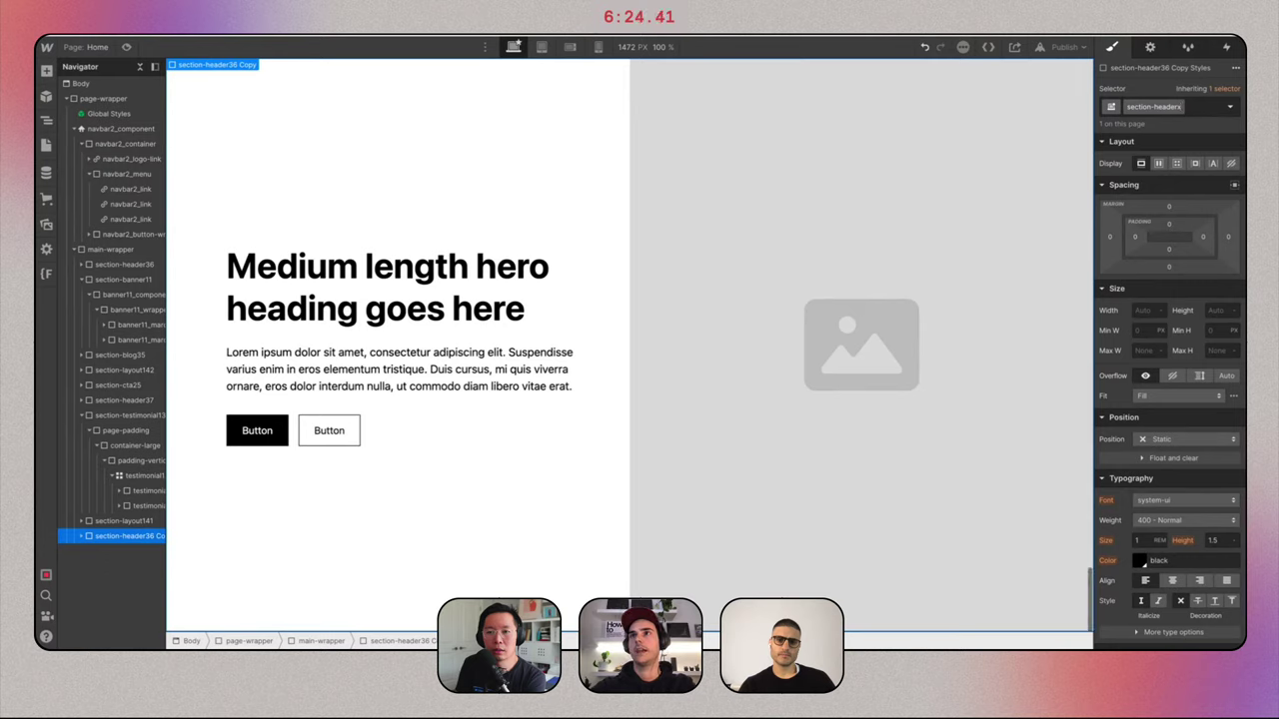
key("BackSpace")
key("Return")
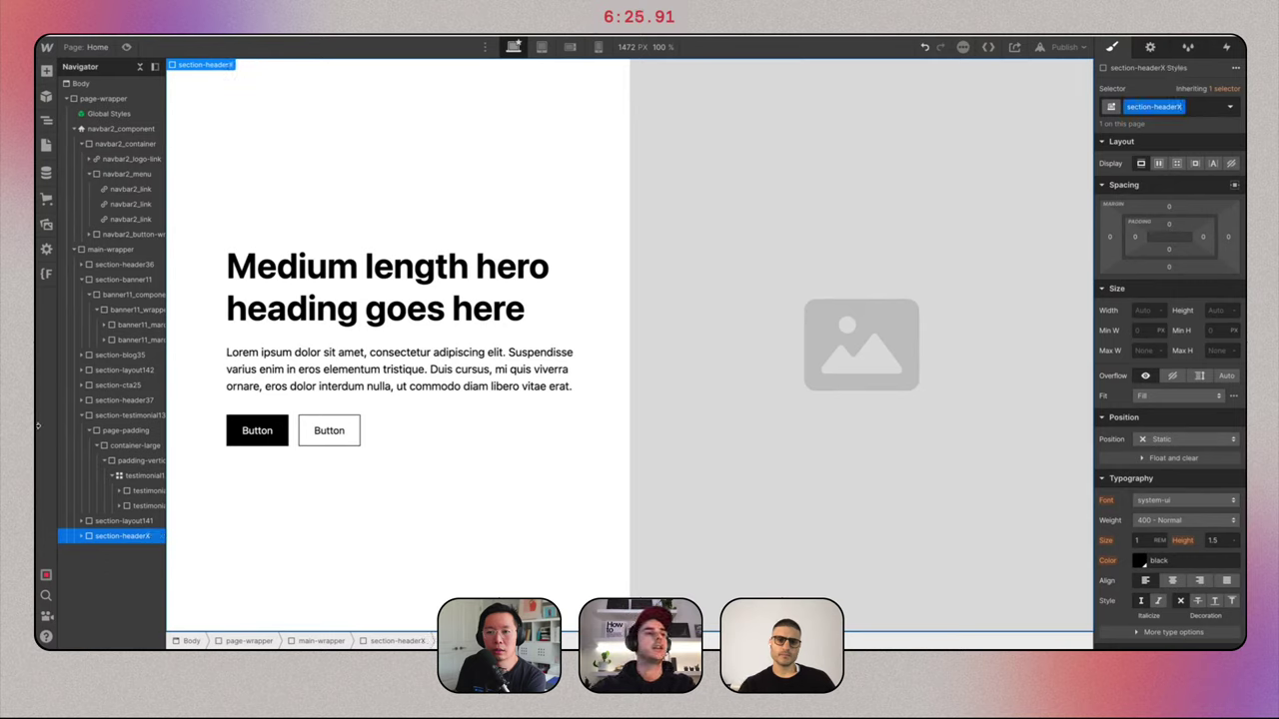
Open the class options of header36_component inside section-headerX, and delete the whole section-headerX from main-wrapper.
left_click(82, 536)
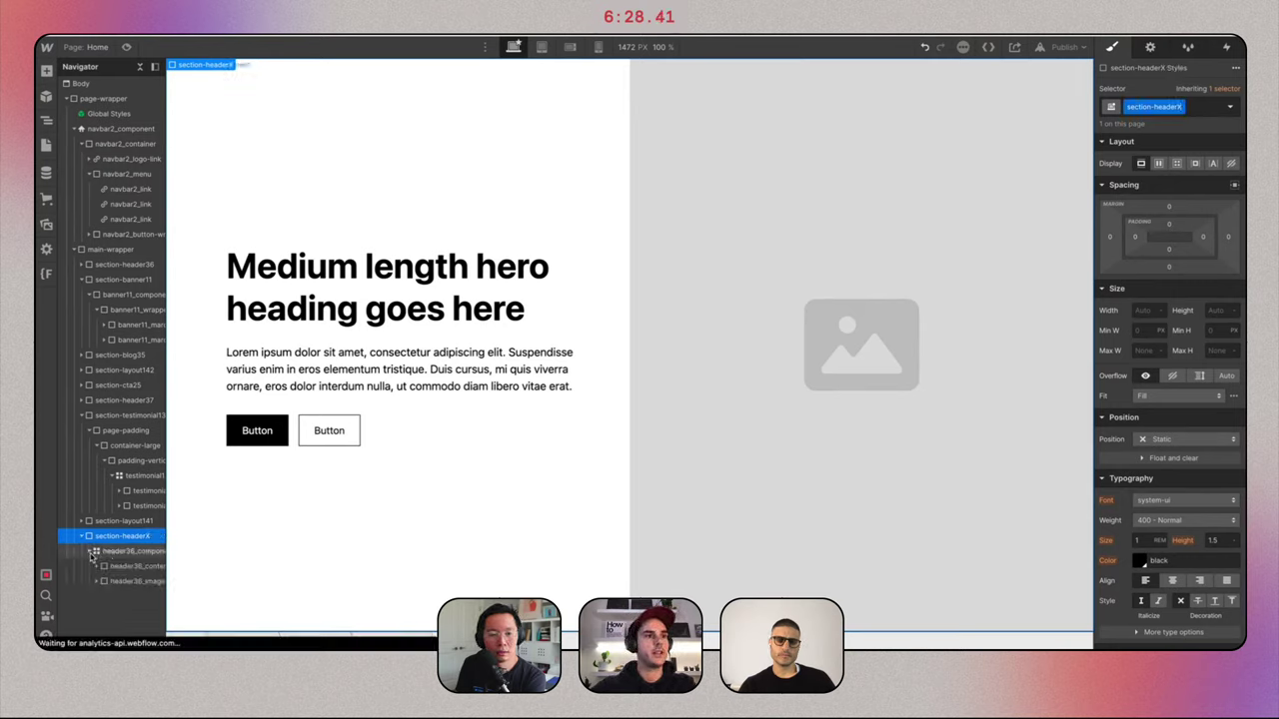
left_click(118, 551)
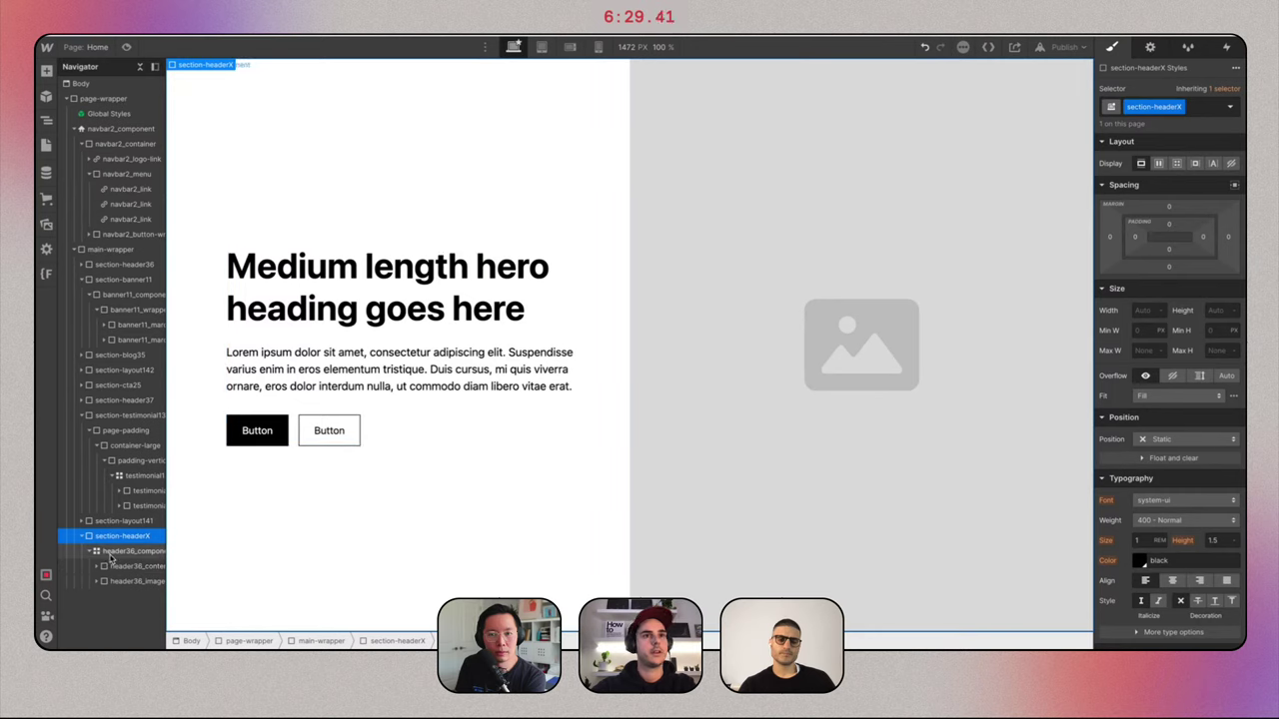
left_click(1198, 106)
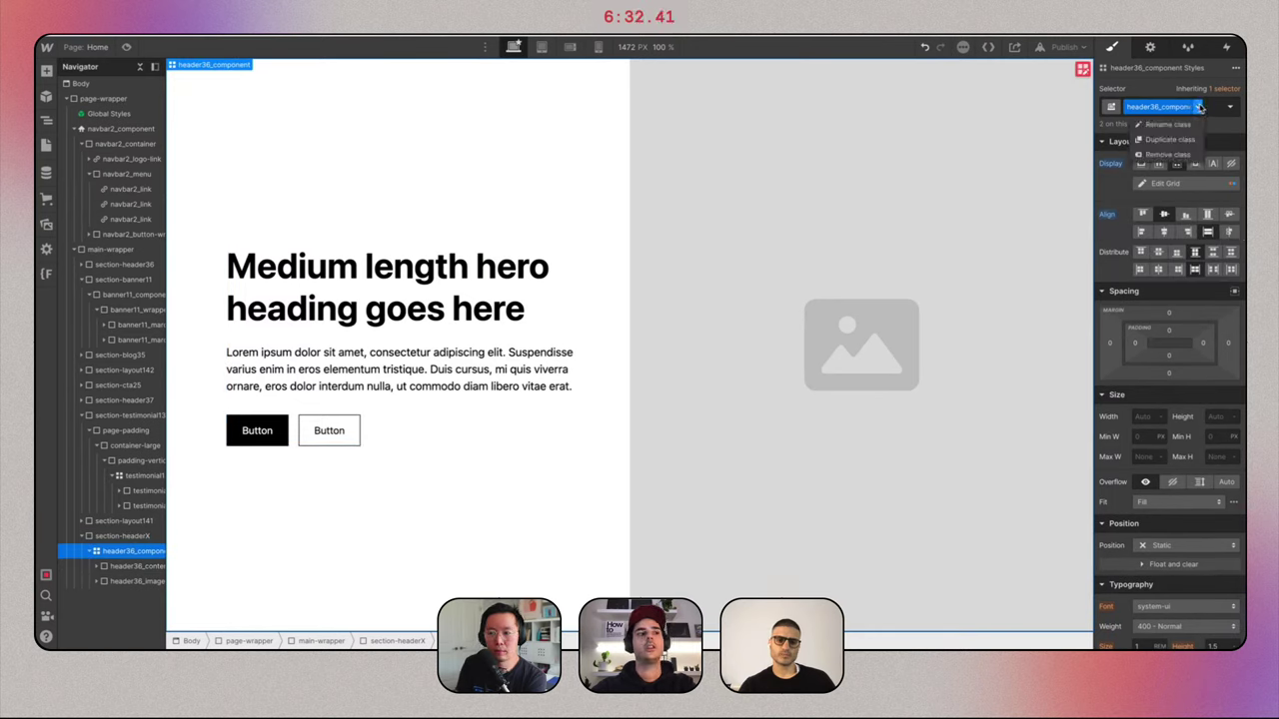
left_click(459, 423)
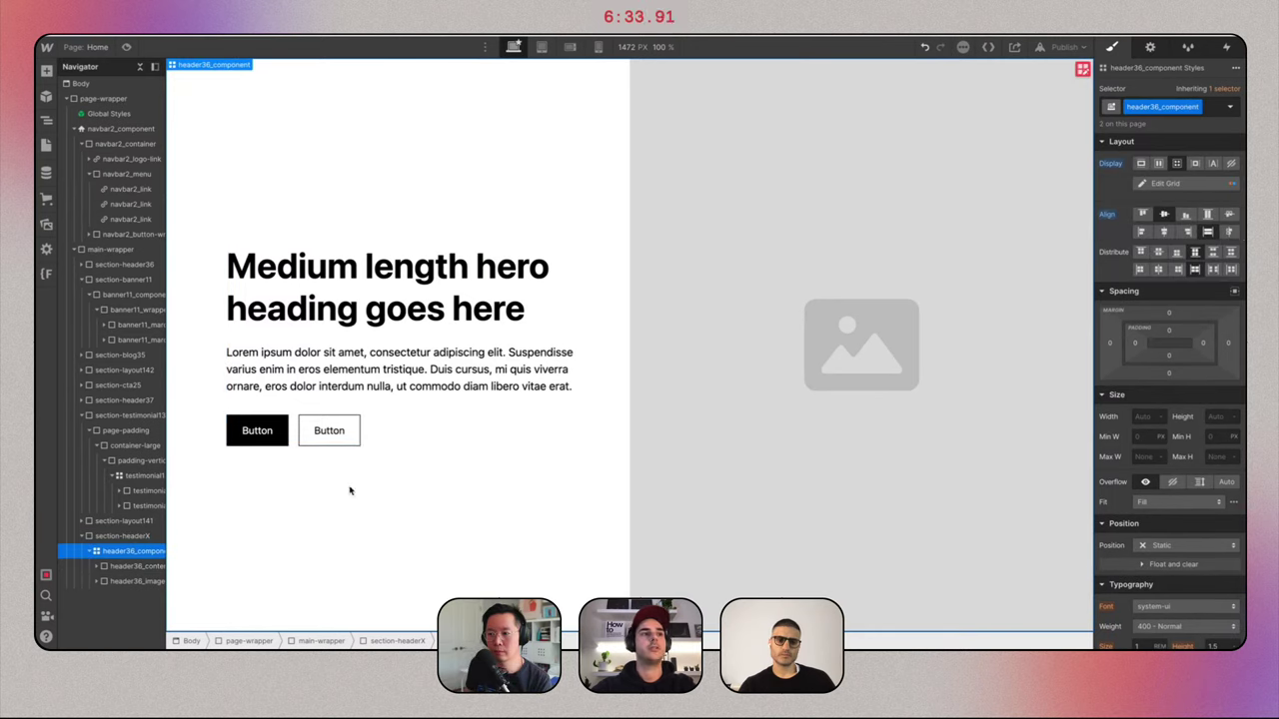
left_click(116, 536)
key("Delete")
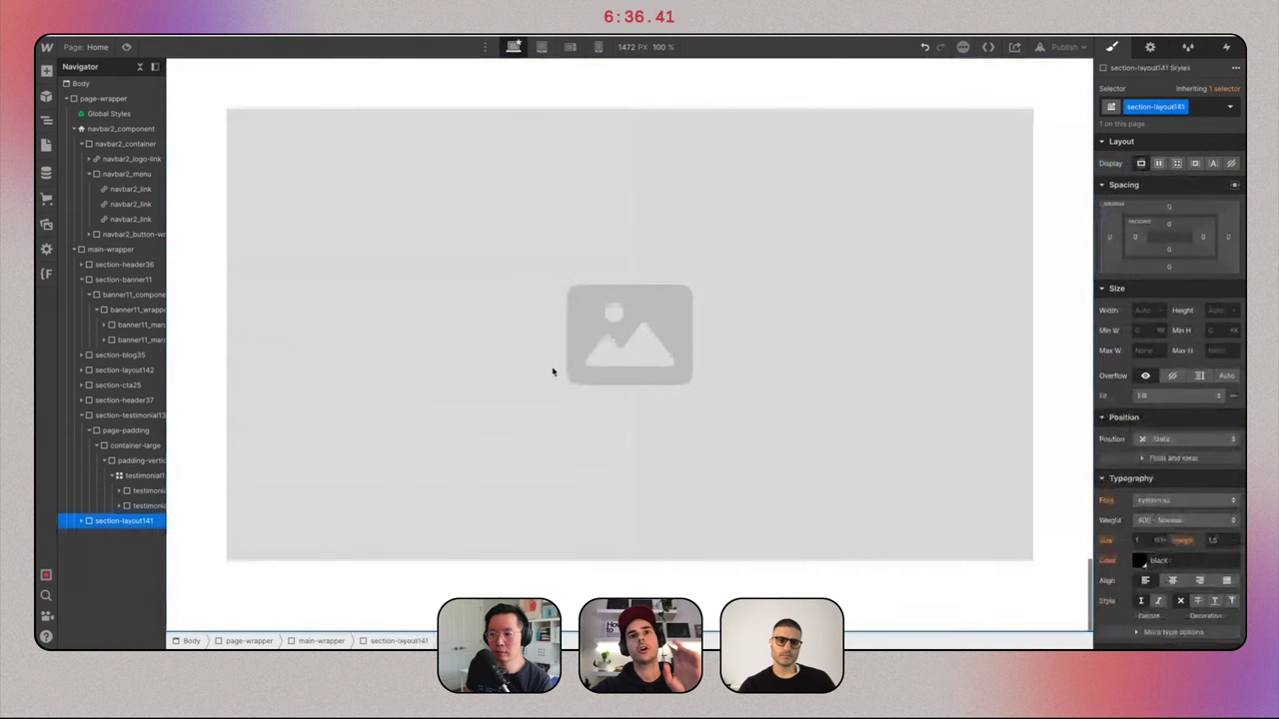
Examine the remaining Gumroad sections from pricing down to the footer, comparing their layouts with section-layout141 in Webflow.
key("ctrl+Right")
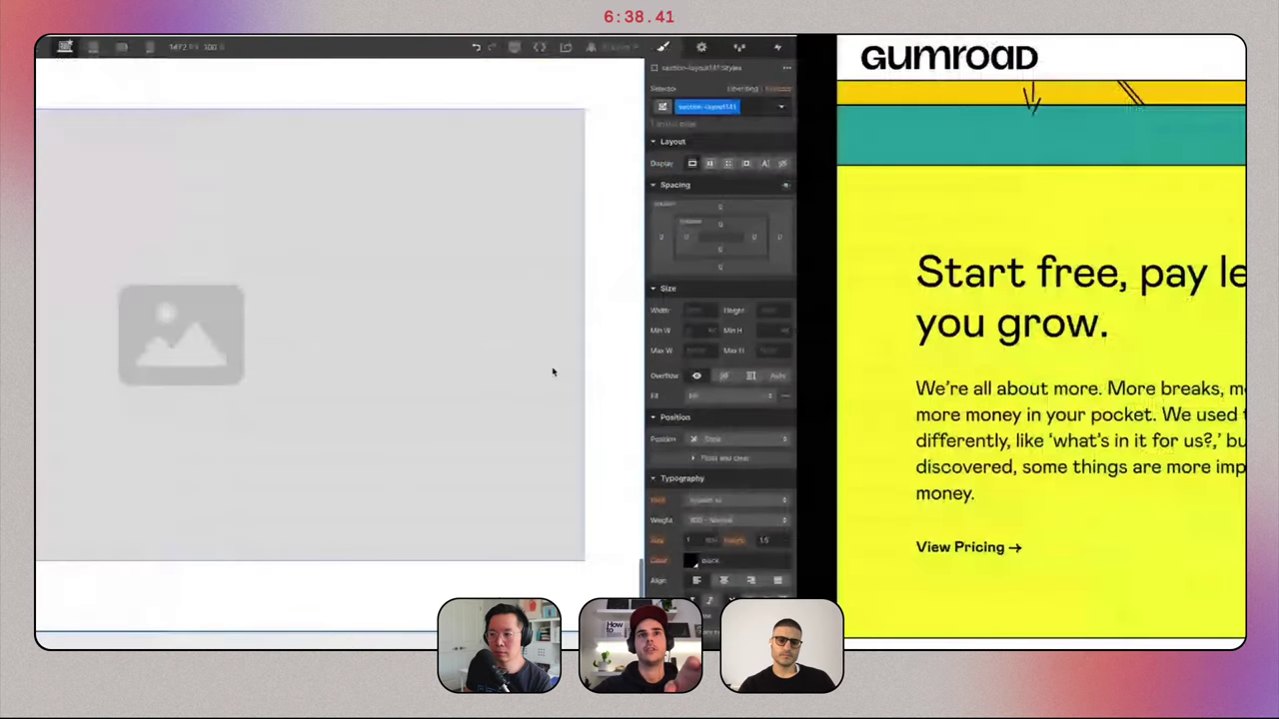
scroll(670, 229, "up", 10)
scroll(800, 270, "down", 12)
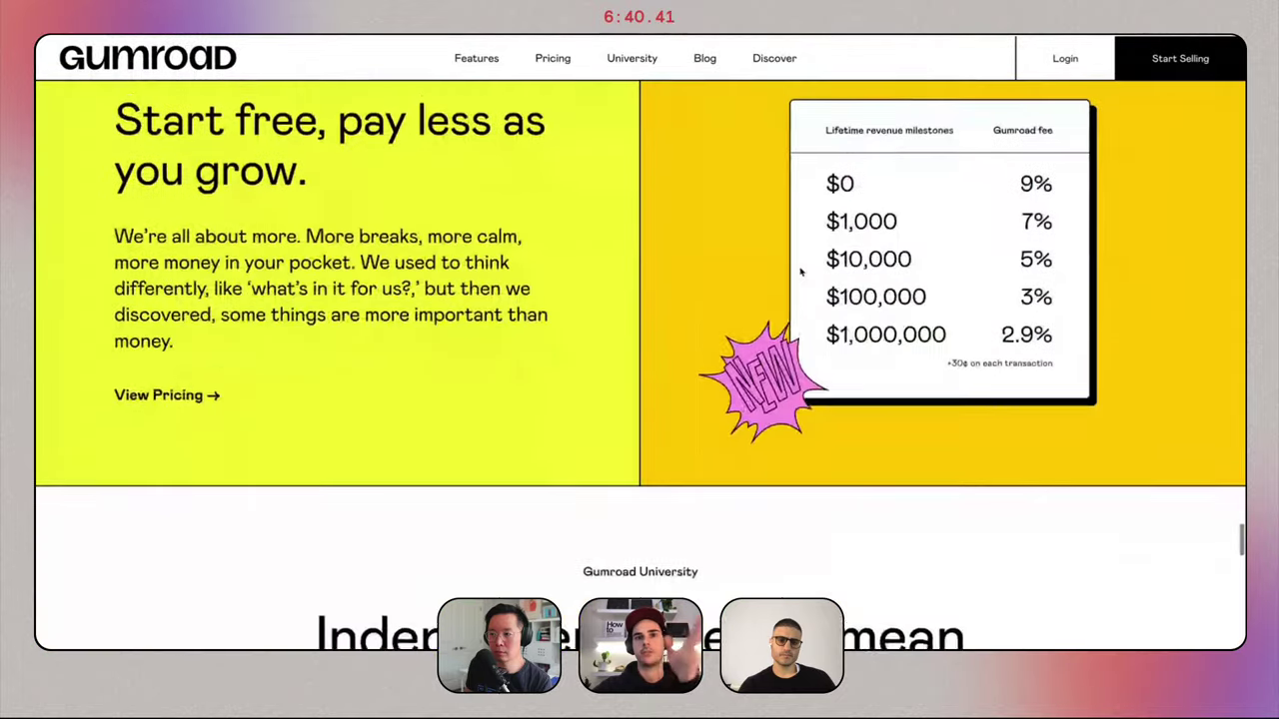
scroll(800, 271, "down", 5)
scroll(851, 266, "up", 1)
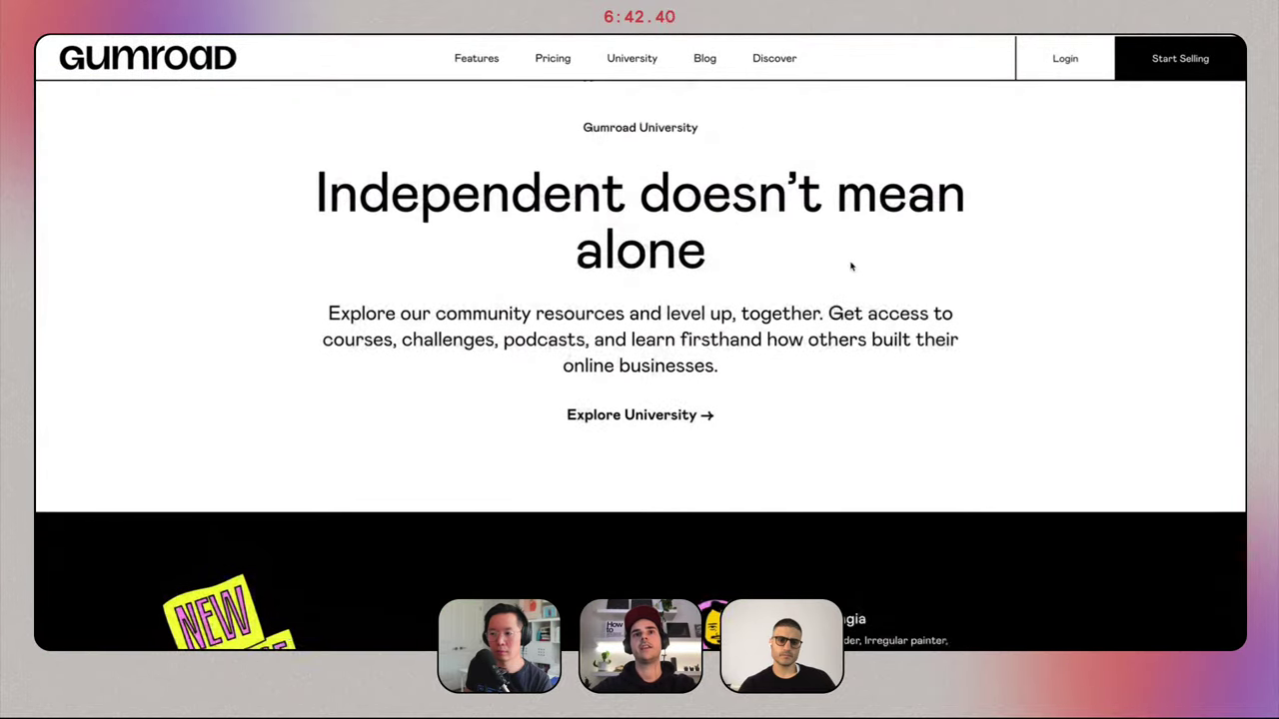
scroll(749, 280, "down", 4)
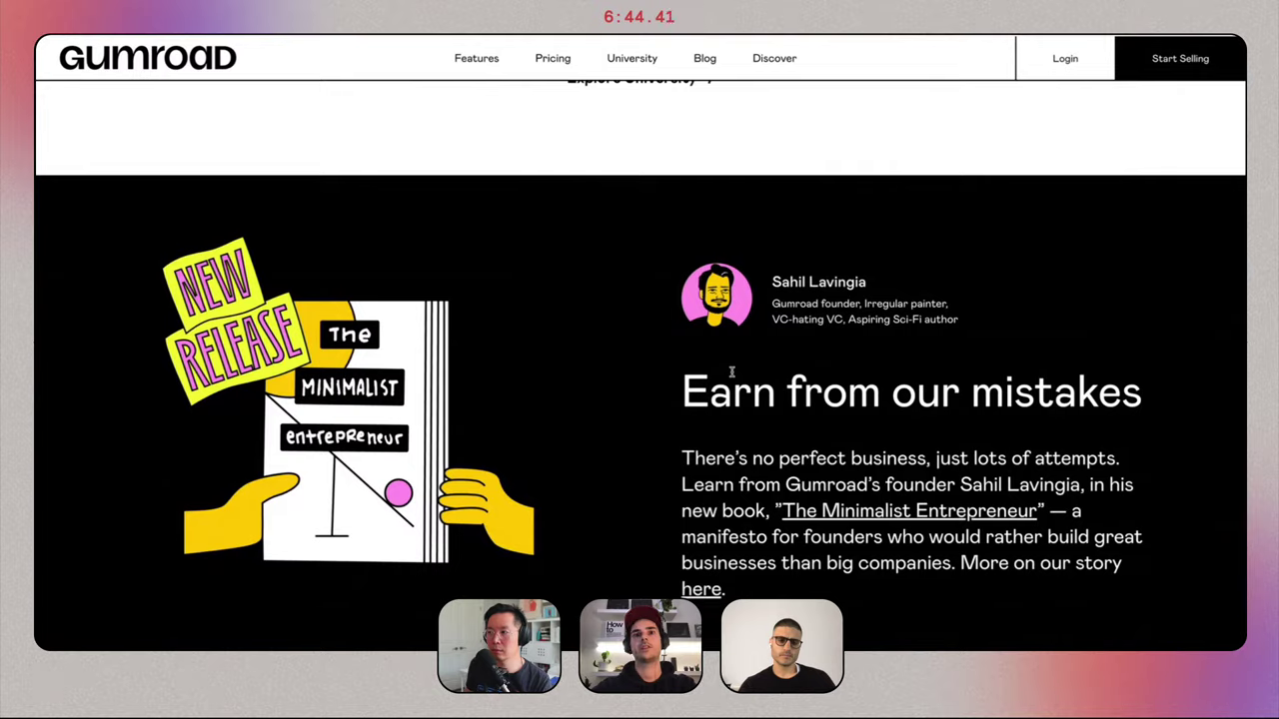
scroll(732, 372, "down", 2)
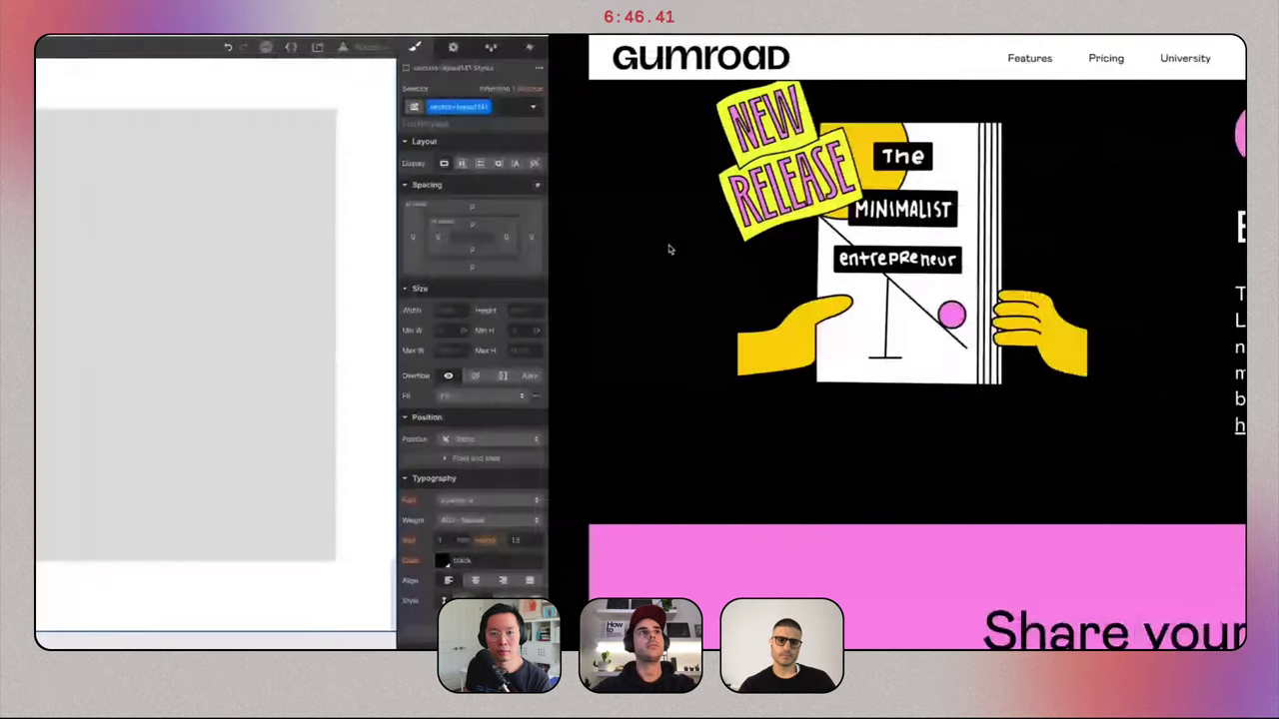
scroll(439, 260, "up", 5)
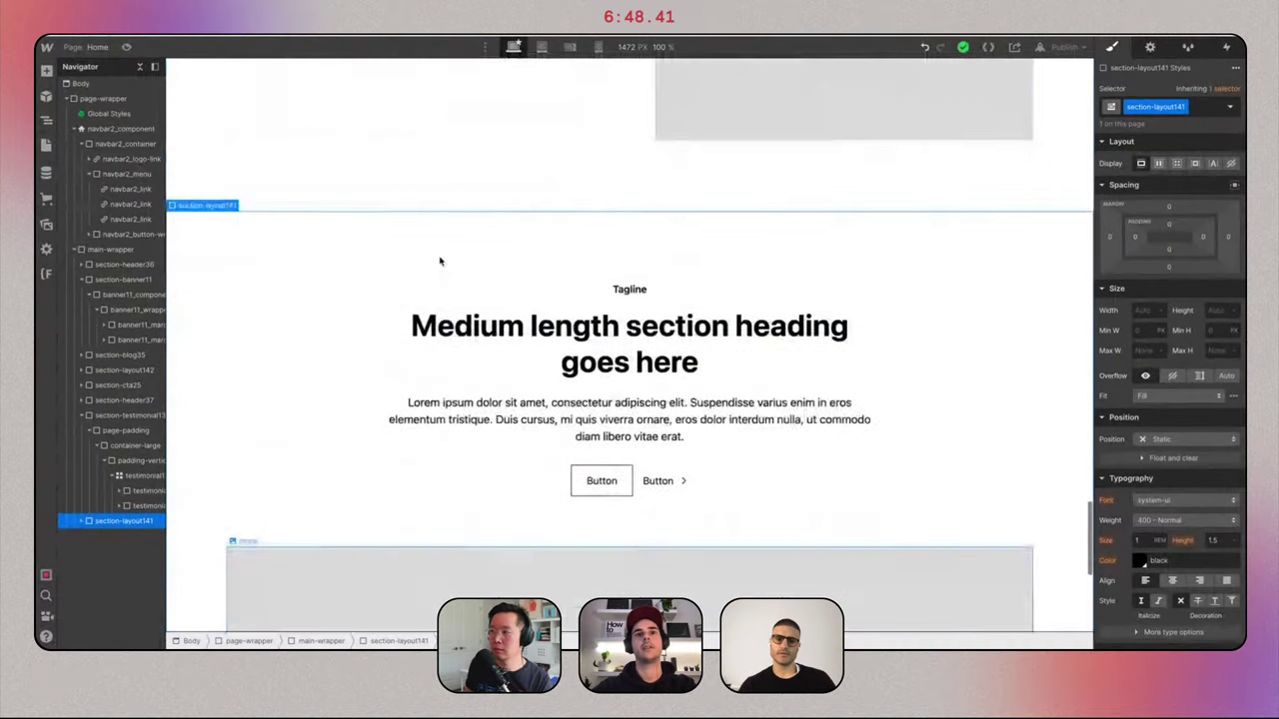
scroll(439, 261, "down", 4)
scroll(709, 548, "down", 4)
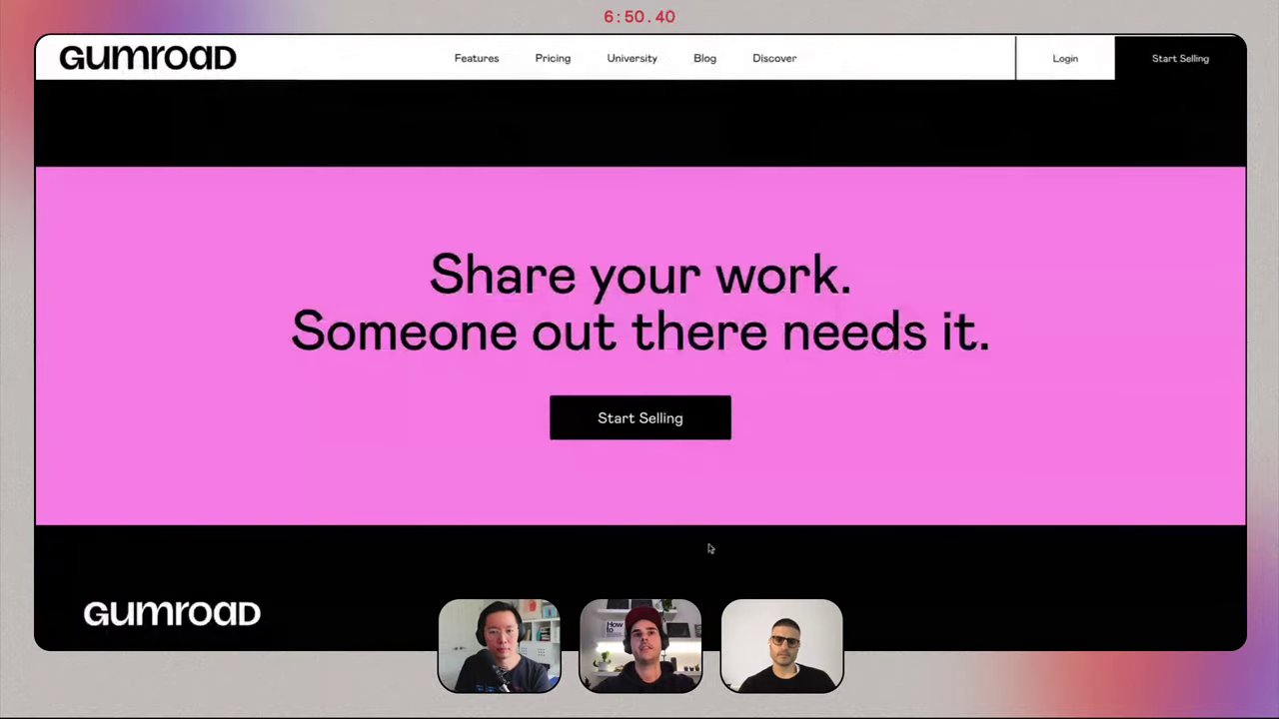
scroll(699, 304, "down", 1)
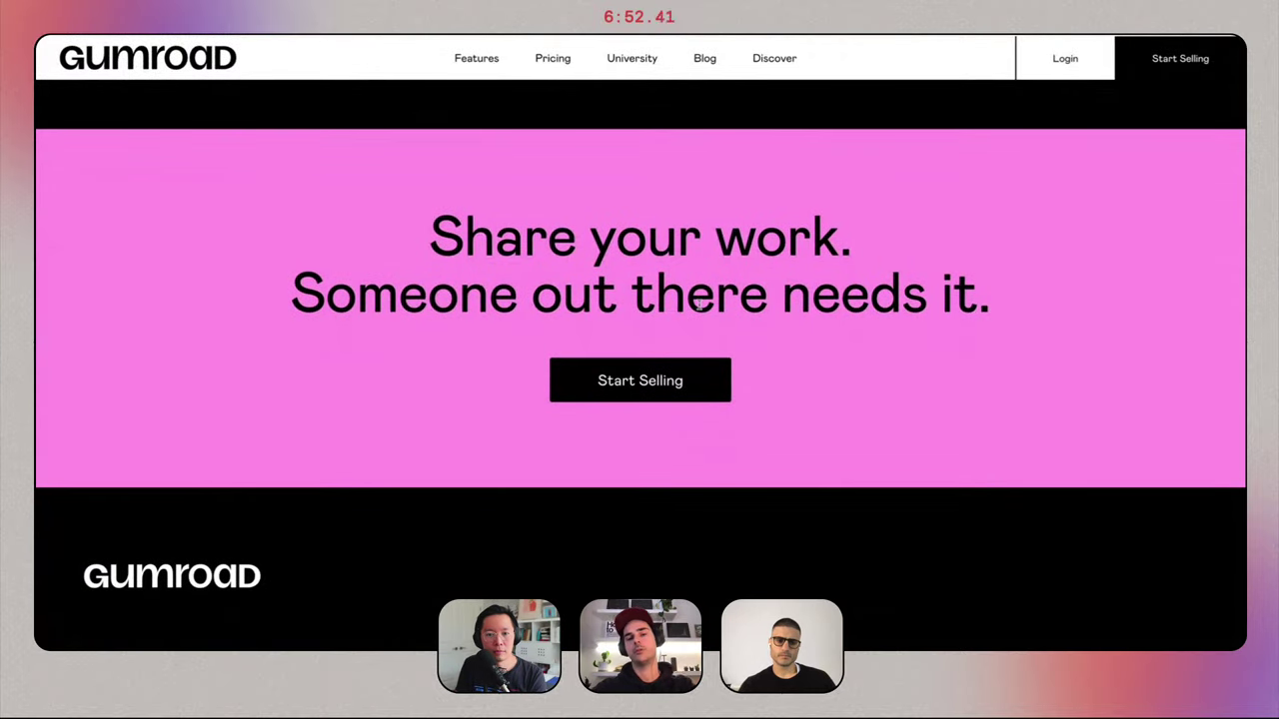
scroll(701, 305, "down", 5)
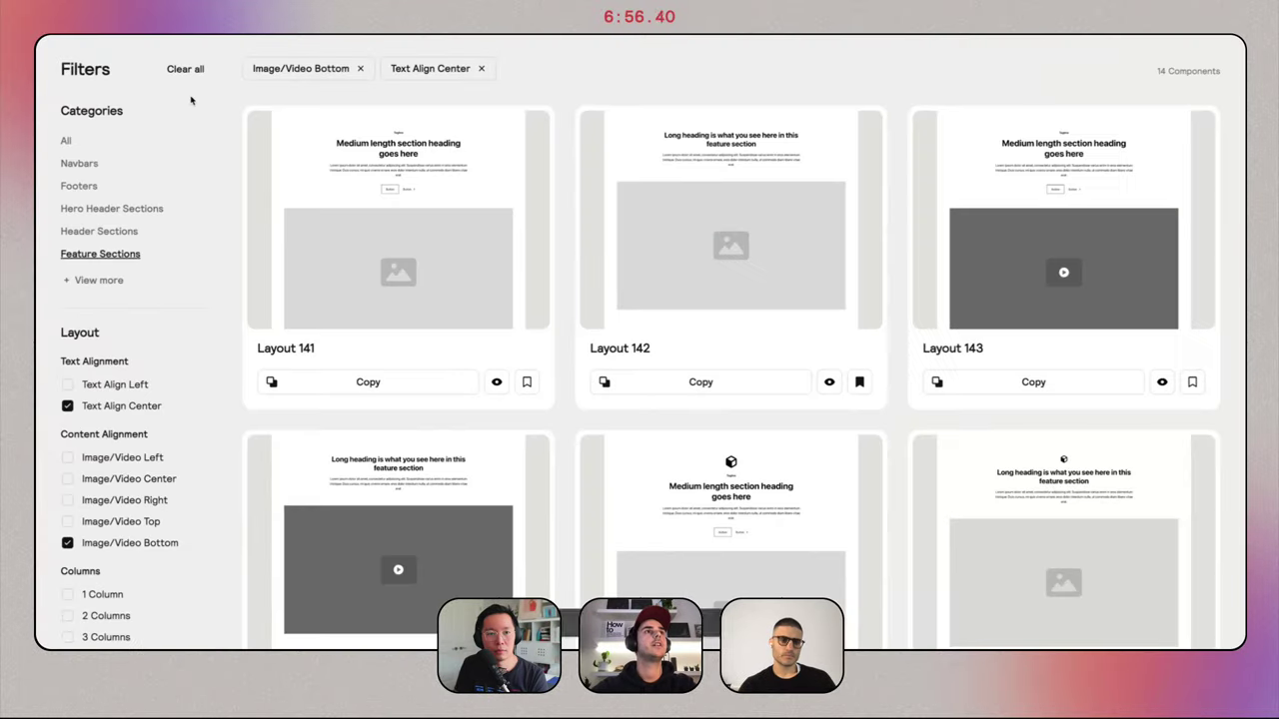
Switch to the Relume Library and open the Footers category.
scroll(191, 99, "up", 4)
left_click(197, 66)
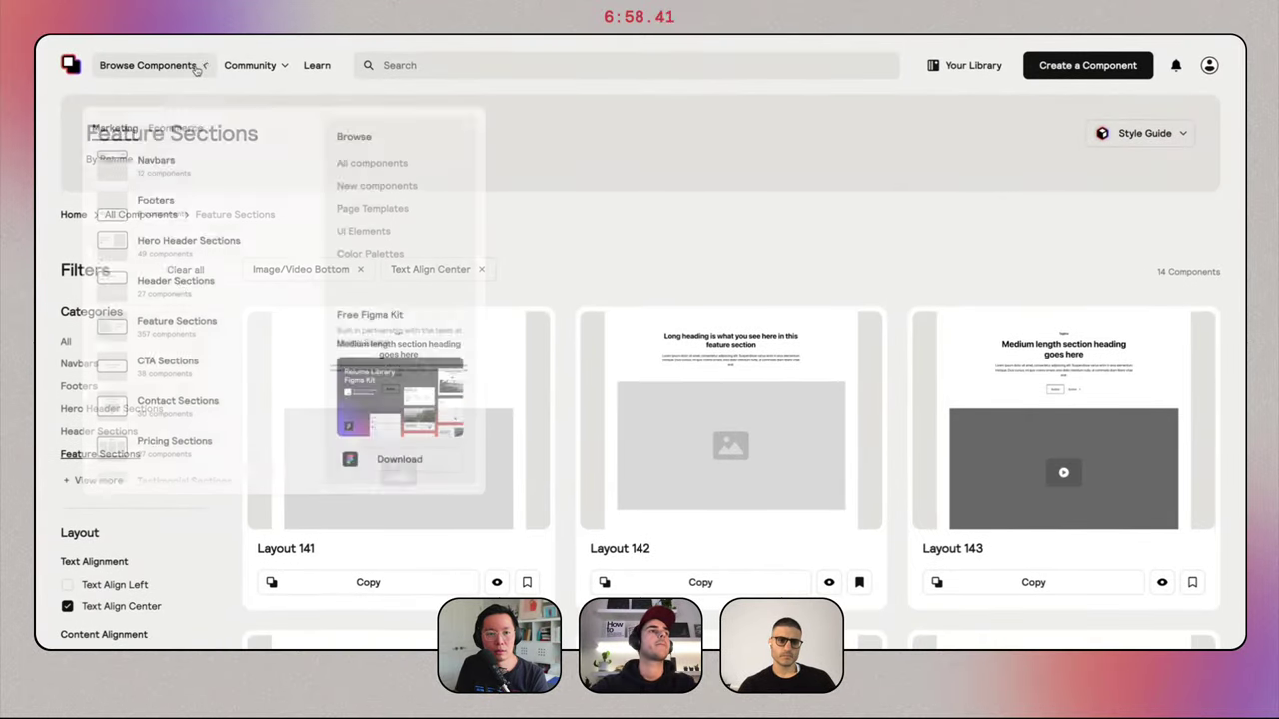
scroll(182, 256, "down", 6)
scroll(183, 257, "up", 6)
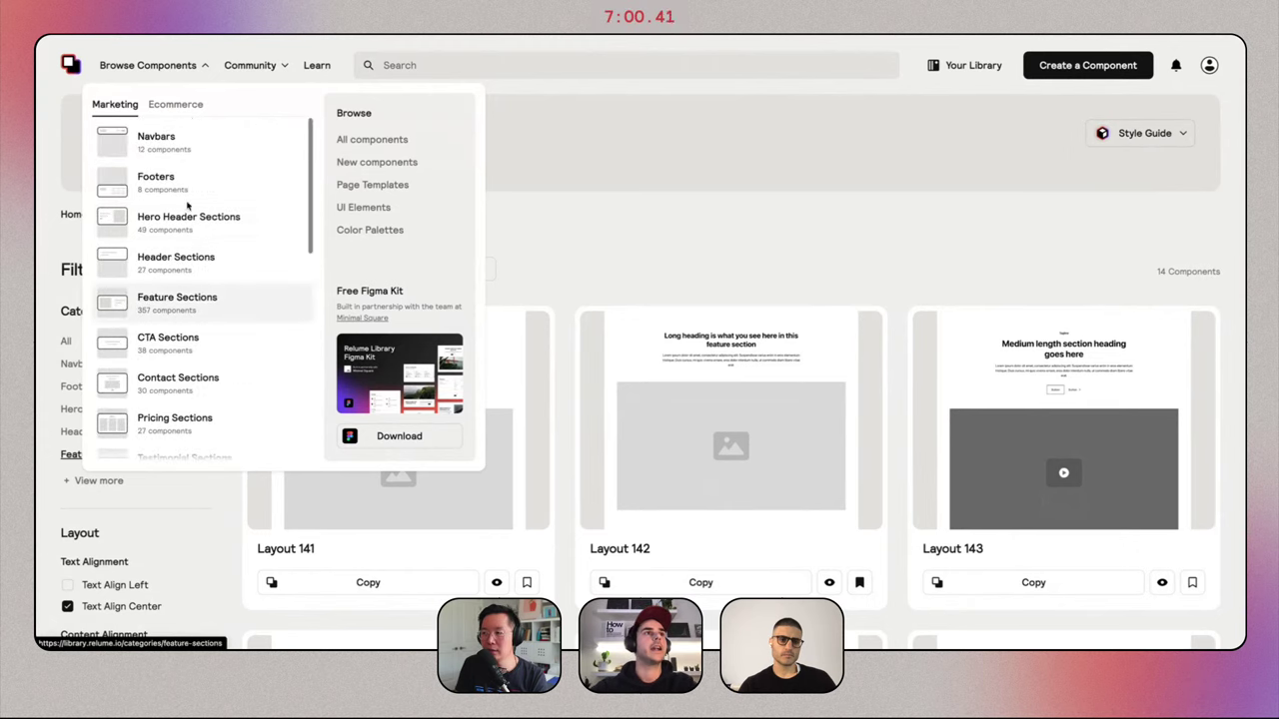
left_click(160, 181)
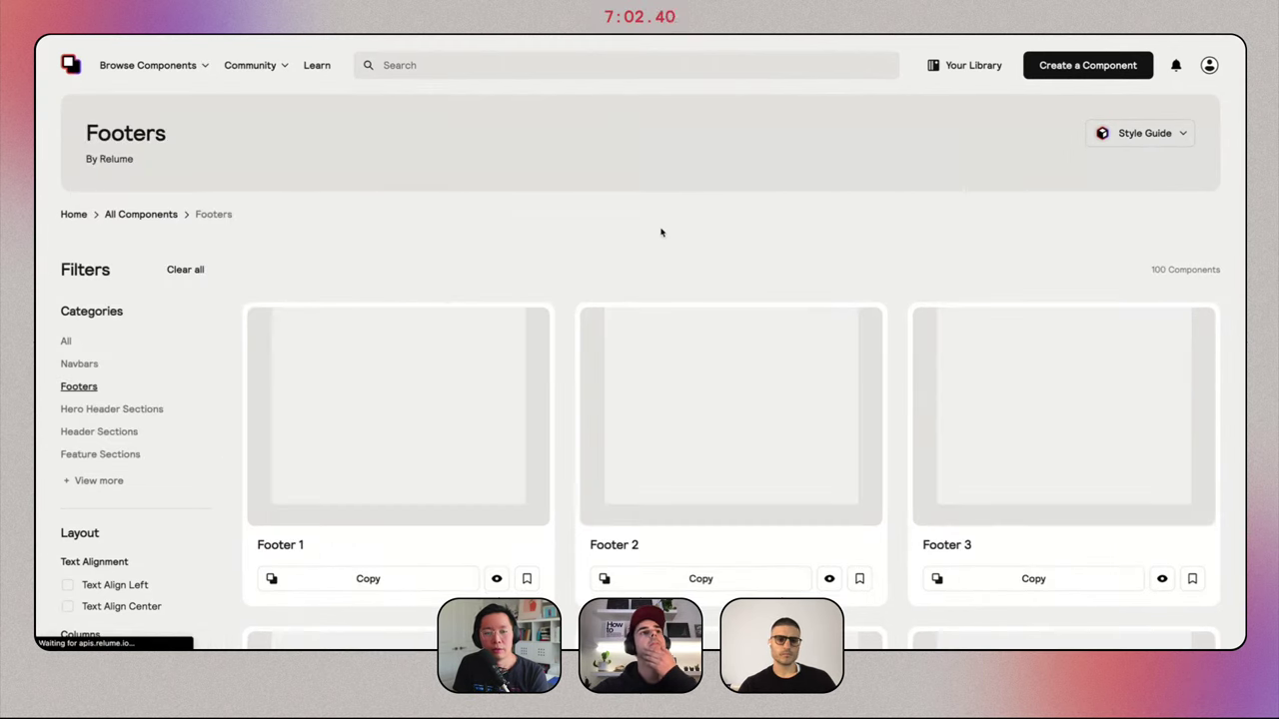
Copy the Footer 1 component from the Relume Library and paste it into page-wrapper in Webflow, below main-wrapper.
scroll(557, 302, "down", 3)
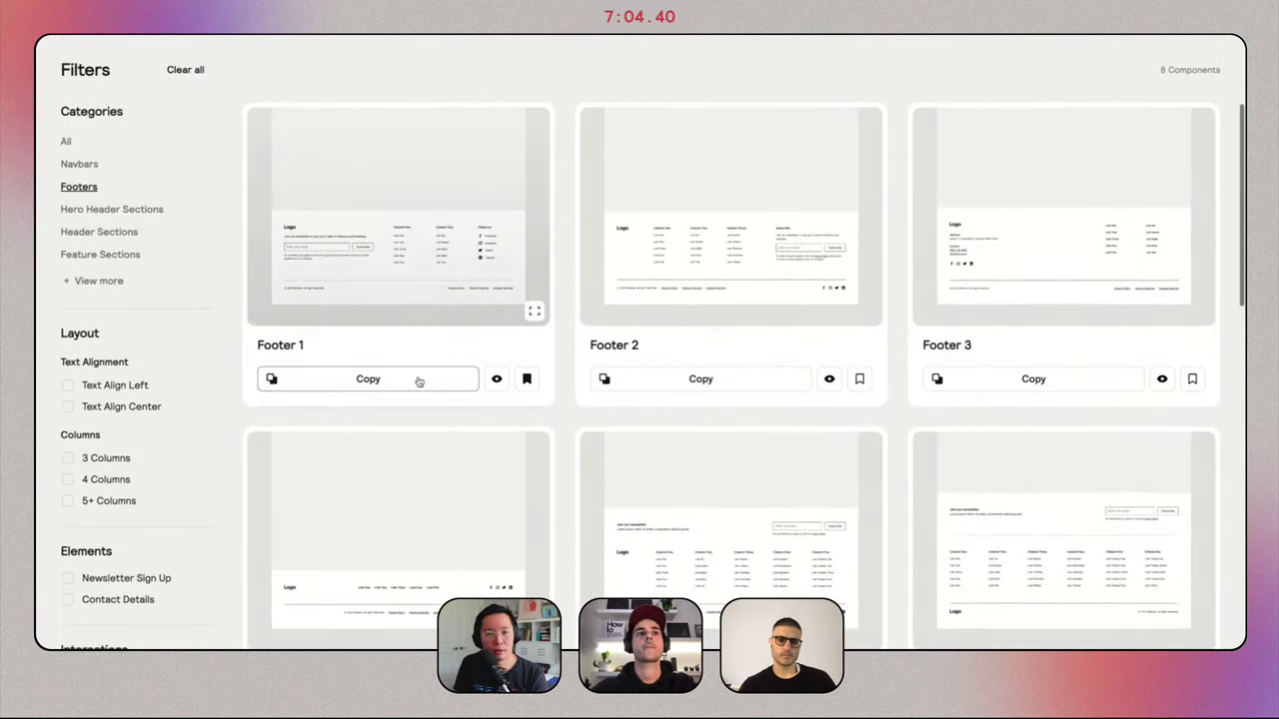
left_click(419, 382)
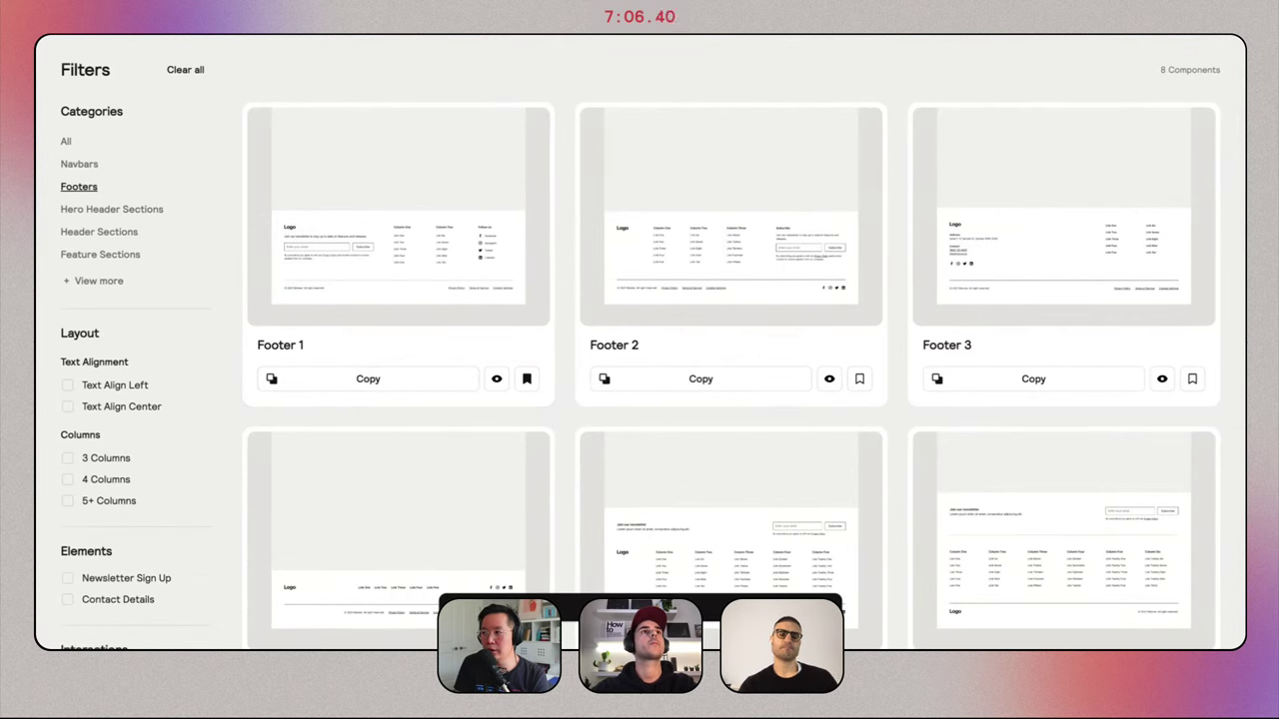
key("ctrl+Tab")
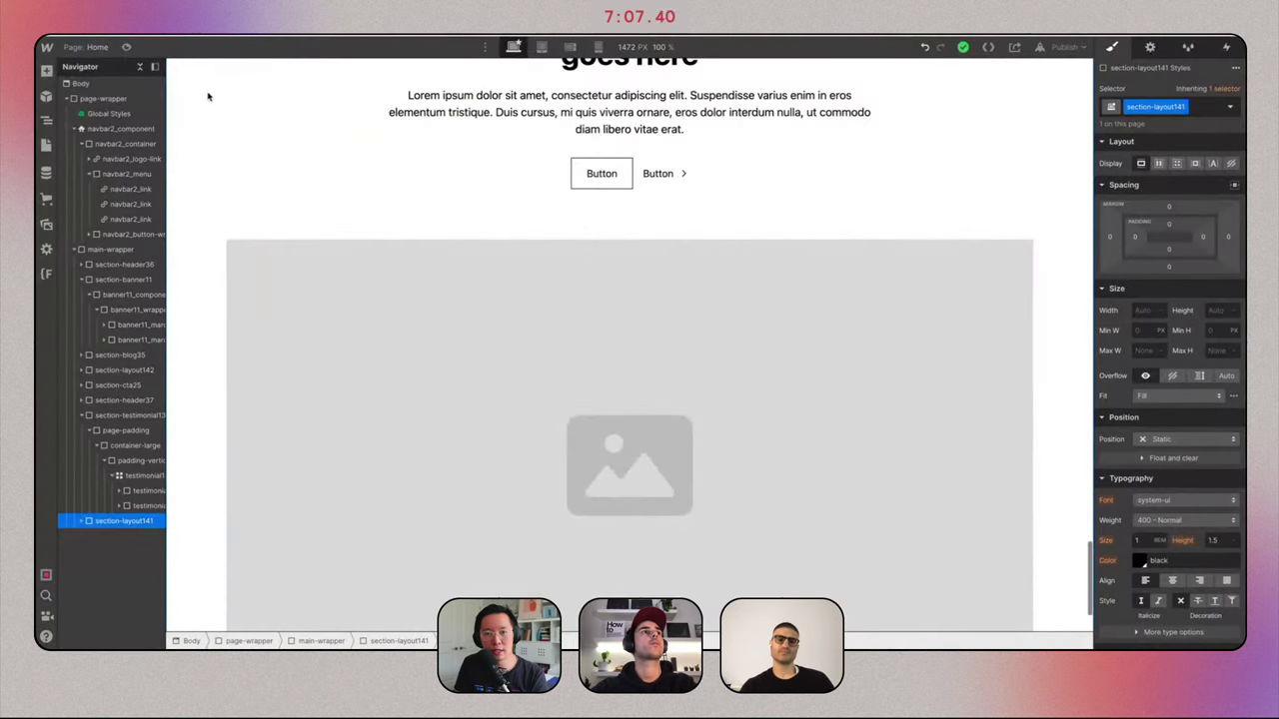
left_click(117, 101)
key("ctrl+v")
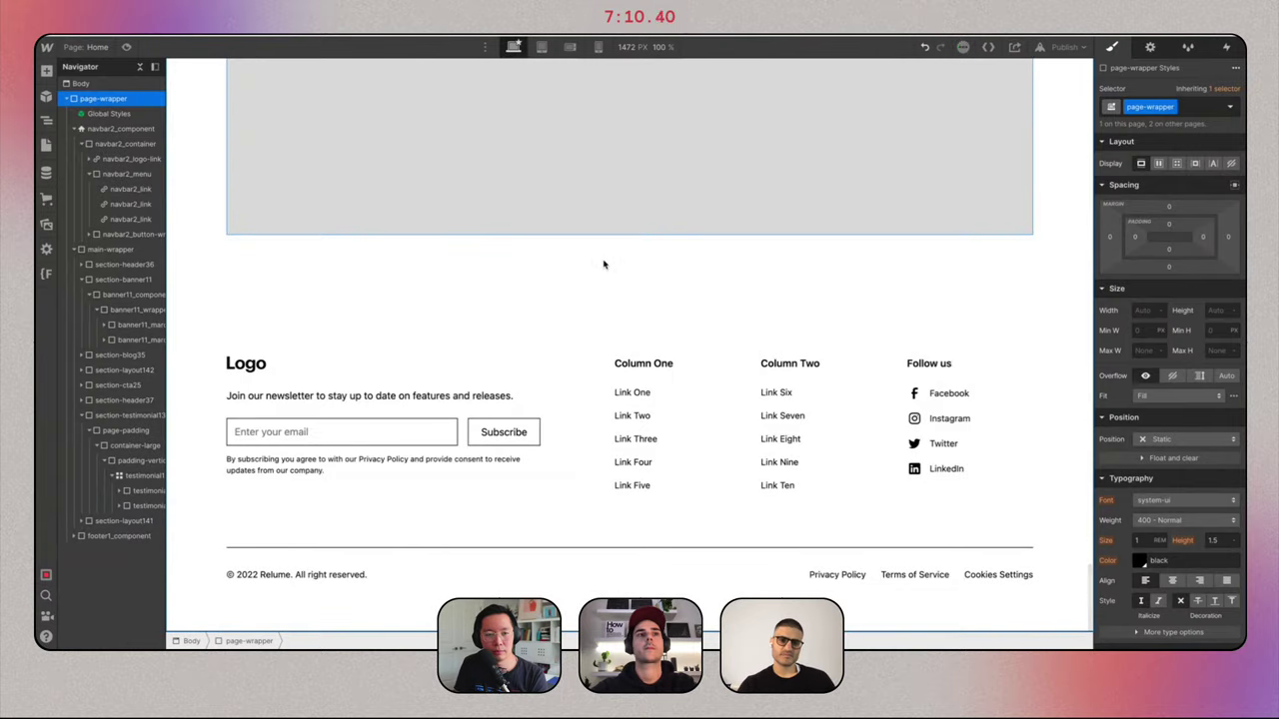
Collapse navbar2_component in the element tree and open the draft Style Guide page.
scroll(604, 265, "up", 20)
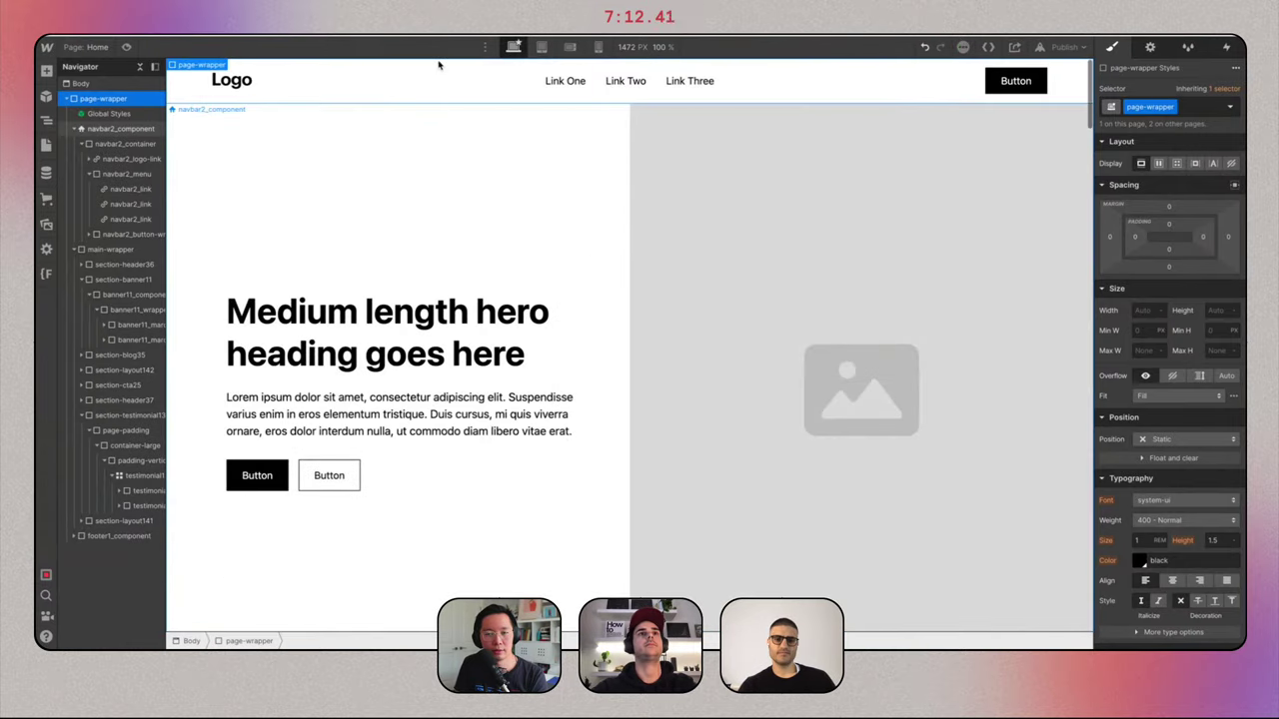
left_click(437, 79)
left_click(76, 129)
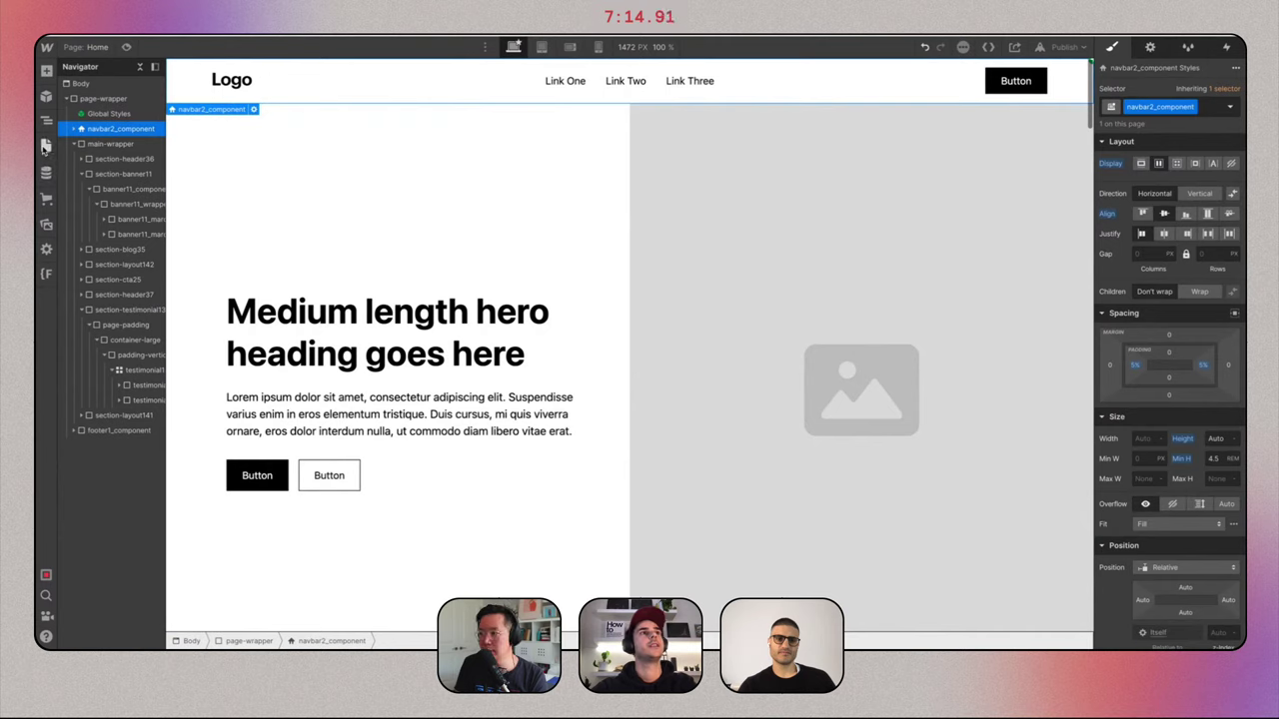
left_click(46, 145)
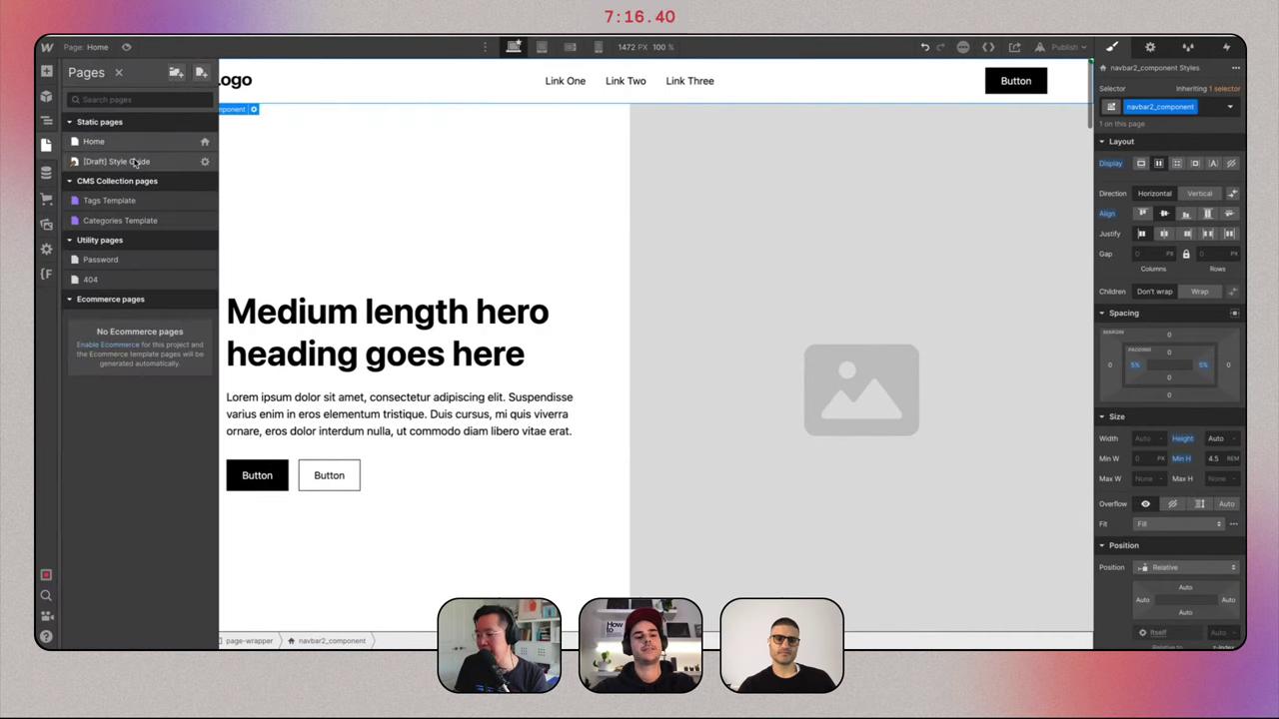
left_click(135, 162)
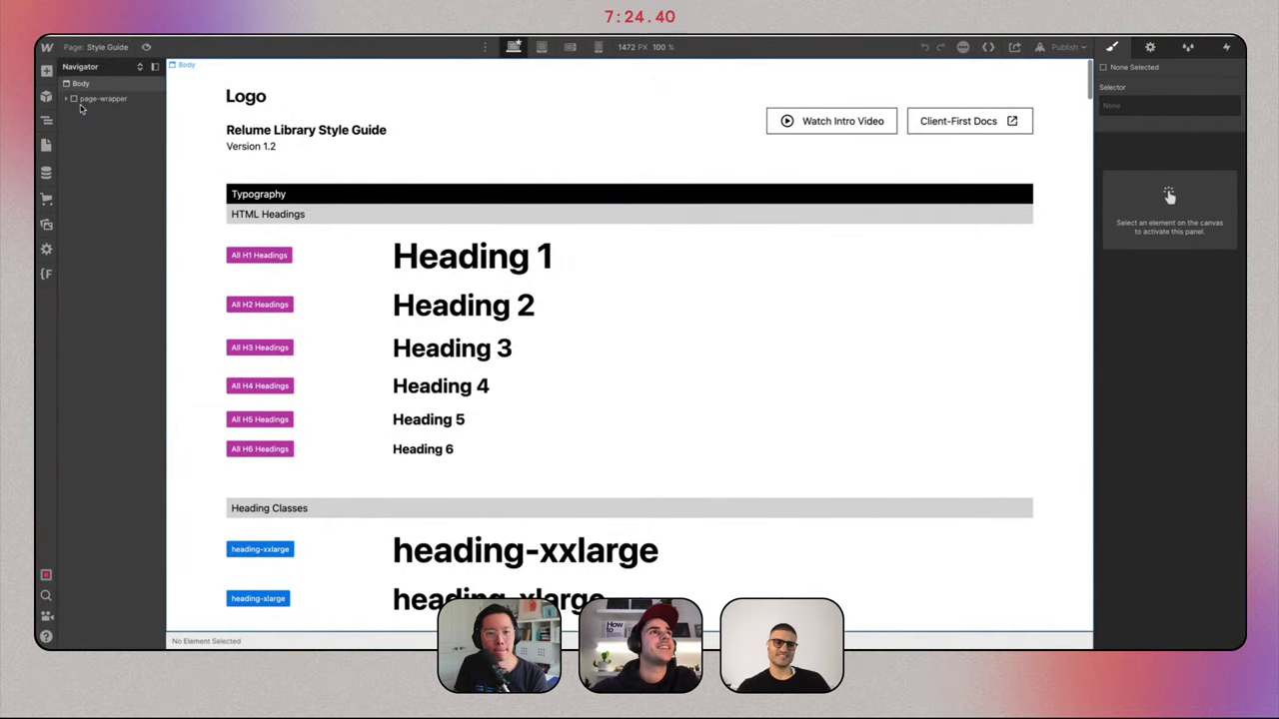
Set the font of the Body (All Pages) tag to Mabry Pro.
left_click(80, 84)
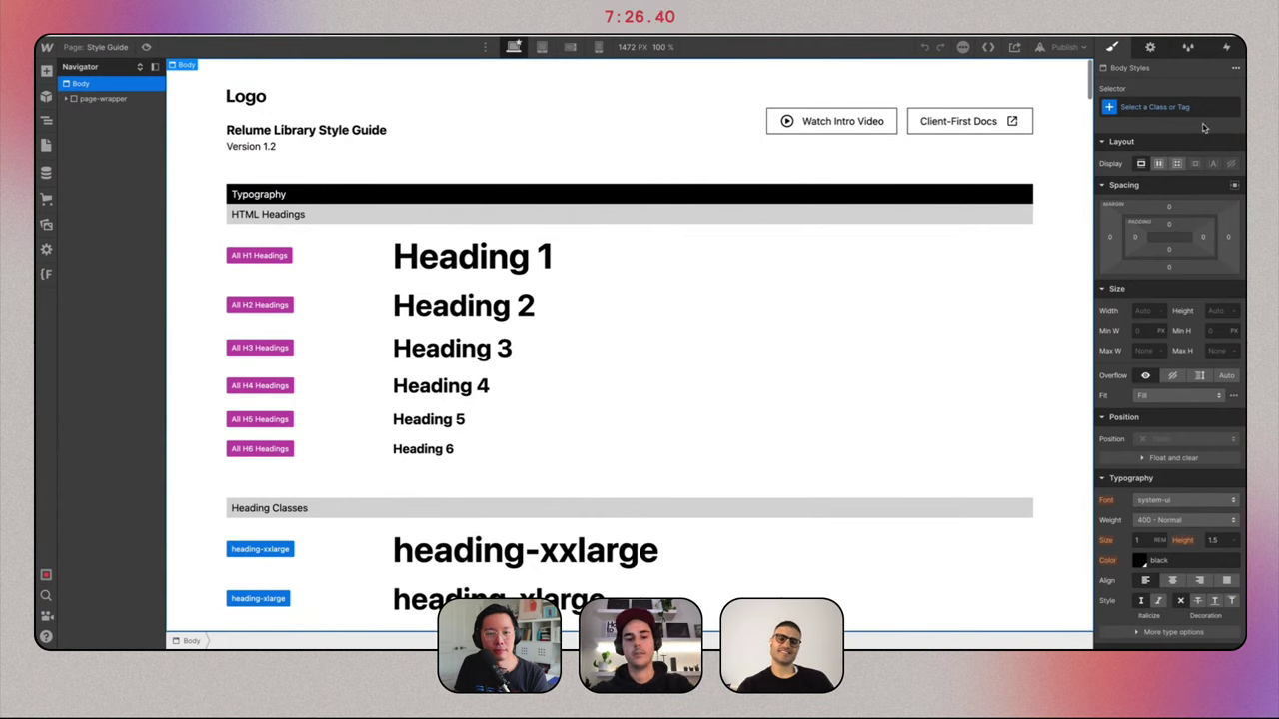
left_click(1193, 107)
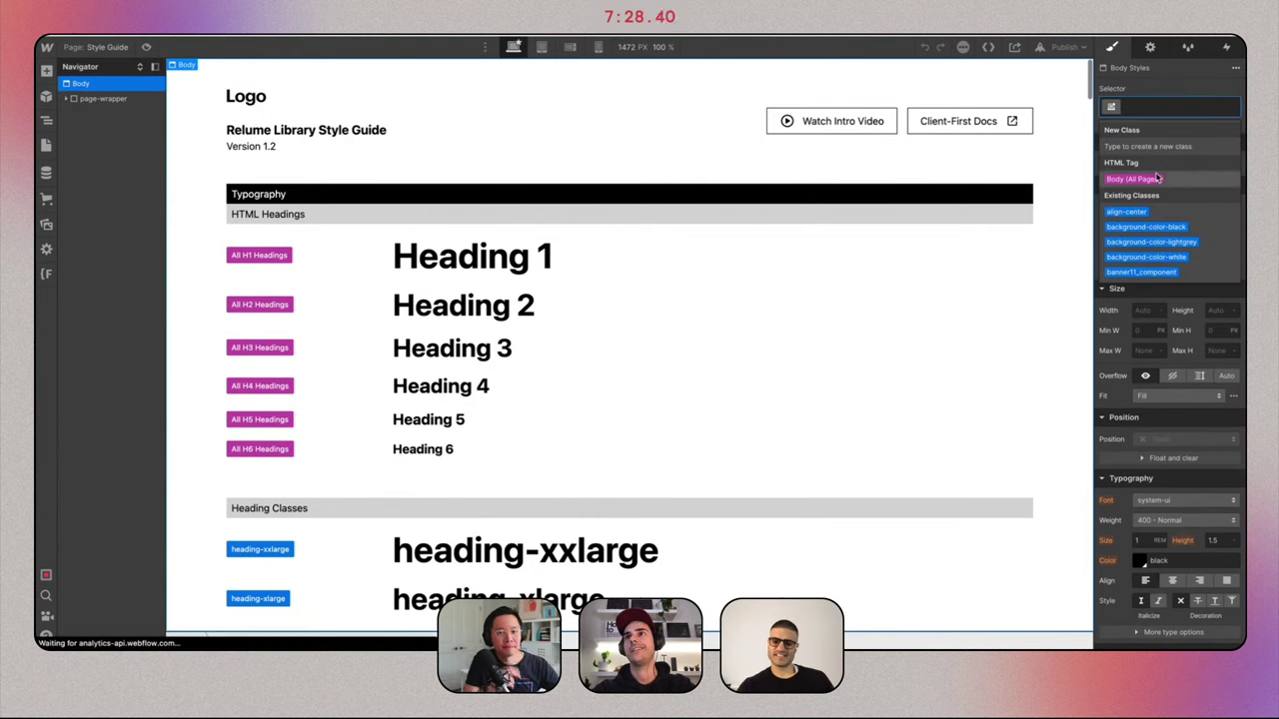
left_click(1157, 179)
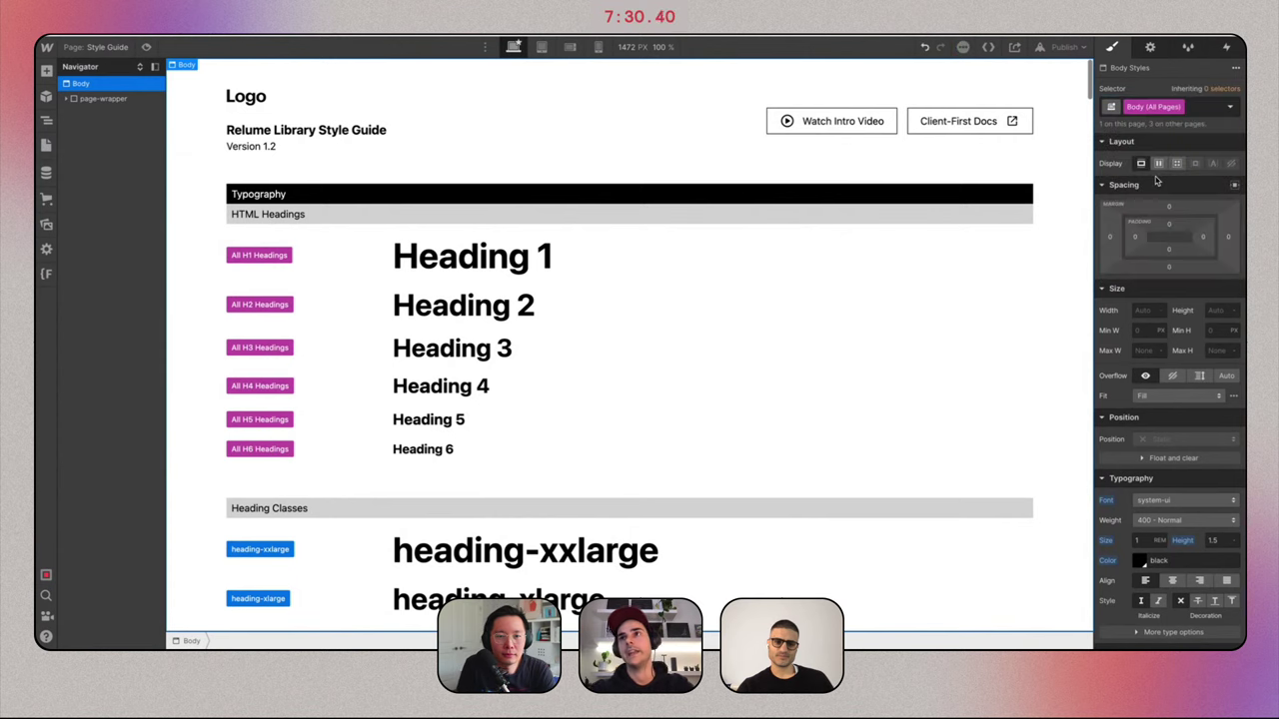
scroll(1187, 429, "down", 2)
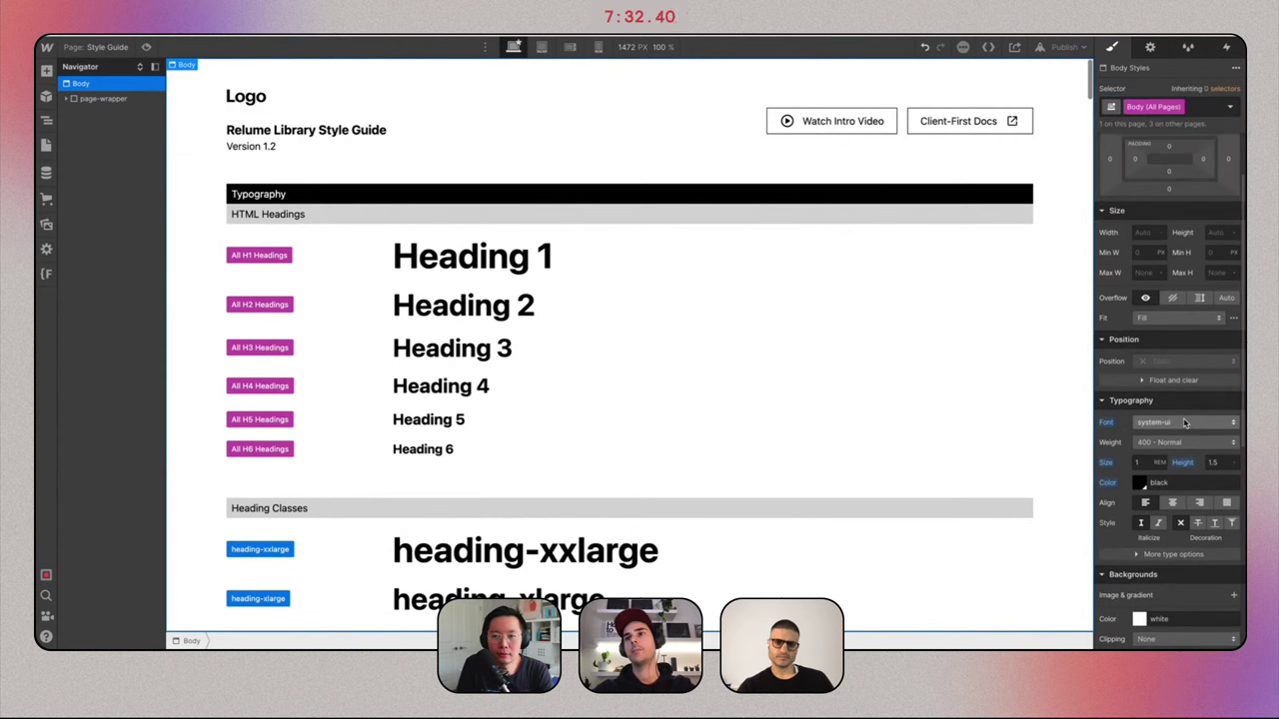
left_click(1185, 422)
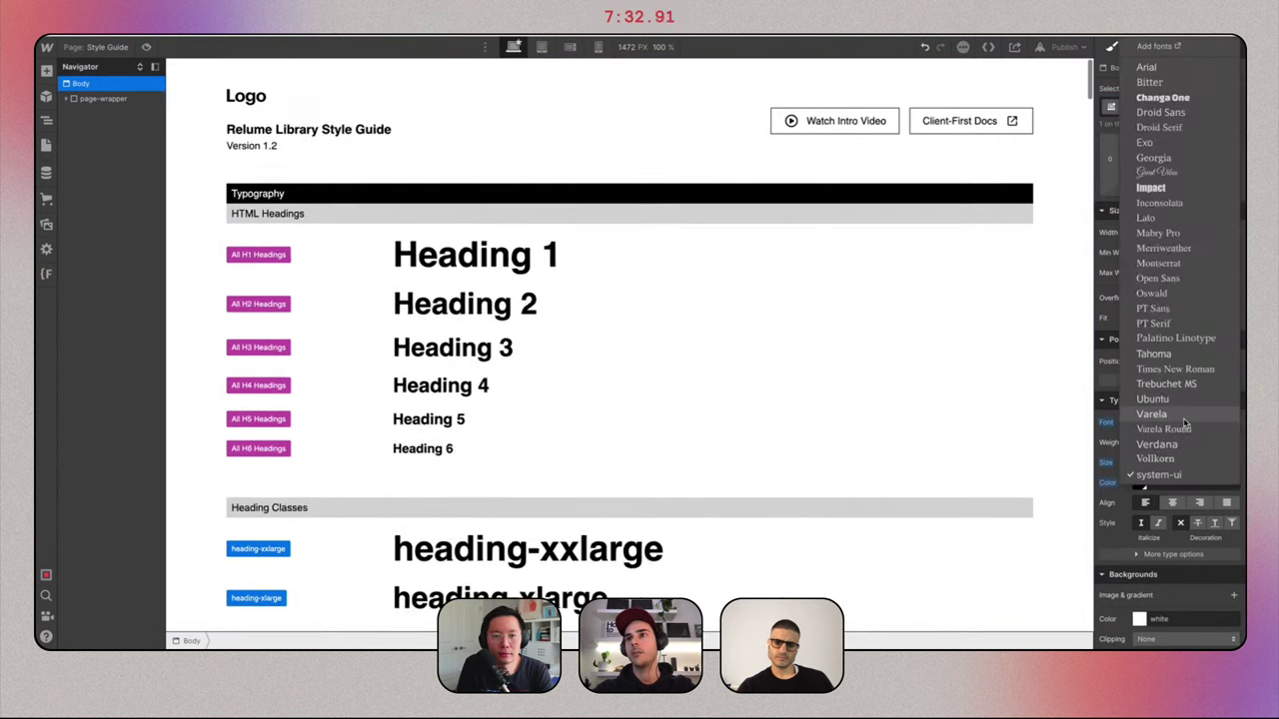
left_click(1188, 232)
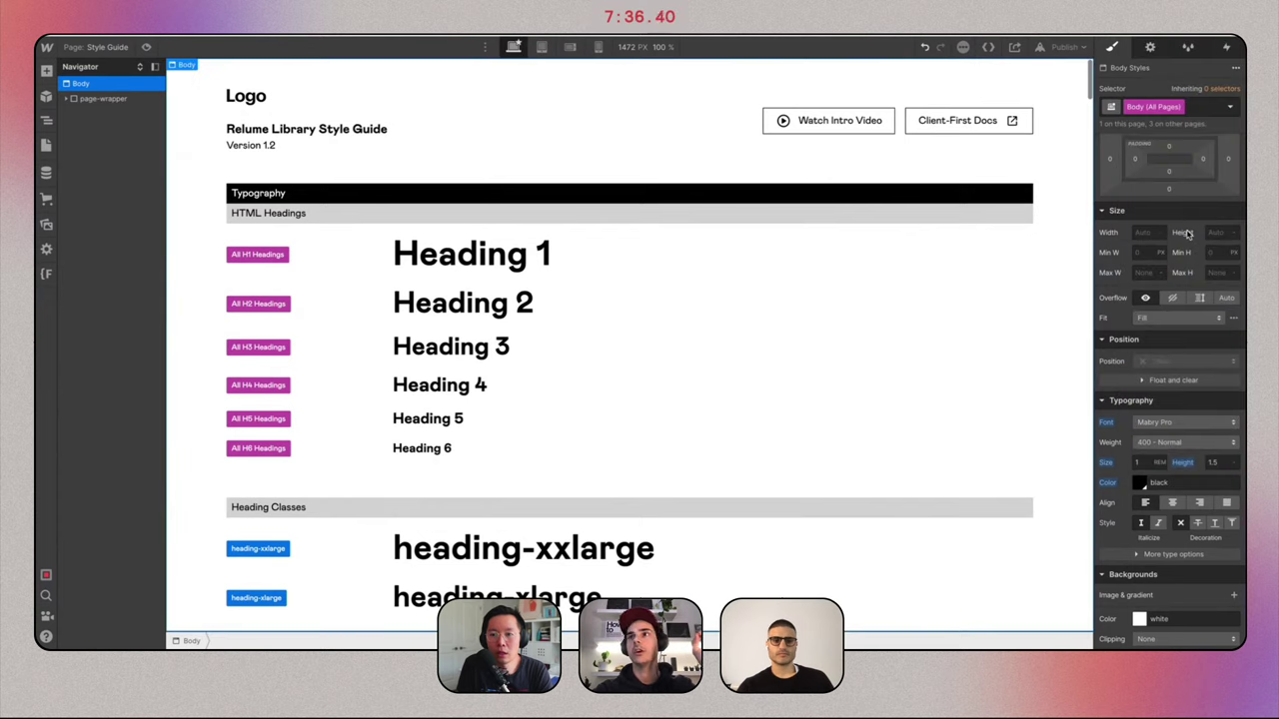
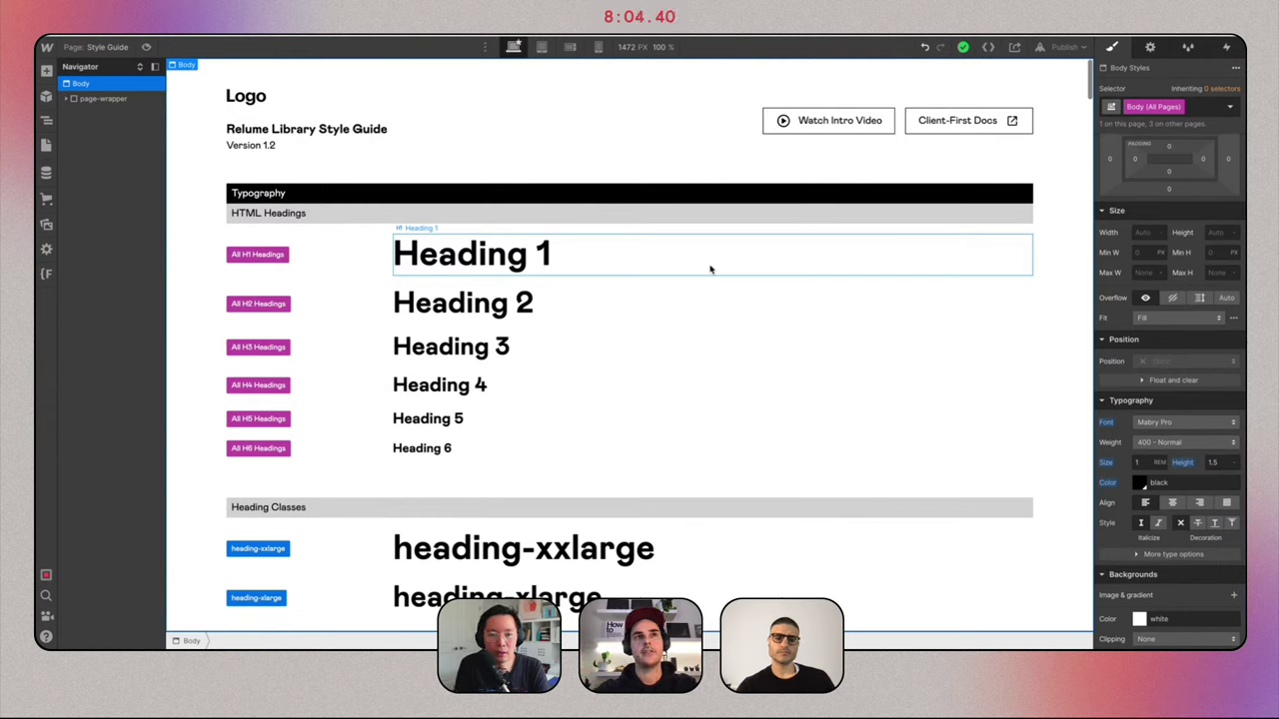
Set the font size of the All H1 Headings tag to 5.625 rem, checking the Gumroad hero heading as reference.
left_click(710, 269)
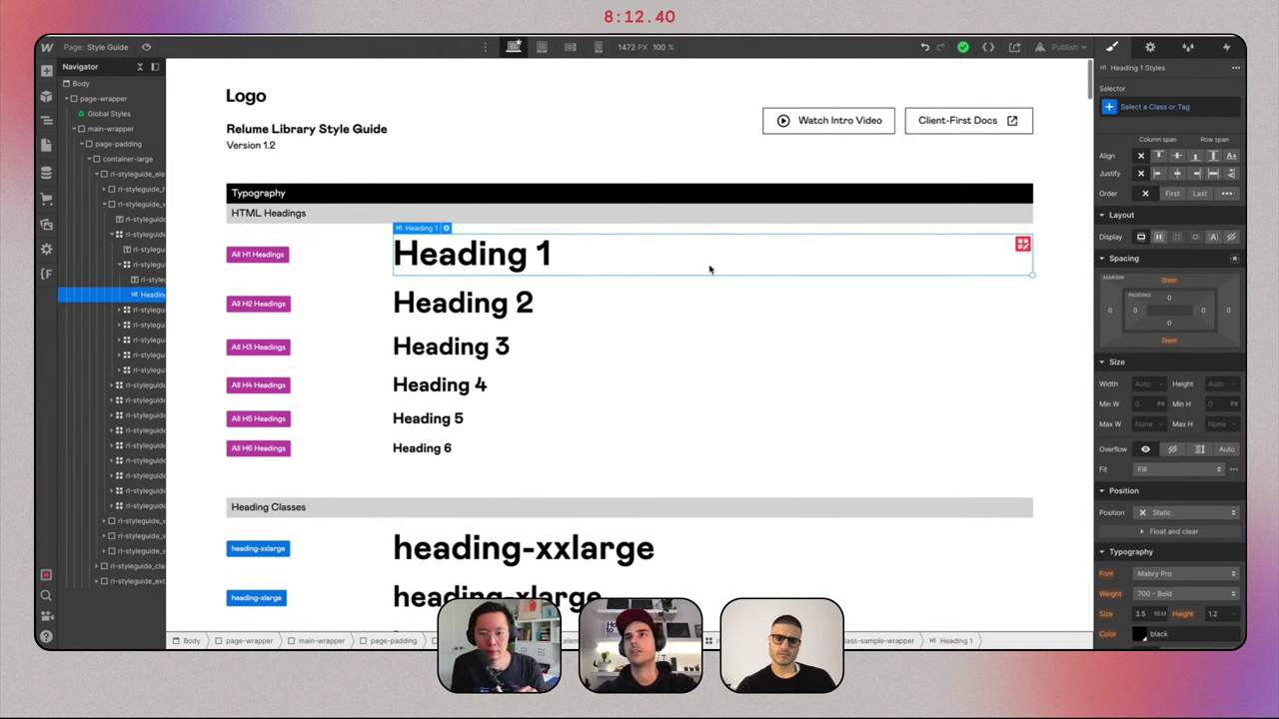
left_click(1169, 107)
left_click(1149, 180)
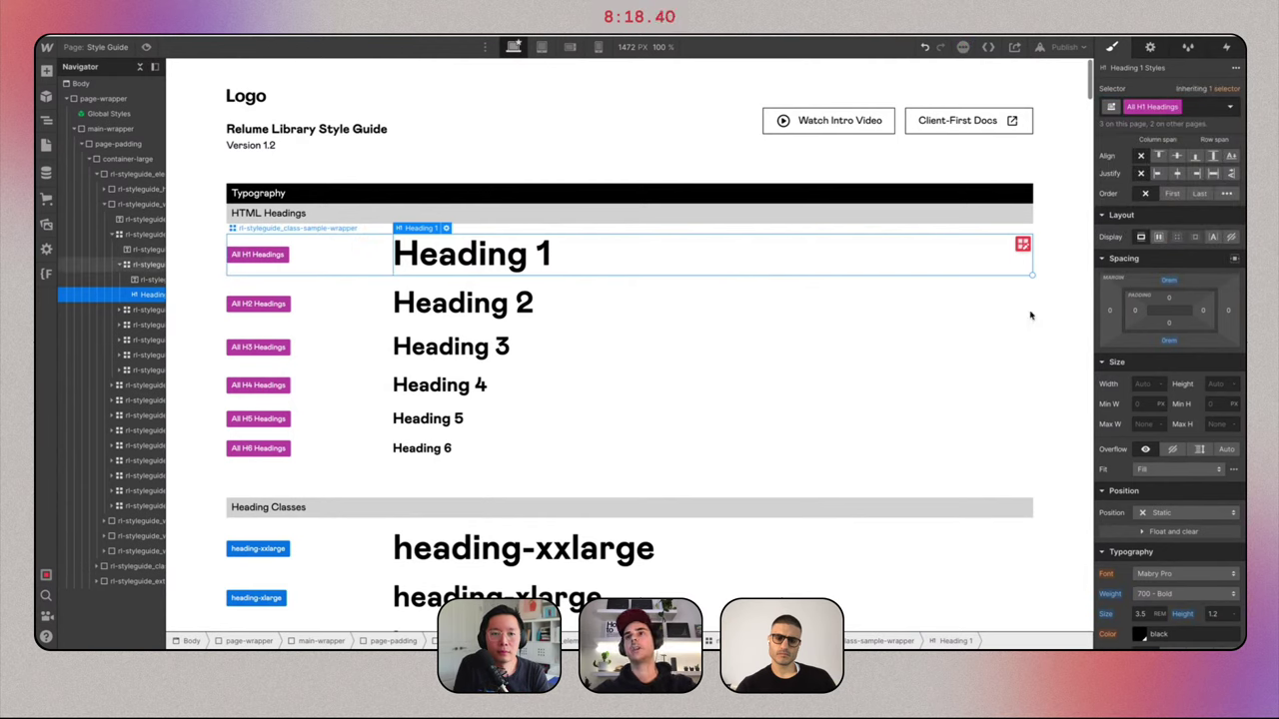
scroll(1157, 533, "down", 3)
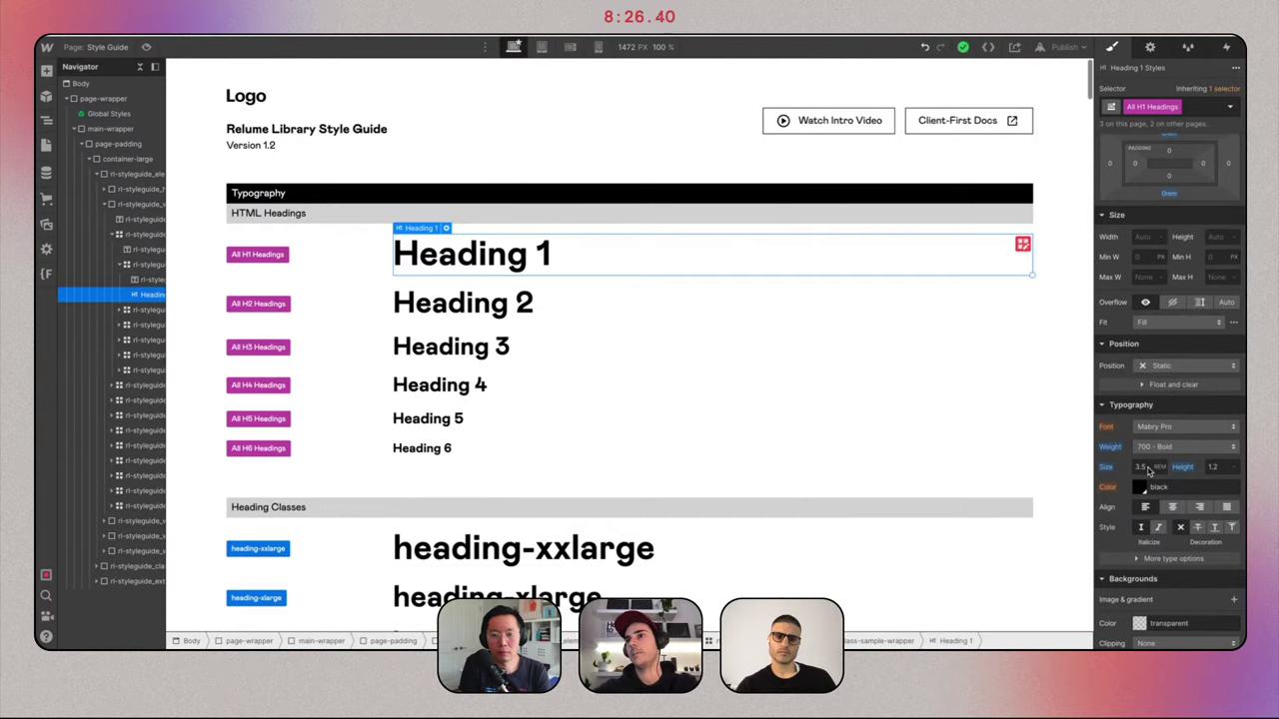
left_click(1139, 466)
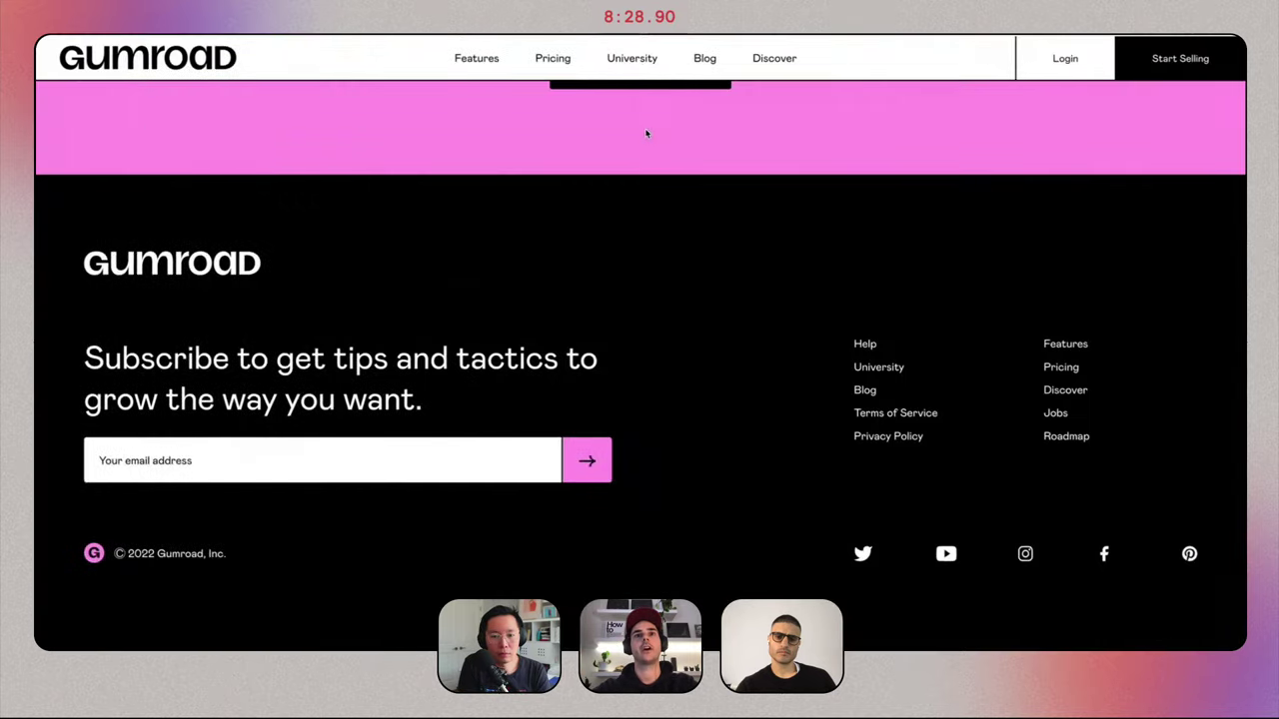
scroll(647, 150, "up", 15)
scroll(646, 197, "up", 15)
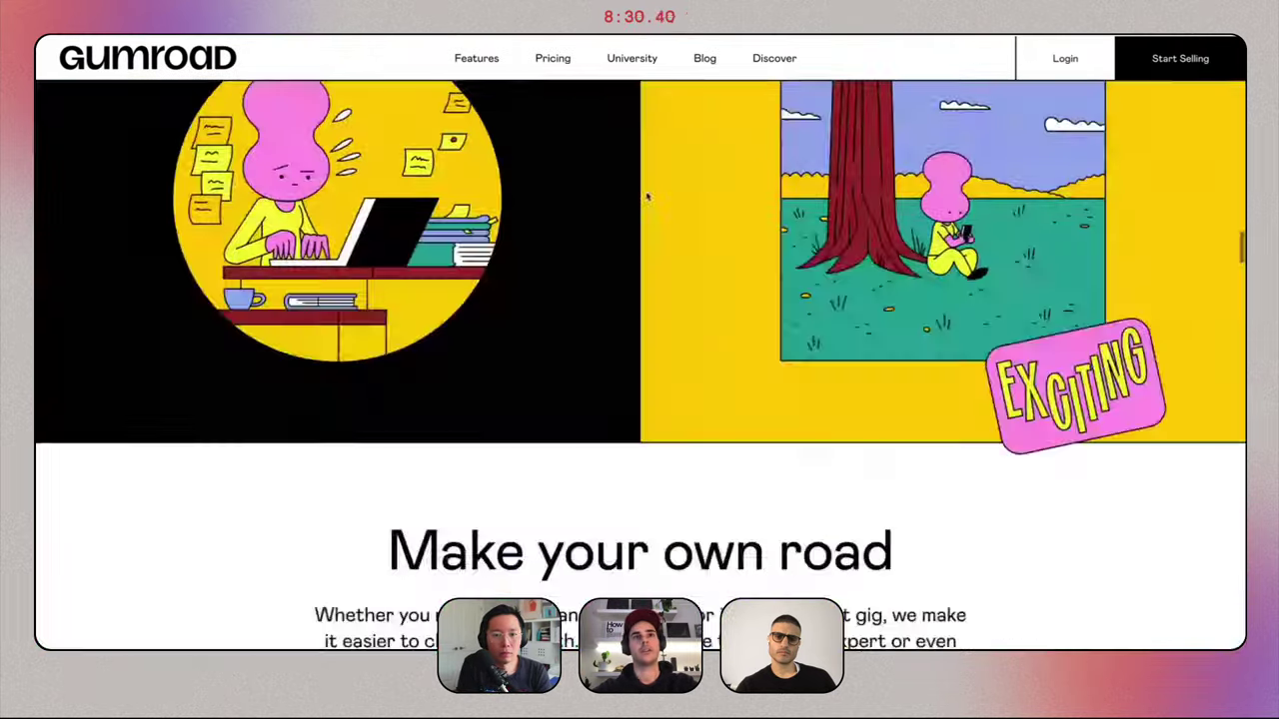
scroll(356, 461, "down", 2)
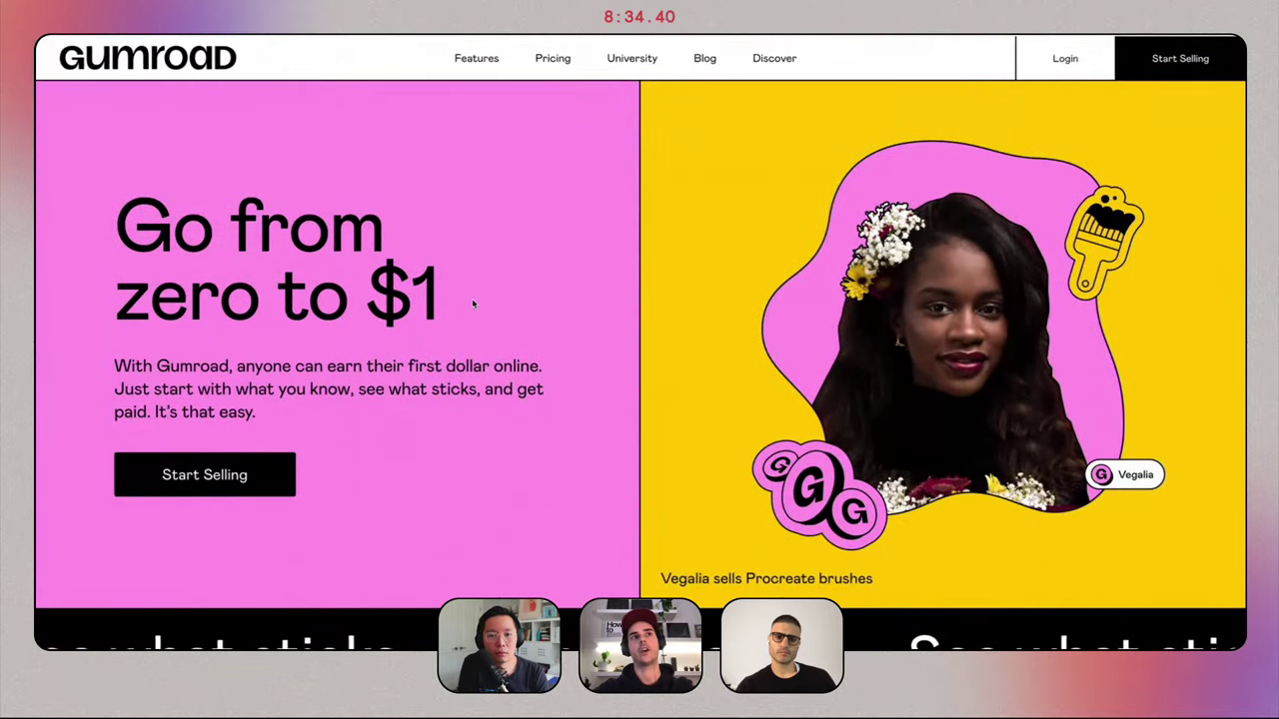
key("ctrl+Left")
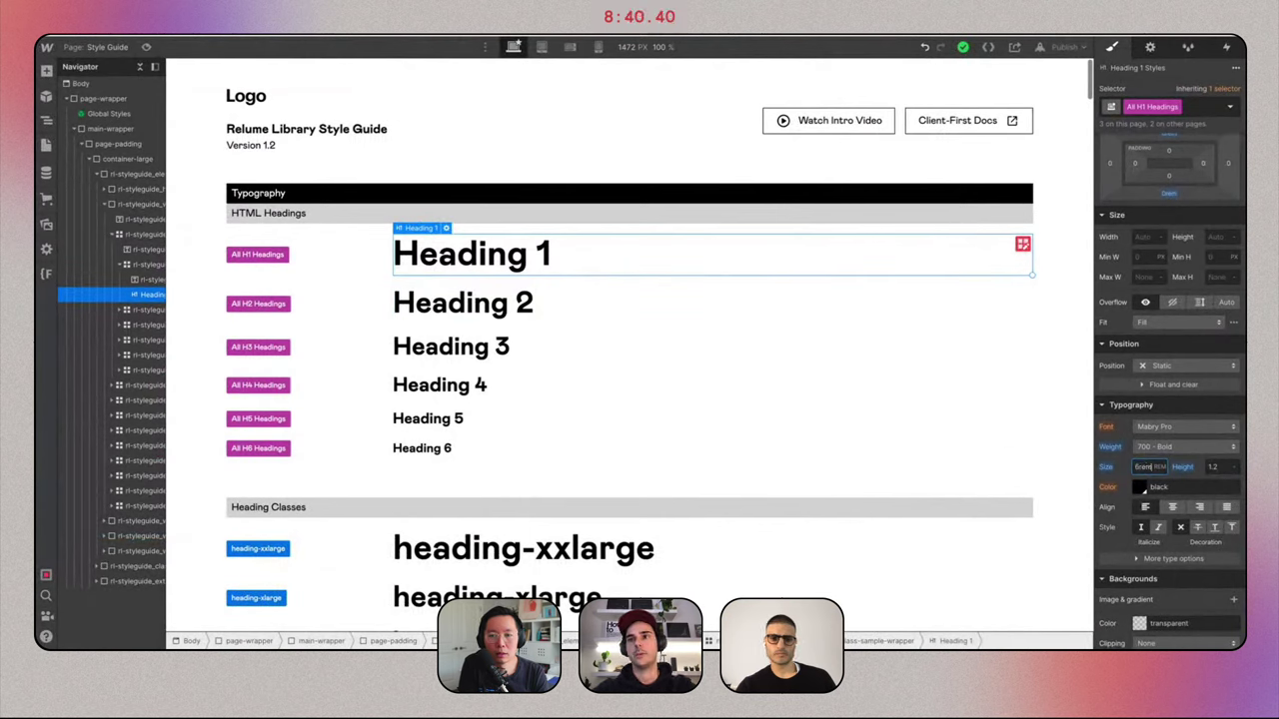
key("Return")
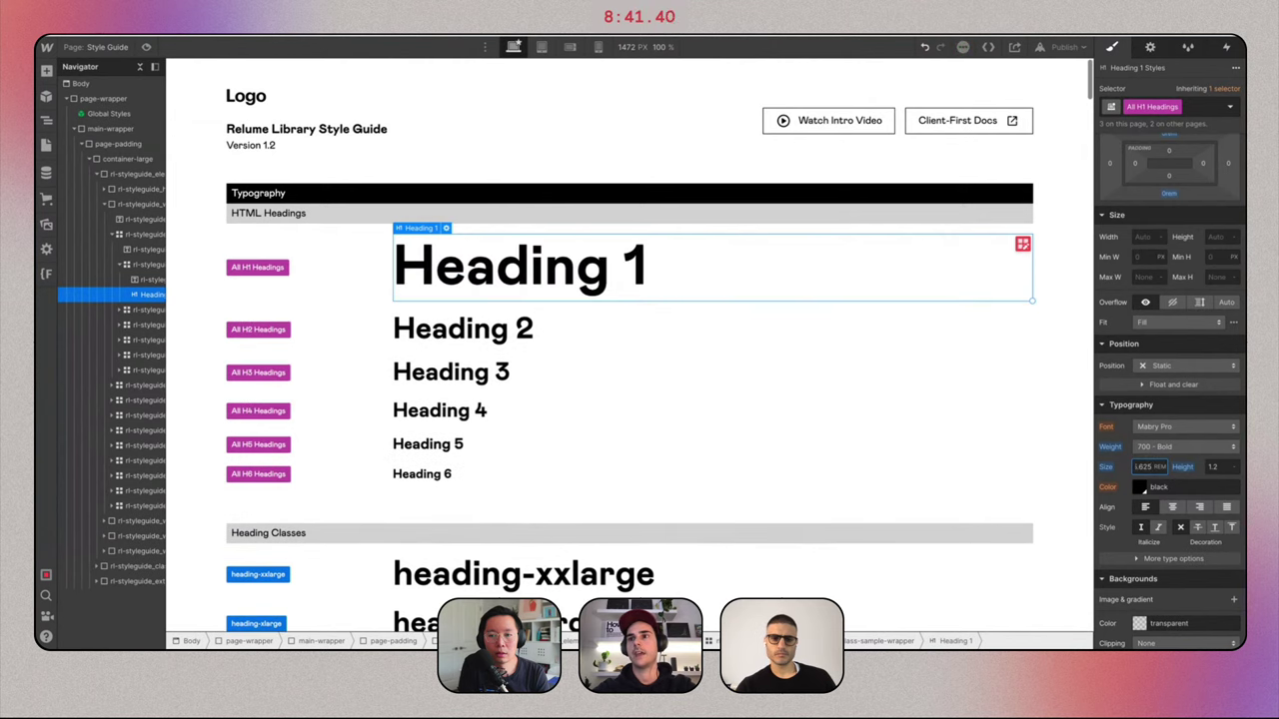
Give the All H1 Headings tag a 400 - Normal weight and a letter spacing of -0.02 em.
left_click(1159, 447)
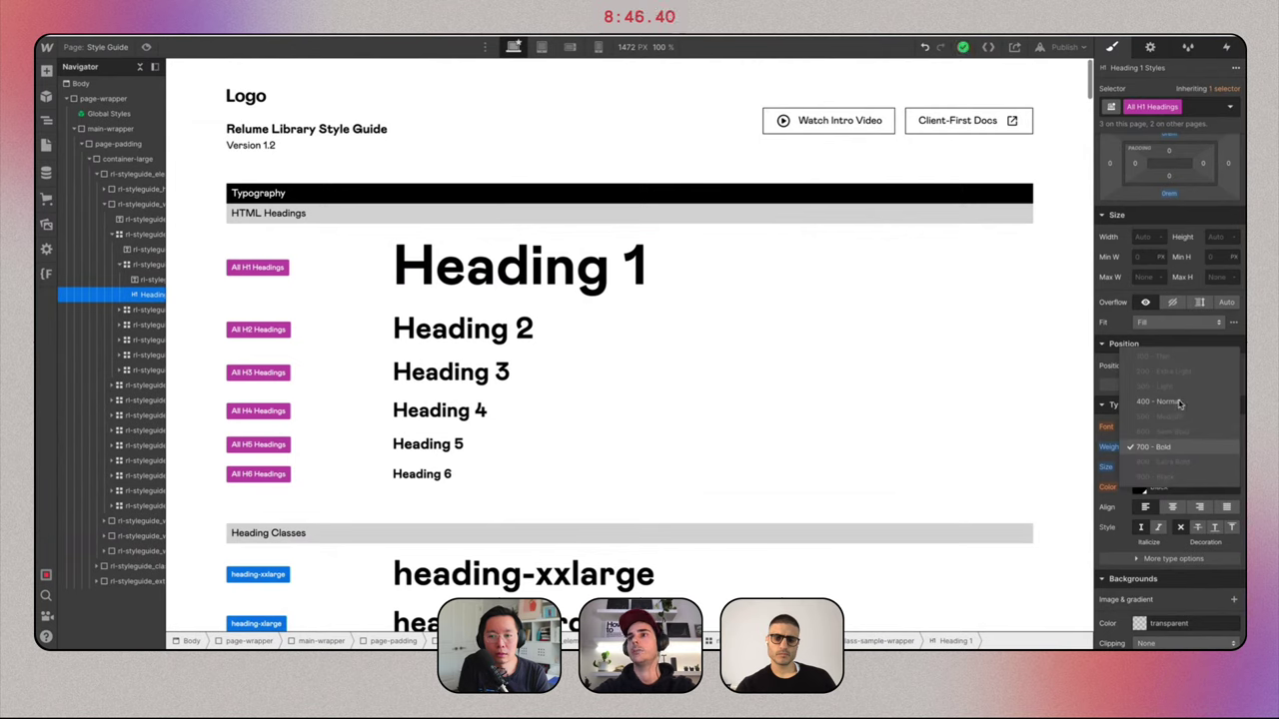
left_click(1167, 402)
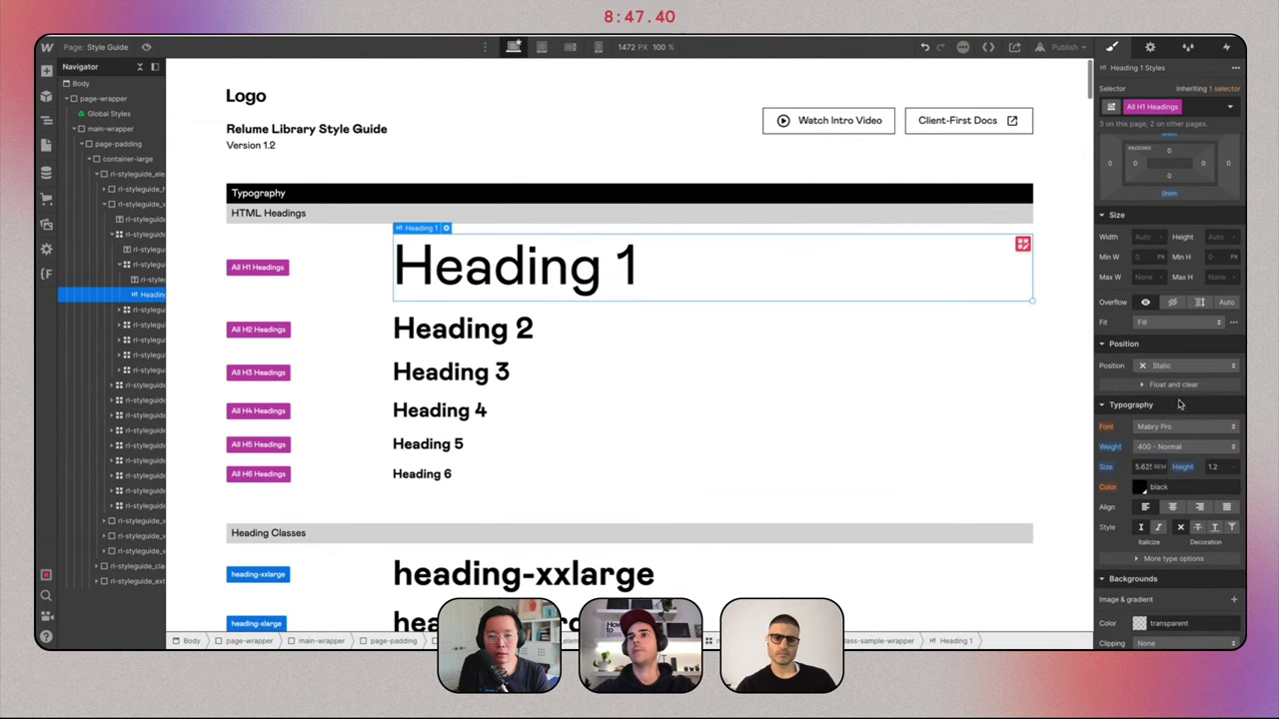
left_click(1129, 558)
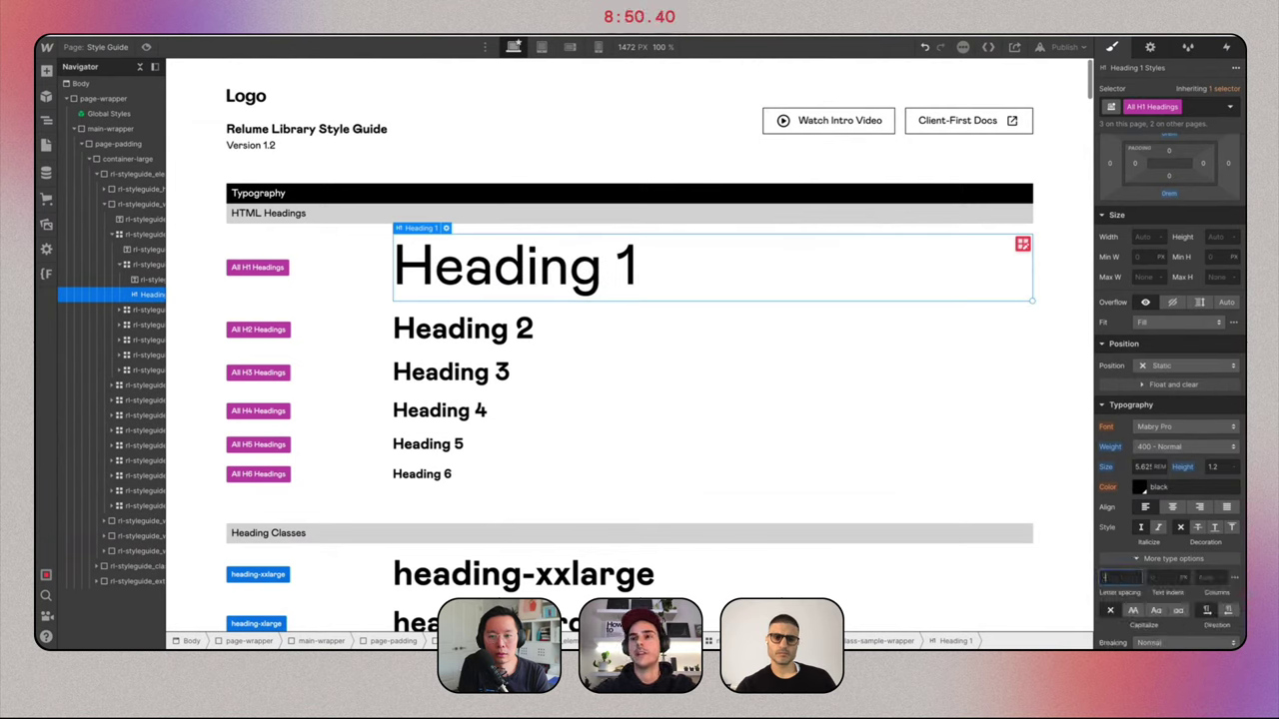
type("-0.02em")
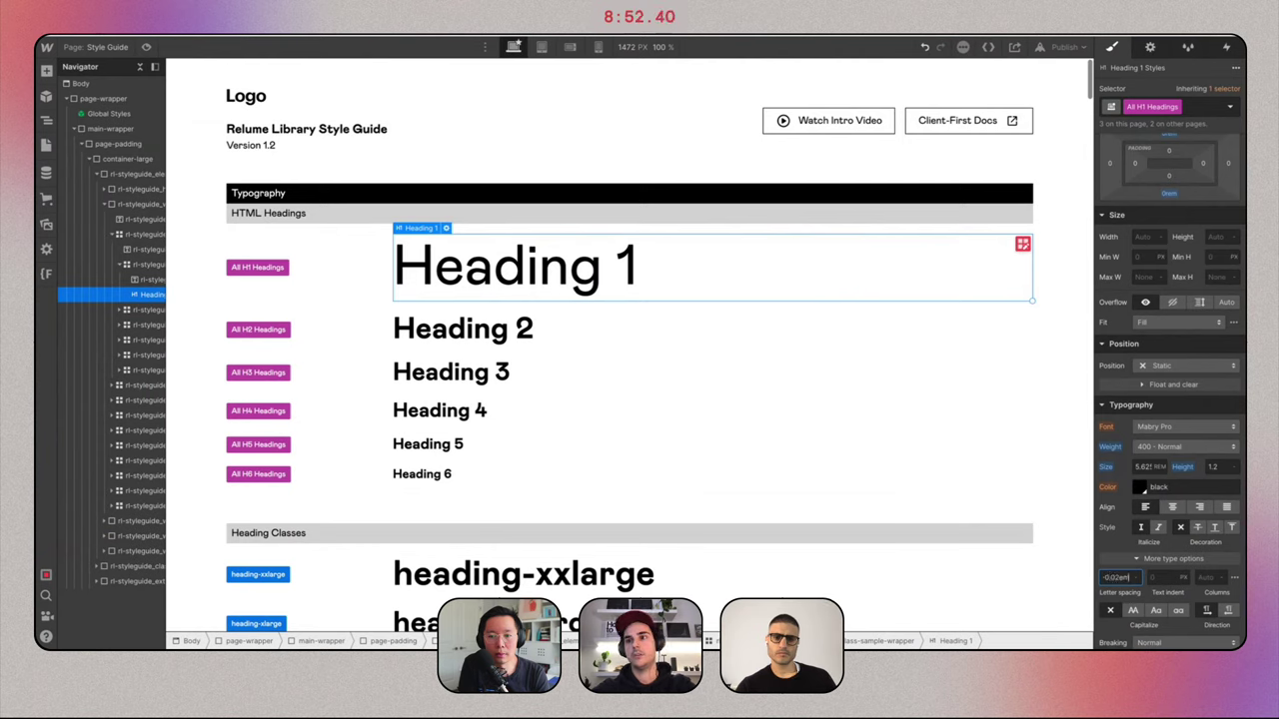
type("0.02em")
key("Return")
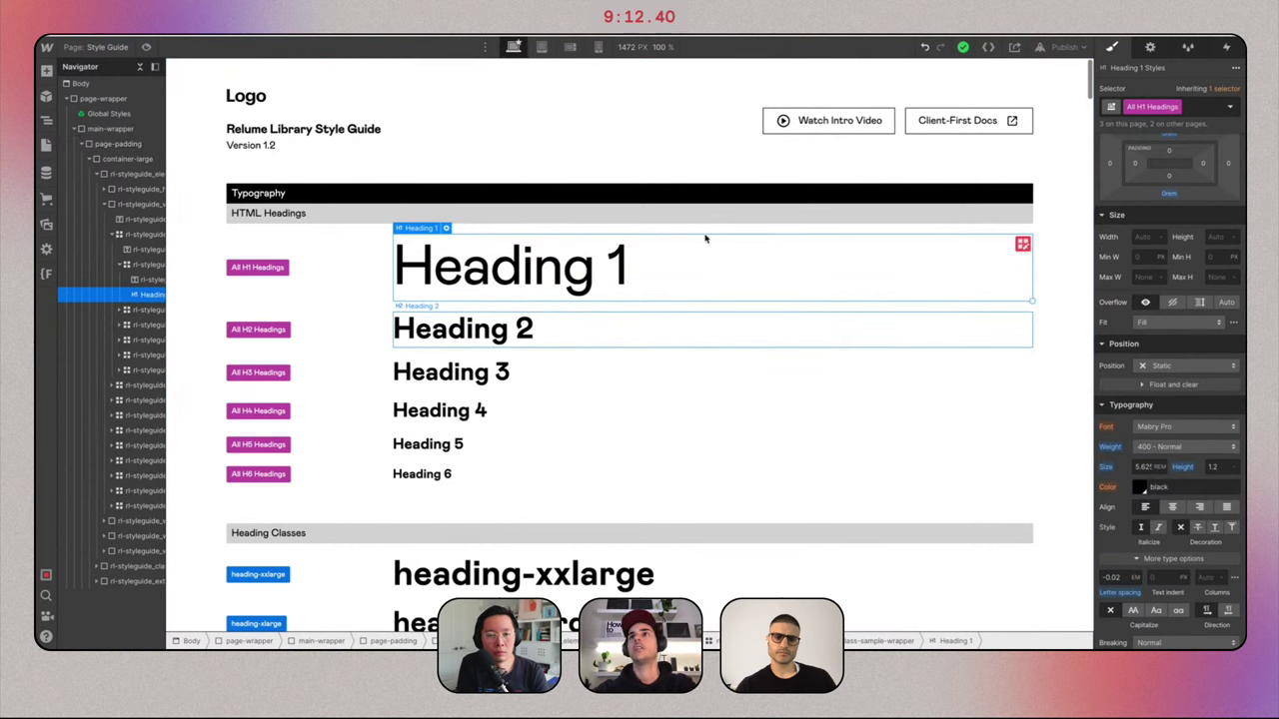
Target the All H2 Headings tag from Heading 2 and set its weight to 400 - Normal.
left_click(704, 330)
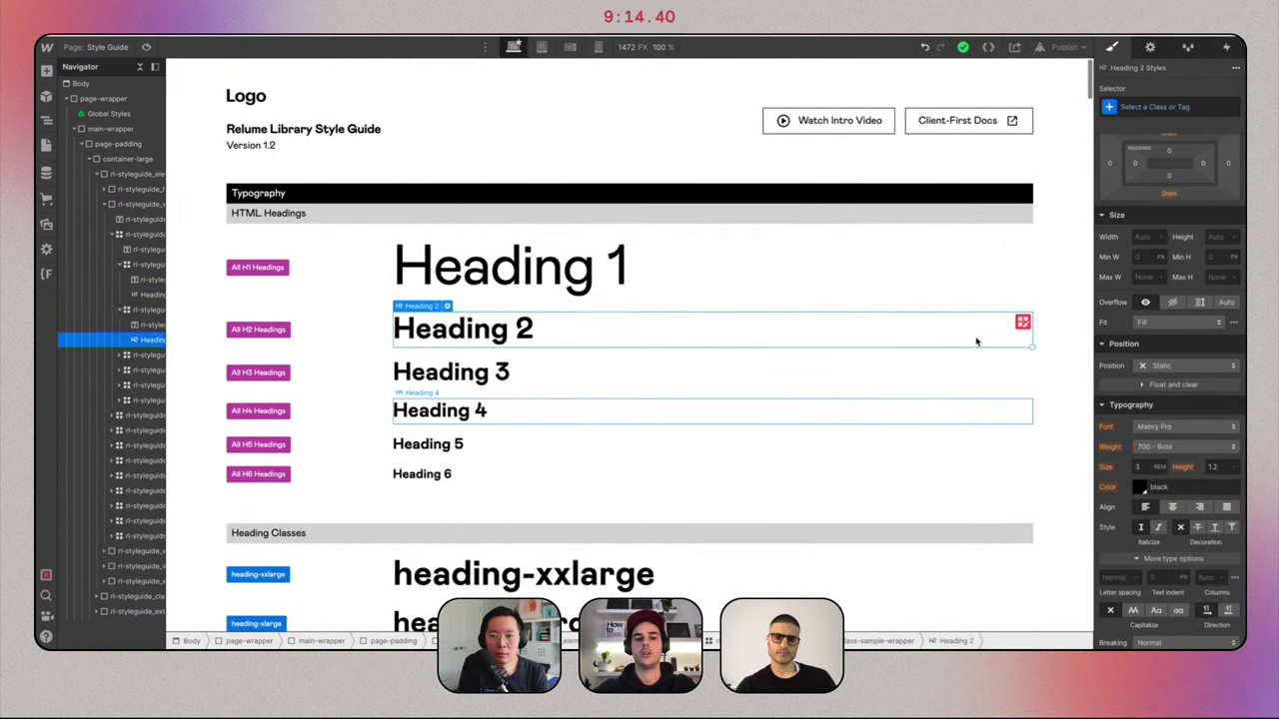
left_click(1184, 106)
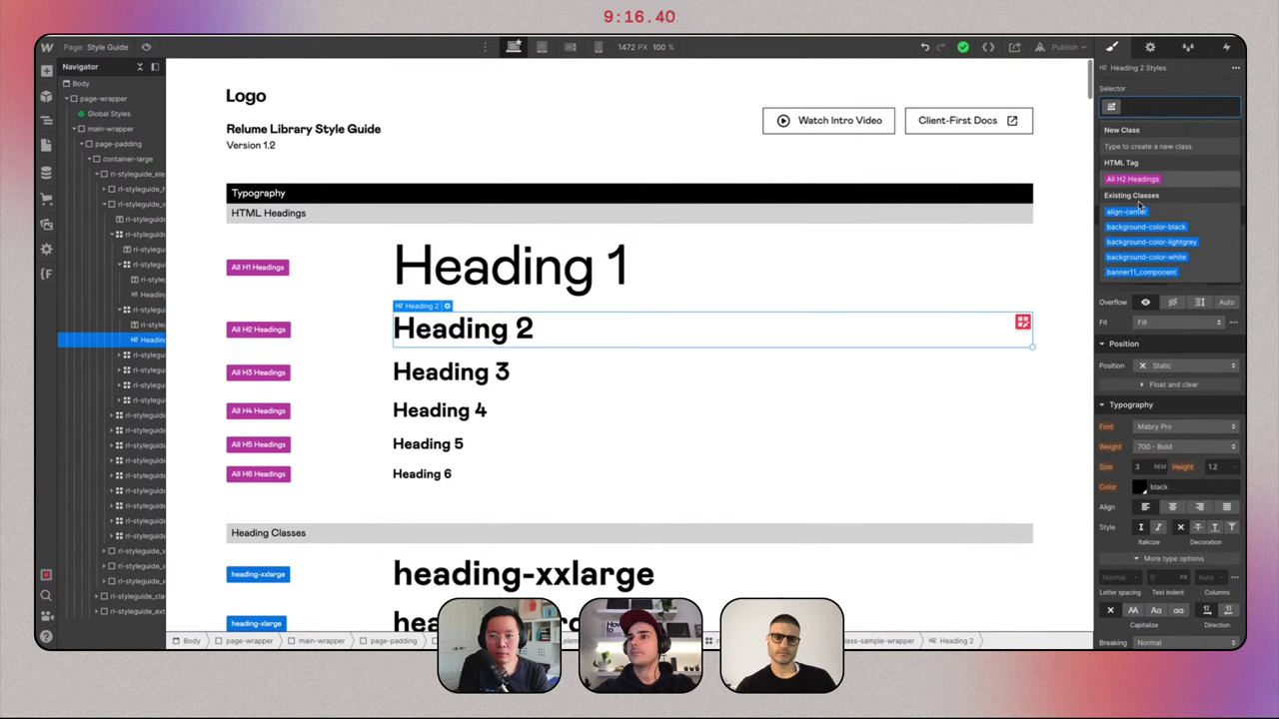
left_click(1133, 179)
left_click(1159, 445)
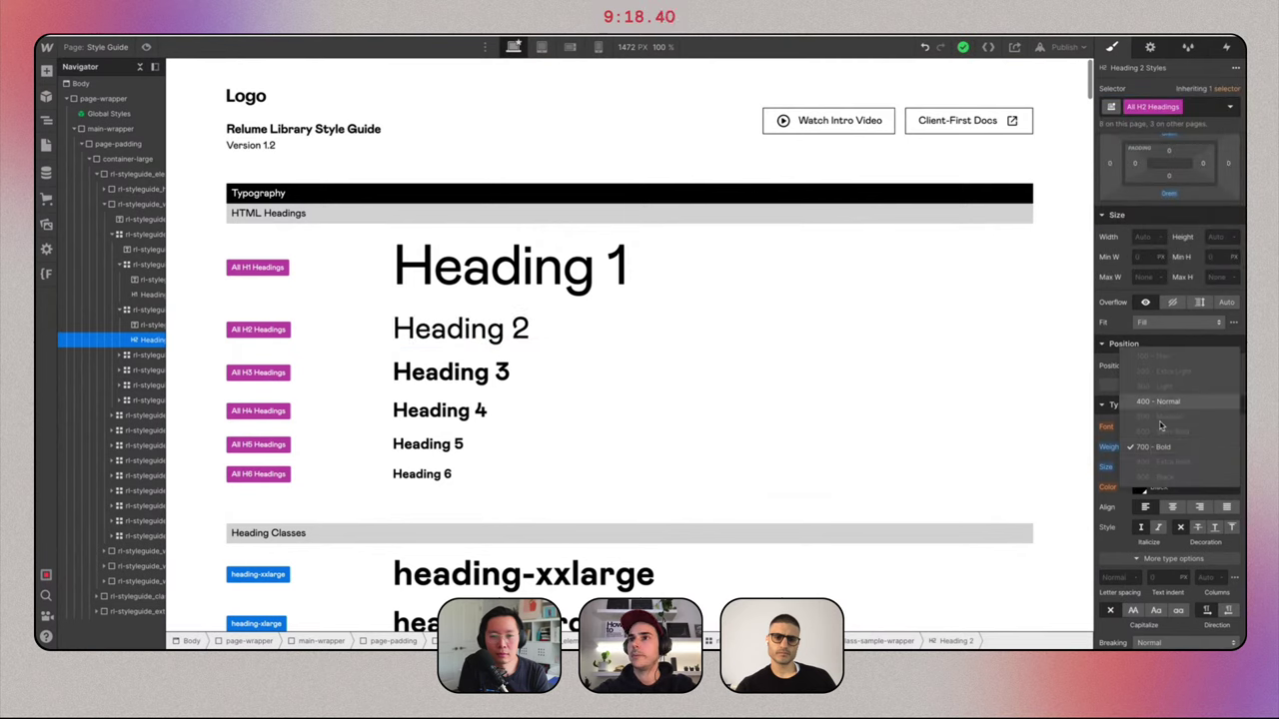
left_click(1159, 401)
Set the All H2 Headings font size to 4.5 rem and its letter spacing to -0.02 em.
left_click(1141, 466)
type("7")
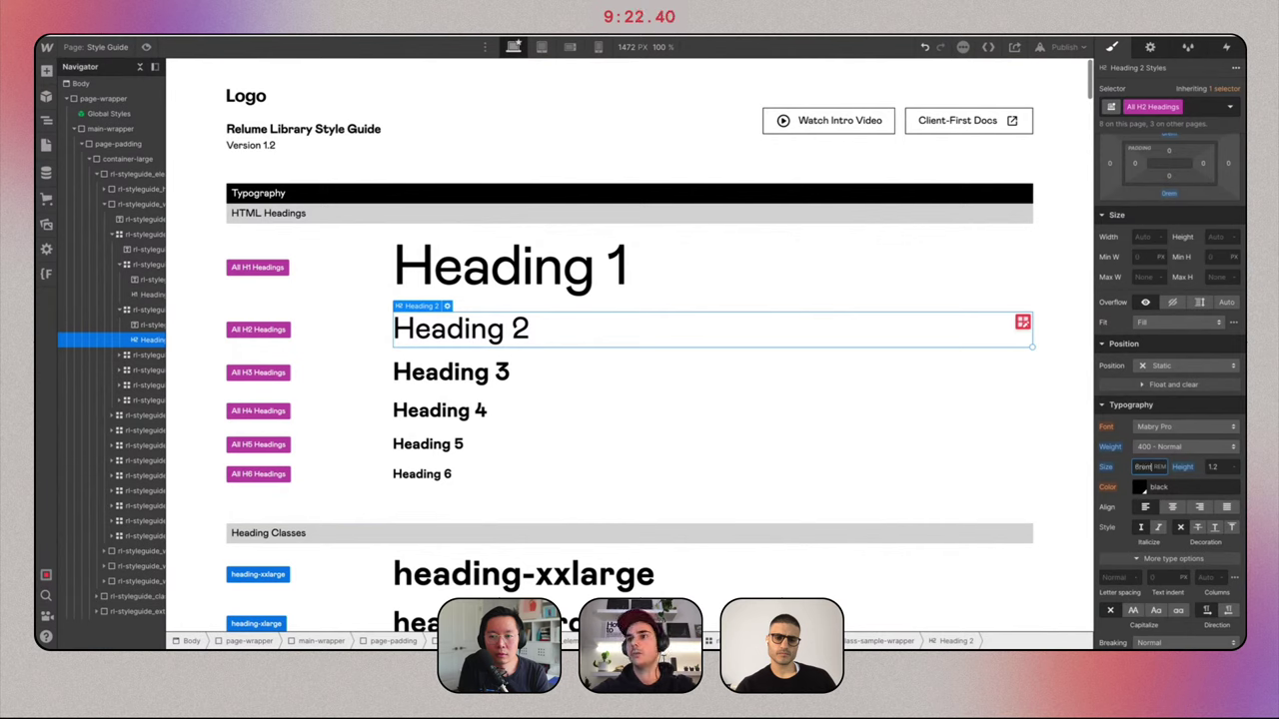
key("Return")
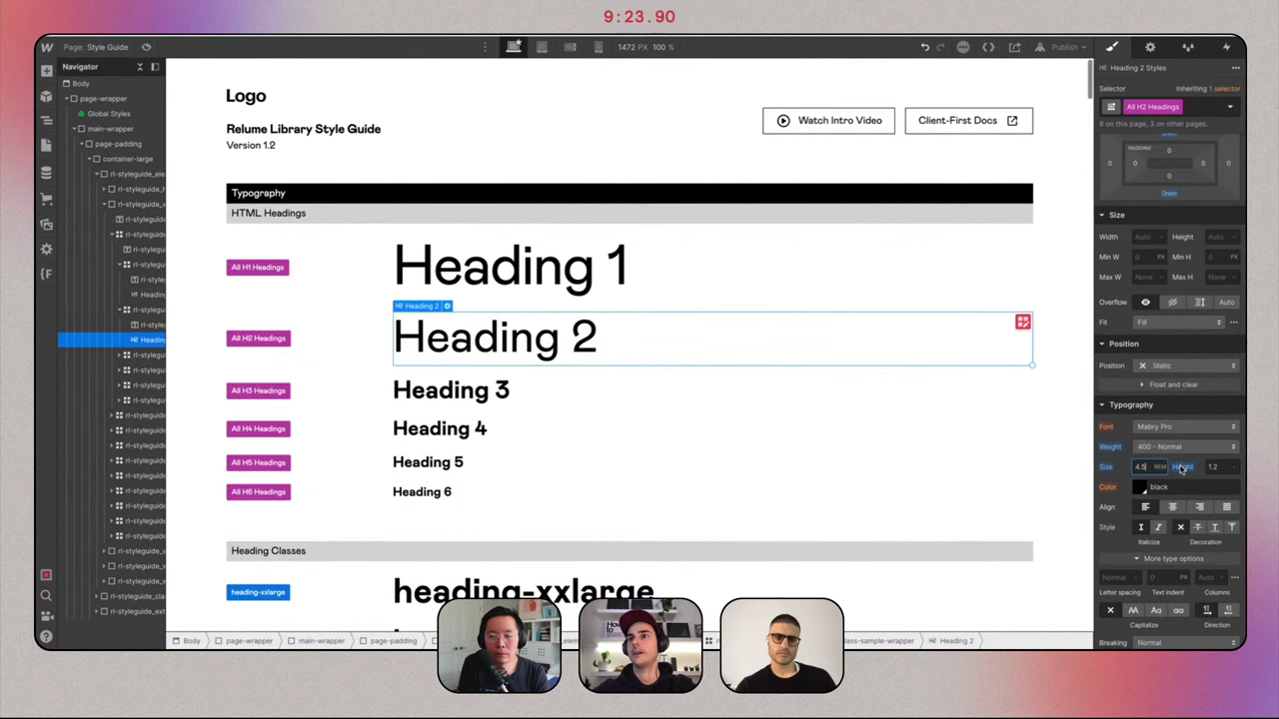
left_click(1111, 578)
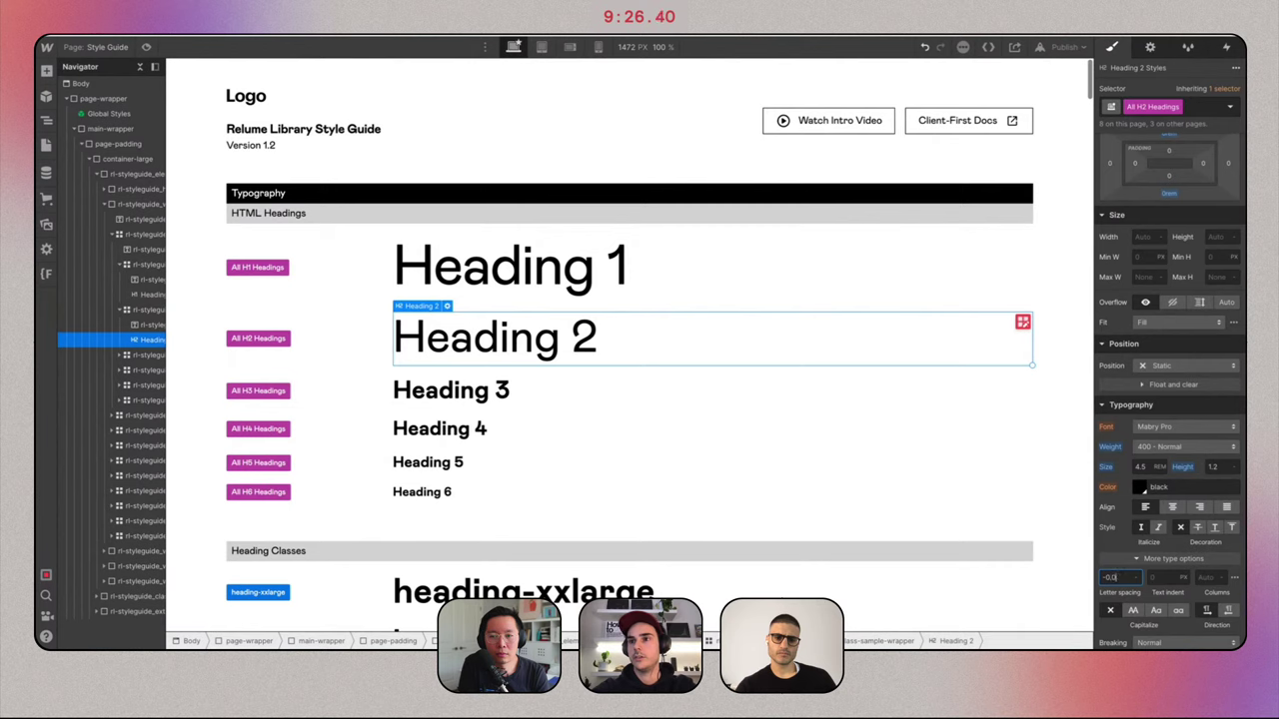
key("Return")
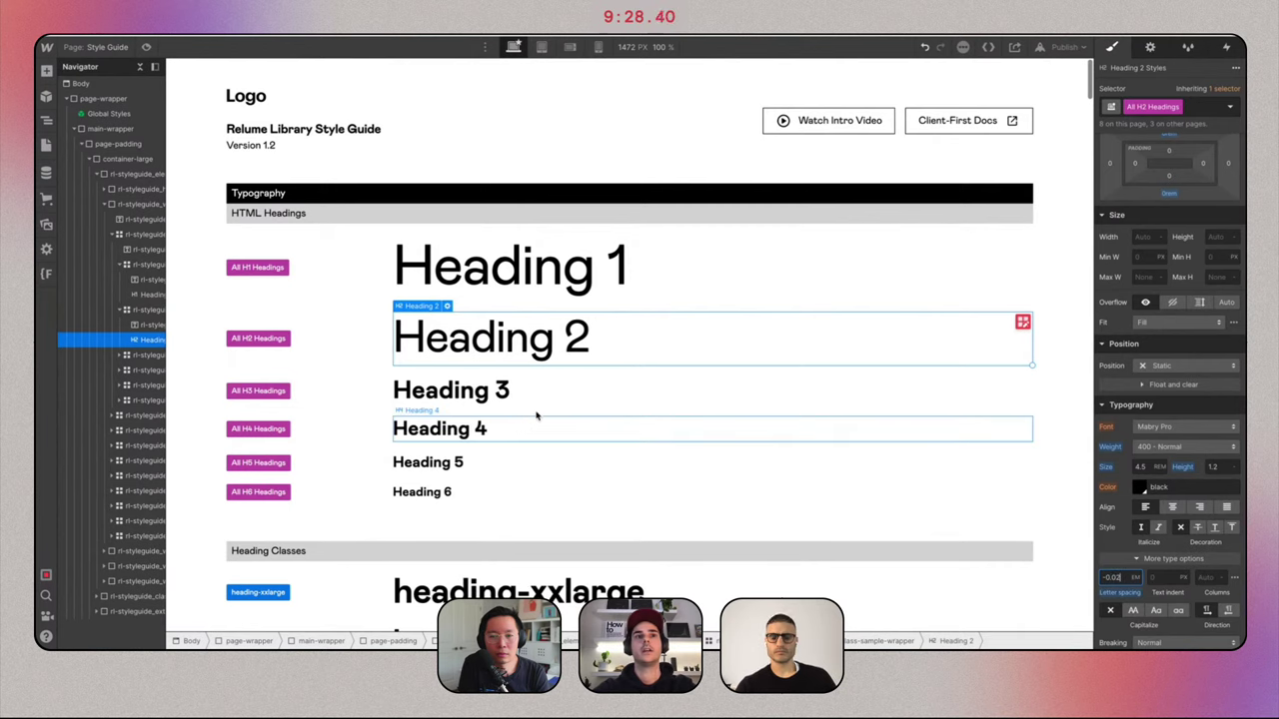
Target the All H3 Headings tag from Heading 3 and set its font size to 3 rem (48/16).
left_click(460, 390)
left_click(1198, 107)
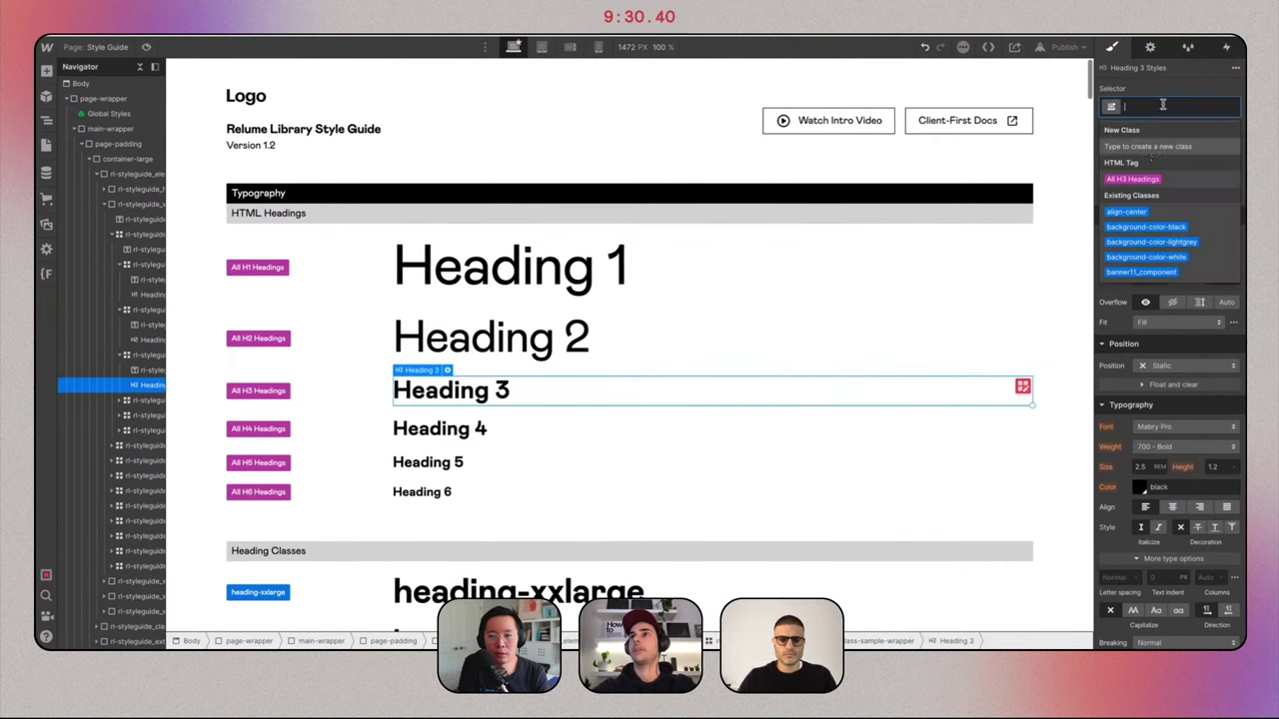
left_click(1135, 174)
left_click(1140, 467)
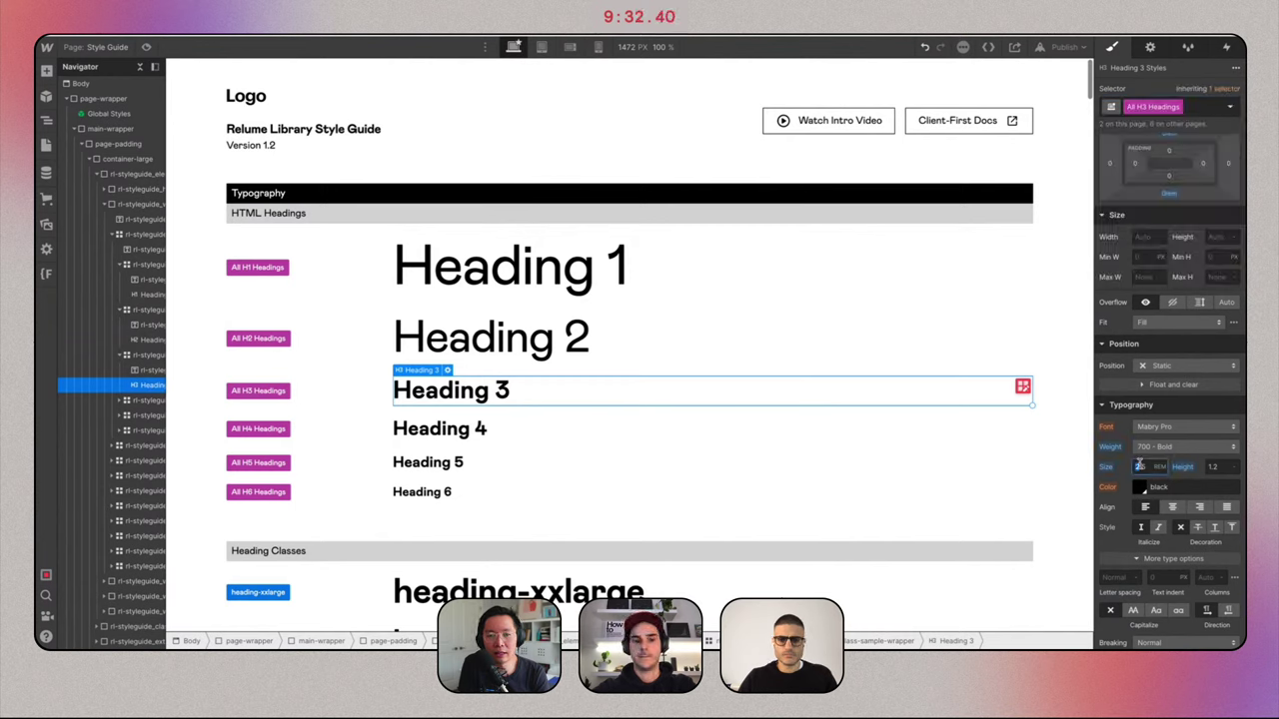
type("48/16")
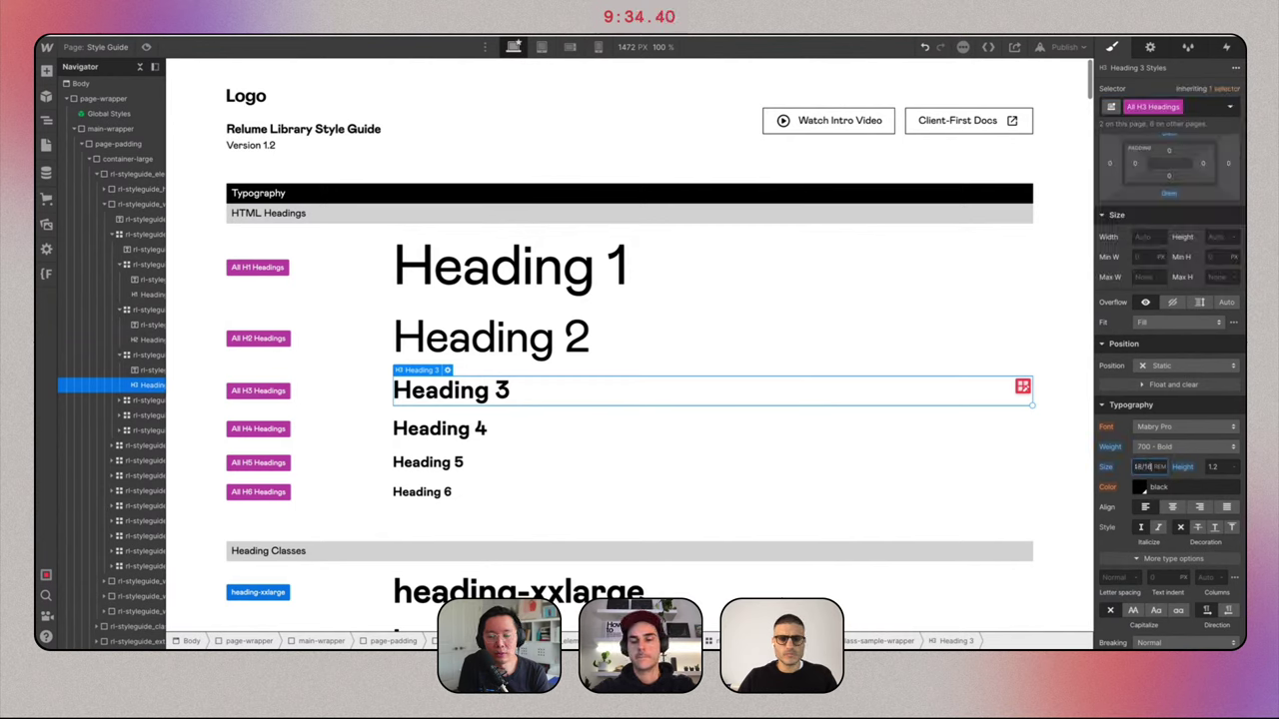
key("Return")
Give the All H3 Headings tag a letter spacing of -0.01 em and a 400 - Normal weight.
left_click(1116, 577)
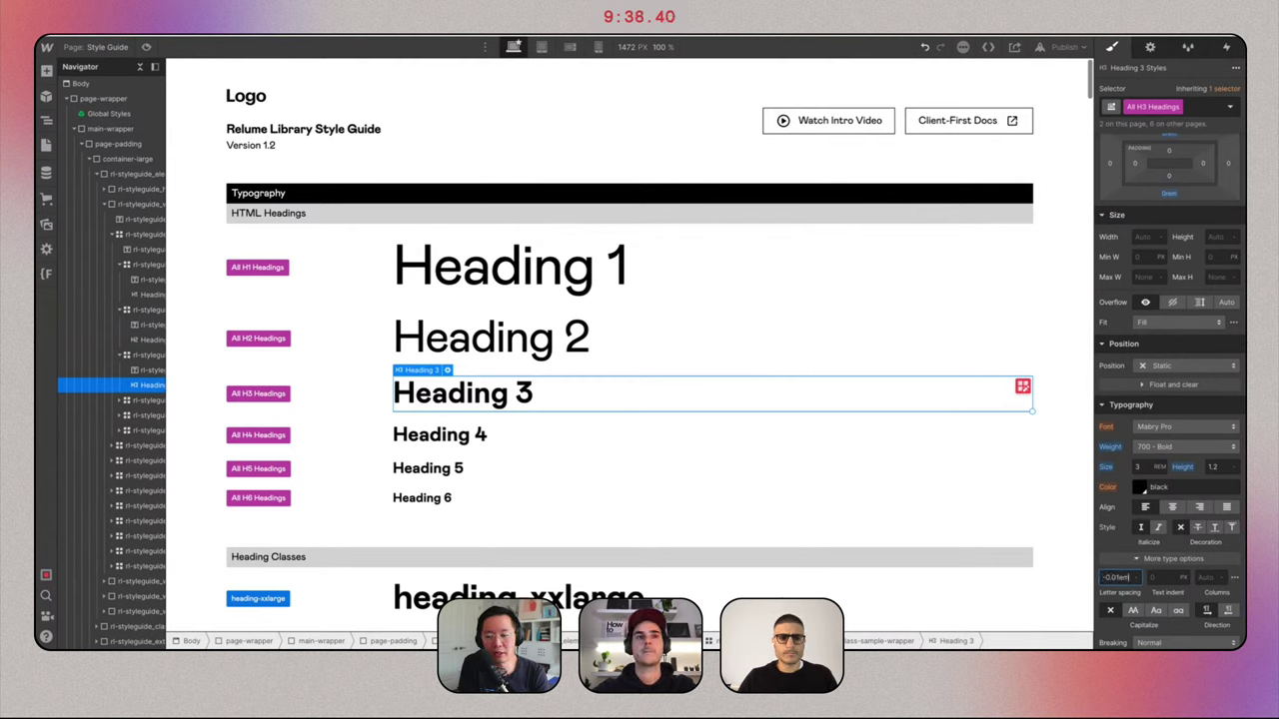
left_click(1176, 447)
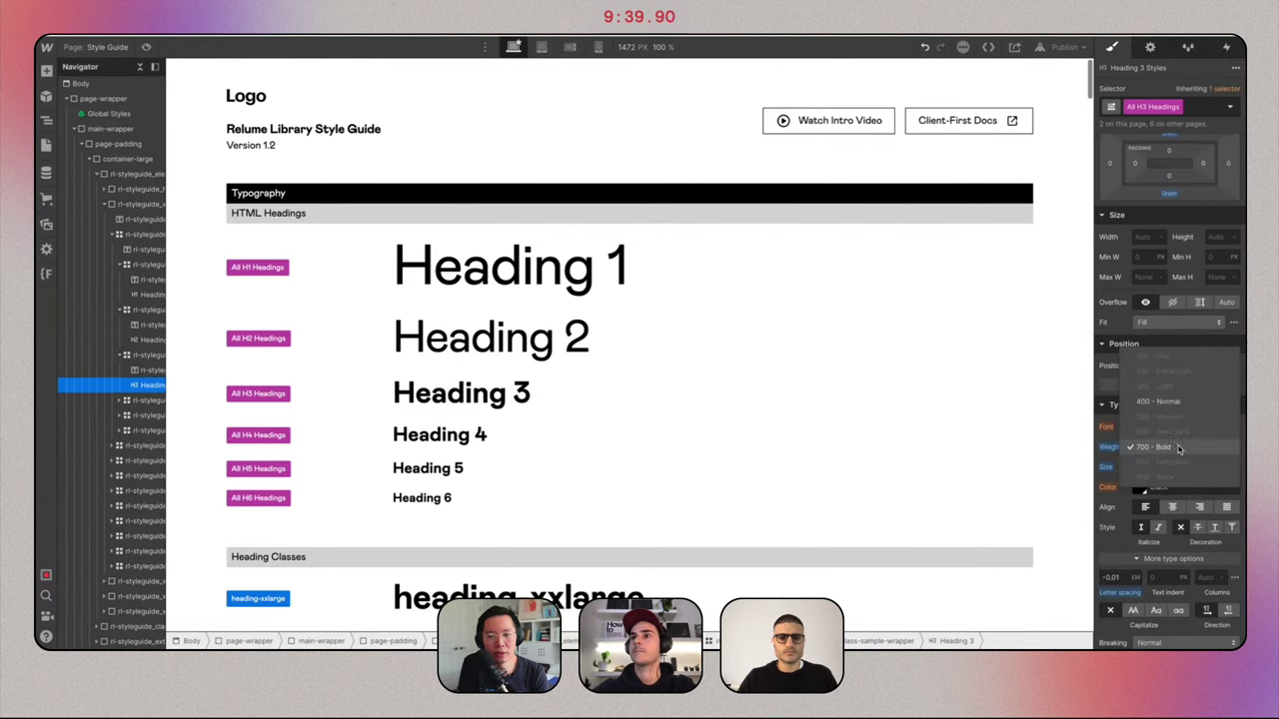
left_click(1159, 402)
Target the All H4 Headings tag from Heading 4 and set its font size to 2.25 rem.
left_click(472, 435)
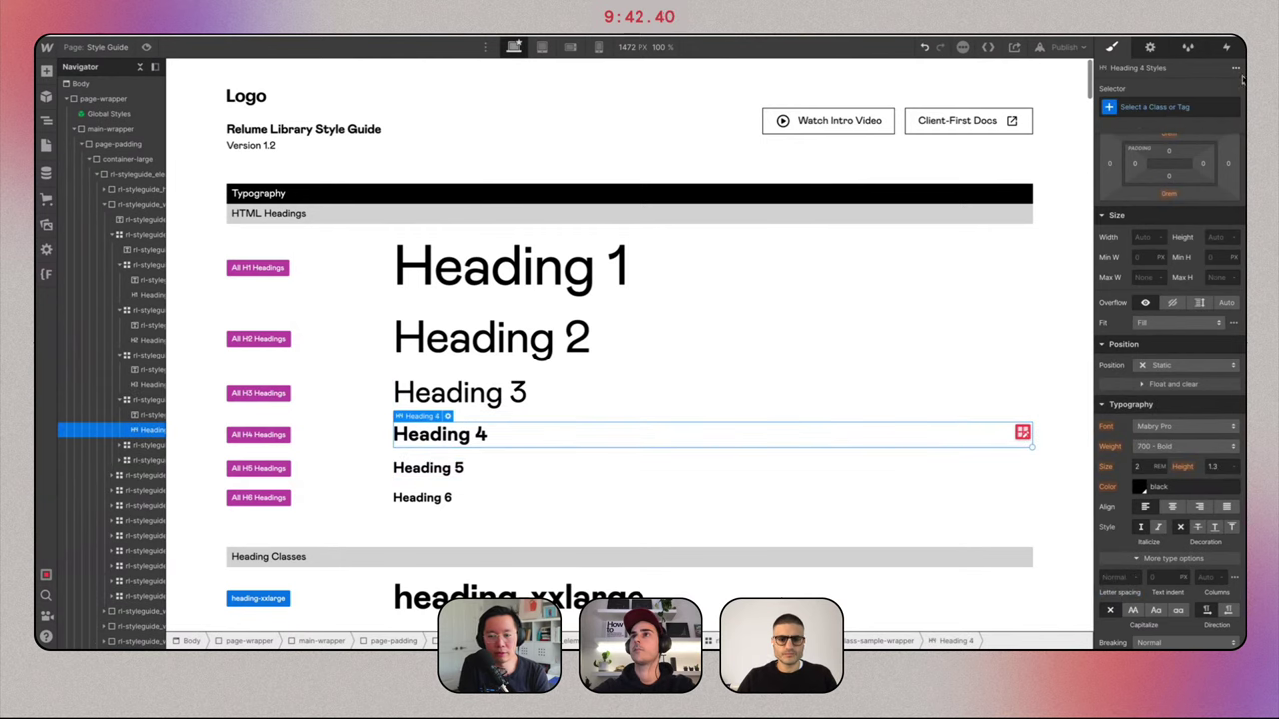
left_click(1179, 106)
left_click(1135, 179)
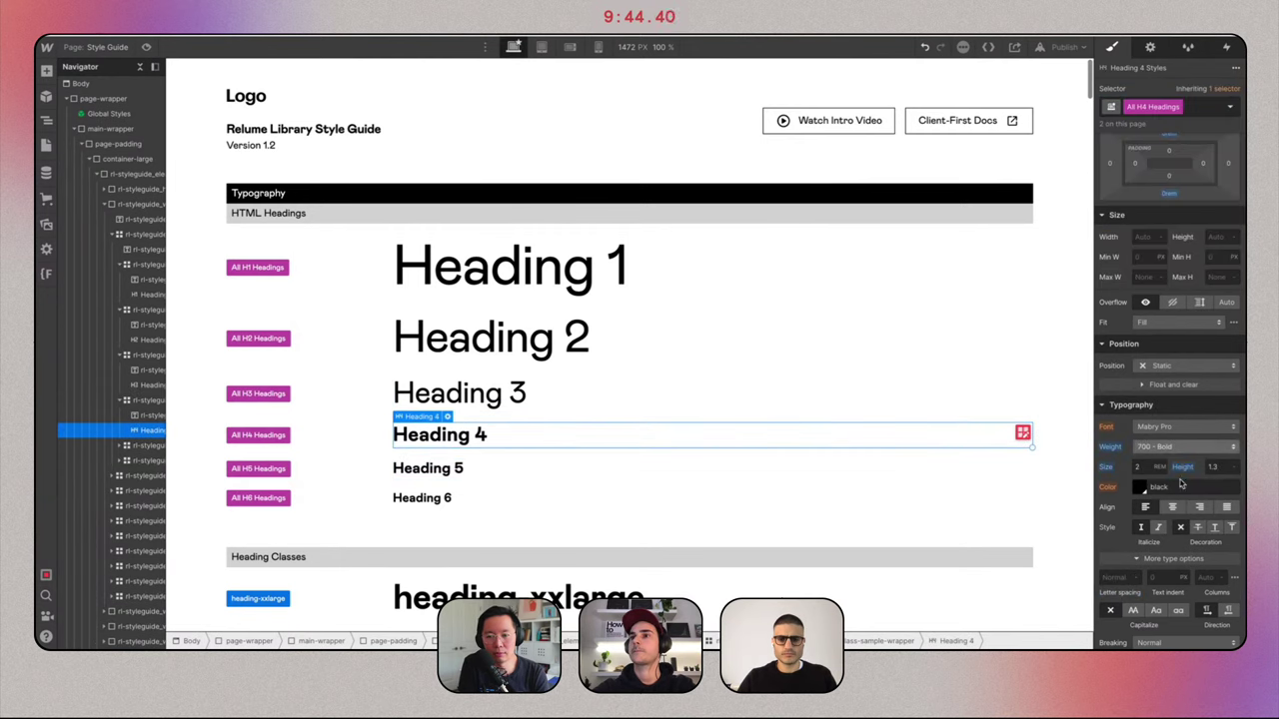
left_click(1140, 466)
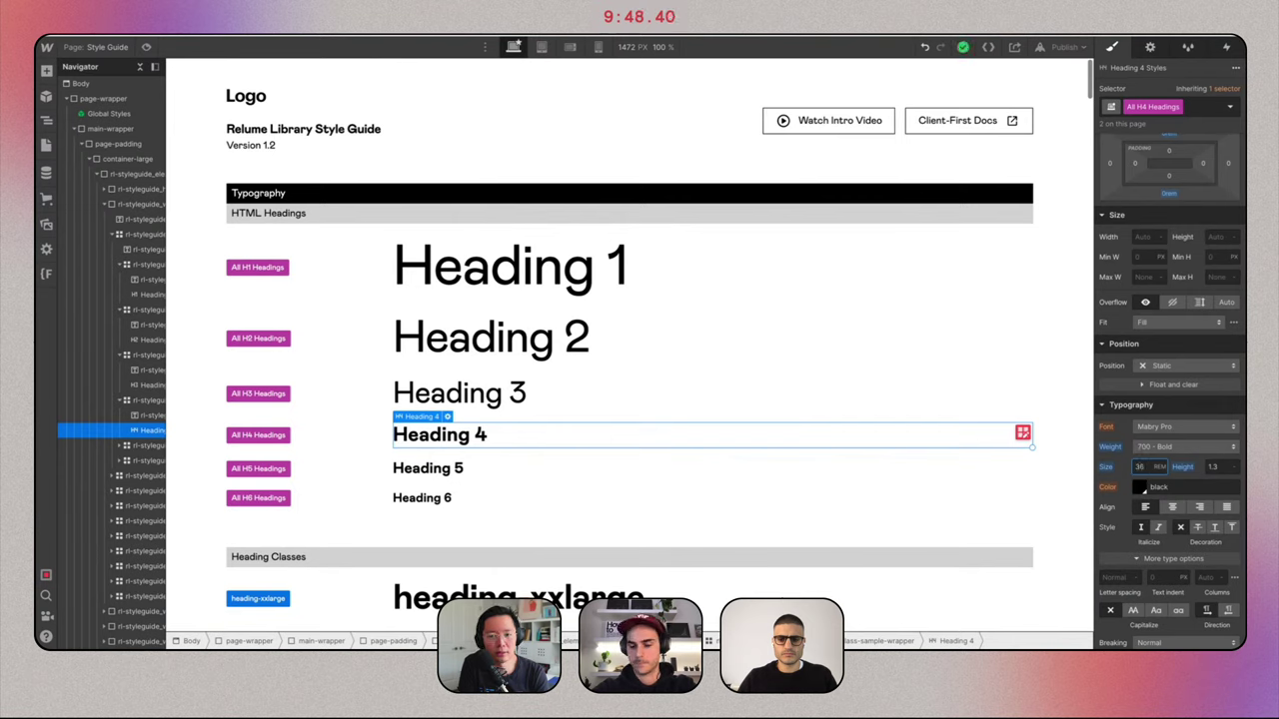
key("Return")
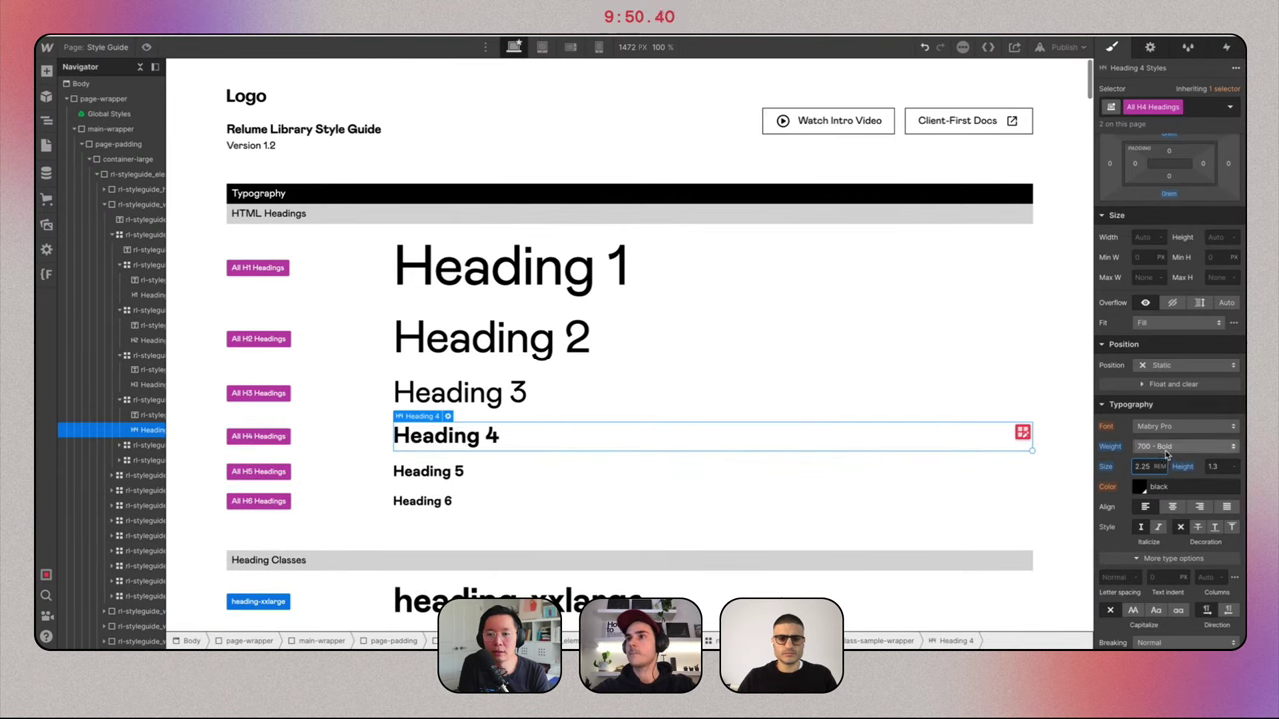
Give the All H4 Headings tag a 400 - Normal weight and a letter spacing of -0.01 em.
left_click(1166, 446)
left_click(1168, 403)
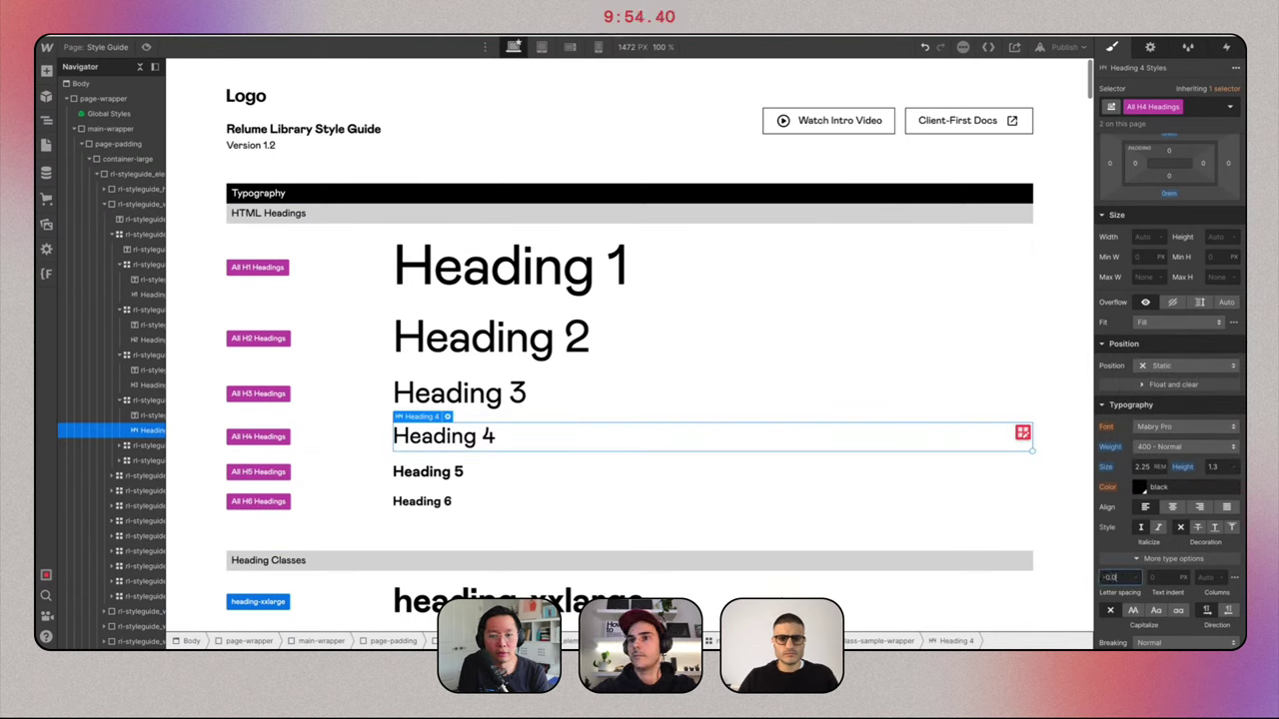
key("Return")
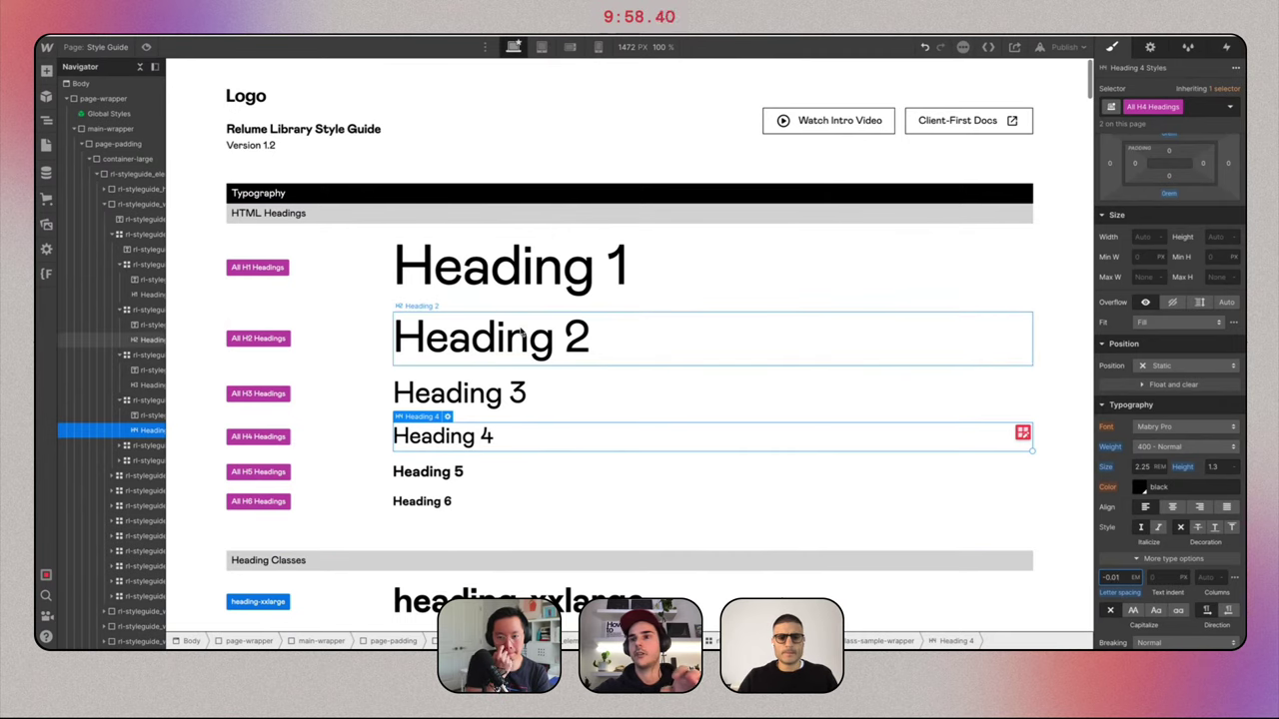
Target the All H5 Headings tag from Heading 5 and give it 0.01 em letter spacing and a 400 - Normal weight.
left_click(437, 477)
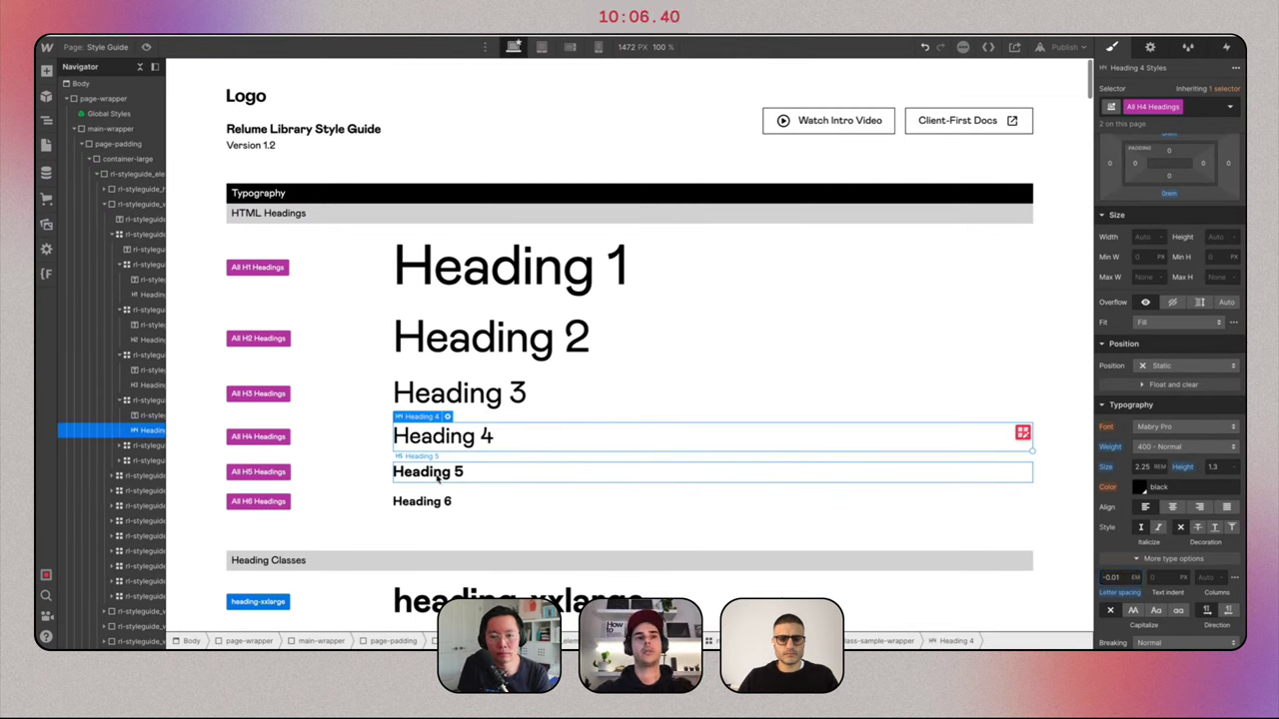
left_click(437, 479)
left_click(1164, 110)
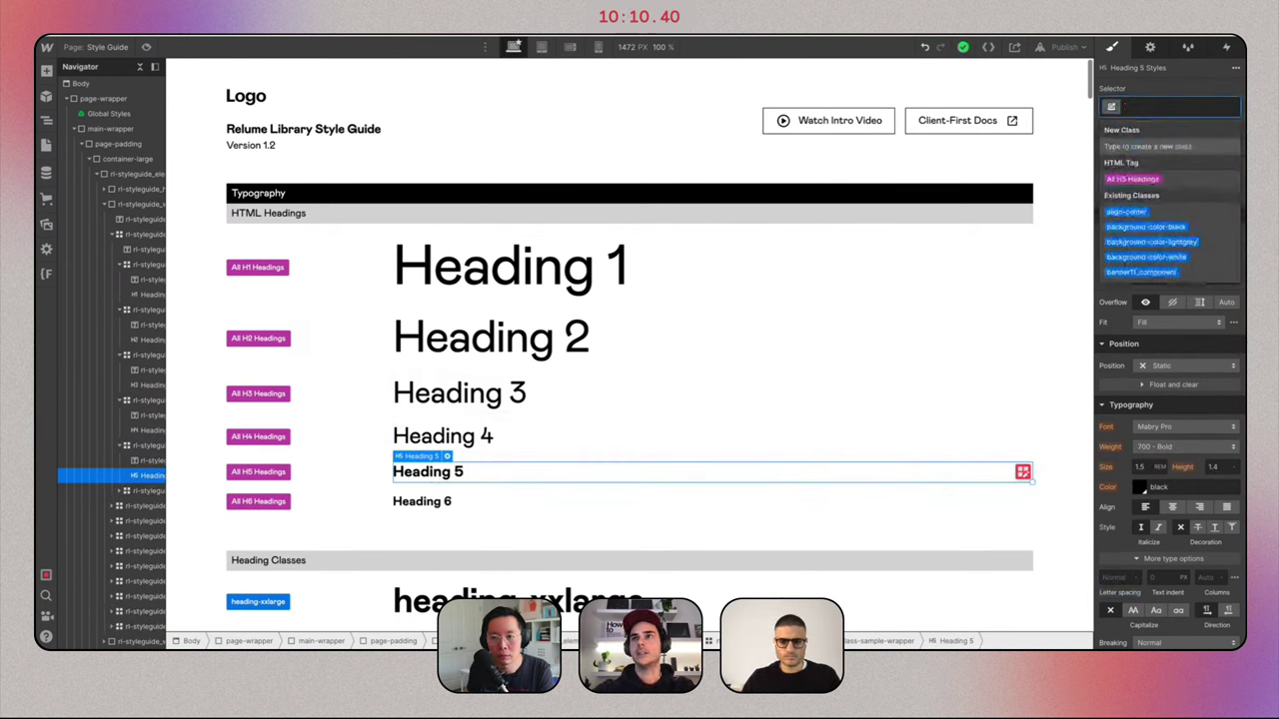
left_click(1162, 178)
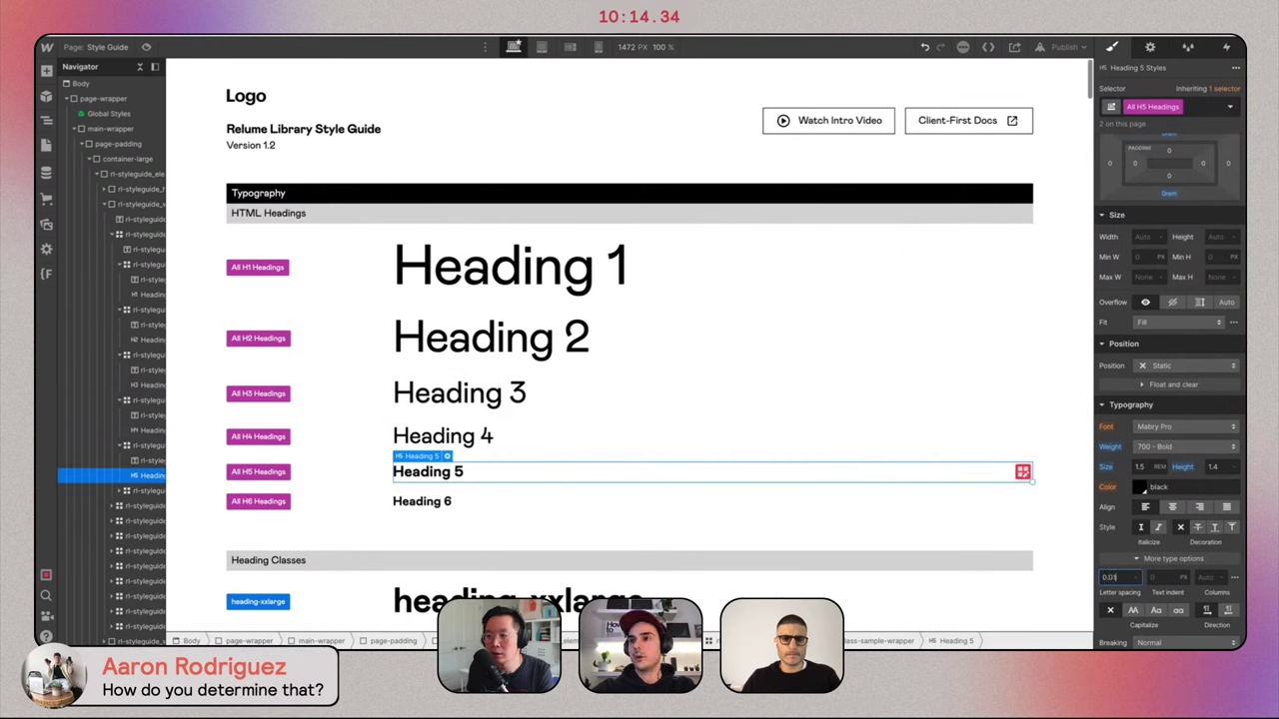
left_click(1171, 446)
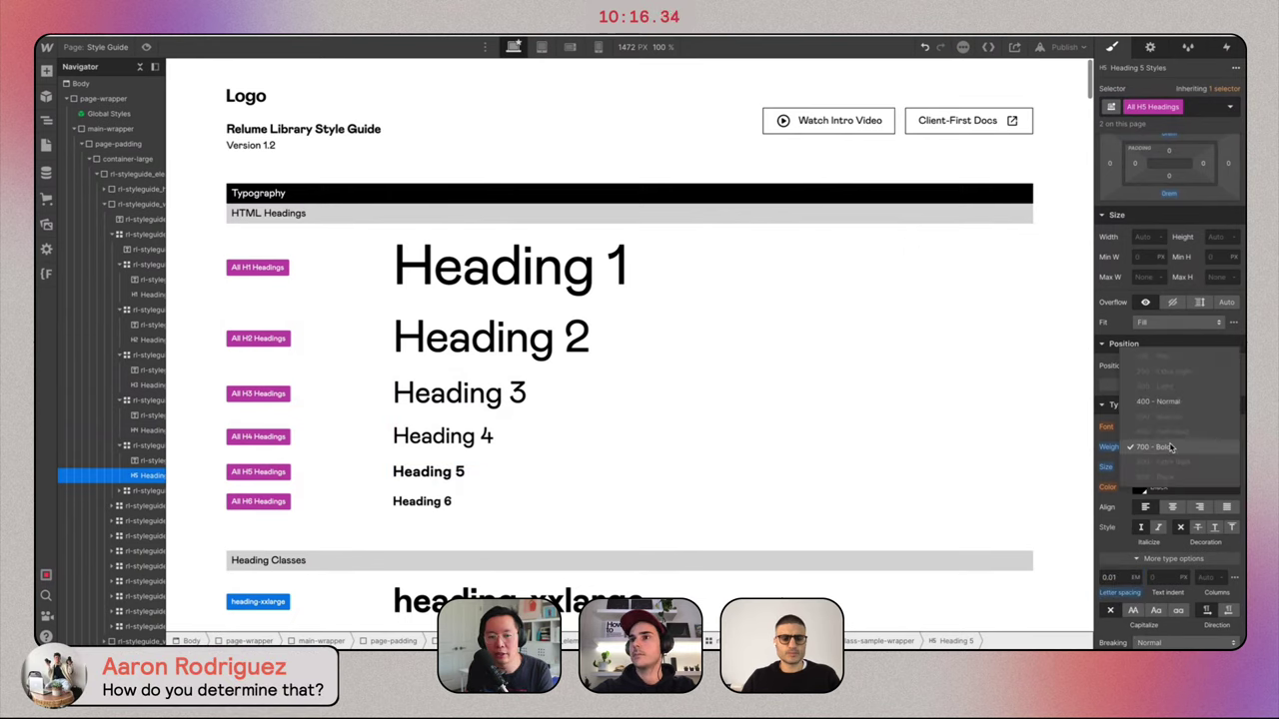
left_click(1161, 401)
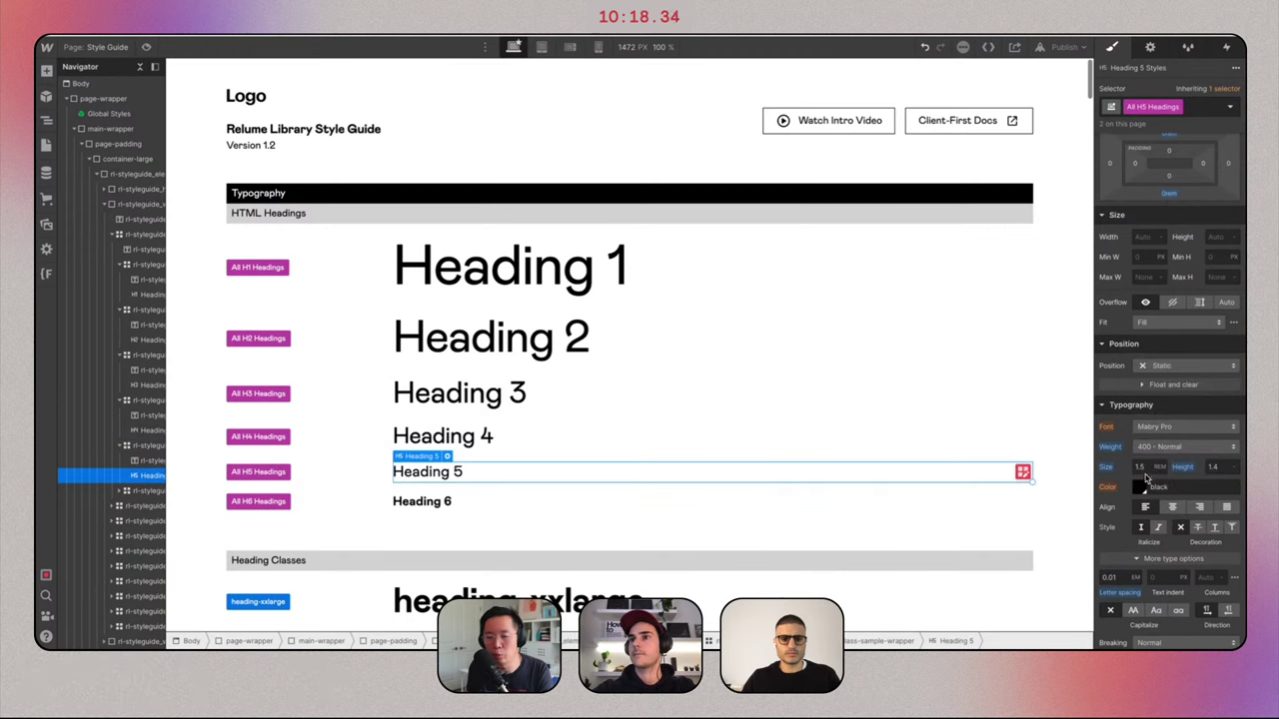
Set the All H5 Headings font size to 1.75 rem (28/16) and its letter spacing to -0.01 em.
left_click(1142, 467)
type("28/1")
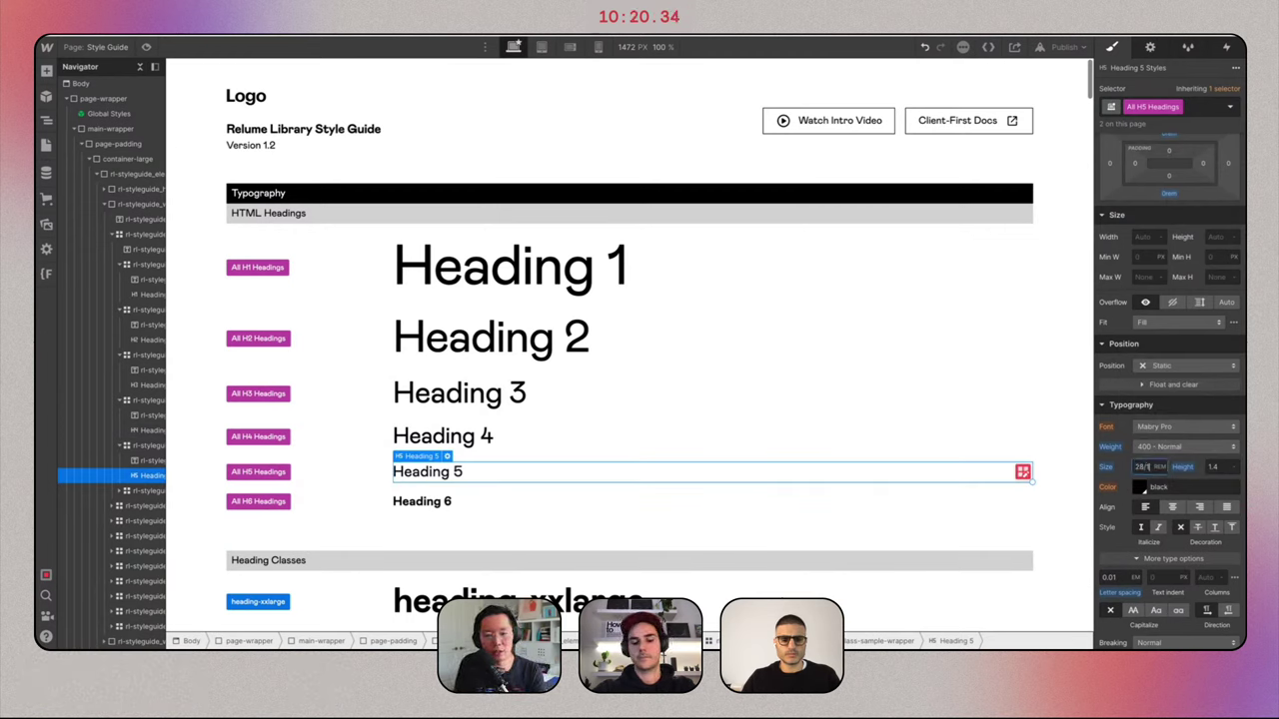
type("6rem")
key("Return")
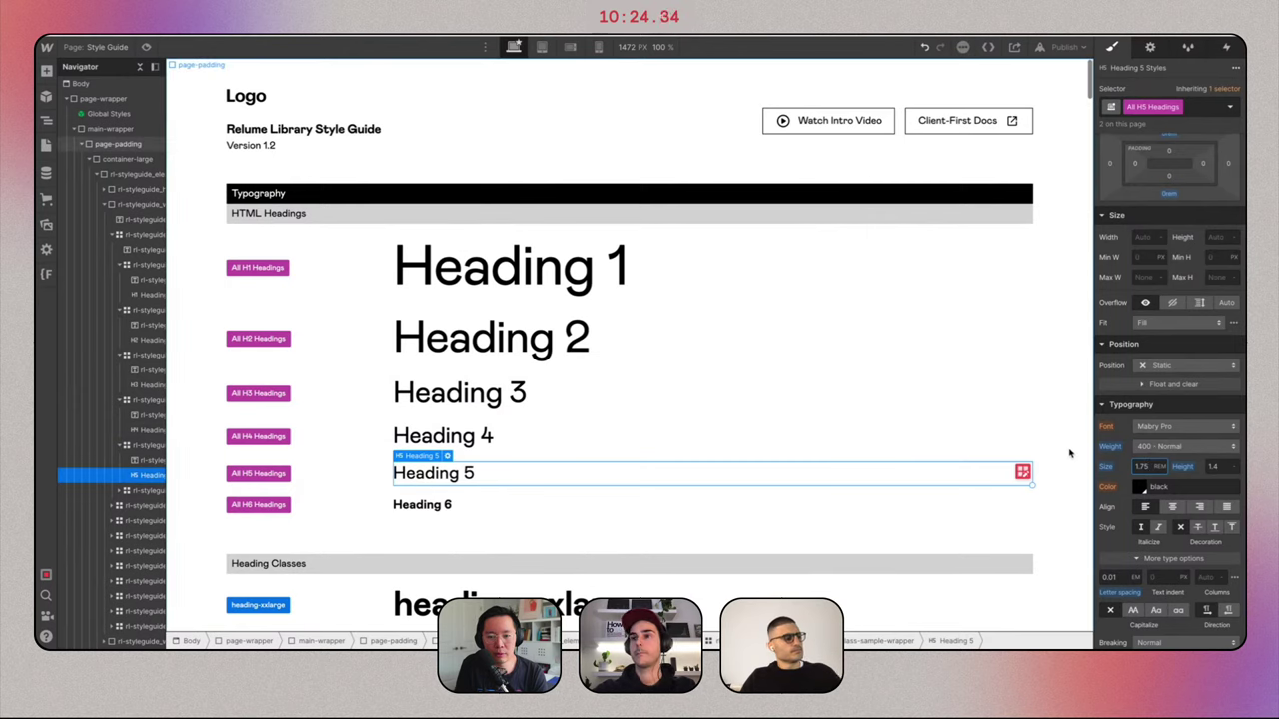
left_click(1109, 576)
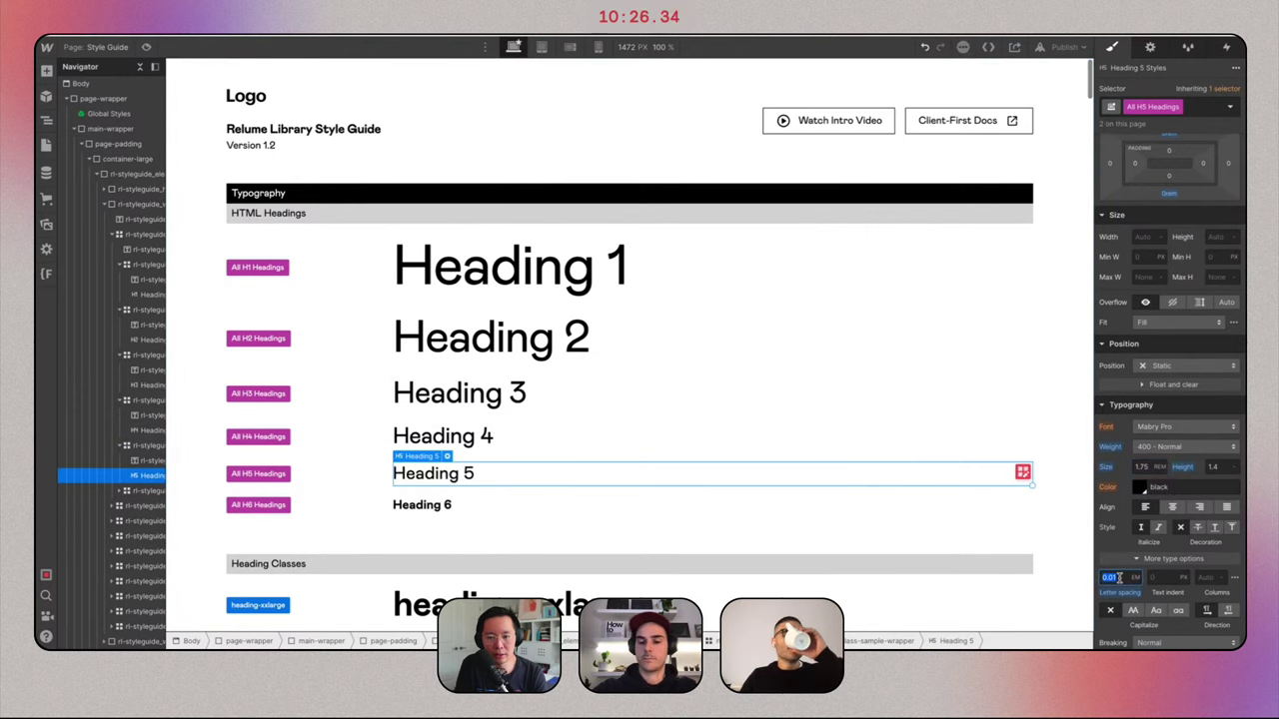
left_click(436, 507)
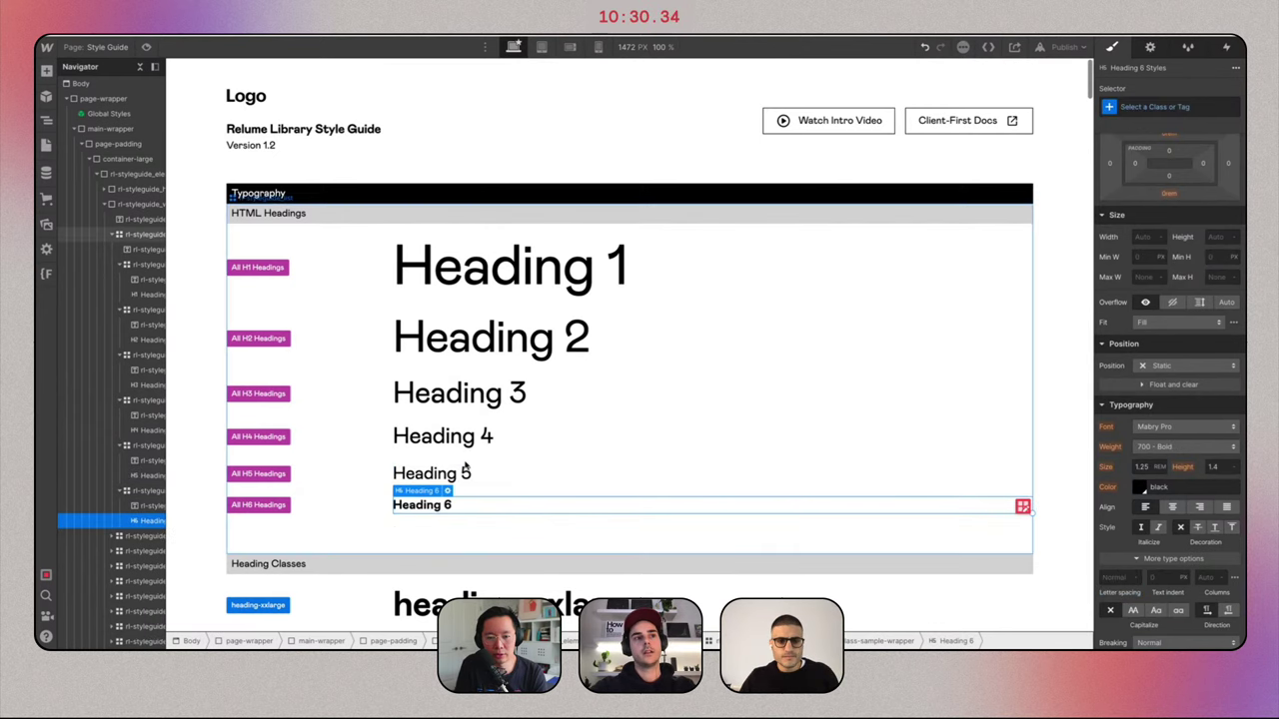
Target the All H5 Headings tag from Heading 5 again and set its font size to 2 rem.
left_click(465, 474)
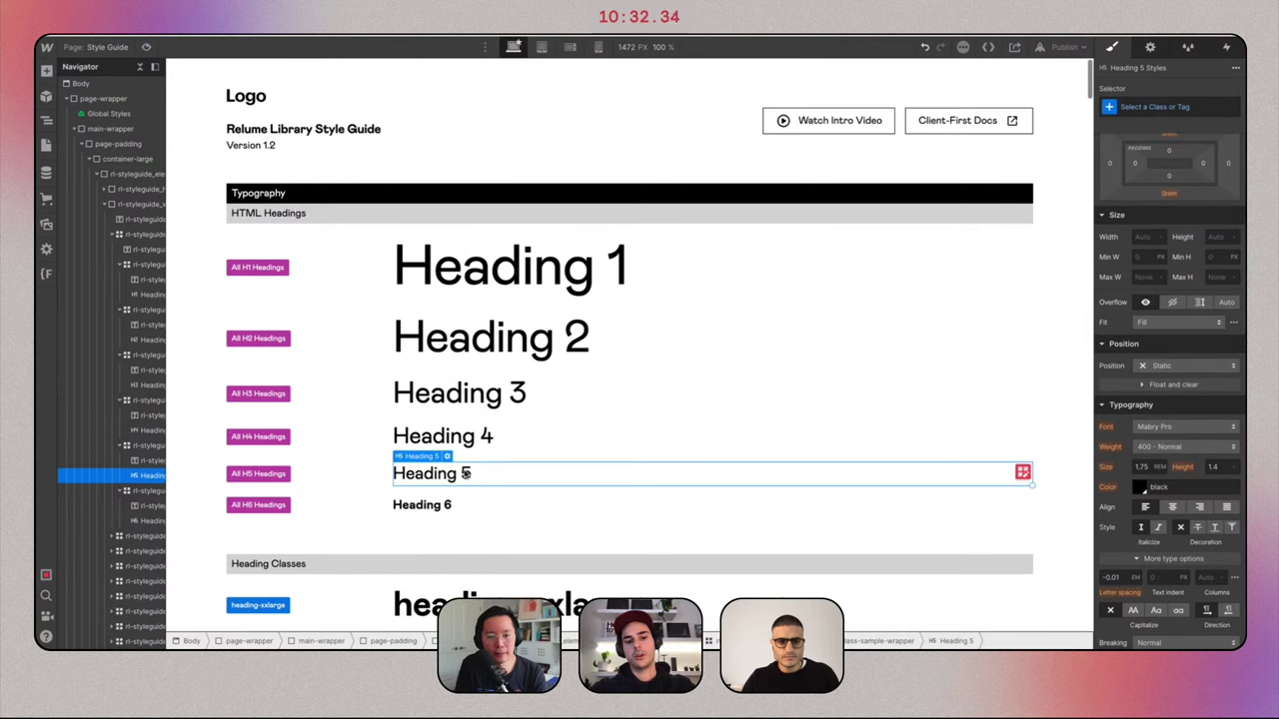
left_click(1159, 106)
left_click(1148, 184)
left_click(1144, 468)
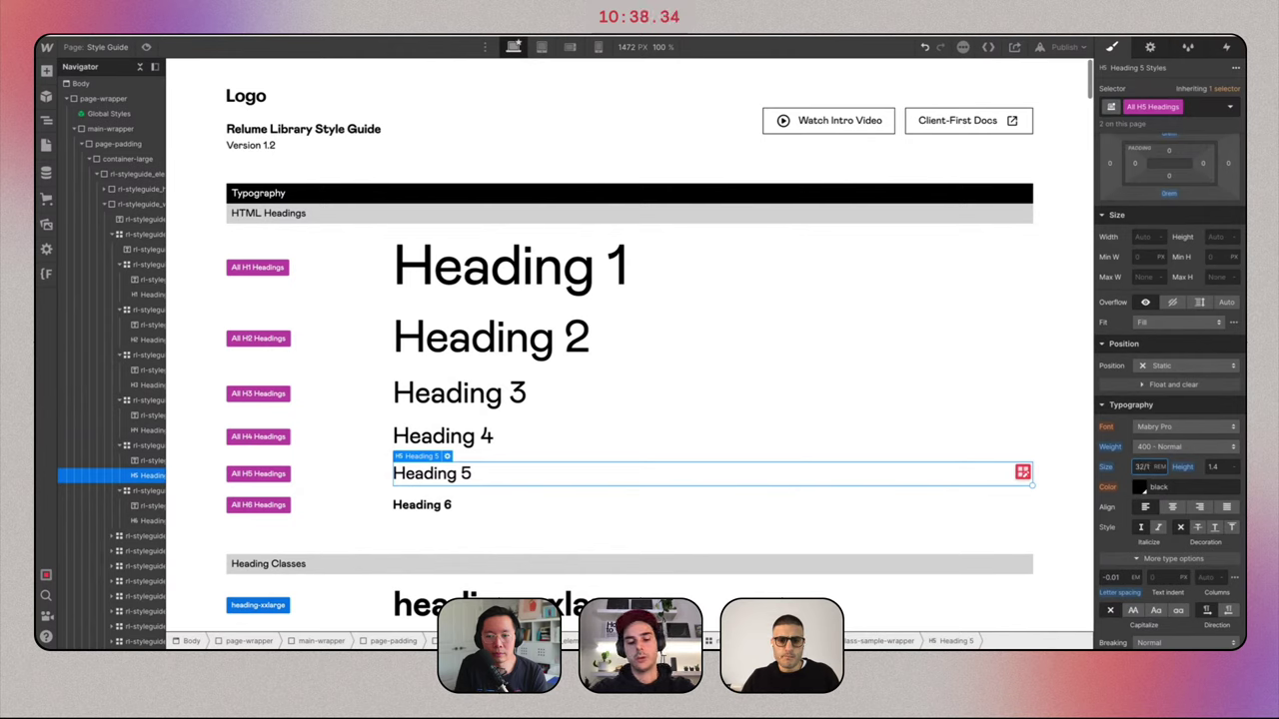
type("2")
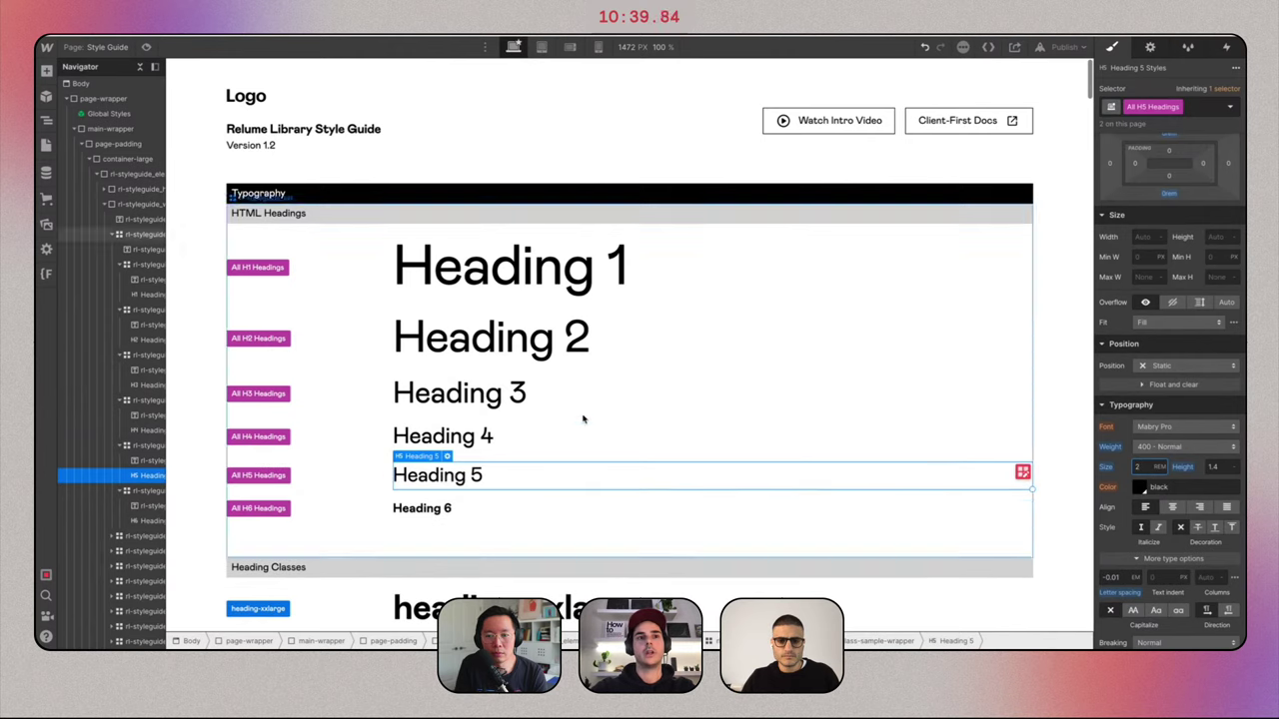
Target the All H6 Headings tag from Heading 6 and set its font size to 1.75 rem.
left_click(453, 514)
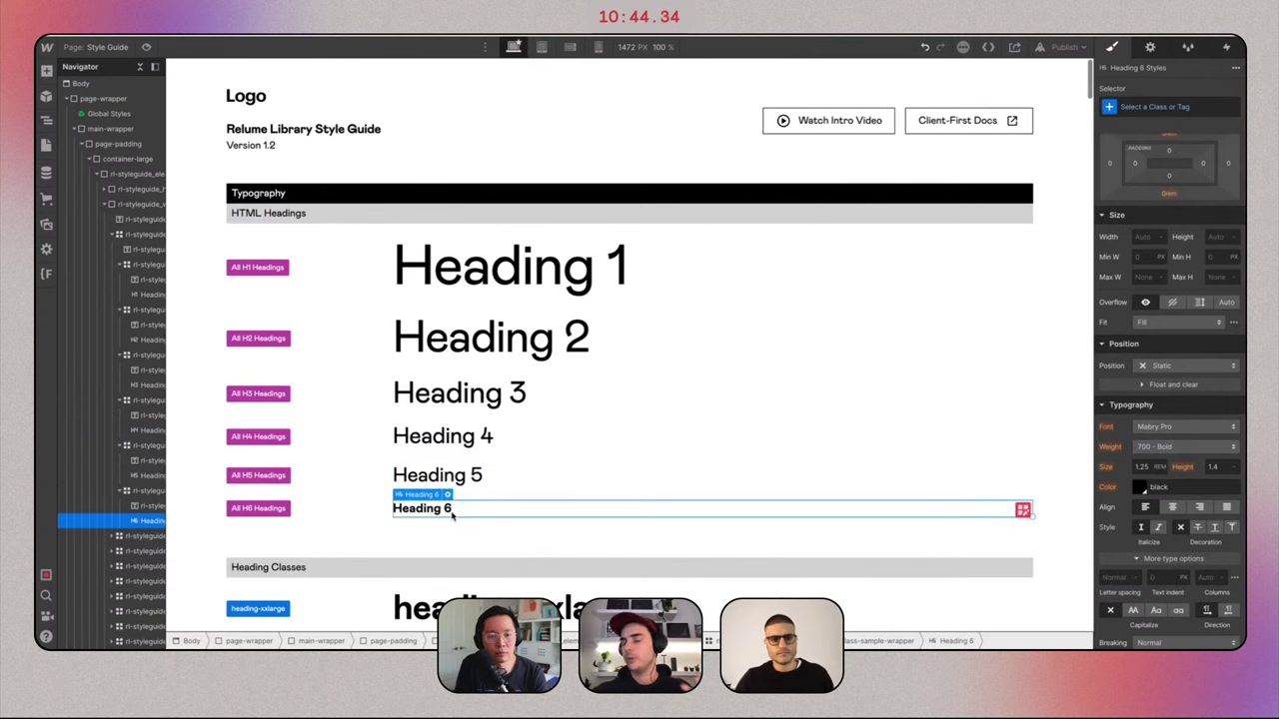
left_click(1147, 106)
left_click(1148, 178)
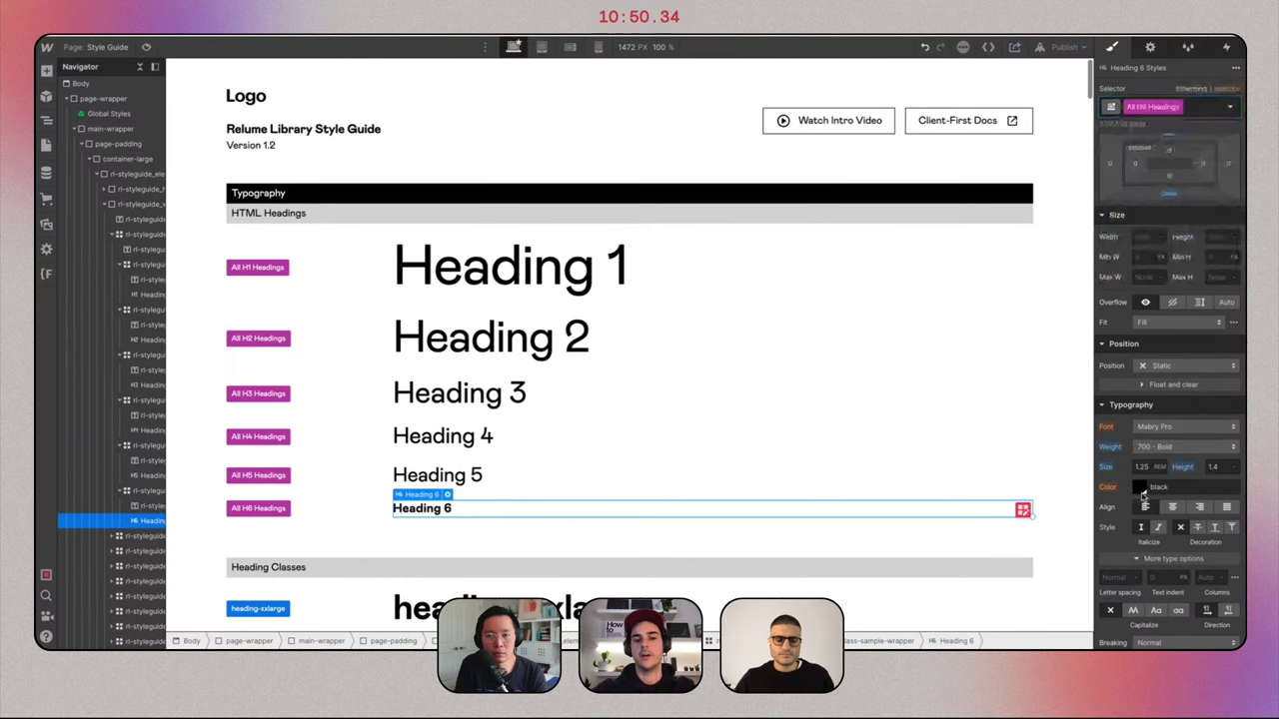
left_click(1145, 466)
type("20")
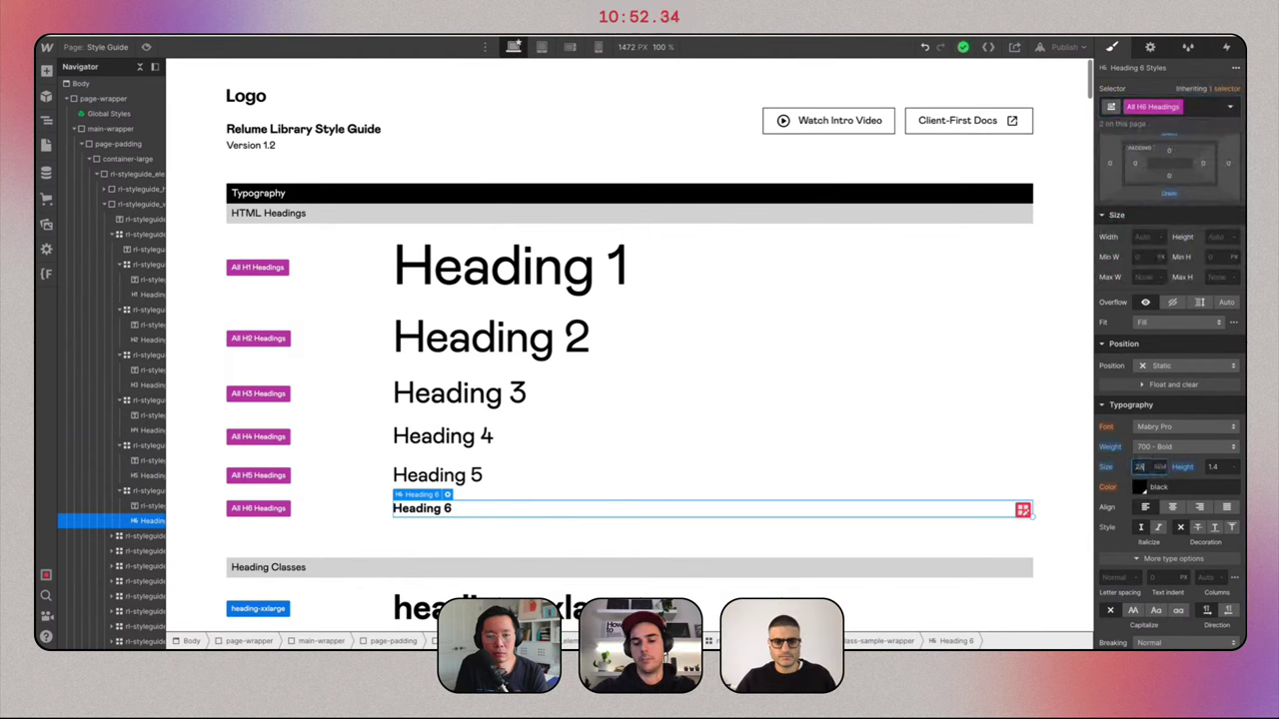
type("/16rem")
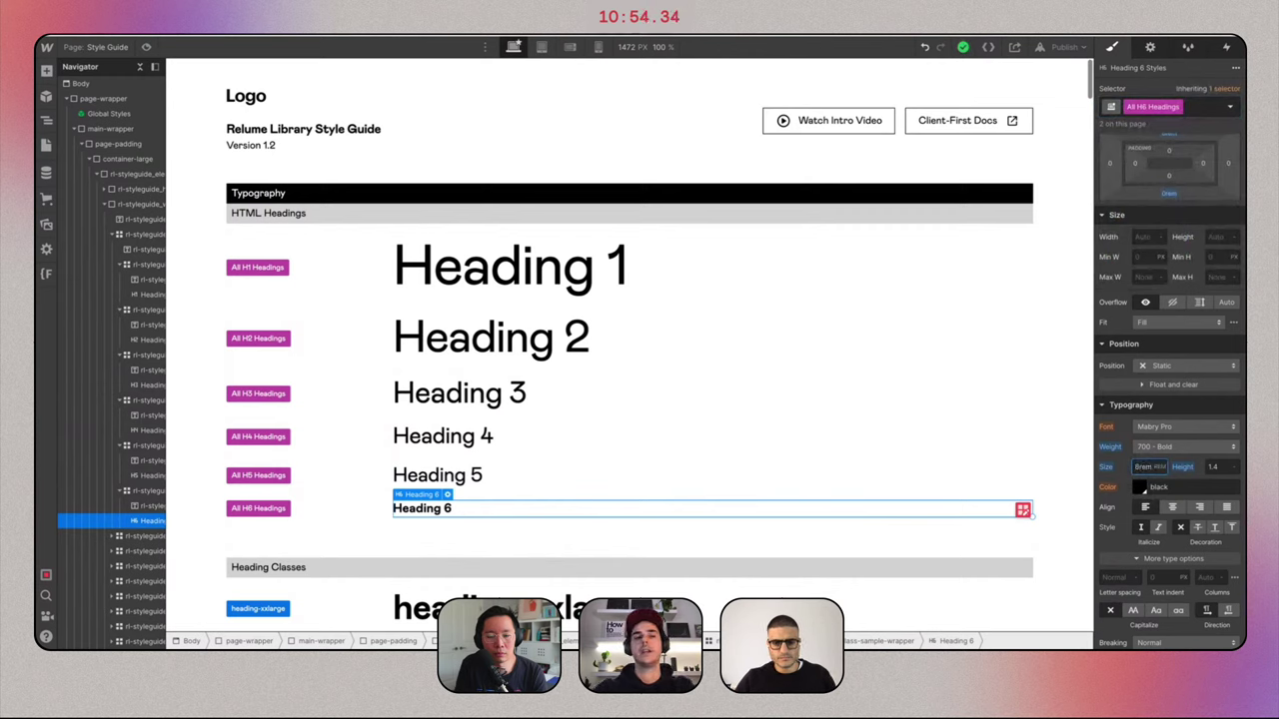
key("Return")
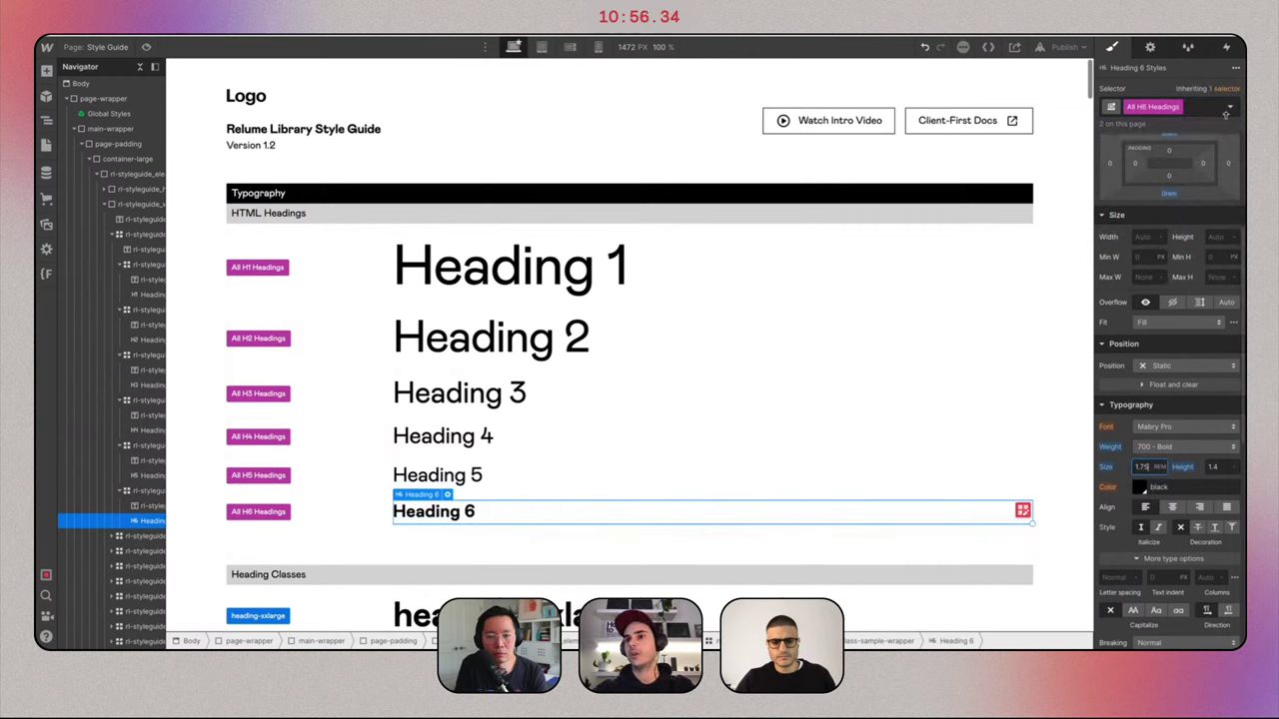
Give the All H6 Headings tag a letter spacing of -0.01 em and a 400 - Normal weight.
left_click(1132, 576)
type("-0.01em")
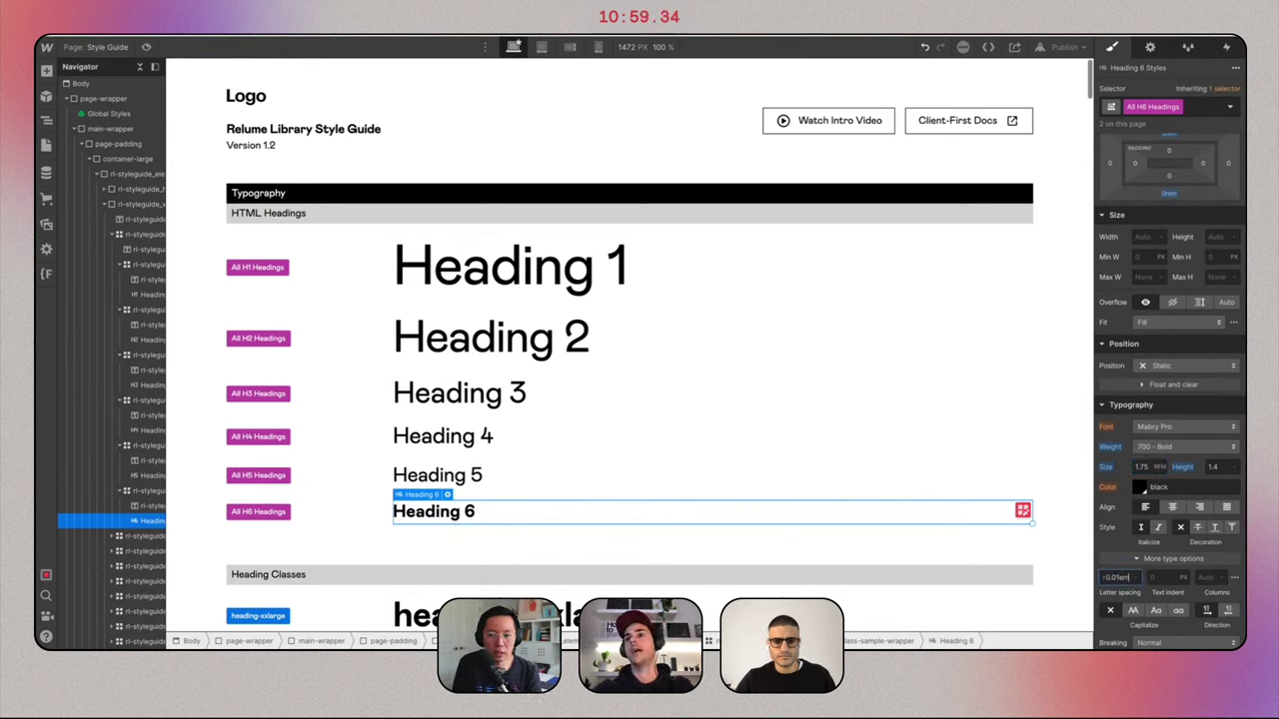
key("Return")
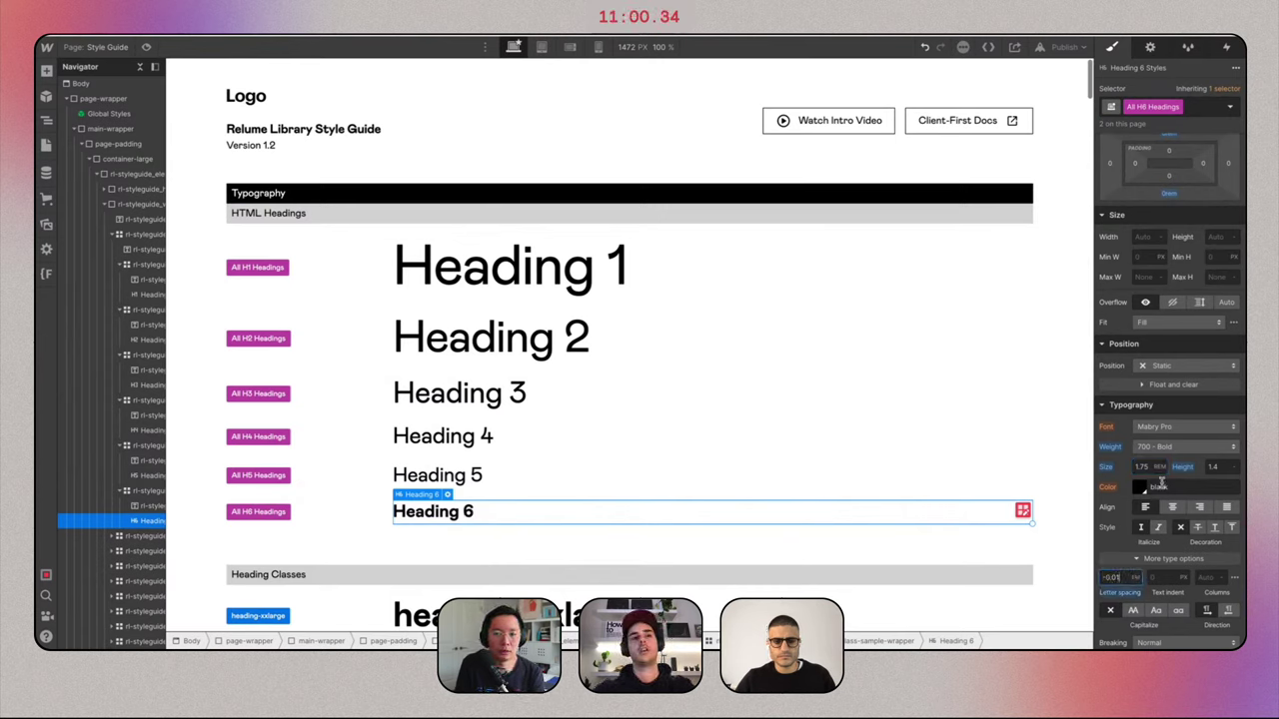
left_click(1164, 448)
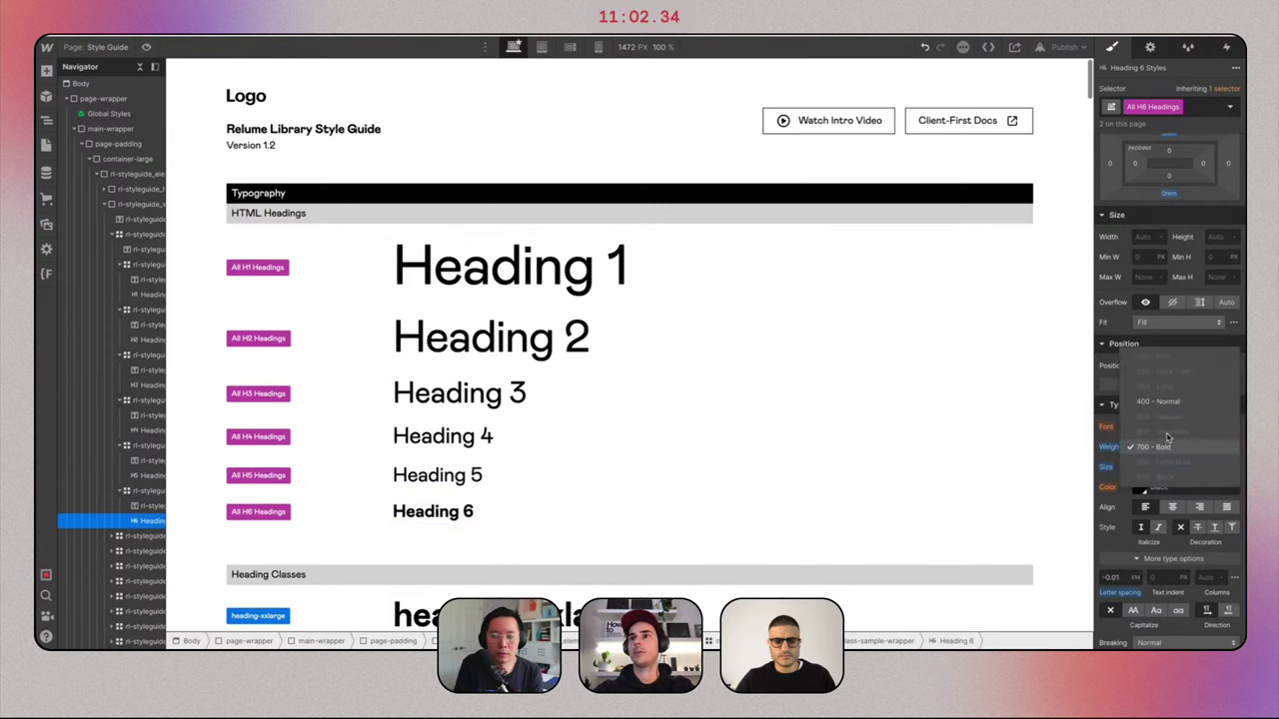
key("Return")
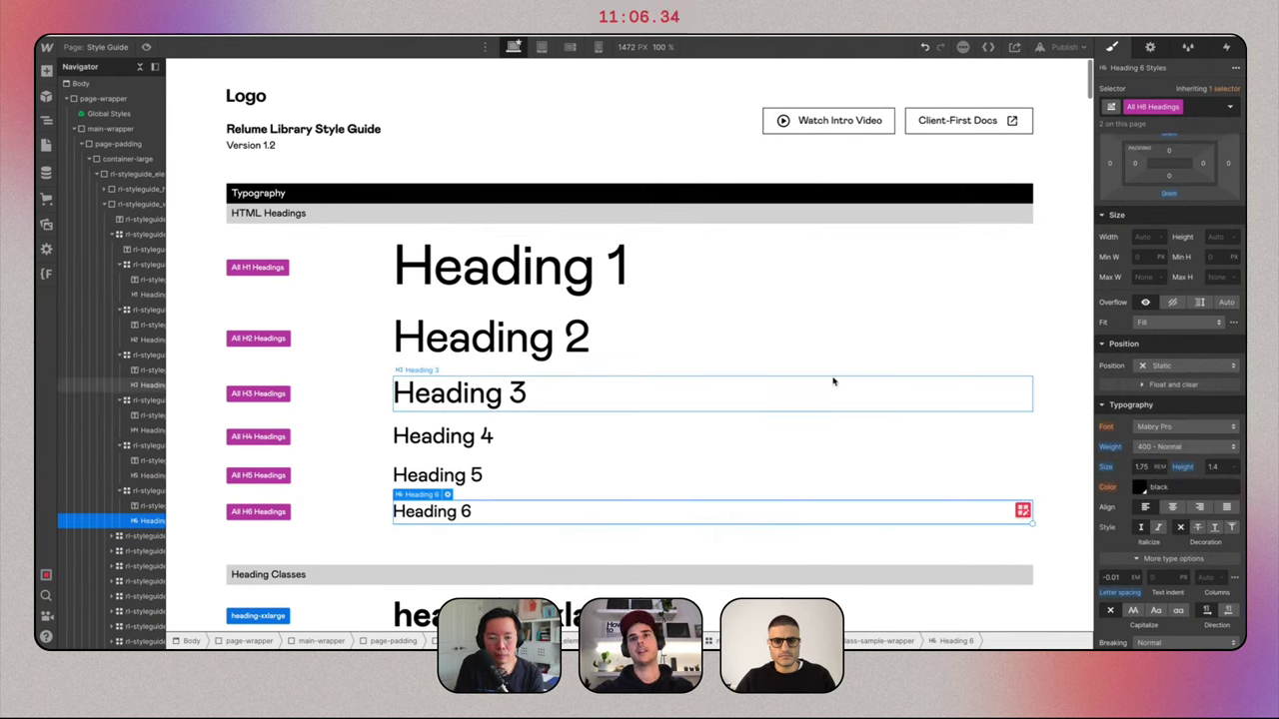
Set the font weight of the heading-xxlarge and heading-xlarge classes to 400 - Normal.
left_click(833, 380)
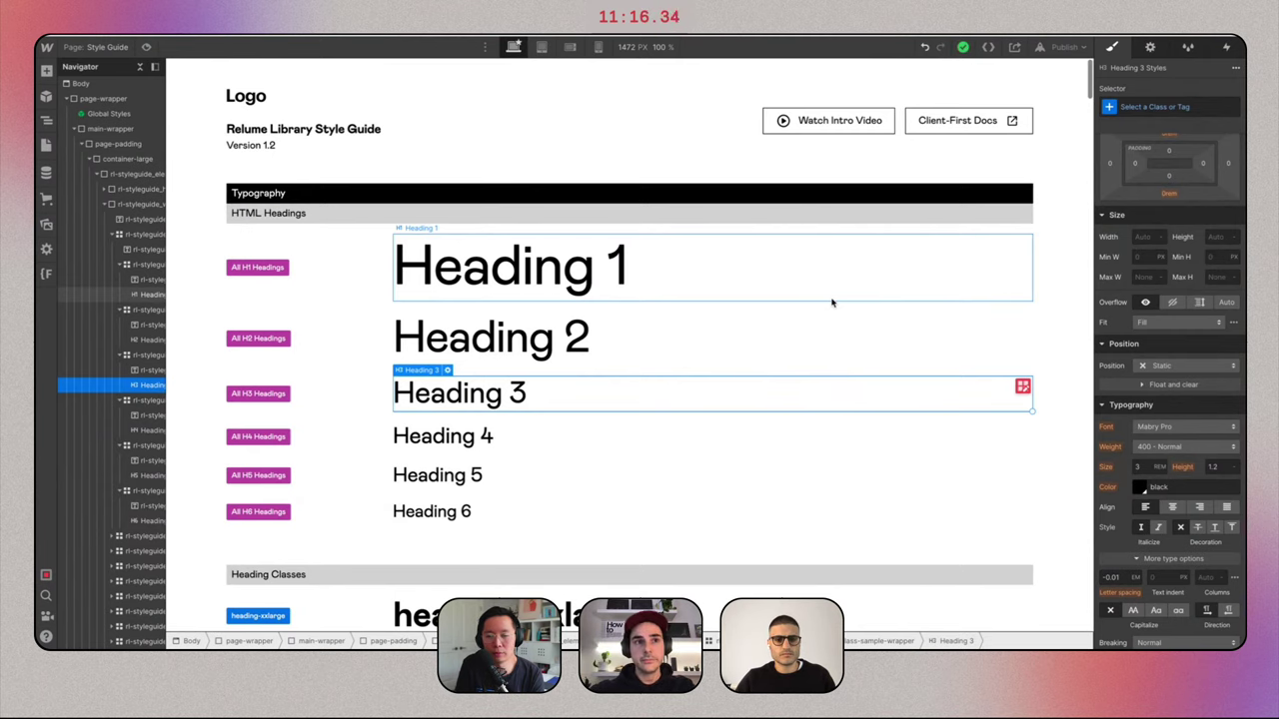
scroll(831, 301, "down", 5)
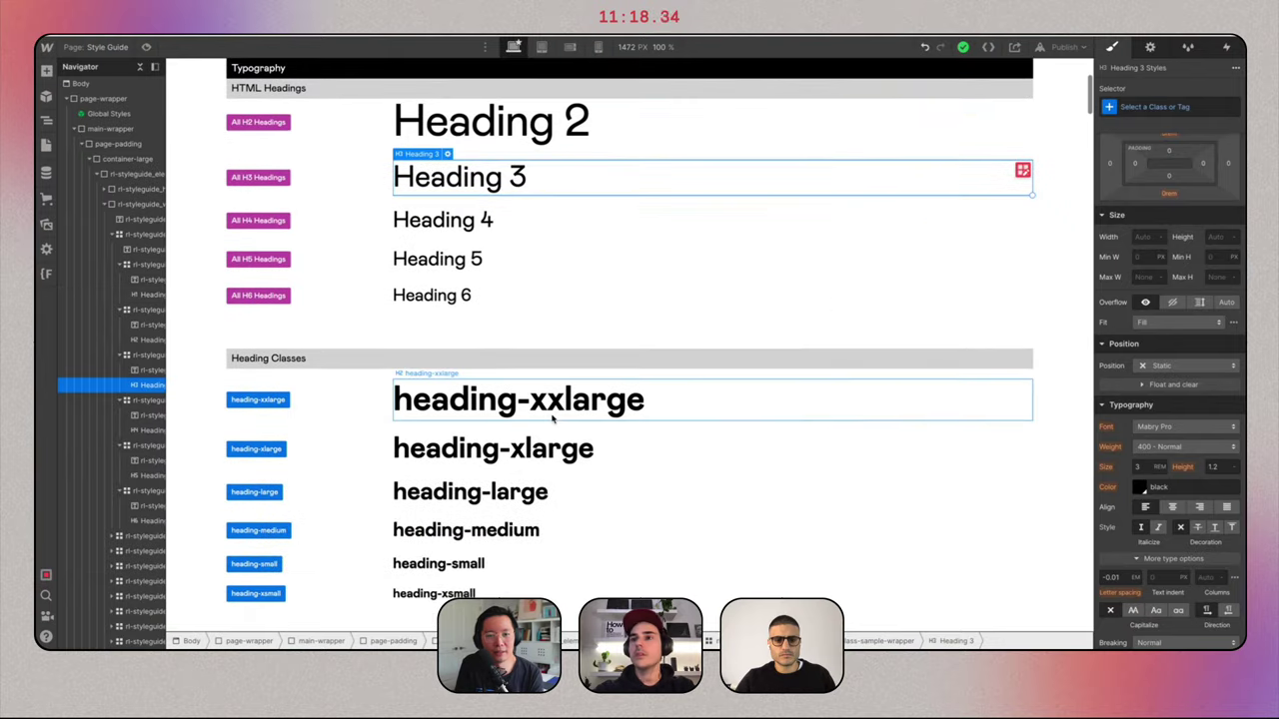
left_click(551, 419)
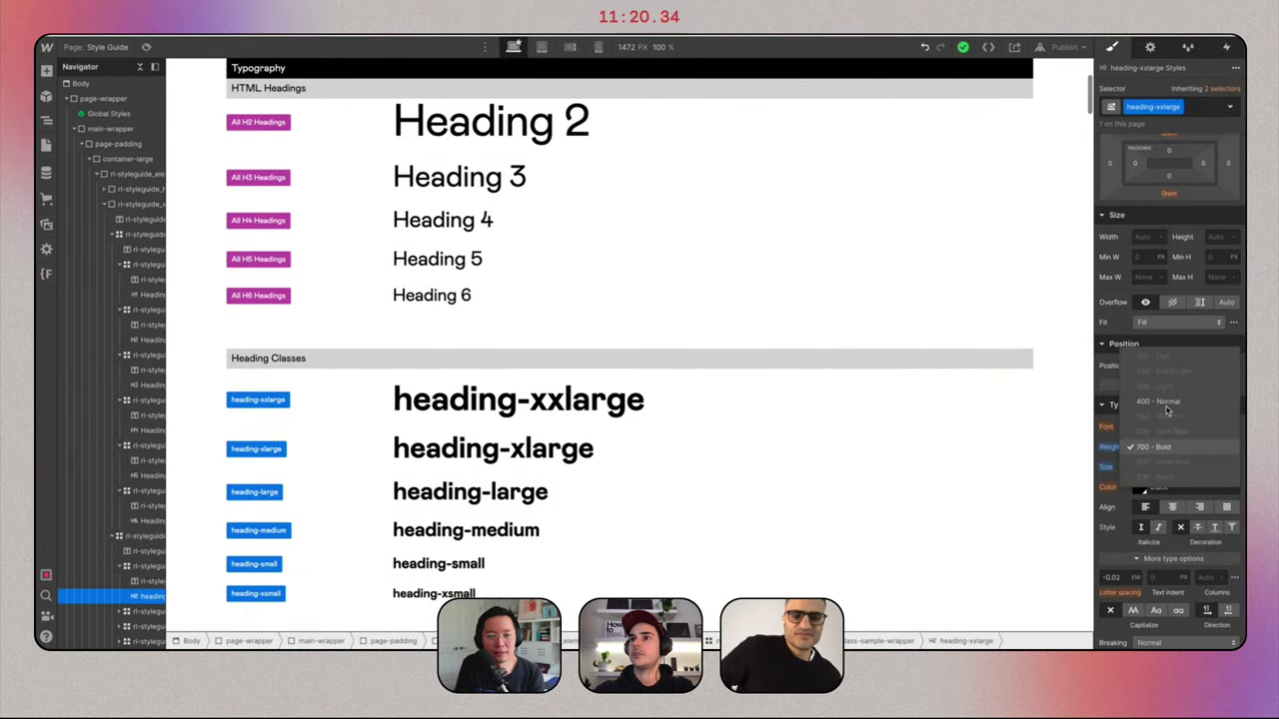
left_click(1162, 402)
left_click(770, 446)
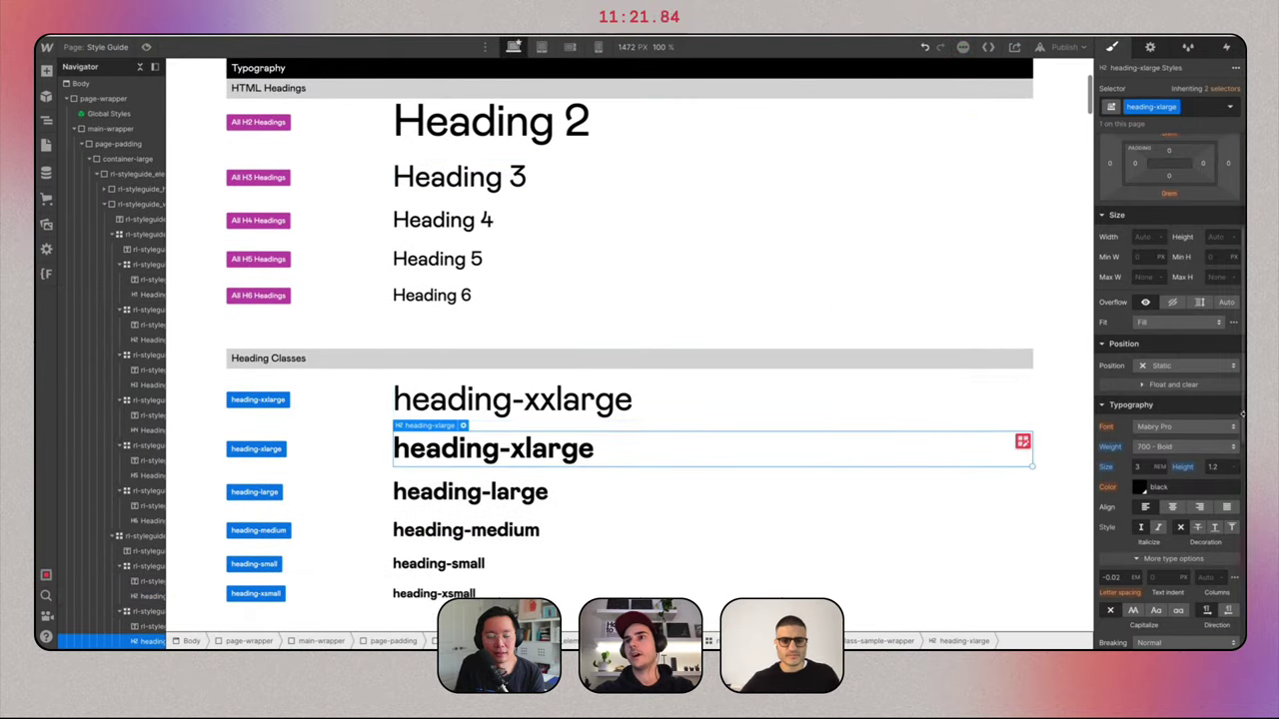
left_click(1184, 447)
left_click(1162, 403)
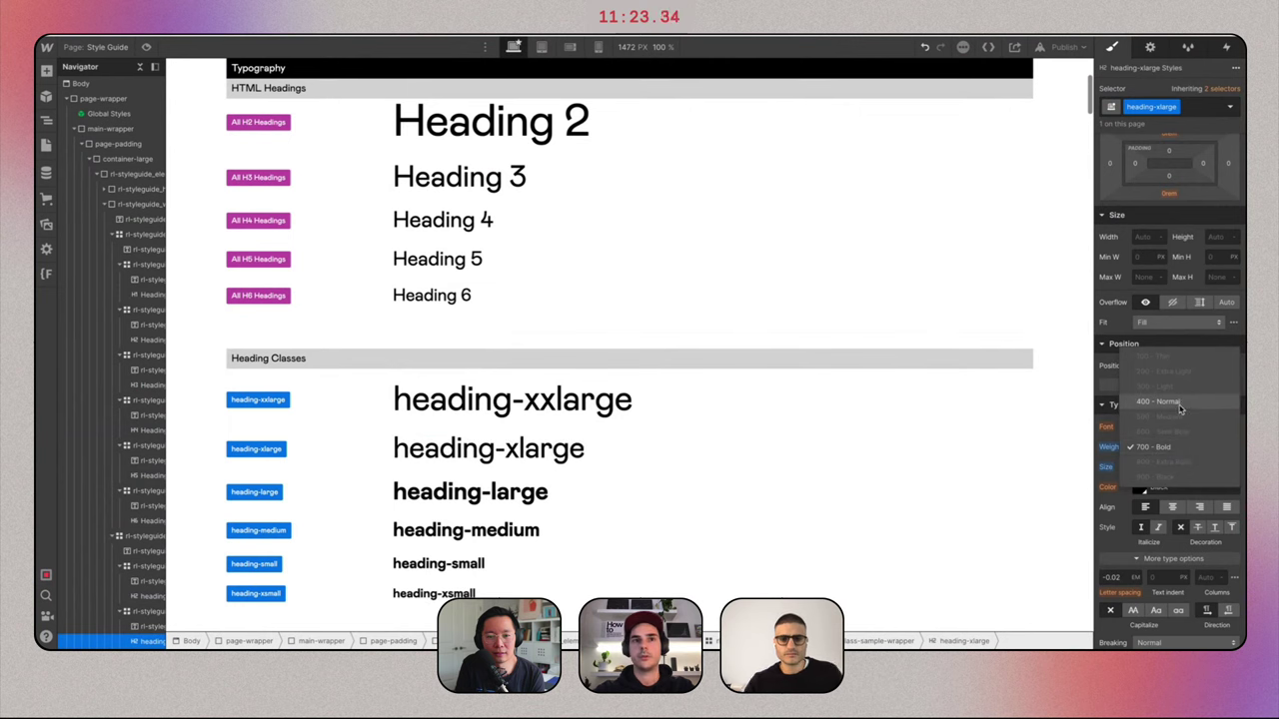
Set the font weight of the heading-large and heading-medium classes to 400 - Normal.
left_click(476, 500)
scroll(476, 500, "down", 2)
left_click(1185, 447)
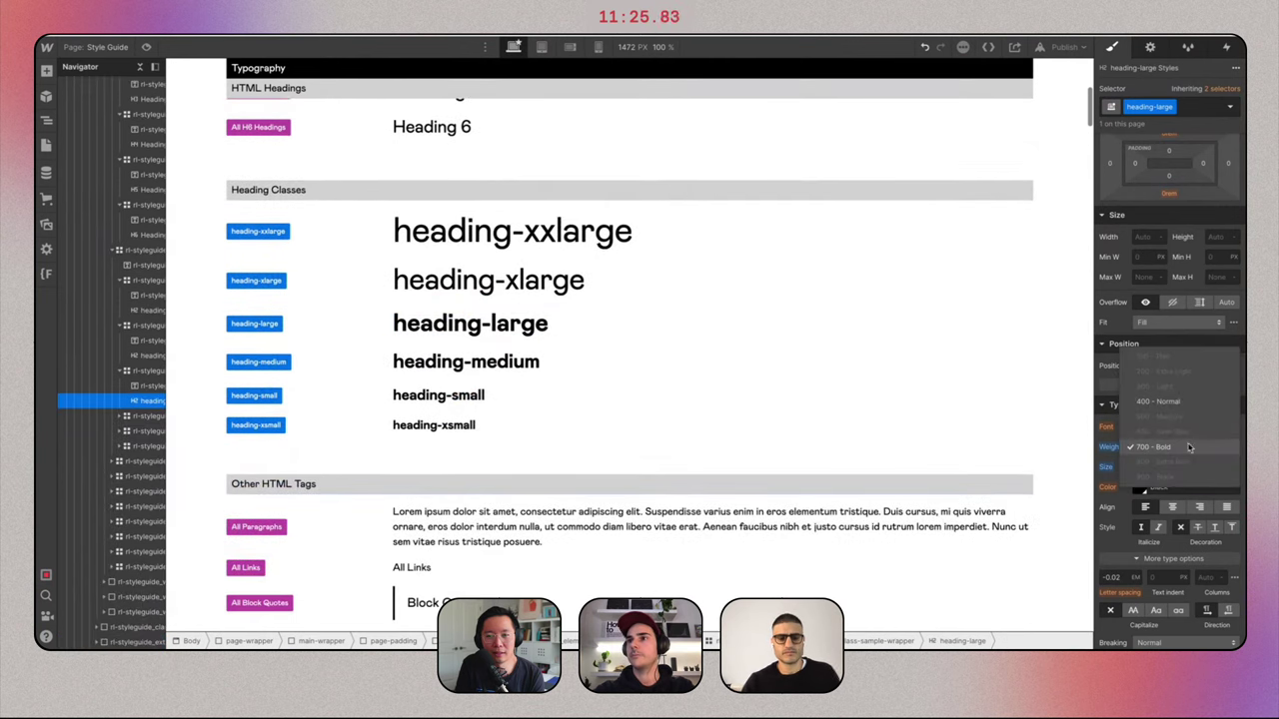
left_click(1162, 403)
left_click(469, 362)
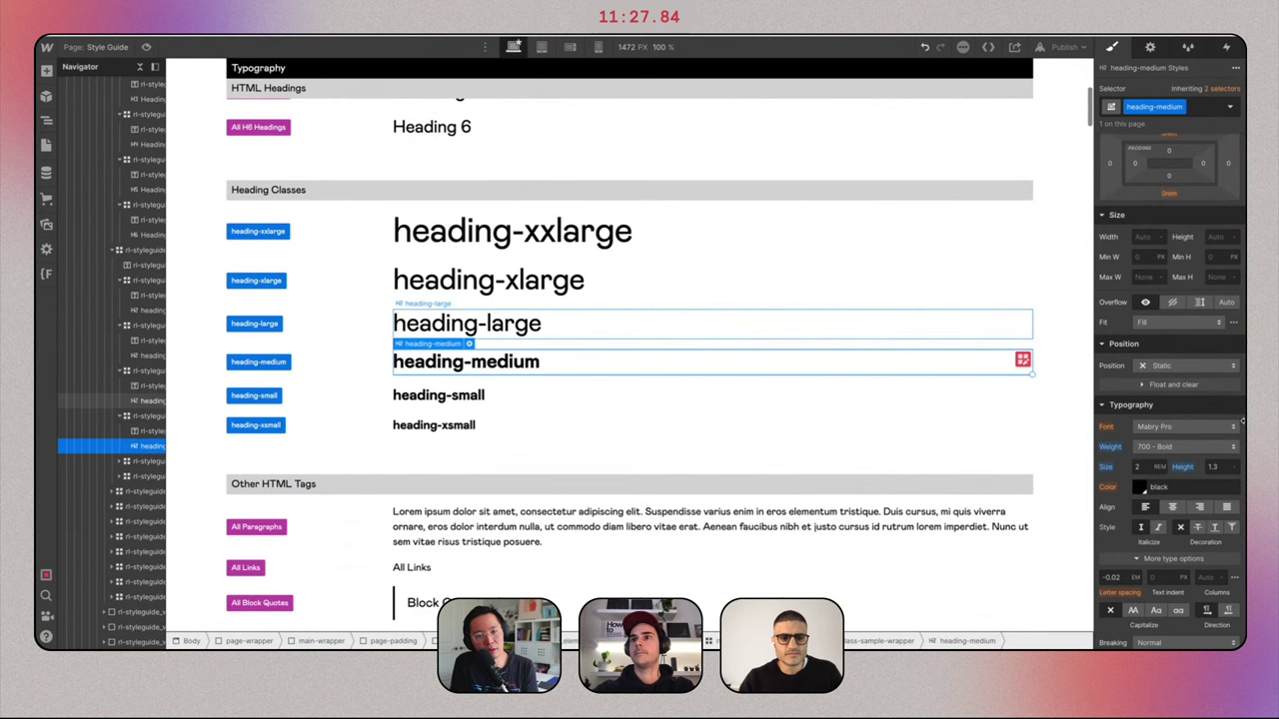
left_click(1185, 447)
left_click(1162, 403)
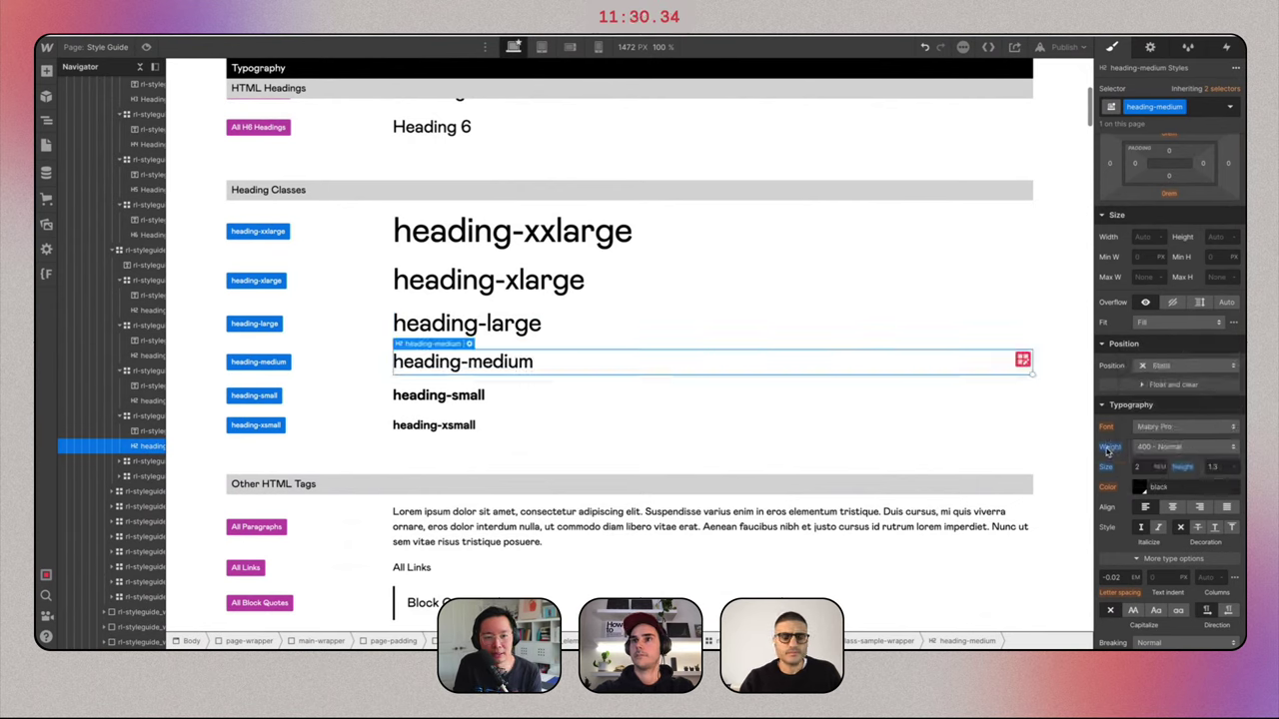
Reset the font weight override on the heading-small and heading-xsmall classes so they inherit it from the heading tag.
left_click(478, 395)
left_click(1104, 449, "alt")
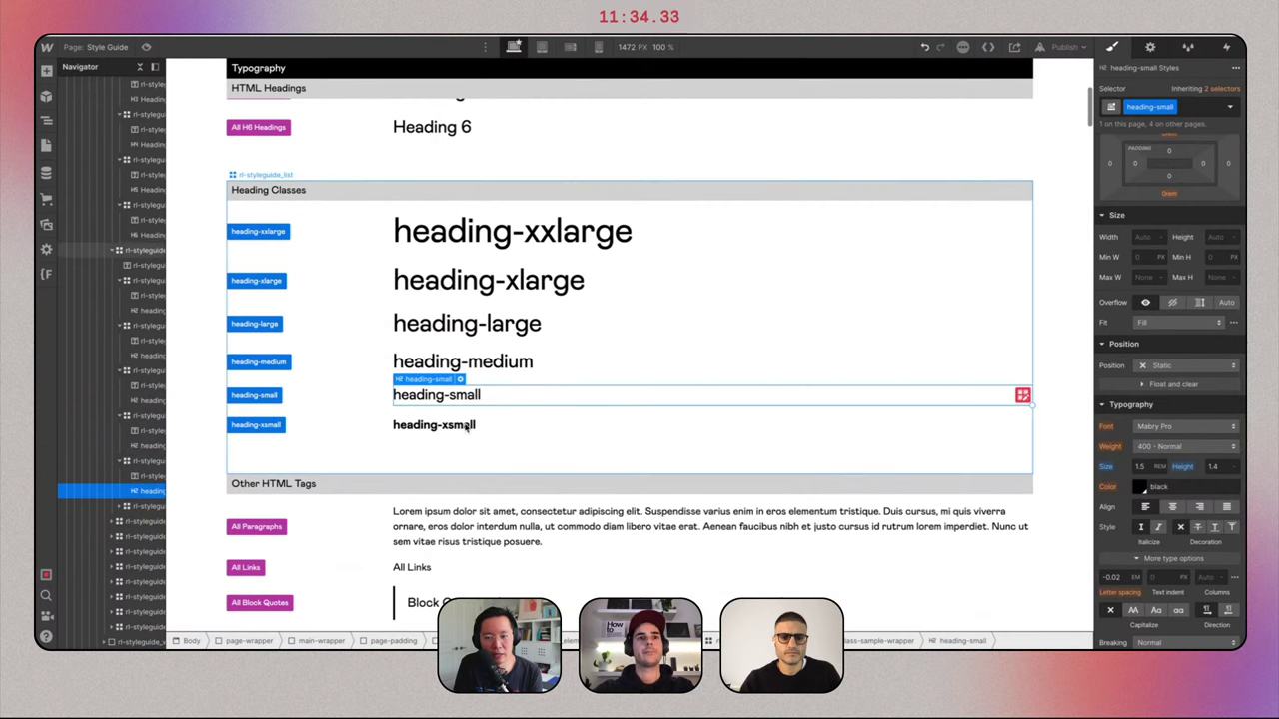
left_click(465, 425)
left_click(1111, 448, "alt")
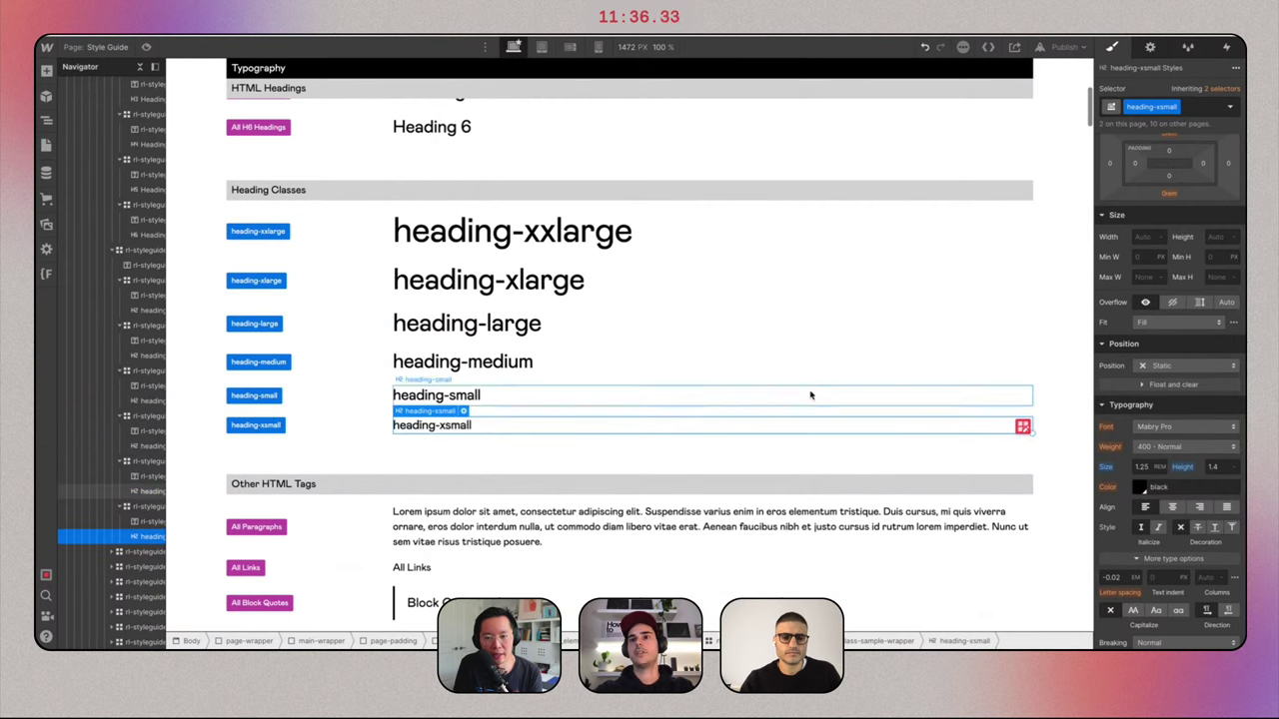
Set the text-size-large class's font size to 1.5 rem in the Text Sizes section.
scroll(812, 396, "down", 15)
scroll(811, 393, "up", 10)
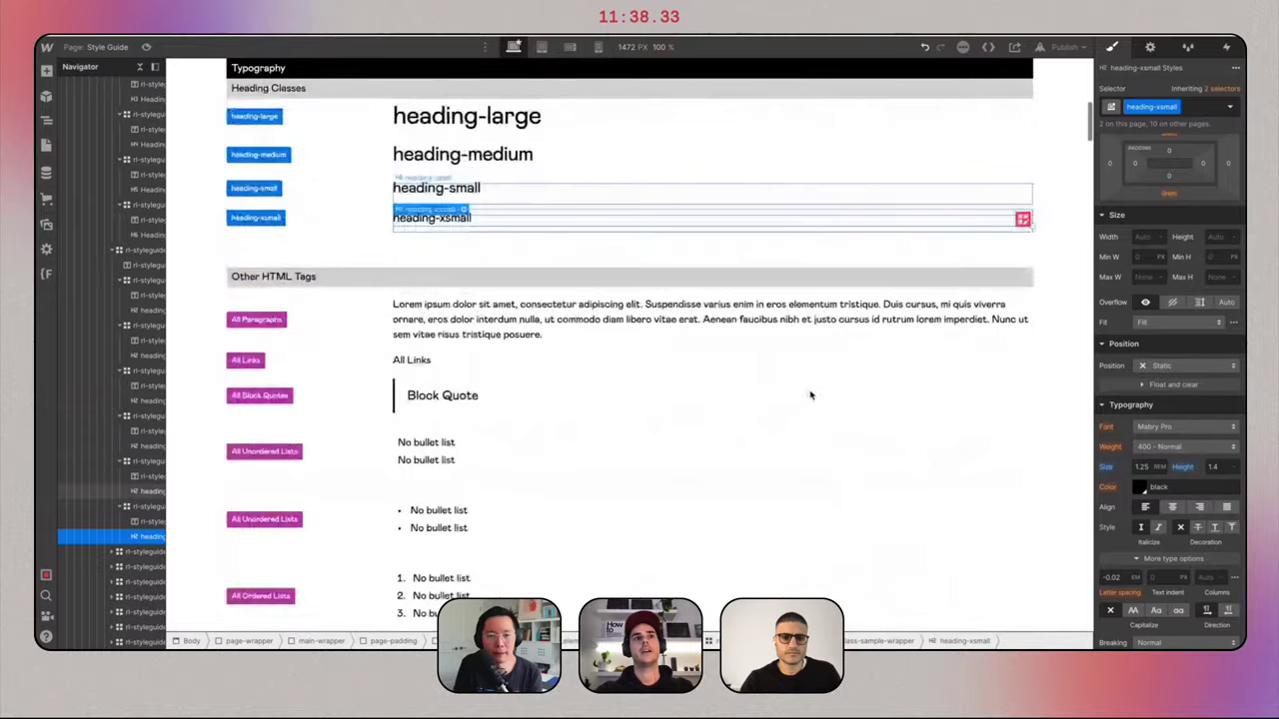
scroll(810, 394, "down", 15)
left_click(677, 377)
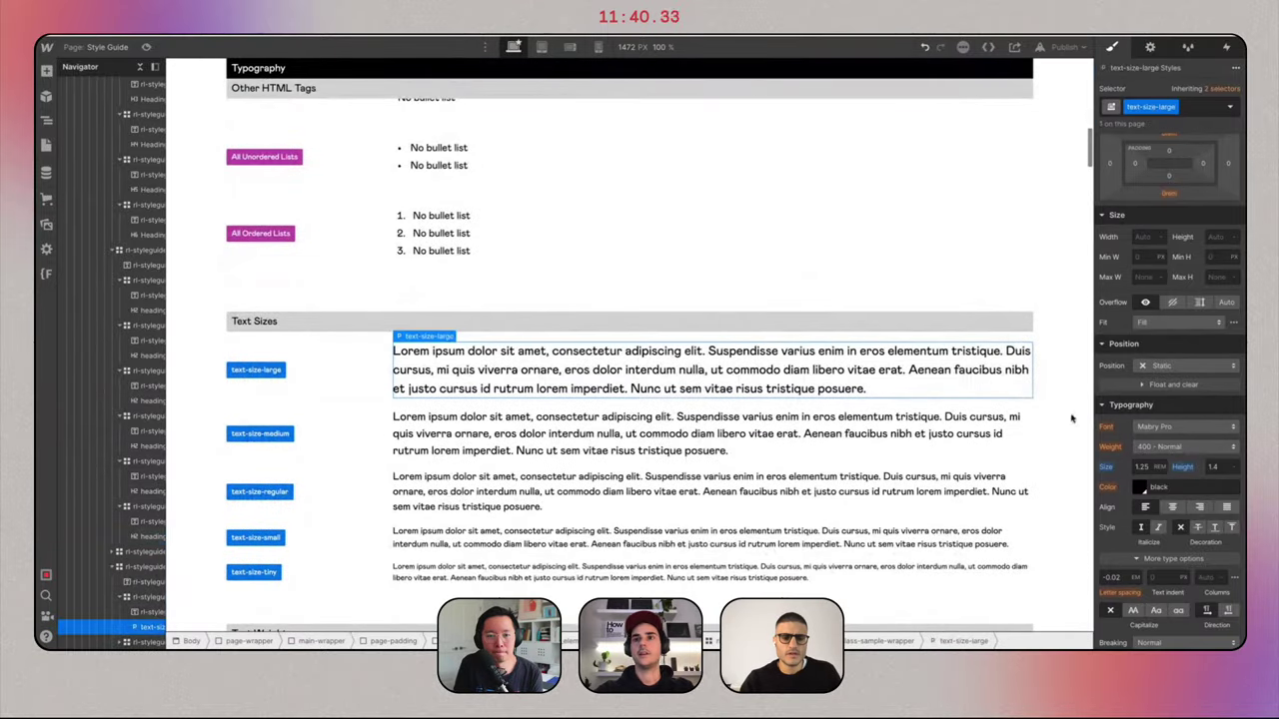
left_click(1142, 467)
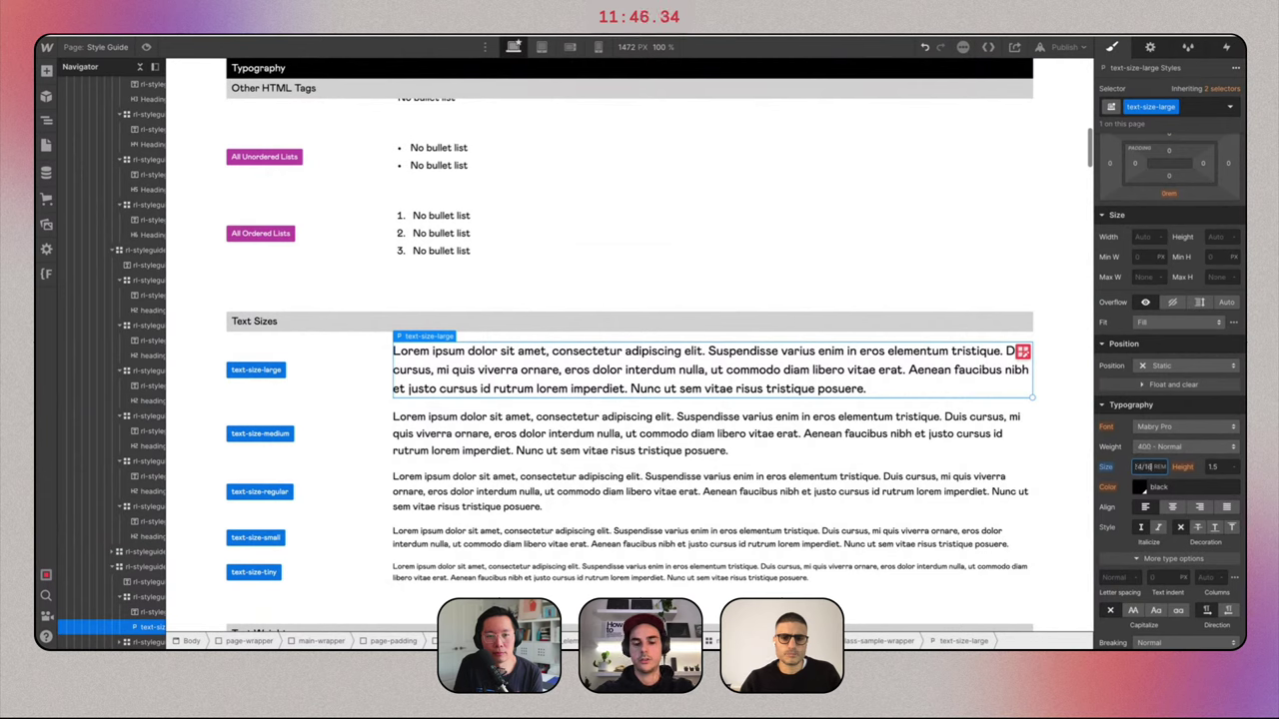
key("Return")
Set the text-size-medium class's font size to 1.25 rem.
left_click(756, 477)
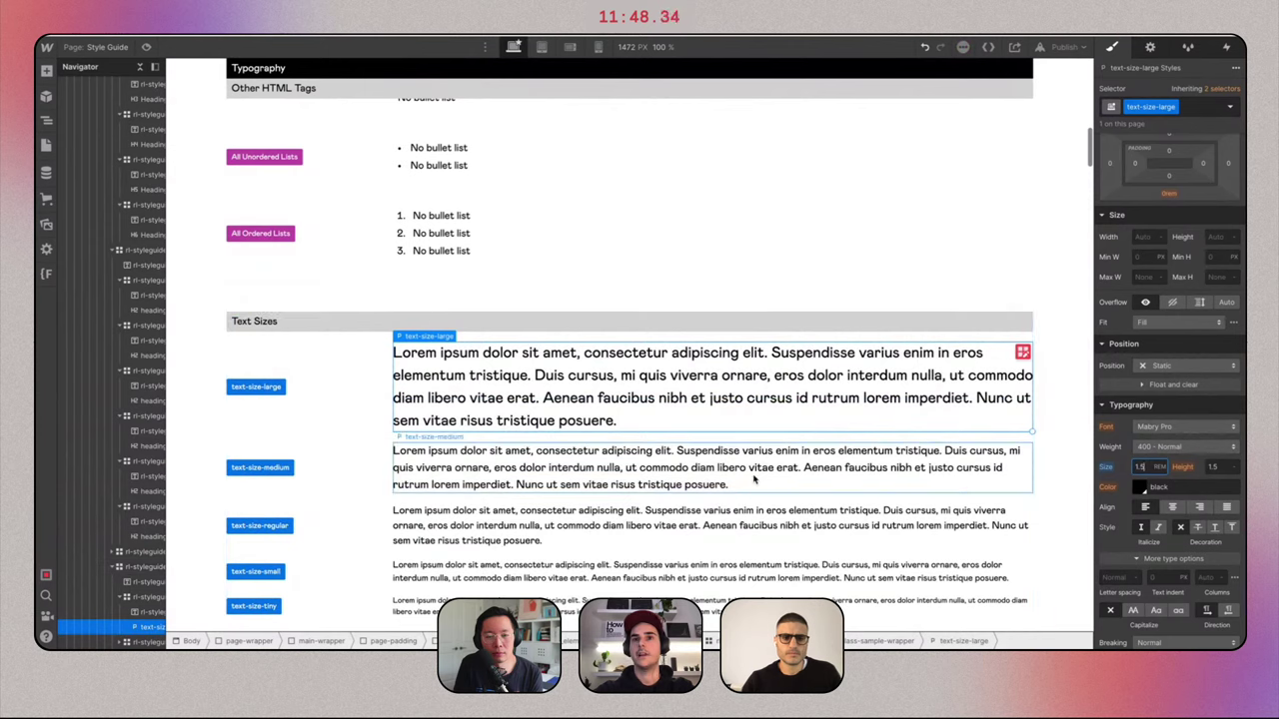
left_click(1141, 467)
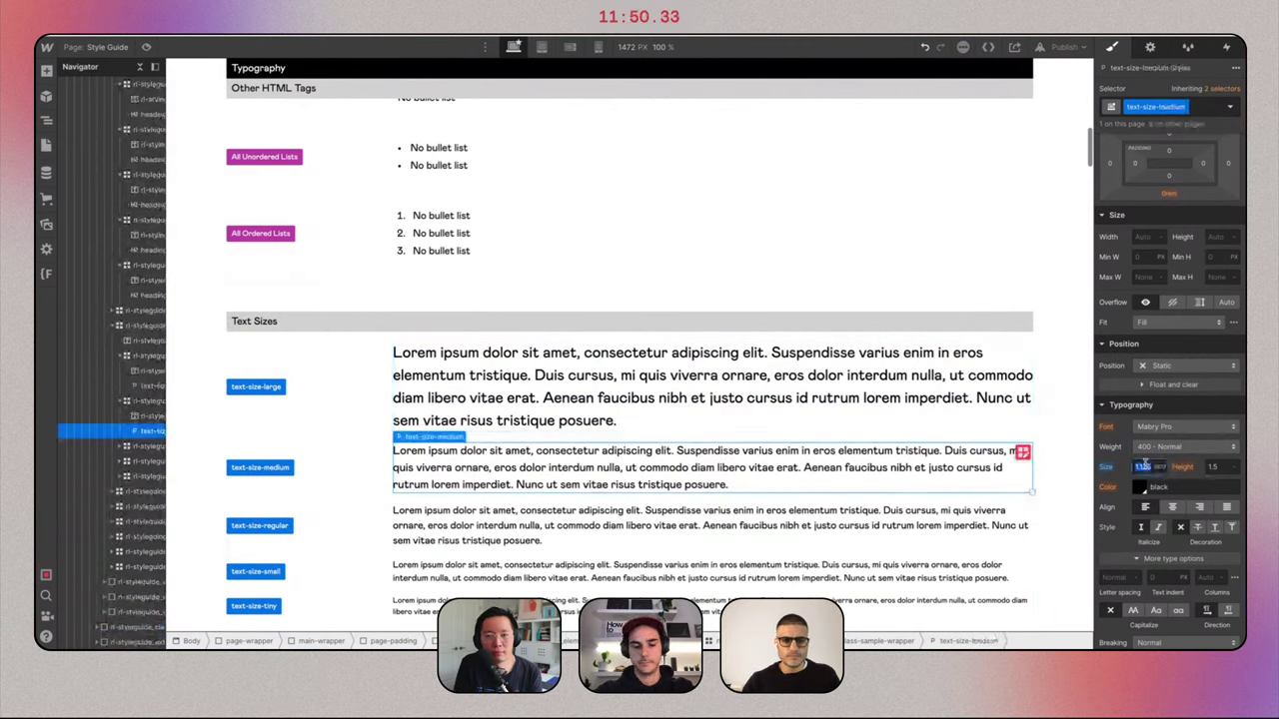
type("1.25")
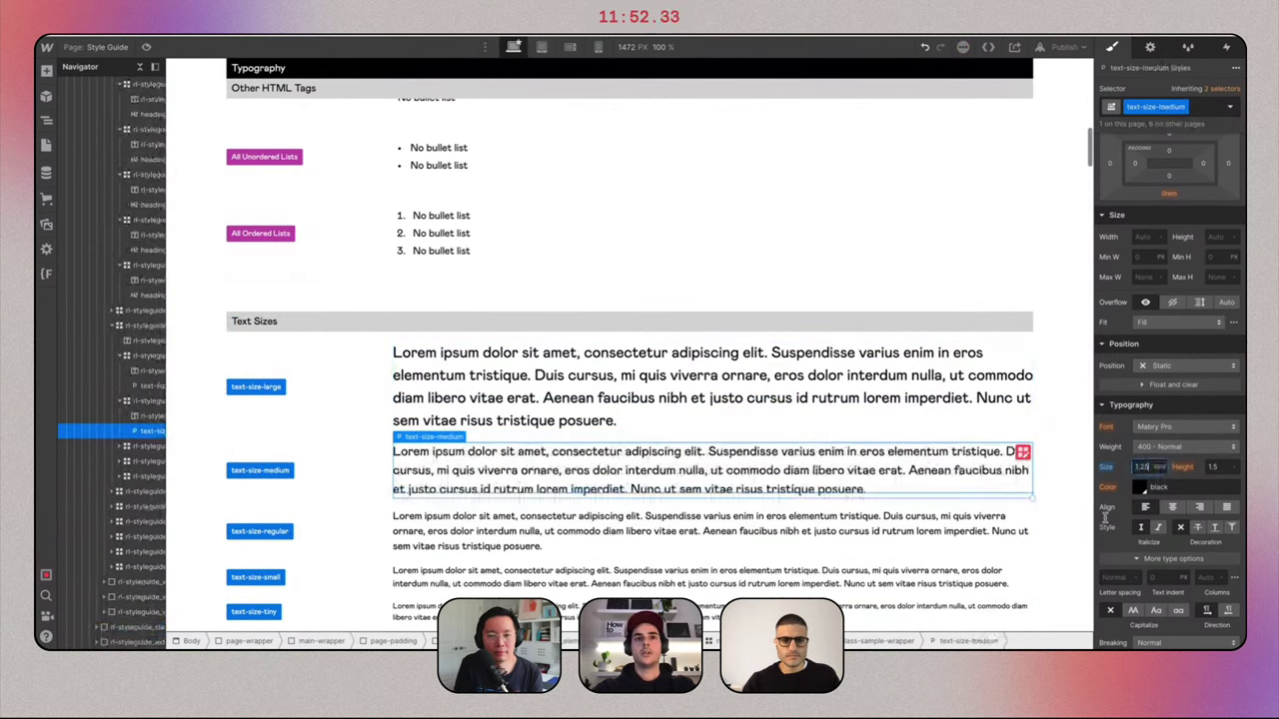
Set the text-size-regular class's font size to 1.125 rem.
scroll(680, 457, "down", 1)
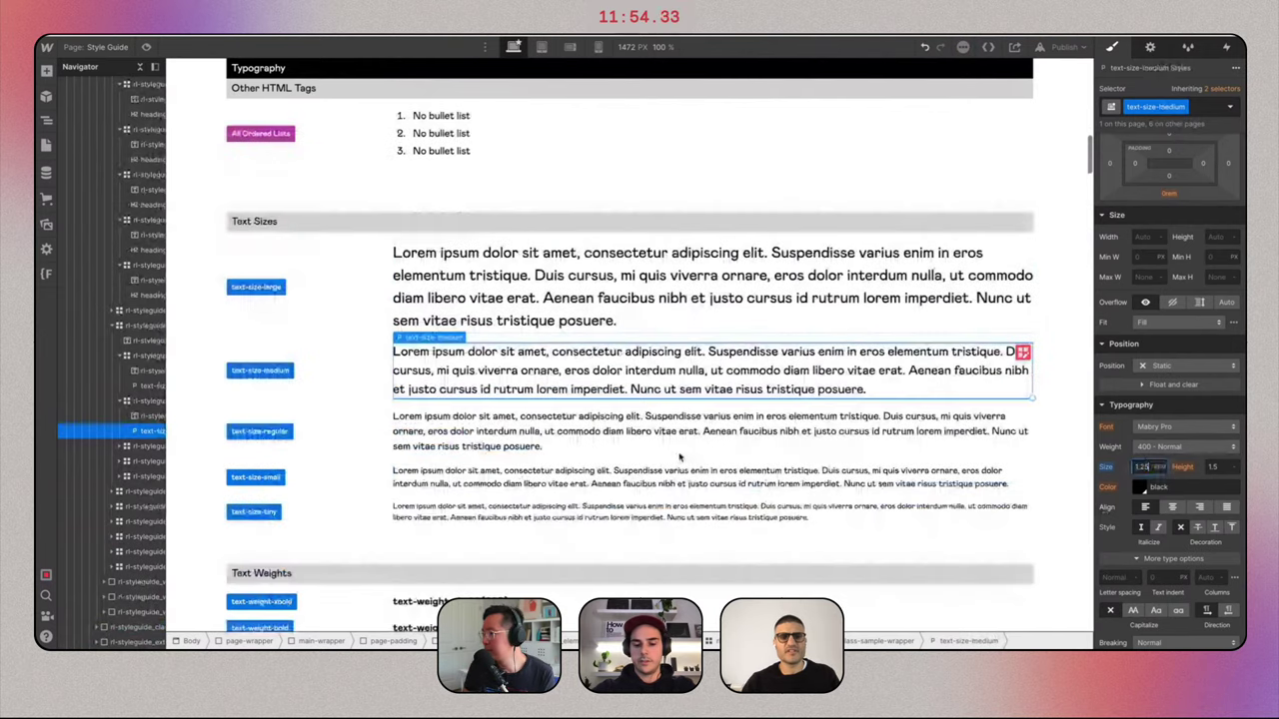
left_click(679, 446)
scroll(680, 446, "down", 1)
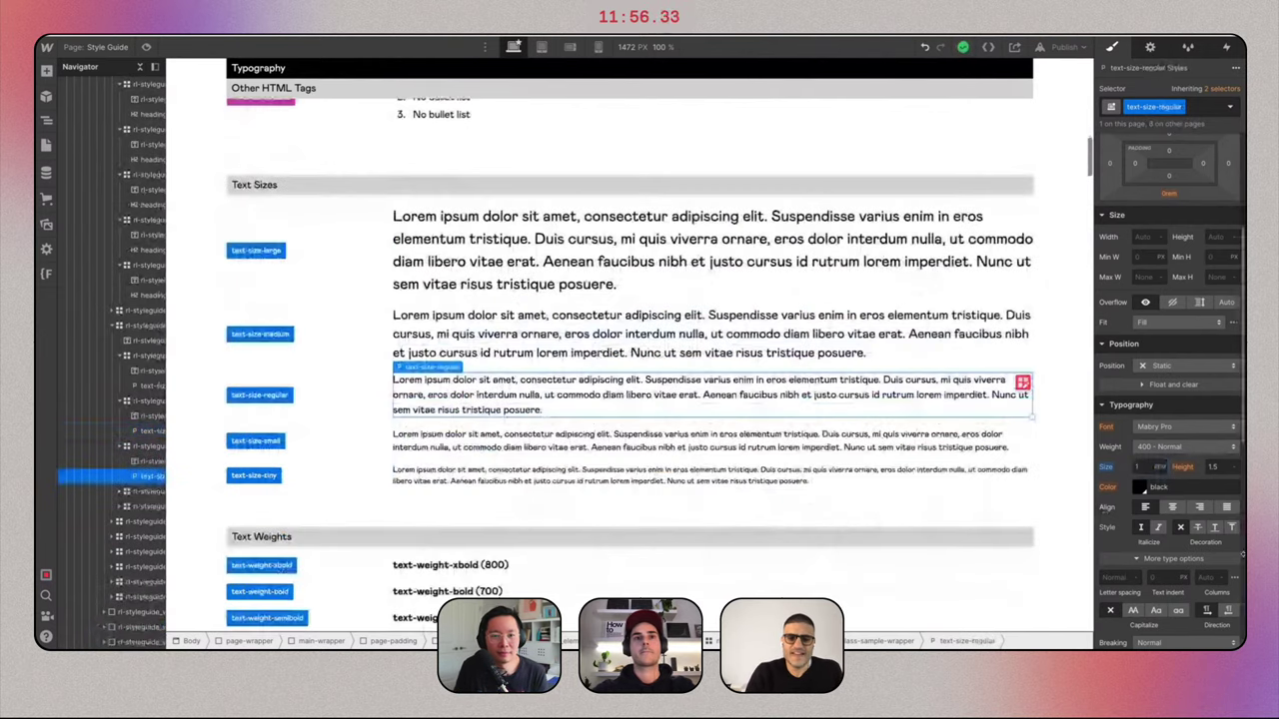
left_click(1143, 467)
type("1.125")
key("Return")
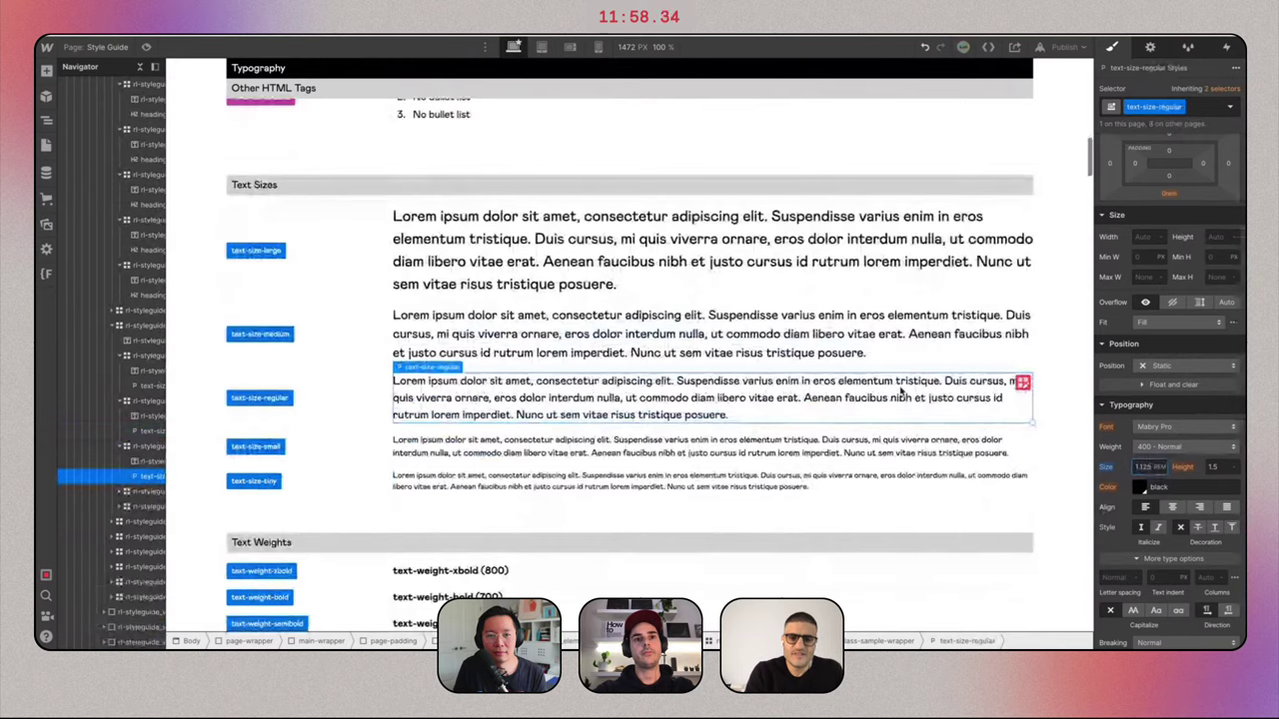
Look through the rest of the Style Guide down to the Buttons section under UI Elements.
scroll(901, 391, "down", 4)
scroll(900, 390, "down", 1)
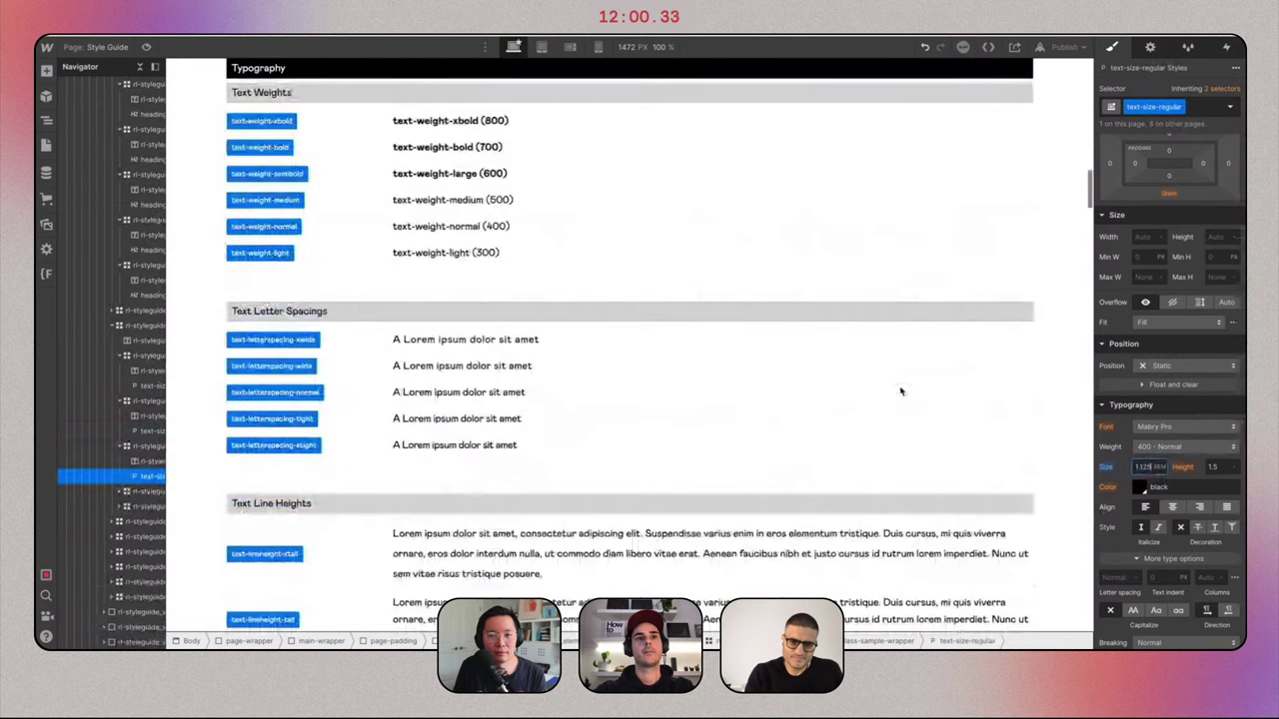
scroll(900, 391, "down", 20)
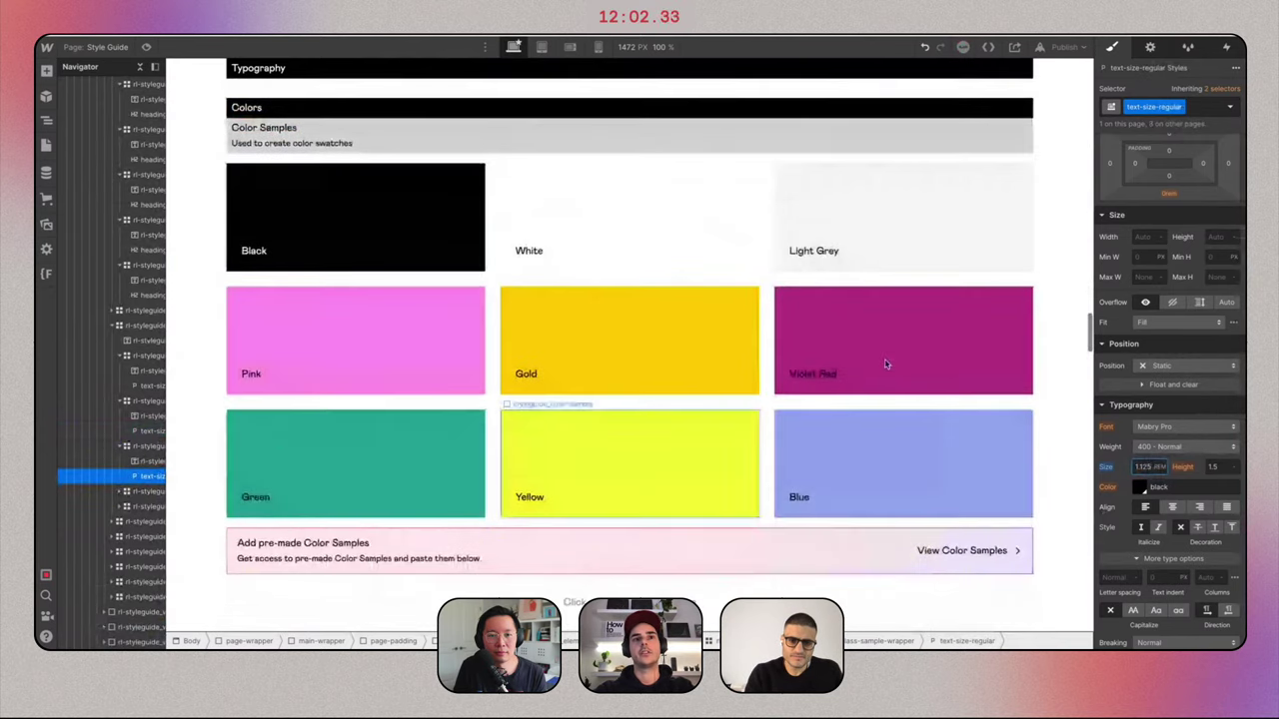
scroll(616, 486, "down", 15)
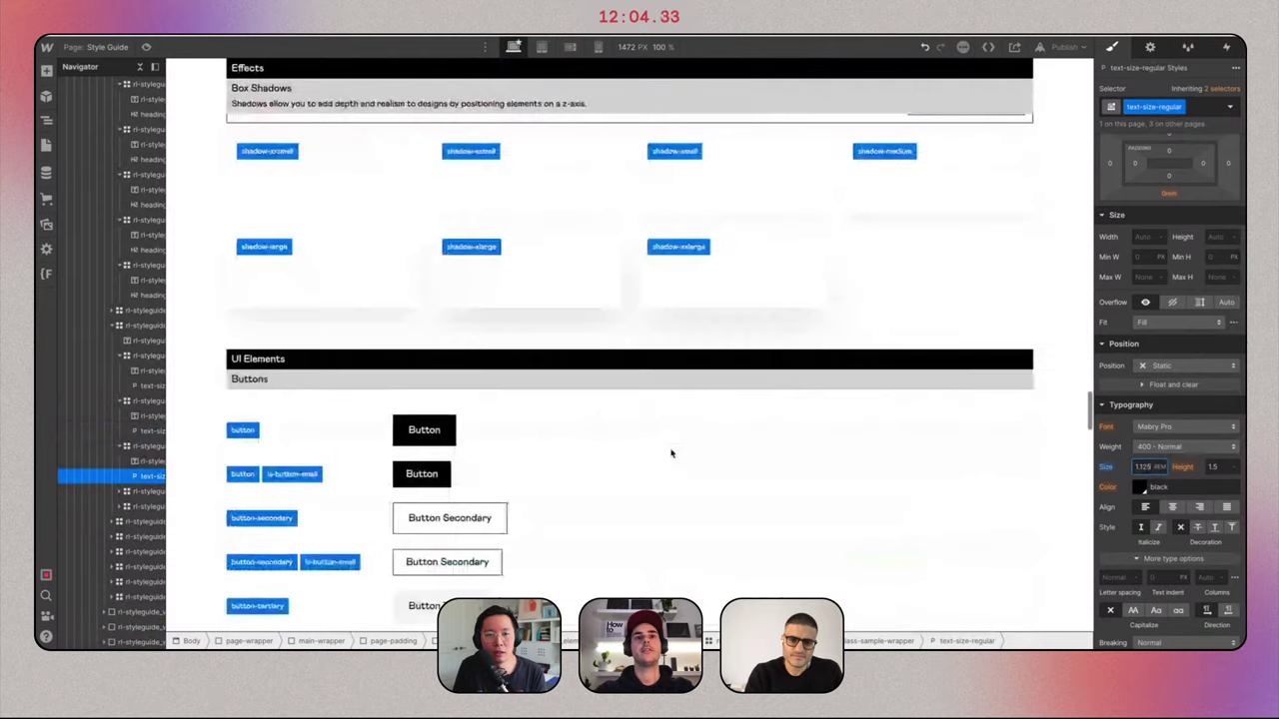
Check the Gumroad reference page, return to the Webflow style guide, and set the primary button's left padding to 3.5 rem.
key("ctrl+Tab")
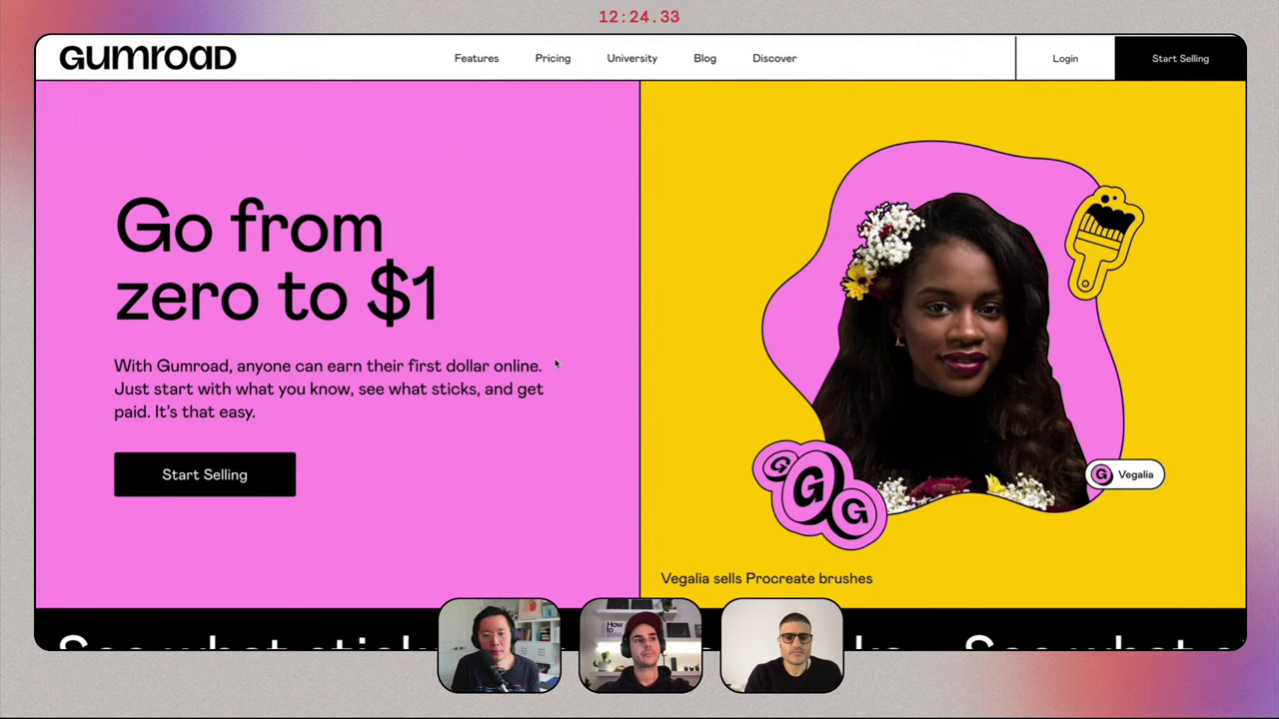
key("ctrl+Left")
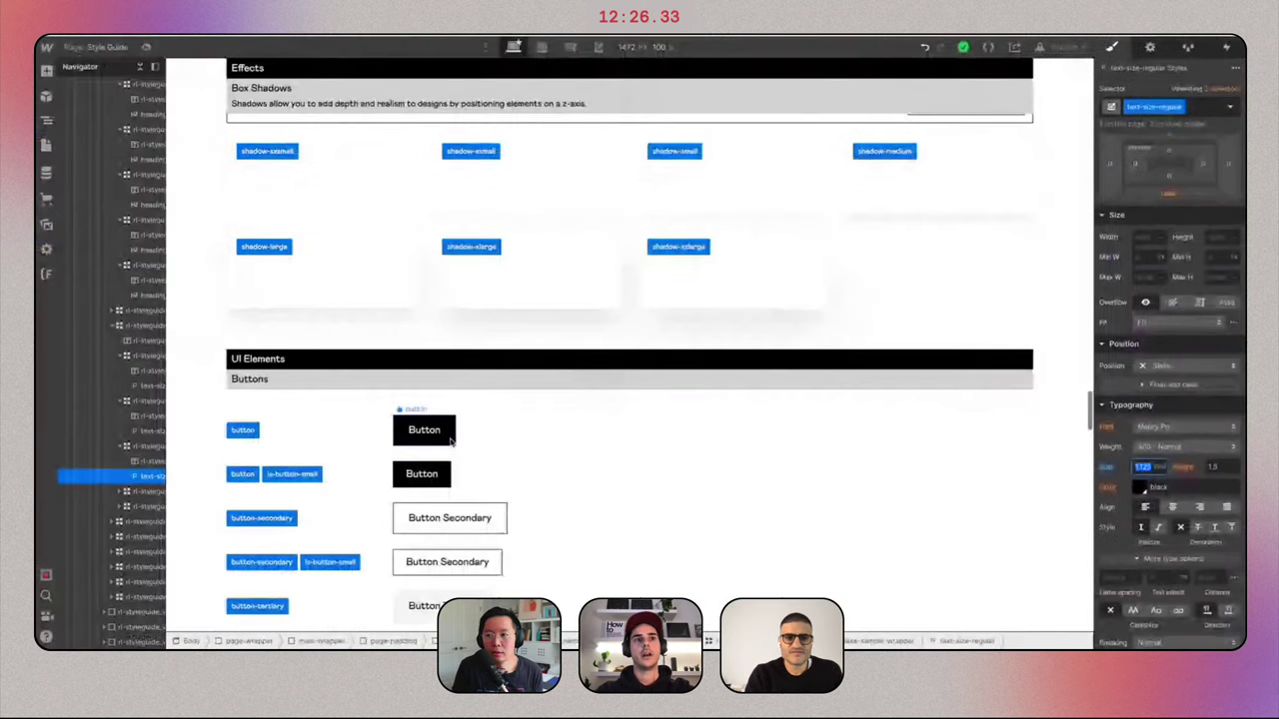
left_click(449, 433)
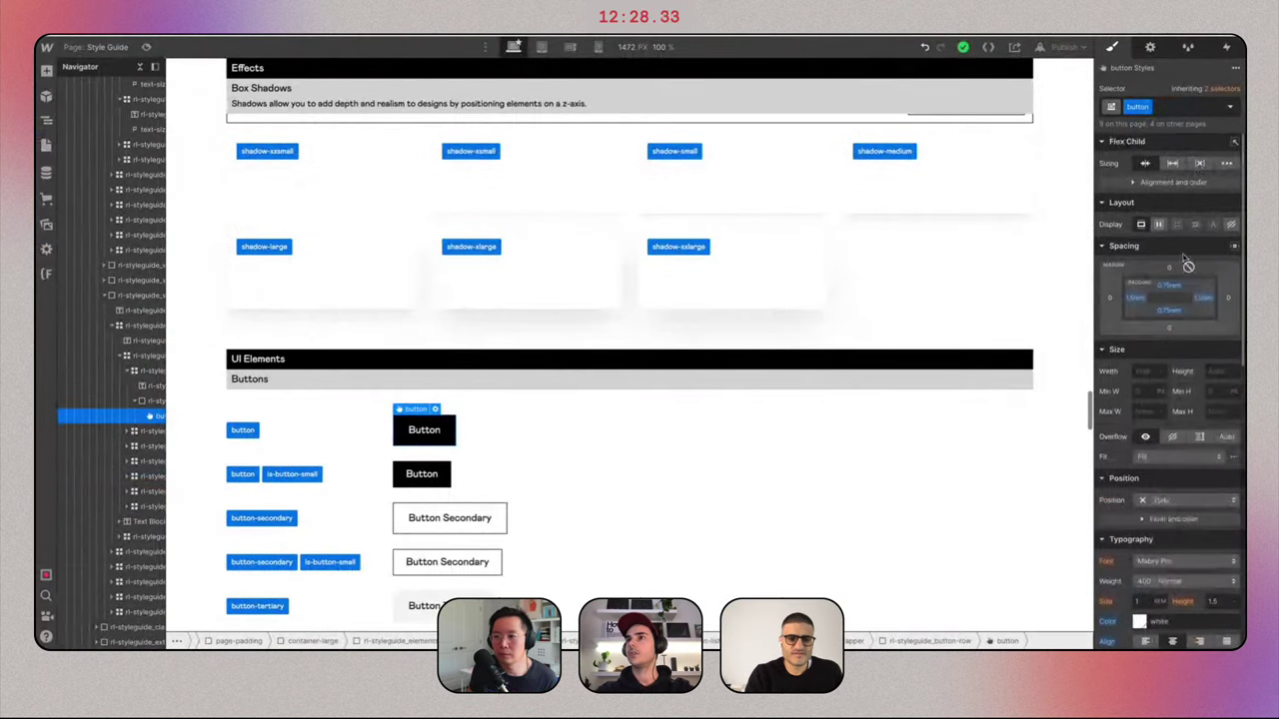
left_click(1134, 298)
type("3.5")
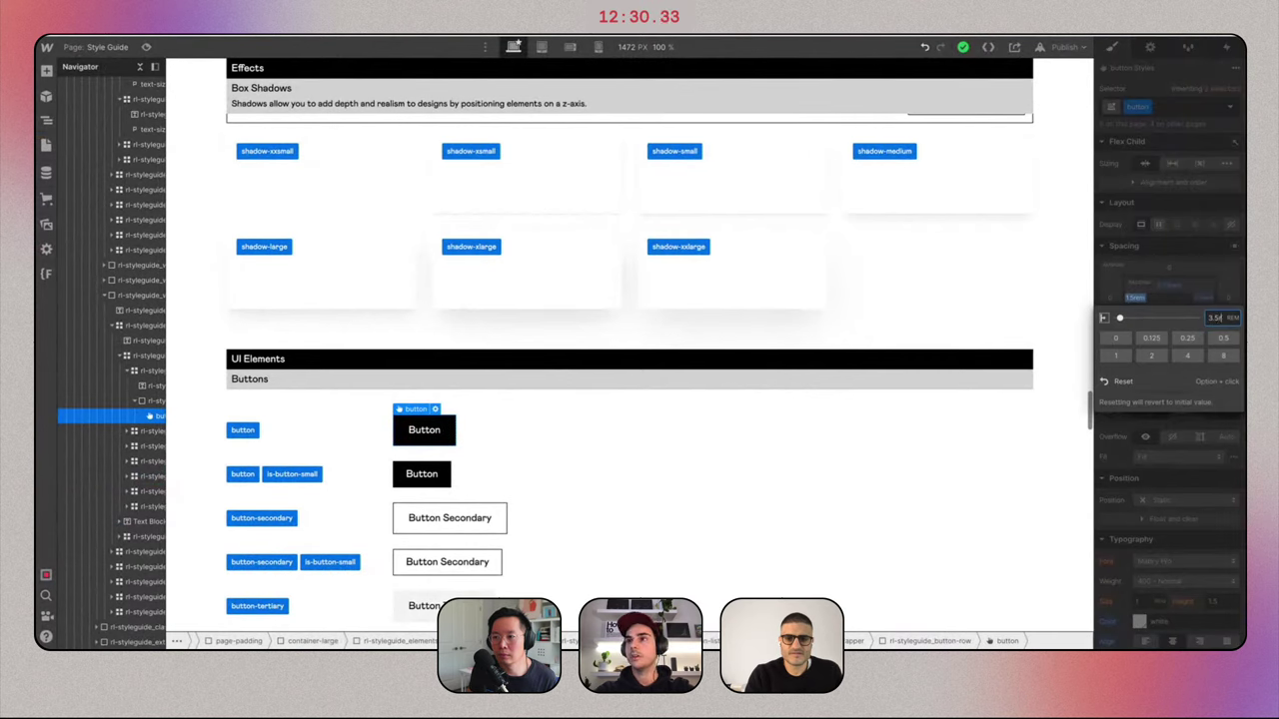
key("Return")
Set the primary button's top padding to 1.5 rem.
left_click(1168, 289)
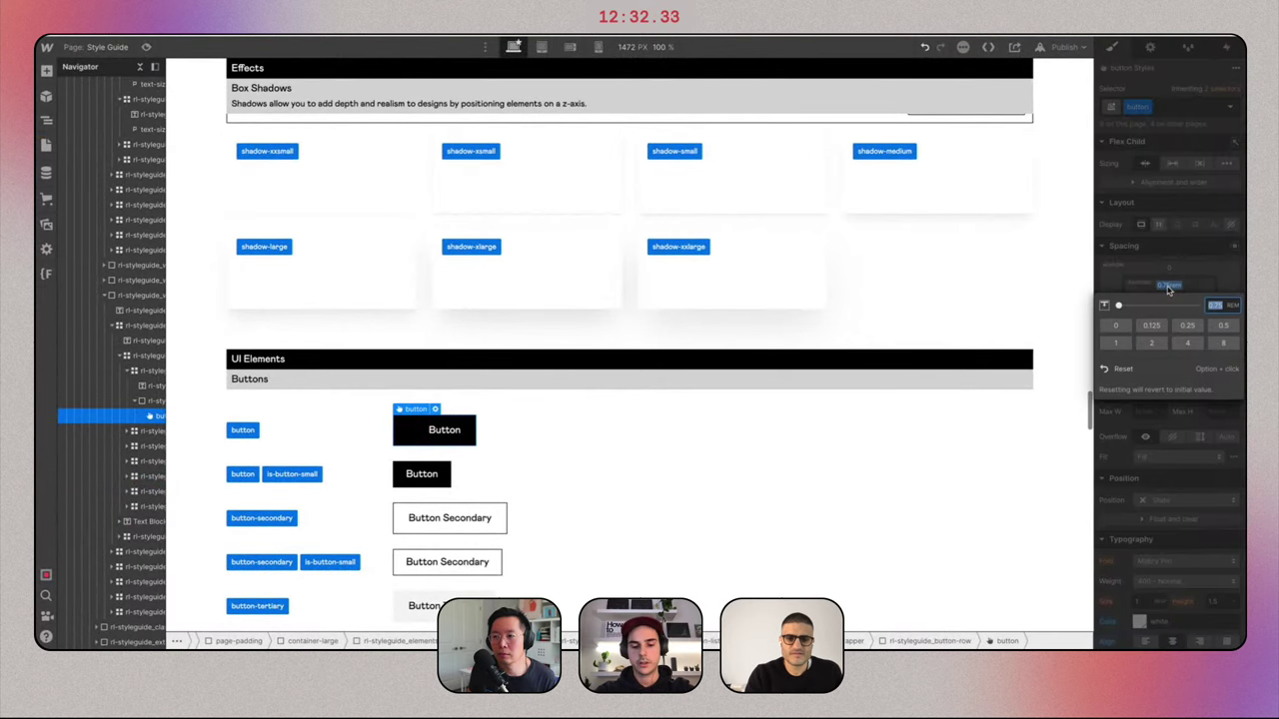
type("1.5")
key("Return")
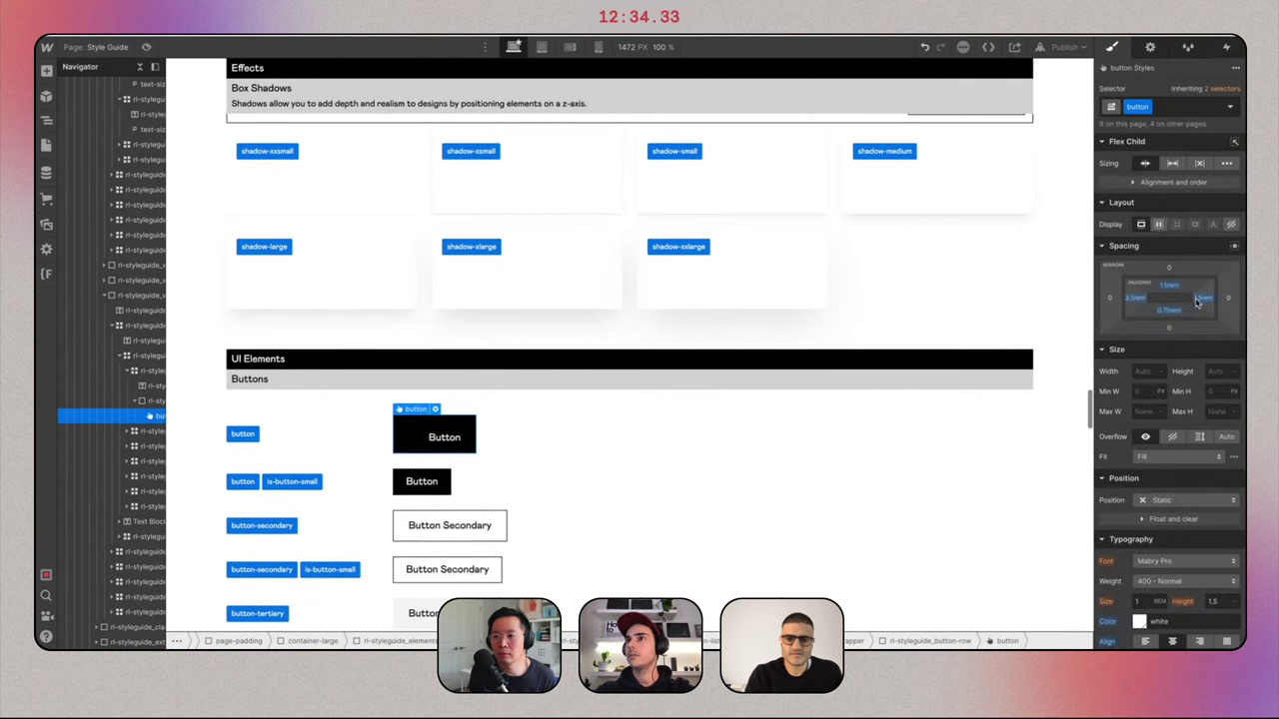
Set the primary button's bottom and top padding to 1.25 rem and its right padding to 3.5 rem.
left_click(1199, 301)
type("1.25")
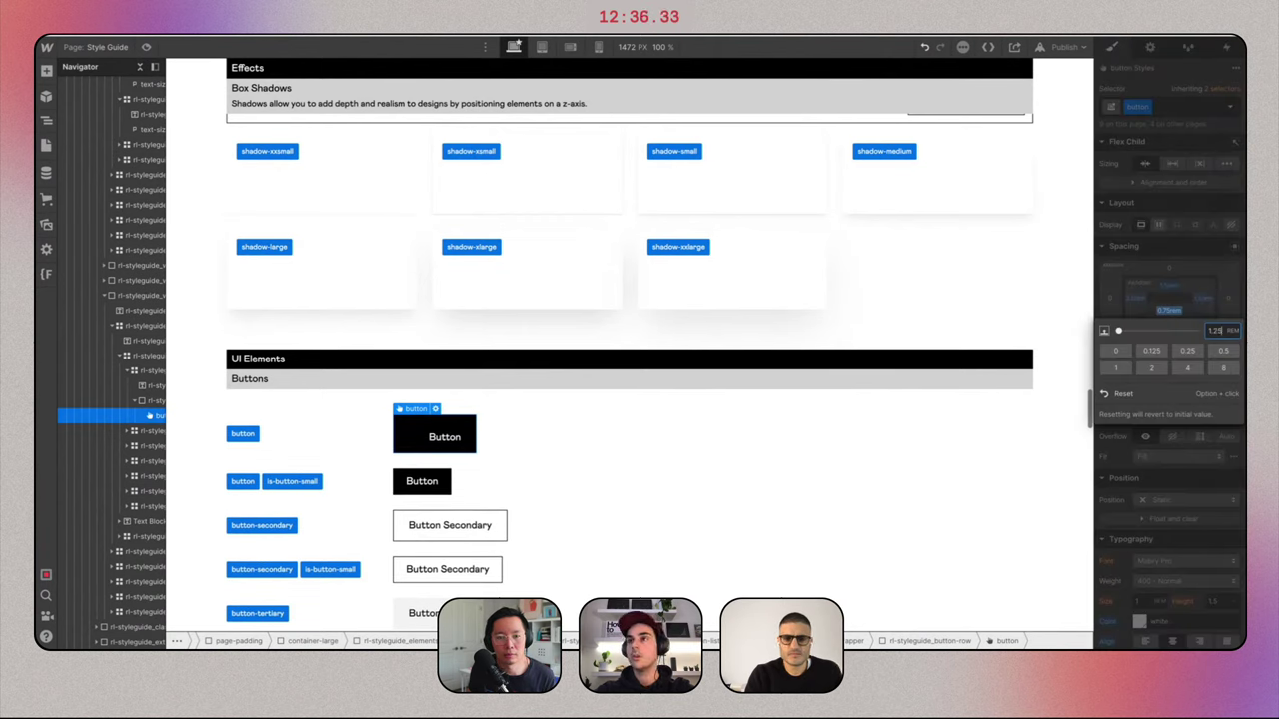
key("Return")
left_click(1169, 285)
type("1.")
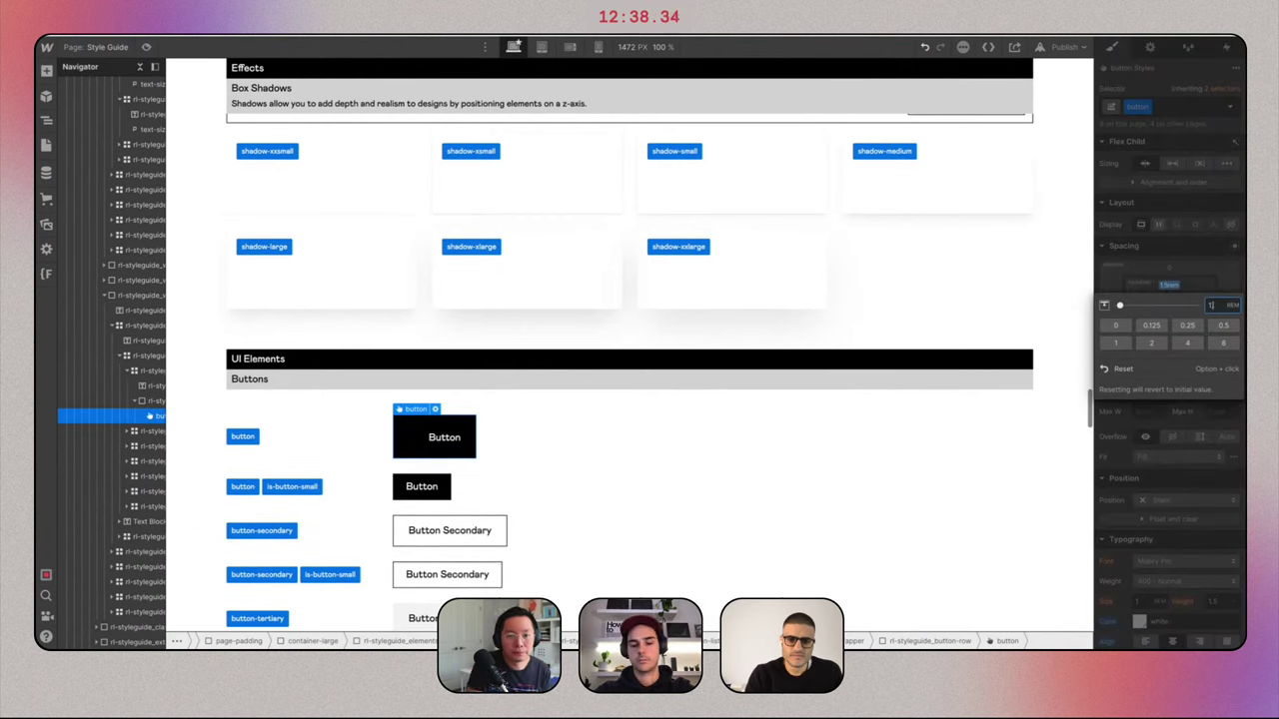
type("25")
key("Return")
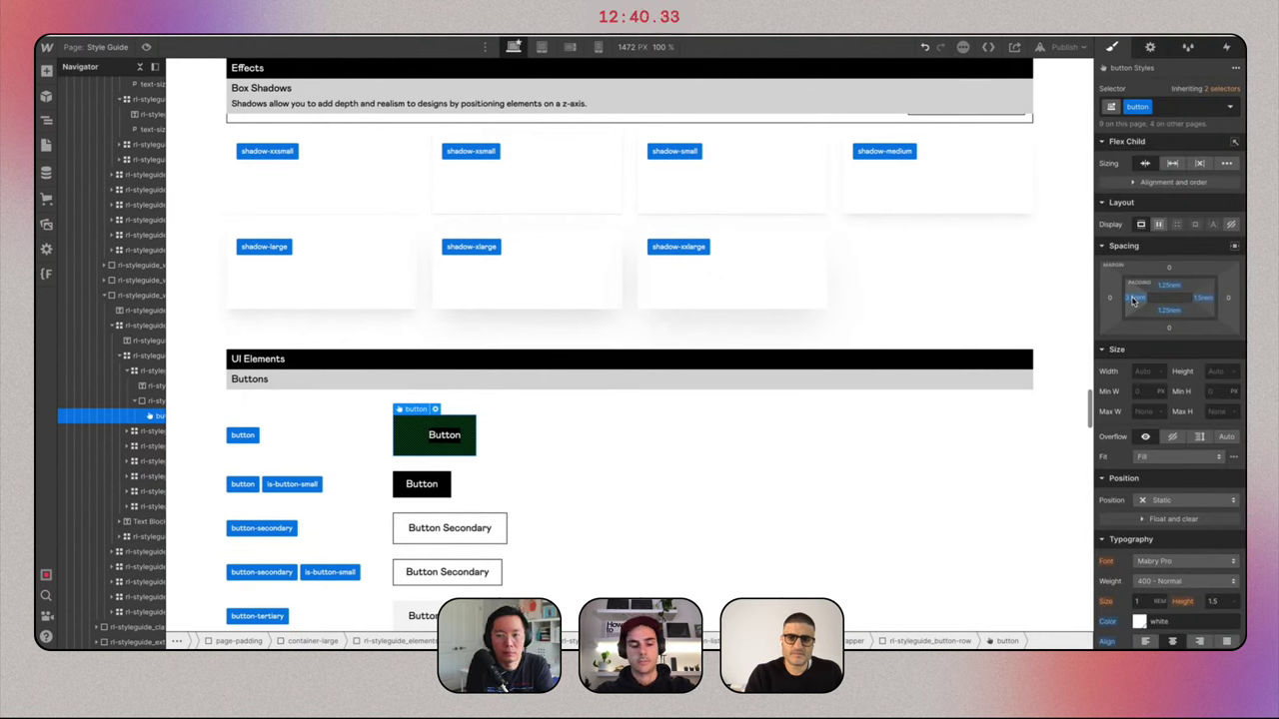
left_click_drag(1131, 300, 1138, 301)
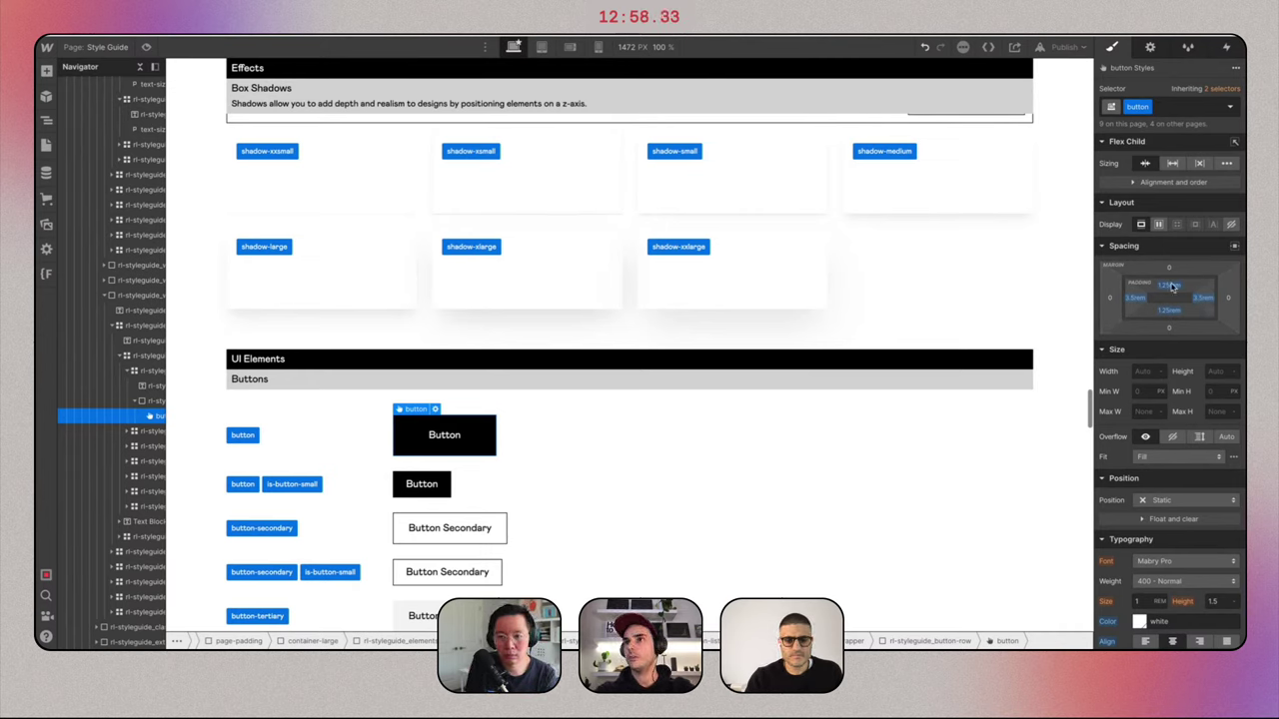
left_click_drag(1171, 286, 1171, 285)
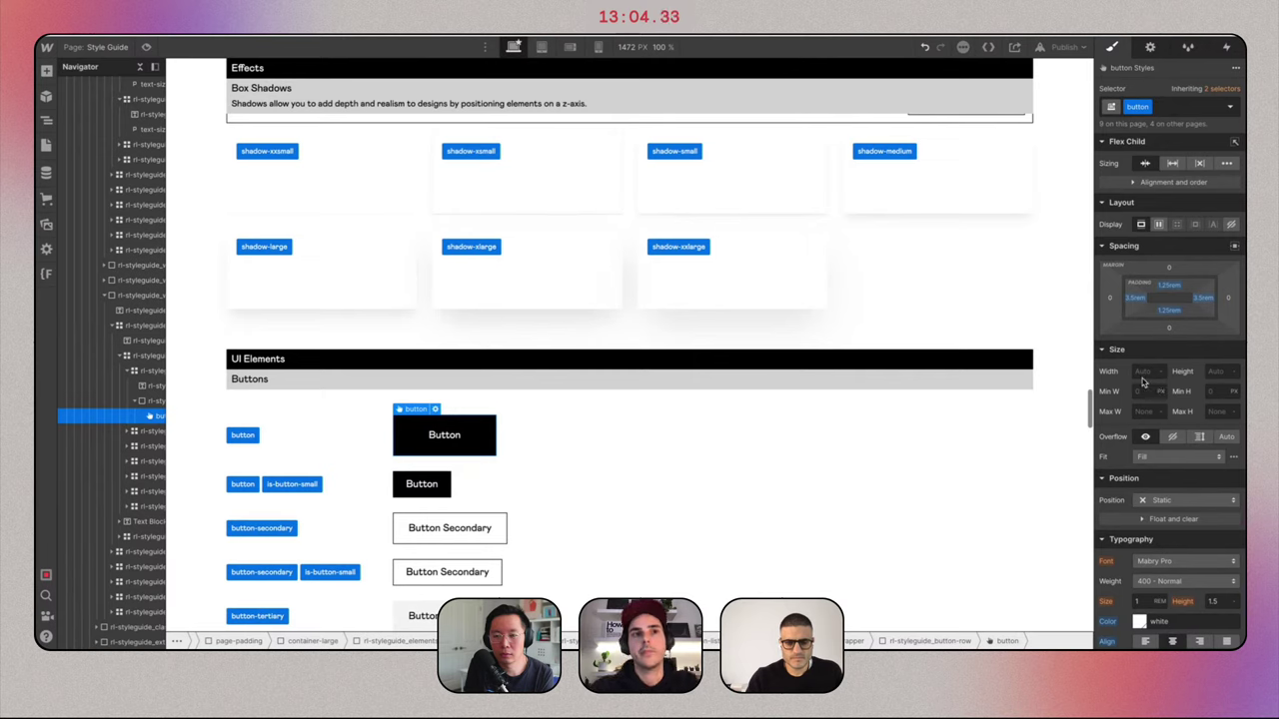
Set the primary button's line height to 1 and its font size to 1.5 rem.
left_click(1215, 601)
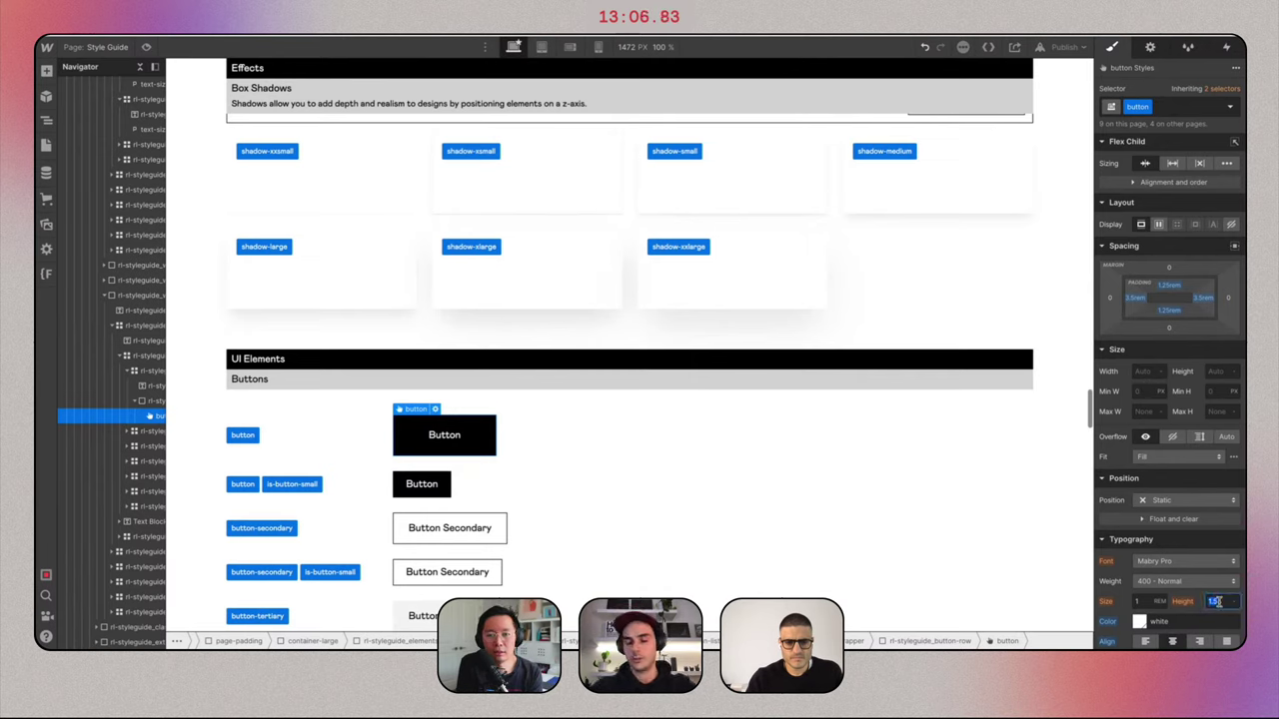
key("Return")
left_click(1141, 603)
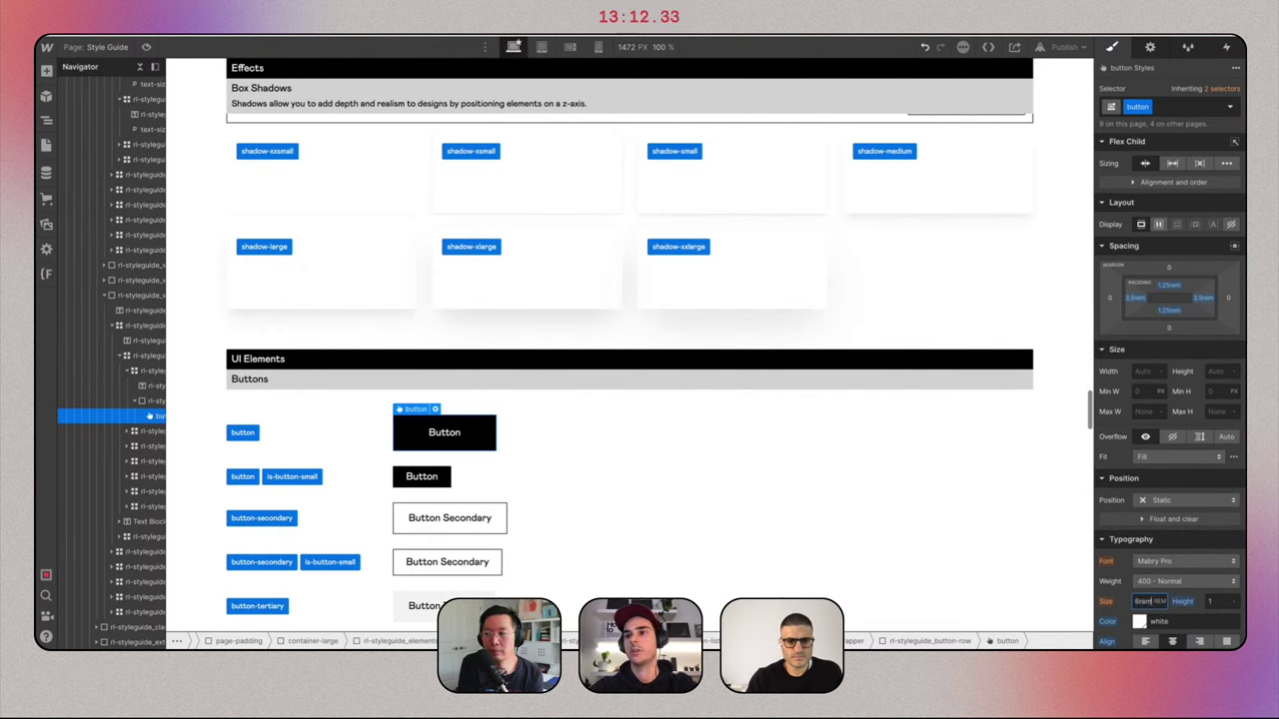
type("1.5")
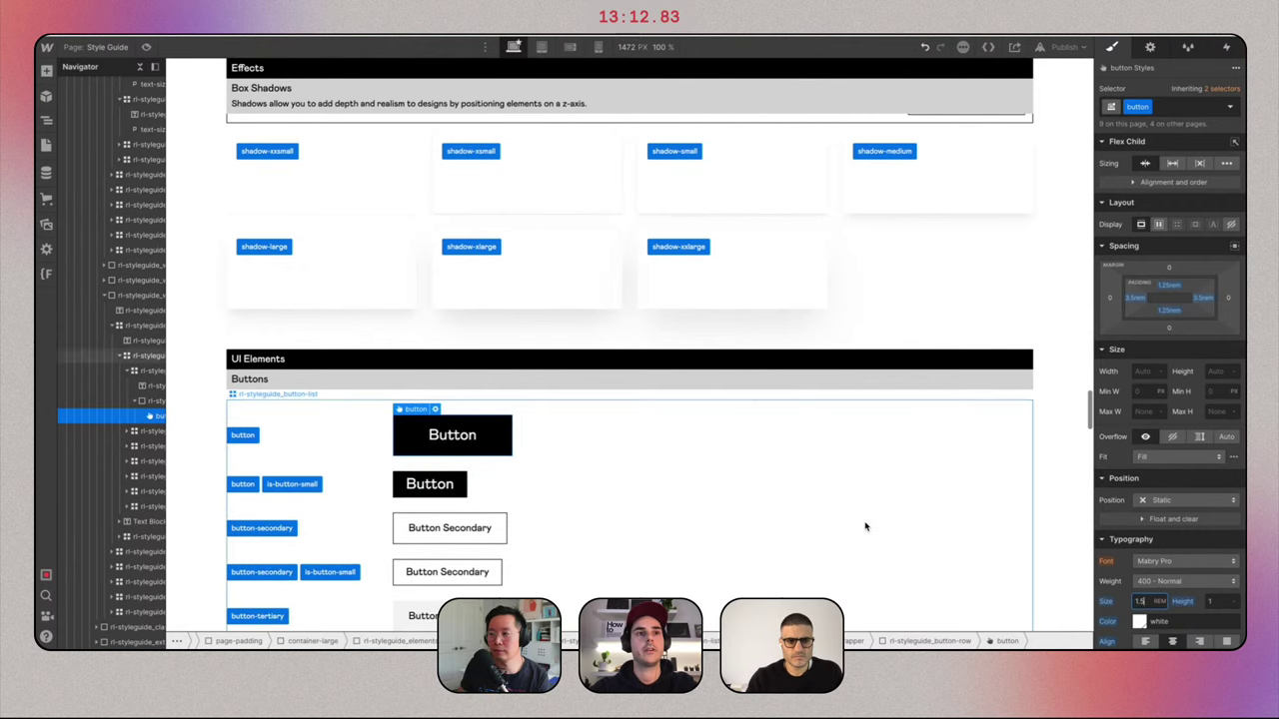
left_click(458, 438)
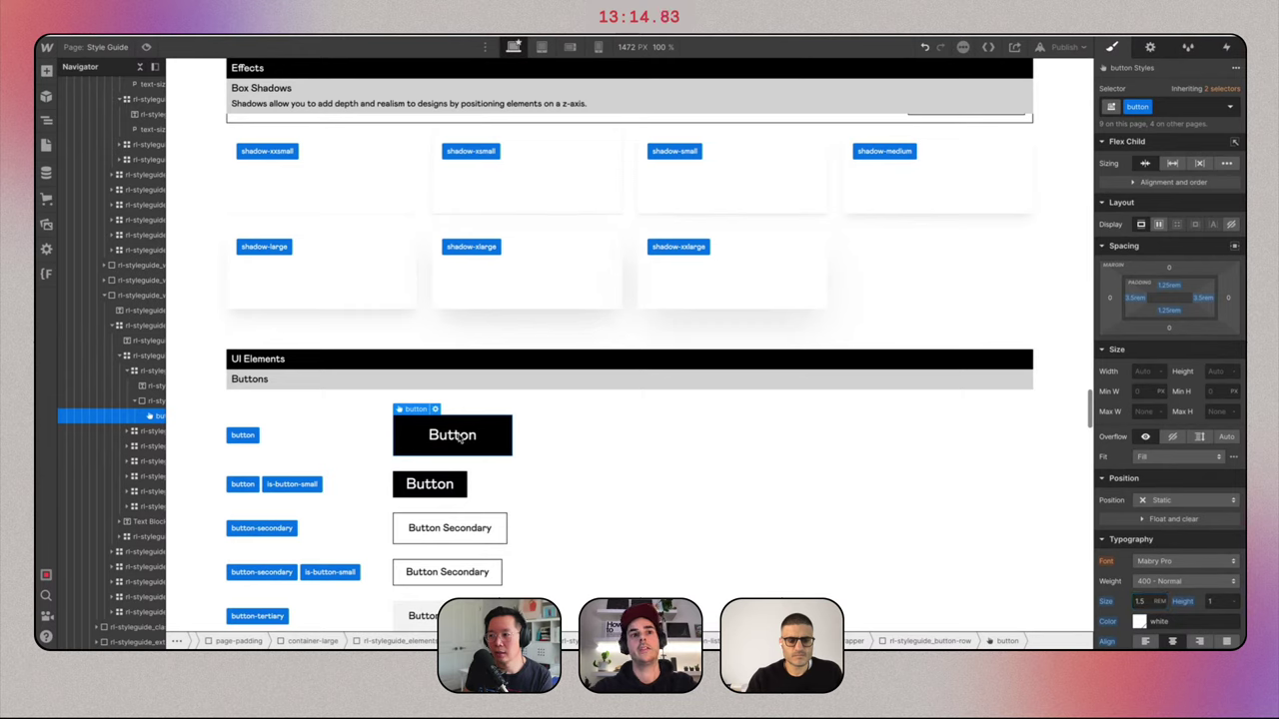
left_click(538, 439)
left_click(453, 435)
Round the primary button's corners with a border radius of 0.25 rem.
scroll(1169, 450, "down", 10)
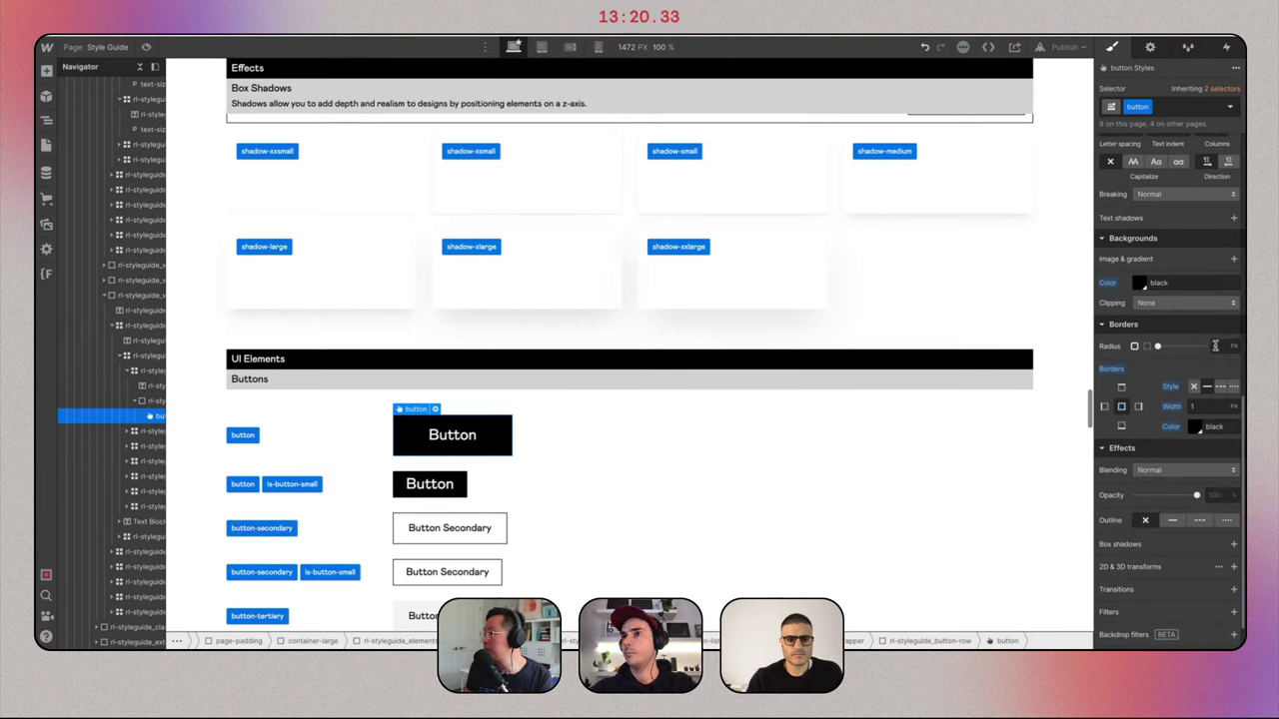
left_click(1215, 346)
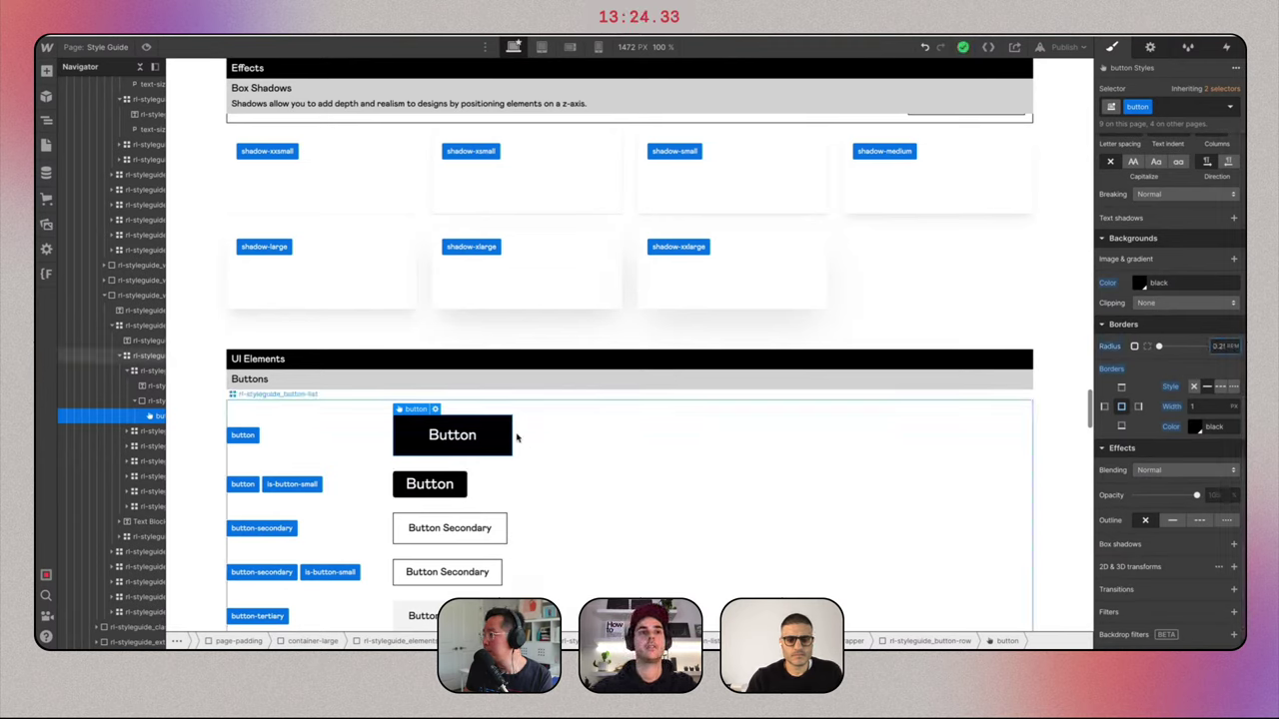
scroll(539, 409, "down", 1)
left_click(569, 375)
Compare the Explore Features link on the Gumroad reference page with the button variants in the Webflow style guide.
scroll(569, 375, "down", 3)
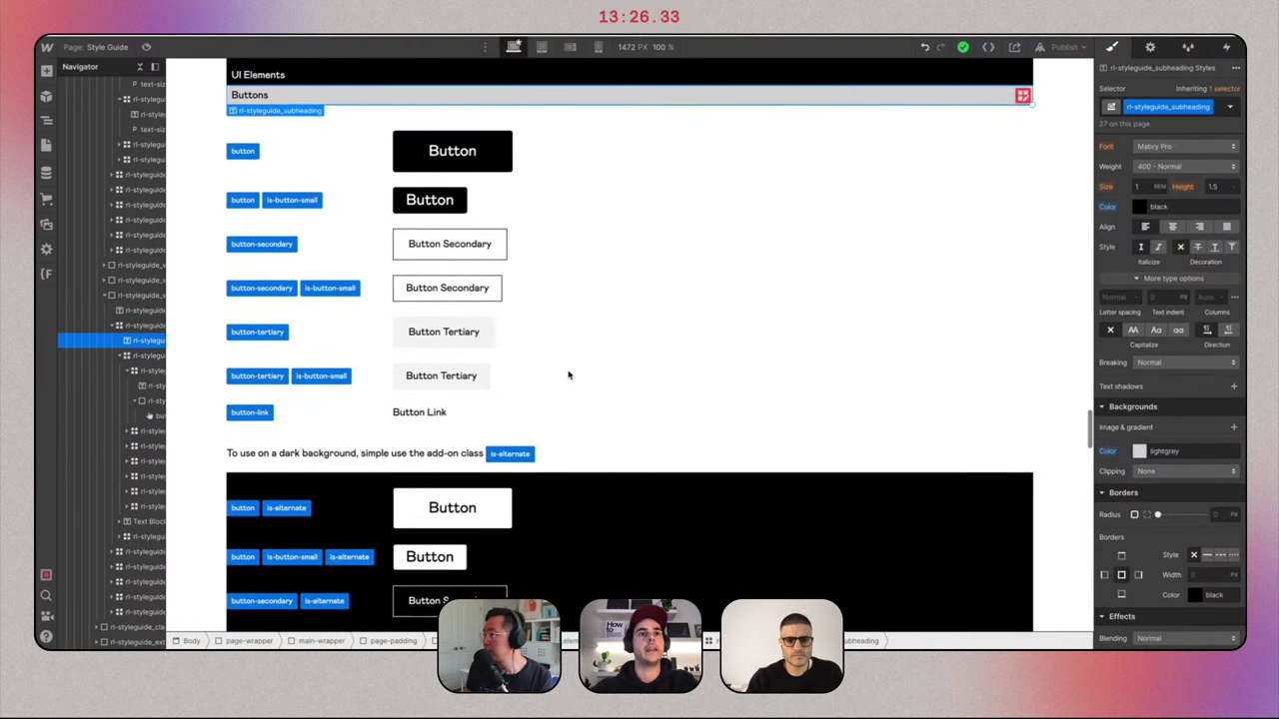
scroll(568, 375, "up", 1)
key("ctrl+Right")
scroll(569, 375, "down", 6)
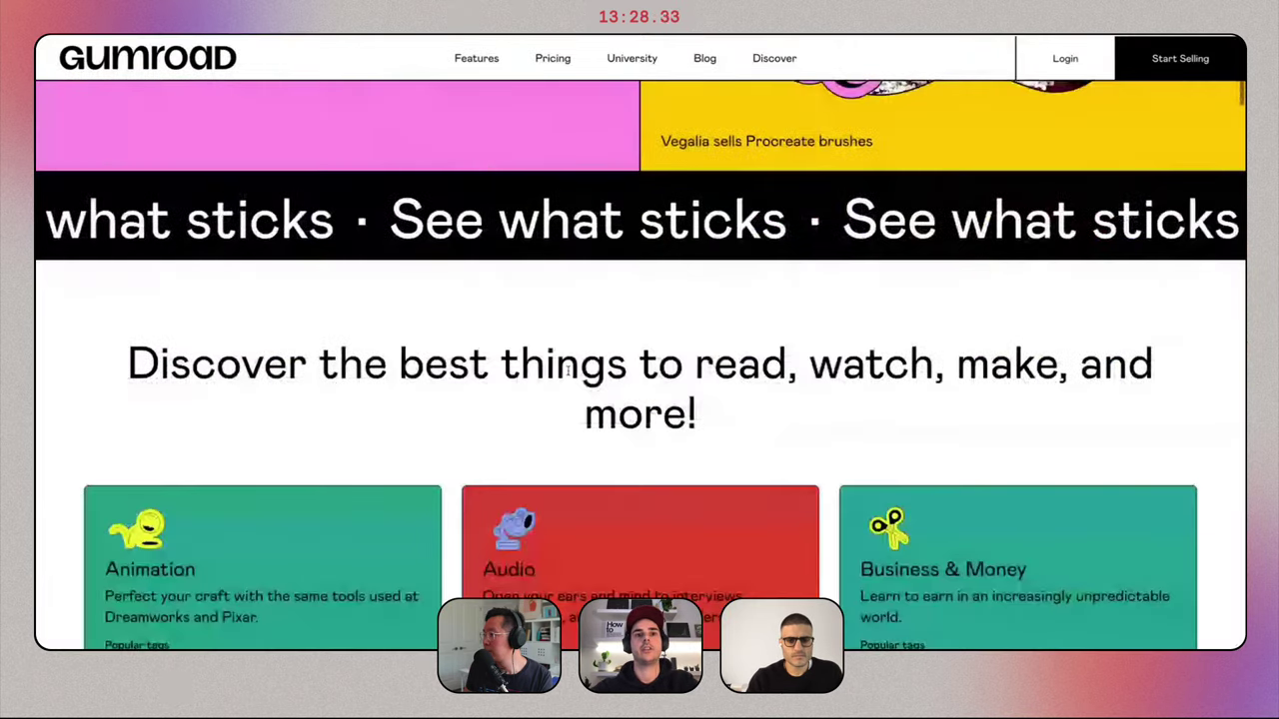
scroll(569, 375, "down", 3)
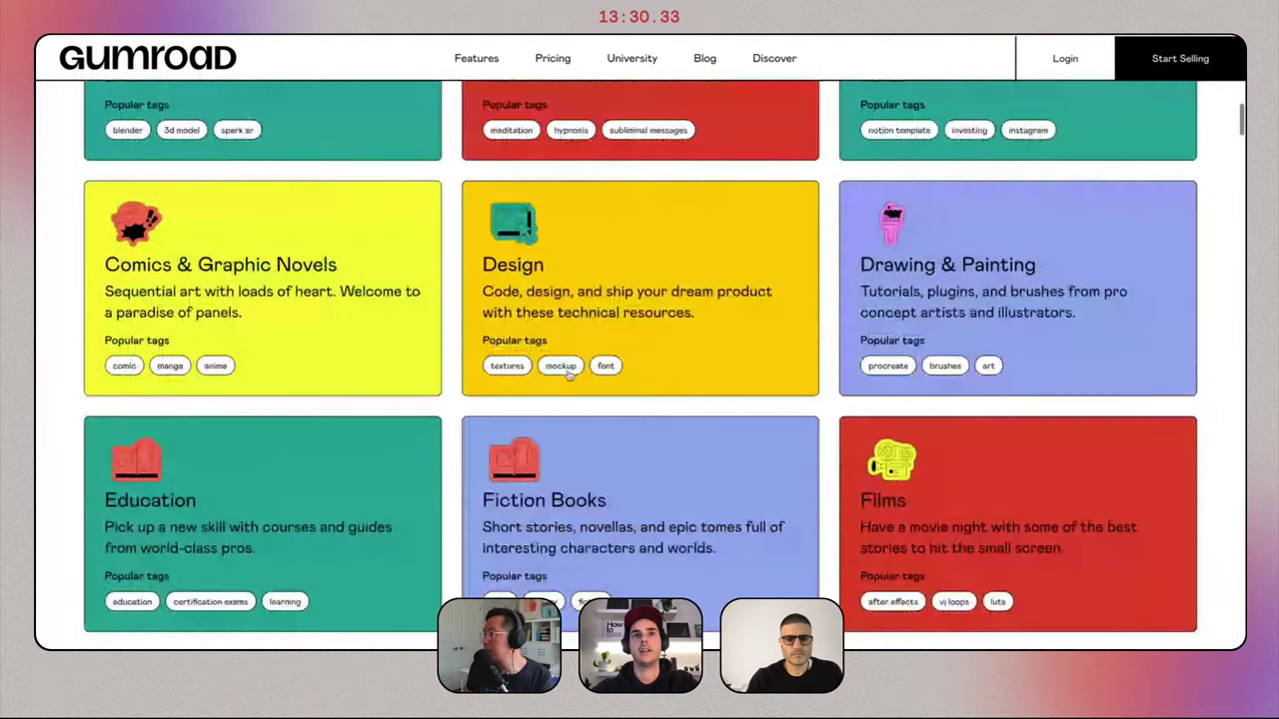
scroll(569, 372, "down", 10)
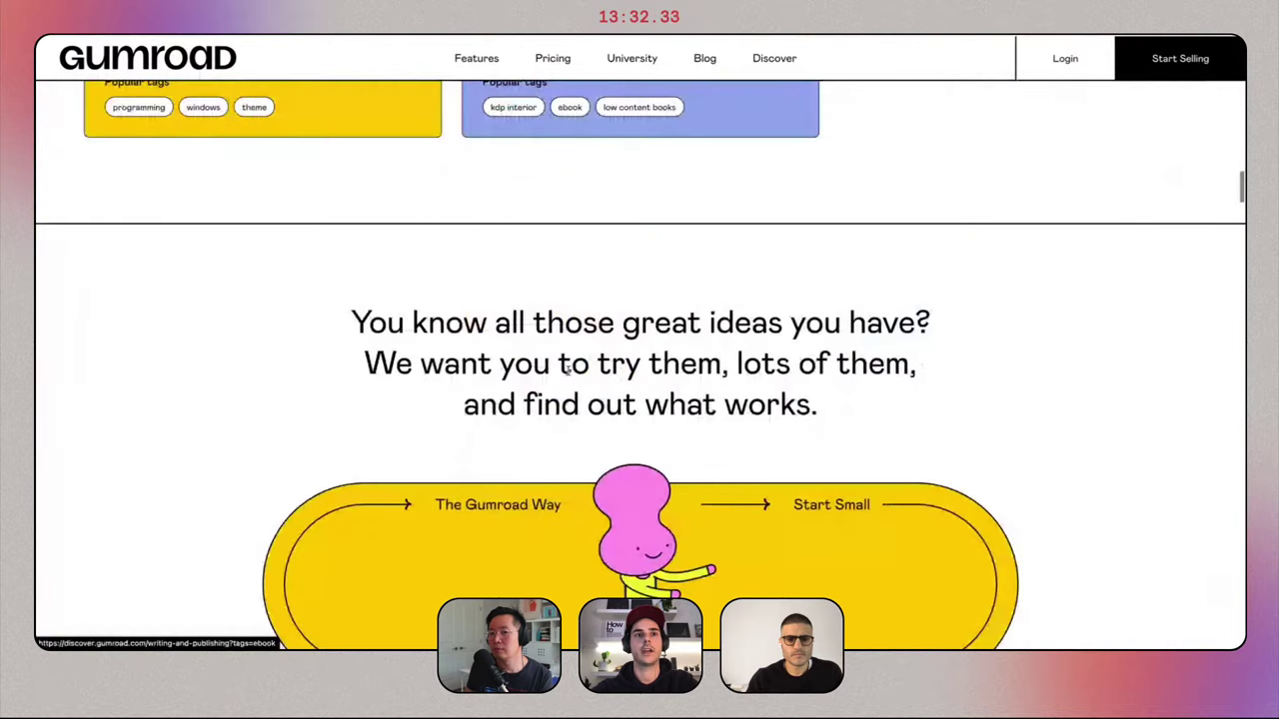
scroll(569, 372, "down", 7)
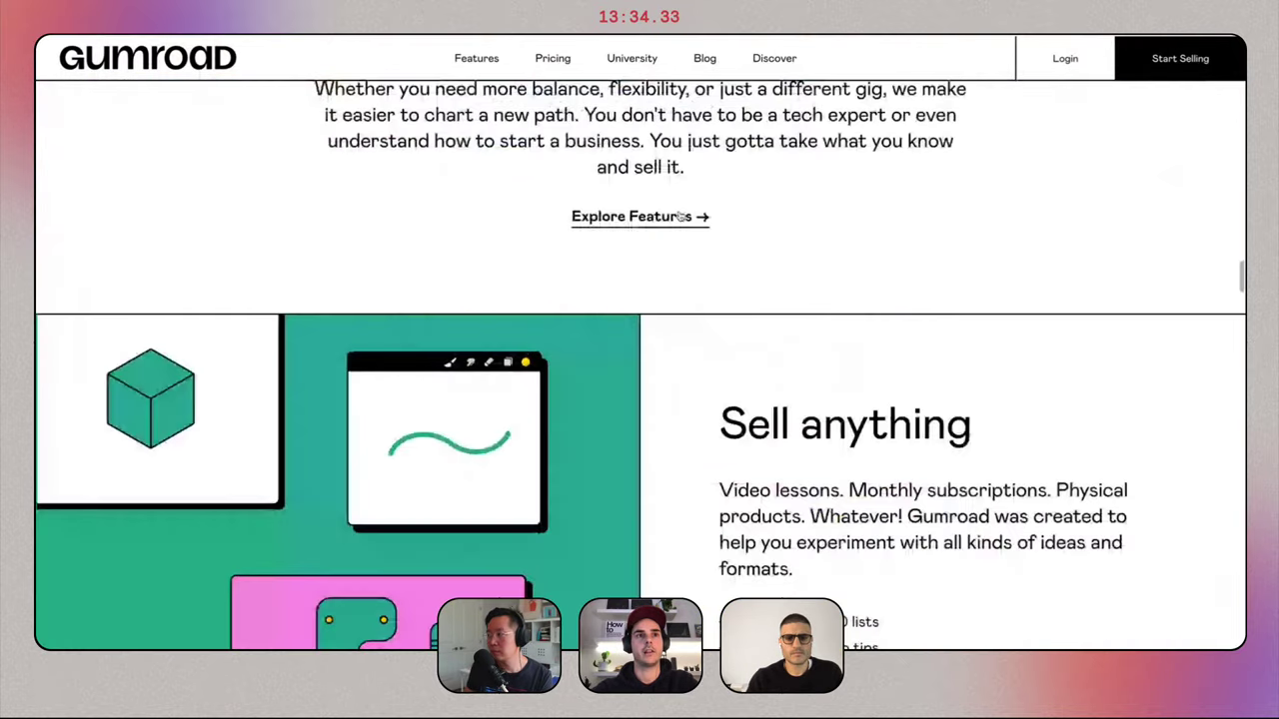
key("ctrl+Tab")
scroll(601, 398, "down", 6)
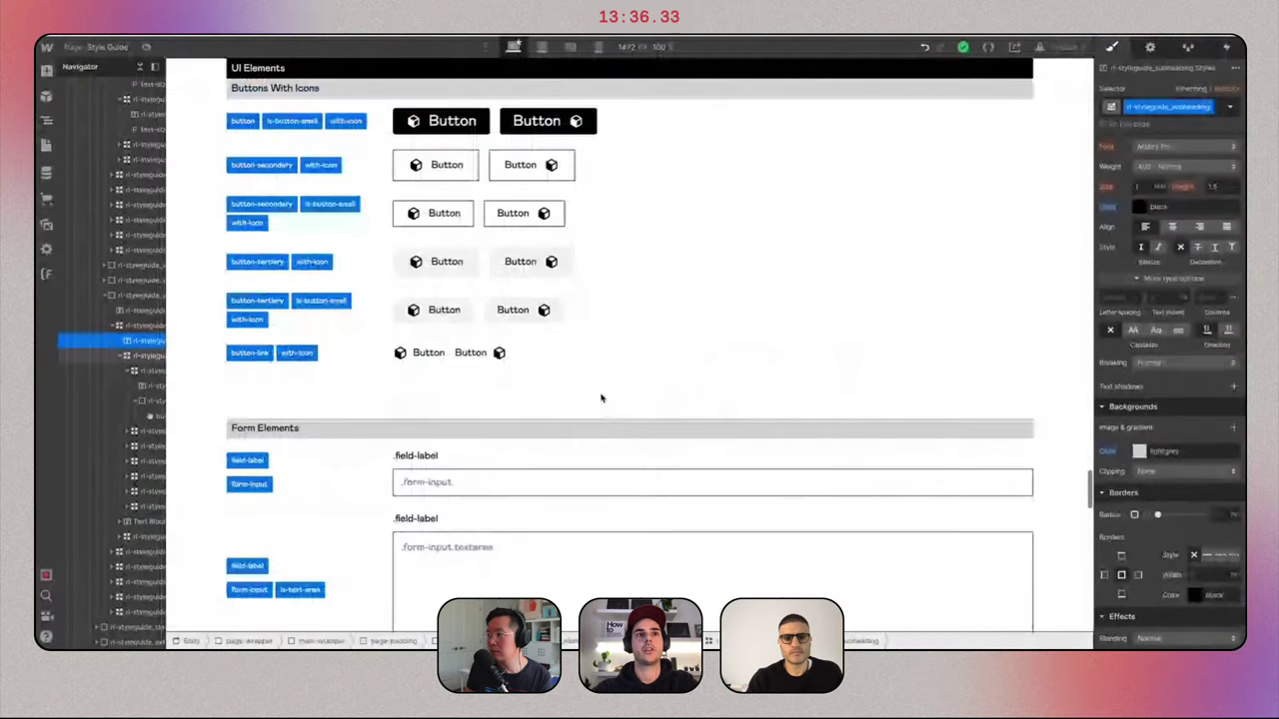
scroll(479, 349, "up", 5)
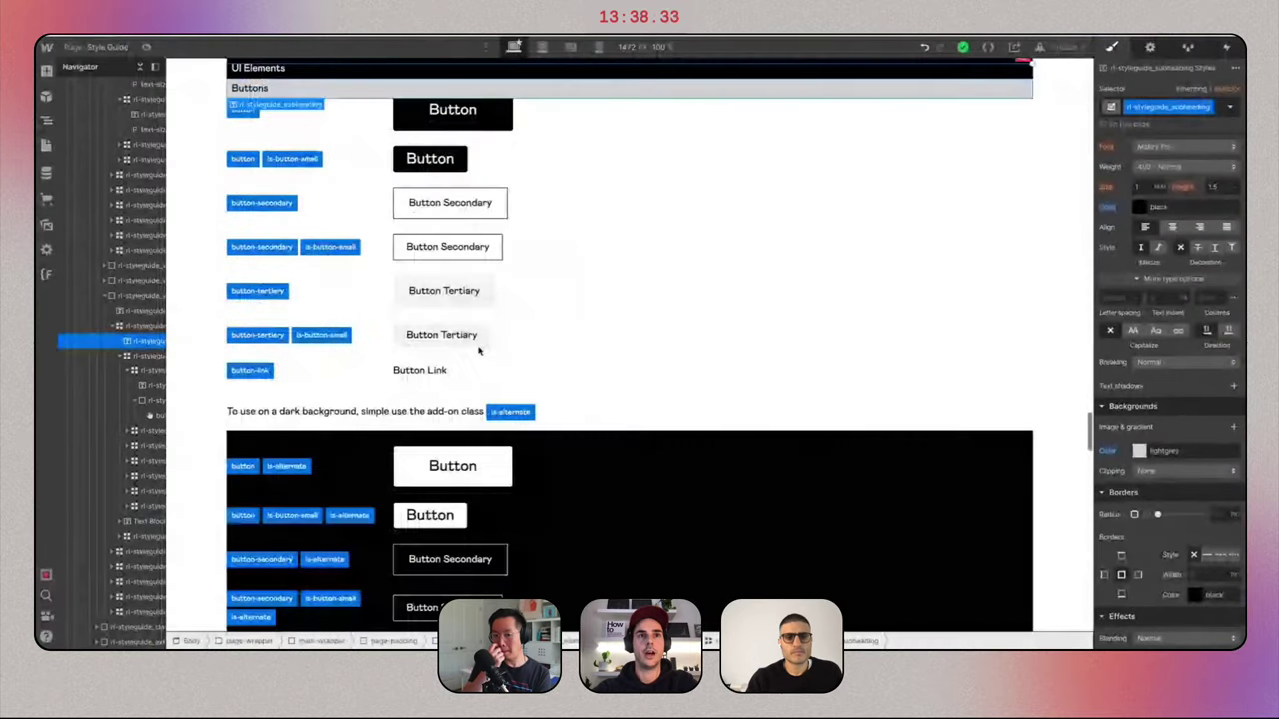
scroll(478, 349, "down", 1)
Check the Gumroad link again and set the style guide's button-link class to font size 1.25 rem and weight 700 - Bold.
left_click(420, 348)
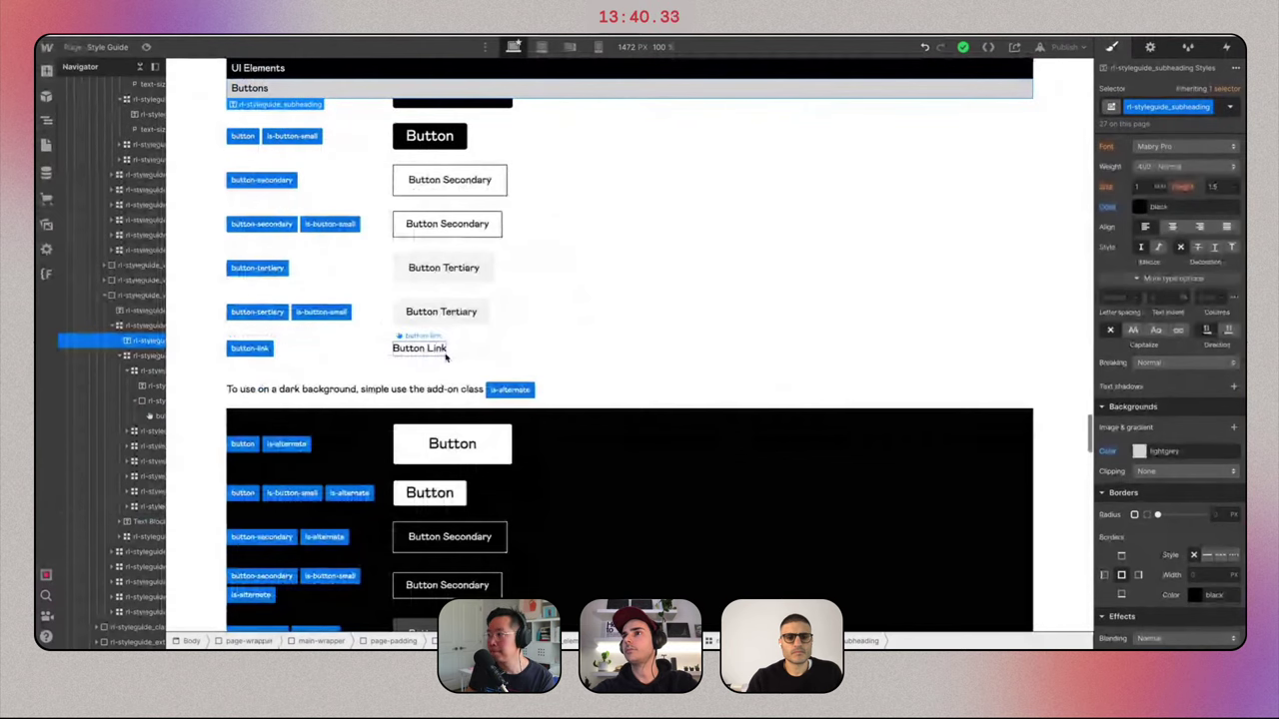
scroll(1164, 414, "up", 5)
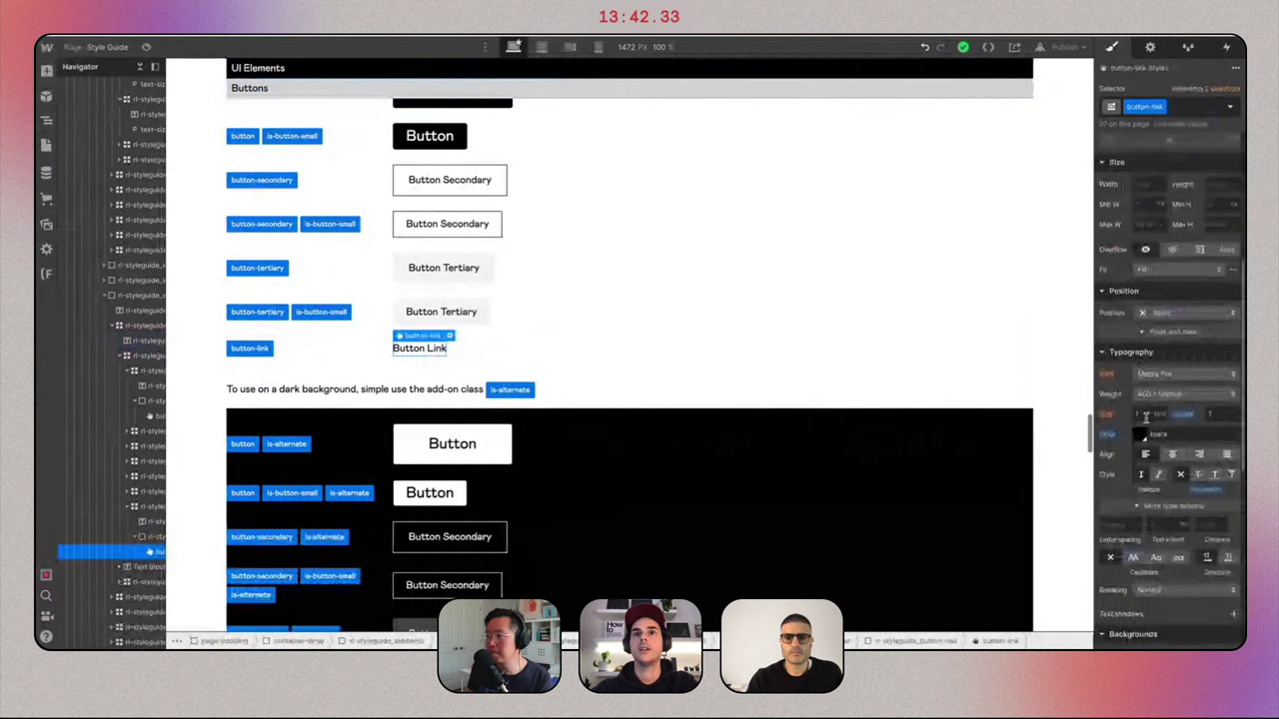
key("ctrl+Tab")
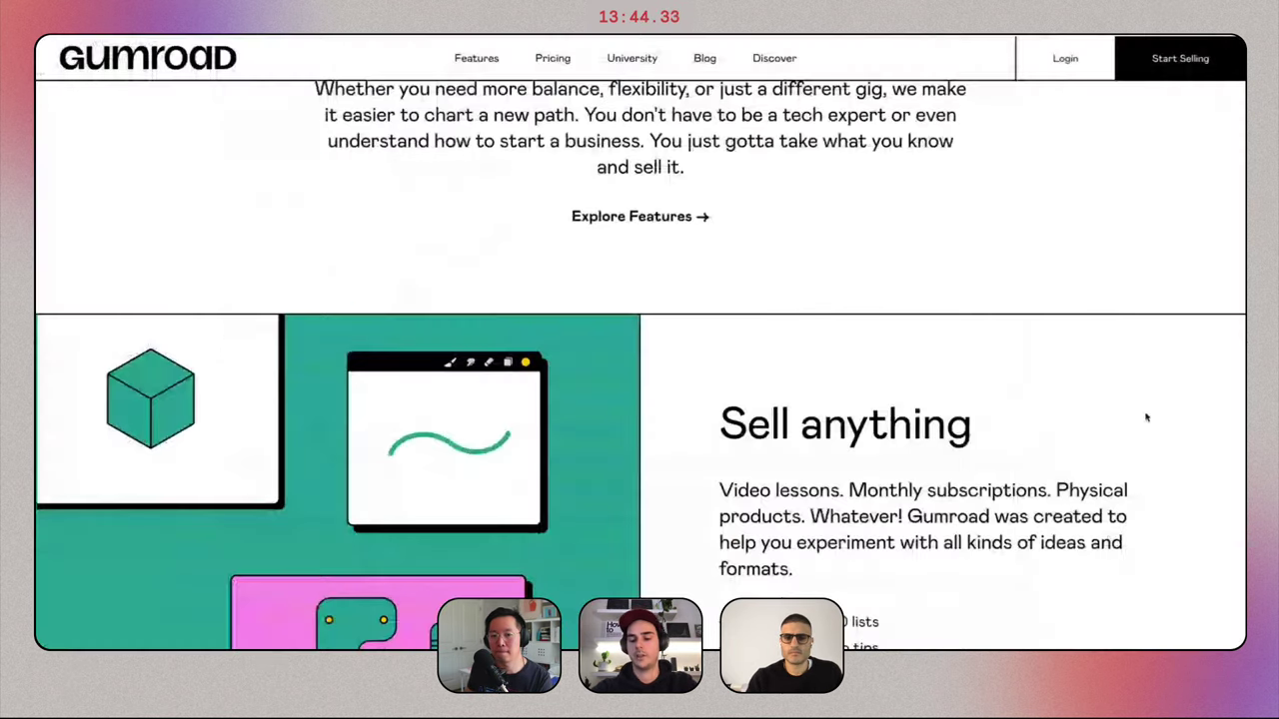
key("ctrl+Left")
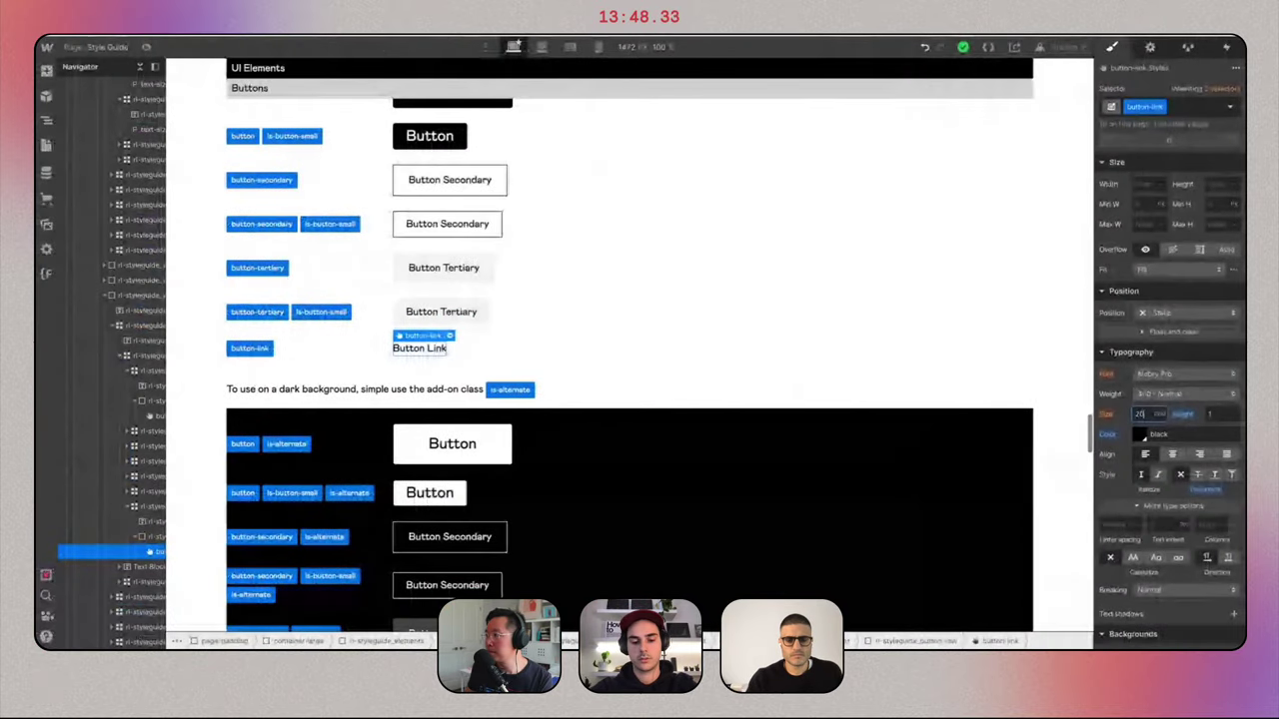
type(".25")
key("Return")
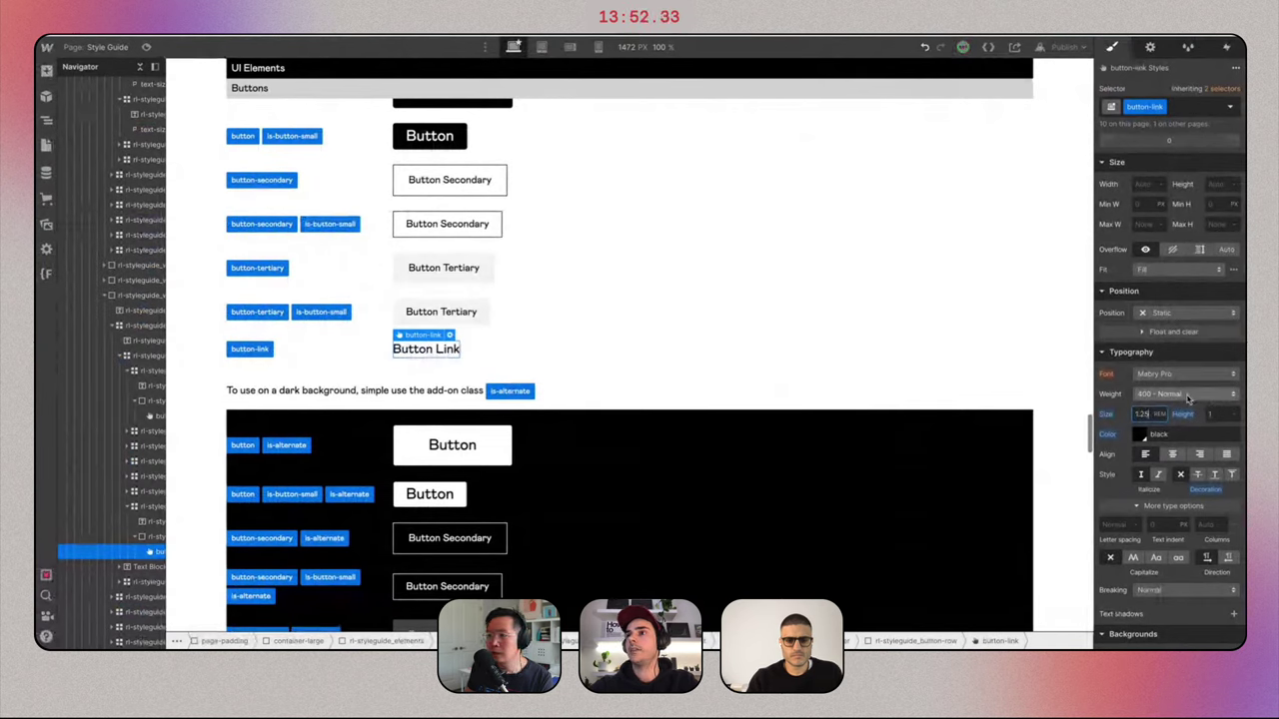
left_click(1184, 393)
left_click(1168, 437)
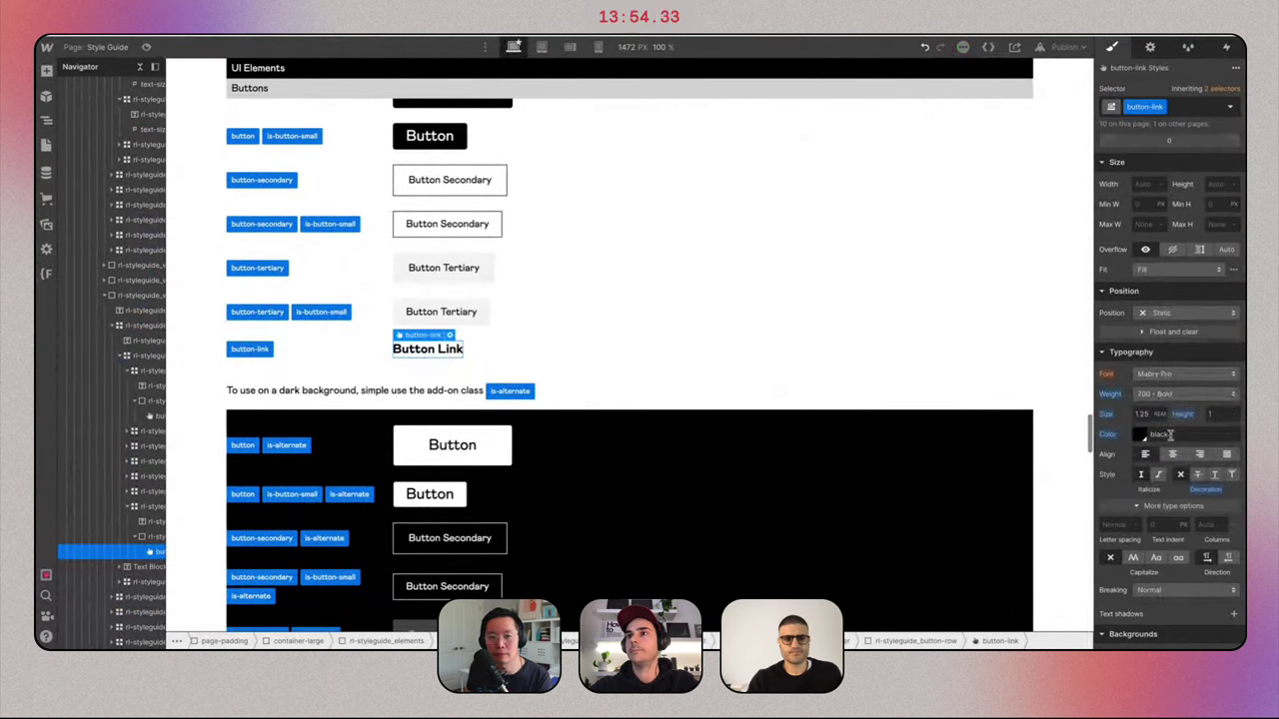
Replace the trailing cube icon of the button-link with-icon sample with the right-arrow image from the assets.
scroll(911, 459, "down", 8)
scroll(800, 433, "down", 3)
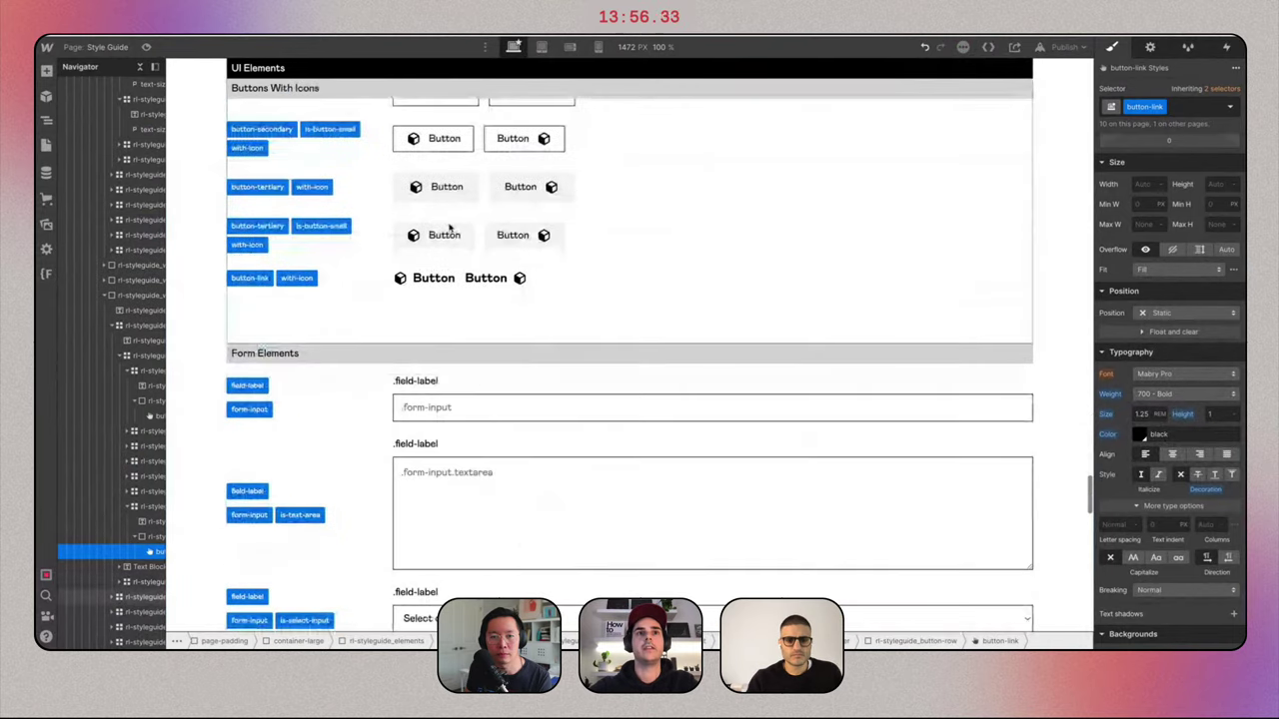
left_click(519, 278)
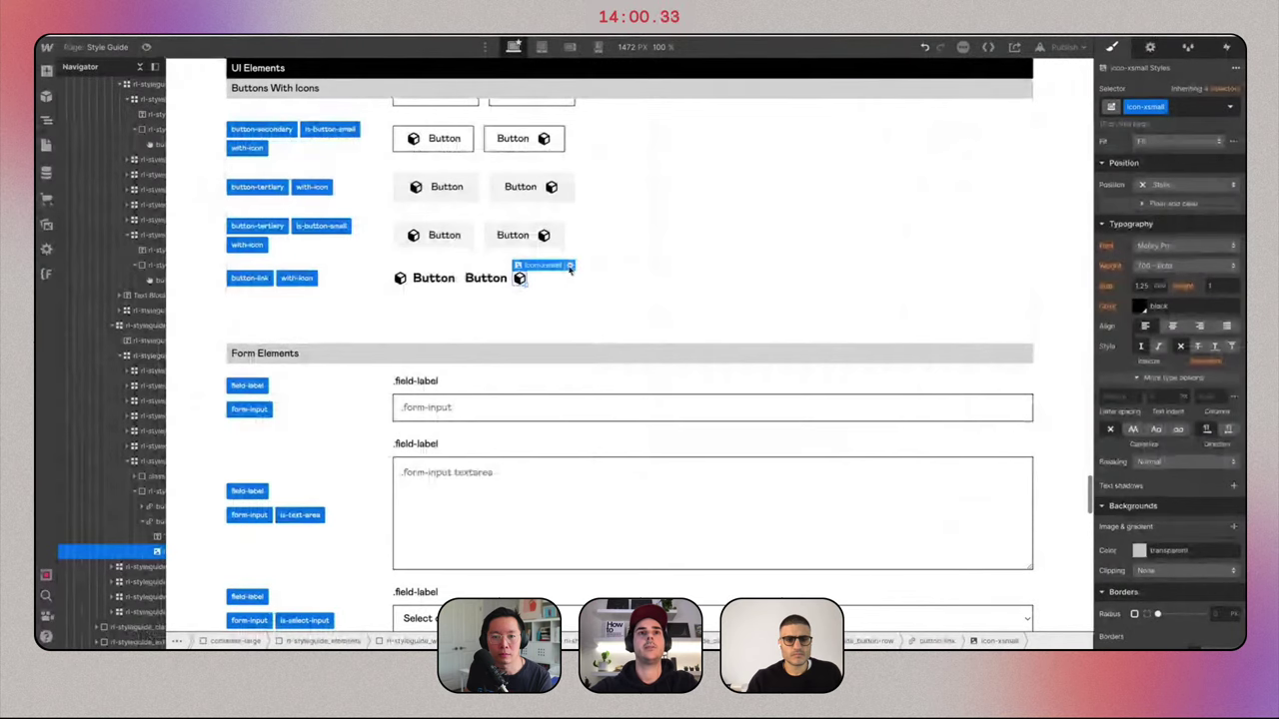
left_click(570, 265)
left_click(576, 327)
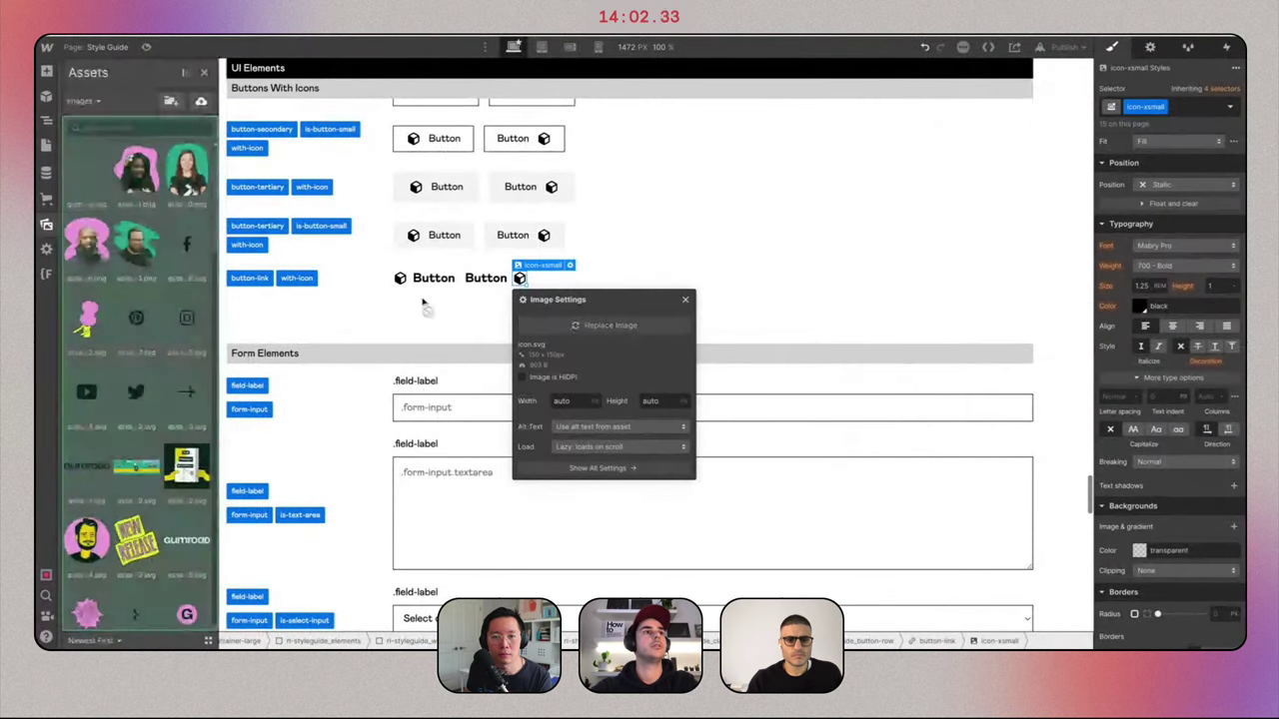
left_click(185, 391)
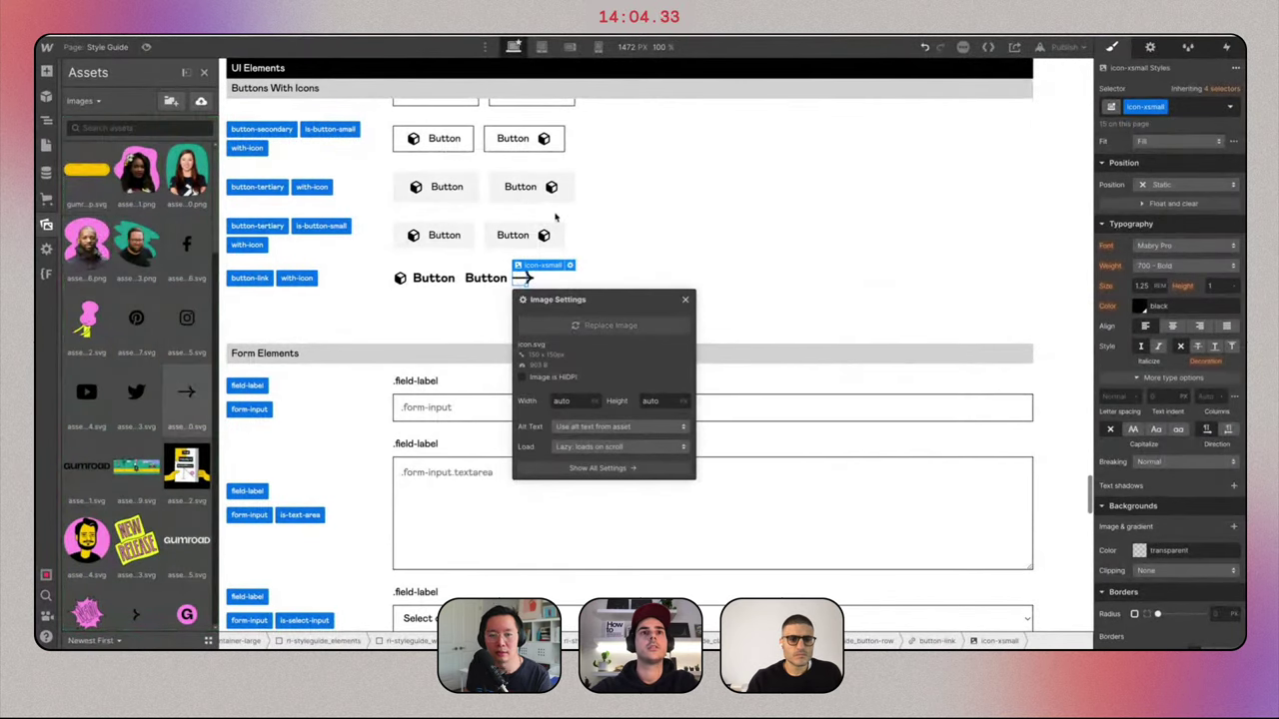
left_click(485, 282)
left_click(523, 279)
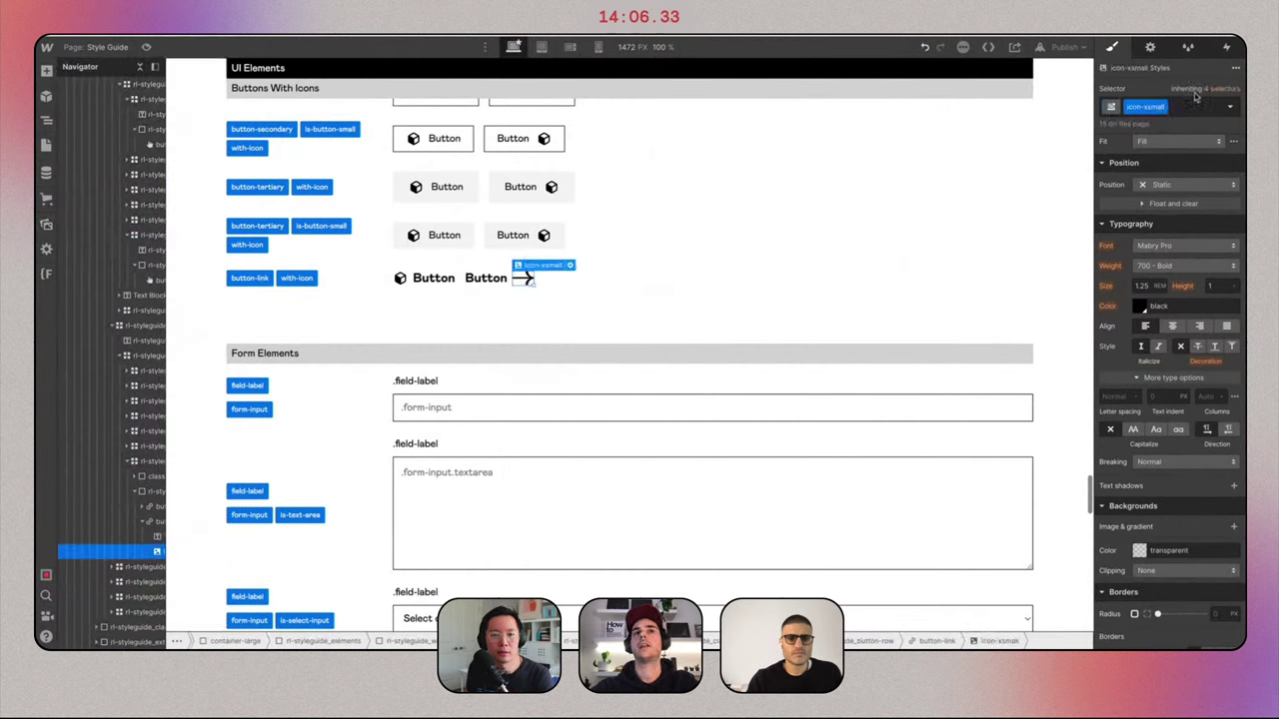
Replace the arrow image's icon-xsmall class with the existing icon-xxsmall class.
left_click(1185, 108)
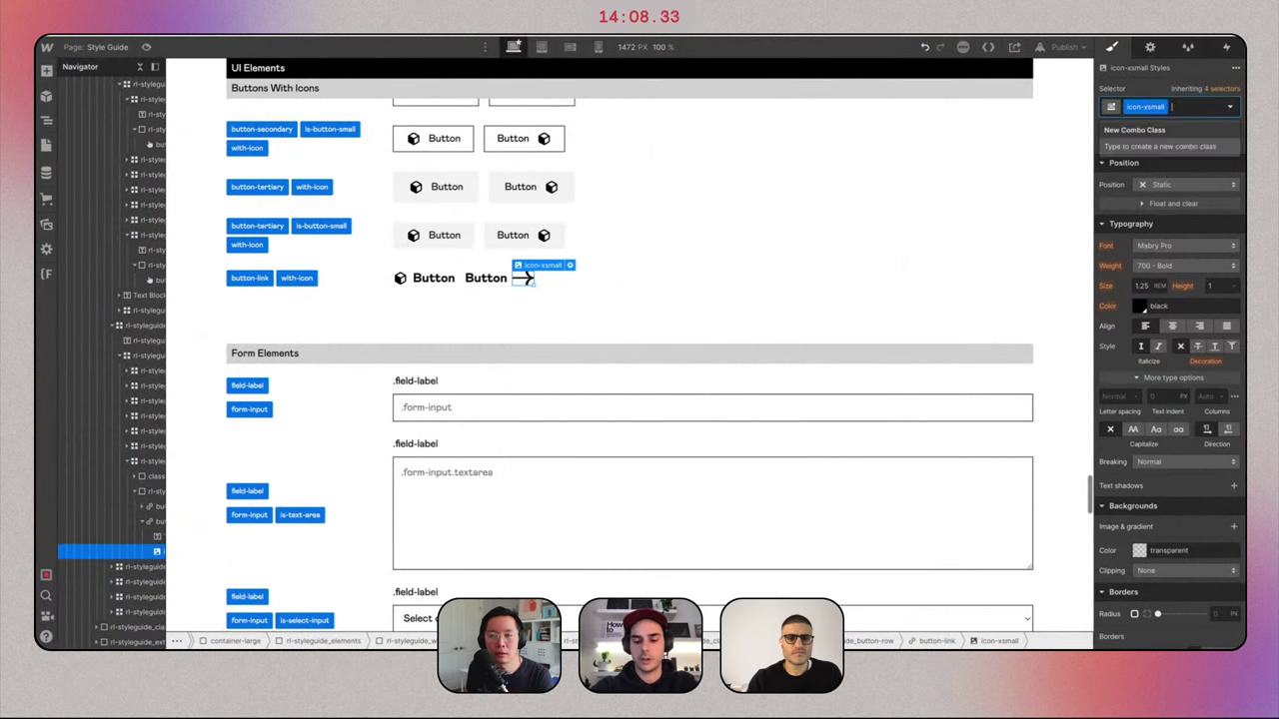
key("BackSpace")
type("icon-xxsm")
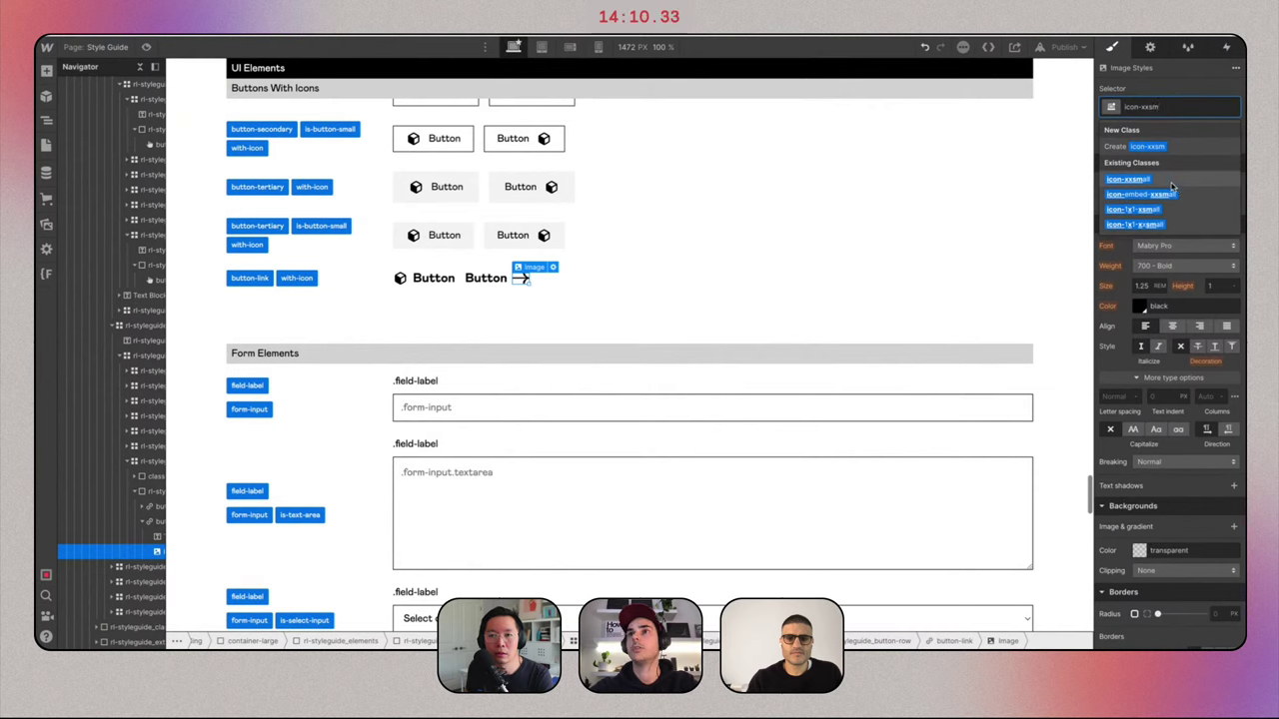
key("Return")
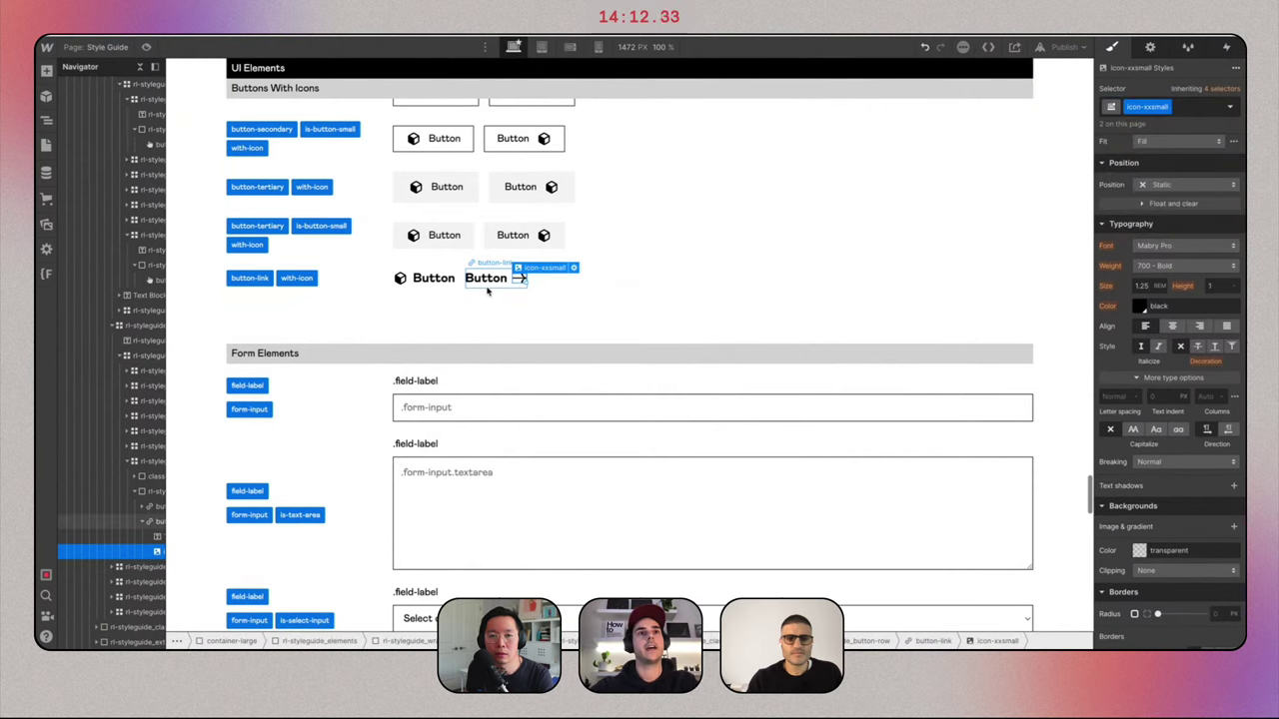
Copy the button-link with the trailing arrow and paste it into a new component in the Relume library site.
left_click(500, 288)
scroll(717, 218, "up", 2)
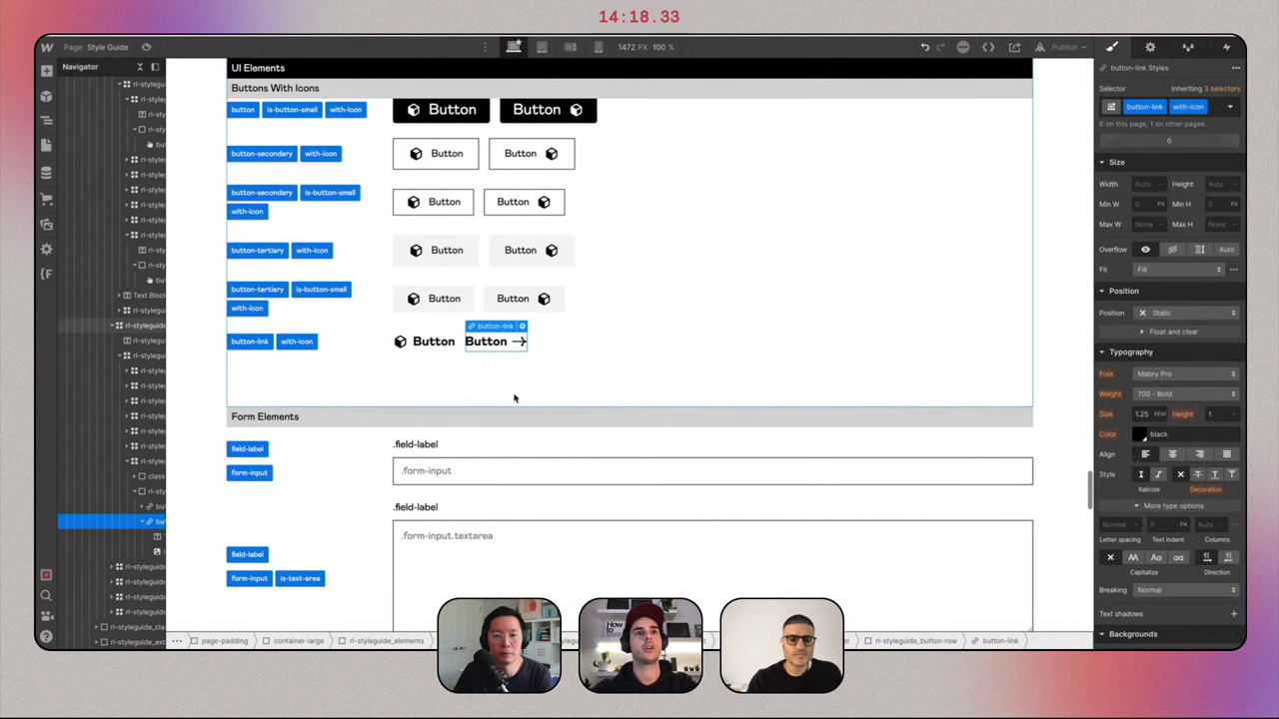
scroll(602, 243, "up", 1)
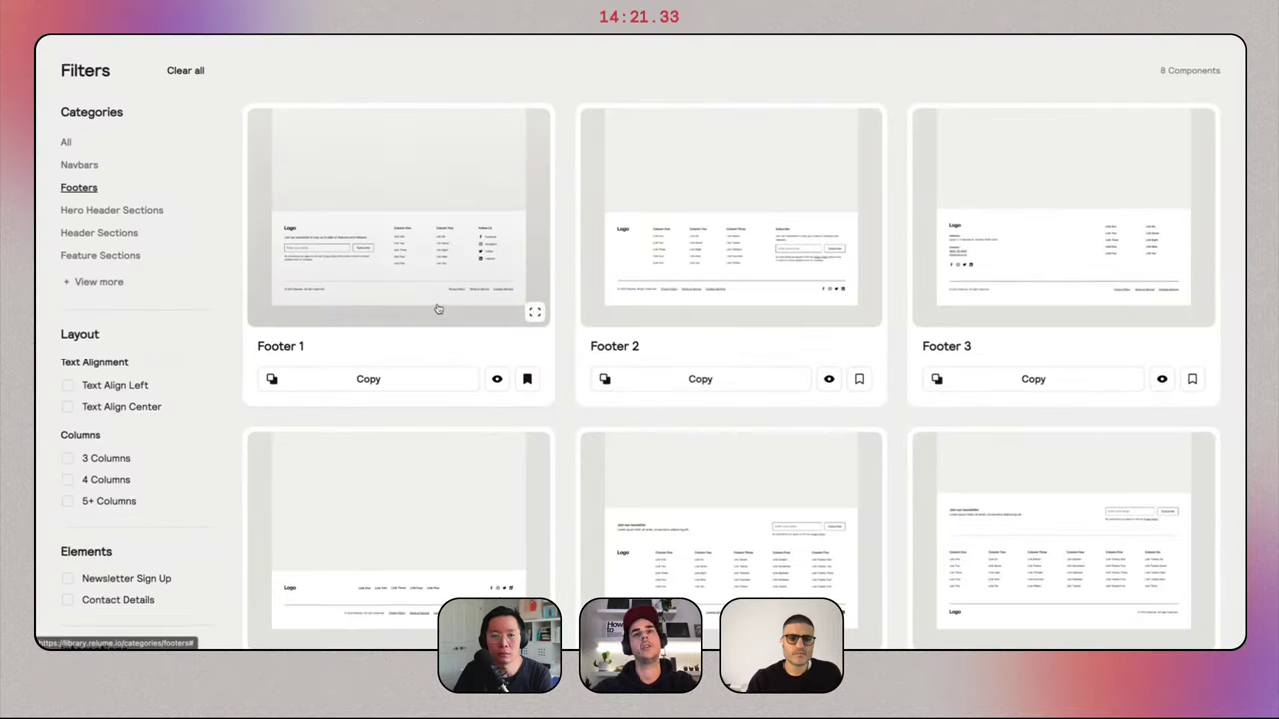
scroll(436, 306, "up", 3)
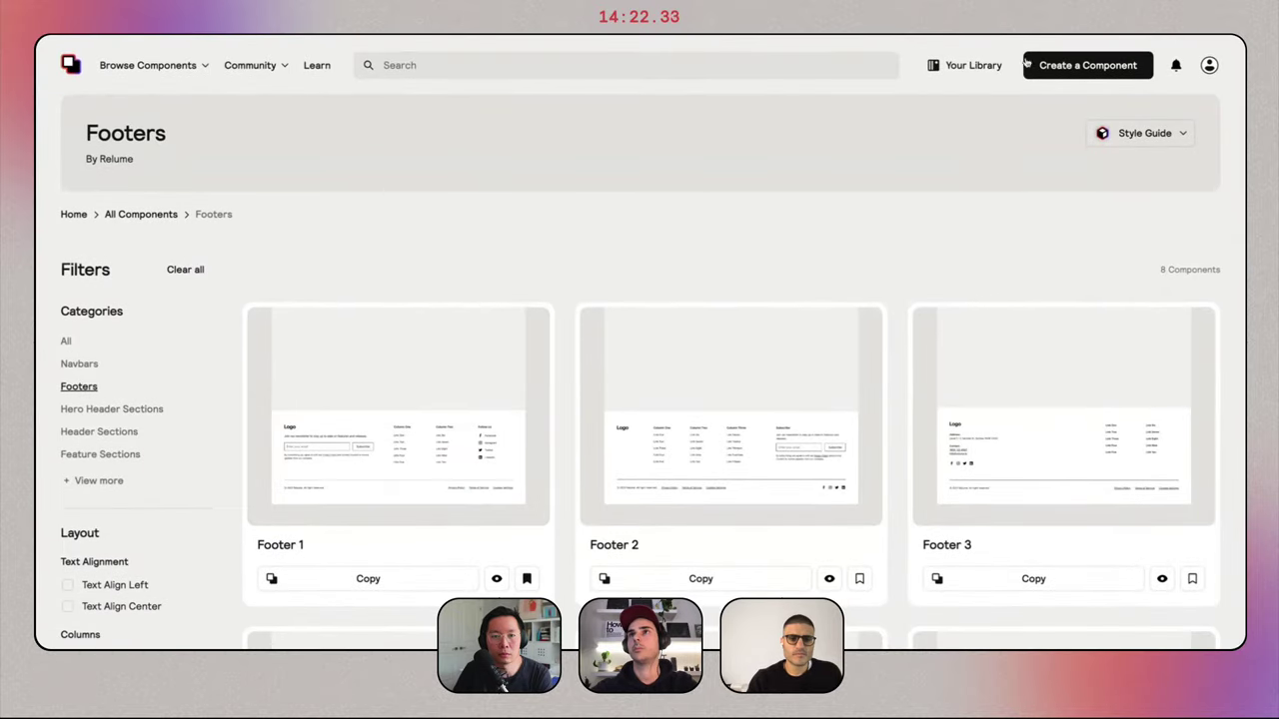
left_click(1070, 65)
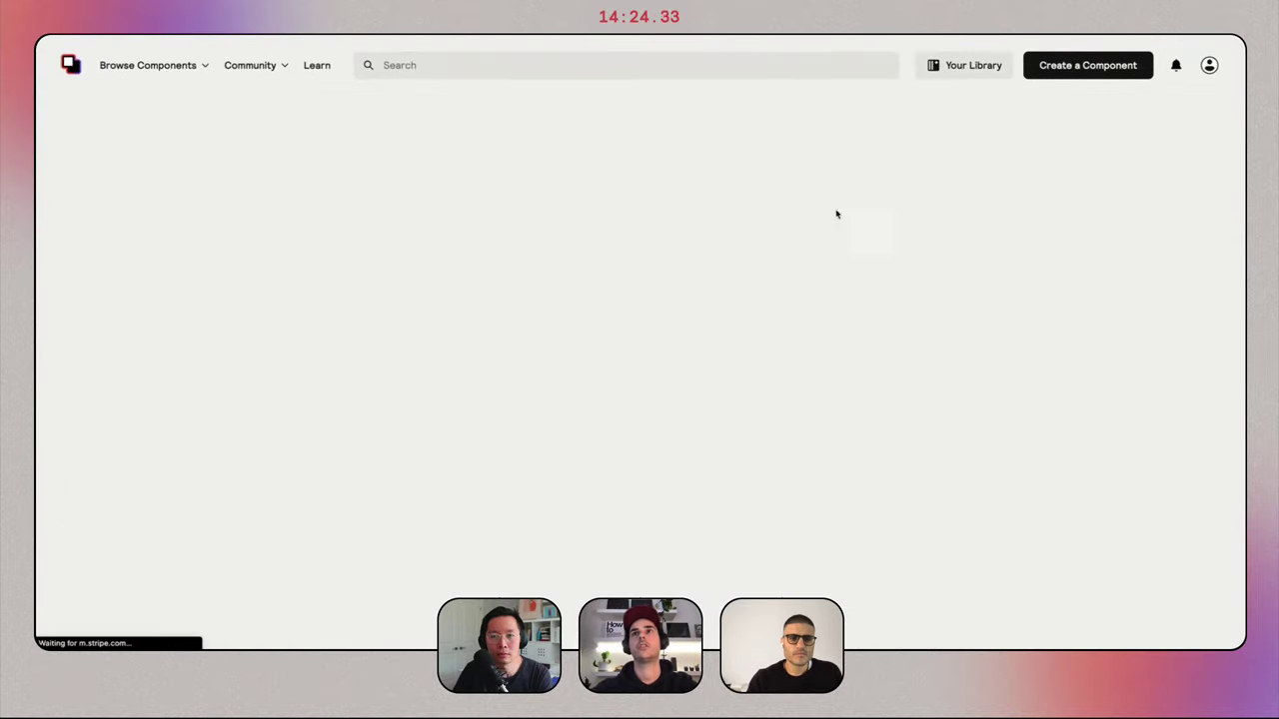
left_click(1065, 68)
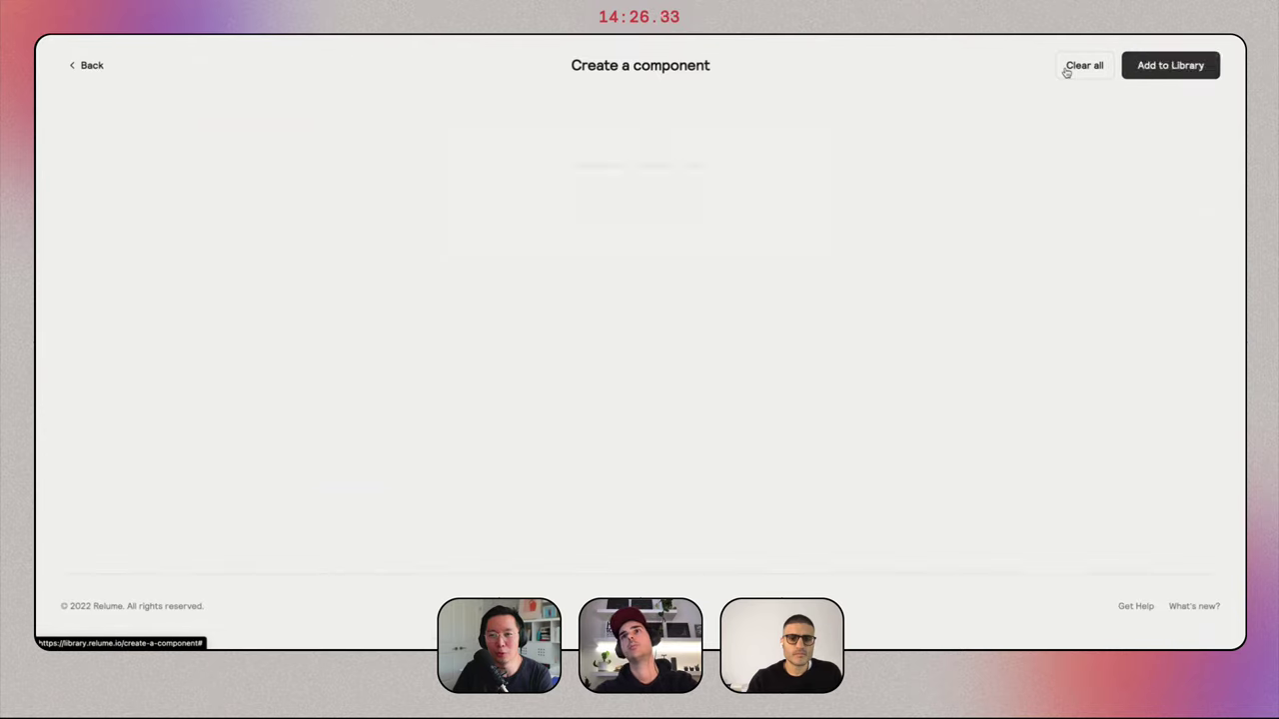
key("super+v")
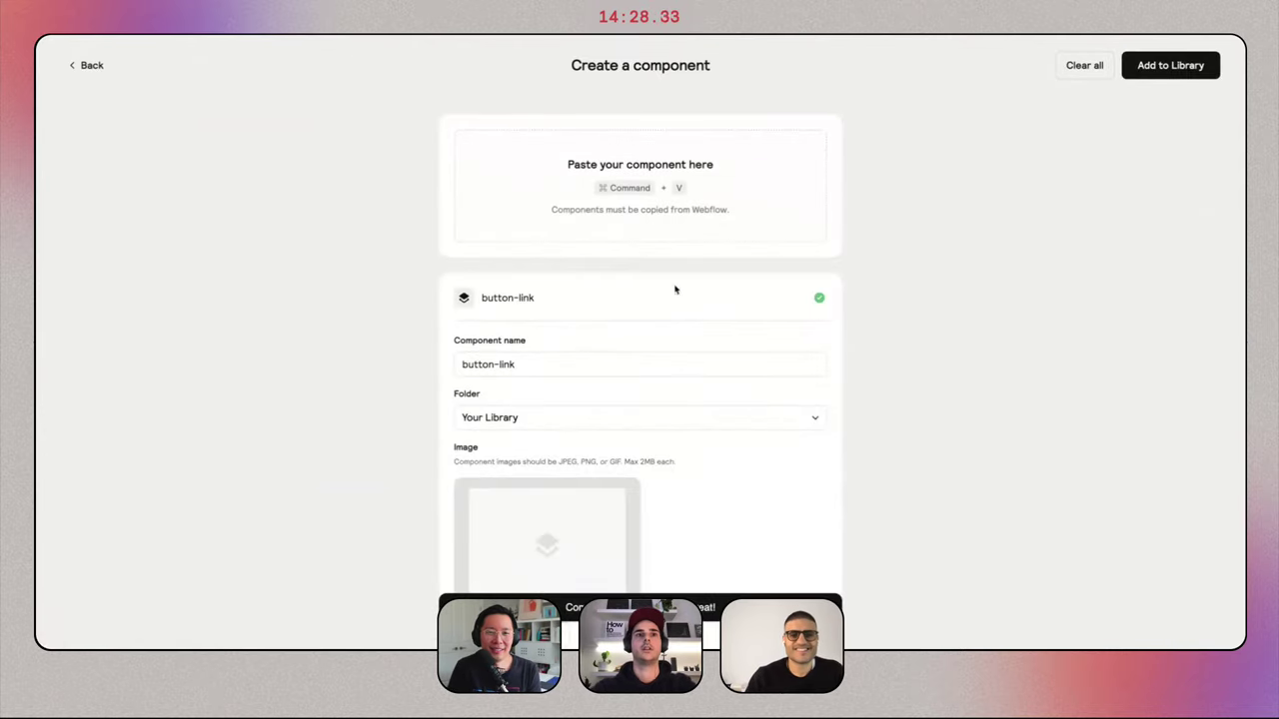
Name the pasted button-link component "Button Link", keeping Your Library as its folder.
left_click(537, 369)
key("super+a")
type("Button L")
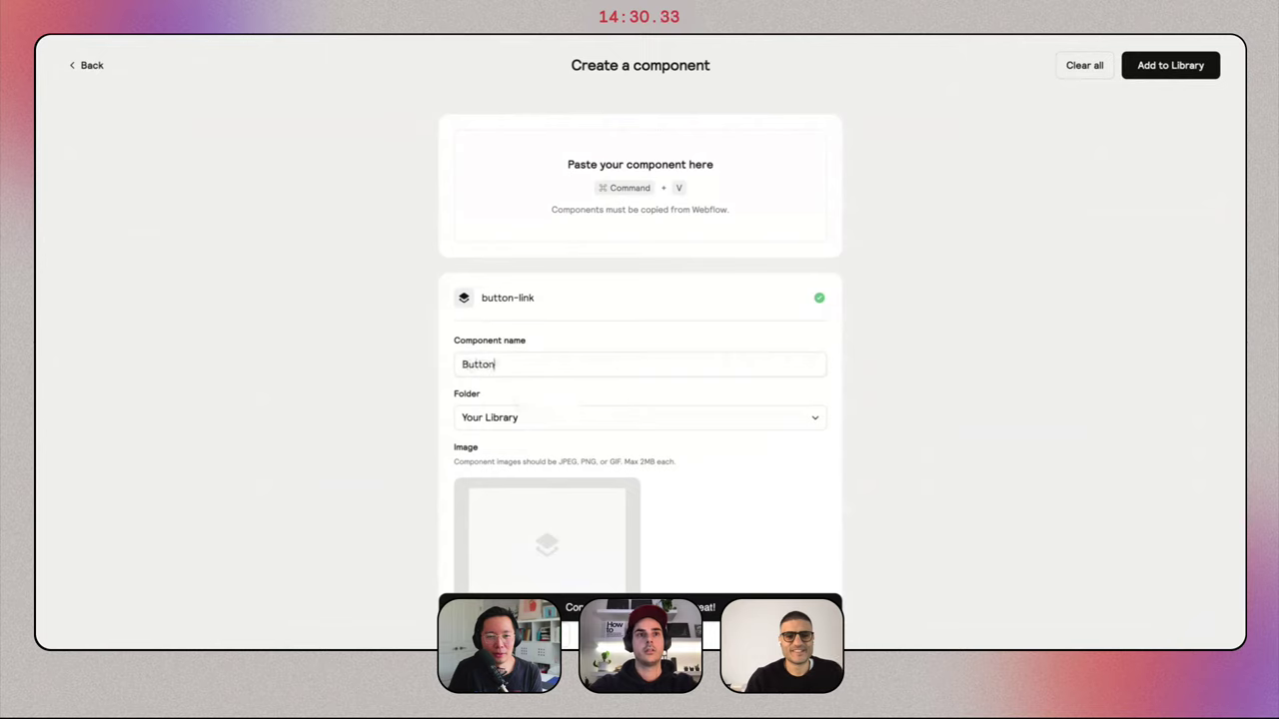
scroll(980, 377, "down", 5)
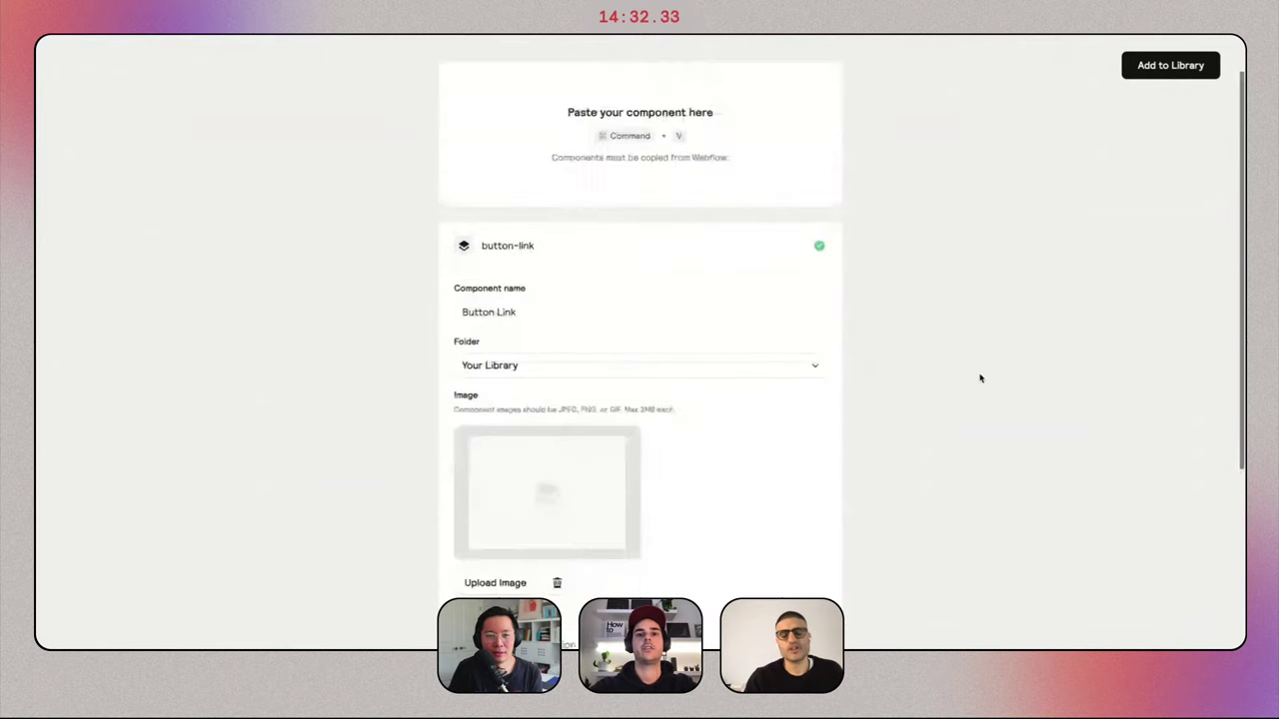
scroll(980, 377, "up", 4)
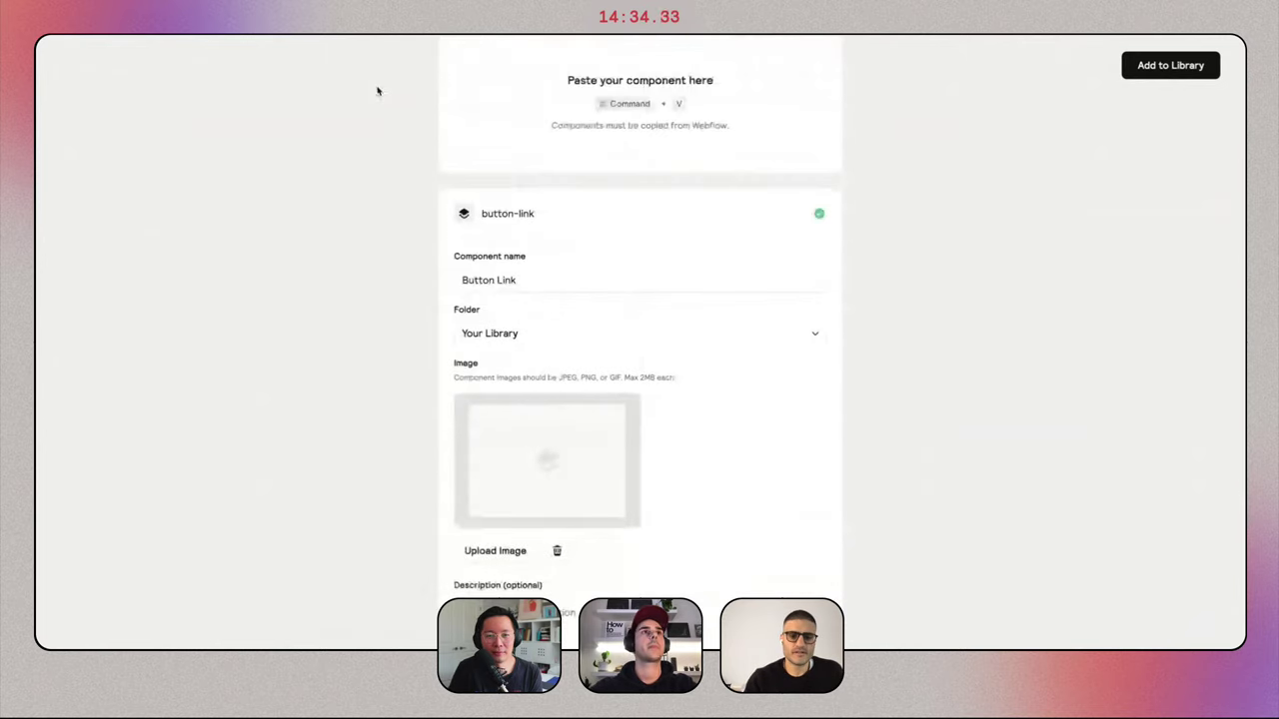
scroll(751, 197, "up", 2)
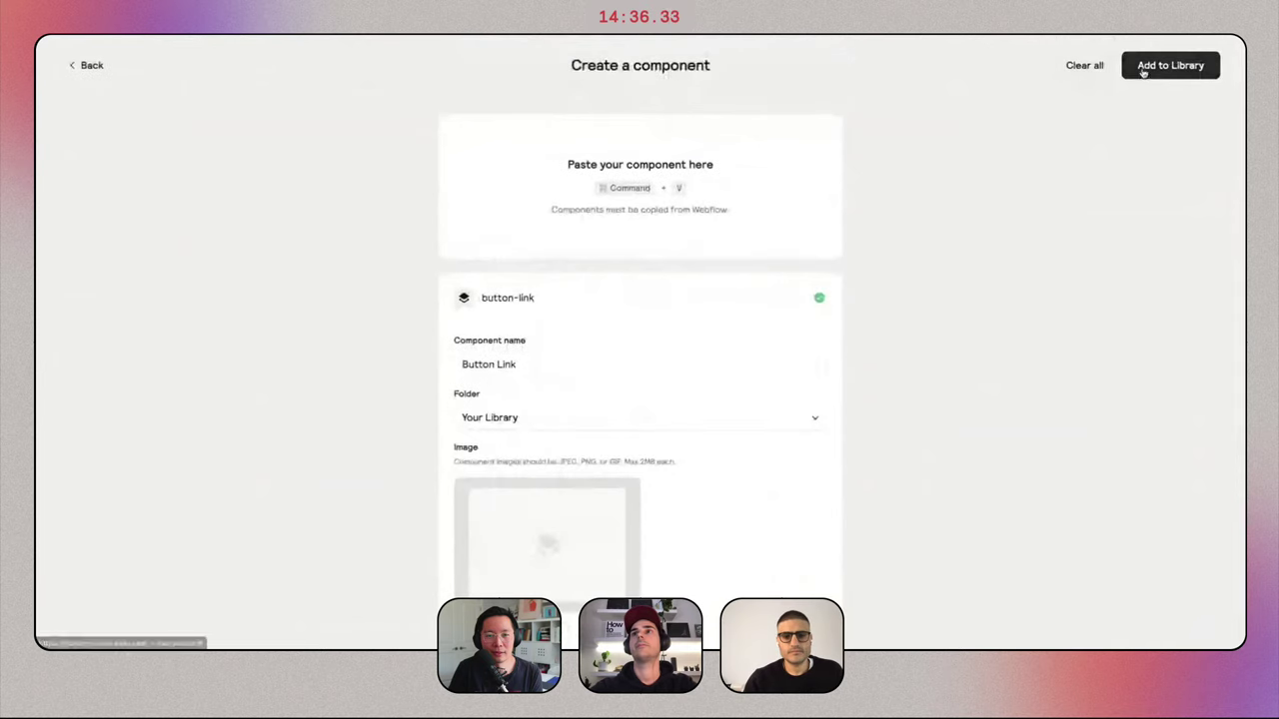
Copy the primary button from the Webflow style guide and paste it as a second component in Relume.
key("ctrl+Tab")
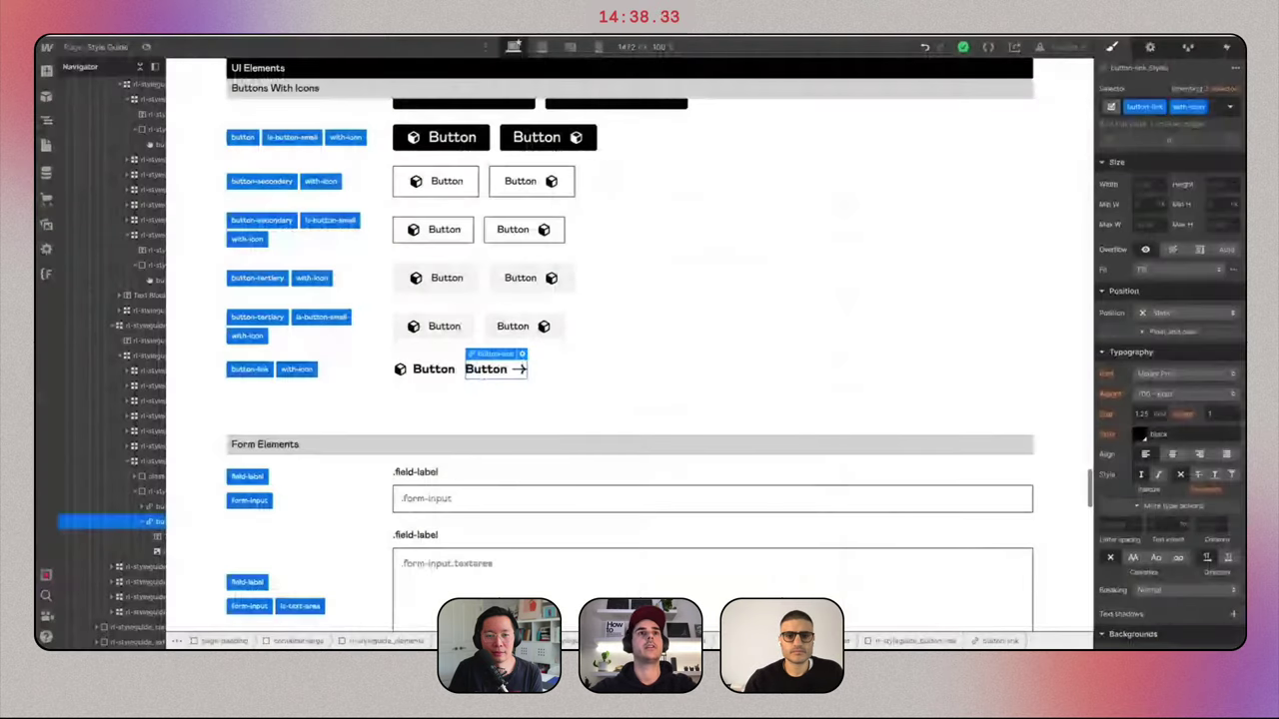
scroll(486, 393, "up", 5)
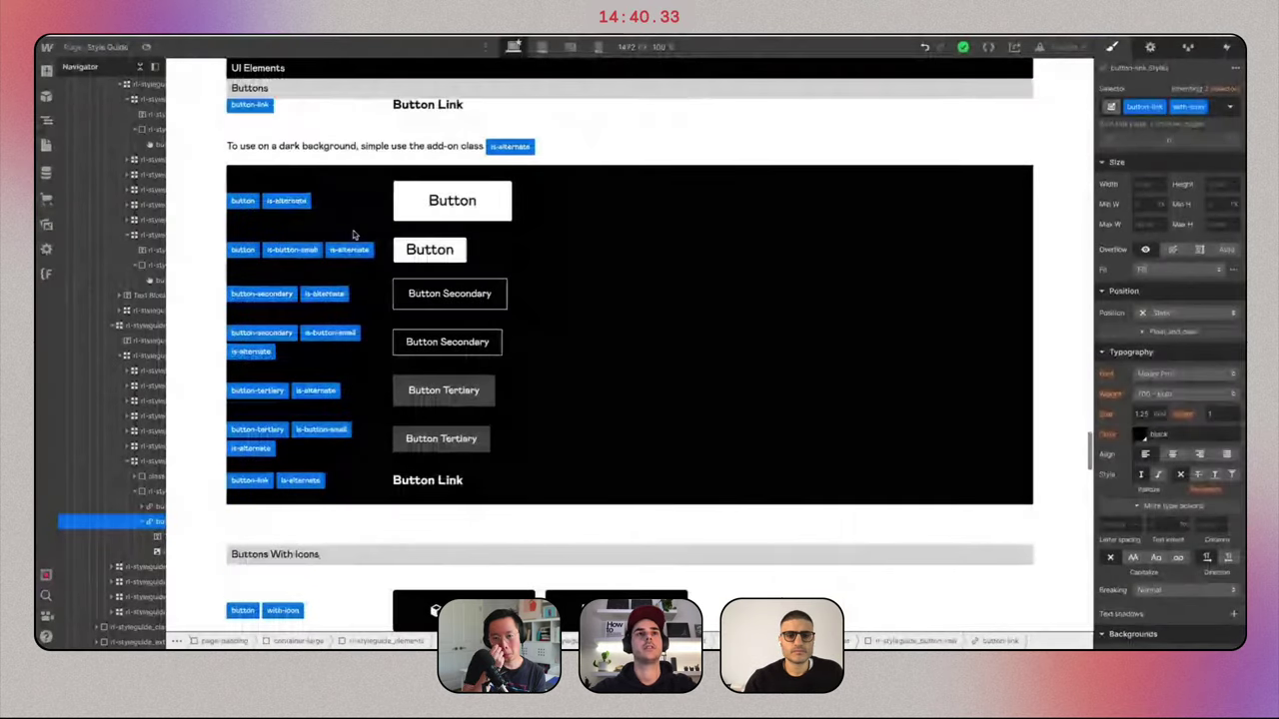
scroll(487, 392, "up", 3)
scroll(486, 393, "down", 2)
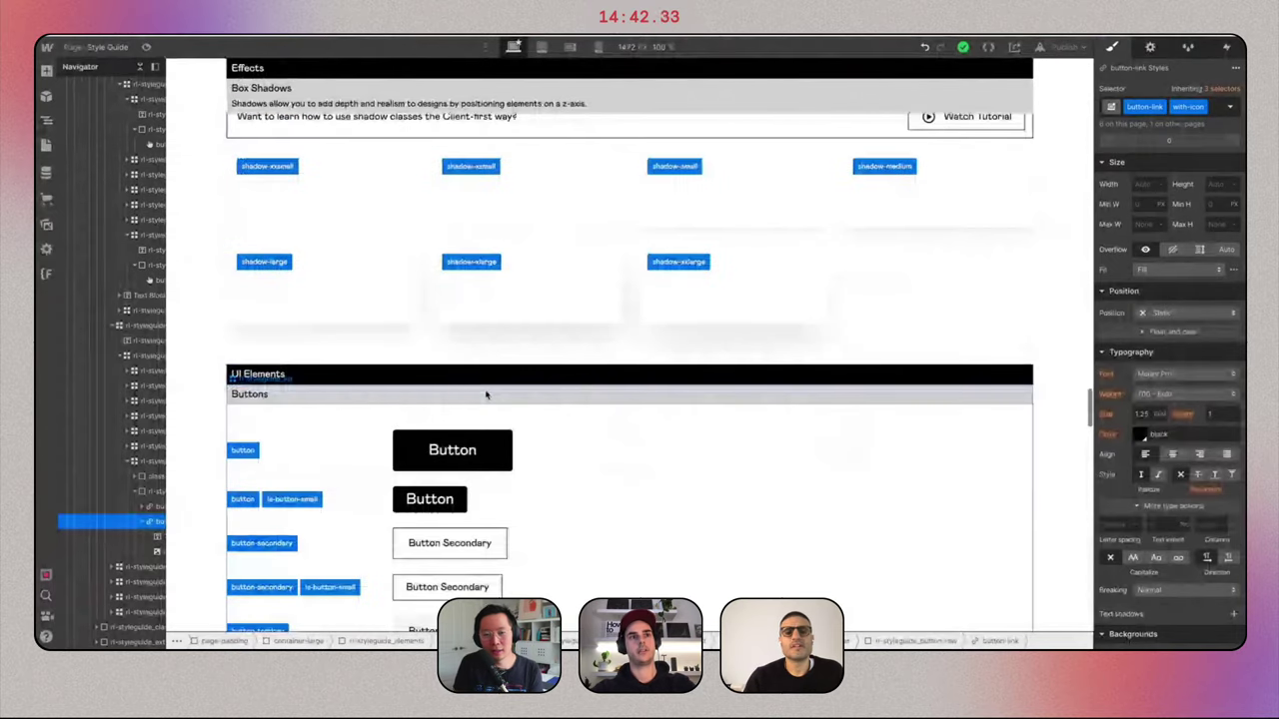
left_click(468, 450)
key("ctrl+shift+Tab")
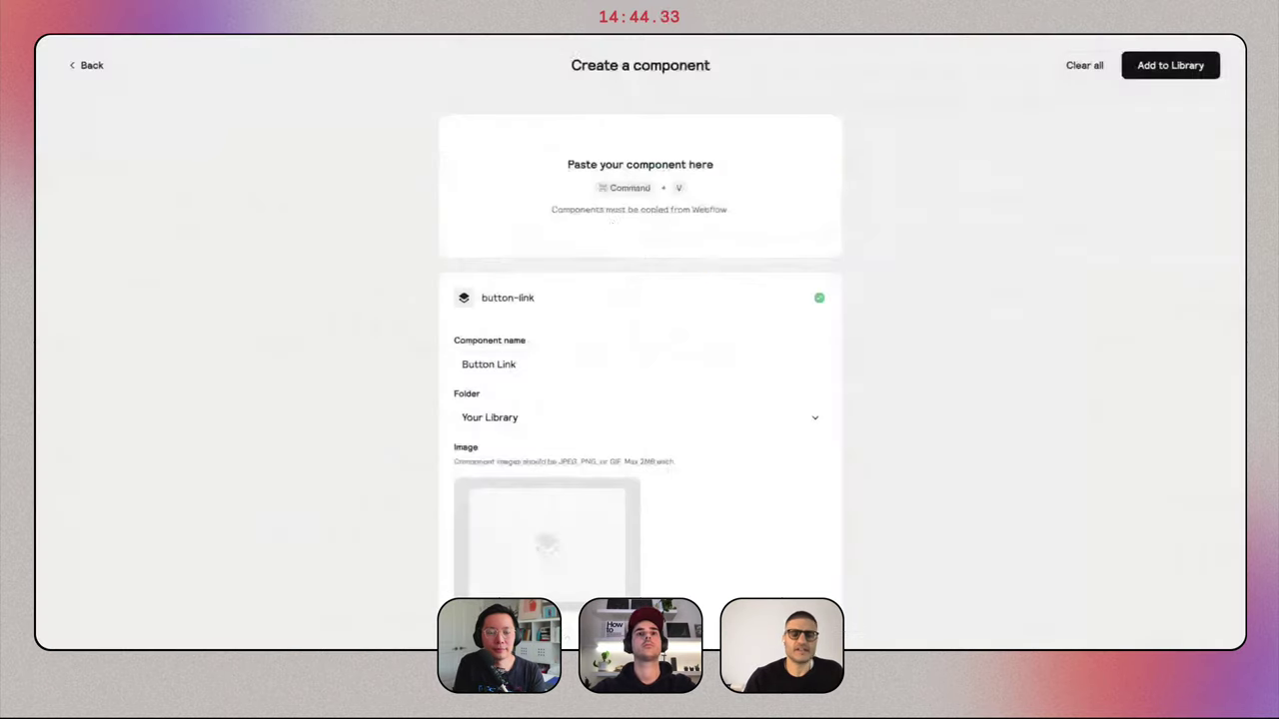
key("super+v")
Name the second component "Button" and add both components to the Relume library.
scroll(626, 211, "down", 4)
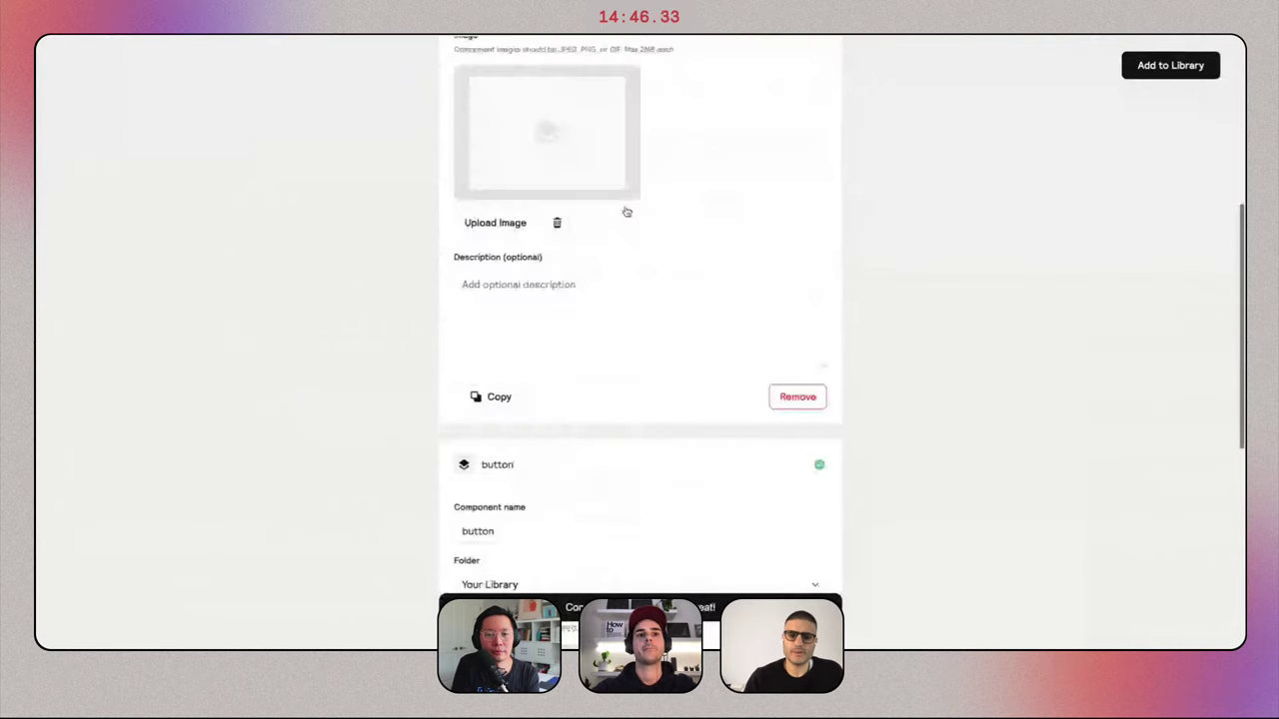
scroll(626, 211, "down", 4)
scroll(625, 209, "up", 1)
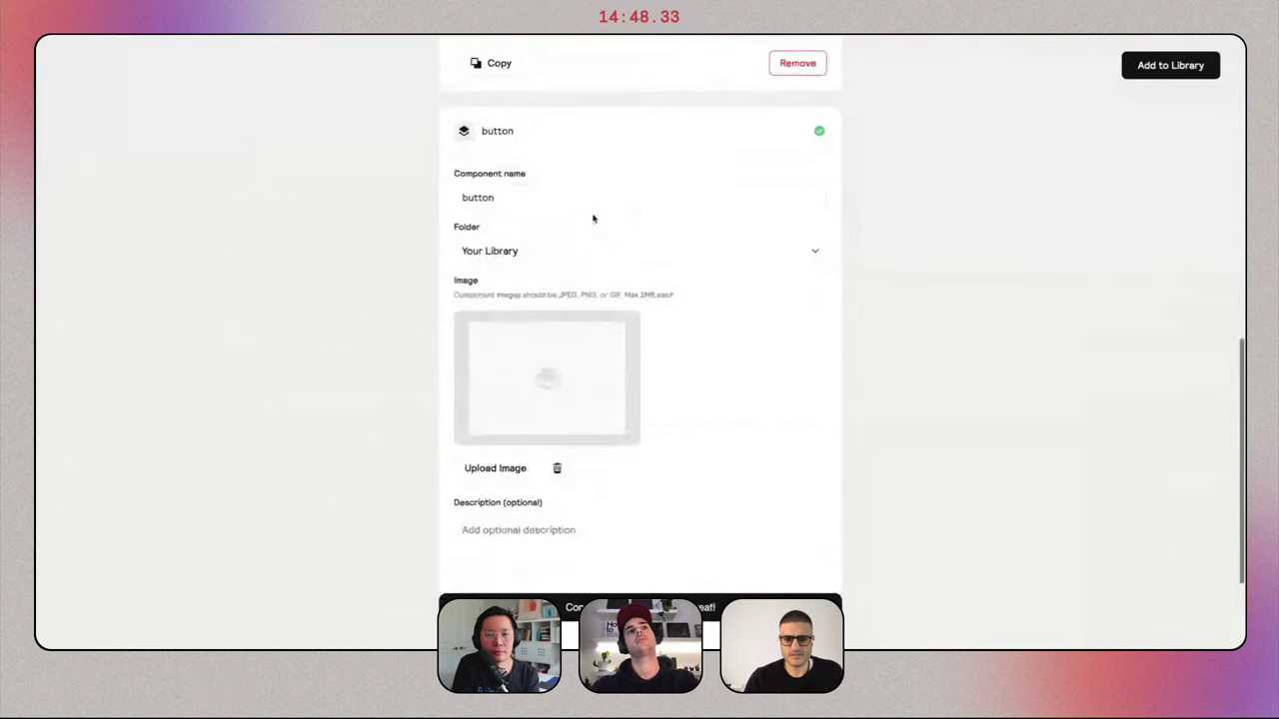
double_click(572, 190)
type("But")
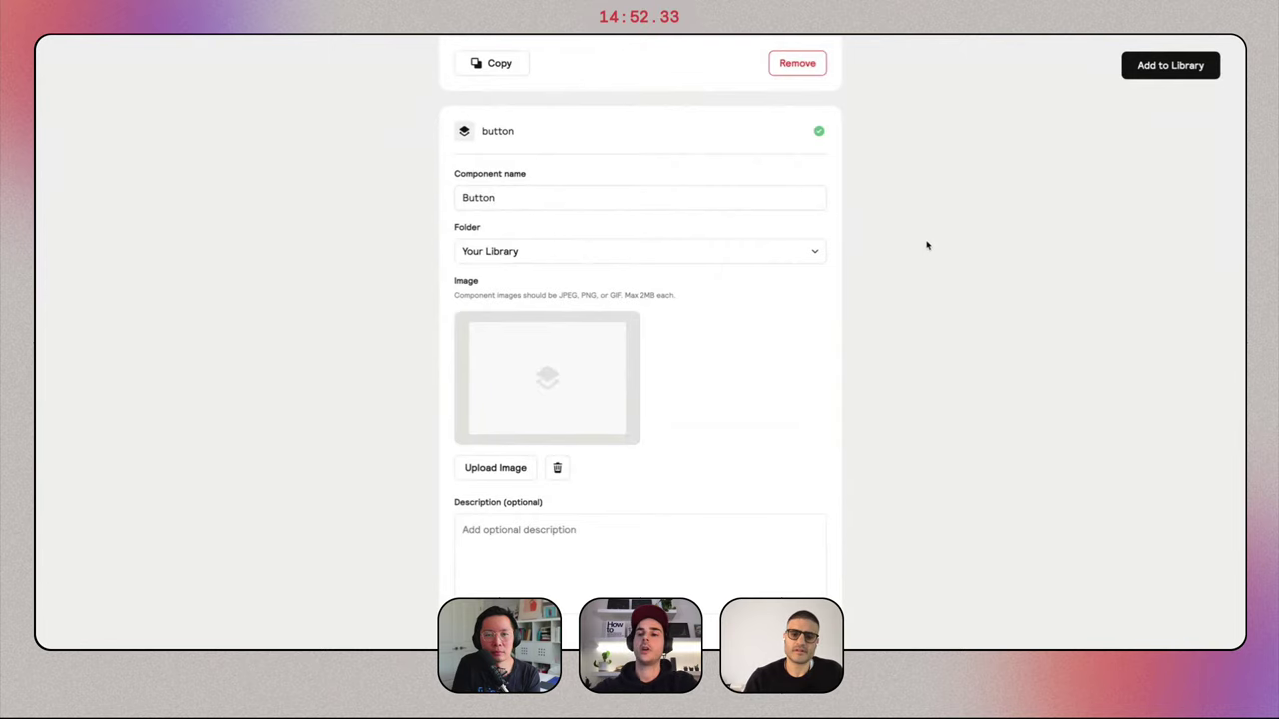
scroll(902, 337, "up", 10)
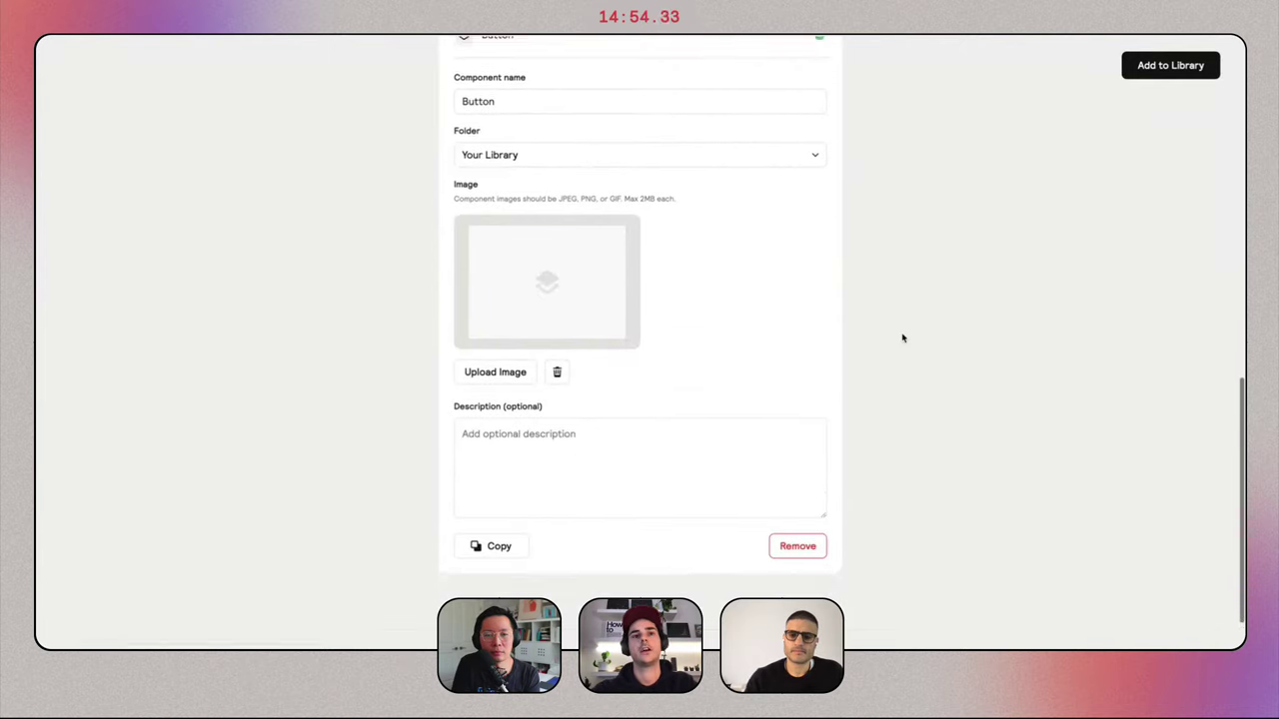
left_click(1151, 66)
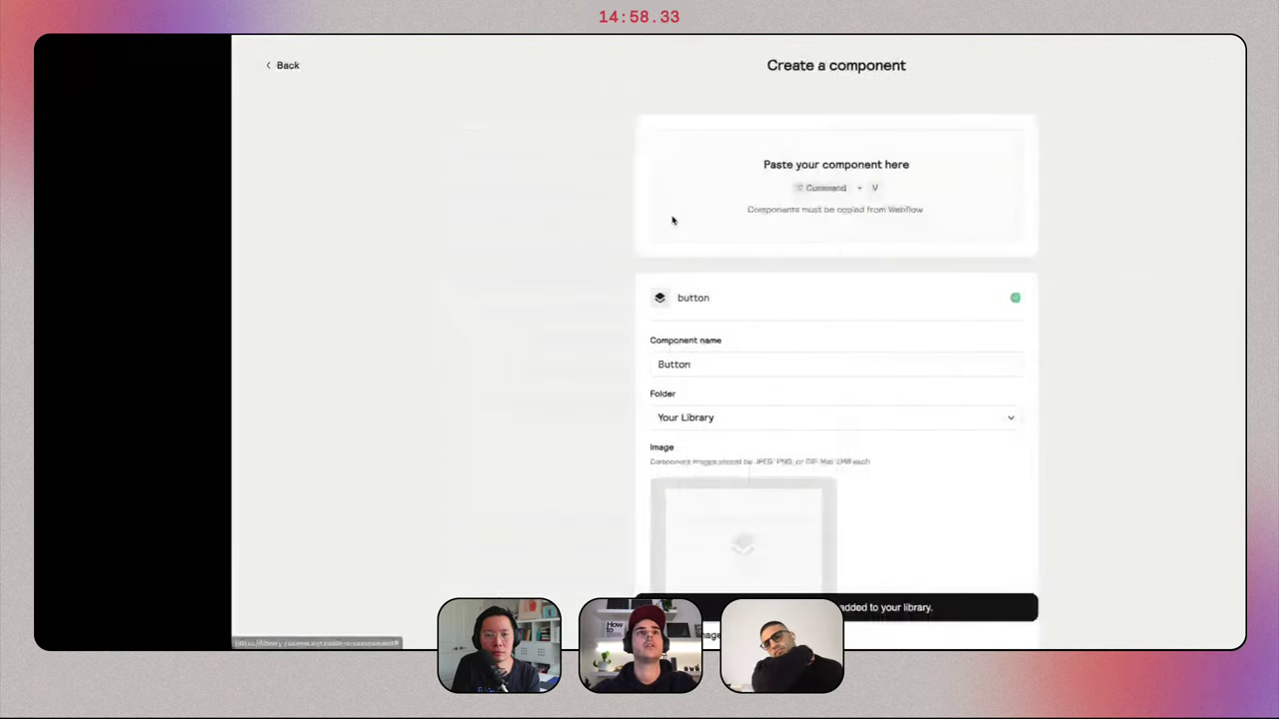
scroll(672, 220, "left", 3)
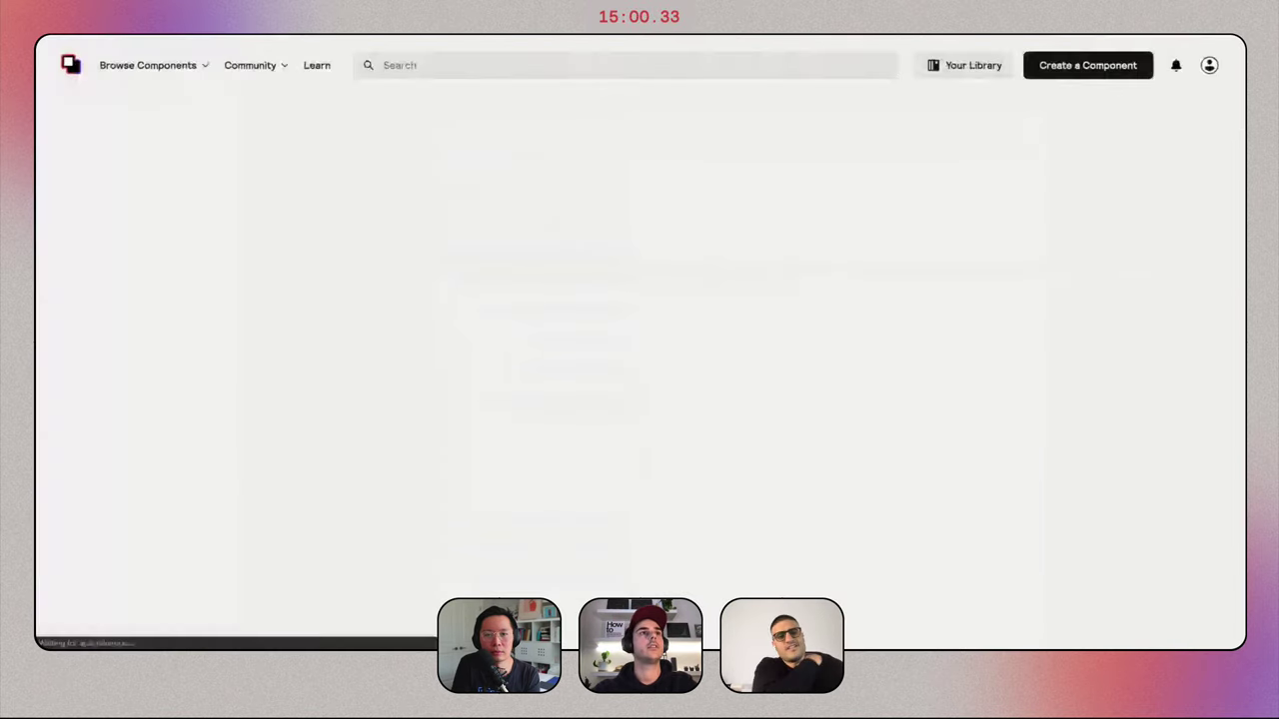
Switch back to Webflow, open the Home page and check the navbar on the Gumroad reference site.
key("ctrl+Tab")
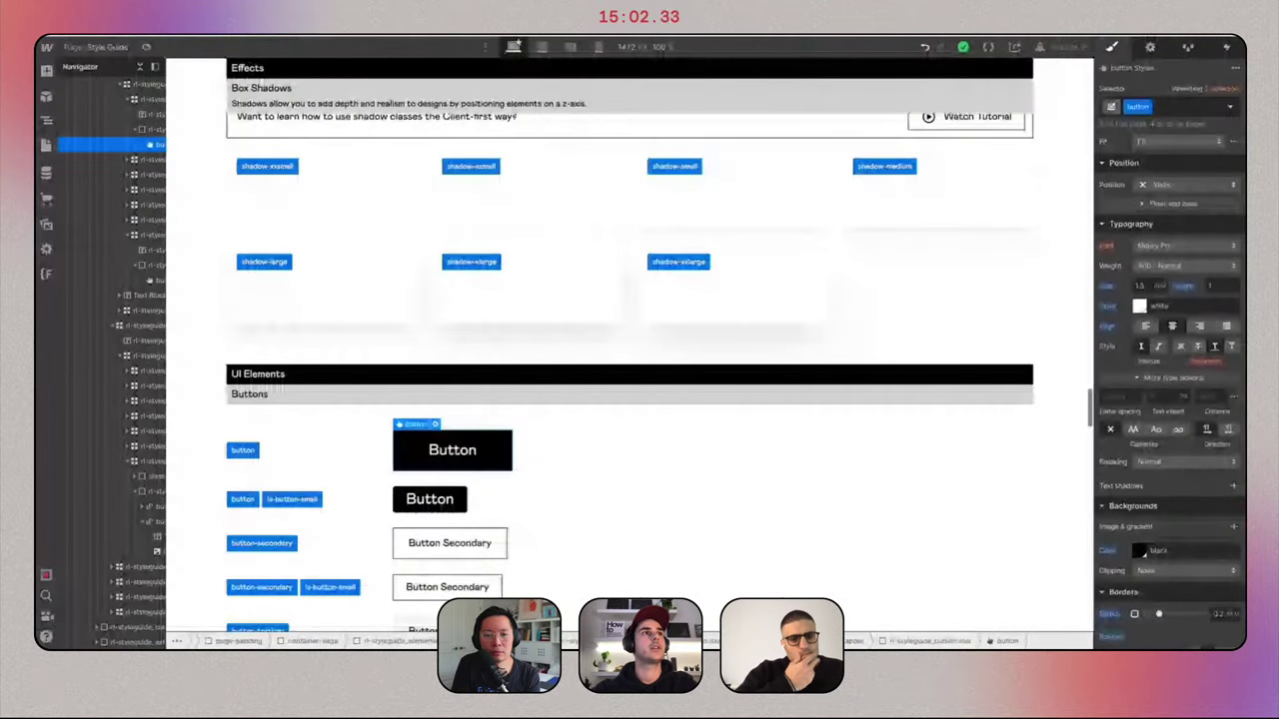
scroll(630, 345, "up", 10)
left_click(46, 145)
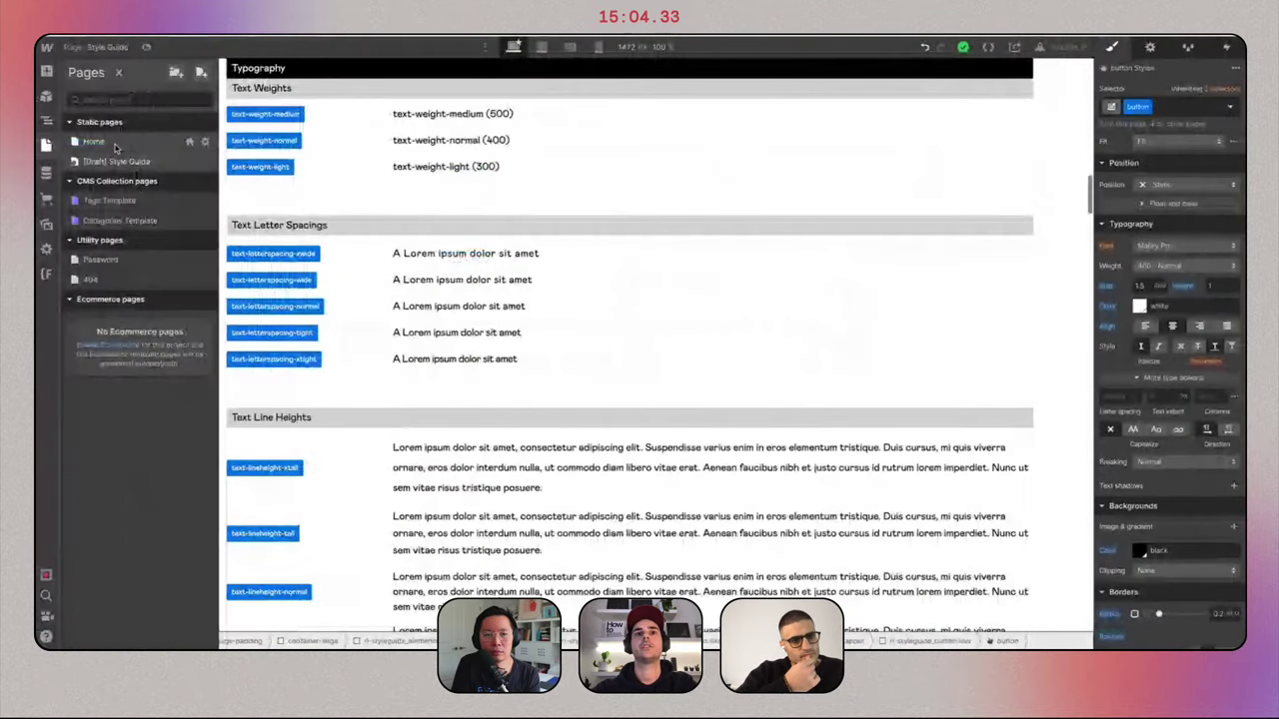
left_click(115, 145)
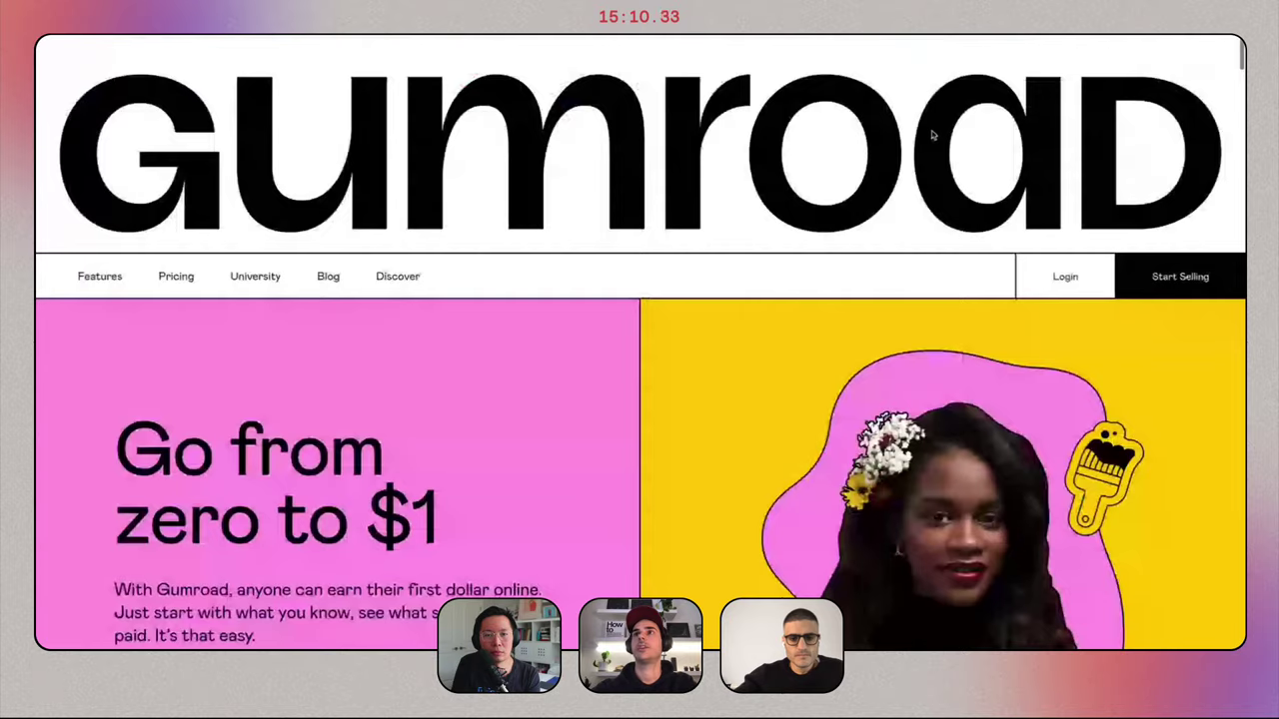
scroll(931, 135, "down", 4)
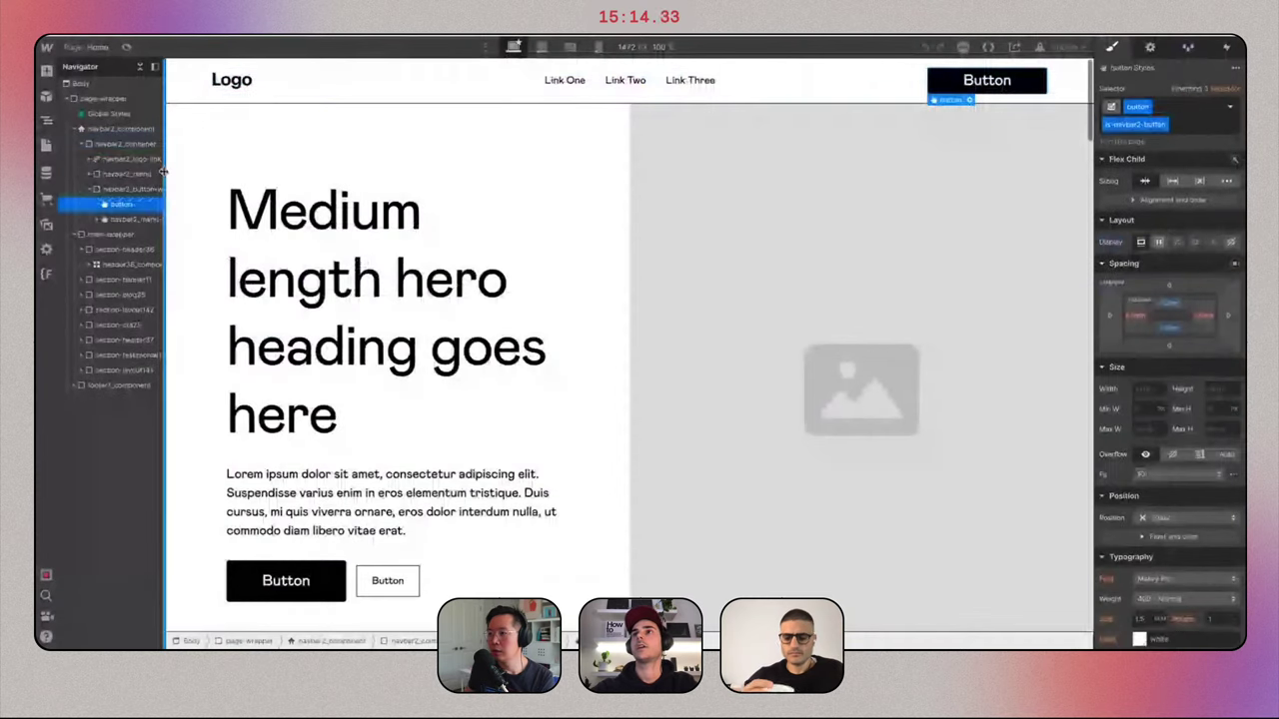
Widen the Navigator and replace the navbar button's two classes with the single button class.
left_click_drag(163, 170, 271, 171)
key("super+Return")
key("BackSpace")
key("BackSpace")
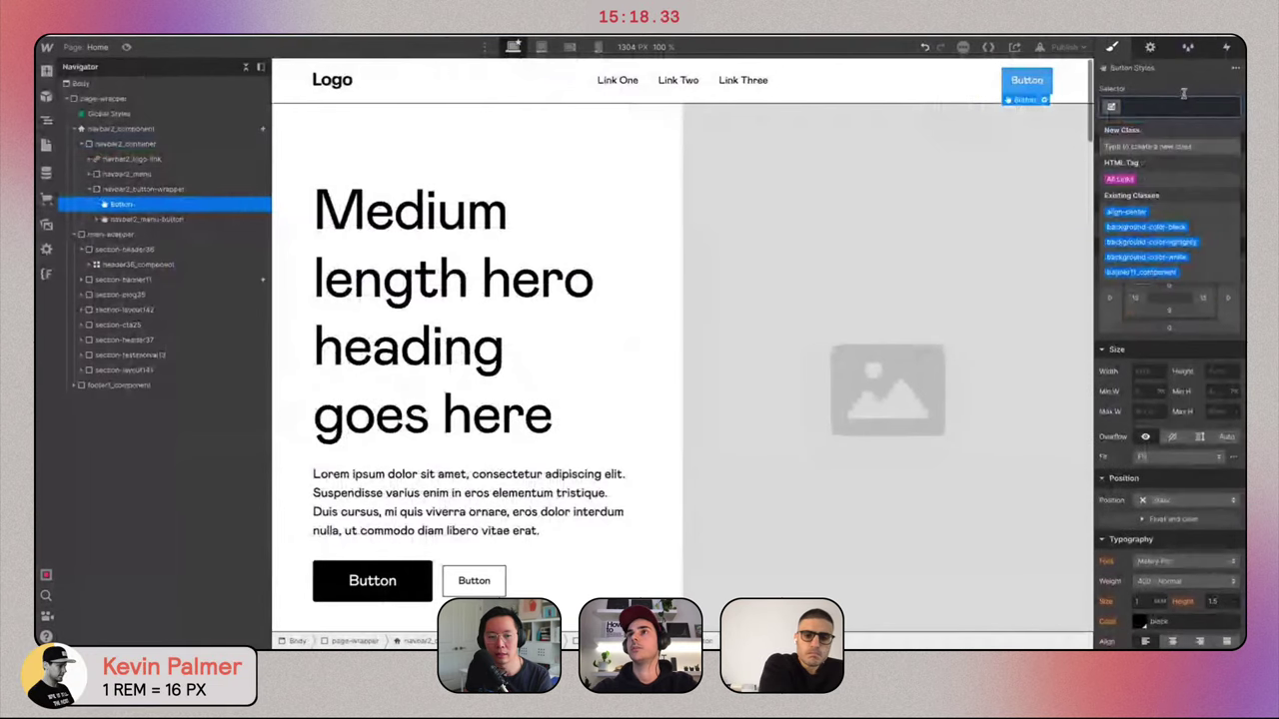
type("b")
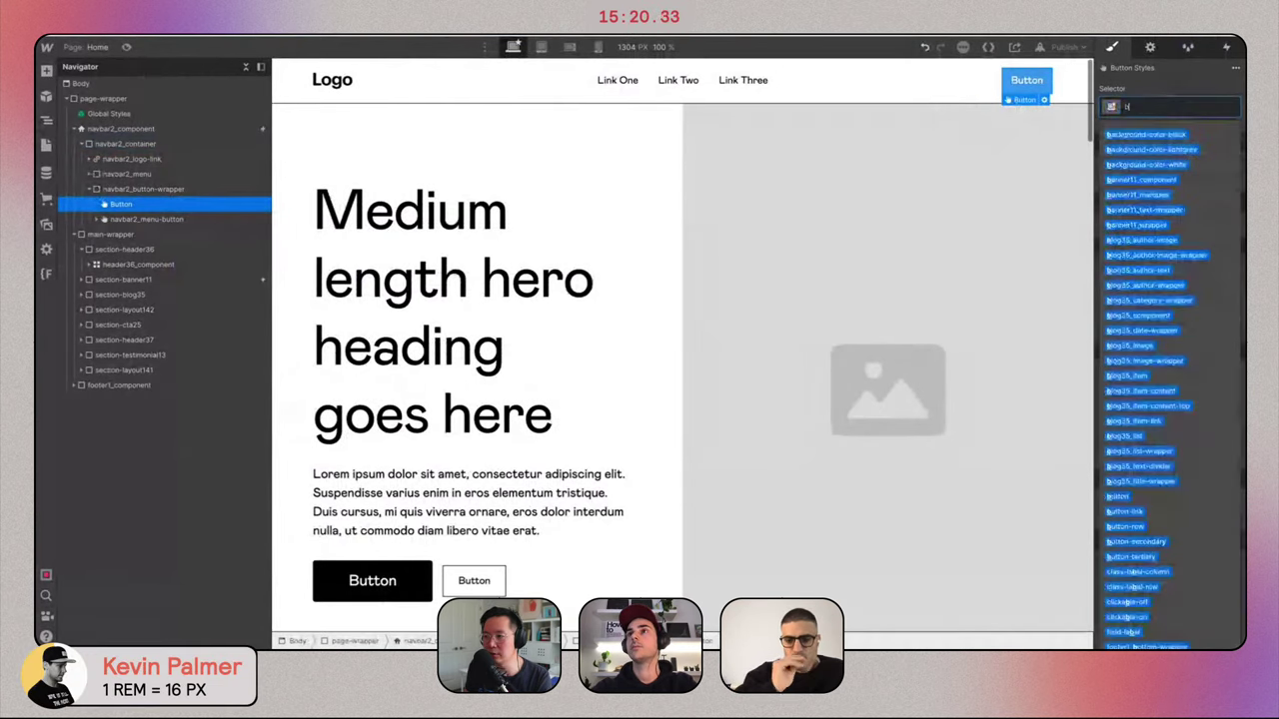
type("utton")
key("Return")
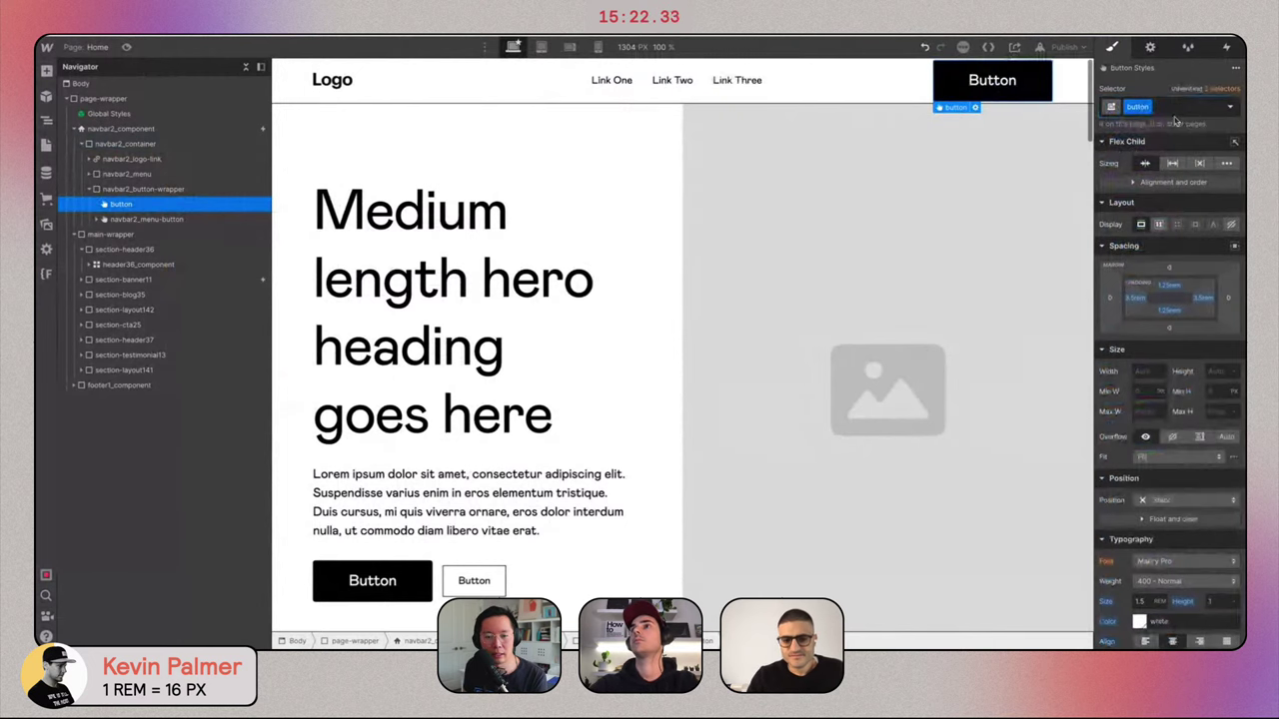
Duplicate the navbar button's button class and name the copy navbar2_button.
left_click(1146, 109)
left_click(1133, 139)
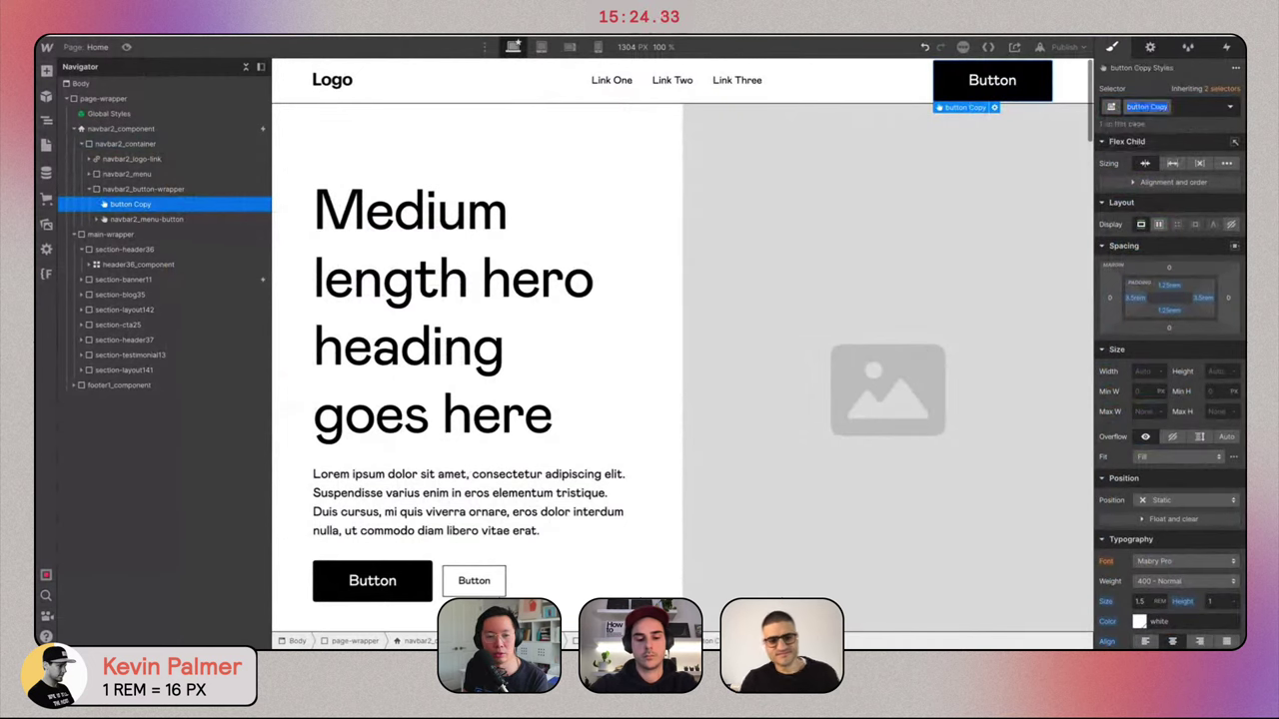
type("navba")
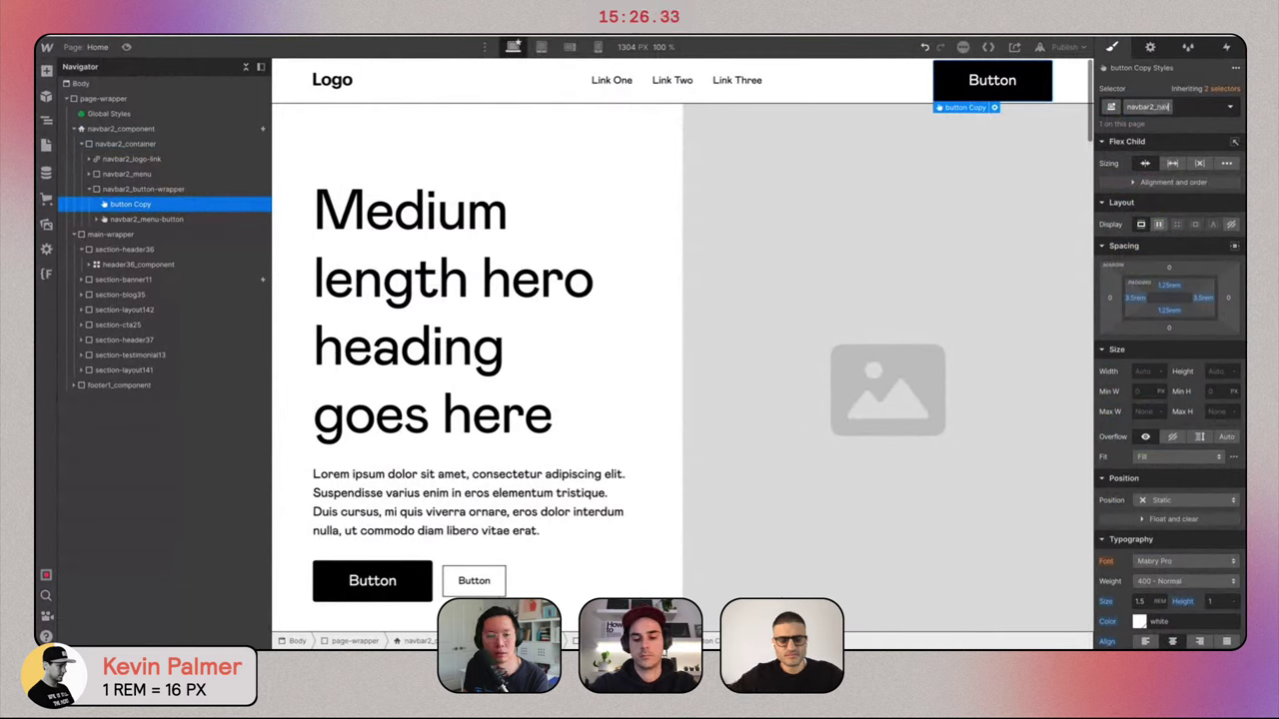
type("r2_navbar-butto")
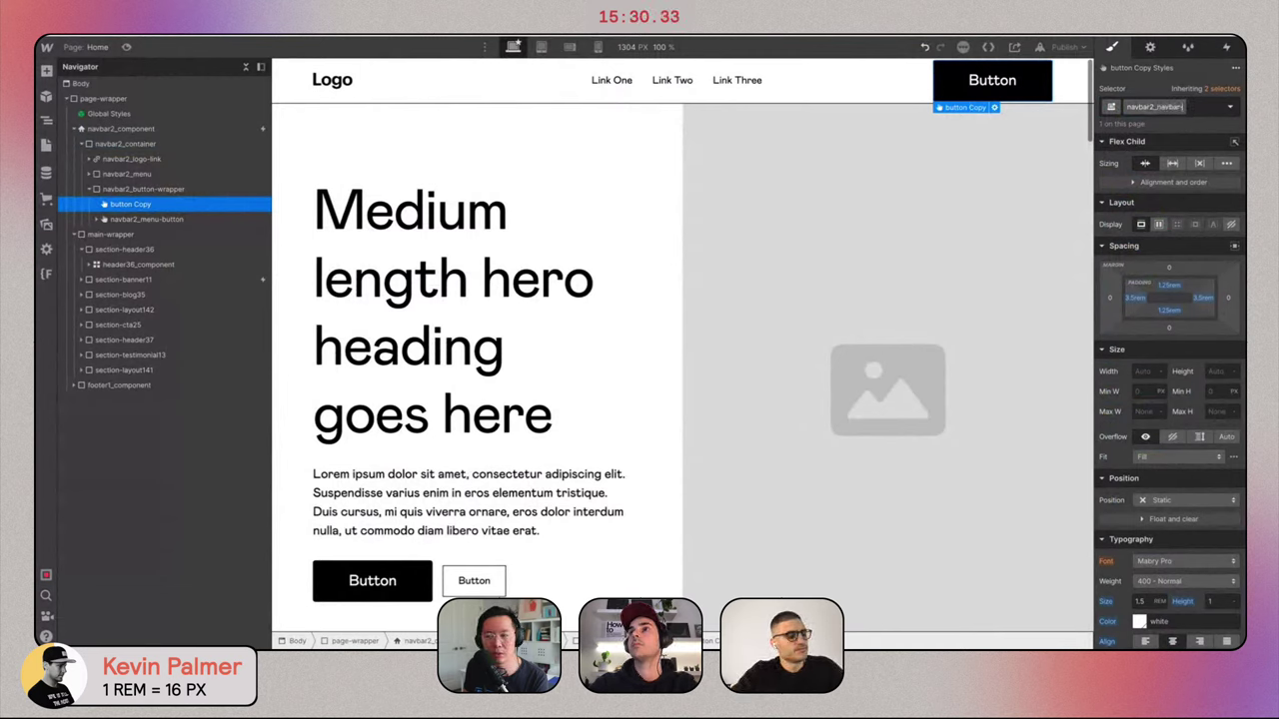
key("BackSpace")
key("BackSpace")
key("BackSpace")
key("BackSpace")
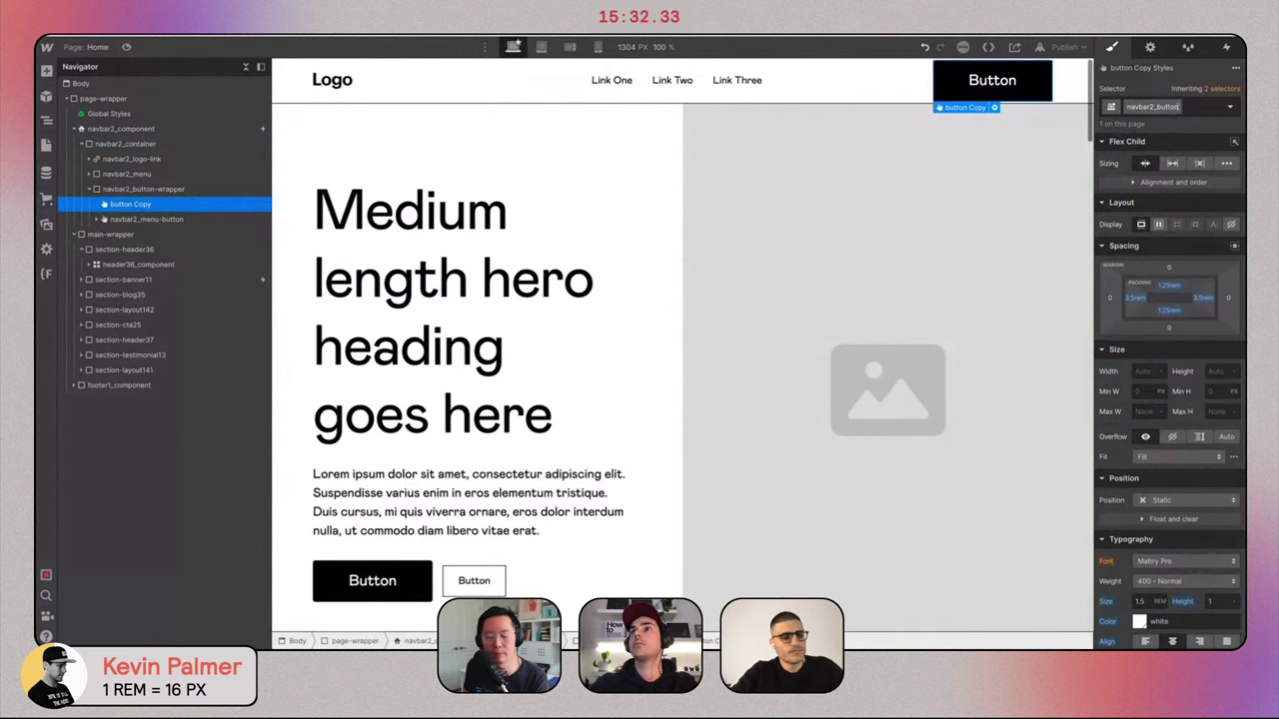
key("Return")
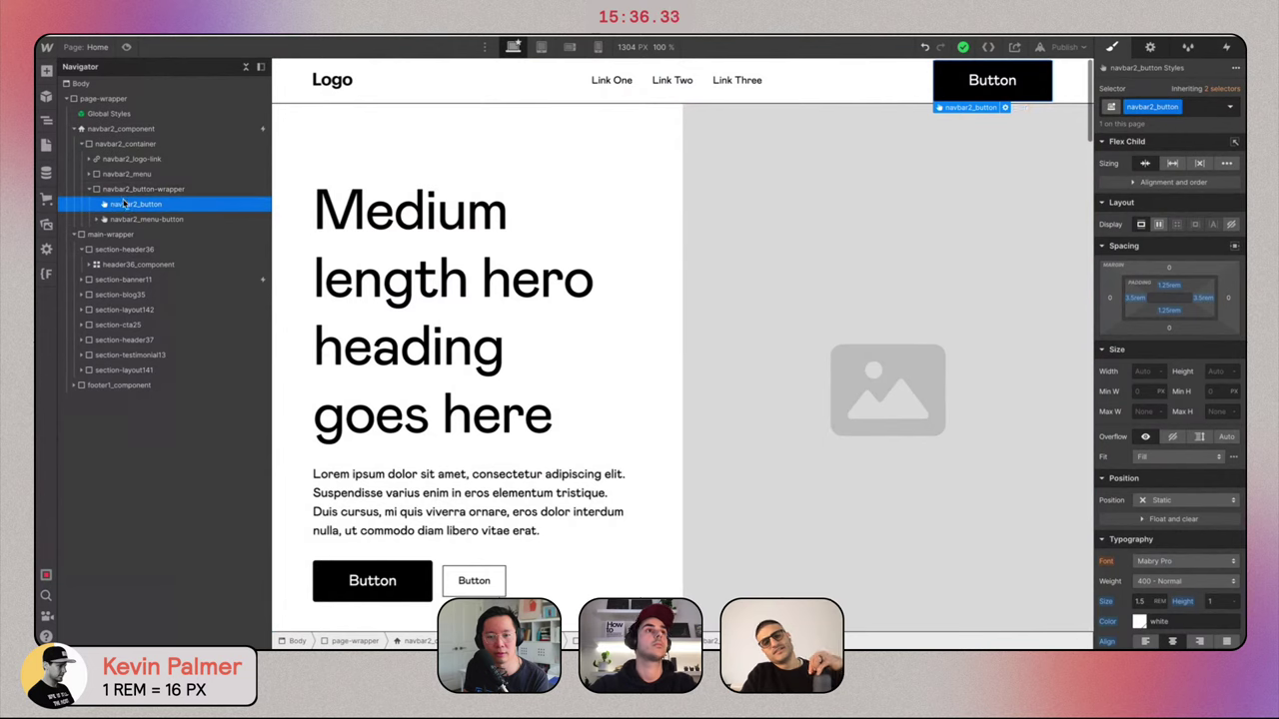
Duplicate the navbar button inside its button wrapper.
key("ctrl+d")
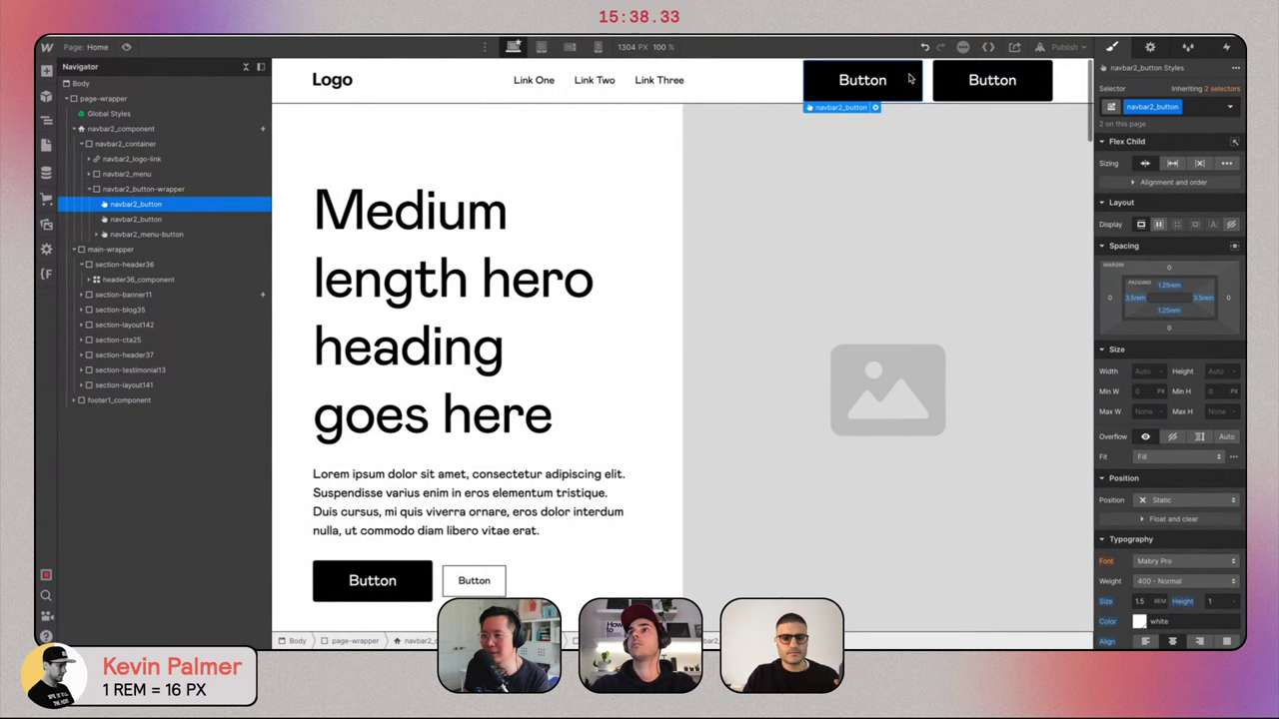
left_click(1176, 106)
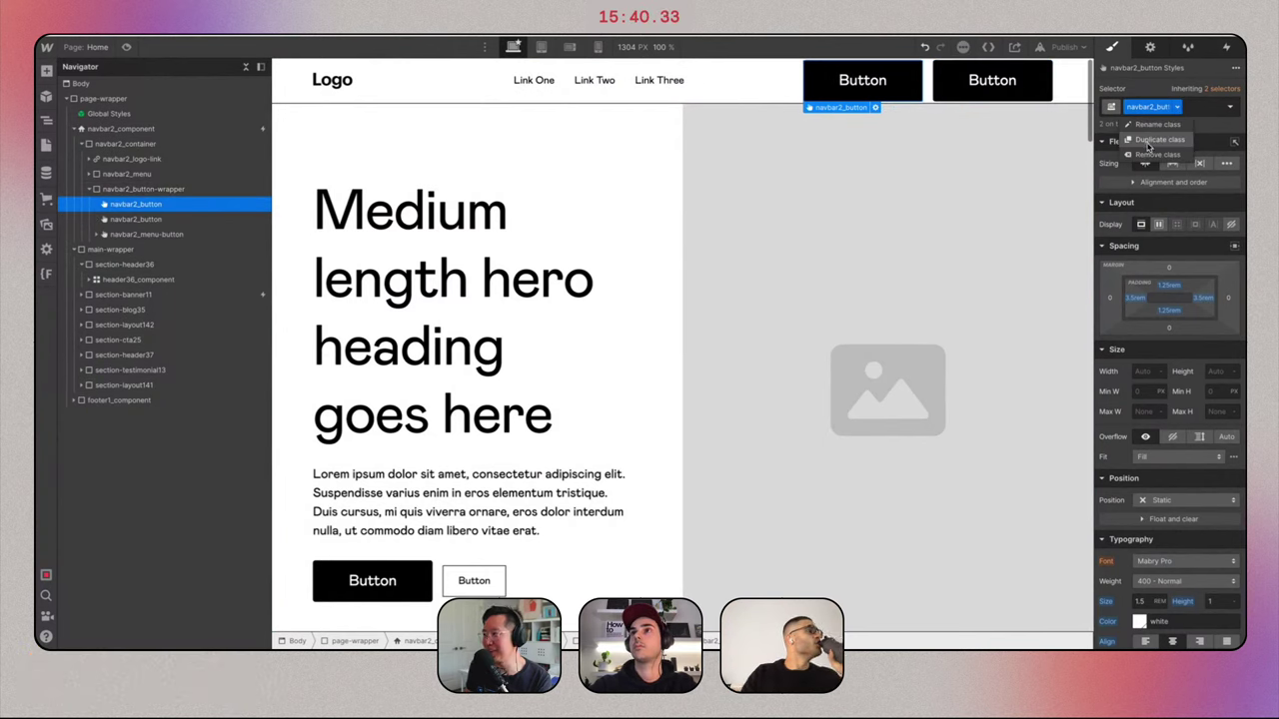
left_click(1149, 147)
key("BackSpace")
key("BackSpace")
key("BackSpace")
key("BackSpace")
key("BackSpace")
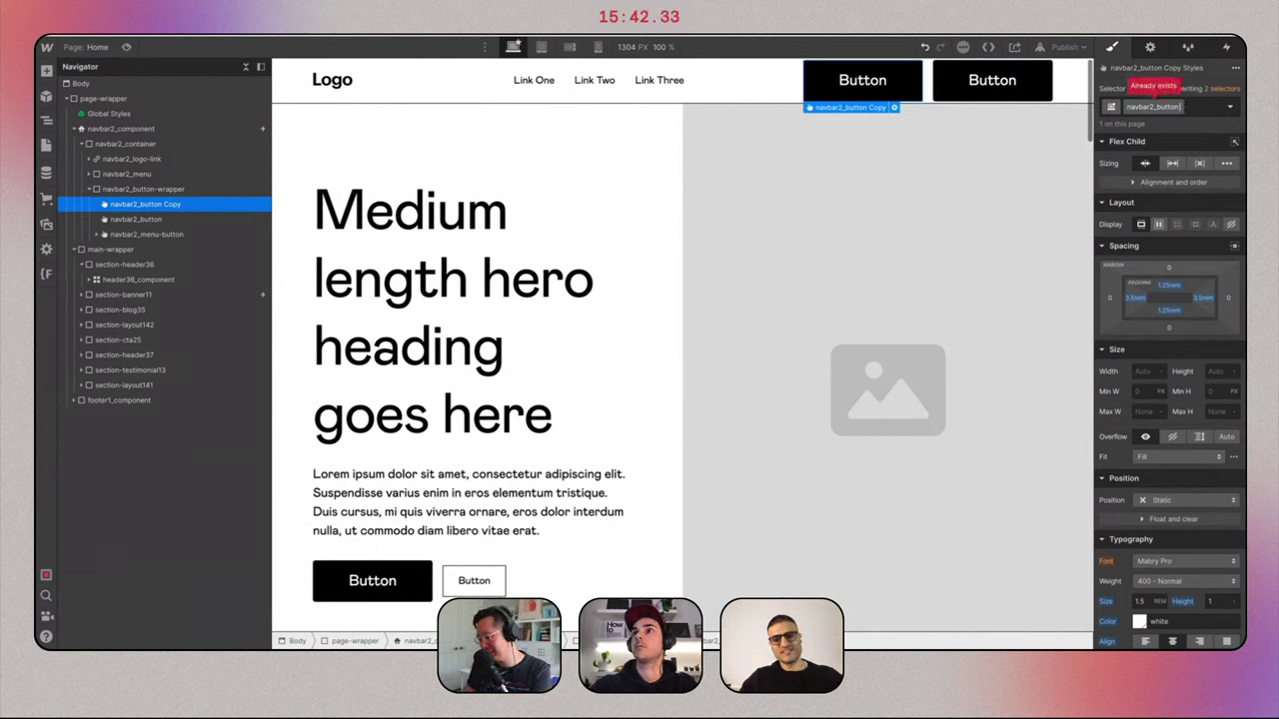
key("Return")
Set the navbar2_button font size to 1.25 rem and change the second navbar button's text to "Start Selling".
left_click(1033, 84)
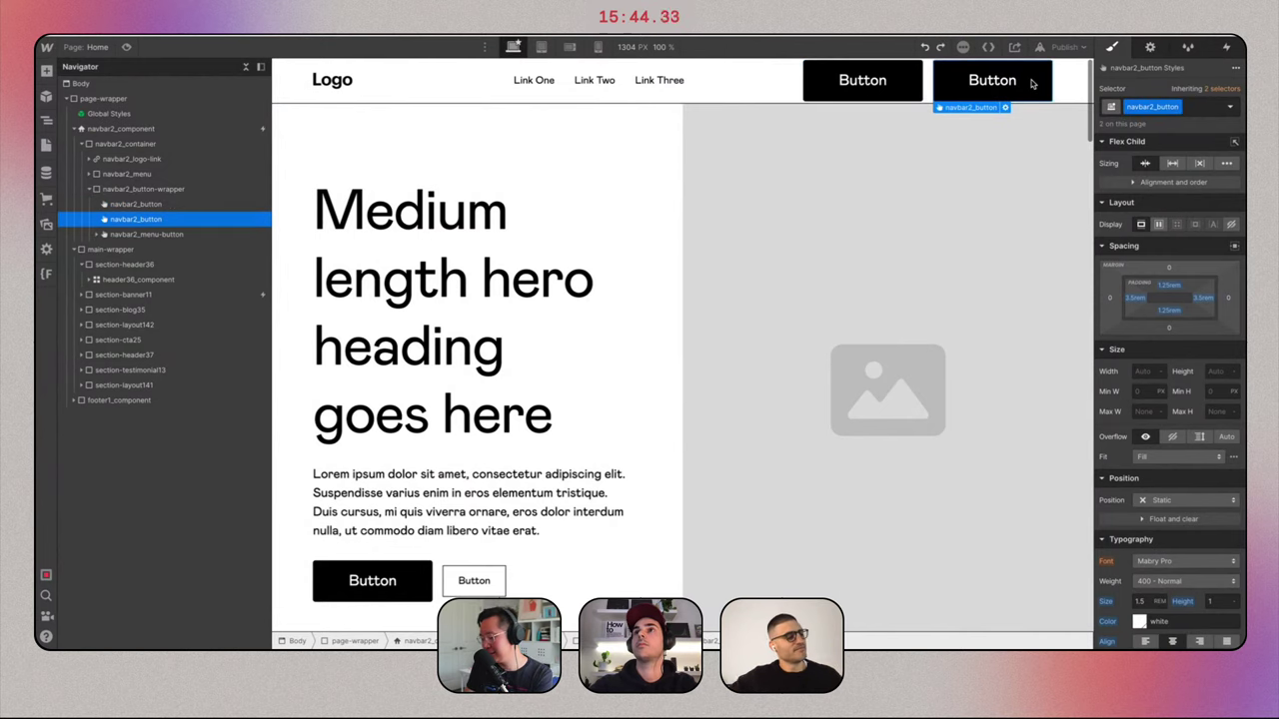
left_click(1137, 600)
type("1")
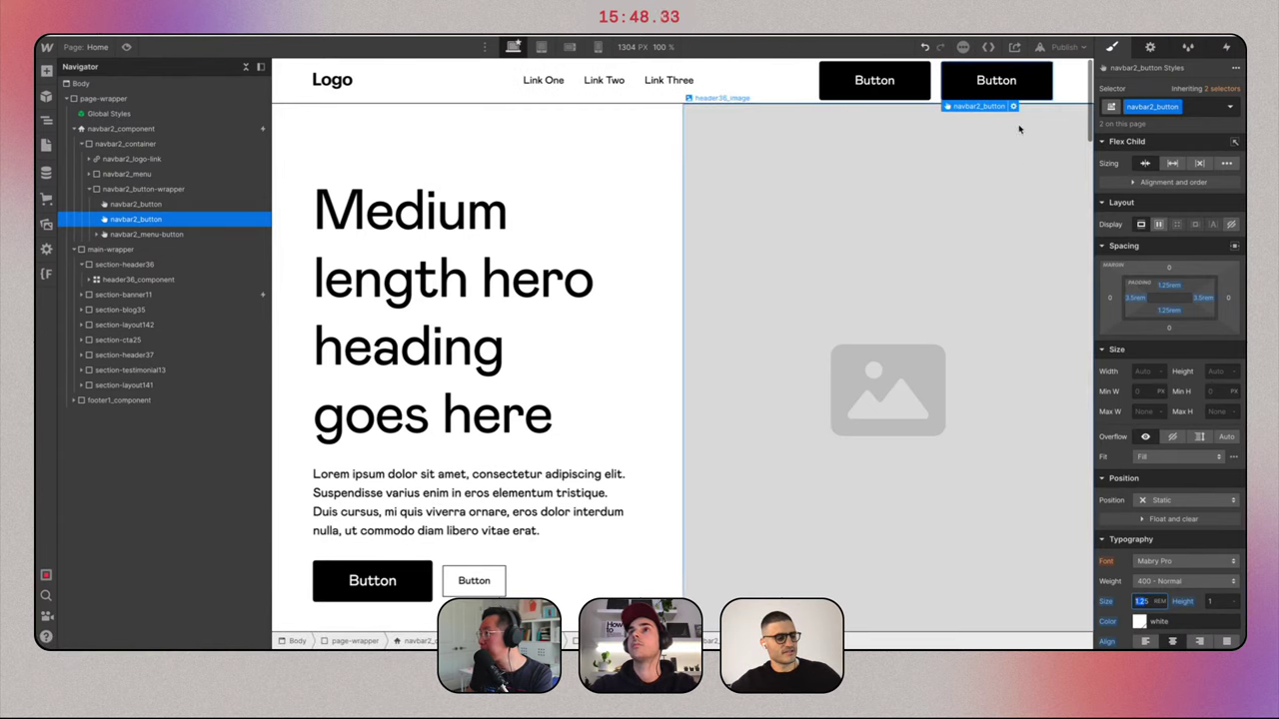
double_click(1011, 82)
type("Start Selling")
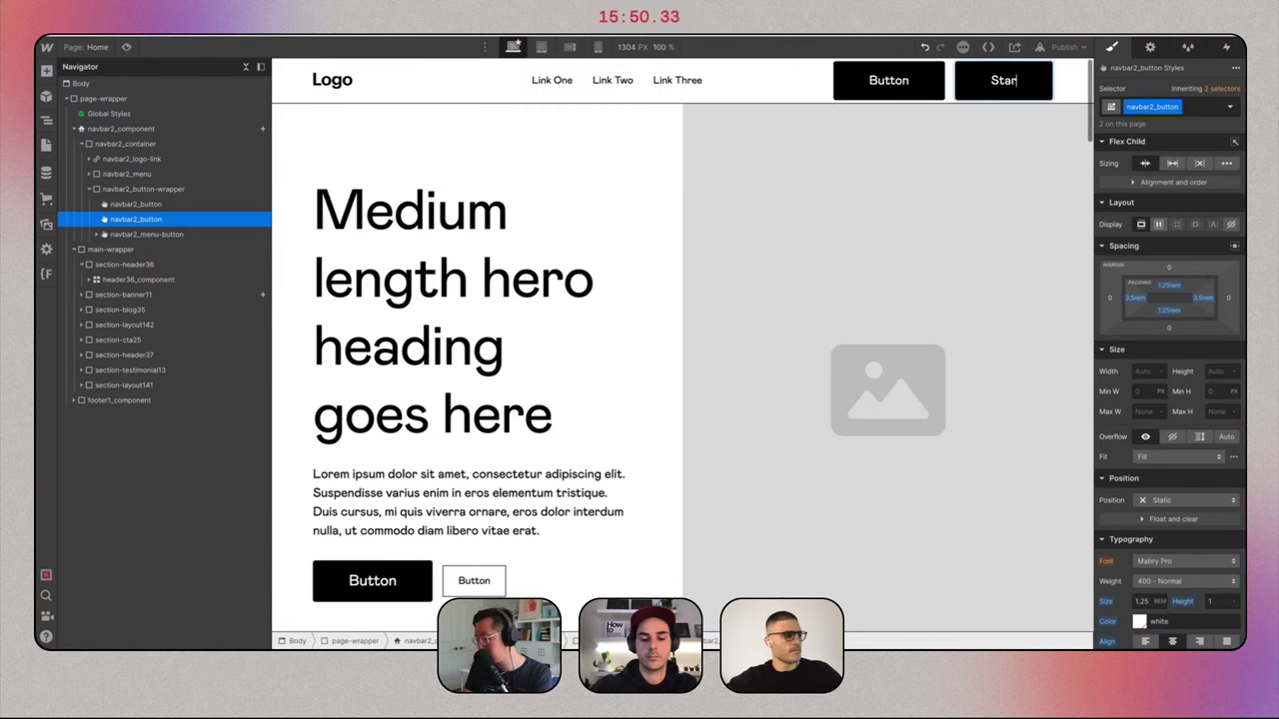
left_click(1053, 85)
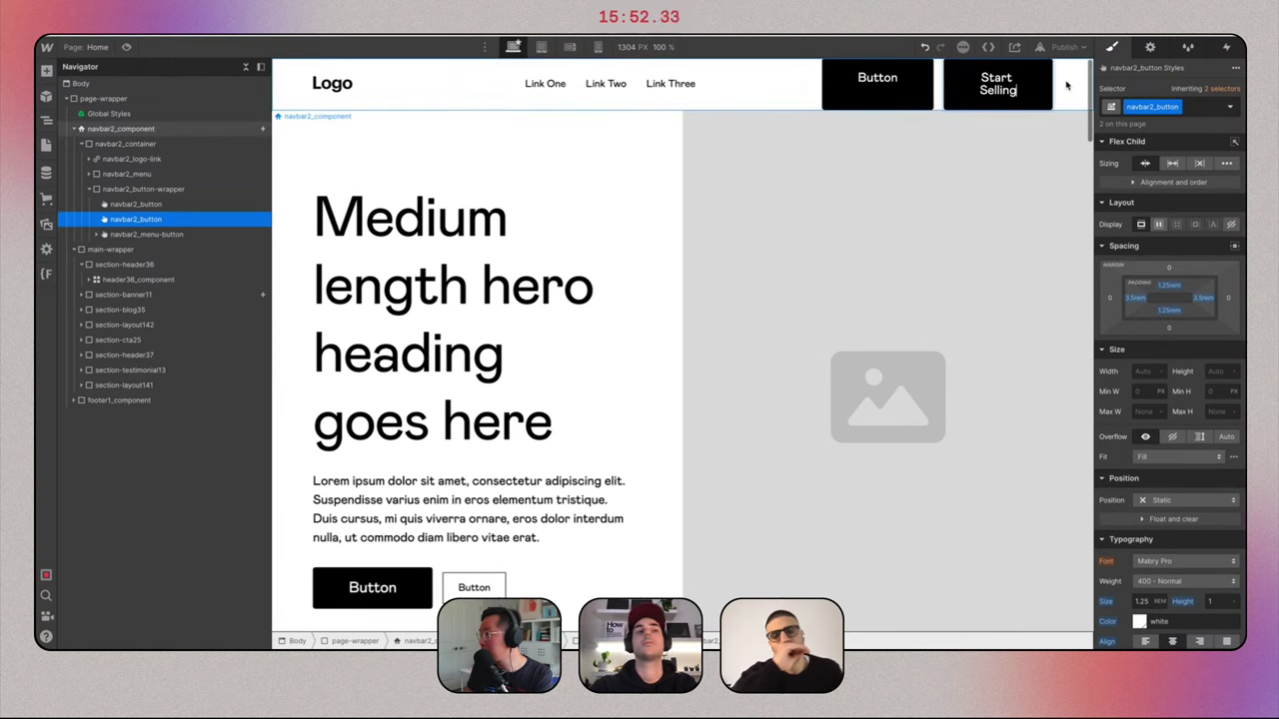
Resize the middle column of the navbar2_container grid to 0.75fr.
left_click(143, 190)
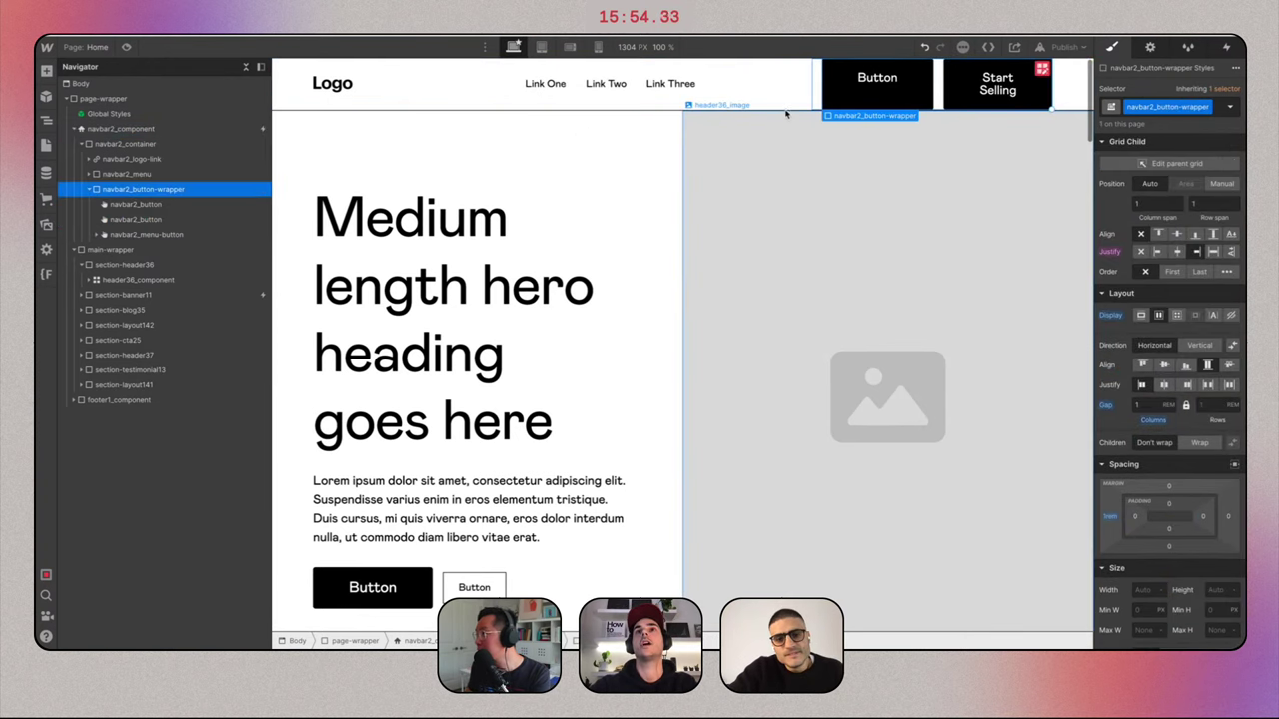
left_click(797, 97)
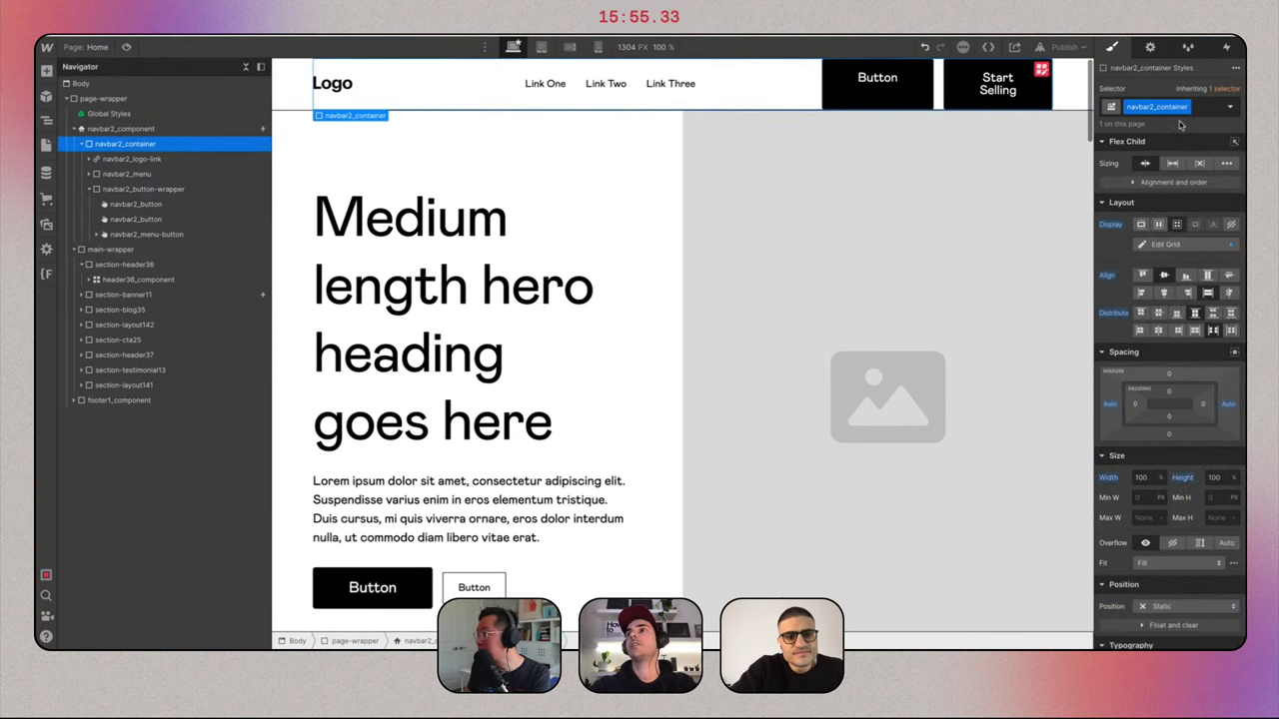
left_click(1165, 244)
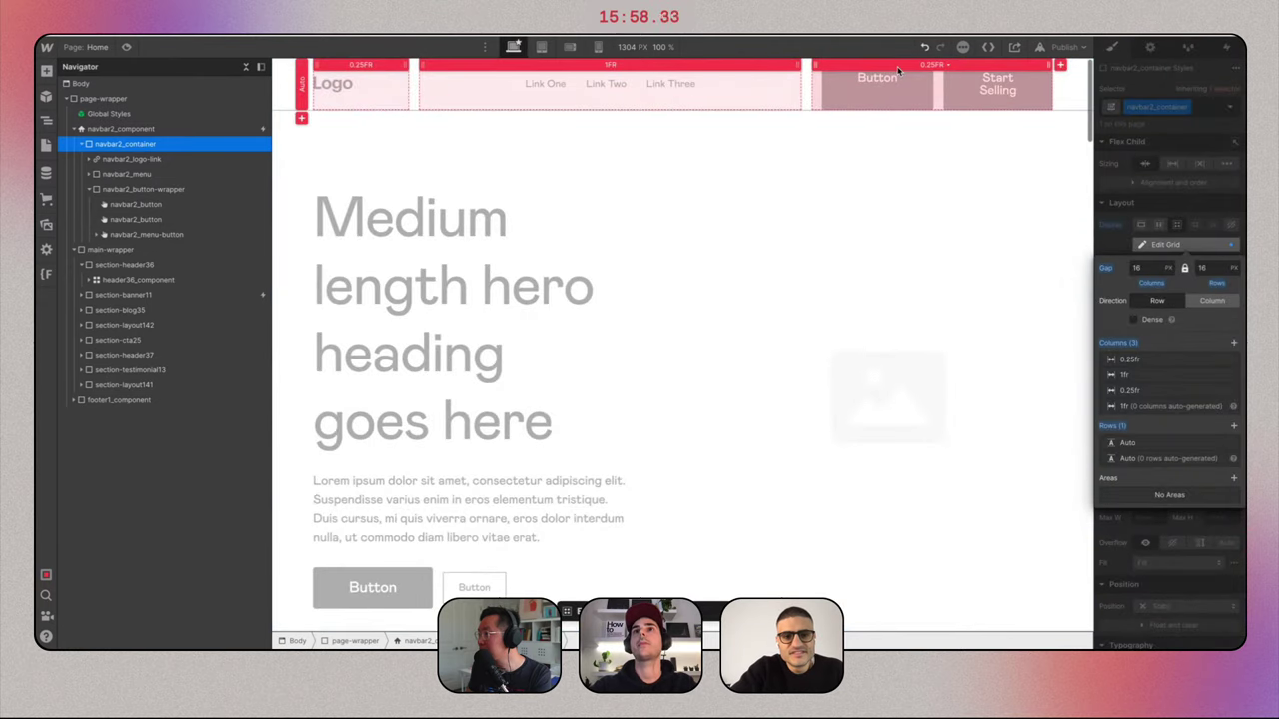
left_click_drag(796, 65, 786, 65)
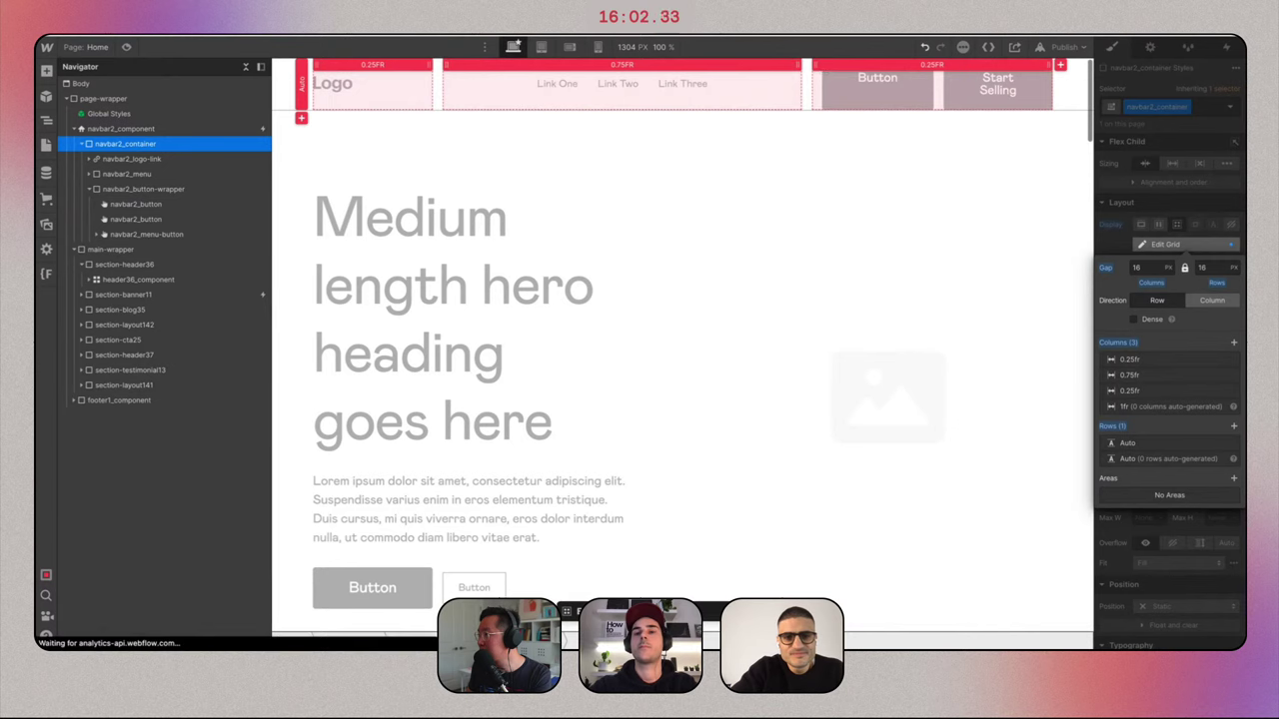
key("Escape")
Compare the navbar with the Gumroad reference site and remove the side padding from navbar2_component.
left_click(1021, 103)
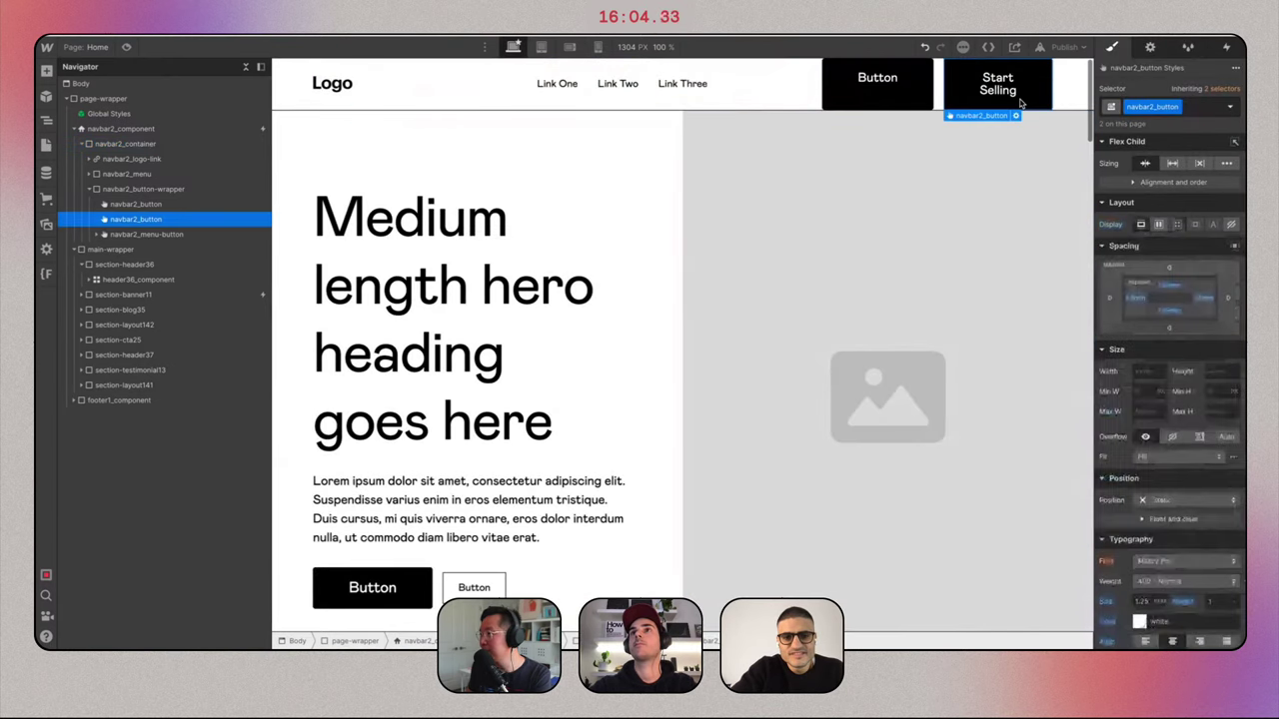
key("ctrl+Right")
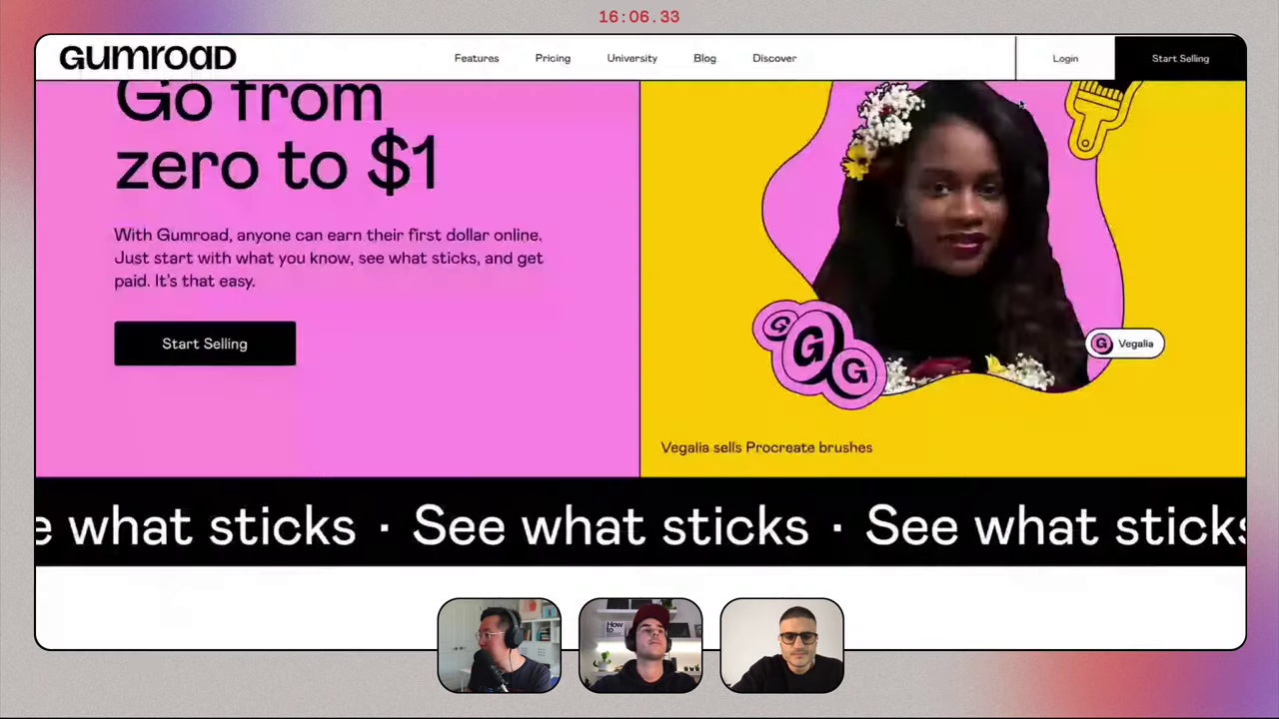
key("ctrl+Left")
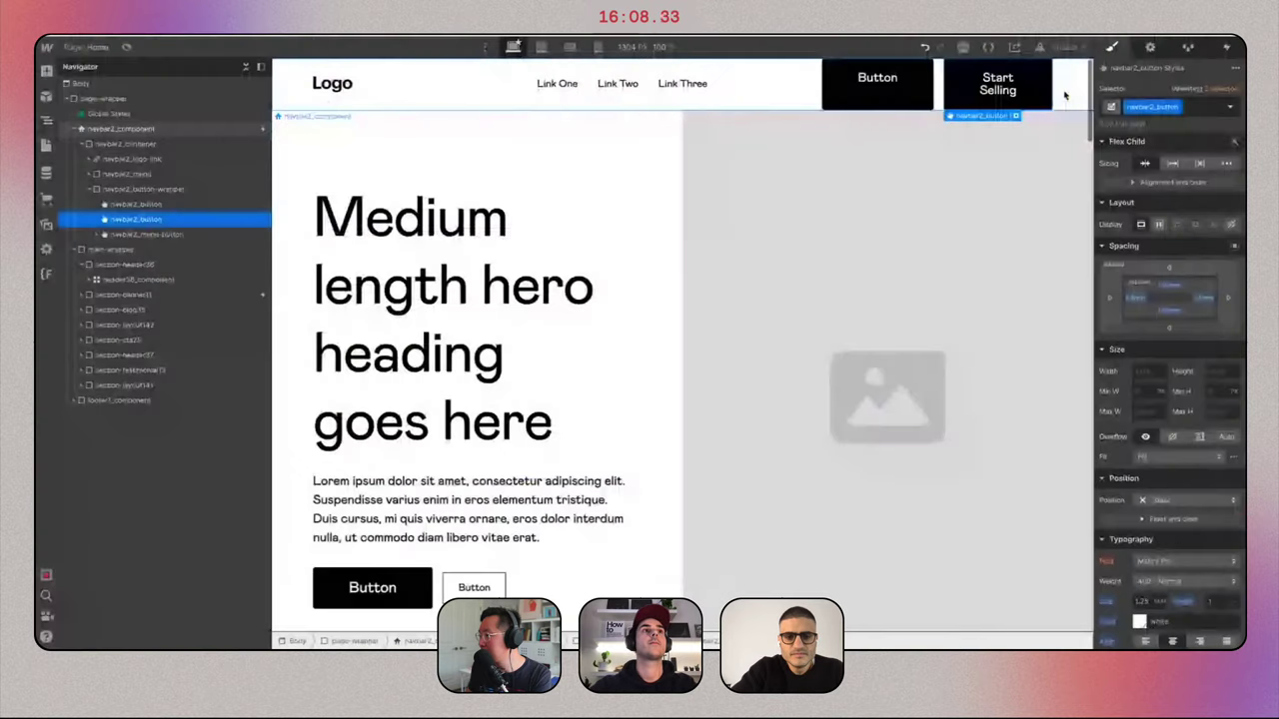
left_click(1065, 95)
left_click(147, 144)
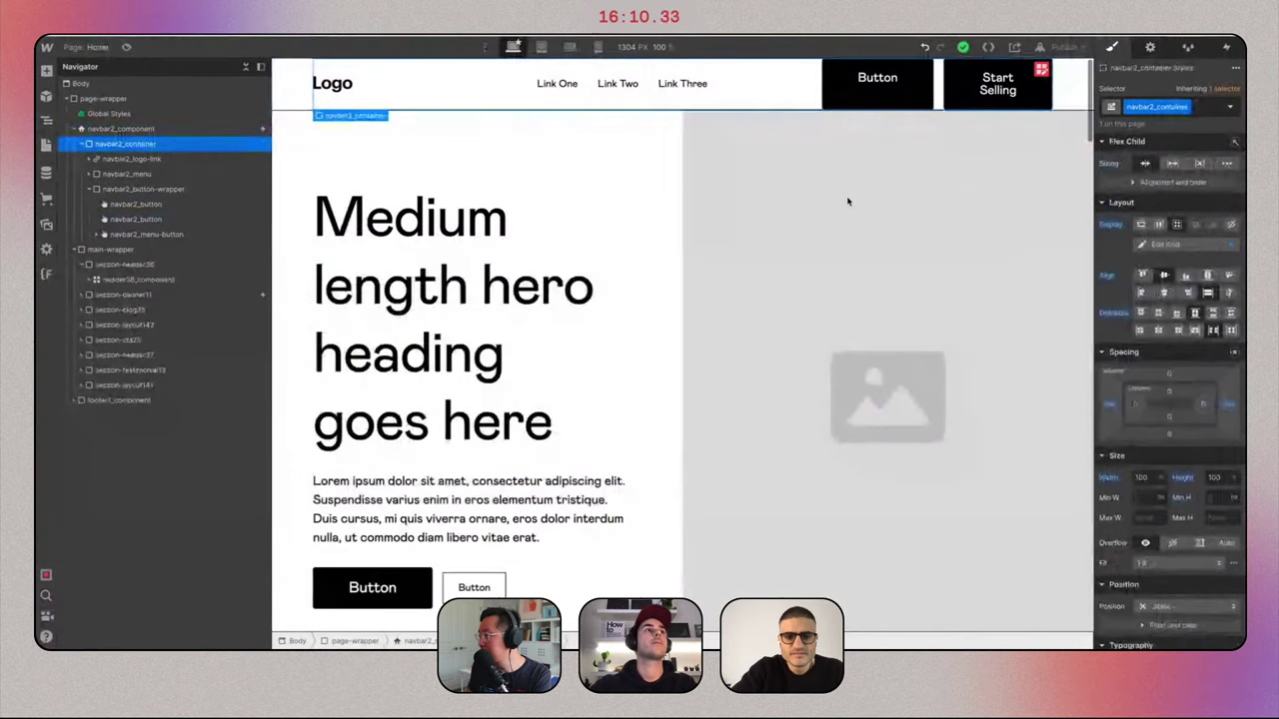
left_click(154, 130)
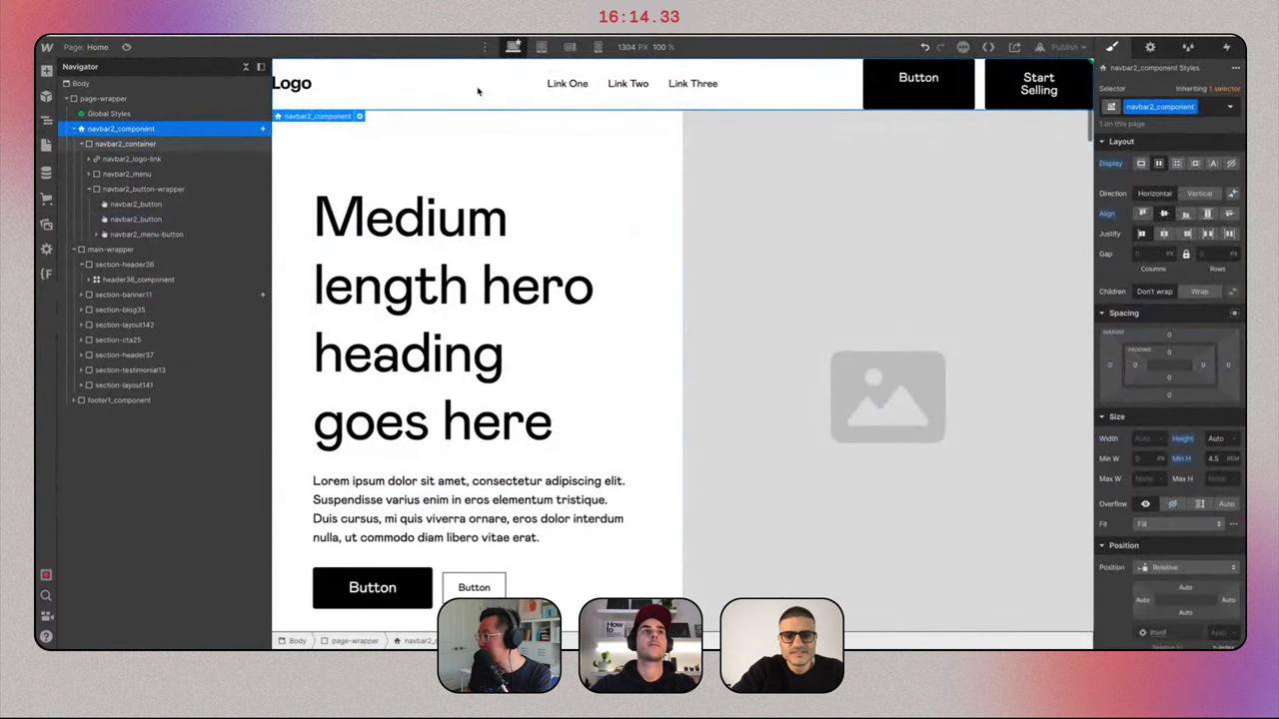
Set the left padding of the navbar logo link to 2.5 rem.
left_click(354, 80)
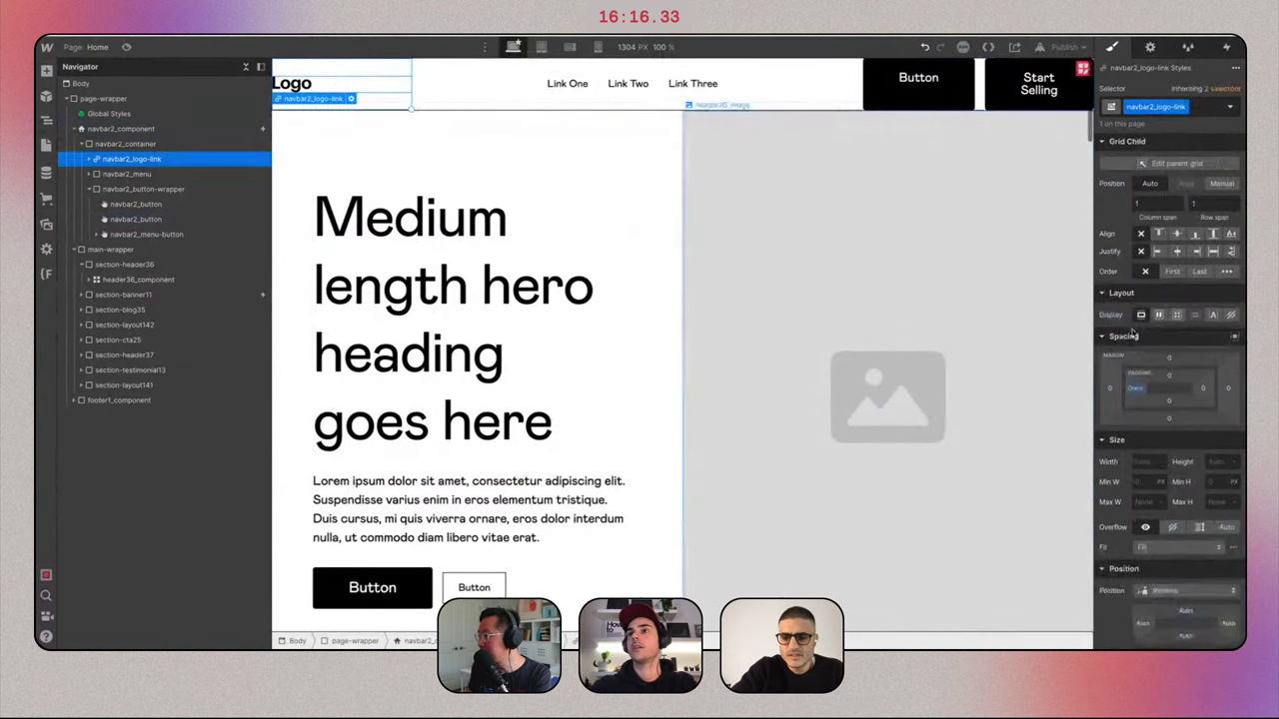
left_click(1135, 390)
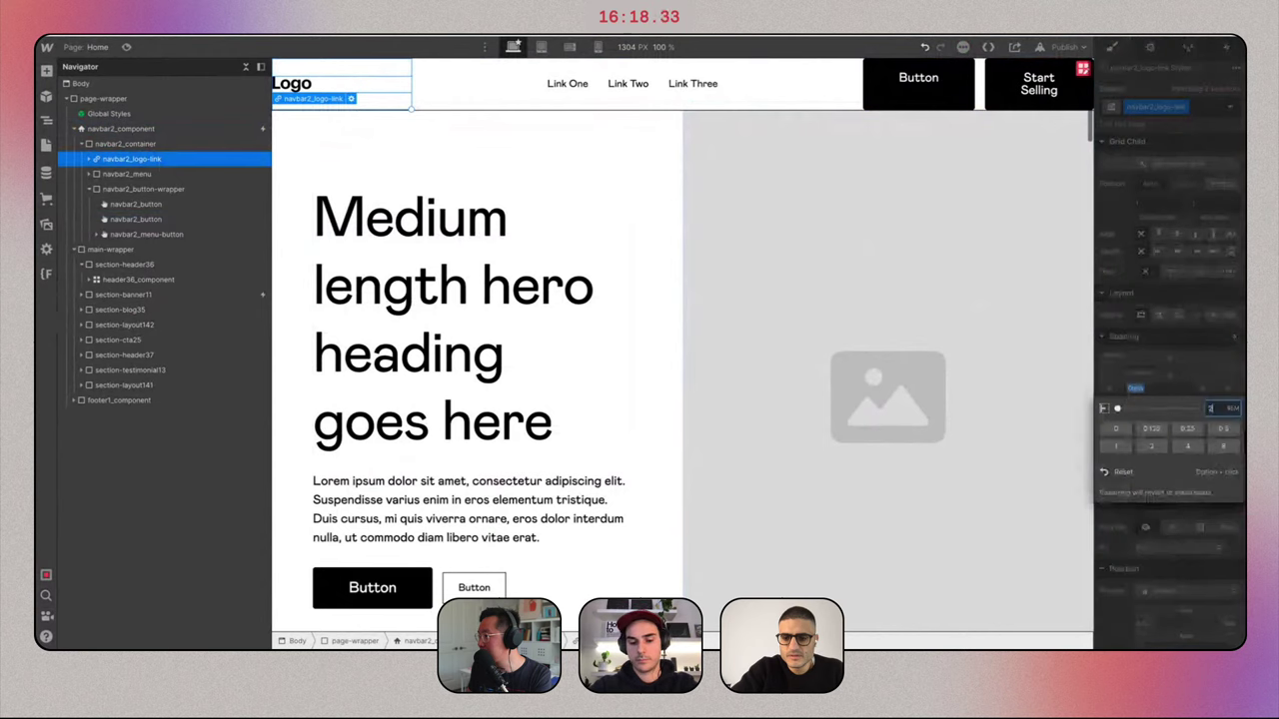
key("Return")
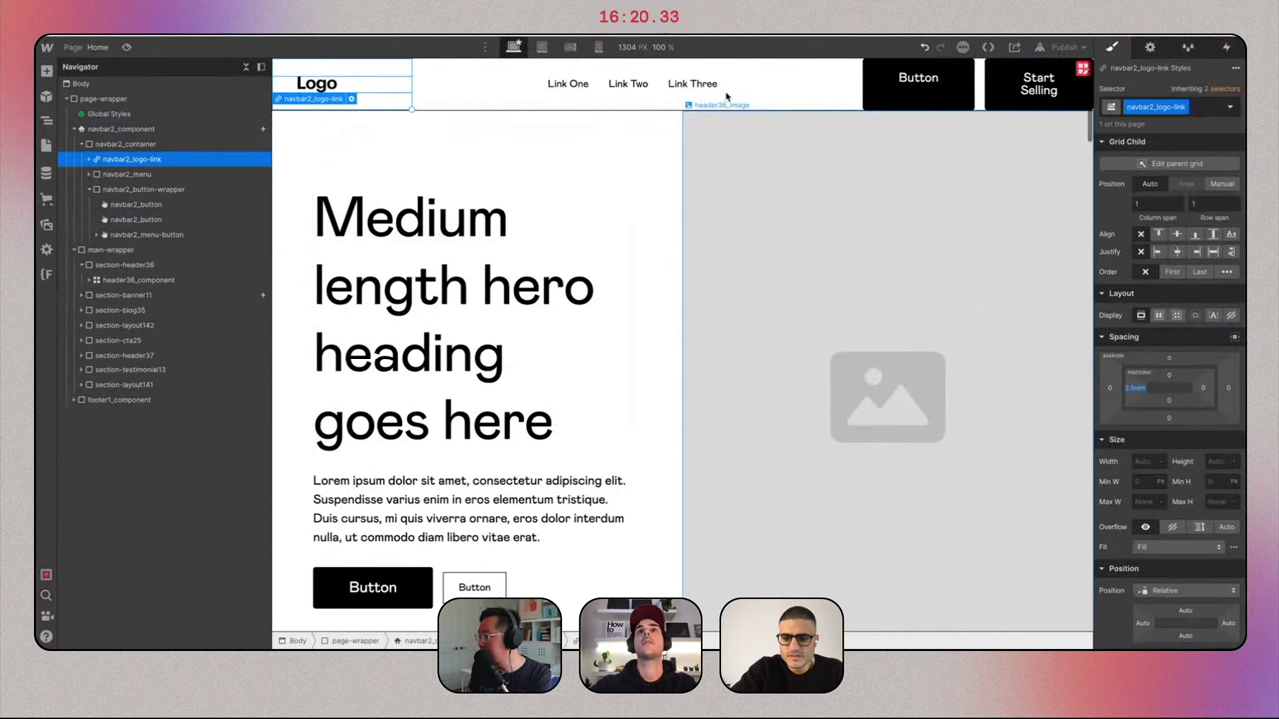
Set the column gap of the navbar button wrapper to 0.
left_click(776, 84)
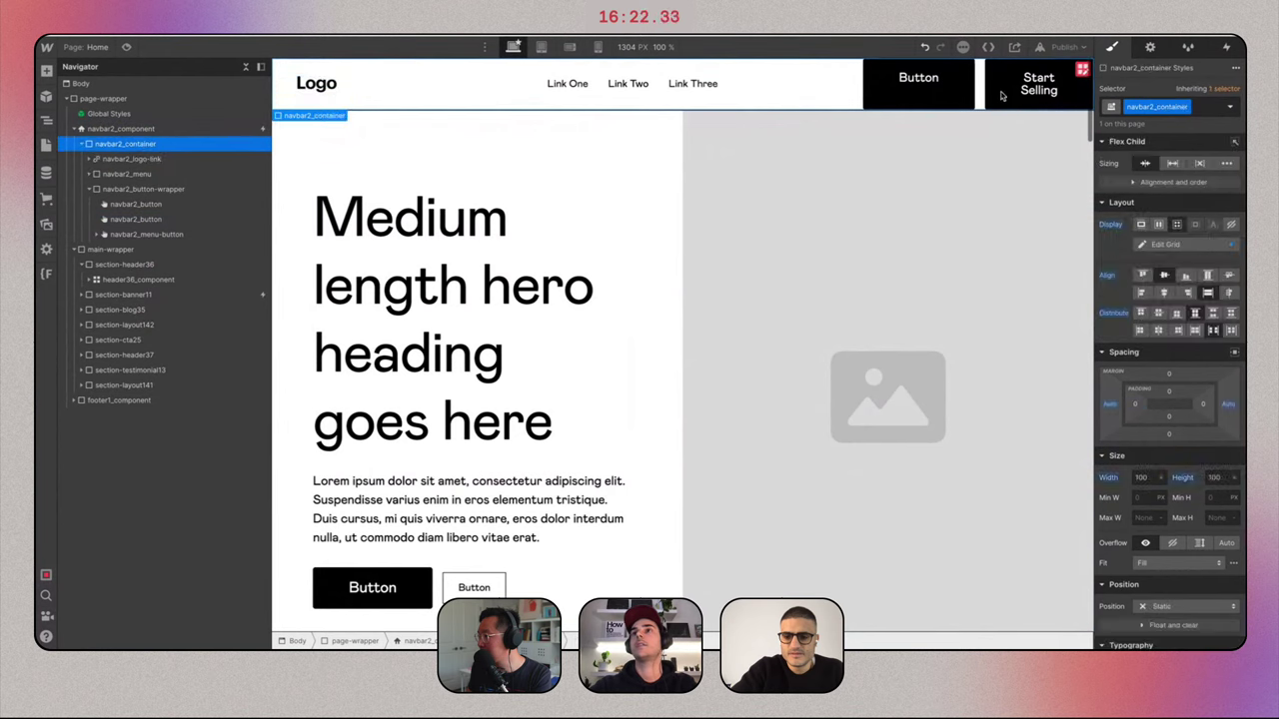
left_click(997, 95)
left_click(981, 95)
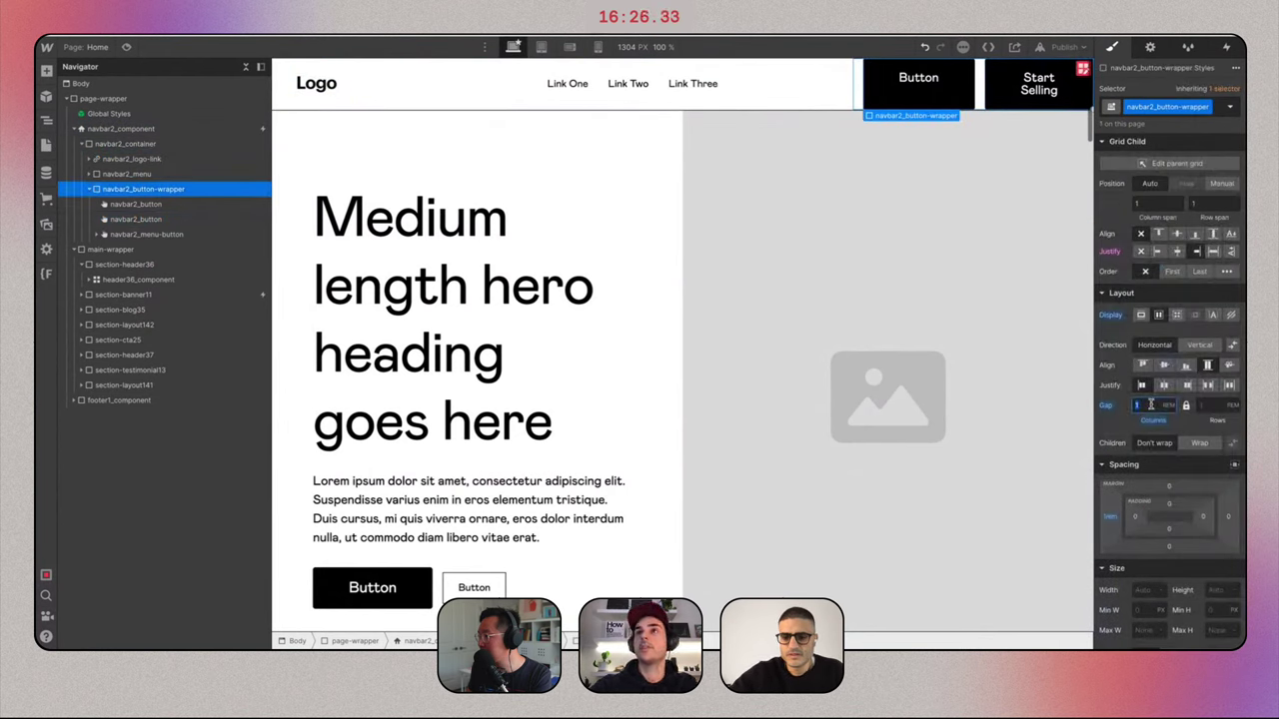
type("0")
key("Return")
Give the navbar2_button class a horizontal flex layout with its content centred in both align and justify.
left_click(965, 79)
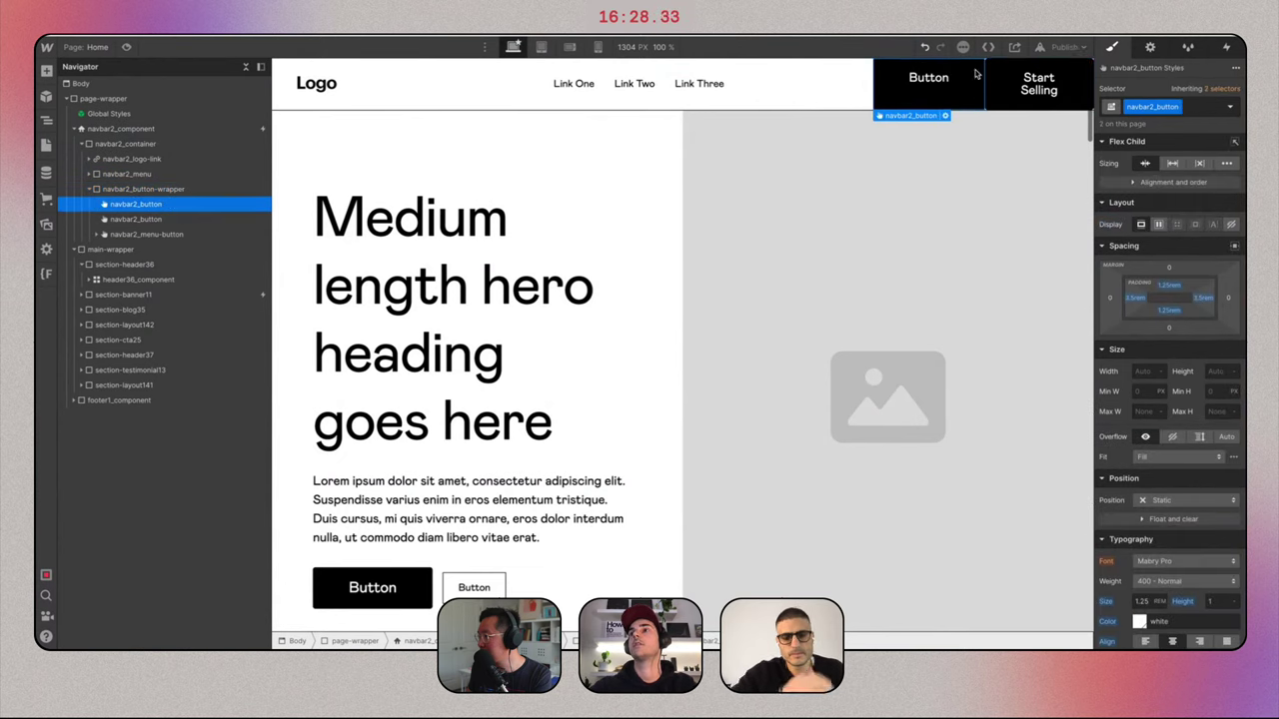
left_click(1014, 91)
left_click(1159, 225)
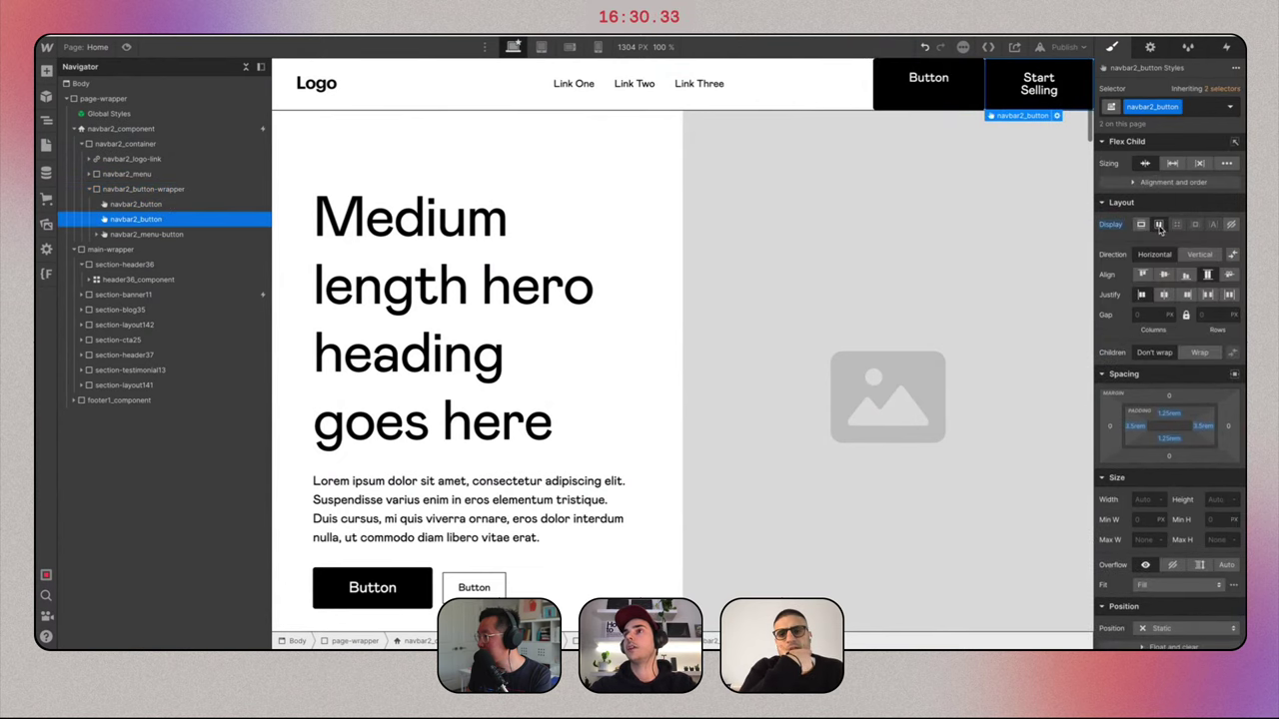
left_click(1163, 273)
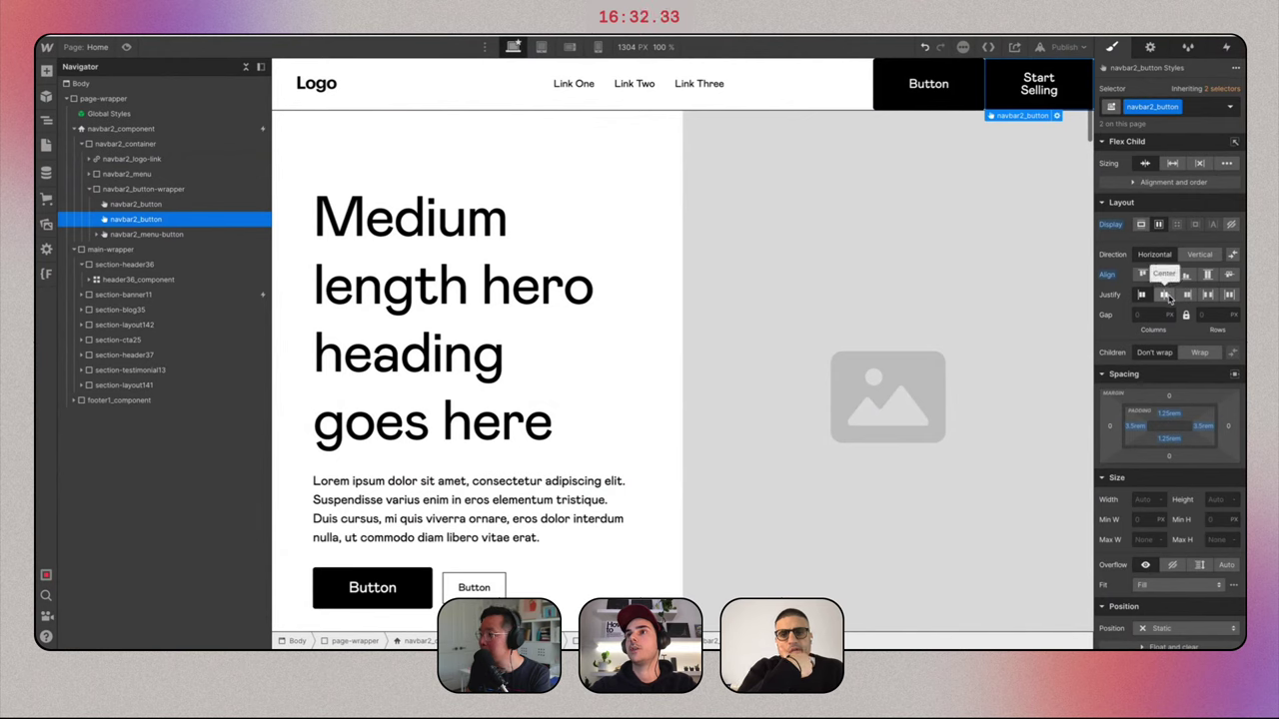
Duplicate the first navbar button's class and name the copy navbar2_button-secondary.
left_click(928, 84)
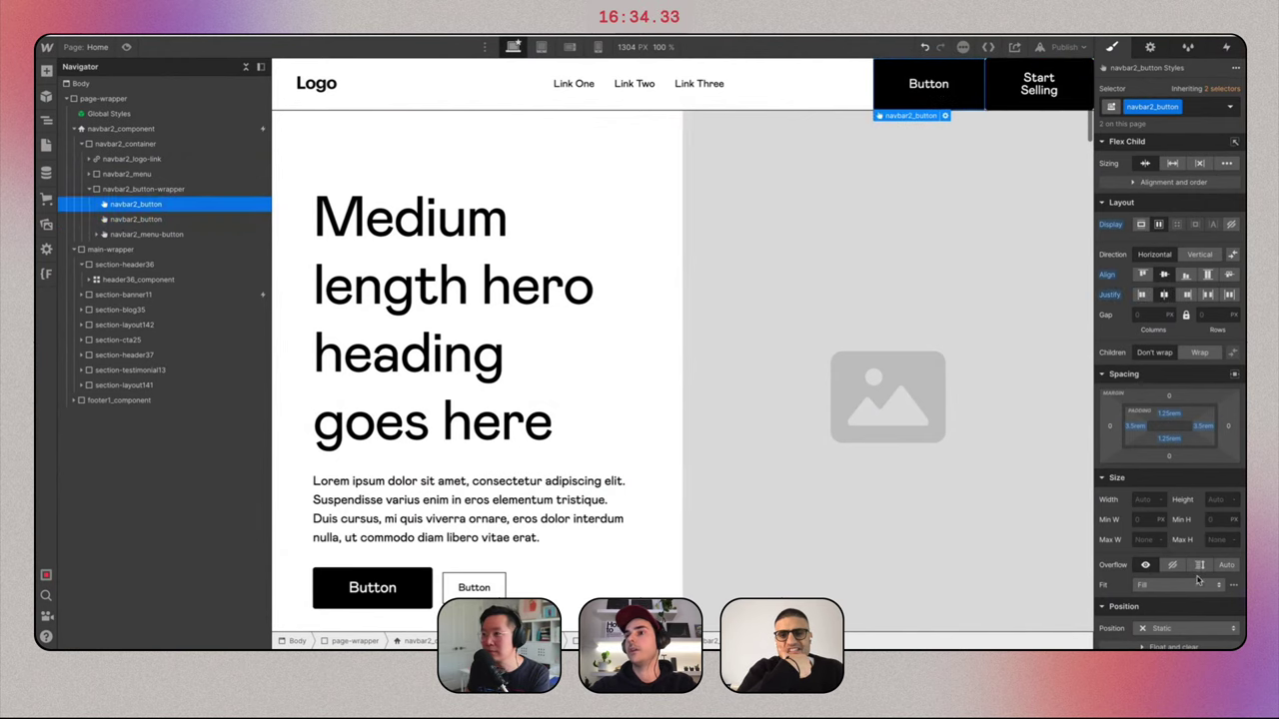
scroll(1198, 580, "down", 4)
scroll(1198, 580, "down", 4)
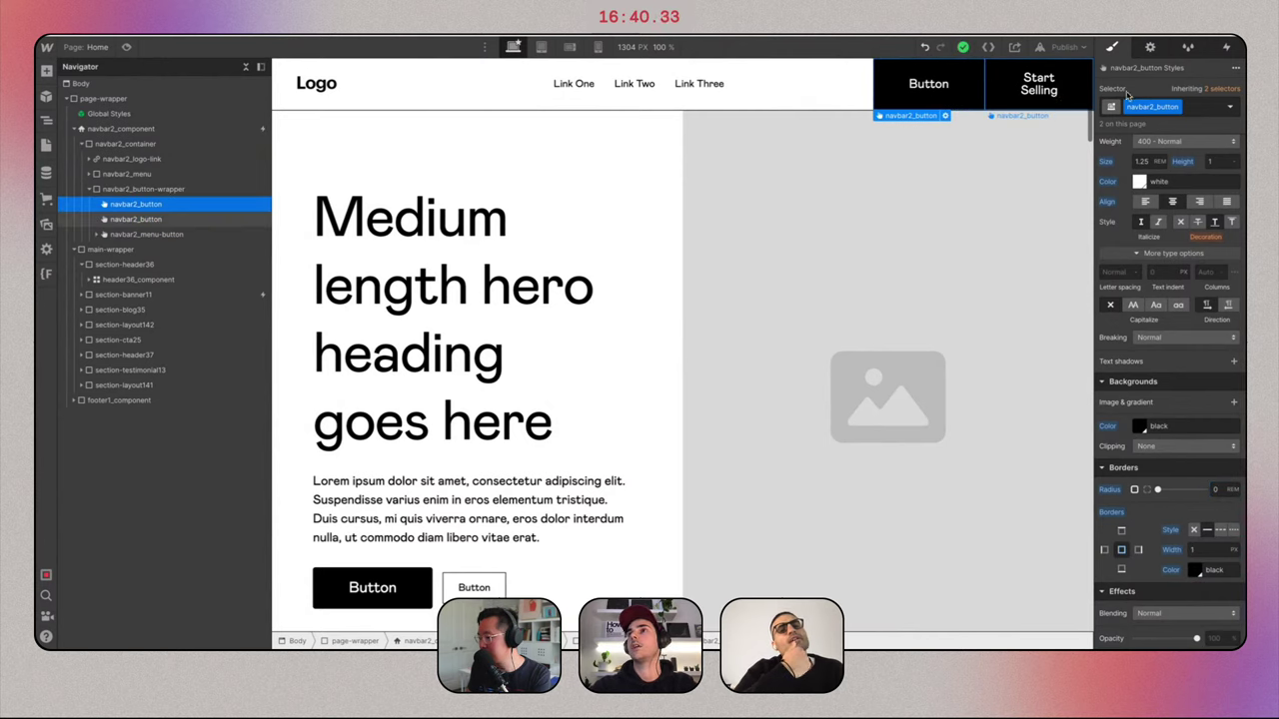
left_click(1179, 108)
left_click(1170, 139)
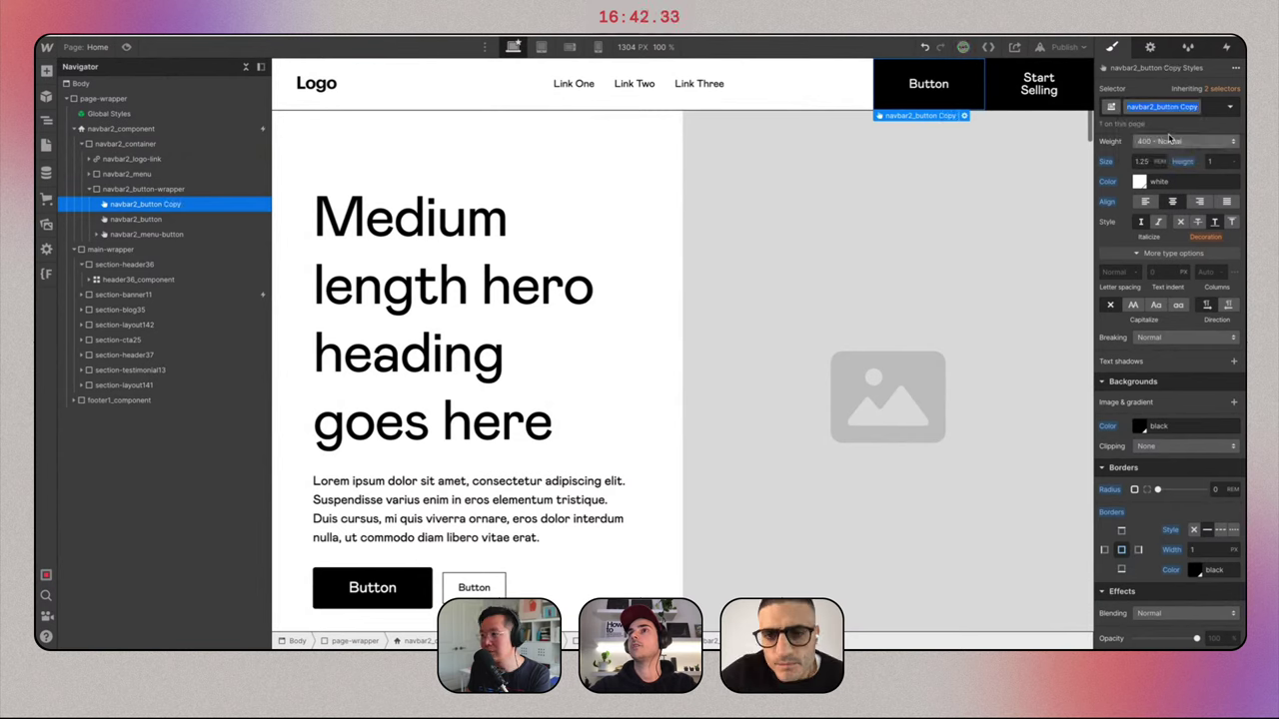
key("BackSpace")
key("BackSpace")
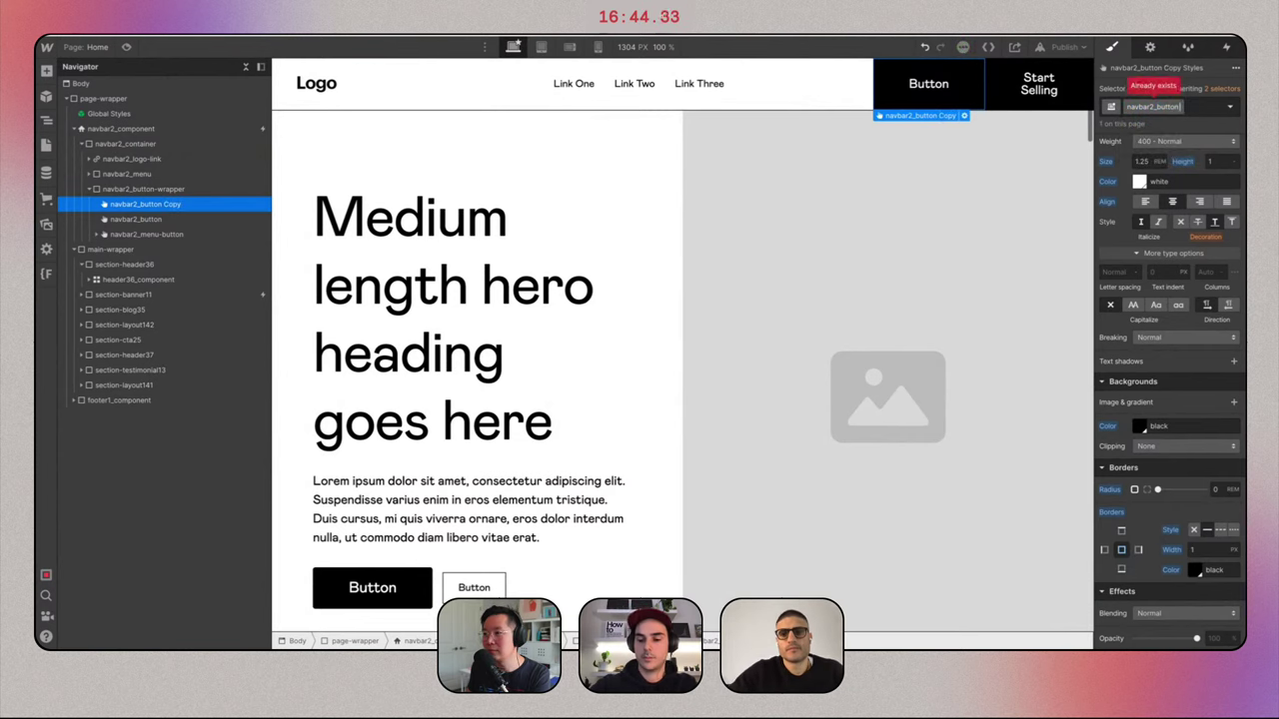
type("-rsecondary")
key("Return")
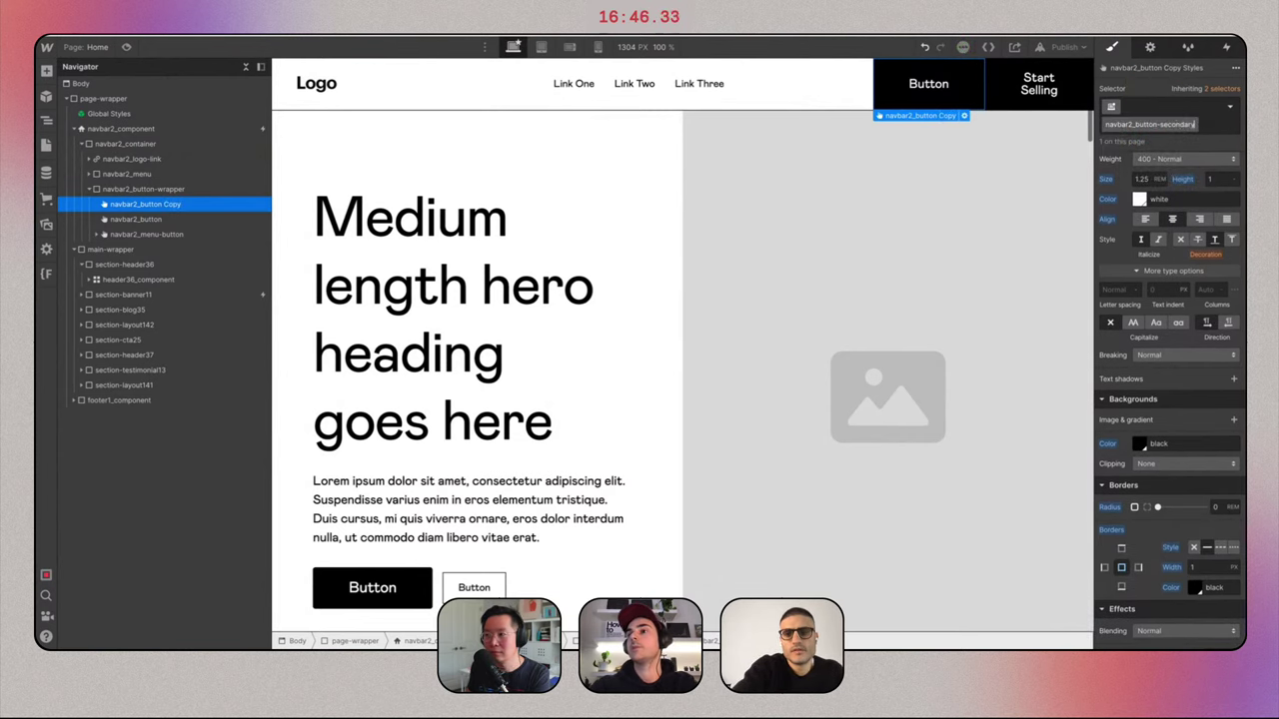
Set the secondary navbar button's background to the white swatch and its text colour to the black swatch.
left_click(1141, 445)
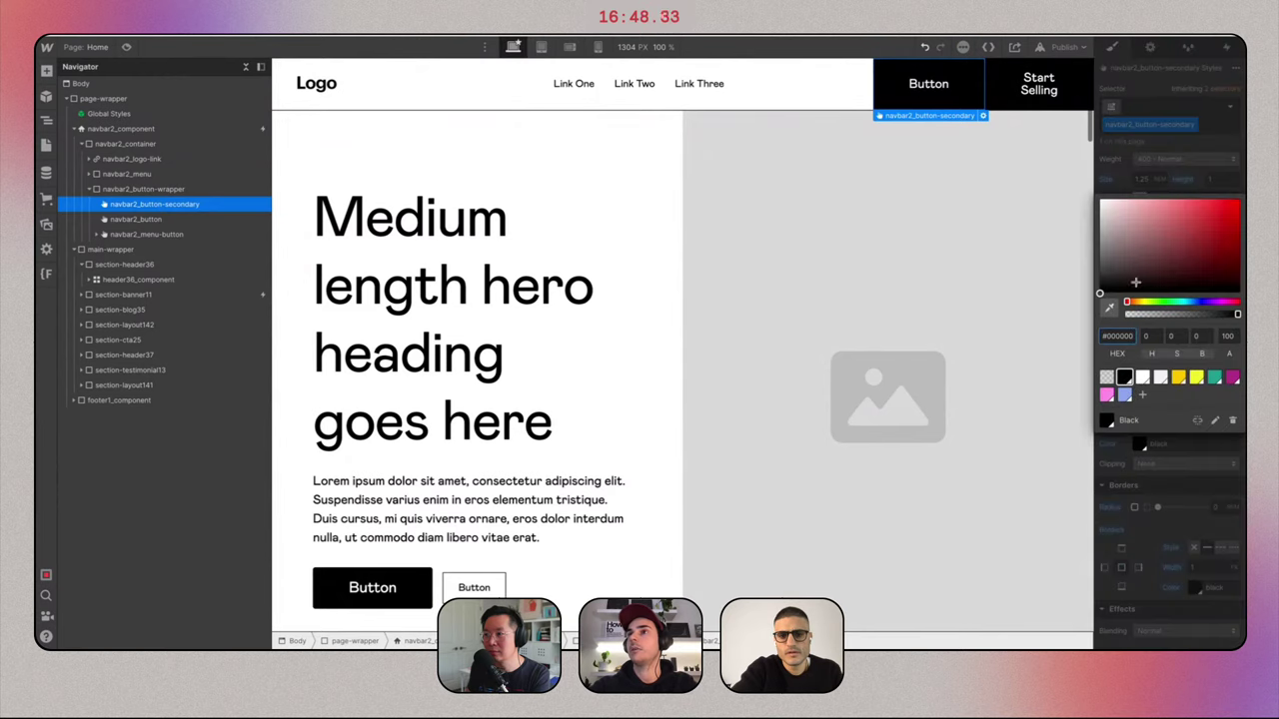
left_click_drag(1124, 256, 1065, 170)
left_click(1138, 192)
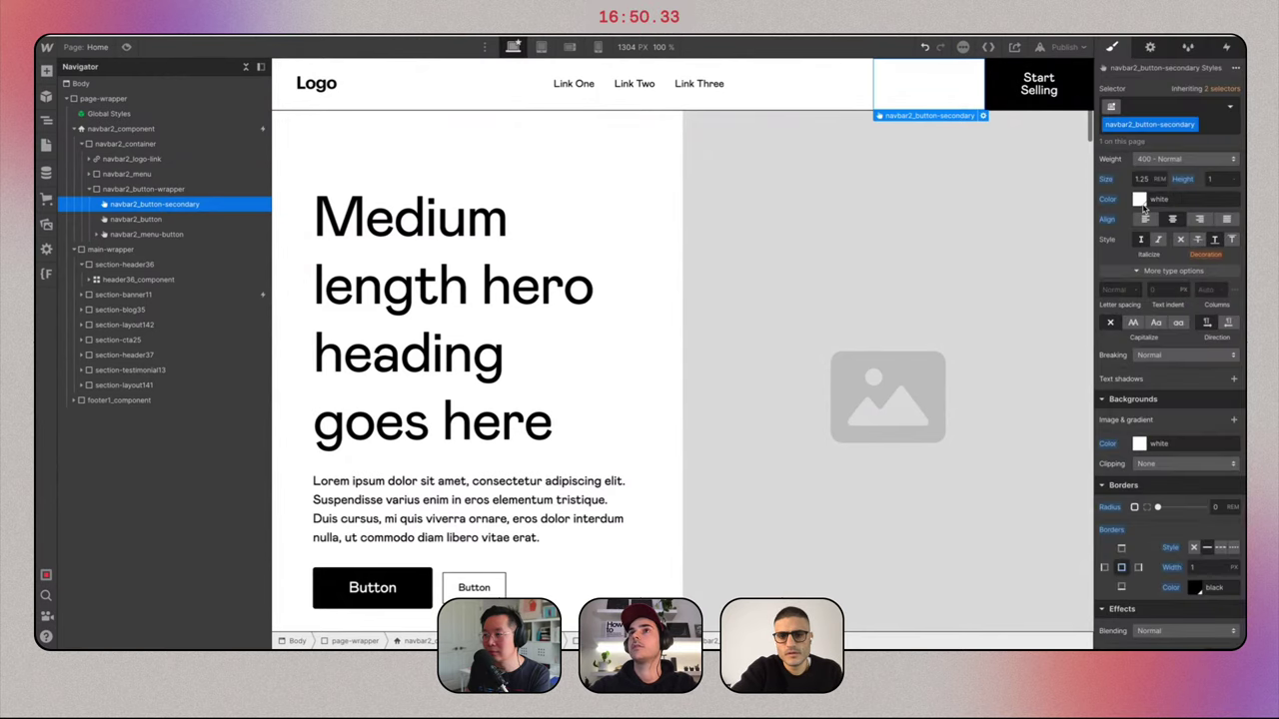
left_click(1139, 198)
left_click_drag(1140, 285, 1121, 307)
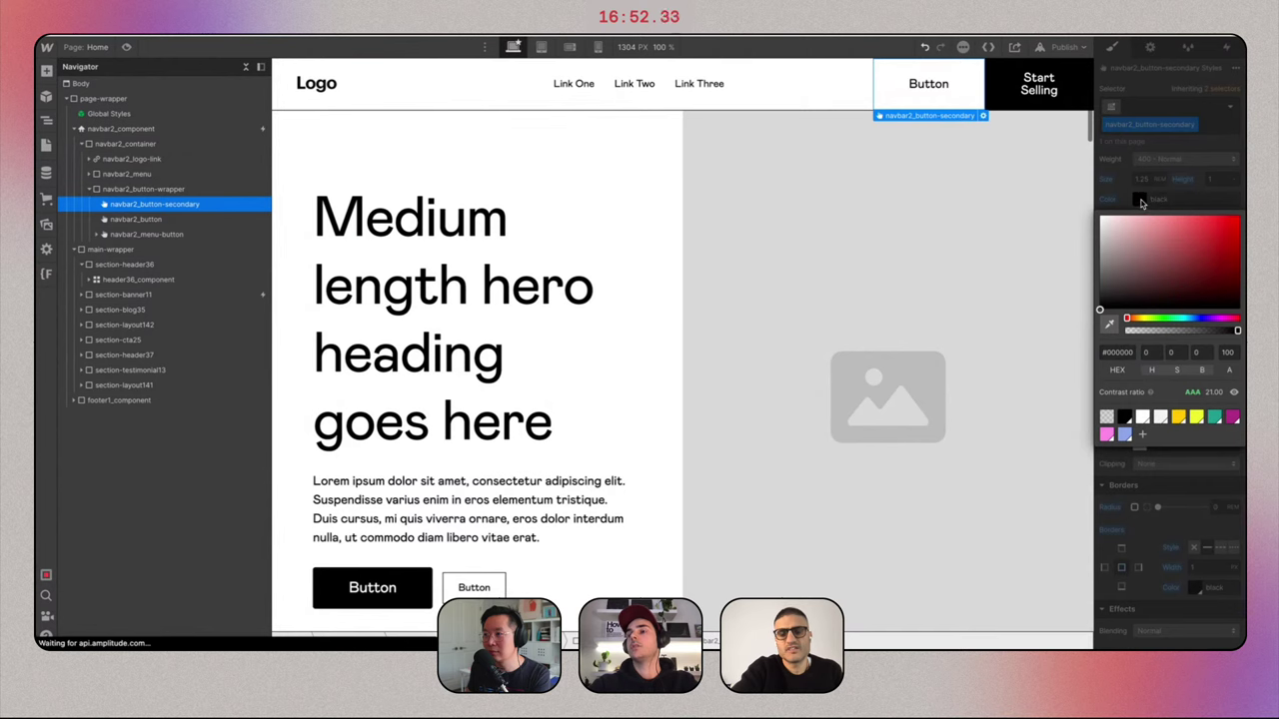
Remove the borders from both the secondary and the Start Selling navbar buttons.
left_click(1149, 521)
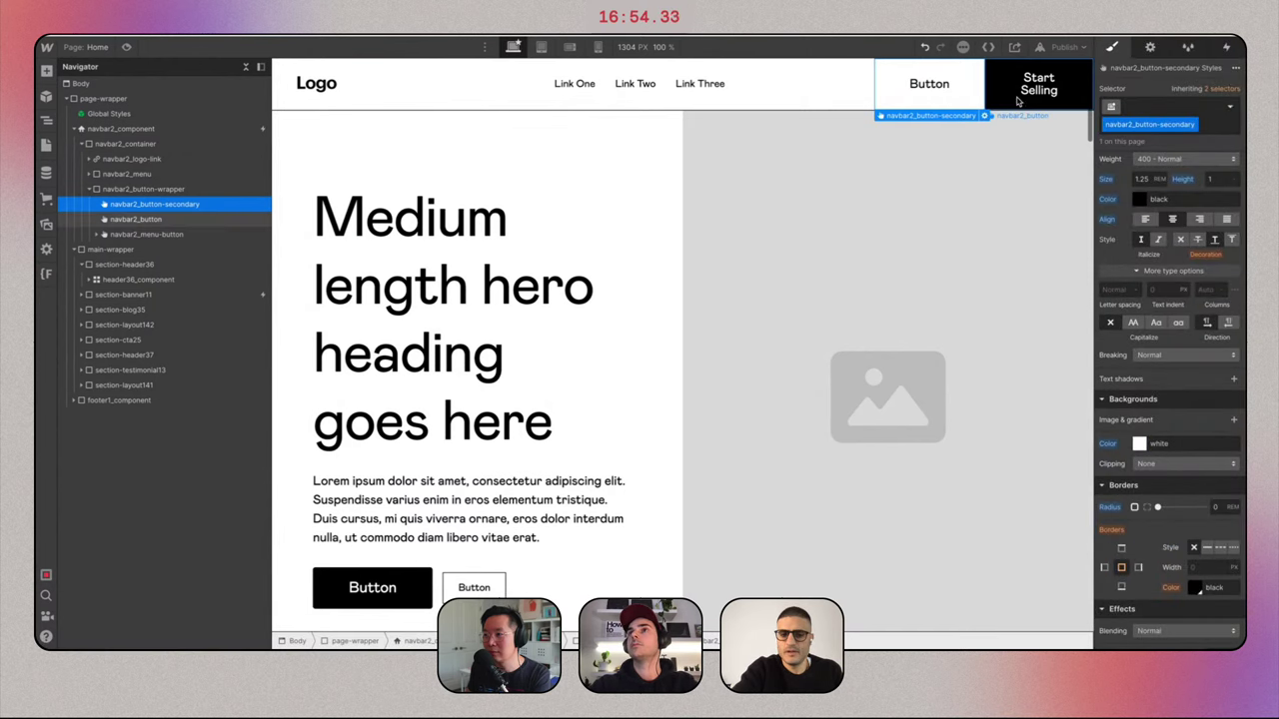
left_click(1019, 98)
left_click(1113, 512, "alt")
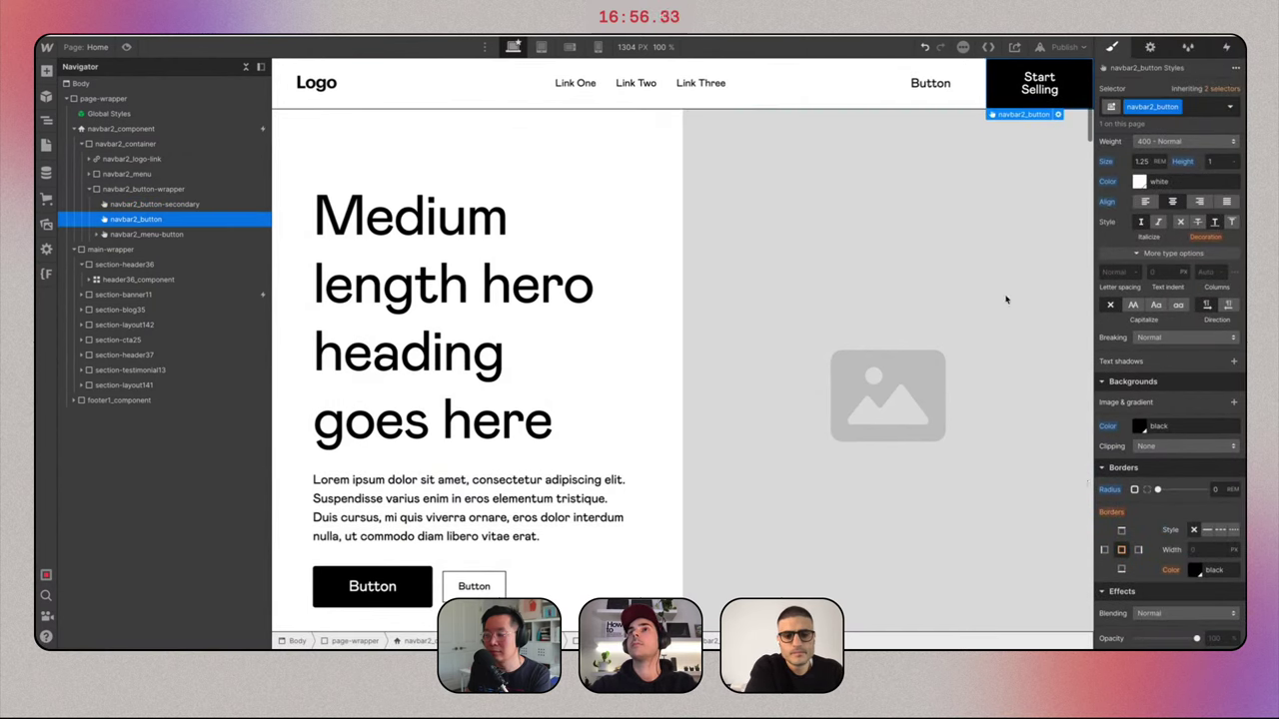
left_click(964, 86)
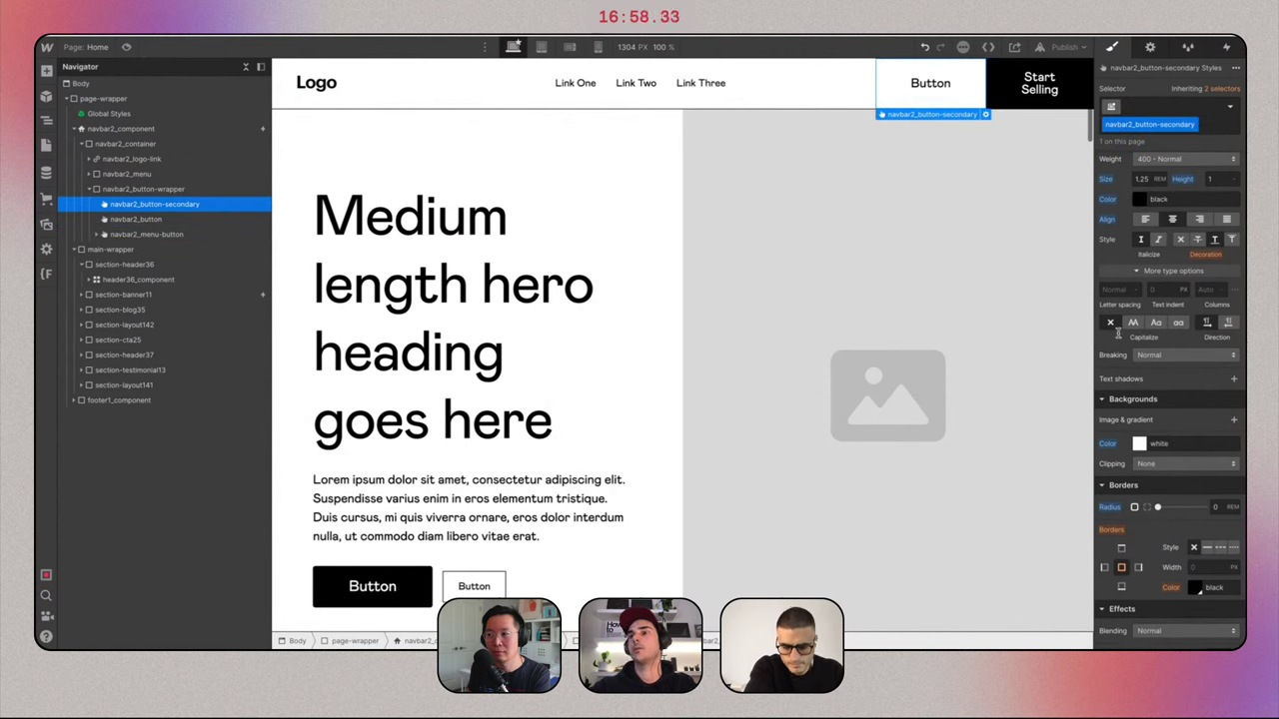
Add a solid left border 2 px wide to the secondary navbar button.
scroll(1134, 499, "down", 2)
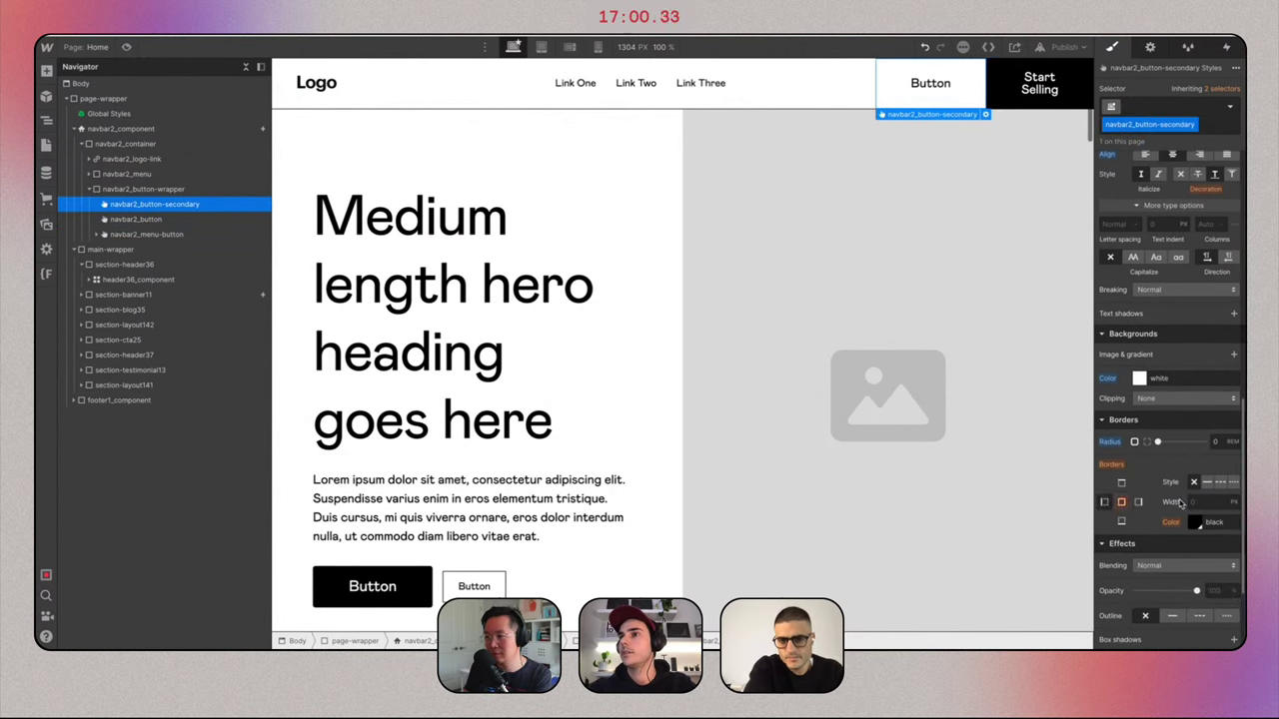
left_click(1208, 483)
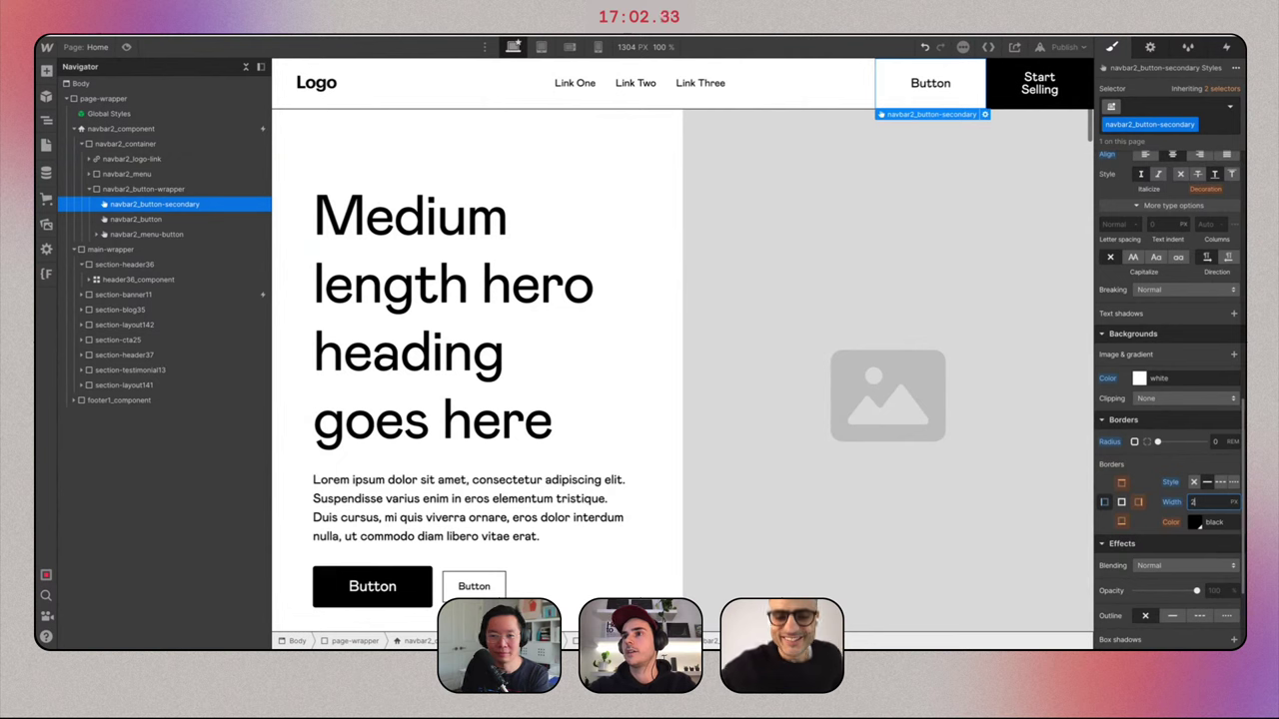
left_click(828, 77)
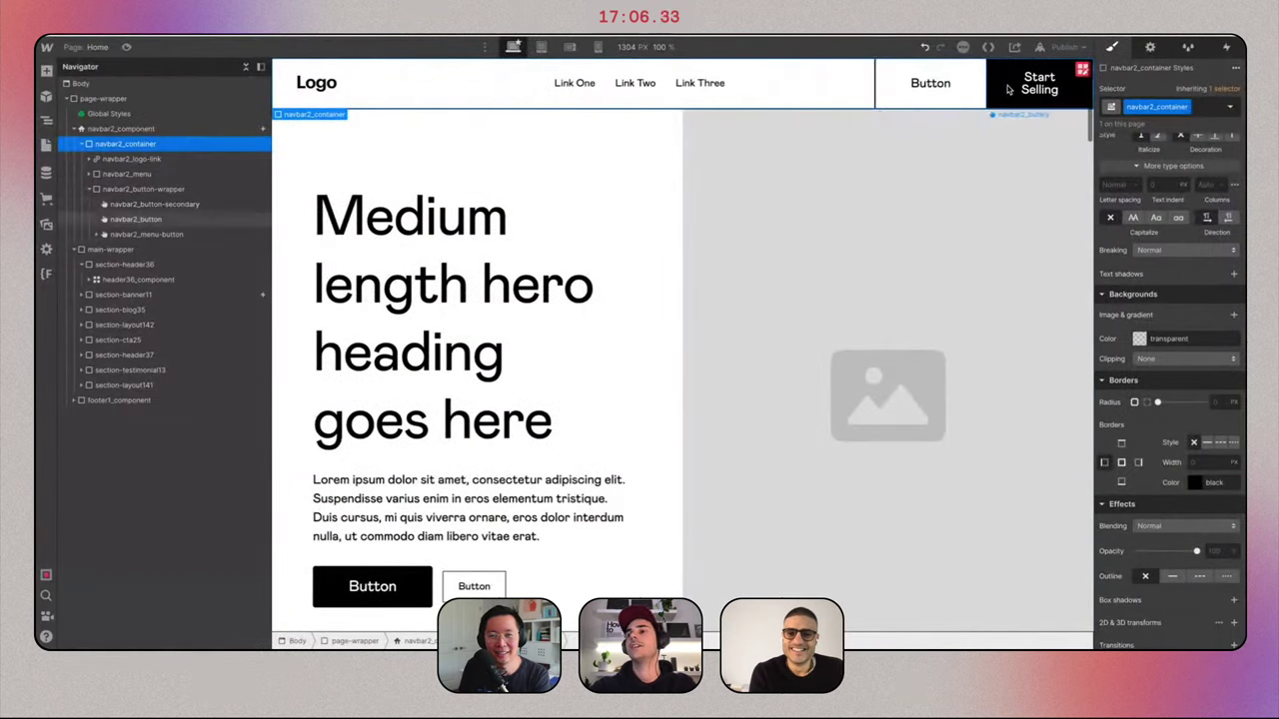
Set the text size to 1 rem on both the Start Selling and the secondary navbar buttons.
left_click(1009, 88)
scroll(1149, 449, "up", 5)
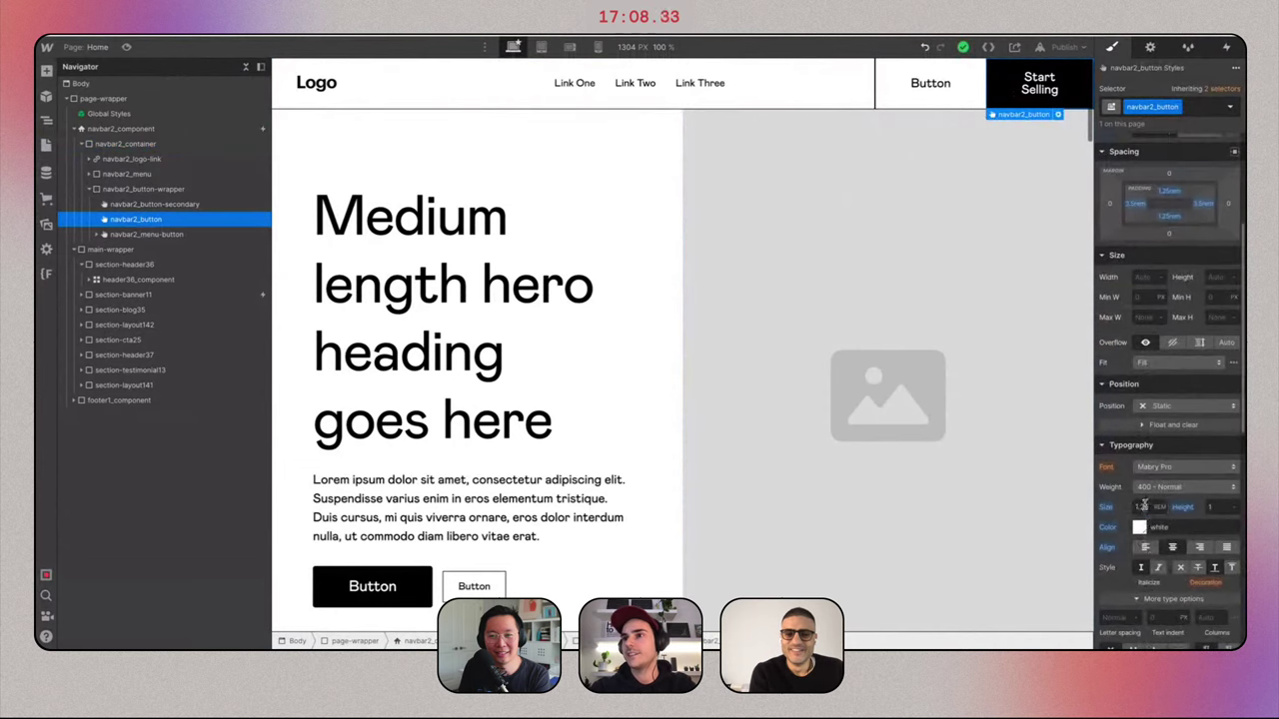
type("1")
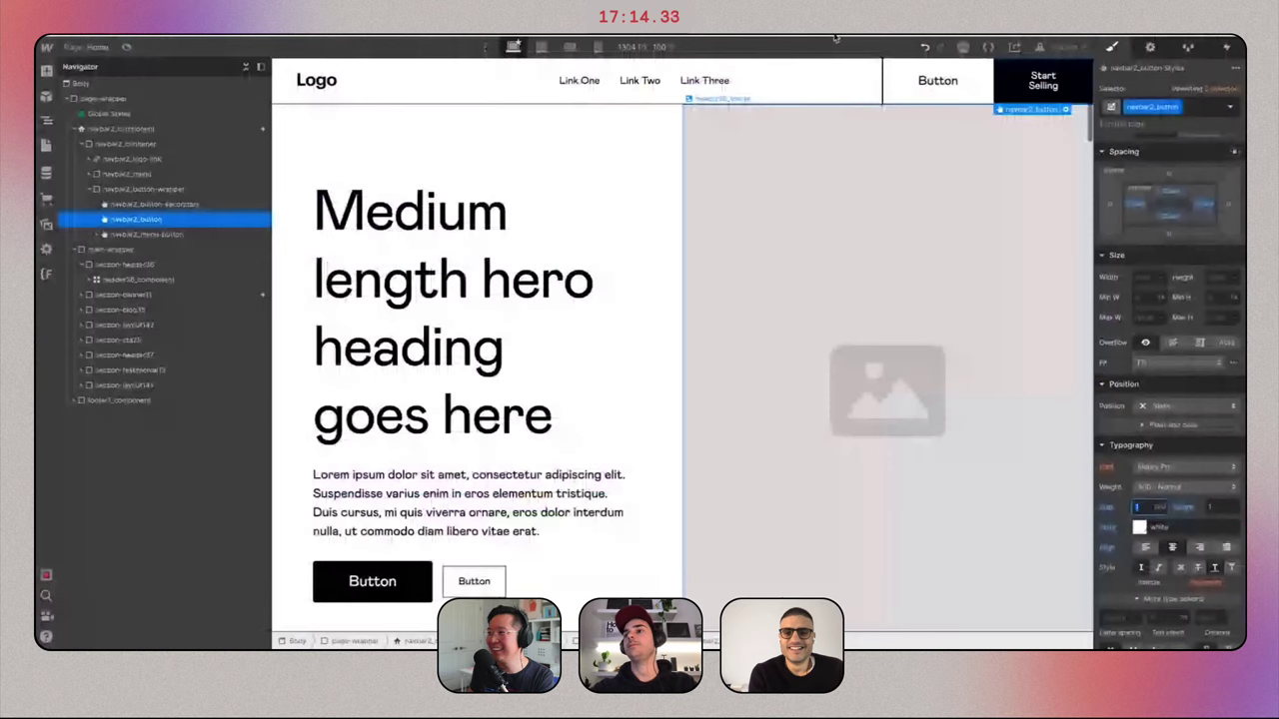
left_click(938, 80)
left_click(1145, 524)
type("1")
key("Return")
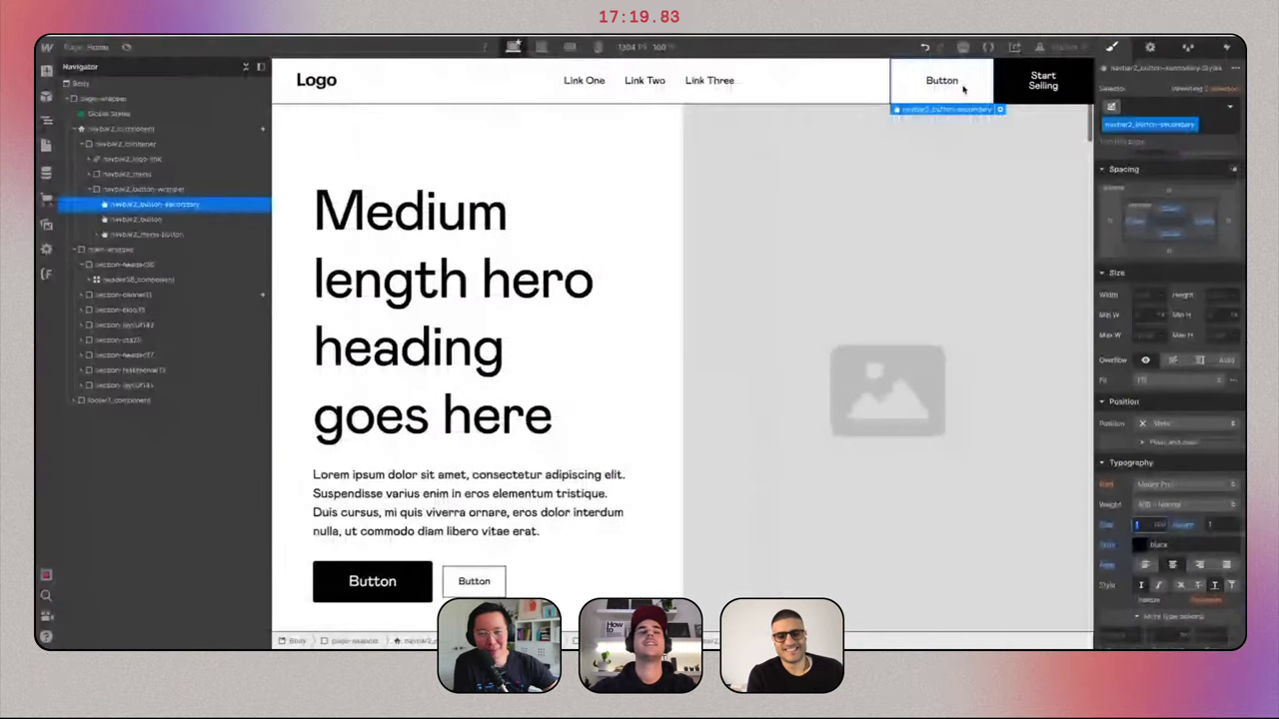
Set the width of the navbar2_button-wrapper to 20 rem.
left_click(140, 144)
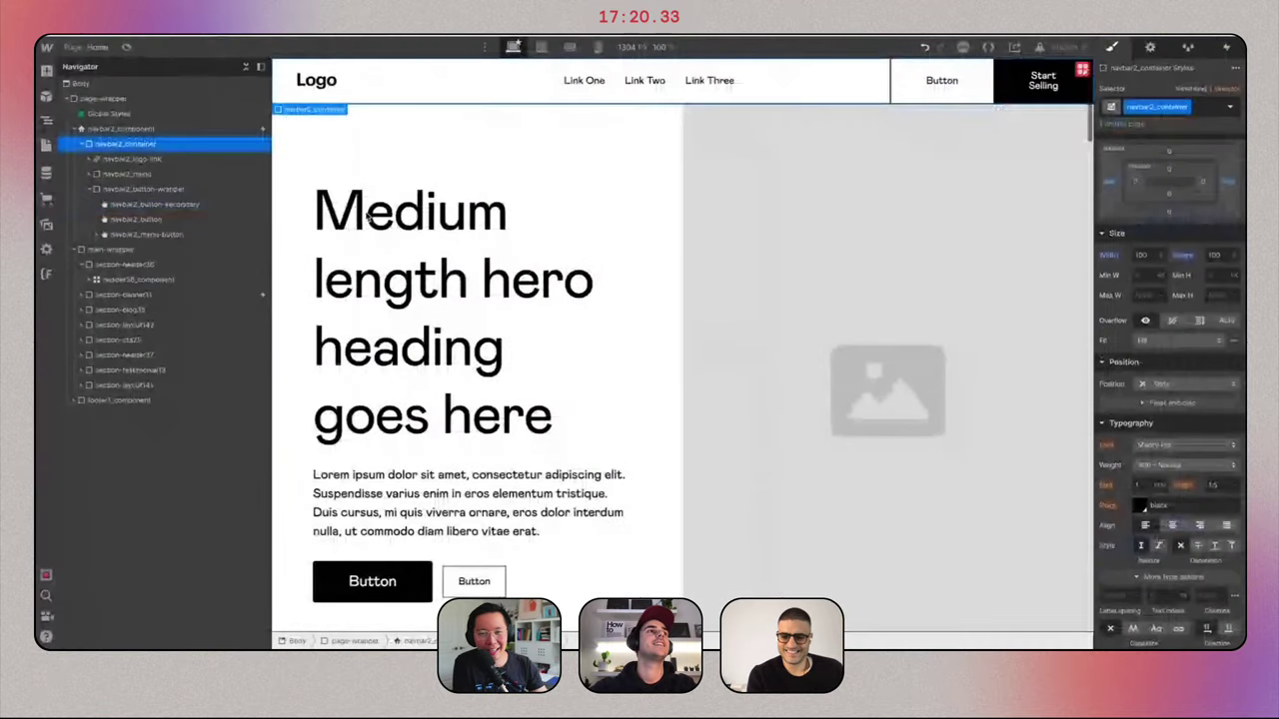
left_click(148, 189)
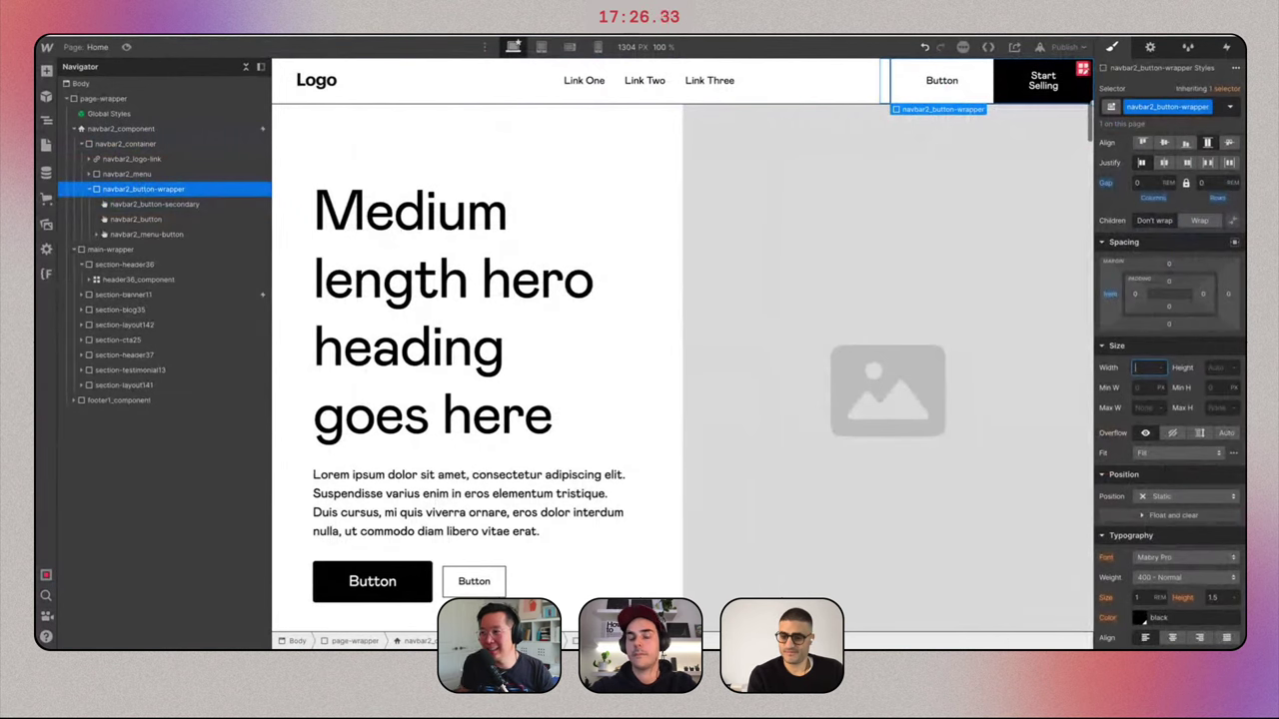
type("20rem")
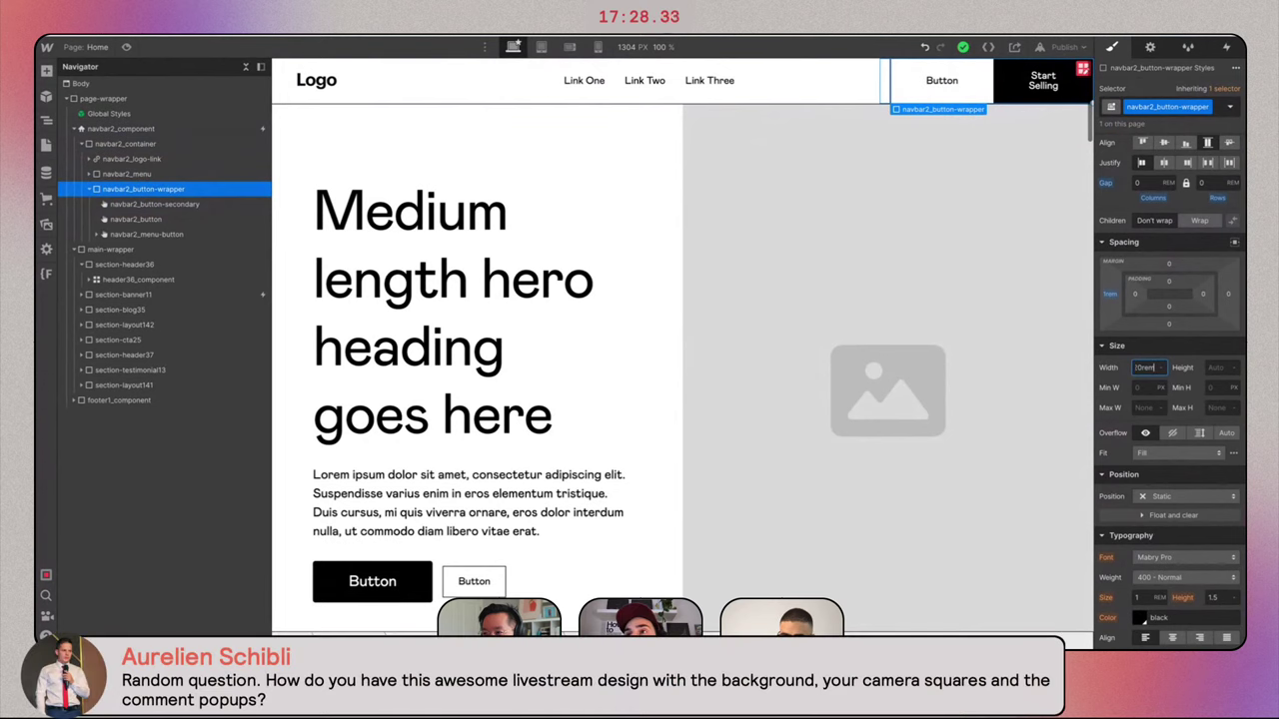
key("Return")
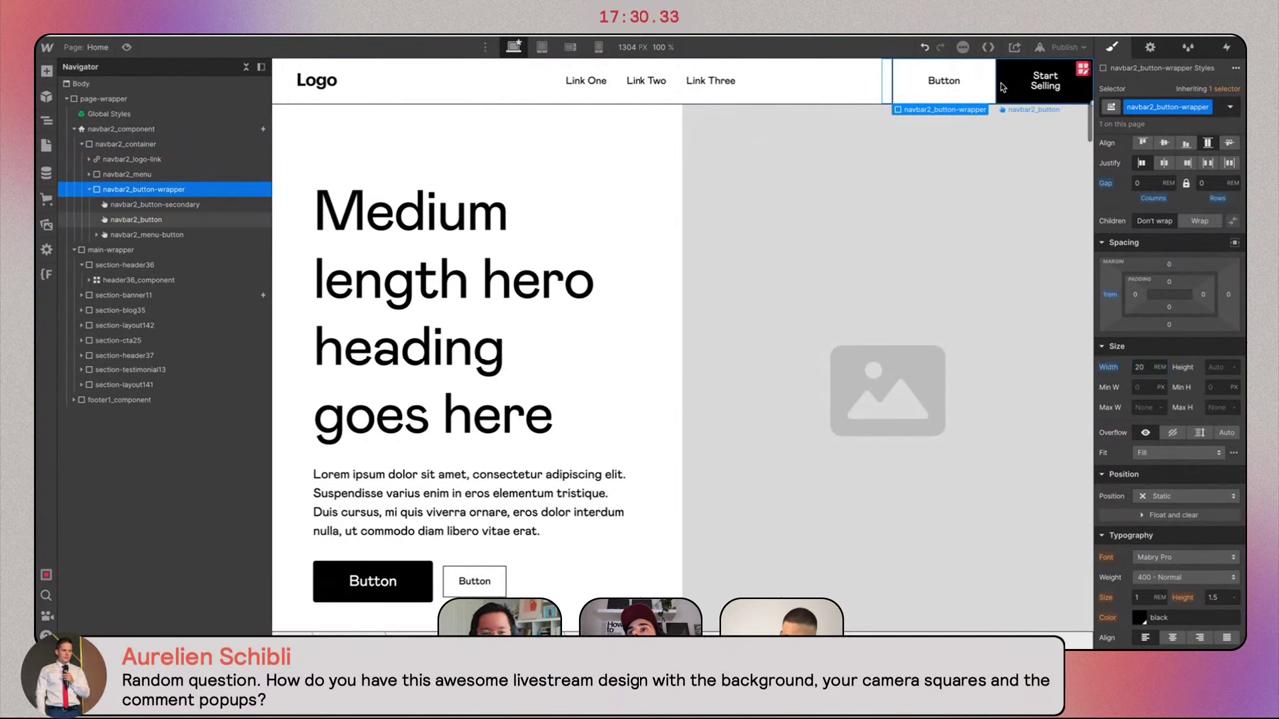
Set the Start Selling button's flex child sizing so that it neither shrinks nor grows.
left_click(1001, 86)
scroll(1168, 266, "up", 3)
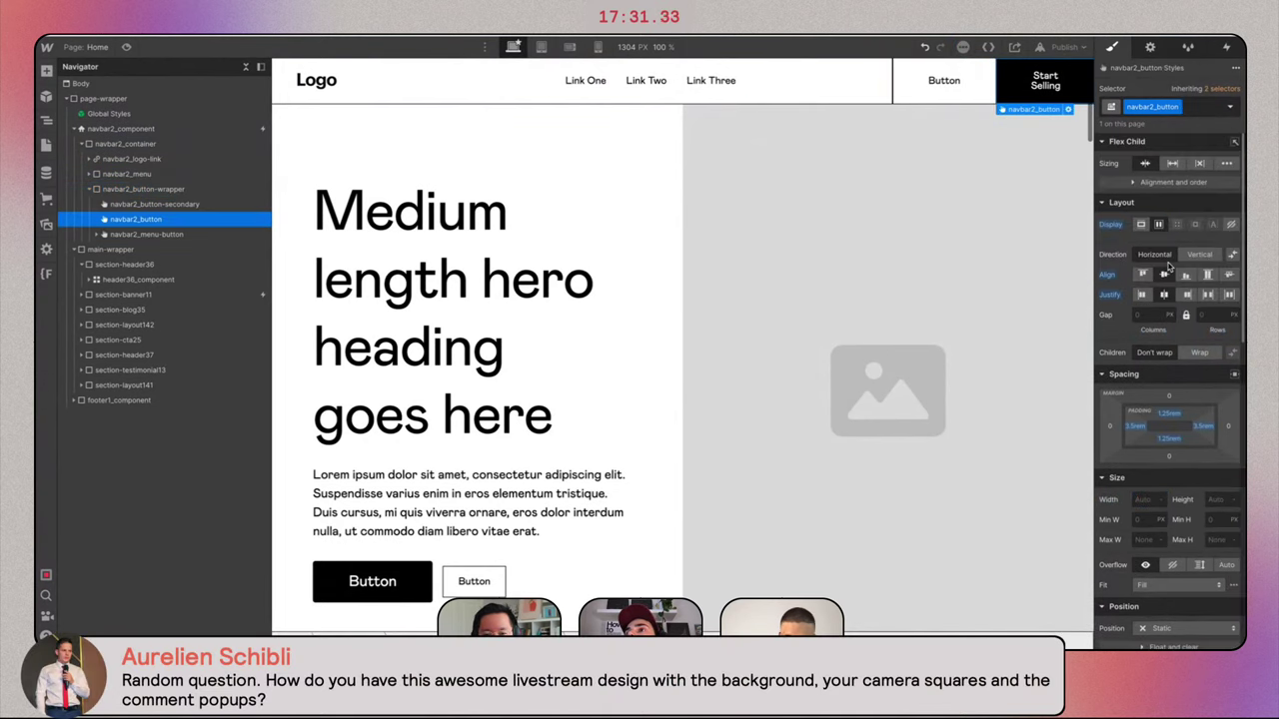
left_click(1201, 166)
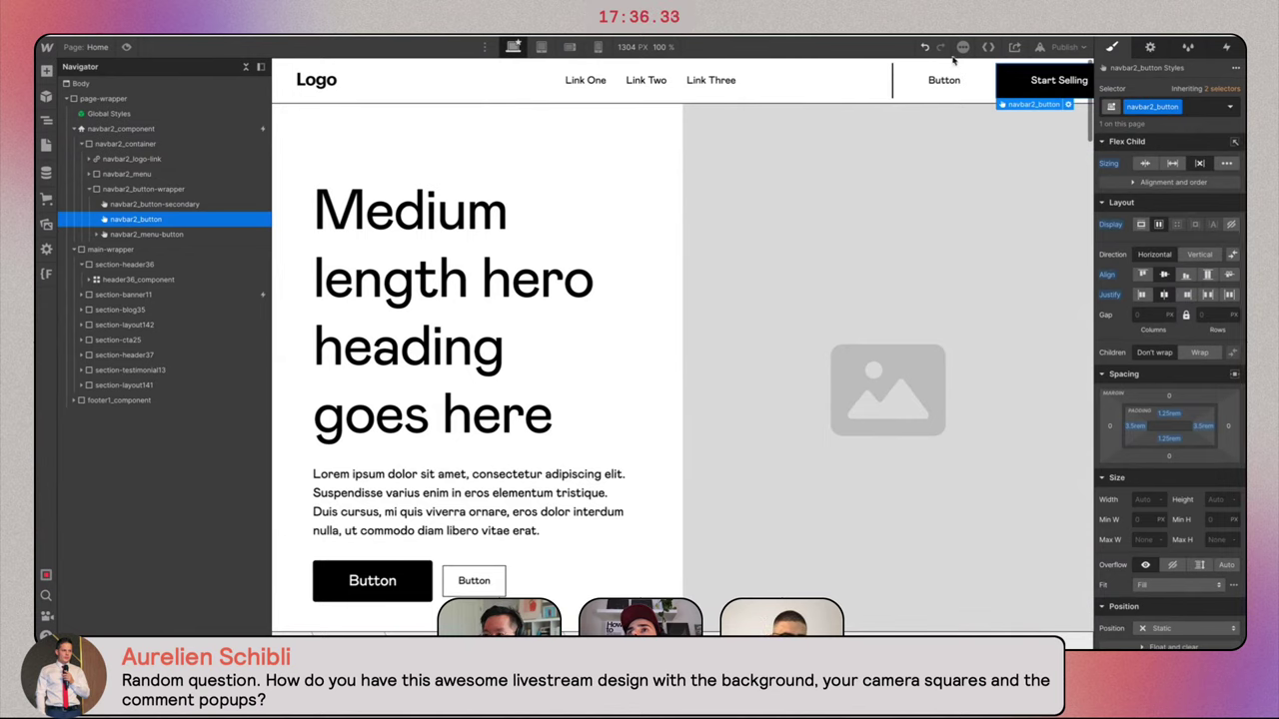
Set the left and right padding of the secondary navbar button to 2.5 rem.
left_click(919, 88)
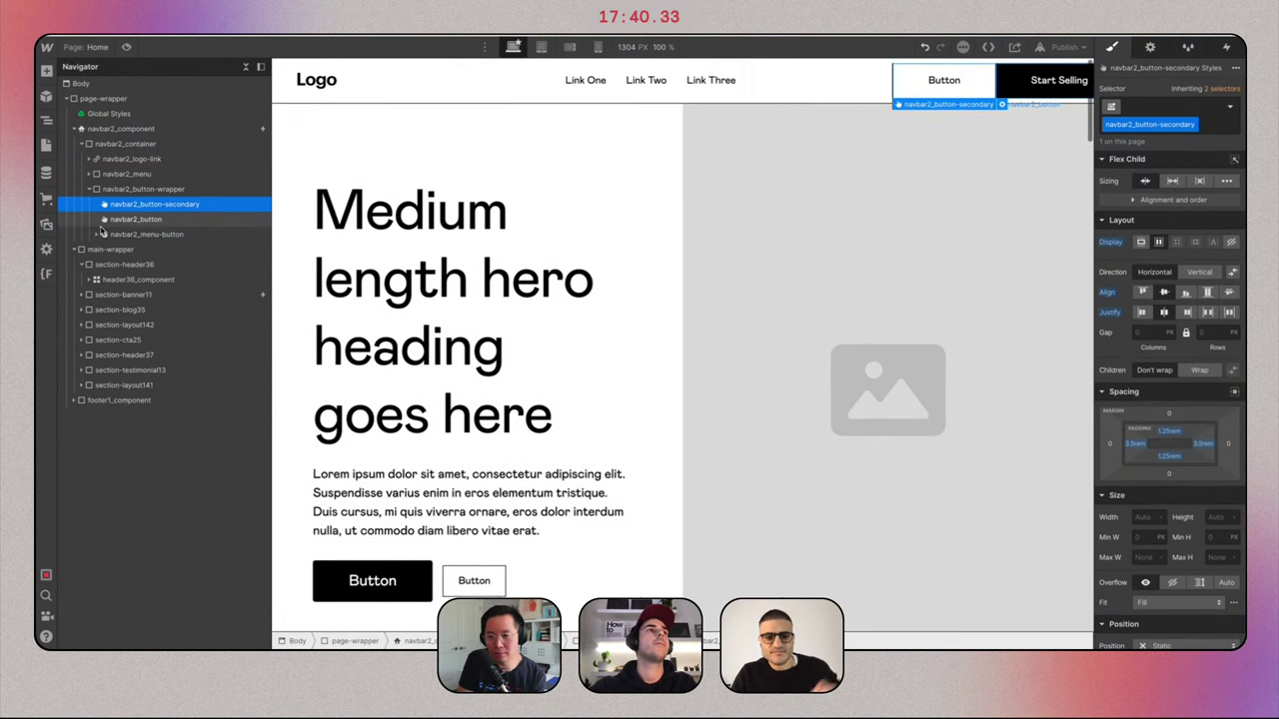
left_click(1135, 443)
type("2.5")
key("Return")
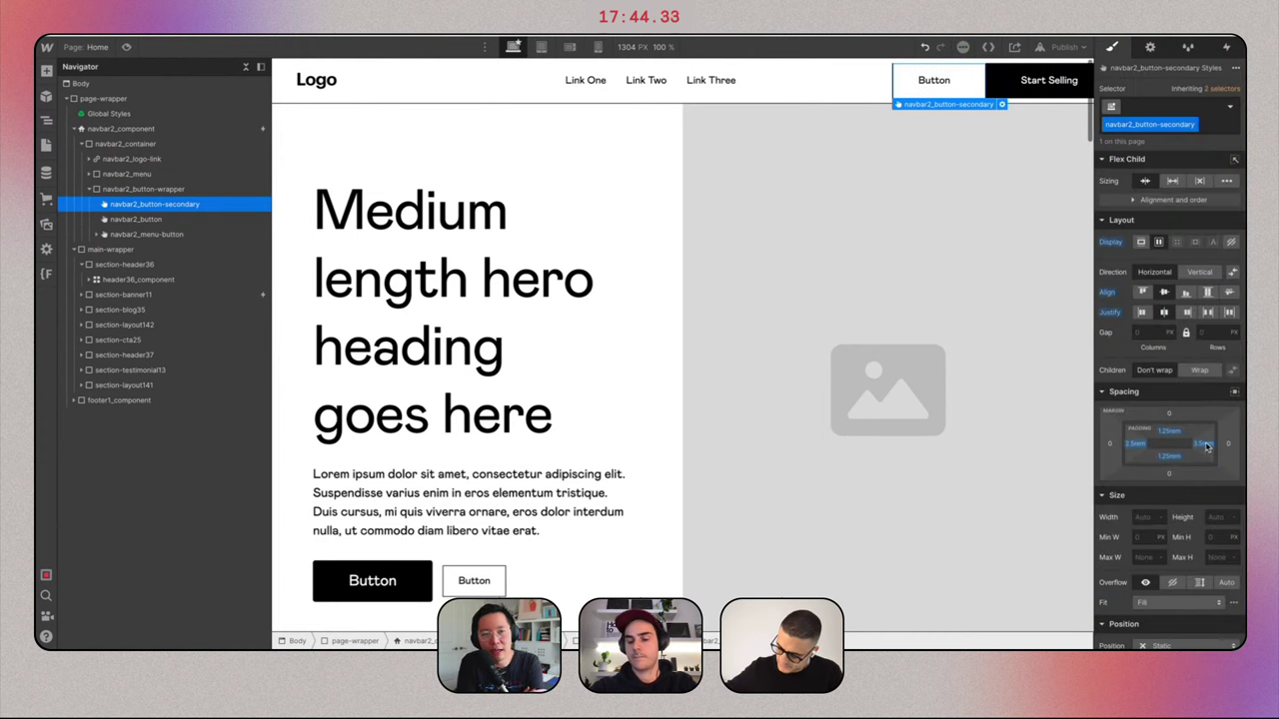
left_click(1205, 443)
type("2.5")
key("Return")
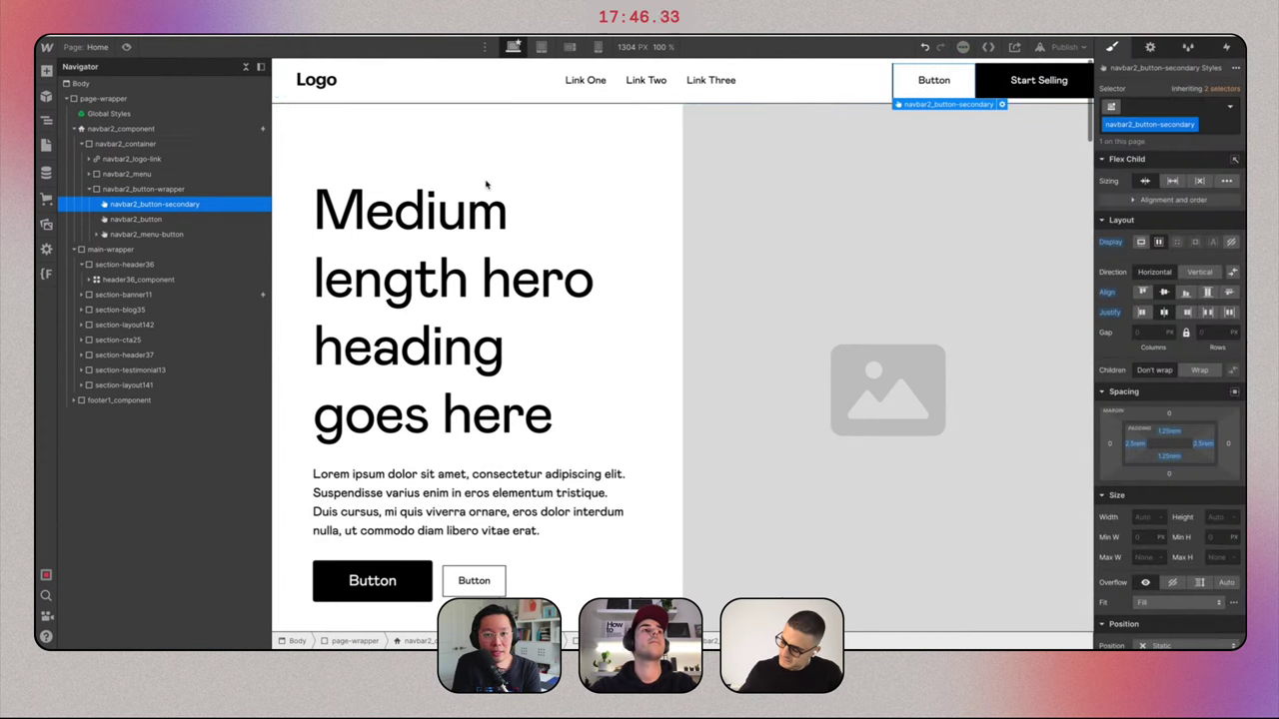
Widen the navbar2_button-wrapper to 25 rem and justify its content to the end.
left_click(143, 189)
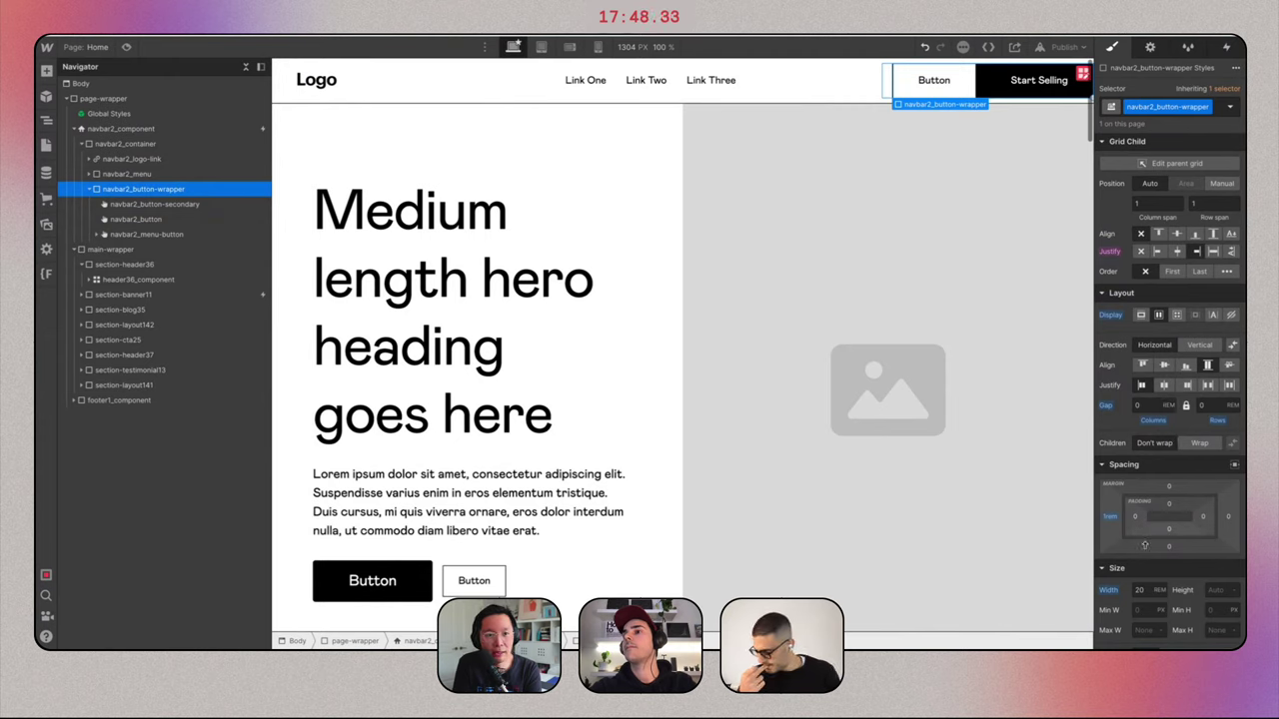
type("25")
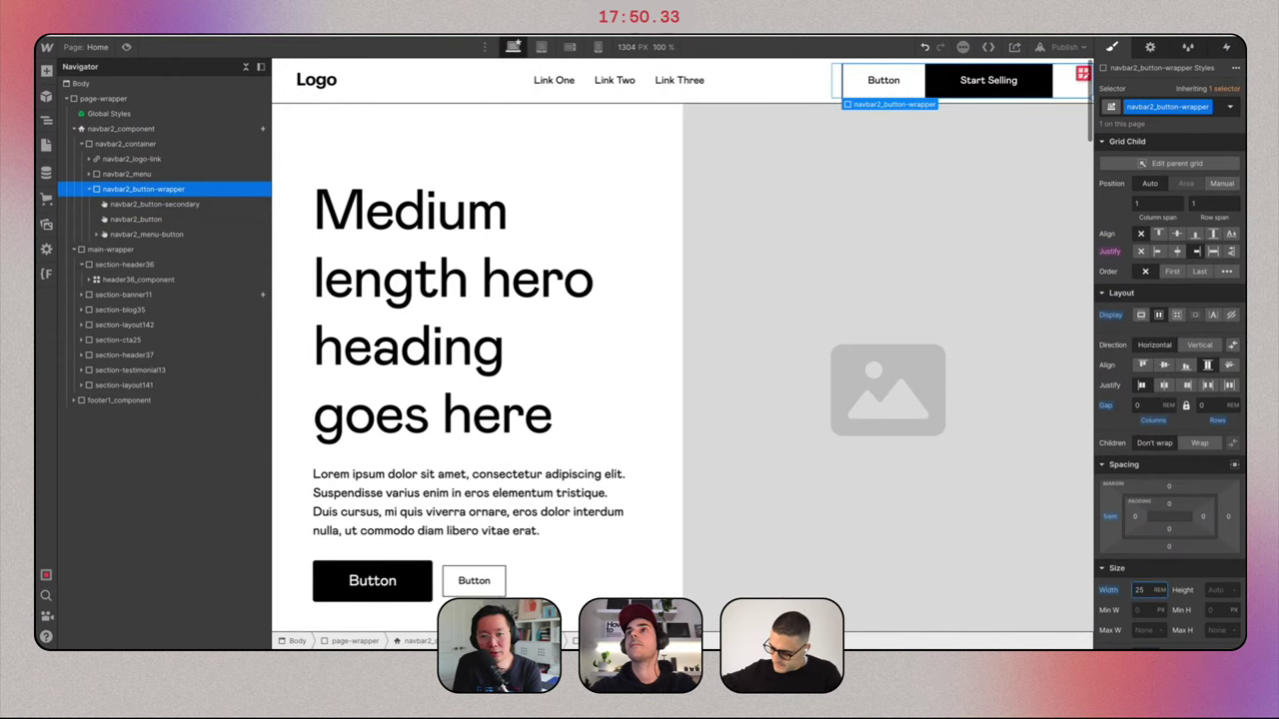
left_click(1186, 386)
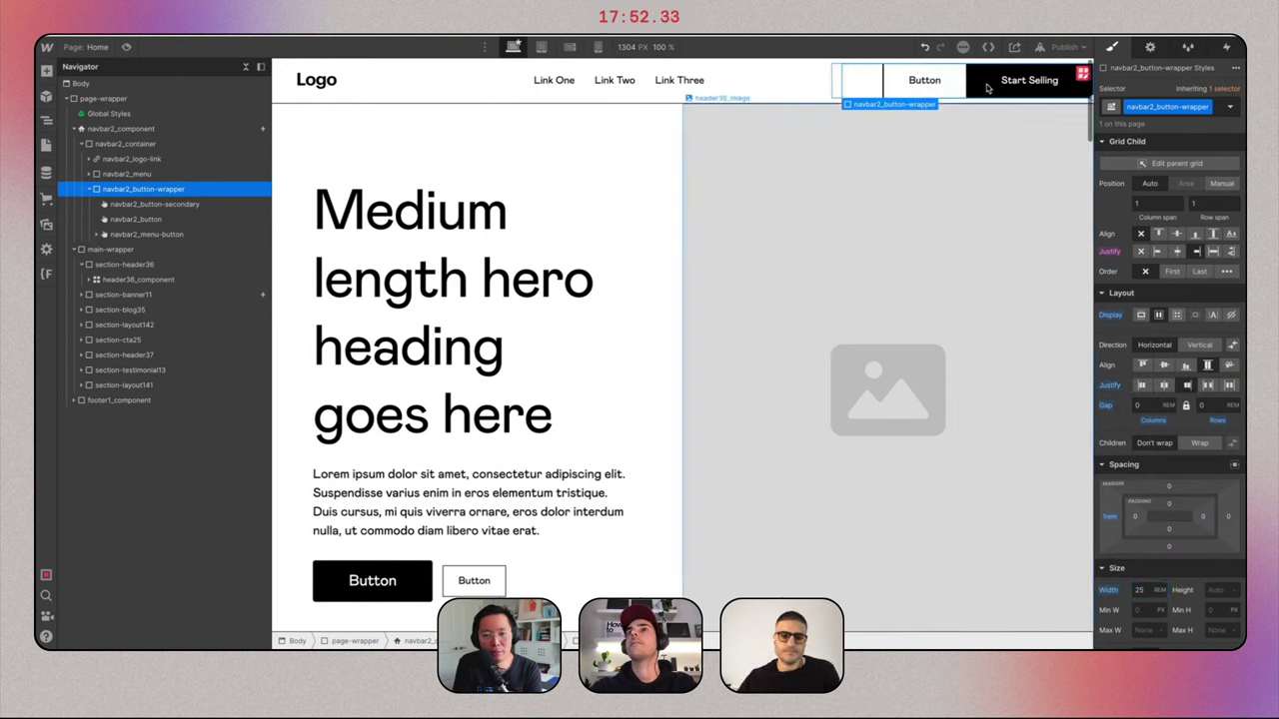
Set the height of both the secondary and the Start Selling navbar buttons to 4.5 rem.
left_click(931, 79)
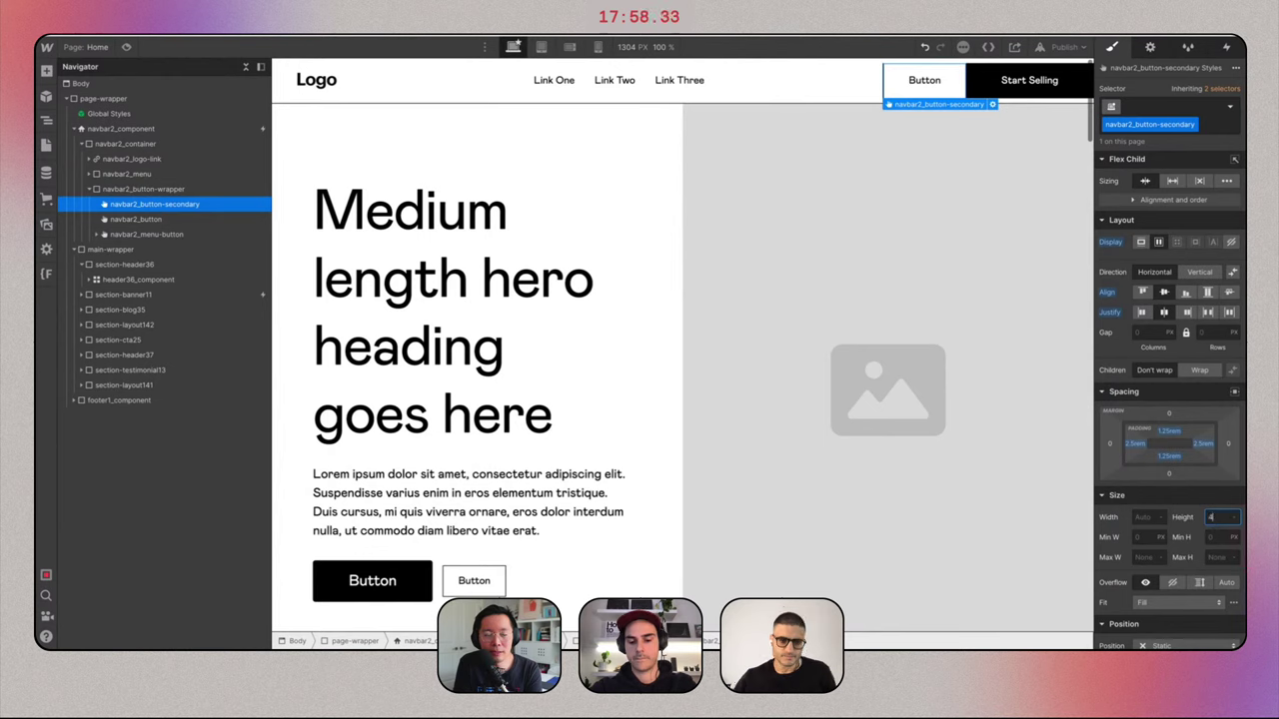
key("Return")
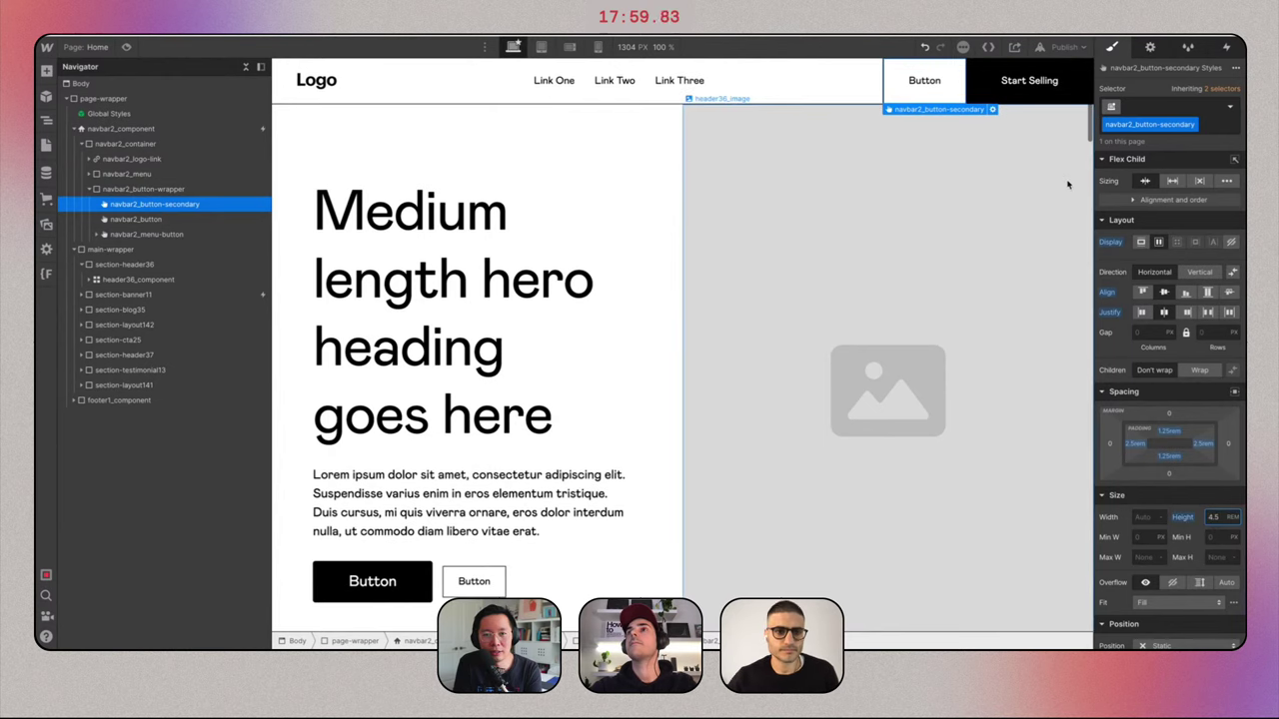
left_click(1048, 101)
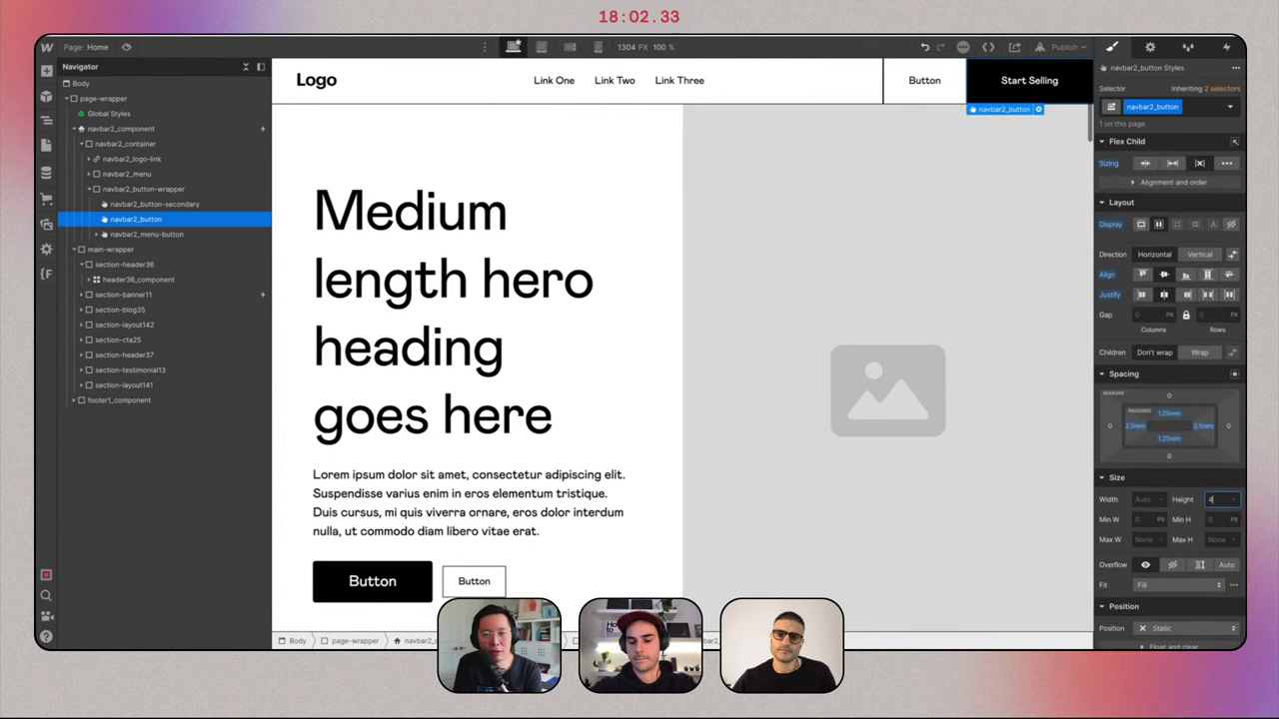
key("Return")
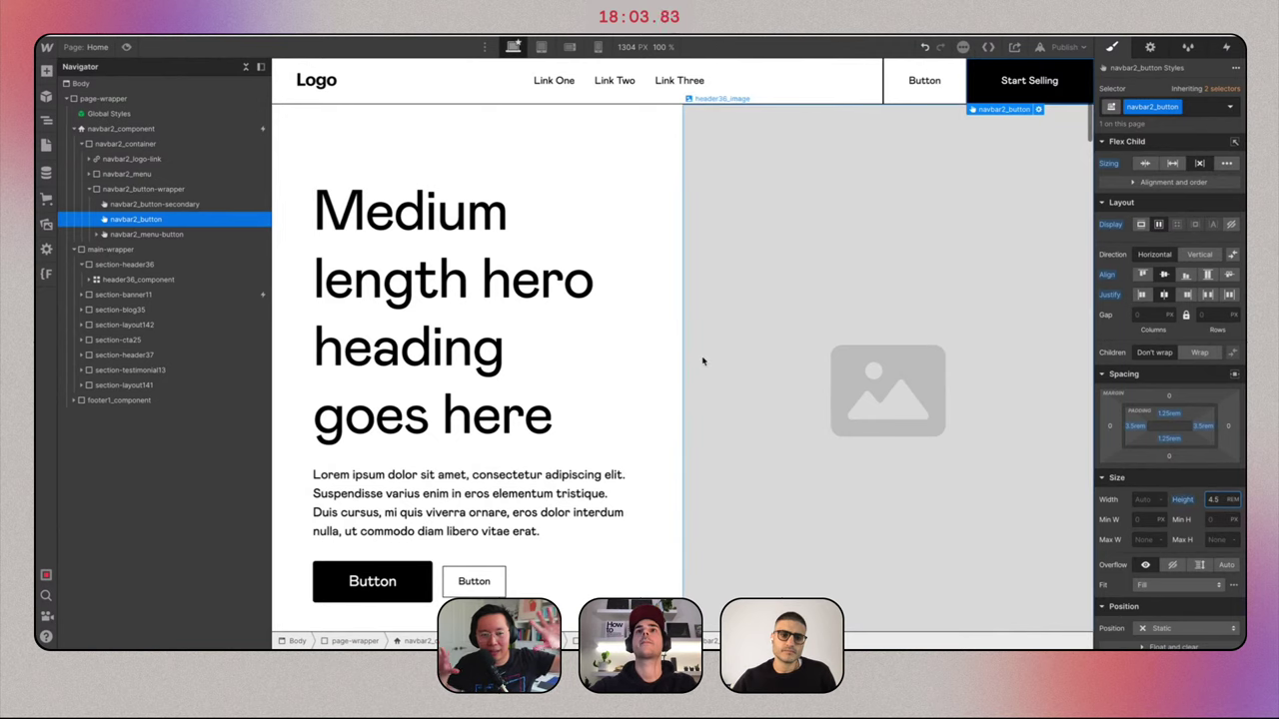
Set the width of the navbar2_logo-link to 25 rem.
left_click(837, 82)
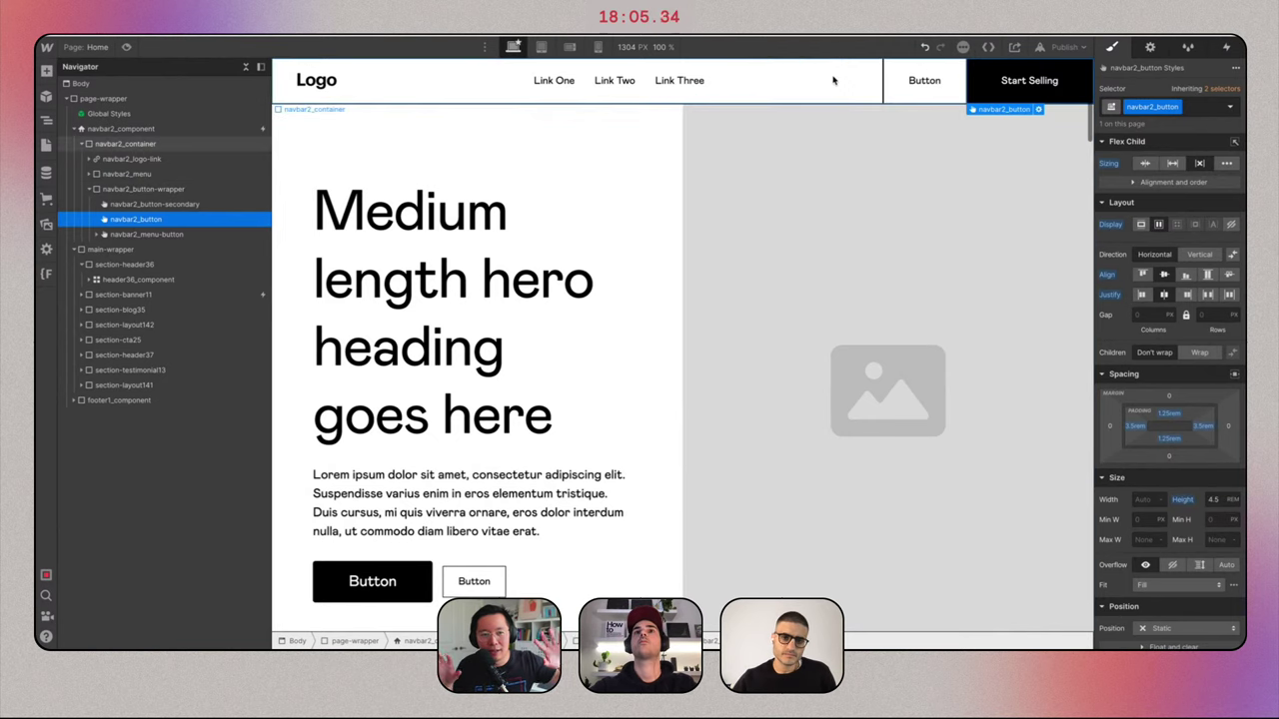
left_click(131, 158)
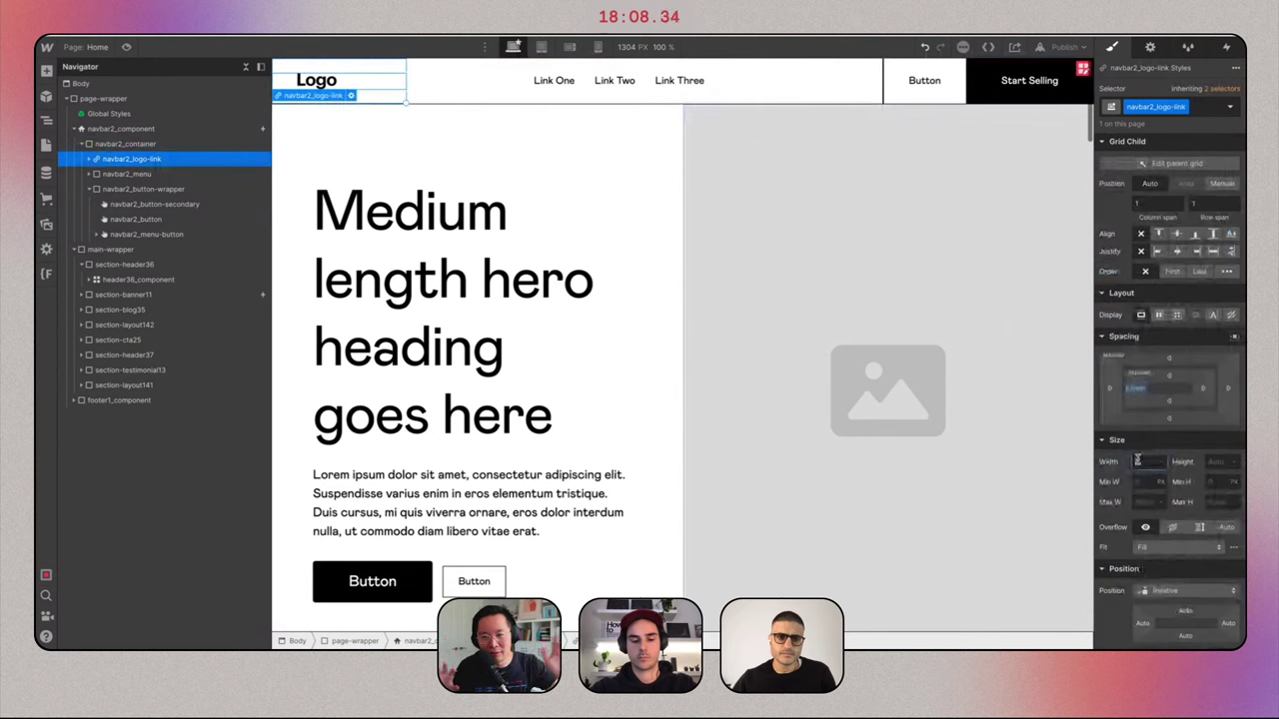
type("25rem")
key("Return")
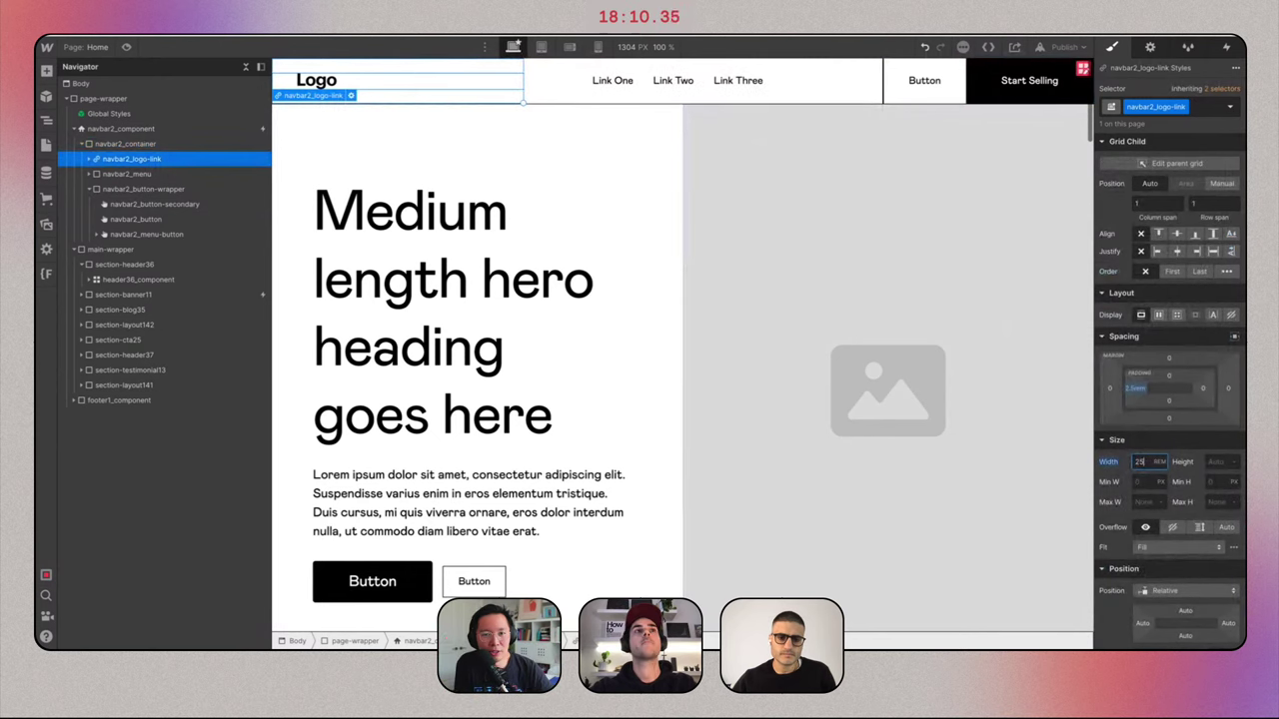
Duplicate the Link Three item in the navbar menu to add a fourth link.
left_click(749, 79)
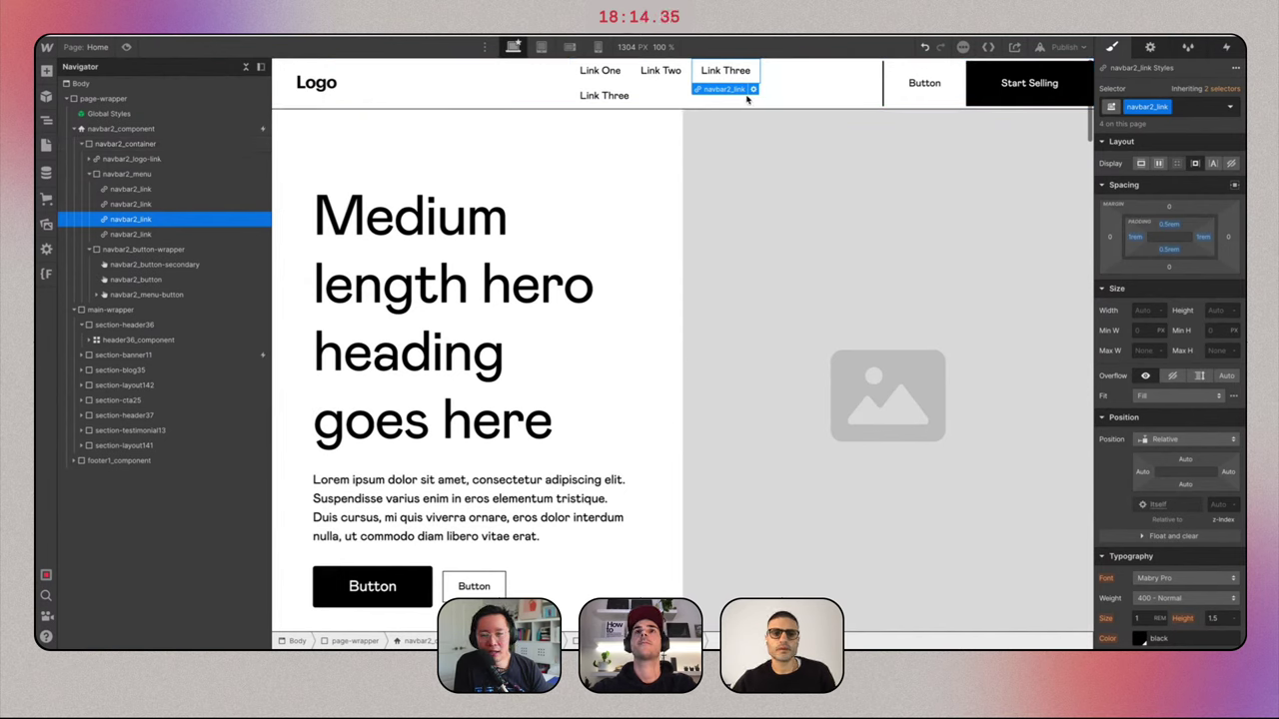
left_click(839, 78)
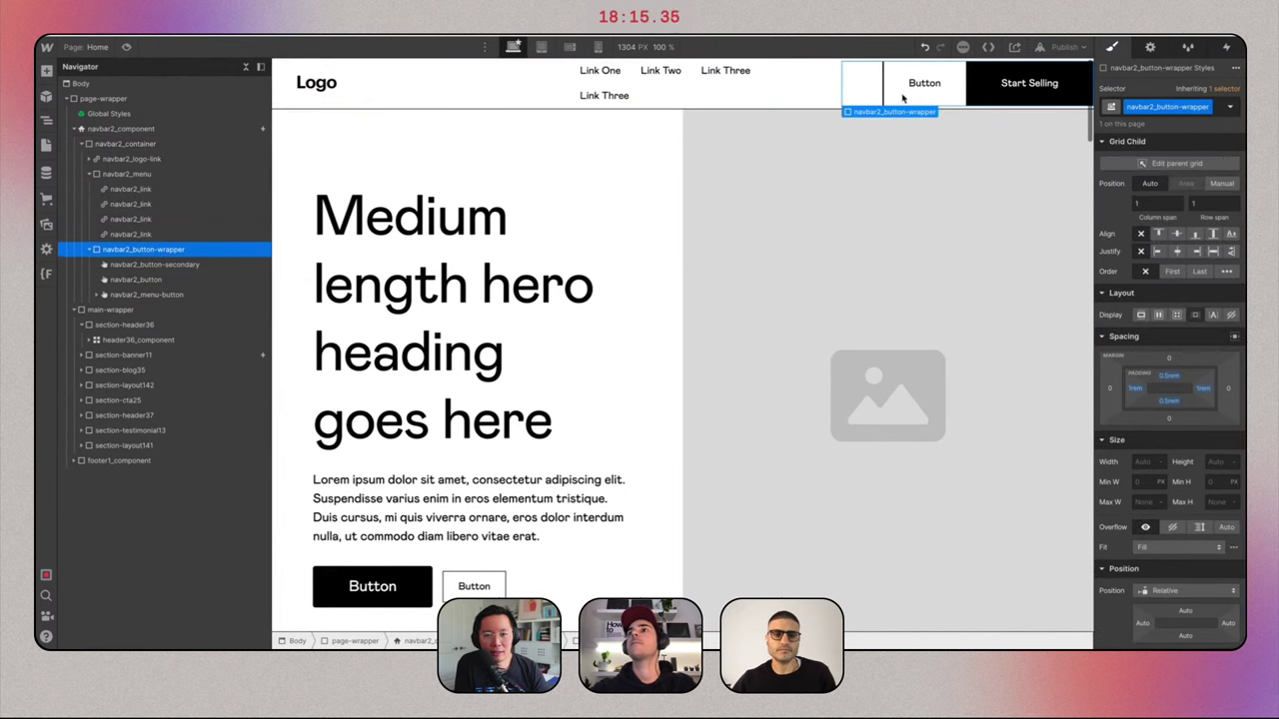
Set both the column and row gaps of the navbar2_container grid to 0 px.
left_click(825, 84)
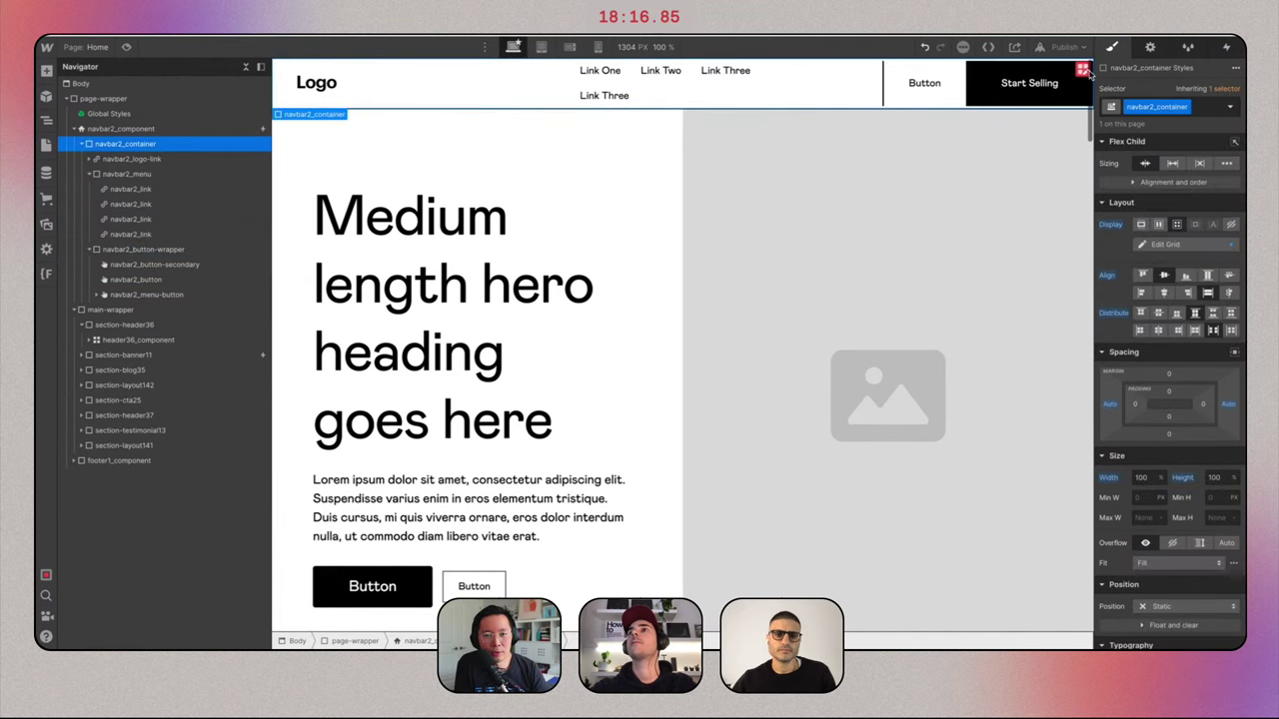
left_click(1170, 245)
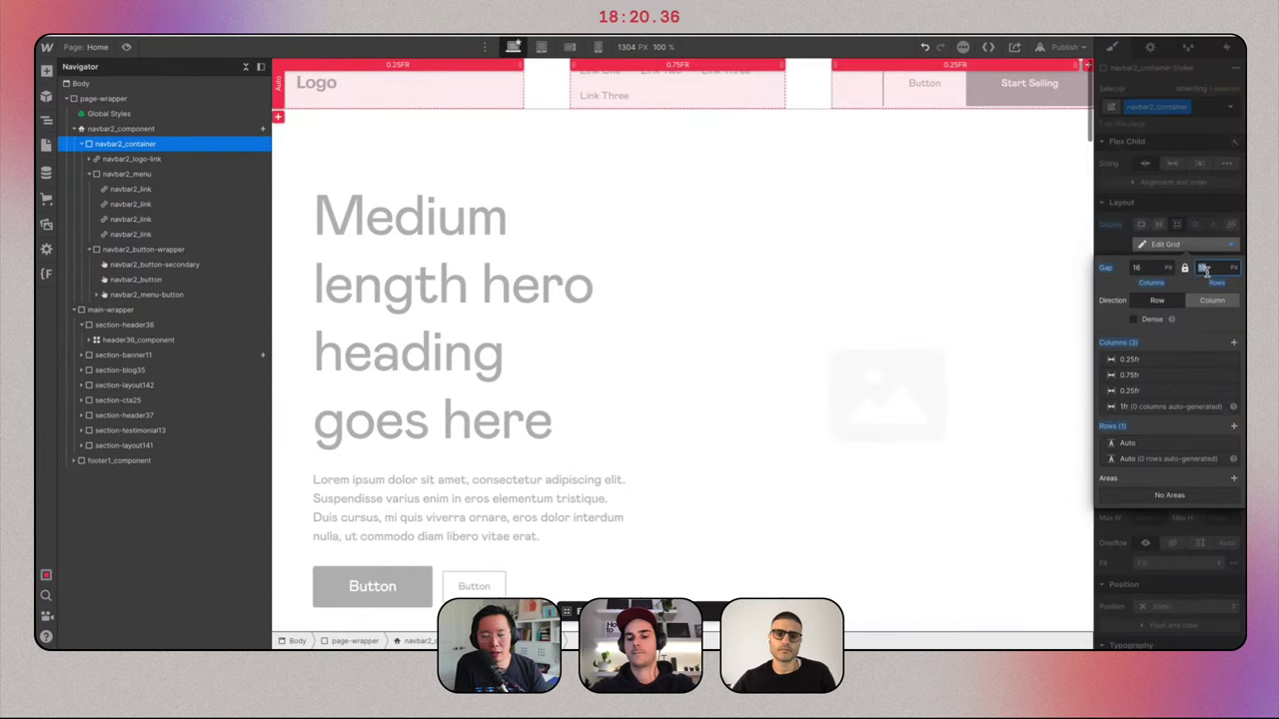
key("Return")
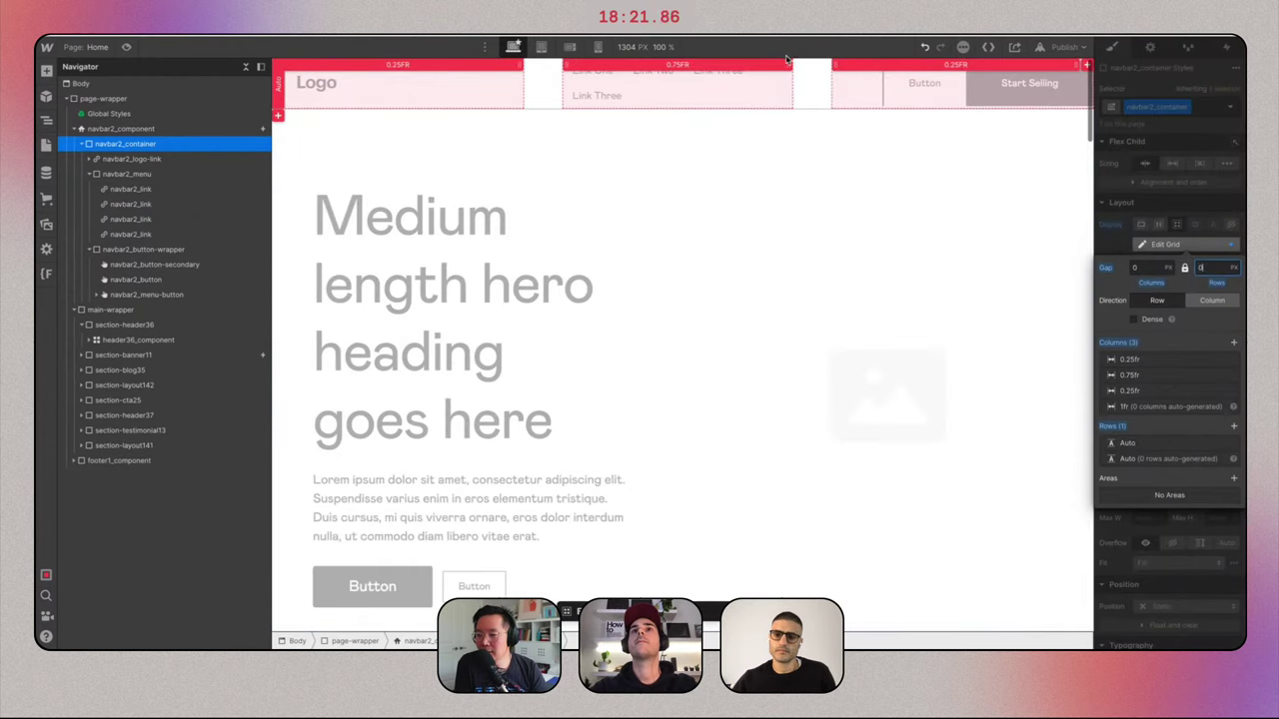
Size the middle column of the navbar grid to max-content and finish editing the grid.
left_click(678, 64)
left_click(831, 103)
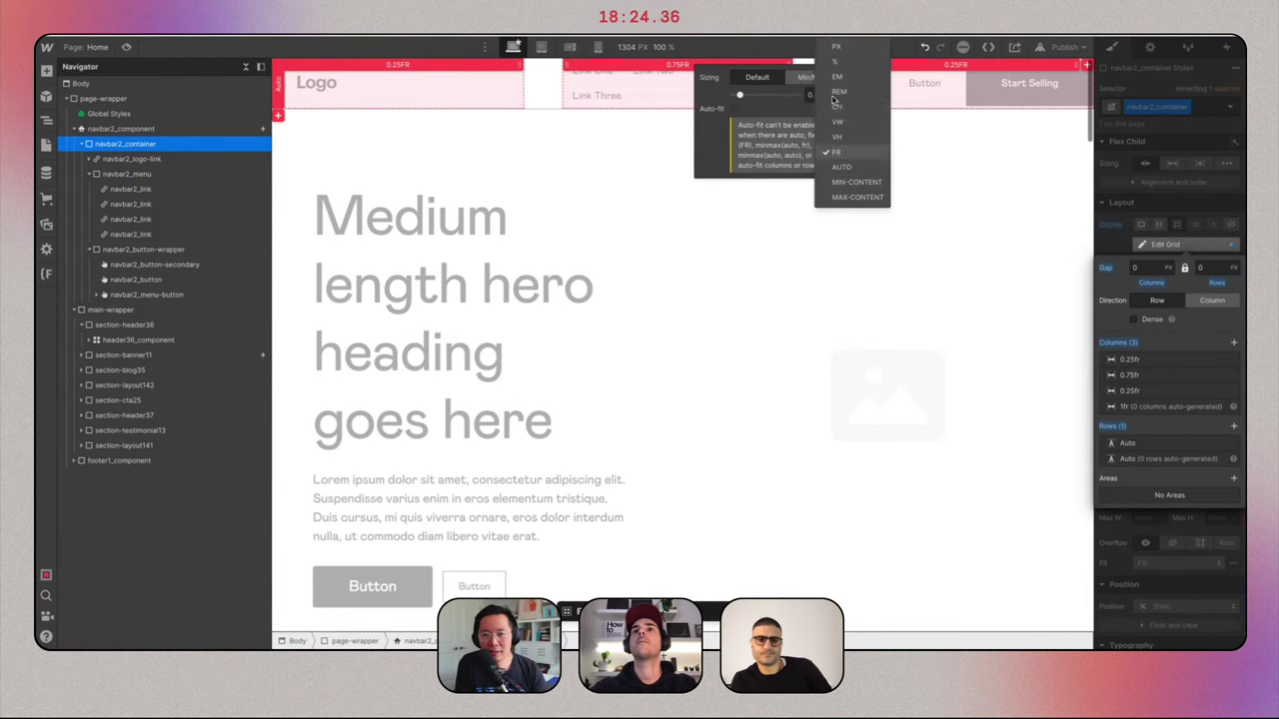
left_click(864, 200)
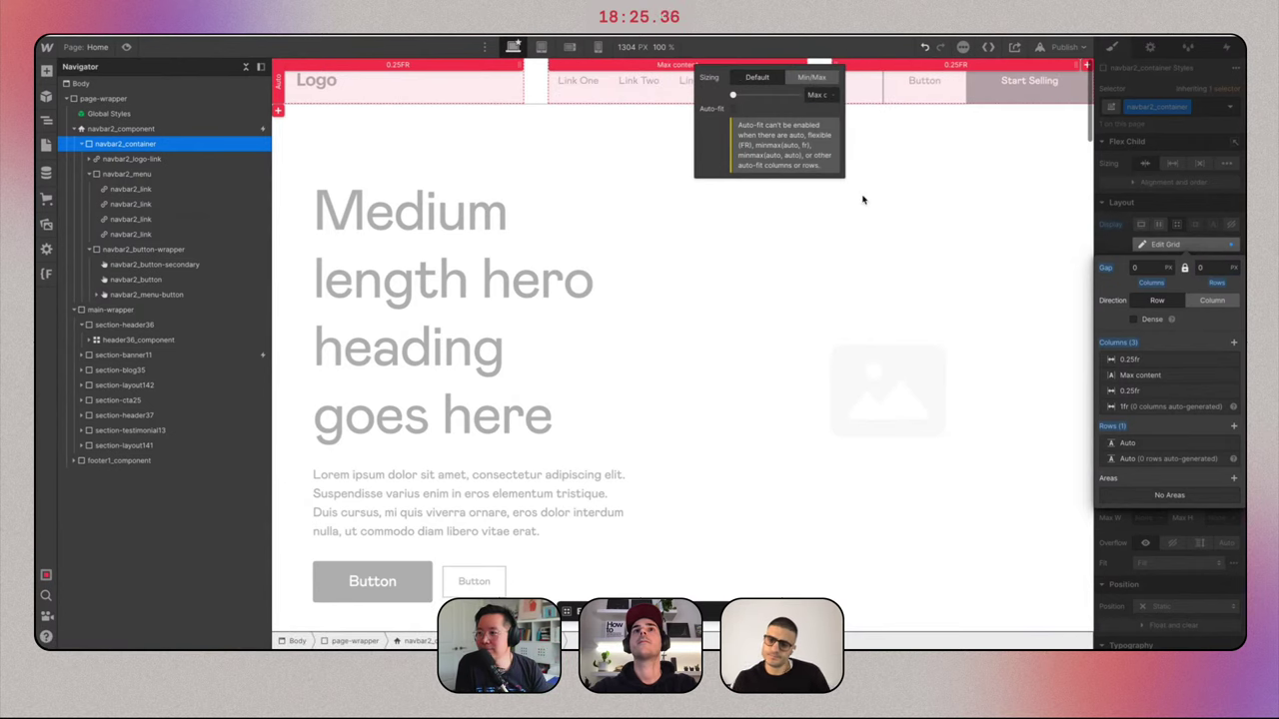
left_click(926, 193)
key("Escape")
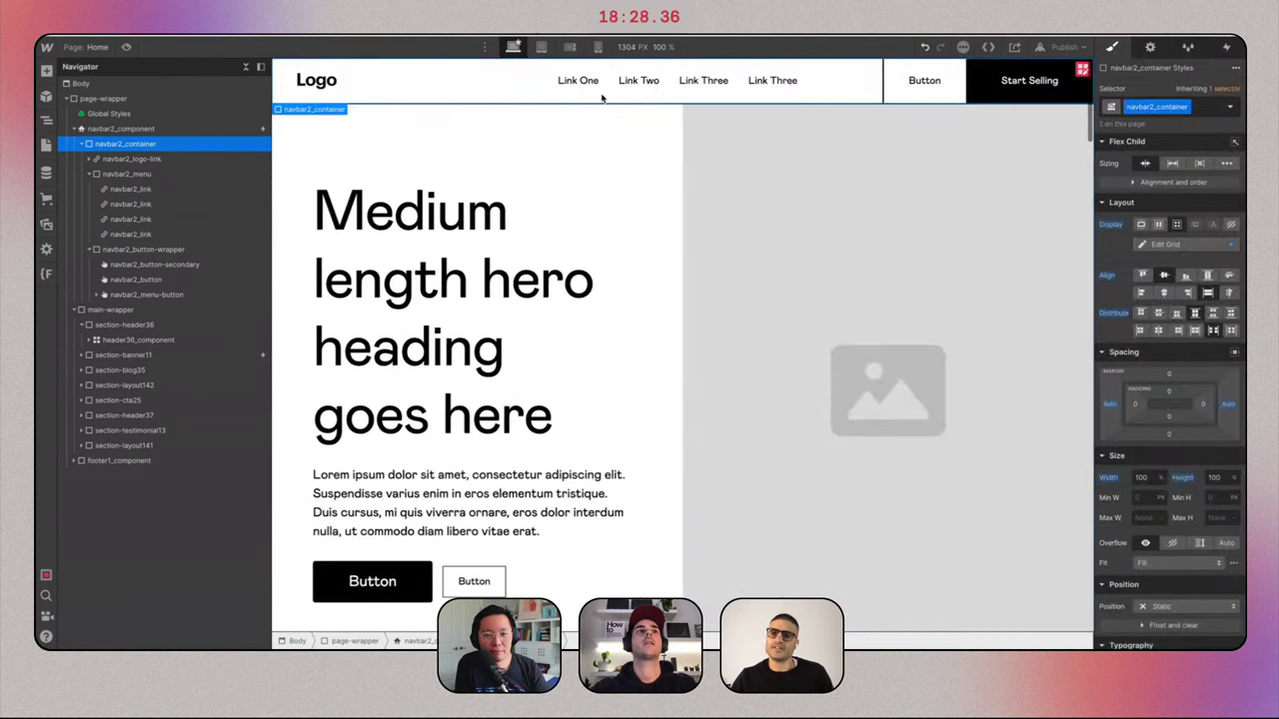
Replace the placeholder image of navbar2_logo with the black Gumroad wordmark, asset 0.svg.
double_click(317, 82)
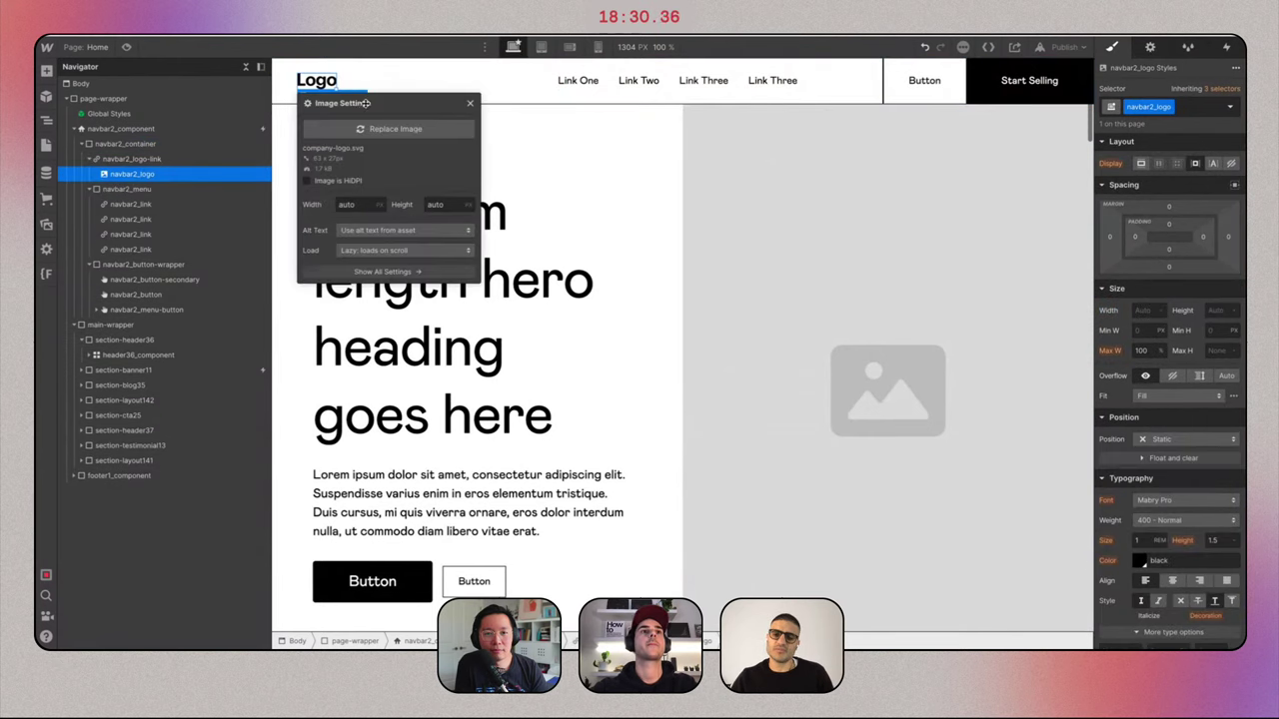
left_click(399, 134)
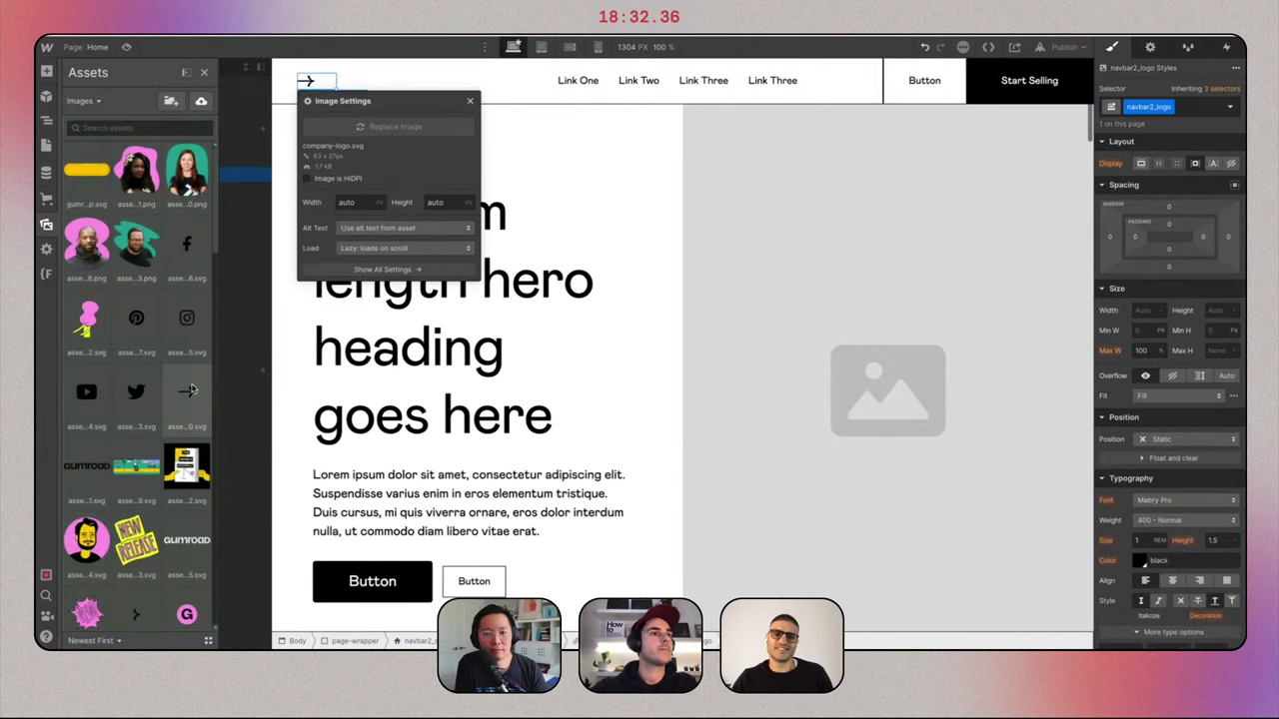
scroll(194, 388, "down", 20)
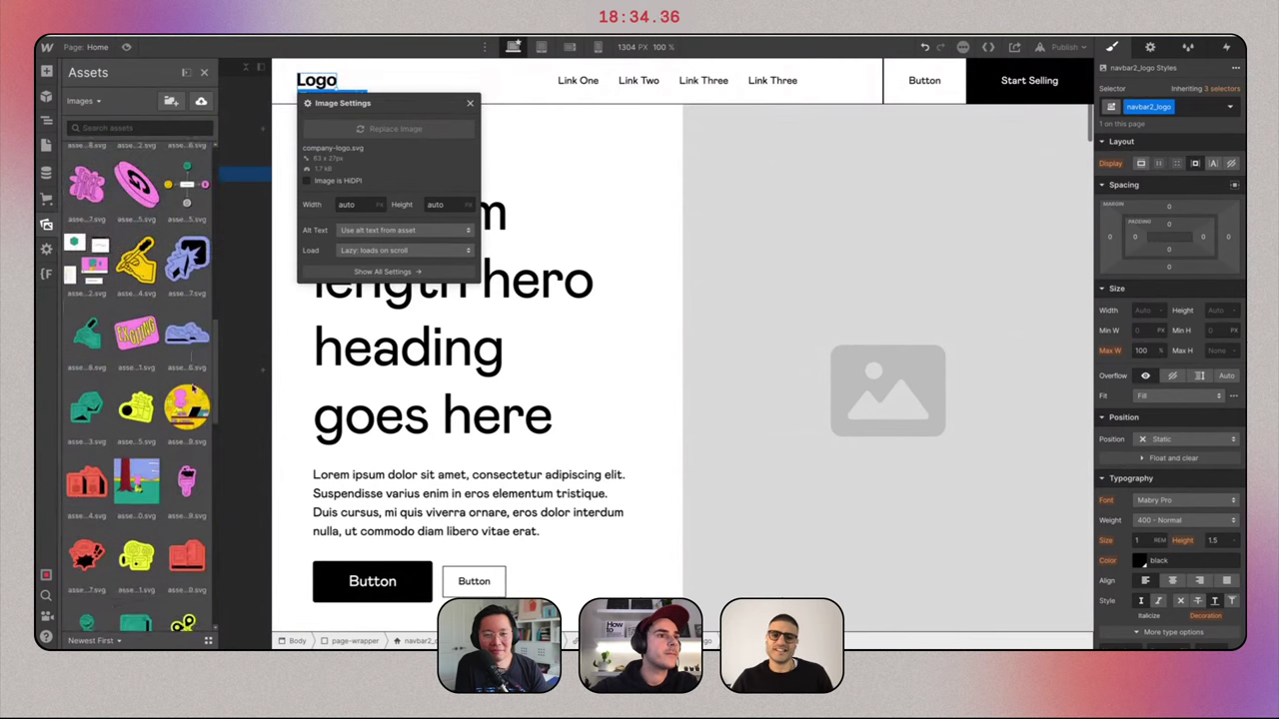
left_click(187, 567)
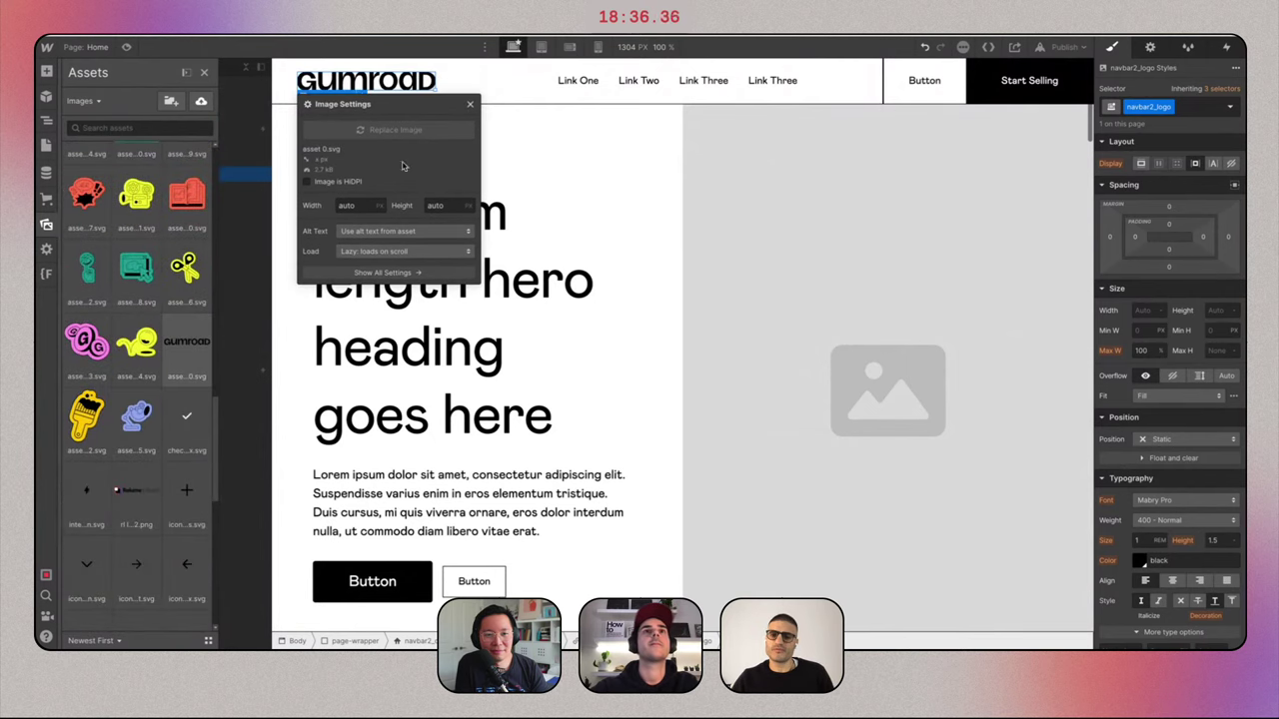
Rename the first three navbar menu links to Features, Pricing and University.
left_click(585, 84)
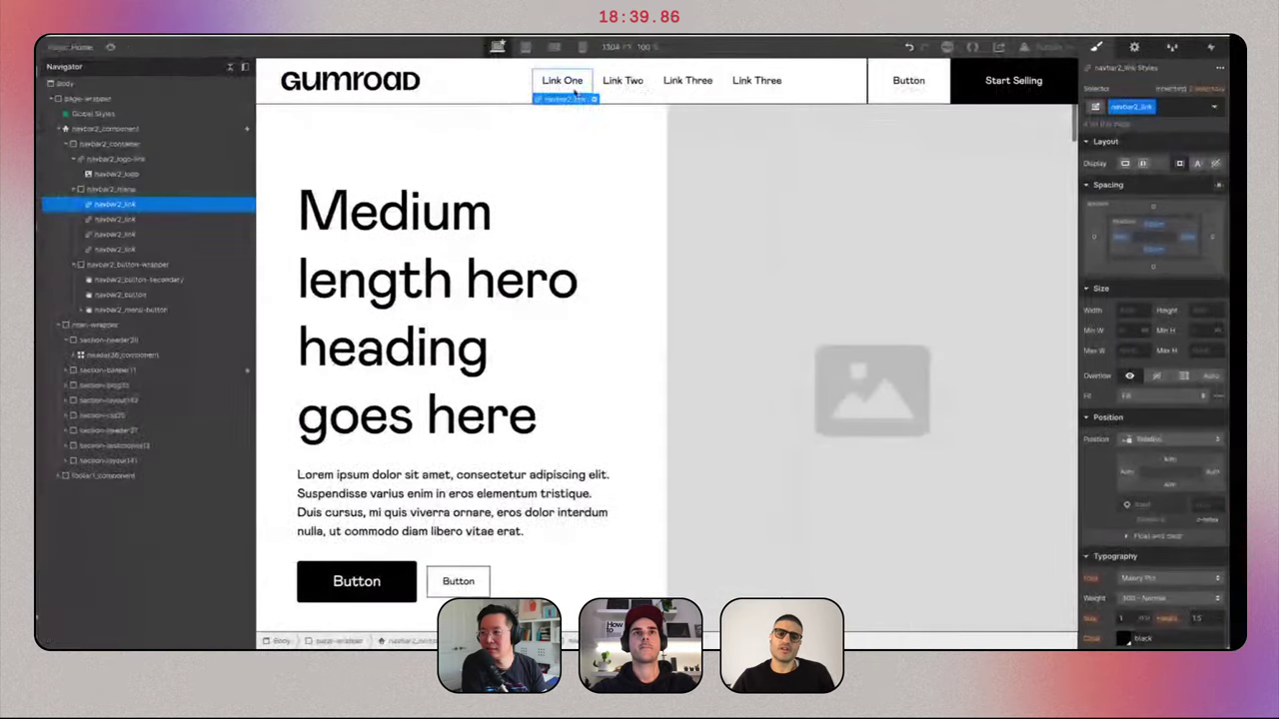
double_click(580, 80)
type("Feat")
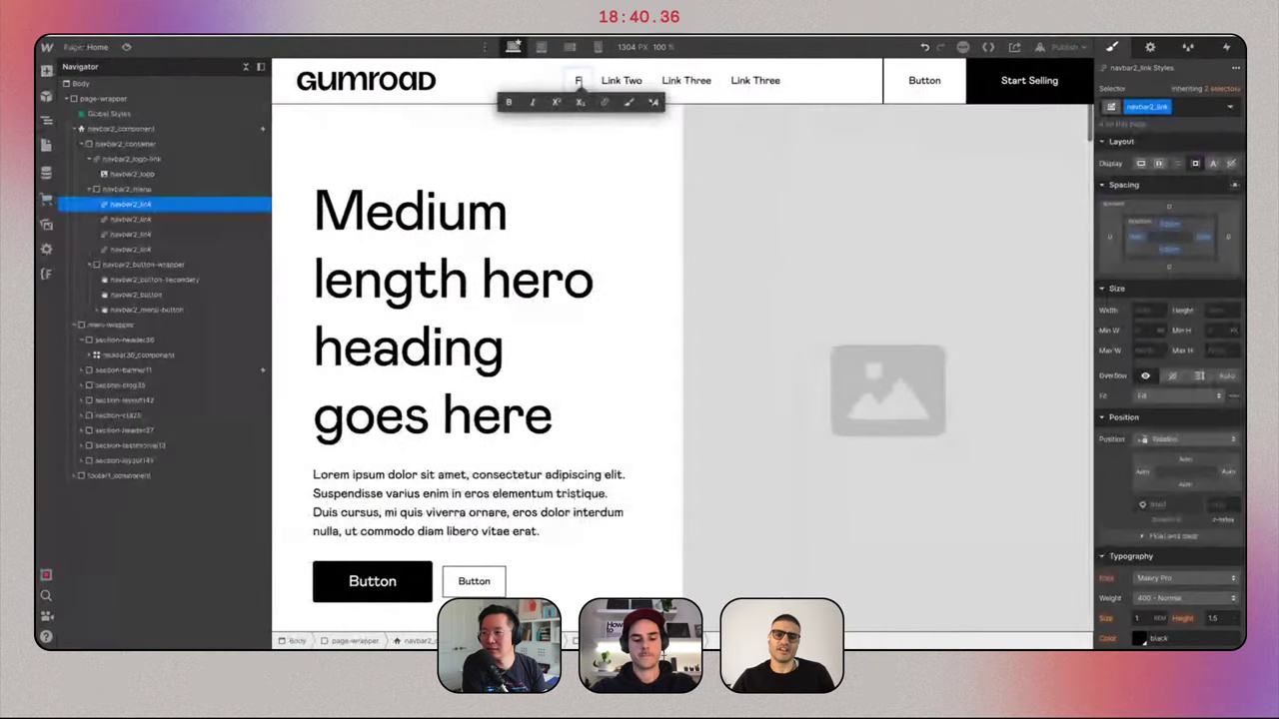
type("ured")
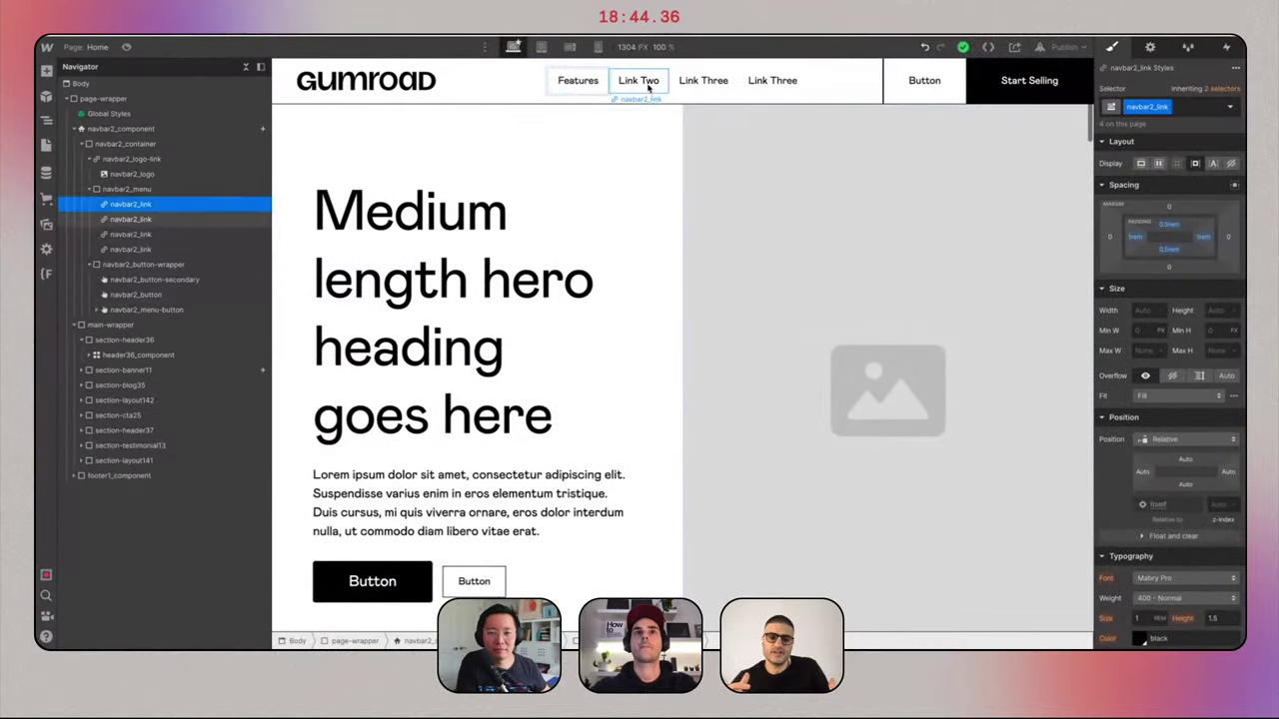
double_click(640, 81)
type("Pricing")
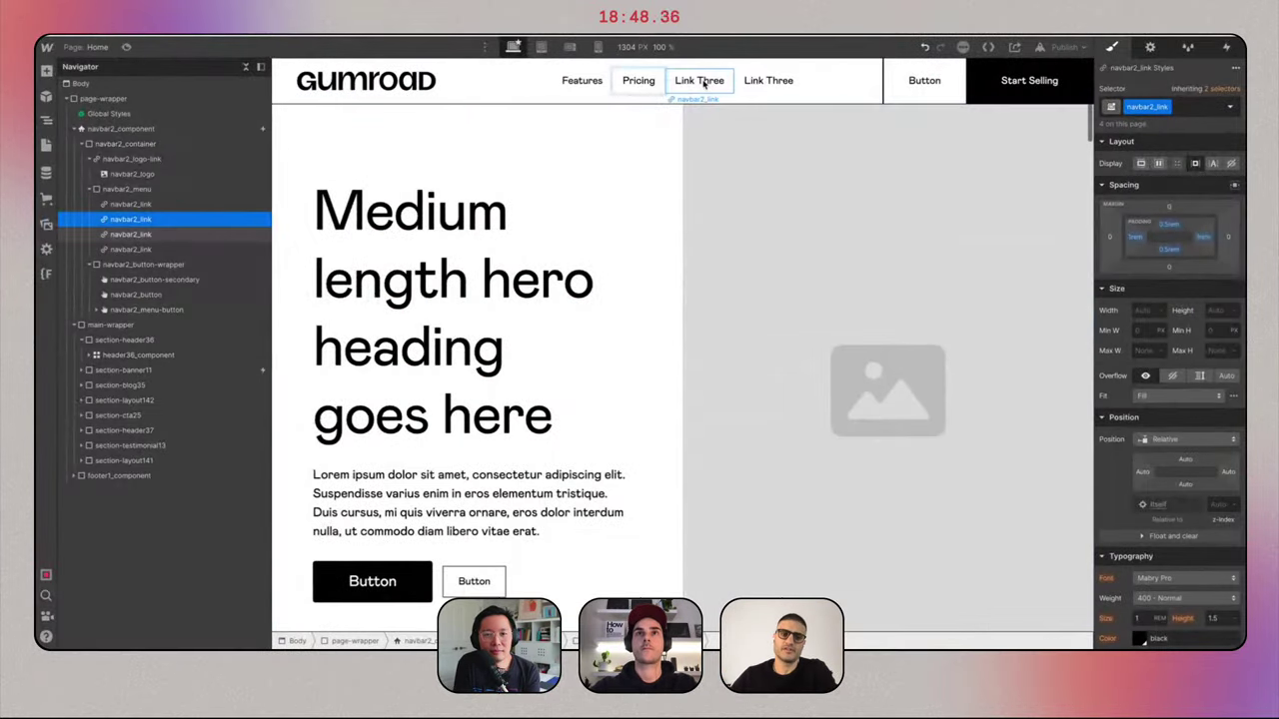
double_click(506, 80)
type("University")
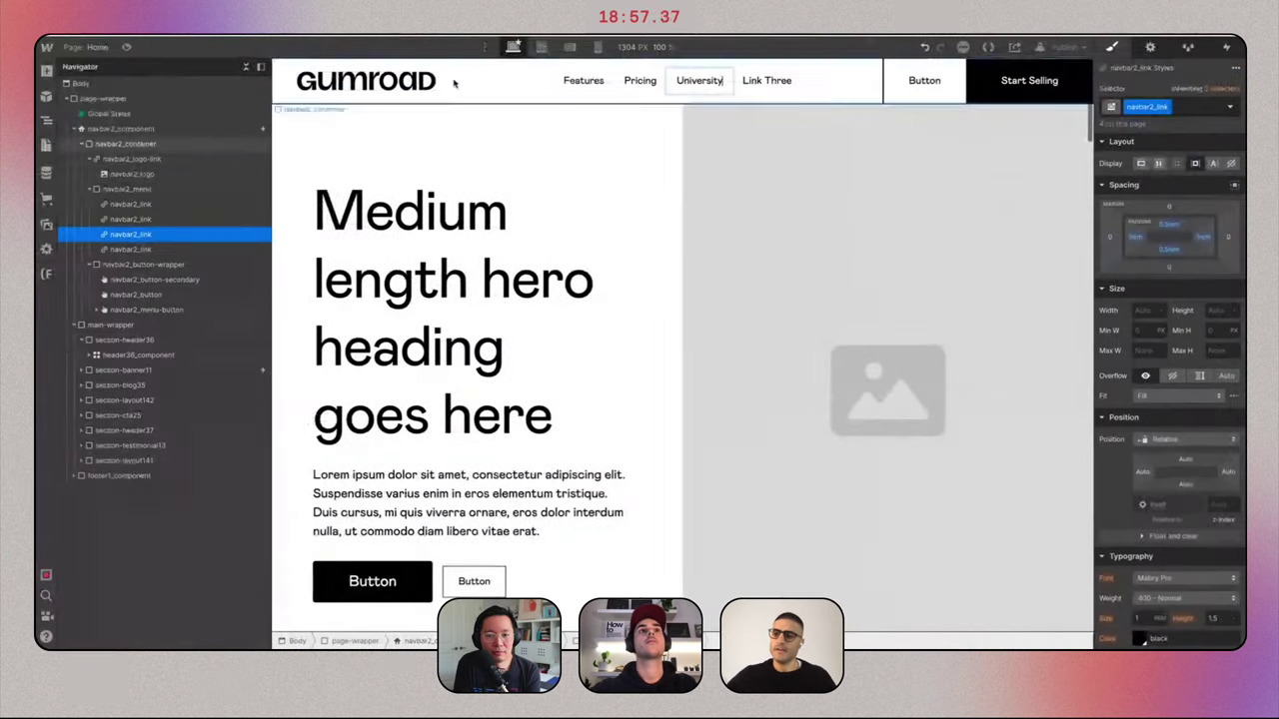
Set the width of the Gumroad logo image in the navbar to 282/16 rem.
left_click(410, 81)
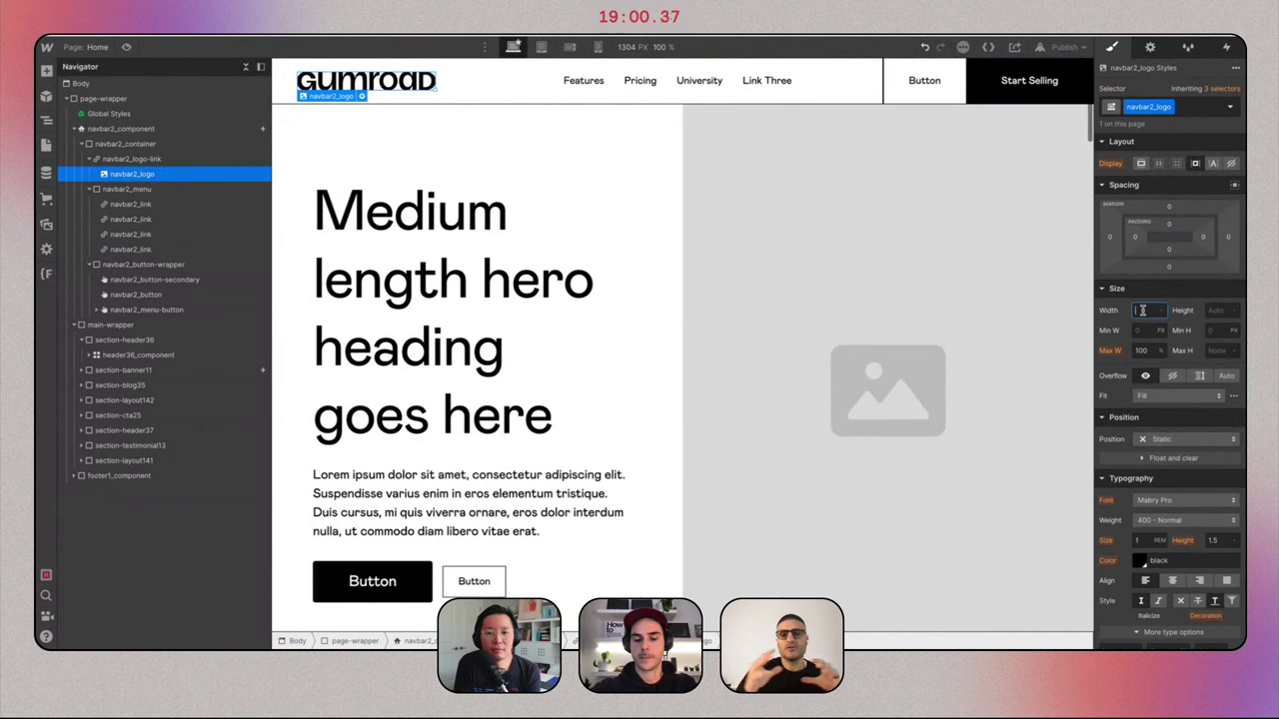
type("282/16rem")
key("Return")
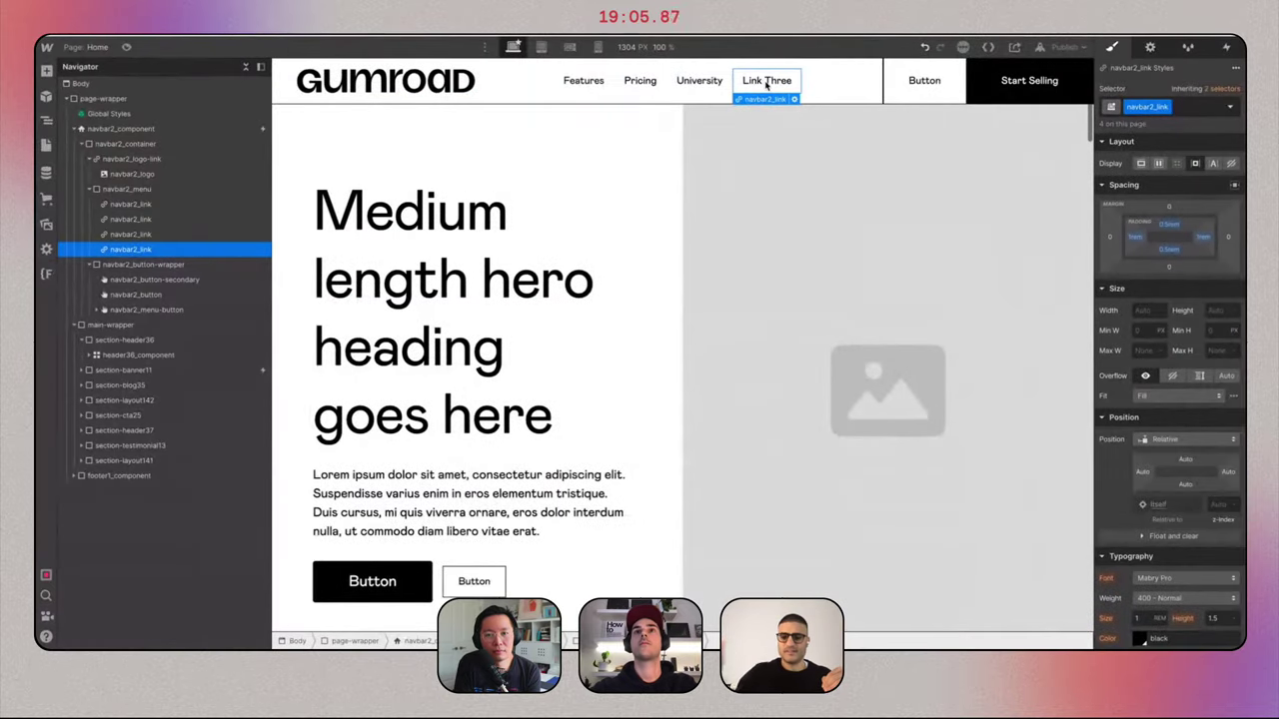
Rename the fourth navbar menu link to Blog.
double_click(768, 80)
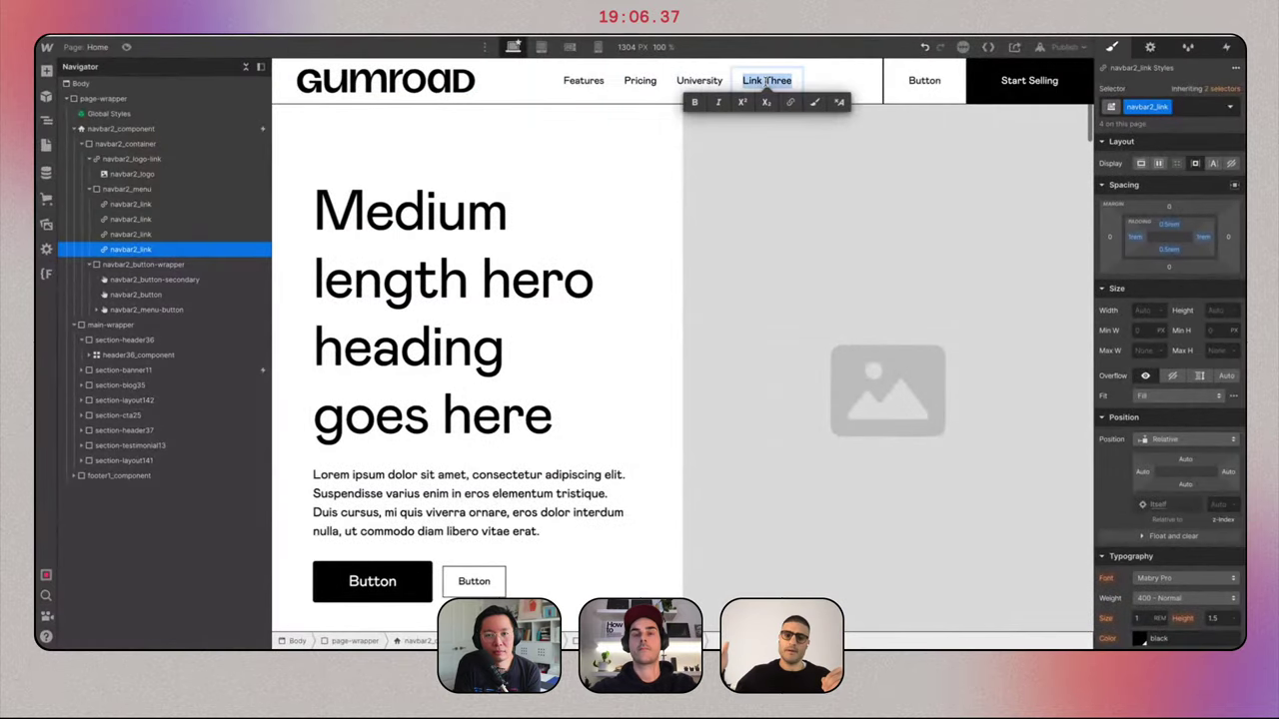
type("Blo")
type("log")
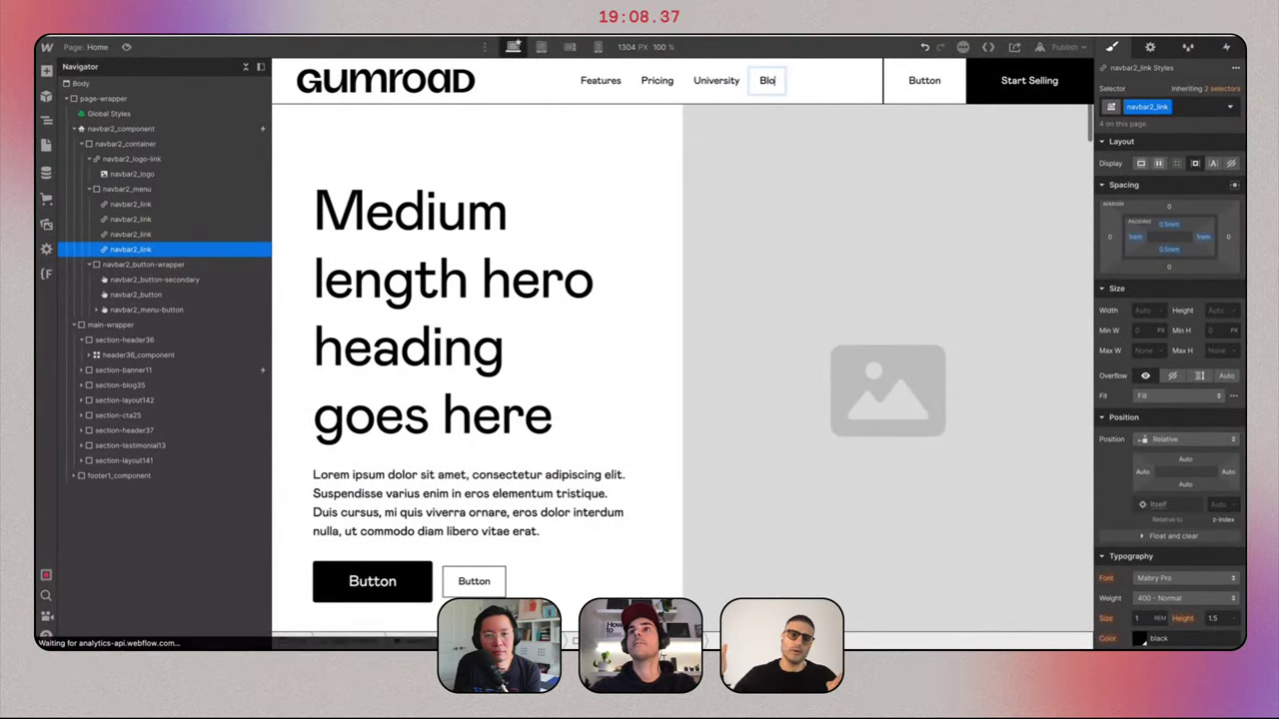
Set the Start Selling button's left and right padding to 2.5 rem and rename the navbar's secondary button to Login.
left_click(987, 82)
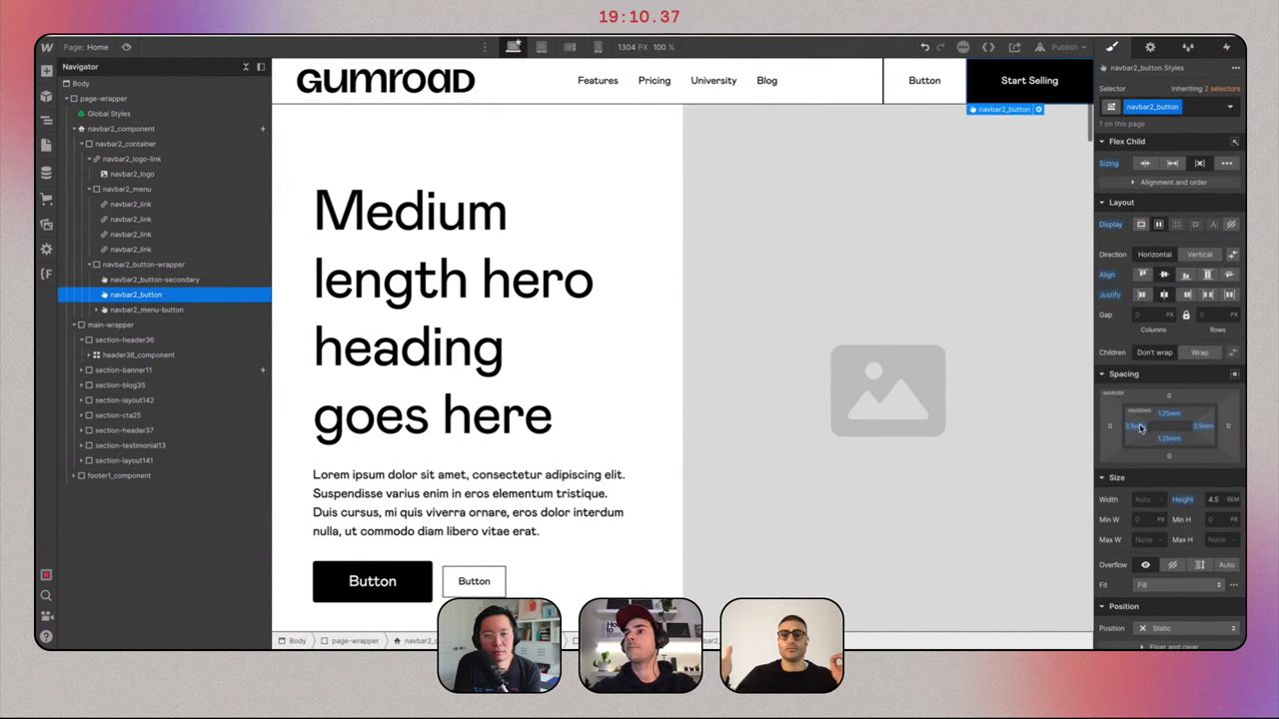
left_click_drag(1139, 430, 1134, 426)
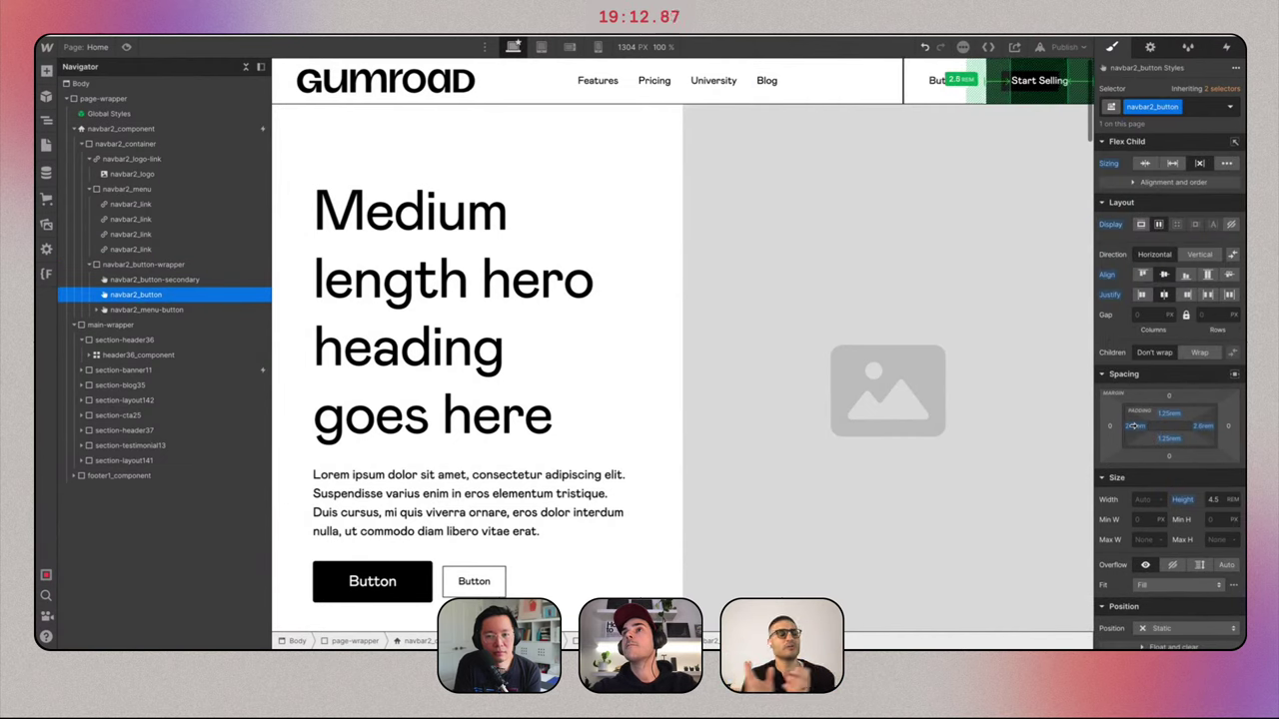
double_click(944, 77)
type("Login")
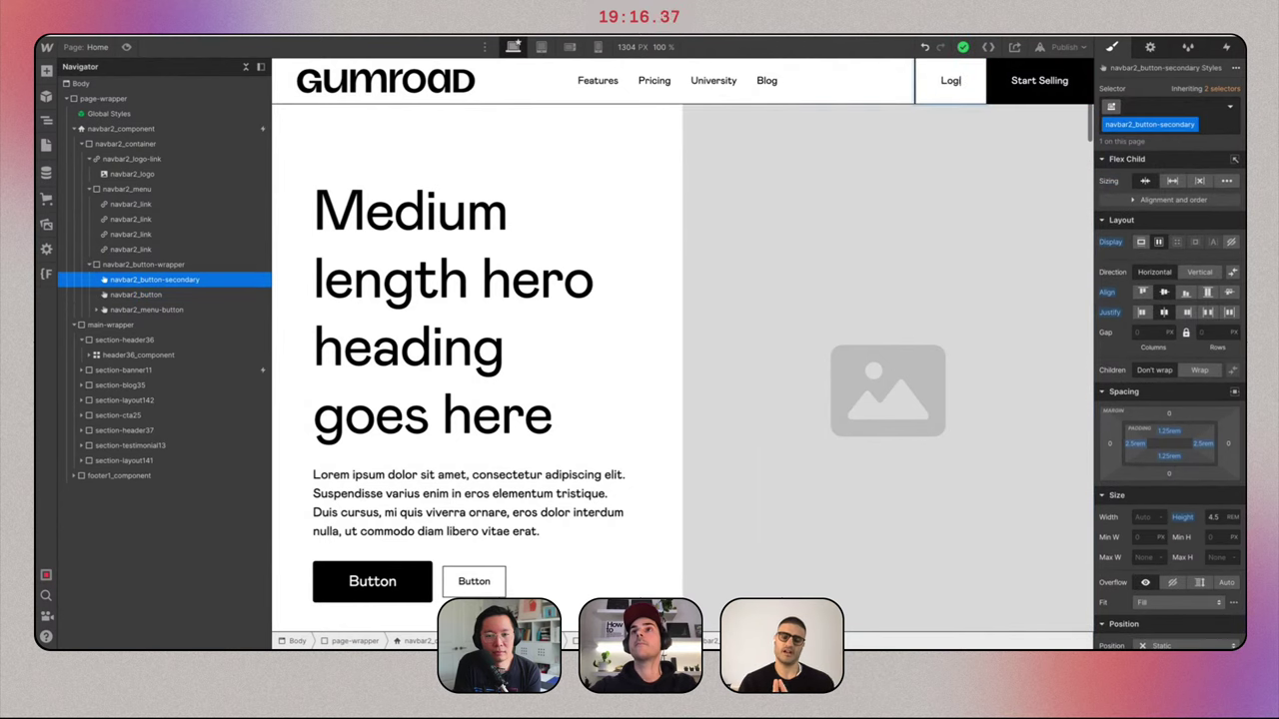
Duplicate the Blog link in the navbar menu and rename the copy to Discover.
left_click(762, 86)
key("ctrl+Right")
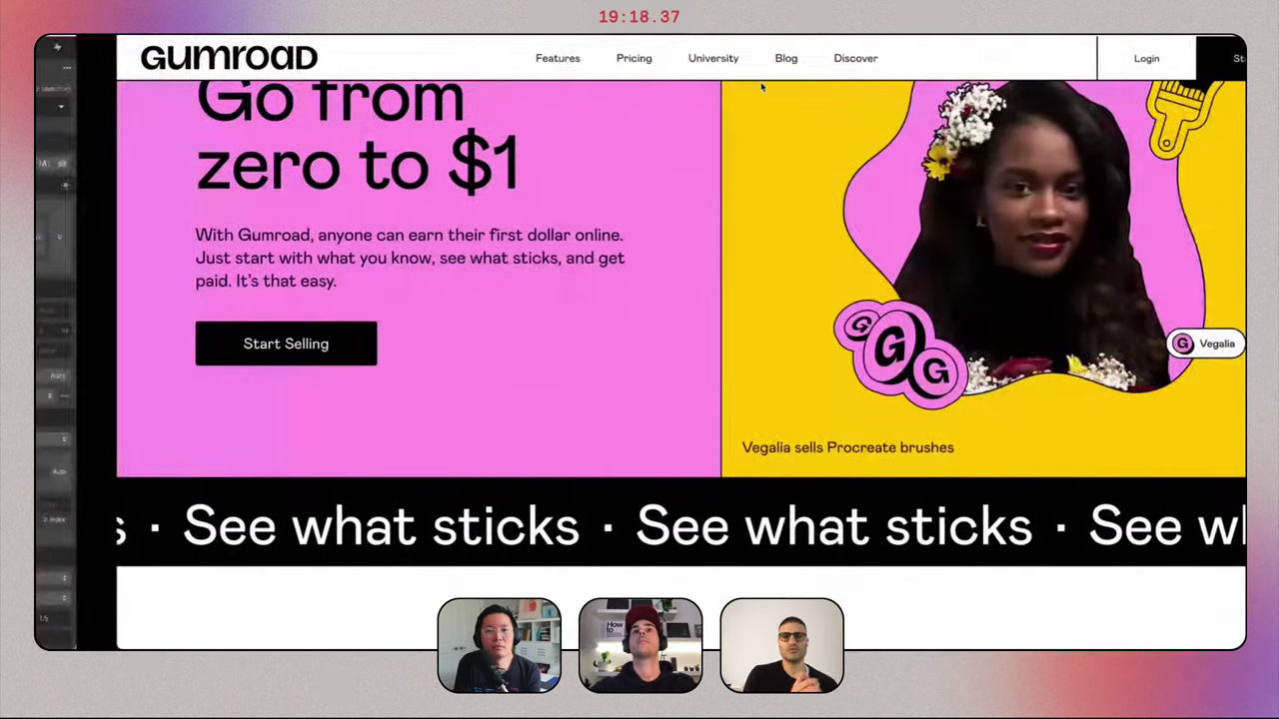
key("ctrl+Left")
key("super+d")
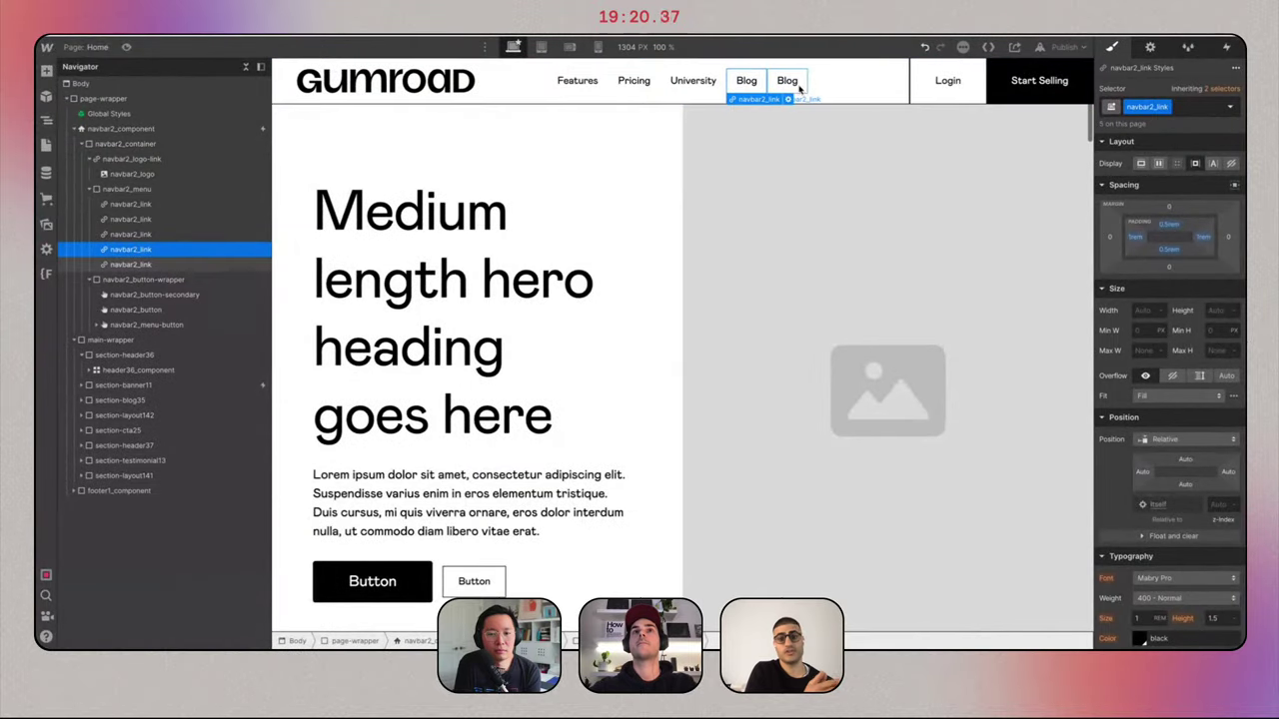
double_click(787, 80)
type("D")
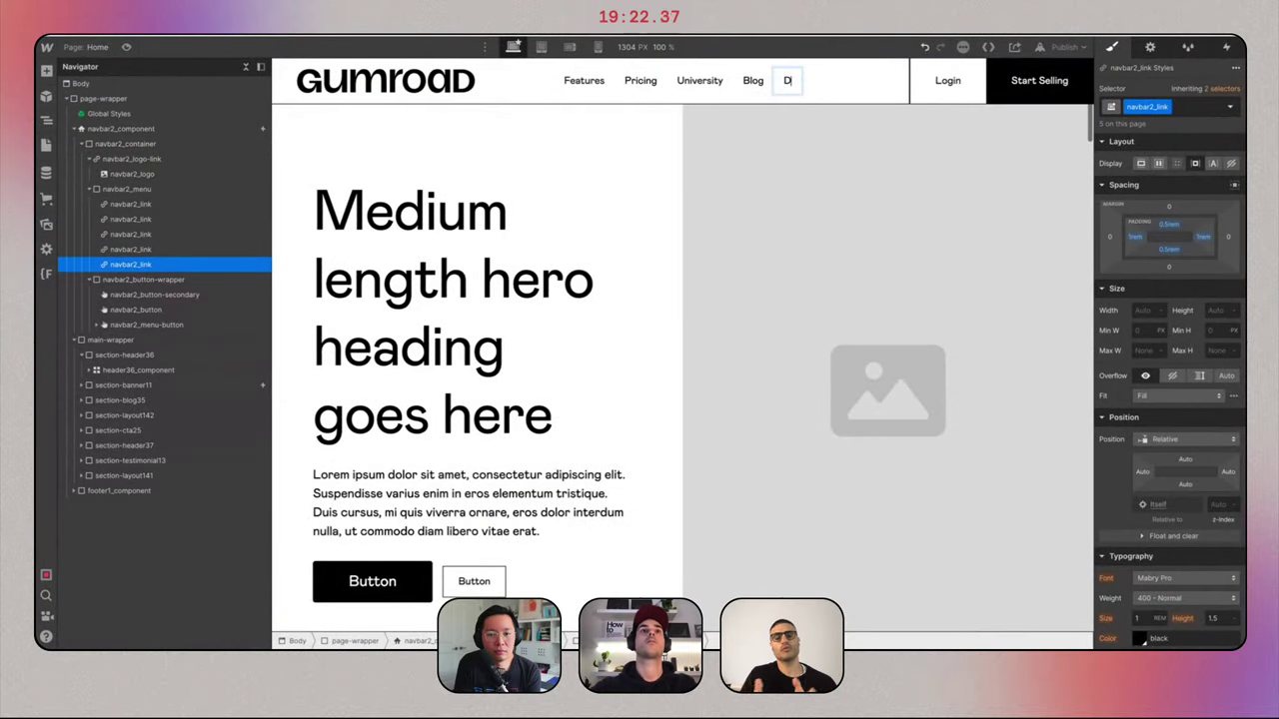
type("iscover")
Set the bottom border width of navbar2_component to 2 px.
left_click(865, 86)
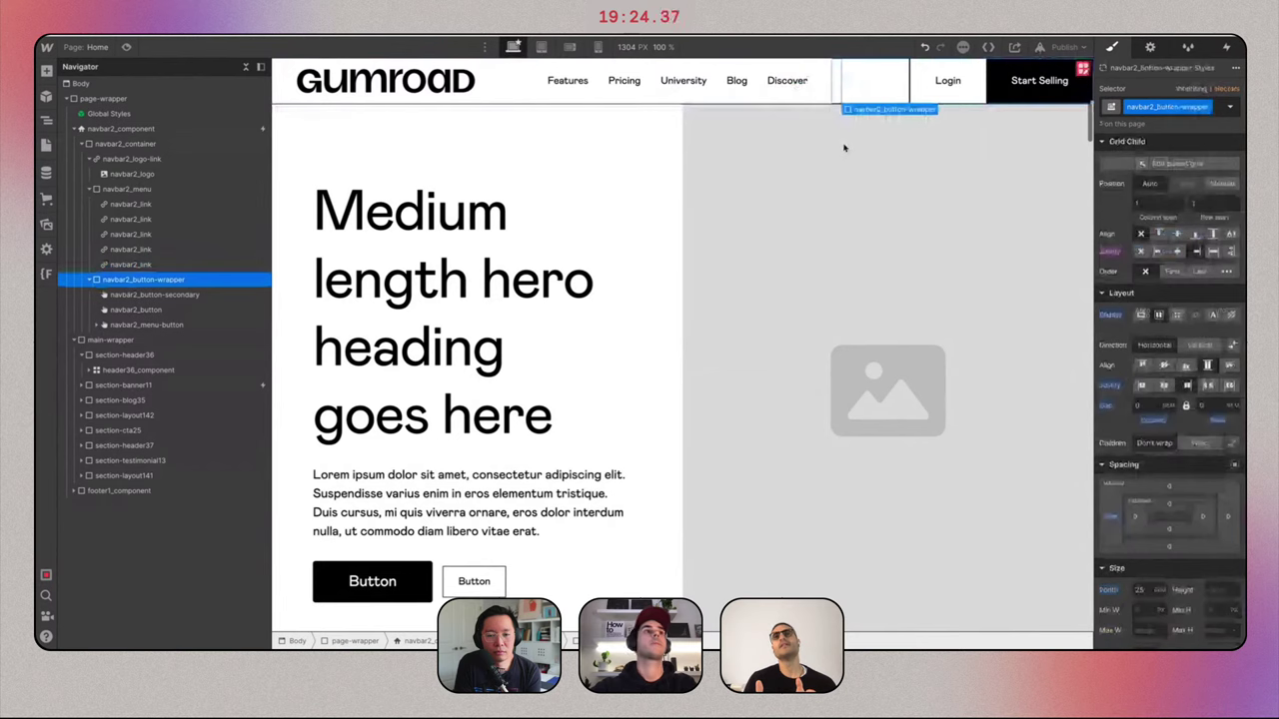
left_click(822, 180)
left_click(867, 96)
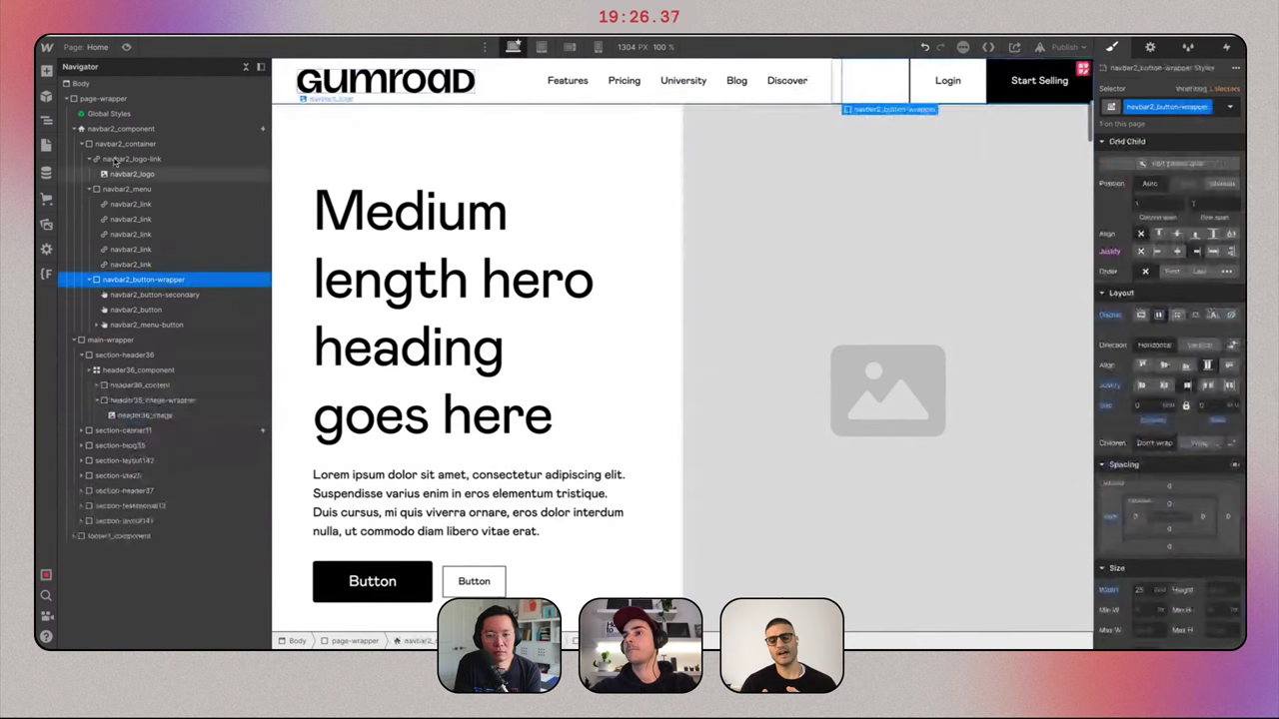
left_click(121, 128)
scroll(1235, 481, "down", 10)
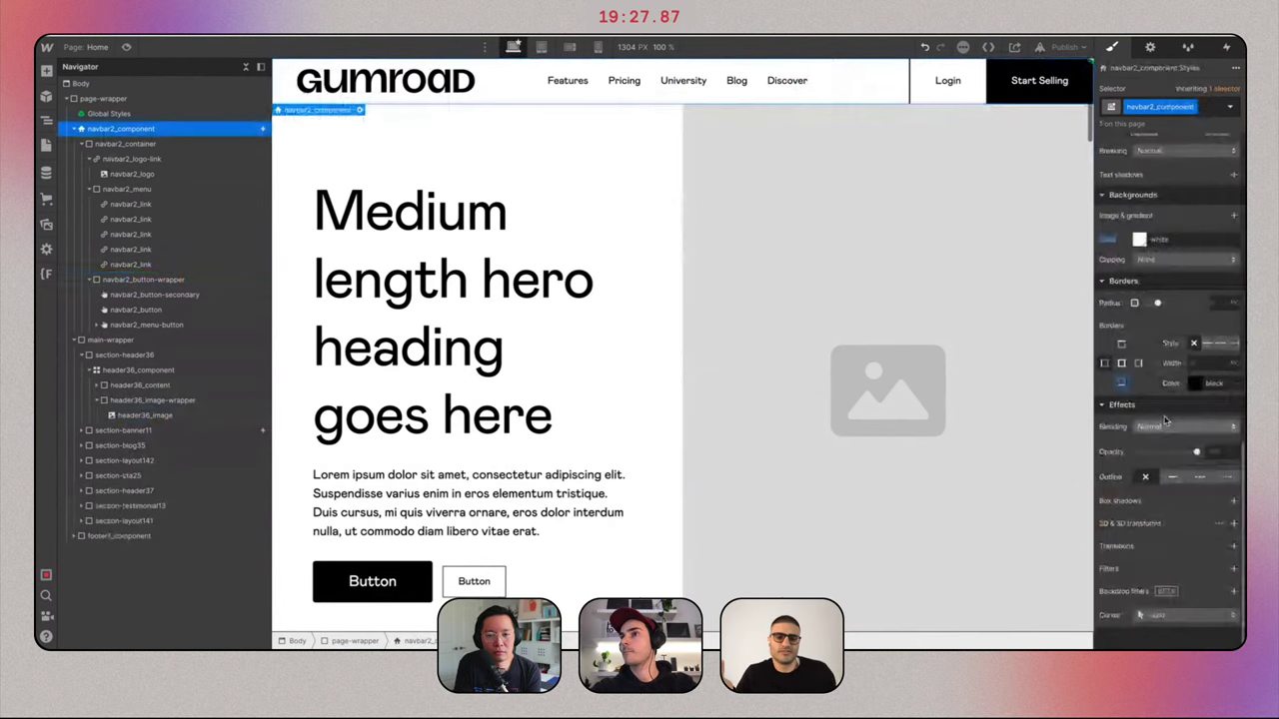
left_click(1122, 383)
left_click(1205, 363)
type("2")
Set the height of the hero's header36_image to 800 px.
left_click(662, 183)
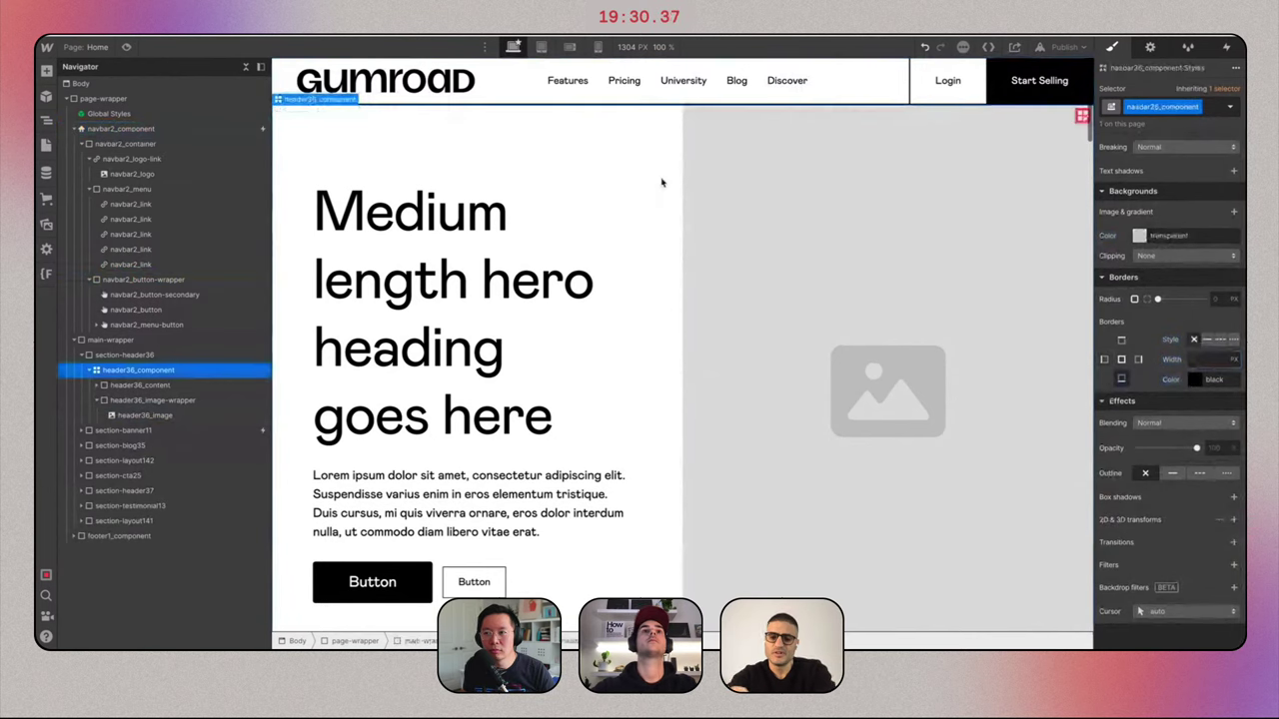
left_click(804, 181)
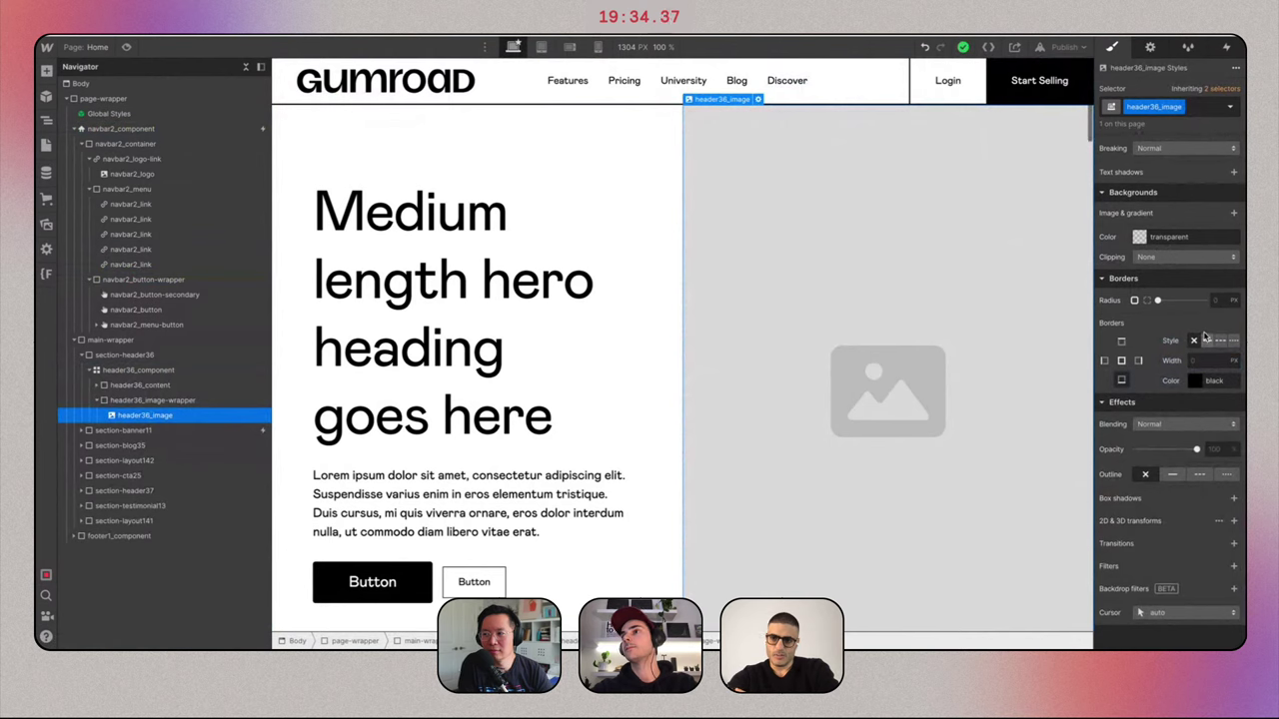
scroll(1189, 318, "up", 10)
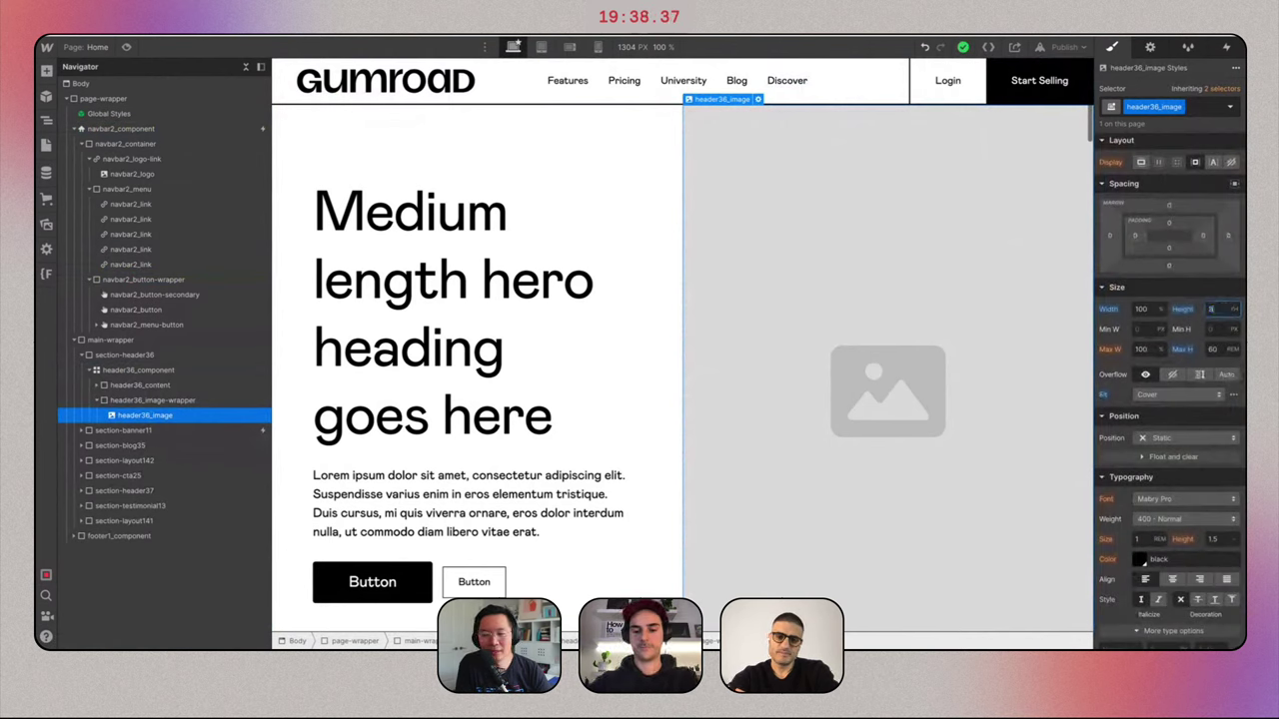
key("Return")
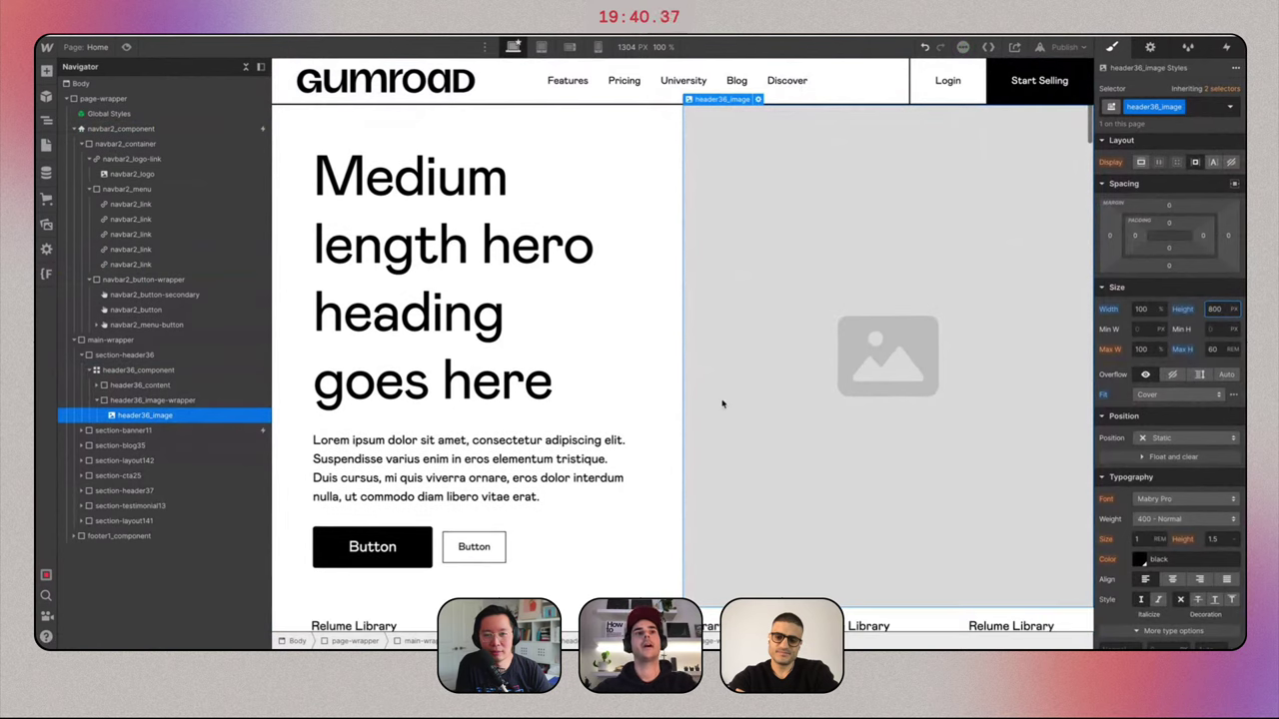
Preview the Home page and compare its navbar and hero section with the live Gumroad site.
left_click(672, 275)
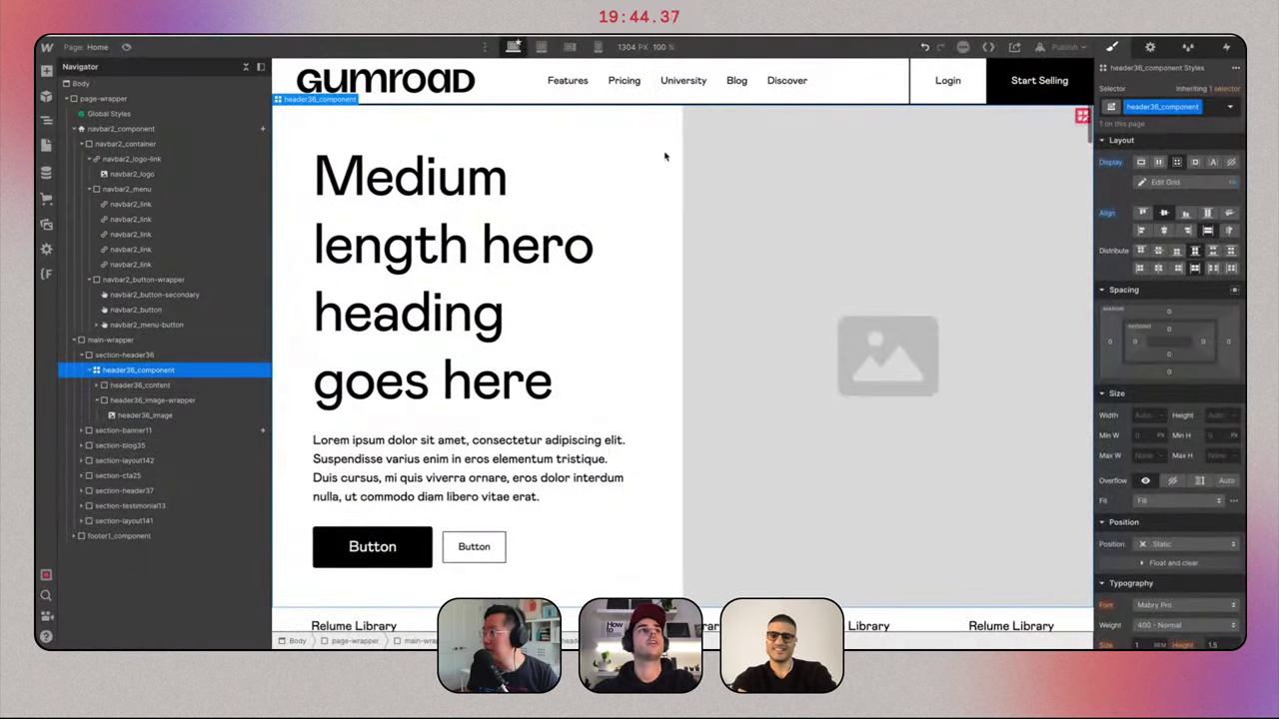
left_click(127, 47)
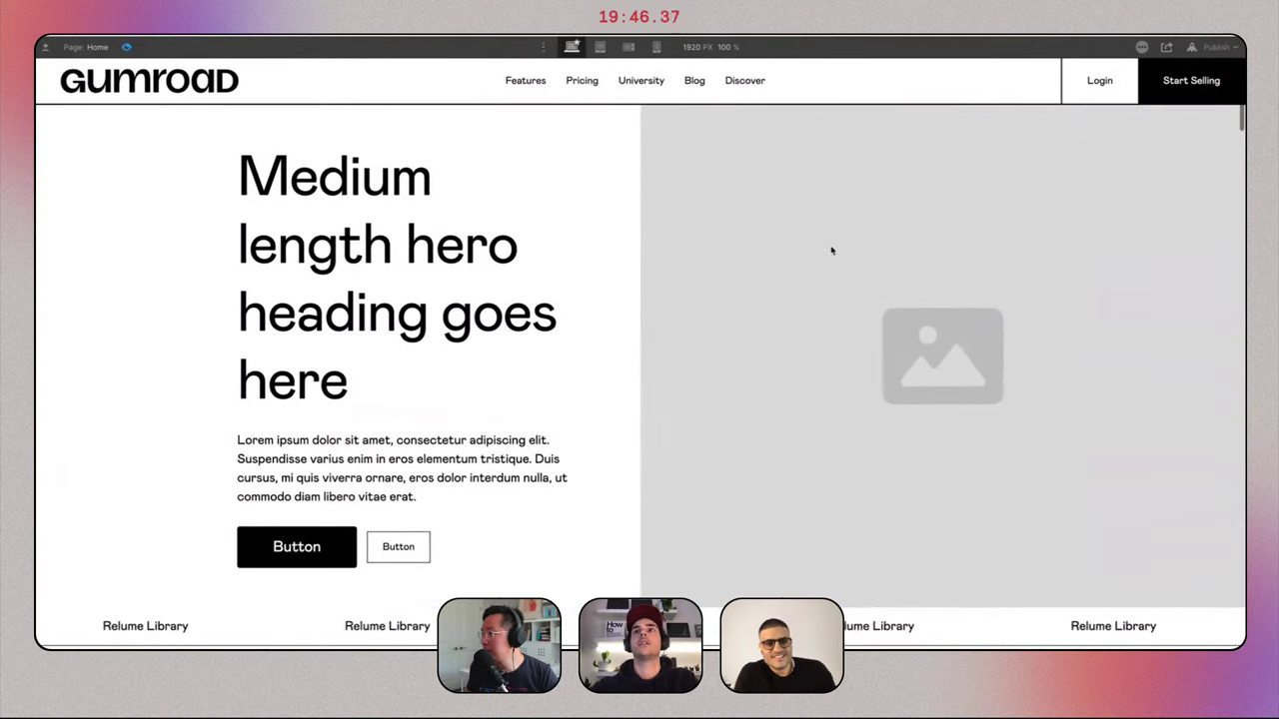
key("ctrl+Right")
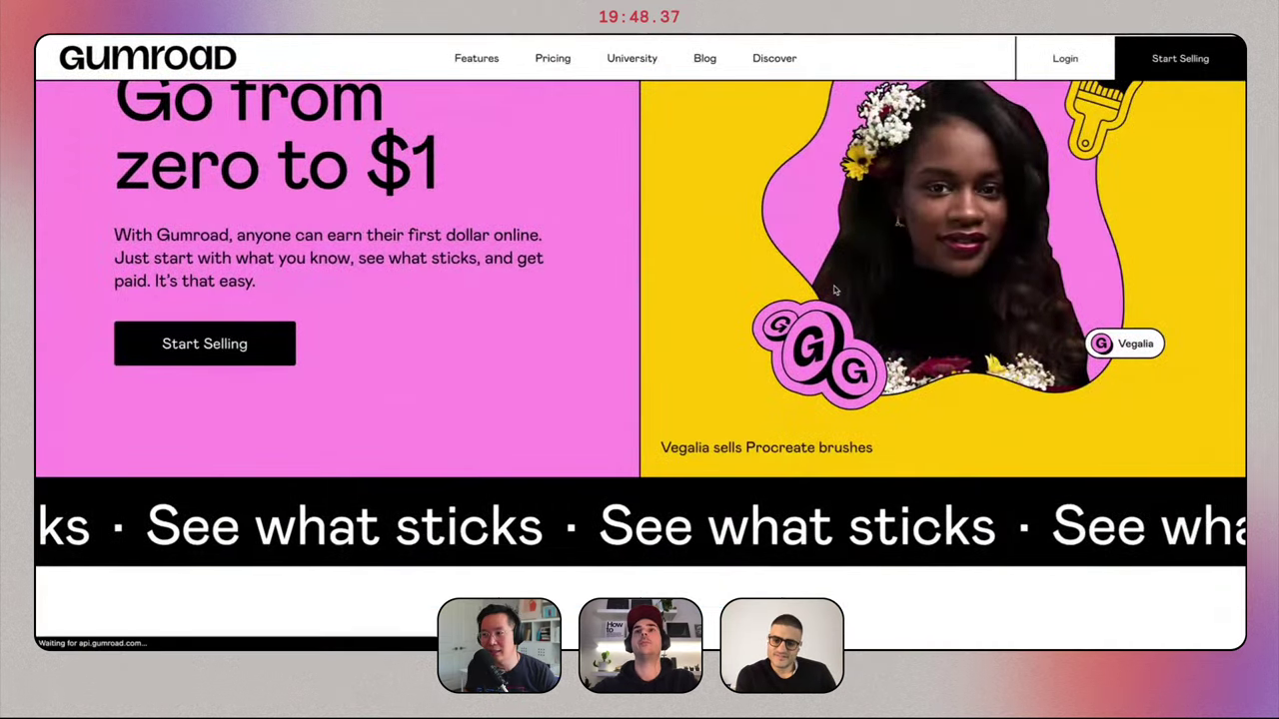
key("super+t")
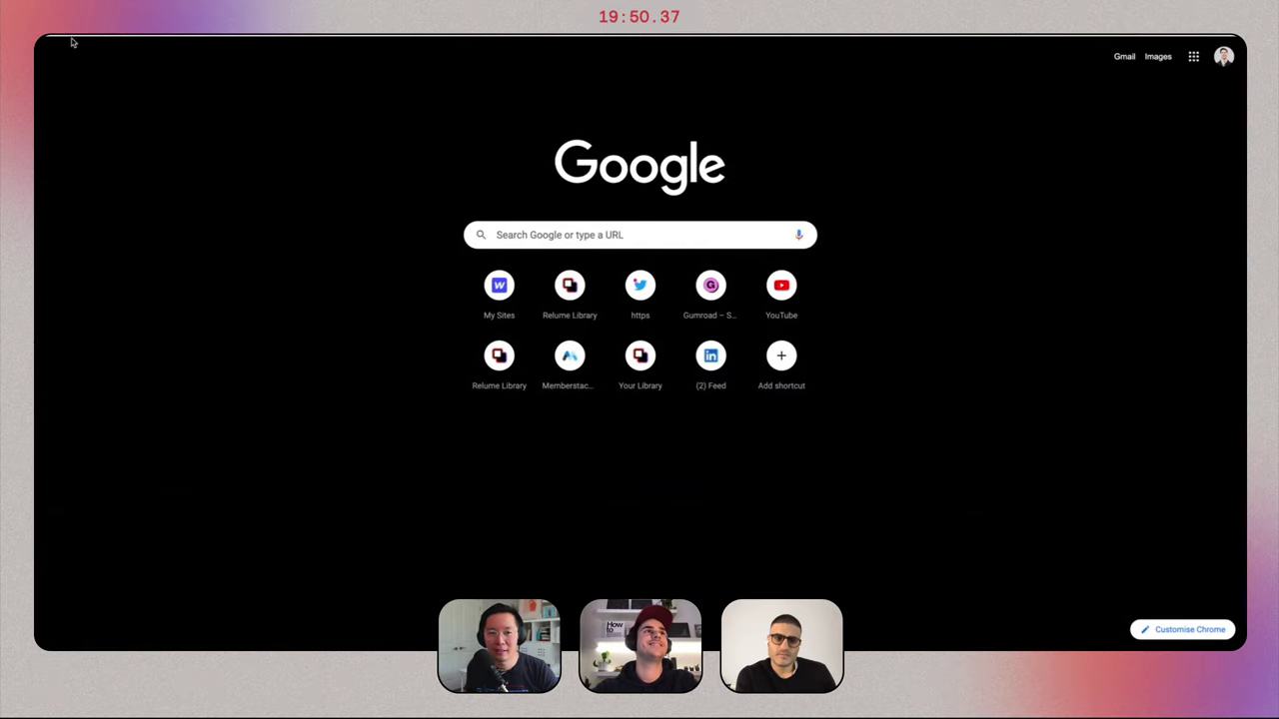
key("ctrl+w")
key("ctrl+Left")
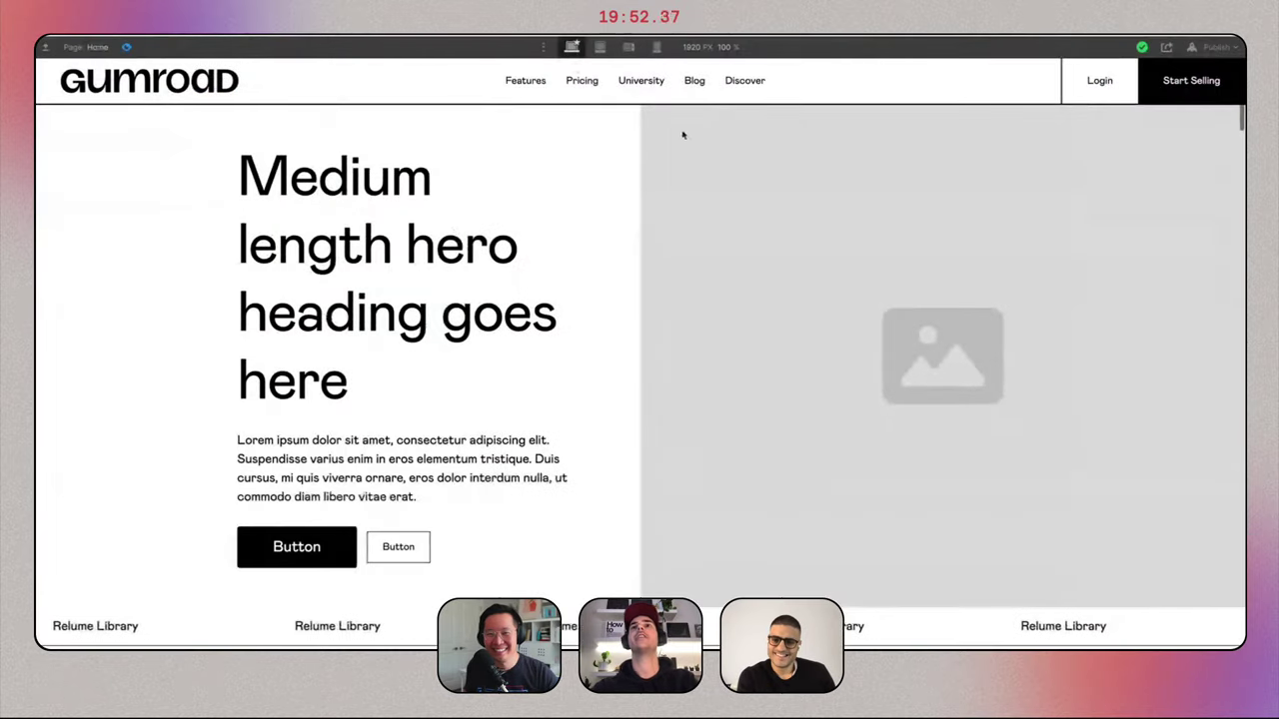
key("super+shift+p")
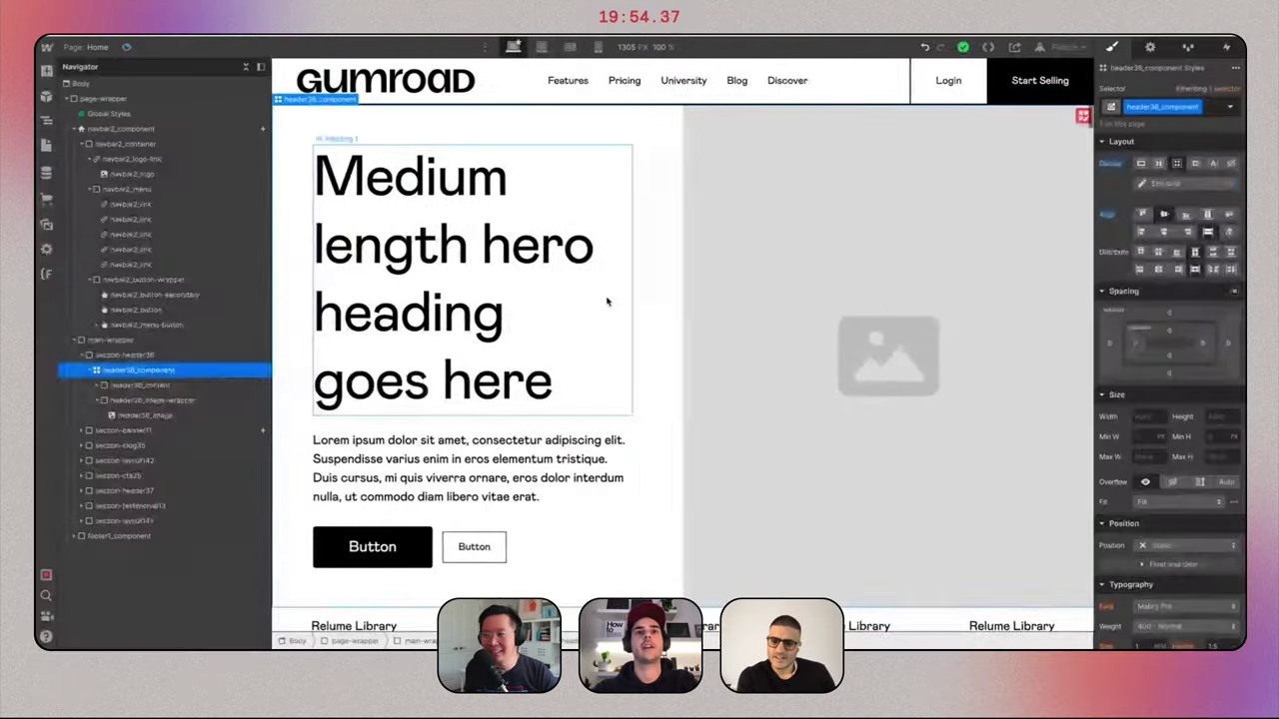
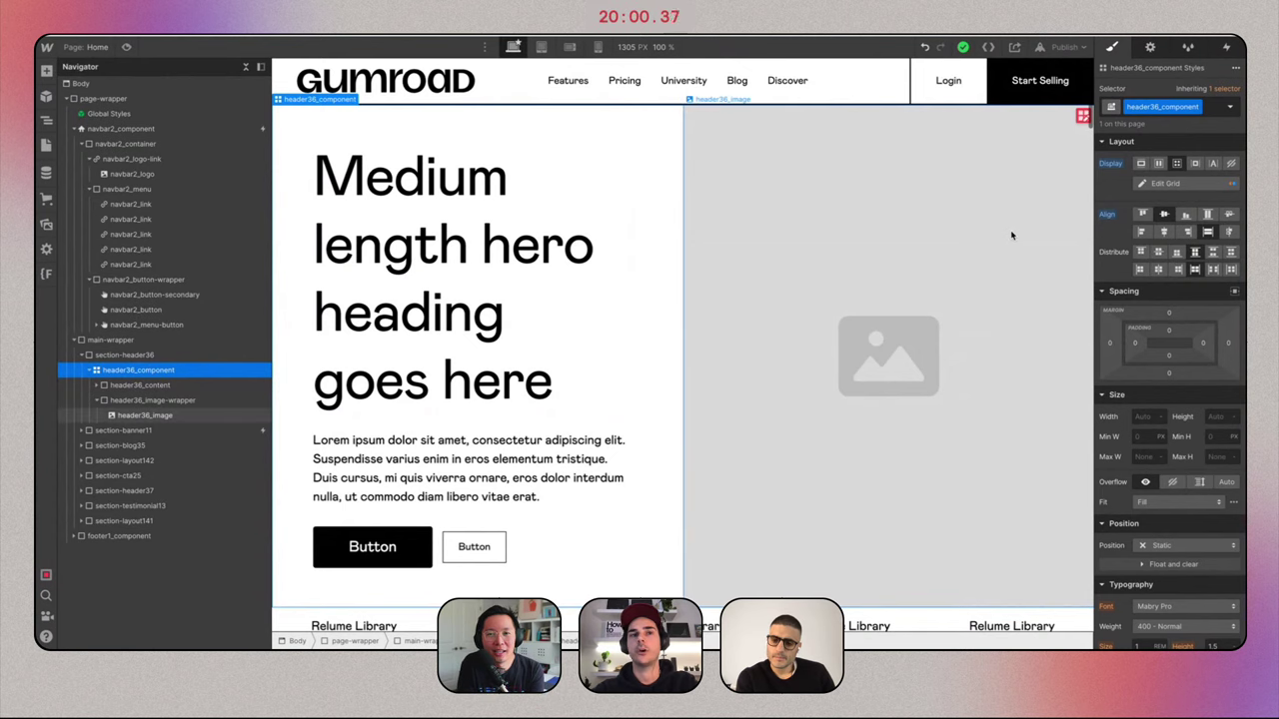
Delete the hero's secondary outlined button and change the hero heading to "Go from zero to $1".
left_click(474, 547)
key("Delete")
double_click(492, 262)
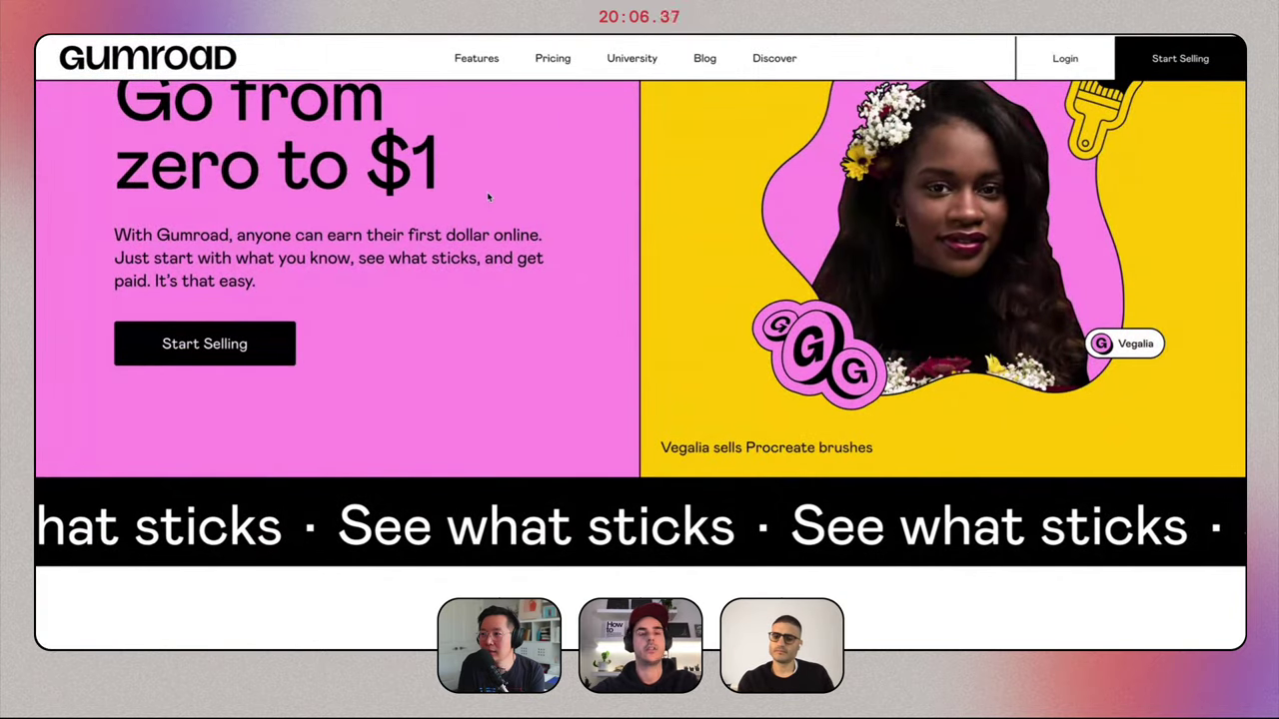
scroll(487, 196, "up", 1)
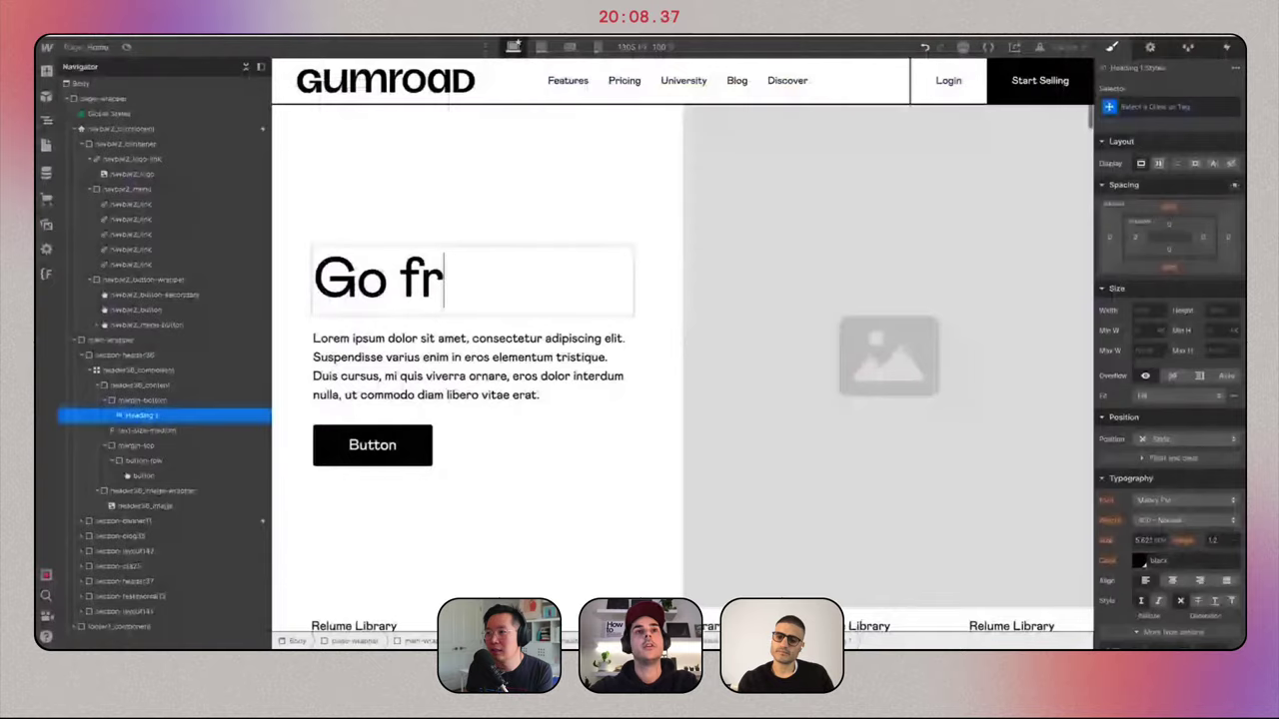
type("om zero to ")
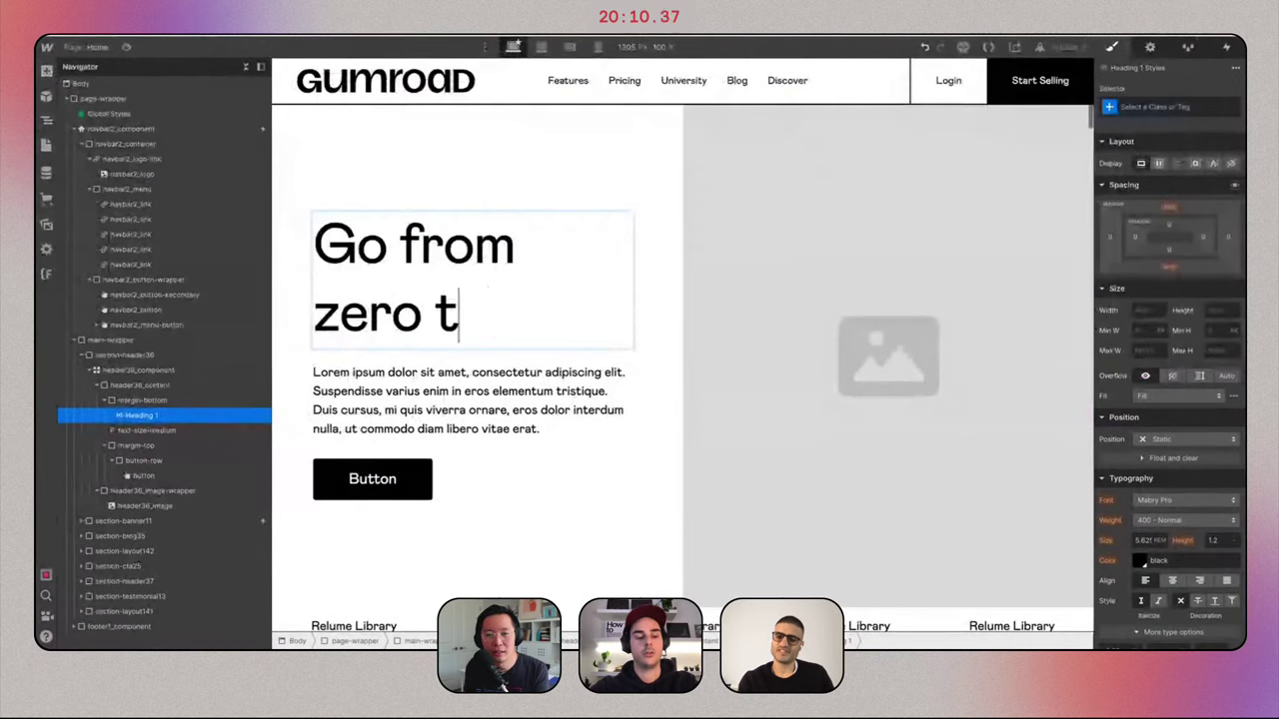
type("$1")
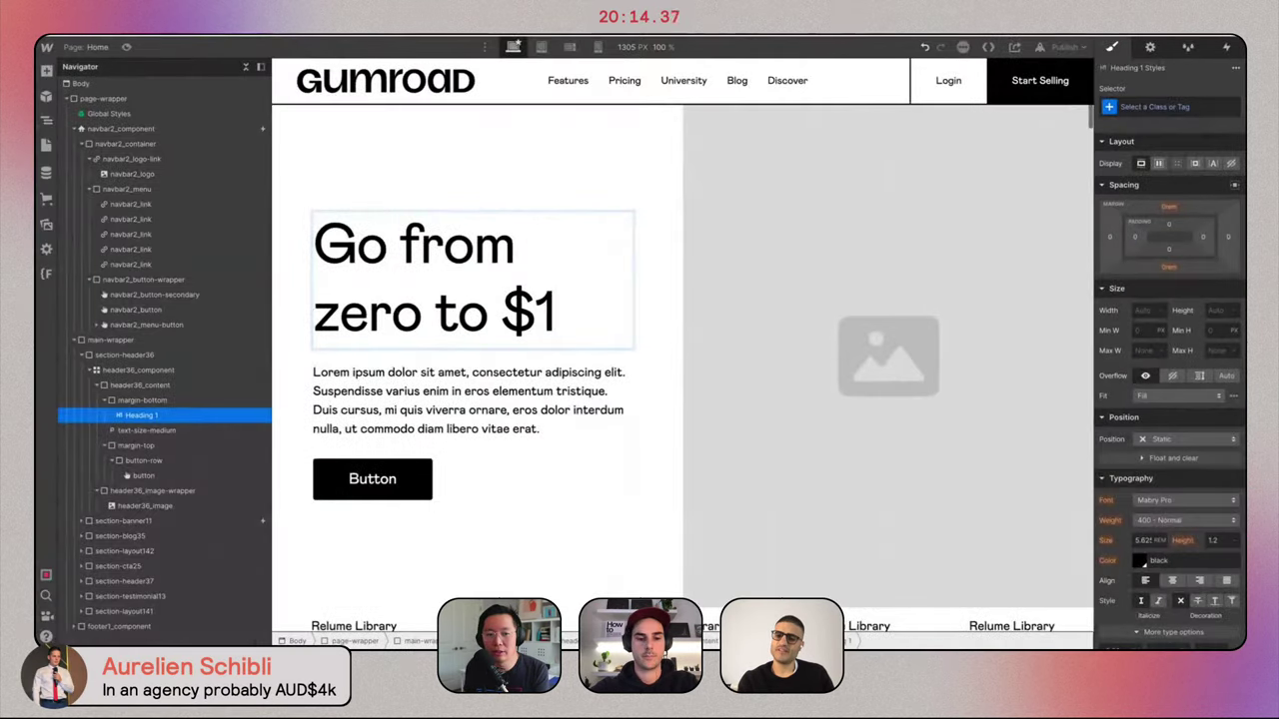
key("Escape")
Replace the hero paragraph with the Gumroad copy running from "With Gumroad, anyone can earn their first dollar online." to "It's that easy.".
triple_click(435, 402)
type("With Gumroad, anyone can earn their first dollar online. Just start with what you know, see what sticks, and get paid. It's that easy.")
left_click(502, 465)
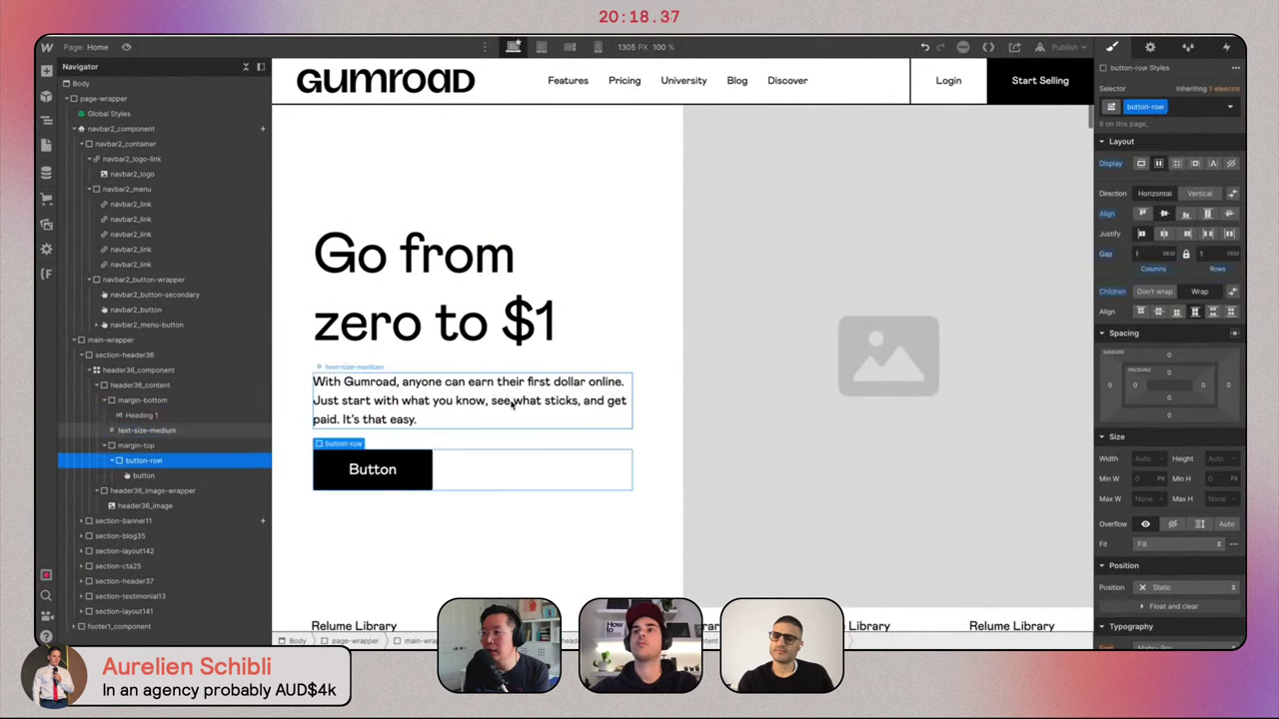
Replace the hero paragraph's text-size-medium class with the existing text-size-large class.
left_click(512, 404)
left_click(1213, 108)
key("BackSpace")
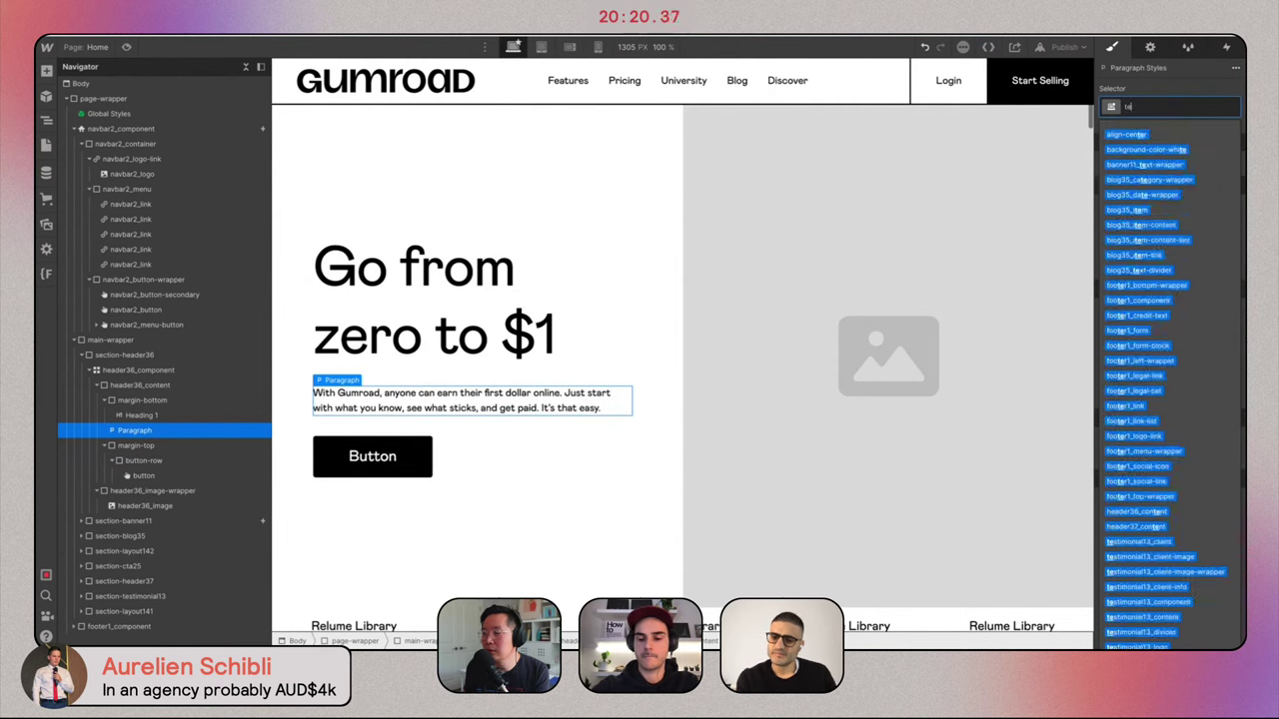
type("text-size-la")
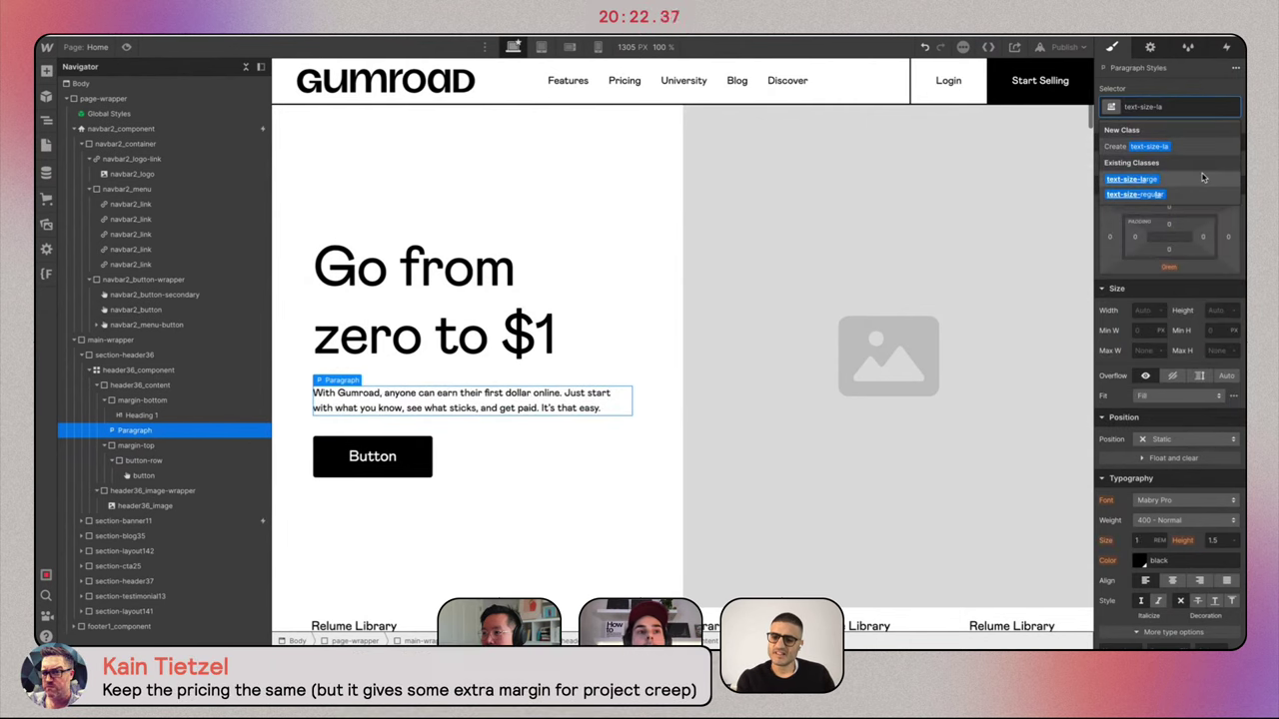
left_click(1204, 178)
Change the label of the hero's black button to "Start Selling".
left_click(383, 480)
double_click(382, 480)
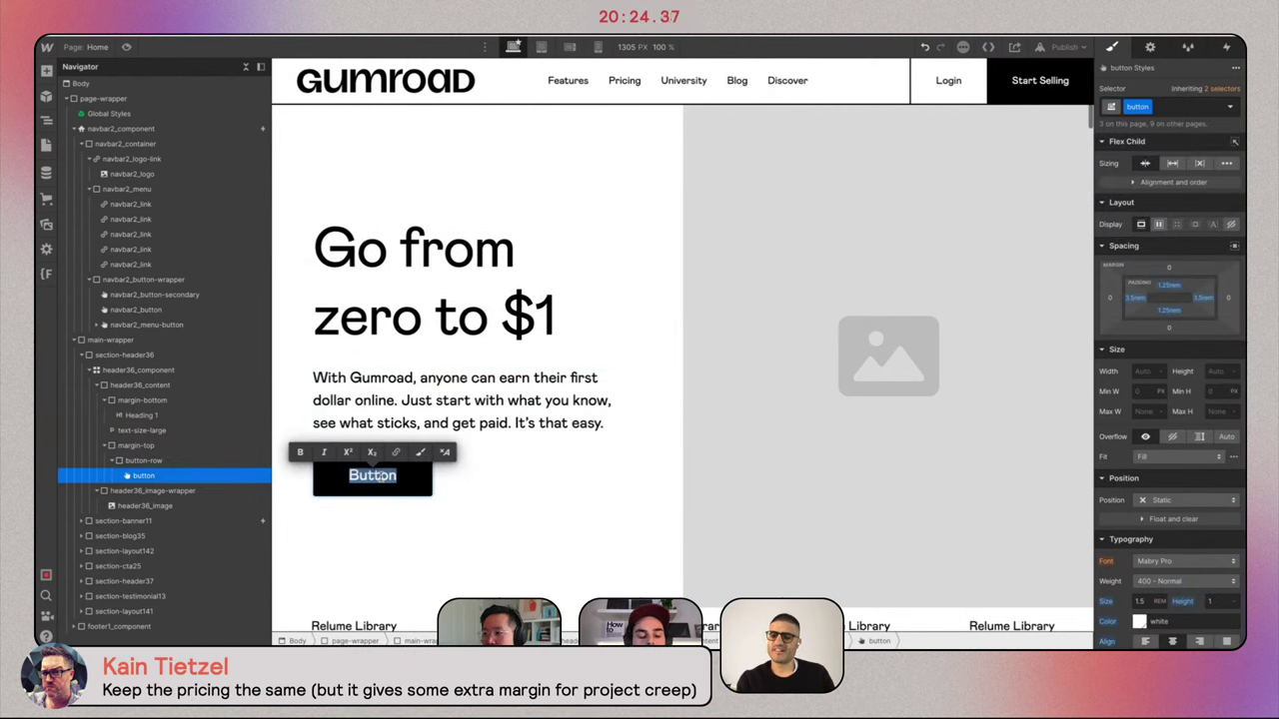
type("Start ")
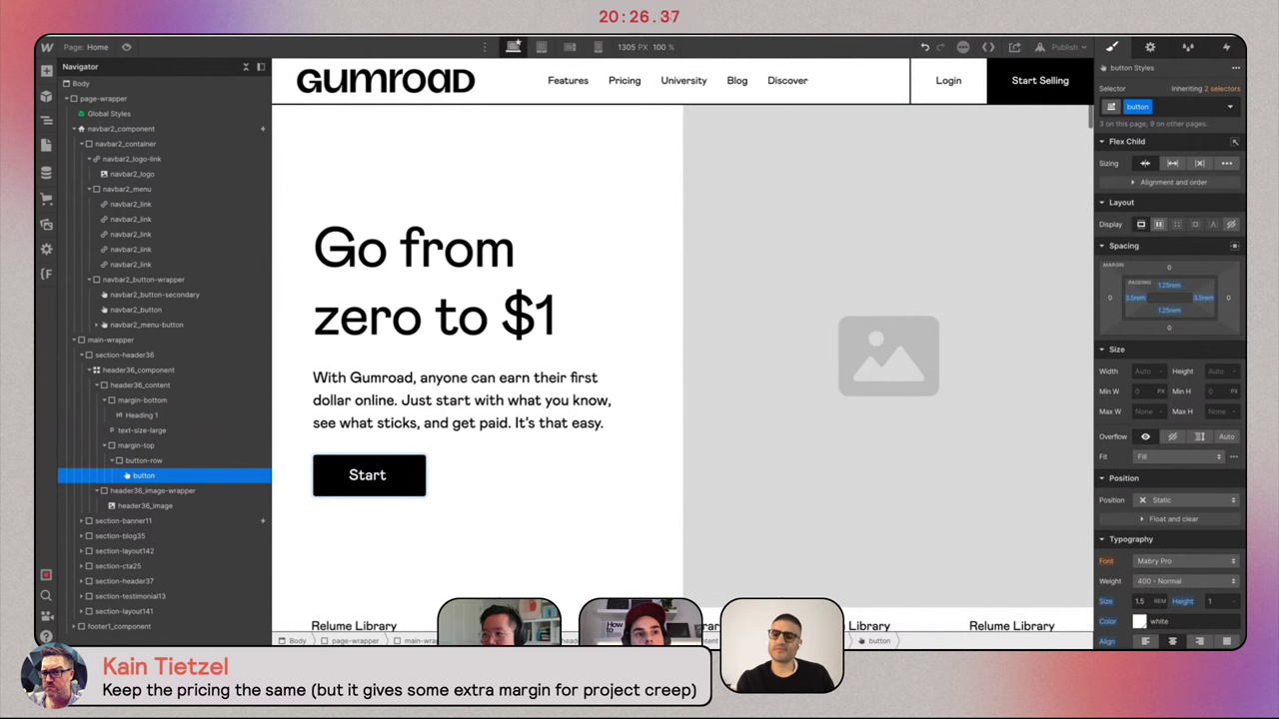
type("selling")
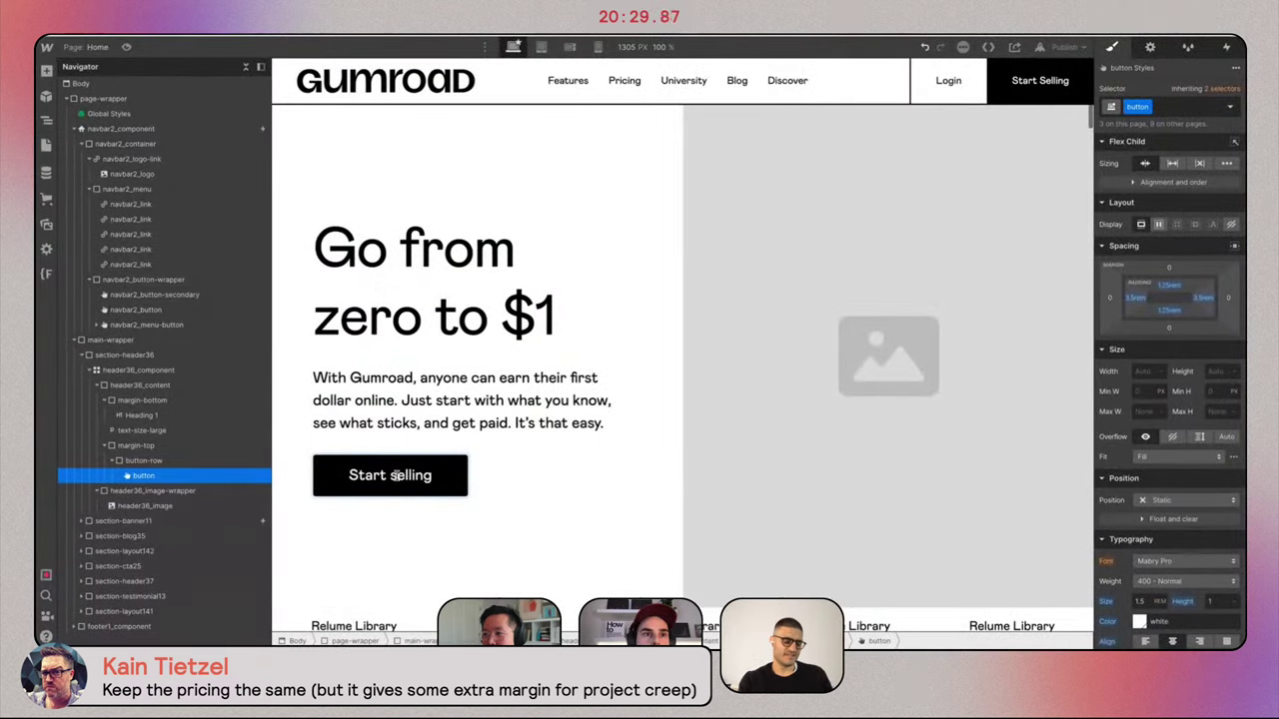
key("BackSpace")
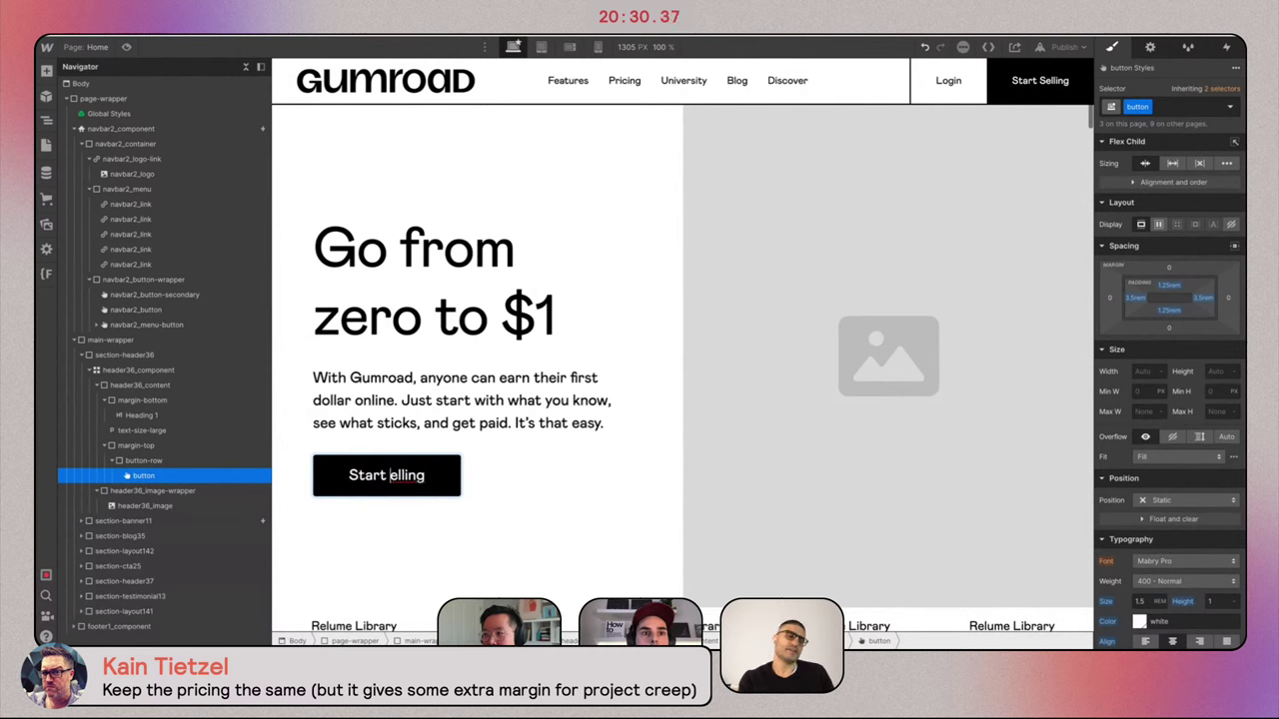
type("S")
left_click(490, 391)
left_click(504, 445)
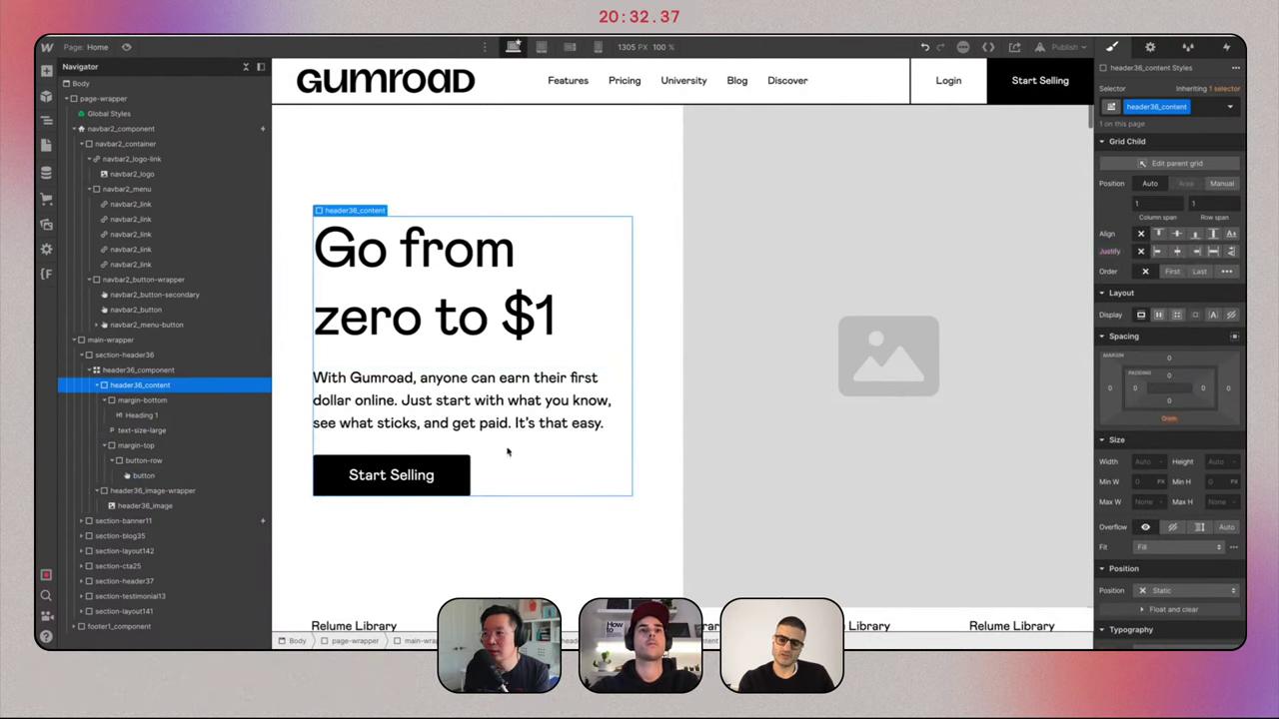
Set the background color of header36_component to the saved pink swatch.
left_click(669, 350)
scroll(1204, 492, "down", 10)
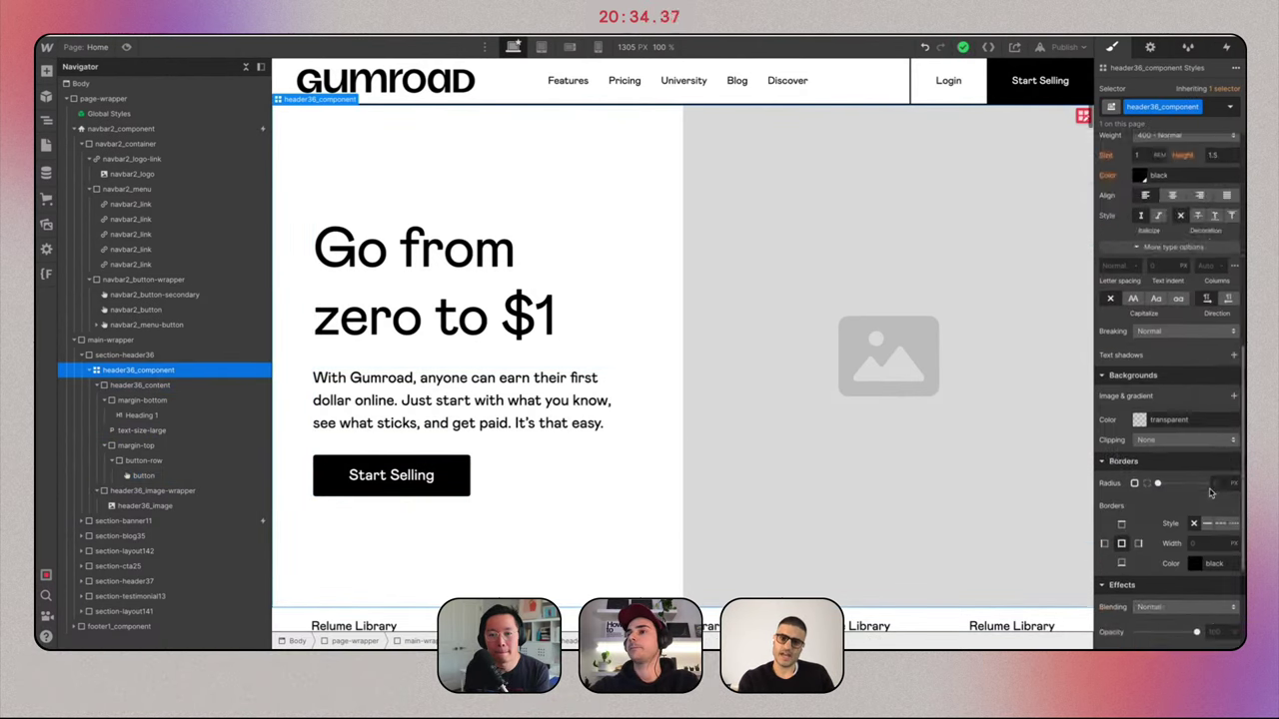
left_click(1140, 296)
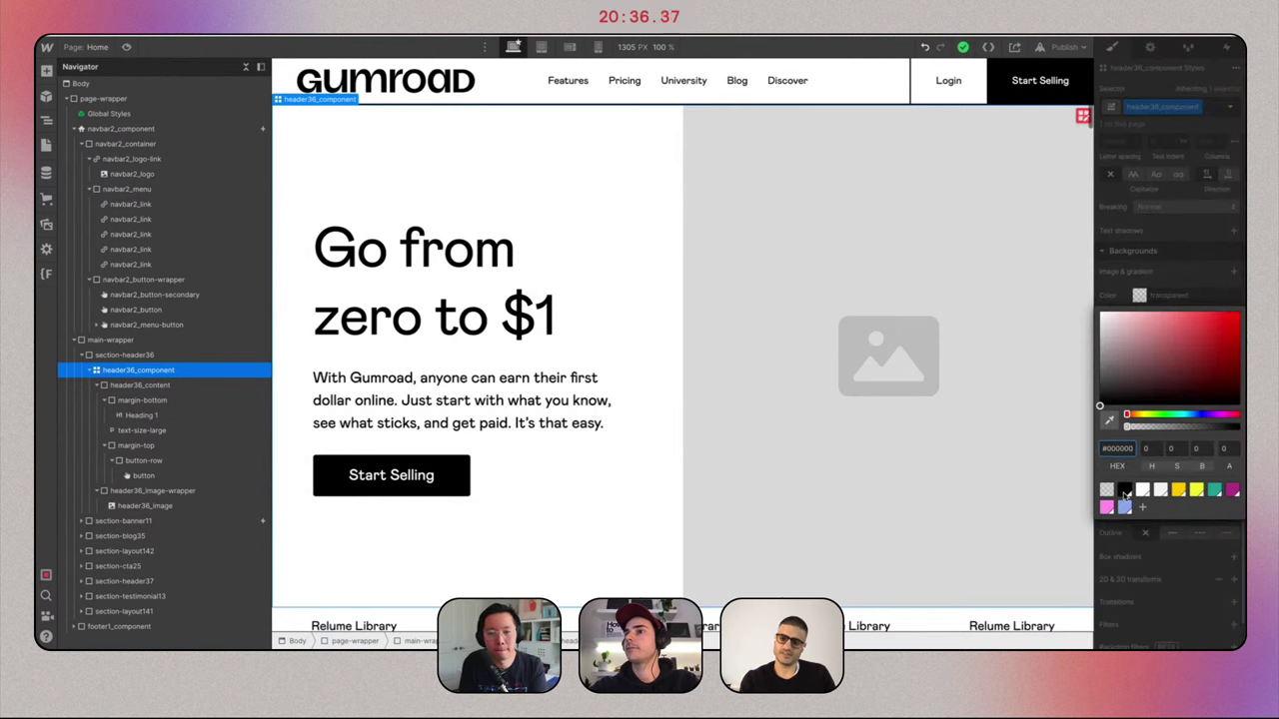
left_click(1107, 507)
Give header36_image-wrapper 4rem padding on all four sides and a horizontal flex layout with centered alignment.
left_click(866, 300)
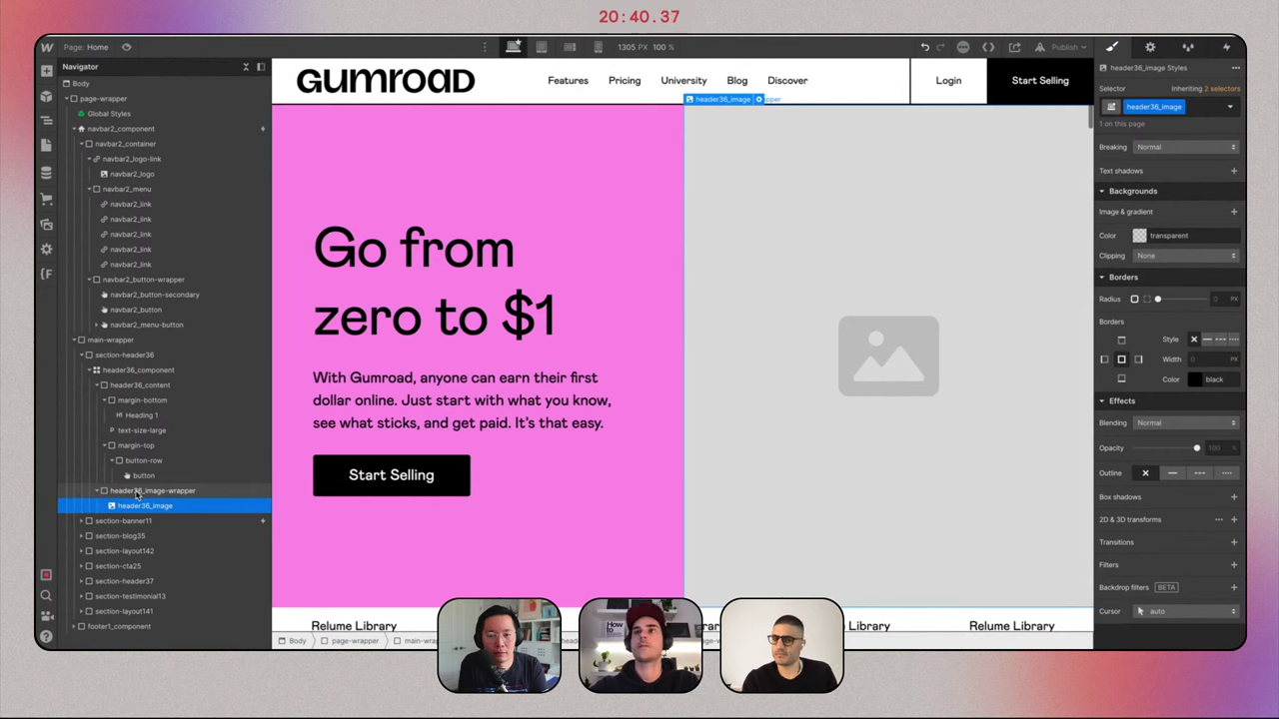
left_click(138, 492)
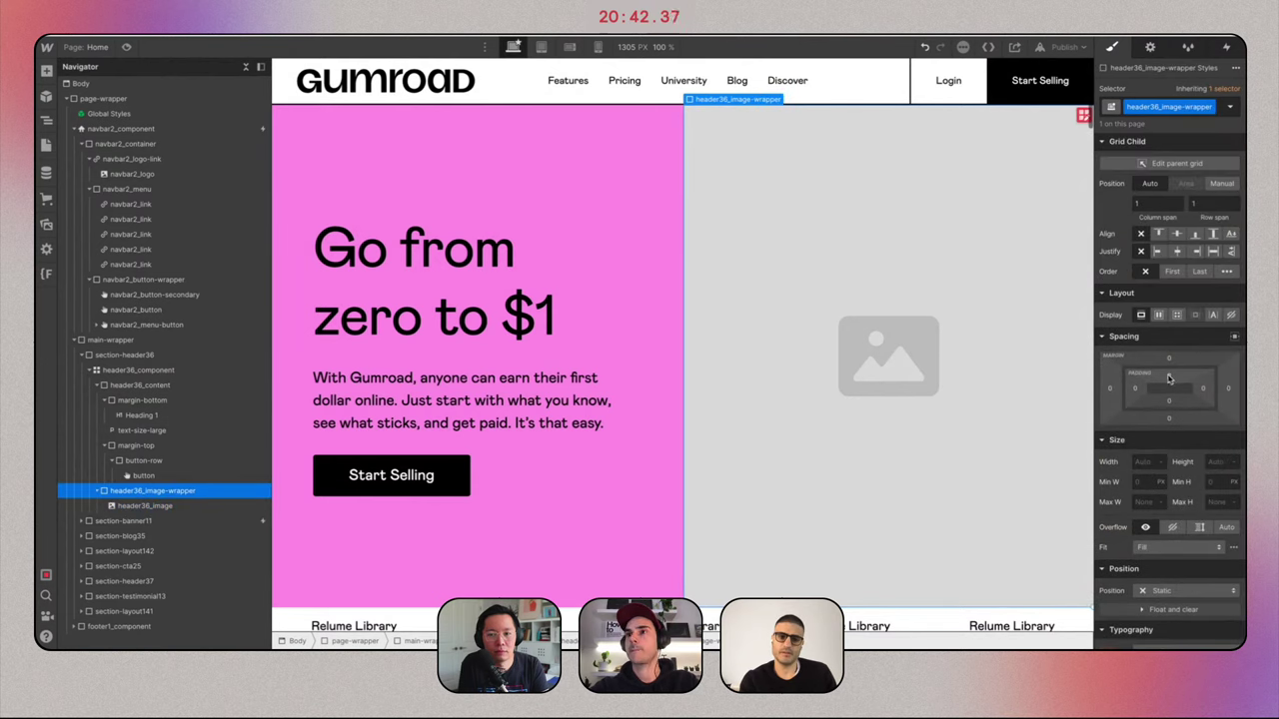
left_click(1169, 378)
type("4rem")
key("Return")
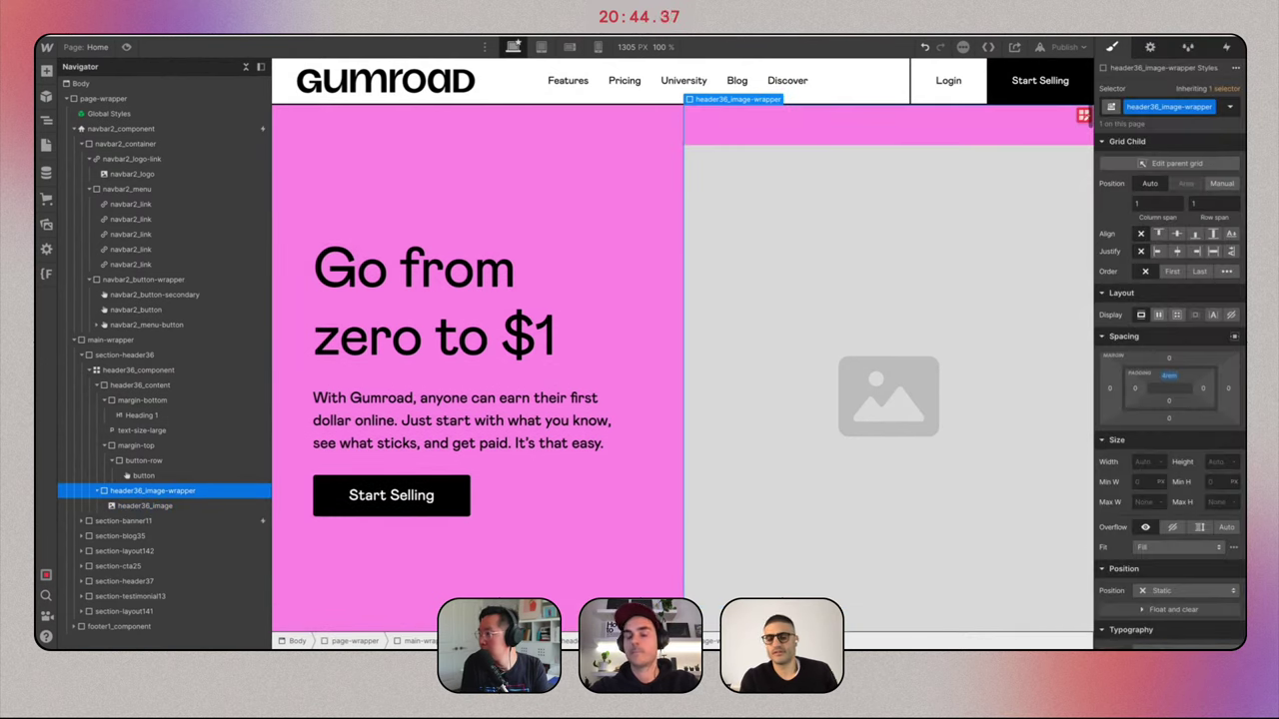
left_click_drag(1168, 377, 1167, 377)
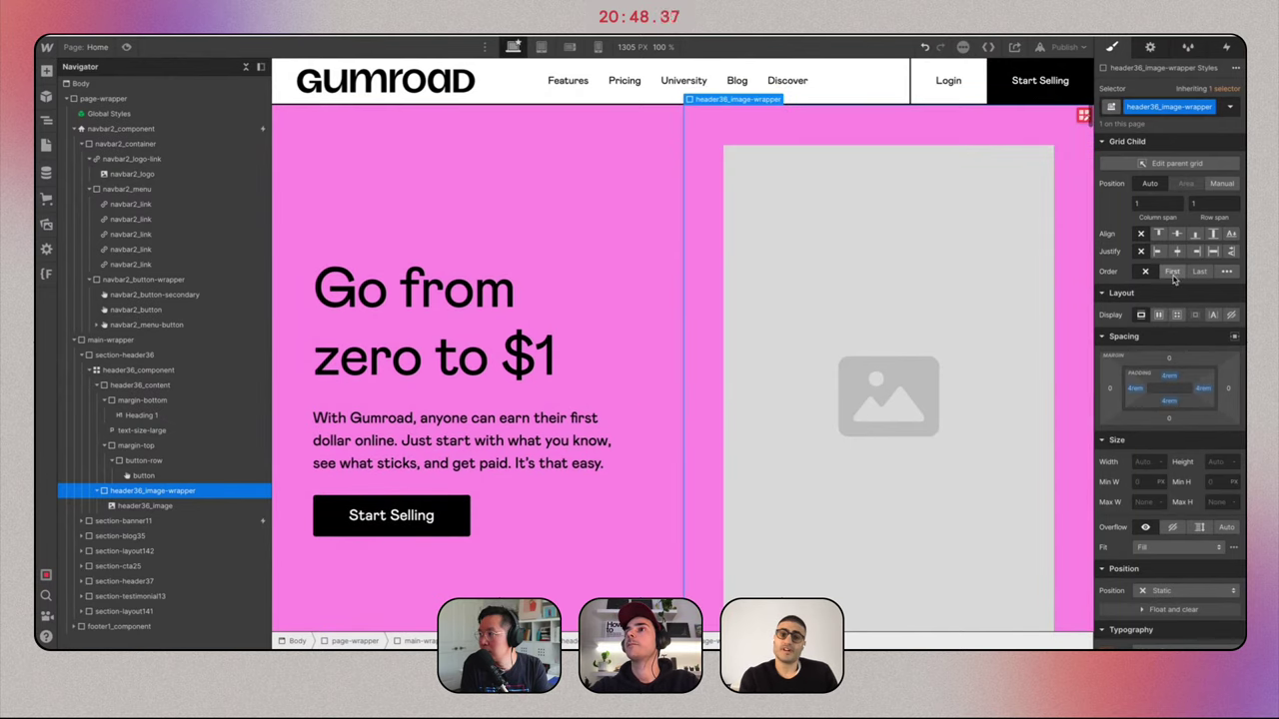
left_click(1158, 315)
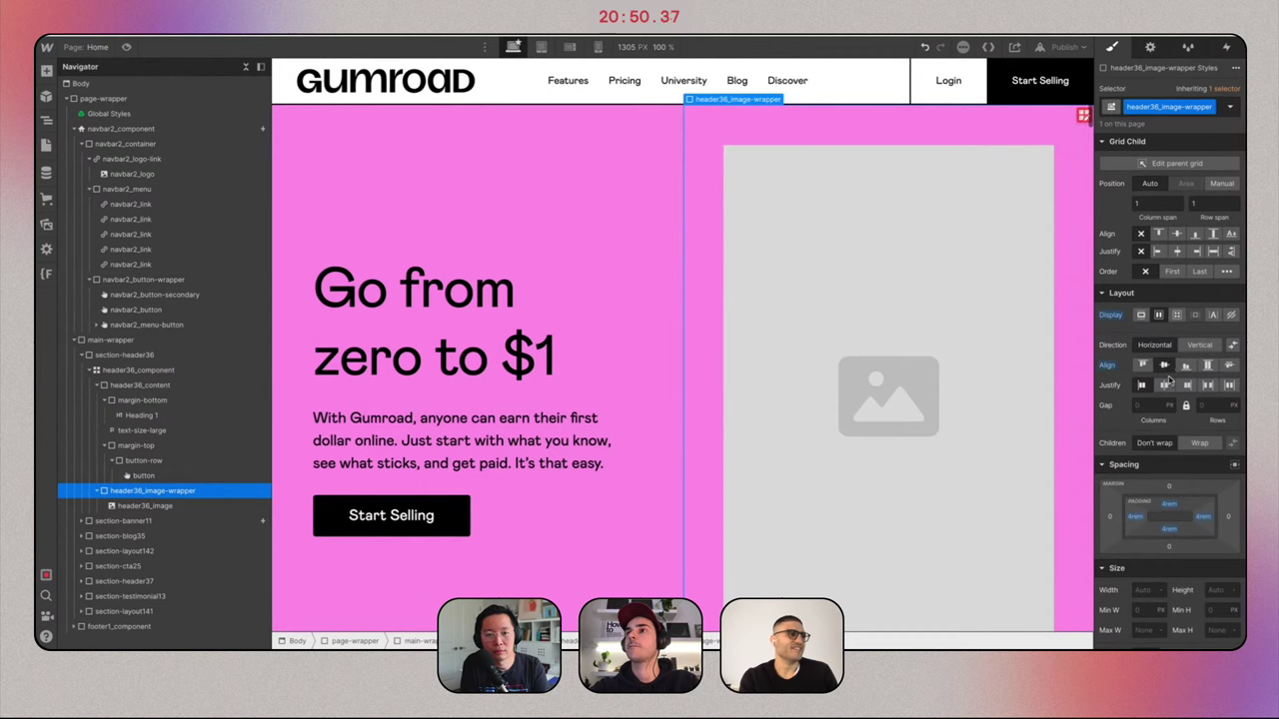
Set the background color of header36_image-wrapper to the saved golden yellow swatch.
scroll(1168, 389, "down", 10)
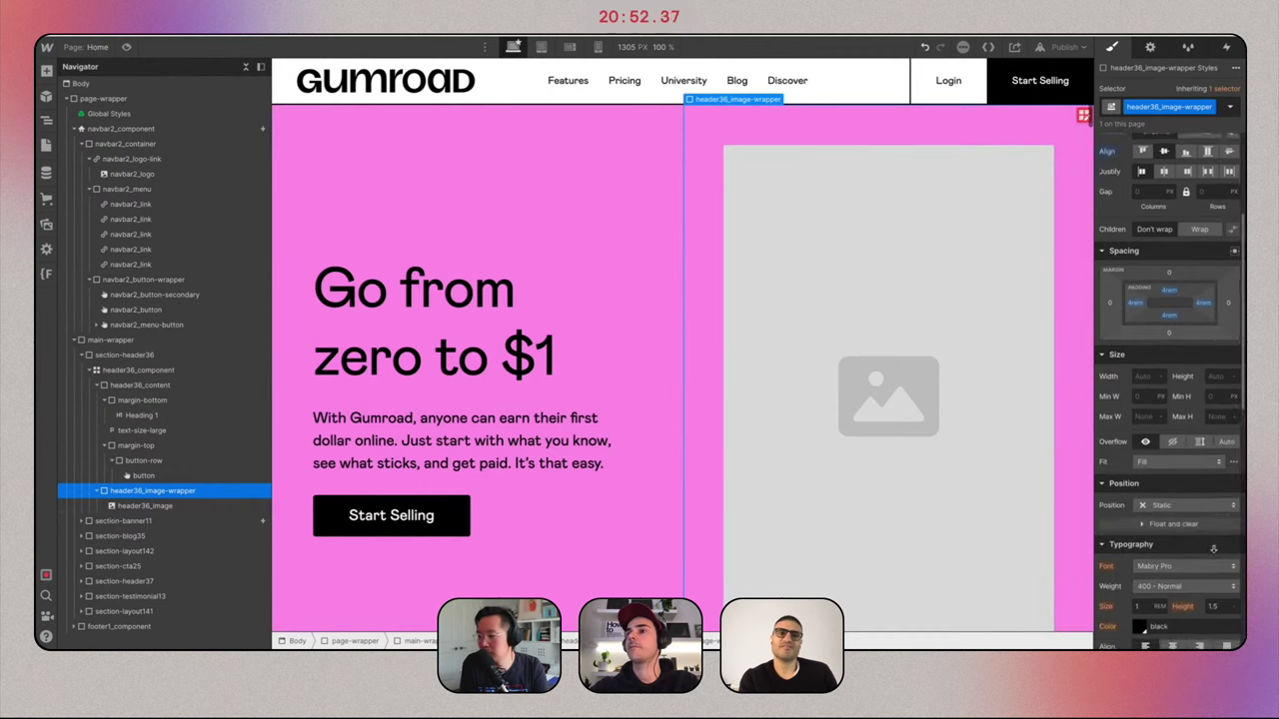
scroll(1149, 500, "down", 4)
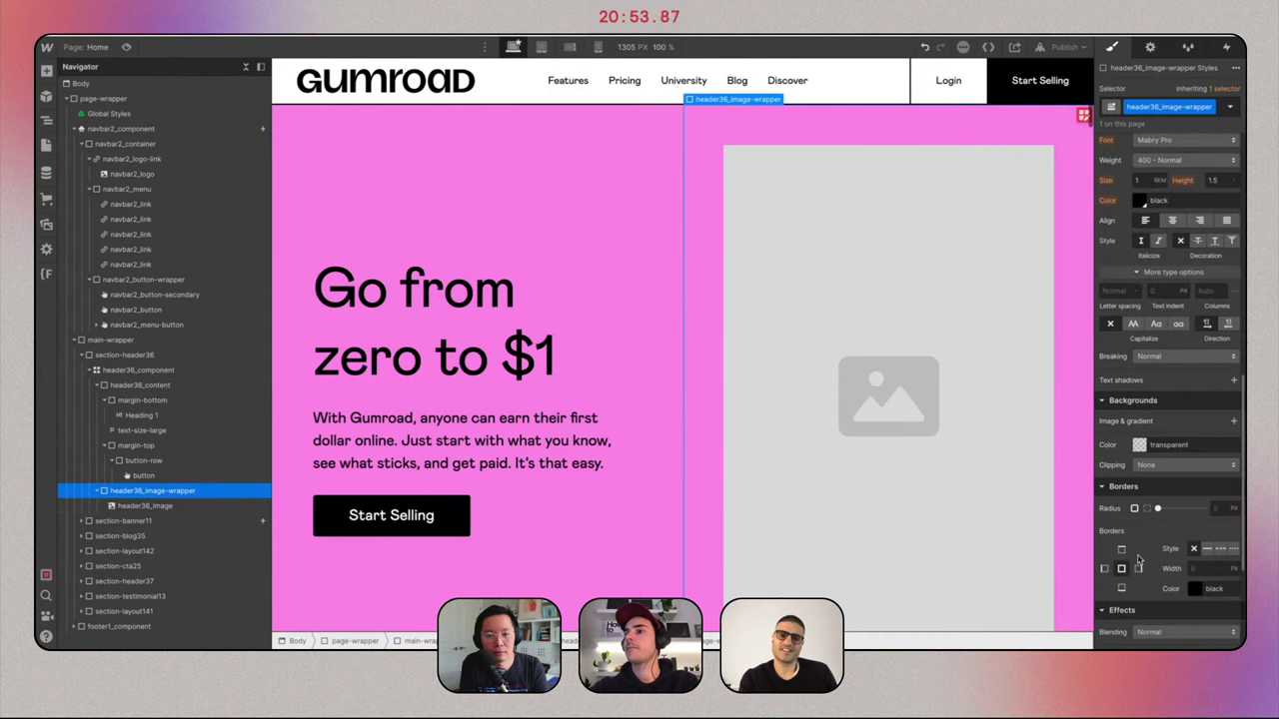
left_click(1138, 444)
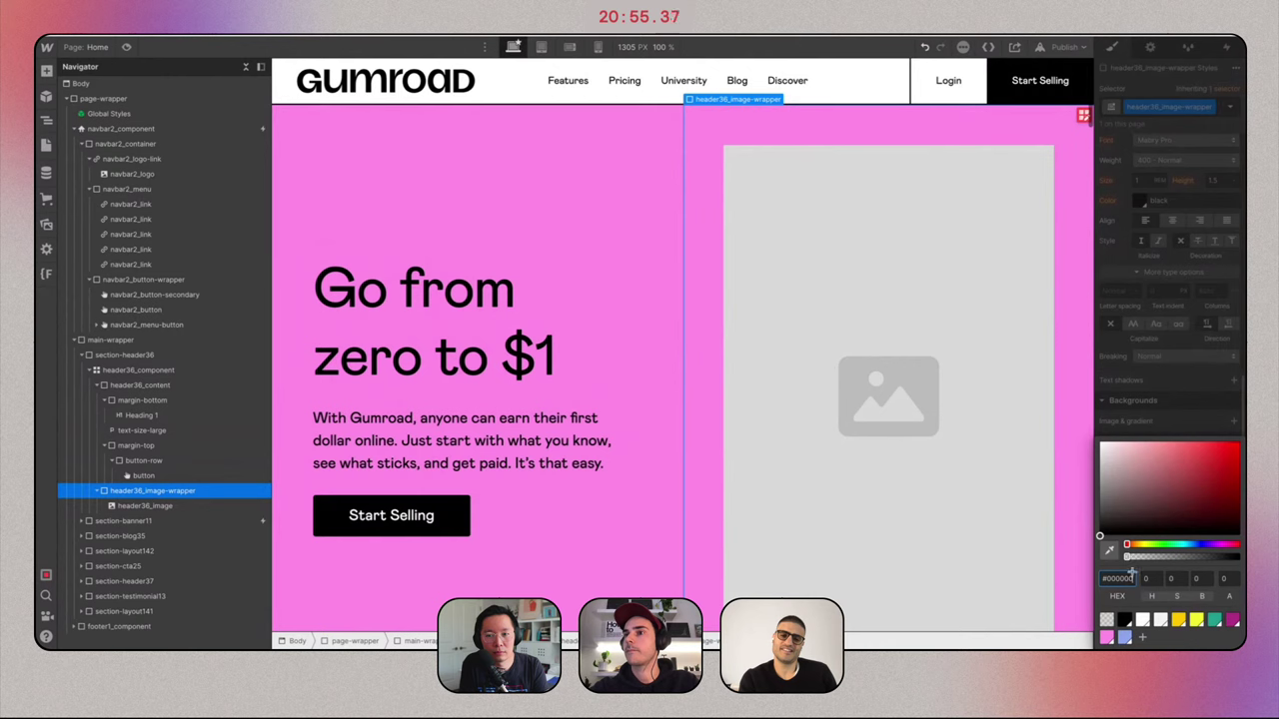
left_click(1180, 619)
Replace the hero's placeholder image with asset 1.png, the portrait of the woman with flowers in her hair.
left_click(808, 182)
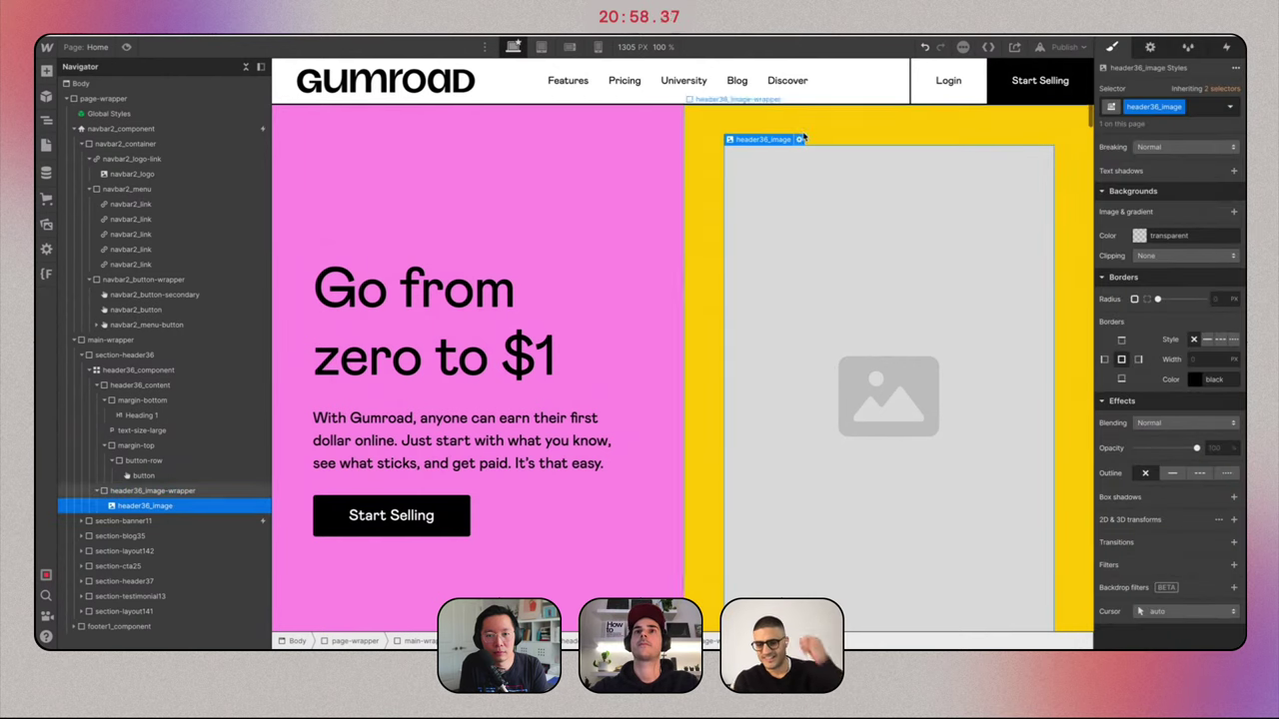
left_click(800, 139)
left_click(819, 210)
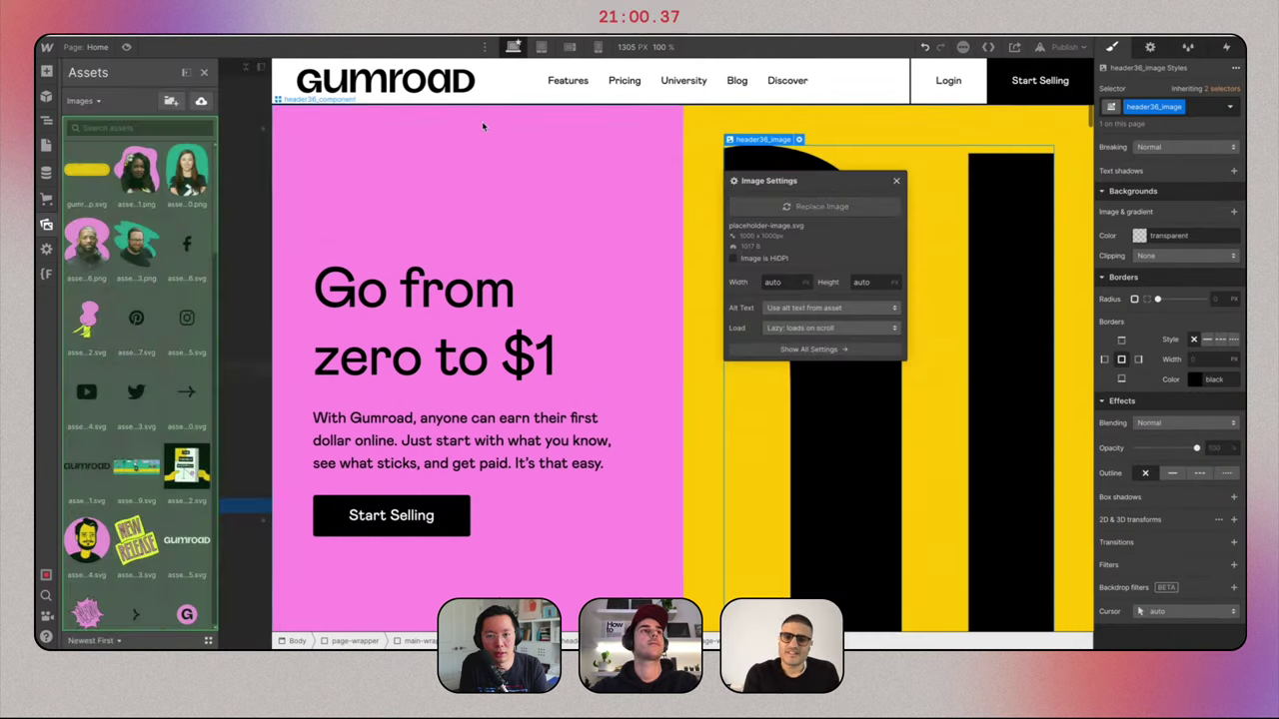
left_click(896, 180)
Reset the Cover fit, width and height of header36_image to their defaults.
scroll(1242, 427, "up", 2)
scroll(1198, 461, "up", 5)
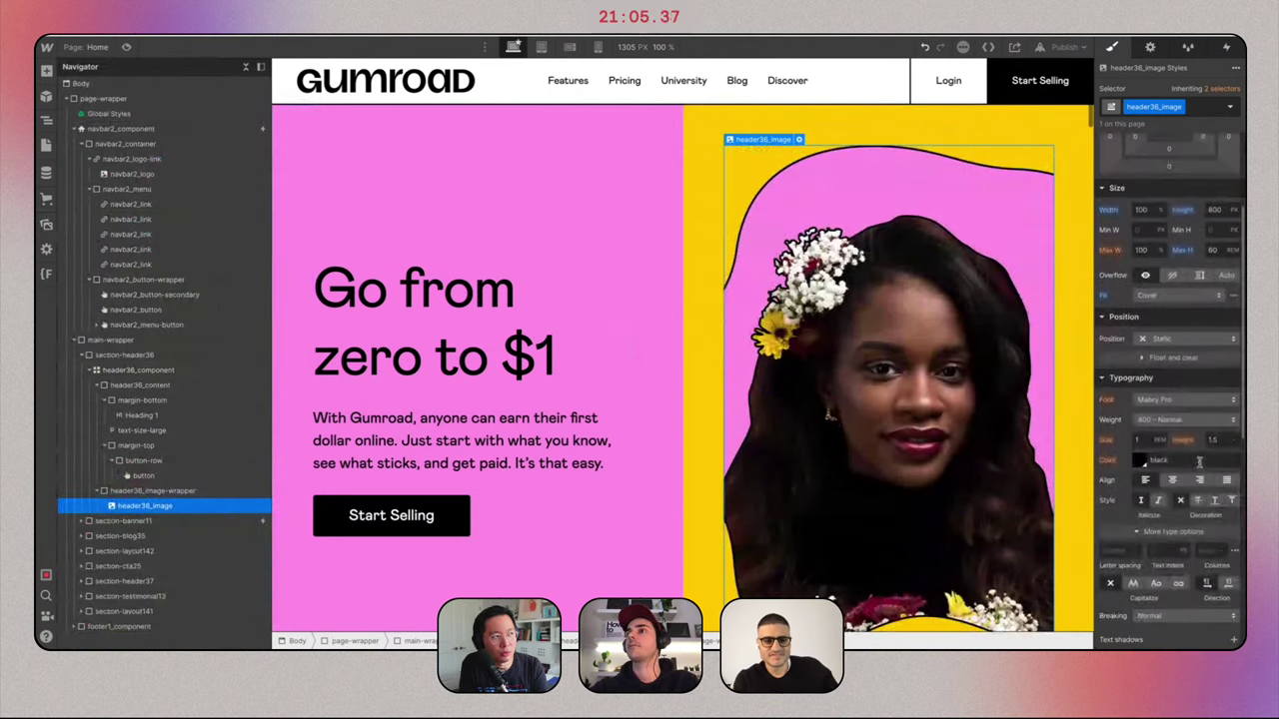
left_click(1106, 298, "alt")
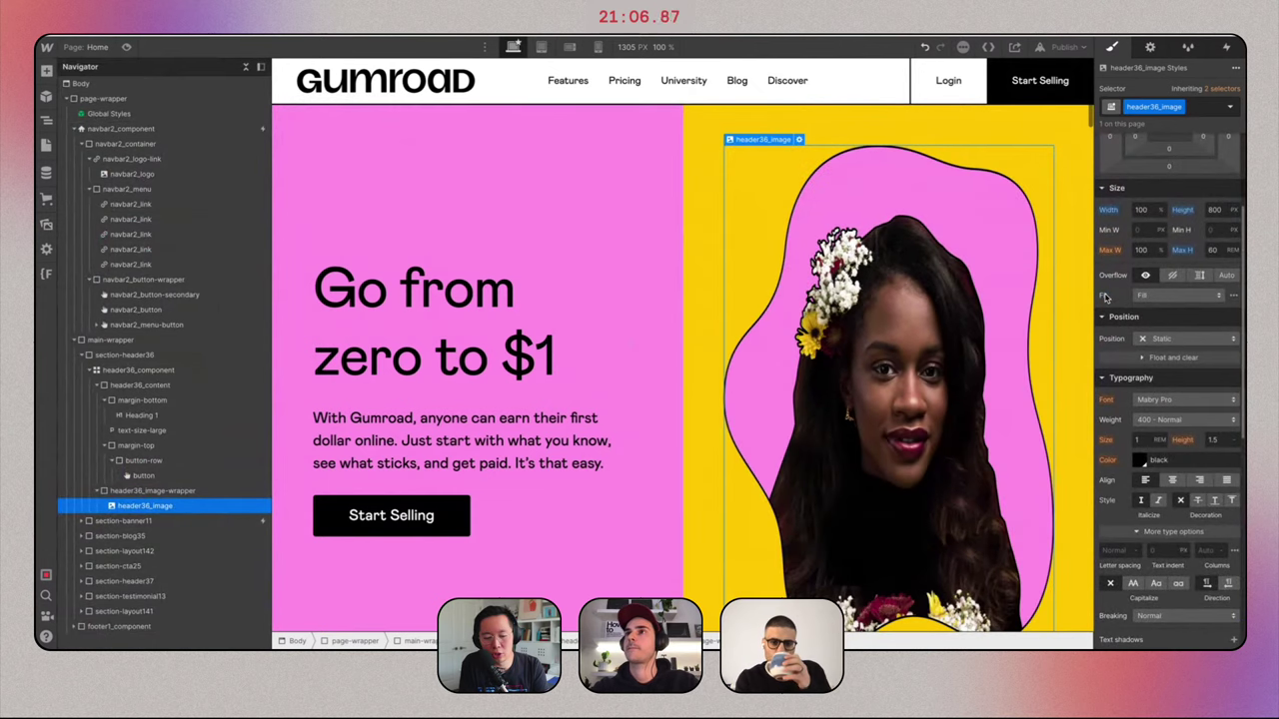
left_click(1182, 210, "alt")
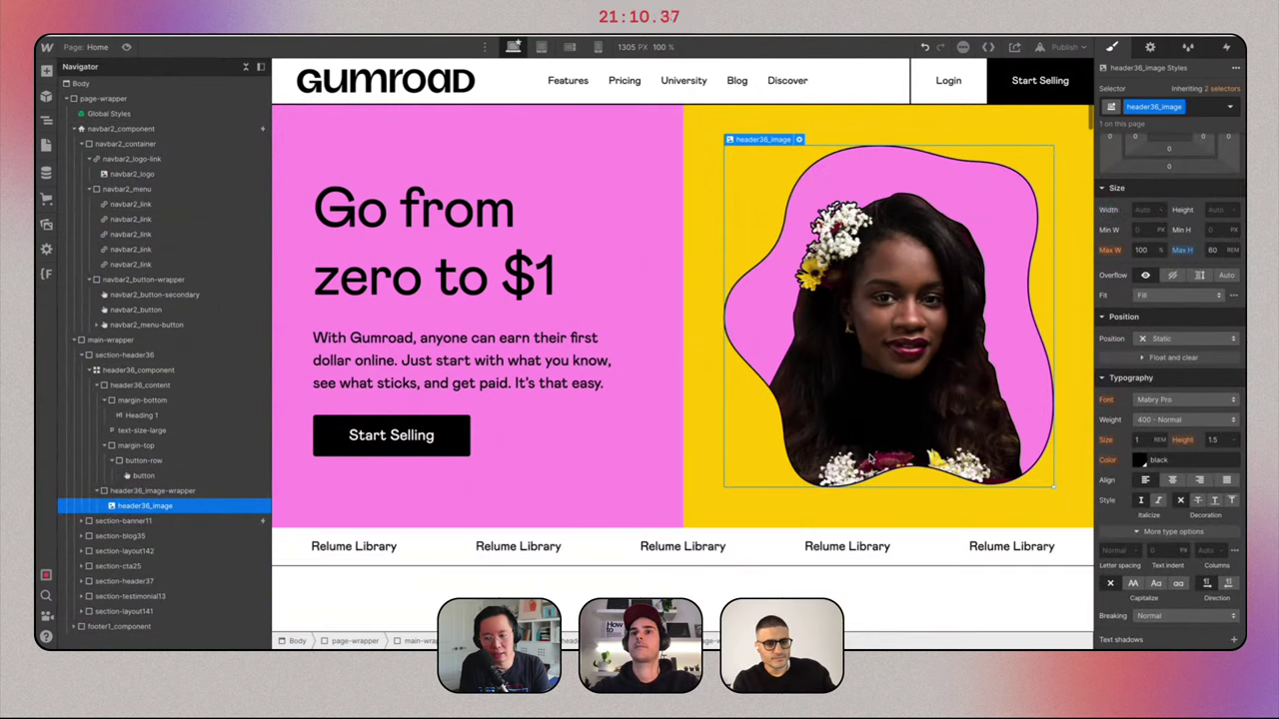
Set the height of header36_image-wrapper to 50rem.
left_click(856, 510)
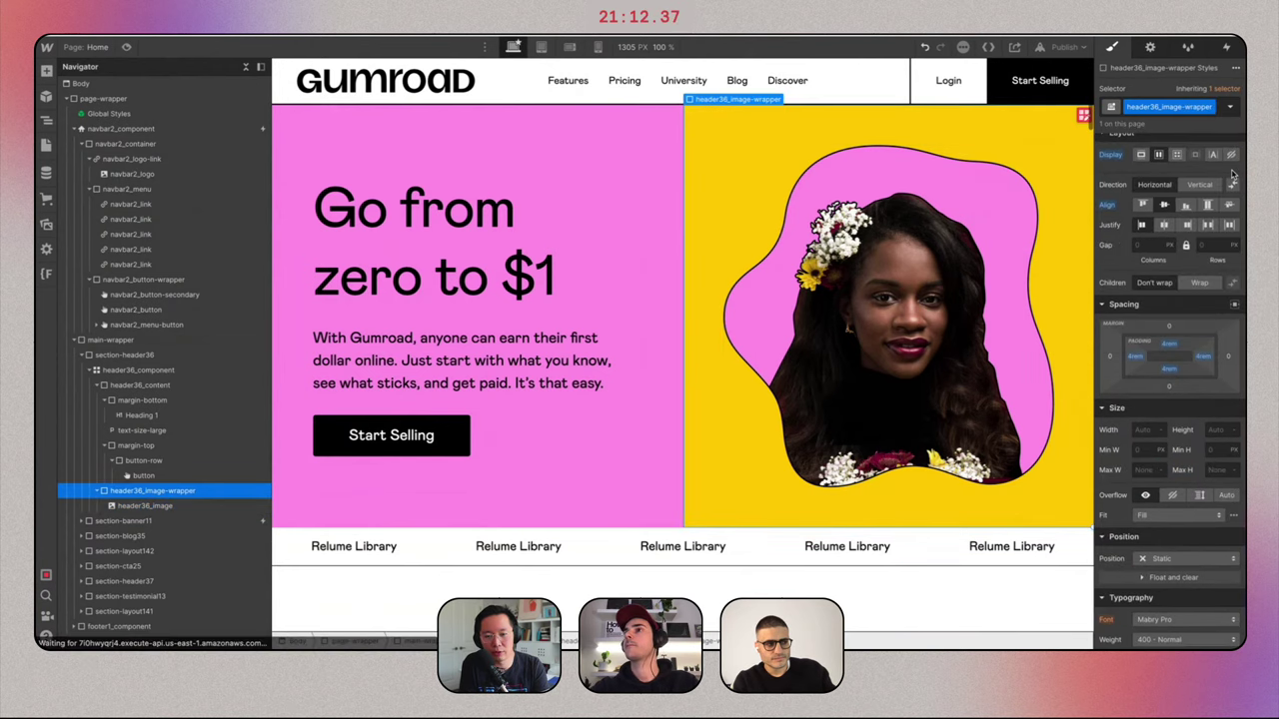
scroll(1234, 175, "up", 3)
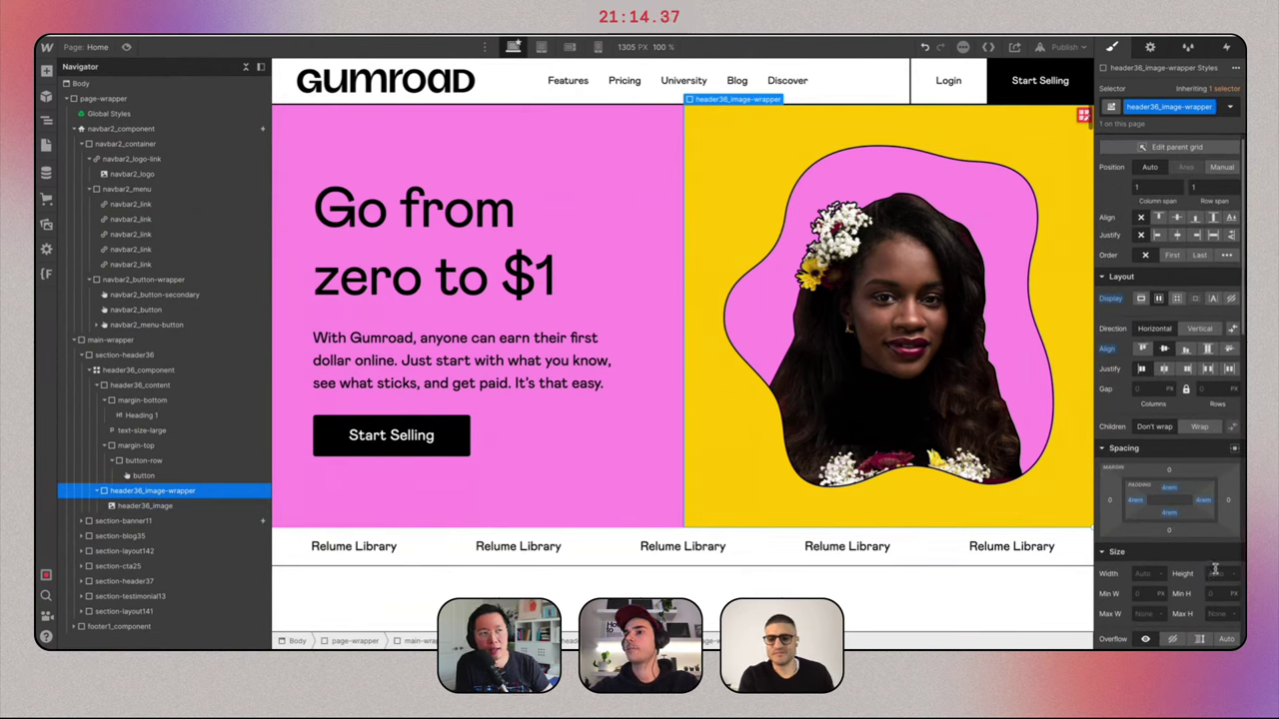
type("8rem")
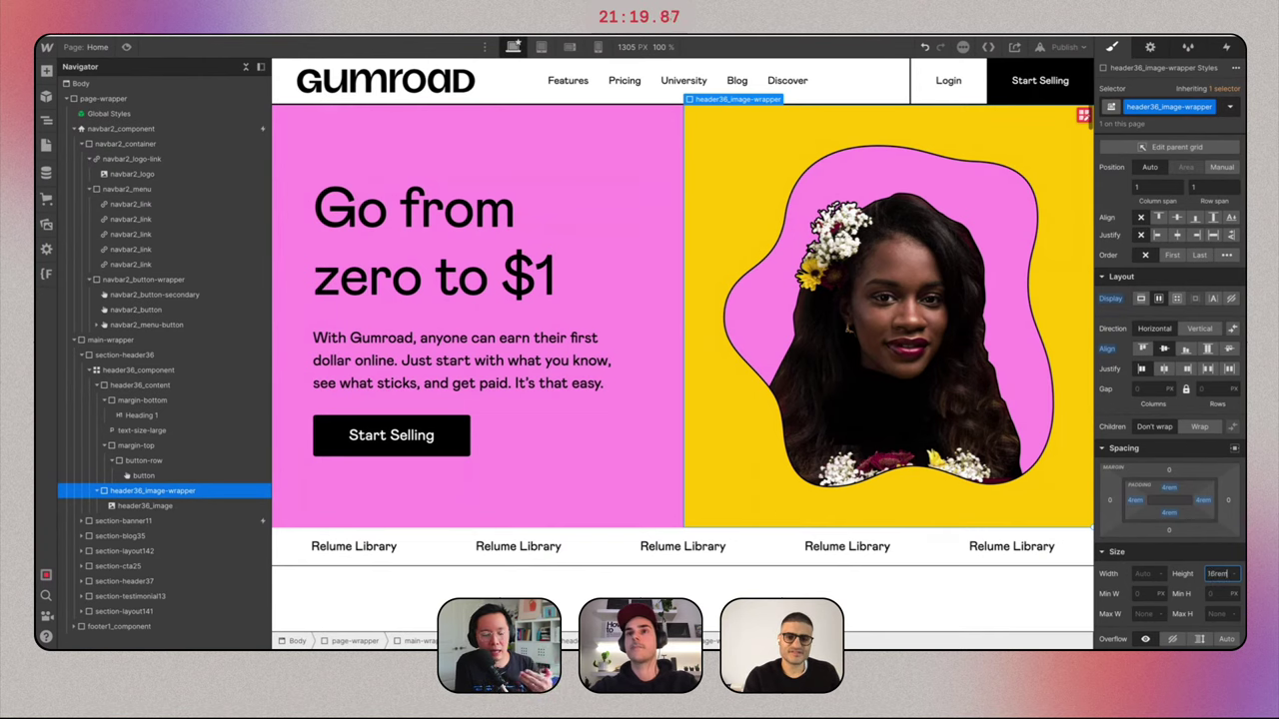
key("Return")
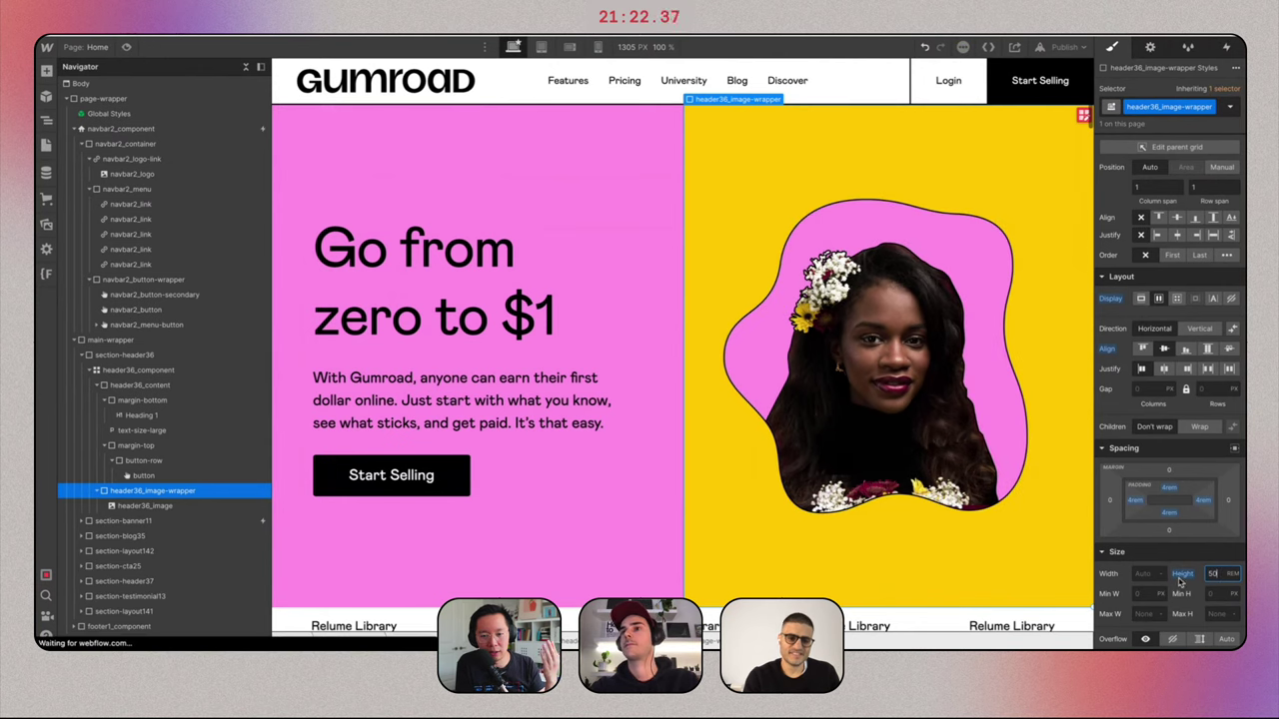
Check the hero image's original dimensions and set its width to the rem equivalent of 505 px.
left_click(997, 440)
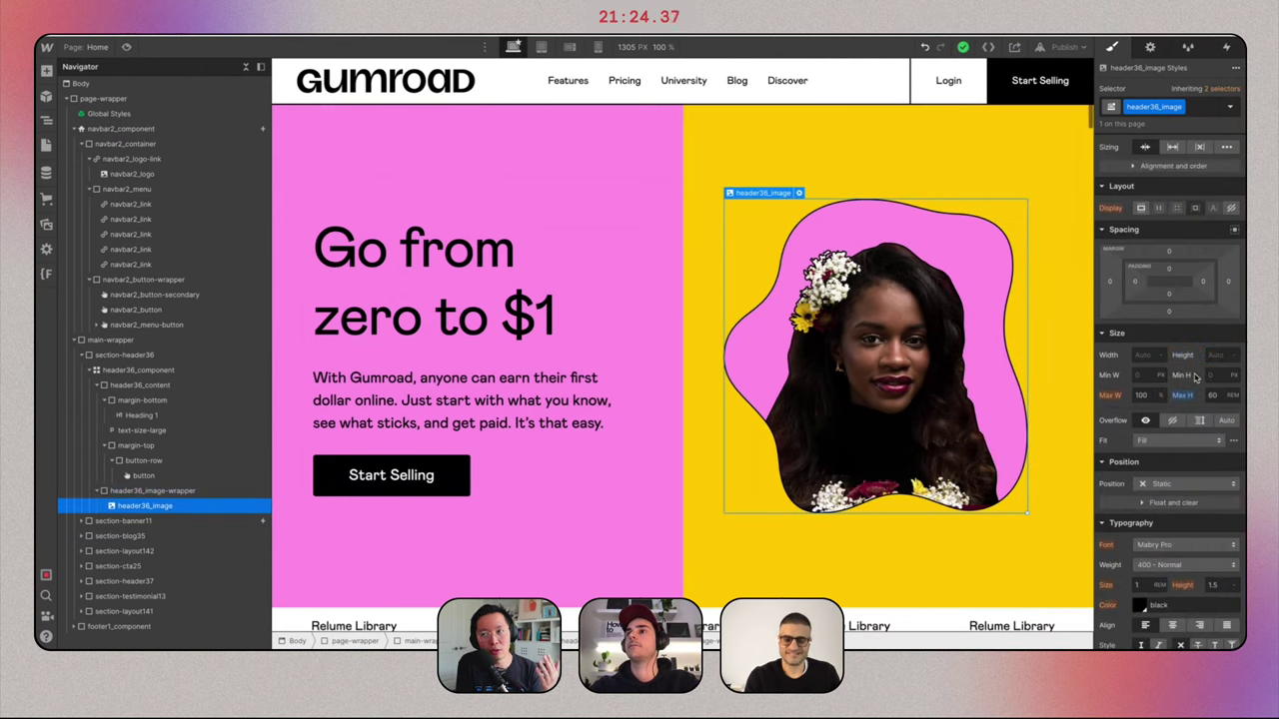
left_click(800, 194)
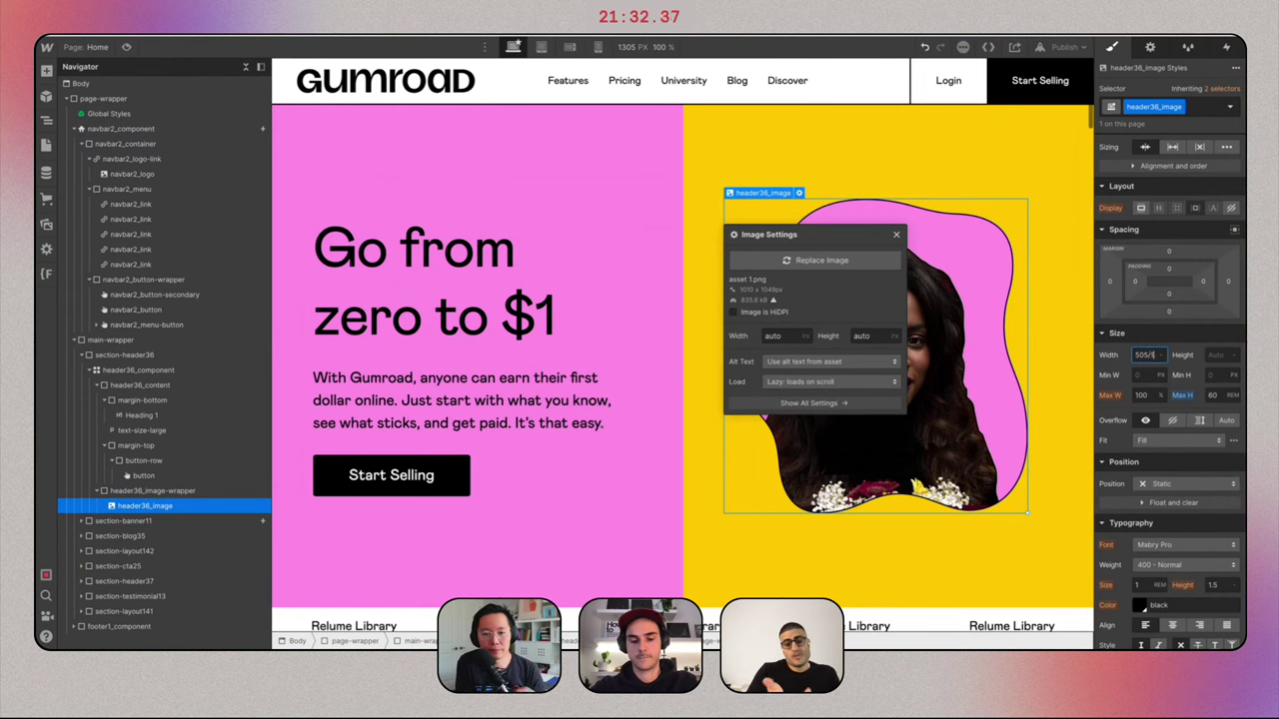
key("Return")
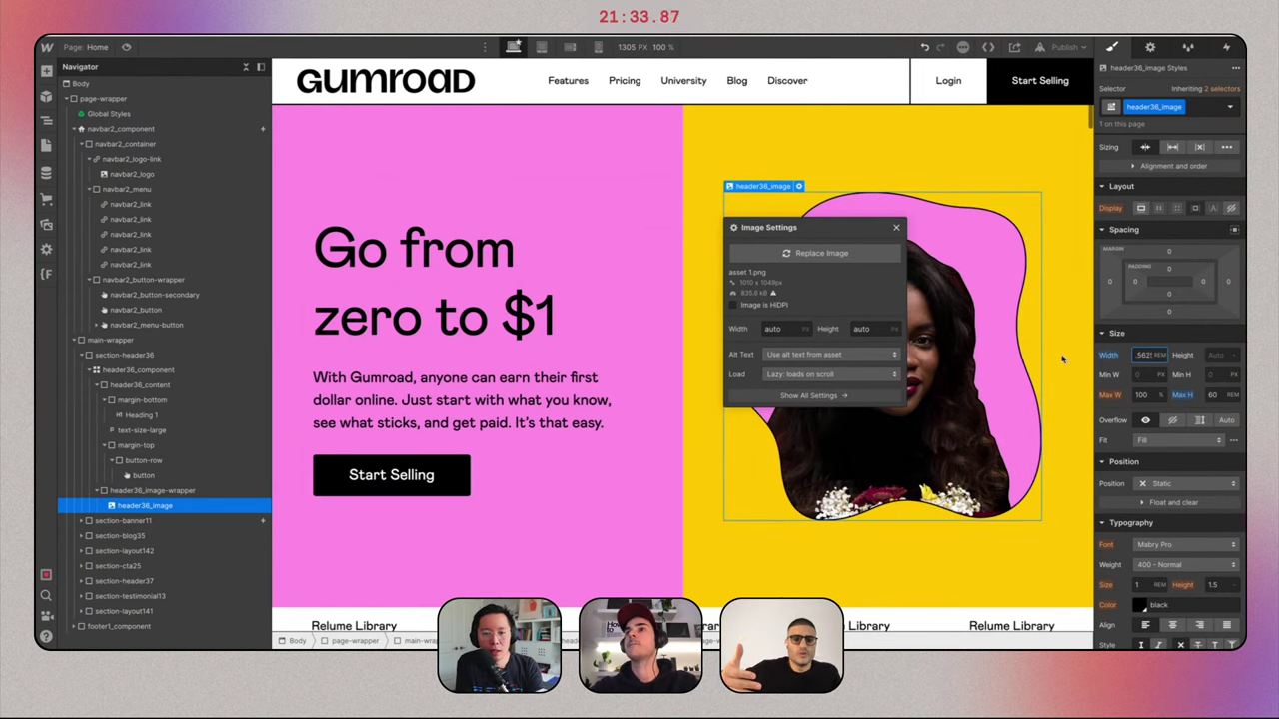
left_click(1022, 176)
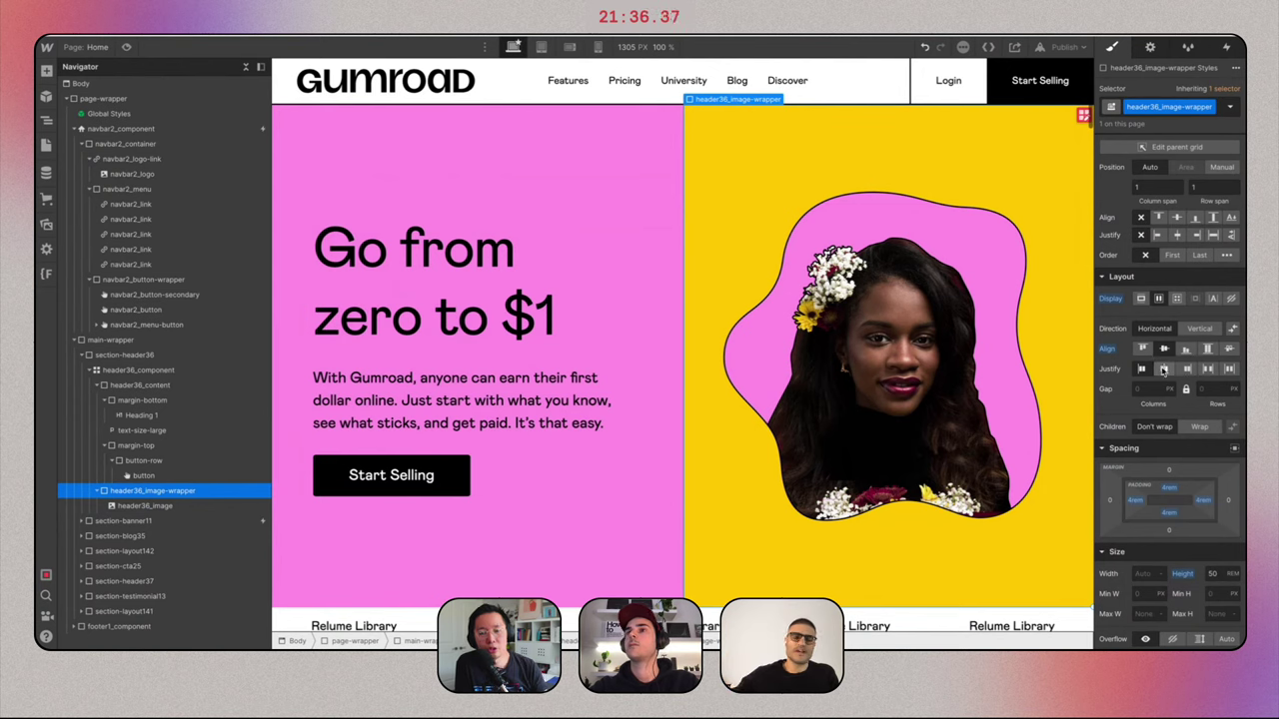
Center the content of header36_image-wrapper horizontally and add a new image element directly after header36_image.
left_click(1162, 369)
left_click(857, 341)
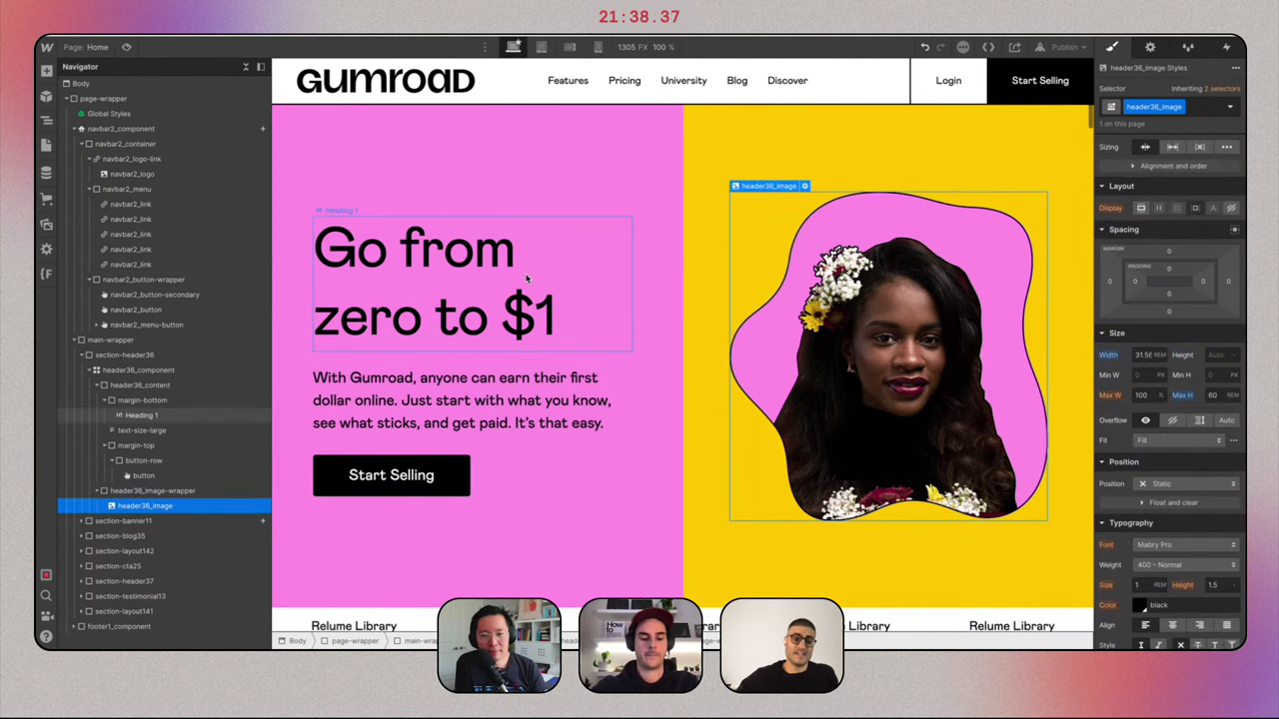
key("super+e")
type("image")
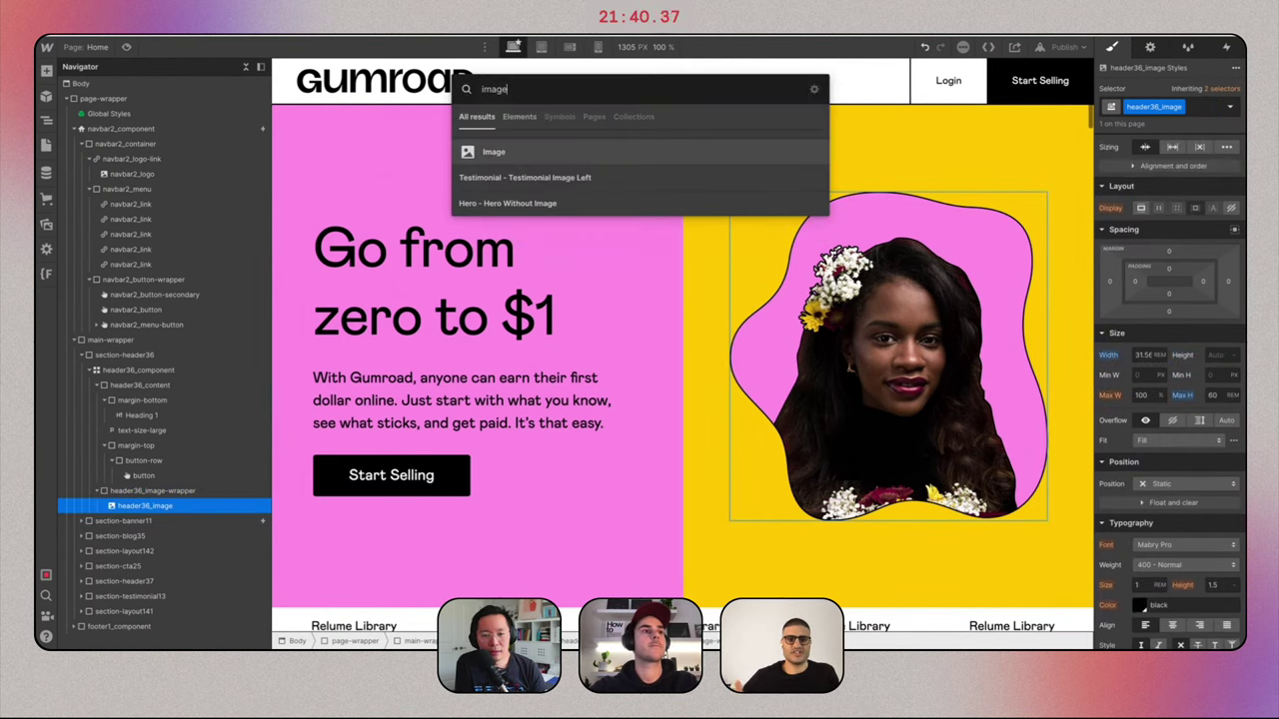
key("Return")
Give the new placeholder image the class header36_paint-brush.
left_click(1199, 107)
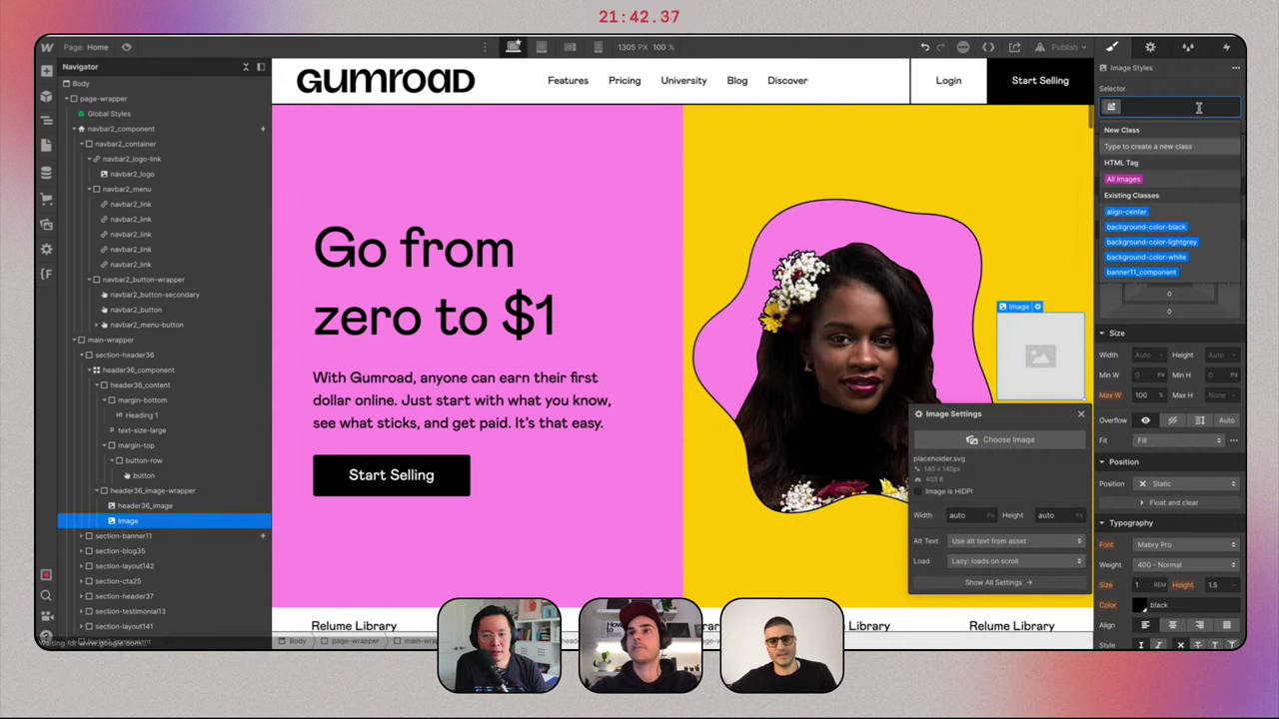
type("header3")
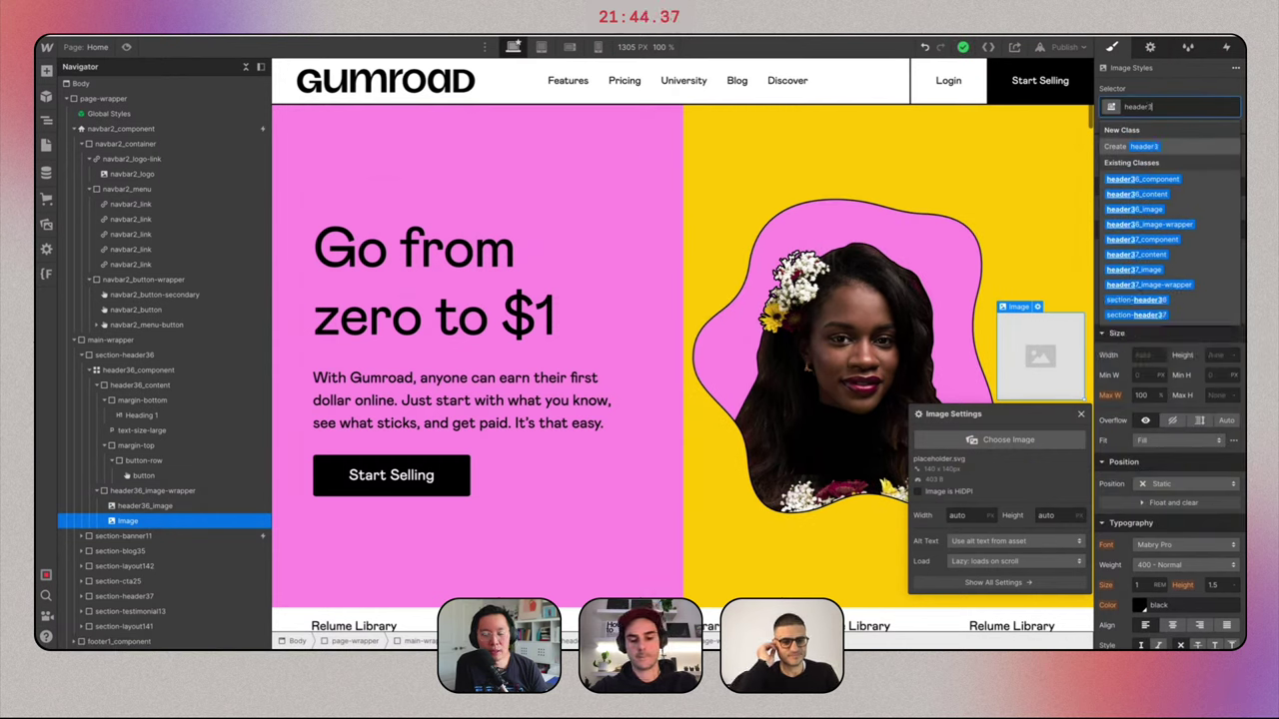
type("6_paint-brush")
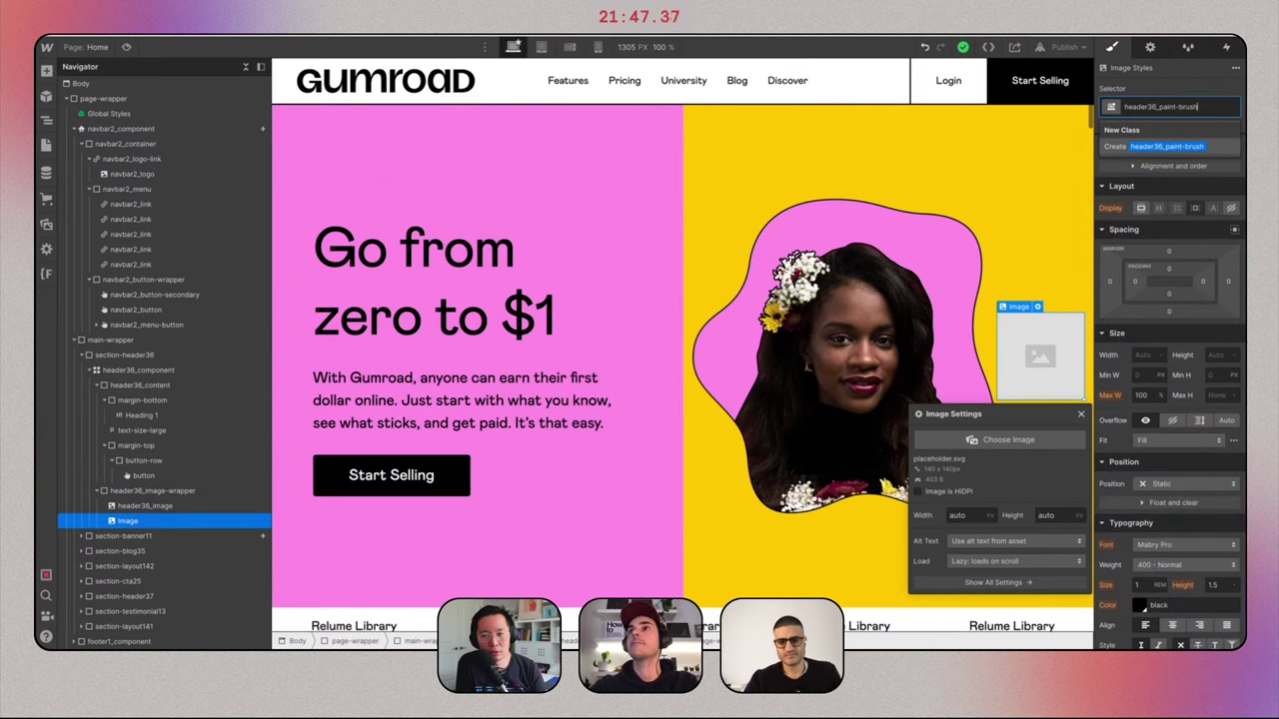
key("Return")
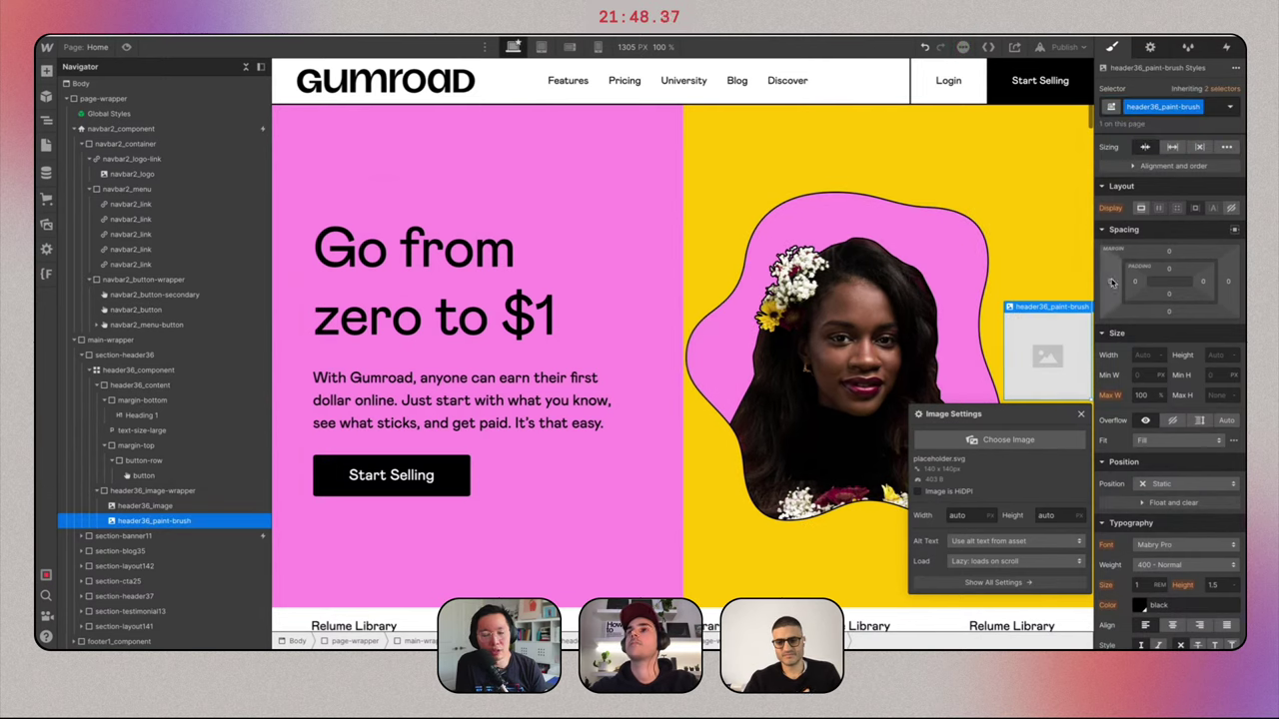
Replace the placeholder of header36_paint-brush with asset 2.svg, the yellow paint brush illustration.
scroll(1099, 451, "down", 5)
left_click(1009, 440)
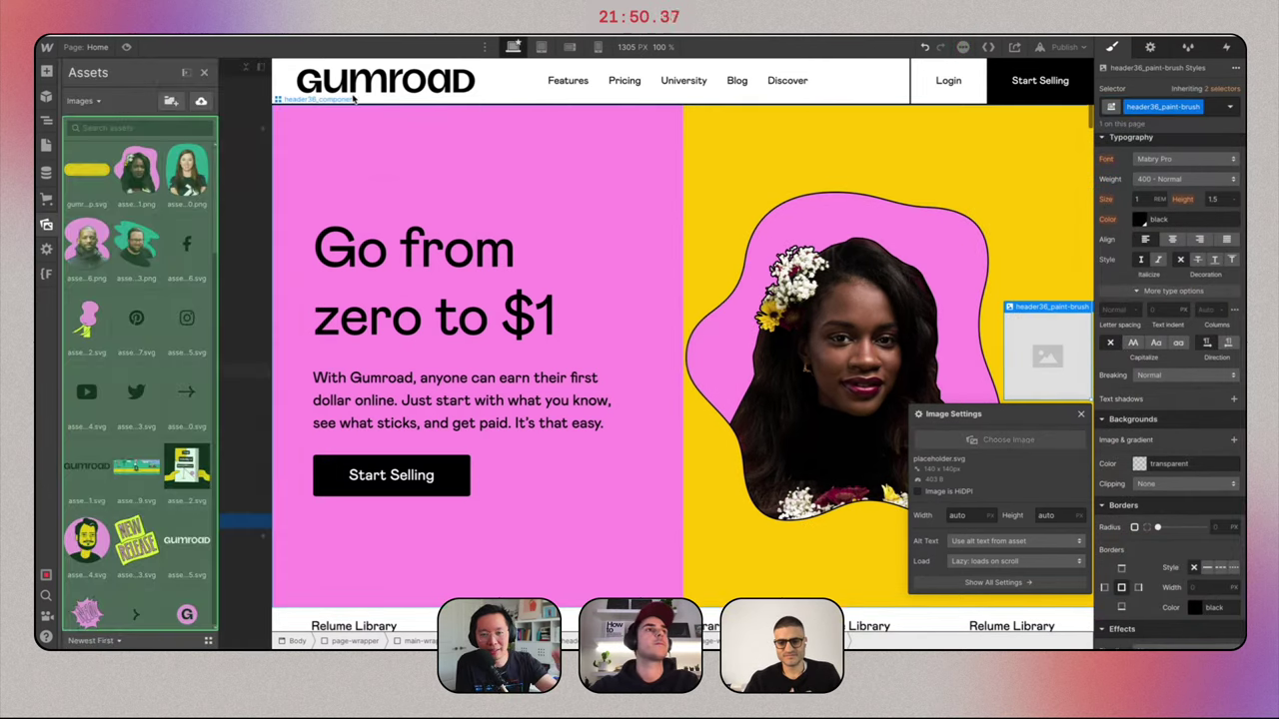
left_click(137, 330)
scroll(136, 322, "down", 5)
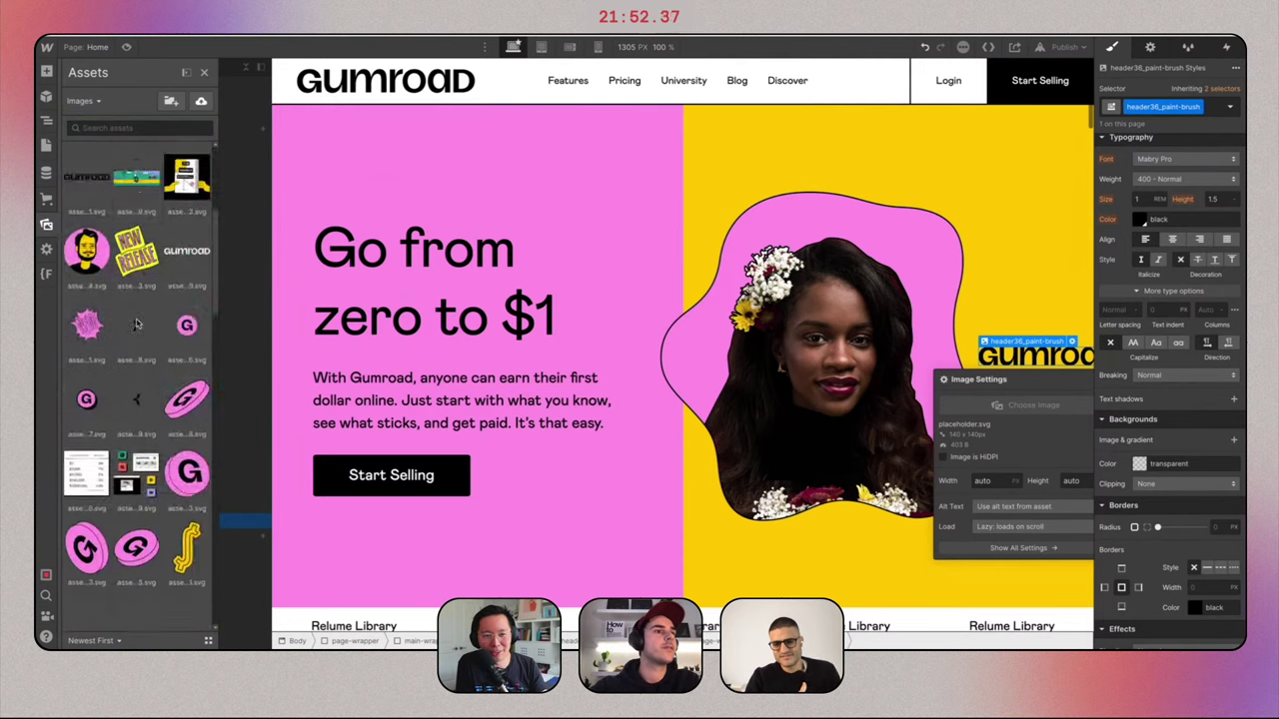
scroll(137, 319, "down", 5)
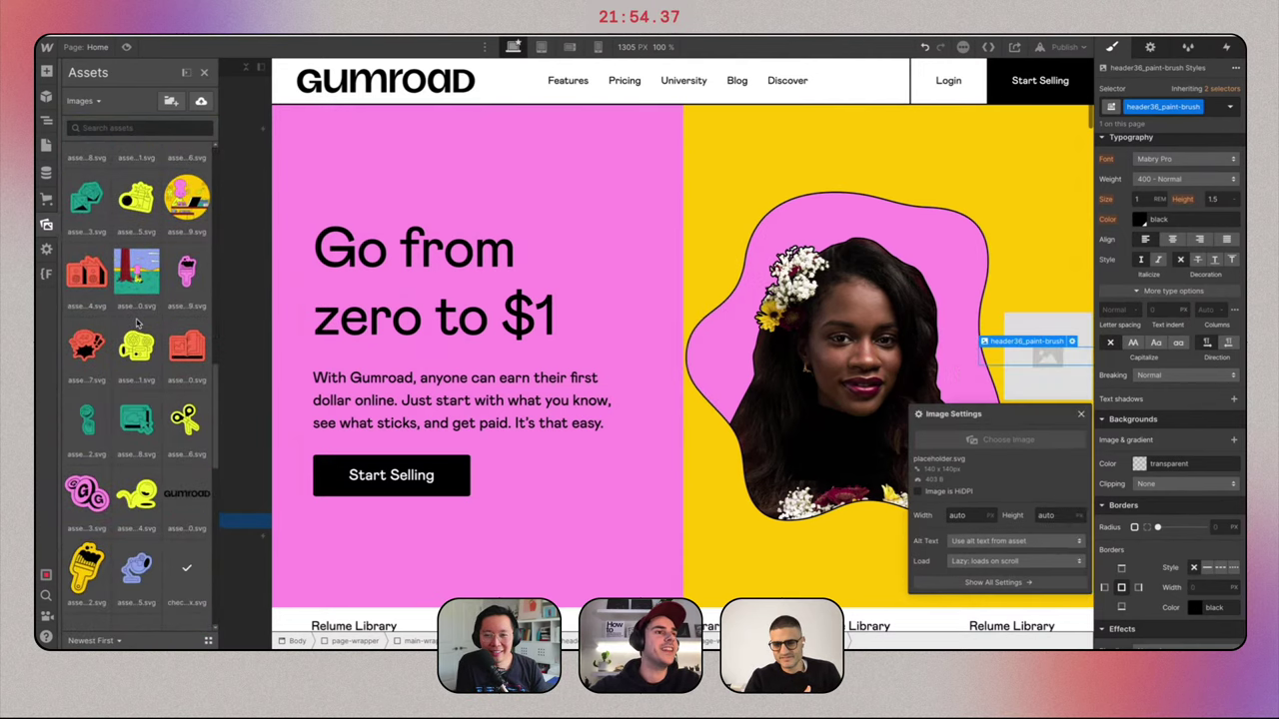
left_click(136, 469)
left_click(86, 526)
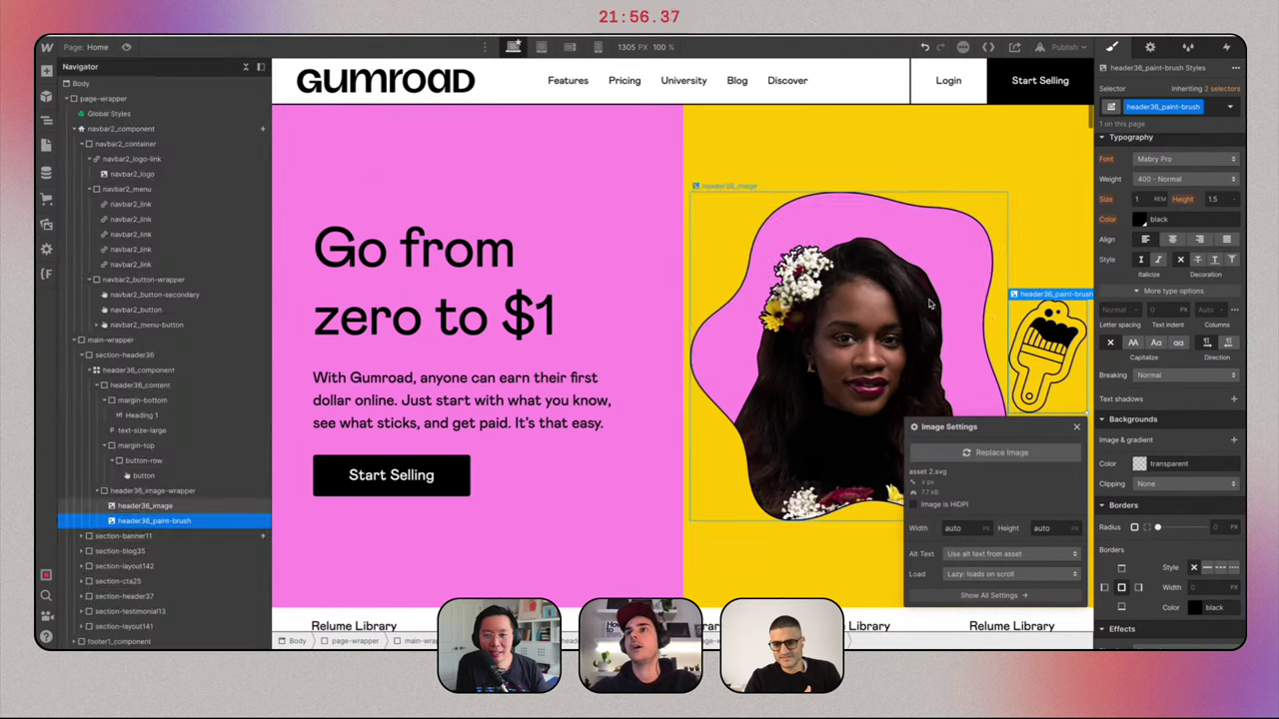
key("Escape")
Check the paint brush's placement in the reference Gumroad hero and set the position of header36_image-wrapper to Relative.
key("ctrl+Right")
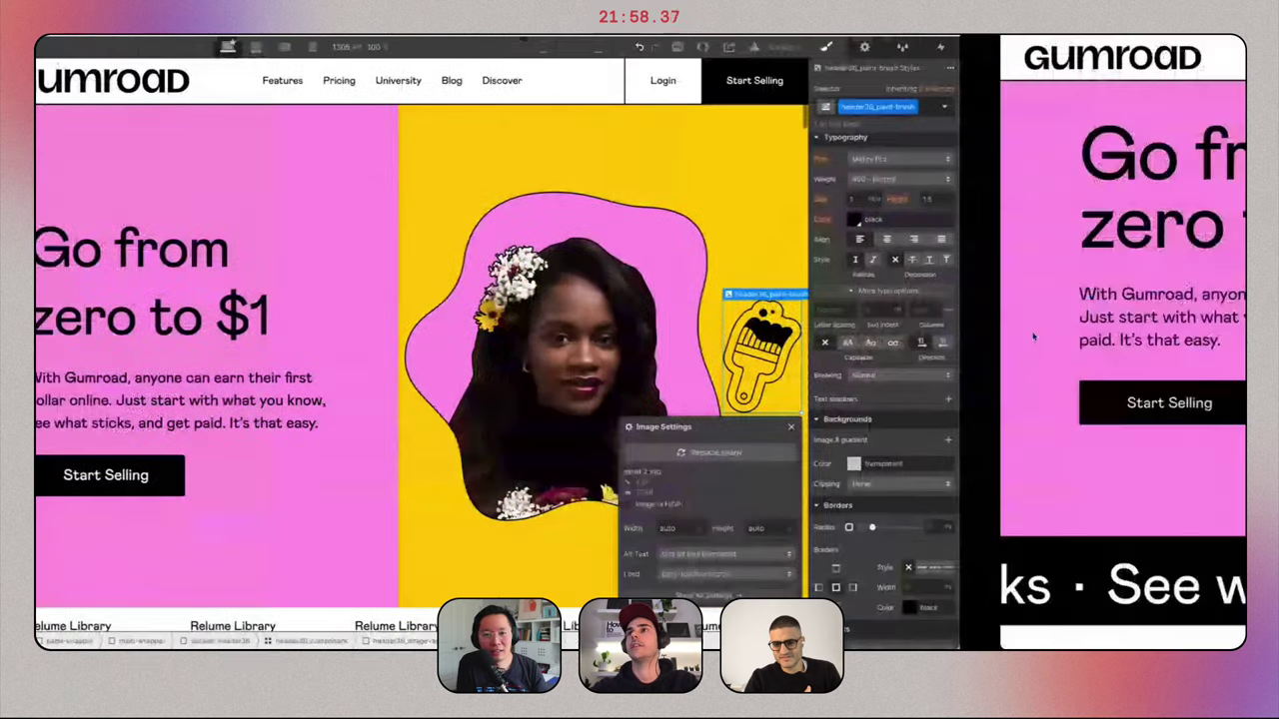
scroll(1039, 484, "up", 3)
scroll(1039, 485, "down", 2)
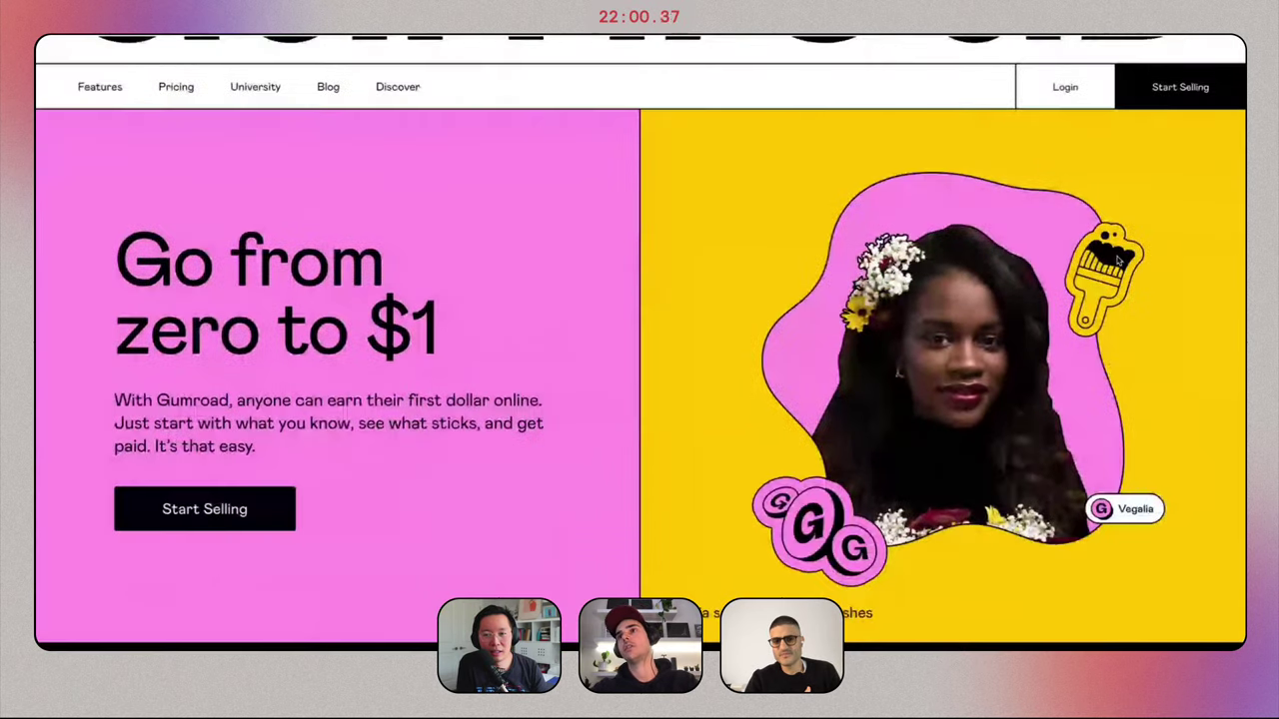
scroll(1161, 223, "up", 1)
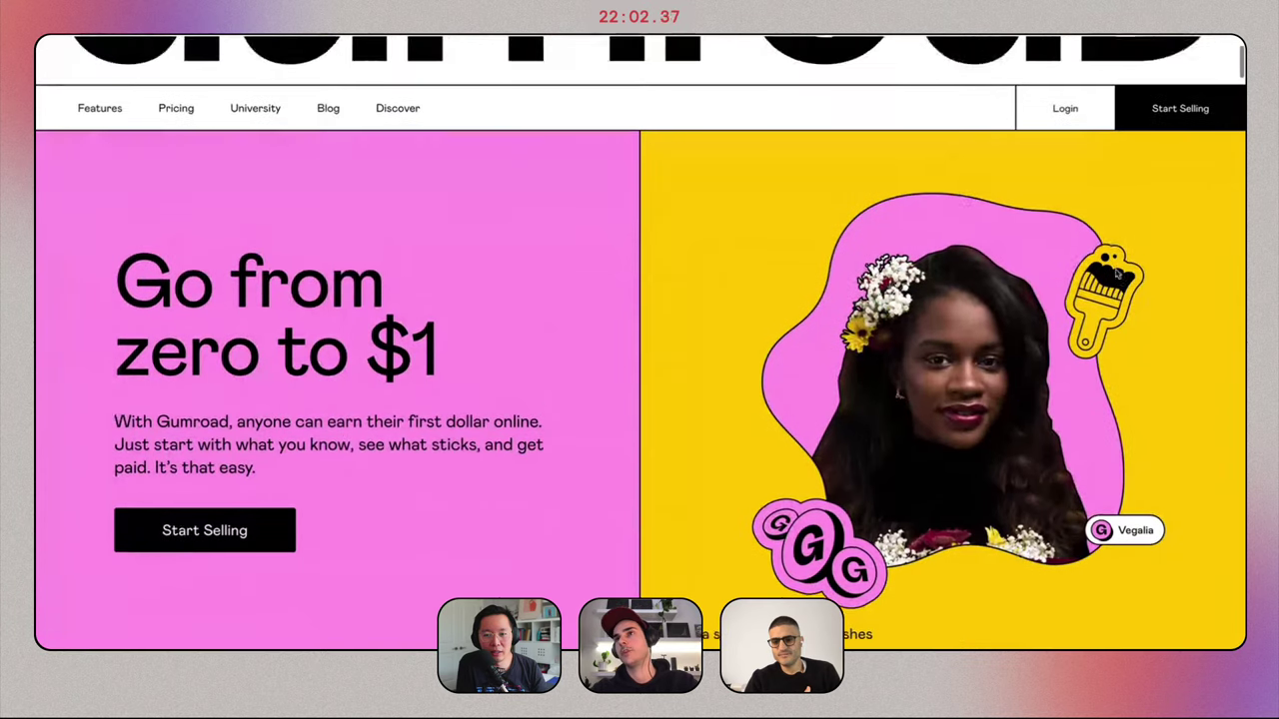
key("ctrl+Left")
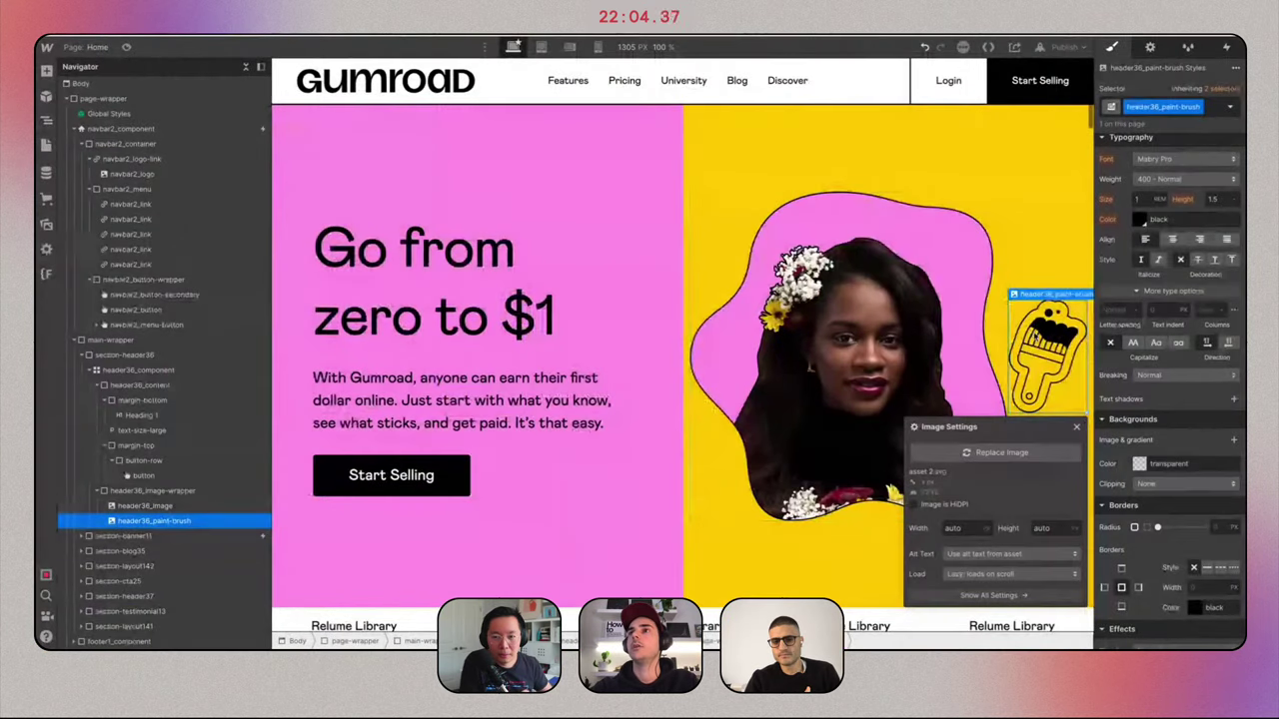
left_click(1078, 431)
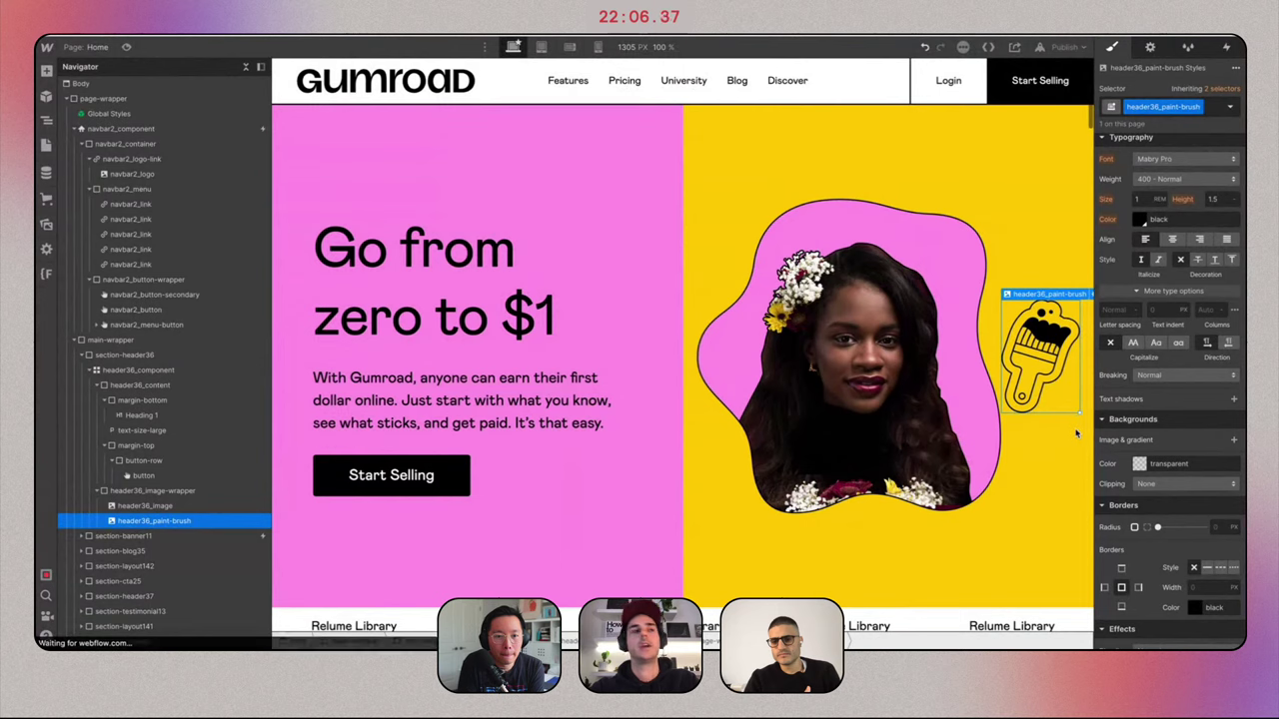
left_click(194, 491)
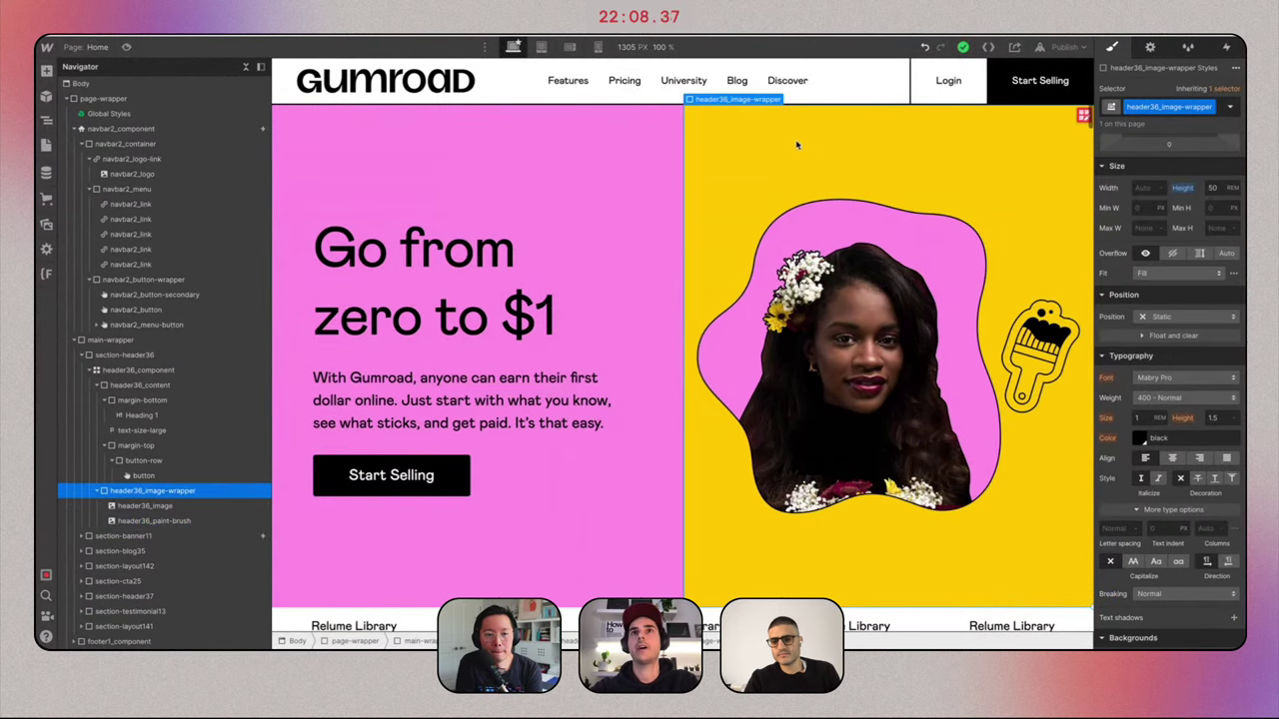
scroll(1184, 533, "up", 5)
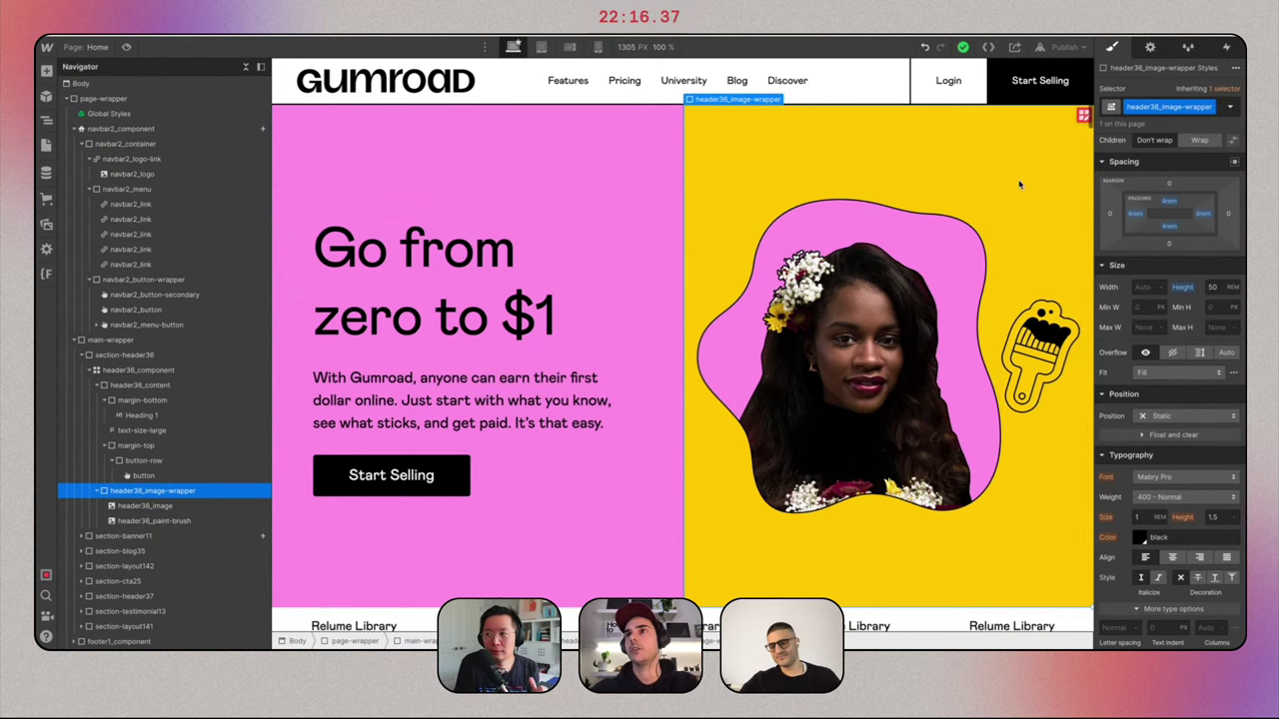
left_click(1164, 415)
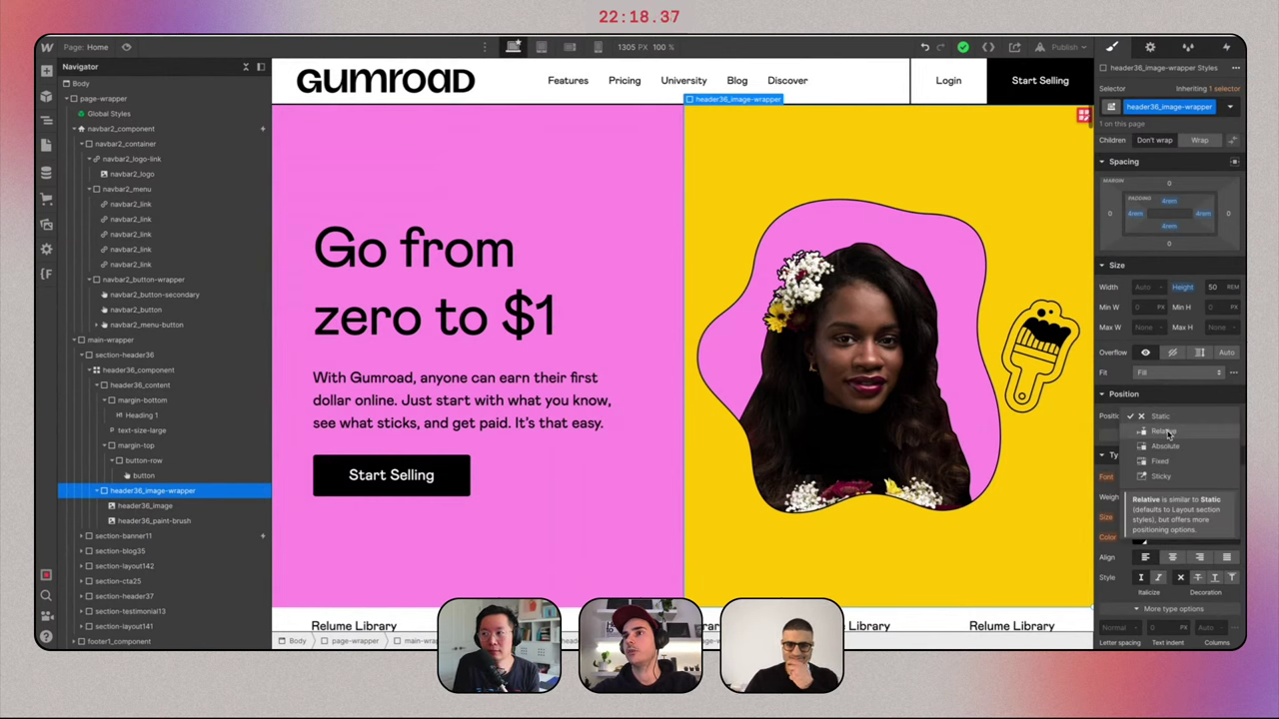
left_click(1165, 431)
Set the position of header36_paint-brush to Absolute.
left_click(1047, 356)
scroll(1193, 517, "down", 3)
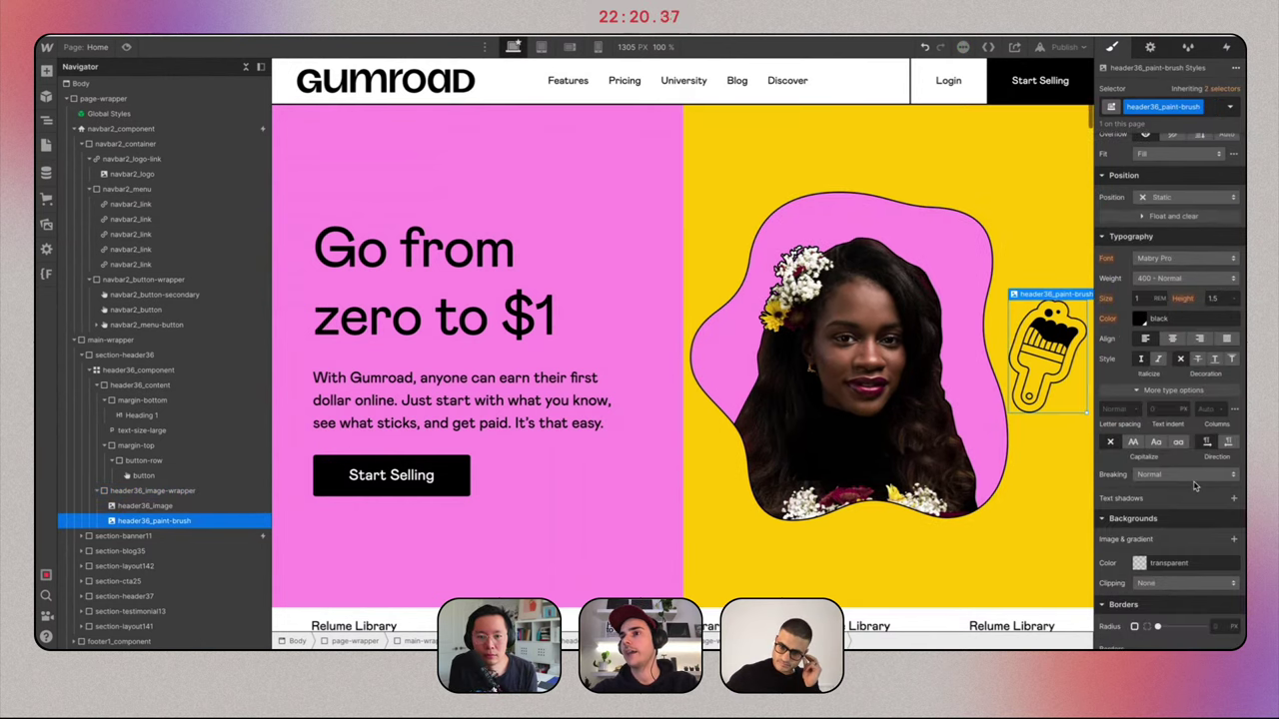
scroll(1195, 485, "down", 2)
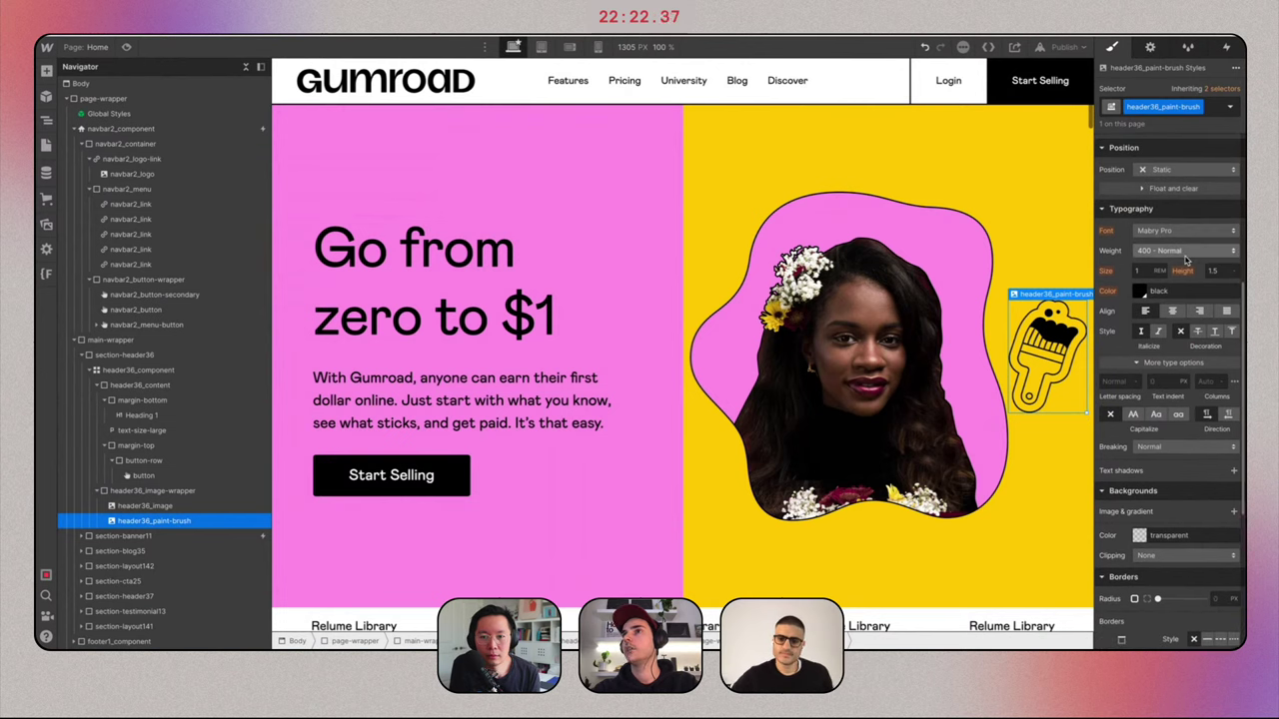
scroll(1187, 260, "up", 3)
left_click(1186, 260)
left_click(1182, 292)
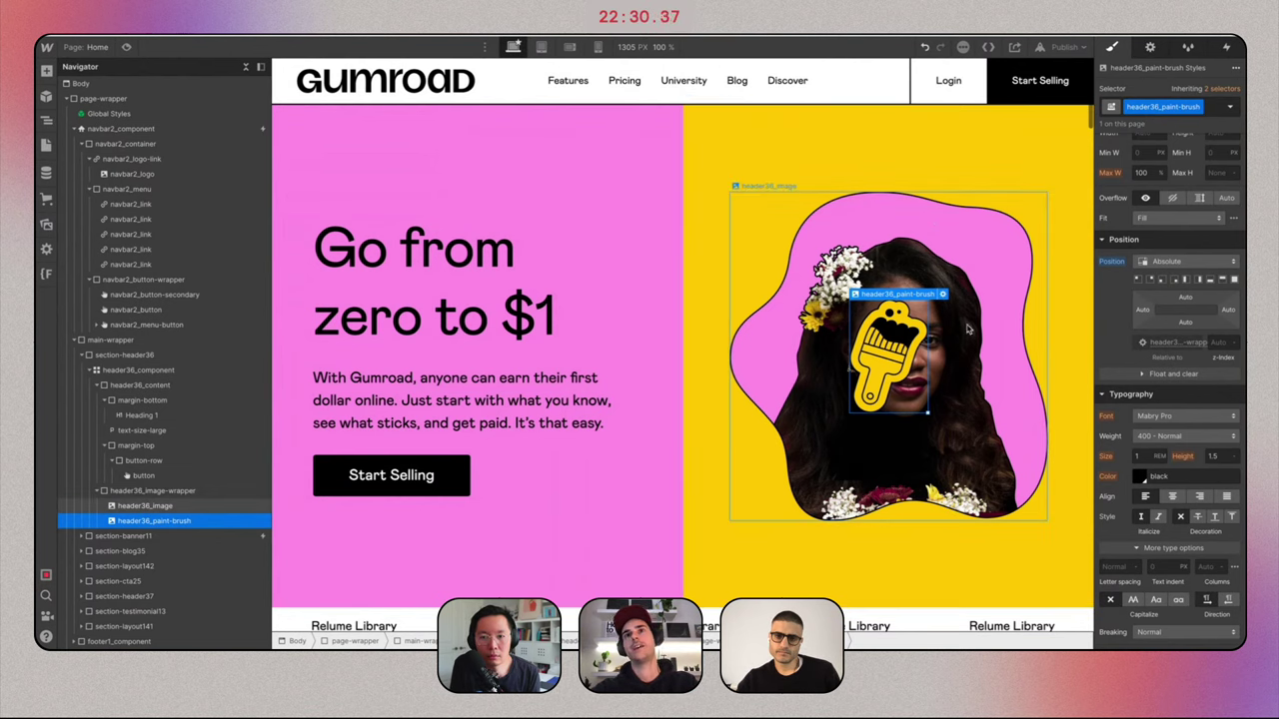
Try a right margin of -15rem on header36_paint-brush and change it to -20rem.
scroll(1200, 375, "up", 4)
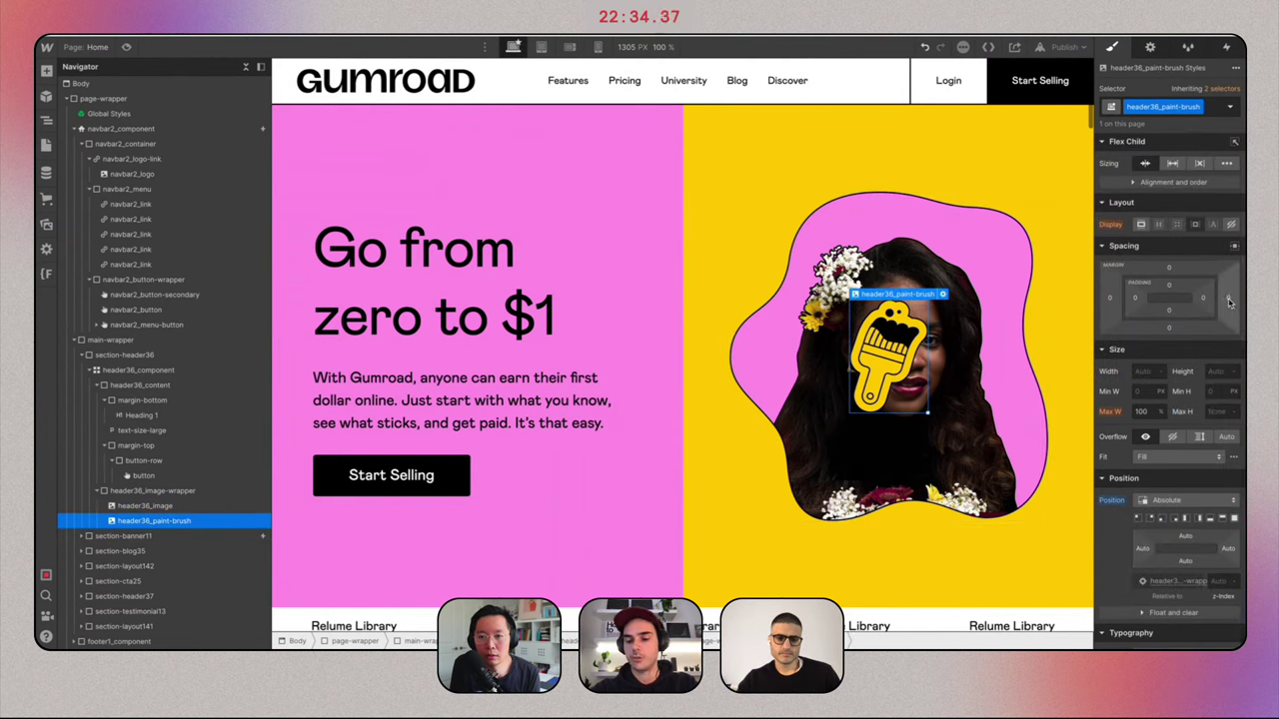
left_click(1229, 300)
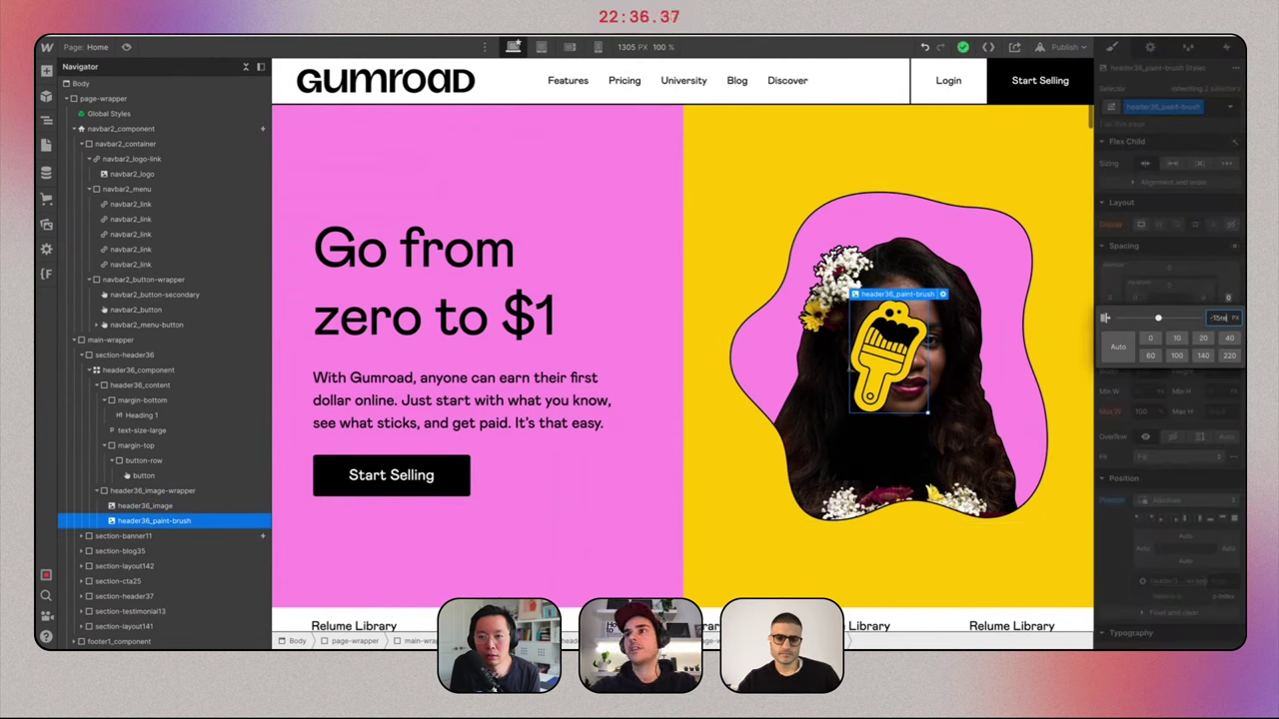
type("-15rem")
key("Return")
left_click(1229, 299)
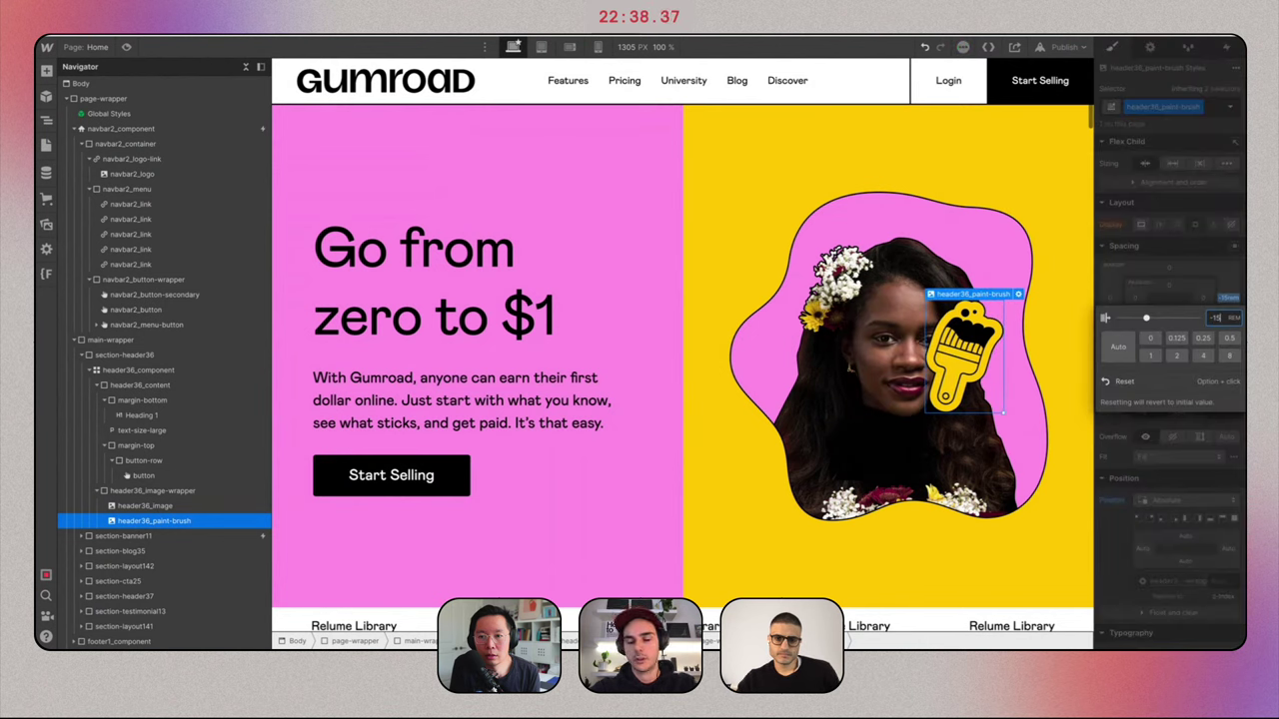
type("-20")
key("Return")
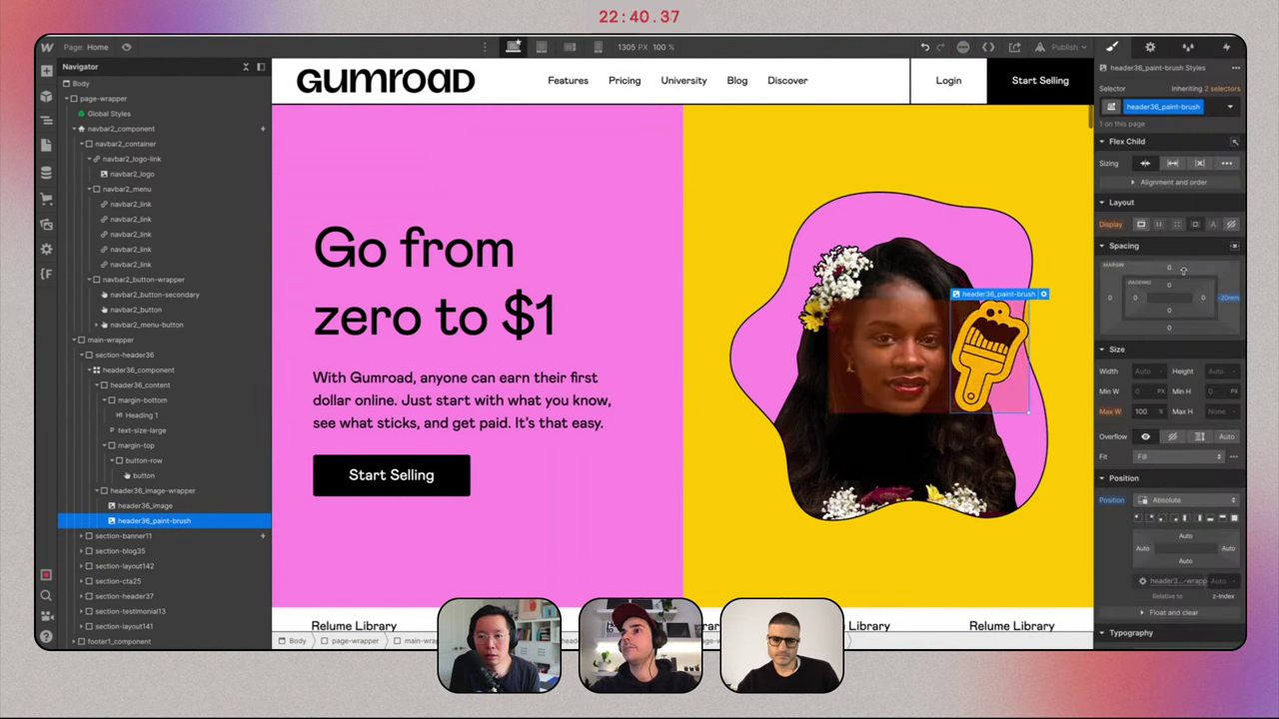
Try a top margin of -25rem on header36_paint-brush and change it to -20rem.
left_click(1169, 270)
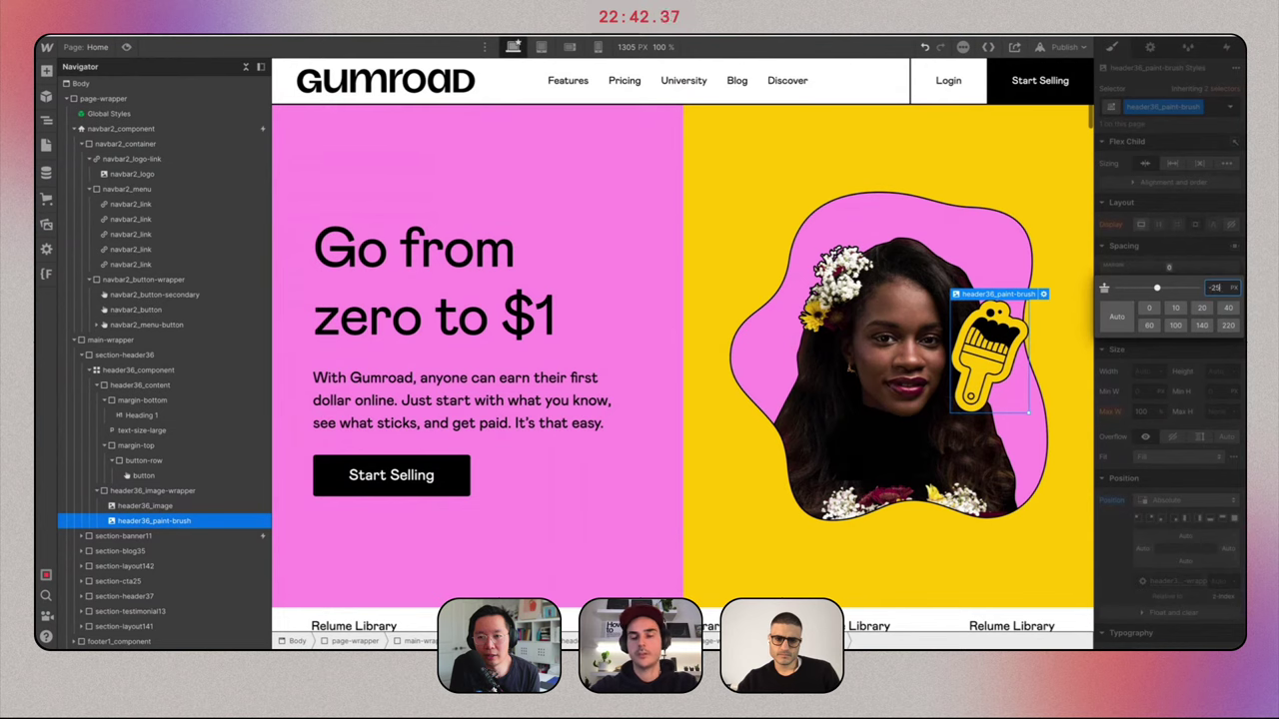
type("-5rem")
key("Return")
left_click(1168, 270)
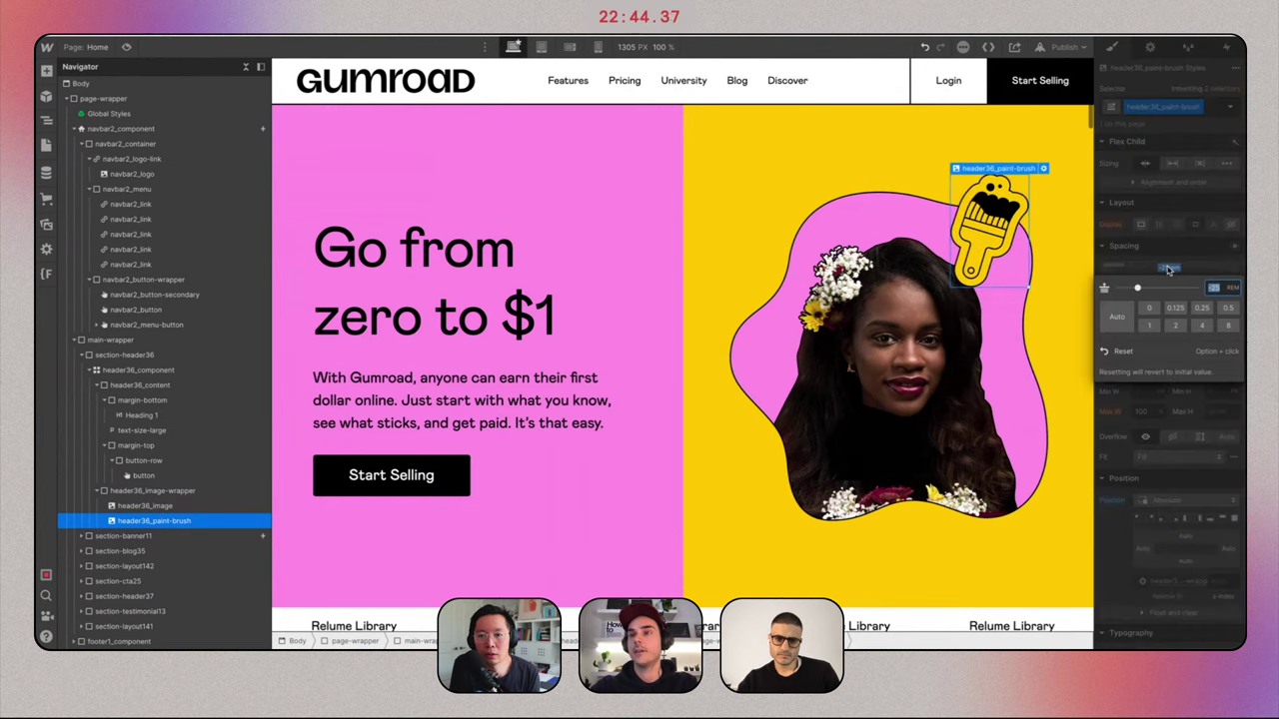
key("Return")
Compare the brush's placement with the reference design and set its right margin to -25rem and top margin to -18rem.
key("ctrl+Right")
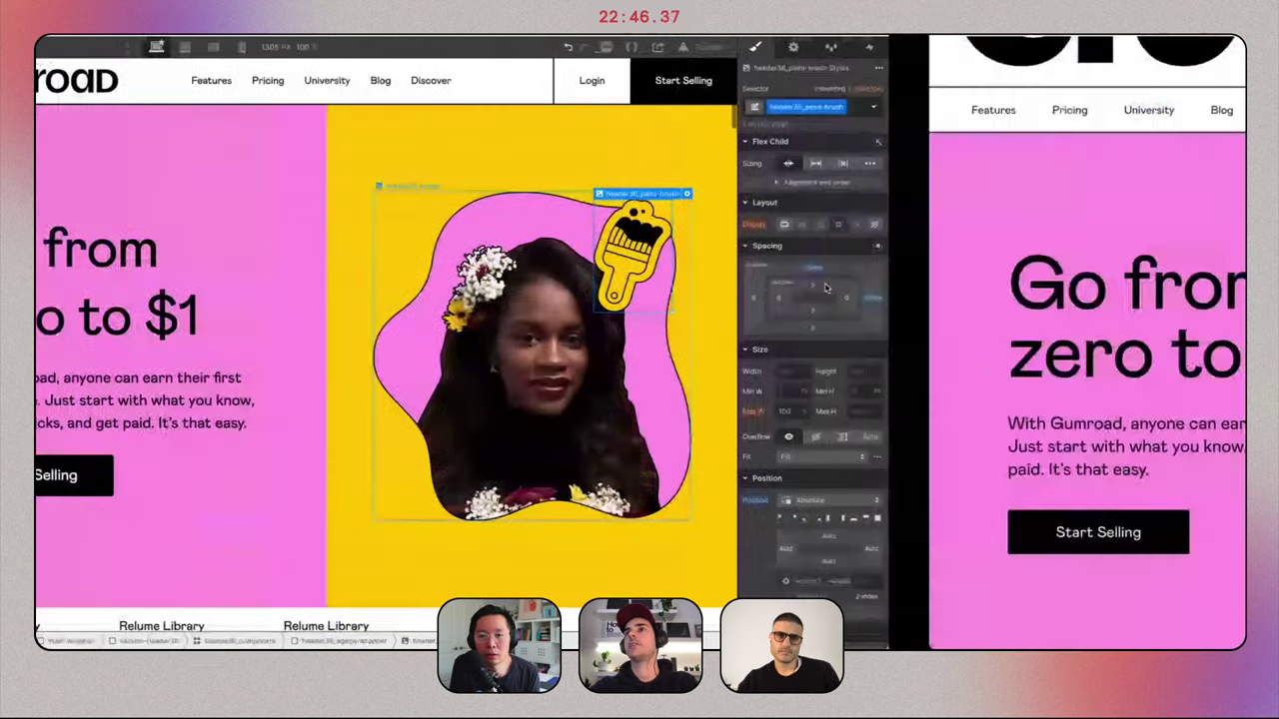
key("ctrl+Left")
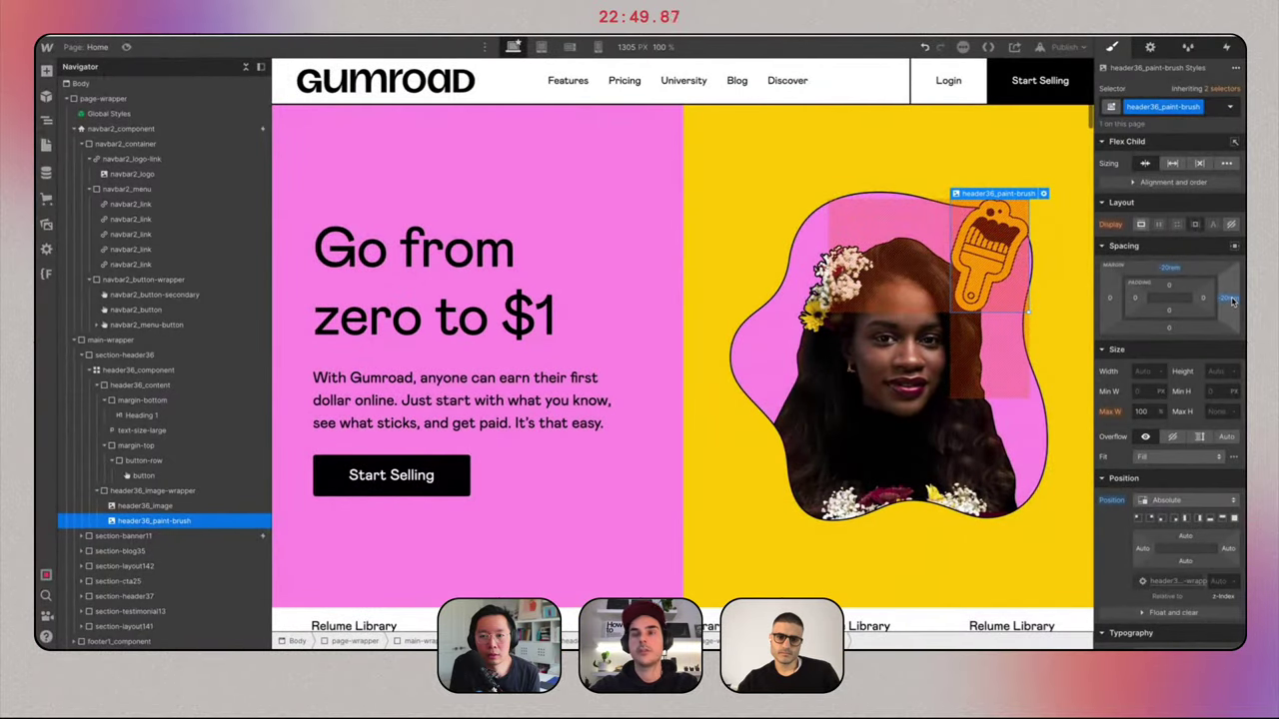
left_click(1230, 299)
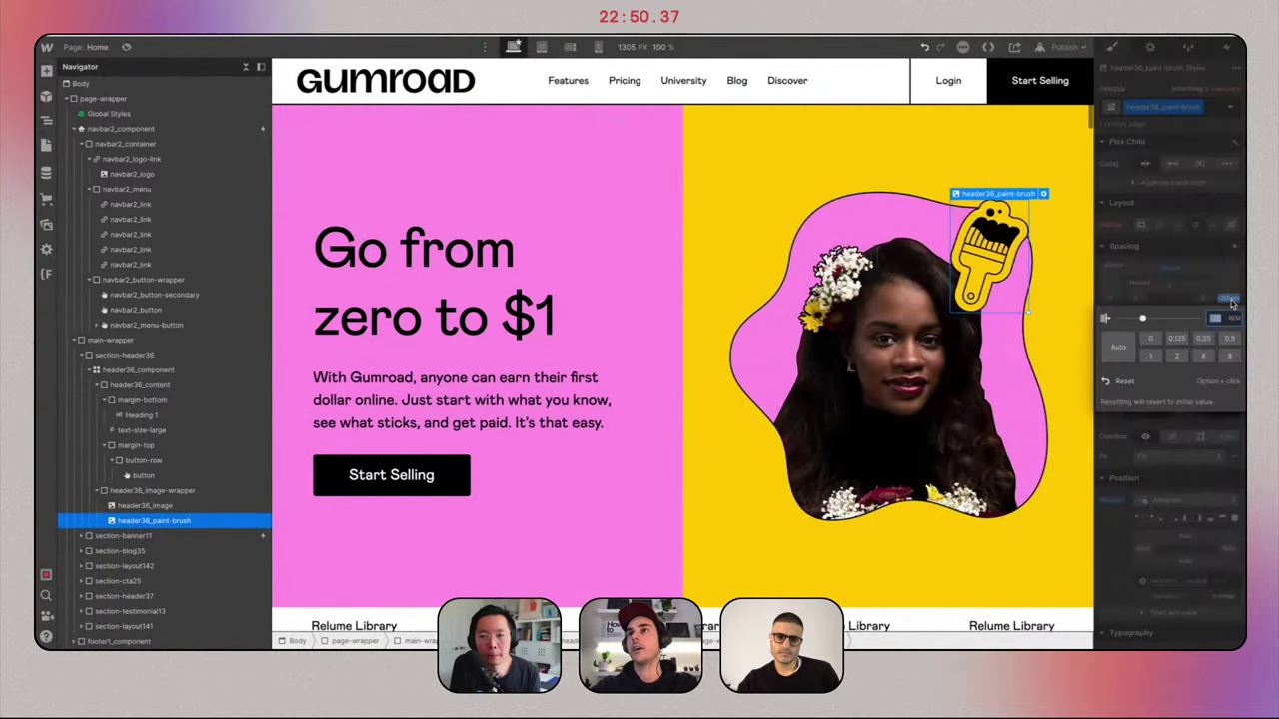
type("-25")
key("Return")
left_click(1161, 271)
type("-18")
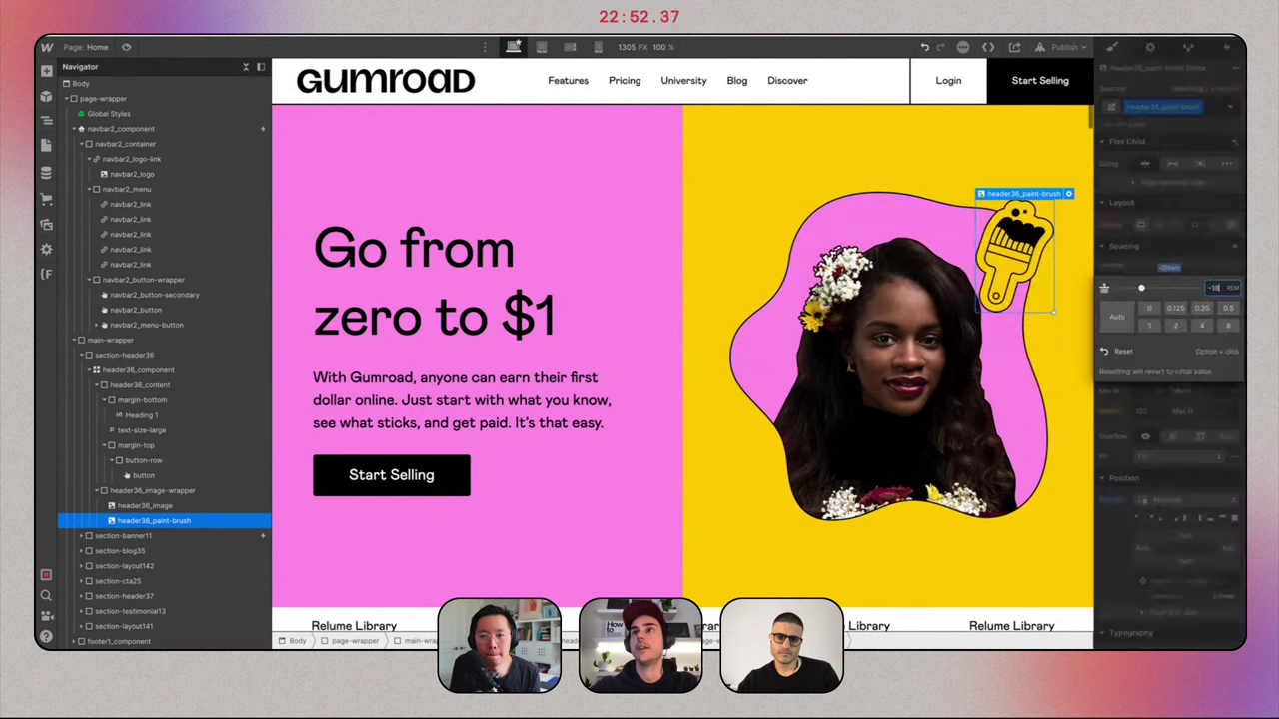
key("Return")
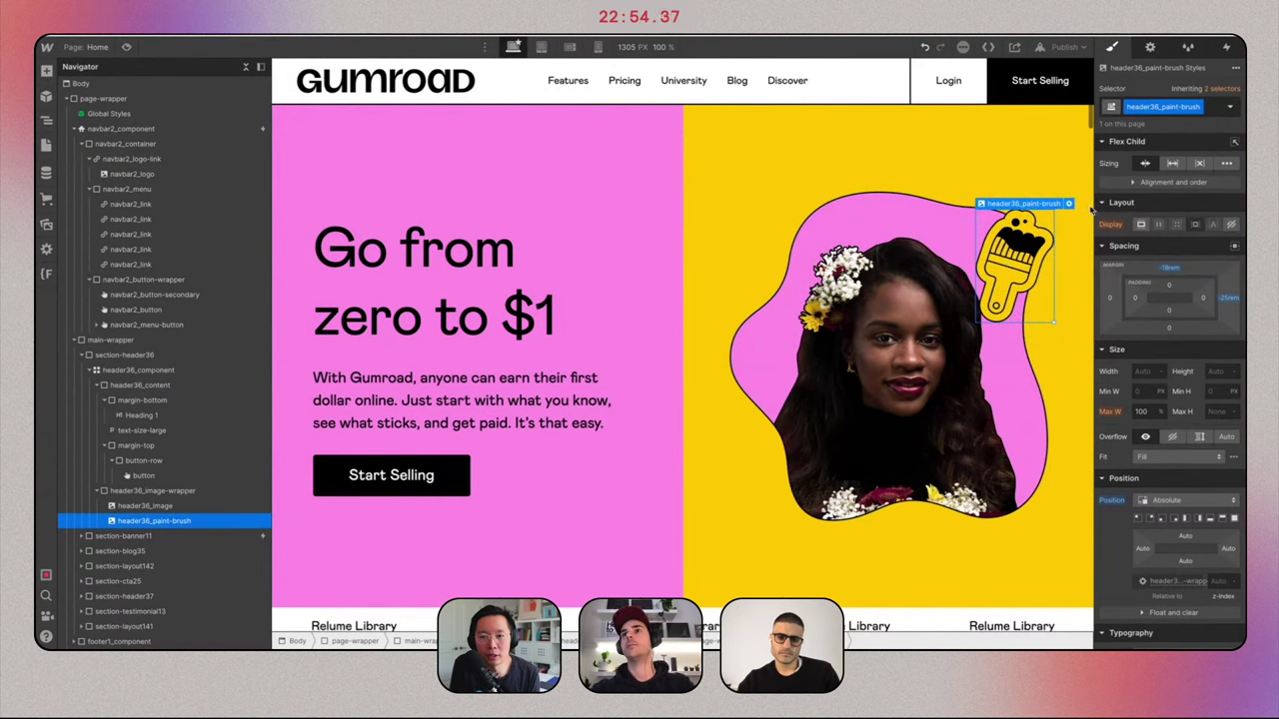
Duplicate the header36_paint-brush image and give the copy its own duplicated class.
key("ctrl+d")
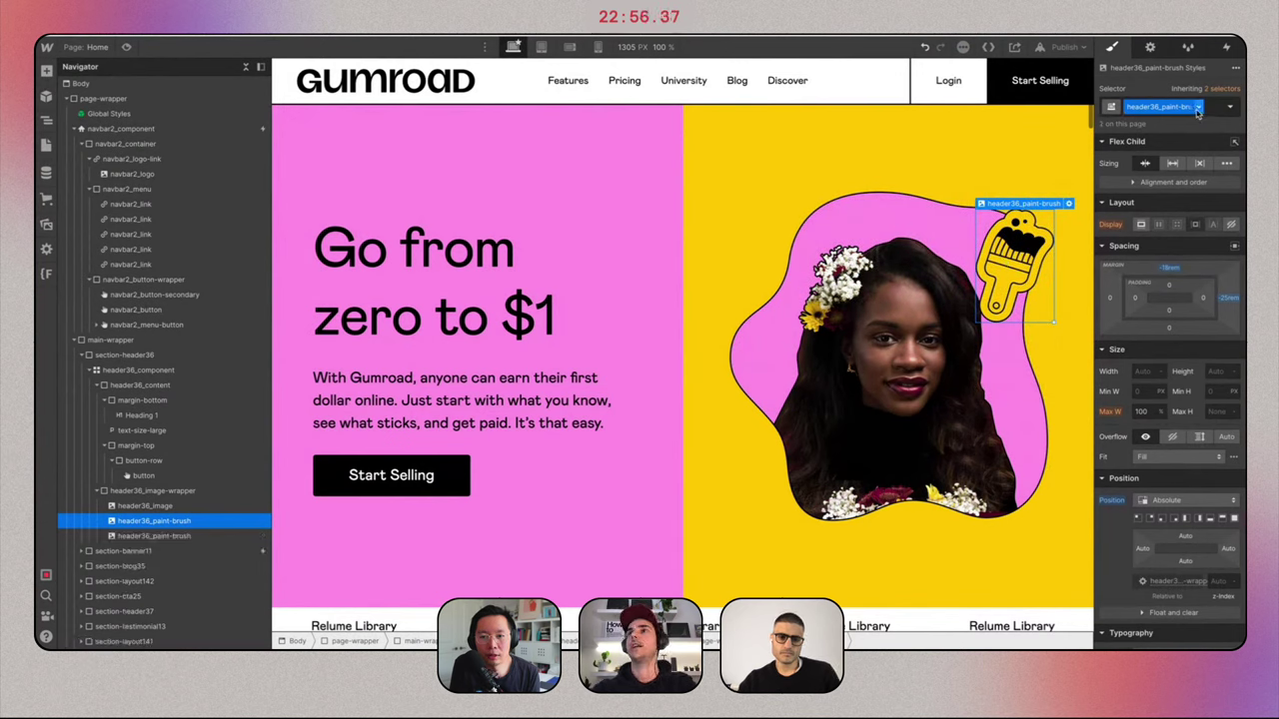
left_click(1197, 109)
left_click(1161, 142)
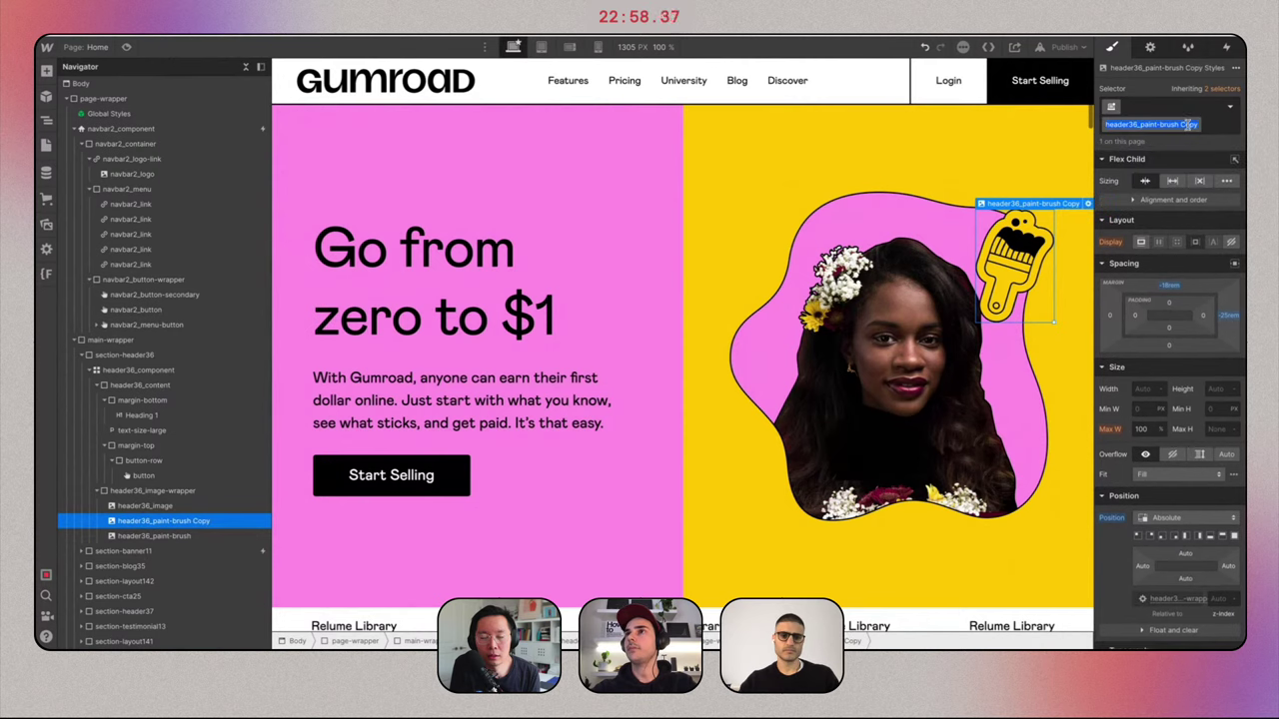
Rename the duplicated image's class to header36_coin-image.
key("BackSpace")
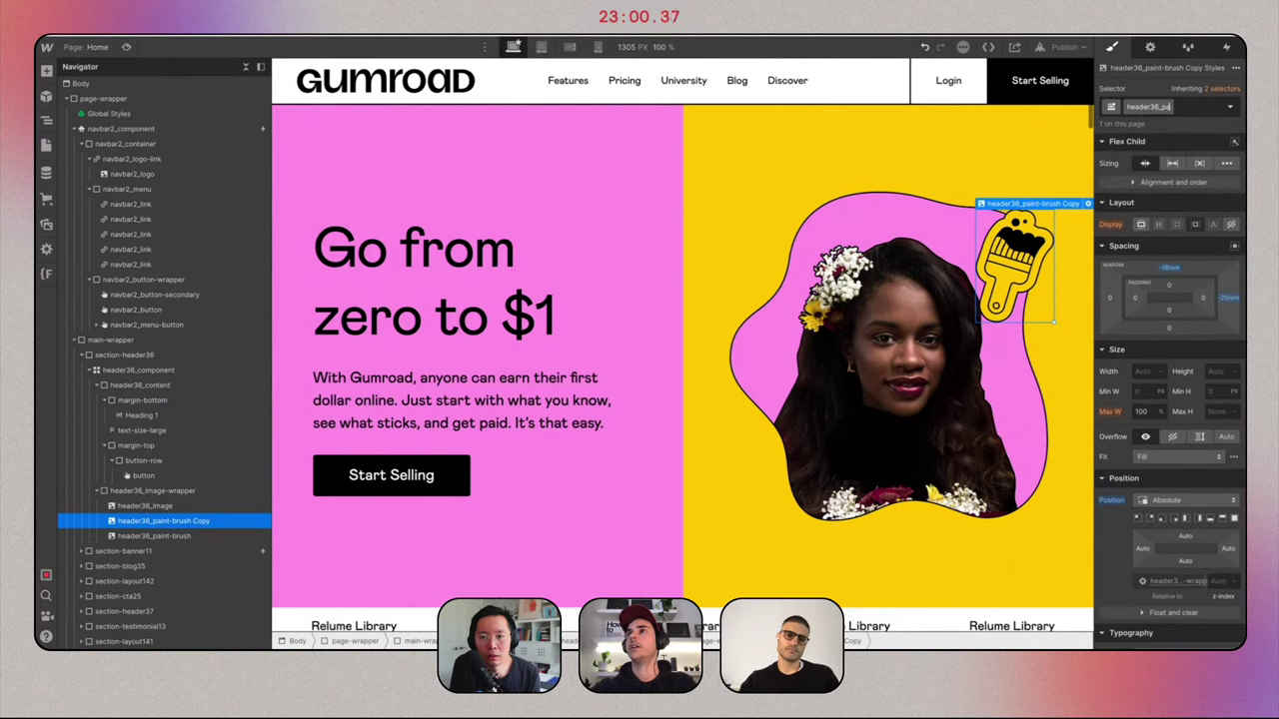
key("BackSpace")
key("BackSpace")
key("BackSpace")
key("BackSpace")
key("BackSpace")
key("BackSpace")
key("BackSpace")
key("BackSpace")
key("BackSpace")
key("BackSpace")
key("BackSpace")
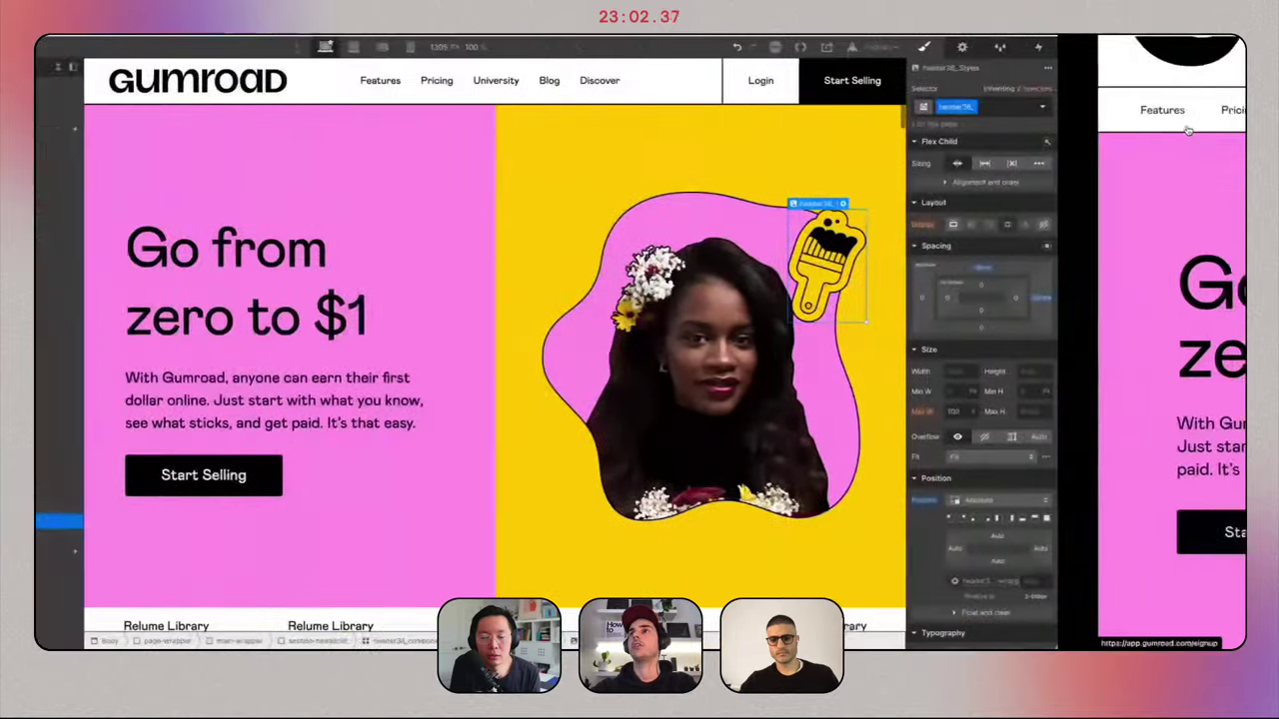
key("Return")
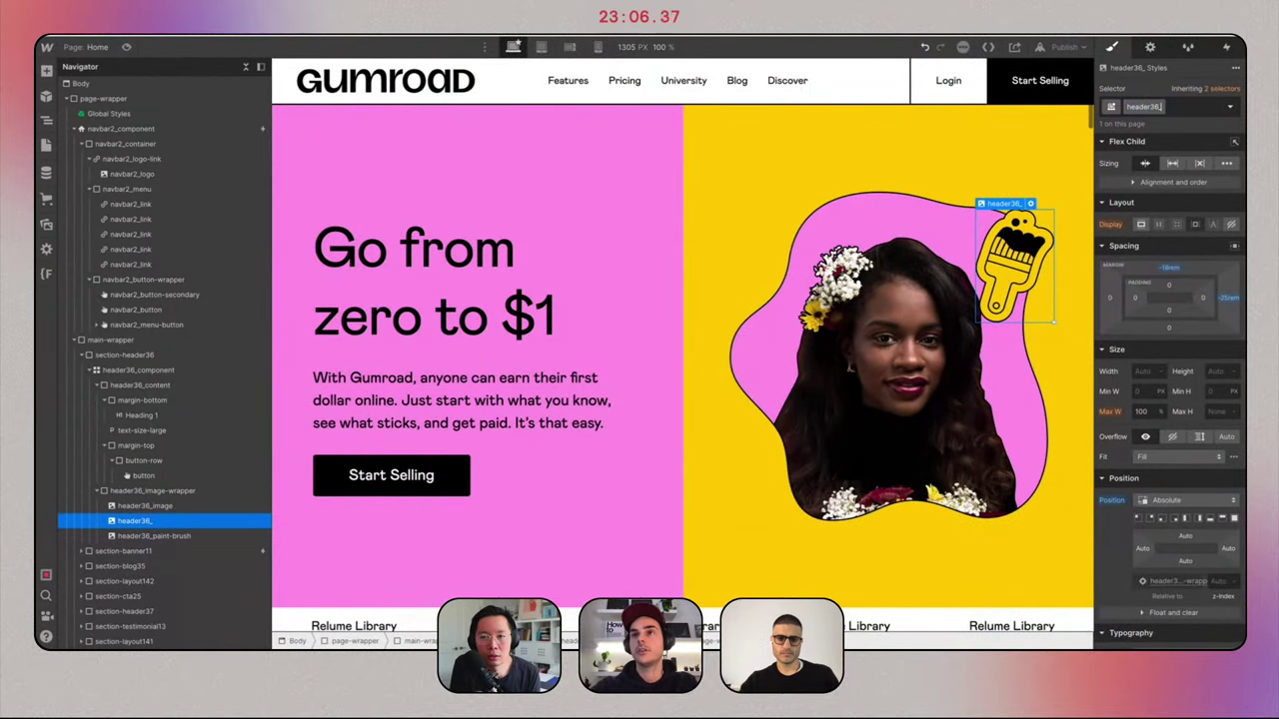
key("Return")
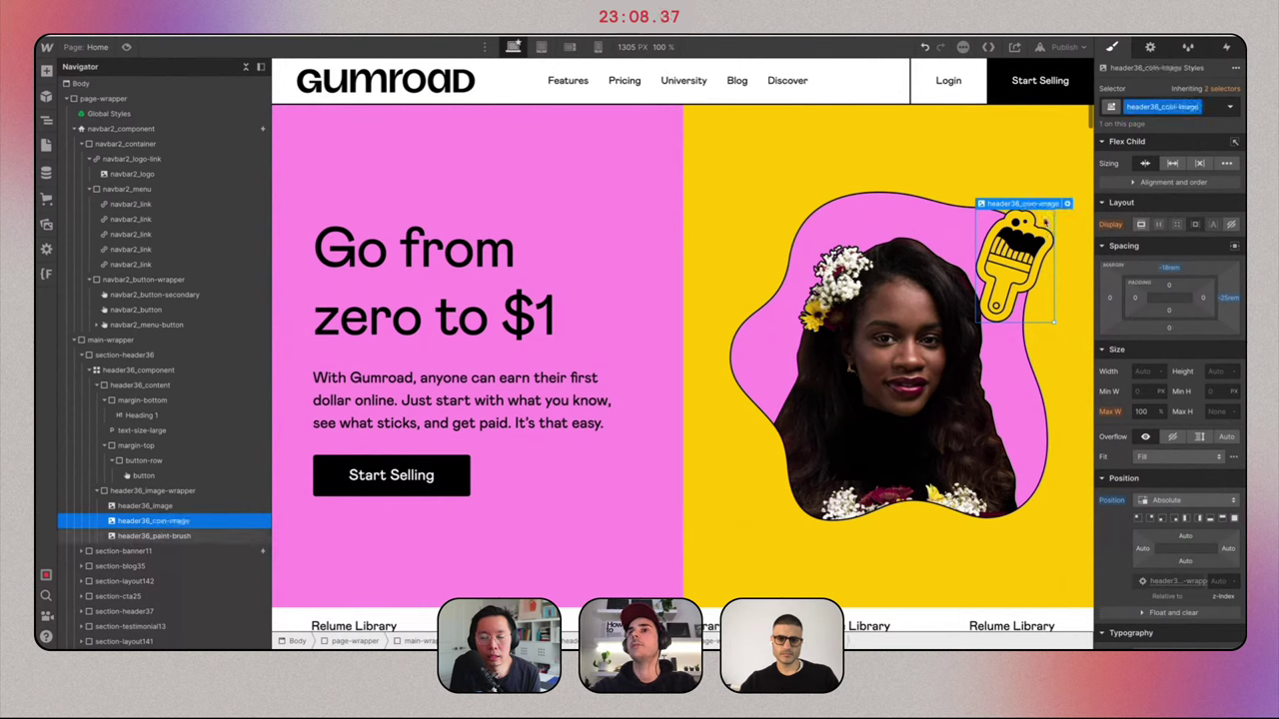
Replace the header36_coin-image picture with the pink G coins illustration, asset 3.svg.
left_click(1067, 204)
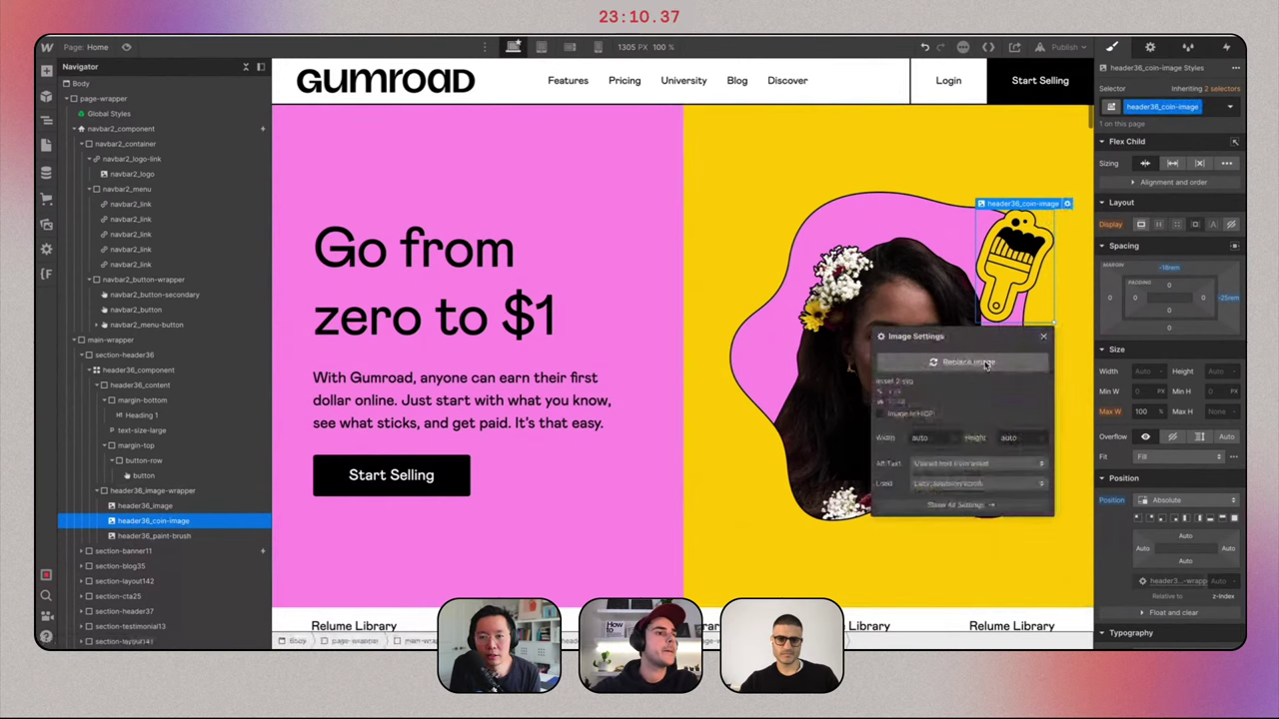
left_click(924, 363)
scroll(182, 267, "down", 2)
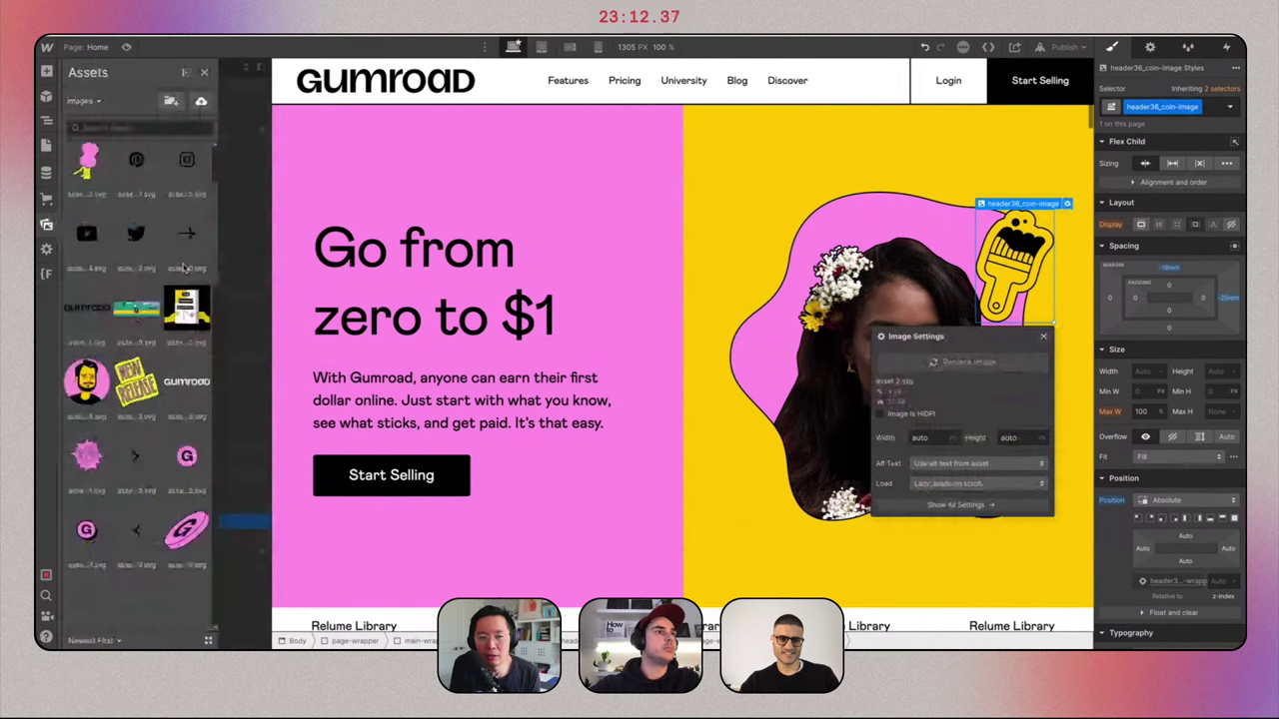
scroll(182, 267, "down", 10)
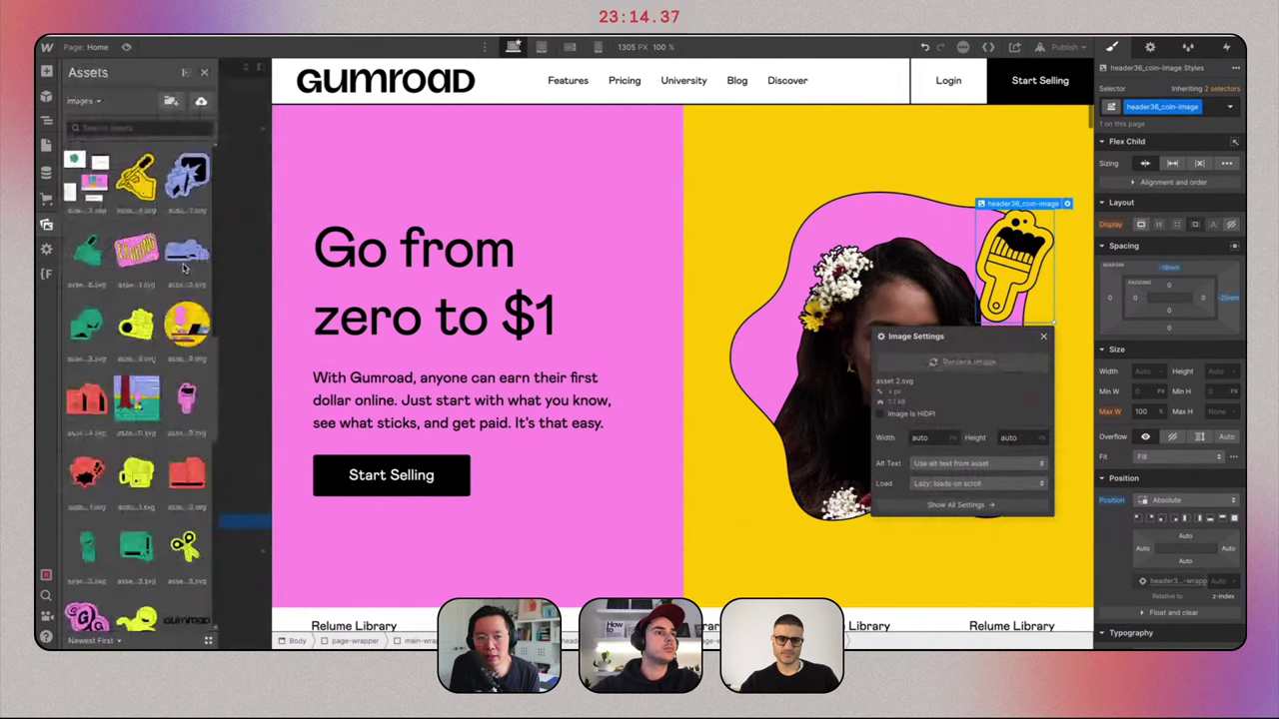
left_click(90, 317)
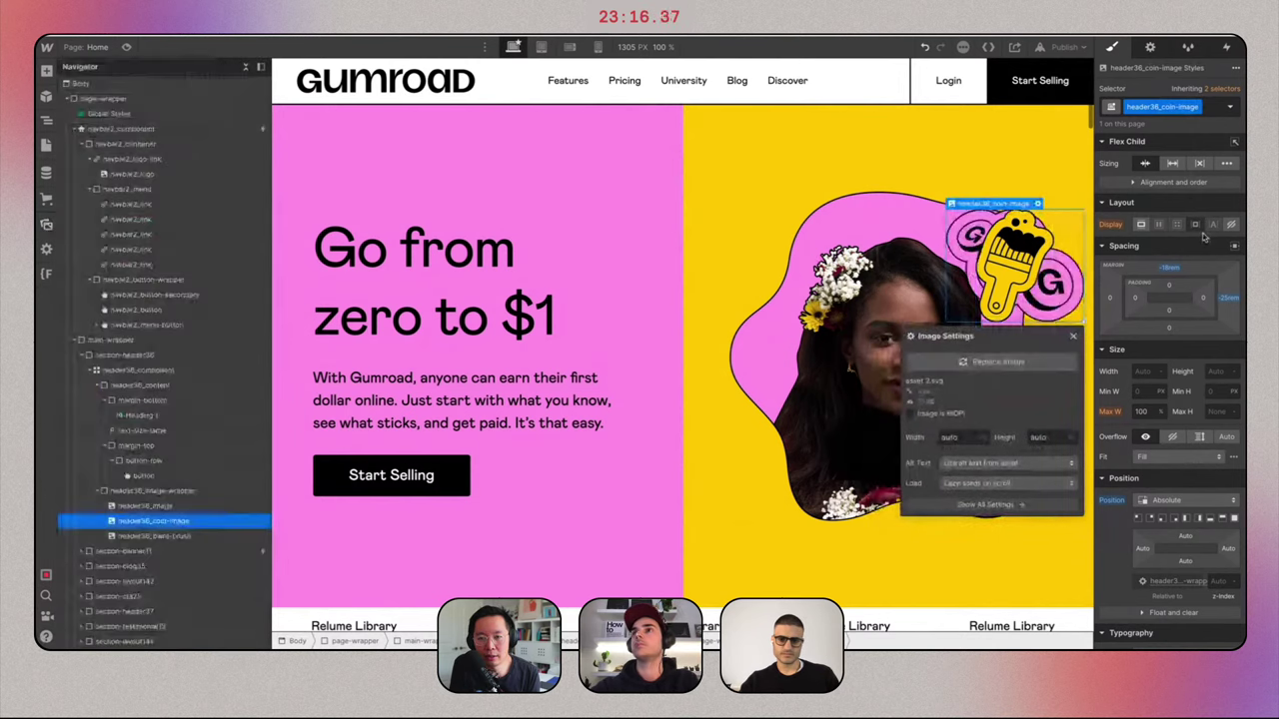
Reset the right and top margins of header36_coin-image and set its bottom margin to -20rem.
left_click(1227, 298, "alt")
left_click(1169, 268, "alt")
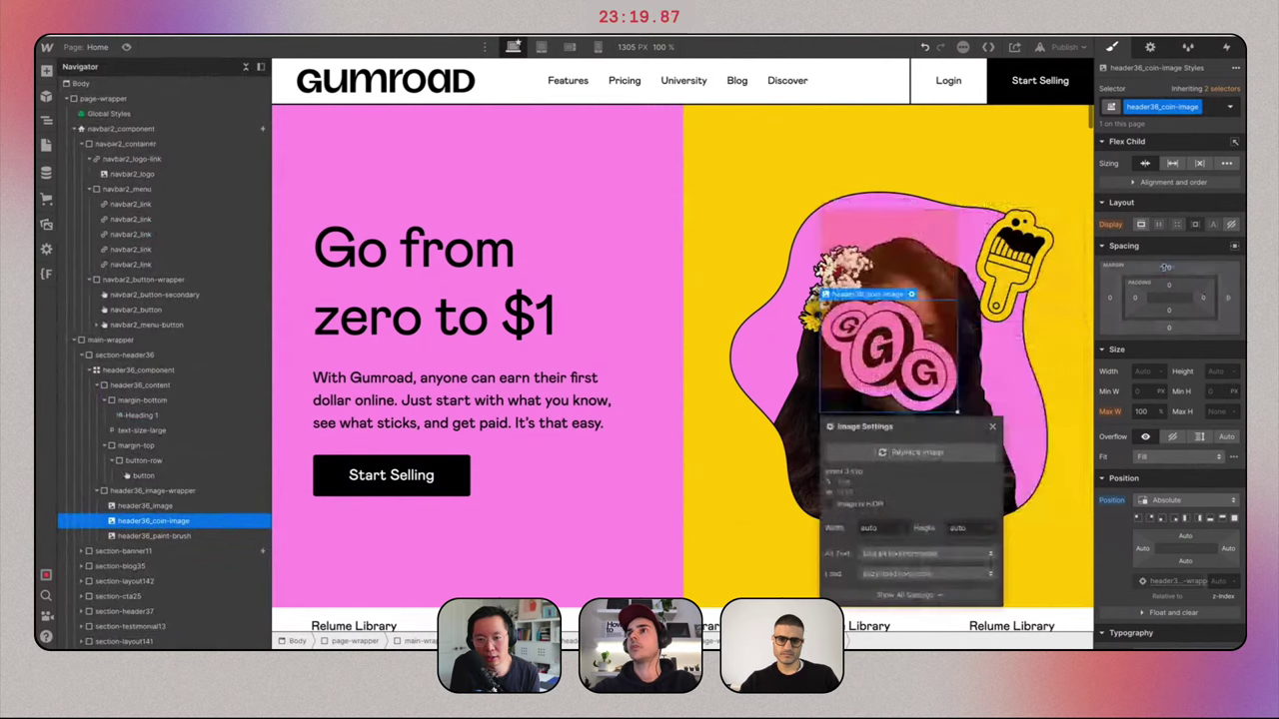
left_click(1170, 329)
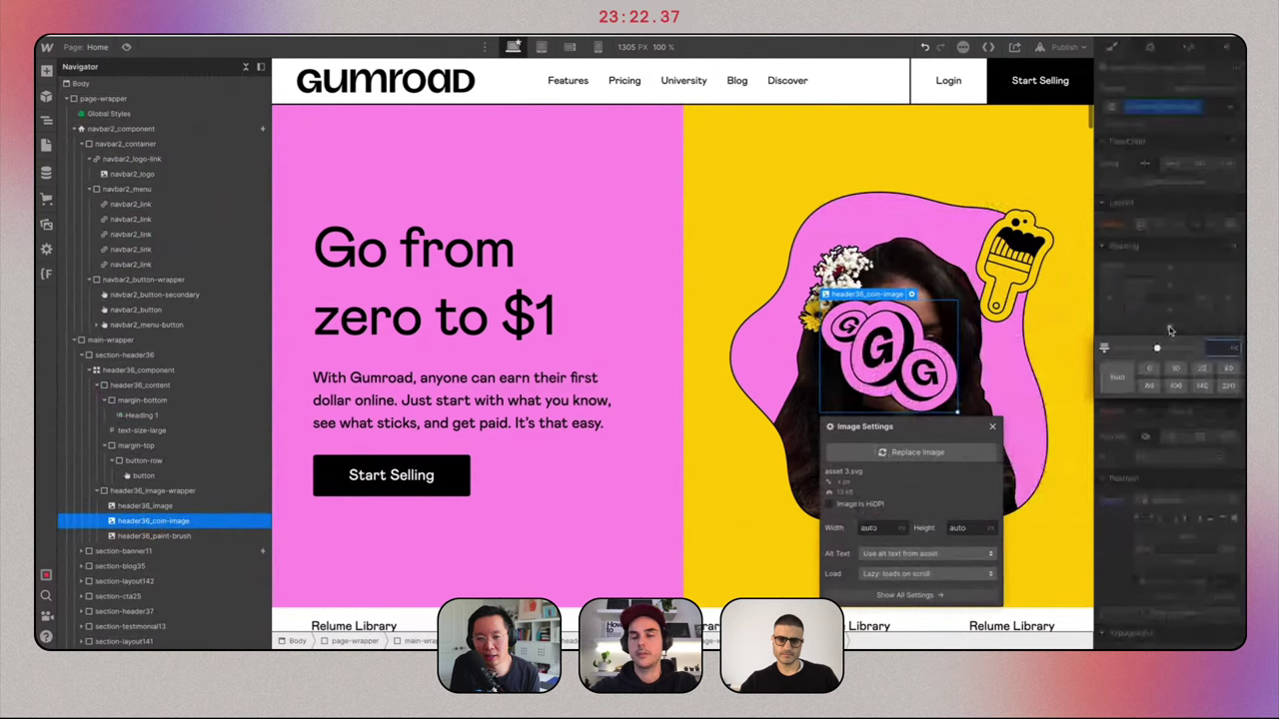
type("-20rem")
key("Return")
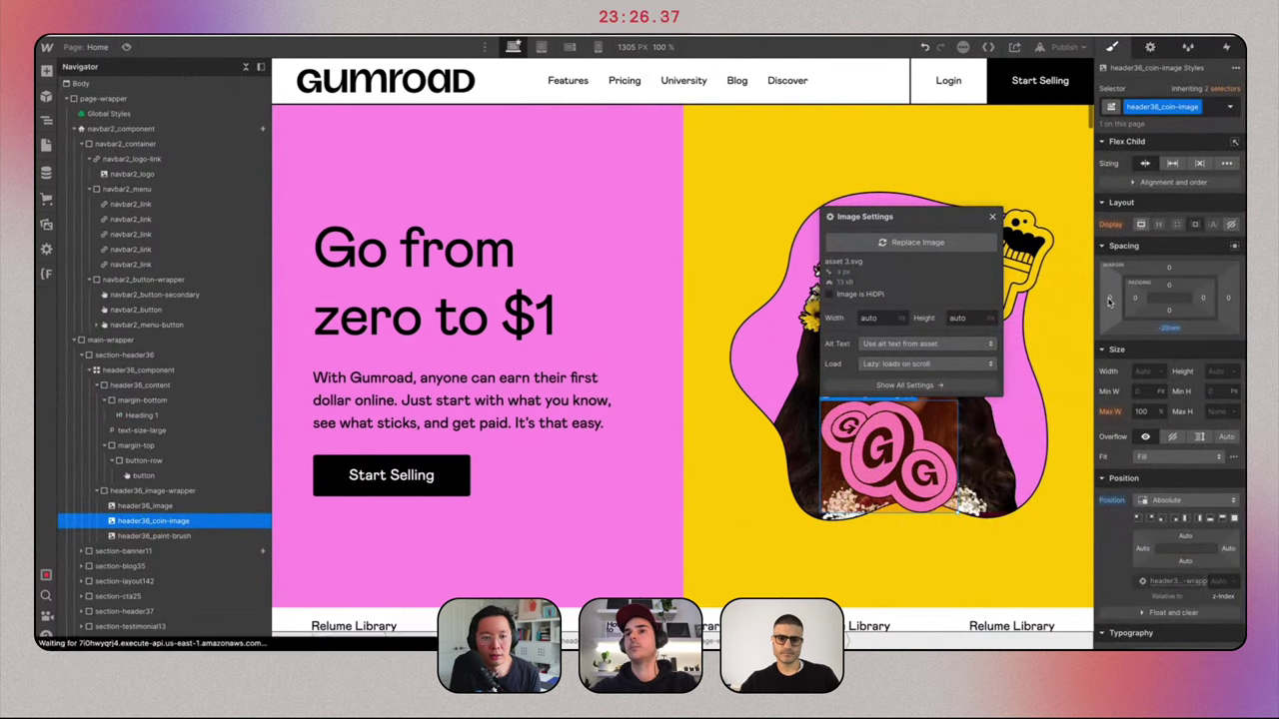
Try a left margin of -25rem on header36_coin-image and reduce it to bring the coins closer to the portrait.
left_click(1109, 300)
type("-25rem")
key("Return")
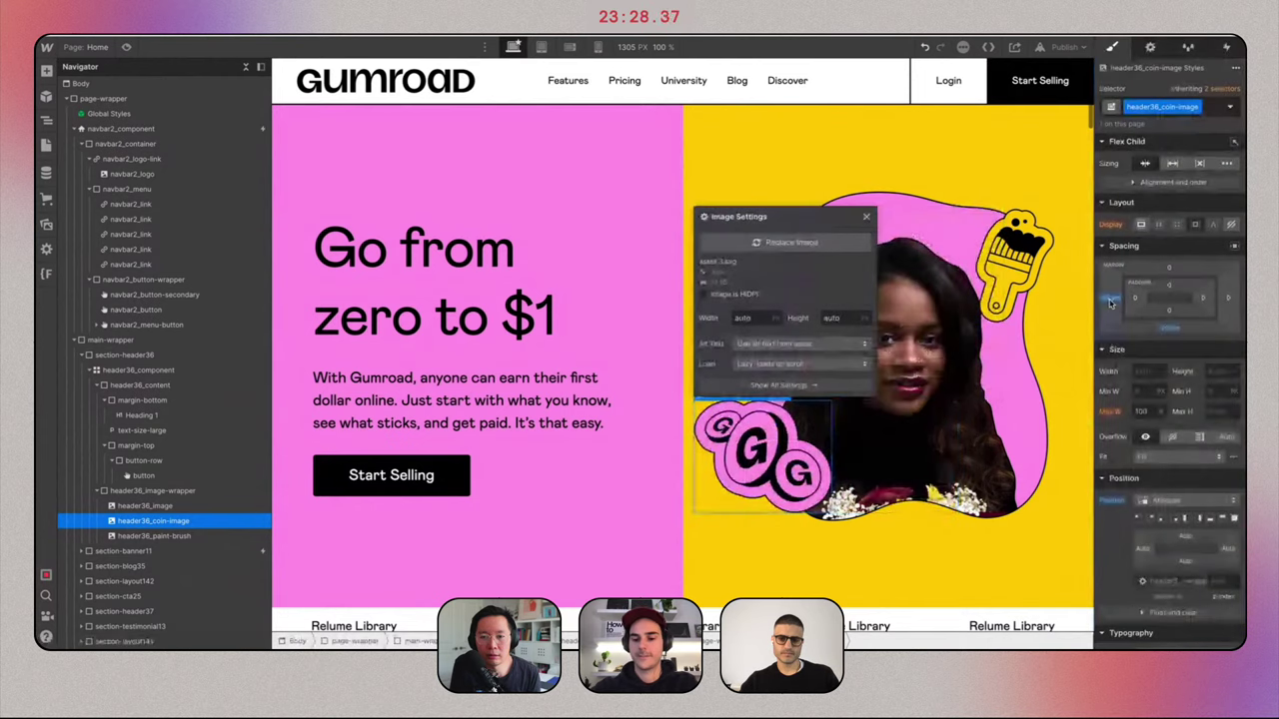
left_click(1108, 298)
type("-2")
key("Return")
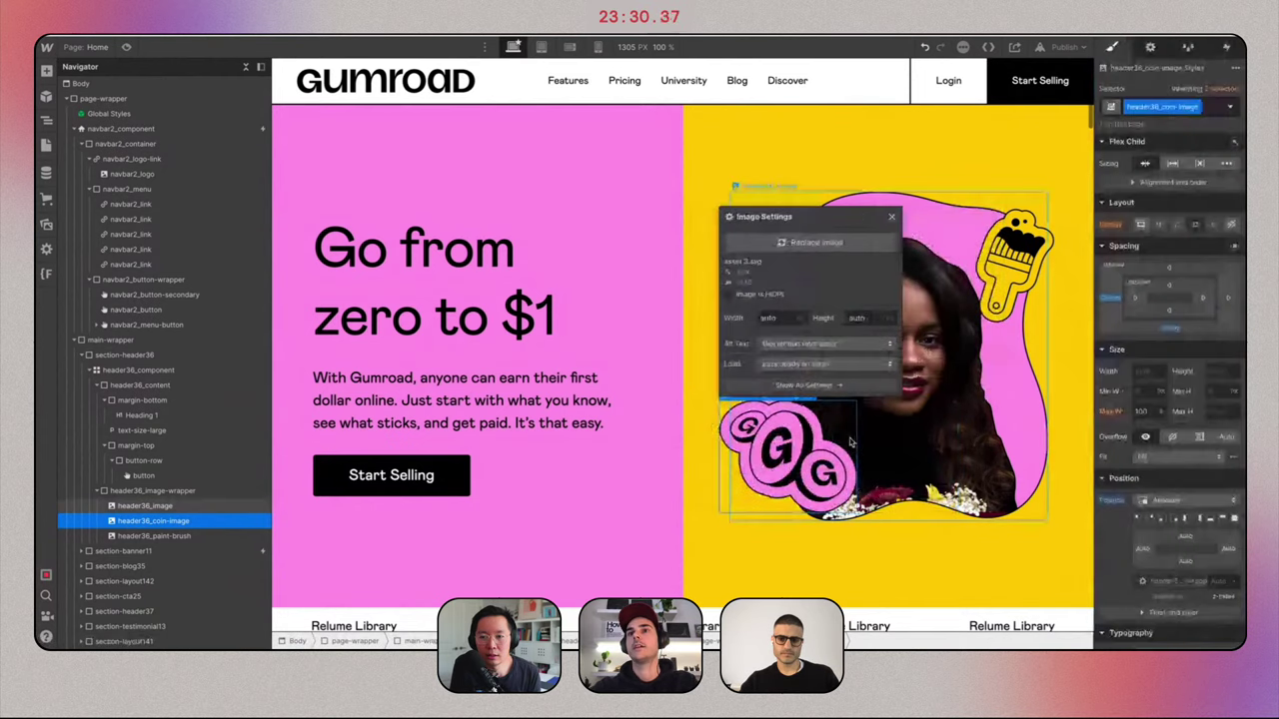
Compare the coins' placement with the reference design, lower them slightly and close the image settings.
key("ctrl+Tab")
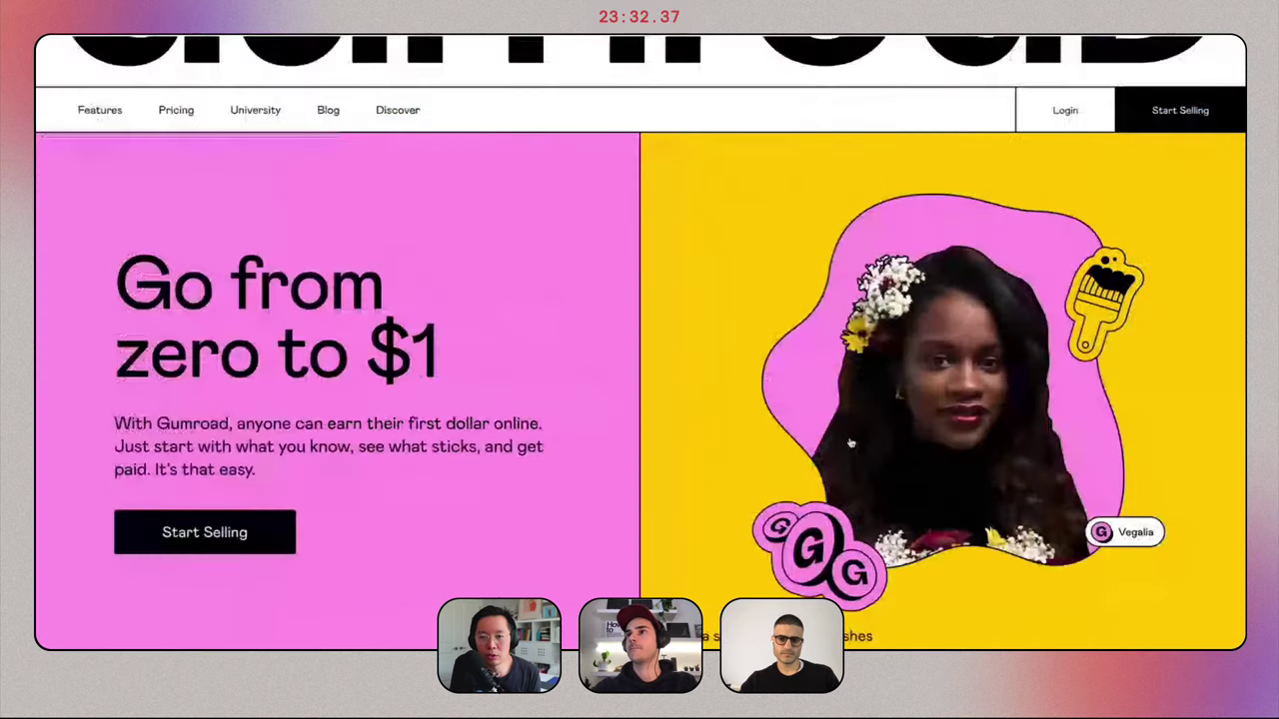
key("ctrl+Tab")
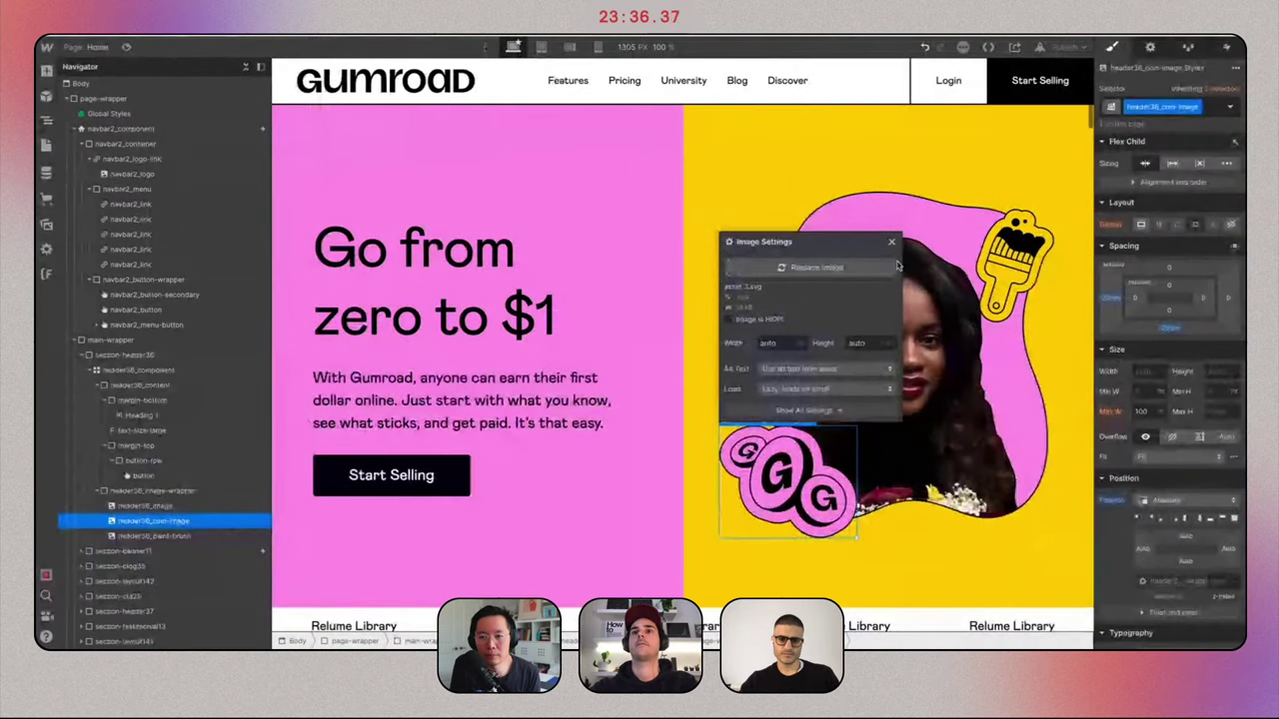
left_click(892, 243)
left_click(931, 231)
Add a thin black left border to header36_image-wrapper.
left_click(699, 419)
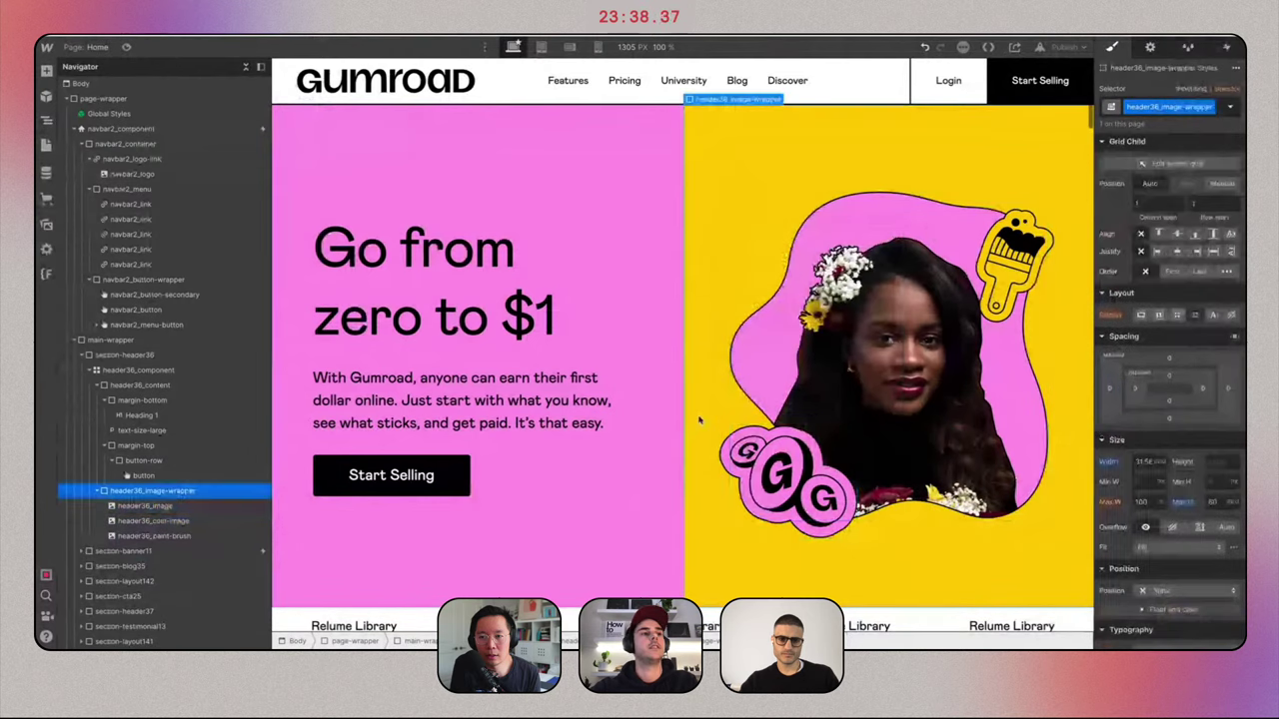
scroll(1182, 600, "down", 3)
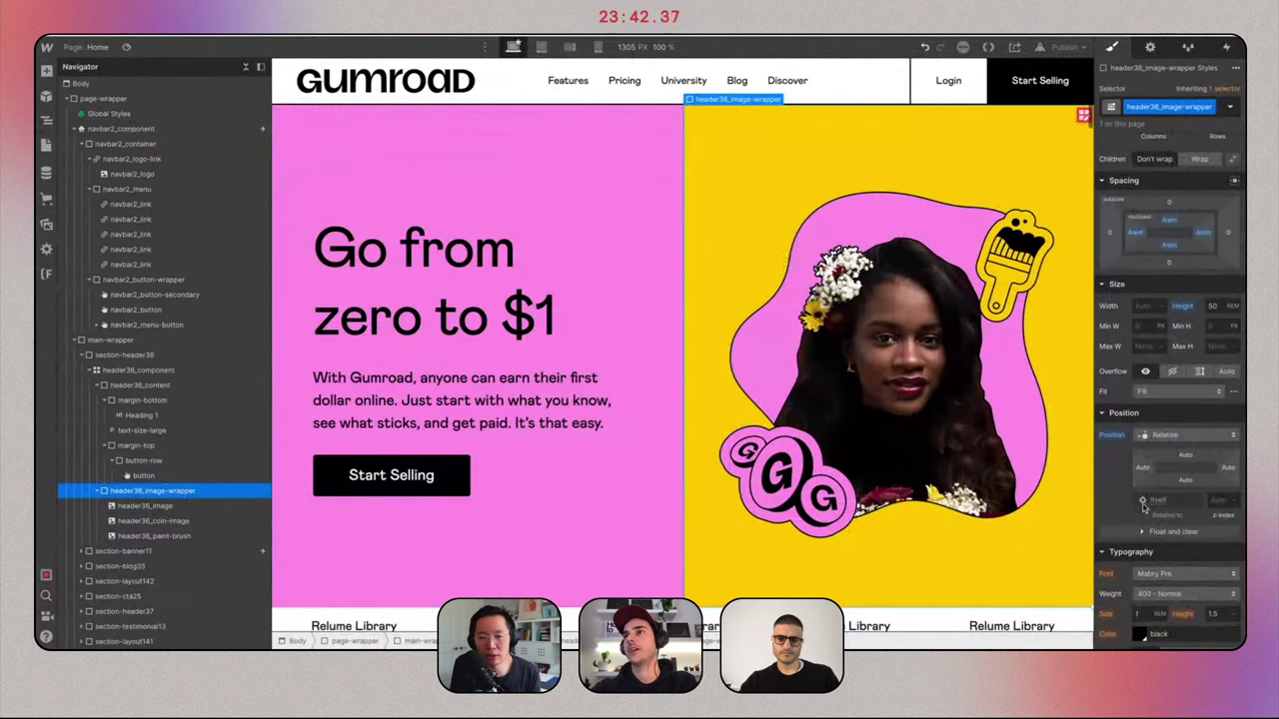
scroll(1145, 509, "down", 3)
scroll(1144, 509, "down", 5)
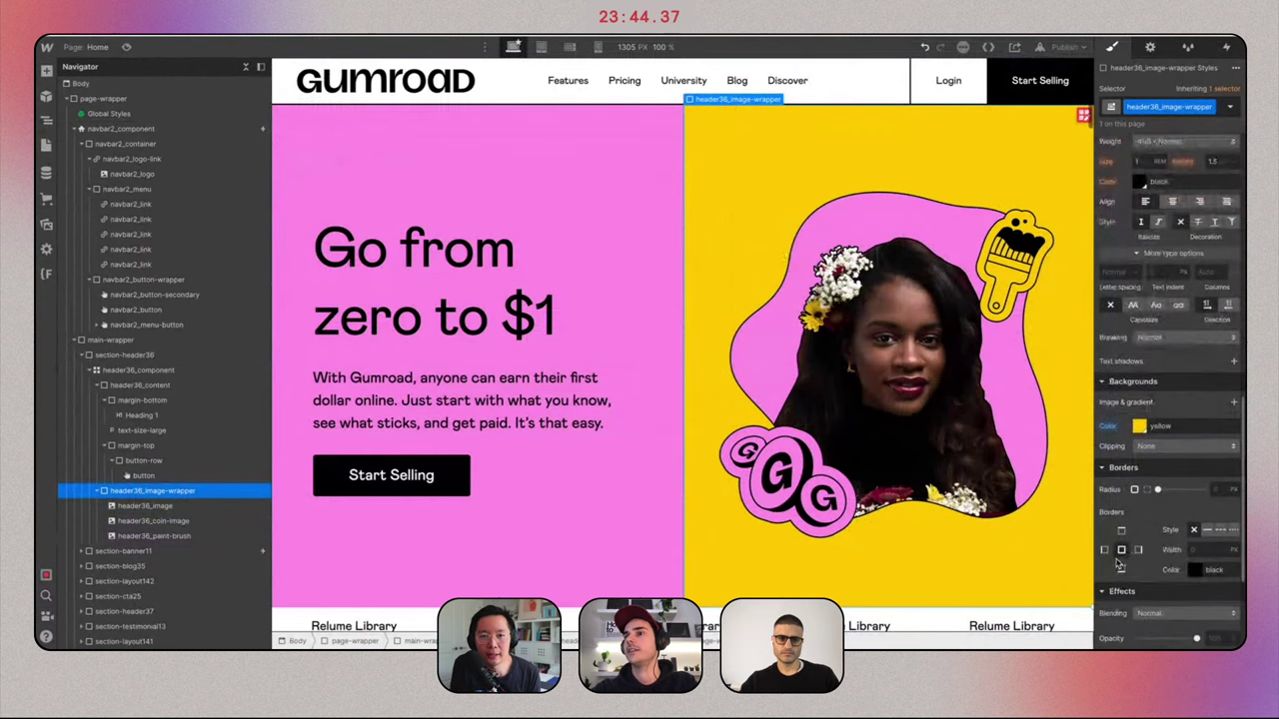
left_click(521, 340)
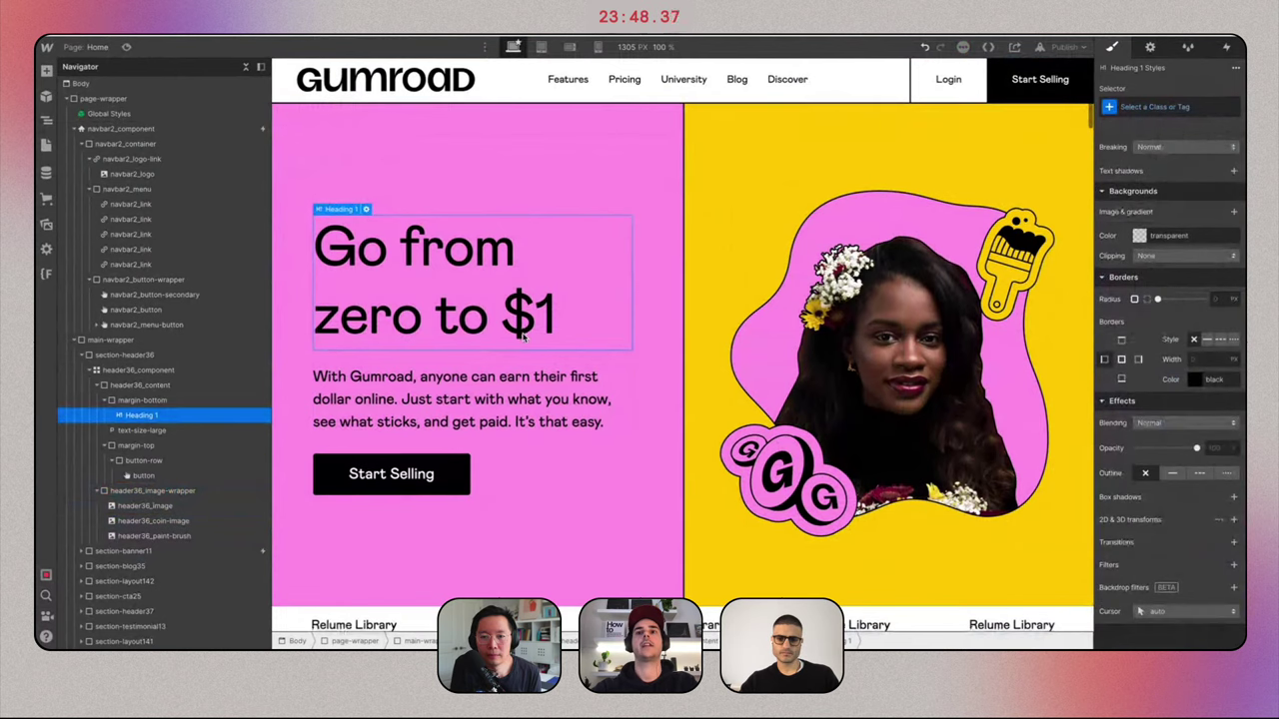
Remove the heading-xsmall class from the first Relume Library text in the banner11_marquee.
scroll(510, 379, "down", 3)
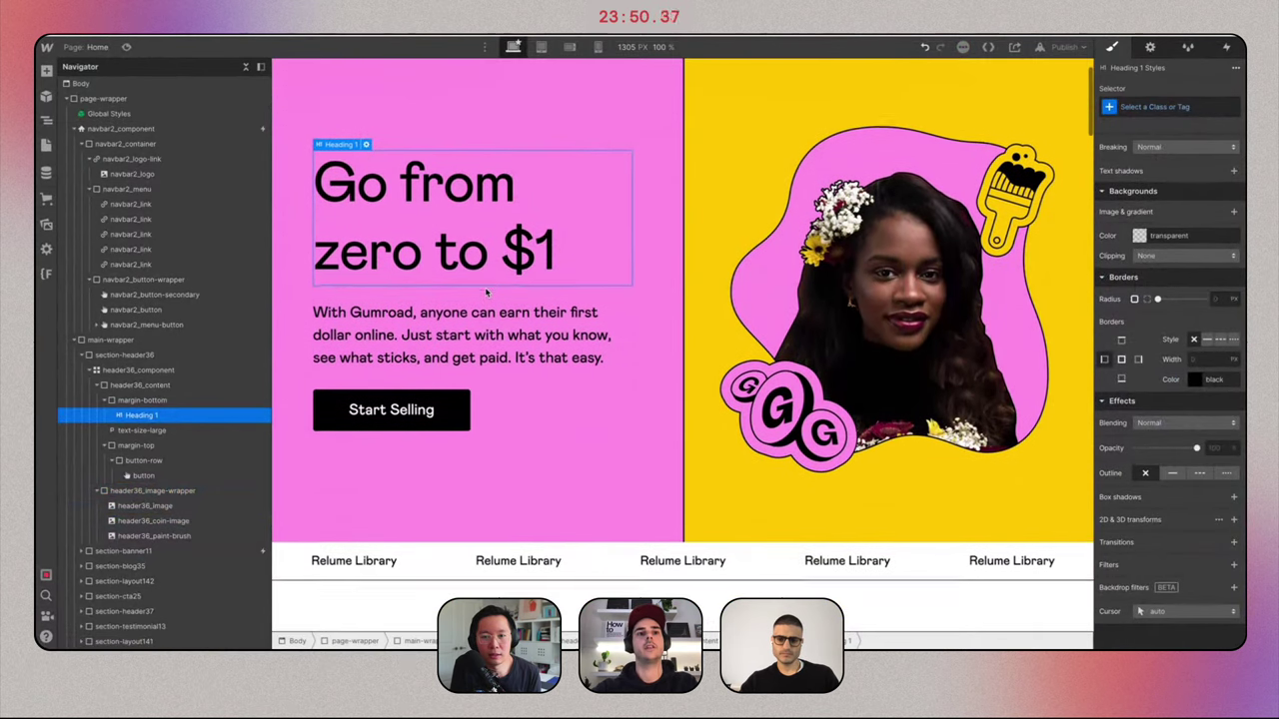
left_click(601, 525)
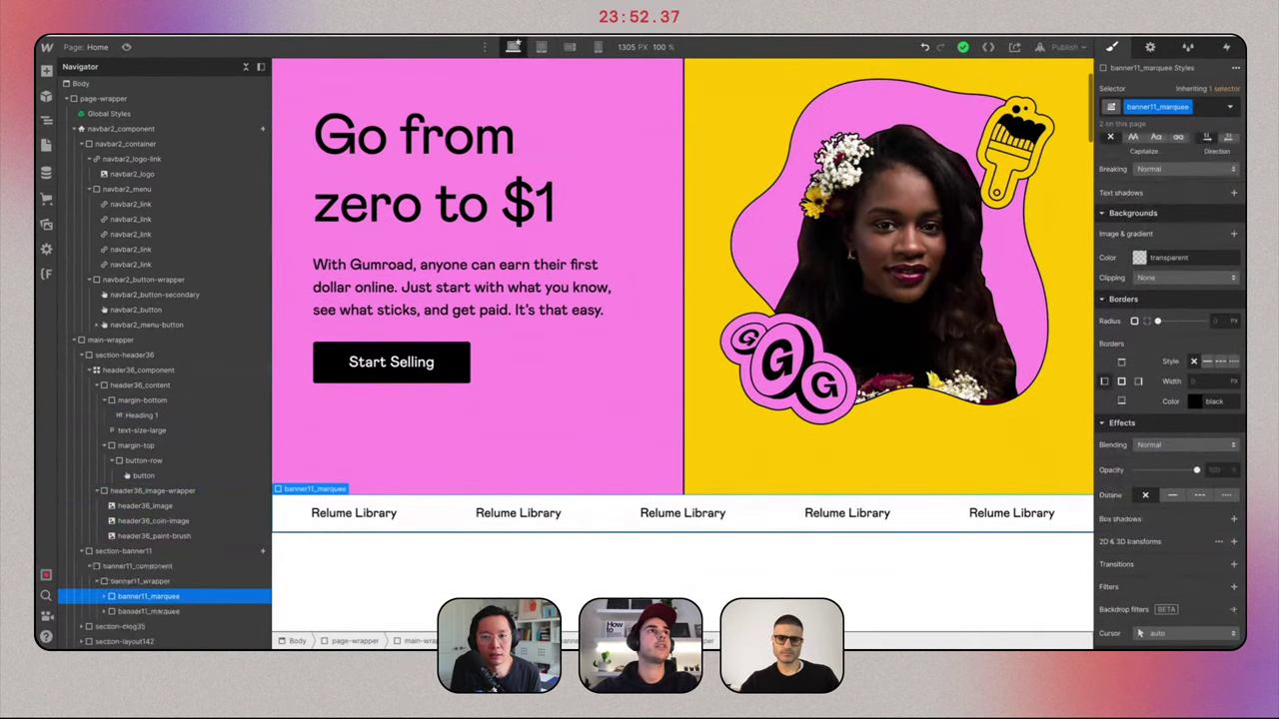
left_click(124, 46)
scroll(682, 371, "down", 4)
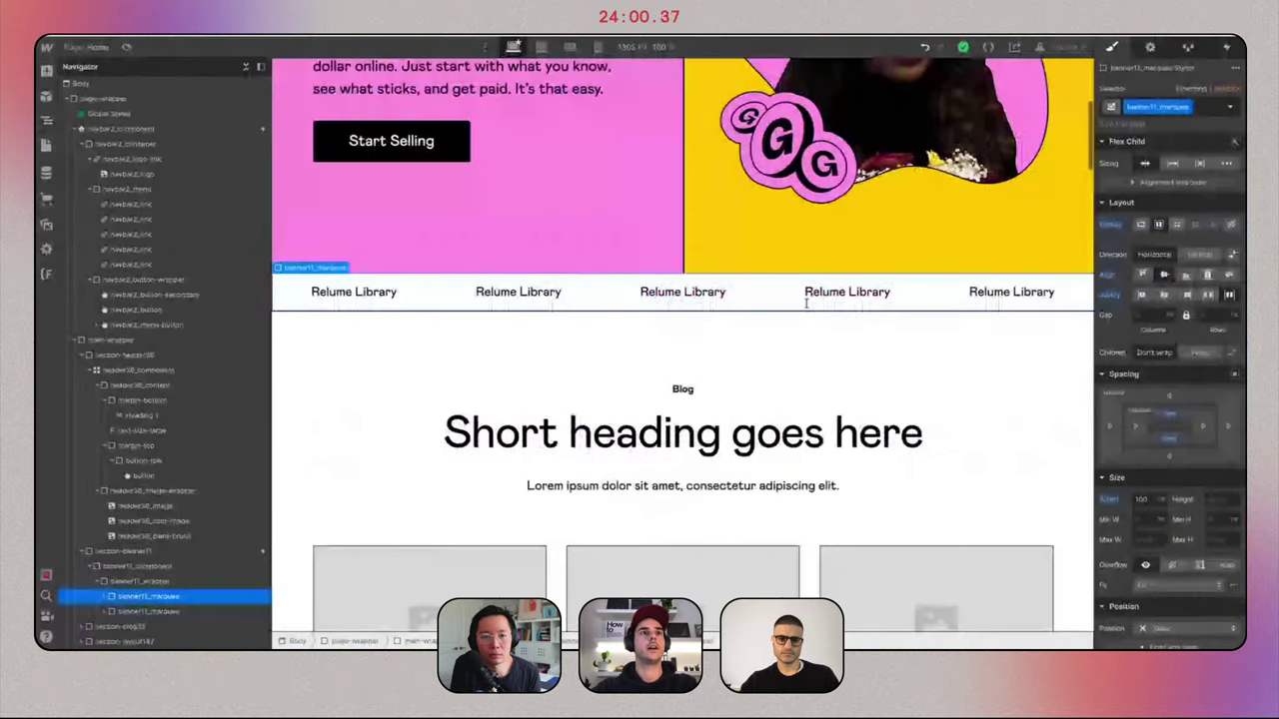
left_click(369, 303)
left_click(1198, 107)
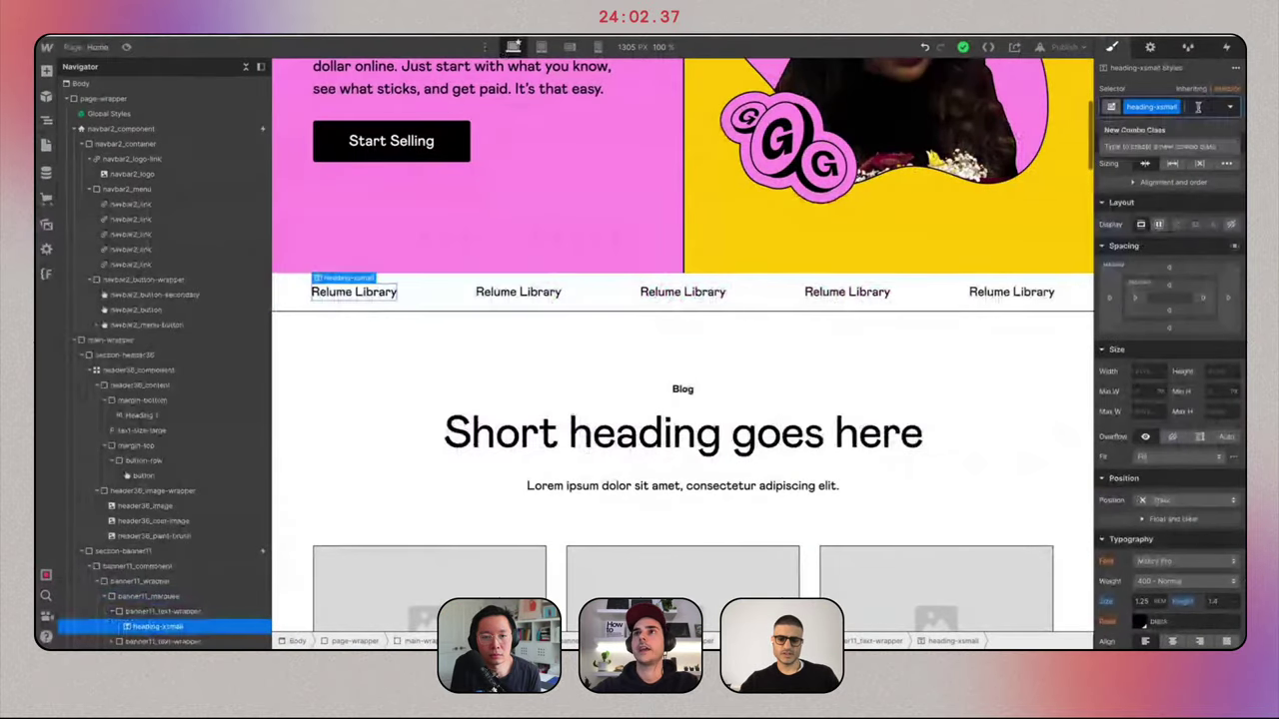
key("BackSpace")
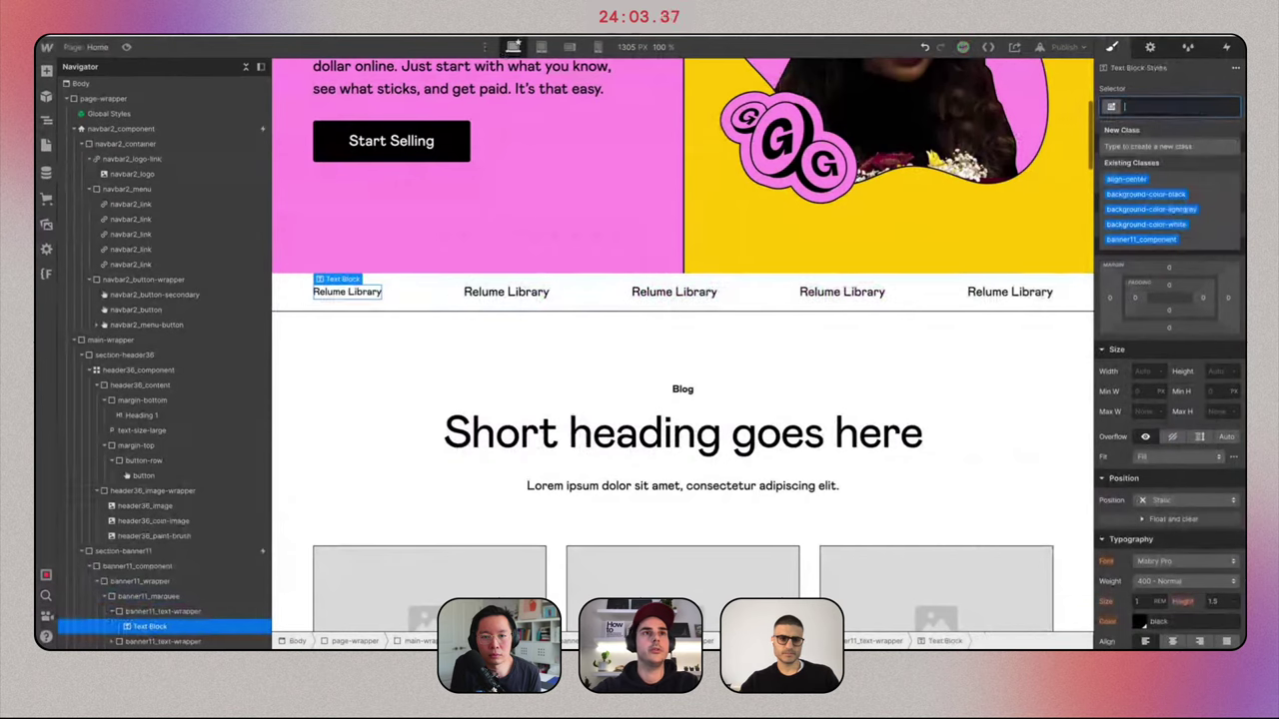
Remove the class from the second banner11_text-wrapper in the marquee.
left_click(205, 610)
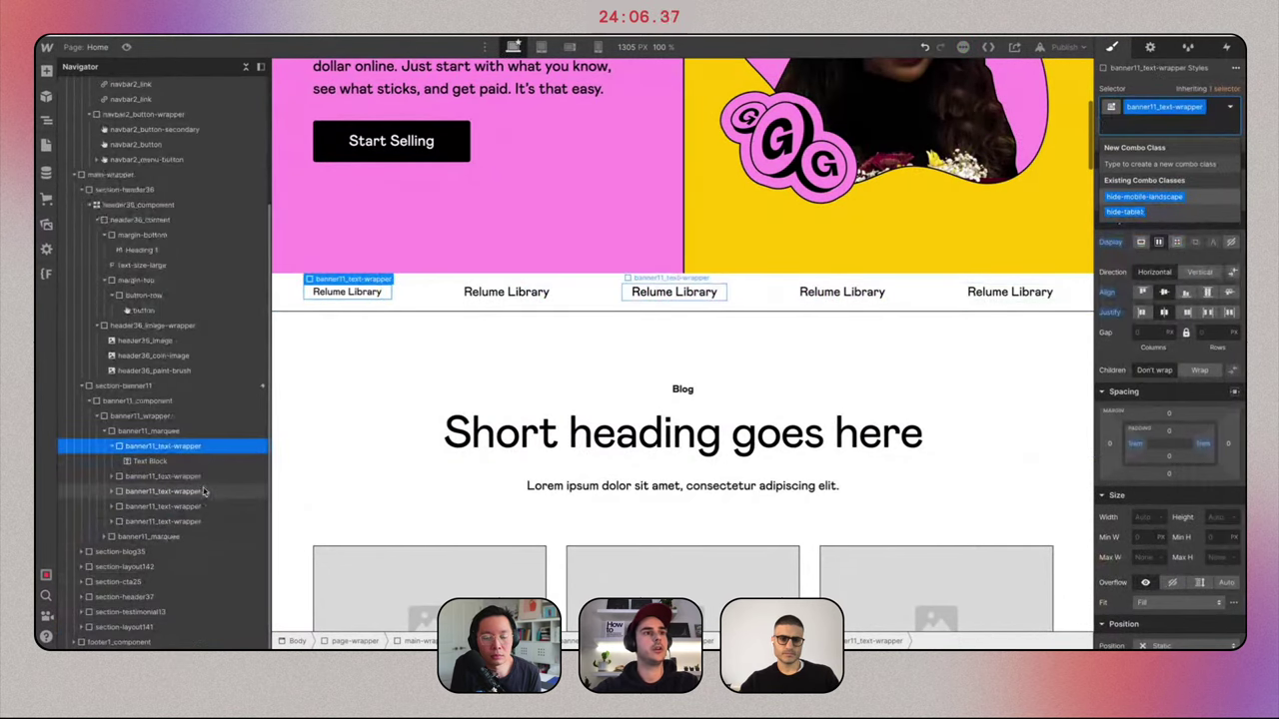
left_click(201, 480)
key("BackSpace")
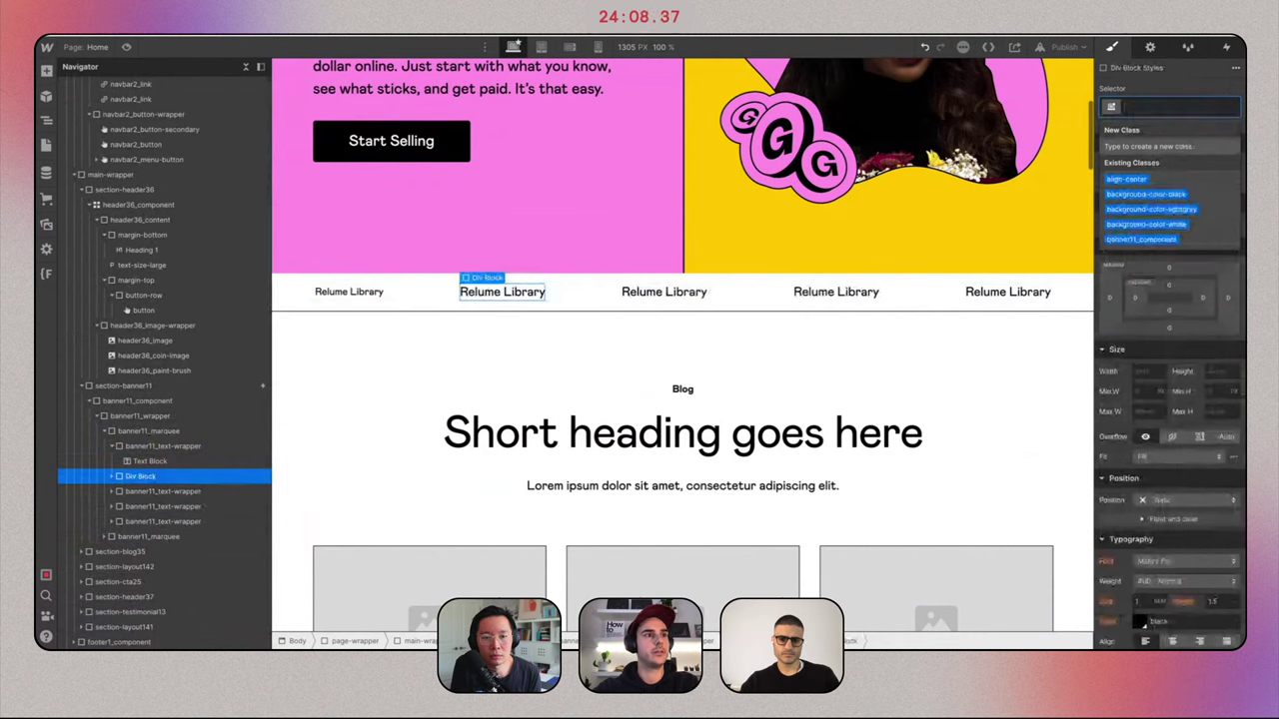
left_click(664, 292)
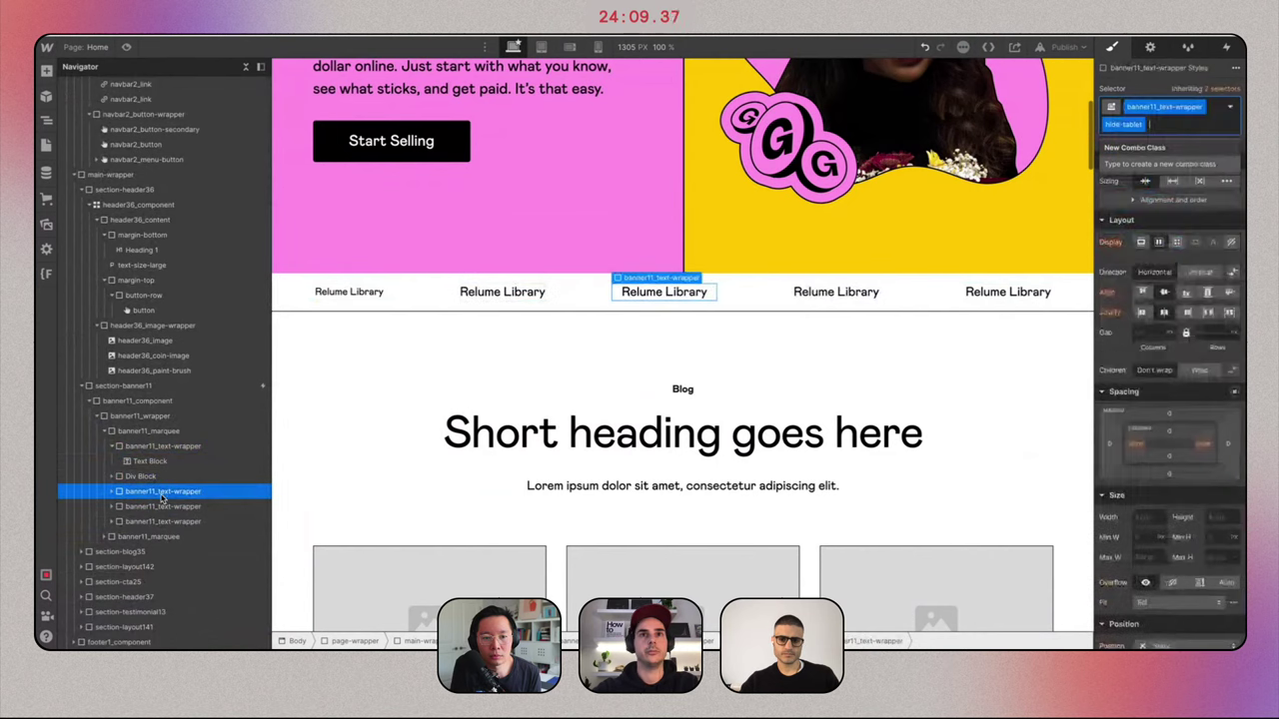
left_click(455, 429)
left_click(501, 291)
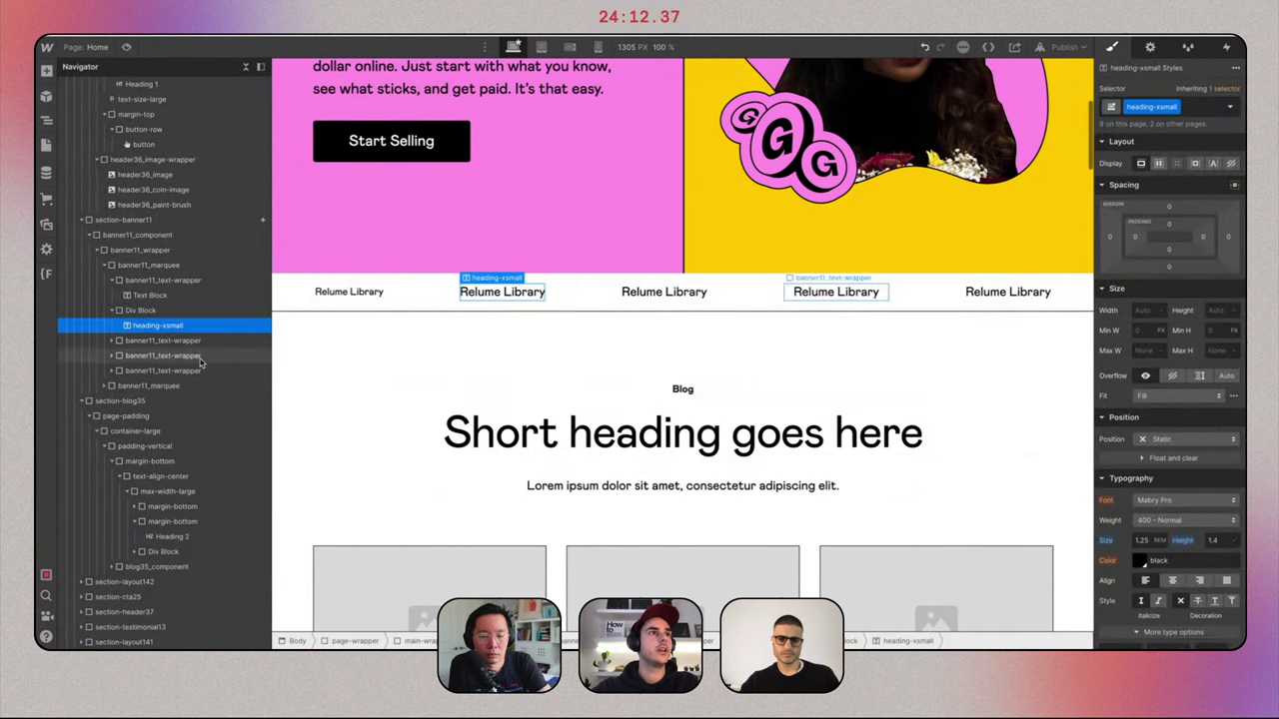
Delete the four other text wrappers from the first banner11_marquee, keeping only the one with the unstyled Text Block.
left_click(160, 311)
key("Delete")
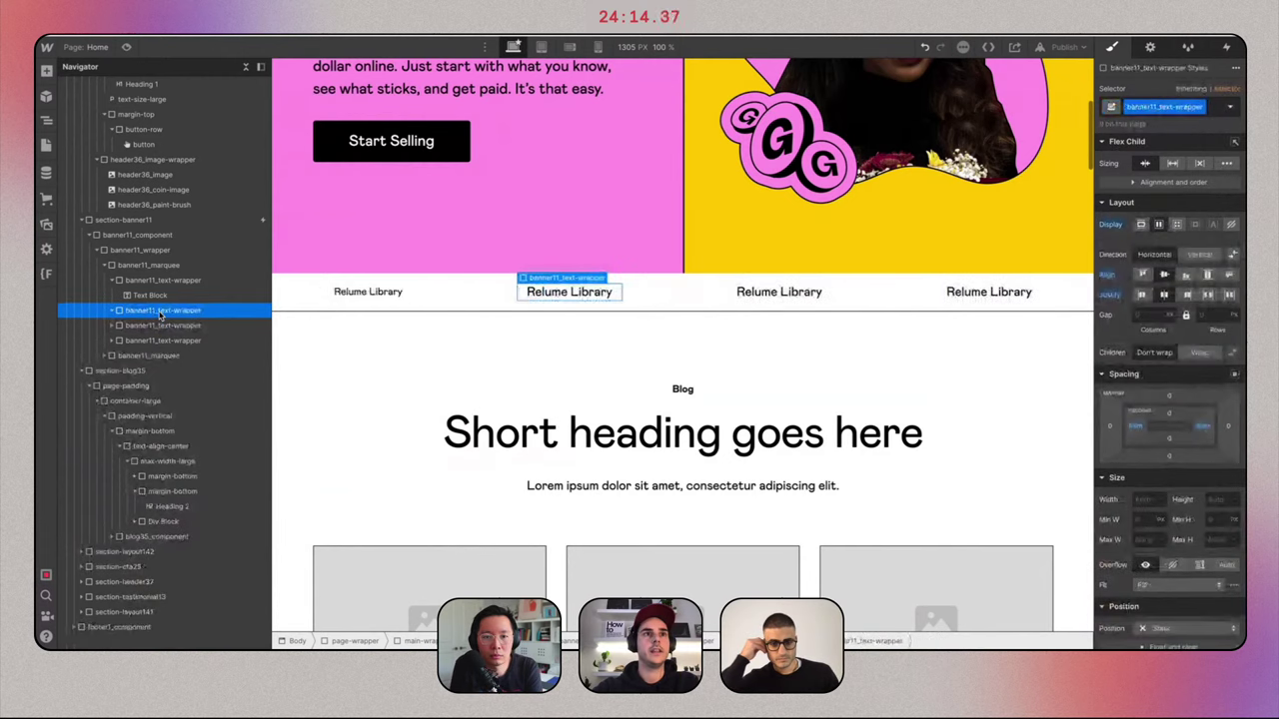
key("Delete")
key("Delete")
key("Delete")
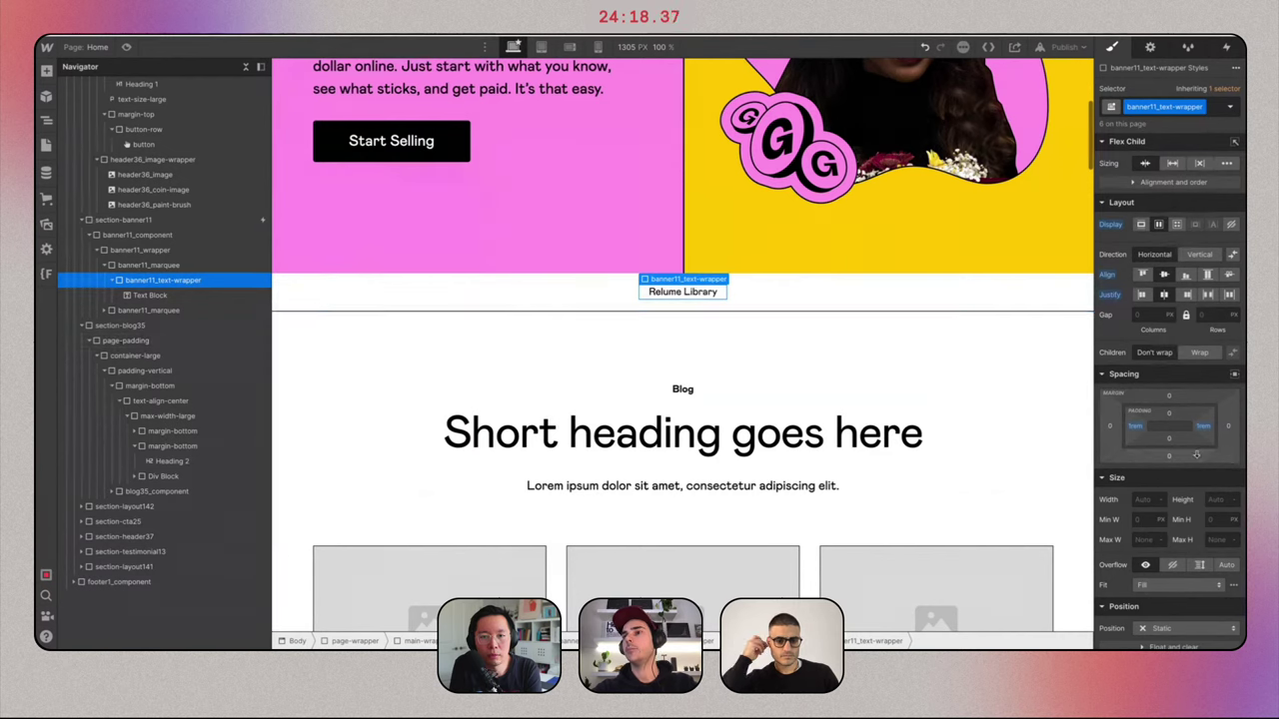
left_click(1140, 500)
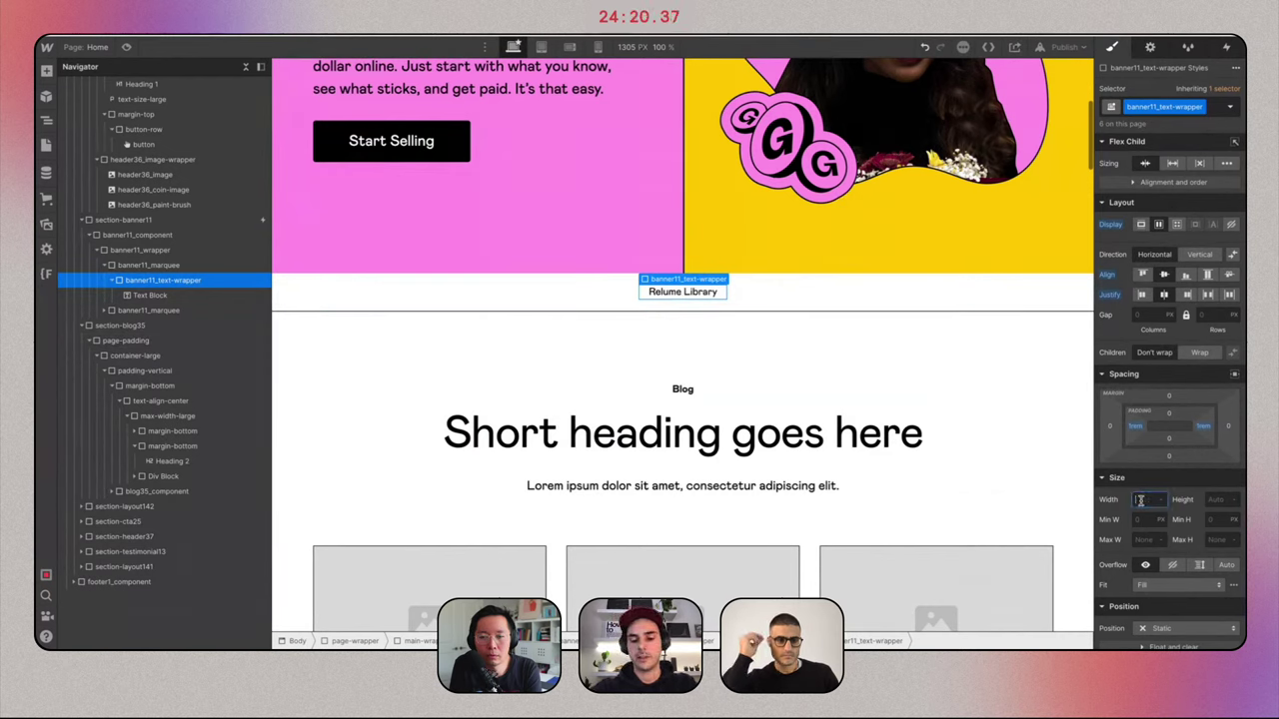
type("72")
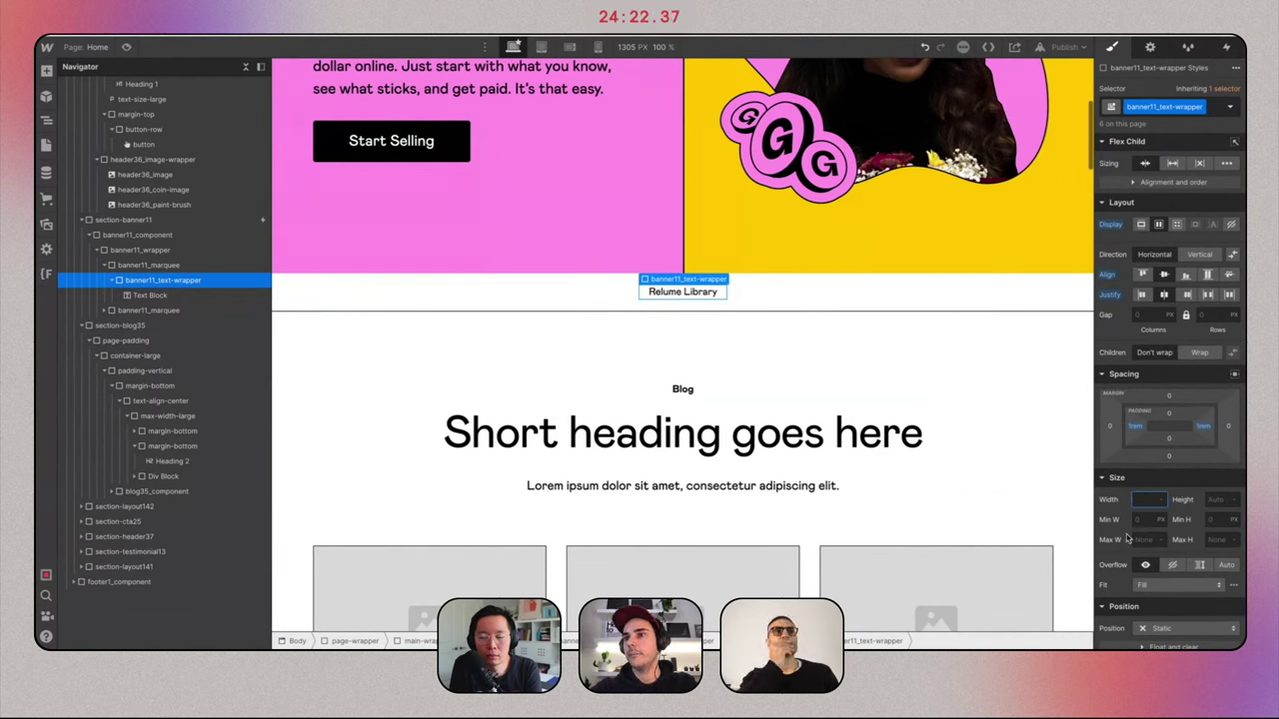
scroll(1122, 587, "down", 3)
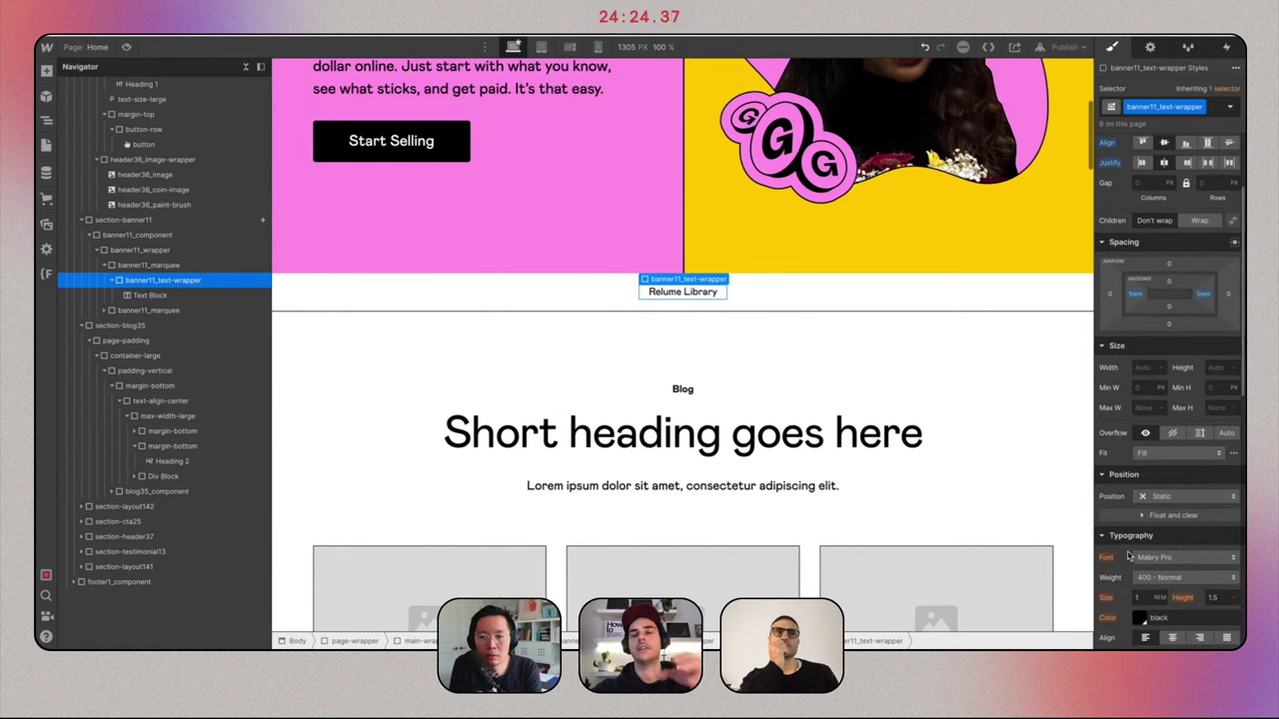
Set the font size of banner11_text-wrapper to 4.5 rem.
scroll(1134, 559, "down", 1)
left_click(1145, 568)
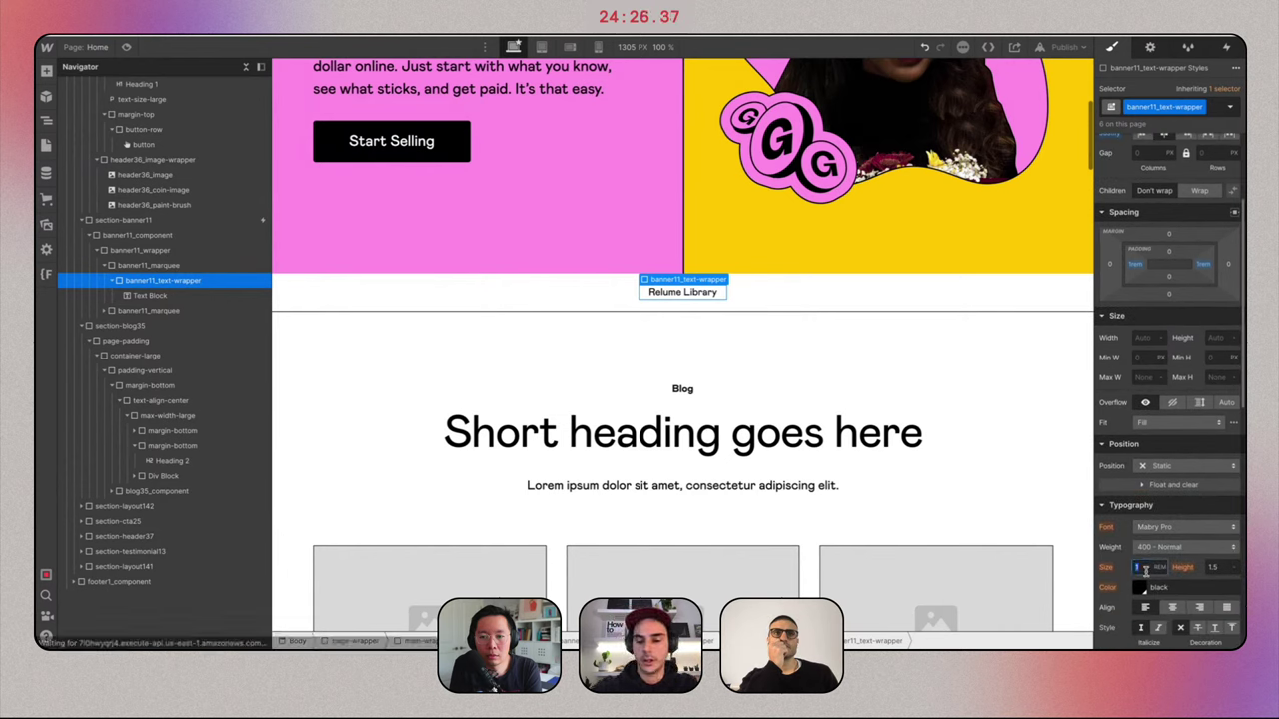
type("72")
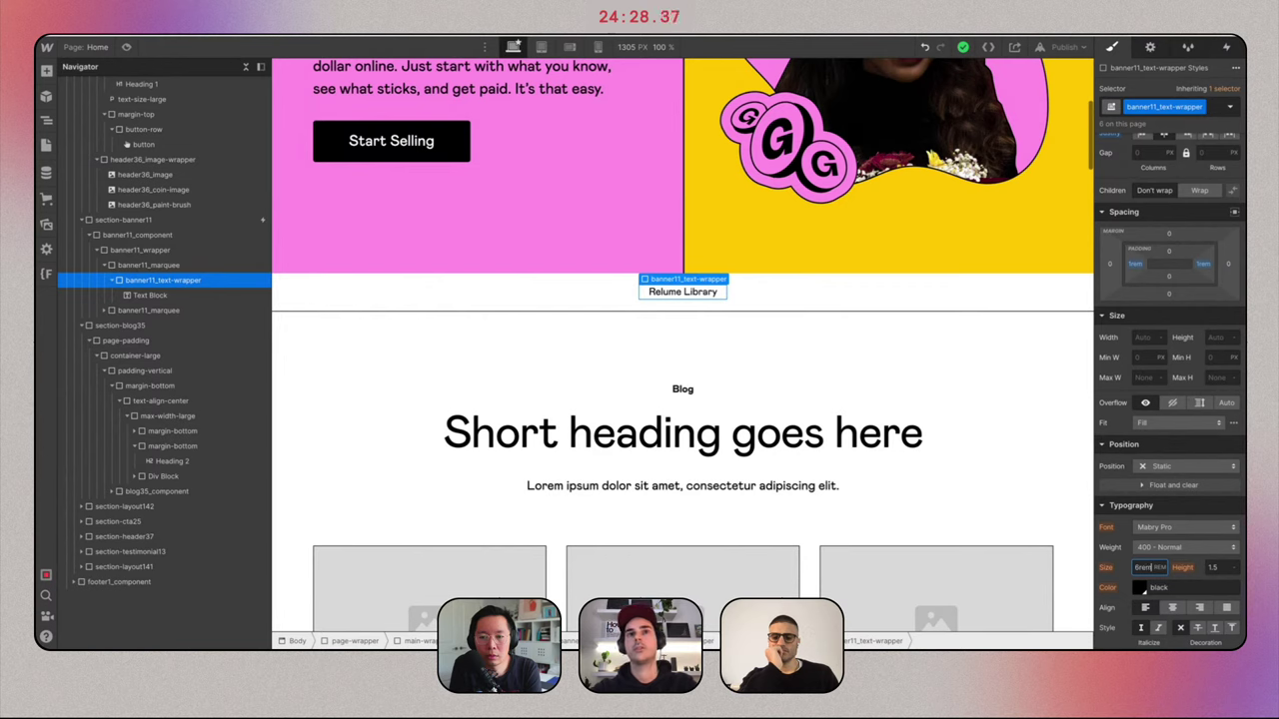
key("Return")
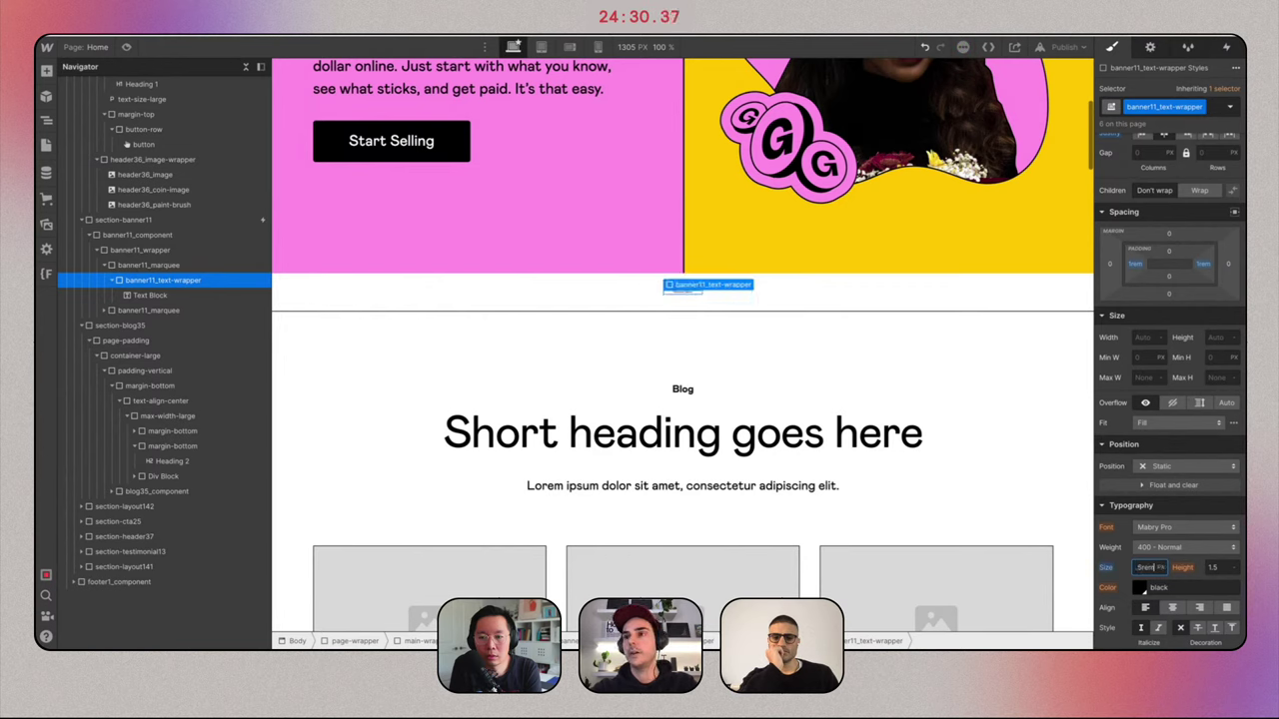
key("Return")
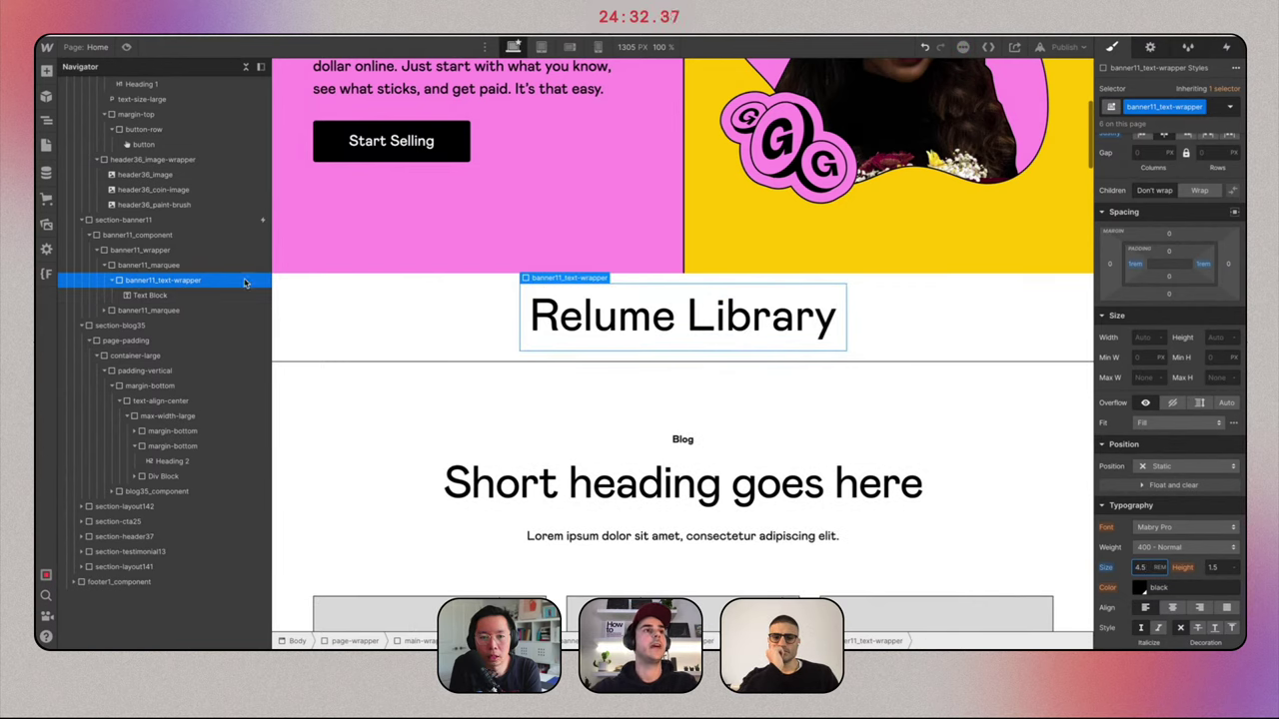
Duplicate the banner11_text-wrapper in the first marquee and replace the second copy's text with a "·" separator, as in the Gumroad banner.
left_click(113, 281)
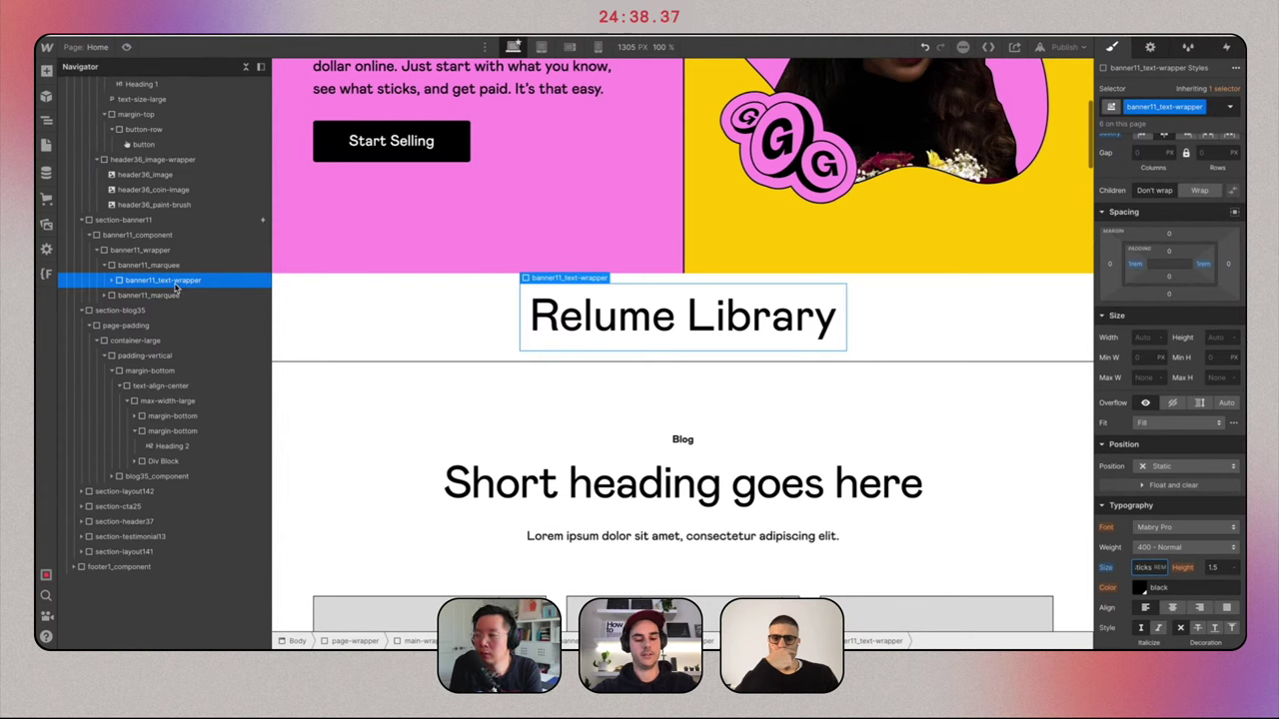
left_click(966, 326)
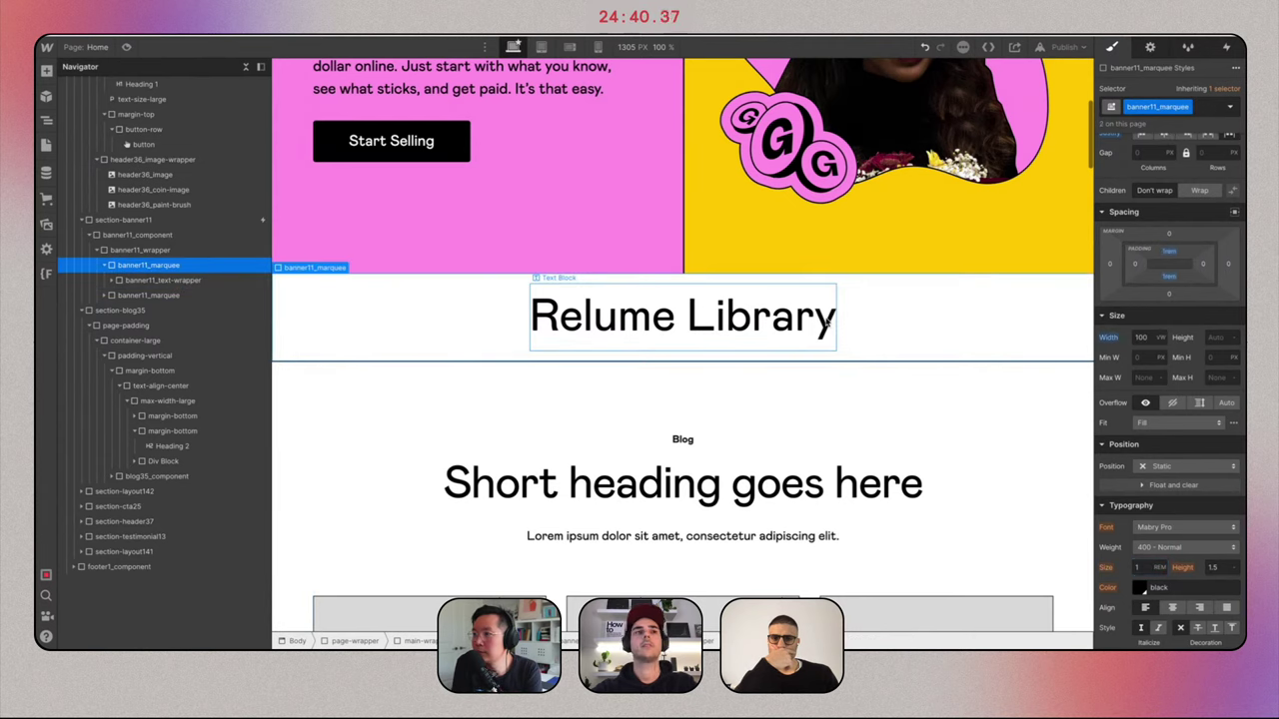
left_click(136, 283)
key("ctrl+d")
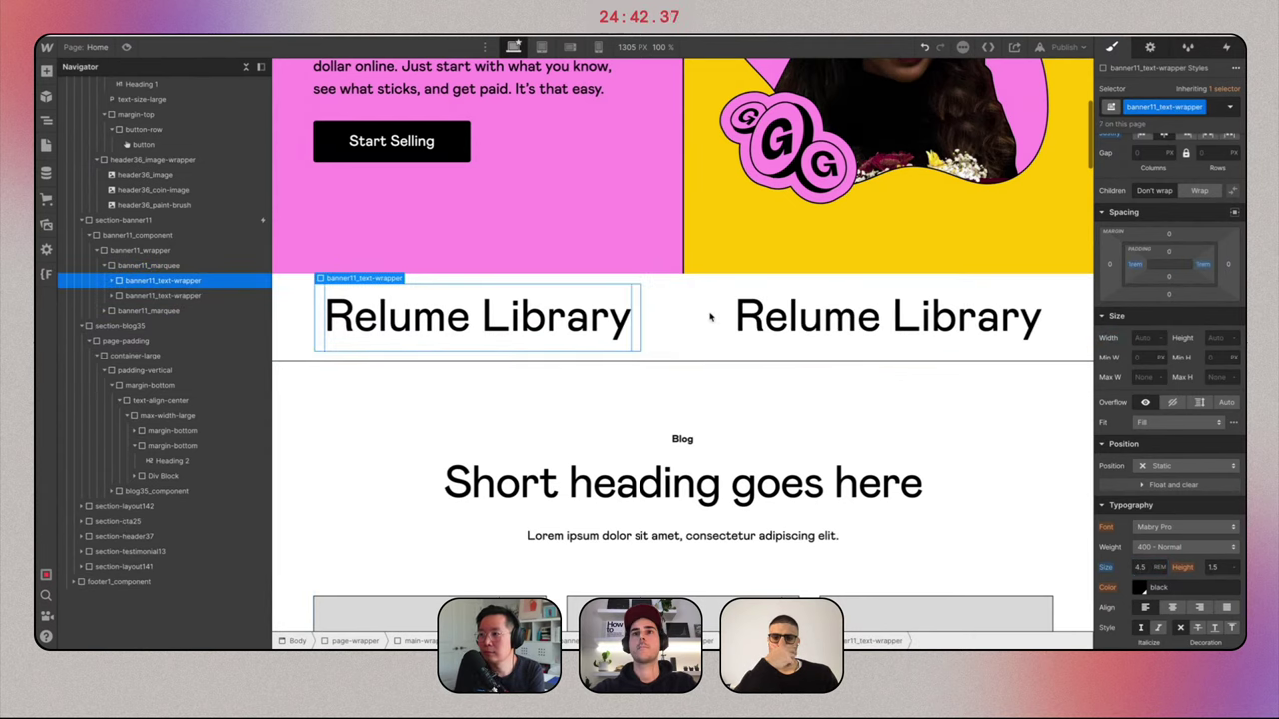
double_click(827, 321)
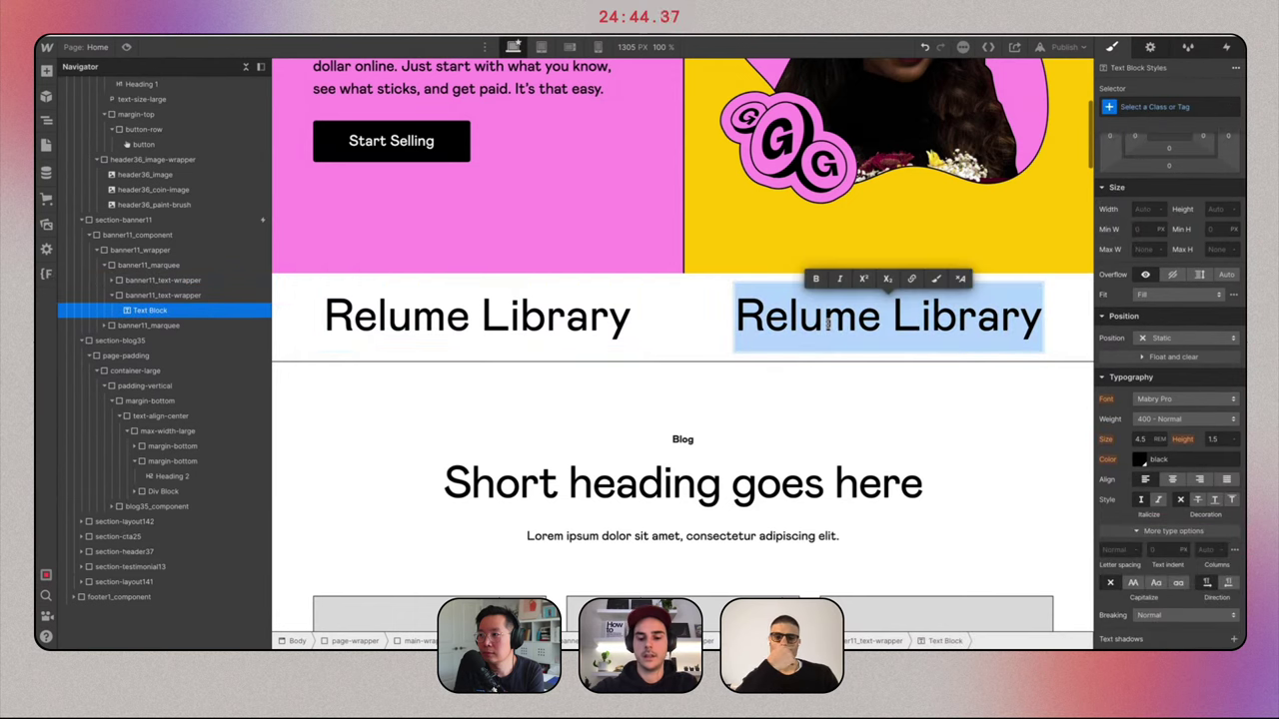
type("•")
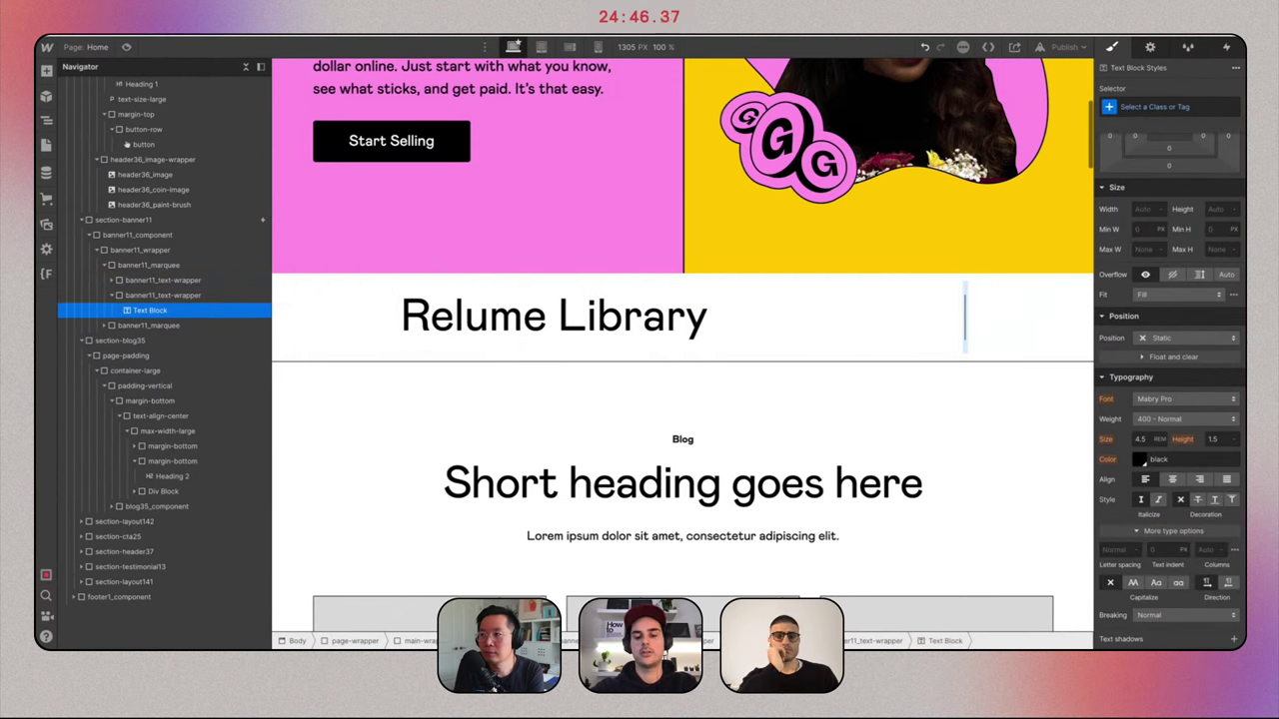
key("ctrl+Right")
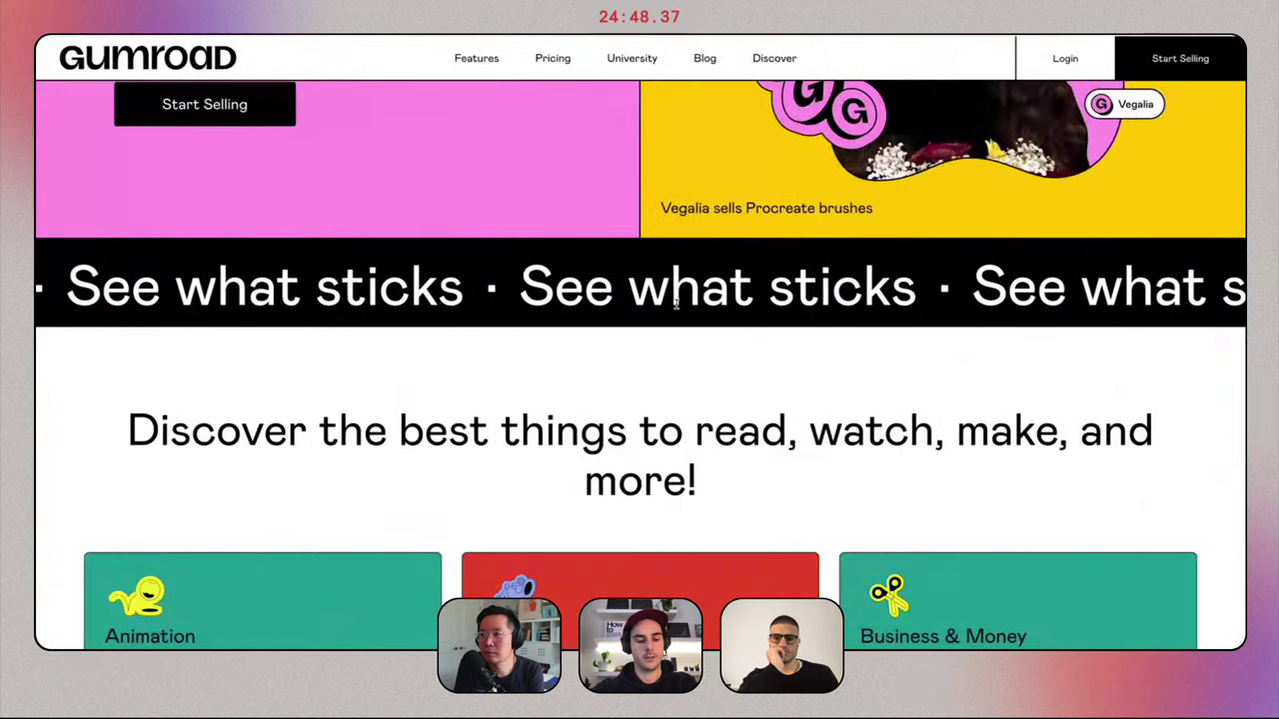
key("ctrl+Left")
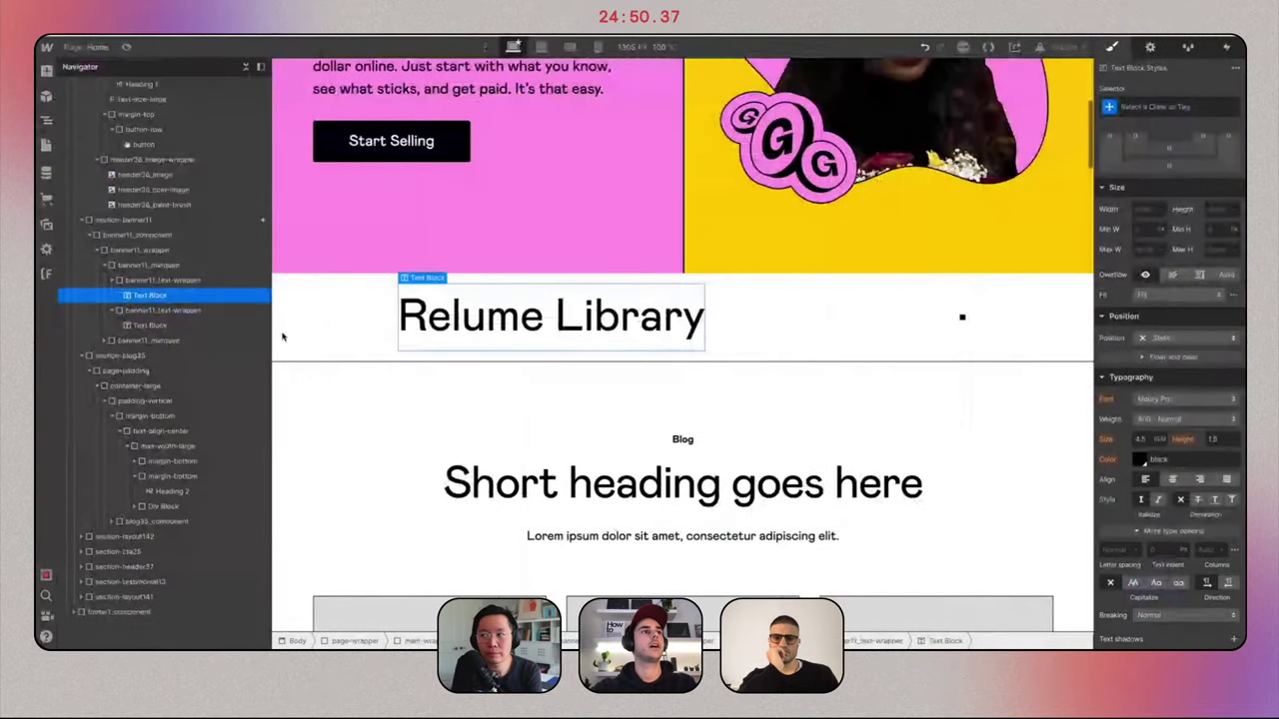
Duplicate the text and dot wrappers in the first banner11_marquee, ordering them Relume Library, dot, Relume Library, dot.
left_click(150, 280)
key("ctrl+d")
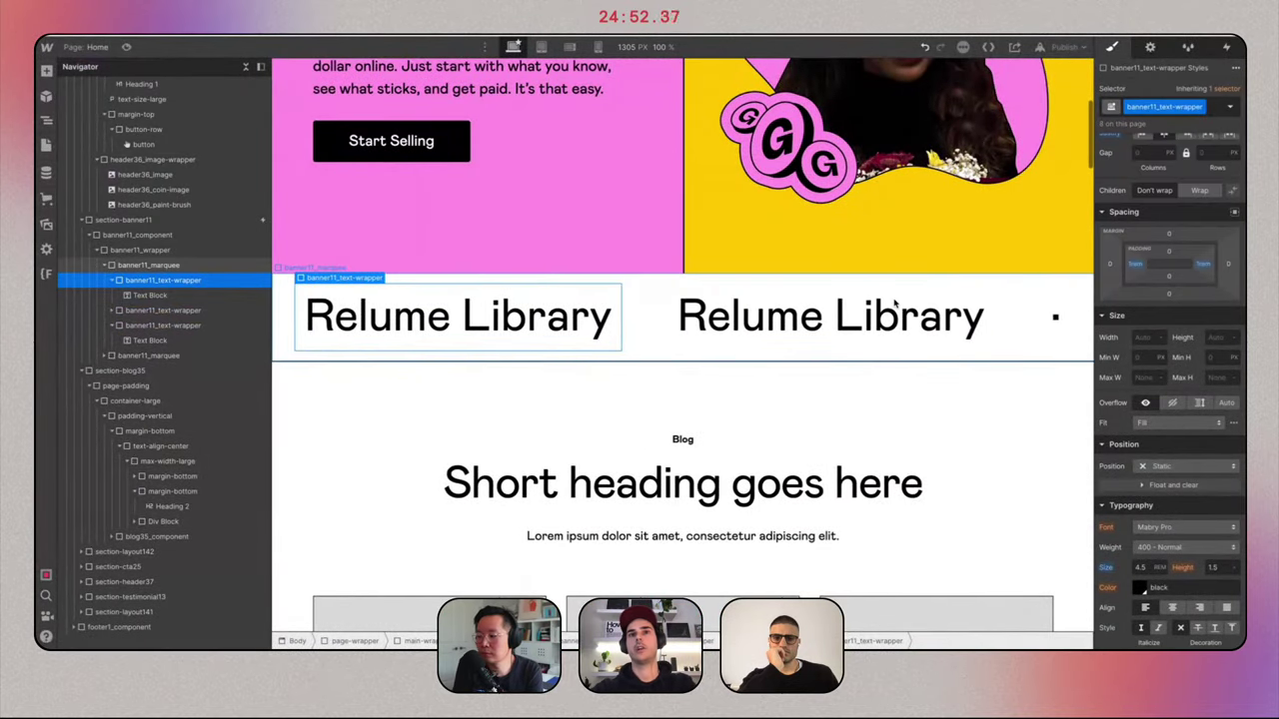
left_click(179, 309)
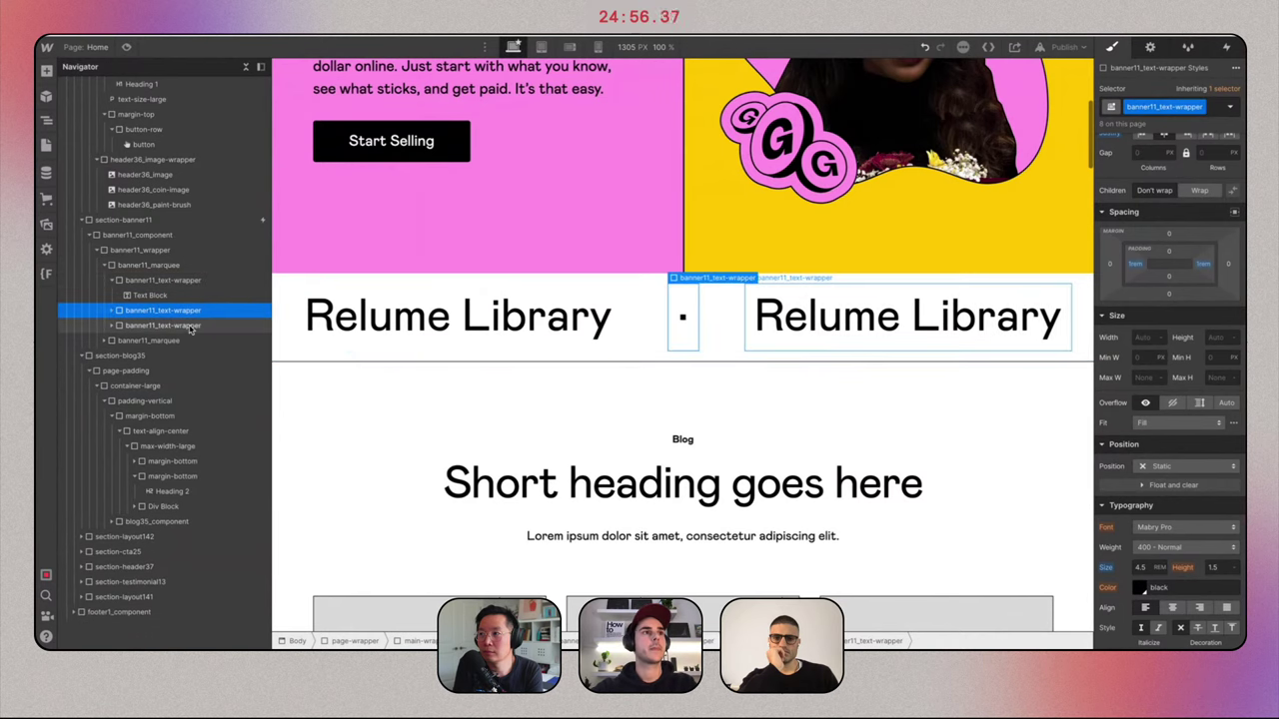
left_click(165, 266)
key("ctrl+v")
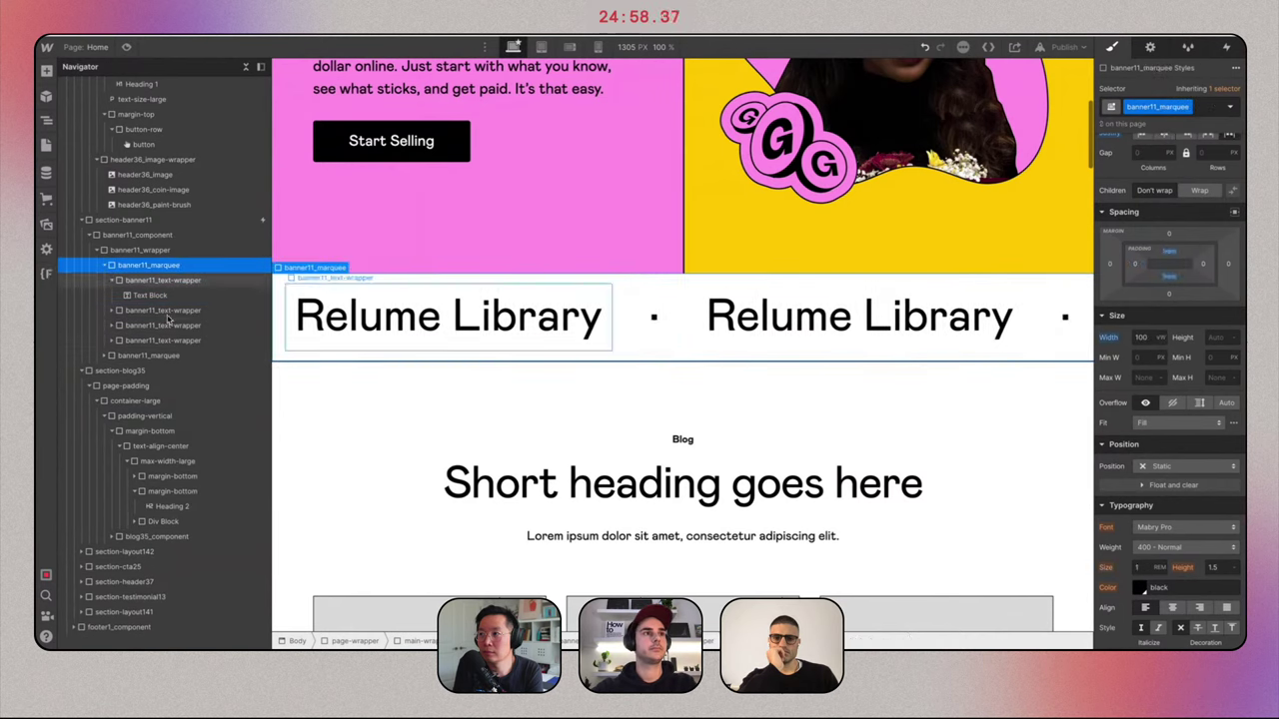
left_click(165, 340)
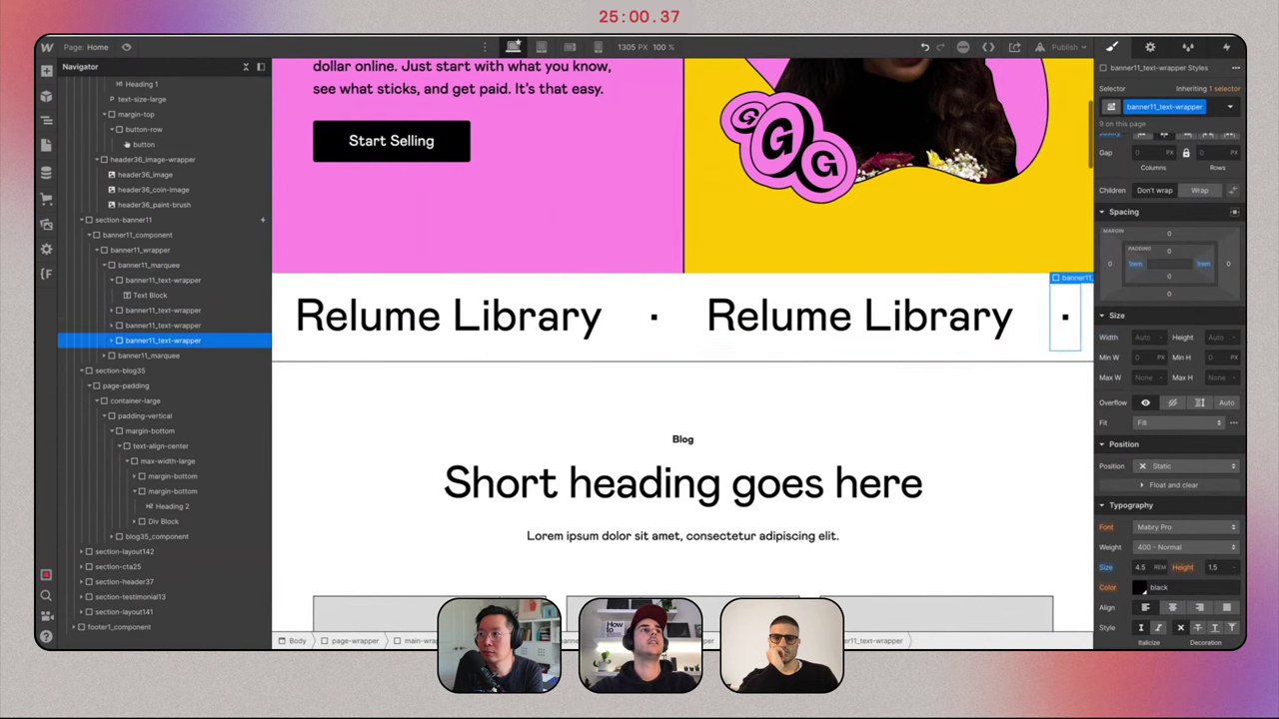
Preview the scrolling marquee and compare its text size and spacing with the Gumroad reference banner.
left_click(126, 47)
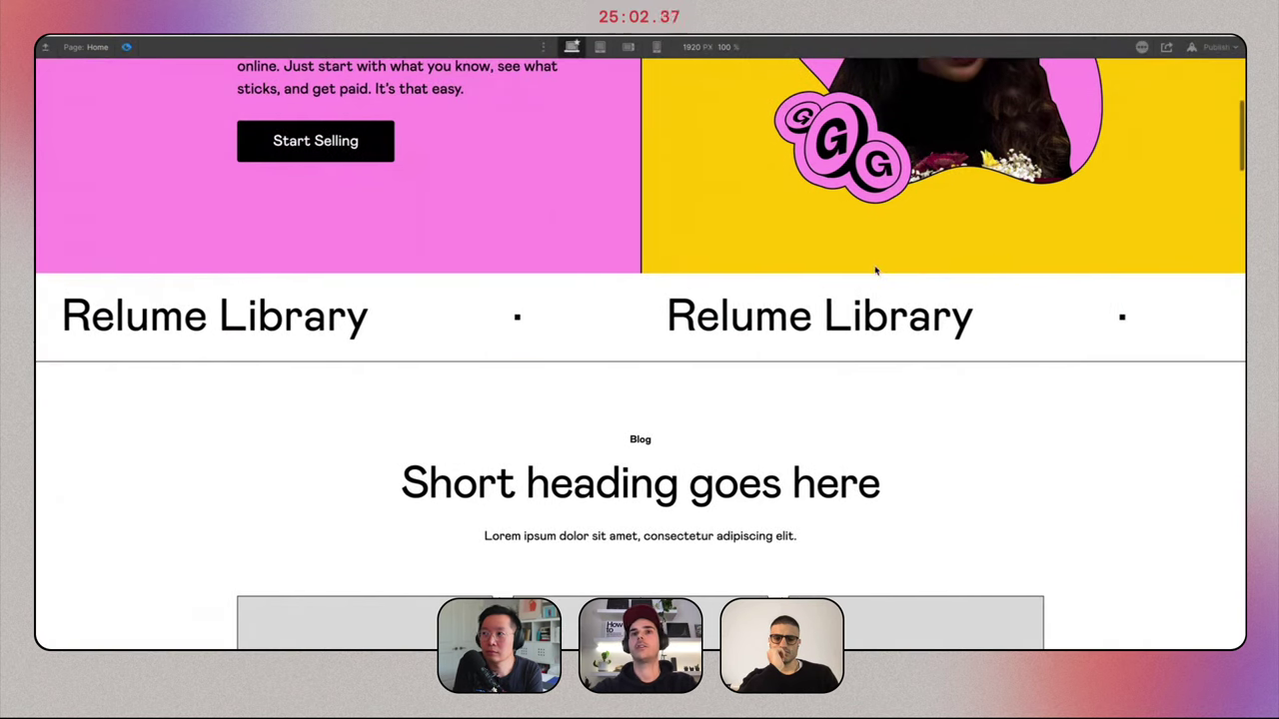
key("ctrl+Right")
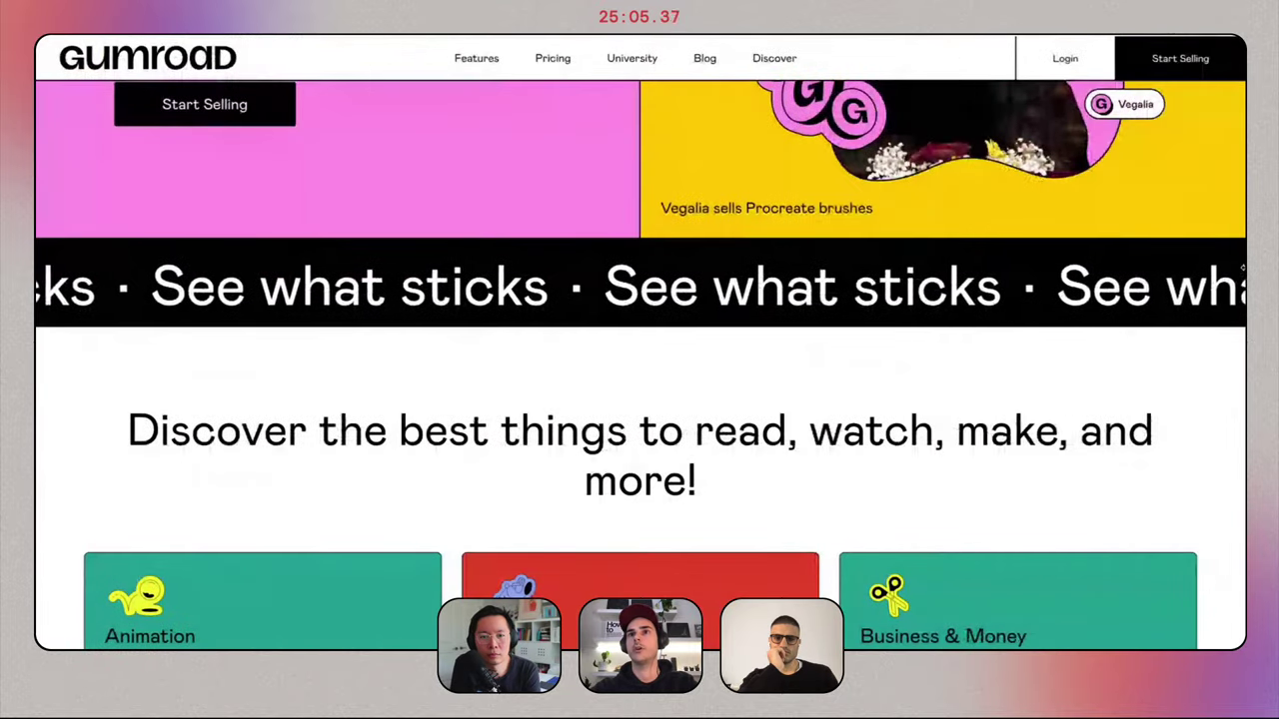
mouse_move(1243, 268)
left_mouse_down()
mouse_move(1041, 270)
mouse_move(1242, 270)
left_mouse_up()
key("ctrl+Left")
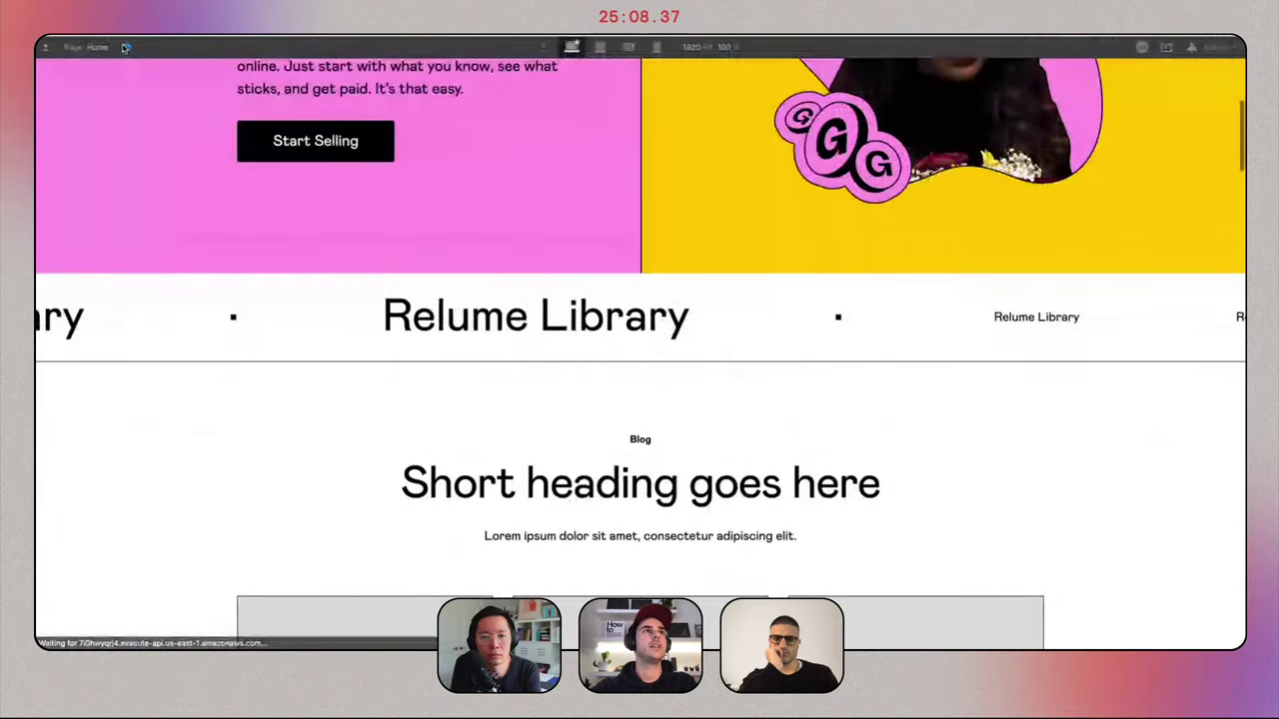
left_click(125, 47)
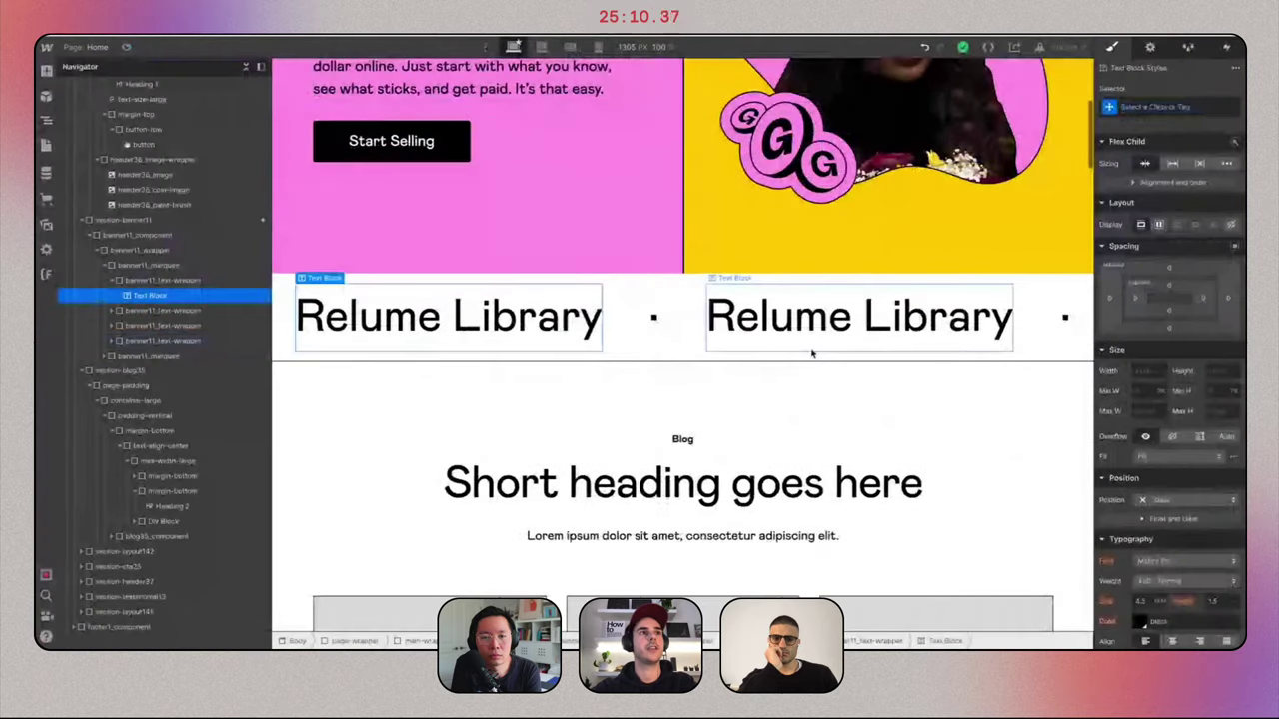
Try larger viewport-based text sizes on banner11_text-wrapper and settle on a font size of 6 vw.
left_click(450, 318)
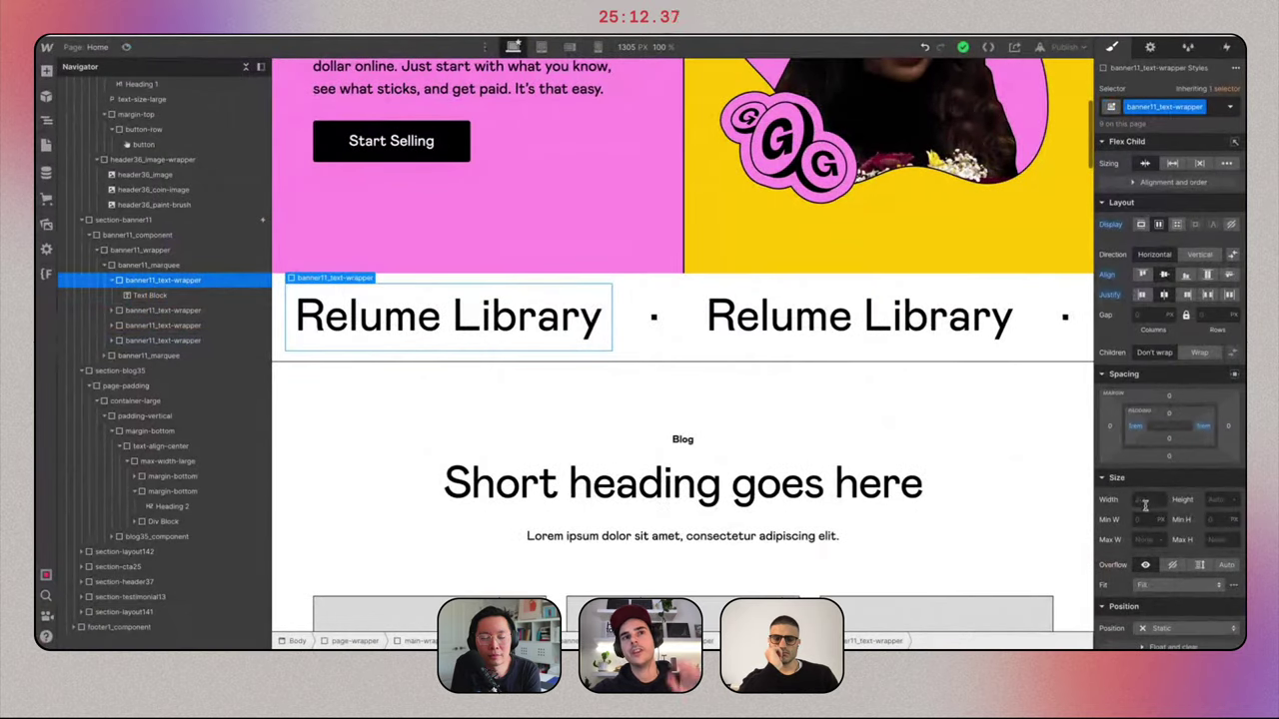
scroll(1146, 512, "down", 3)
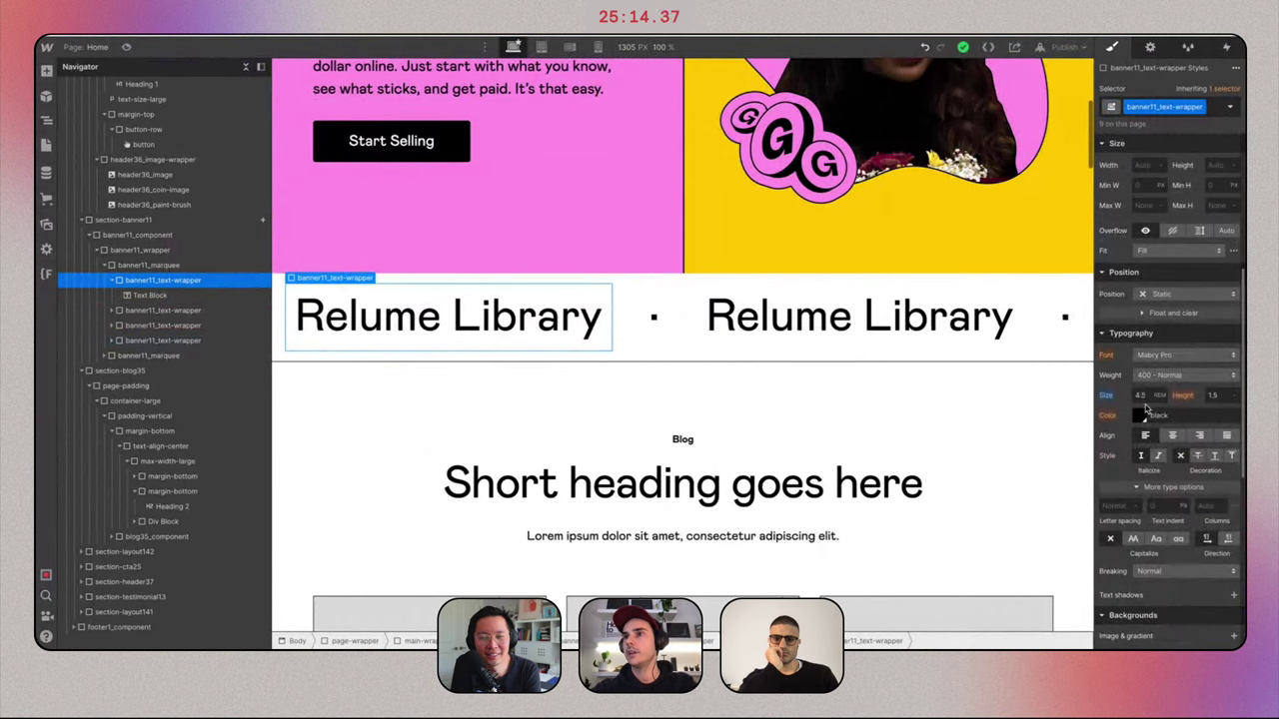
type("6vw")
key("Return")
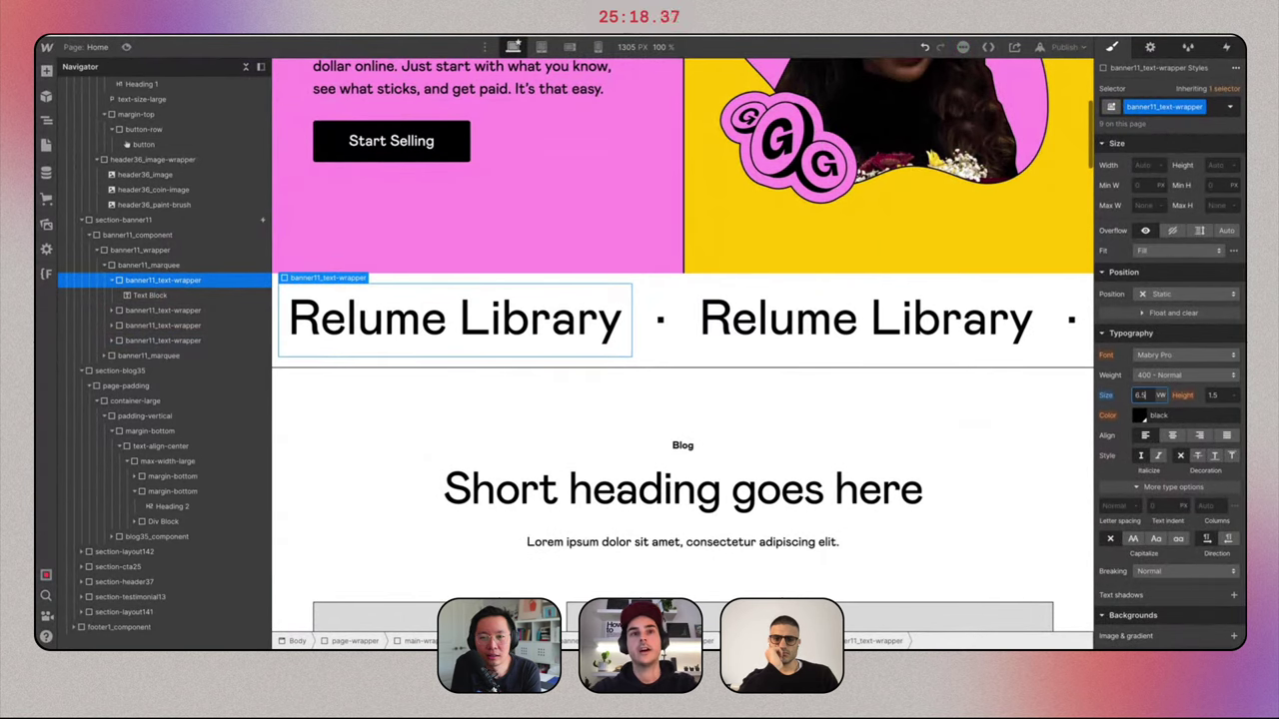
key("Return")
left_click(1160, 395)
left_click(1160, 394)
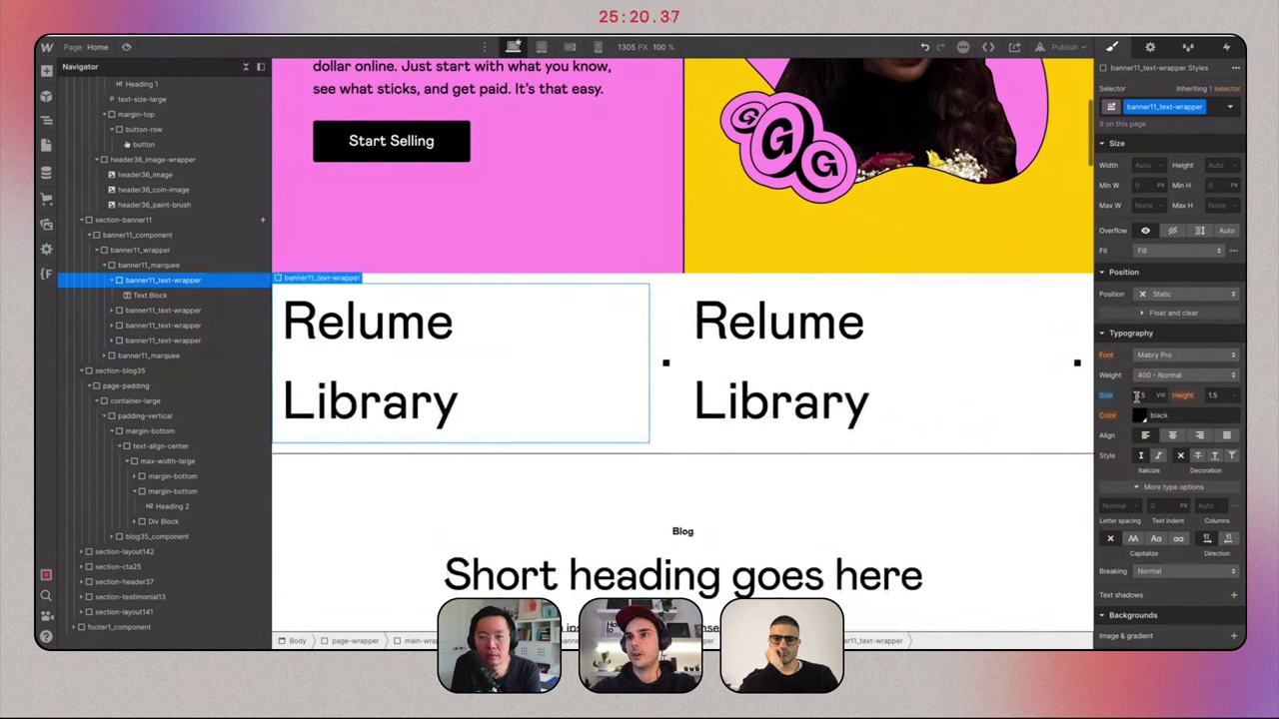
key("Return")
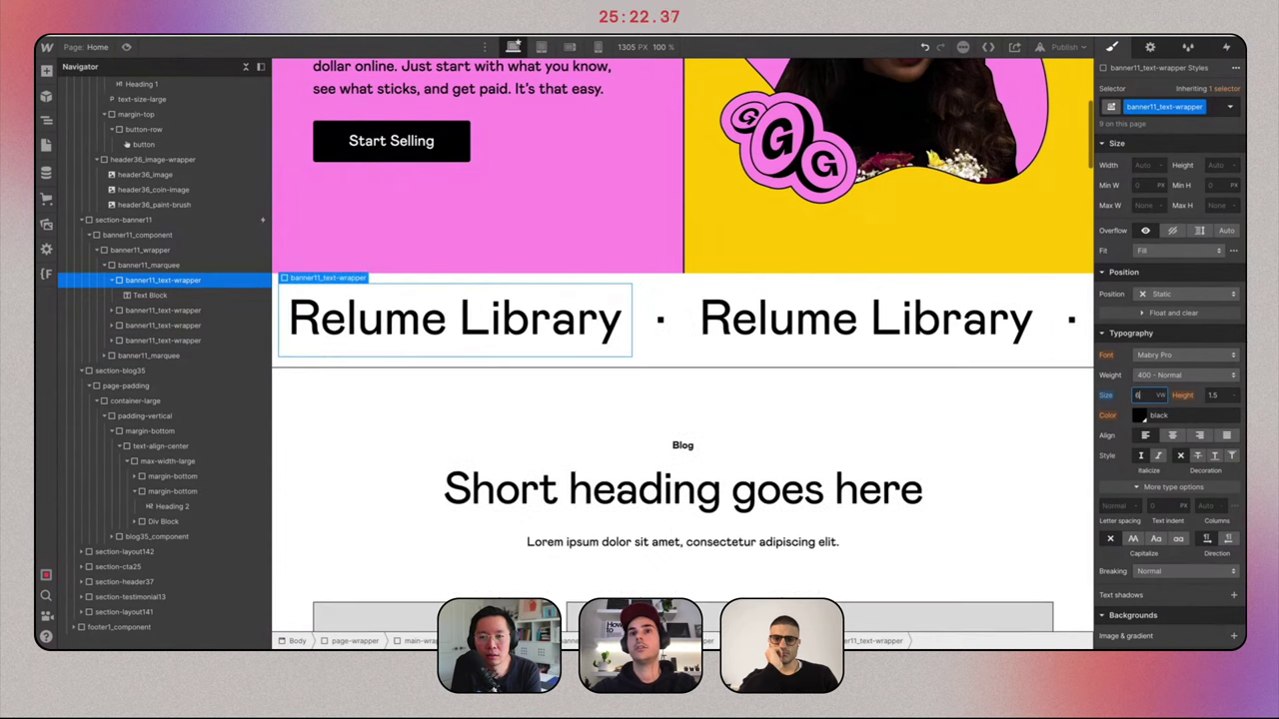
Preview the marquee at full width to check how the viewport-based text scales.
left_click(128, 47)
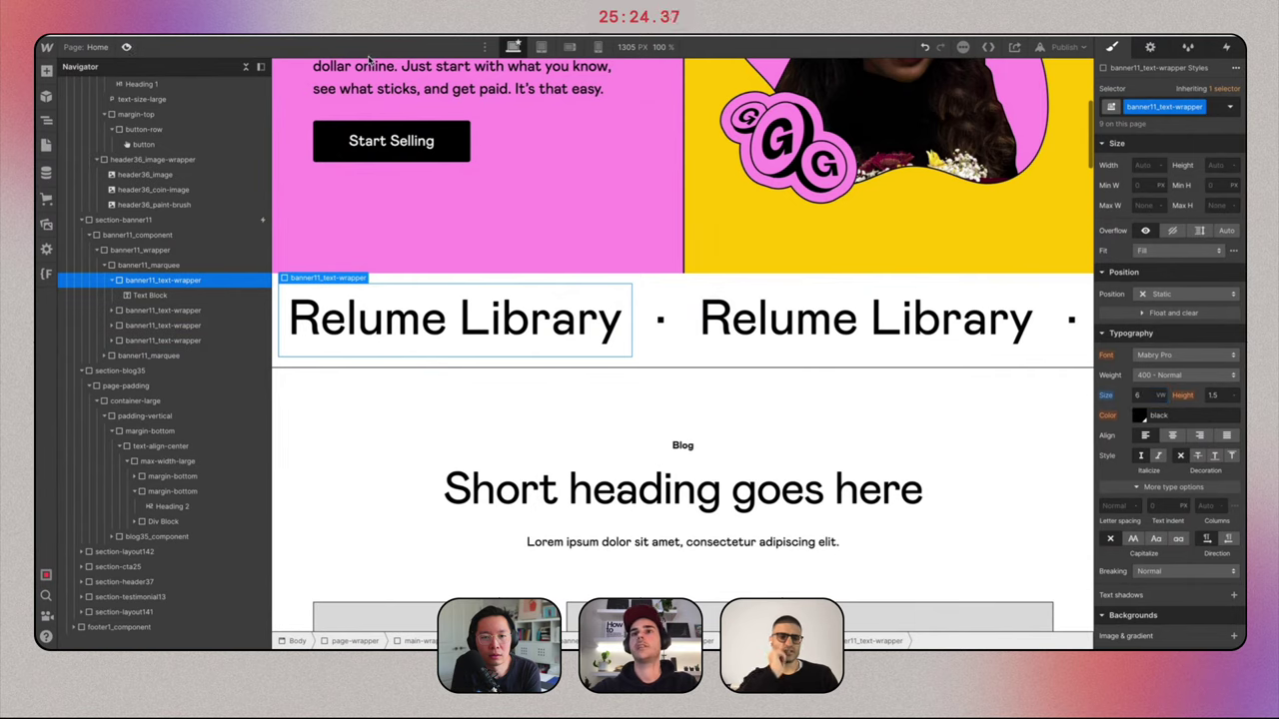
left_click_drag(1089, 346, 1241, 434)
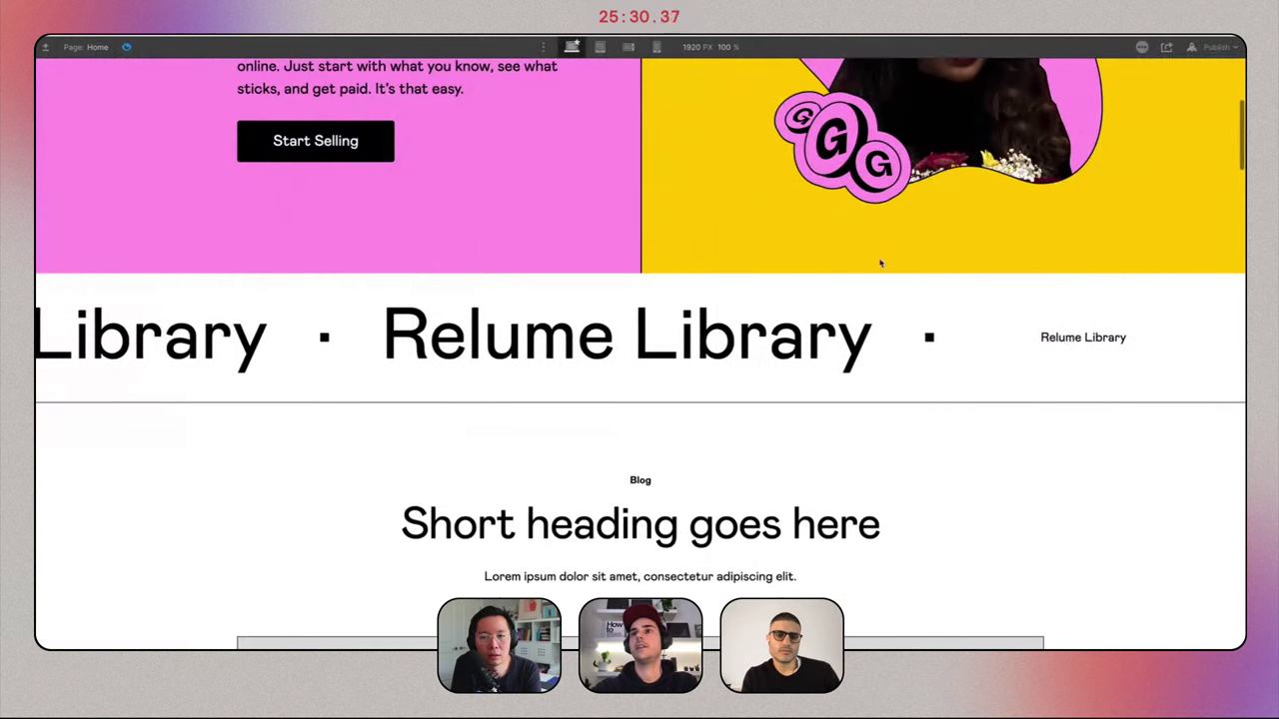
key("super+shift+p")
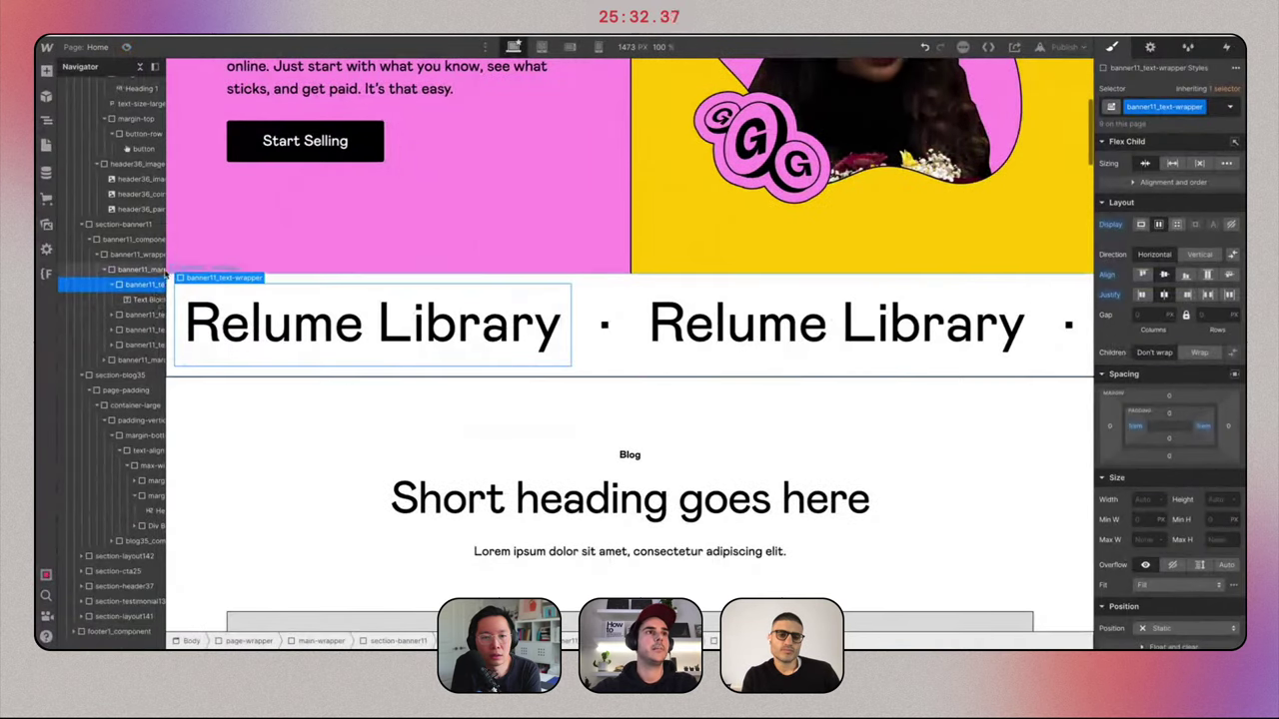
Delete the second banner11_marquee, which still holds the old small text, from banner11_wrapper.
left_click_drag(165, 270, 224, 281)
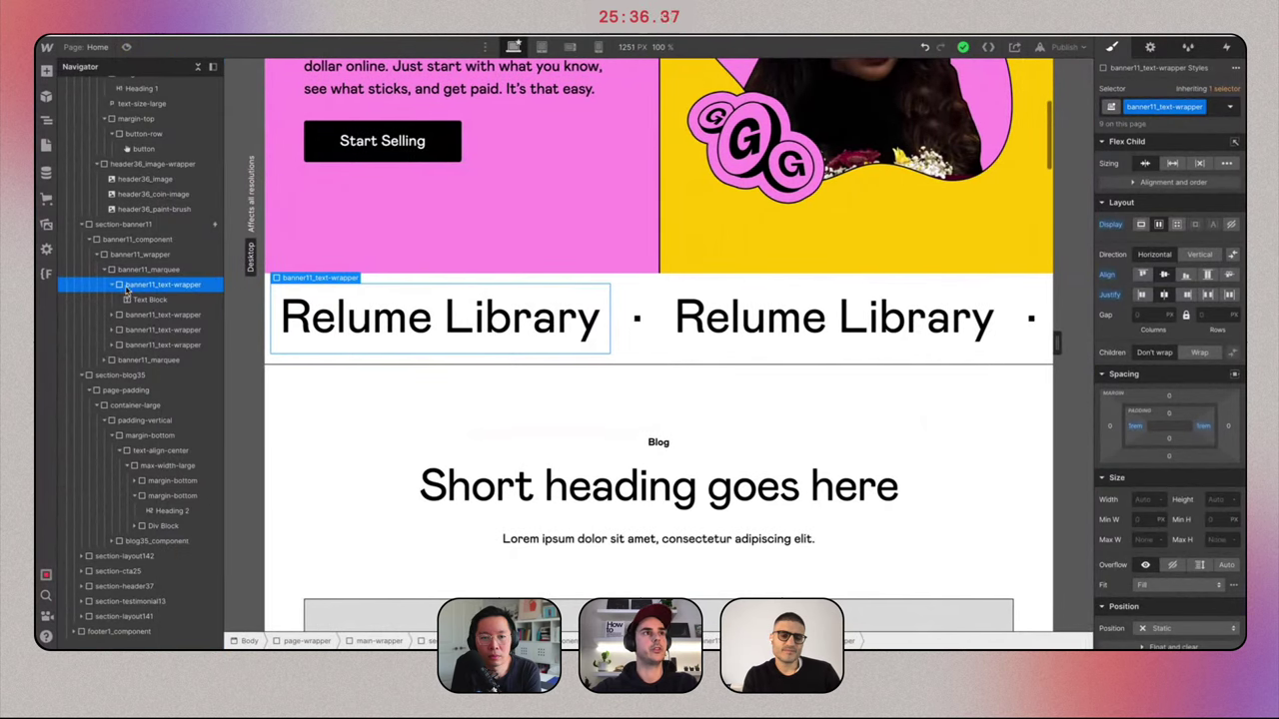
left_click(110, 284)
left_click(104, 270)
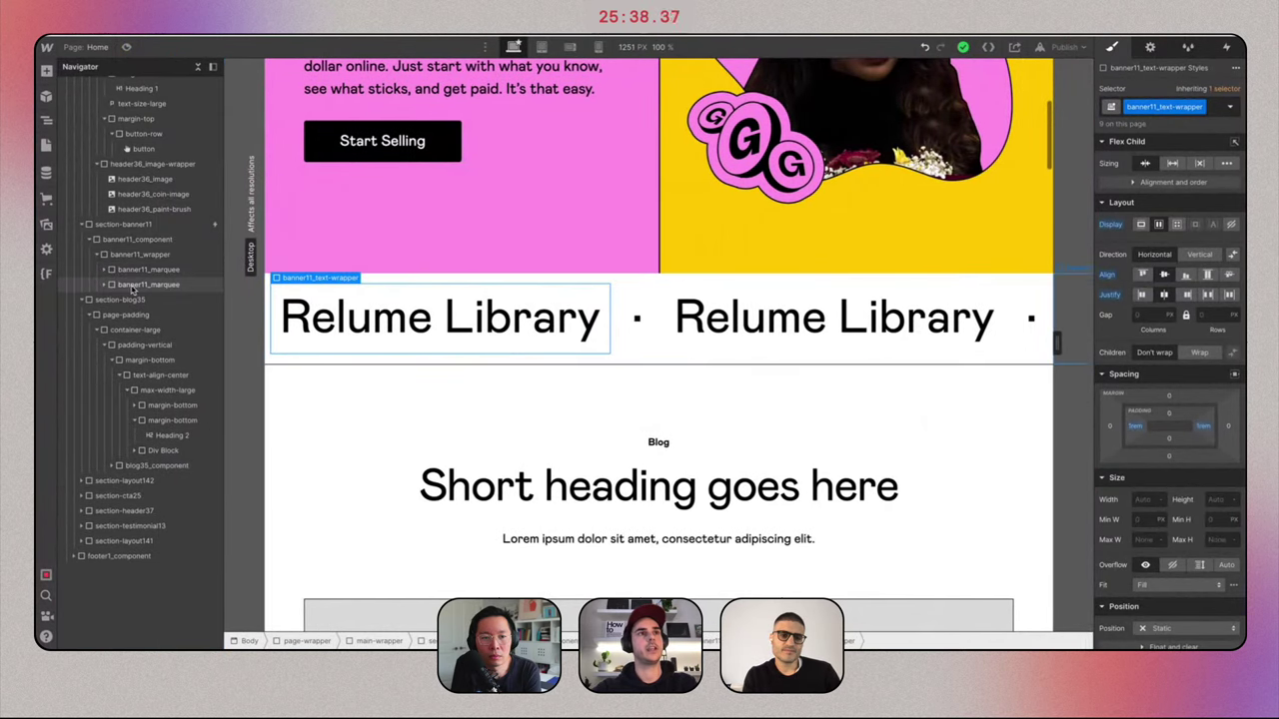
left_click(133, 288)
key("Delete")
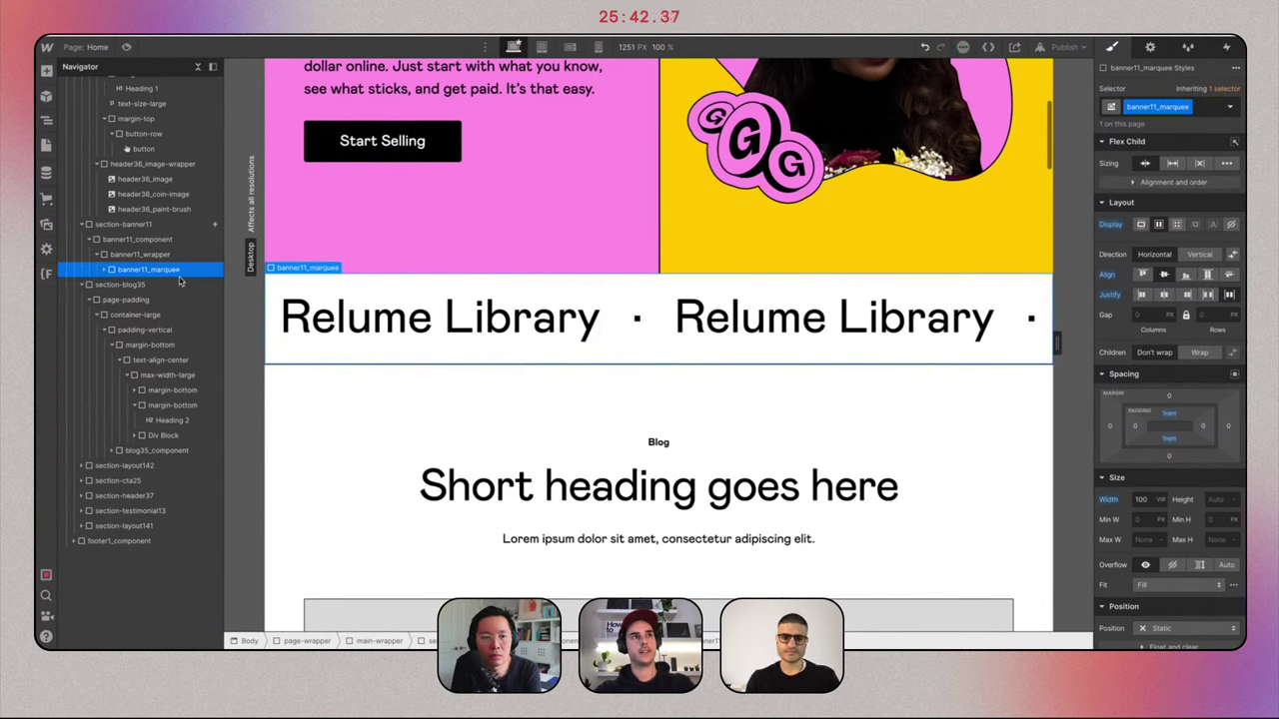
Duplicate the remaining banner11_marquee inside banner11_wrapper and preview the looping banner.
left_click(104, 270)
left_click(103, 275)
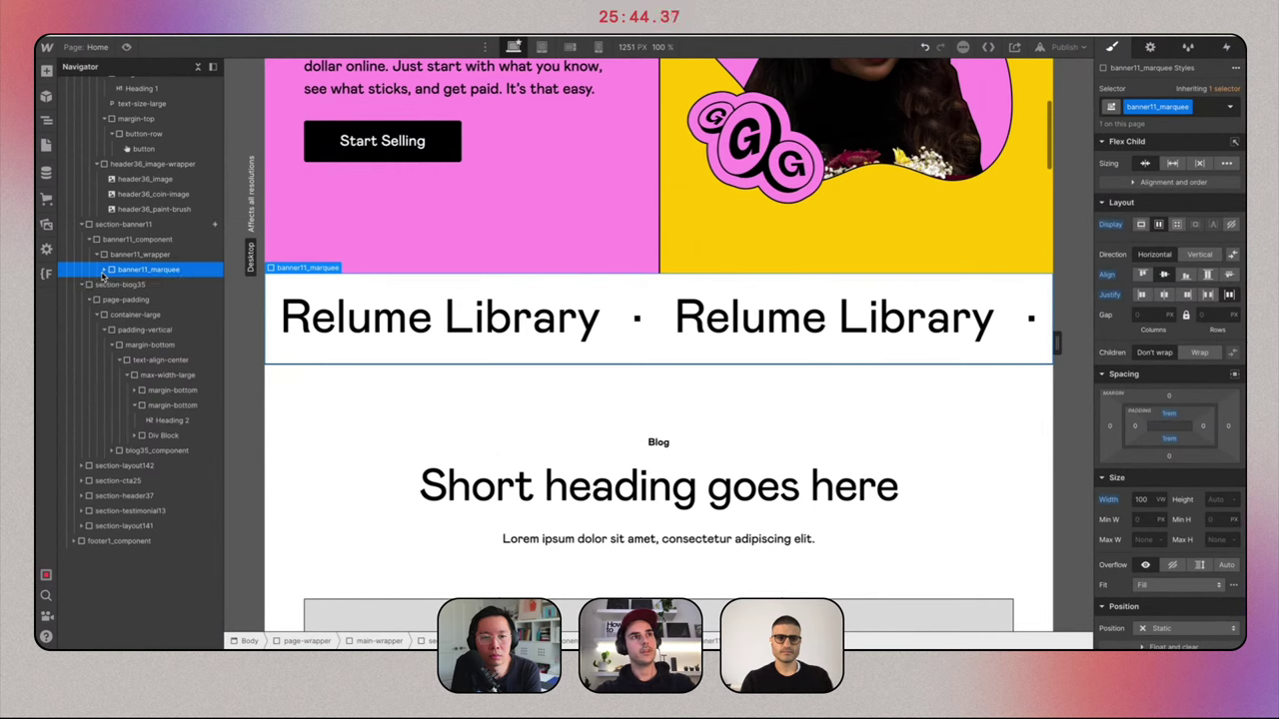
left_click(103, 272)
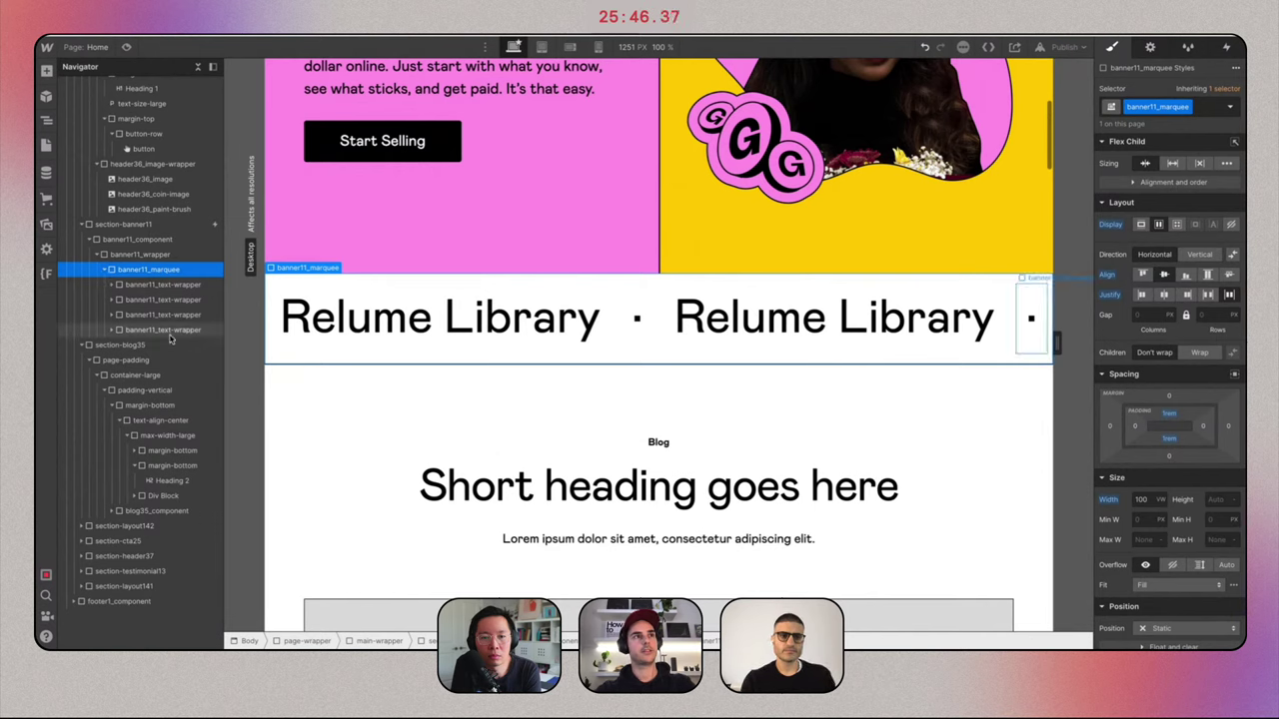
key("super+v")
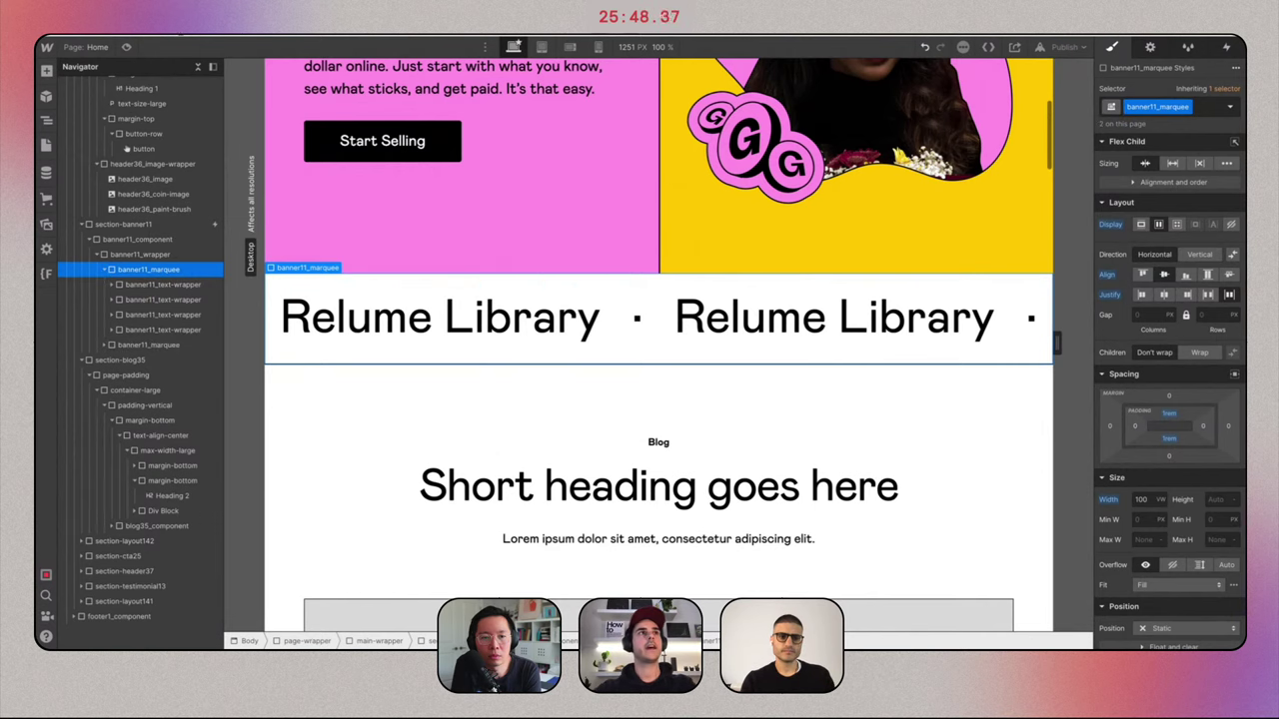
left_click(129, 47)
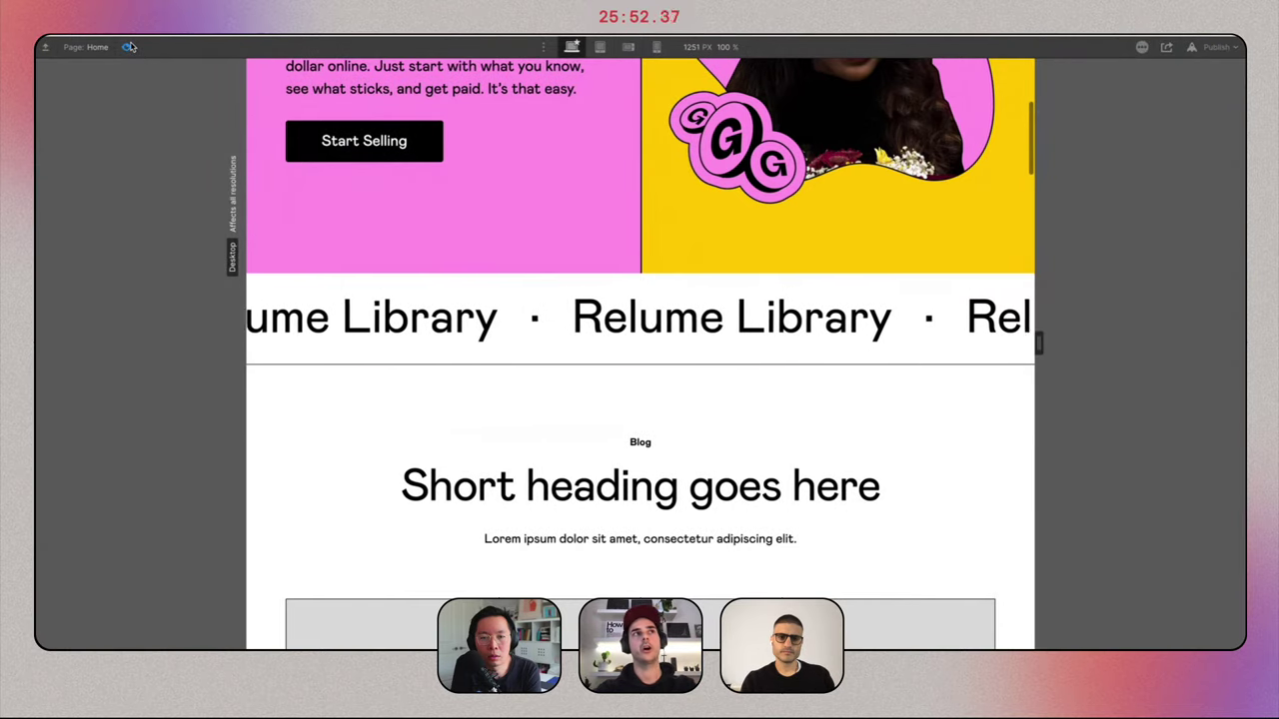
key("Escape")
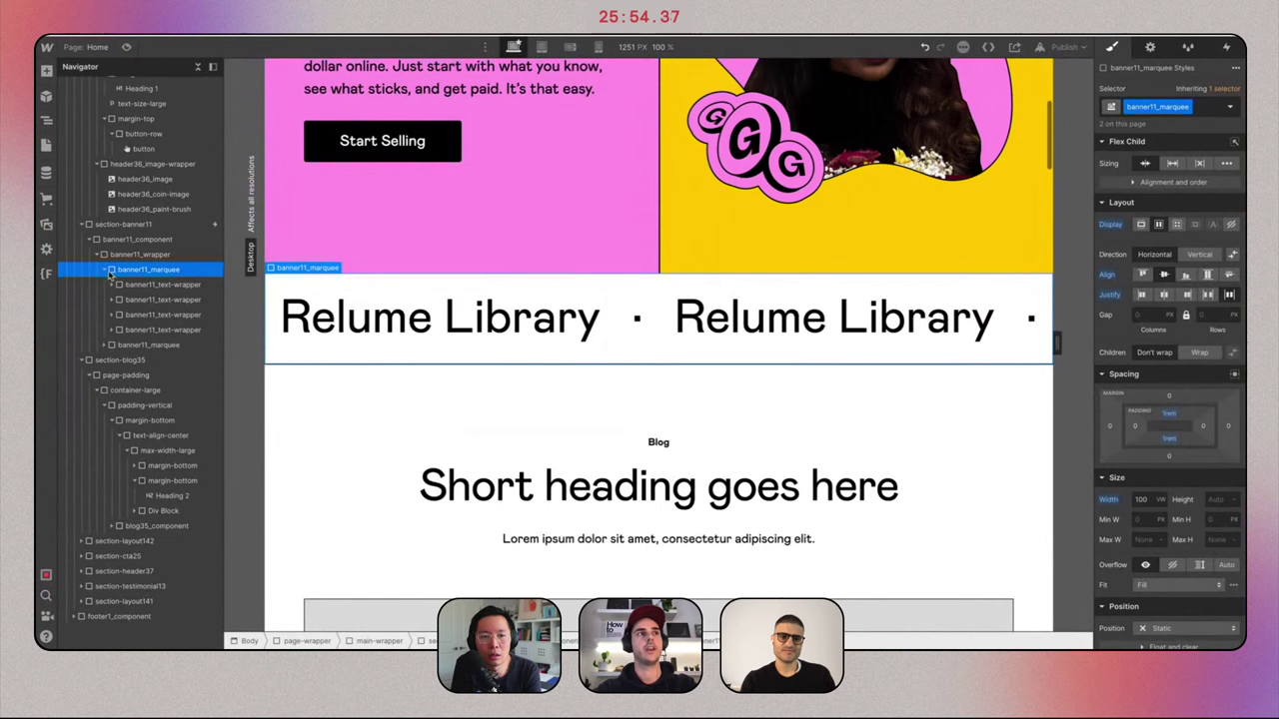
Give section-banner11 a black background and set its text colour to white.
left_click(105, 270)
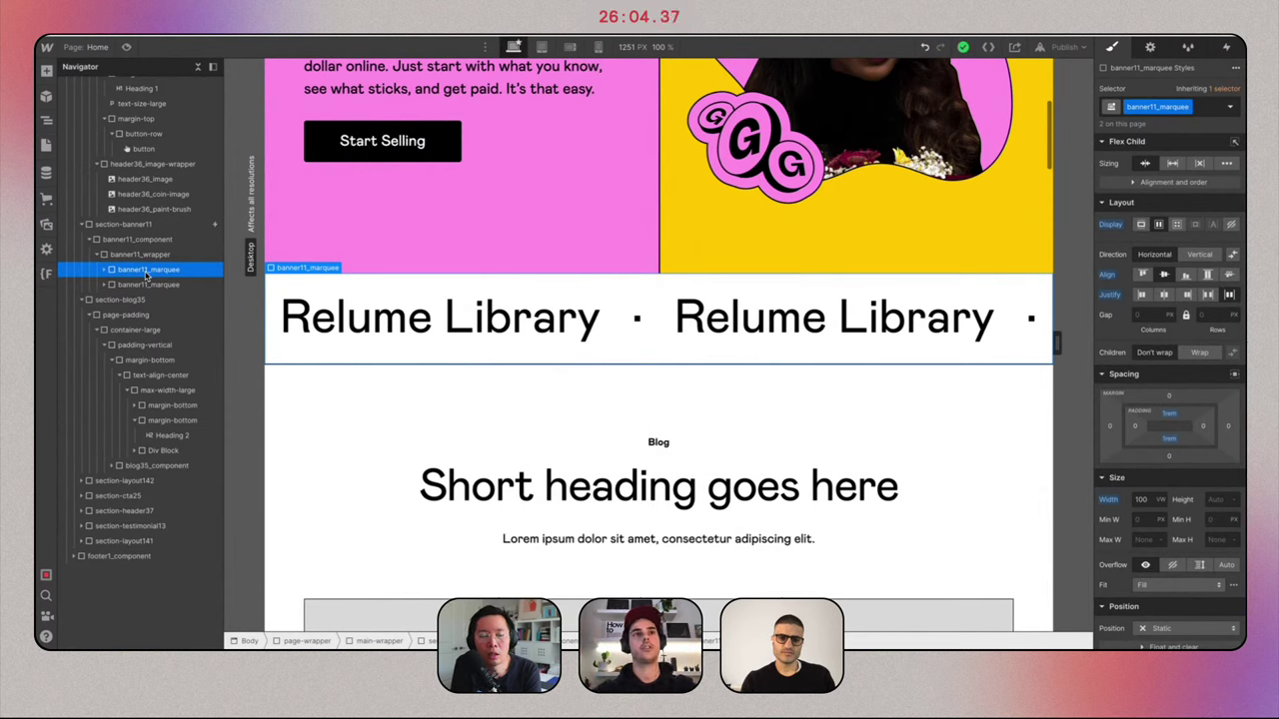
left_click(128, 224)
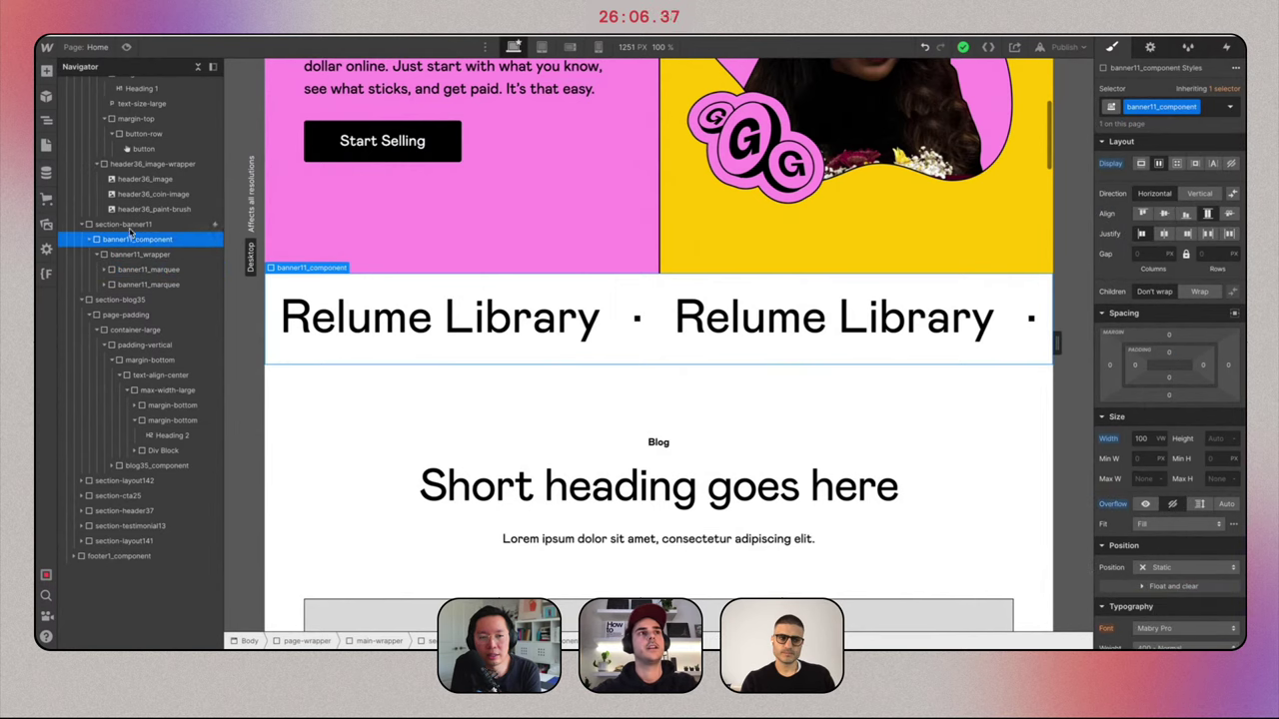
scroll(1196, 607, "down", 10)
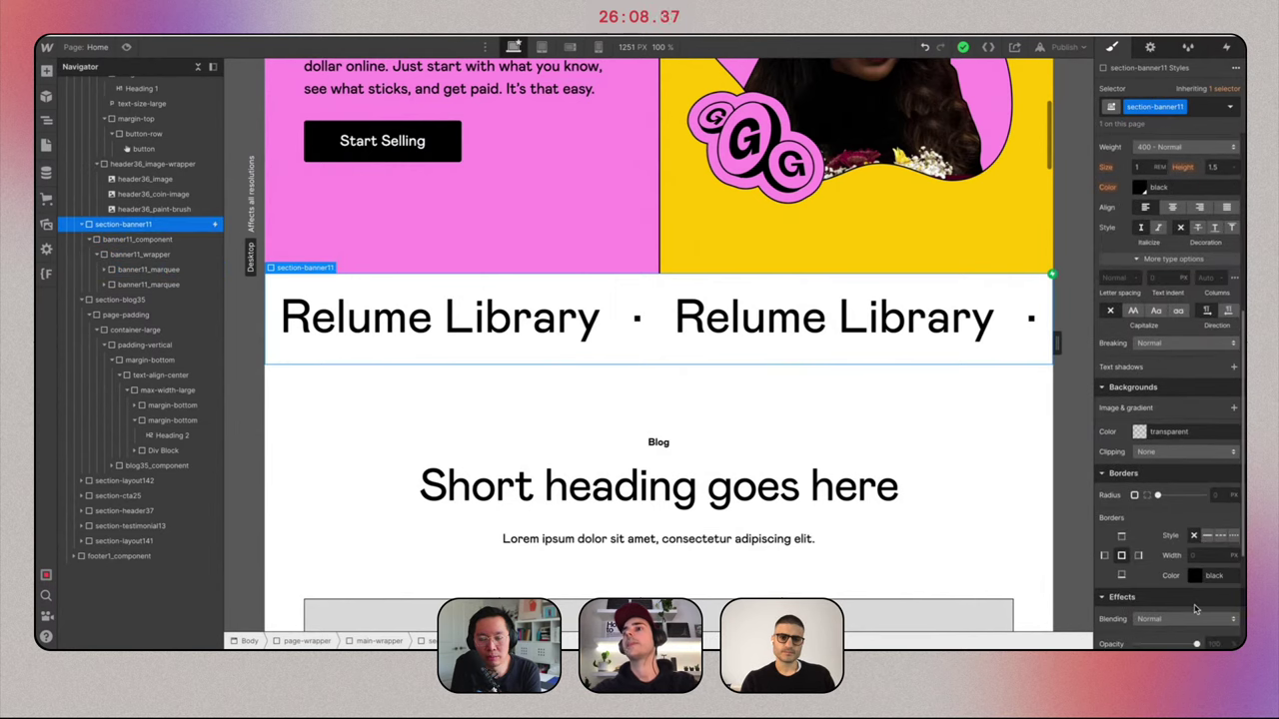
left_click(1140, 432)
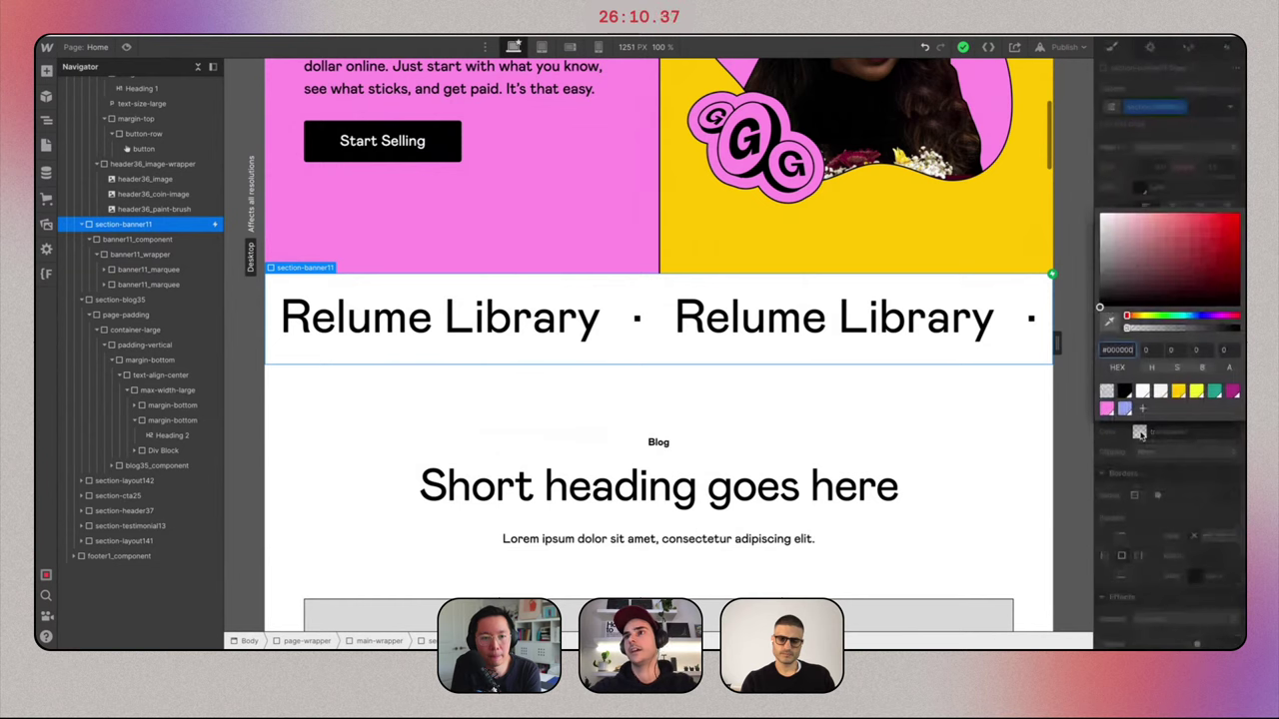
left_click(1125, 391)
key("Escape")
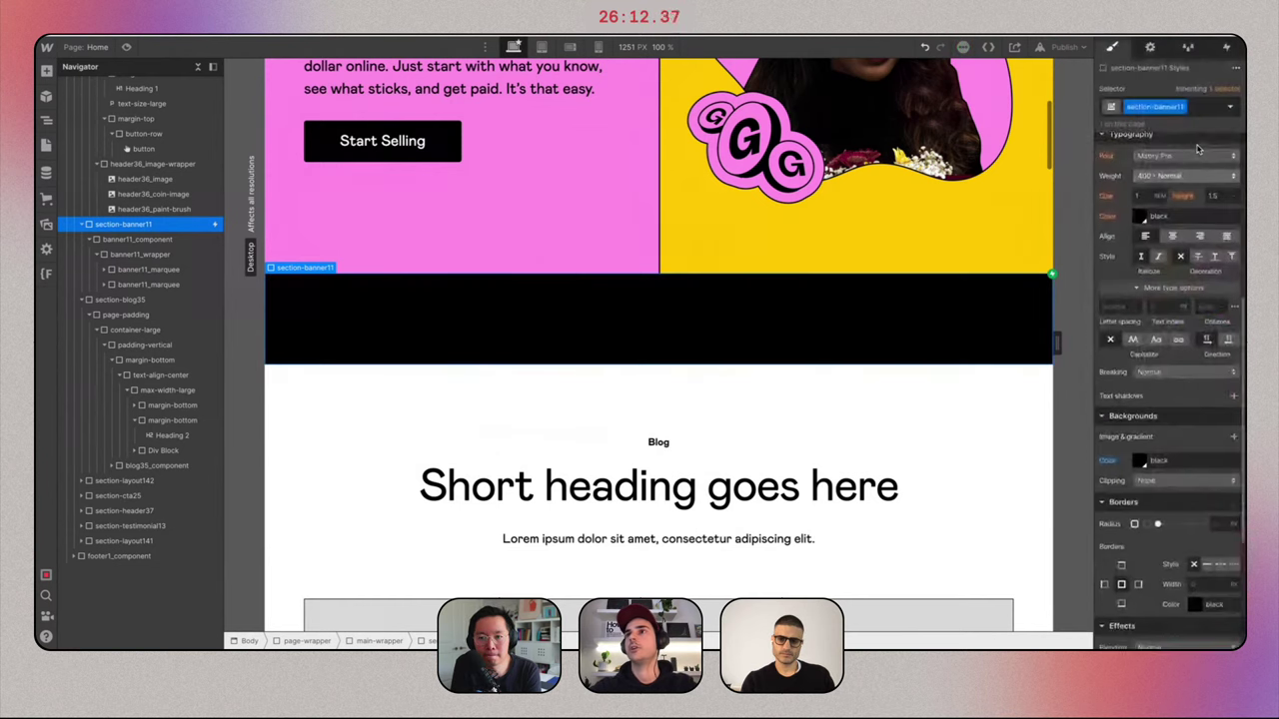
left_click(1140, 289)
left_click(1142, 506)
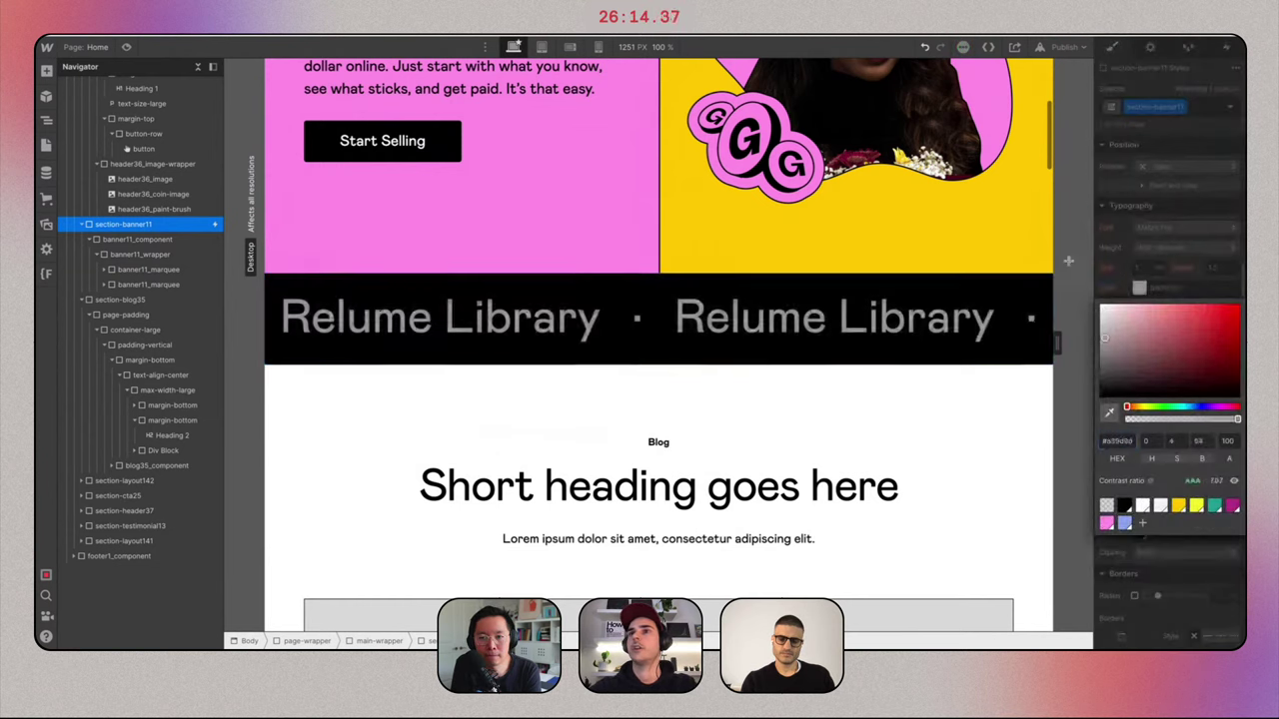
Set the line height of banner11_text-wrapper to 1.2.
left_click(932, 312)
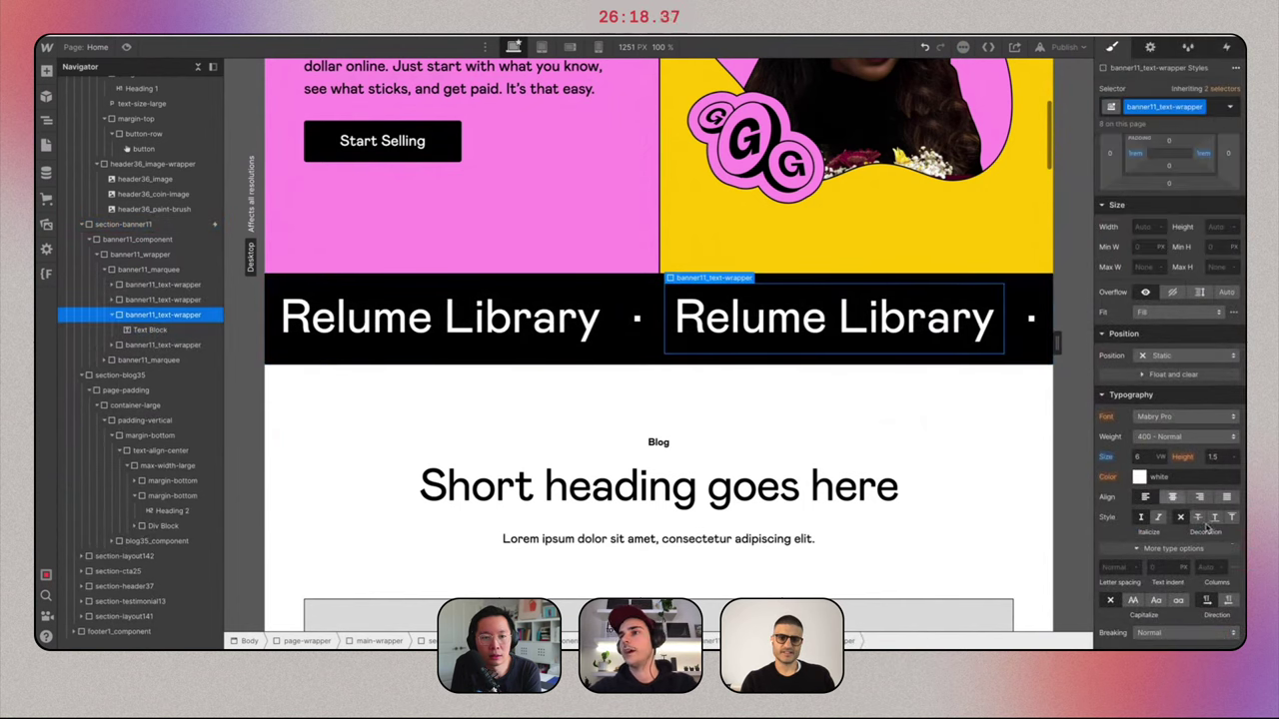
left_click(1216, 457)
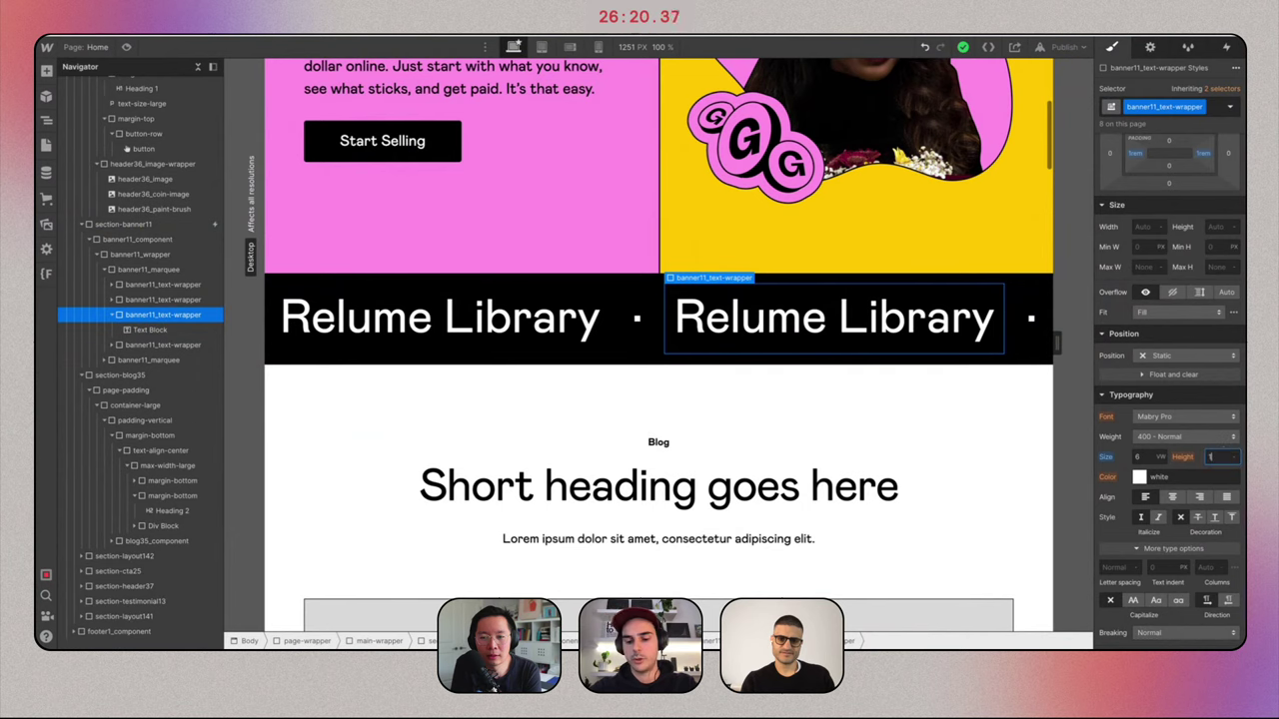
key("Return")
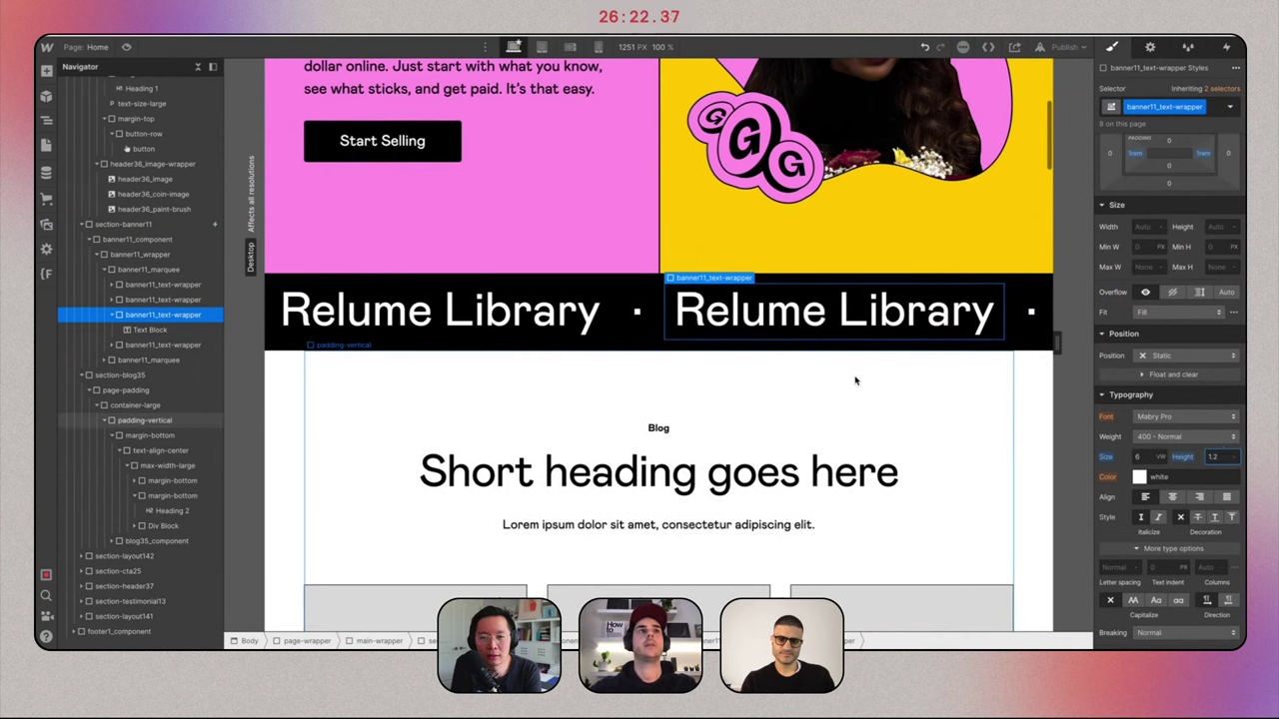
Preview the looping black banner and widen the canvas to 1715 px to check how its text scales.
left_click(125, 46)
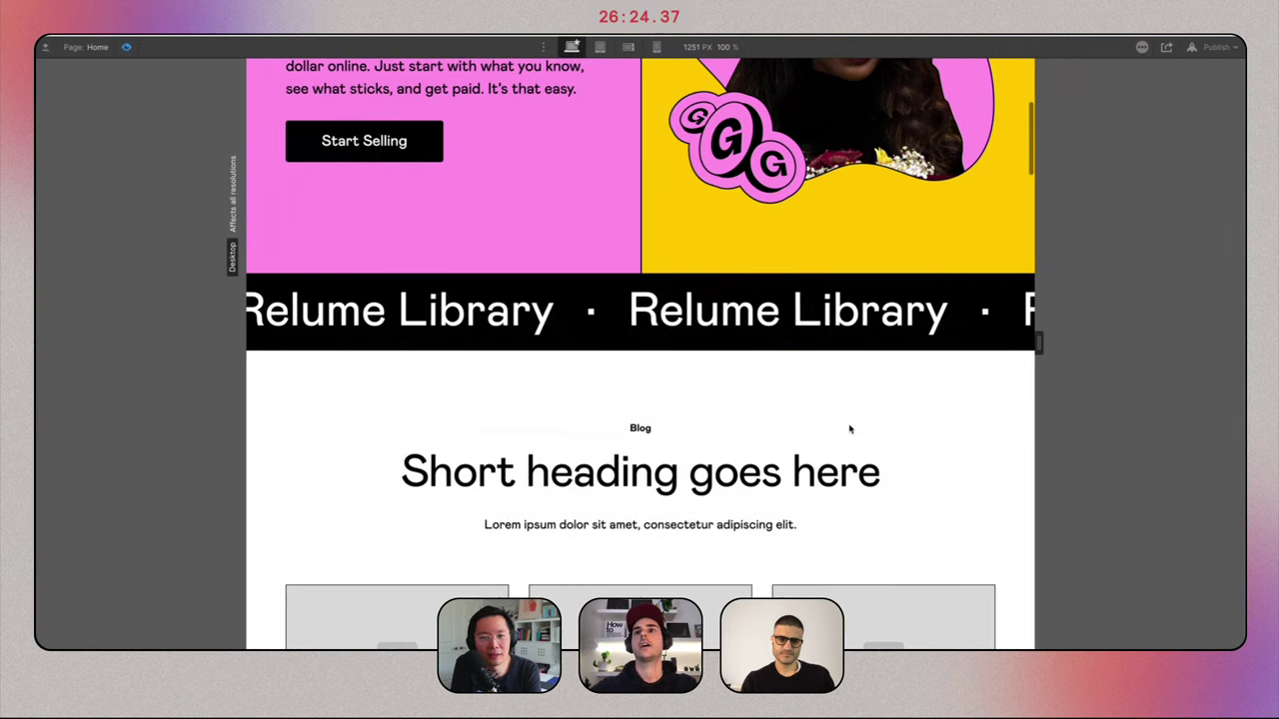
left_click_drag(1039, 344, 1179, 345)
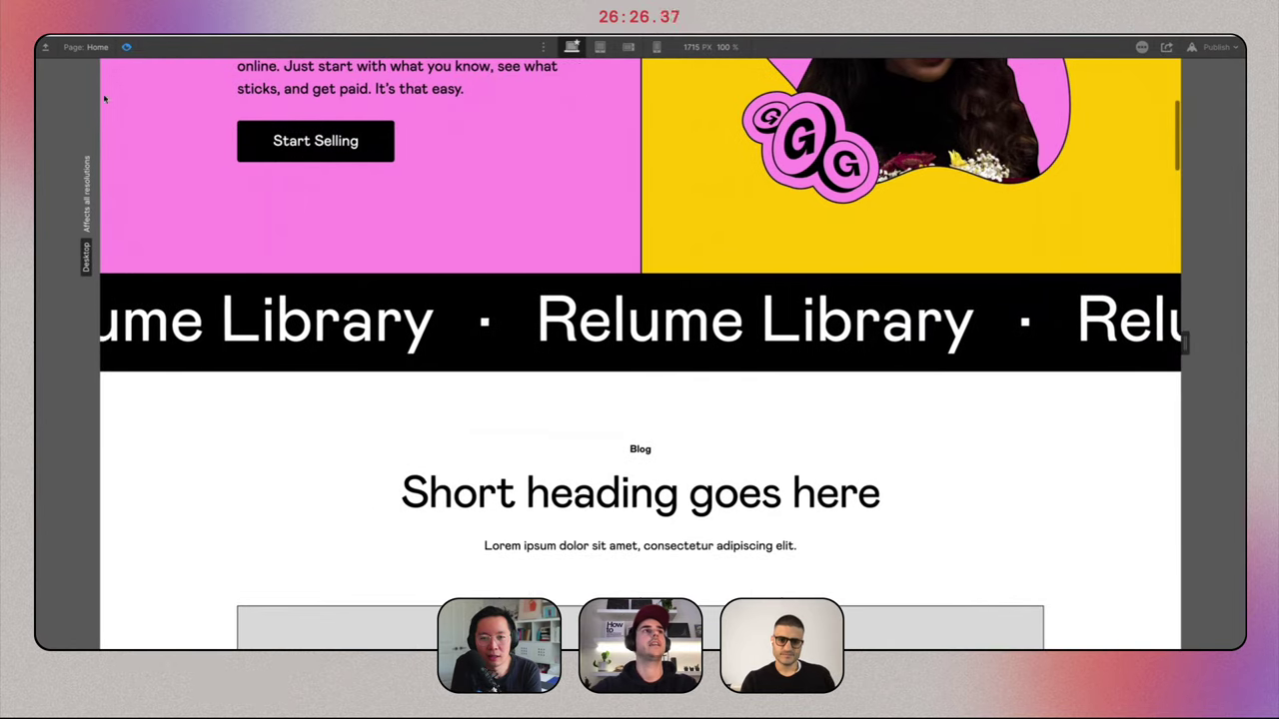
key("super+shift+p")
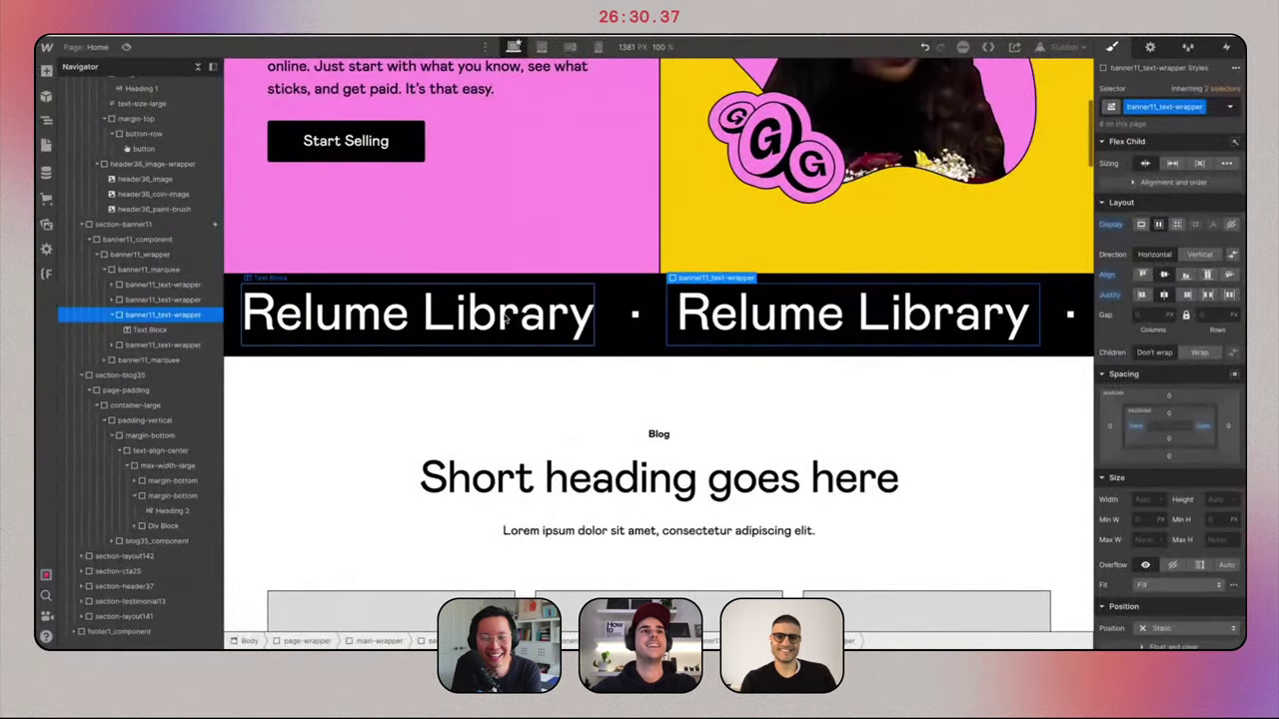
Replace both "Relume Library" texts in the first banner11_marquee with "See what sticks".
key("Return")
type("See what sticks")
left_click(807, 303)
key("Return")
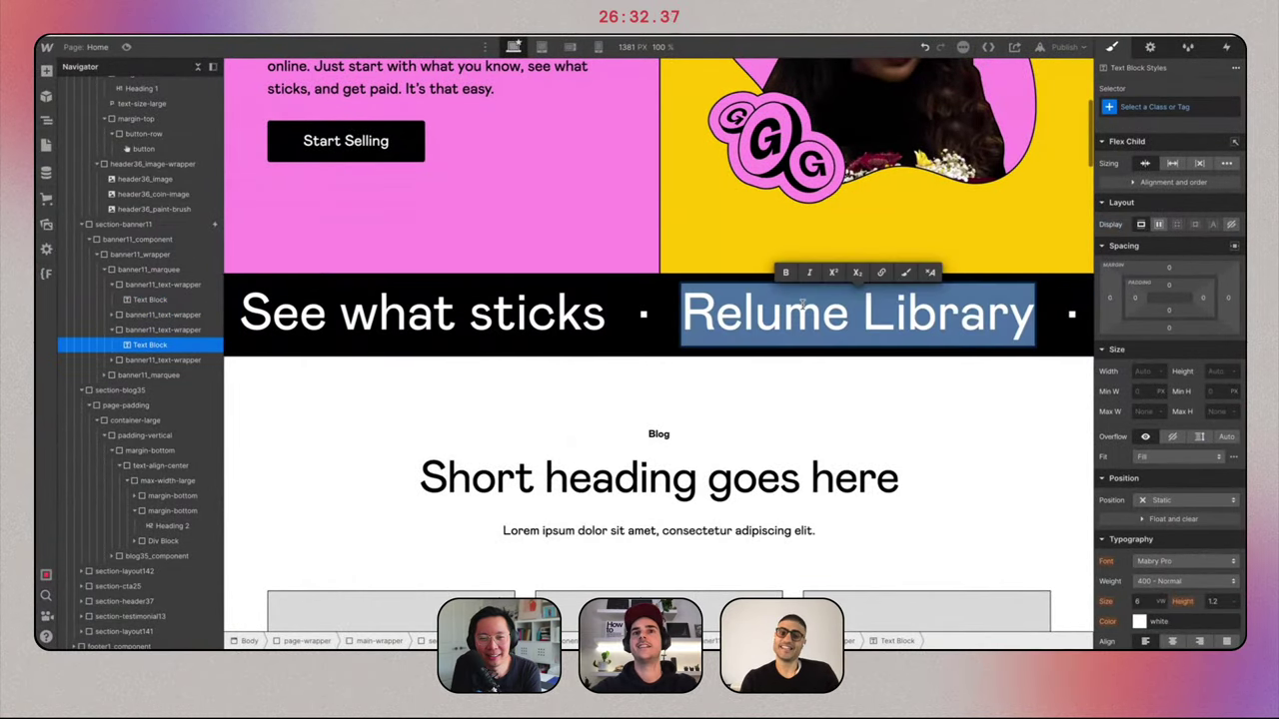
type("See what sticks")
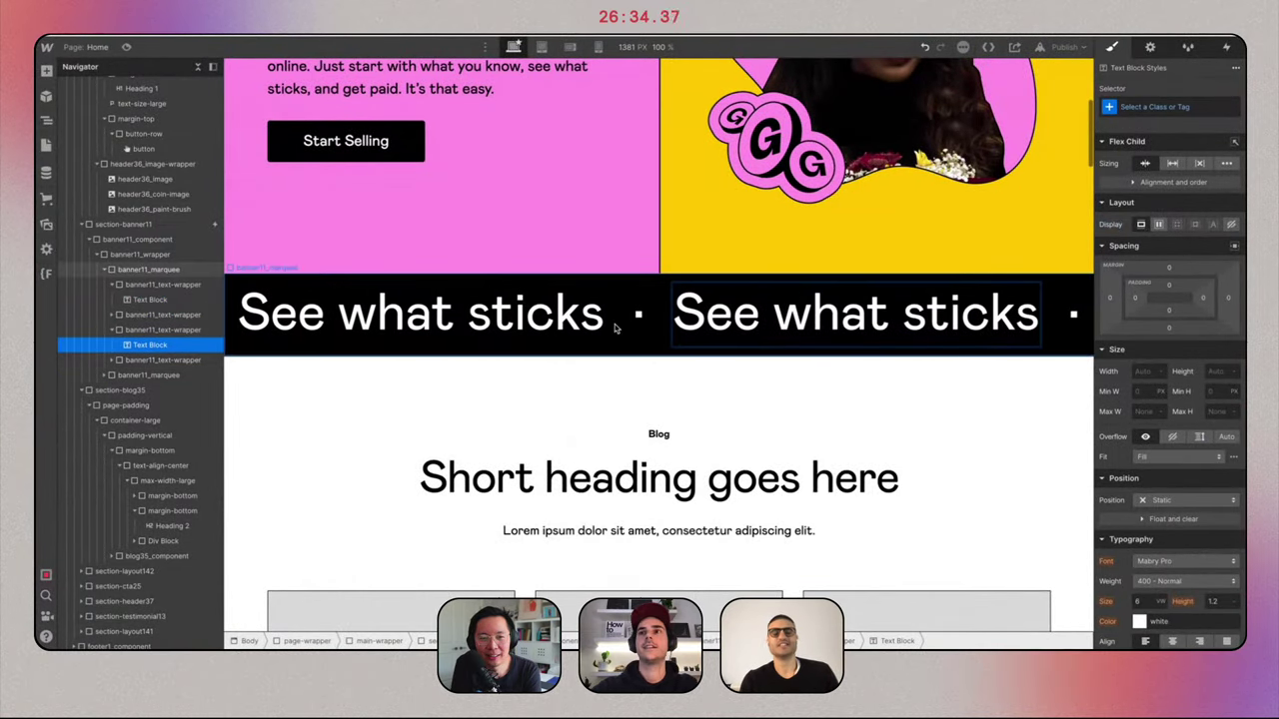
Collapse the edited banner11_marquee and select the second banner11_marquee in banner11_wrapper.
left_click(150, 330)
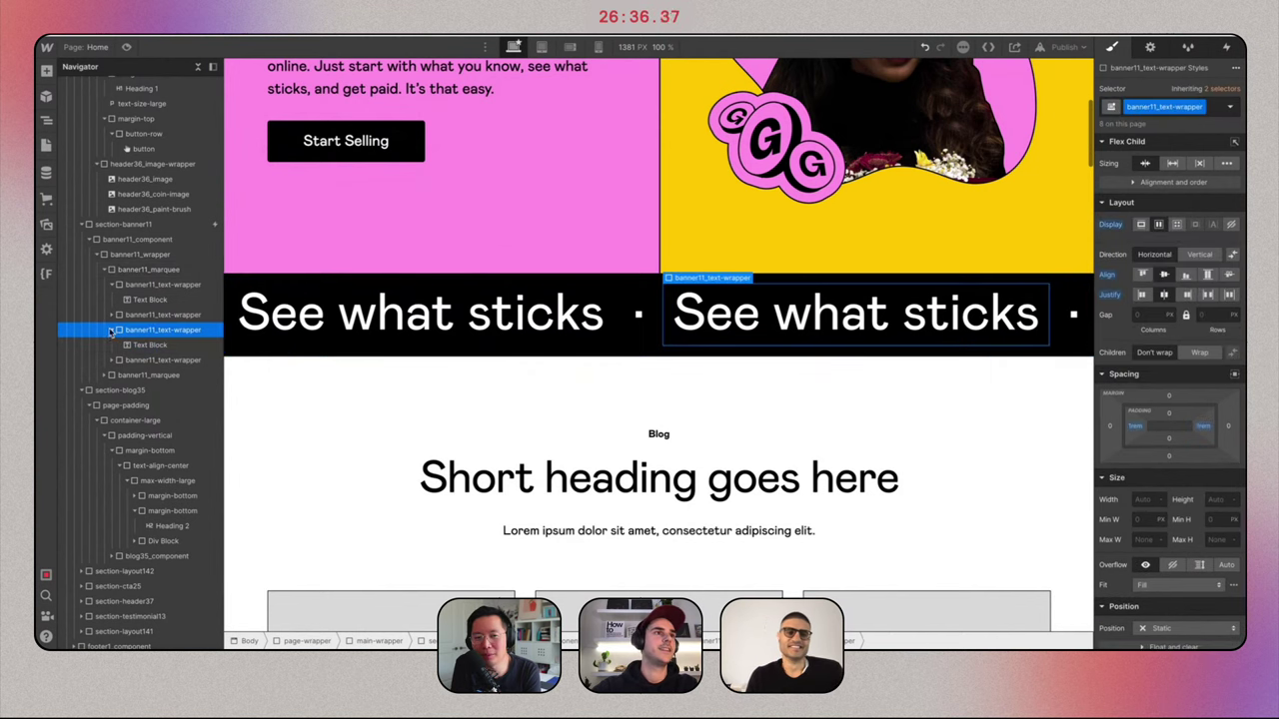
left_click(110, 330)
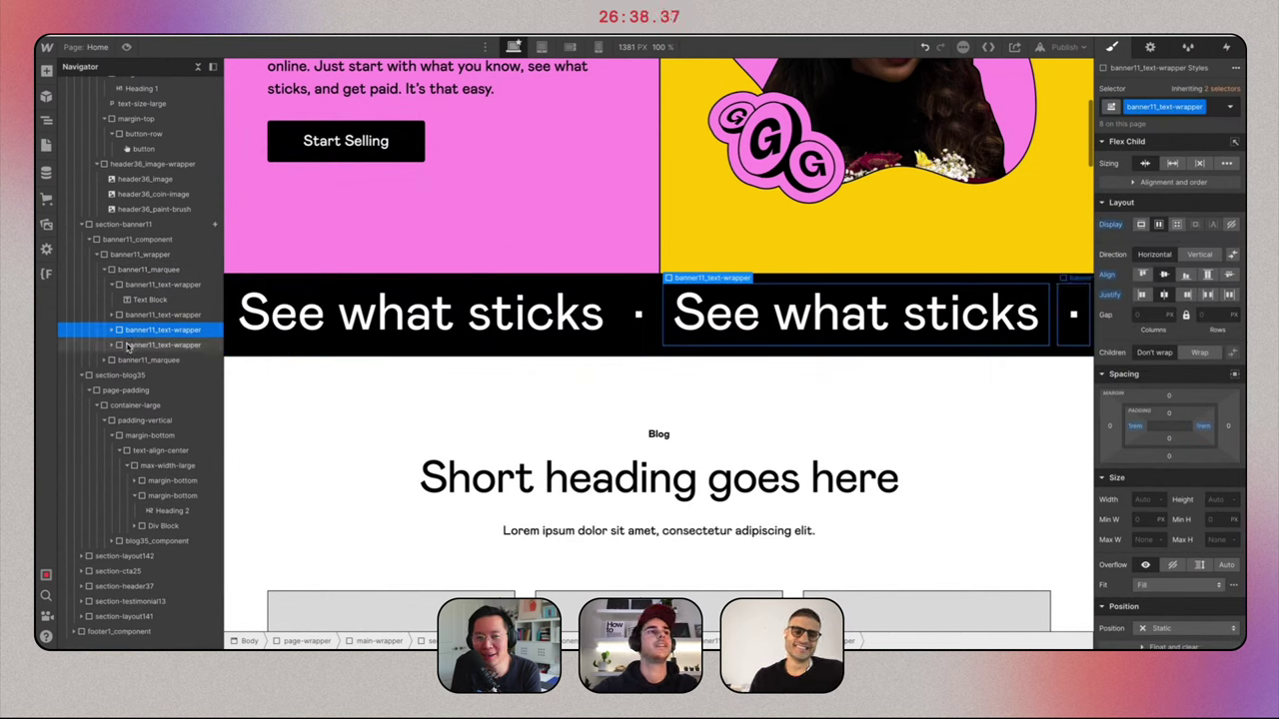
left_click(104, 270)
left_click(131, 285)
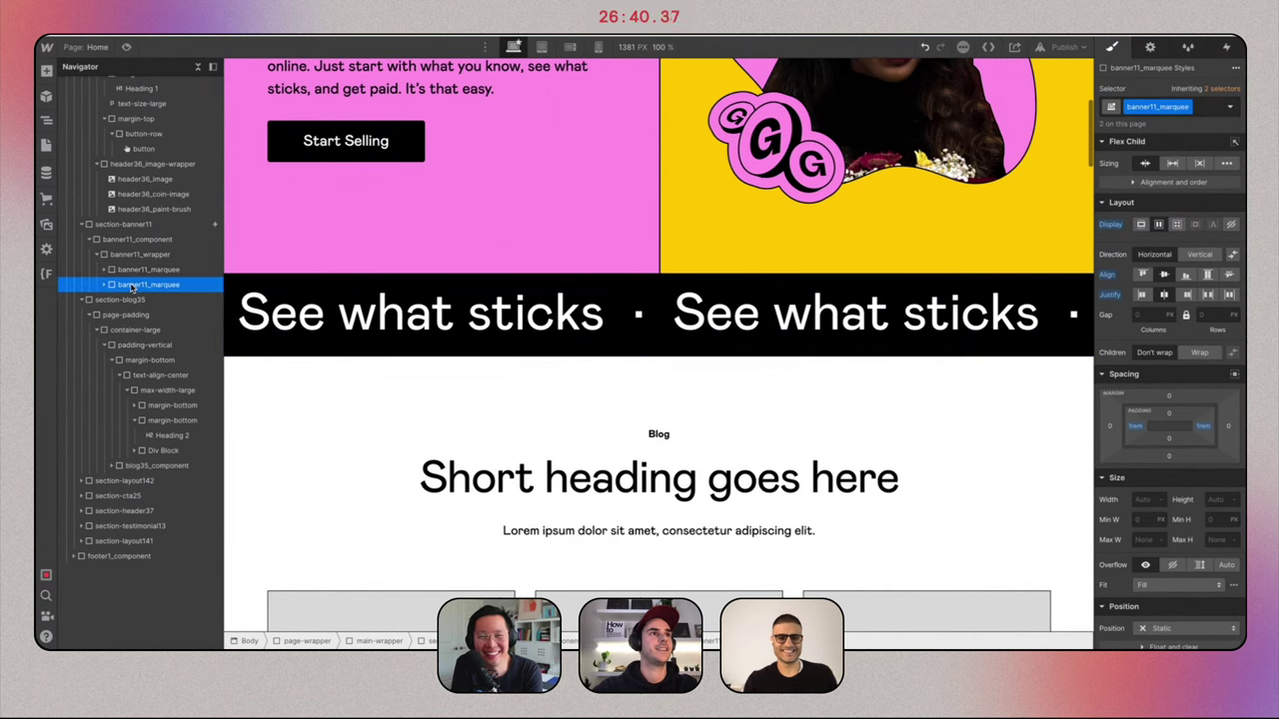
Replace the second banner11_marquee with a copy of the first and preview the scrolling banner on the page.
key("Delete")
key("ctrl+v")
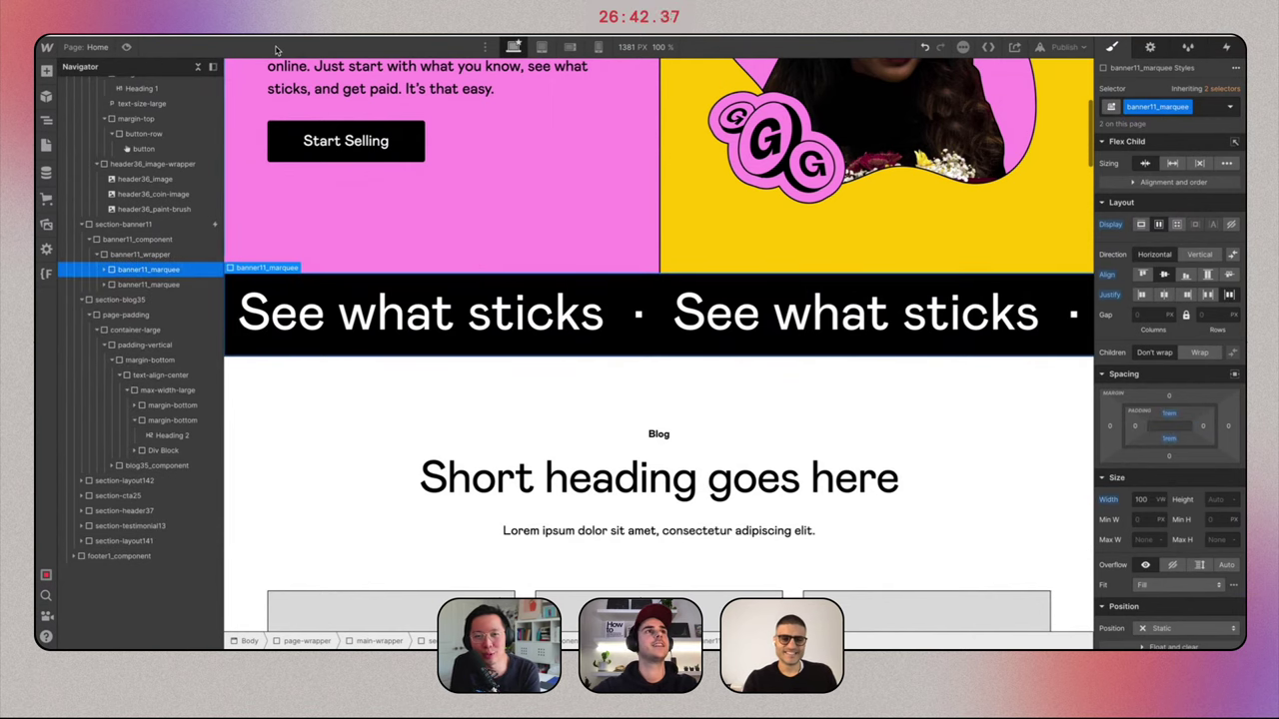
left_click(127, 47)
scroll(649, 299, "up", 5)
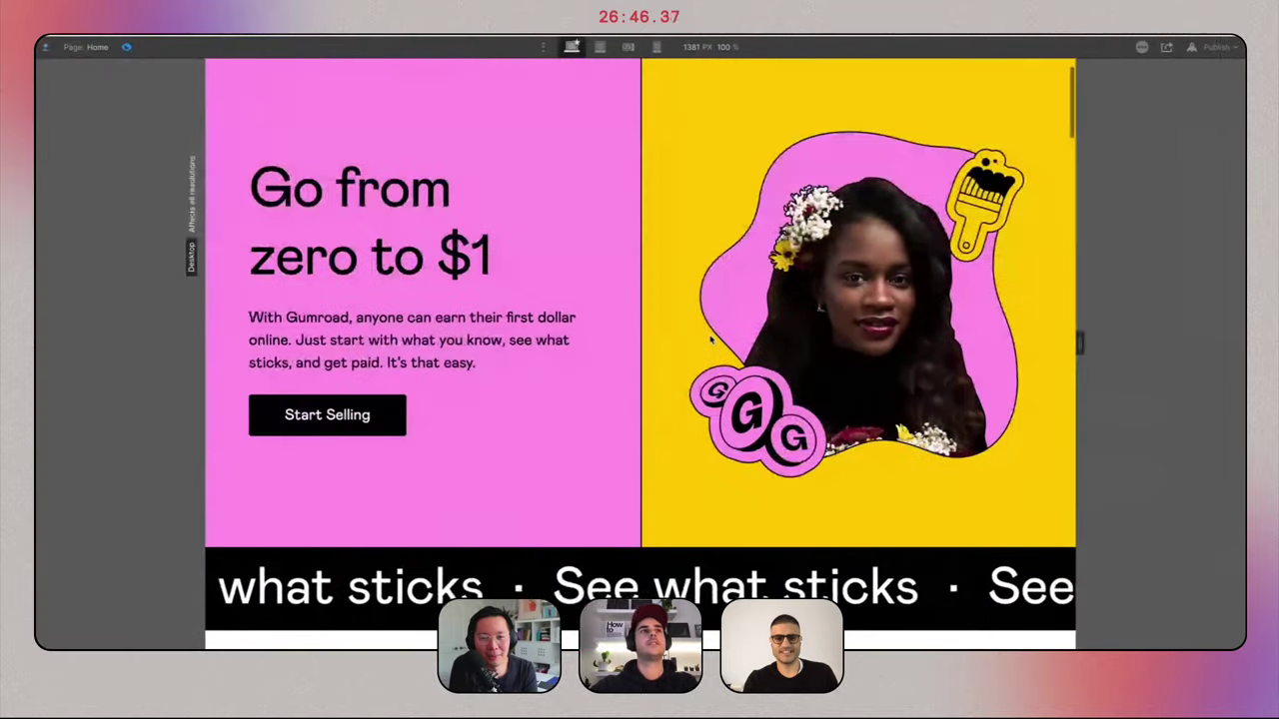
key("super+shift+p")
Delete the View all button row and its margin-top wrapper from the blog section.
scroll(612, 357, "down", 15)
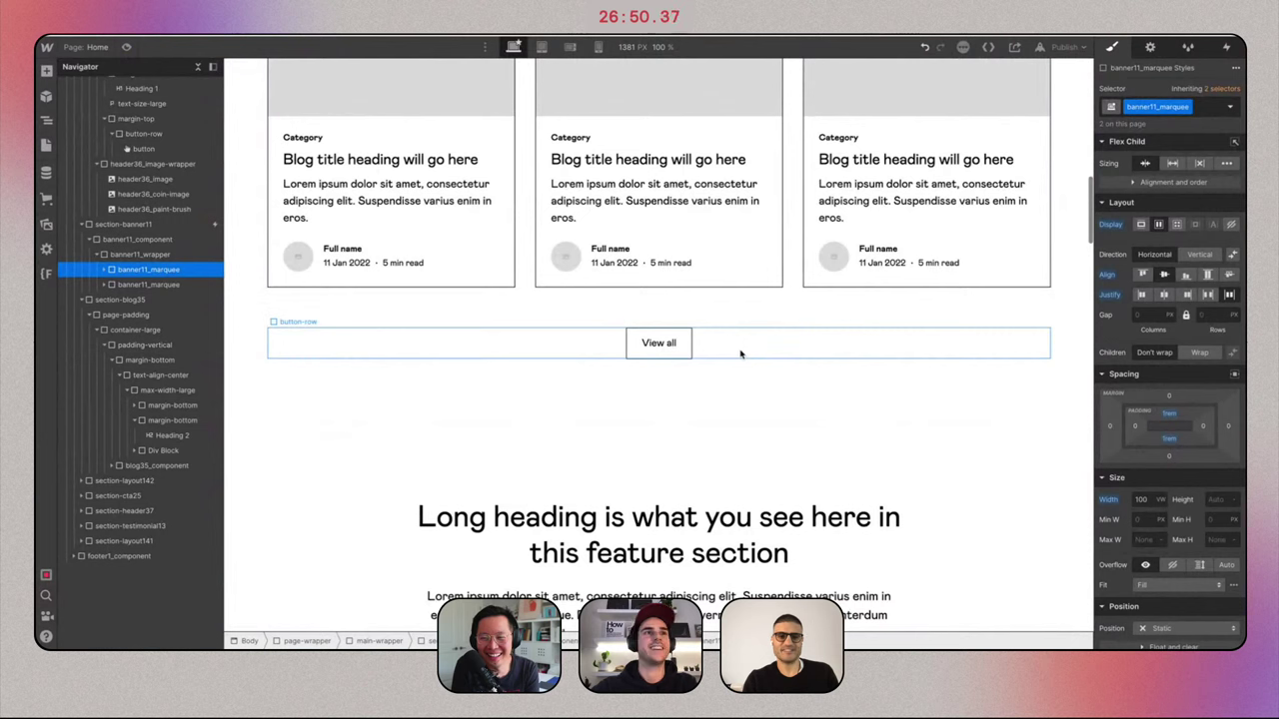
left_click(739, 350)
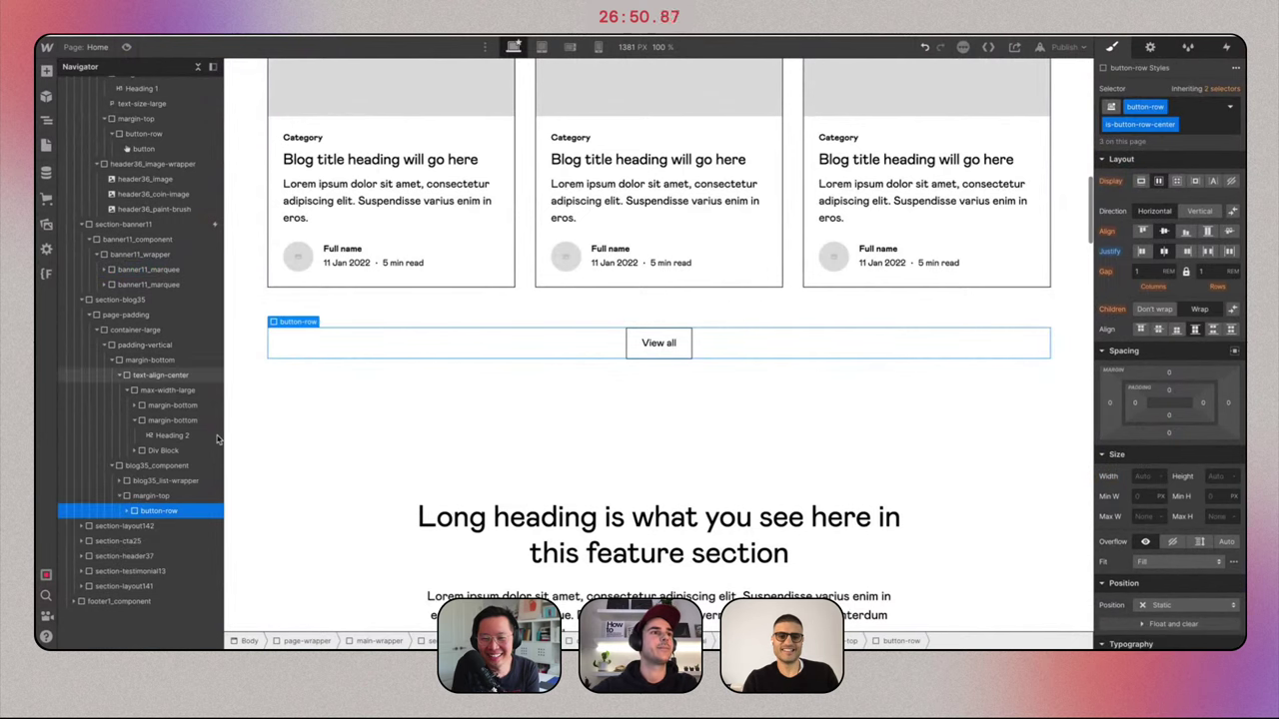
left_click(180, 482)
scroll(829, 258, "up", 3)
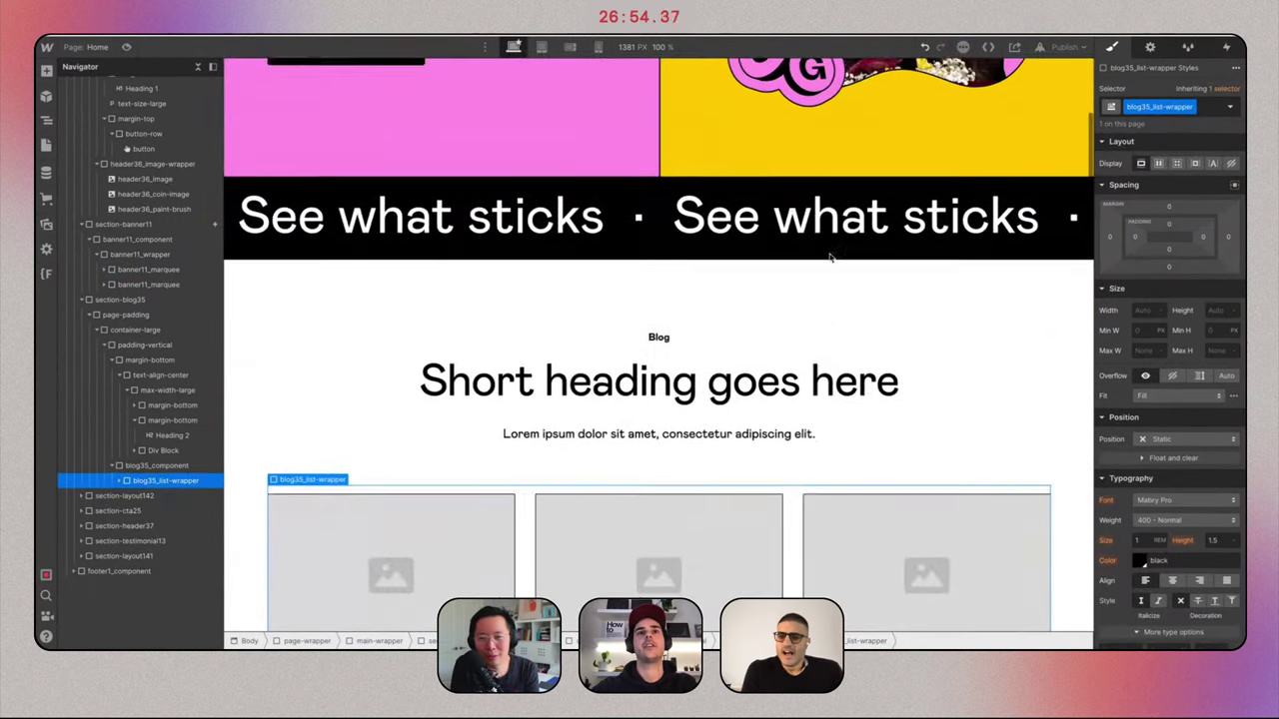
Delete the "Blog" tagline and the description paragraph around the blog section heading, together with their wrappers.
left_click(729, 328)
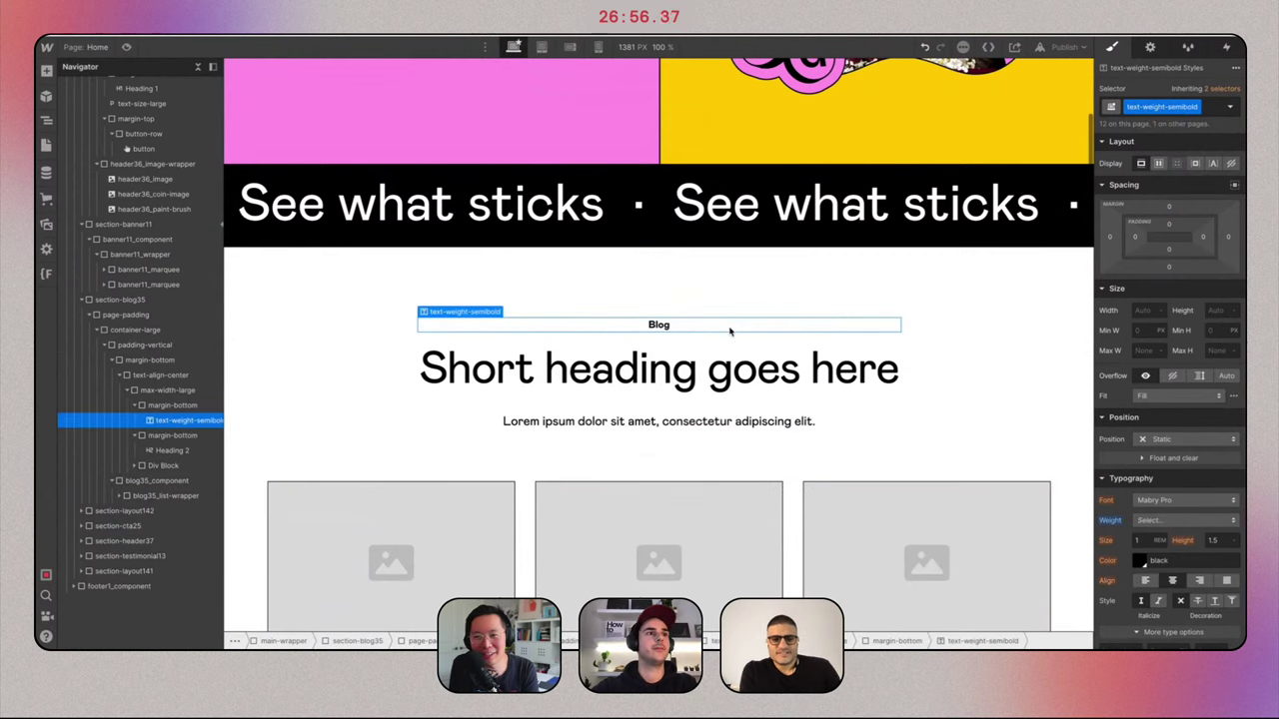
left_click(171, 407)
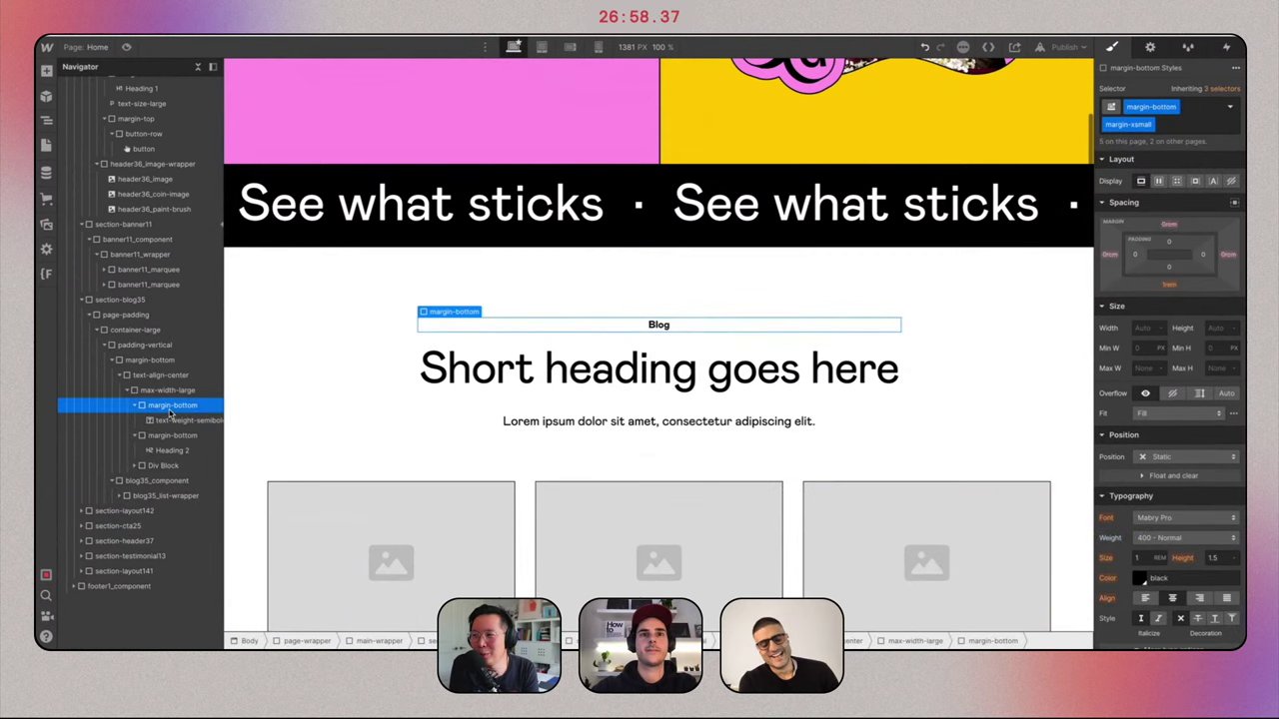
key("Delete")
left_click(180, 450)
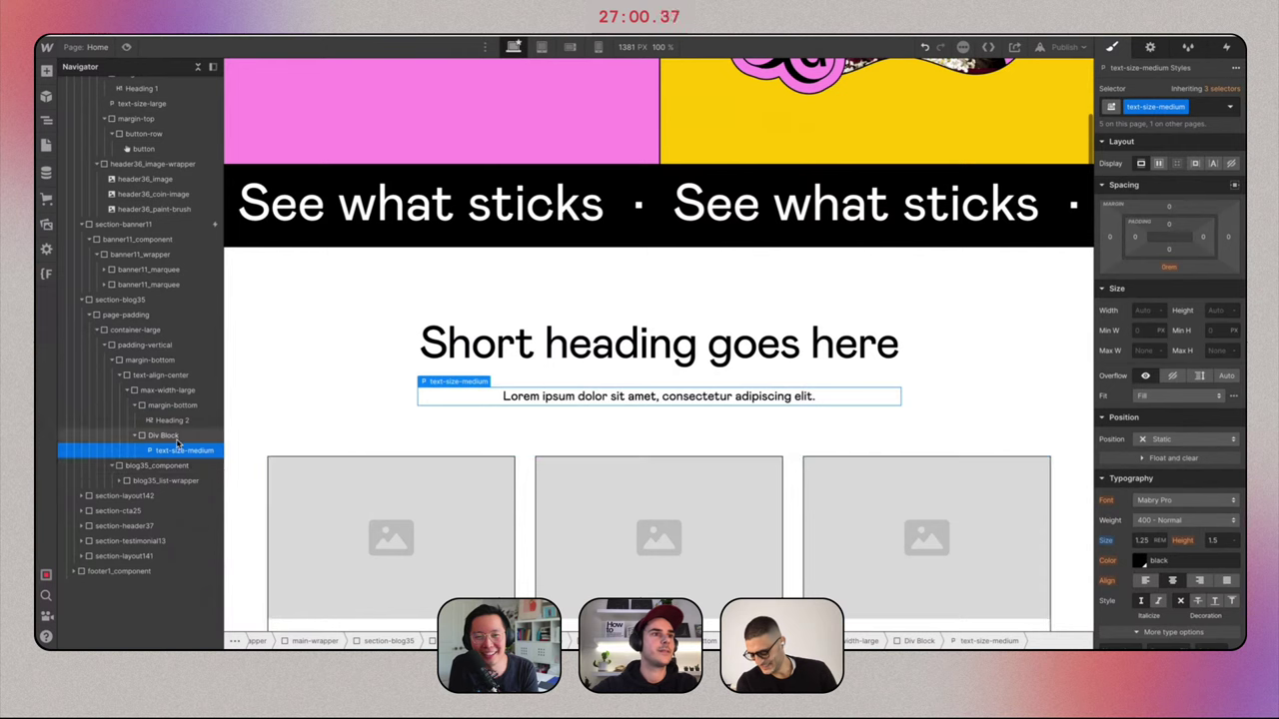
left_click(172, 437)
key("Delete")
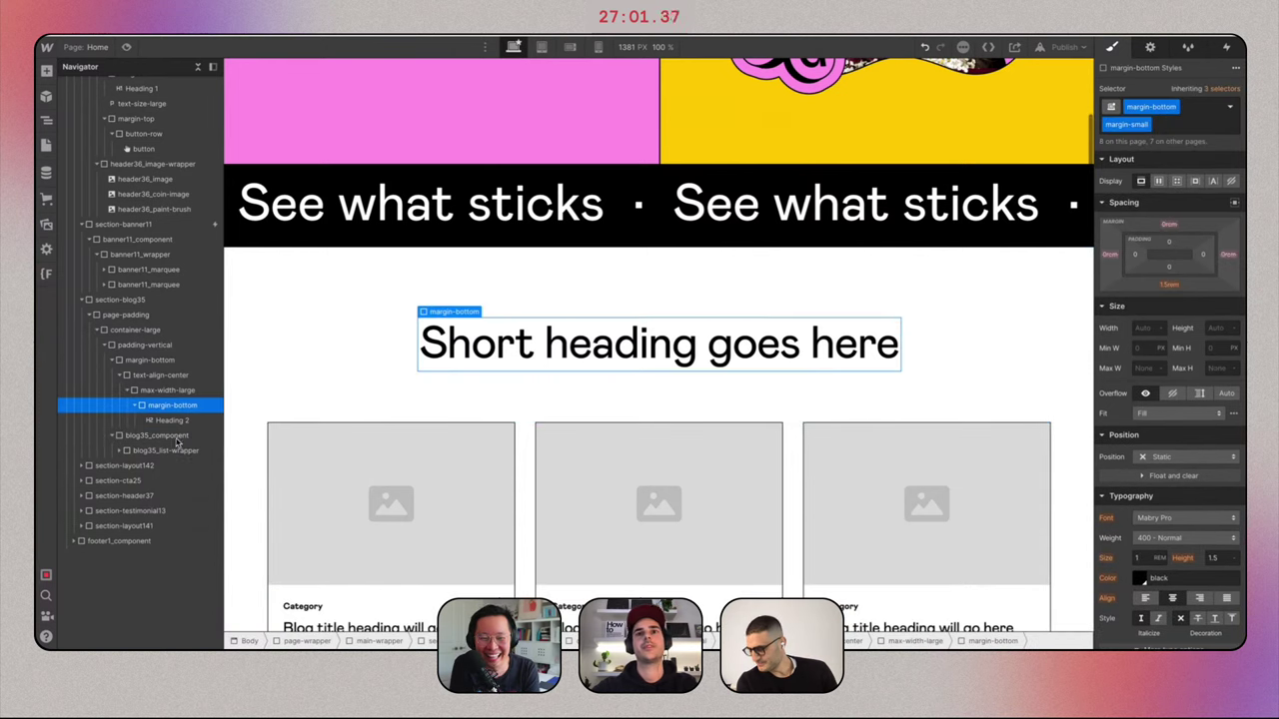
Copy the heading "Discover the best things to read, watch, make, and more!" from the Gumroad site and return to Webflow.
left_click(671, 383)
key("ctrl+Tab")
triple_click(665, 446)
key("ctrl+c")
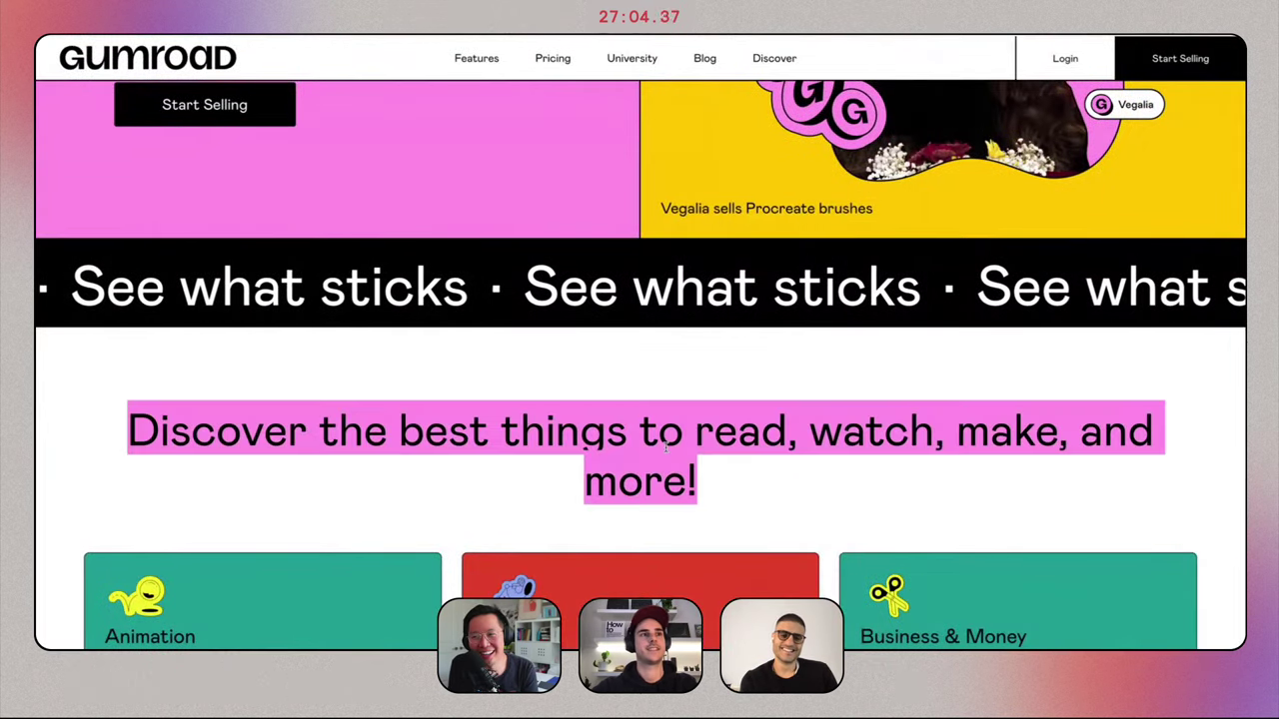
key("ctrl+Tab")
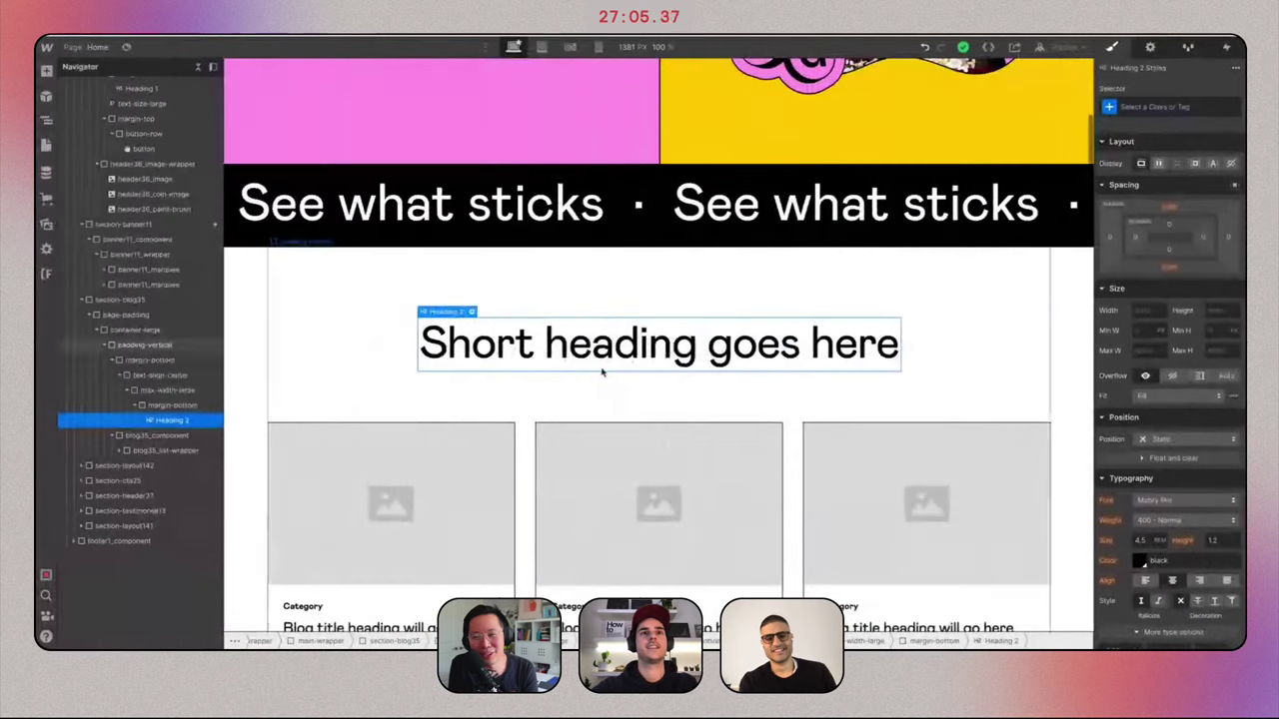
Apply the heading-xlarge class to the blog section heading and replace its text with the copied Gumroad heading.
left_click(1192, 106)
type("heading-")
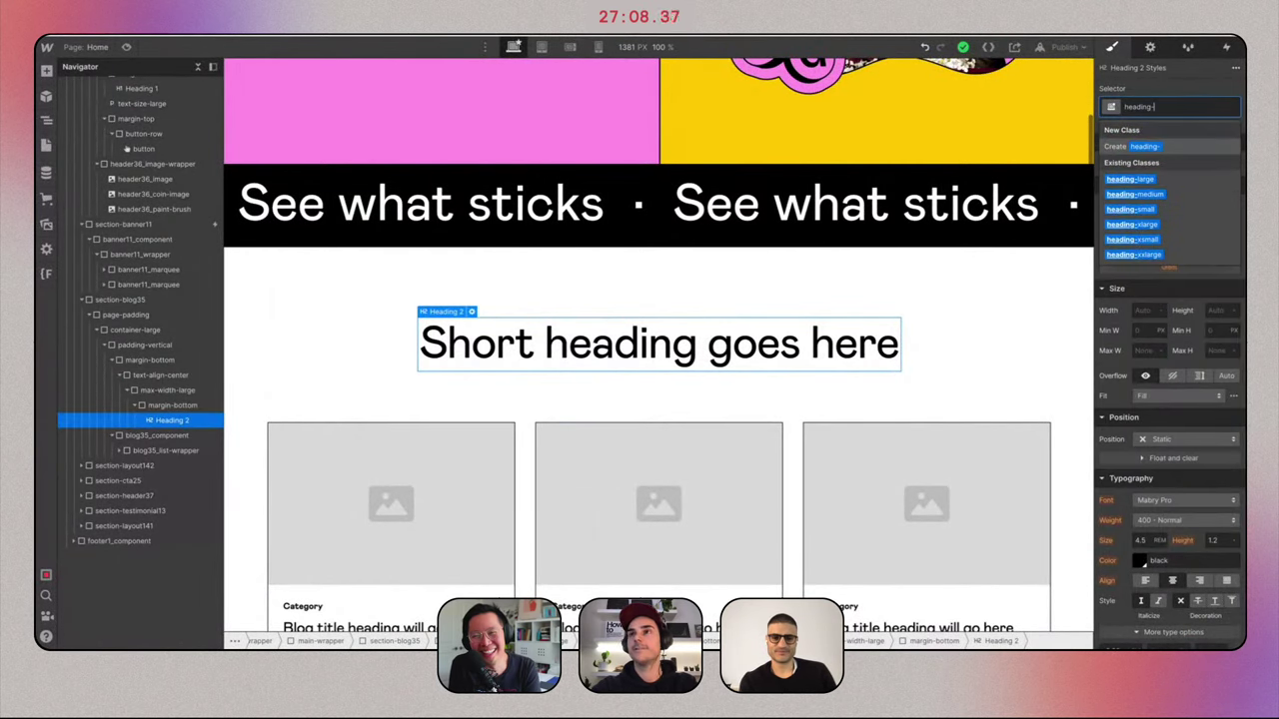
type("xl")
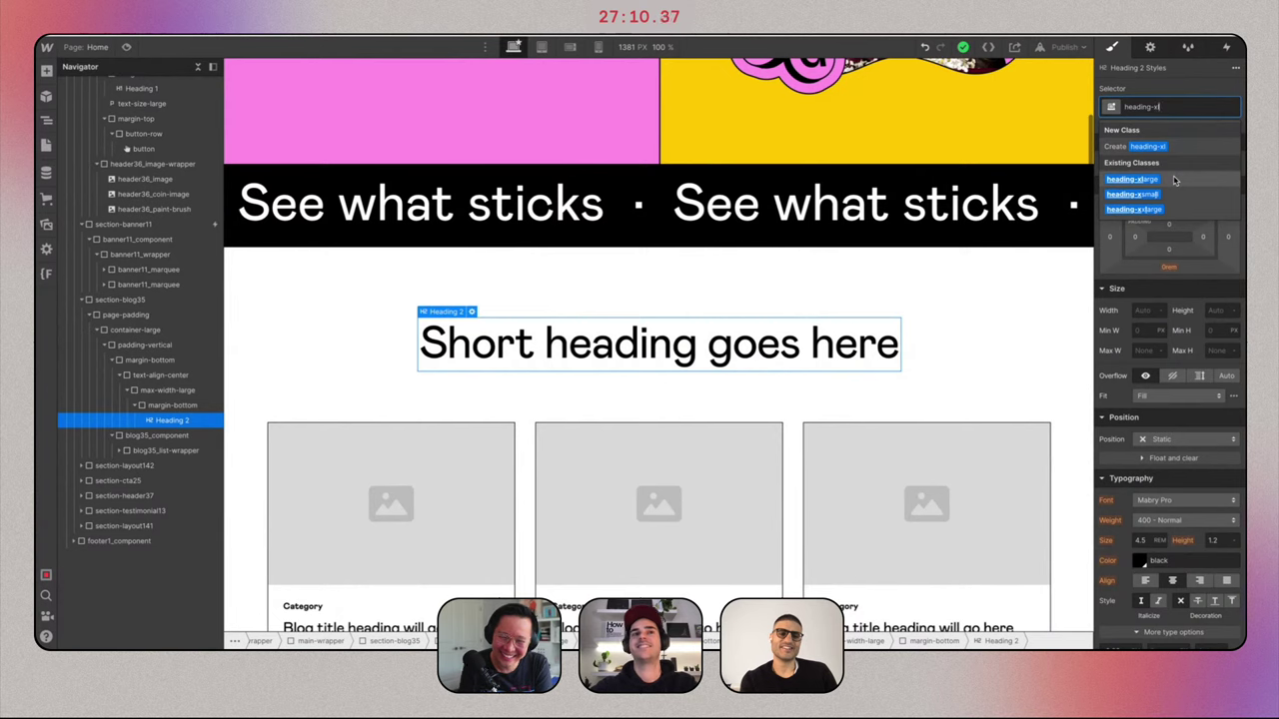
key("Return")
double_click(733, 338)
key("ctrl+v")
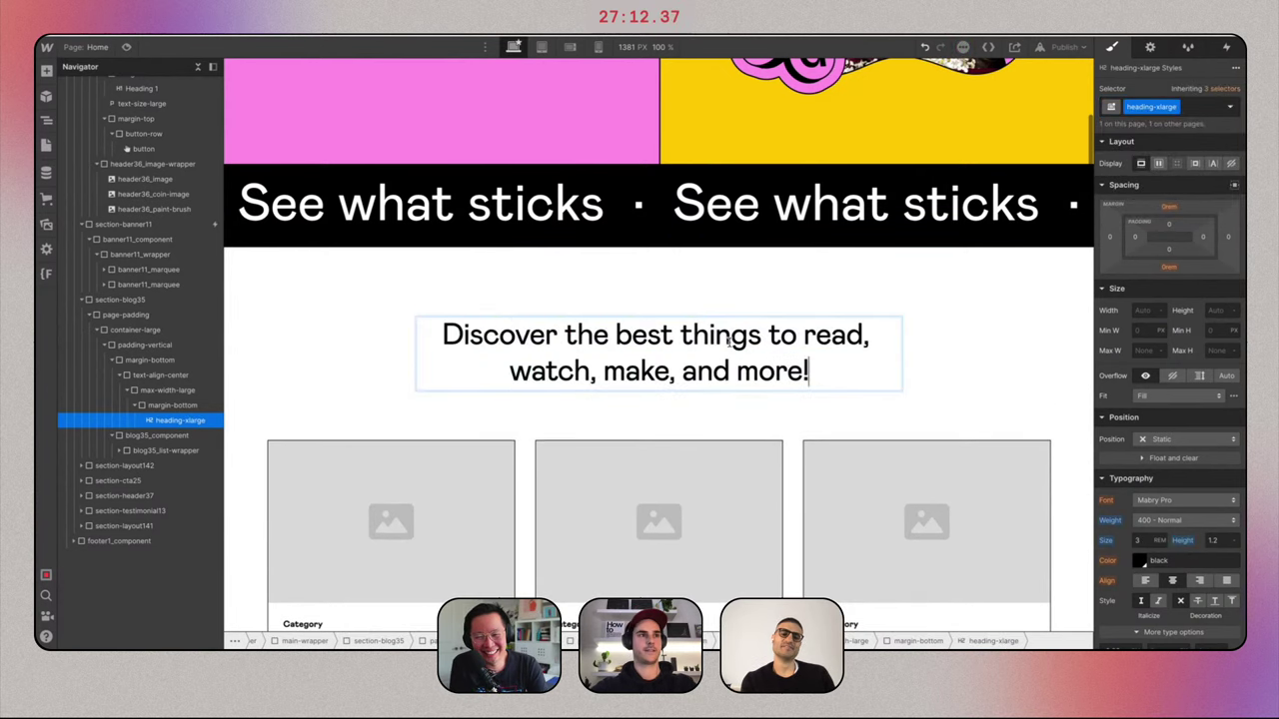
Move the heading's margin-bottom block directly into text-align-center, remove the max-width-large wrapper, and compare with the Gumroad site.
left_click(134, 407)
left_click_drag(157, 395, 161, 386)
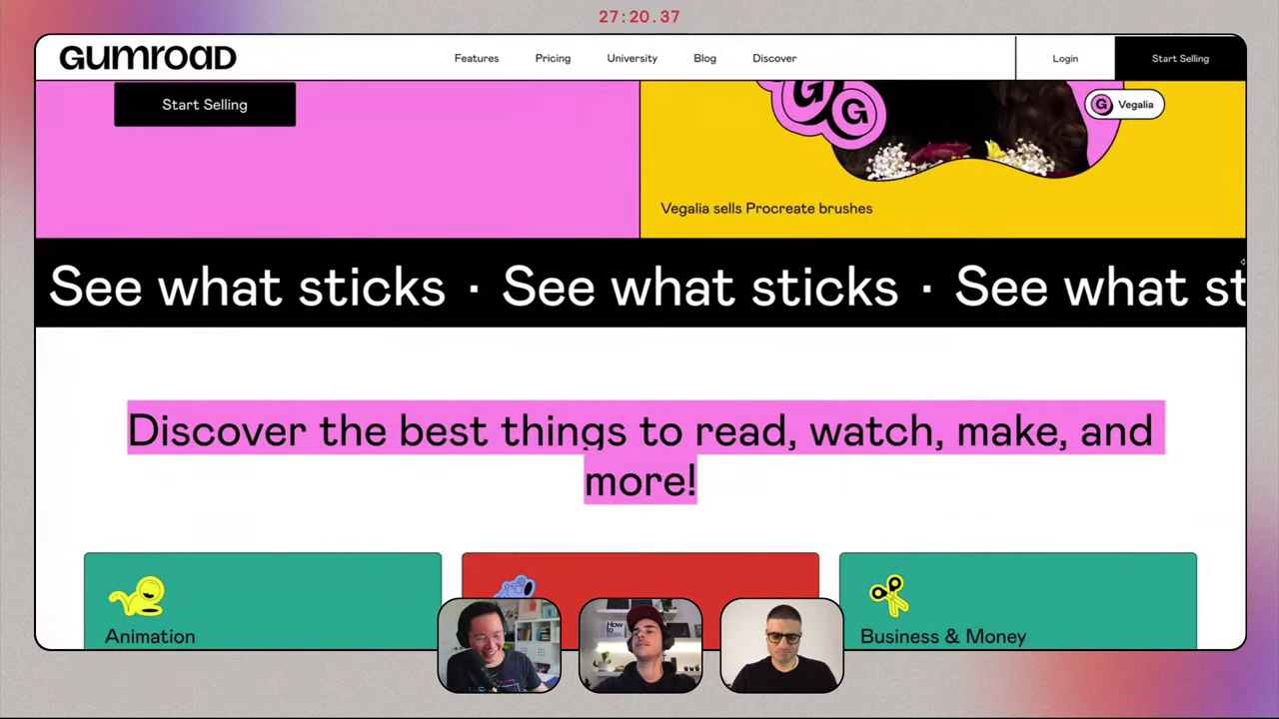
mouse_move(1242, 264)
left_mouse_down()
mouse_move(1209, 262)
mouse_move(1245, 261)
left_mouse_up()
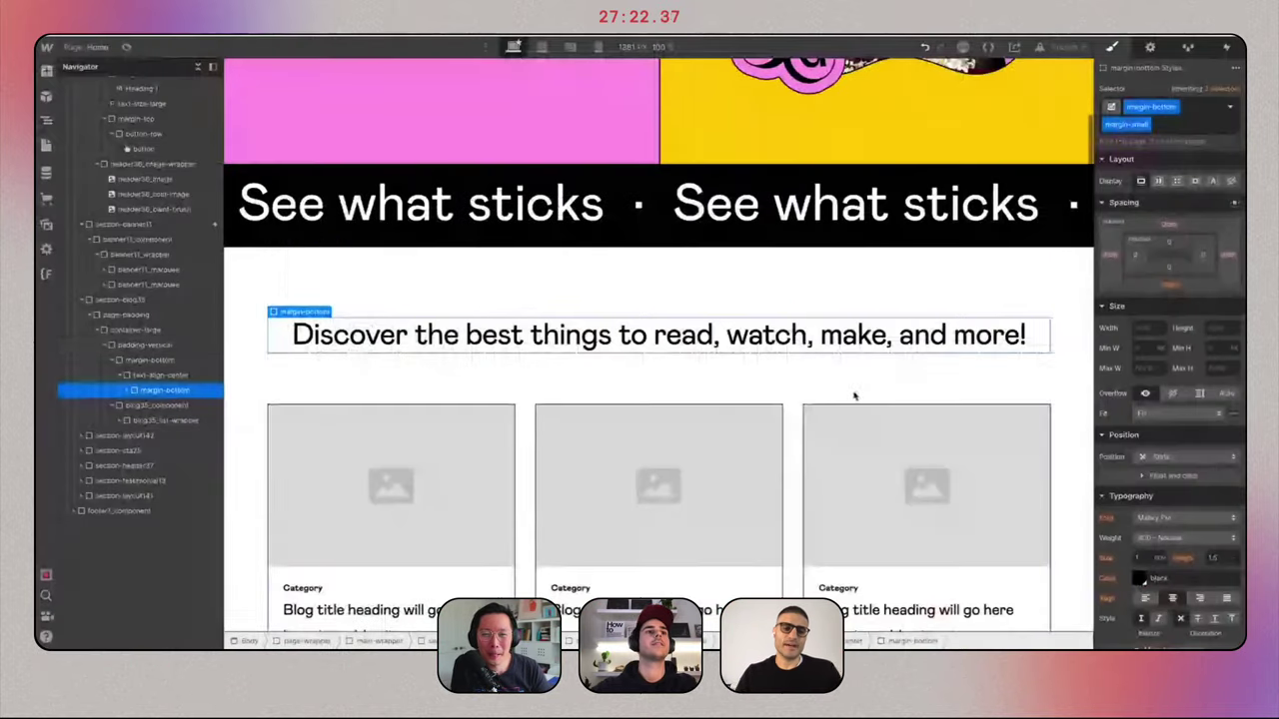
Delete the first blog card's placeholder image and remove the other two blog cards from the grid.
scroll(651, 431, "down", 2)
left_click(425, 323)
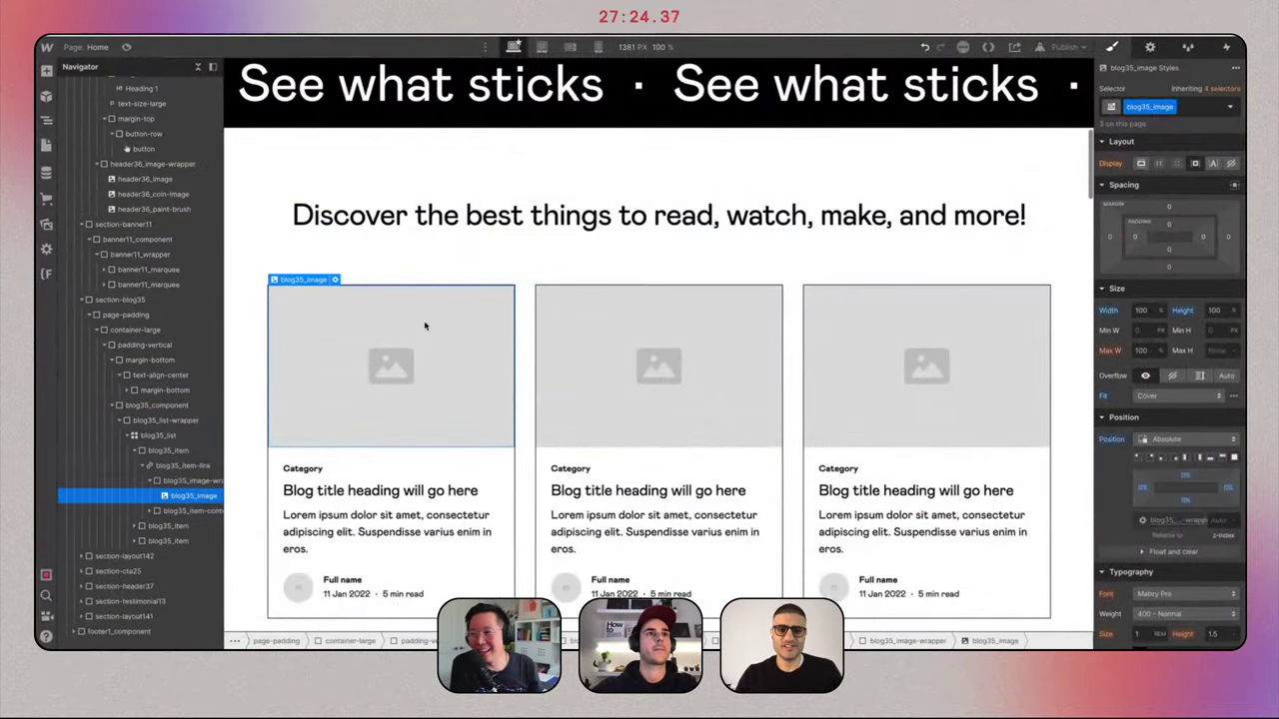
key("Delete")
left_click(649, 359)
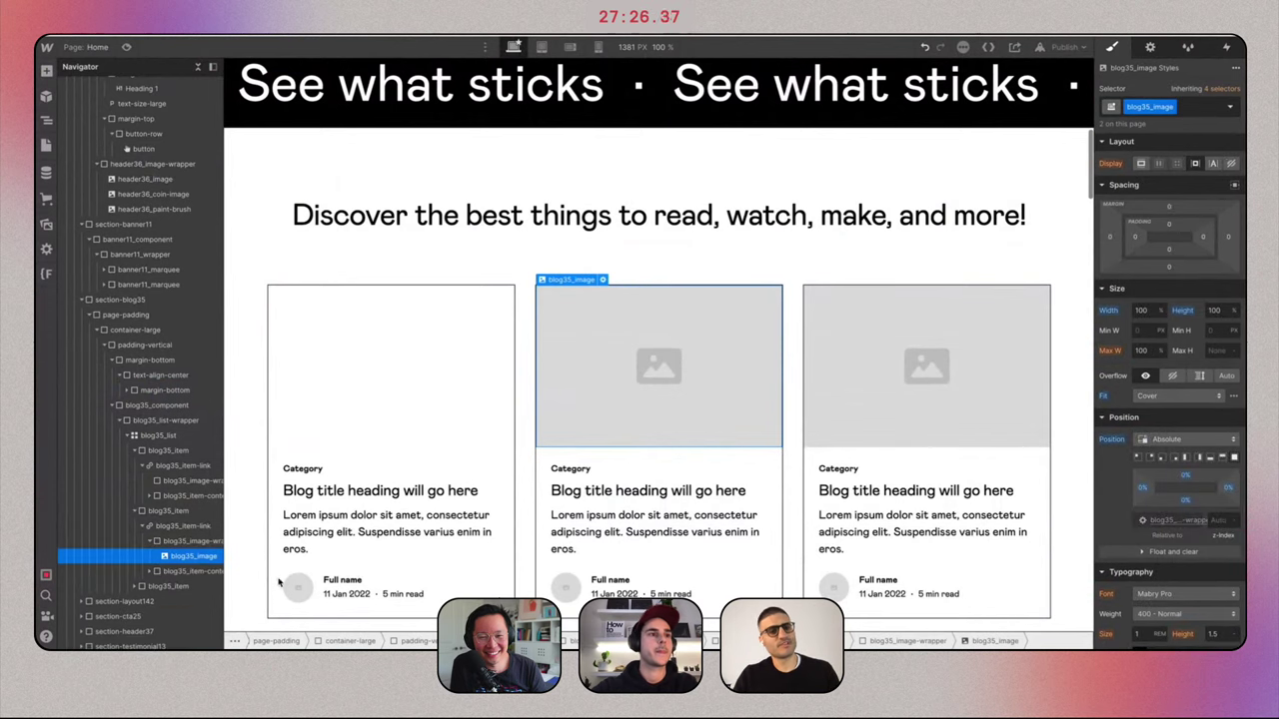
left_click(172, 511)
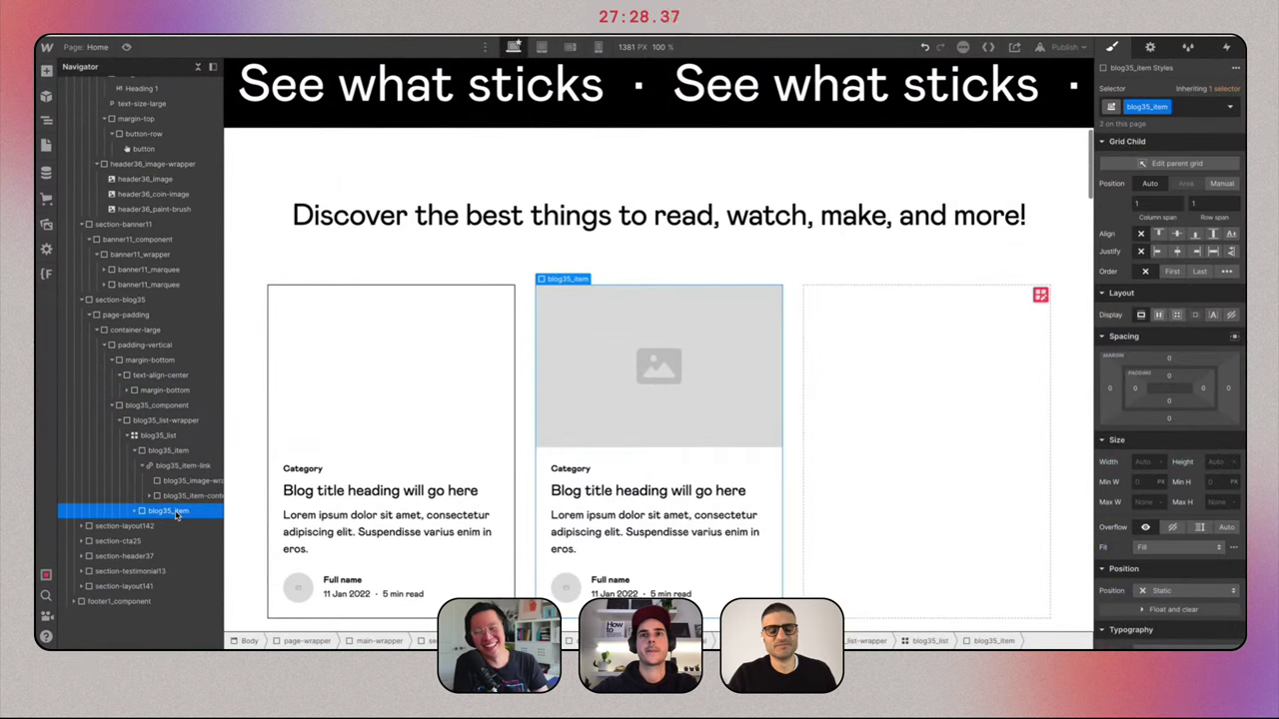
key("Delete")
Delete the empty image wrapper and the author block from the remaining blog card.
scroll(474, 344, "down", 1)
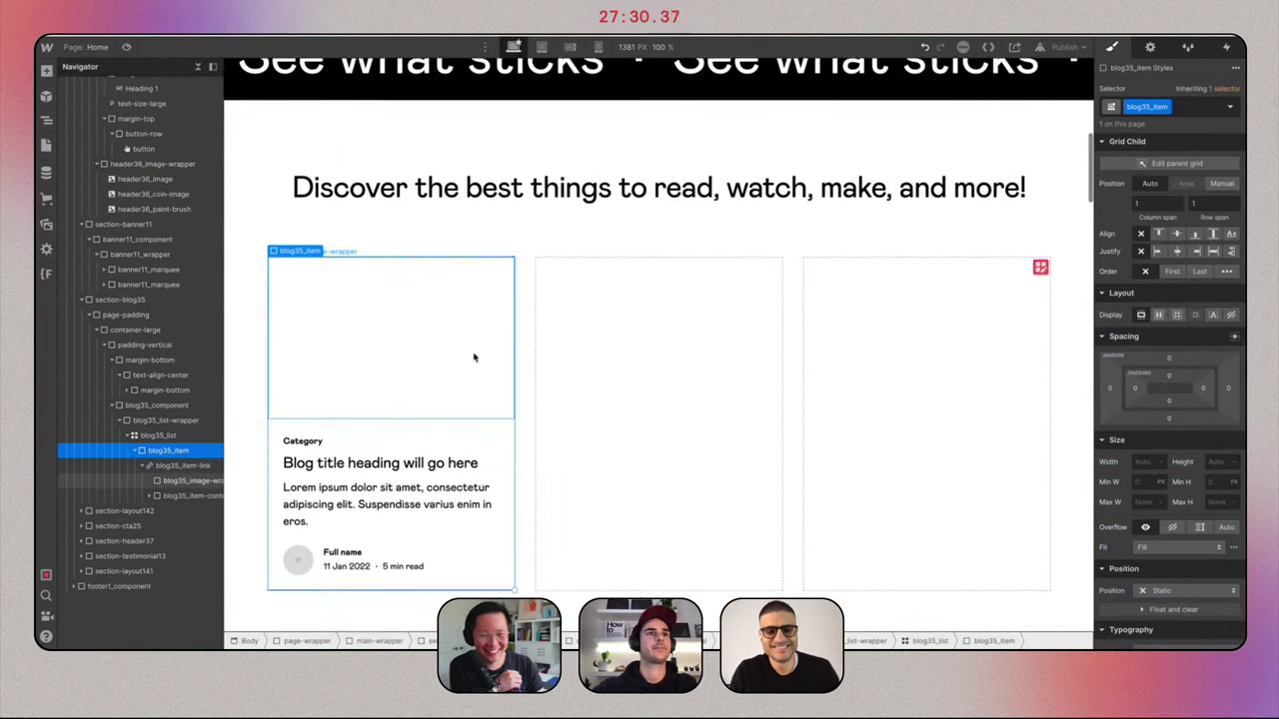
left_click(473, 328)
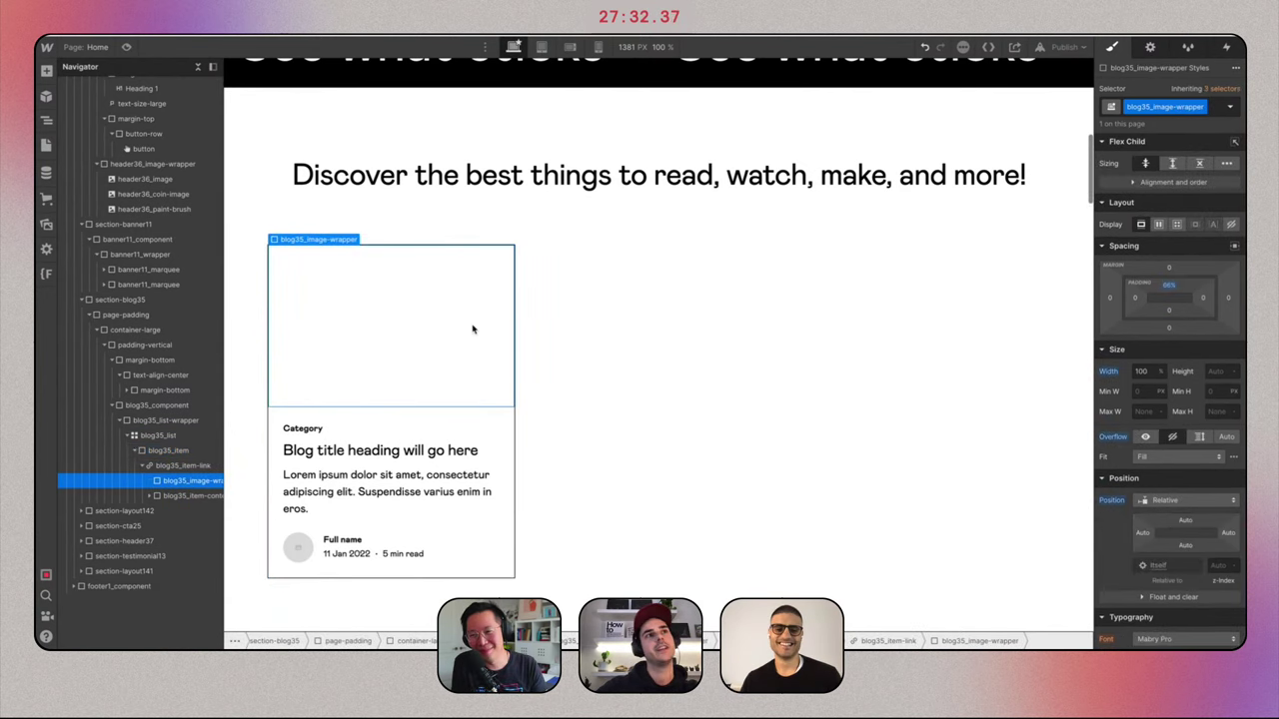
key("Delete")
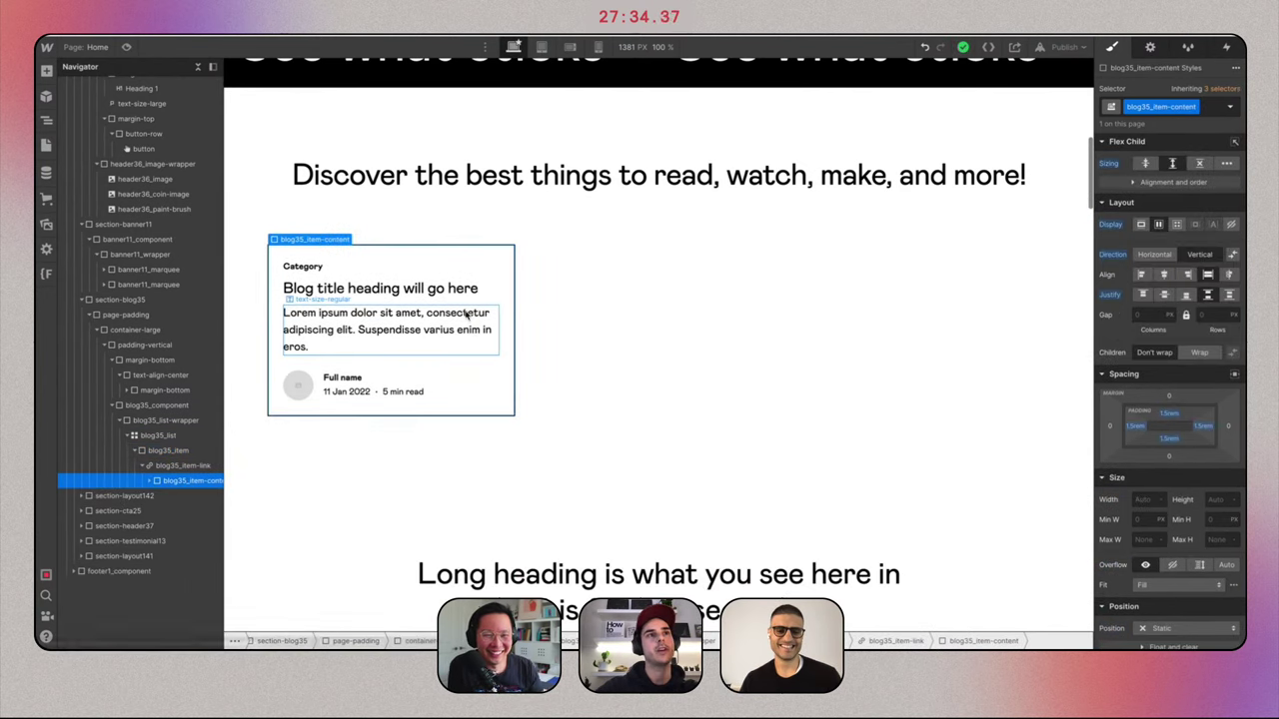
left_click(458, 398)
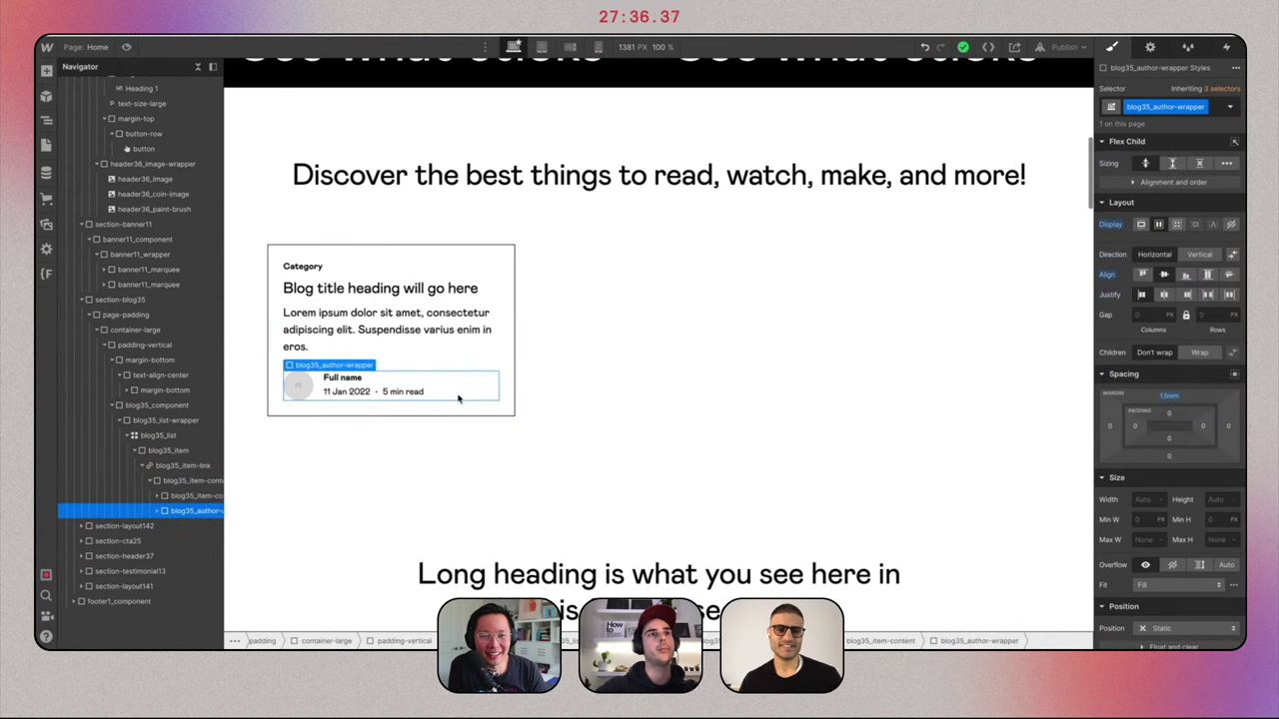
key("Delete")
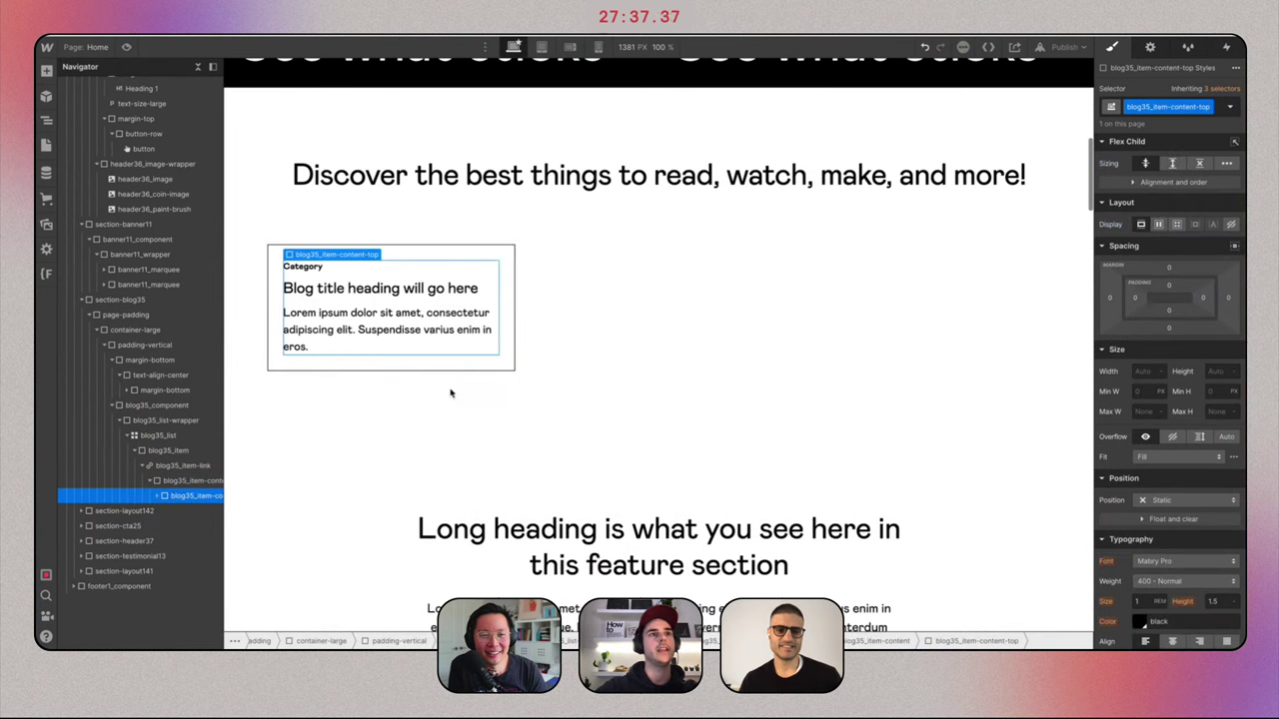
Move the card's category wrapper below the description text.
left_click(361, 271)
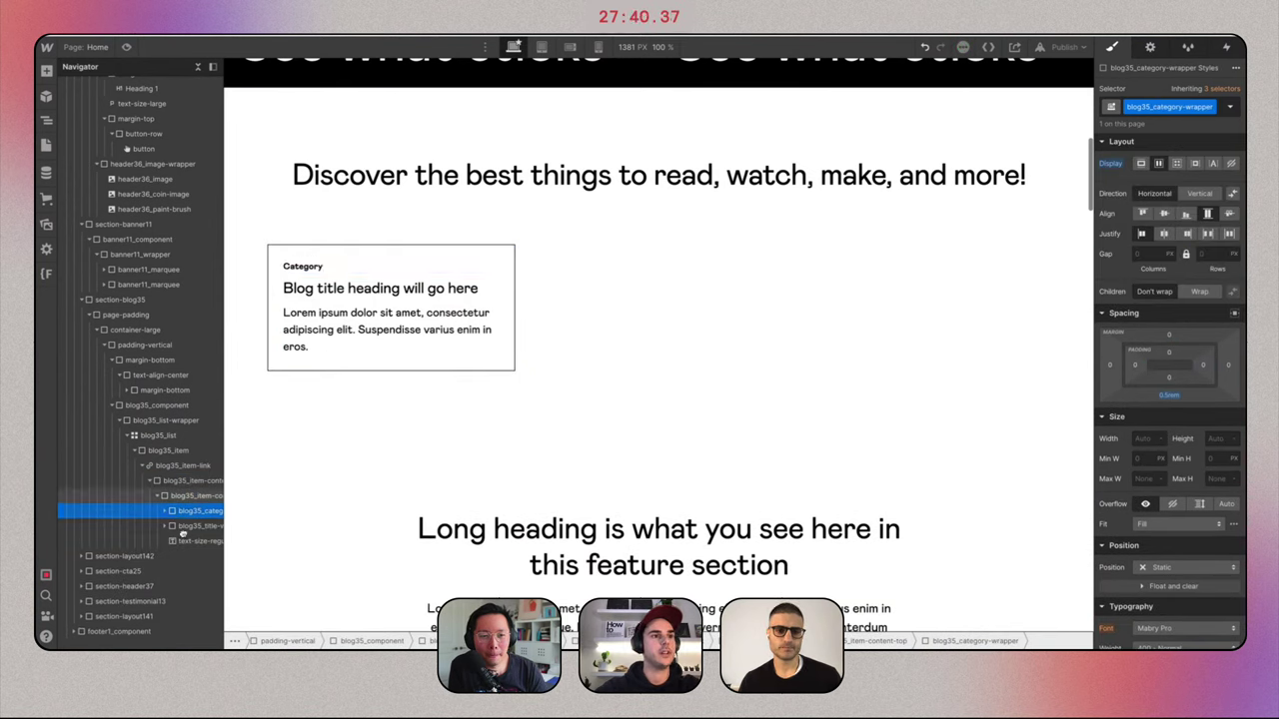
left_click_drag(183, 533, 186, 543)
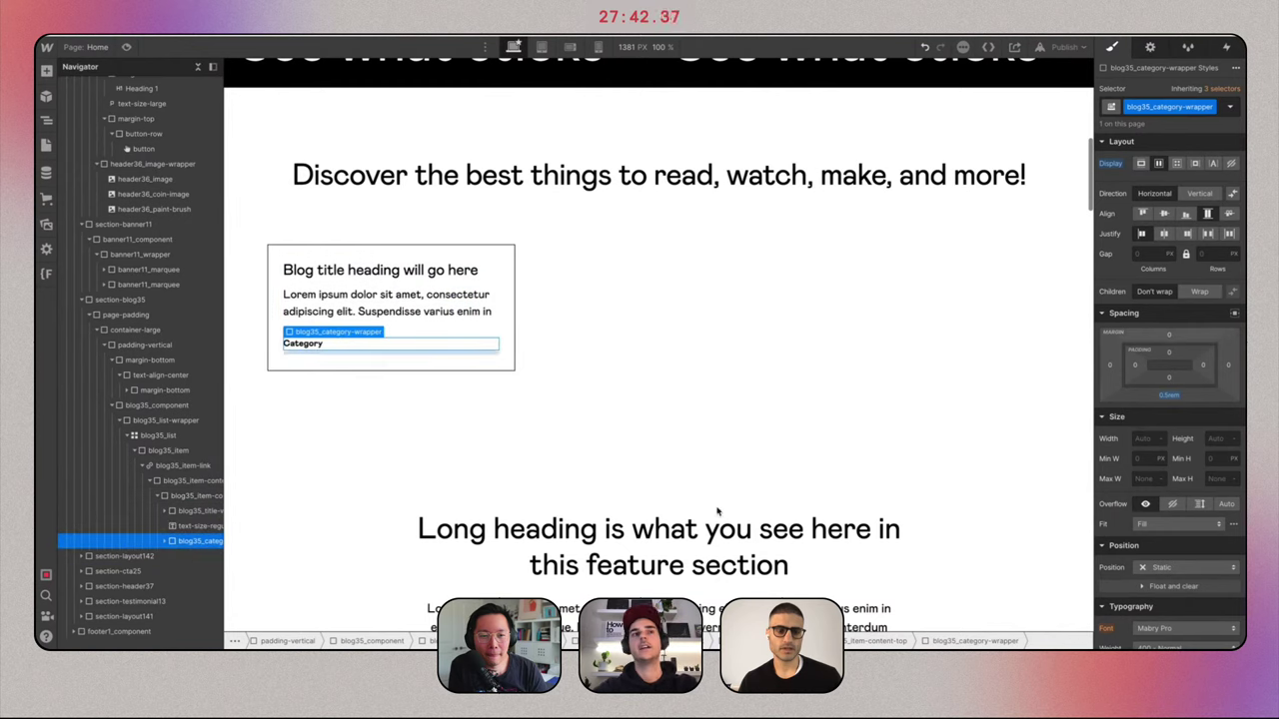
left_click(372, 300)
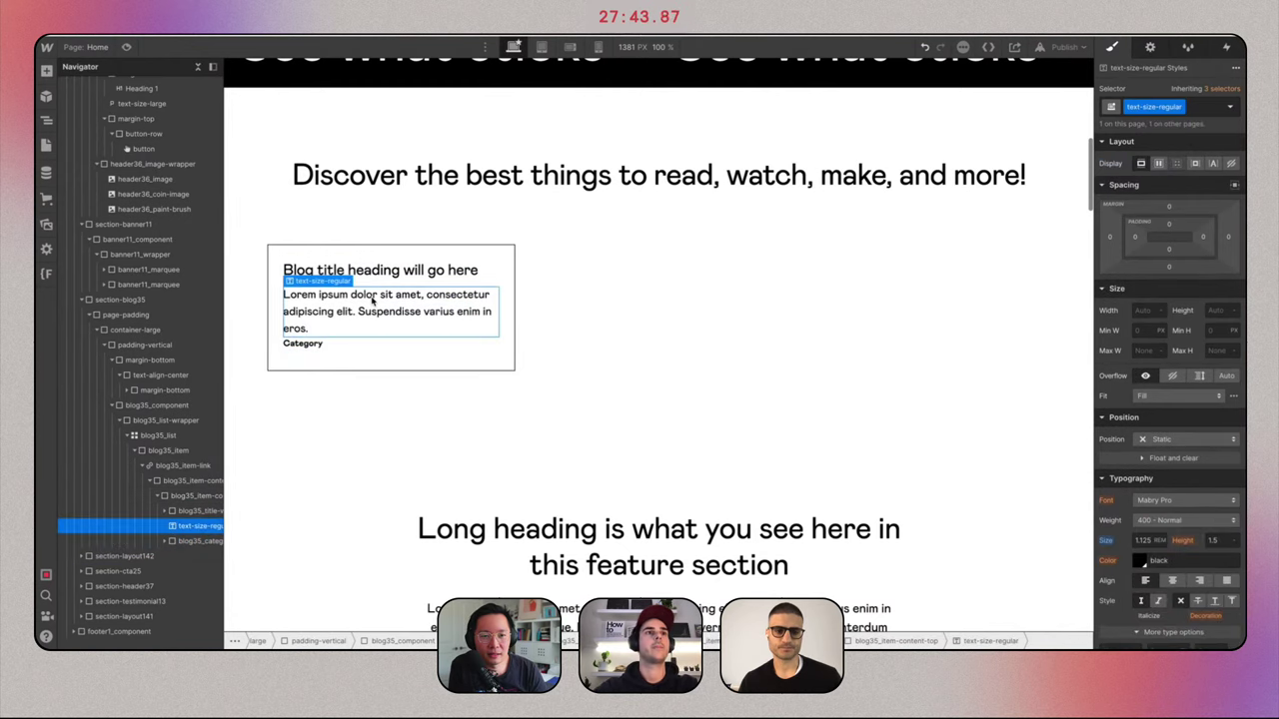
Check the card layout on the Gumroad site and change the card's Category label to "Popular tags".
left_click(336, 346)
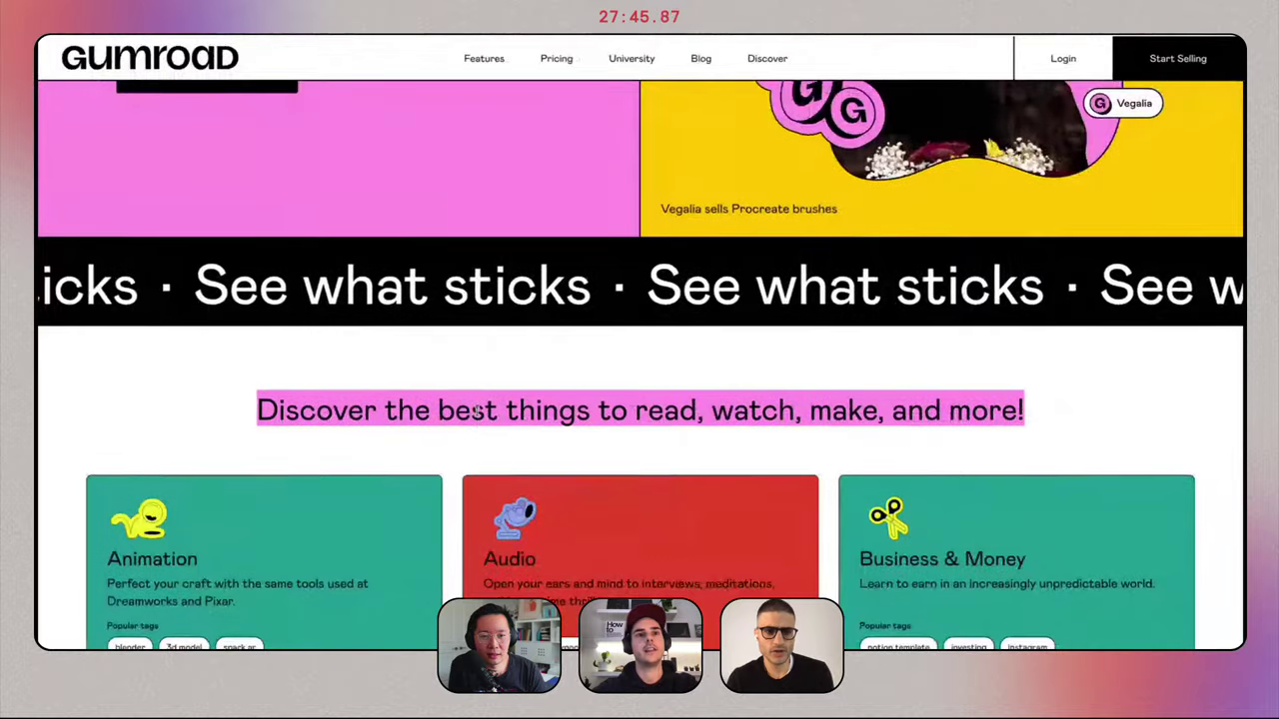
scroll(446, 406, "down", 3)
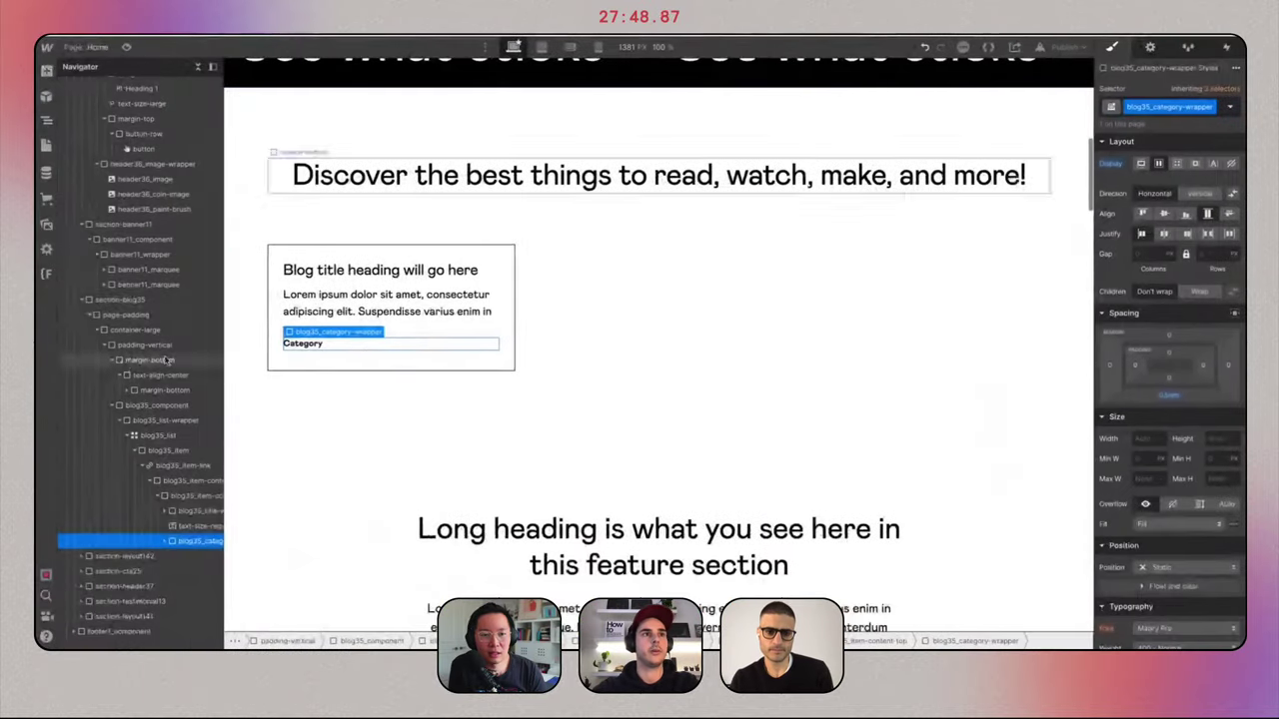
left_click(306, 342)
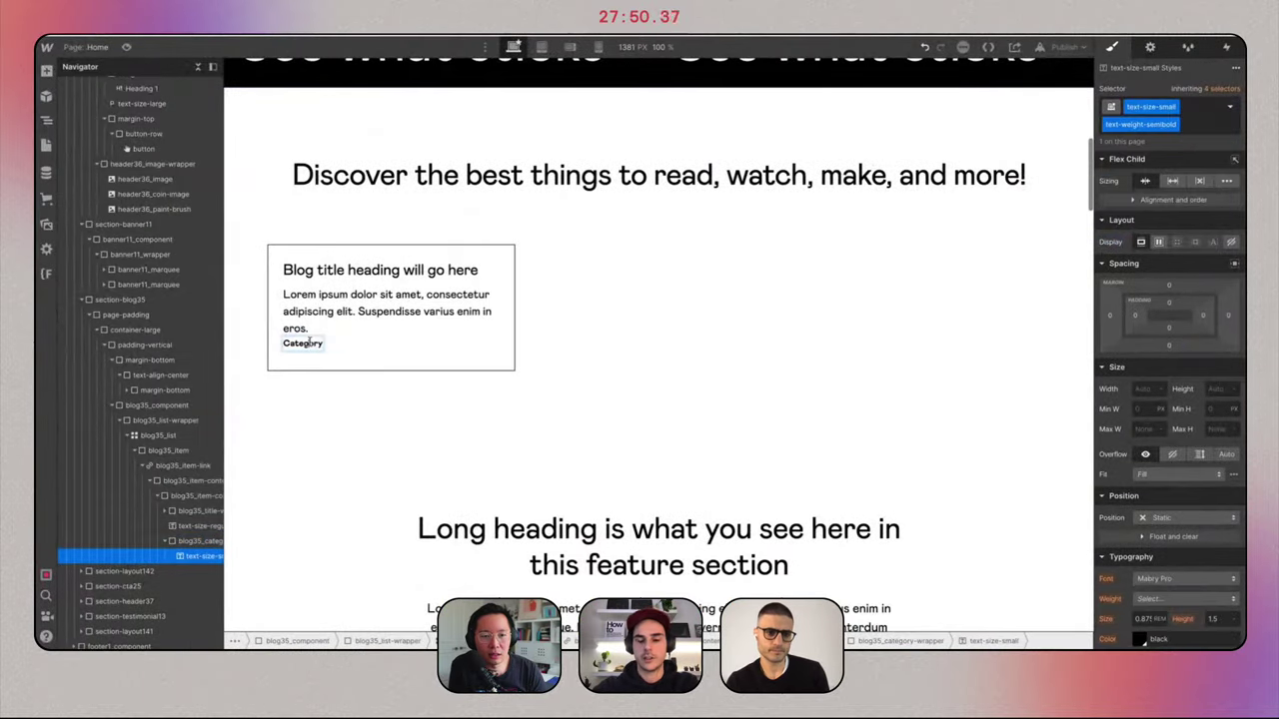
double_click(309, 343)
type("Popu")
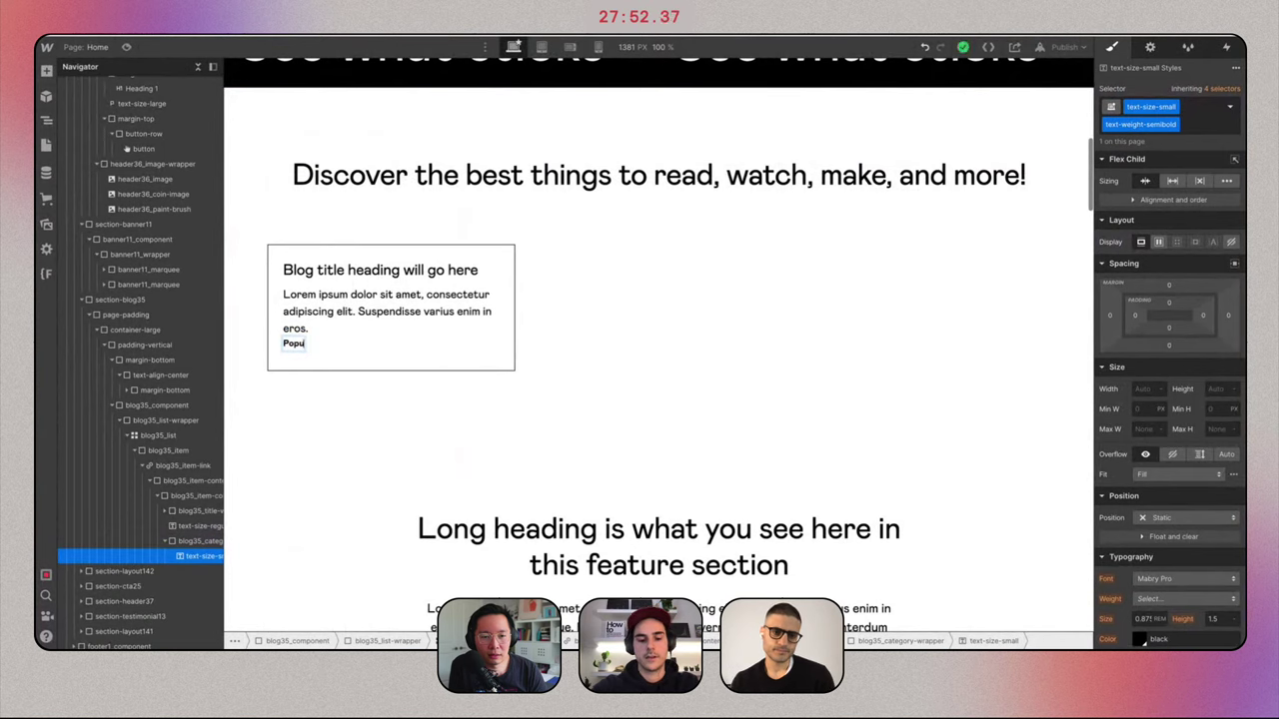
type("lar tags")
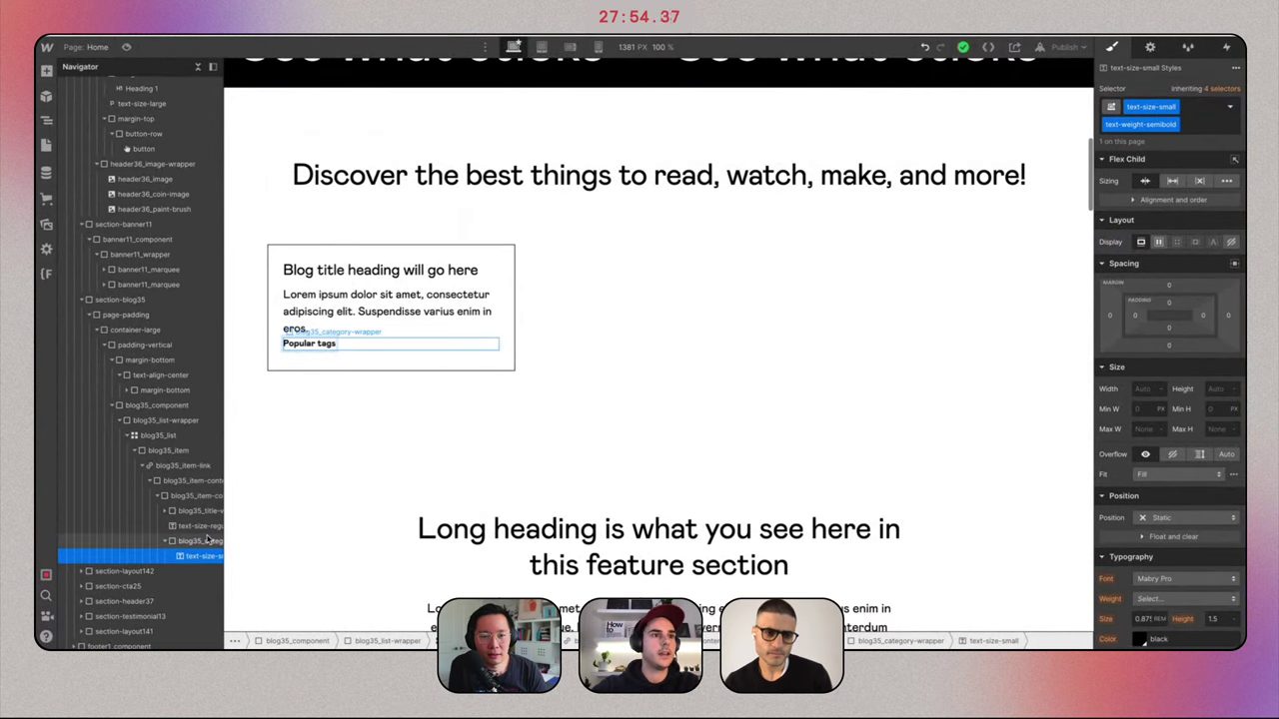
Set the top margin of the card's category wrapper to 1 rem.
left_click(459, 344)
left_click(1168, 337)
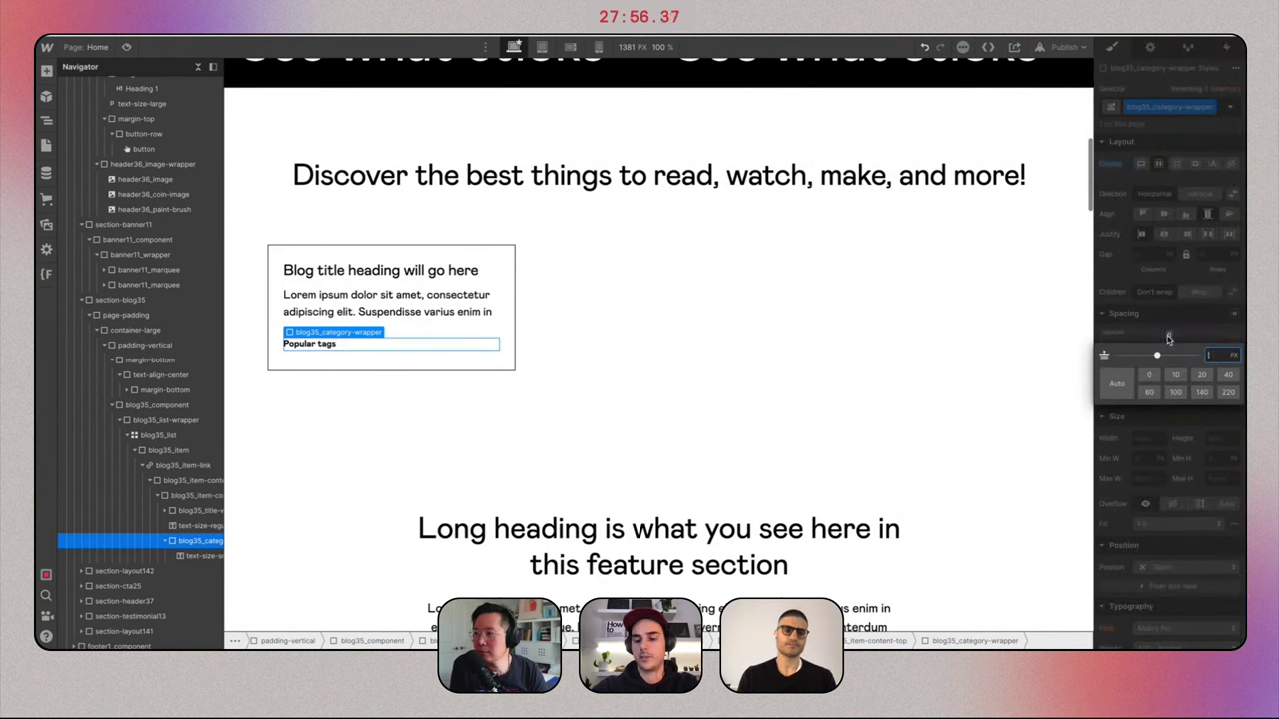
type("0.5")
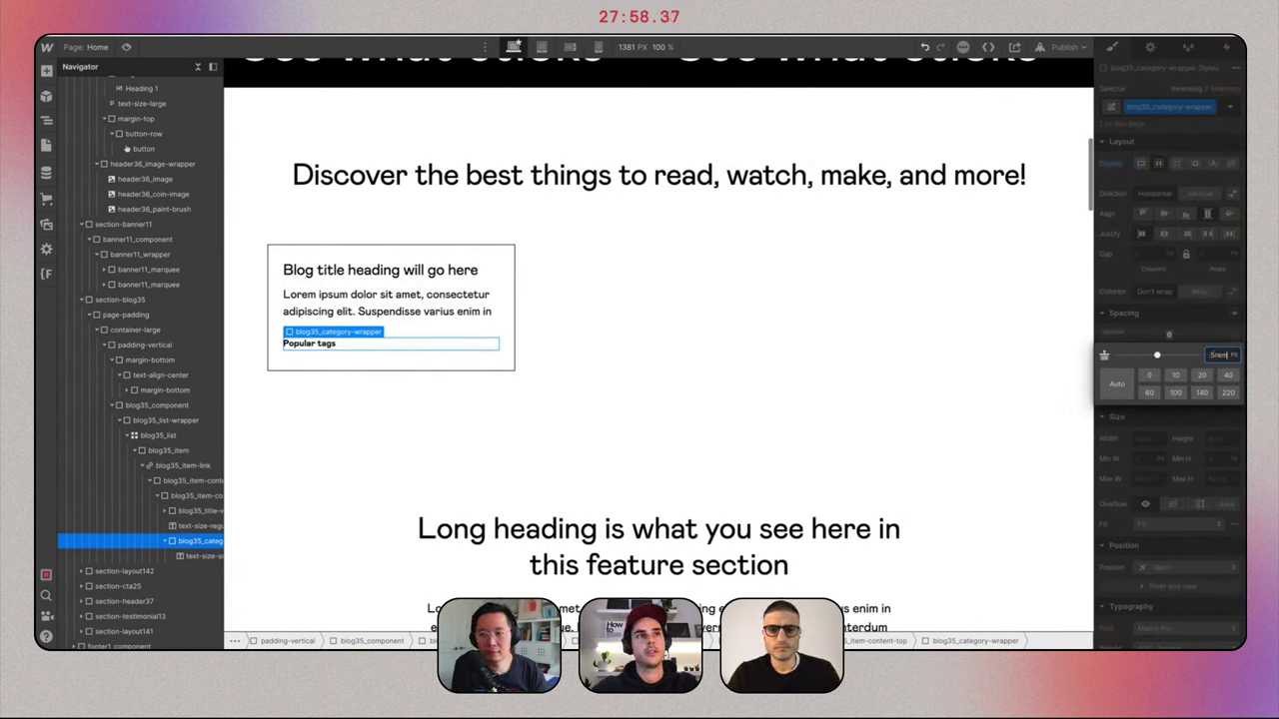
key("Return")
left_click(1169, 334)
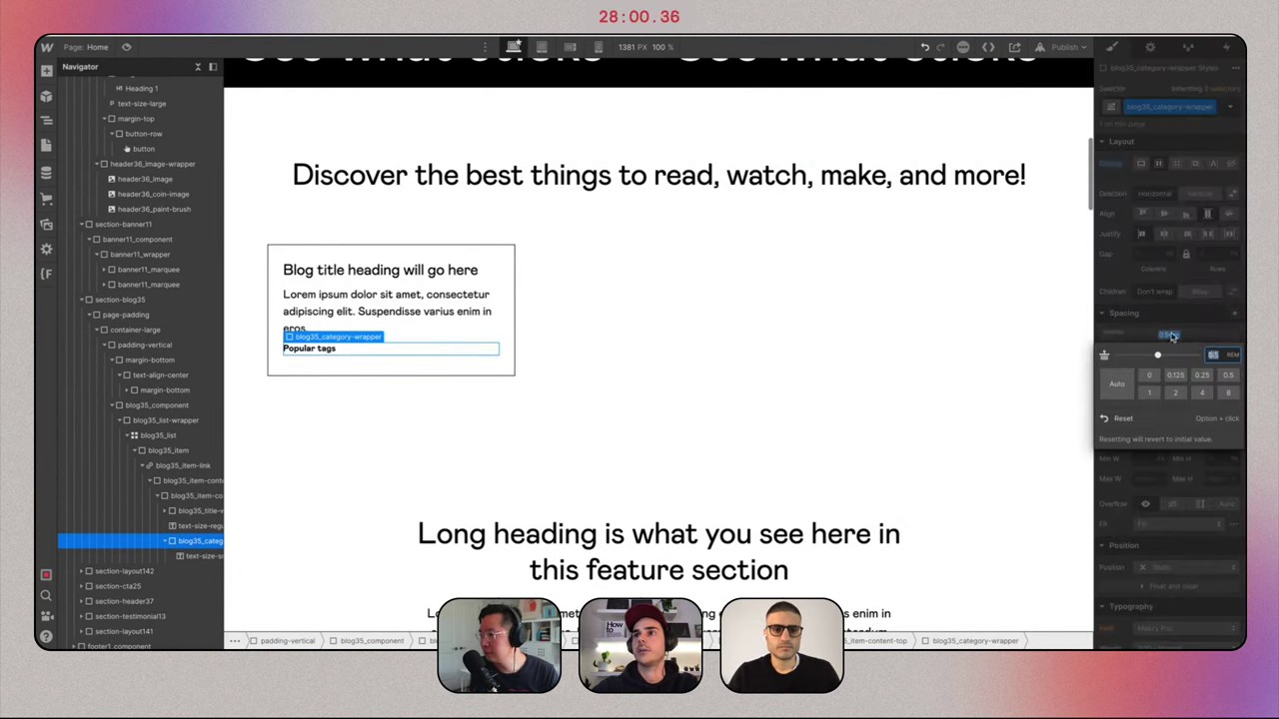
type("1")
key("Return")
left_click(1169, 394, "alt")
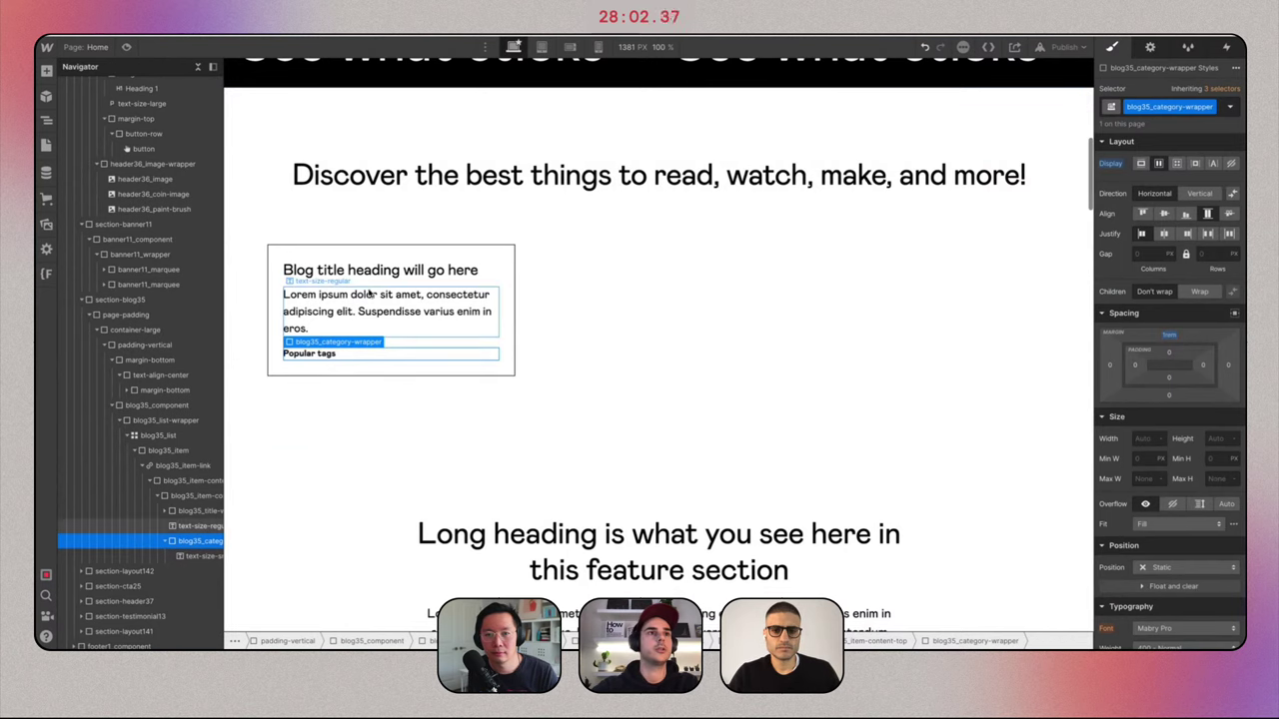
Check the Gumroad category cards, add an image to the card's content block and place it above the text content.
left_click(425, 270)
left_click(431, 257)
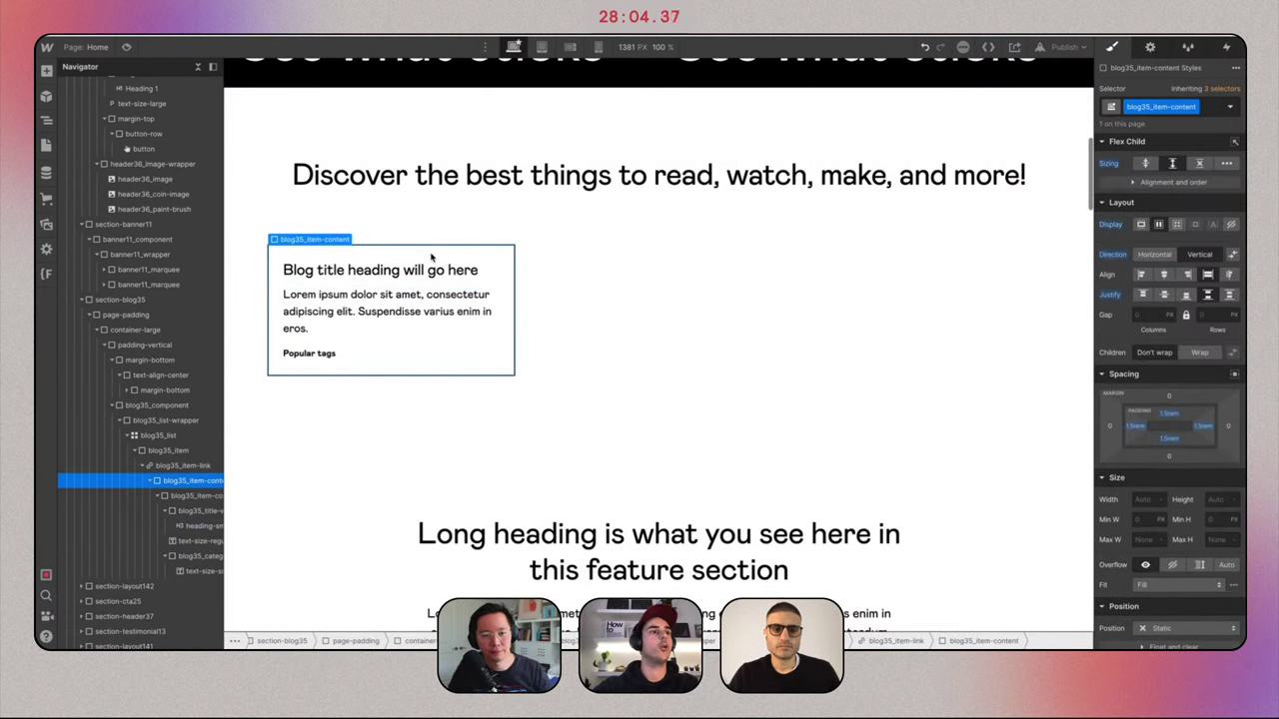
key("ctrl+Tab")
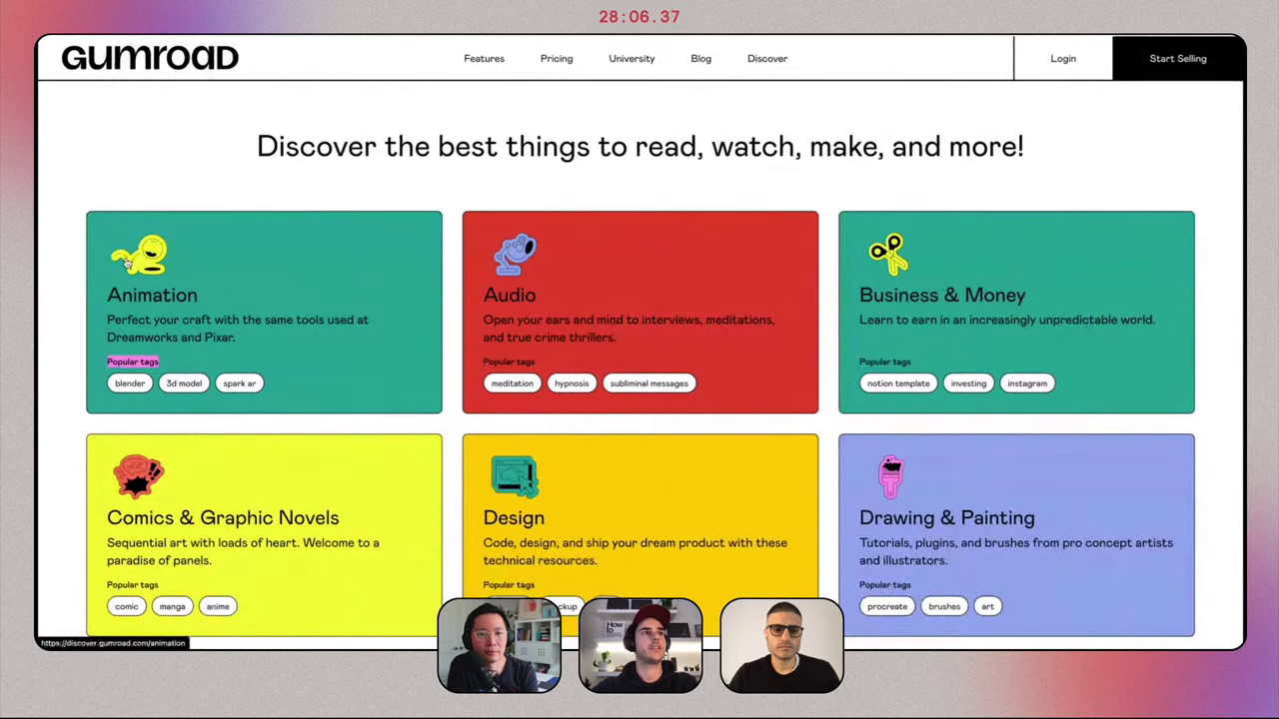
key("ctrl+Left")
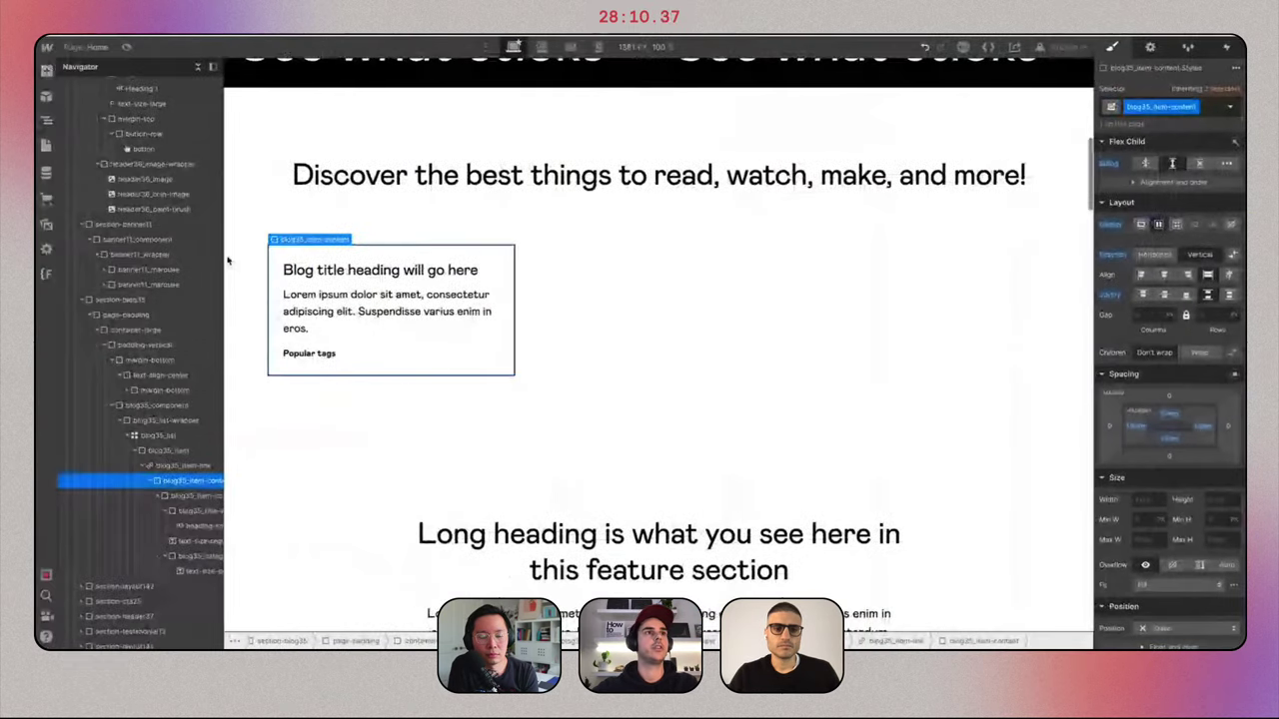
key("ctrl+Right")
key("ctrl+Left")
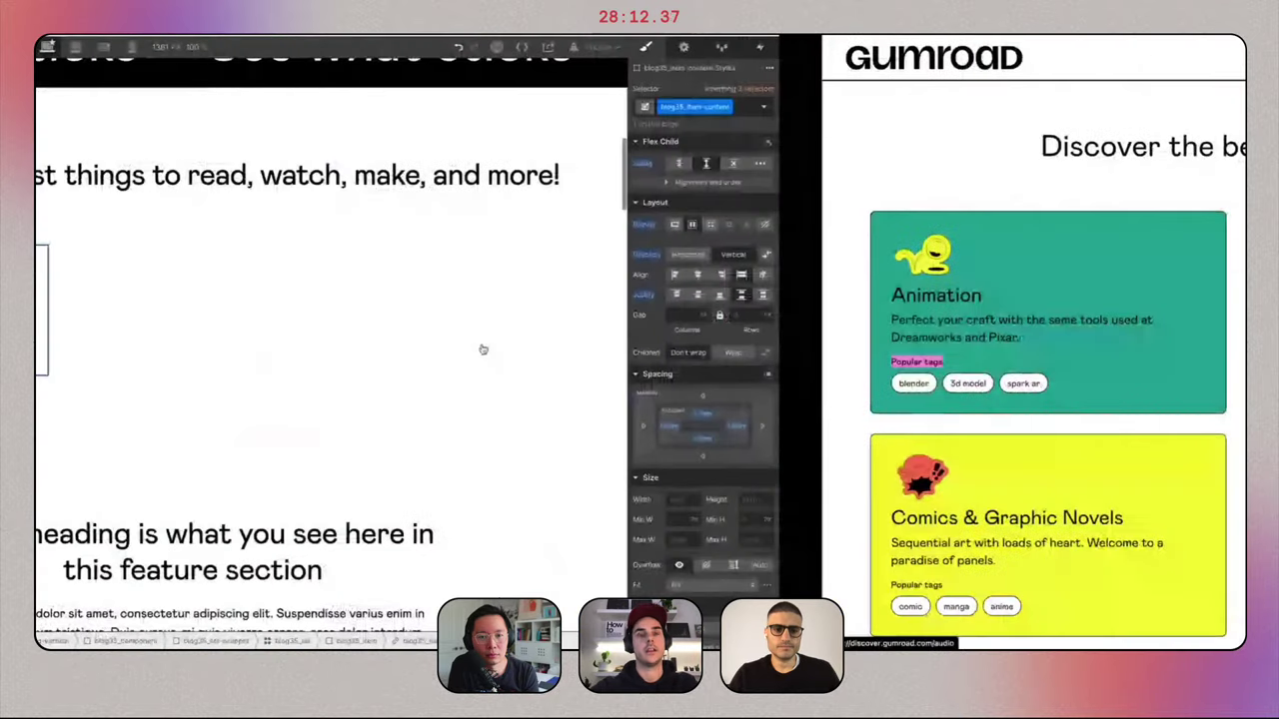
key("super+e")
key("Return")
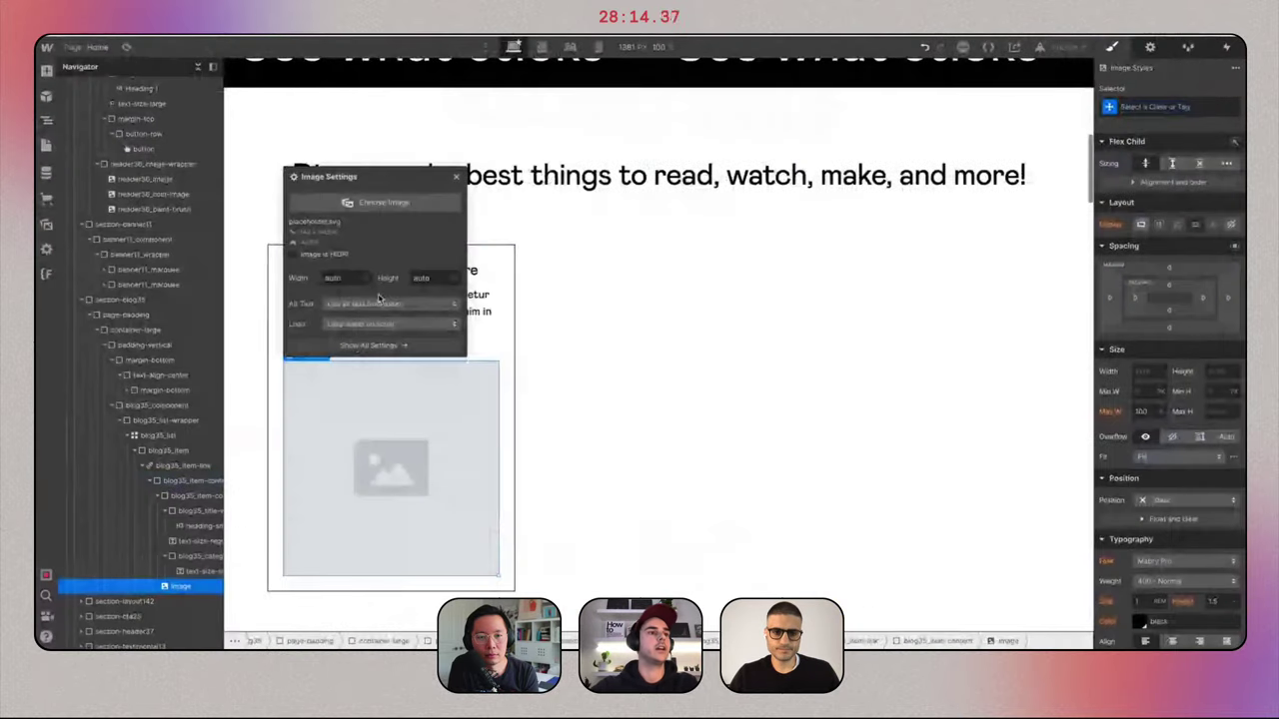
left_click_drag(170, 586, 177, 495)
left_click(415, 429)
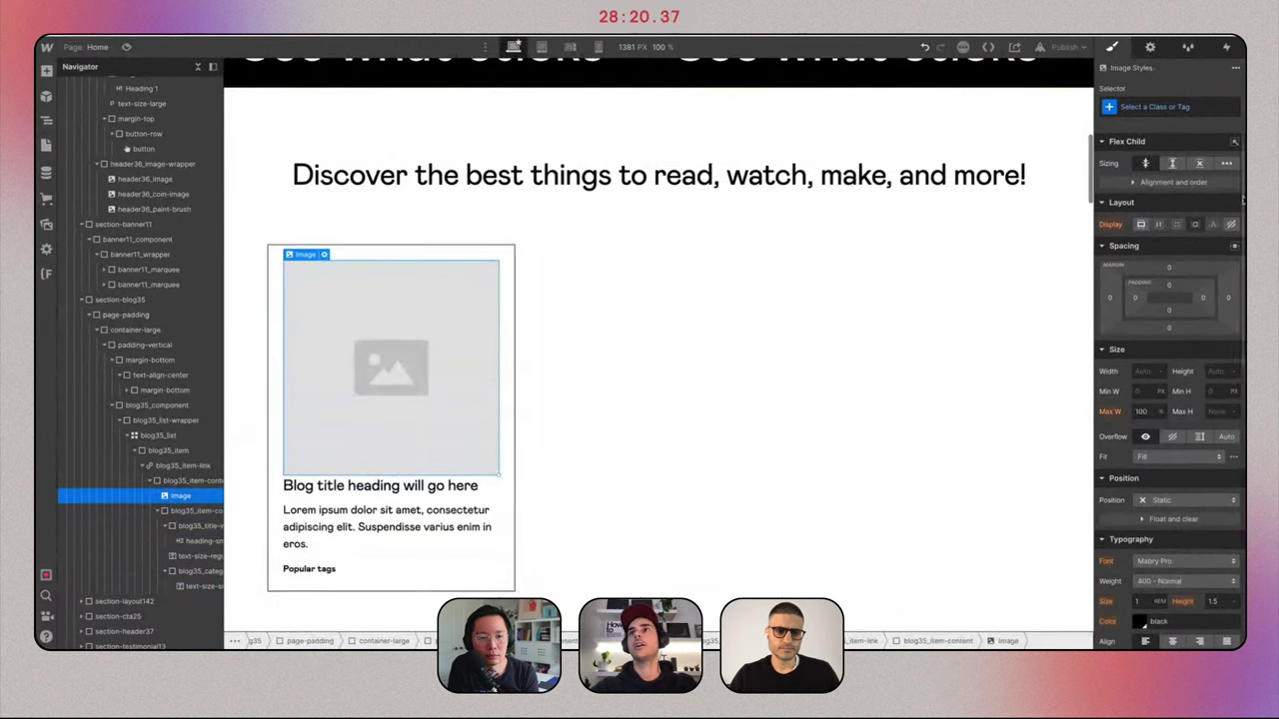
Give the new card image the class blog35_icon.
left_click(1198, 108)
type("blog35_")
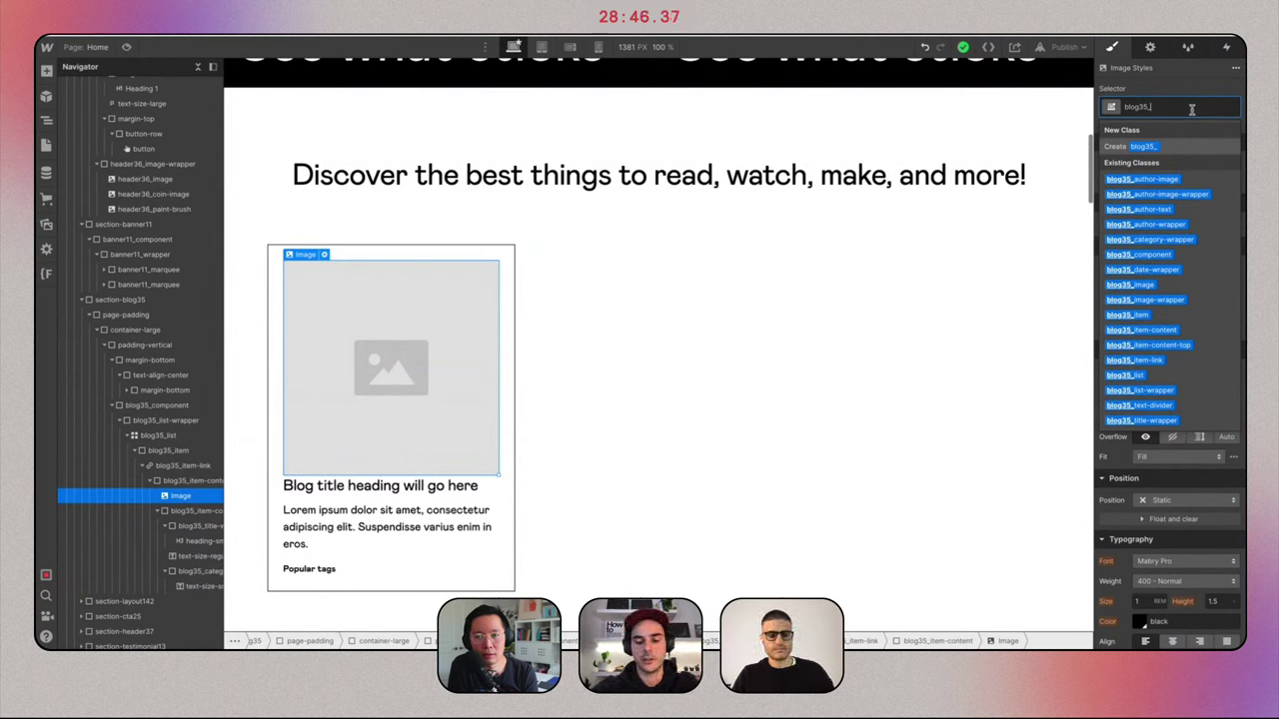
type("icon")
key("Return")
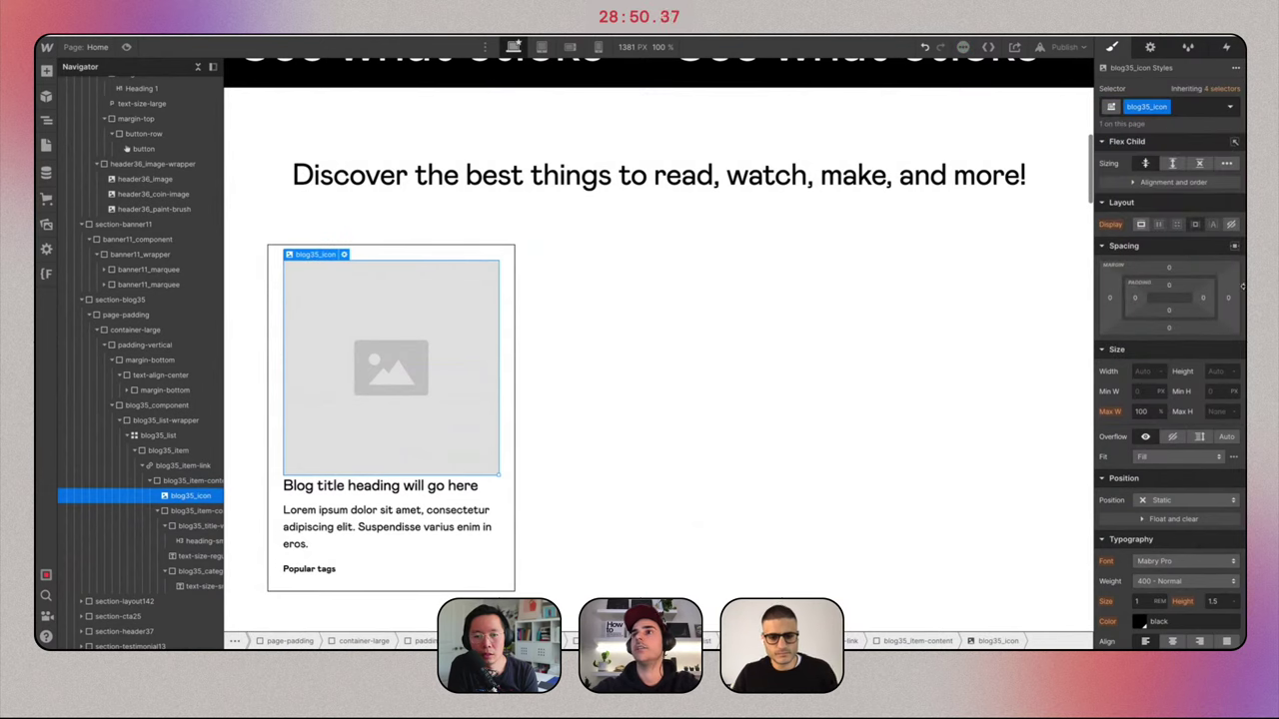
Set the bottom margin of the blog35_icon image to 1.5 rem.
left_click(1169, 327)
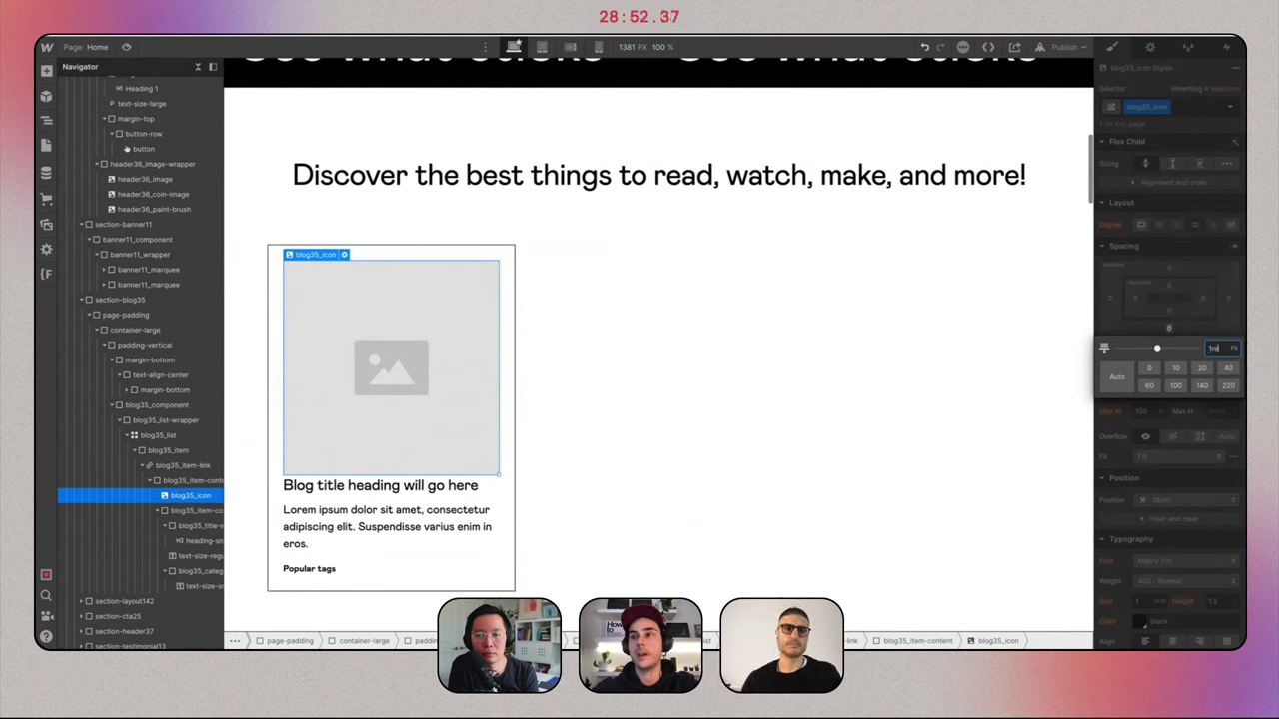
type("1rem")
key("Return")
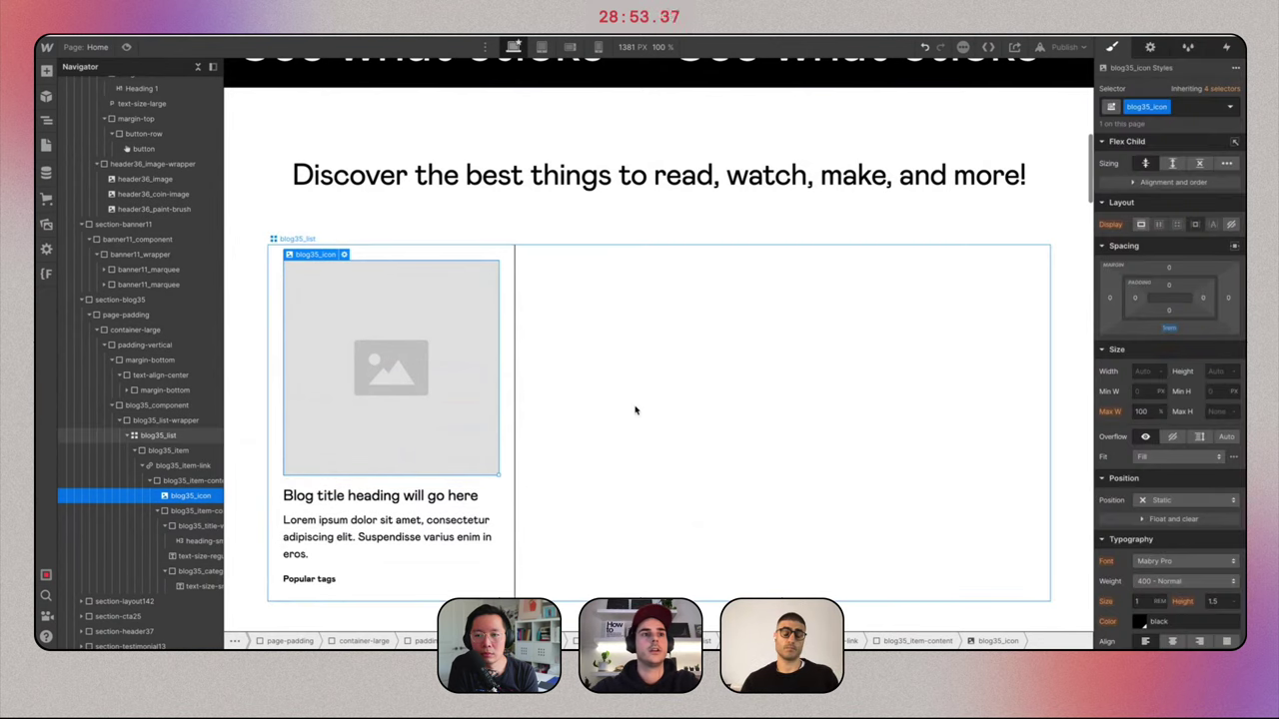
left_click(1170, 329)
type("1.5")
key("Return")
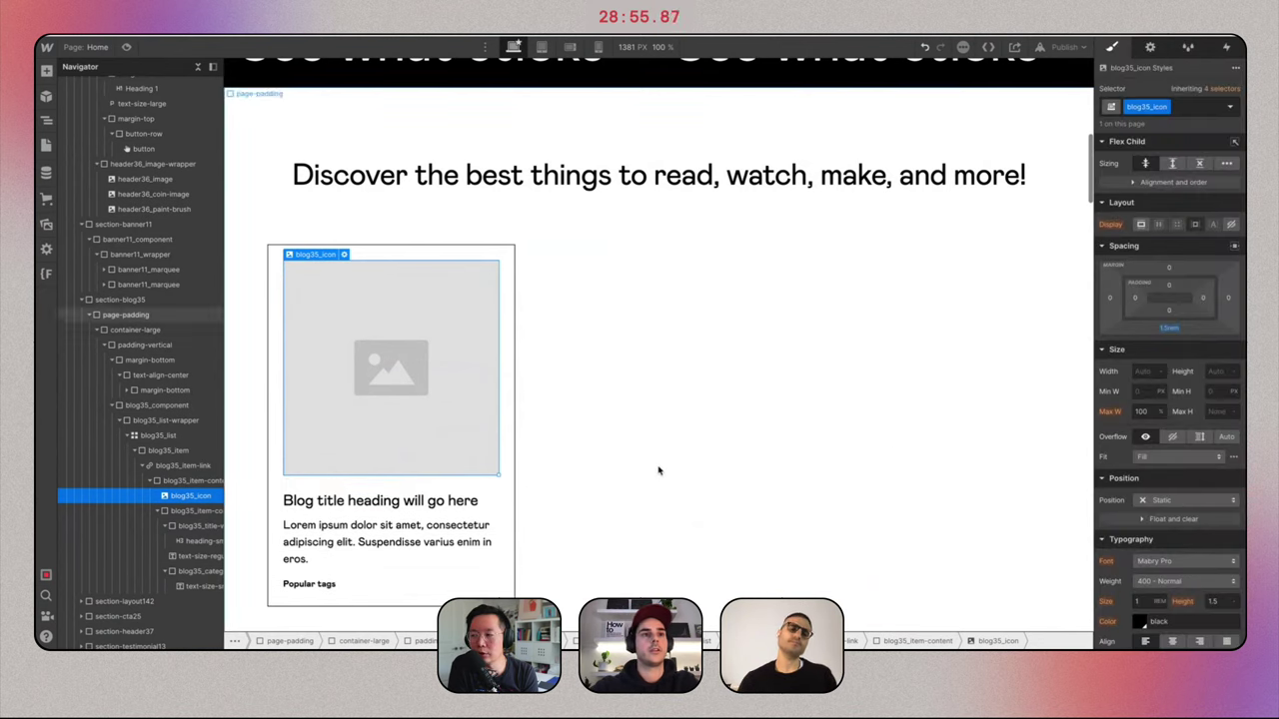
Add a Collection List inside blog35_component, below the existing static list wrapper.
left_click(502, 450)
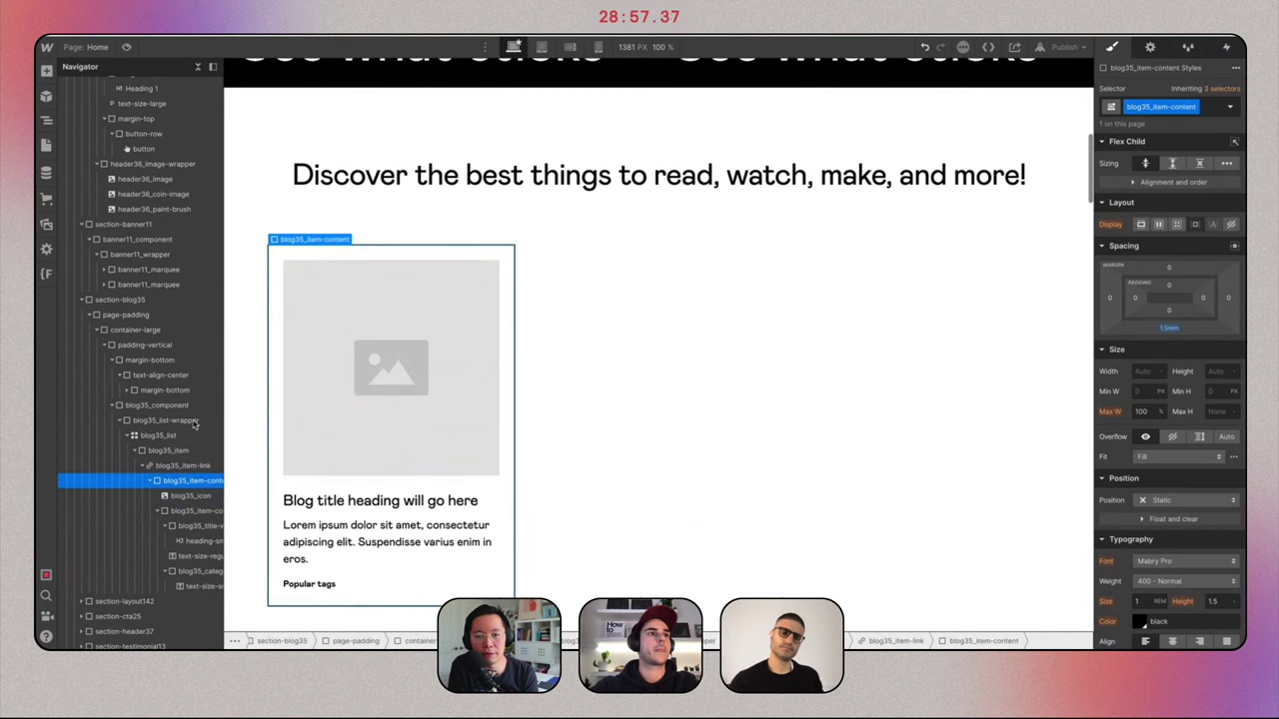
left_click(121, 421)
left_click(143, 406)
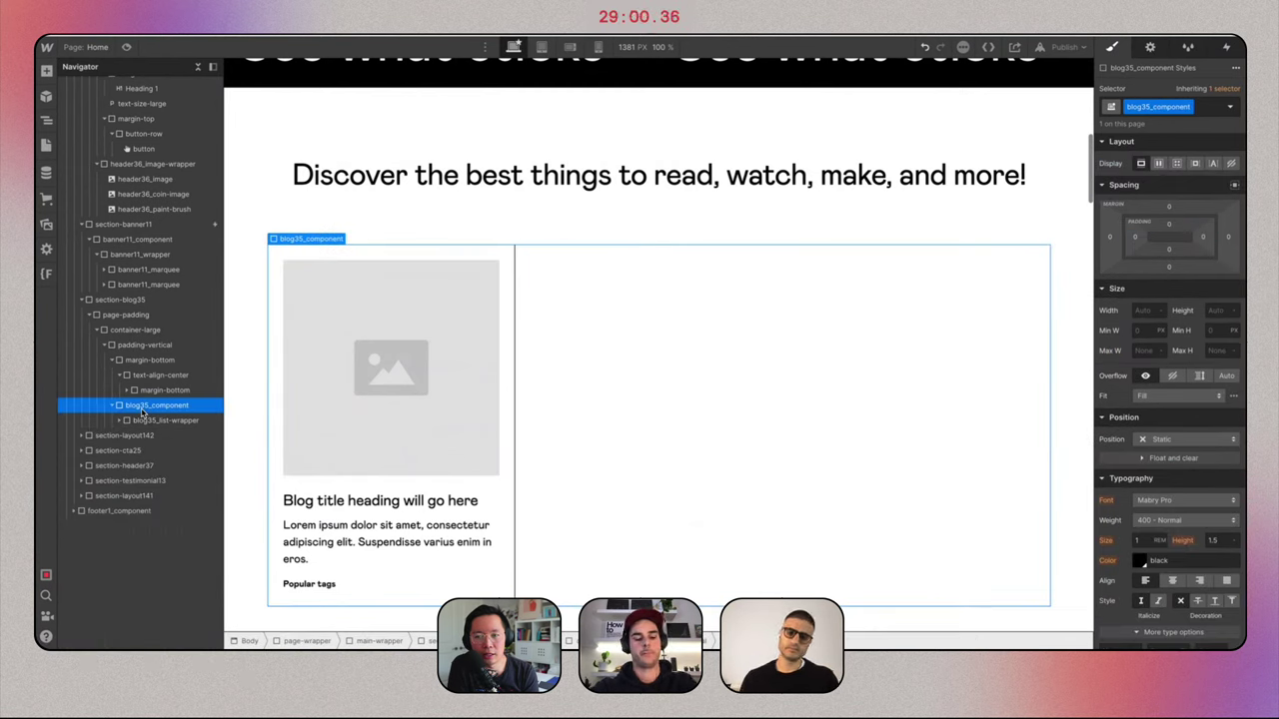
key("super+e")
type("list")
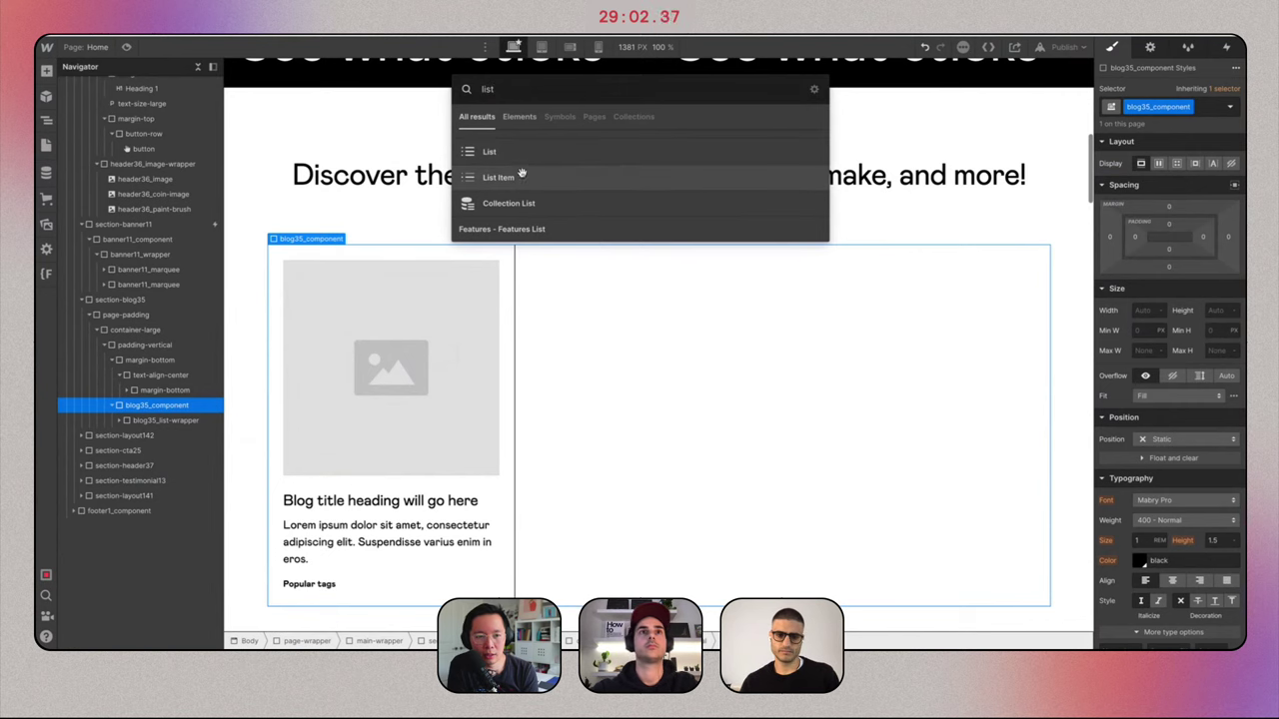
left_click(530, 203)
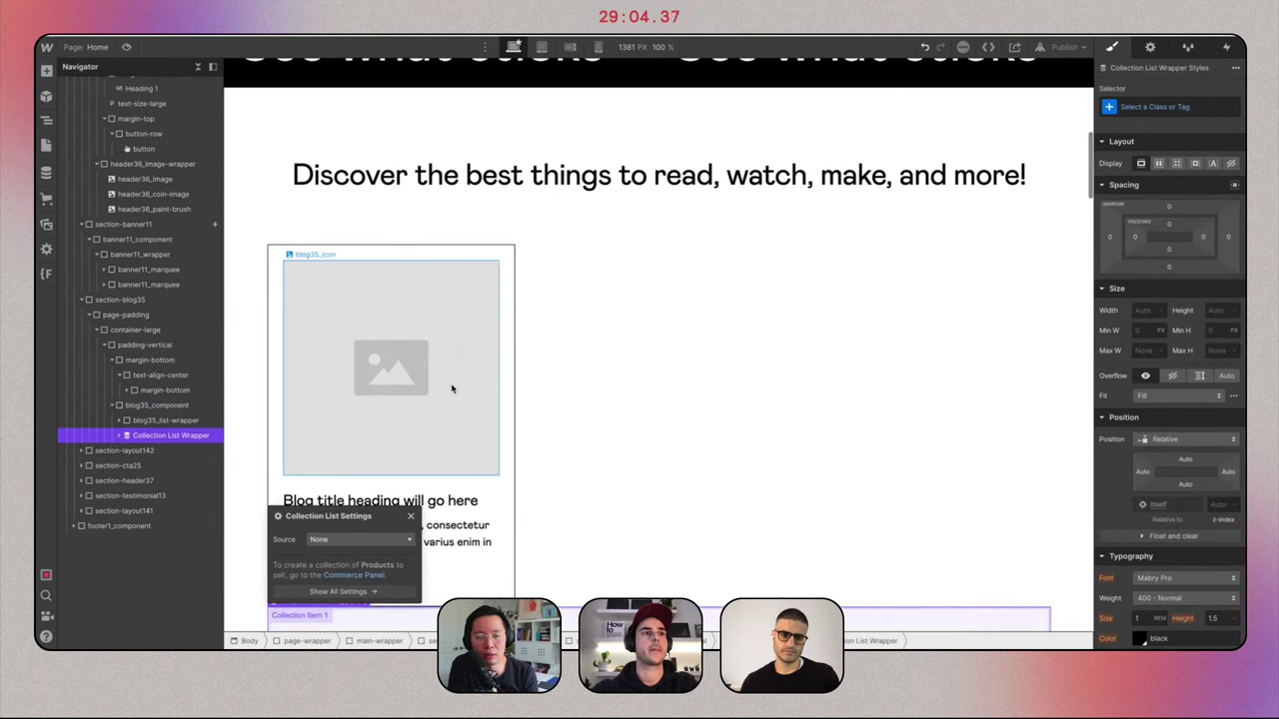
Connect the new Collection List to the Categories collection and close its settings.
scroll(452, 388, "down", 3)
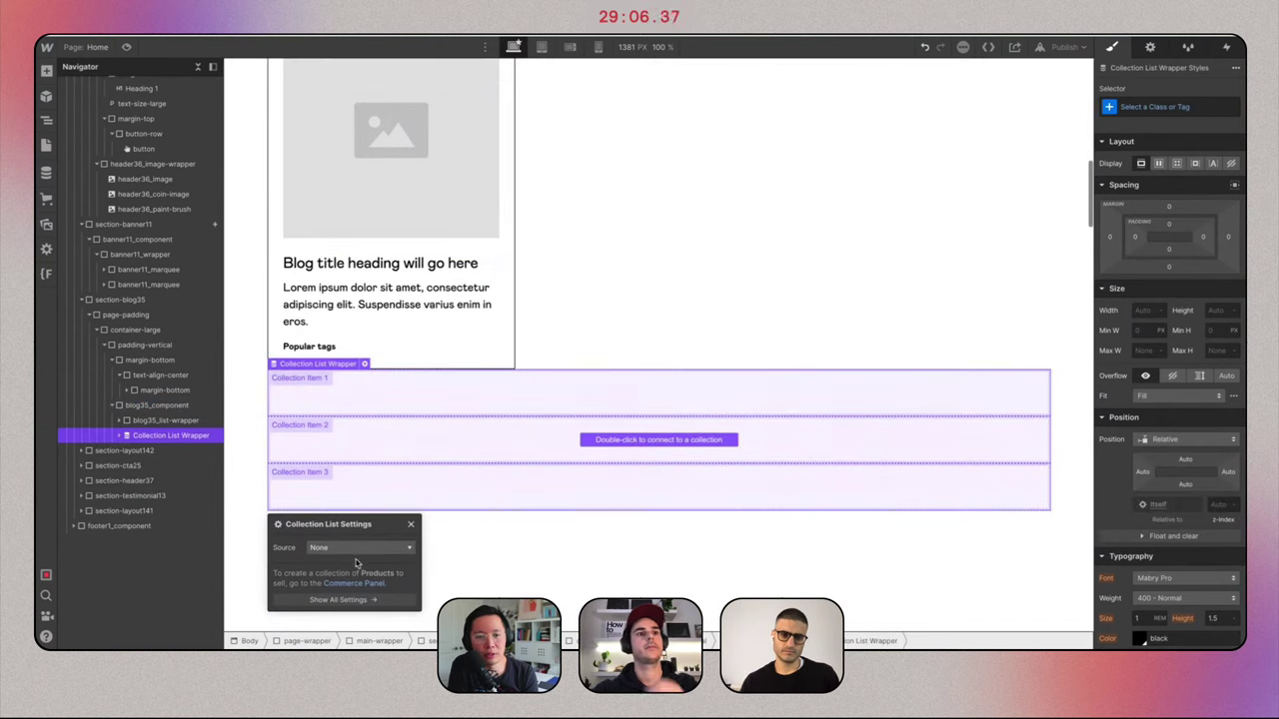
left_click(358, 549)
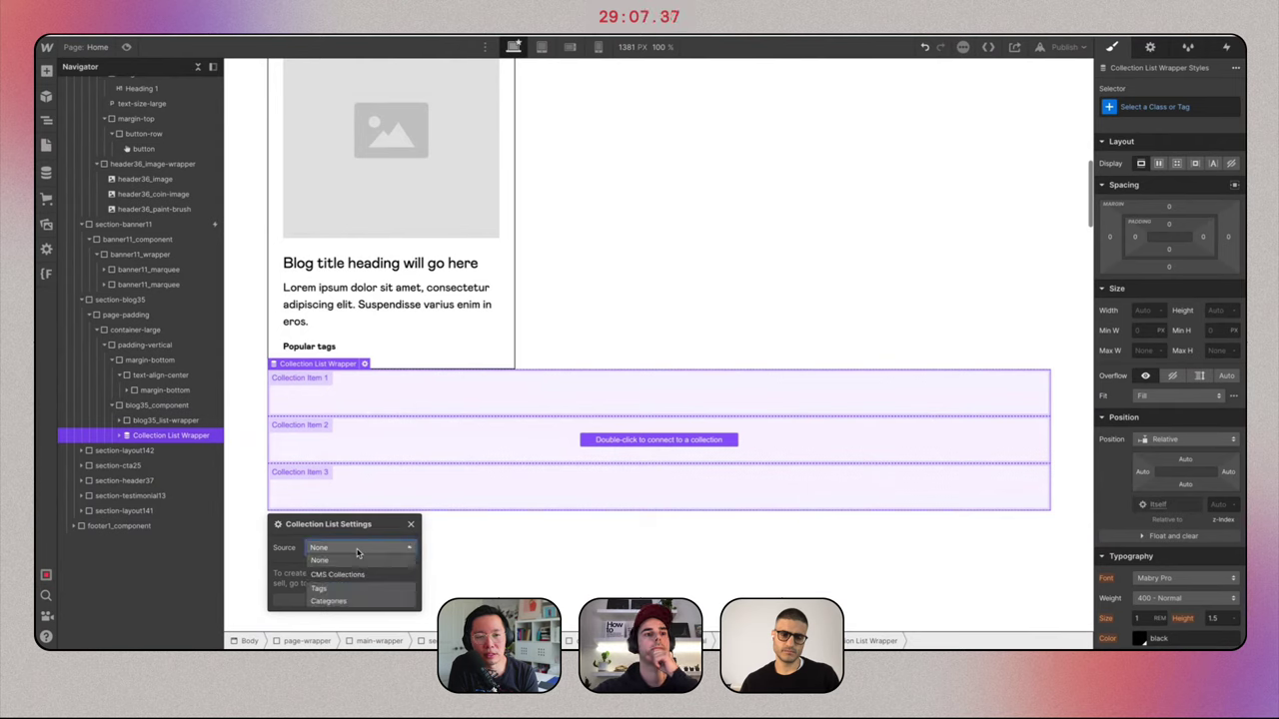
left_click(331, 600)
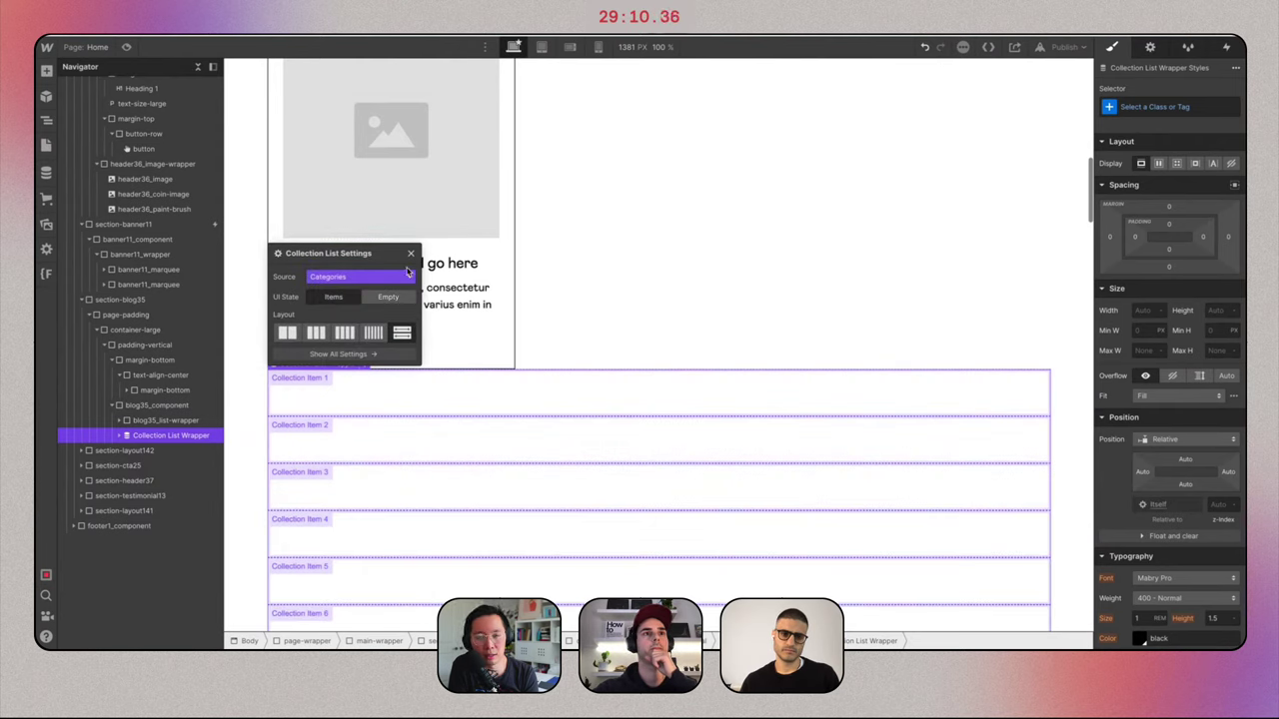
left_click(413, 255)
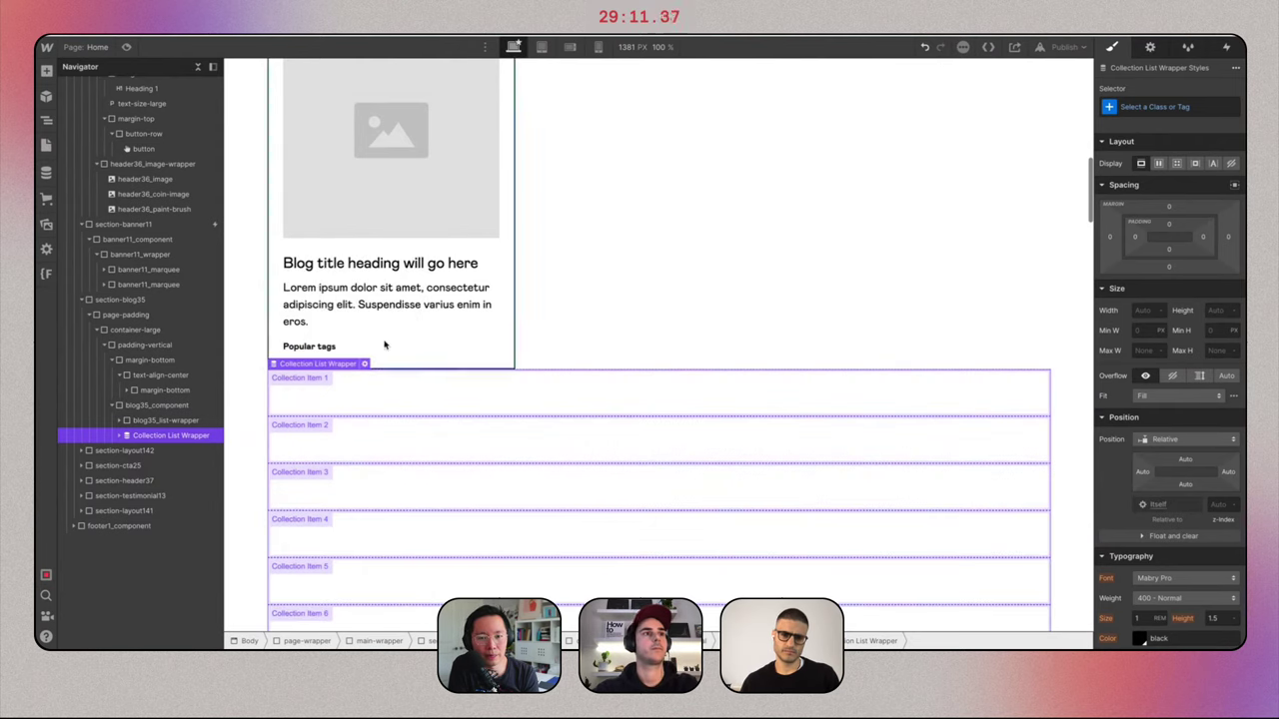
Apply the static list wrapper's class, blog35_list-wrapper, to the Collection List Wrapper.
left_click(170, 420)
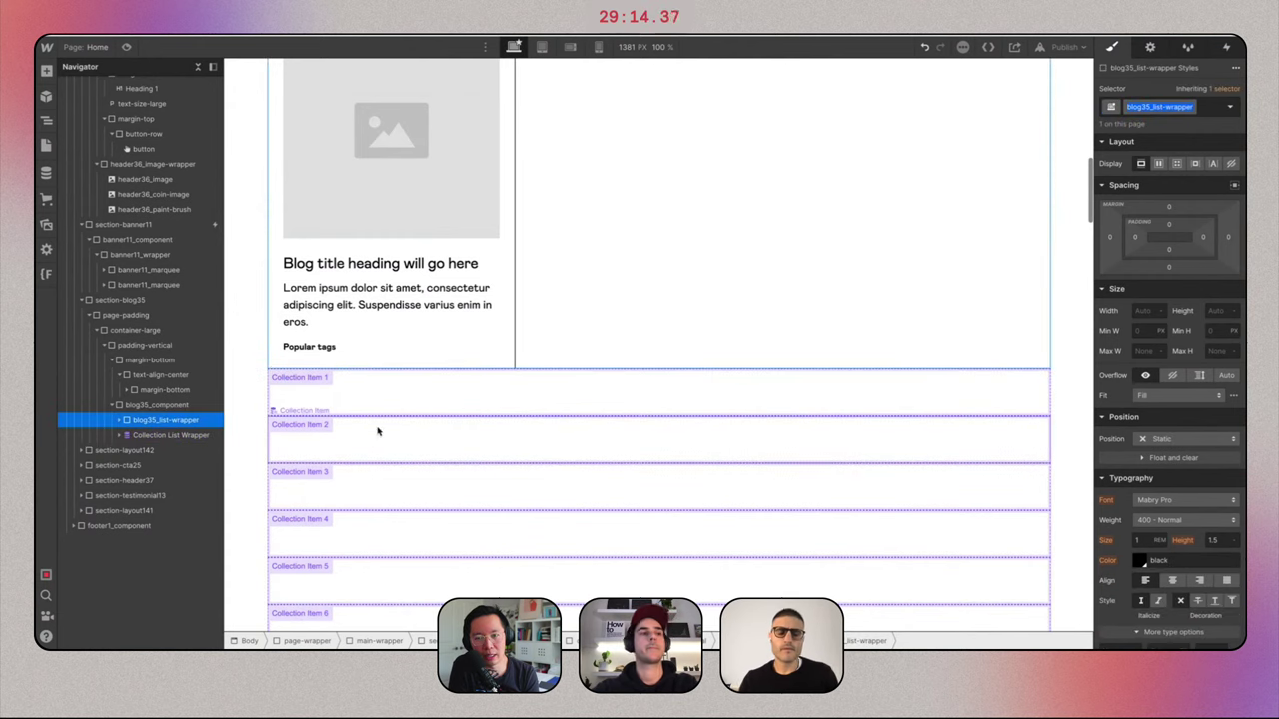
left_click(170, 435)
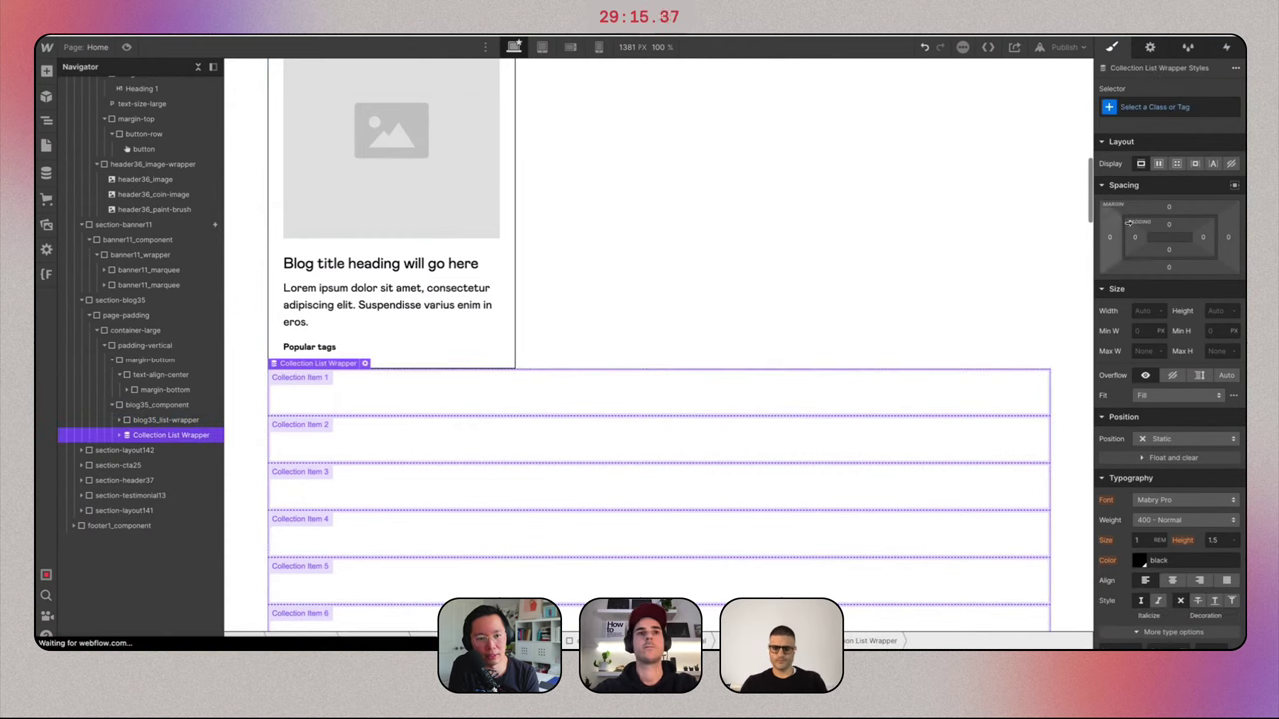
left_click(1175, 109)
type("blog35_list-wrapper")
key("Return")
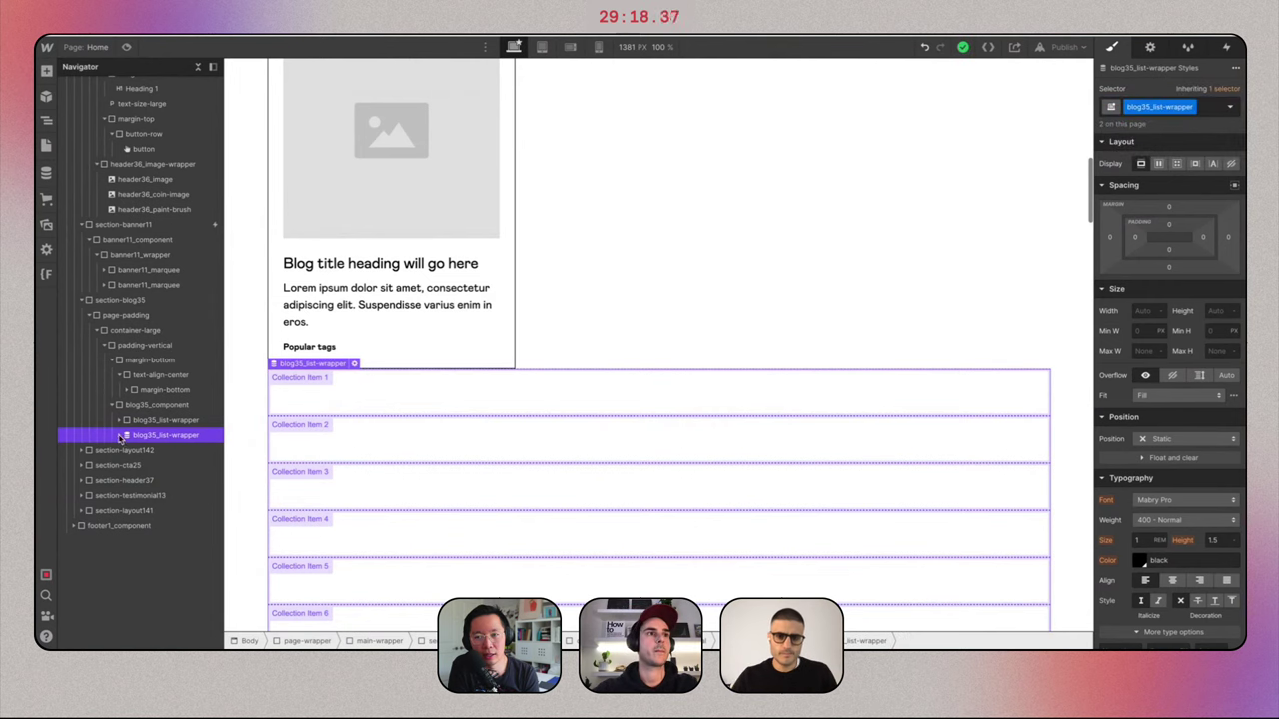
Apply the static grid's class, blog35_list, to the Collection List inside the new wrapper.
left_click(120, 436)
left_click(124, 421)
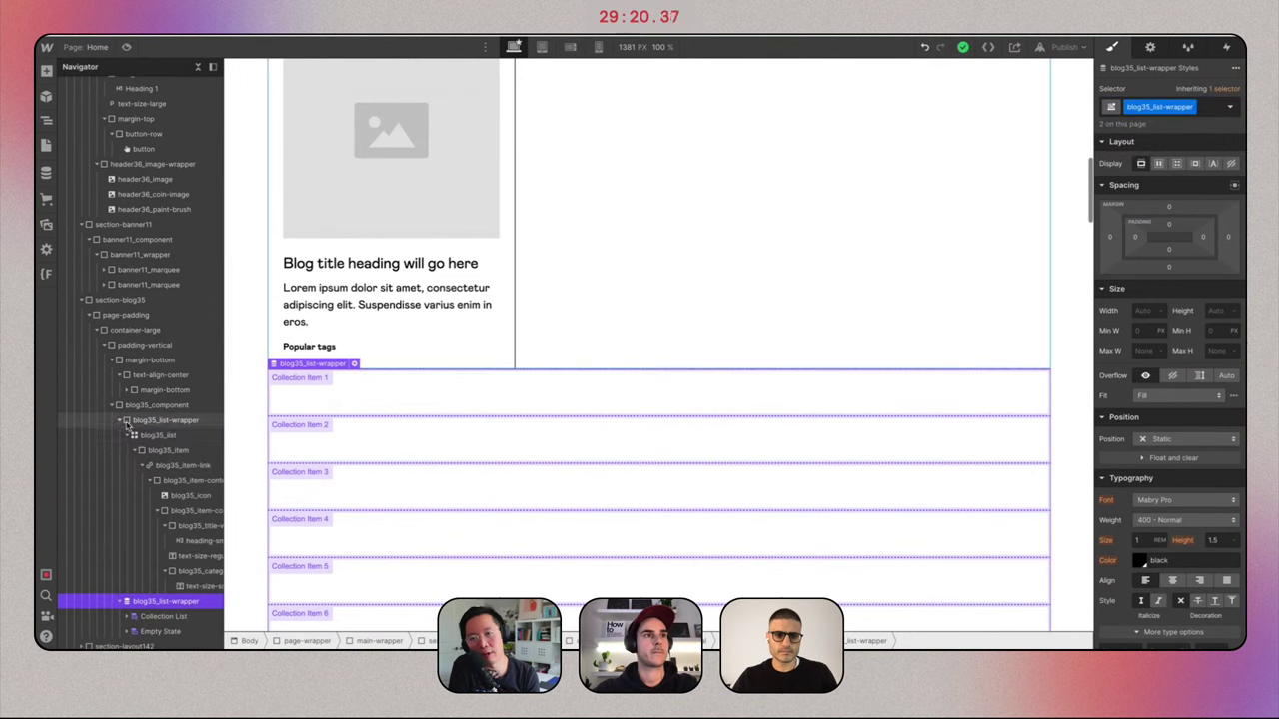
left_click(158, 437)
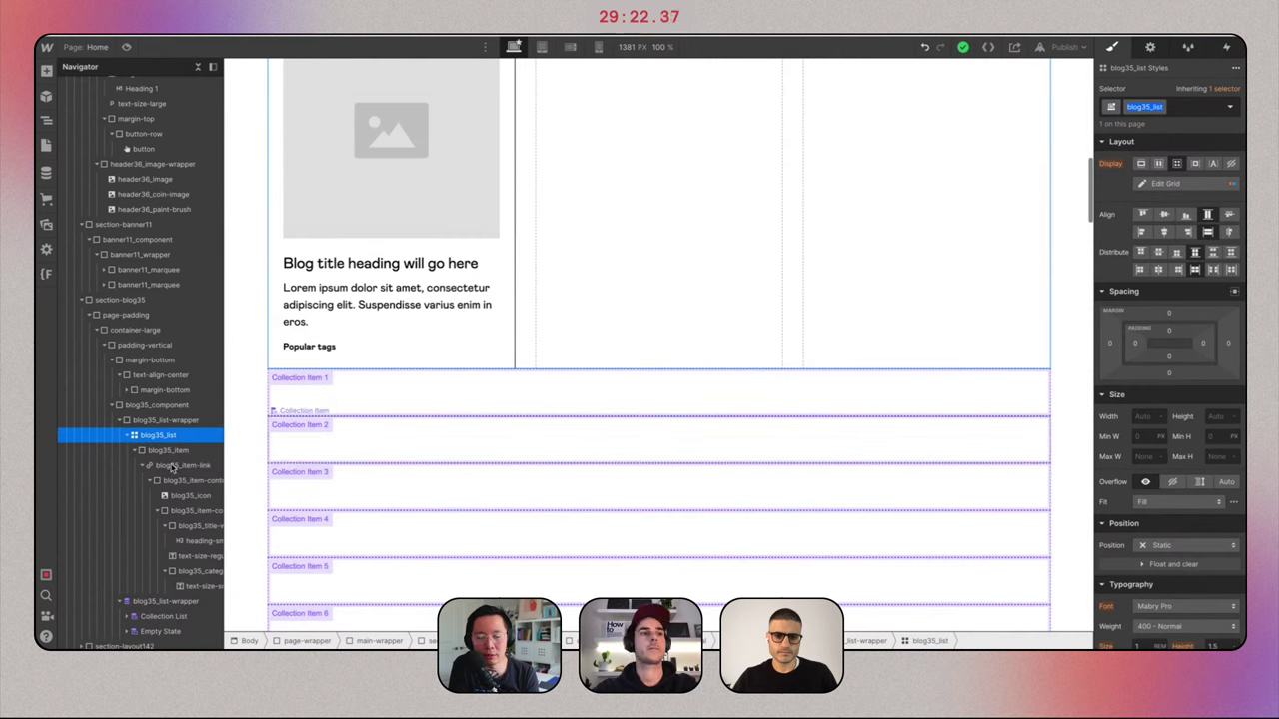
left_click(271, 370)
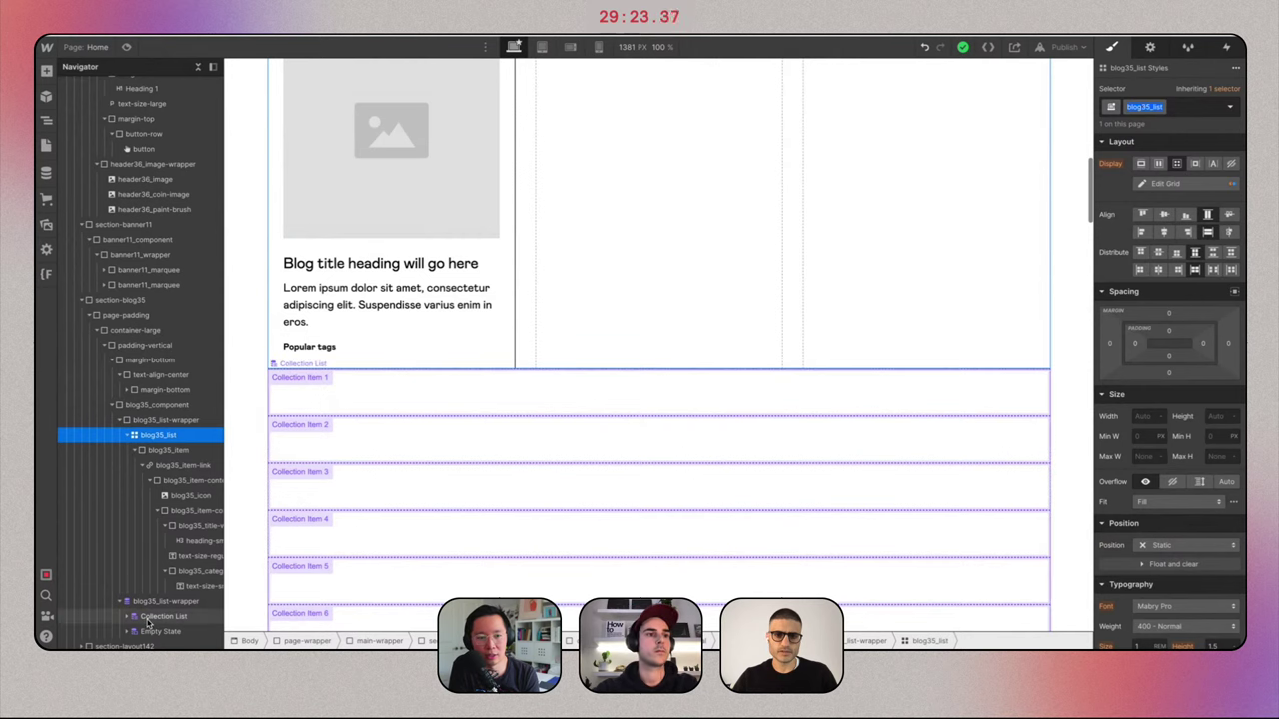
left_click(1151, 112)
type("blog35_list")
key("Return")
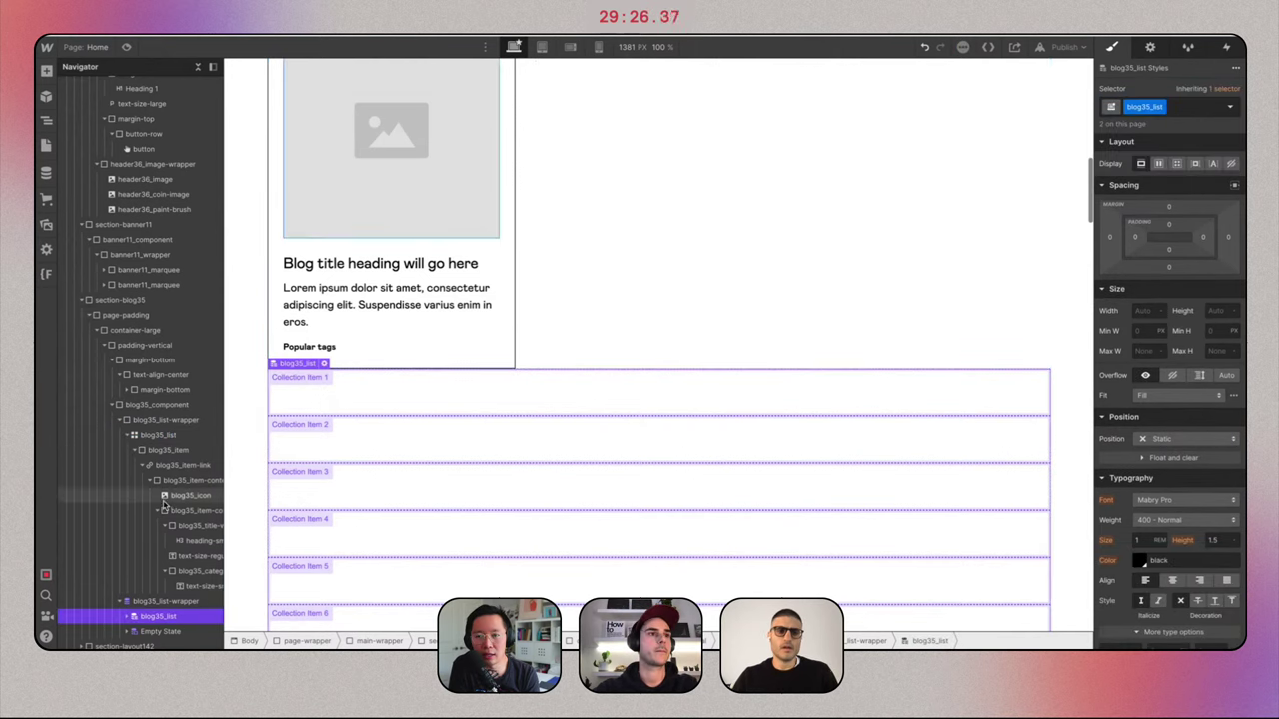
Expand the new Collection List's blog35_list and check the static blog35_item class against the Collection Item that has none.
scroll(150, 439, "down", 1)
left_click(178, 441)
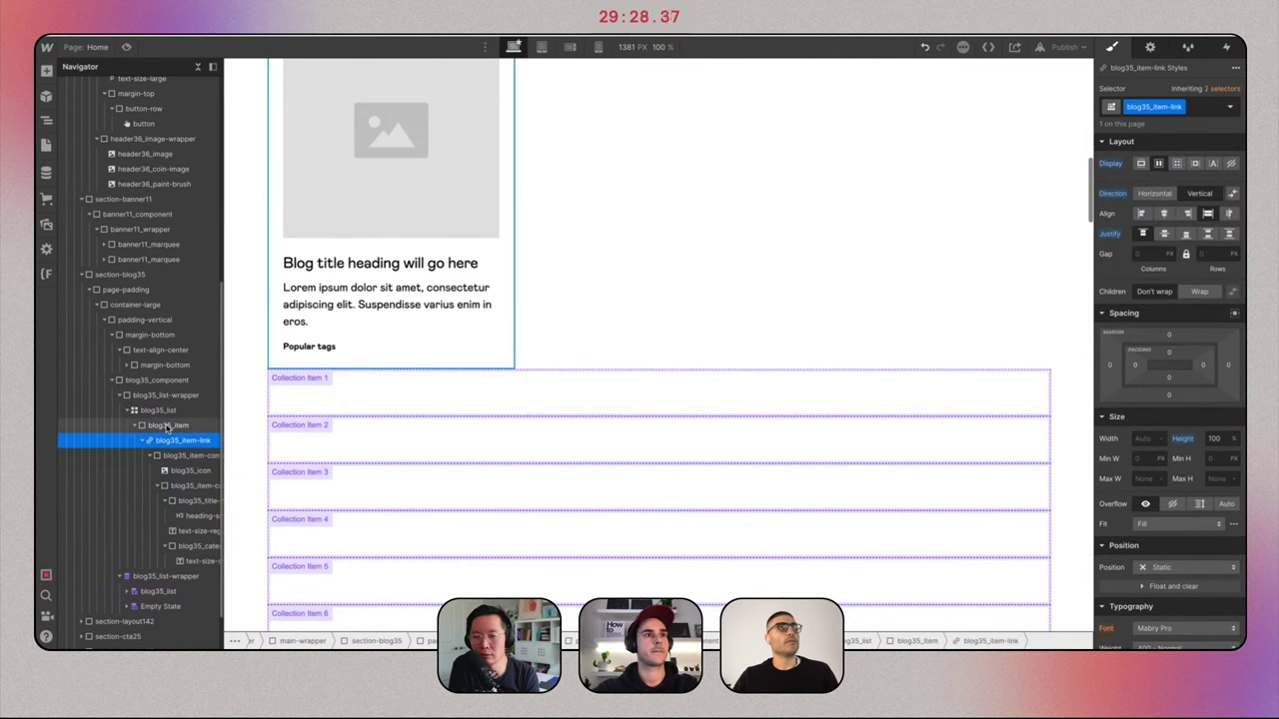
left_click(557, 402)
scroll(557, 410, "down", 2)
left_click(124, 591)
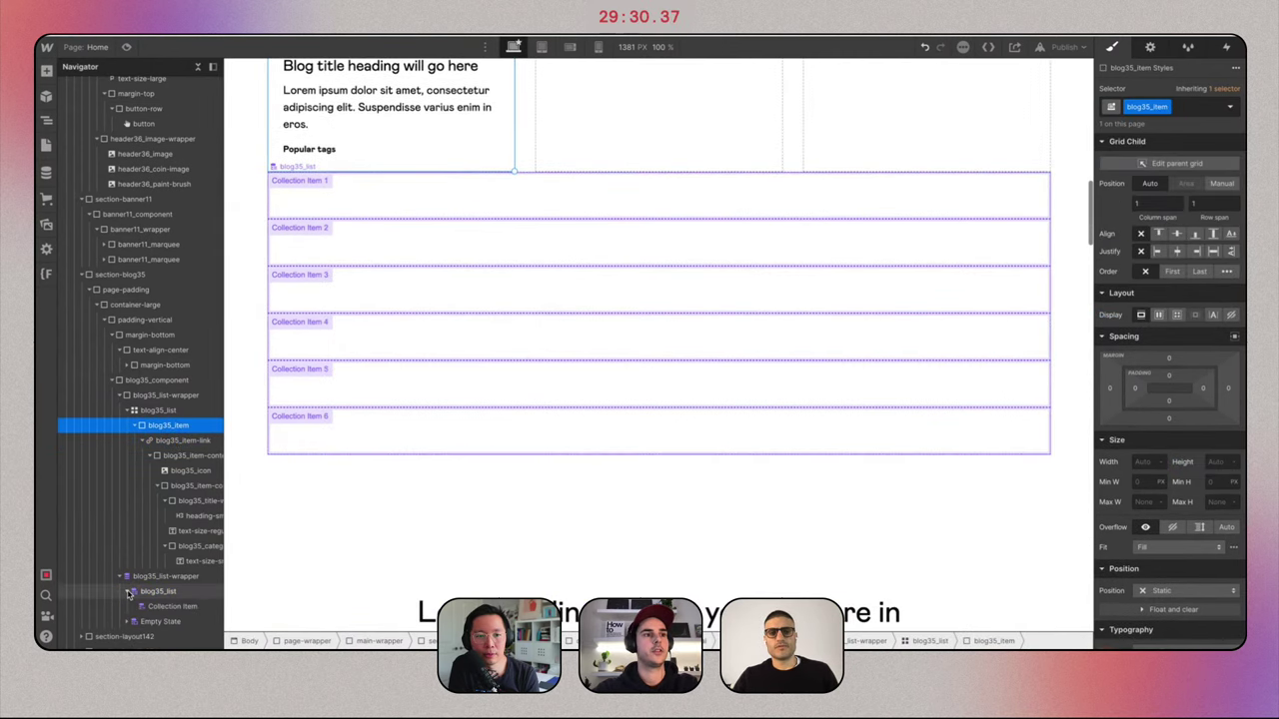
left_click(164, 606)
left_click(1194, 105)
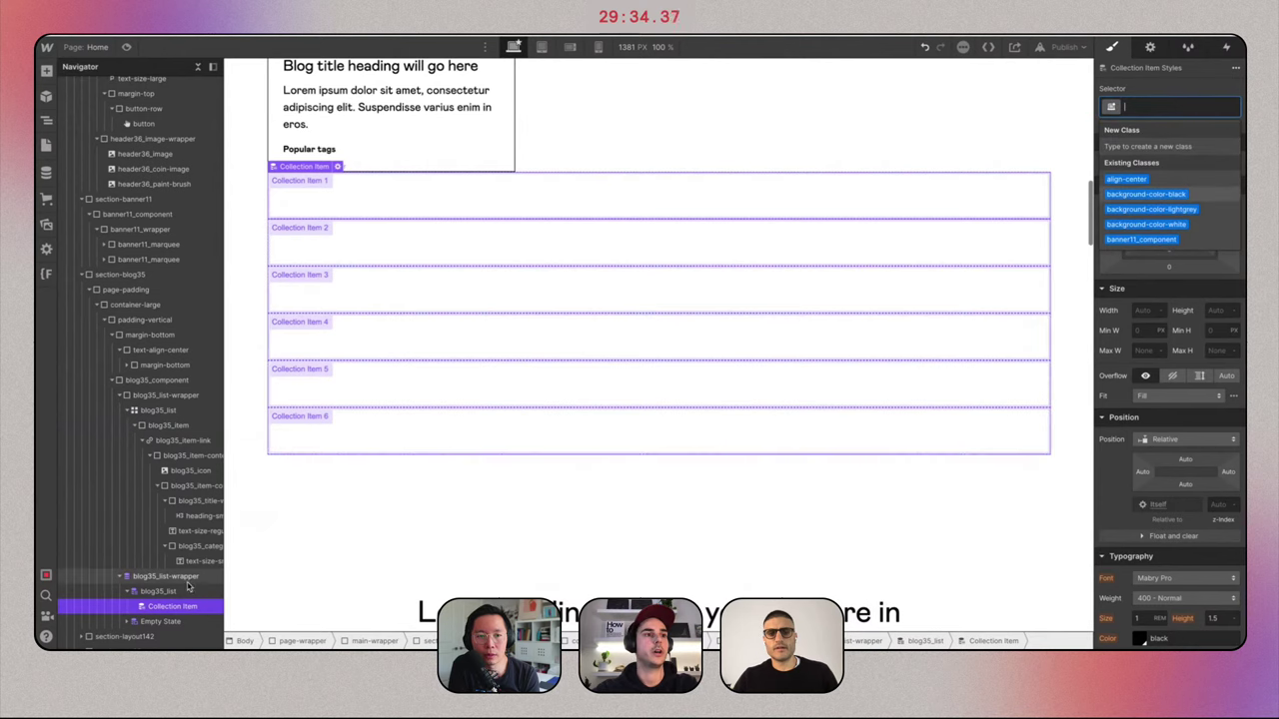
left_click(168, 425)
left_click(1184, 106)
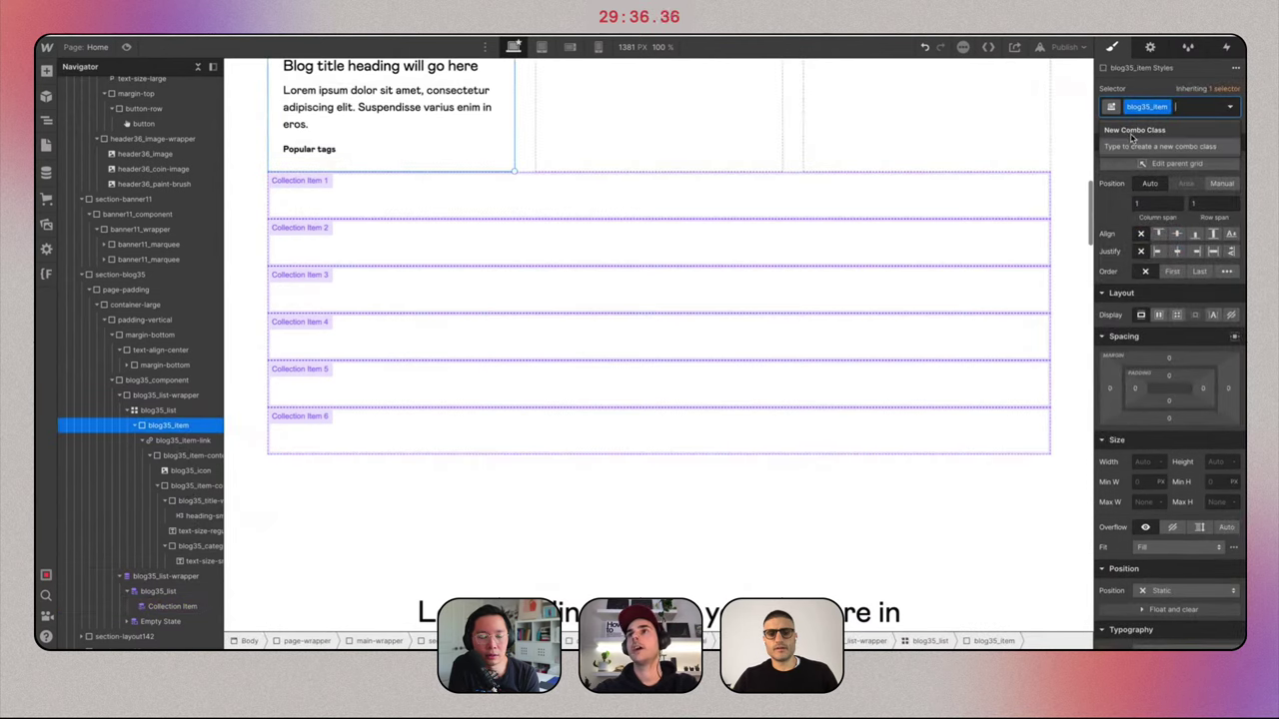
key("Escape")
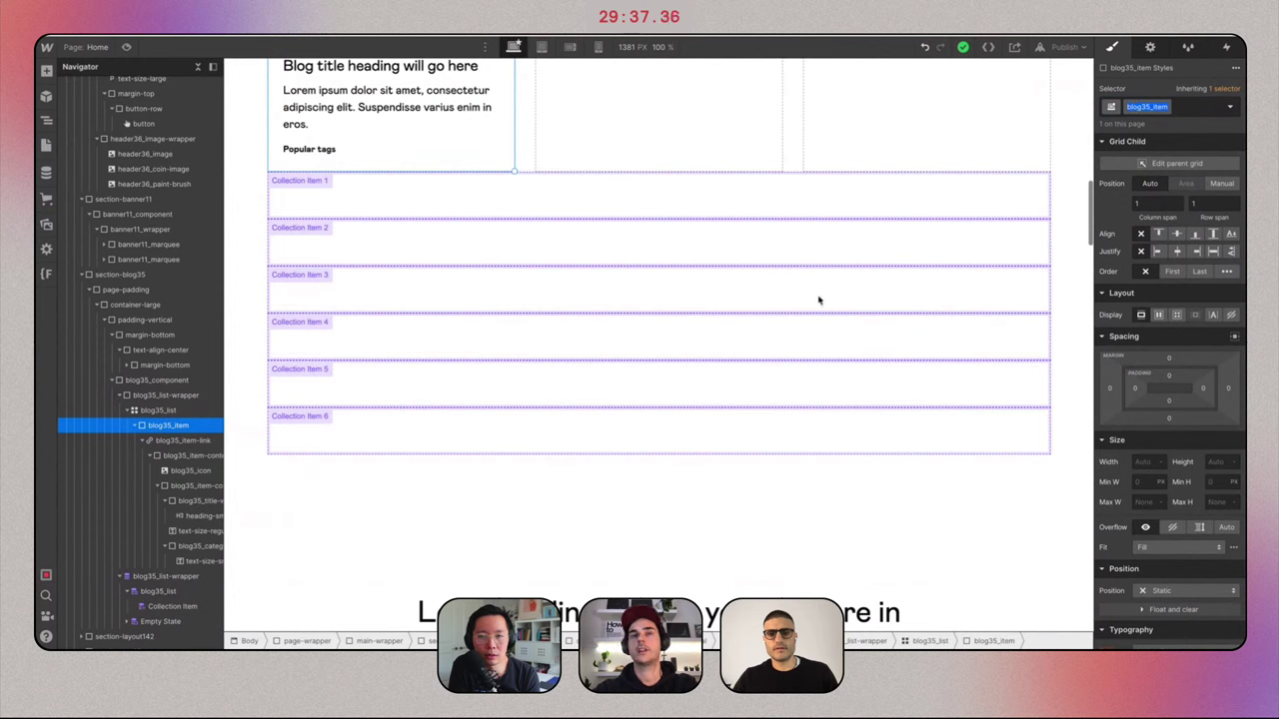
left_click(155, 606)
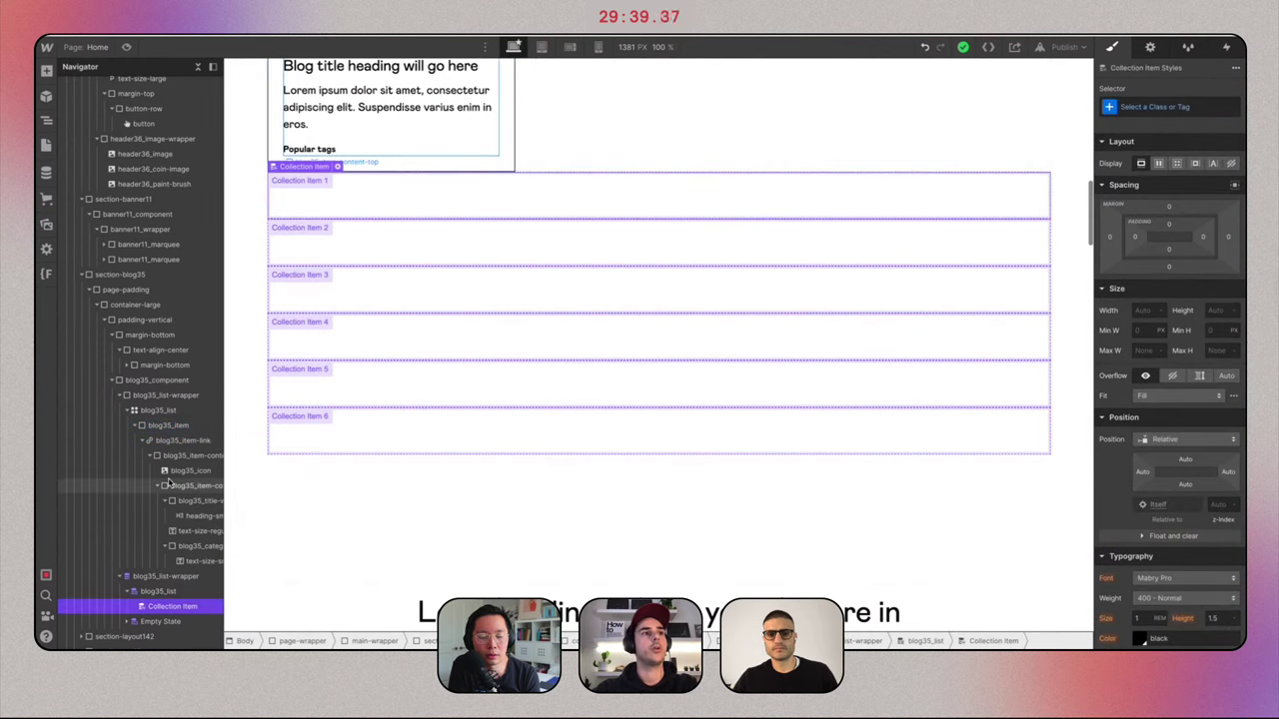
left_click(121, 395)
scroll(557, 337, "up", 5)
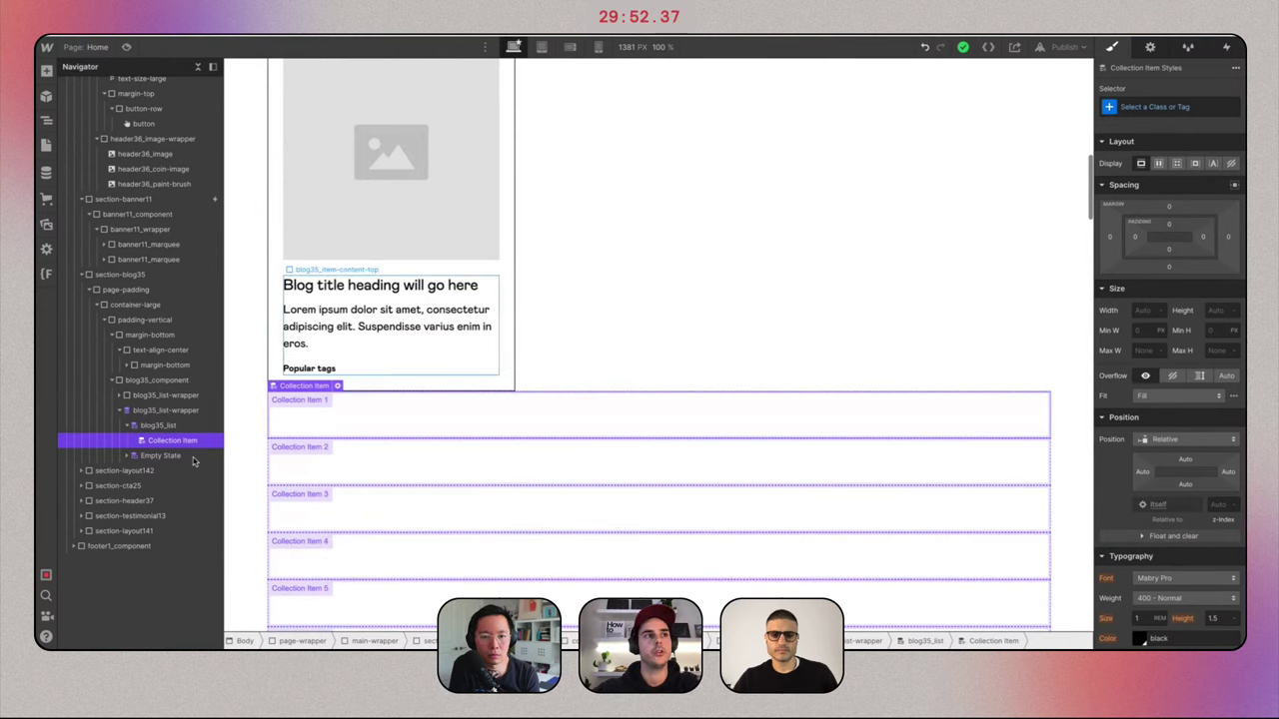
left_click(120, 397)
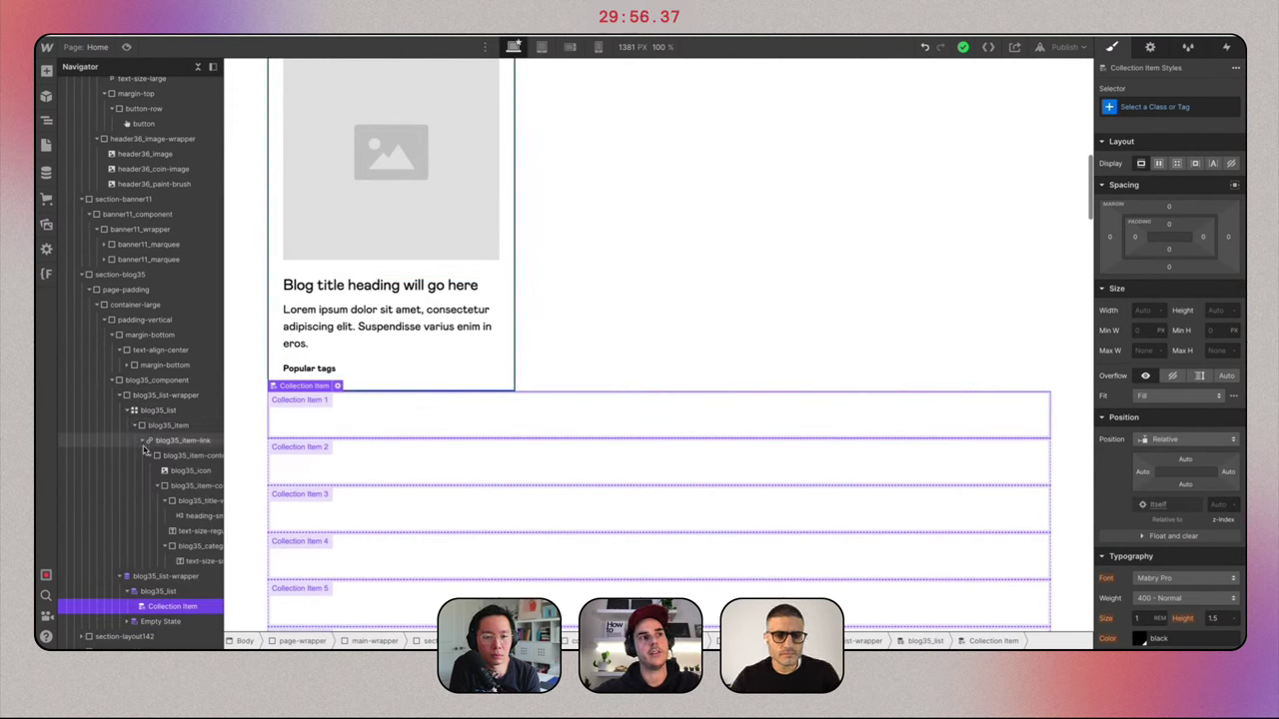
left_click(135, 427)
left_click(134, 426)
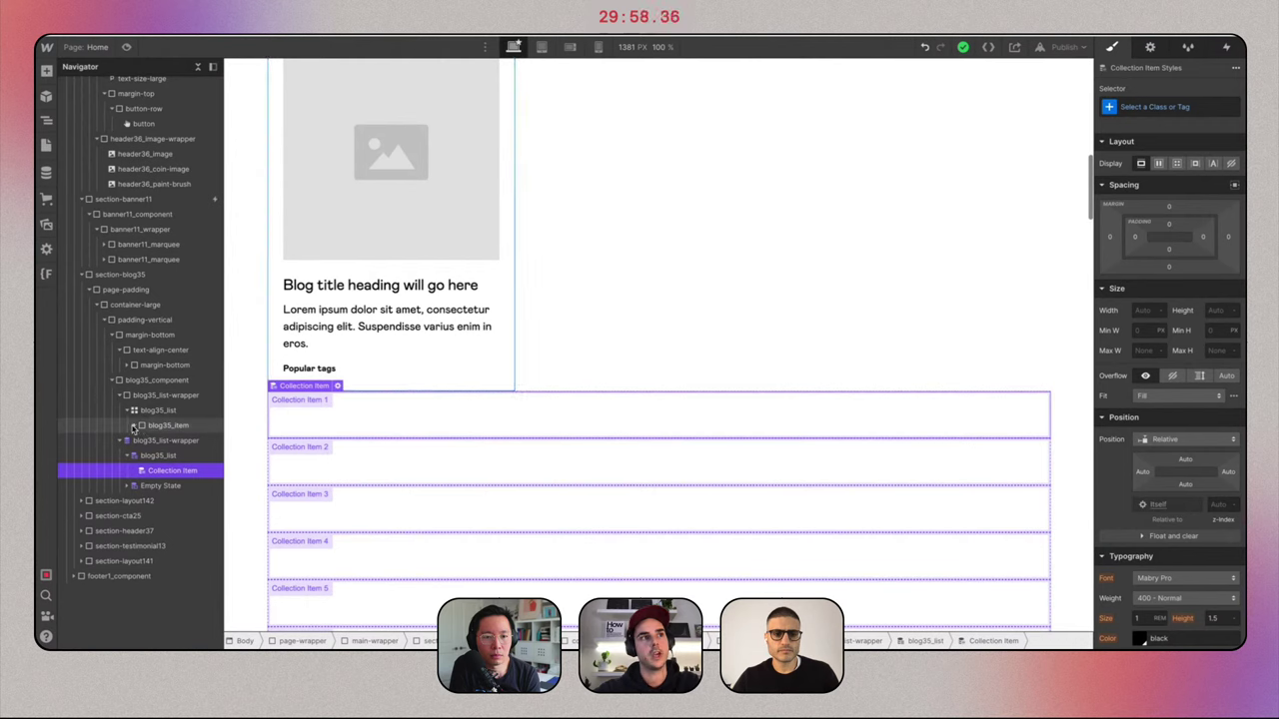
left_click(127, 410)
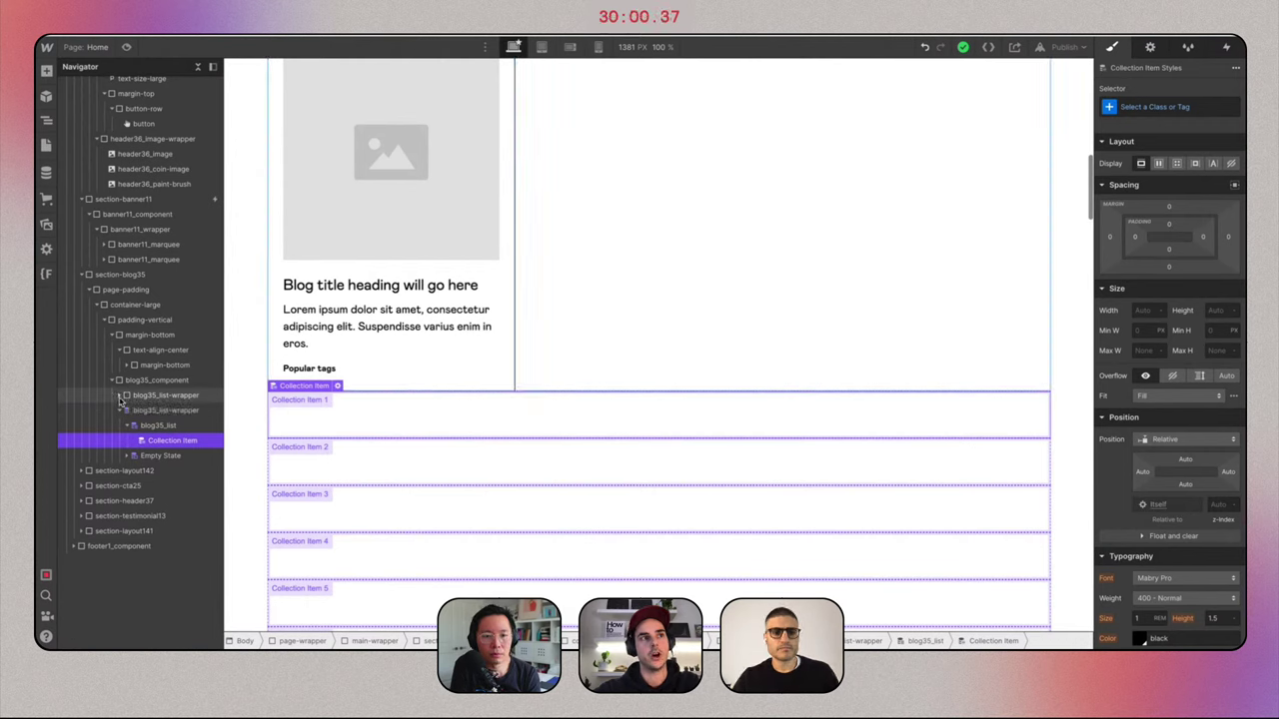
left_click(150, 397)
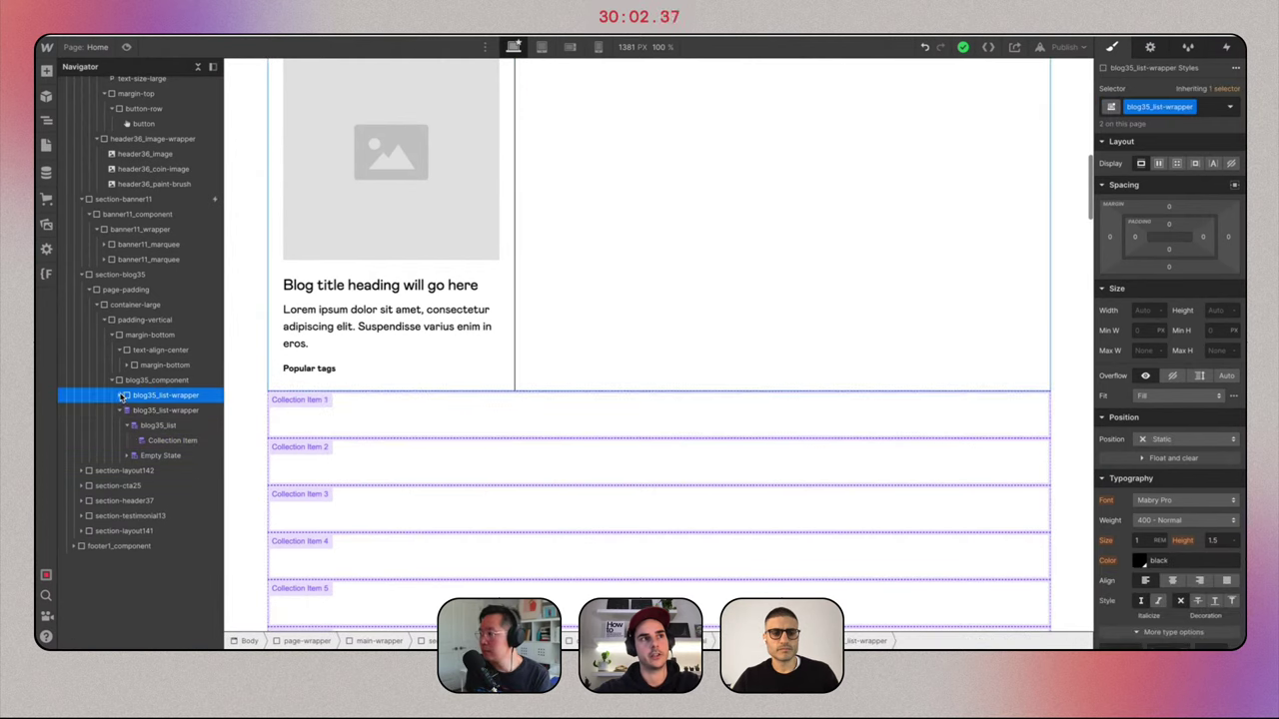
left_click(119, 398)
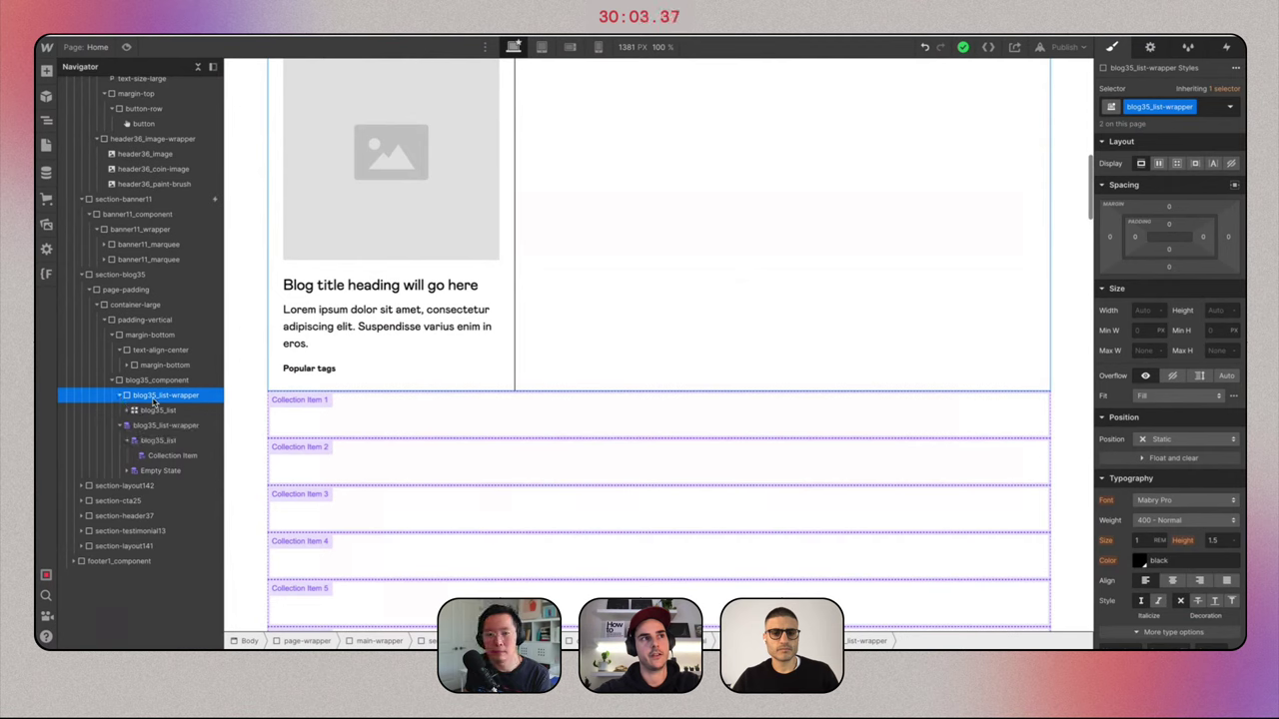
left_click(127, 411)
Apply the existing class blog35_item-content to the Collection Item inside the new list.
left_click(160, 470)
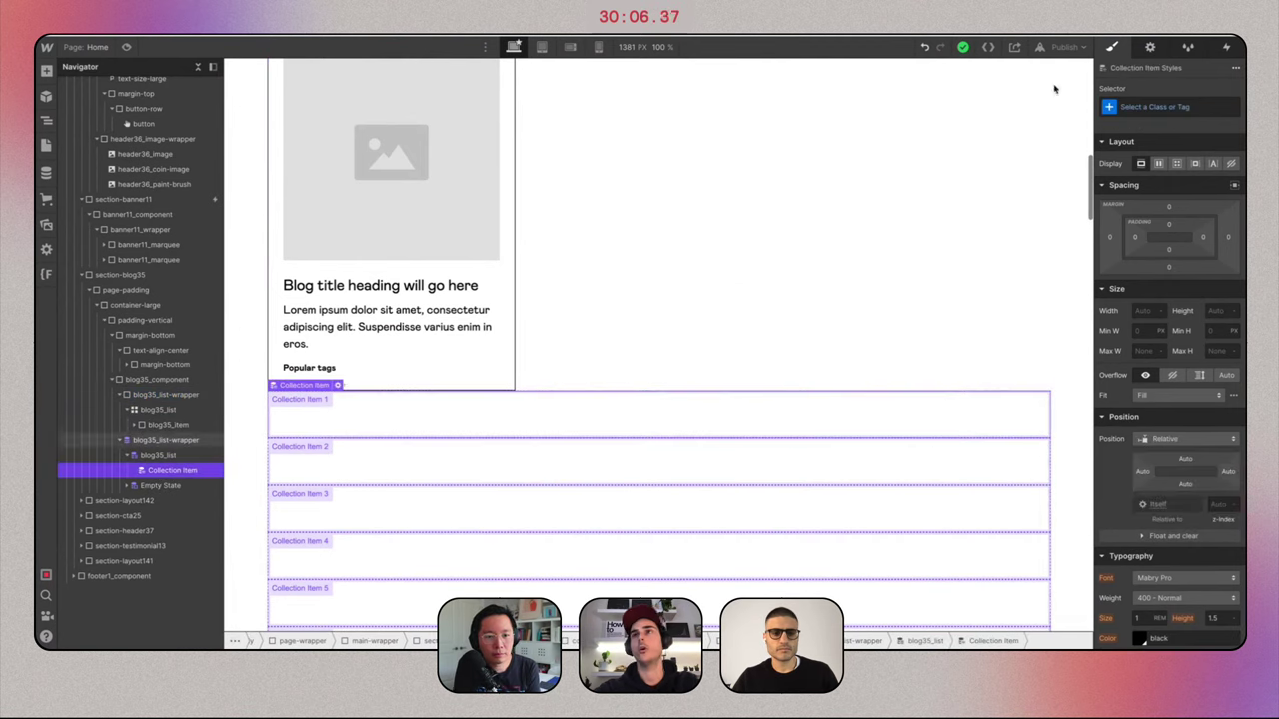
left_click(1198, 108)
type("blog35_item")
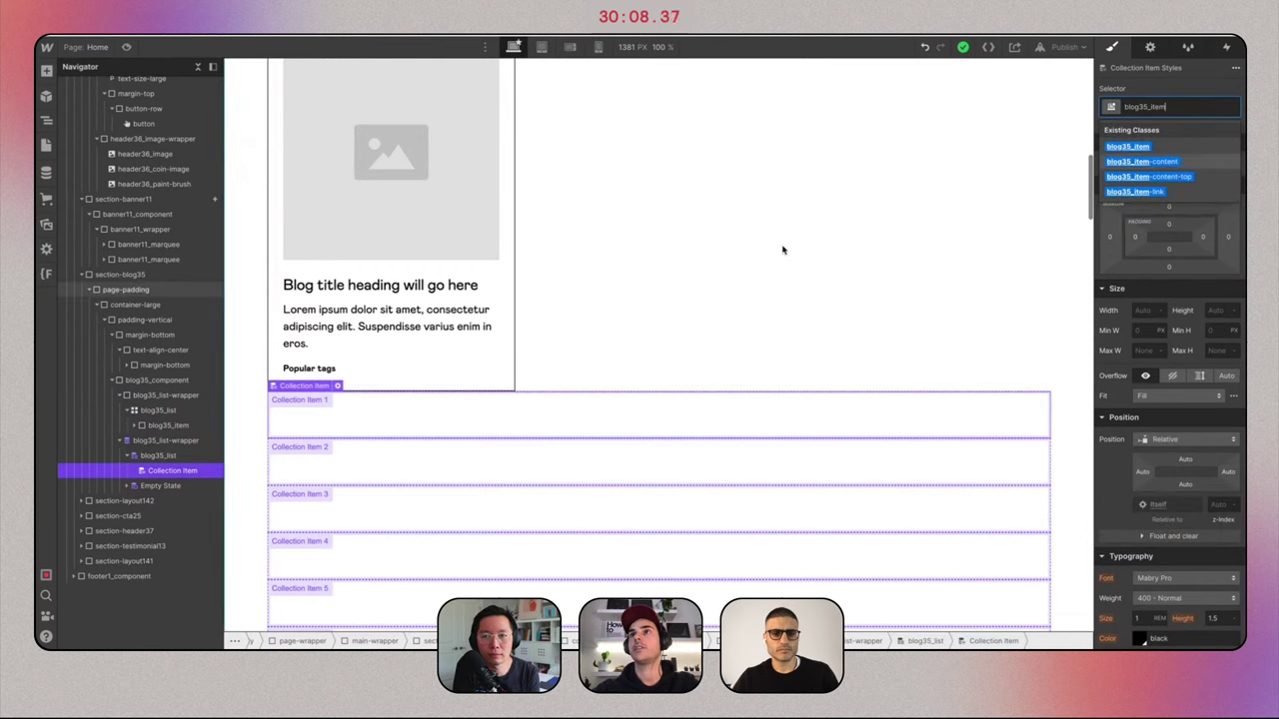
key("Return")
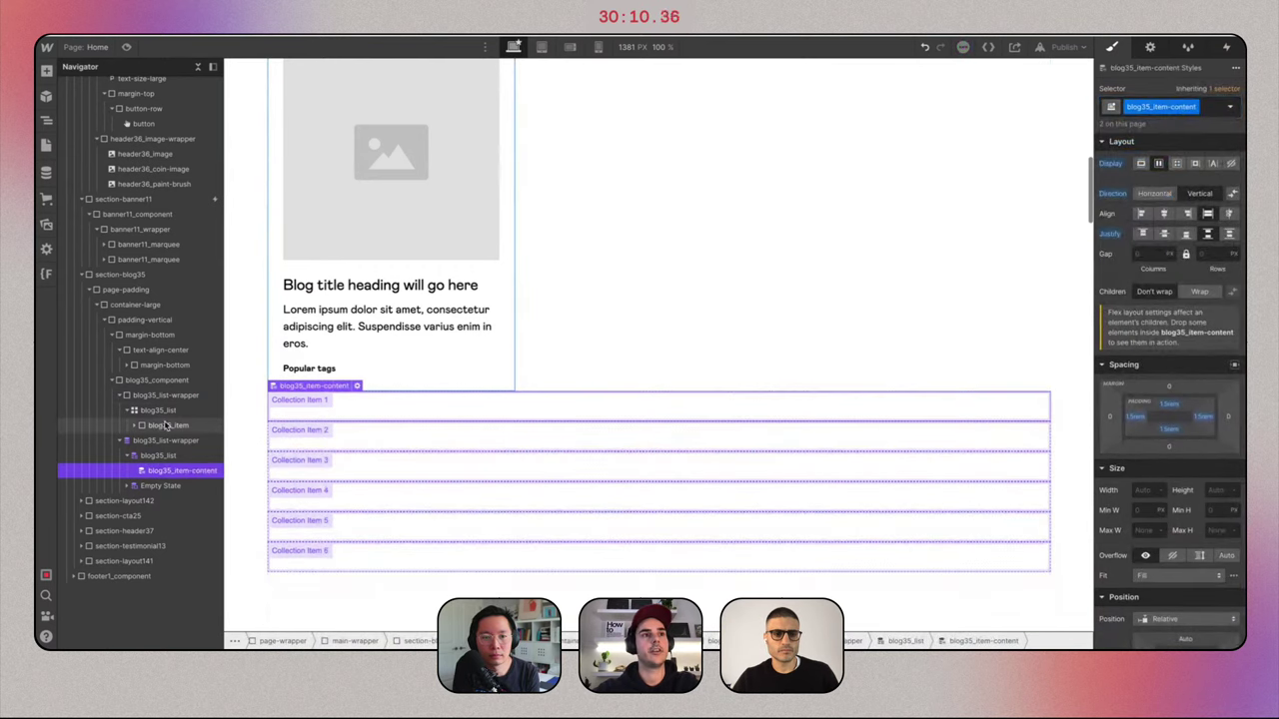
Set the display of the Collection List's blog35_list to Grid with three 1fr columns.
left_click(165, 455)
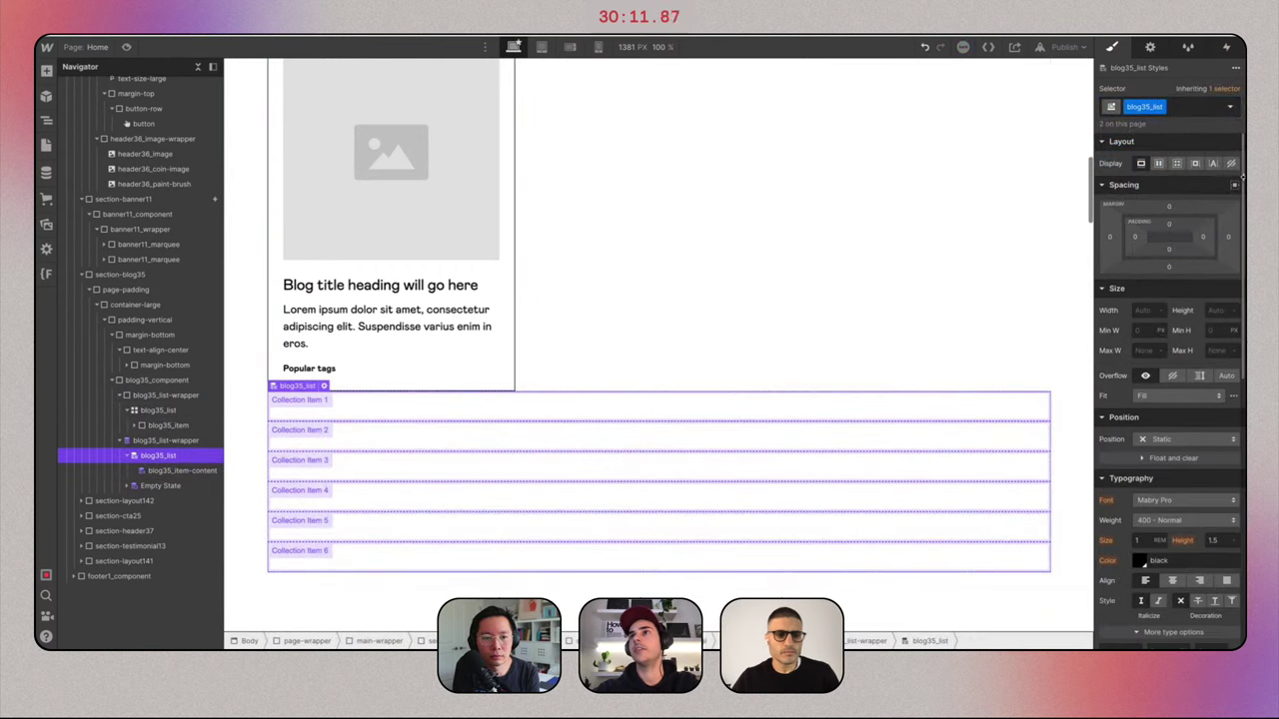
left_click(1177, 164)
left_click(1165, 183)
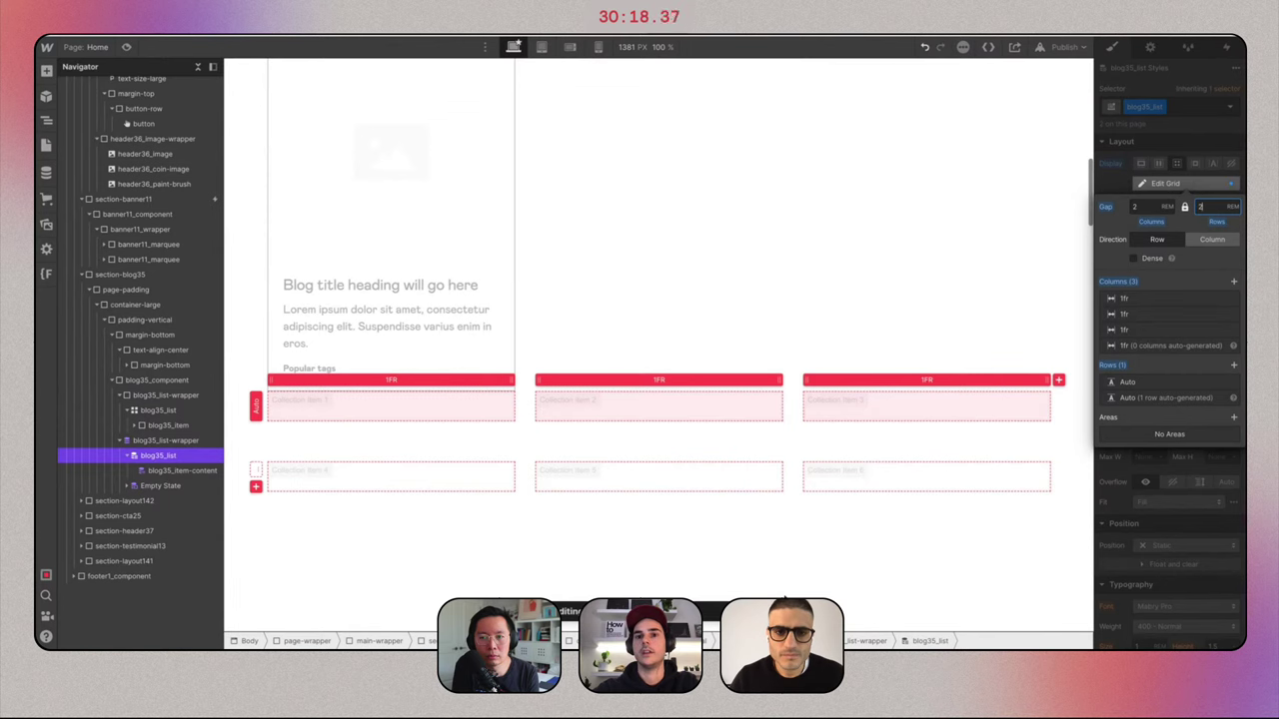
key("Escape")
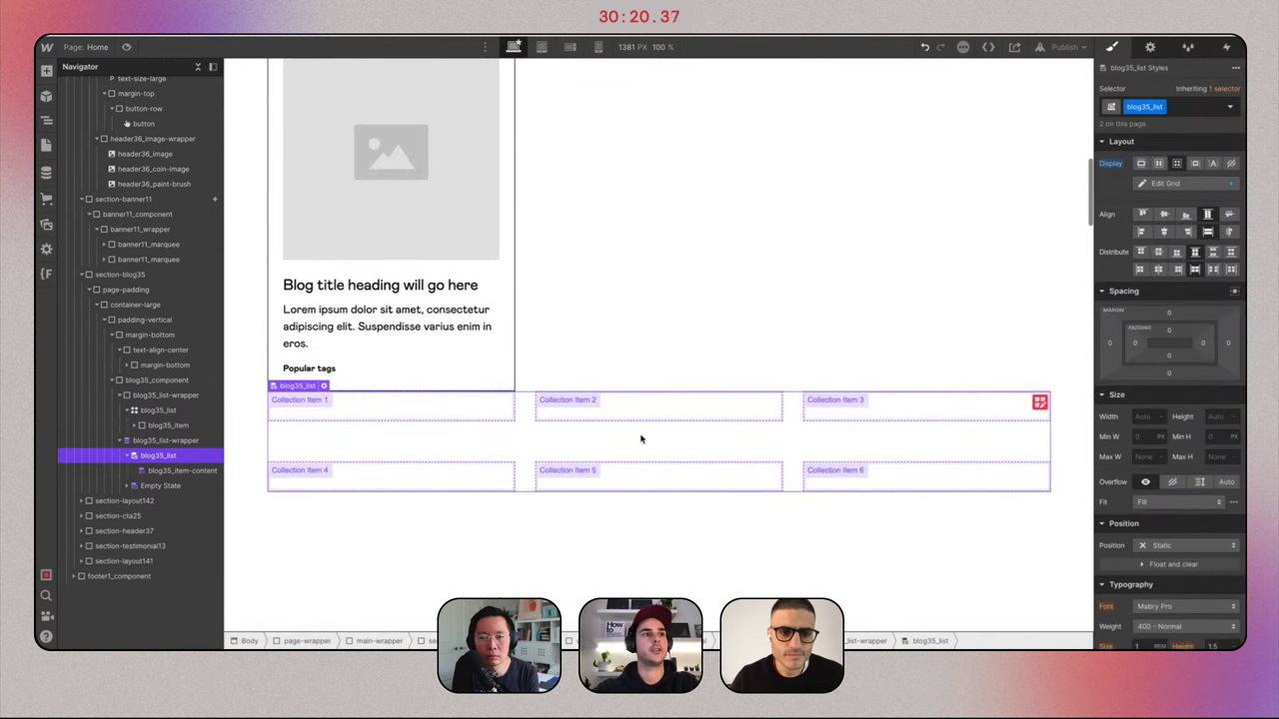
Copy the static card's blog35_item-link into the Collection Item of the new list.
left_click(135, 425)
left_click(177, 487)
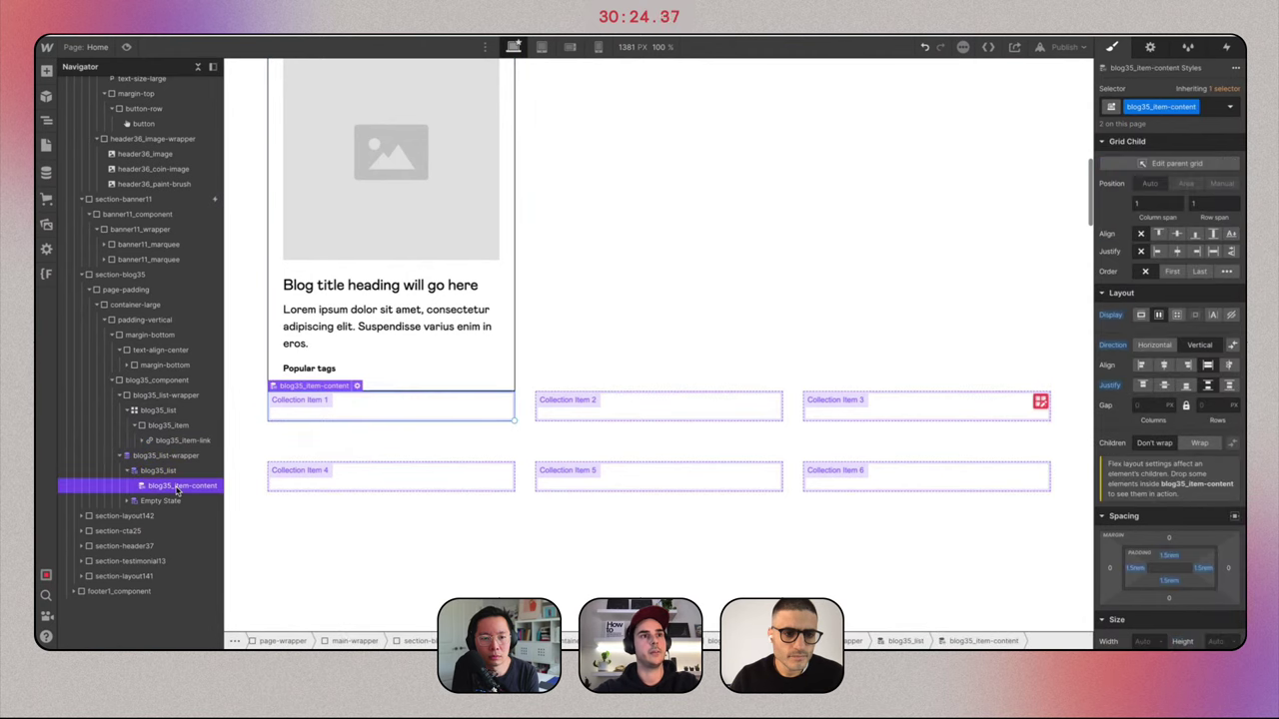
Delete the static blog35_list-wrapper from blog35_component, keeping only the Collection List Wrapper.
left_click(147, 383)
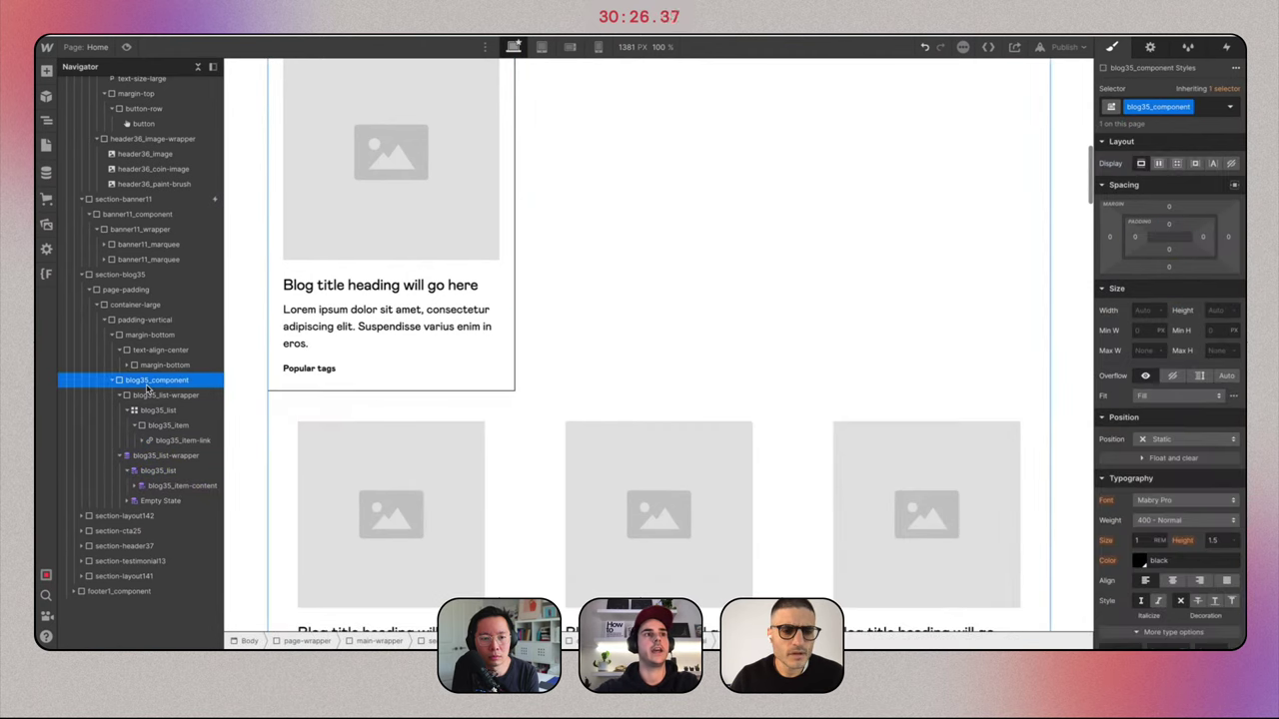
left_click(163, 396)
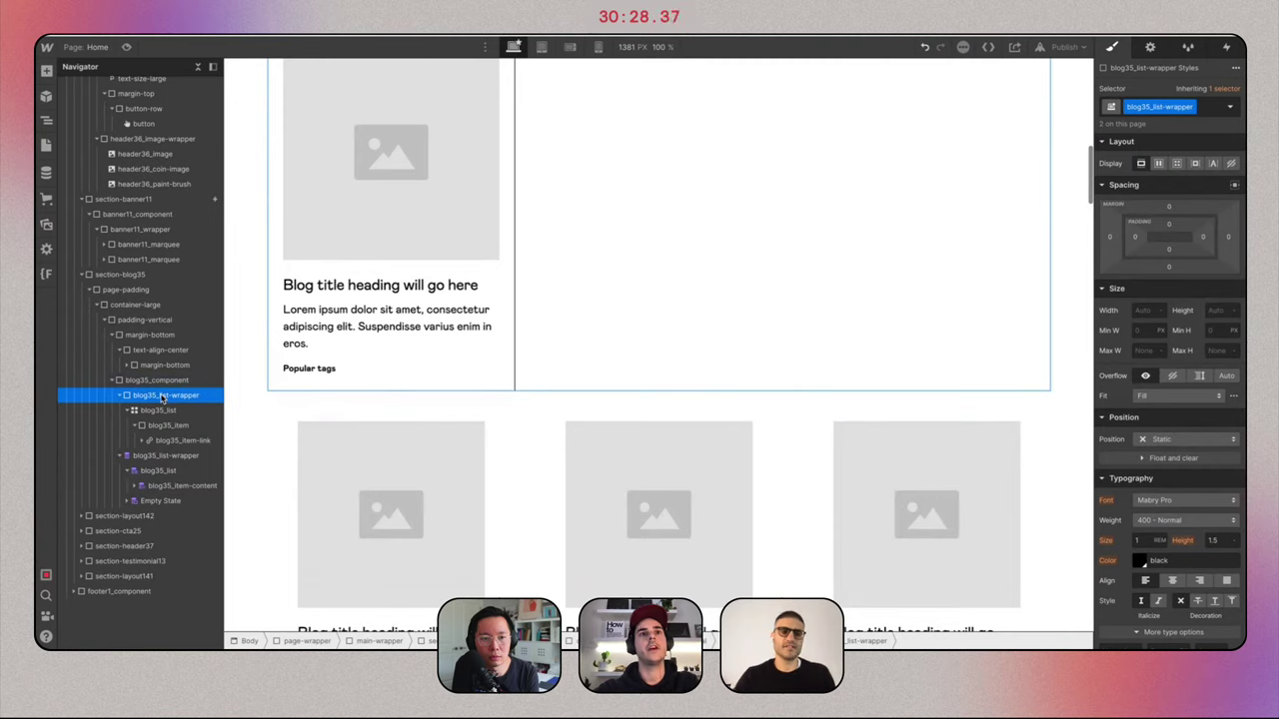
key("Delete")
scroll(765, 191, "up", 1)
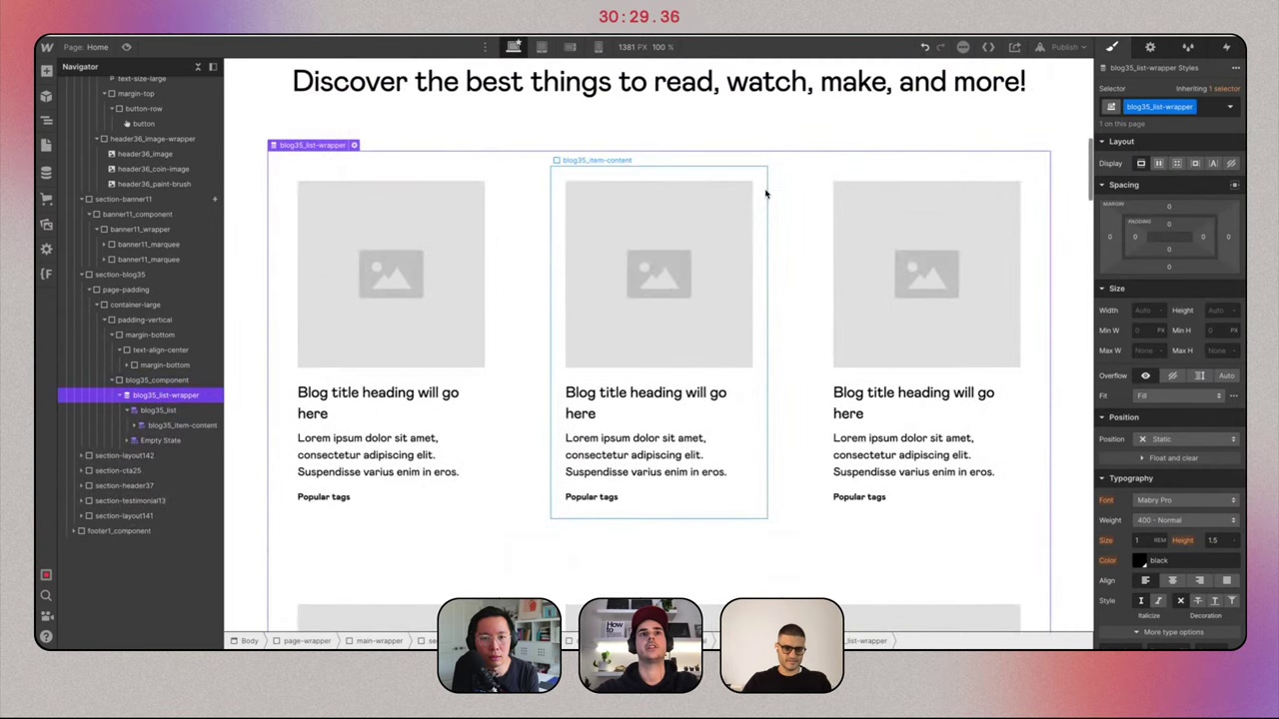
Replace the Collection Item's blog35_item-content class with blog35_item.
left_click(495, 211)
left_click(195, 428)
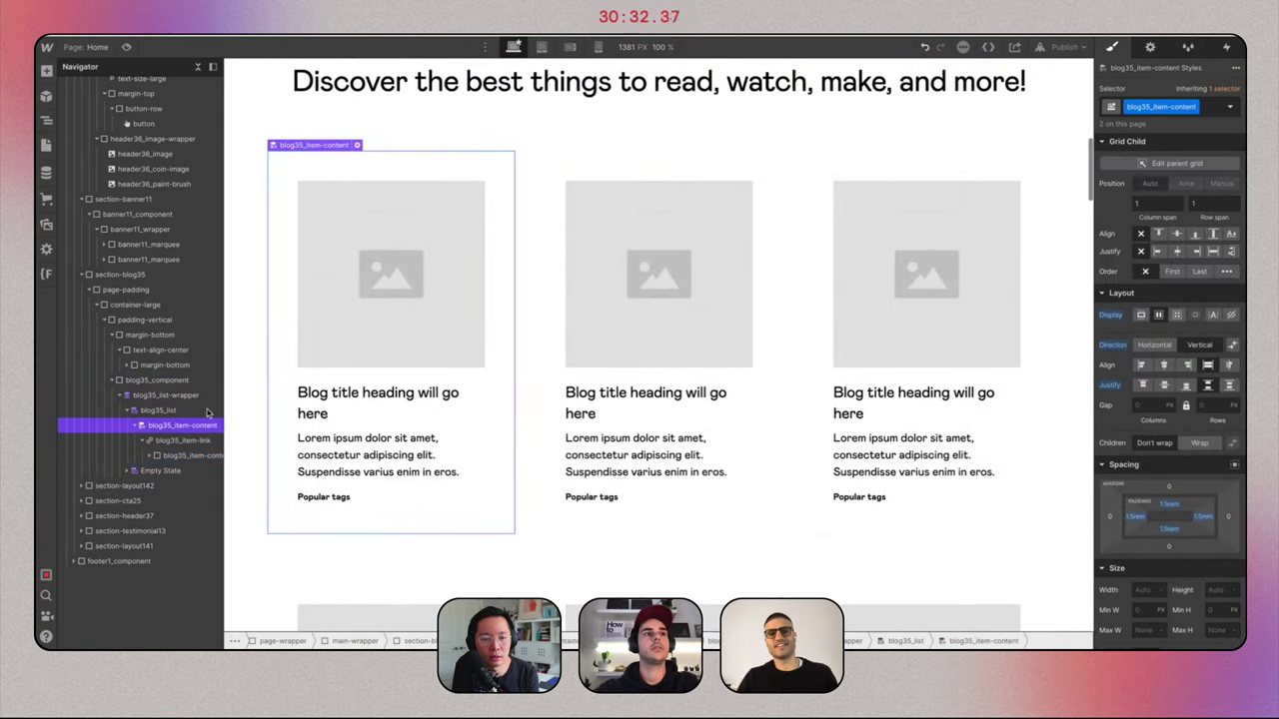
left_click(1210, 114)
key("BackSpace")
key("BackSpace")
key("BackSpace")
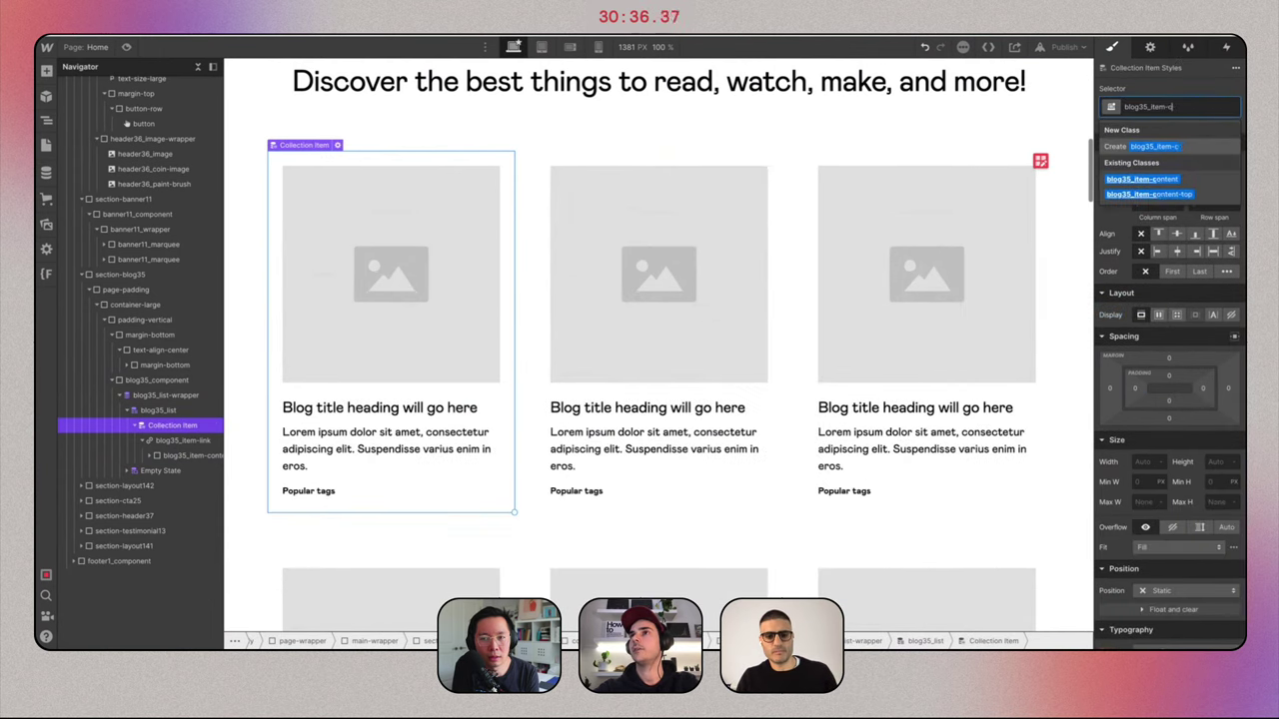
key("BackSpace")
key("BackSpace")
key("Return")
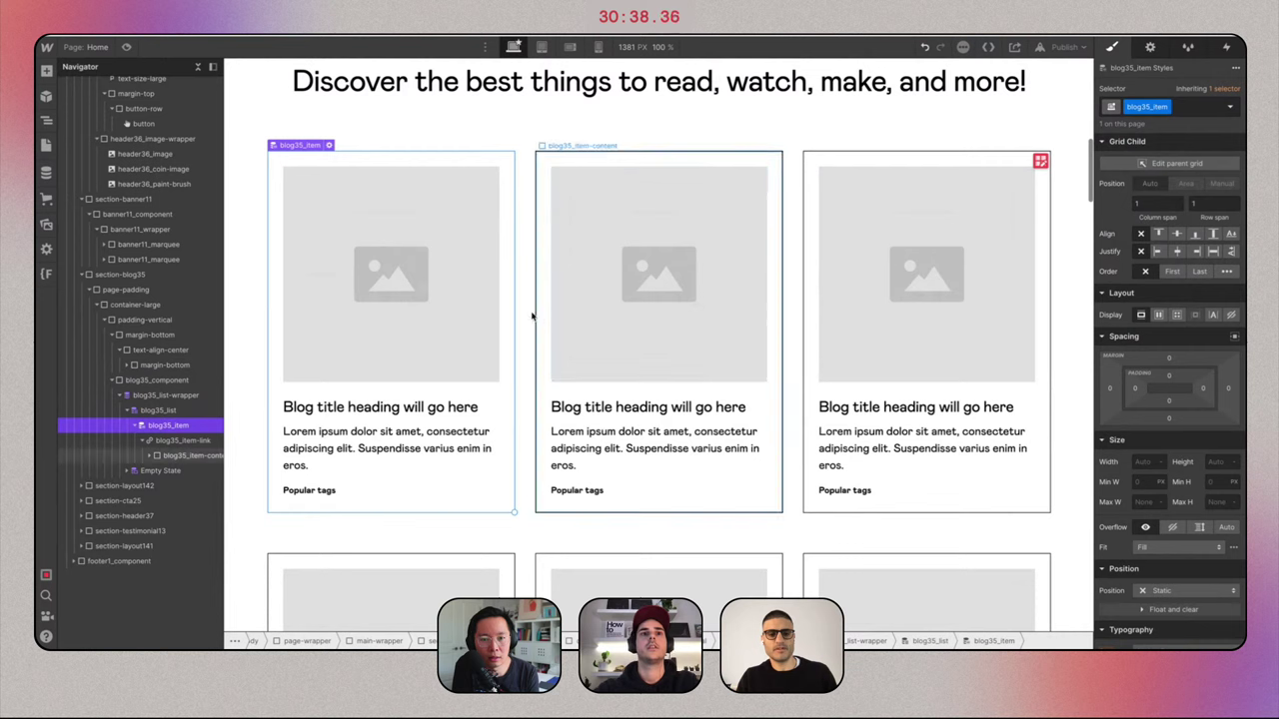
Connect the blog35_icon image in the first card to the Icon field of the Categories collection.
left_click(346, 204)
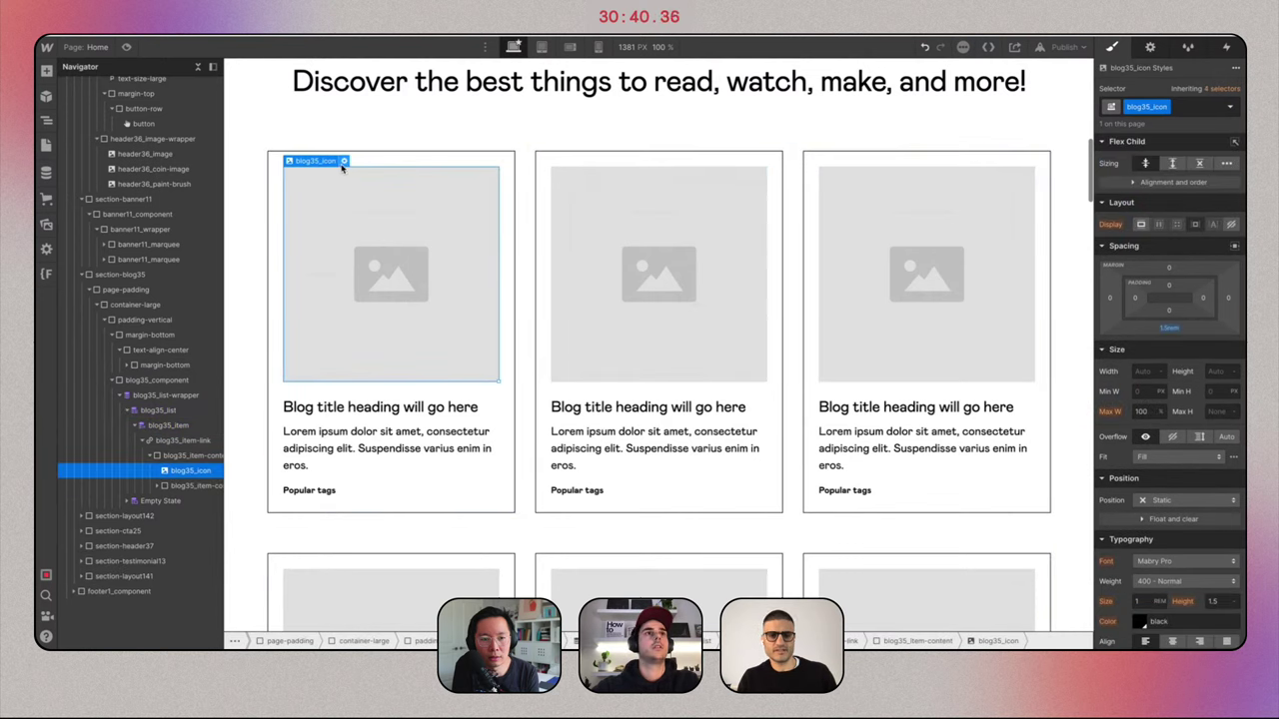
left_click(344, 162)
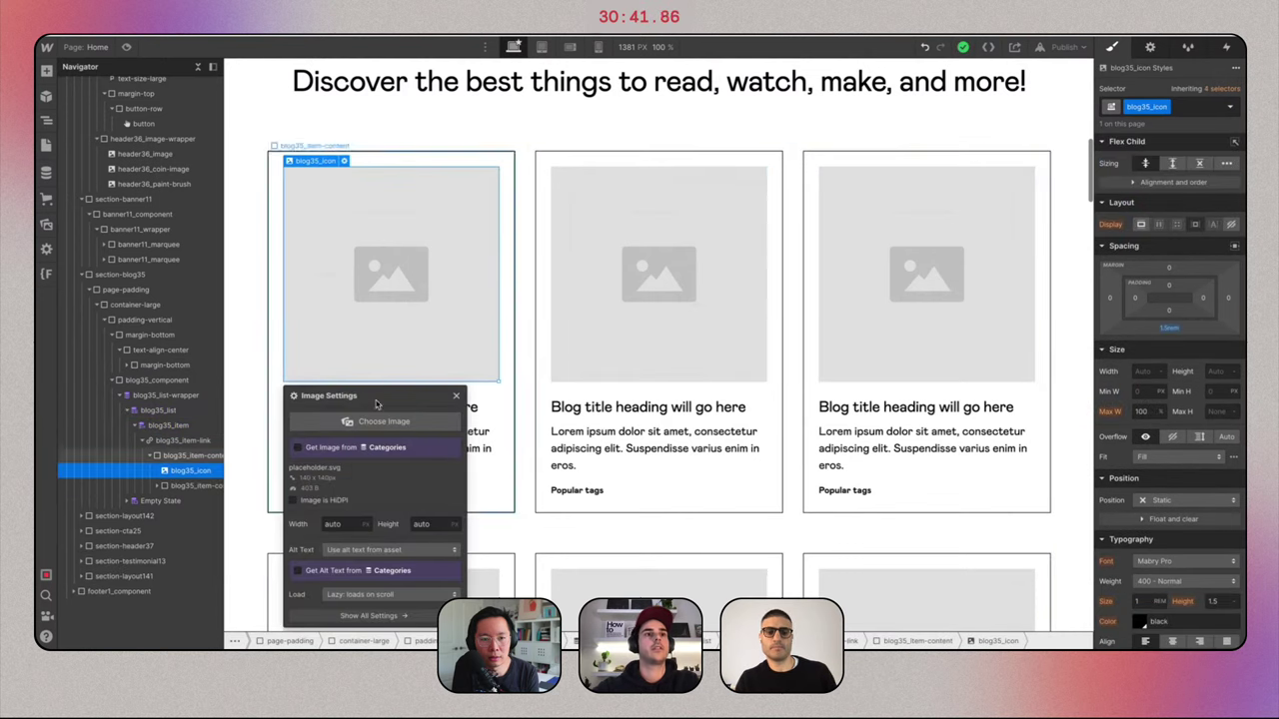
left_click(335, 449)
left_click(354, 467)
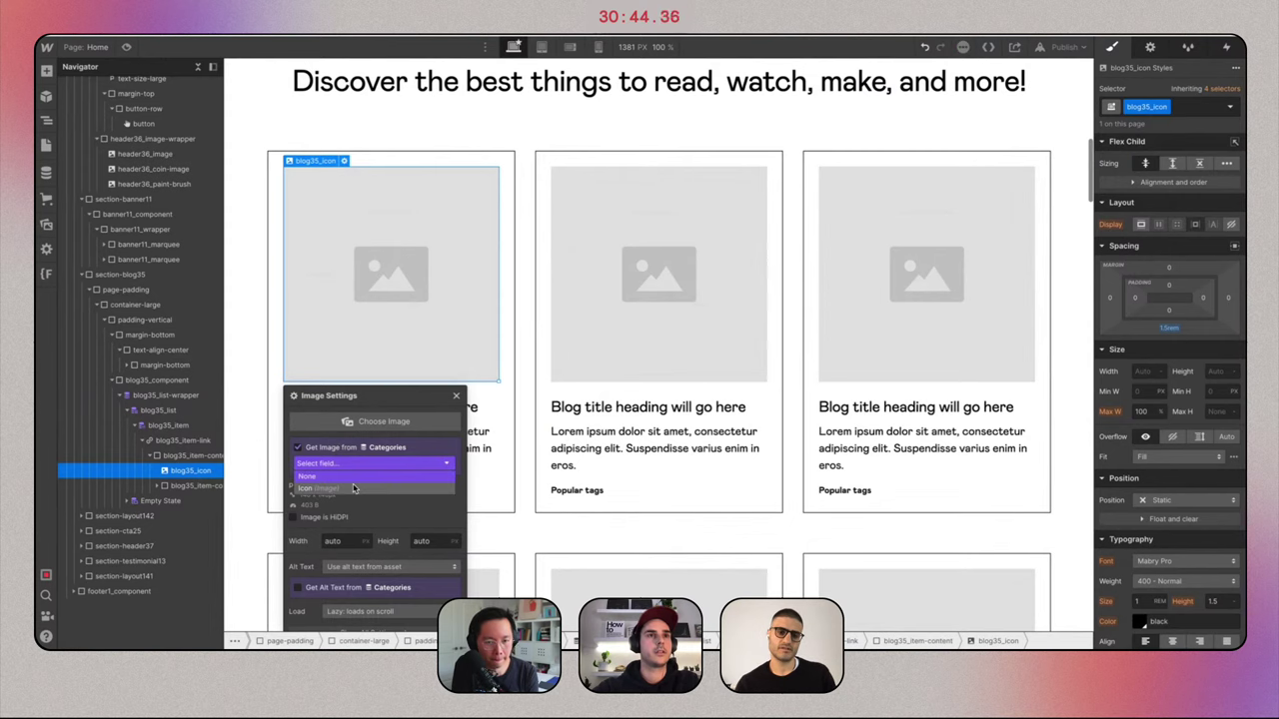
left_click(354, 488)
left_click(456, 336)
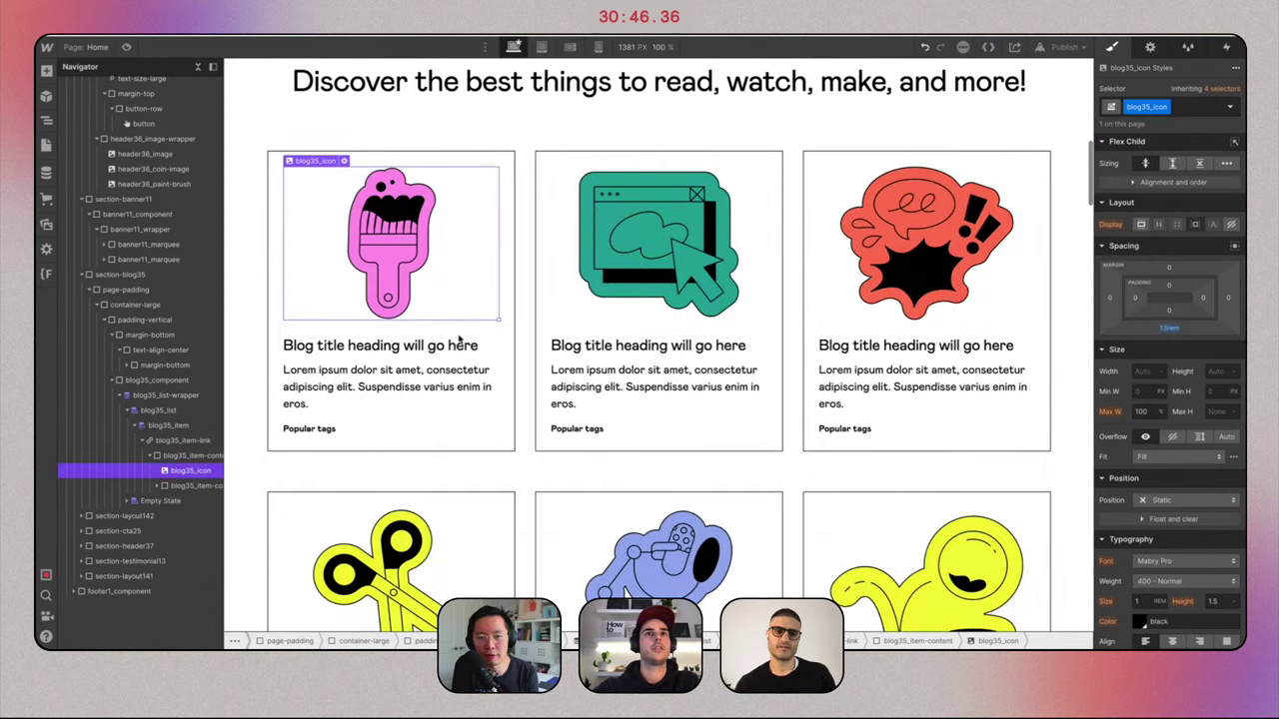
left_click(345, 162)
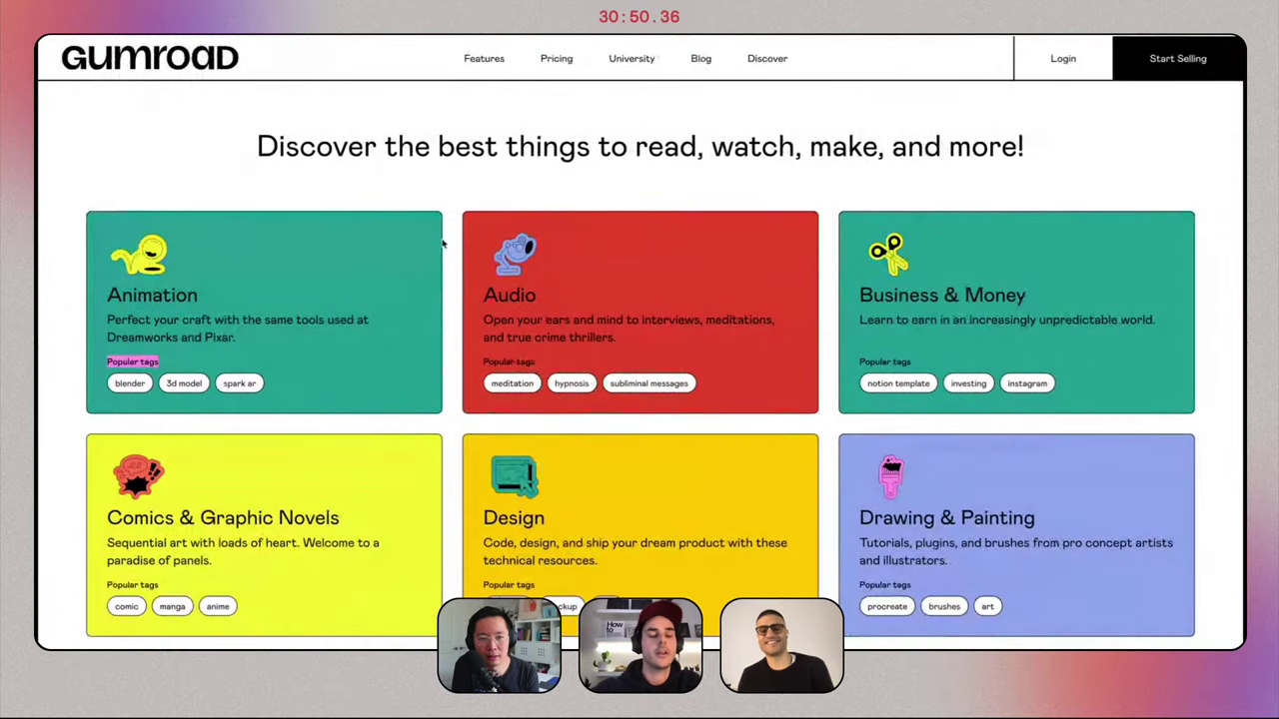
Switch to the original Gumroad page and inspect the Discover category cards with the browser's element inspector to check the icon size.
right_click(686, 180)
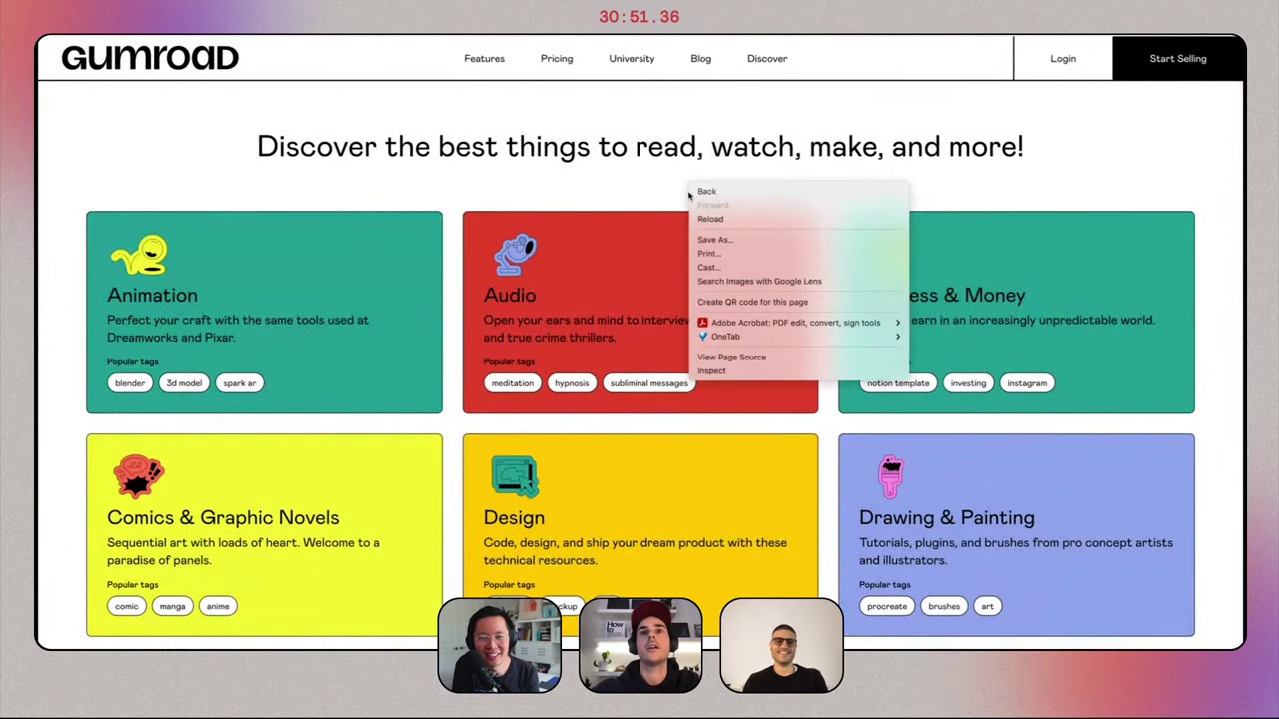
left_click(757, 368)
left_click(48, 417)
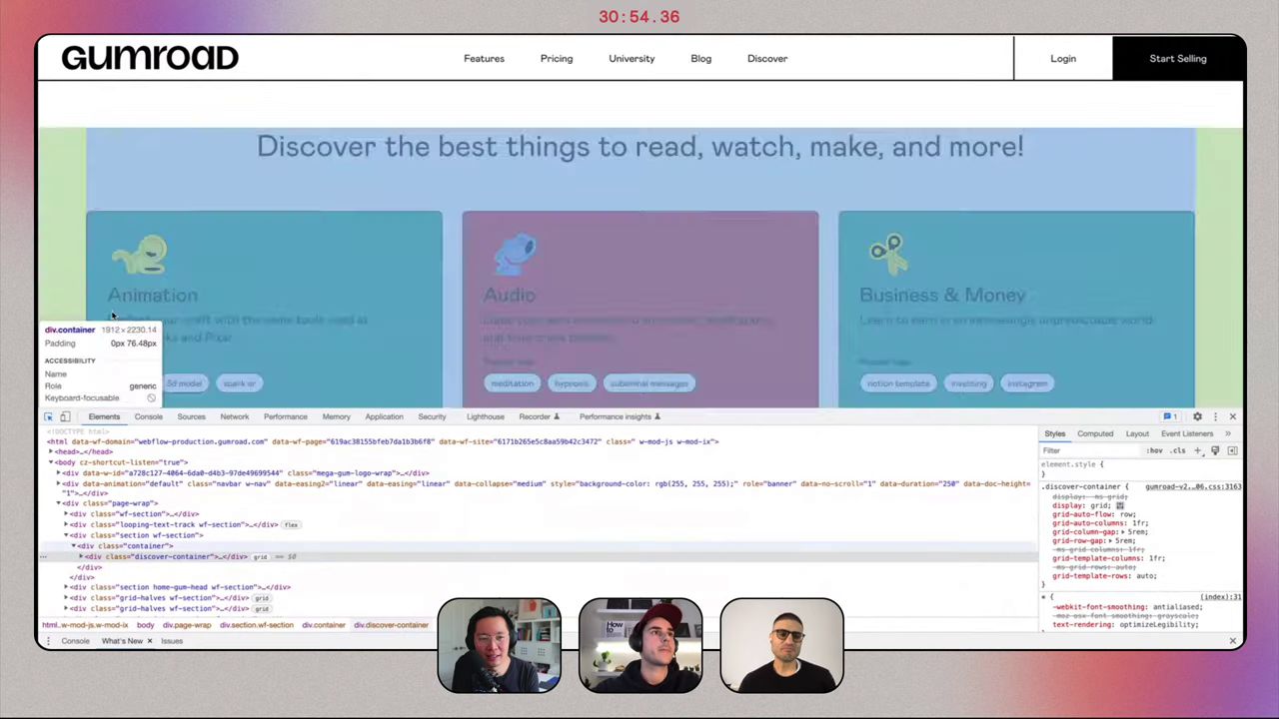
Switch back to Webflow, set the blog35_icon width to 6.25 rem and close the image settings.
key("ctrl+Left")
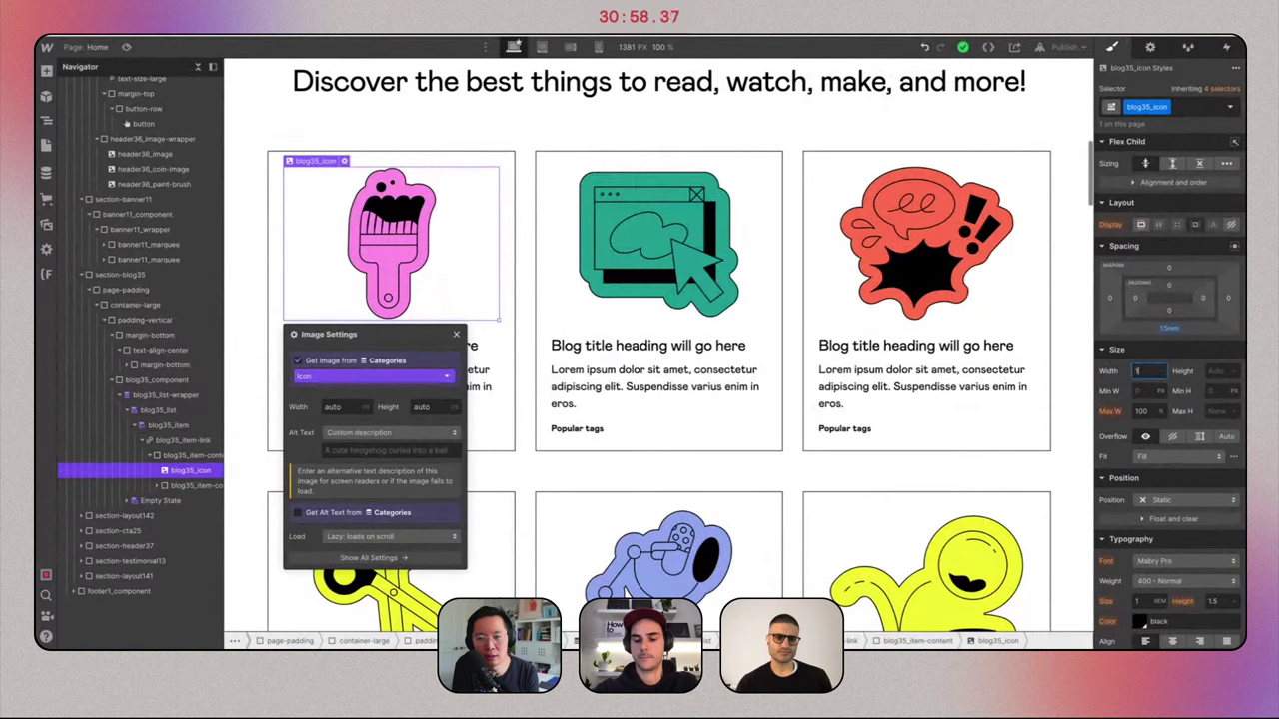
key("Return")
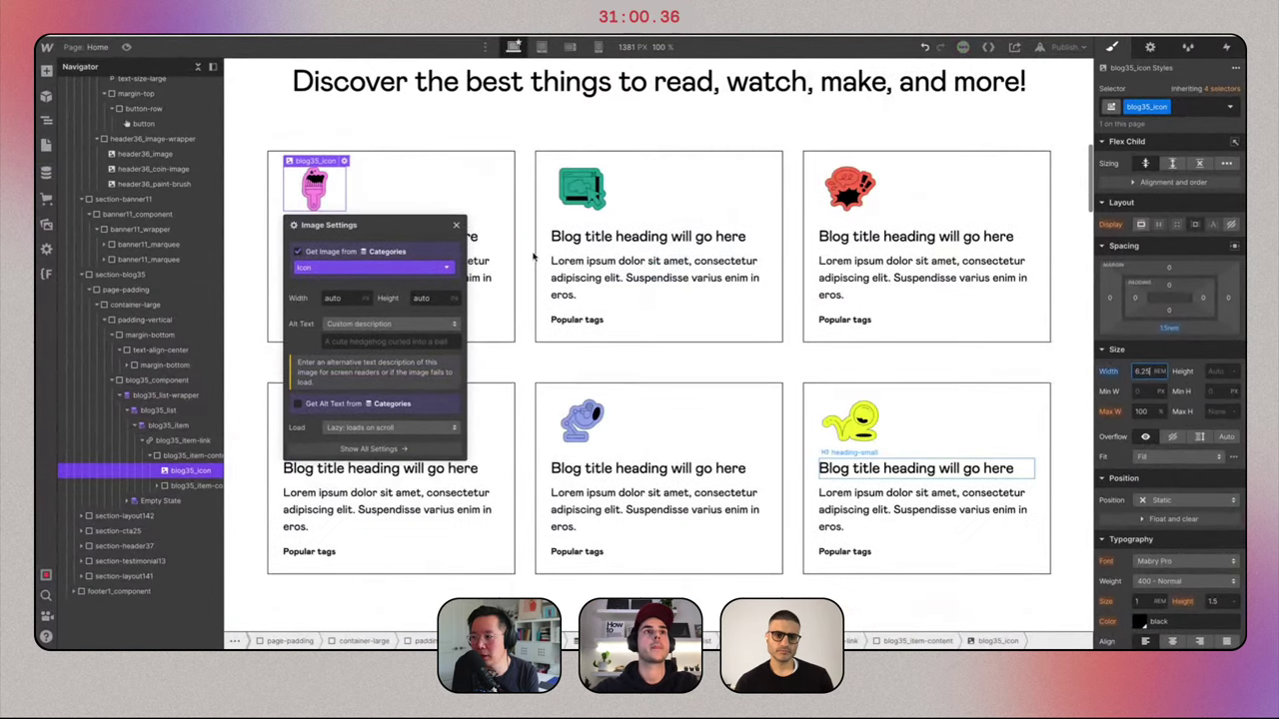
left_click(455, 226)
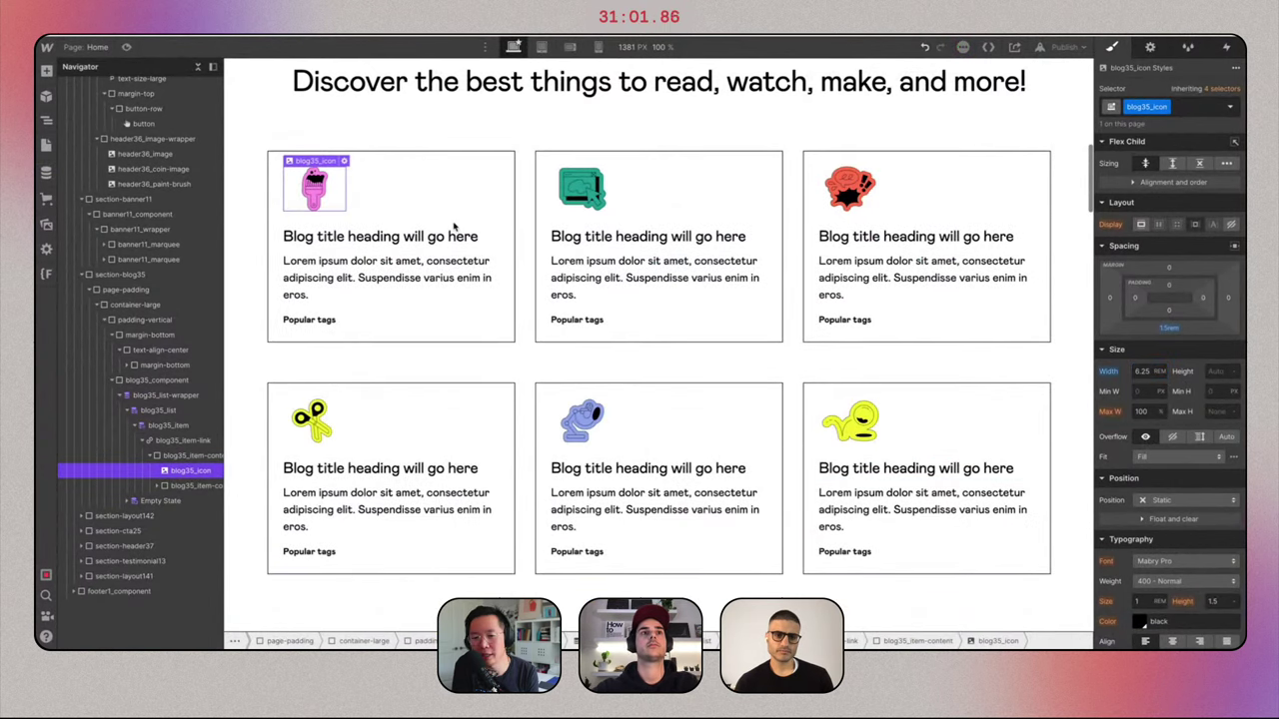
Try to insert a Collection List inside the blog35_category-wrapper of the first card.
left_click(433, 322)
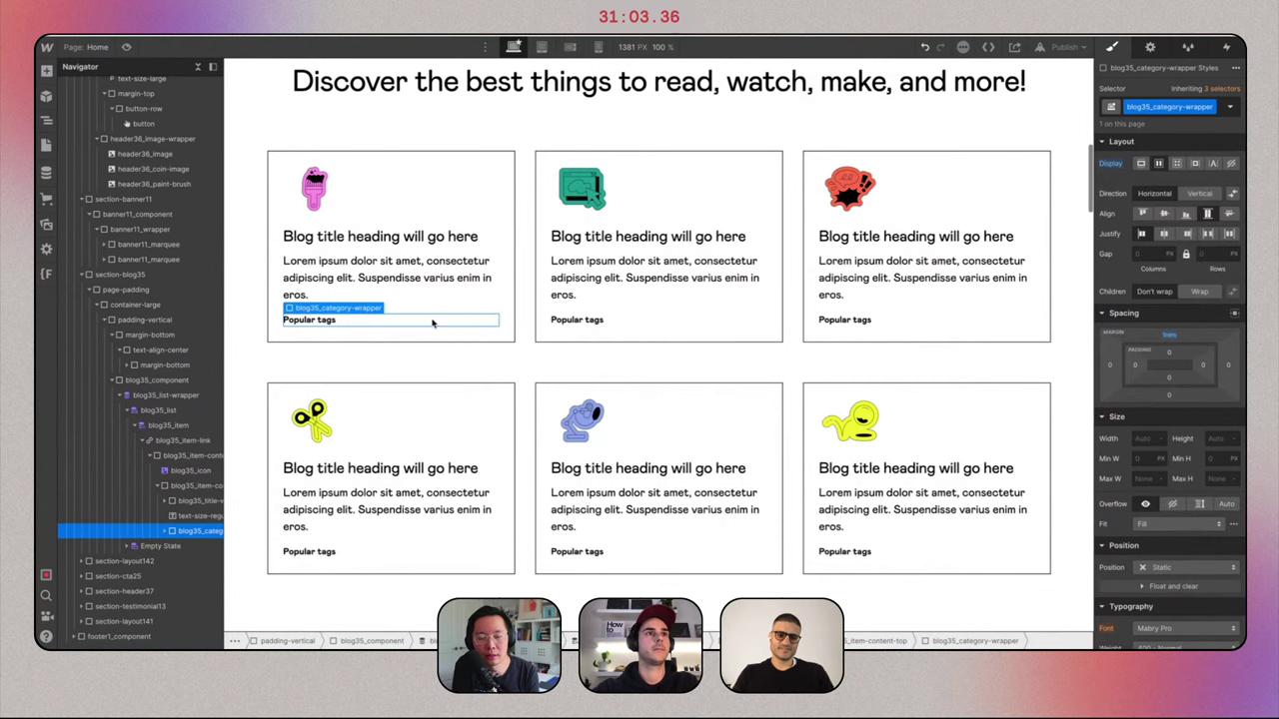
left_click(170, 487)
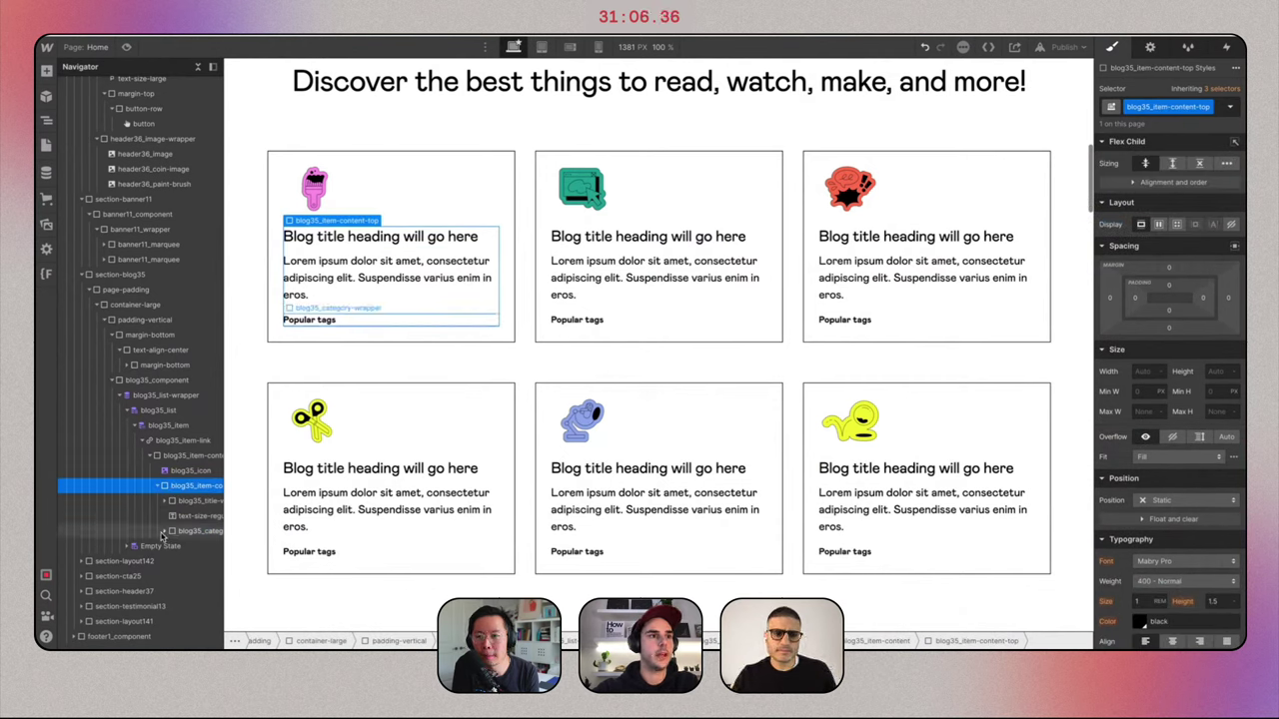
left_click(188, 532)
key("ctrl+e")
type("colle")
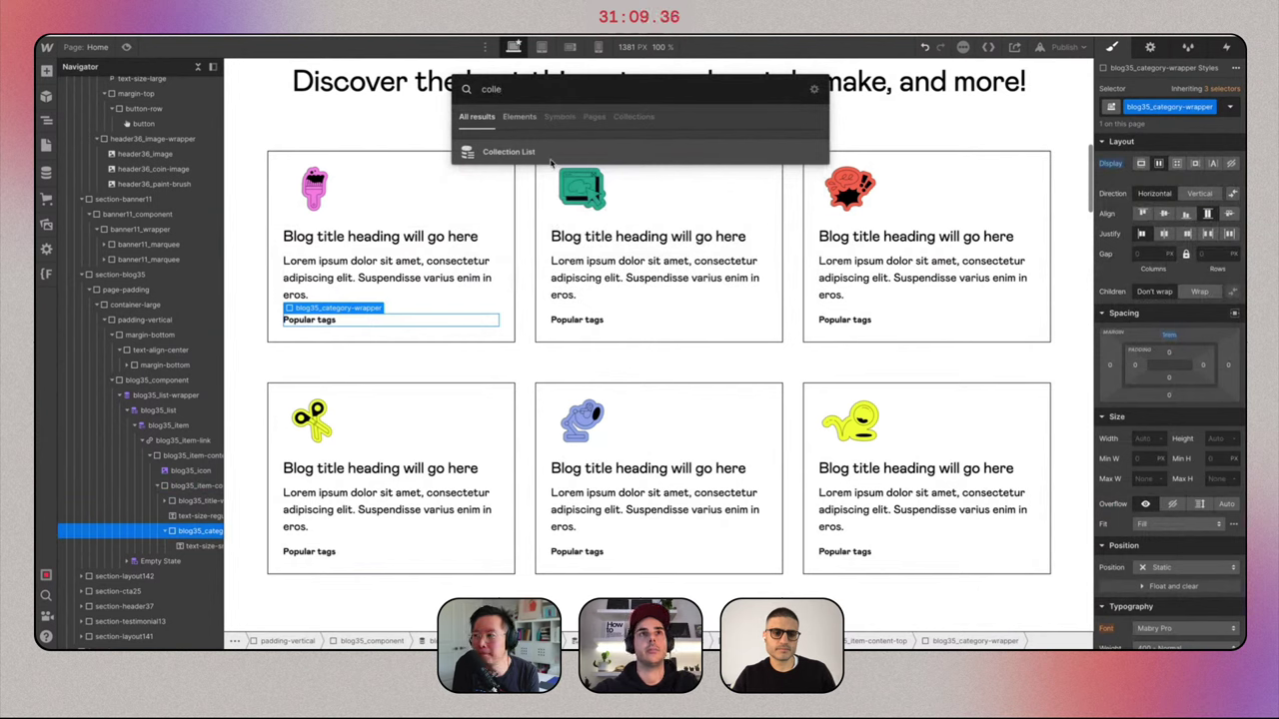
left_click(549, 158)
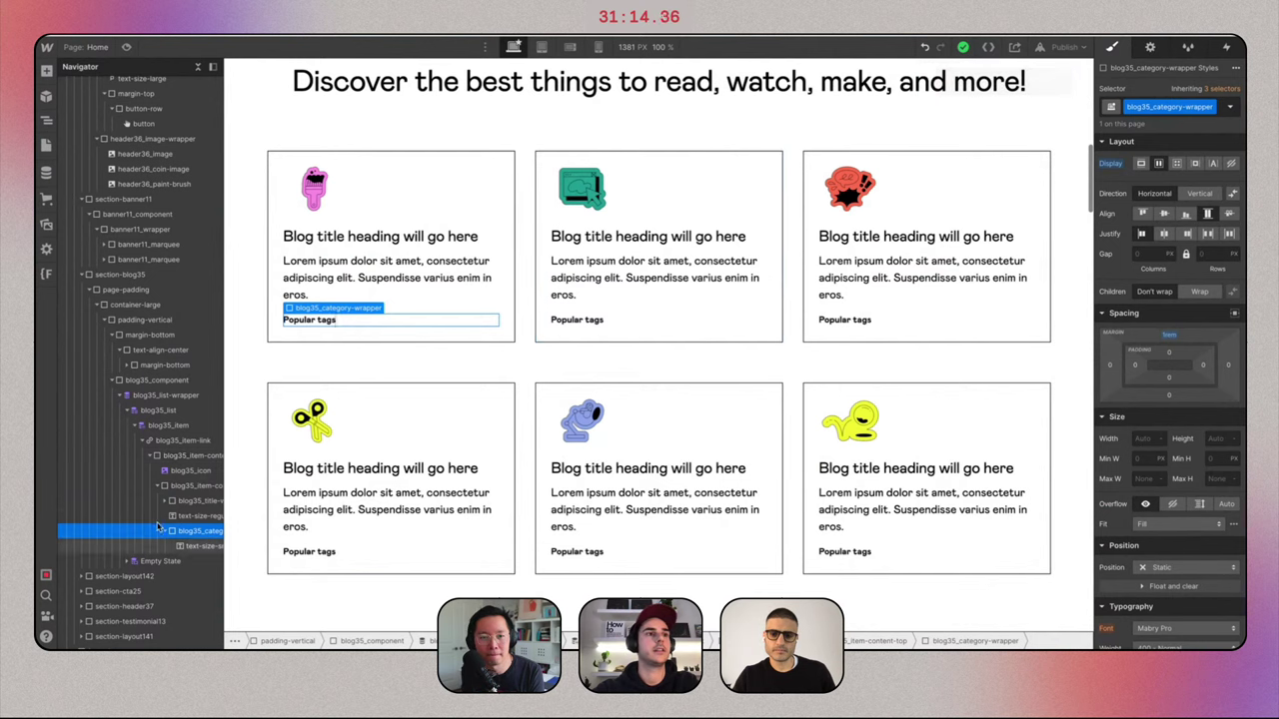
Move blog35_item-content out of blog35_item-link directly into blog35_item, and set the link's position to Absolute with 0% on all sides.
left_click(180, 441)
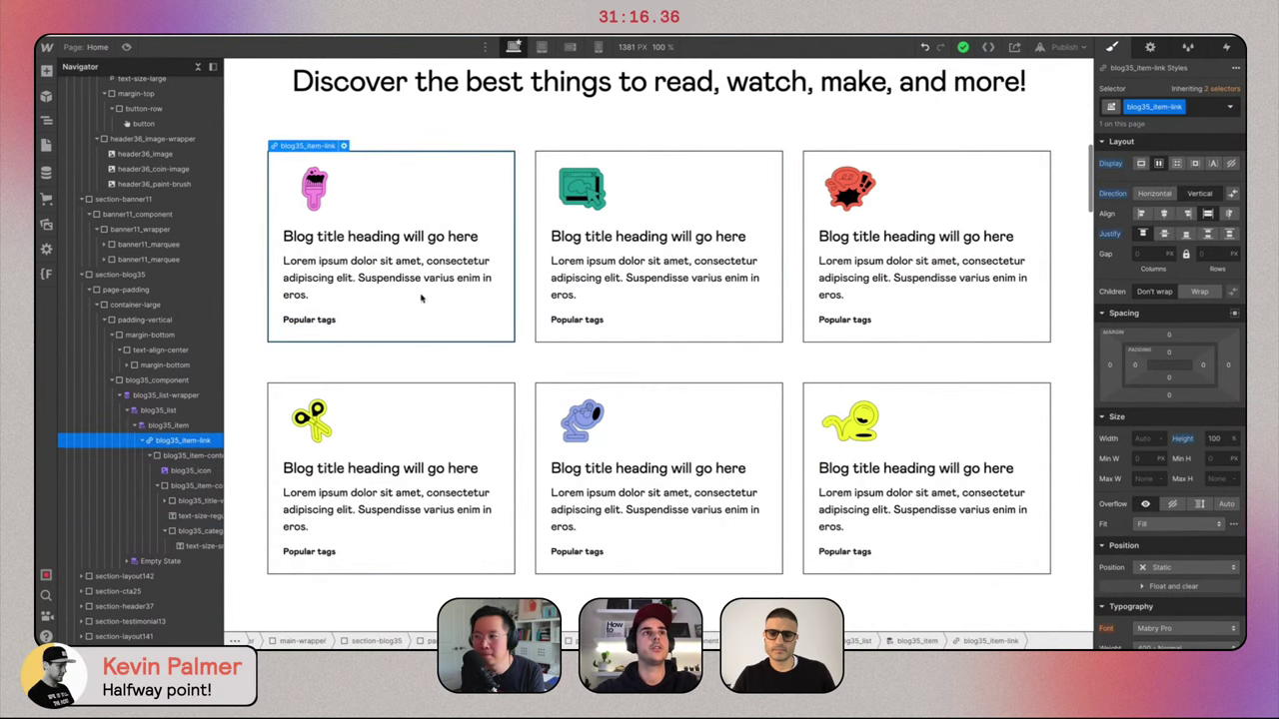
mouse_move(155, 455)
left_mouse_down()
mouse_move(172, 459)
mouse_move(166, 441)
left_mouse_up()
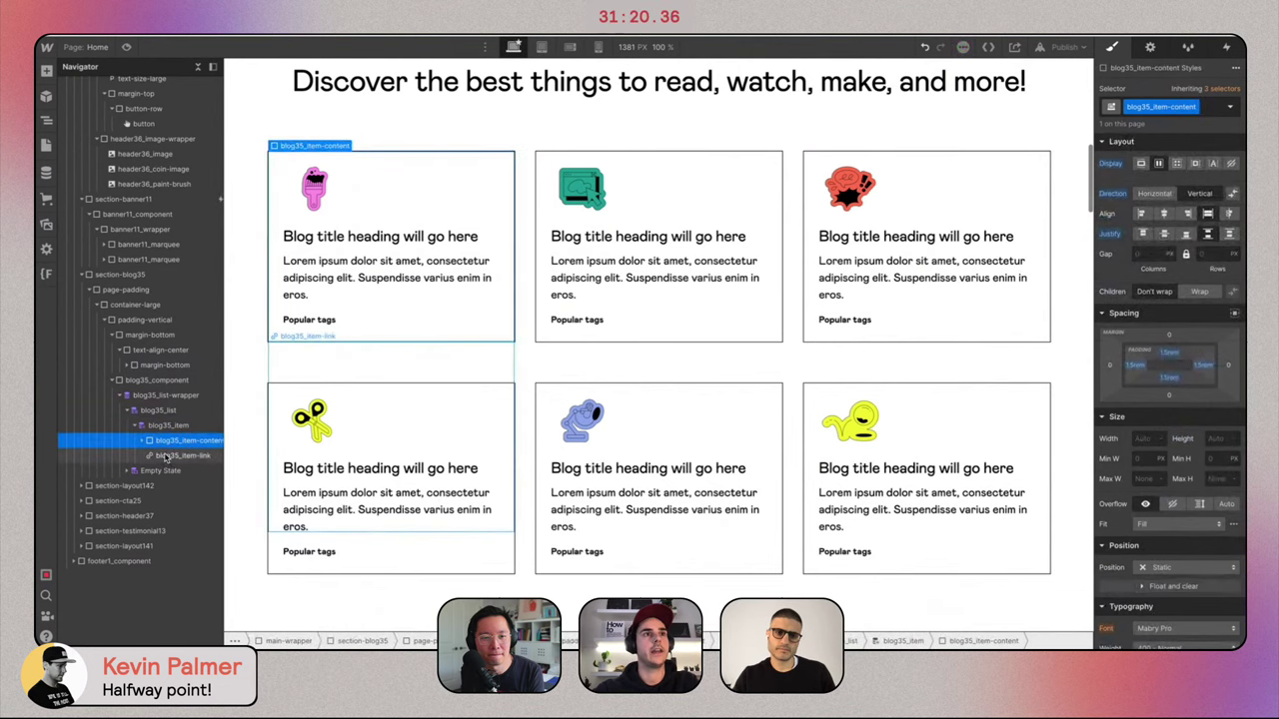
left_click(167, 456)
scroll(1193, 504, "down", 5)
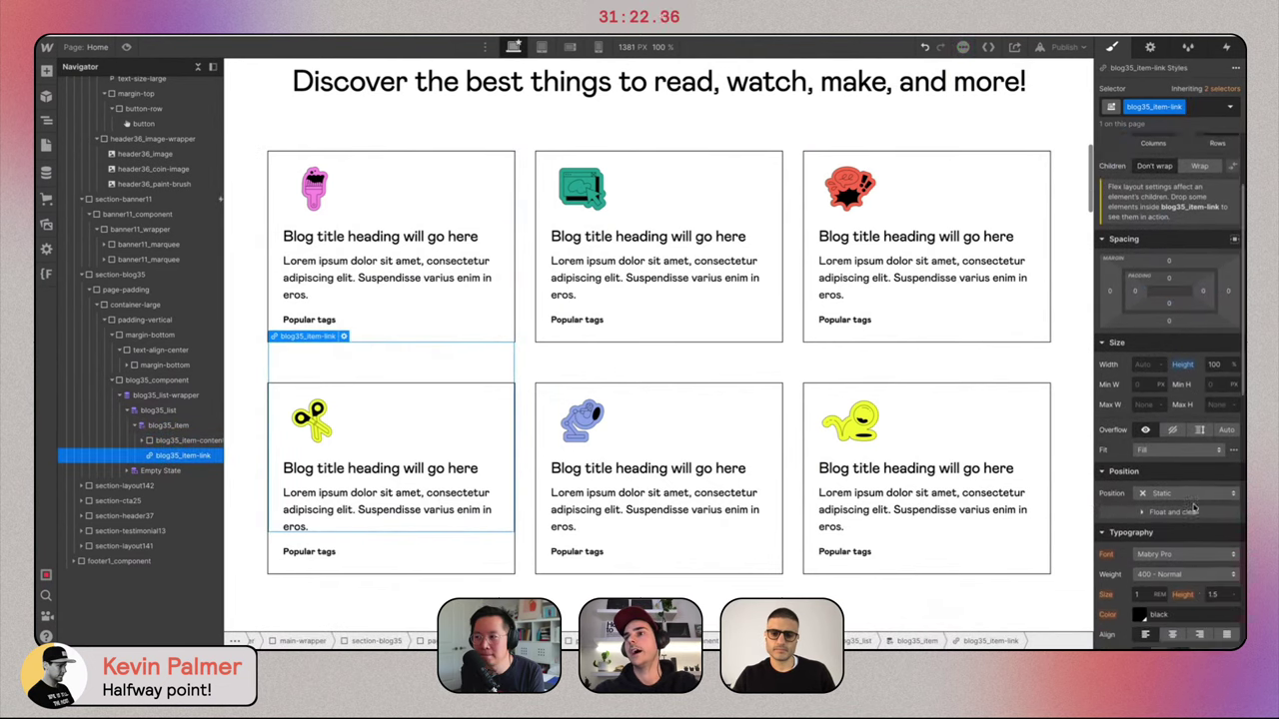
left_click(1187, 369)
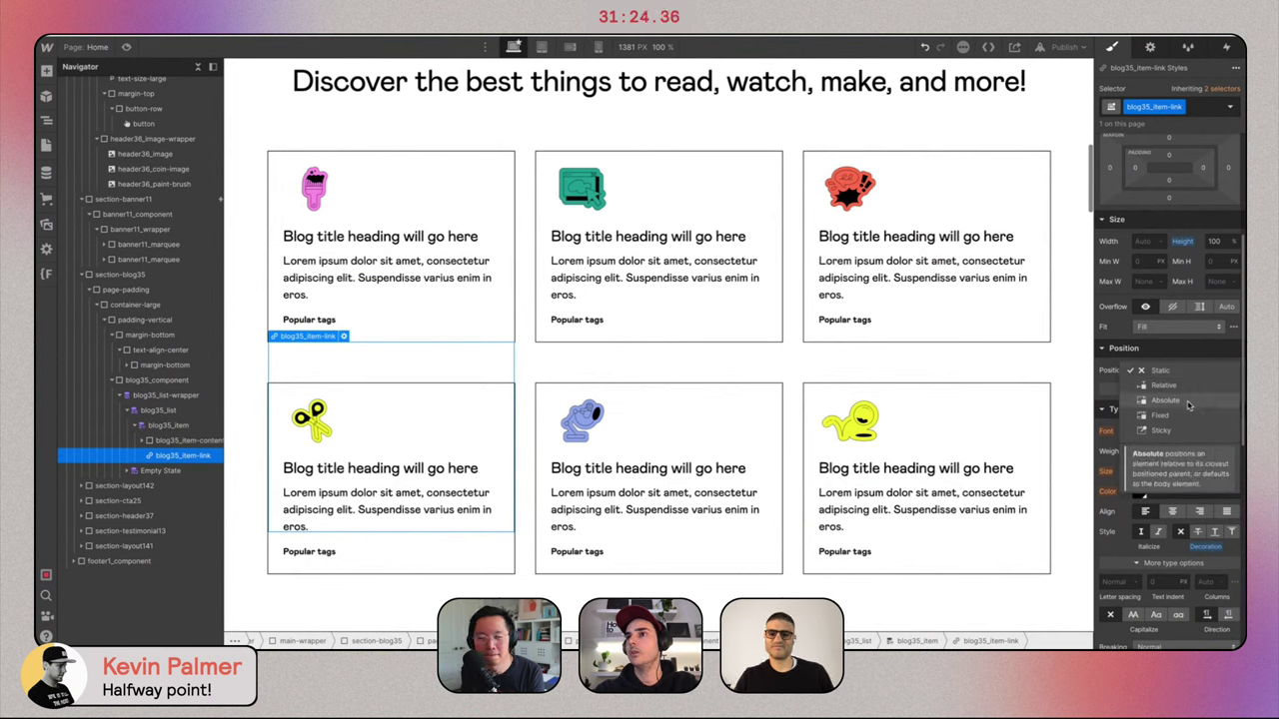
left_click(1187, 401)
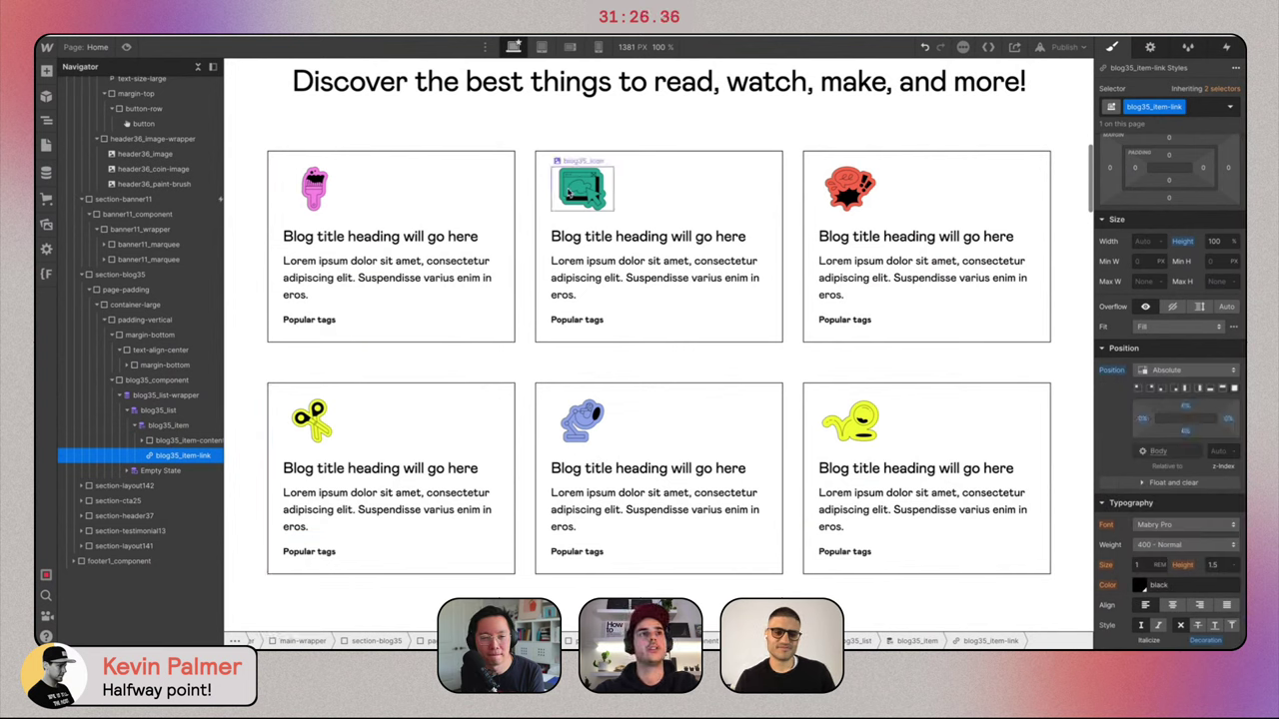
Set the position of the blog35_item Collection Item to Relative and reselect its blog35_item-link.
left_click(160, 425)
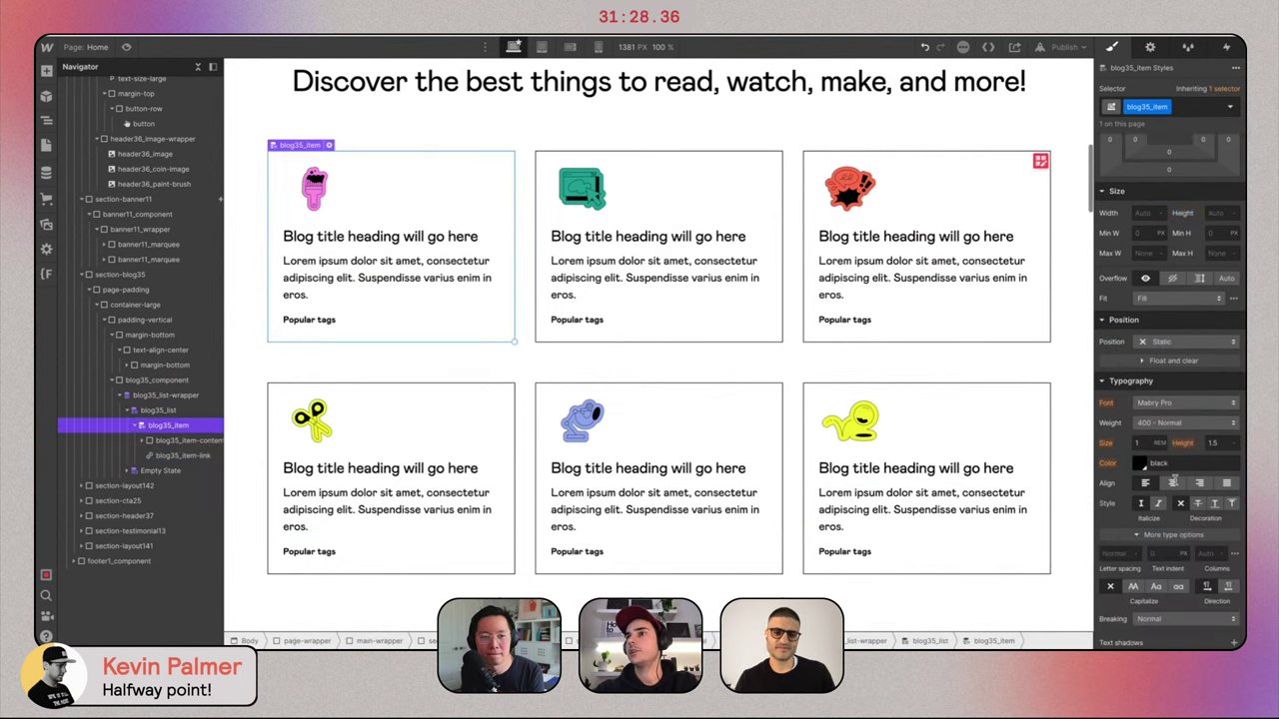
left_click(1171, 341)
left_click(1169, 358)
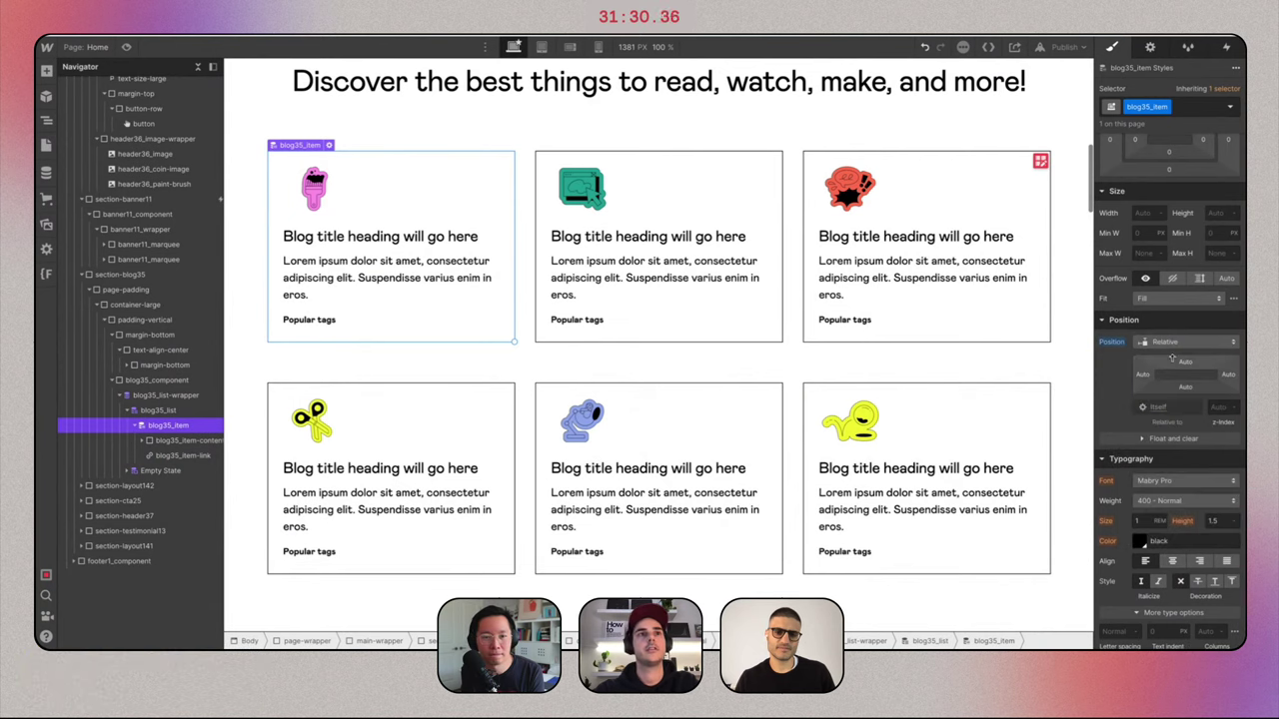
left_click(497, 175)
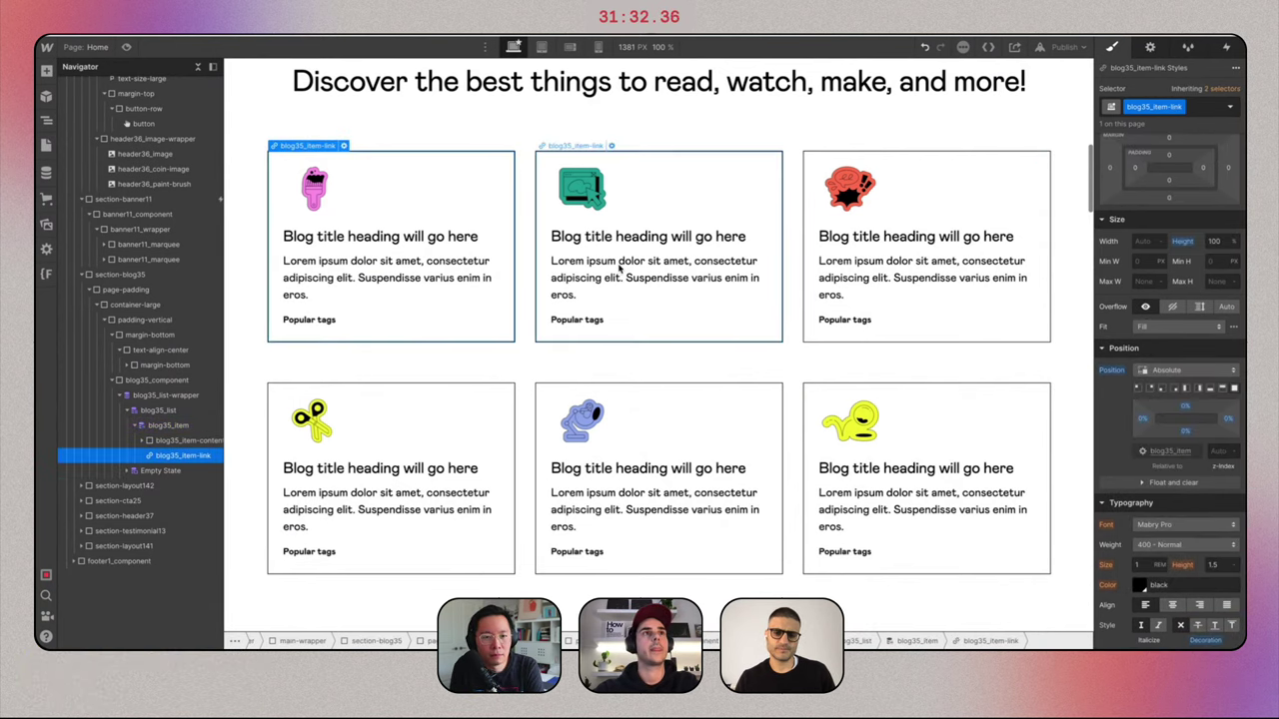
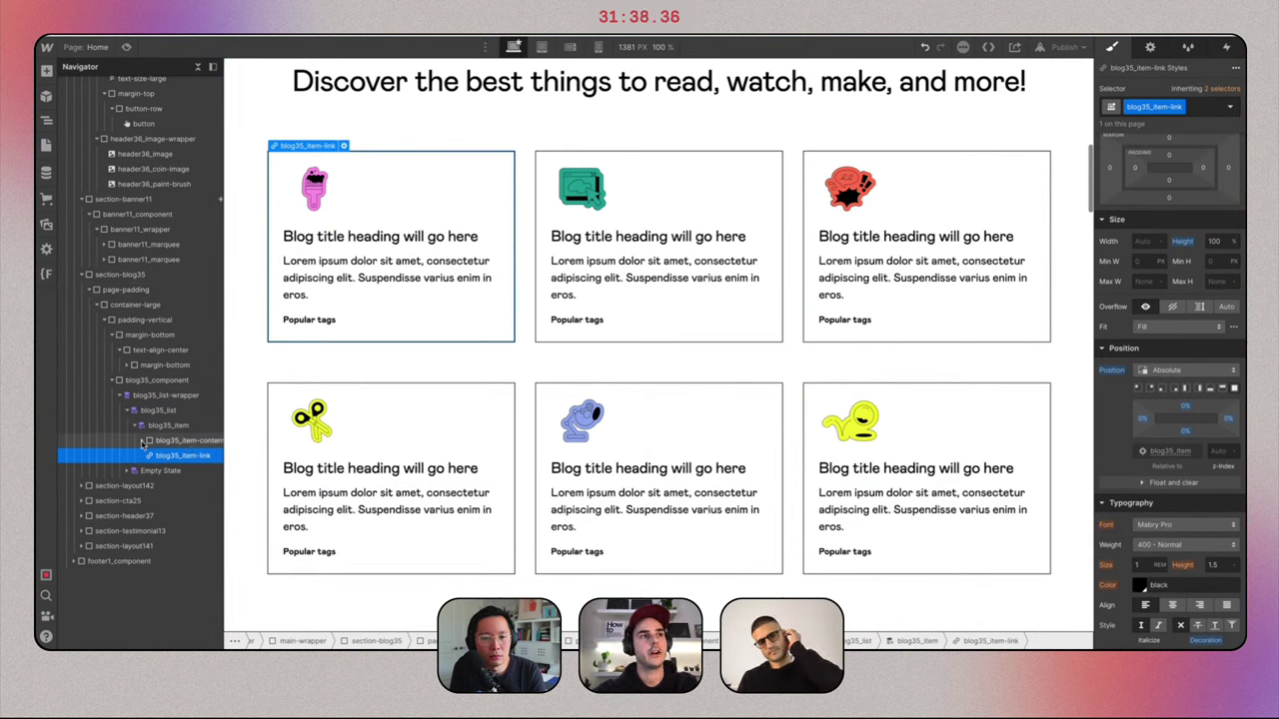
Insert a Collection List into blog35_category-wrapper, use Popular Tags as its source and close its settings.
left_click(144, 441)
left_click(170, 516)
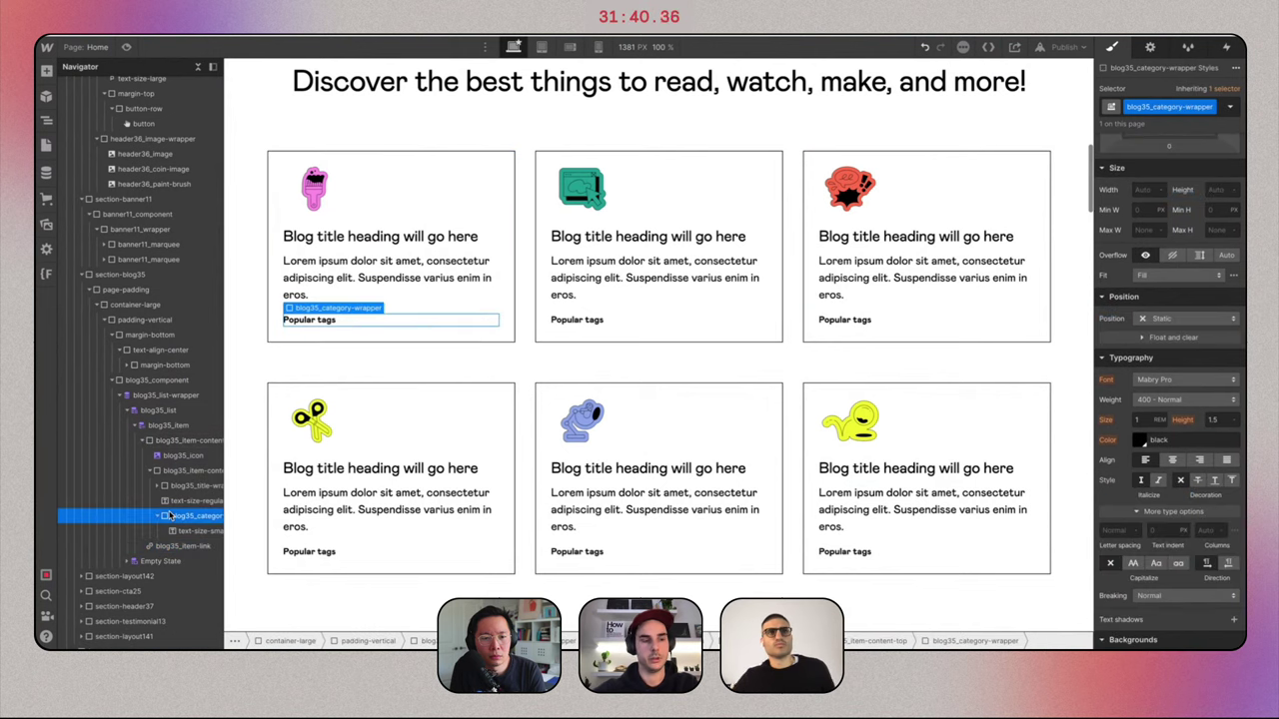
key("ctrl+k")
type("coll")
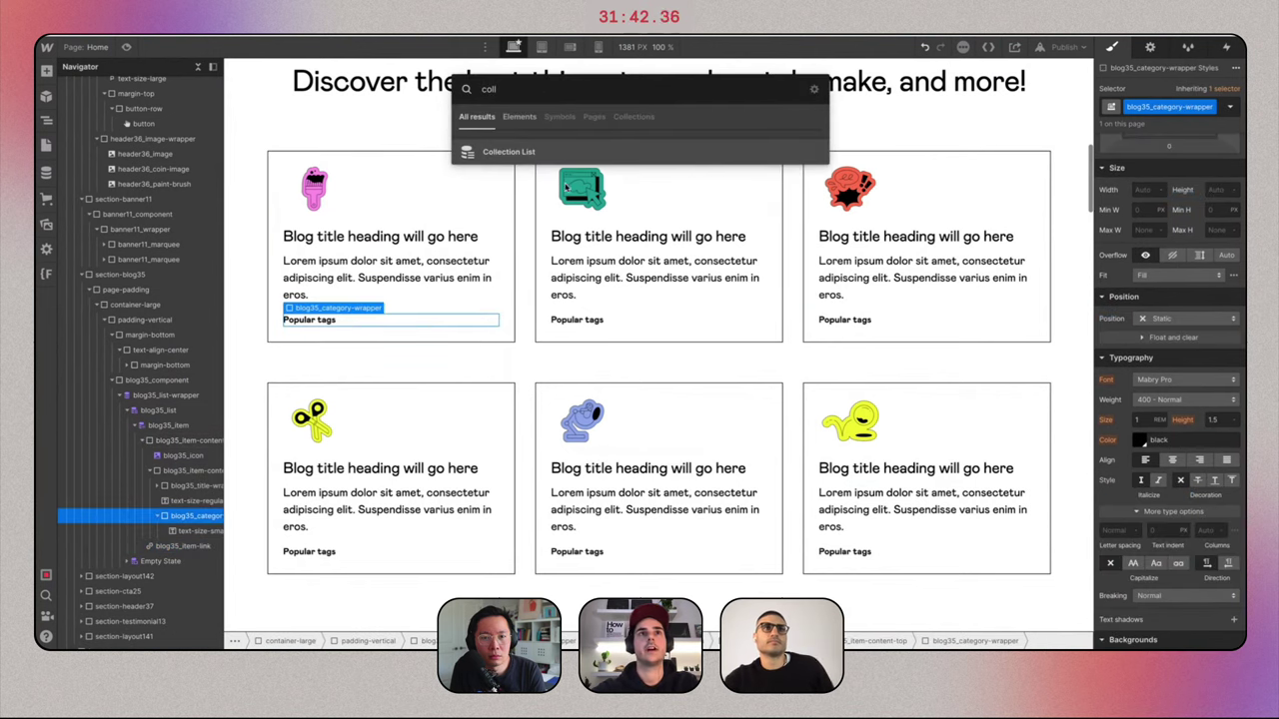
left_click(549, 151)
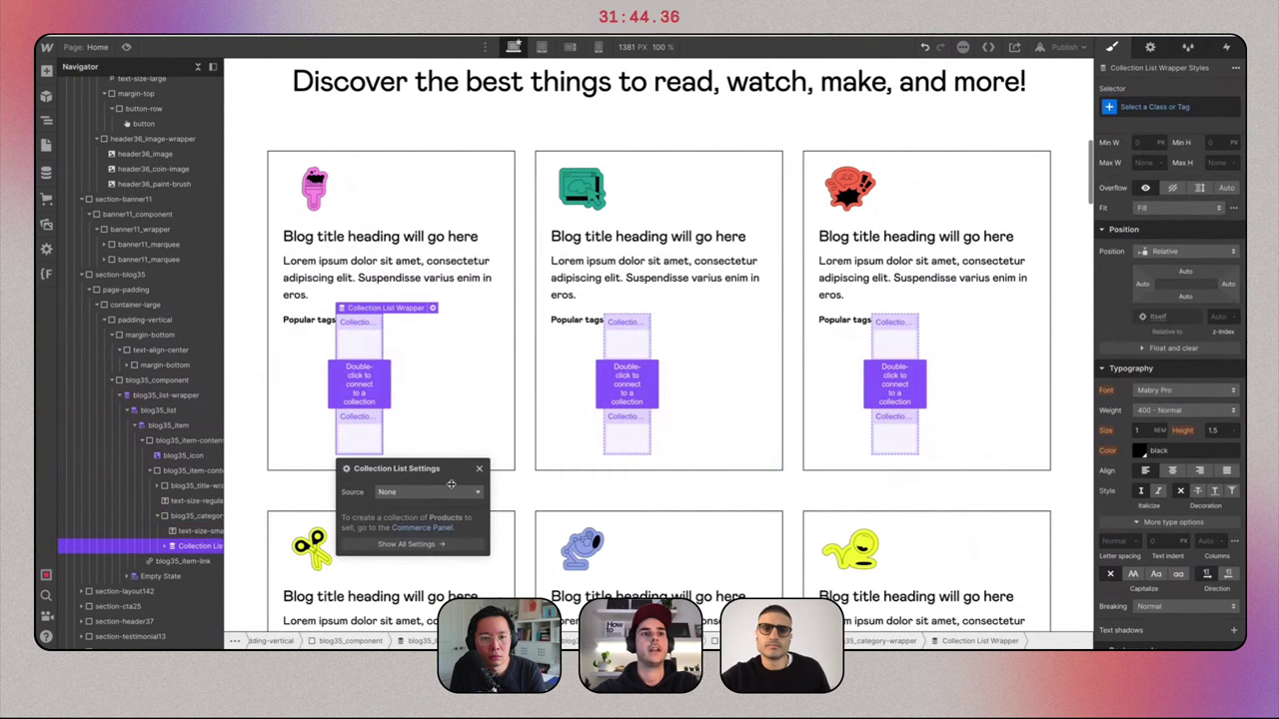
left_click(428, 492)
left_click(410, 532)
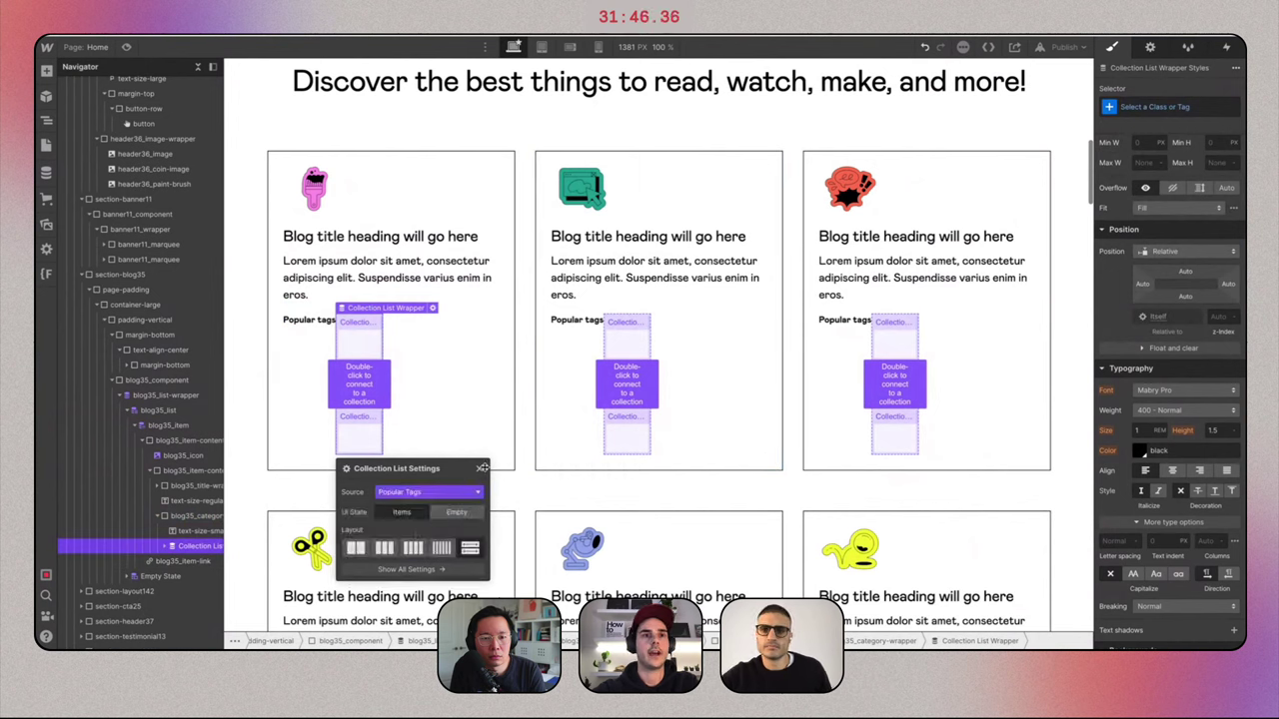
left_click(479, 469)
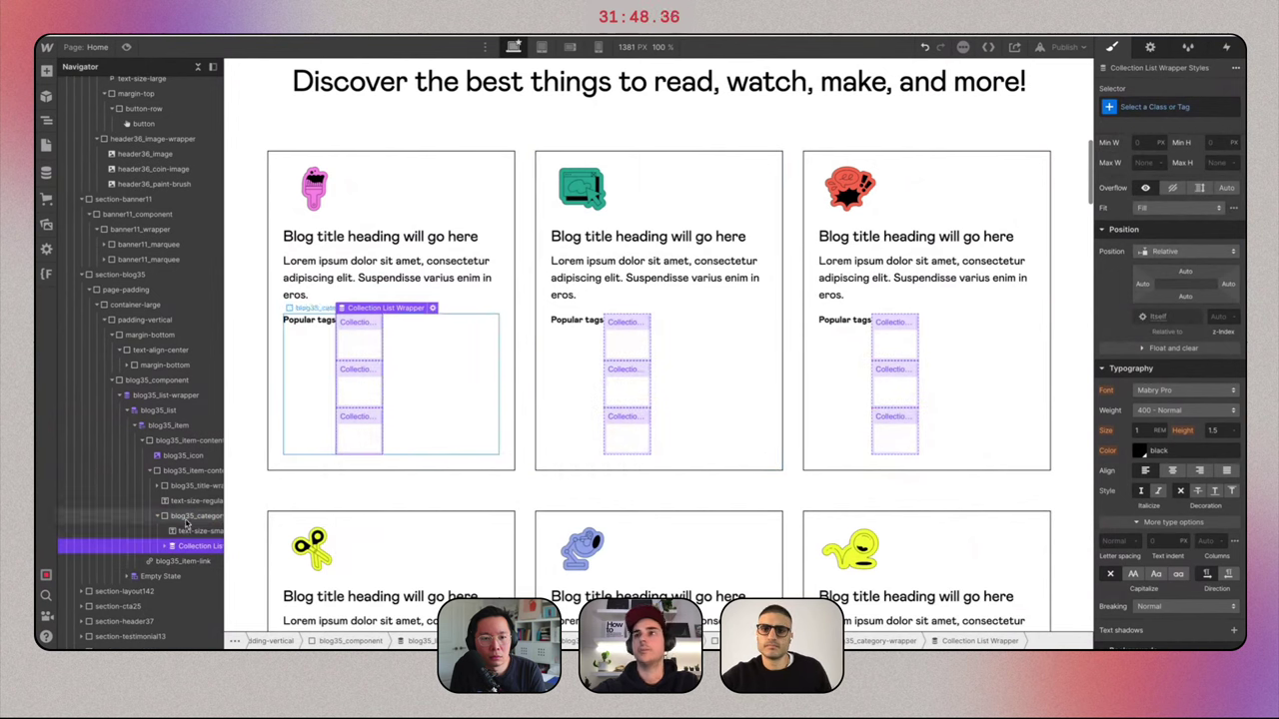
Change the blog35_category-wrapper flex layout to vertical direction with its children aligned to the start.
left_click(110, 515)
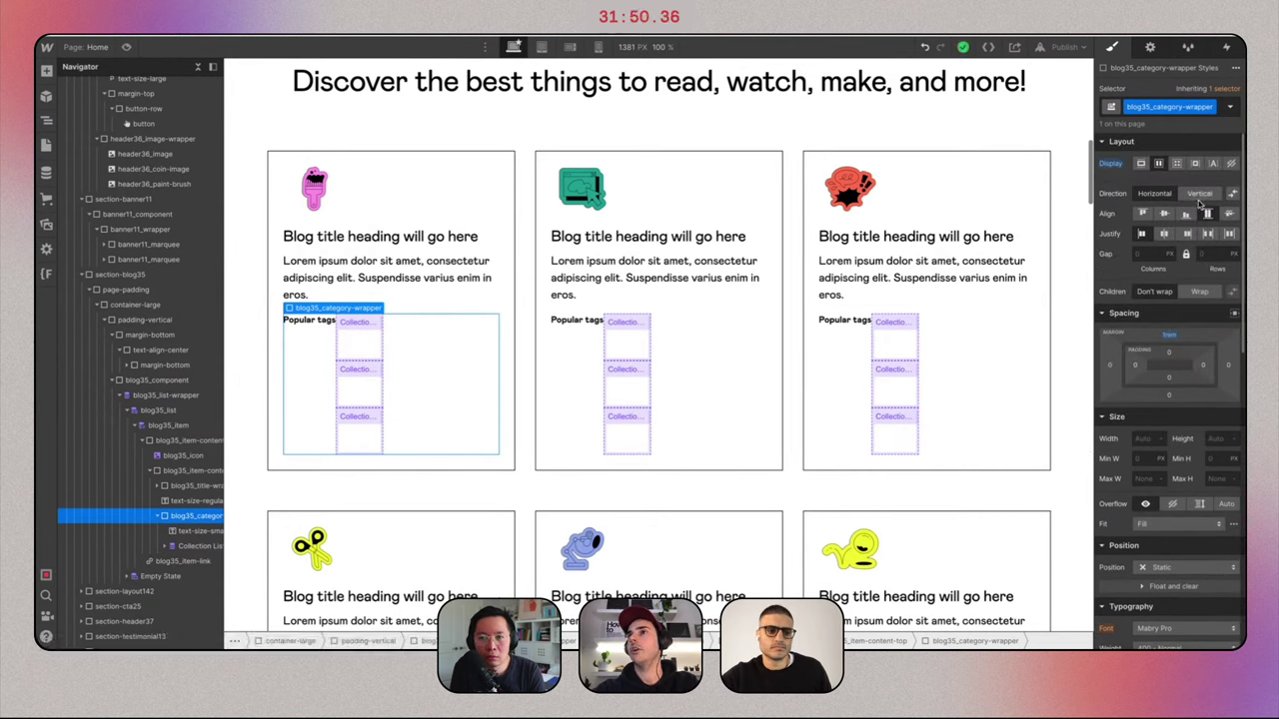
left_click(1199, 196)
left_click(1140, 214)
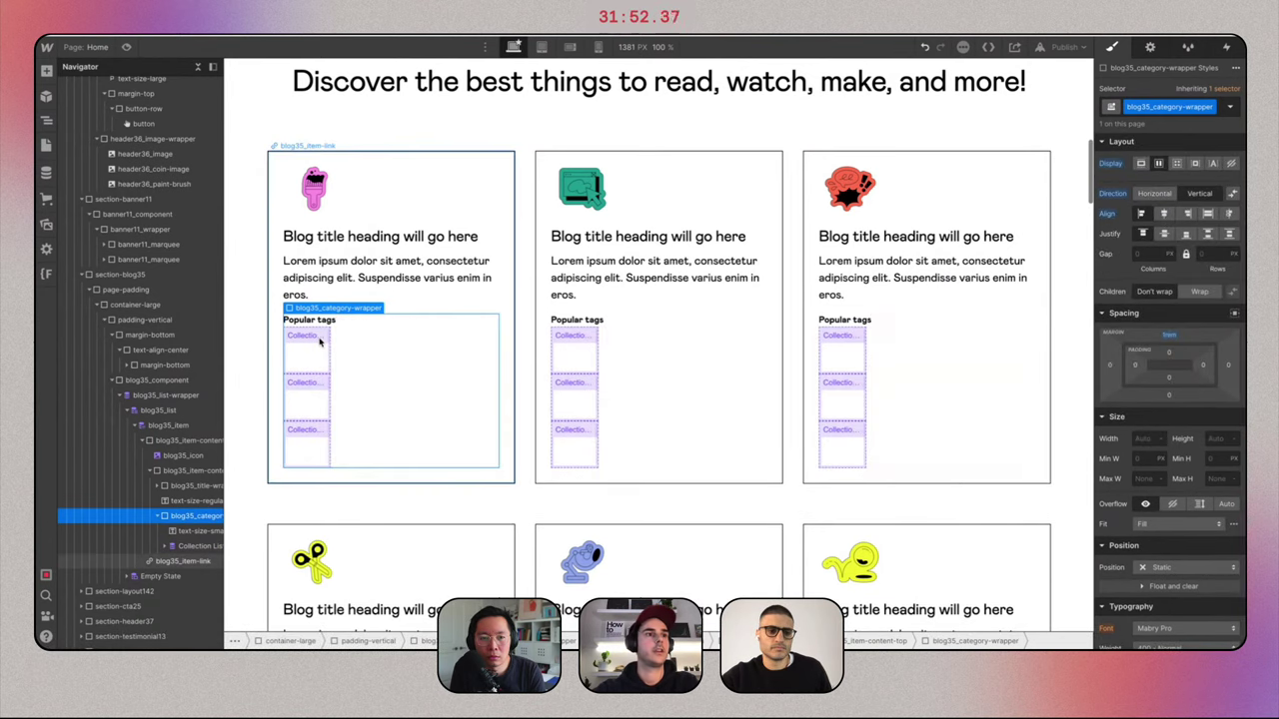
Create the class blog35_tags-list on the Collection List nested in the Popular Tags list wrapper.
left_click(183, 561)
left_click(182, 545)
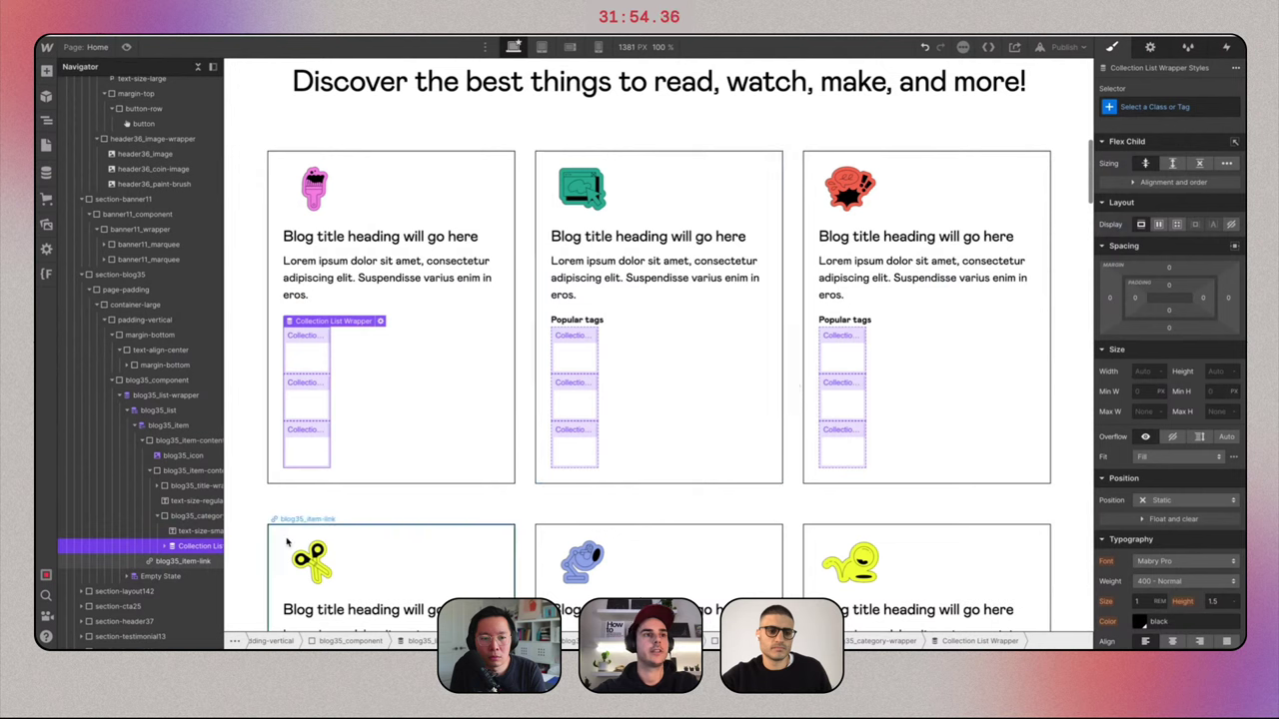
left_click(163, 546)
left_click(185, 560)
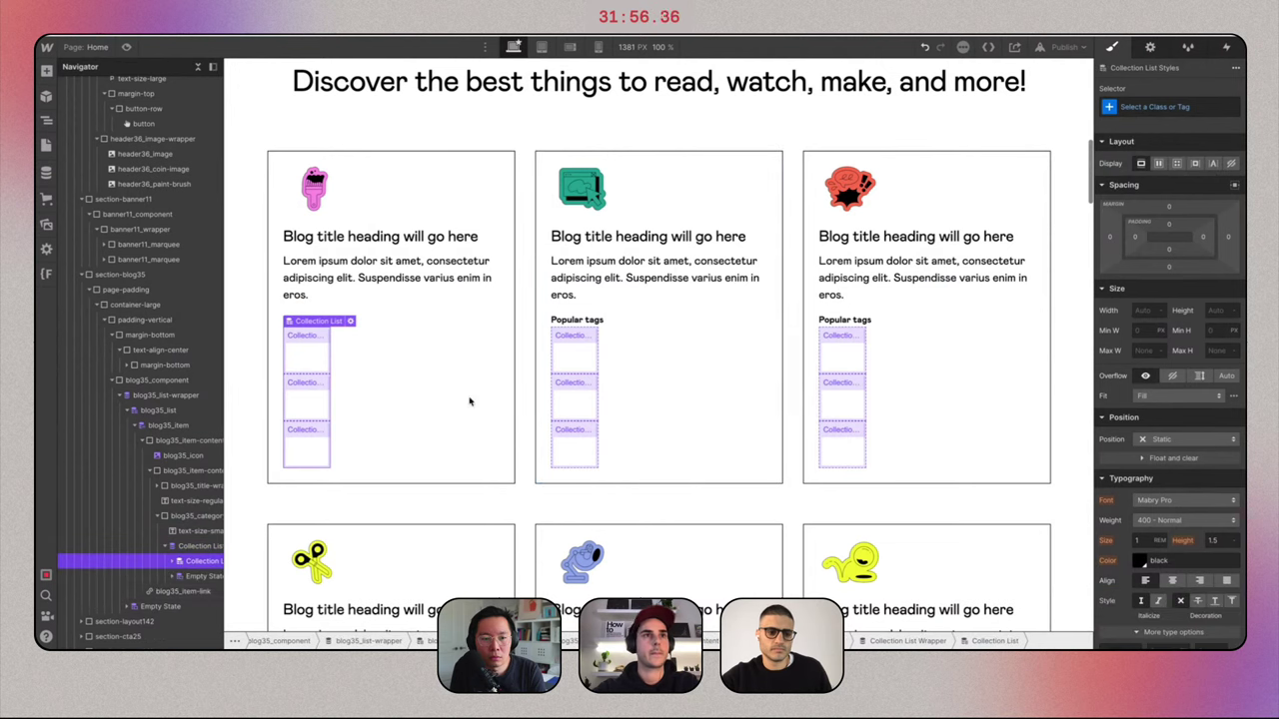
left_click(1157, 106)
type("blo")
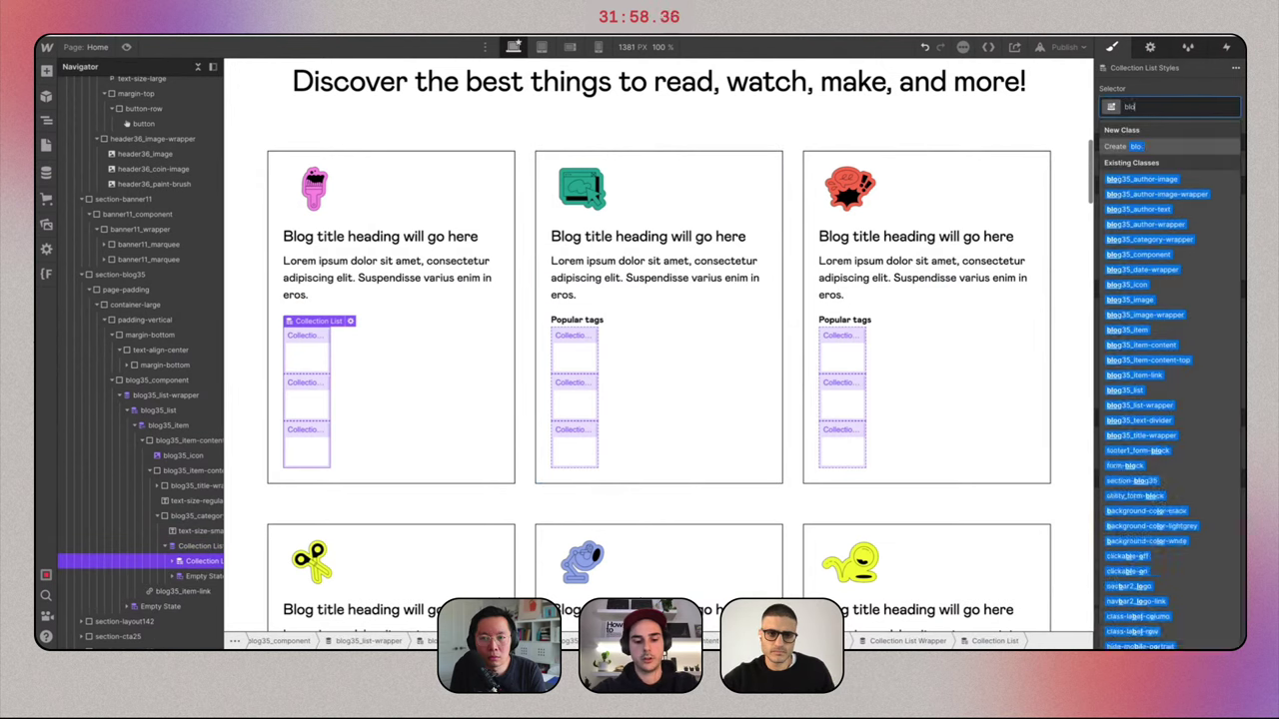
type("g35_list")
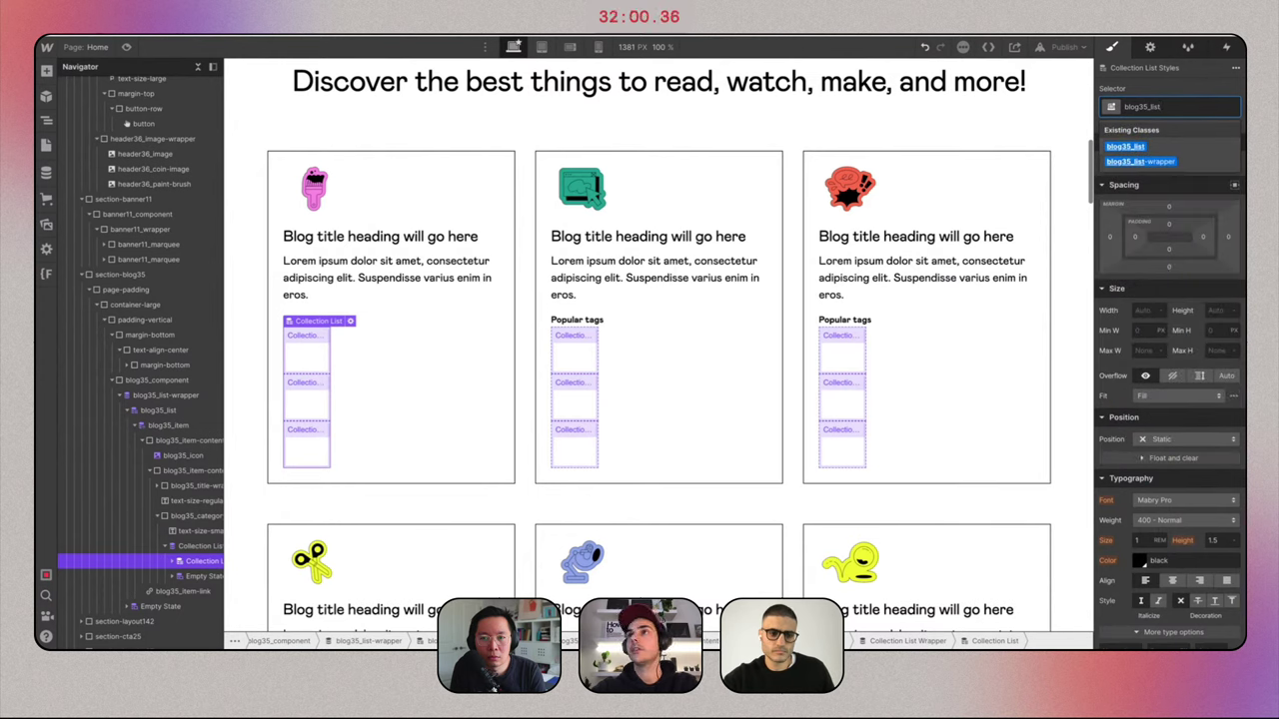
key("BackSpace")
key("BackSpace")
key("BackSpace")
key("BackSpace")
type("tags-")
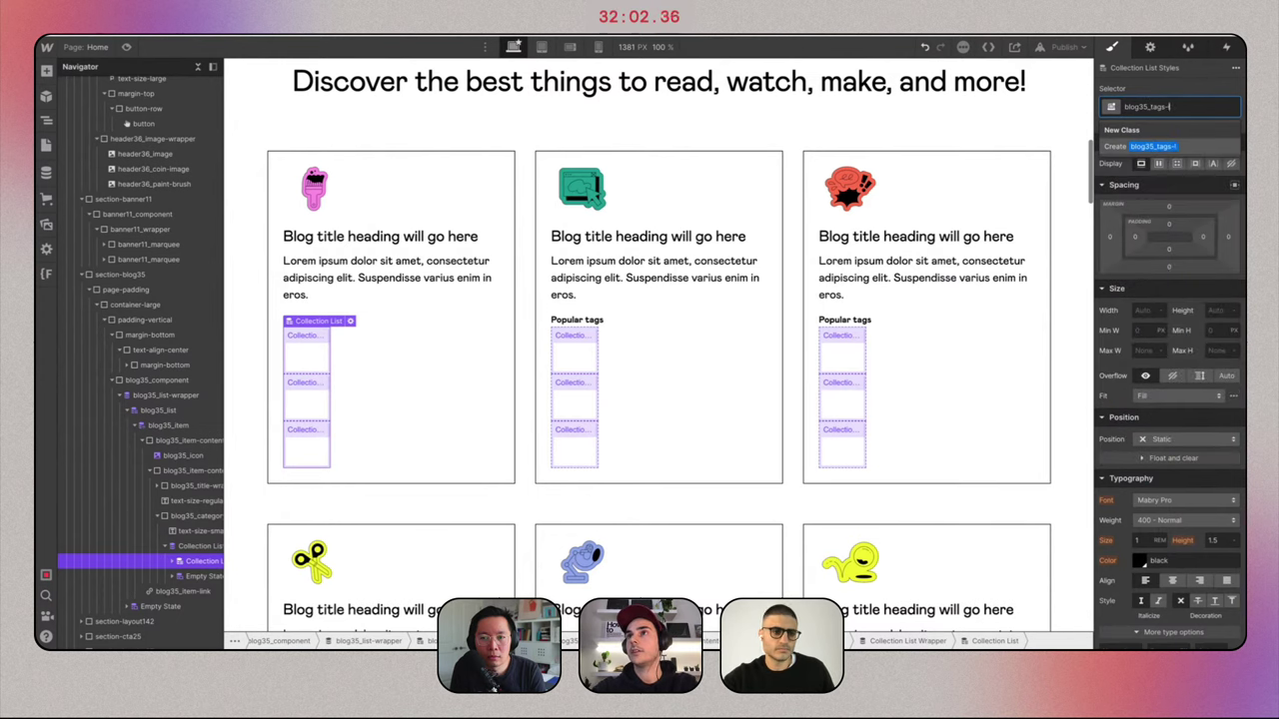
type("list")
key("Return")
Set blog35_tags-list to a horizontal flex layout with wrapping children.
left_click(1159, 163)
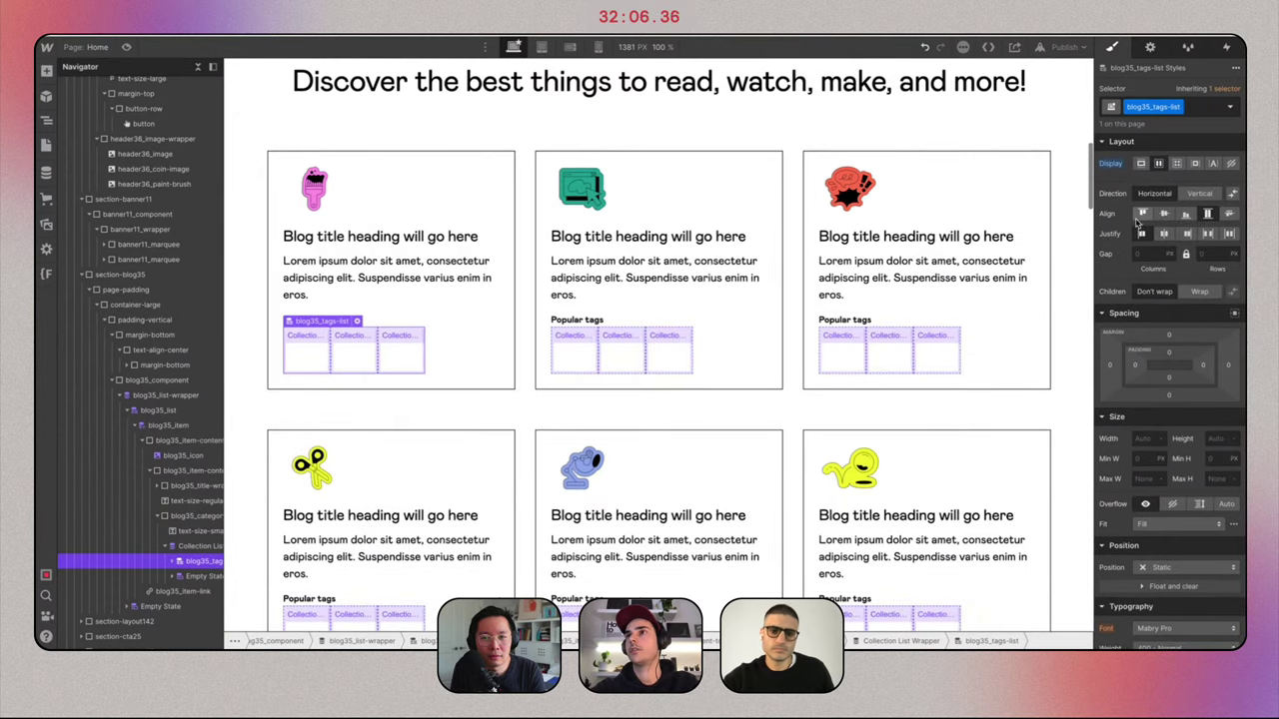
left_click(1197, 293)
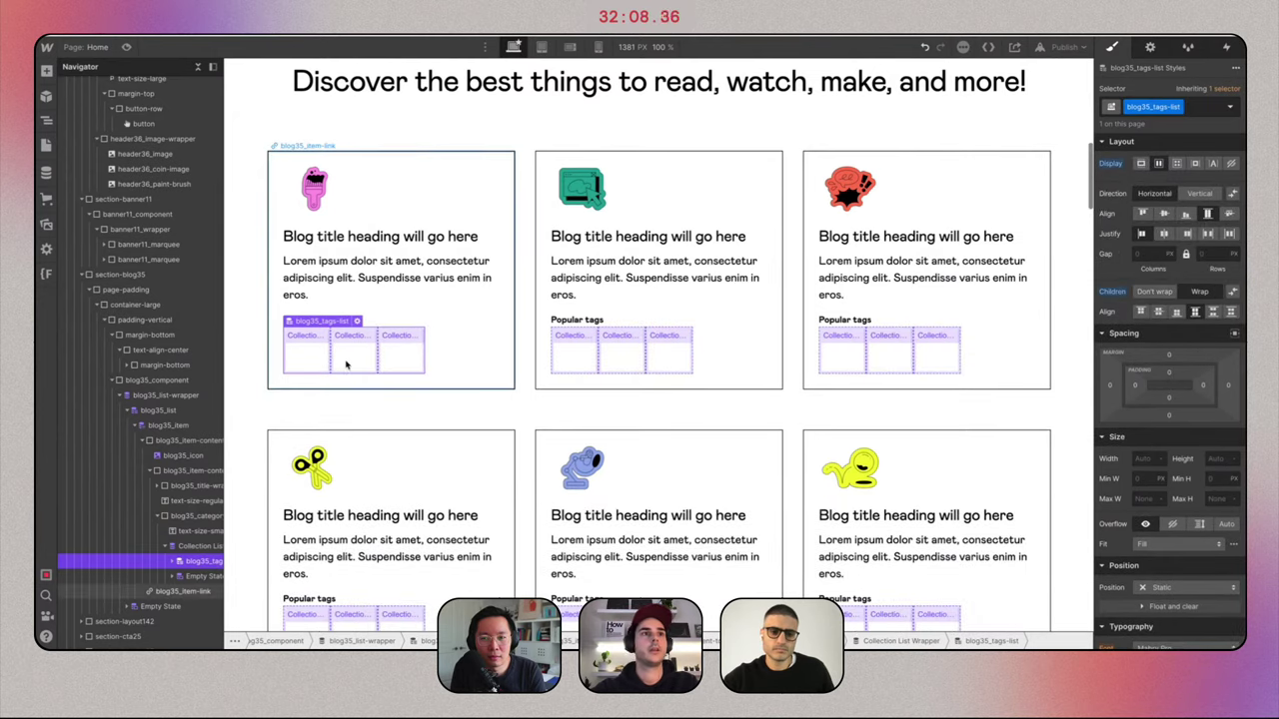
left_click(314, 362)
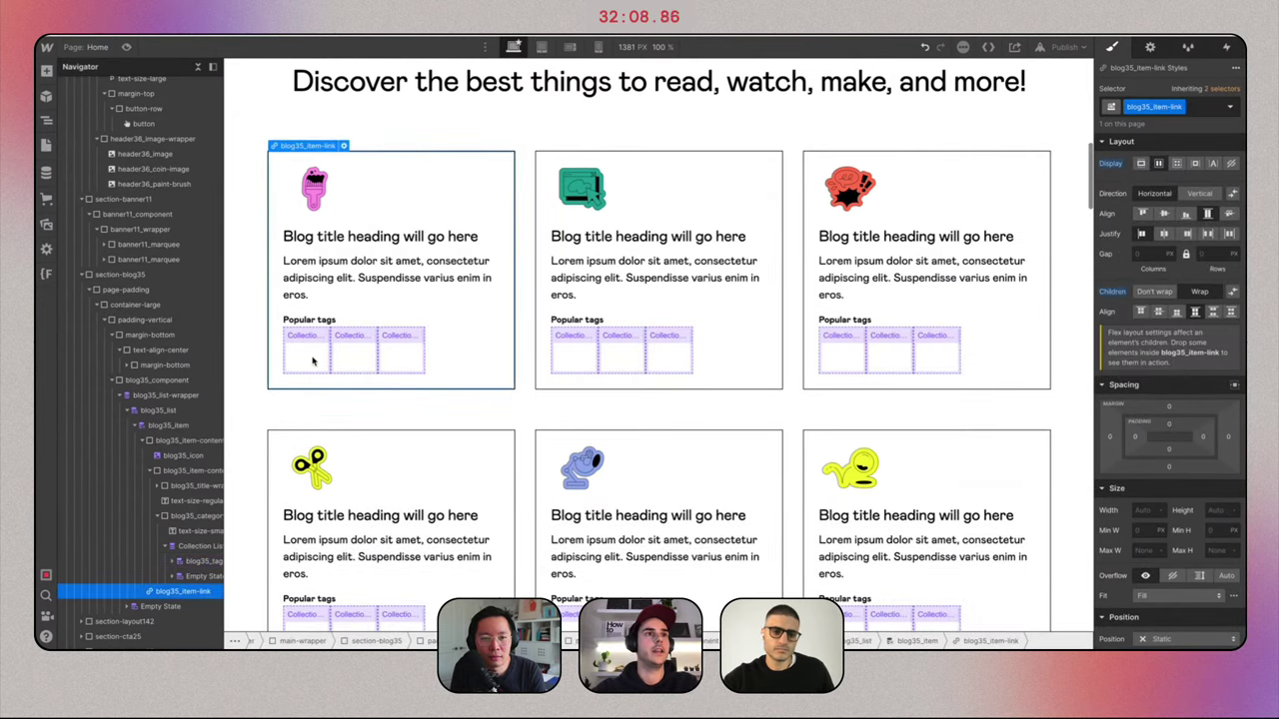
Insert a Link Block into the Collection Item of blog35_tags-list and turn off getting its URL from Popular Tags.
left_click(173, 564)
left_click(196, 575)
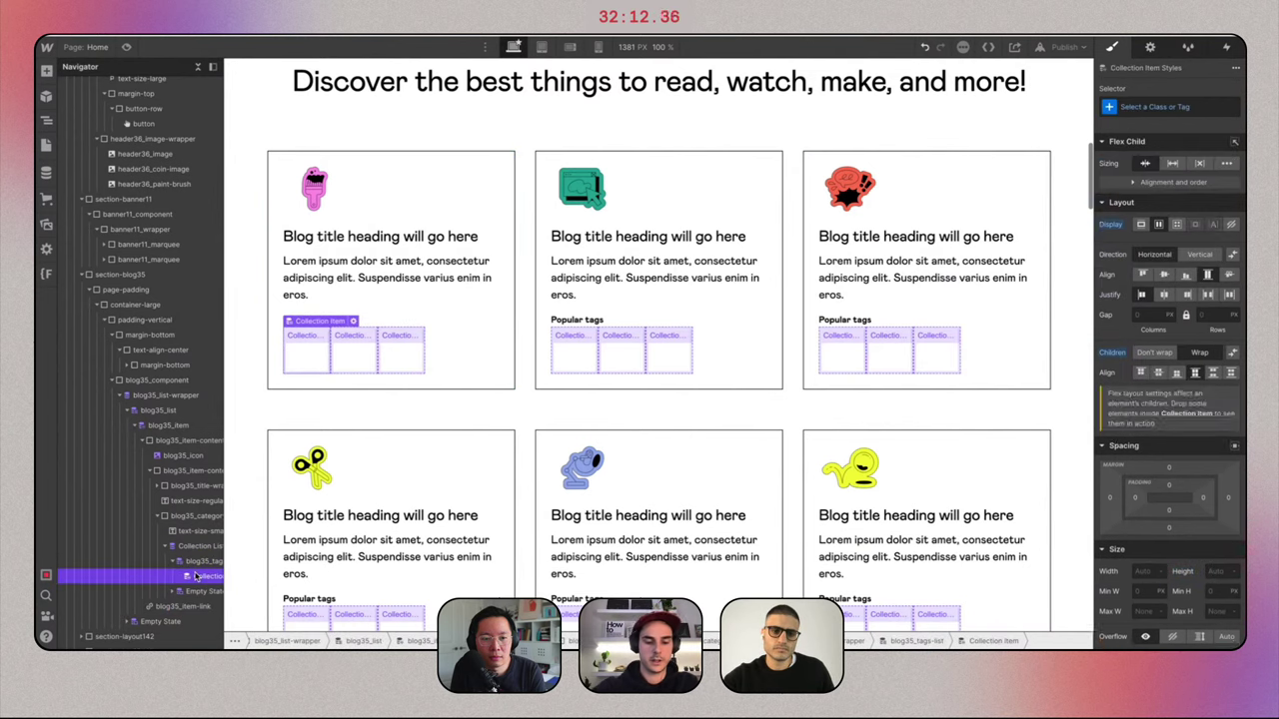
key("super+e")
type("link")
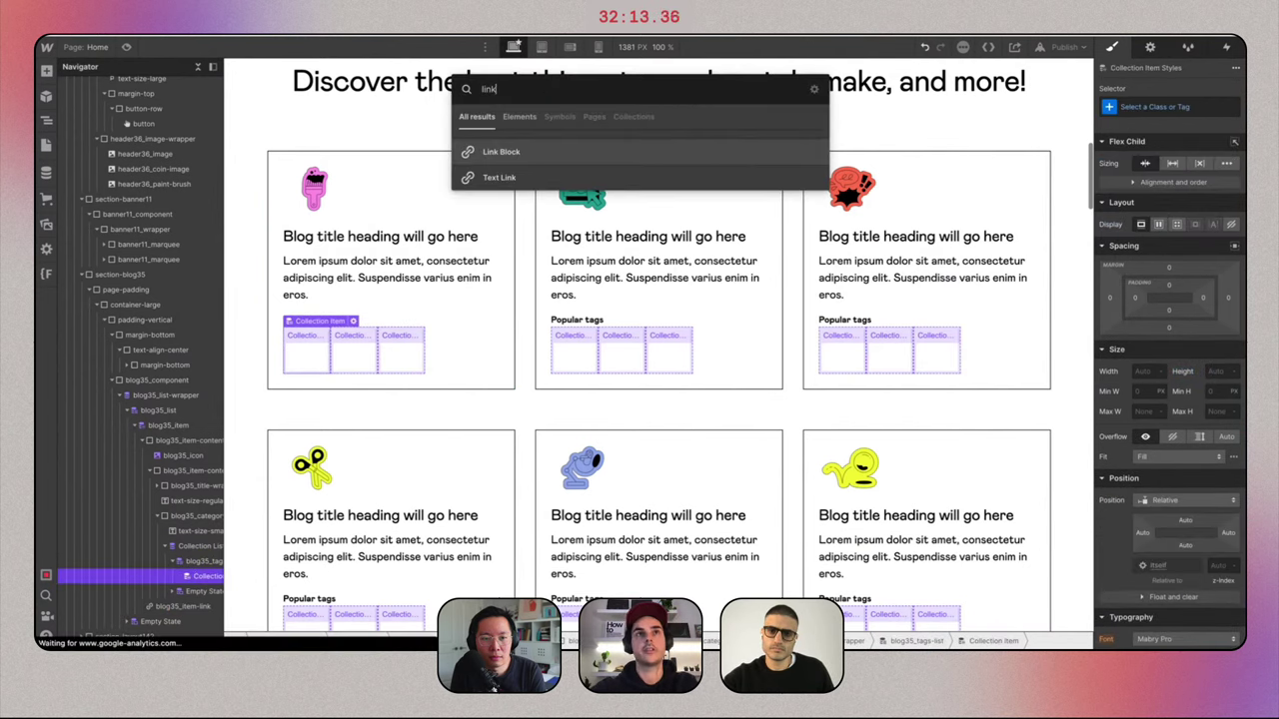
left_click(553, 152)
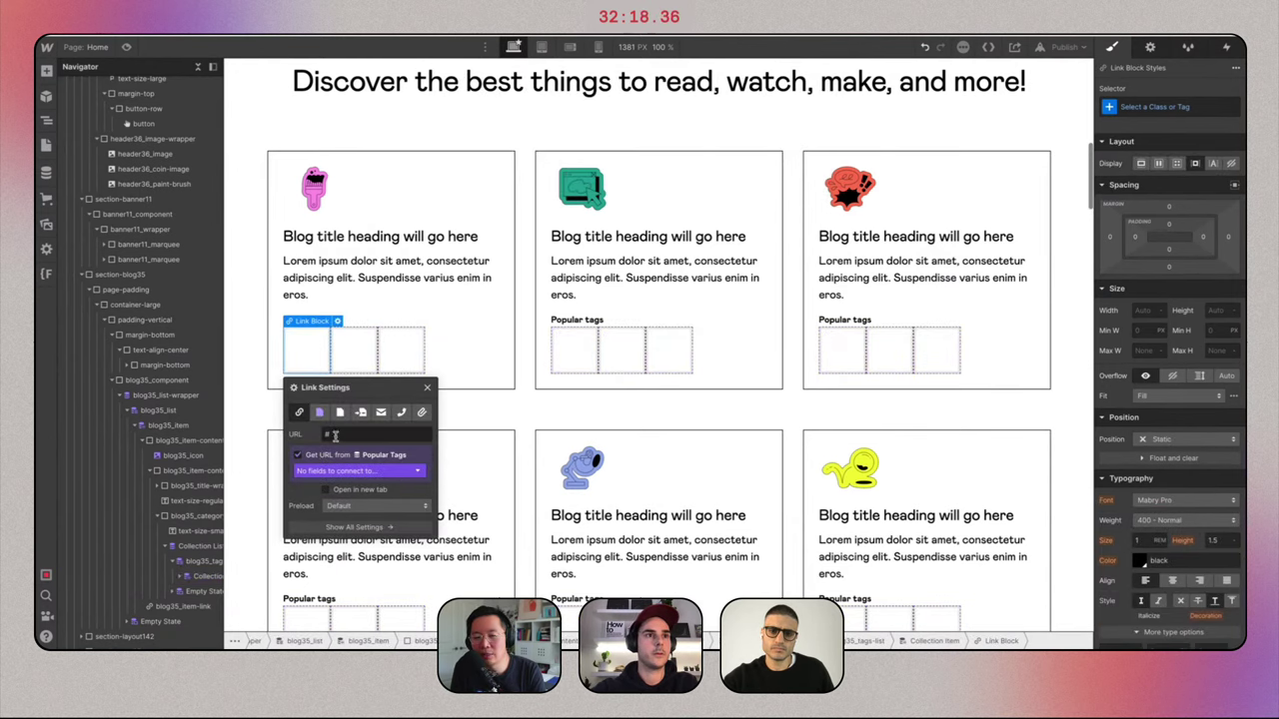
left_click(298, 456)
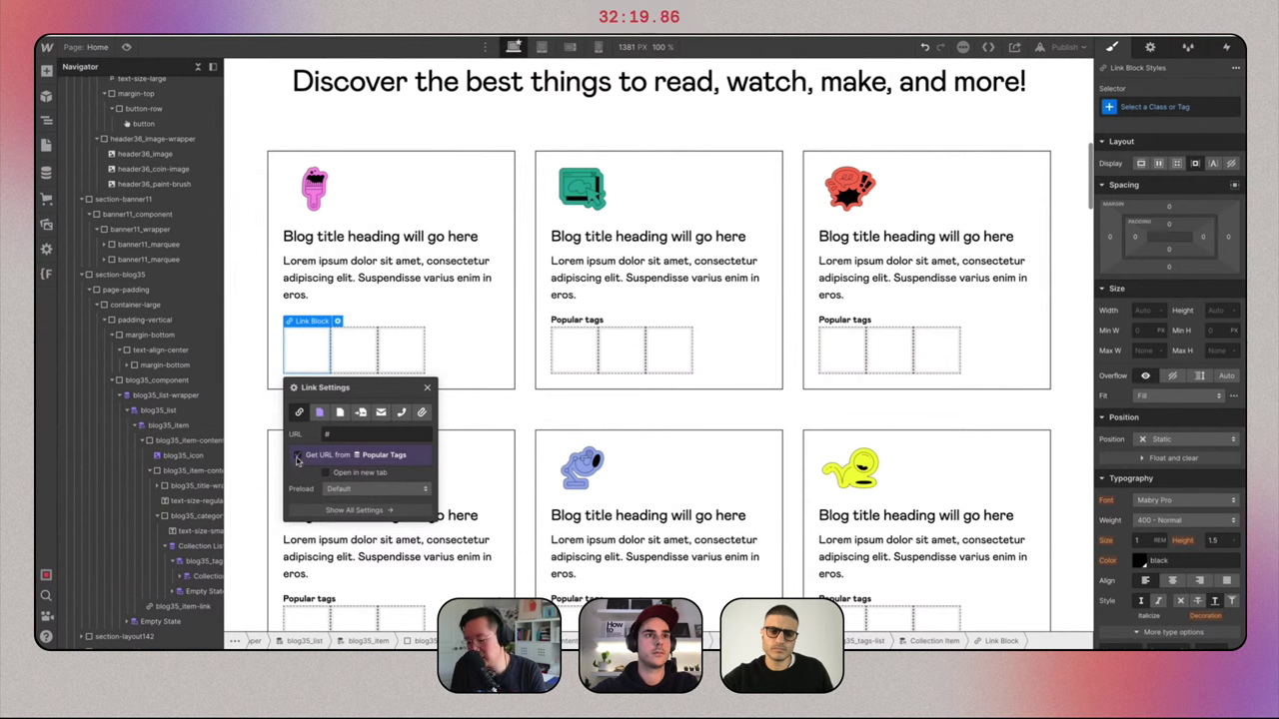
Try to insert another Link Block with the first card's blog35_item-link selected.
left_click(320, 339)
key("ctrl+e")
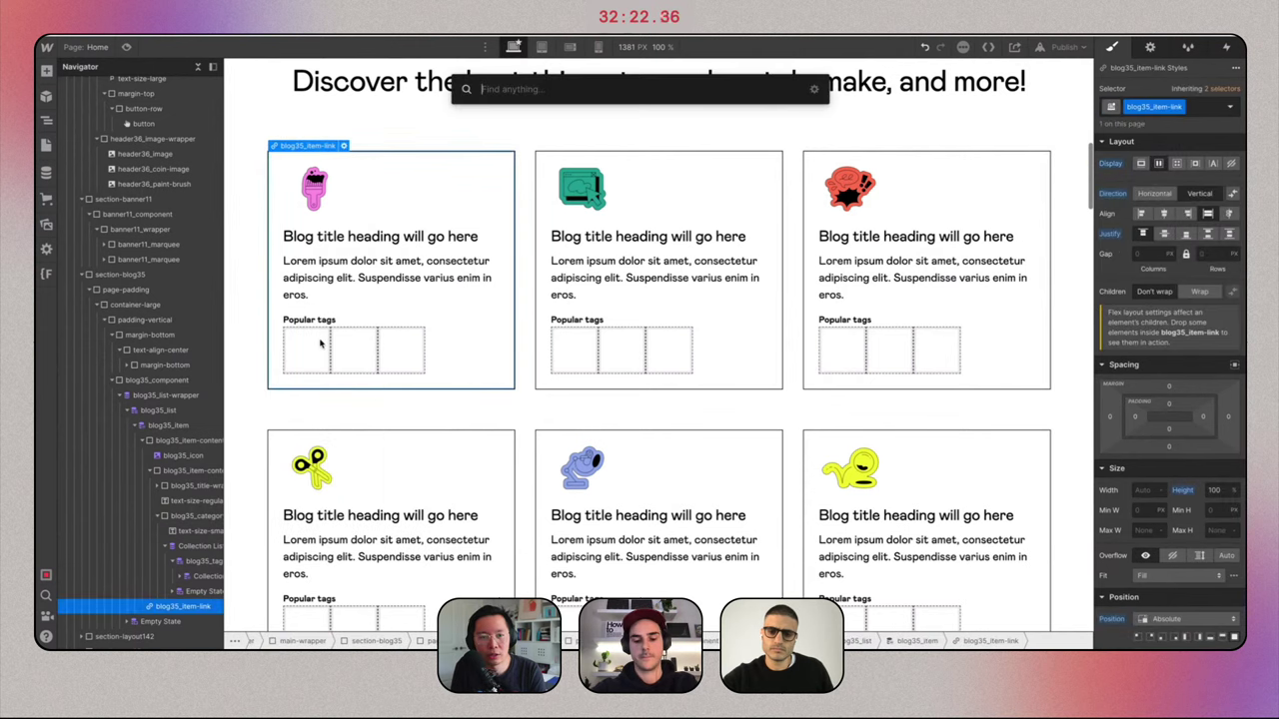
type("link")
key("Return")
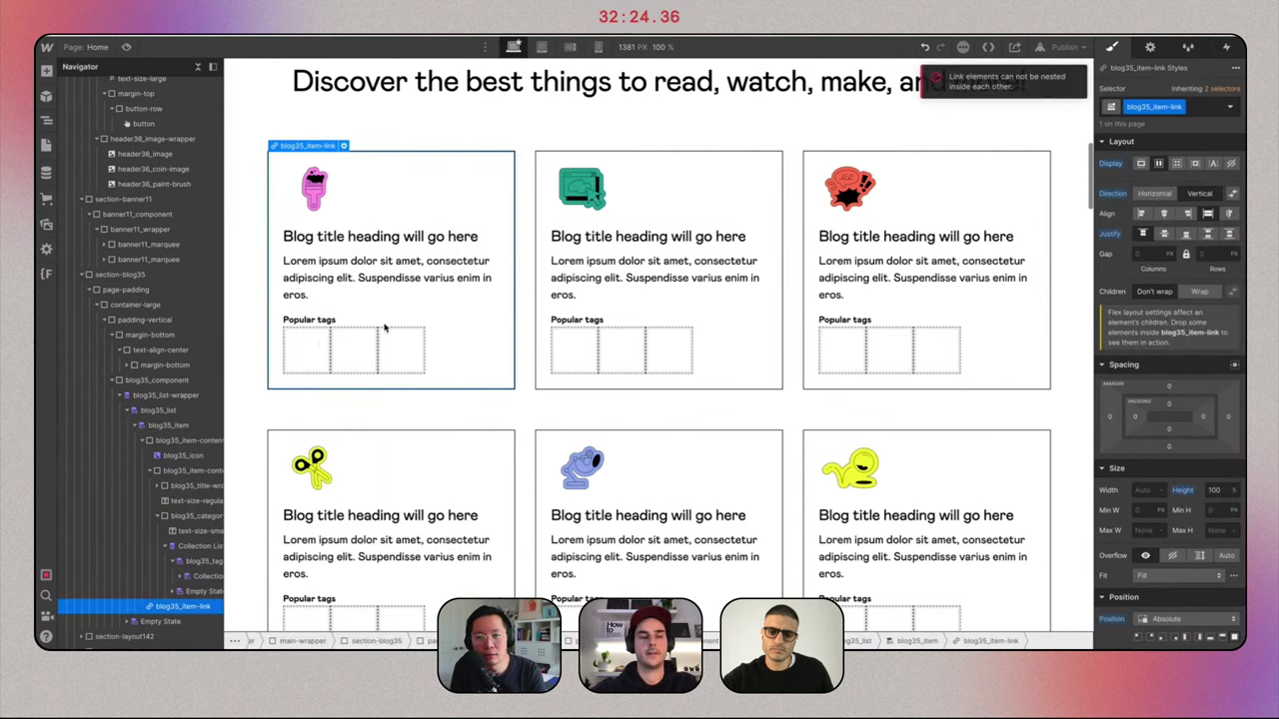
key("ctrl+e")
type("text")
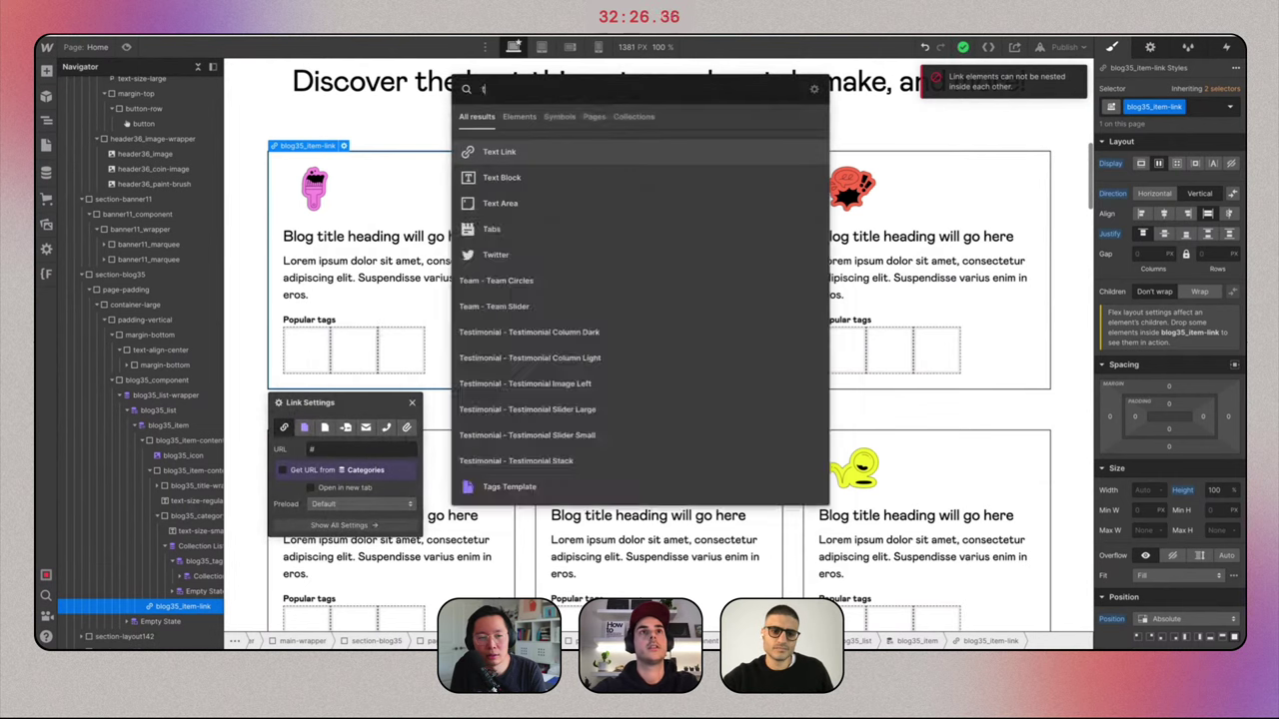
left_click(565, 178)
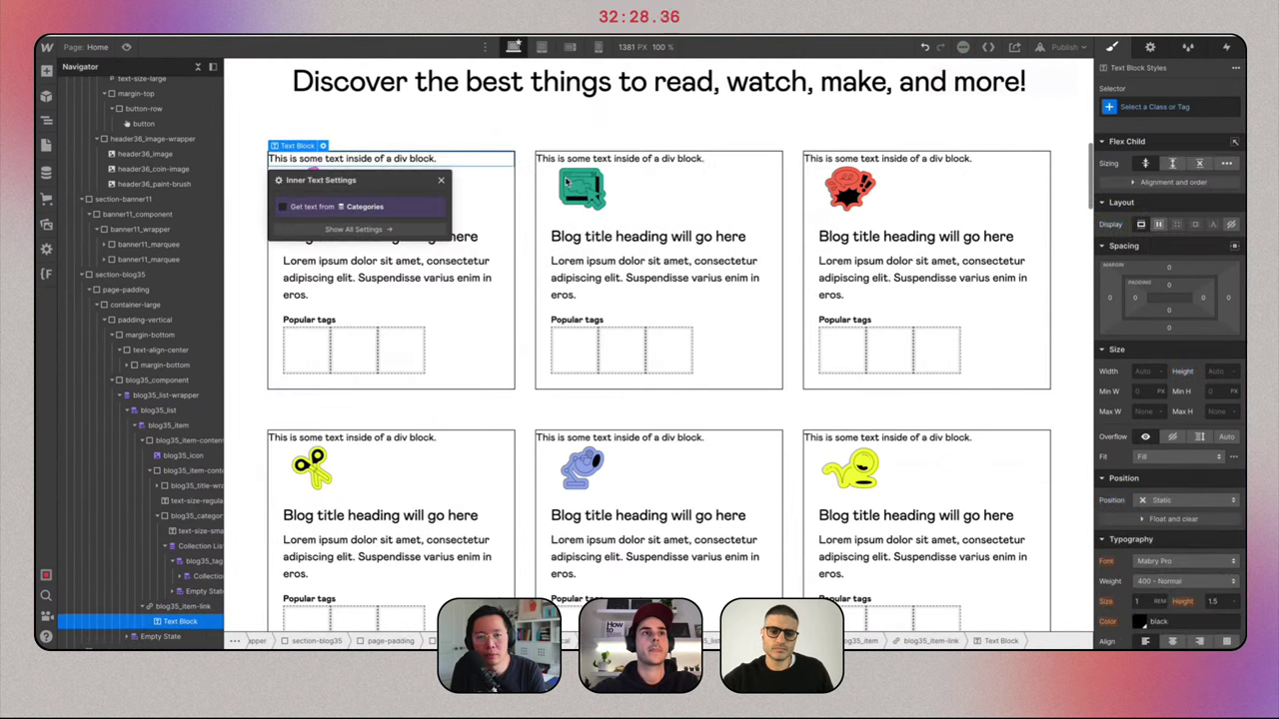
left_click(333, 207)
left_click(329, 226)
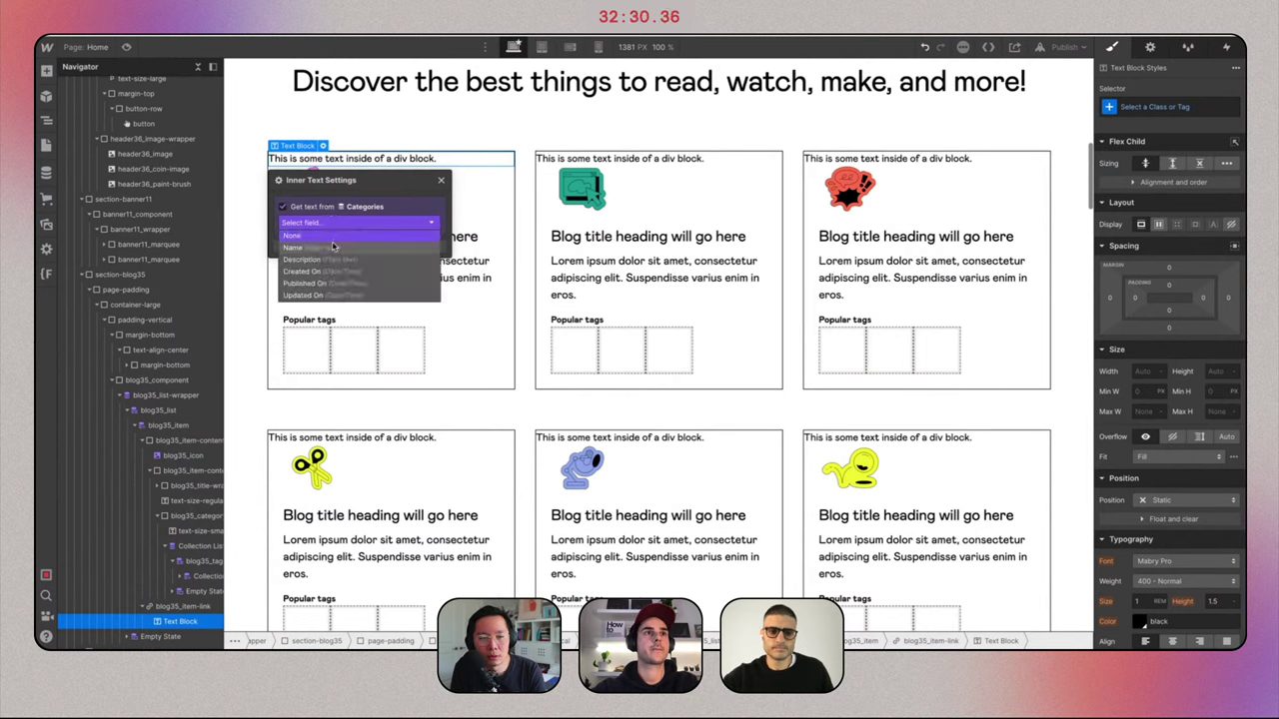
left_click(333, 246)
left_click(441, 181)
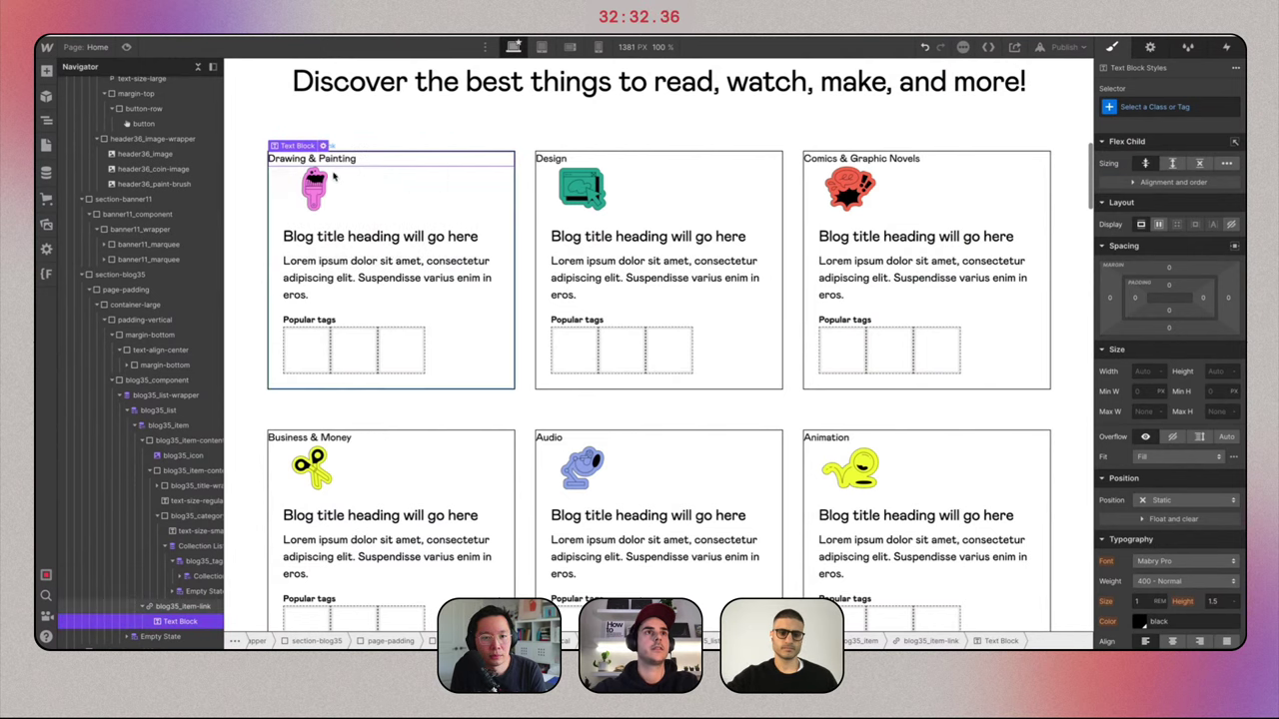
key("Delete")
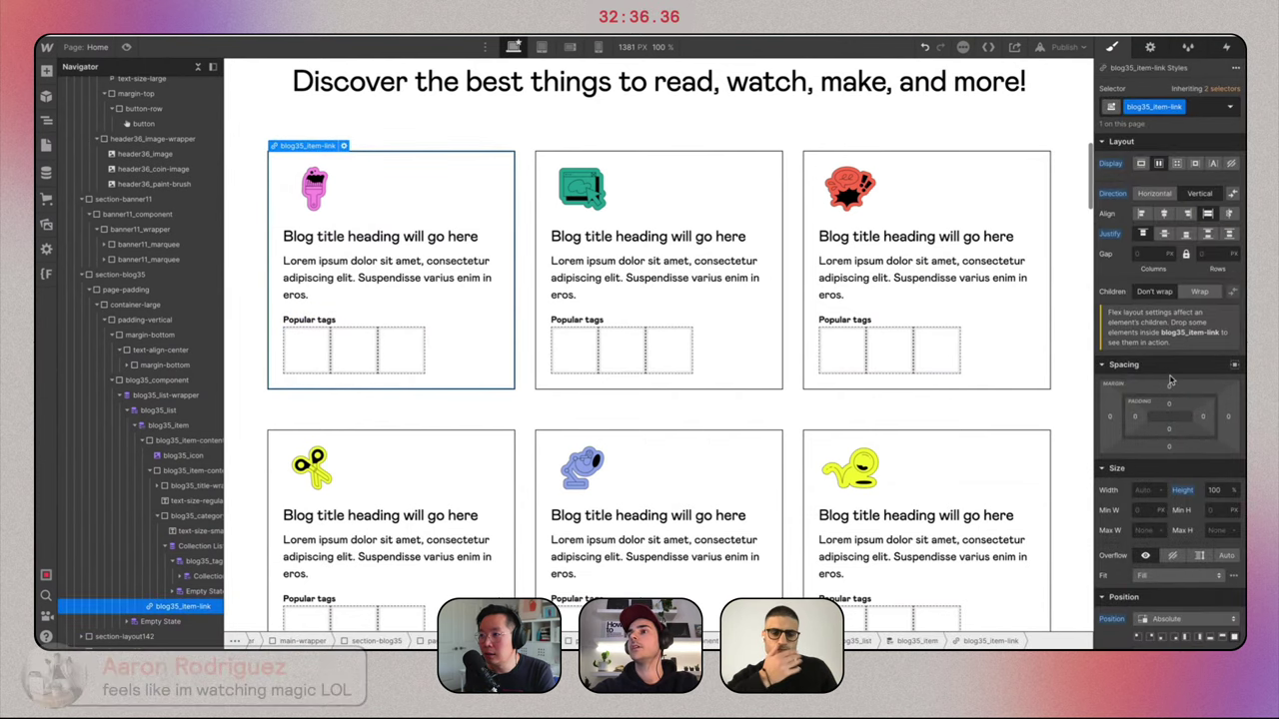
Hide blog35_item-link with display none and insert a Text Block into the Link Block under the first card's Popular tags.
left_click(1230, 164)
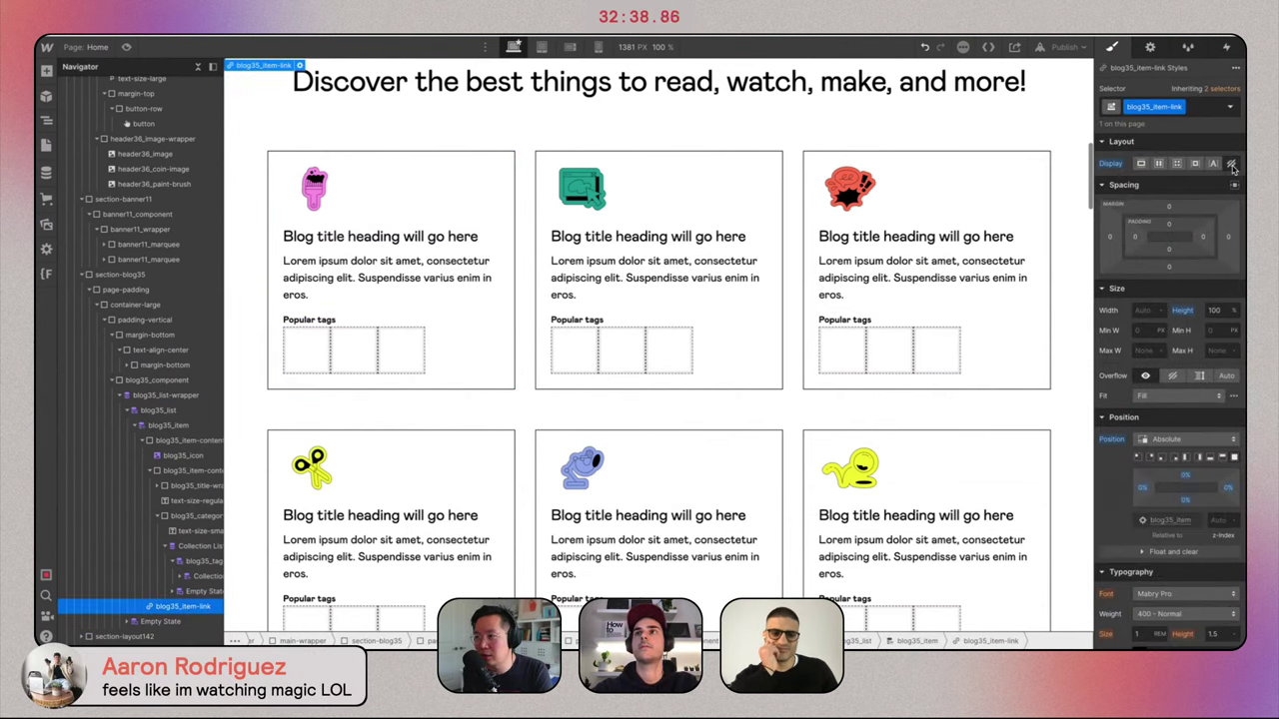
left_click(291, 361)
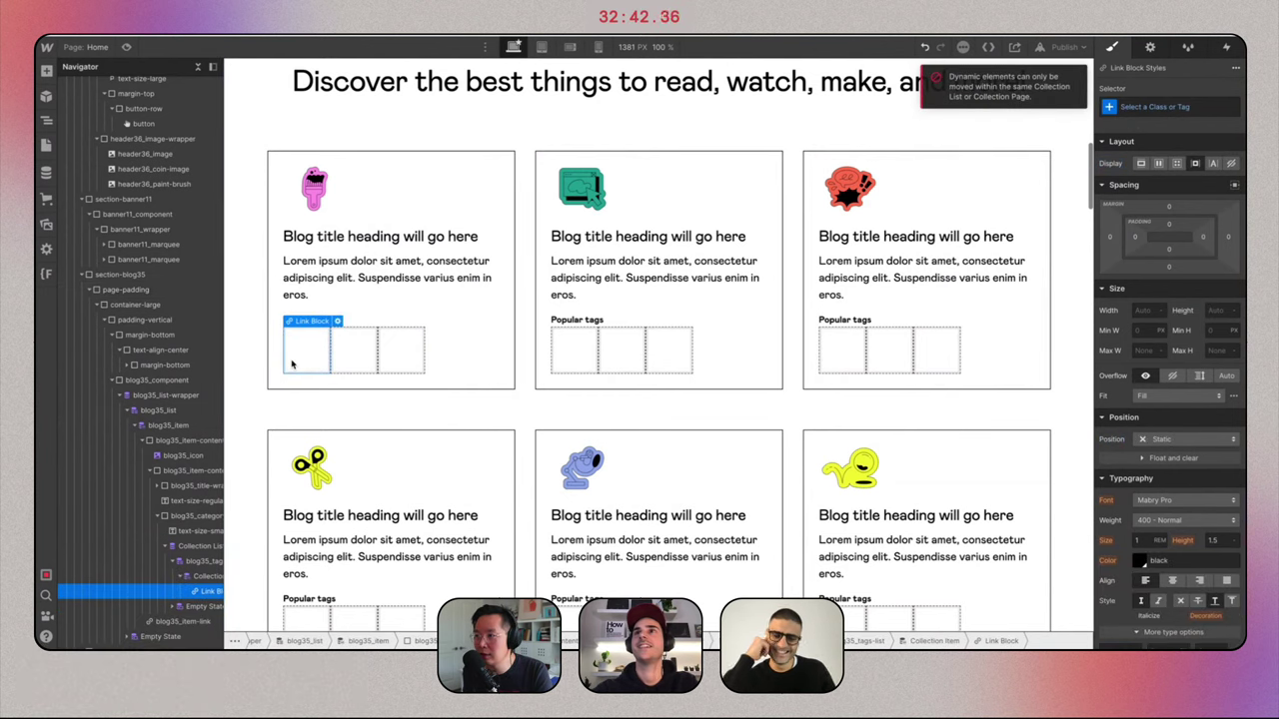
key("ctrl+e")
type("text")
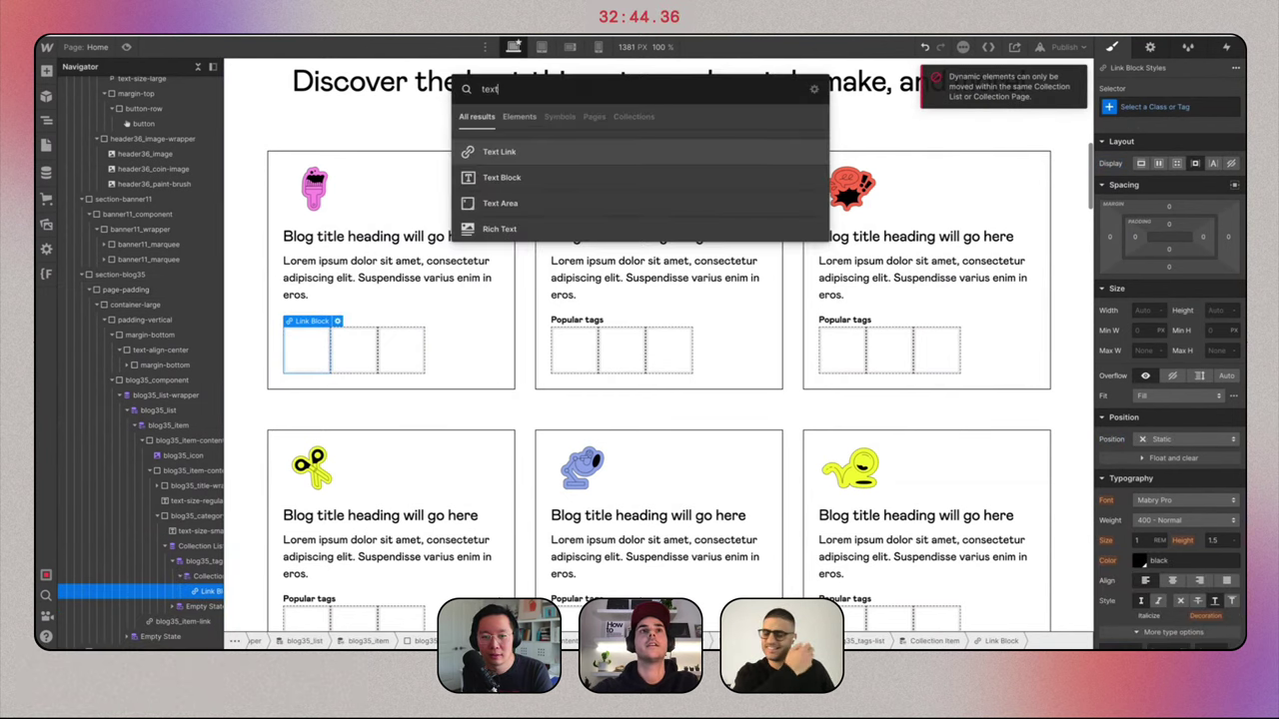
left_click(575, 177)
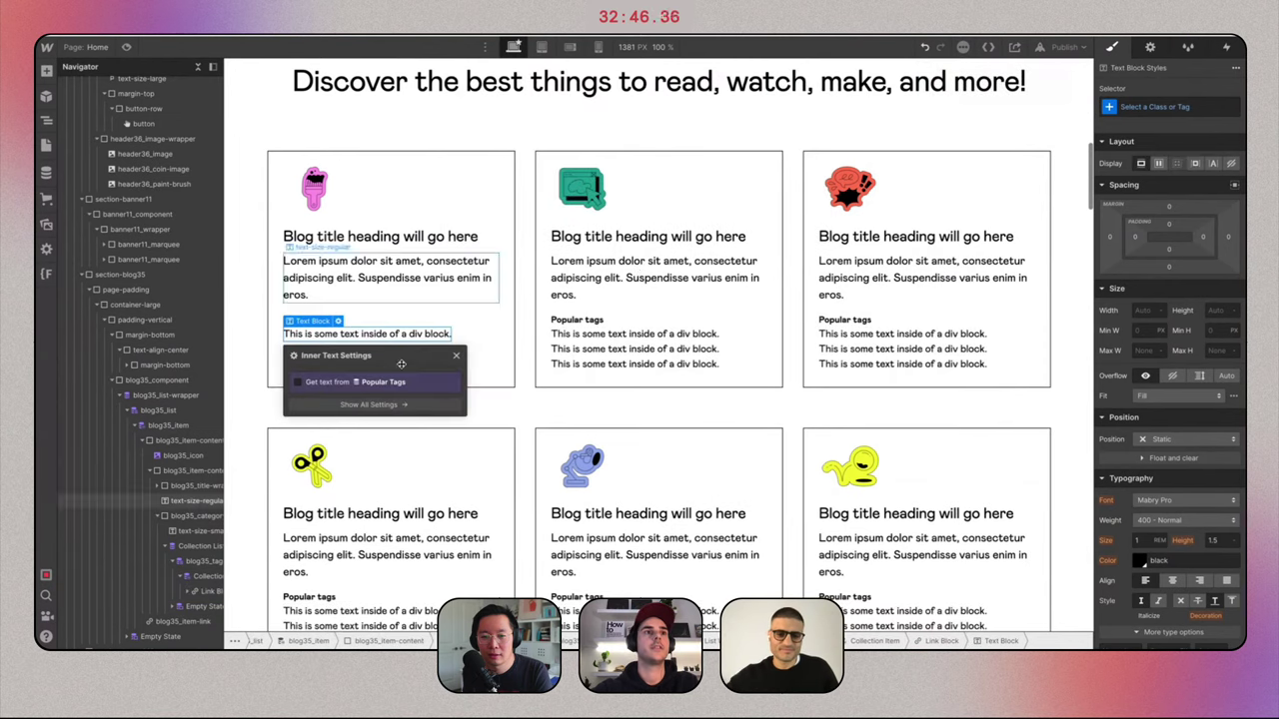
Bind the tag Text Block's text to the Name field of Popular Tags.
left_click(337, 387)
left_click(339, 399)
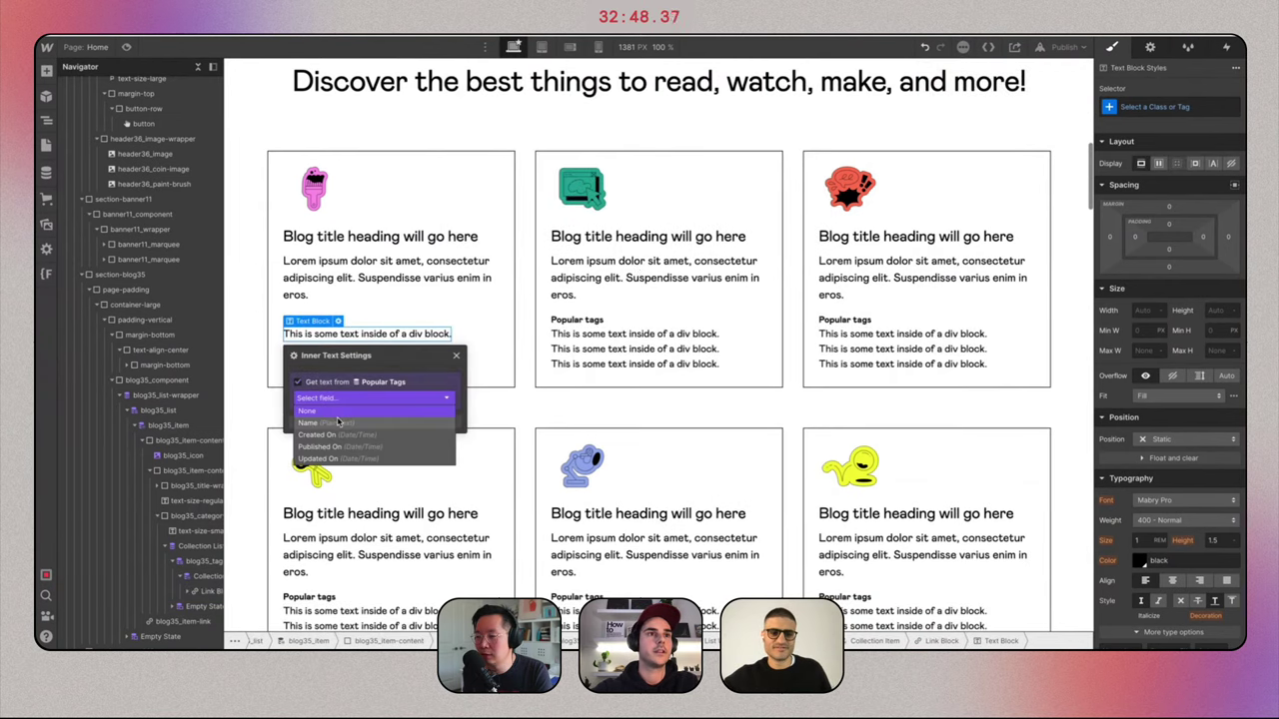
left_click(340, 420)
Create the class blog35_tags-link on the Link Block inside the tags list's Collection Item.
left_click(195, 515)
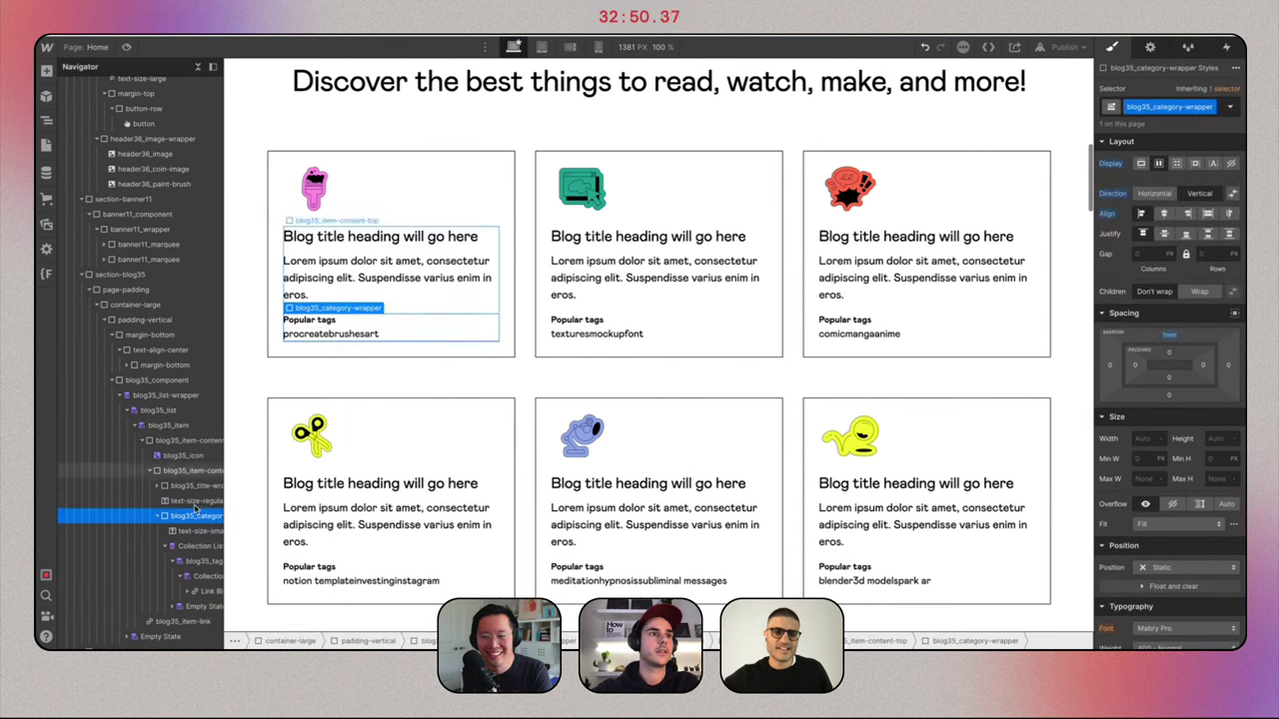
left_click(199, 591)
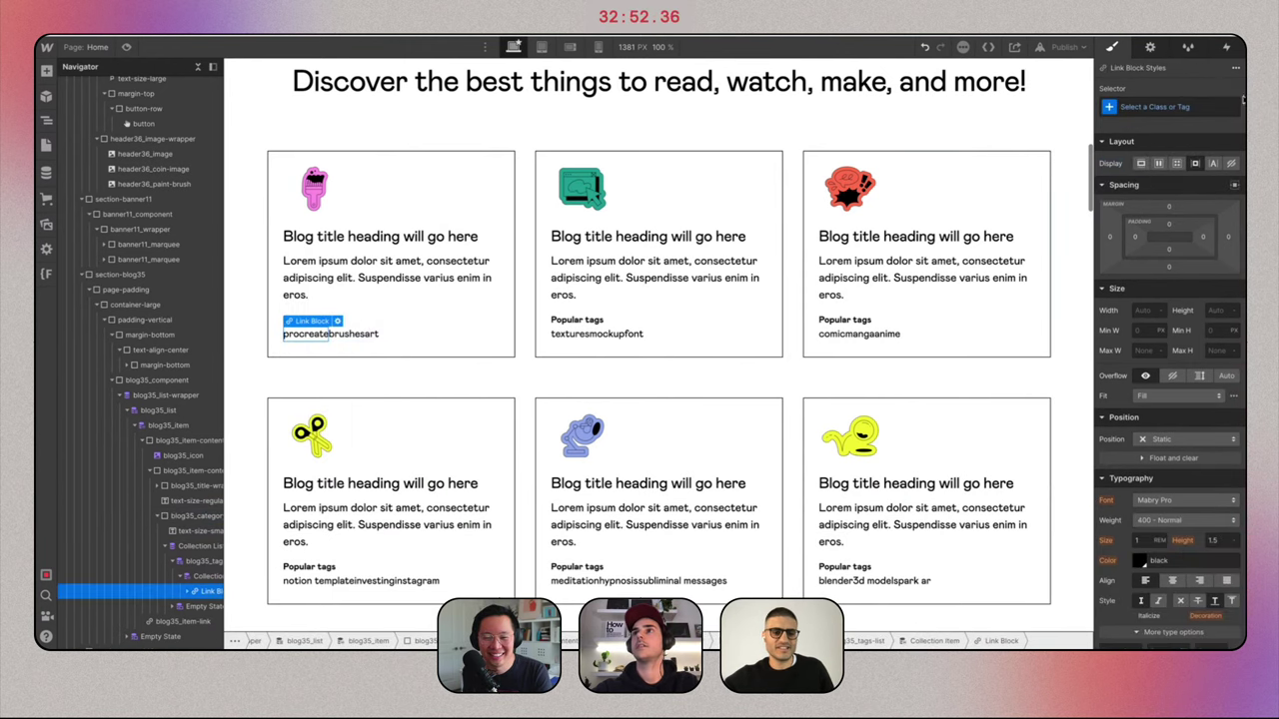
left_click(1191, 108)
type("blog35")
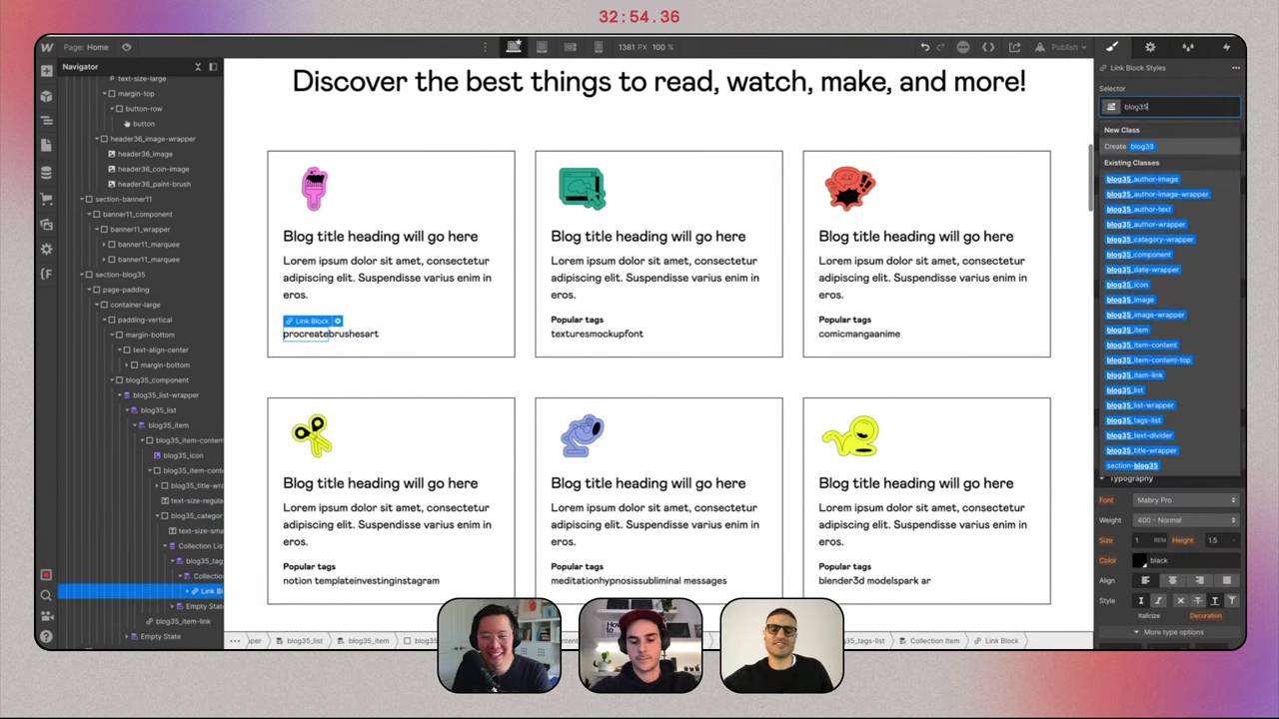
type("_tags-link")
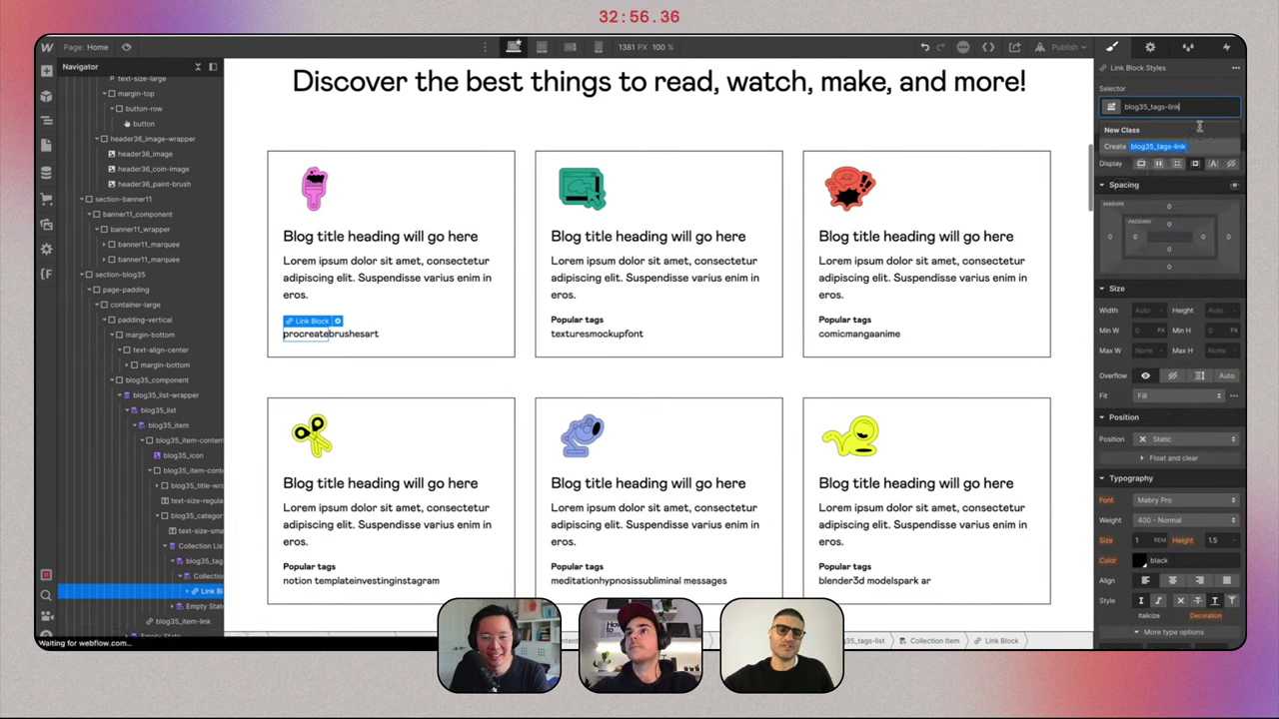
key("Return")
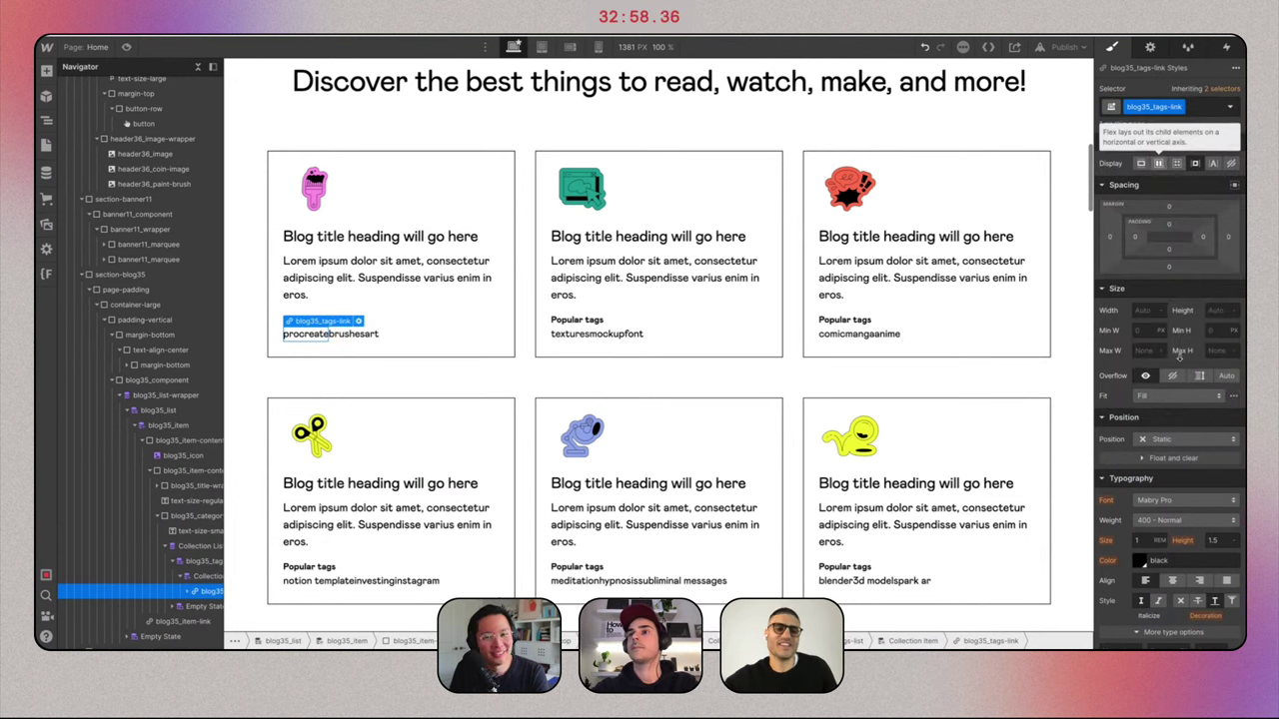
Set the left and right padding of blog35_tags-link to 1rem.
left_click(1137, 236)
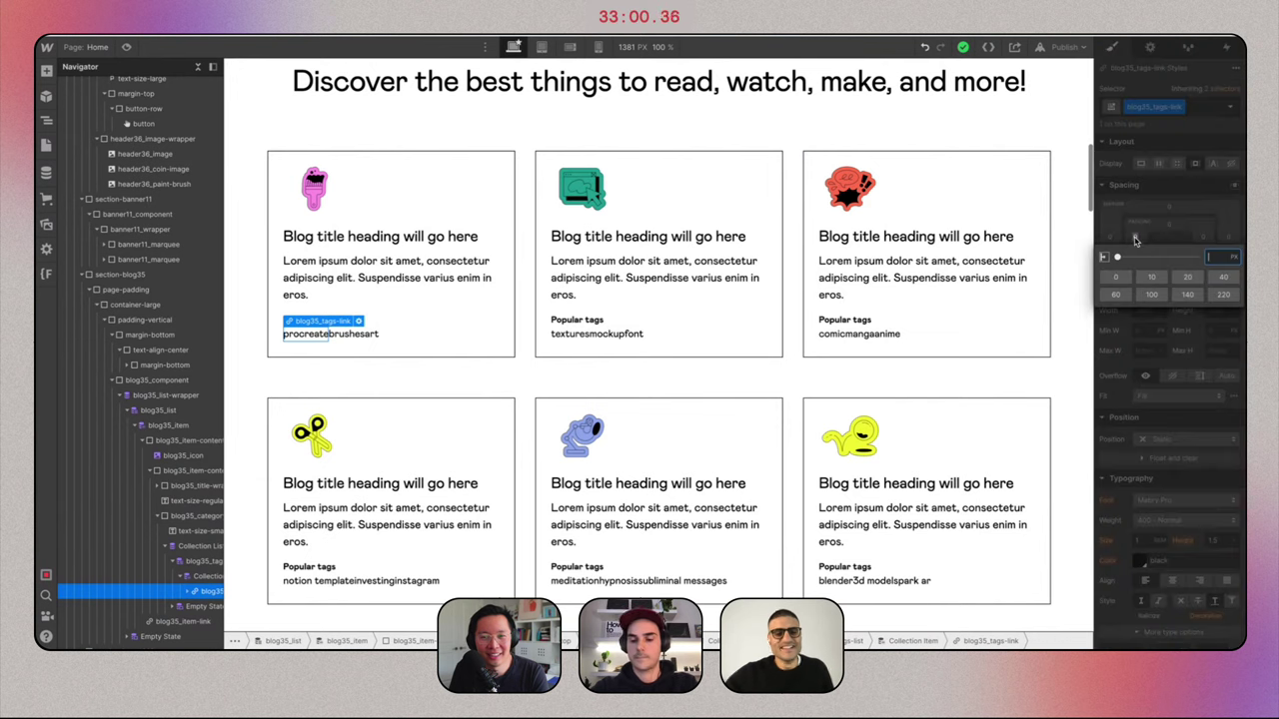
type("0.5rem")
key("Return")
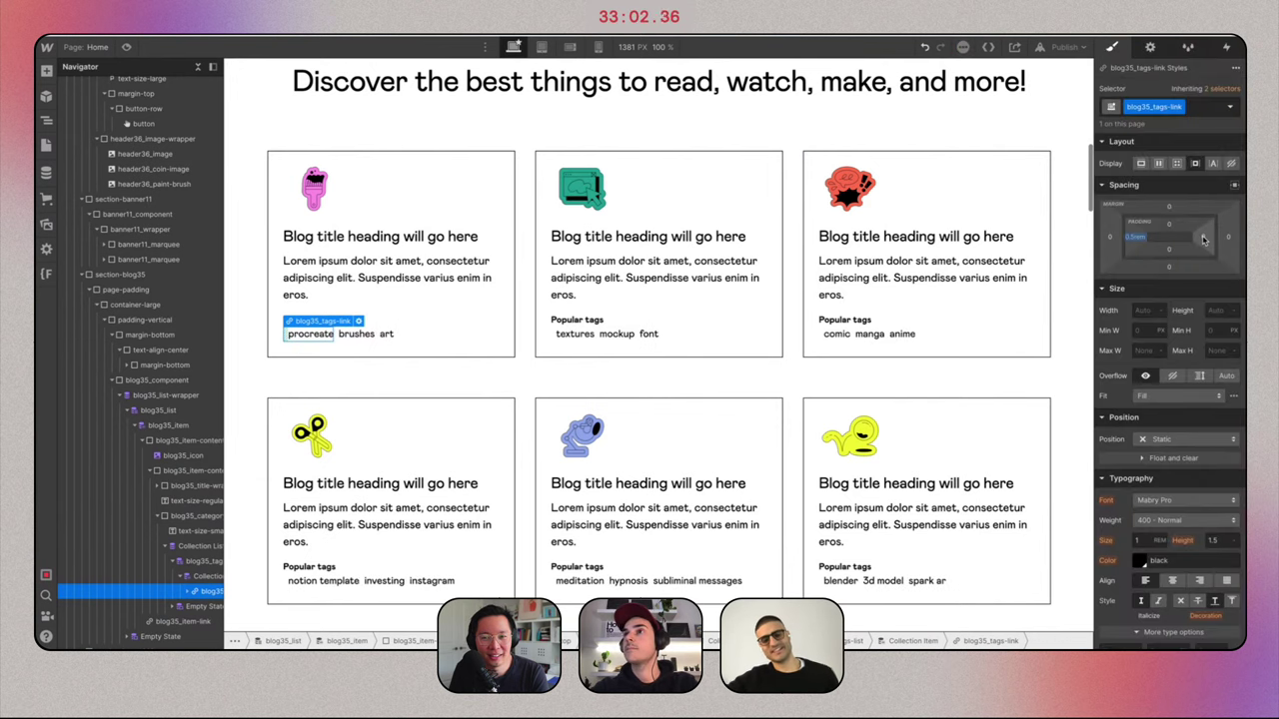
left_click(1134, 238)
type("1rem")
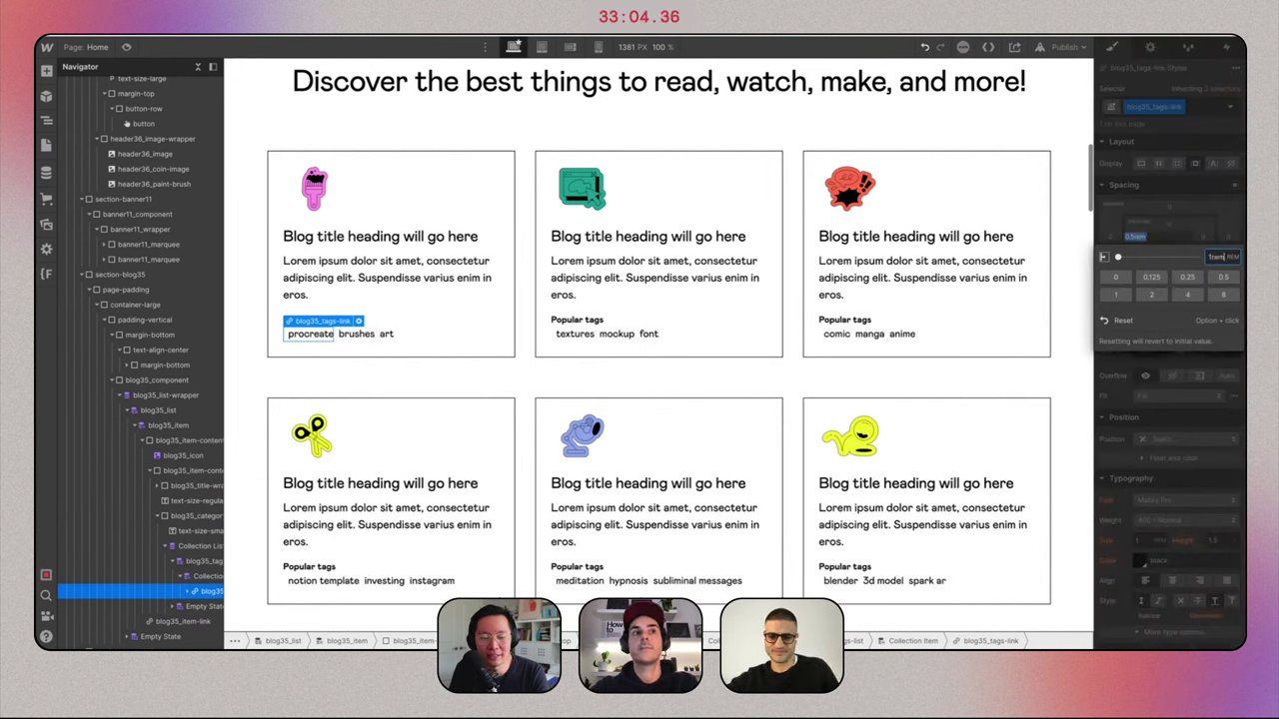
key("Return")
left_click(1203, 237)
type("1")
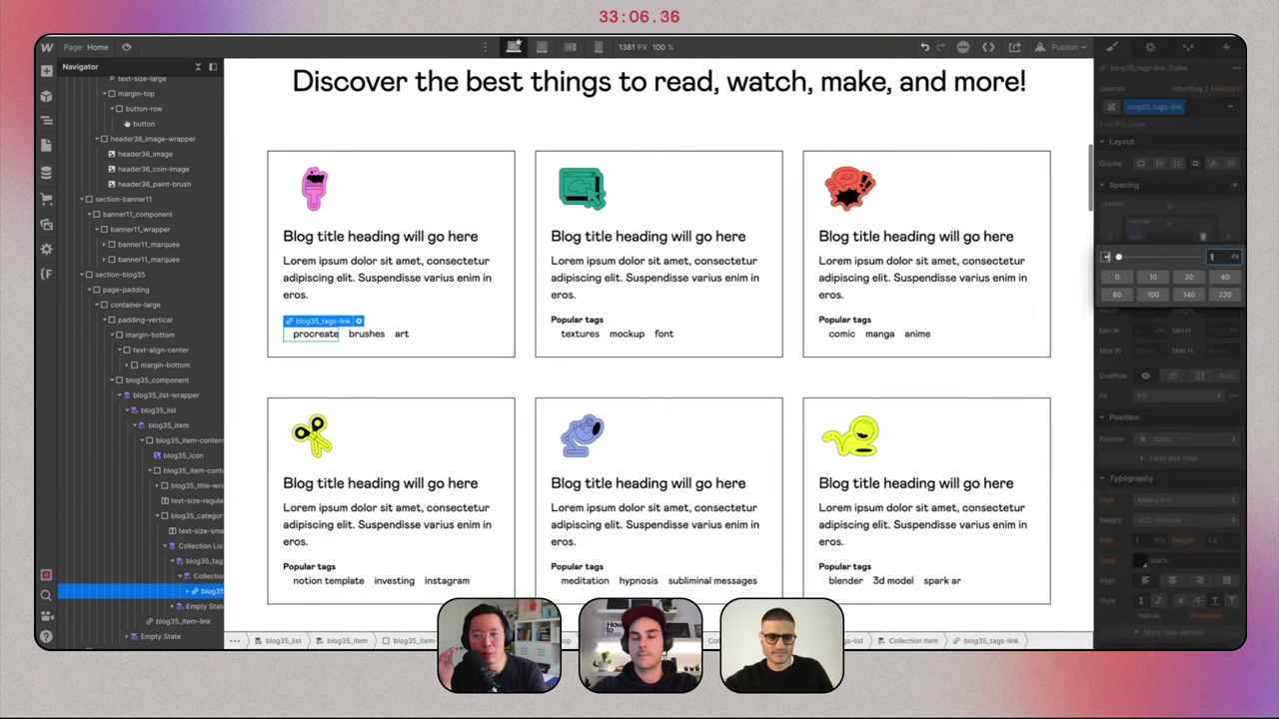
type("rem")
key("Return")
Set the top and bottom padding of blog35_tags-link to 0.25rem.
left_click(1168, 224)
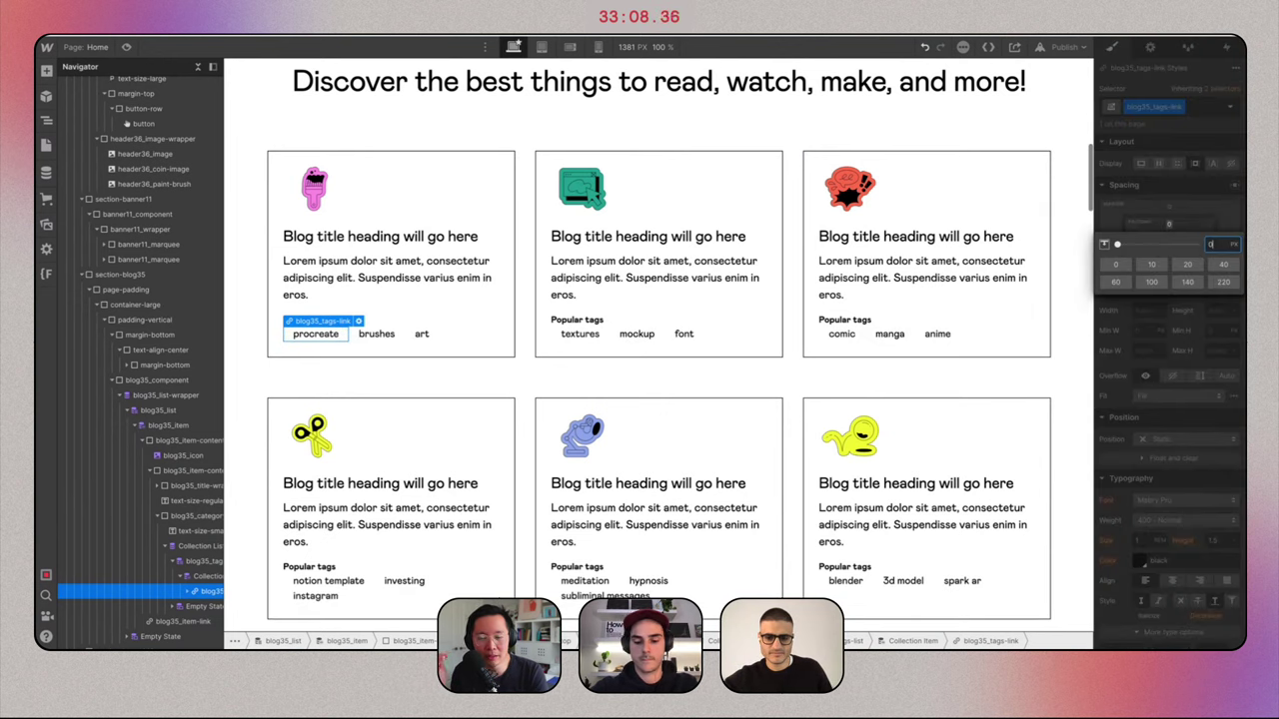
type("0.25rem")
key("Return")
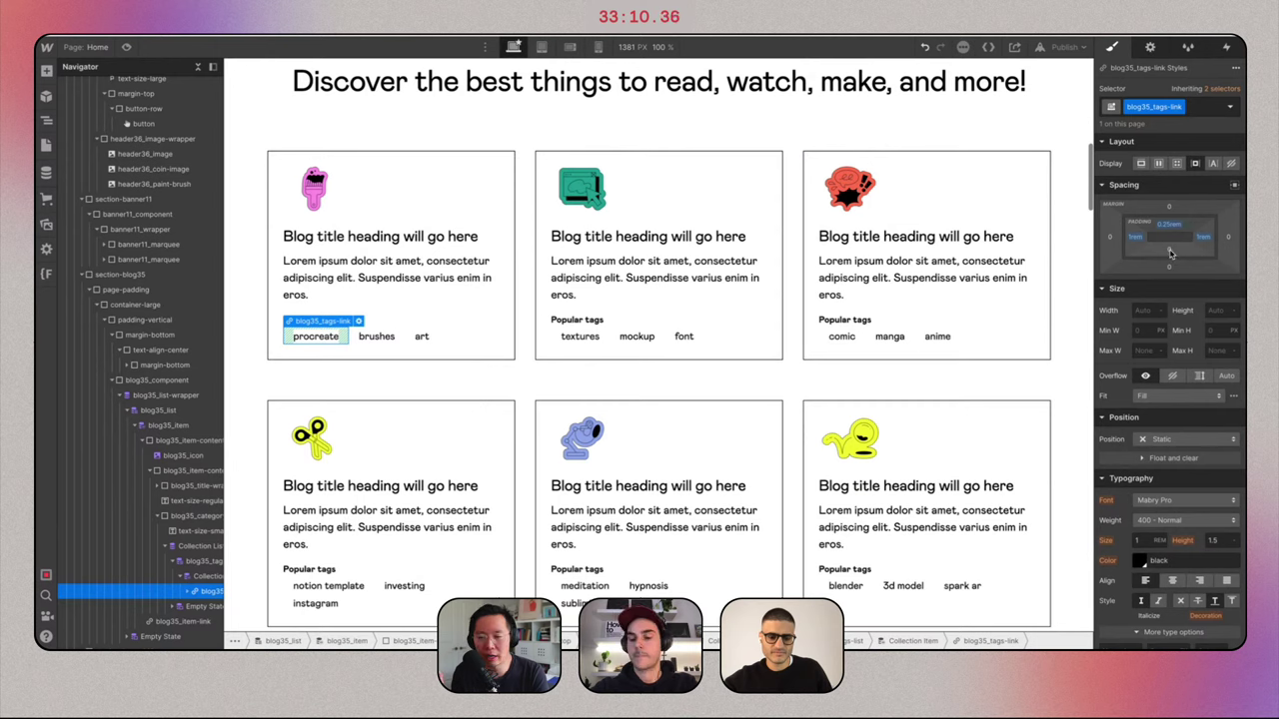
left_click(1169, 250)
type("00.25rem")
key("Return")
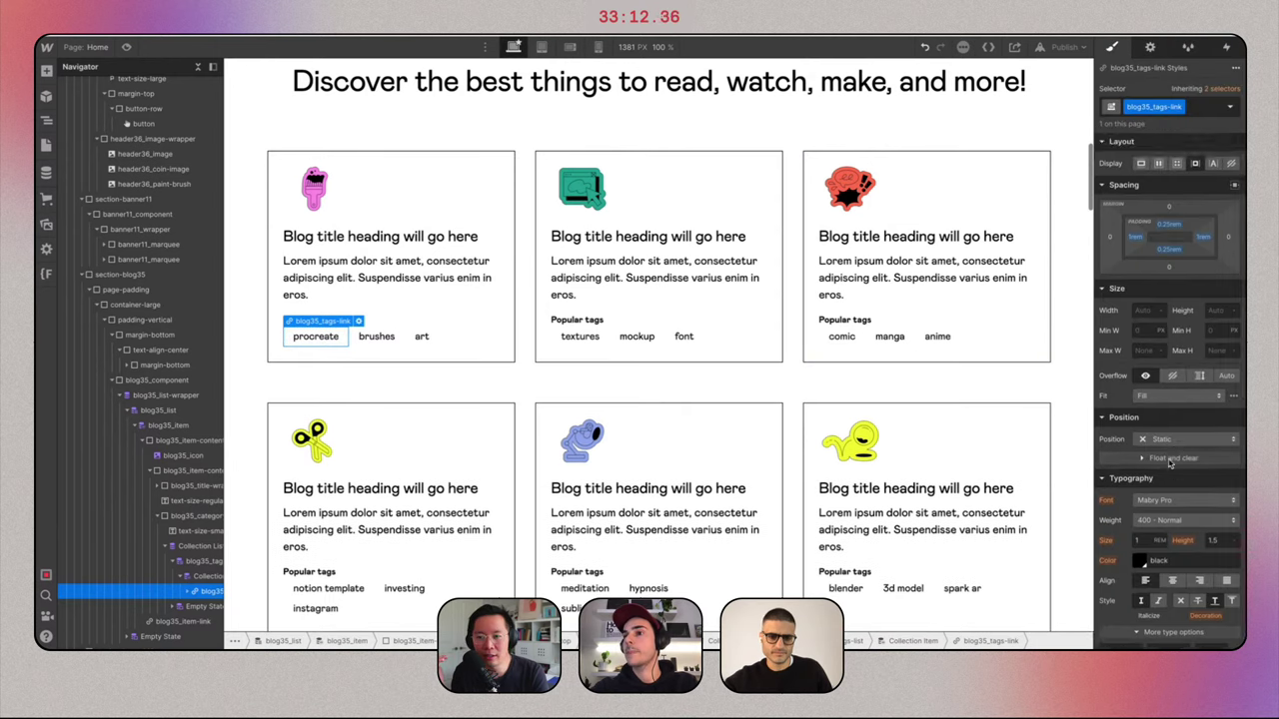
Set the background color of blog35_tags-link to white.
scroll(1169, 457, "down", 5)
left_click(1140, 453)
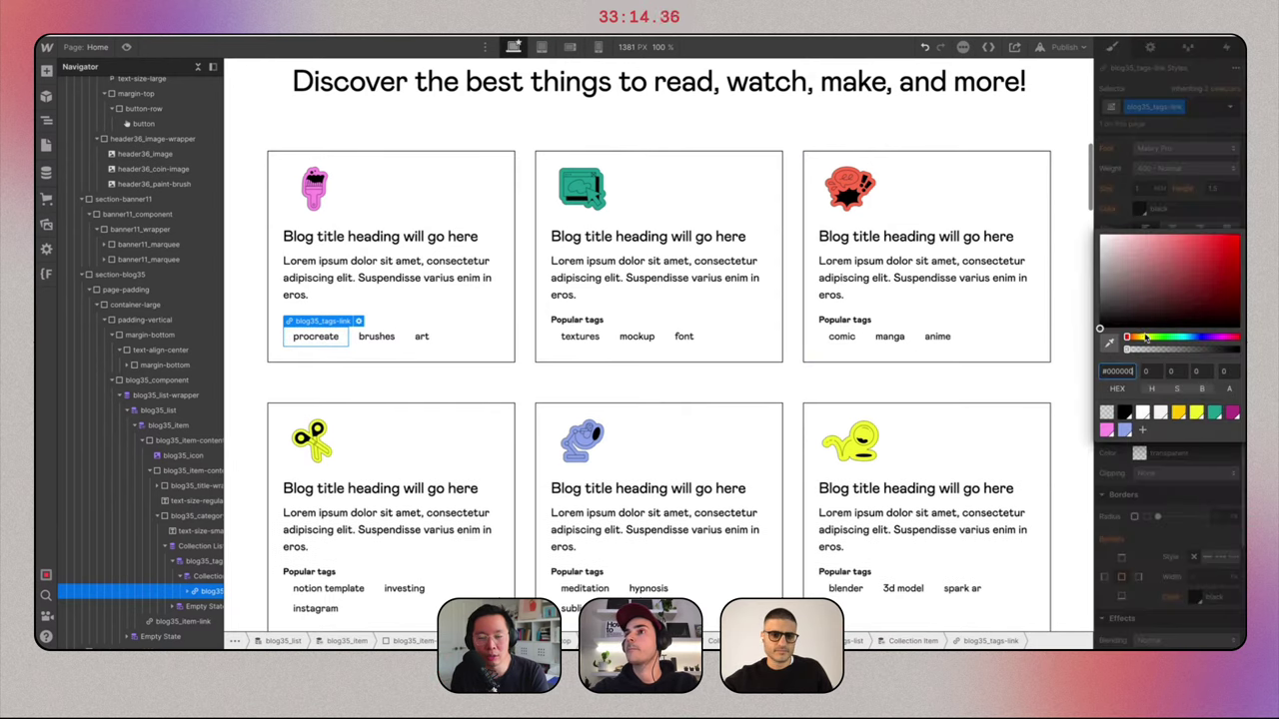
left_click(1187, 201)
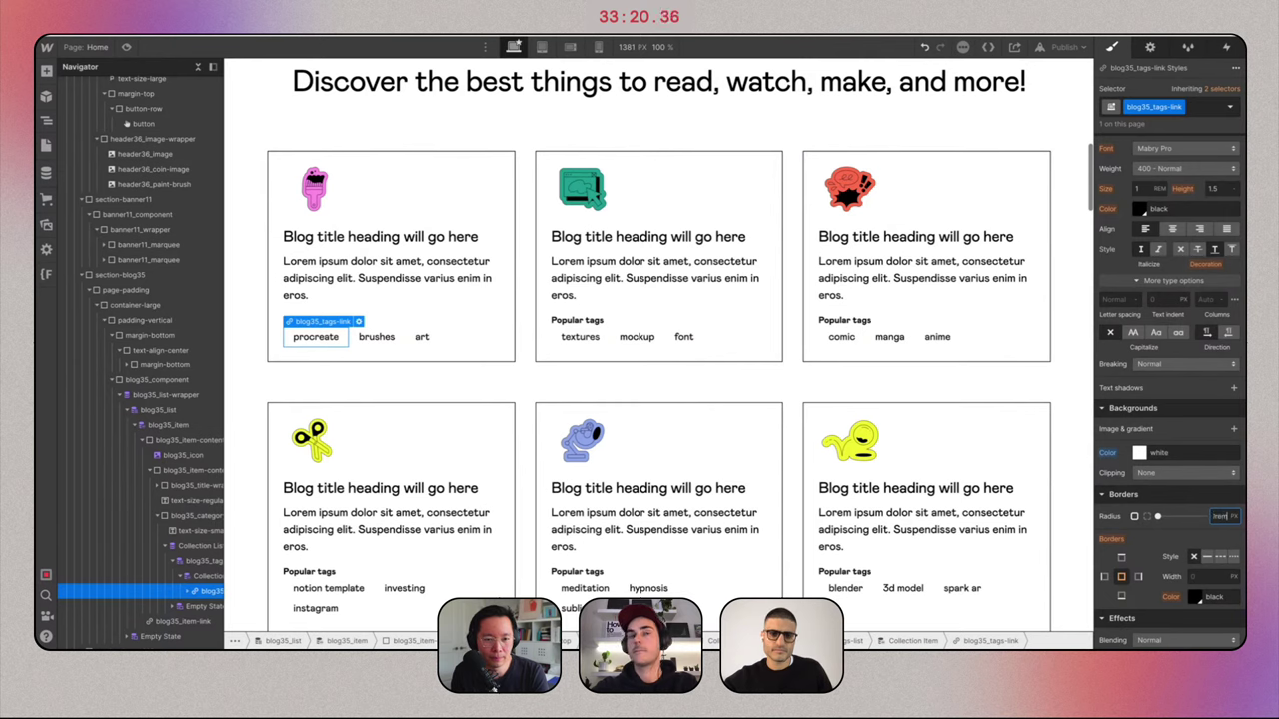
Give blog35_tags-link a 10rem corner radius and a solid 1 px border.
scroll(1199, 492, "down", 2)
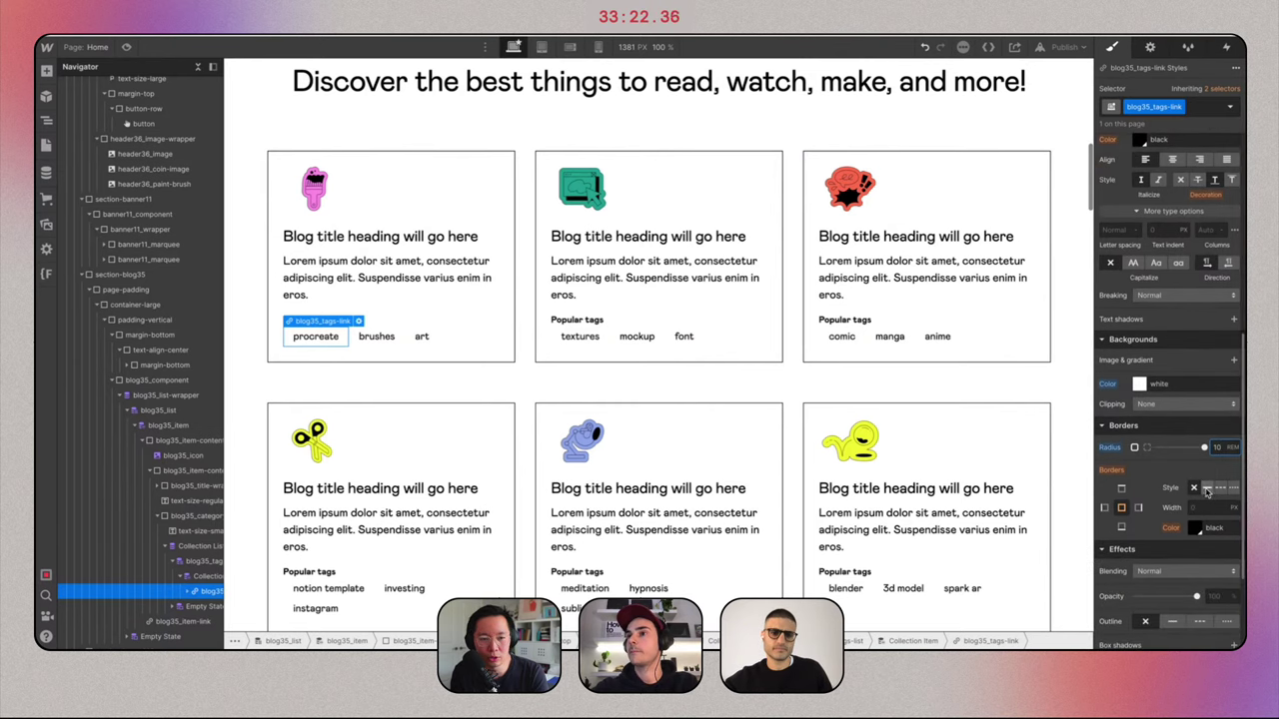
left_click(1207, 487)
scroll(1184, 356, "up", 2)
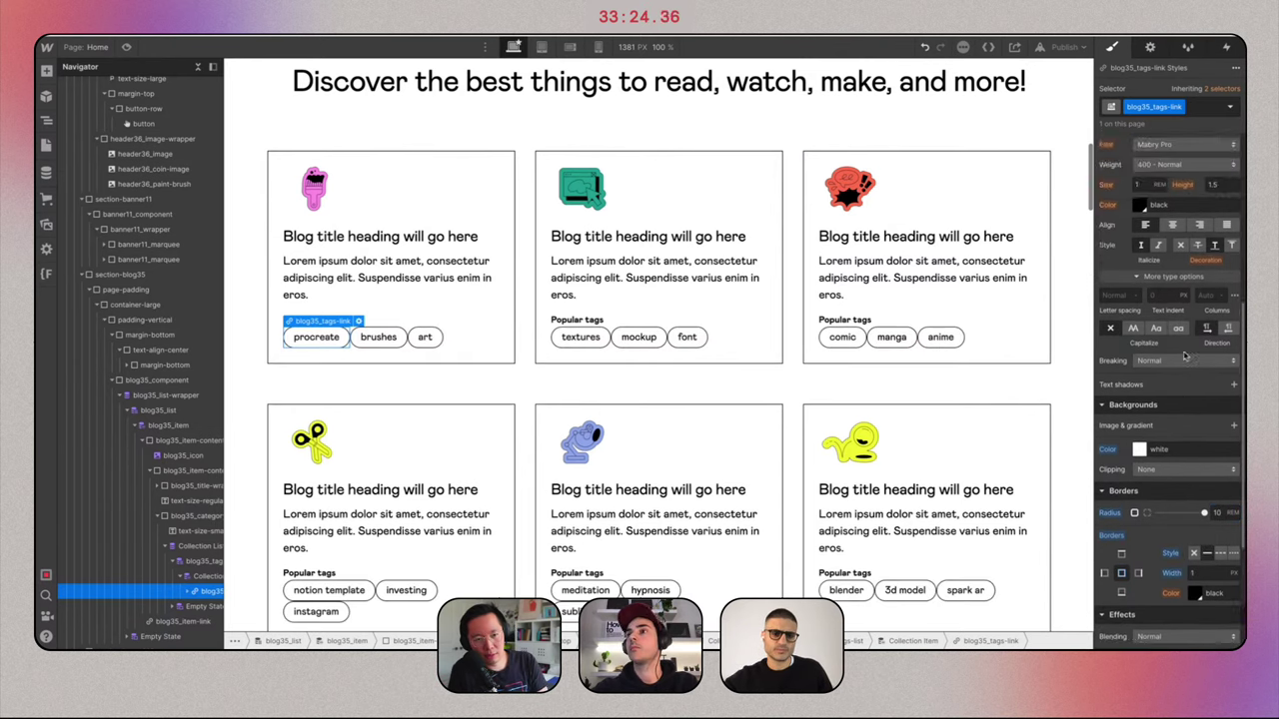
Set the column and row gap of blog35_tags-list to 0.5rem.
scroll(1185, 356, "up", 5)
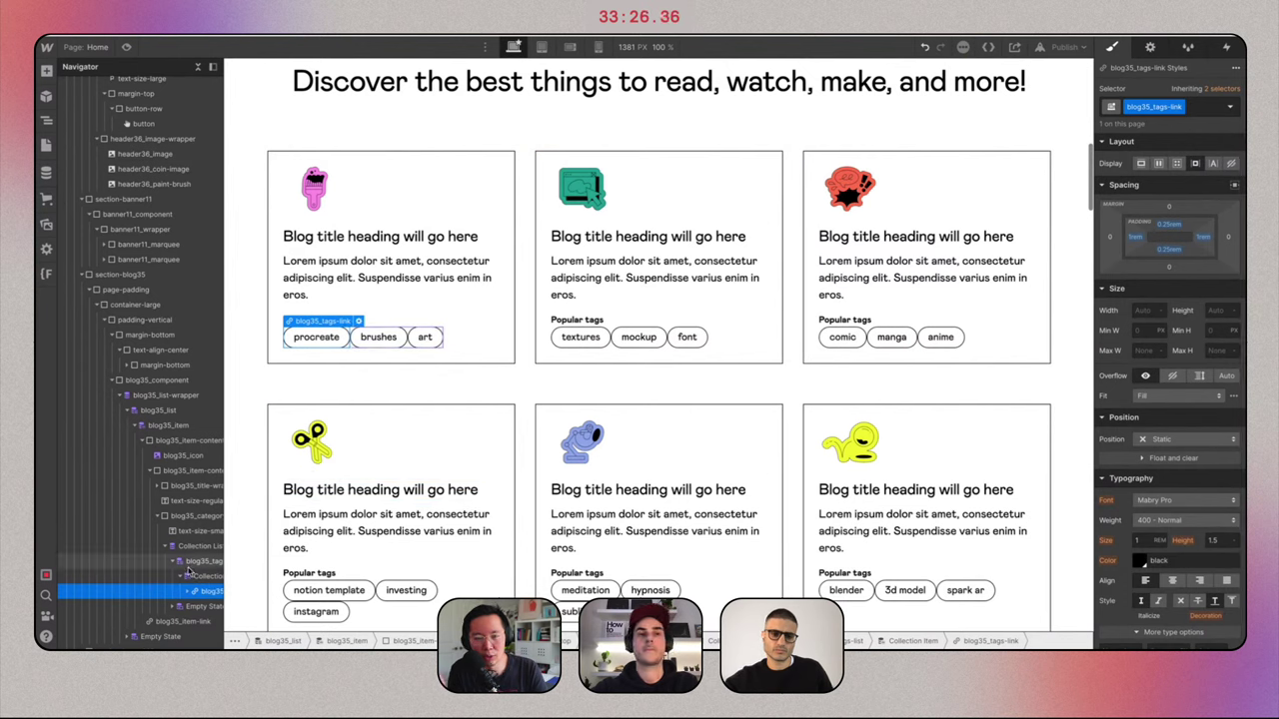
left_click(189, 563)
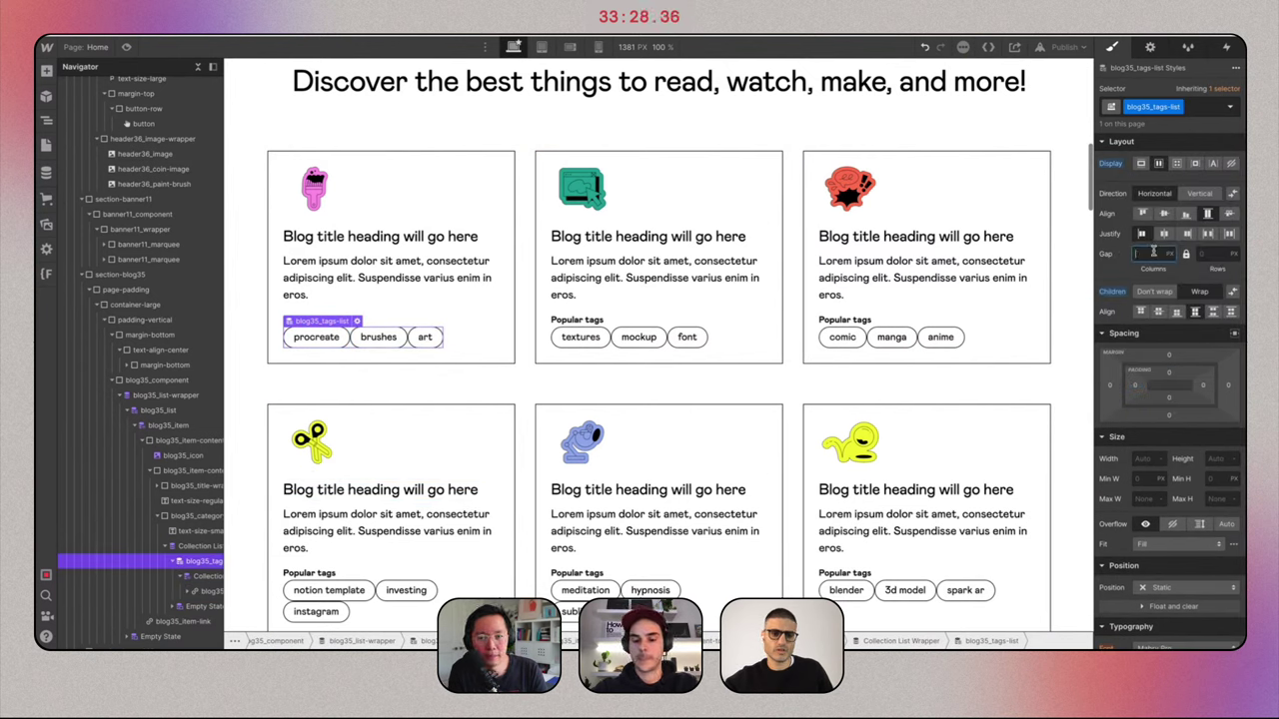
type("0.5rem")
key("Return")
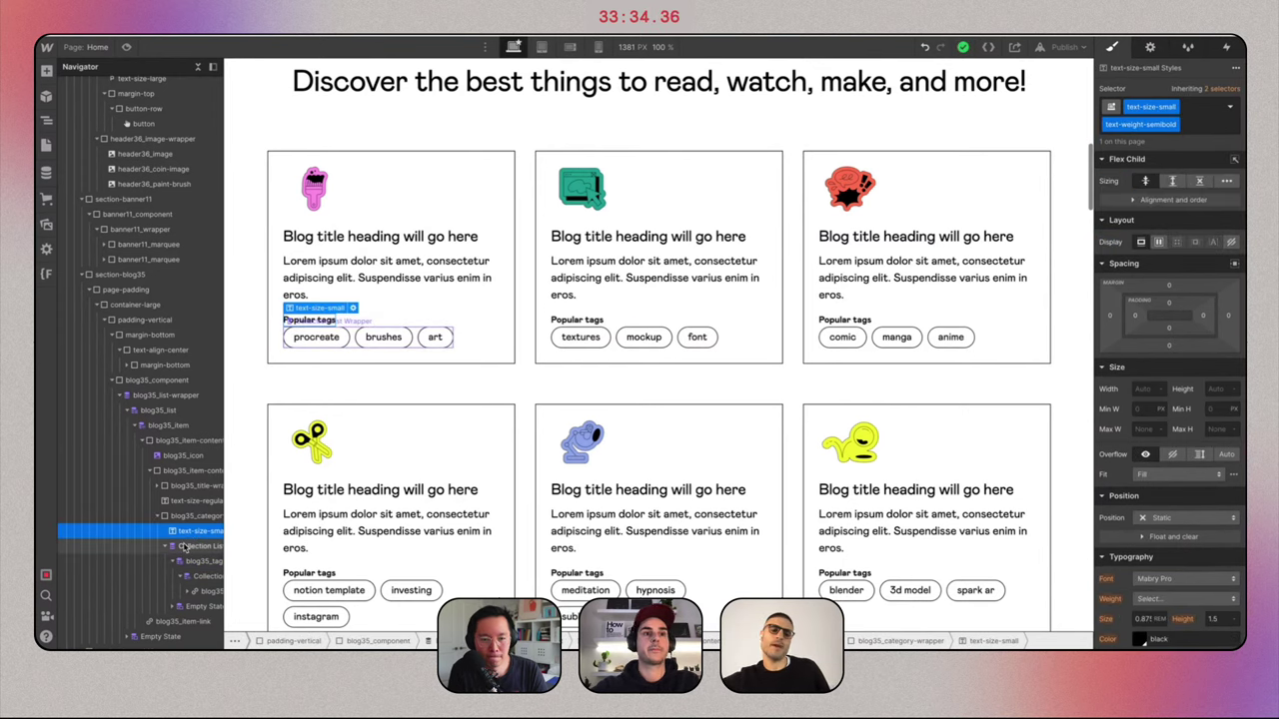
Set the top margin of blog35_tags-list to 0.5rem.
left_click(192, 545)
left_click(204, 561)
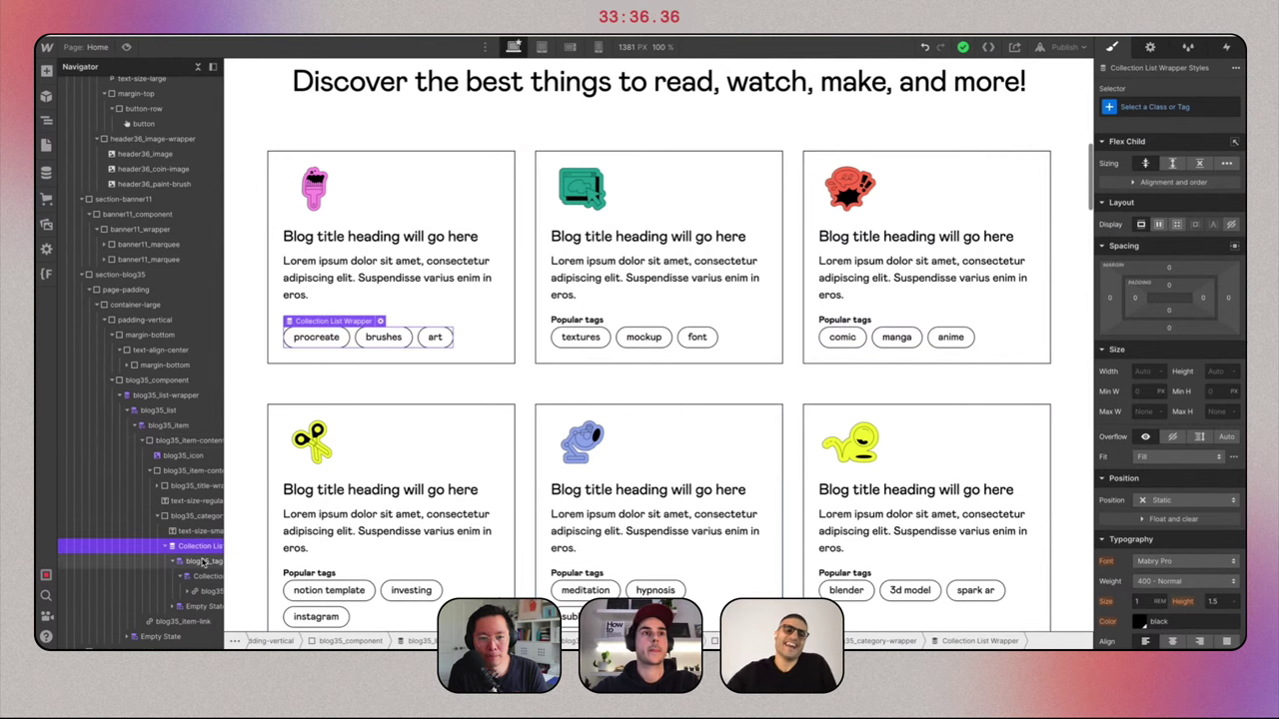
left_click(1169, 354)
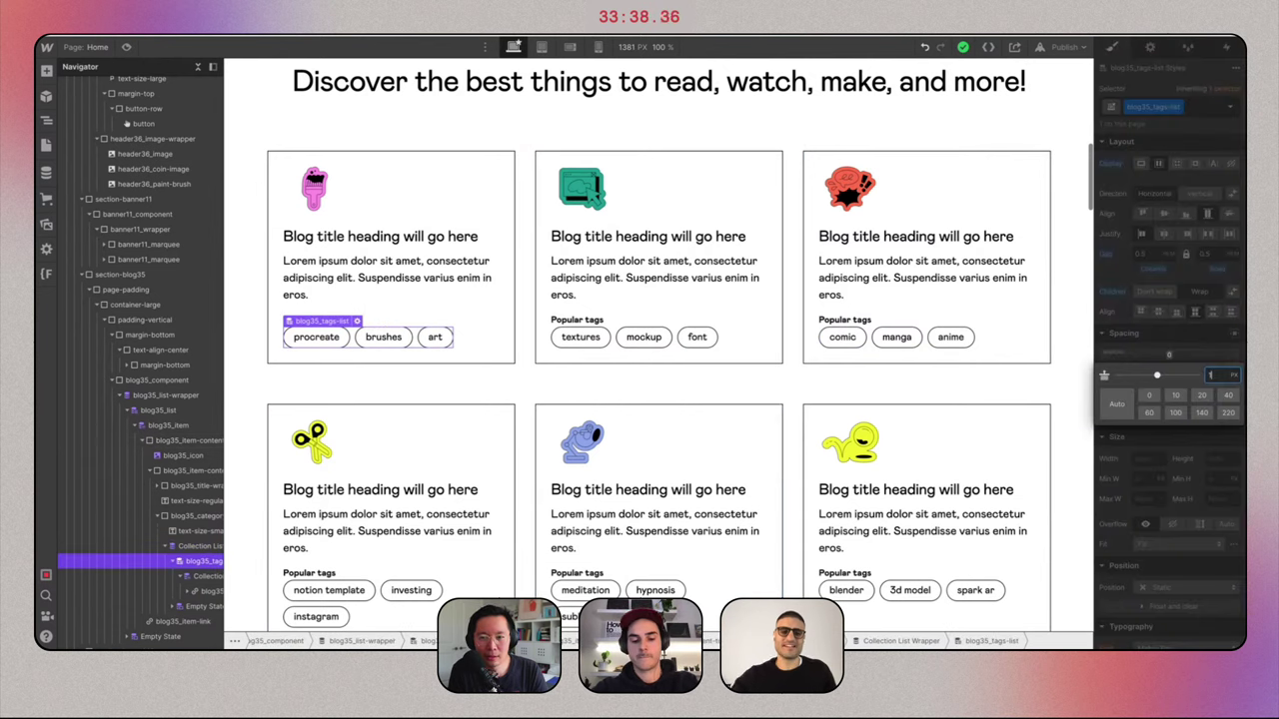
type("1rem")
key("Return")
left_click(1170, 357)
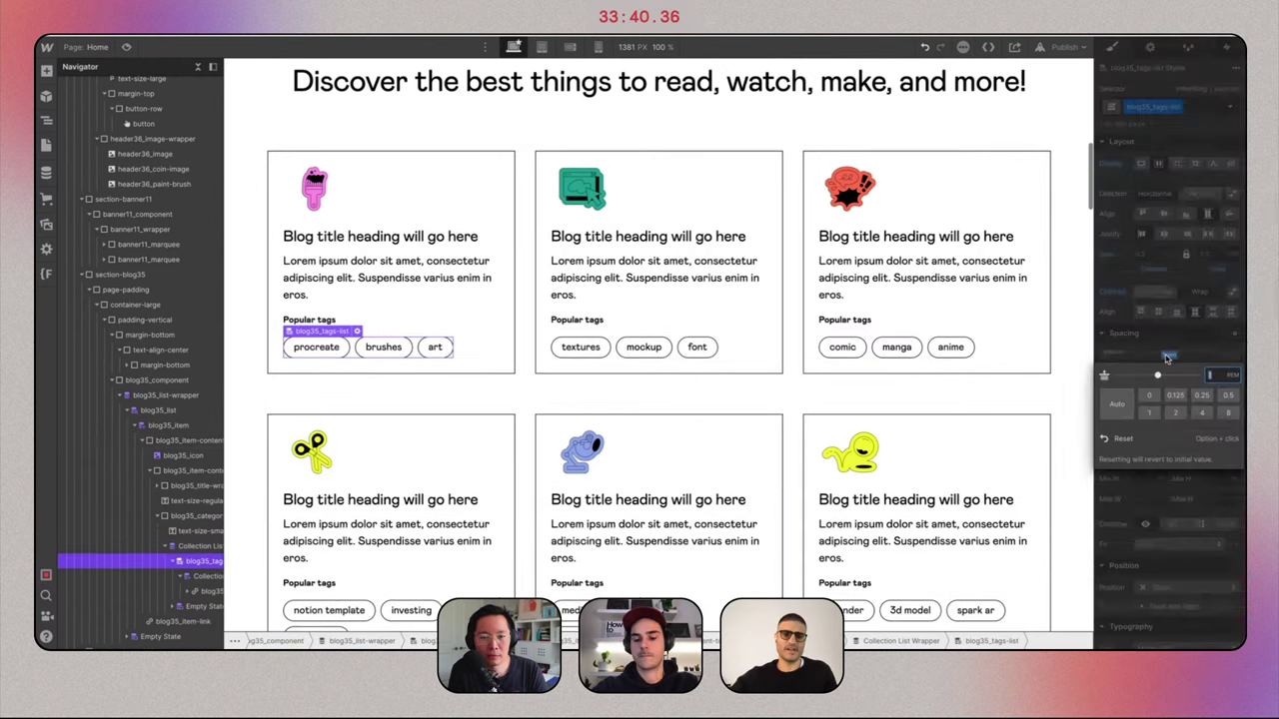
key("Return")
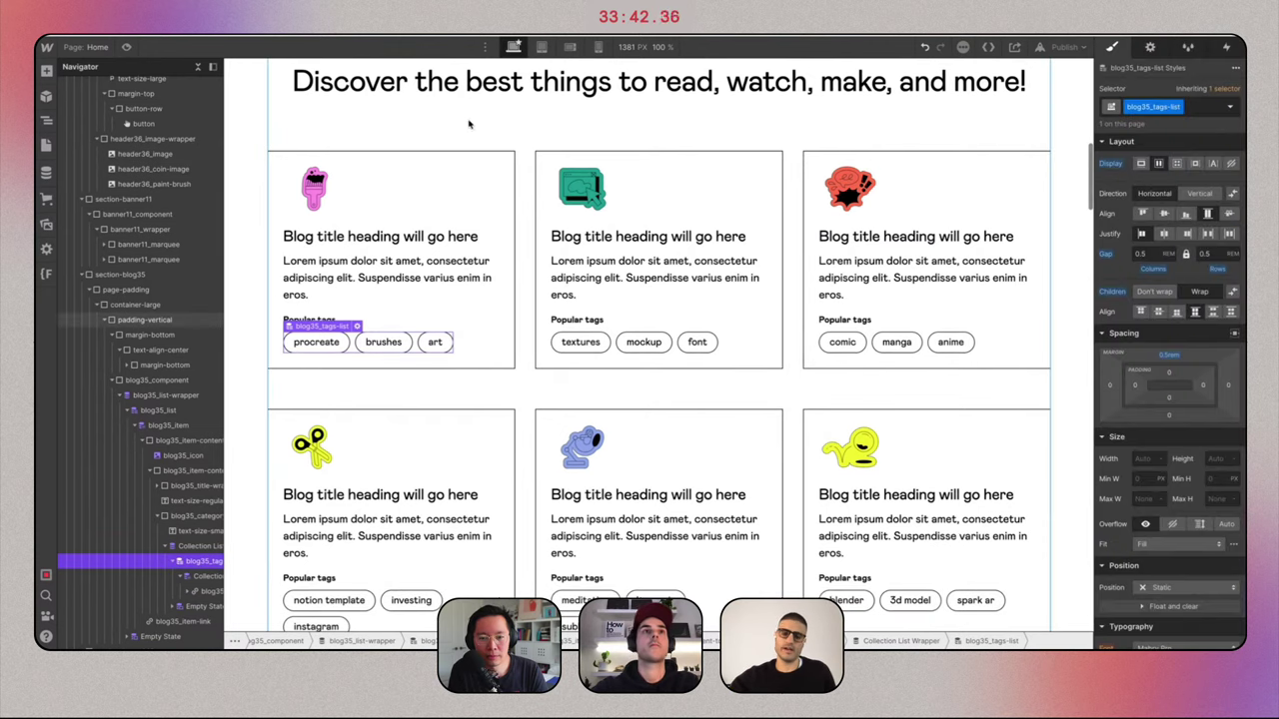
Round the corners of the blog35_item cards with a 0.5rem border radius.
left_click(470, 165)
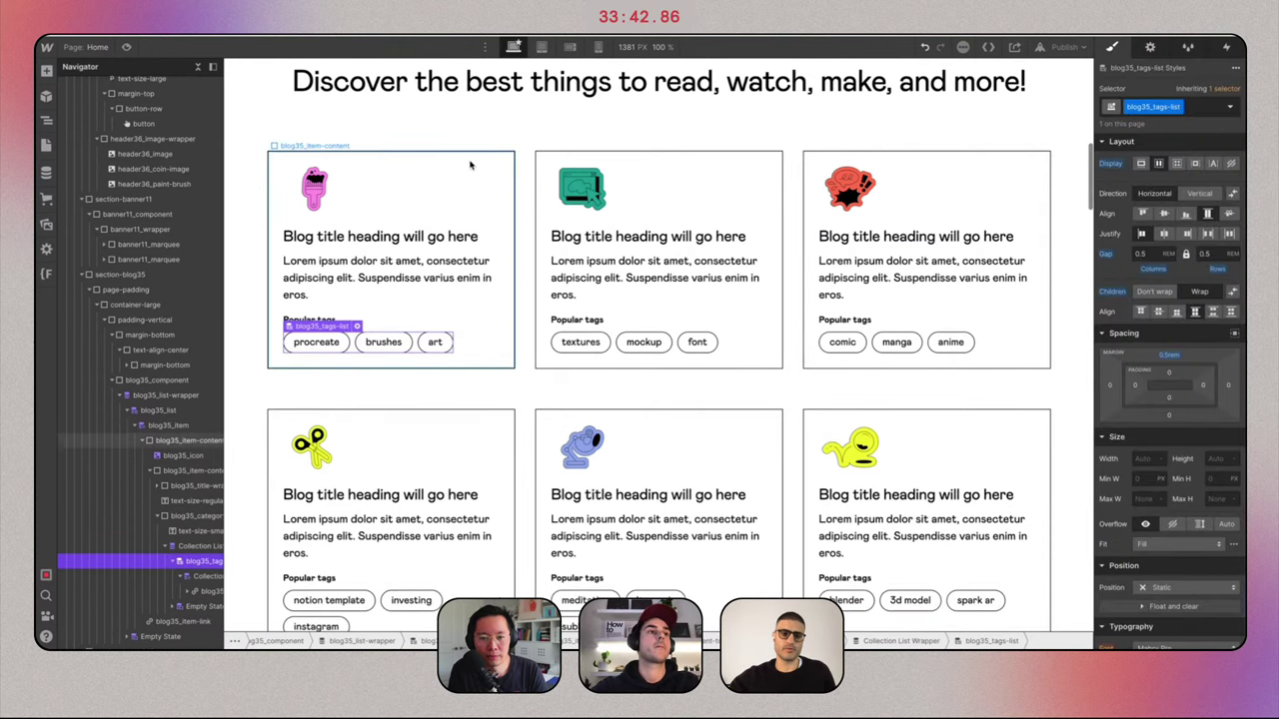
left_click(190, 427)
scroll(1199, 450, "down", 3)
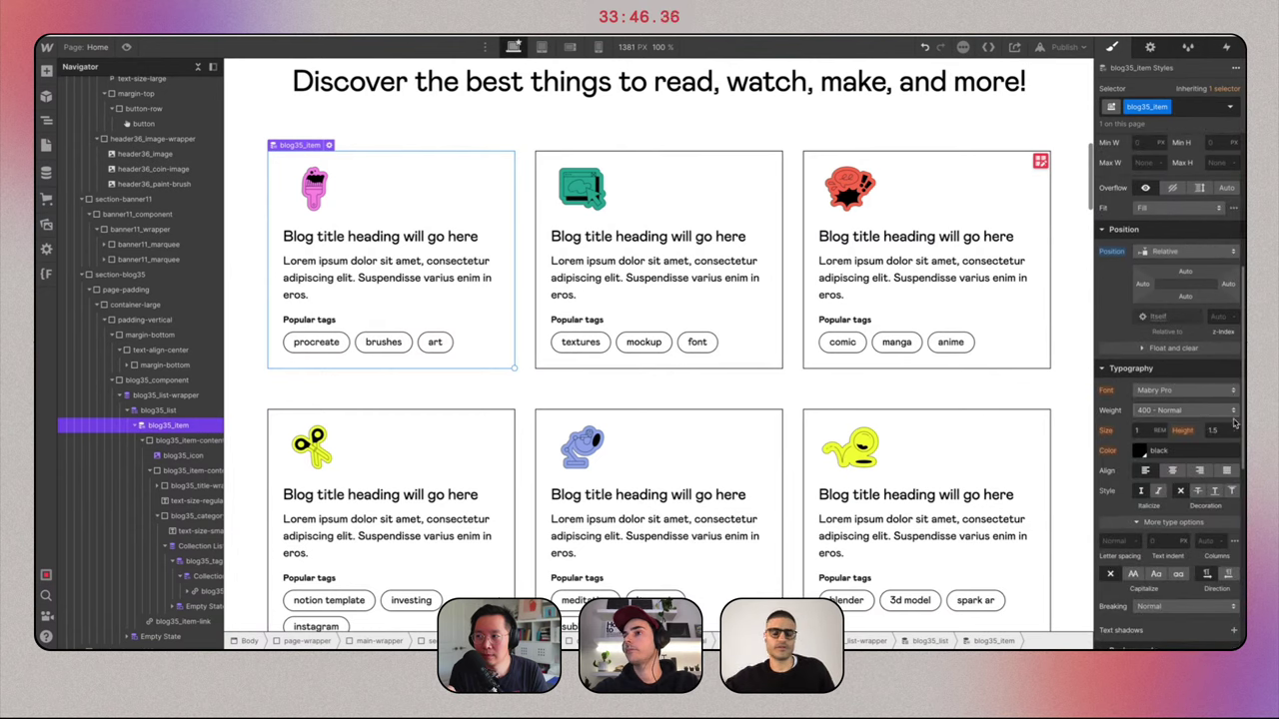
scroll(1236, 424, "up", 1)
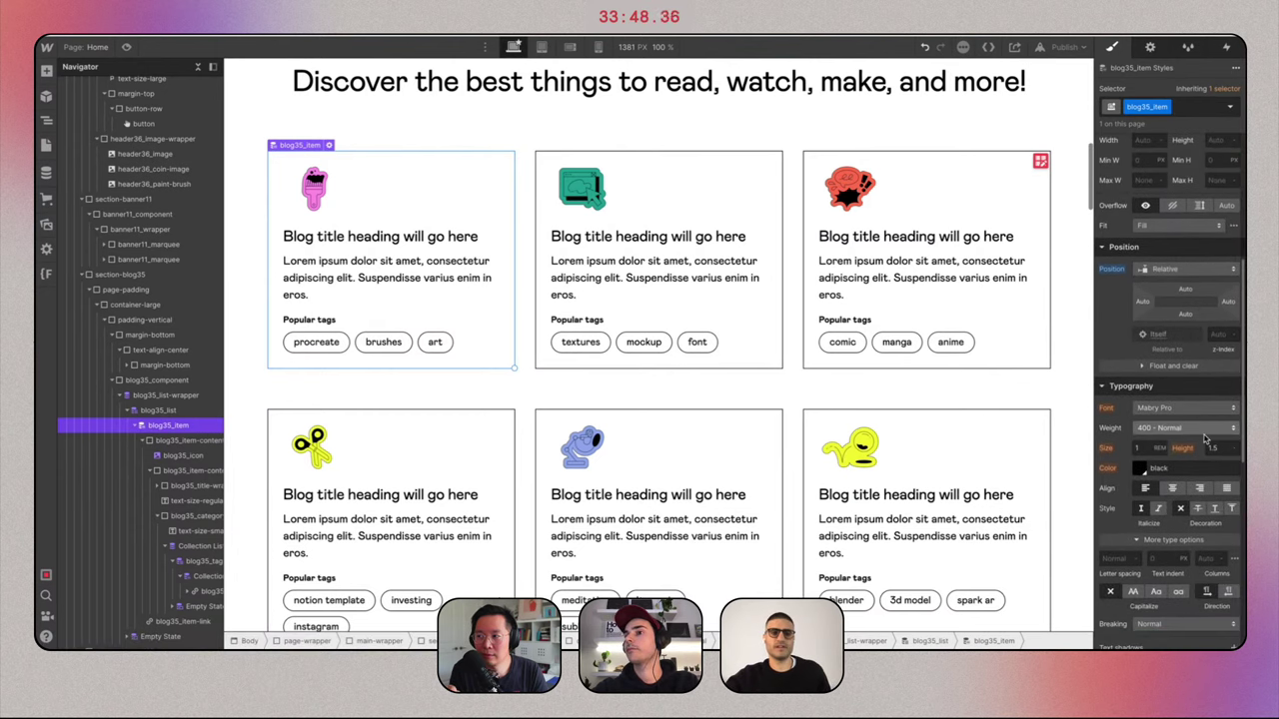
scroll(1204, 439, "down", 5)
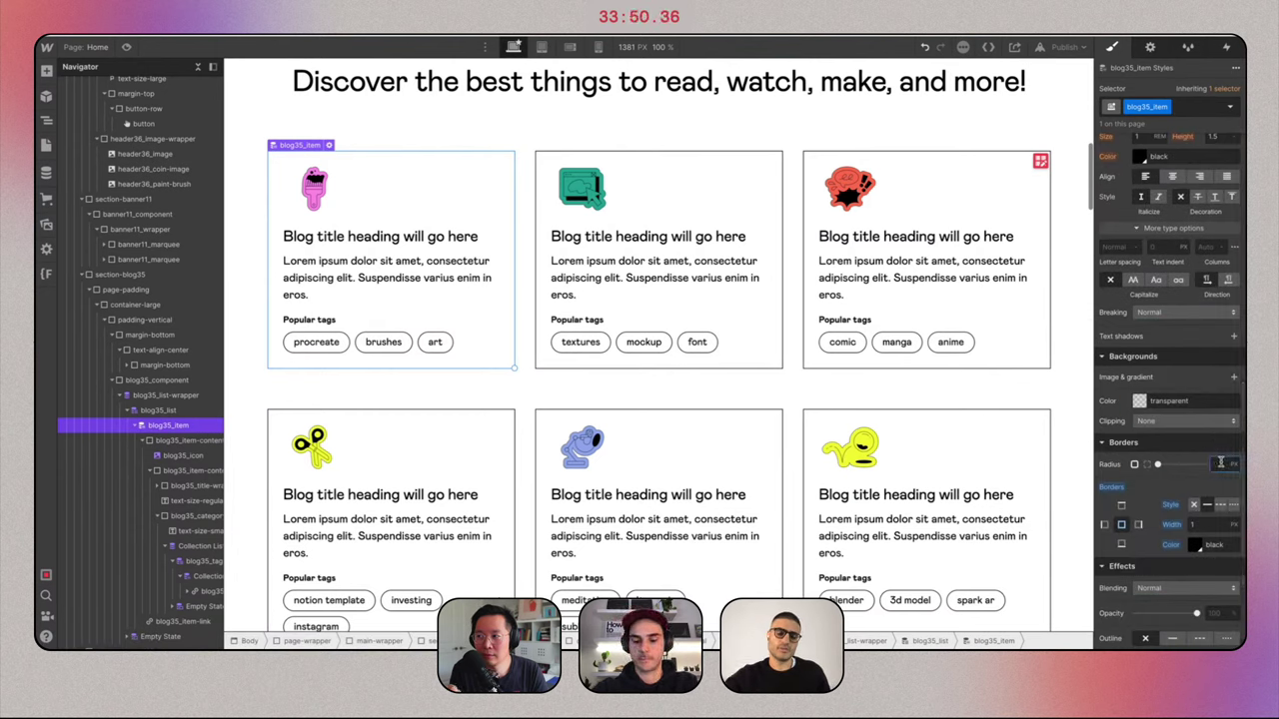
type(".5rem")
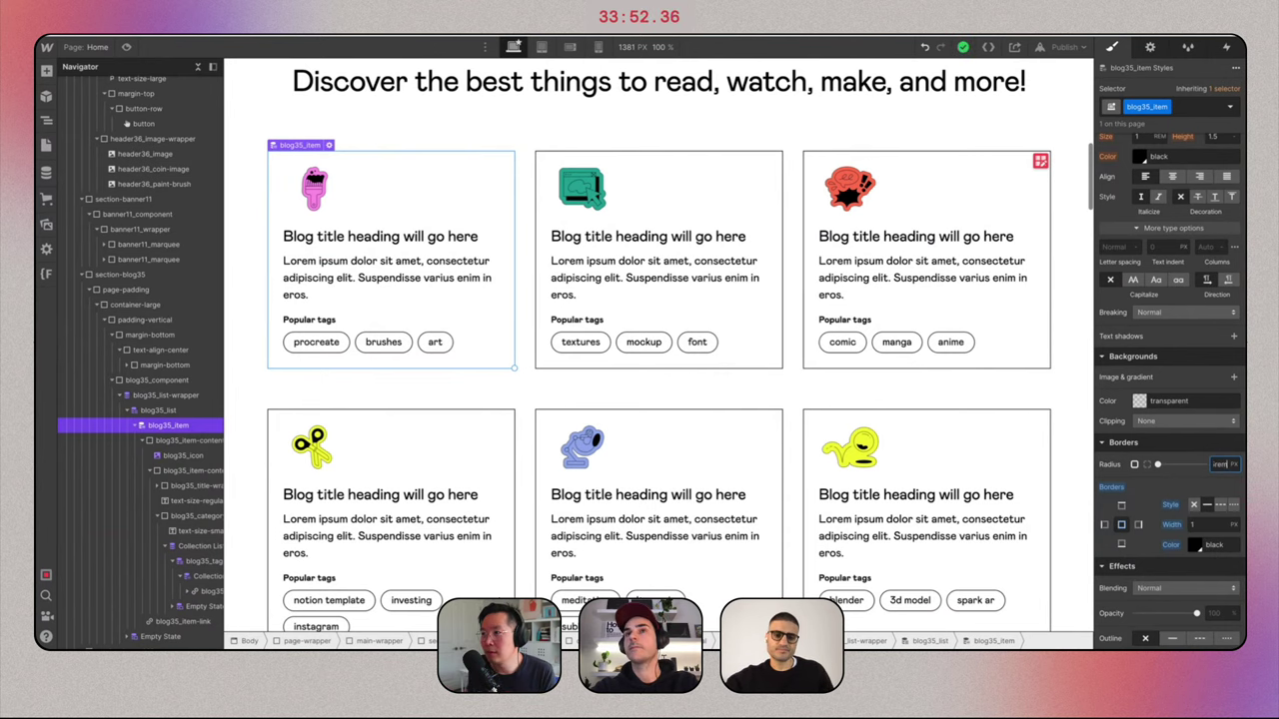
key("Return")
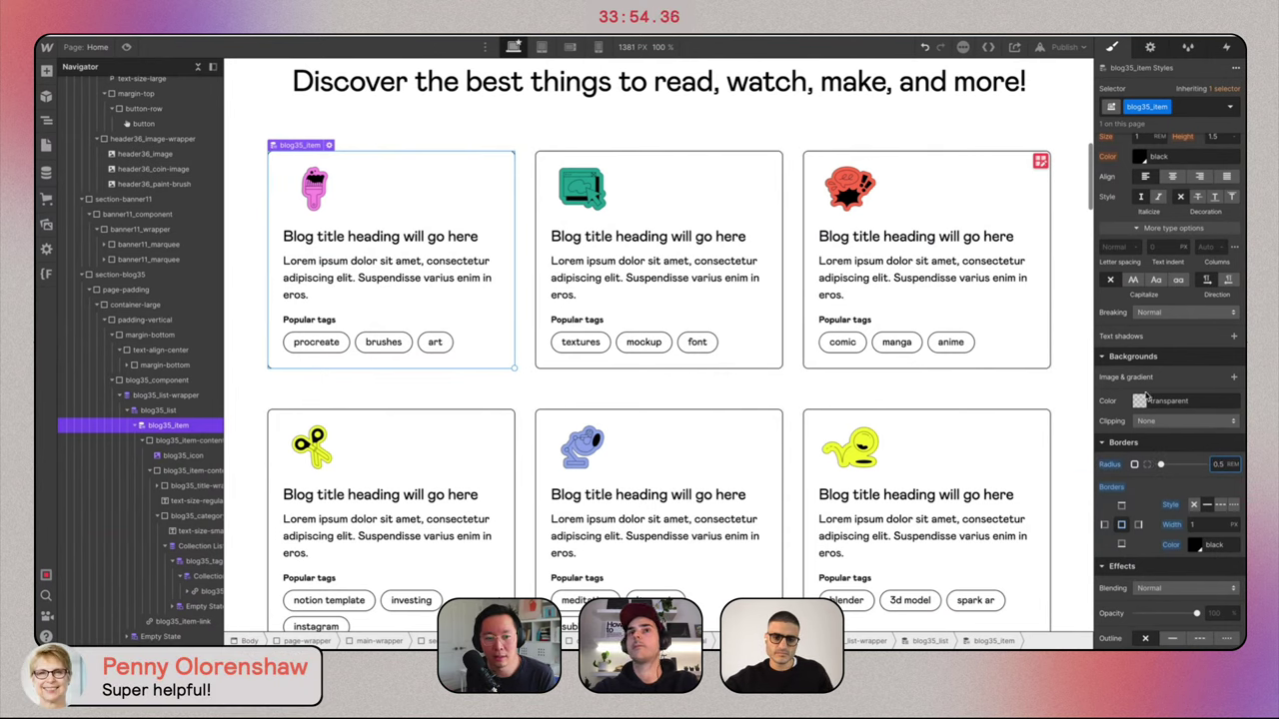
Bind the background color of blog35_item to the Background Color field of the Categories collection and review the cards.
left_click(1150, 47)
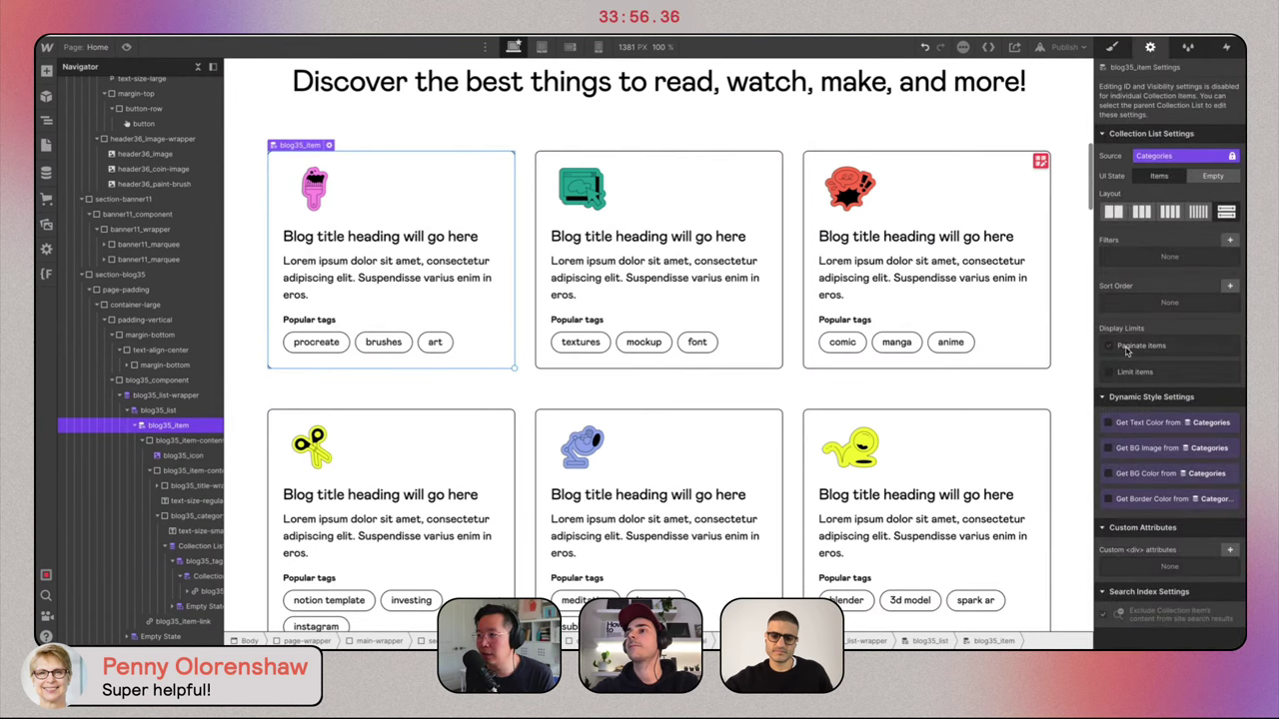
left_click(1125, 477)
left_click(1156, 488)
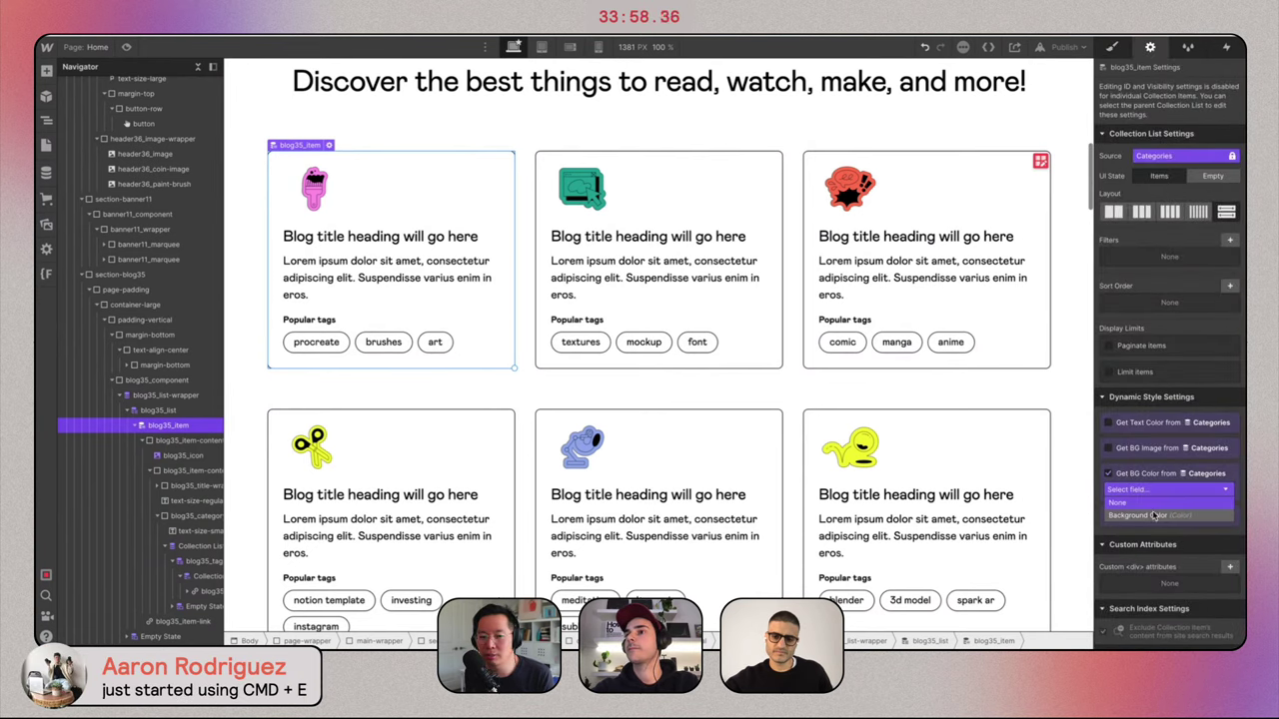
left_click(1155, 514)
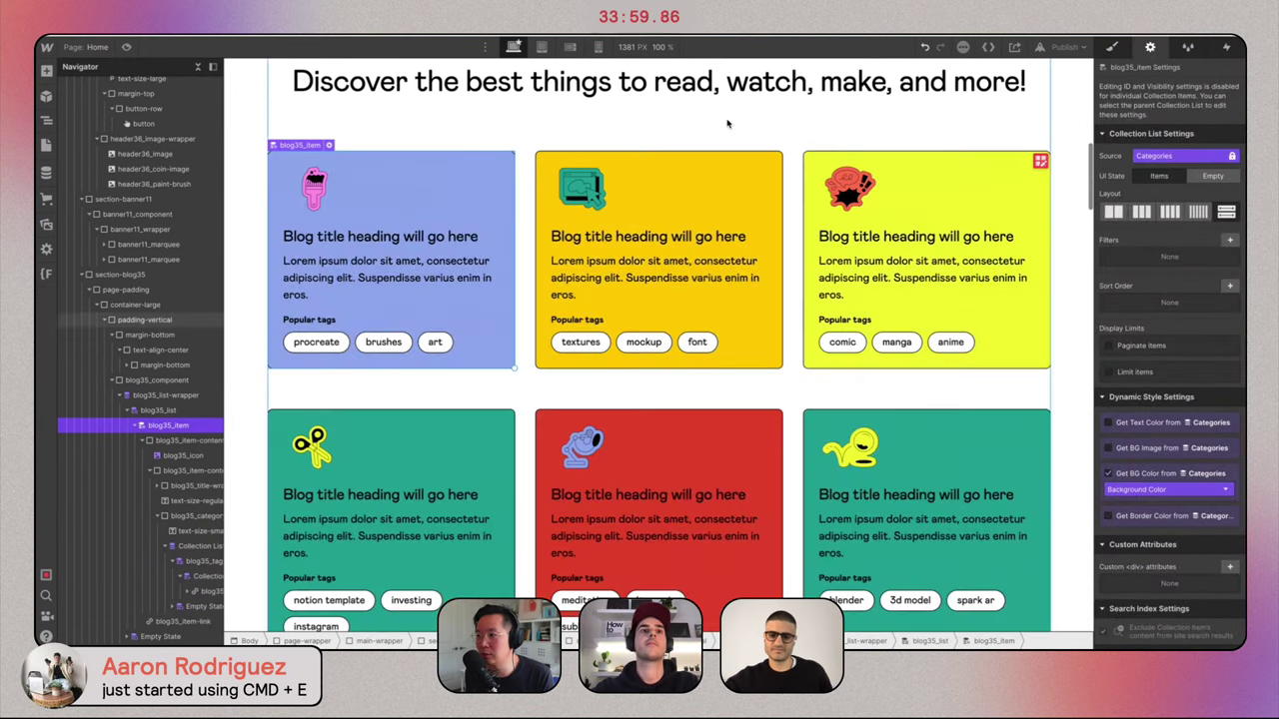
left_click(726, 122)
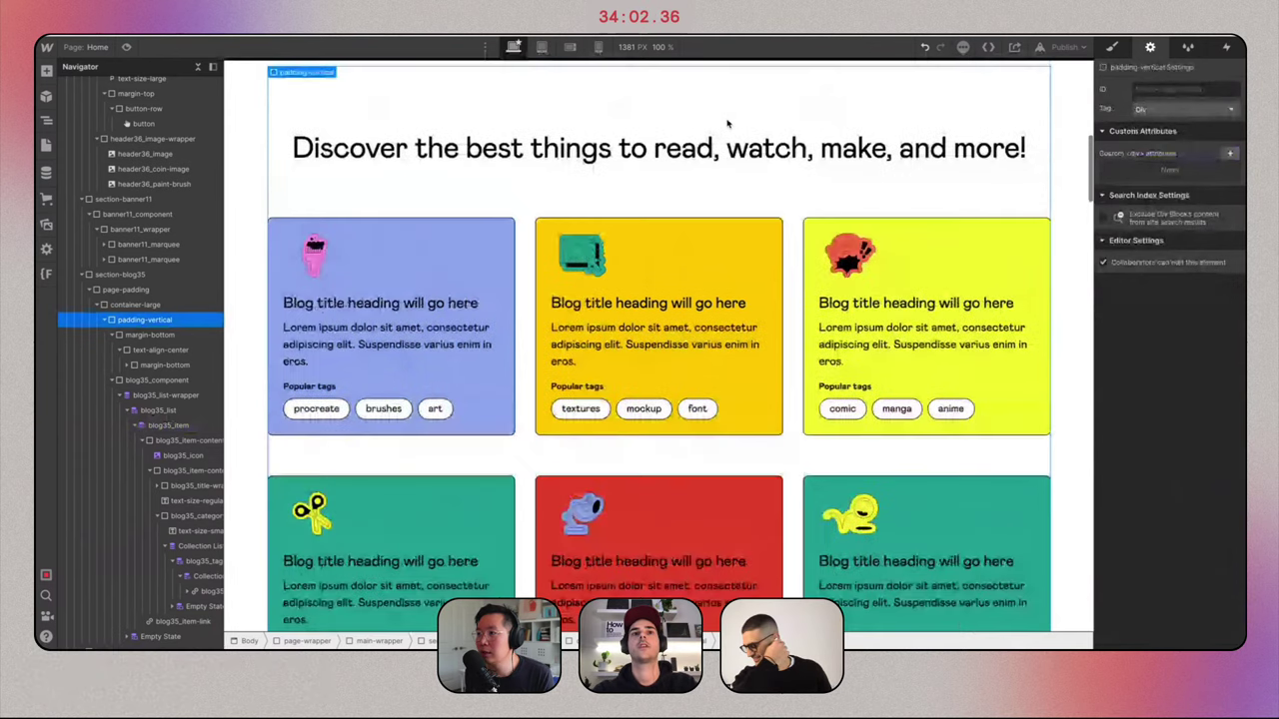
scroll(729, 123, "up", 2)
scroll(745, 280, "down", 5)
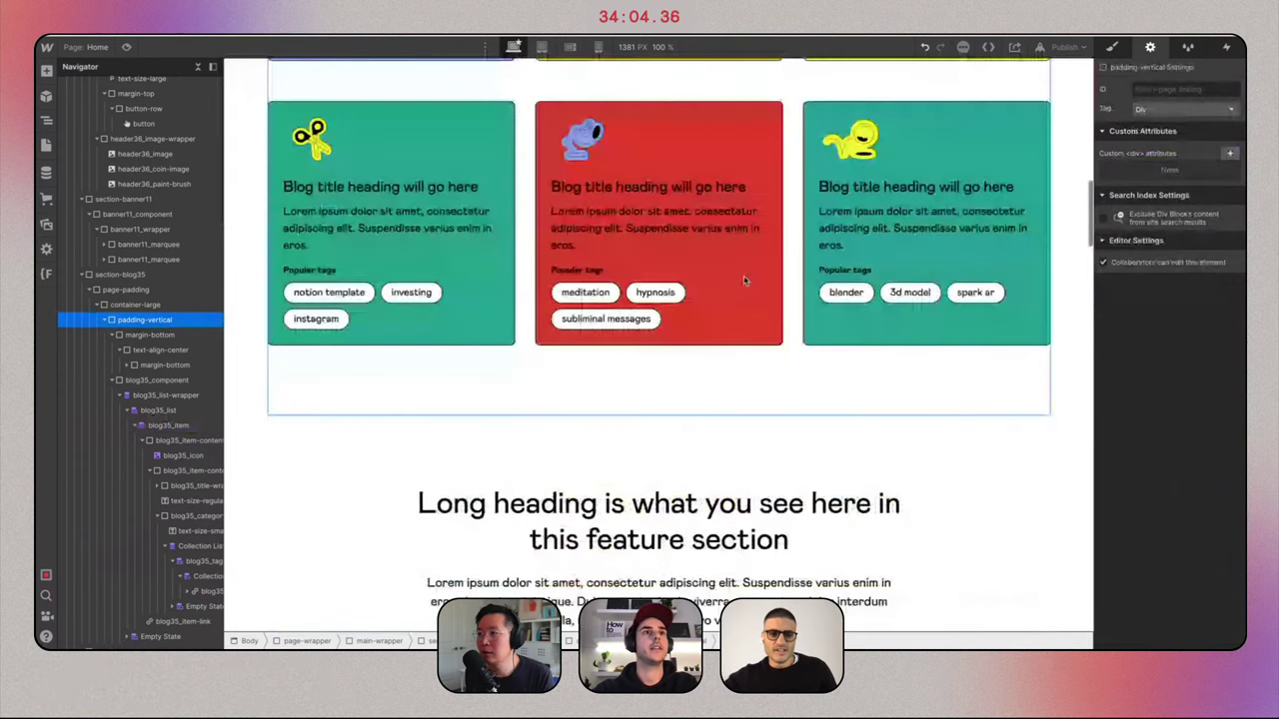
scroll(397, 316, "up", 3)
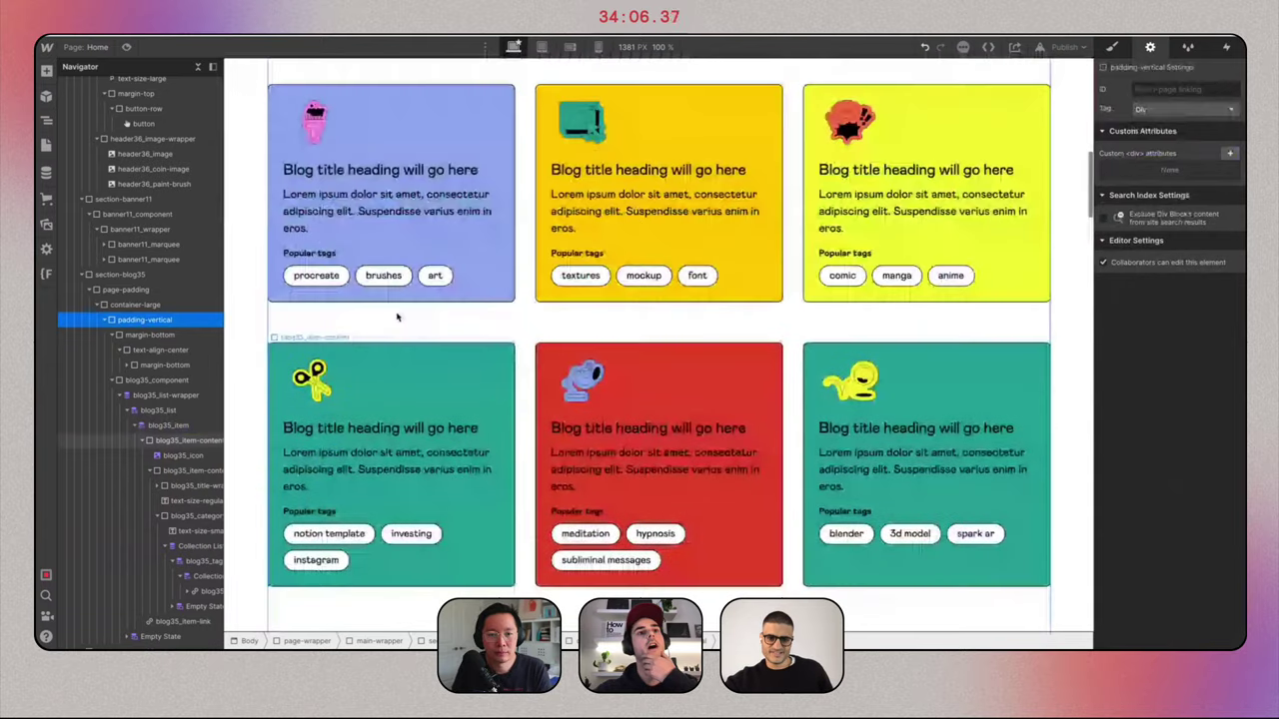
Widen the Navigator and change the display of the hidden blog35_item-link to Block.
left_click(382, 275)
scroll(480, 295, "up", 1)
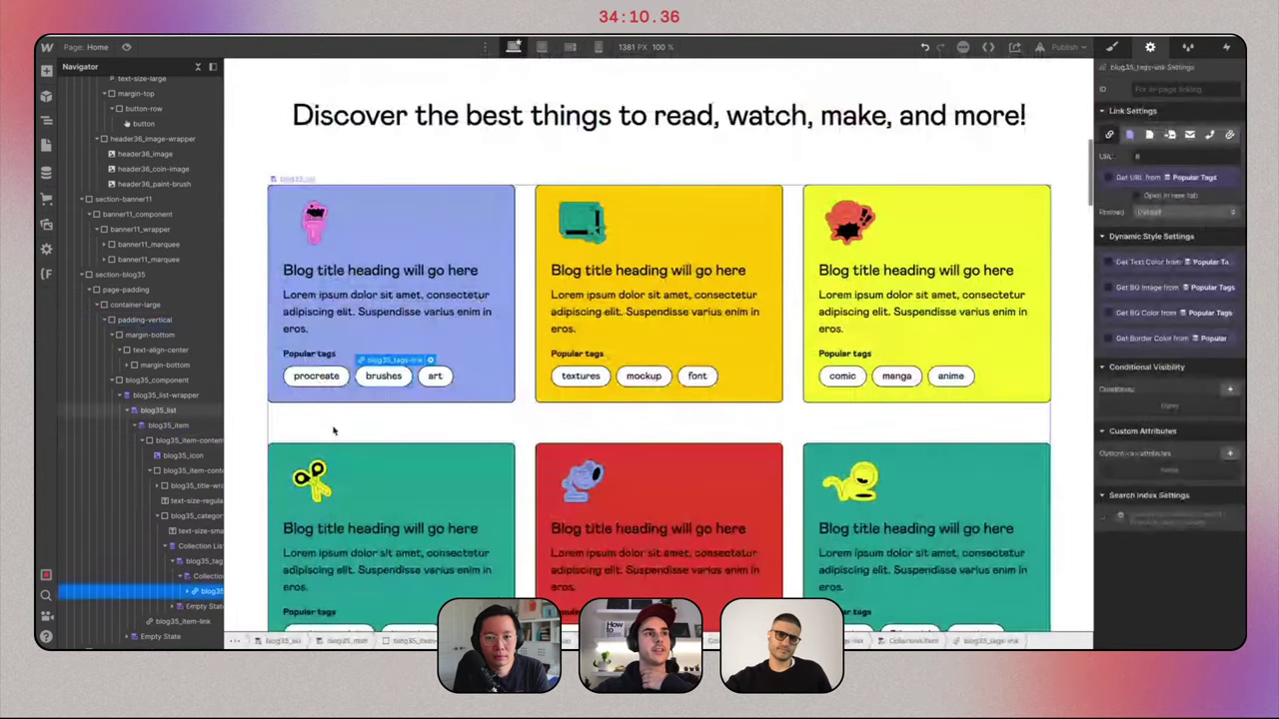
left_click_drag(223, 390, 268, 391)
left_click(143, 441)
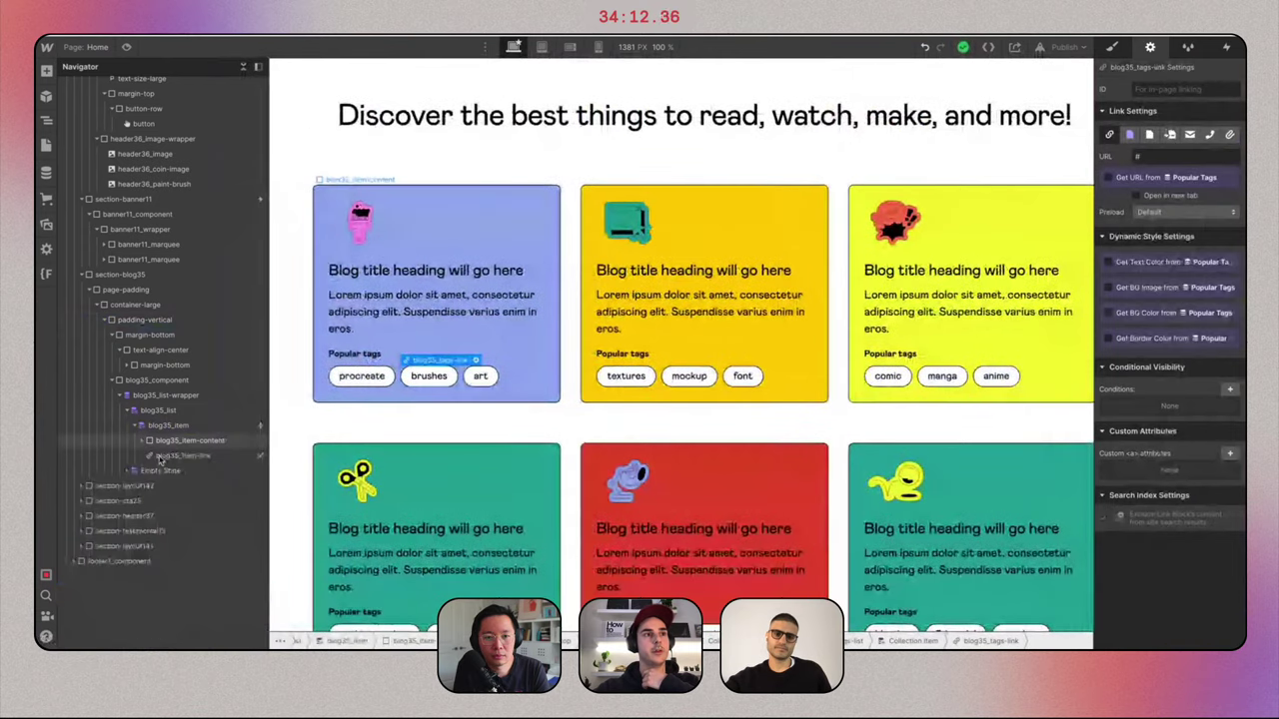
left_click(169, 456)
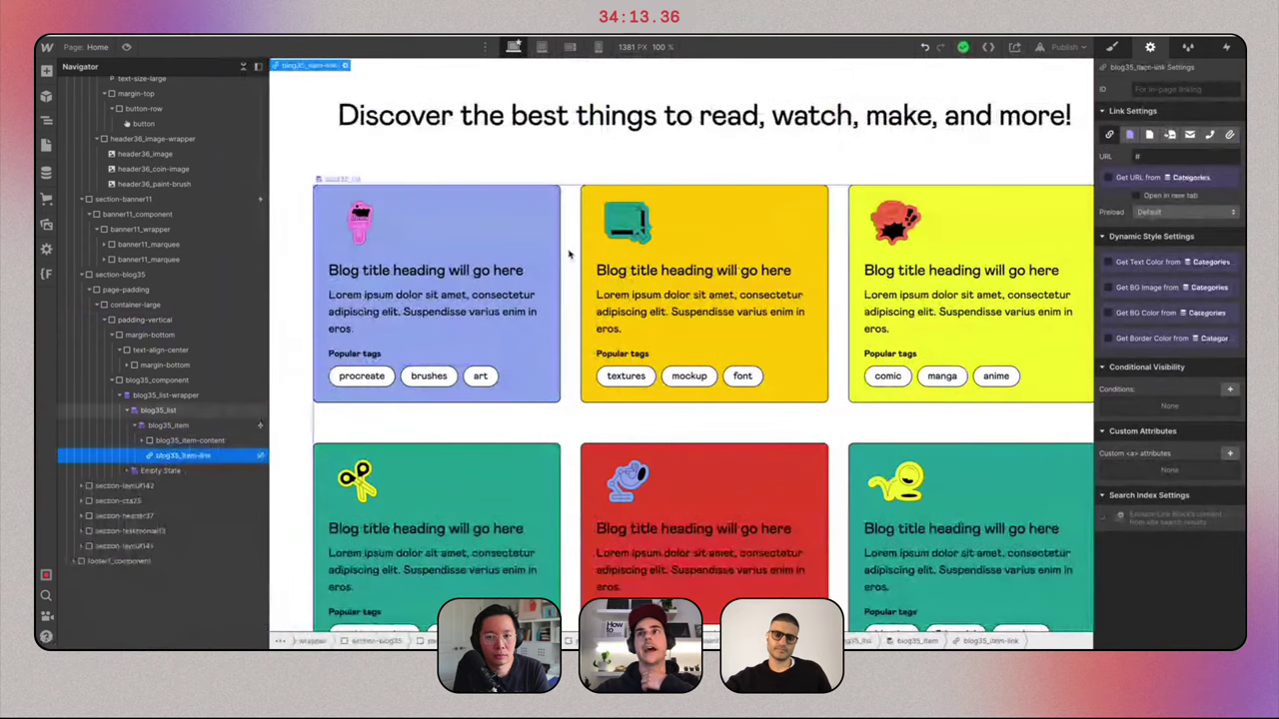
left_click(1114, 48)
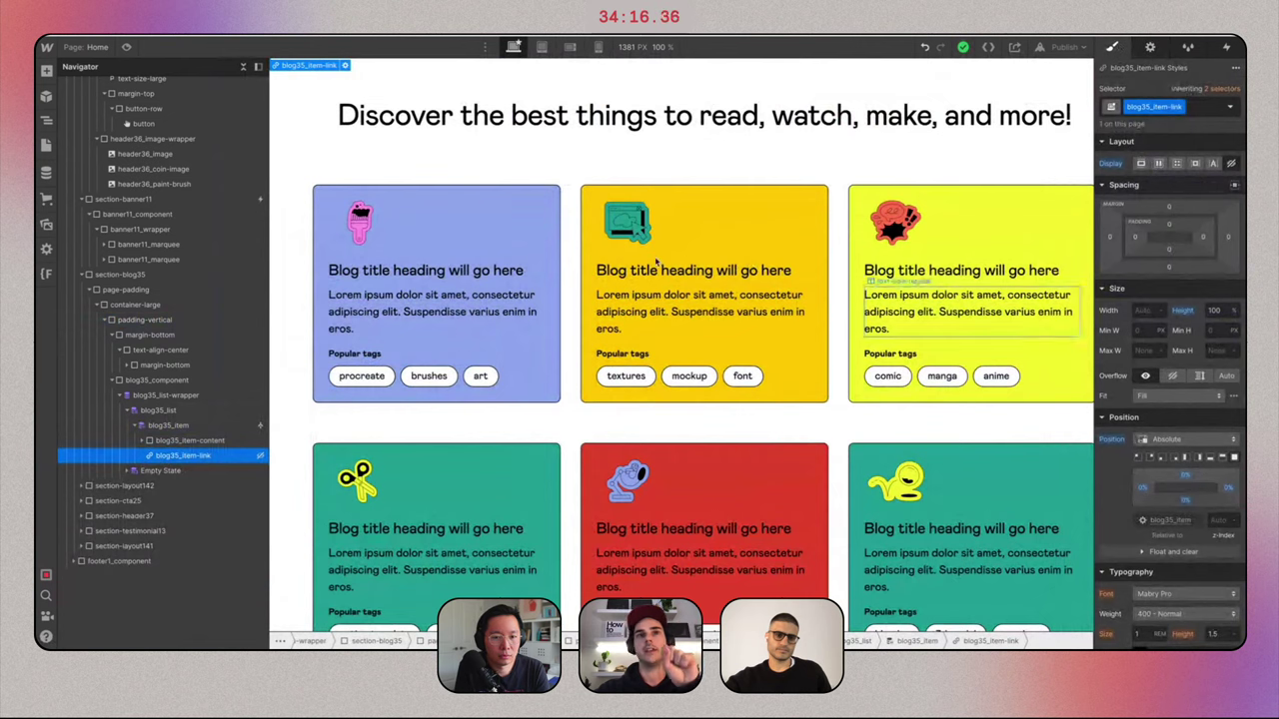
left_click(169, 442)
left_click(170, 455)
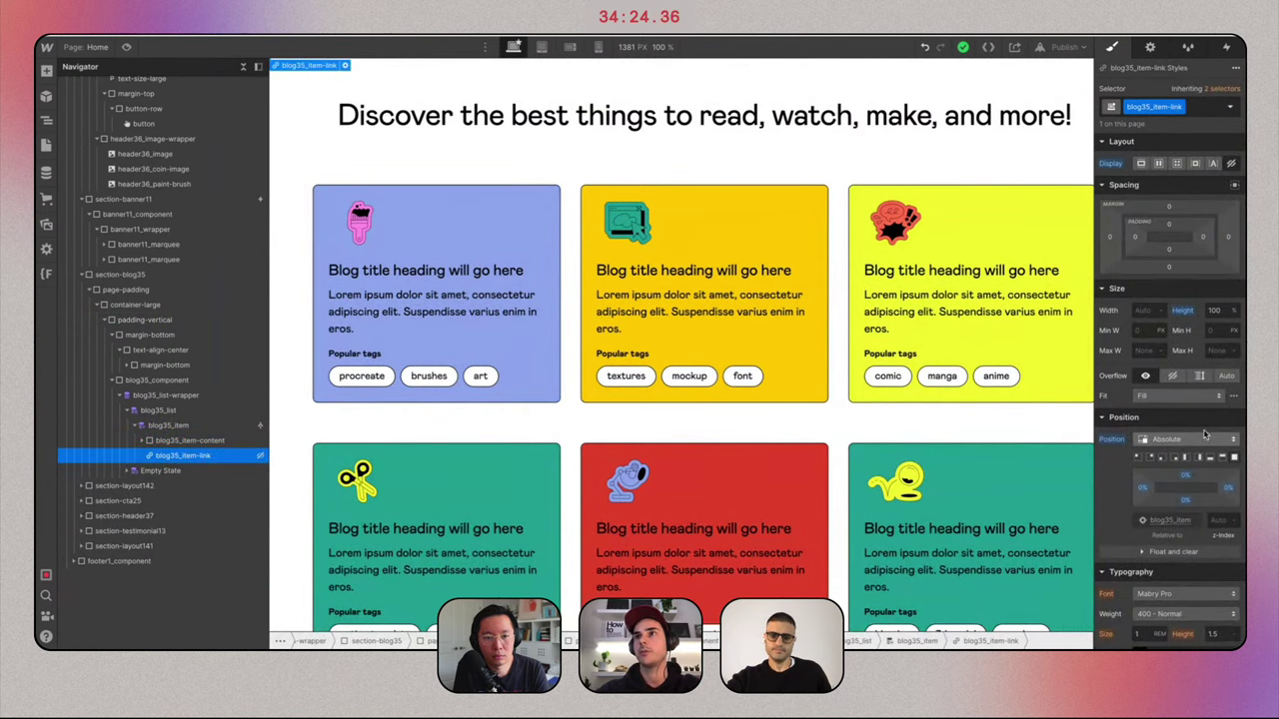
left_click(1159, 165)
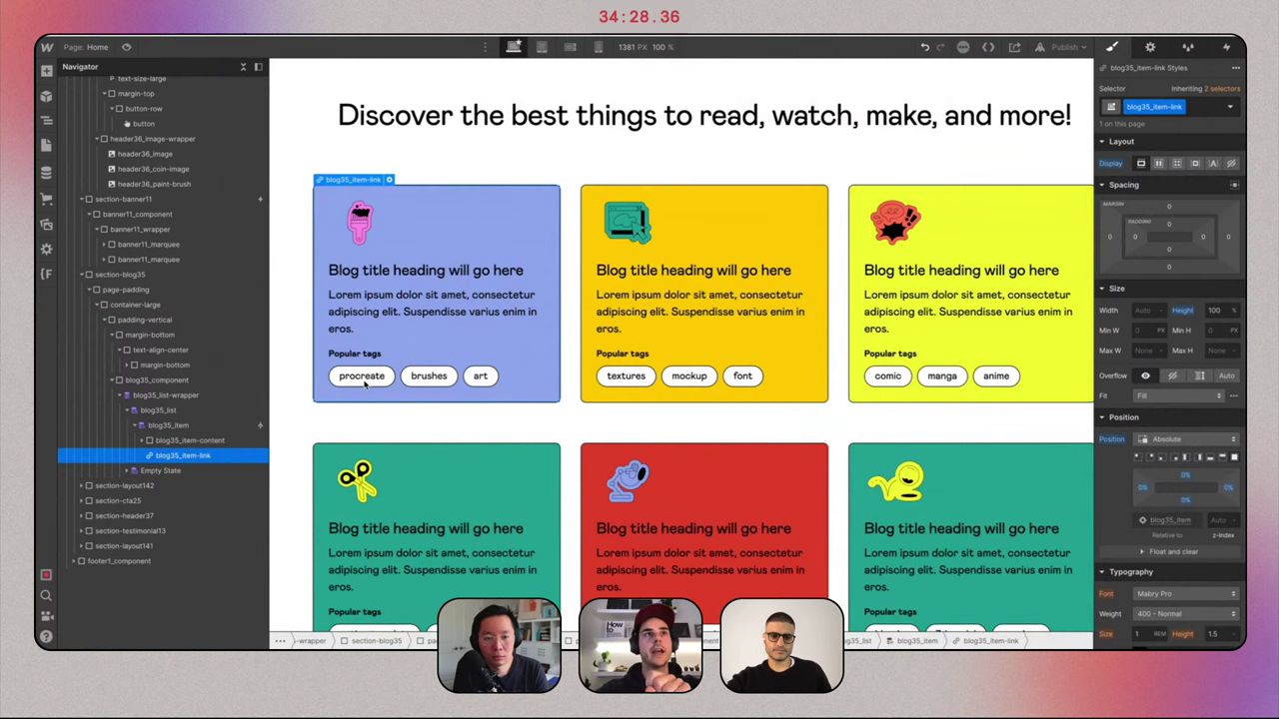
Examine how card and tag links behave on the live Gumroad page with developer tools closed, and in the Webflow preview.
key("ctrl+Right")
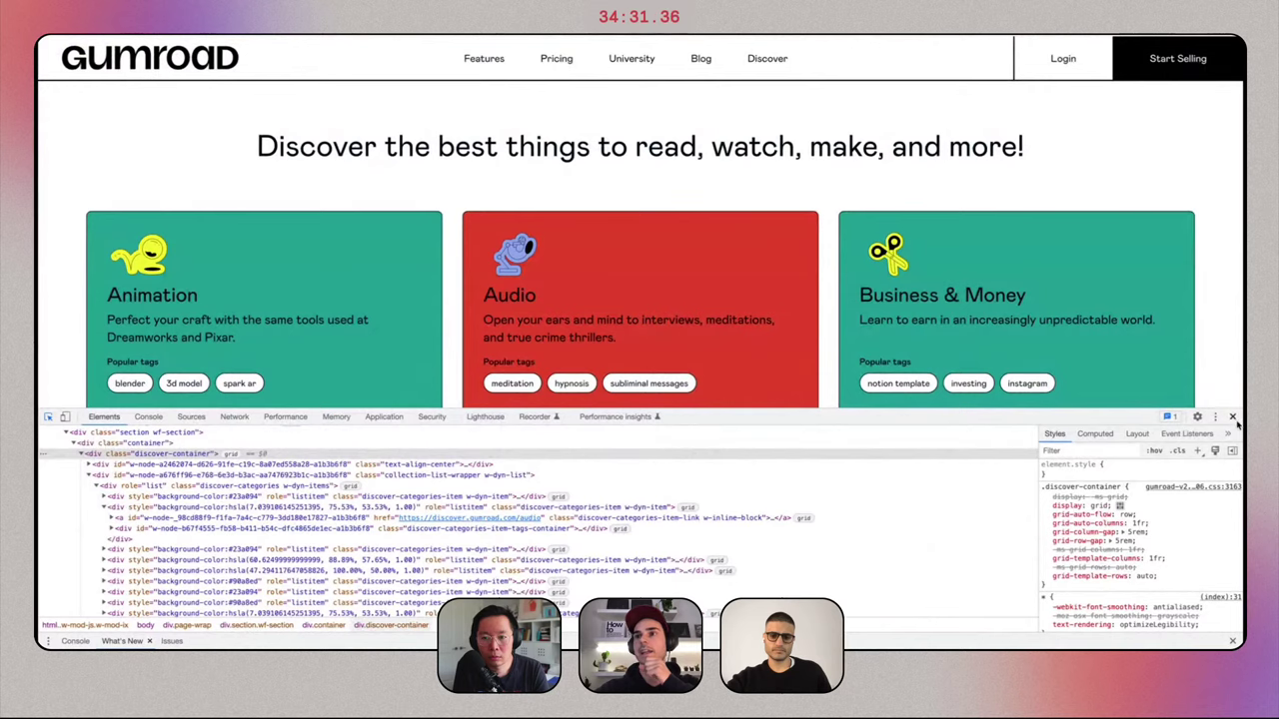
left_click(1231, 416)
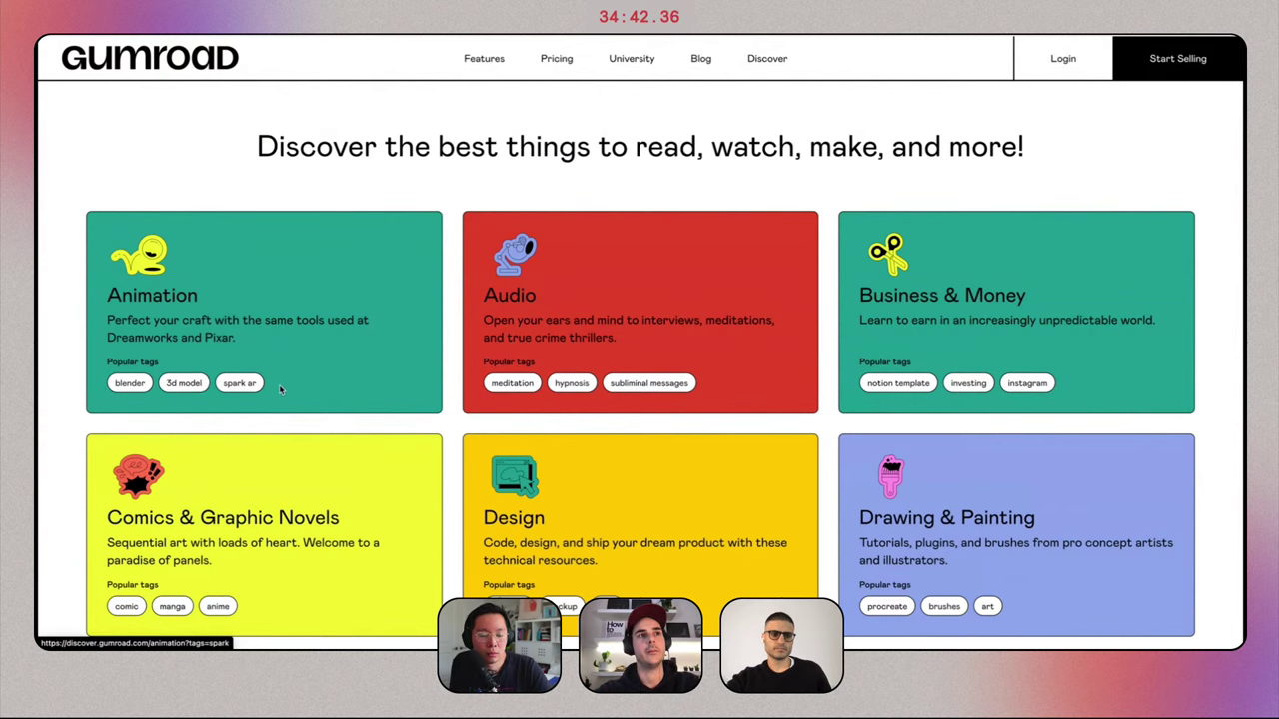
key("ctrl+Left")
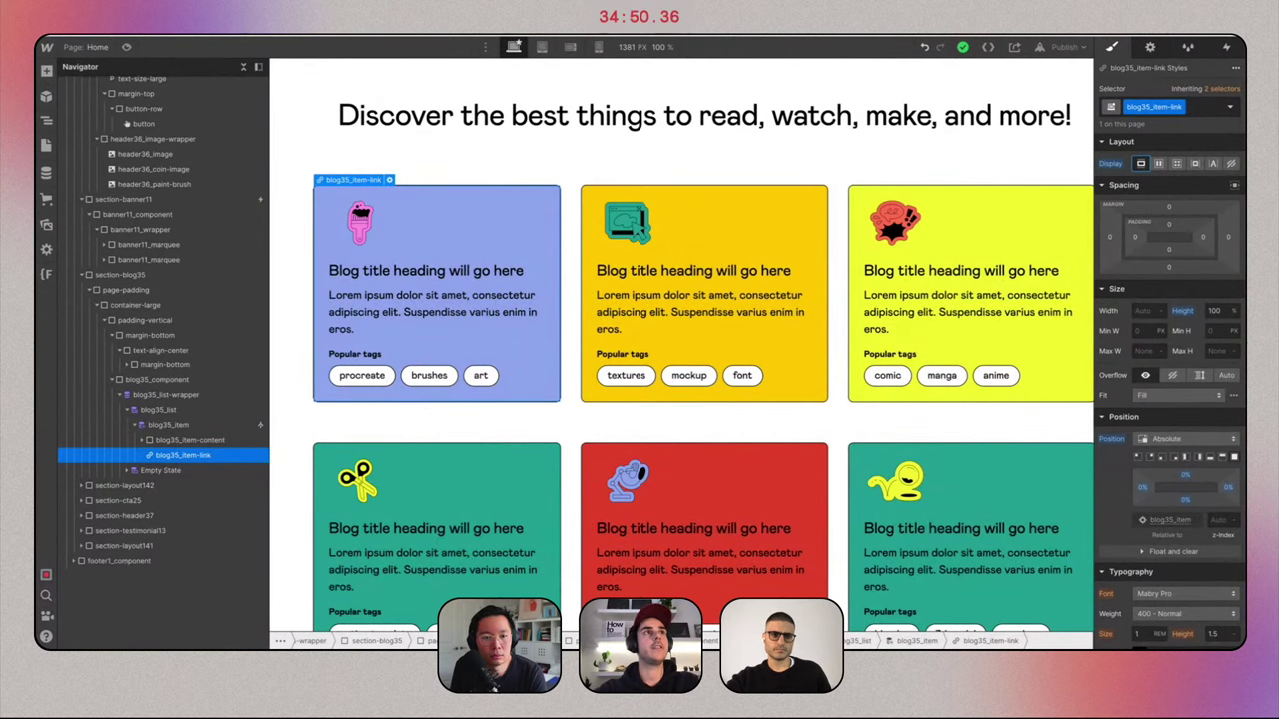
left_click(126, 46)
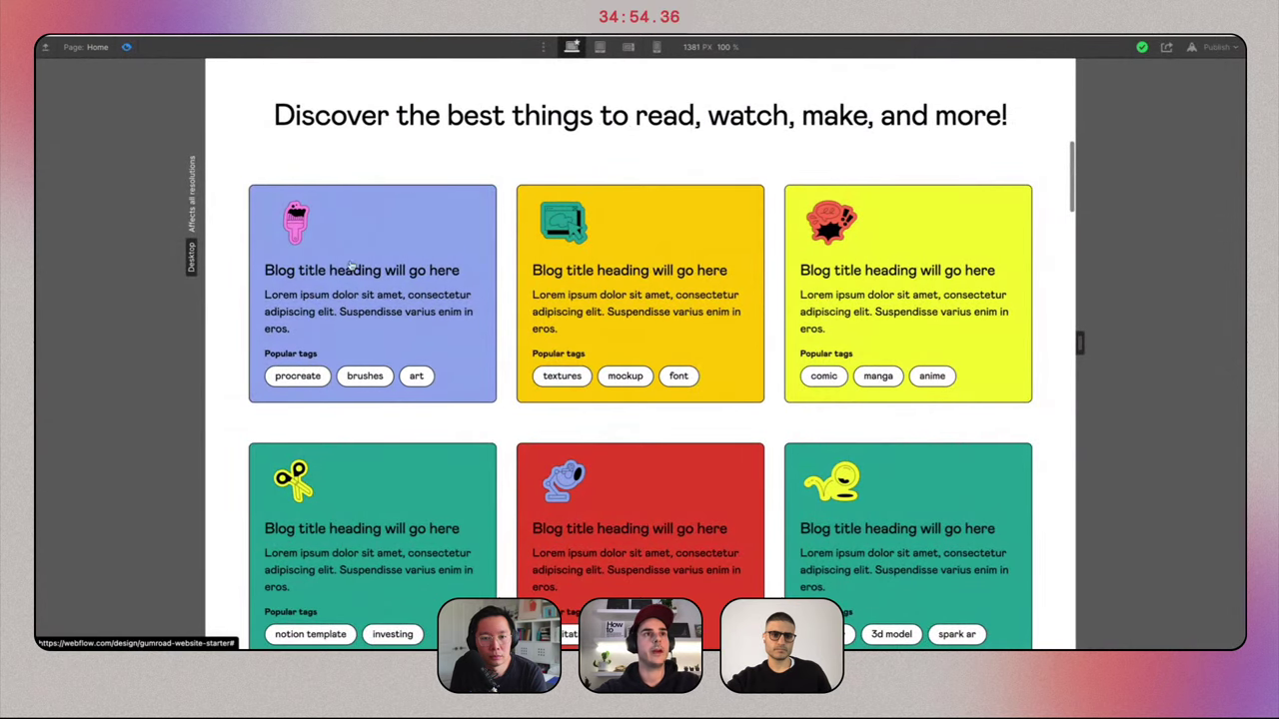
key("Escape")
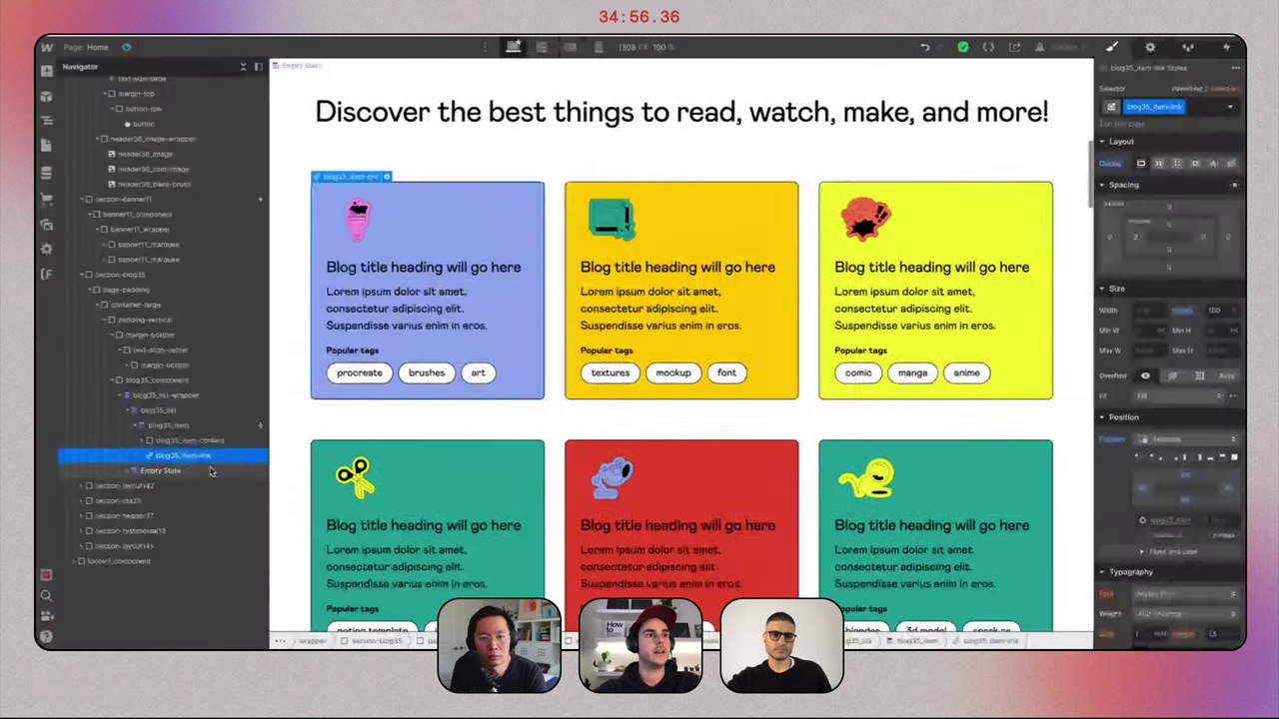
Set blog35_tags-link to Relative position with a z-index of 2 and check the tag links in preview.
left_click(151, 441)
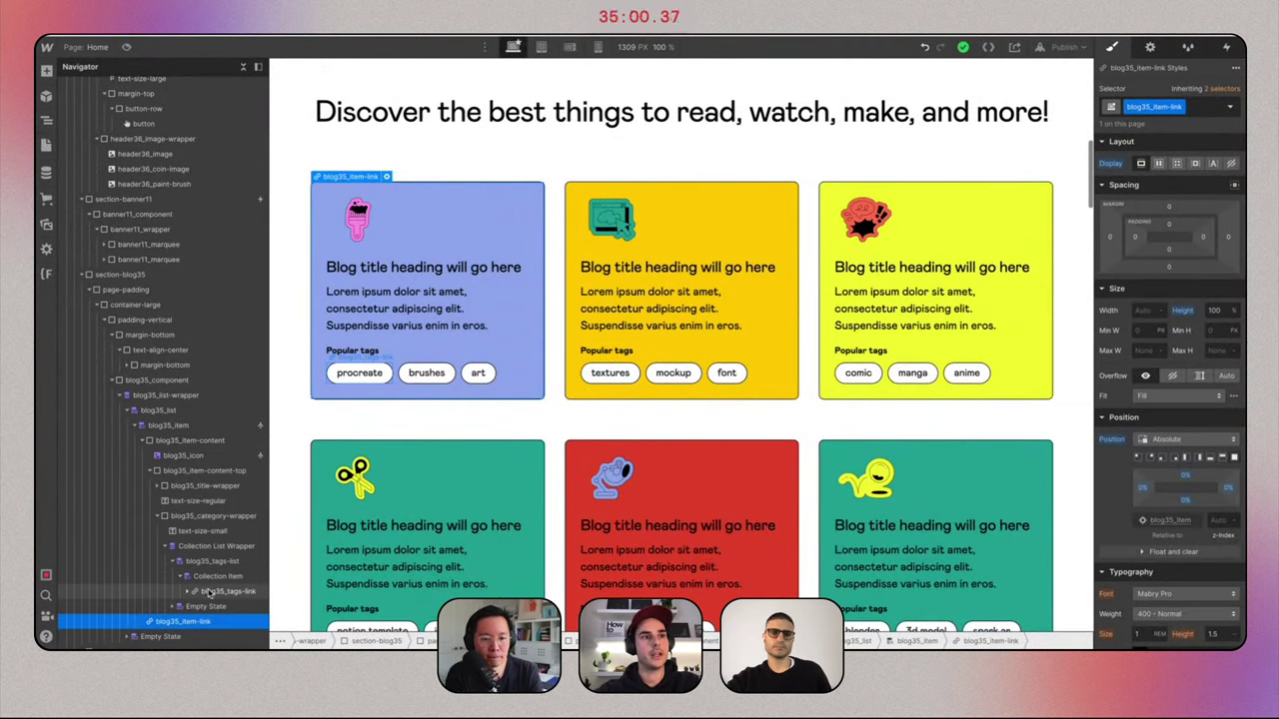
left_click(208, 592)
left_click(1167, 439)
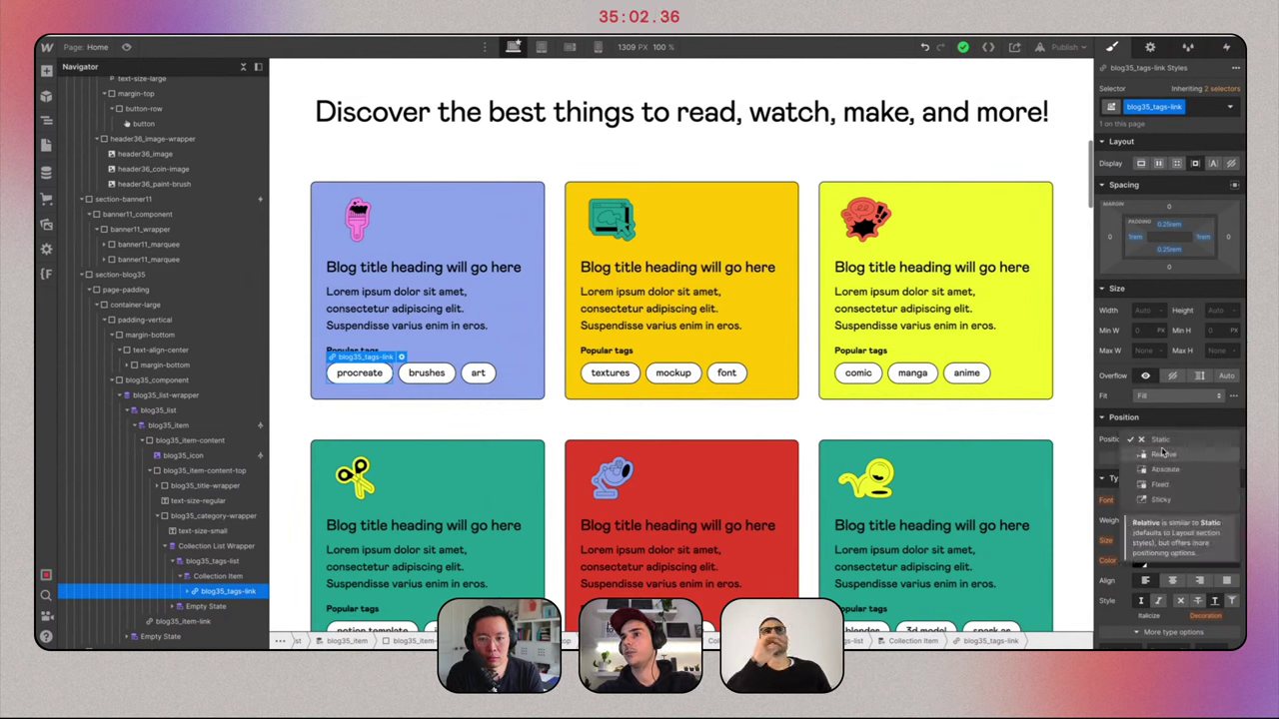
left_click(1164, 455)
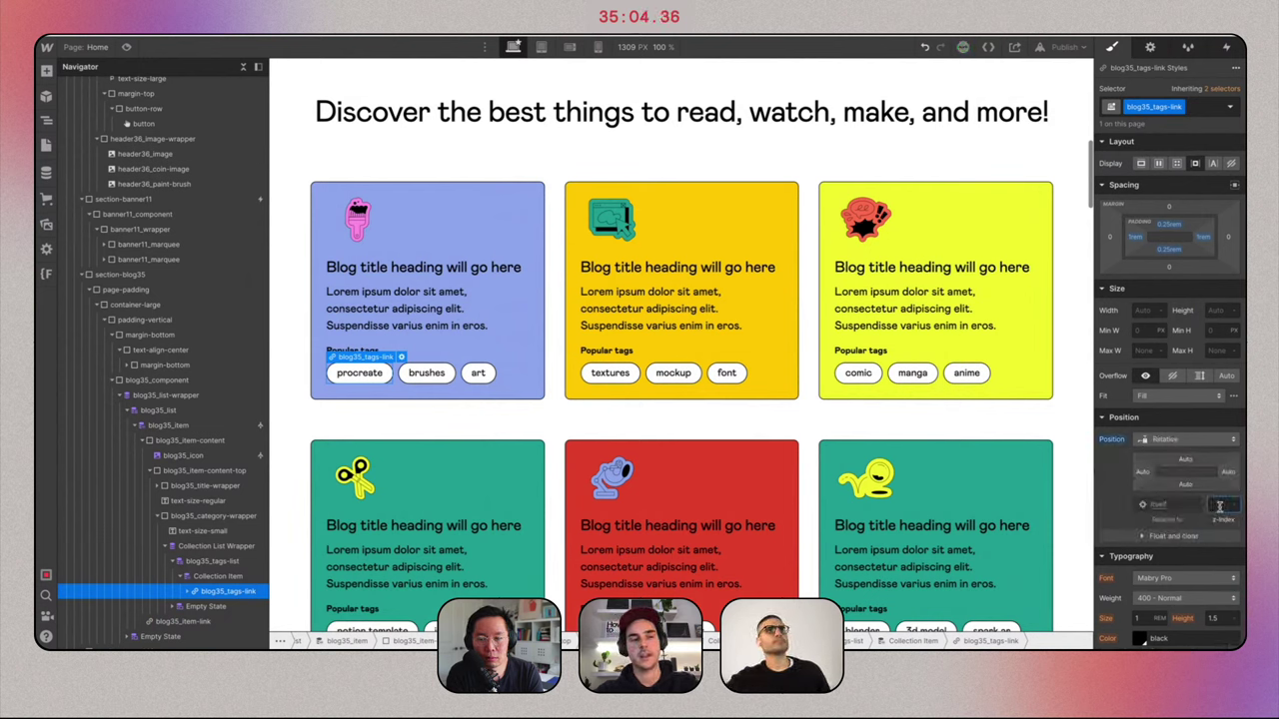
type("2")
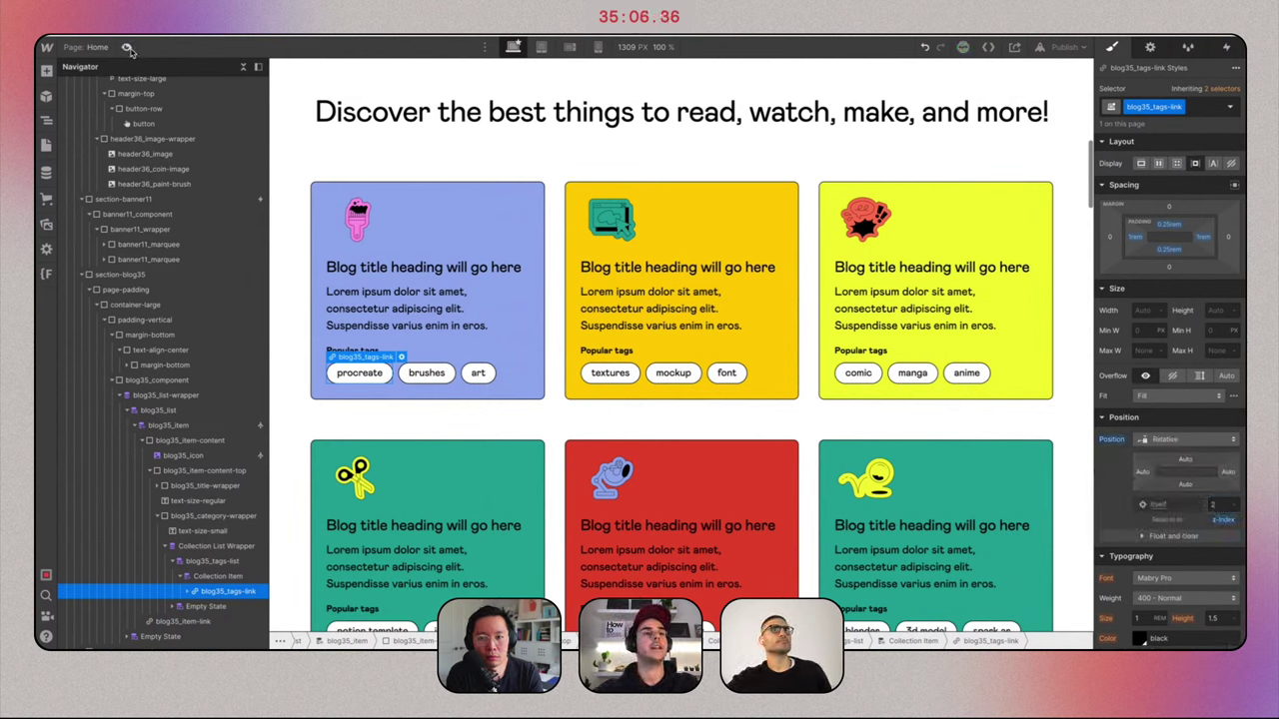
left_click(127, 47)
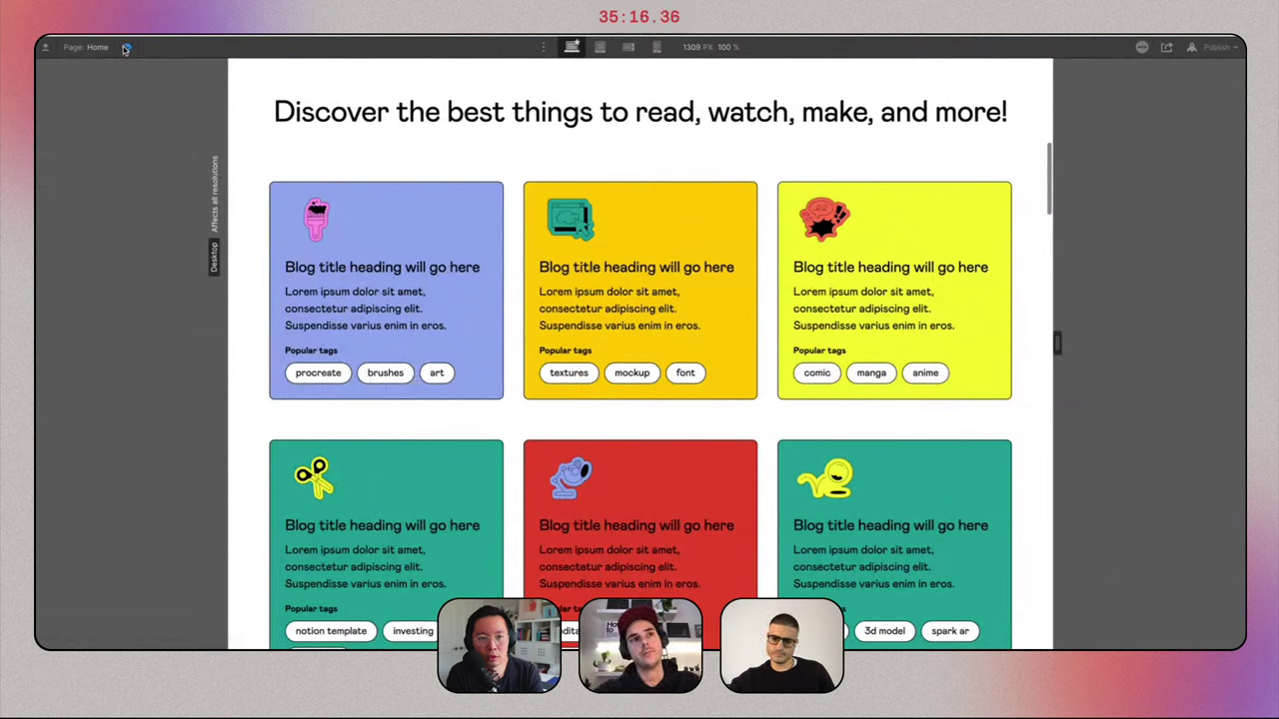
key("super+shift+p")
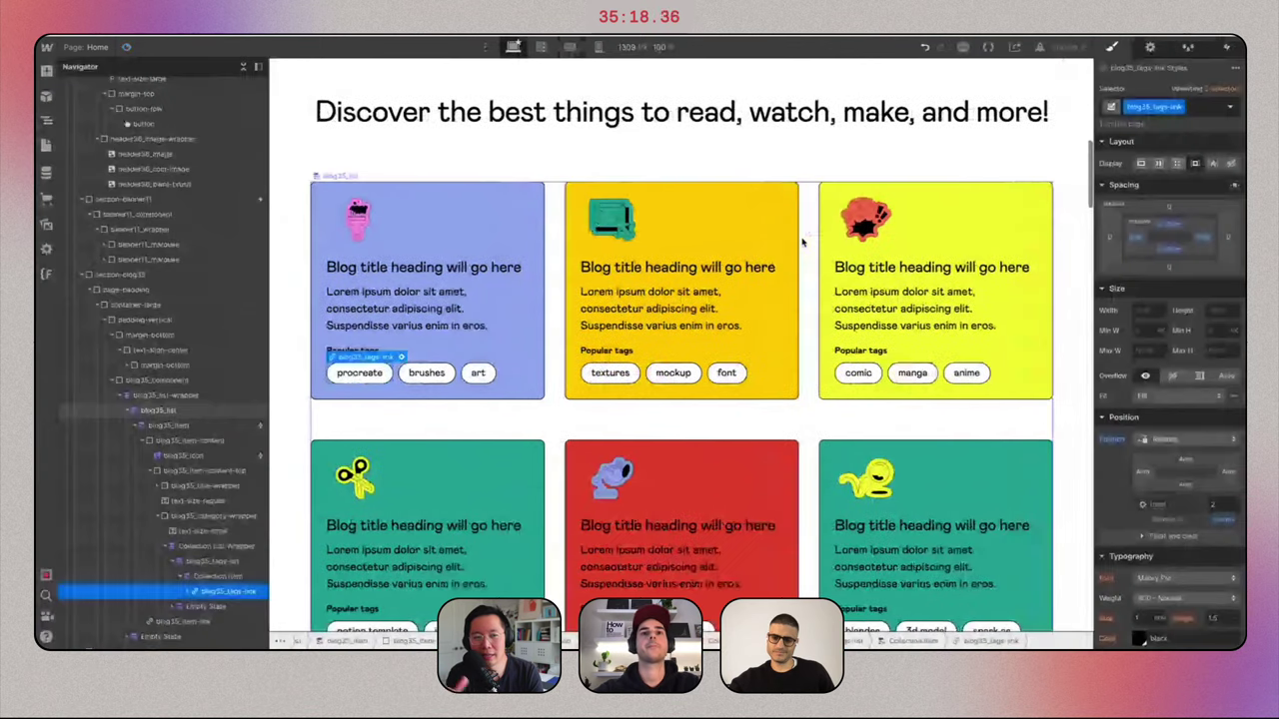
Give section-blog35 a solid black bottom border with a width of 2 px.
scroll(688, 311, "down", 5)
key("ctrl+Right")
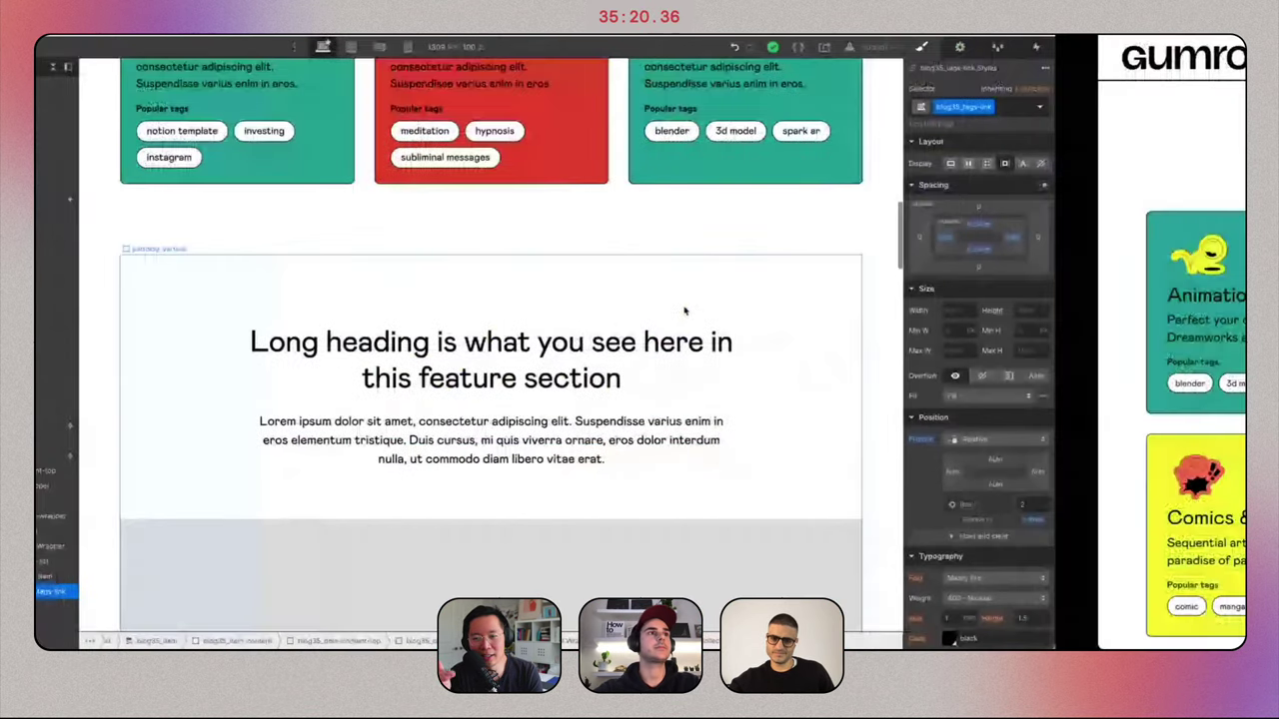
key("ctrl+Left")
scroll(322, 385, "up", 2)
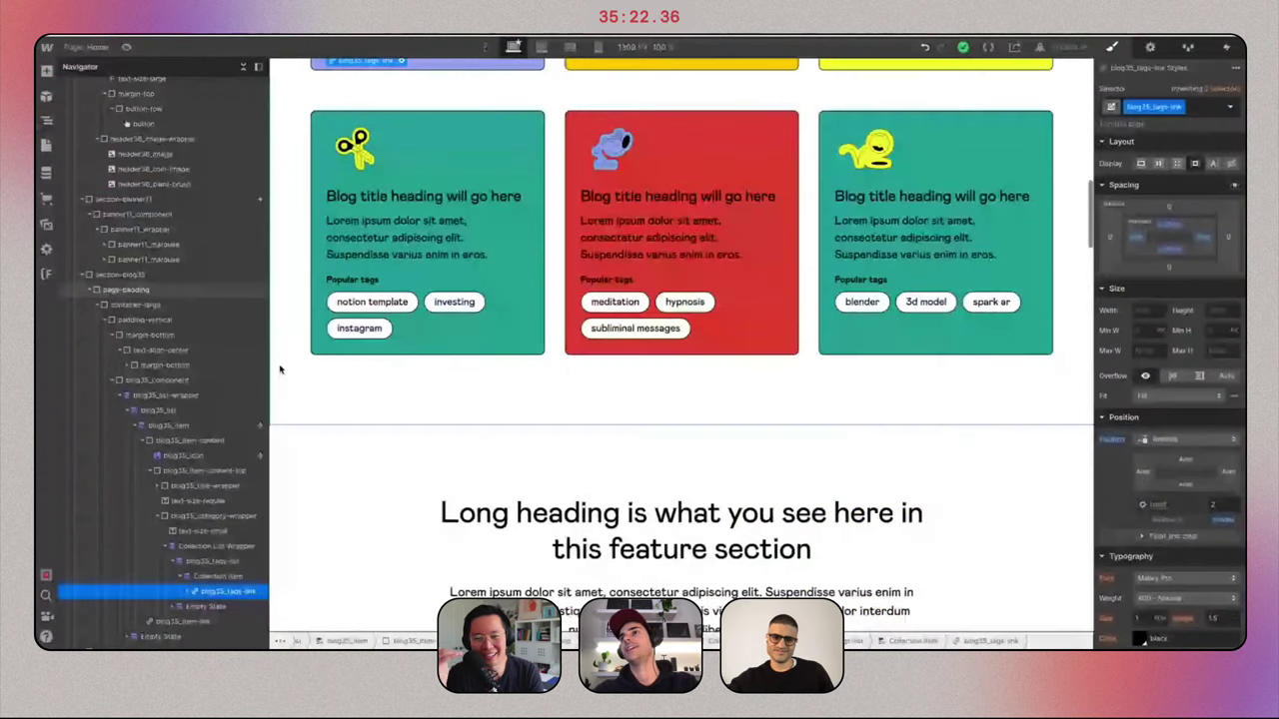
left_click(280, 370)
scroll(1164, 499, "down", 5)
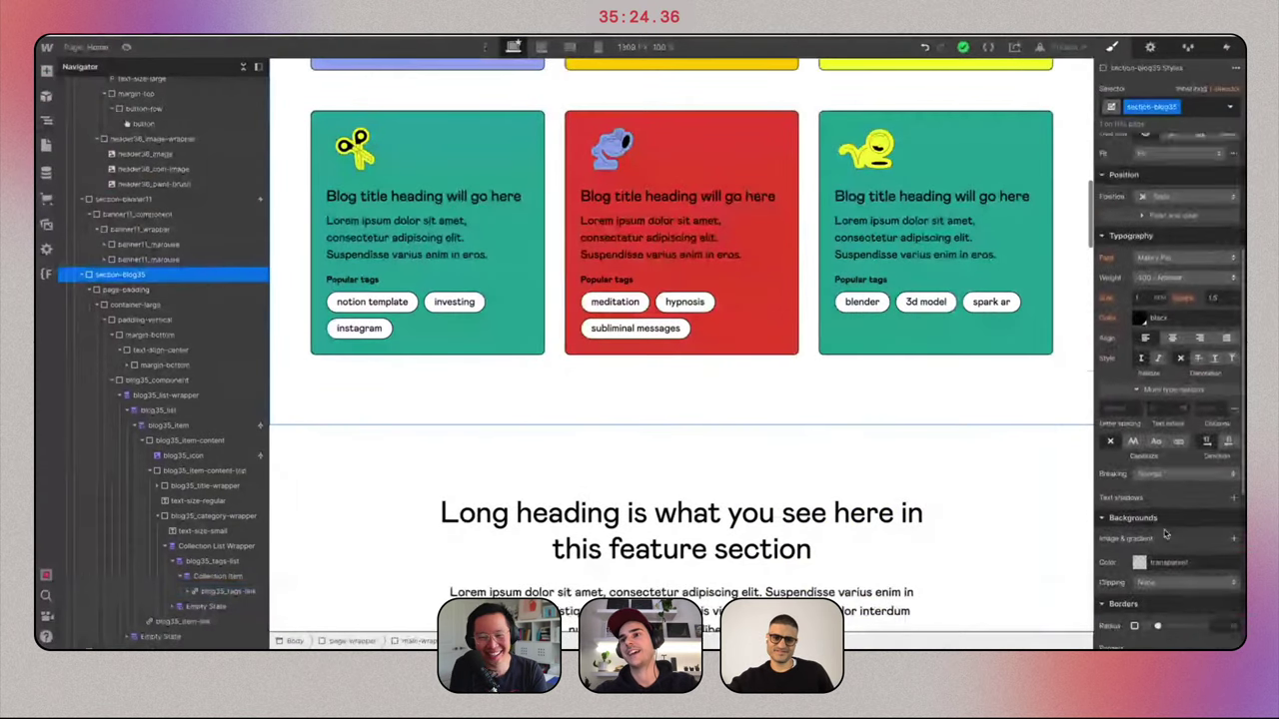
scroll(1164, 533, "down", 2)
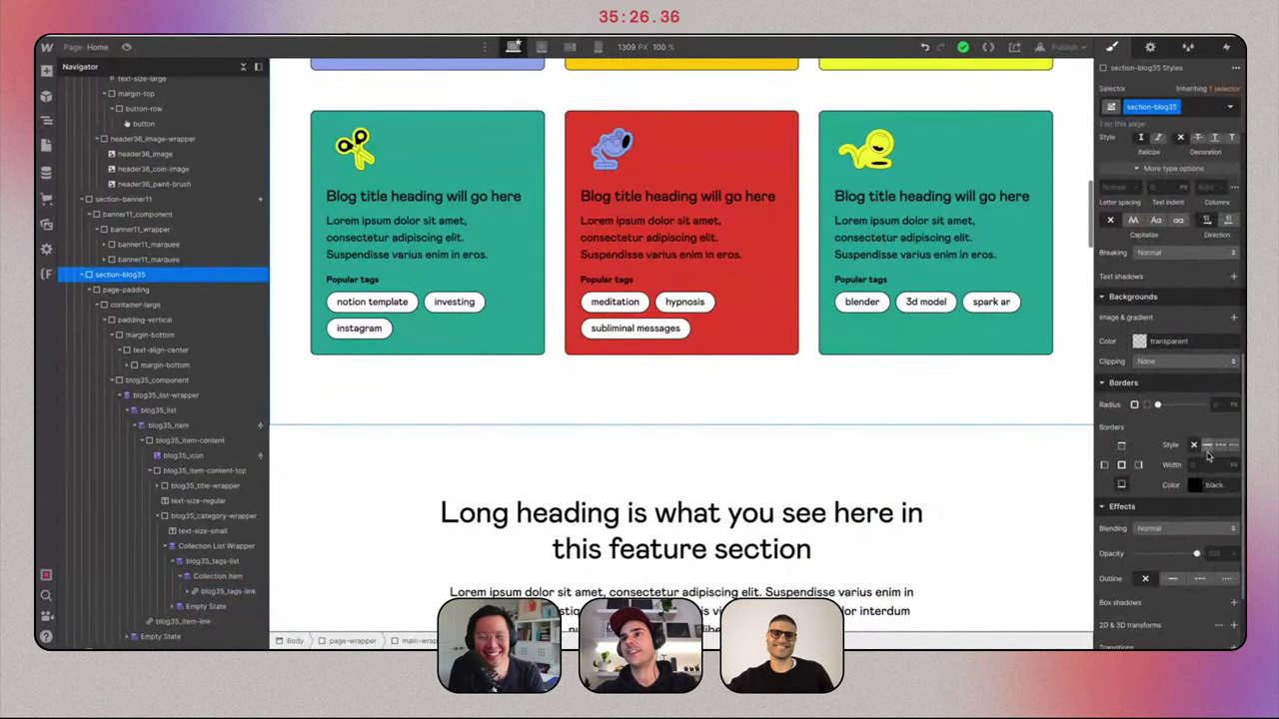
left_click(1204, 464)
type("2")
scroll(656, 440, "up", 8)
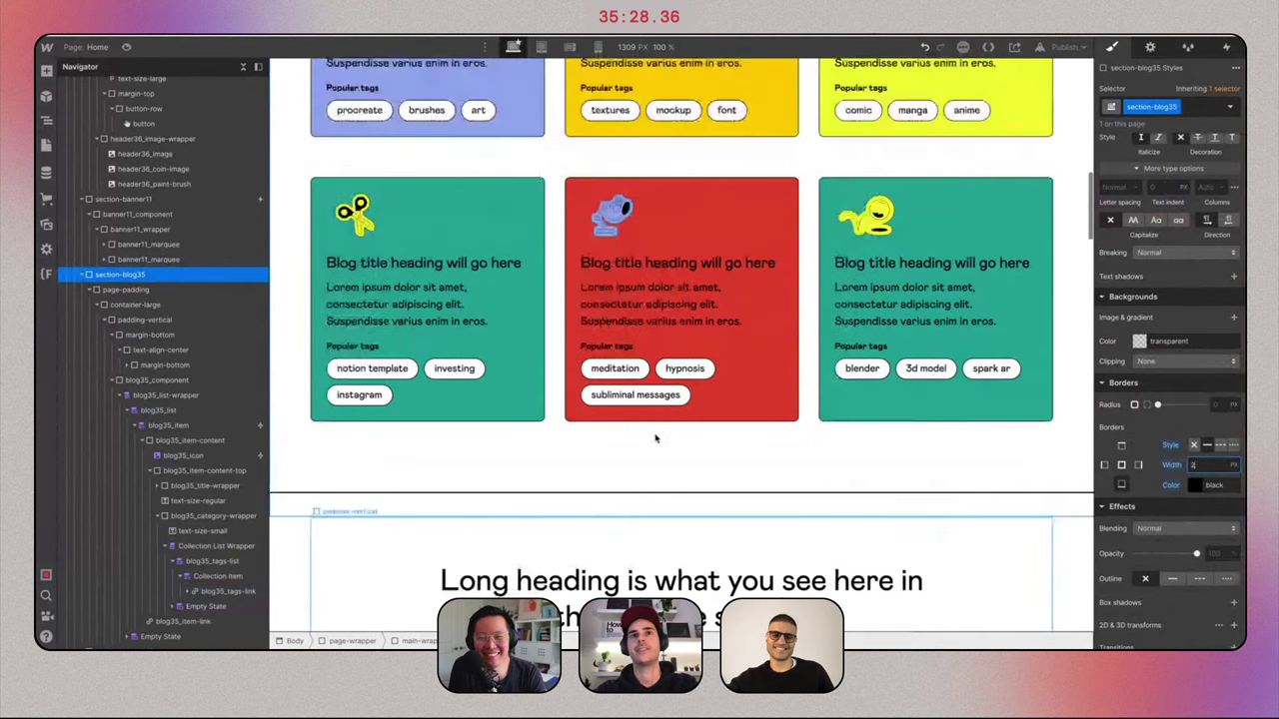
scroll(655, 439, "down", 6)
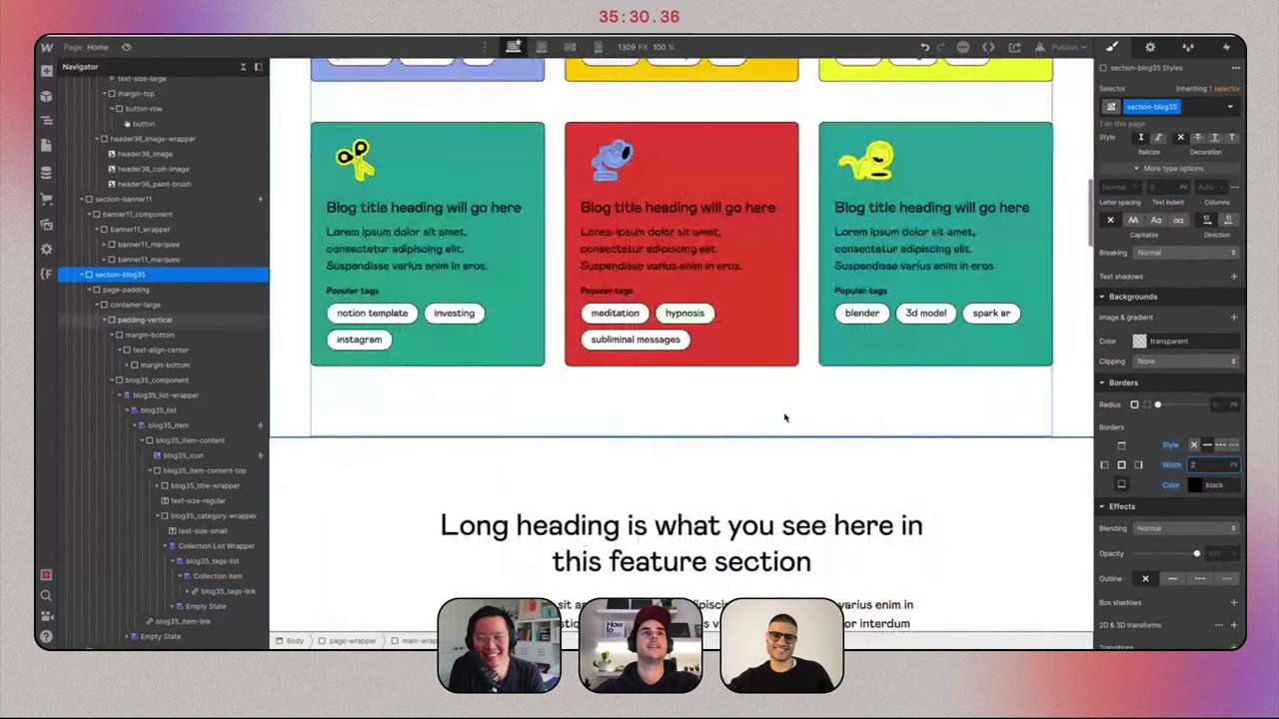
Copy the sentence "You know all those great ideas you have? We want you to try them, lots of them, and find out what works." from the live Gumroad page.
scroll(785, 419, "up", 2)
scroll(821, 402, "down", 4)
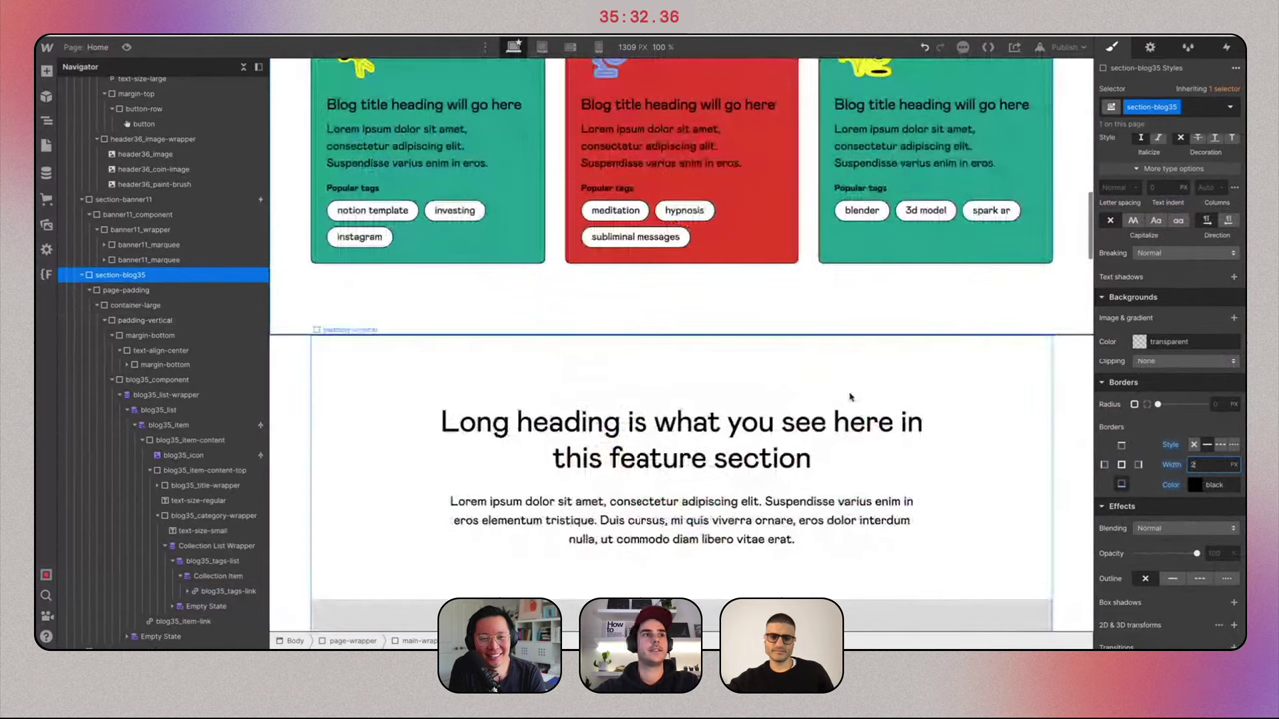
left_click(822, 405)
left_click(127, 521)
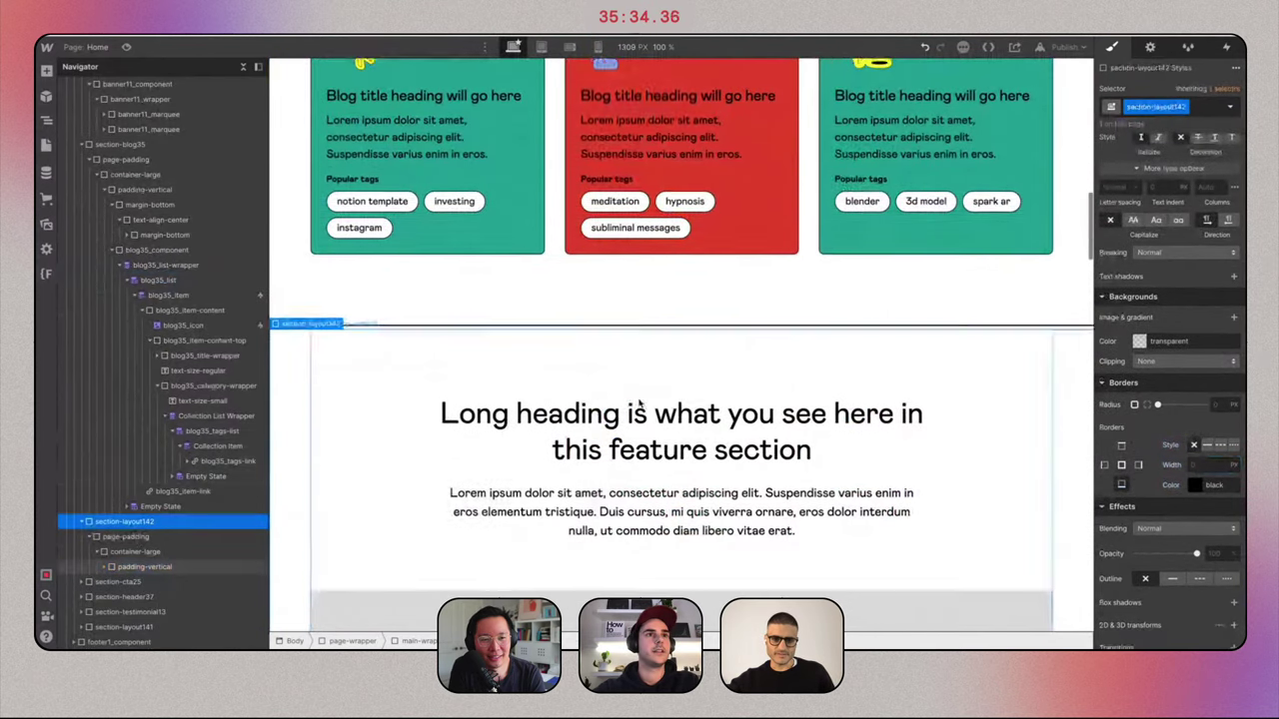
scroll(639, 403, "down", 5)
scroll(639, 404, "up", 6)
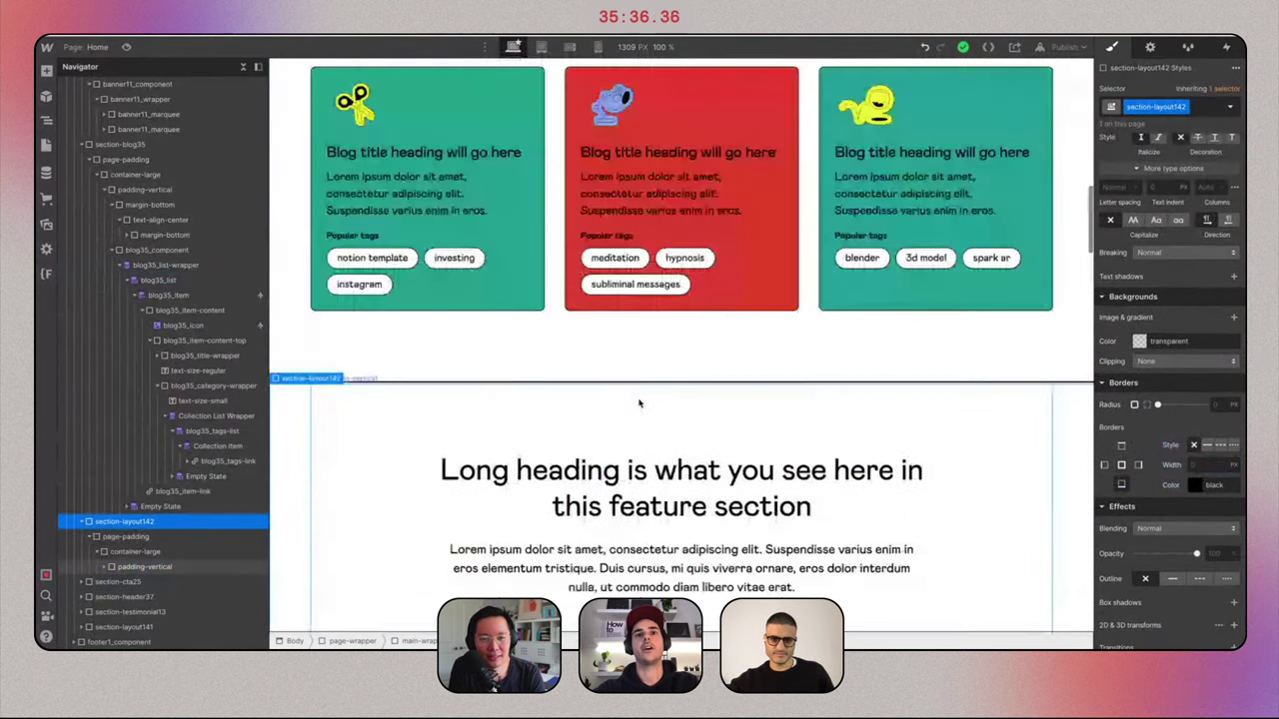
key("ctrl+Right")
scroll(639, 403, "down", 10)
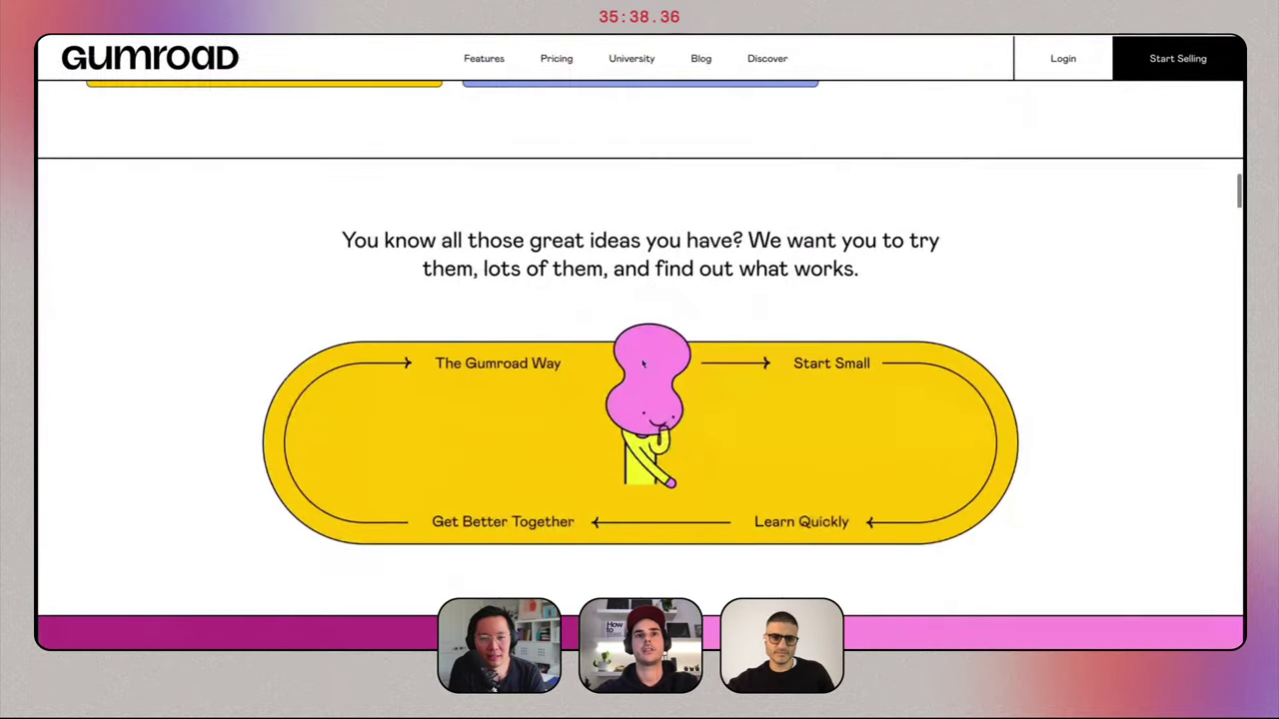
triple_click(652, 262)
key("ctrl+c")
key("ctrl+Left")
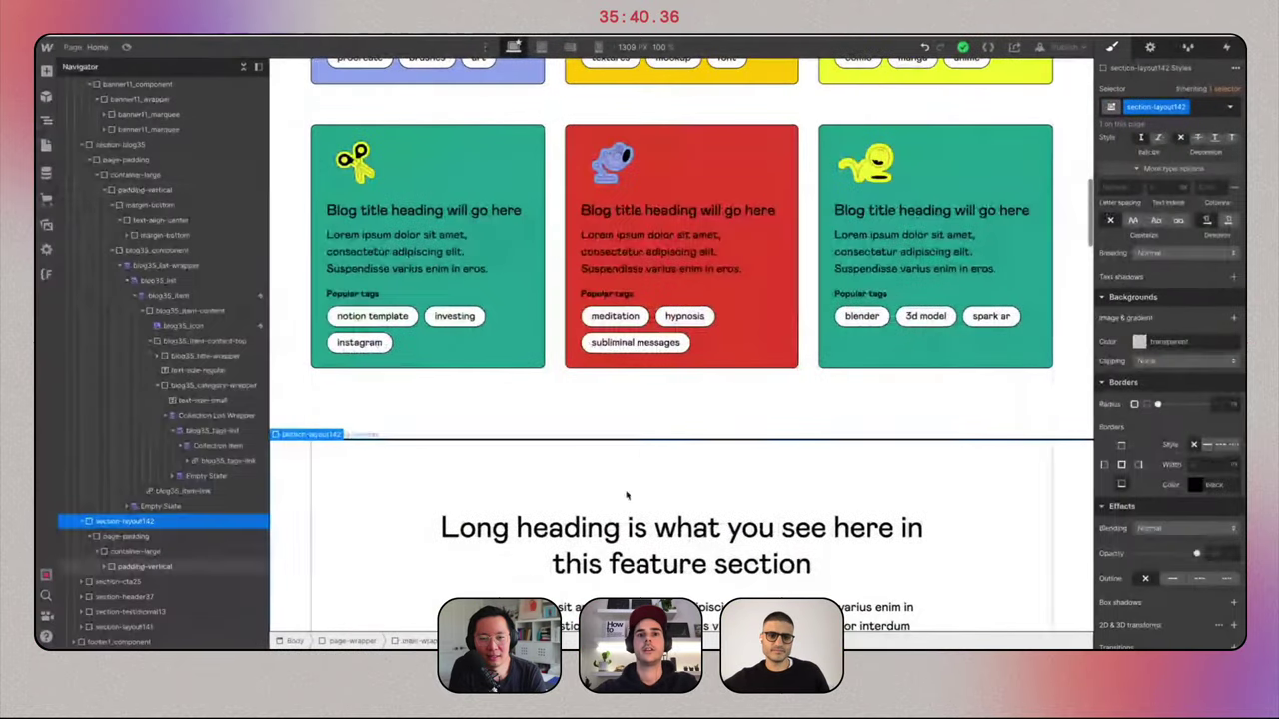
Replace the placeholder heading of section-layout142 with the copied Gumroad sentence.
triple_click(616, 546)
key("ctrl+v")
scroll(730, 363, "down", 1)
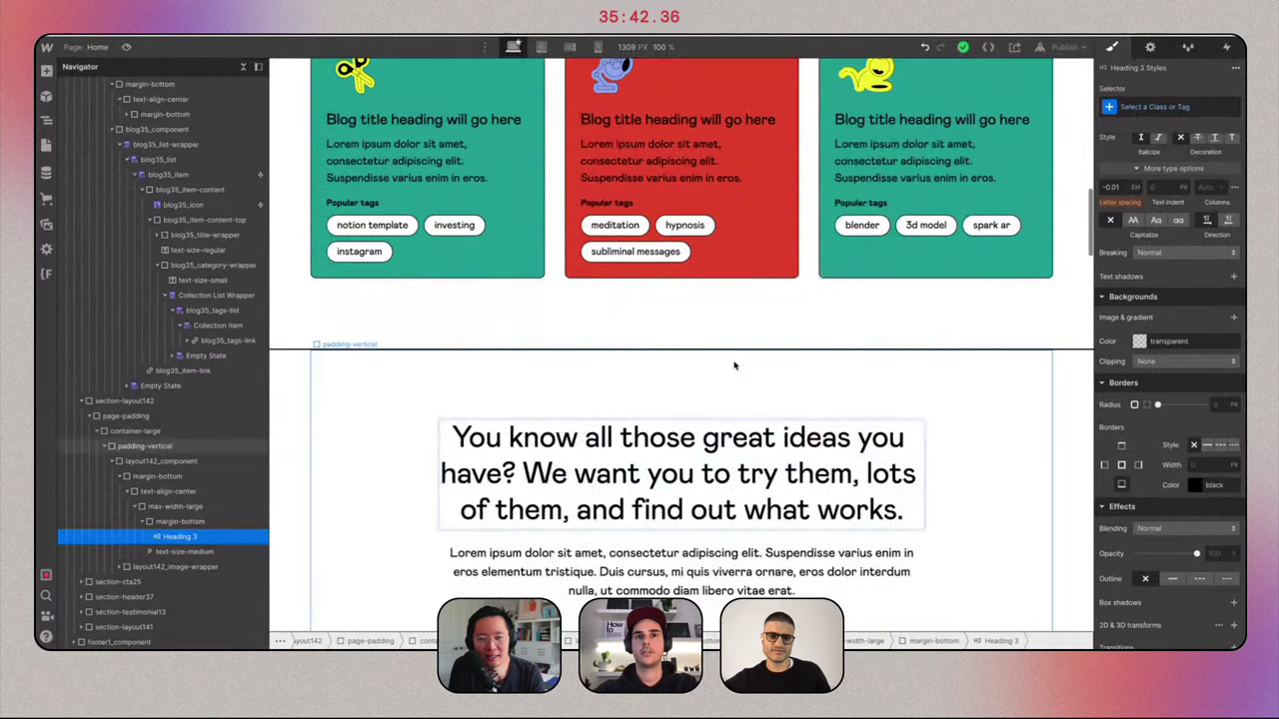
key("Escape")
Apply the existing heading-large class to the section-layout142 heading.
left_click(1175, 112)
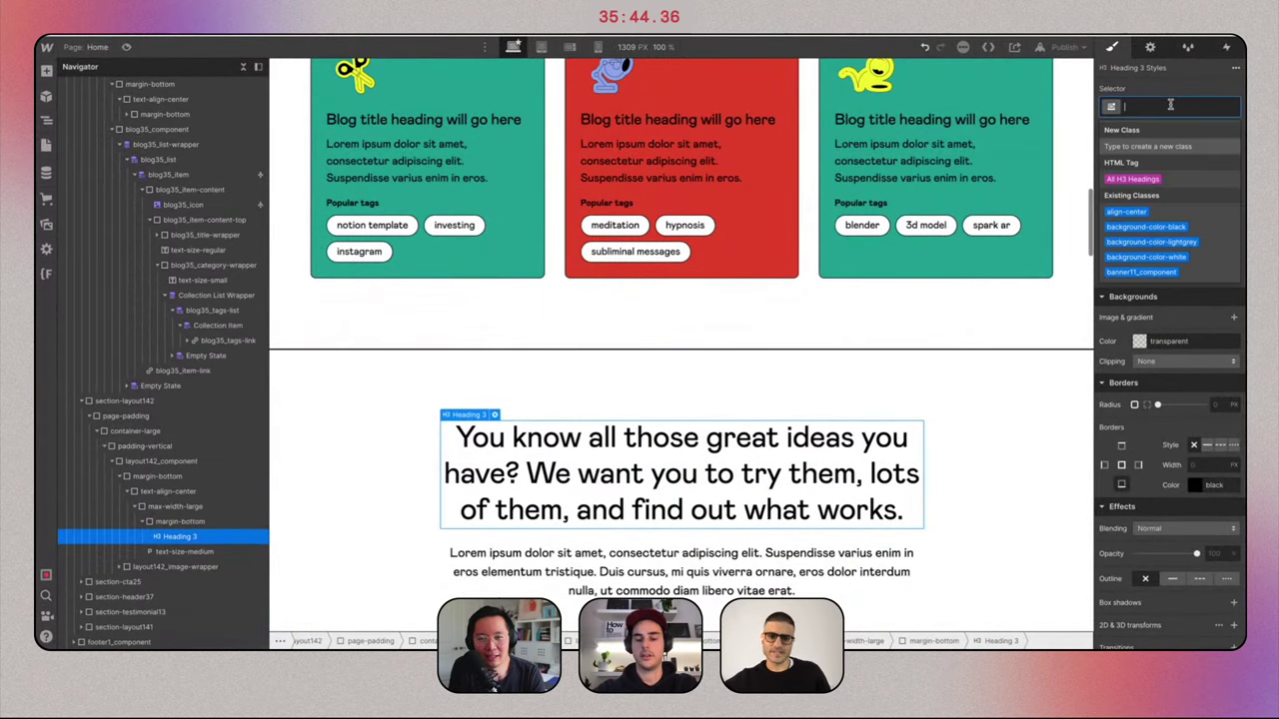
type("heading-large")
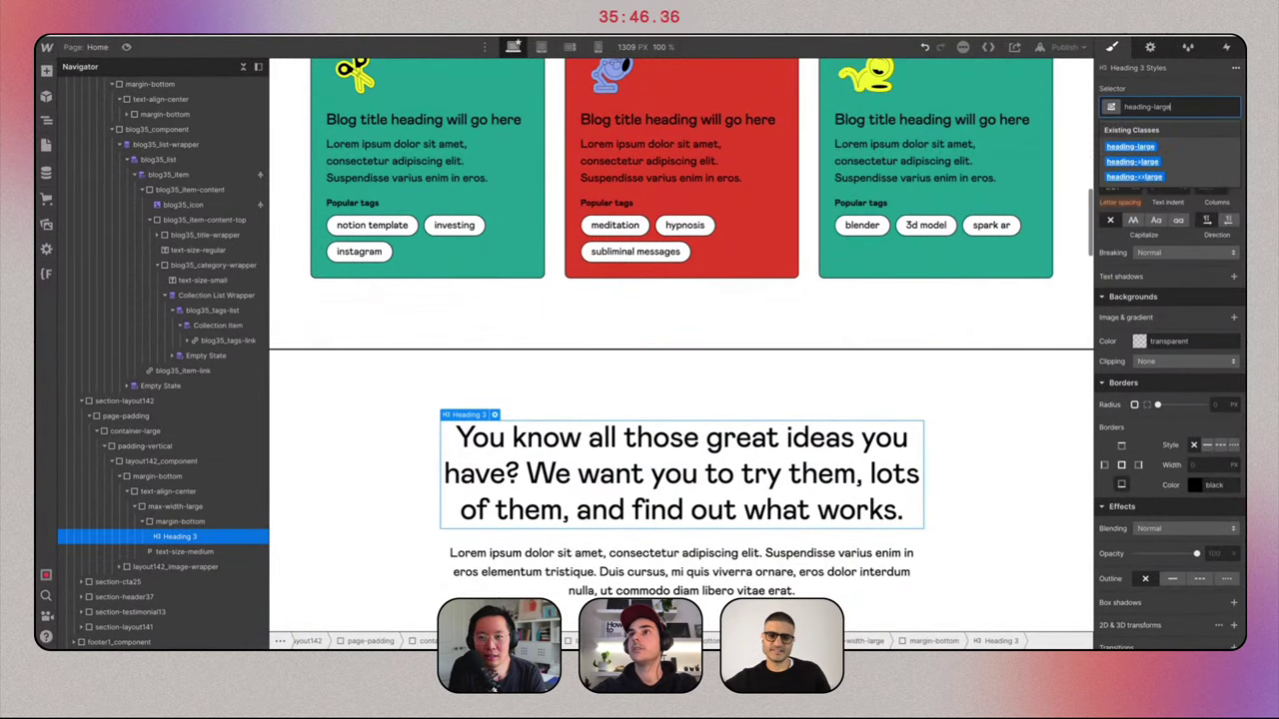
scroll(734, 437, "down", 1)
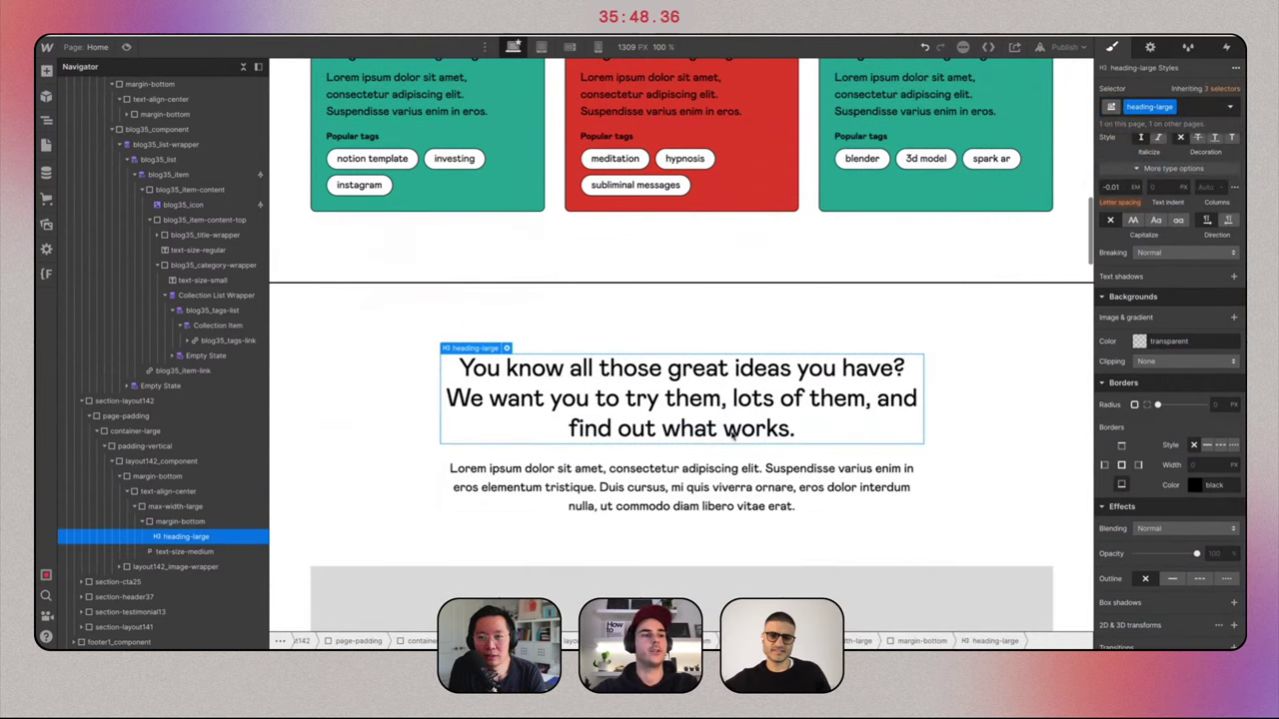
Replace the max-width-large class on the wrapper around the section-layout142 heading with max-width-xlarge.
left_click(141, 523)
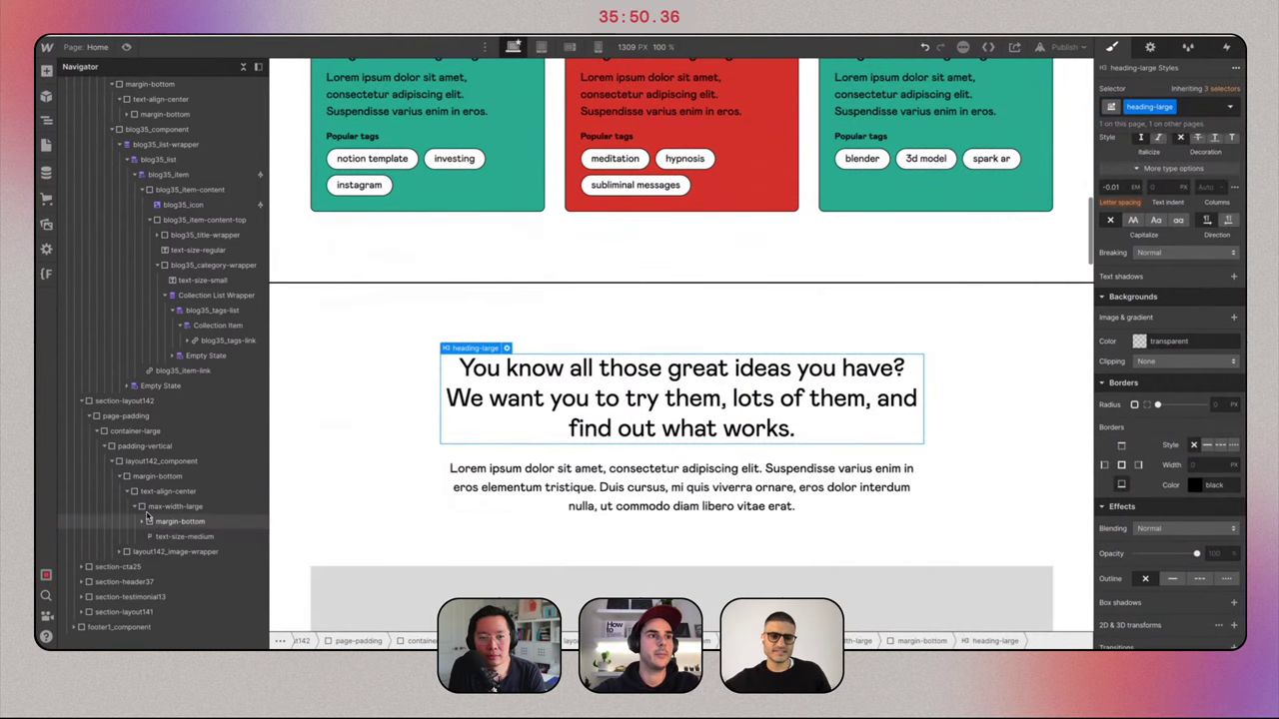
left_click(170, 507)
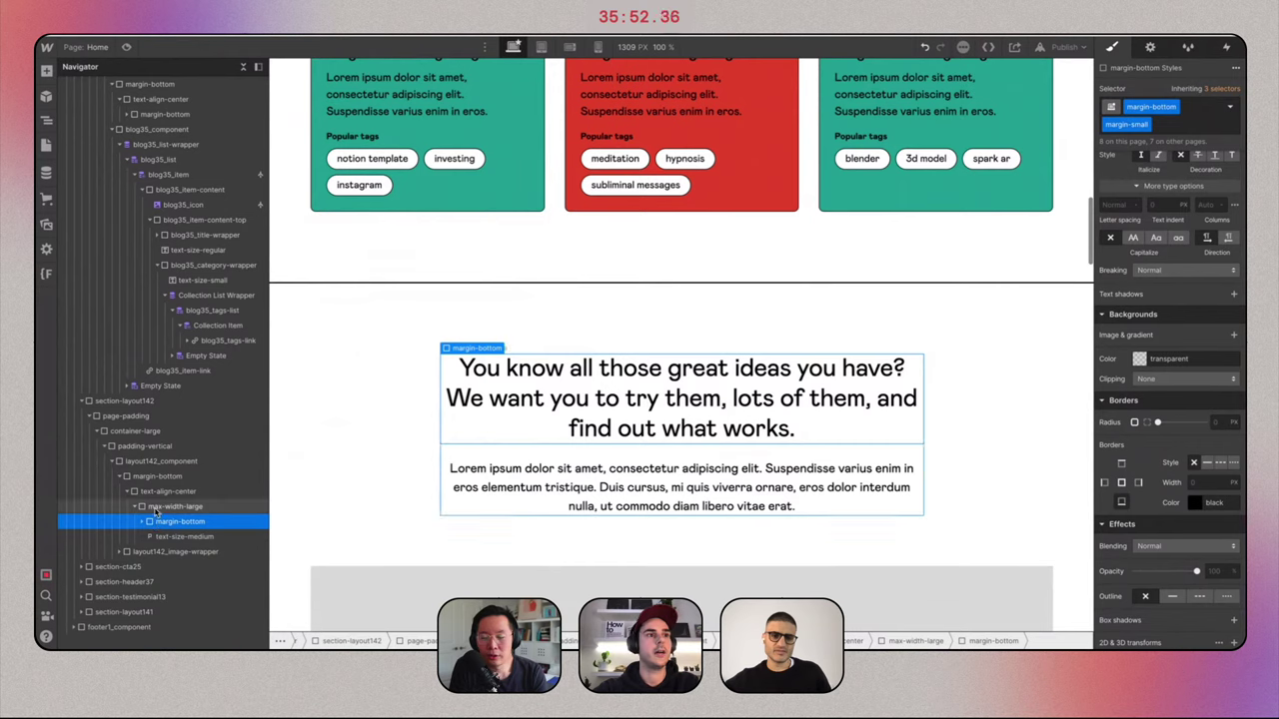
left_click(1202, 101)
key("BackSpace")
type("m")
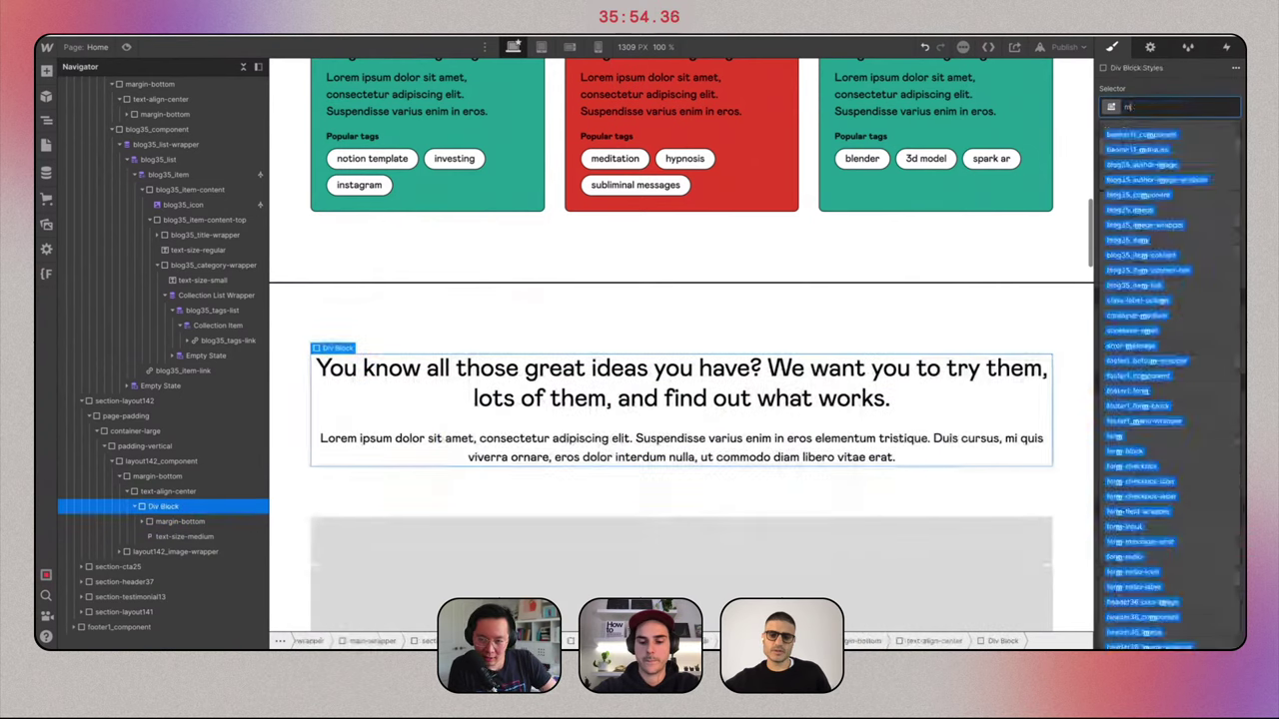
type("ax-width-")
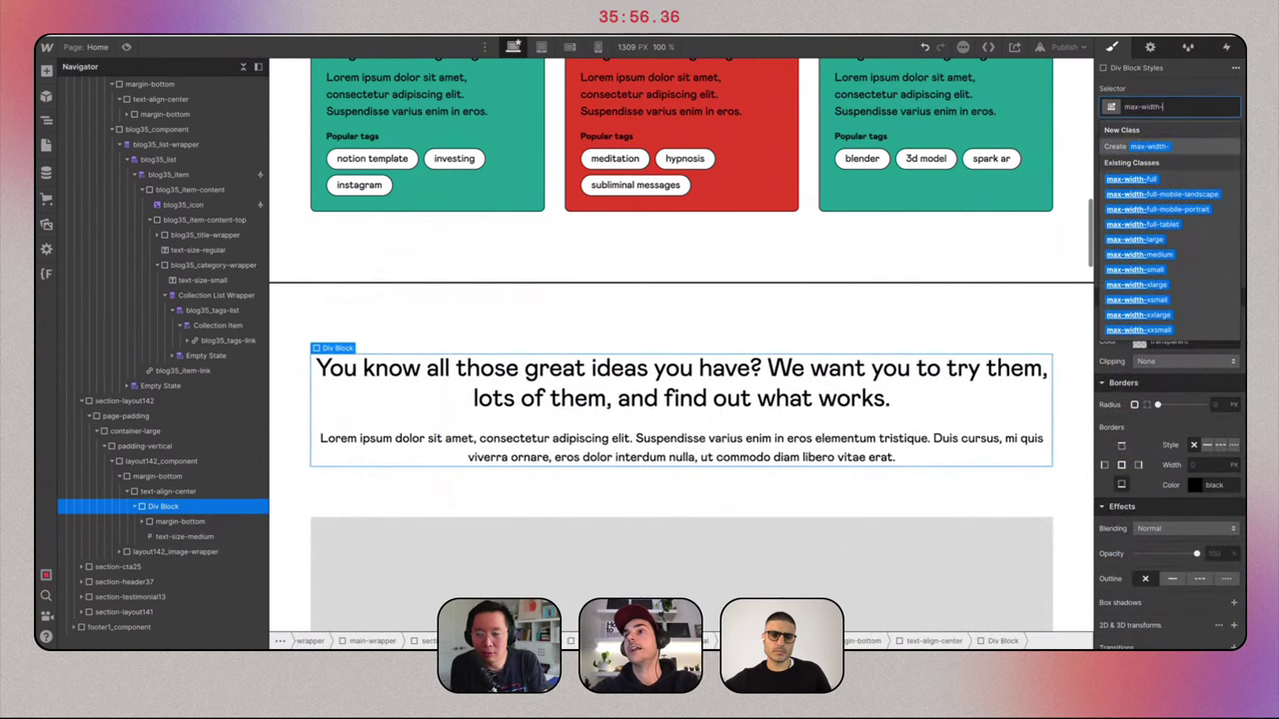
key("Down")
key("Down")
key("Down")
key("Down")
key("Down")
key("Down")
key("Down")
key("Down")
key("Return")
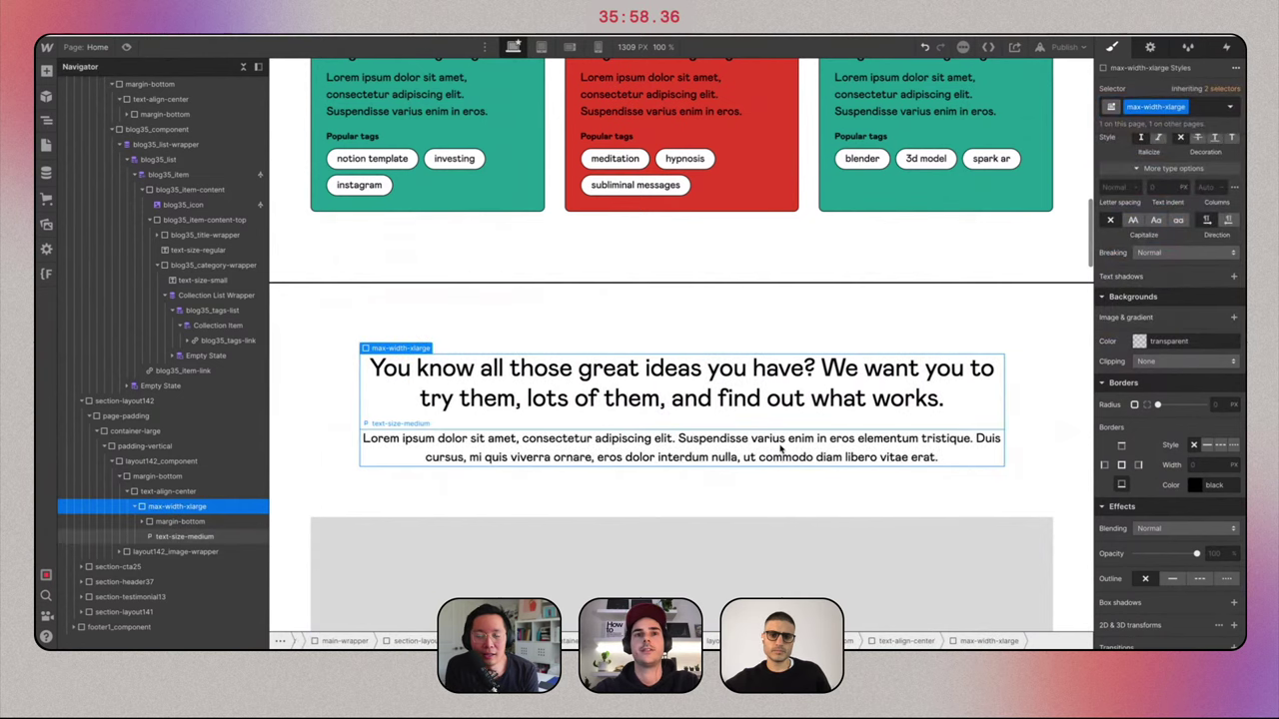
Delete the lorem ipsum paragraph below the section-layout142 heading.
left_click(920, 438)
key("BackSpace")
scroll(596, 442, "down", 3)
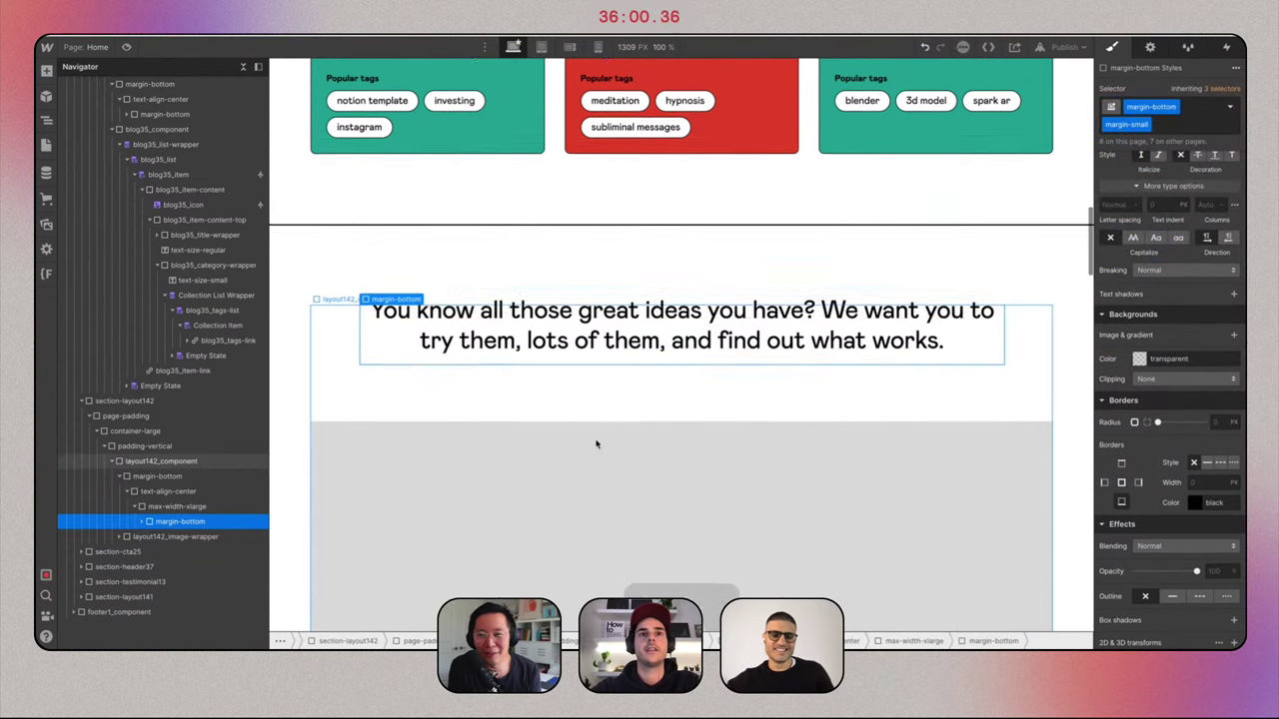
Replace the grey placeholder image in section-layout142 with gumroad-illustration_desktop.svg and close the image settings.
key("ctrl+Right")
key("ctrl+Left")
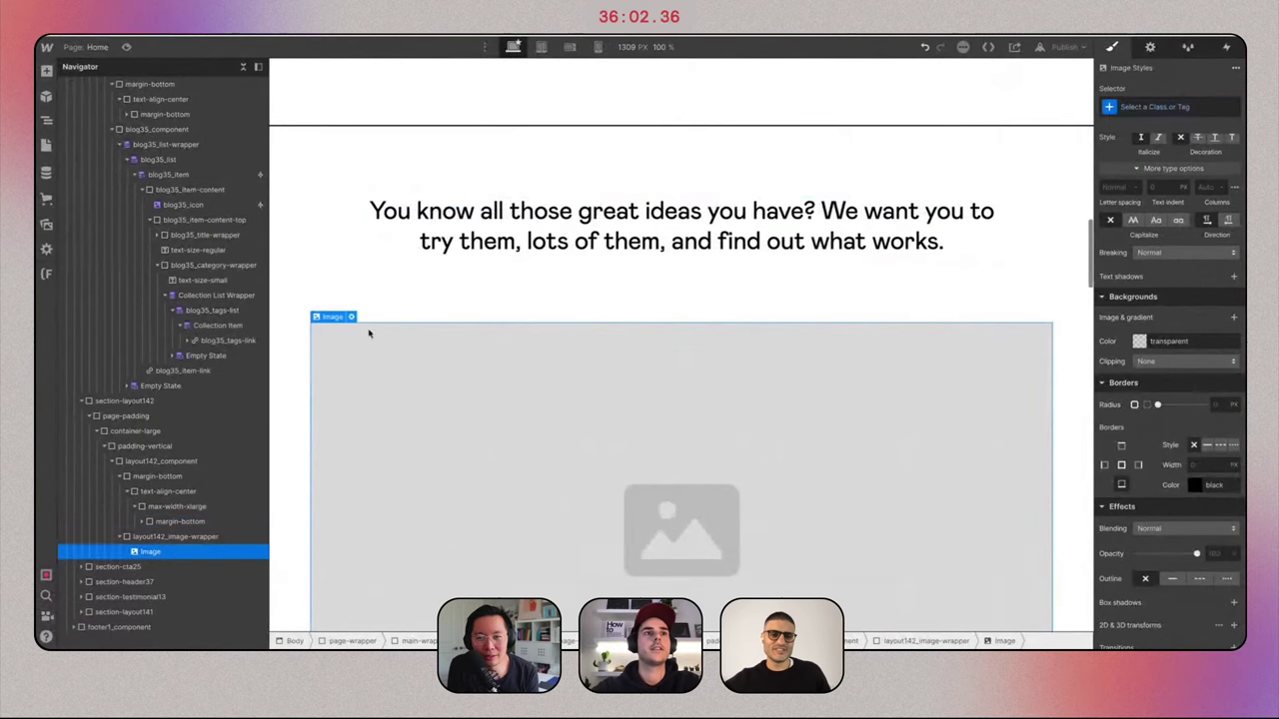
left_click(351, 318)
left_click(410, 165)
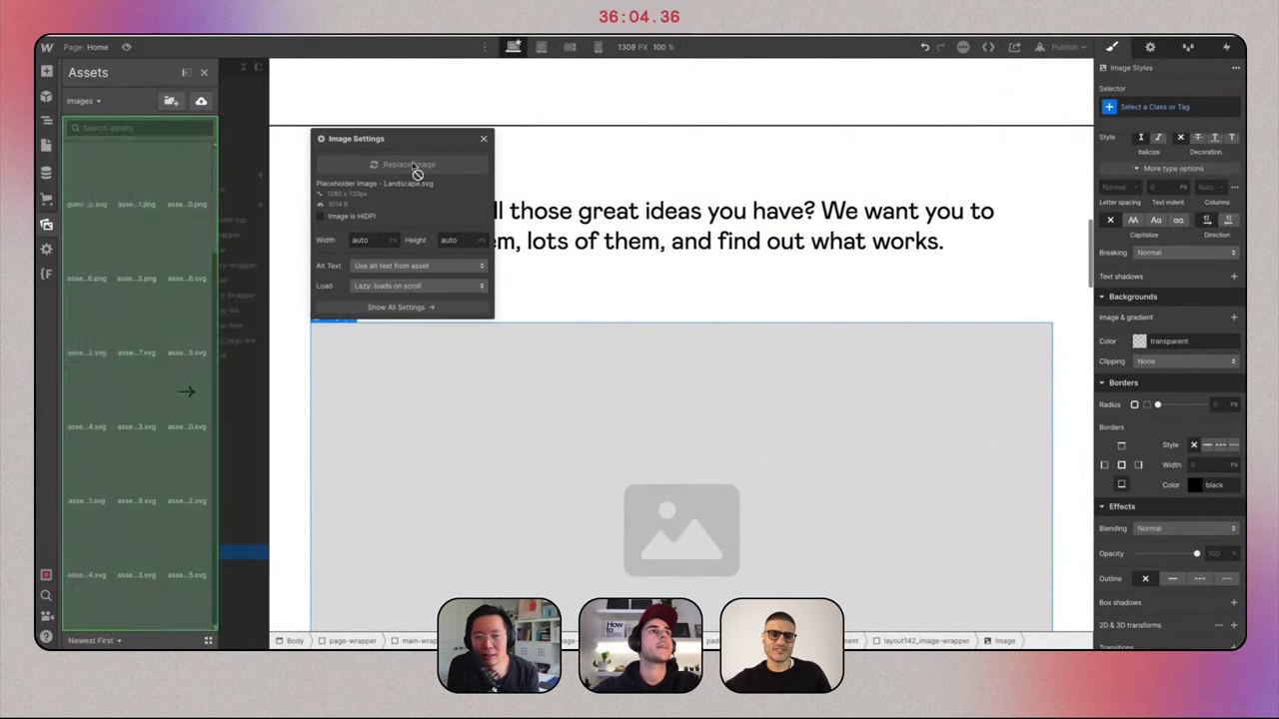
left_click(86, 172)
left_click(97, 176)
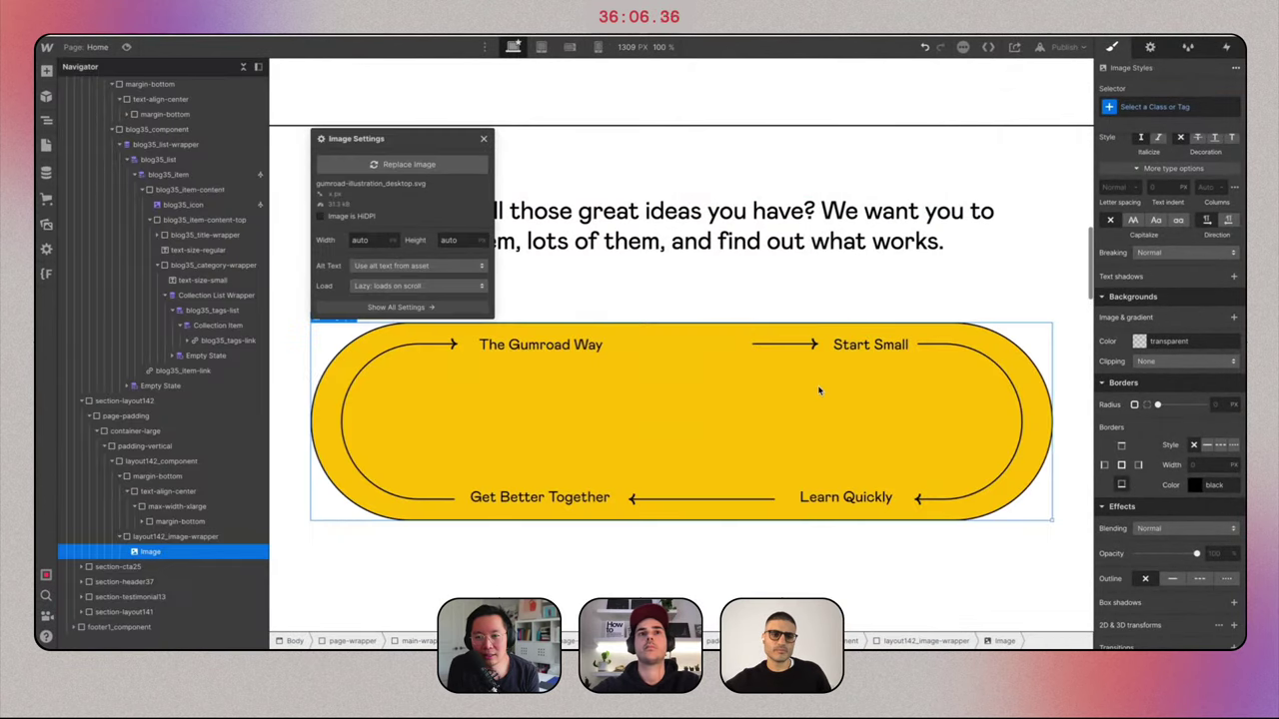
left_click(484, 139)
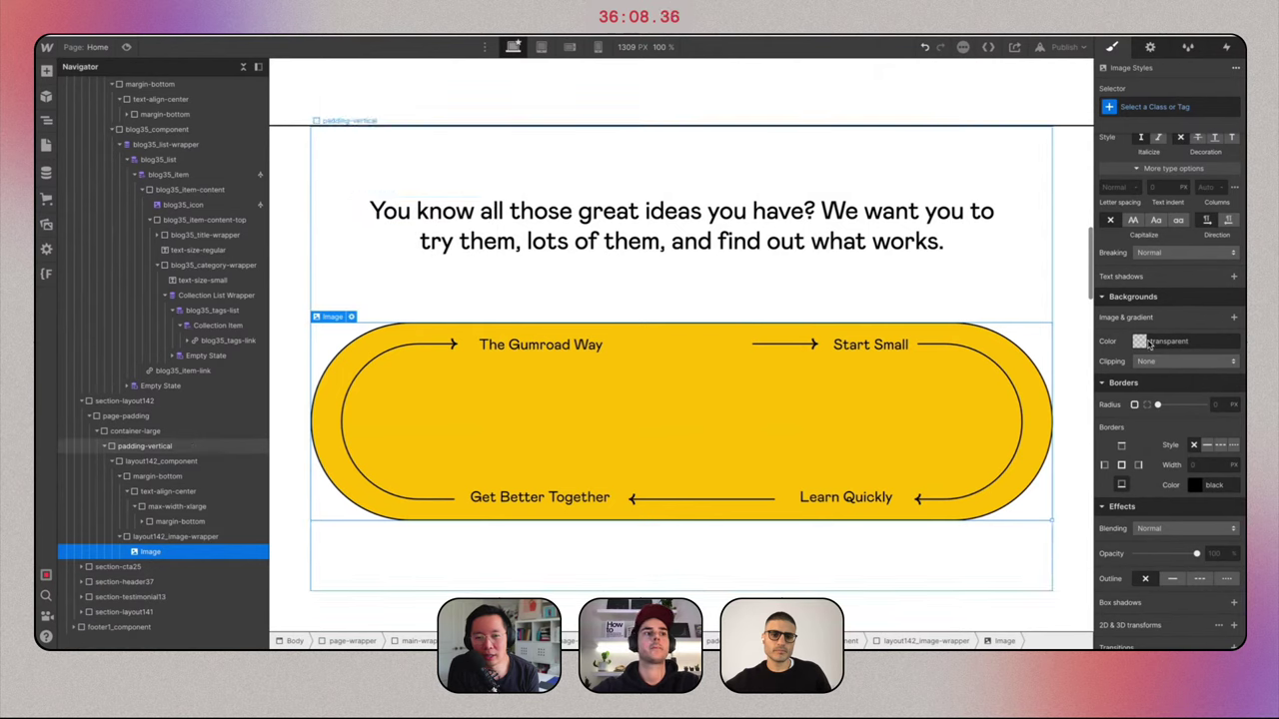
Create the class layout142_image on the yellow illustration.
left_click(1202, 106)
type("la")
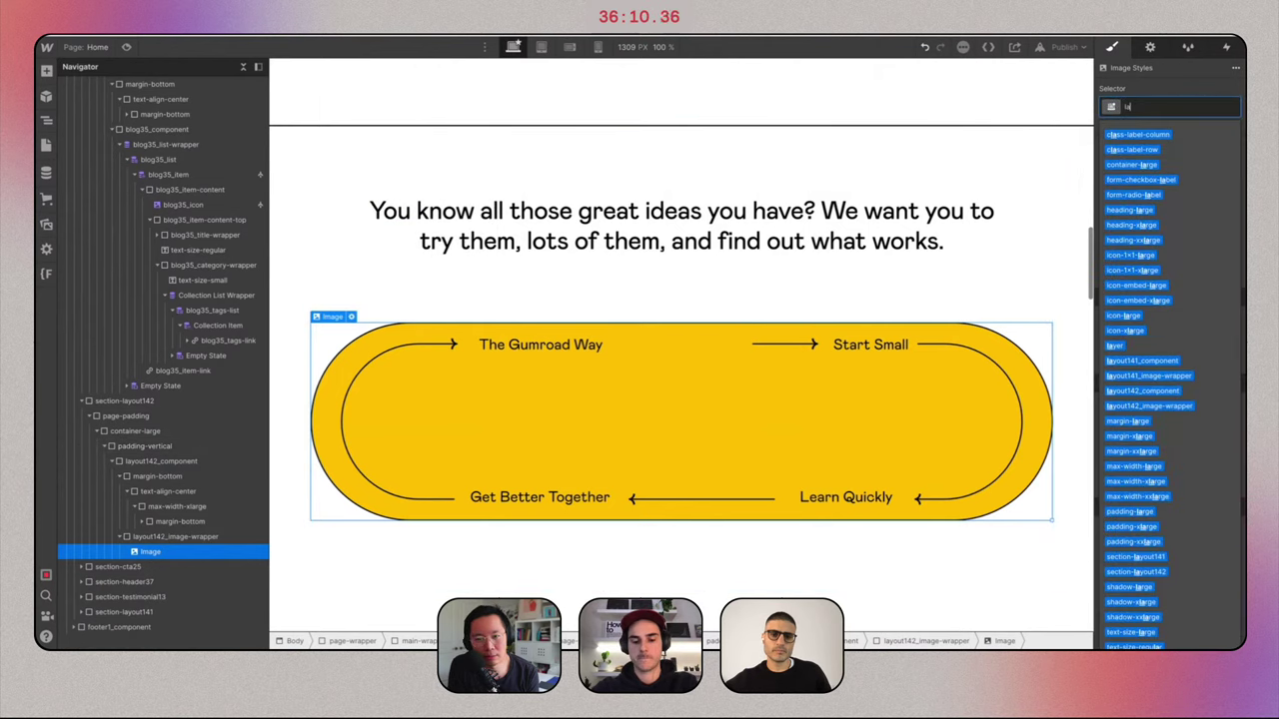
type("yout141")
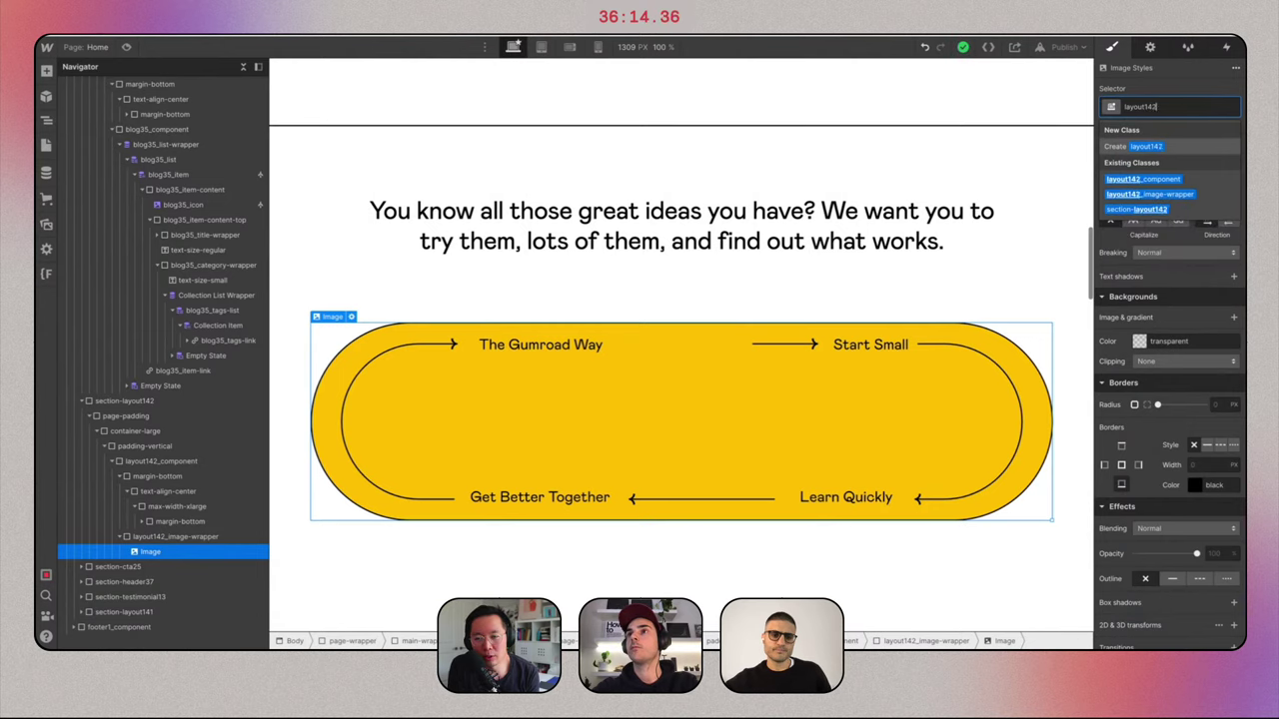
type("_image")
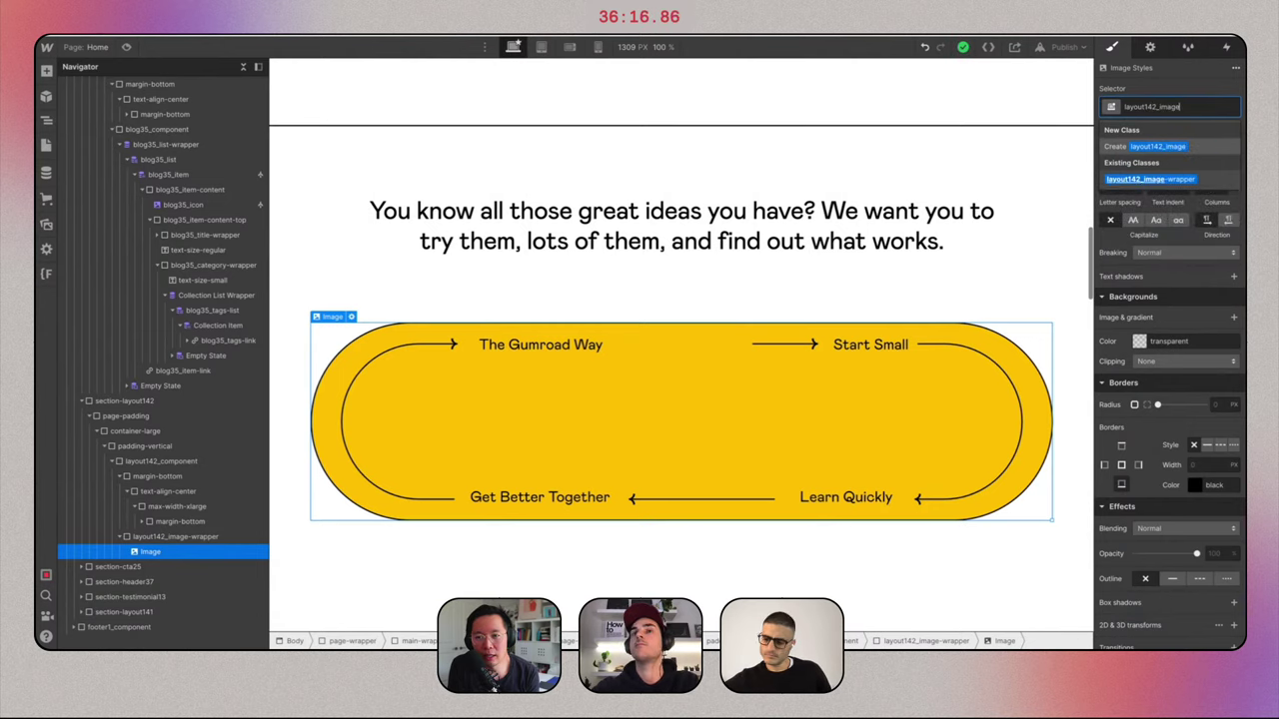
key("Return")
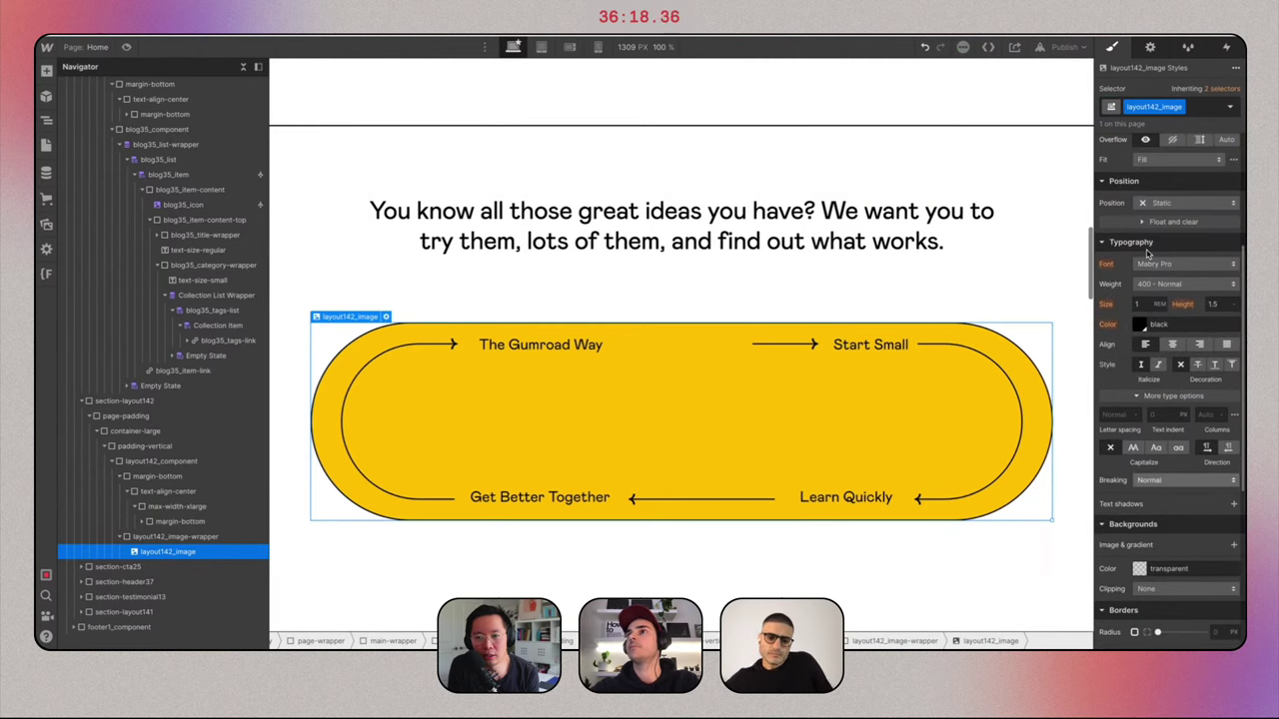
Set the width of layout142_image to 100%.
scroll(1145, 279, "up", 3)
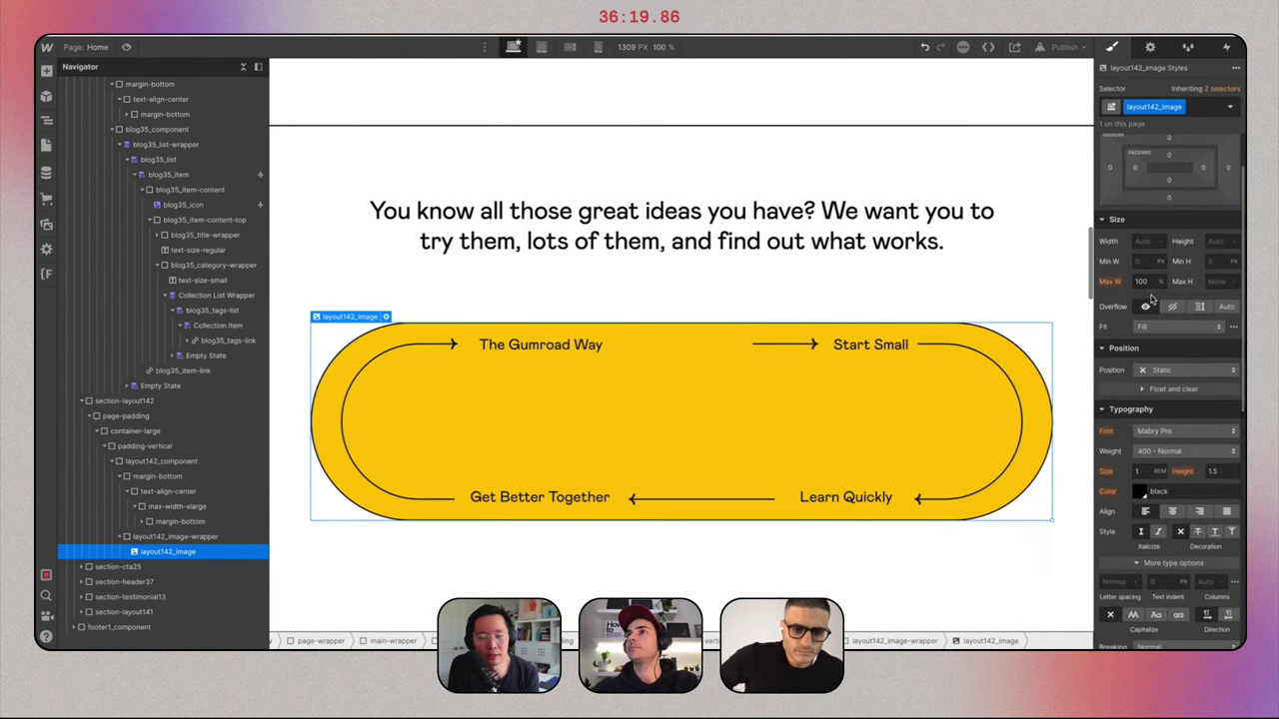
left_click(1143, 241)
type("100%")
key("Return")
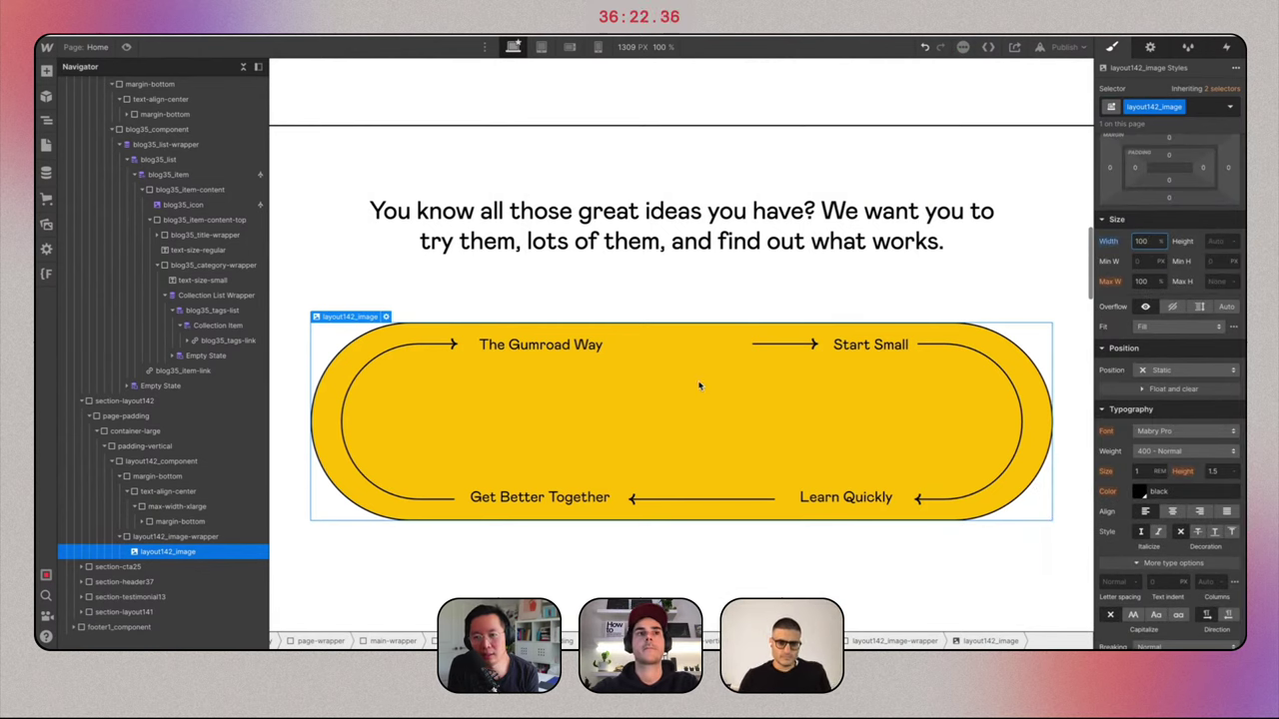
Make layout142_image-wrapper a flex container with its contents centered.
left_click(195, 537)
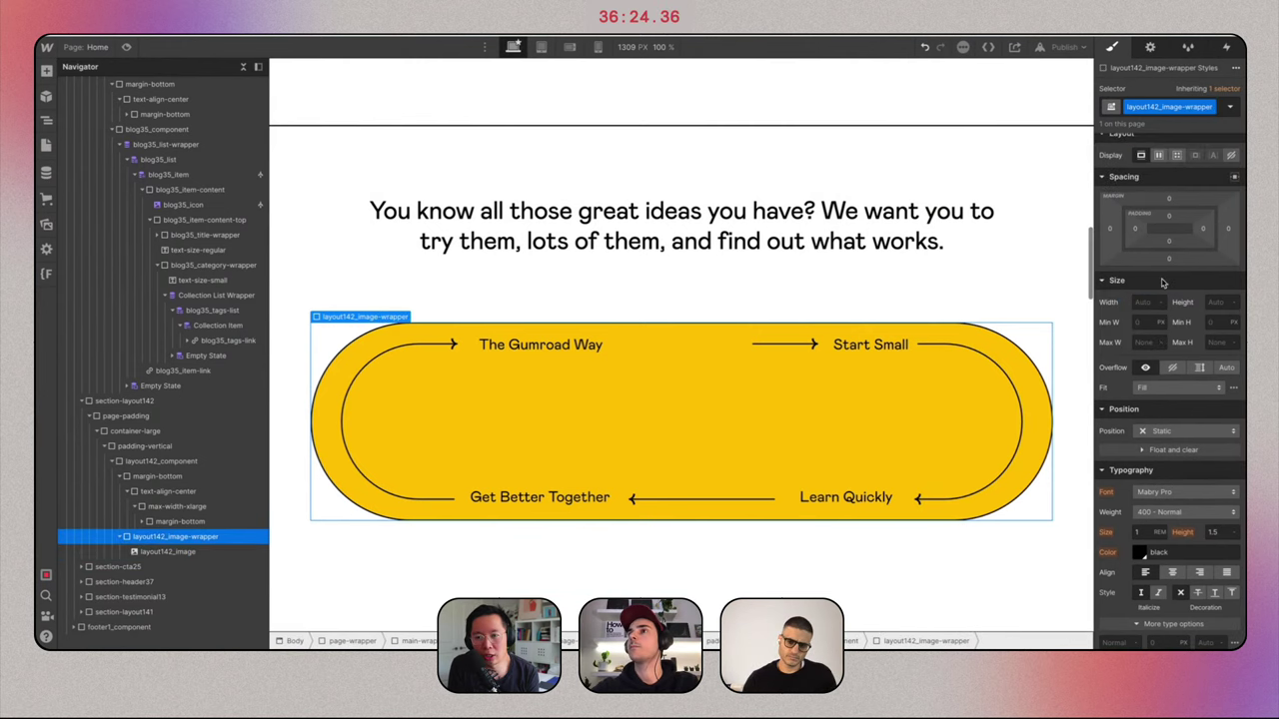
scroll(1162, 250, "up", 2)
left_click(1158, 225)
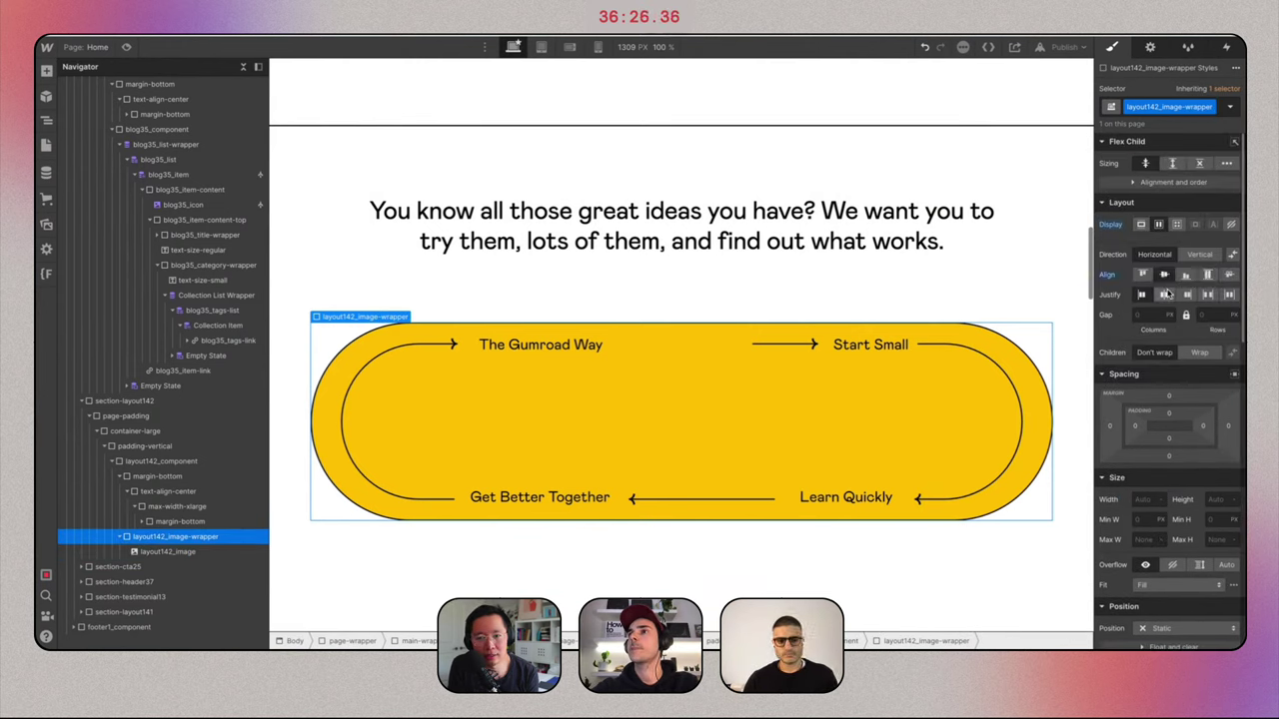
Insert a Lottie Animation element after layout142_image inside the image wrapper.
left_click(838, 384)
key("super+e")
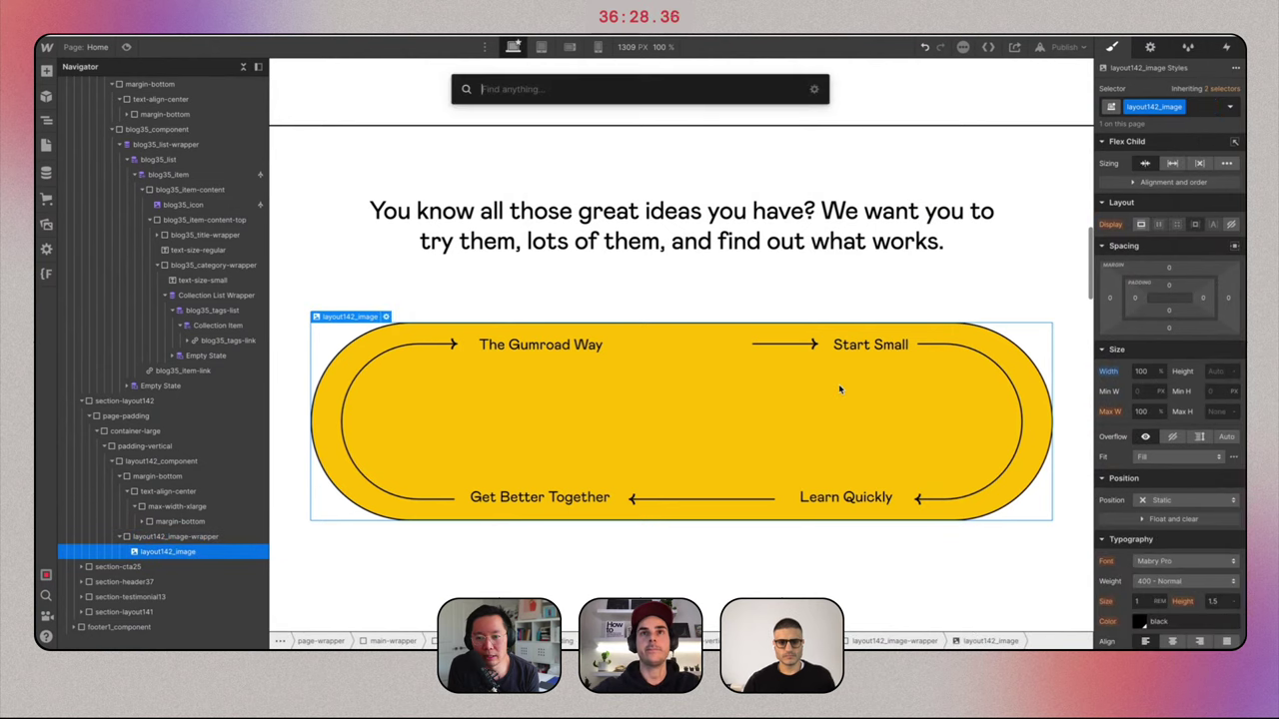
type("lottie")
key("Return")
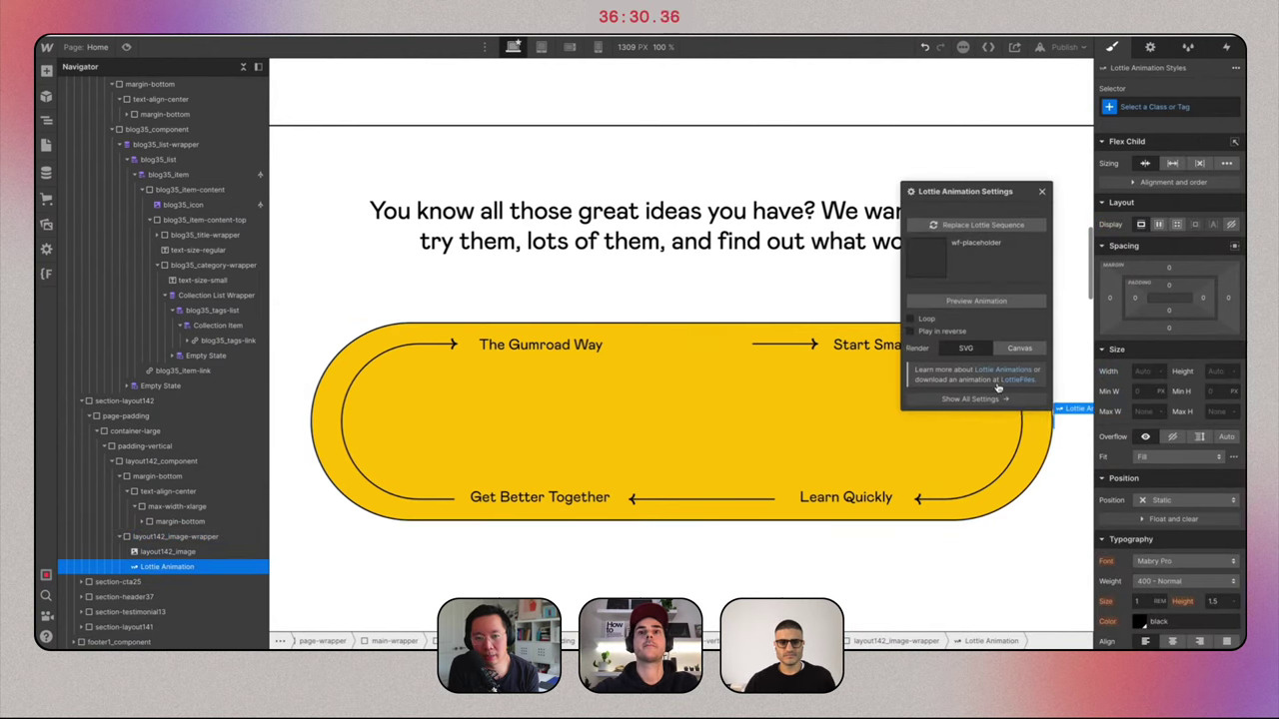
Upload gumroad lottie.json from the Gumroad Assets folder and use it in place of the placeholder Lottie sequence.
left_click(983, 213)
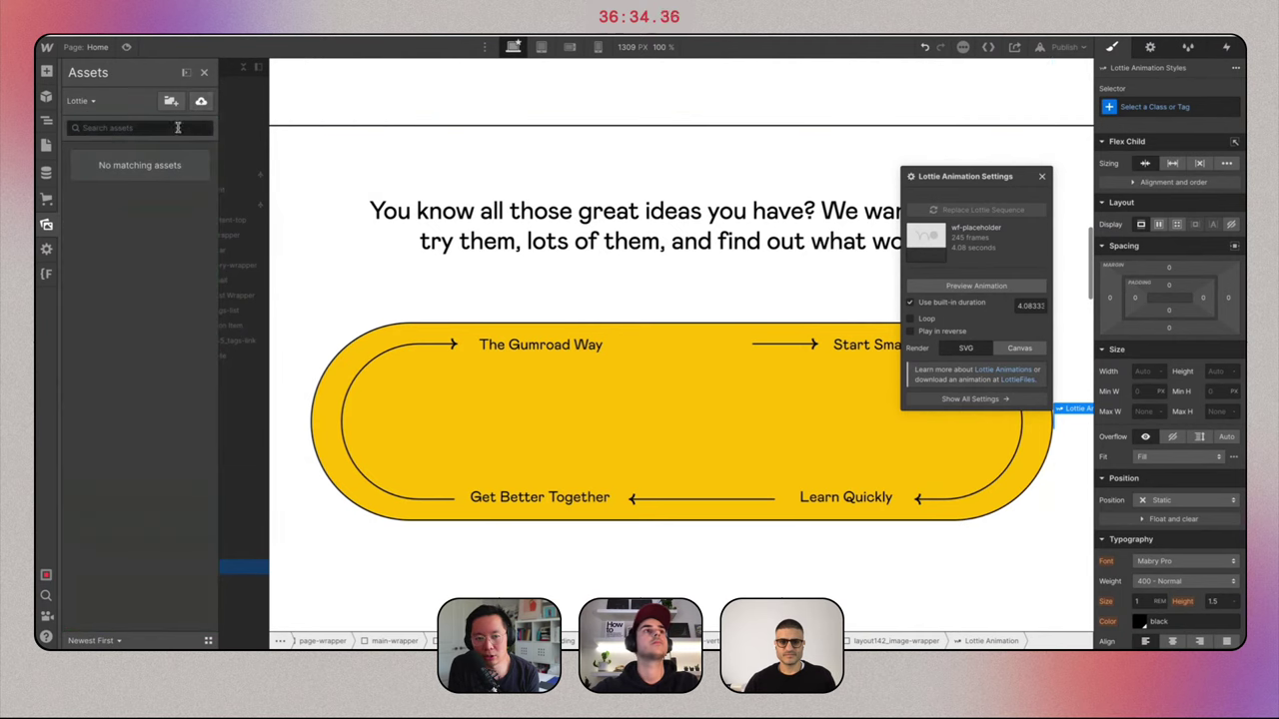
left_click(202, 101)
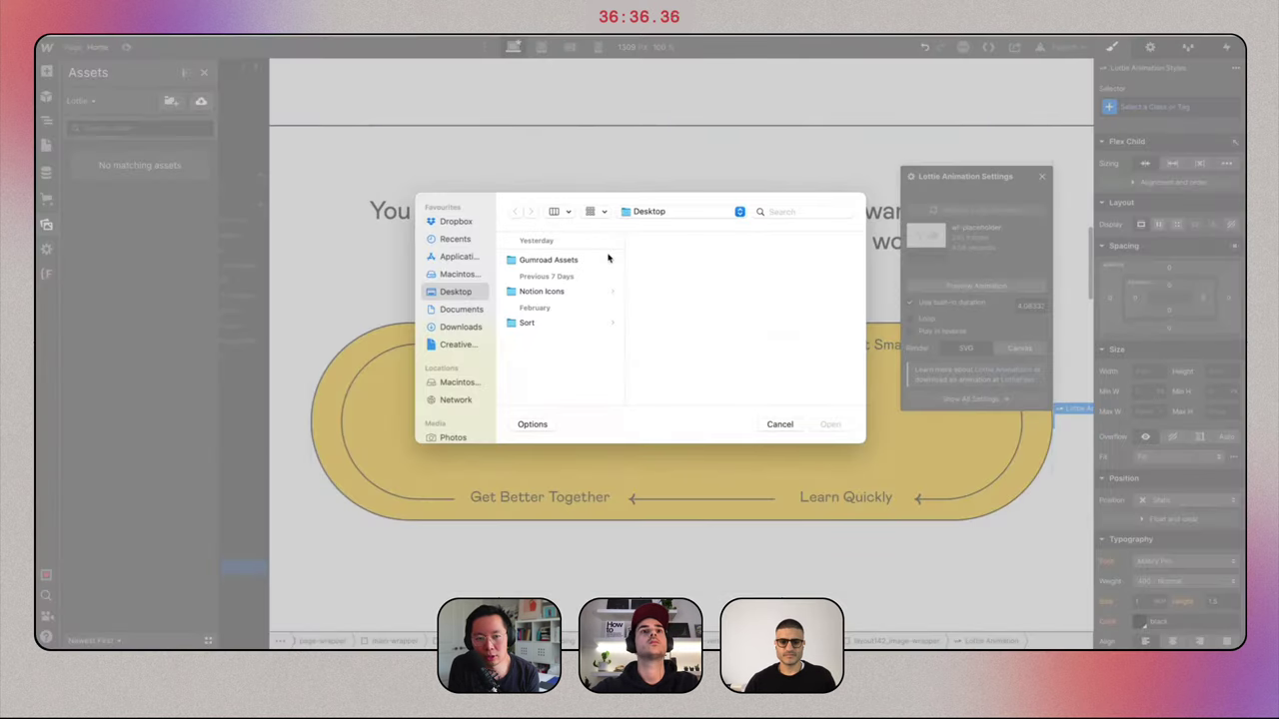
left_click(602, 264)
scroll(671, 314, "down", 10)
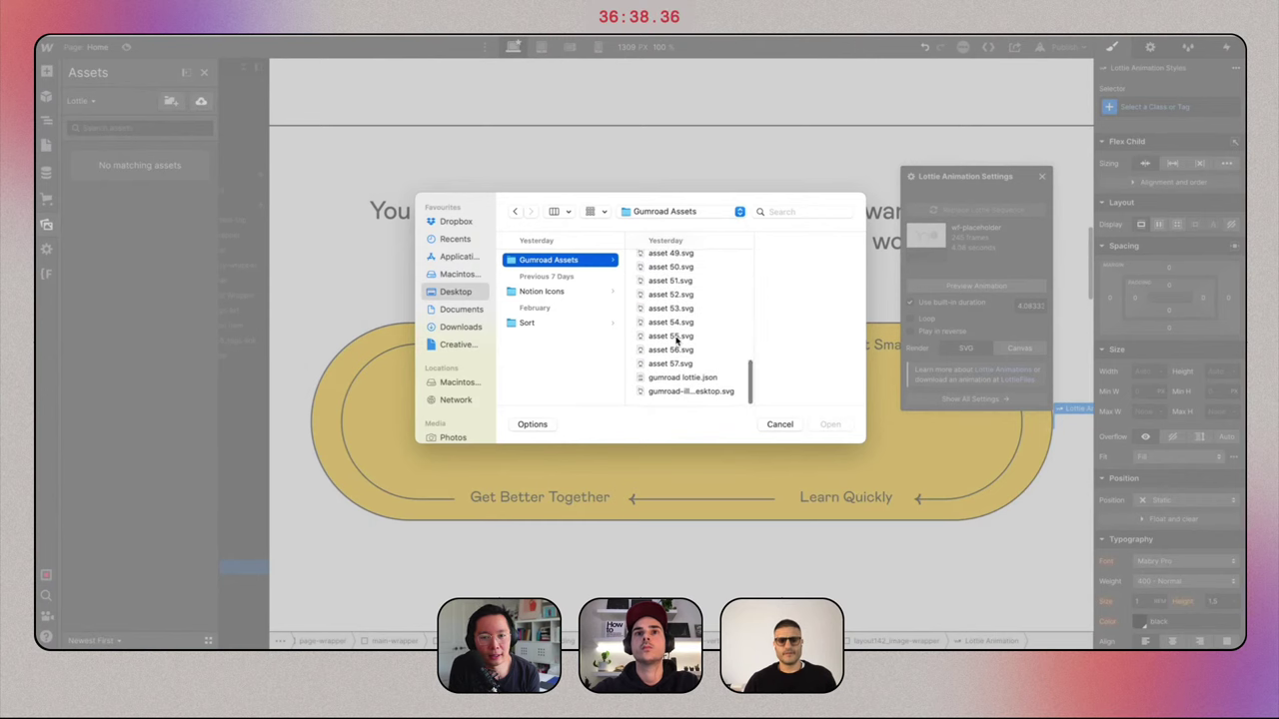
left_click(689, 378)
left_click(831, 424)
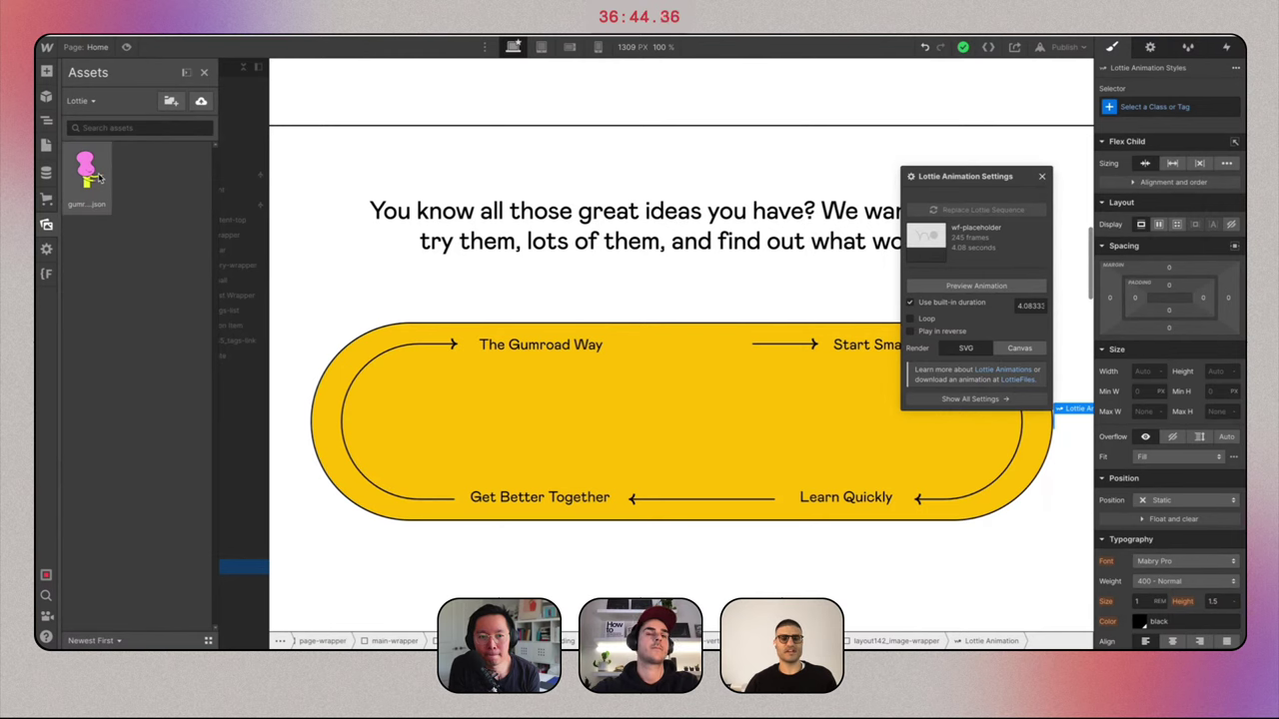
left_click(1042, 177)
Set the position of the Lottie Animation element to Absolute.
left_click(1186, 501)
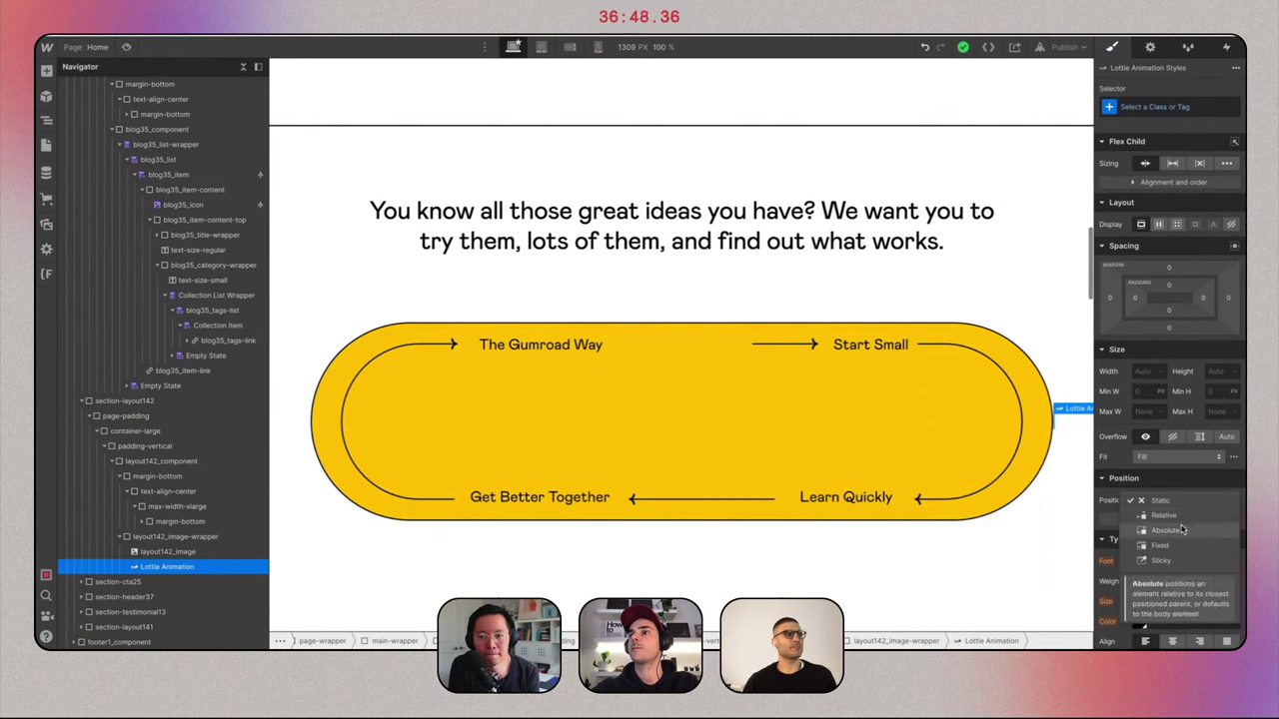
left_click(1167, 531)
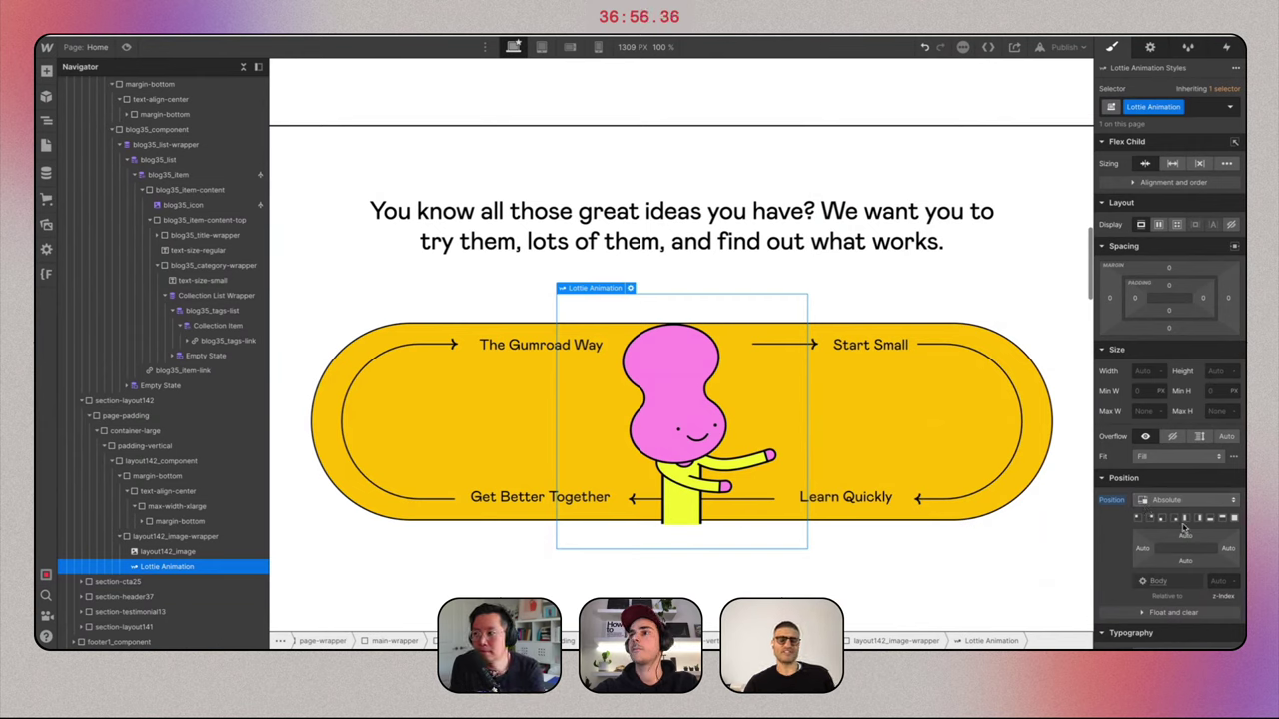
Give the Lottie Animation element a top margin of -10 rem so the character sits higher over the yellow loop.
left_click(1170, 269)
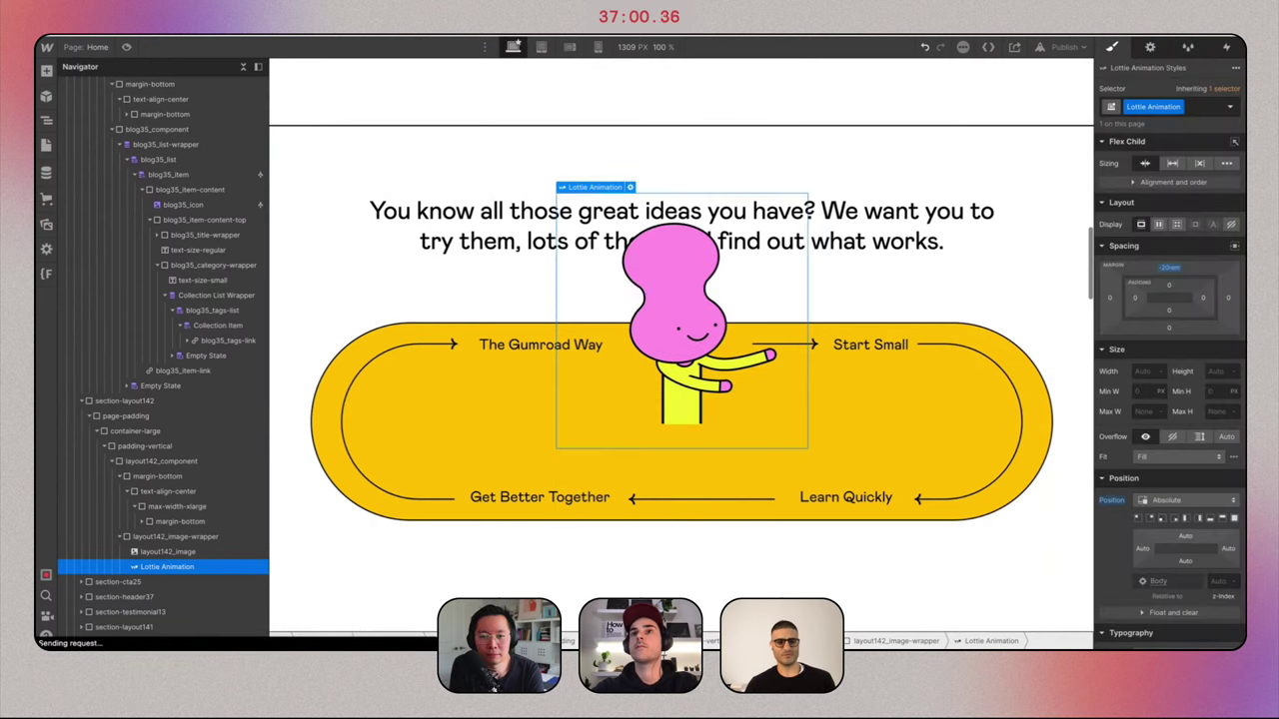
key("Return")
left_click(1171, 270)
type("-10")
key("Return")
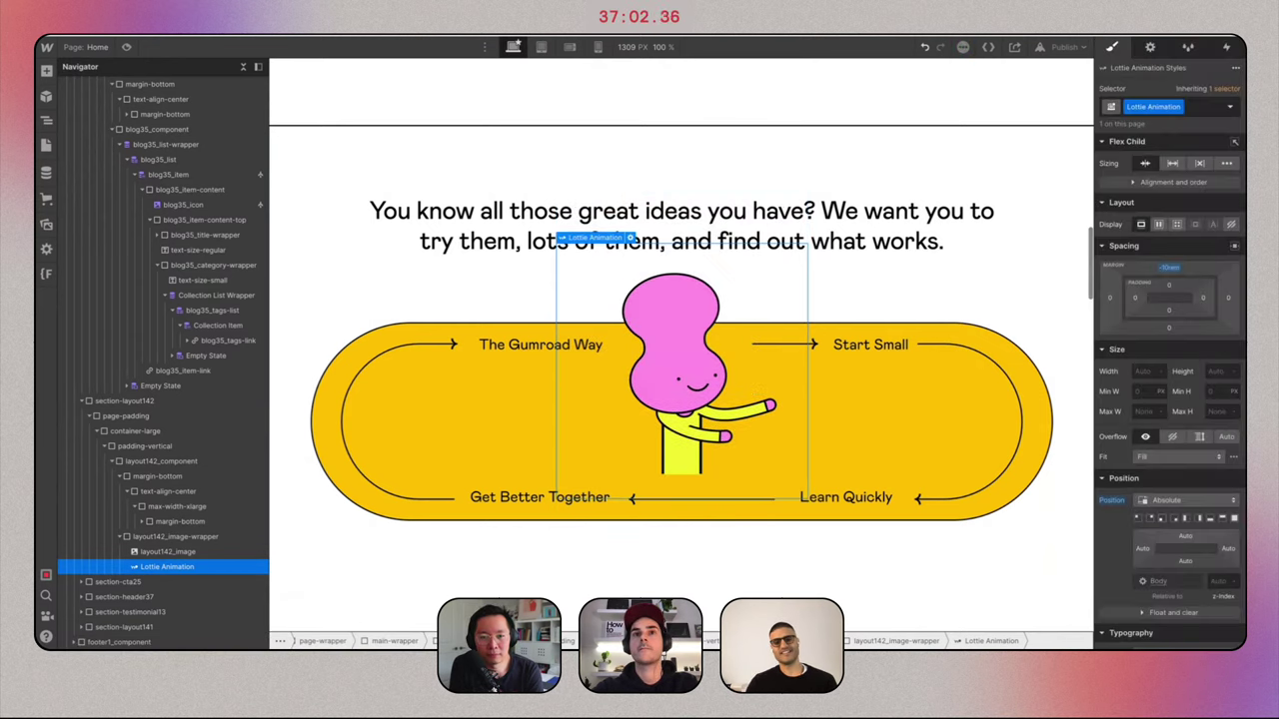
Add a solid black bottom border 2 px wide to section-layout142.
left_click(922, 379)
scroll(922, 390, "down", 3)
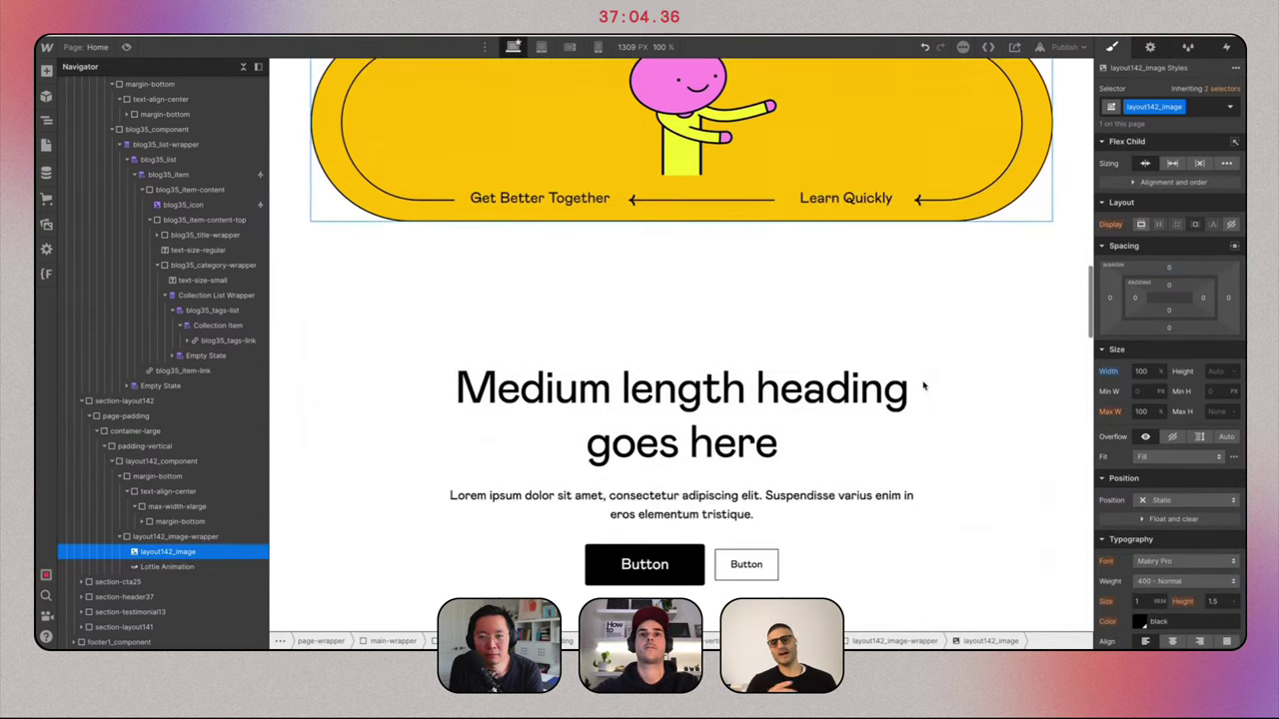
scroll(923, 404, "up", 1)
left_click(141, 403)
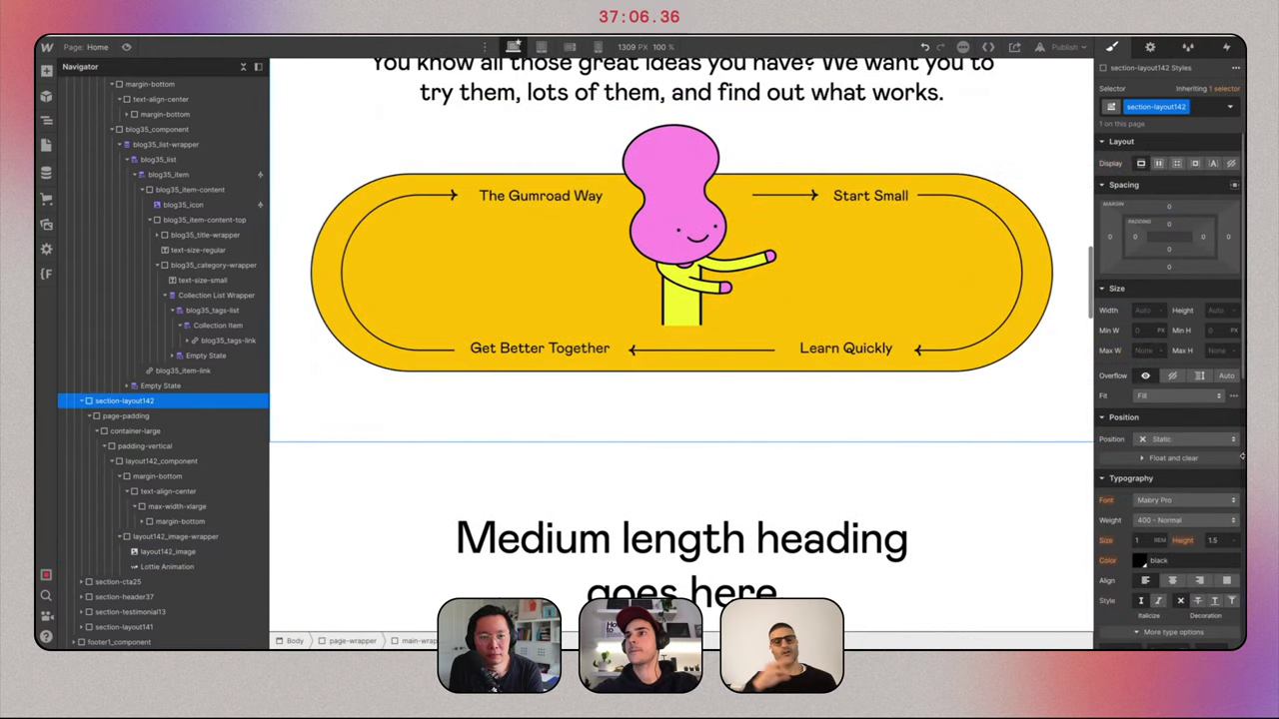
scroll(1137, 593, "down", 5)
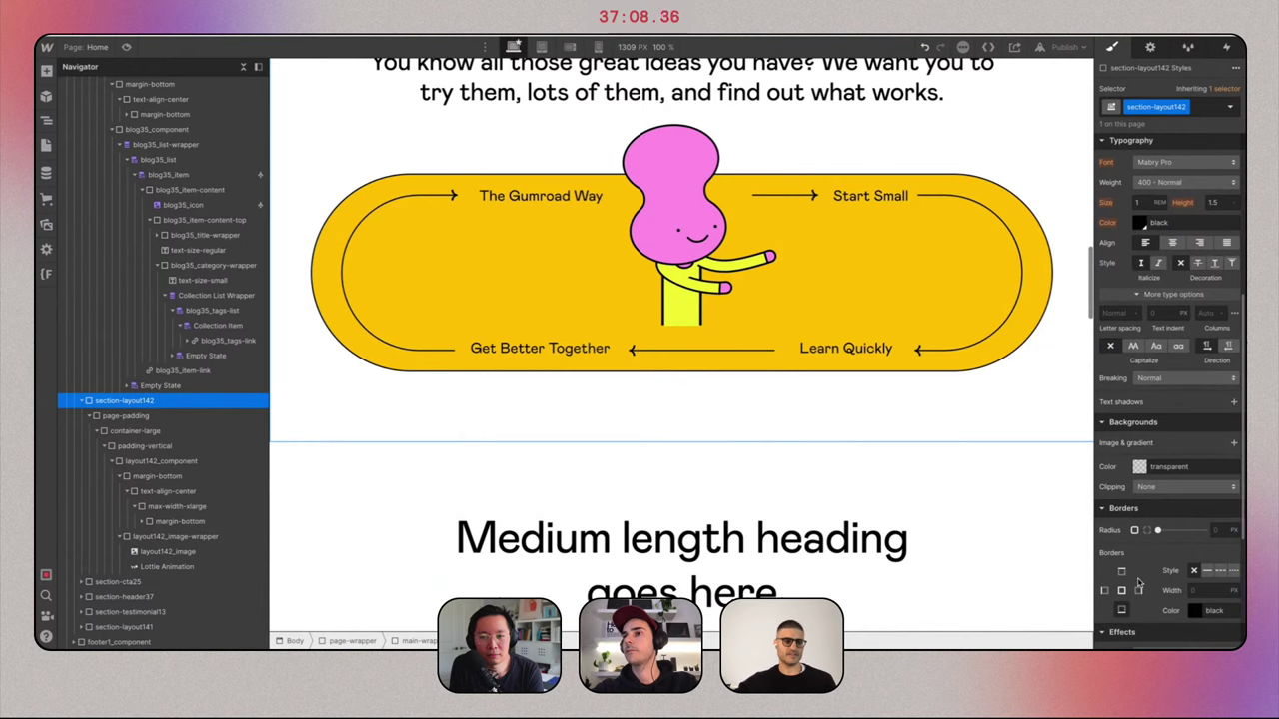
left_click(799, 539)
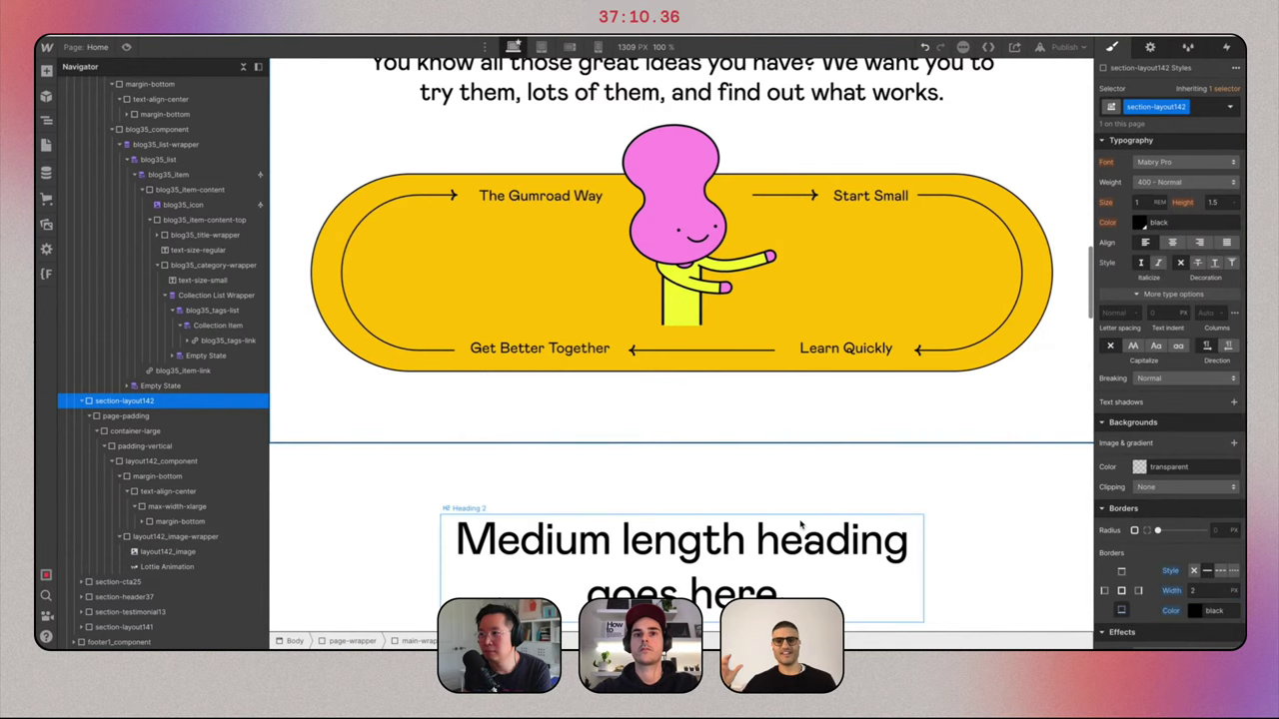
Replace the Heading 2 text in section-cta25 with "Make your own road", copied from the original Gumroad page.
scroll(799, 530, "up", 4)
scroll(799, 523, "down", 6)
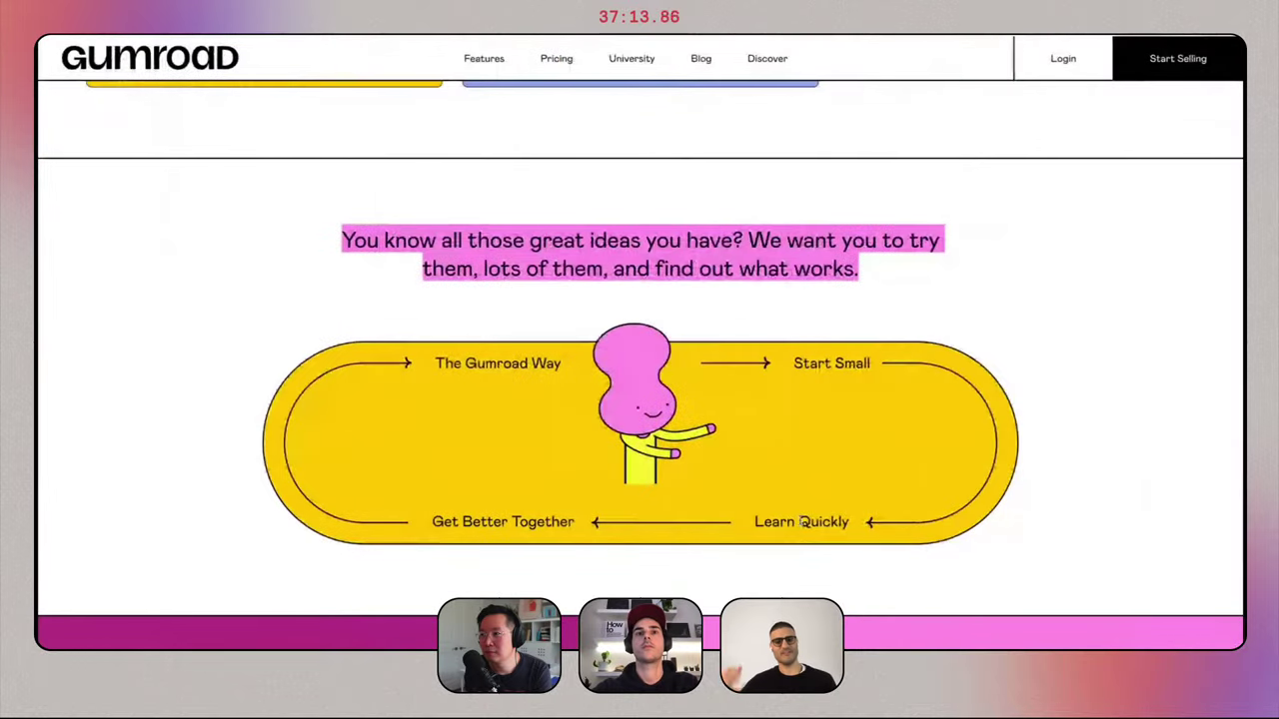
scroll(799, 523, "down", 9)
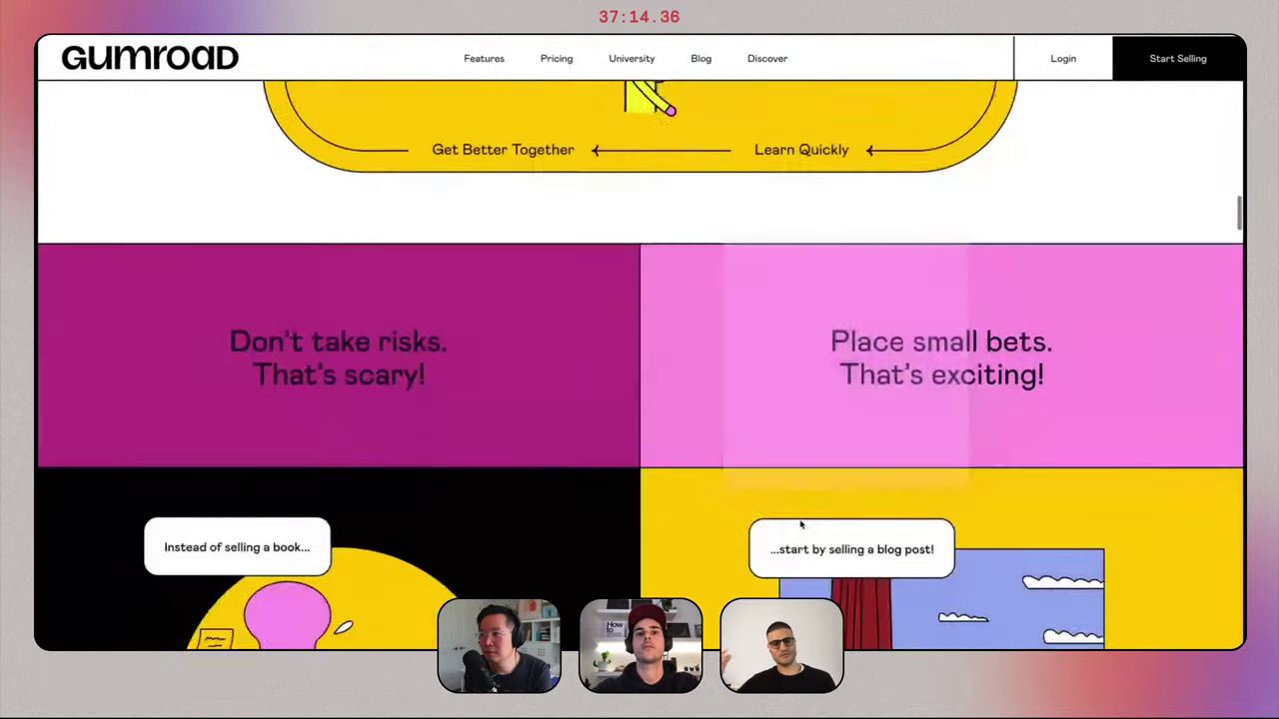
scroll(799, 523, "down", 3)
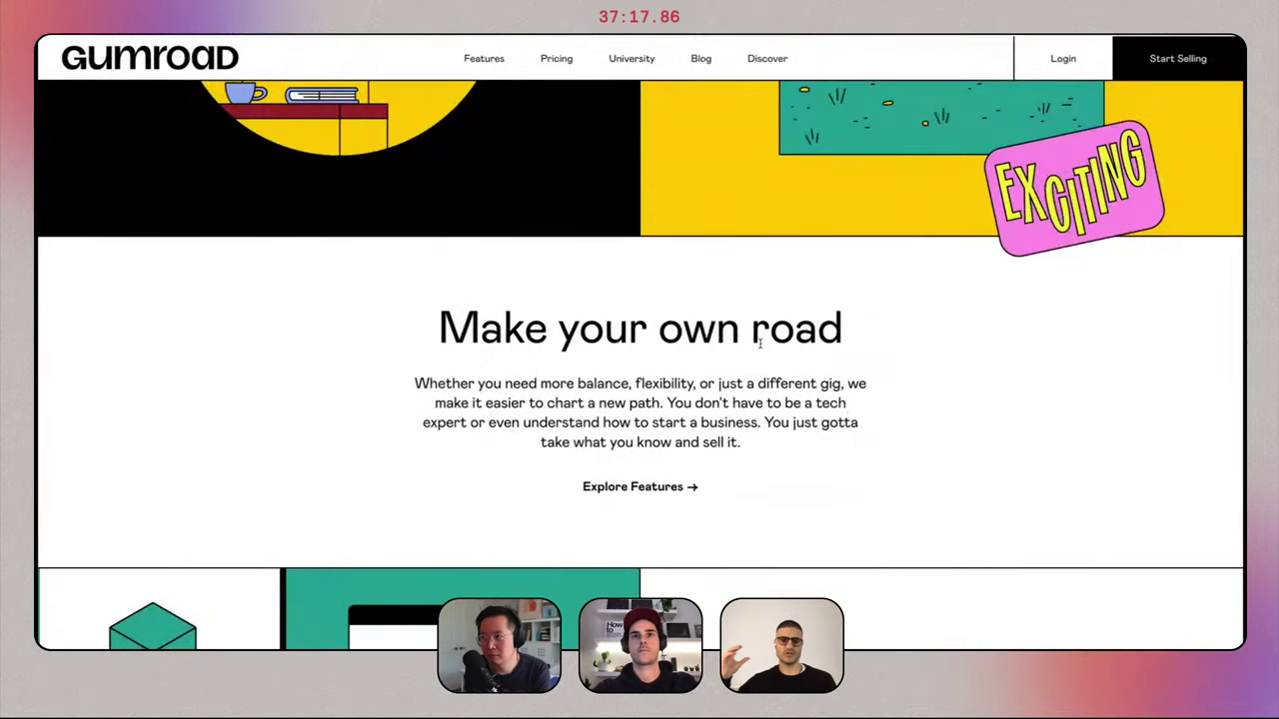
triple_click(759, 344)
key("ctrl+c")
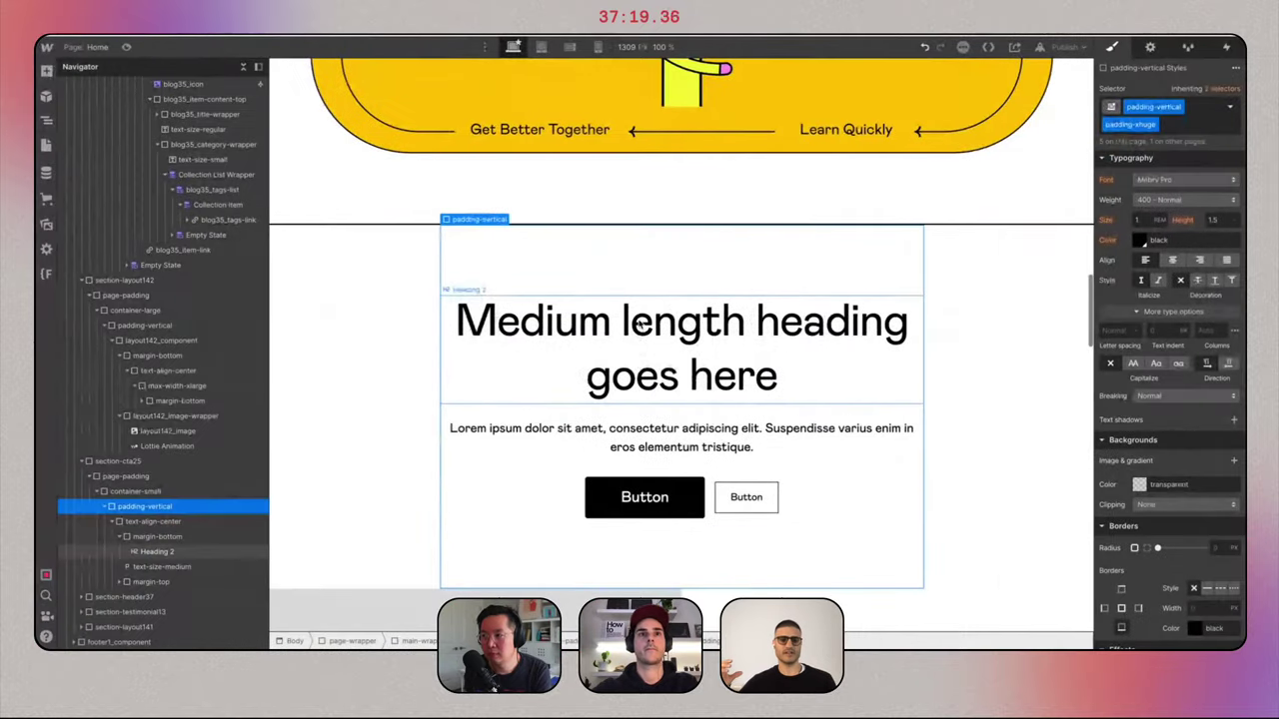
triple_click(637, 317)
key("ctrl+v")
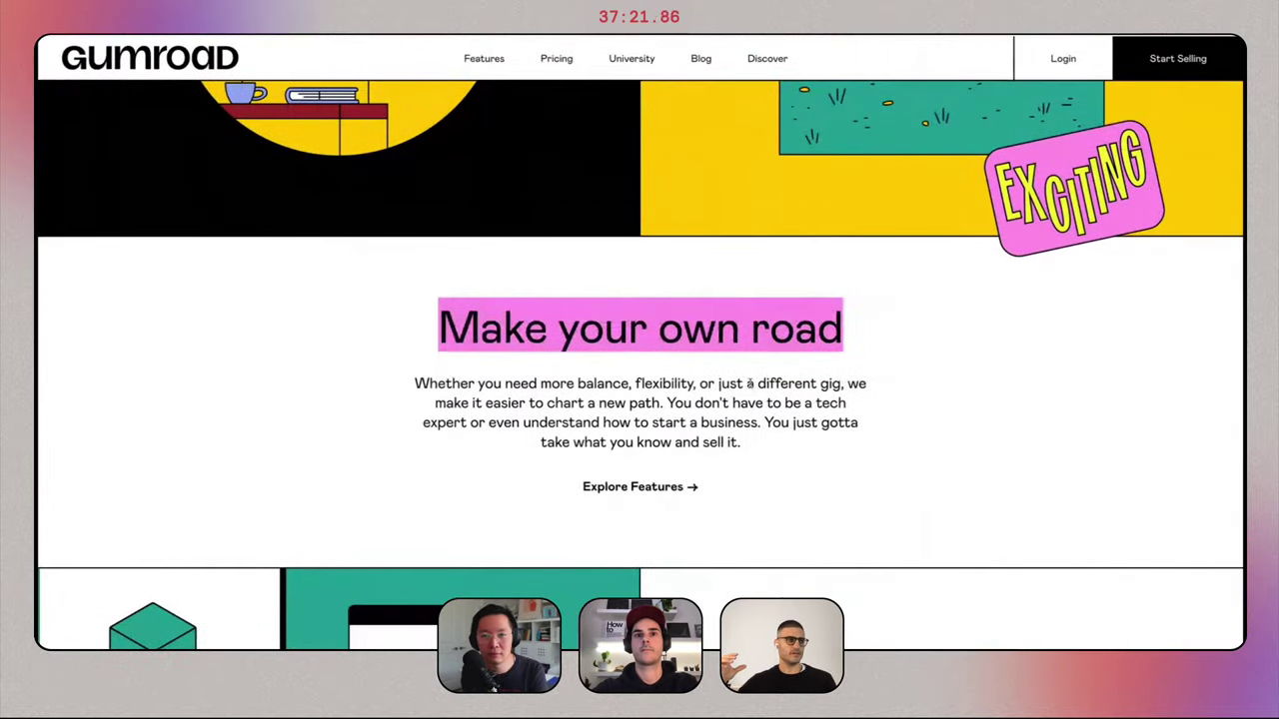
Replace the placeholder paragraph under the "Make your own road" heading with the original page's text starting "Whether you need more balance".
triple_click(748, 384)
key("ctrl+c")
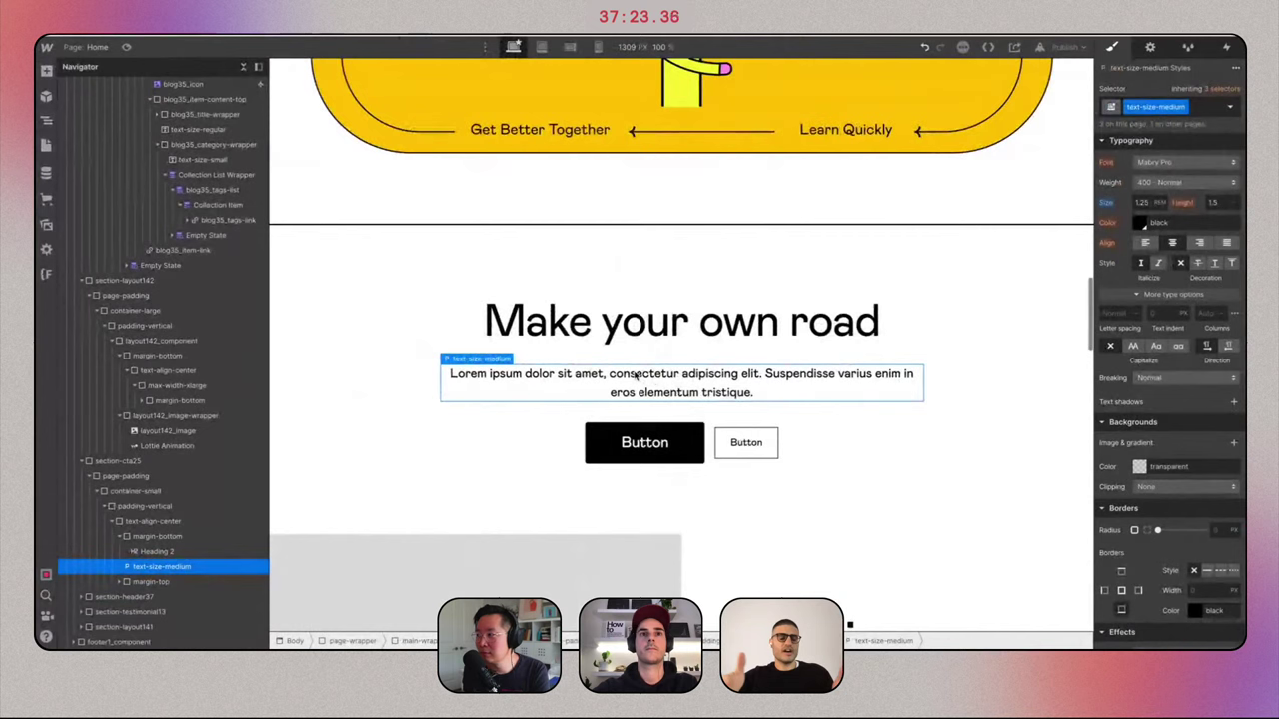
triple_click(634, 374)
key("ctrl+v")
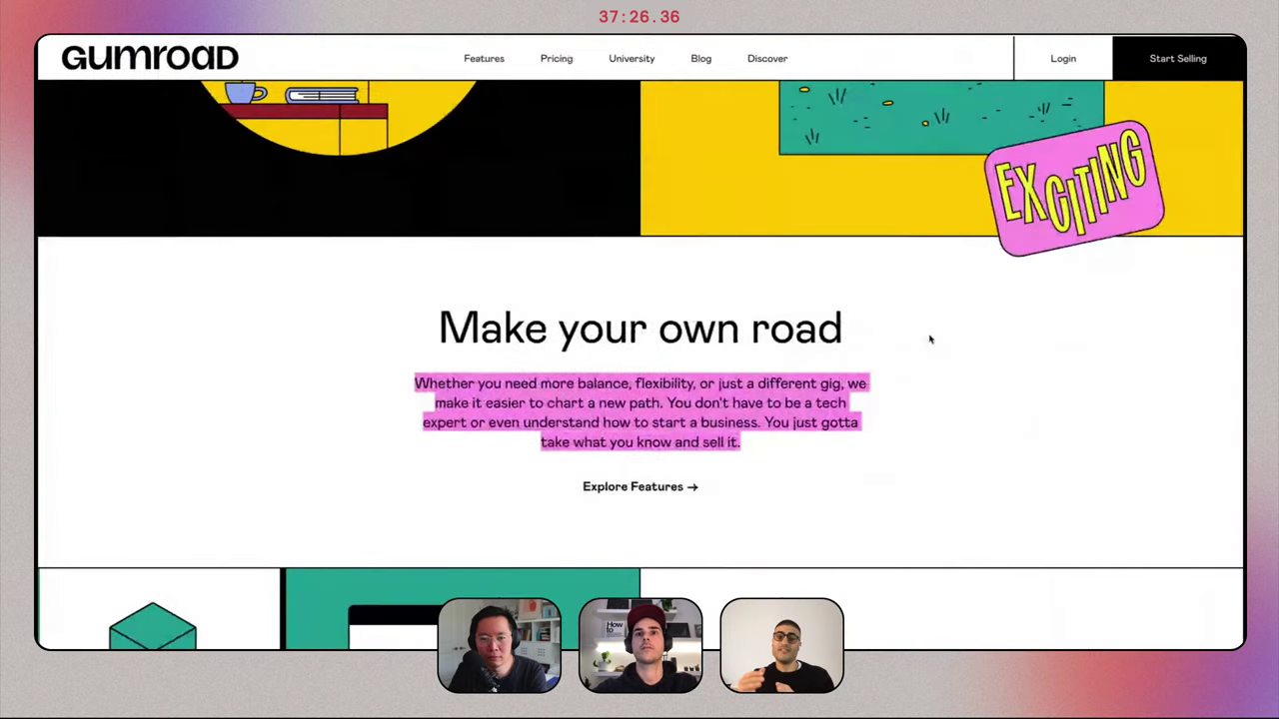
key("super+Tab")
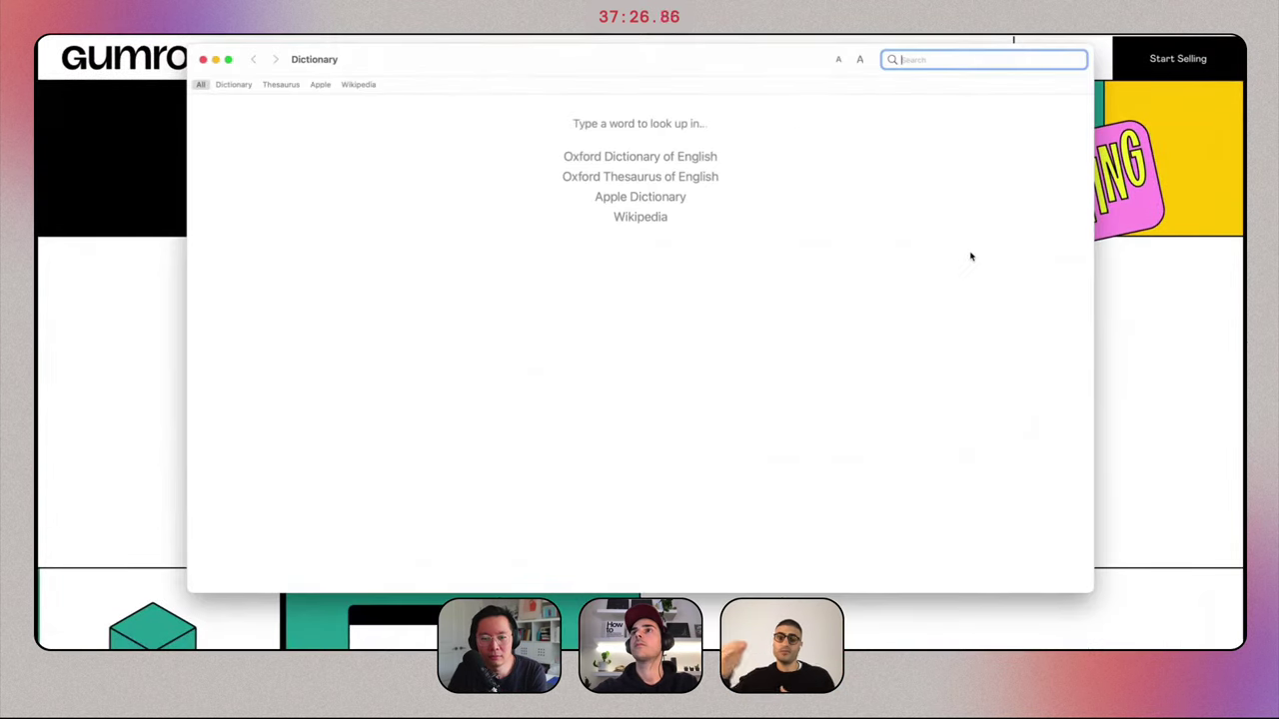
left_click(202, 60)
right_click(1107, 36)
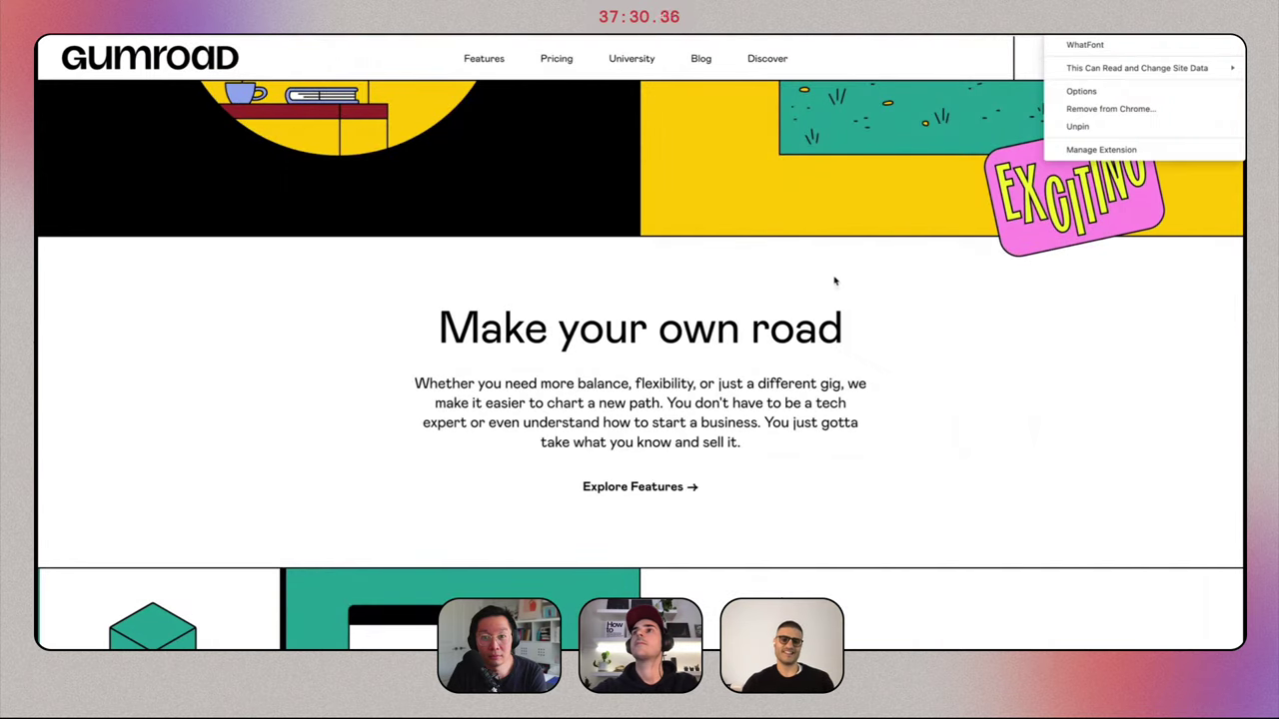
left_click(795, 339)
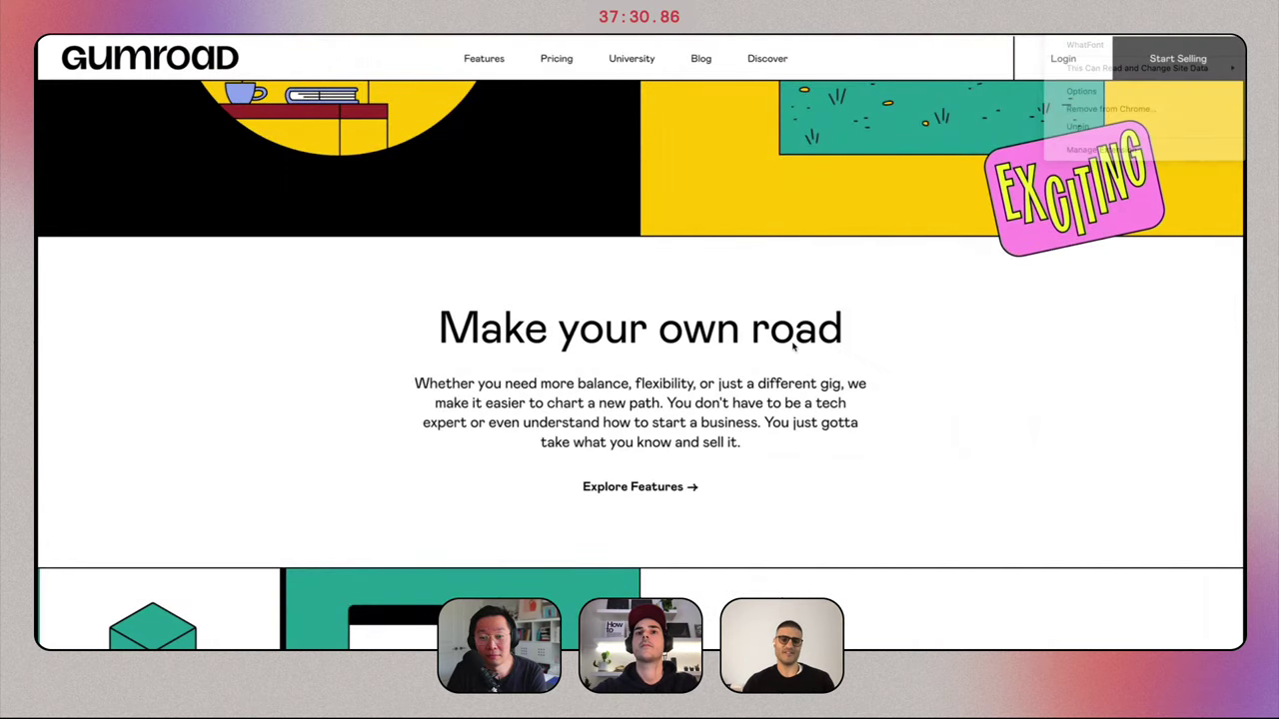
triple_click(772, 402)
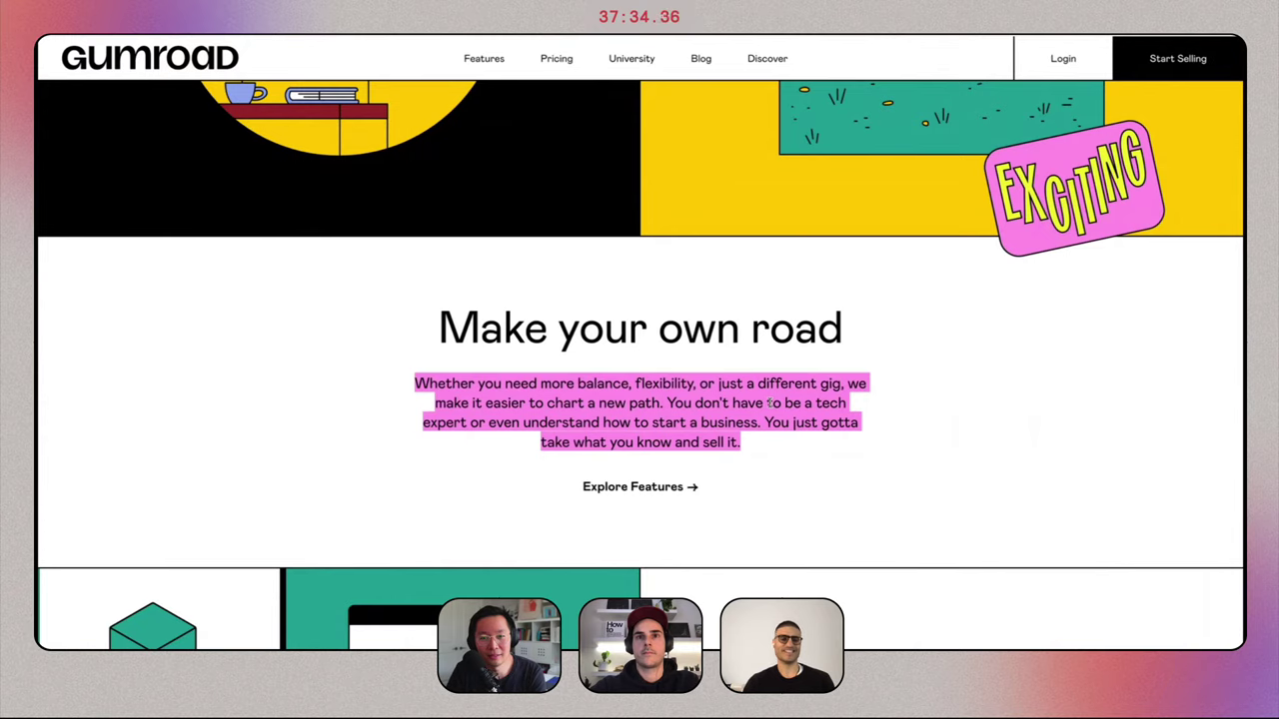
key("super+Tab")
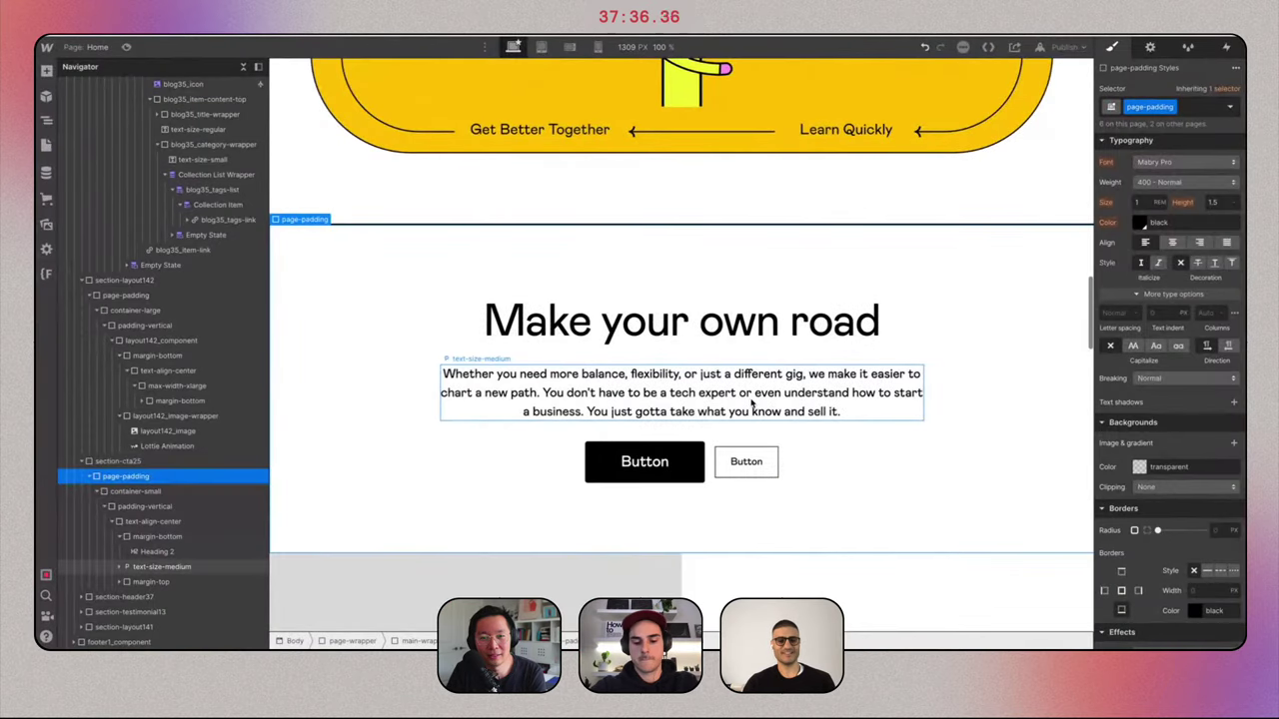
Try to replace the paragraph's text-size-medium class with heading-medium.
left_click(751, 403)
key("super+Return")
key("BackSpace")
type("heading-siz")
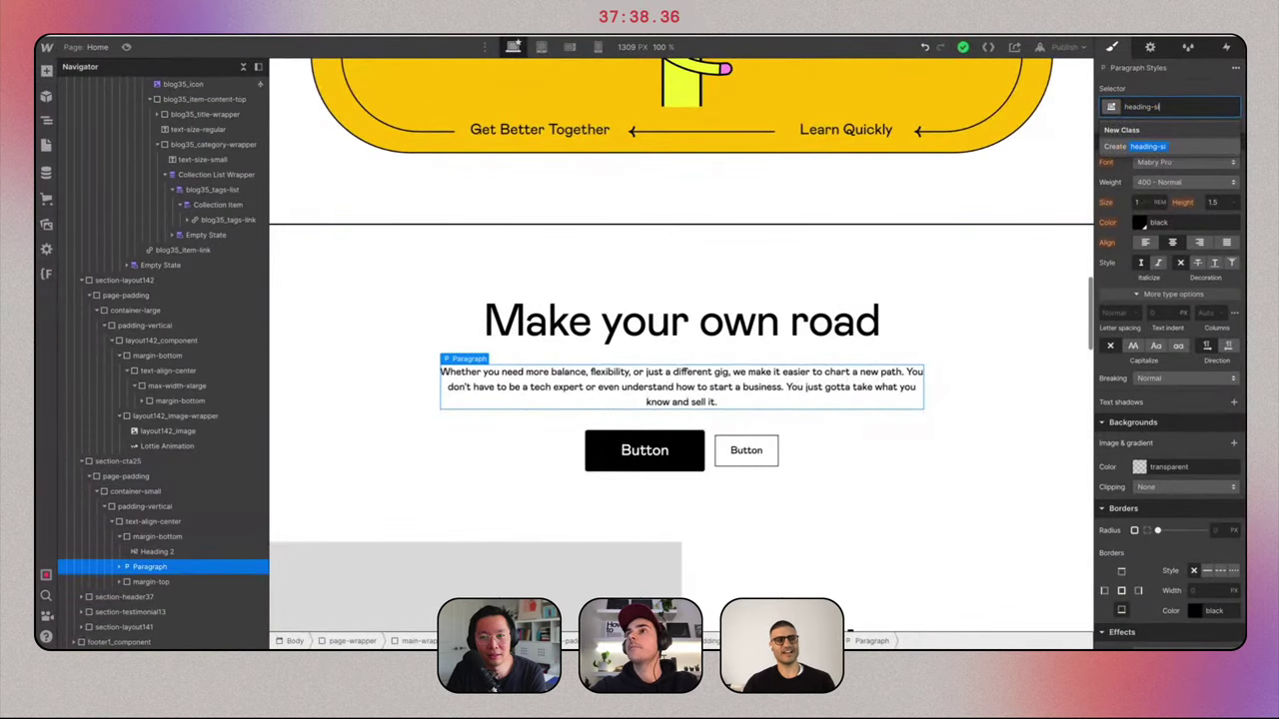
key("BackSpace")
key("BackSpace")
key("BackSpace")
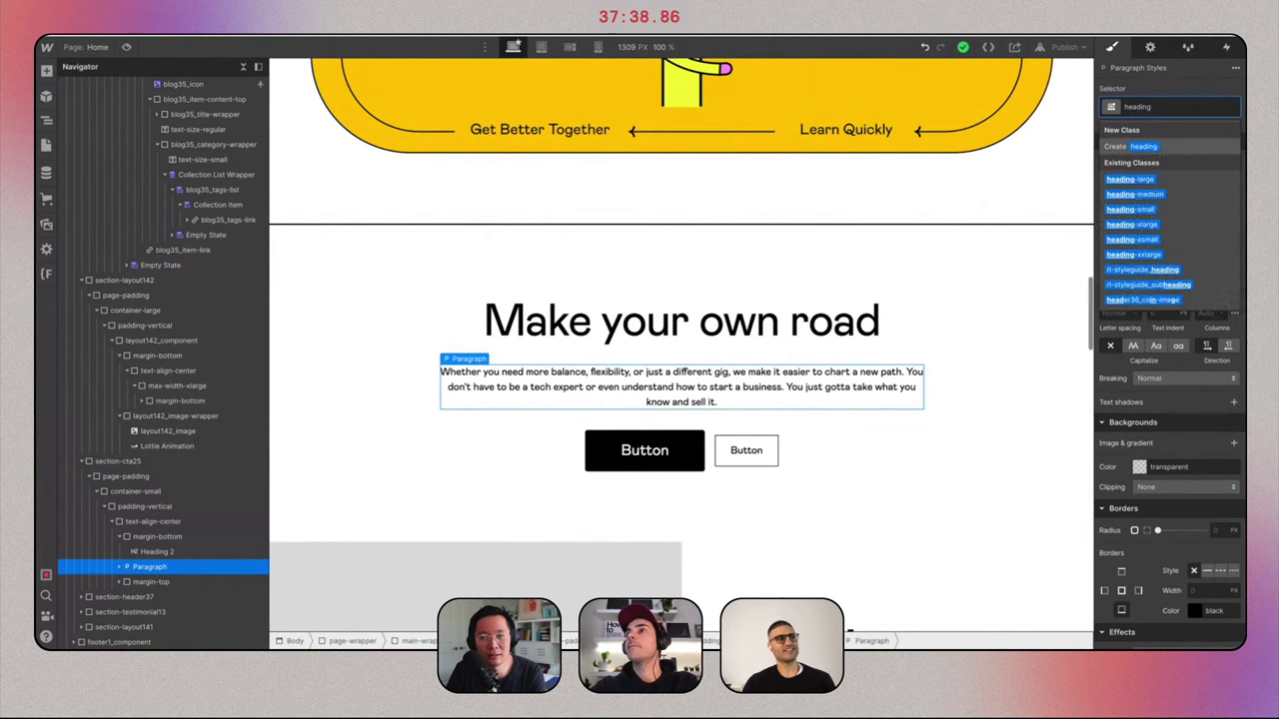
left_click(1163, 193)
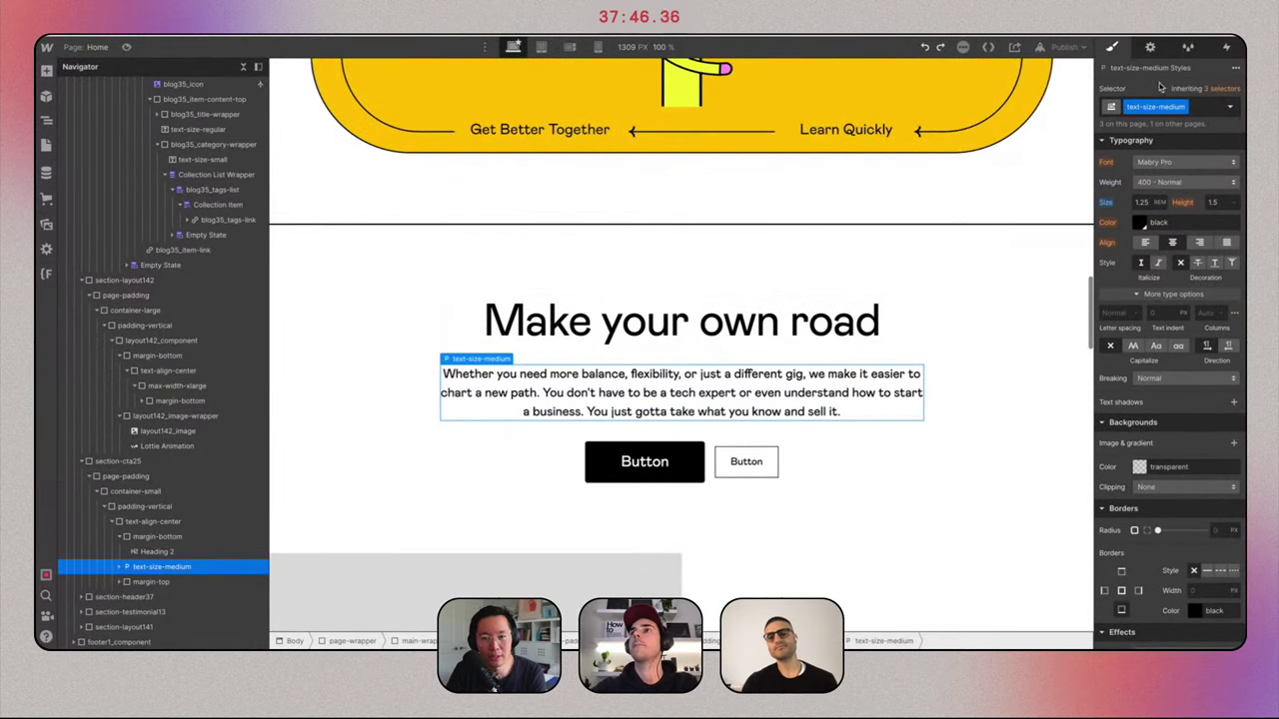
Replace the text-size-medium class on the "Make your own road" paragraph with text-size-large.
left_click(1199, 106)
key("BackSpace")
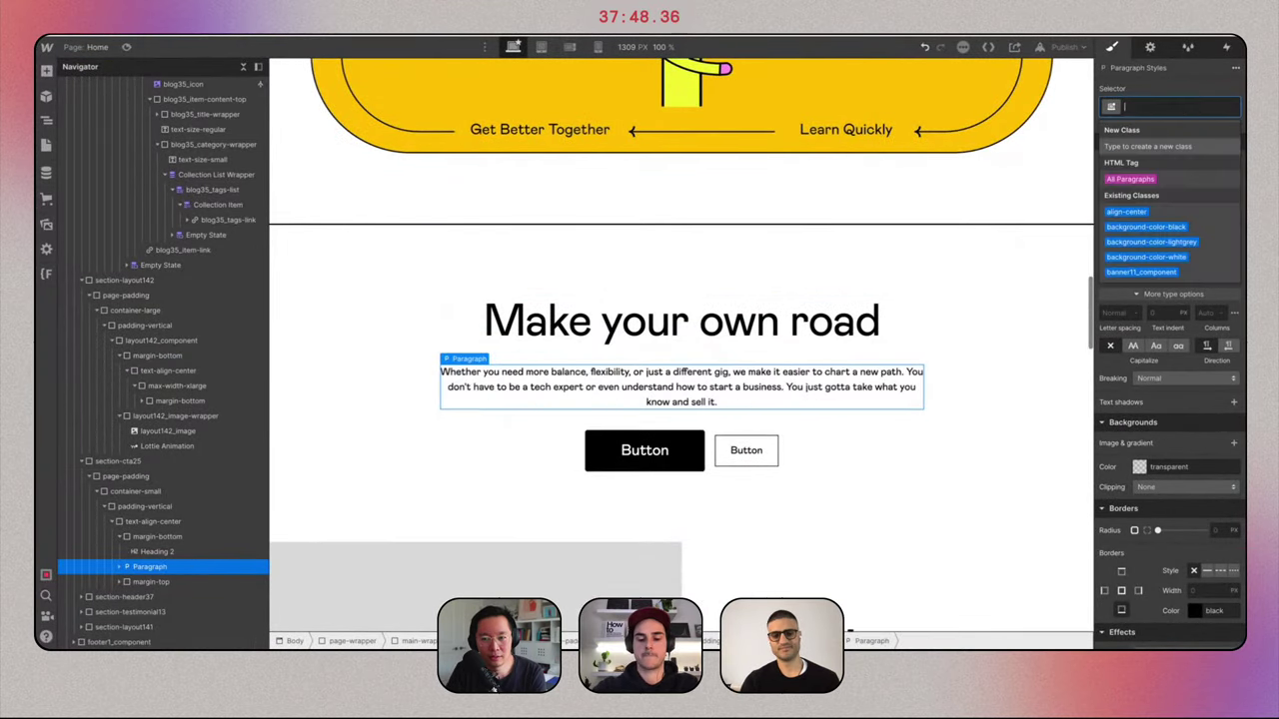
type("headin")
key("BackSpace")
key("BackSpace")
key("BackSpace")
key("BackSpace")
key("BackSpace")
key("BackSpace")
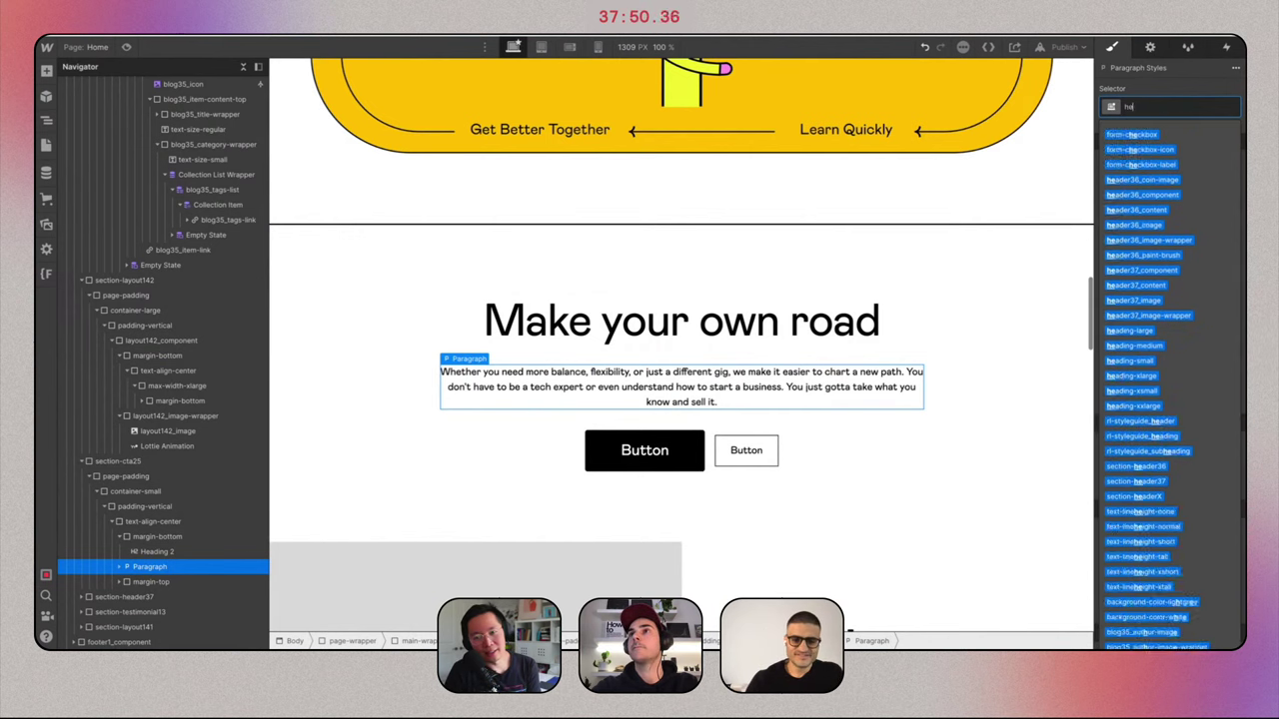
type("text-size")
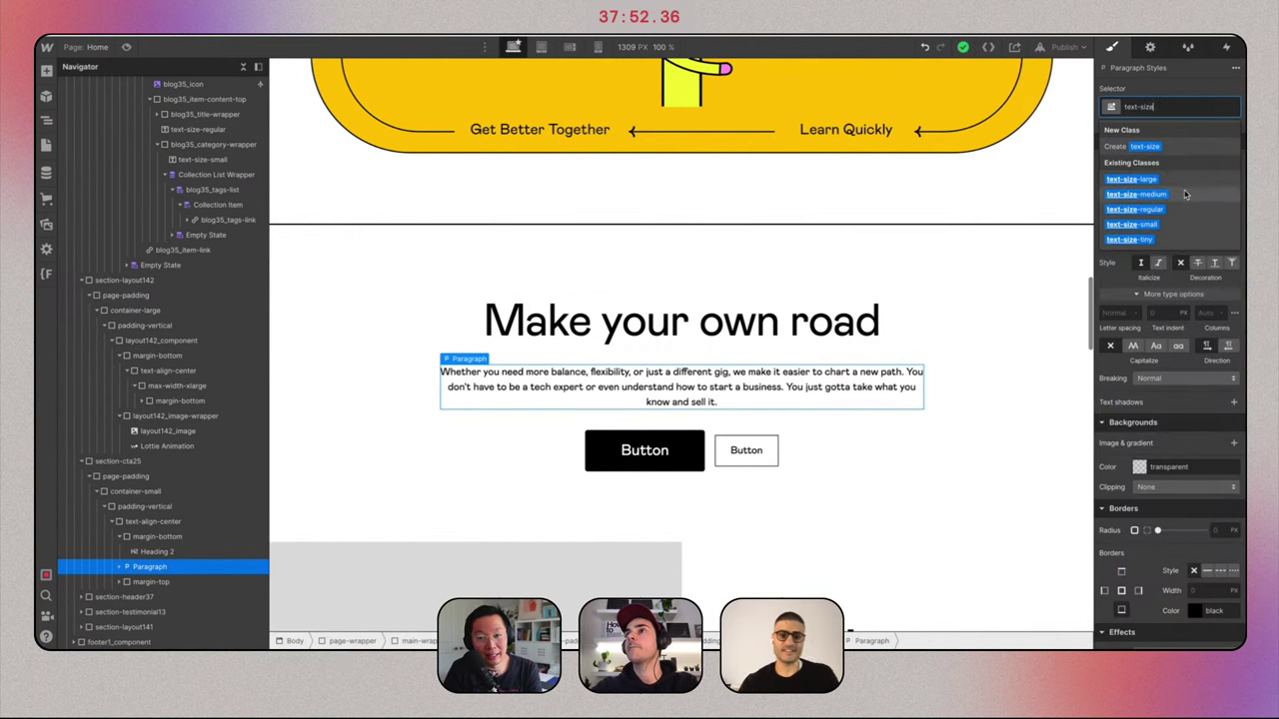
left_click(1171, 181)
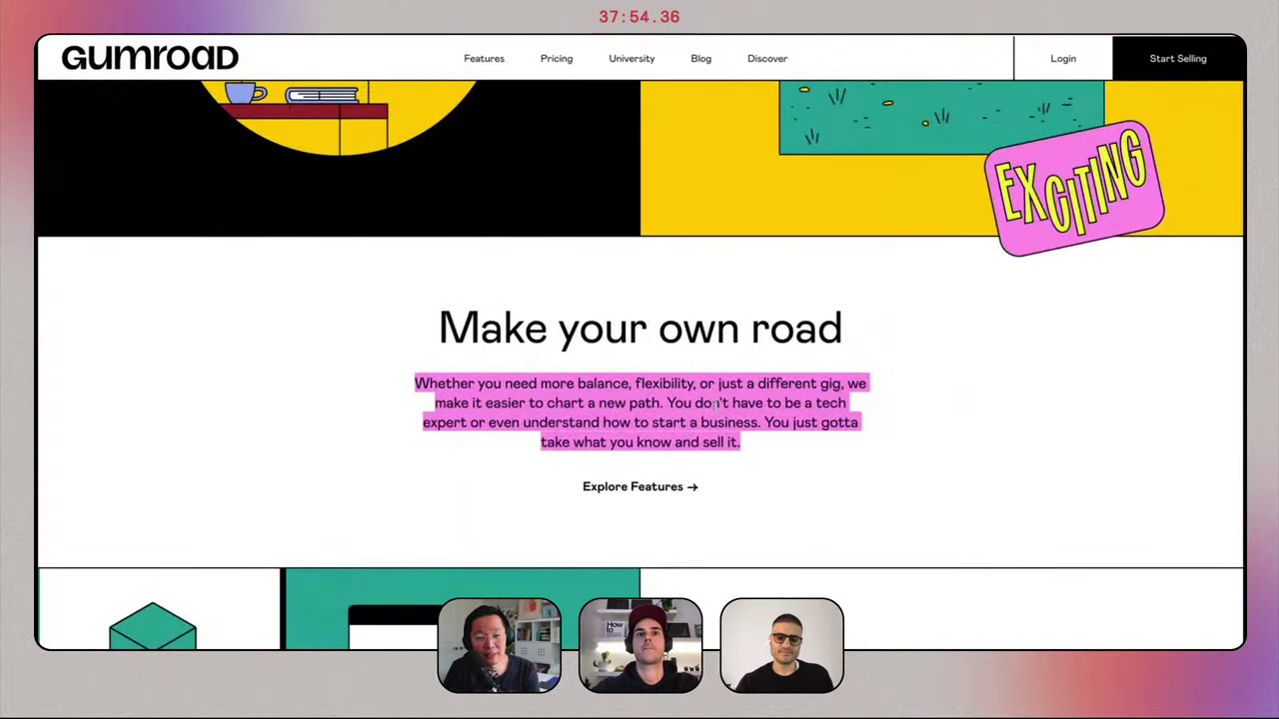
Paste the original page's paragraph text over the text-size-large paragraph again and remove the extra line at its end.
key("ctrl+Left")
triple_click(643, 405)
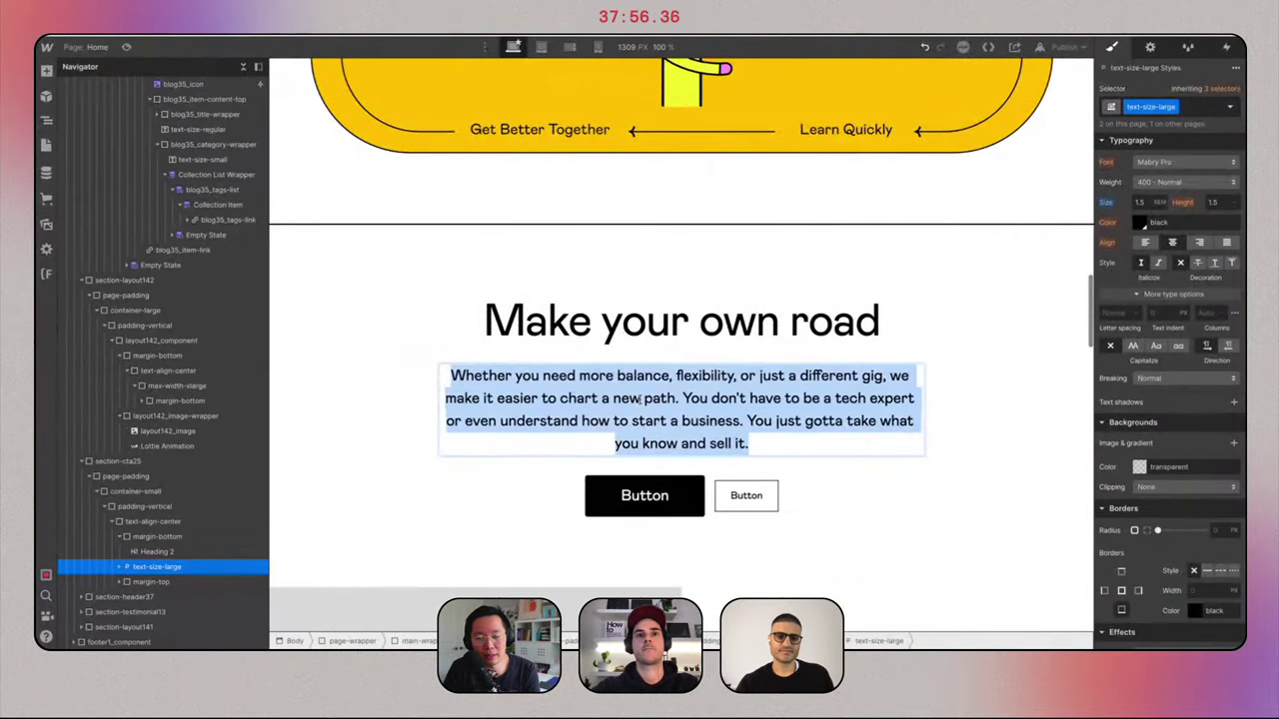
type("Whether you need more balance, flexibility, or just a different gig, we make it easier to chart a new path. You don't have to be a tech expert or even understand how to start a business. You just gotta take what you know and sell it.")
left_click(710, 516)
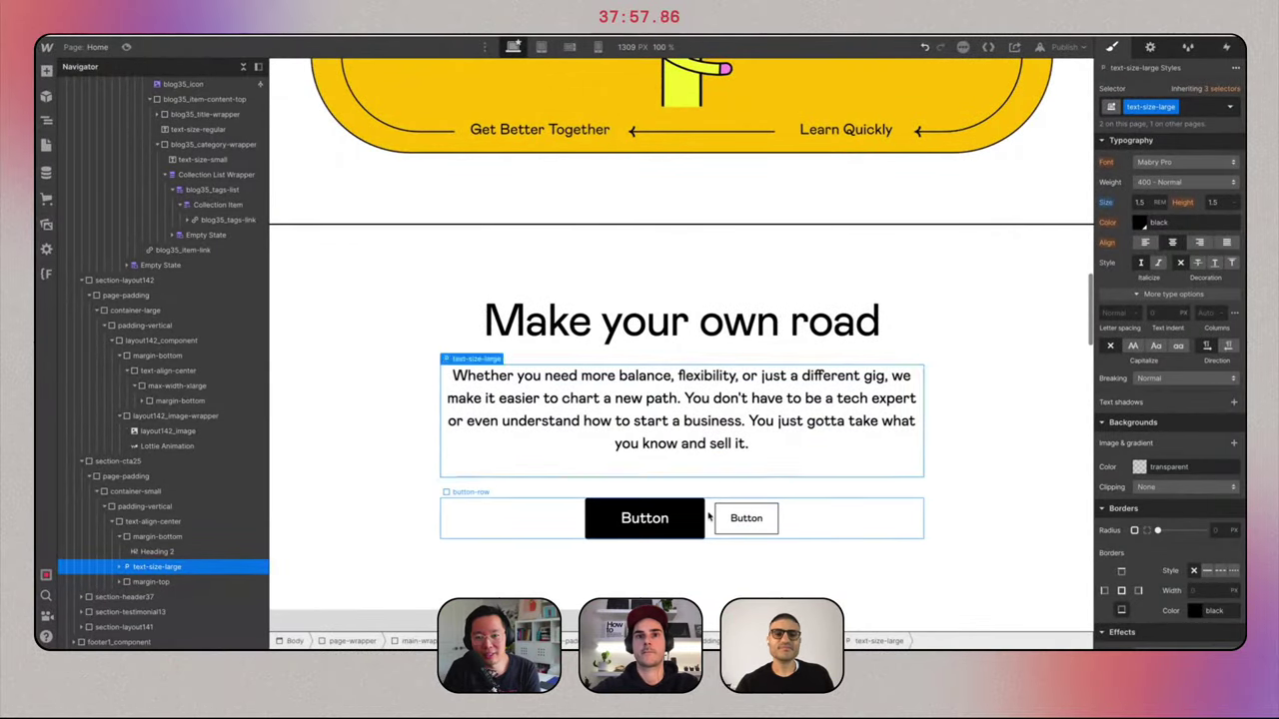
double_click(698, 446)
key("BackSpace")
left_click(765, 266)
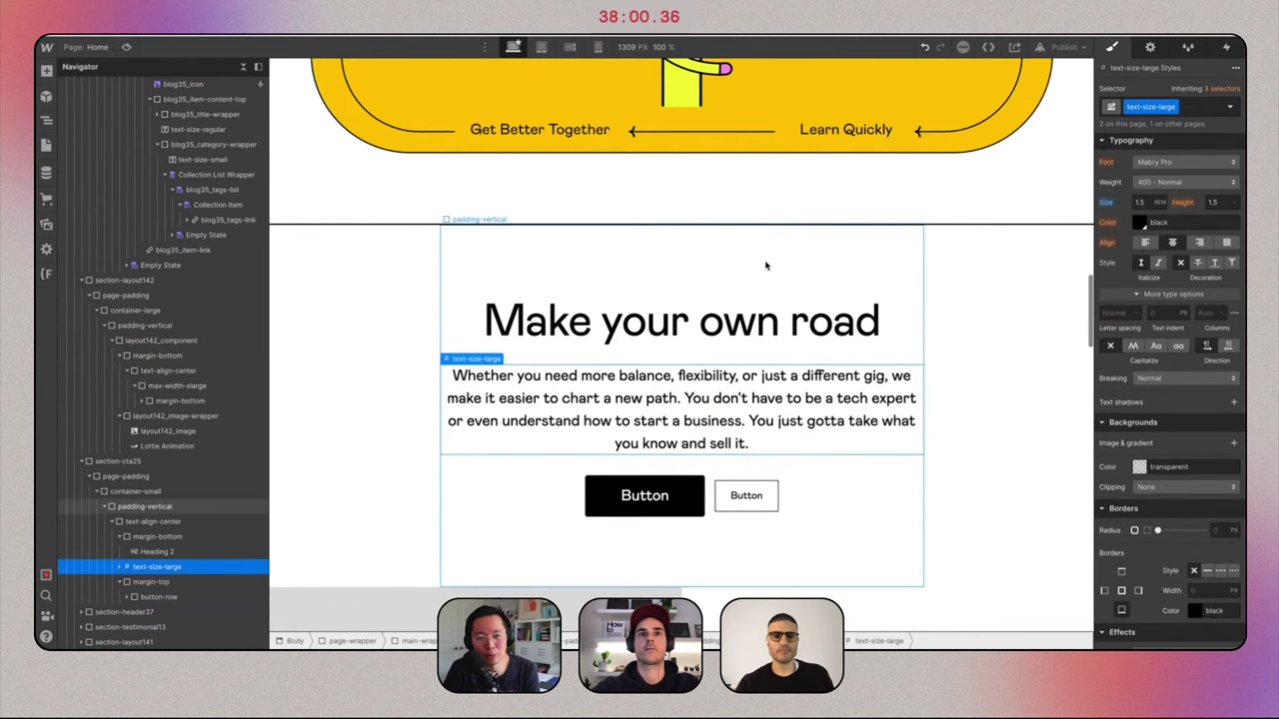
Delete both buttons from the button-row below the "Make your own road" paragraph.
left_click(734, 501)
key("BackSpace")
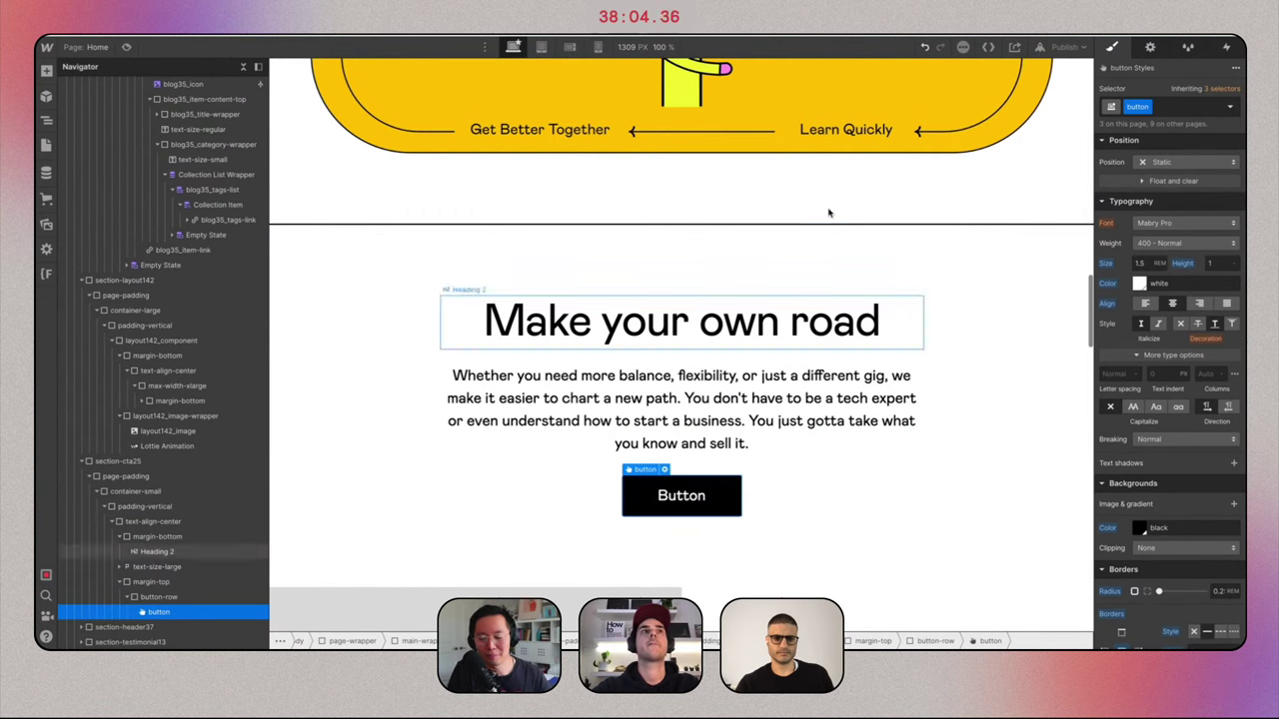
key("BackSpace")
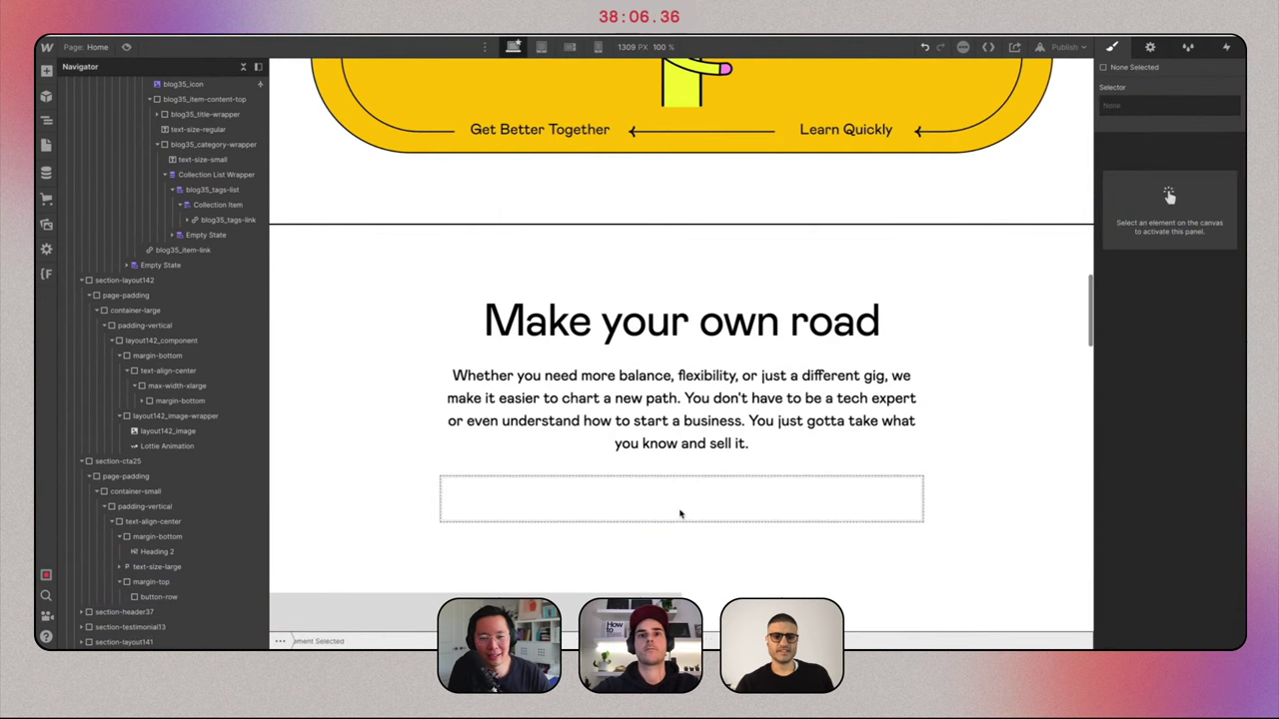
Copy the Button Link component from the Relume library and paste it into the empty button-row below the "Make your own road" paragraph.
left_click(719, 503)
left_click(720, 501)
key("ctrl+Right")
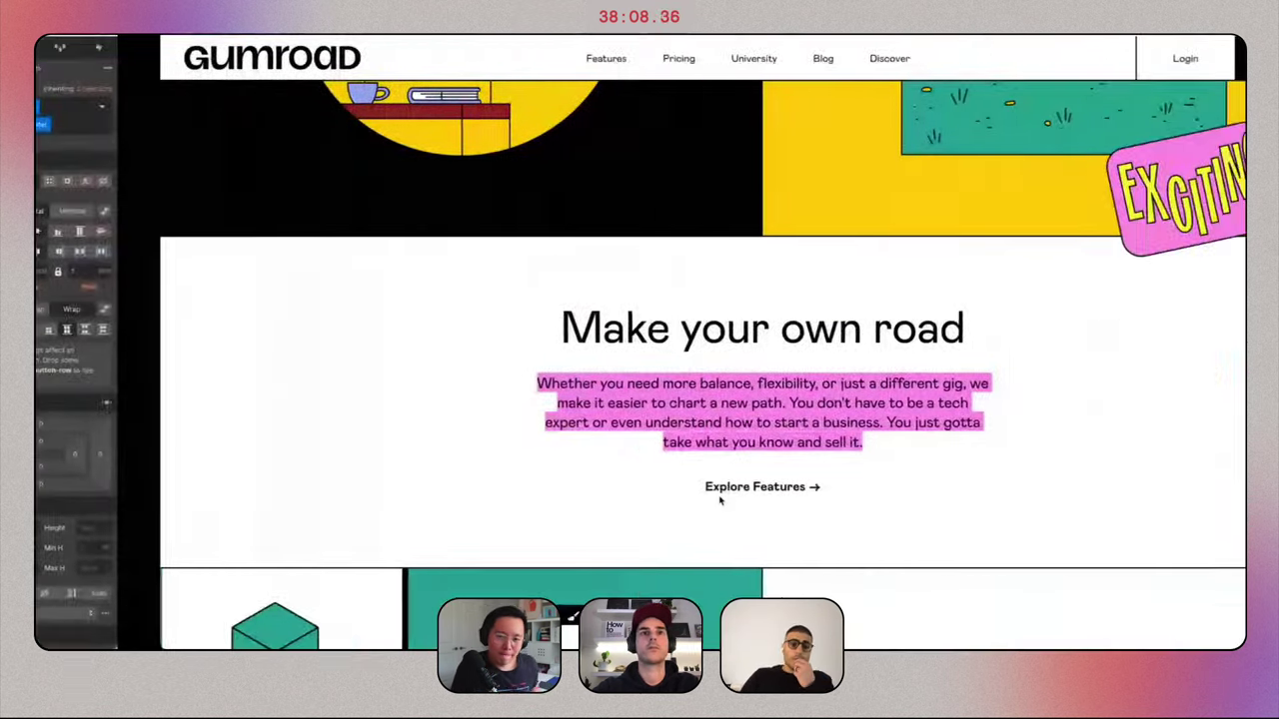
key("ctrl+Right")
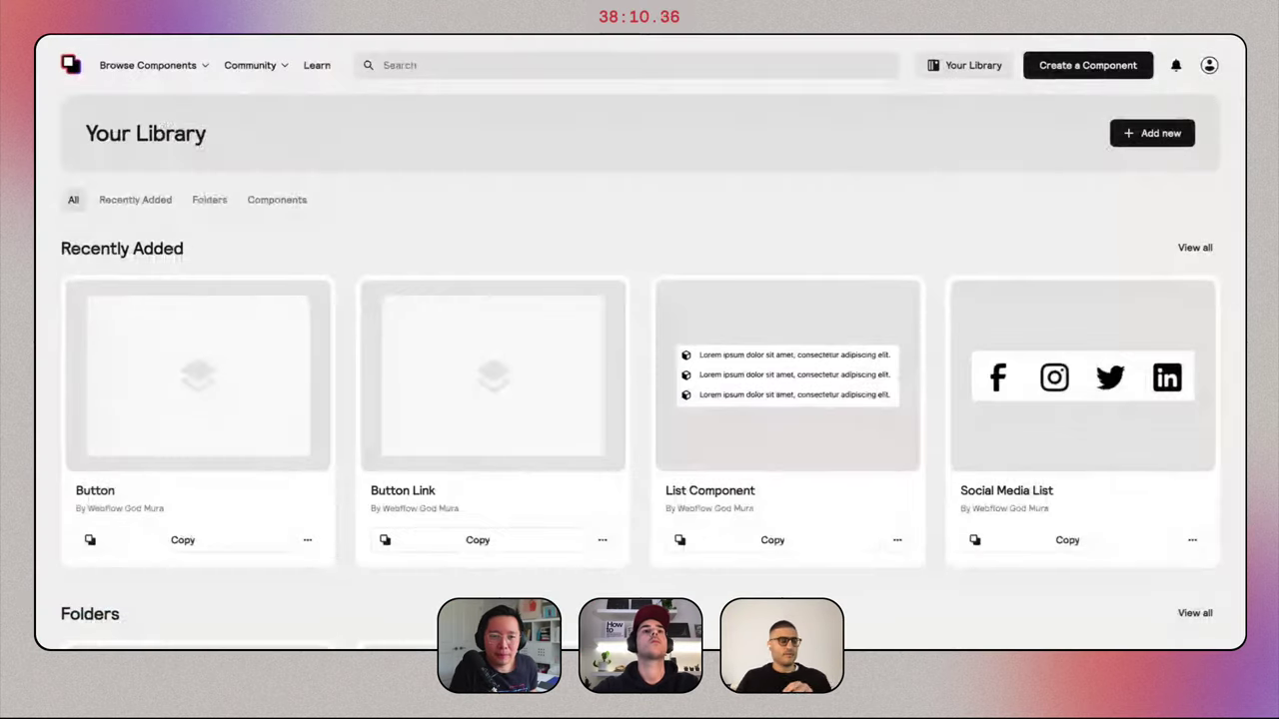
scroll(540, 339, "down", 2)
left_click(473, 469)
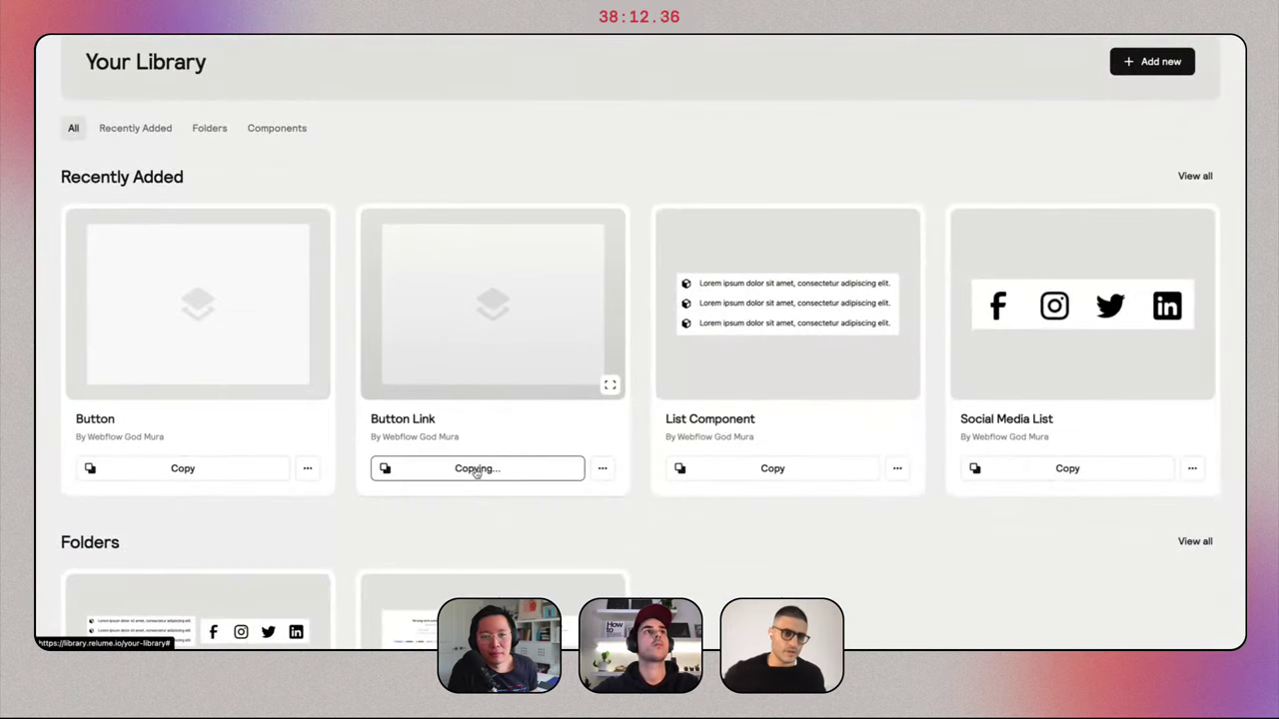
key("ctrl+Right")
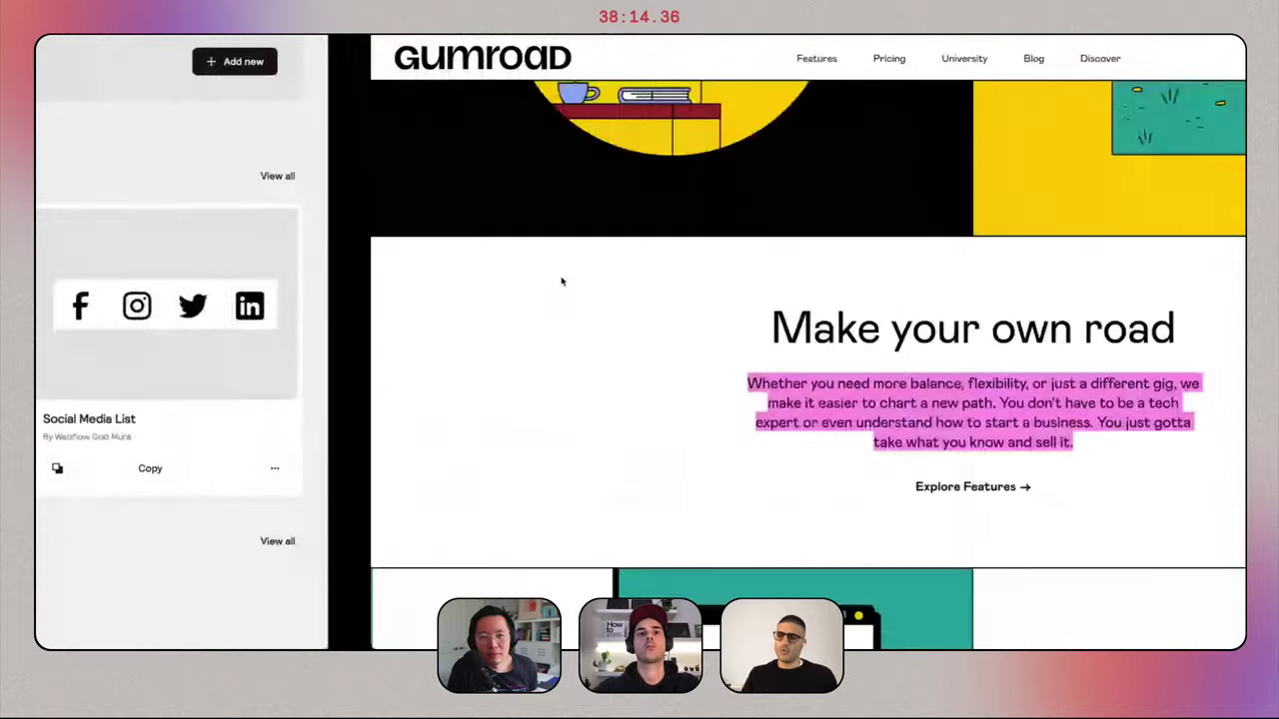
key("ctrl+Left")
key("ctrl+Tab")
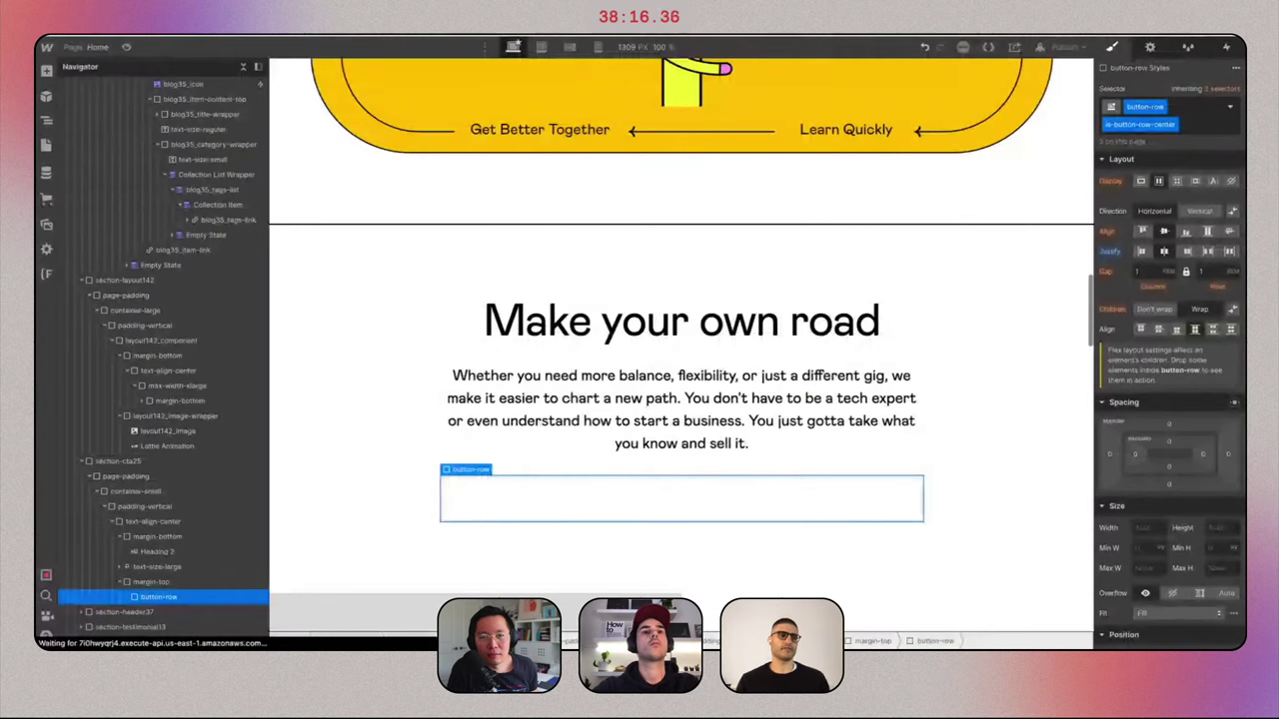
key("ctrl+v")
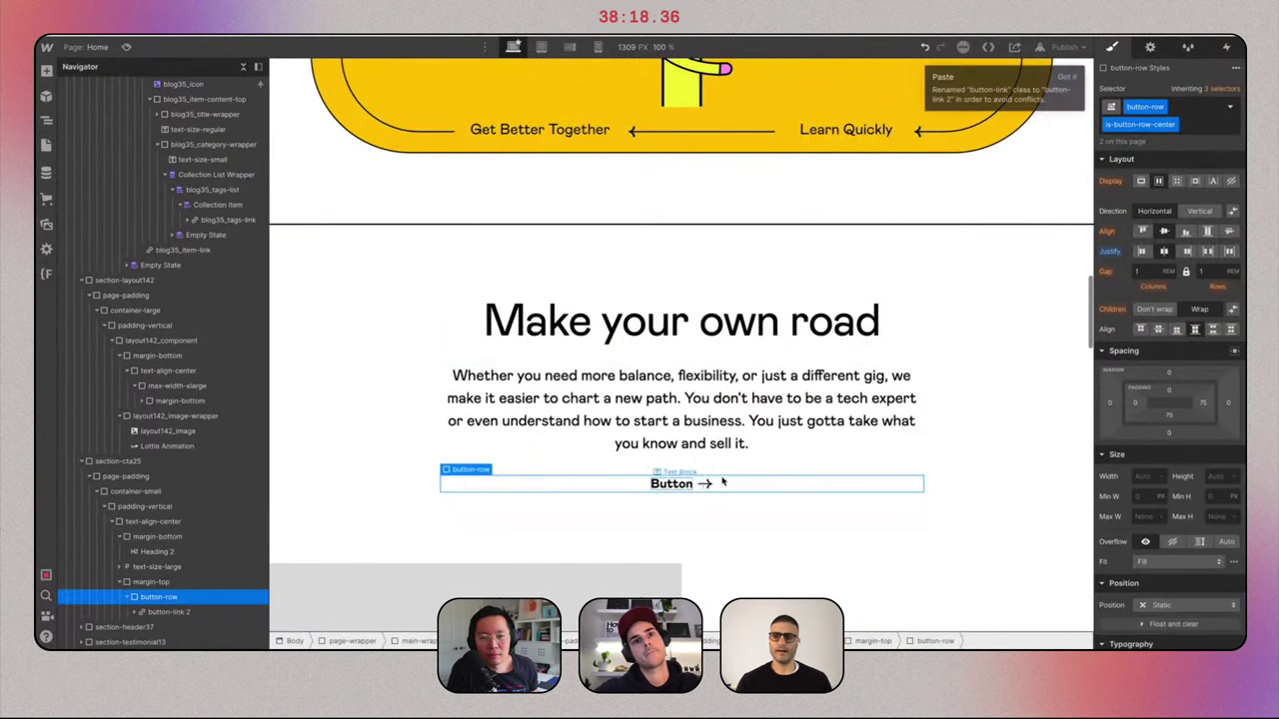
Replace the pasted link's button-link 2 and with-icon classes with the existing button-link class and its with-icon combo class.
left_click(705, 484)
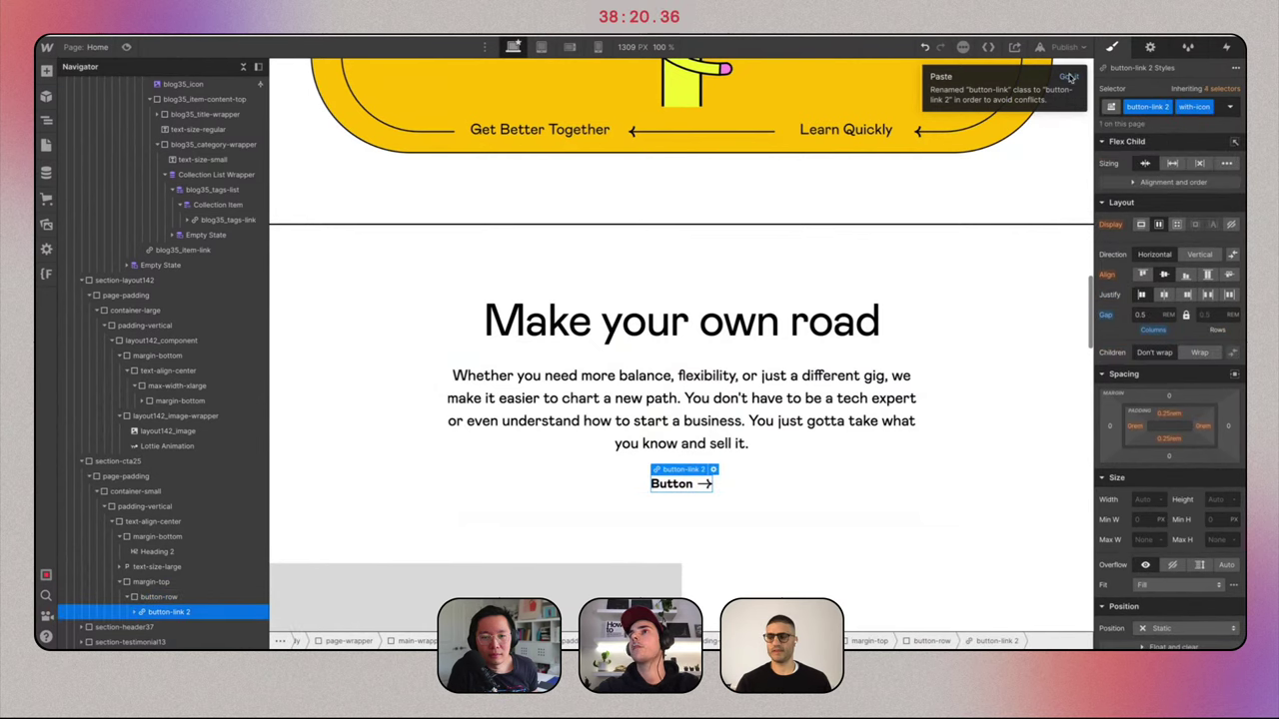
left_click(1213, 106)
left_click(1221, 108)
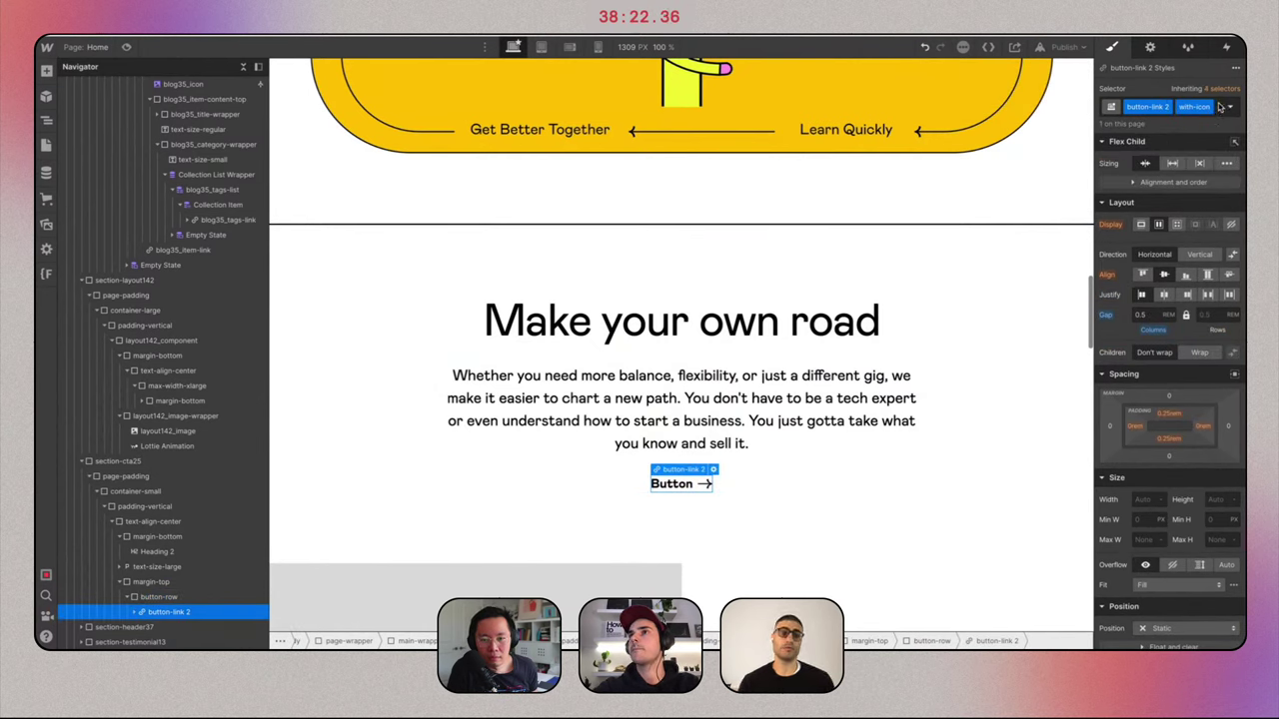
key("BackSpace")
key("BackSpace")
type("button-li")
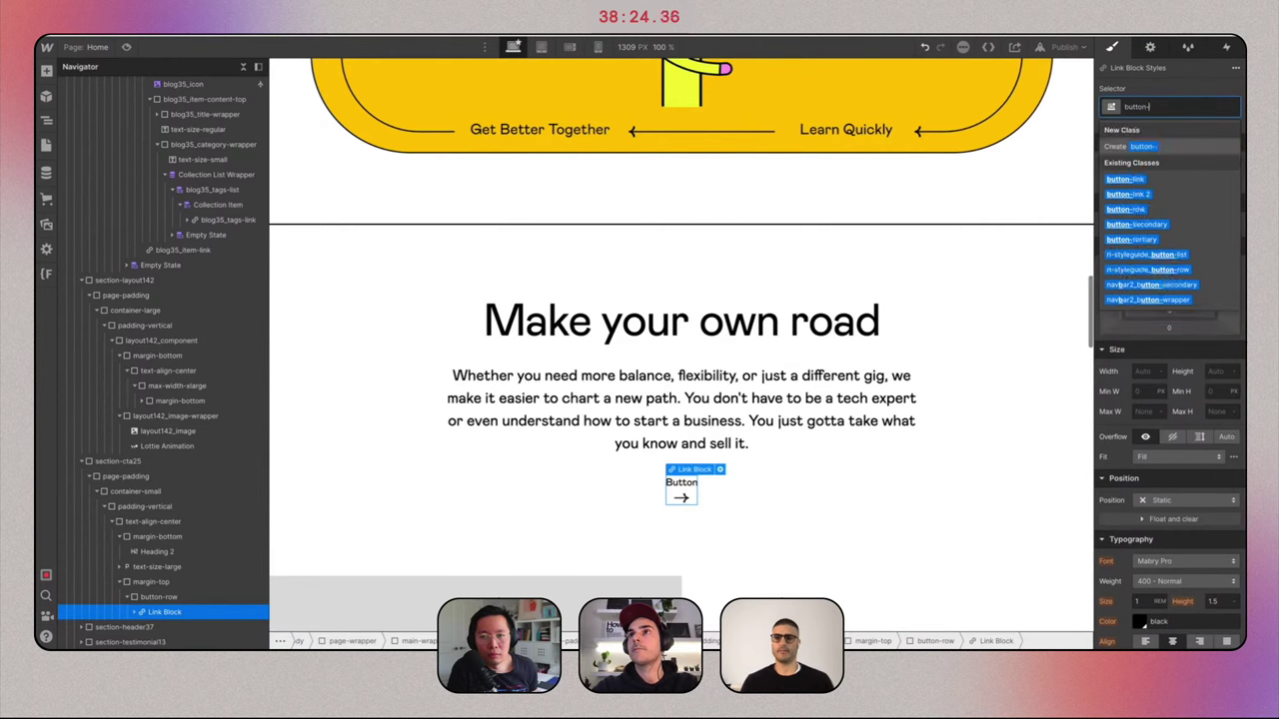
left_click(1171, 178)
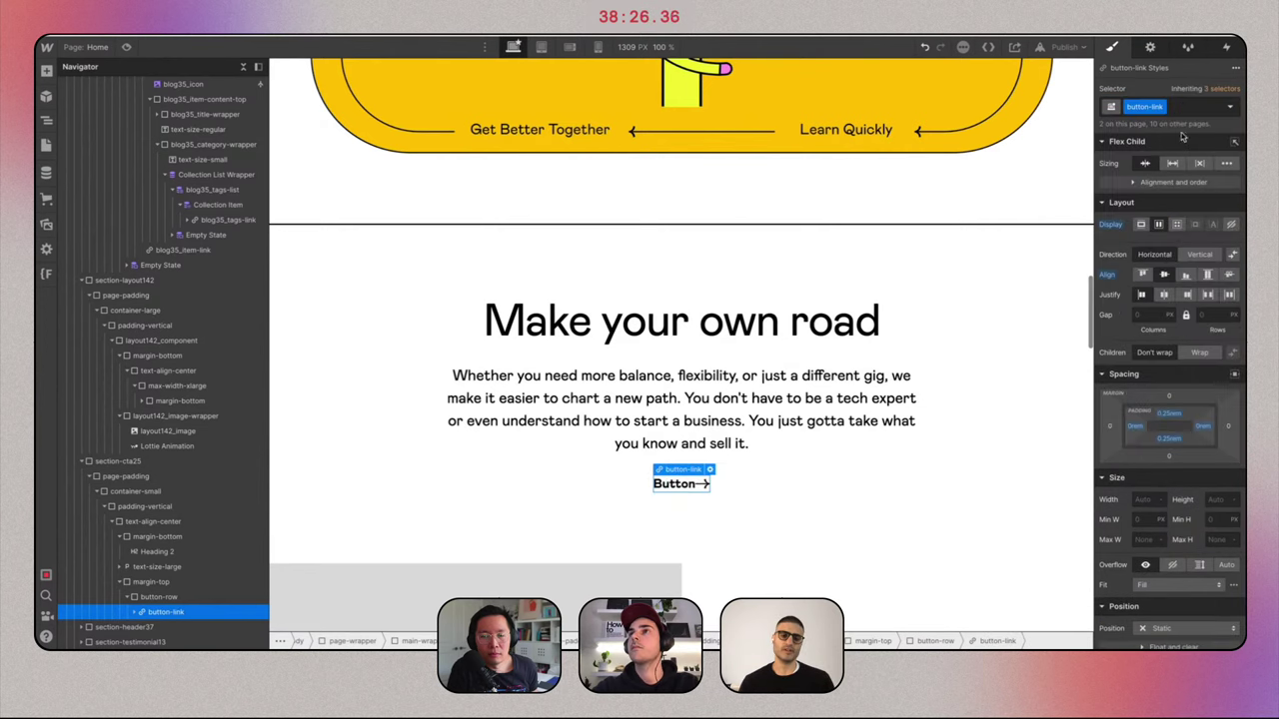
left_click(1183, 112)
left_click(1136, 193)
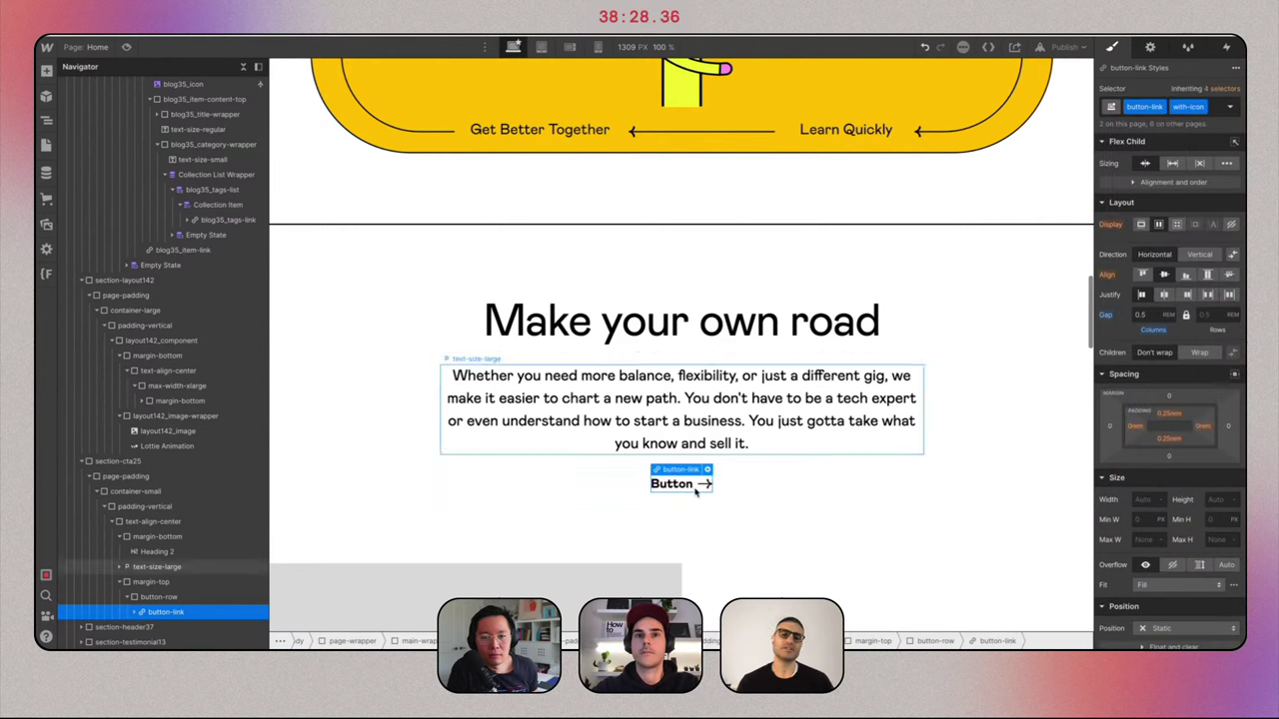
Change the button-link's text to "Explore Features".
double_click(682, 485)
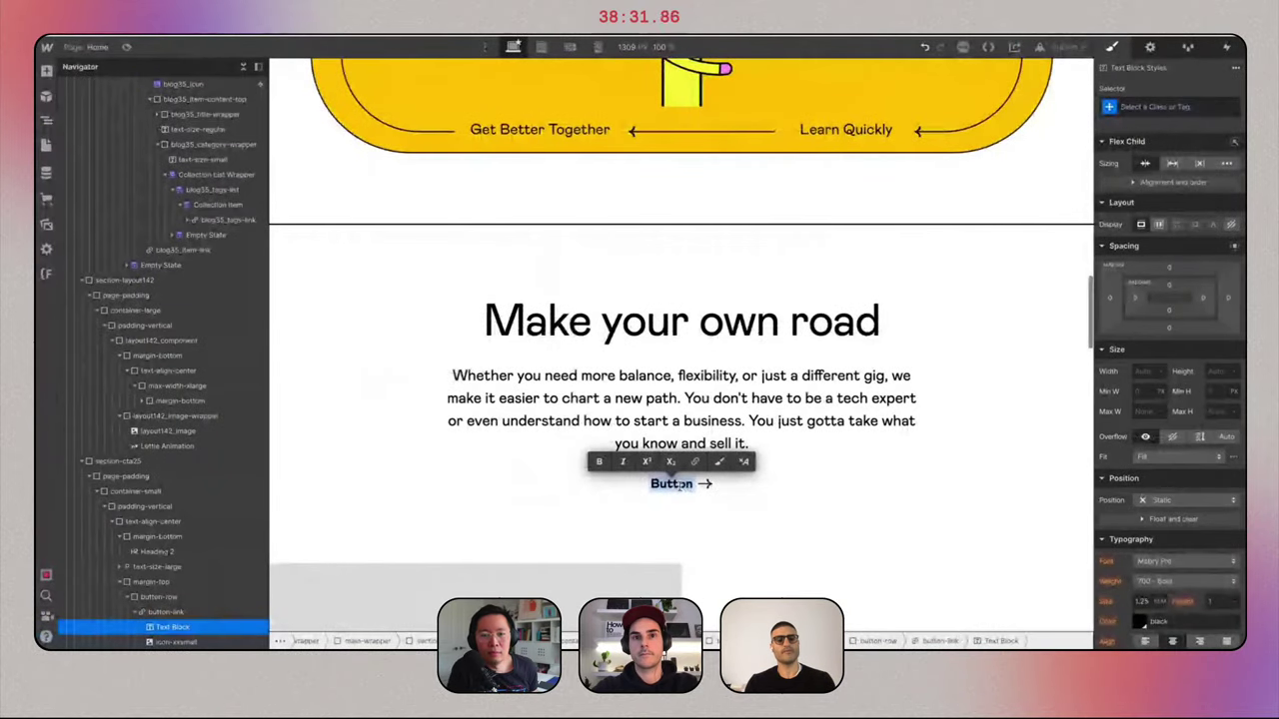
type("Explo")
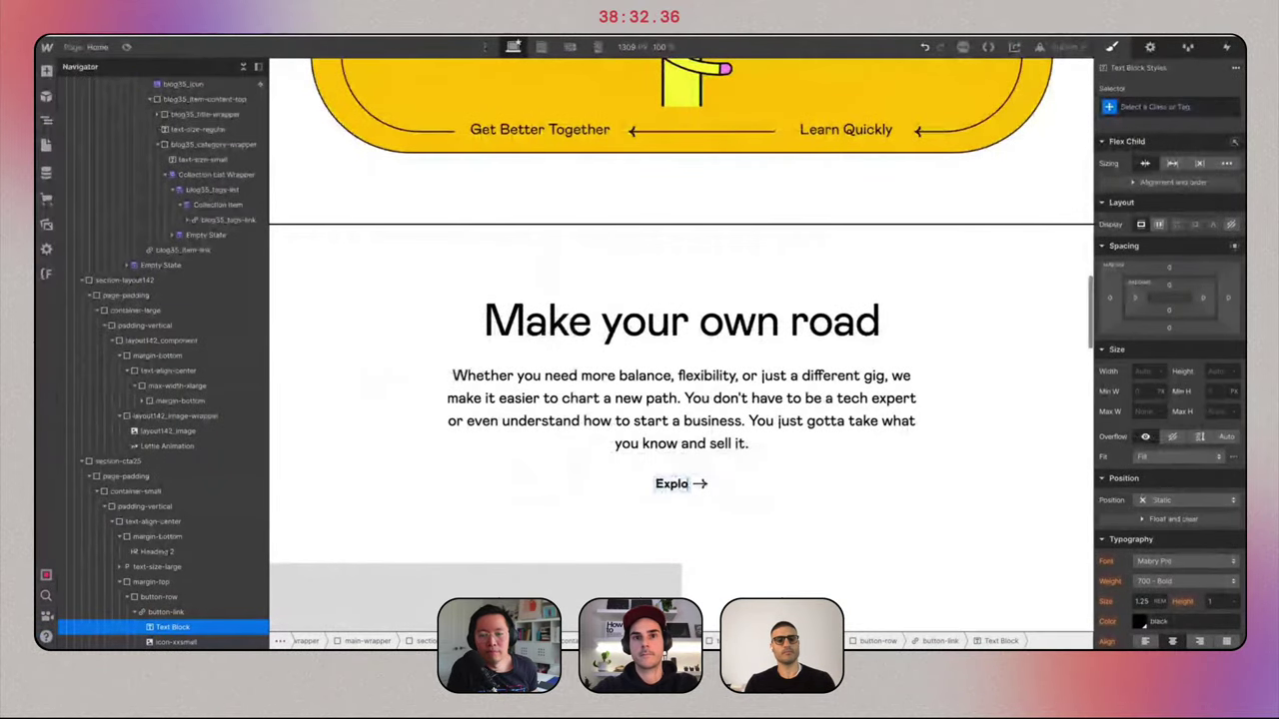
type("re Features")
left_click(753, 500)
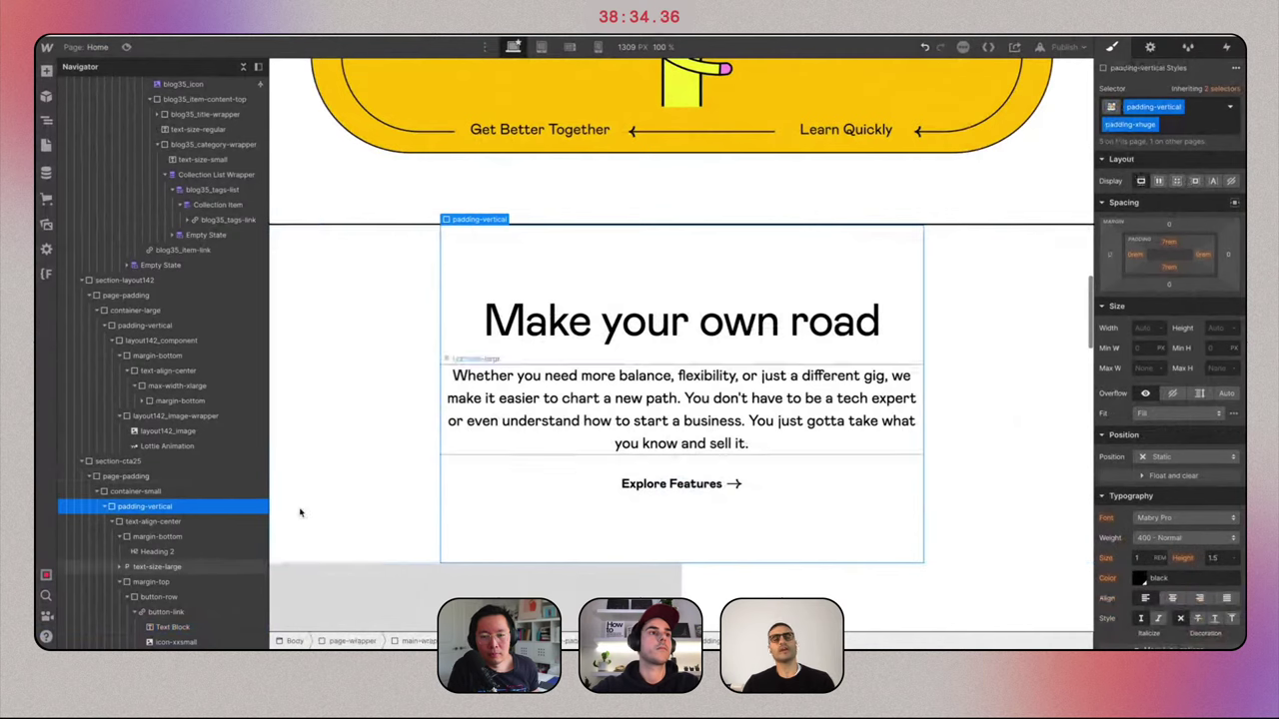
Give section-cta25 a solid black bottom border with a width of 2 px.
left_click(177, 464)
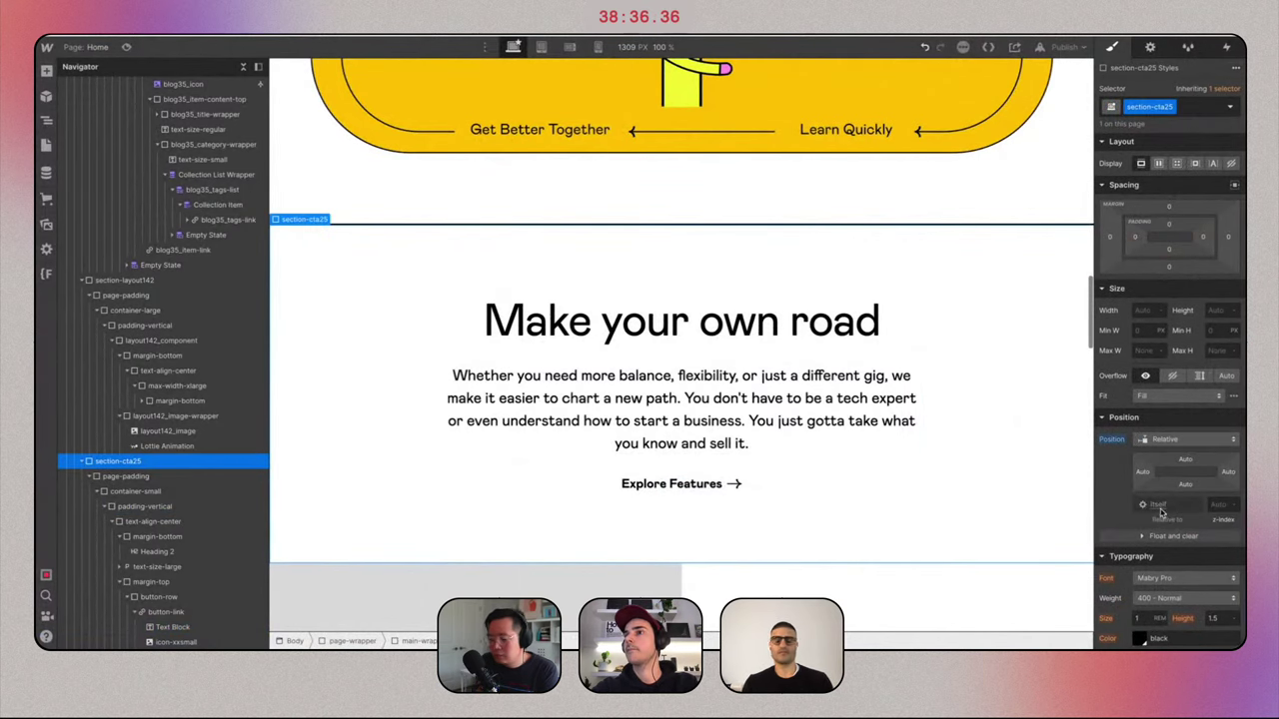
scroll(1162, 508, "down", 5)
scroll(1161, 508, "down", 2)
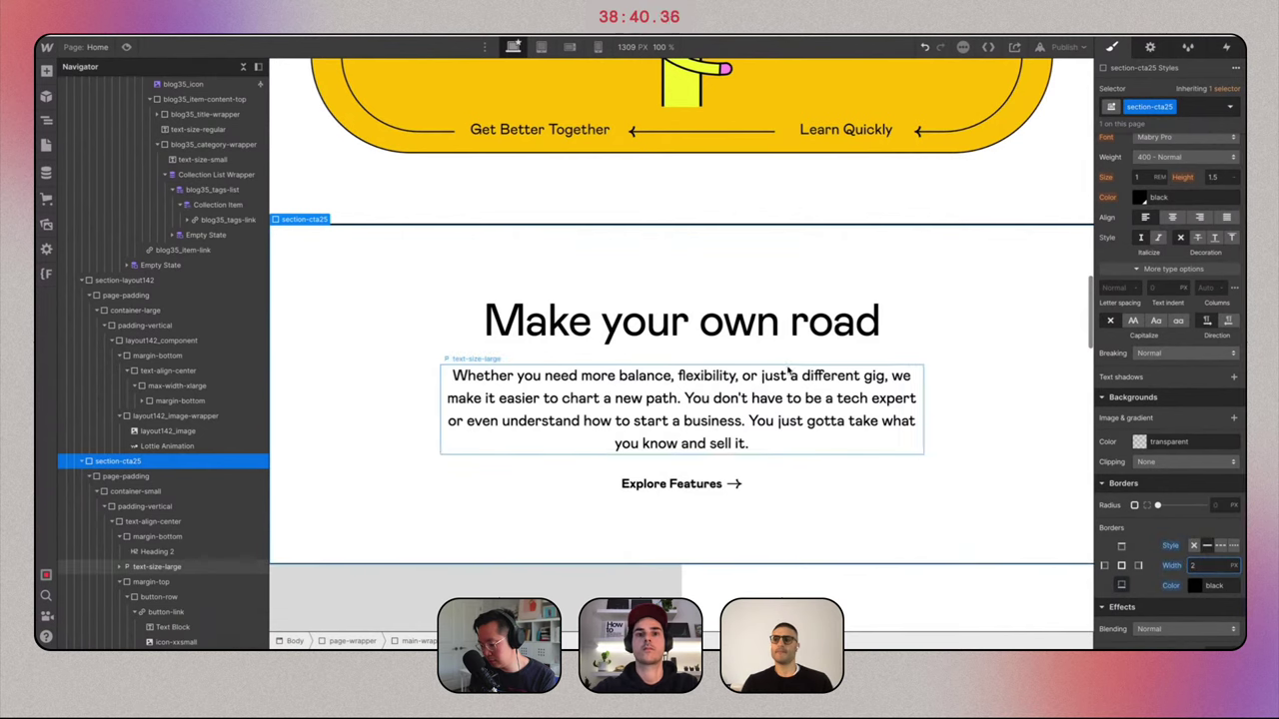
scroll(699, 300, "down", 5)
Compare with the original page and the header36 section, and set the height of header37_image to 45 rem.
left_click(602, 281)
left_click(602, 281)
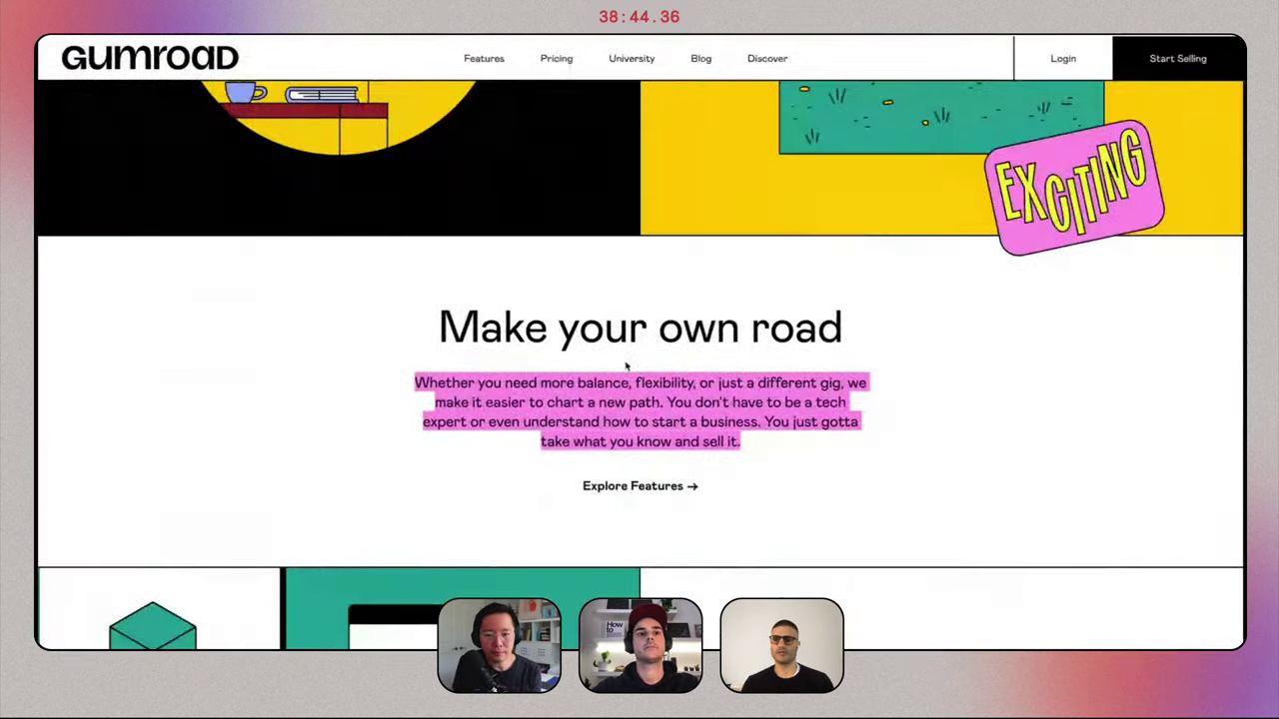
scroll(626, 367, "down", 5)
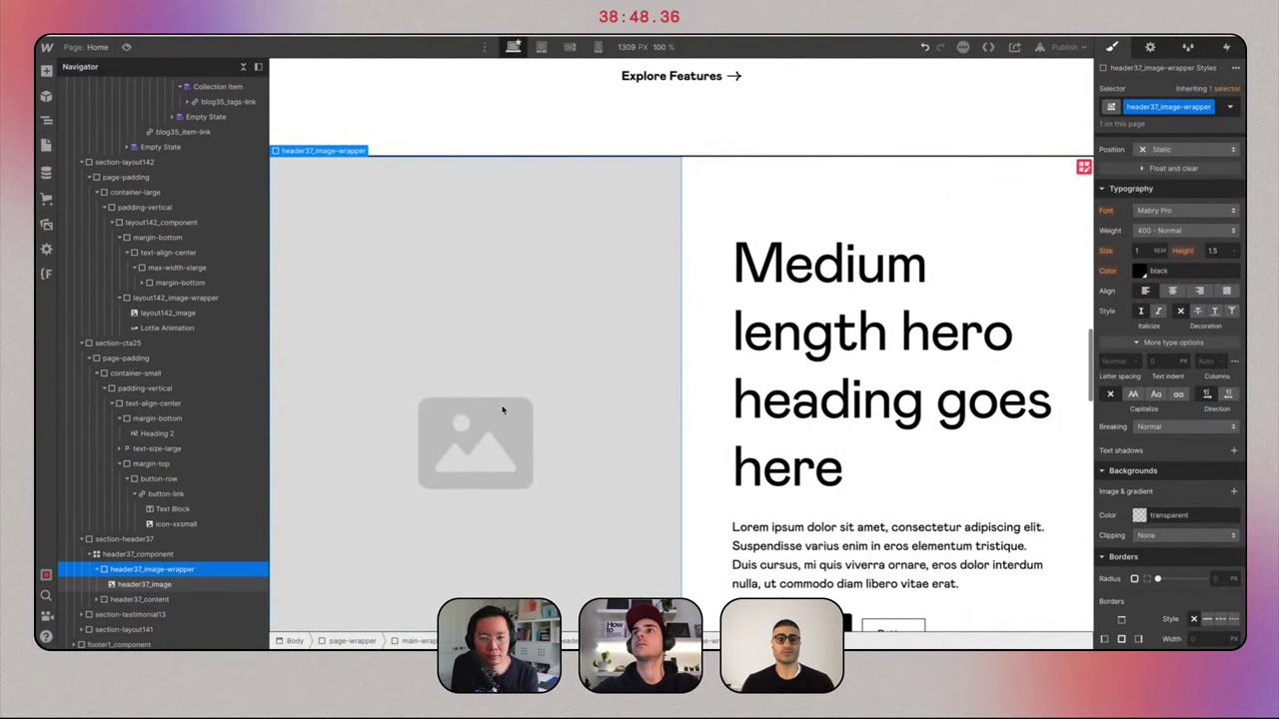
scroll(548, 365, "up", 18)
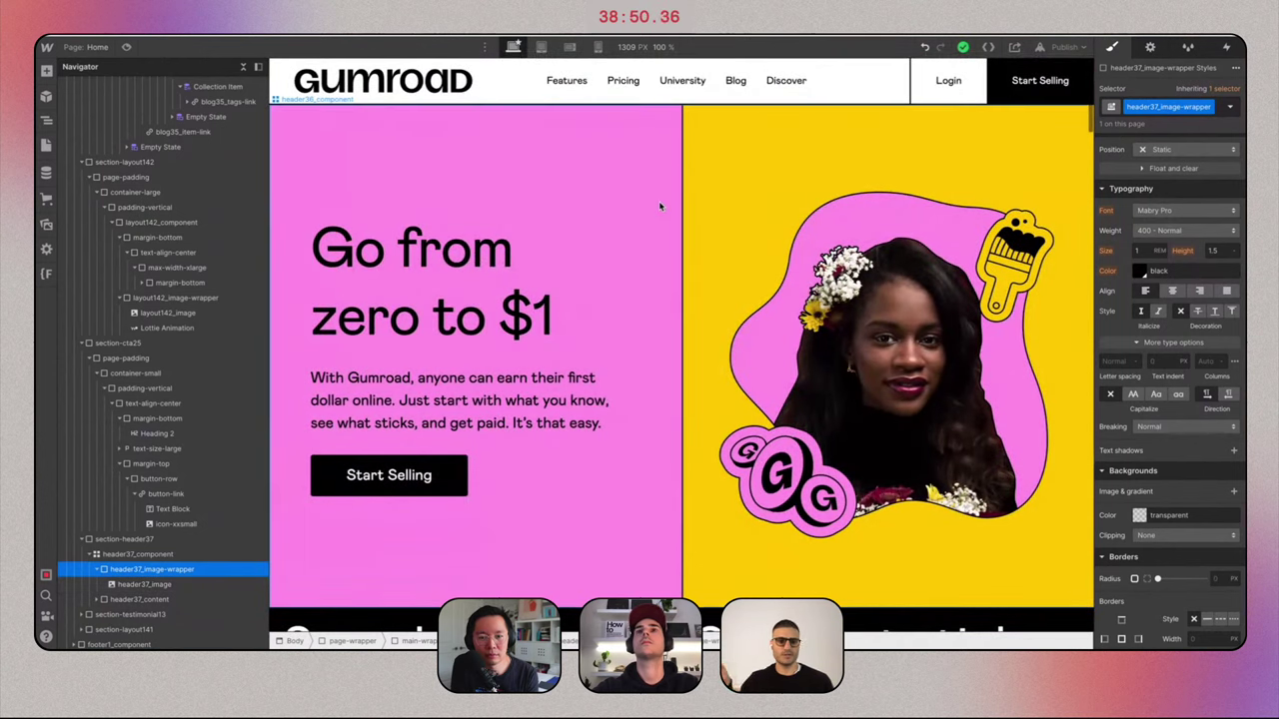
left_click(660, 205)
scroll(660, 205, "down", 18)
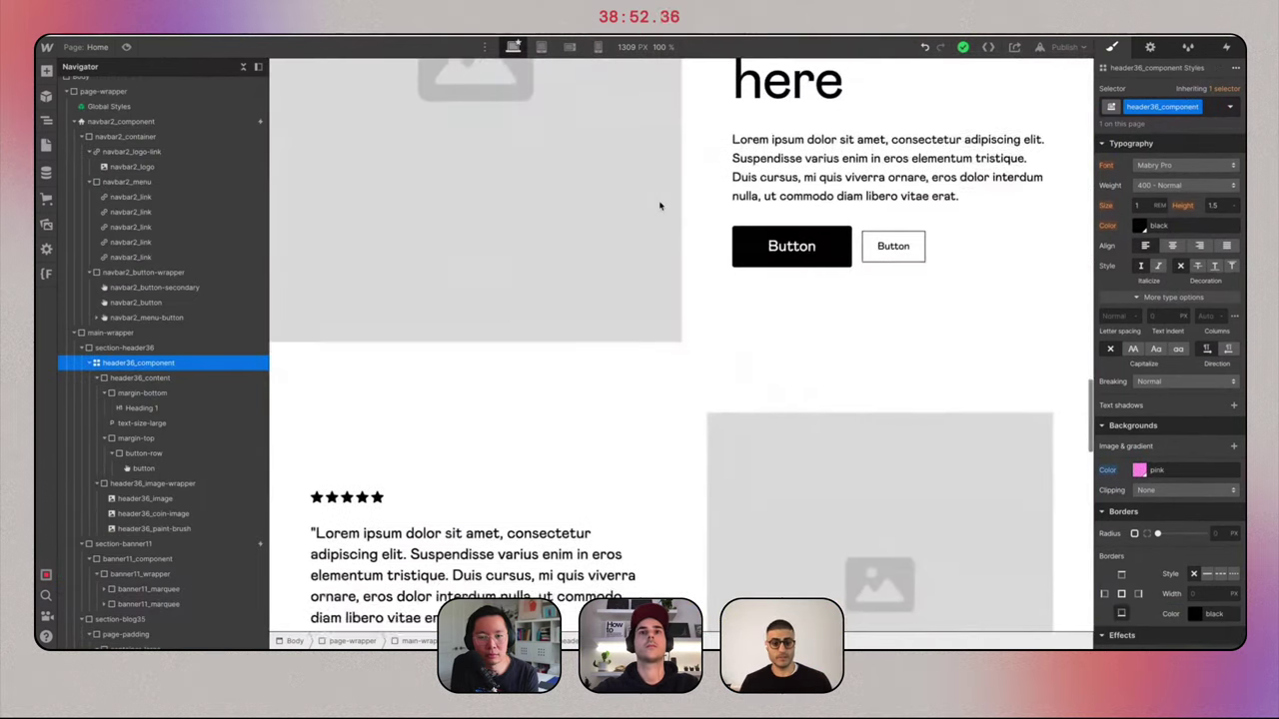
left_click(629, 248)
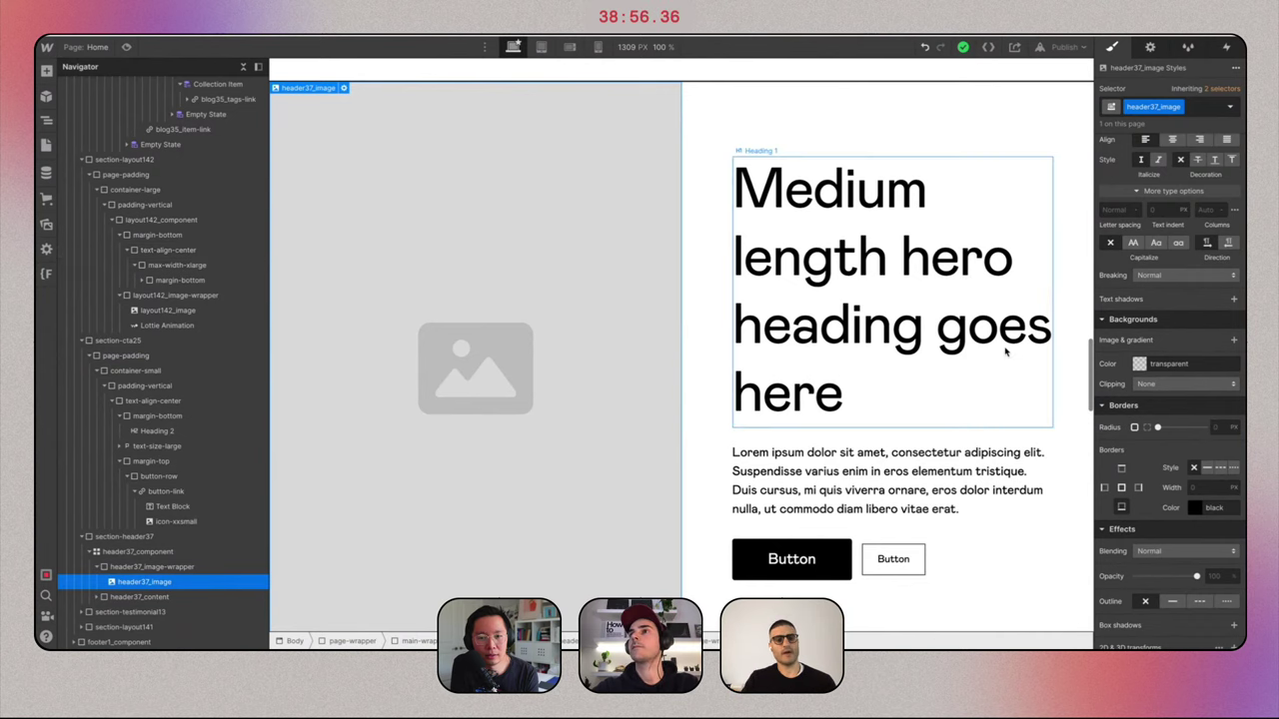
scroll(1204, 349, "up", 5)
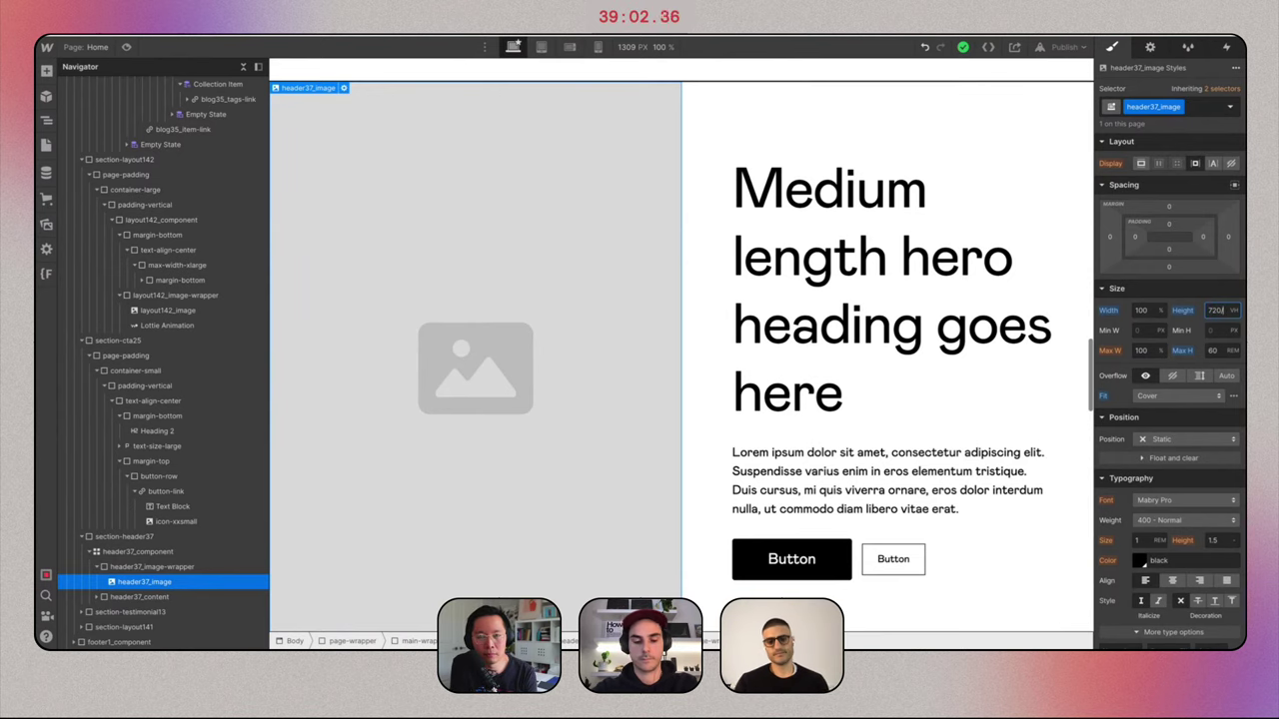
type("45")
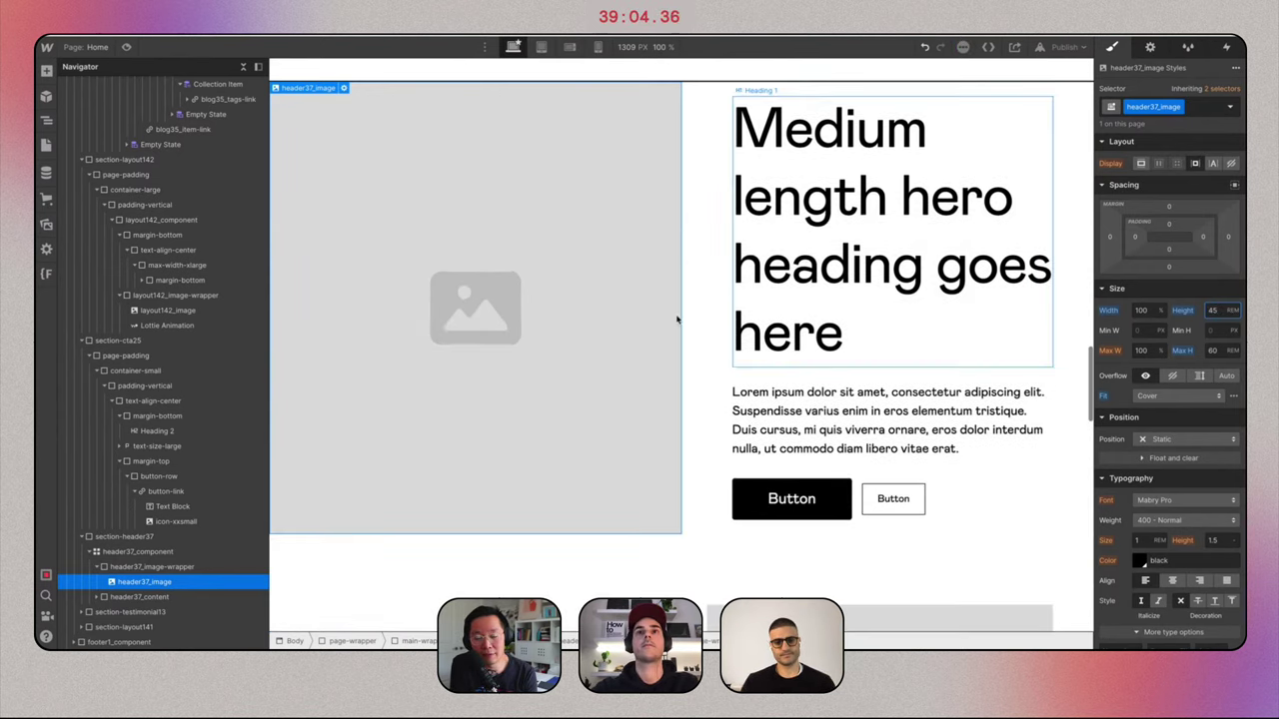
Replace the header37_image placeholder with asset 29.svg and compare it with the original page.
double_click(409, 212)
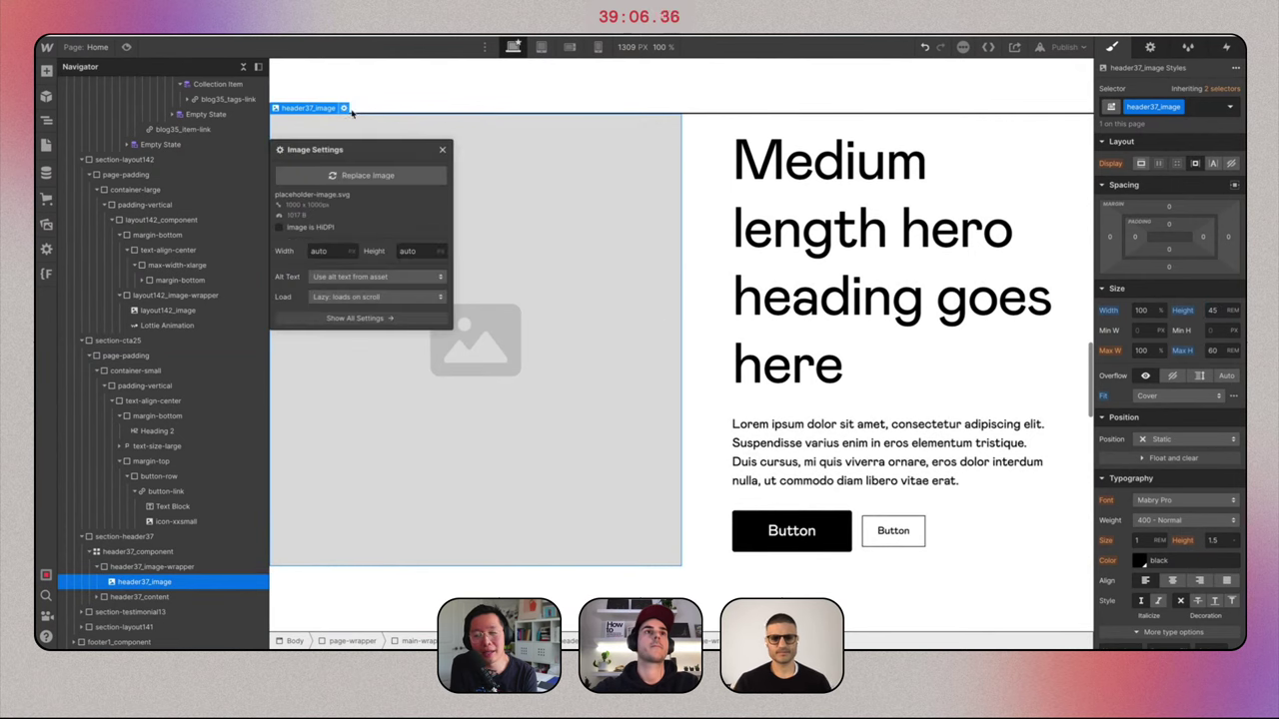
left_click(356, 177)
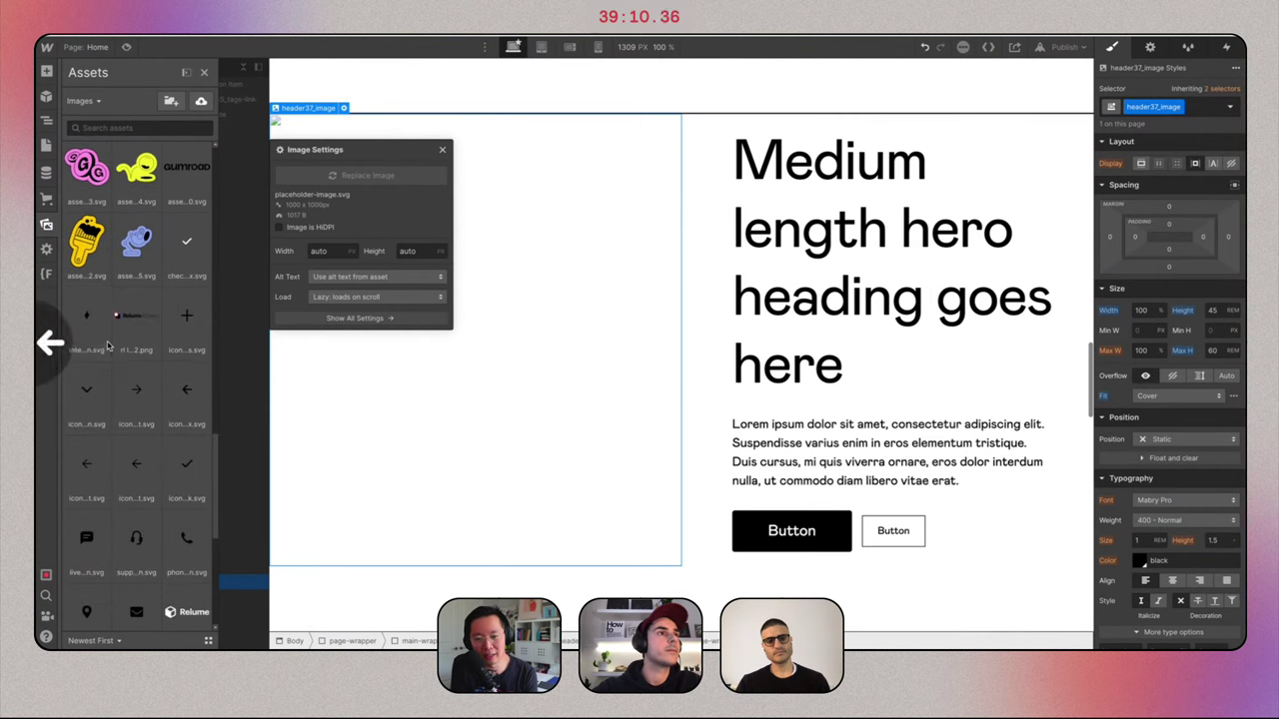
scroll(108, 345, "up", 15)
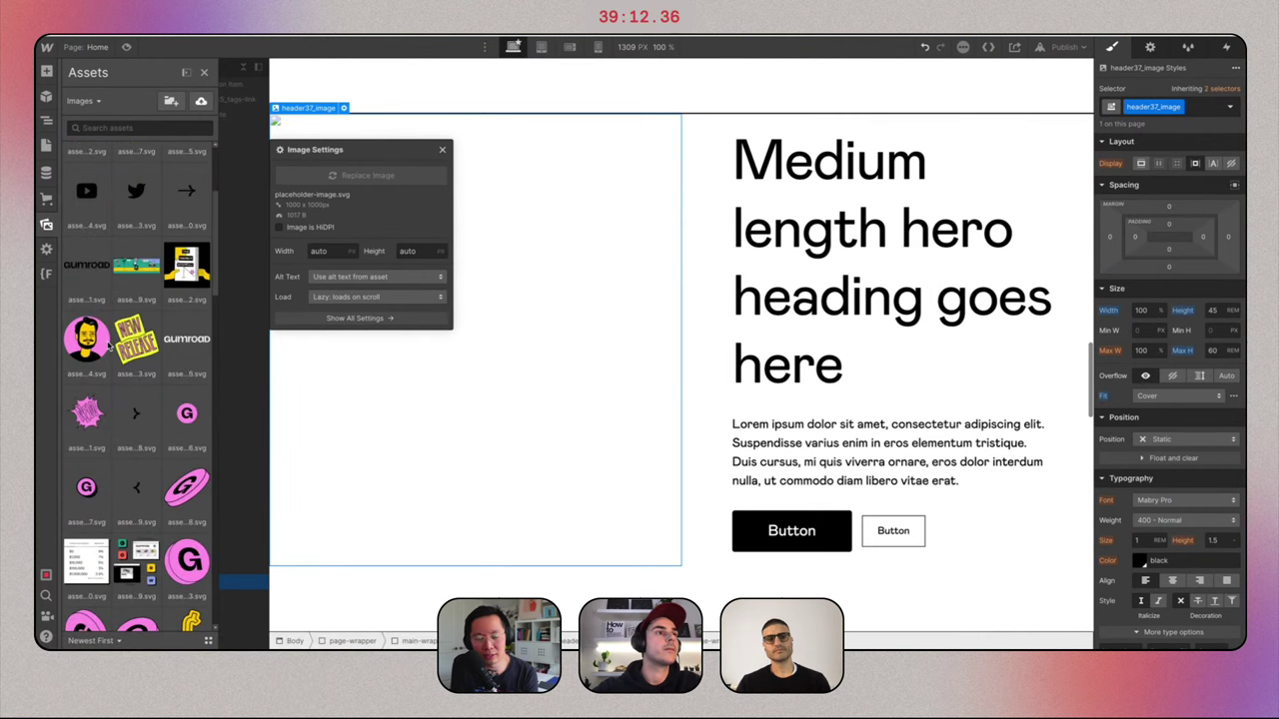
scroll(108, 346, "down", 3)
left_click(136, 402)
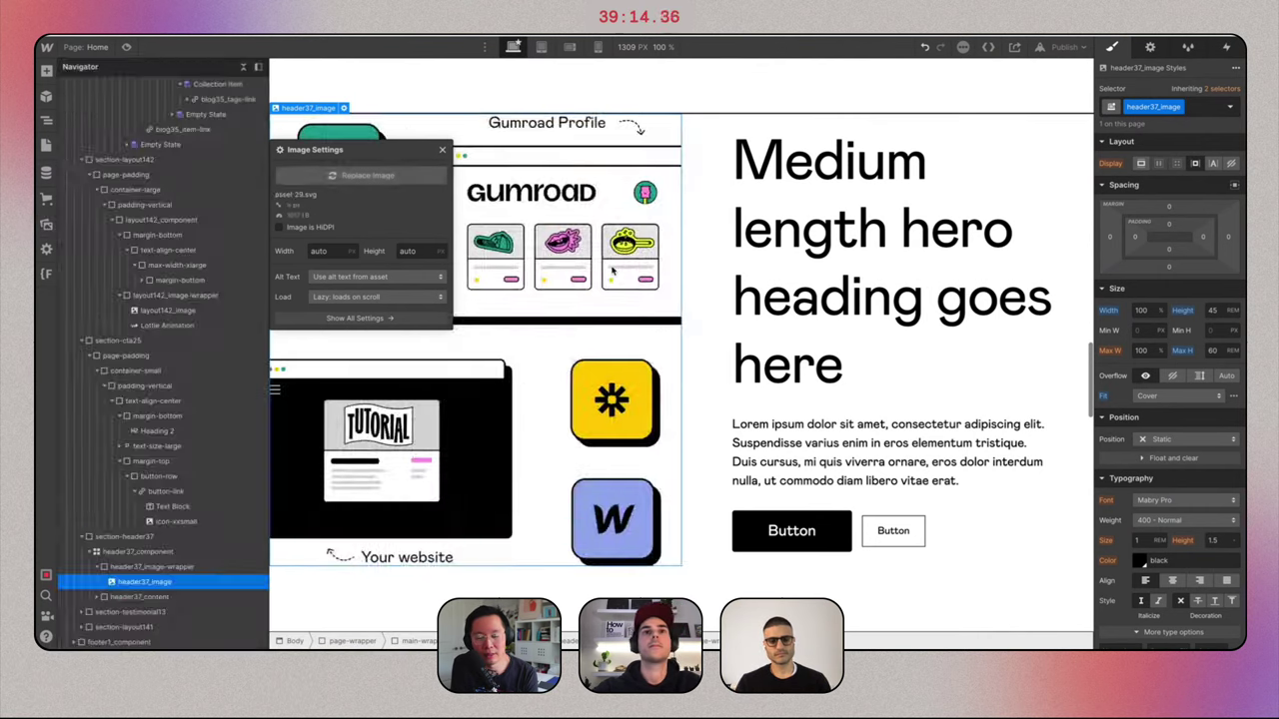
key("ctrl+Right")
key("ctrl+Left")
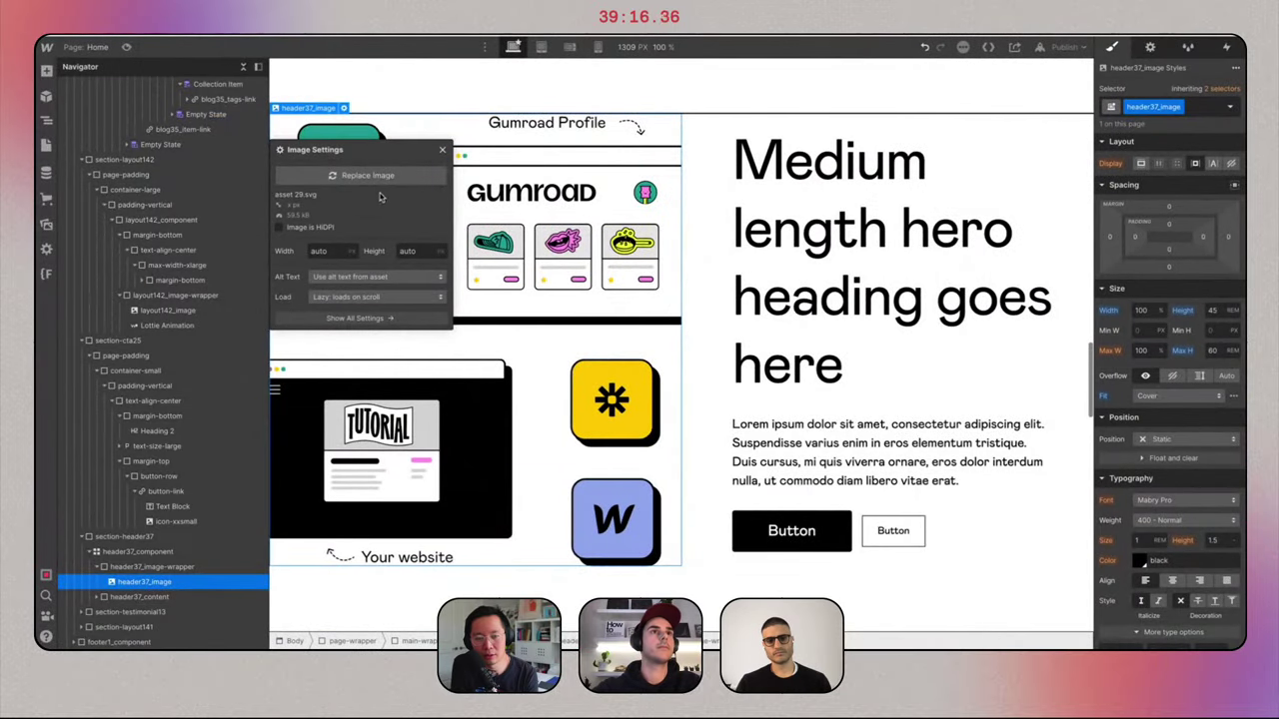
Replace the picture in header37_image with asset 22.svg.
left_click(368, 175)
scroll(150, 300, "down", 10)
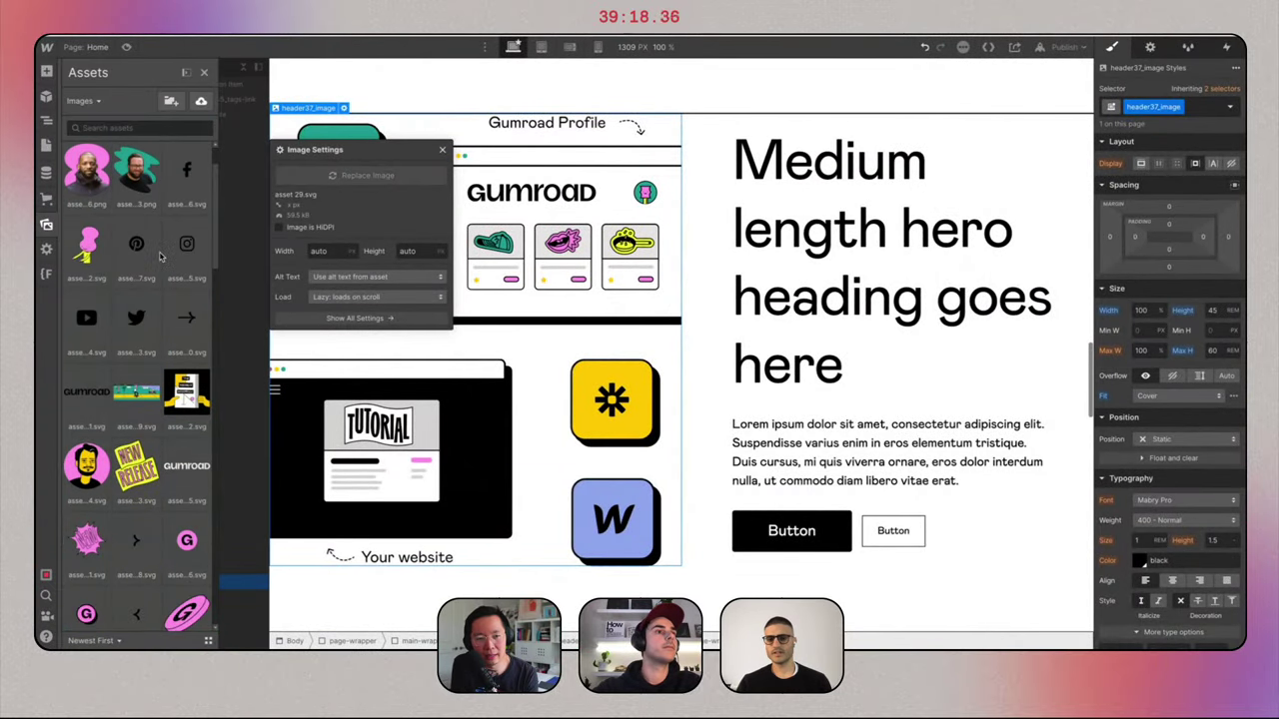
scroll(130, 320, "down", 5)
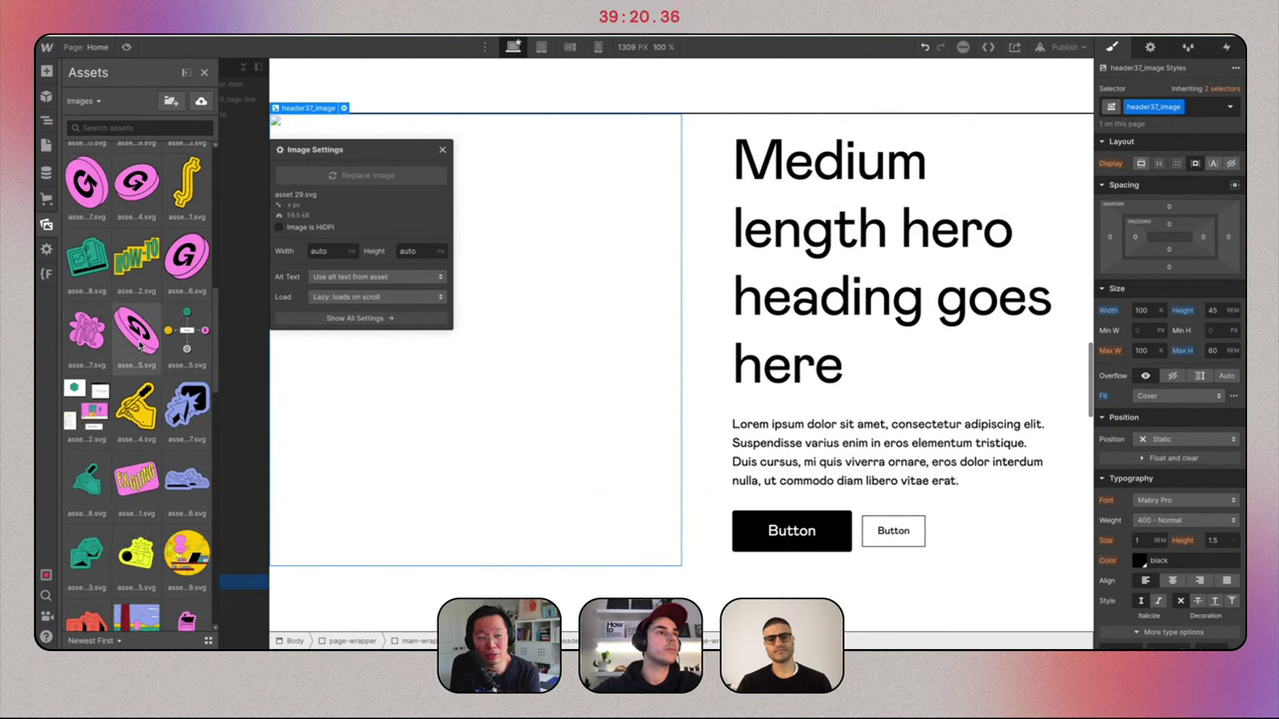
left_click(101, 399)
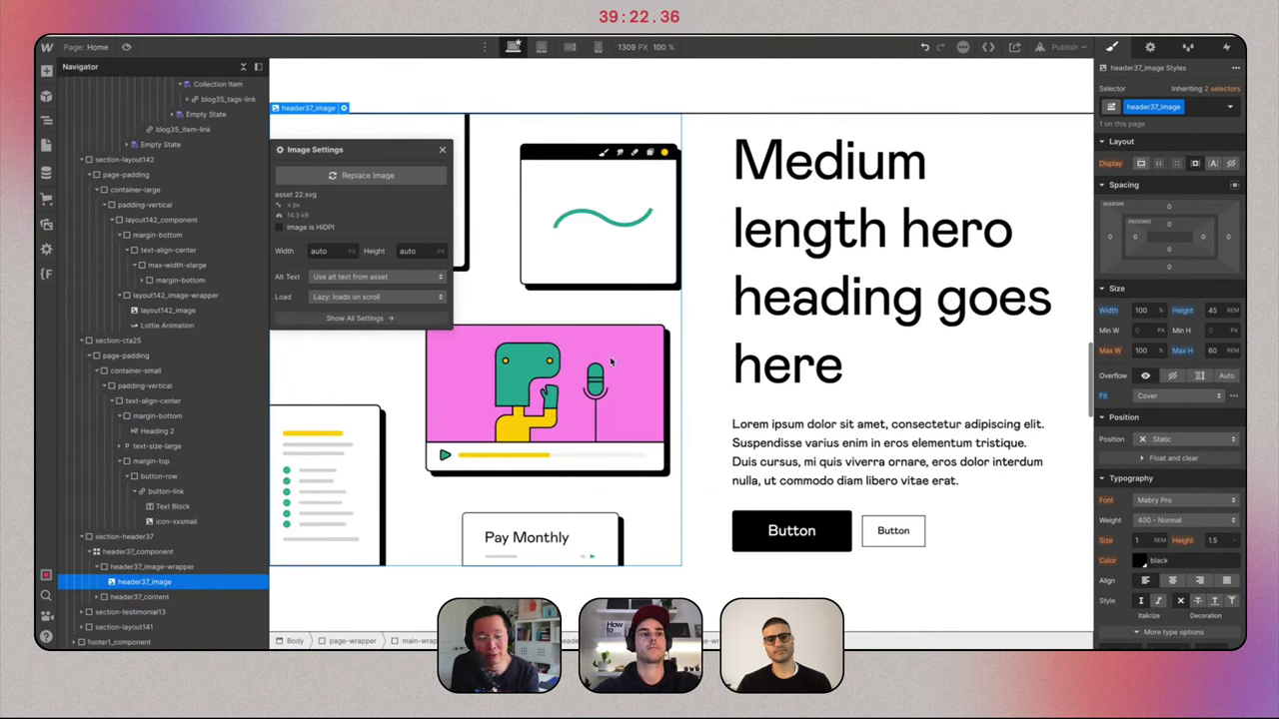
Set the height of header37_image to Auto and select its header37_image-wrapper.
left_click(180, 566)
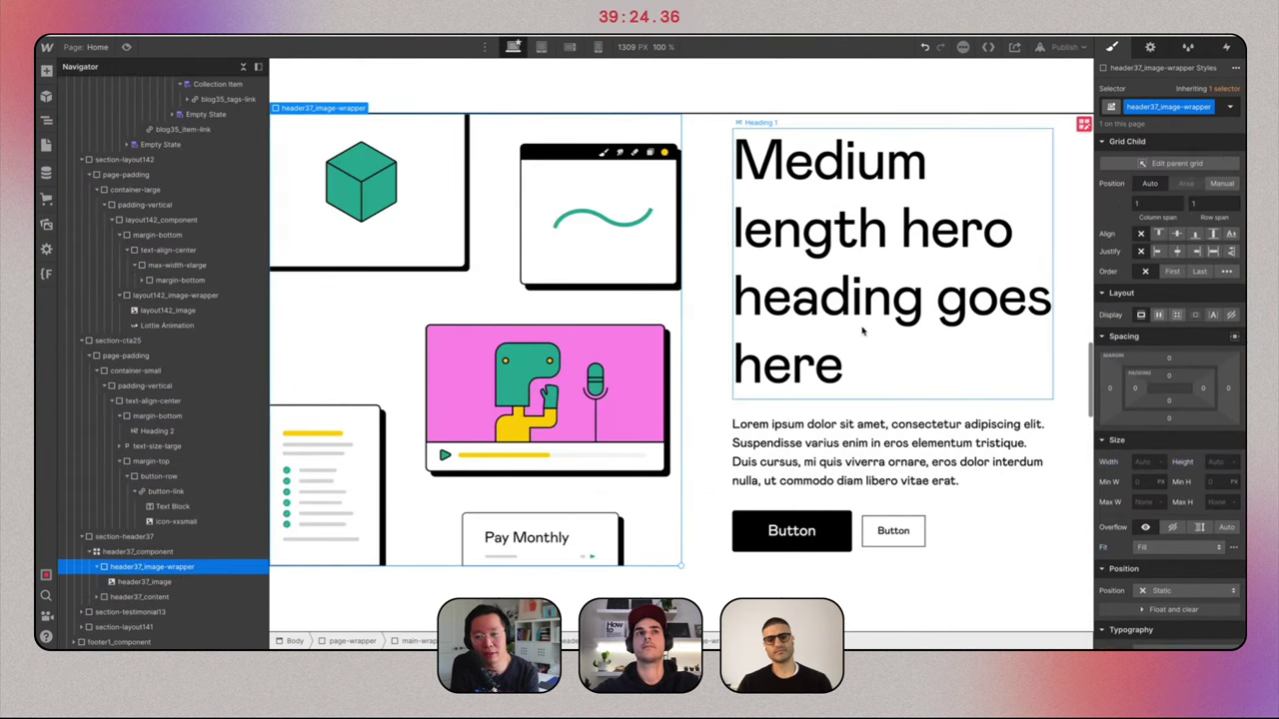
left_click(478, 397)
left_click(1235, 311)
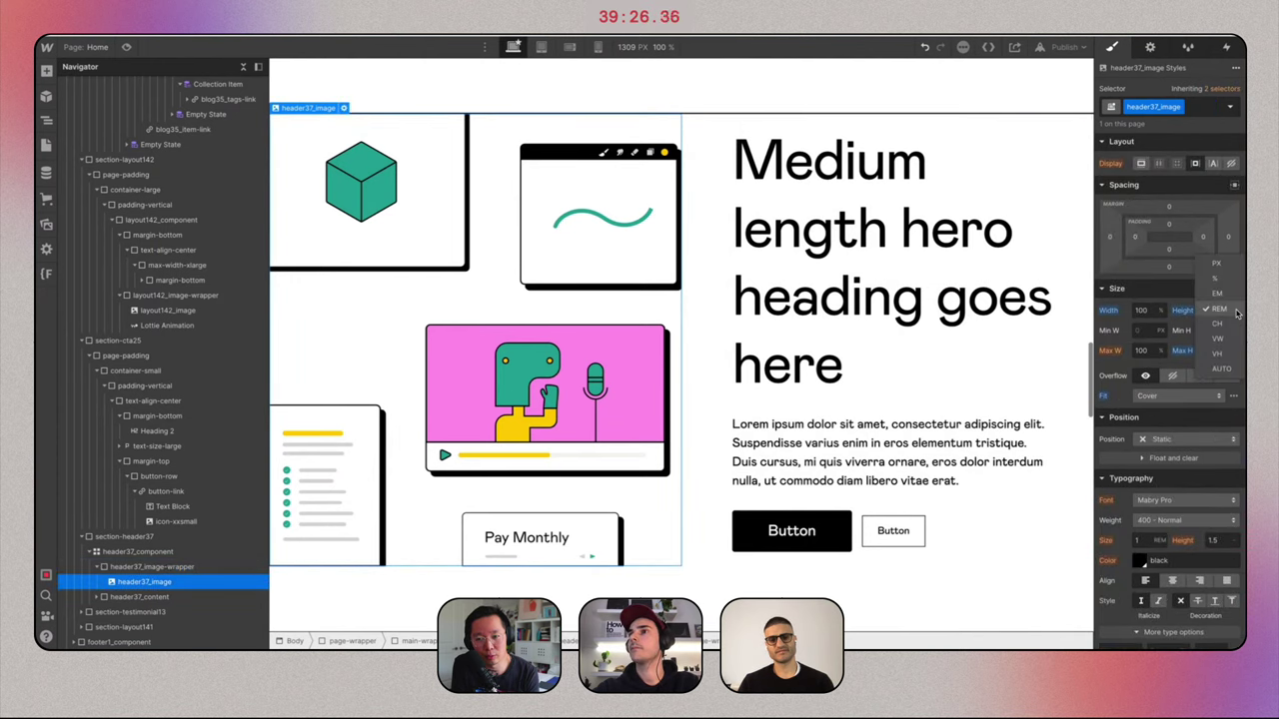
left_click(1220, 369)
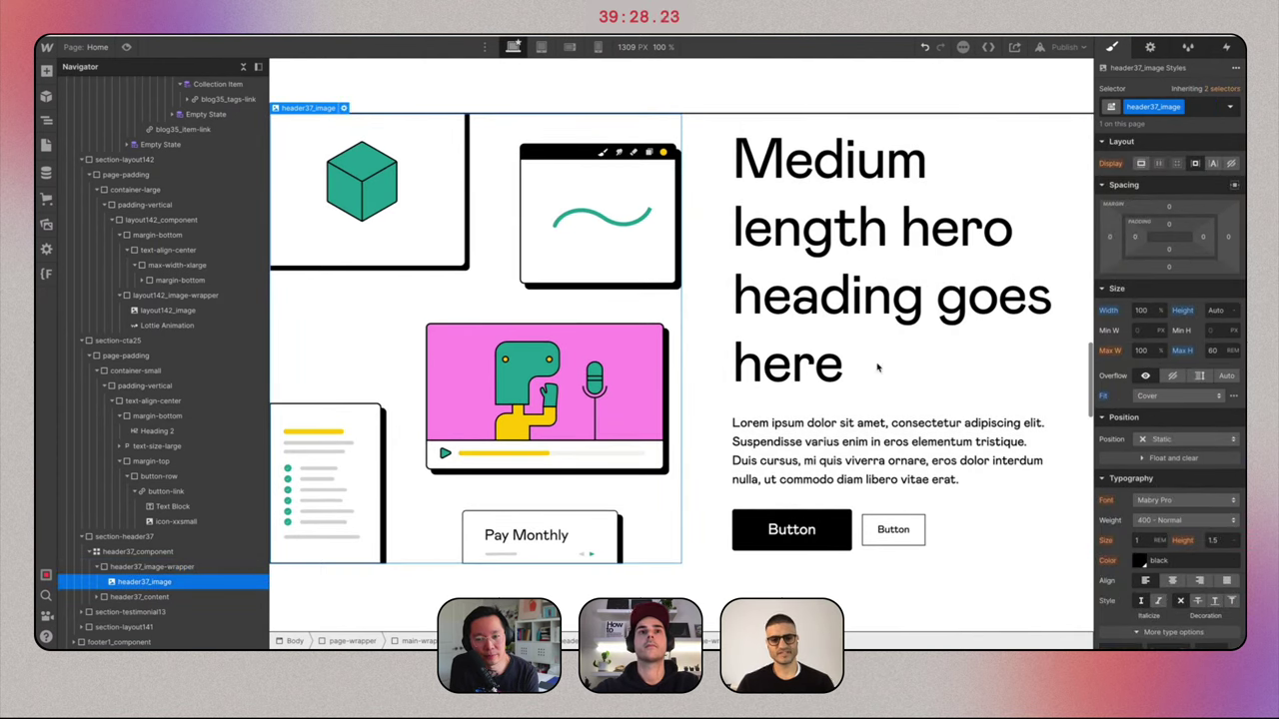
left_click(126, 566)
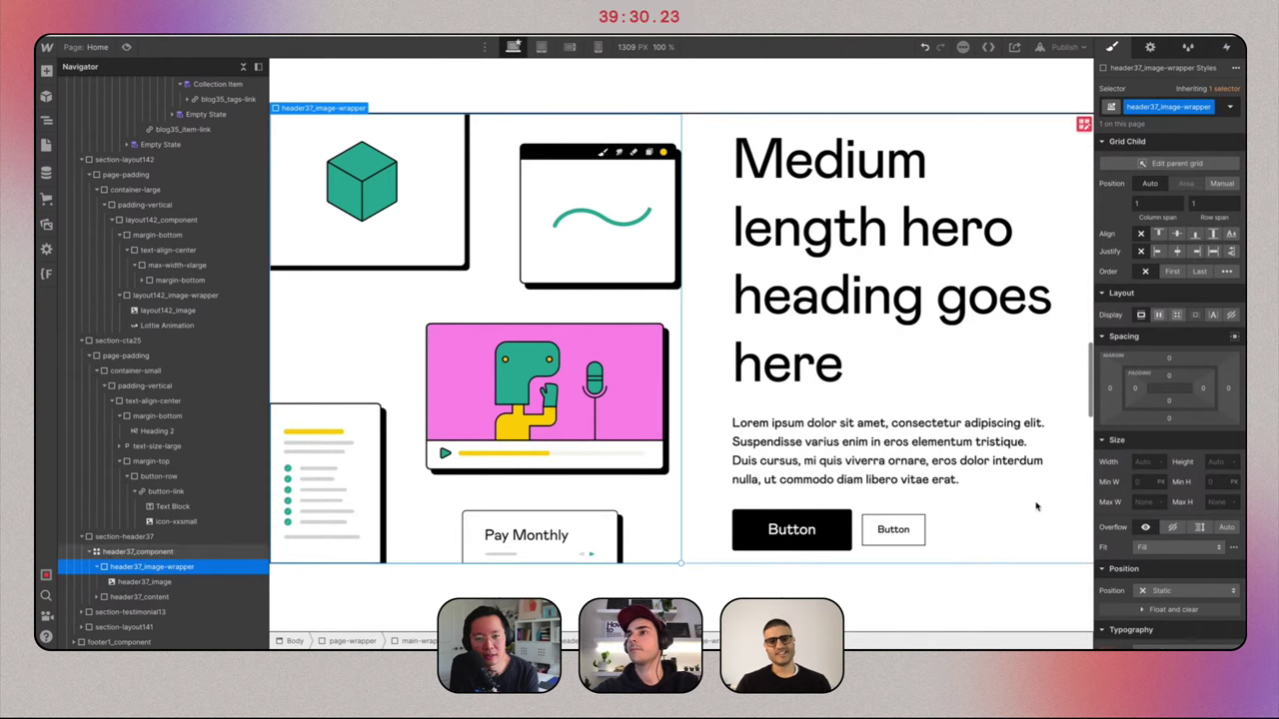
Give header37_image-wrapper a green background and a 2 px black border on its right side.
scroll(1174, 583, "down", 3)
left_click(1142, 606)
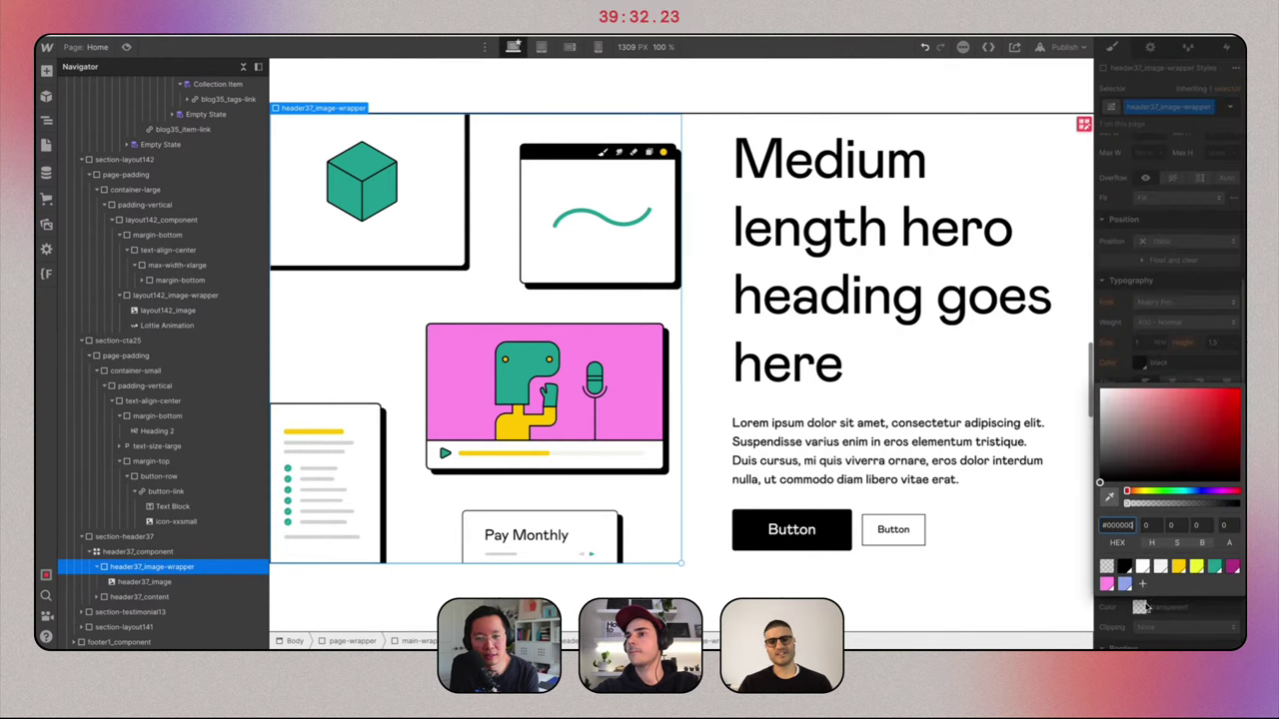
left_click(1214, 567)
scroll(1167, 524, "down", 5)
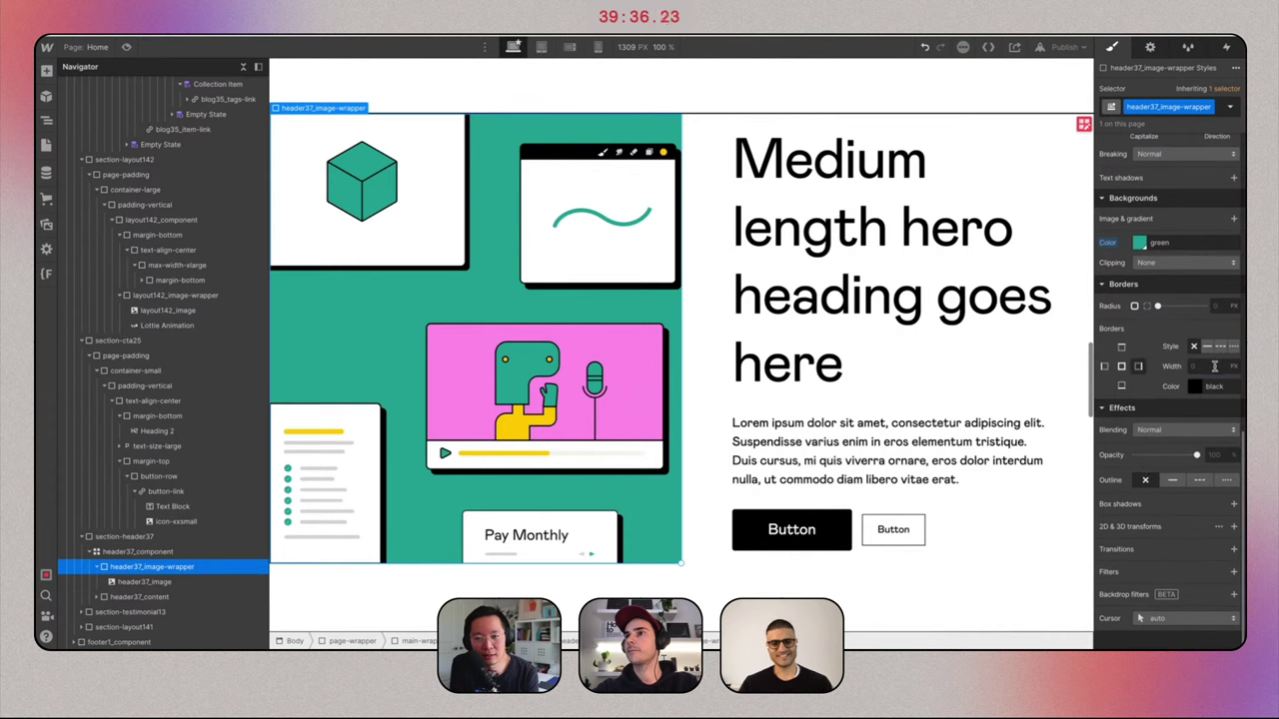
left_click(1214, 367)
type("2")
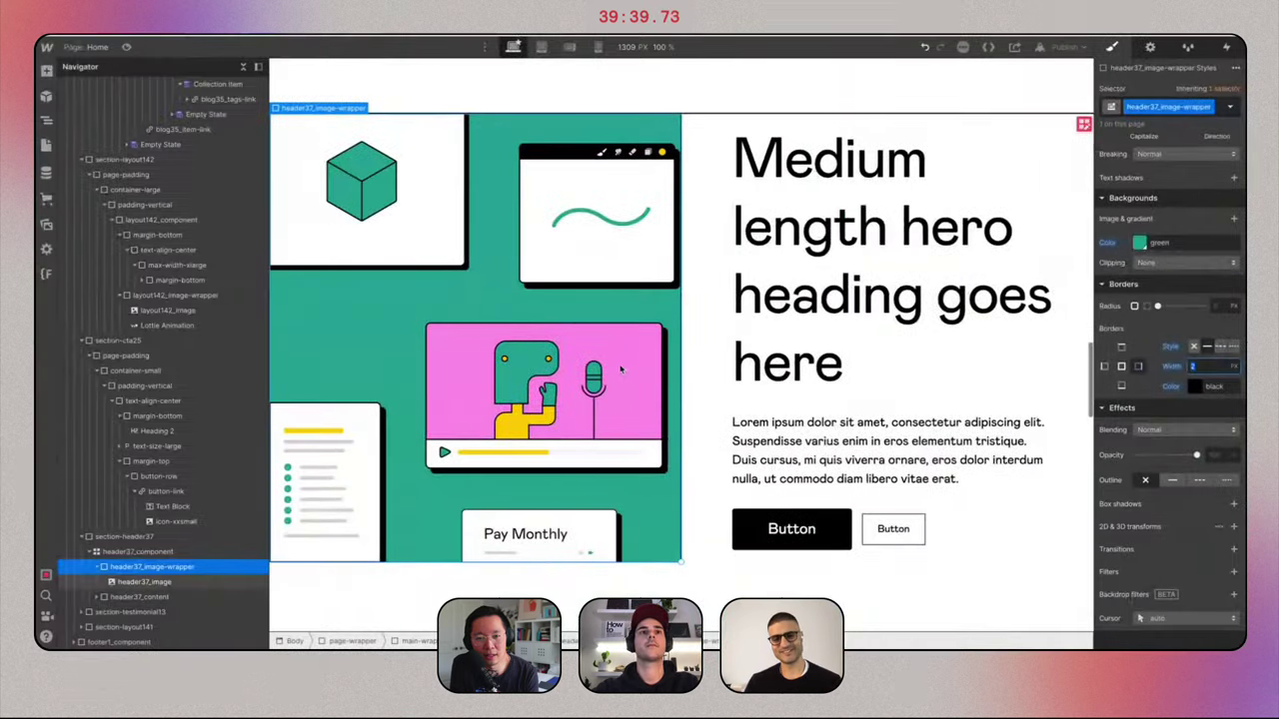
Set the display of header37_image-wrapper to Flex.
left_click(609, 382)
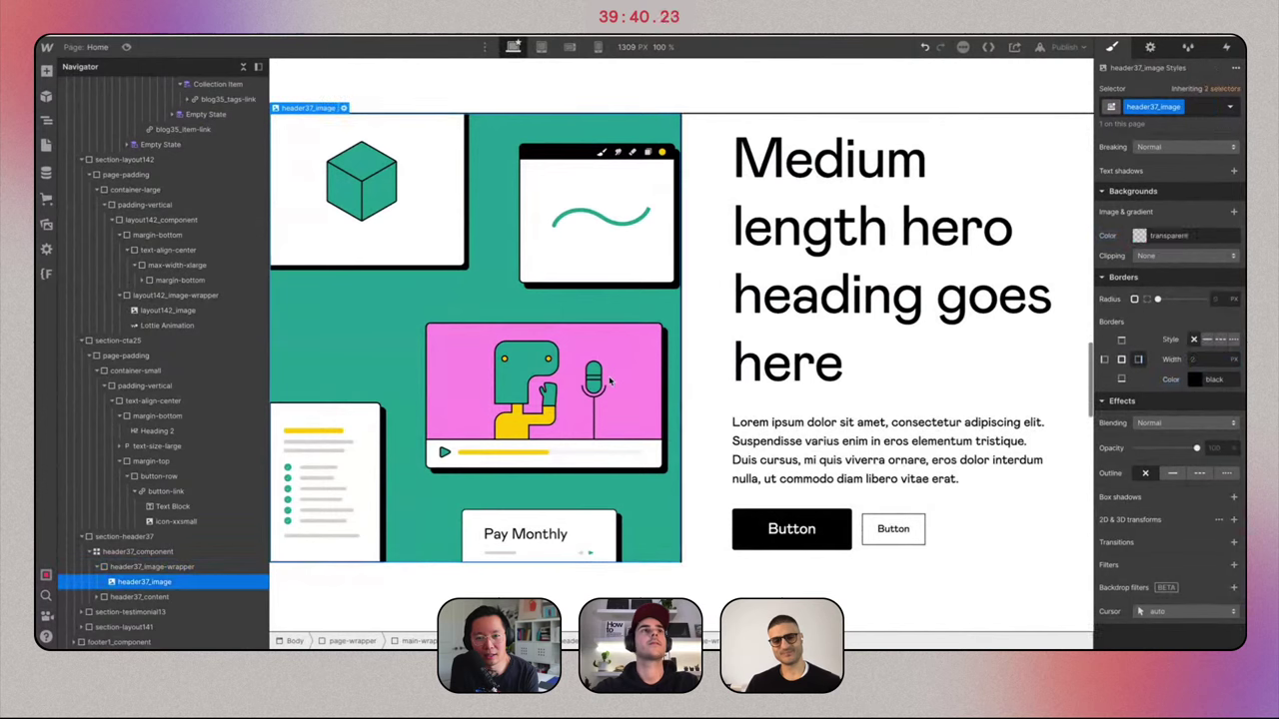
left_click(204, 567)
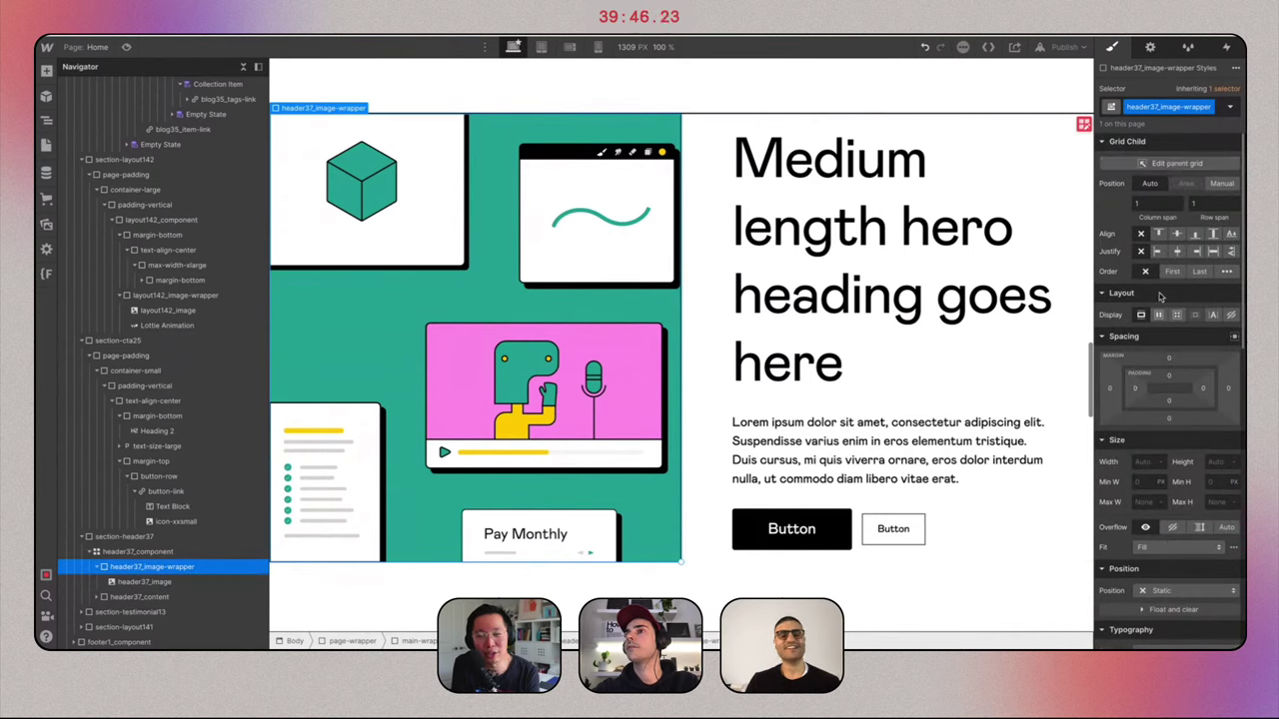
left_click(1159, 316)
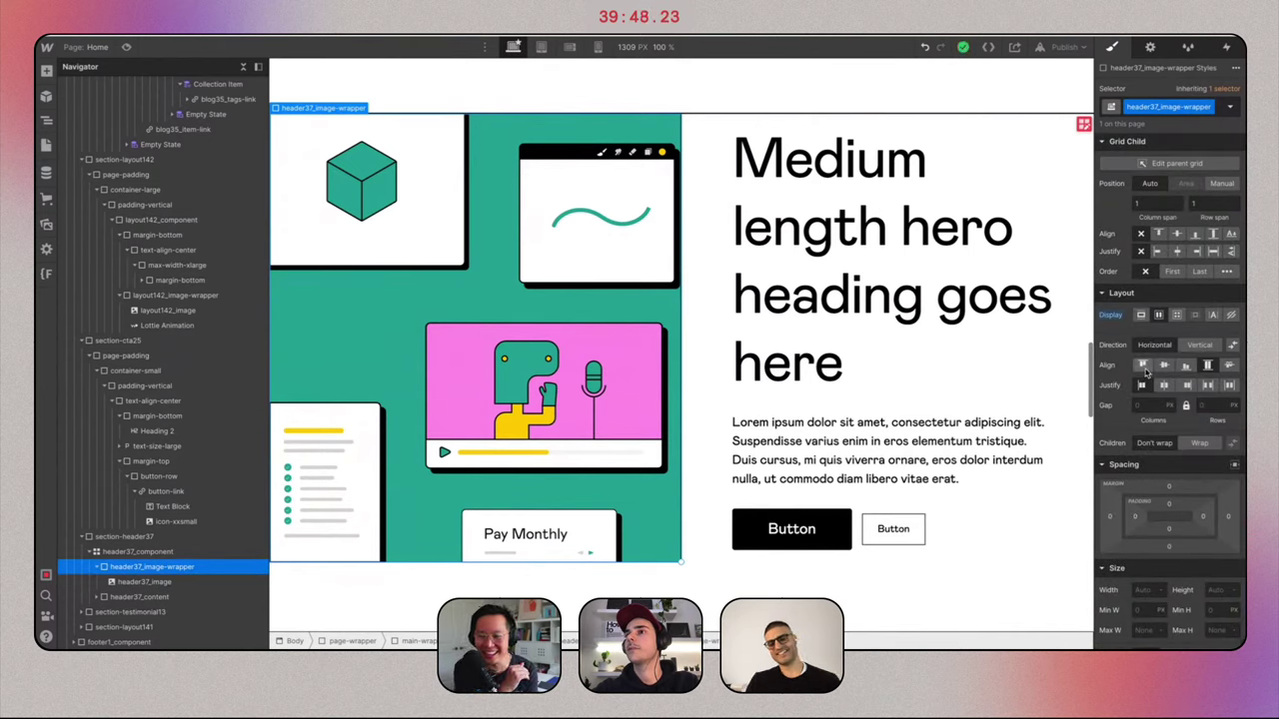
left_click(718, 350)
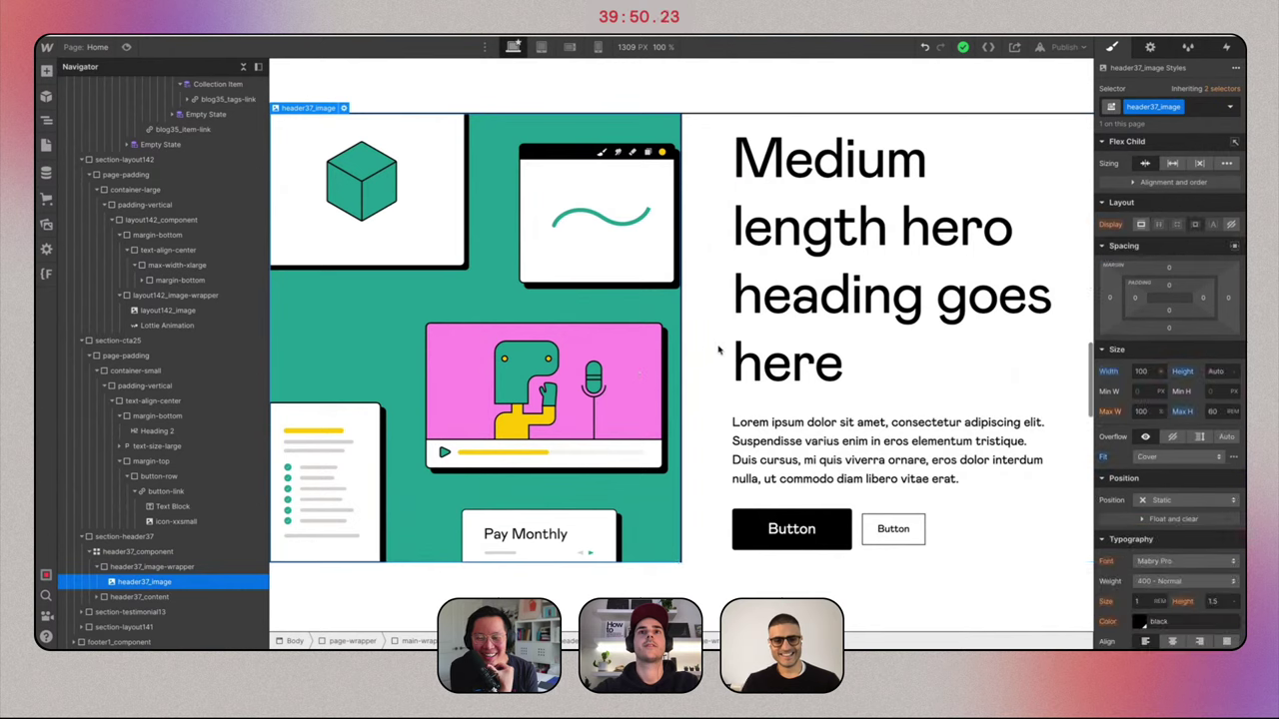
Copy "Sell anything" from the original Gumroad page and paste it over the header37 placeholder heading.
key("ctrl+Left")
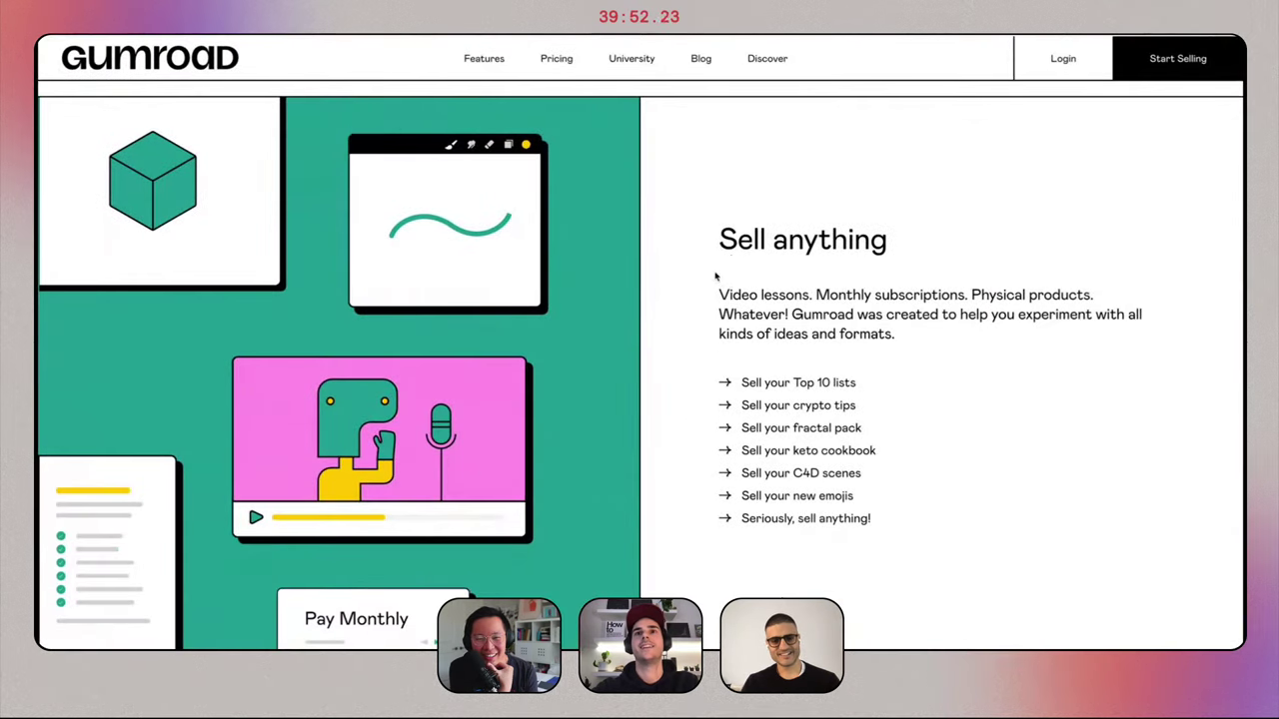
triple_click(738, 250)
key("ctrl+c")
key("ctrl+Right")
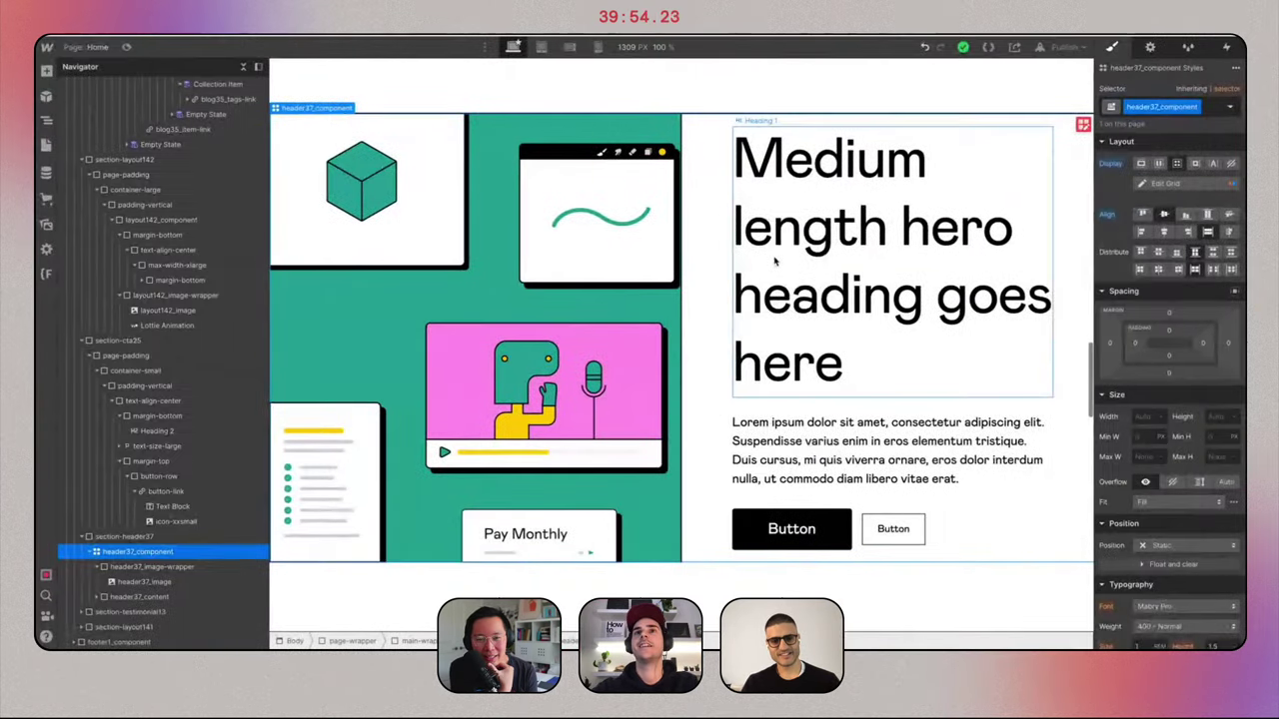
double_click(774, 258)
key("ctrl+v")
left_click(774, 354)
scroll(819, 263, "up", 1)
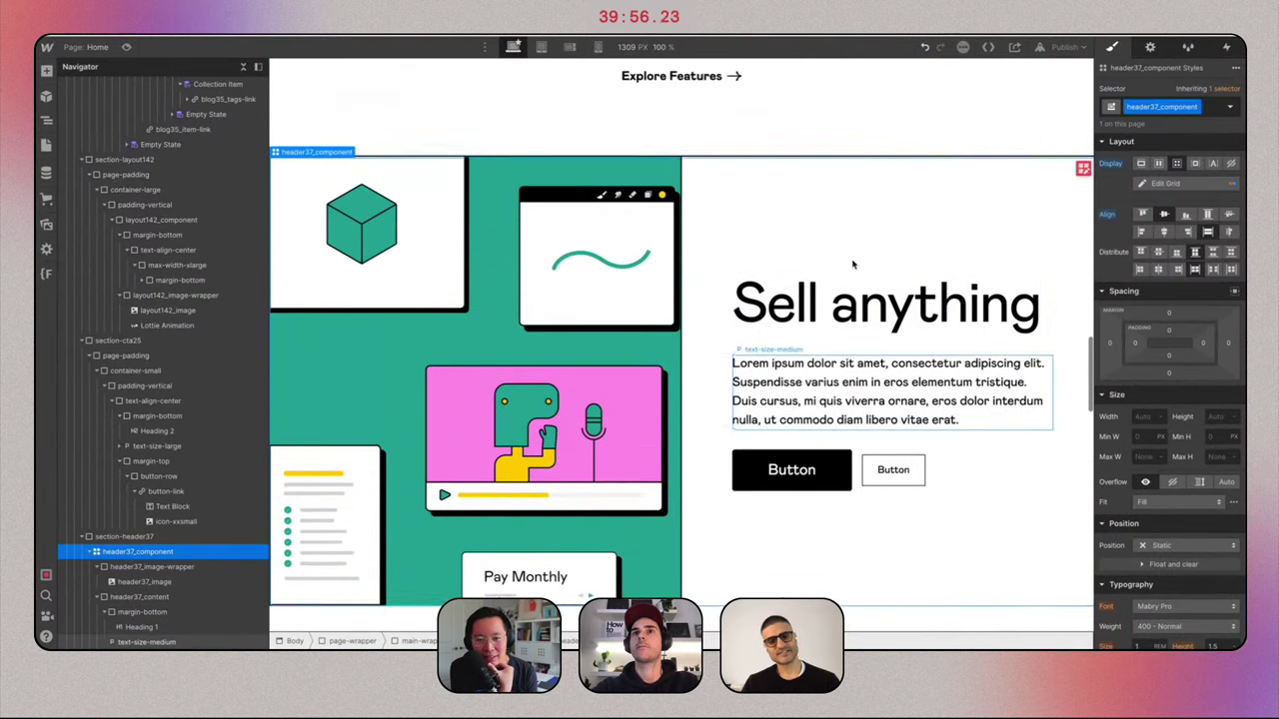
Try the heading-large class on the "Sell anything" heading and compare its size with the original page.
left_click(845, 312)
left_click(1178, 108)
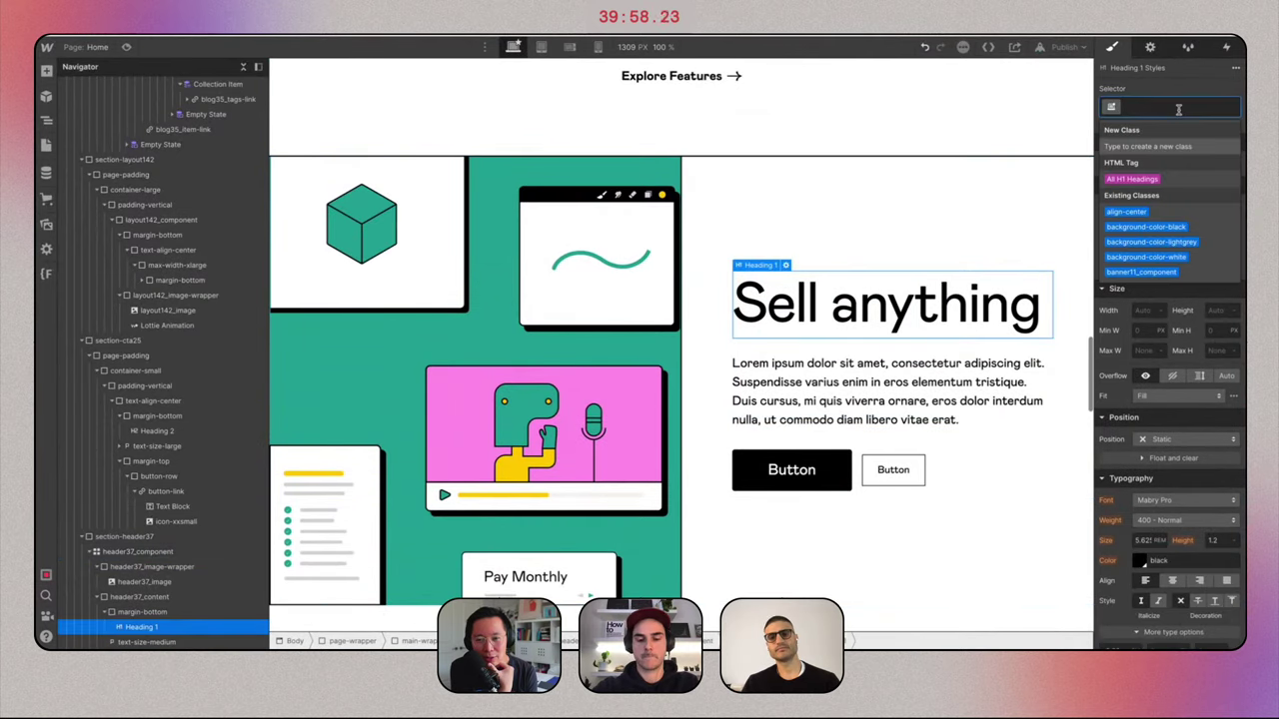
type("heading-")
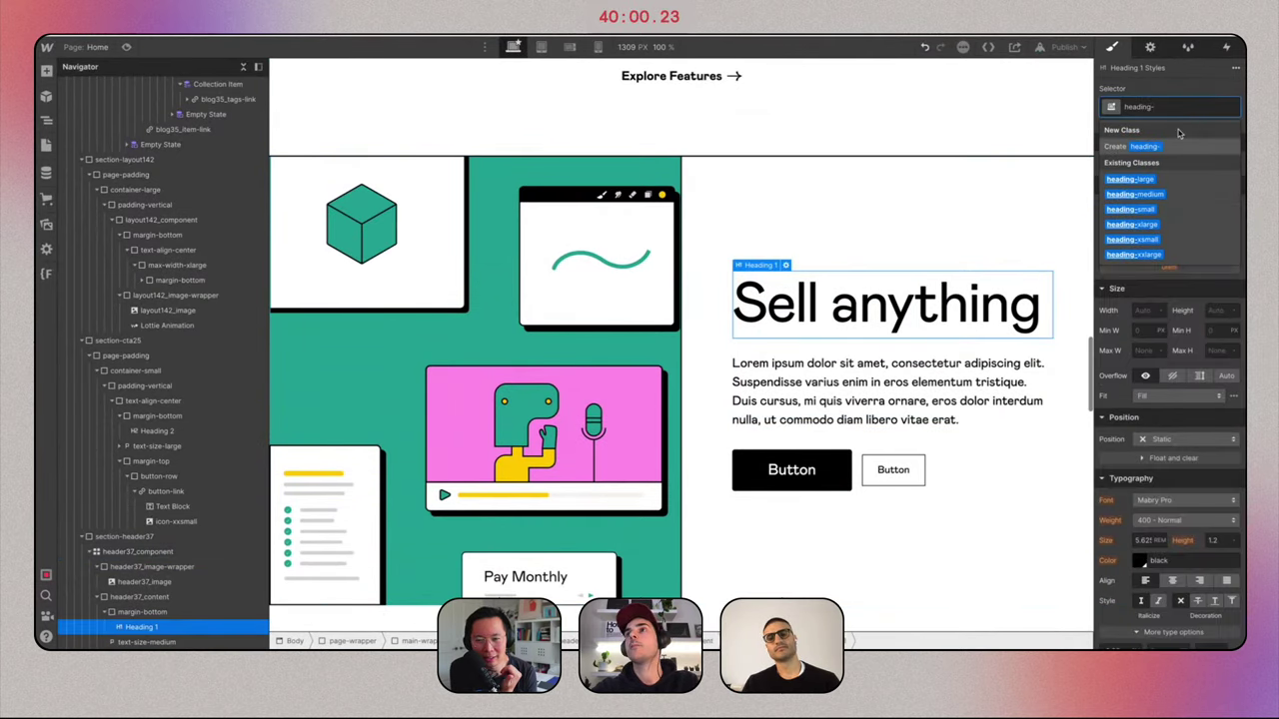
left_click(1149, 179)
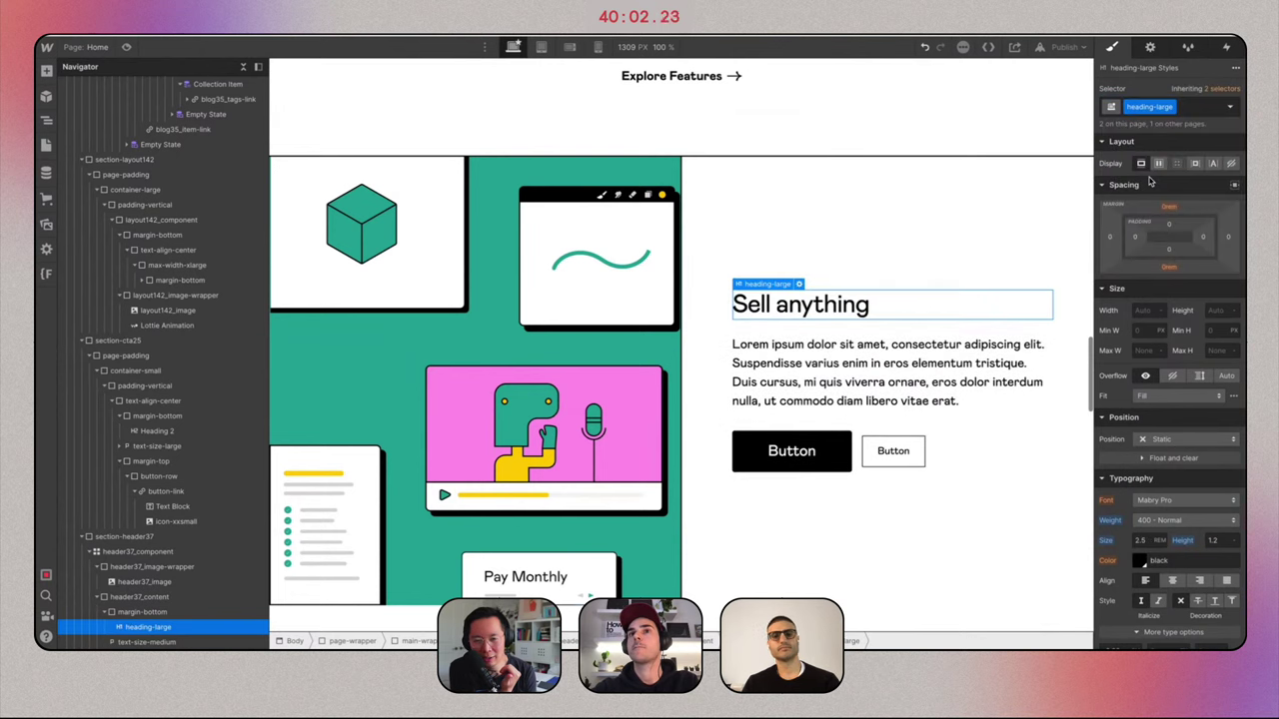
key("ctrl+Right")
key("ctrl+Left")
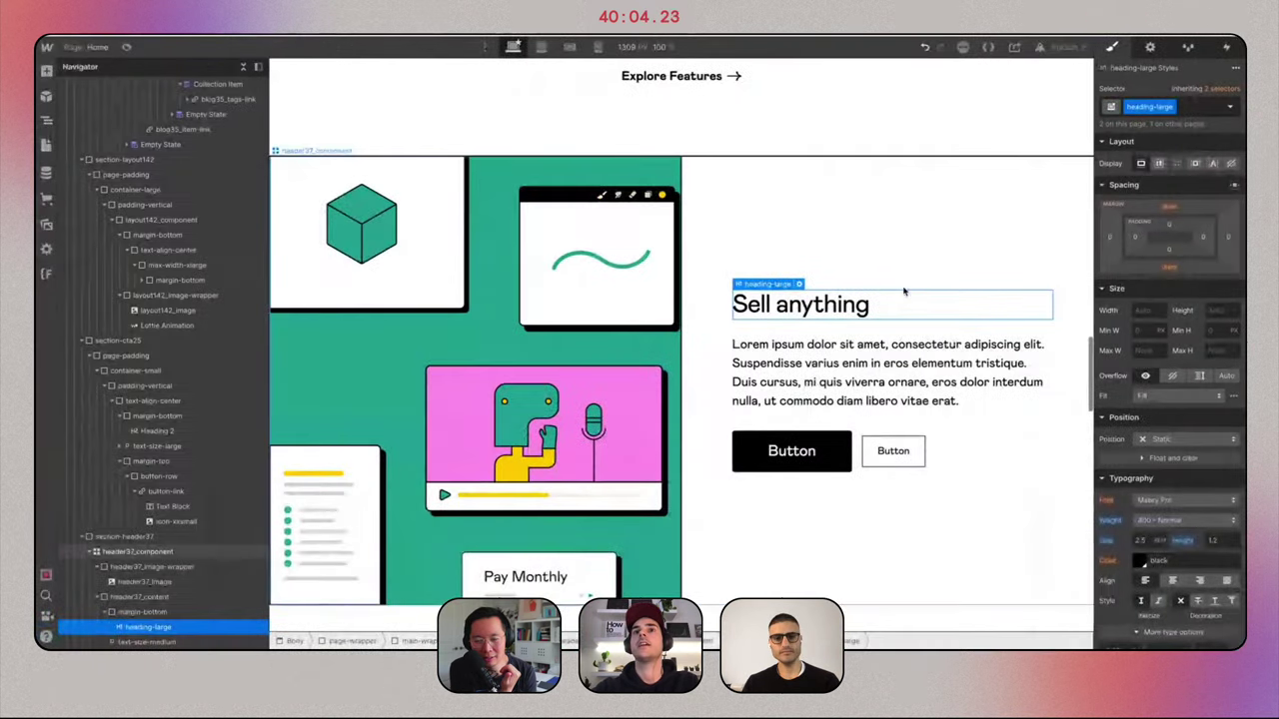
double_click(904, 293)
left_click(862, 277)
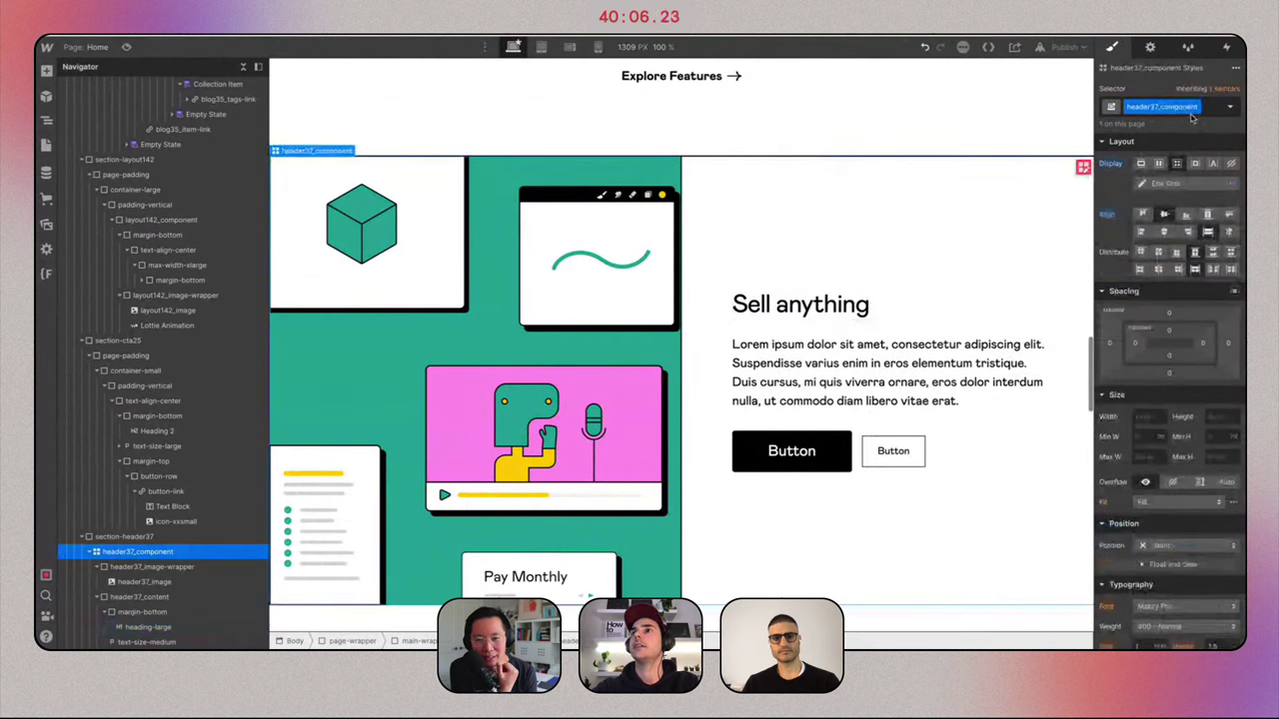
Replace the class of the "Sell anything" heading with heading-xlarge and set its heading type to H2.
left_click(771, 303)
left_click(1187, 107)
key("BackSpace")
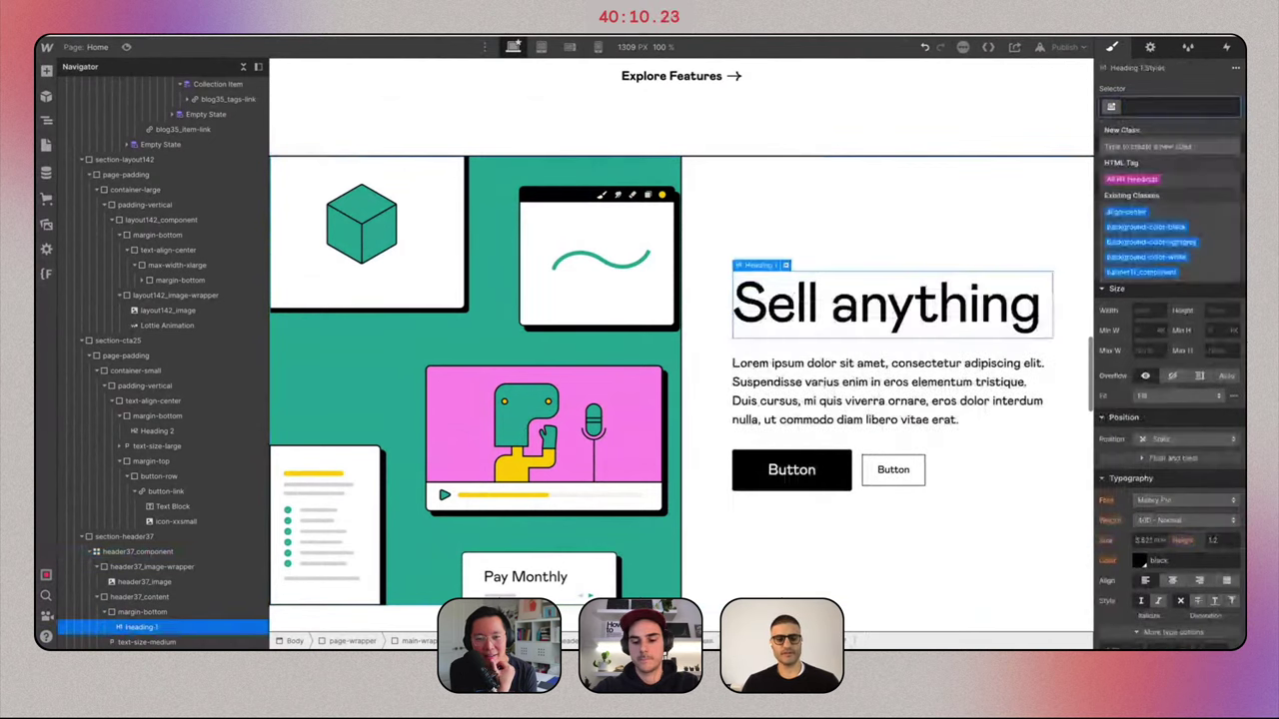
type("heading-xla")
key("Down")
key("Return")
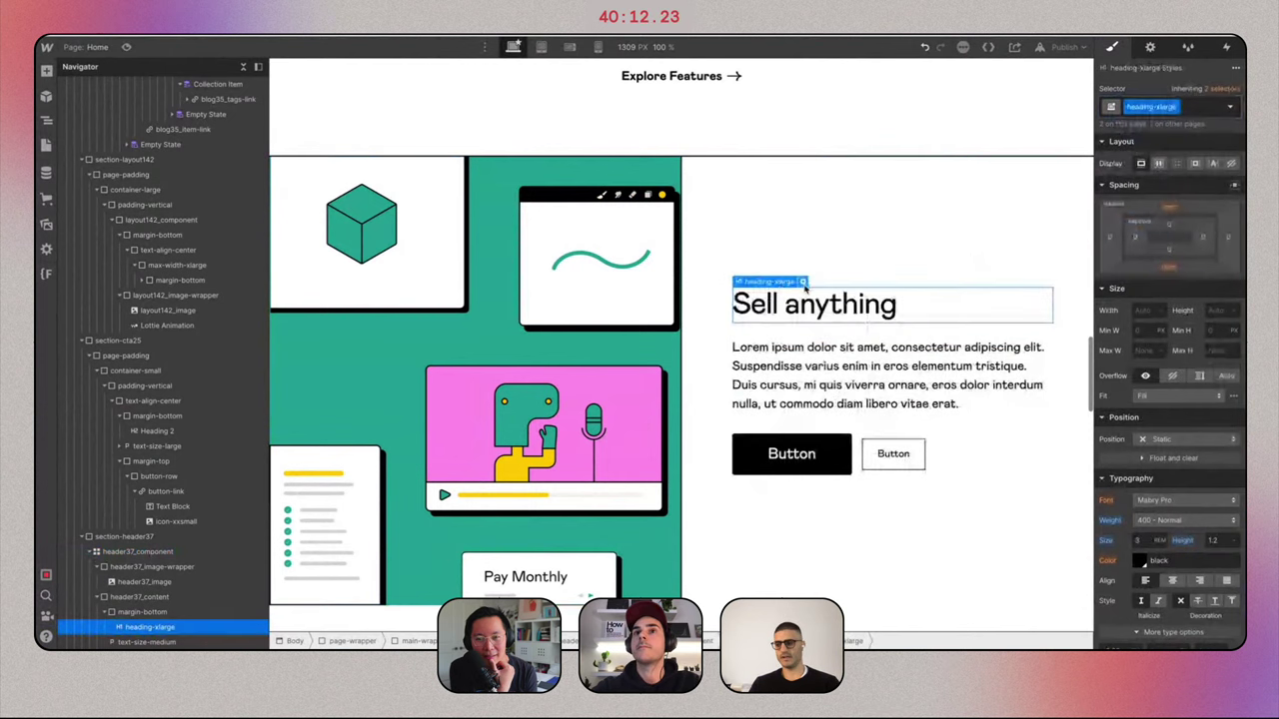
left_click(804, 284)
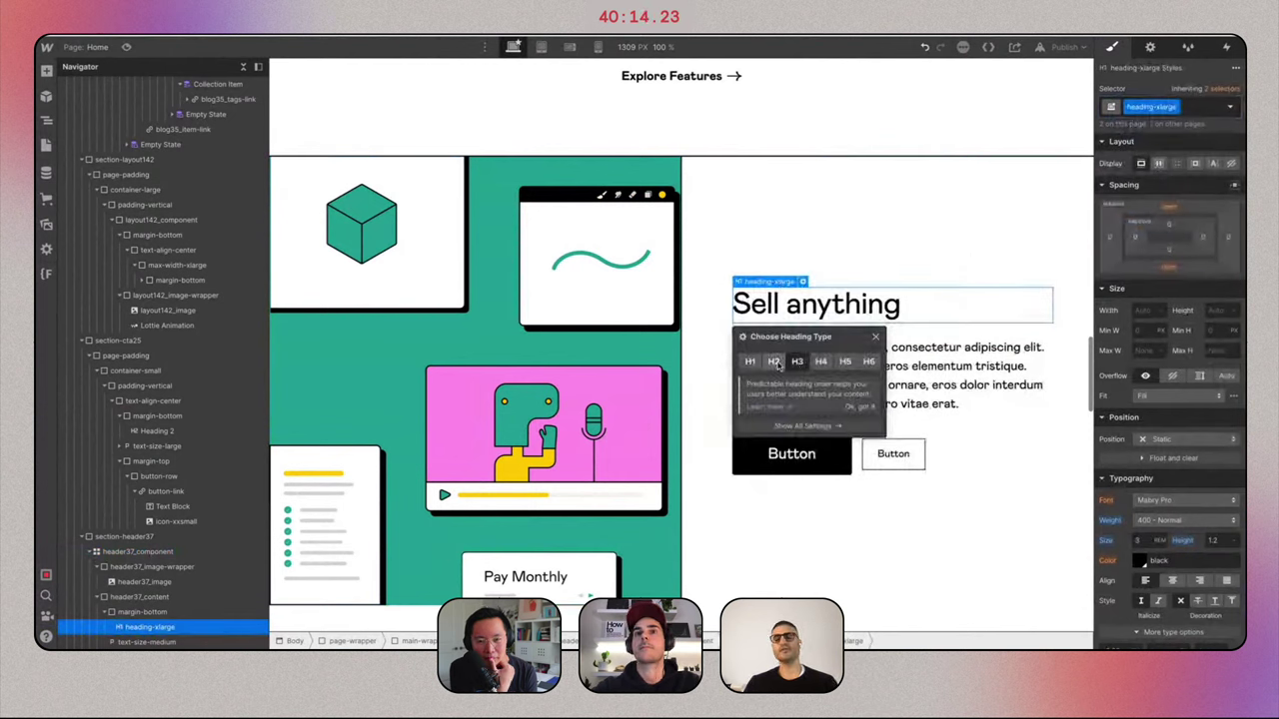
left_click(913, 251)
Replace the placeholder paragraph with the original "Video lessons. Monthly subscriptions. Physical products." text and change its class to text-size-large.
left_click(889, 370)
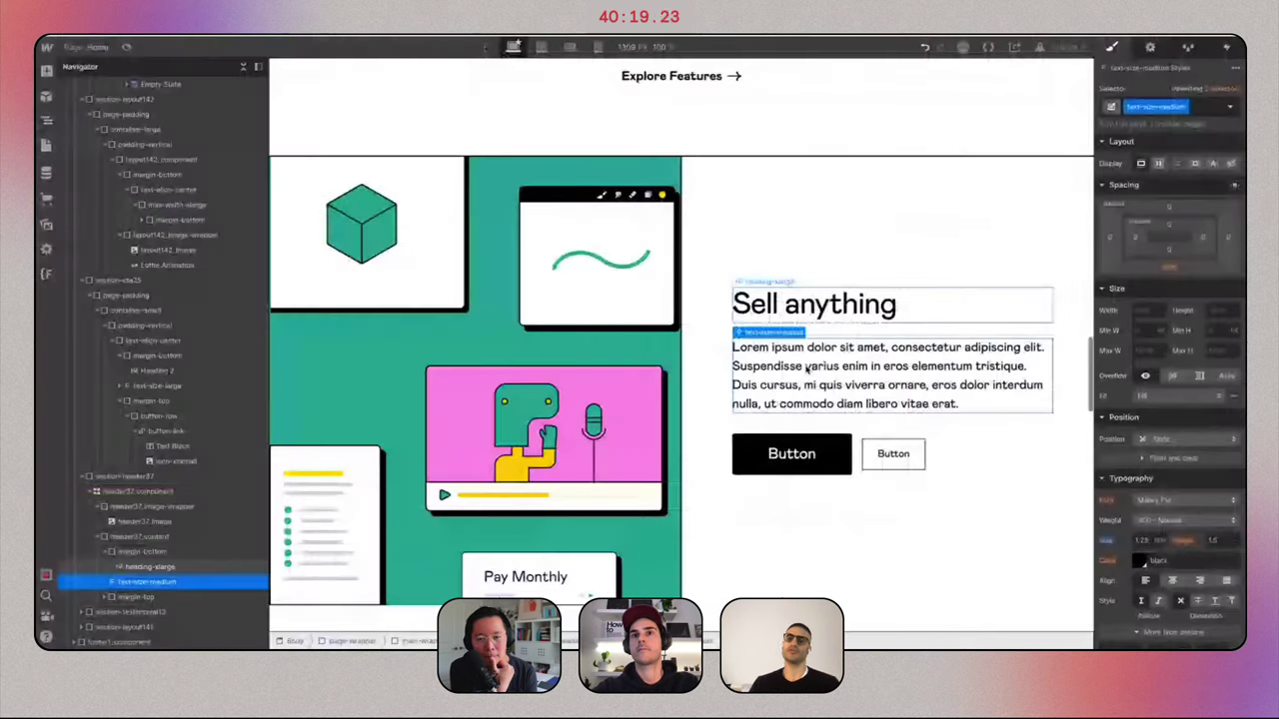
double_click(899, 362)
type("Video lessons. Monthly subscriptions. Physical products. Whatever! Gumroad was created to help you experiment with all kinds of ideas and formats.")
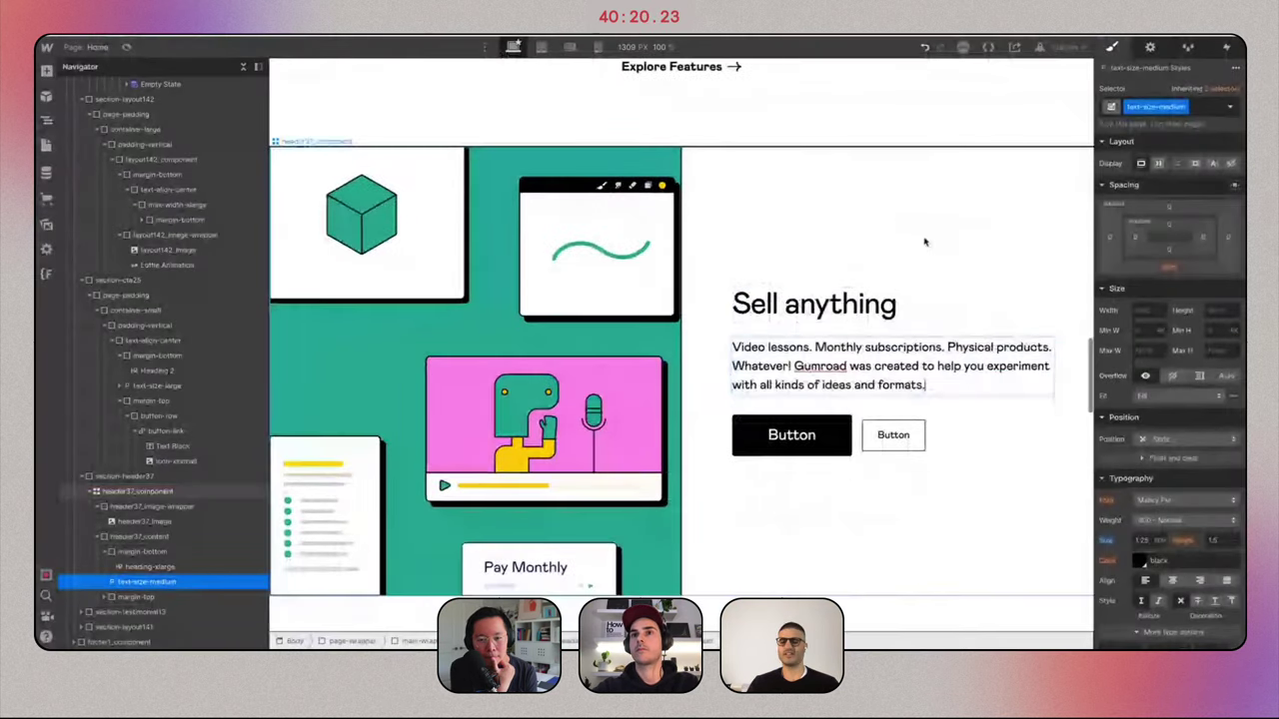
left_click(1195, 106)
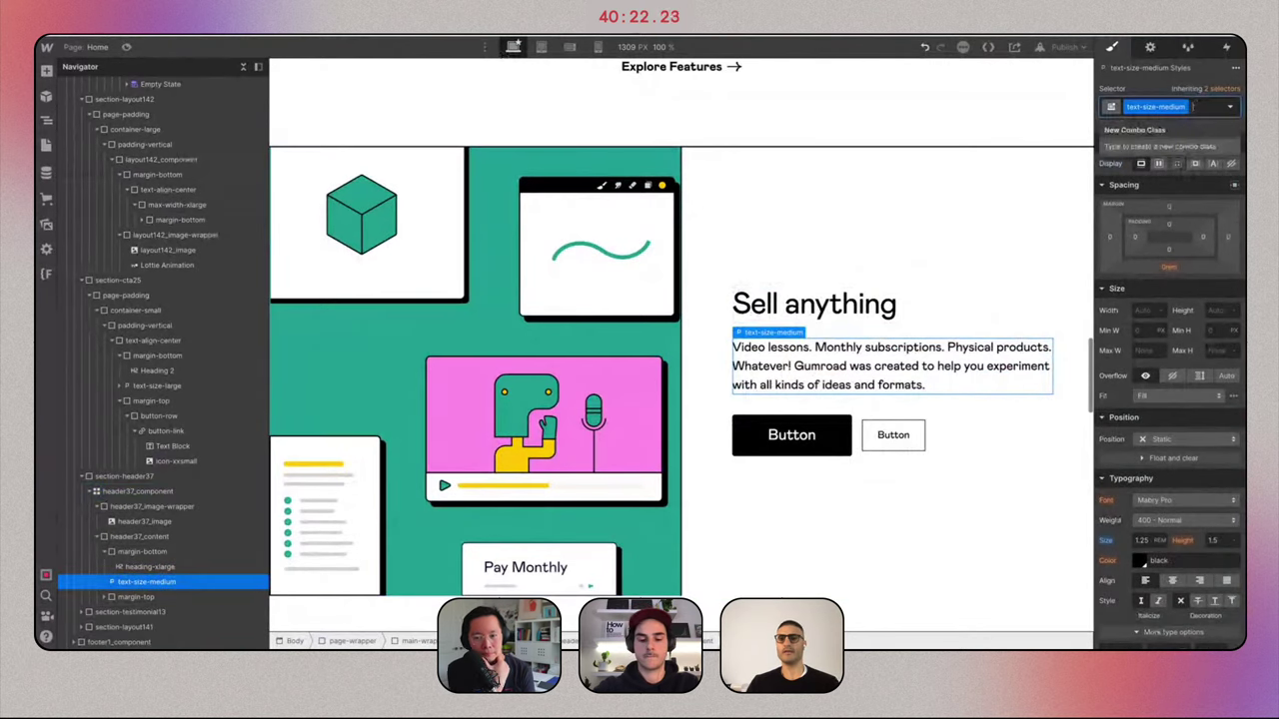
key("BackSpace")
type("text-size-l")
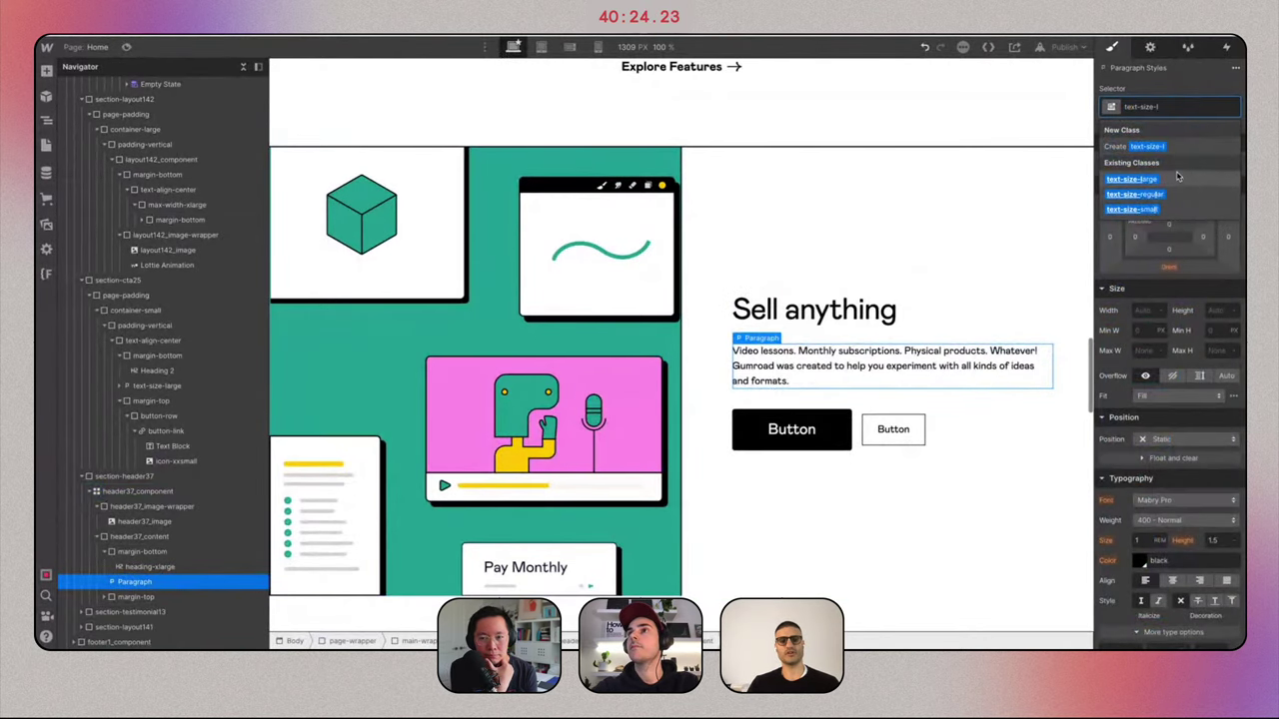
left_click(1178, 178)
Delete both buttons below the header37 paragraph and their emptied button-row.
left_click(909, 460)
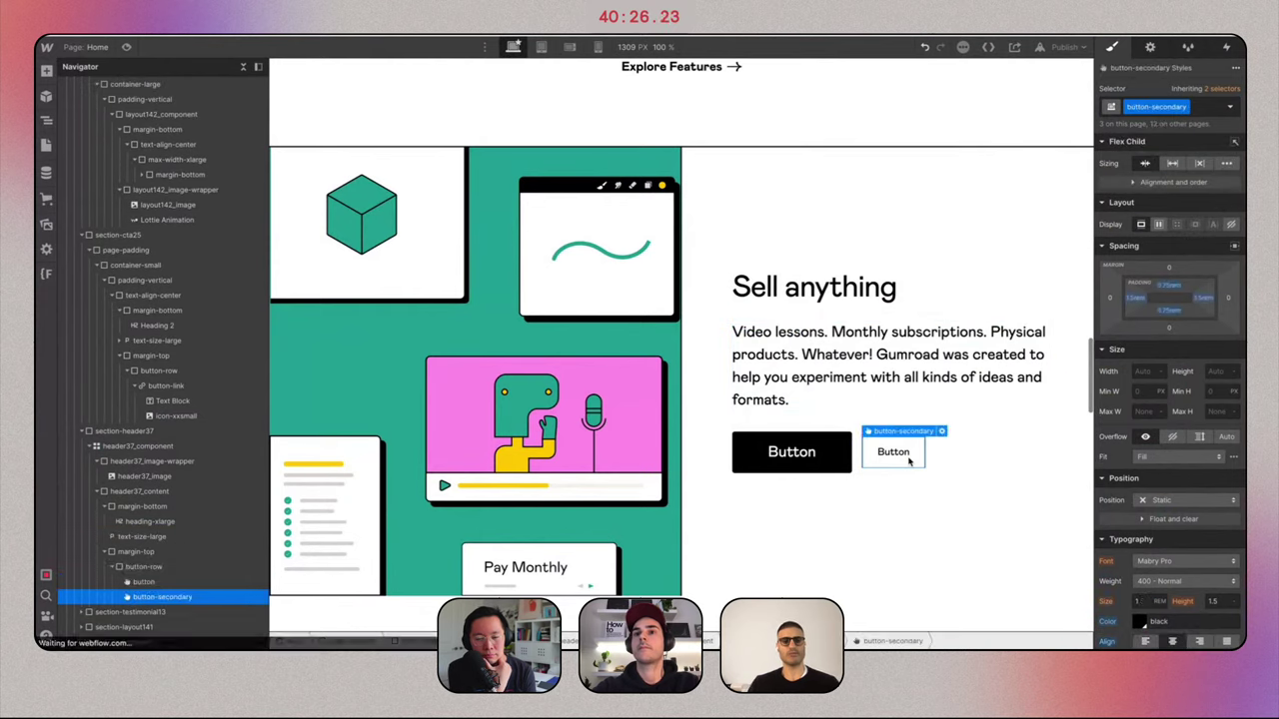
key("Delete")
key("ctrl+Right")
key("ctrl+Left")
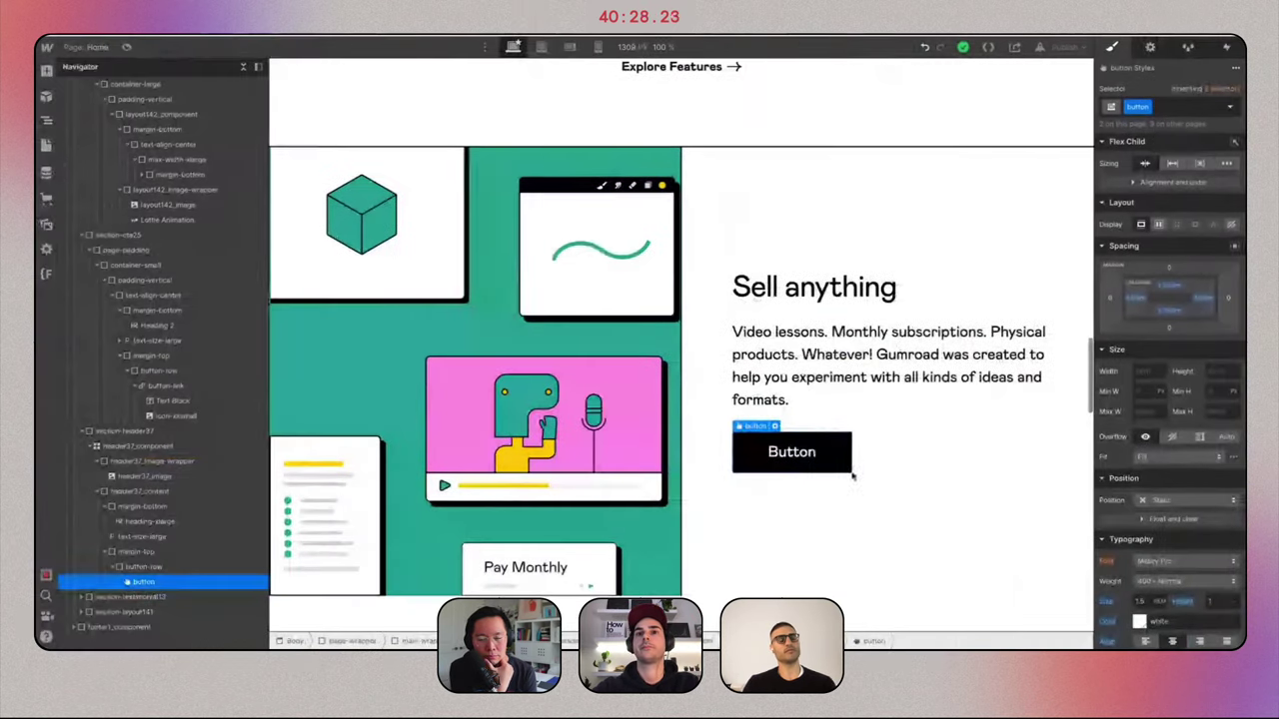
key("Delete")
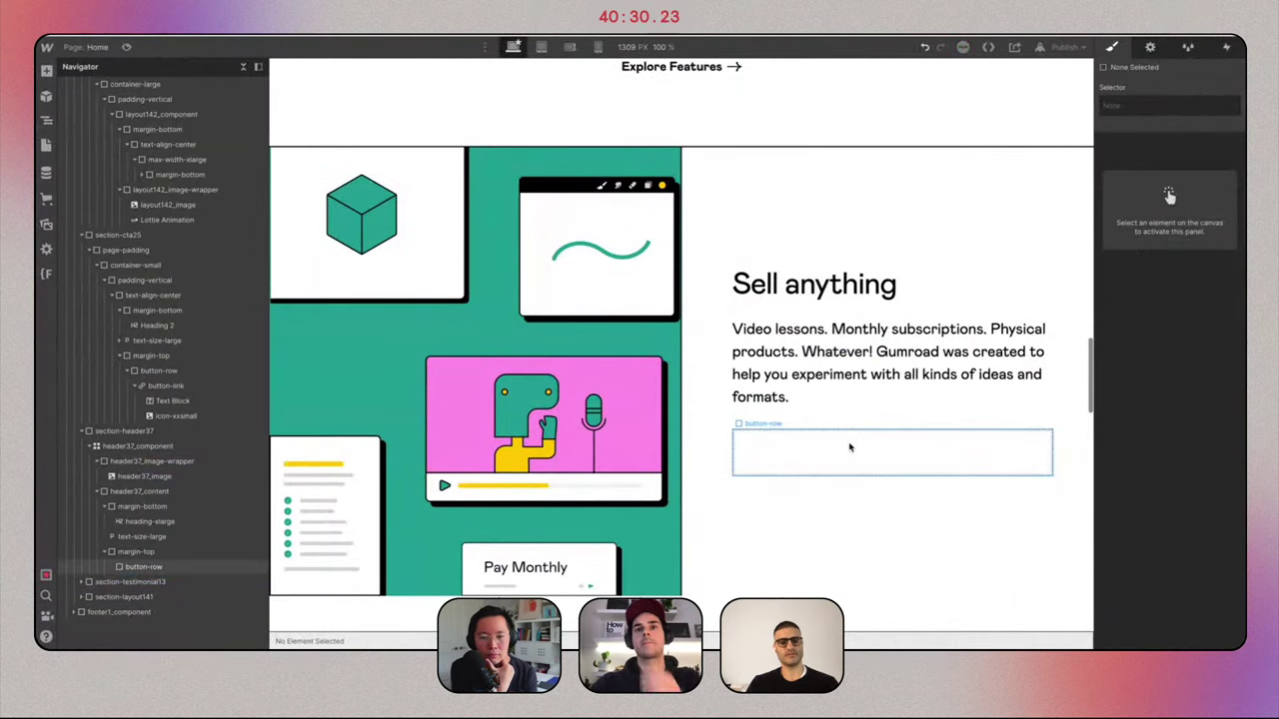
left_click(850, 447)
key("Delete")
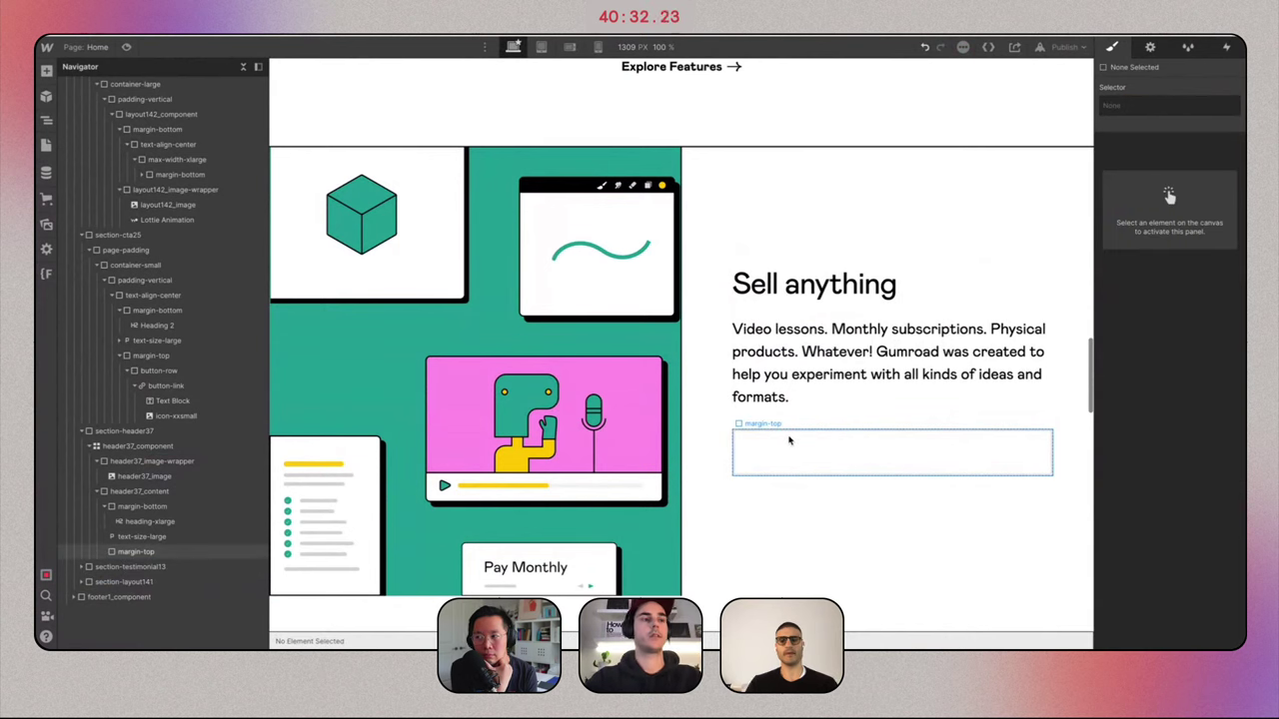
Select the empty margin-top block in header37_content and compare the section with the original page.
left_click(786, 445)
key("ctrl+Right")
key("ctrl+Left")
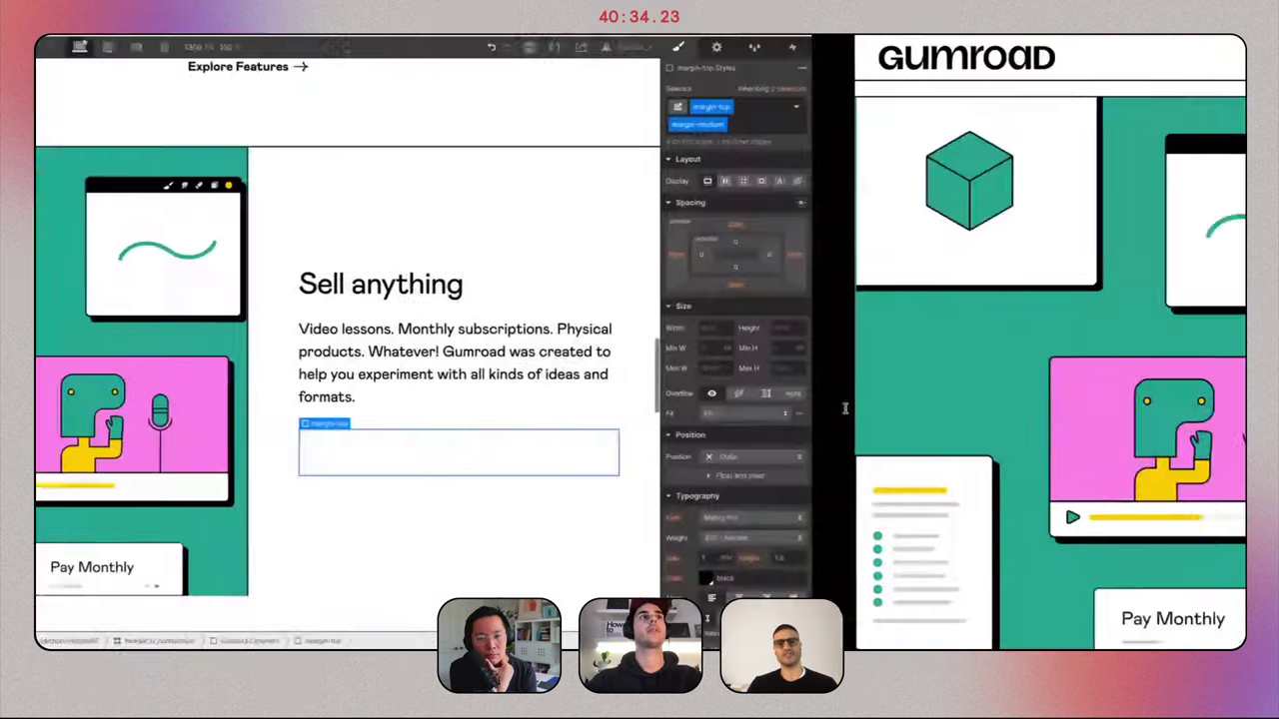
Switch to the Relume library and look over the recently added components.
key("ctrl+Tab")
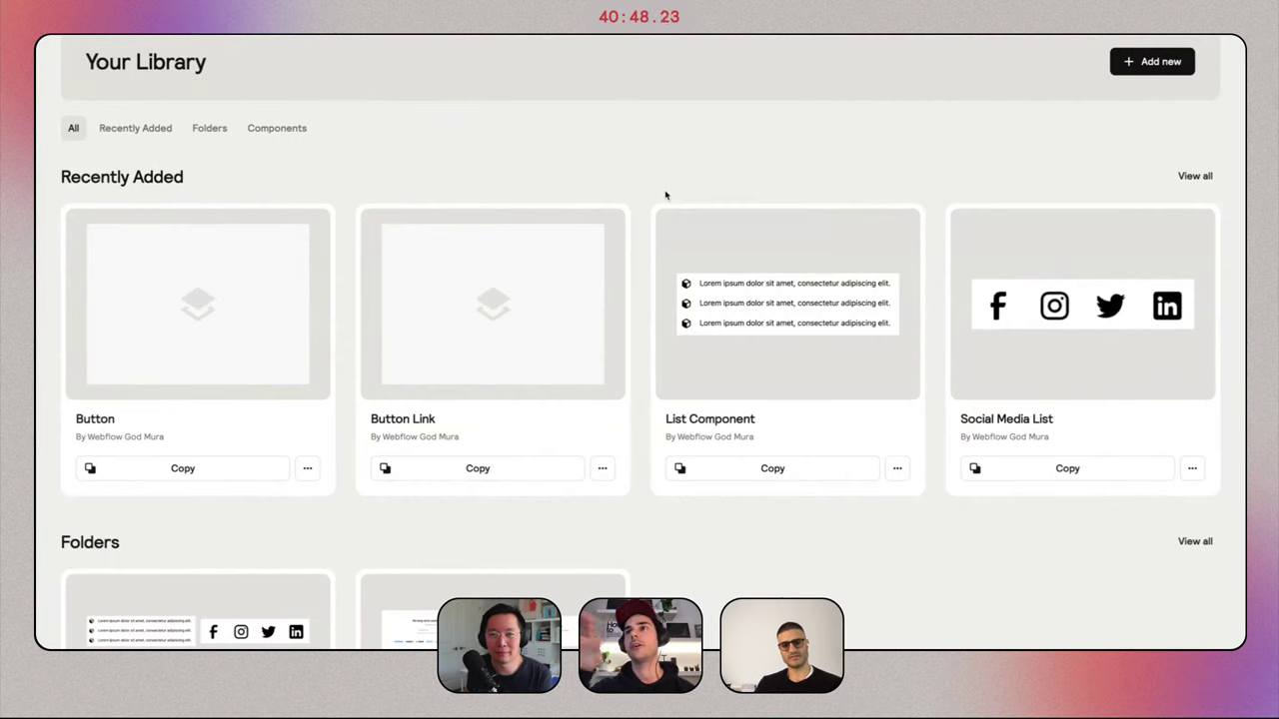
scroll(666, 195, "up", 1)
scroll(666, 195, "down", 2)
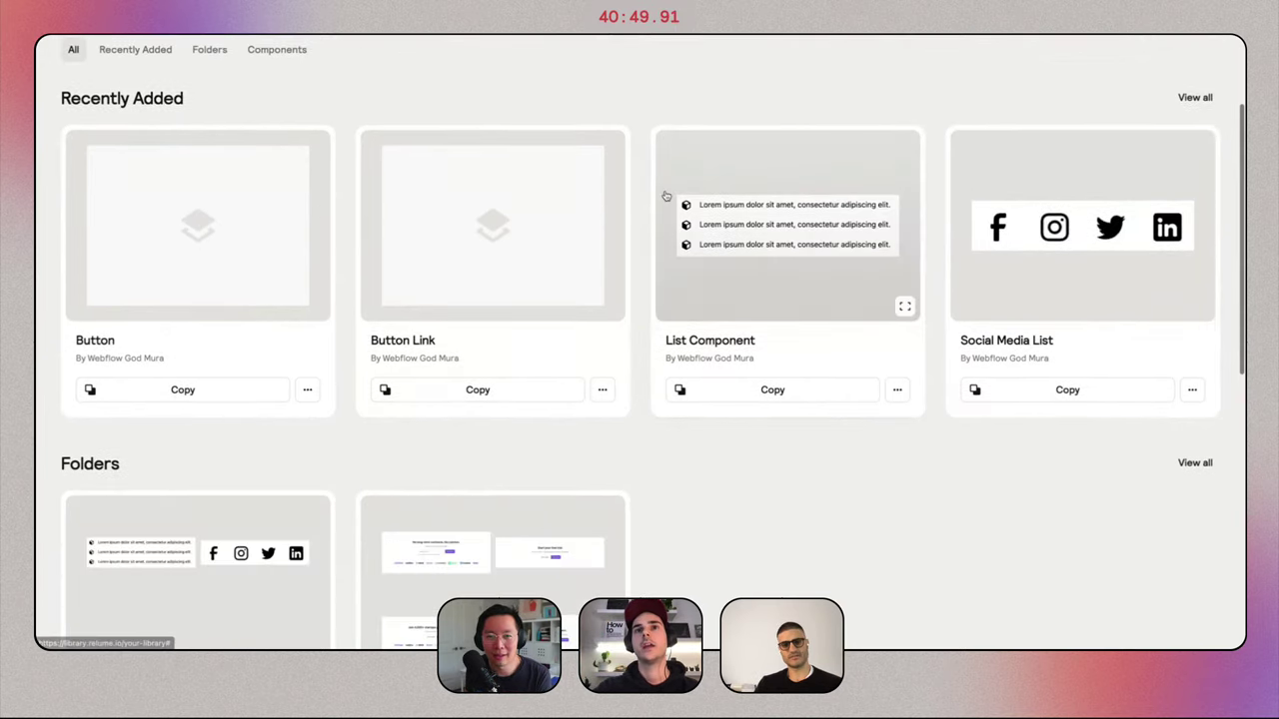
scroll(665, 195, "up", 2)
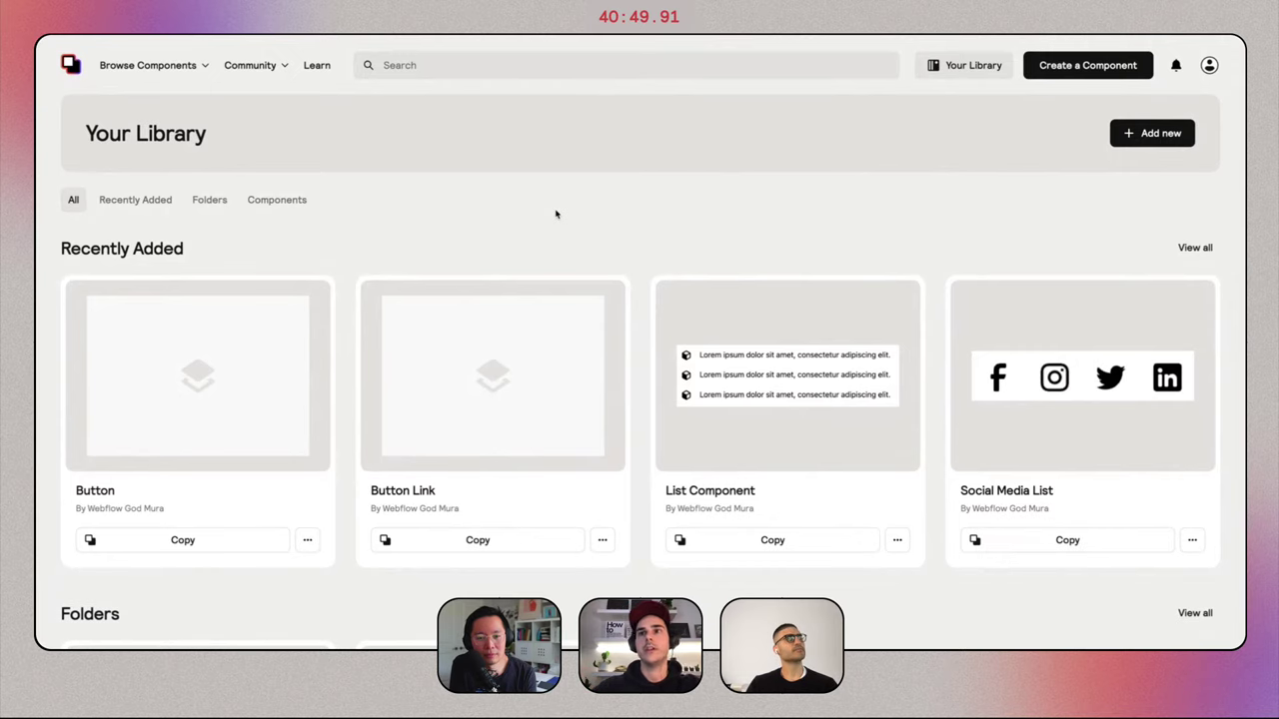
scroll(765, 317, "down", 1)
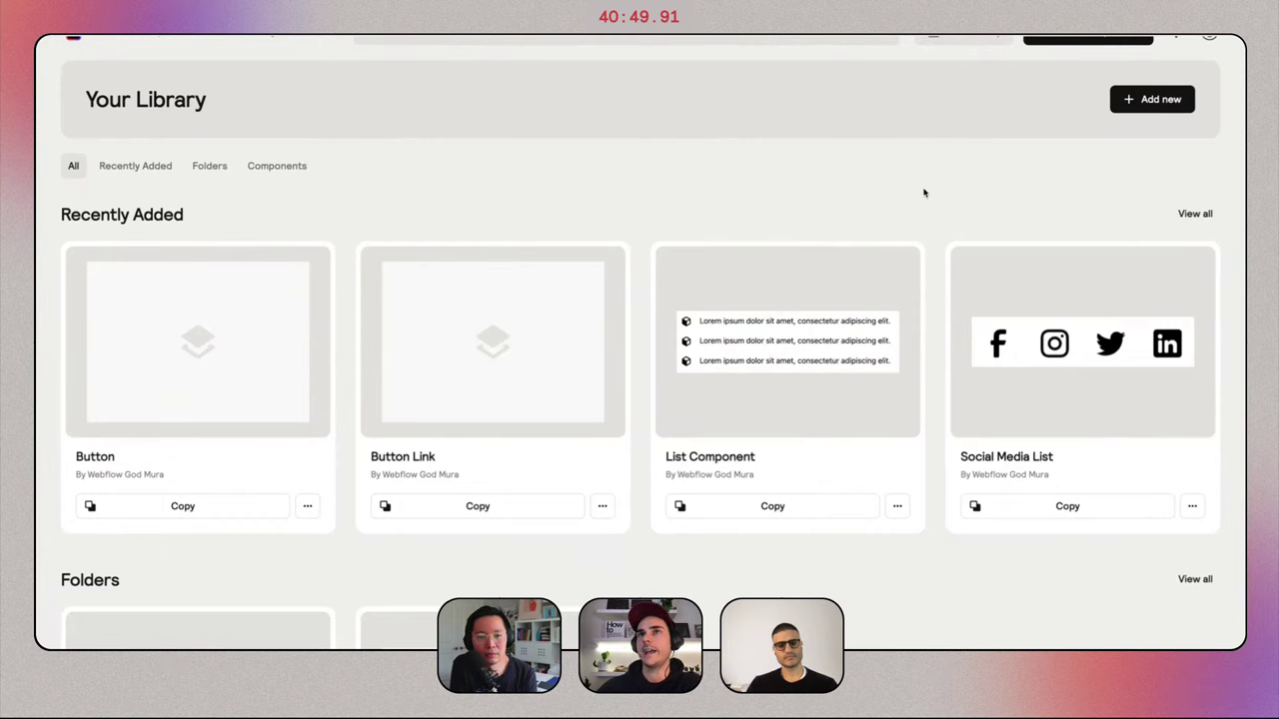
scroll(923, 193, "up", 1)
left_click(168, 70)
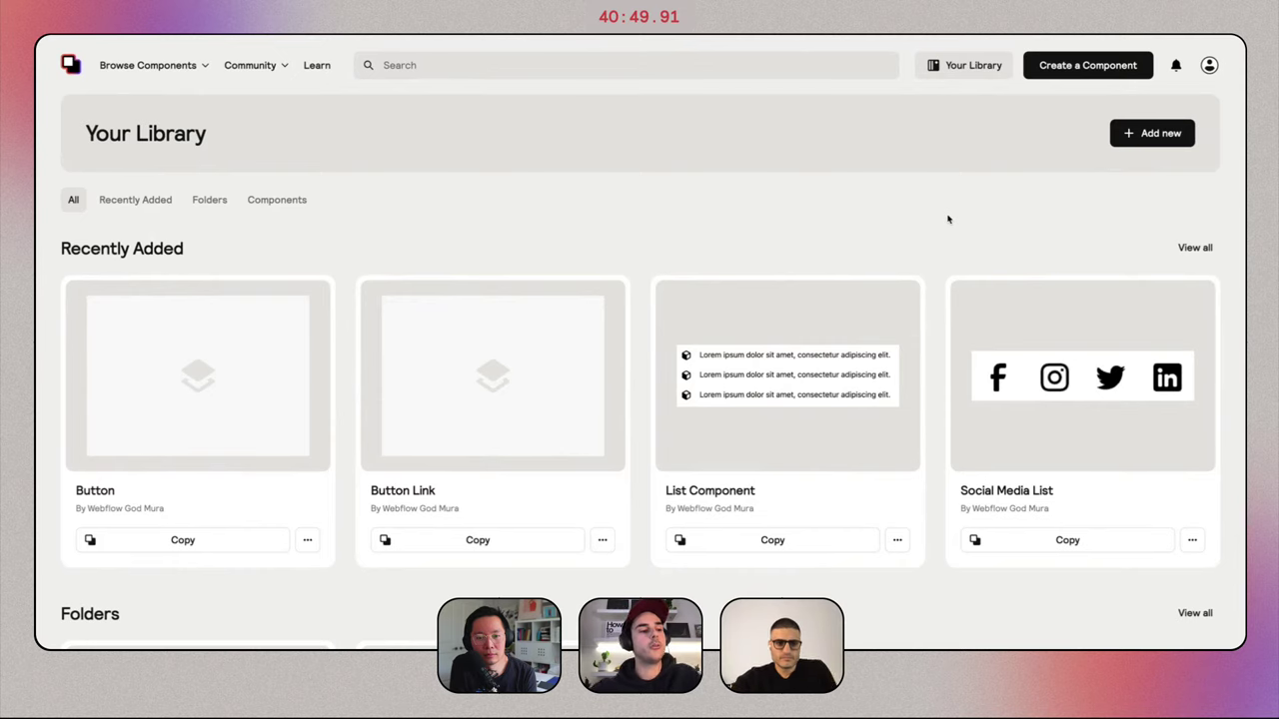
scroll(948, 219, "down", 1)
scroll(948, 219, "up", 1)
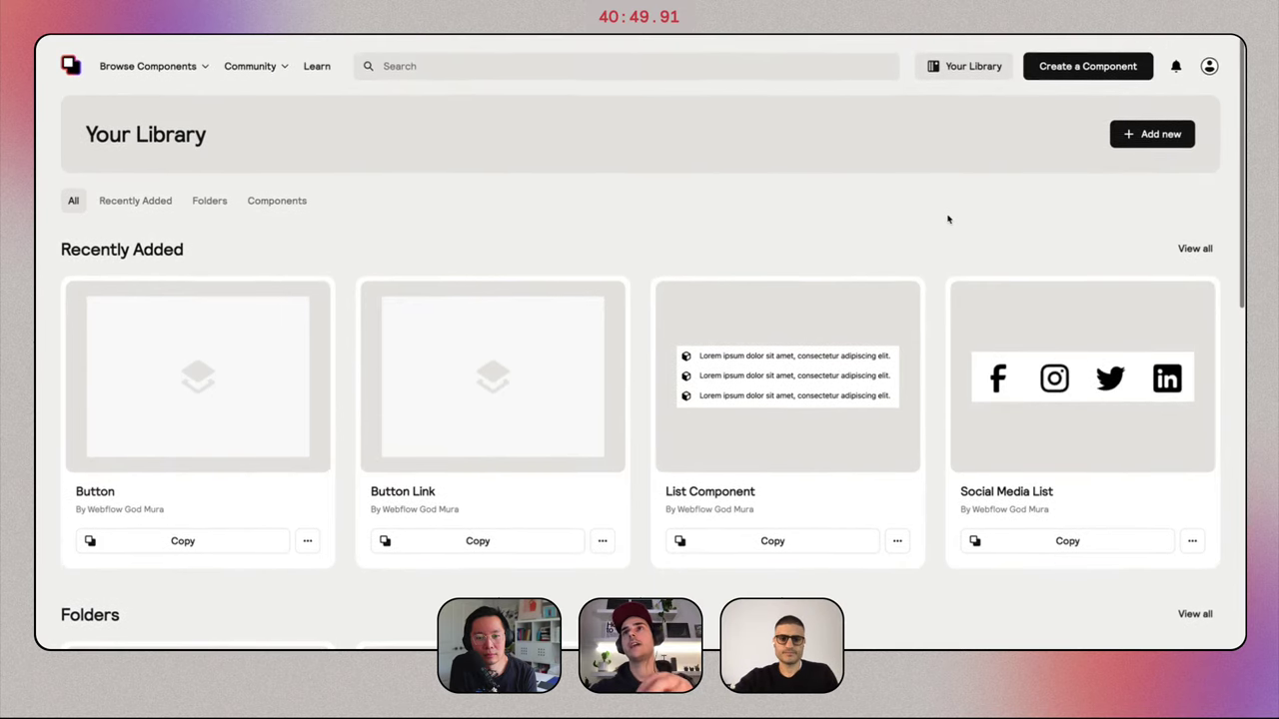
scroll(948, 219, "down", 2)
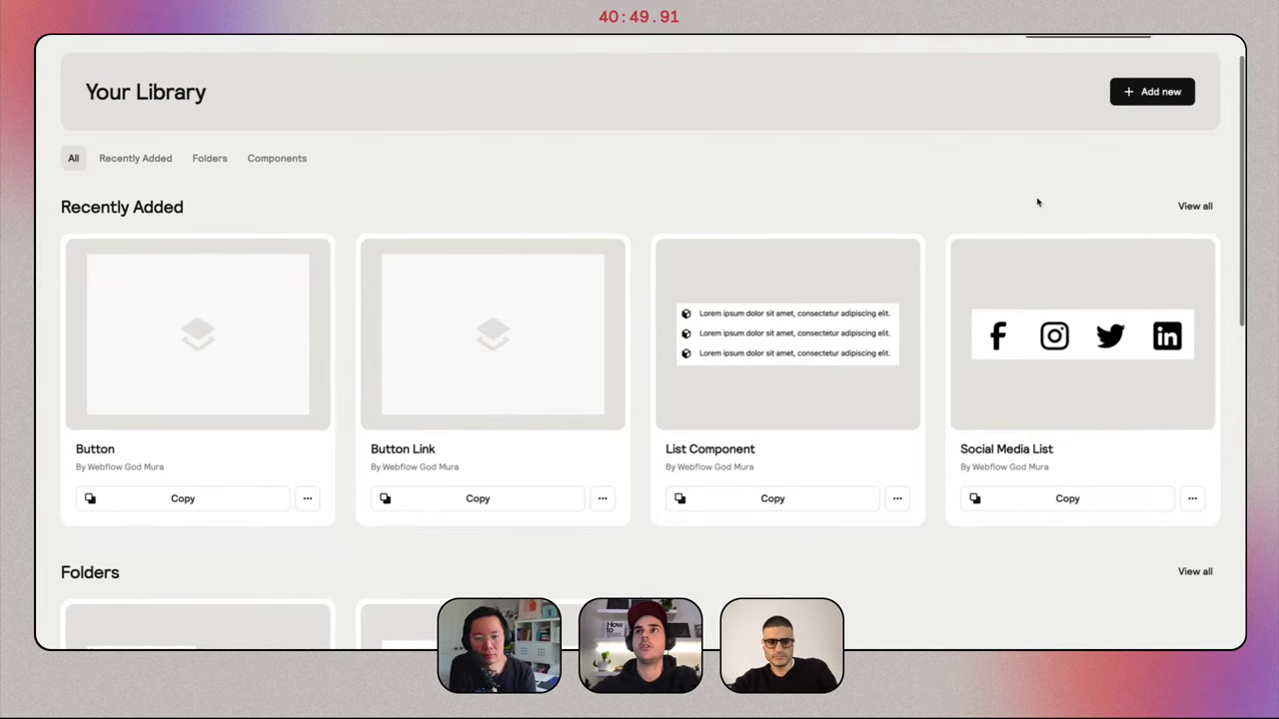
scroll(1037, 203, "up", 1)
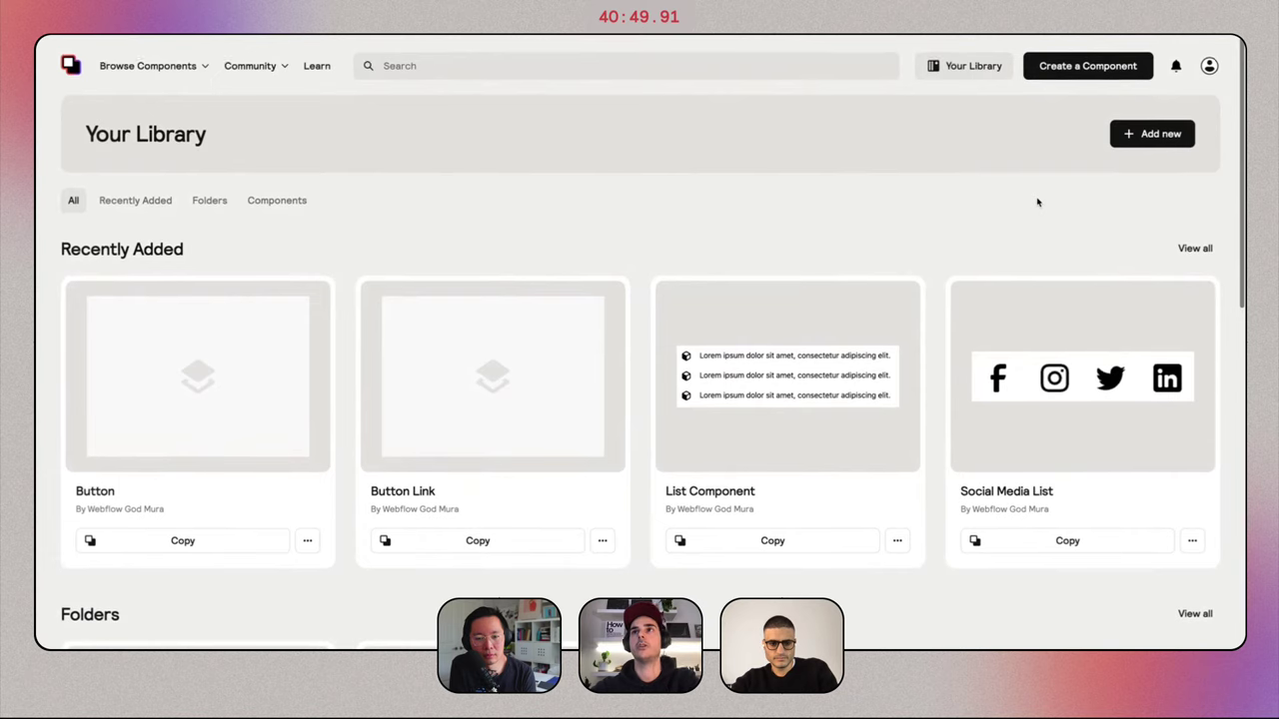
Copy the List Component from the library and paste it into the margin-top block below the Sell anything paragraph in Webflow.
left_click(771, 541)
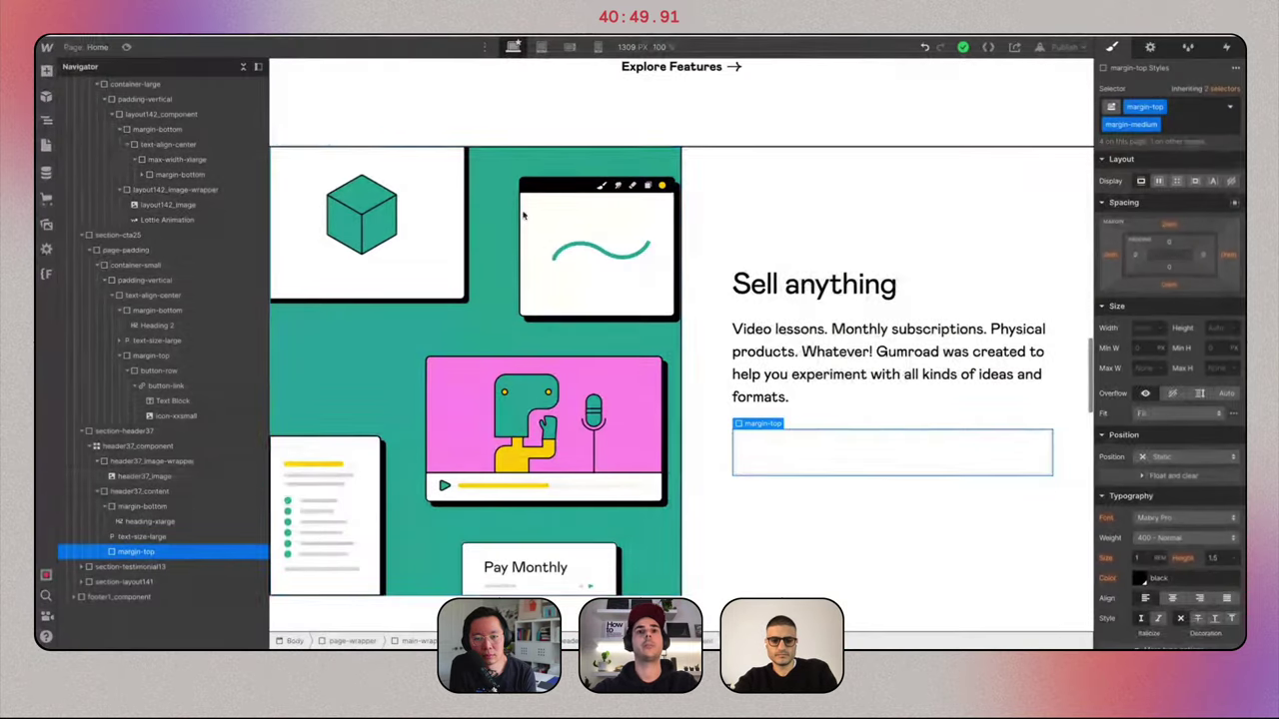
key("ctrl+v")
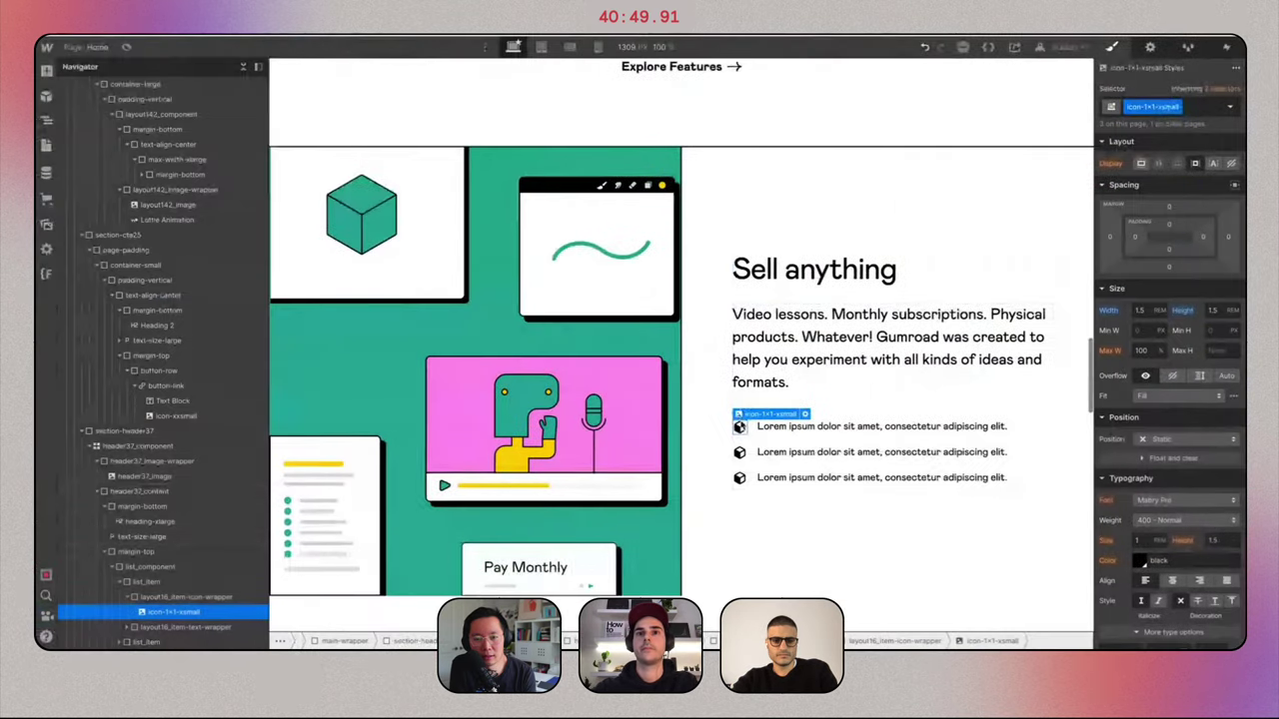
Replace the first list item's cube icon with the arrow image asset 50.svg.
left_click(804, 413)
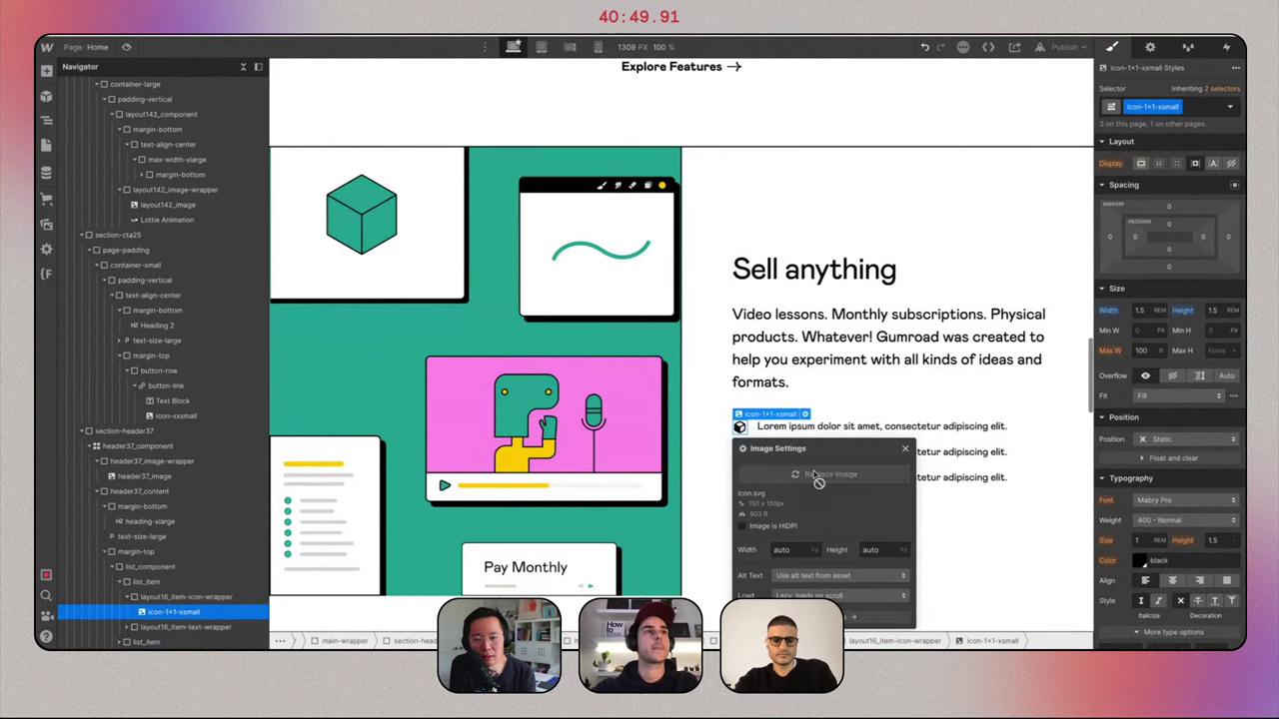
left_click(817, 473)
left_click(184, 407)
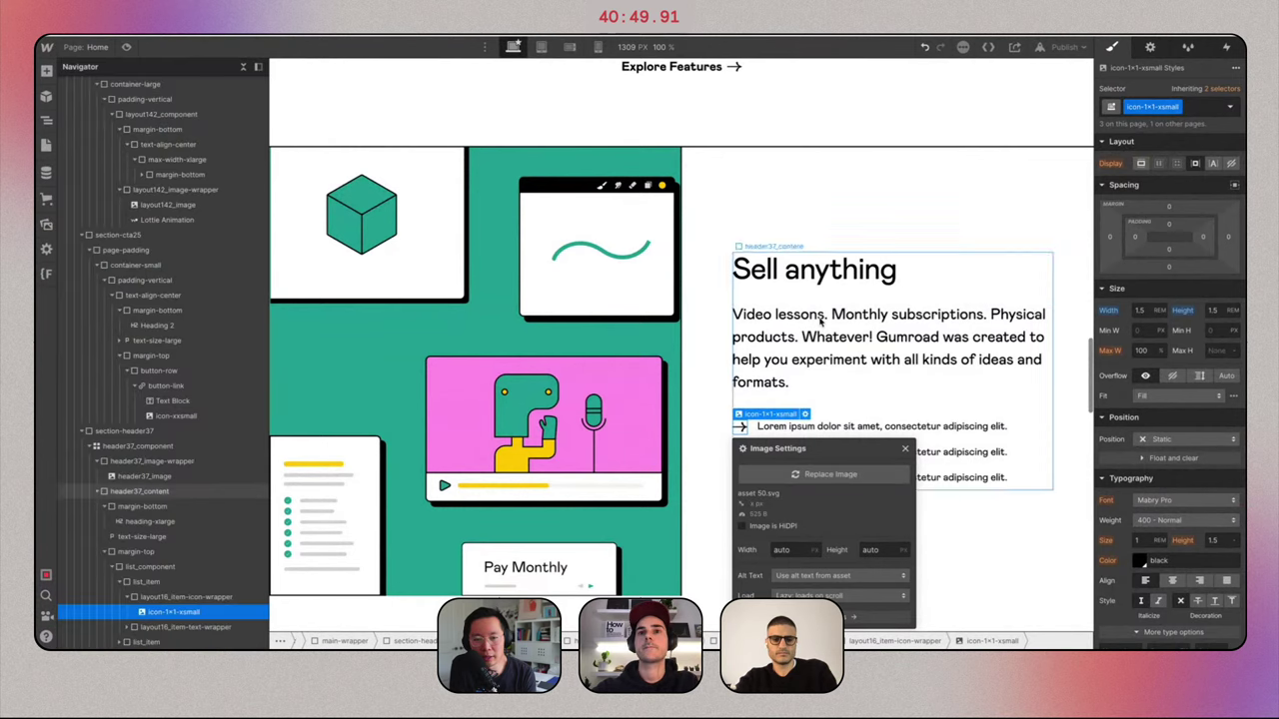
Apply the text-size-medium class to the first list item's paragraph and replace its text with "Sell your Top 10 lists".
left_click(839, 425)
left_click(1167, 105)
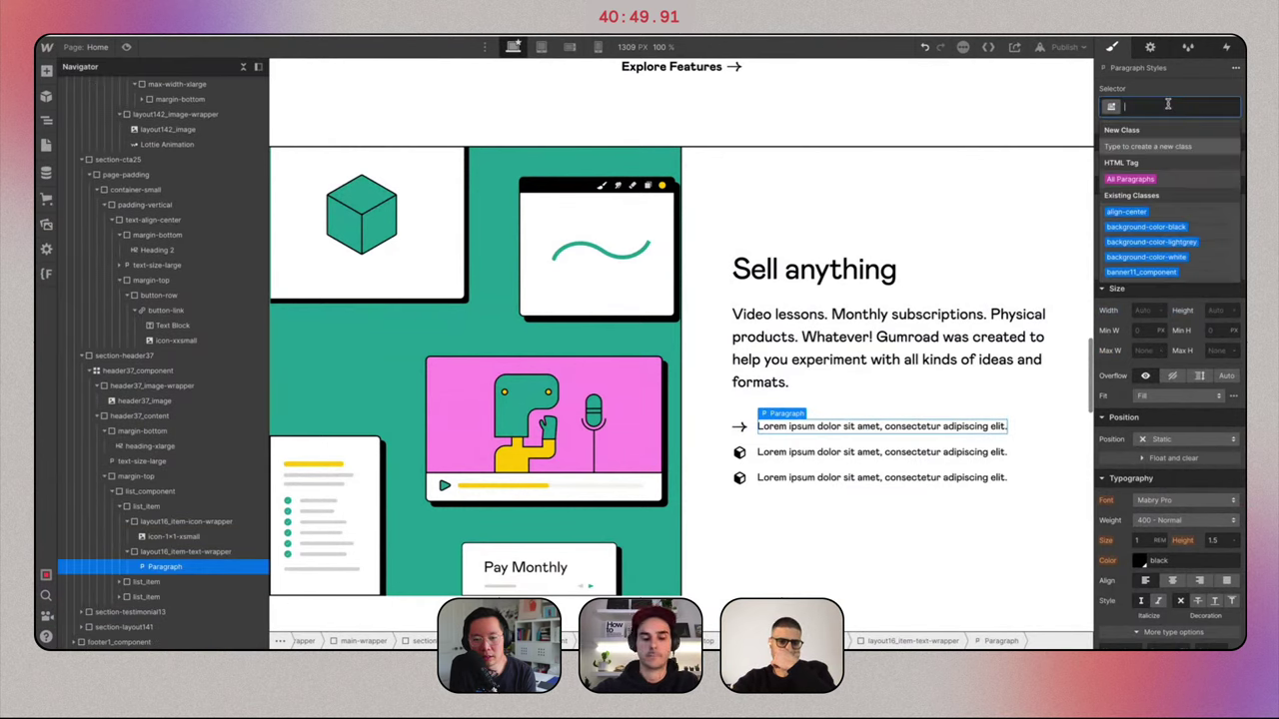
type("text-size-m")
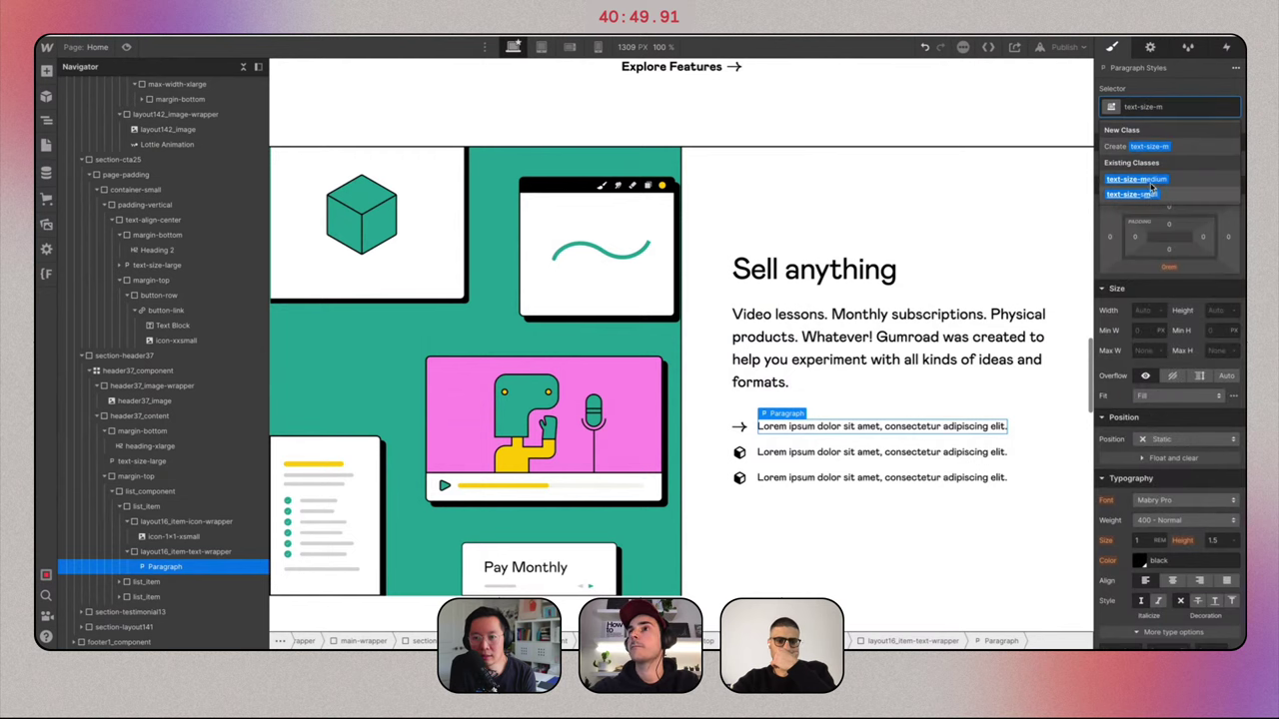
key("Return")
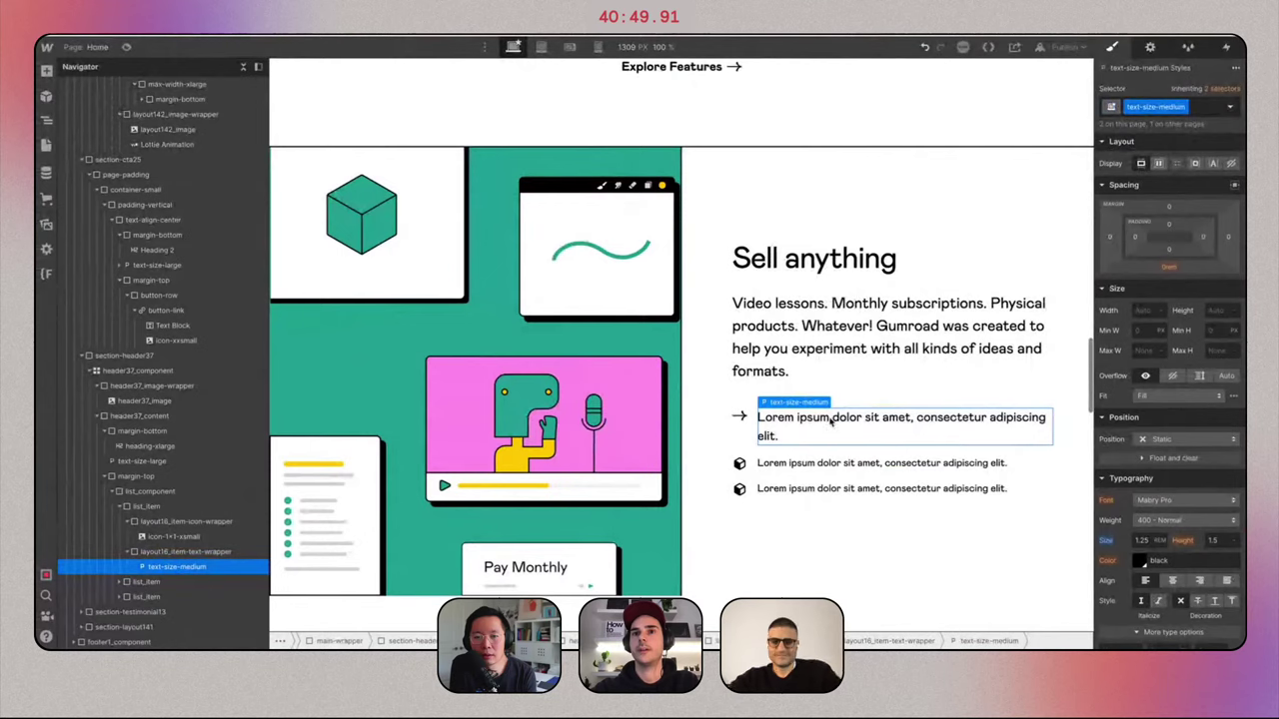
triple_click(832, 419)
key("ctrl+v")
Delete the two list items that still have the cube icon and placeholder text.
left_click(755, 449)
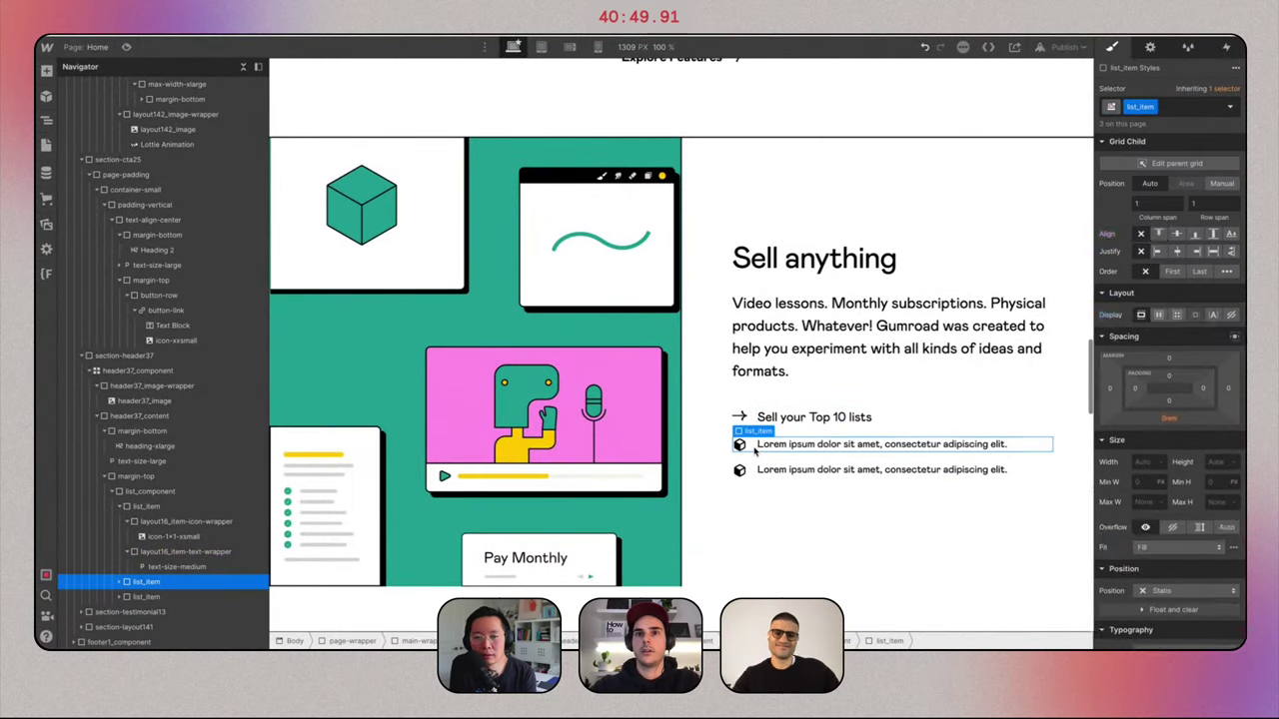
key("Delete")
key("Delete")
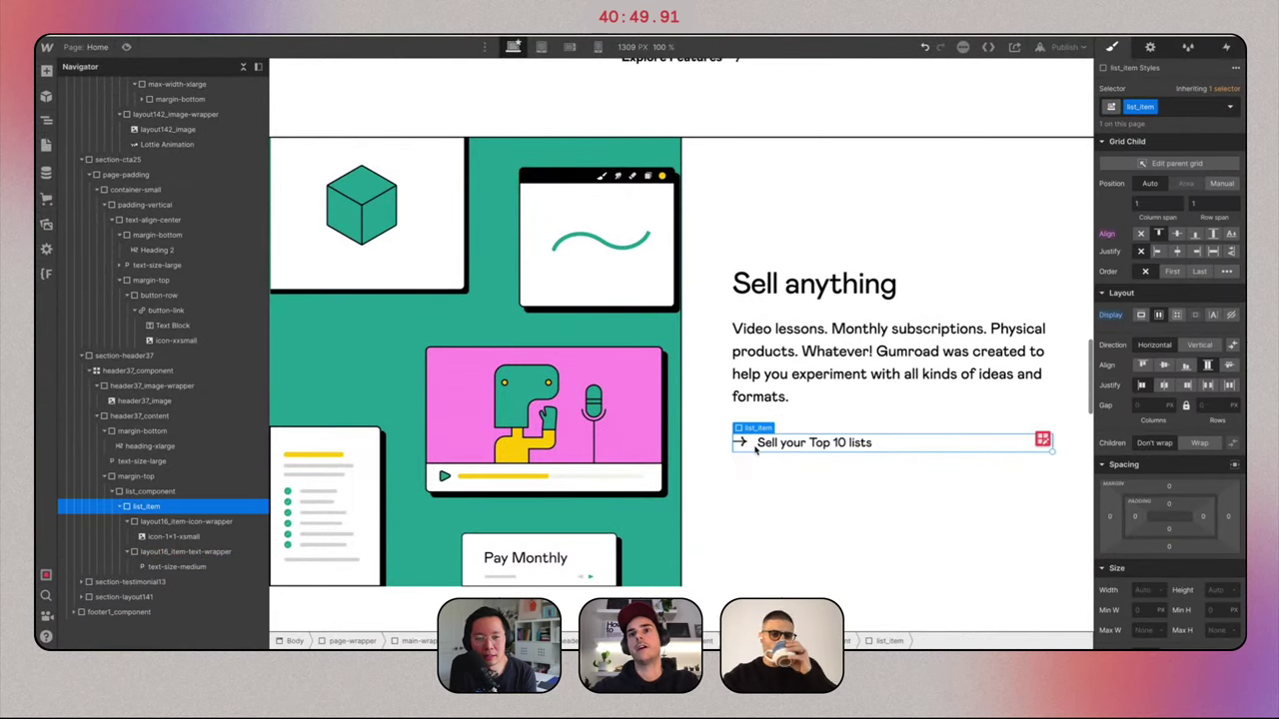
Duplicate the "Sell your Top 10 lists" item five times.
key("ctrl+d")
key("ctrl+d")
key("ctrl+d")
key("ctrl+d")
key("ctrl+d")
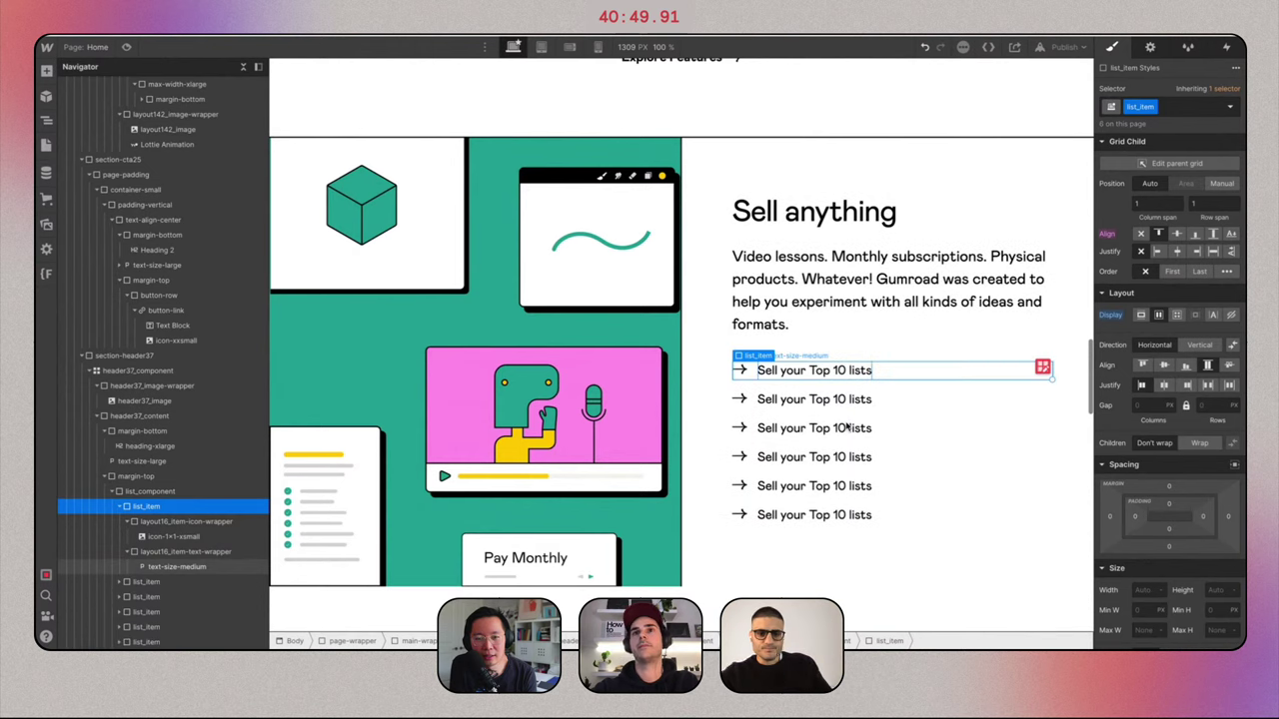
Give section-header37 a solid black bottom border 2 px wide.
left_click(692, 183)
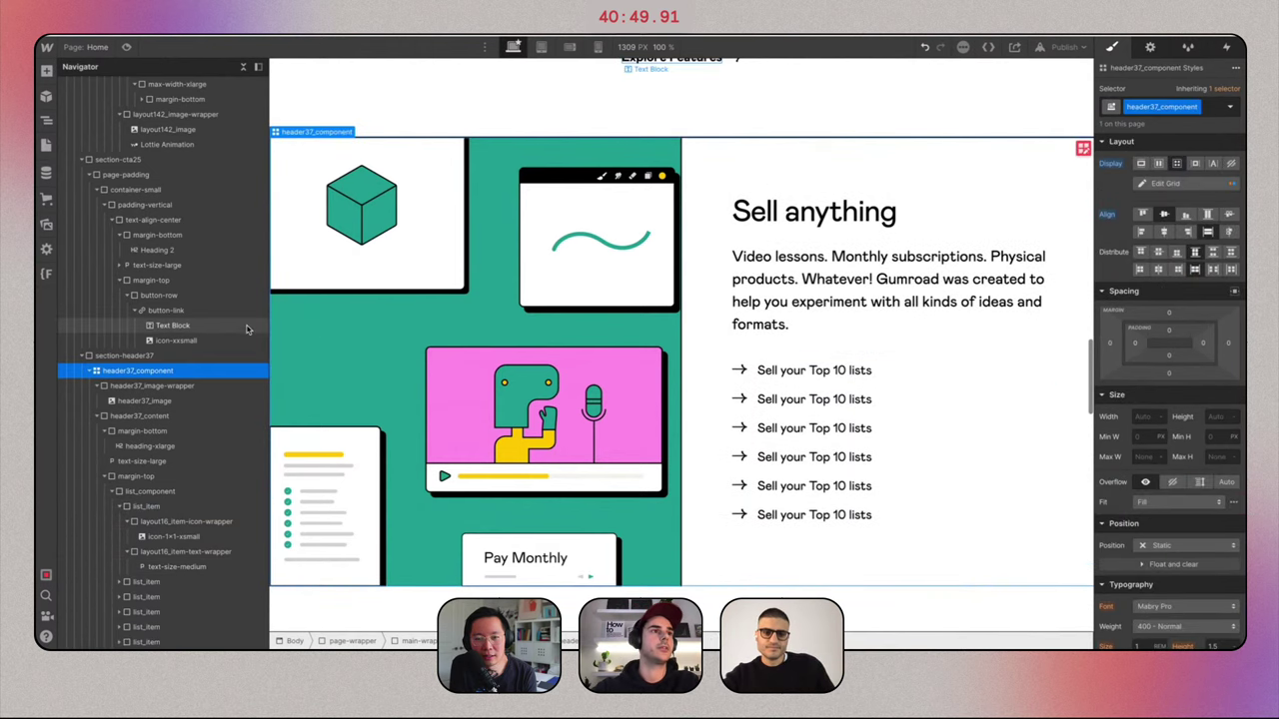
left_click(194, 355)
scroll(1205, 548, "down", 5)
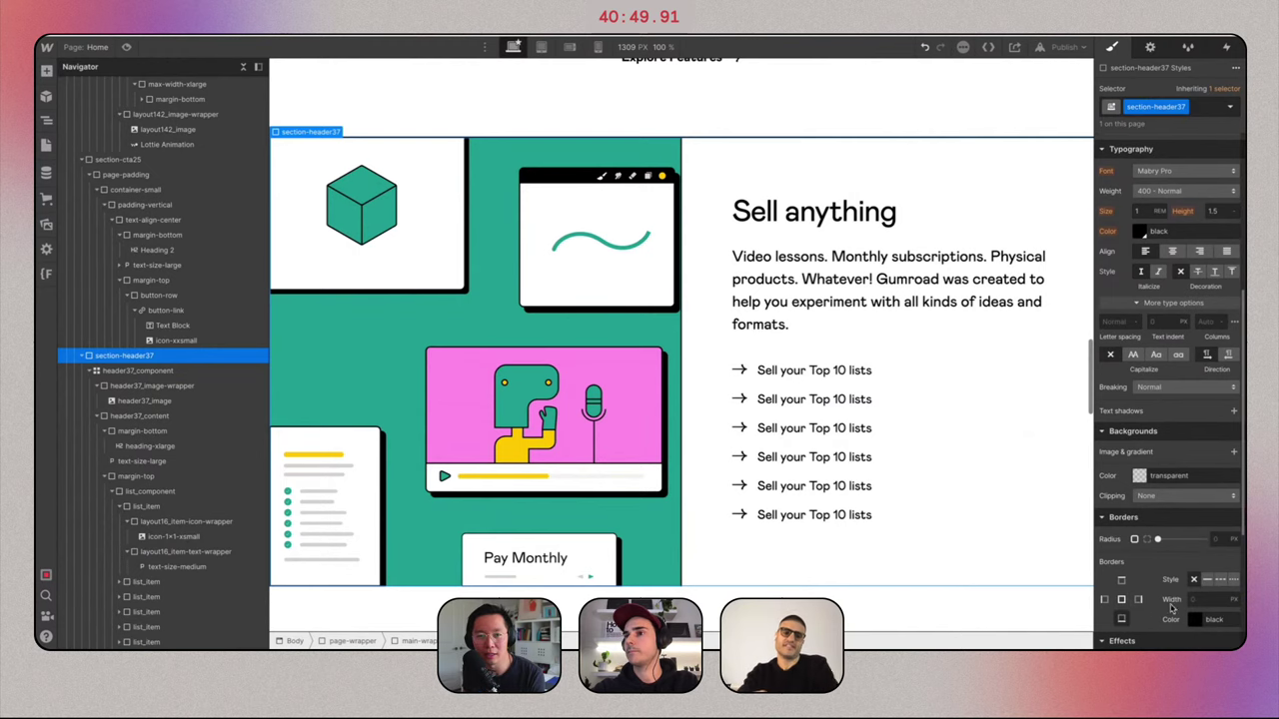
left_click(1204, 596)
Delete the star rating wrapper from the testimonial content in section-testimonial13.
scroll(988, 380, "down", 3)
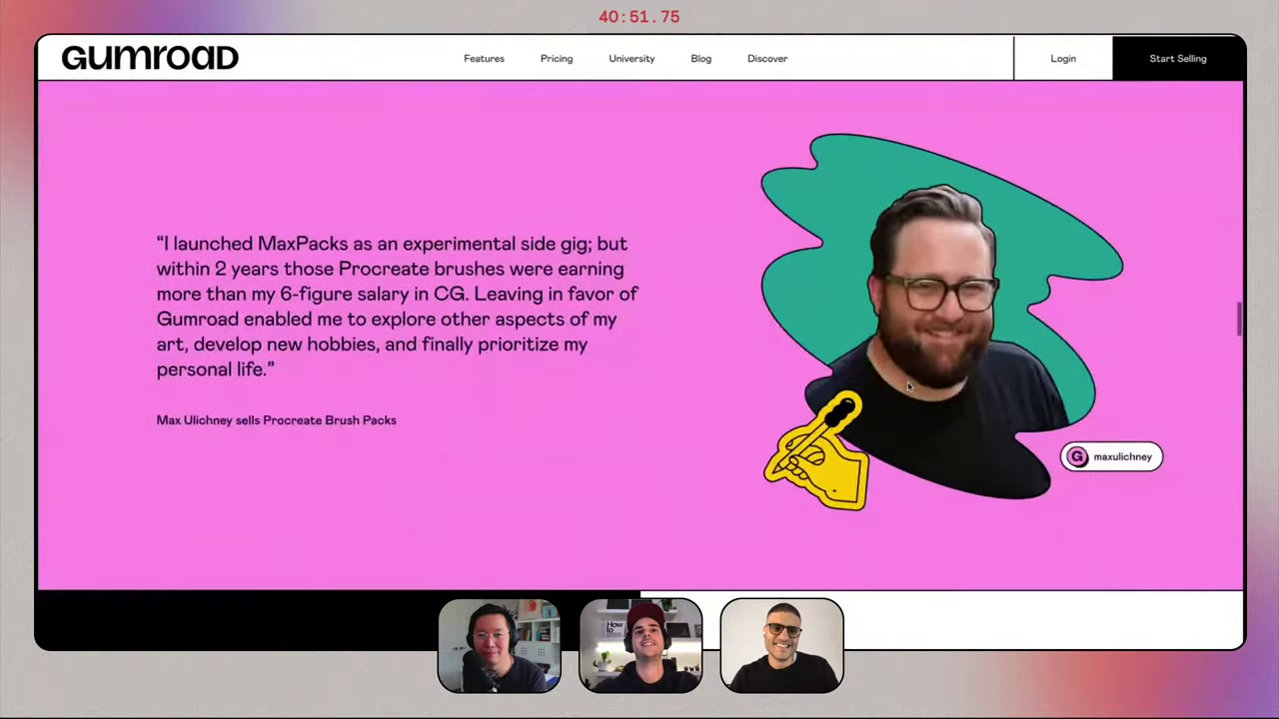
key("ctrl+Tab")
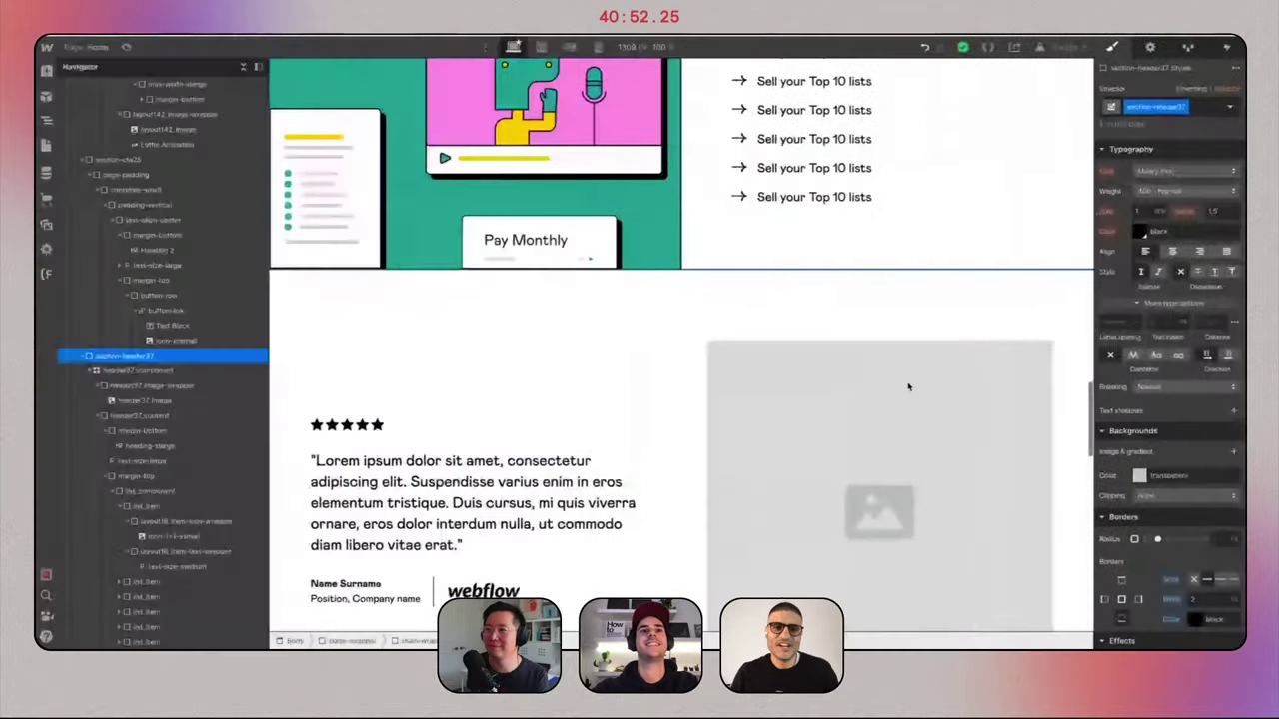
left_click(293, 309)
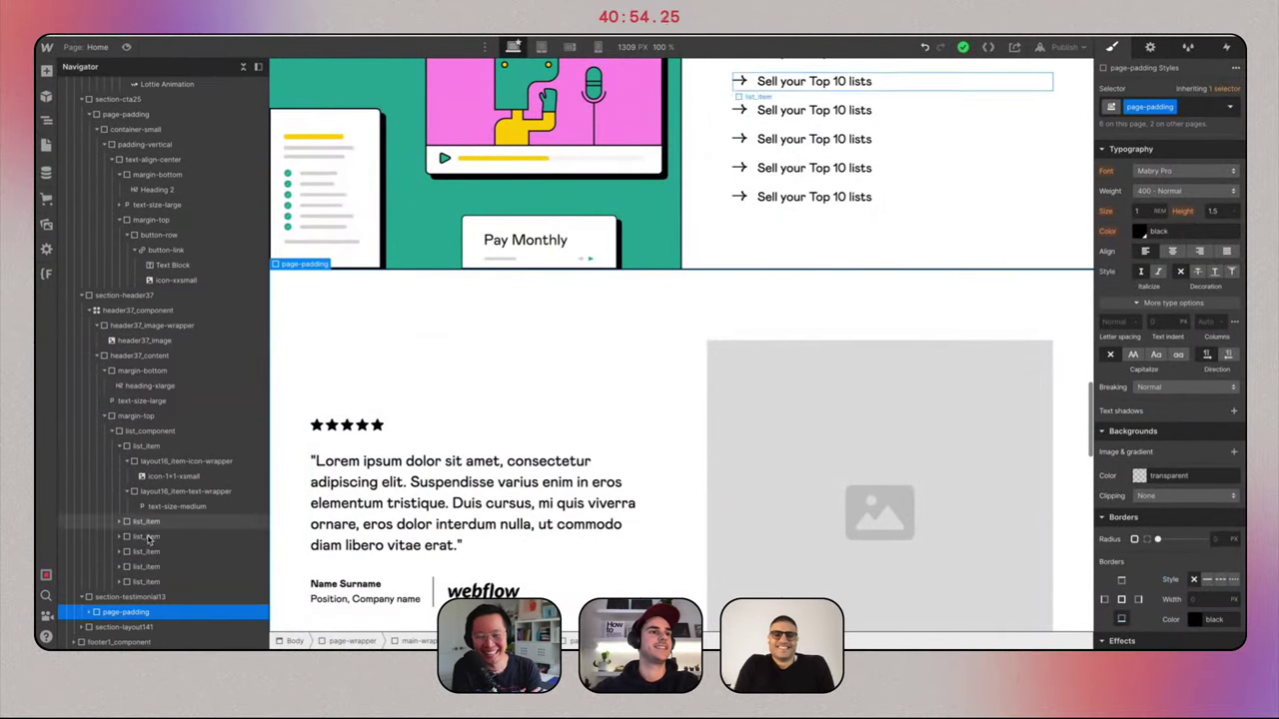
left_click(130, 596)
scroll(640, 419, "down", 1)
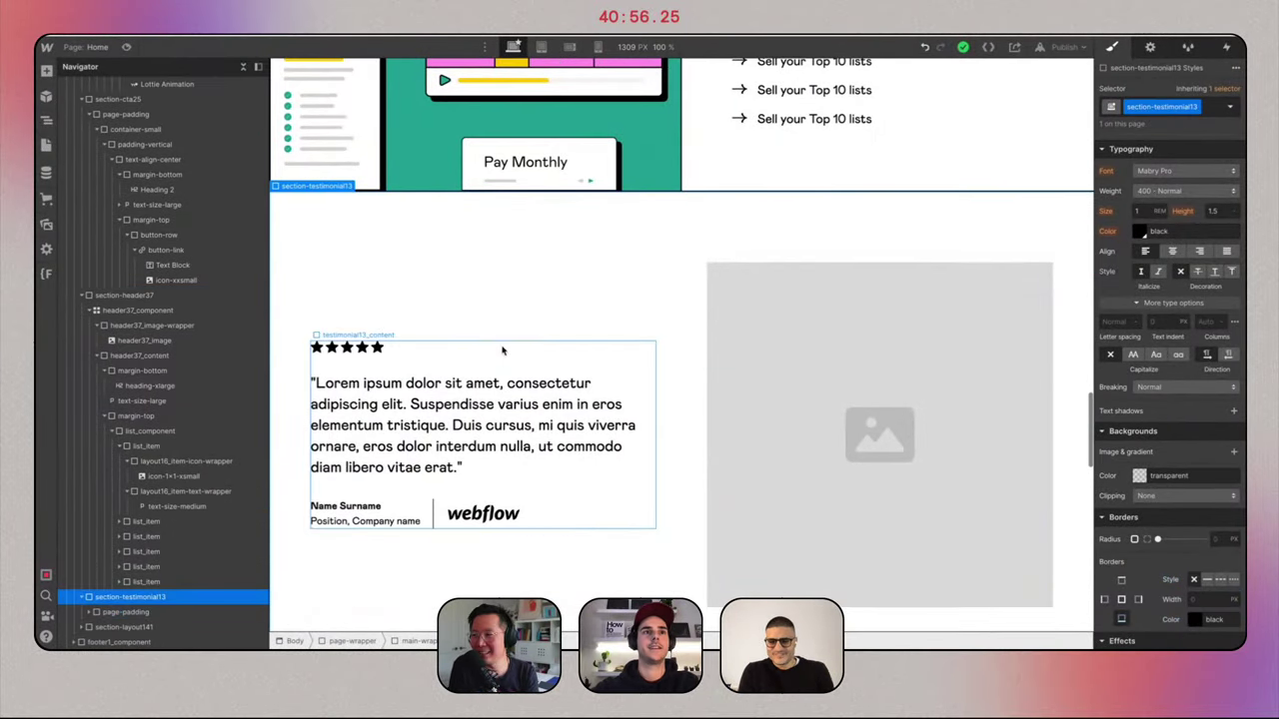
left_click(350, 348)
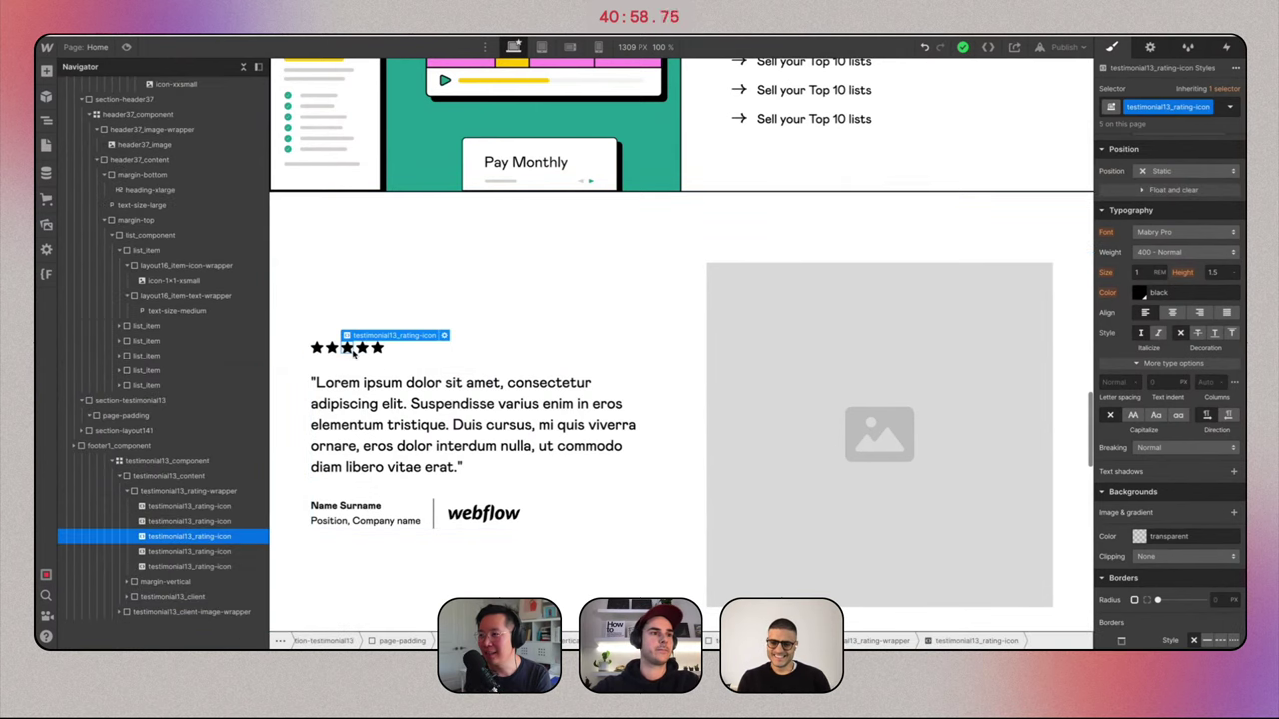
left_click(224, 490)
key("Delete")
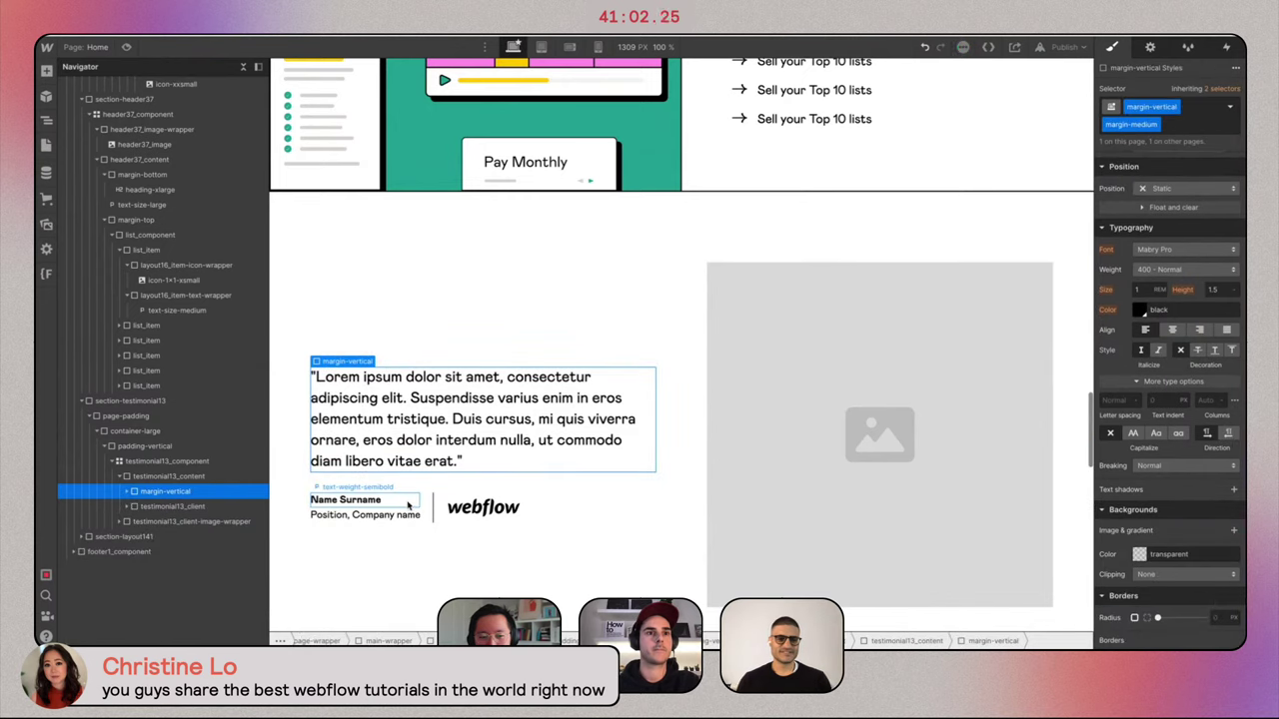
Remove the webflow logo, its wrapper, the divider and the name line from the testimonial's client details.
left_click(484, 508)
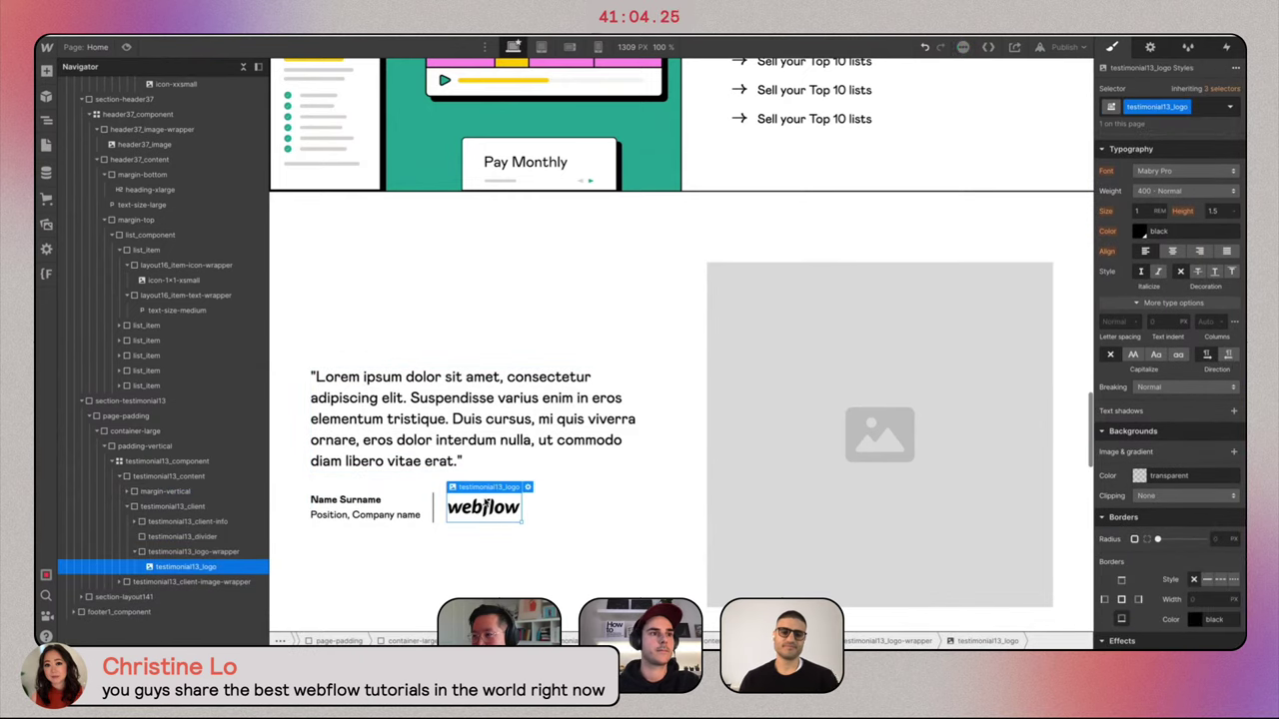
key("Delete")
left_click(218, 522)
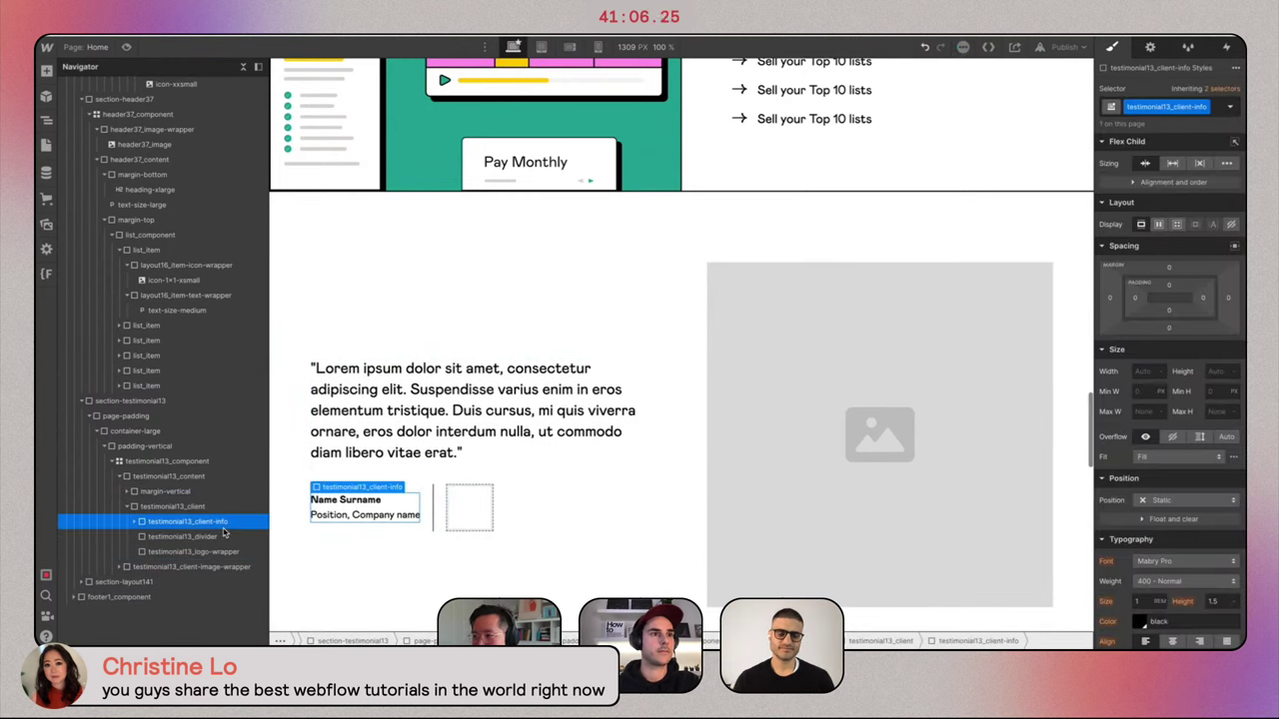
left_click(203, 538)
key("Delete")
key("Delete")
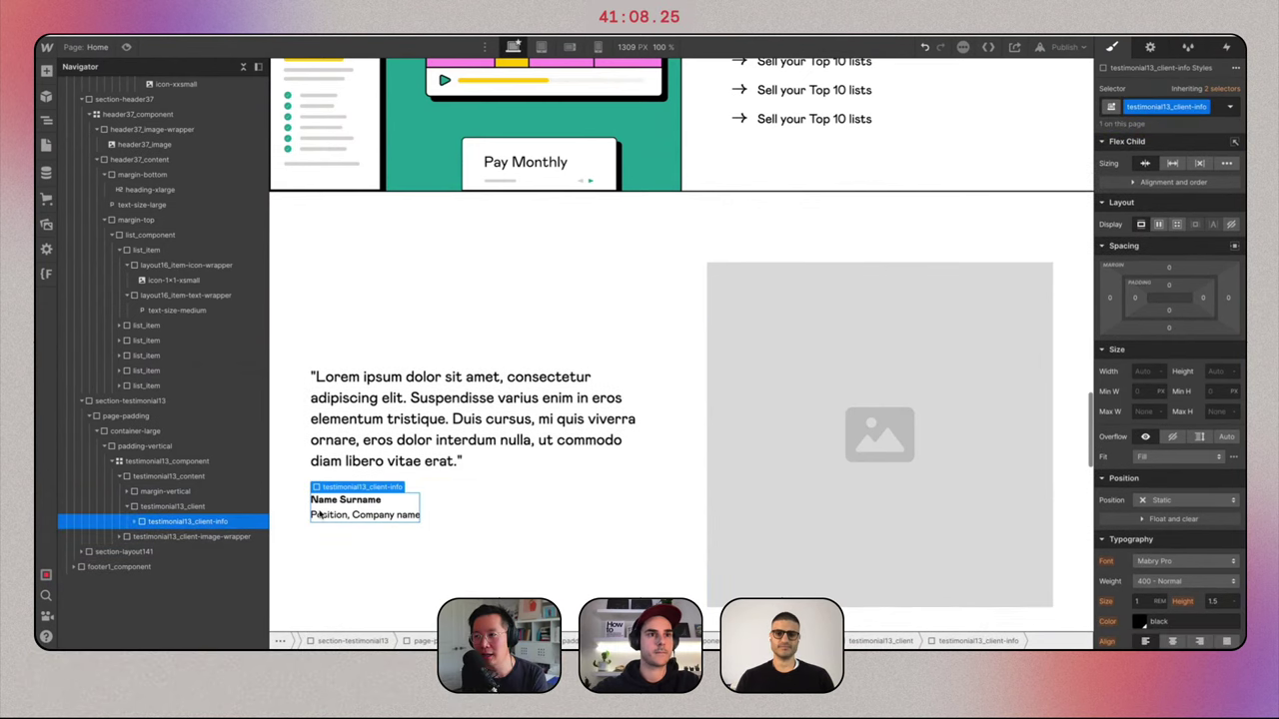
left_click(349, 506)
key("Delete")
Replace the testimonial's placeholder quote with the Gumroad page's quote beginning "I launched MaxPacks as an experimental side gig".
key("ctrl+Right")
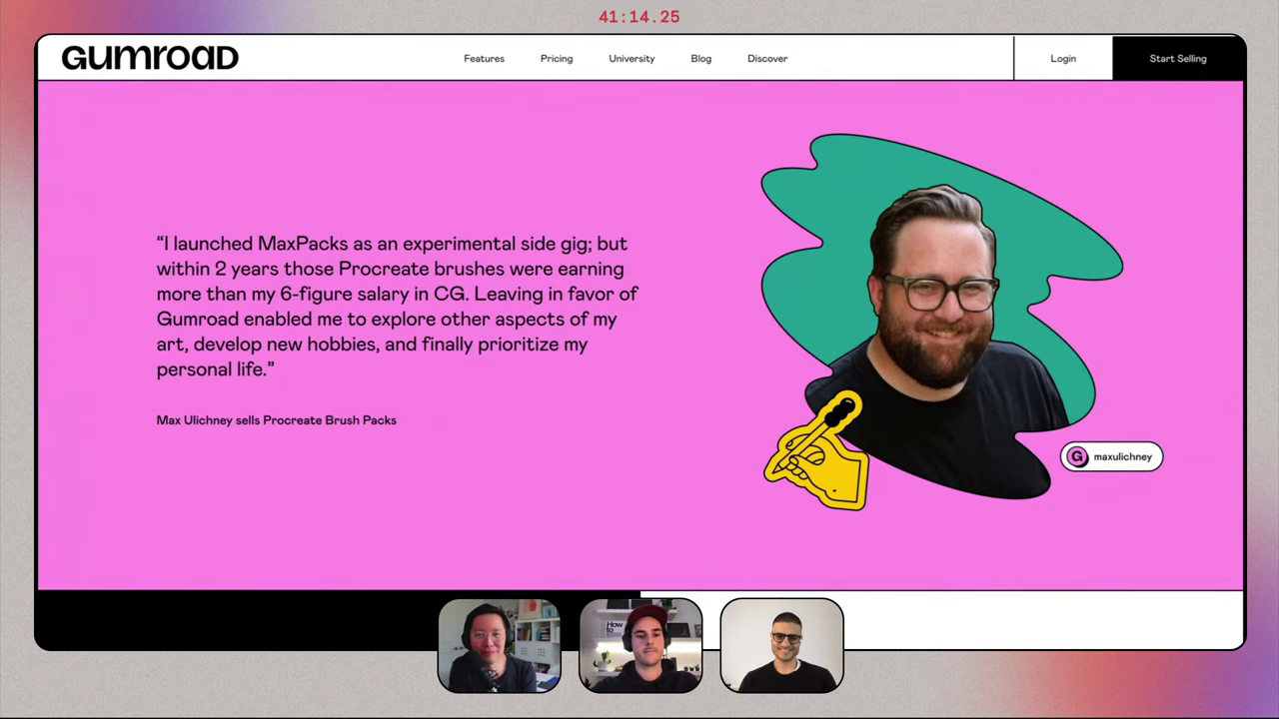
key("ctrl+Left")
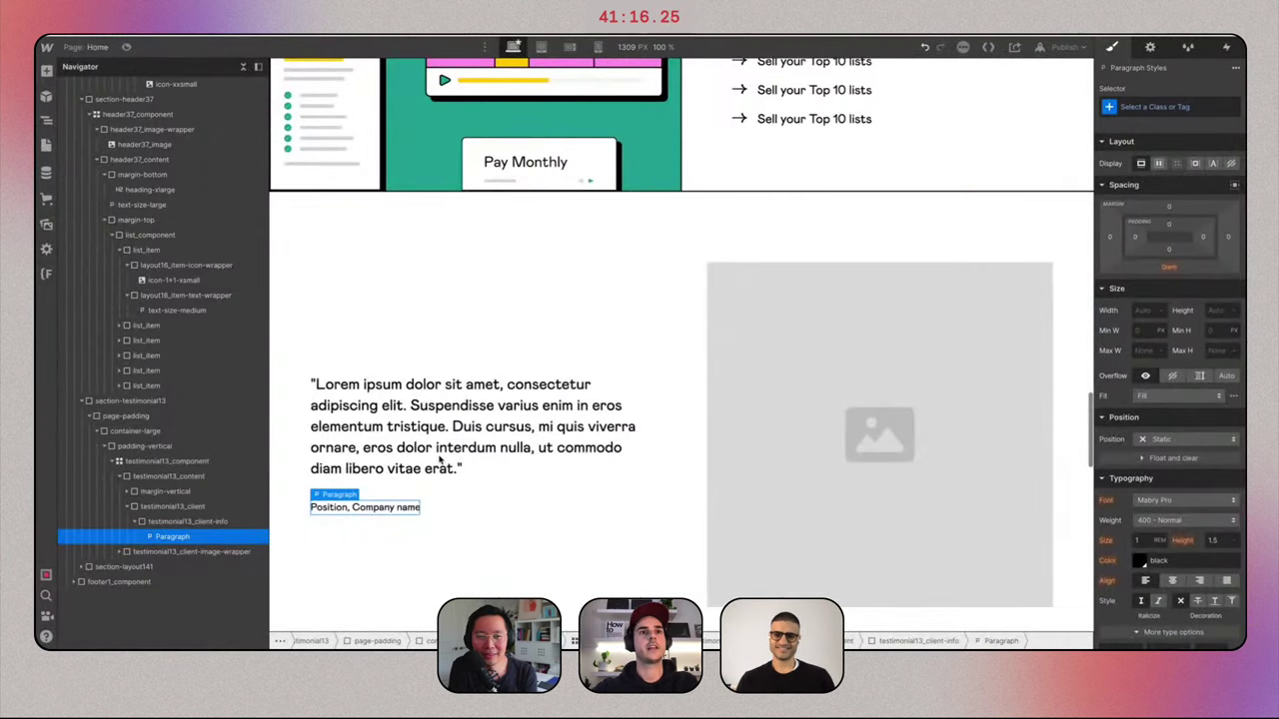
double_click(439, 455)
key("ctrl+a")
type("\"I launched MaxPacks as an experimental side gig; but within 2 years those Procreate brushes were earning more than my 6-figure salary in CG. Leaving in favor of Gumroad enabled me to explore other aspects of my art, develop new hobbies, and finally prioritize my personal life.\"")
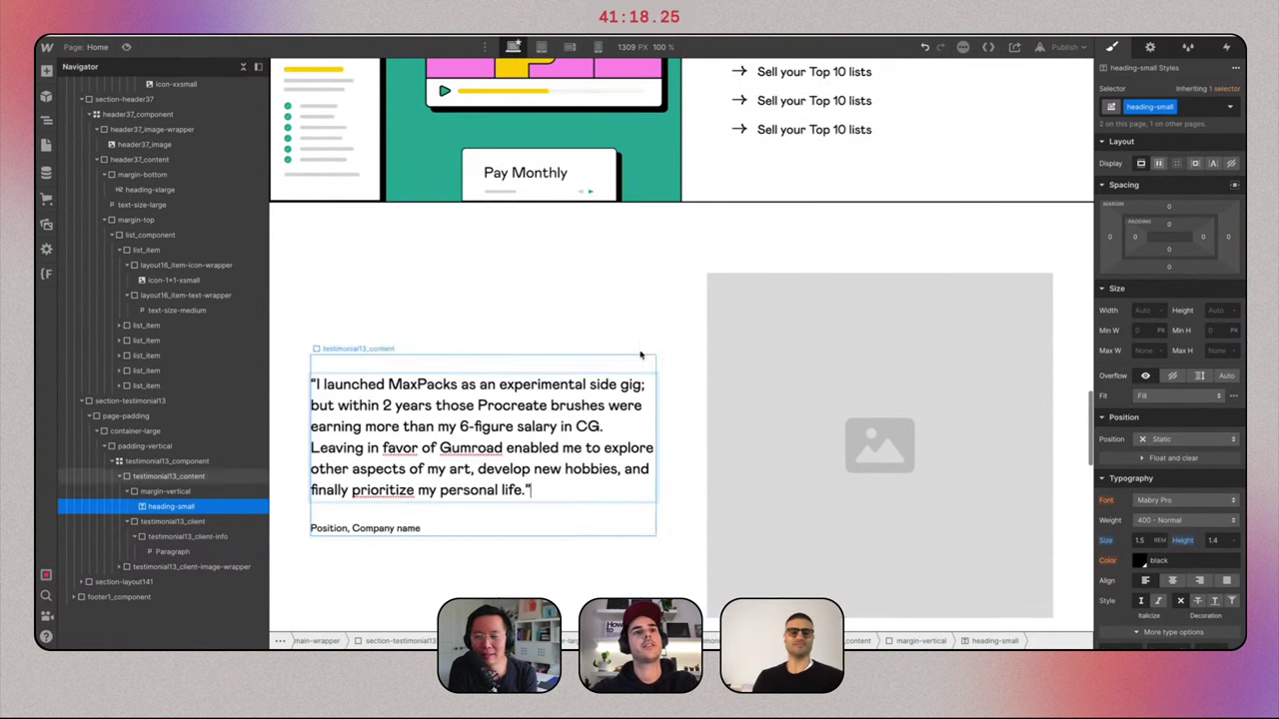
left_click(629, 325)
Replace the testimonial's placeholder image with asset 23.png, the portrait on a green shape.
key("ctrl+Right")
key("ctrl+Left")
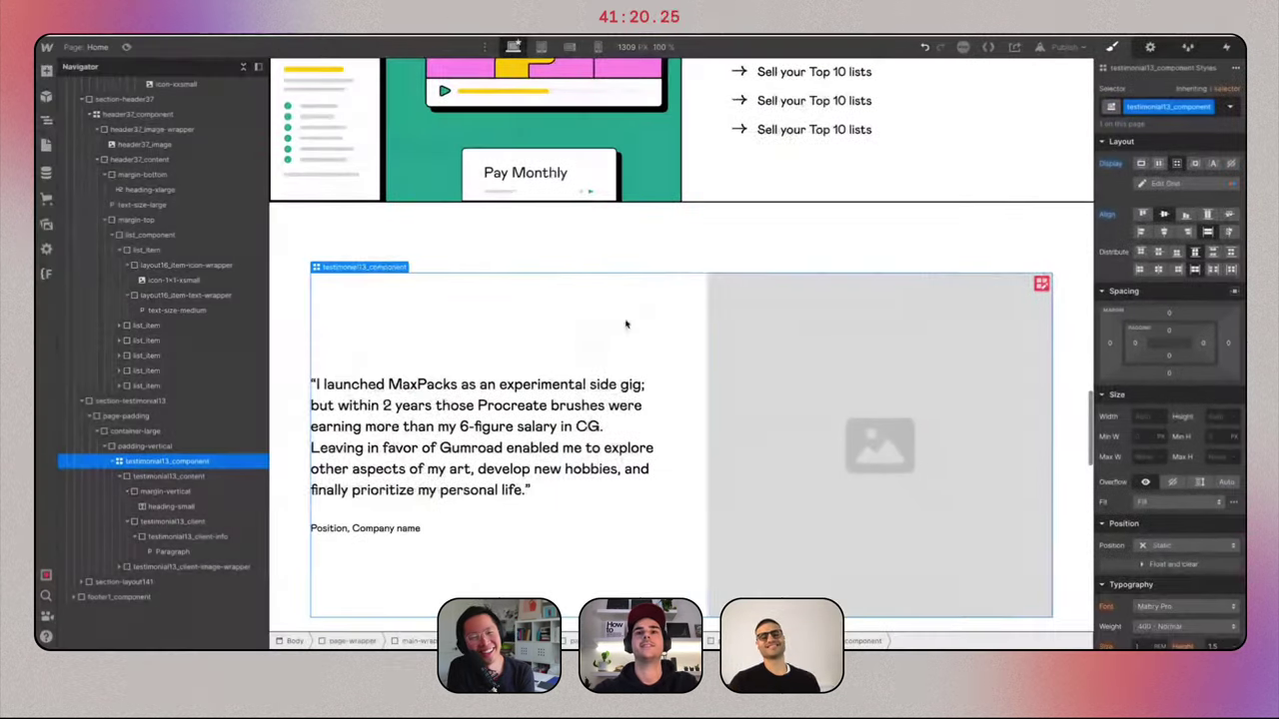
left_click(793, 384)
left_click(815, 266)
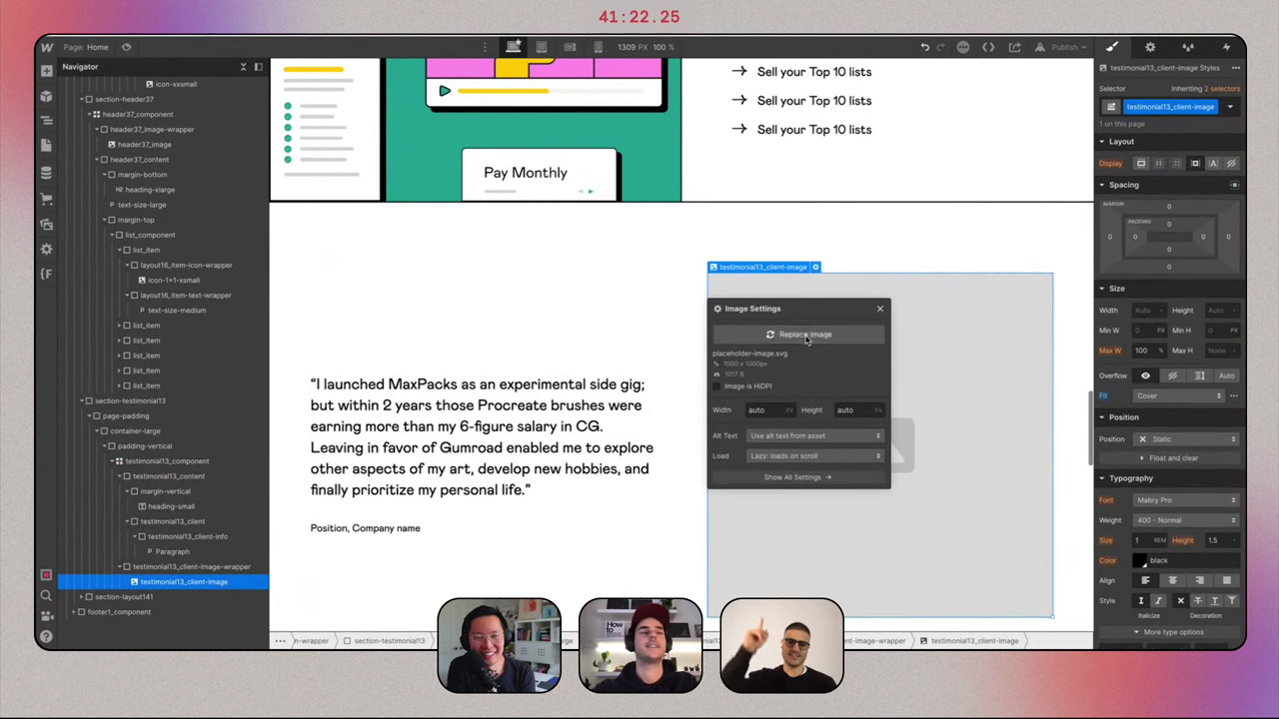
left_click(805, 334)
left_click(136, 242)
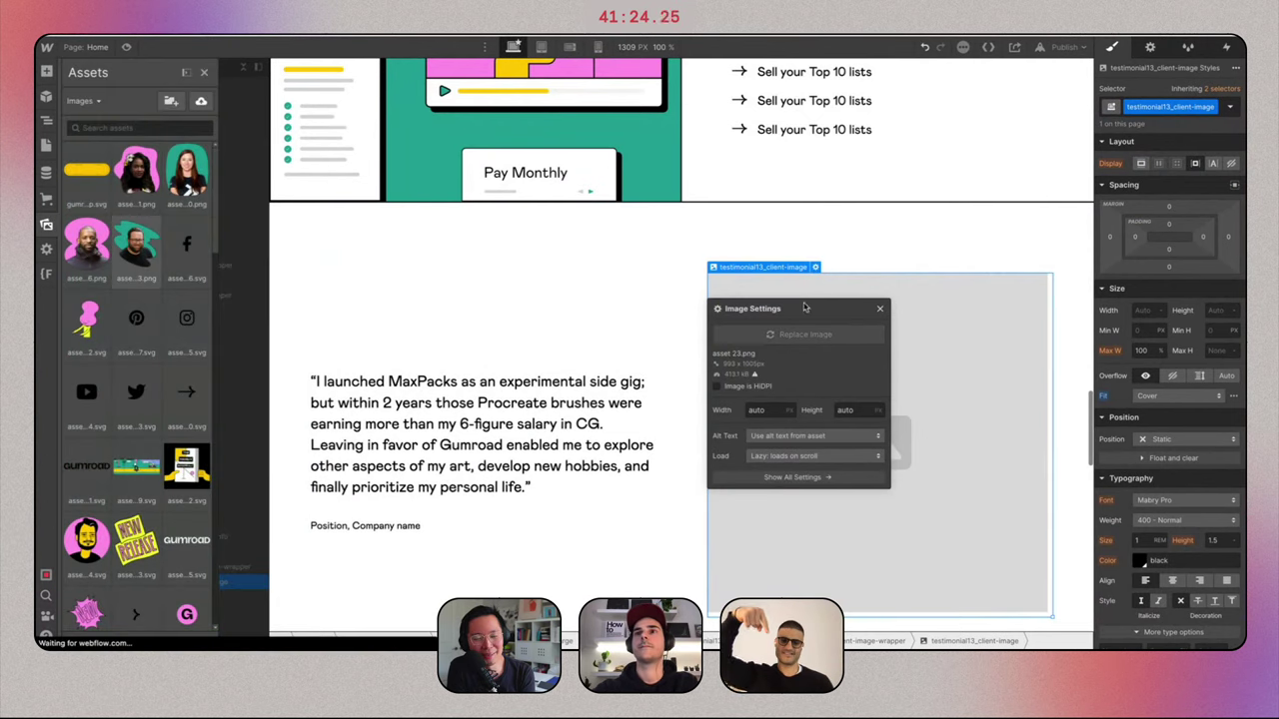
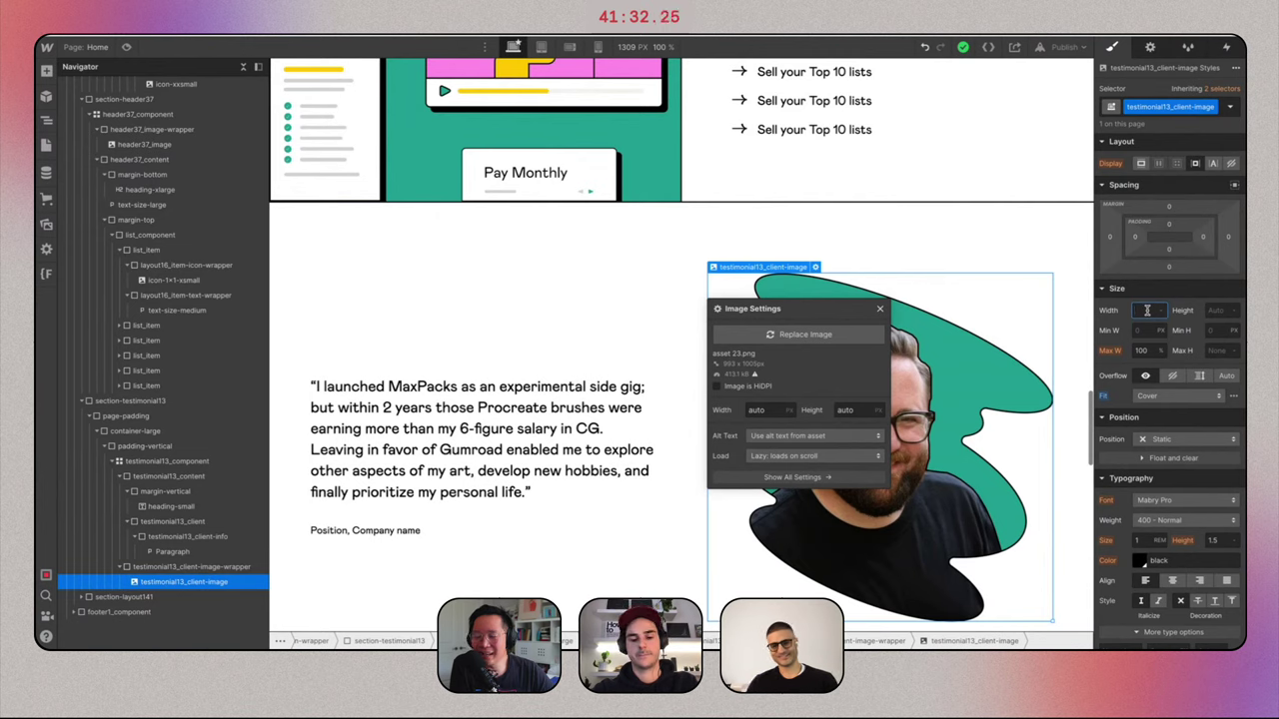
Set the width of the testimonial portrait image, testimonial13_client-image, to 35.5 rem.
type("568px/1")
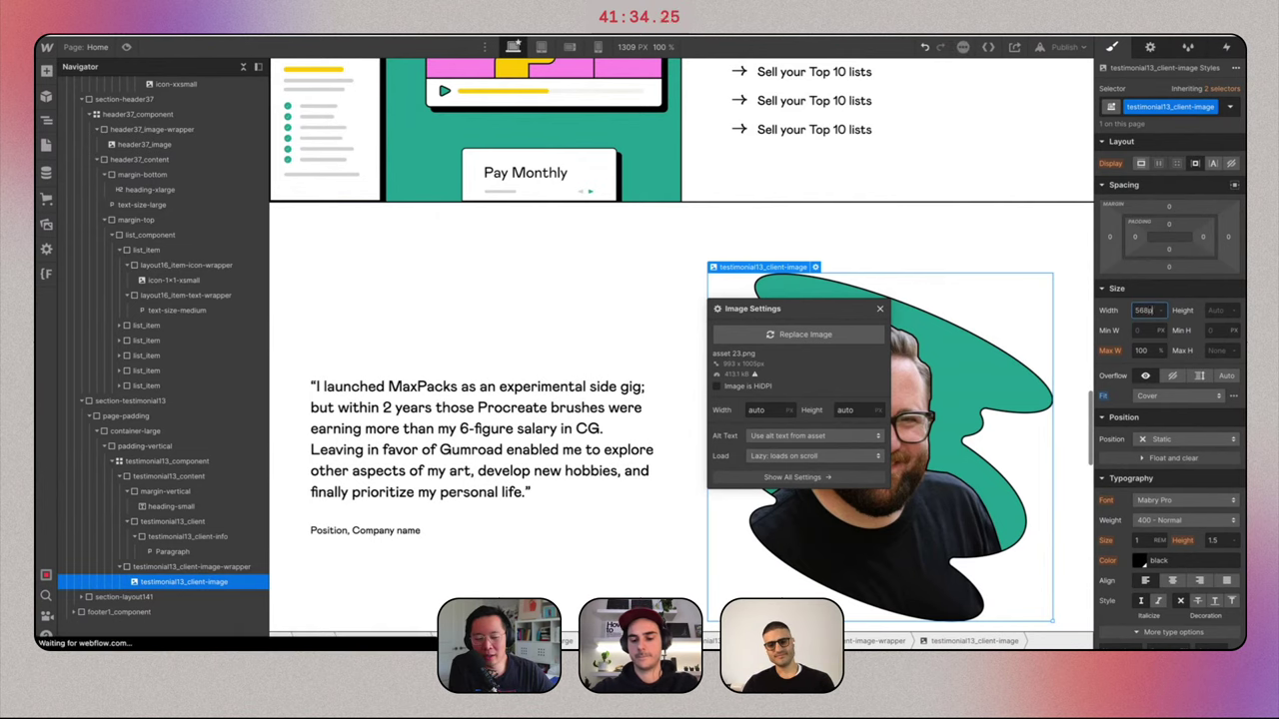
key("Return")
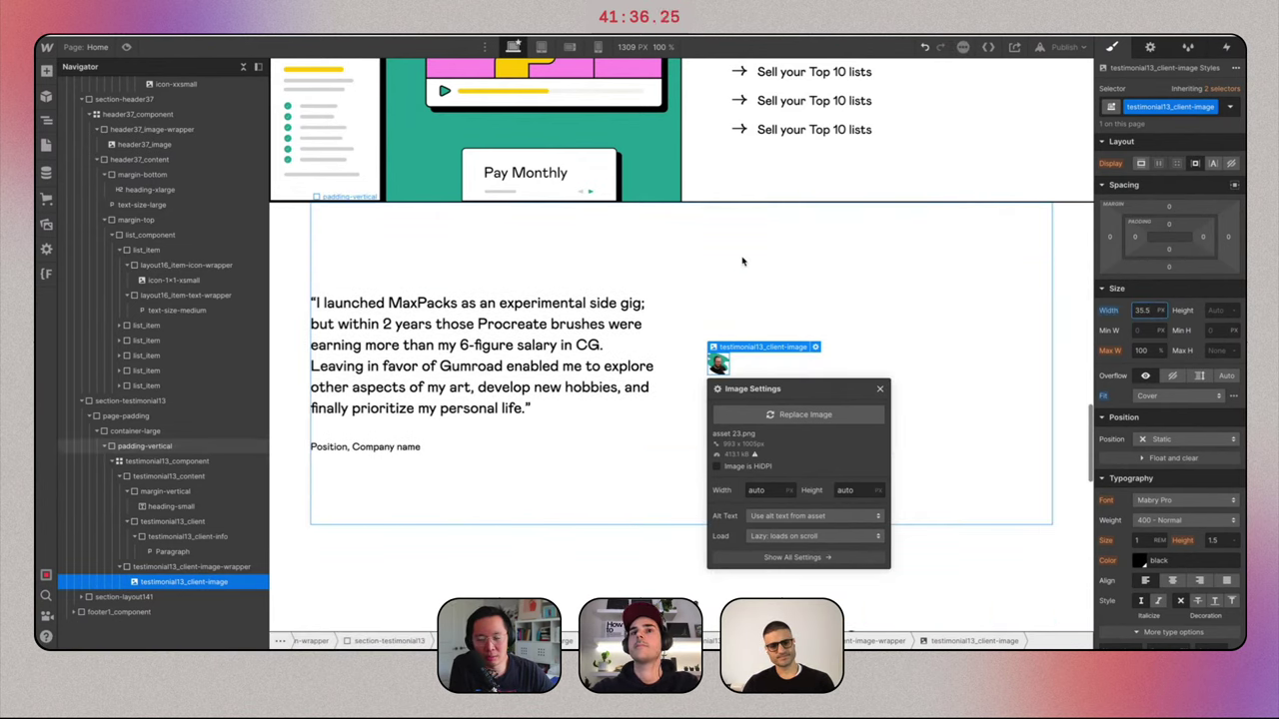
key("Return")
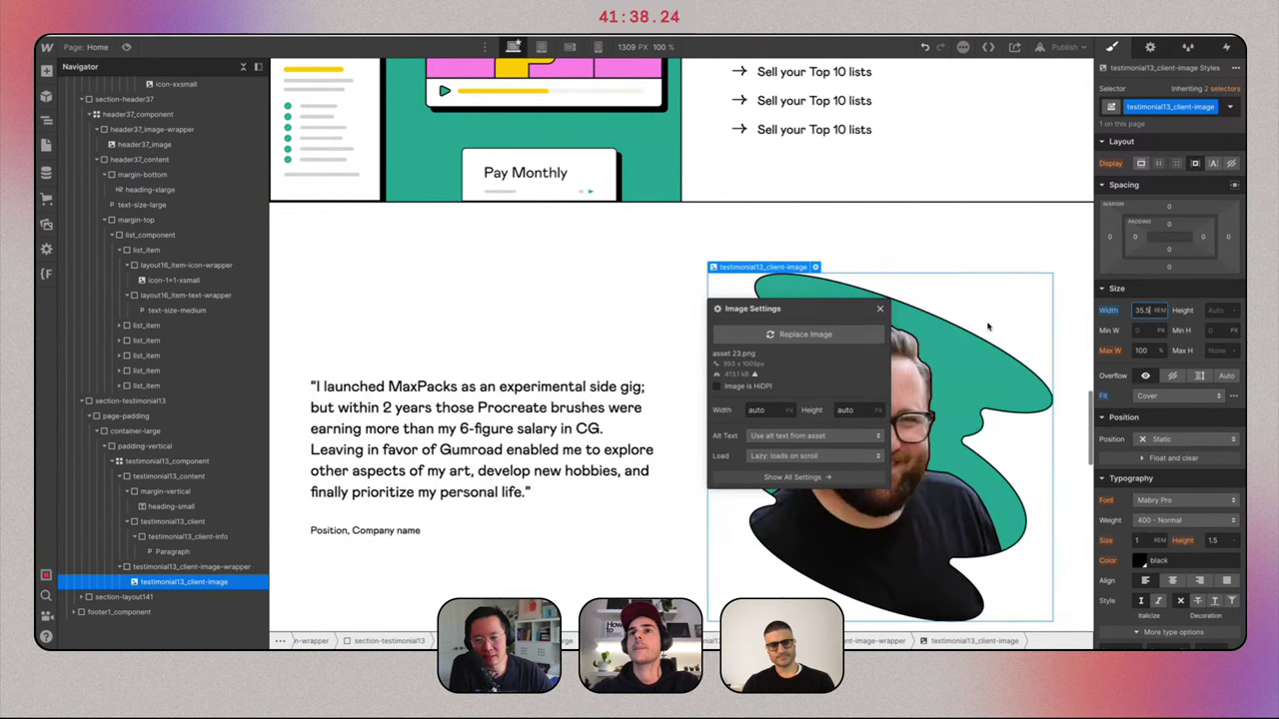
left_click(658, 268)
scroll(657, 268, "down", 1)
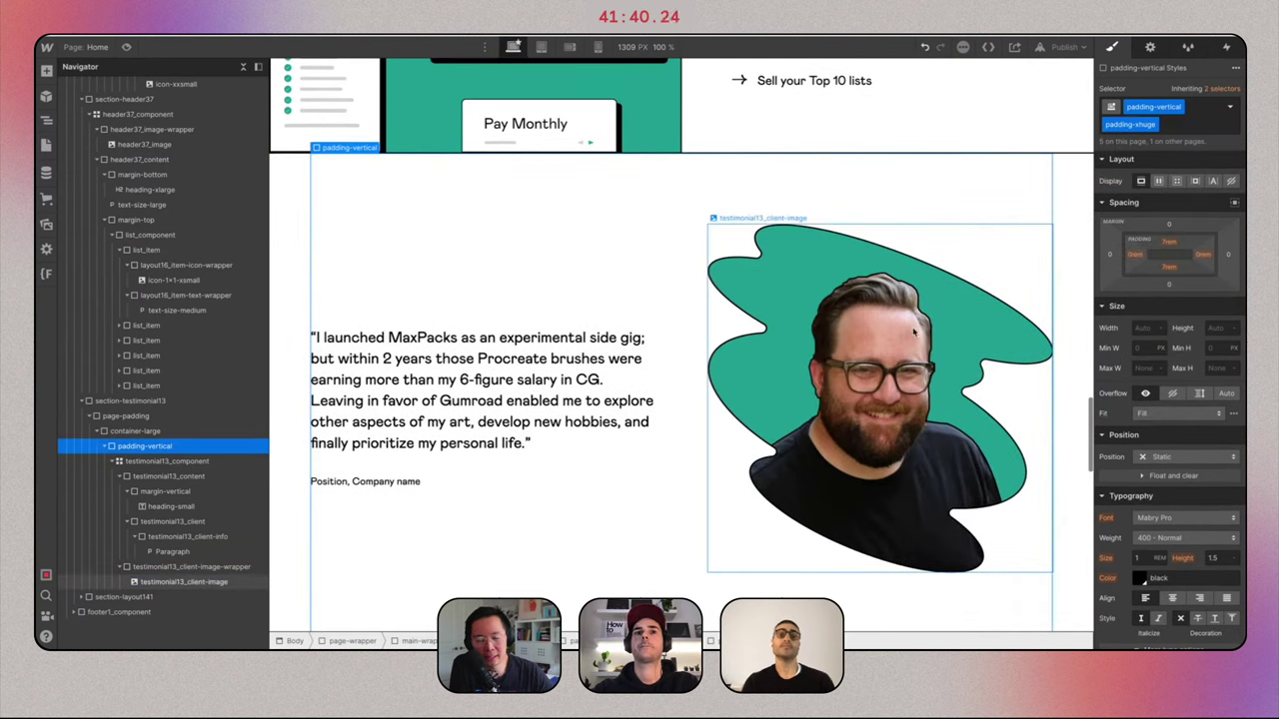
Add a background-color-pink combo class to section-testimonial13 and set its background colour to the pink swatch.
left_click(130, 400)
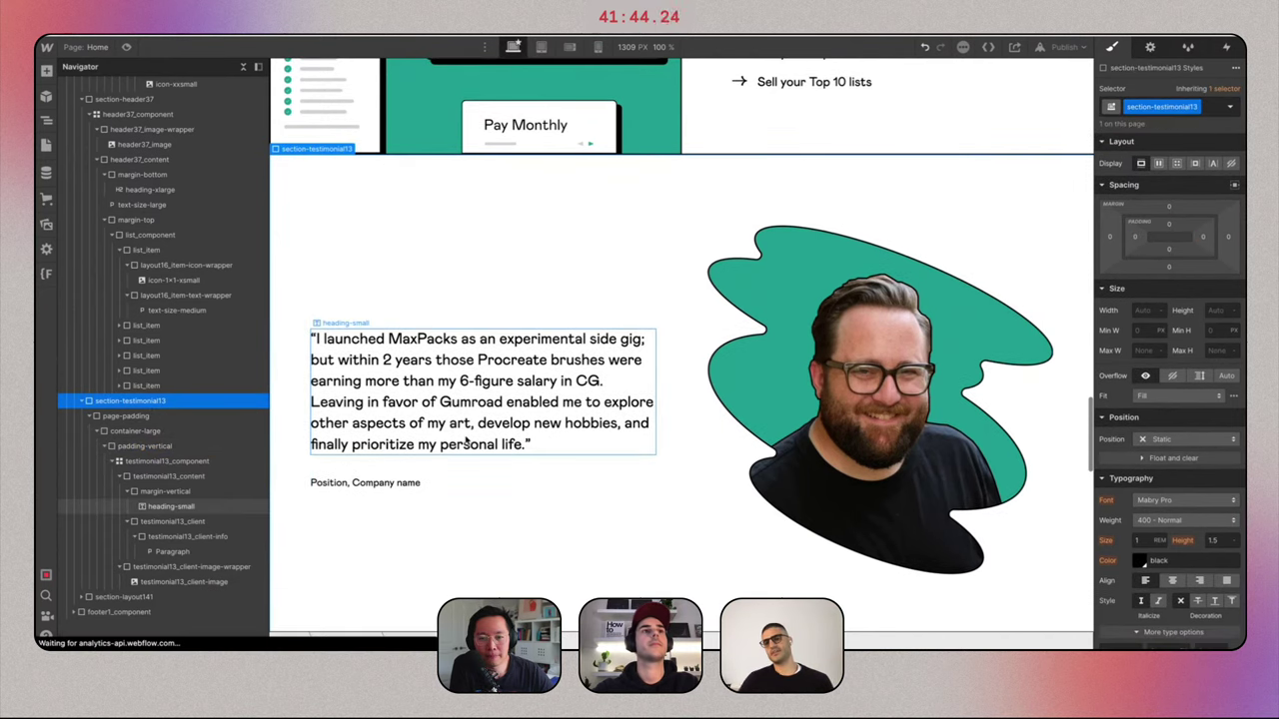
left_click(1217, 114)
type("backgroun")
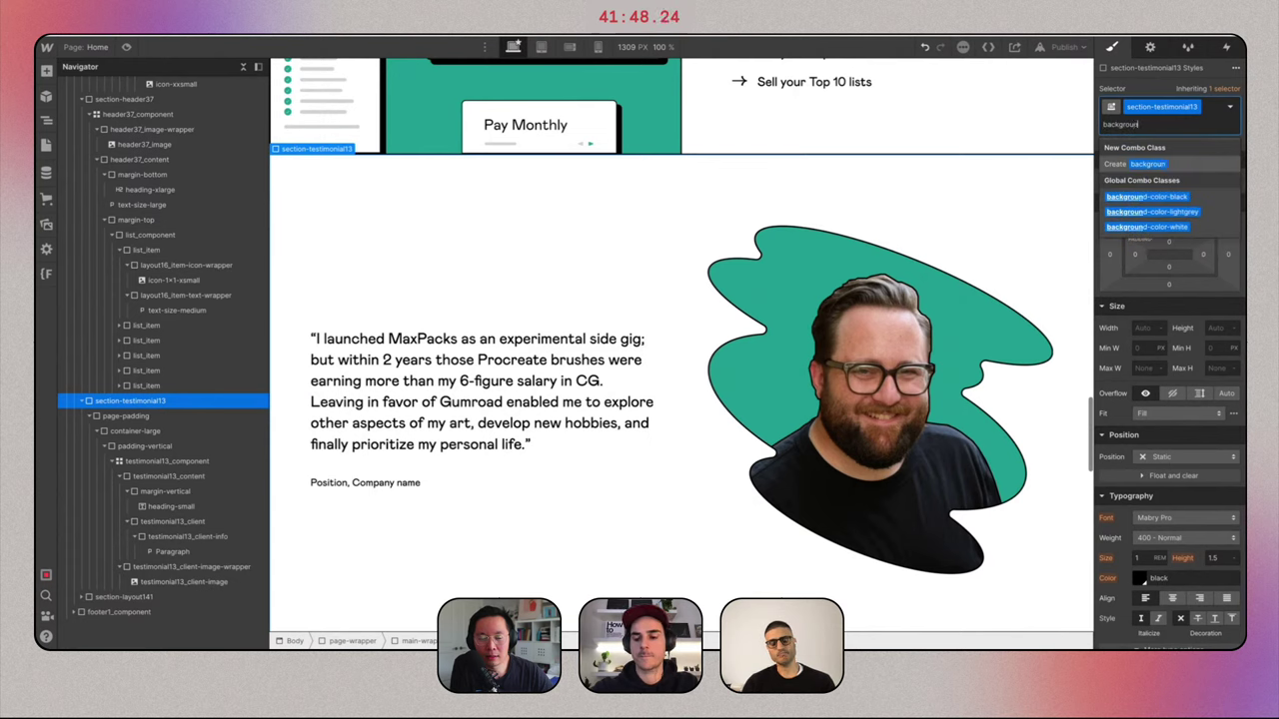
type("d-color-")
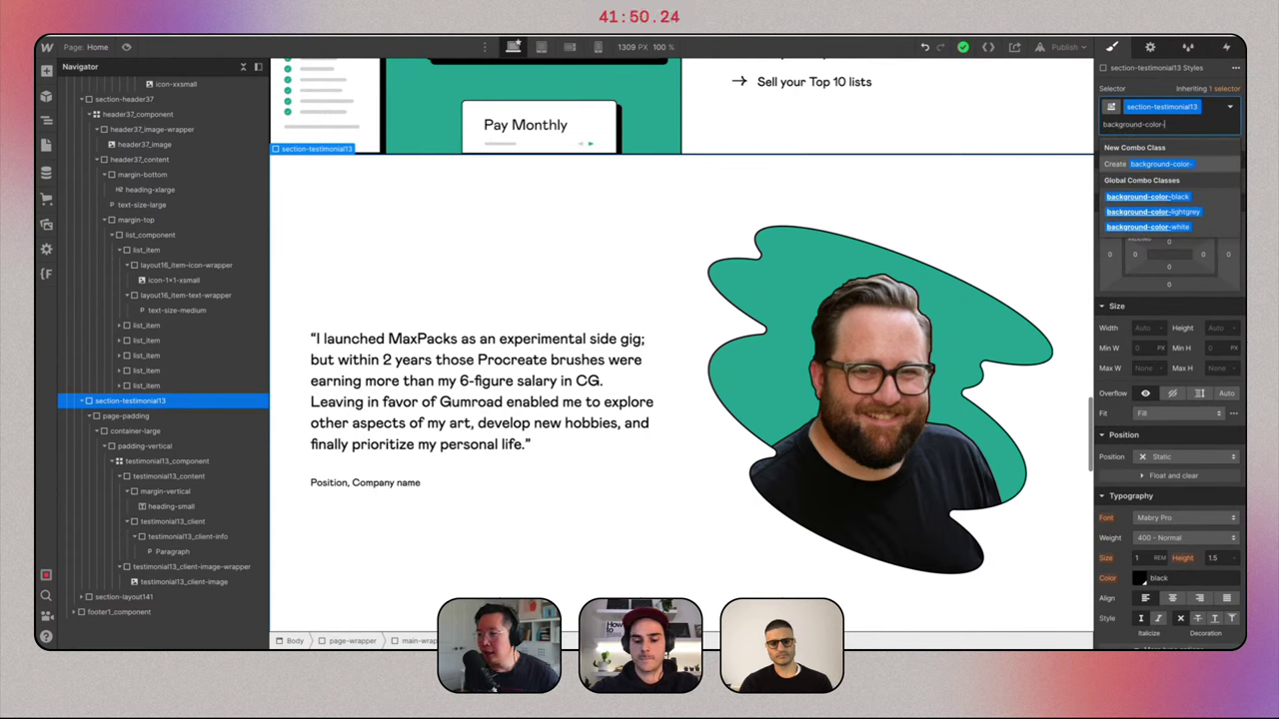
type("pink")
key("Return")
scroll(1162, 467, "down", 5)
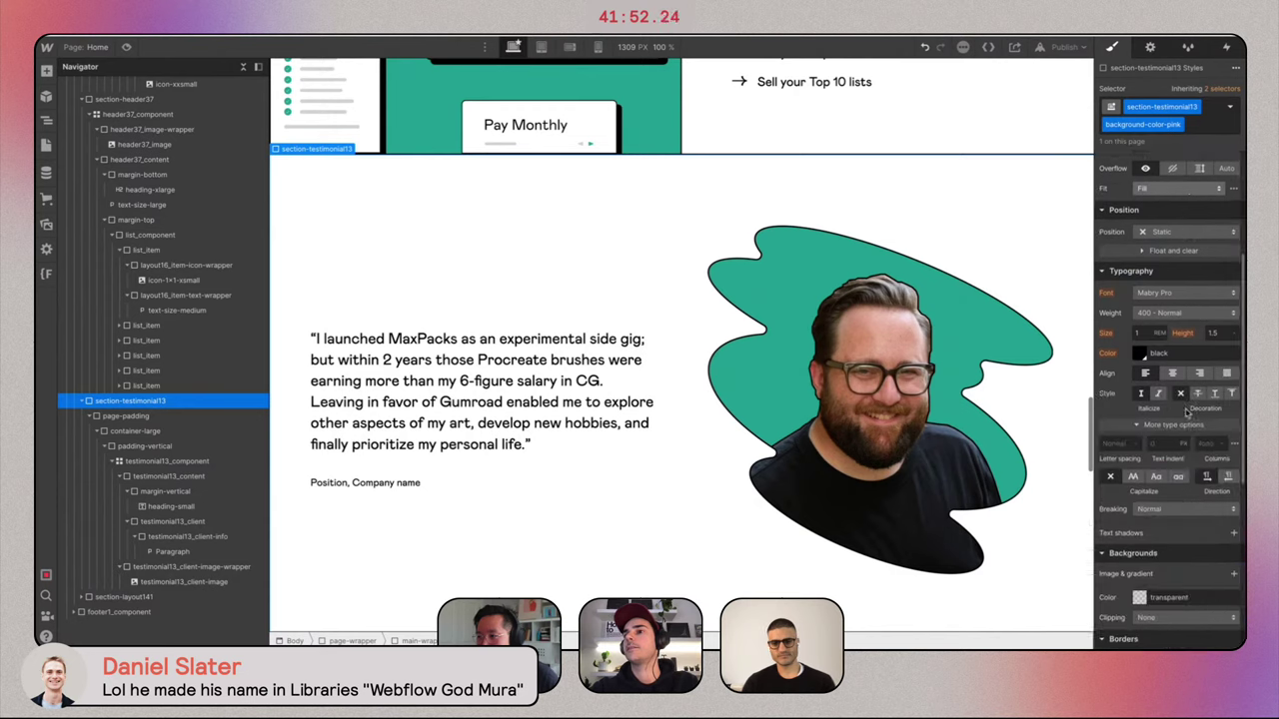
left_click(1139, 547)
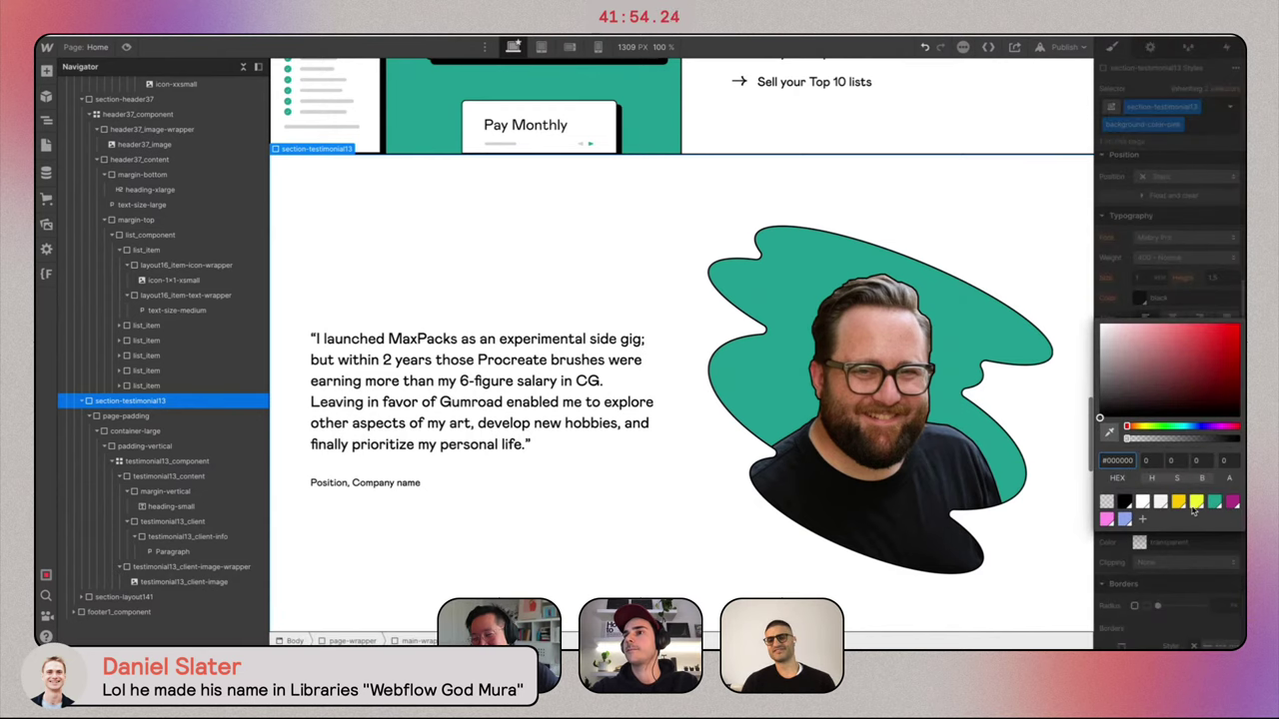
left_click(1106, 518)
scroll(680, 400, "down", 2)
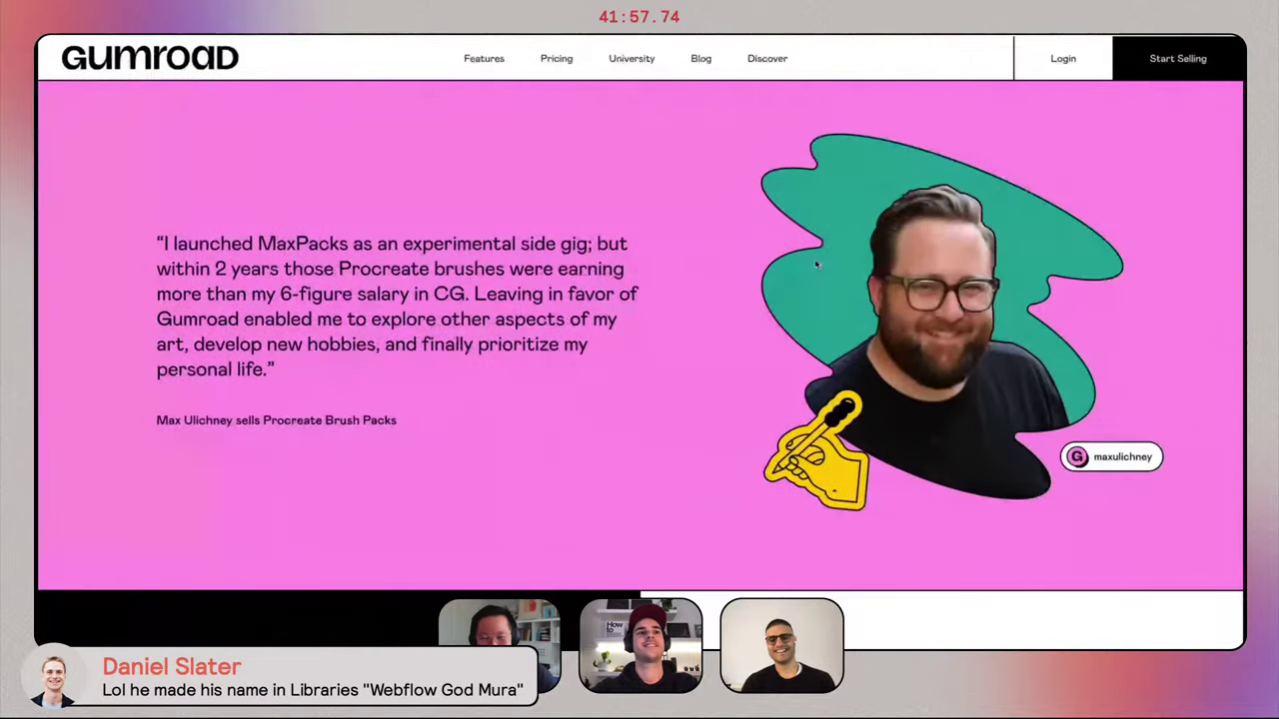
Replace the testimonial's "Position, Company name" line with the Gumroad page's client line about selling Procreate Brush Packs.
right_click(586, 370)
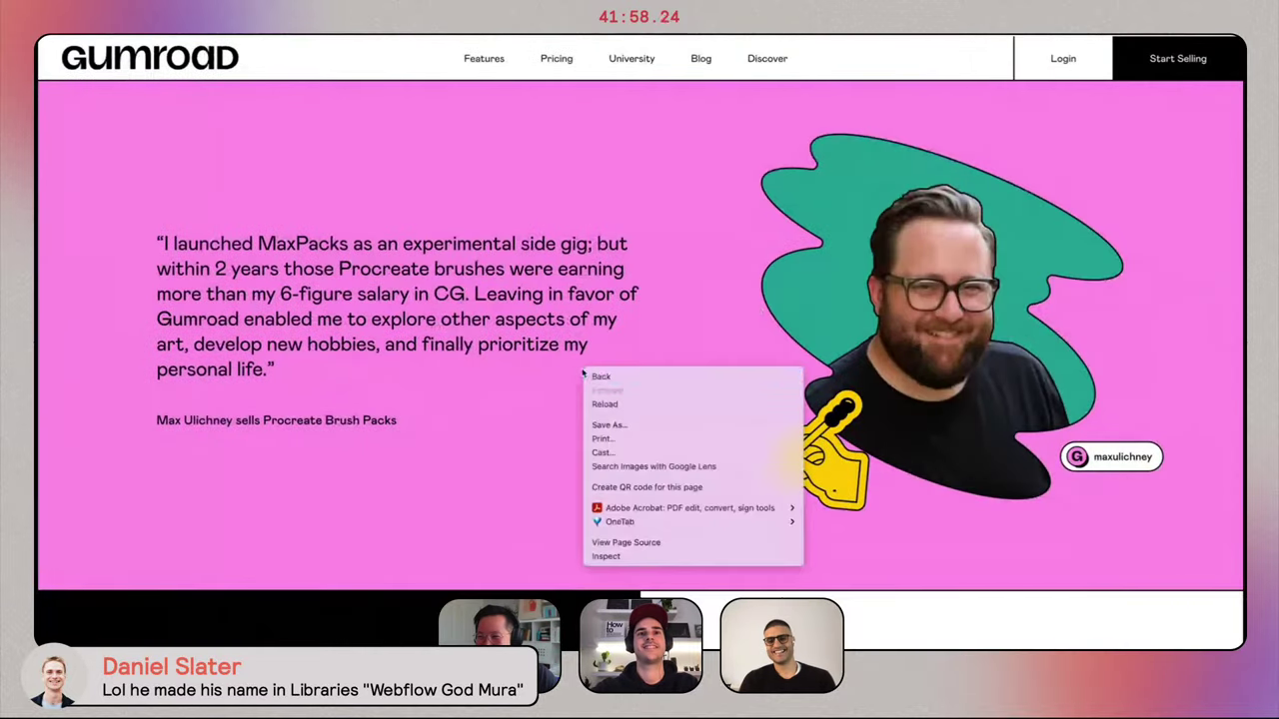
left_click(605, 557)
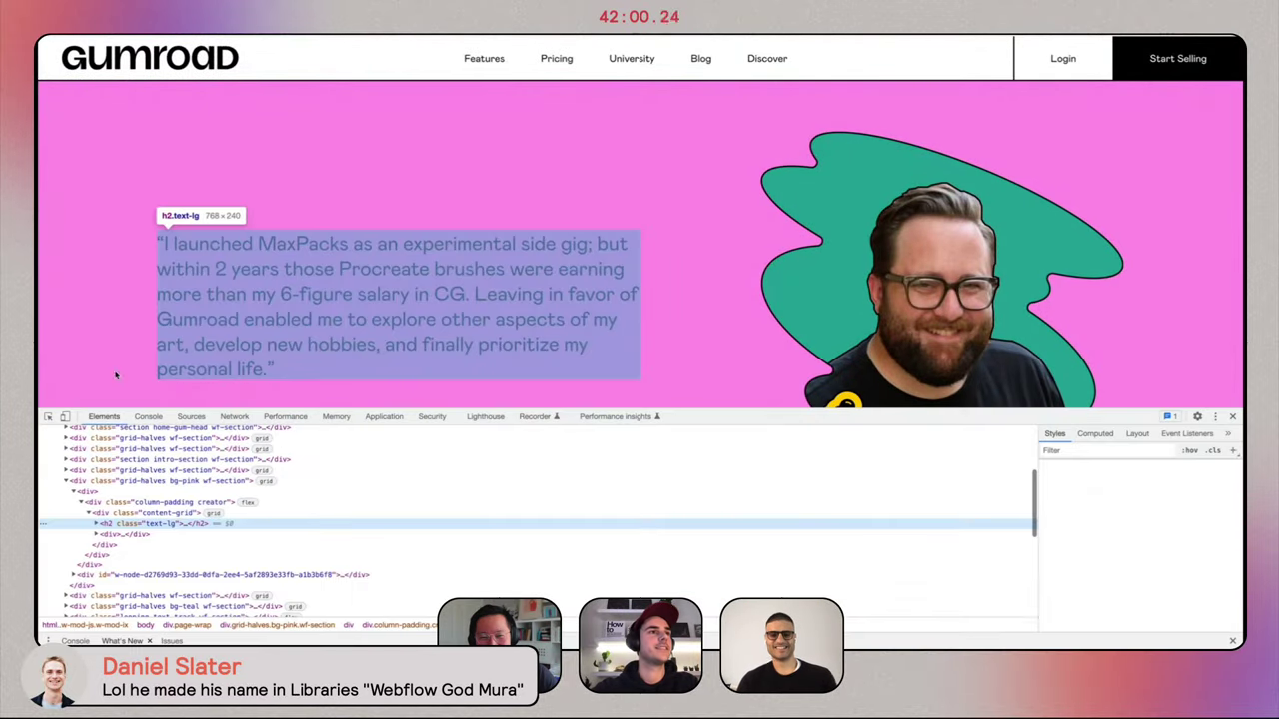
left_click(48, 415)
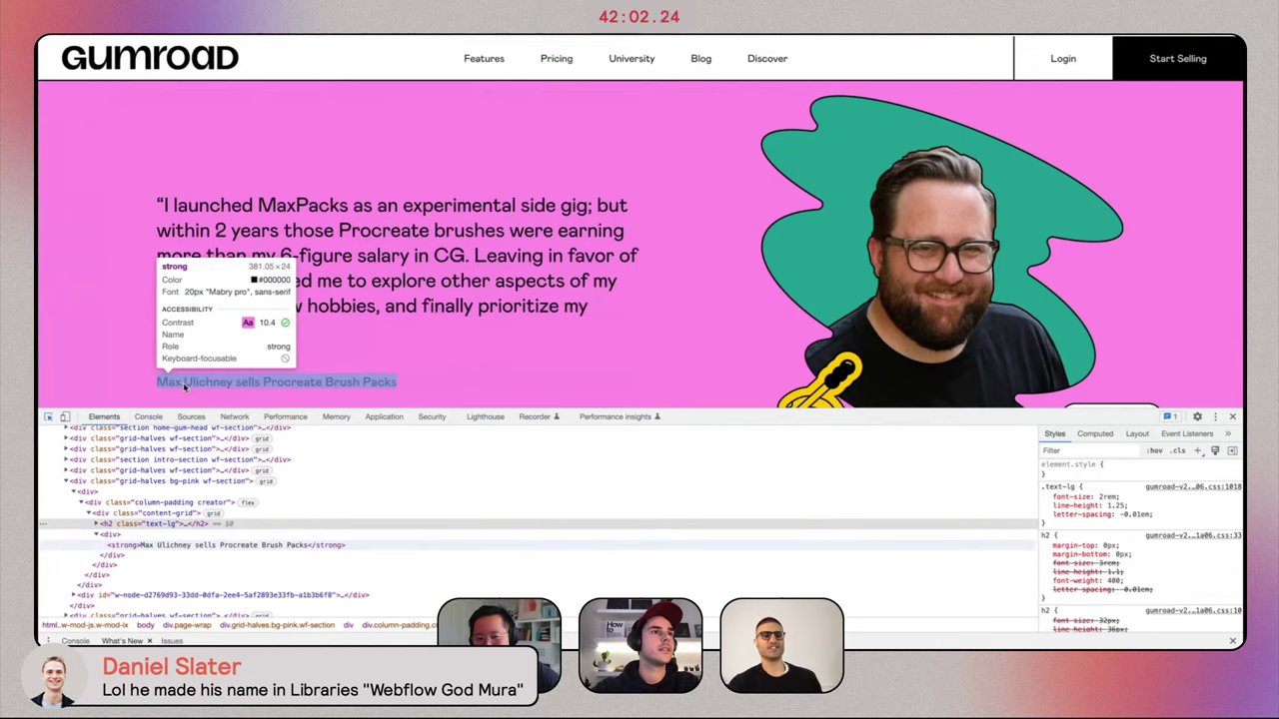
left_click(170, 382)
left_click(178, 554)
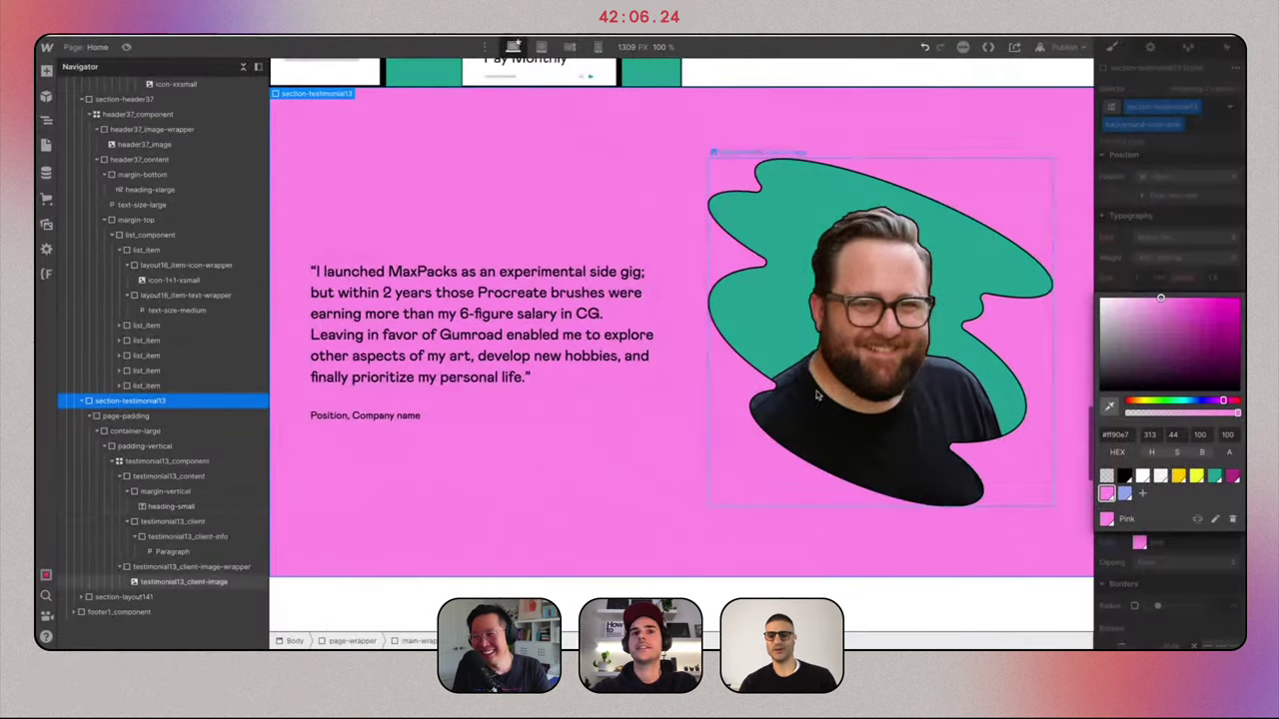
left_click(345, 415)
double_click(347, 416)
type("Max Ulichney sells Procreate Brush Packs")
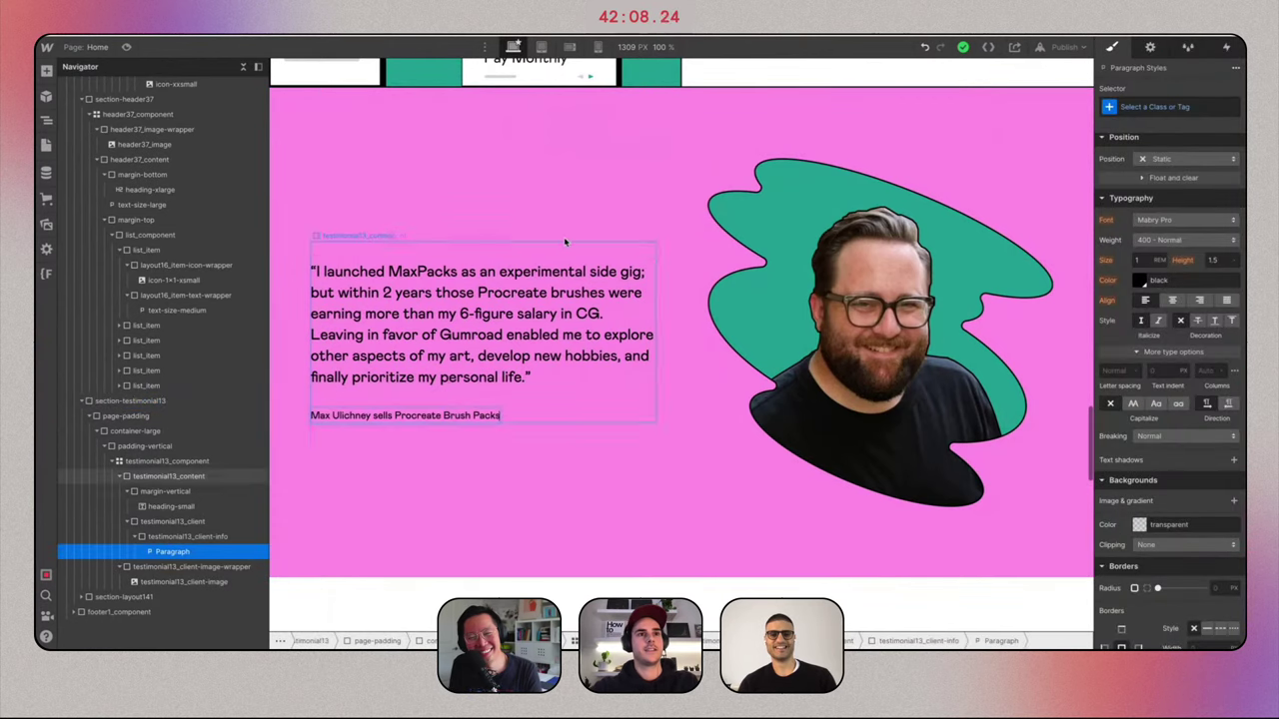
left_click(585, 189)
Give section-testimonial13 a solid 2 px bottom border.
left_click(133, 401)
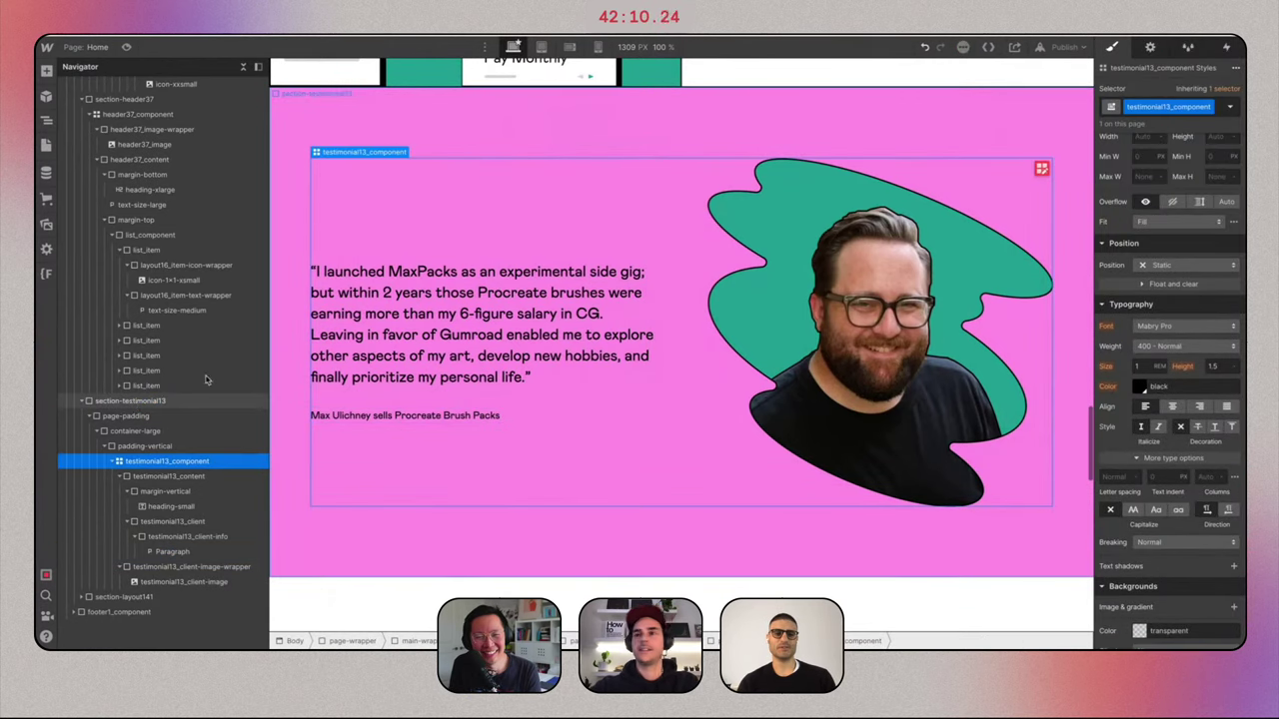
scroll(1186, 507, "down", 5)
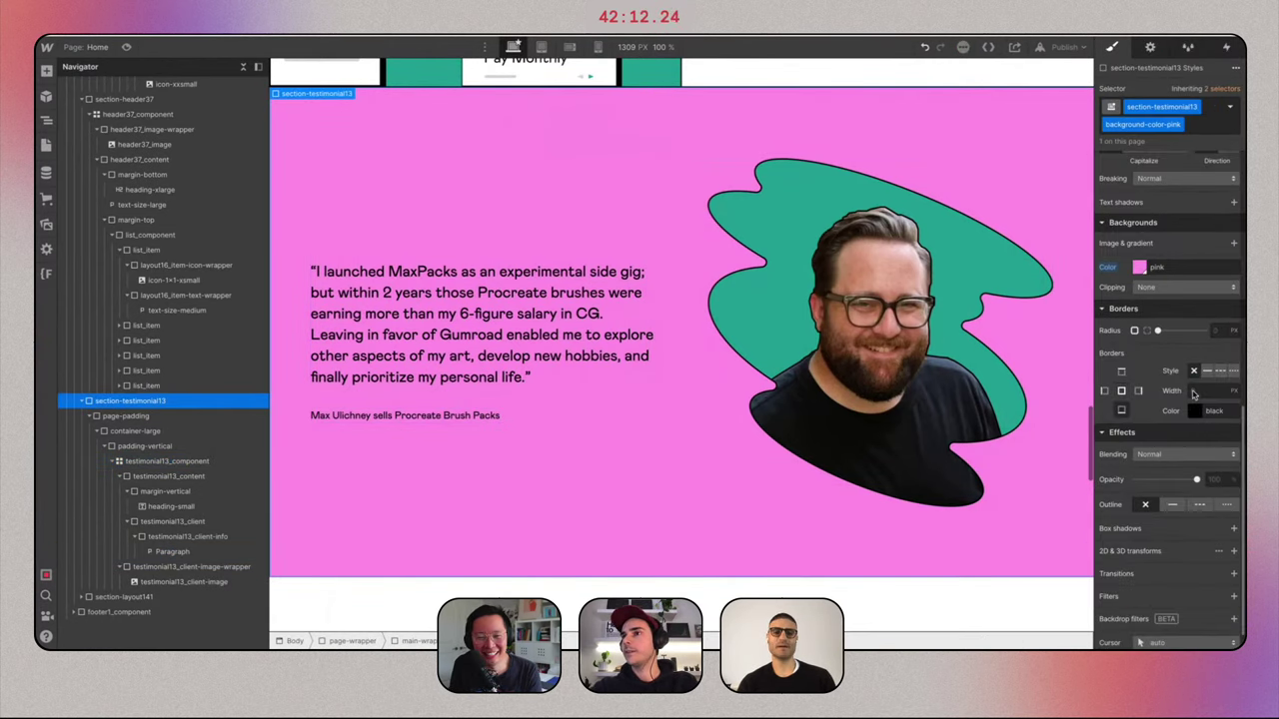
scroll(954, 213, "up", 5)
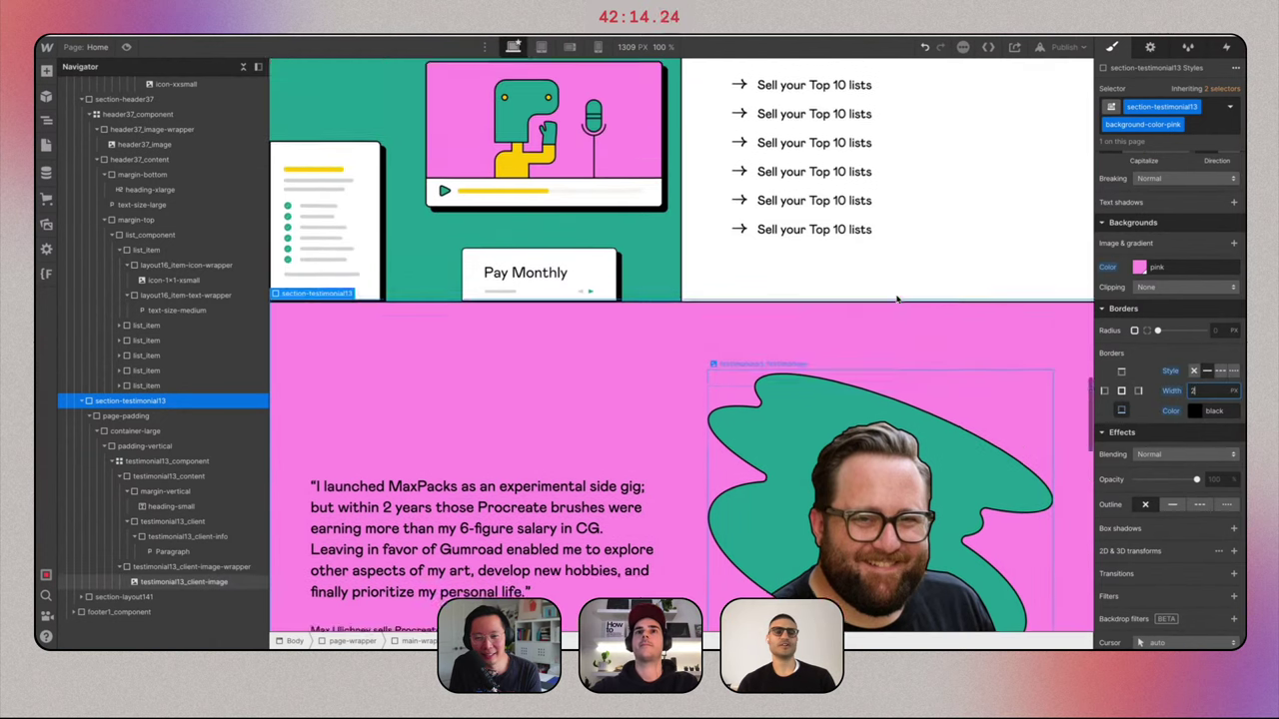
left_click(954, 212)
scroll(951, 212, "down", 5)
scroll(356, 189, "up", 2)
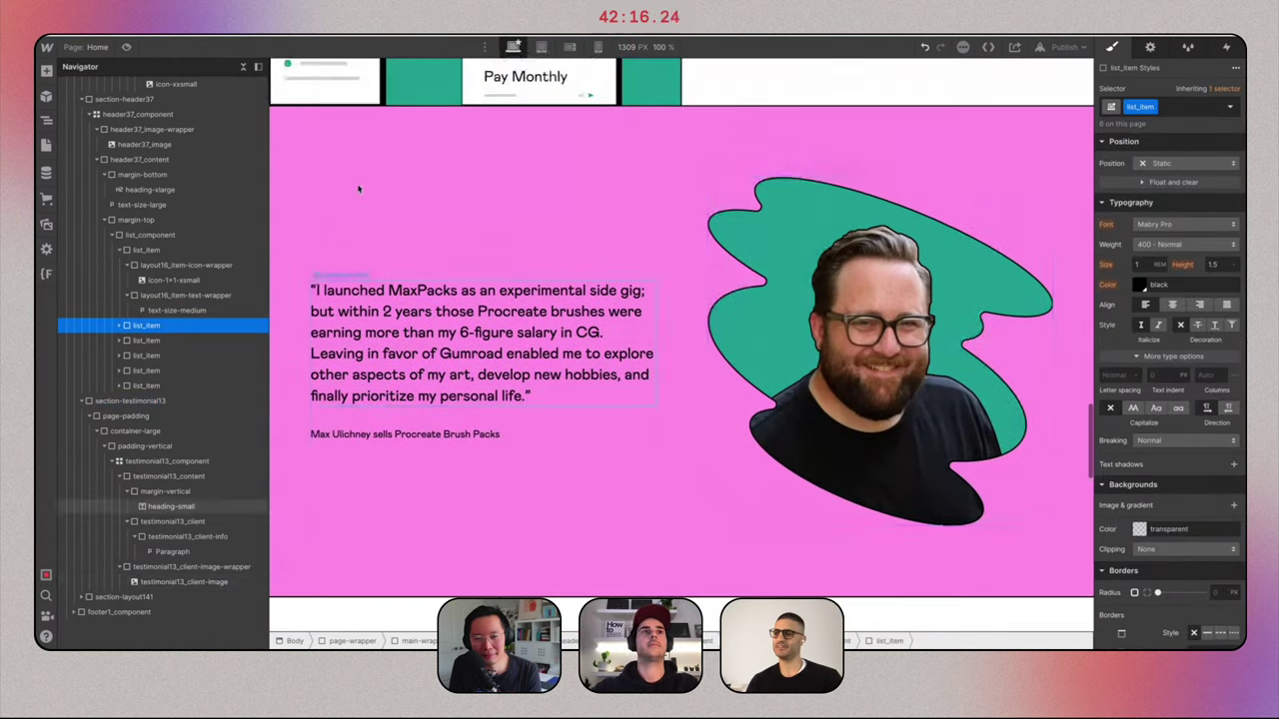
Collapse section-testimonial13 in the page structure and duplicate the whole section.
left_click(299, 152)
left_click(125, 401)
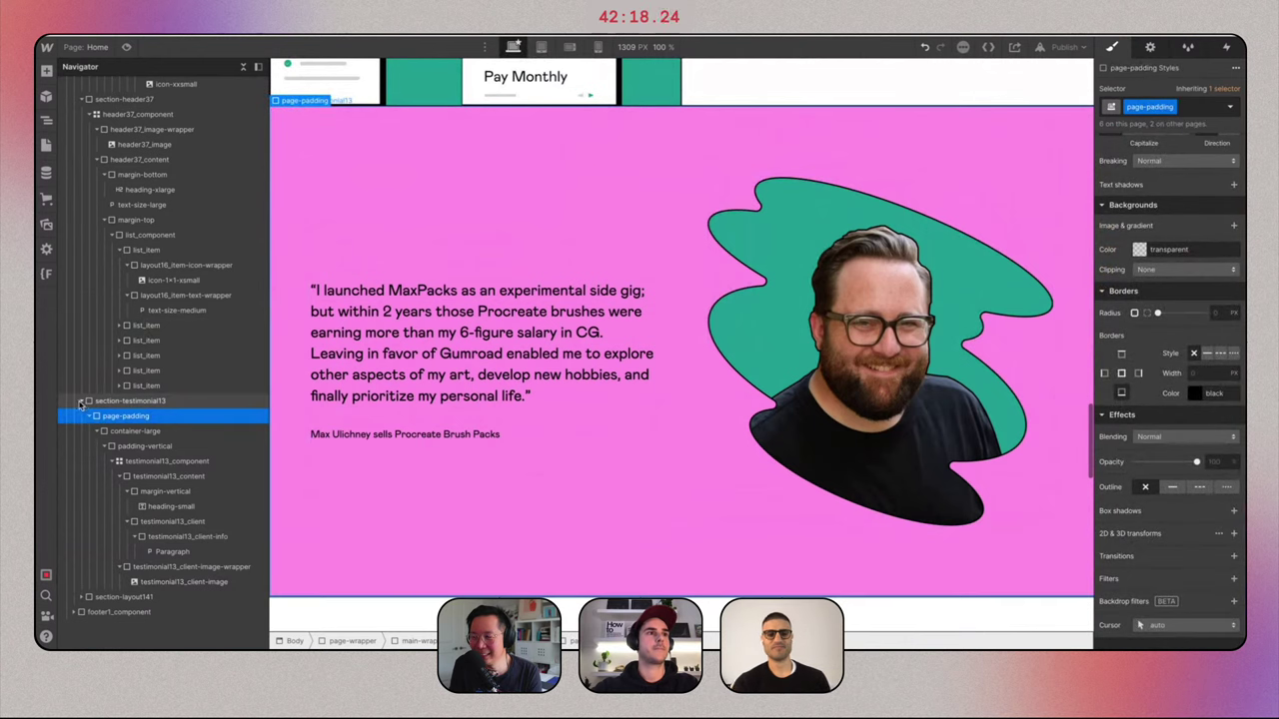
left_click(82, 401)
key("super+v")
scroll(867, 292, "down", 3)
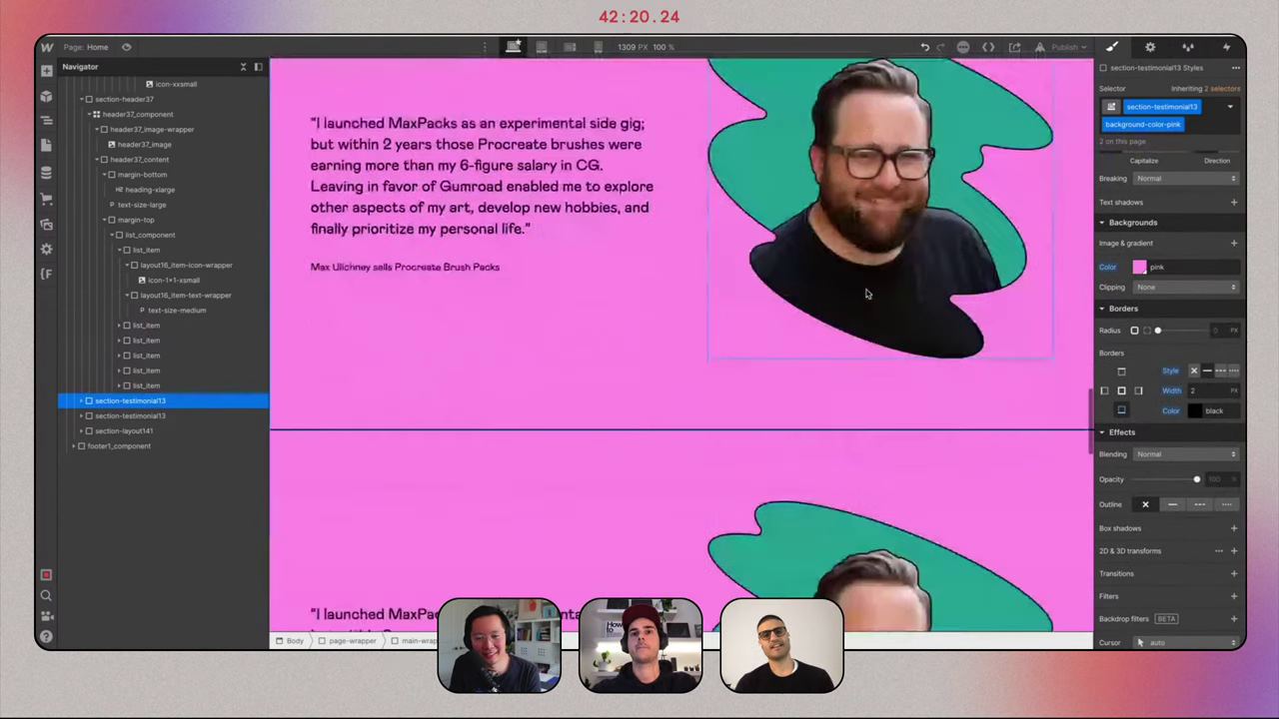
Compare with the next testimonial on the Gumroad page and delete the duplicated testimonial section.
key("ctrl+Right")
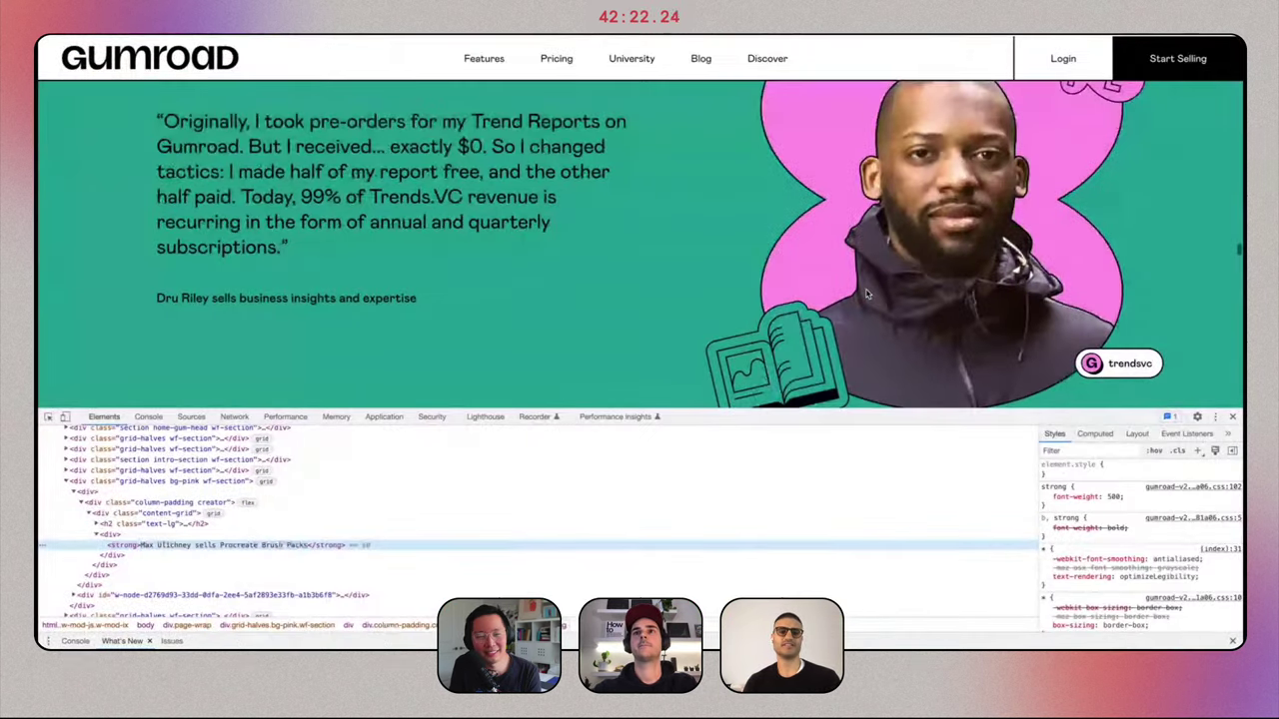
key("ctrl+Left")
scroll(840, 368, "down", 2)
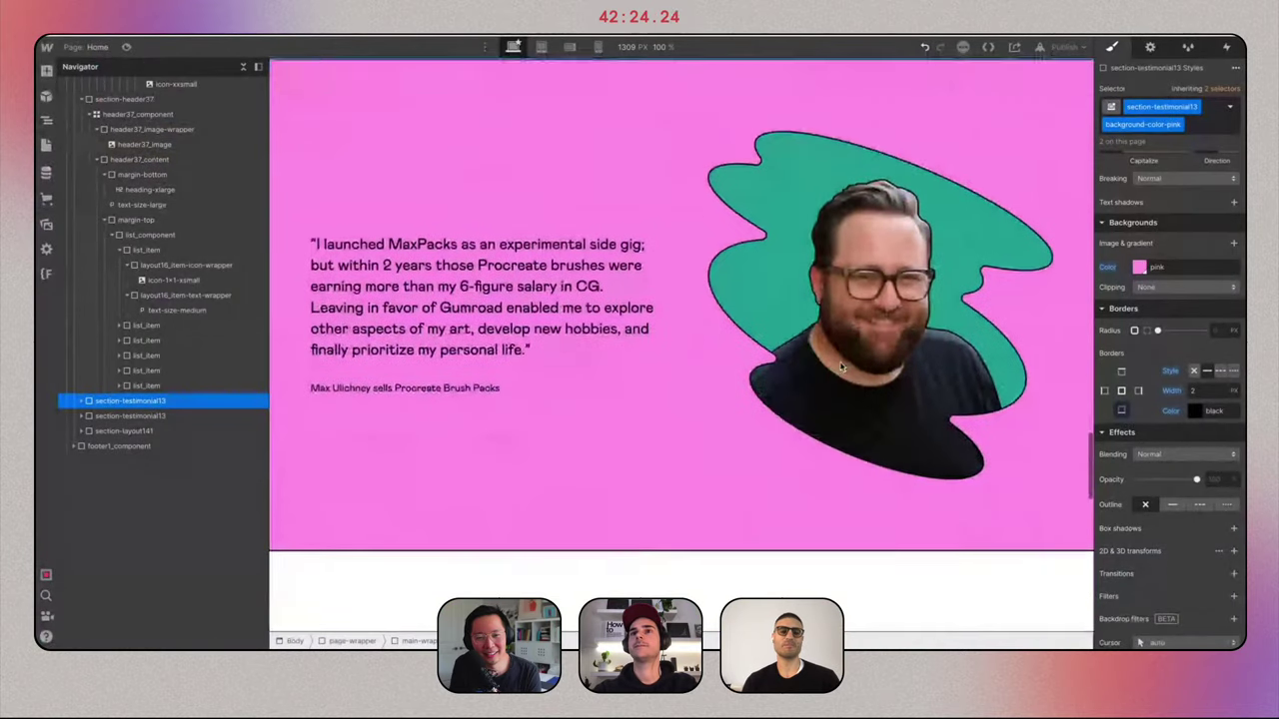
key("Delete")
scroll(840, 368, "up", 5)
Check the order of the sections on the Gumroad page and paste two more copies of section-testimonial13.
key("ctrl+Right")
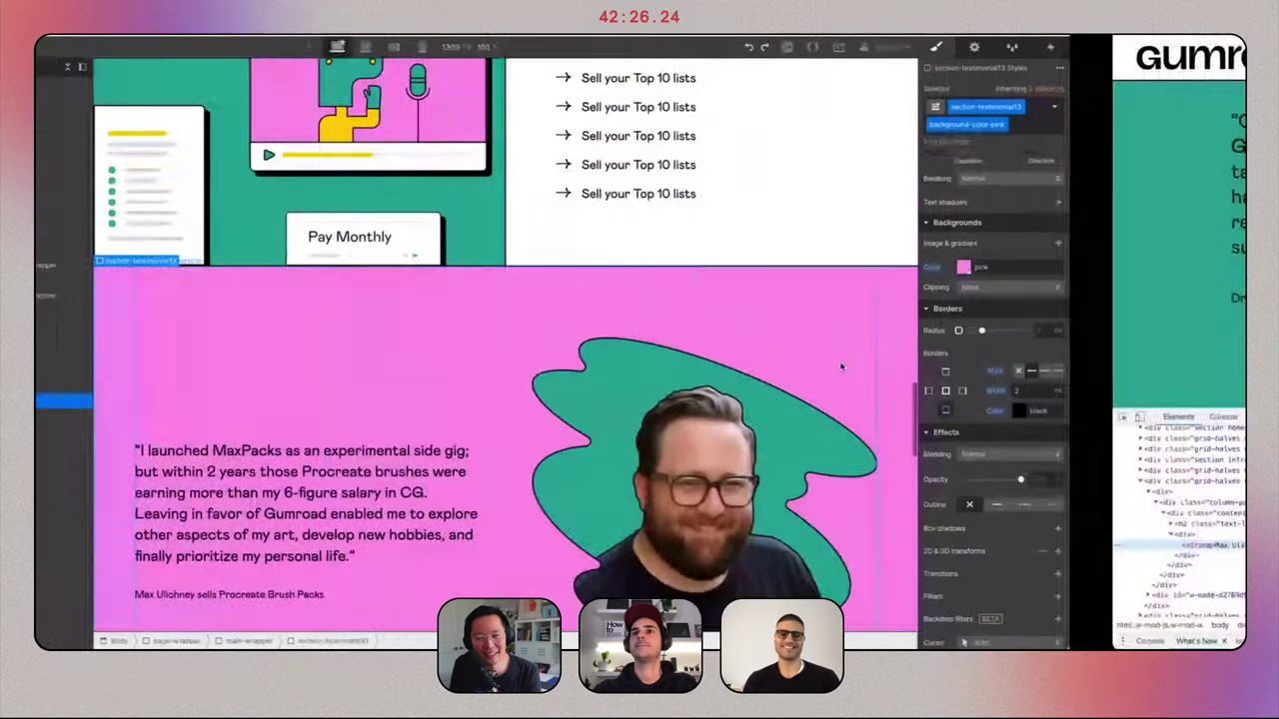
scroll(841, 364, "down", 5)
scroll(842, 366, "up", 2)
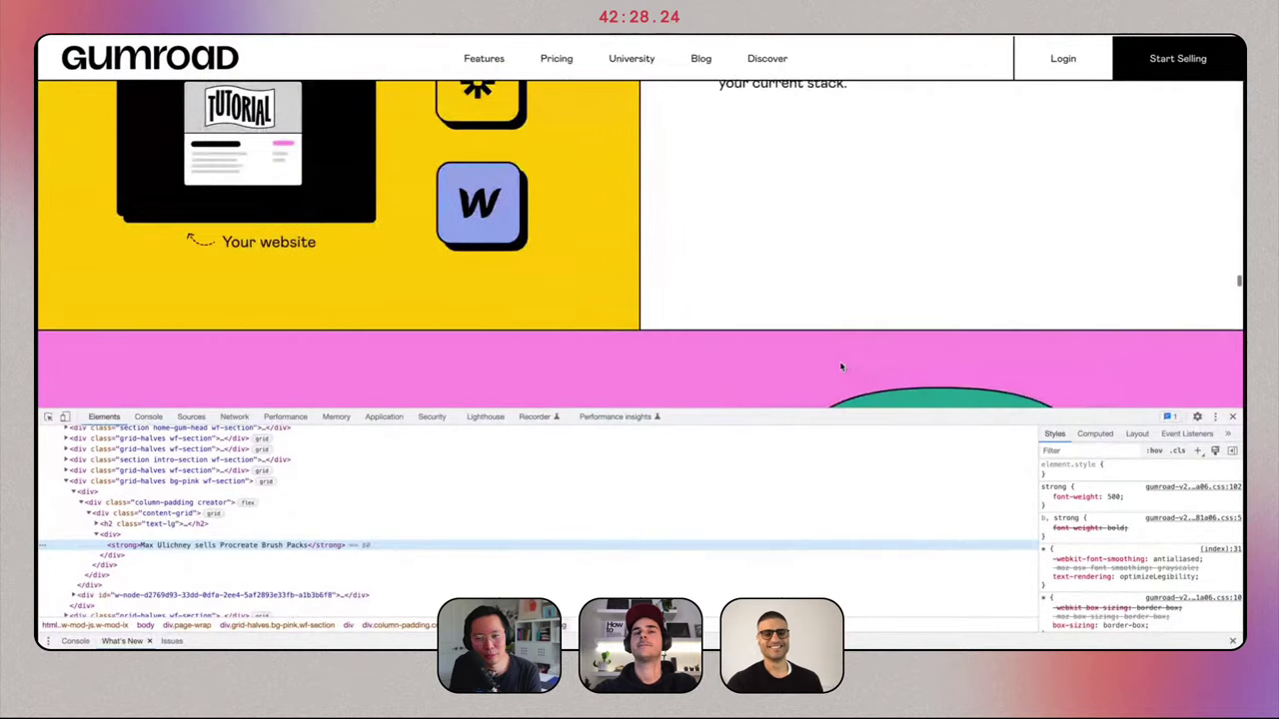
key("ctrl+Left")
scroll(837, 384, "down", 2)
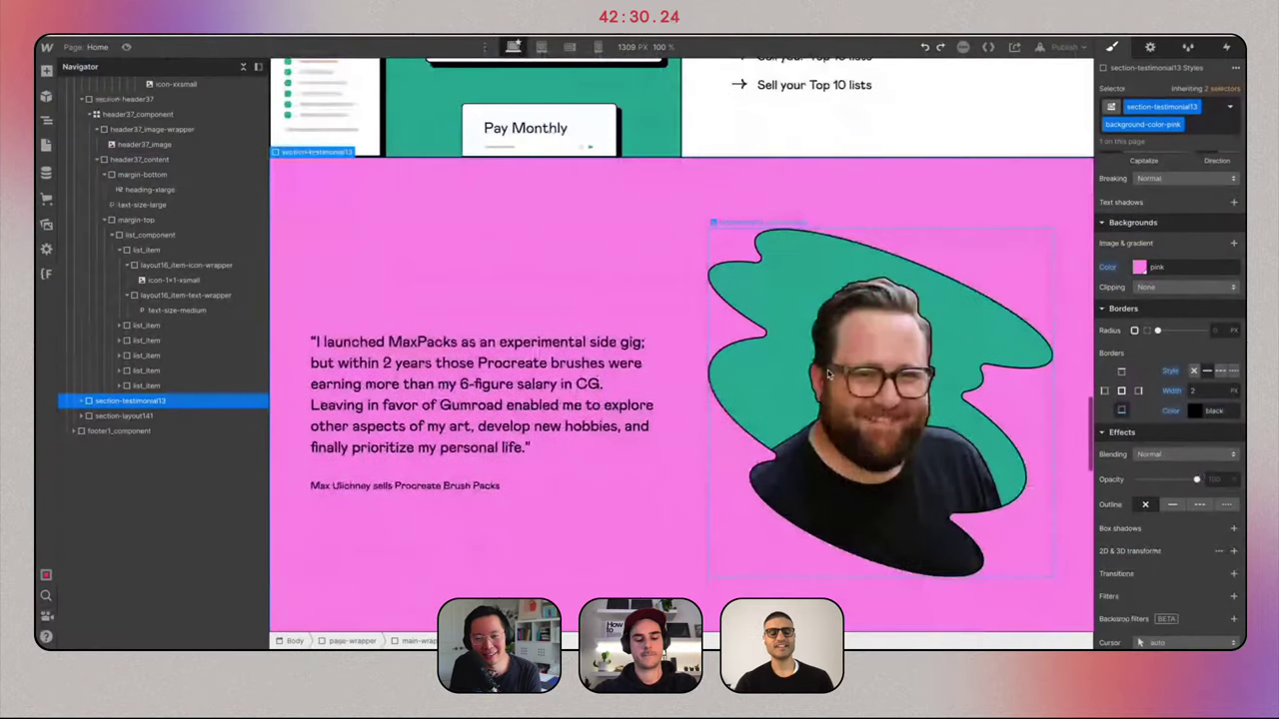
key("super+v")
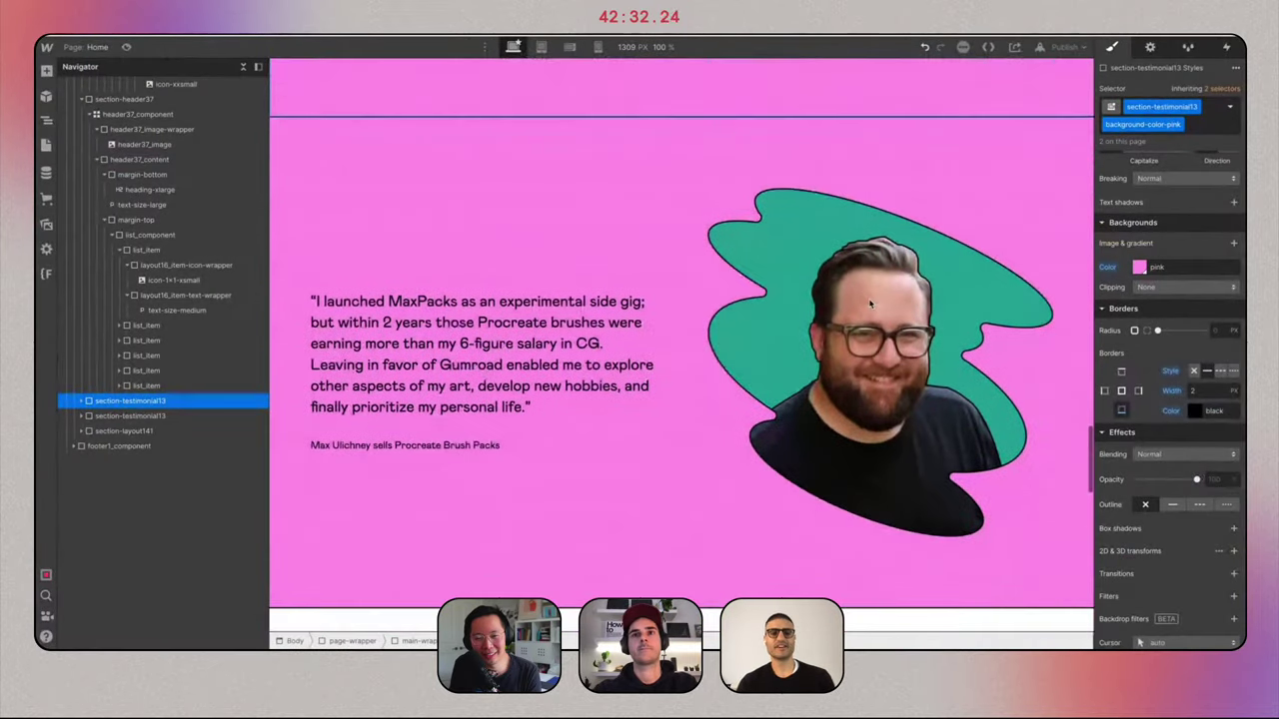
key("super+v")
scroll(869, 304, "down", 3)
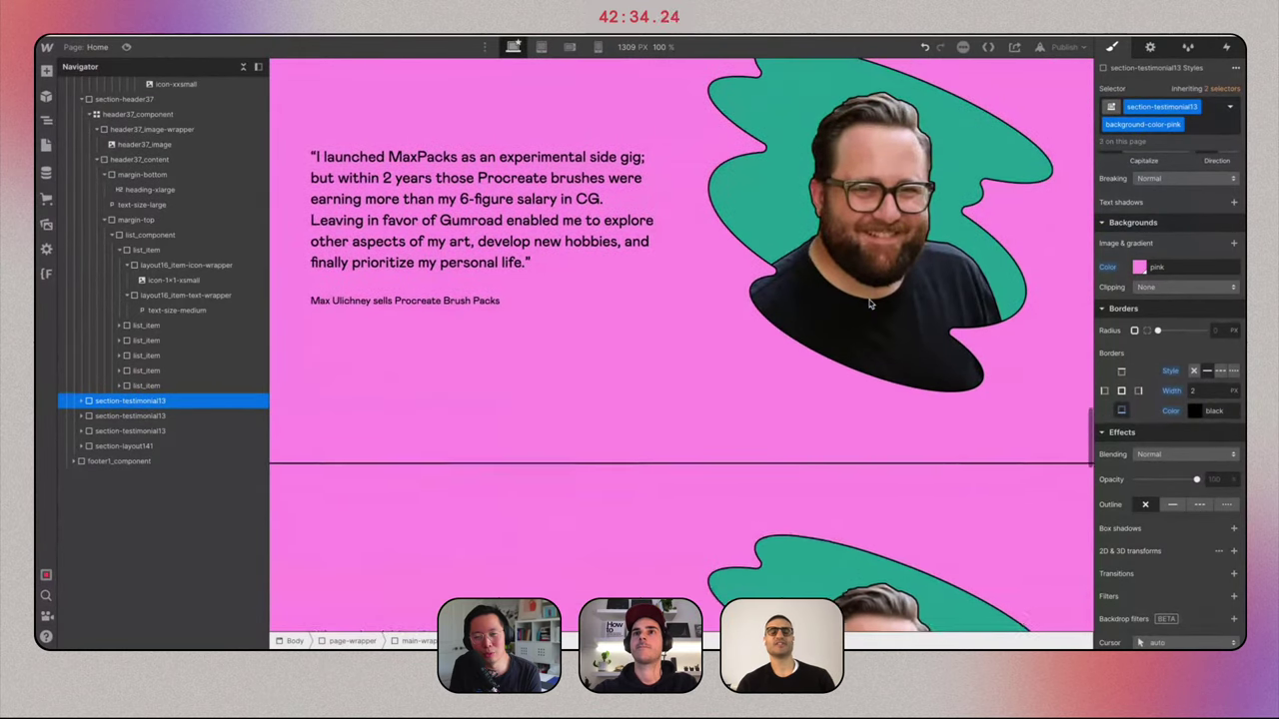
Undo both pasted copies of the testimonial section.
key("ctrl+z")
key("ctrl+z")
scroll(869, 303, "down", 1)
scroll(870, 302, "up", 5)
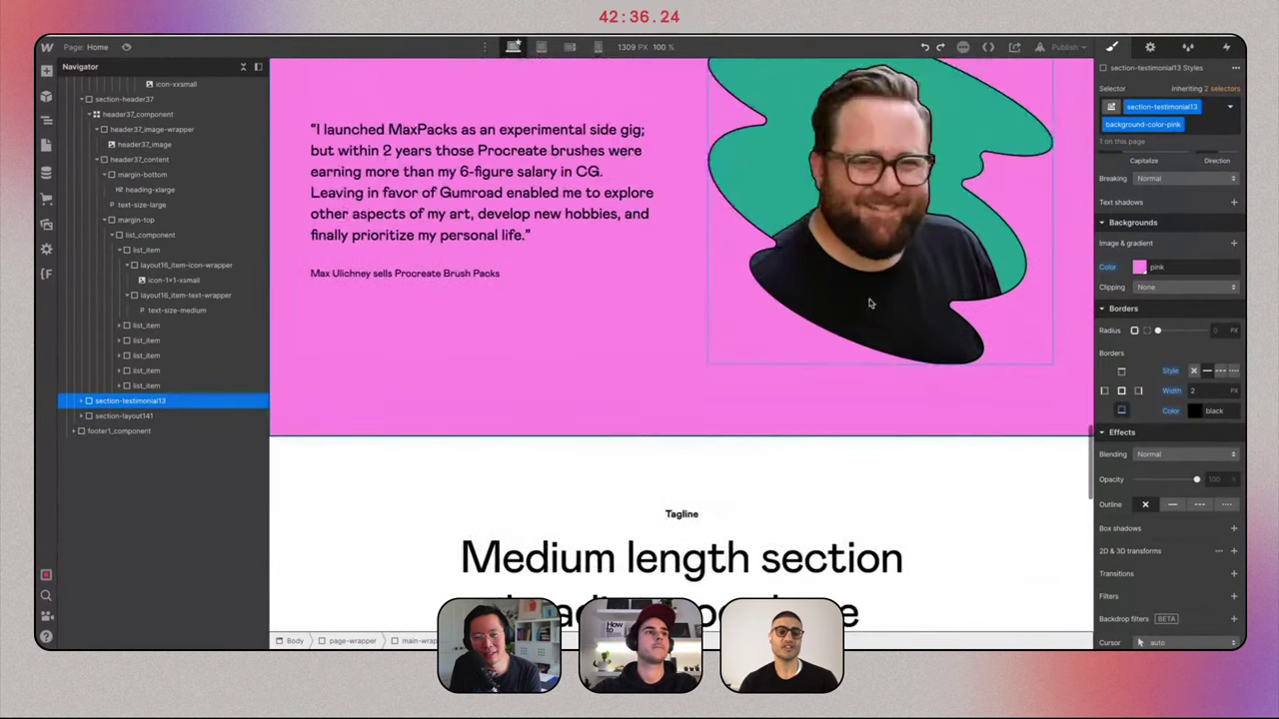
Make testimonial13_client-image-wrapper a horizontal flex container with its content centred in both directions.
left_click(870, 303)
left_click(181, 566)
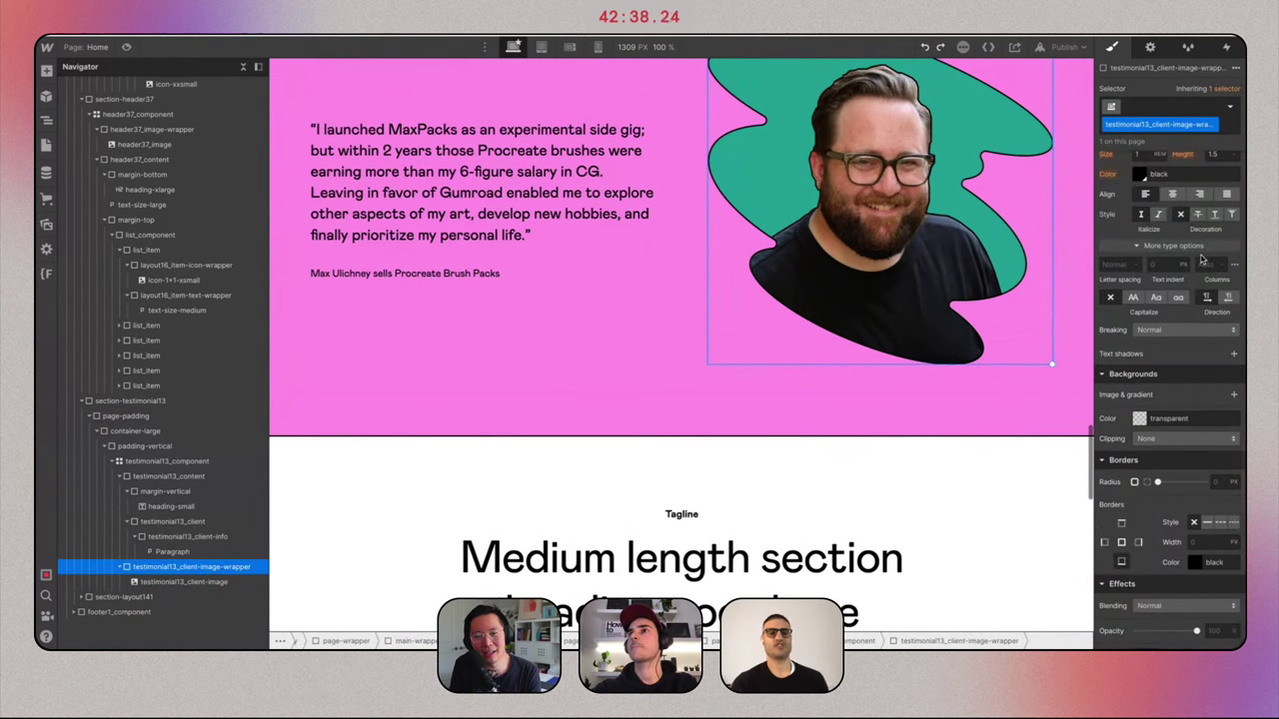
left_click(1158, 333)
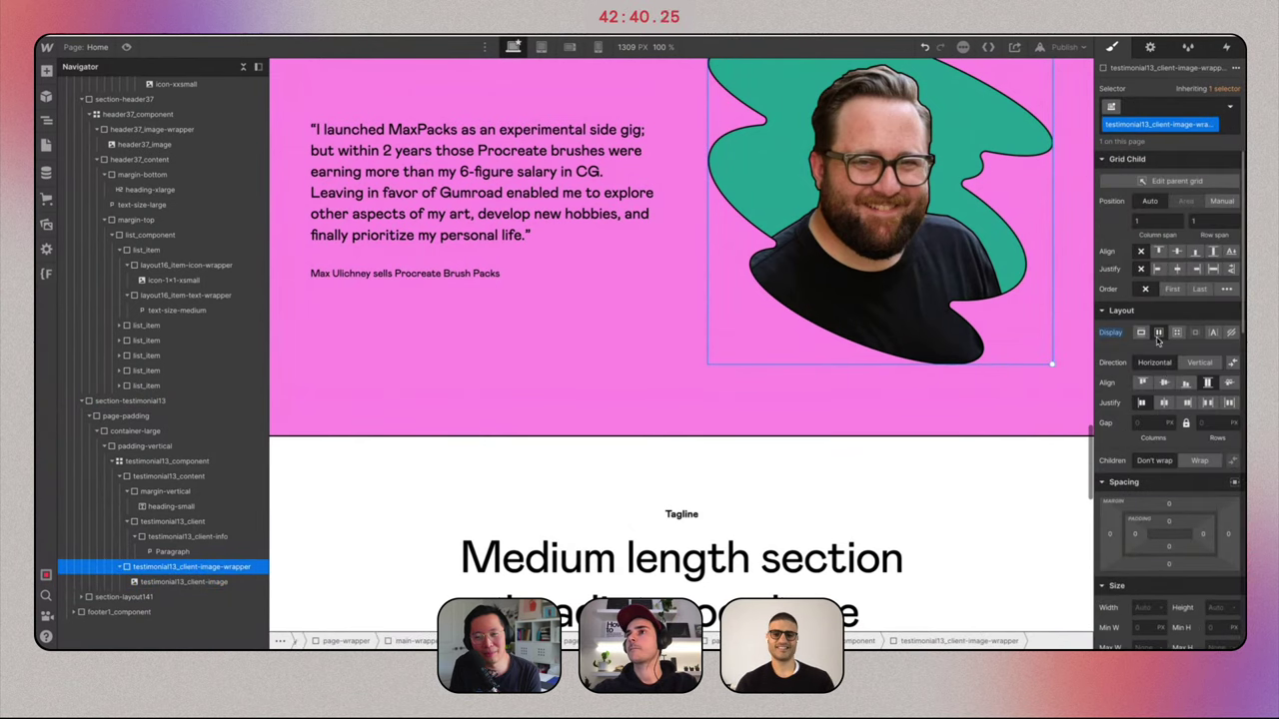
left_click(1164, 403)
scroll(818, 300, "up", 3)
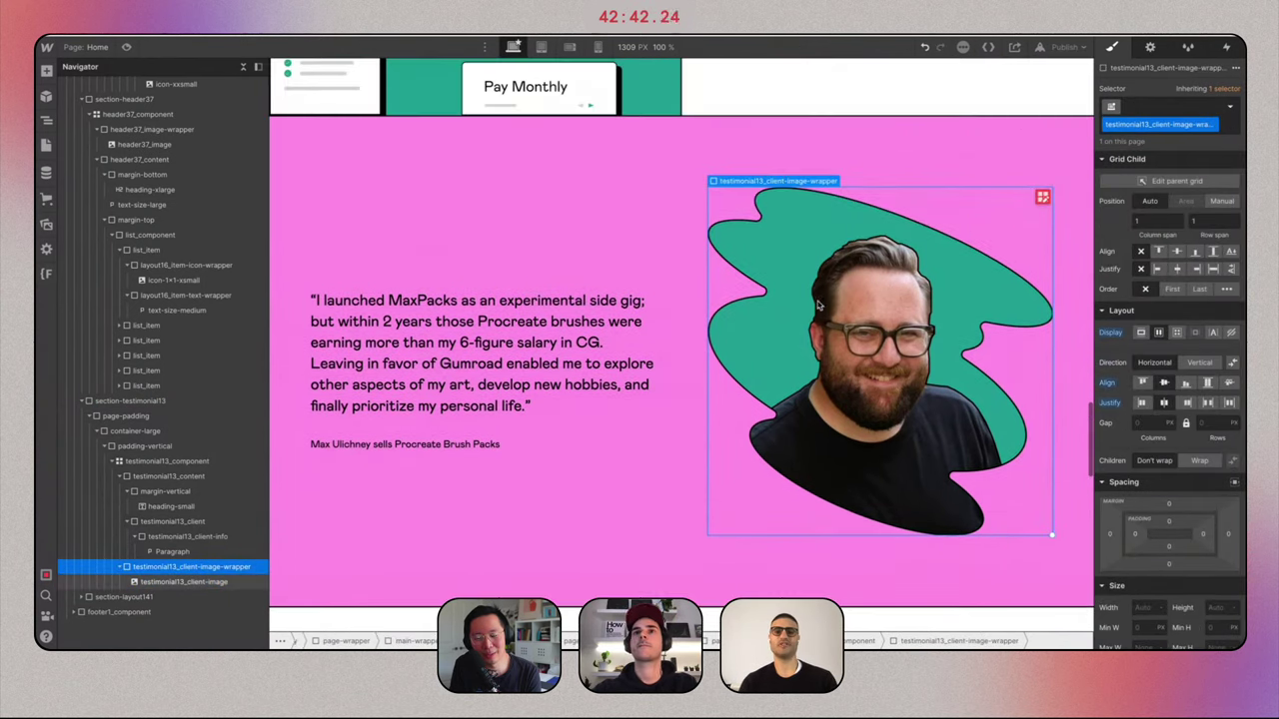
Set the position of testimonial13_client-image-wrapper to Relative.
scroll(1142, 535, "down", 4)
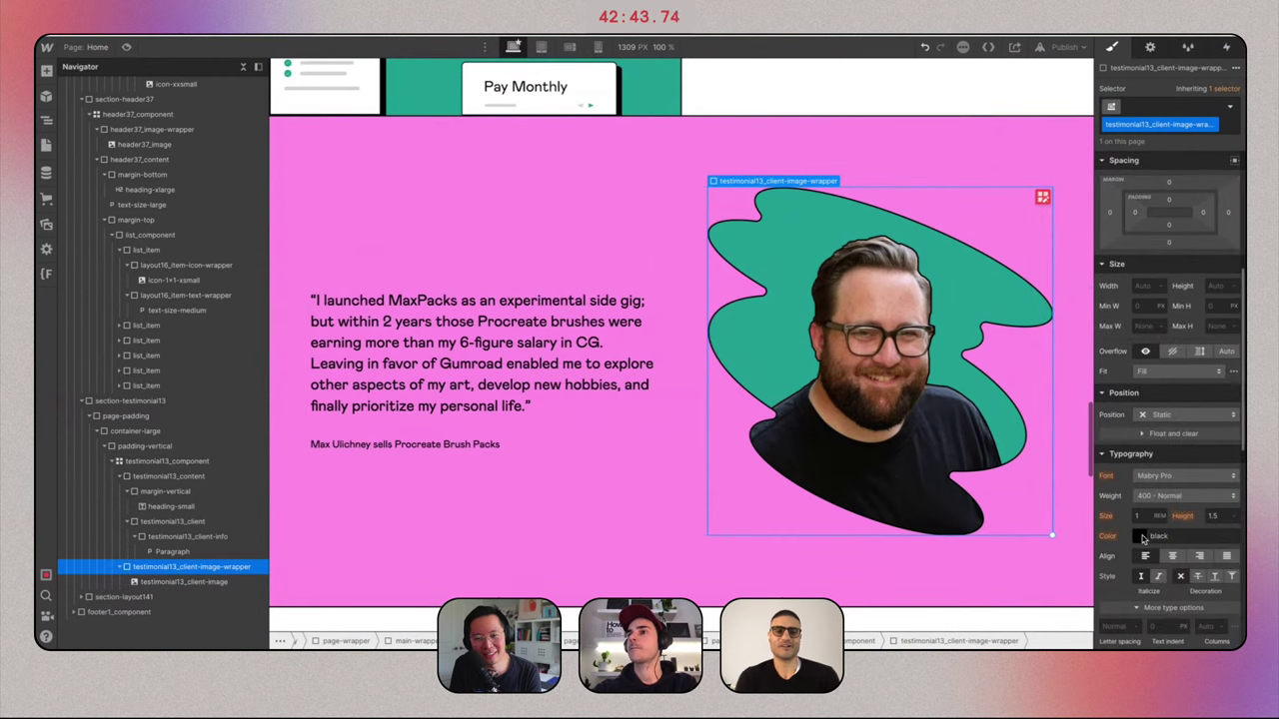
left_click(1167, 420)
left_click(1169, 467)
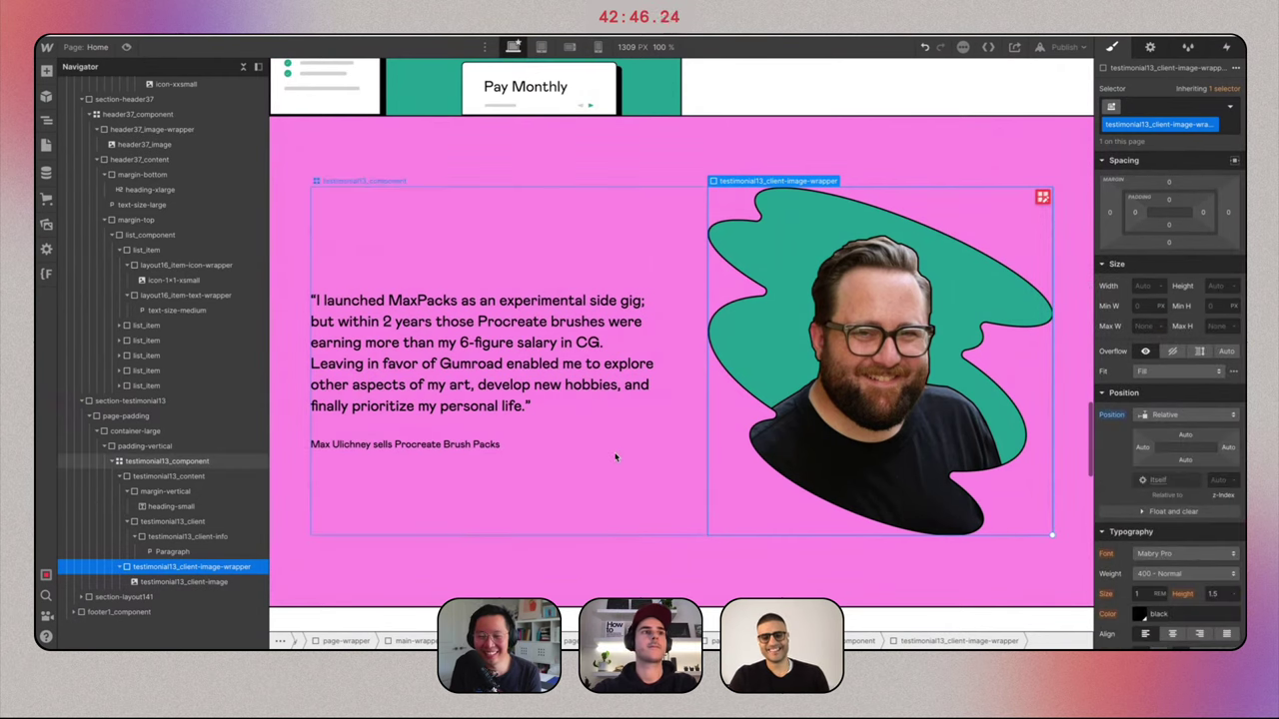
Copy the header36_paint-brush image from the hero section into testimonial13_client-image-wrapper beside the client image.
scroll(774, 372, "down", 10)
scroll(775, 378, "up", 4)
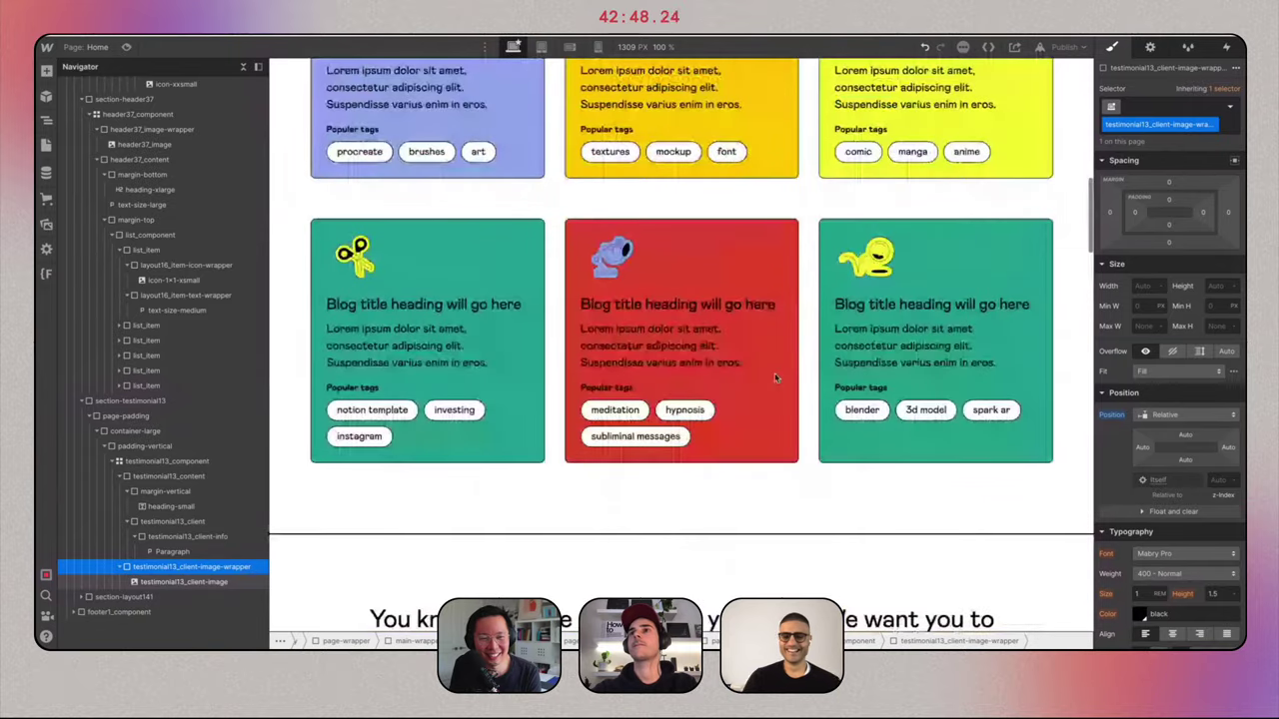
scroll(774, 377, "up", 10)
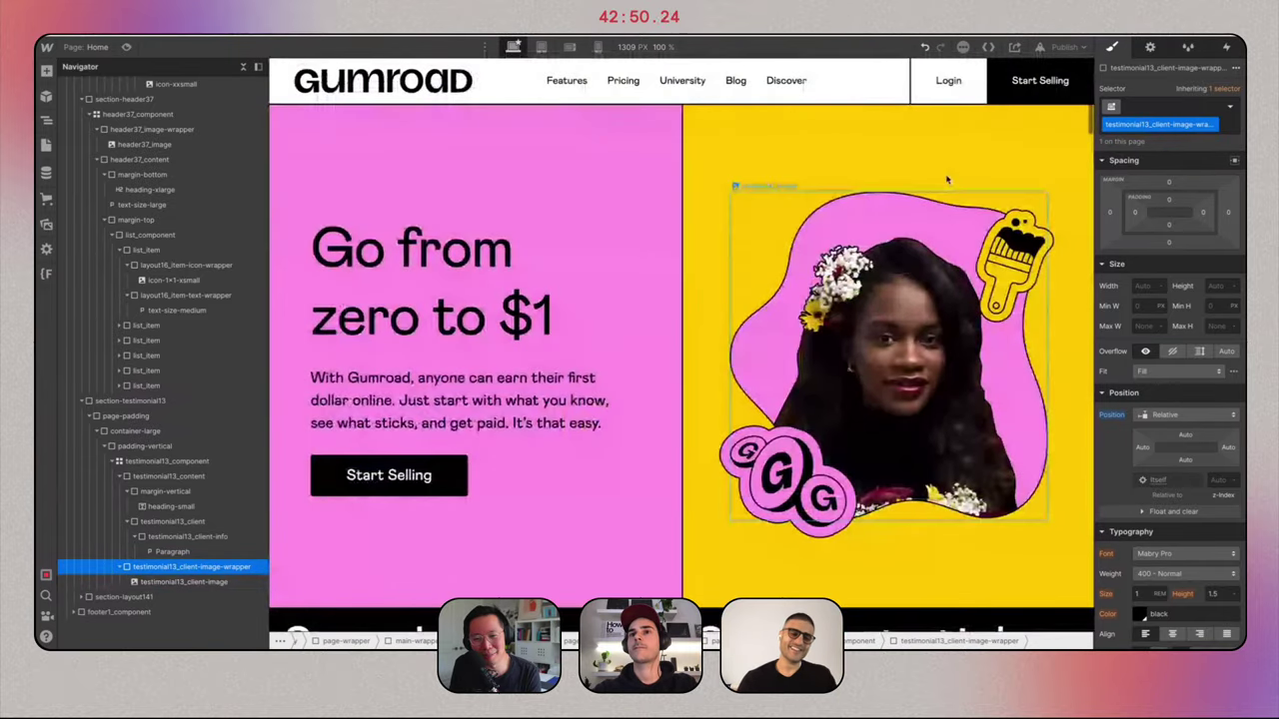
left_click(949, 366)
scroll(949, 366, "down", 10)
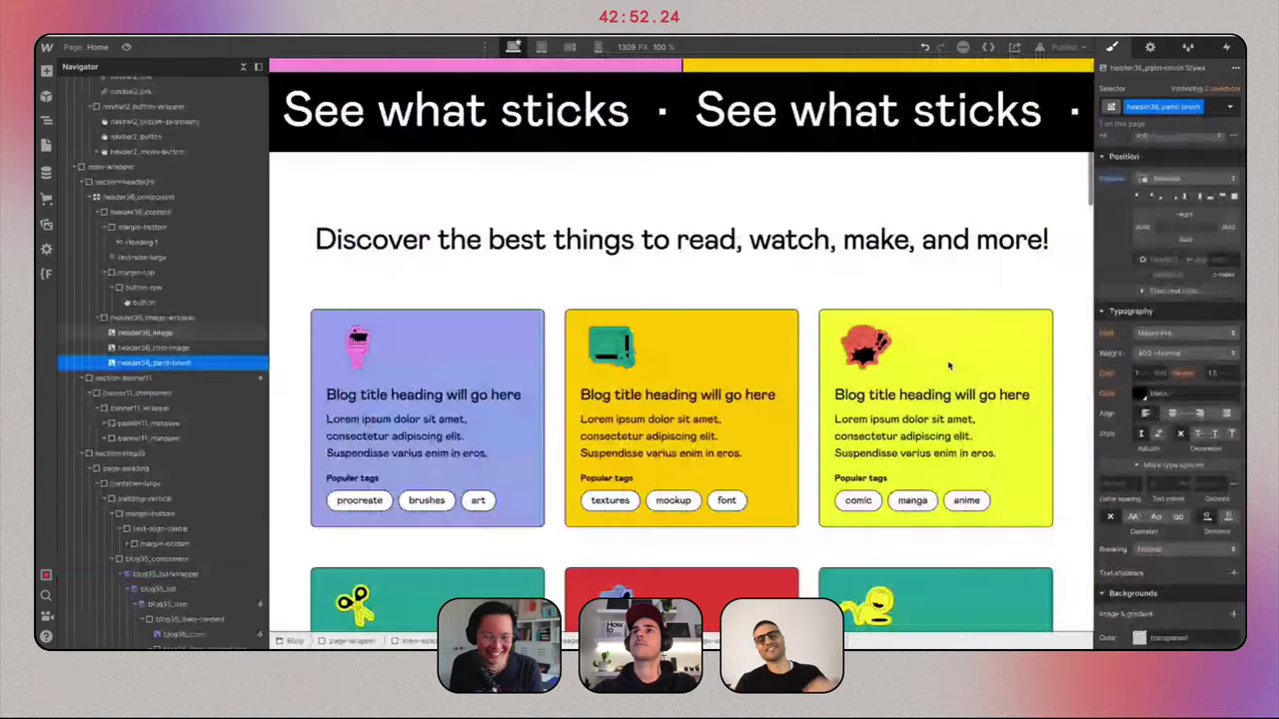
scroll(949, 366, "down", 1)
left_click(946, 339)
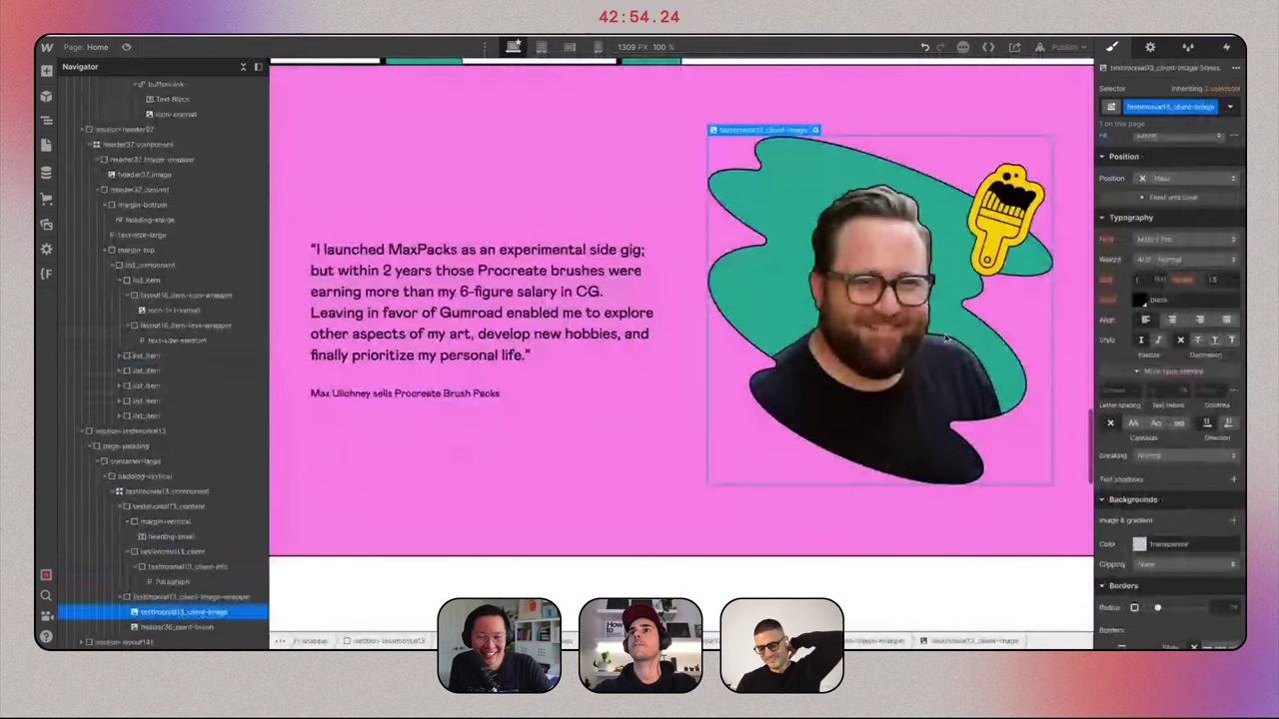
Check the testimonials on the Gumroad page and duplicate section-testimonial13 directly below the original.
key("ctrl+Tab")
scroll(945, 338, "up", 10)
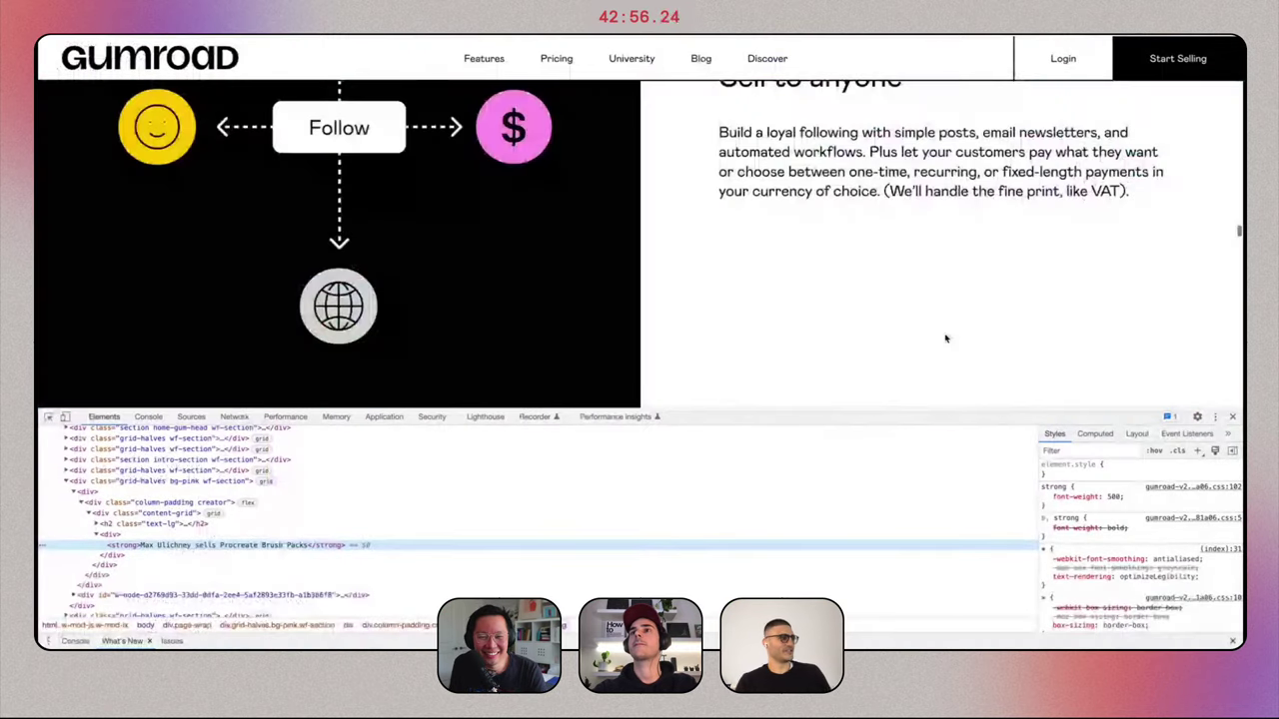
scroll(945, 339, "down", 10)
scroll(945, 338, "up", 2)
scroll(945, 339, "down", 2)
key("super+Tab")
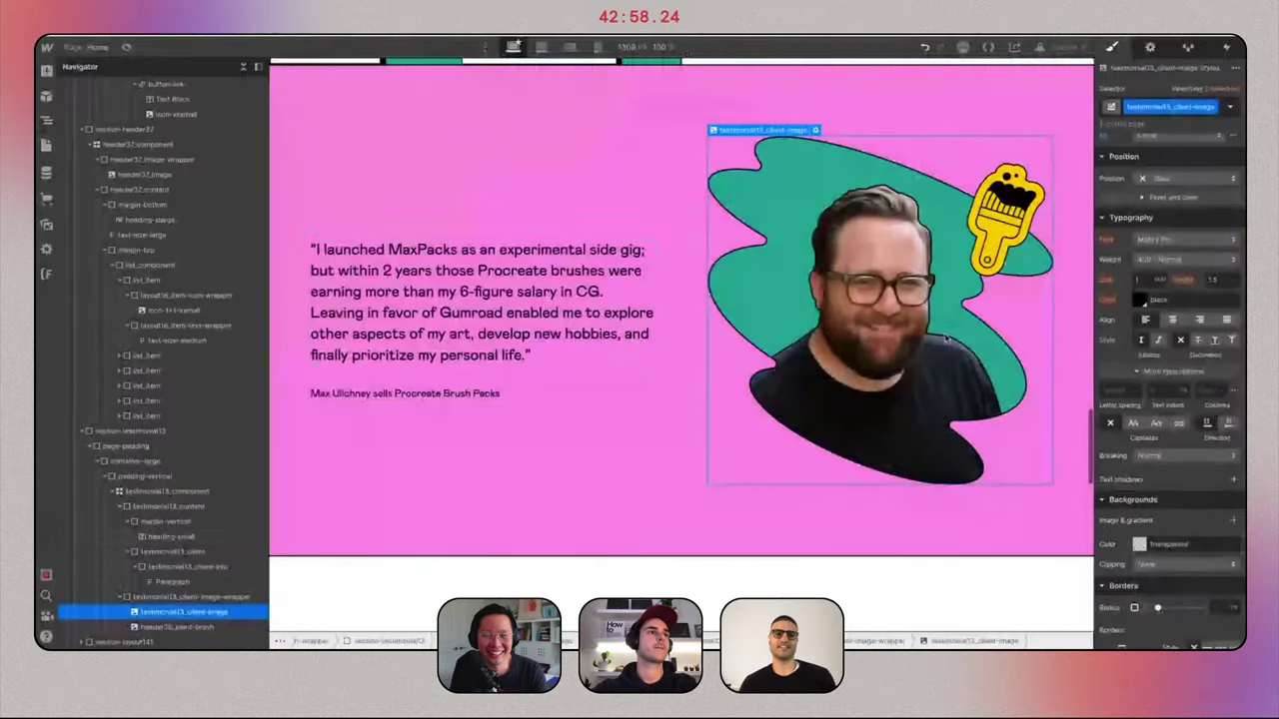
left_click(81, 430)
left_click(105, 432)
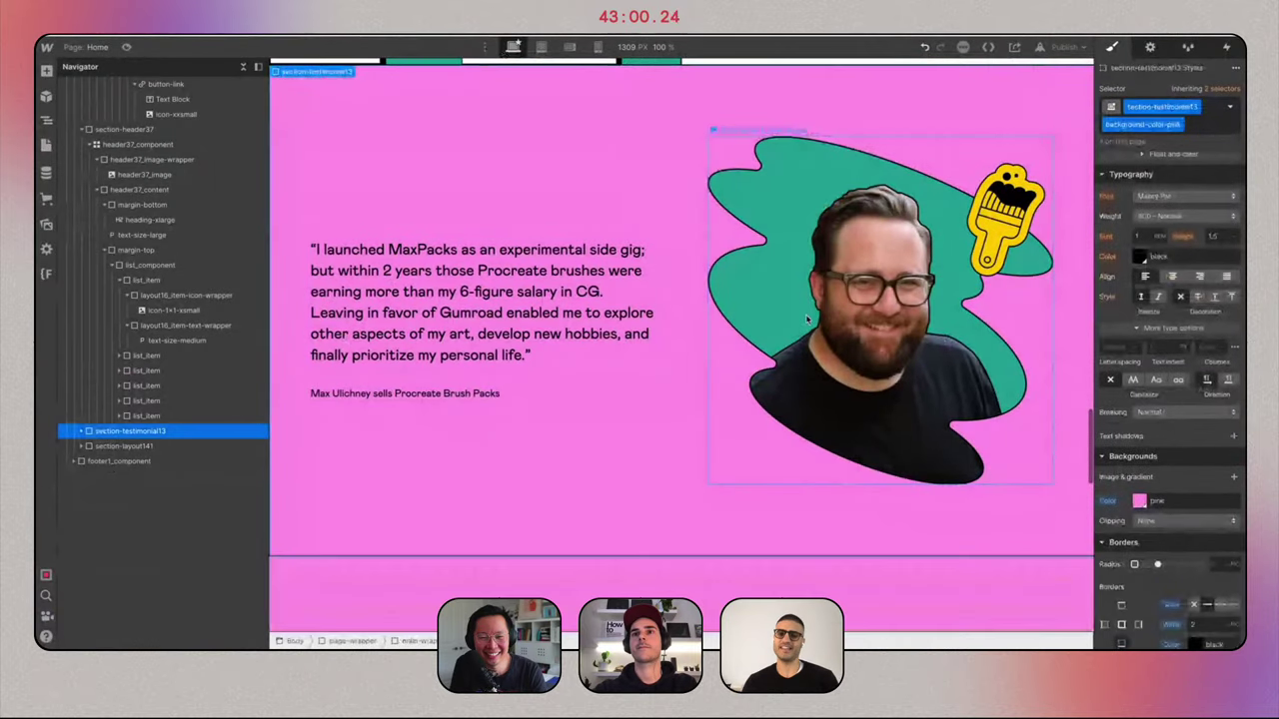
scroll(312, 270, "down", 3)
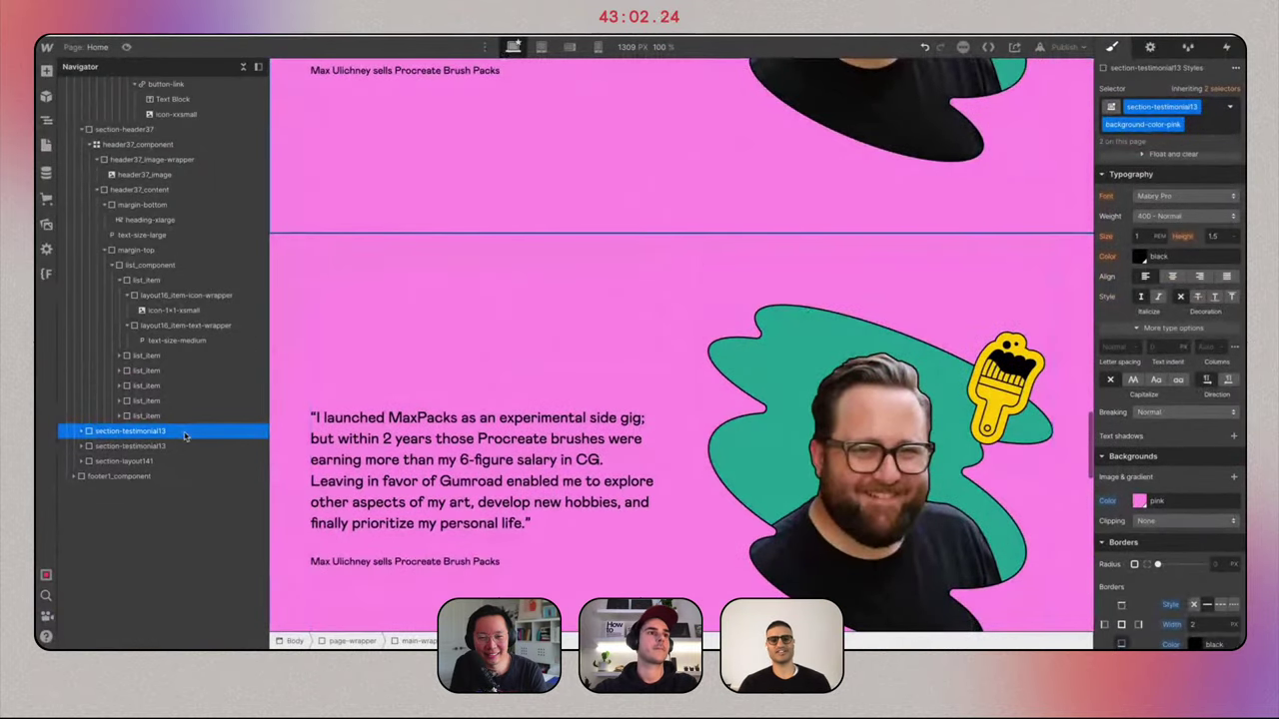
Replace the pink combo class on the second section-testimonial13 with a new background-color-green class and give it the green background colour swatch.
left_click(170, 448)
left_click(1196, 128)
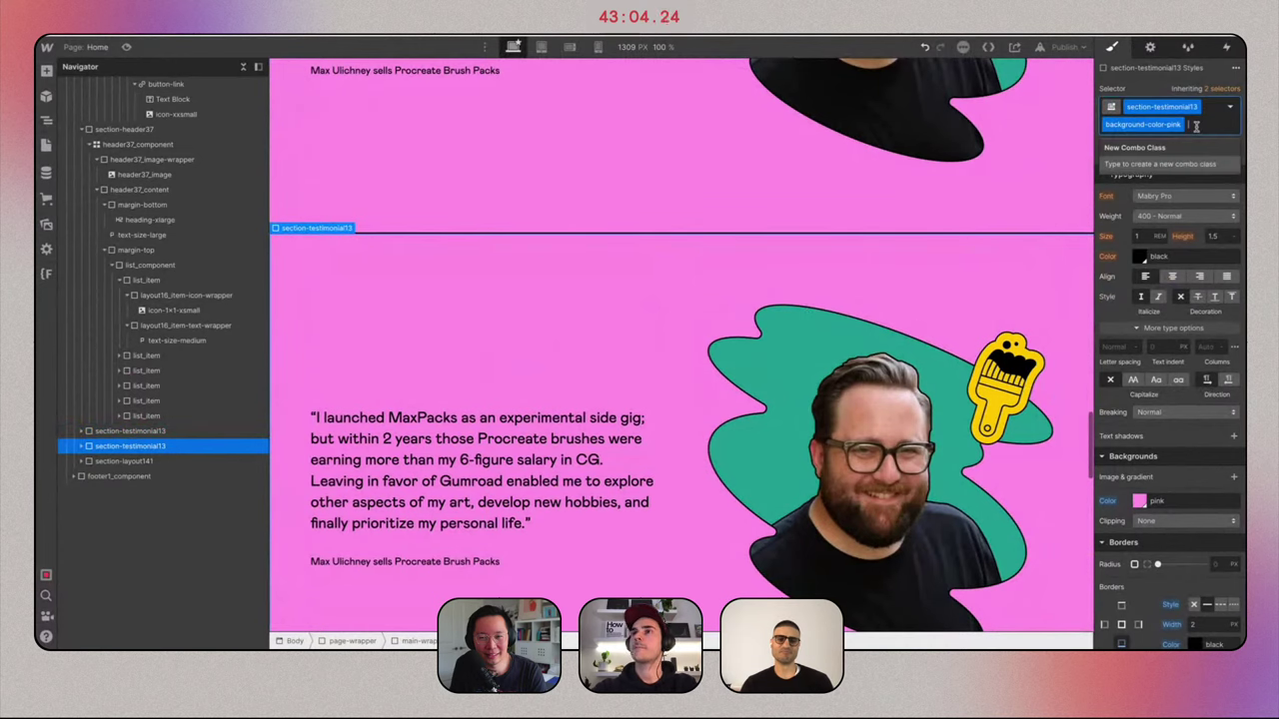
key("BackSpace")
type("background-")
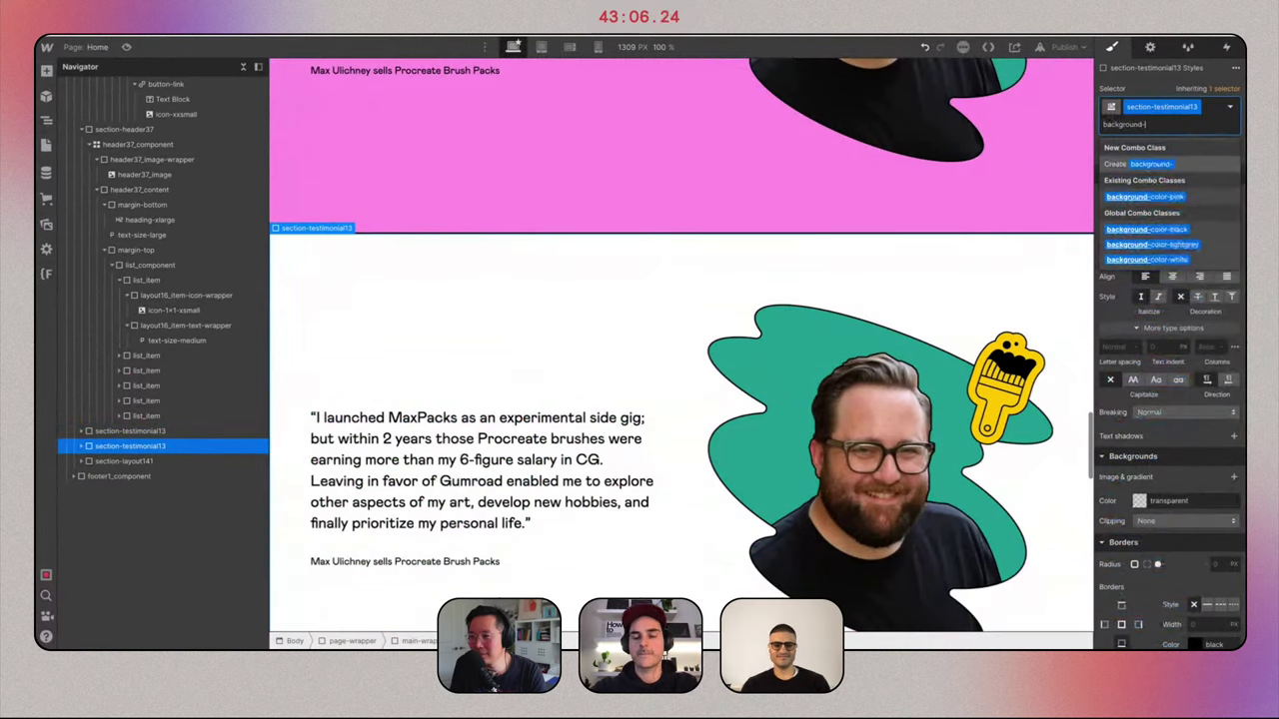
type("gr")
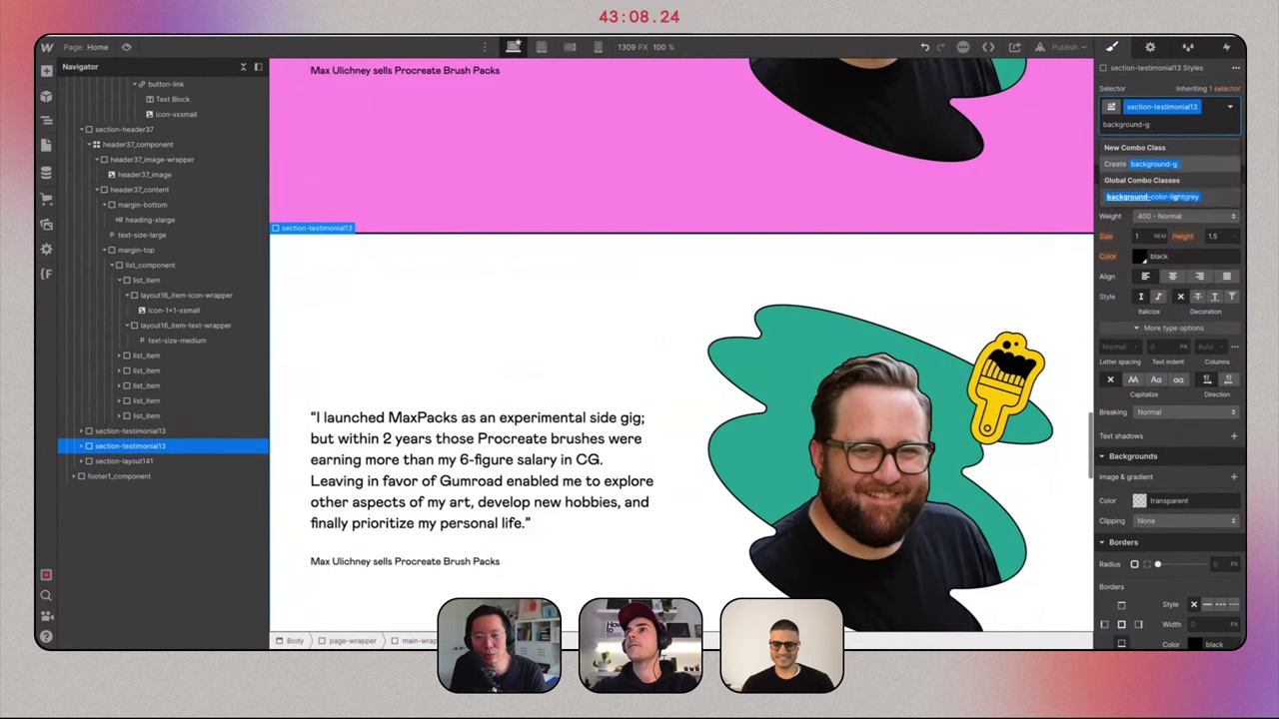
key("BackSpace")
type("gre")
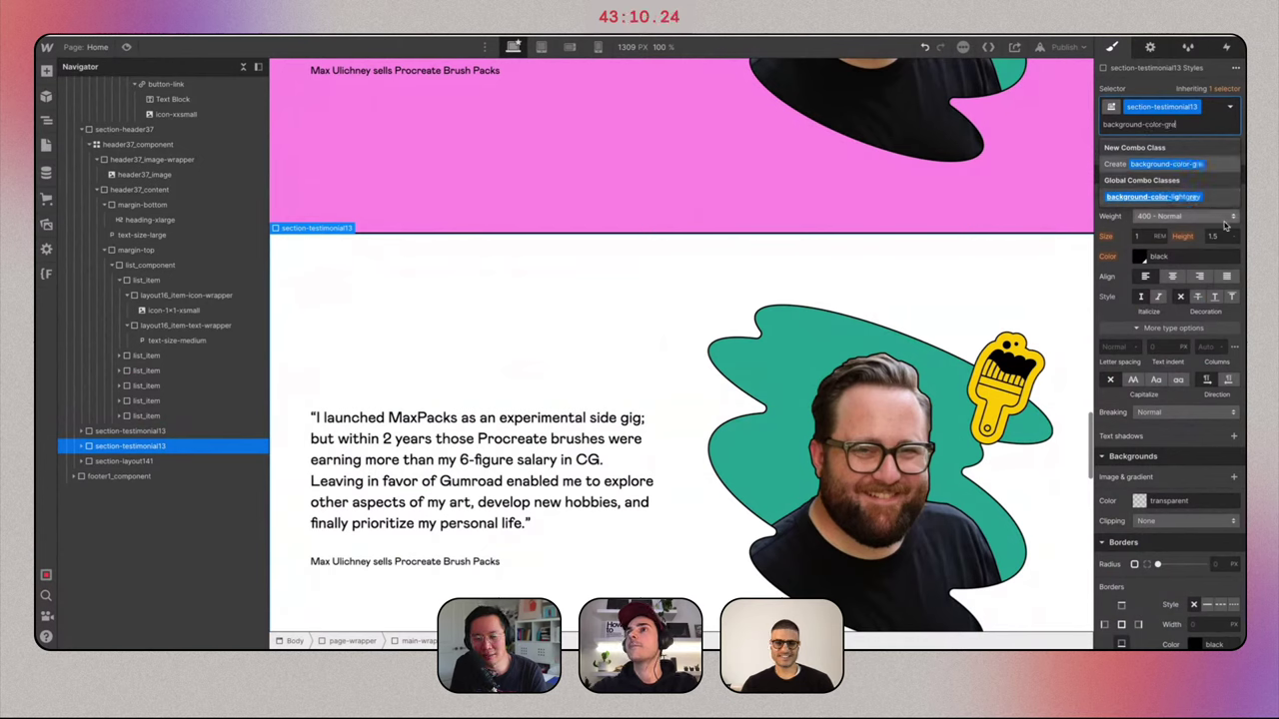
type("en")
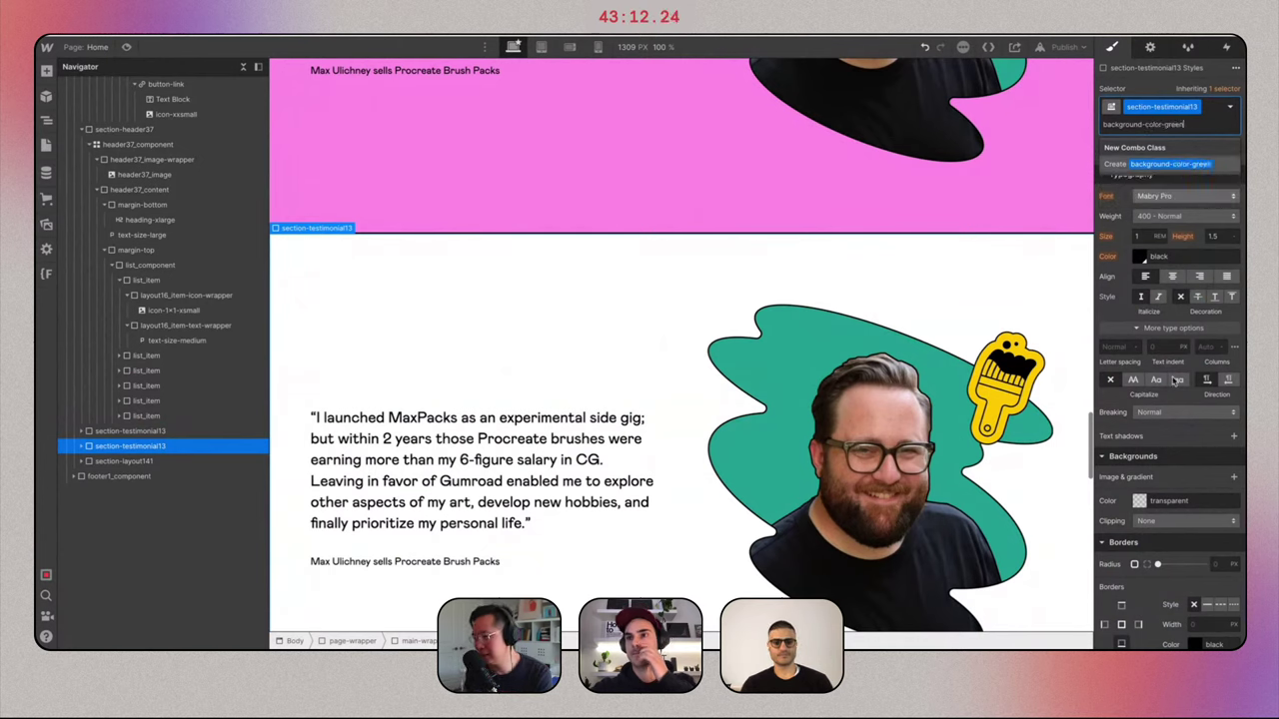
key("Return")
left_click(1139, 500)
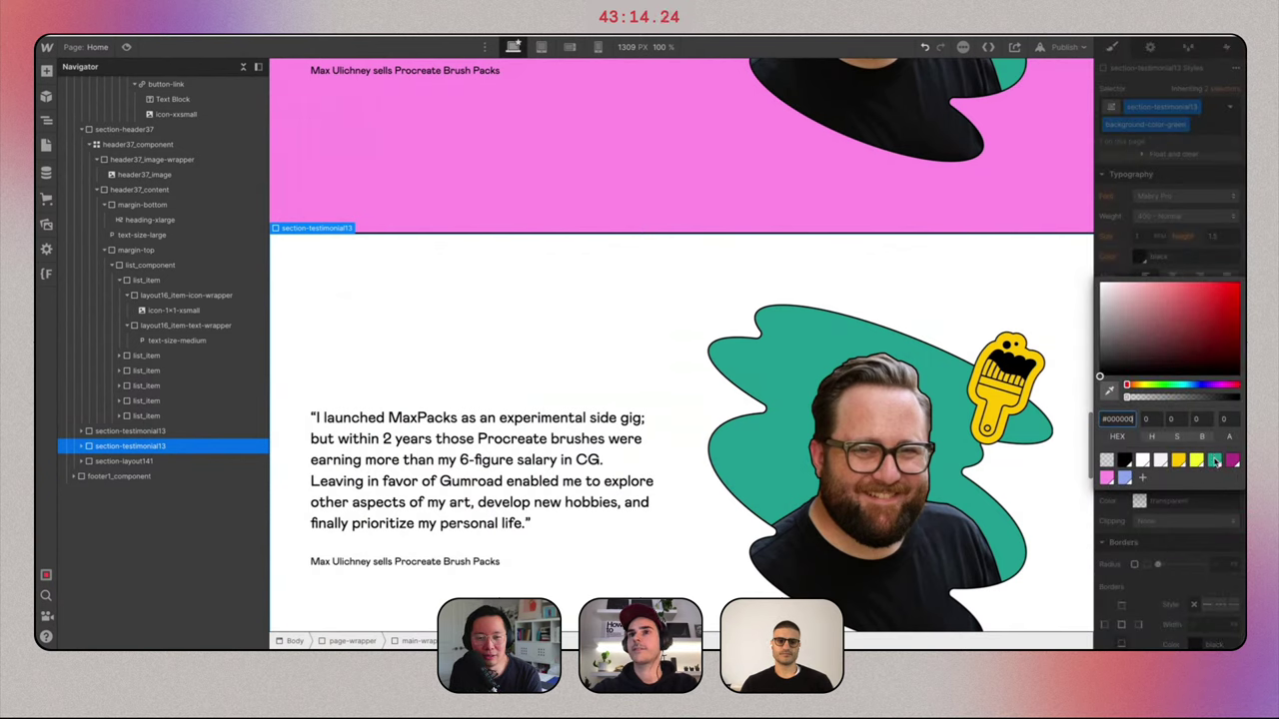
left_click(1215, 461)
Replace the client image in the green testimonial section with asset 26.png, the portrait on a pink shape.
scroll(823, 290, "down", 1)
left_click(824, 267)
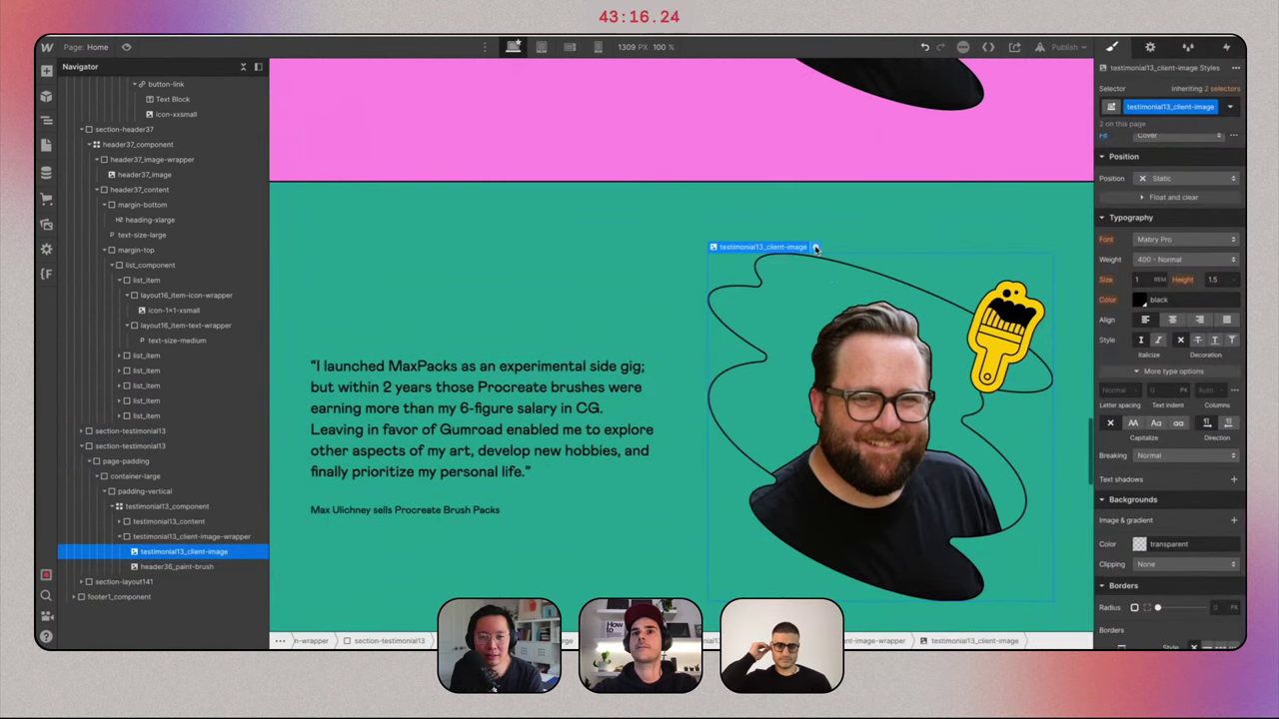
left_click(815, 246)
left_click(800, 314)
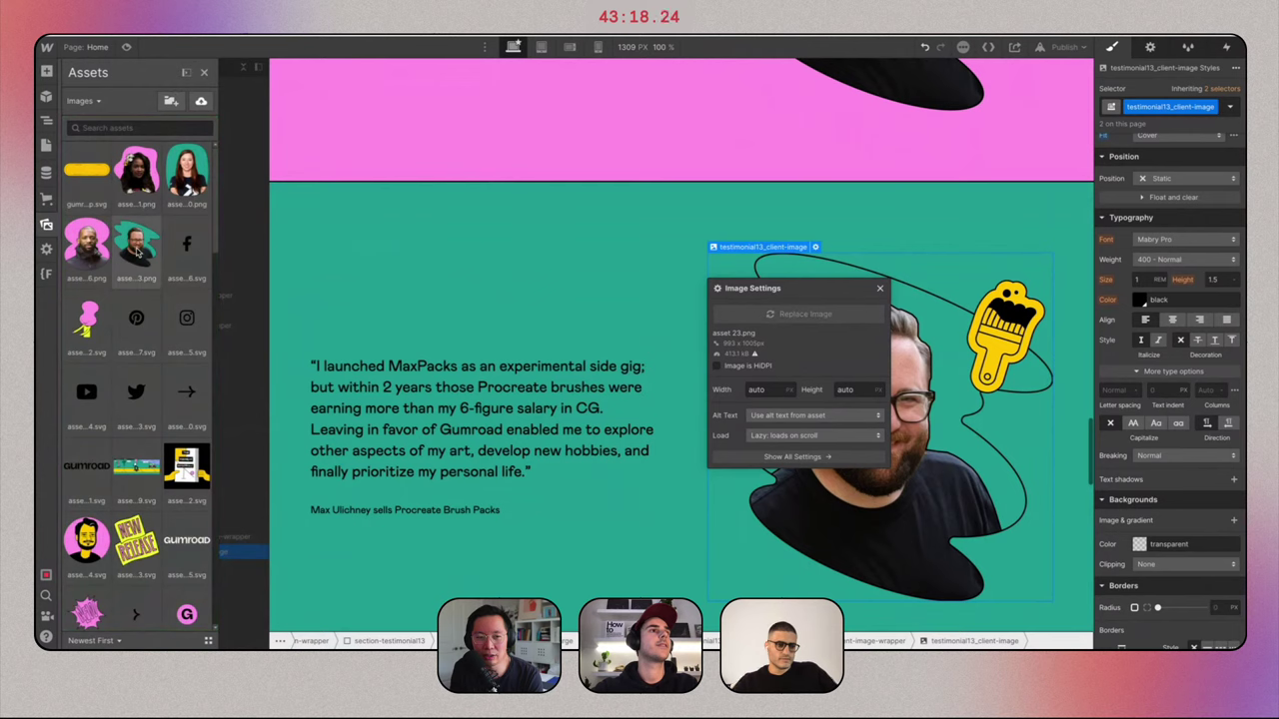
left_click(97, 258)
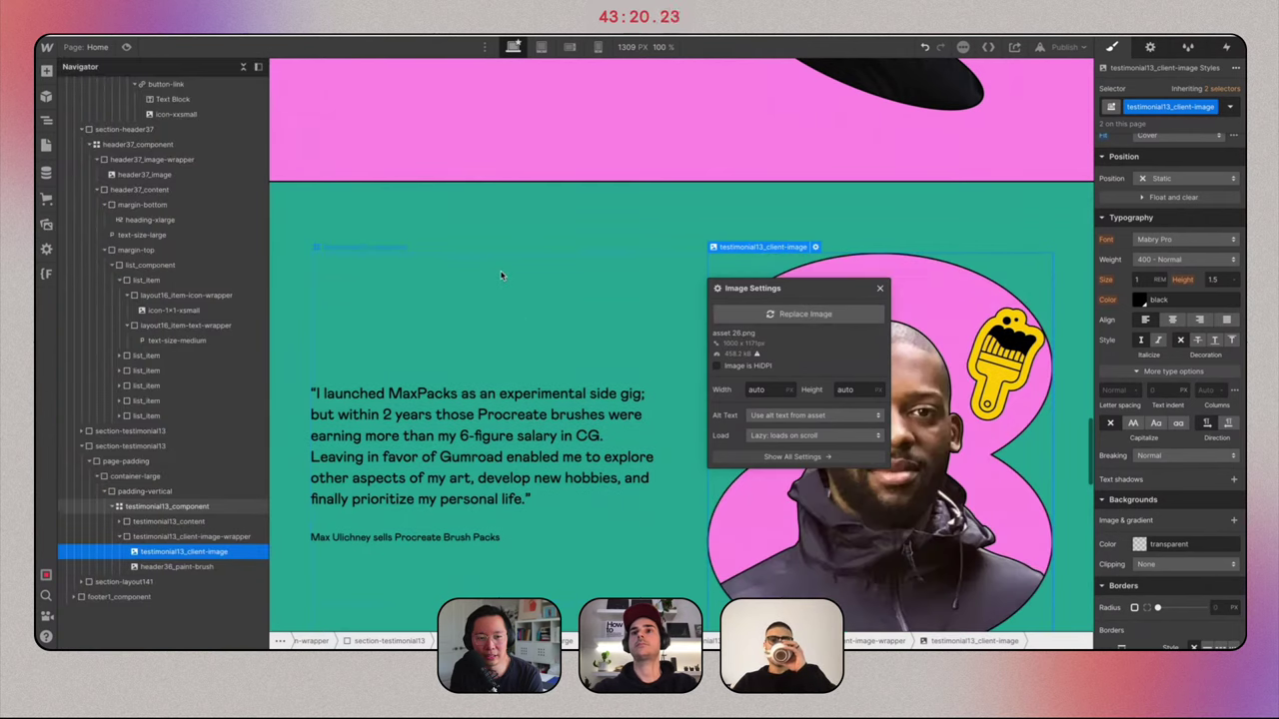
left_click(514, 210)
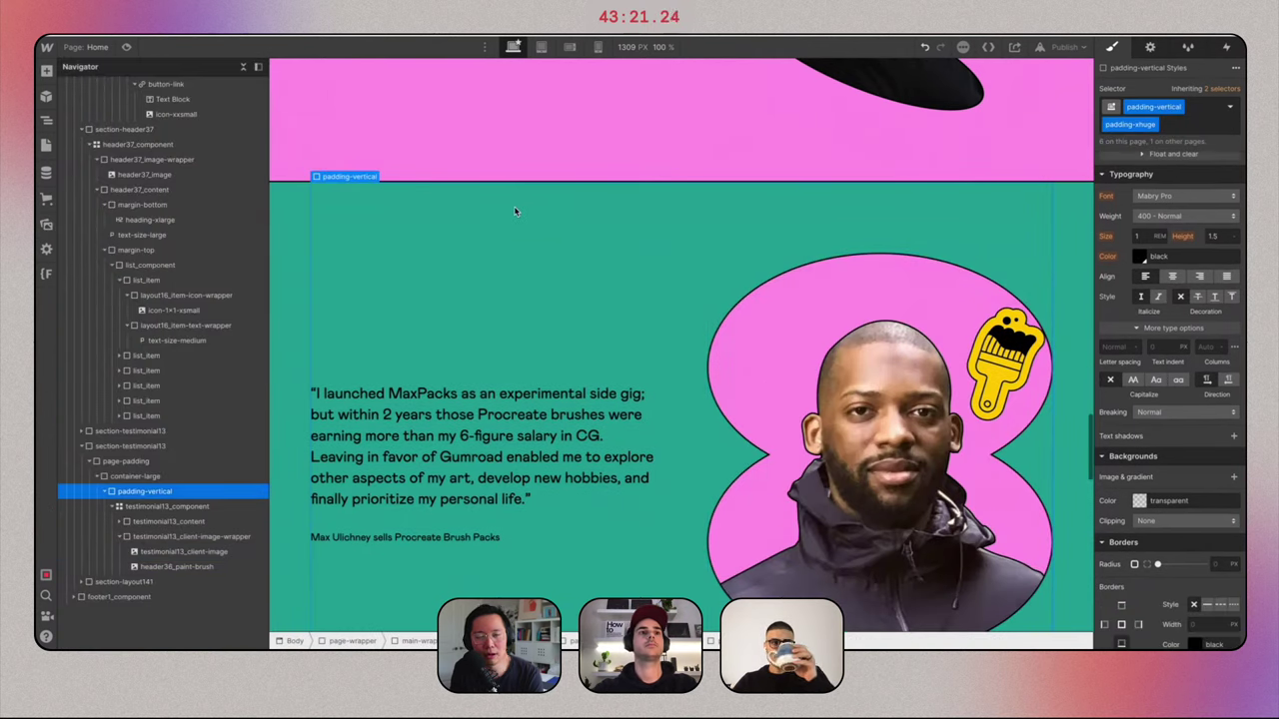
Duplicate the green section-testimonial13 and check the look of the following testimonial on the Gumroad page.
left_click(184, 449)
key("ctrl+c")
key("ctrl+v")
scroll(747, 245, "down", 5)
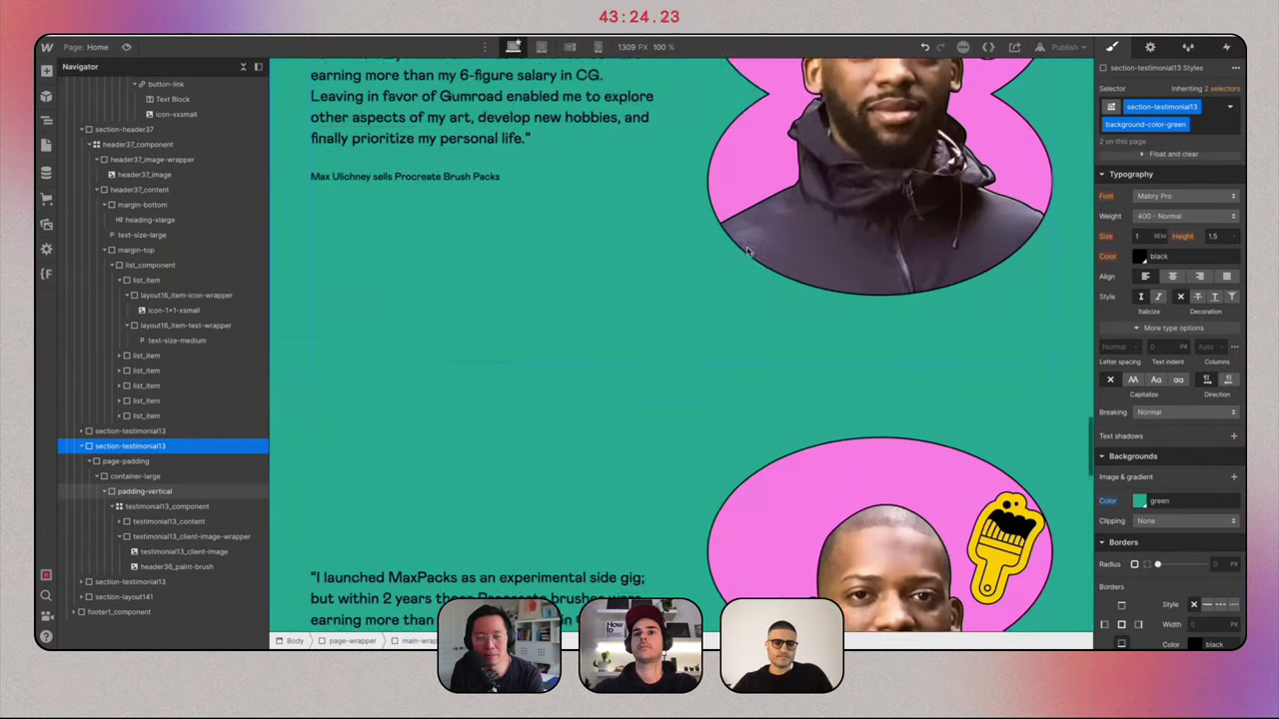
key("ctrl+Right")
scroll(745, 291, "down", 10)
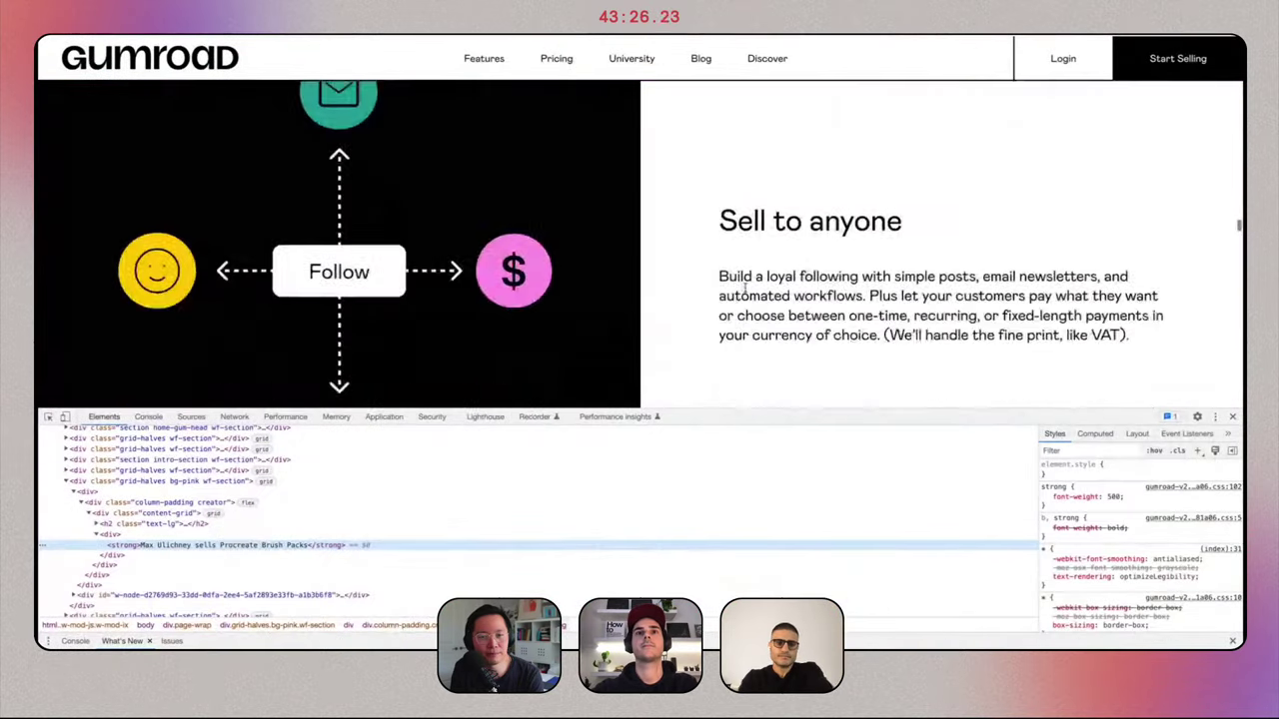
scroll(746, 292, "down", 10)
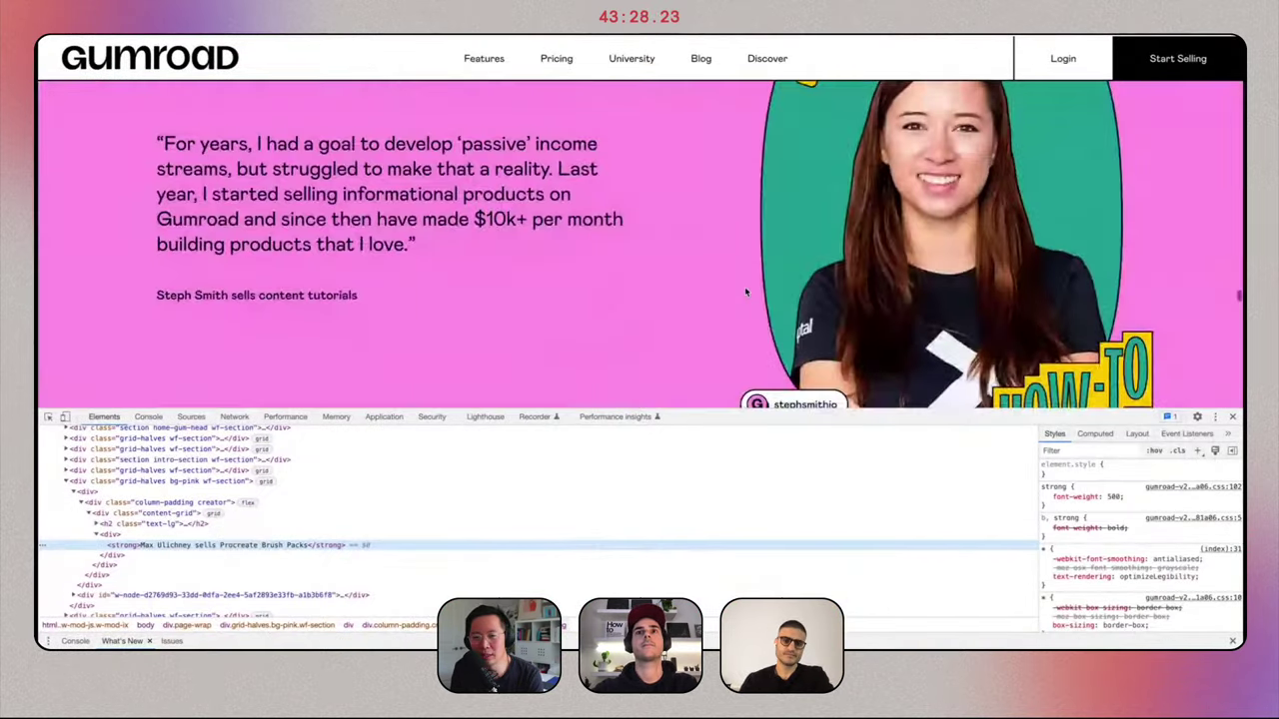
key("ctrl+Left")
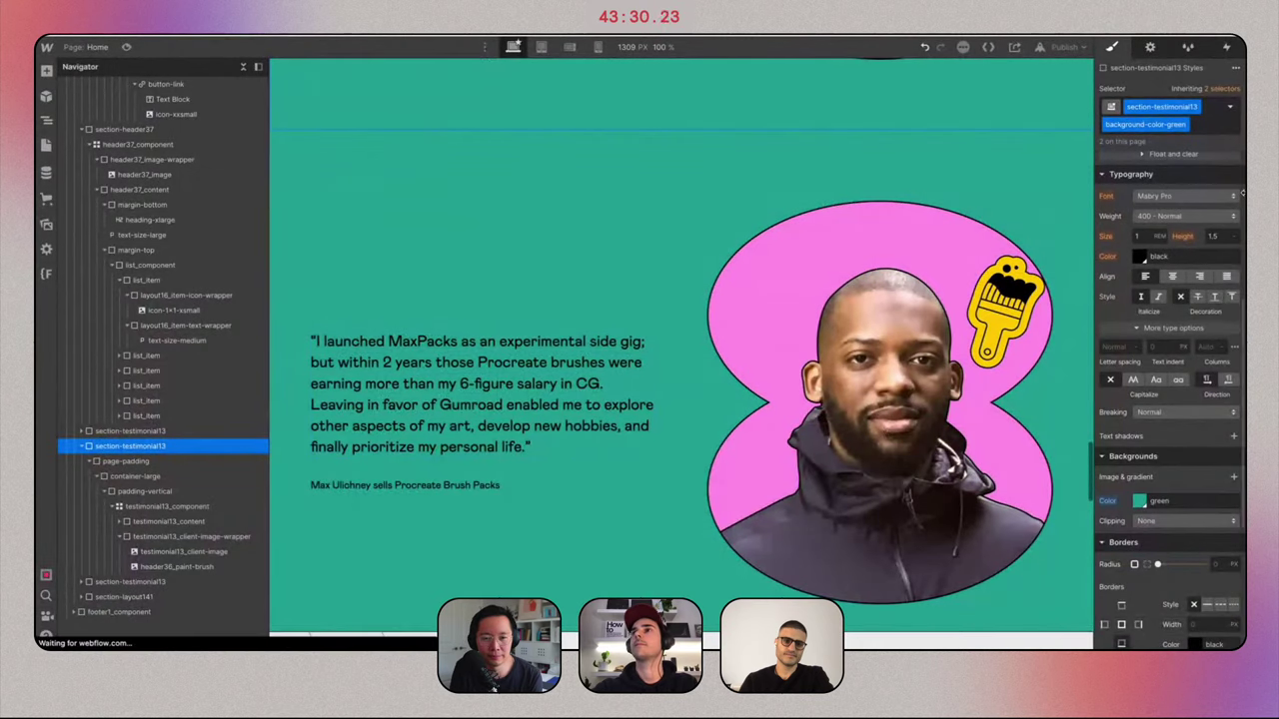
Try the background-color-pink combo class on the middle testimonial section and undo the change.
left_click(1212, 123)
key("BackSpace")
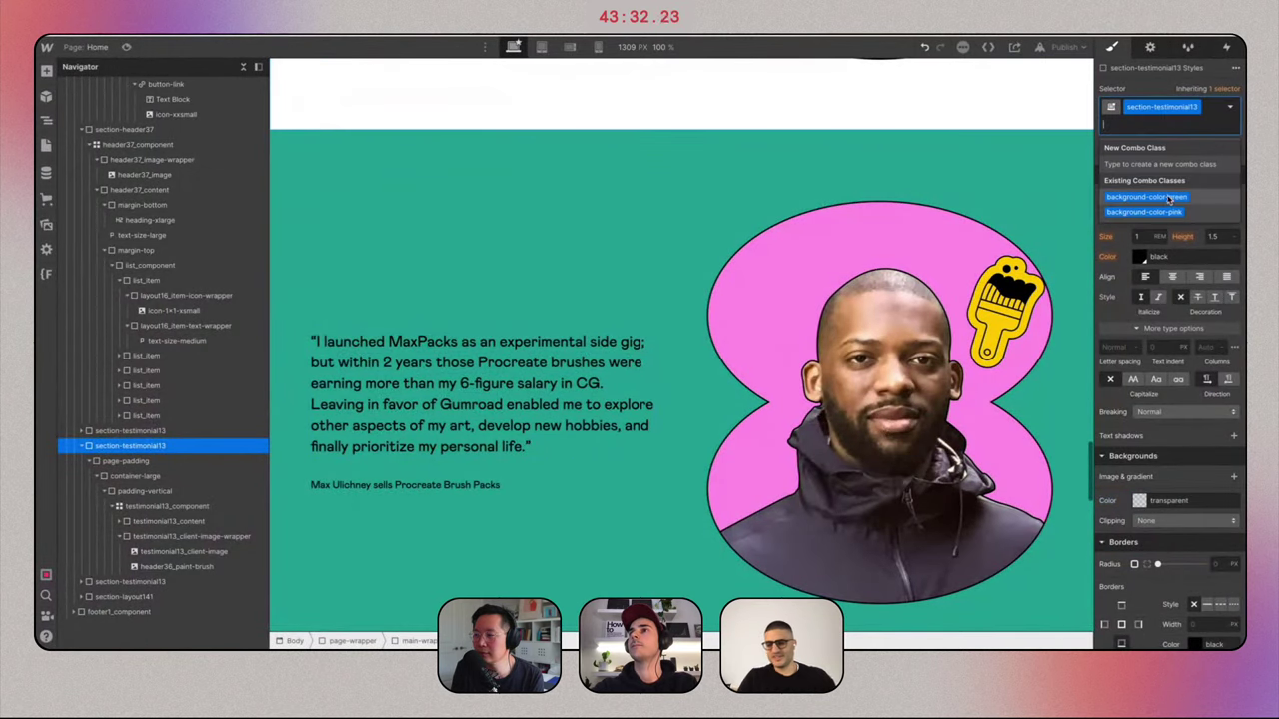
left_click(1165, 211)
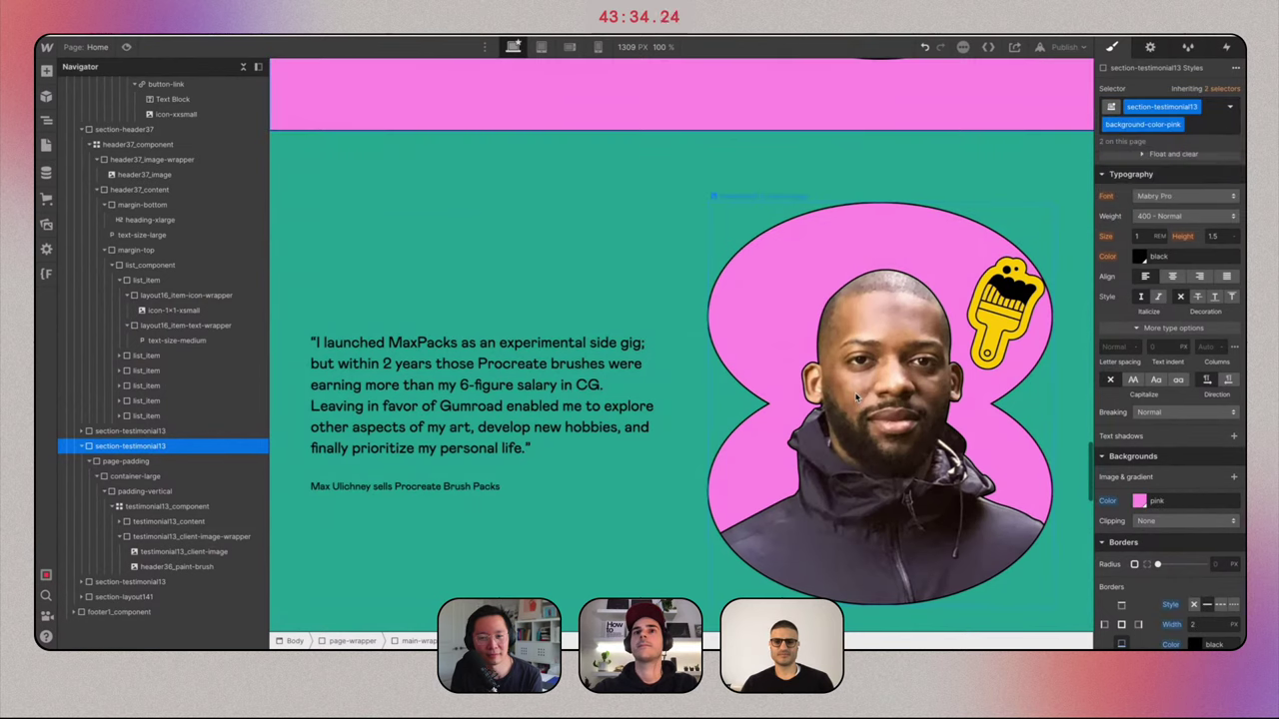
left_click(799, 245)
key("super+z")
left_click(435, 239)
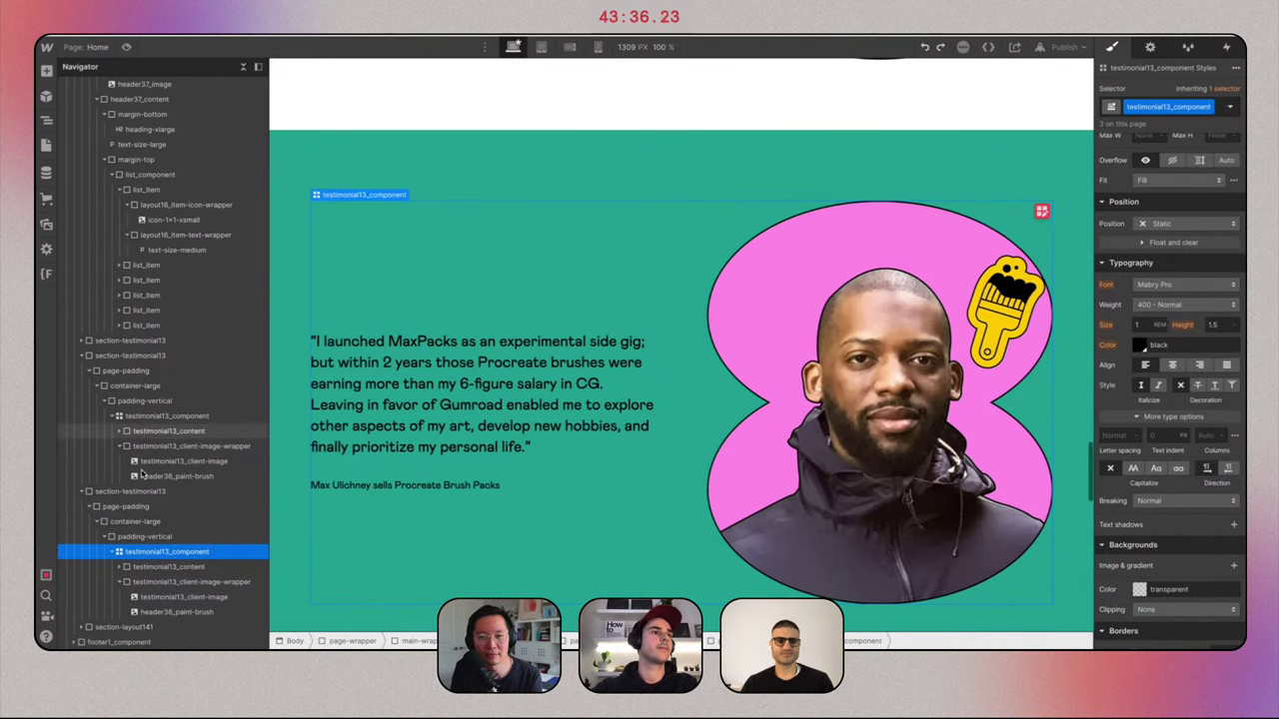
left_click(129, 491)
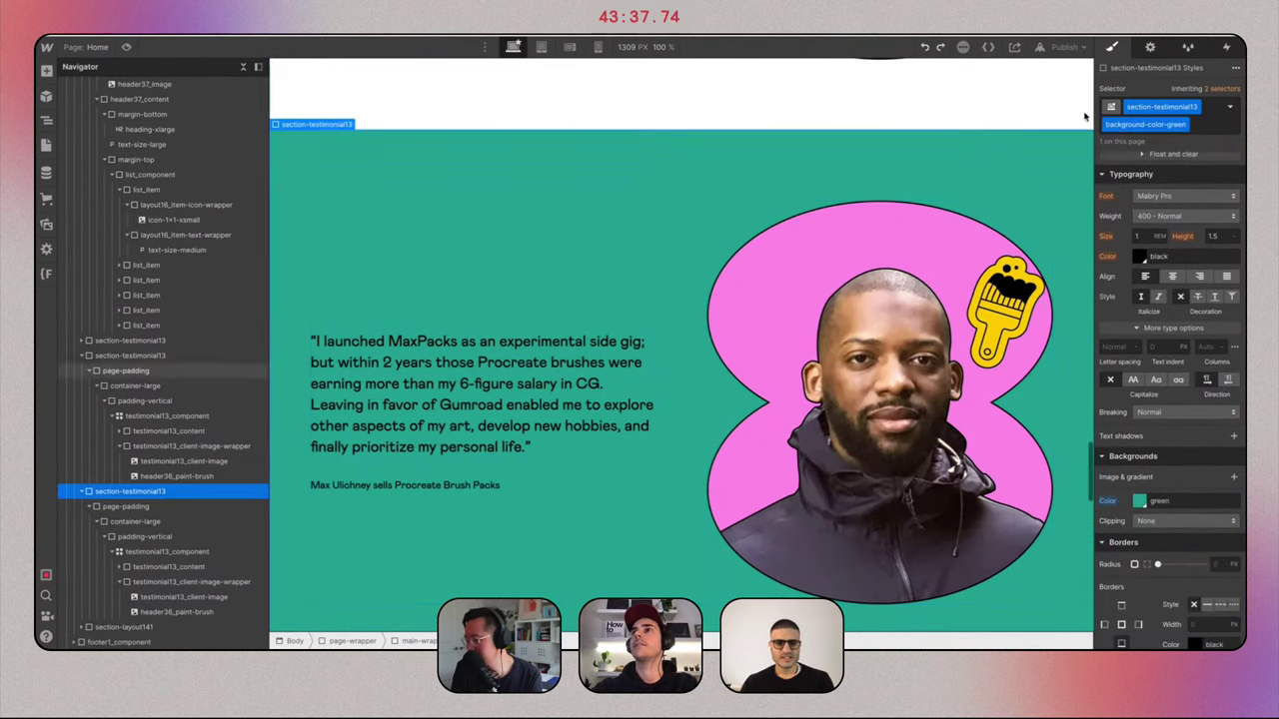
left_click(1200, 127)
left_click(241, 400)
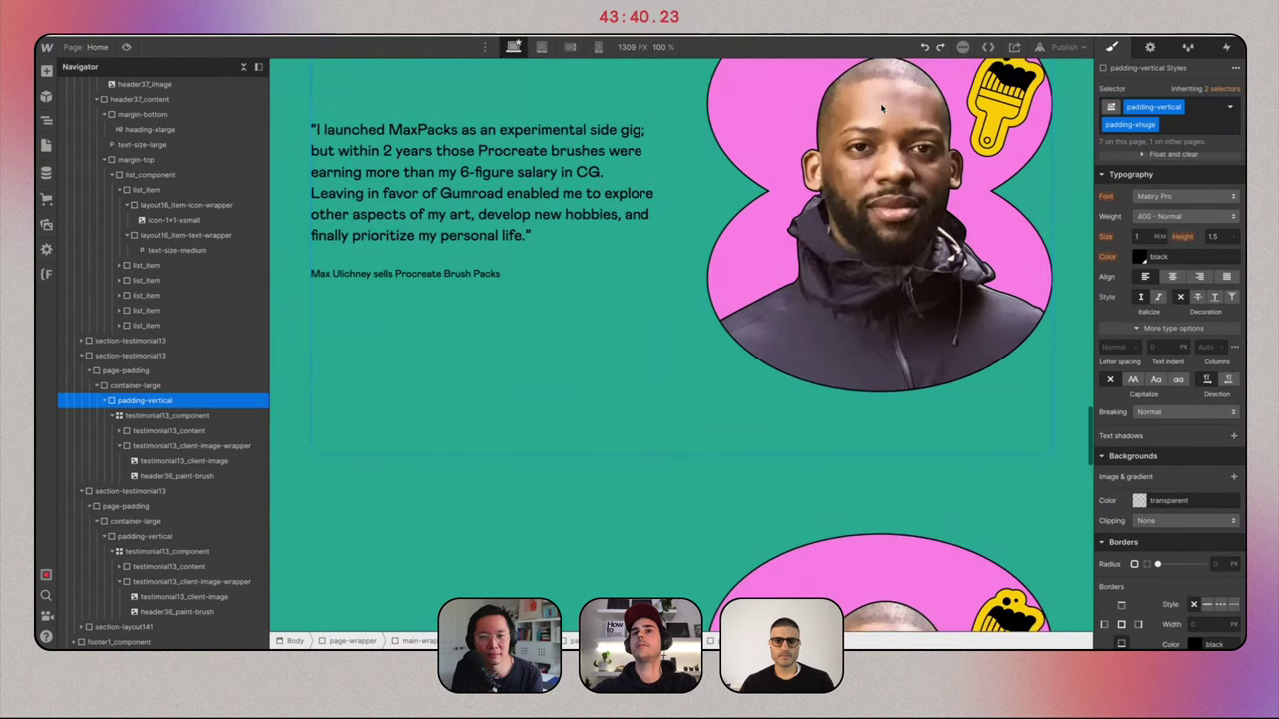
Replace the background-color-green combo class on the third section-testimonial13 with background-color-pink.
left_click(159, 490)
left_click(1197, 127)
key("BackSpace")
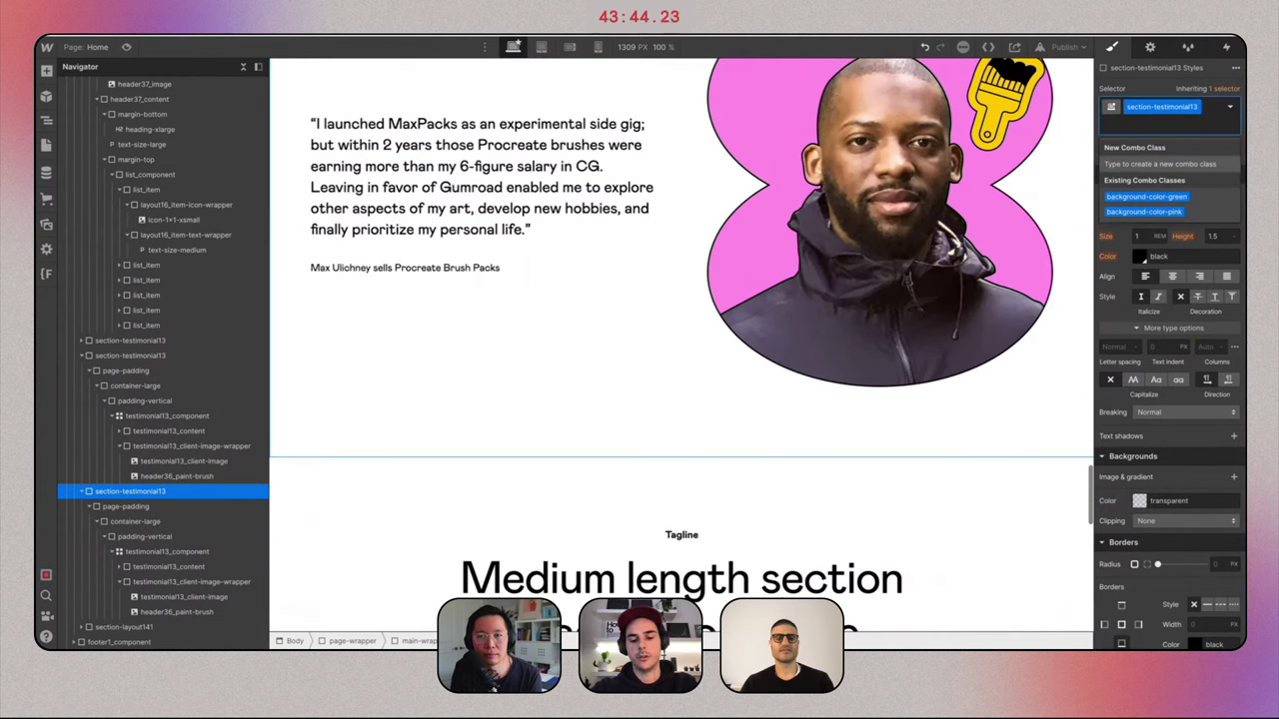
type("back")
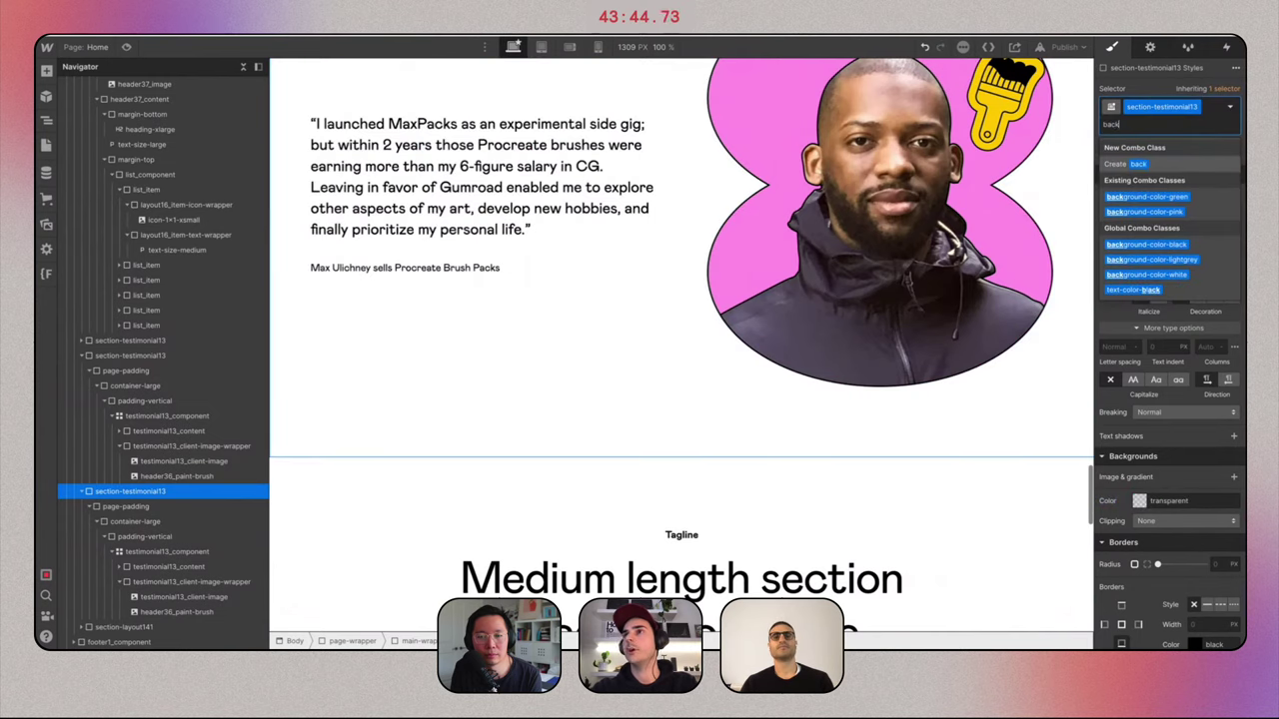
left_click(1184, 213)
Replace the client image in the third testimonial section with asset 30.png, the portrait on a green shape.
left_click(815, 230)
scroll(815, 218, "up", 4)
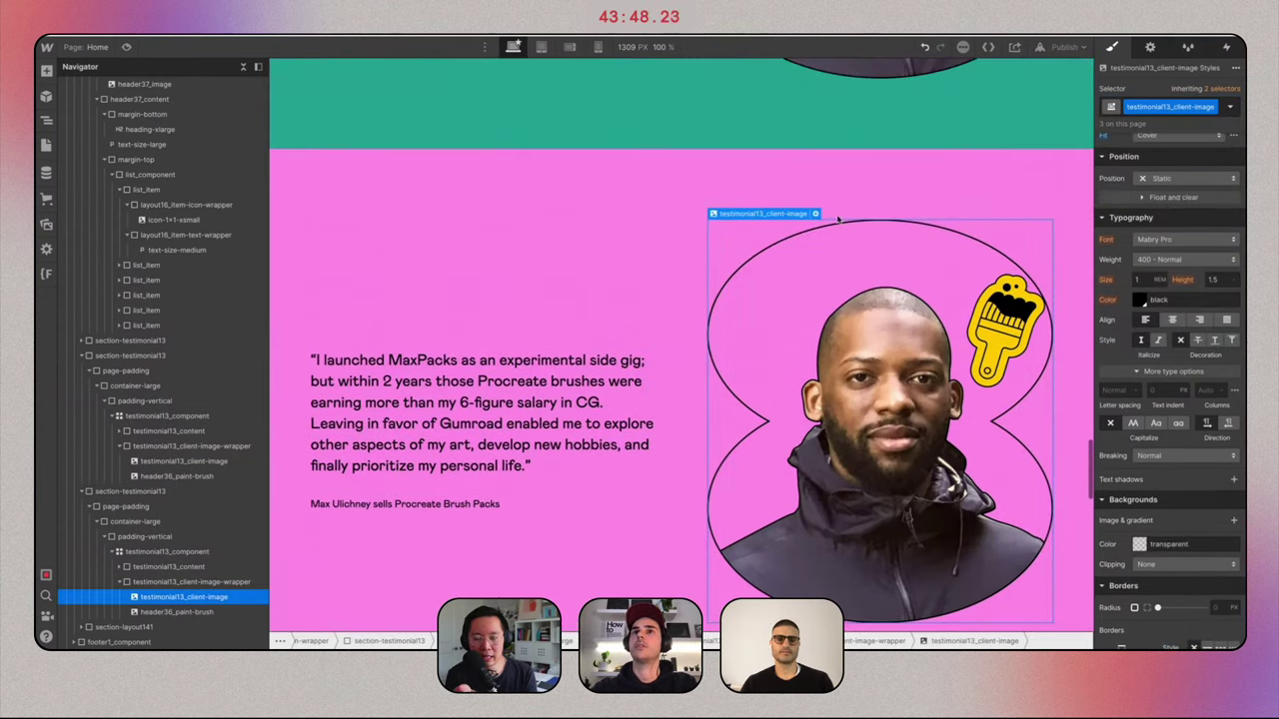
left_click(815, 214)
left_click(822, 284)
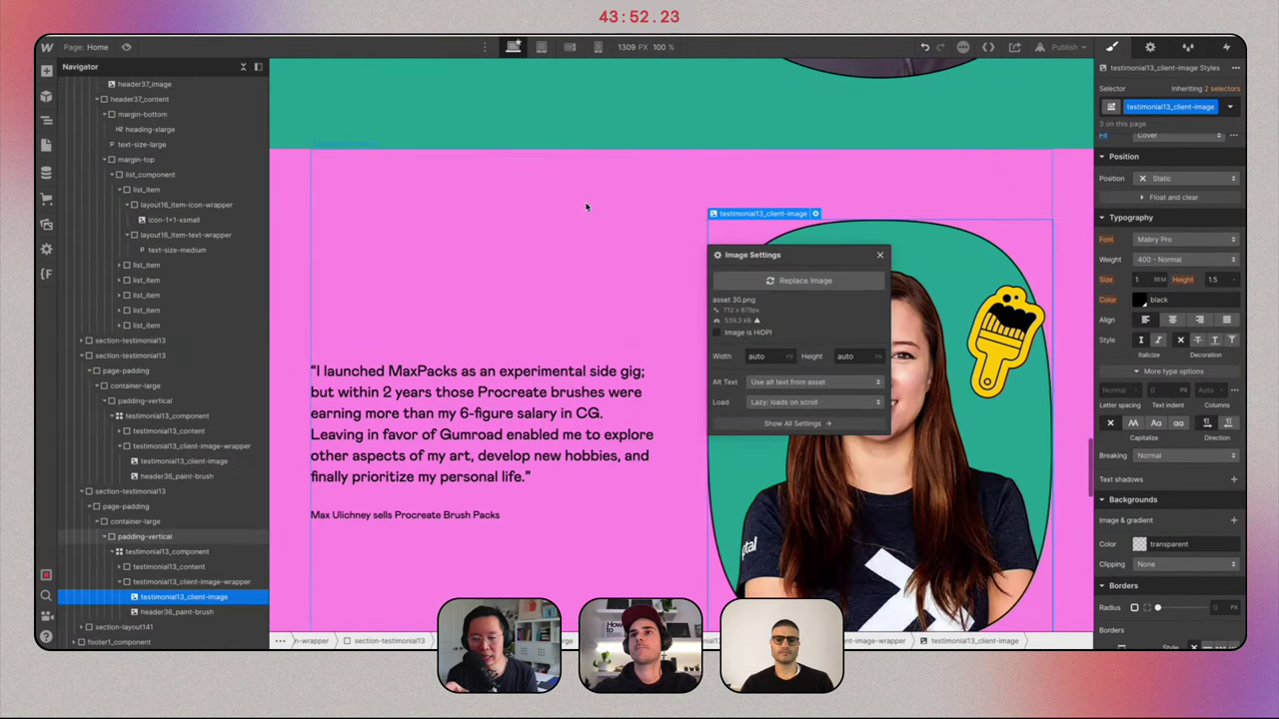
left_click(586, 205)
Preview the page at the first testimonial section and widen the canvas to 1773 px to check its layout.
scroll(586, 206, "up", 3)
scroll(585, 206, "up", 10)
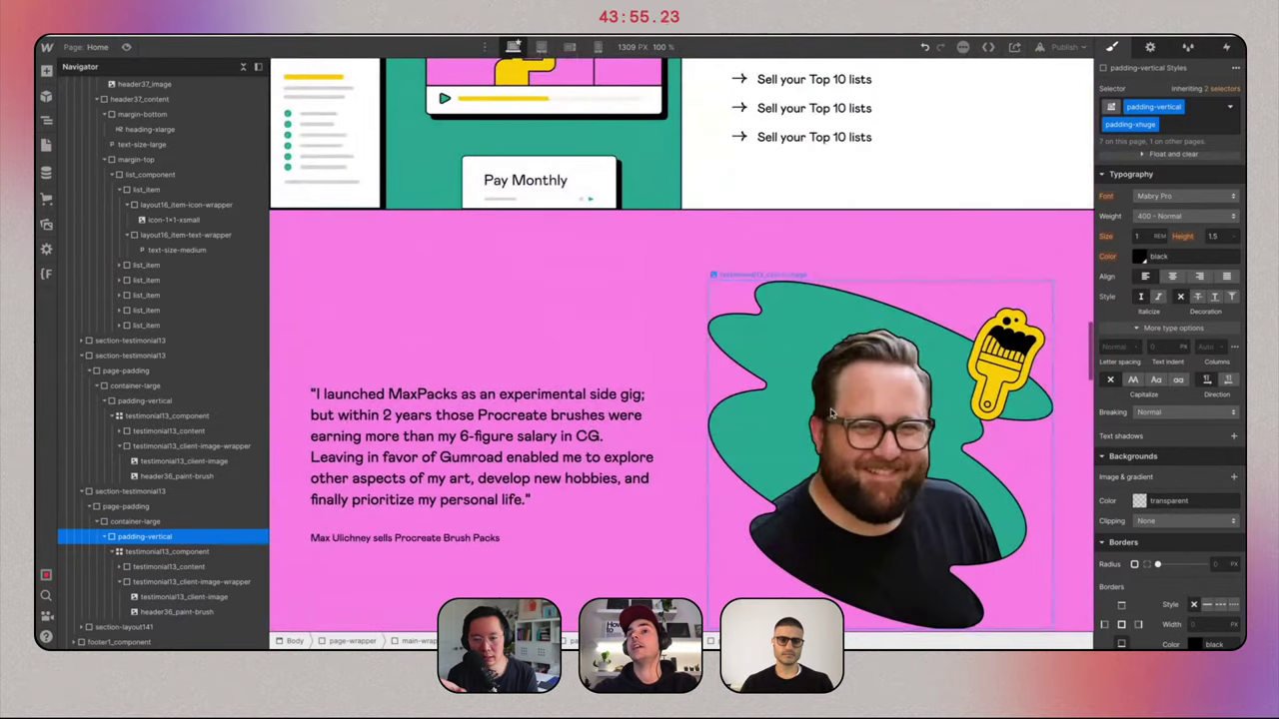
left_click(829, 413)
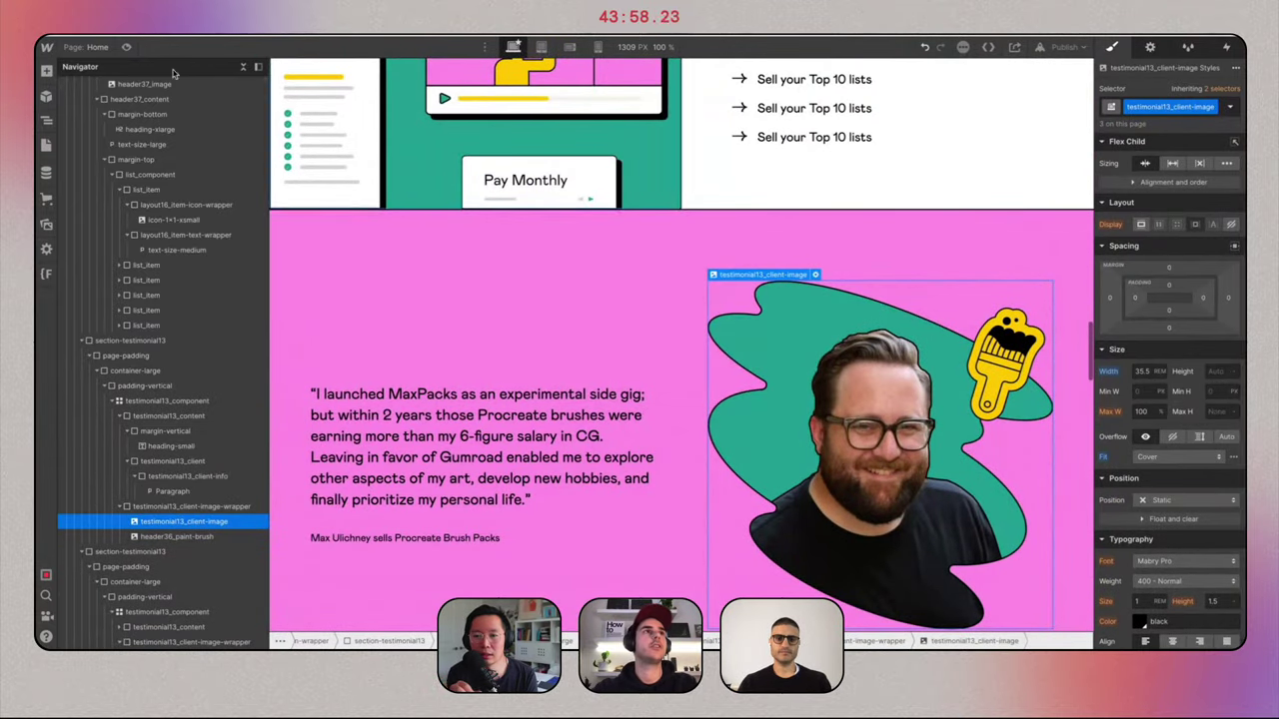
left_click(126, 47)
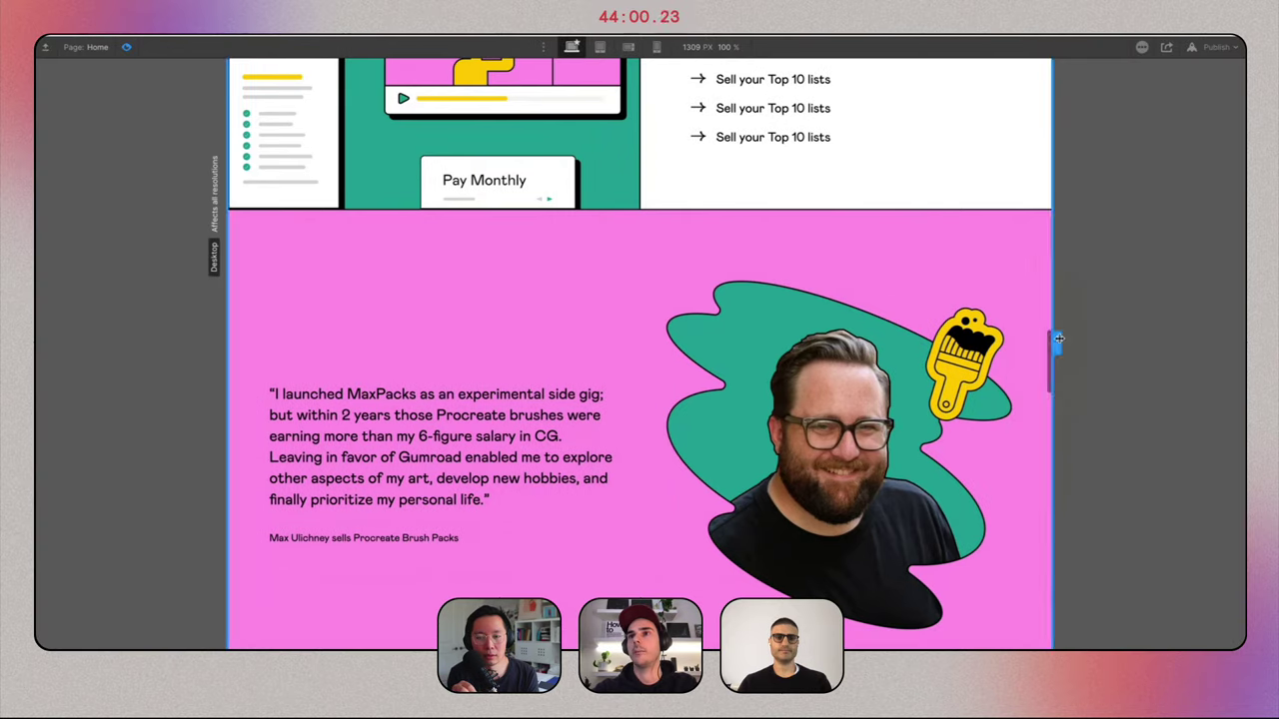
left_click_drag(1058, 339, 1202, 342)
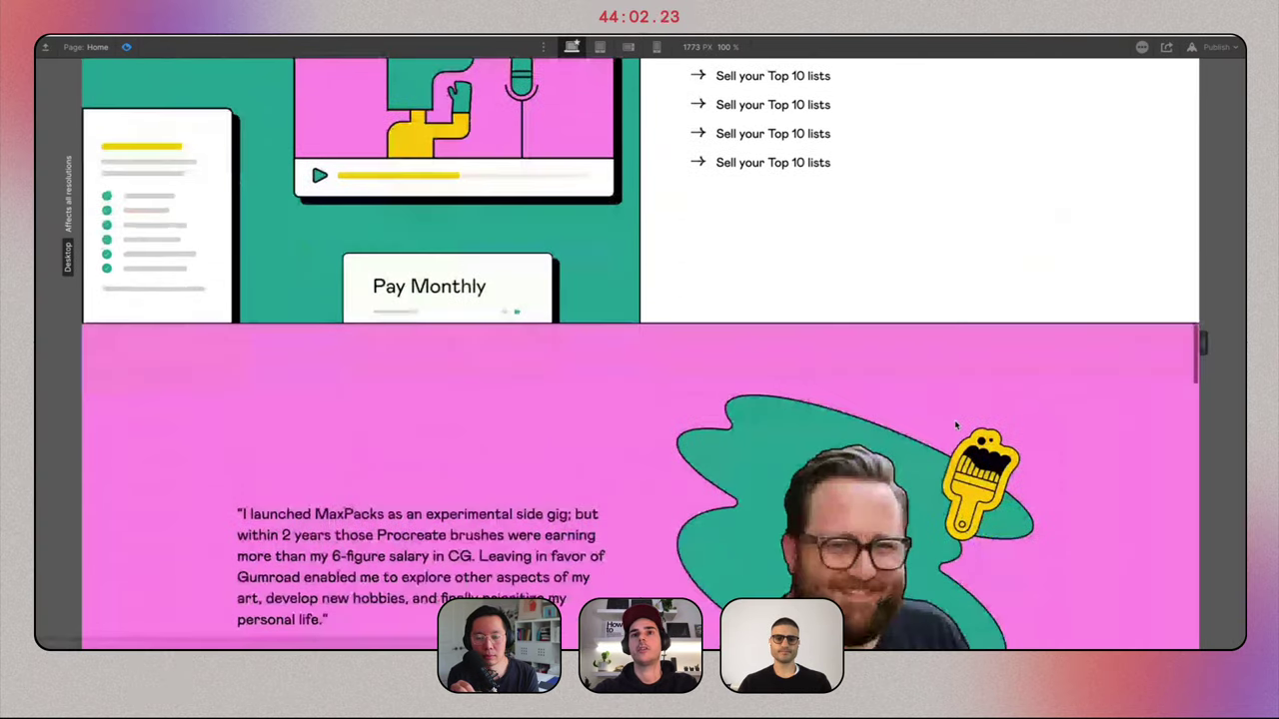
Review the pink and green testimonial sections in preview with the canvas narrowed to 1641 px, and exit the preview.
scroll(956, 426, "down", 6)
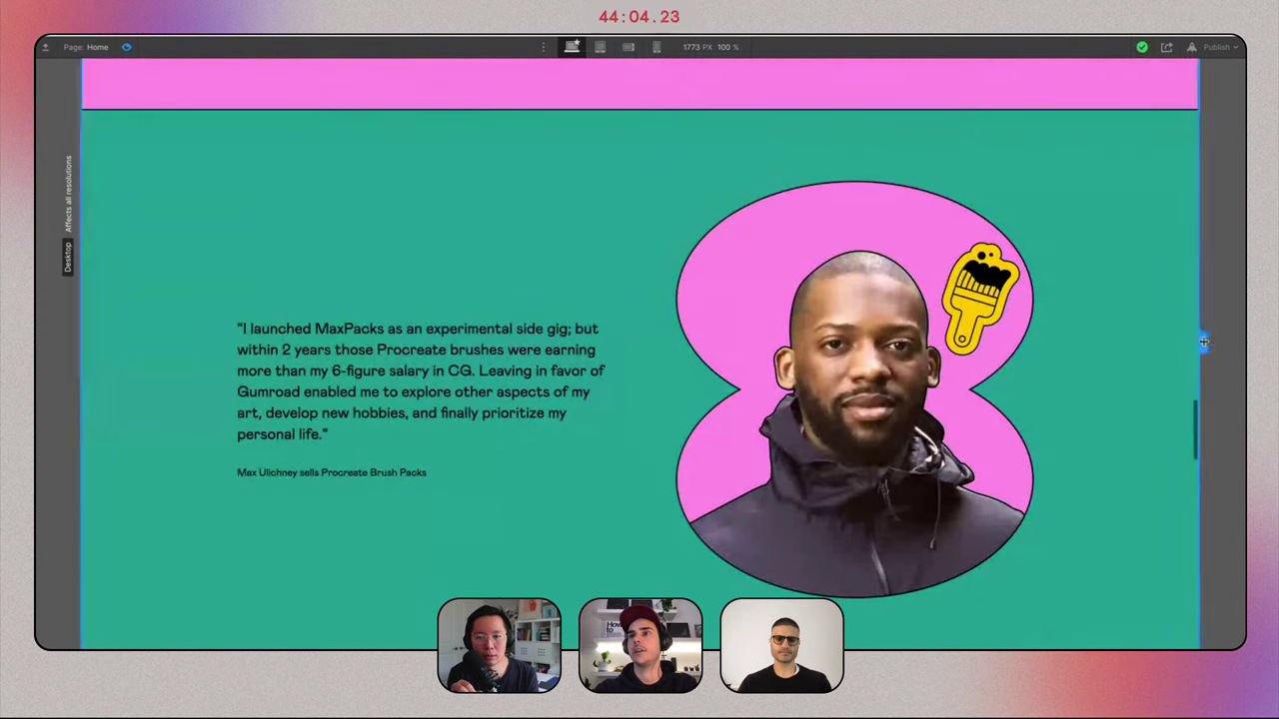
left_click_drag(1204, 343, 1160, 344)
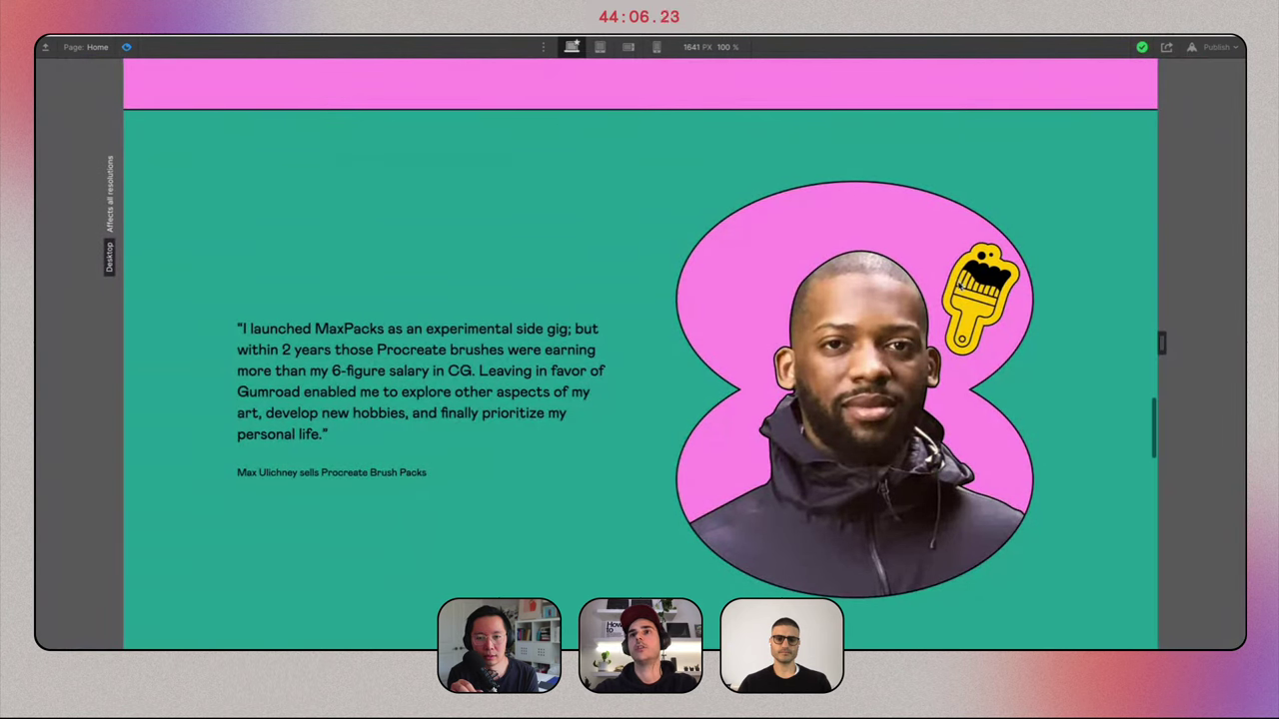
scroll(960, 287, "up", 5)
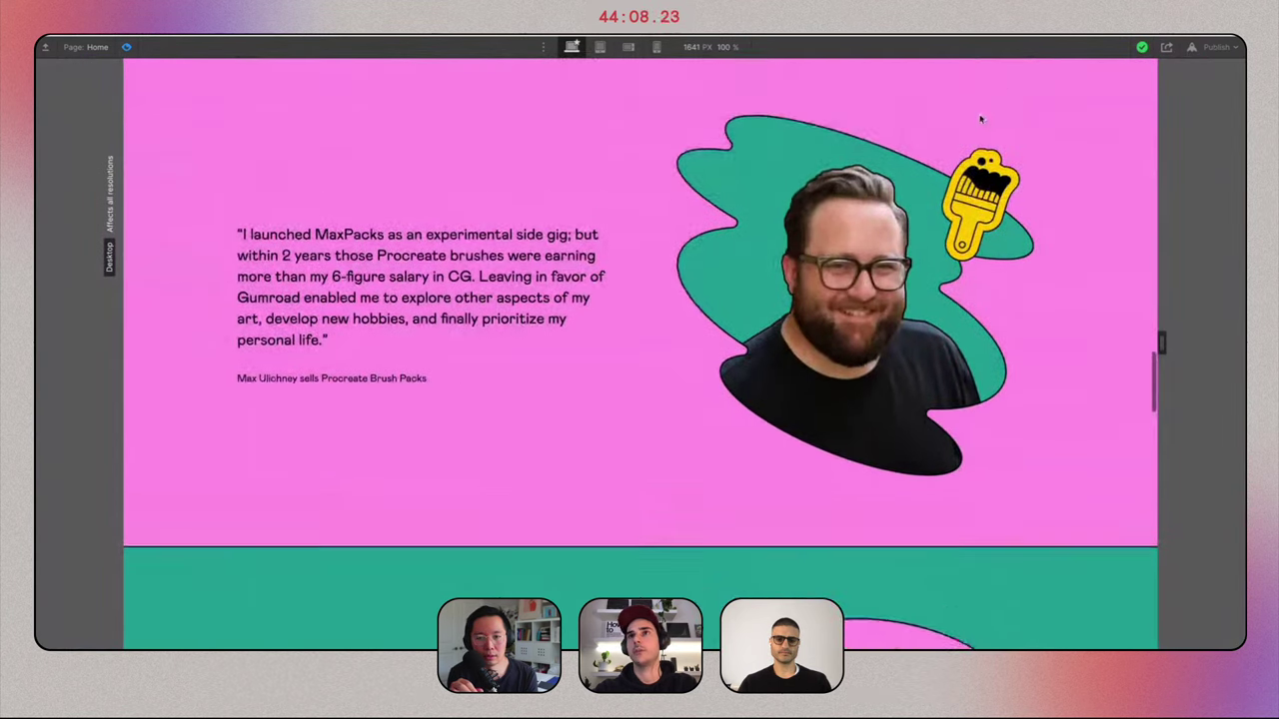
scroll(1039, 210, "up", 1)
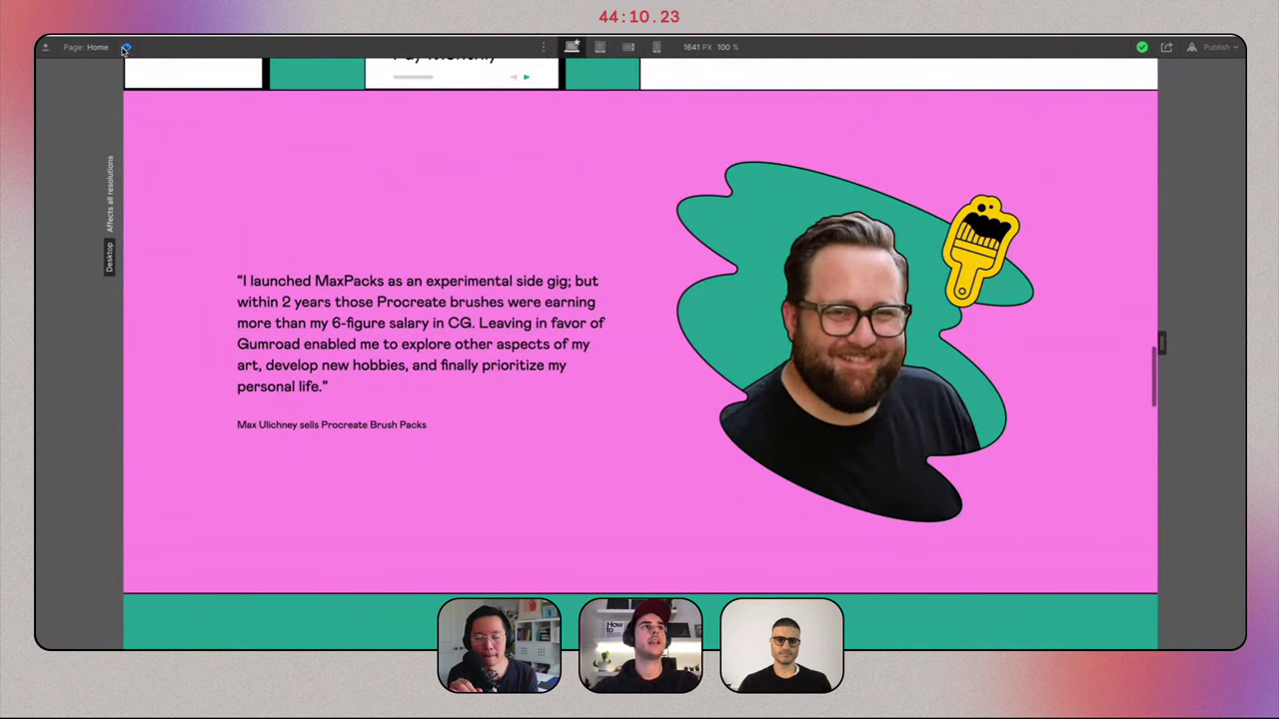
key("ctrl+shift+p")
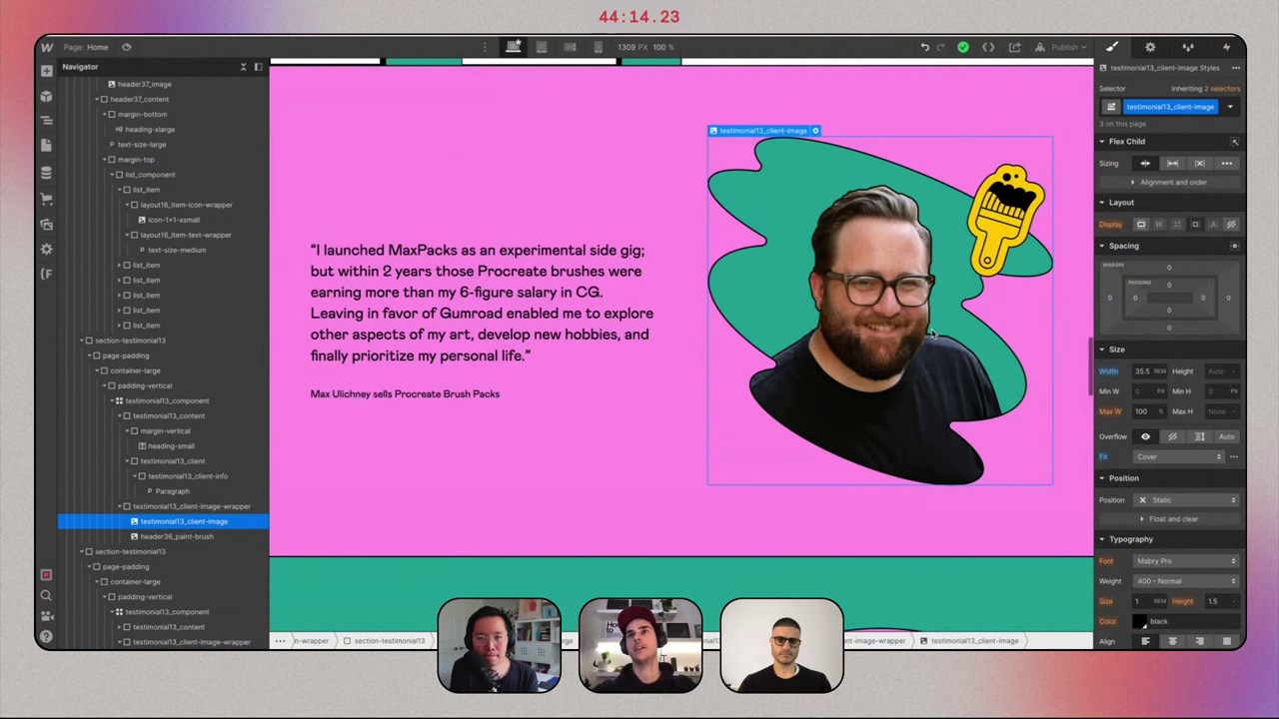
Compare the paint-brush image in the first testimonial with the original Gumroad page, closing the developer tools there.
left_click(1004, 214)
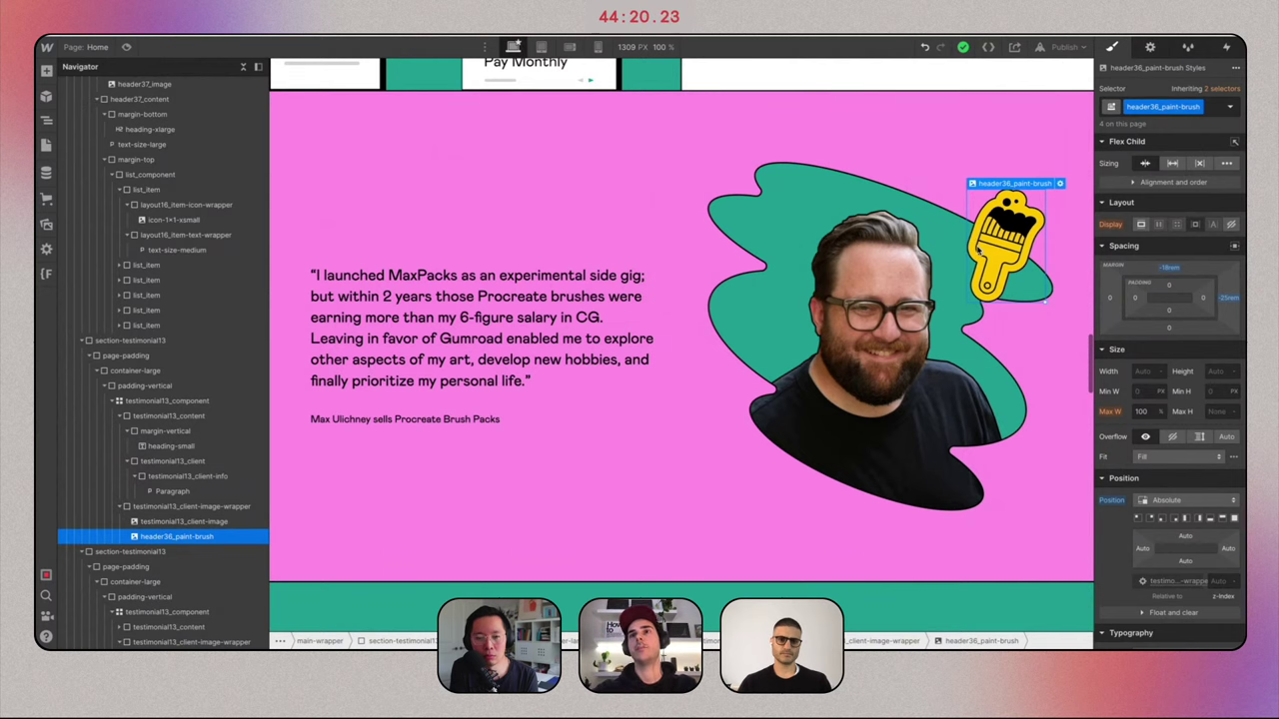
scroll(977, 250, "up", 1)
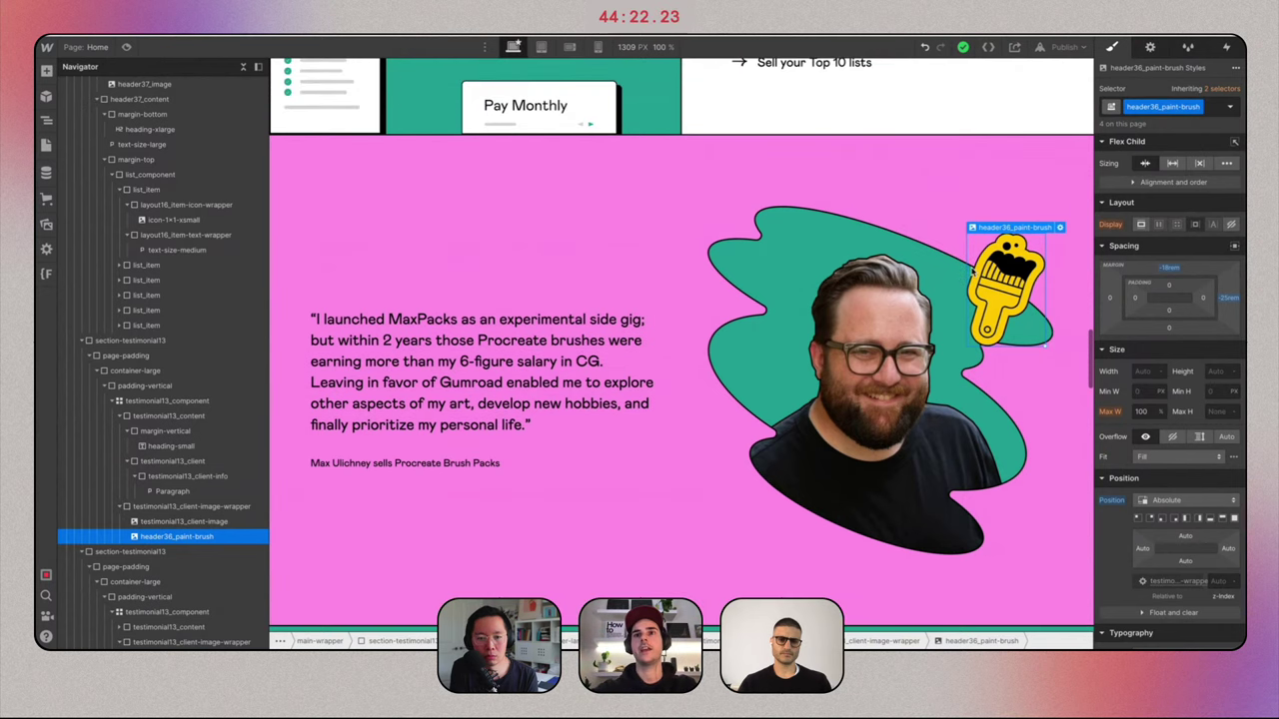
left_click(961, 297)
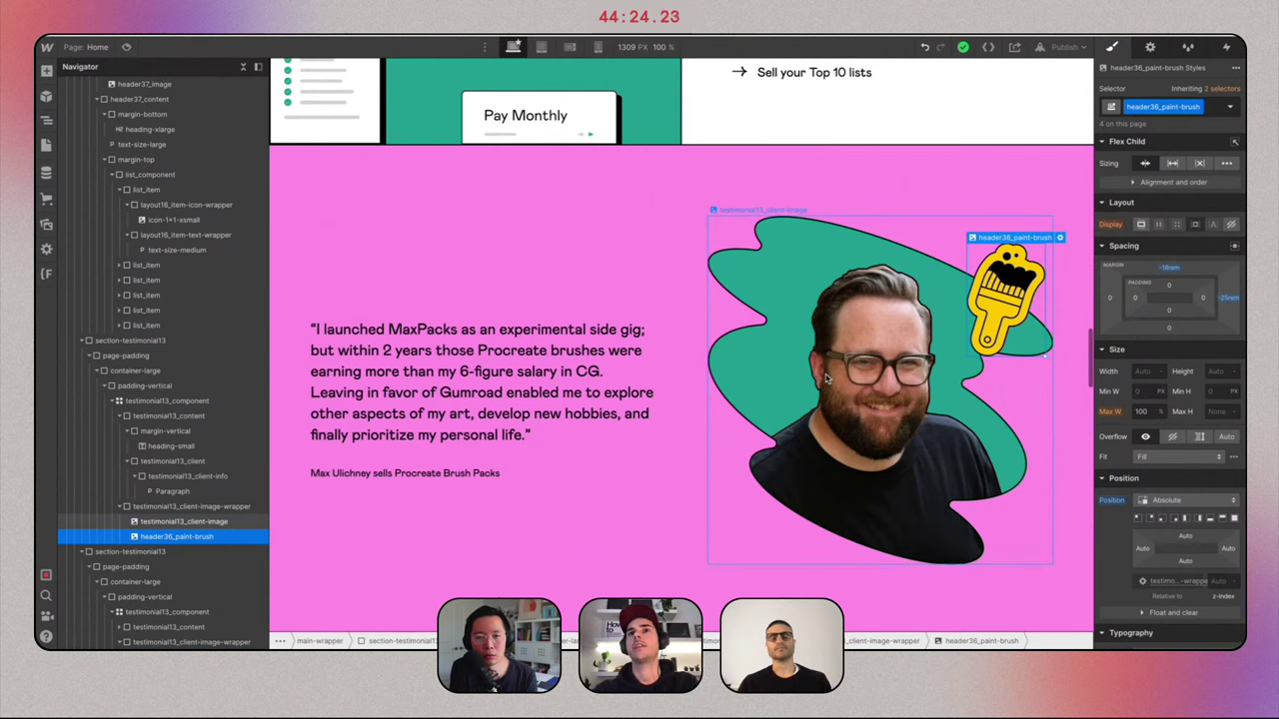
key("ctrl+Right")
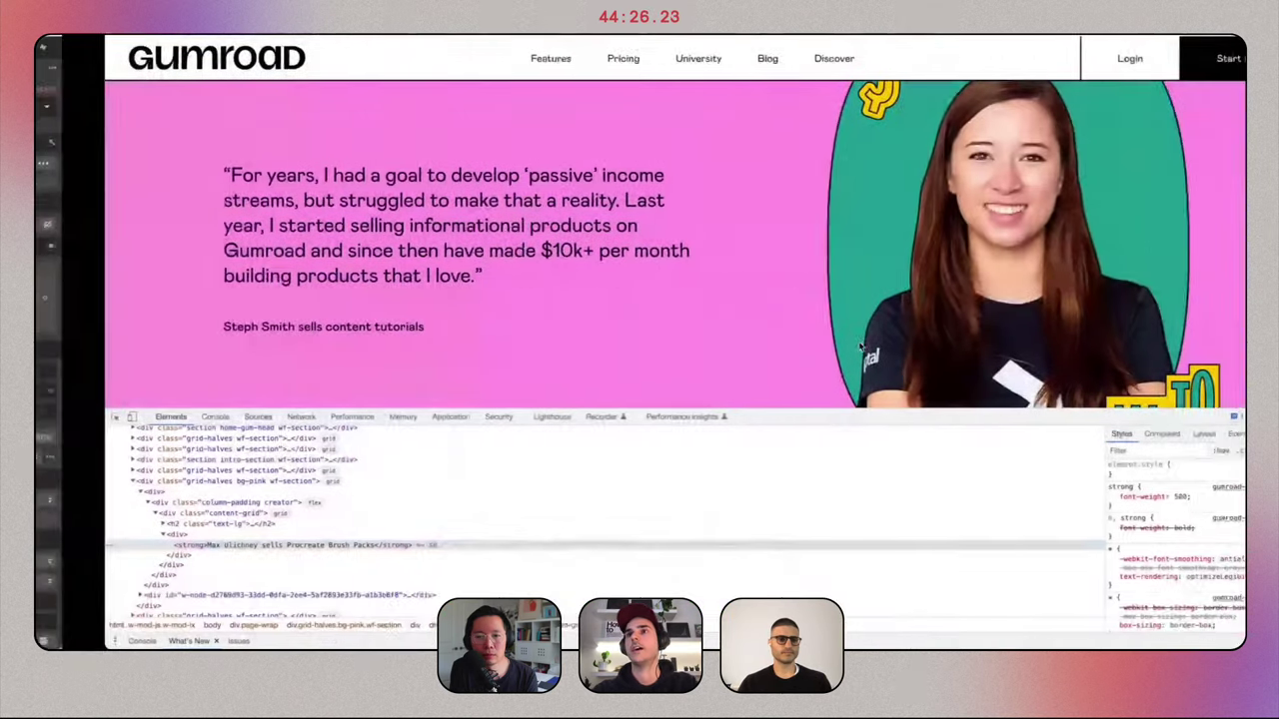
left_click(1233, 418)
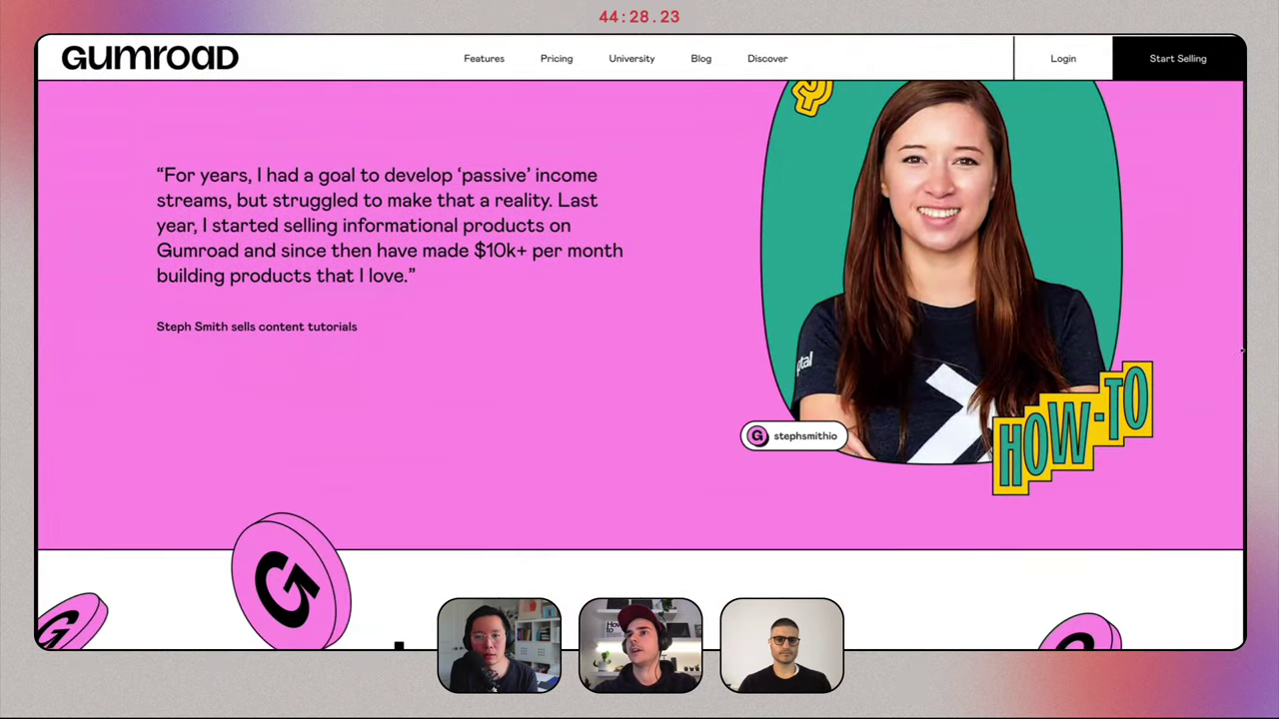
left_click_drag(1238, 423, 1242, 362)
scroll(1242, 361, "up", 5)
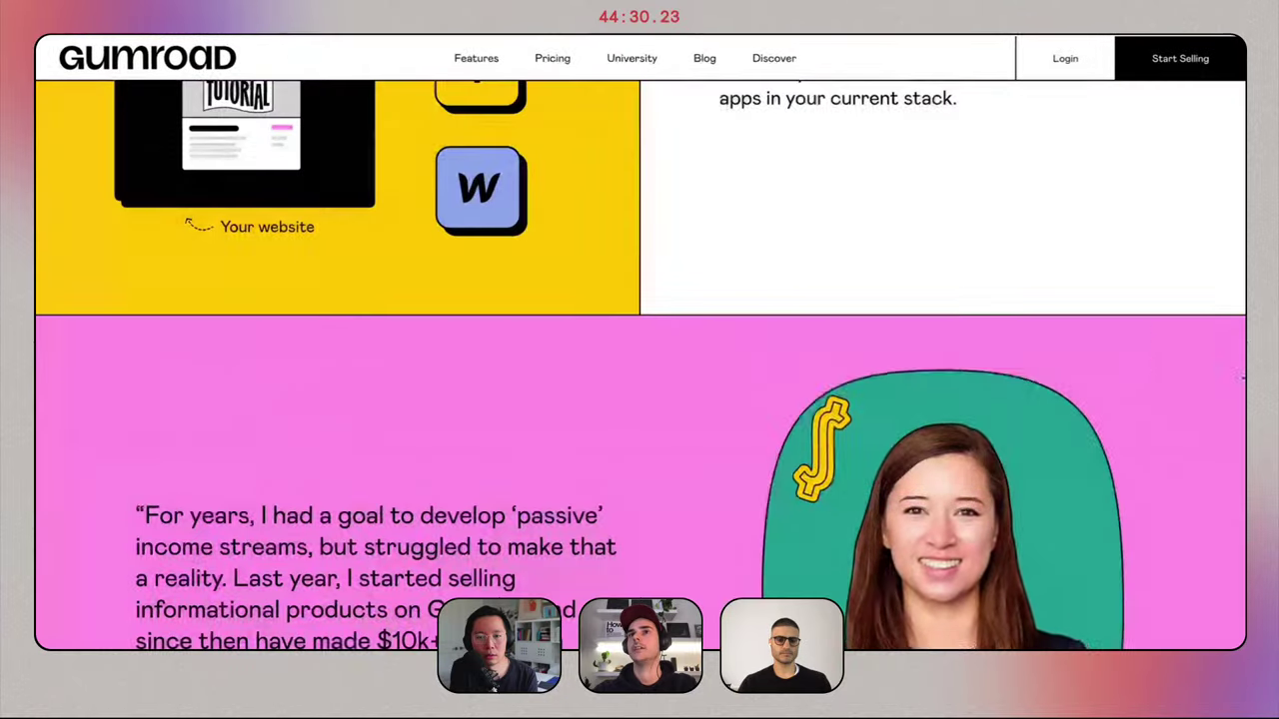
key("ctrl+Left")
scroll(986, 339, "up", 3)
scroll(989, 330, "down", 3)
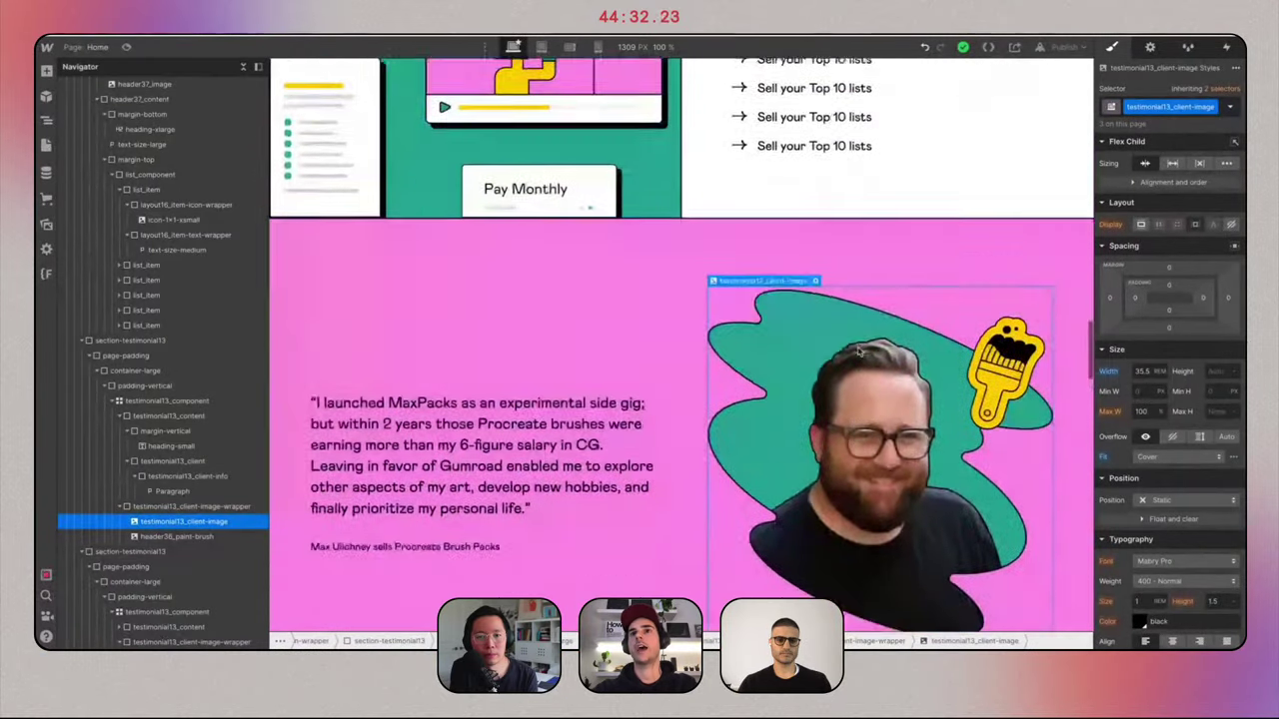
Duplicate the header36_paint-brush class on the first testimonial's brush image and name the copy testimonial13_pen-image.
left_click(995, 305)
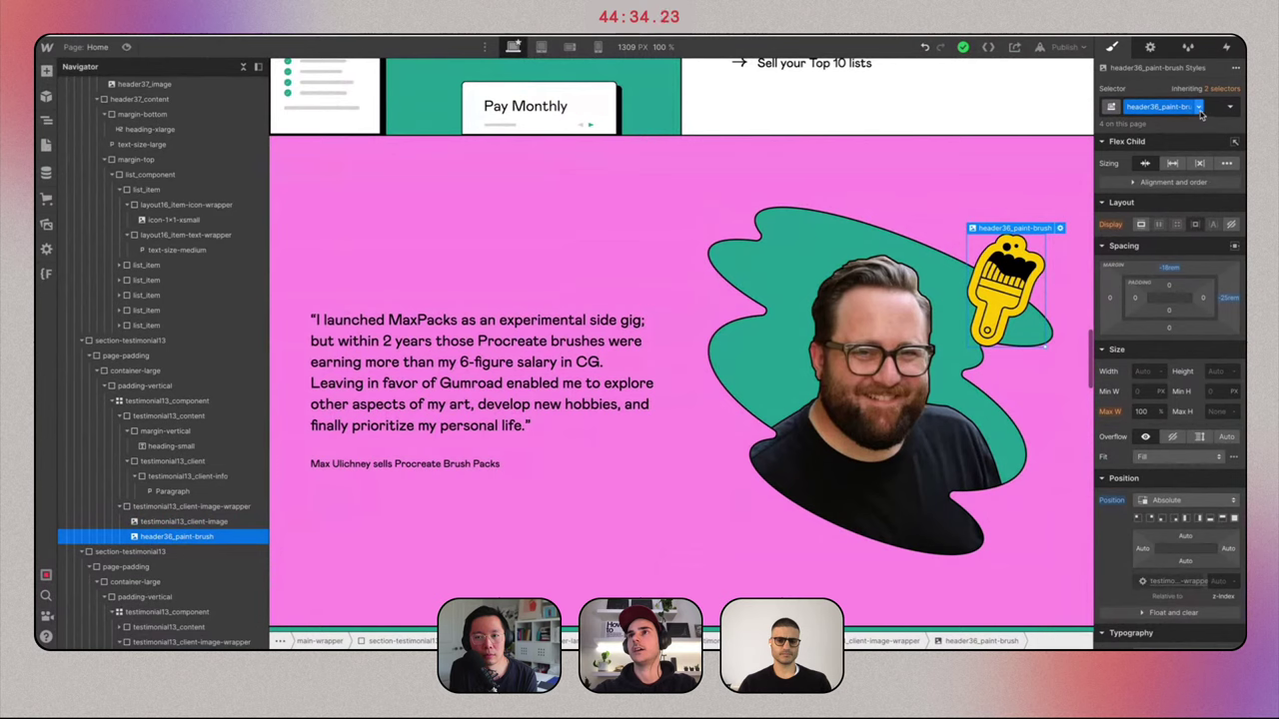
left_click(1199, 112)
left_click(1156, 146)
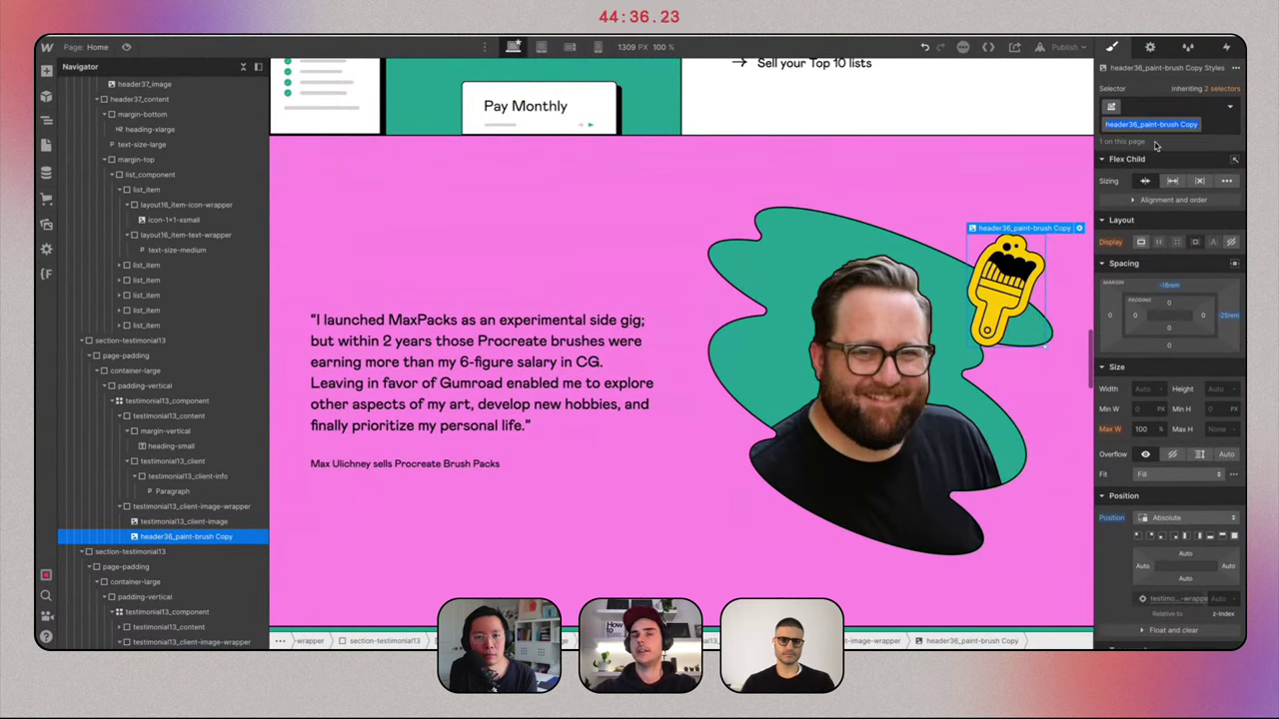
key("Return")
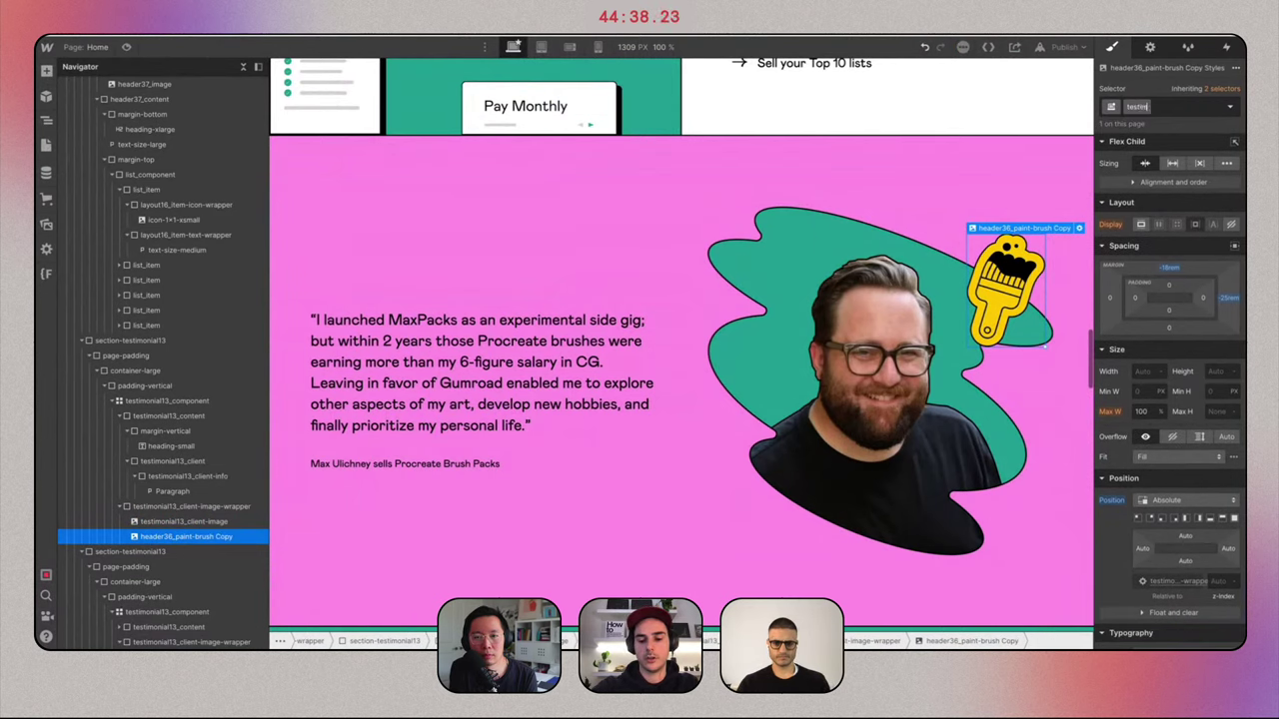
key("ctrl+Right")
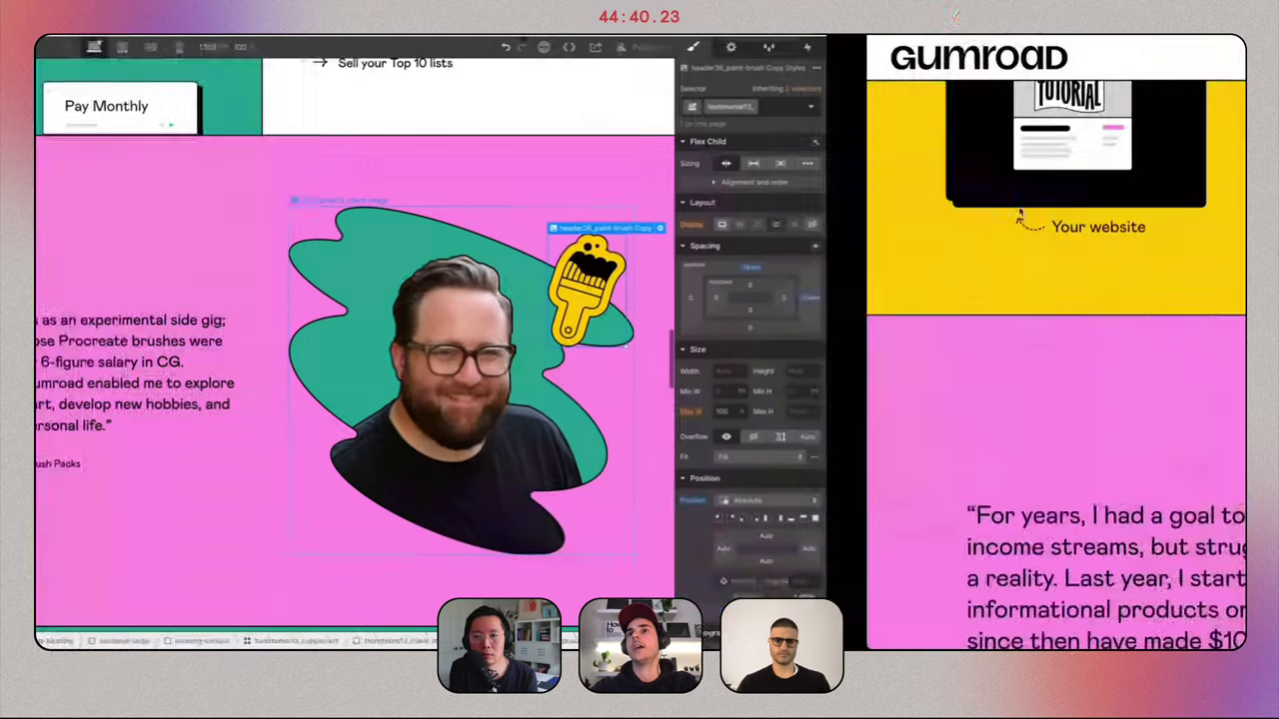
scroll(1019, 211, "up", 10)
scroll(959, 281, "up", 15)
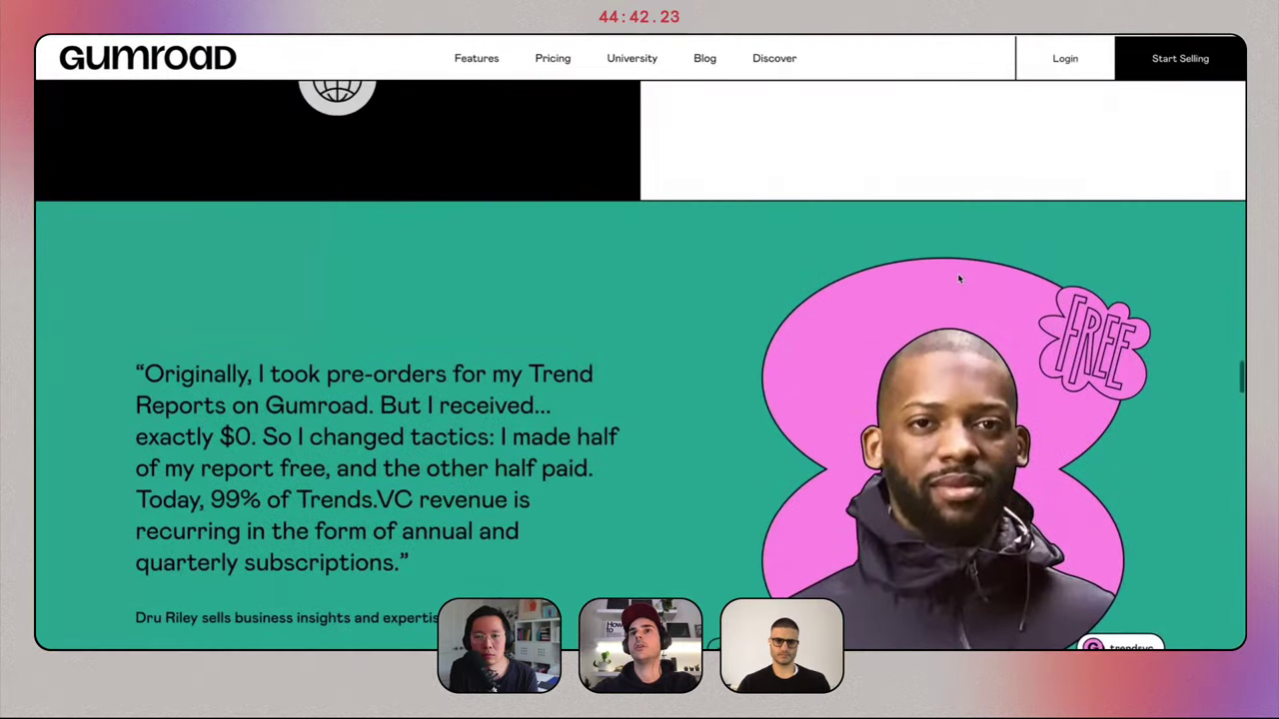
key("ctrl+Left")
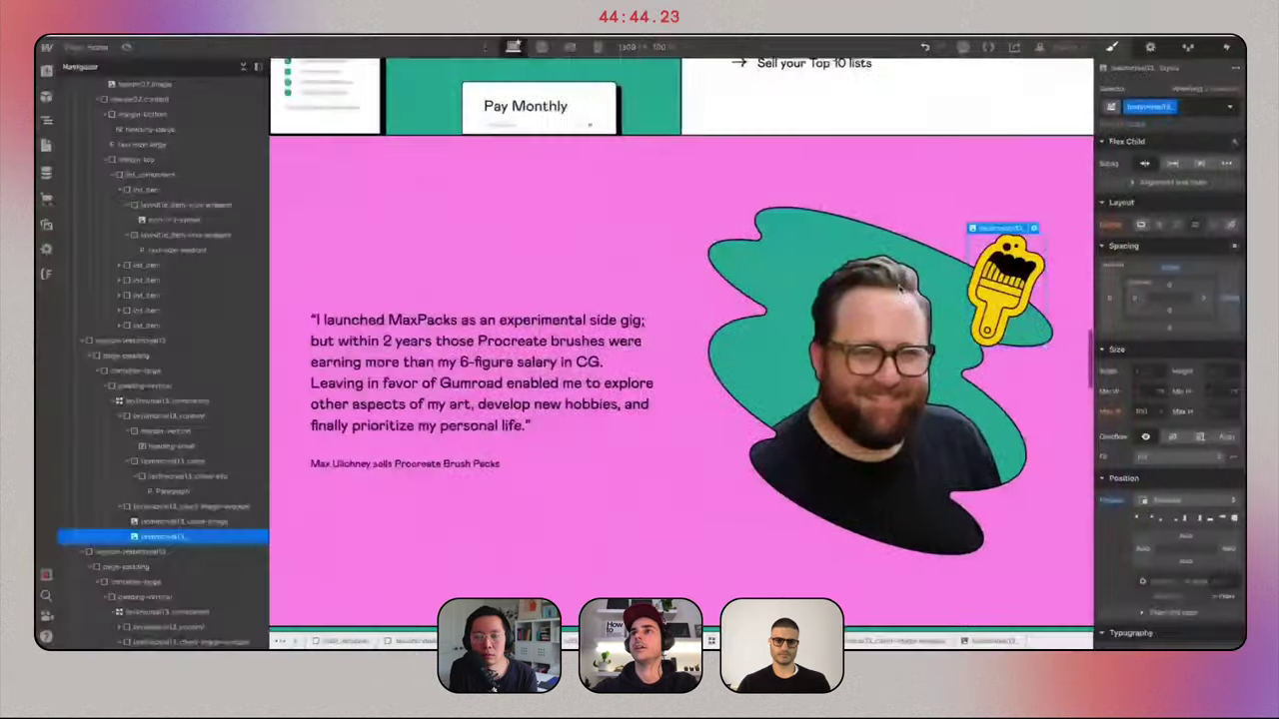
key("Right")
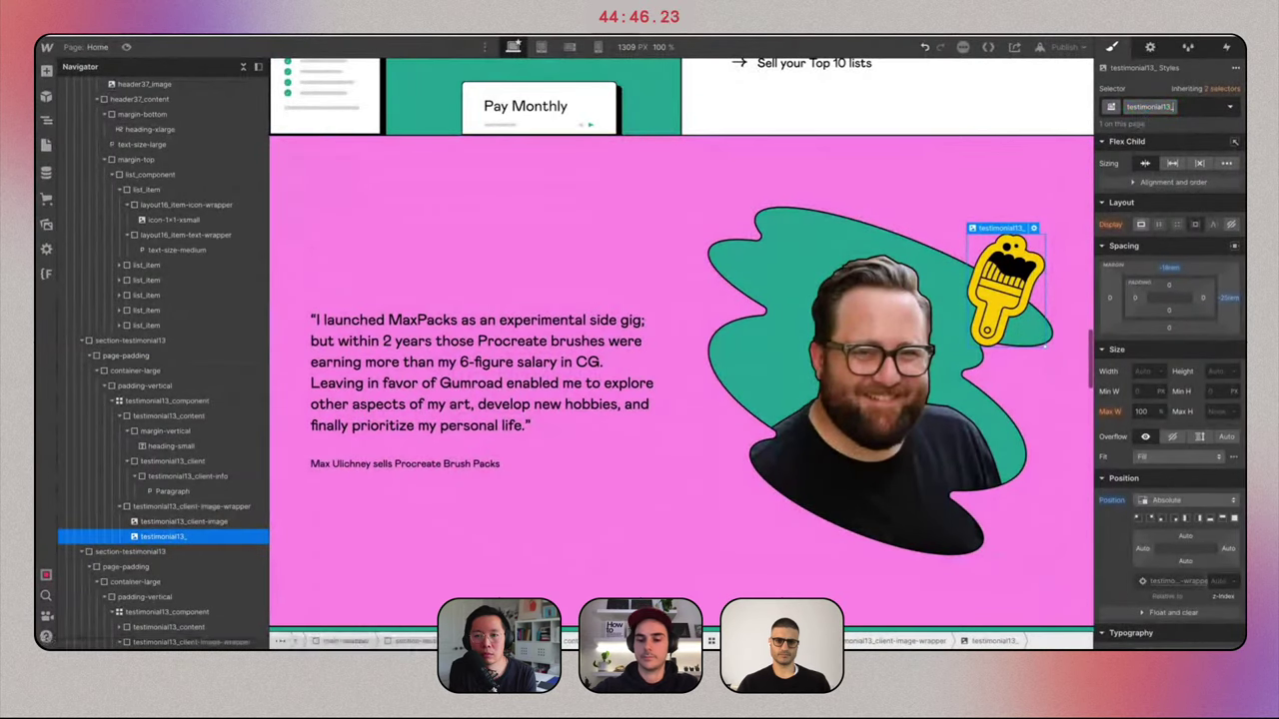
type("g")
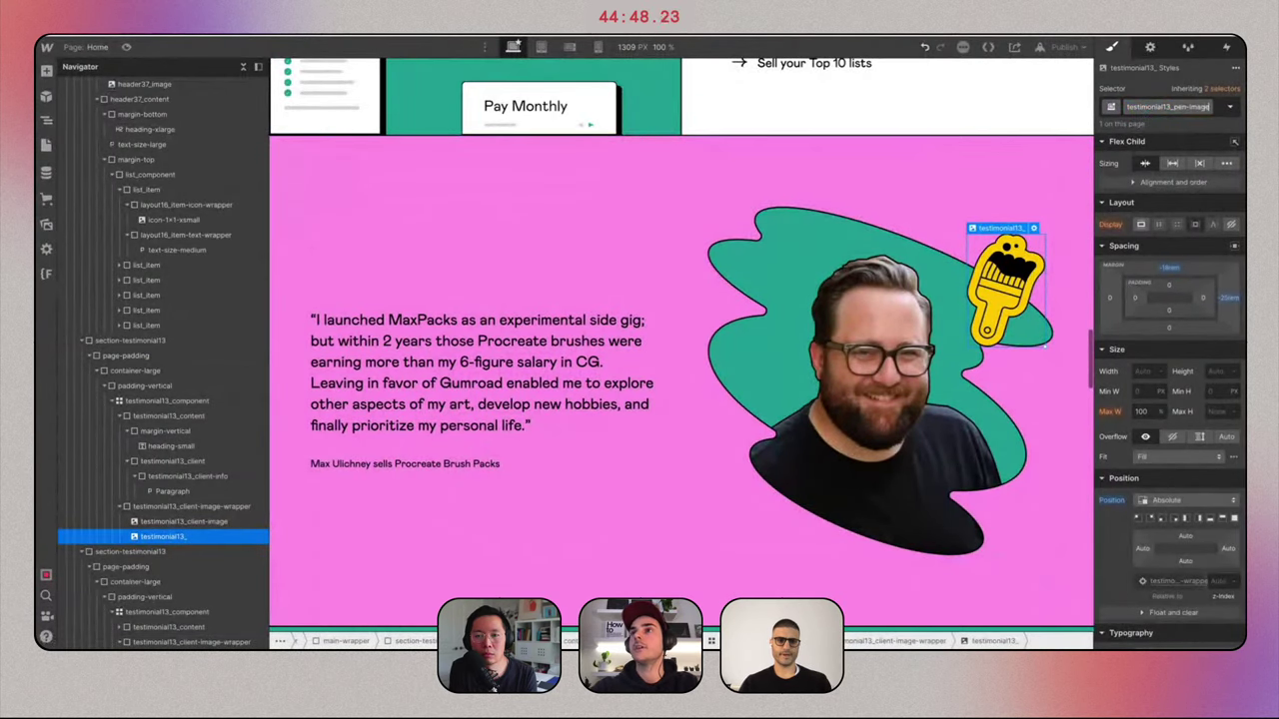
type("en-image")
key("Return")
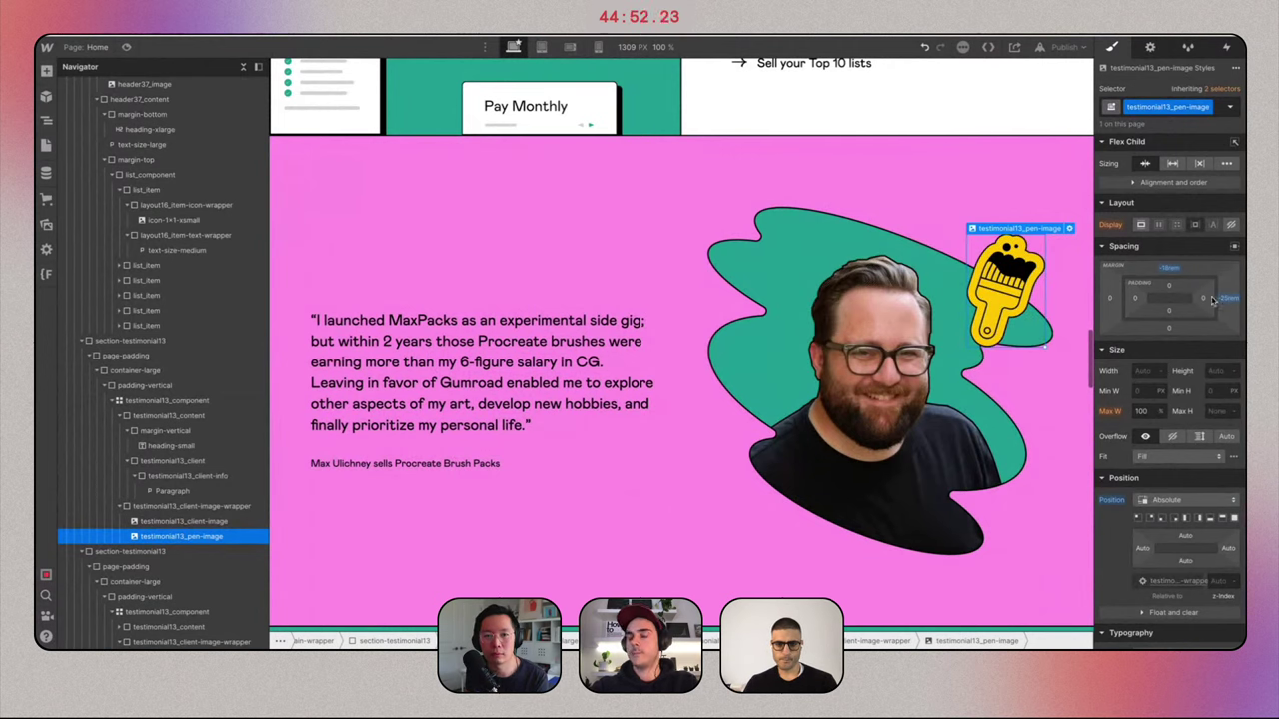
Clear the top and right margins of testimonial13_pen-image and set its bottom and left margins to -20rem.
left_click(1224, 298, "alt")
left_click(1169, 268, "alt")
left_click(1168, 328)
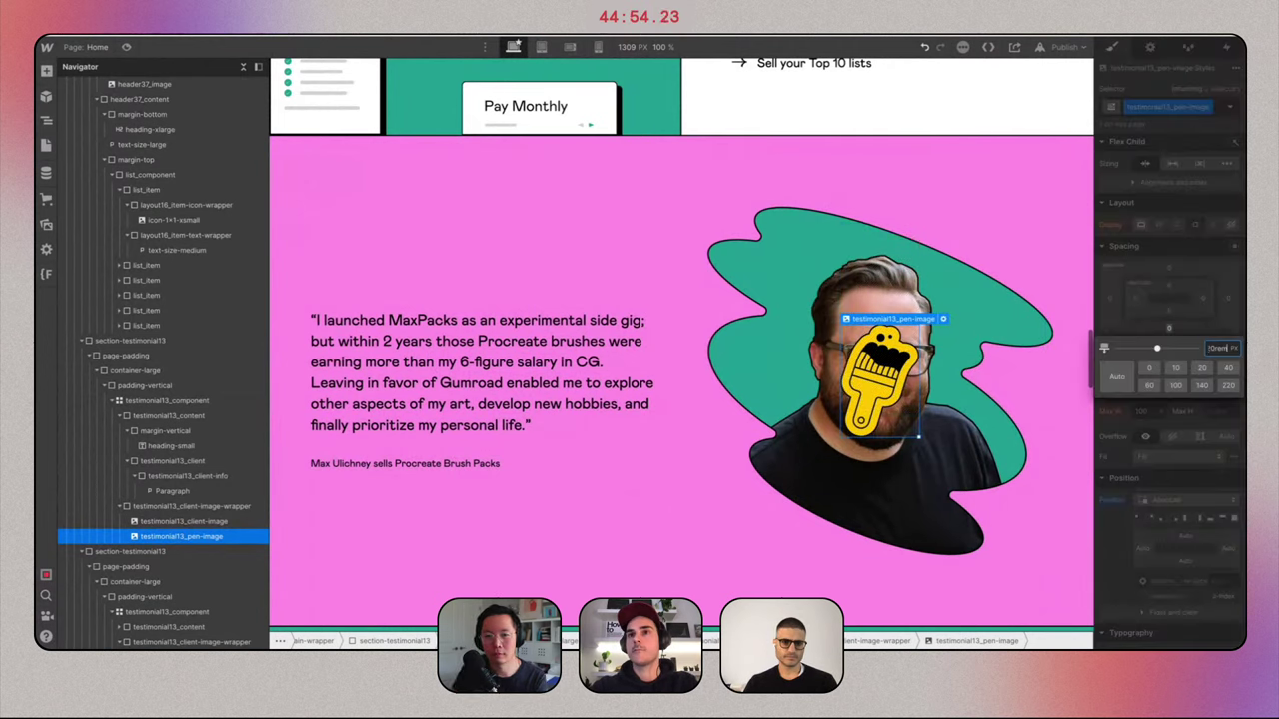
type("10rem")
key("Return")
left_click(1111, 302)
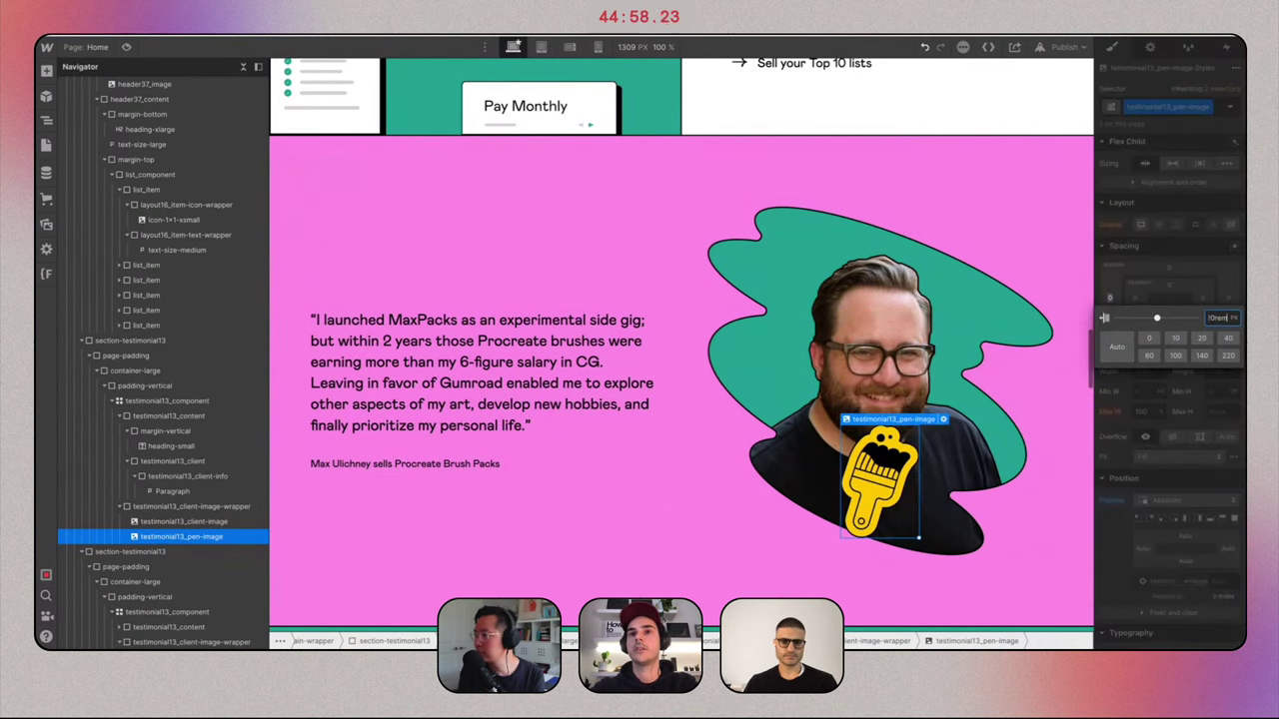
key("Return")
Replace the testimonial13_pen-image picture with asset 24.svg, the yellow hand holding a pen, and compare it with the original page.
key("ctrl+Right")
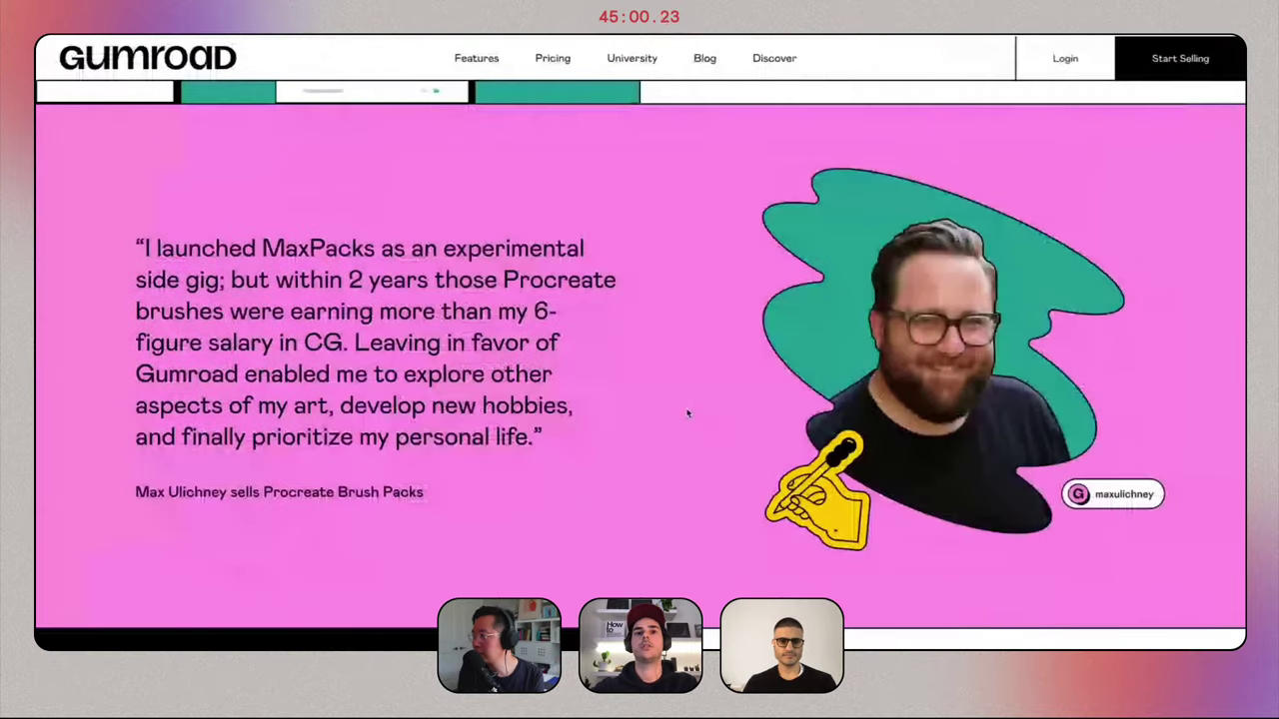
key("ctrl+Left")
left_click(839, 420)
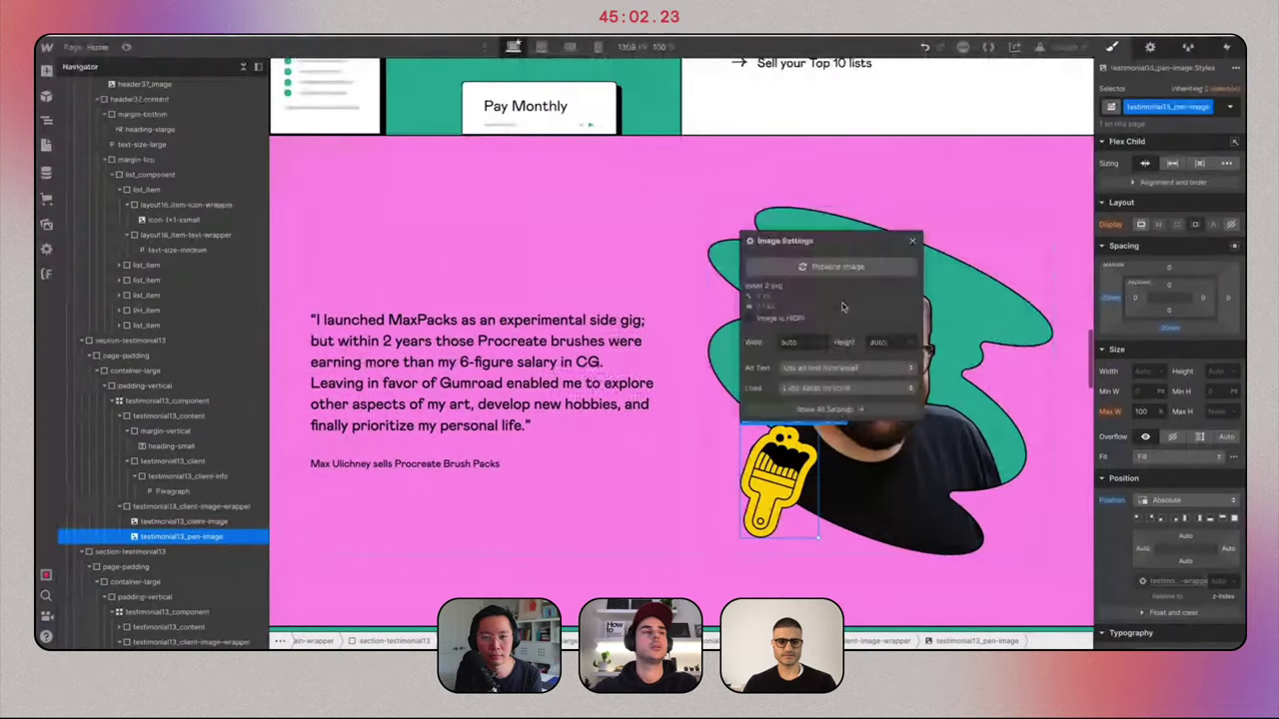
left_click(837, 266)
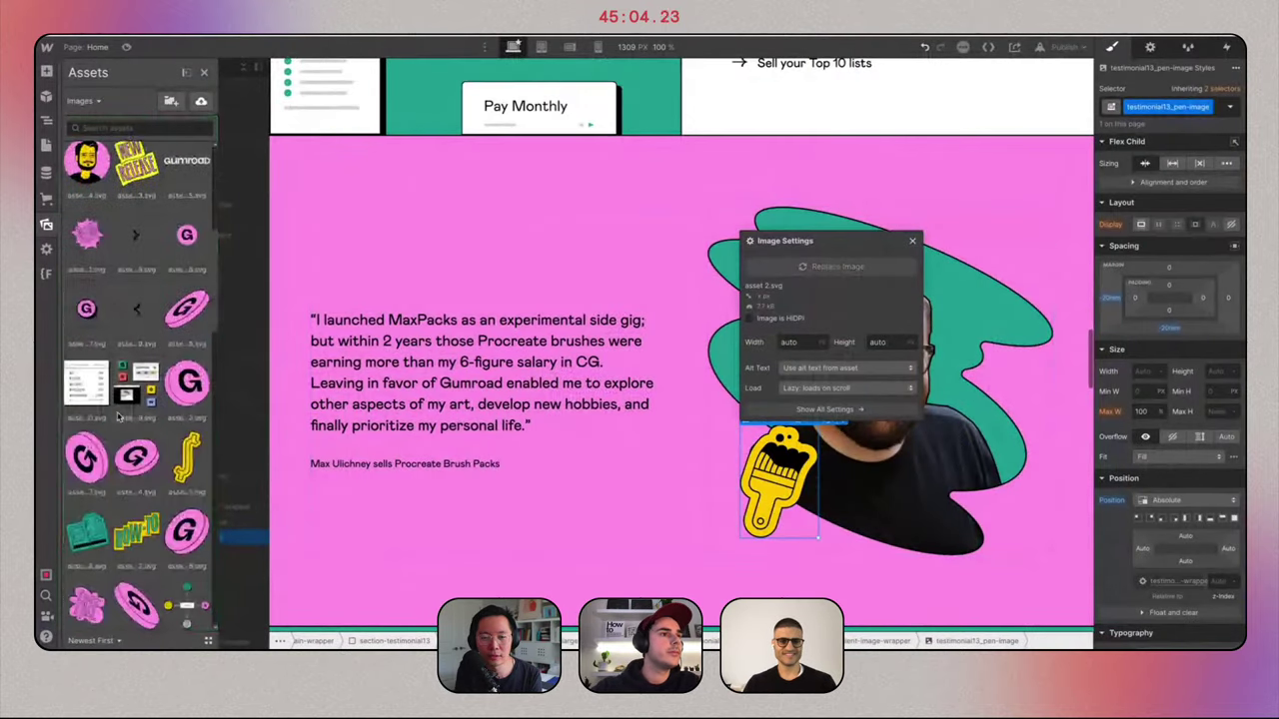
scroll(118, 417, "down", 5)
left_click(137, 329)
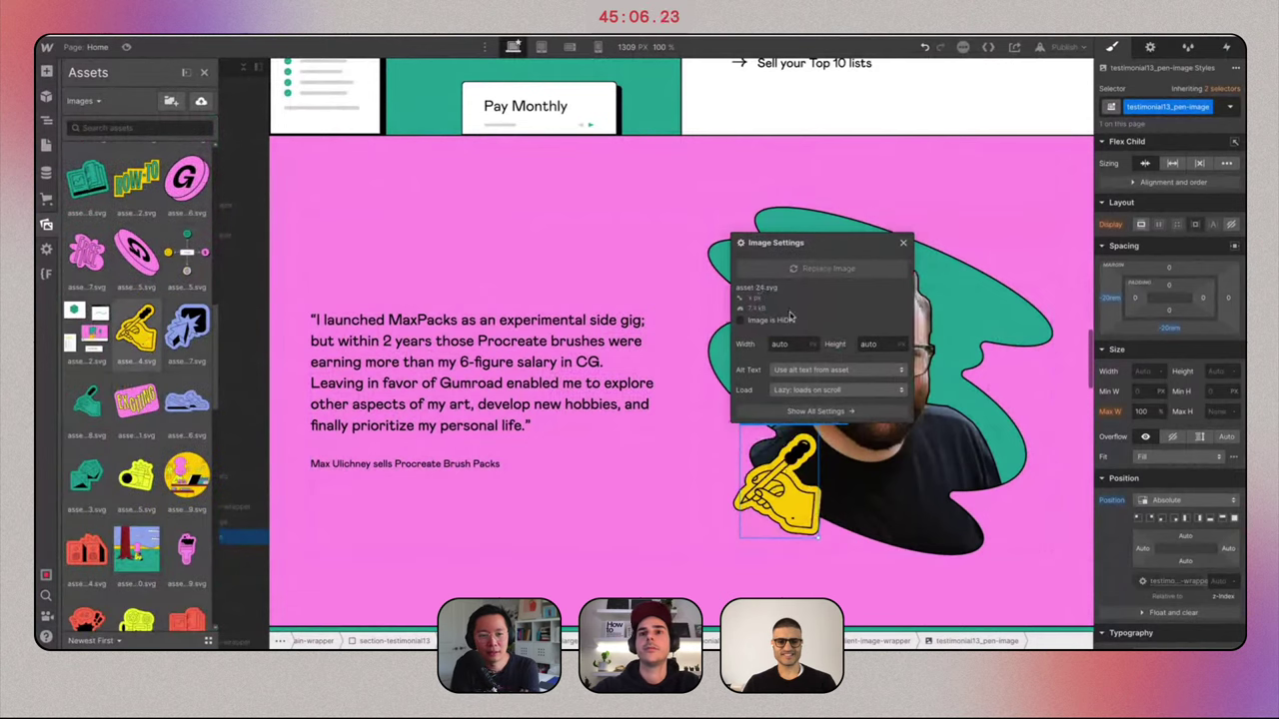
key("ctrl+Right")
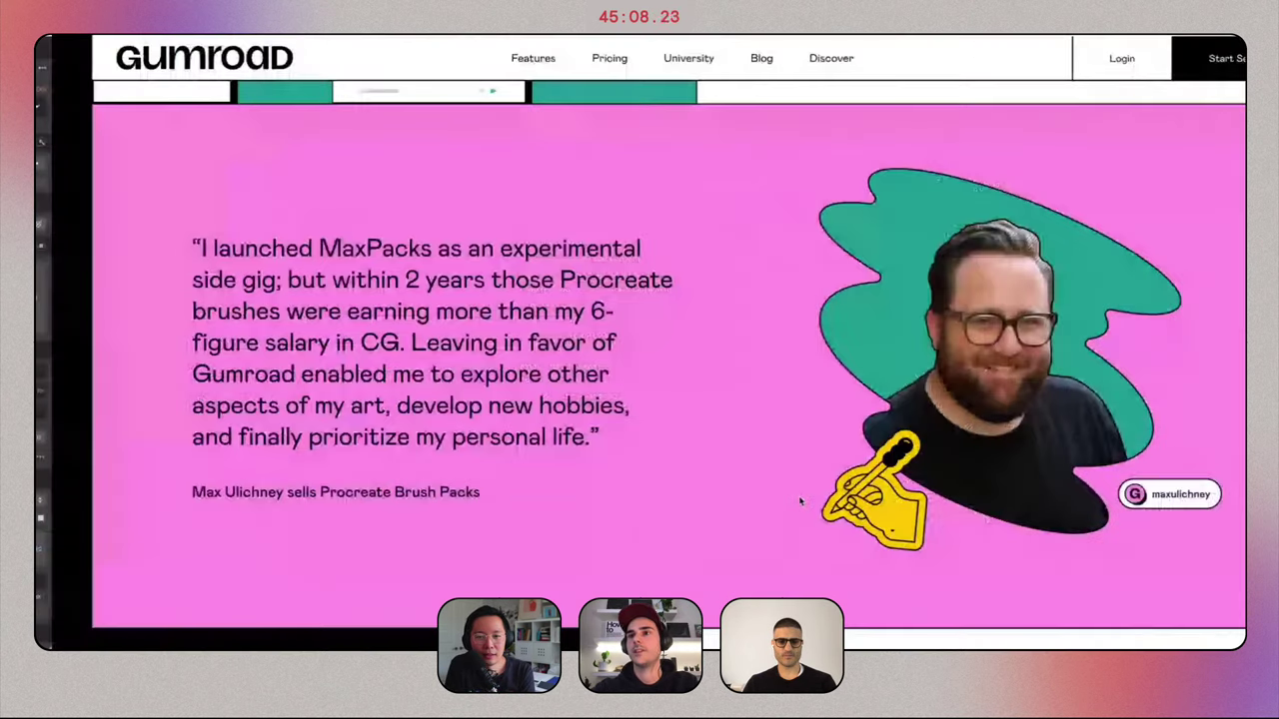
key("ctrl+Left")
Duplicate the header36_paint-brush class on the green testimonial's brush image and name the copy header36_free.
left_click(1007, 263)
scroll(992, 341, "up", 2)
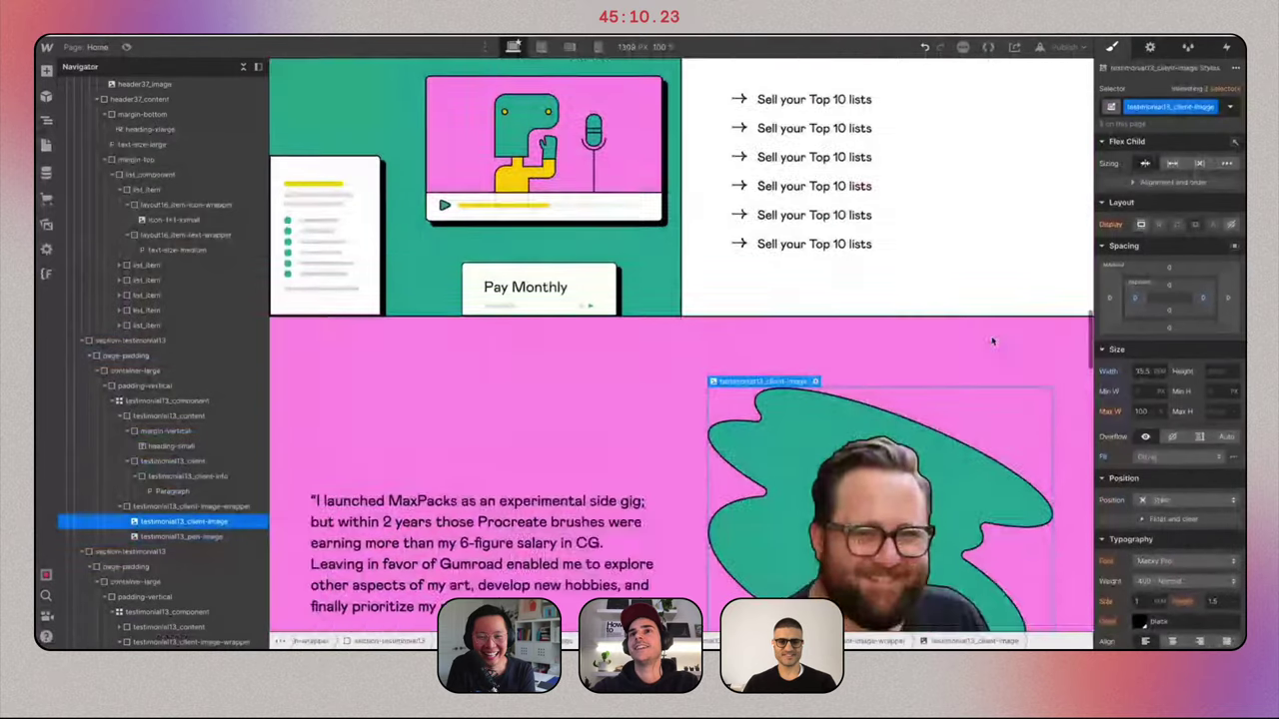
scroll(992, 342, "down", 10)
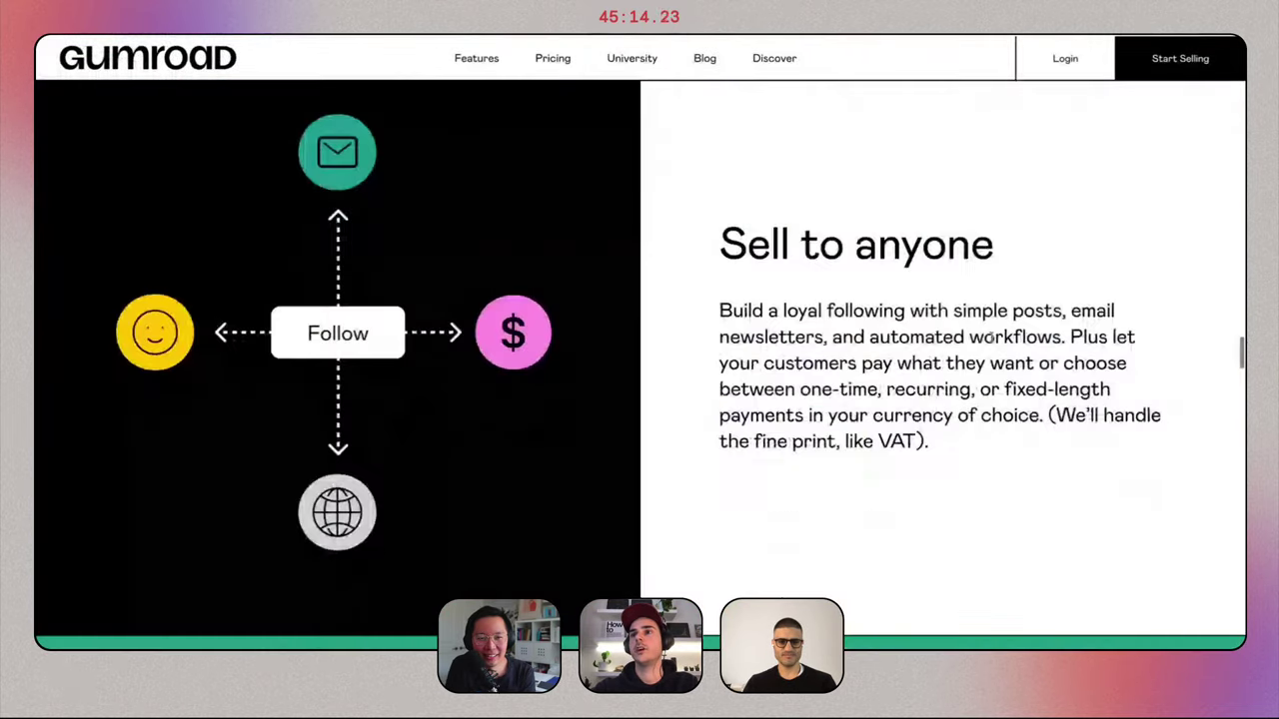
scroll(992, 337, "down", 6)
key("ctrl+Left")
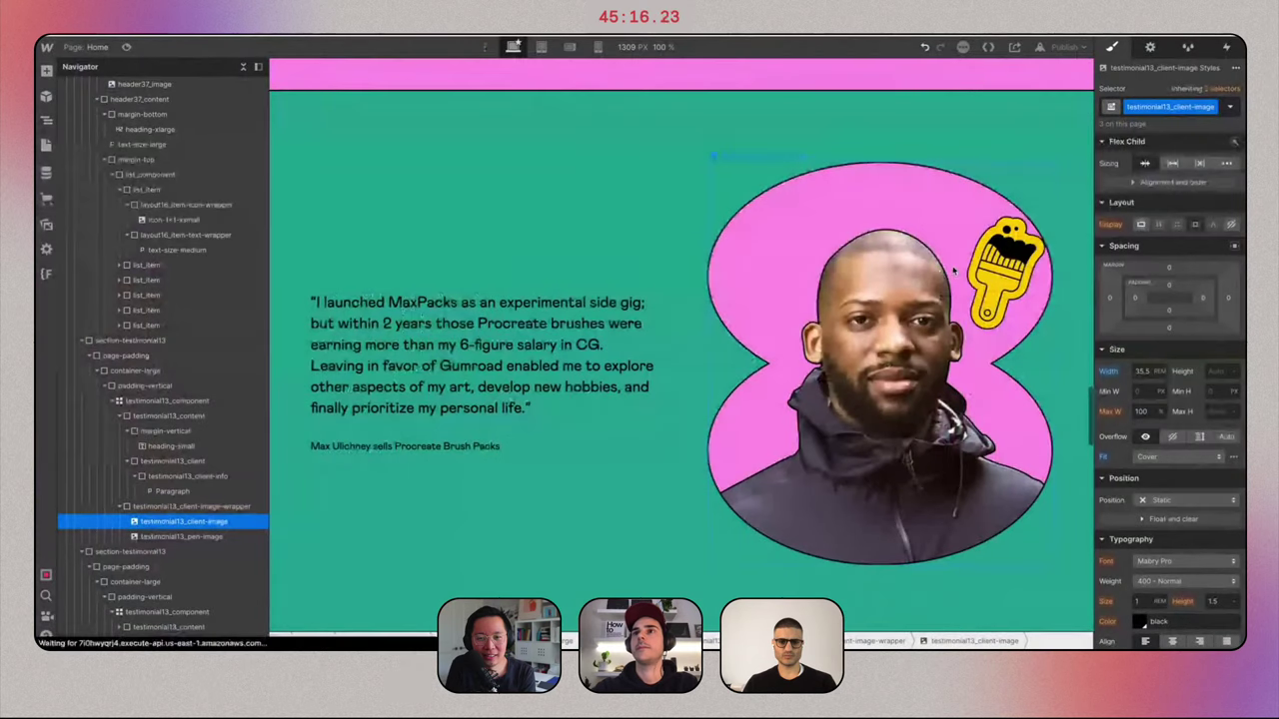
left_click(1004, 265)
left_click(1199, 106)
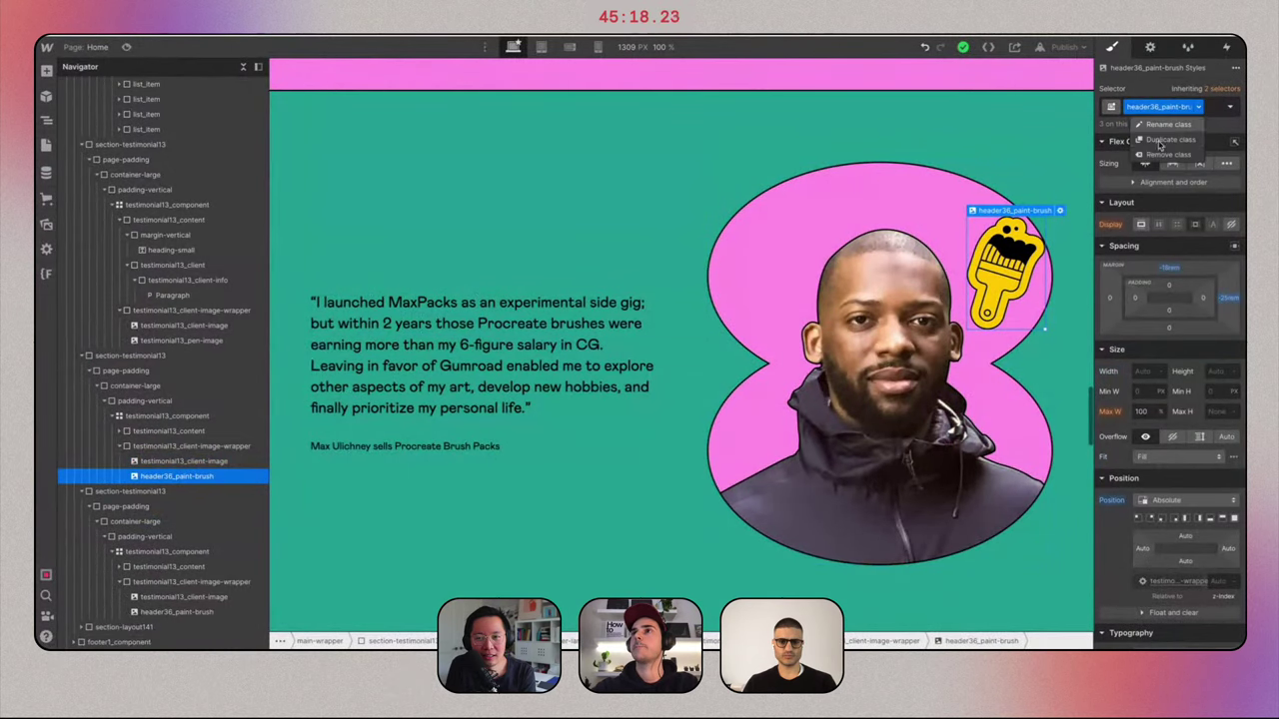
left_click(1149, 140)
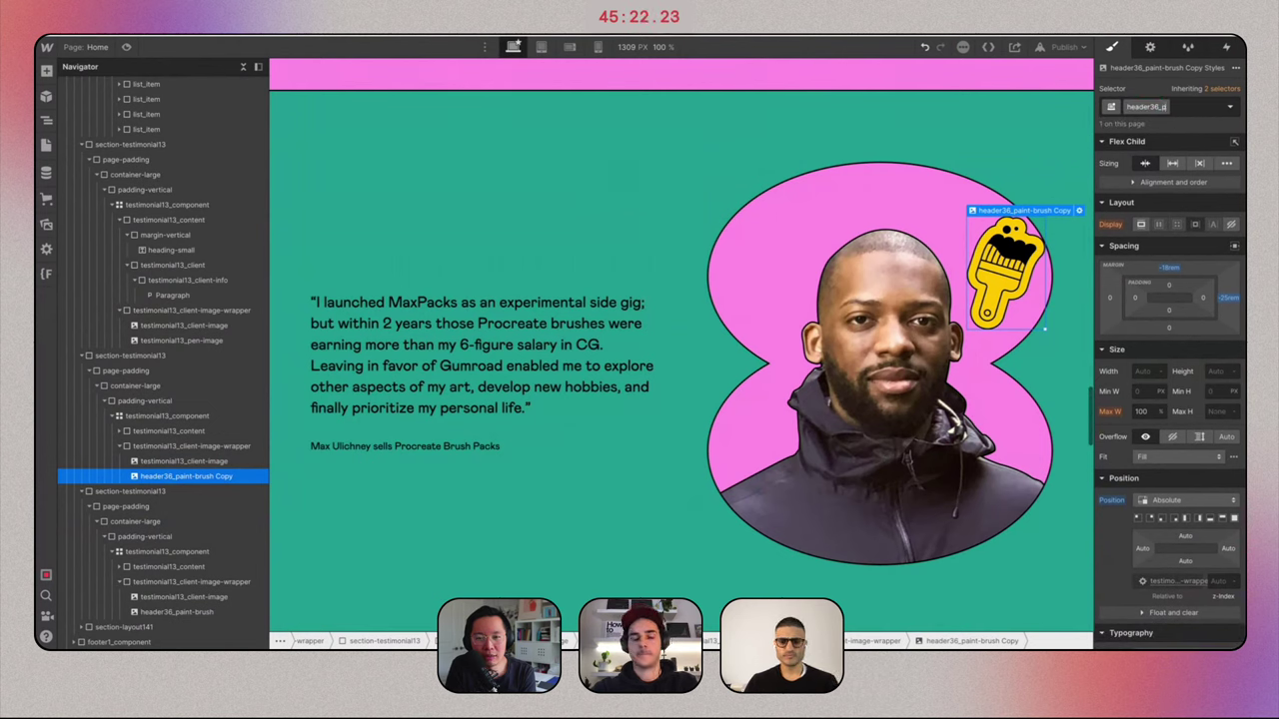
key("Return")
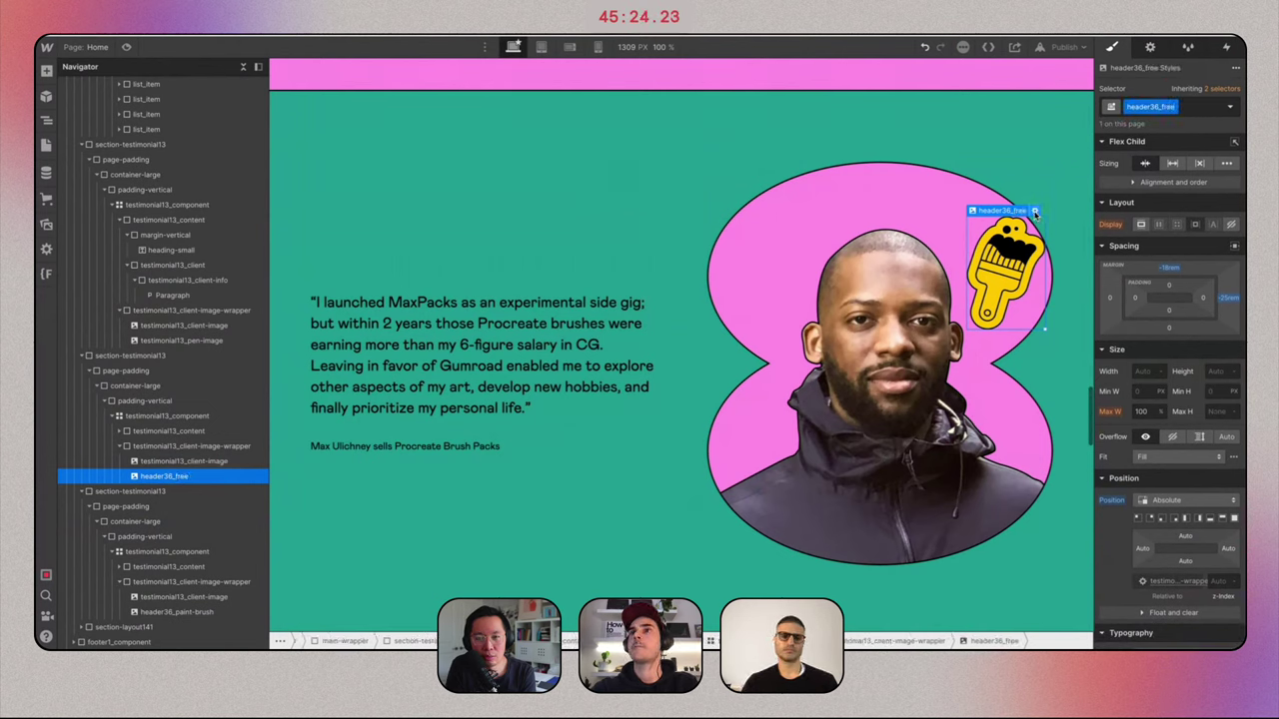
Replace the header36_free picture with asset 27.svg, the pink FREE sticker.
left_click(1035, 212)
left_click(974, 370)
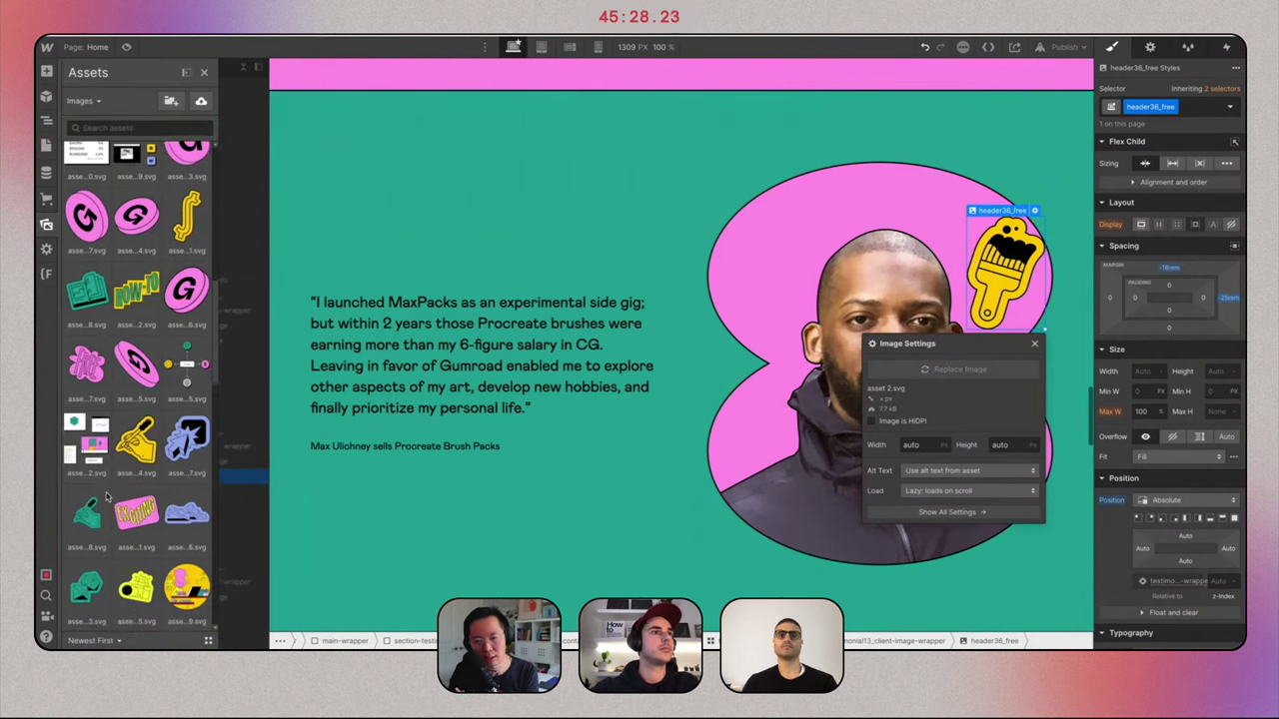
scroll(107, 497, "down", 5)
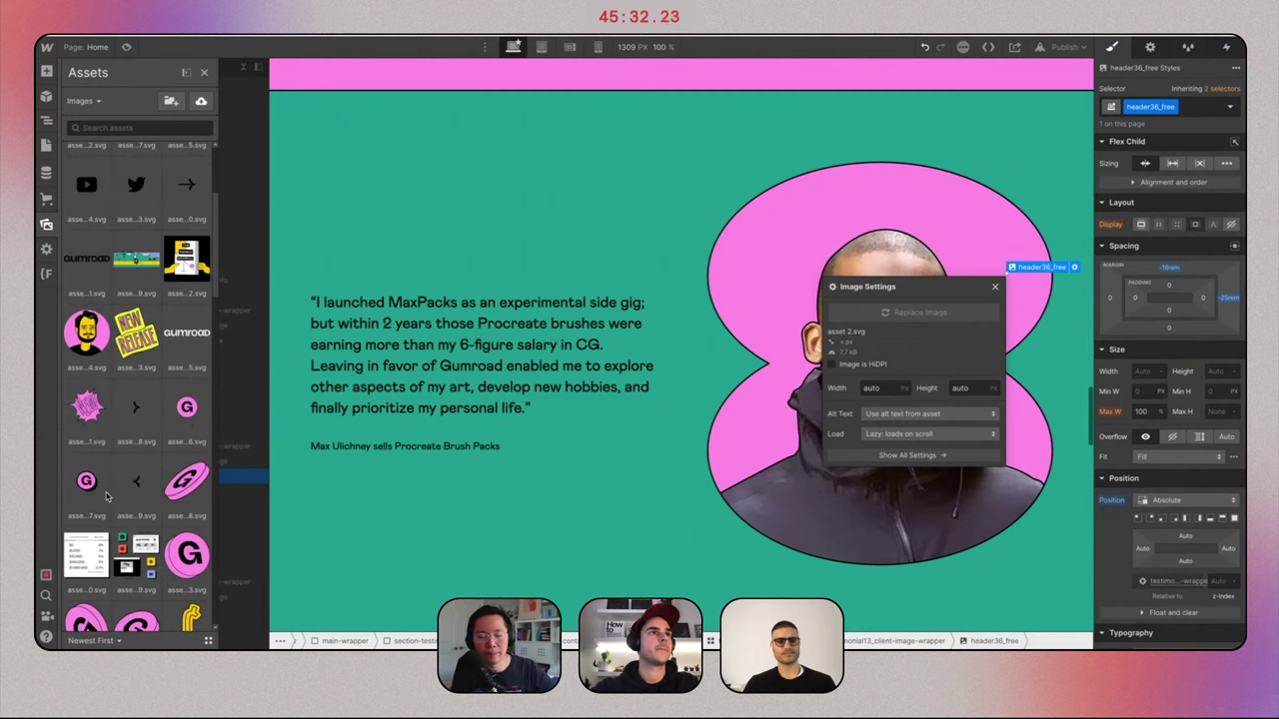
scroll(107, 496, "down", 1)
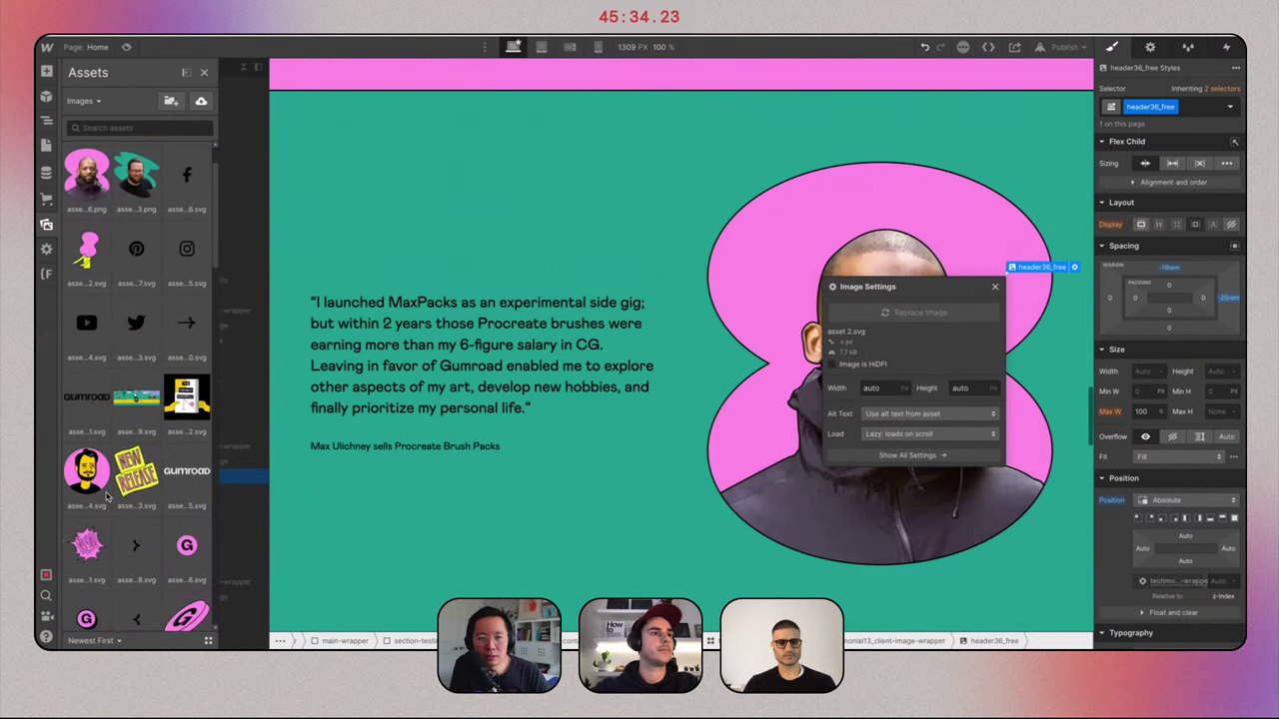
scroll(103, 566, "down", 1)
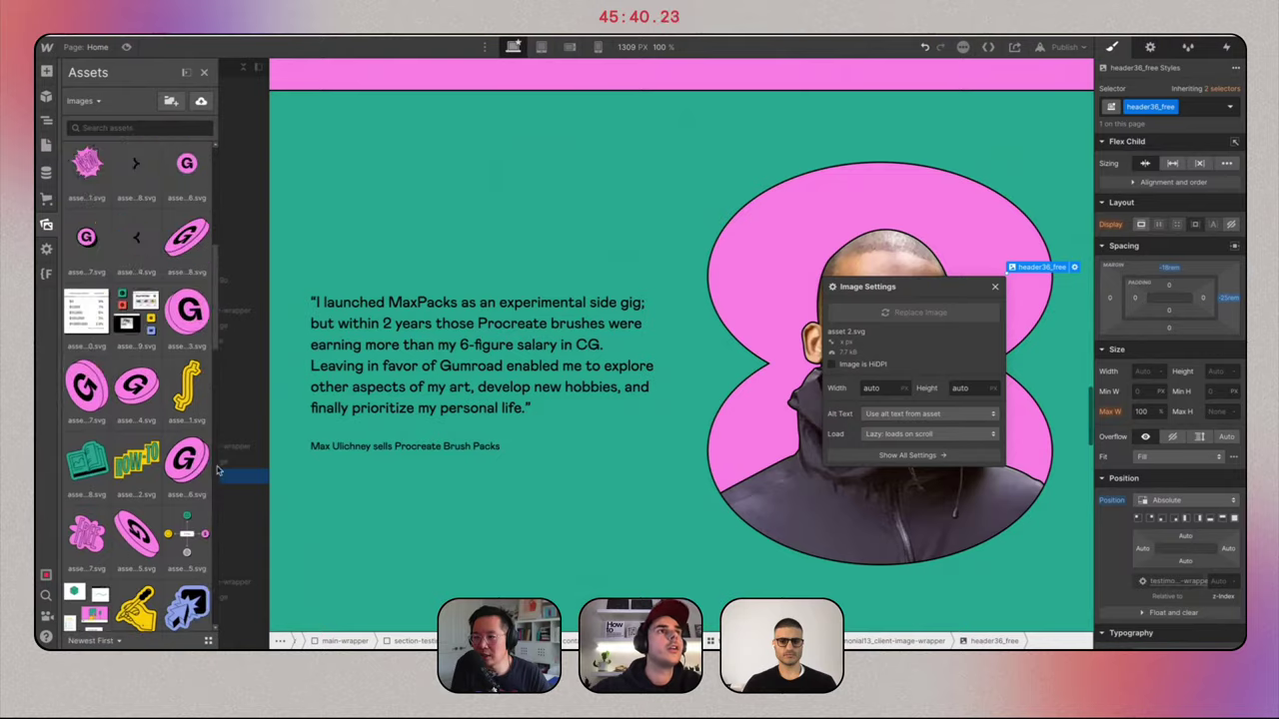
key("ctrl+Right")
key("ctrl+Left")
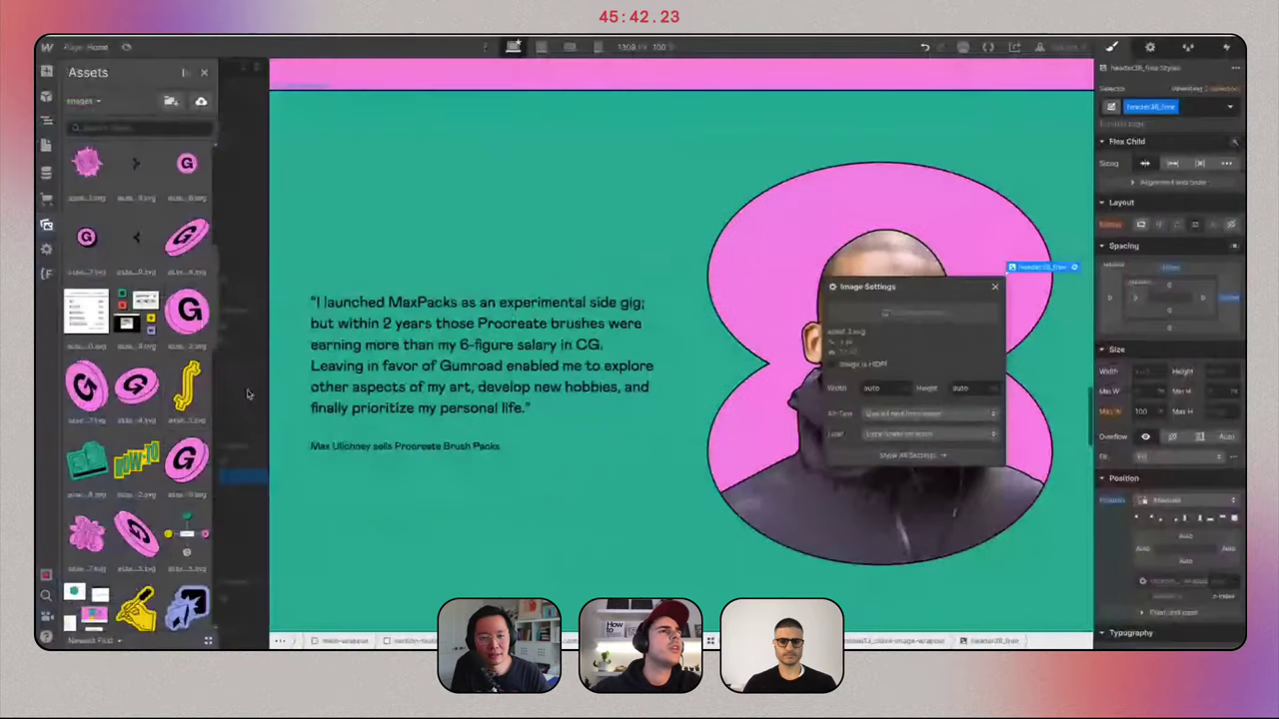
scroll(172, 364, "up", 6)
scroll(172, 366, "down", 10)
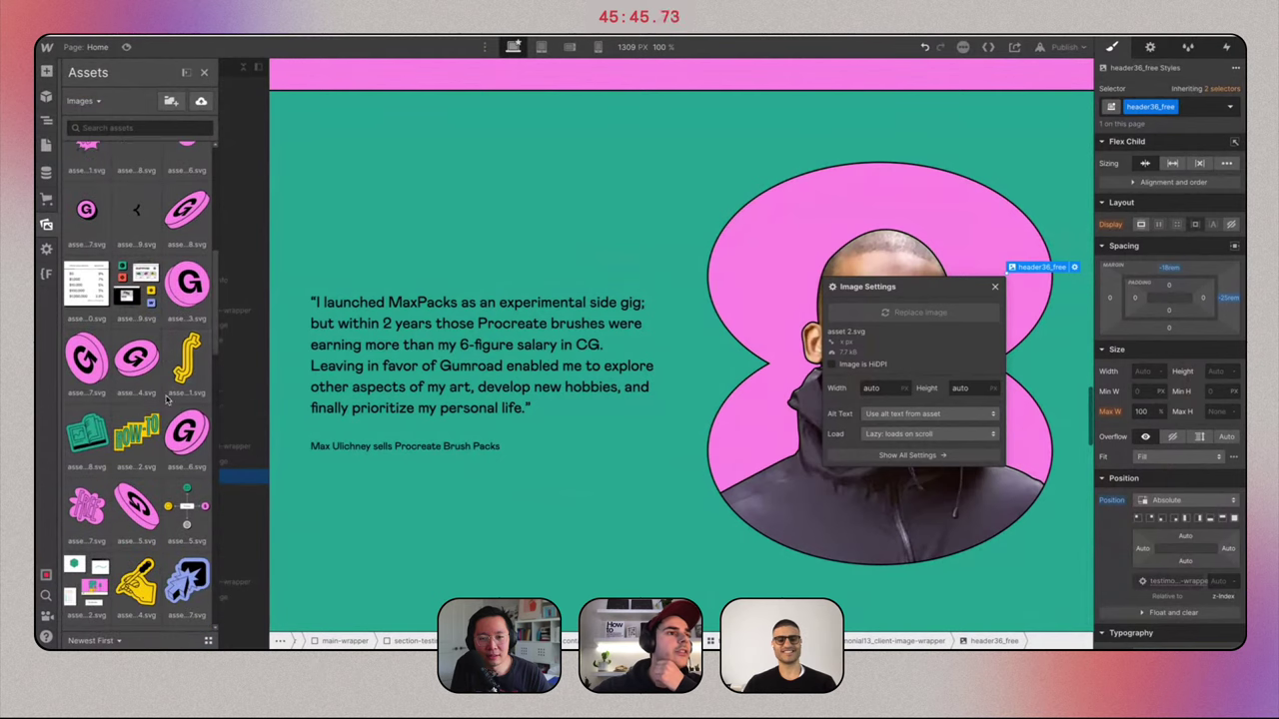
left_click(86, 505)
left_click(863, 327)
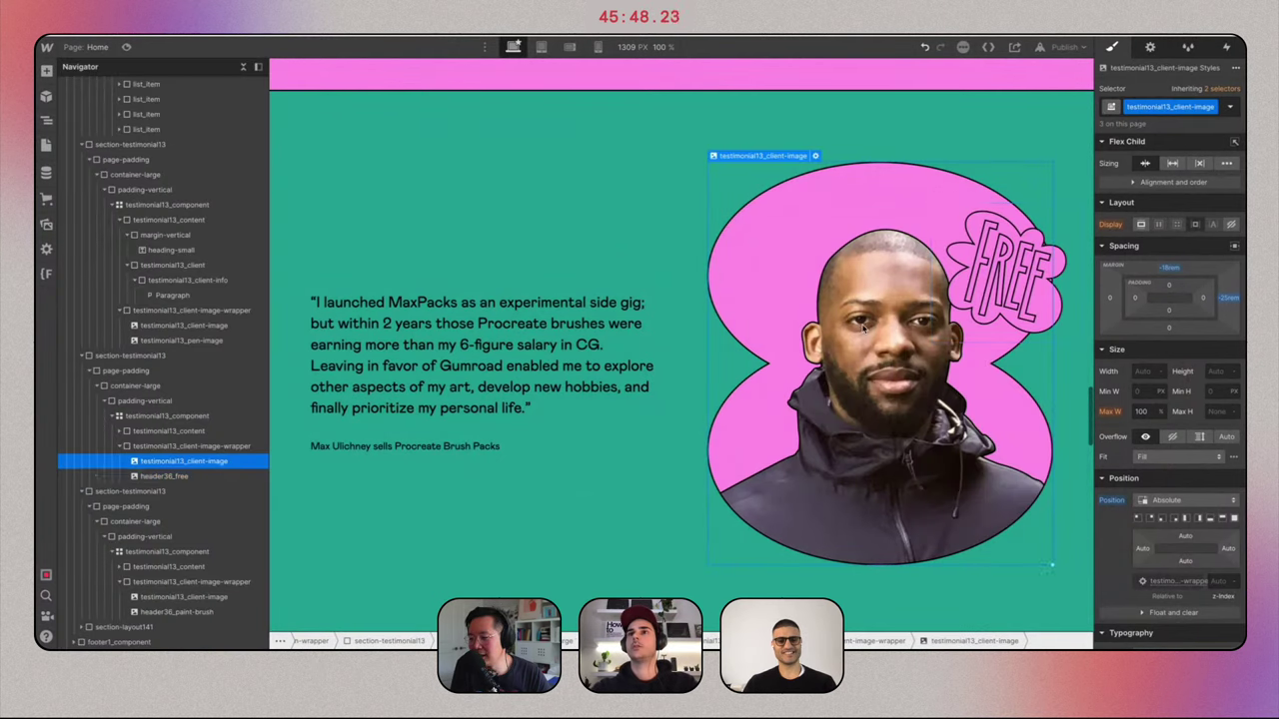
Set the top margin of the header36_free sticker to -25rem.
left_click(1040, 269)
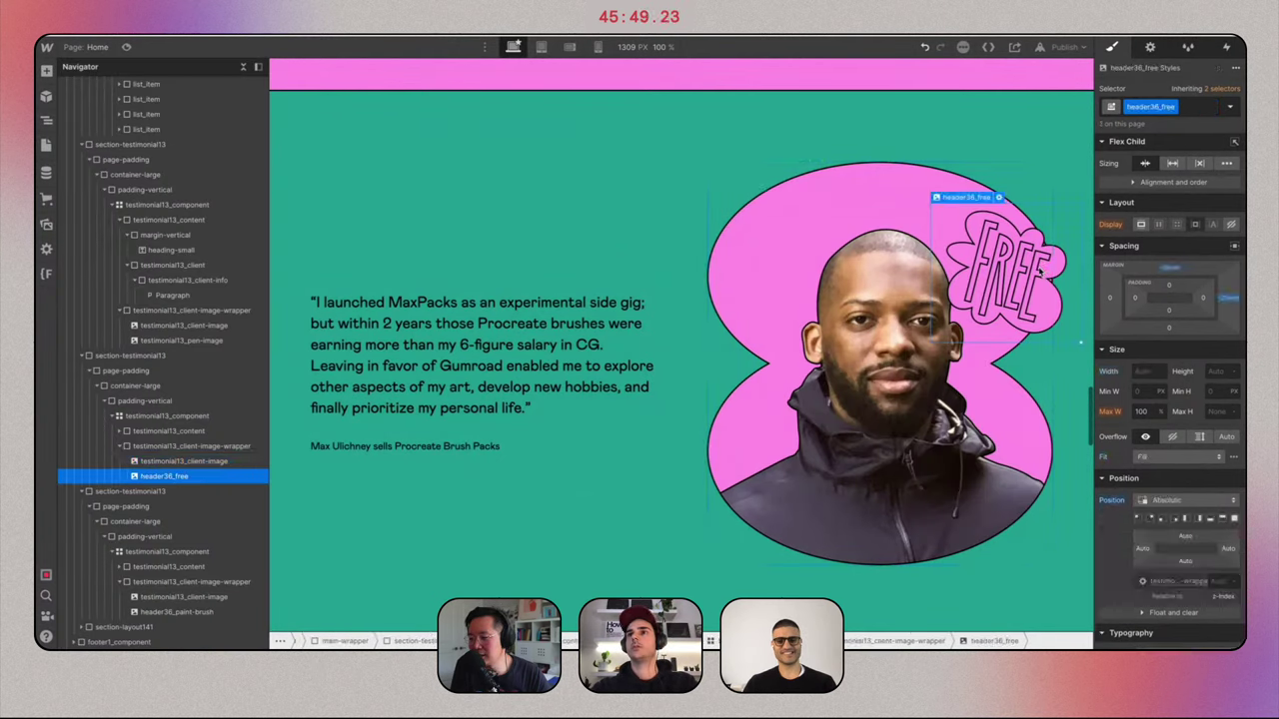
left_click(1174, 269)
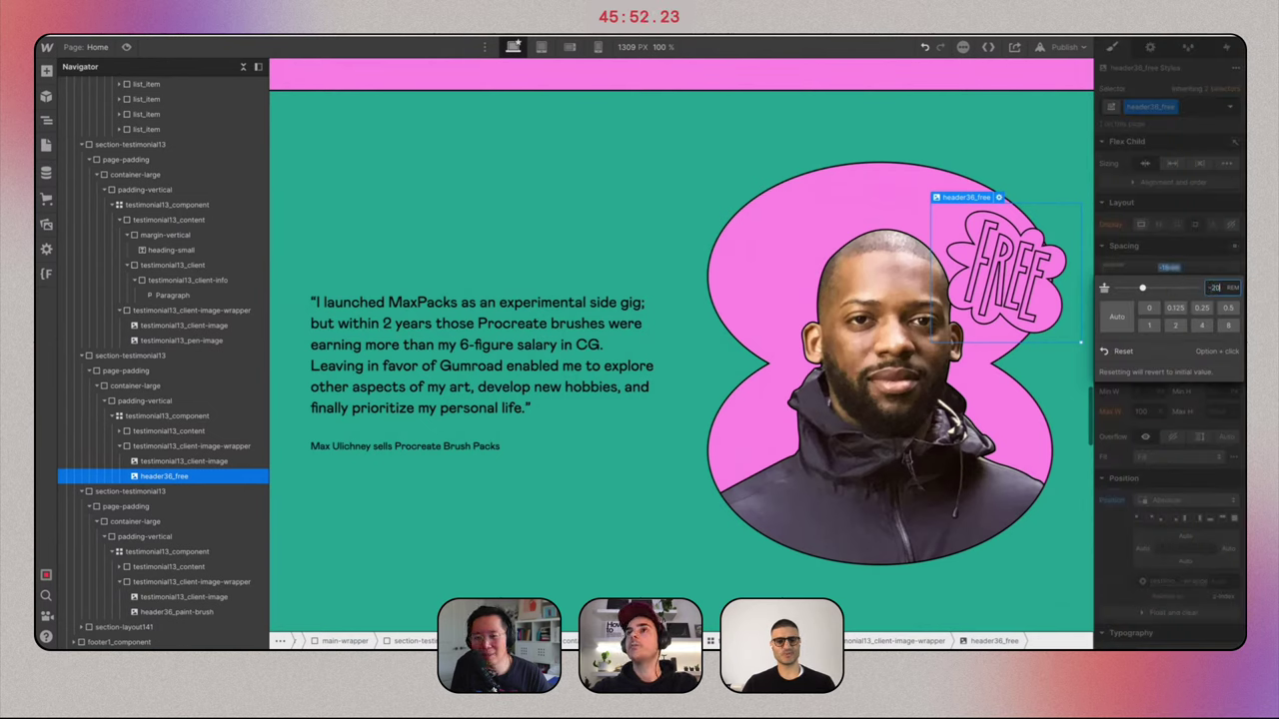
key("Return")
left_click(1174, 272)
type("-25")
key("Return")
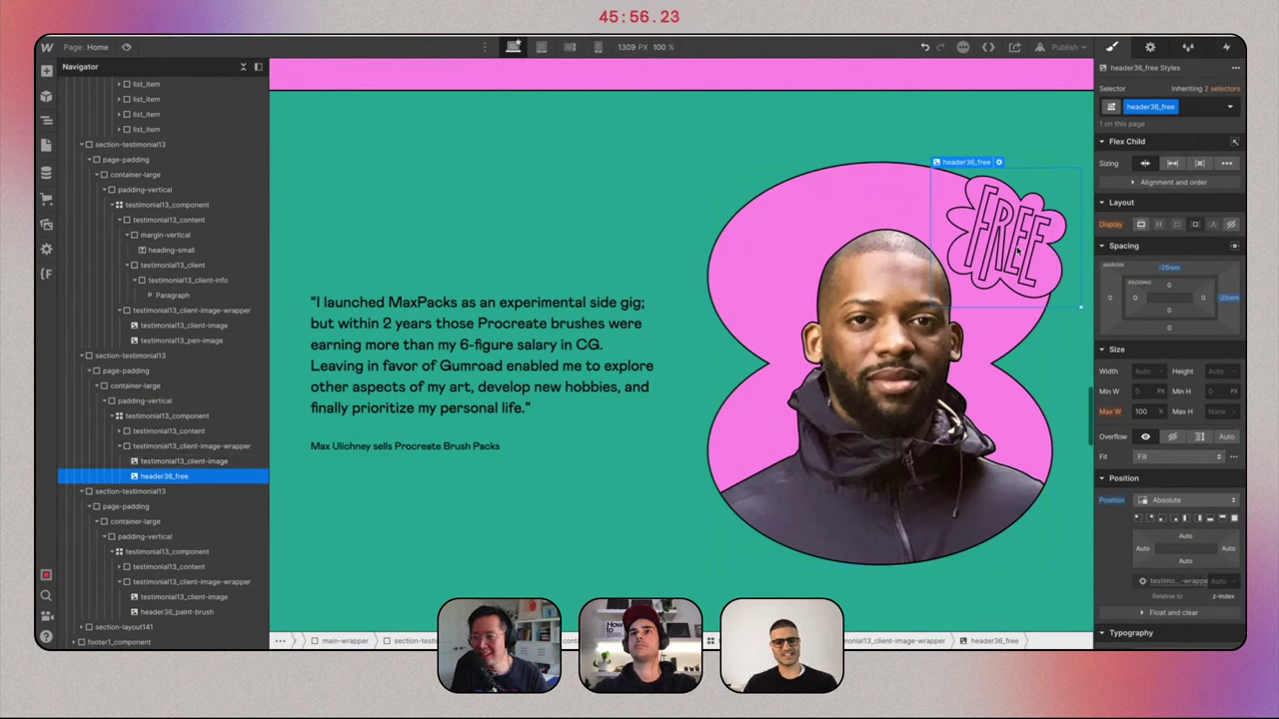
Duplicate the FREE sticker image in the green testimonial and rename its class header36_free-icon.
key("ctrl+d")
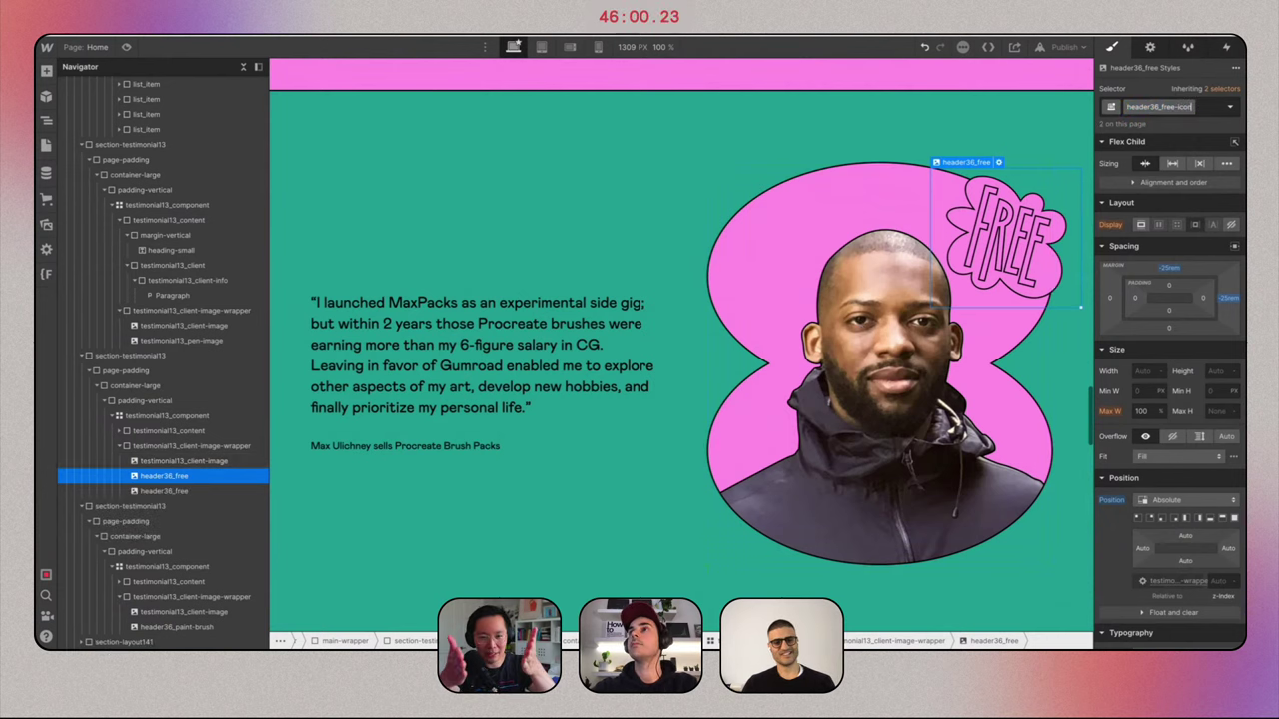
key("Return")
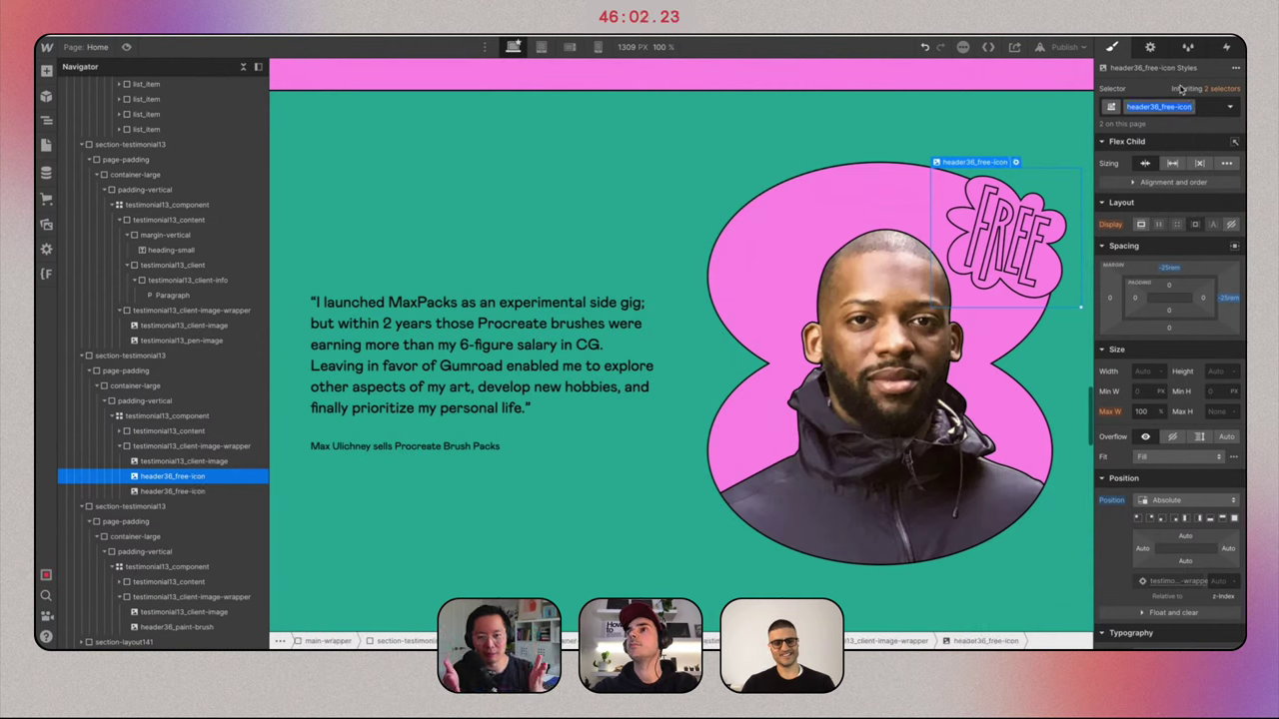
Duplicate the header36_free-icon class on one of the two FREE stickers and name the copy header36_book-icon.
left_click(1187, 105)
left_click(1173, 143)
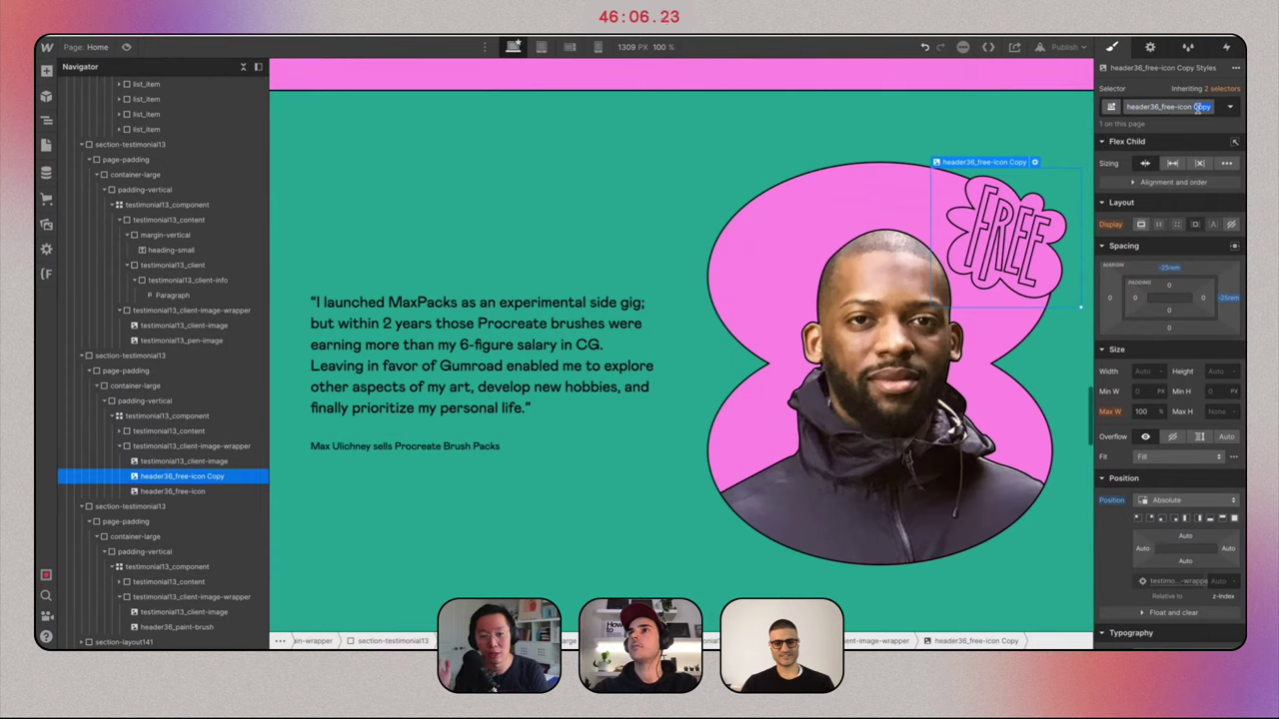
key("ctrl+Right")
key("ctrl+Left")
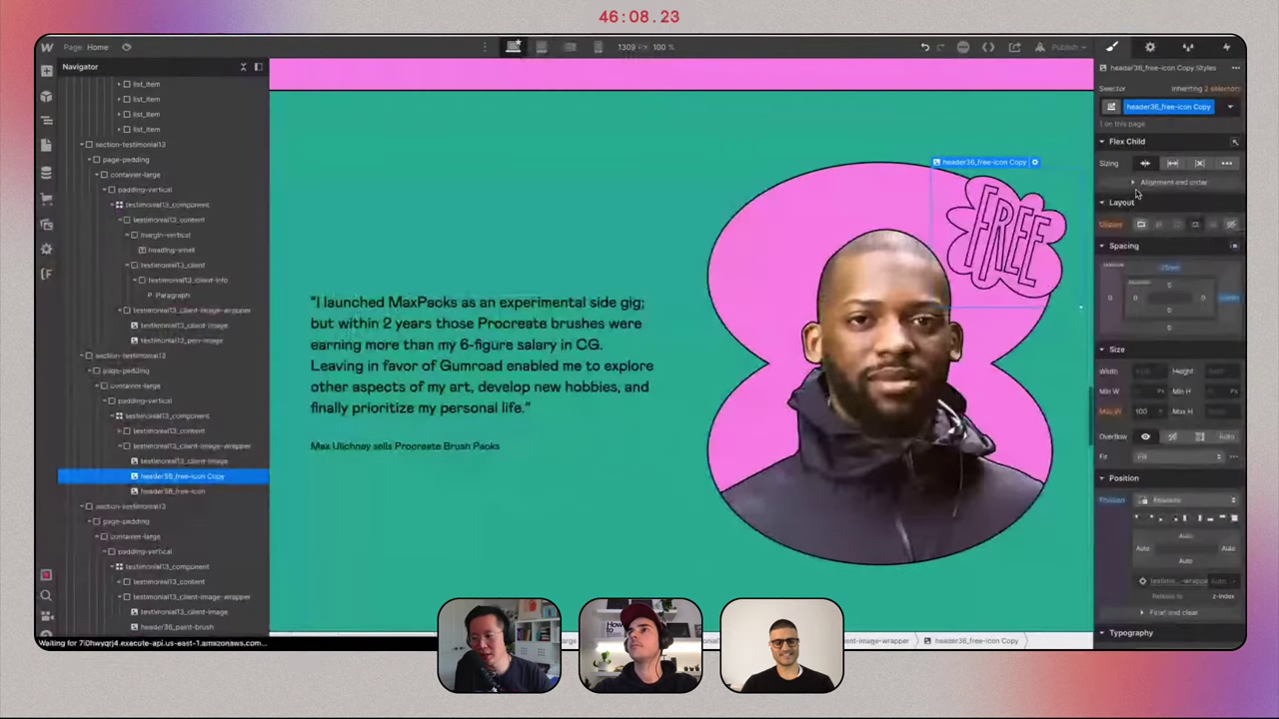
left_click(1187, 108)
left_click(1189, 108)
key("BackSpace")
key("BackSpace")
key("BackSpace")
key("BackSpace")
key("BackSpace")
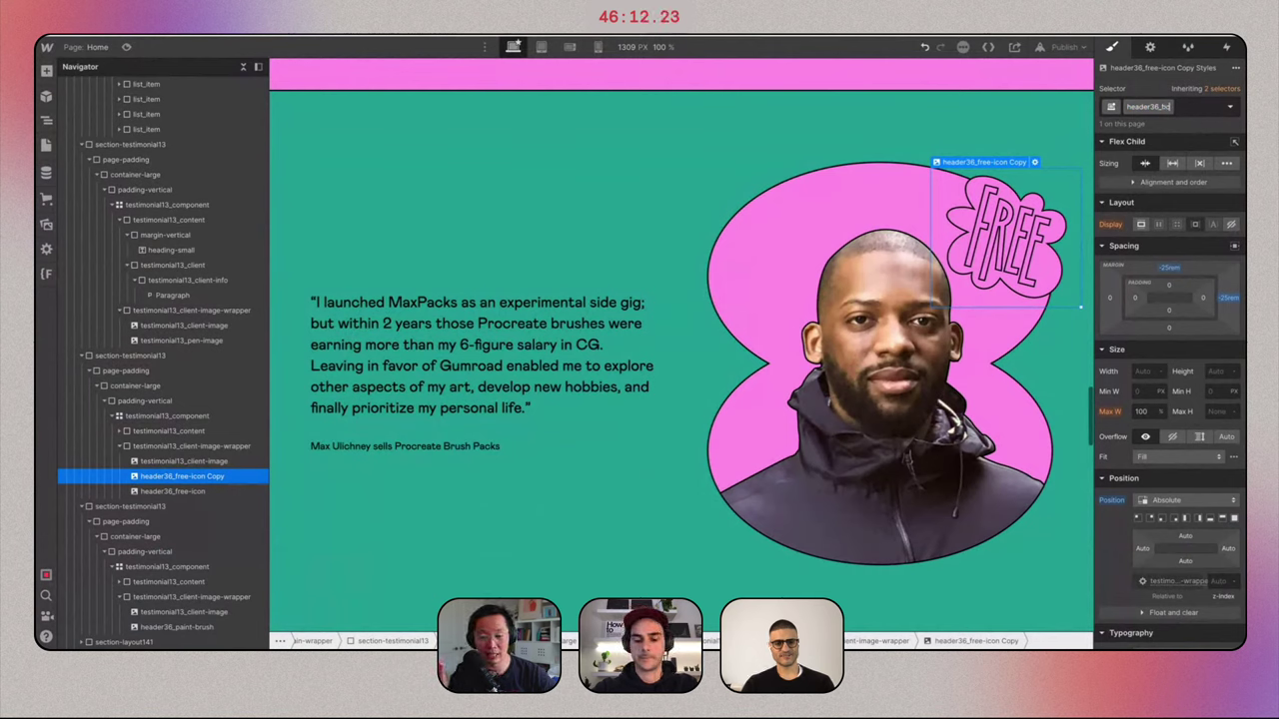
key("Return")
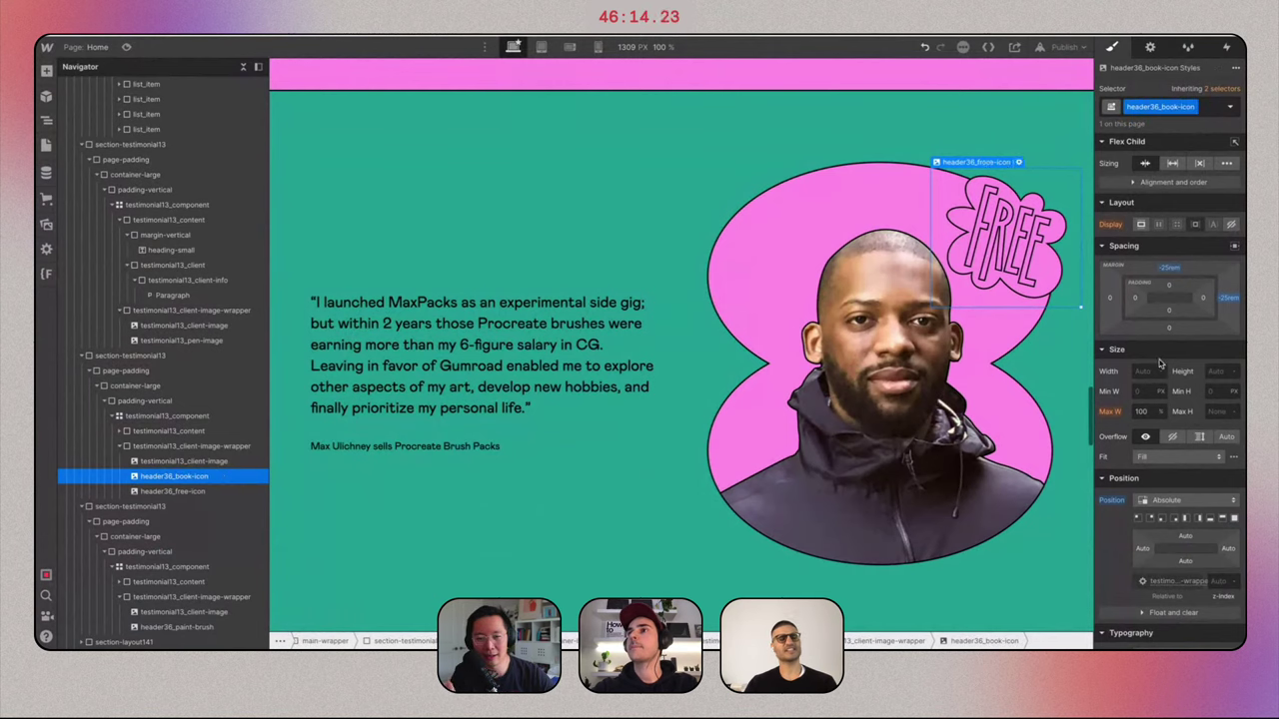
Clear the top and right margins of header36_book-icon and set its bottom and left margins to -25rem.
left_click_drag(1175, 271, 1171, 331)
key("Return")
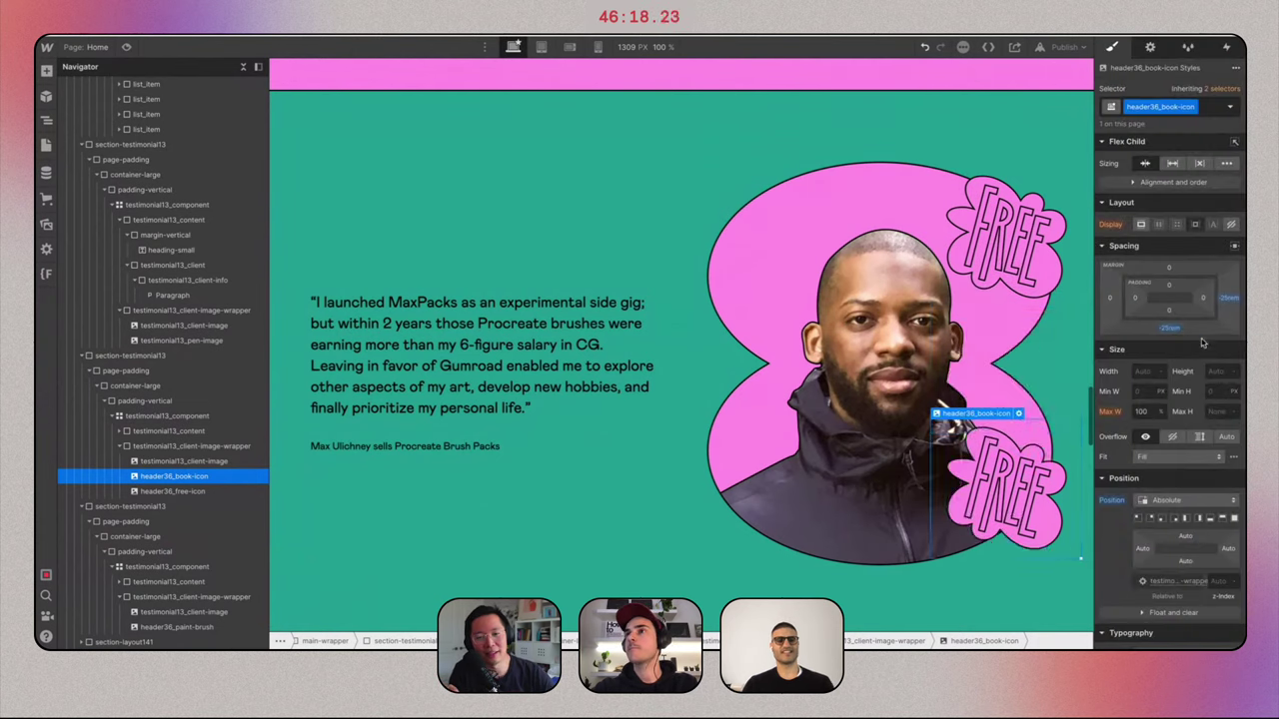
left_click(1112, 301)
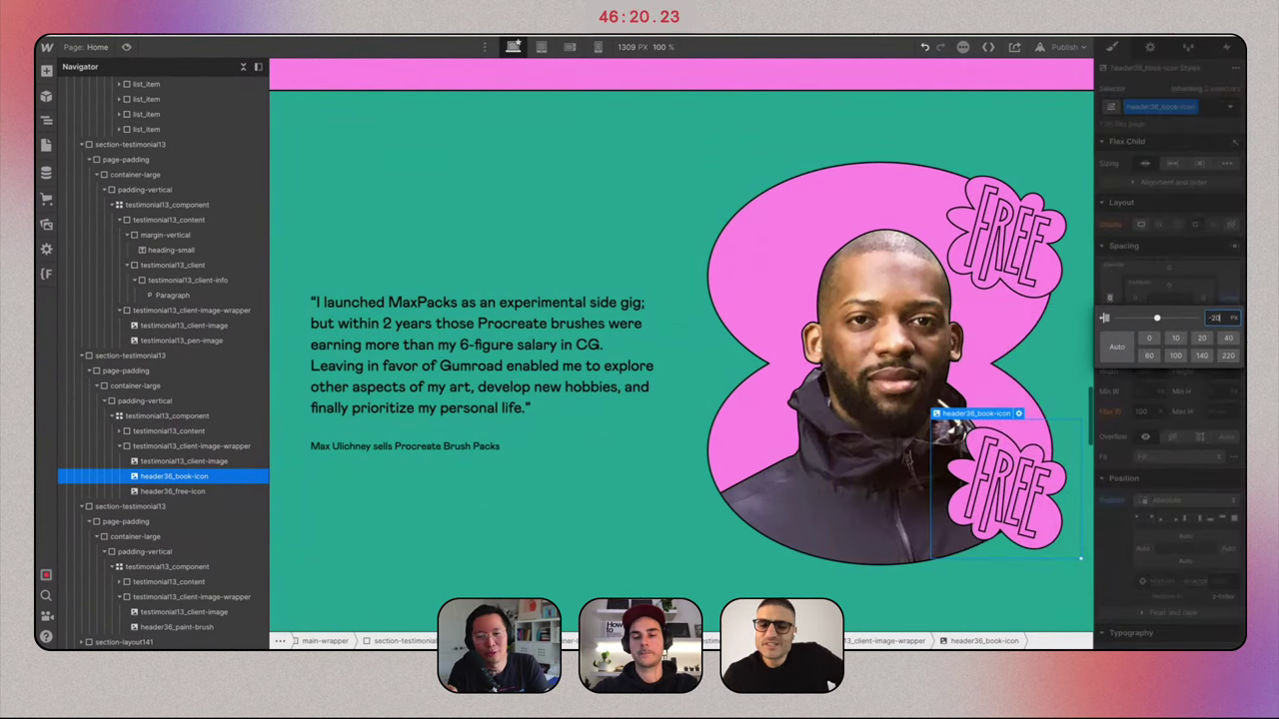
key("Return")
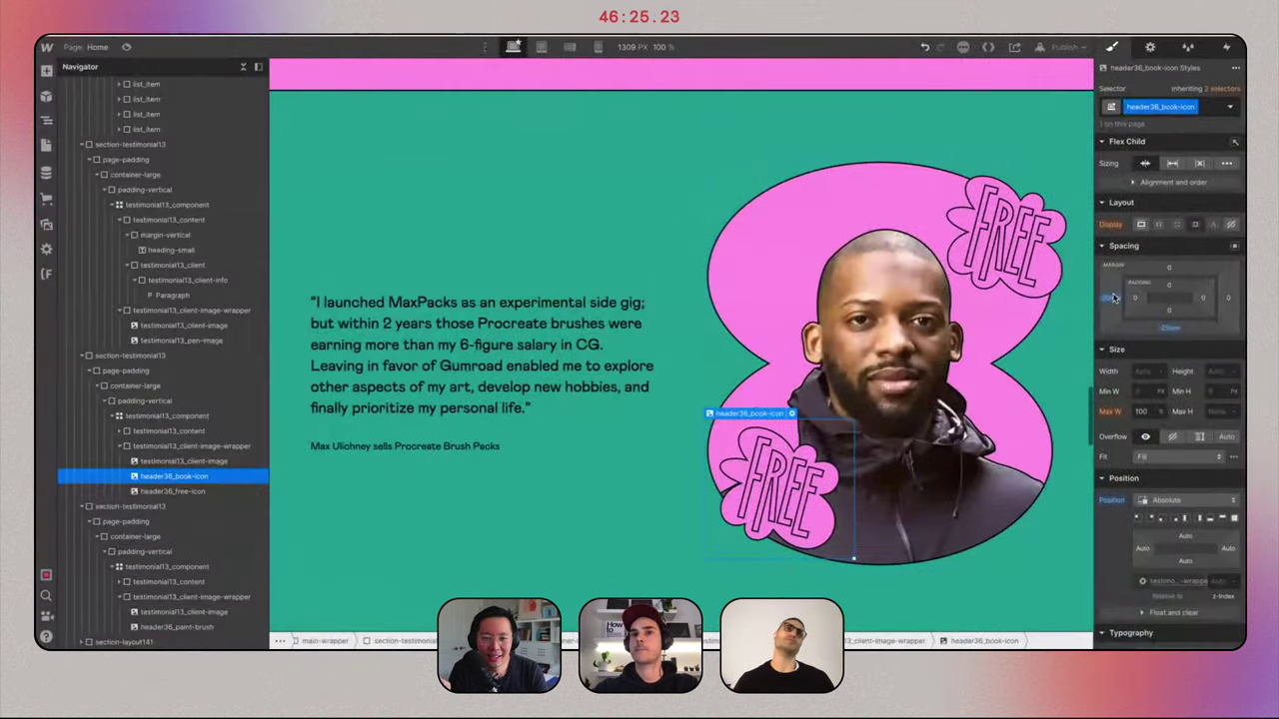
left_click(1112, 299)
type("-2")
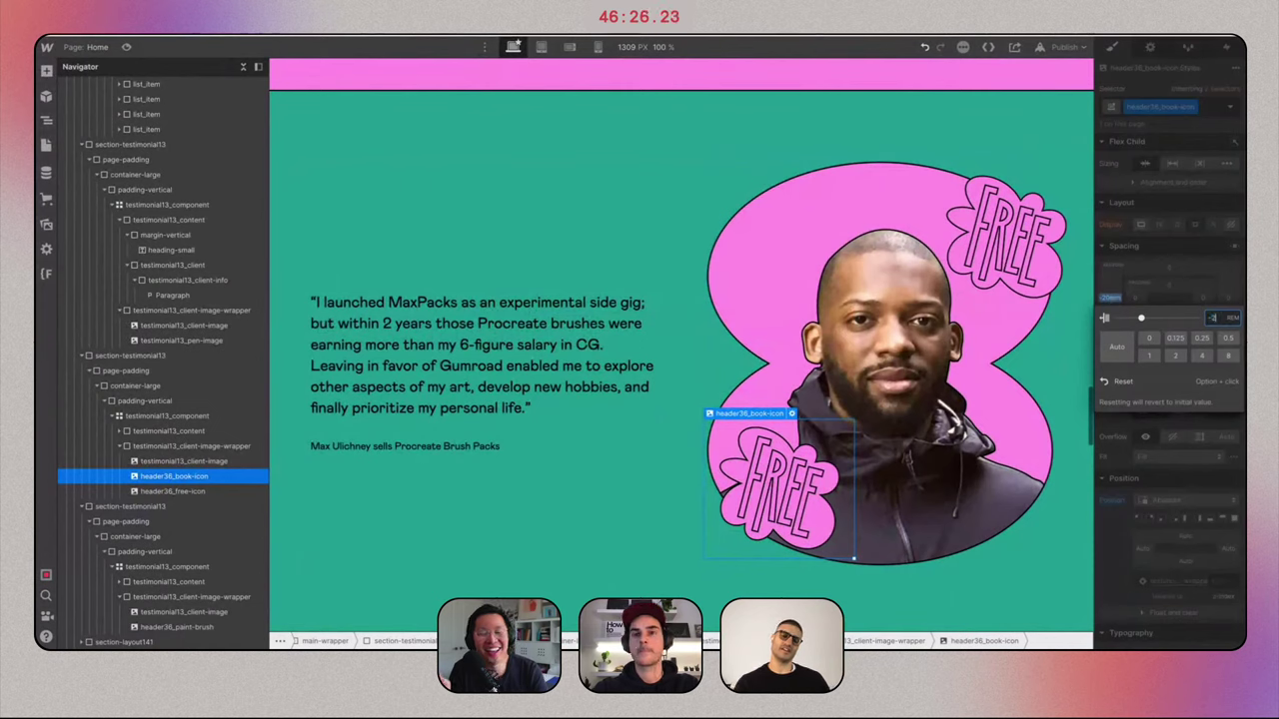
type("5")
key("Return")
Replace the header36_book-icon picture with the green open-book image from the assets.
left_click(767, 415)
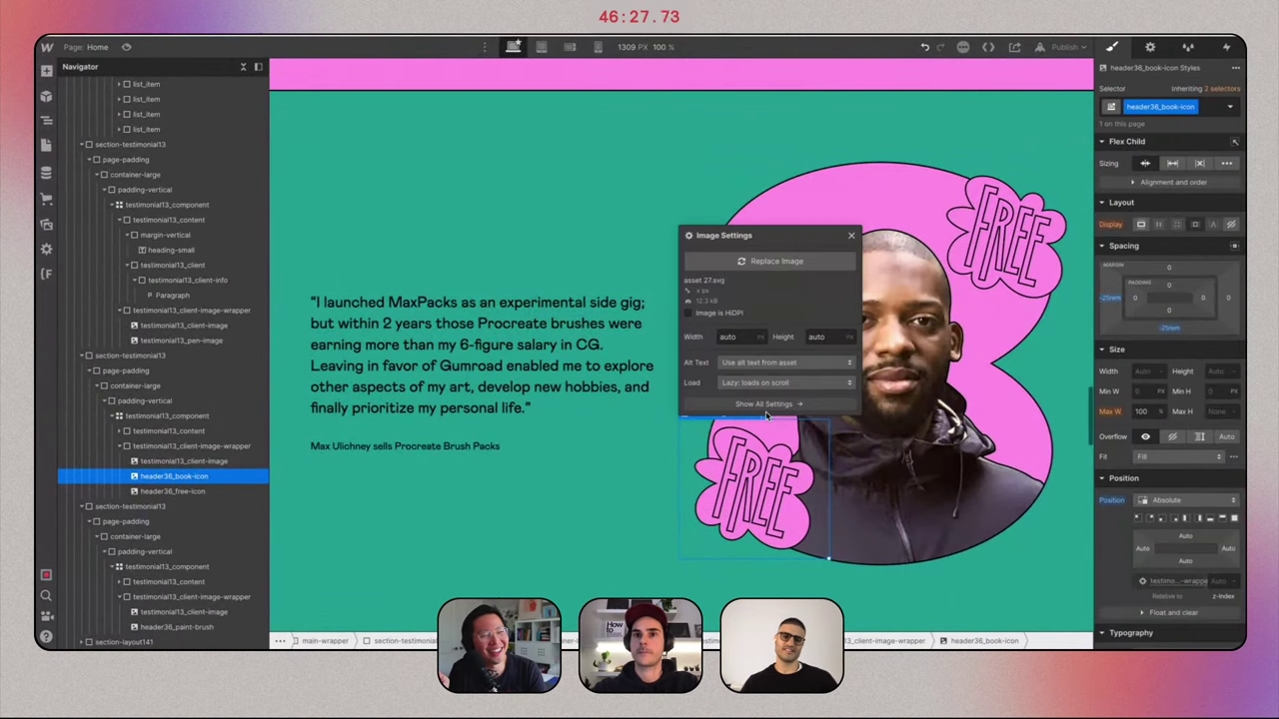
left_click(776, 262)
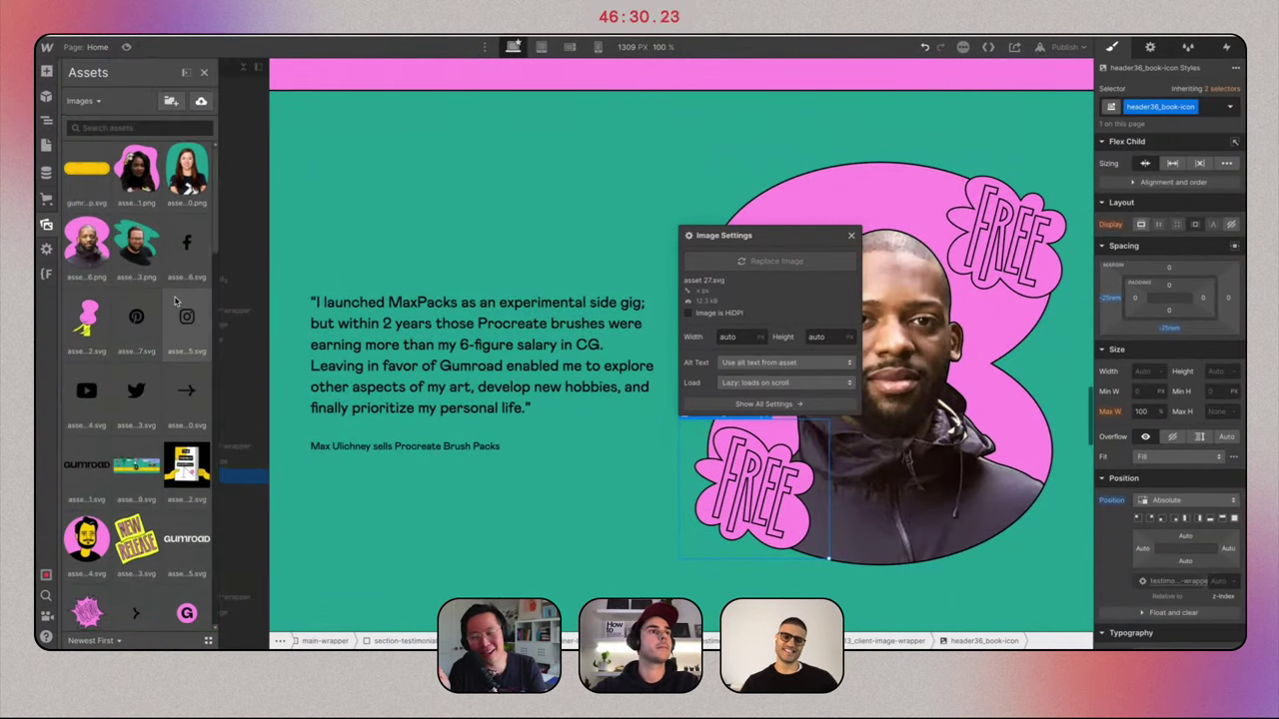
scroll(176, 299, "down", 5)
scroll(175, 300, "down", 2)
left_click(86, 382)
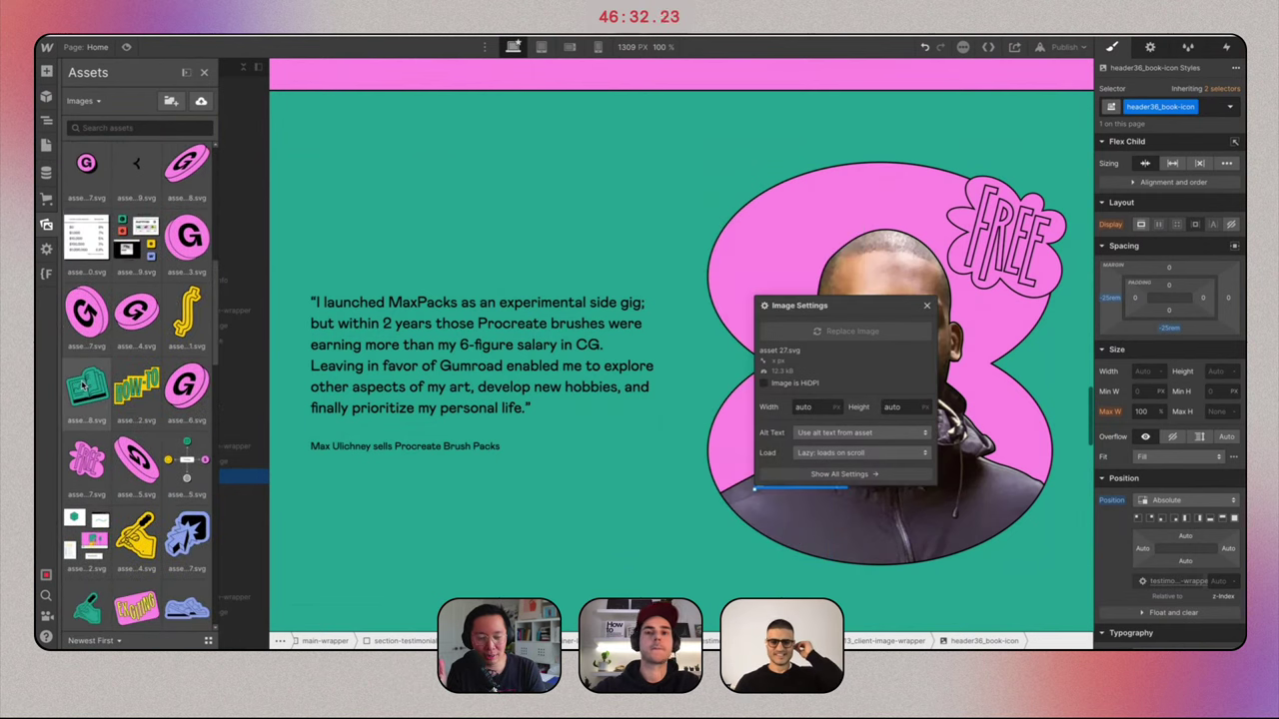
left_click(959, 336)
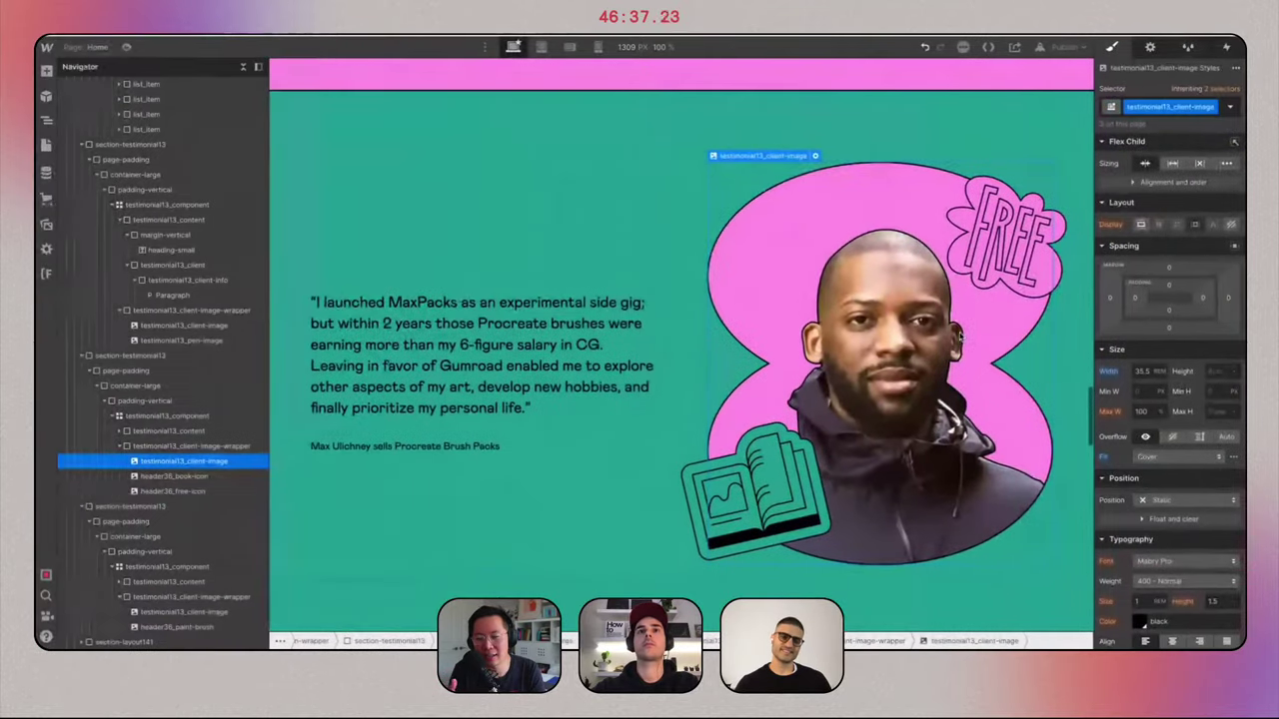
Collapse section-banner11 in the element tree and review the page down to the green testimonial.
scroll(959, 336, "up", 20)
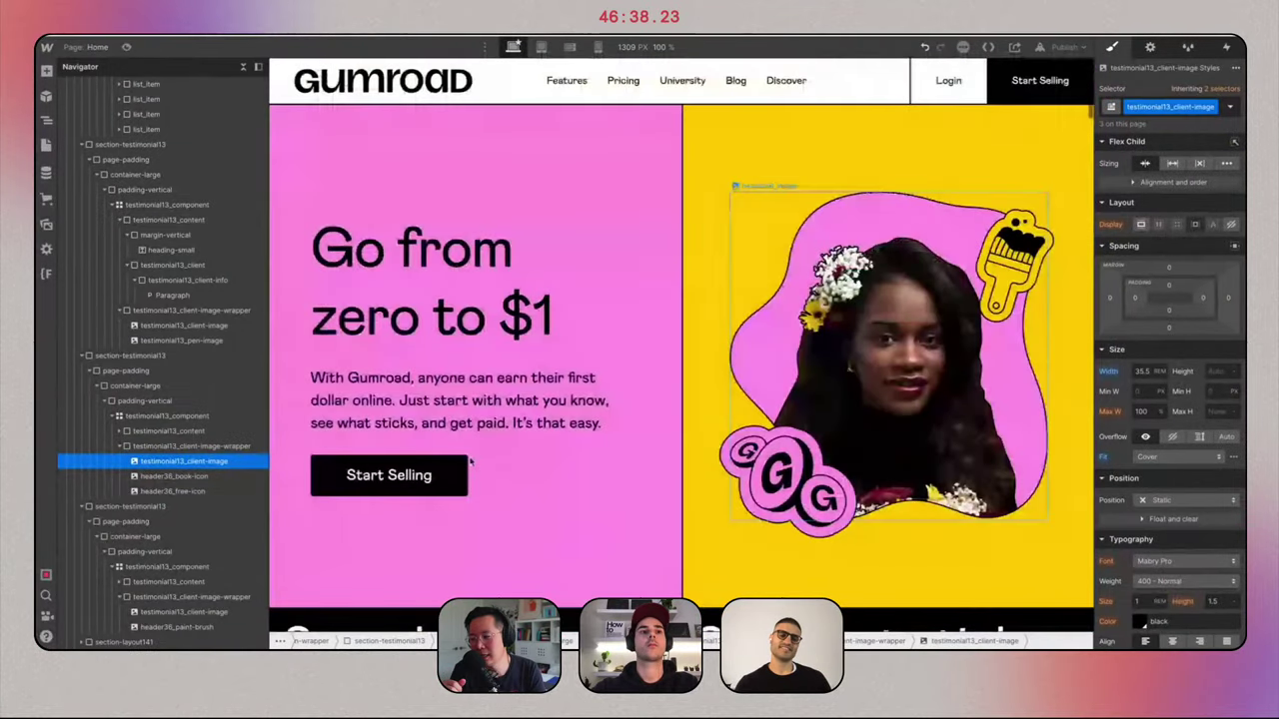
scroll(414, 457, "down", 2)
left_click(320, 439)
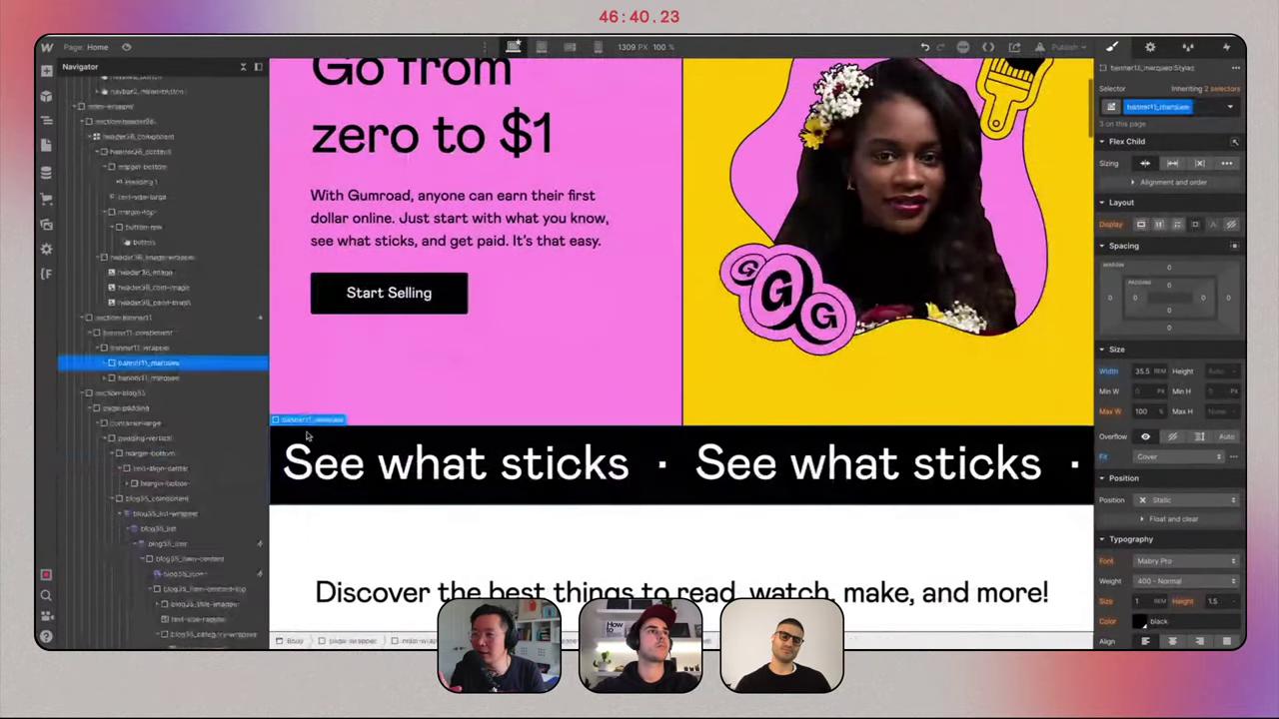
left_click(88, 318)
left_click(122, 317)
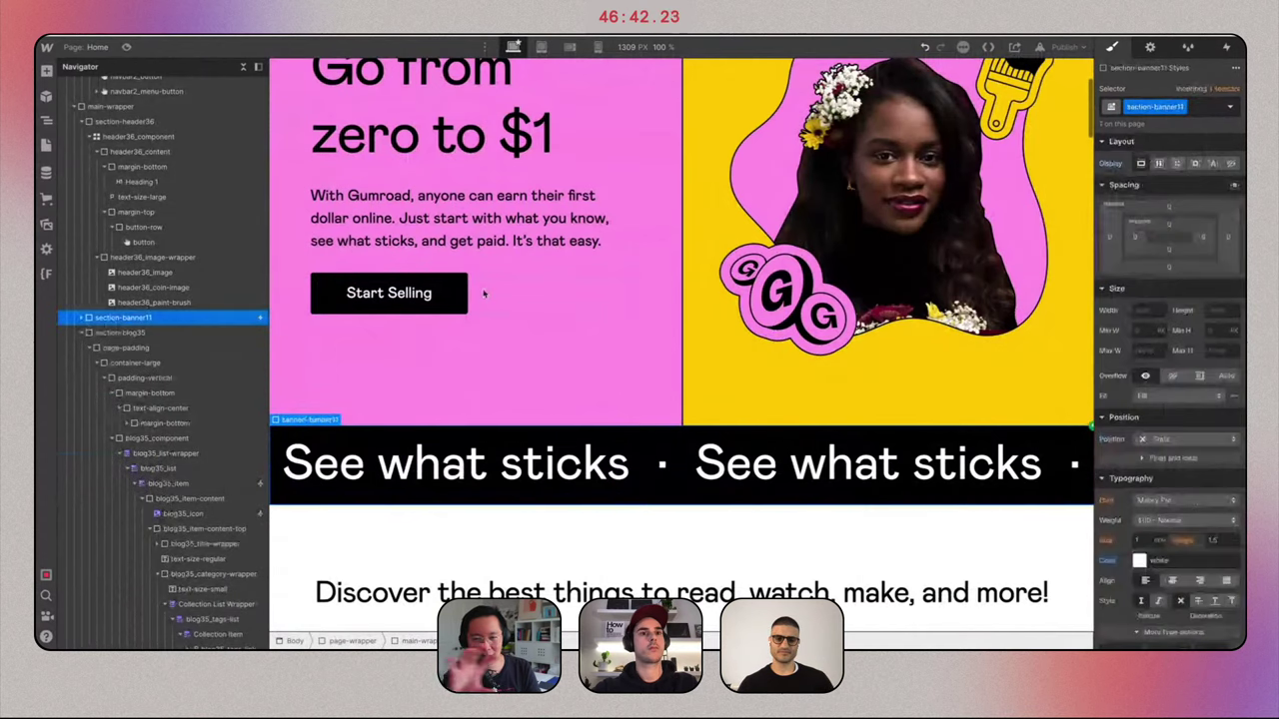
scroll(683, 395, "down", 10)
scroll(683, 396, "down", 15)
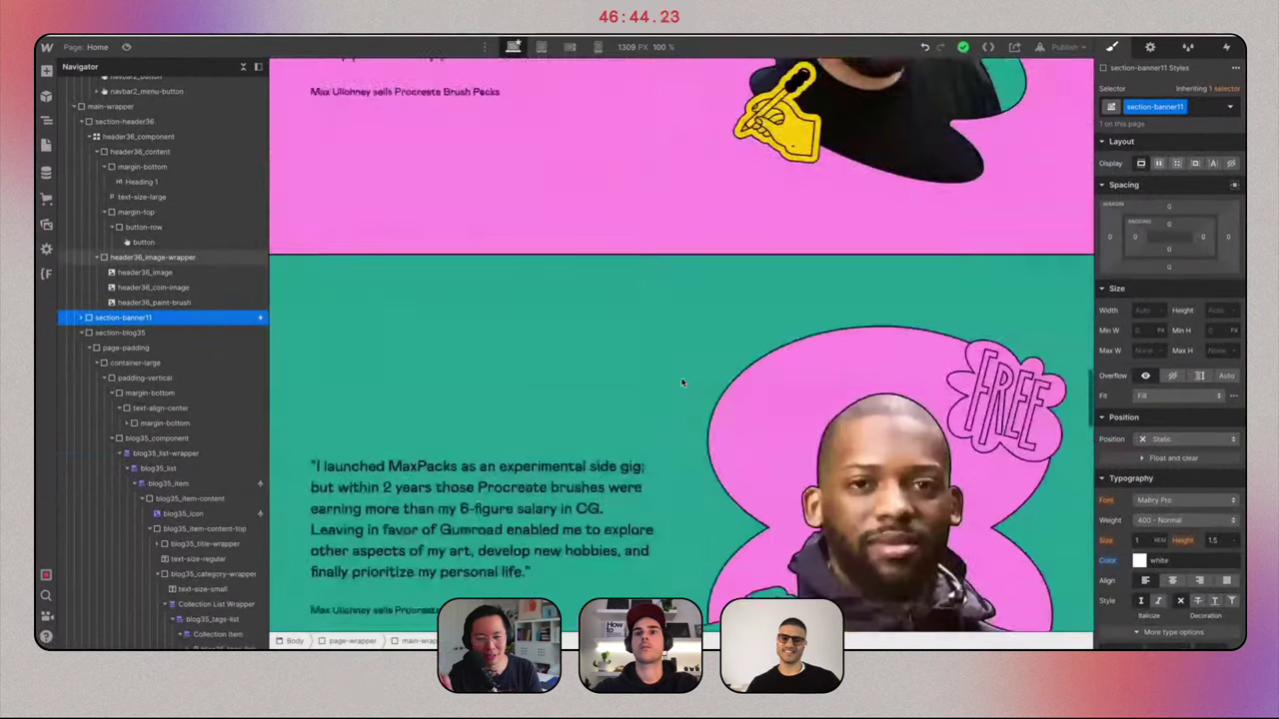
scroll(683, 382, "down", 5)
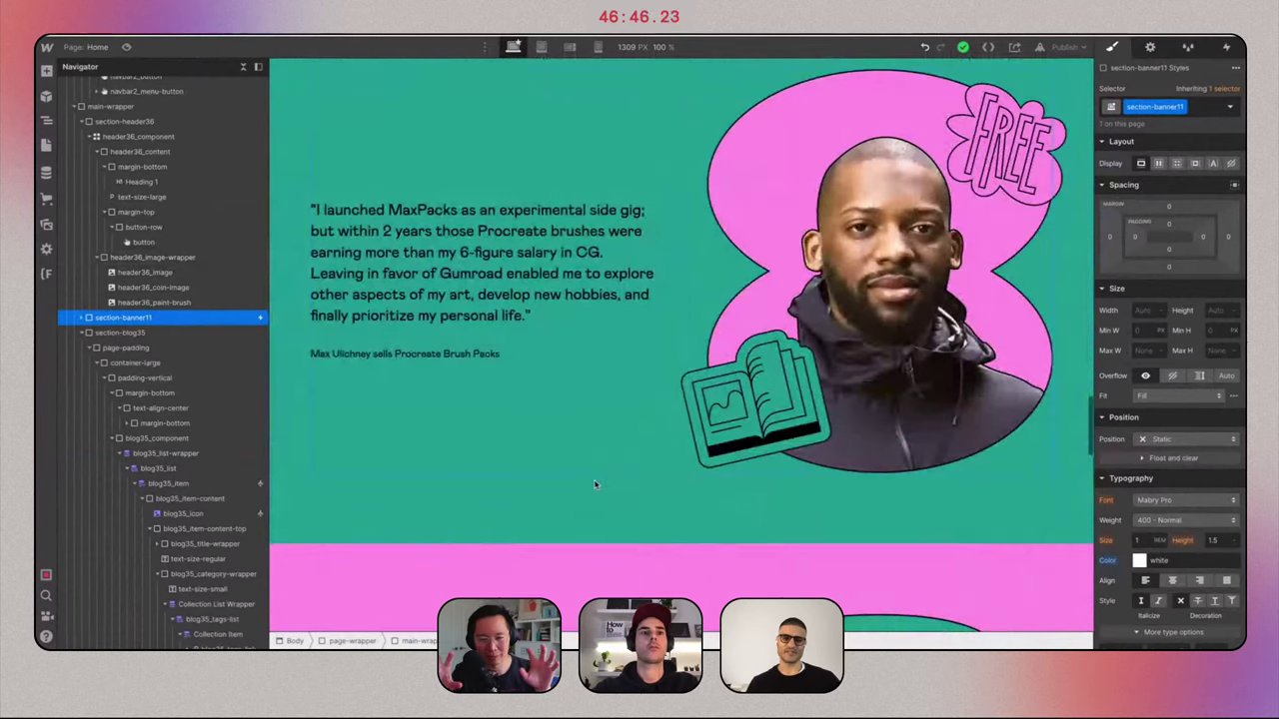
Give the section-testimonial13 class a solid 2 px black bottom border and check the lines between the testimonial sections.
left_click(297, 509)
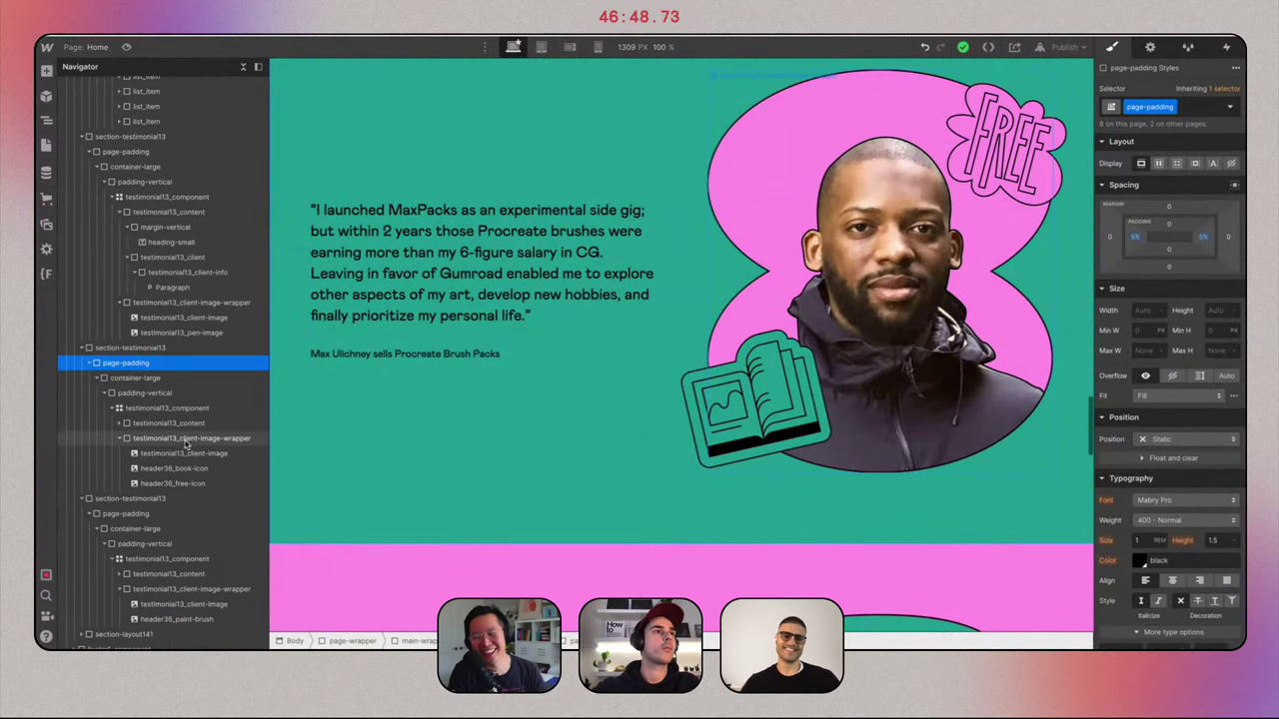
left_click(1227, 90)
left_click(1179, 179)
scroll(1130, 546, "down", 2)
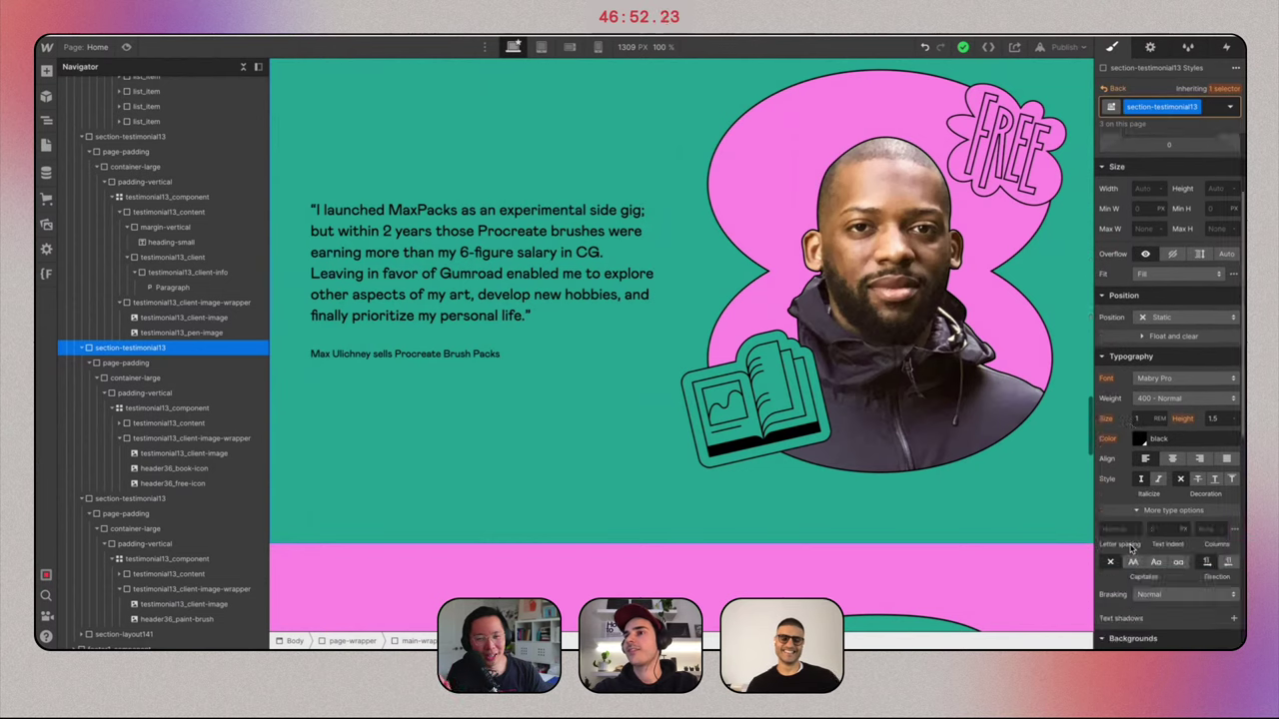
scroll(1131, 547, "down", 5)
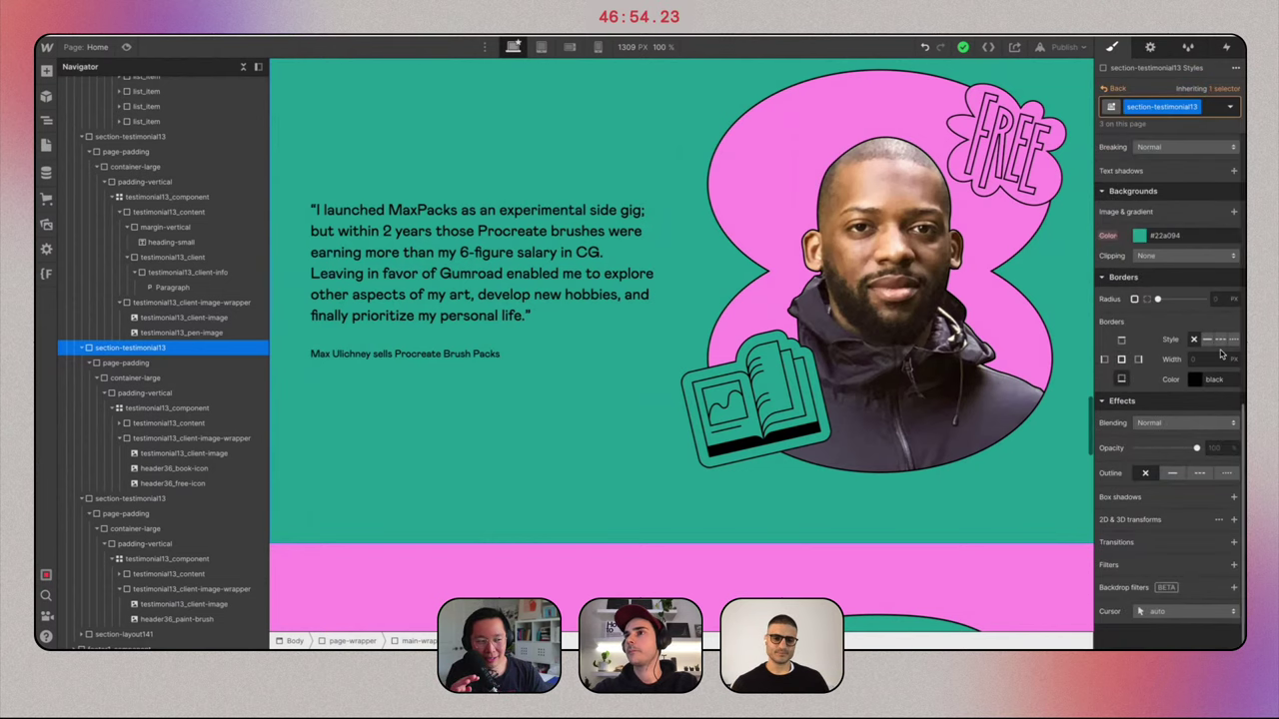
scroll(817, 281, "down", 6)
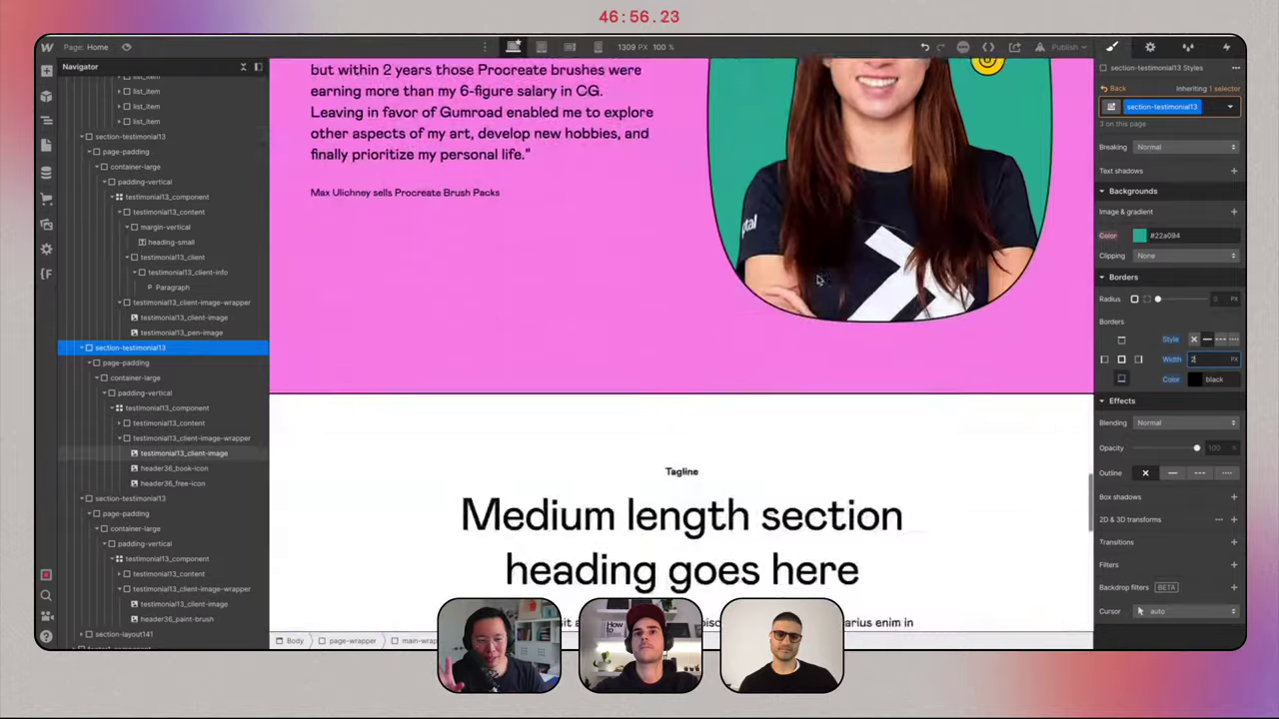
scroll(817, 280, "up", 5)
scroll(817, 280, "up", 8)
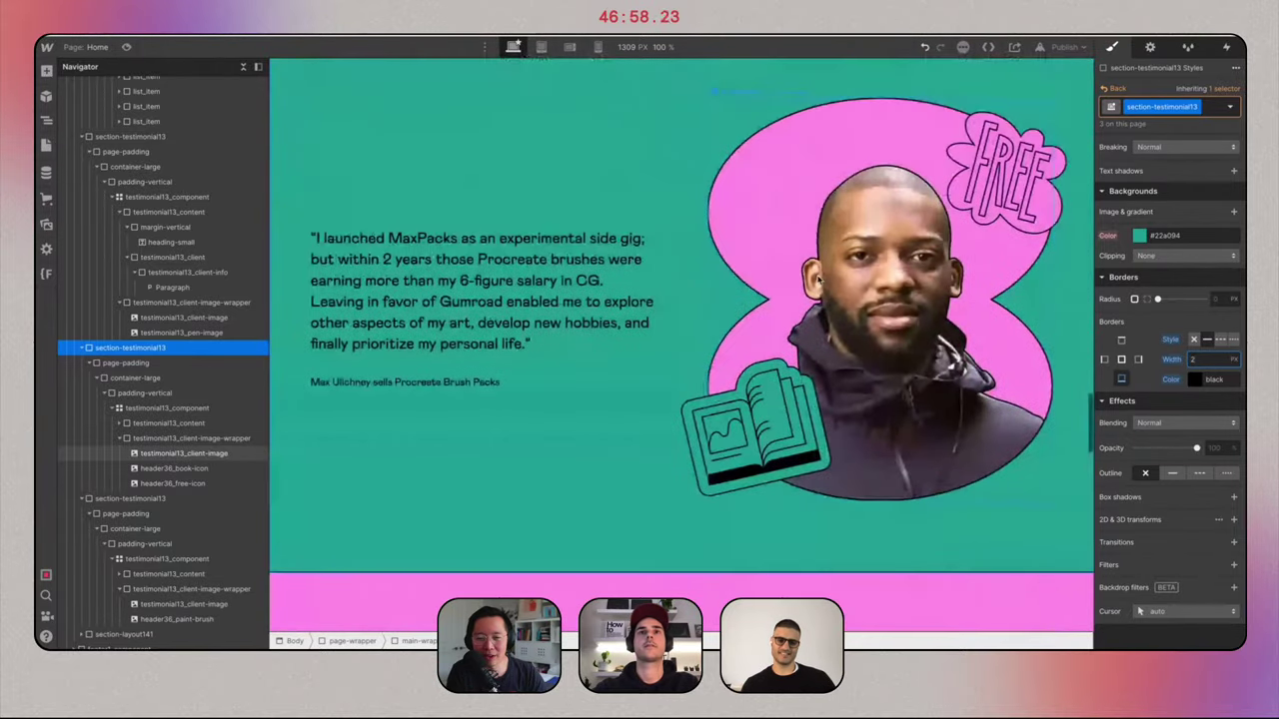
Collapse the element tree so only the sections inside main-wrapper are listed, and select section-header37.
key("ctrl+Right")
scroll(817, 276, "up", 5)
scroll(817, 276, "up", 5)
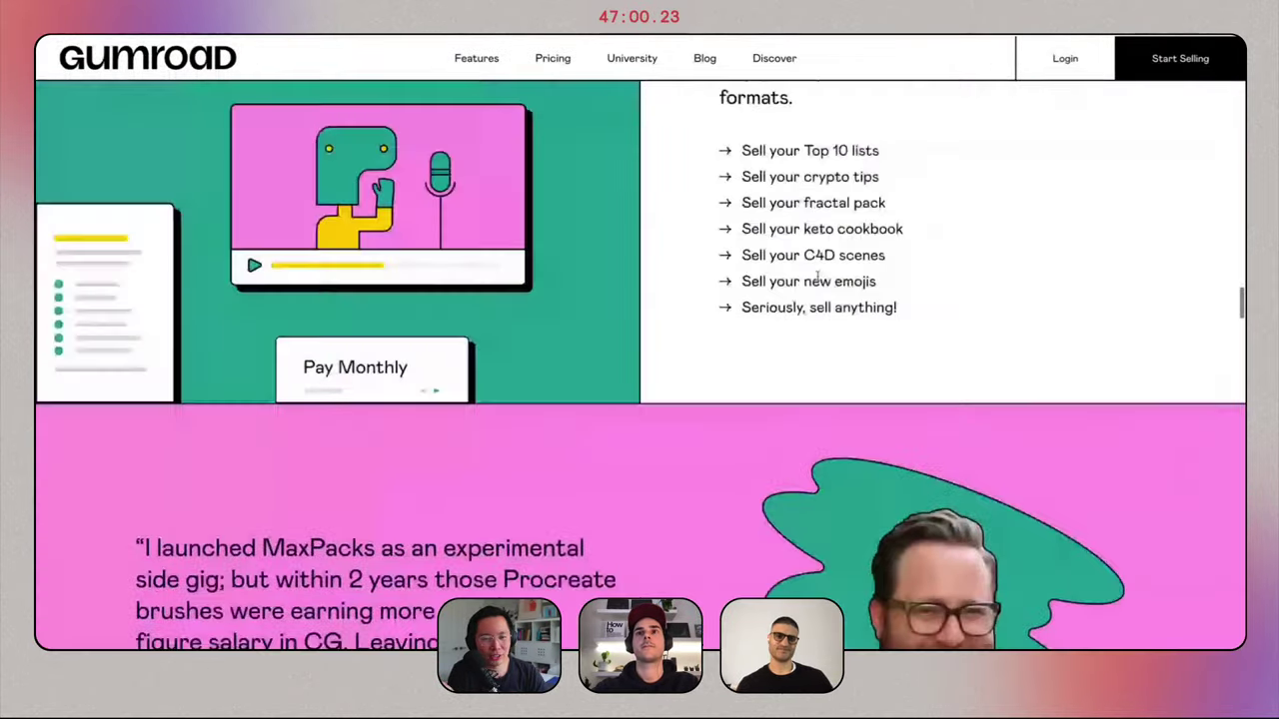
scroll(817, 276, "down", 4)
key("ctrl+Tab")
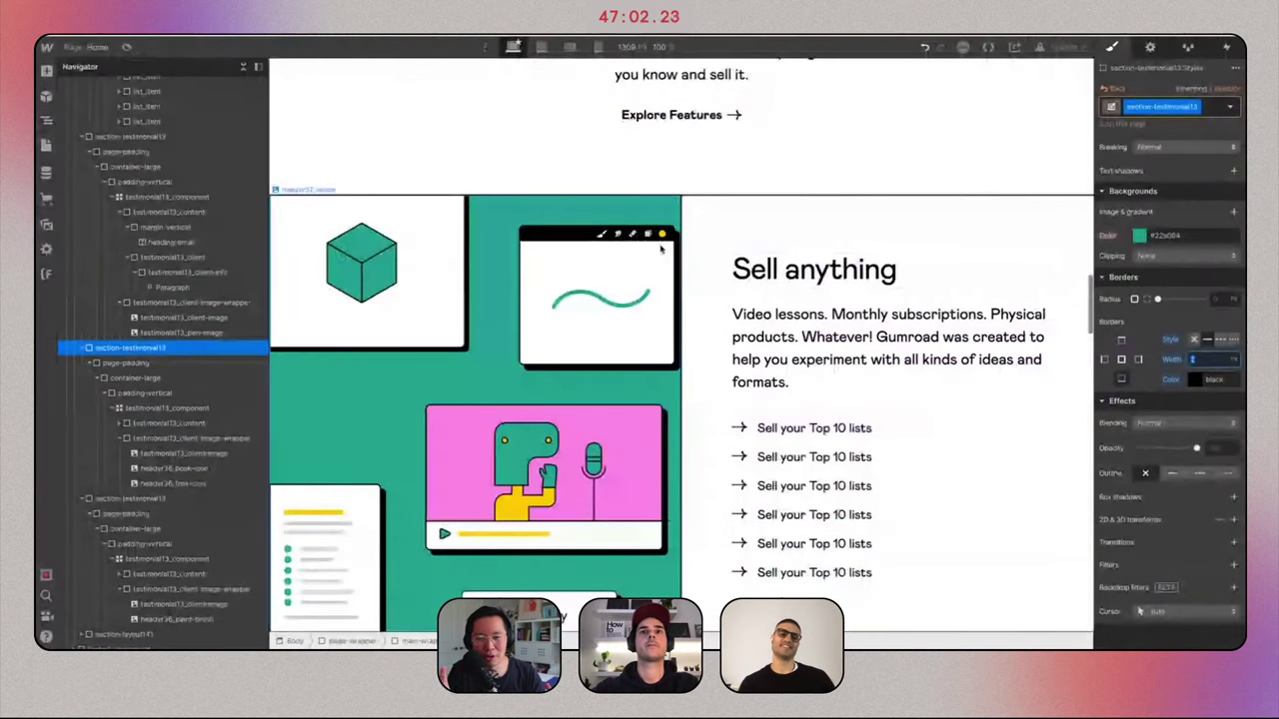
scroll(818, 277, "down", 1)
left_click(775, 200)
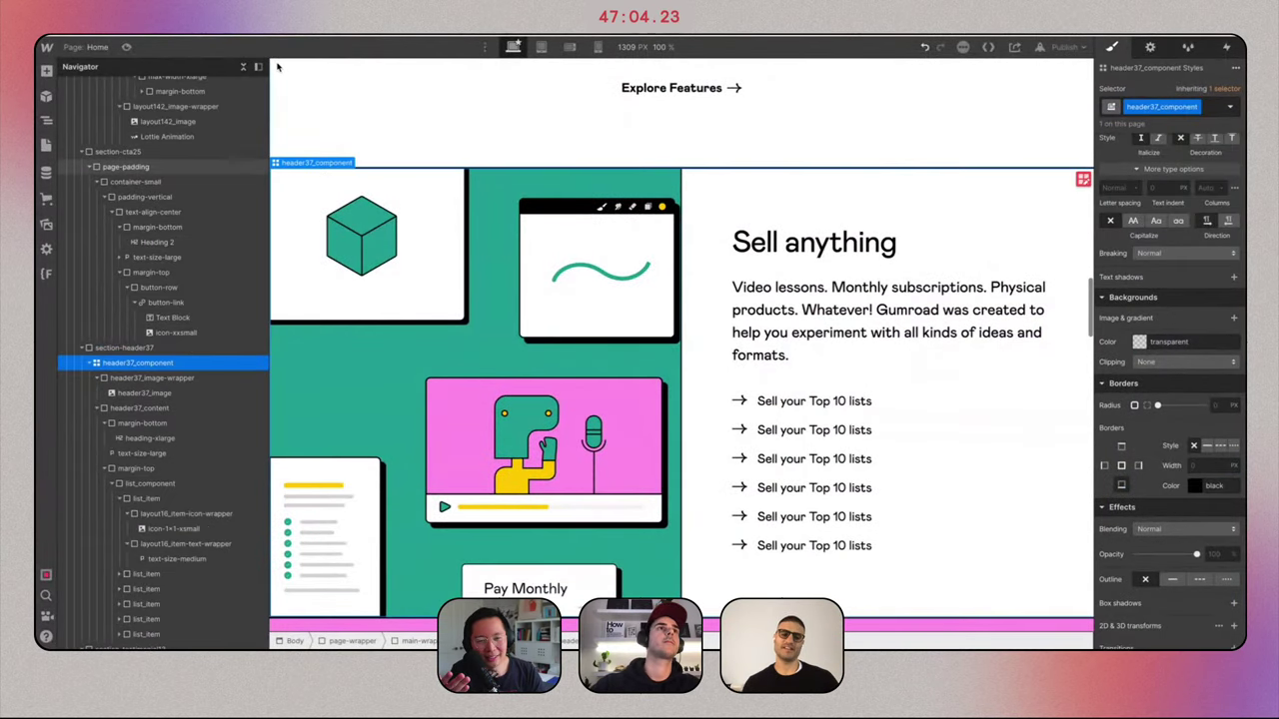
left_click(241, 67)
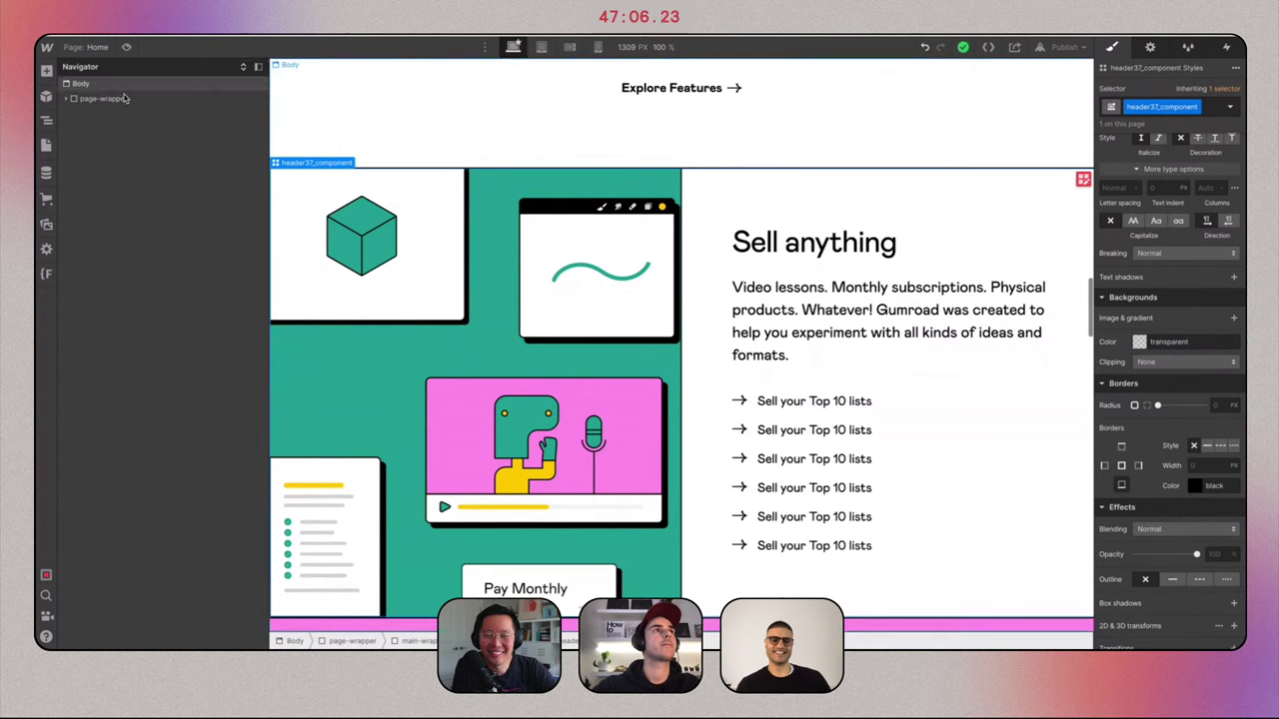
left_click(74, 145)
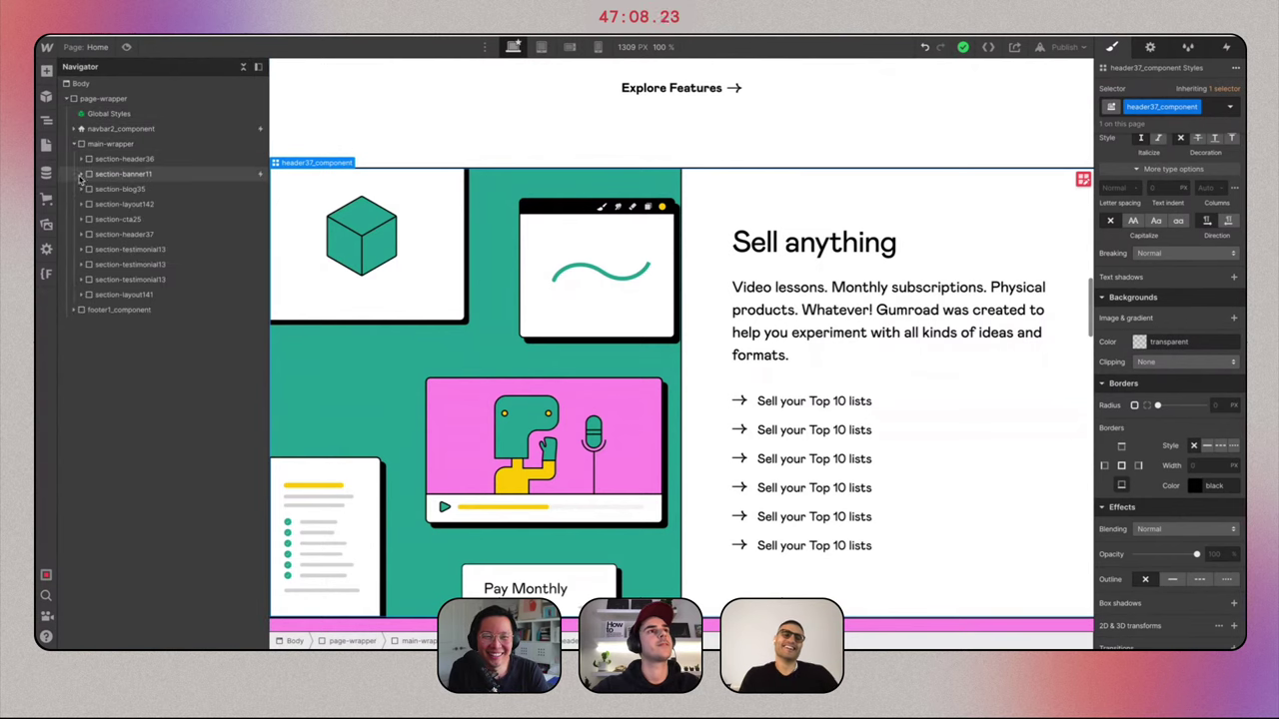
left_click(124, 234)
Review the built page from the hero to the placeholder layout section, comparing it with the original Gumroad page's lower sections.
scroll(660, 300, "down", 15)
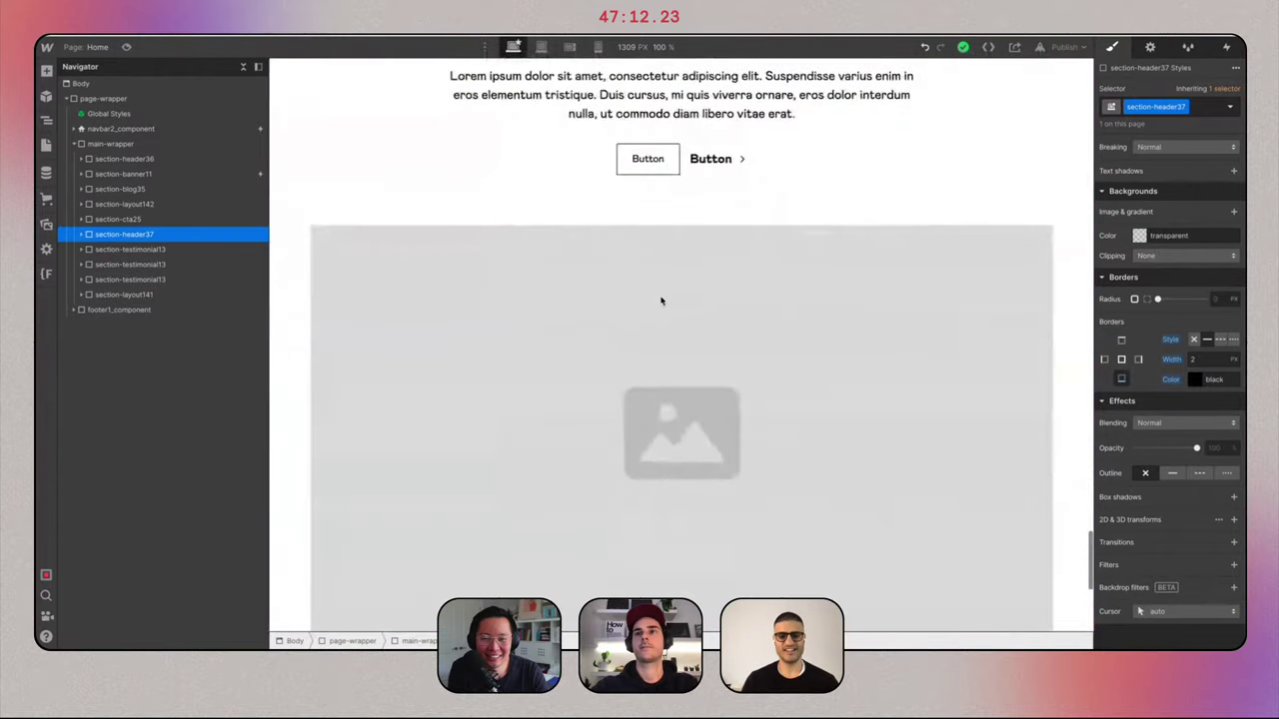
key("ctrl+Tab")
scroll(661, 300, "down", 20)
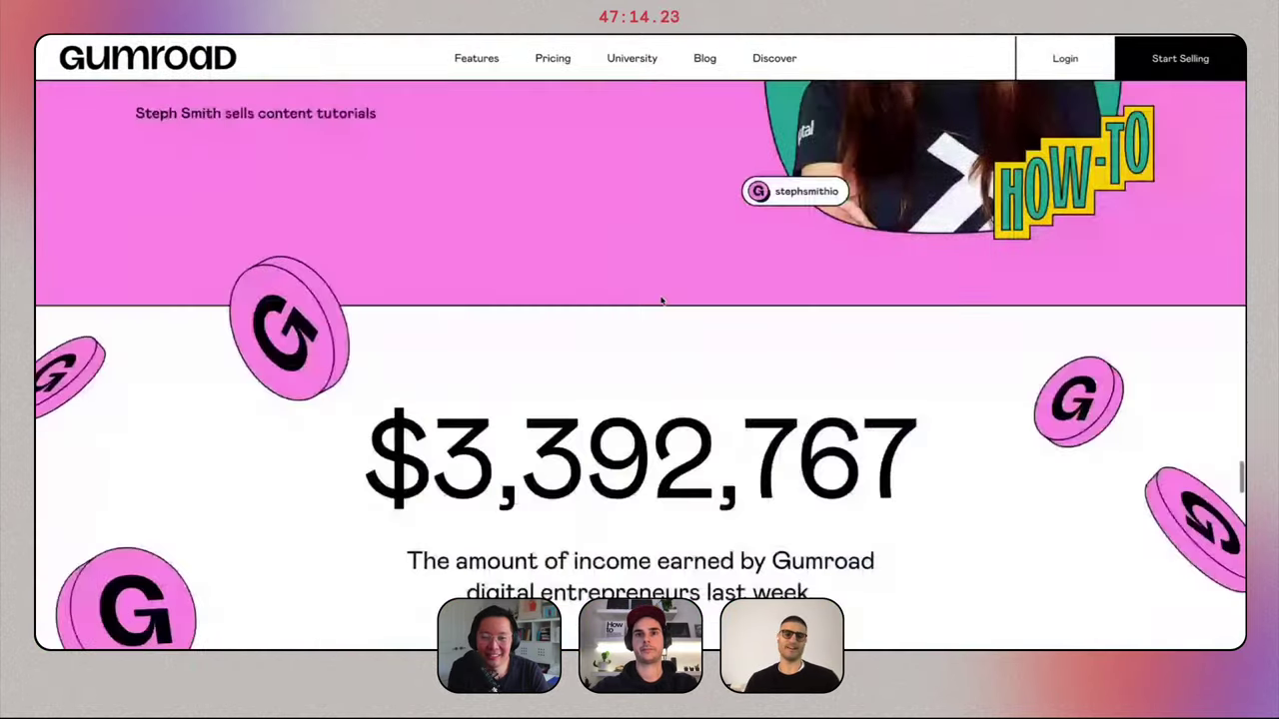
scroll(660, 300, "down", 10)
key("ctrl+Tab")
scroll(660, 299, "up", 5)
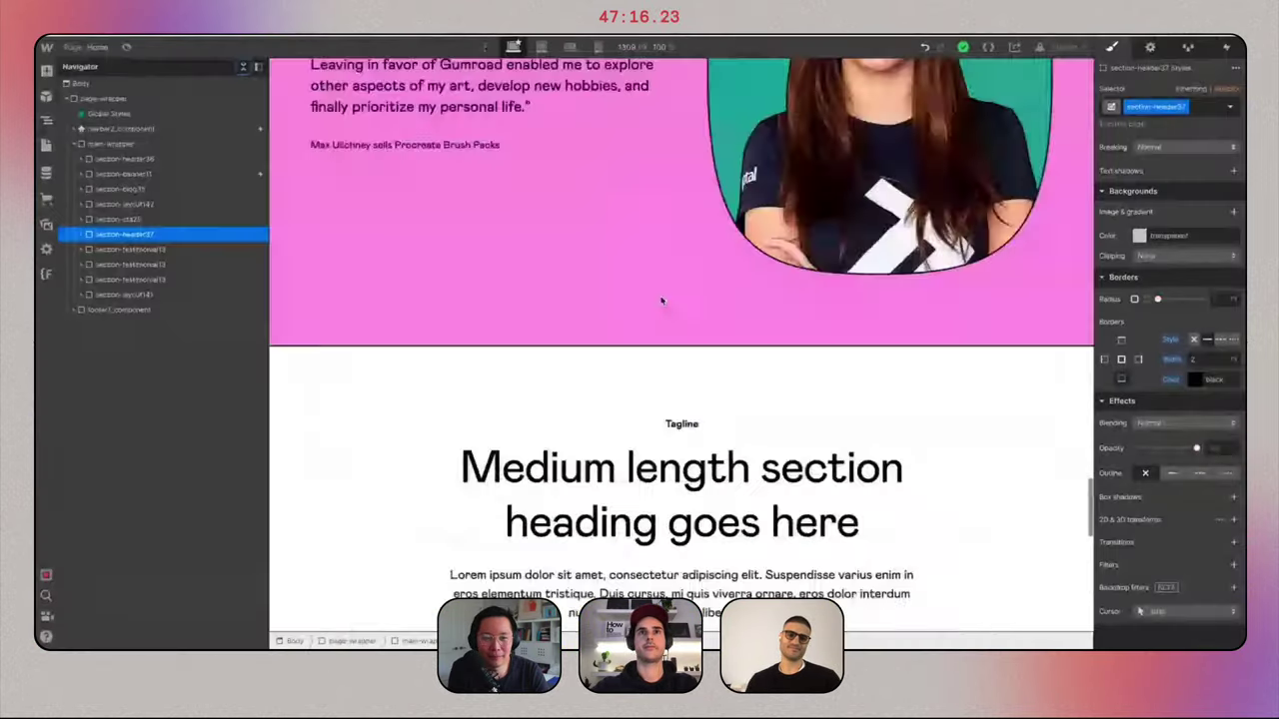
scroll(660, 300, "up", 20)
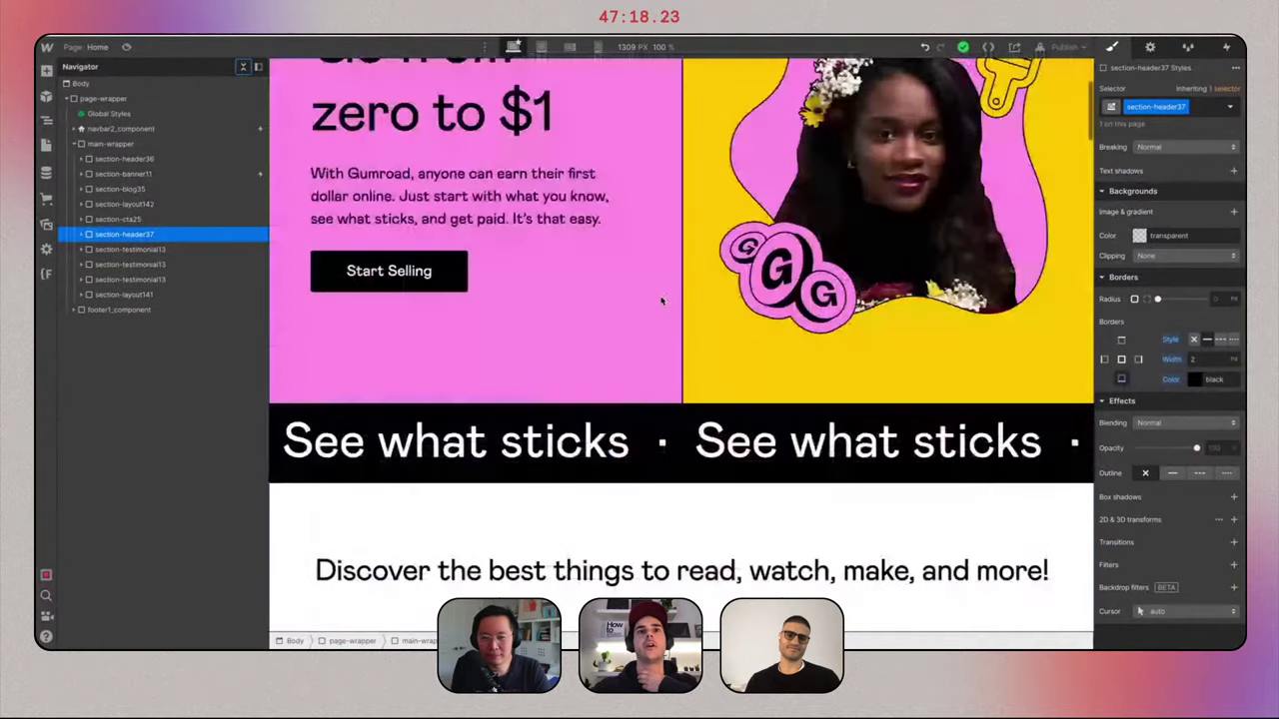
scroll(660, 300, "down", 10)
scroll(660, 300, "up", 10)
scroll(661, 299, "down", 8)
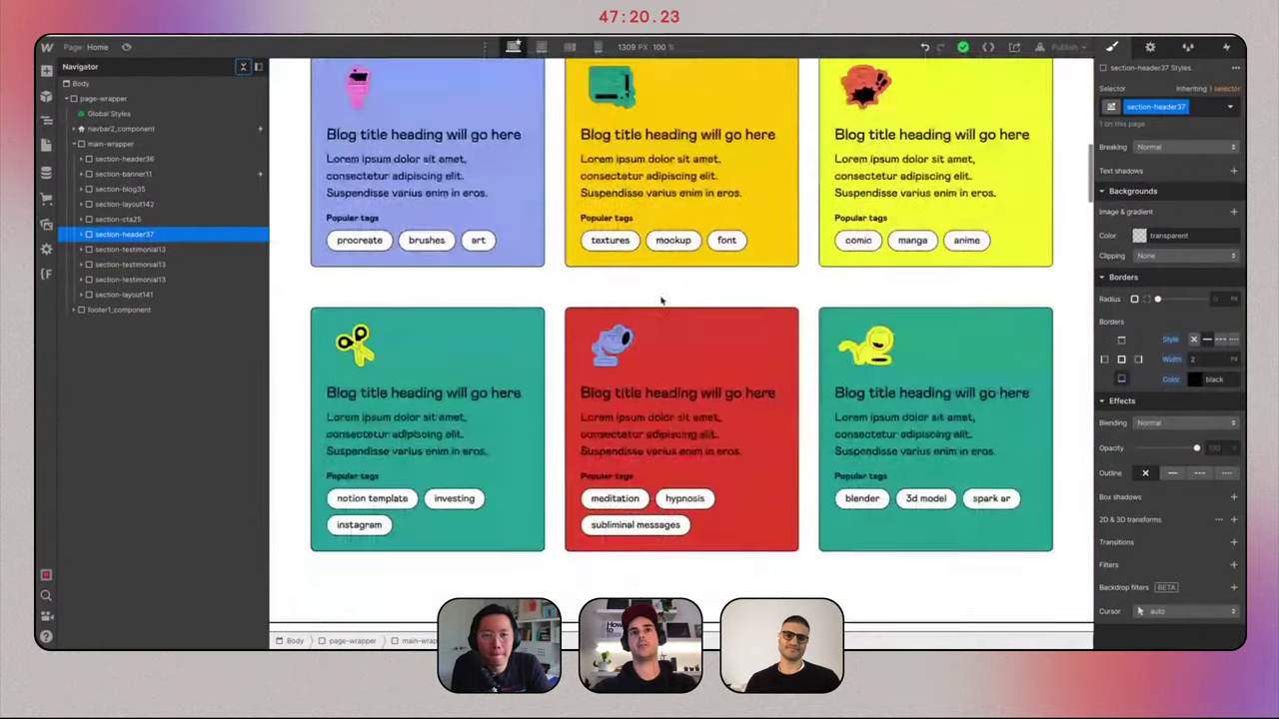
scroll(660, 300, "down", 2)
scroll(660, 300, "up", 10)
scroll(661, 300, "down", 15)
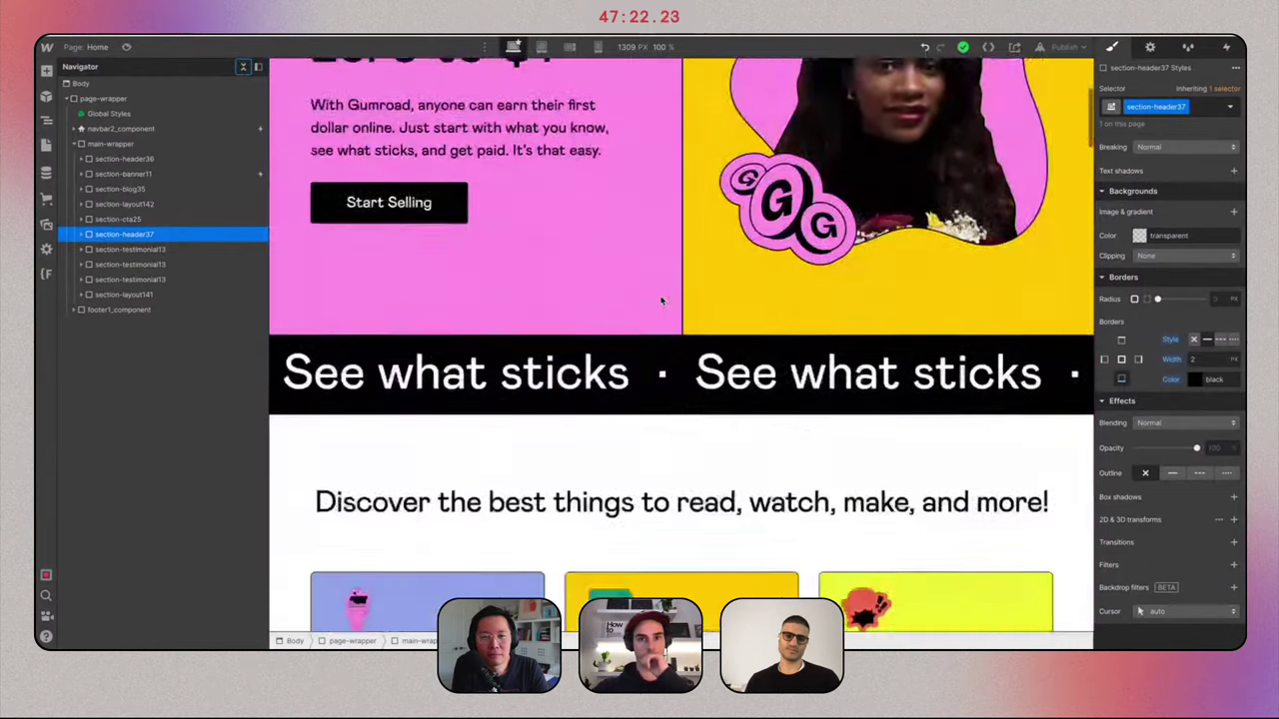
scroll(660, 300, "down", 4)
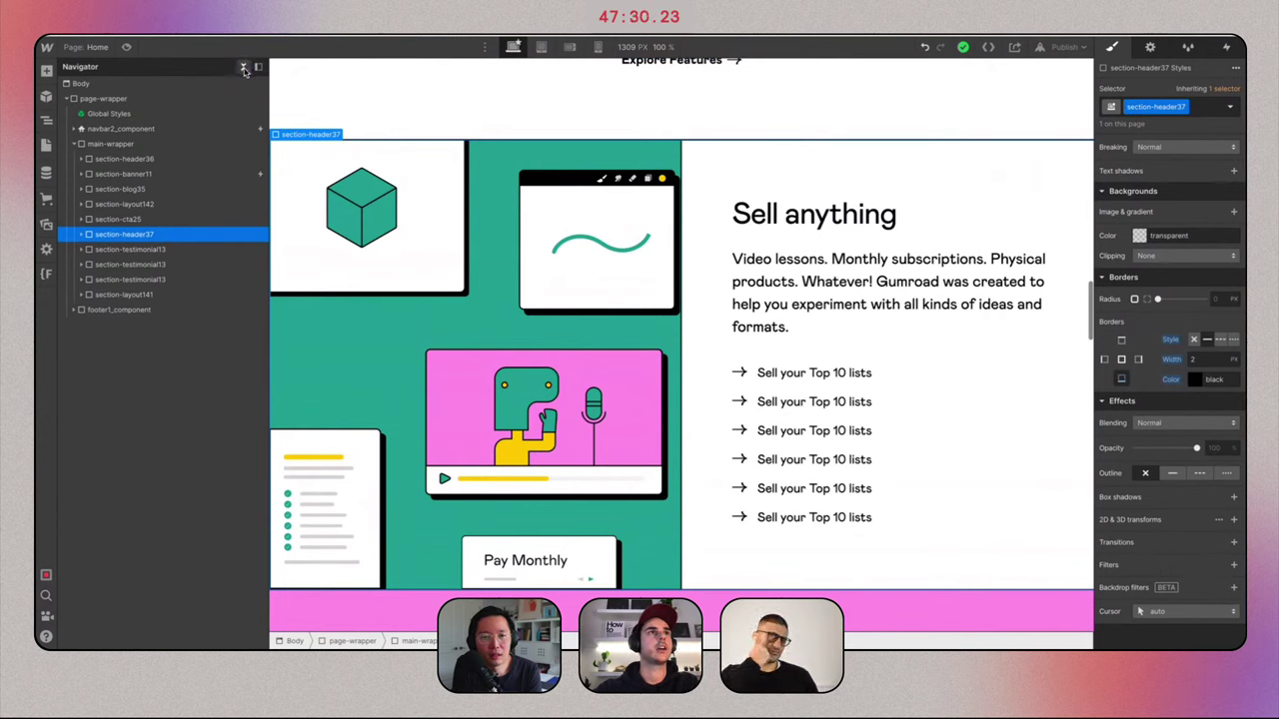
Collapse the whole element tree again and reopen page-wrapper and main-wrapper down to the section level.
left_click(244, 68)
left_click(66, 98)
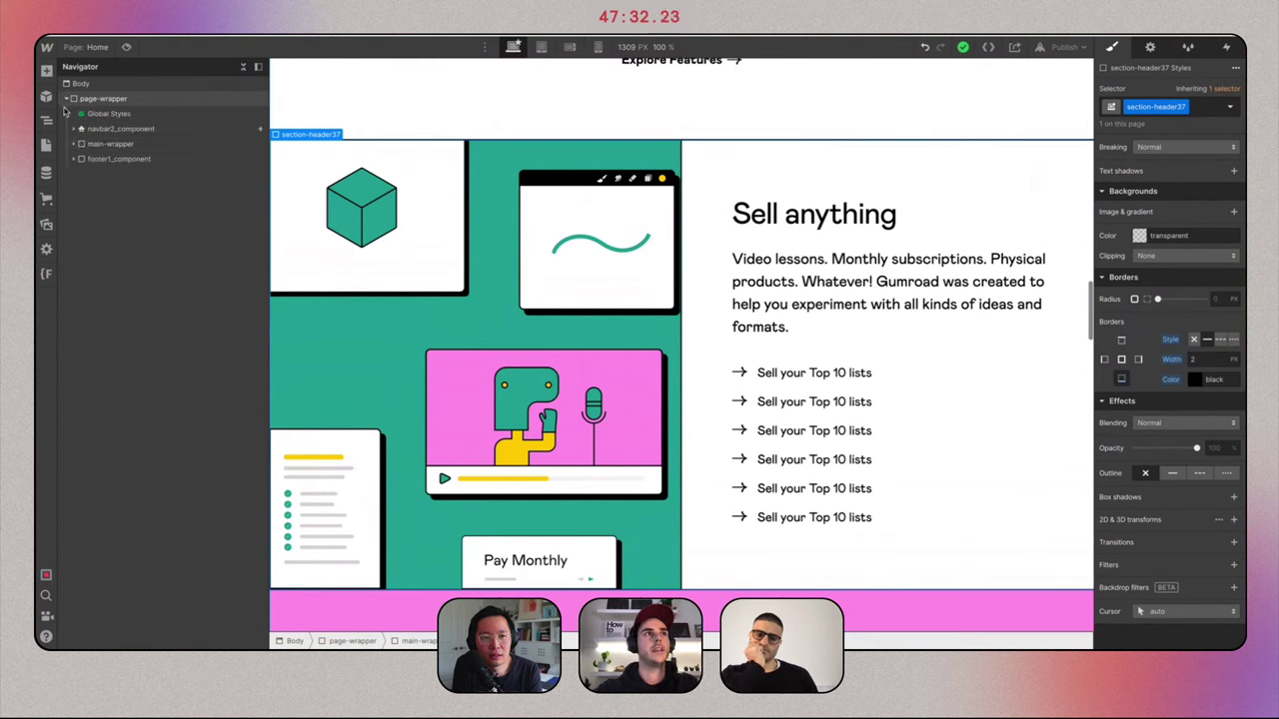
left_click(75, 143)
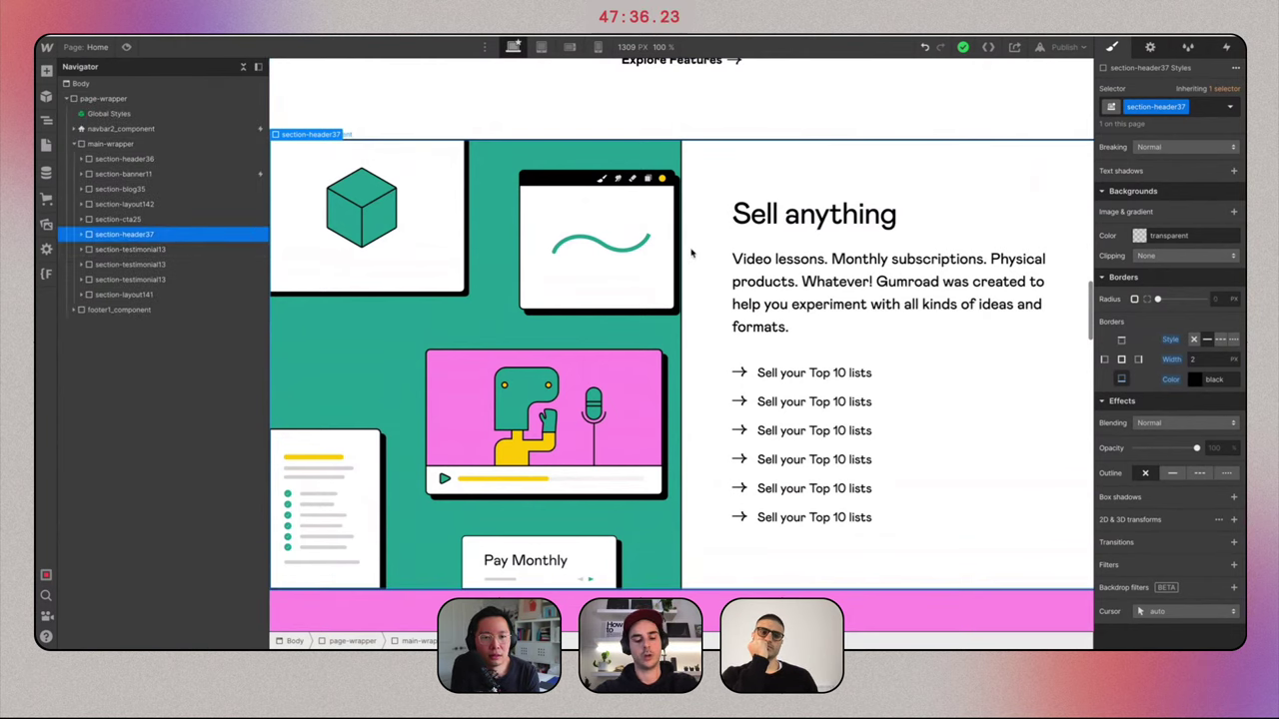
Examine the Sell anything, Sell to anyone and Sell anywhere sections on the original Gumroad page.
key("ctrl+Right")
scroll(699, 278, "up", 10)
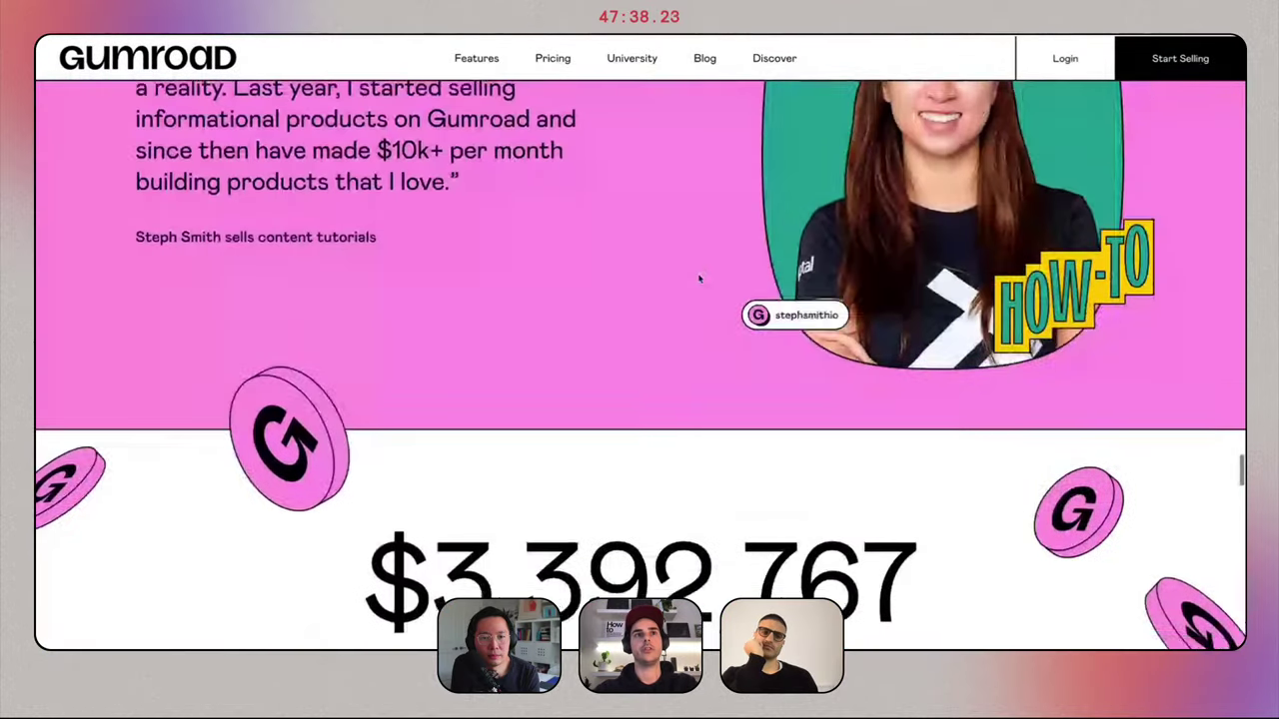
scroll(699, 280, "up", 8)
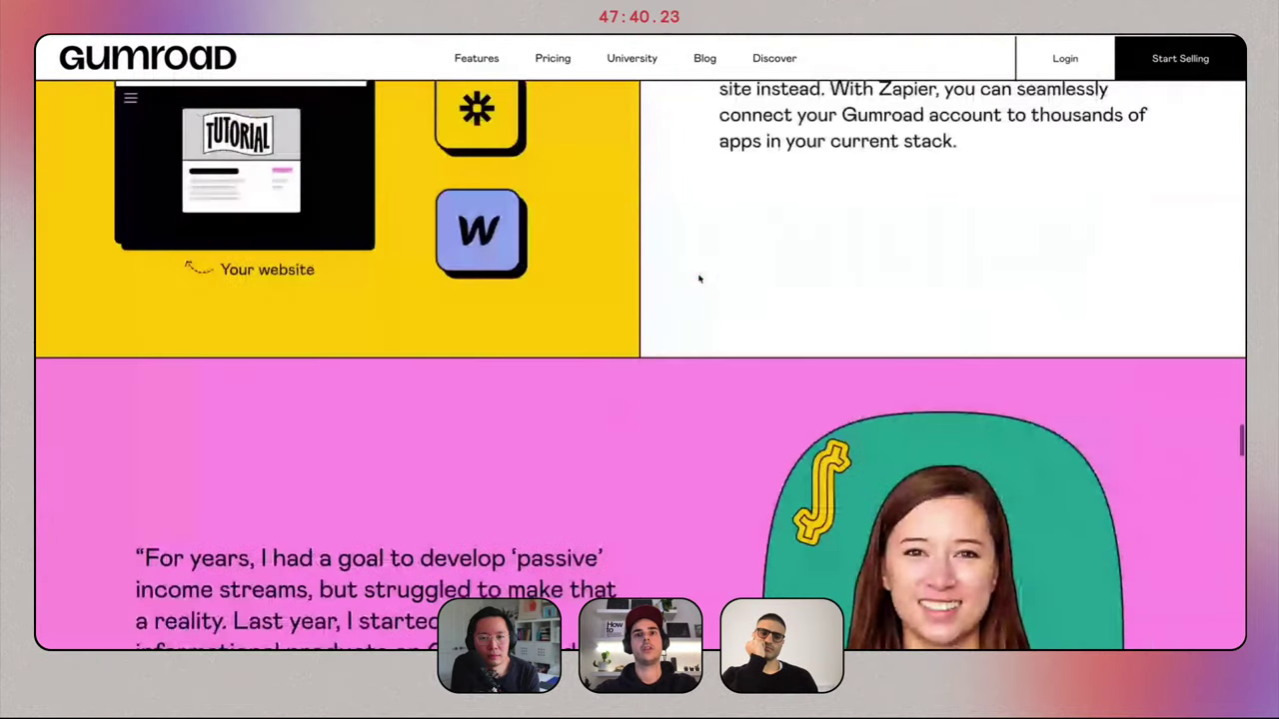
scroll(699, 279, "up", 2)
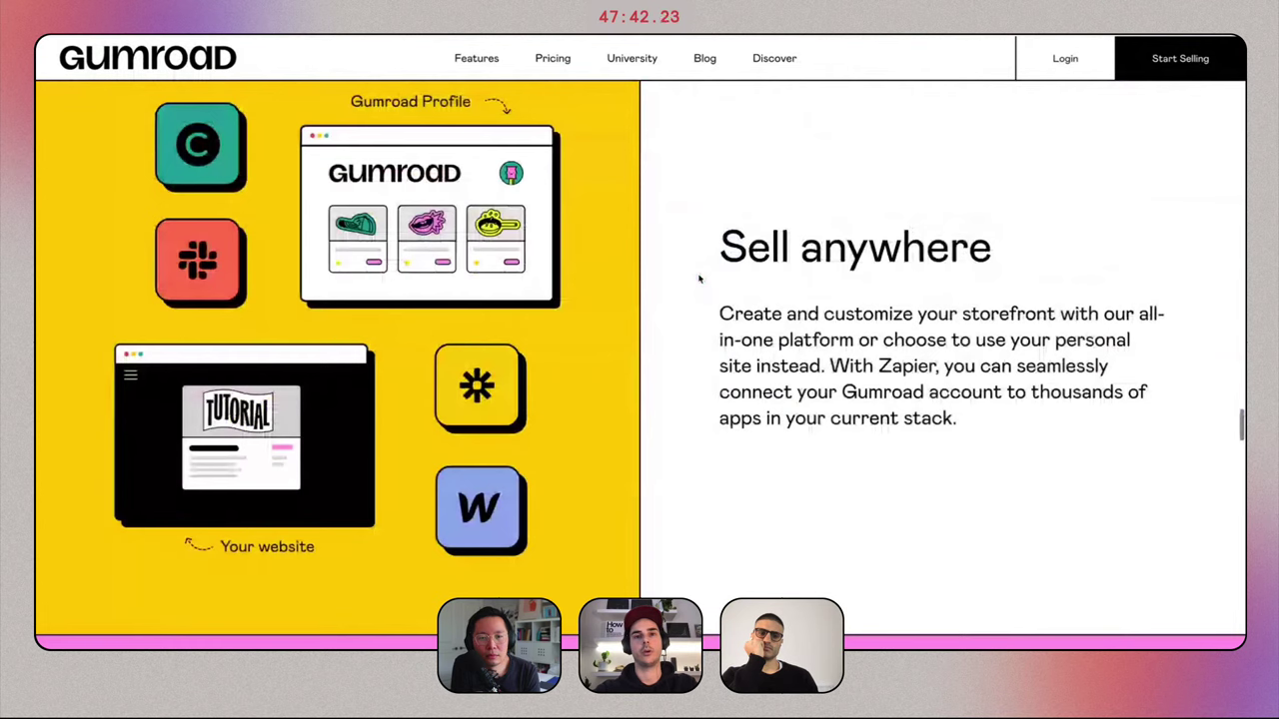
scroll(699, 279, "up", 5)
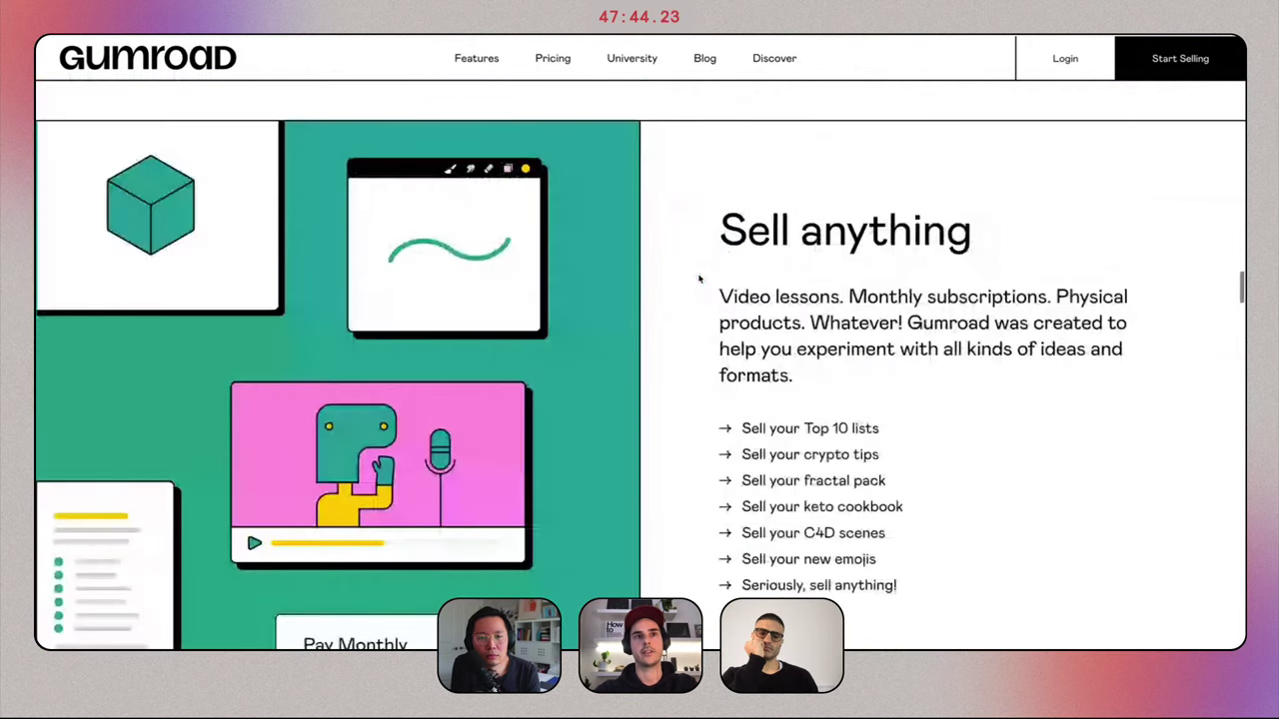
scroll(699, 280, "down", 13)
scroll(779, 396, "down", 4)
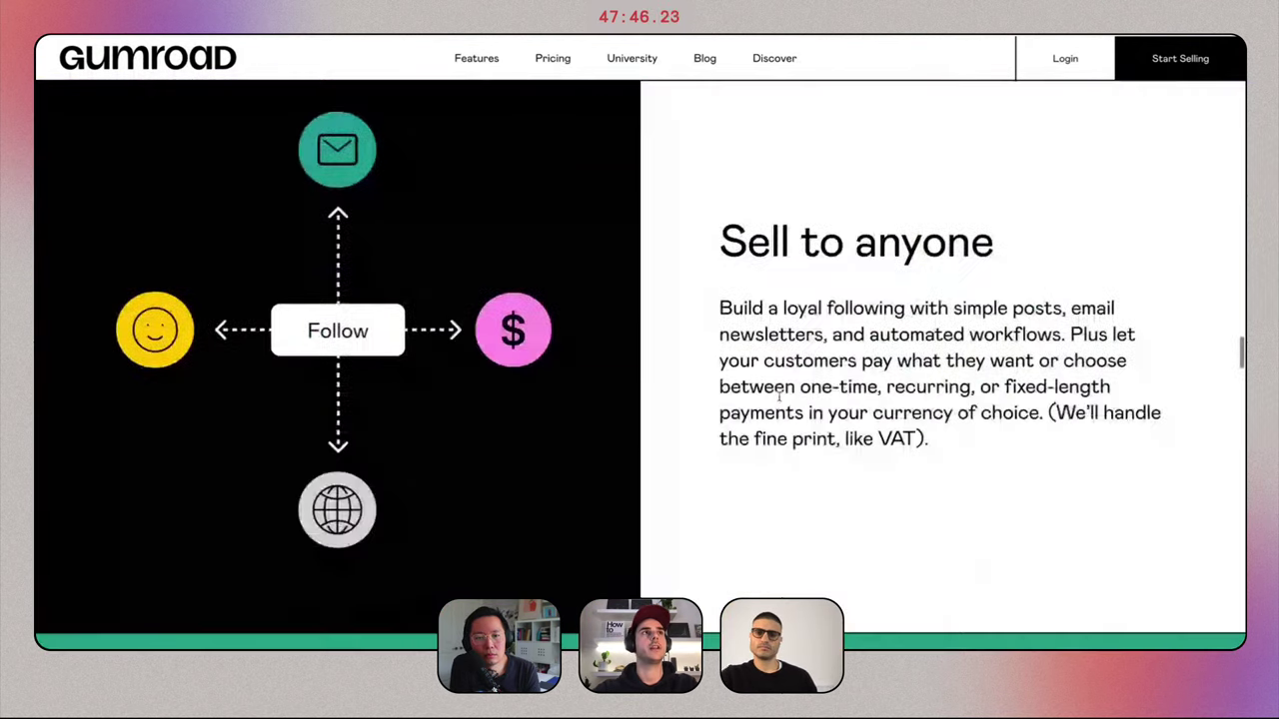
key("super+t")
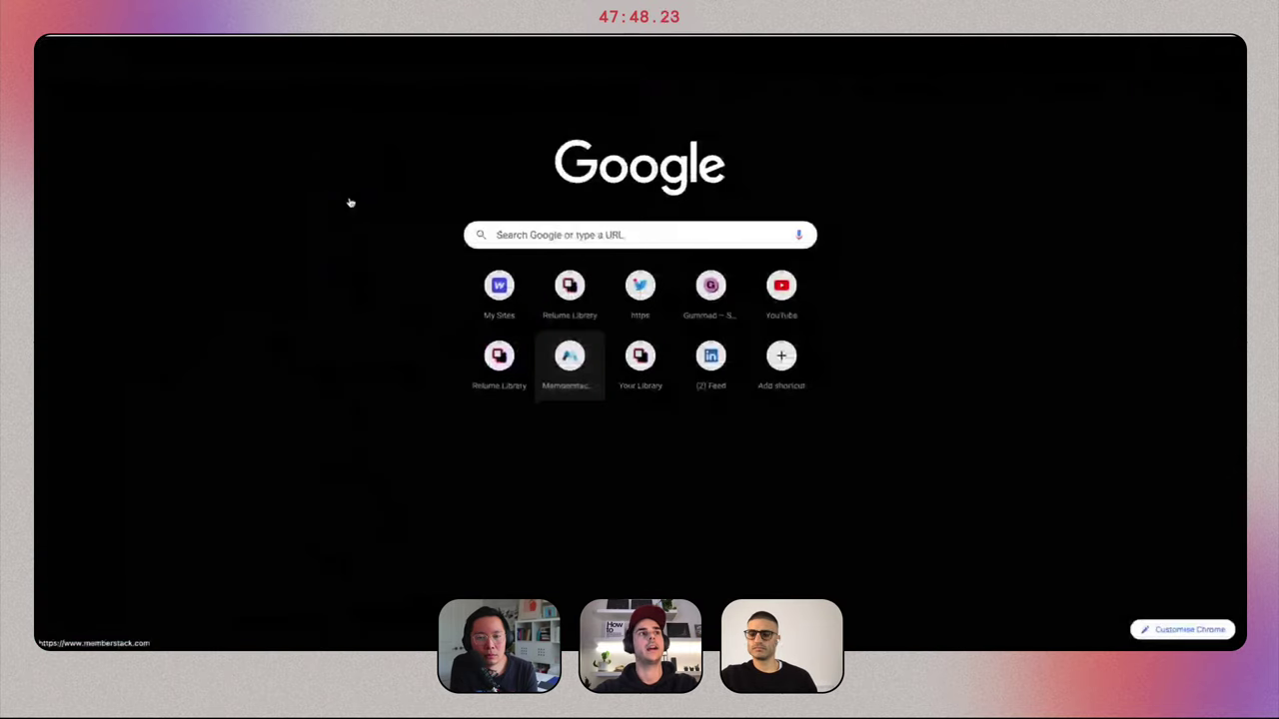
key("super+w")
key("ctrl+Left")
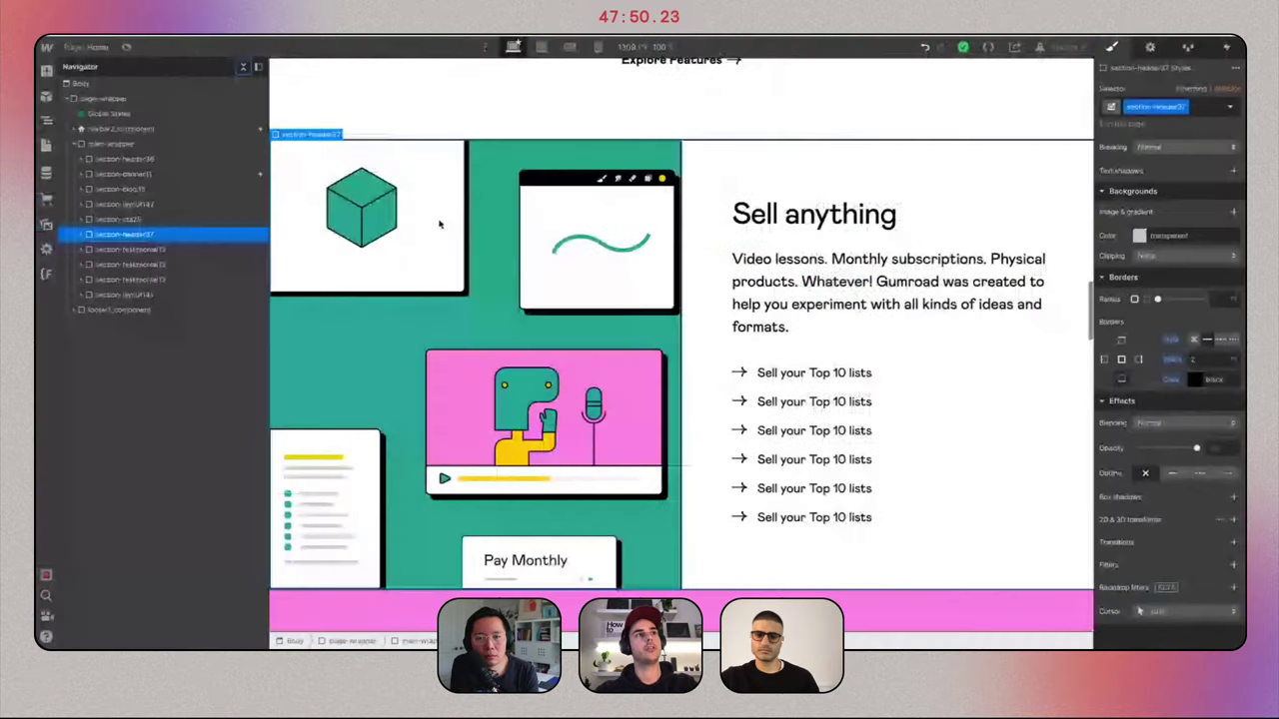
Duplicate section-header37 and select the copy placed directly below it.
key("super+d")
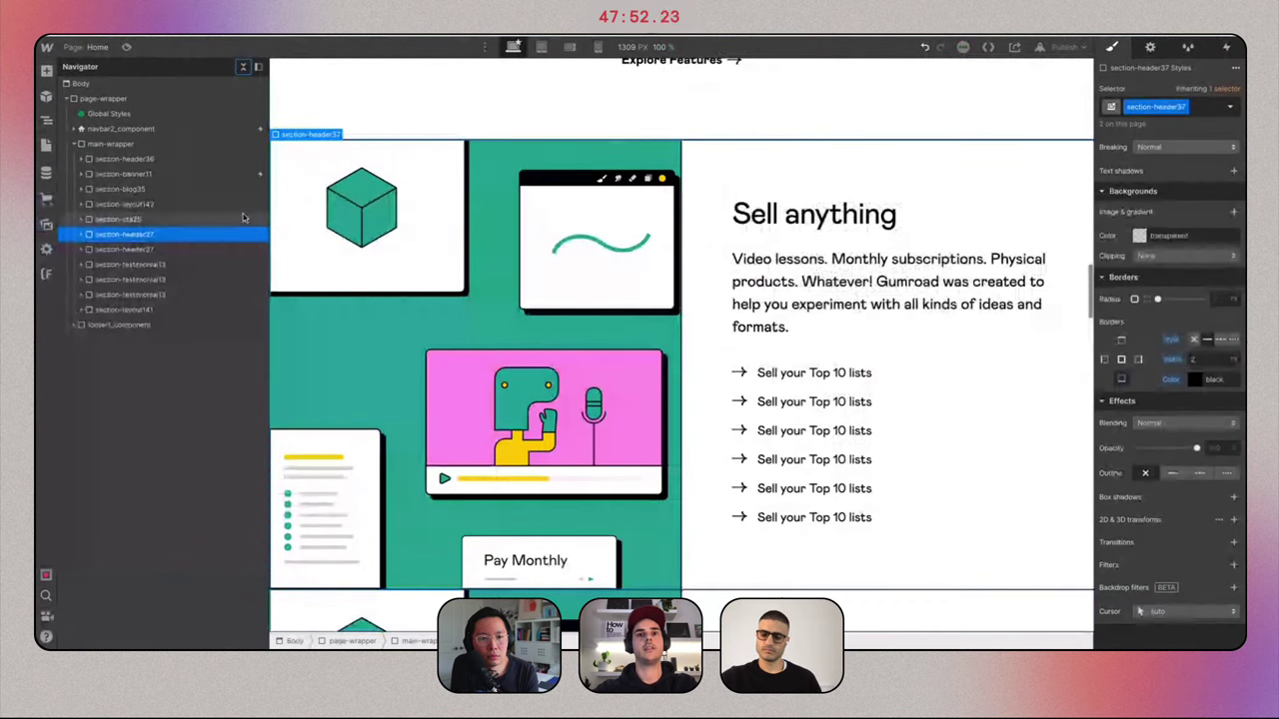
left_click(146, 249)
scroll(651, 333, "down", 1)
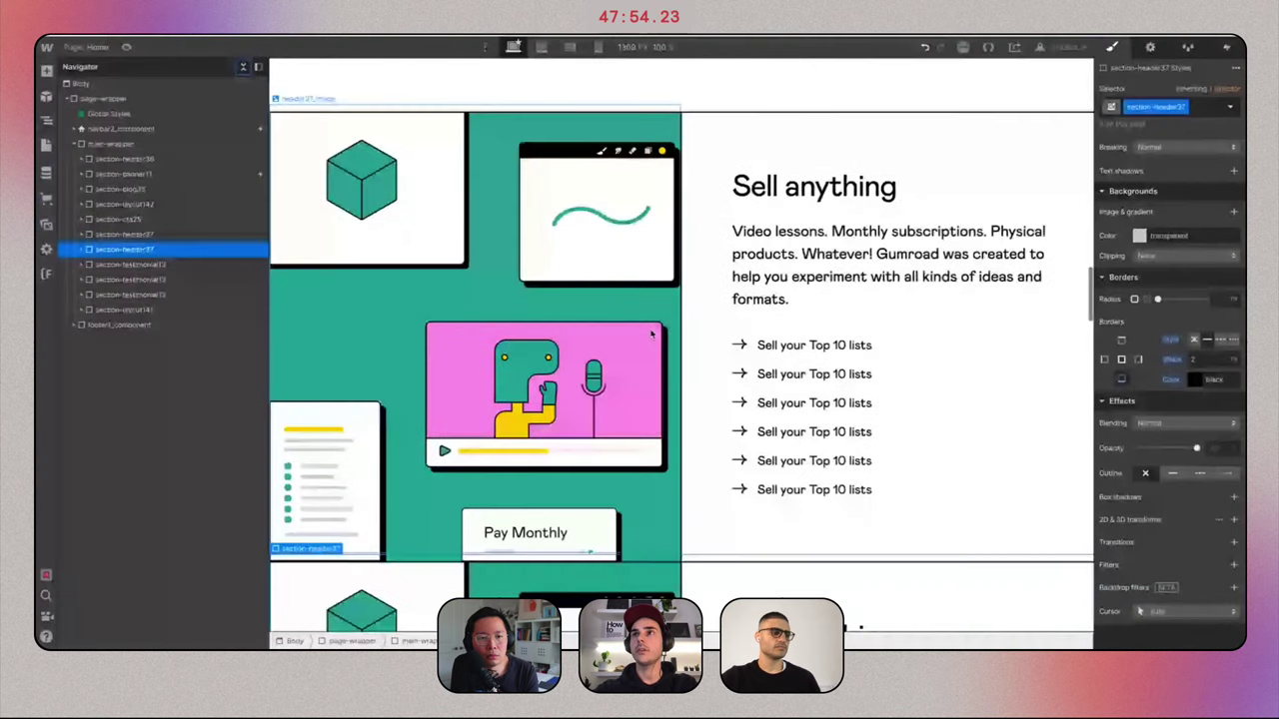
scroll(651, 334, "up", 1)
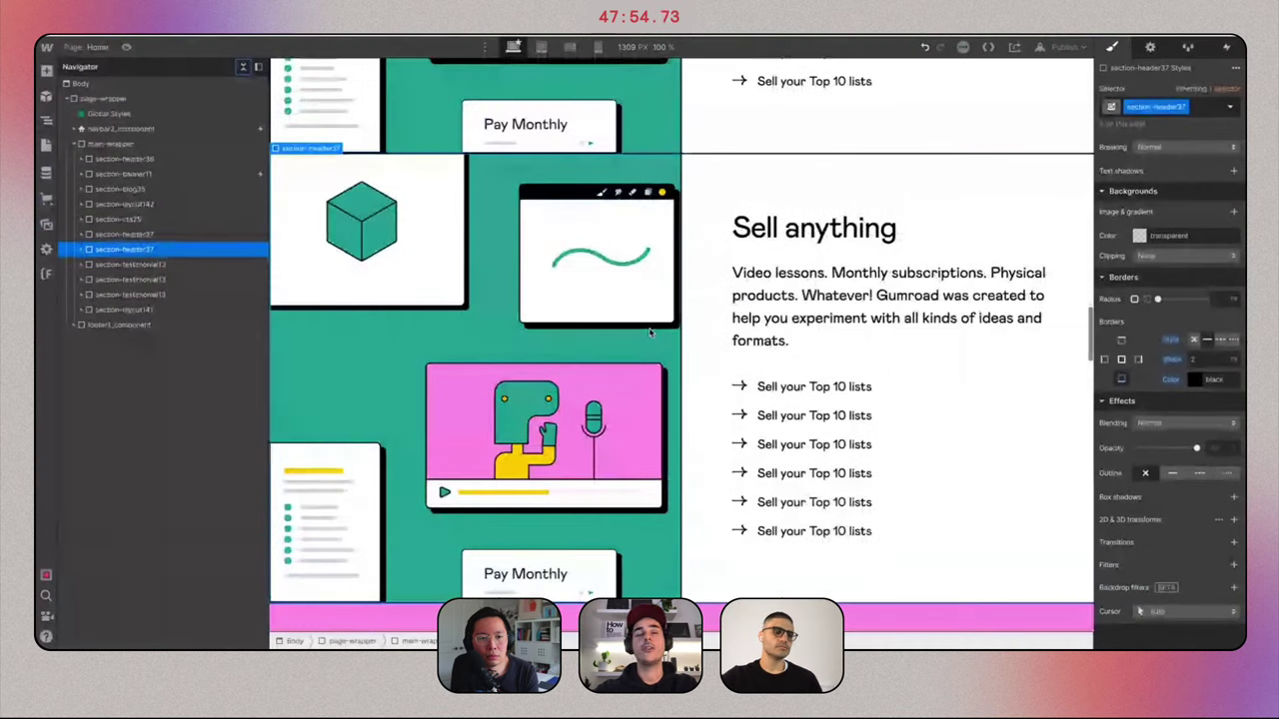
Replace the header37_image picture in the duplicated section with the Follow diagram, asset 25.svg, from the assets.
left_click(607, 204)
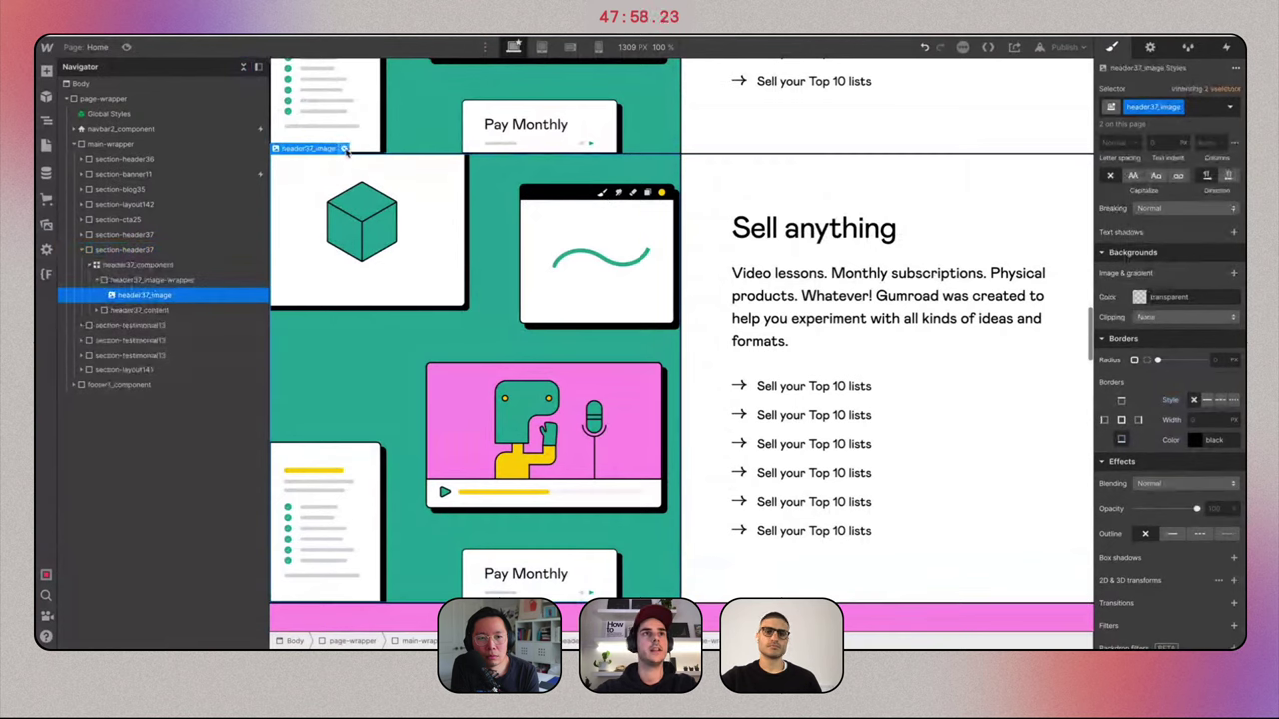
left_click(344, 148)
left_click(396, 221)
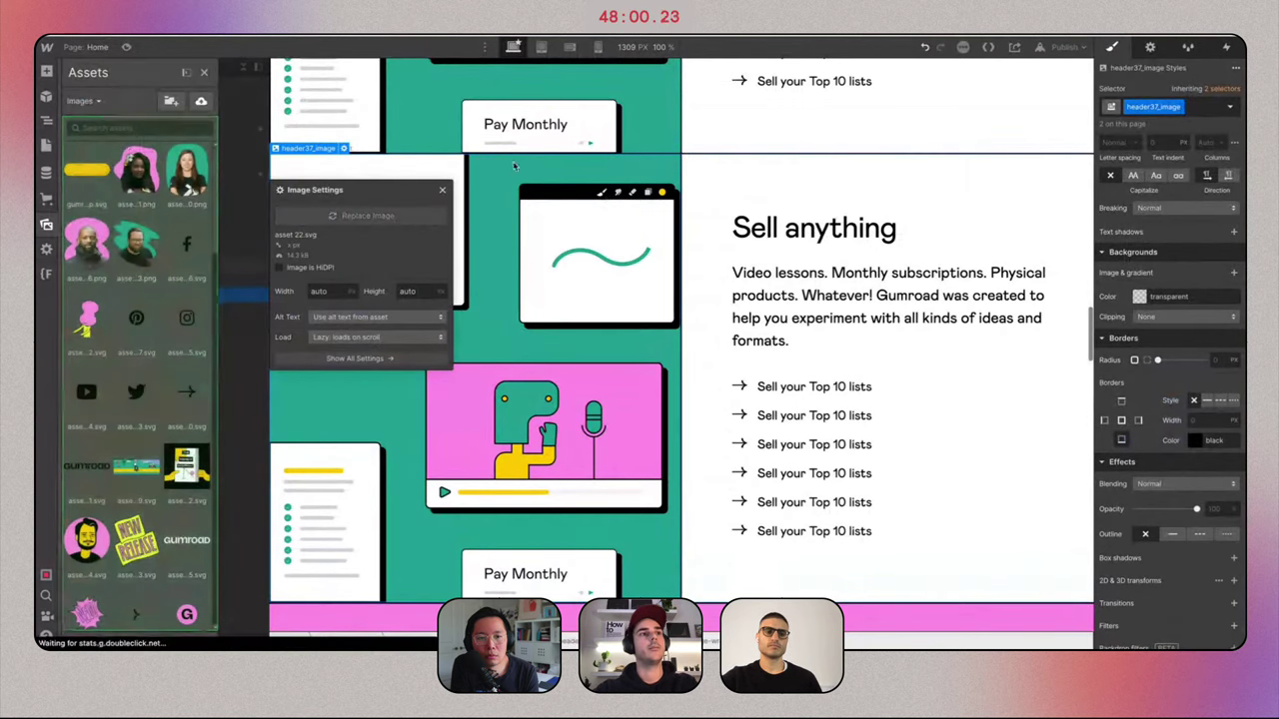
scroll(155, 424, "down", 1)
scroll(156, 424, "down", 3)
left_click(155, 424)
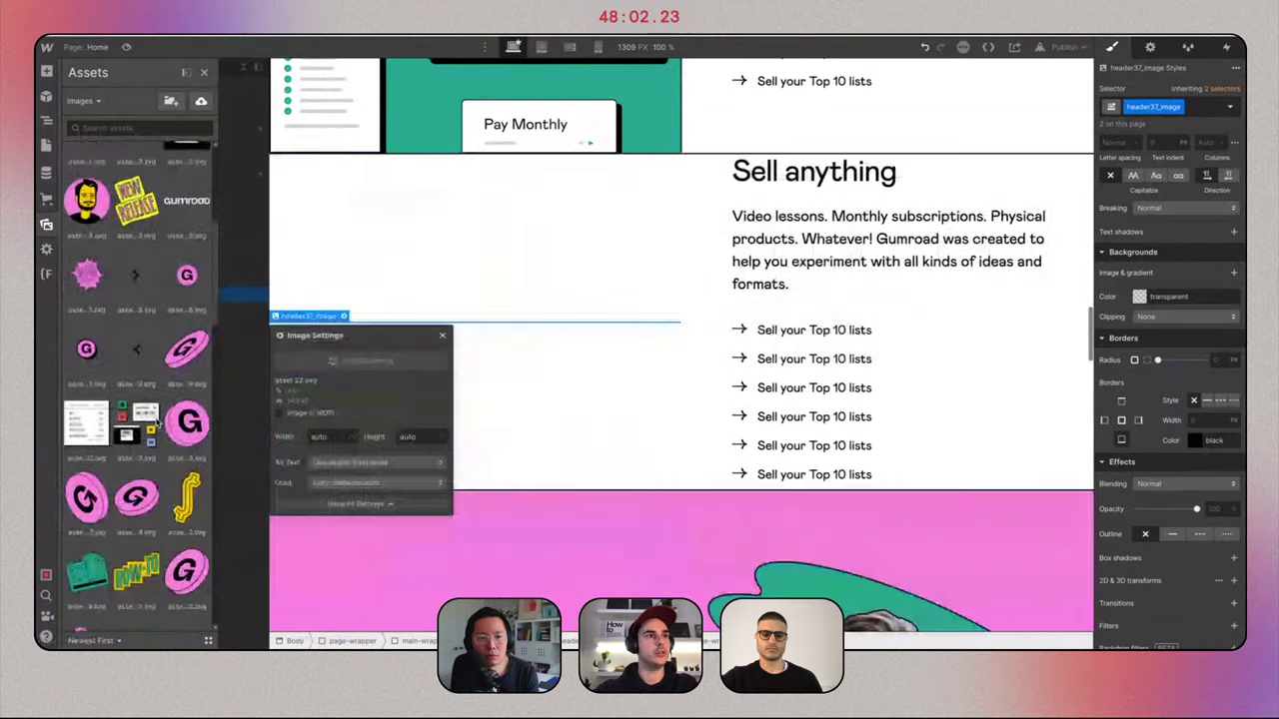
scroll(157, 333, "down", 2)
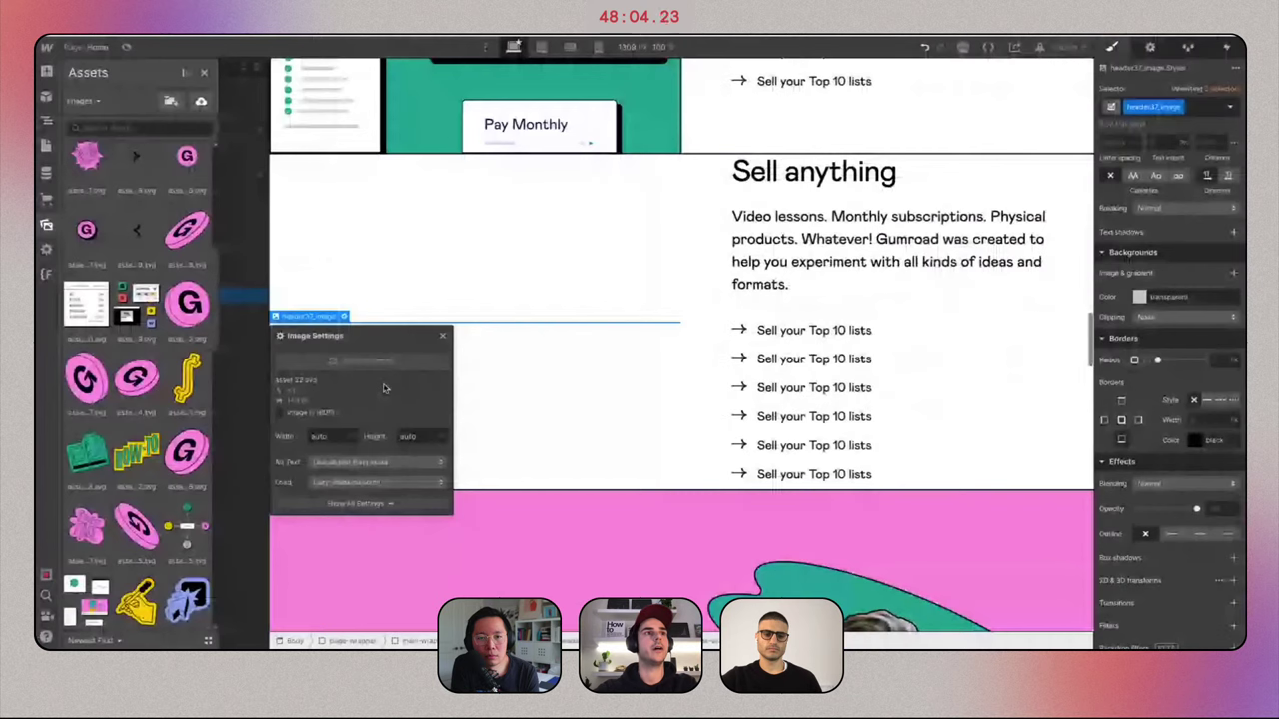
scroll(148, 400, "down", 5)
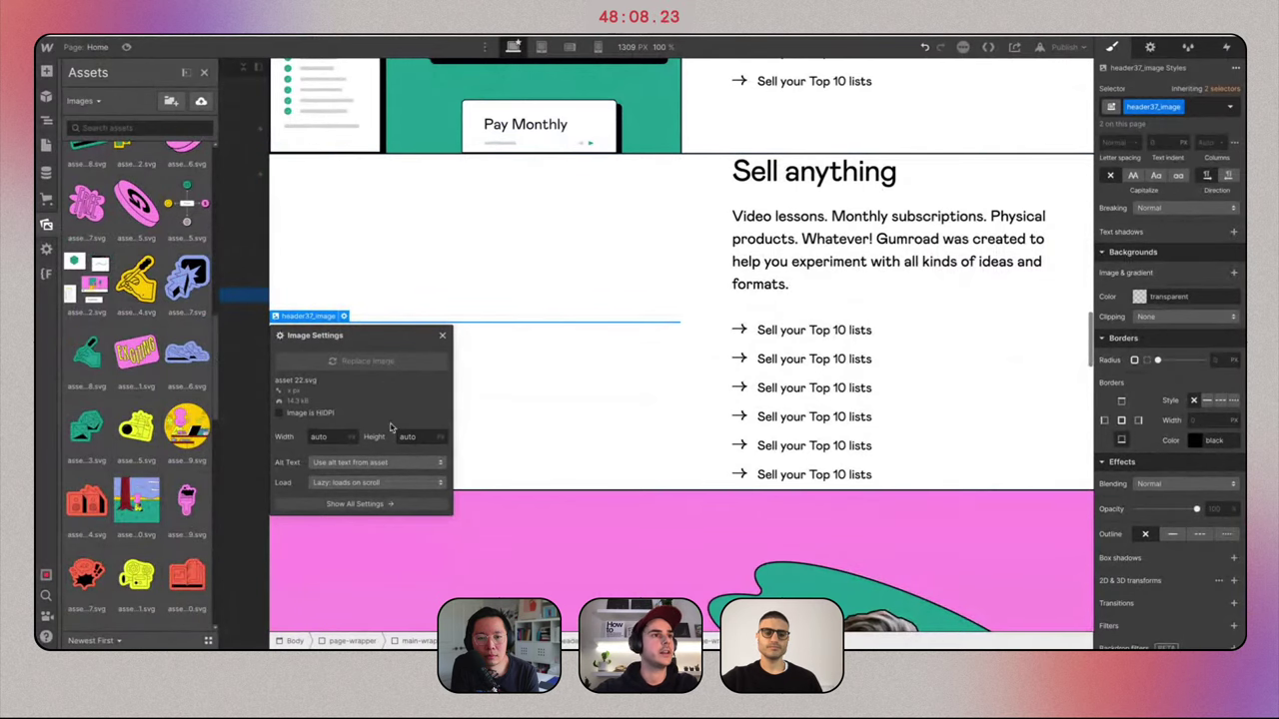
scroll(152, 532, "down", 3)
scroll(153, 532, "down", 8)
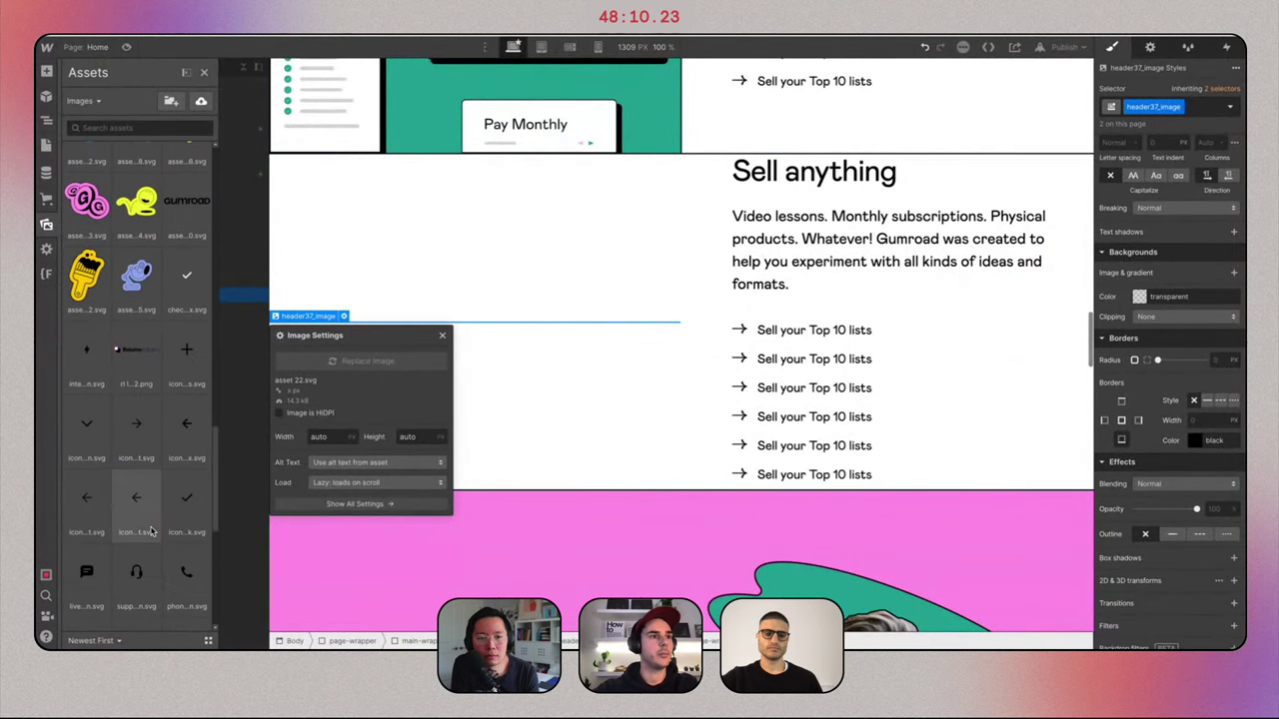
scroll(153, 533, "up", 3)
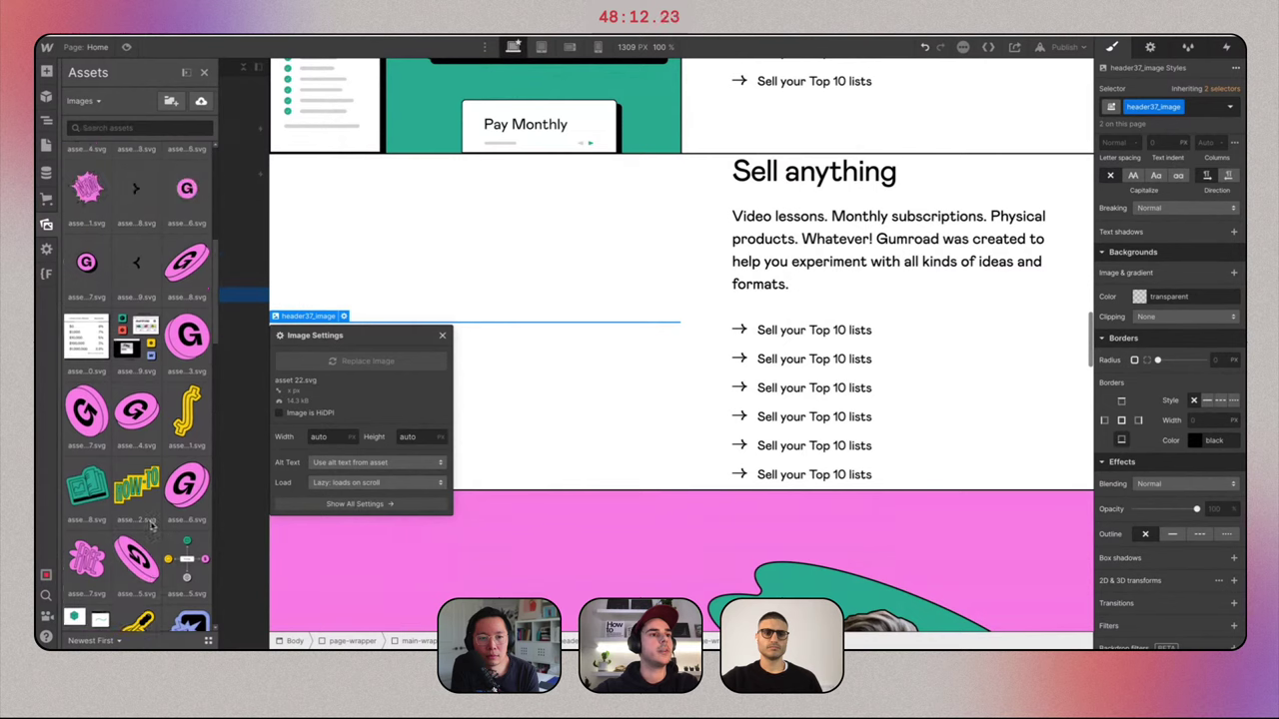
left_click(190, 530)
key("z")
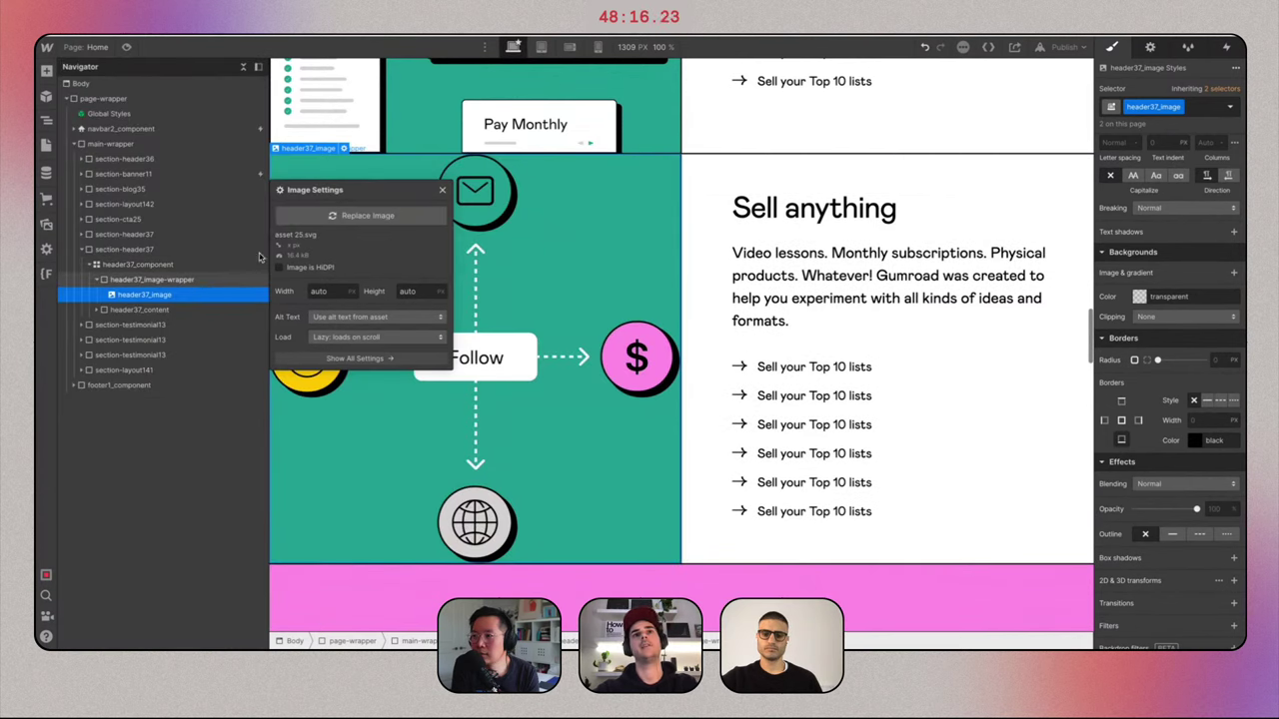
Compare the duplicated section's image wrapper with the Sell to anyone section on the original Gumroad page.
left_click(620, 341)
scroll(616, 348, "up", 2)
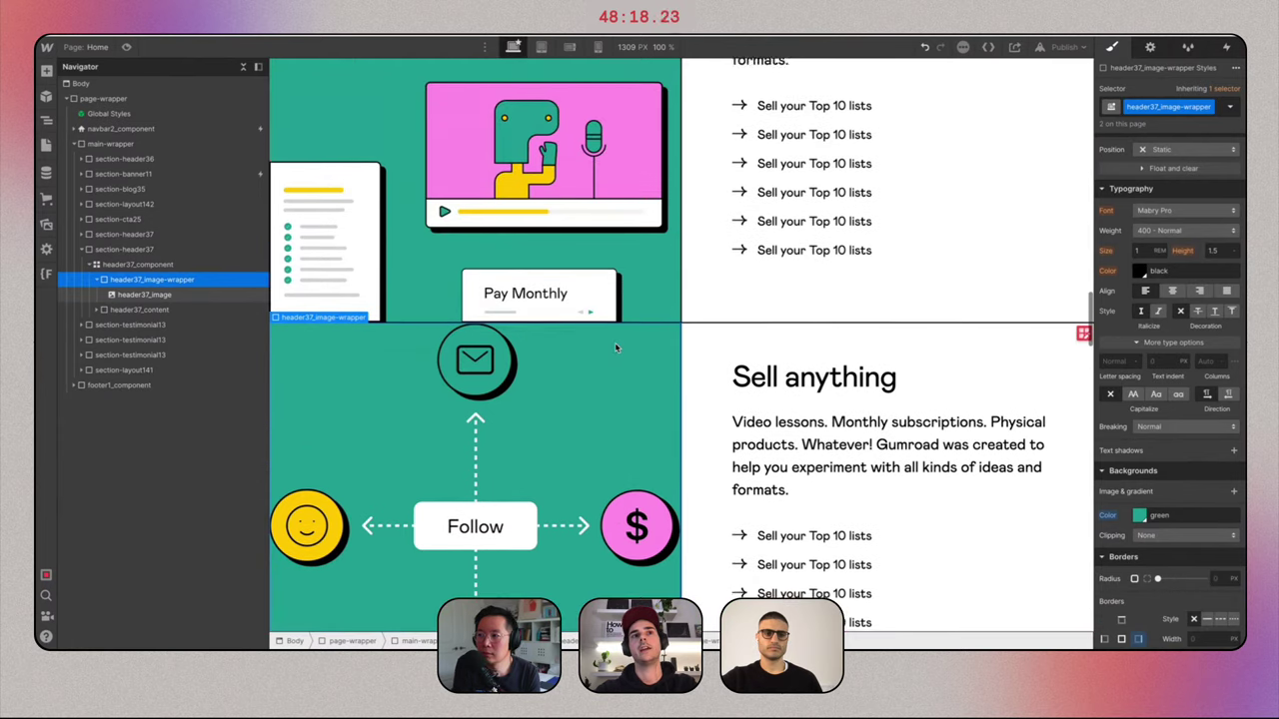
scroll(615, 348, "down", 2)
key("ctrl+Right")
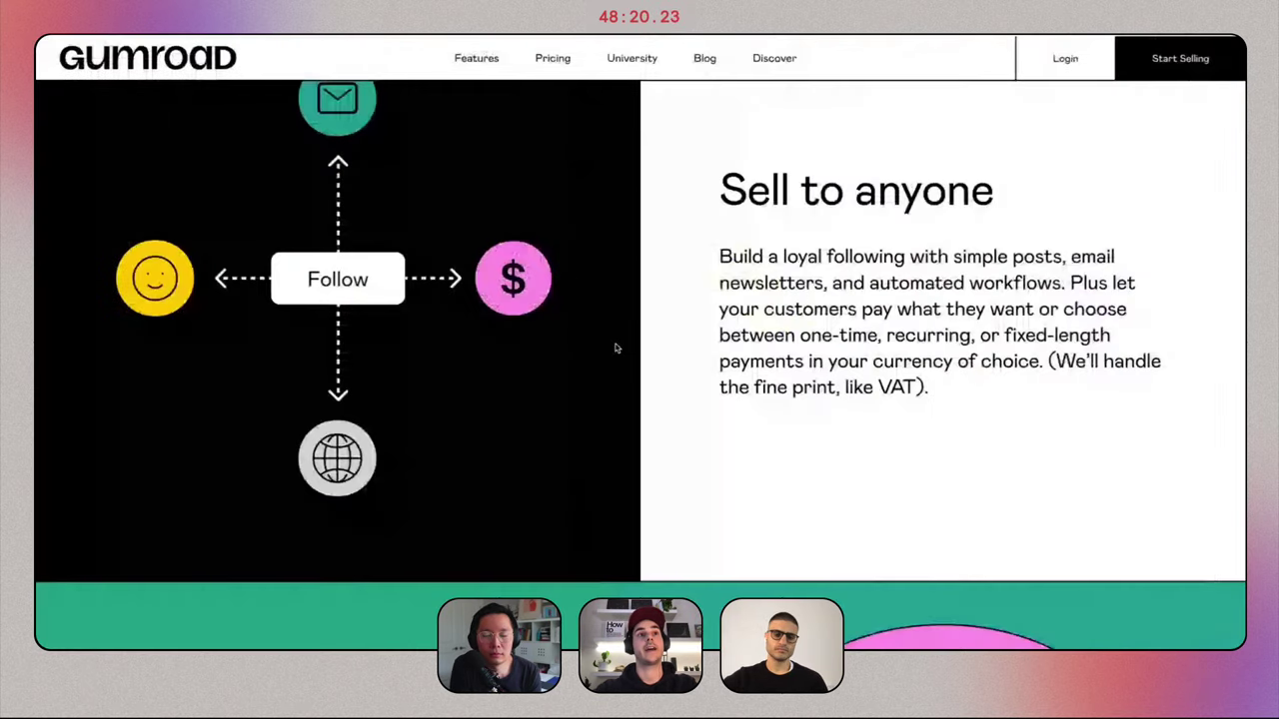
scroll(508, 358, "down", 1)
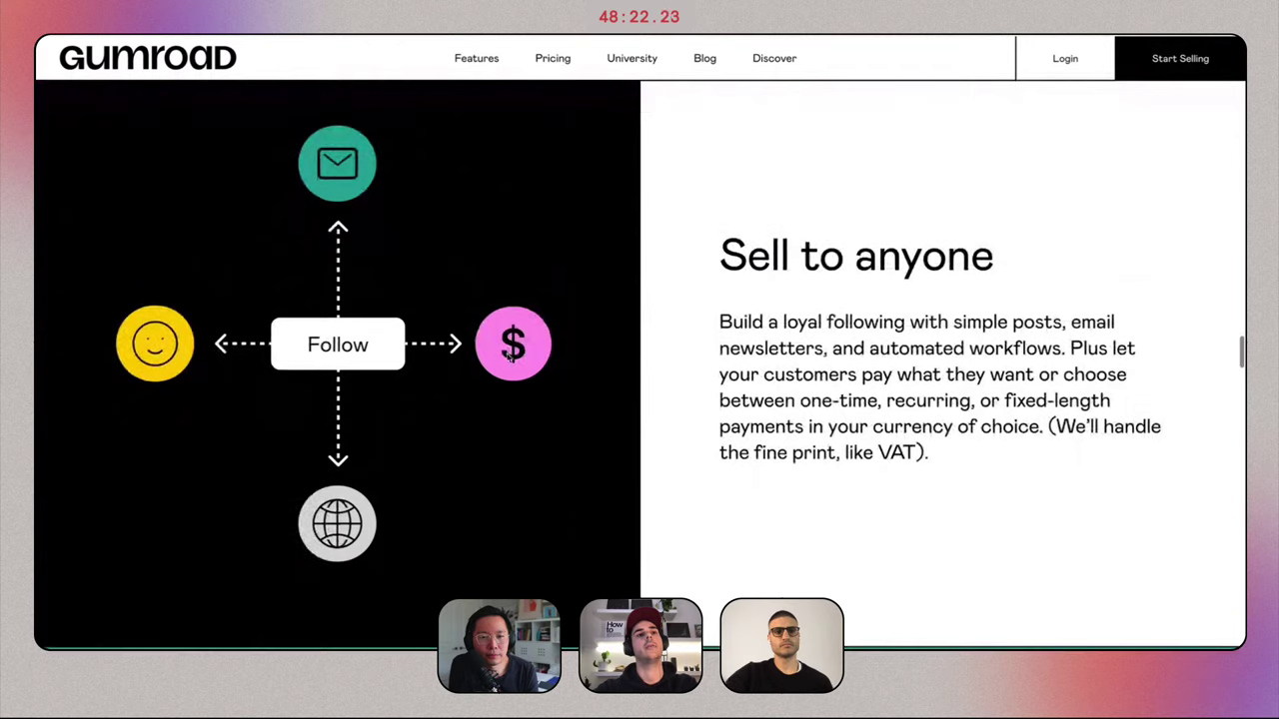
scroll(491, 166, "up", 1)
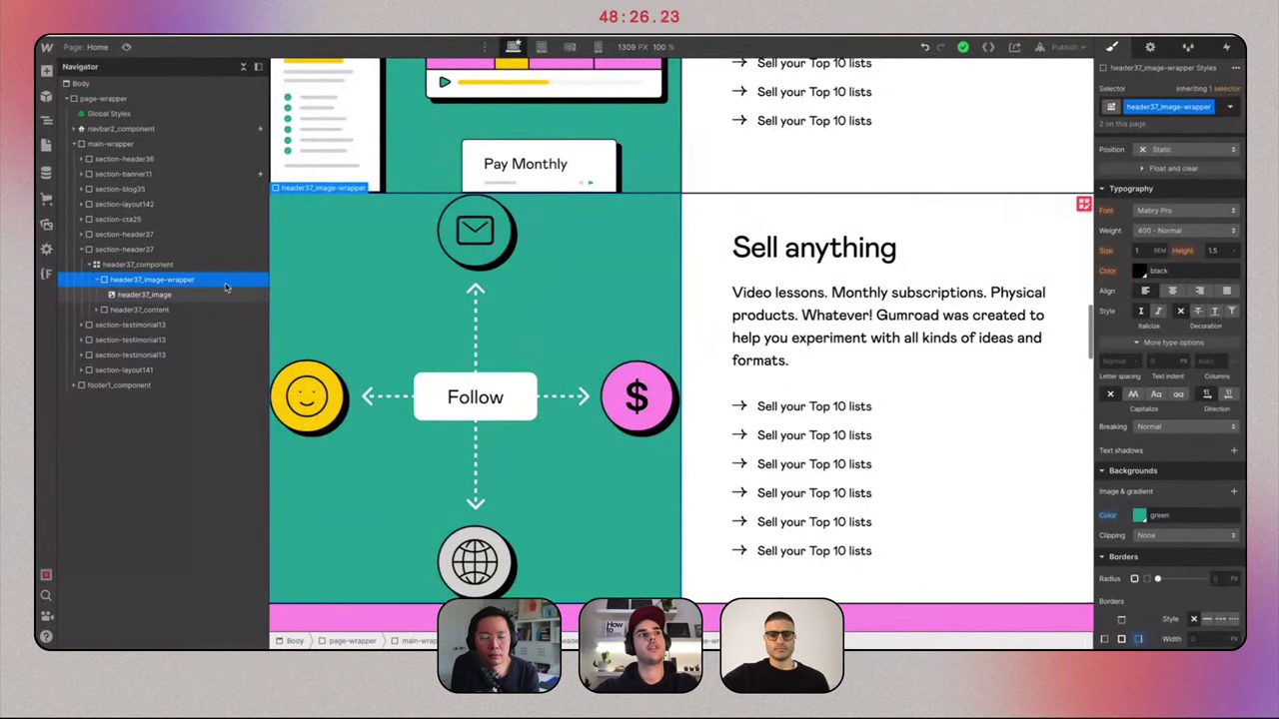
Duplicate the class of the second section-header37 and name the new class section-home-feature2.
left_click(200, 248)
left_click(1184, 107)
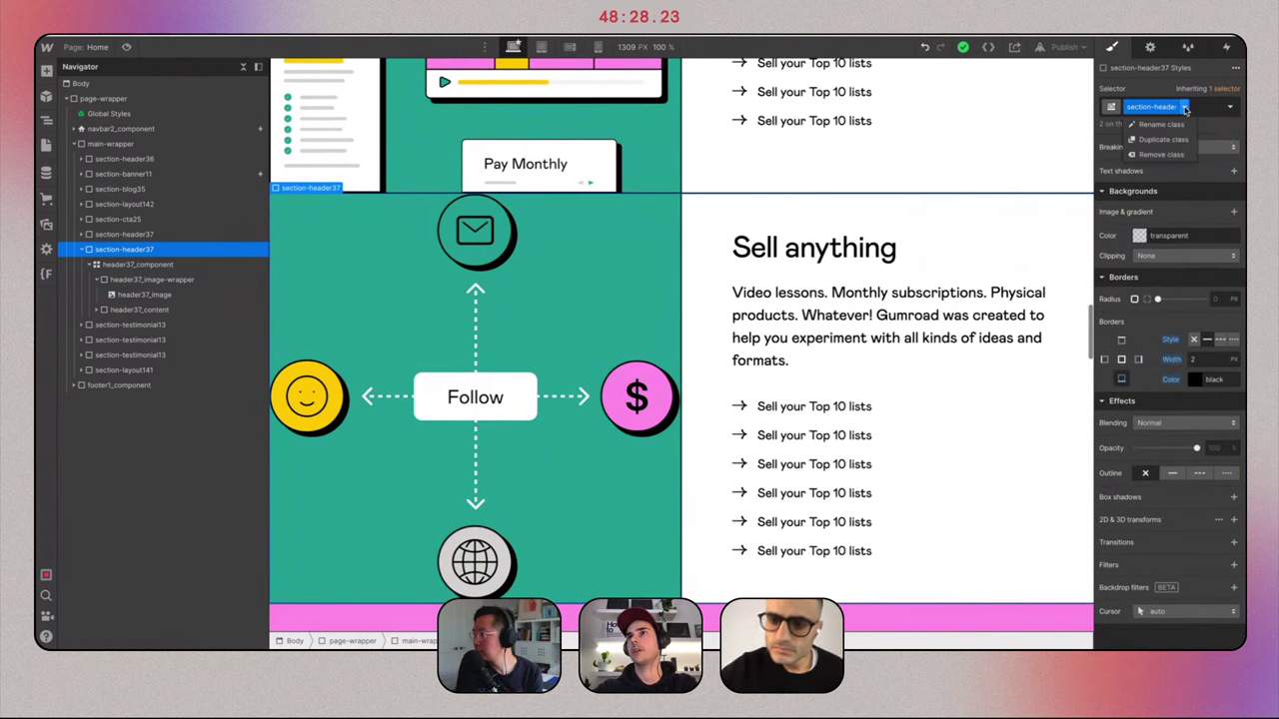
left_click(1162, 139)
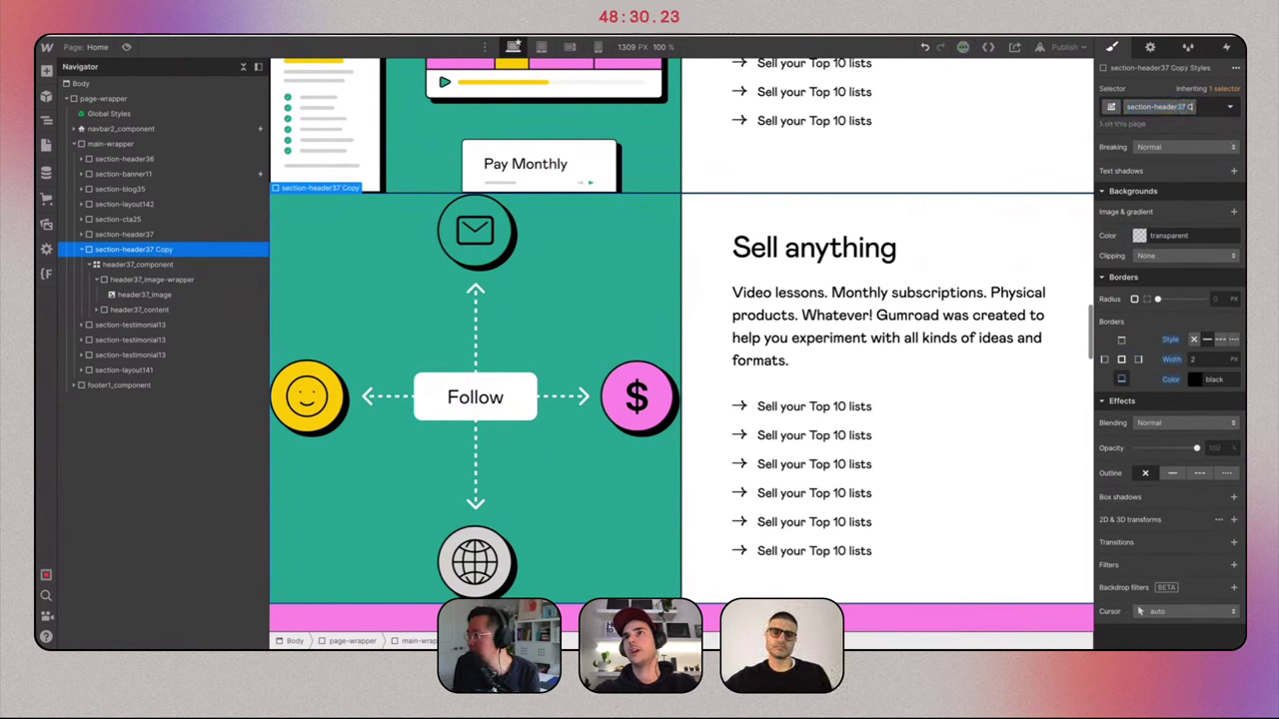
key("BackSpace")
key("BackSpace")
key("BackSpace")
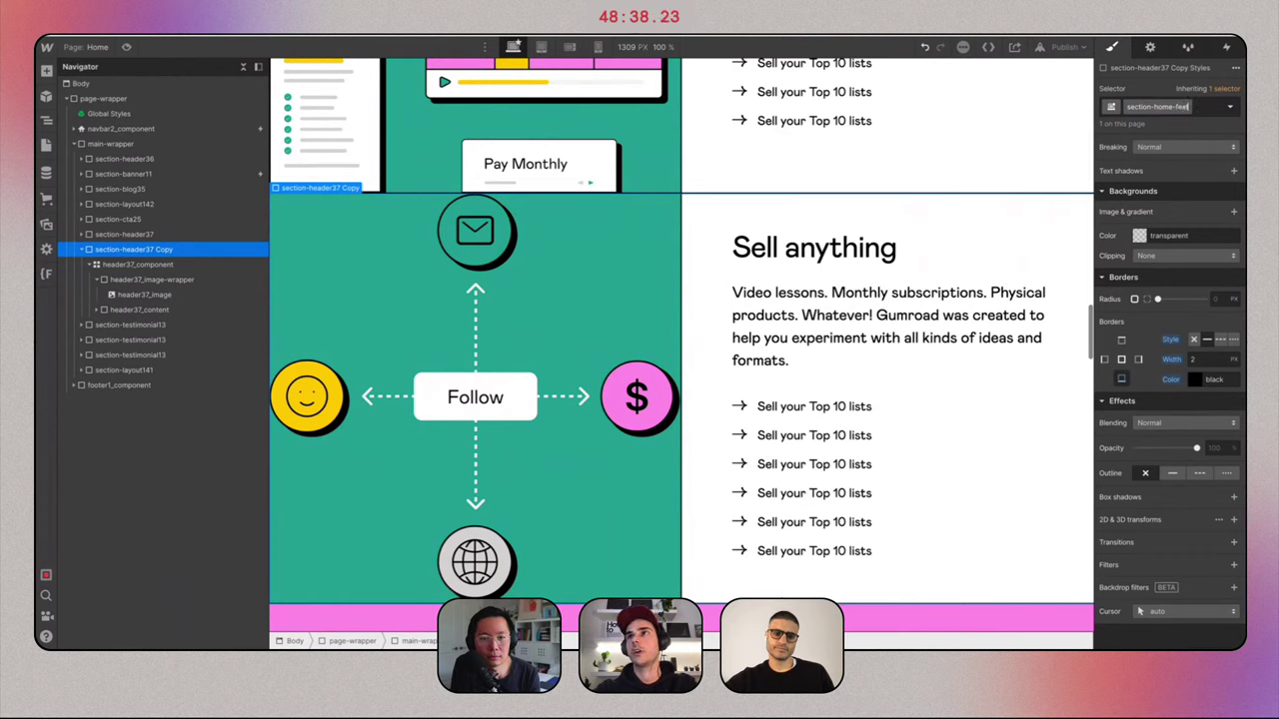
type("ure2")
key("Return")
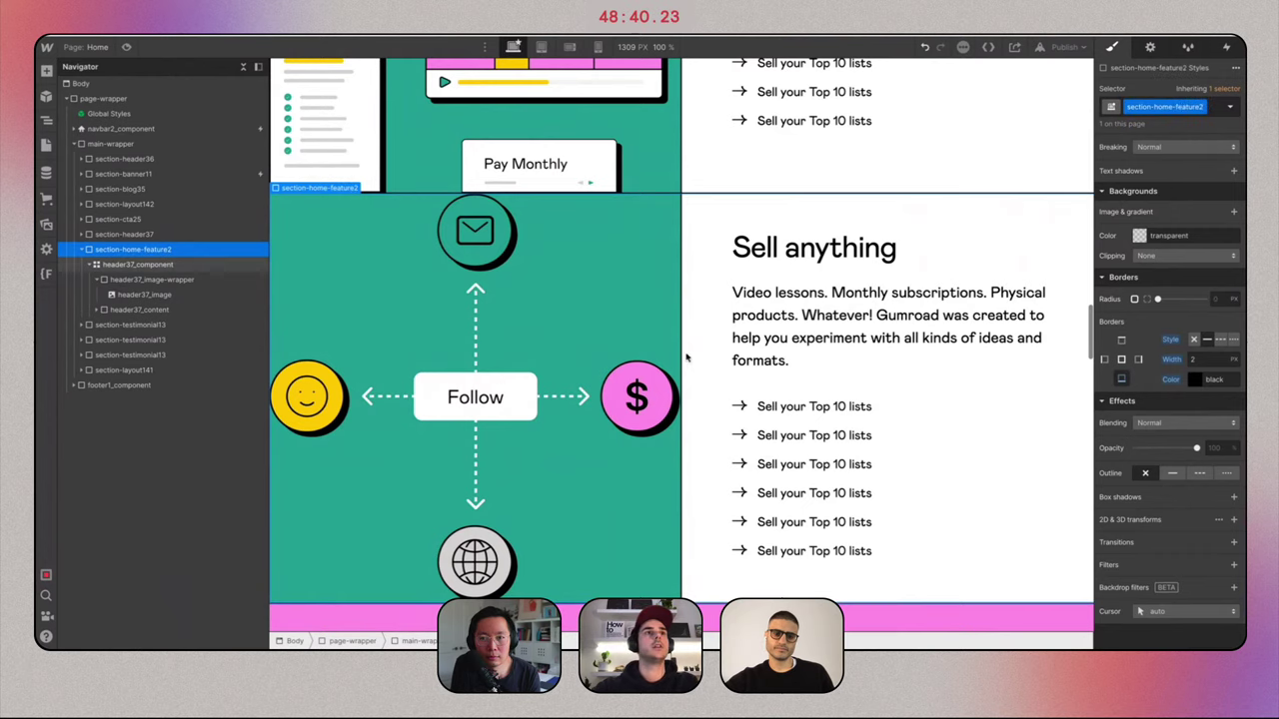
Duplicate the header37_component class inside section-home-feature2 and name the new class home-feature2_component.
left_click(212, 265)
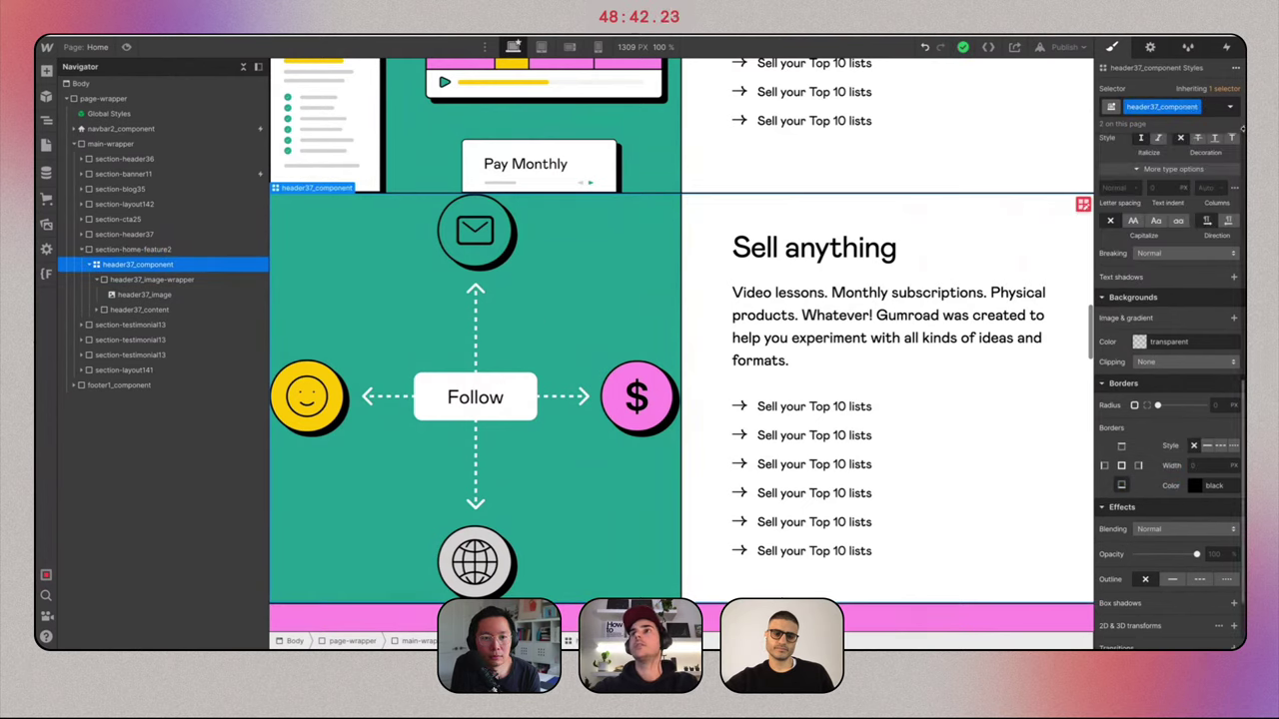
left_click(1196, 108)
left_click(1169, 139)
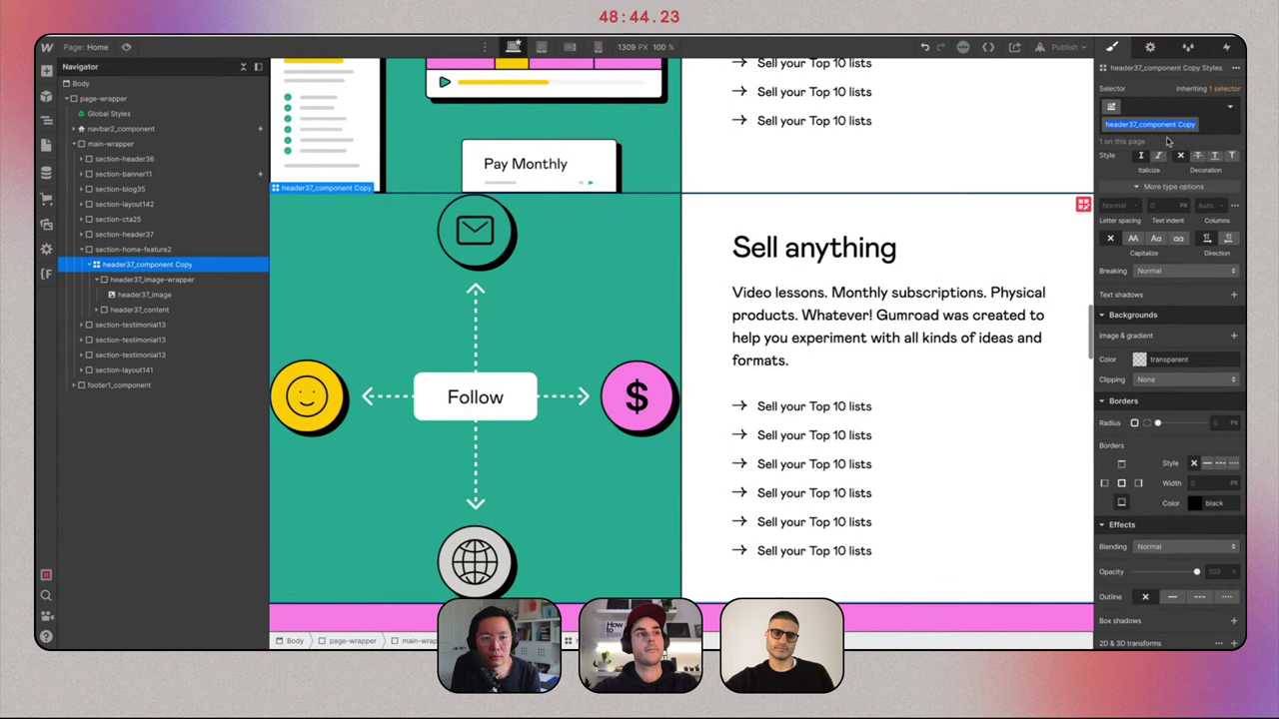
type("home-")
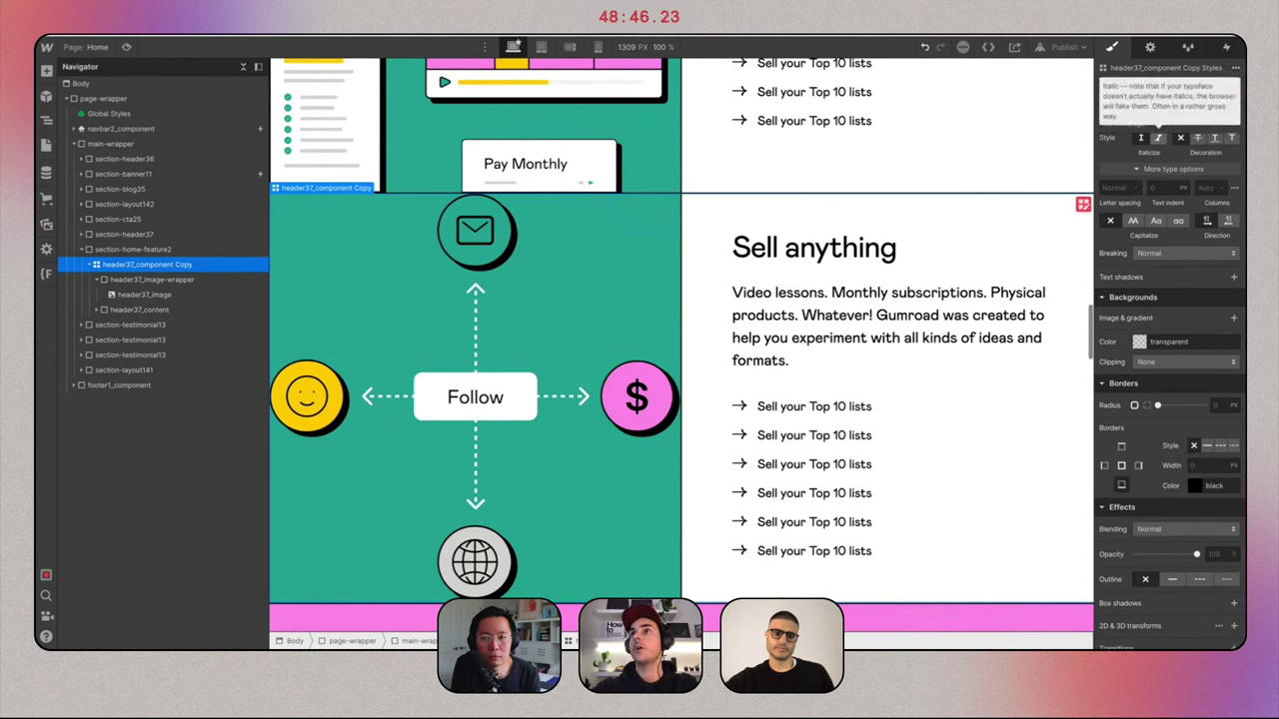
type("feature2_component")
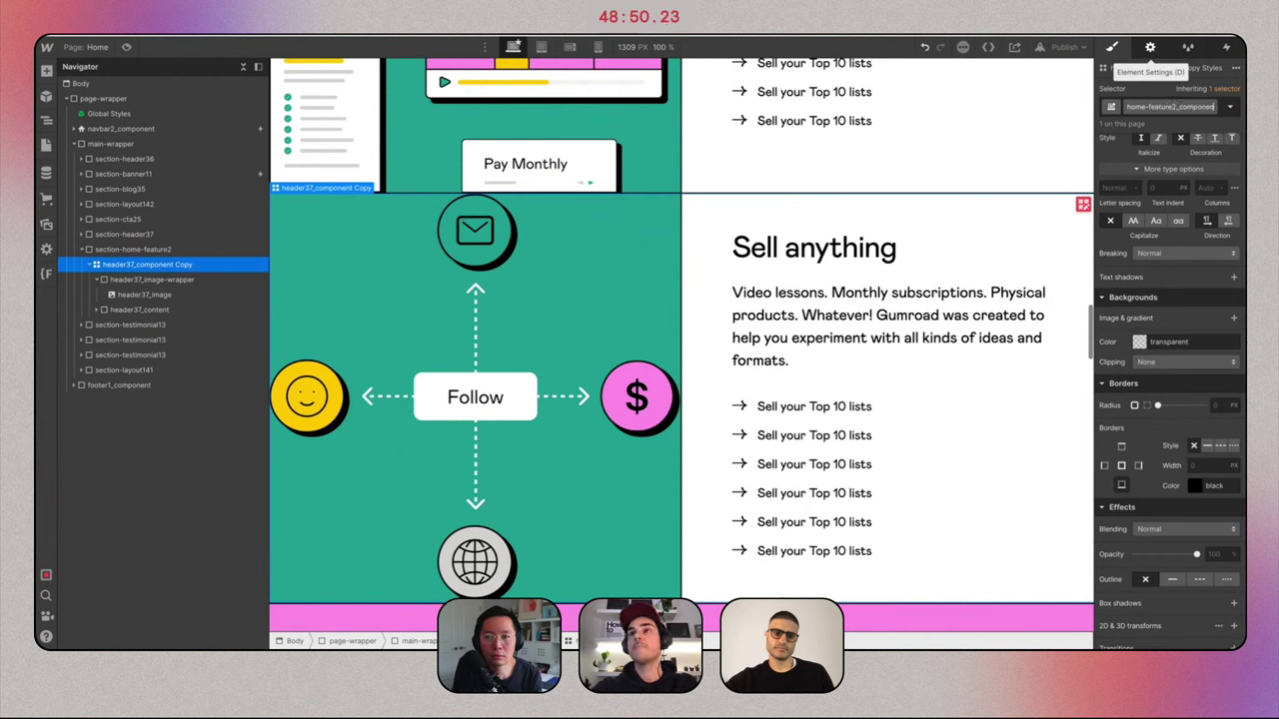
key("Return")
Duplicate the header37_image-wrapper class in this section and name the new class home-feature2_image-wrapper.
left_click(160, 281)
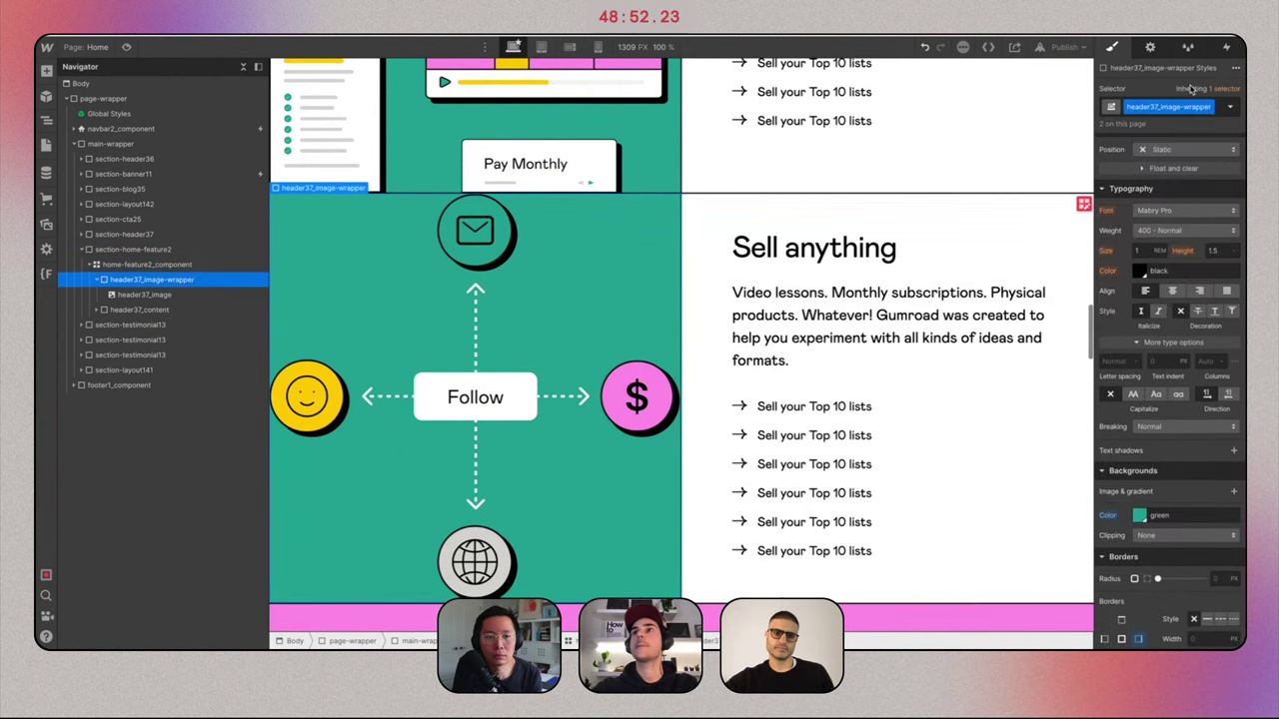
left_click(1210, 107)
left_click(1165, 140)
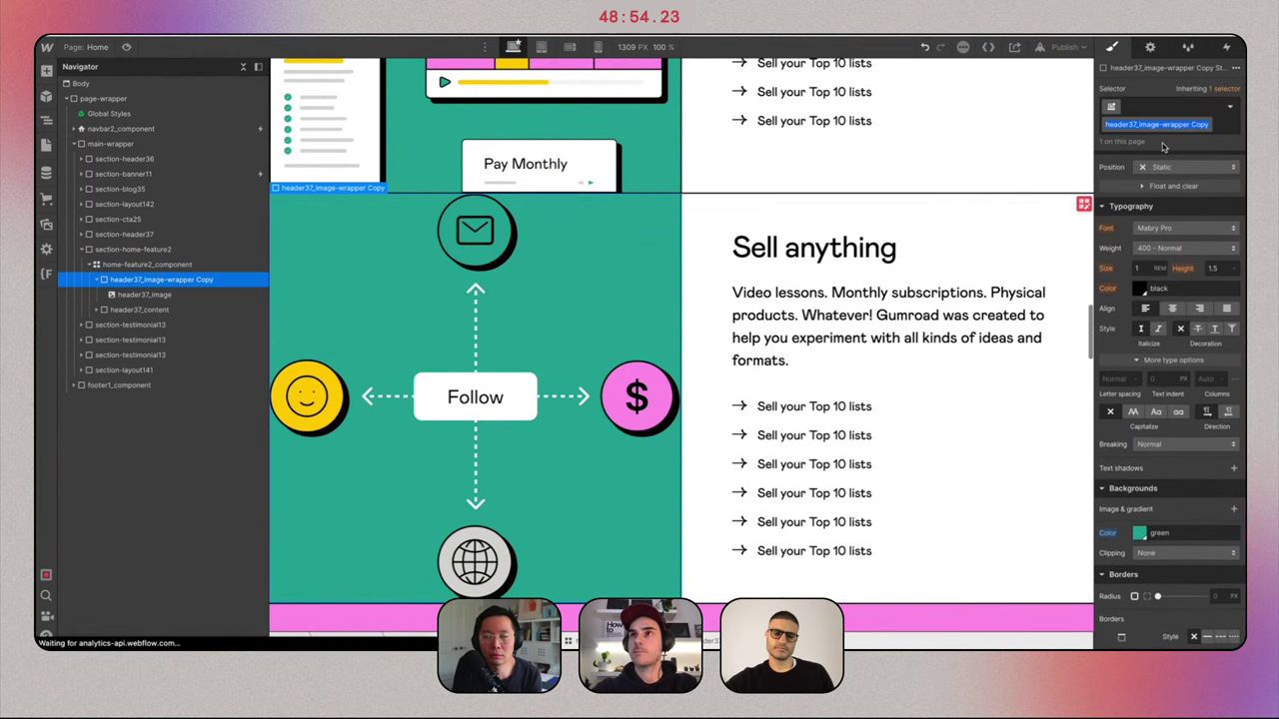
type("home-feature2_")
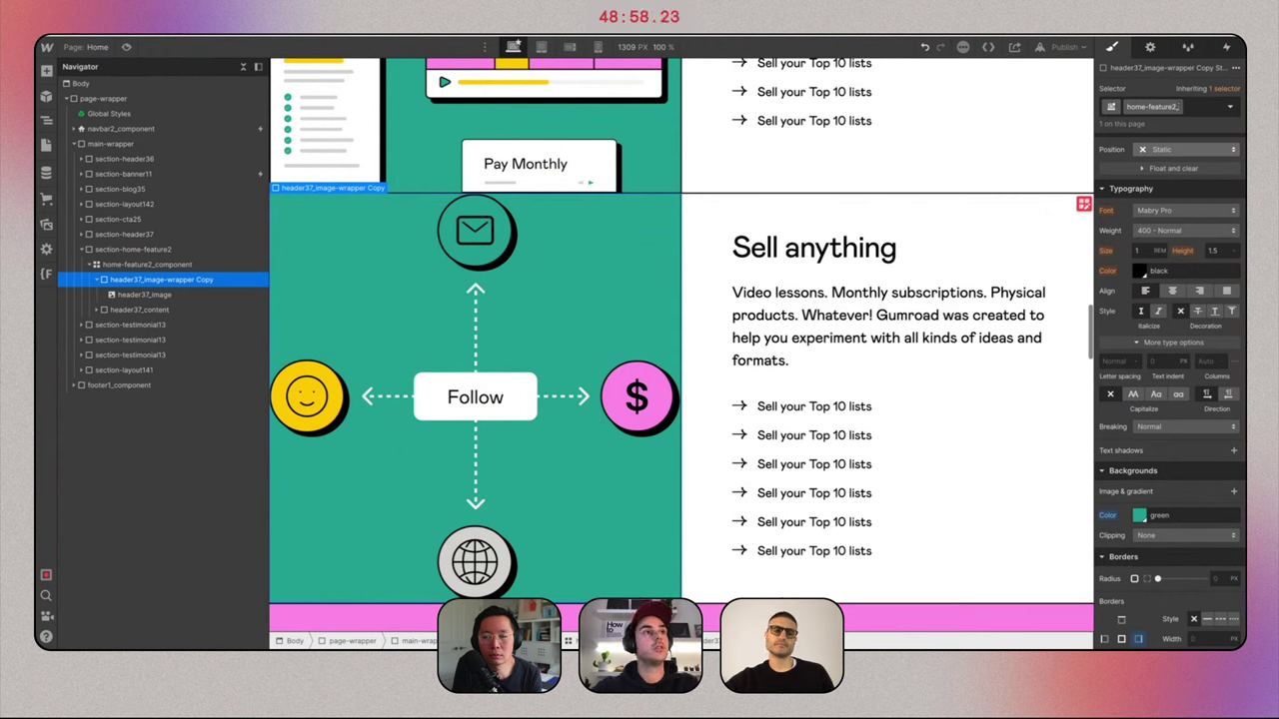
type("ome-feature2_image-wrapper")
key("Return")
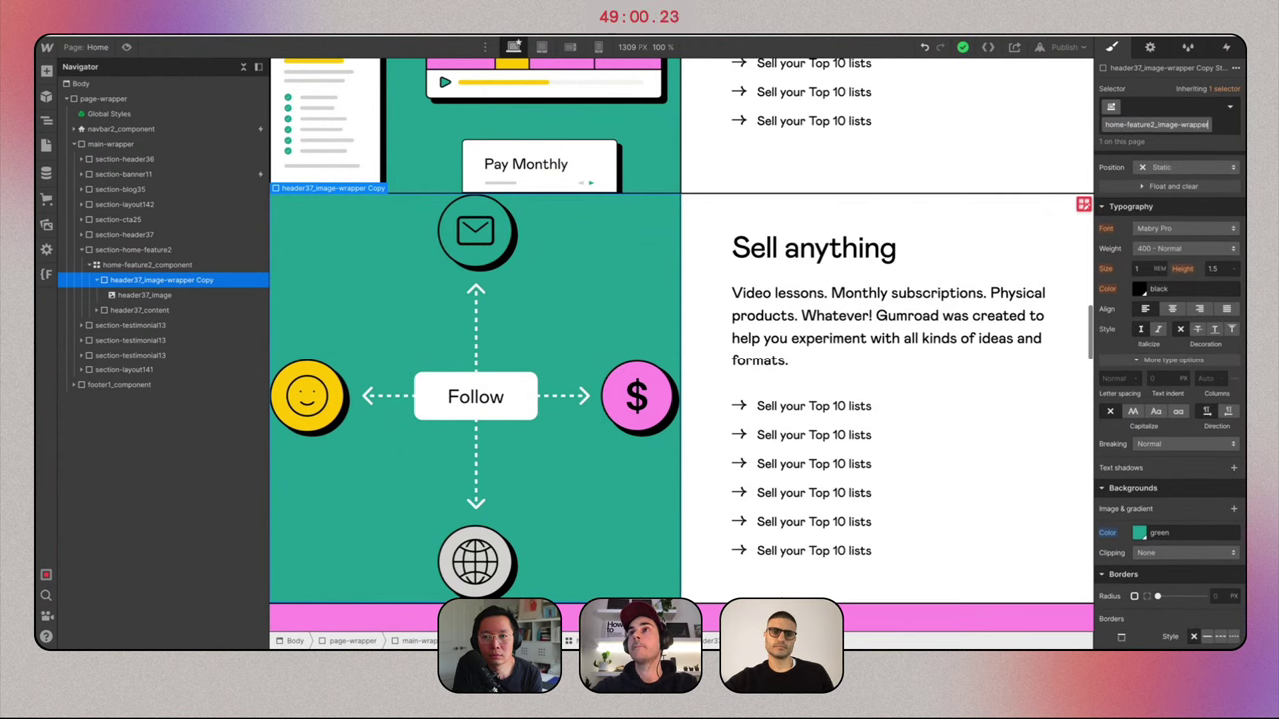
Duplicate the header37_image class on the Follow diagram and name the new class home-feature2_image.
left_click(142, 295)
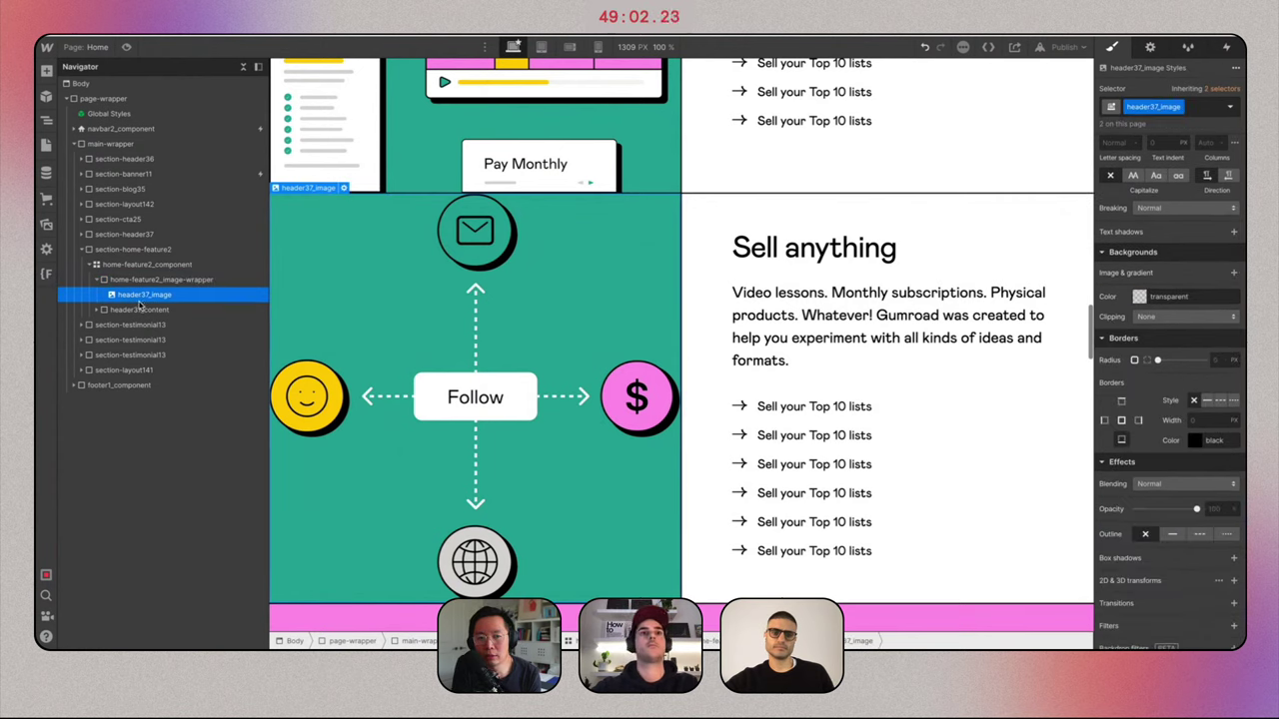
left_click(1177, 107)
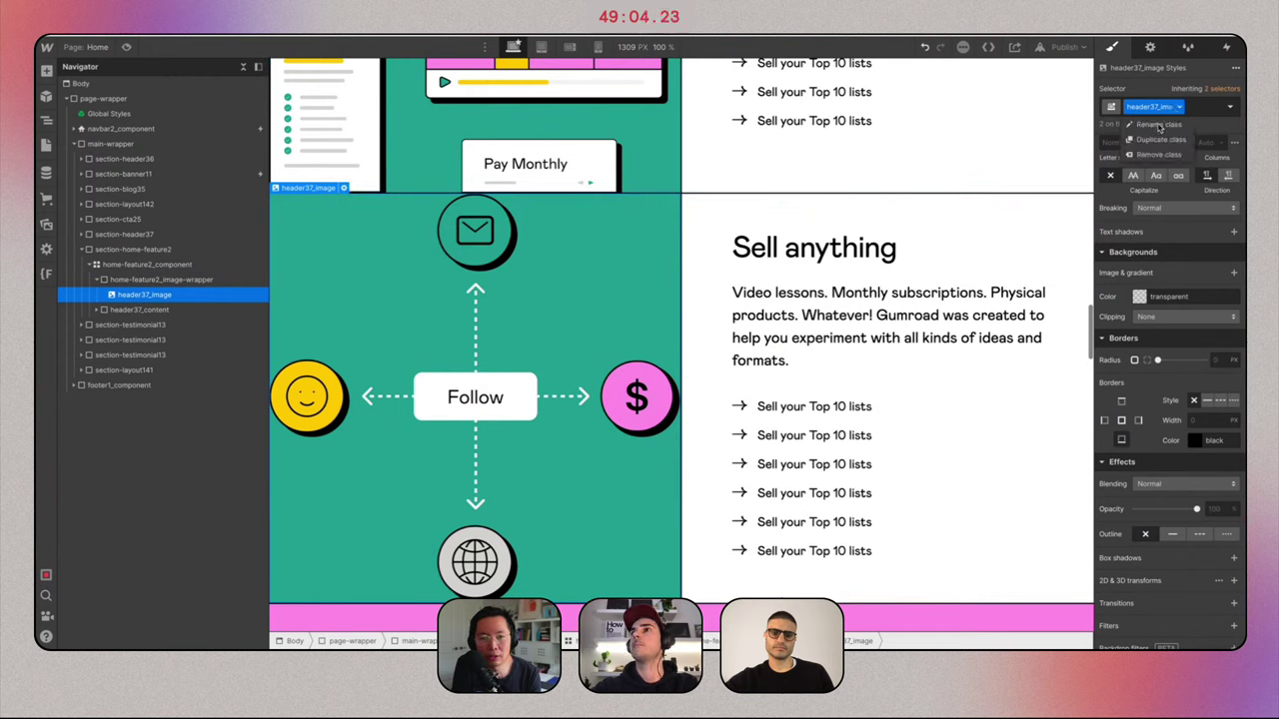
left_click(1146, 140)
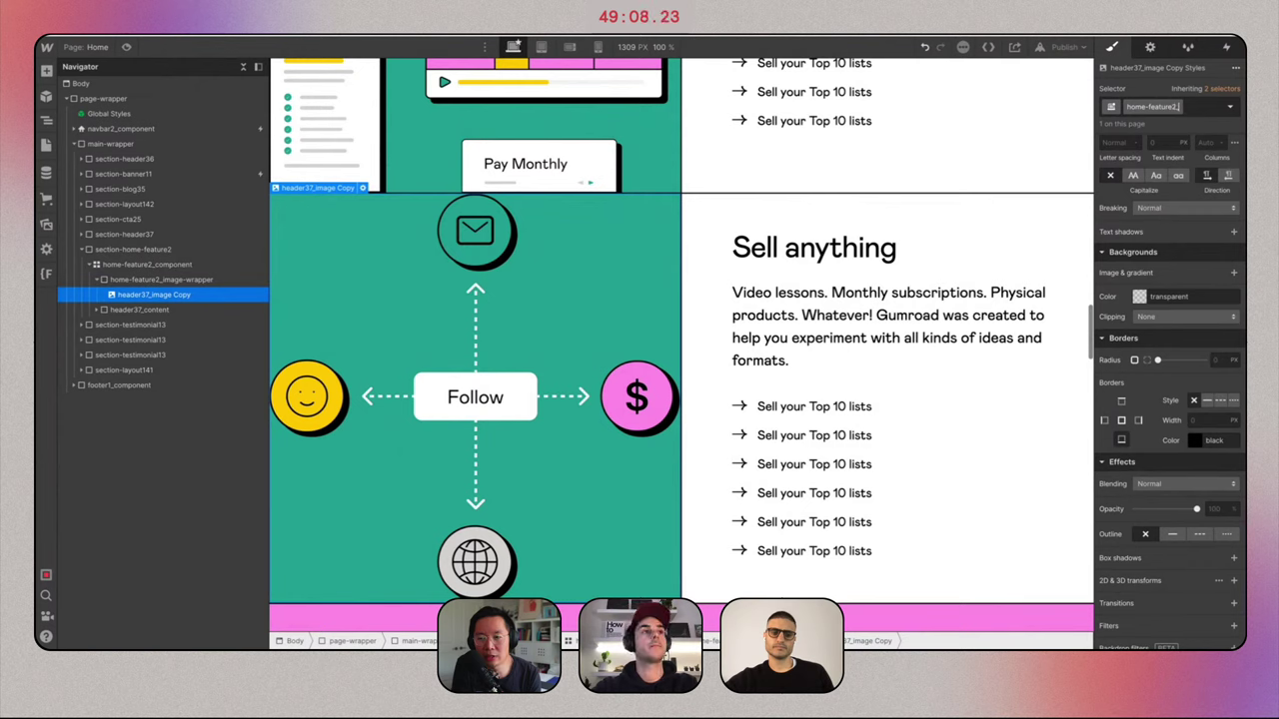
key("Return")
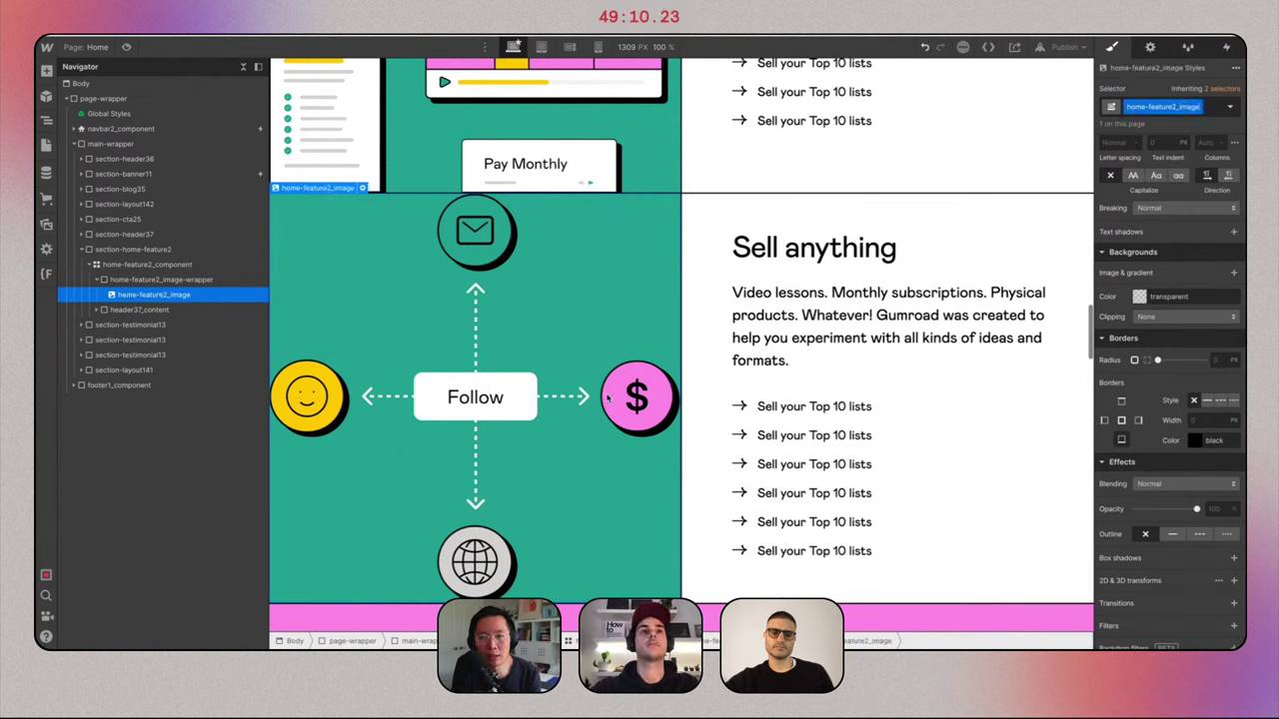
Duplicate the header37_content class on the text block and name the new class home-feature2_content.
left_click(127, 310)
left_click(1184, 107)
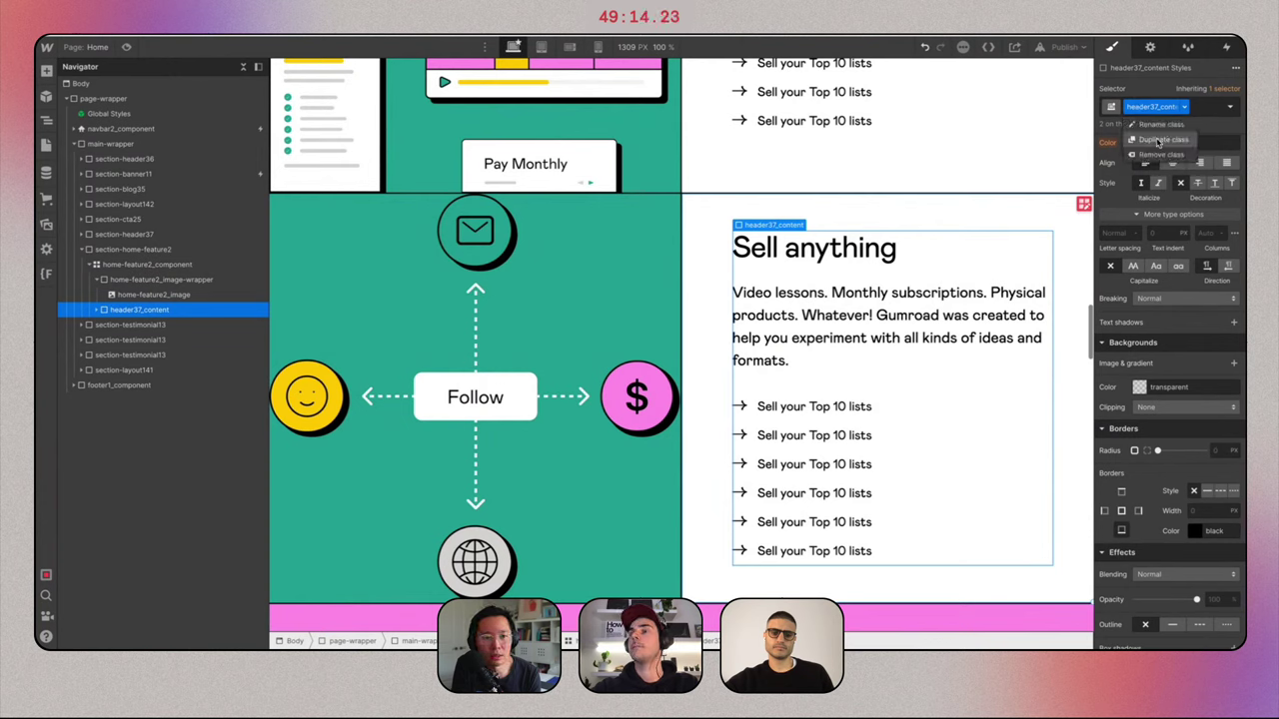
left_click(1146, 140)
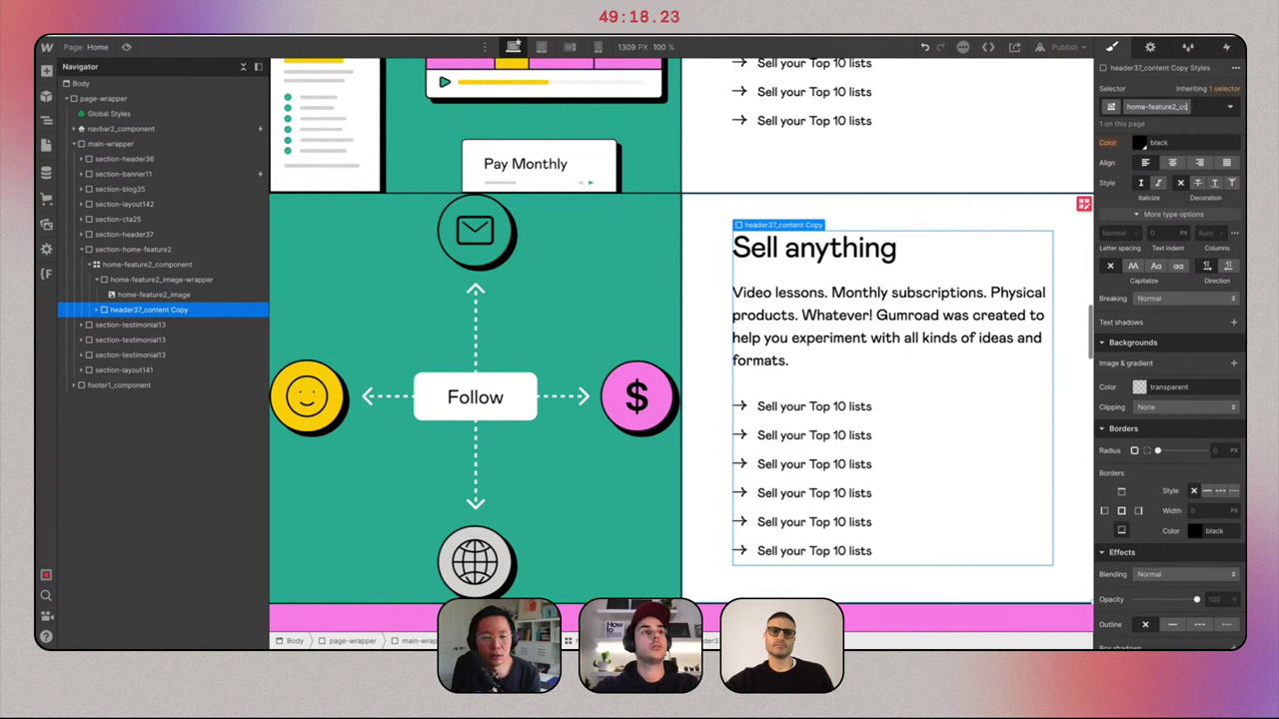
key("Return")
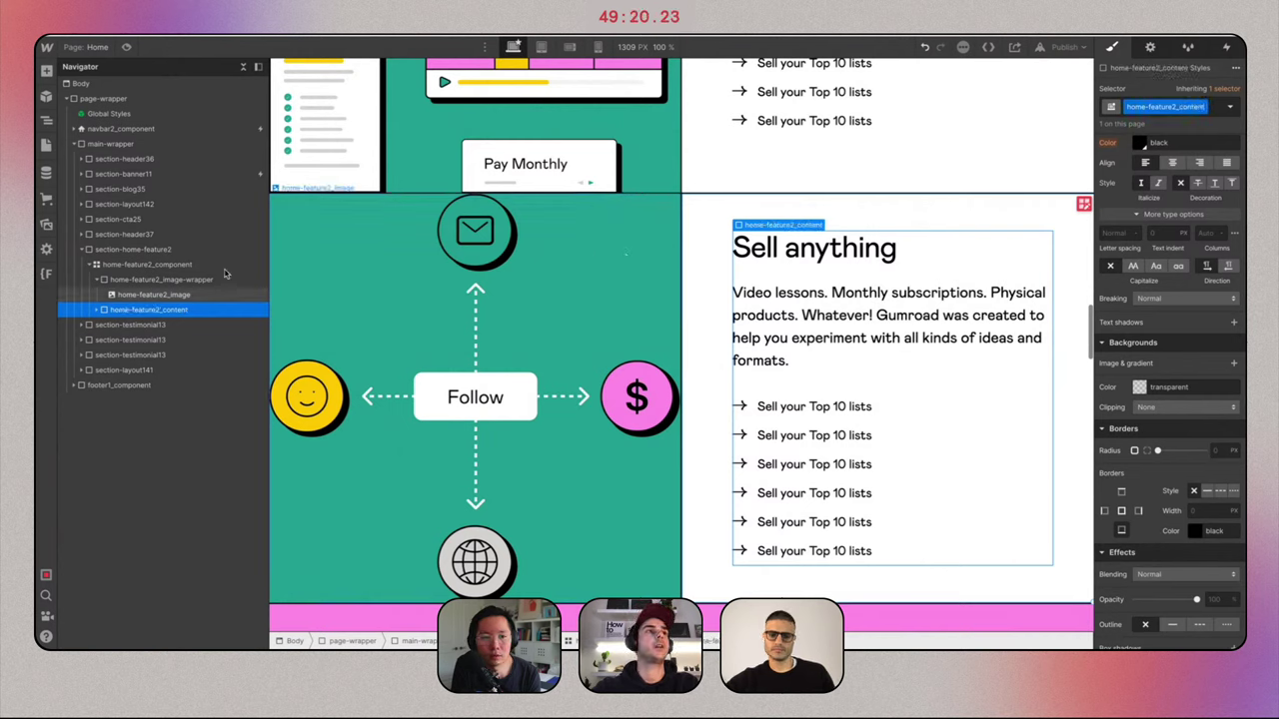
Set the background color of home-feature2_image-wrapper to the black swatch.
left_click(226, 279)
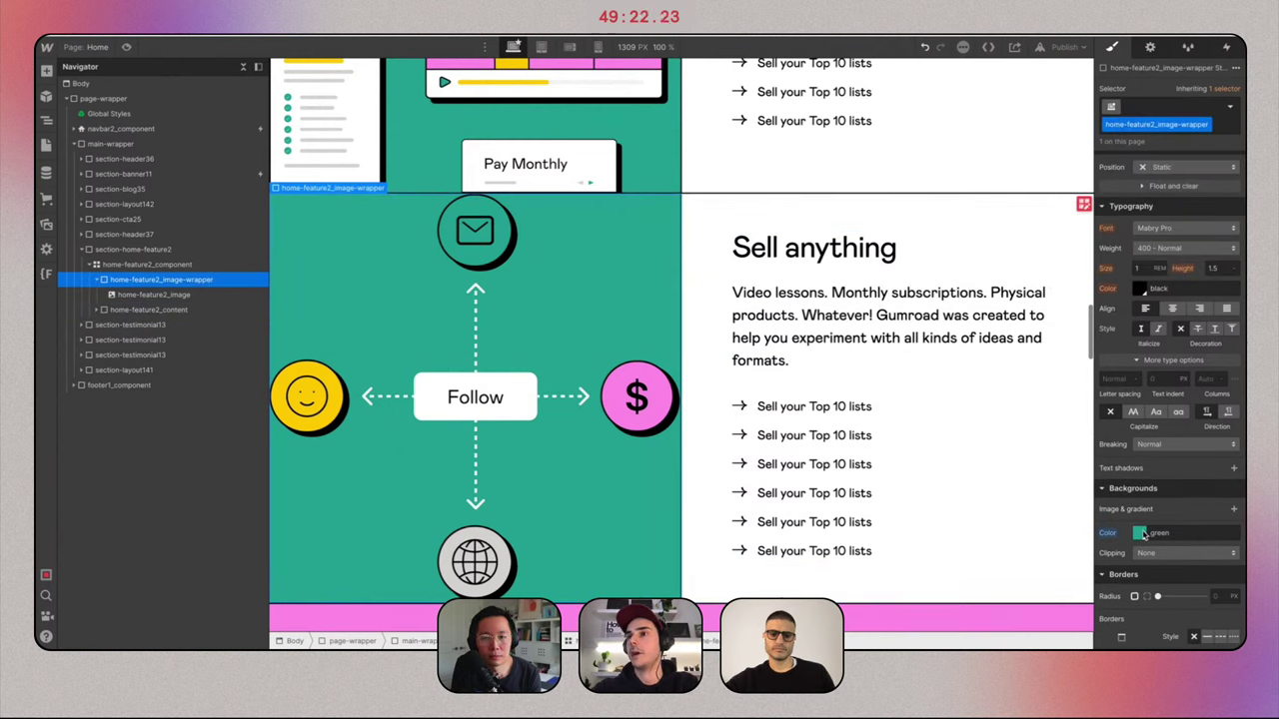
left_click(1141, 533)
left_click(1124, 467)
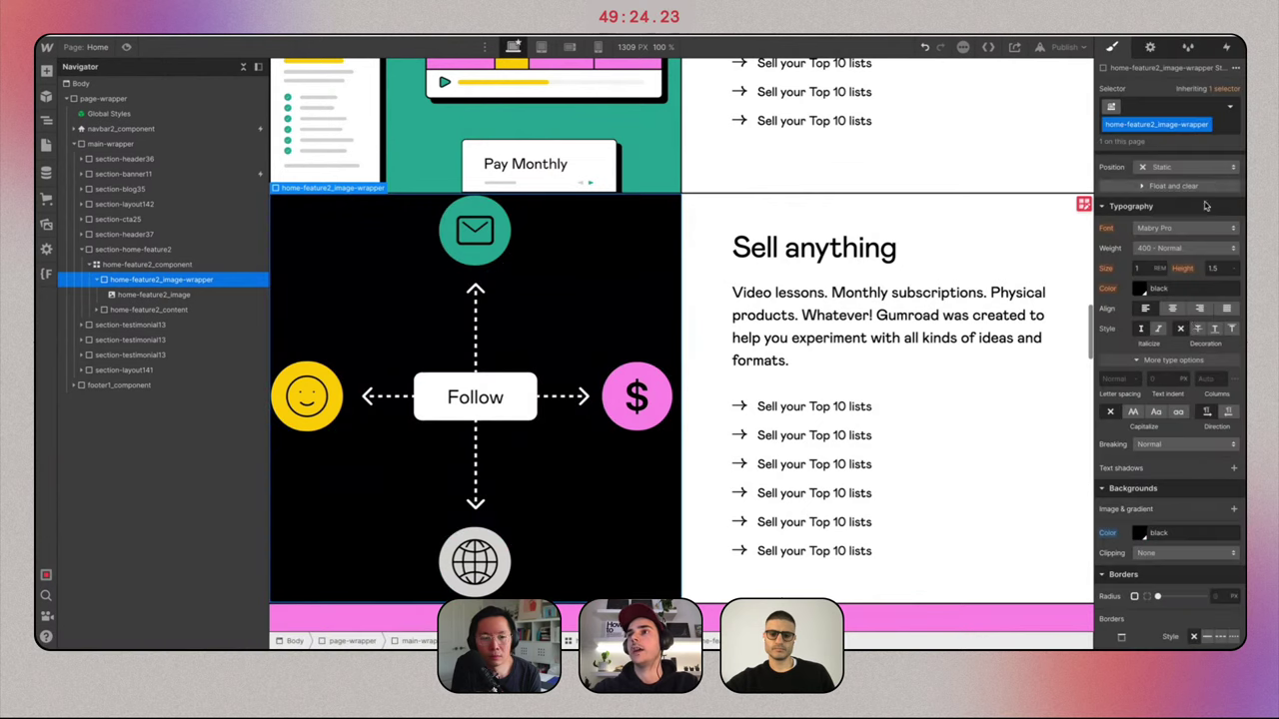
Give home-feature2_image-wrapper 4rem of padding on all four sides.
scroll(1187, 310, "up", 8)
left_click(1171, 308)
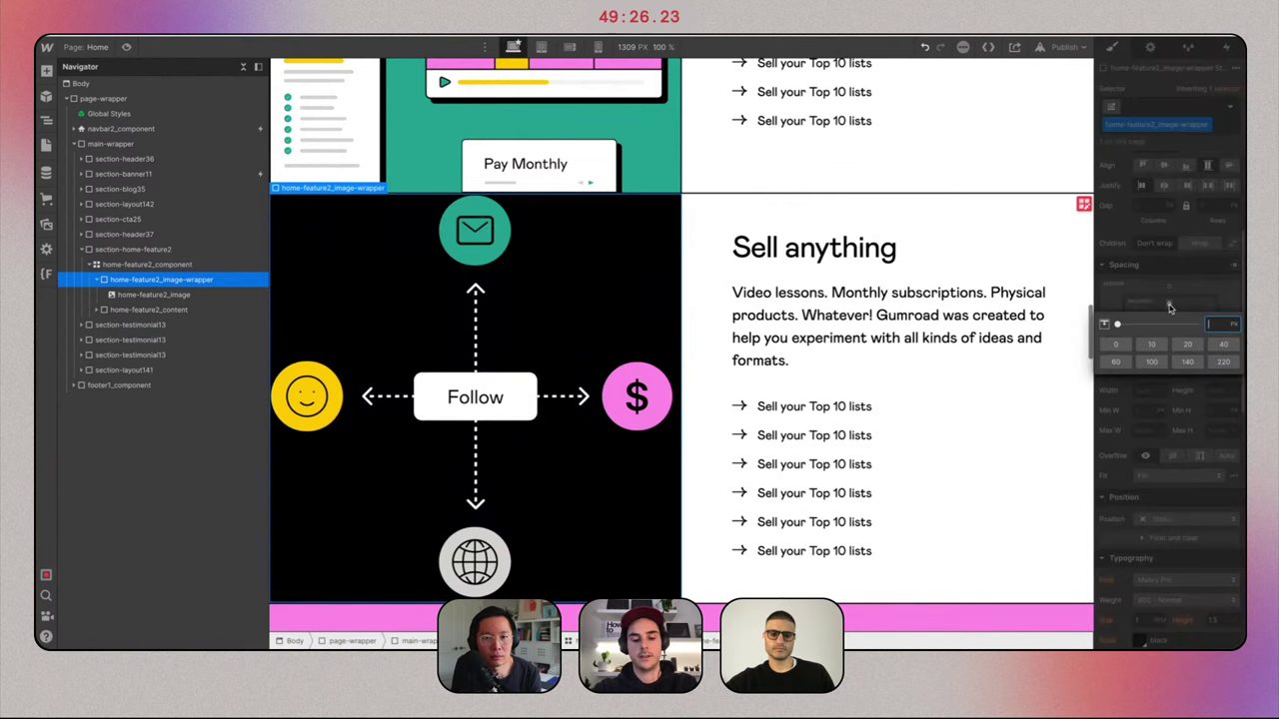
type("4rem")
key("Return")
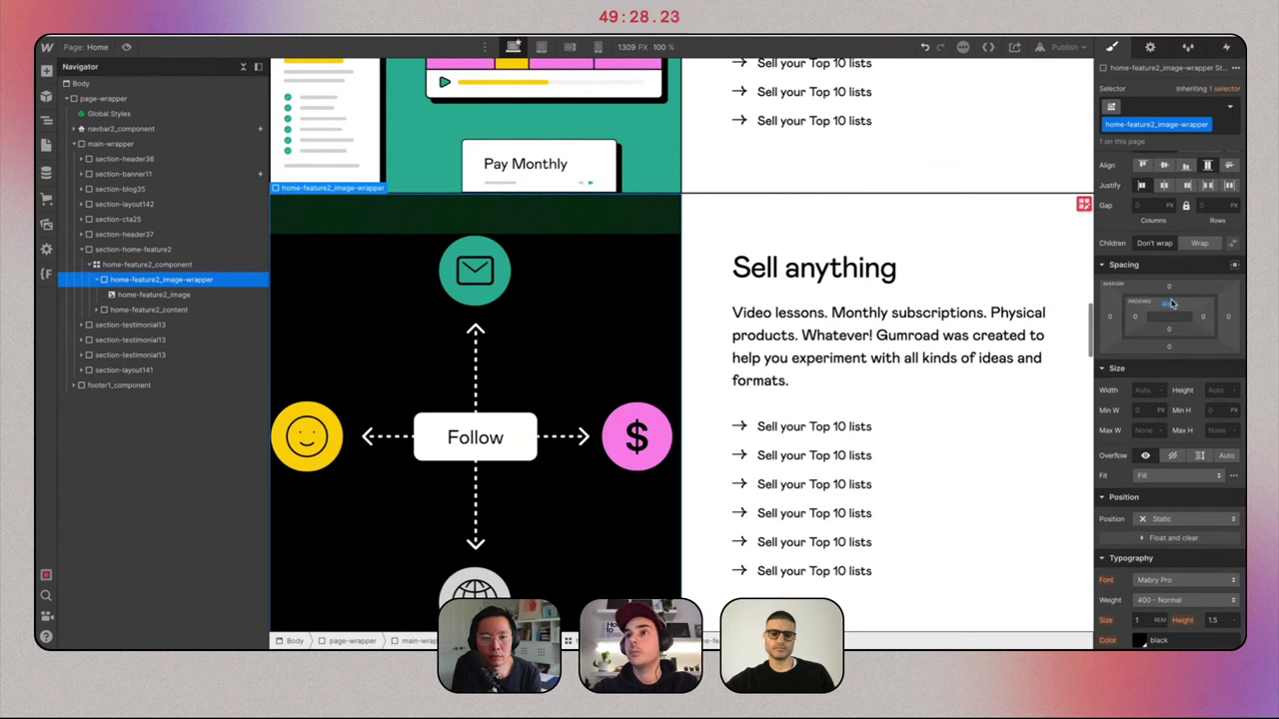
left_click_drag(1170, 304, 1169, 303)
scroll(922, 251, "up", 5)
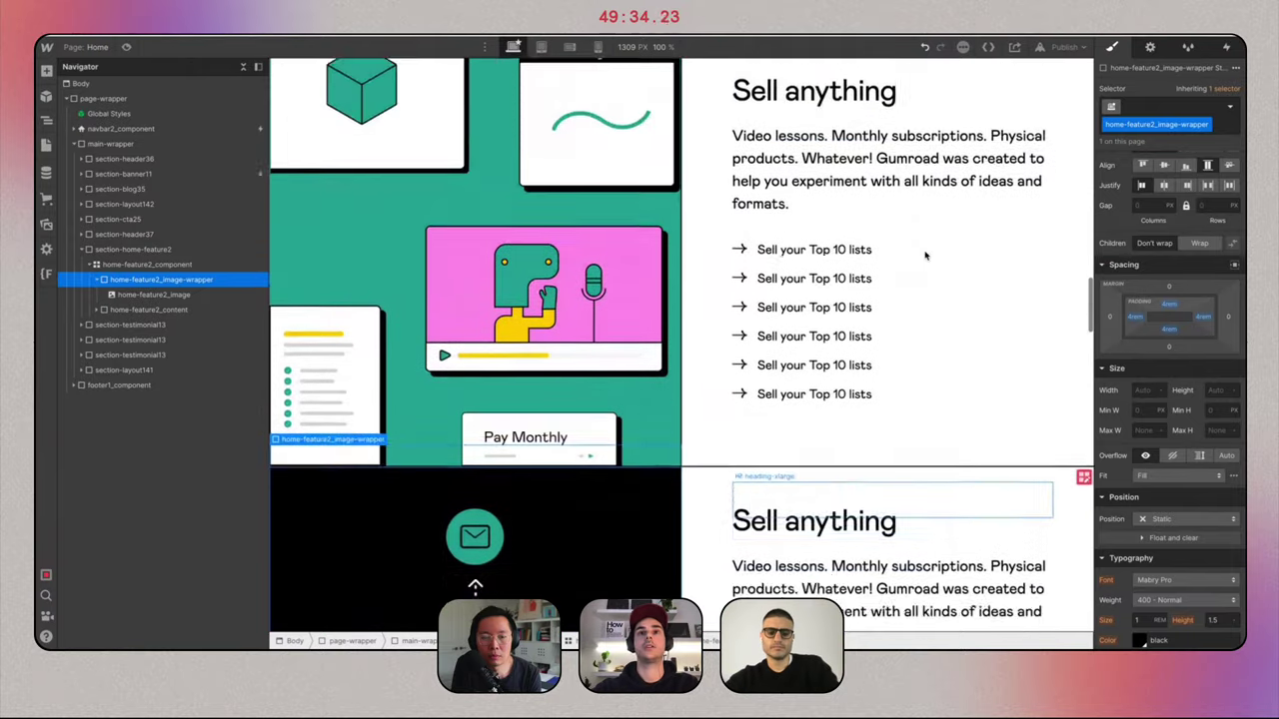
Replace the new section's paragraph with the Sell to anyone paragraph copied from the original Gumroad page.
scroll(926, 255, "down", 3)
key("ctrl+Tab")
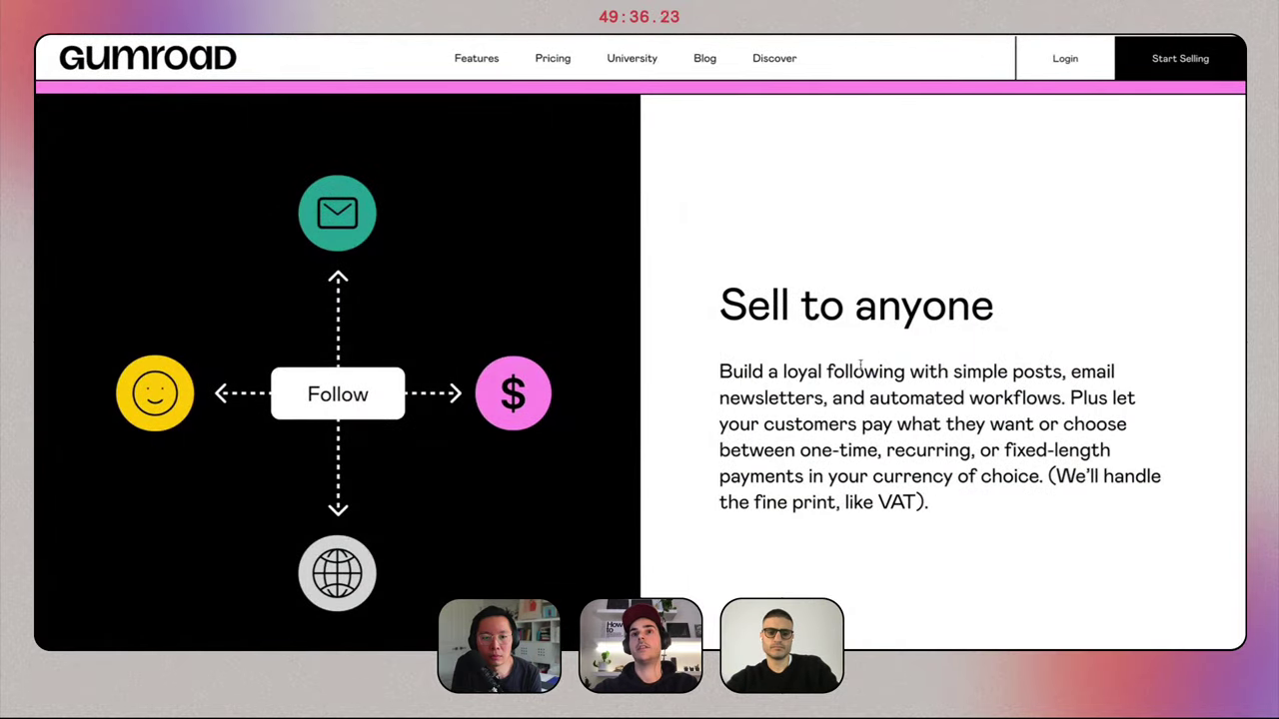
triple_click(852, 428)
key("ctrl+c")
key("super+Tab")
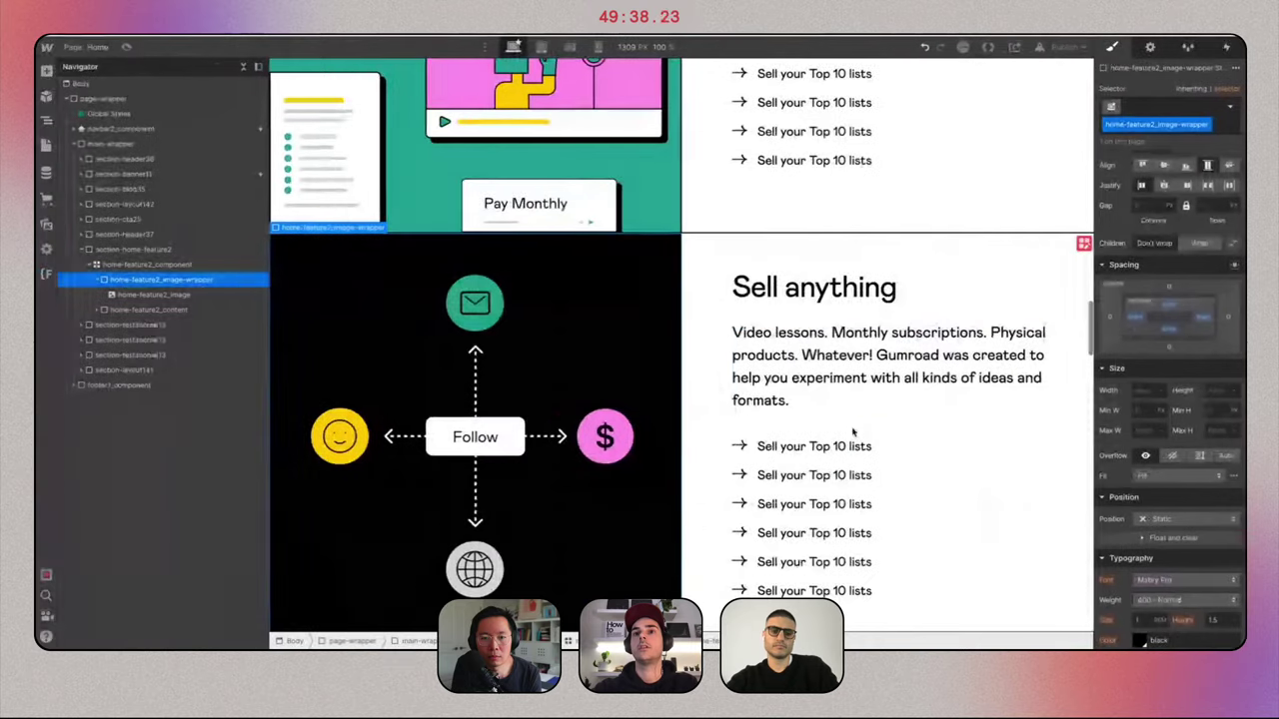
triple_click(821, 370)
key("ctrl+v")
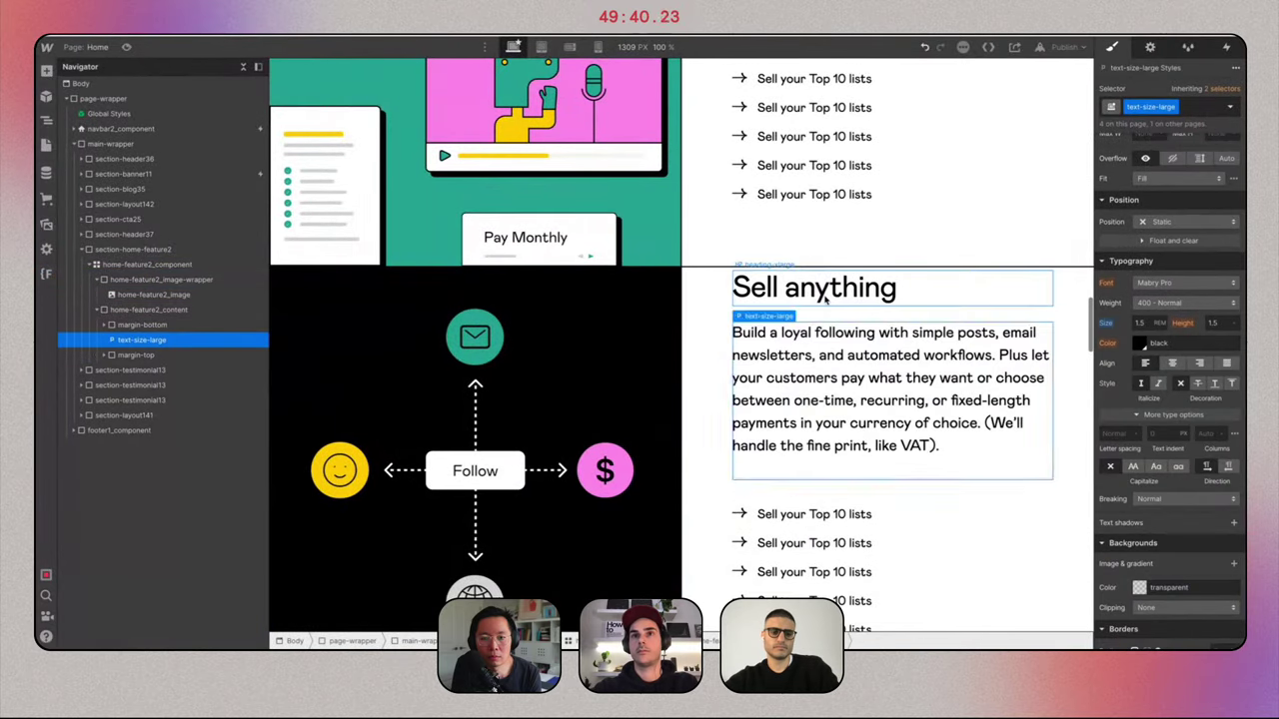
Change the heading of the section-home-feature2 block to "Sell to anyone".
triple_click(823, 292)
type("Sell")
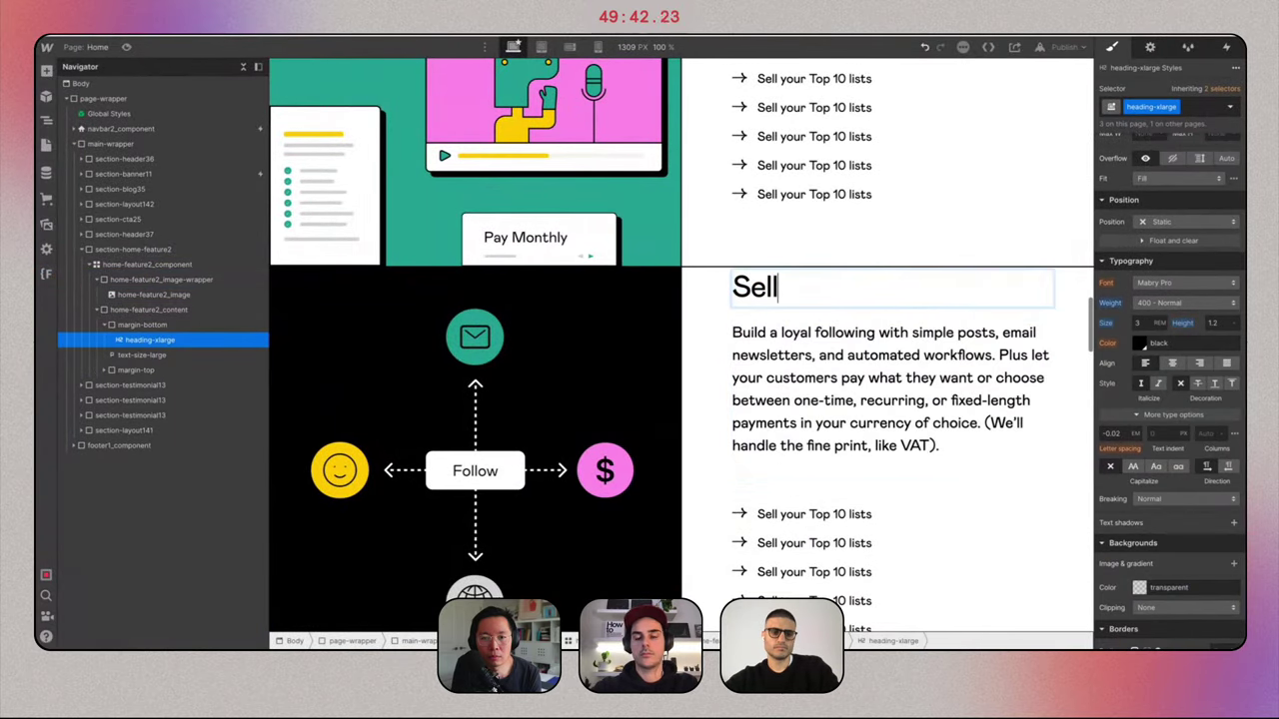
type(" to anyone")
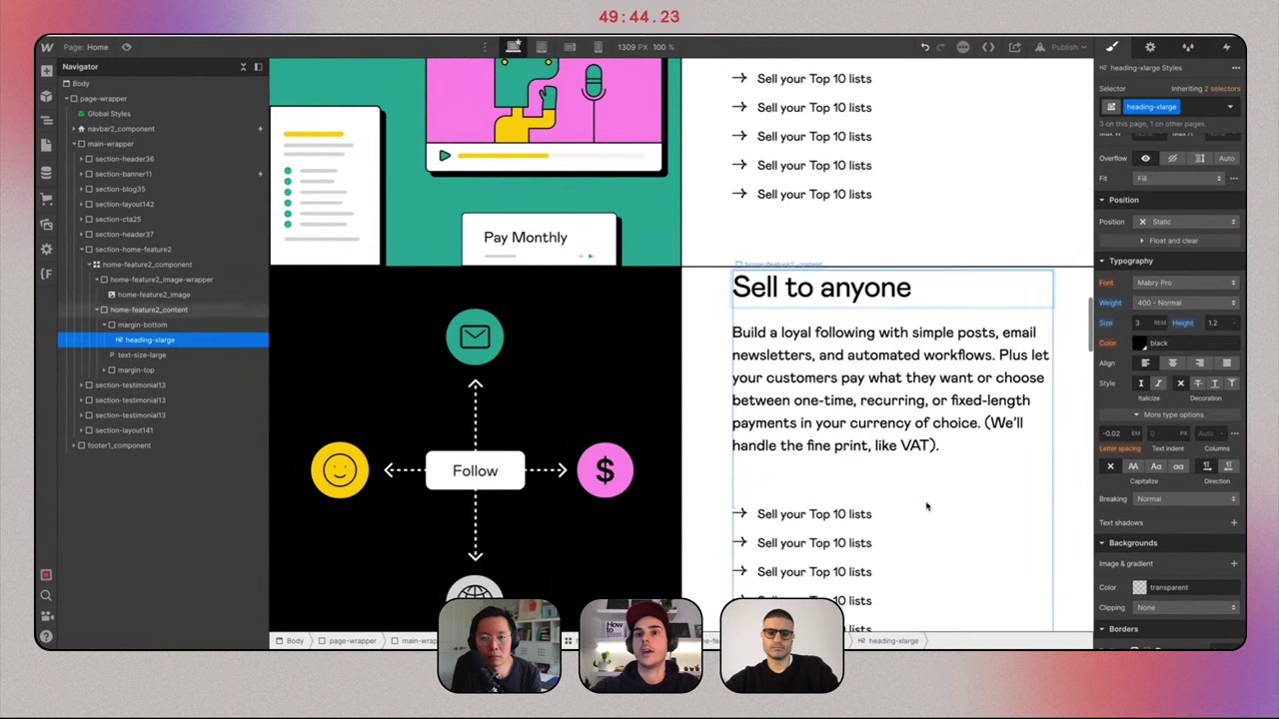
left_click(935, 537)
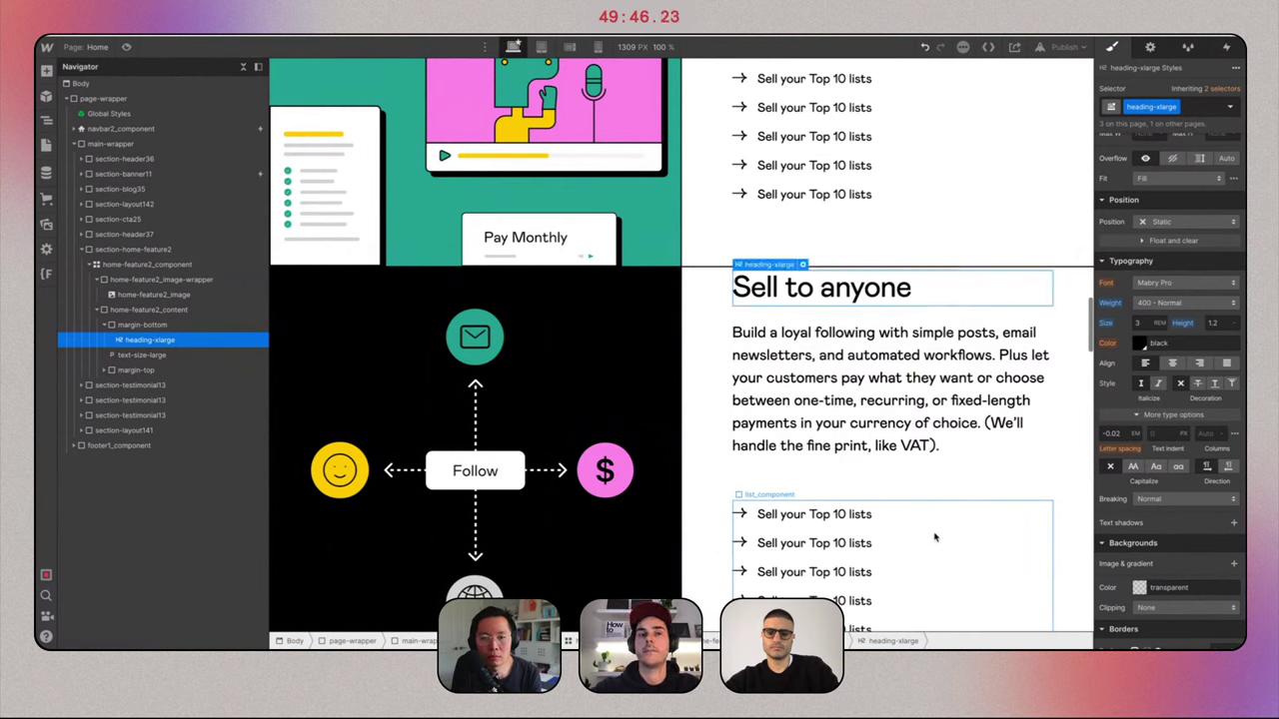
Delete the margin-top block with its list from the content of the Sell to anyone section.
left_click(130, 356)
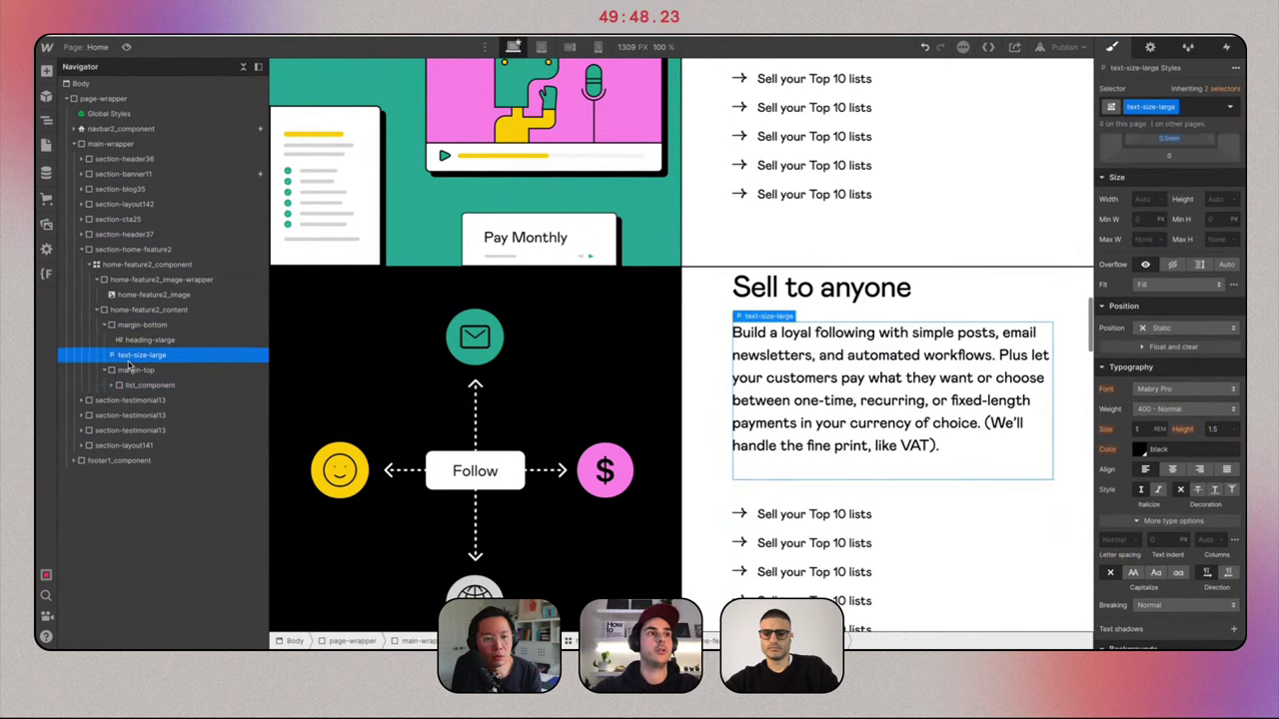
left_click(136, 370)
key("Delete")
scroll(741, 297, "down", 2)
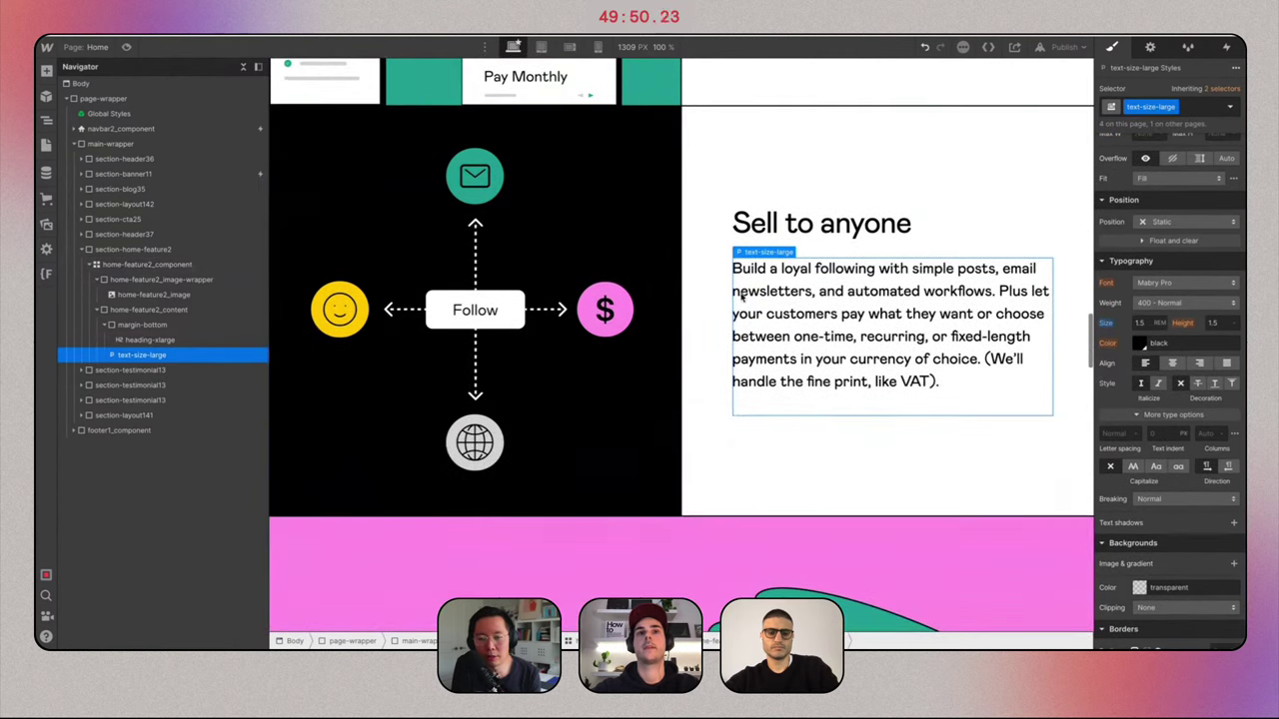
Set the height of header37_image-wrapper in the Sell anything section to 45rem.
left_click(635, 468)
left_click(645, 480)
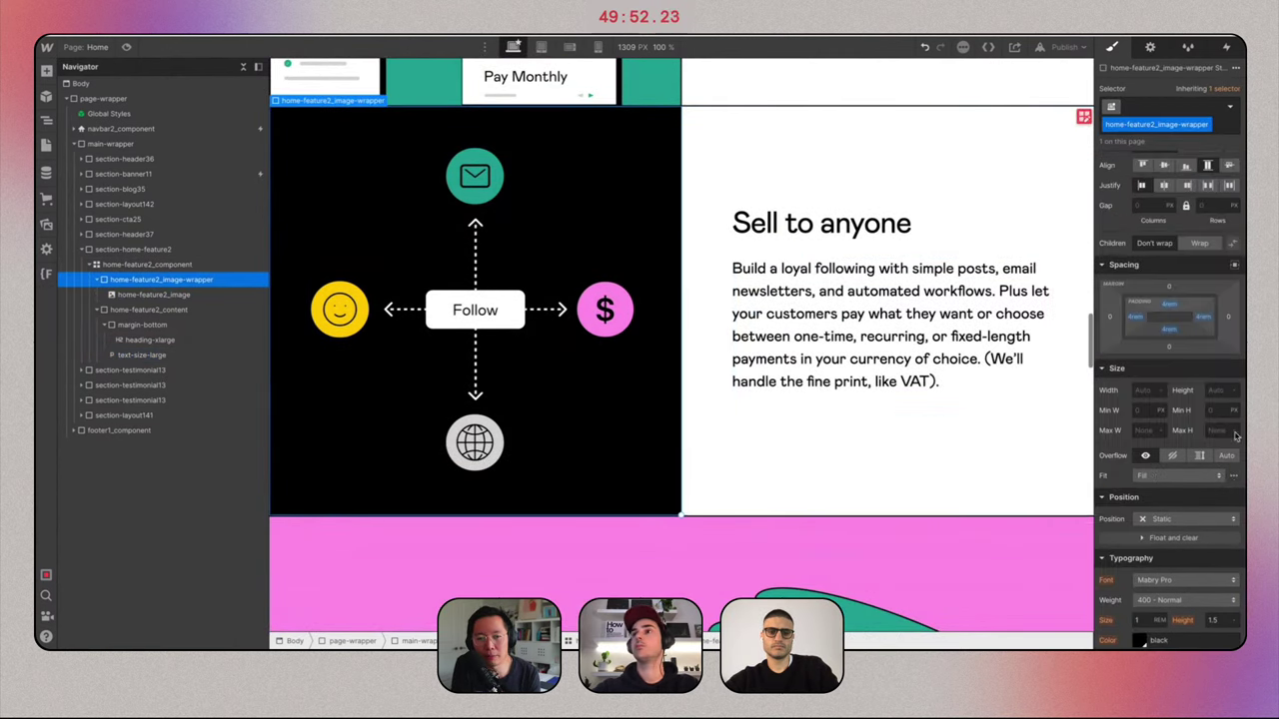
scroll(545, 341, "up", 3)
scroll(544, 342, "up", 3)
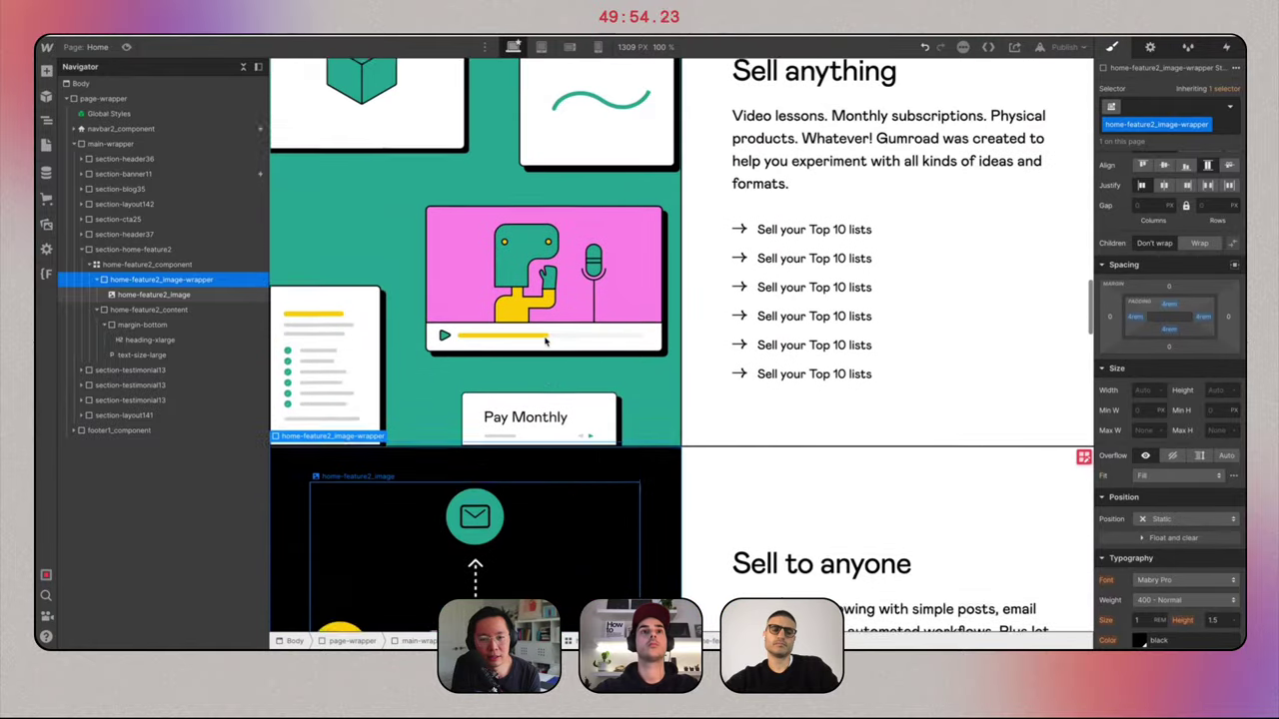
left_click(544, 342)
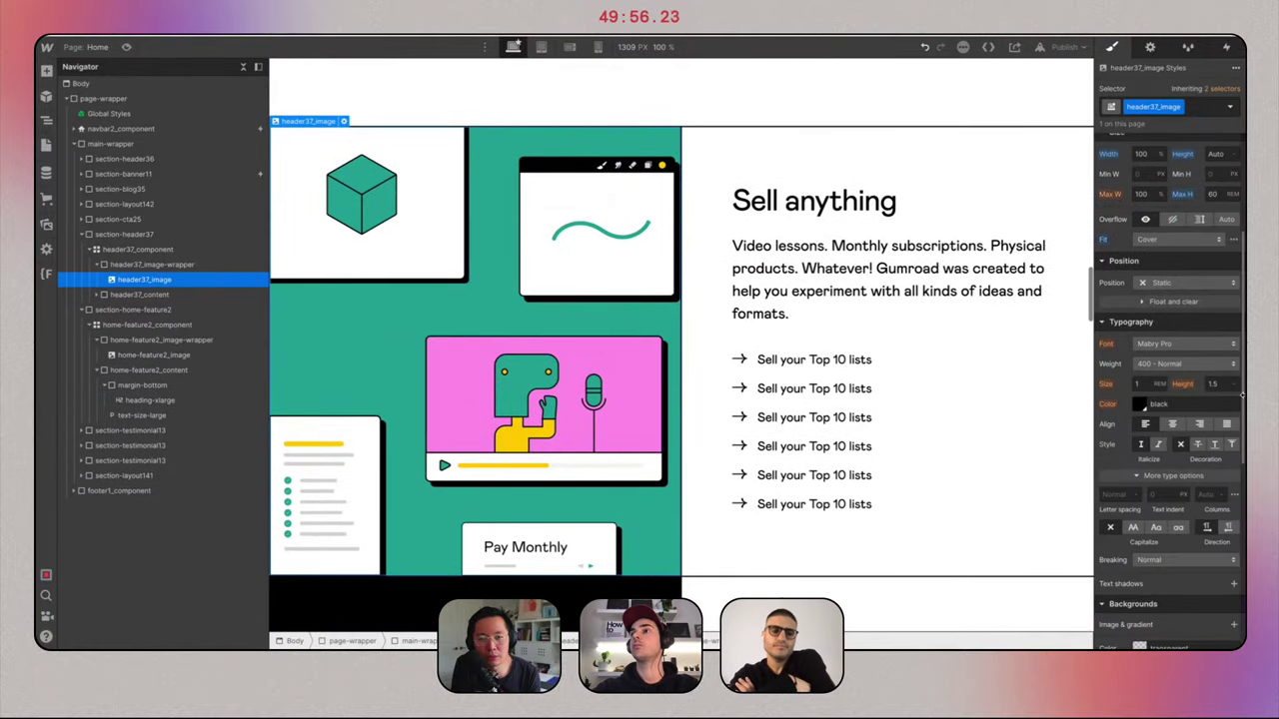
scroll(1204, 296, "up", 2)
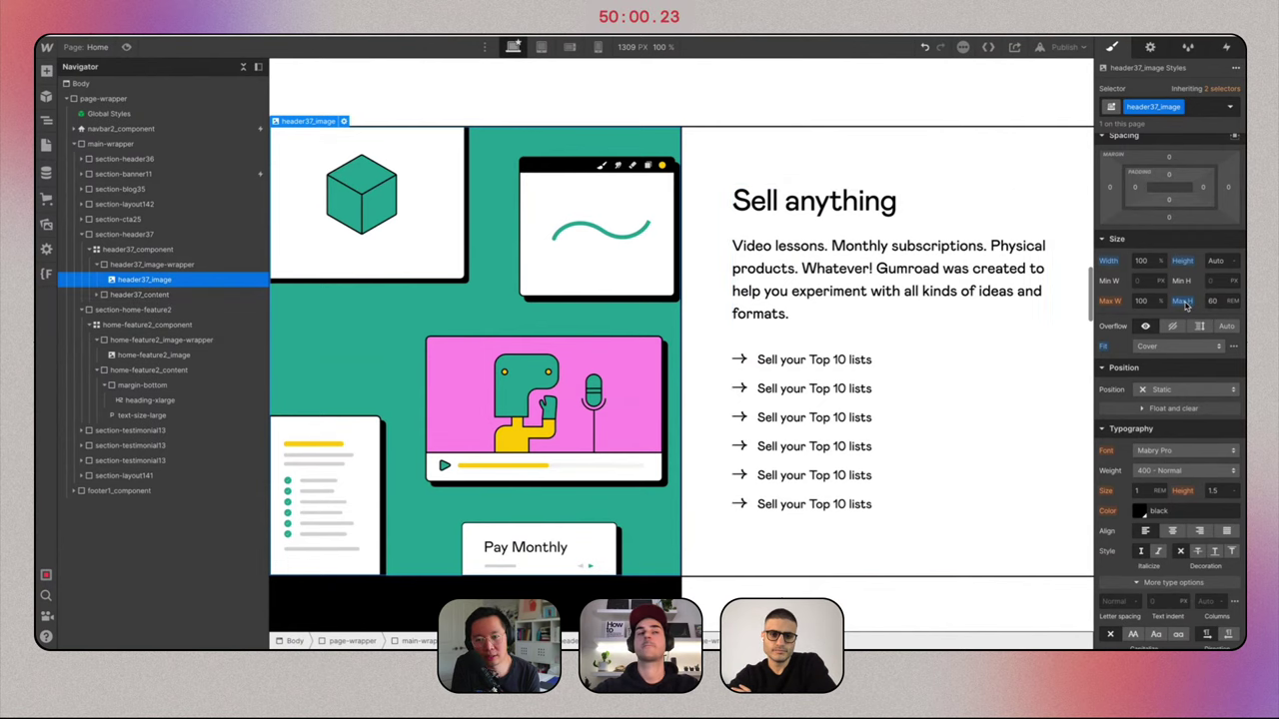
left_click(139, 266)
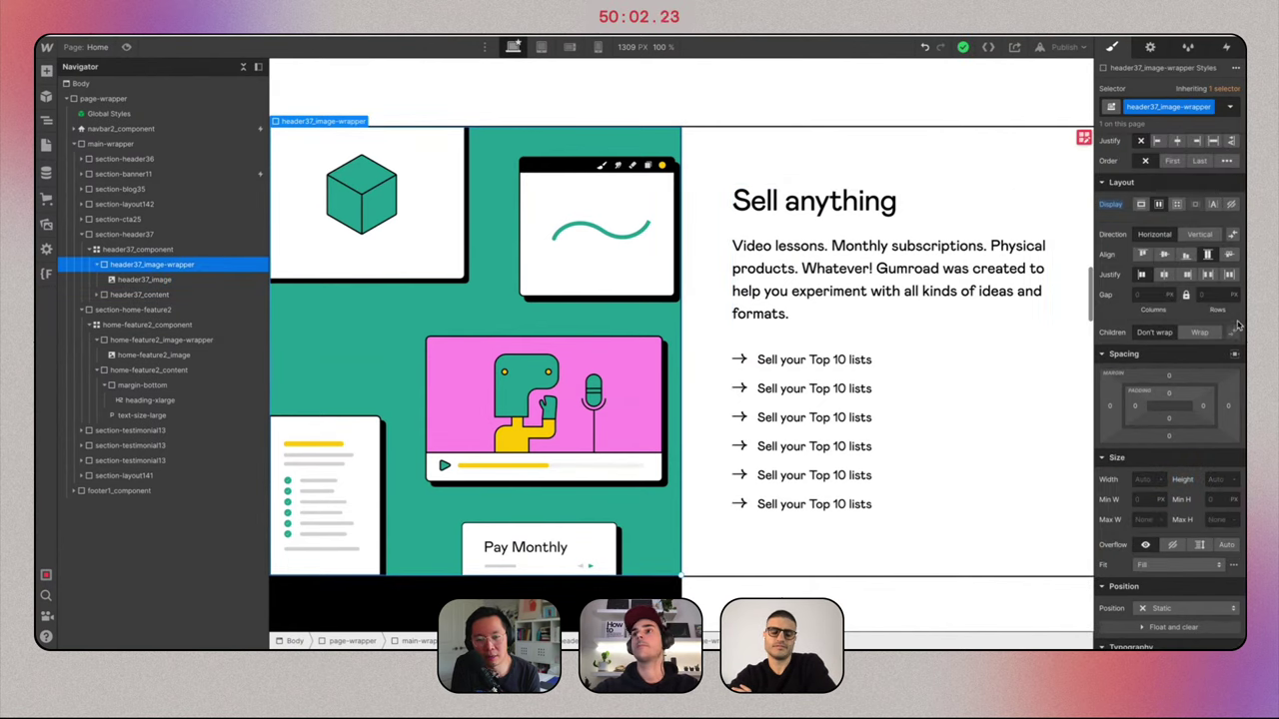
left_click(1215, 479)
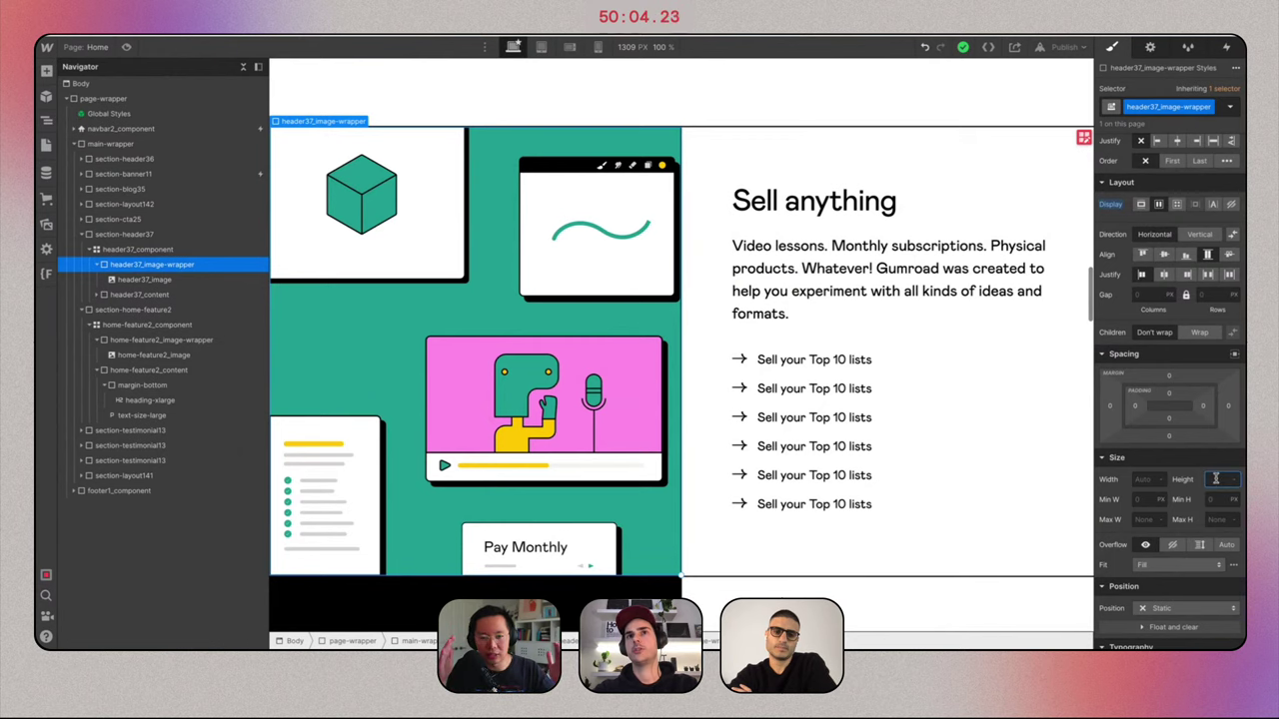
type("800/1")
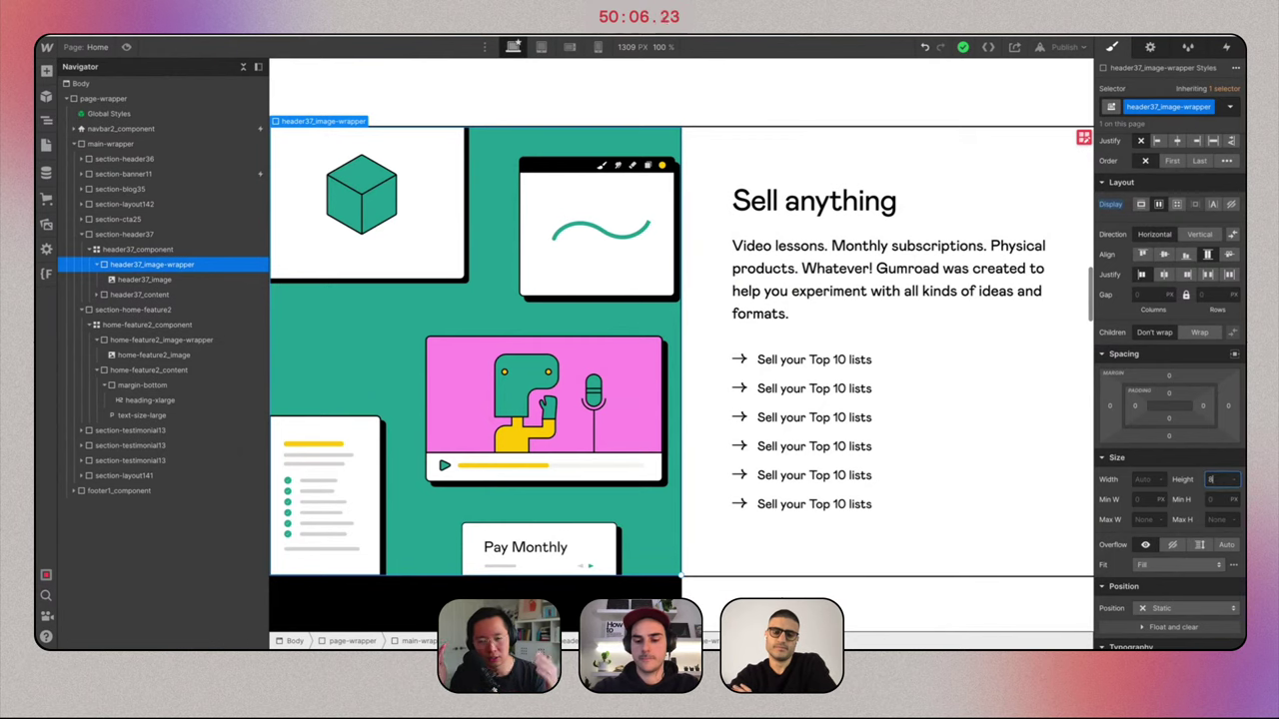
type("6rem")
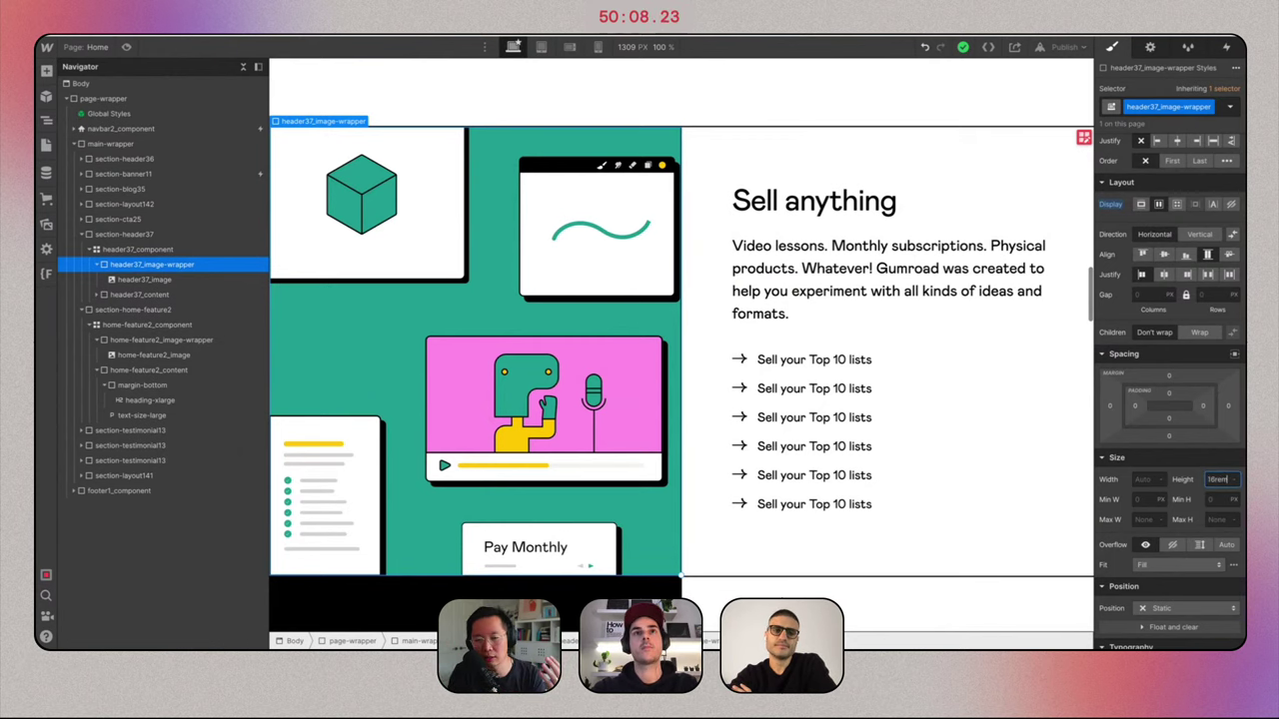
key("Return")
key("BackSpace")
key("BackSpace")
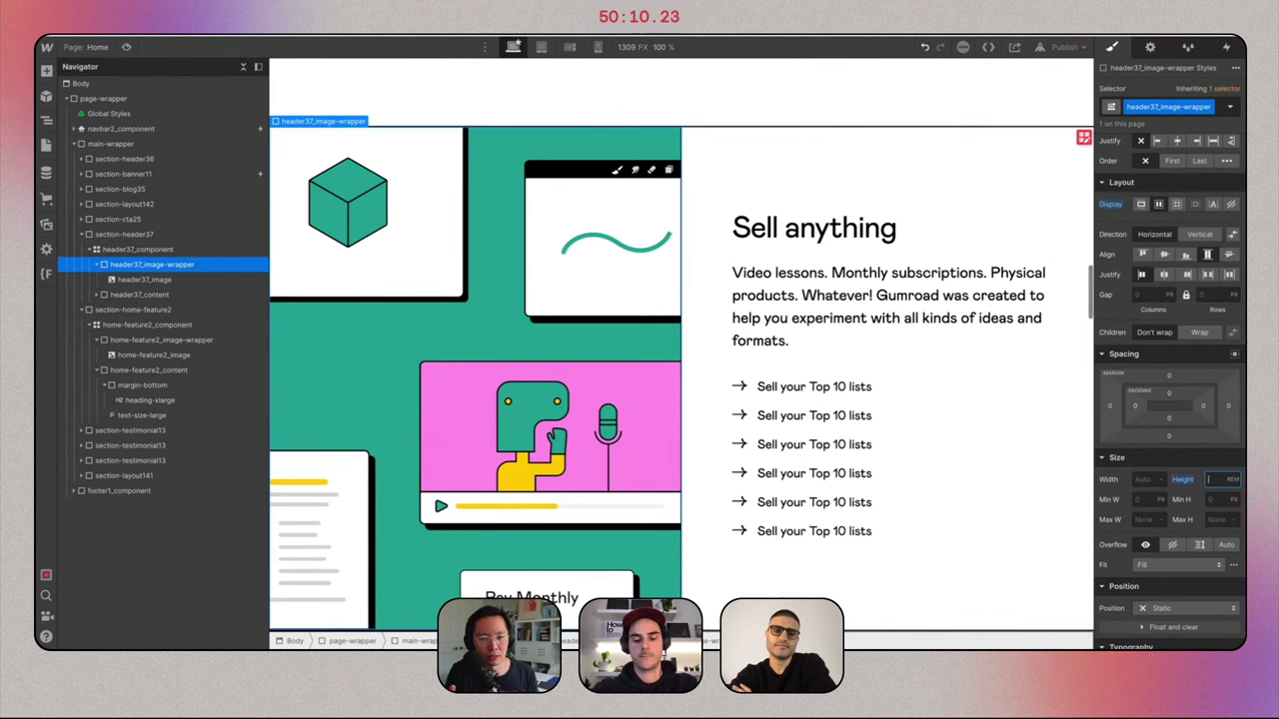
type("45")
key("Return")
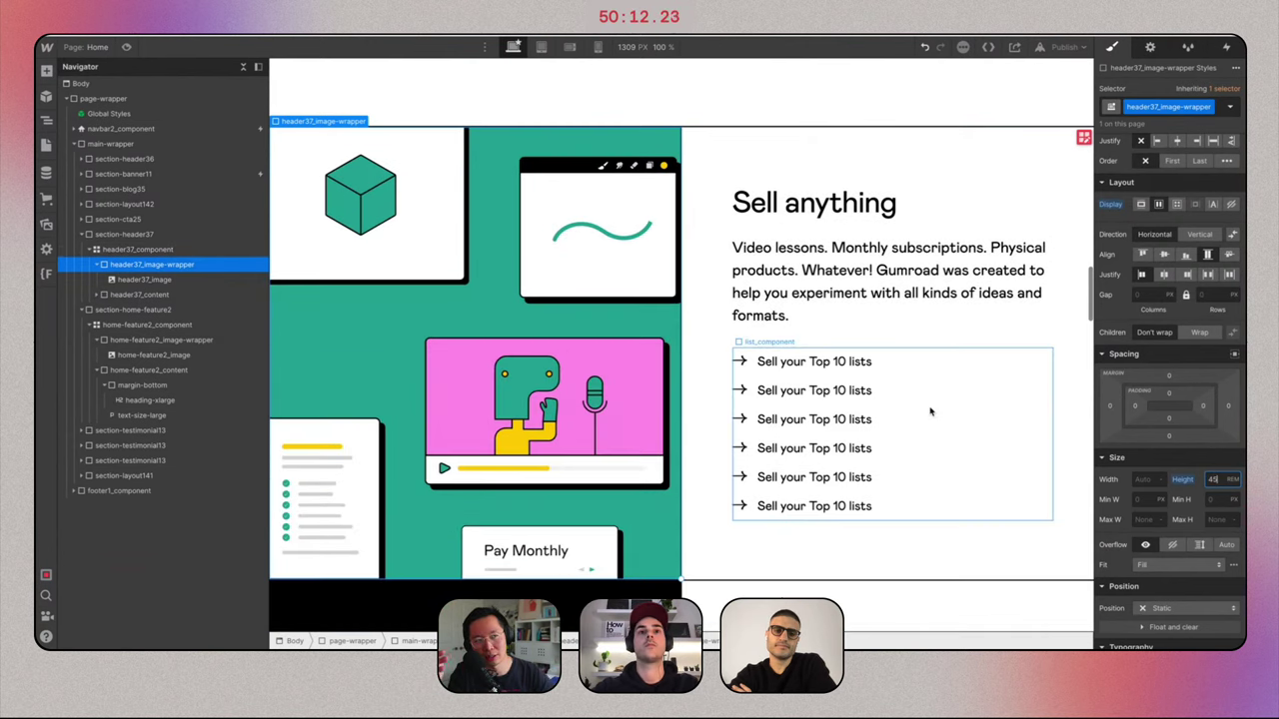
Try to set the height of the whole section-home-feature2 block to 45rem.
scroll(850, 408, "down", 4)
scroll(930, 410, "down", 1)
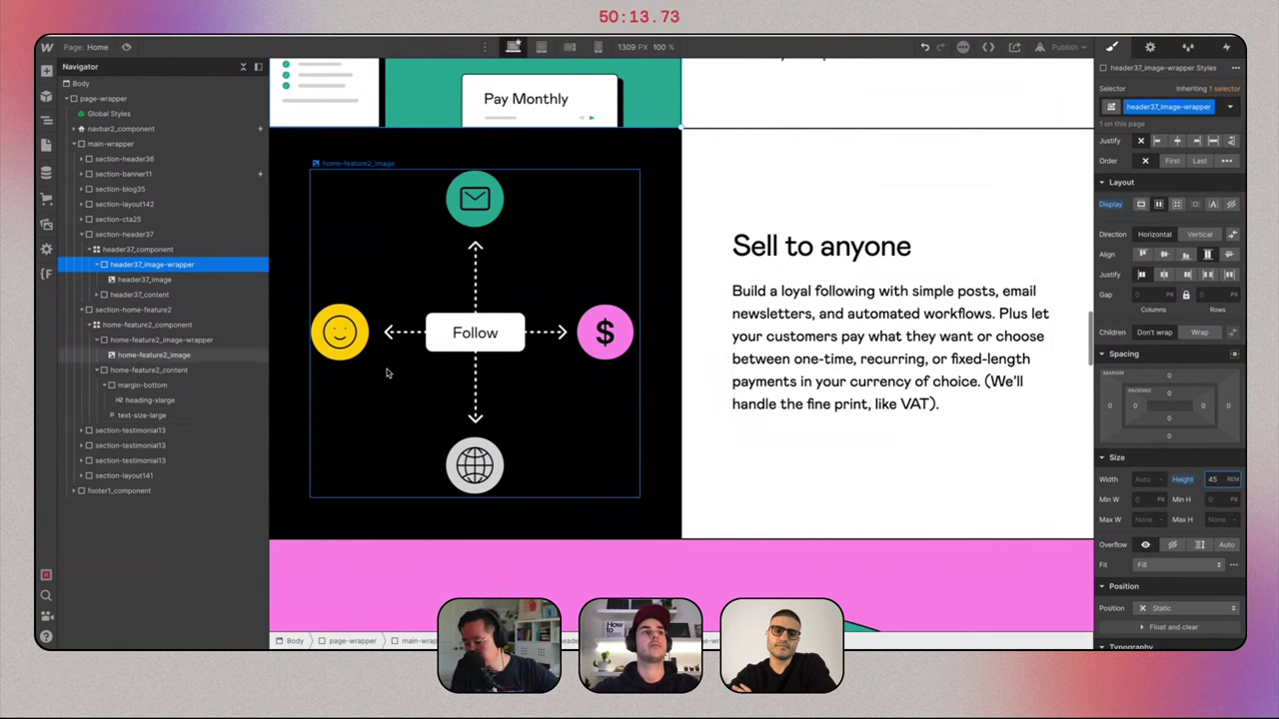
left_click(138, 310)
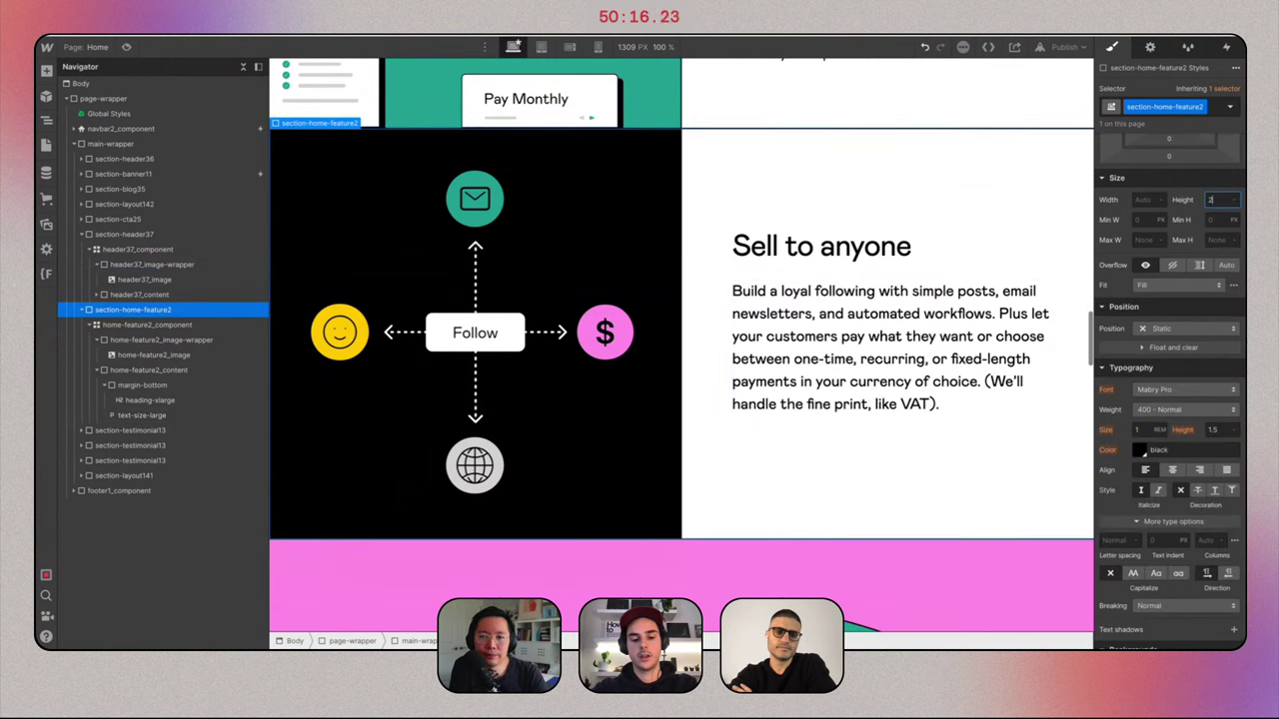
type("45rem")
key("Return")
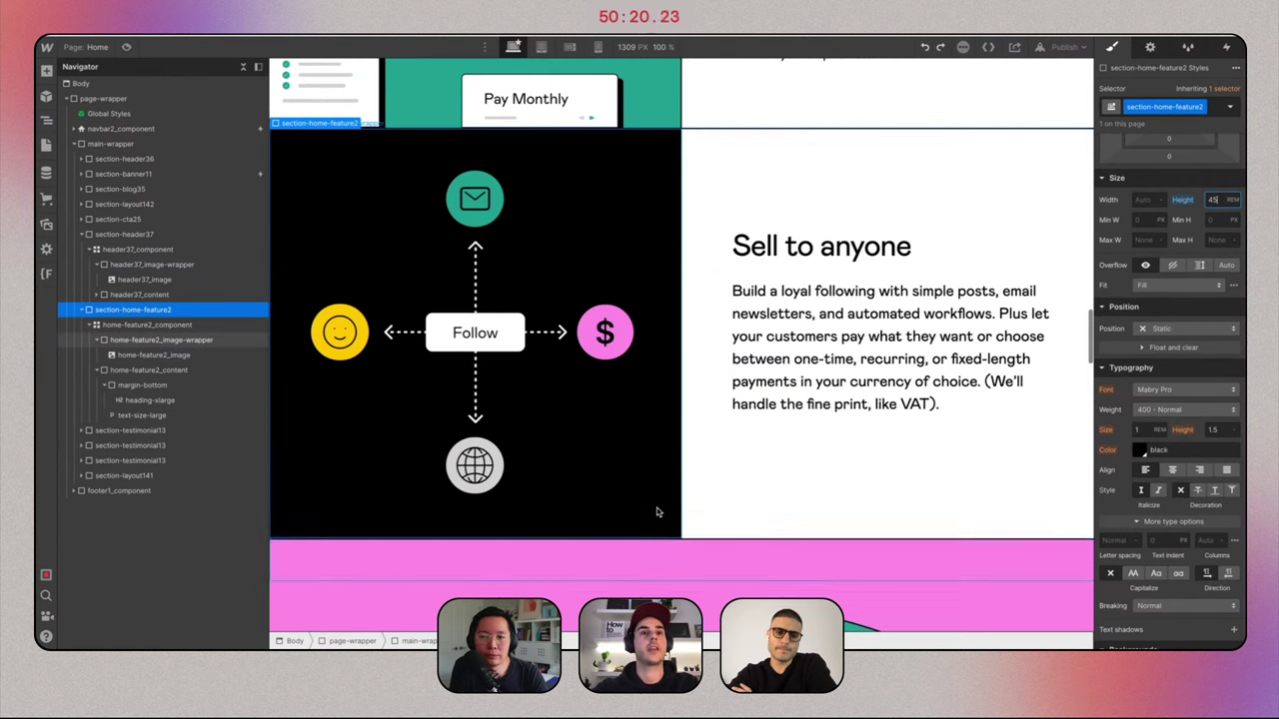
Set the height of home-feature2_image-wrapper to 45rem and return the fit of home-feature2_image to Fill.
left_click(517, 525)
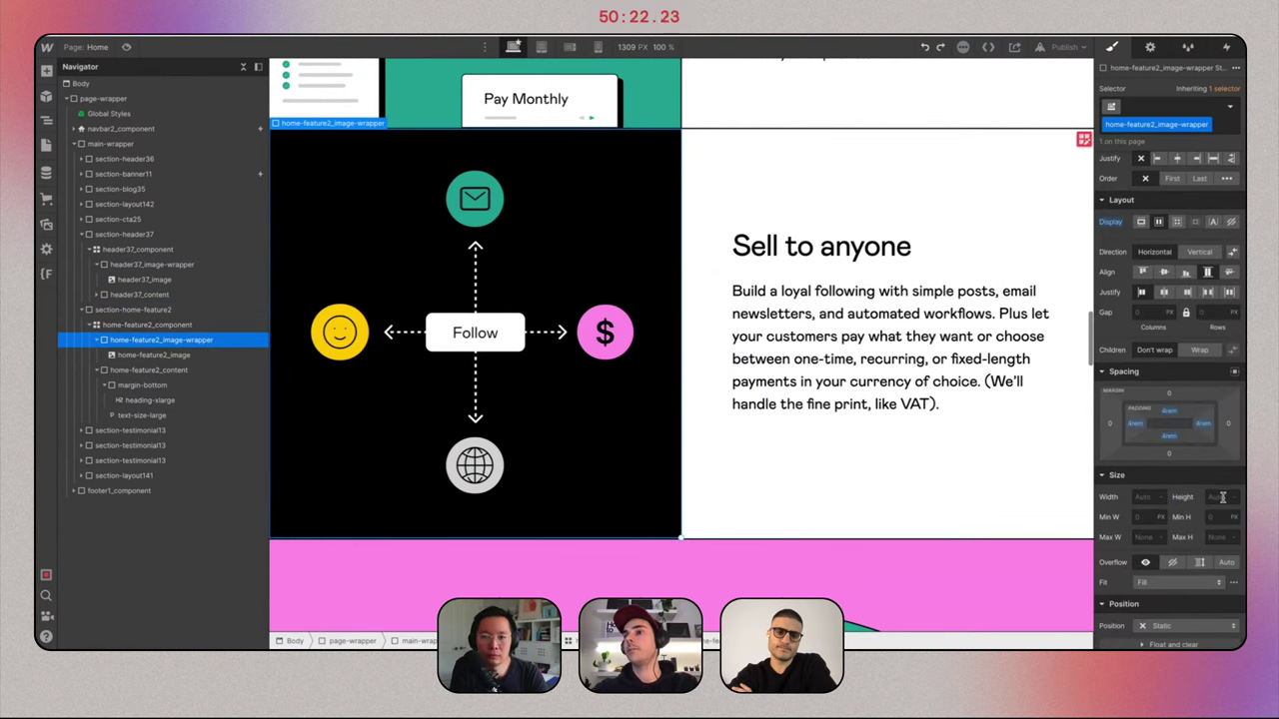
key("Return")
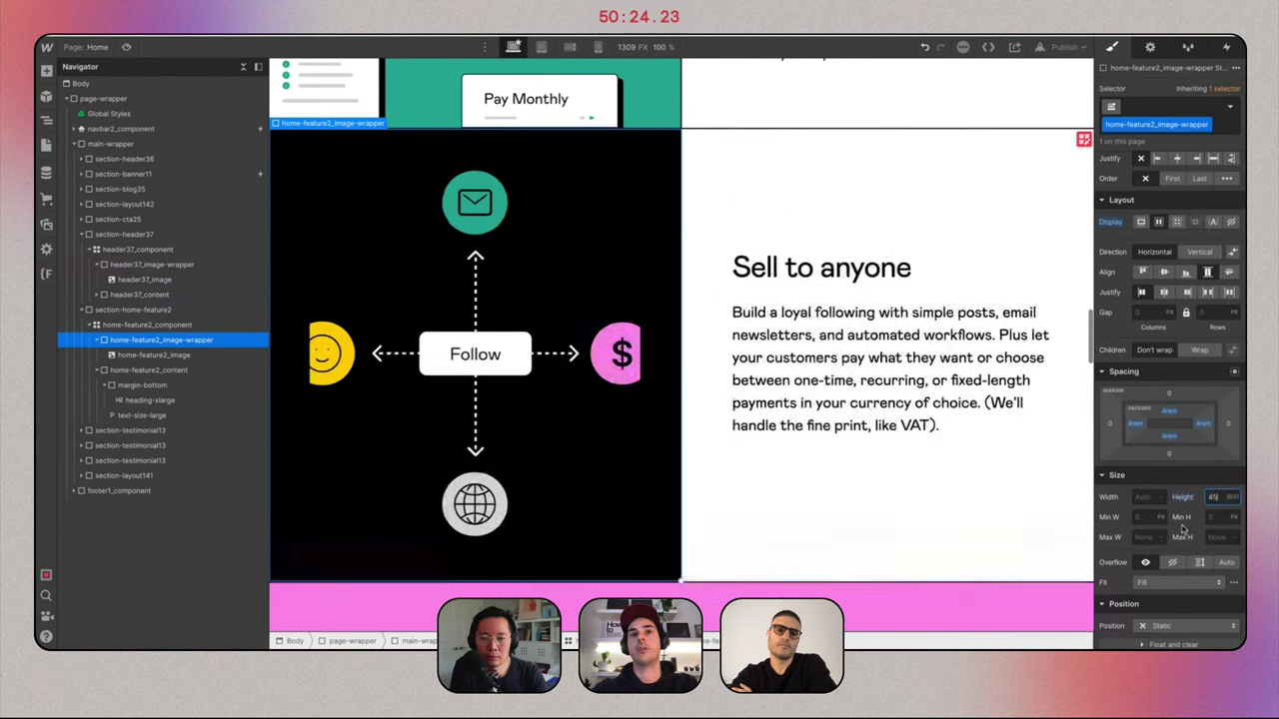
scroll(633, 407, "up", 1)
left_click(620, 399)
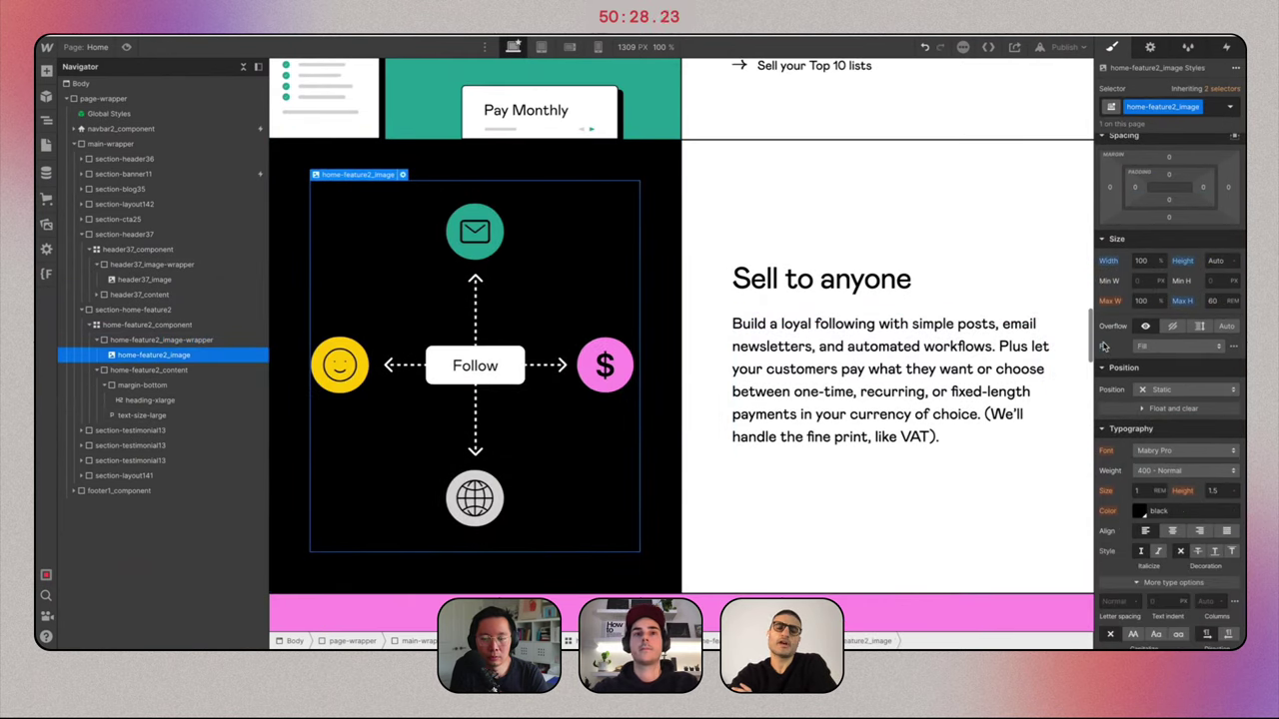
Examine how the Sell anything and Sell to anyone sections line up with each other and with the surrounding page sections.
left_click(757, 326)
scroll(757, 321, "down", 3)
scroll(757, 321, "down", 2)
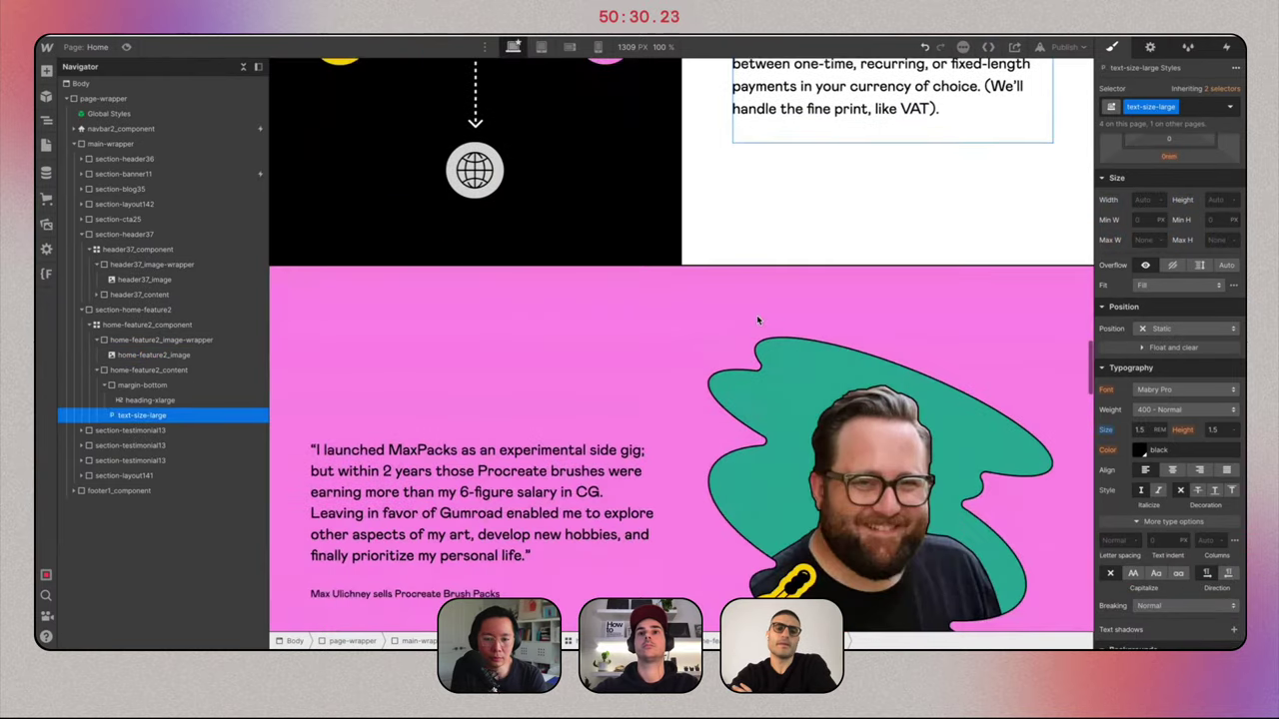
scroll(757, 319, "up", 10)
scroll(758, 319, "up", 10)
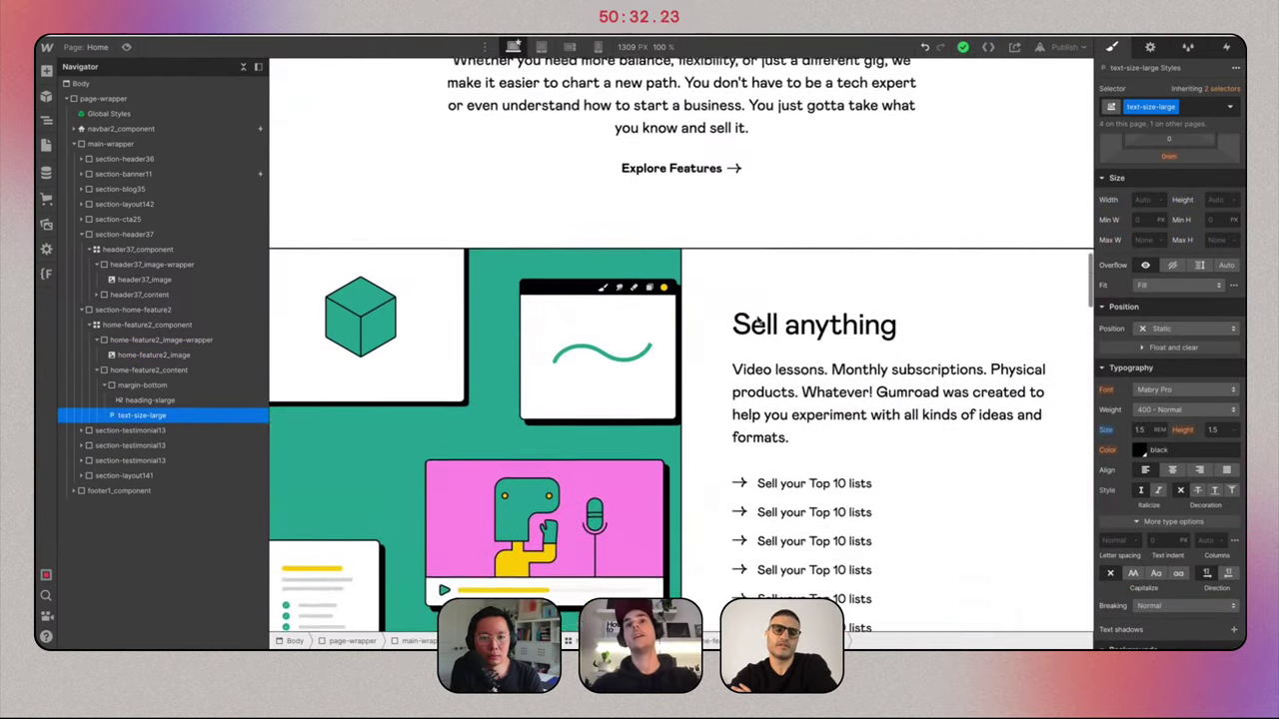
scroll(757, 320, "down", 2)
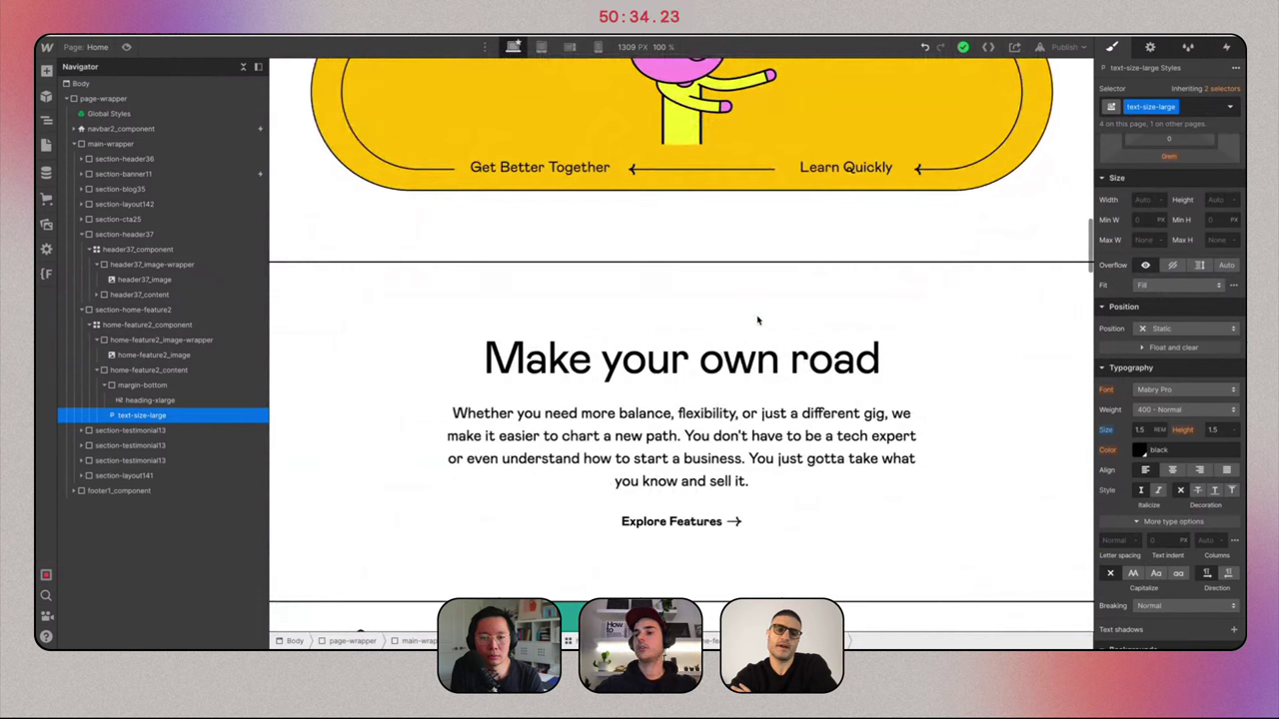
scroll(757, 319, "down", 15)
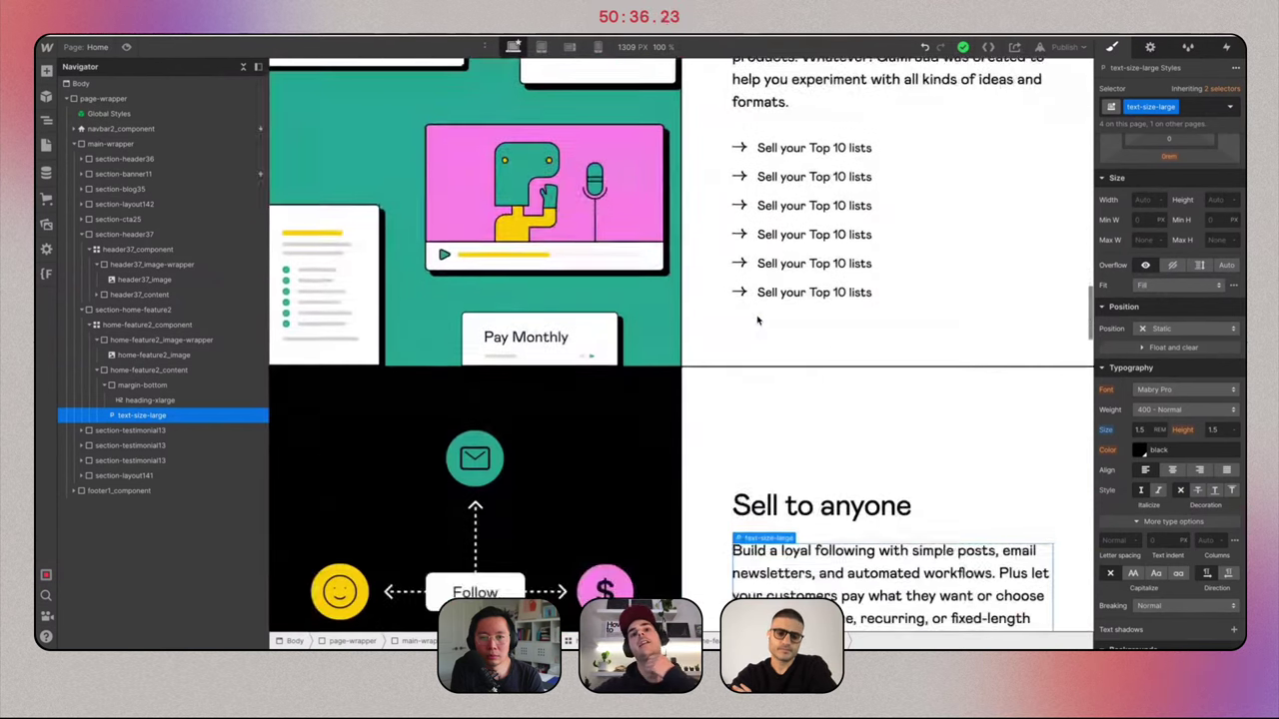
left_click(699, 240)
scroll(666, 251, "down", 5)
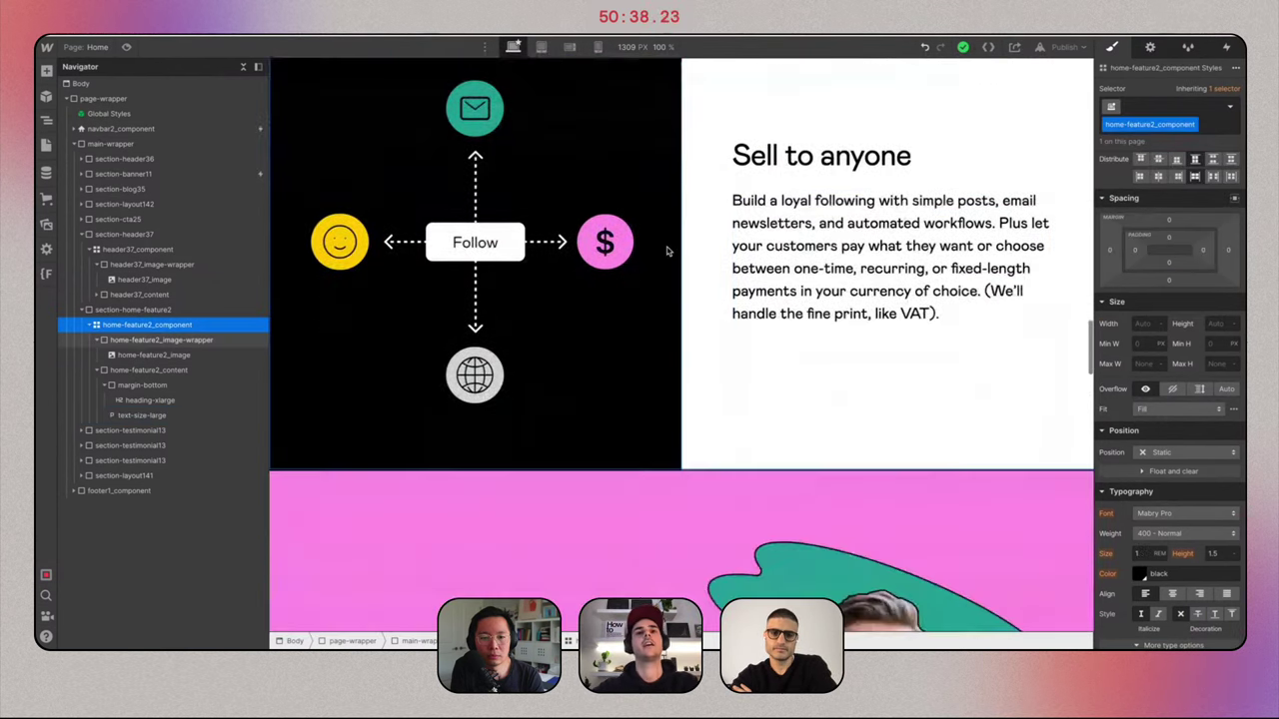
scroll(659, 301, "down", 10)
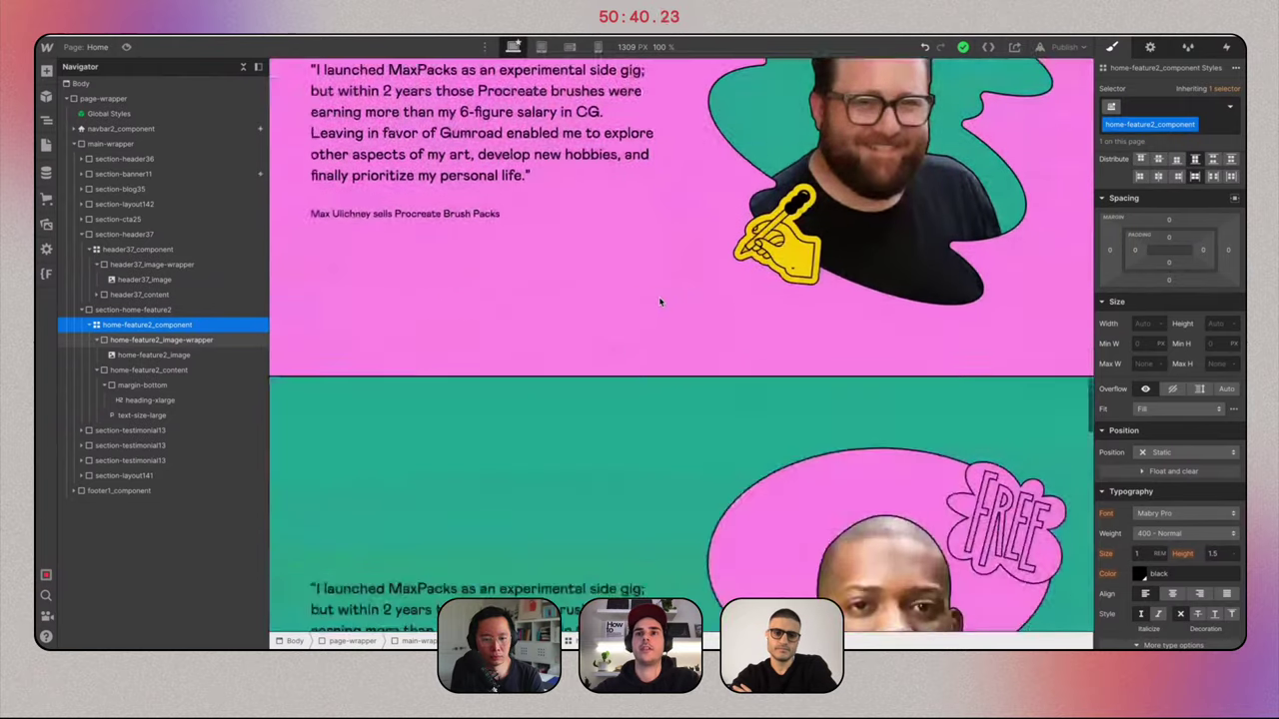
scroll(660, 302, "up", 10)
scroll(659, 302, "down", 2)
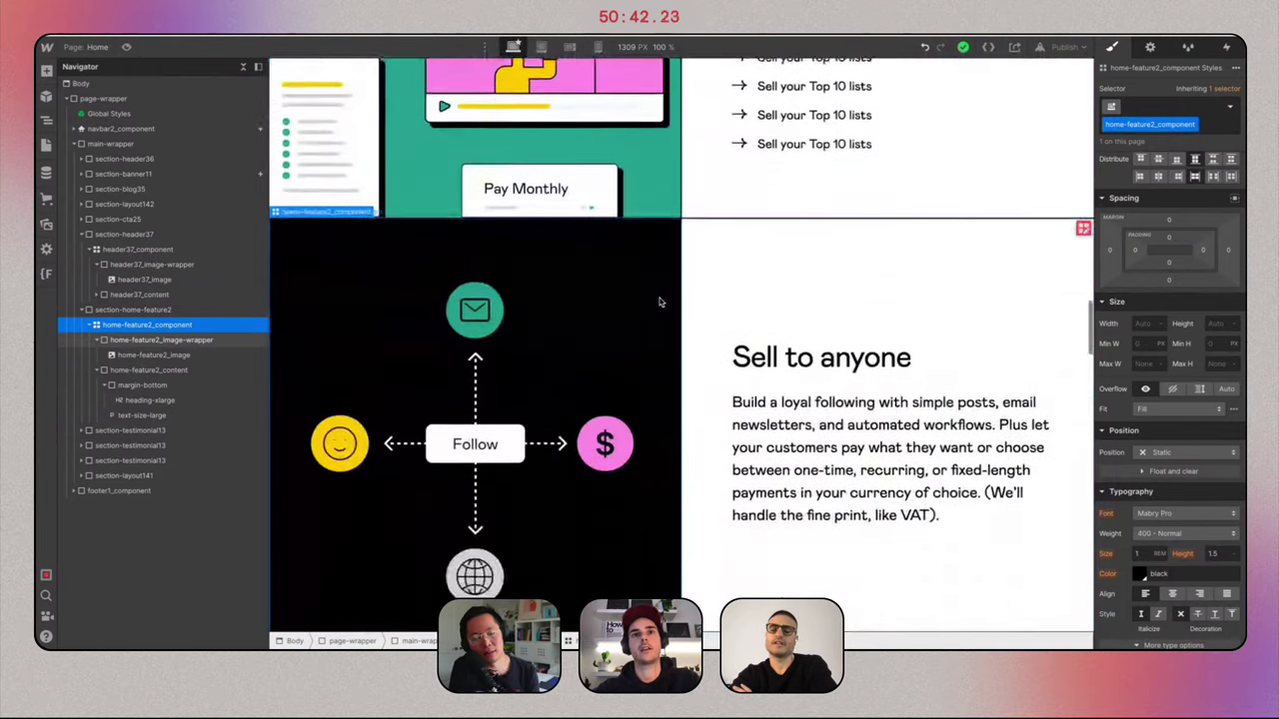
scroll(659, 302, "up", 5)
scroll(660, 302, "up", 3)
scroll(659, 302, "down", 6)
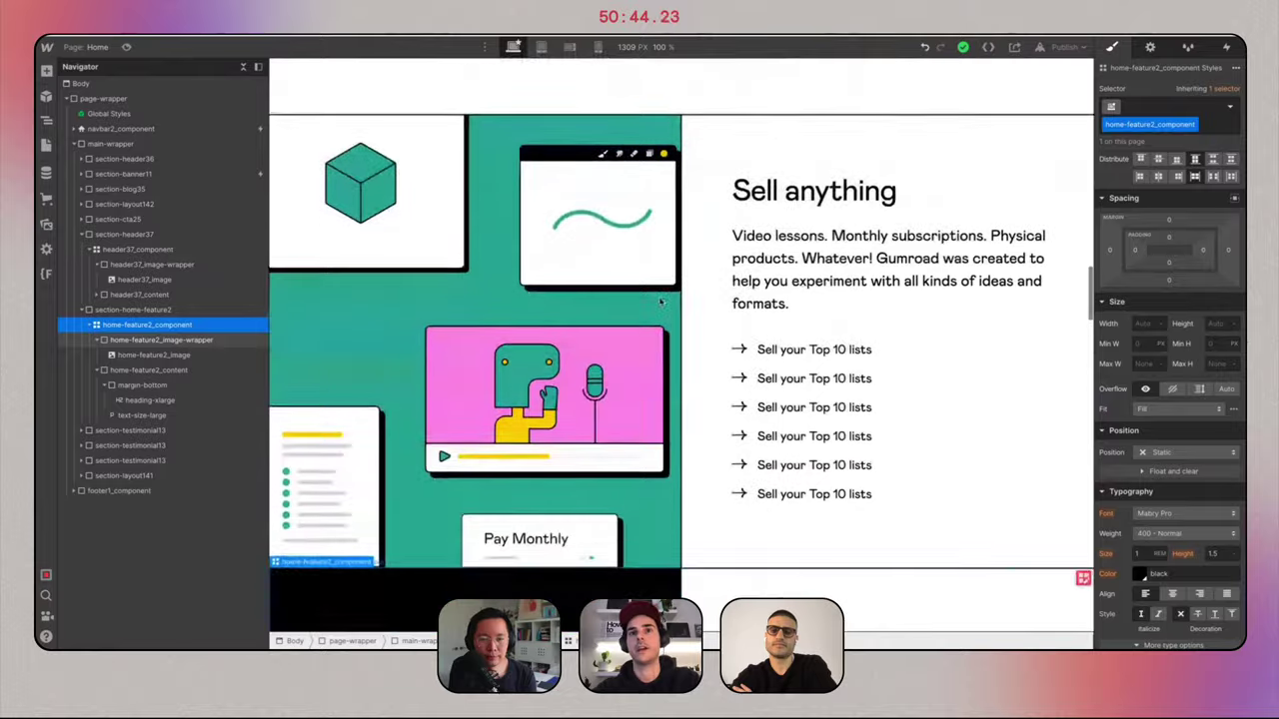
left_click(712, 305)
scroll(711, 306, "down", 4)
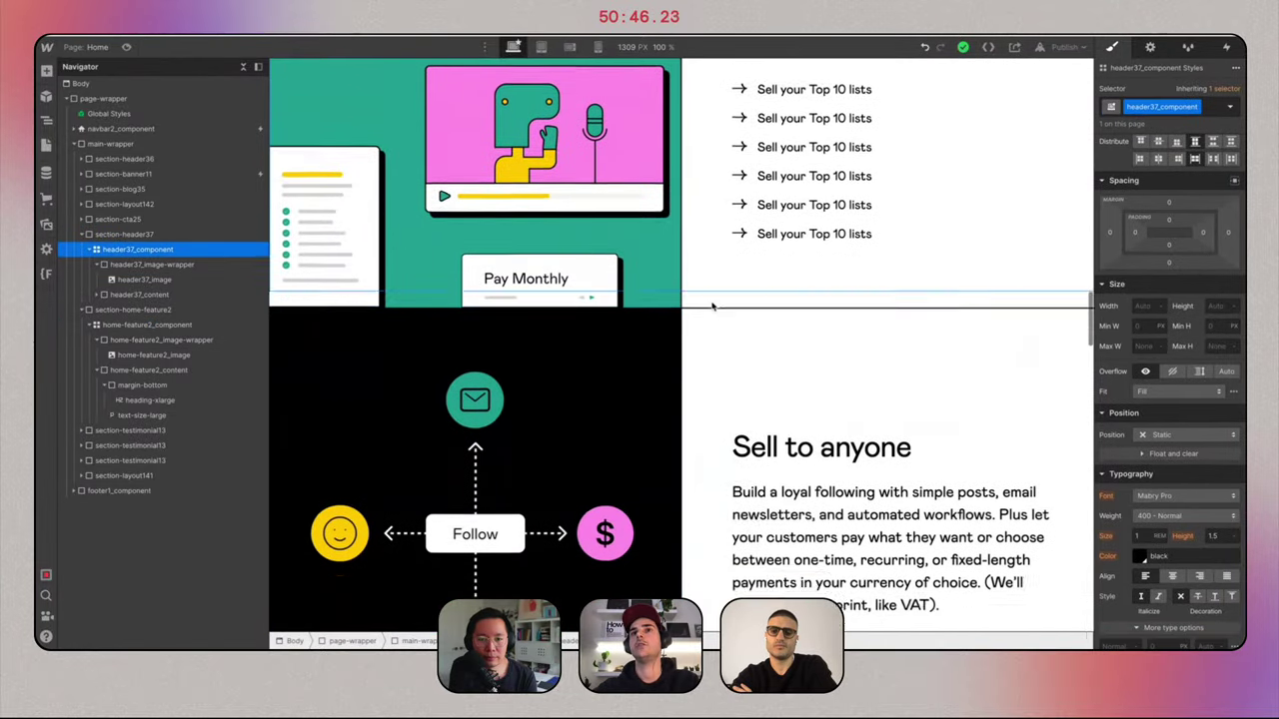
left_click(711, 351)
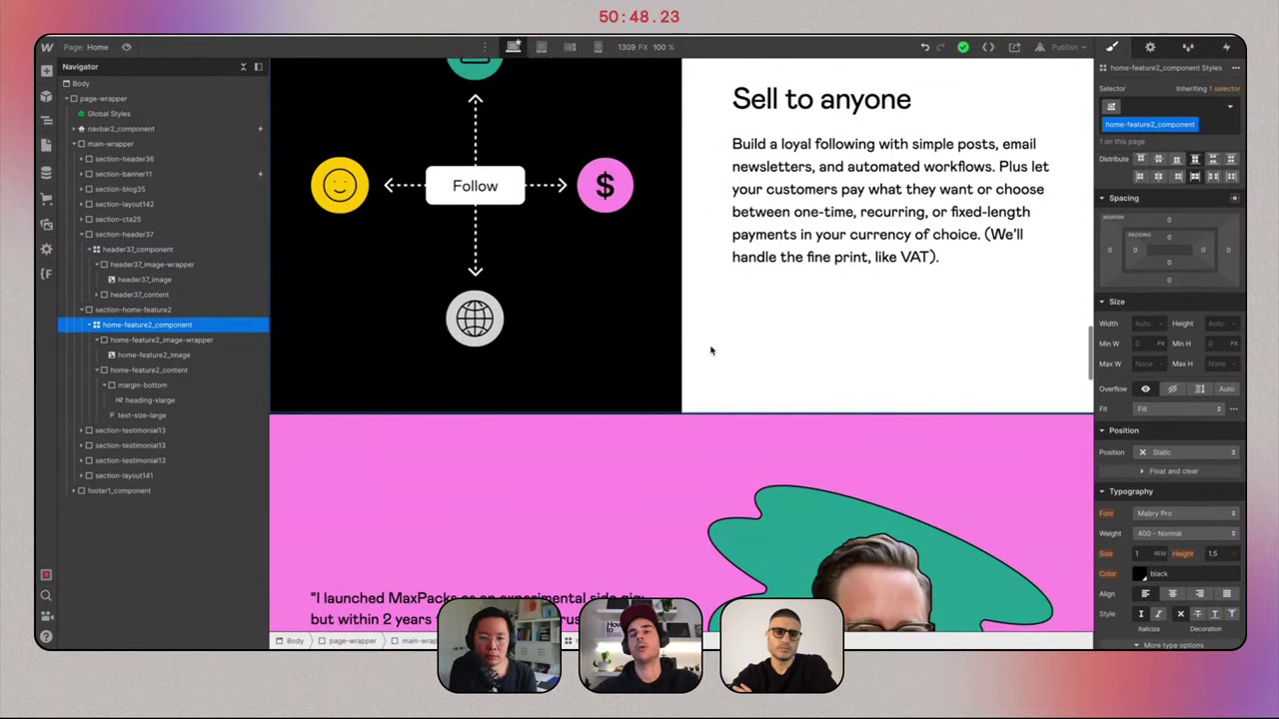
scroll(711, 351, "down", 5)
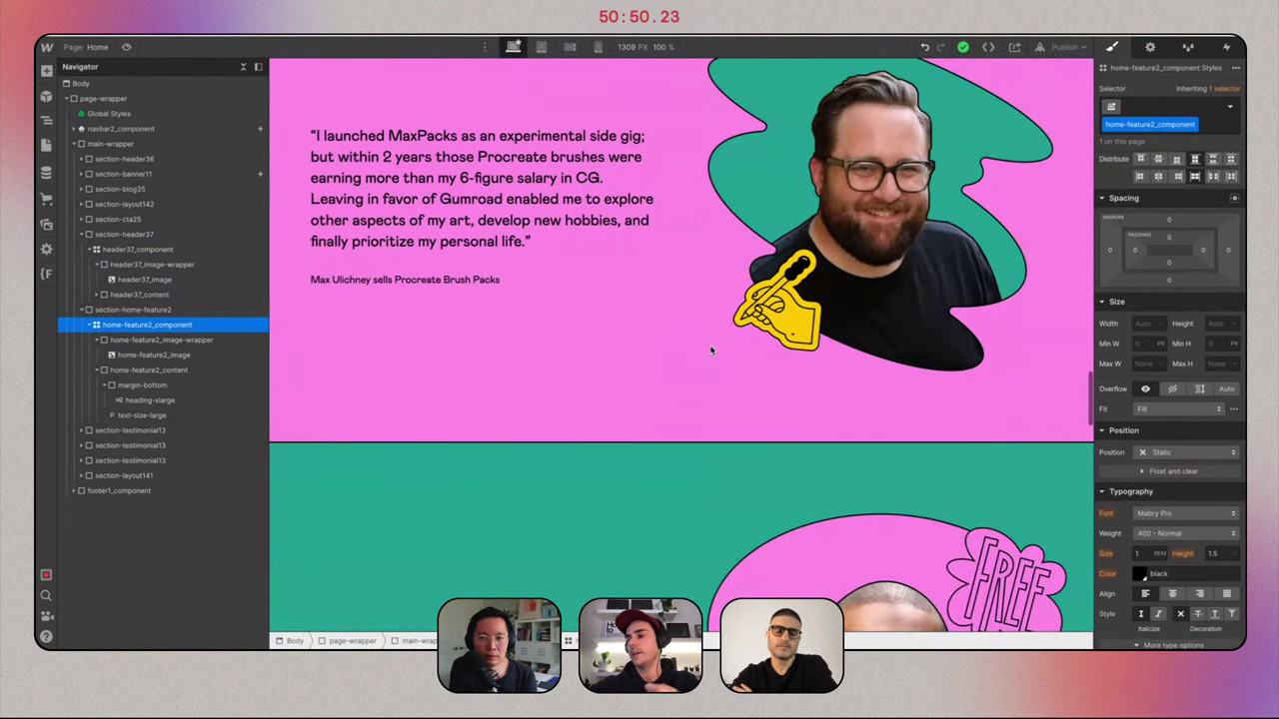
scroll(710, 350, "up", 8)
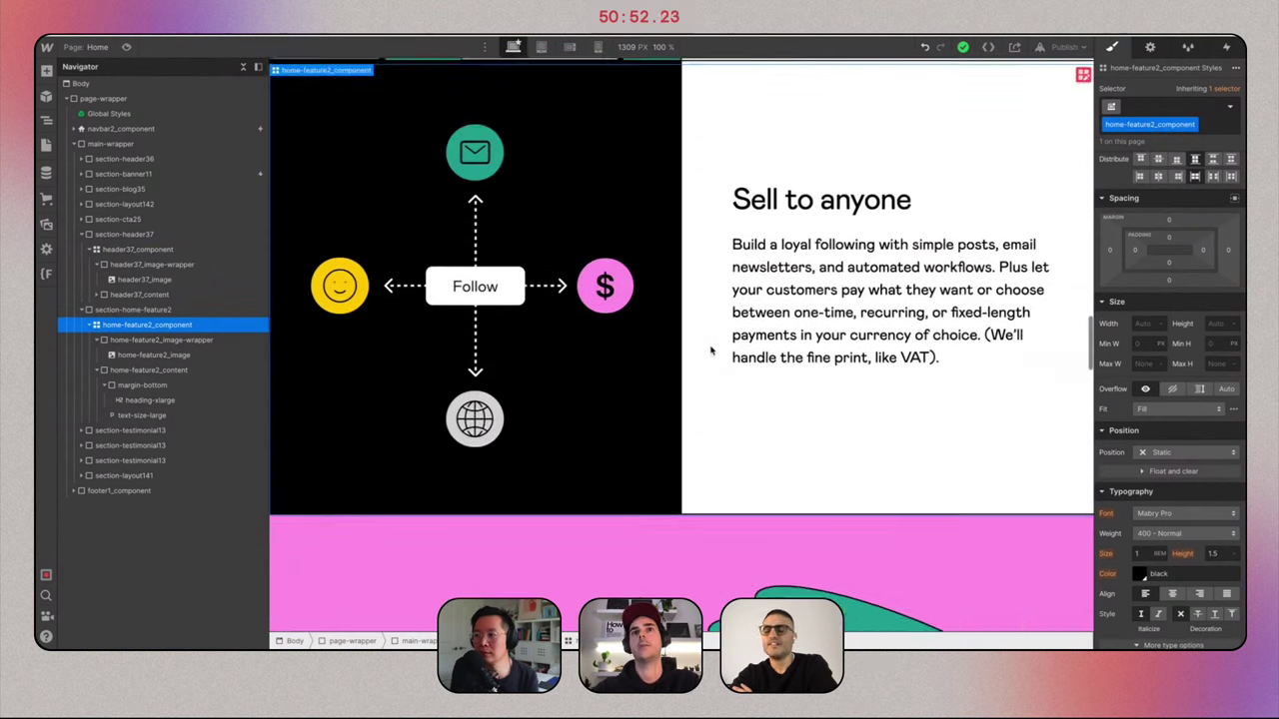
key("ctrl+Tab")
scroll(696, 365, "down", 10)
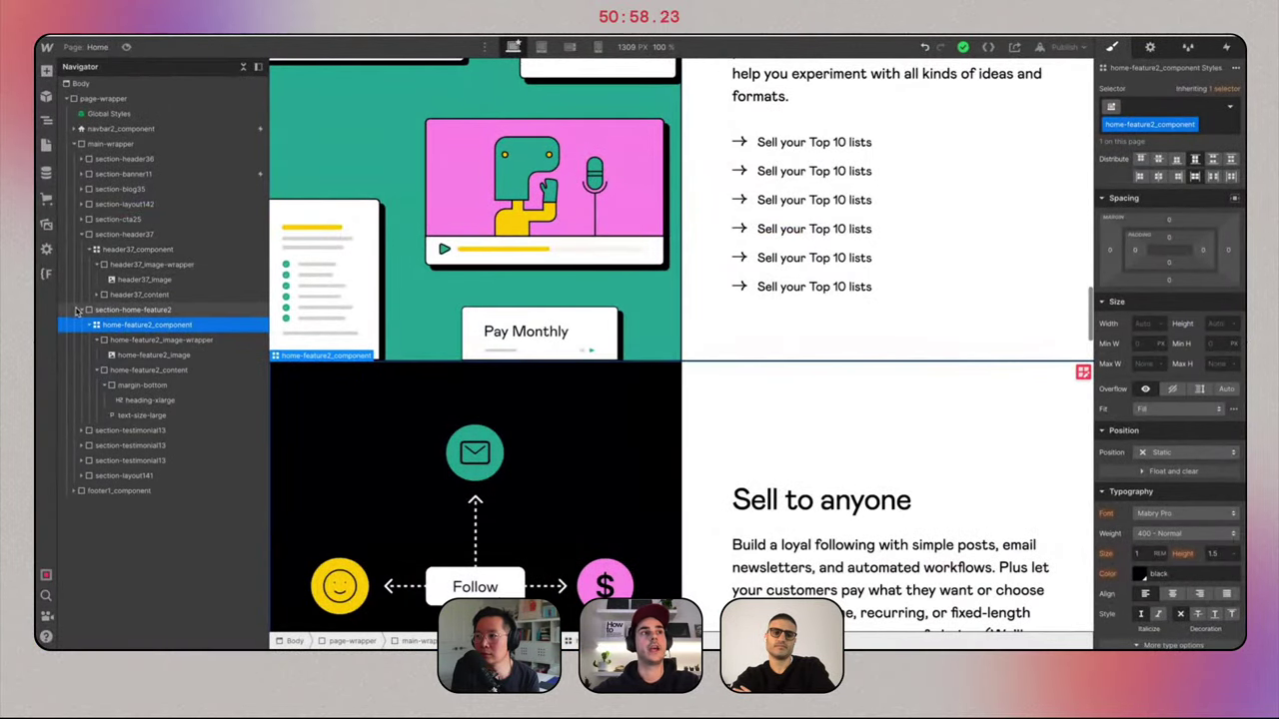
Duplicate section-home-feature2 directly below the original.
left_click(88, 311)
left_click(110, 310)
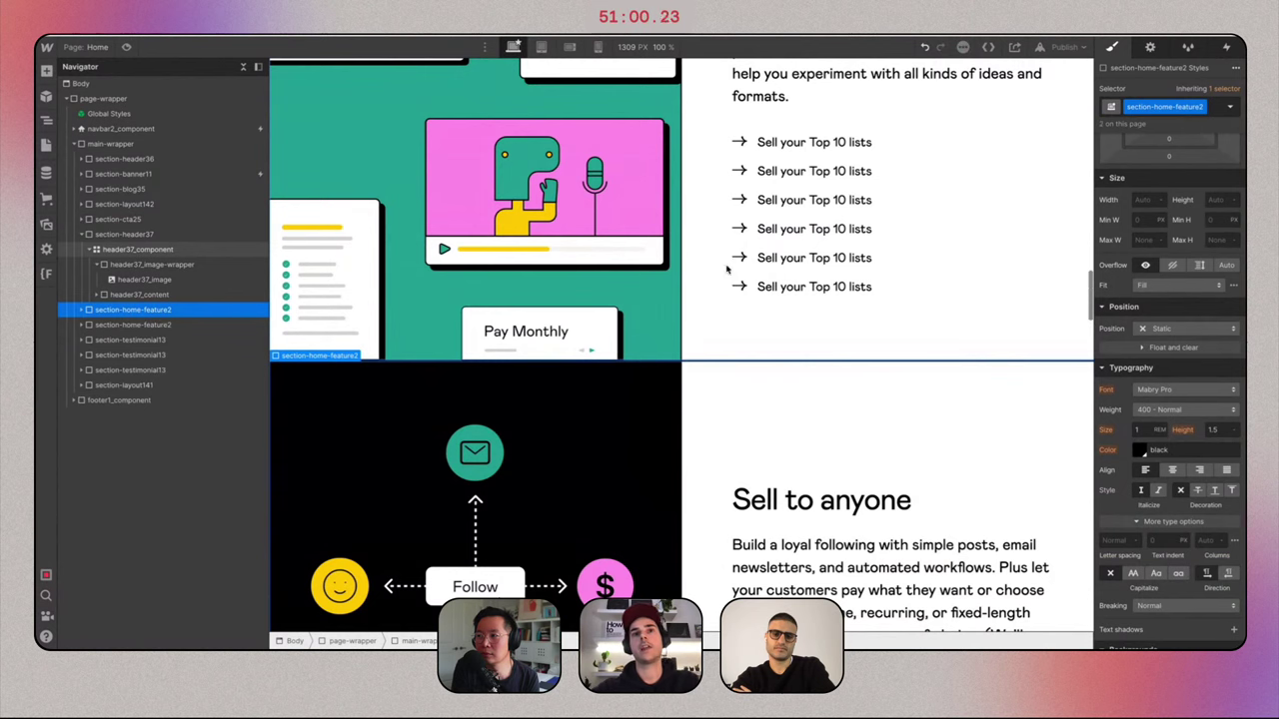
scroll(727, 268, "down", 10)
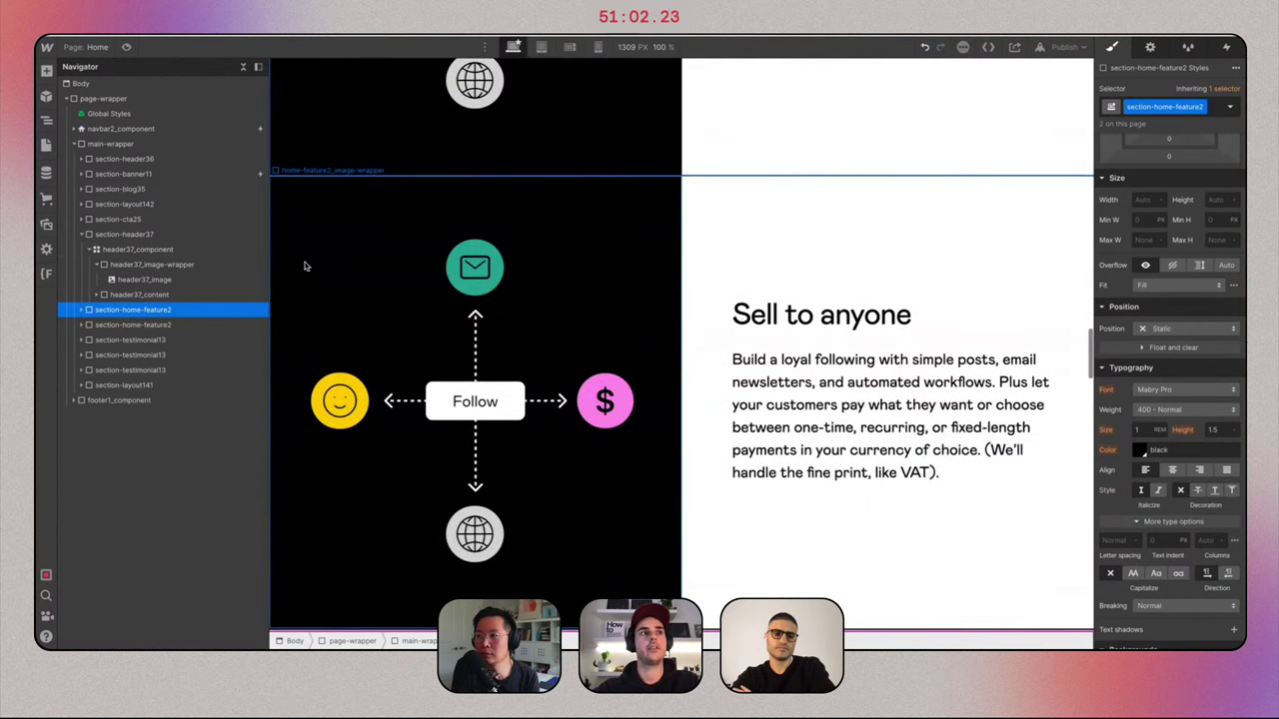
Select the second section-home-feature2 and switch the canvas to the tablet breakpoint.
left_click(130, 325)
scroll(771, 329, "up", 7)
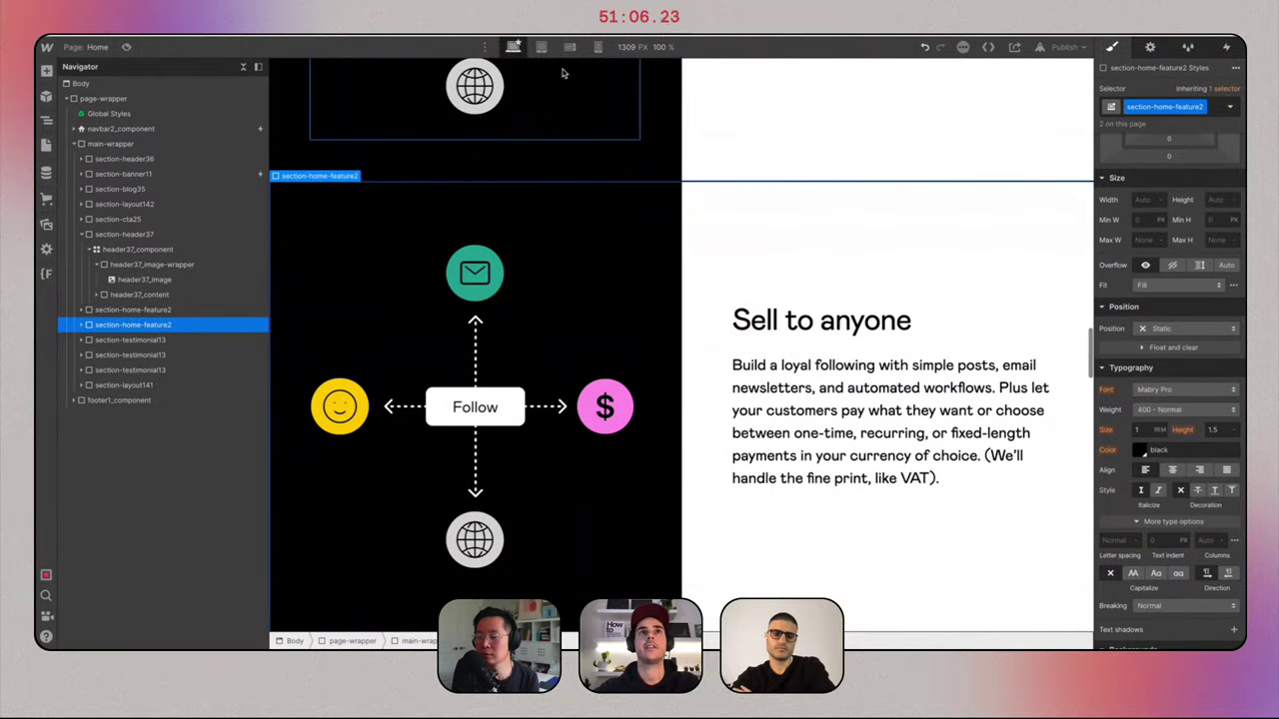
left_click(540, 47)
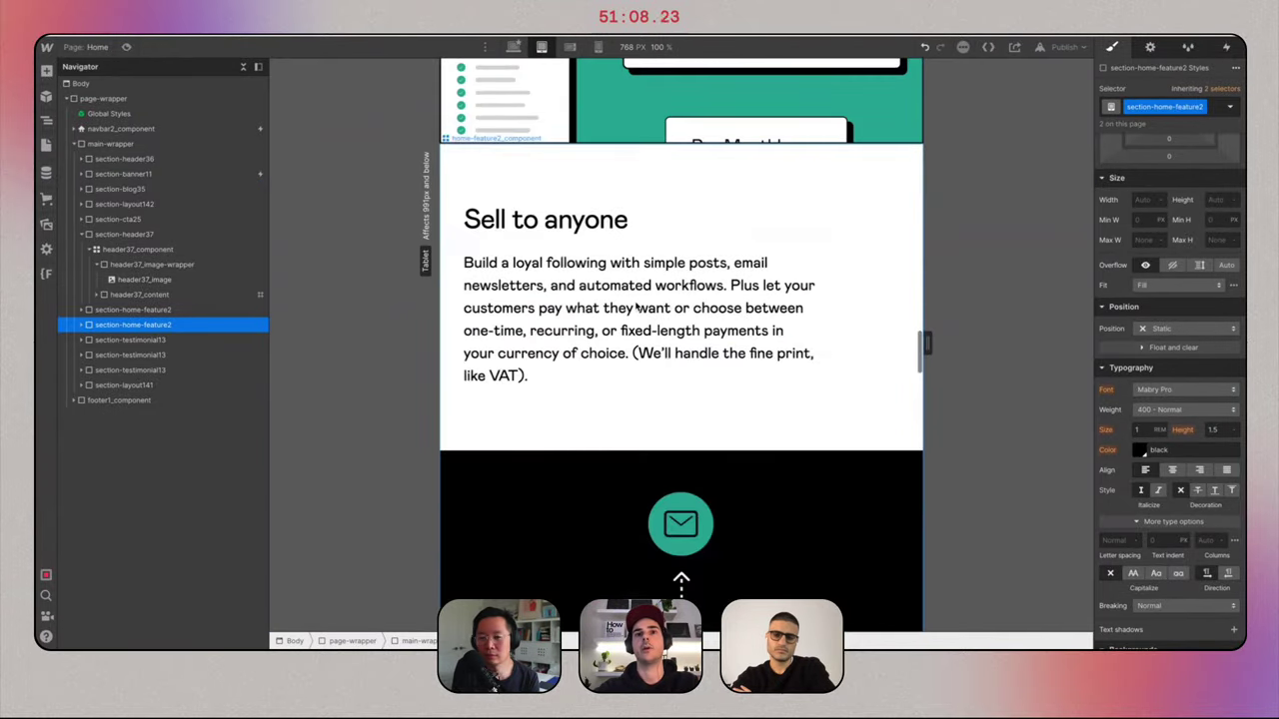
Check the duplicated Sell to anyone section at the mobile landscape breakpoint and return the canvas to the desktop breakpoint.
left_click(569, 47)
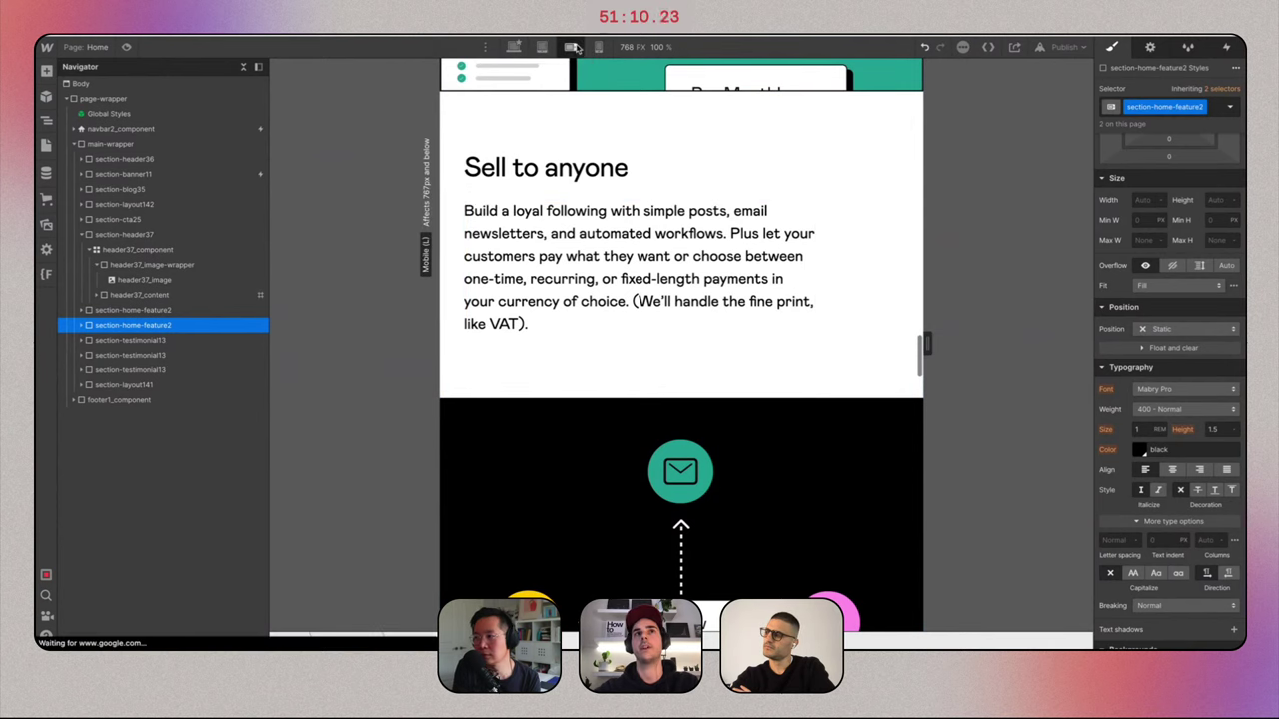
scroll(696, 368, "down", 3)
scroll(697, 369, "up", 3)
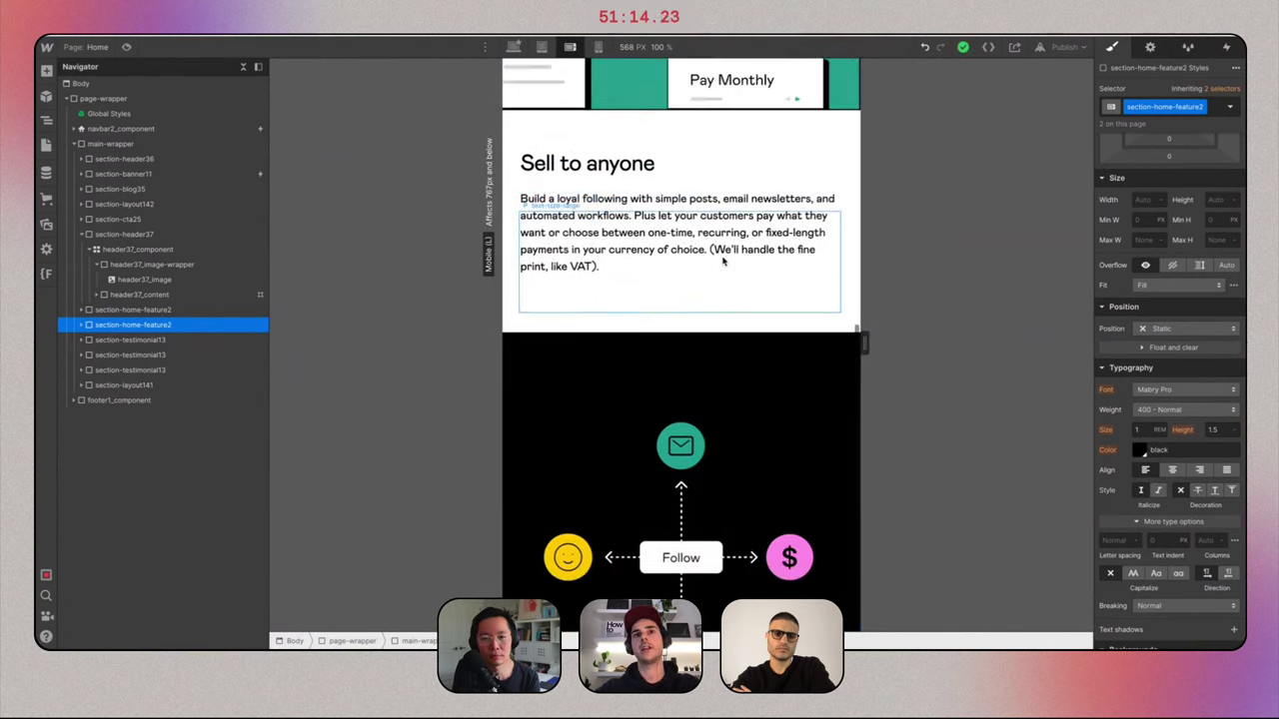
left_click(512, 47)
Duplicate the class on the second section-home-feature2 and name the copy section-home-feature3.
scroll(826, 356, "down", 2)
left_click(638, 195)
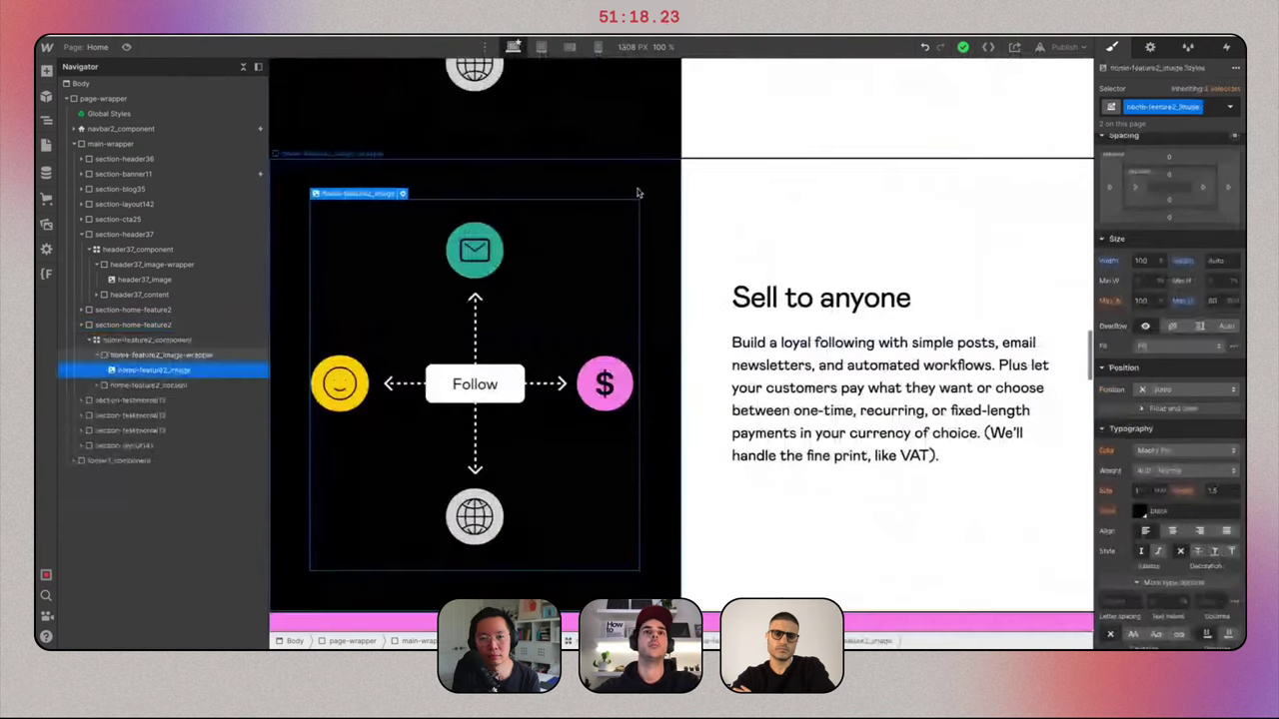
key("Up")
left_click(163, 324)
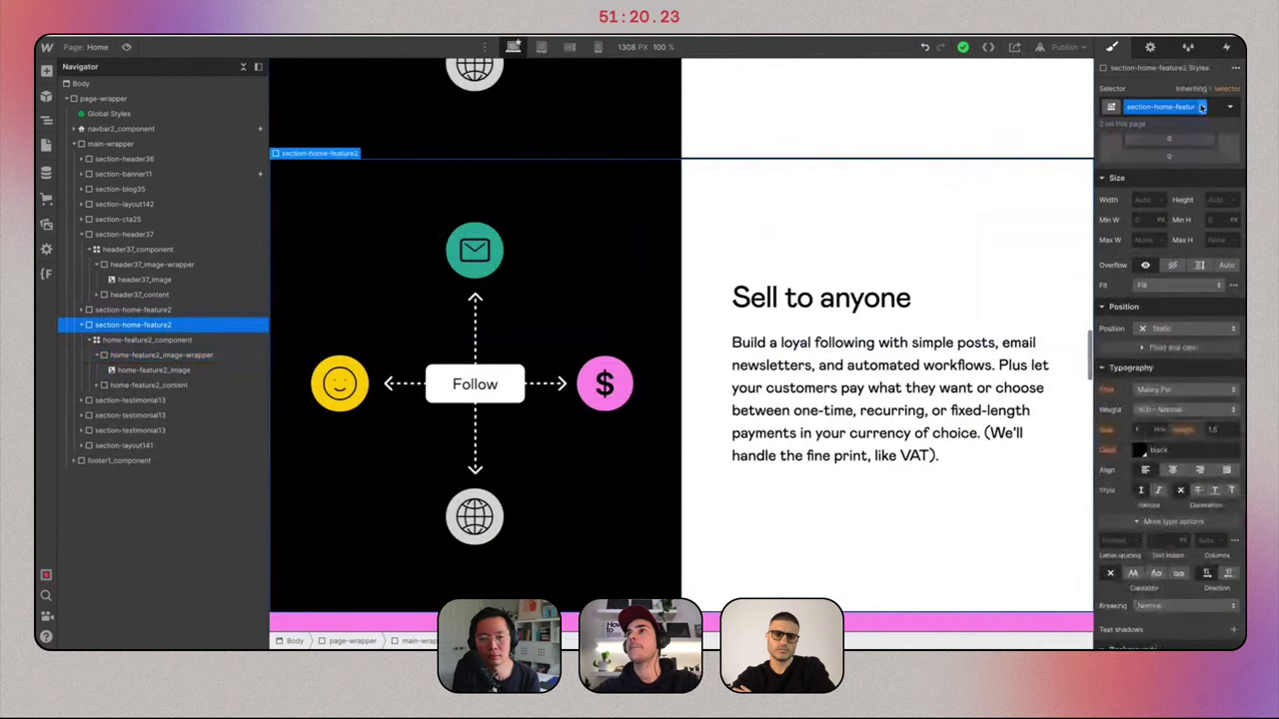
left_click(1202, 106)
left_click(1164, 140)
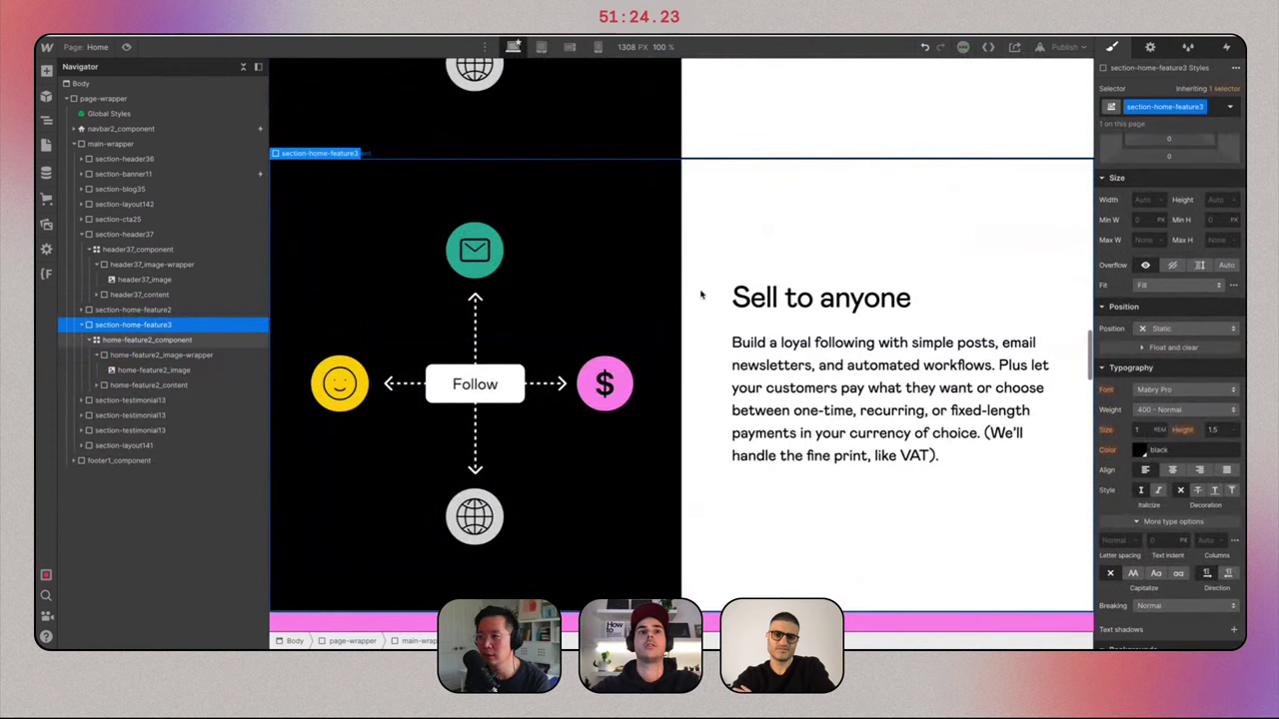
Duplicate the home-feature2_image class on the image inside section-home-feature3 and name the copy home-feature3_image.
left_click(586, 274)
scroll(585, 273, "up", 10)
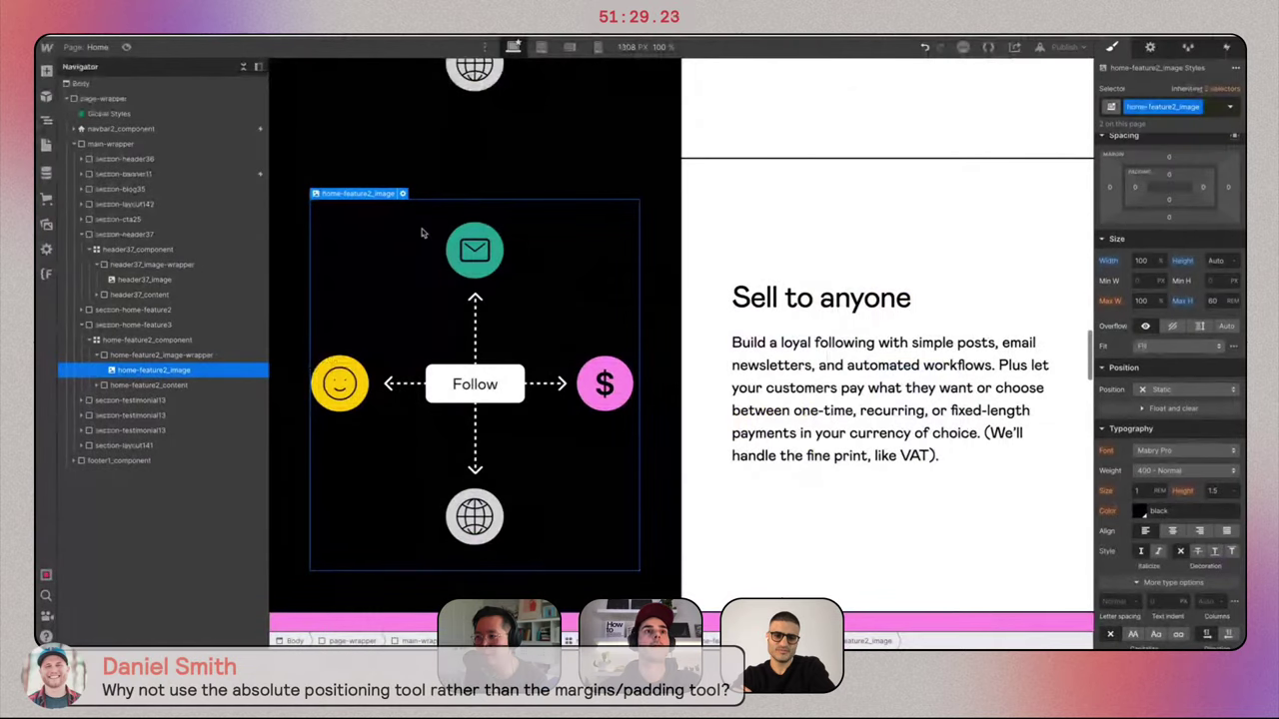
left_click(1196, 106)
left_click(1160, 140)
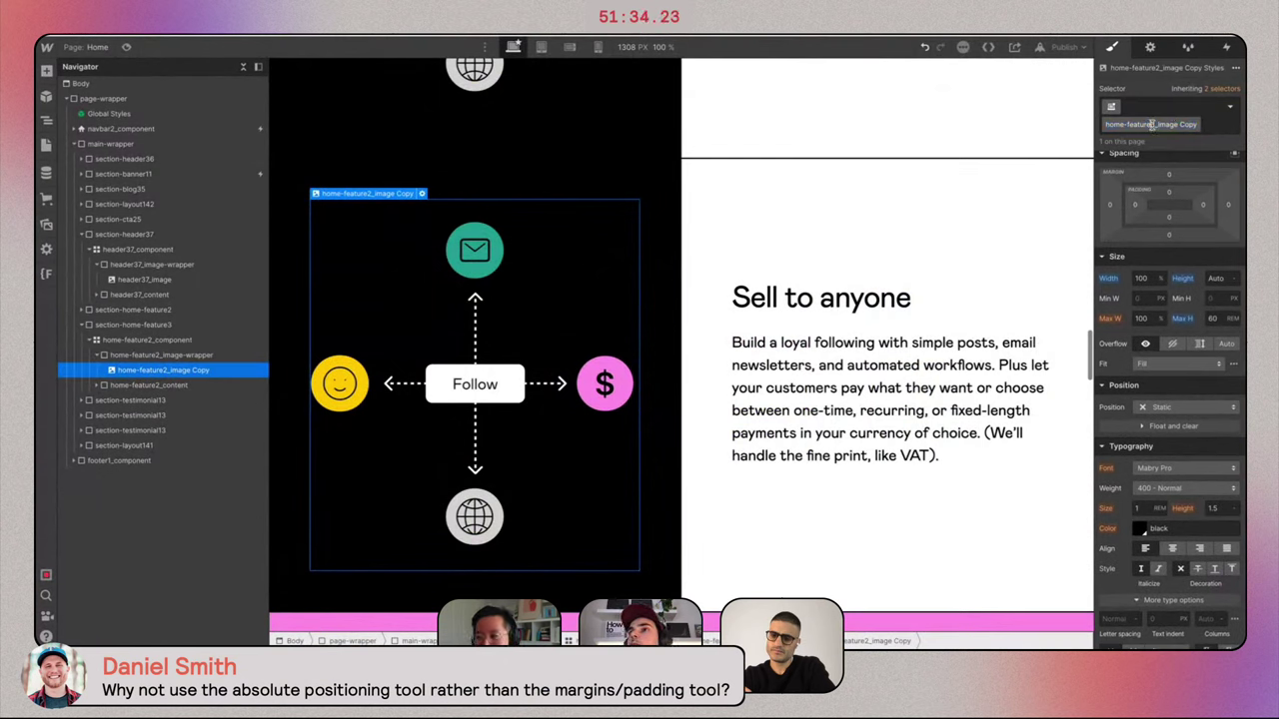
key("BackSpace")
type("3")
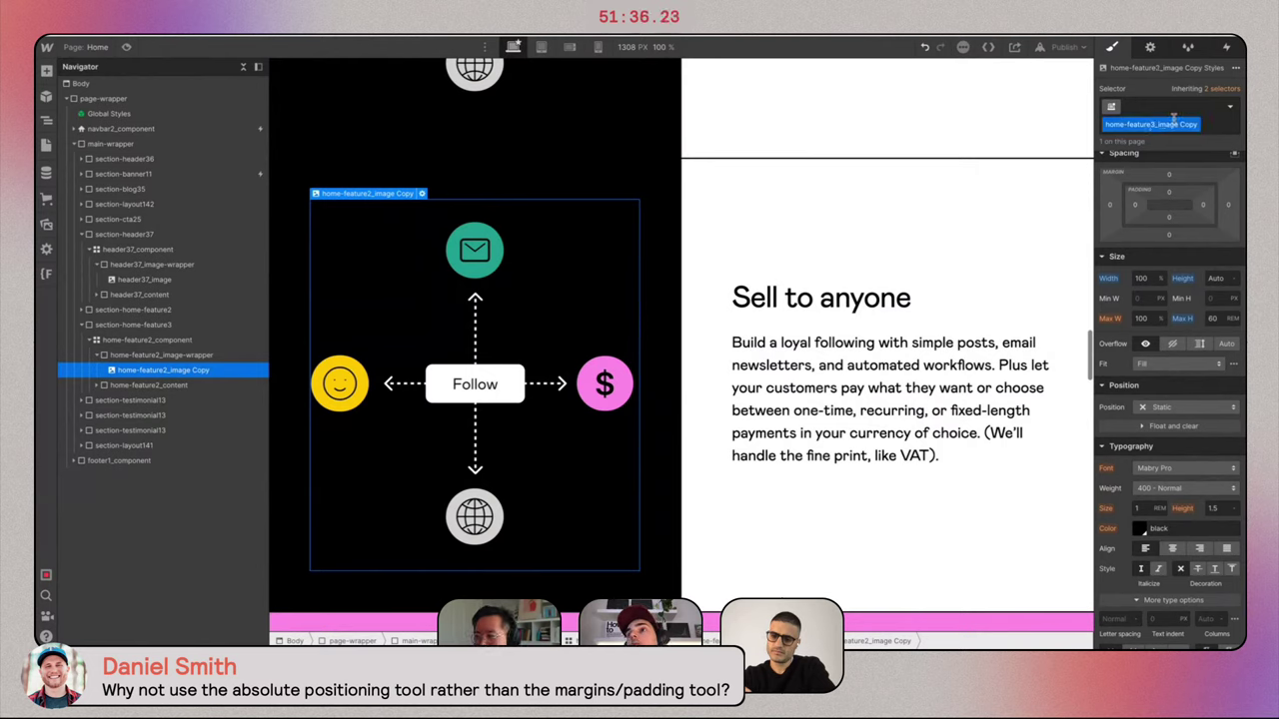
key("Return")
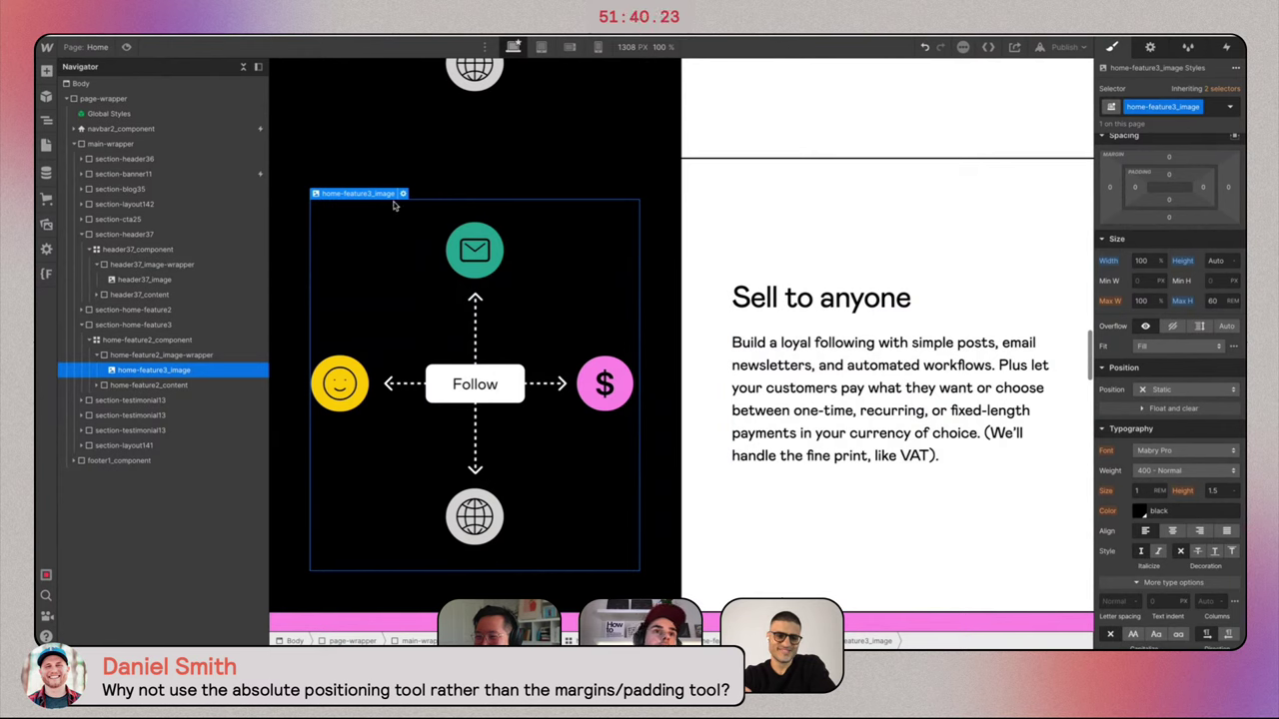
Replace the picture in home-feature3_image with asset 29.svg, the Gumroad profile and app tiles illustration.
left_click(402, 194)
left_click(410, 261)
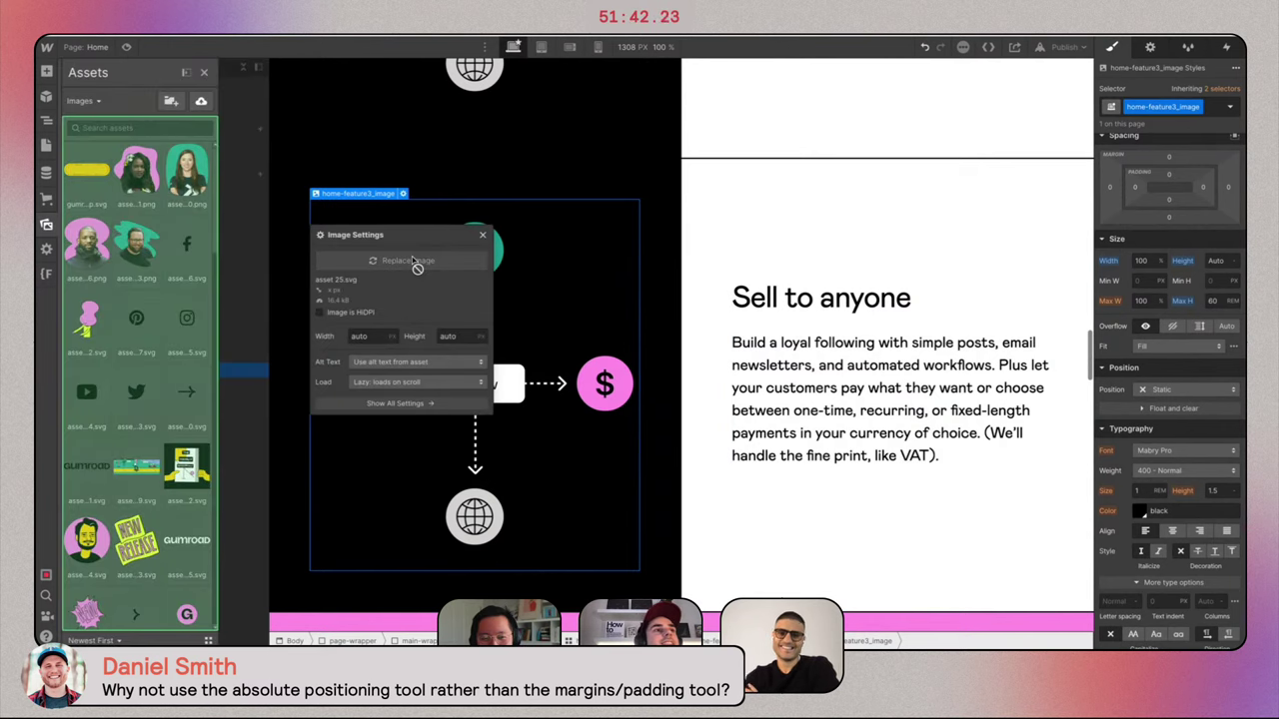
scroll(135, 483, "down", 5)
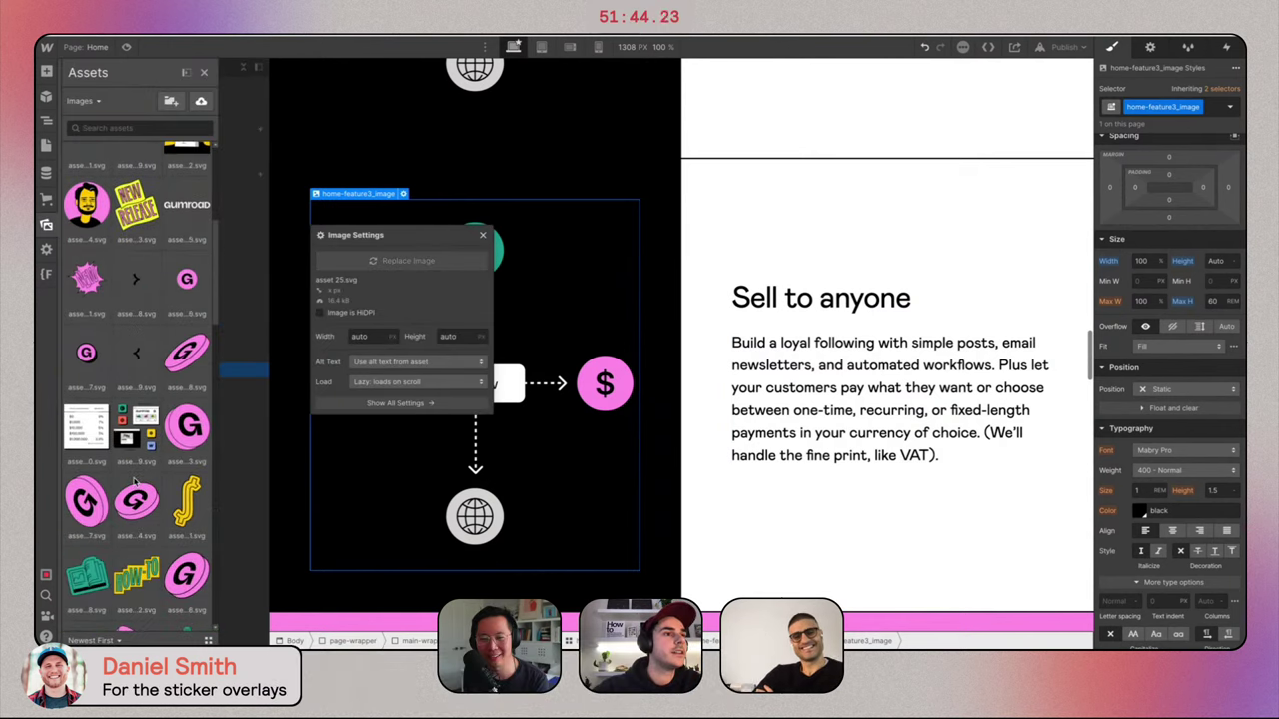
left_click(144, 415)
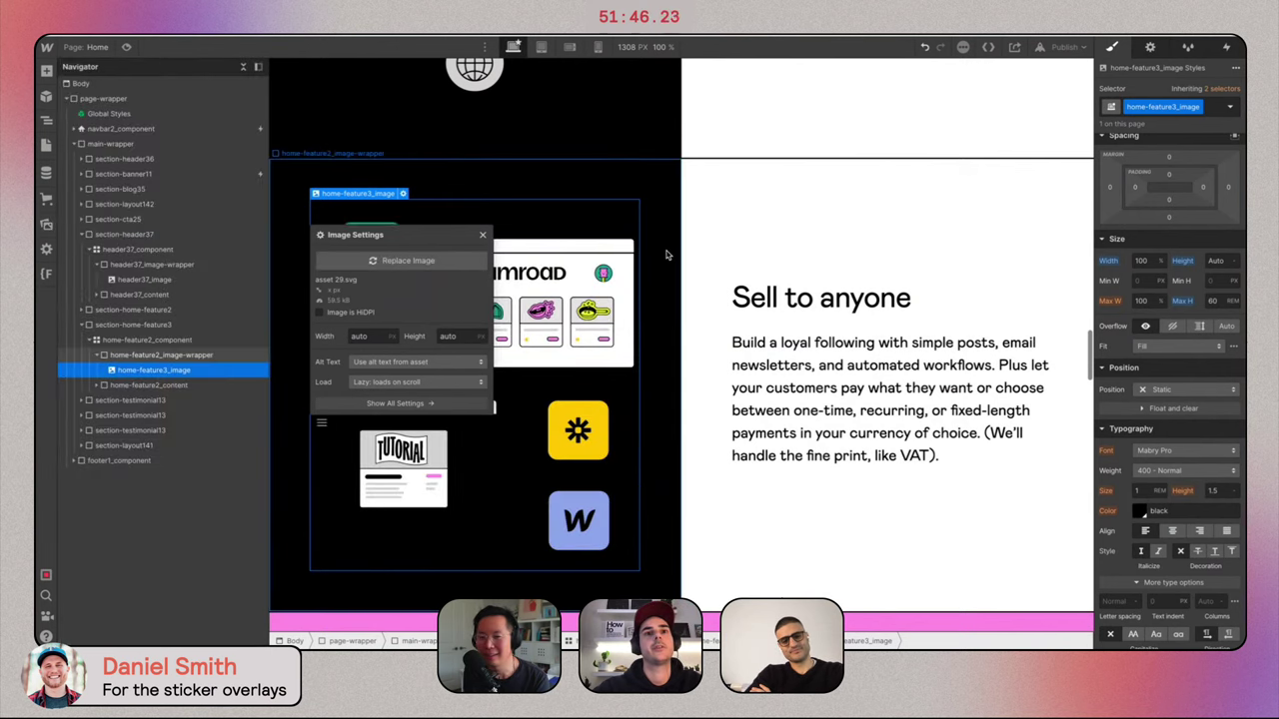
Duplicate the image wrapper's class in section-home-feature3 and name the copy home-feature3_image-wrapper.
left_click(668, 244)
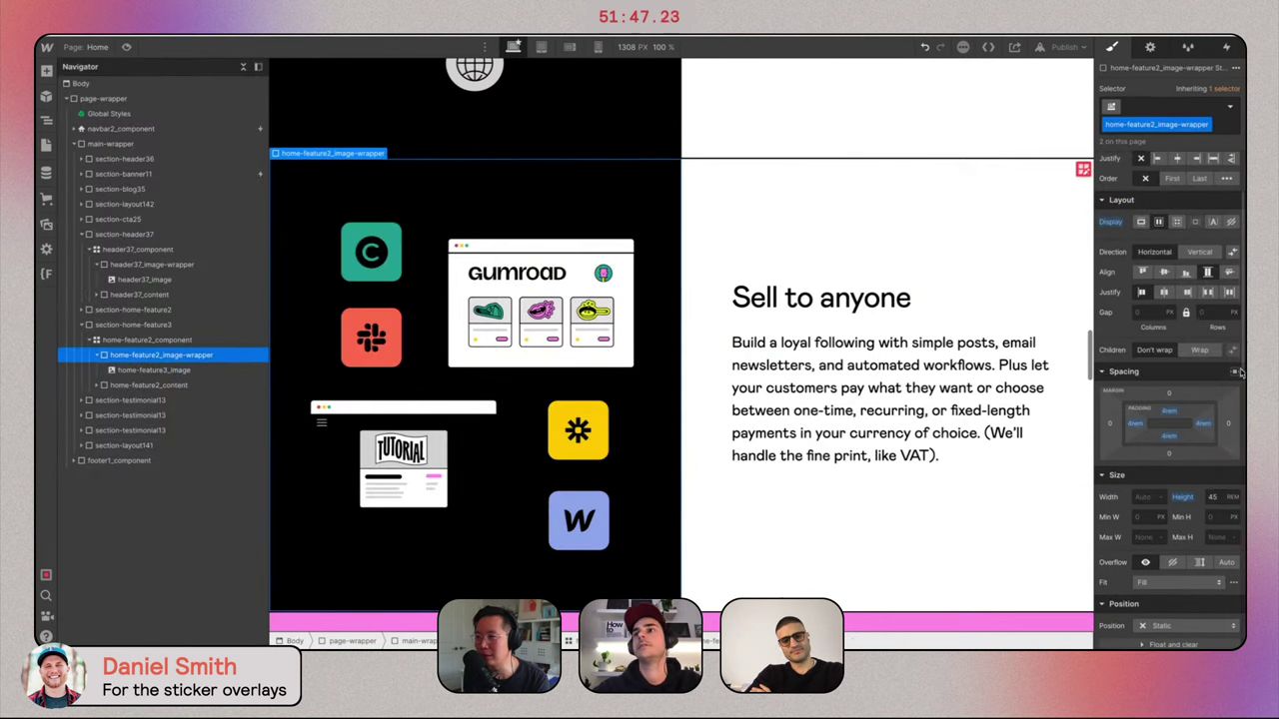
left_click(1207, 125)
left_click(1165, 158)
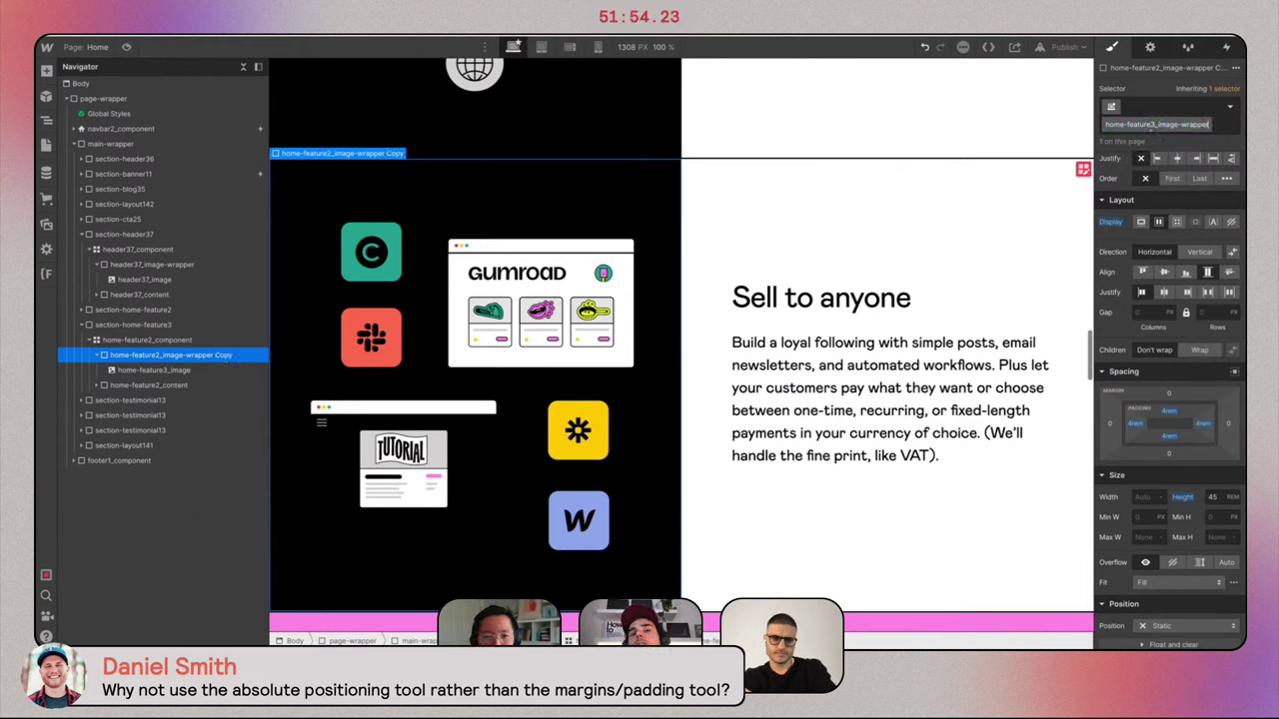
key("Return")
Set the background colour of home-feature3_image-wrapper to the Yellow swatch.
scroll(1107, 567, "down", 2)
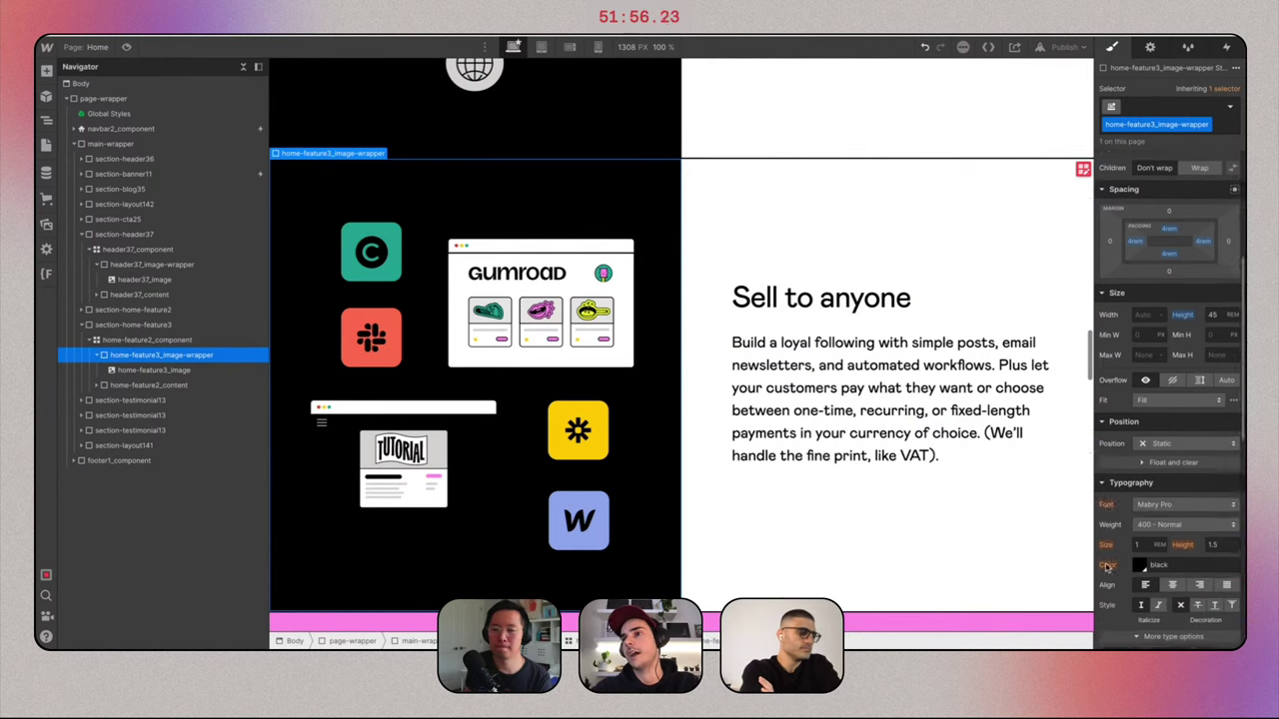
scroll(1107, 566, "down", 1)
scroll(823, 338, "up", 3)
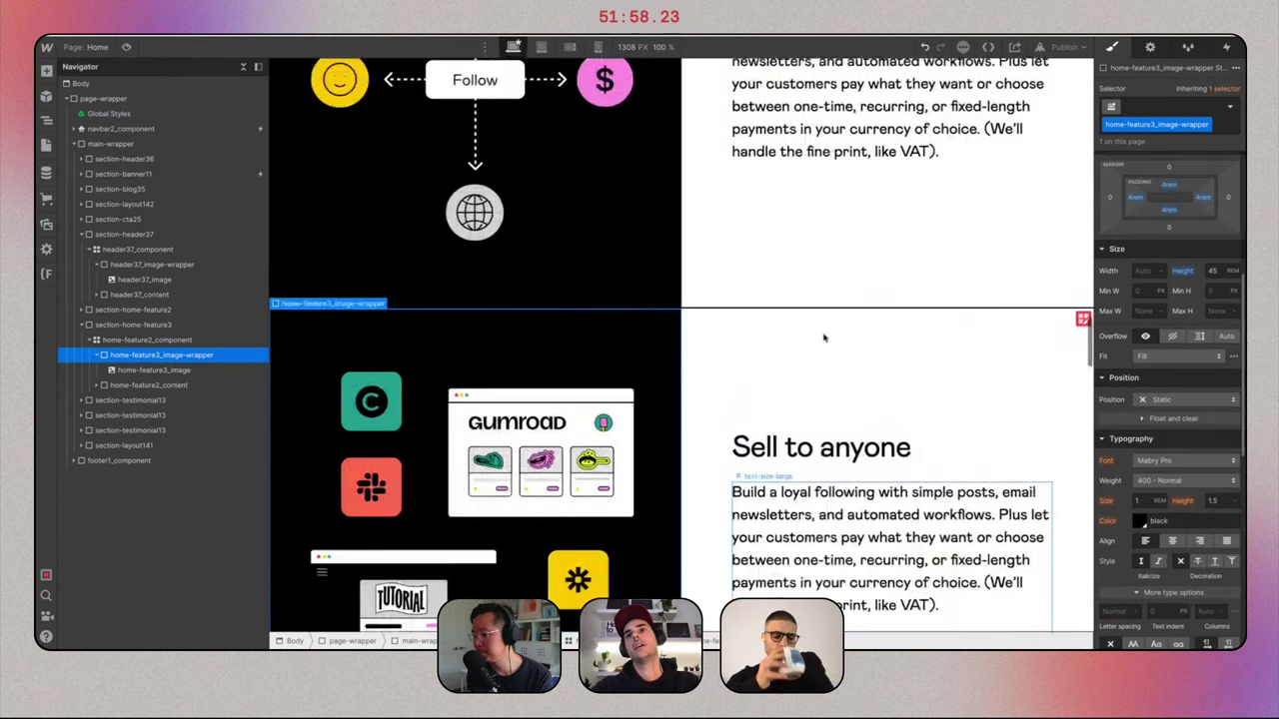
scroll(824, 338, "down", 1)
scroll(1144, 511, "down", 3)
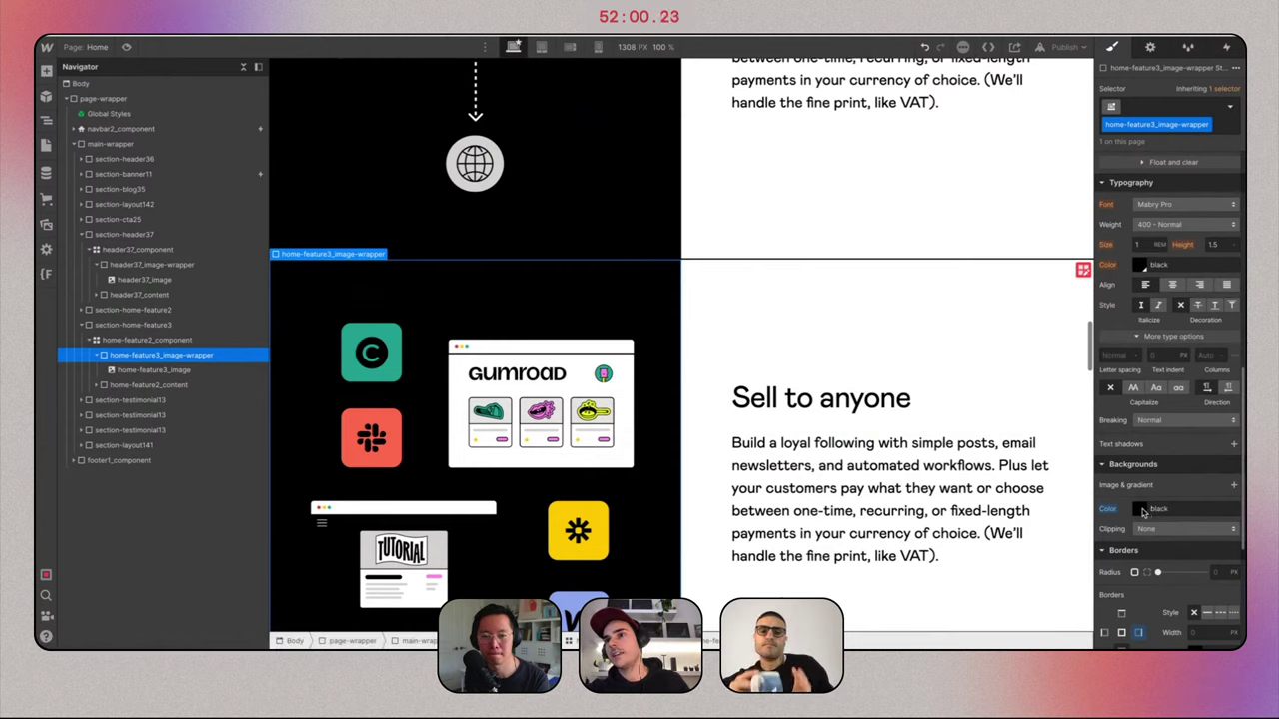
left_click(1142, 511)
left_click(1179, 444)
Examine the layout, alignment and spacing styles of header36_image-wrapper in the hero section.
scroll(846, 340, "up", 10)
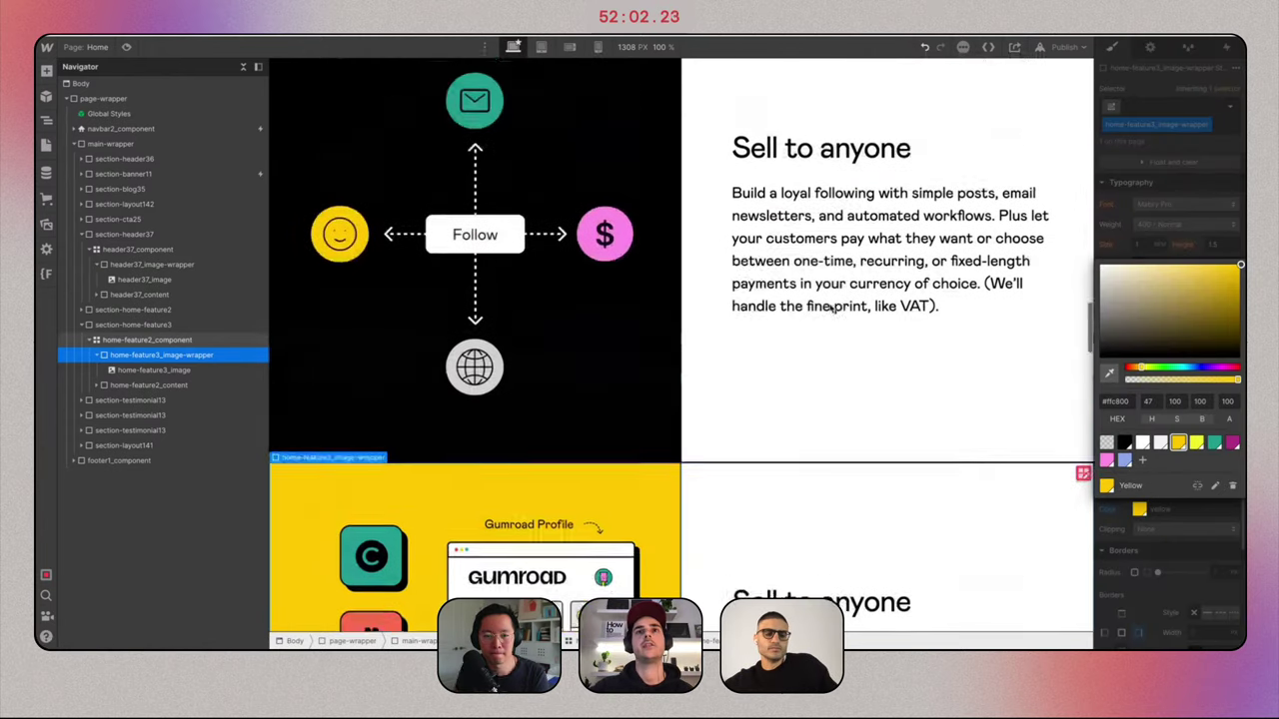
scroll(829, 307, "up", 15)
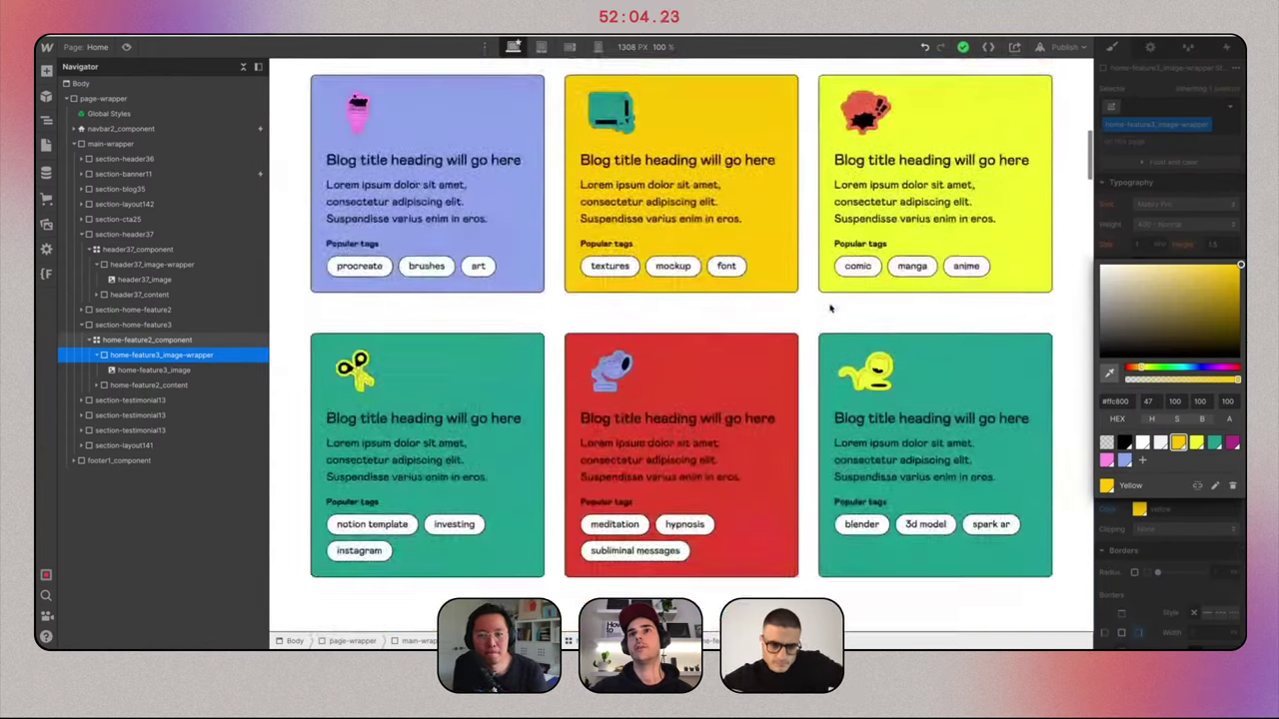
scroll(830, 304, "up", 2)
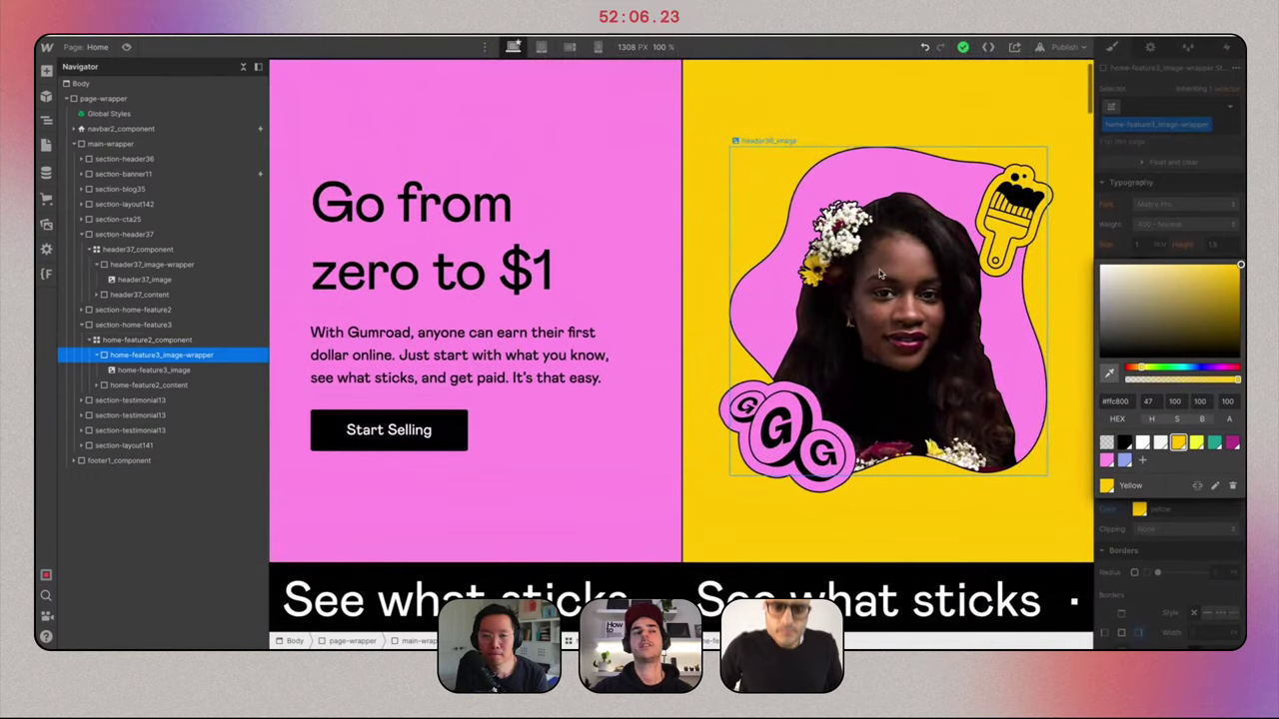
left_click(829, 304)
left_click(148, 204)
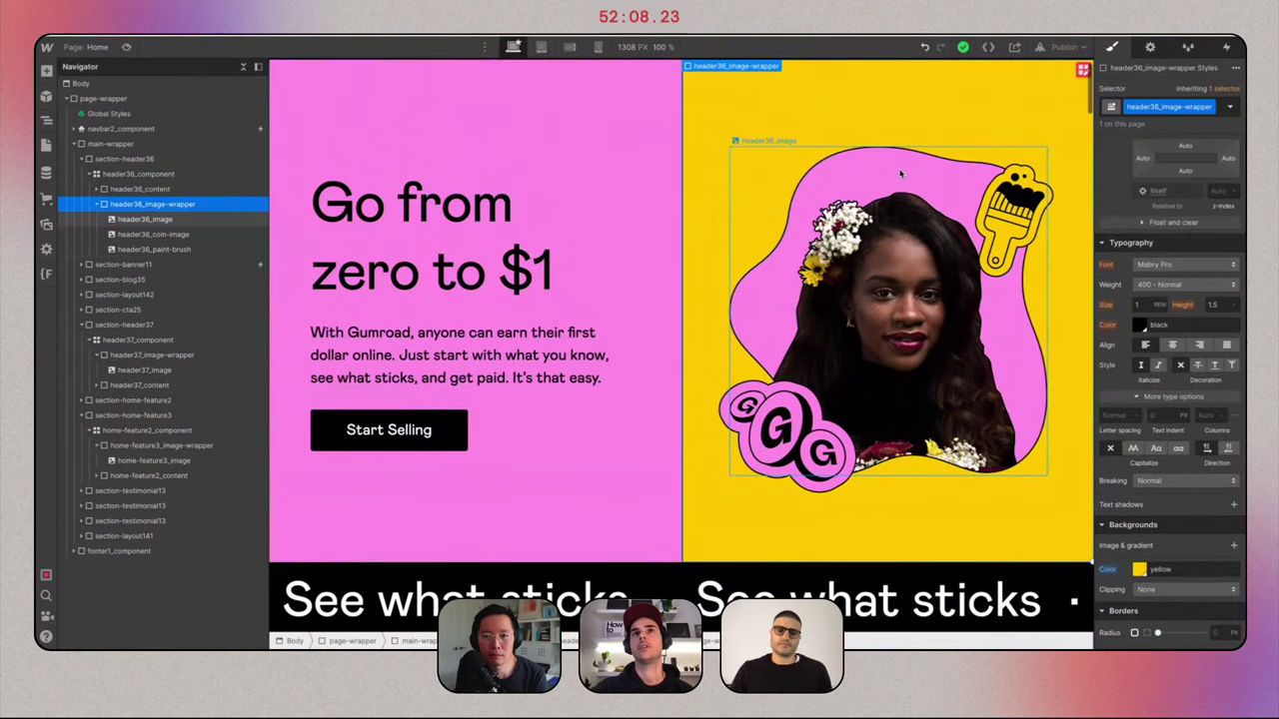
scroll(918, 260, "up", 1)
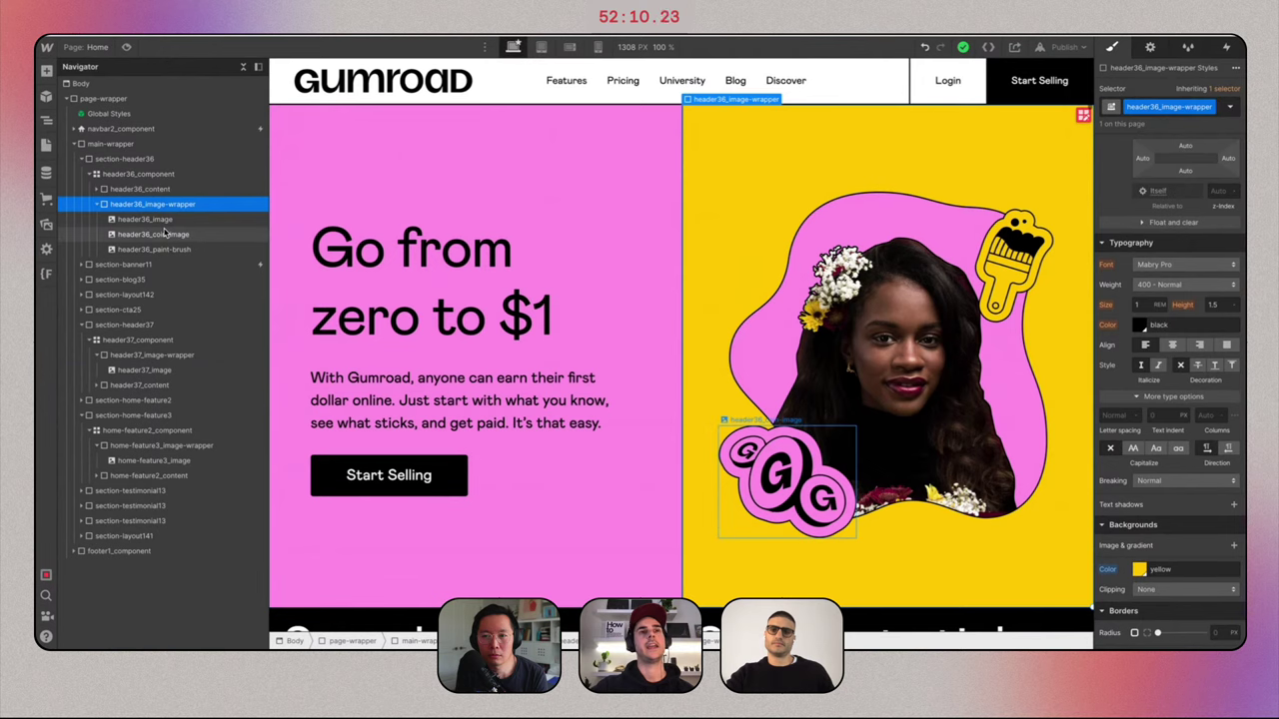
scroll(1188, 268, "up", 5)
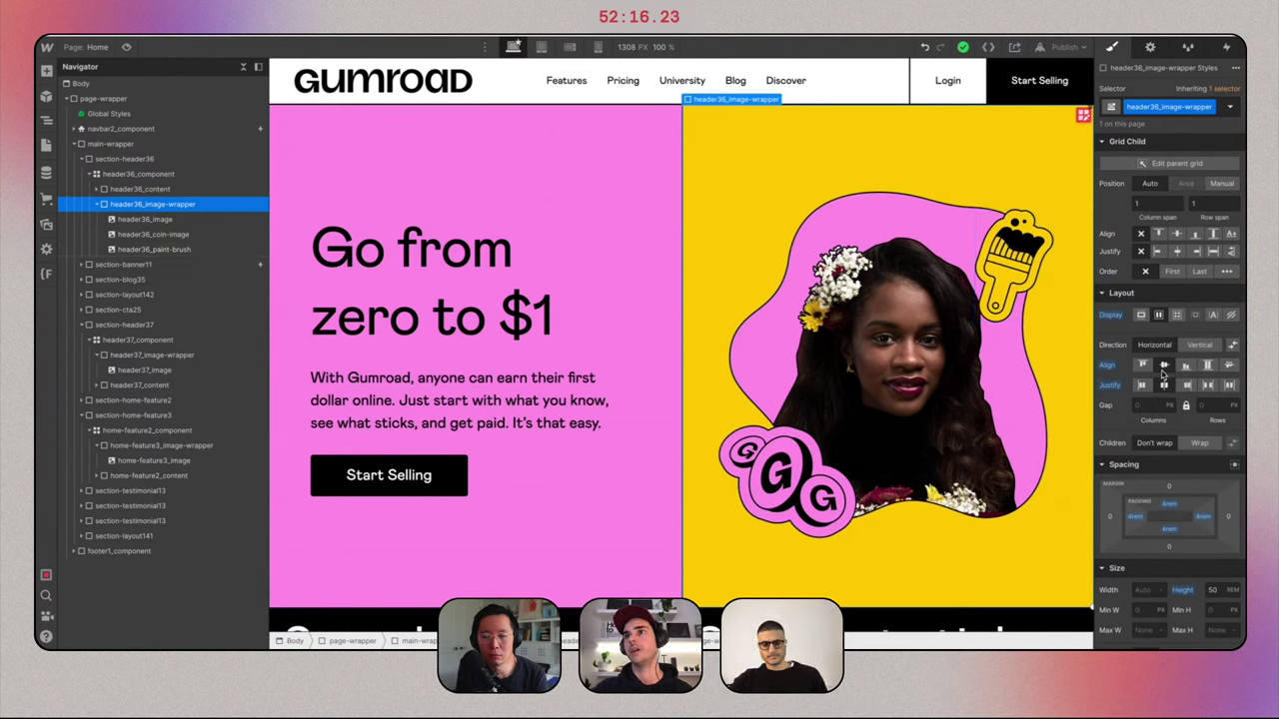
Try clearing the right and top margins of header36_paint-brush, and undo both changes.
left_click(1017, 257)
left_click(1228, 298, "alt")
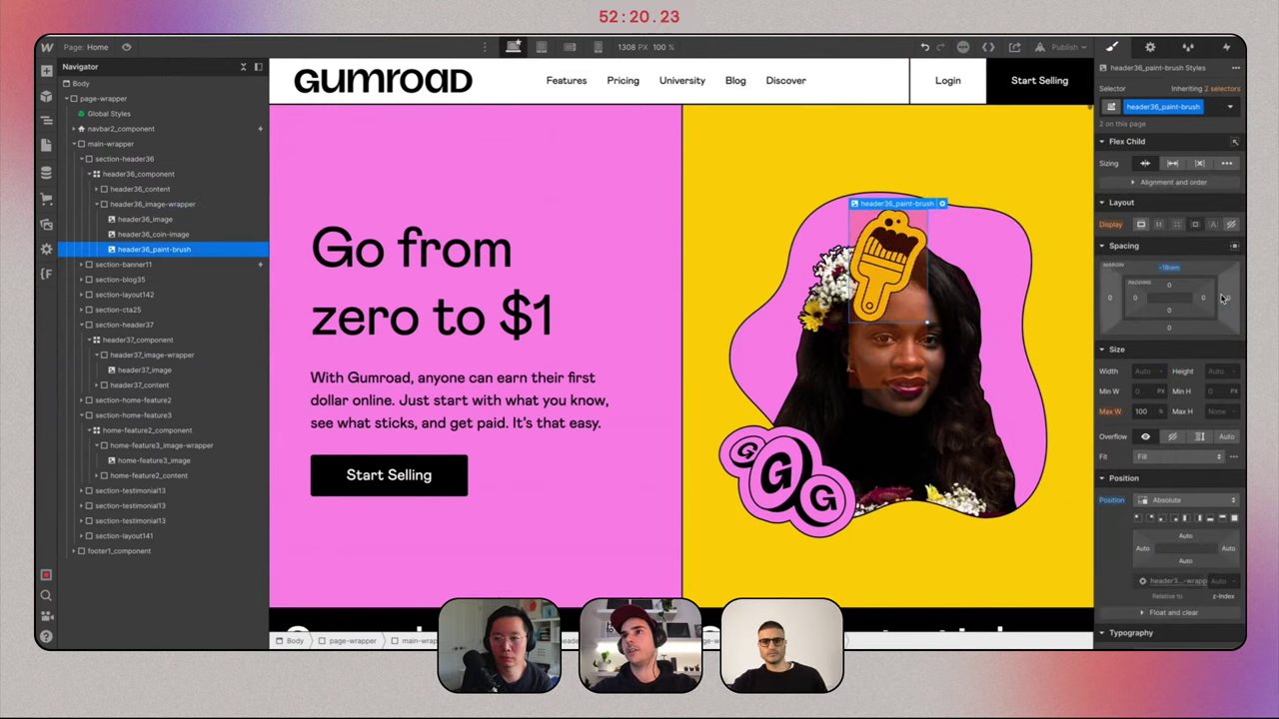
left_click(1170, 267, "alt")
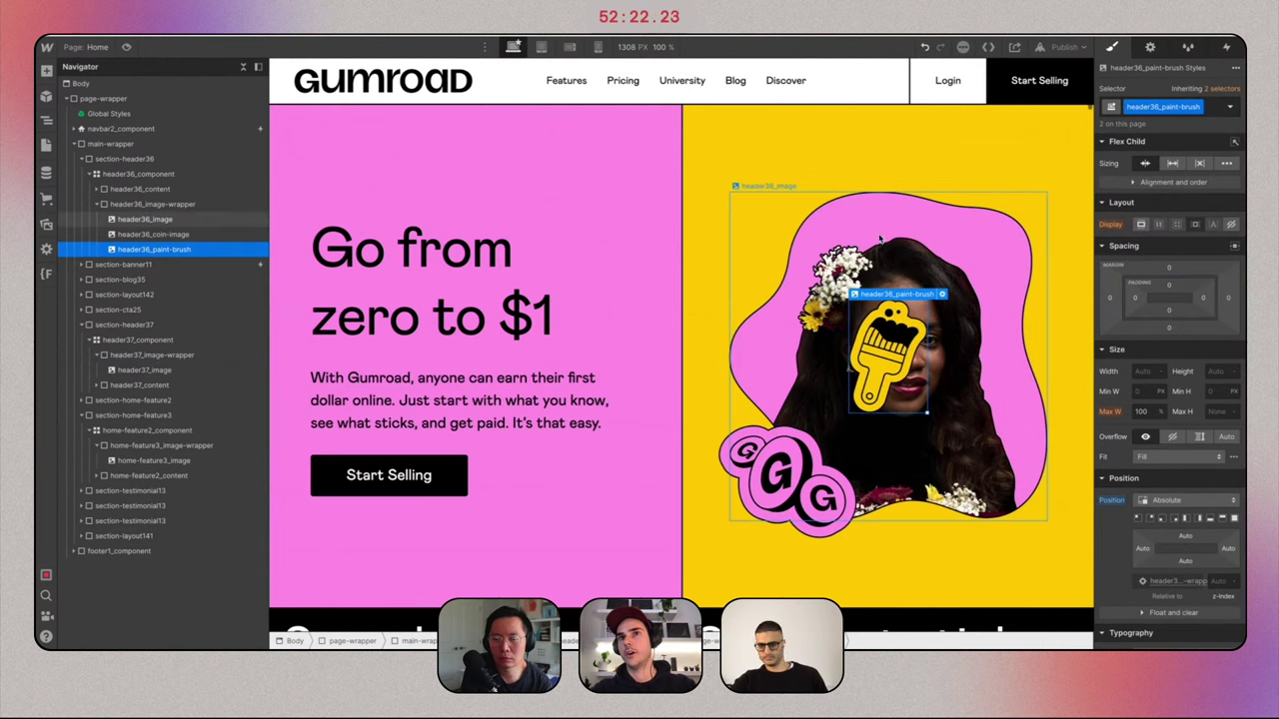
key("ctrl+z")
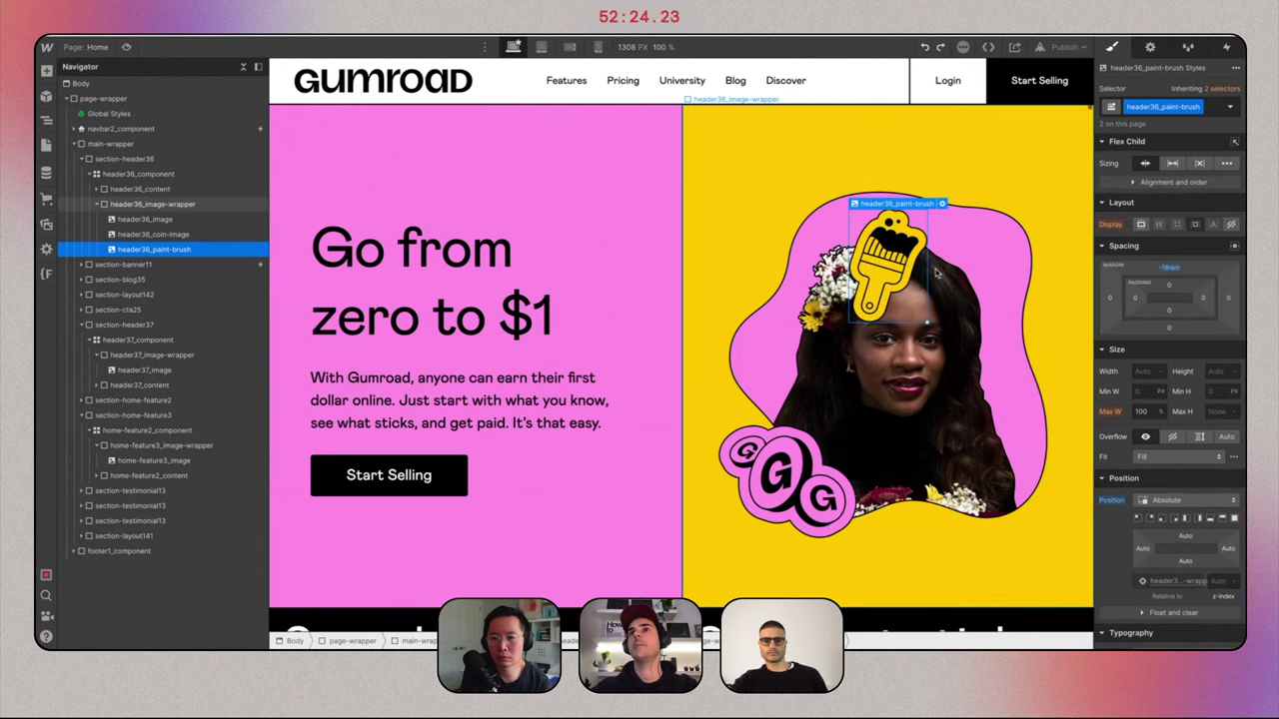
key("ctrl+z")
Clear the top and right margins of header36_paint-brush in the hero image wrapper.
left_click(872, 241)
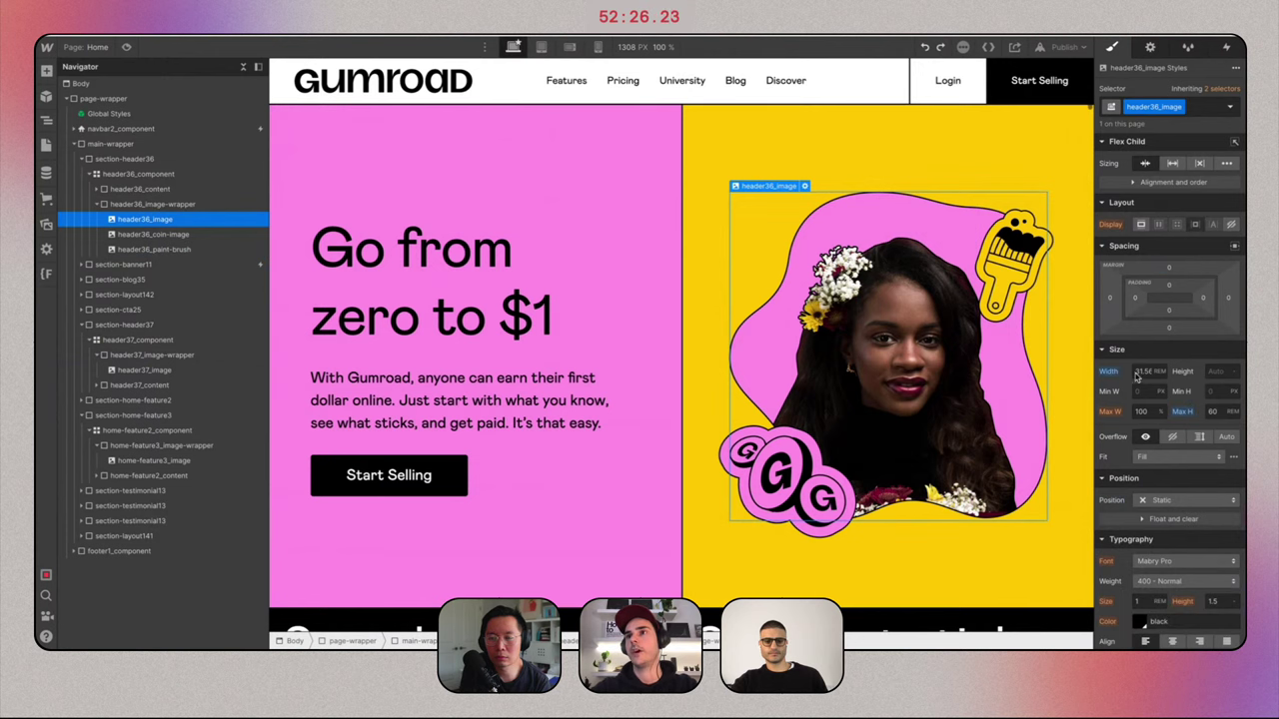
left_click(1015, 284)
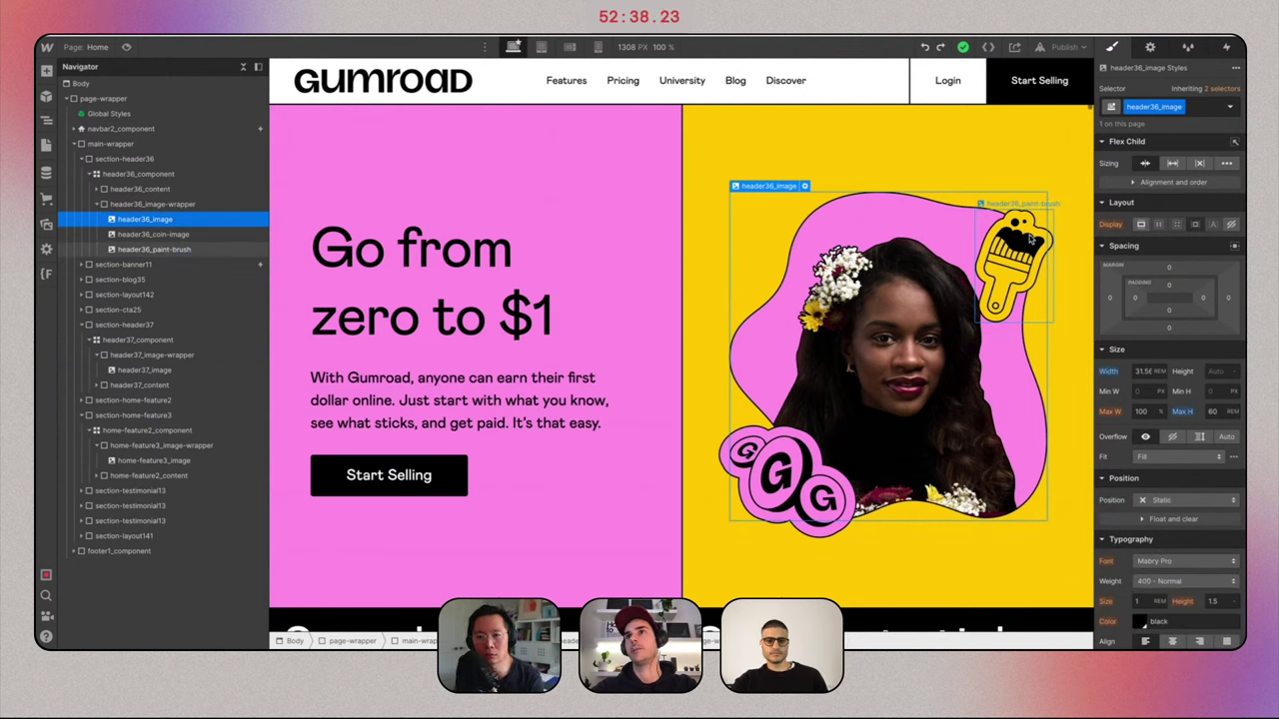
scroll(1204, 496, "down", 2)
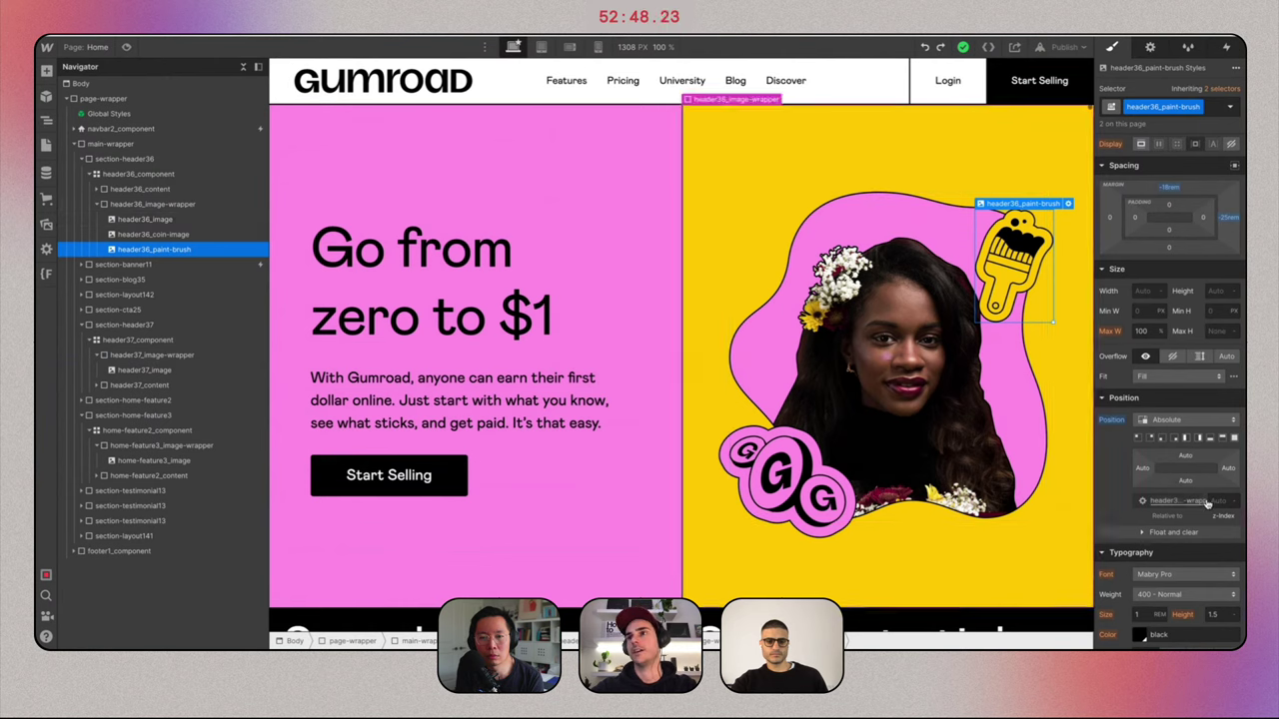
scroll(1173, 250, "up", 1)
left_click(1170, 248, "alt")
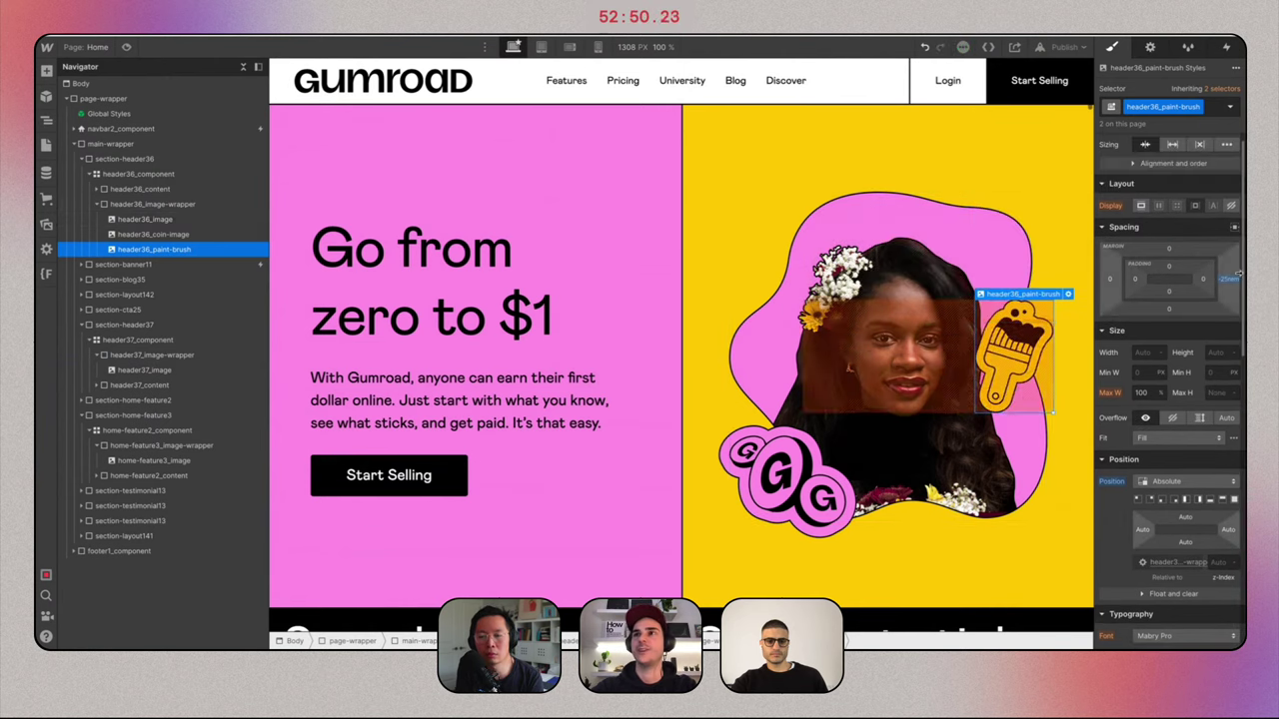
left_click(1228, 280, "alt")
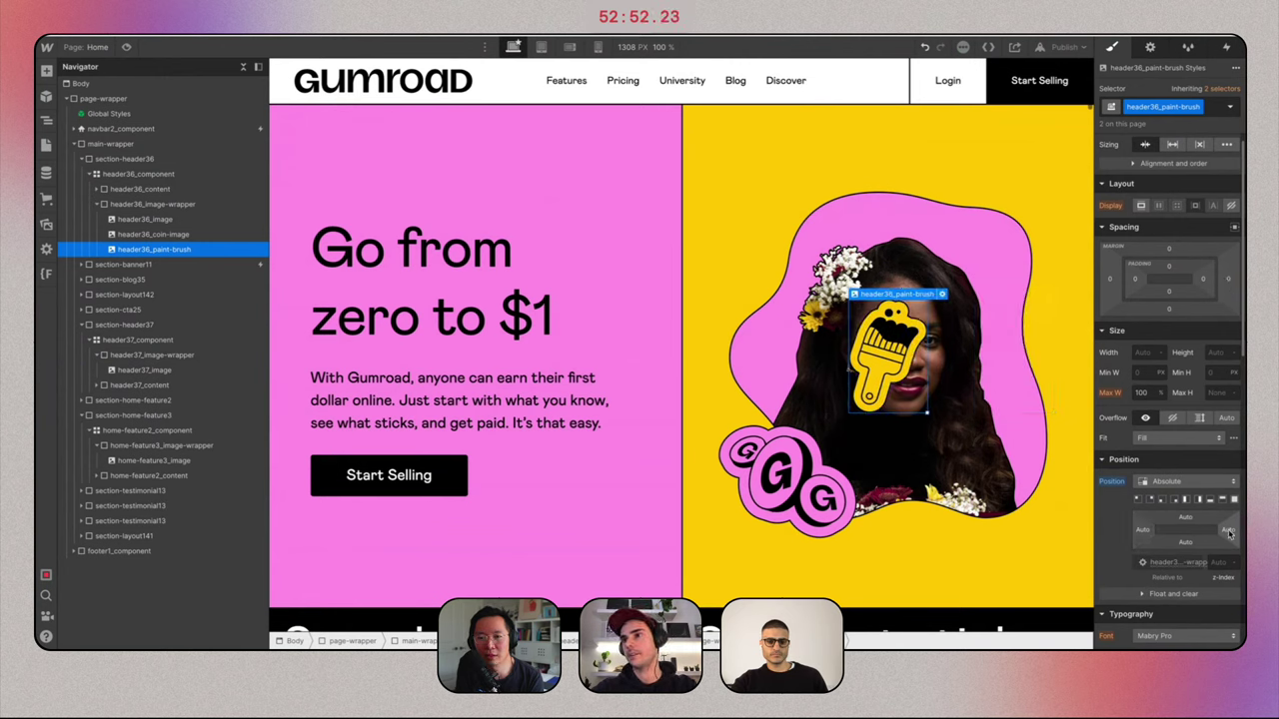
Try a right offset of -20% on the absolutely positioned header36_paint-brush, and replace it with 15%.
left_click(1229, 533)
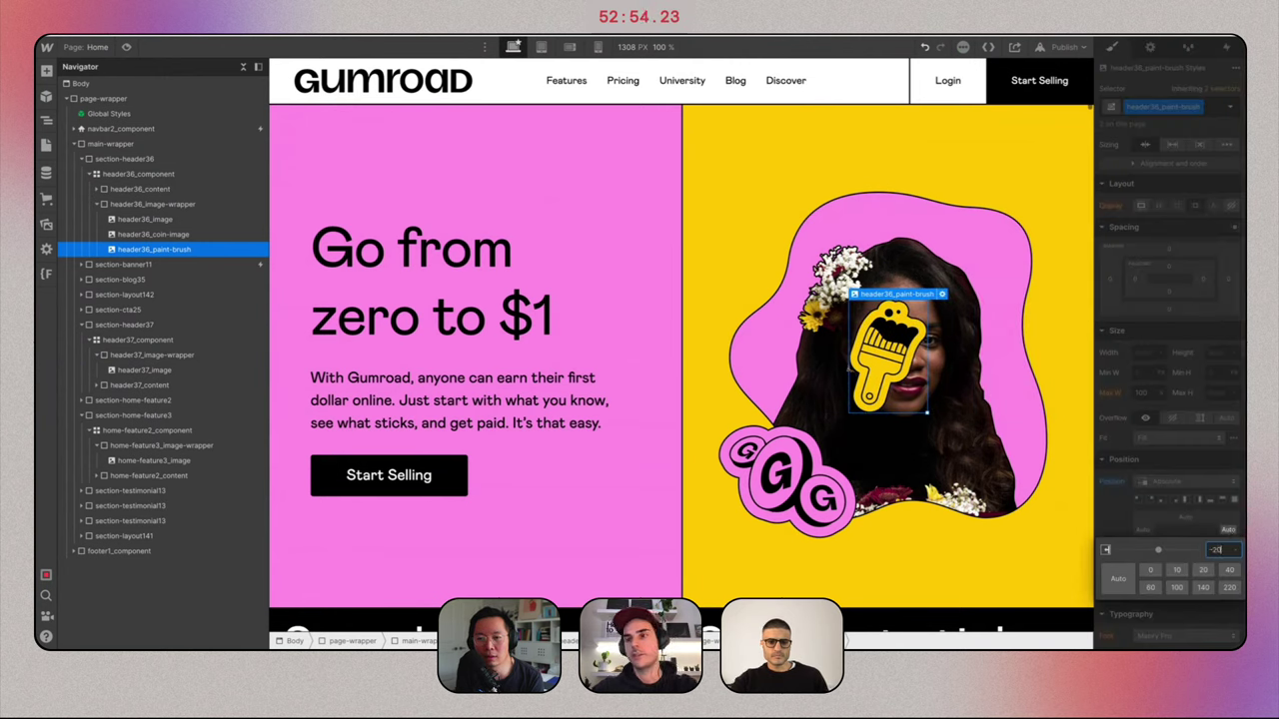
type("%")
key("Return")
left_click(1229, 532)
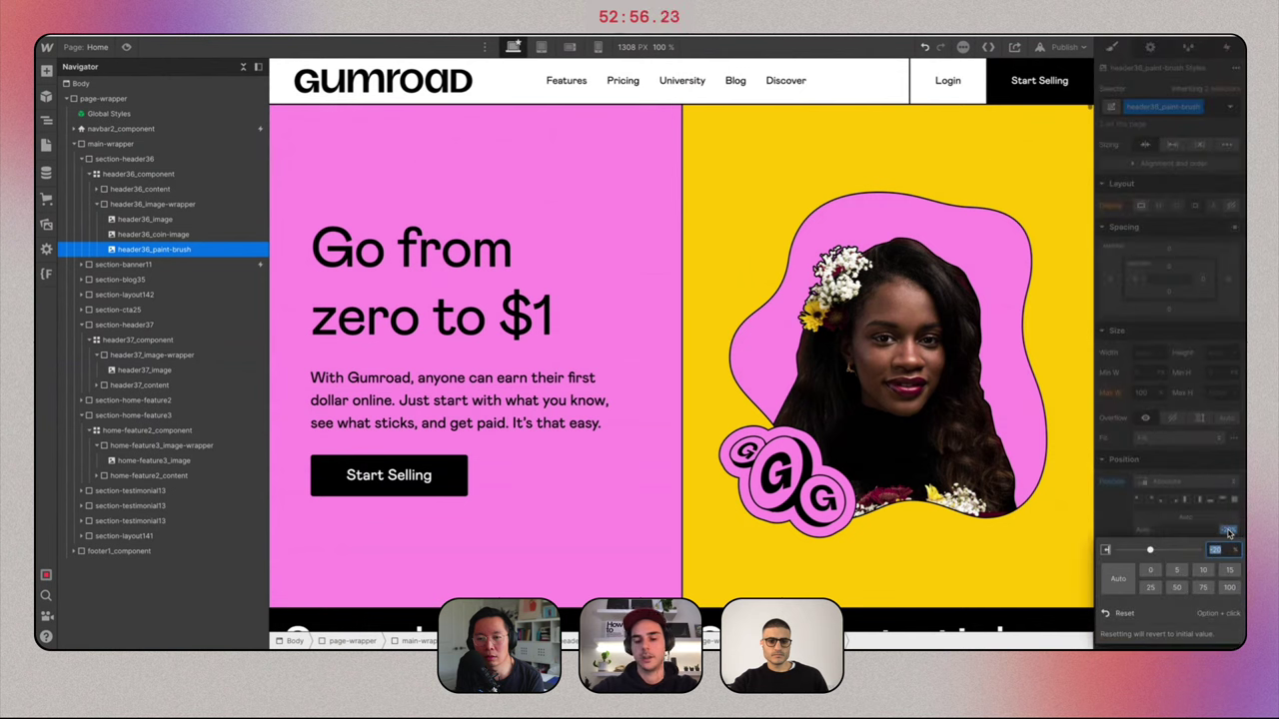
key("Return")
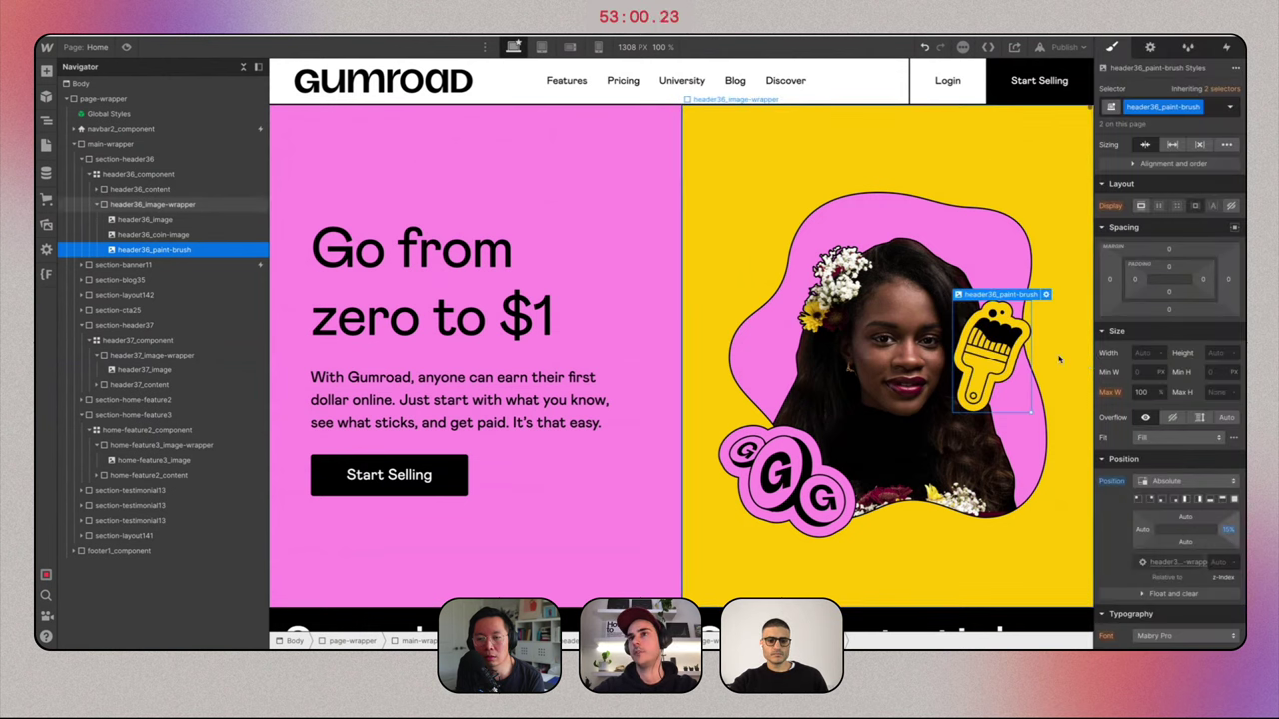
Try a top offset of 20% on the absolutely positioned header36_paint-brush.
left_click(1185, 517)
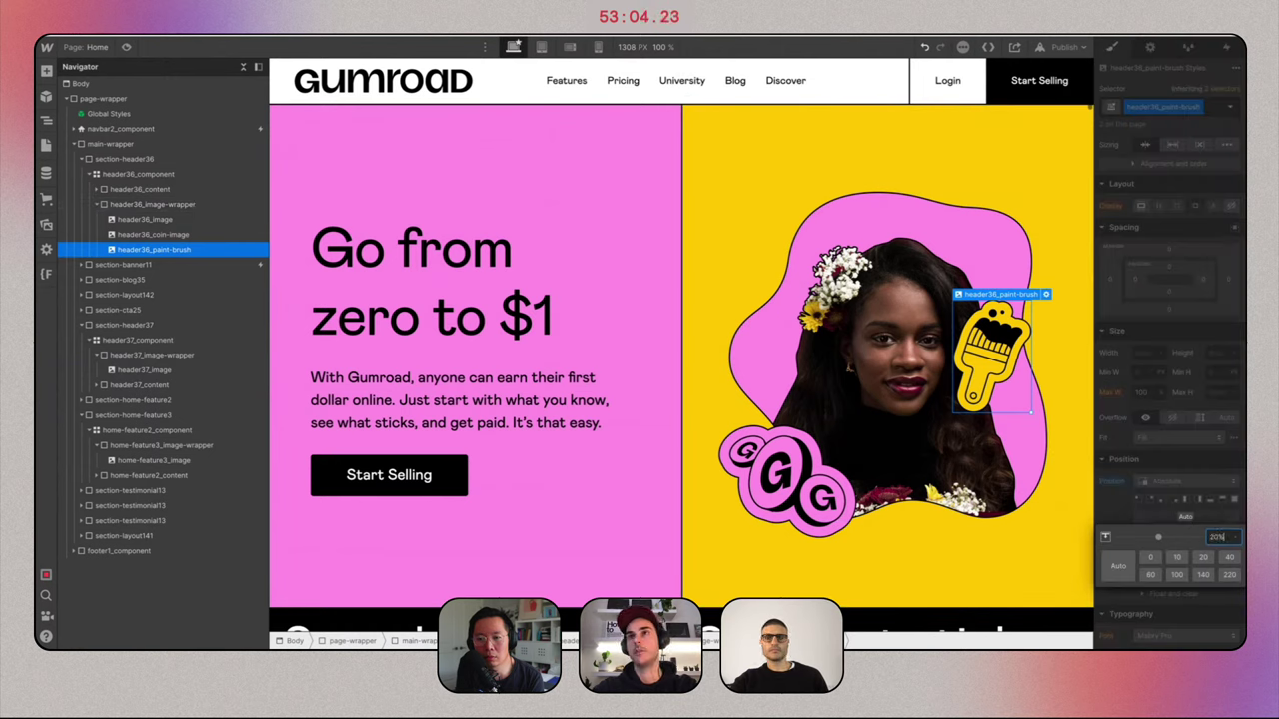
type("20%")
key("Return")
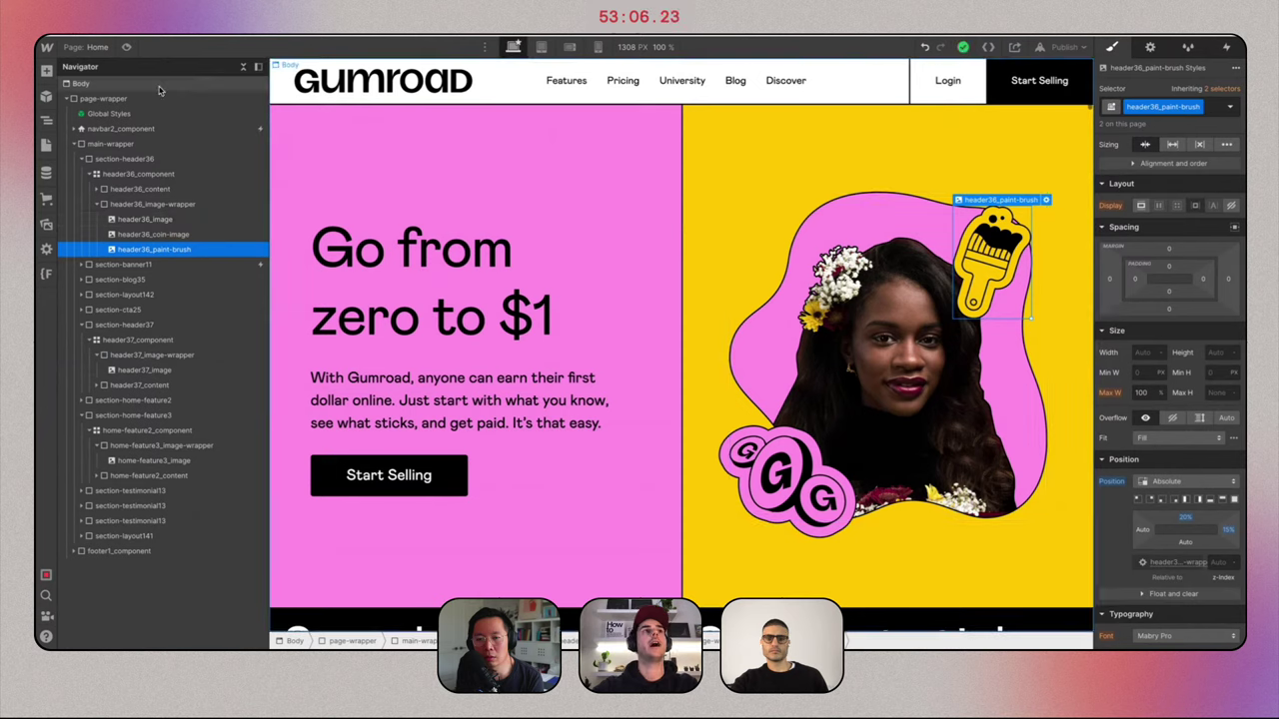
Preview the hero at full page width to check where the percentage offsets place the paint-brush sticker beside the portrait.
left_click(125, 47)
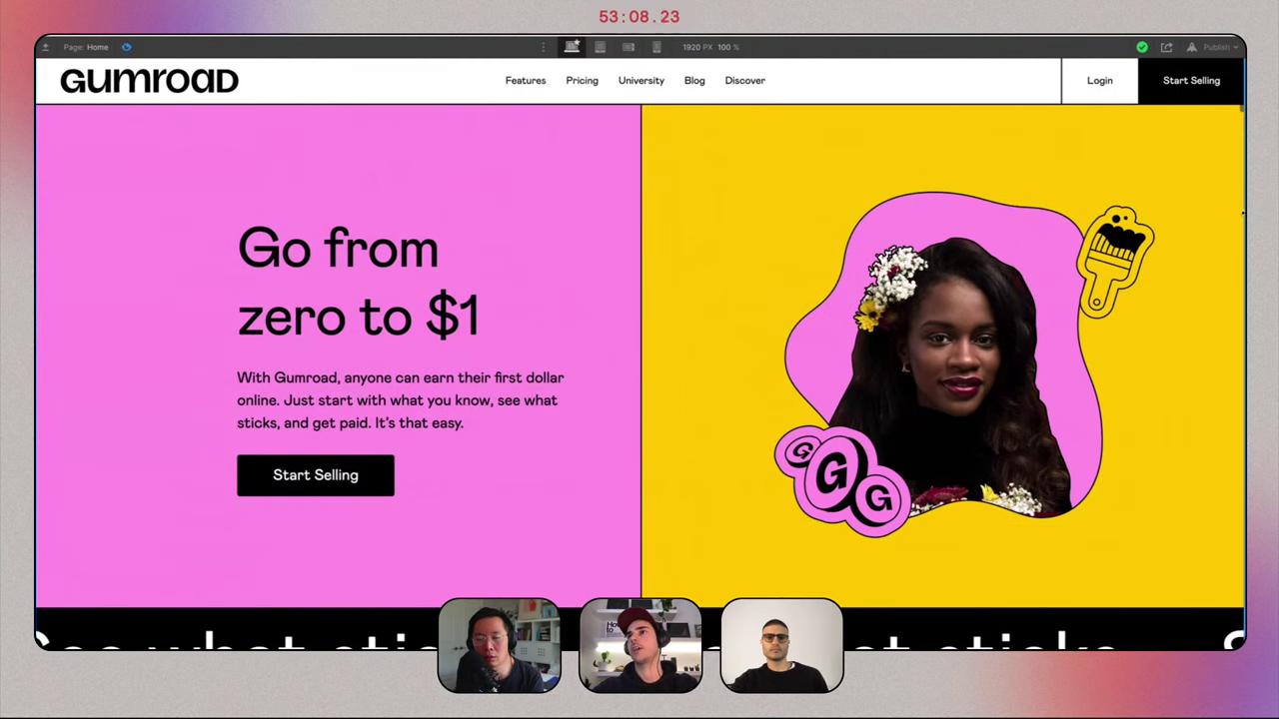
left_click_drag(1245, 220, 1193, 240)
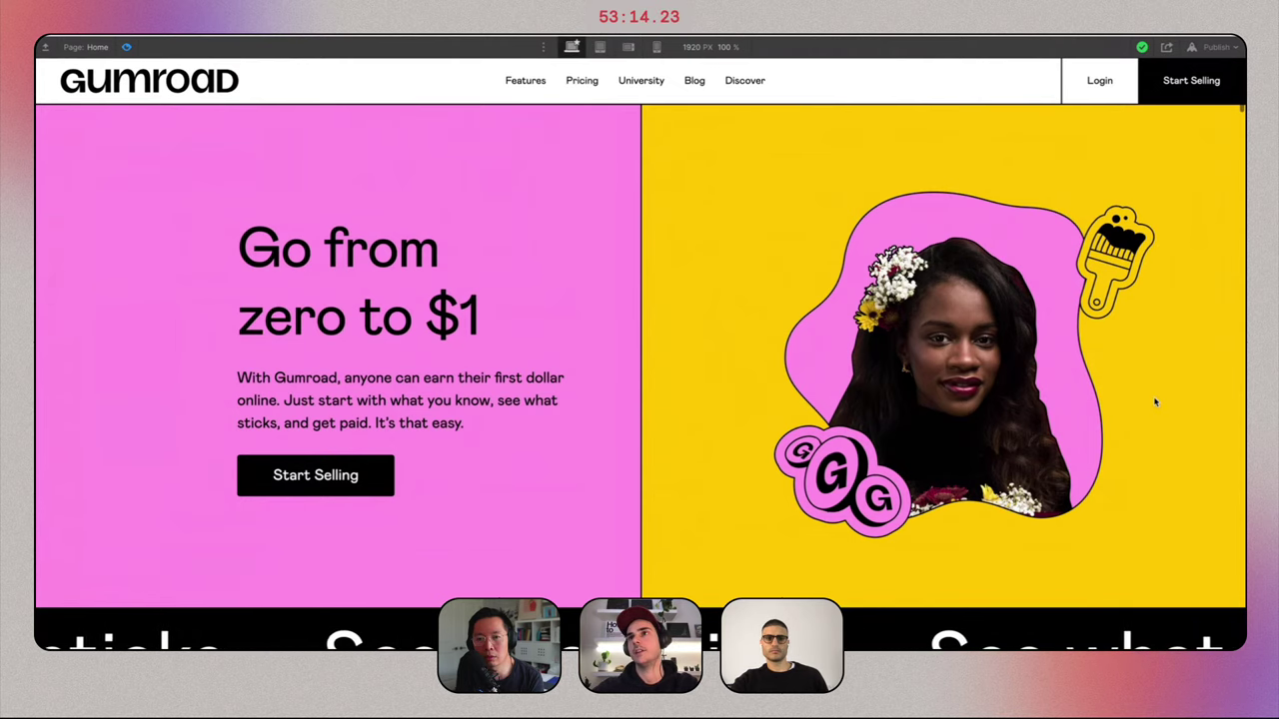
mouse_move(1236, 250)
left_mouse_down()
mouse_move(1045, 250)
mouse_move(1242, 250)
left_mouse_up()
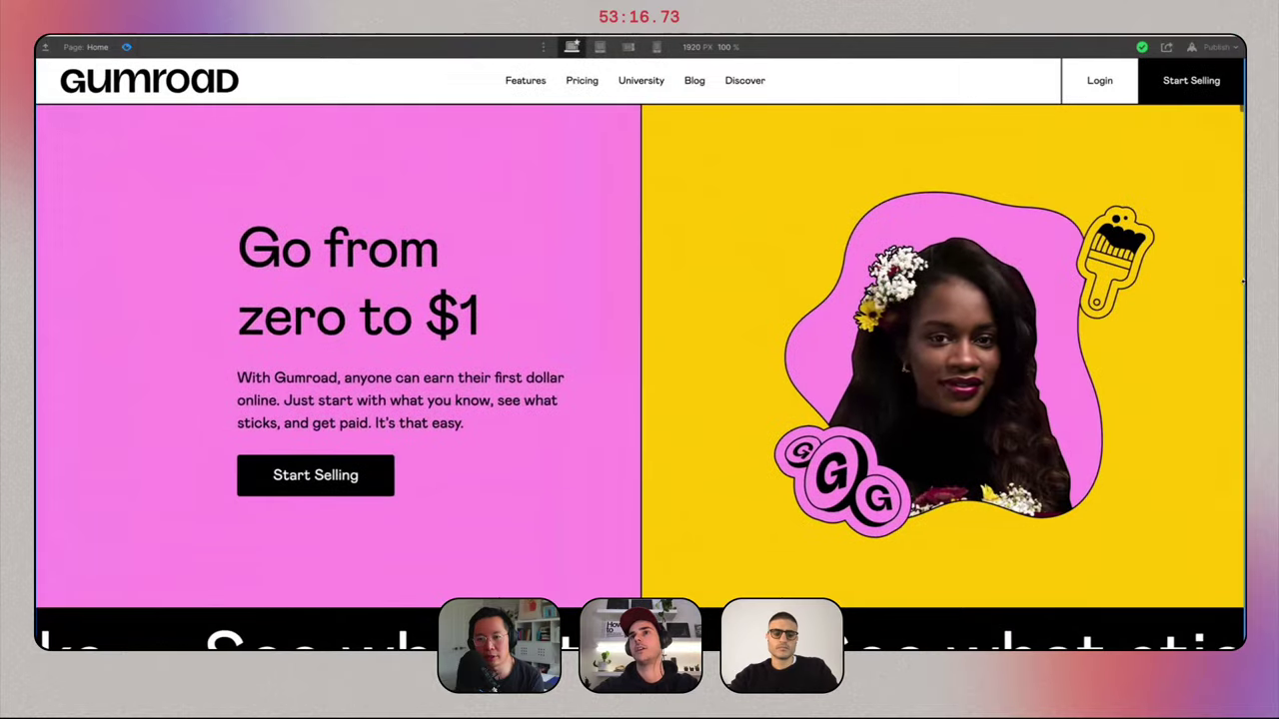
left_click(126, 47)
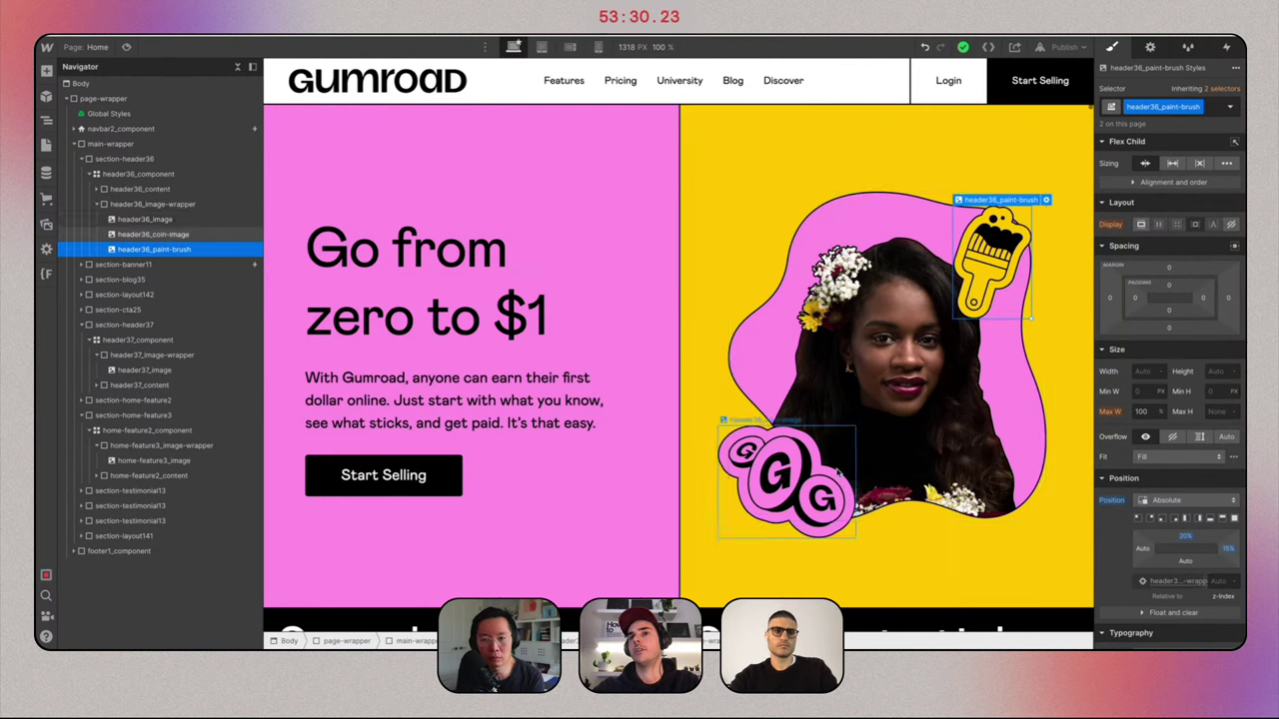
Undo the percentage offsets and the margin clearing on header36_paint-brush, back to its negative top and right margins.
key("ctrl+z")
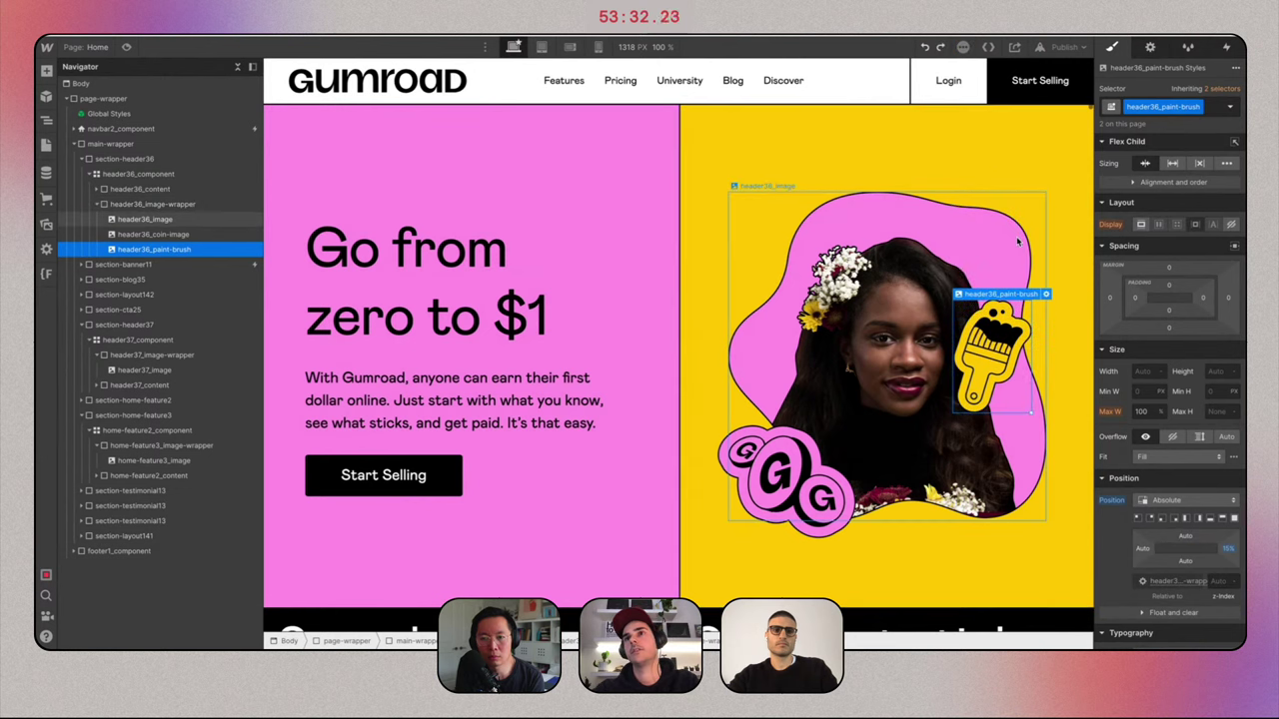
key("ctrl+z")
key("ctrl+z")
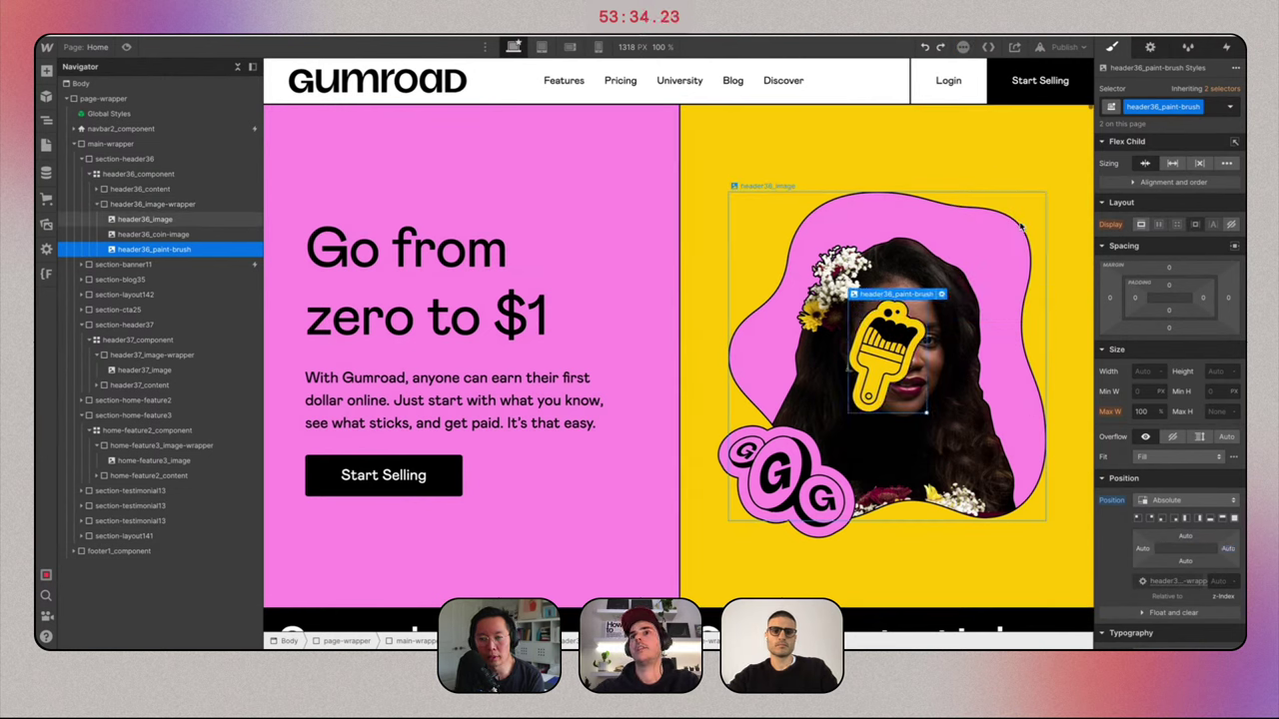
key("ctrl+z")
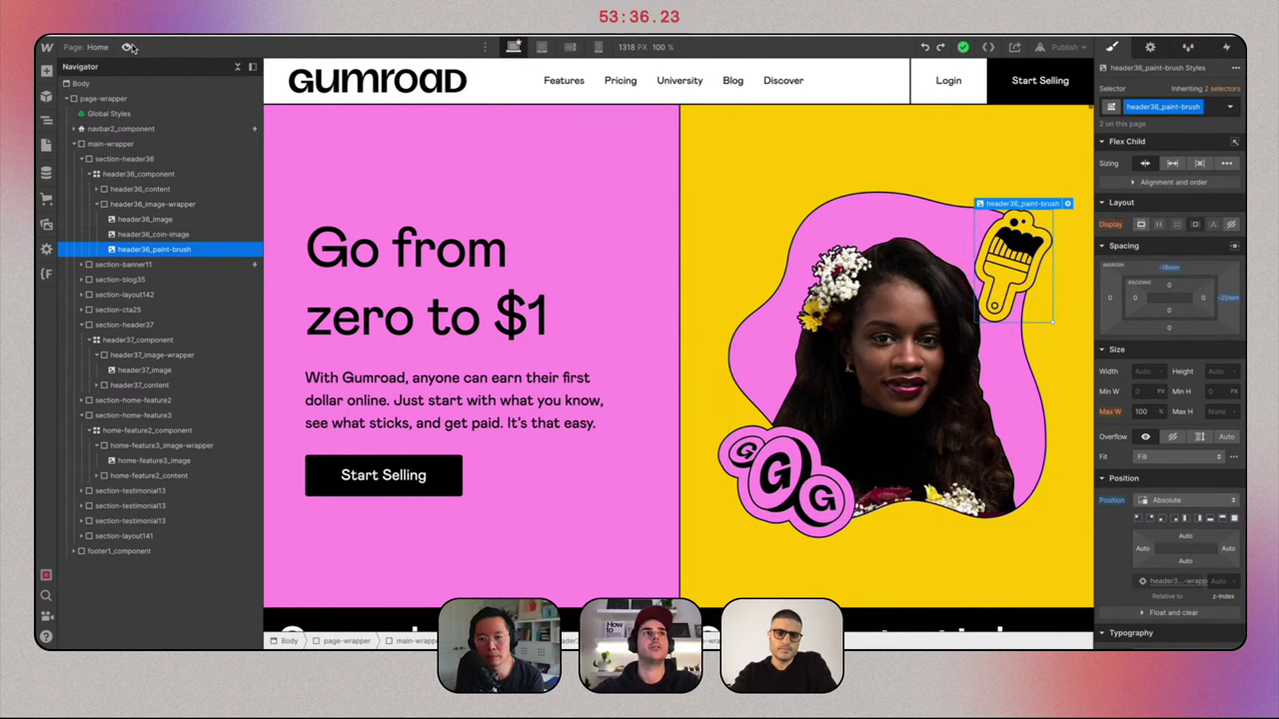
Preview the hero at full page width again to check the paint-brush sticker's placement with its negative margins.
left_click(128, 47)
left_click_drag(1243, 292, 1243, 367)
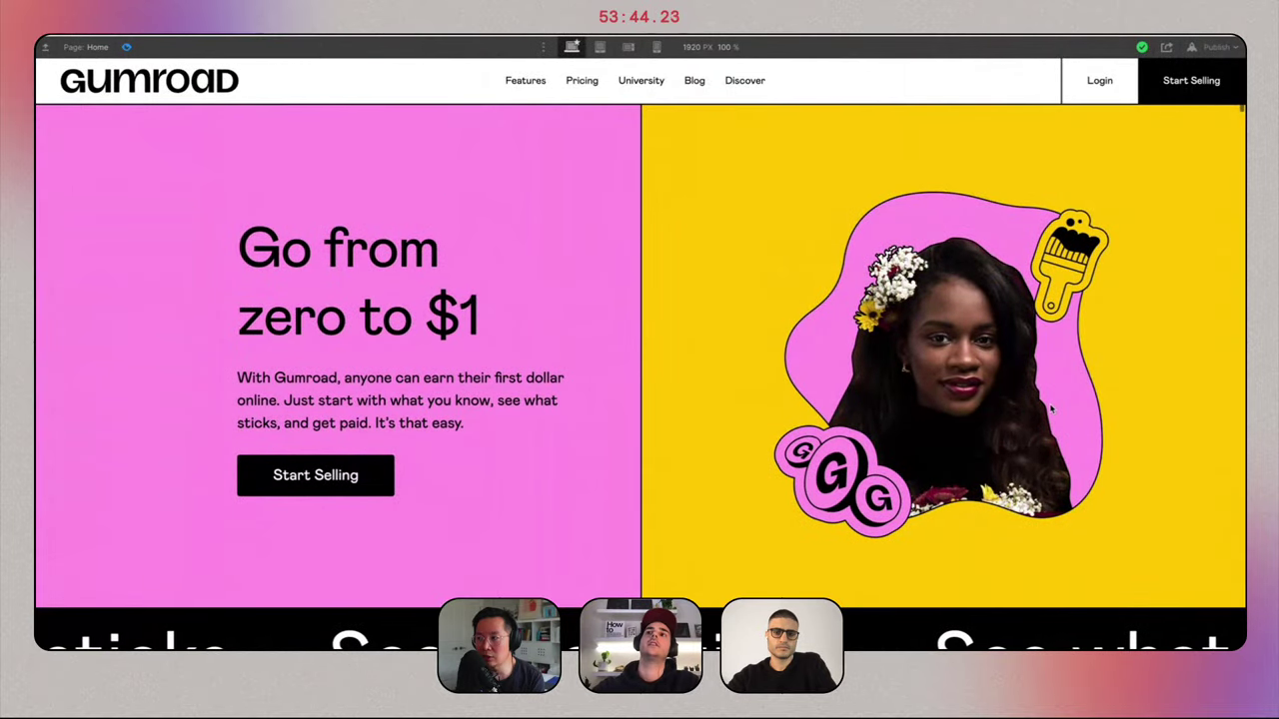
key("super+shift+p")
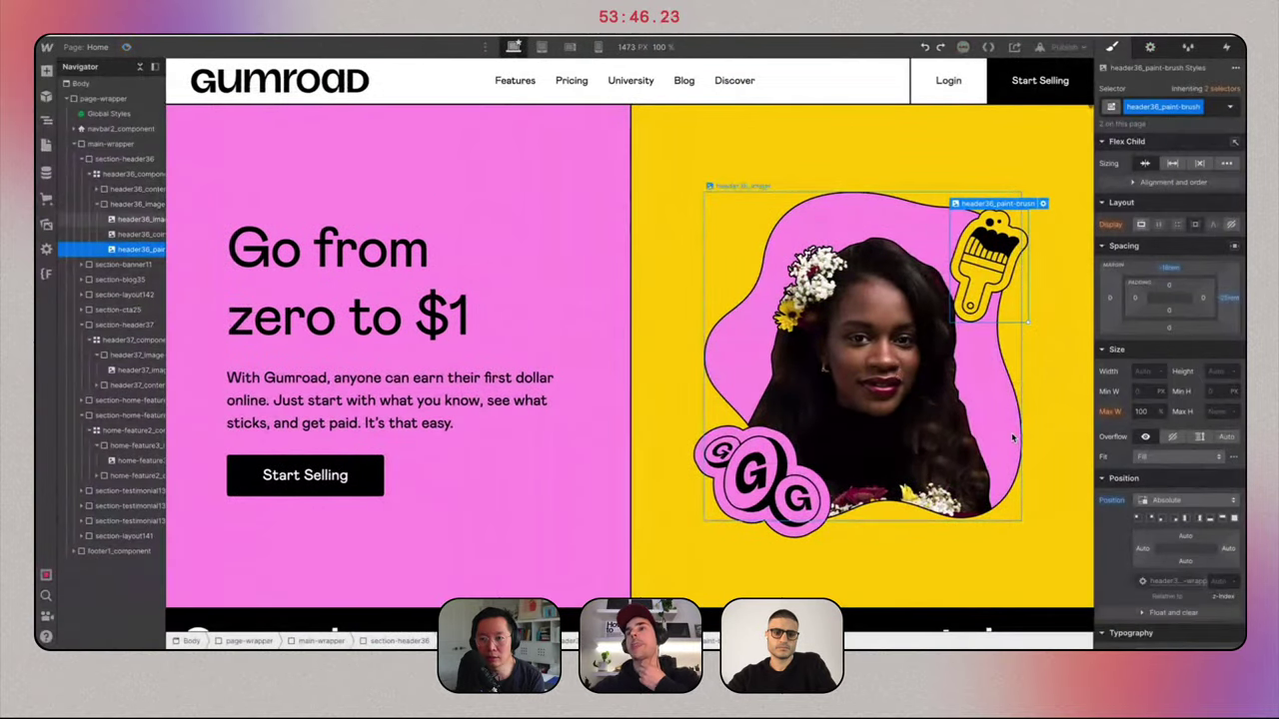
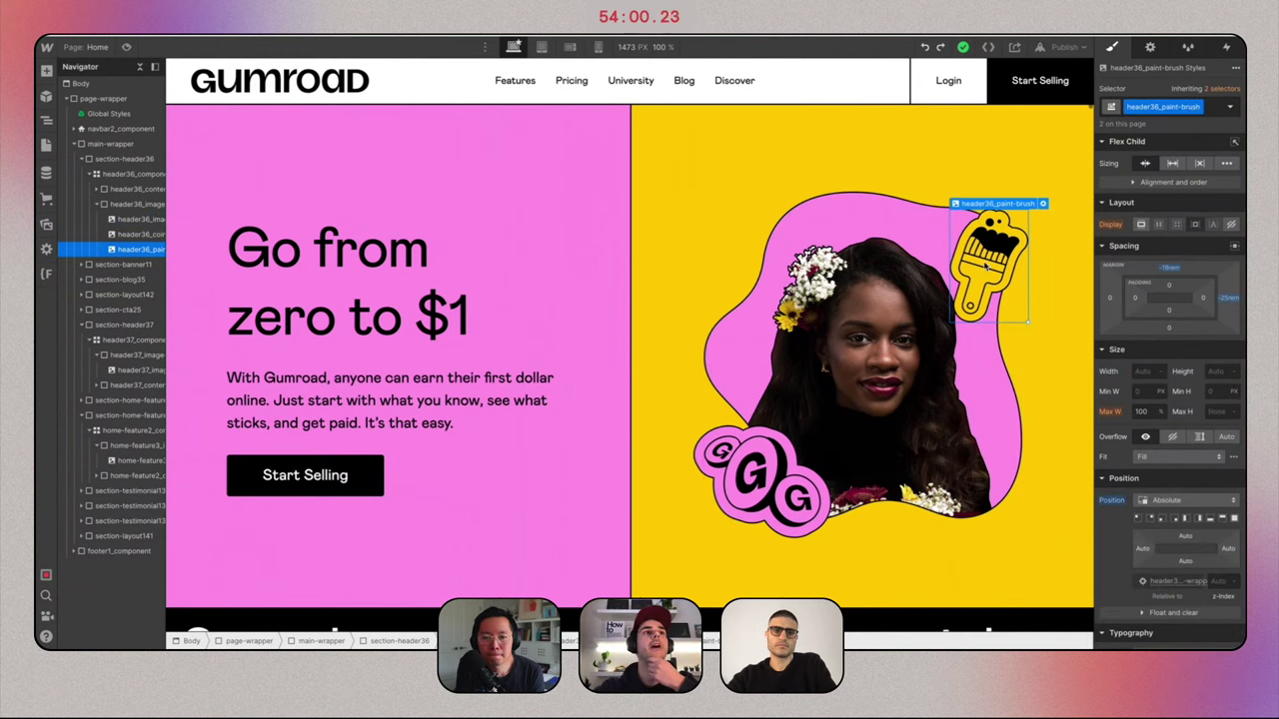
Review the page sections from the hero down to the testimonials, including their stickers and illustrations.
scroll(986, 264, "down", 20)
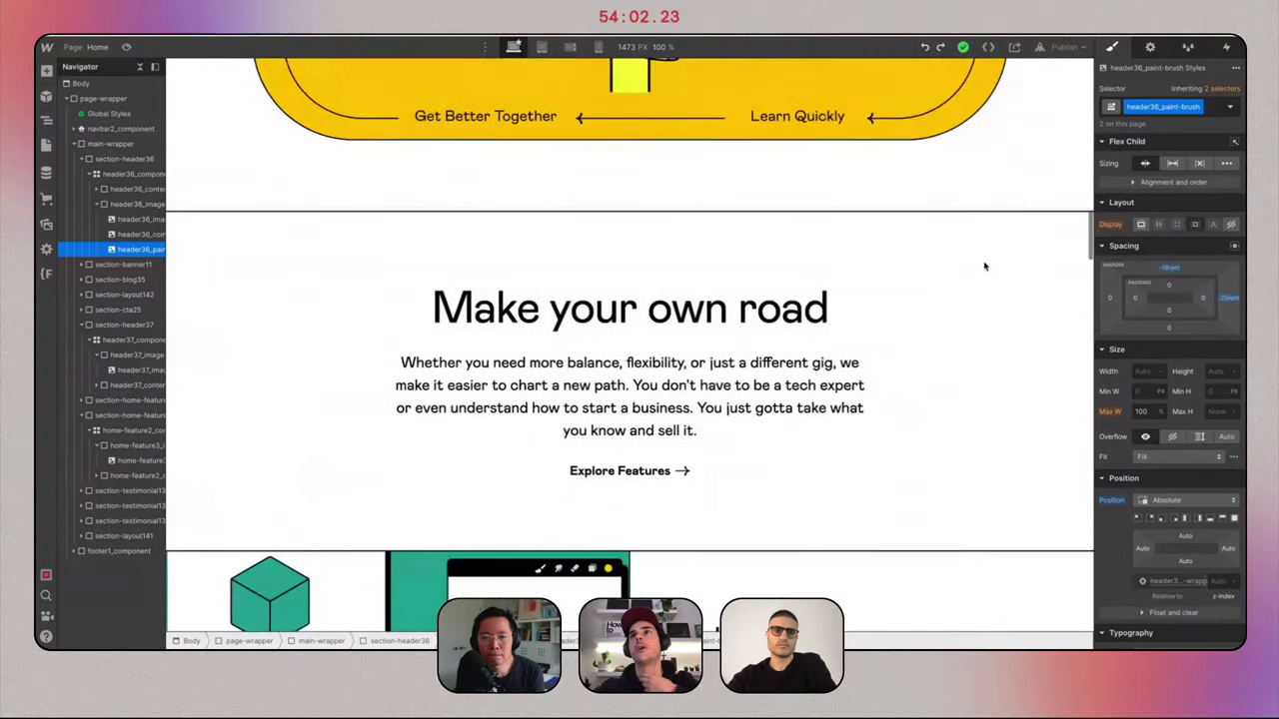
scroll(984, 266, "down", 20)
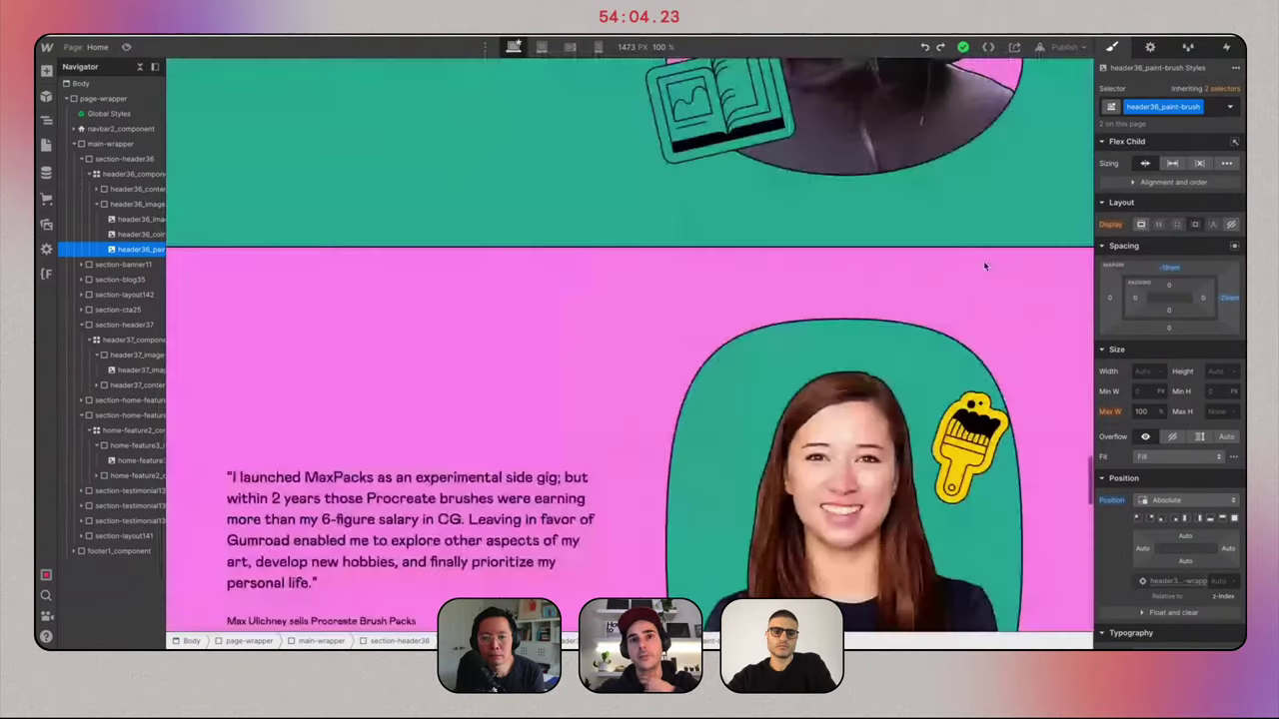
scroll(984, 266, "up", 20)
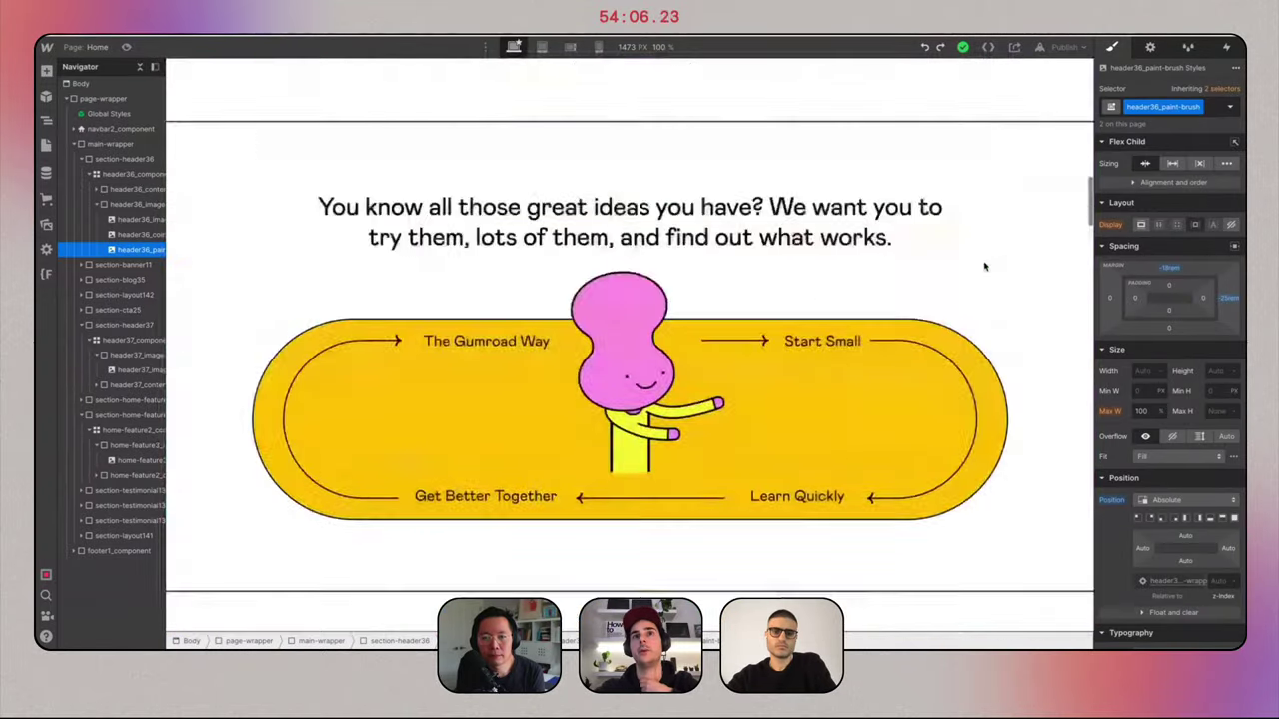
scroll(986, 265, "down", 10)
scroll(899, 330, "up", 6)
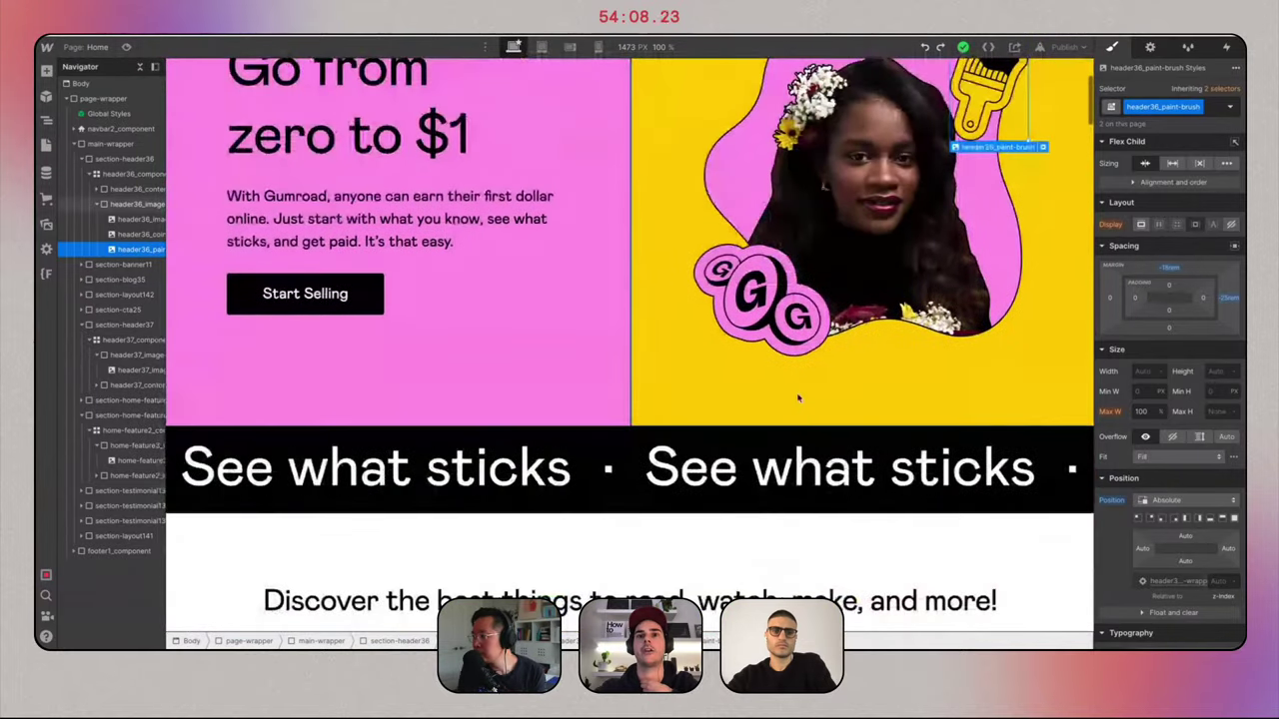
scroll(797, 397, "down", 2)
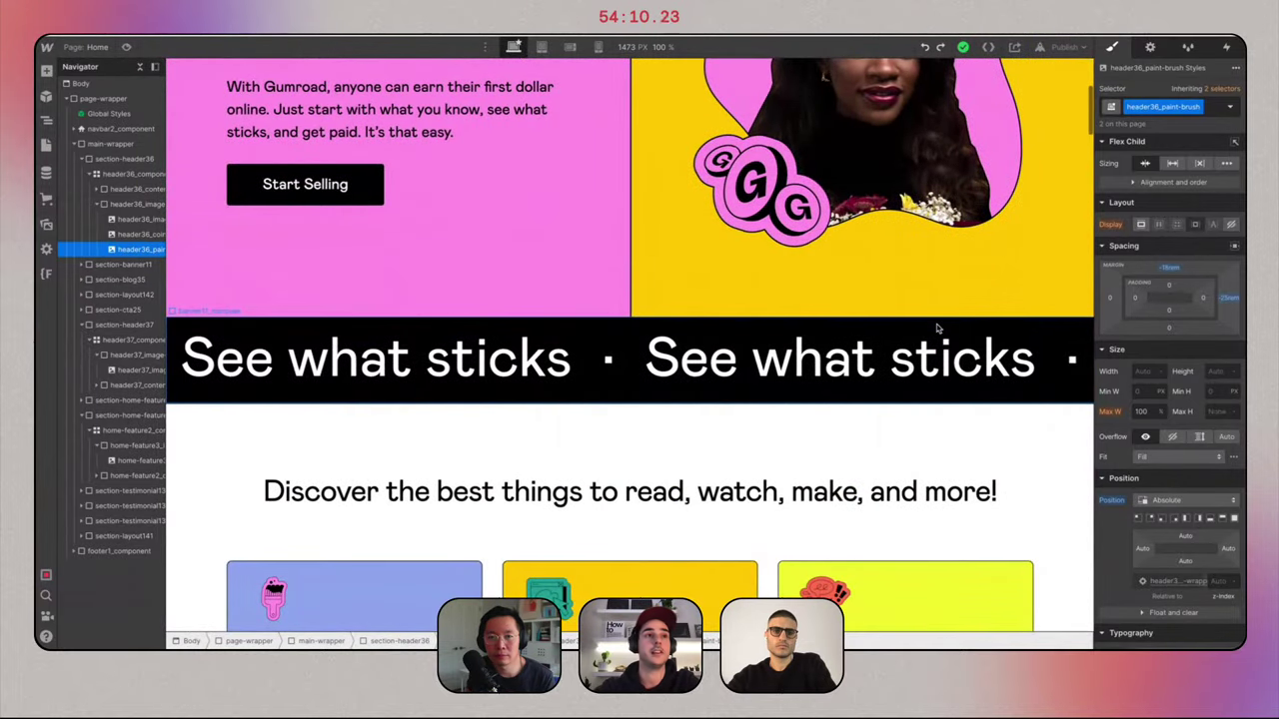
Give the hero's paint-brush sticker a While scrolling in view trigger with the Play scroll animation action.
scroll(937, 327, "down", 6)
scroll(937, 328, "down", 20)
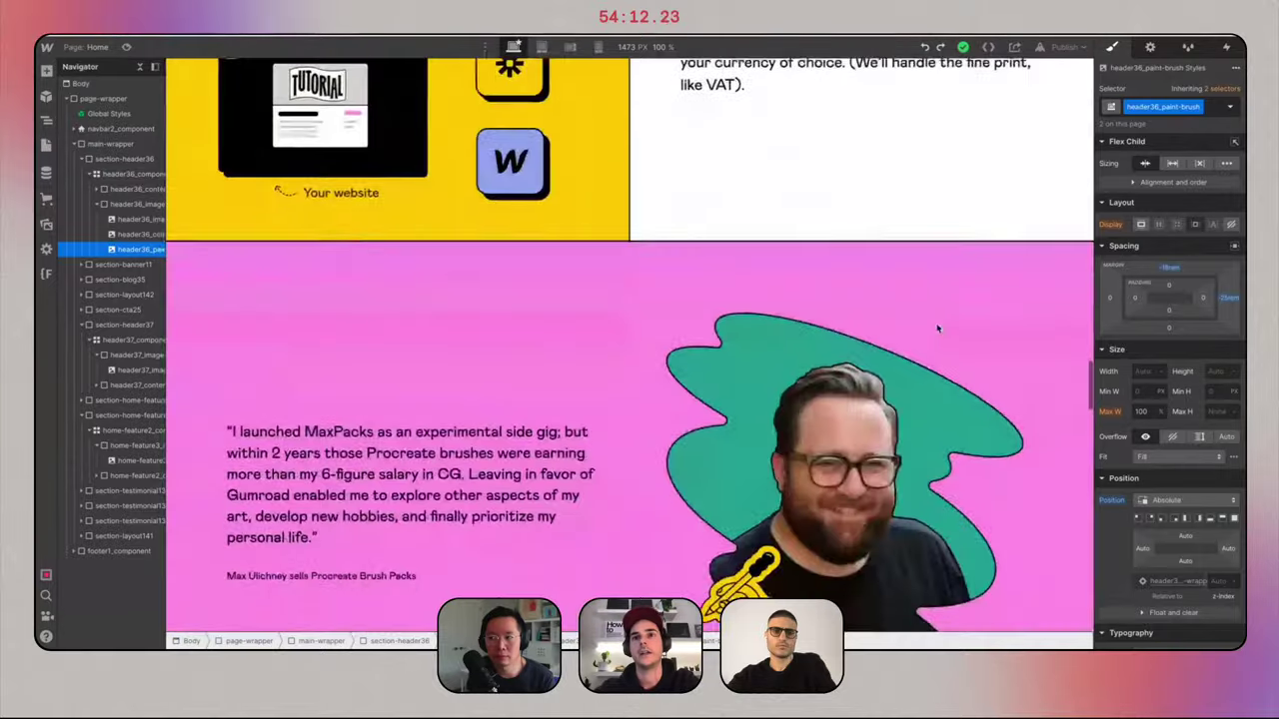
scroll(937, 328, "up", 20)
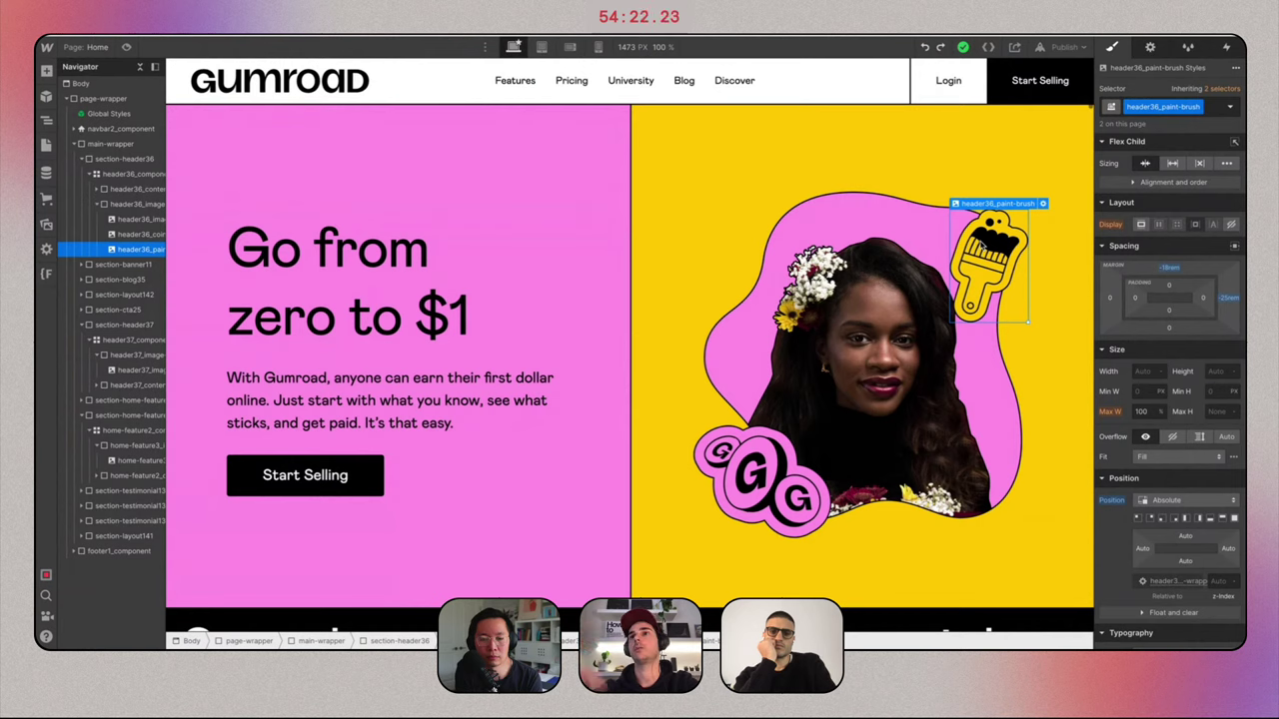
left_click(1228, 48)
left_click(1236, 88)
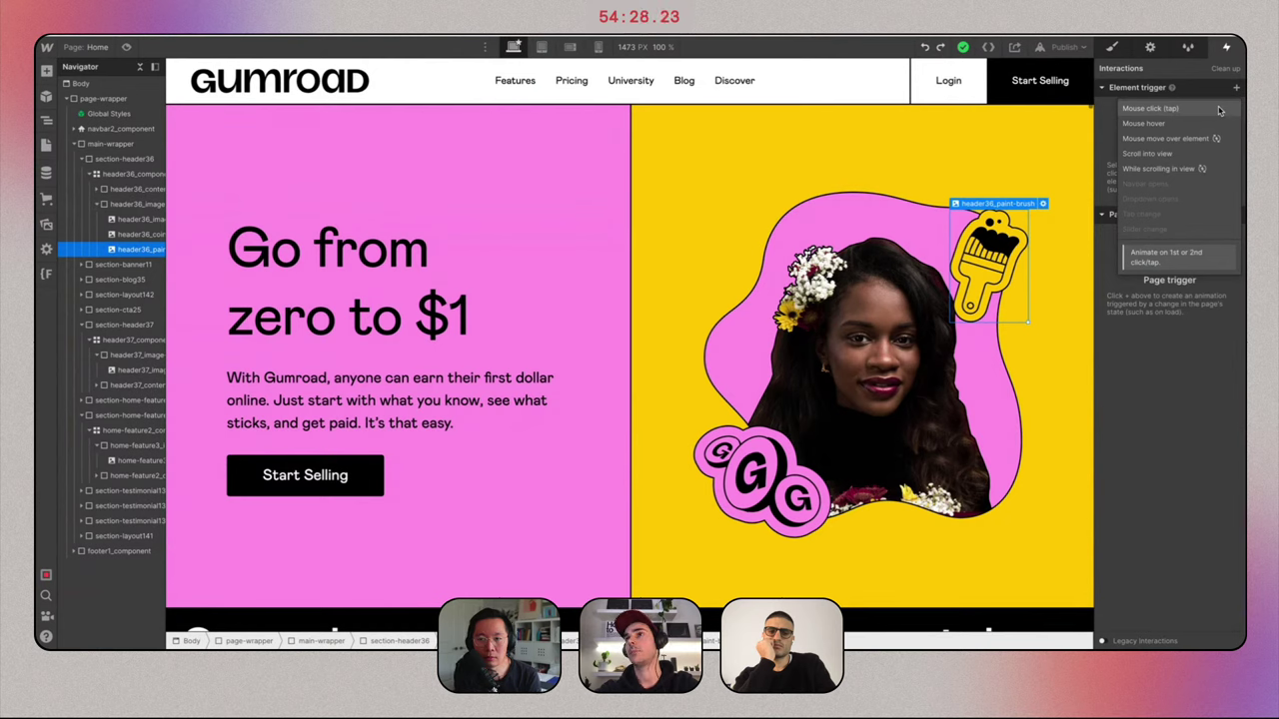
left_click(1188, 170)
left_click(1187, 156)
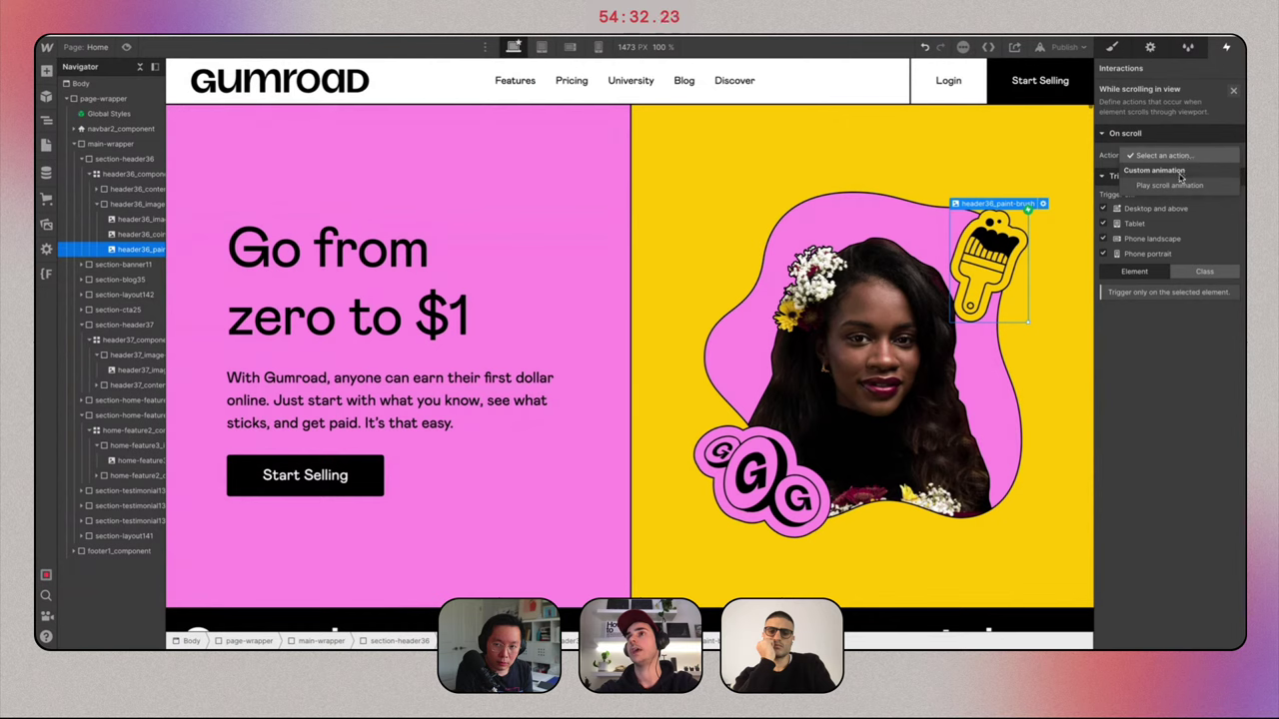
left_click(1178, 186)
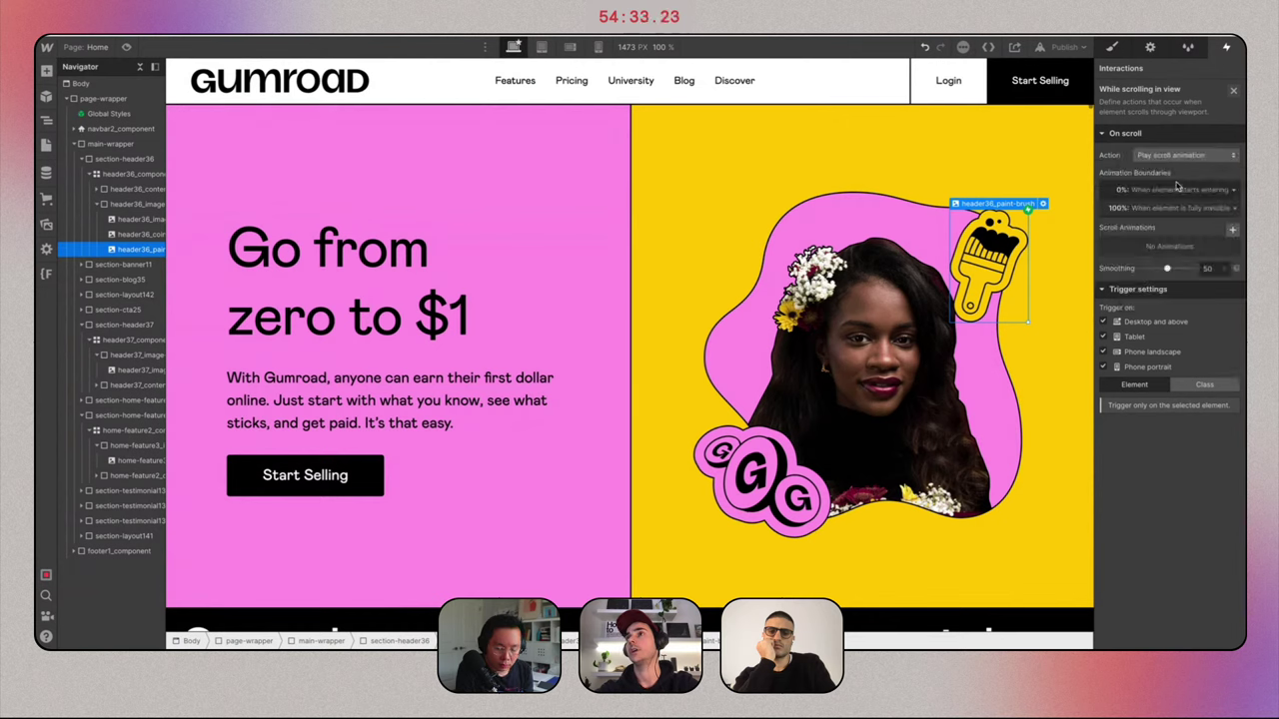
Create a new scroll animation for the paint-brush sticker and name it Parallax Sticker.
left_click(1232, 233)
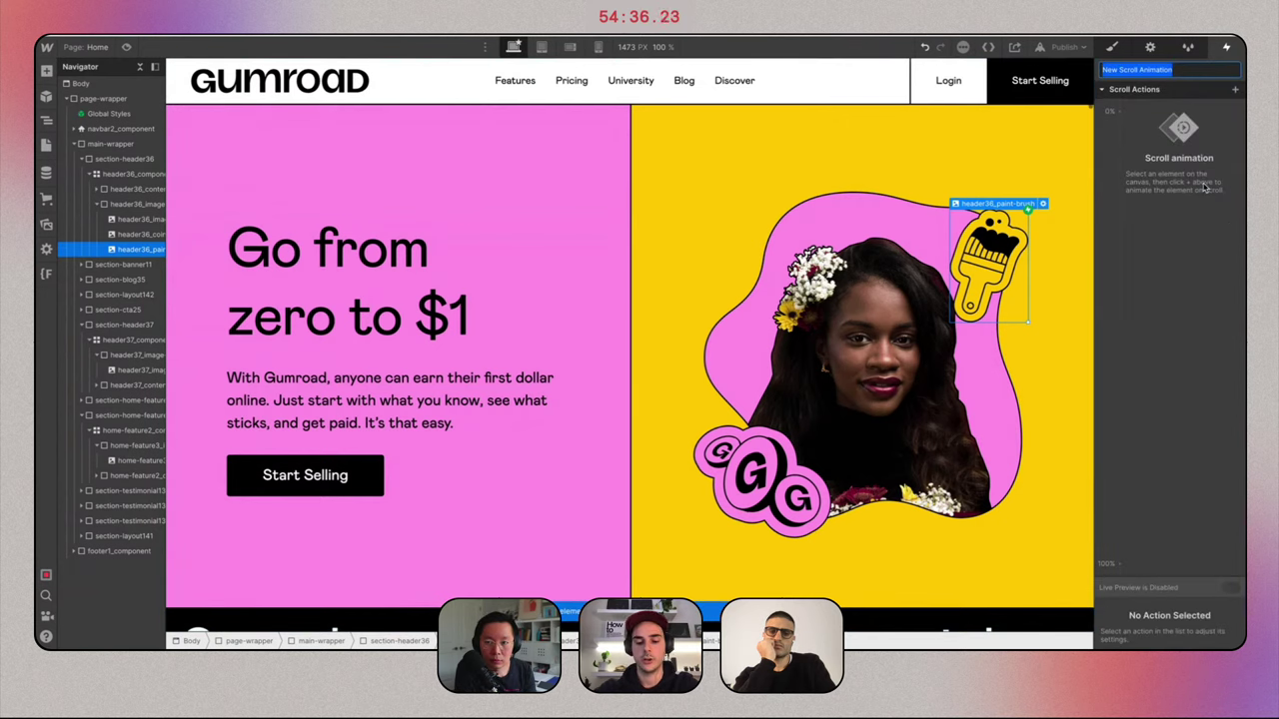
type("Parralax")
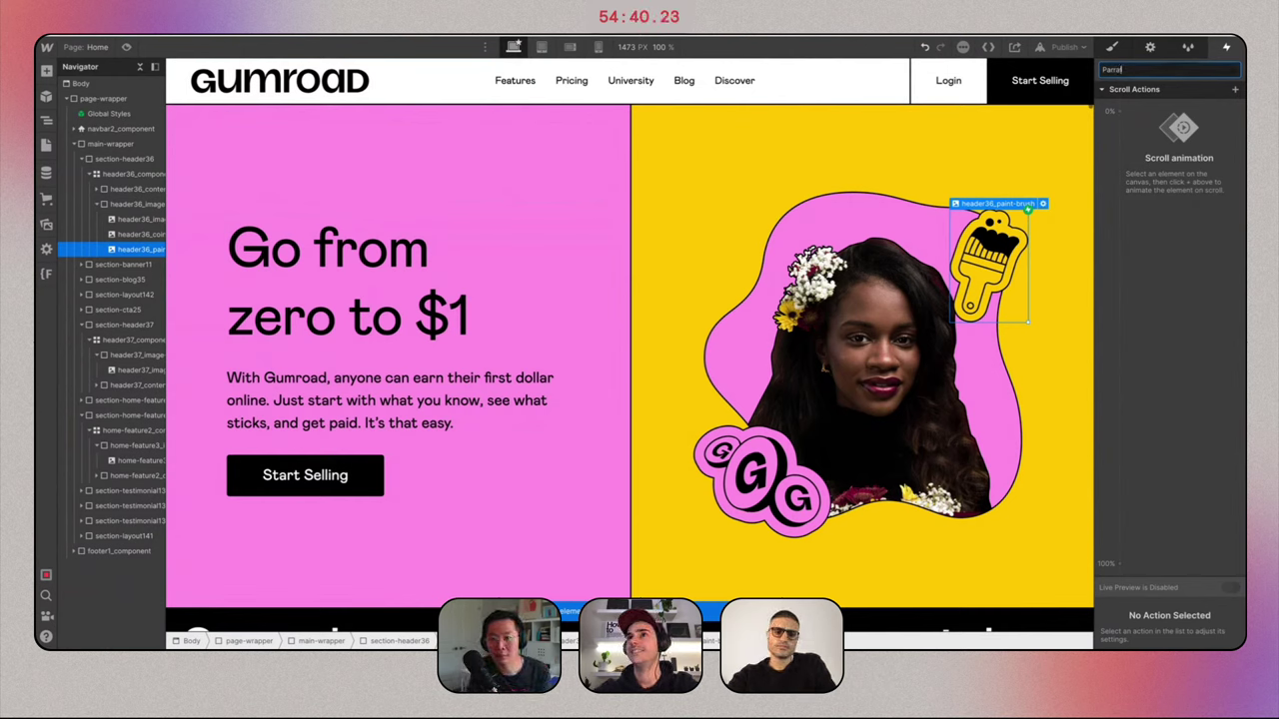
right_click(1106, 69)
left_click(1085, 77)
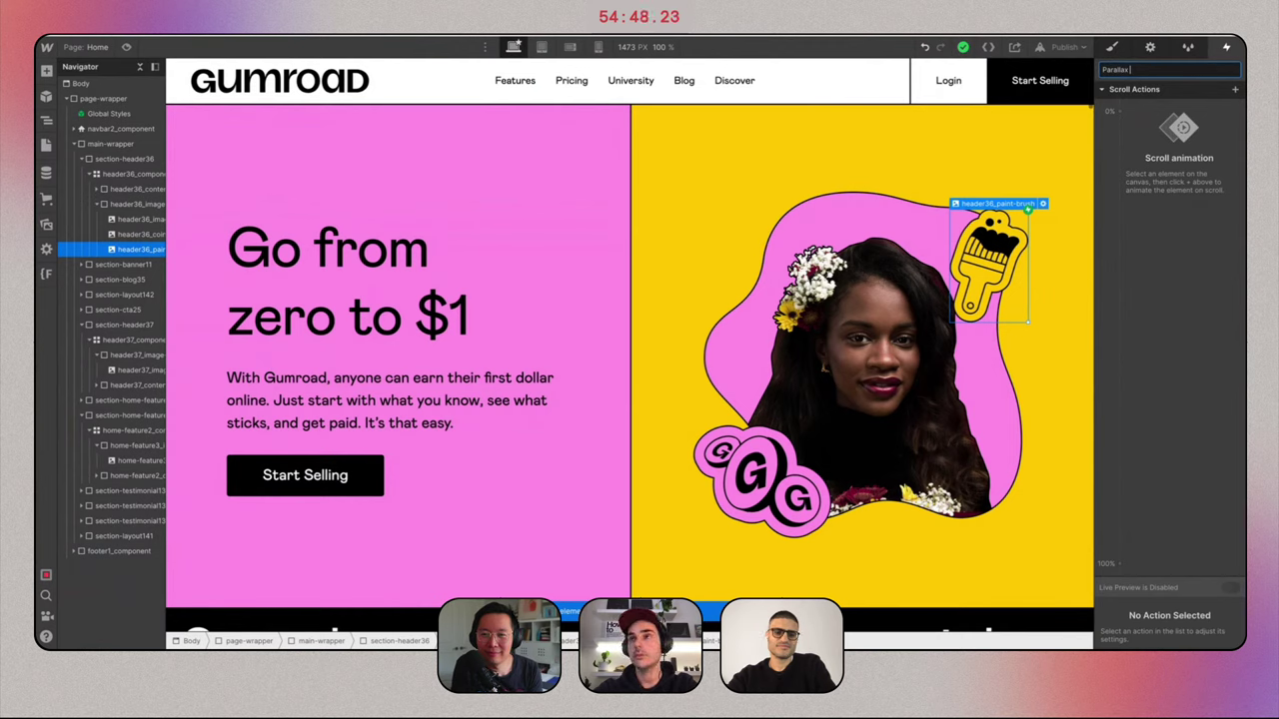
type("Sticker")
key("Return")
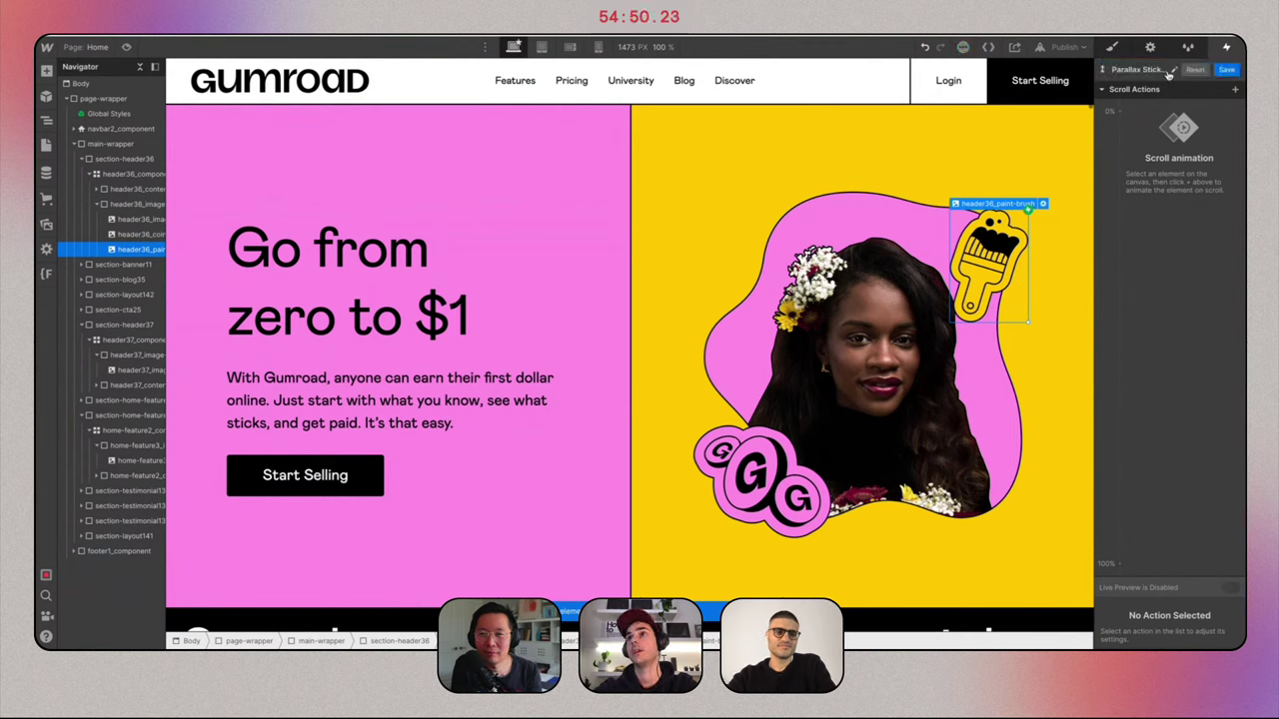
Add a Move action affecting the Interaction Trigger, with vertical offsets of -10 VH at 0% and 10 VH at 100%.
left_click(1235, 90)
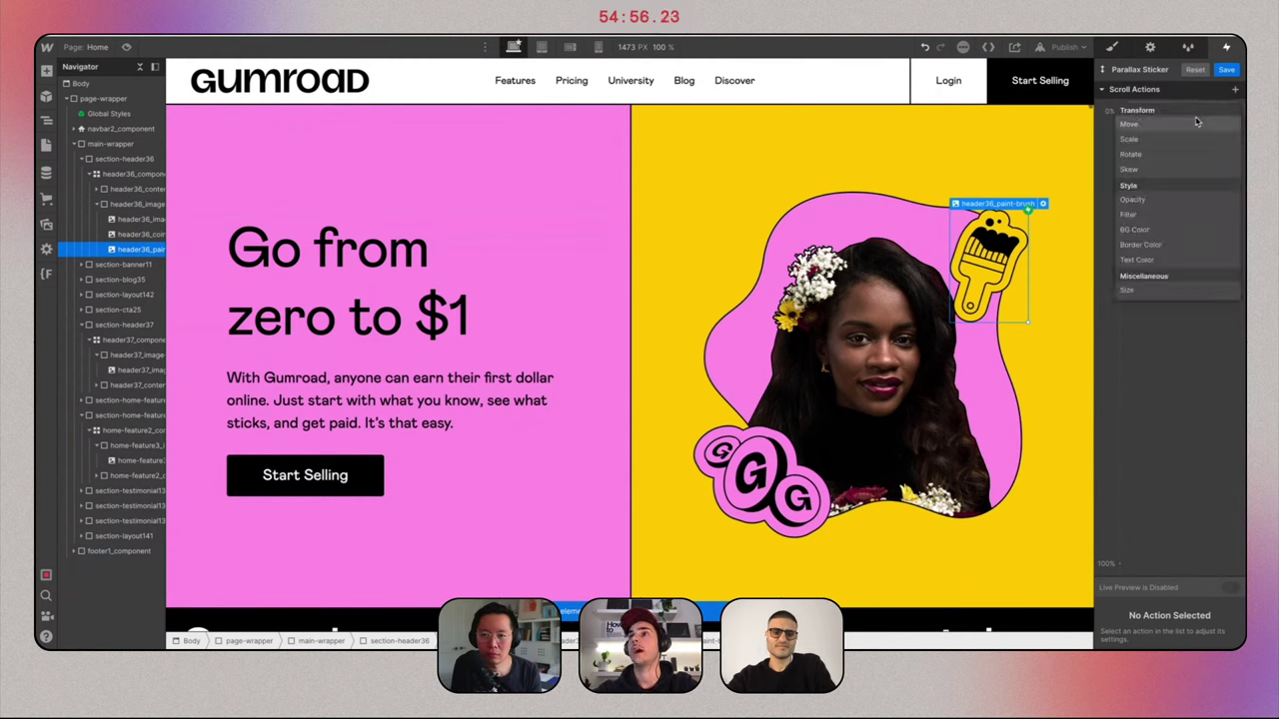
left_click(1197, 121)
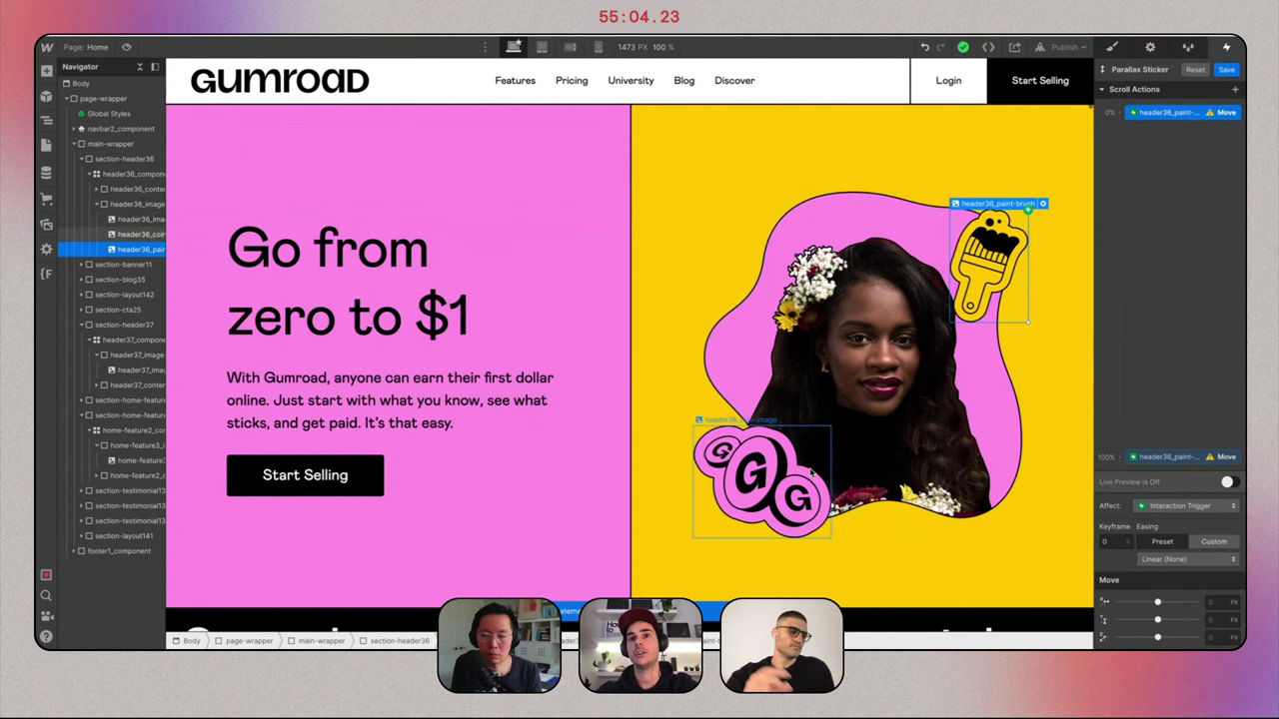
scroll(813, 473, "down", 1)
scroll(813, 472, "up", 1)
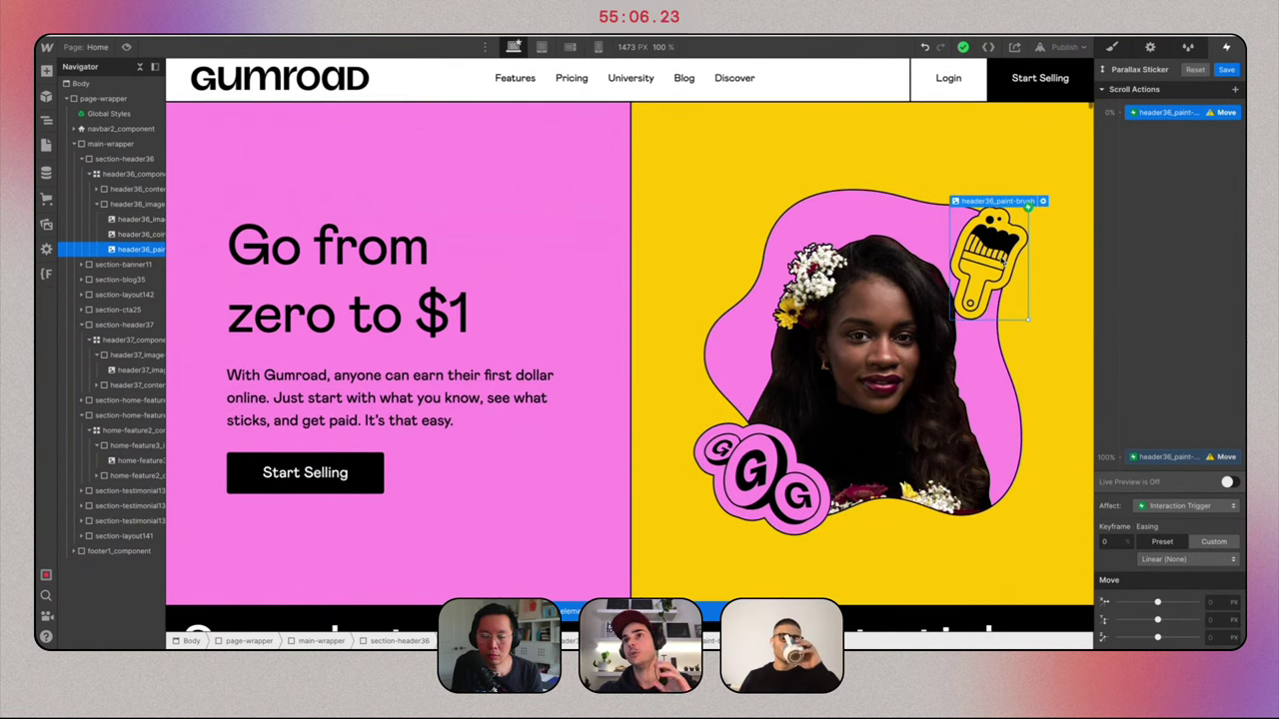
left_click(1164, 505)
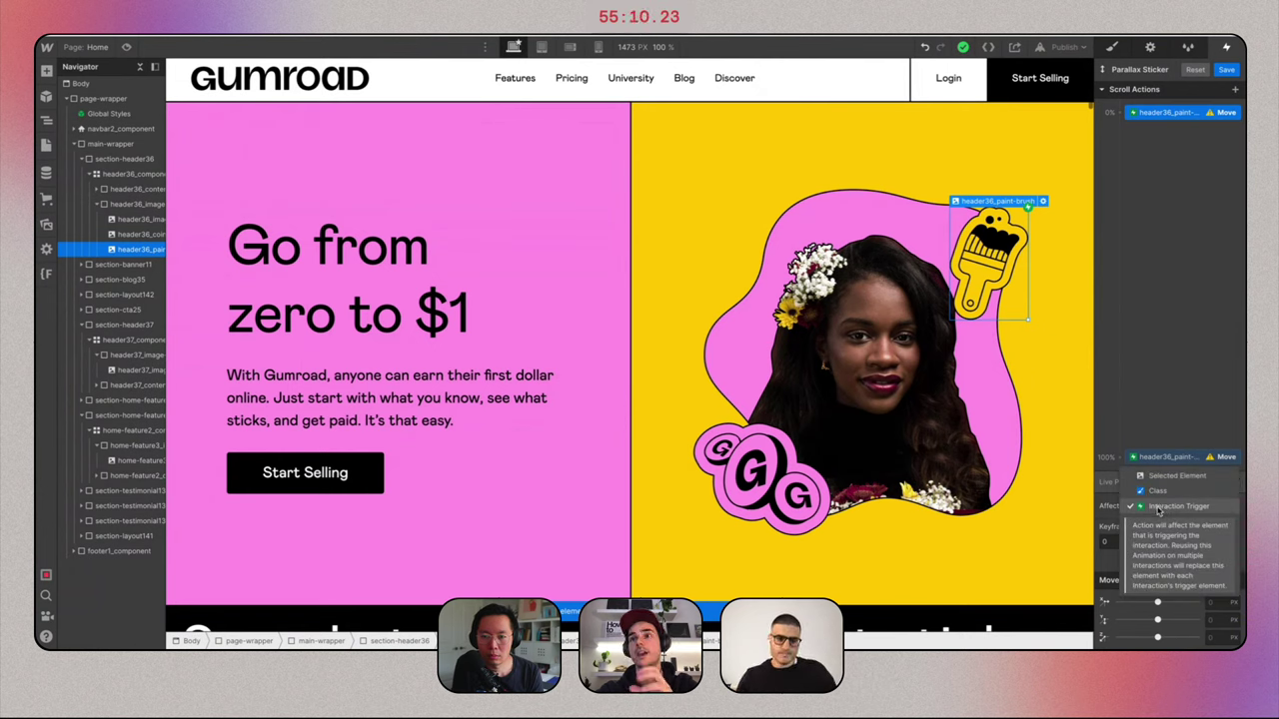
left_click(1159, 507)
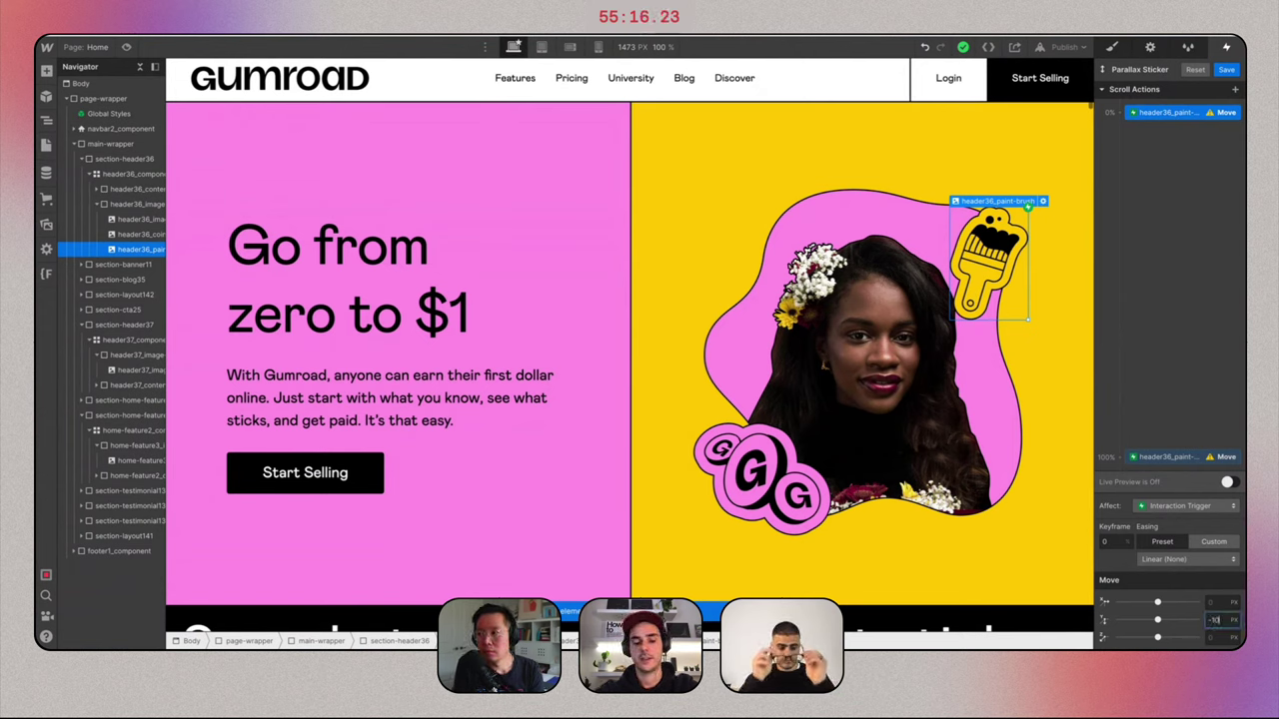
key("Return")
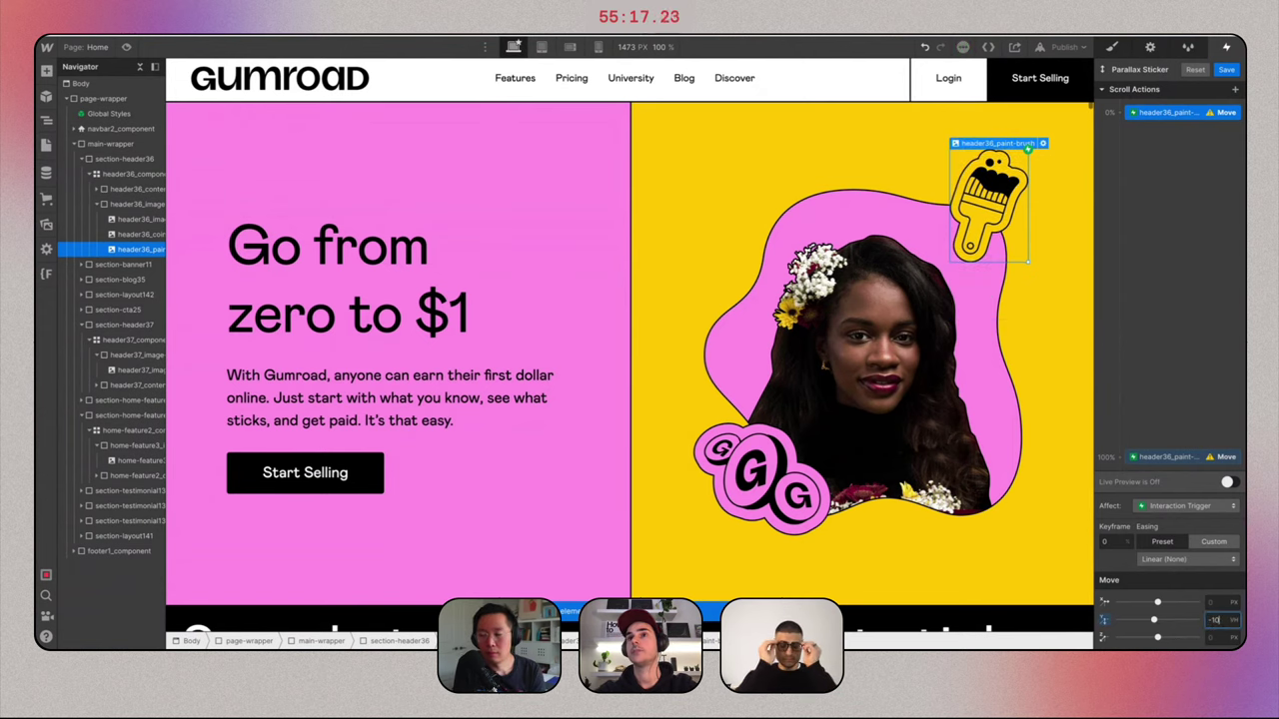
left_click(1189, 459)
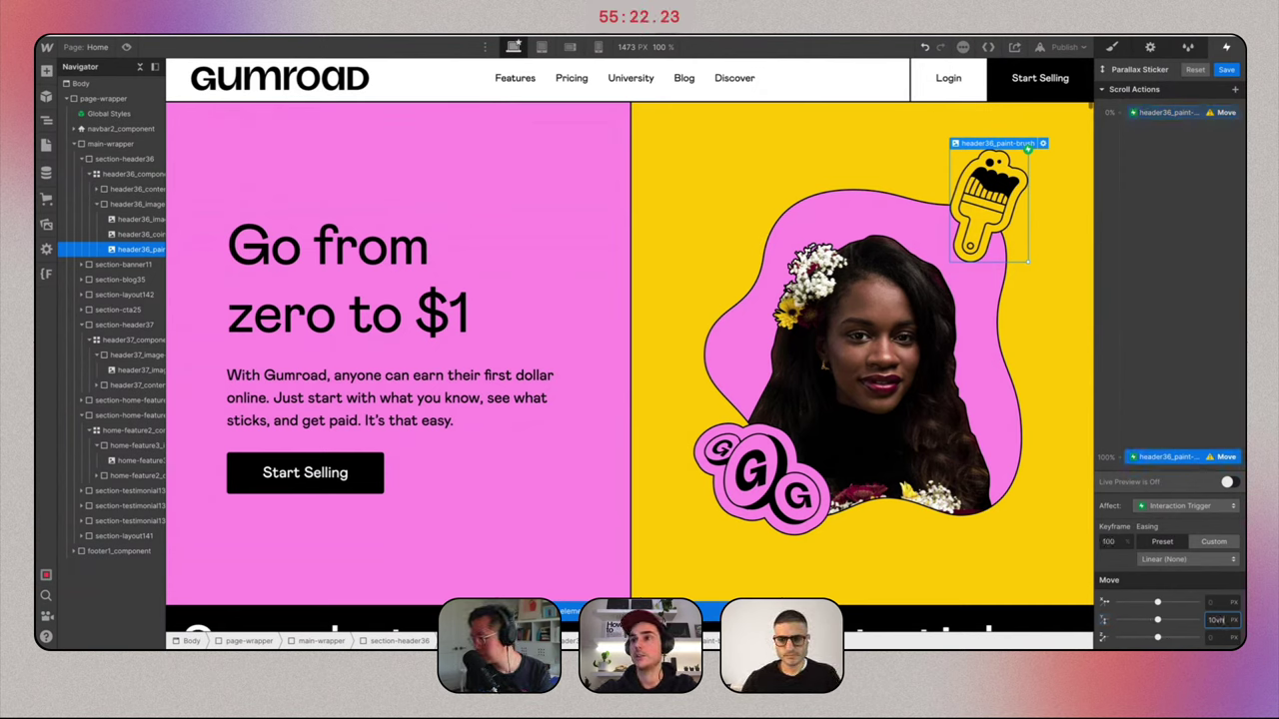
key("Return")
Check the paint-brush sticker's scroll movement in the hero with Live Preview, switching the preview off when done.
left_click(1227, 482)
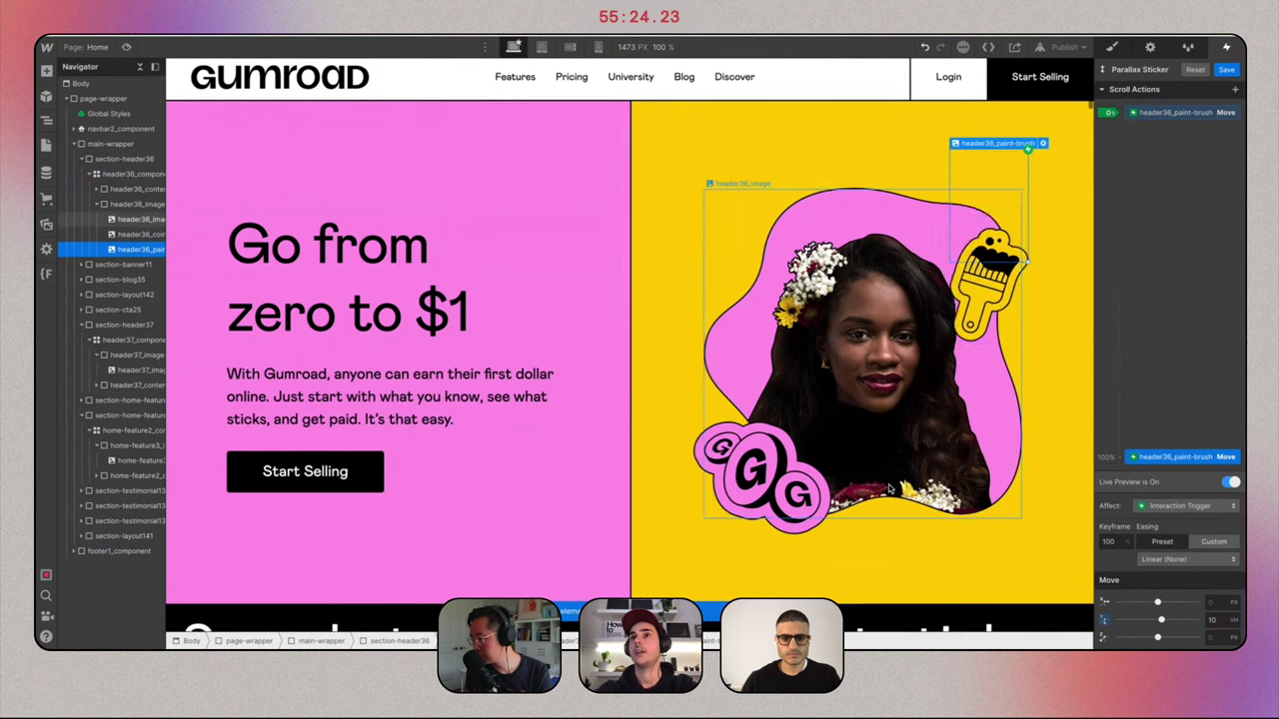
scroll(889, 489, "down", 3)
scroll(889, 490, "up", 2)
scroll(889, 489, "up", 1)
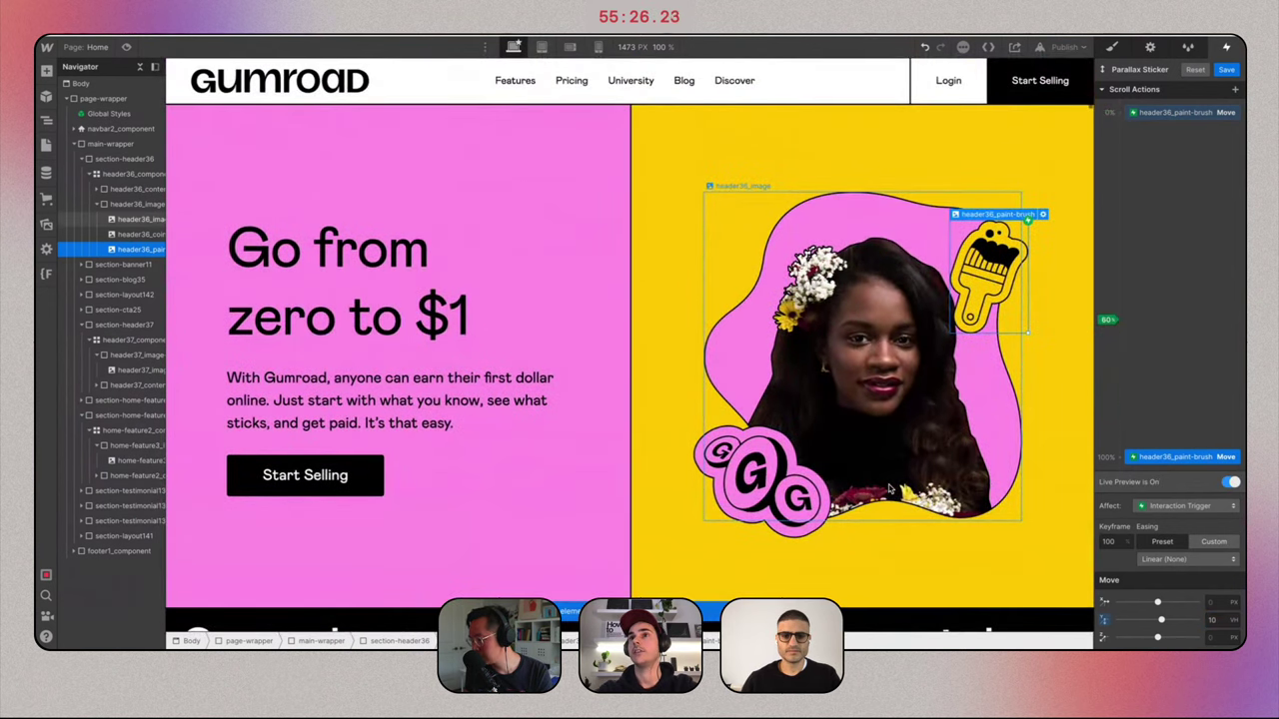
scroll(889, 489, "down", 3)
scroll(889, 489, "up", 2)
scroll(890, 490, "down", 1)
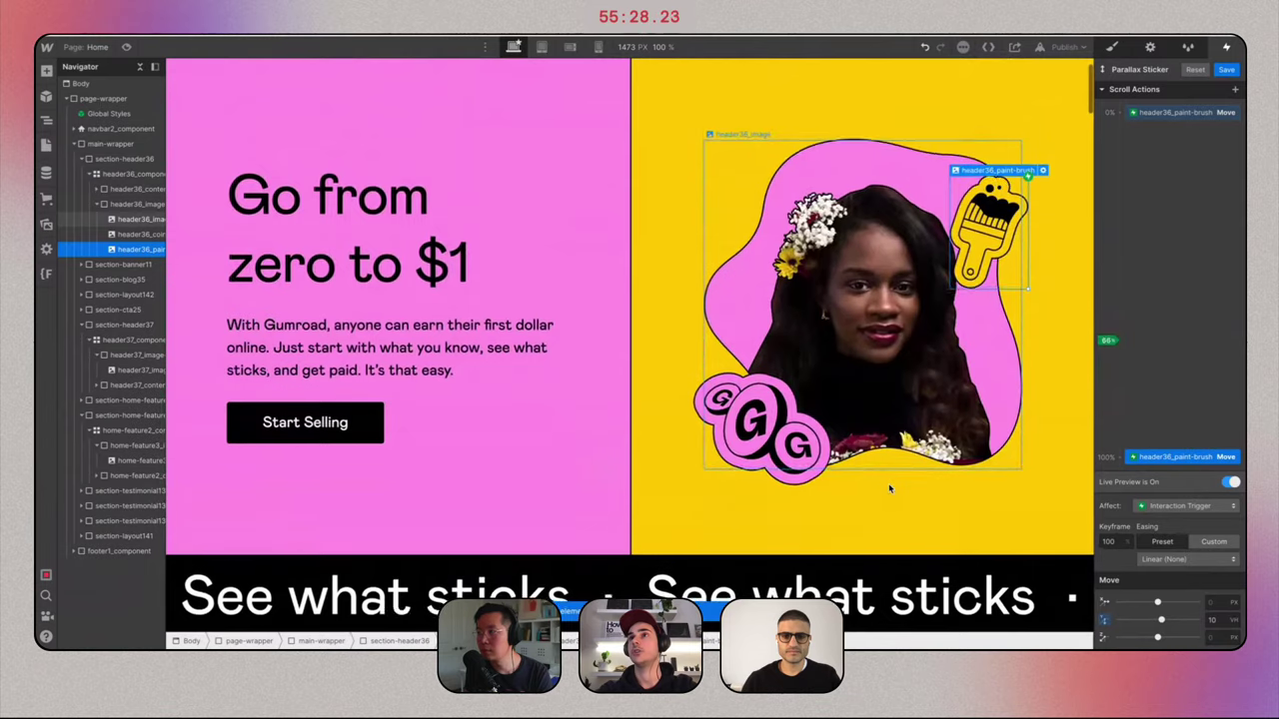
scroll(889, 490, "up", 1)
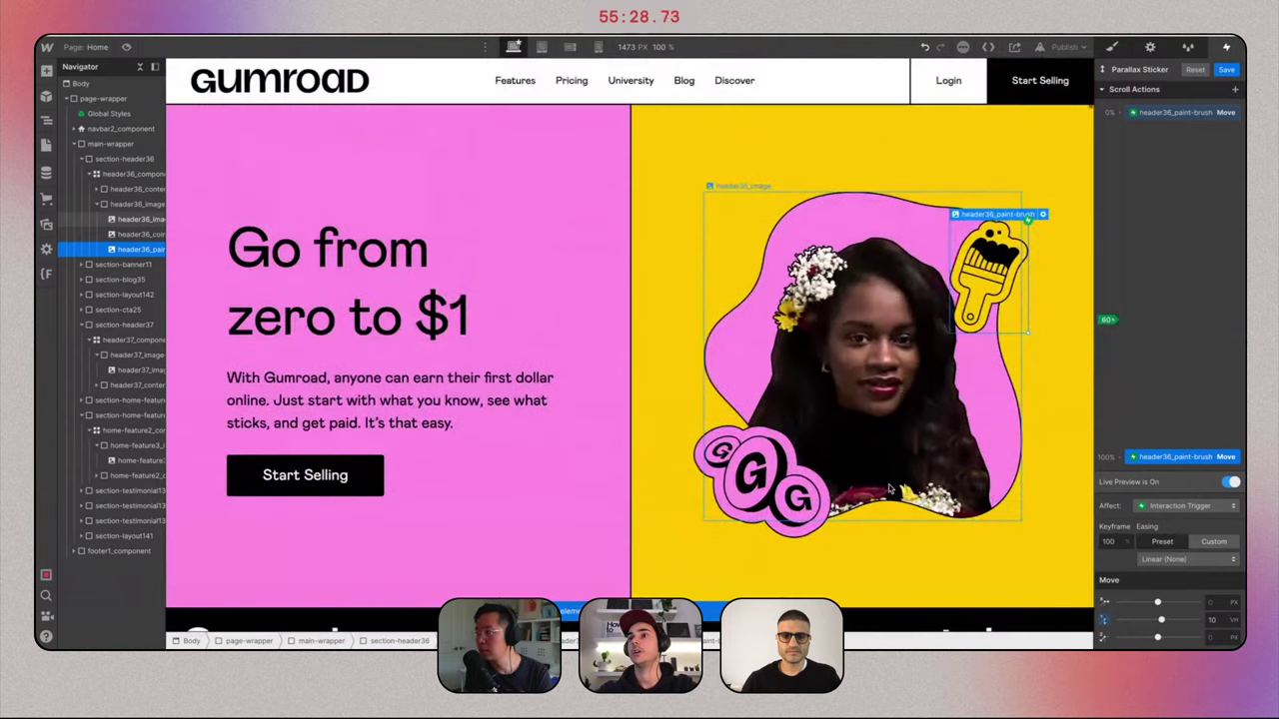
left_click(1232, 481)
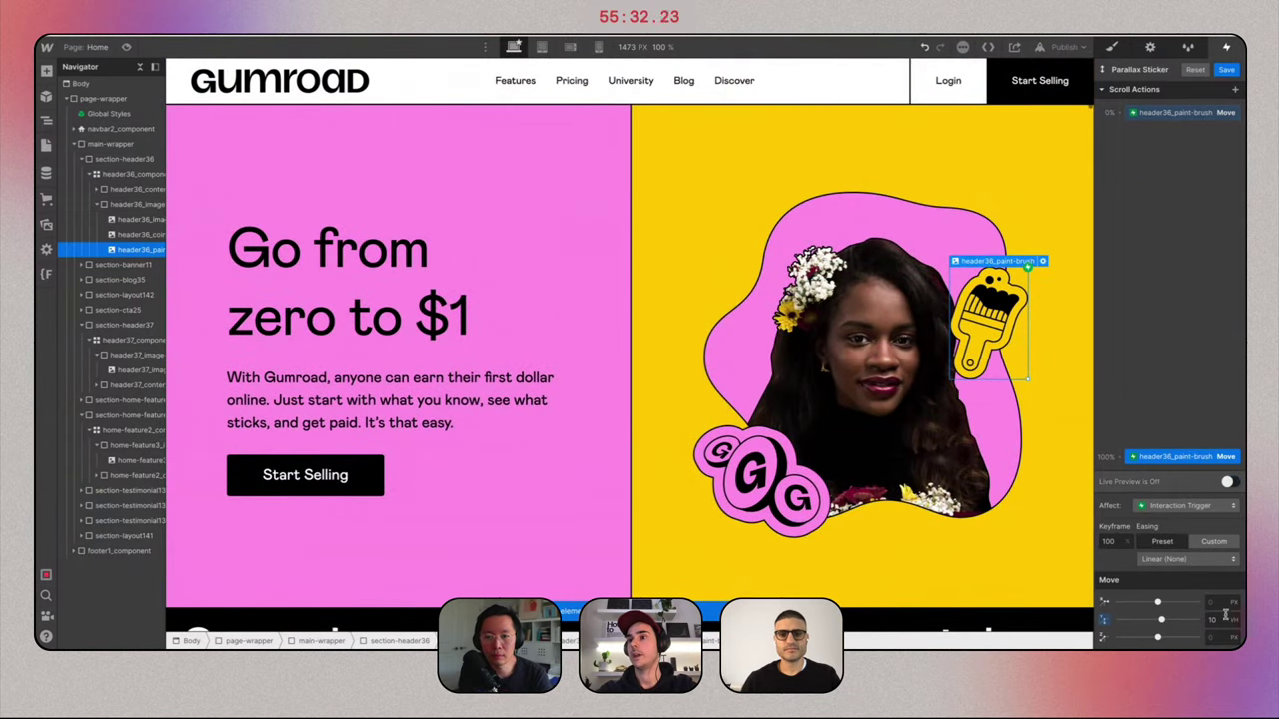
Reverse the vertical movement to 10 VH at 0% and -10 VH at 100%, and save the Parallax Sticker animation.
type("-10")
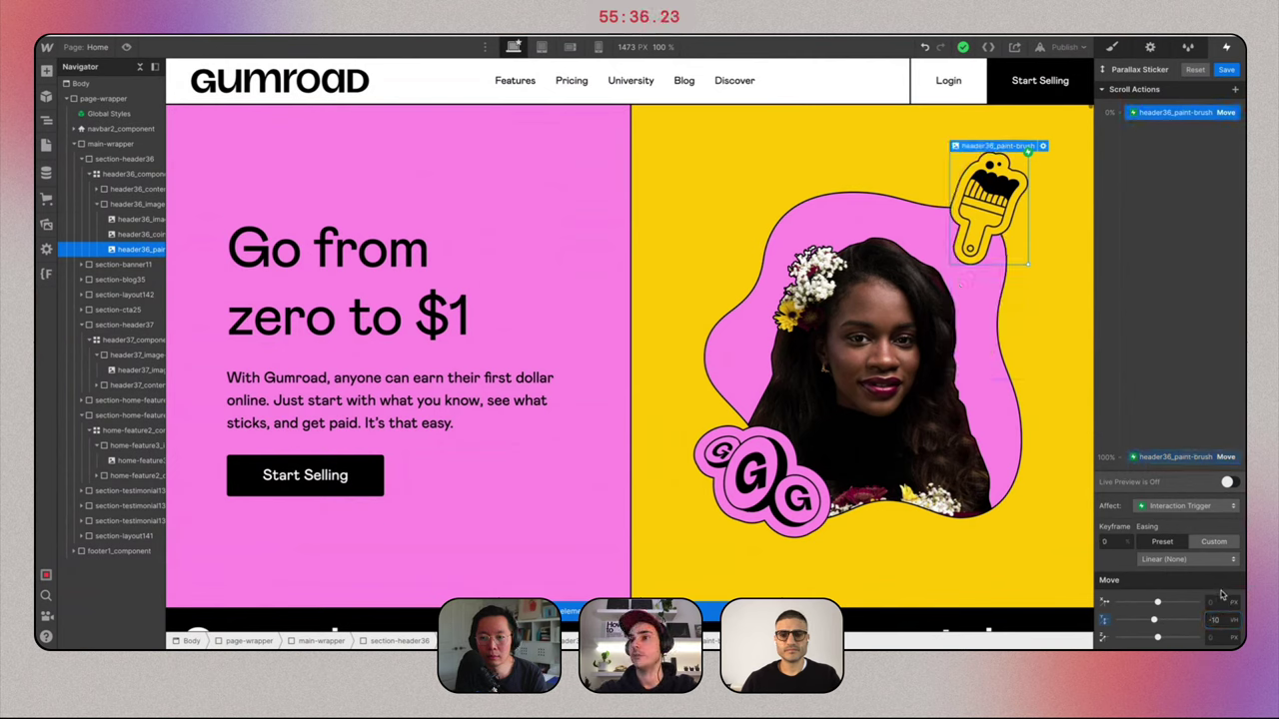
key("Return")
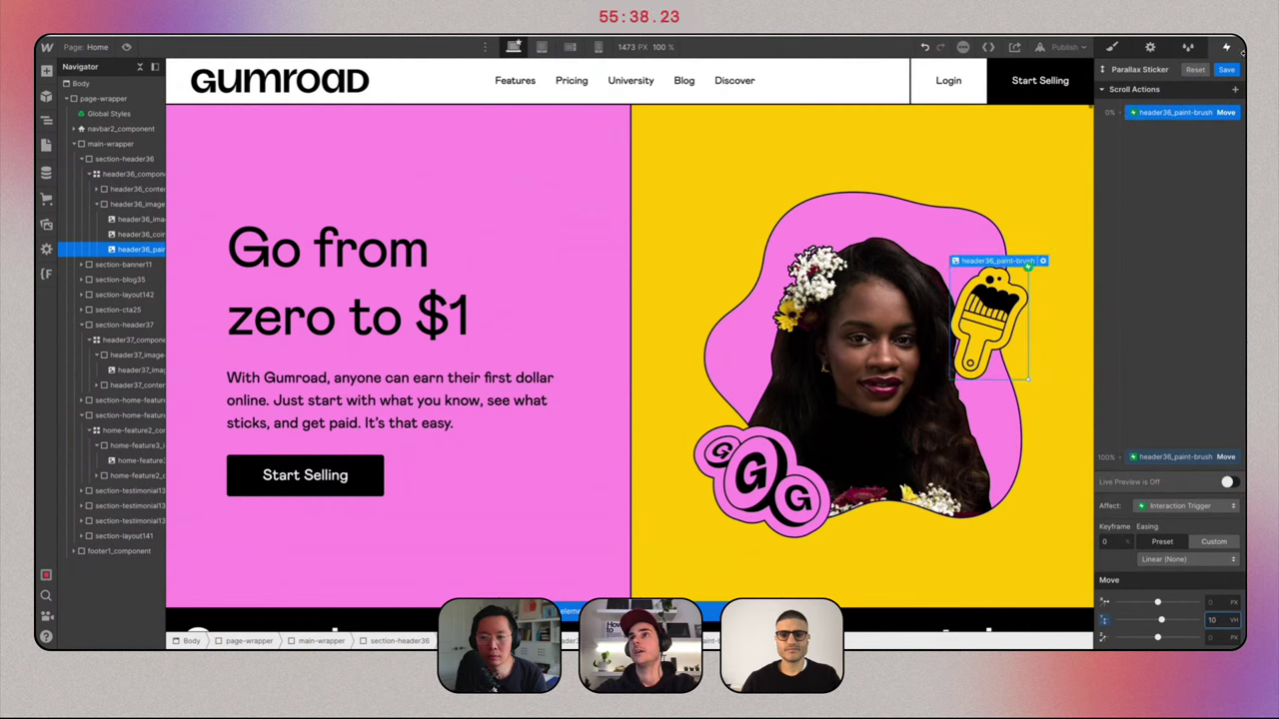
left_click(1228, 70)
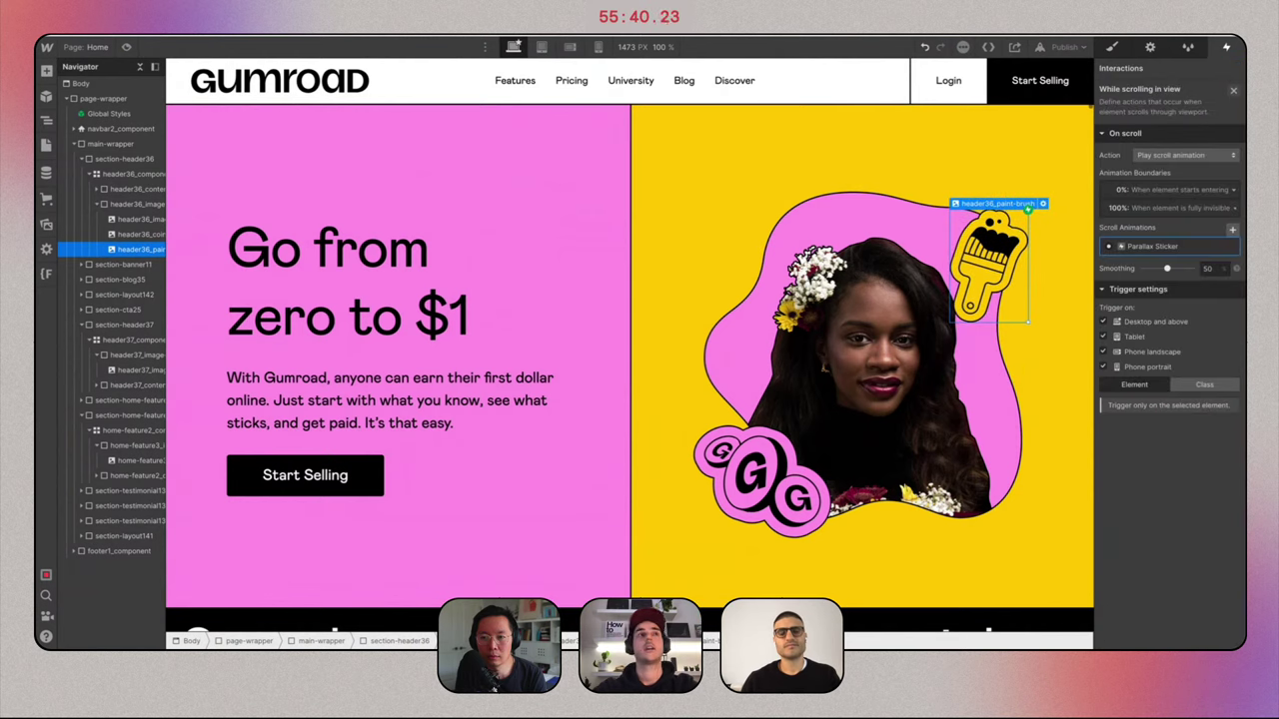
Preview the page to examine the paint-brush sticker's parallax motion in the hero, and return to the designer.
left_click(126, 47)
scroll(543, 365, "down", 1)
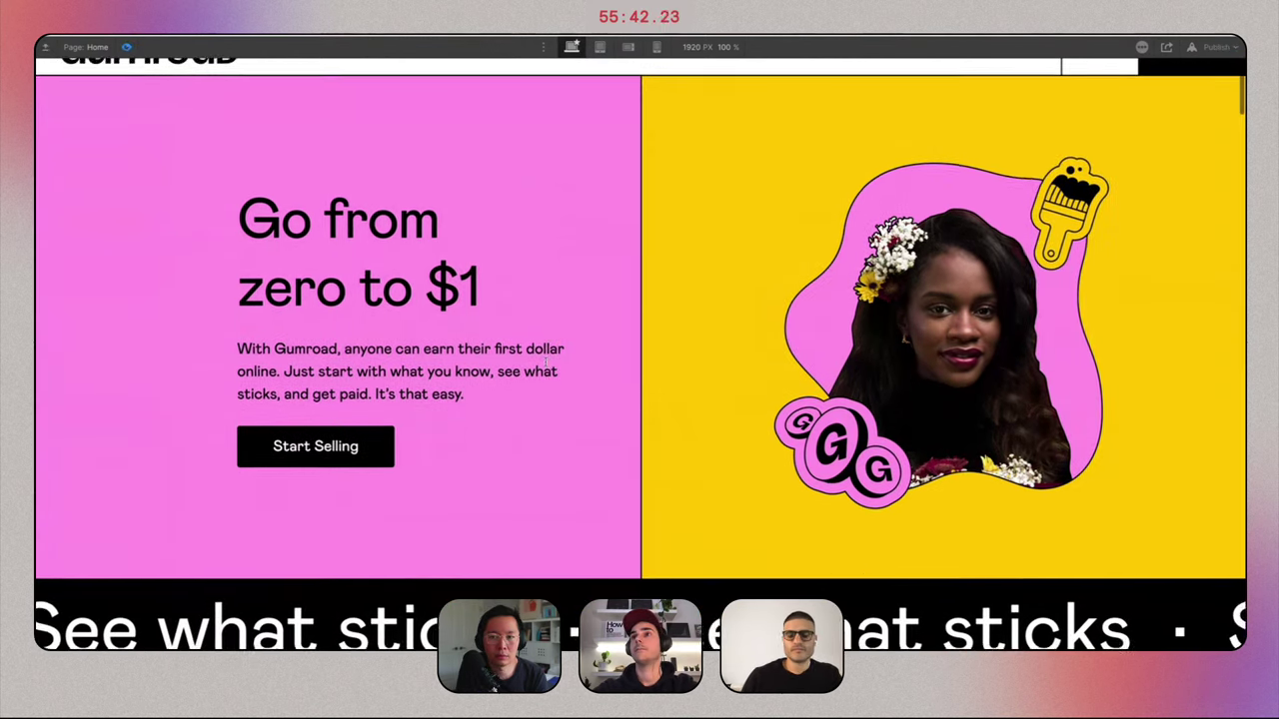
scroll(542, 366, "up", 1)
scroll(546, 363, "down", 2)
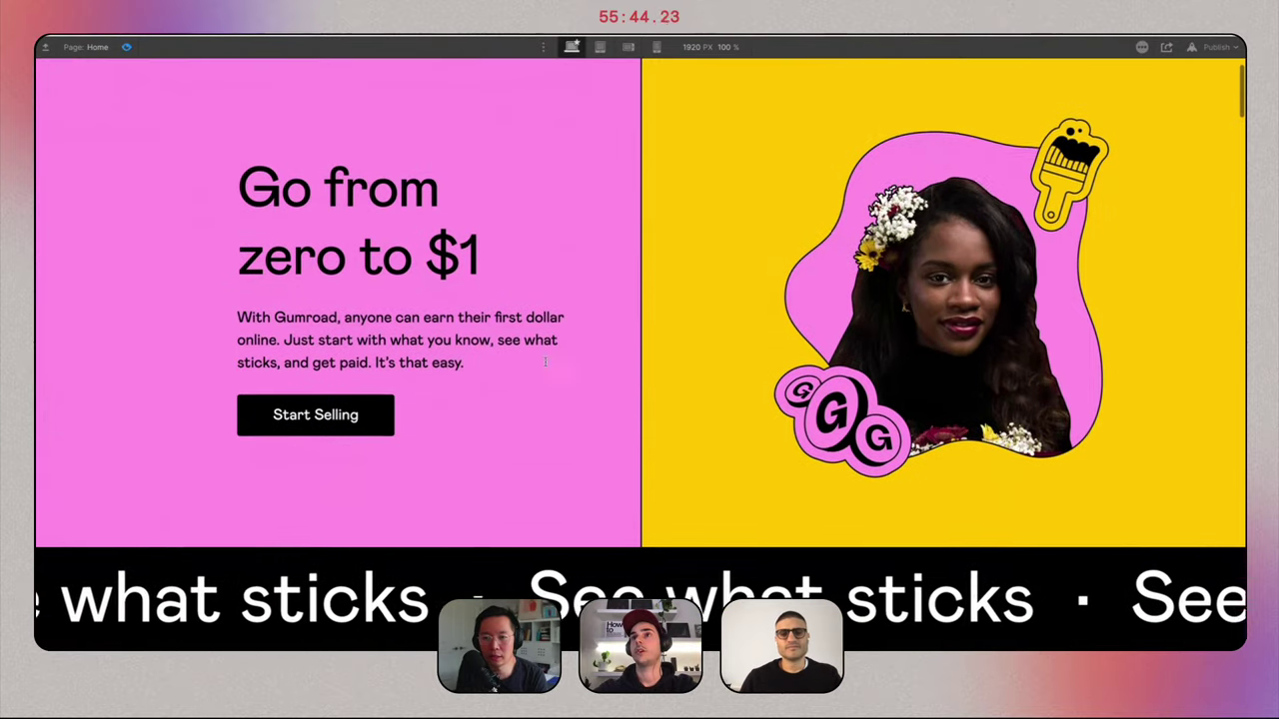
scroll(546, 363, "up", 2)
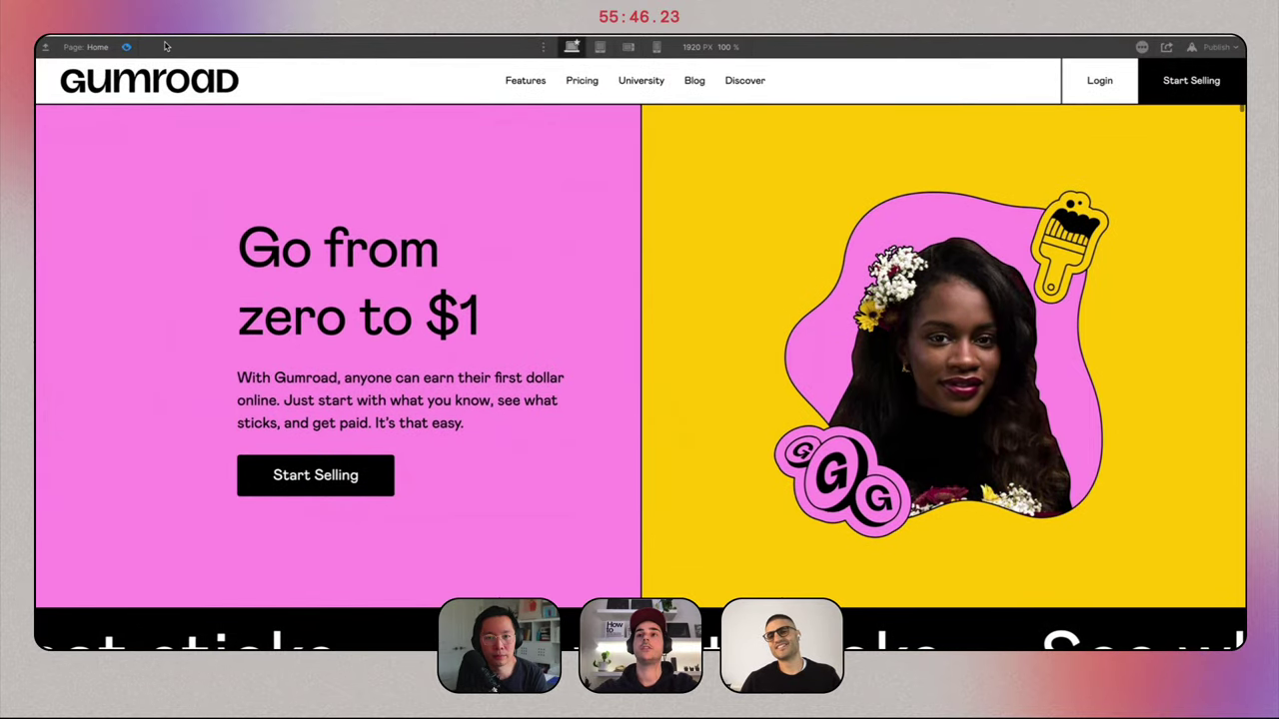
key("Escape")
Give the hero's coin image a While scrolling in view trigger that plays the Parallax Sticker scroll animation.
left_click(784, 457)
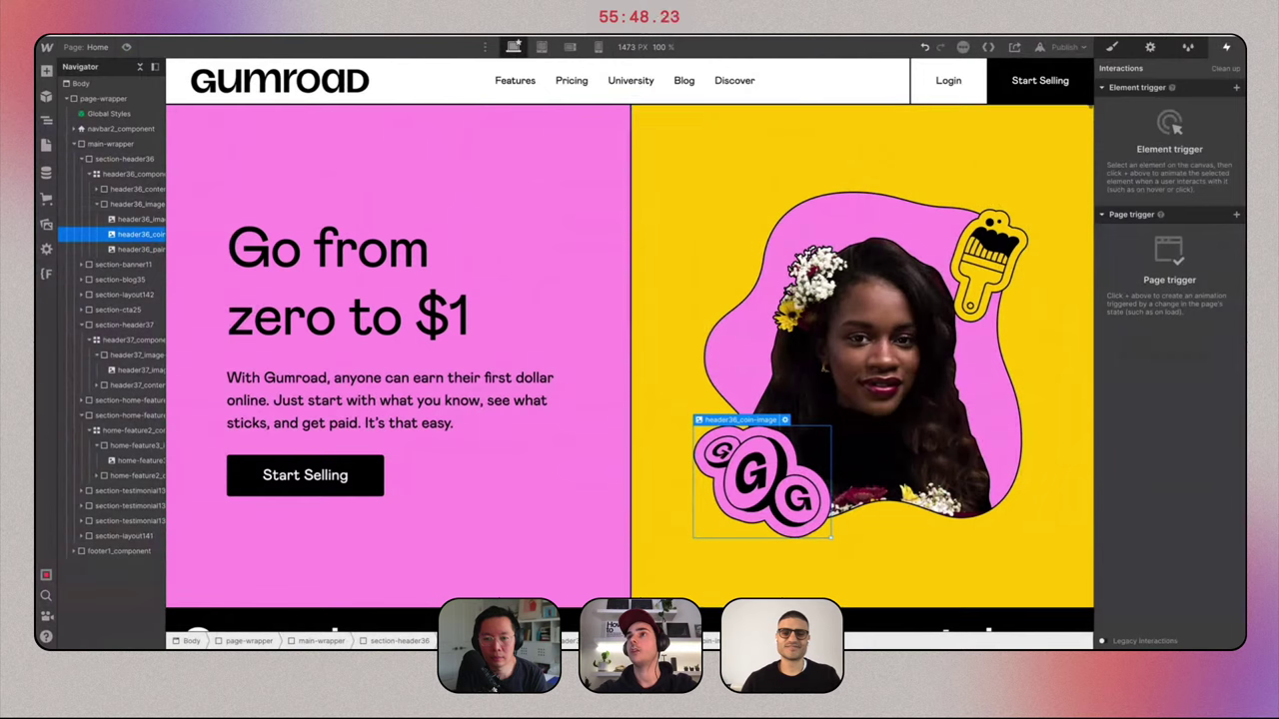
left_click(1233, 90)
left_click(1189, 170)
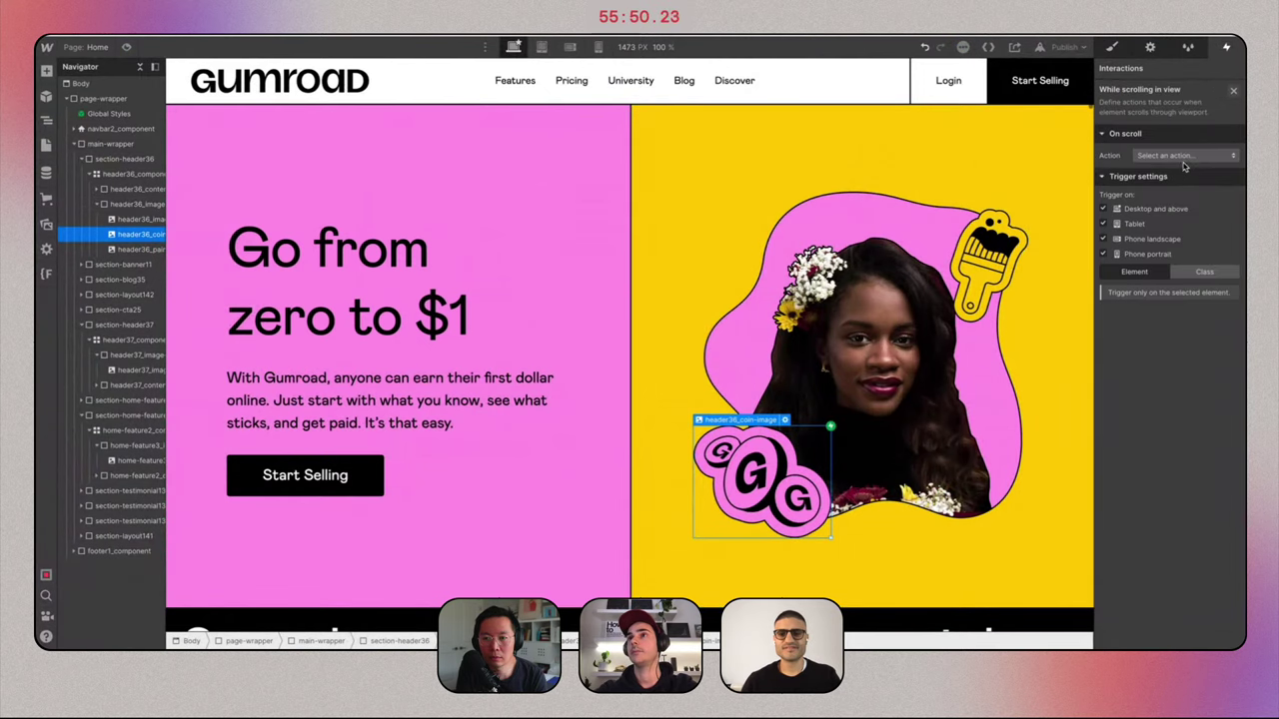
left_click(1177, 156)
left_click(1169, 184)
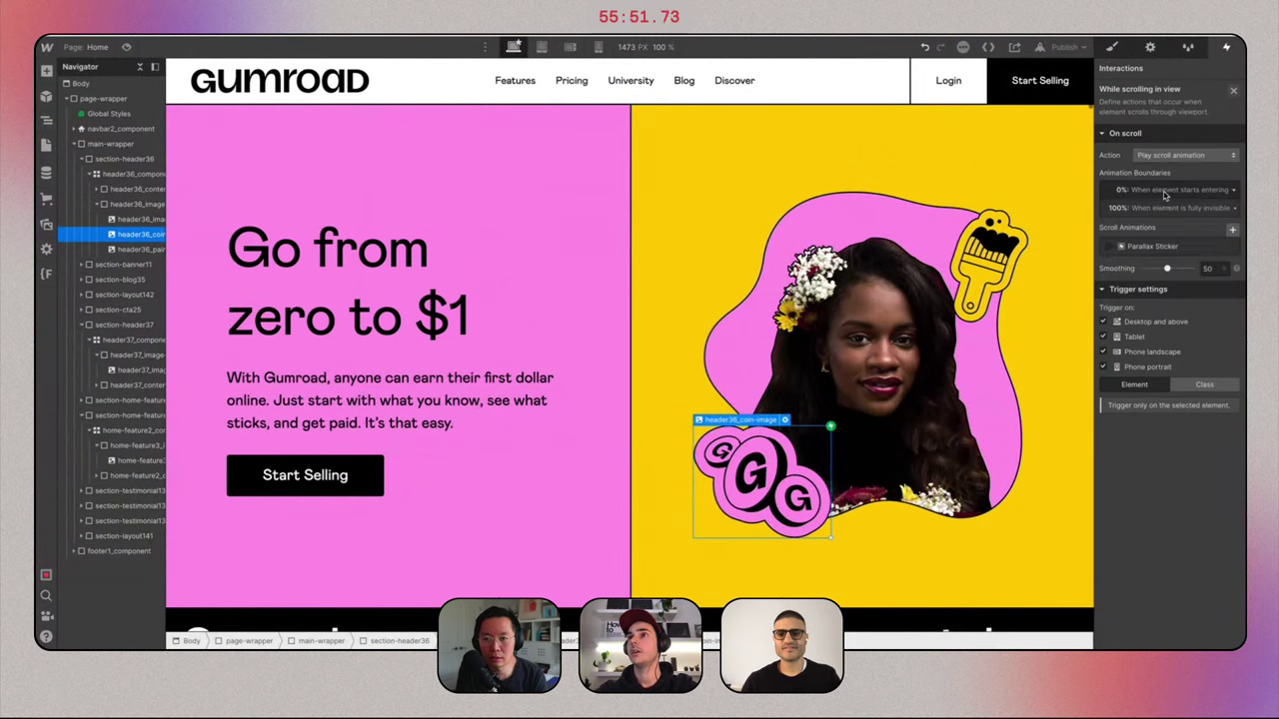
left_click(1158, 245)
Give the first testimonial's pen sticker a While scrolling in view trigger that plays the Parallax Sticker scroll animation.
scroll(913, 405, "down", 20)
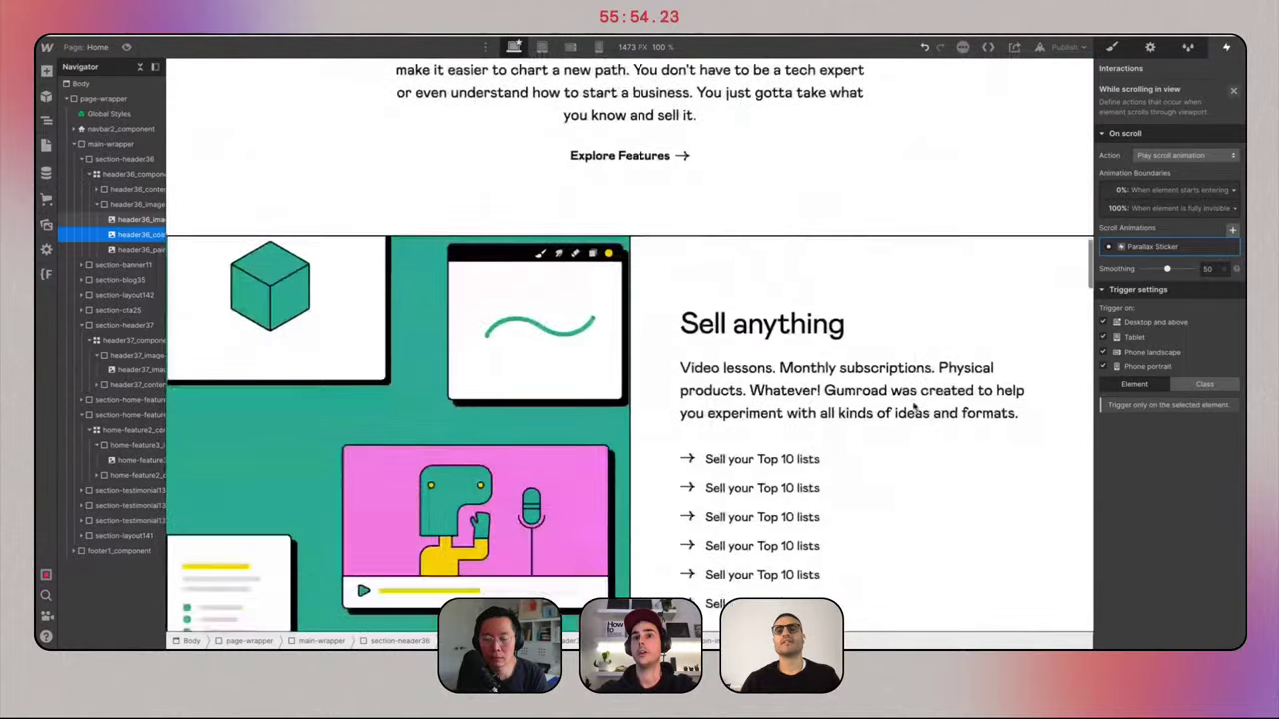
scroll(914, 404, "down", 10)
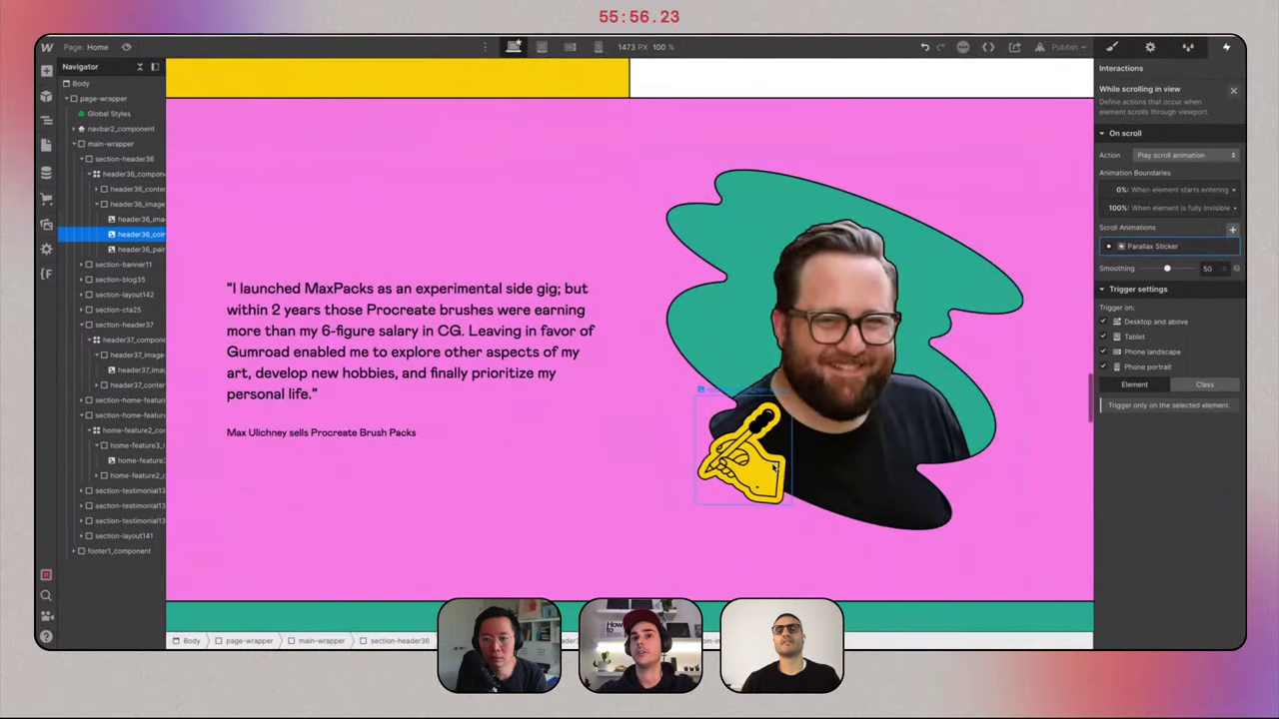
left_click(769, 468)
left_click(1237, 89)
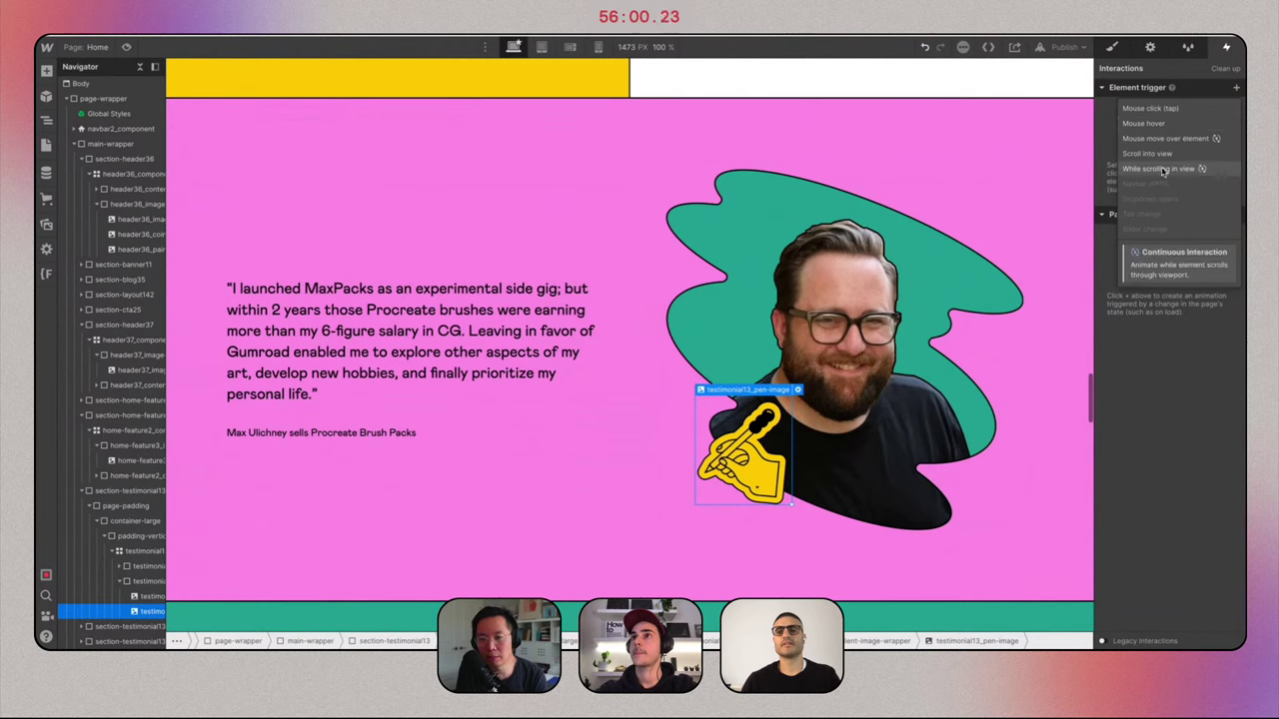
left_click(1159, 168)
left_click(1156, 155)
left_click(1156, 185)
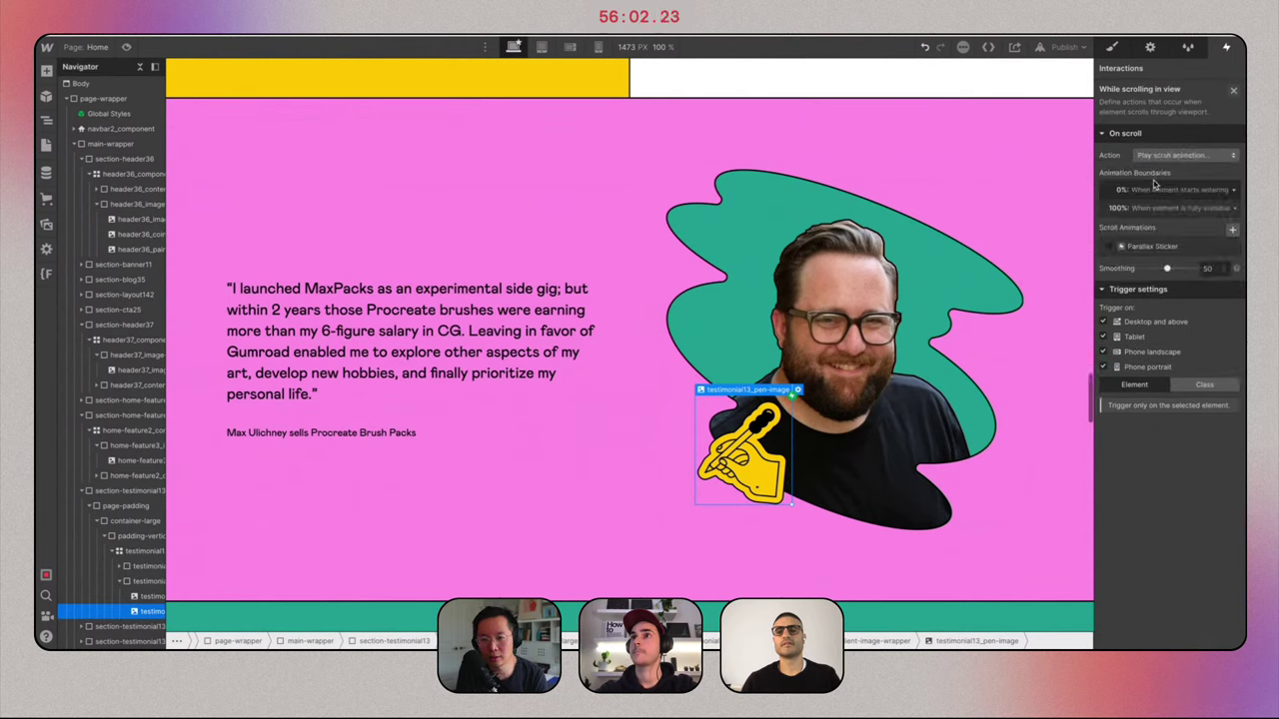
scroll(957, 381, "down", 10)
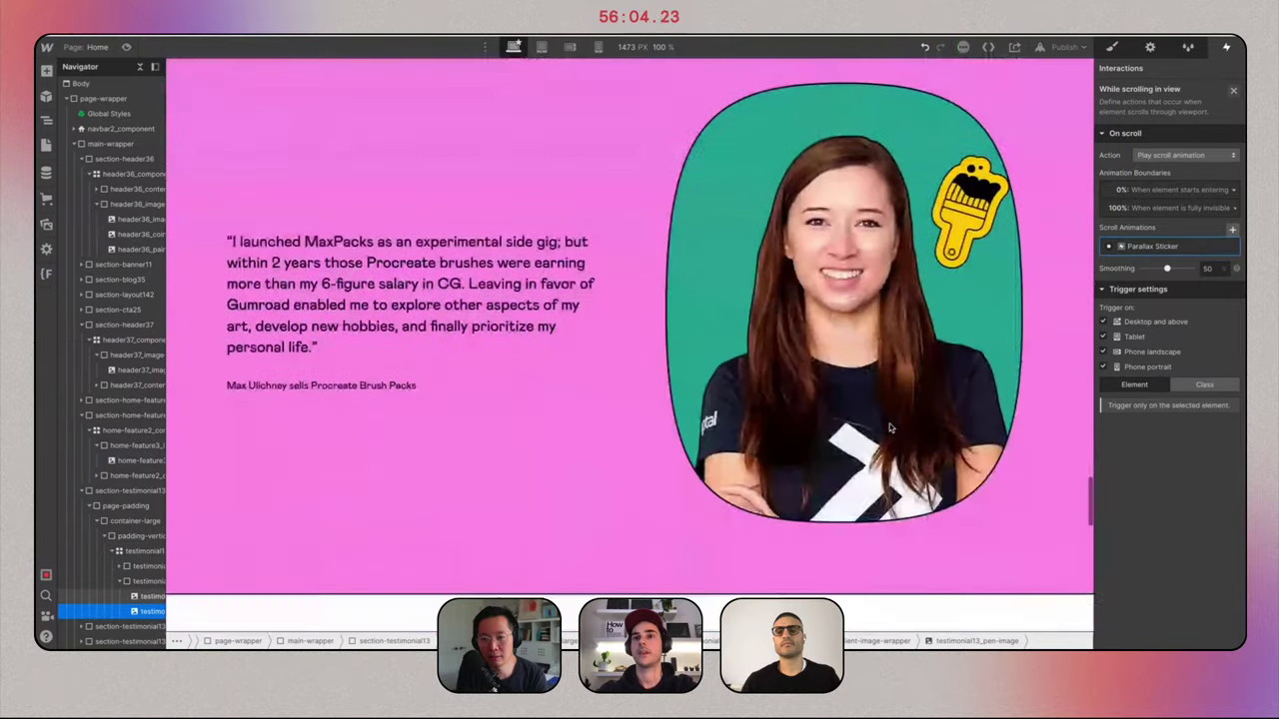
Give the second testimonial's FREE sticker a While scrolling in view trigger that plays the Parallax Sticker scroll animation.
left_click(976, 181)
scroll(976, 181, "down", 20)
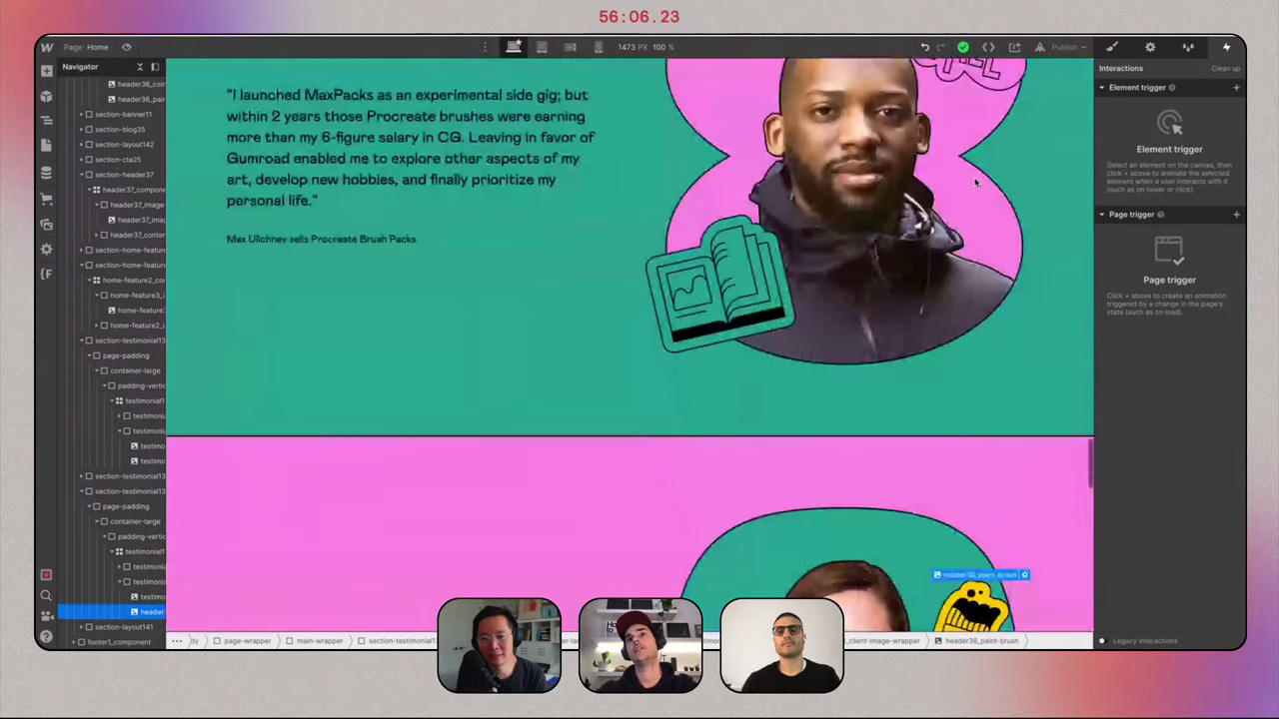
scroll(976, 183, "down", 15)
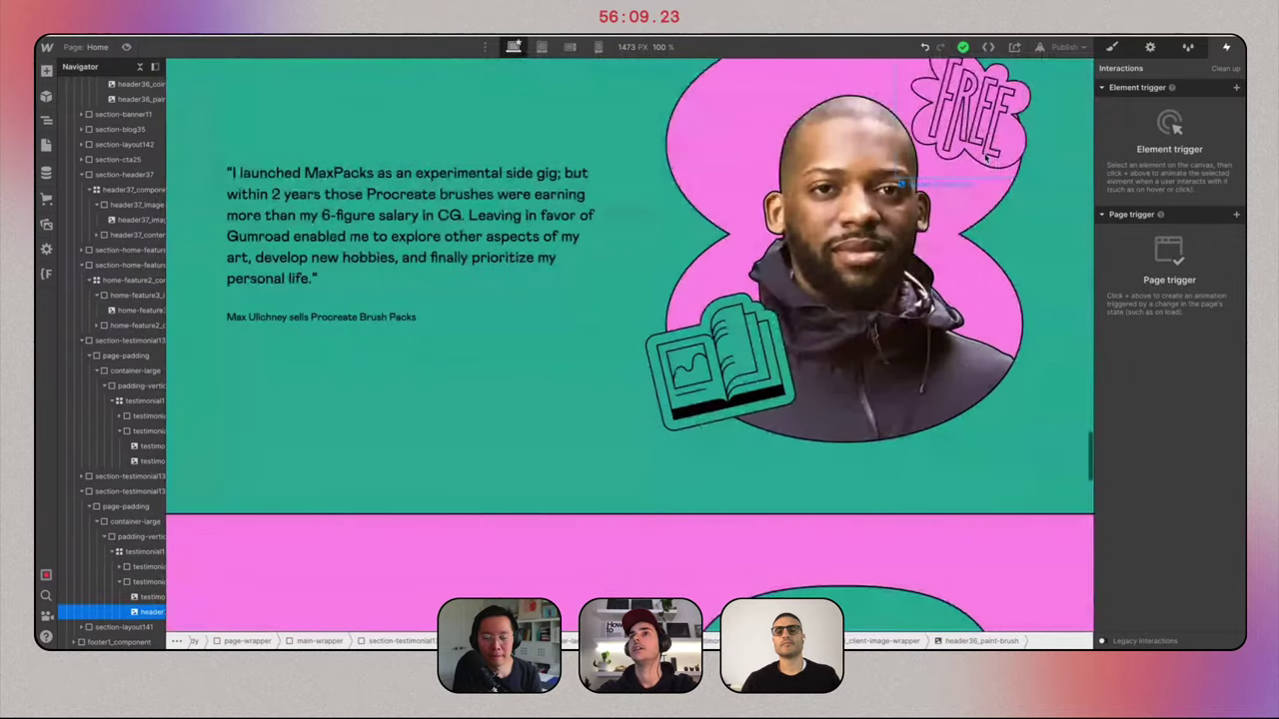
left_click(987, 157)
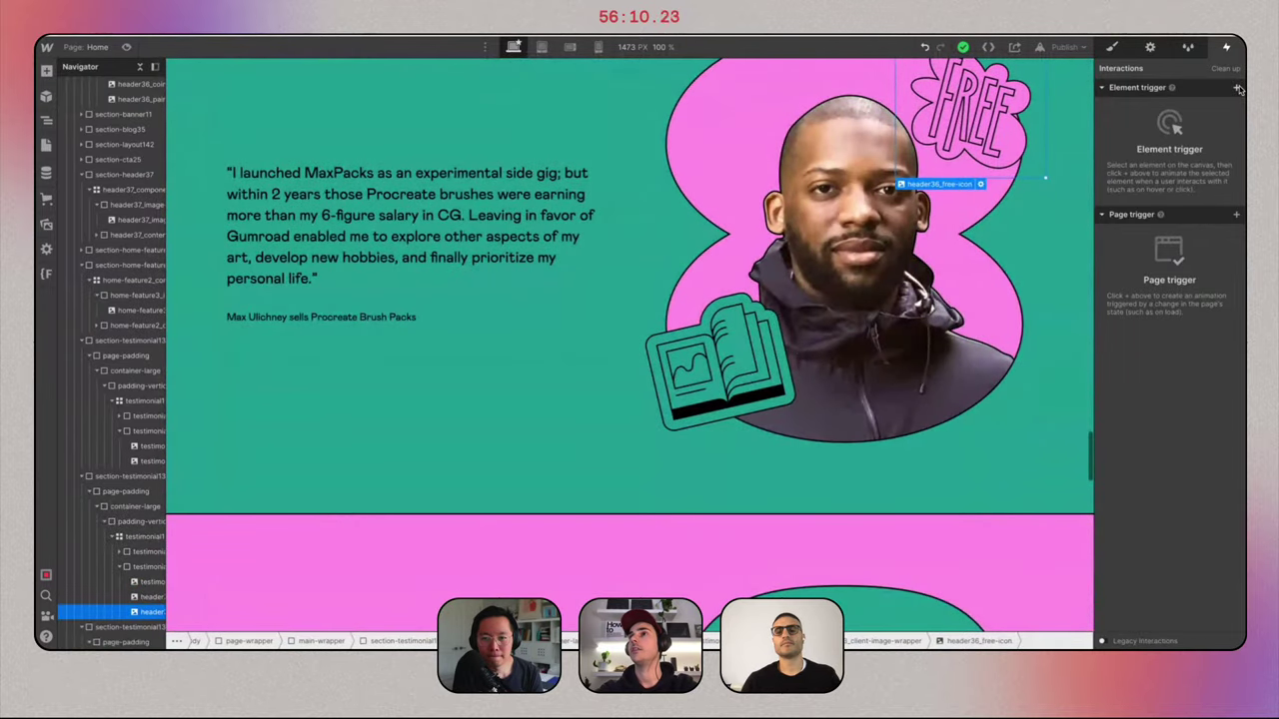
left_click(1238, 89)
left_click(1175, 167)
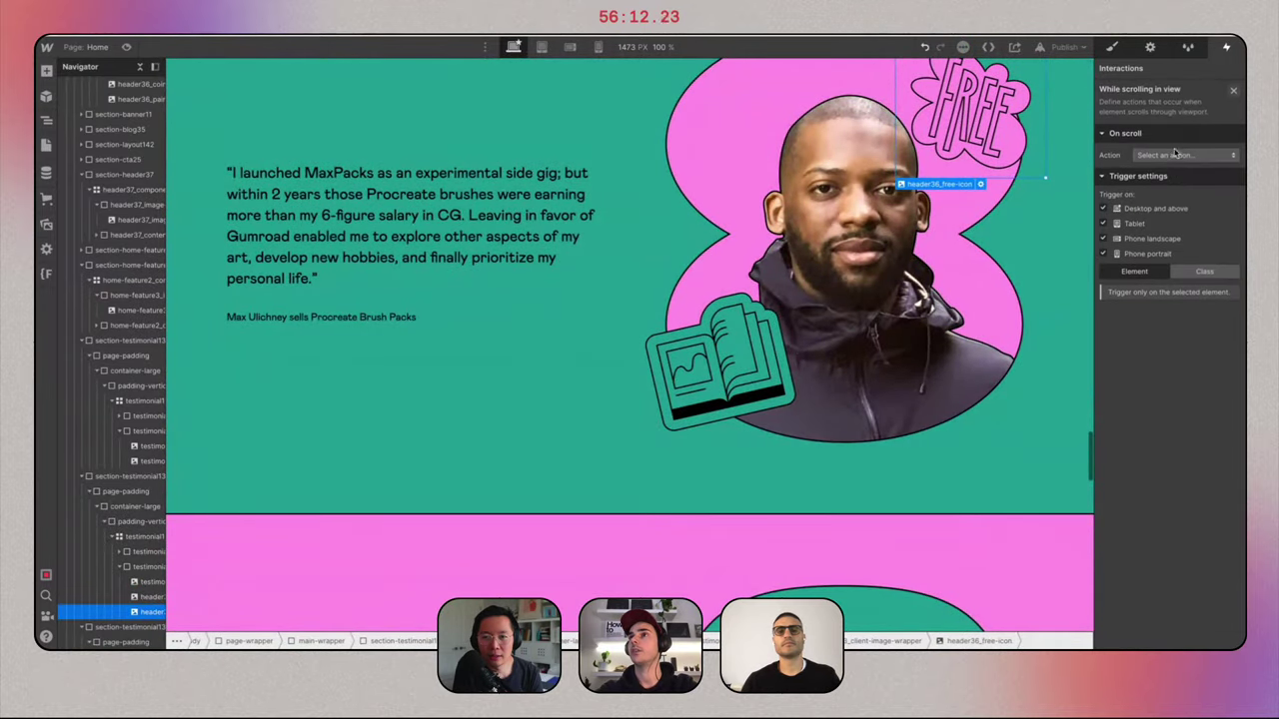
left_click(1175, 155)
left_click(1159, 185)
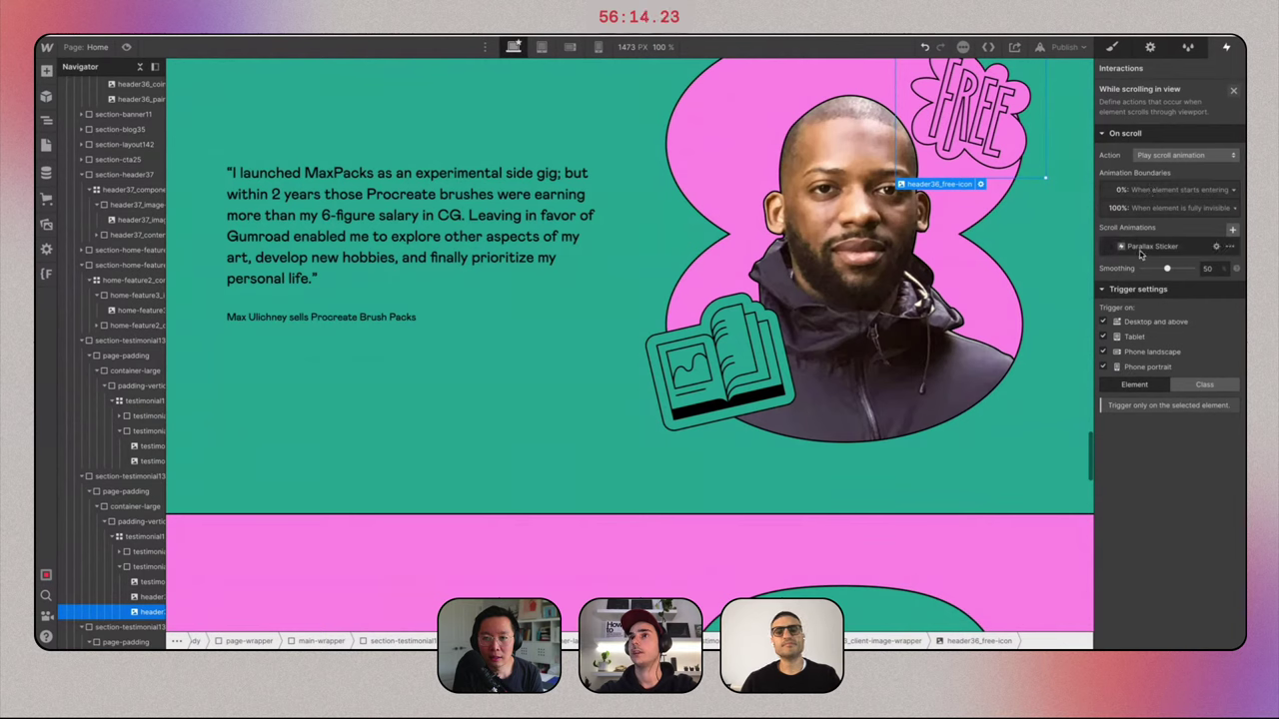
left_click(748, 351)
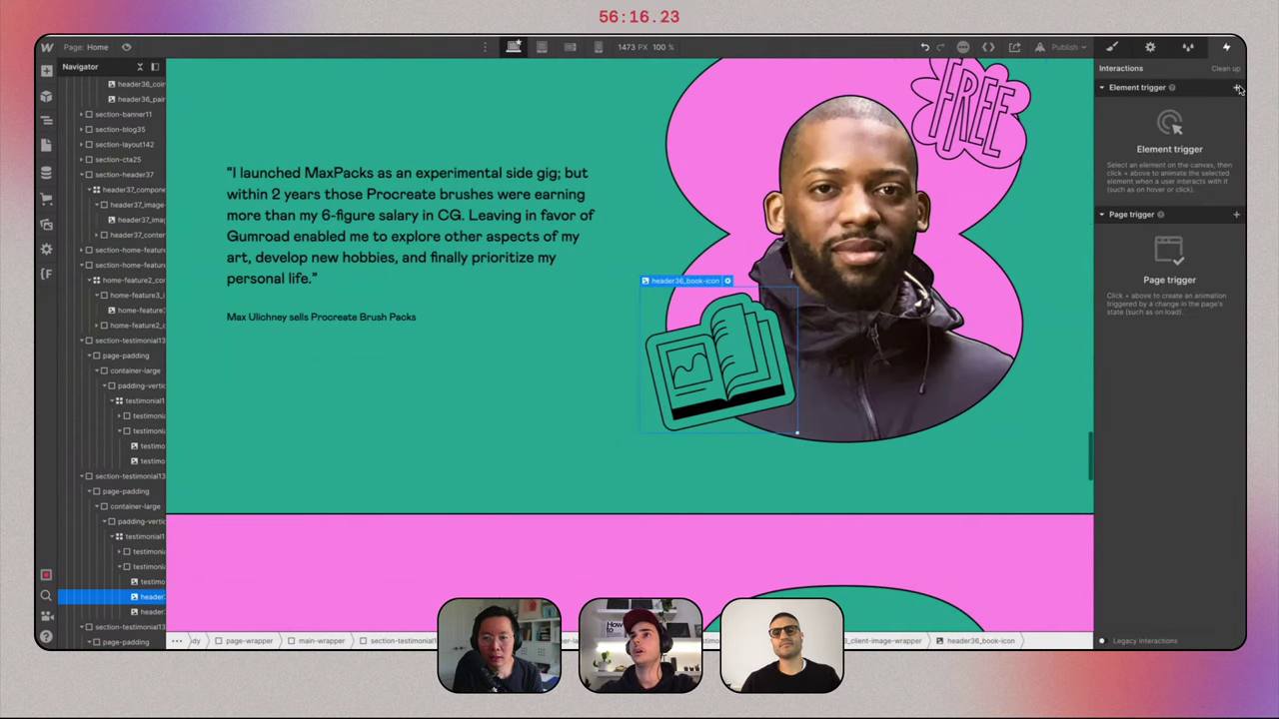
left_click(1237, 89)
left_click(1131, 106)
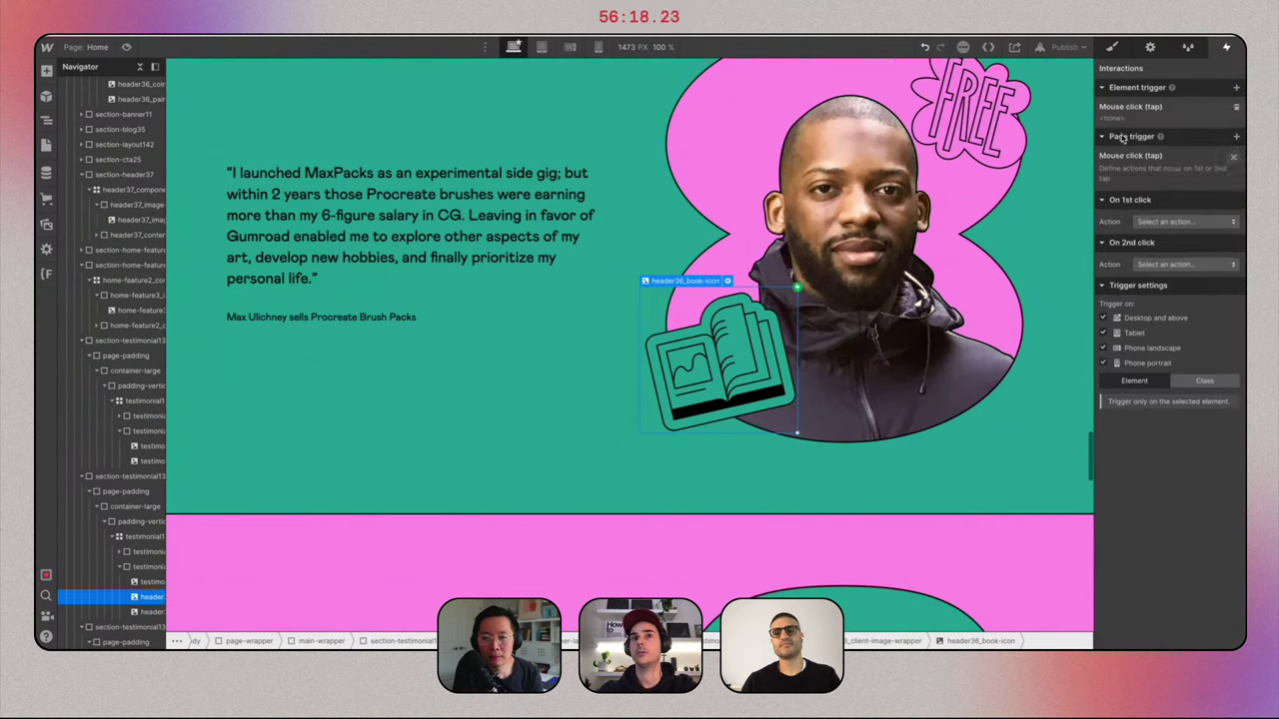
left_click(1184, 155)
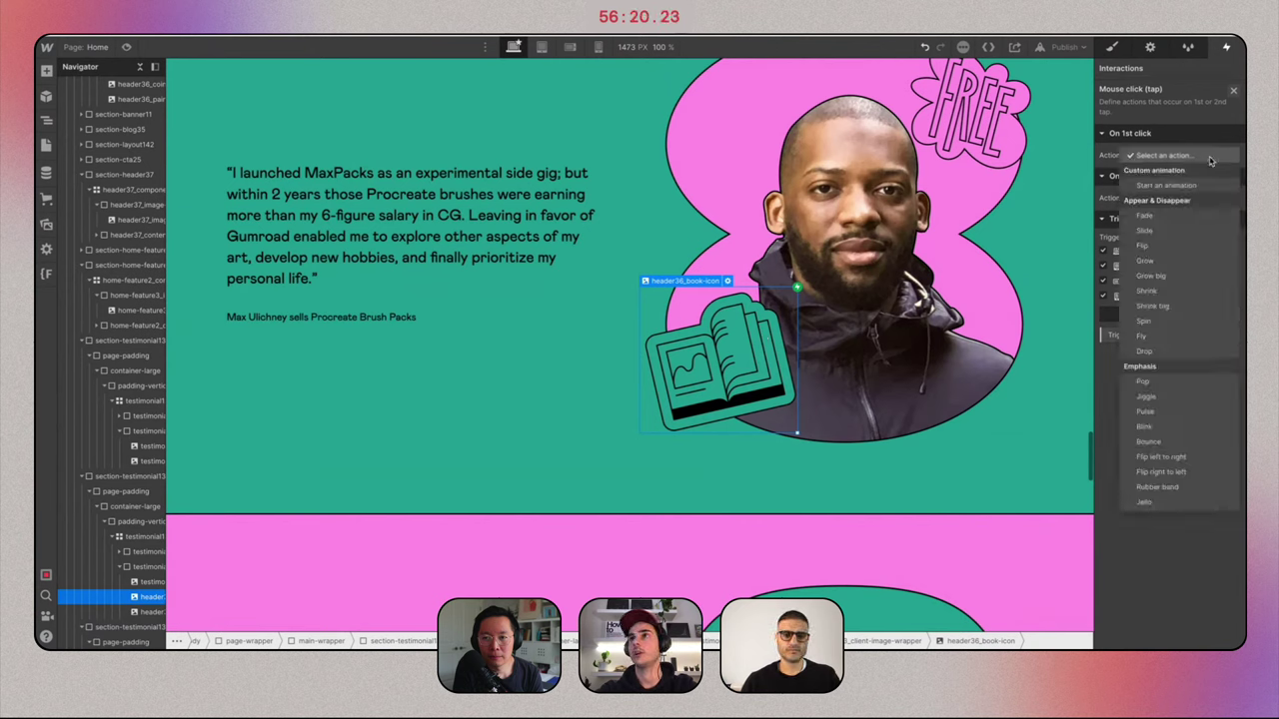
left_click(1187, 190)
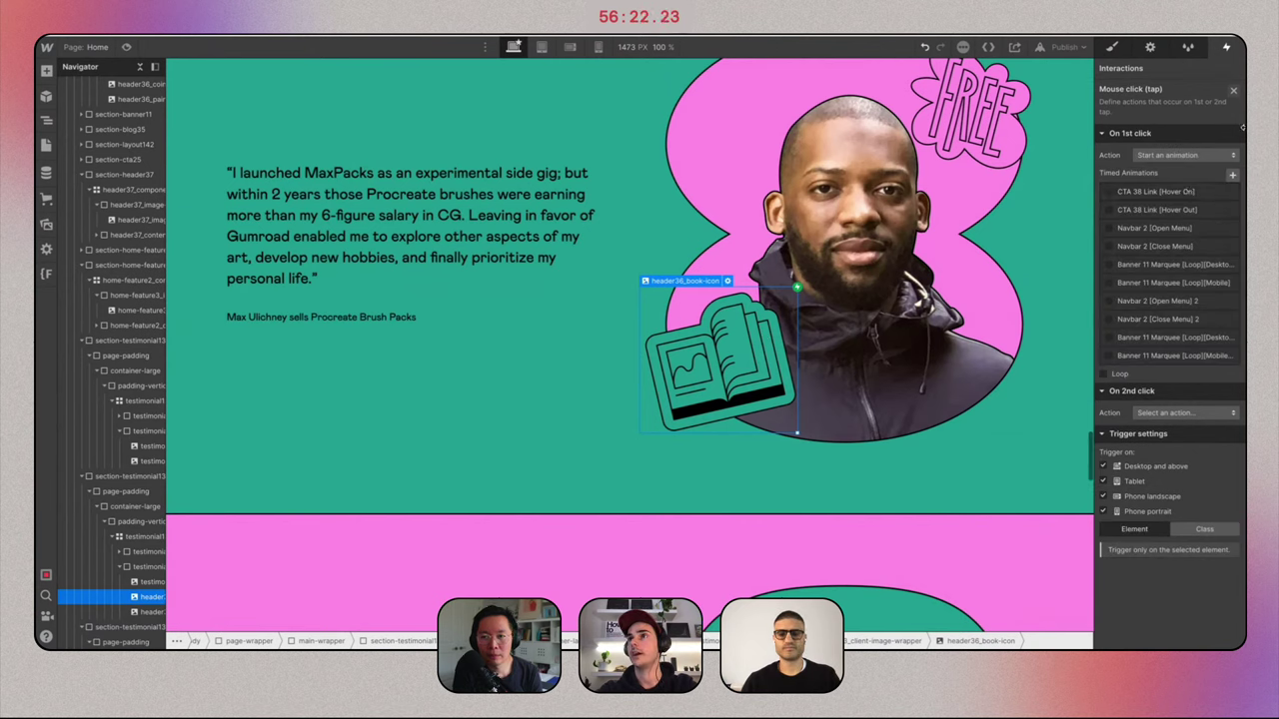
left_click(1232, 91)
left_click(1234, 106)
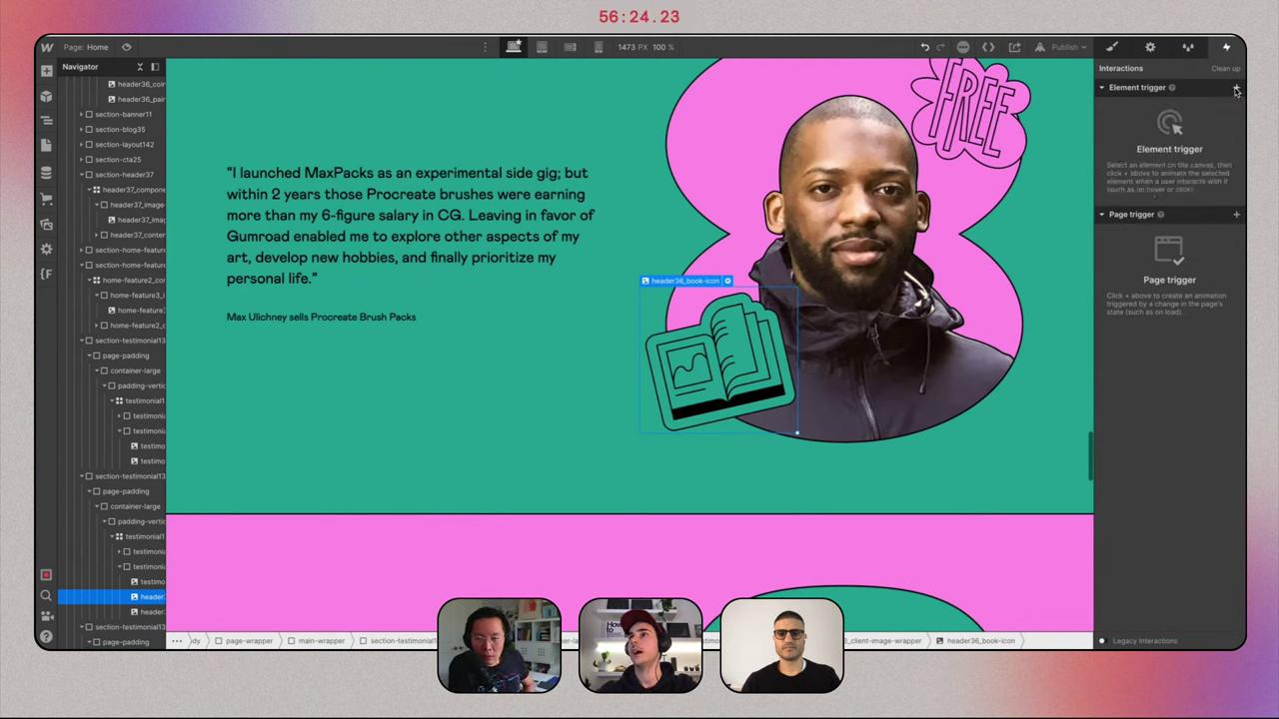
Give the second testimonial's book sticker a While scrolling in view trigger that plays the Parallax Sticker scroll animation.
left_click(1236, 89)
left_click(1179, 152)
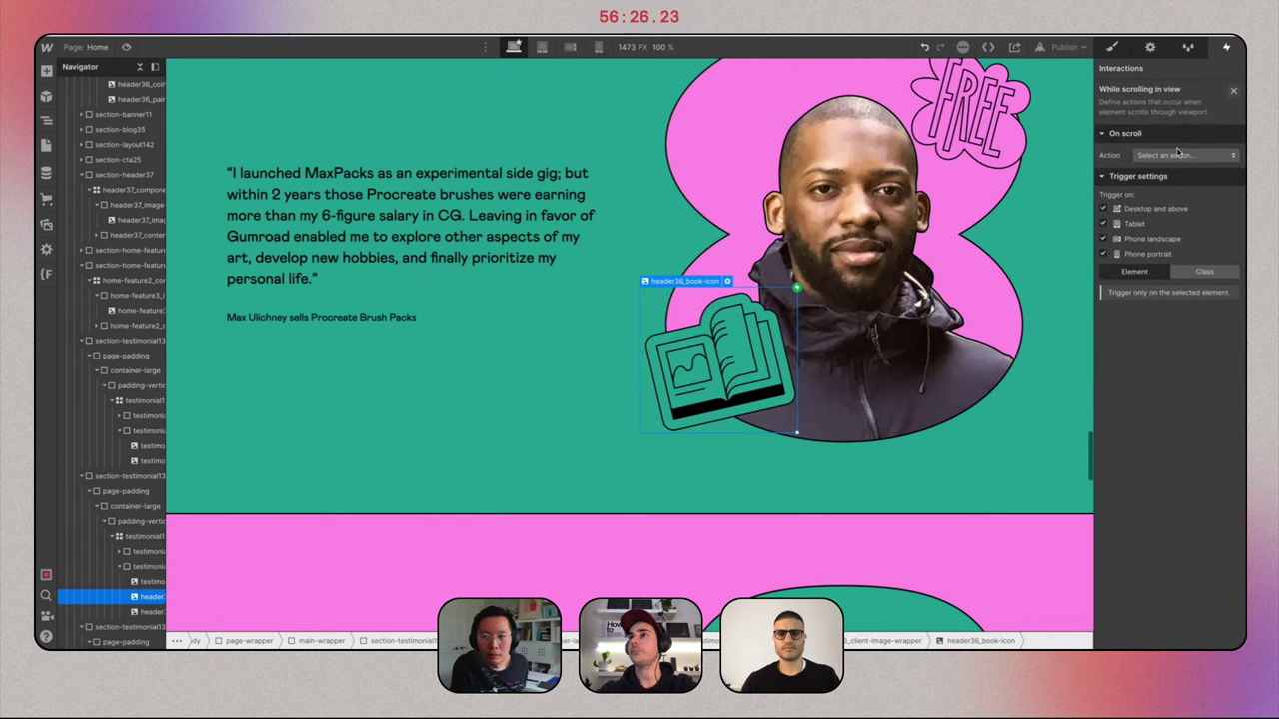
left_click(1179, 152)
left_click(1176, 185)
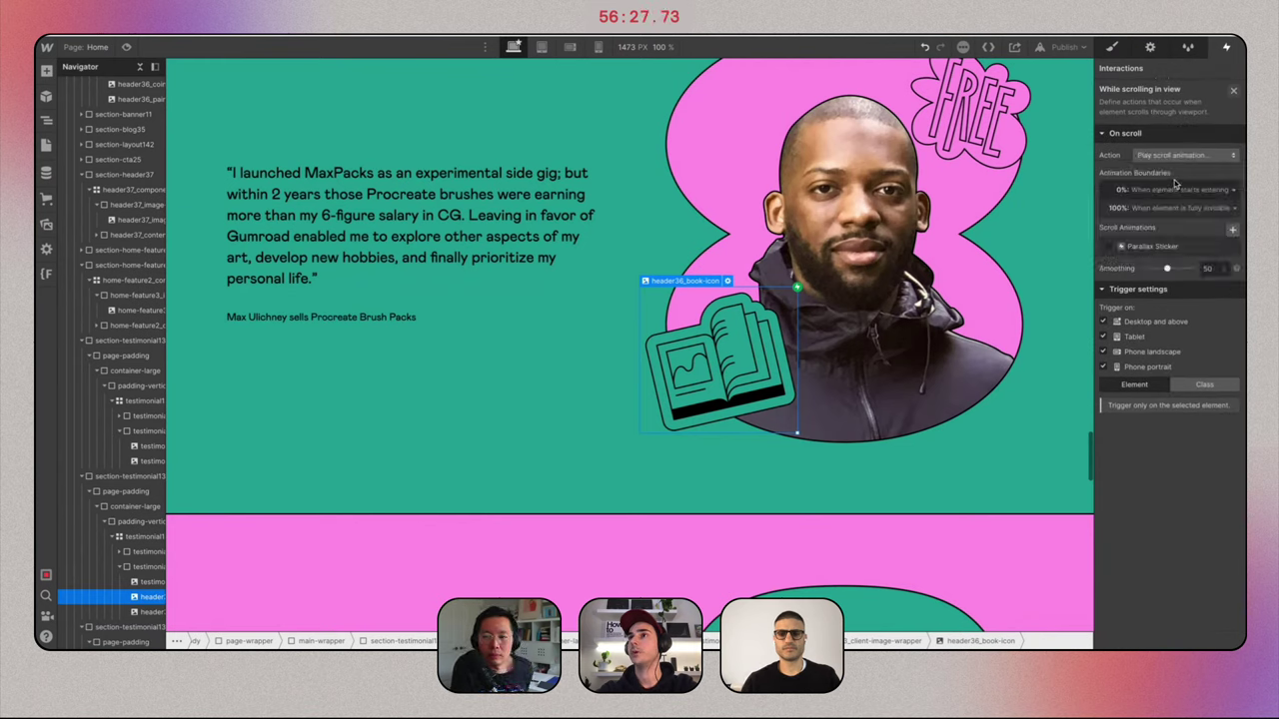
left_click(1157, 247)
Preview the page to examine the parallax motion of the stickers in the testimonial sections.
scroll(699, 250, "up", 3)
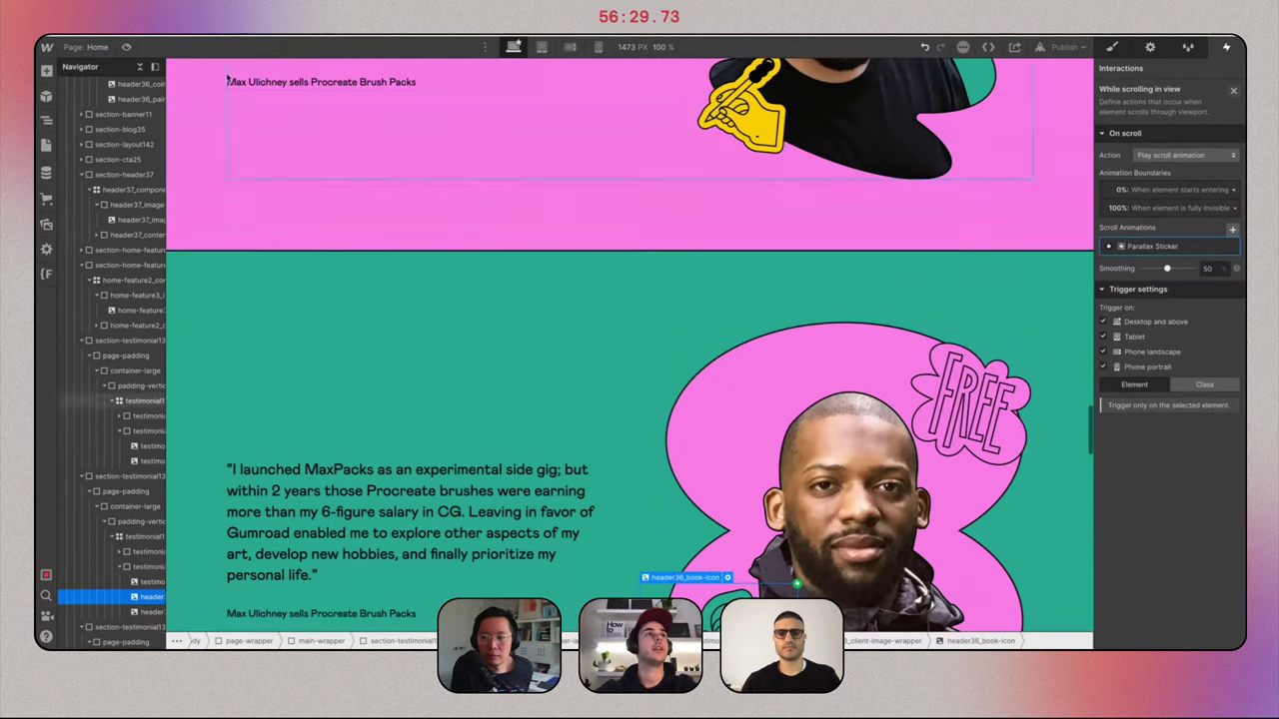
left_click(126, 47)
scroll(894, 310, "down", 5)
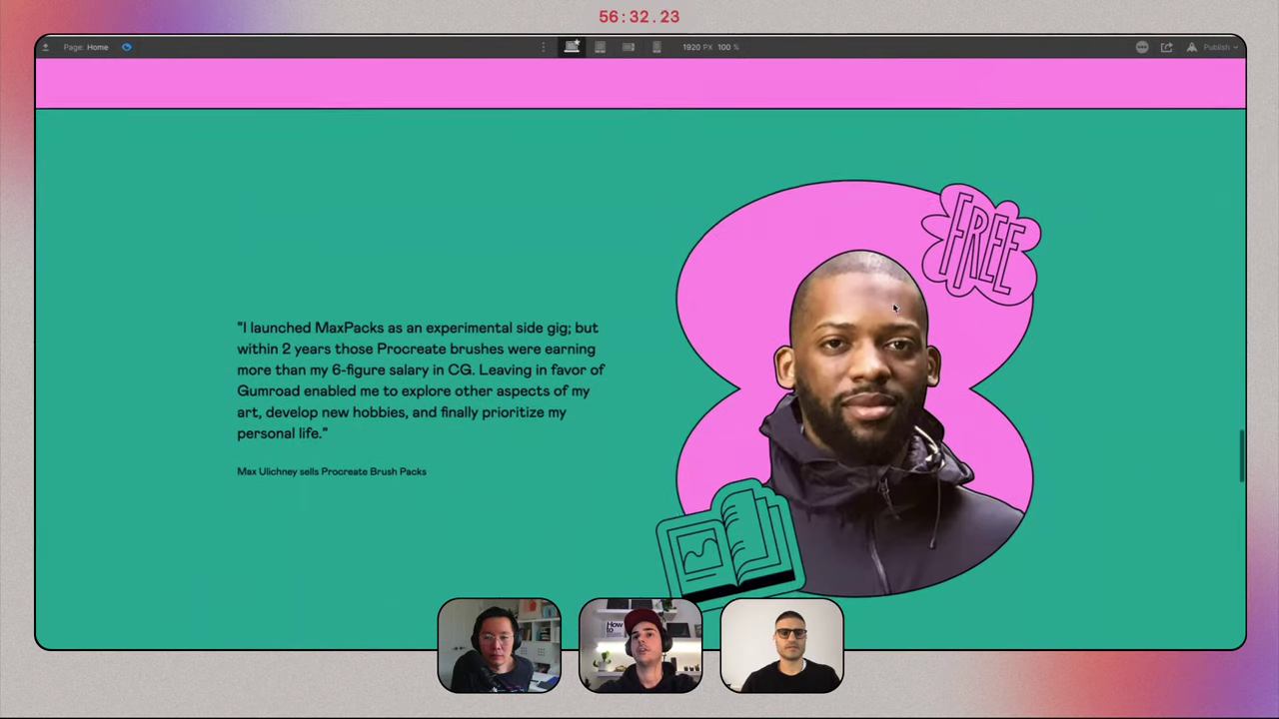
scroll(894, 309, "up", 6)
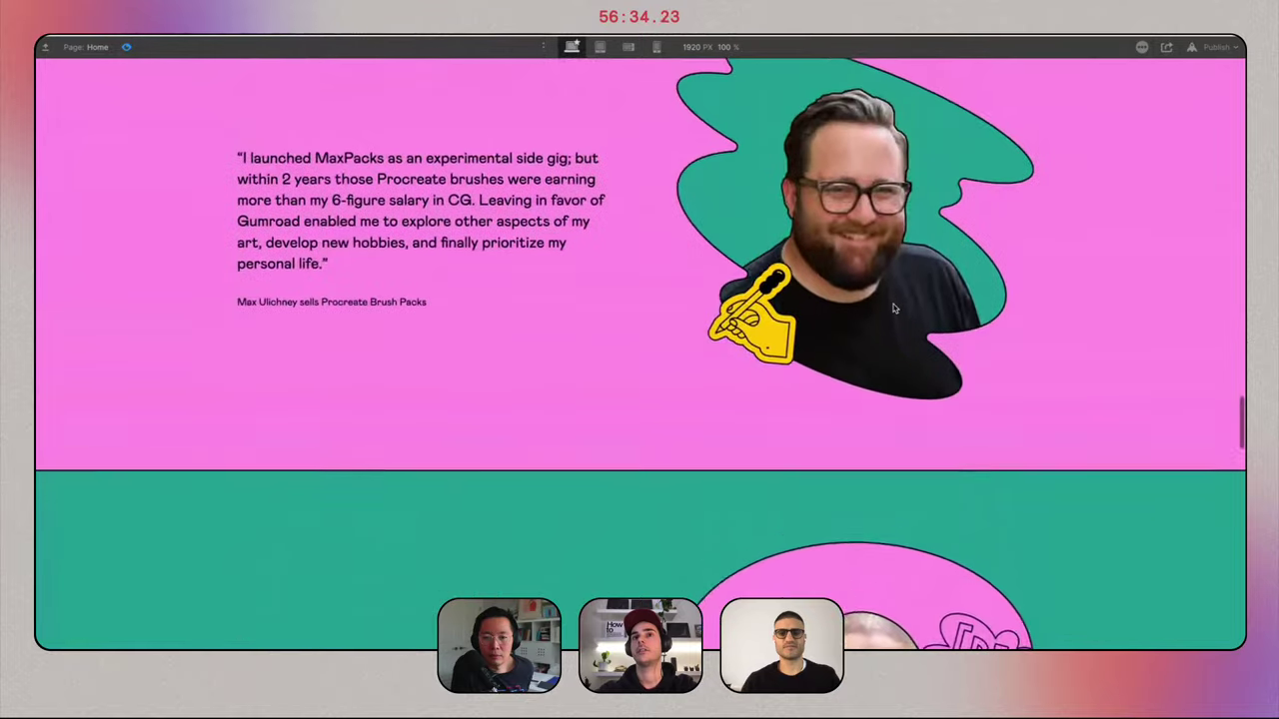
scroll(894, 310, "up", 10)
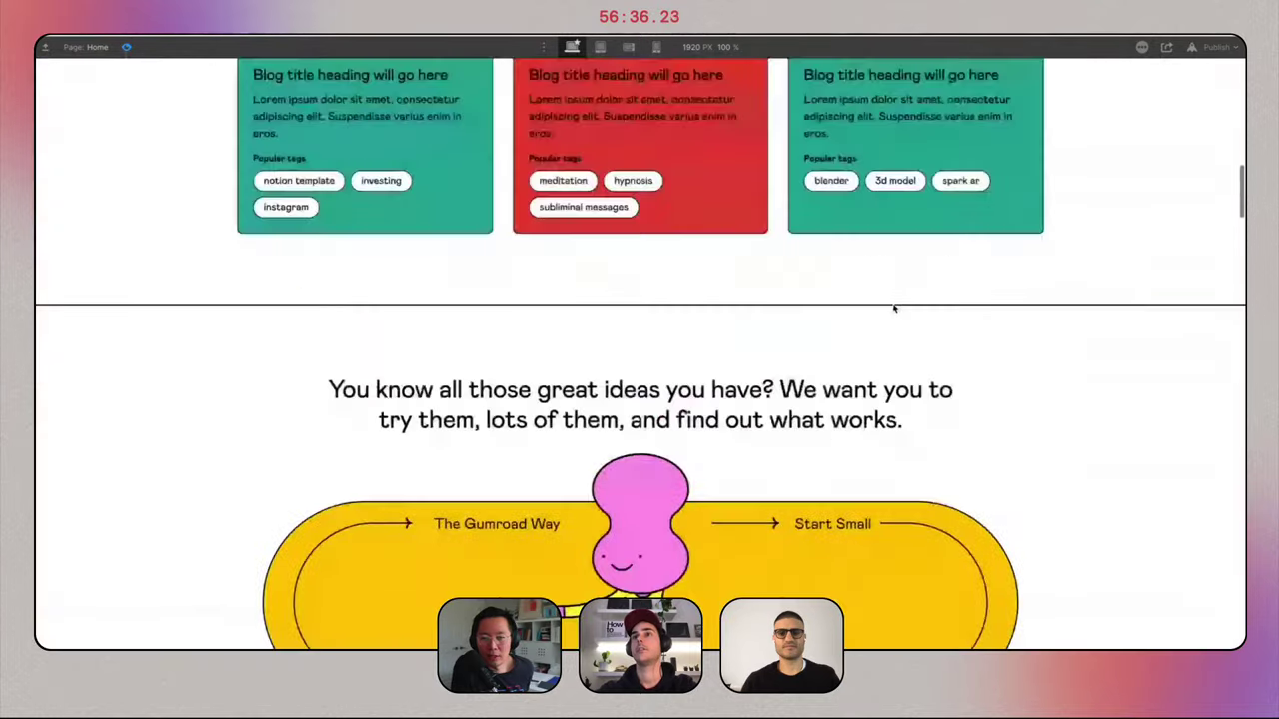
Examine how the hero's paint-brush and coin stickers move during scrolling, and return to the designer.
scroll(894, 309, "up", 5)
scroll(894, 309, "down", 2)
scroll(894, 310, "up", 2)
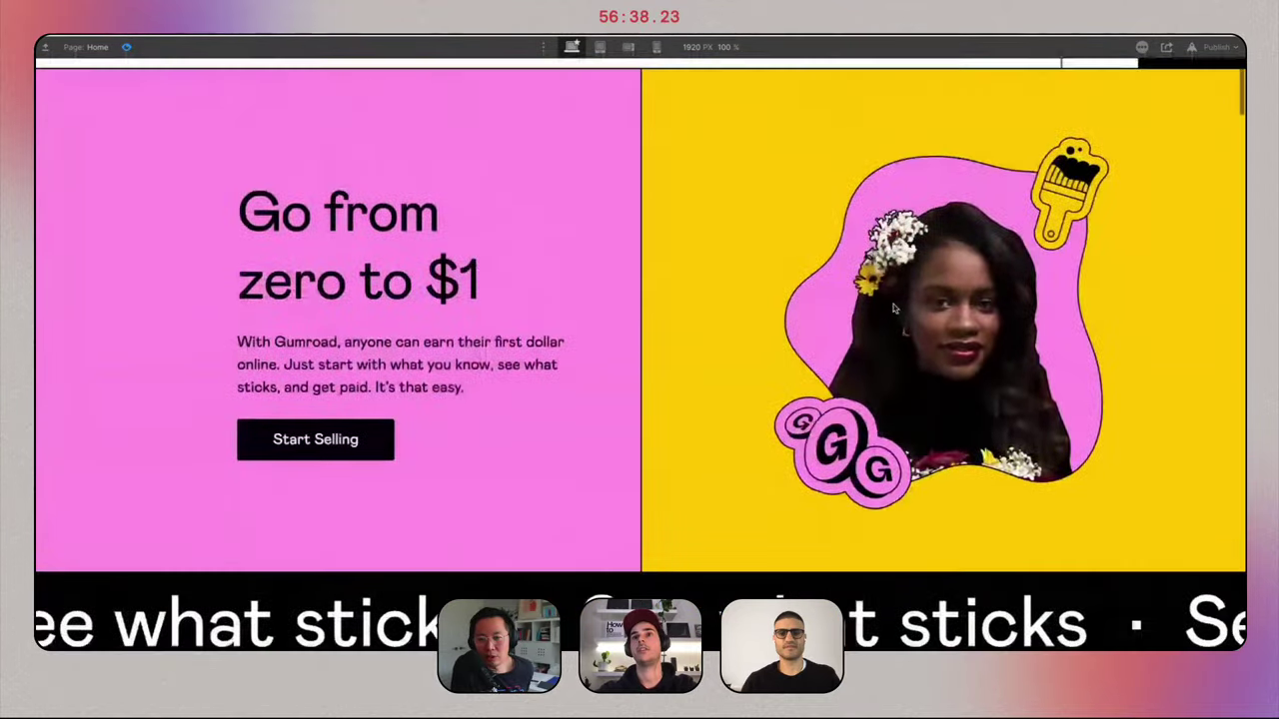
scroll(895, 310, "down", 2)
scroll(894, 310, "up", 2)
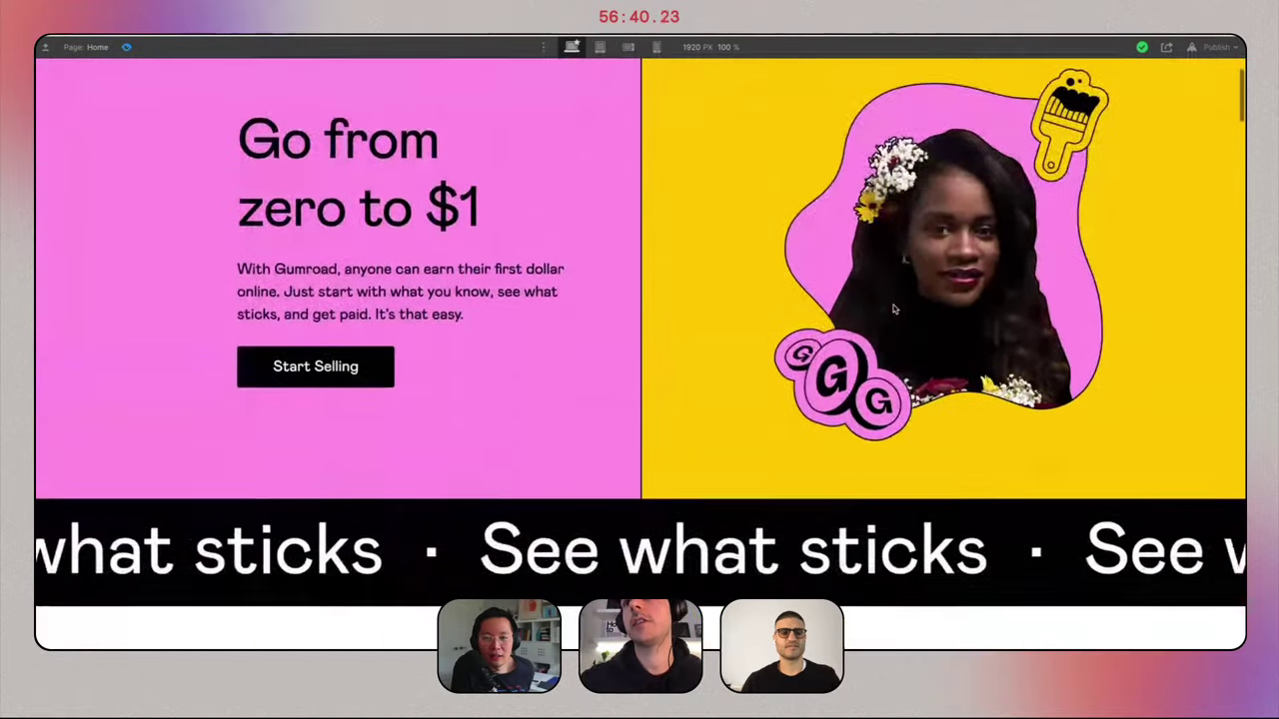
scroll(894, 309, "down", 3)
scroll(894, 310, "up", 4)
scroll(894, 310, "down", 3)
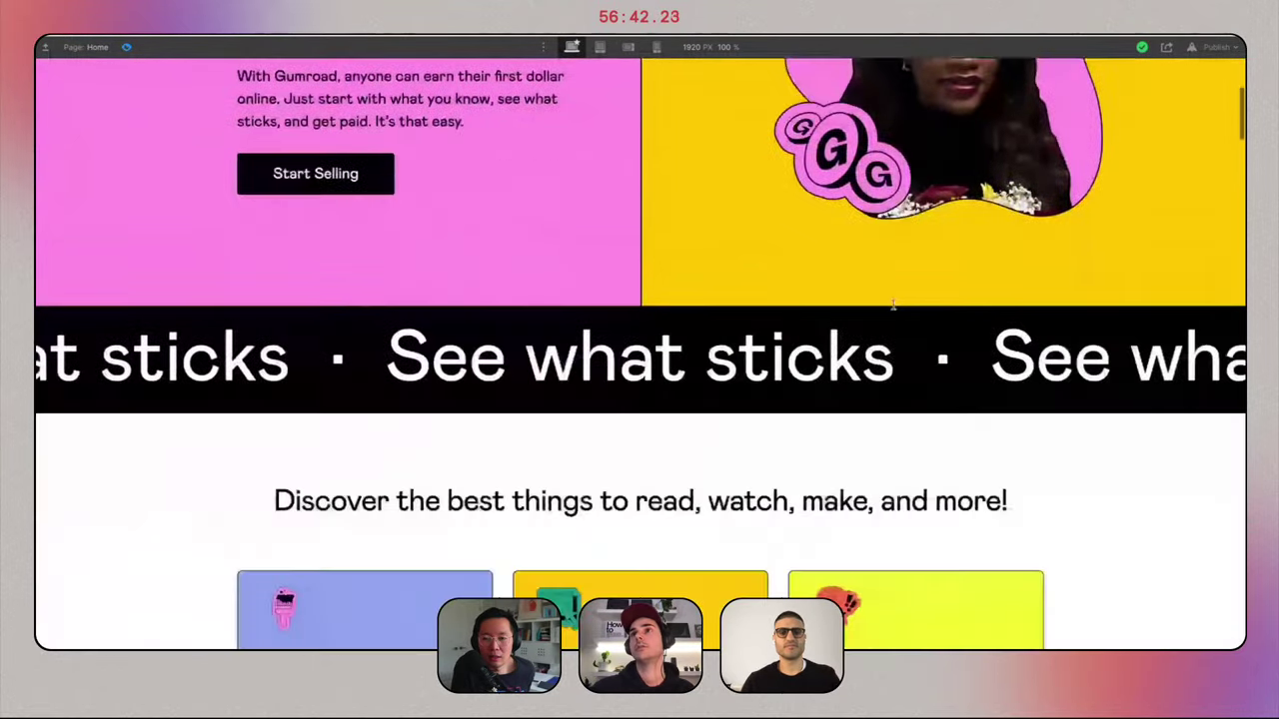
scroll(894, 309, "up", 1)
scroll(894, 310, "up", 4)
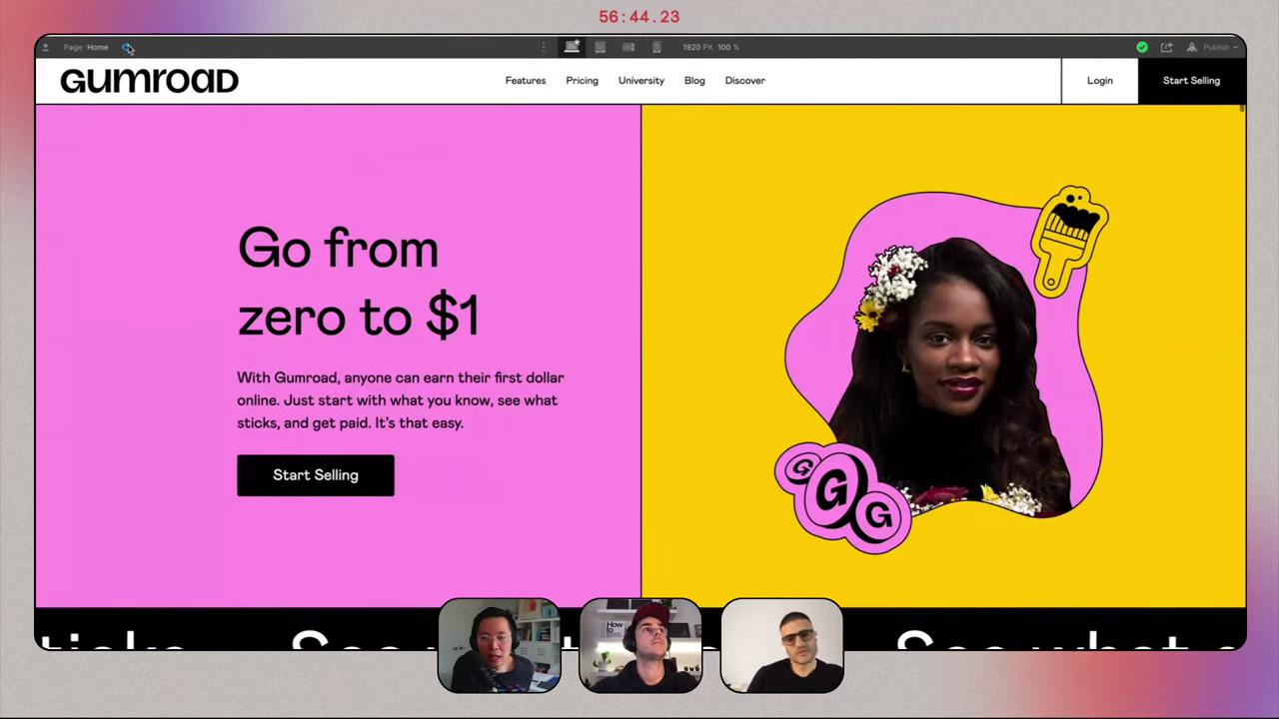
key("super+shift+p")
Switch to the live Gumroad site to examine the income section below the testimonials, and return to the designer.
scroll(836, 427, "down", 15)
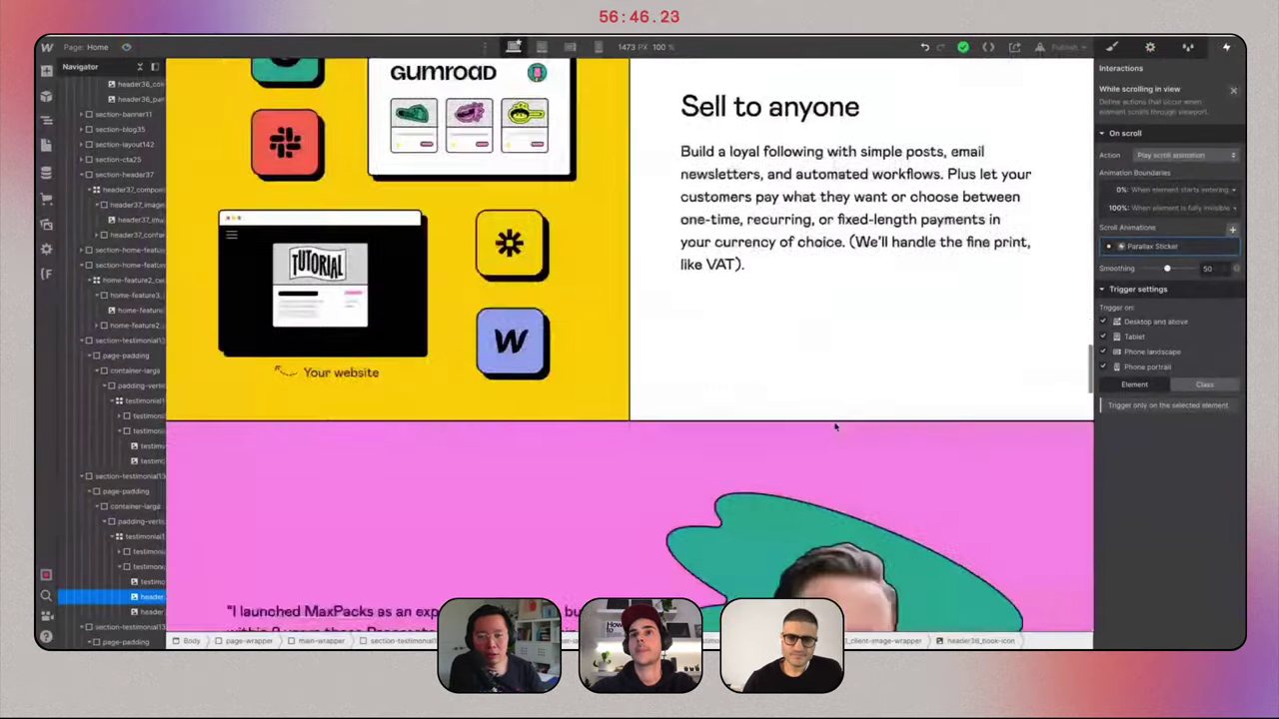
scroll(836, 428, "down", 4)
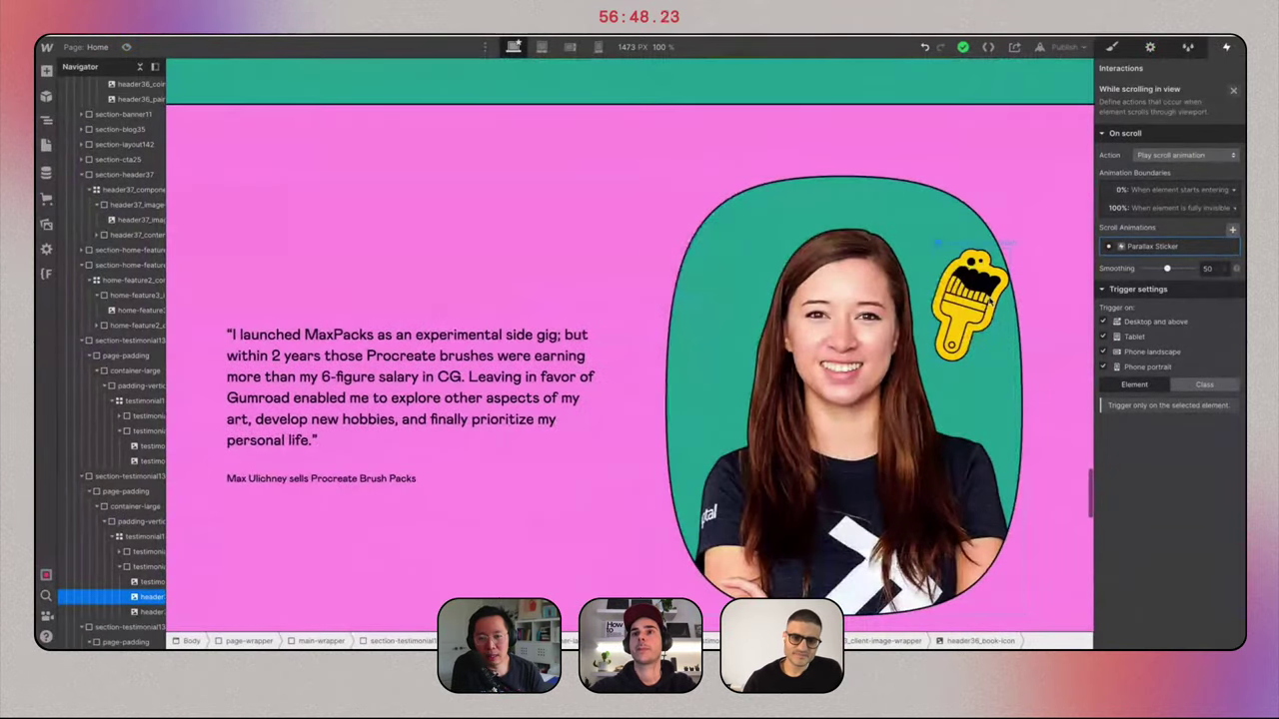
left_click(987, 301)
scroll(985, 300, "down", 10)
key("super+shift+p")
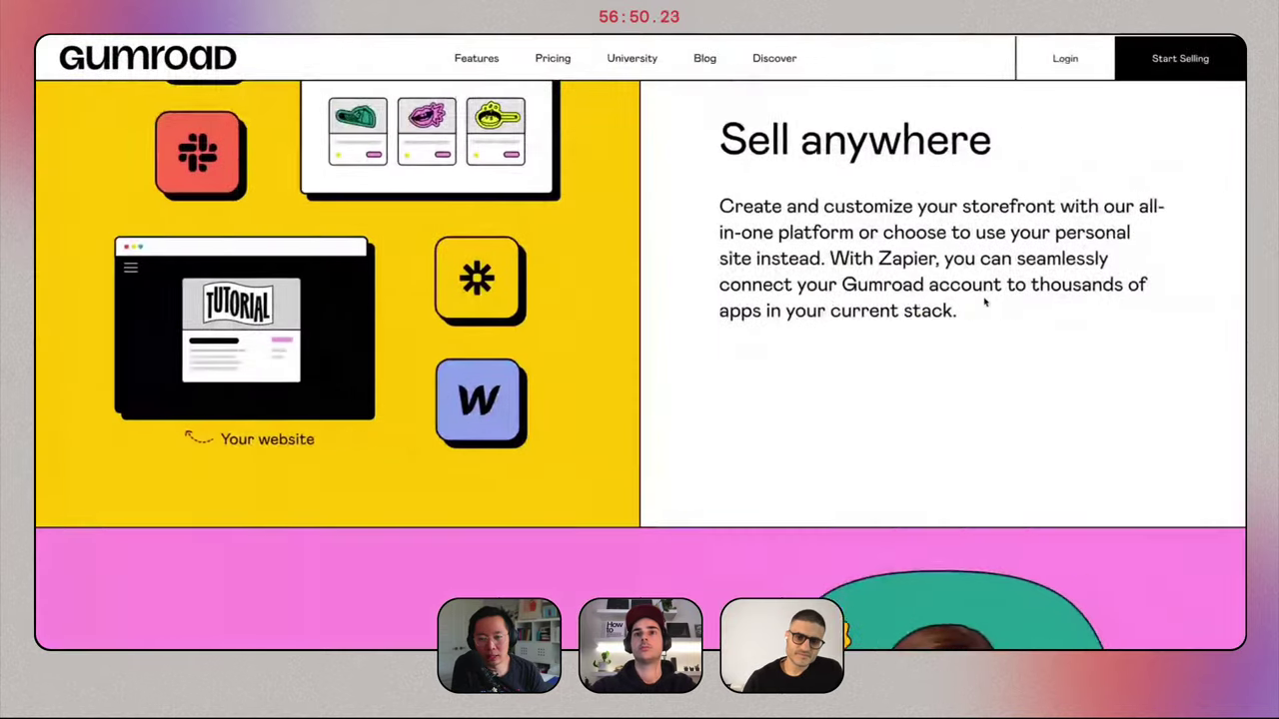
scroll(984, 302, "down", 10)
scroll(984, 302, "up", 6)
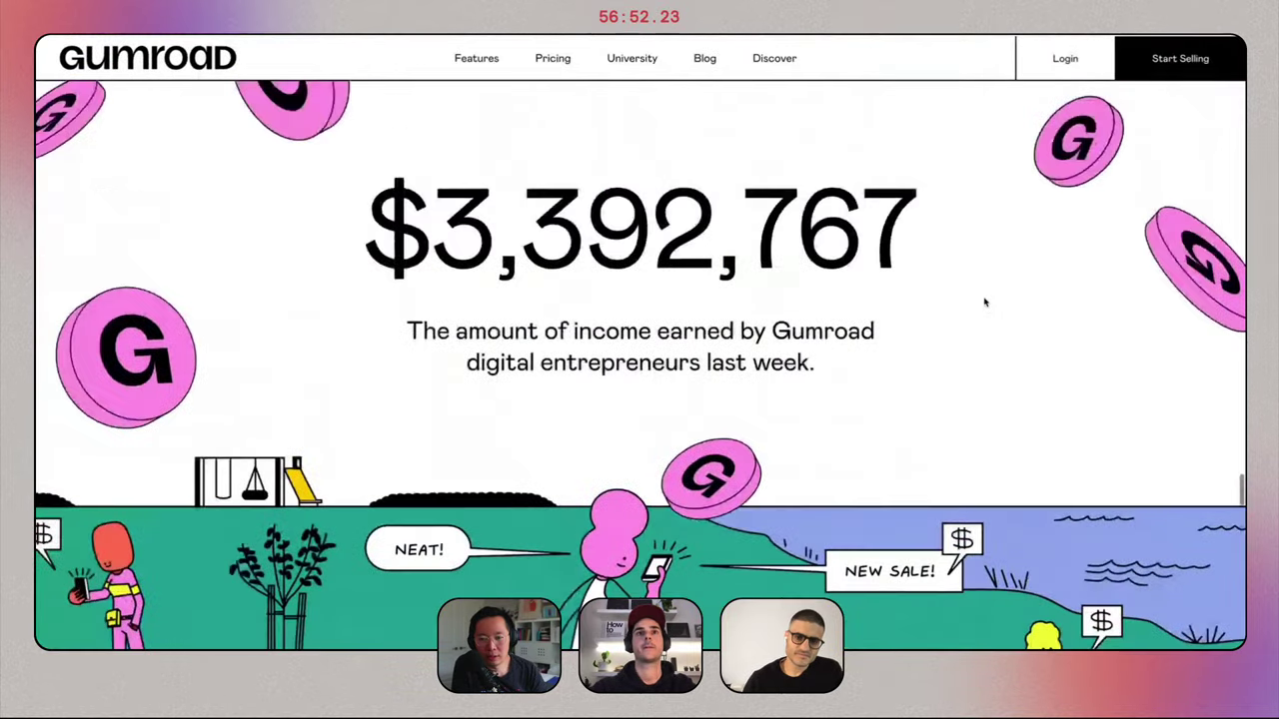
scroll(984, 301, "up", 2)
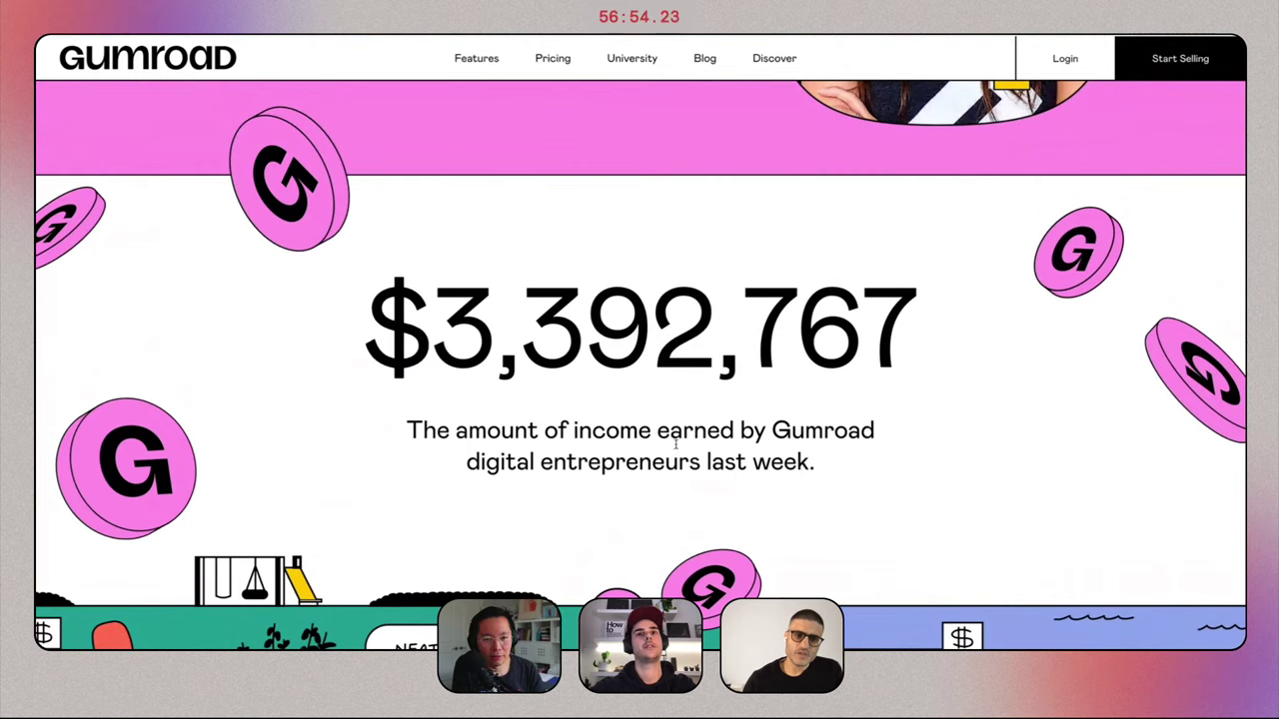
key("super+shift+p")
Widen the Navigator and delete the margin-bottom block holding the Tagline in the section-layout141 section.
scroll(528, 277, "up", 2)
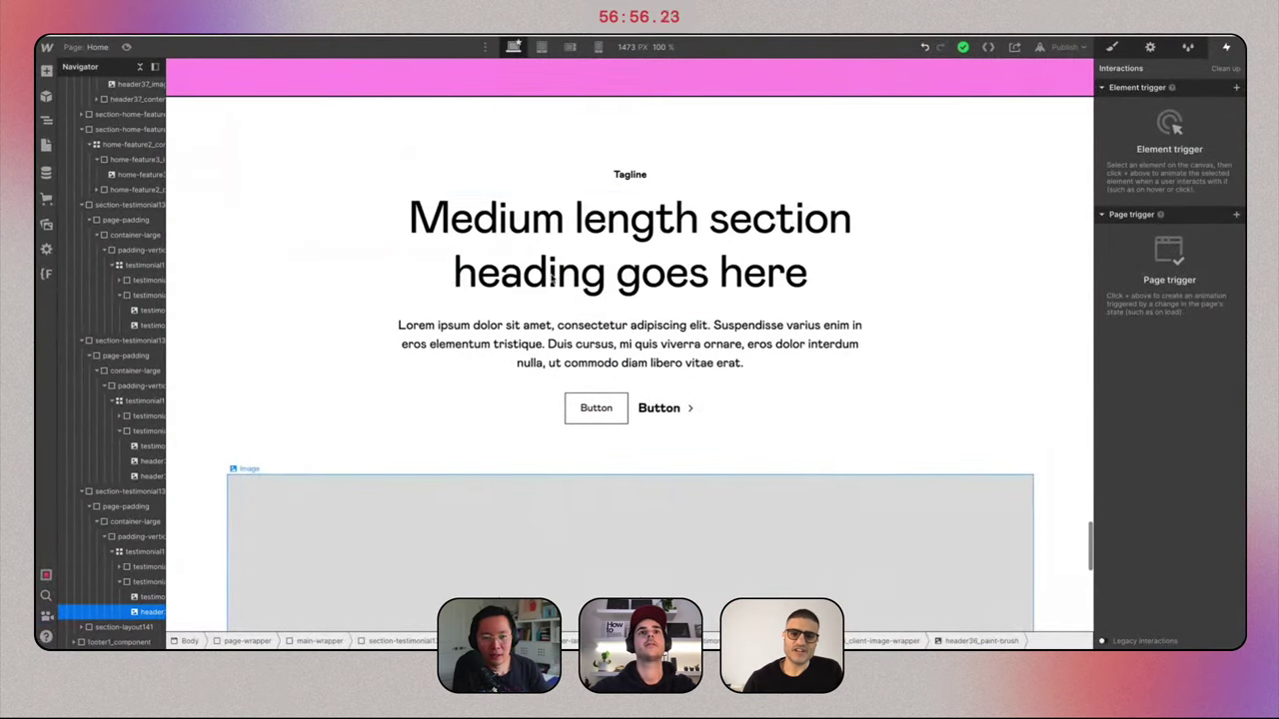
left_click(629, 176)
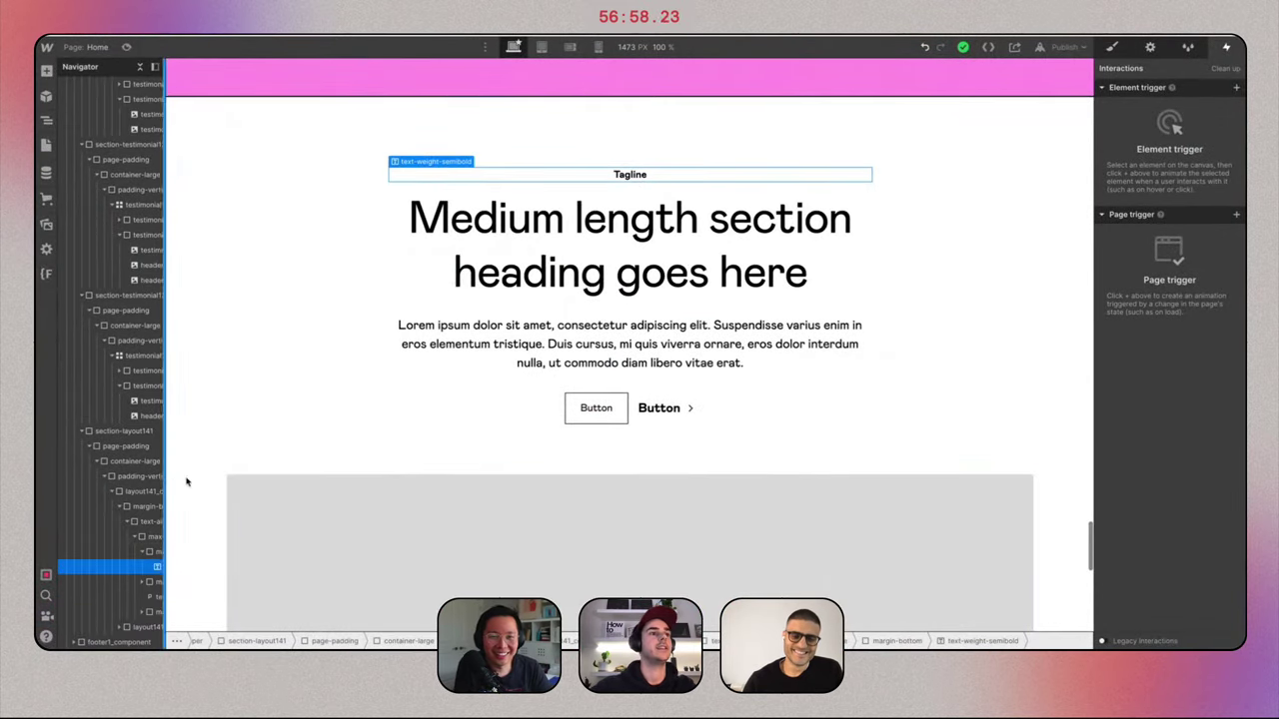
left_click_drag(179, 483, 274, 482)
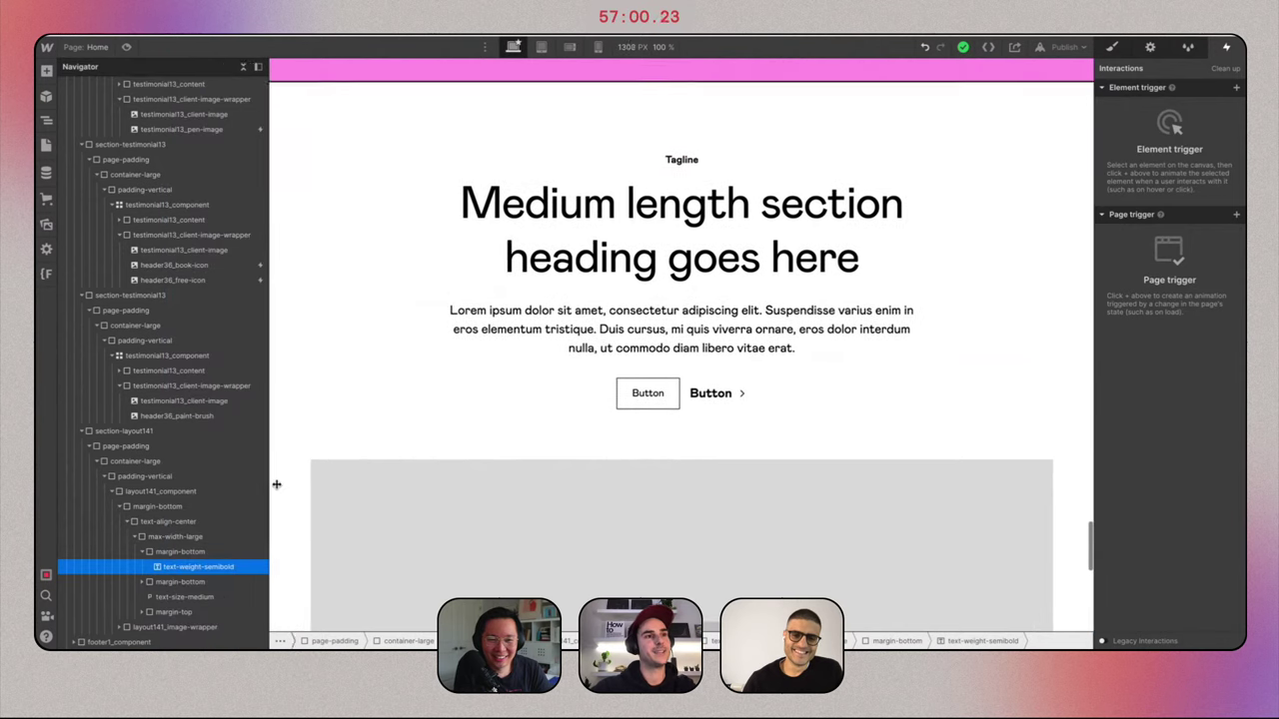
left_click(203, 553)
key("BackSpace")
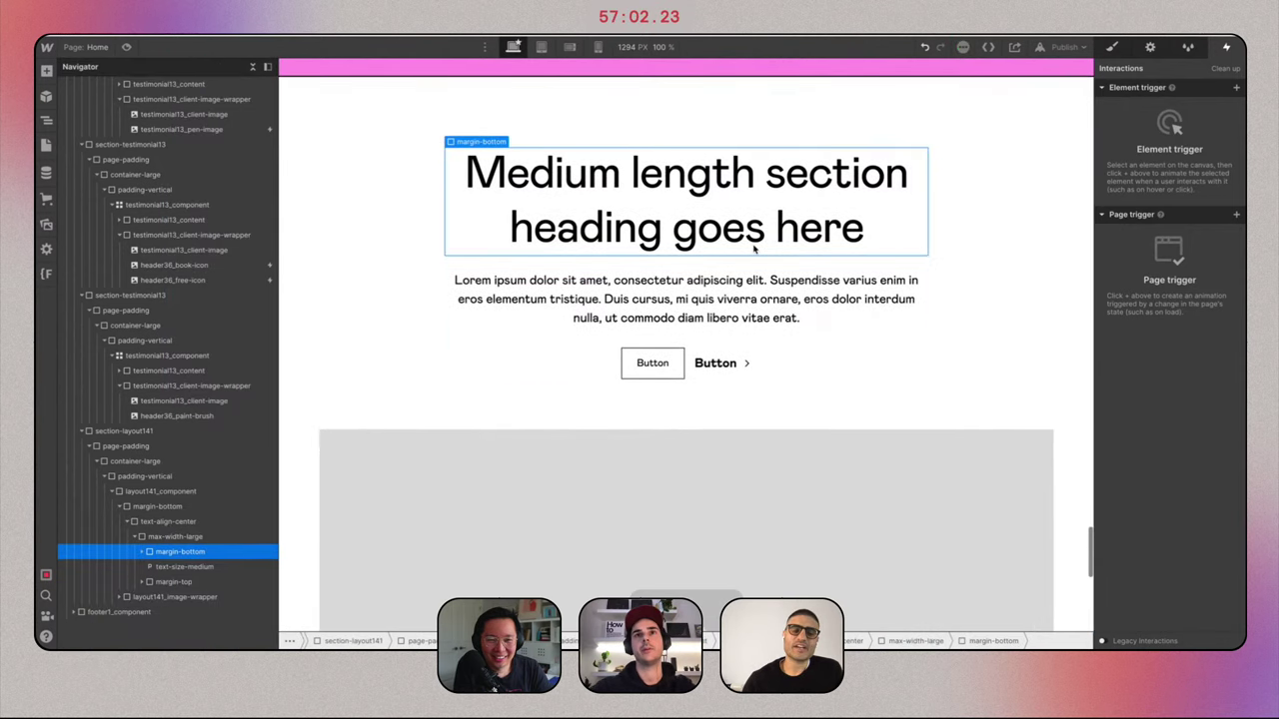
Copy the $3,392,767 figure from the live Gumroad site and paste it over the section heading's placeholder text.
key("ctrl+Right")
triple_click(744, 325)
key("ctrl+c")
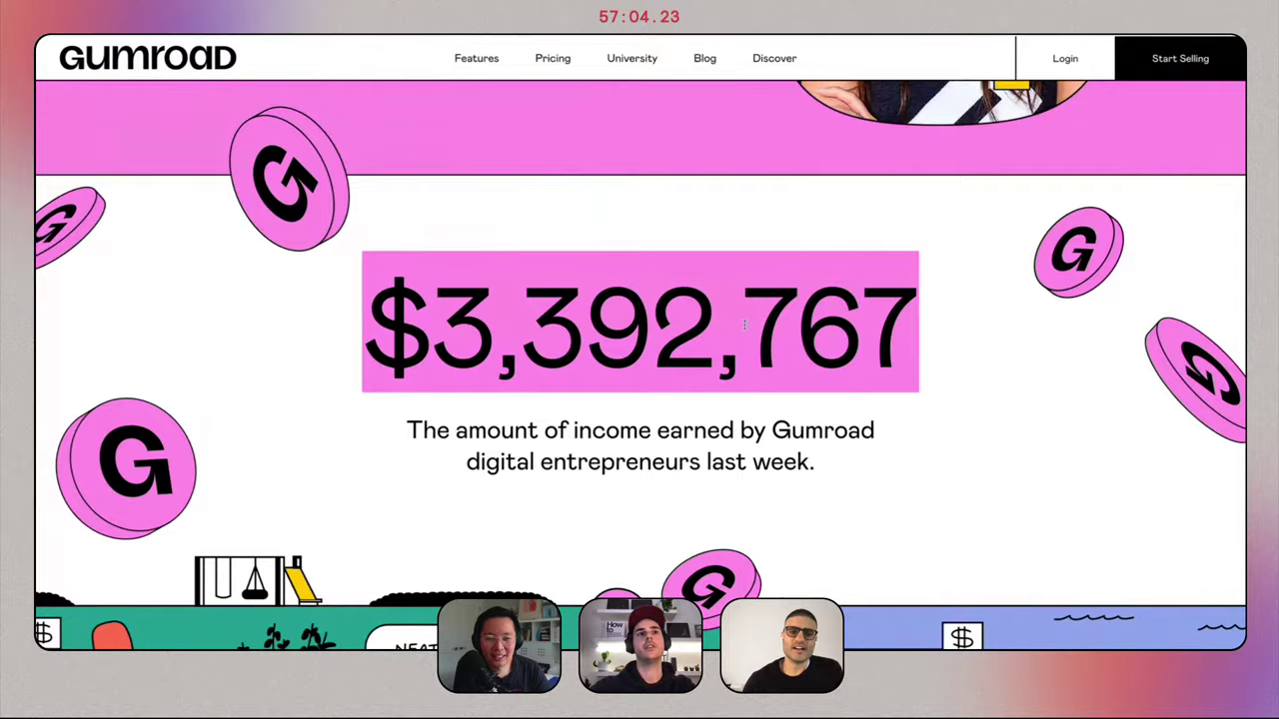
key("ctrl+Left")
double_click(639, 195)
key("ctrl+v")
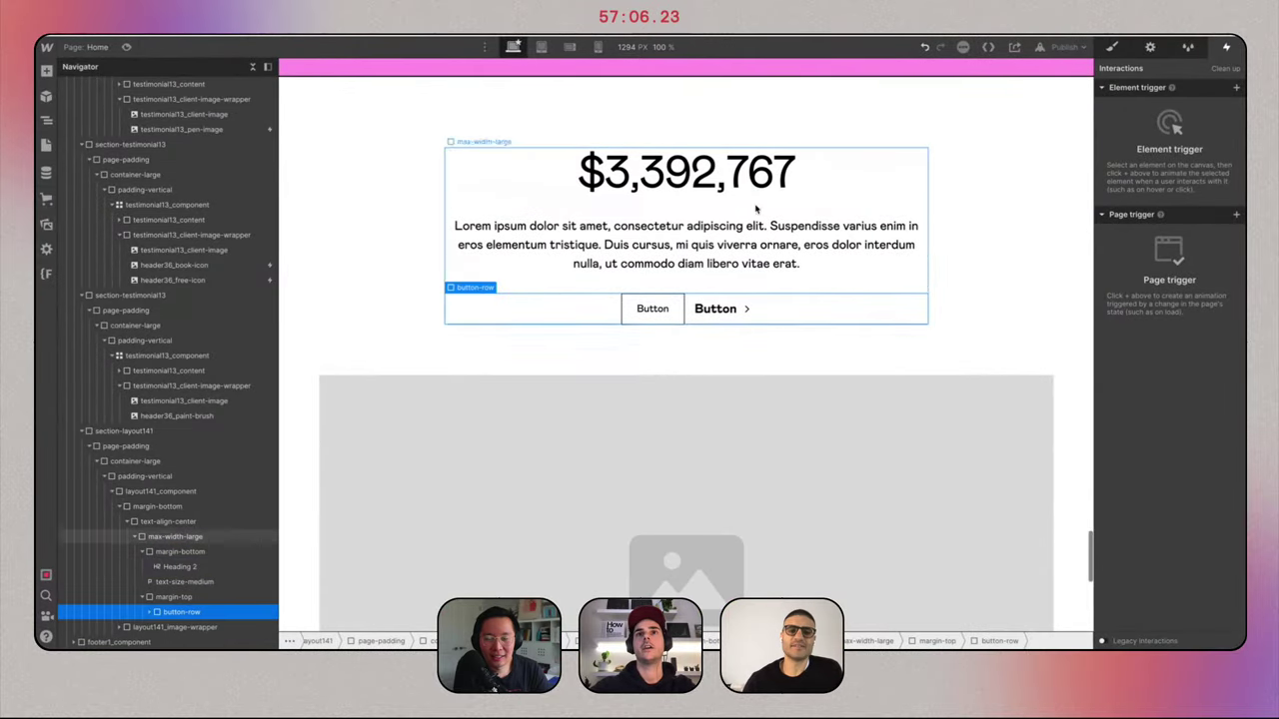
Create the class heading-xxhuge on the $3,392,767 heading and set its font size to 7.5 rem.
left_click(748, 200)
left_click(1113, 47)
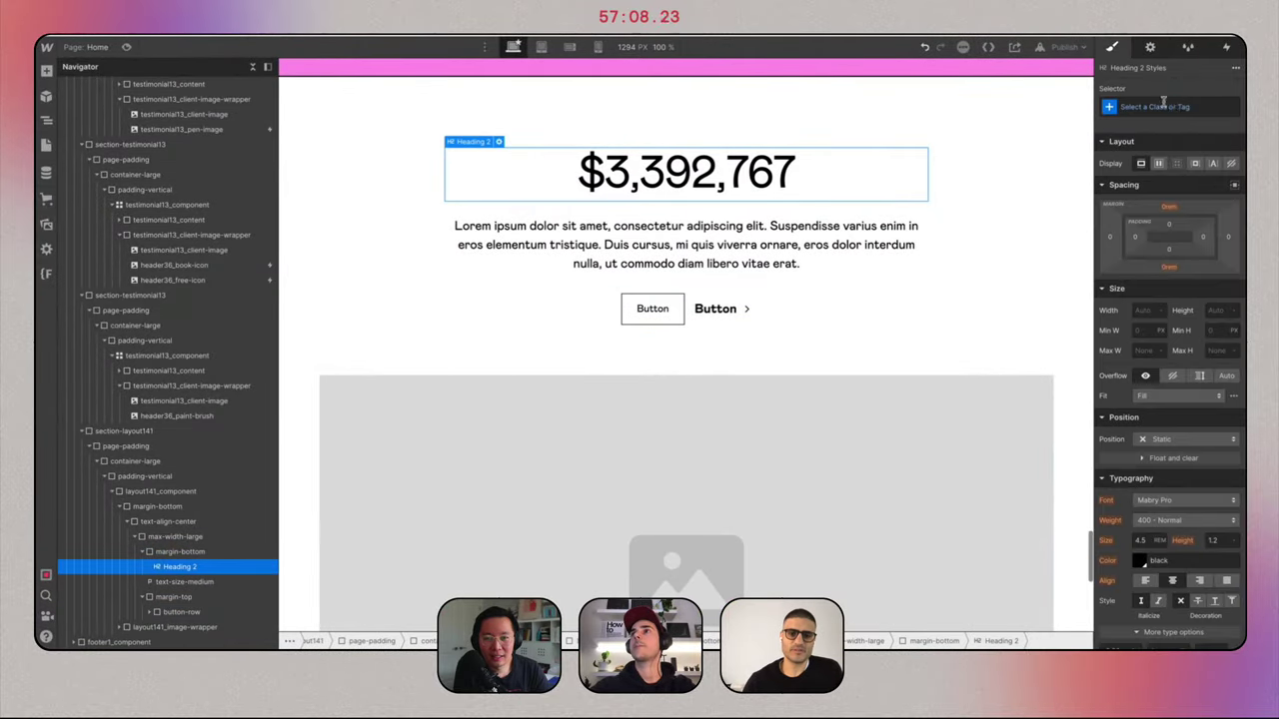
left_click(1162, 105)
type("heading-xxhuge")
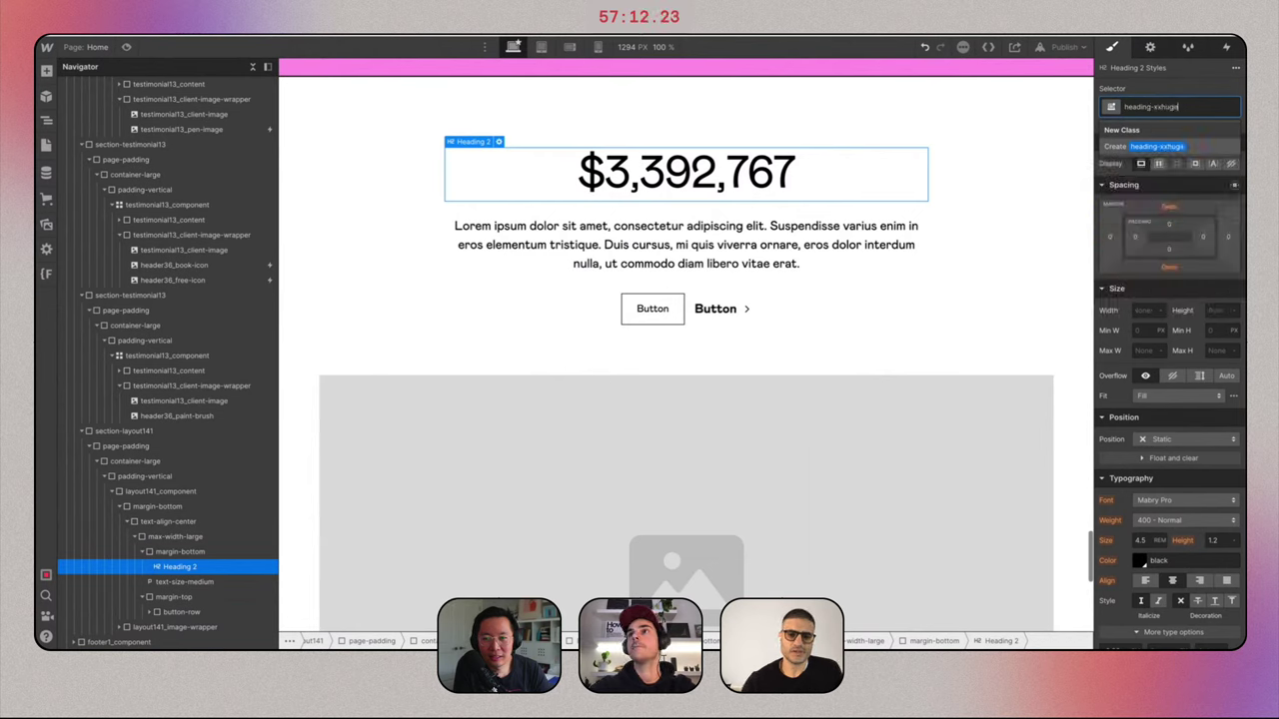
key("Return")
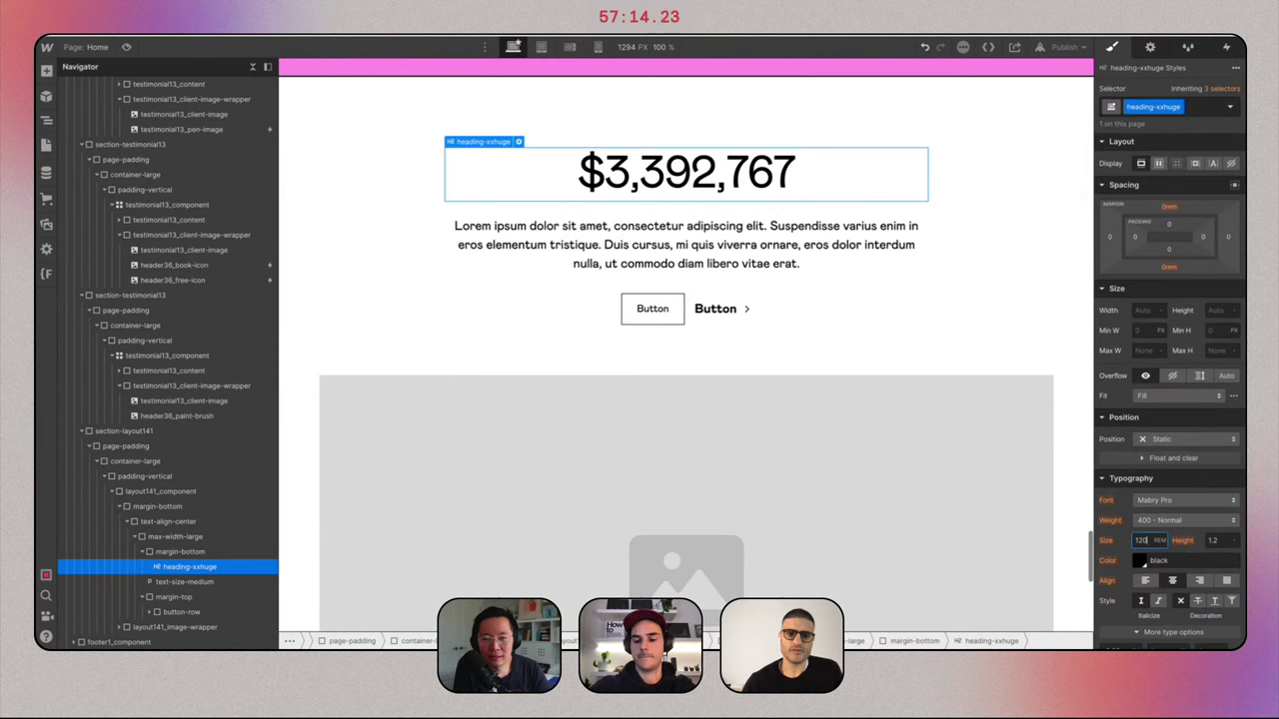
type("7.5")
key("Return")
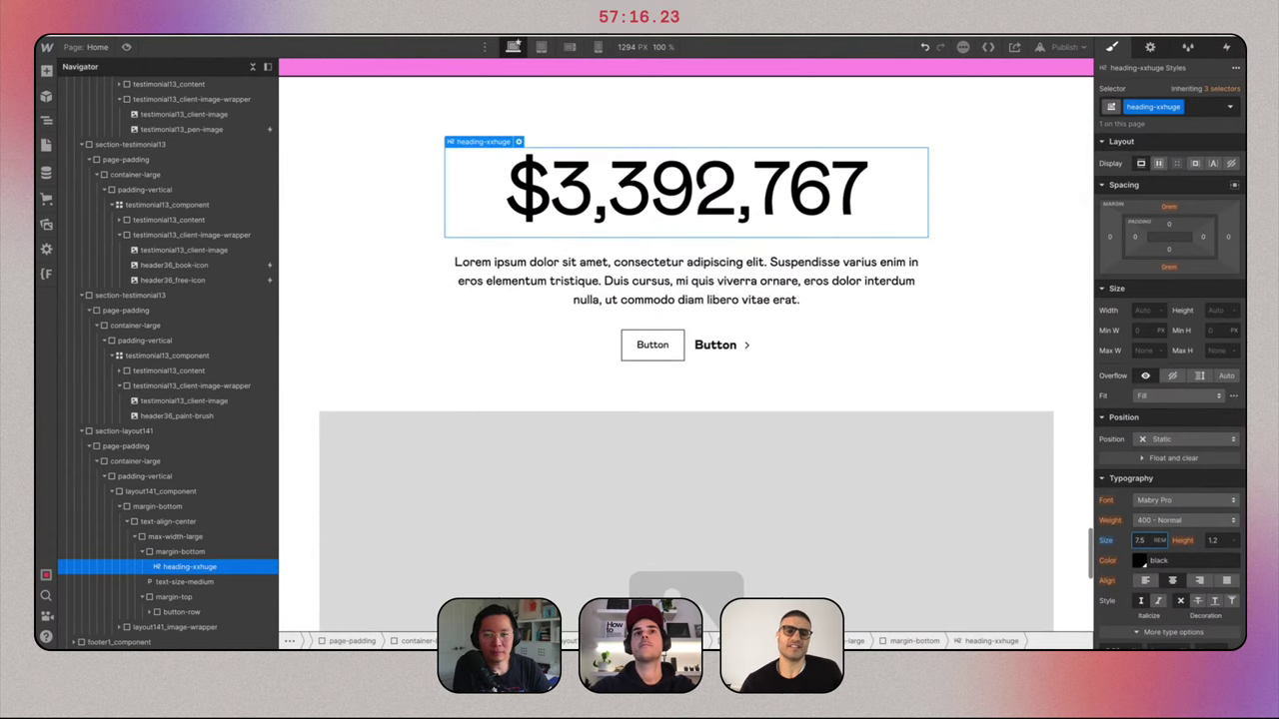
Set the font size of the $3,392,767 heading to 8 rem.
left_click(1147, 540)
type("78")
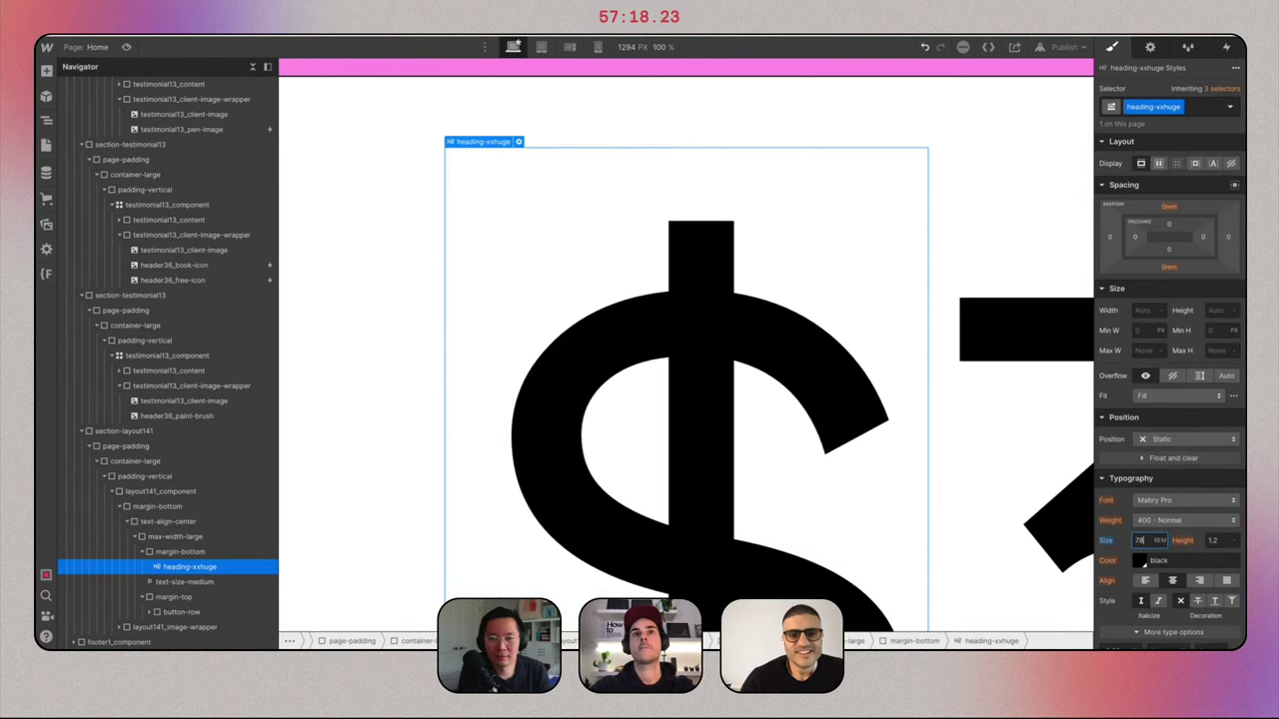
double_click(1147, 541)
type("9")
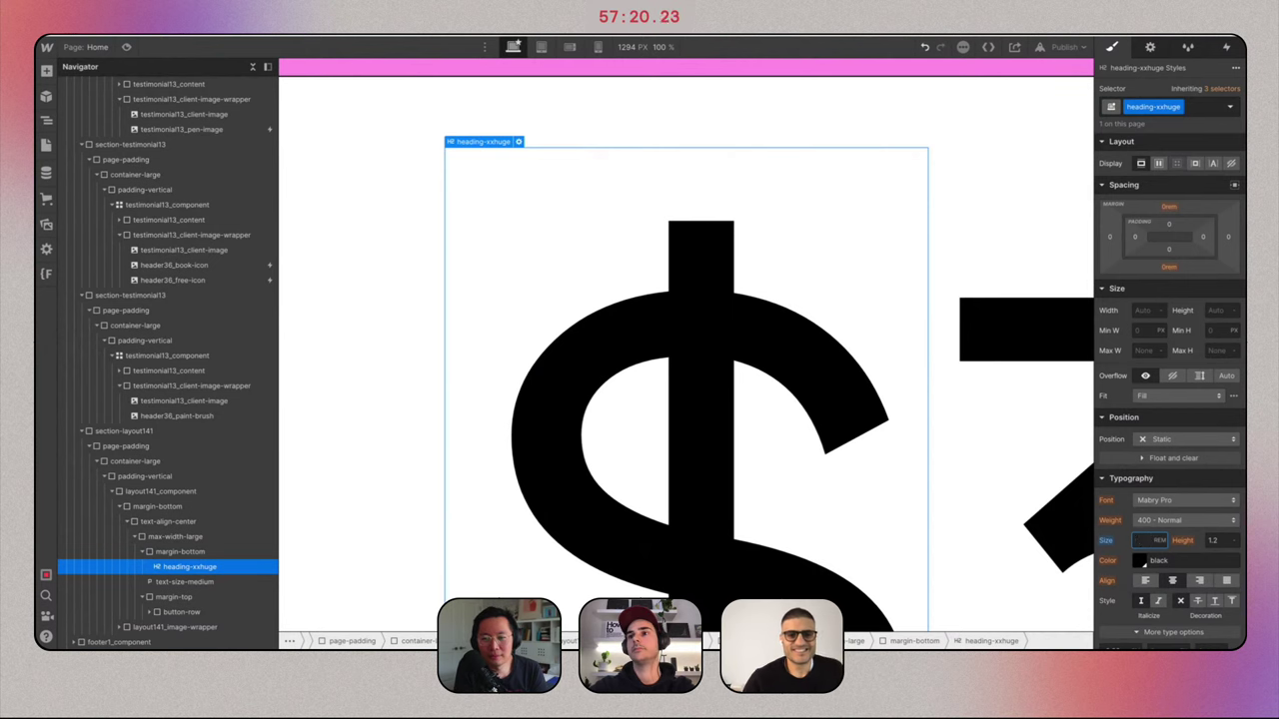
key("Return")
Copy the sentence "The amount of income earned by Gumroad digital entrepreneurs last week." from the live site and paste it over the placeholder paragraph.
left_click(717, 305)
key("ctrl+Right")
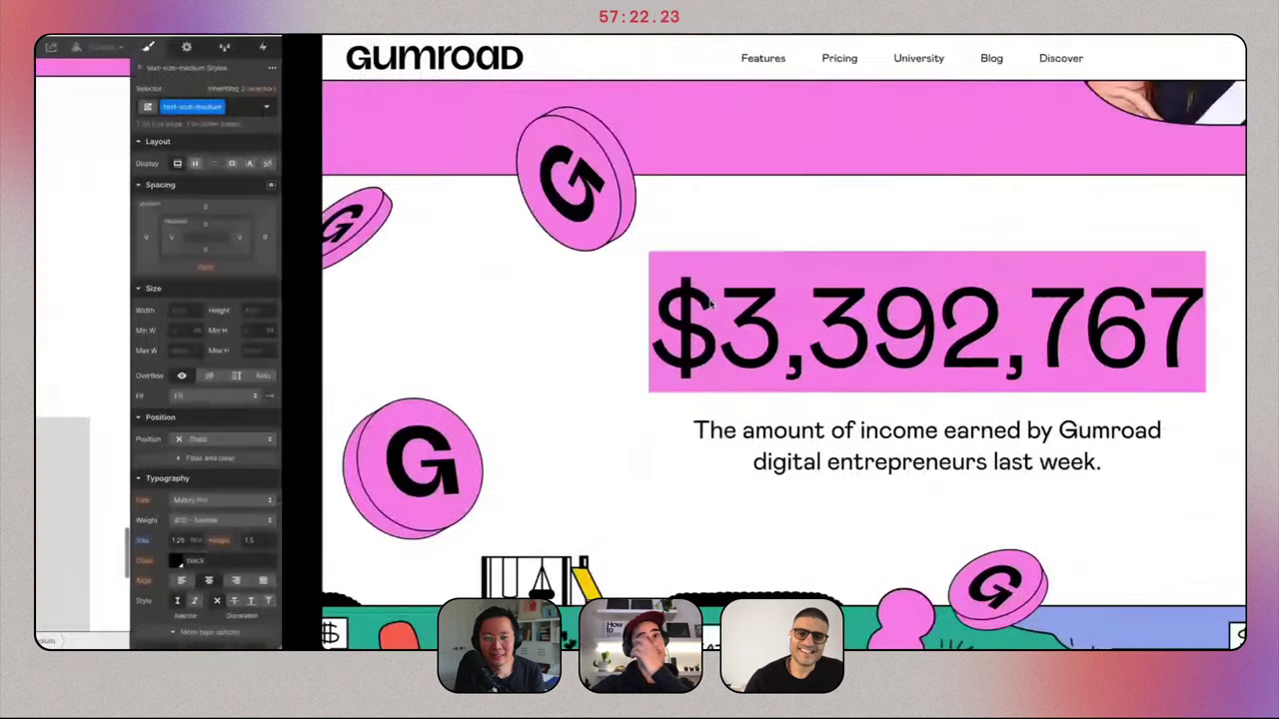
triple_click(691, 437)
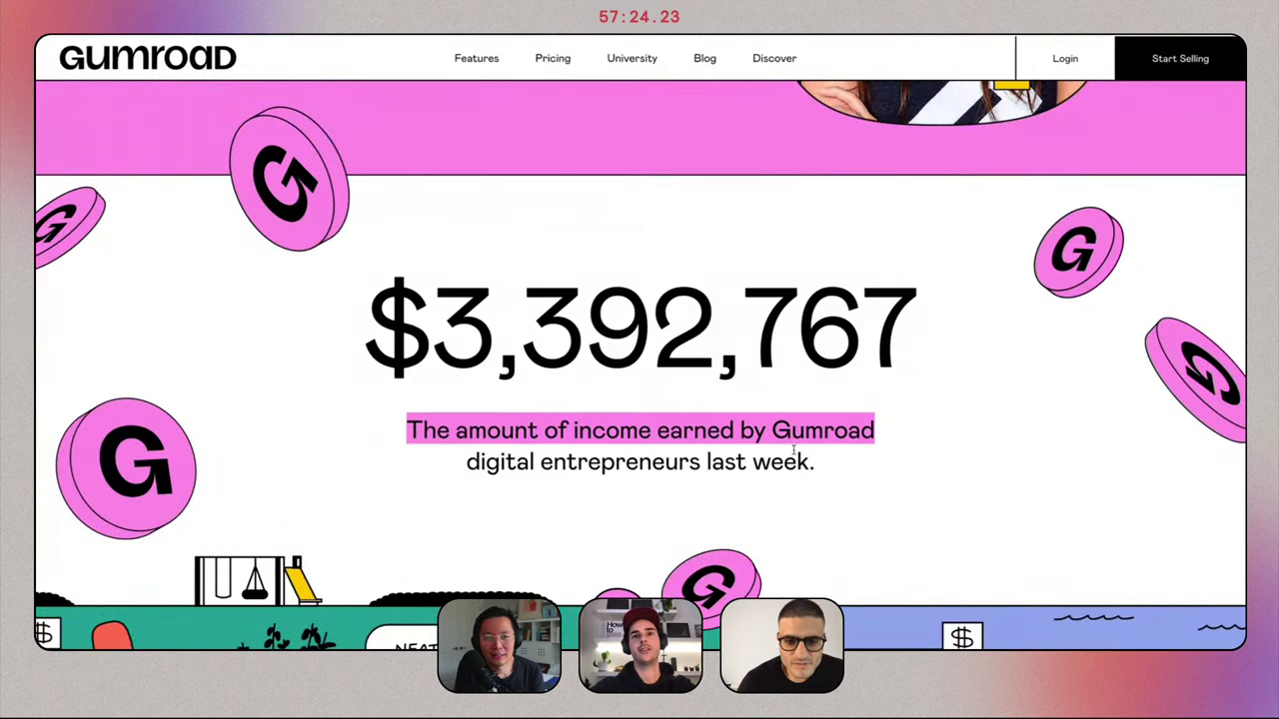
left_click_drag(814, 461, 409, 422)
key("ctrl+Left")
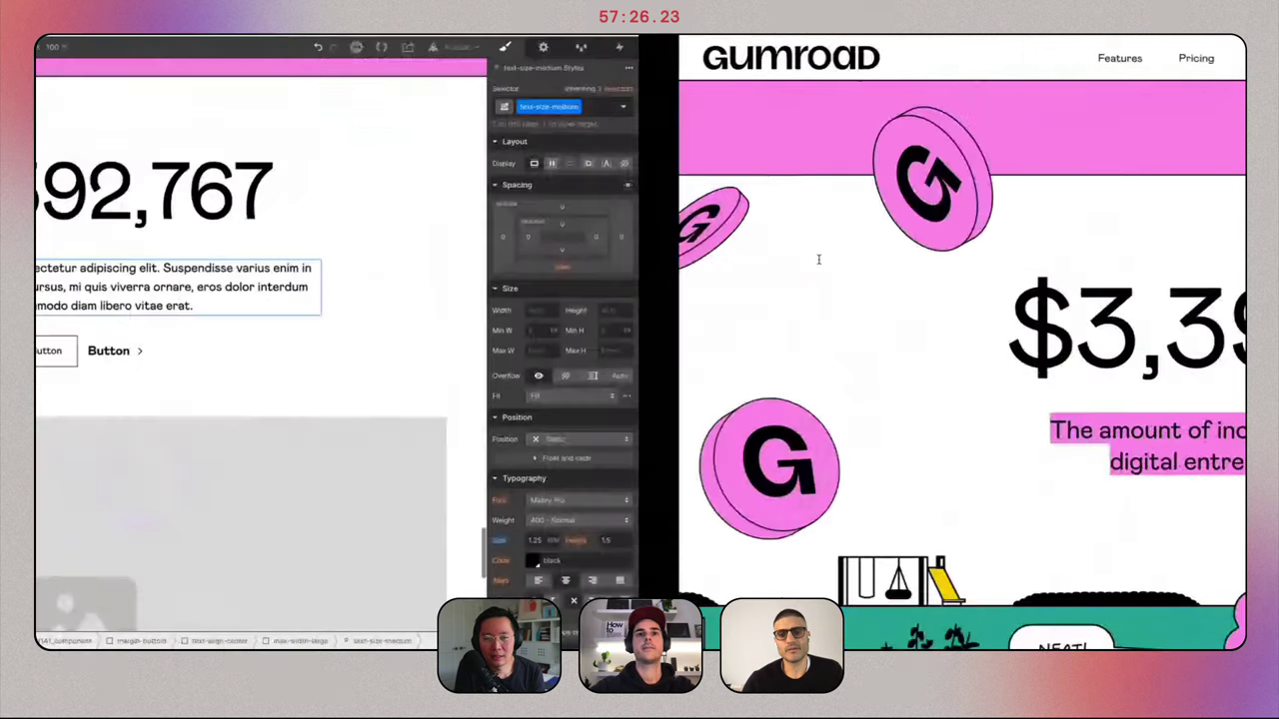
triple_click(693, 283)
type("The amount of income earned by Gumroaddigital entrepreneurs last week.")
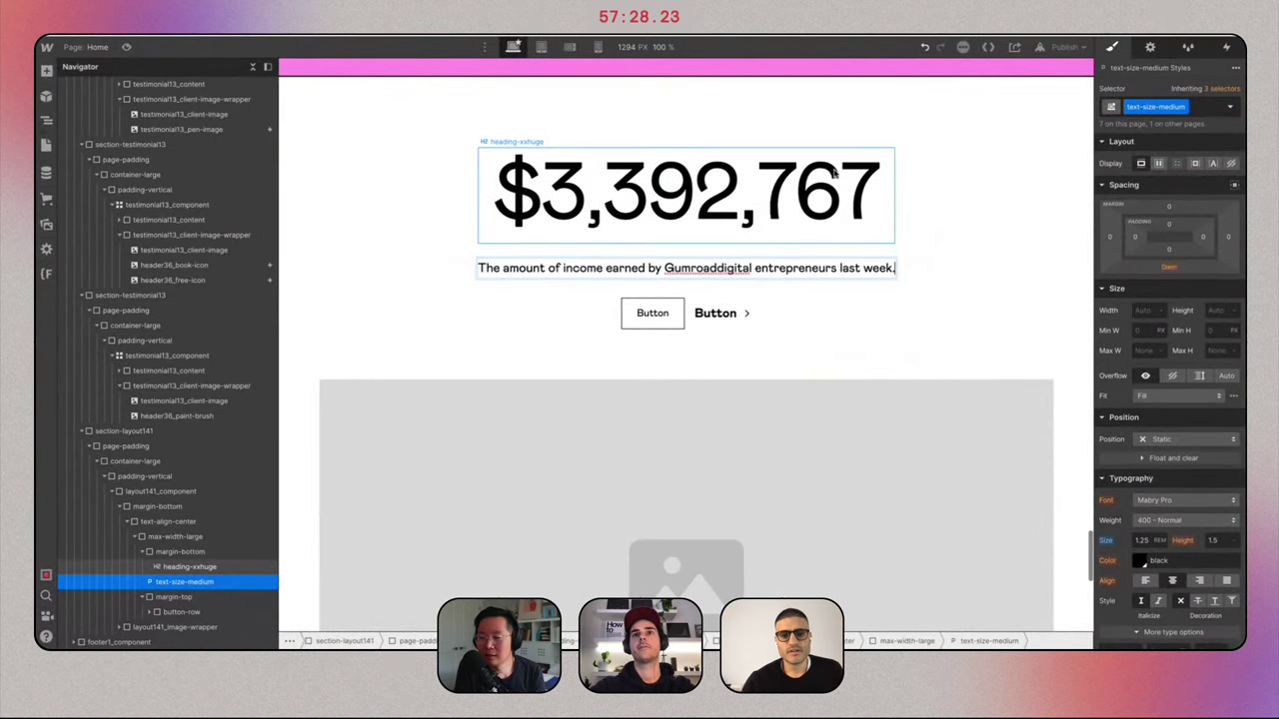
Insert a line break between "Gumroad" and "digital" in the income paragraph.
left_click(835, 172)
left_click(821, 272)
double_click(718, 275)
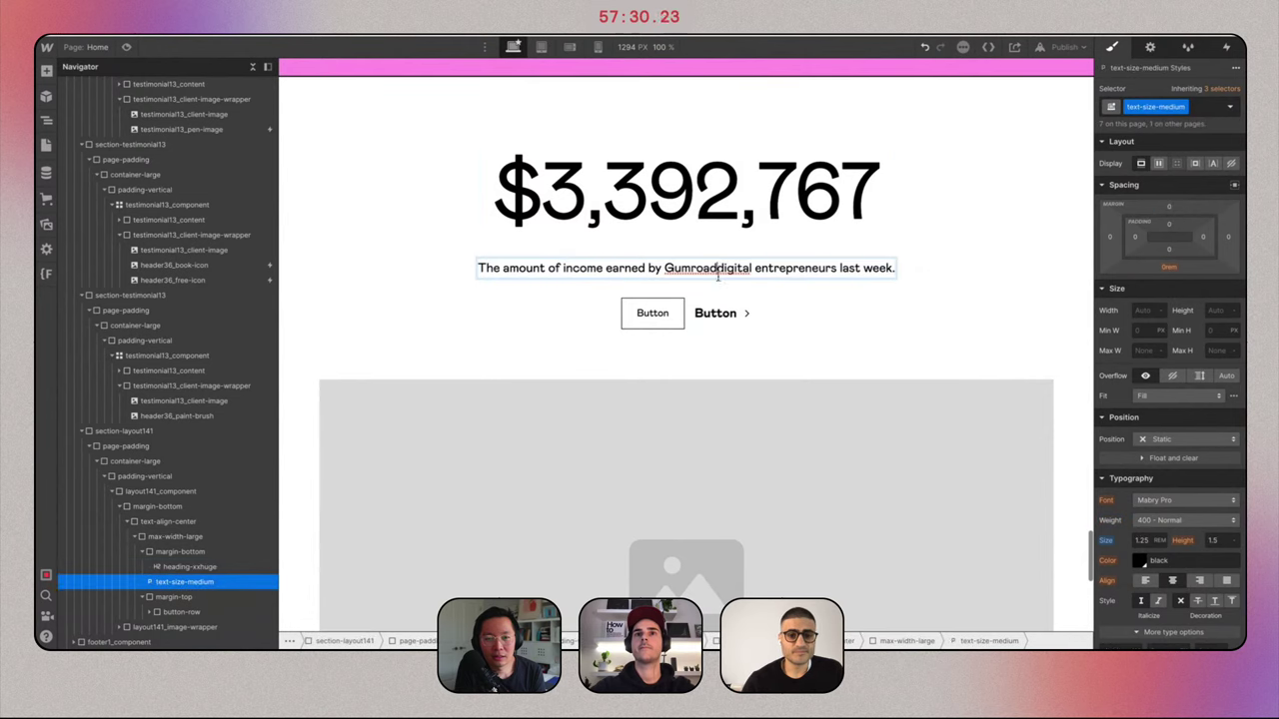
key("shift+Return")
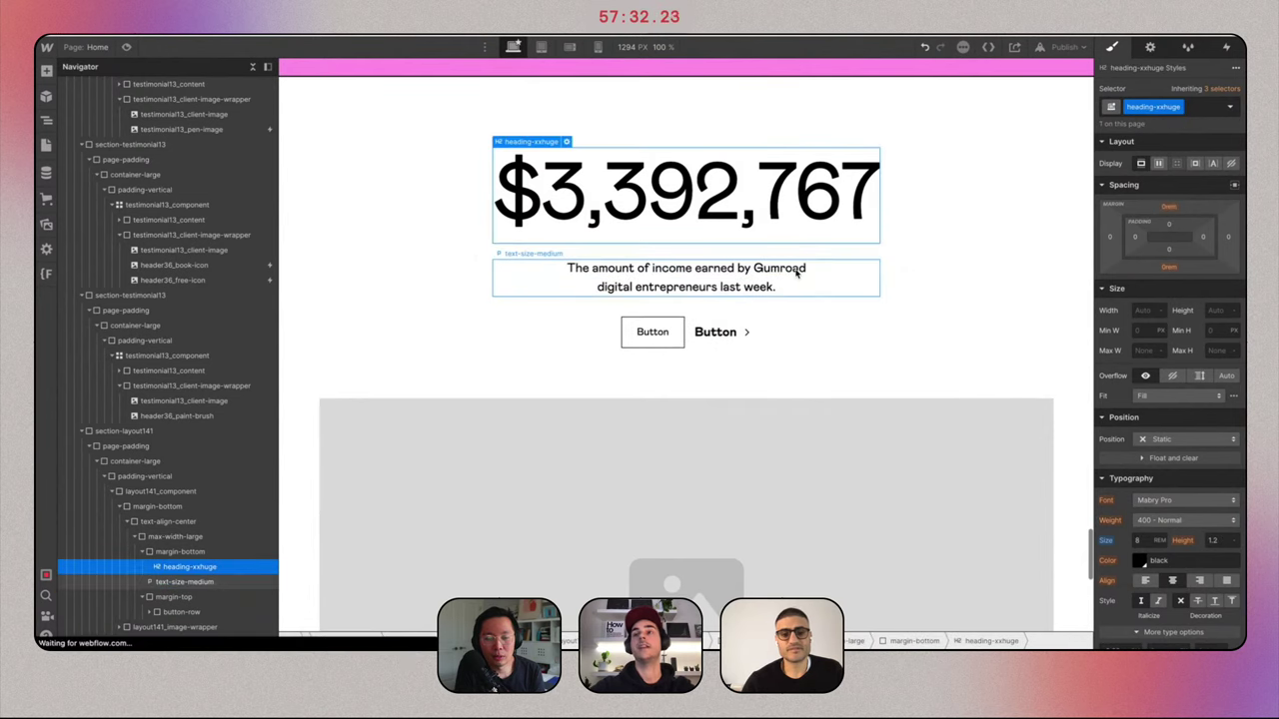
Replace the income paragraph's text-size-medium class with the existing heading-xsmall class.
left_click(1204, 111)
key("BackSpace")
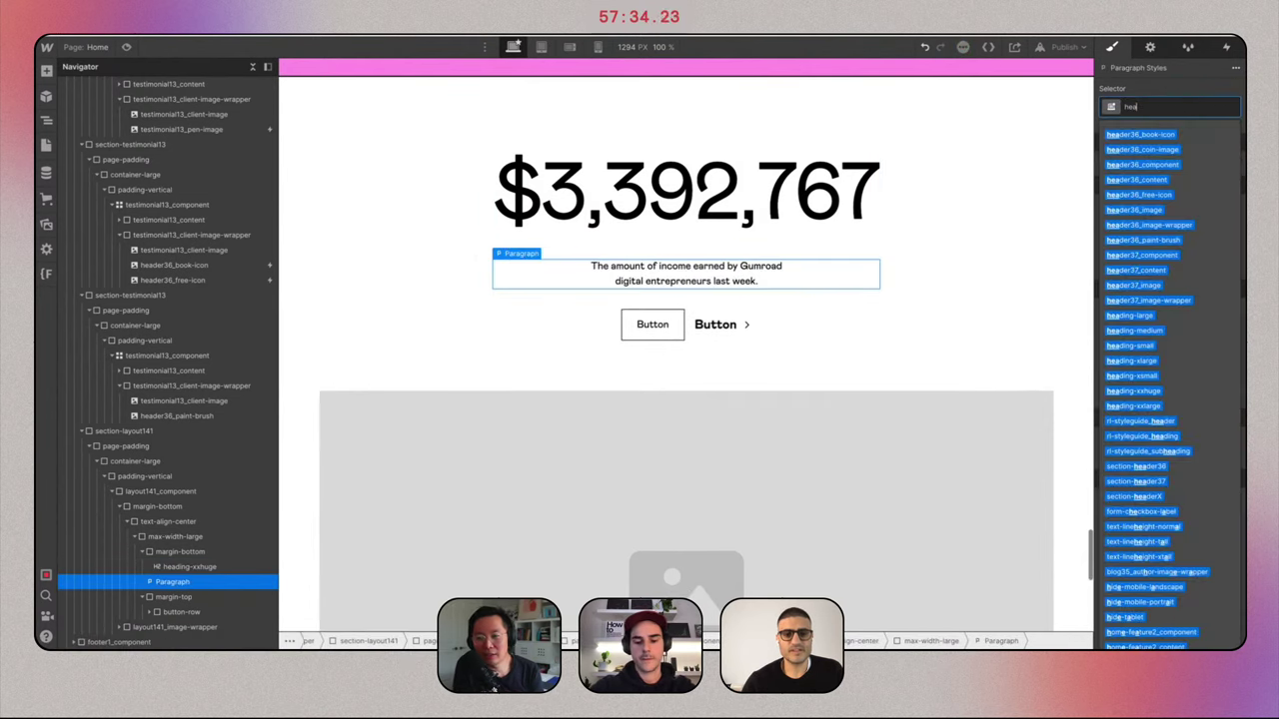
type("heading-xx")
key("BackSpace")
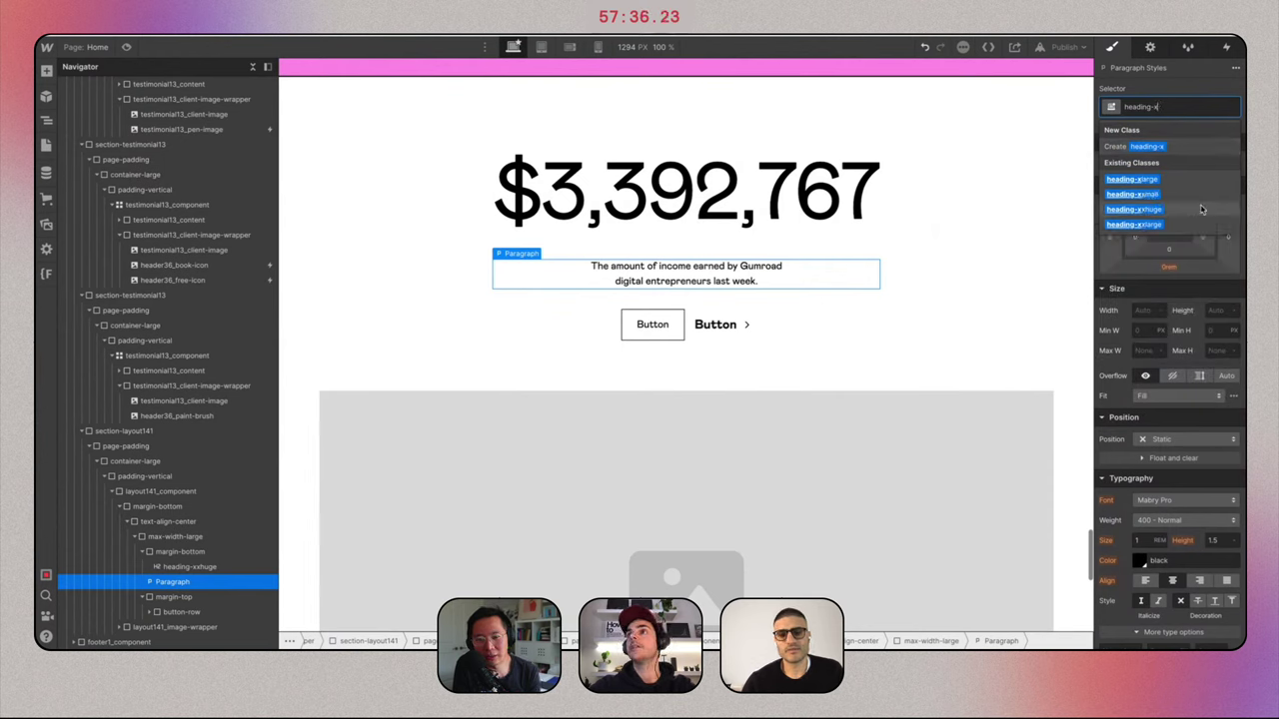
left_click(1176, 196)
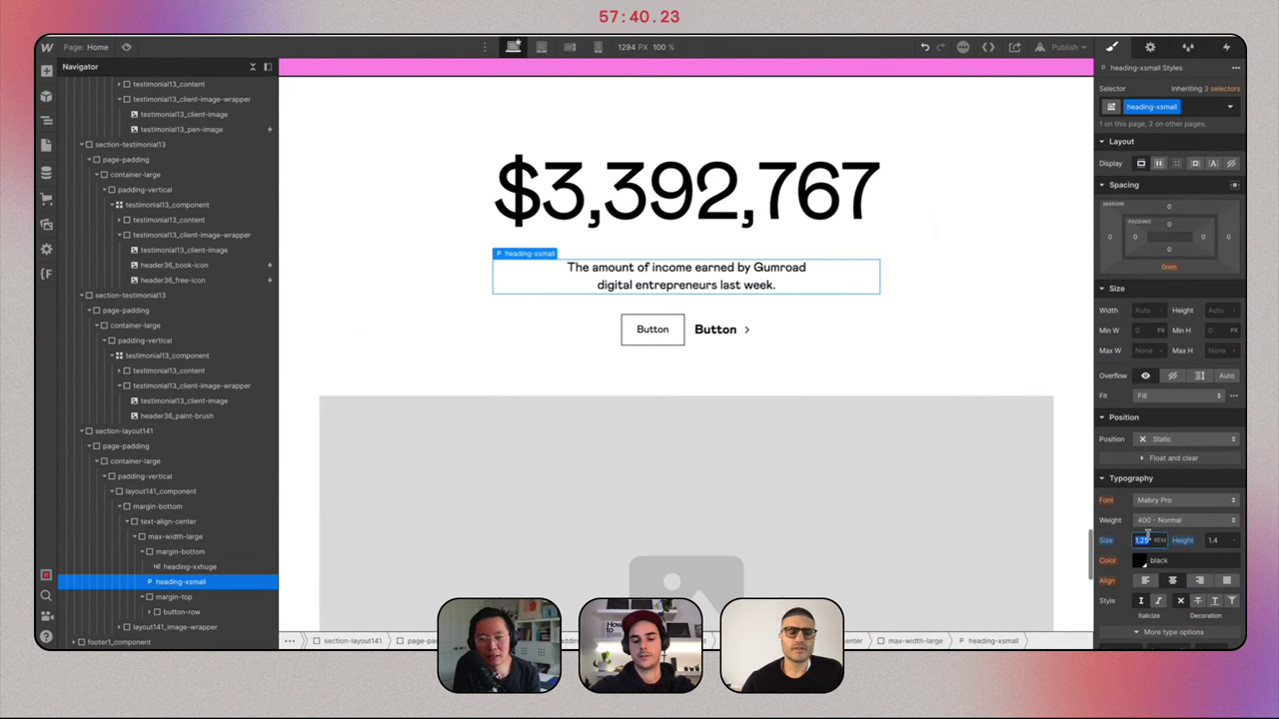
Compare the paragraph with the live site and set the heading-xsmall font size to 1.75 rem.
type("1.5")
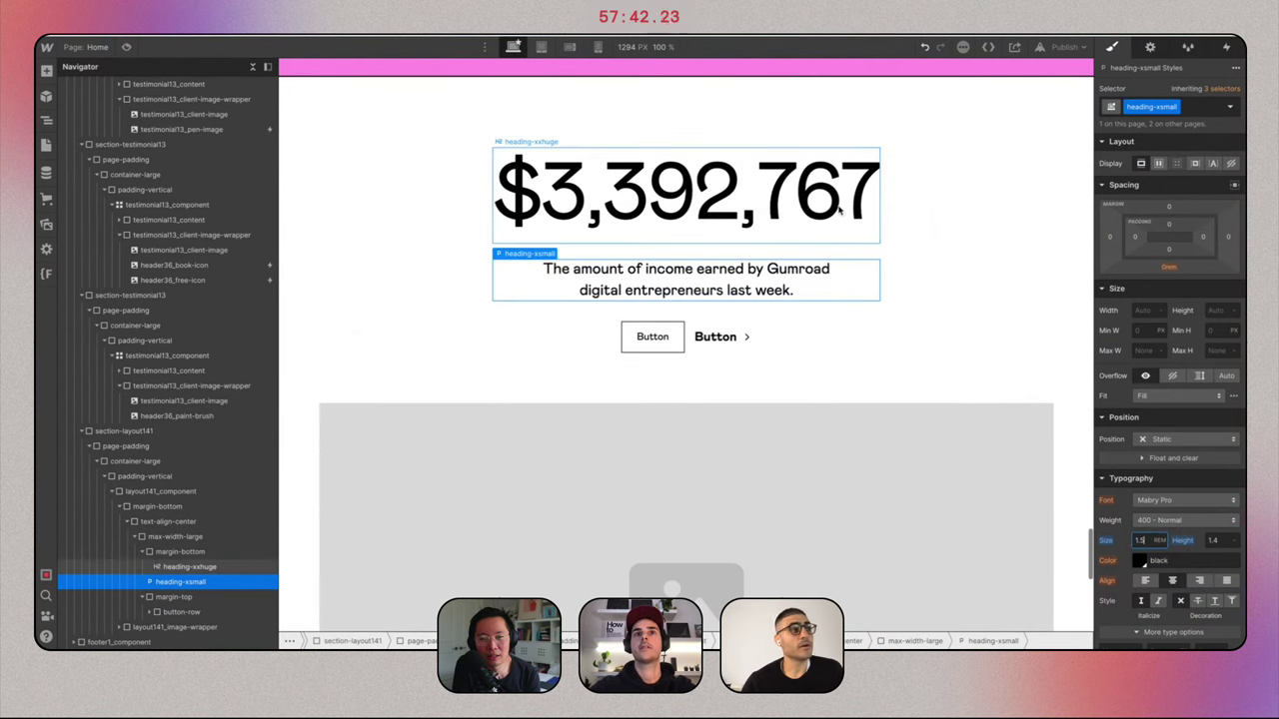
key("ctrl+Right")
key("ctrl+Left")
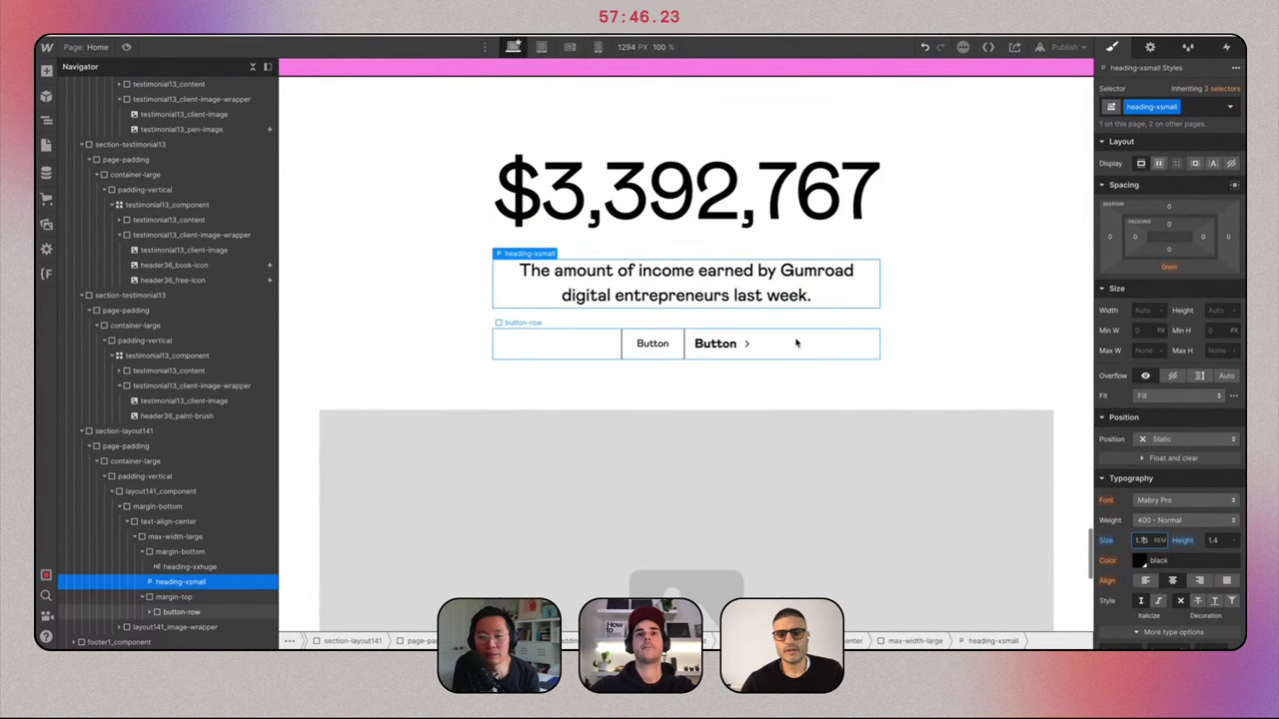
Delete the button-row below the income paragraph and the empty margin-top block that held it.
left_click(797, 344)
key("Delete")
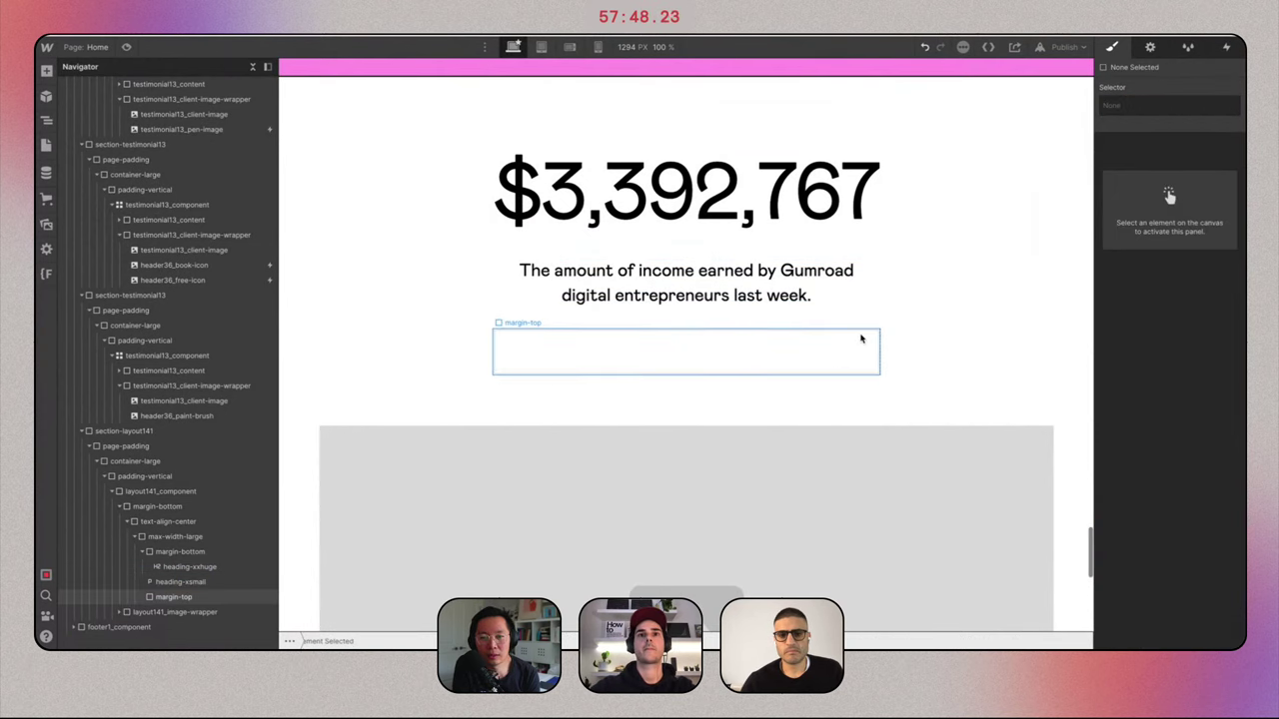
left_click(861, 339)
key("Delete")
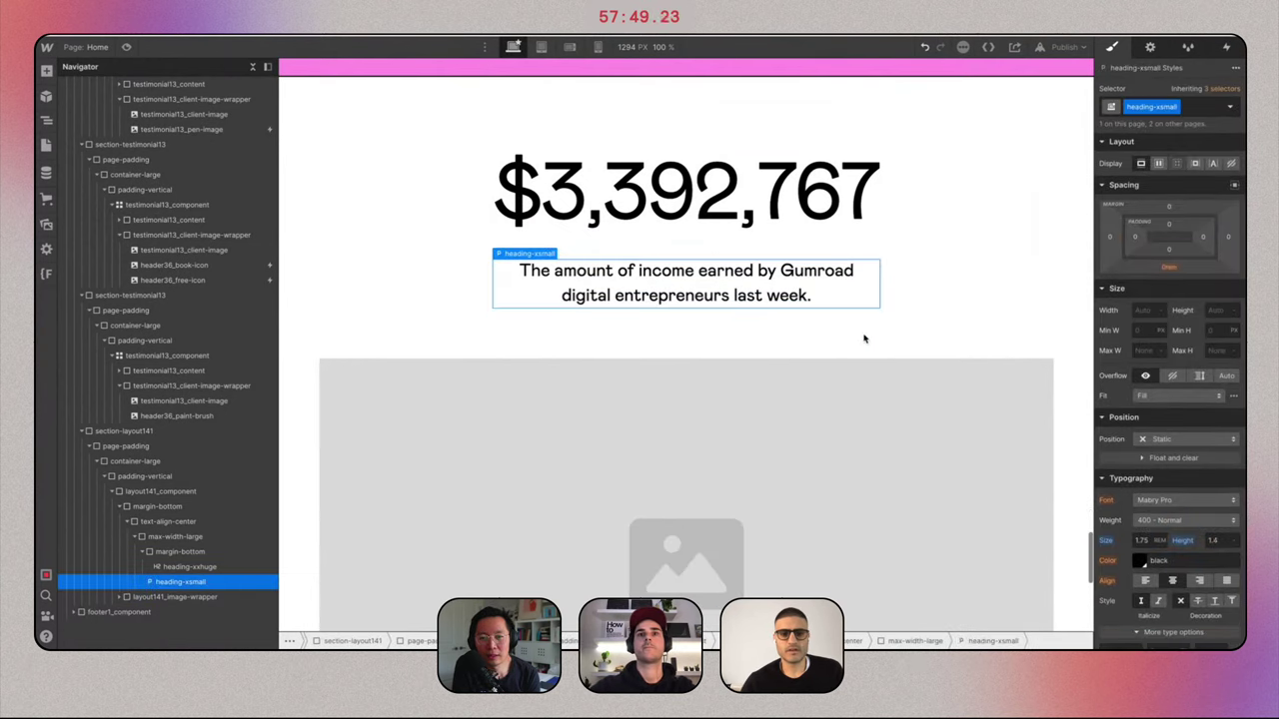
Move layout141_image-wrapper out of the nested container and padding blocks, directly into section-layout141 below page-padding.
left_click(1060, 293)
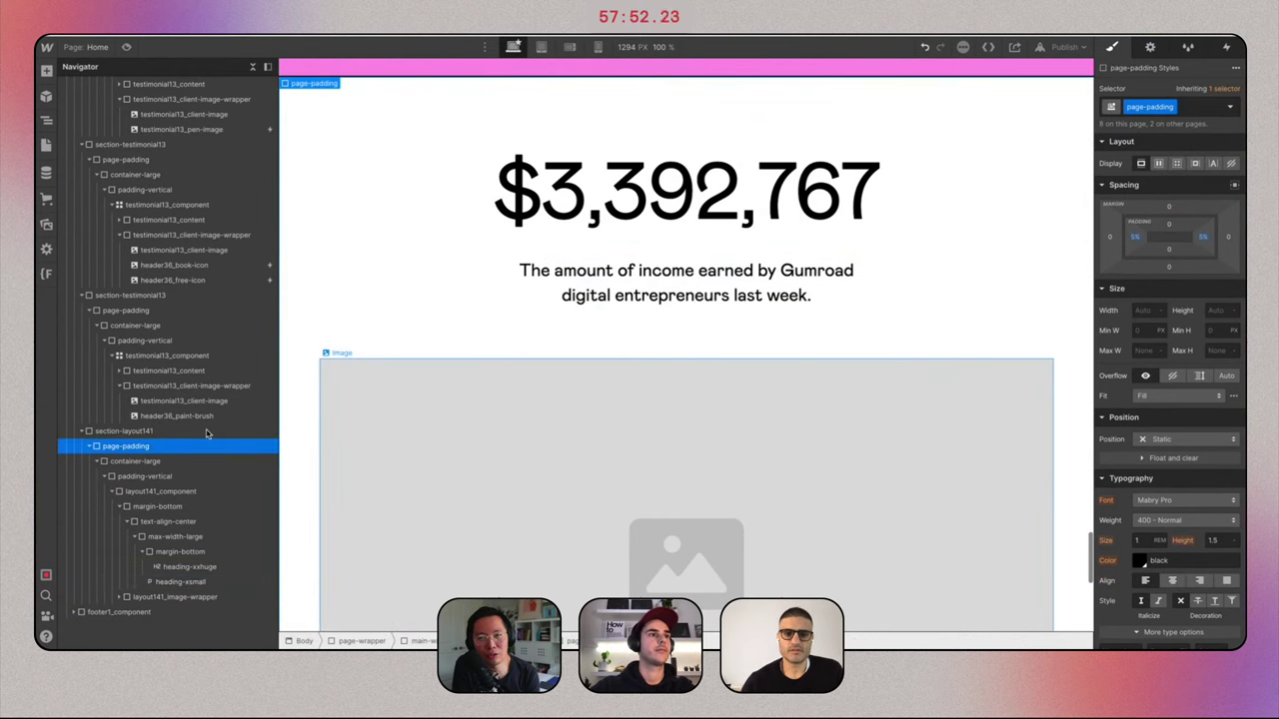
left_click(369, 420)
left_click(104, 477)
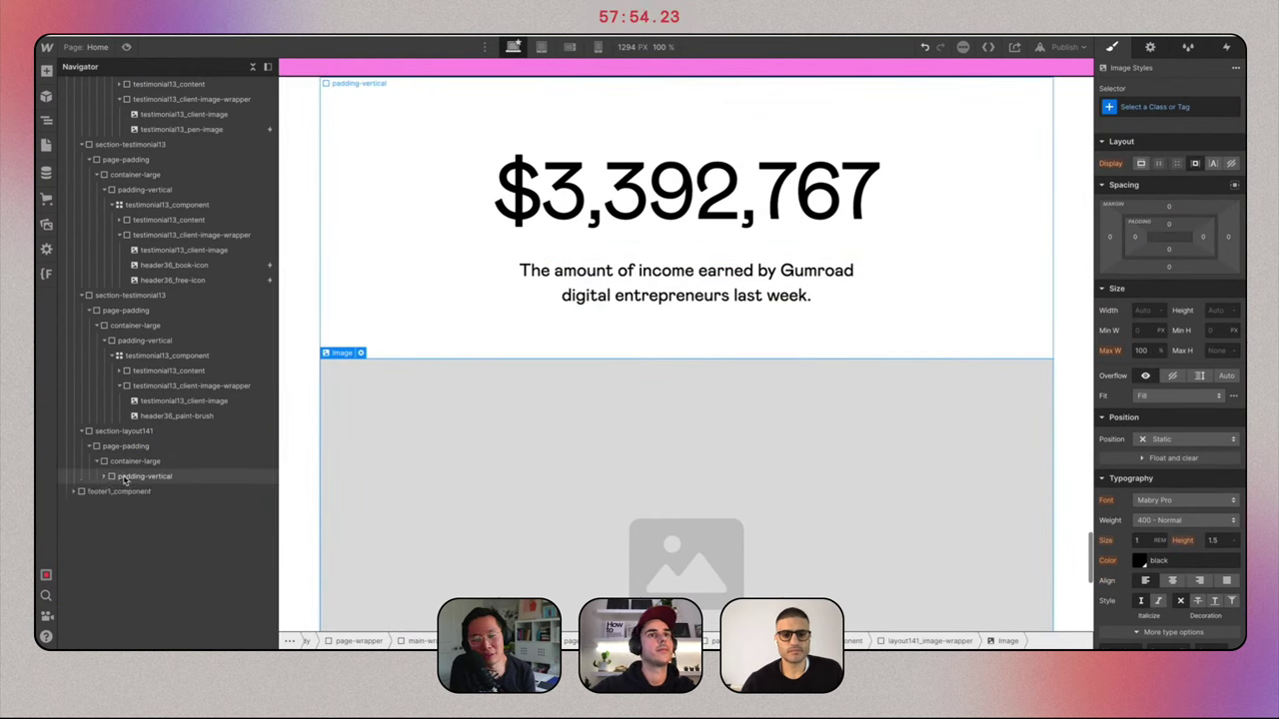
left_click(139, 476)
left_click(104, 478)
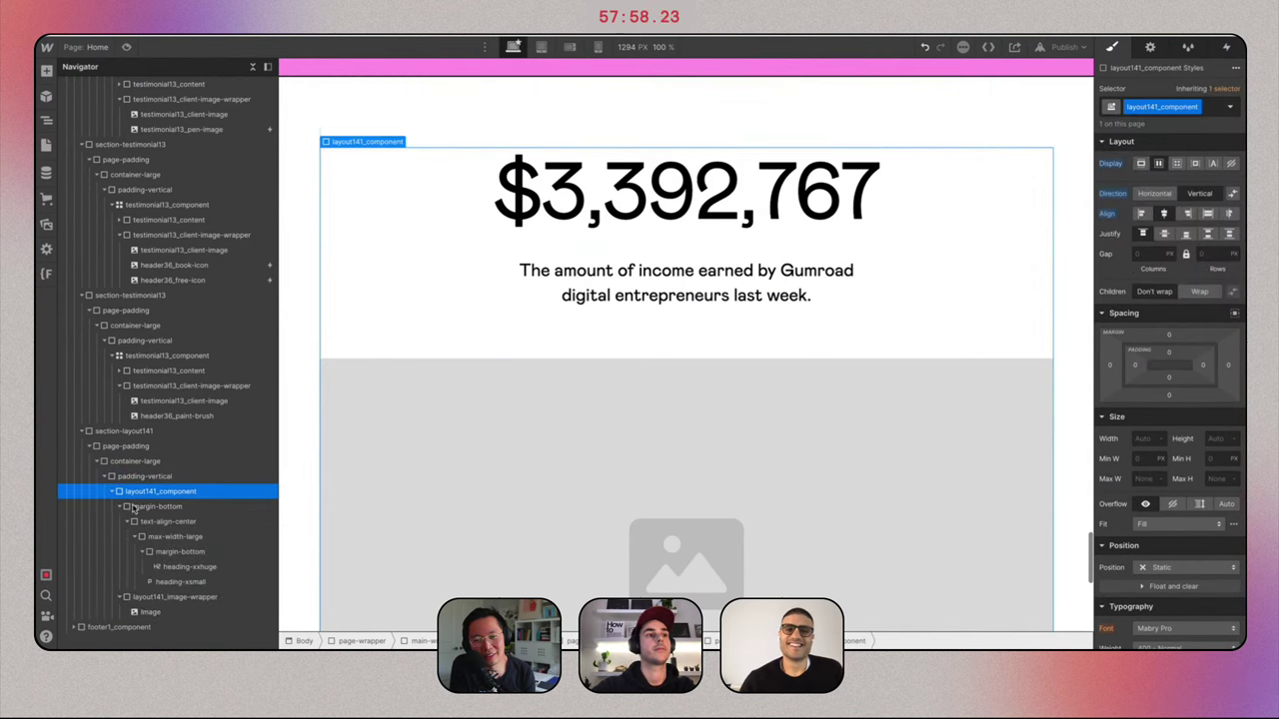
left_click(122, 508)
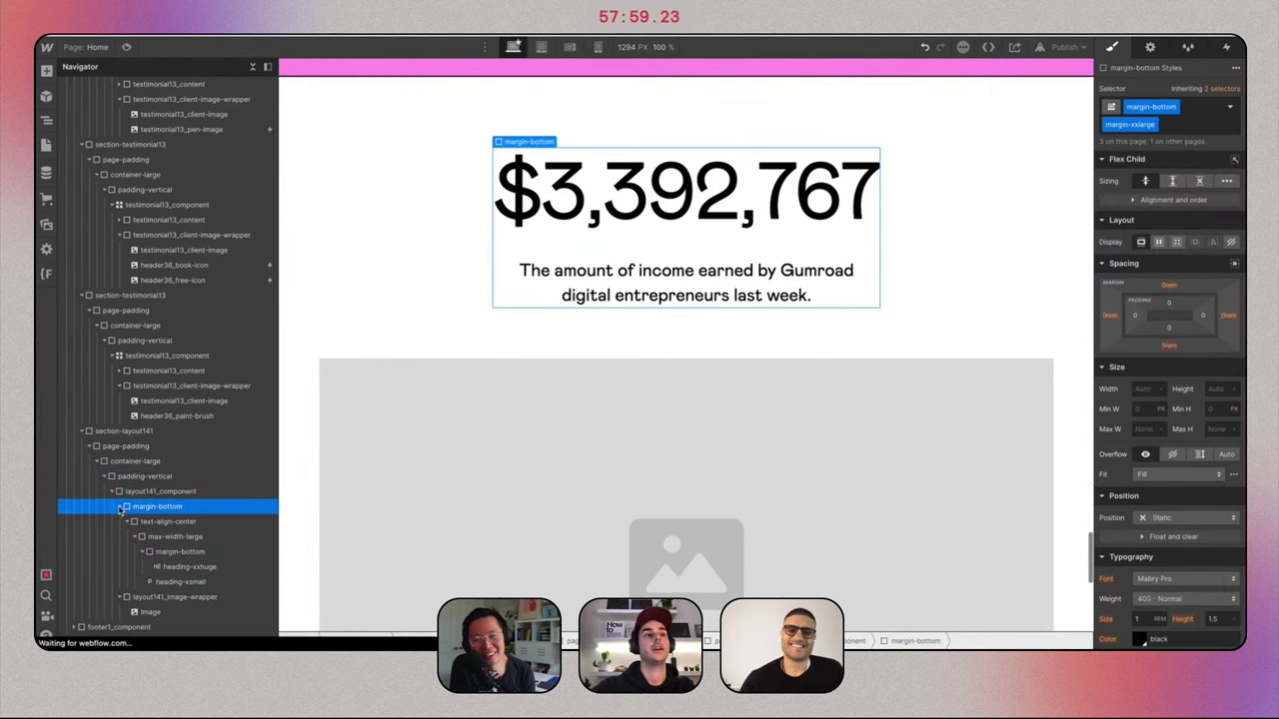
left_click(143, 597)
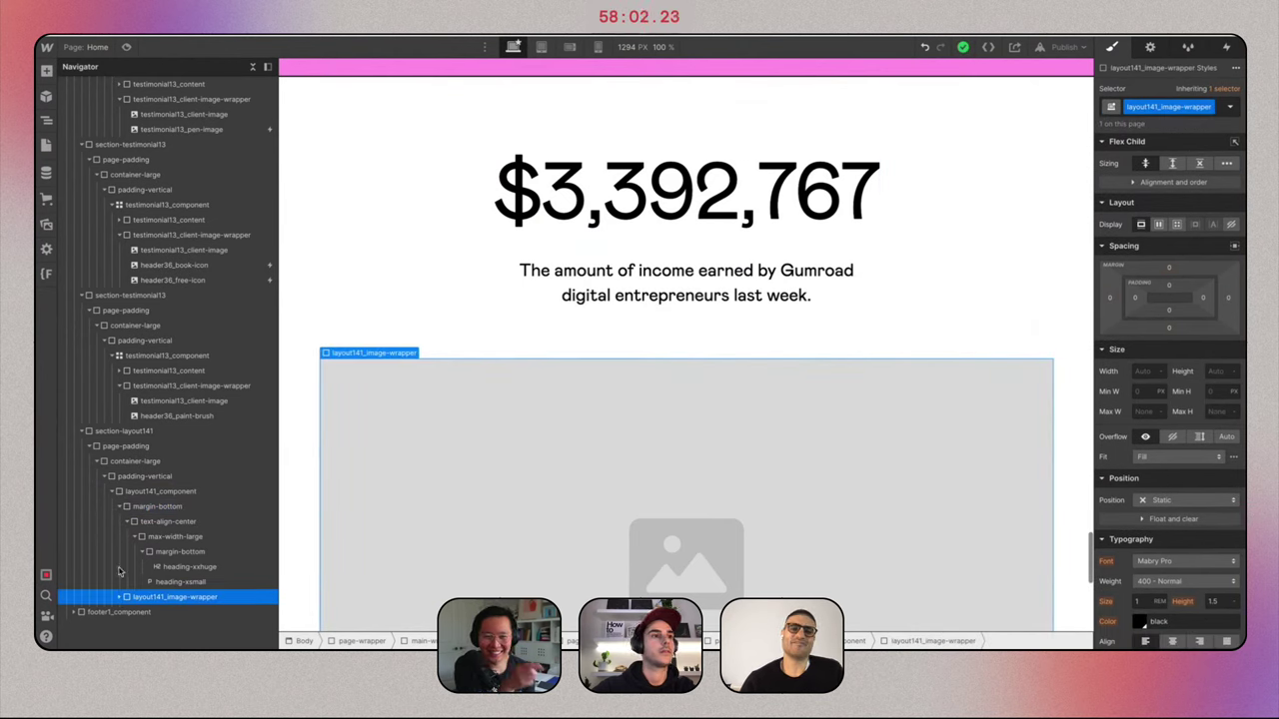
left_click(112, 492)
left_click(112, 493)
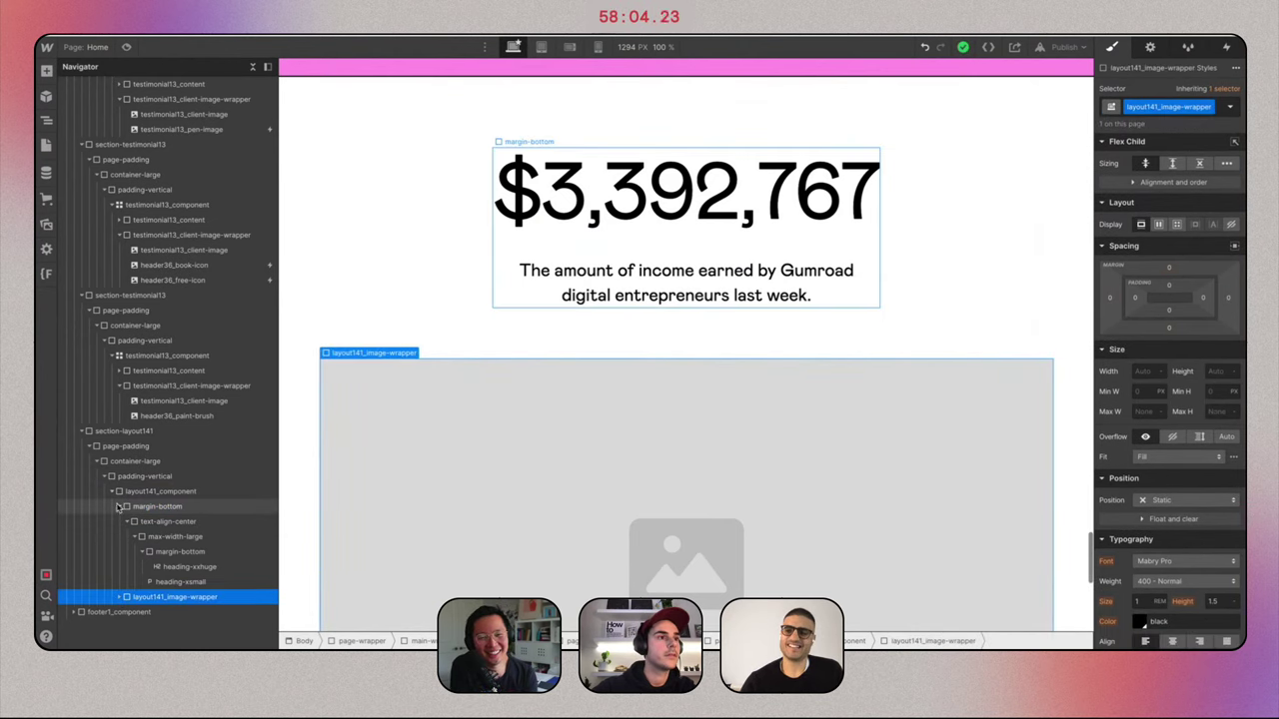
left_click(119, 506)
left_click_drag(145, 520, 138, 445)
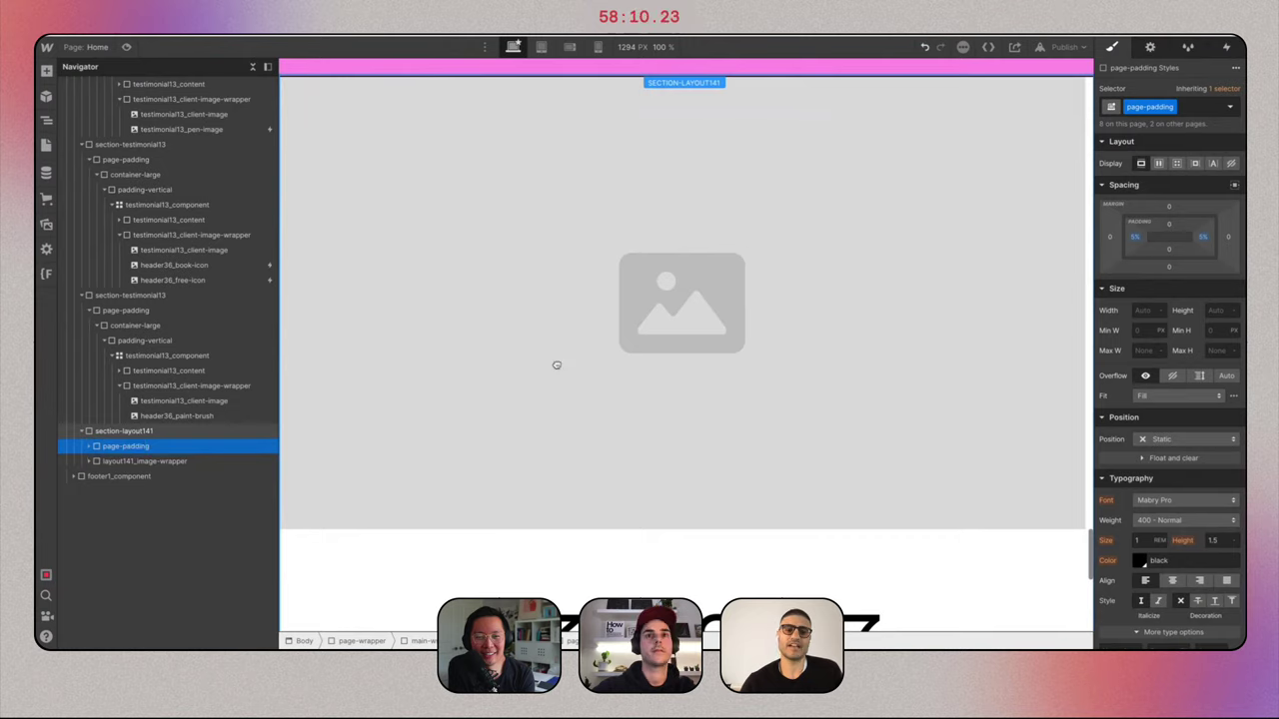
Move text-align-center out of its margin-bottom wrapper into layout141_component and delete the empty margin-bottom block.
left_click(736, 393)
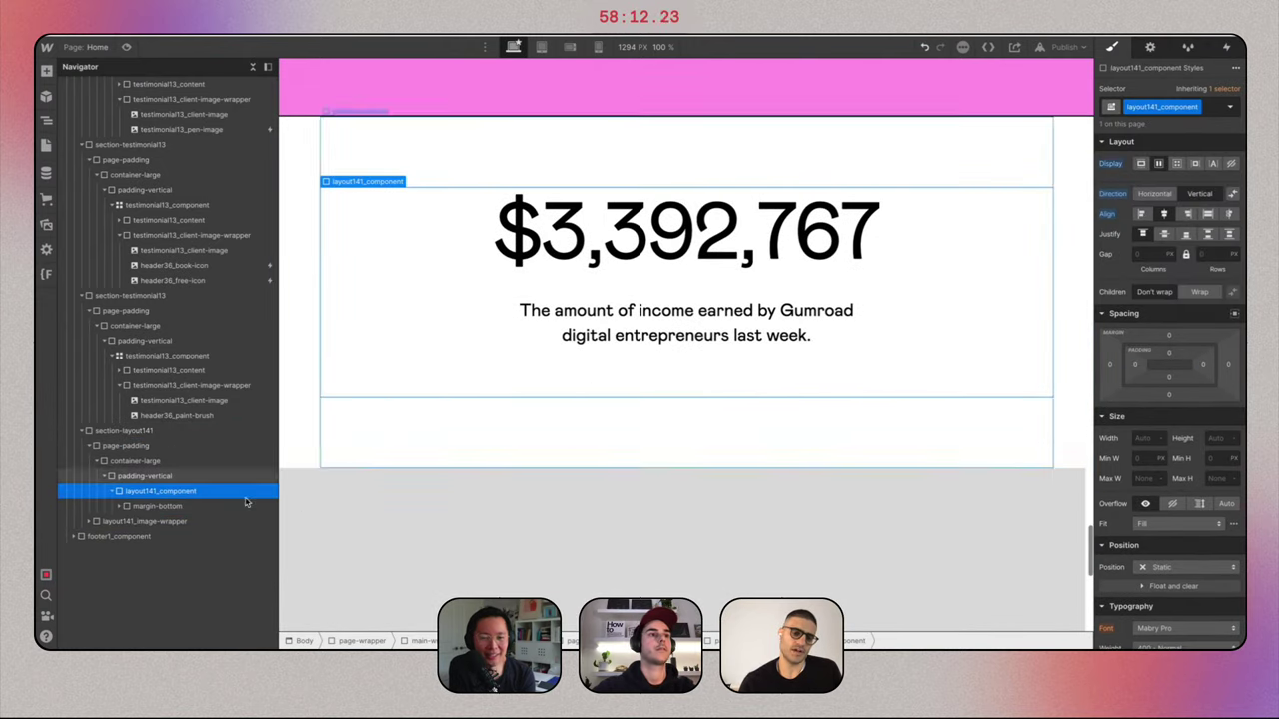
left_click(211, 504)
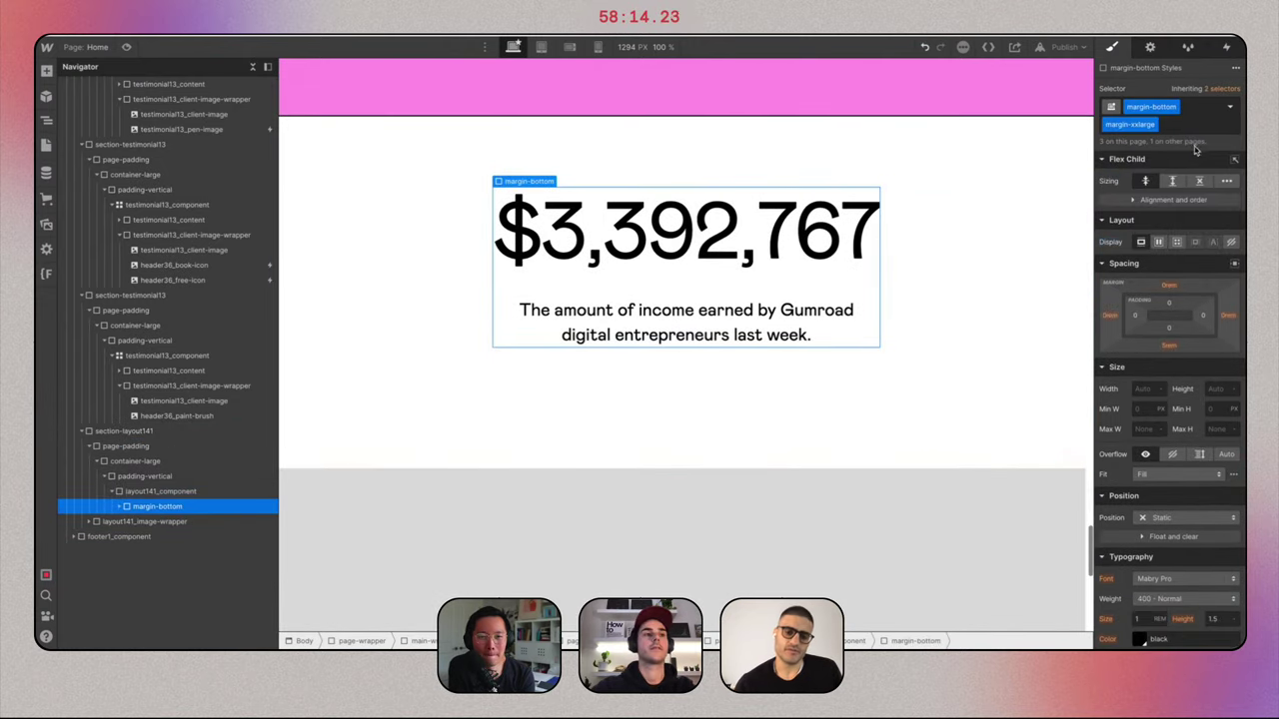
left_click(119, 507)
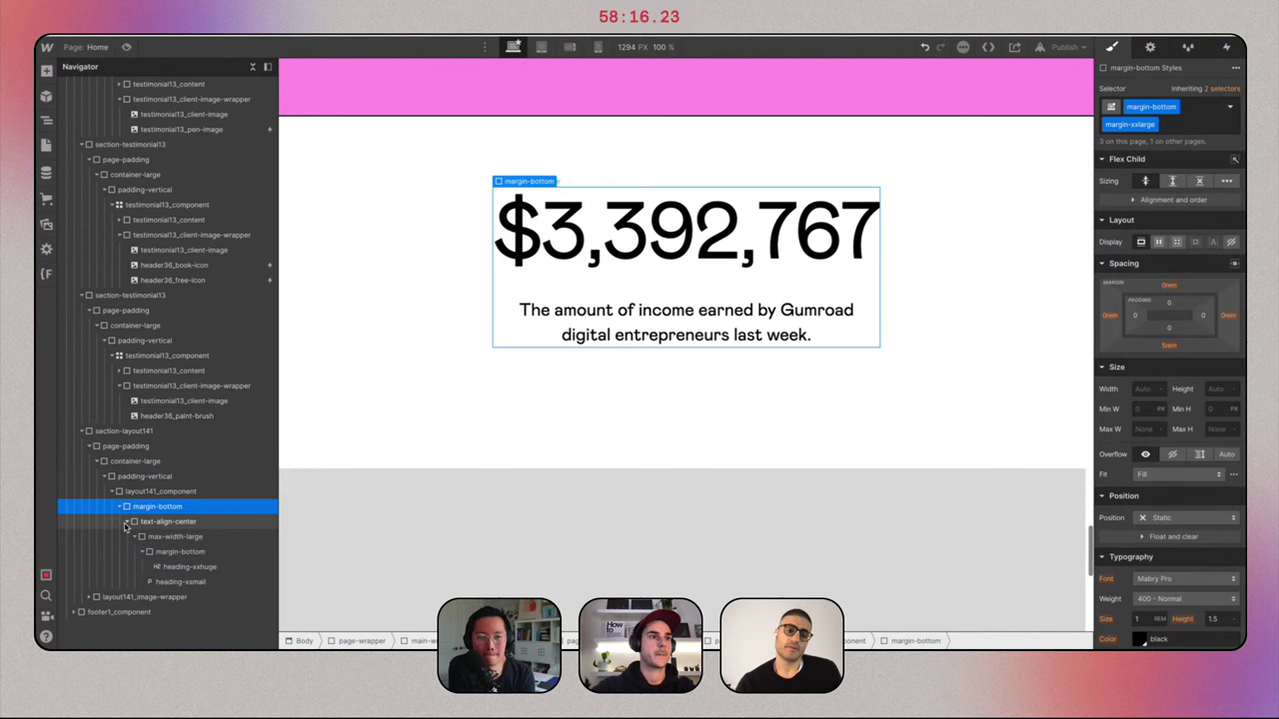
left_click_drag(140, 521, 156, 529)
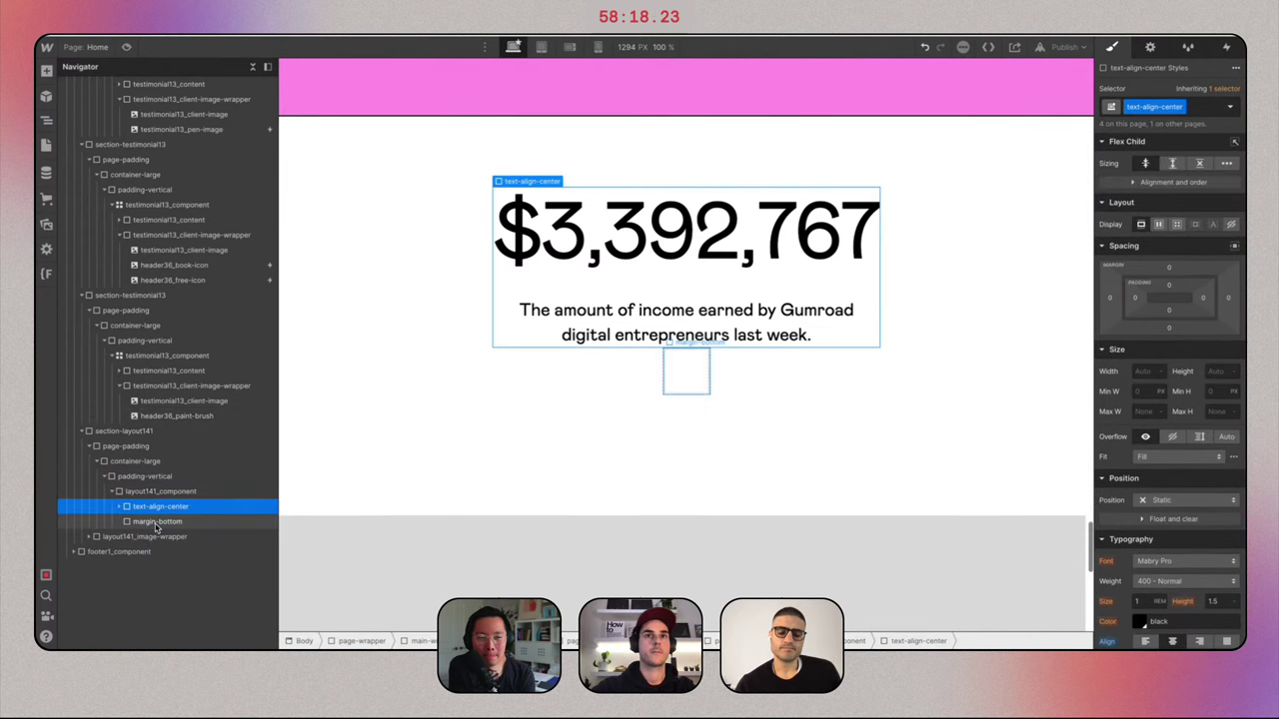
left_click(155, 526)
key("Delete")
left_click(996, 406)
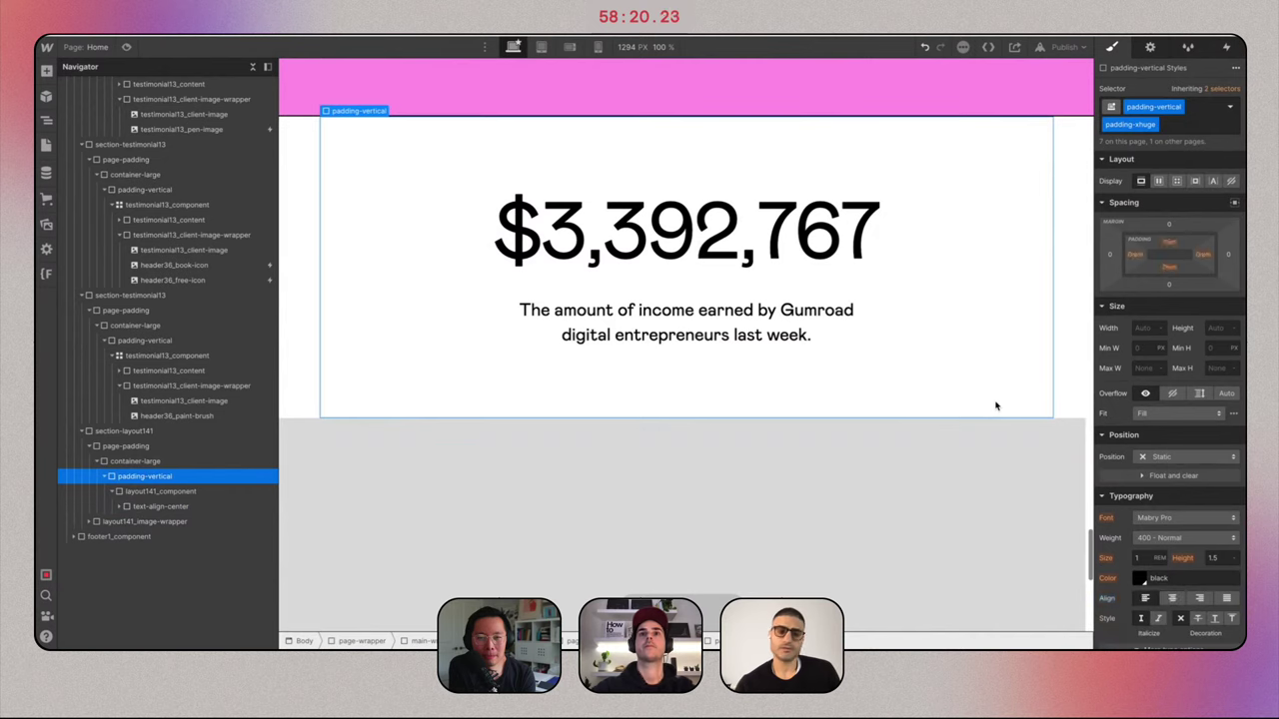
scroll(996, 405, "down", 2)
scroll(996, 405, "up", 2)
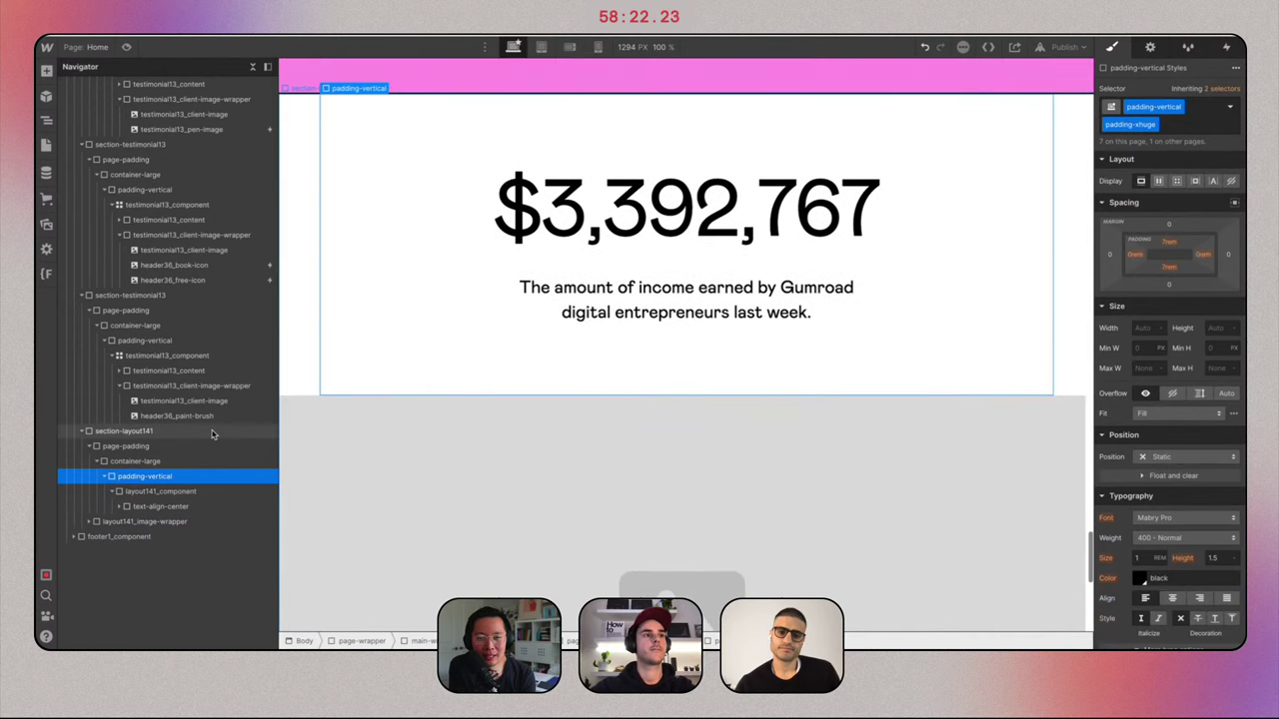
left_click(170, 492)
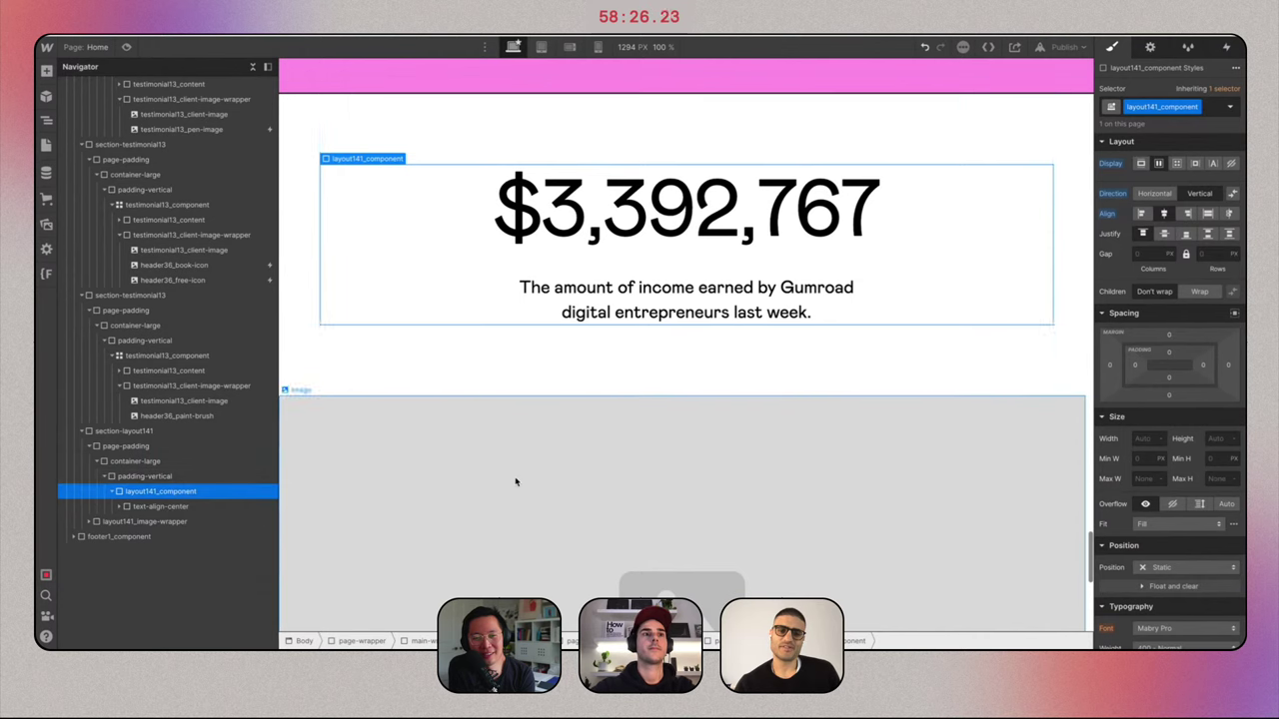
Replace the placeholder image below the income text with the illustrated park scene from the assets.
left_click(343, 418)
left_click(319, 391)
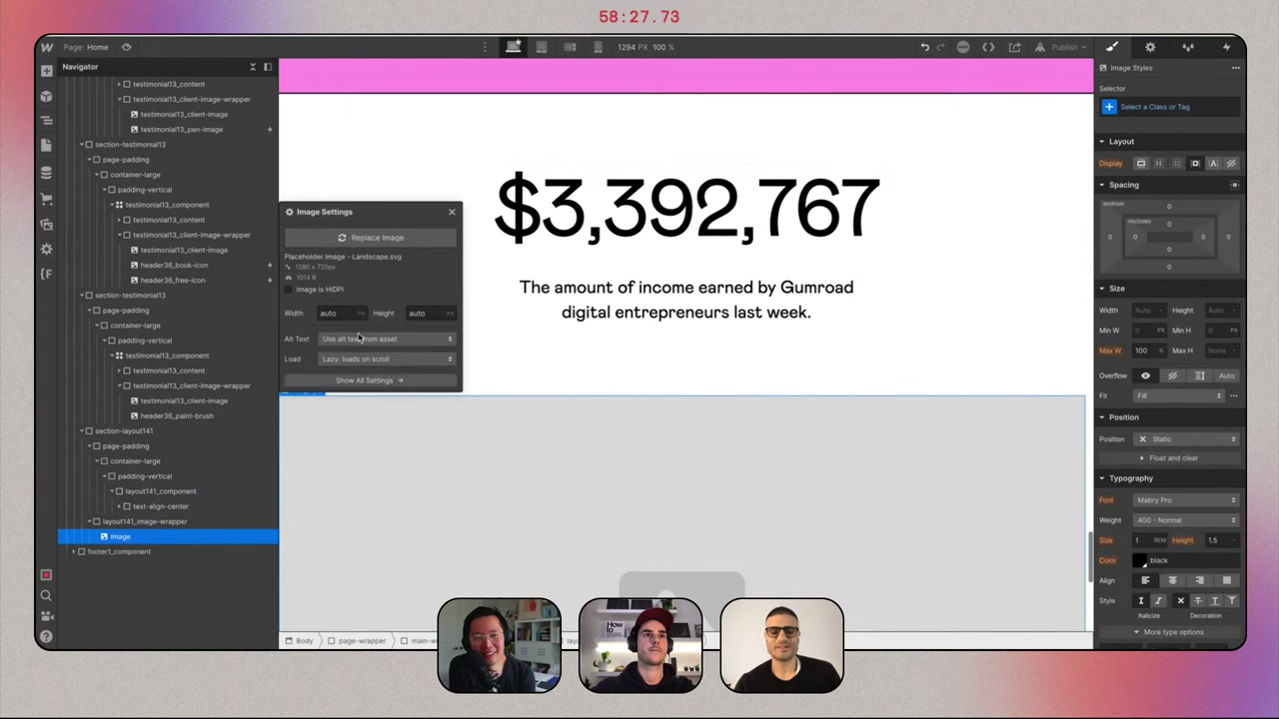
left_click(377, 237)
scroll(131, 484, "down", 2)
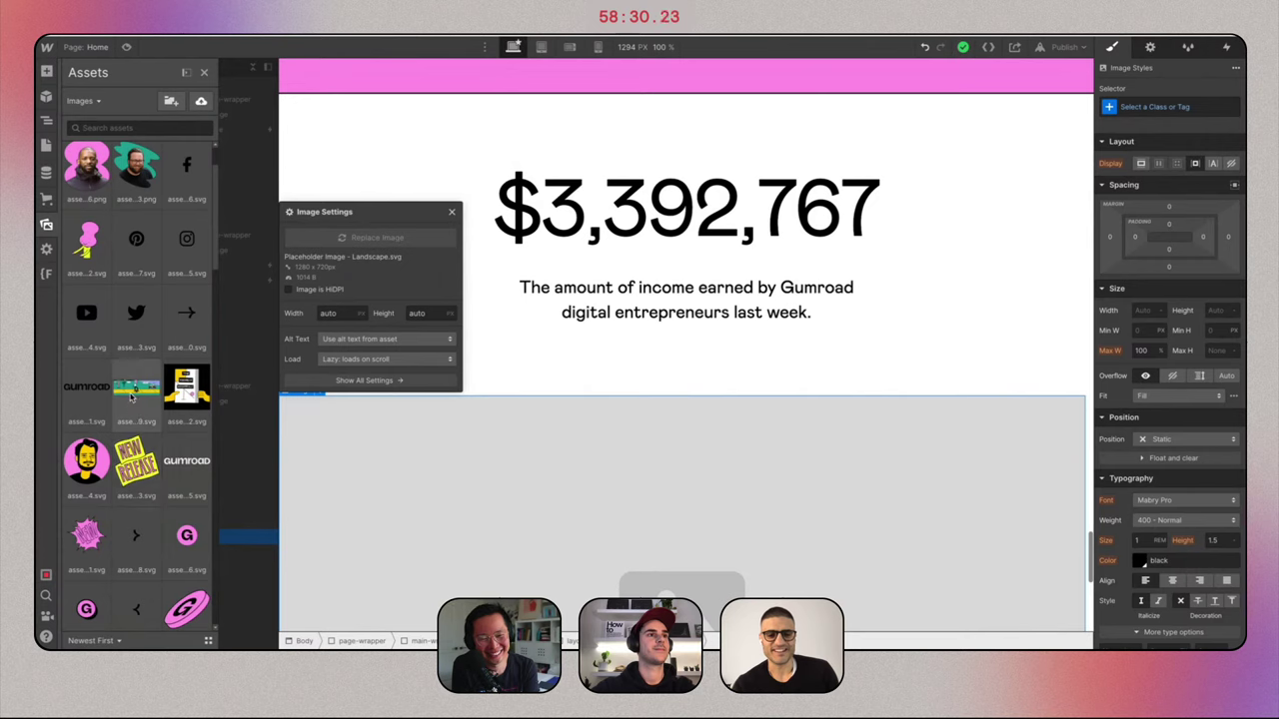
left_click(136, 398)
scroll(799, 299, "down", 3)
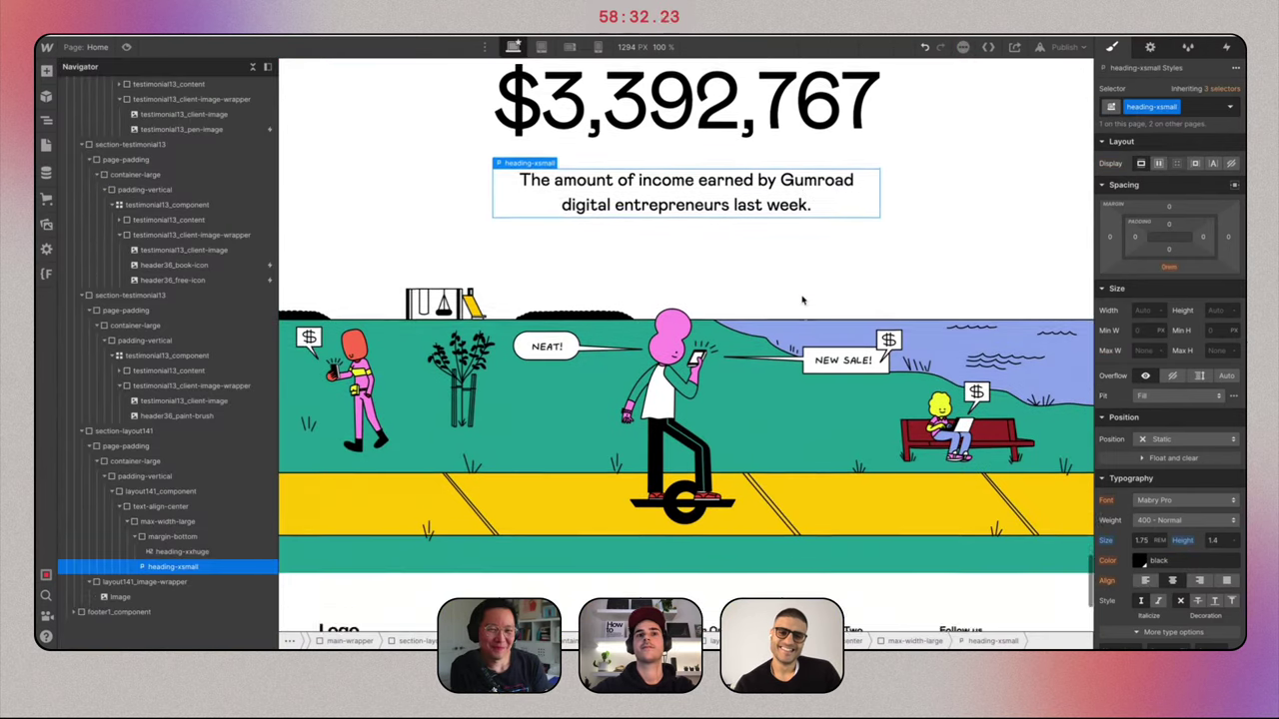
Create the class layout141_image on the park scene image.
left_click(1179, 106)
type("layout")
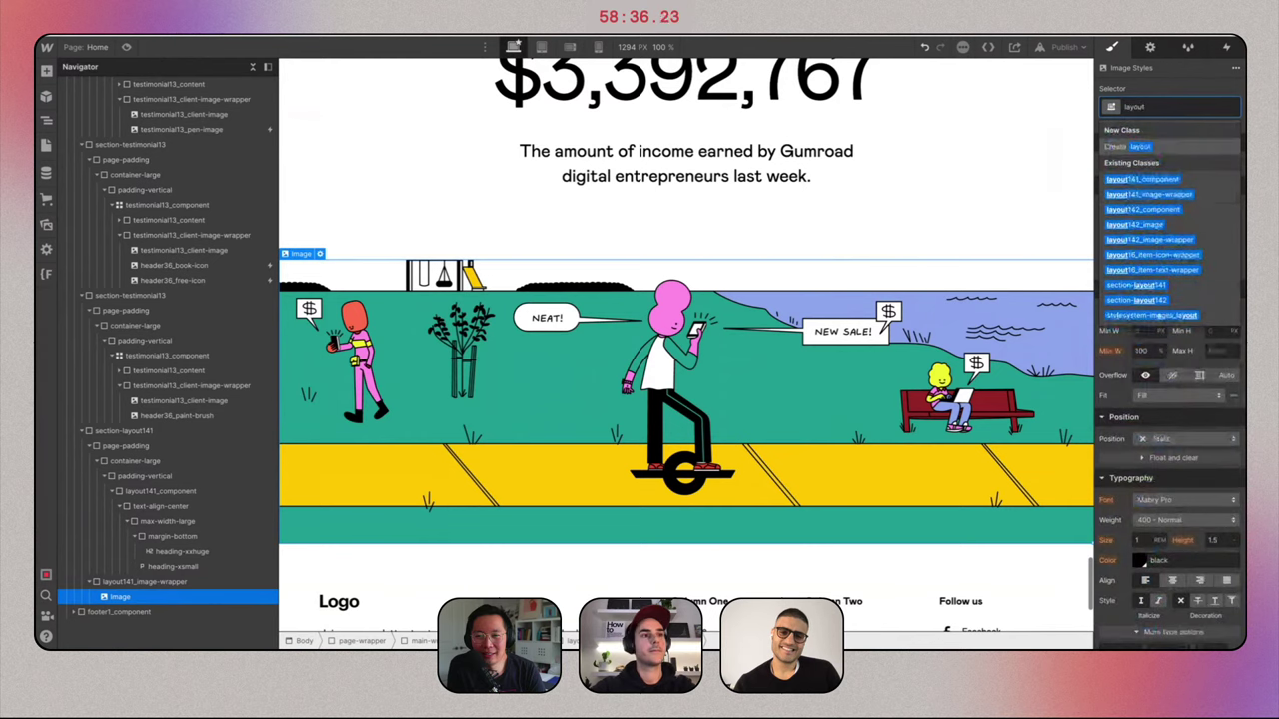
type("141_image")
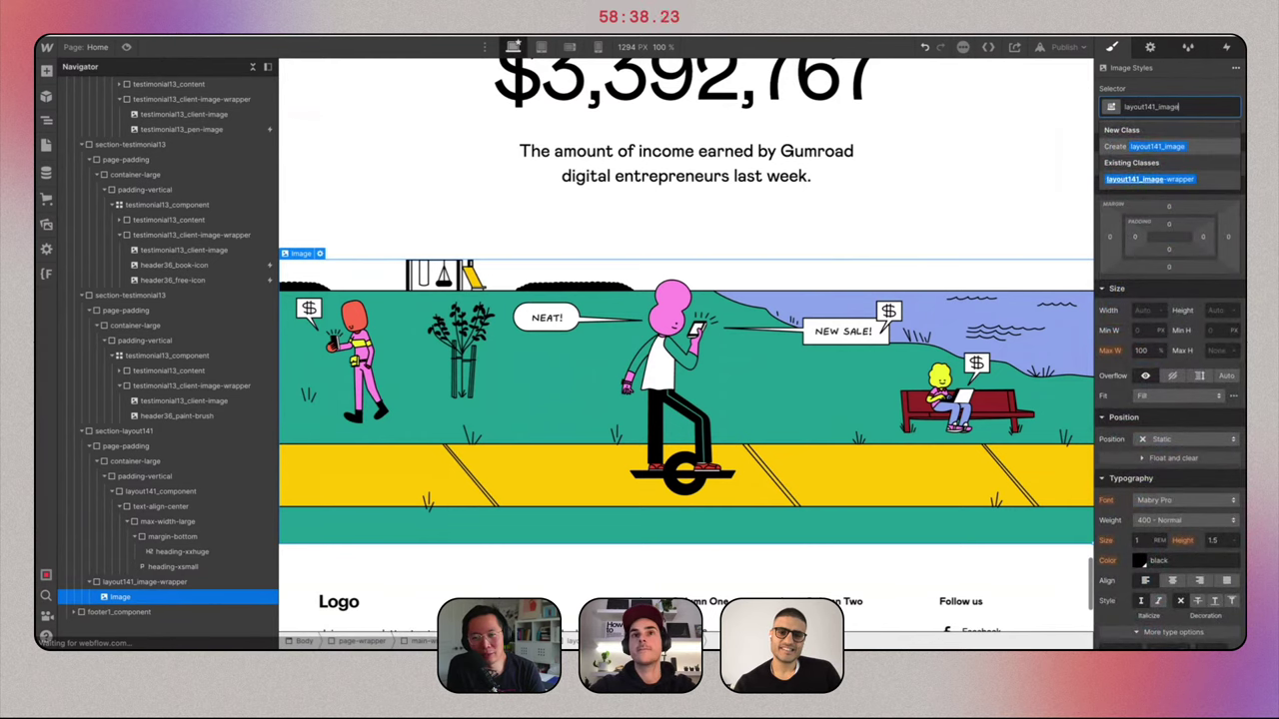
key("Return")
scroll(863, 437, "up", 2)
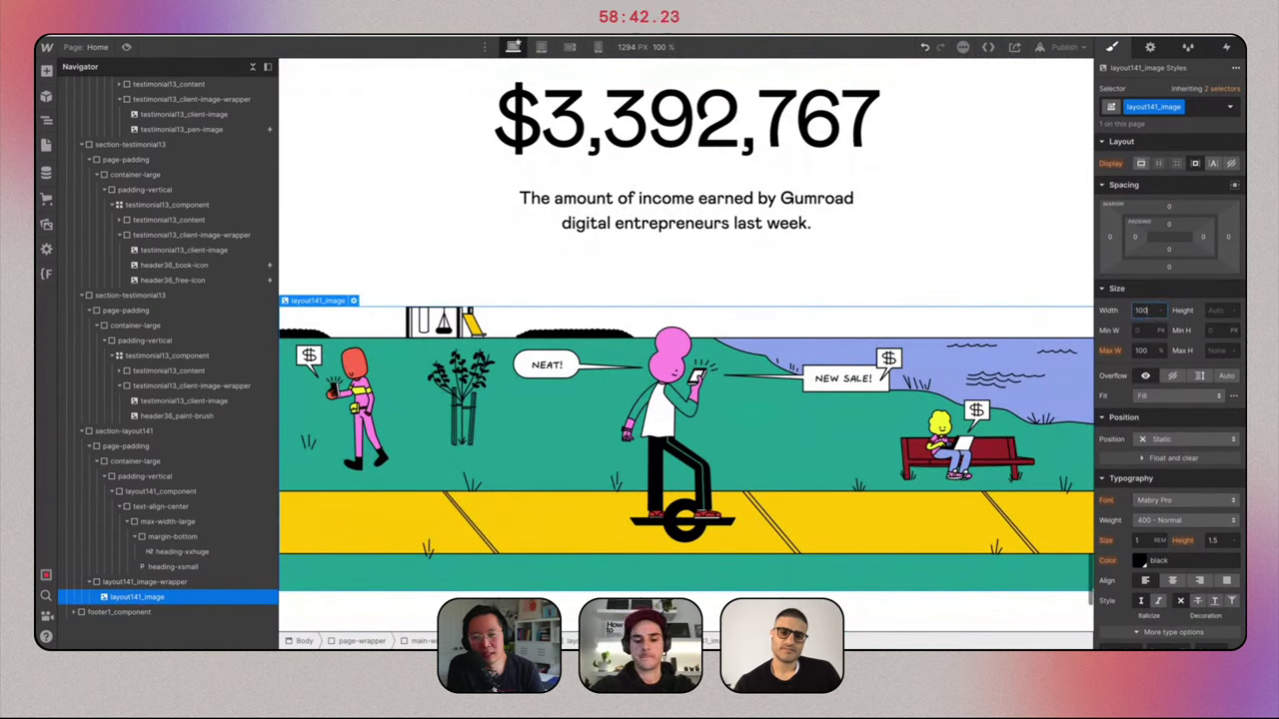
Set layout141_image's width to 100% and its minimum width to 67.5 rem.
type("100%")
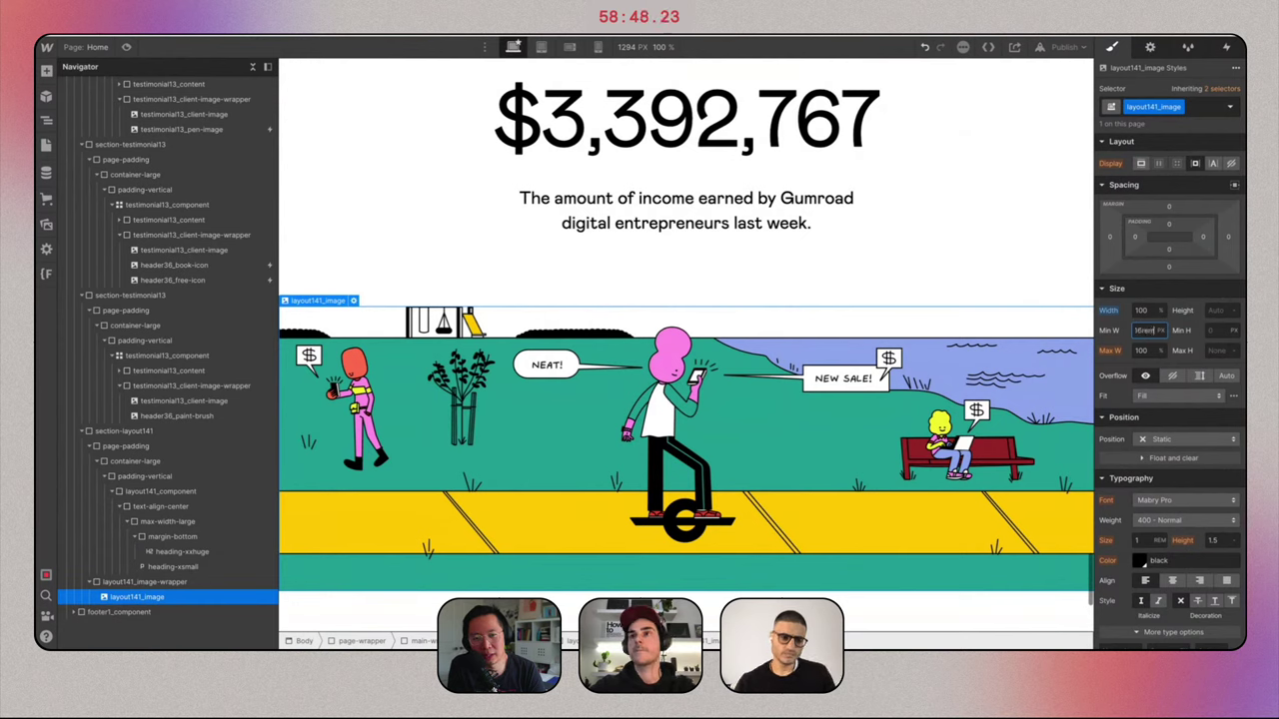
key("Return")
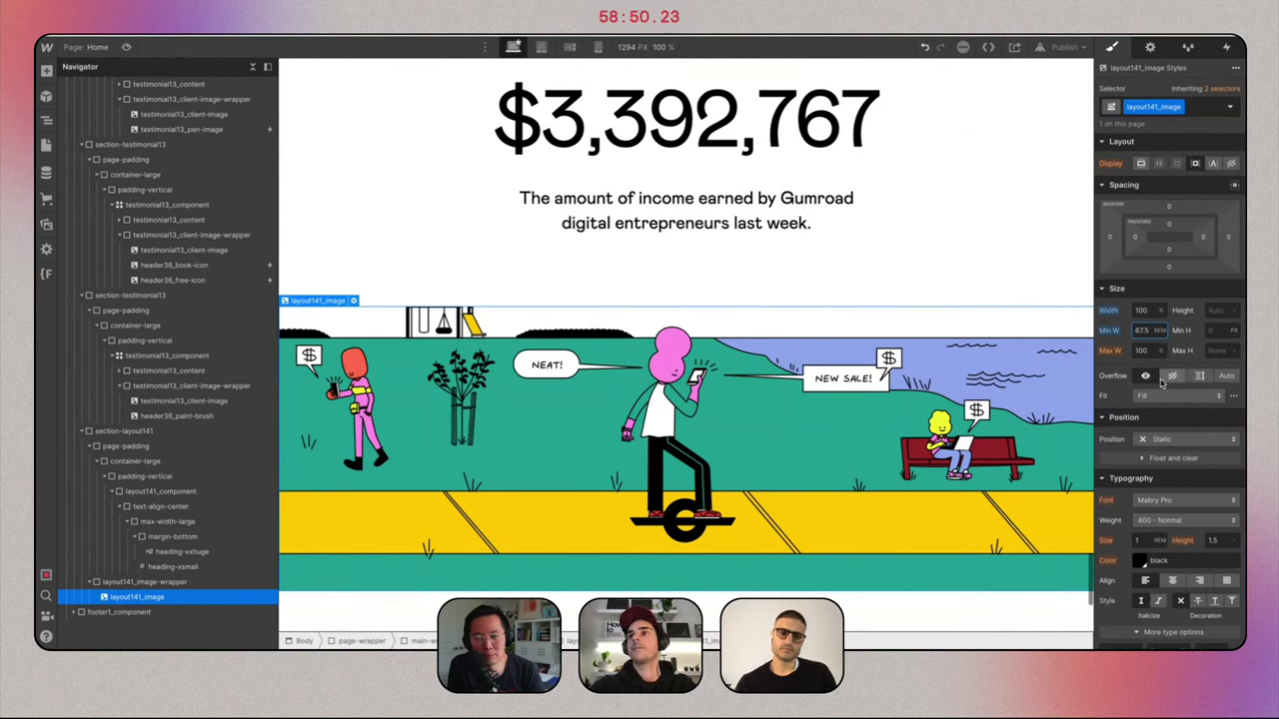
scroll(984, 282, "up", 3)
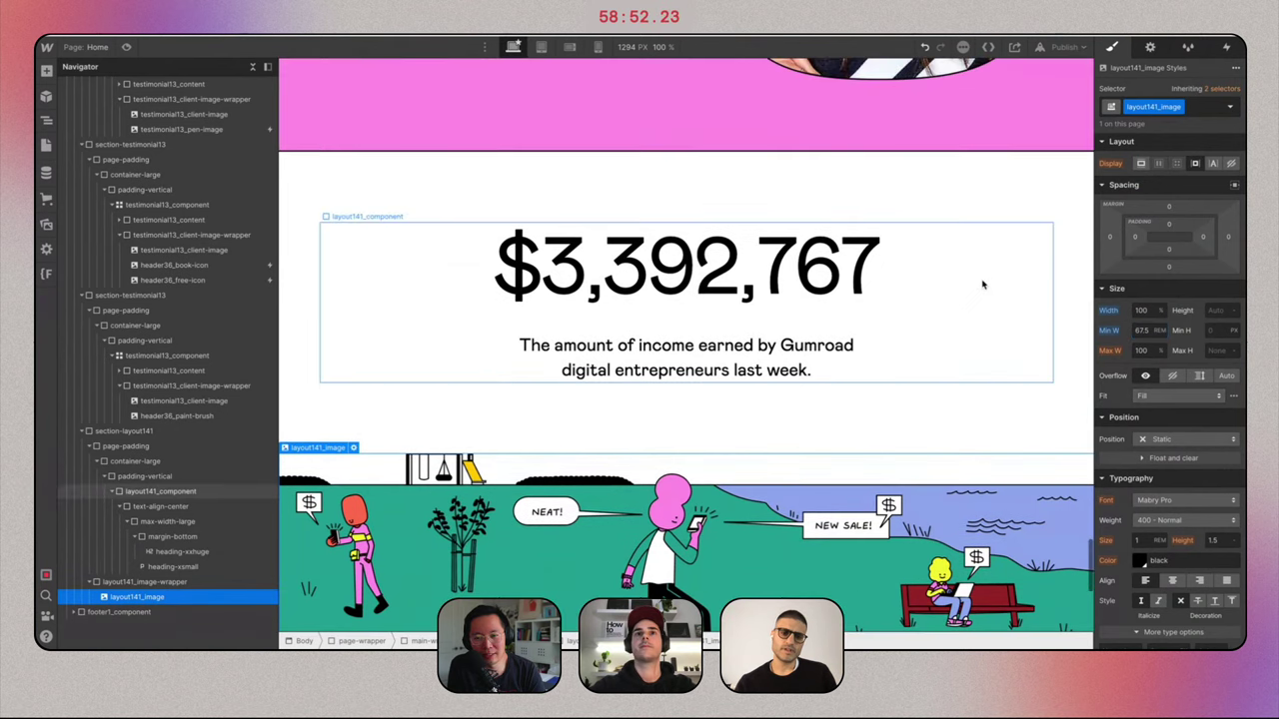
Give section-layout141 a vertical flex layout with align and justify both centered.
left_click(984, 283)
left_click(91, 447)
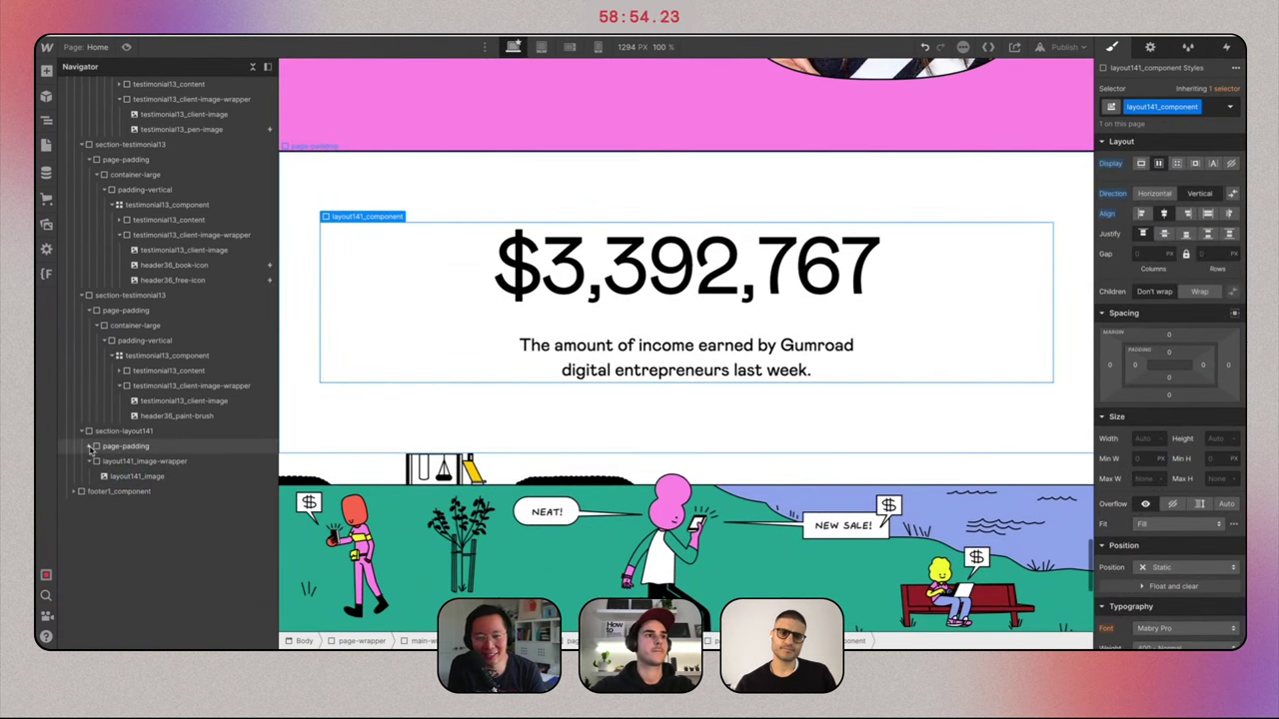
left_click(110, 430)
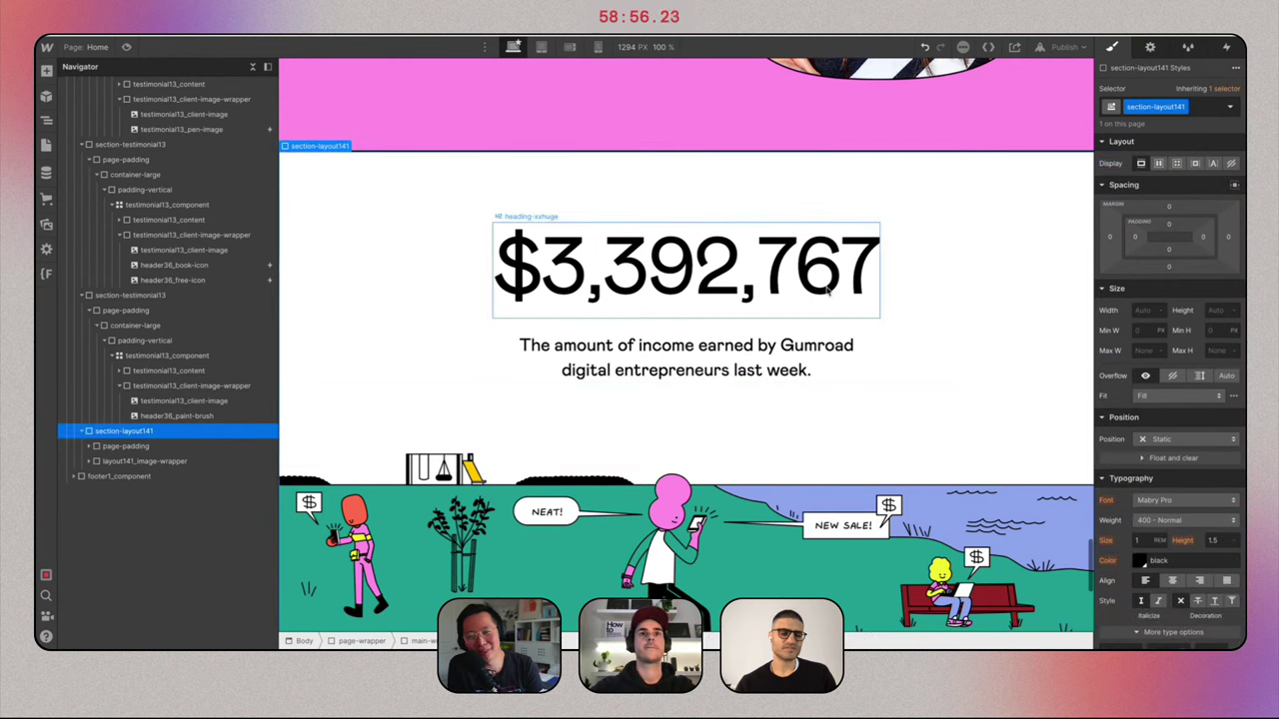
left_click(1158, 164)
left_click(1203, 196)
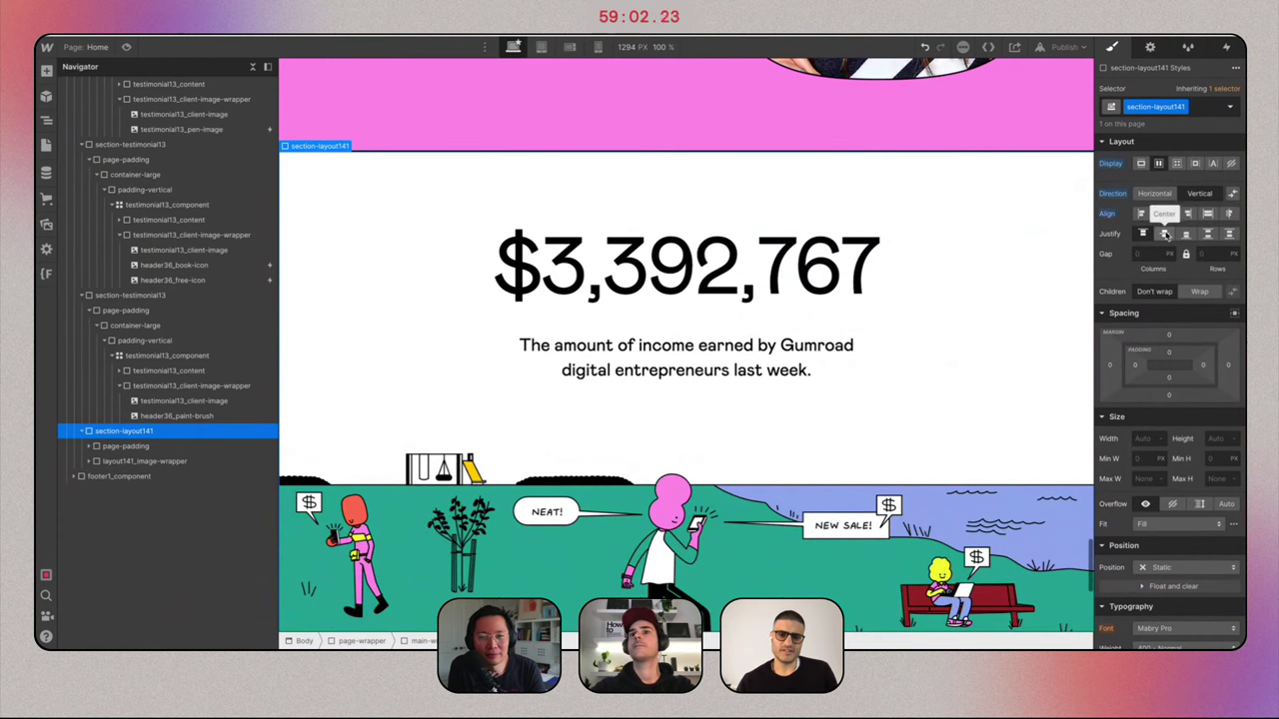
scroll(1002, 321, "down", 1)
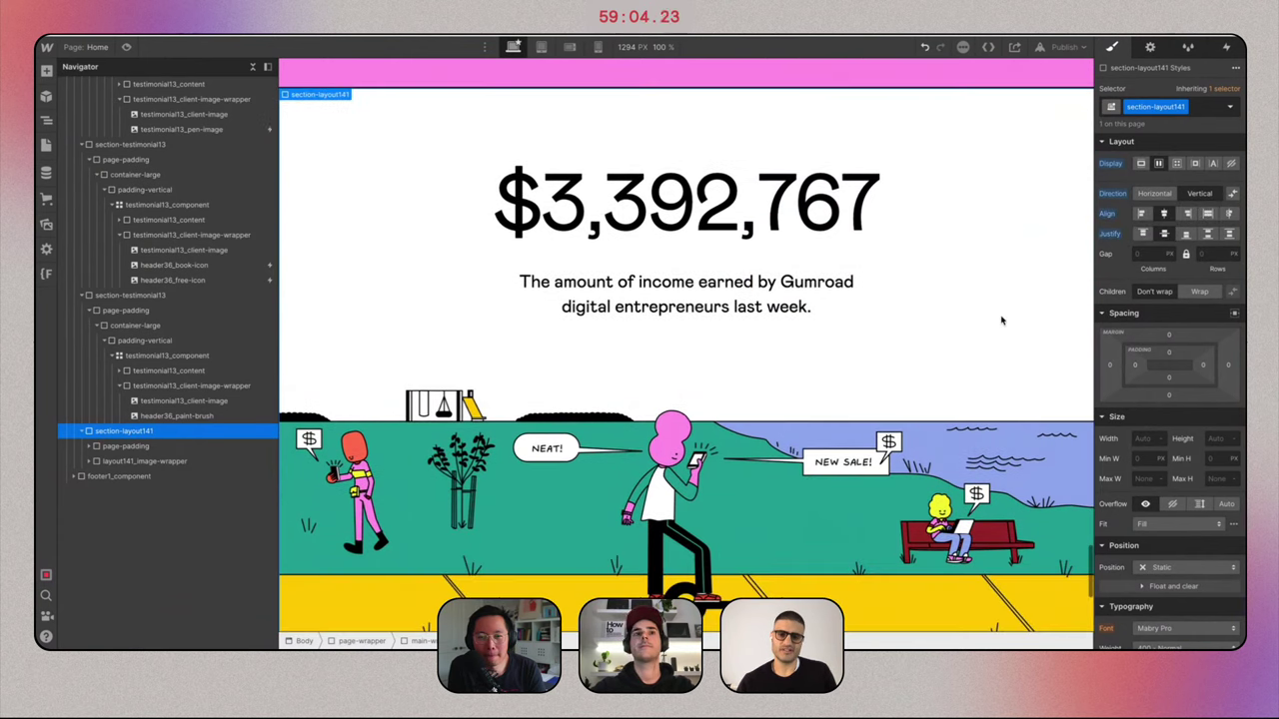
Set the position of section-layout141 to relative.
left_click(1183, 566)
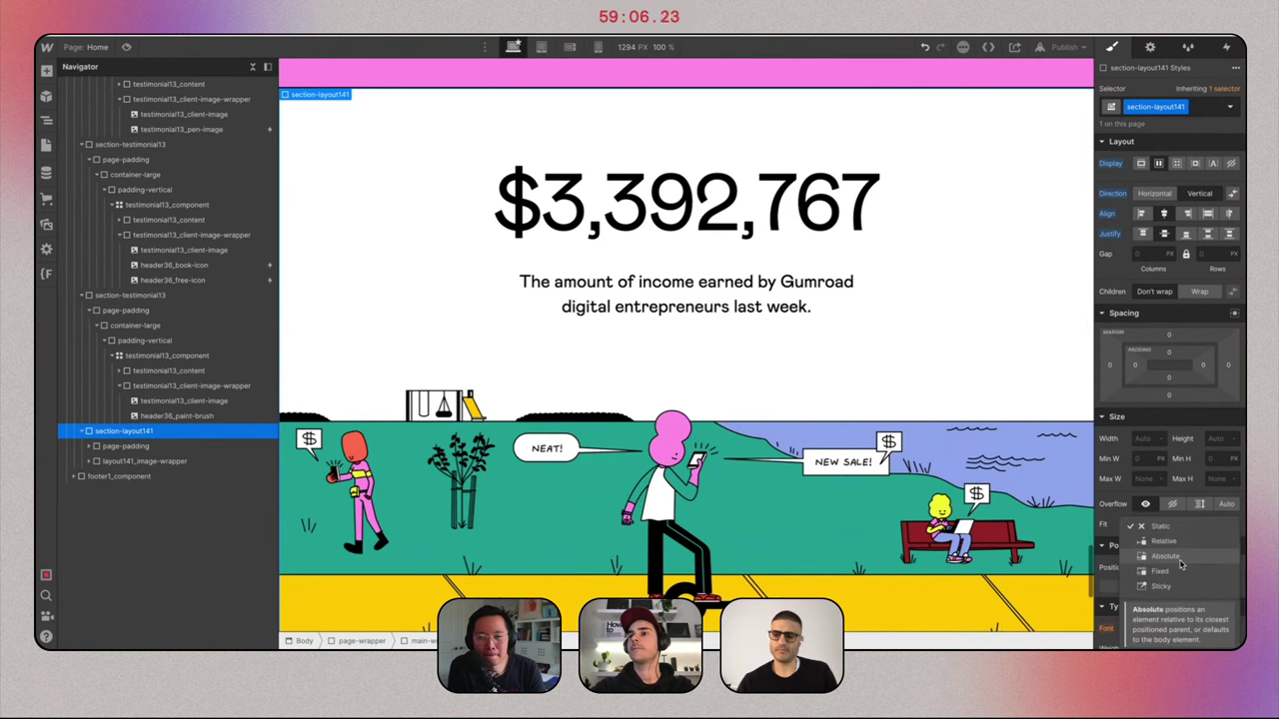
left_click(1167, 542)
scroll(813, 251, "down", 1)
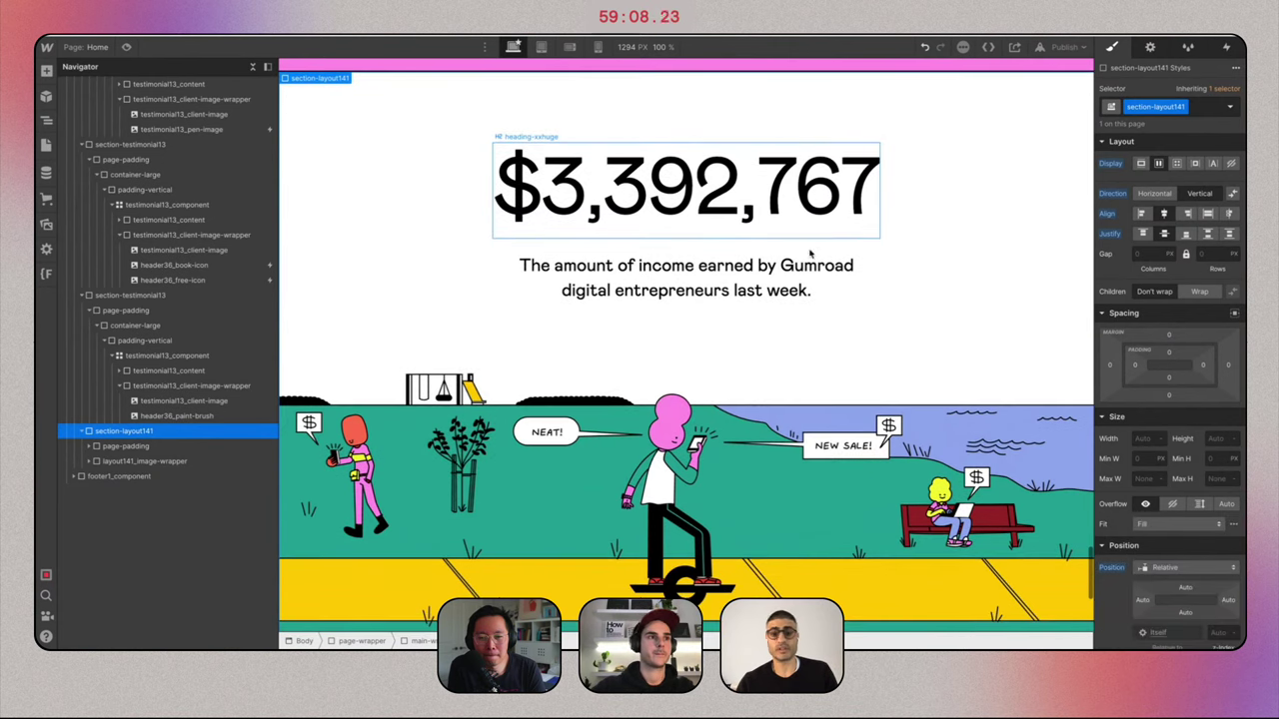
Insert a new image element in section-layout141, below layout141_image-wrapper.
key("ctrl+k")
type("image")
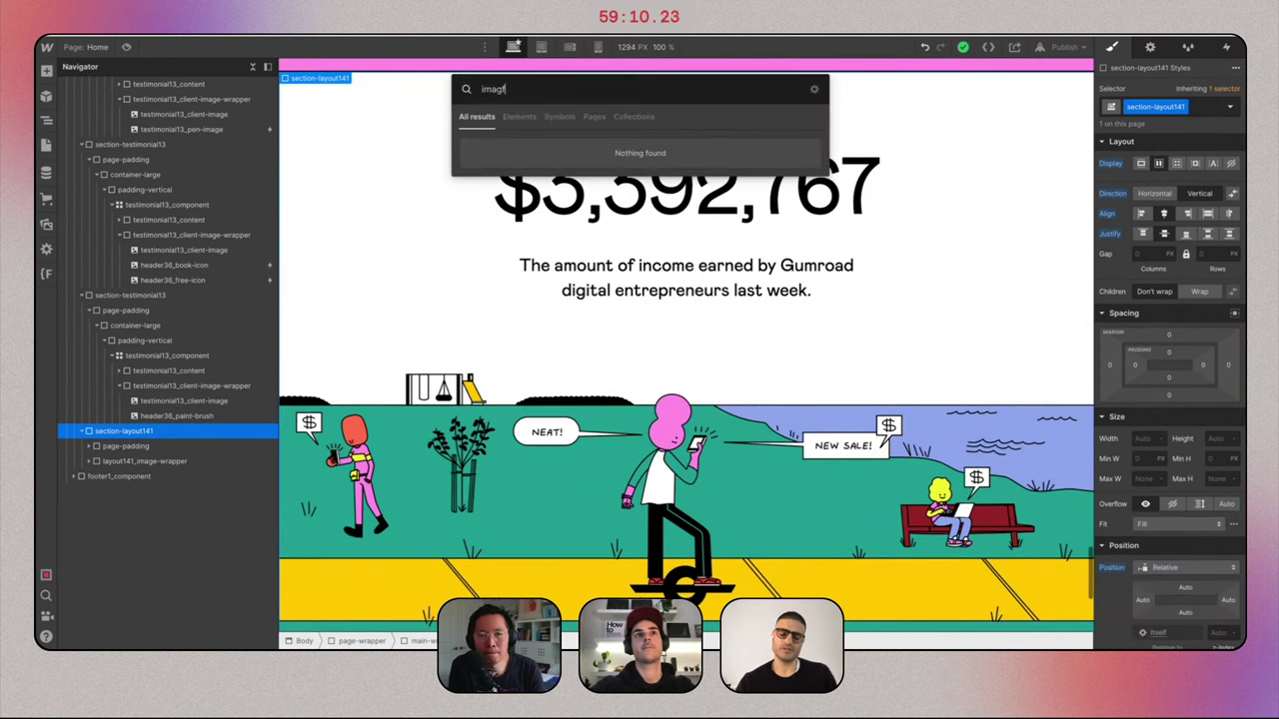
key("Return")
scroll(799, 293, "down", 4)
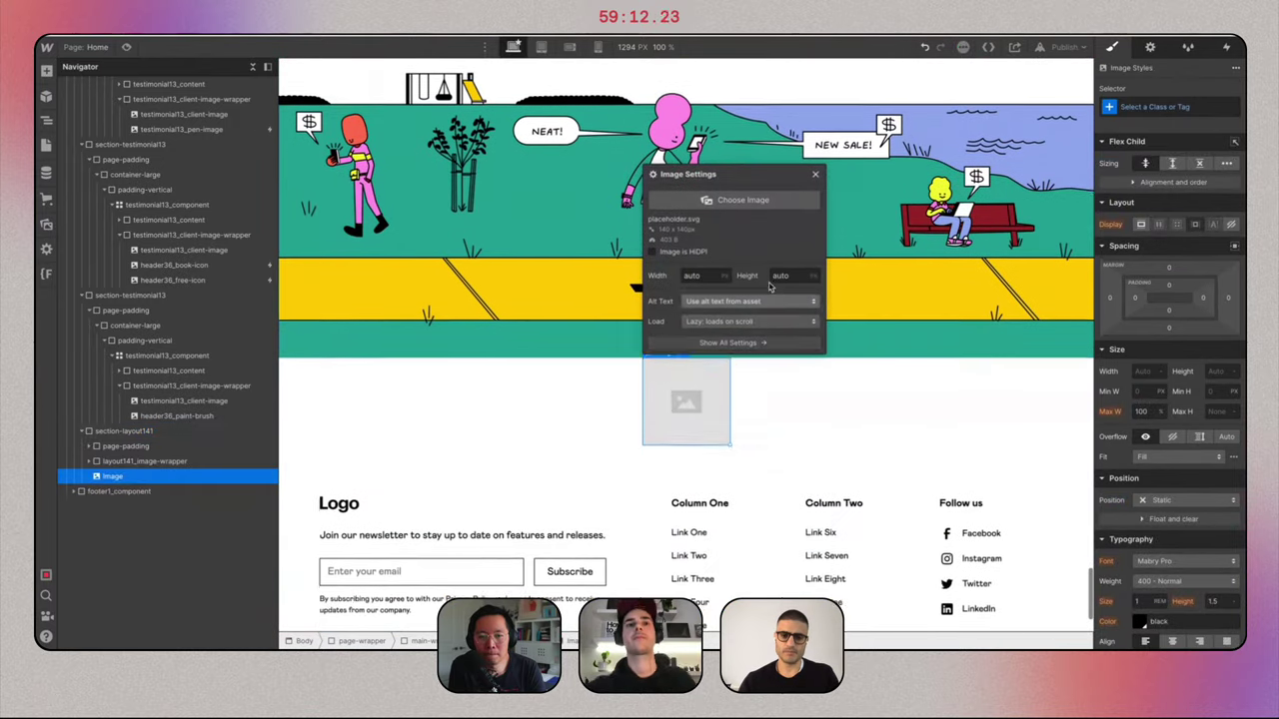
Create the class layout141_coin1 on the new placeholder image.
left_click(1195, 105)
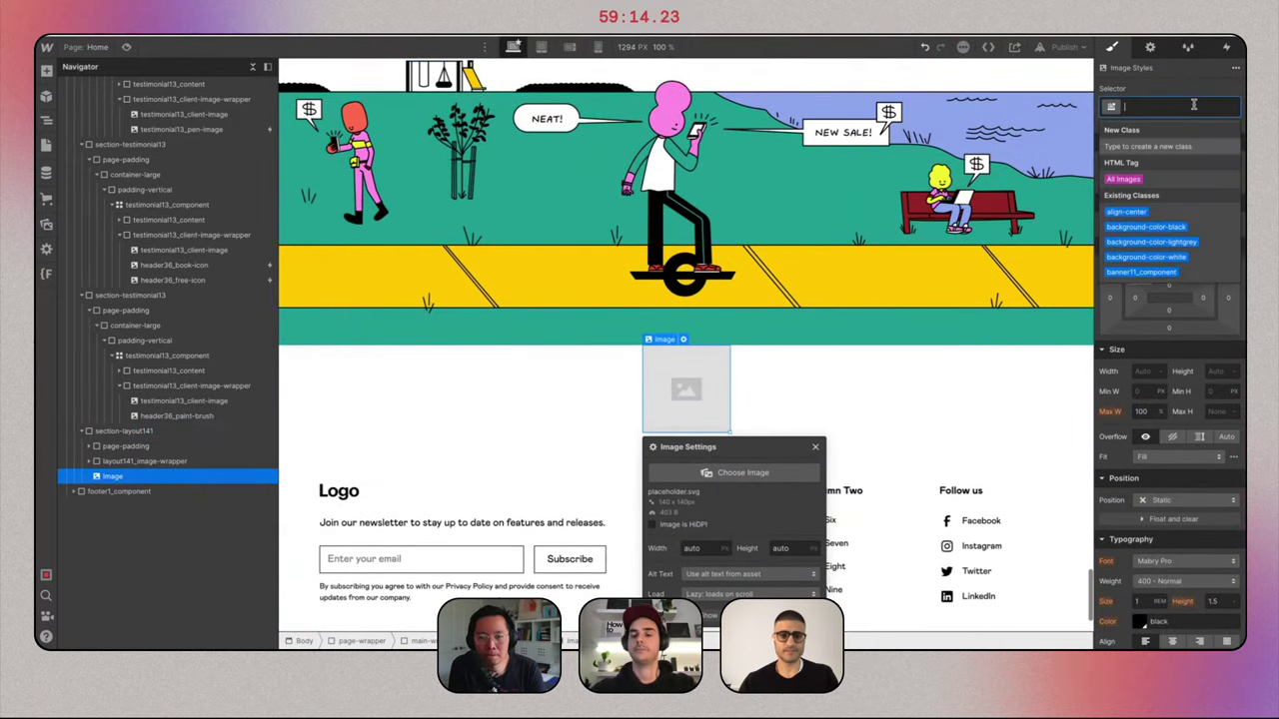
type("layout141")
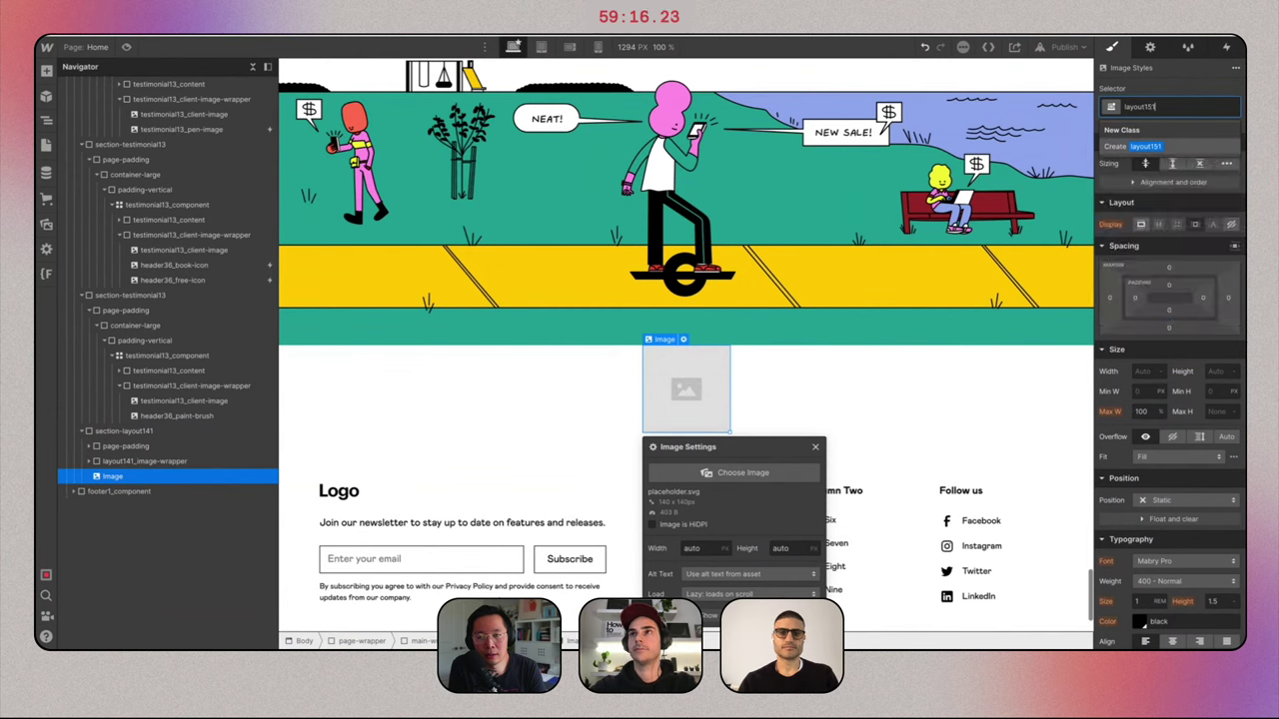
type("_com")
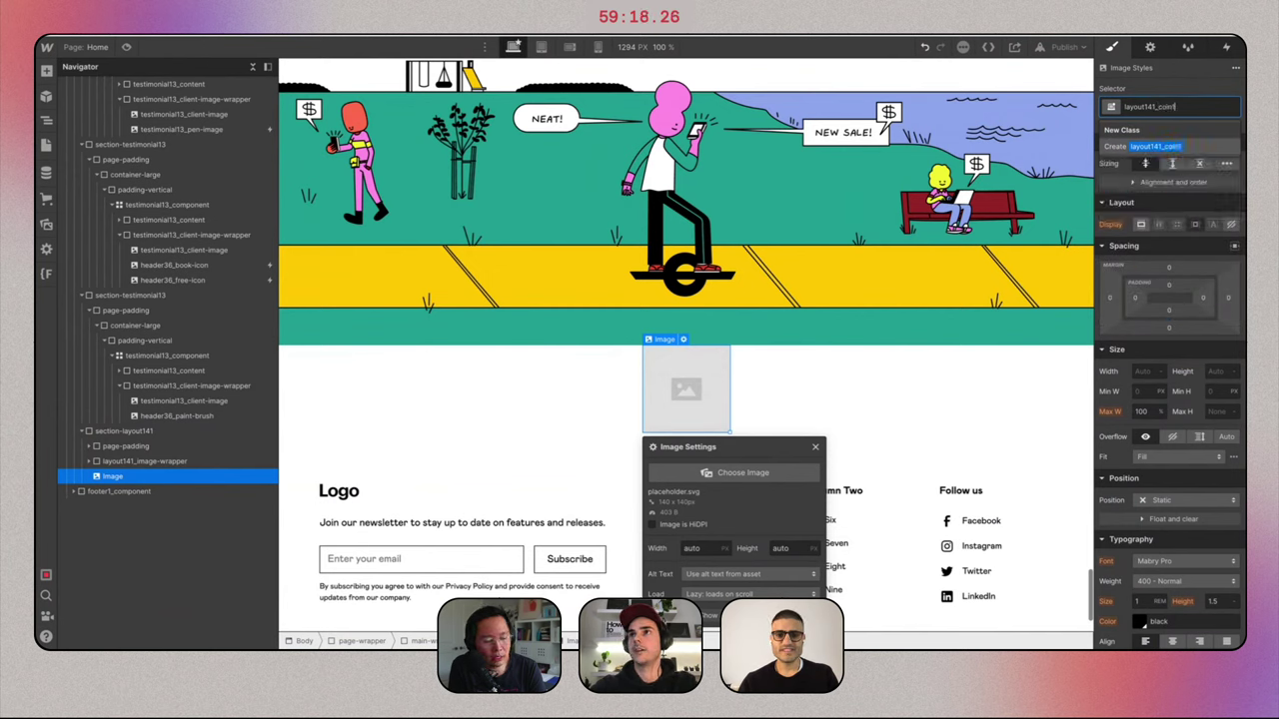
type("in1")
key("Return")
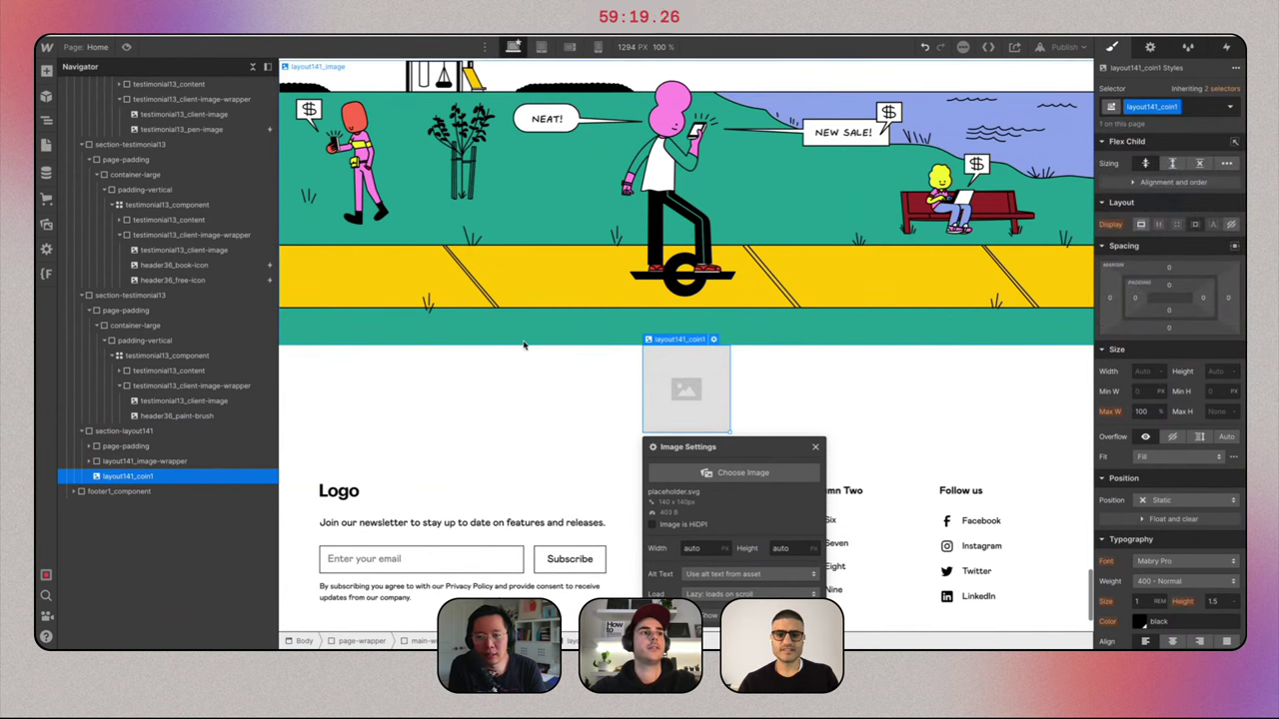
Replace the layout141_coin1 placeholder with the tilted pink G coin, asset 34.svg, matching a coin on the live Gumroad site.
left_click(766, 474)
scroll(104, 423, "down", 5)
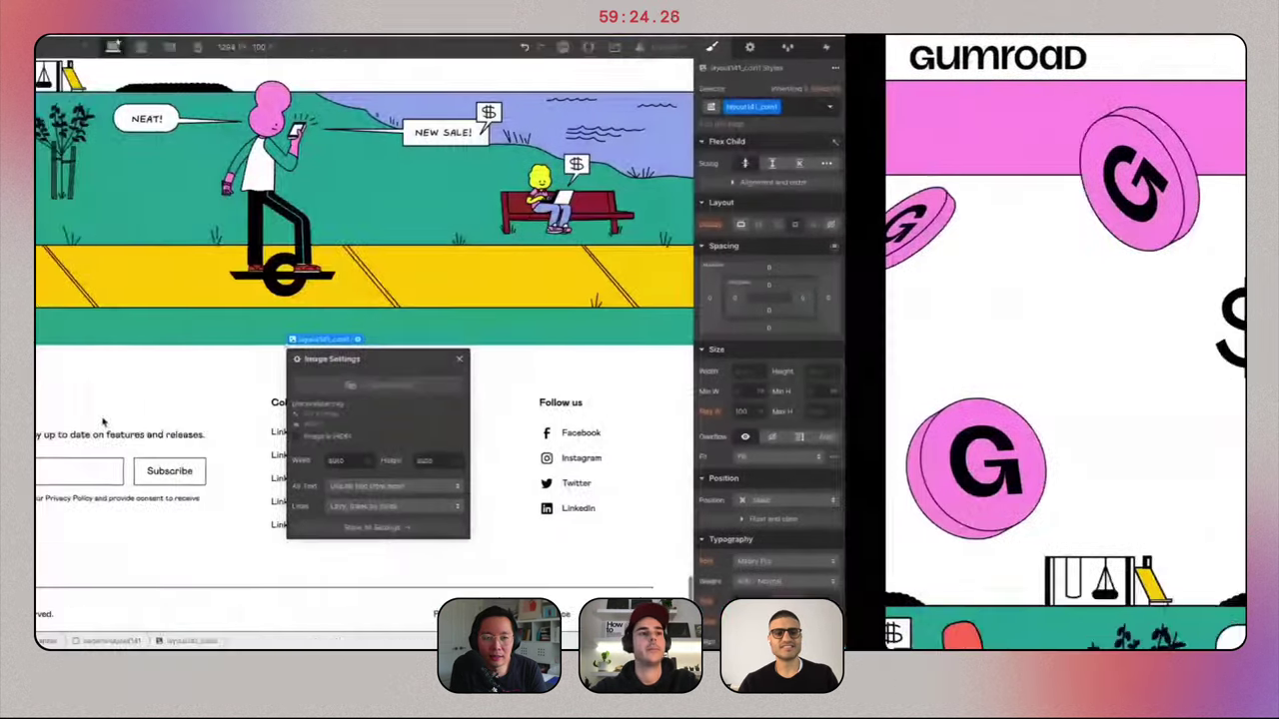
right_click(128, 539)
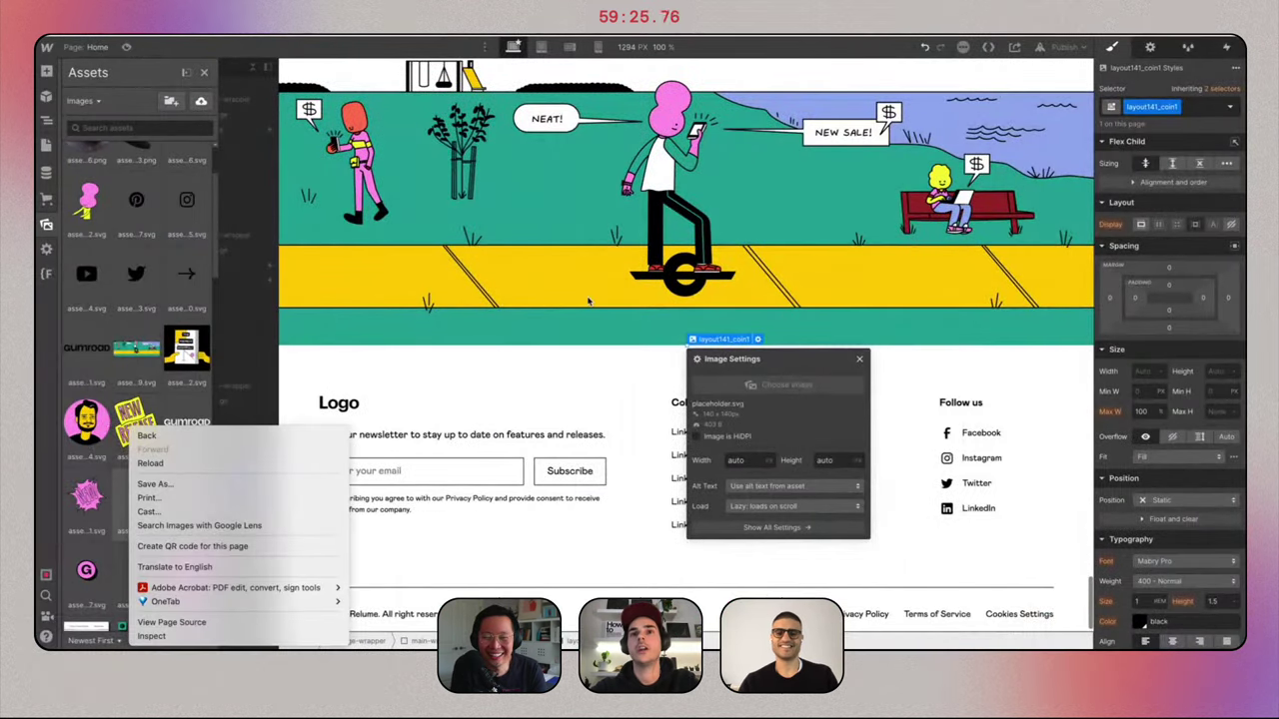
key("ctrl+Right")
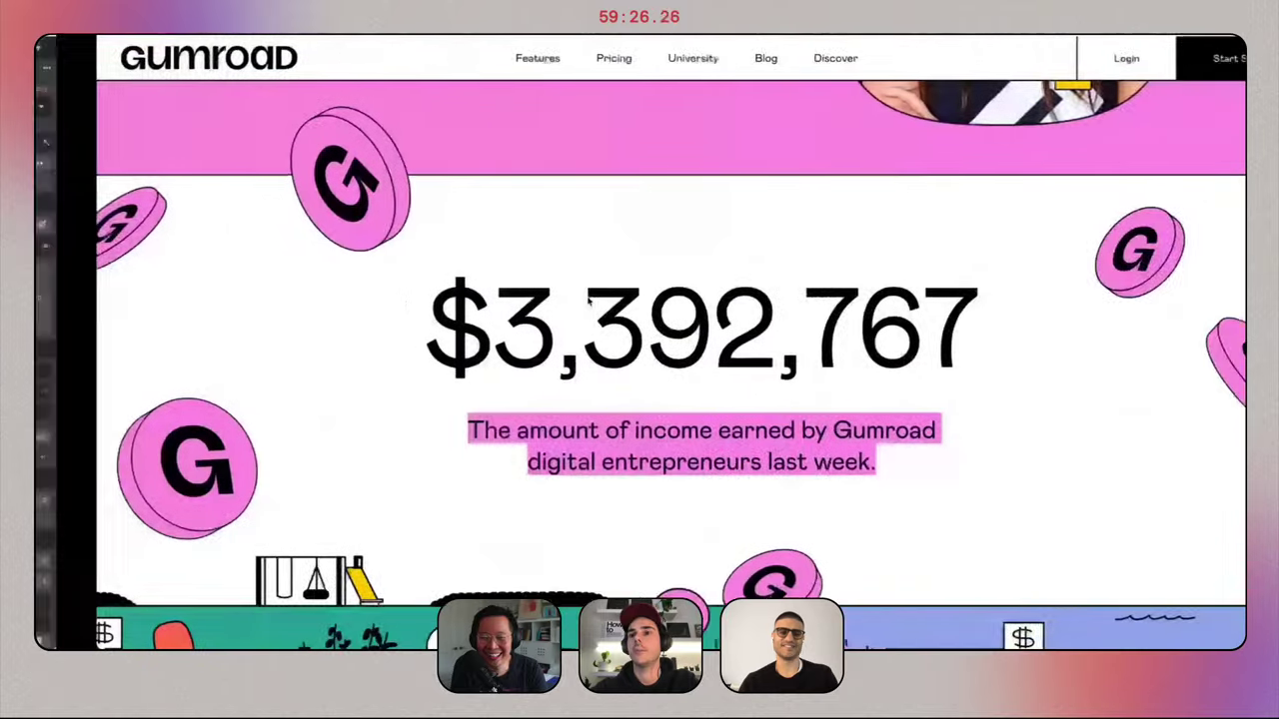
key("ctrl+Left")
scroll(172, 432, "down", 5)
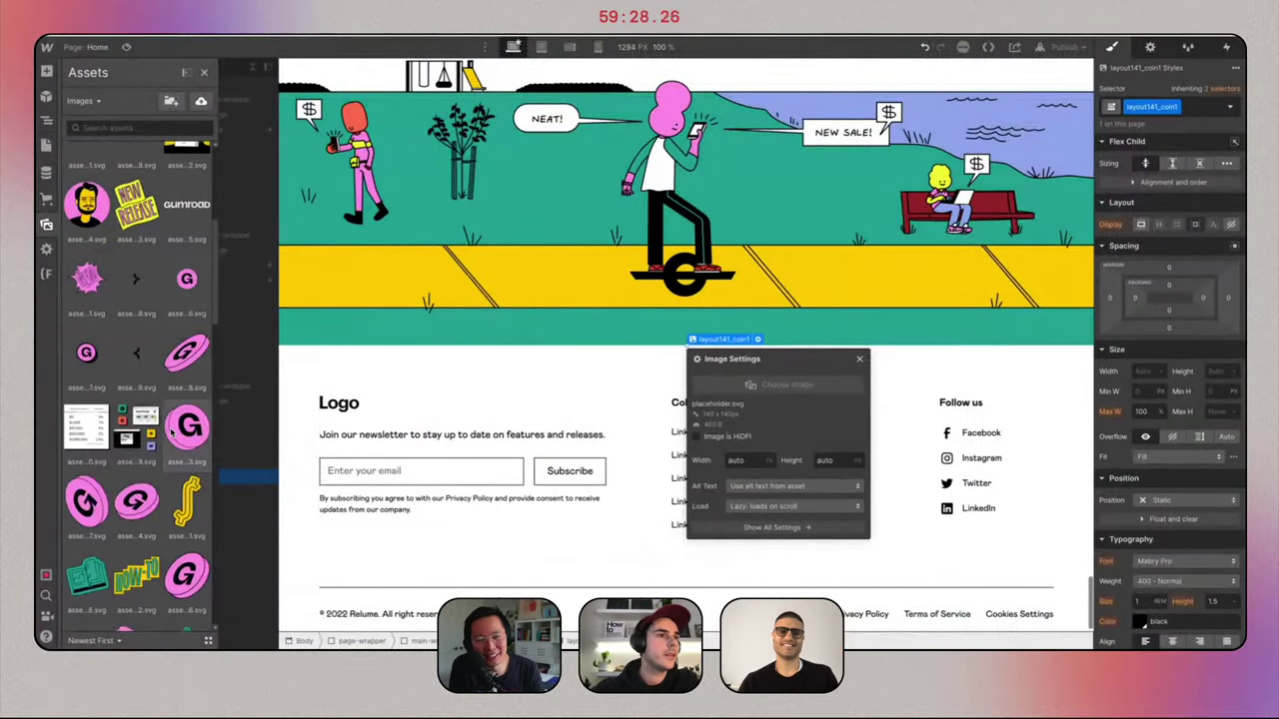
left_click(153, 487)
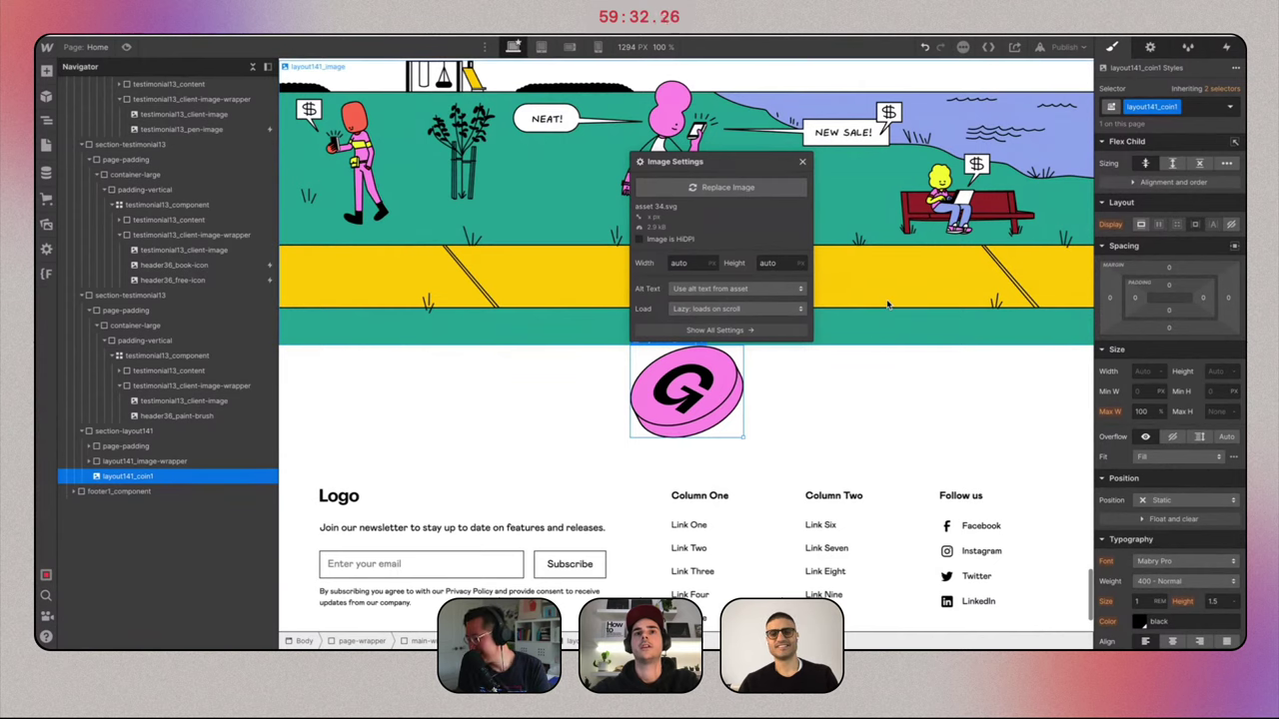
left_click(774, 342)
Position layout141_coin1 absolutely within section-layout141.
left_click(726, 430)
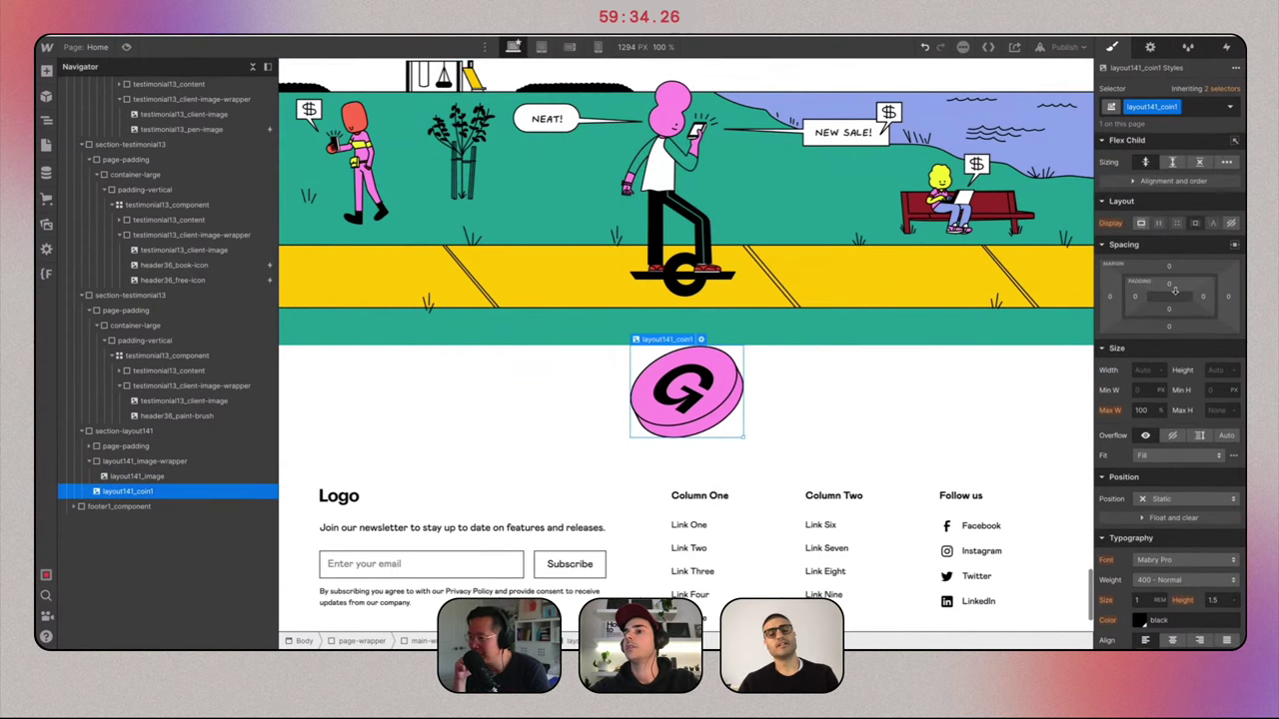
scroll(1149, 384, "down", 5)
left_click(1188, 236)
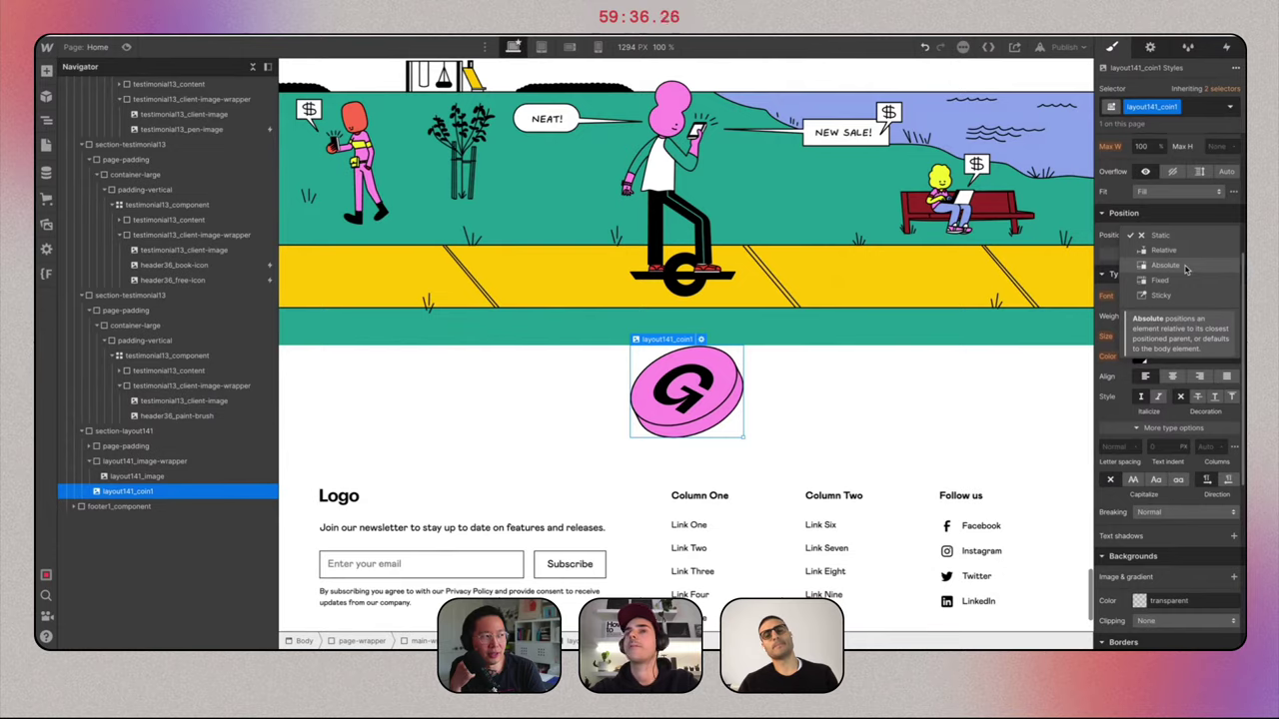
left_click(1189, 265)
scroll(752, 315, "up", 5)
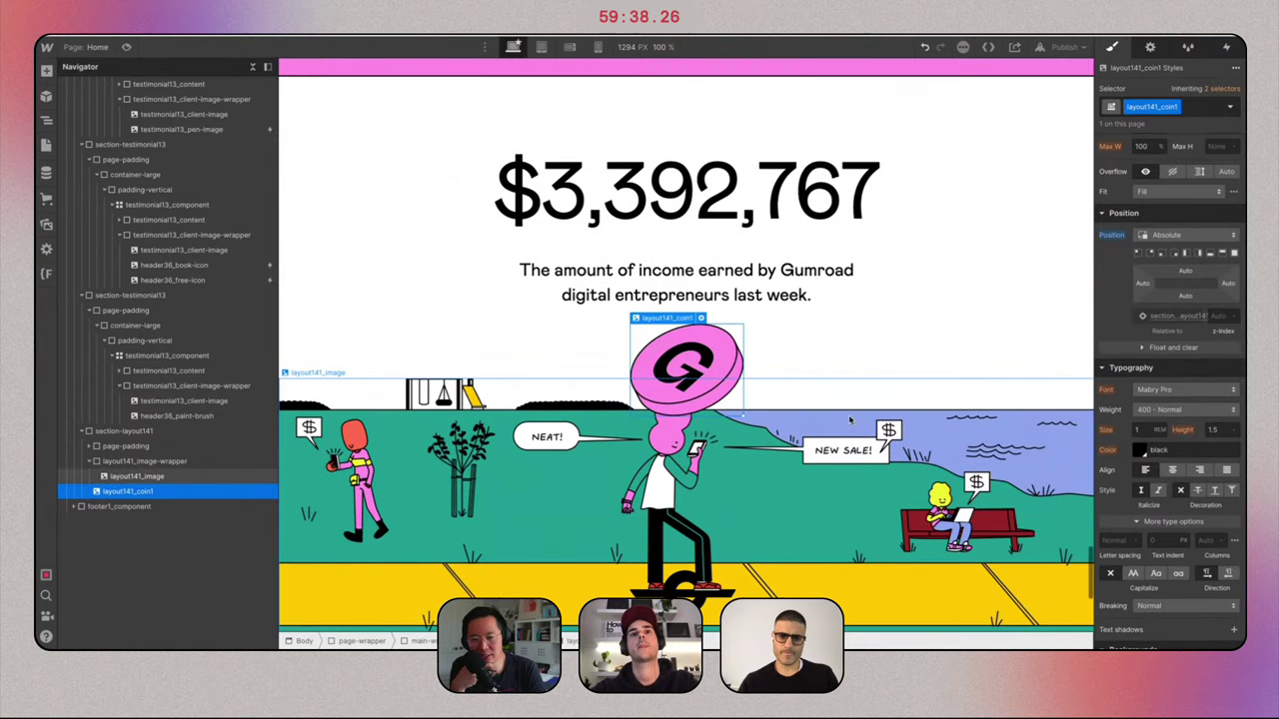
Try different right offsets for layout141_coin1 and settle on 40%.
left_click(1228, 284)
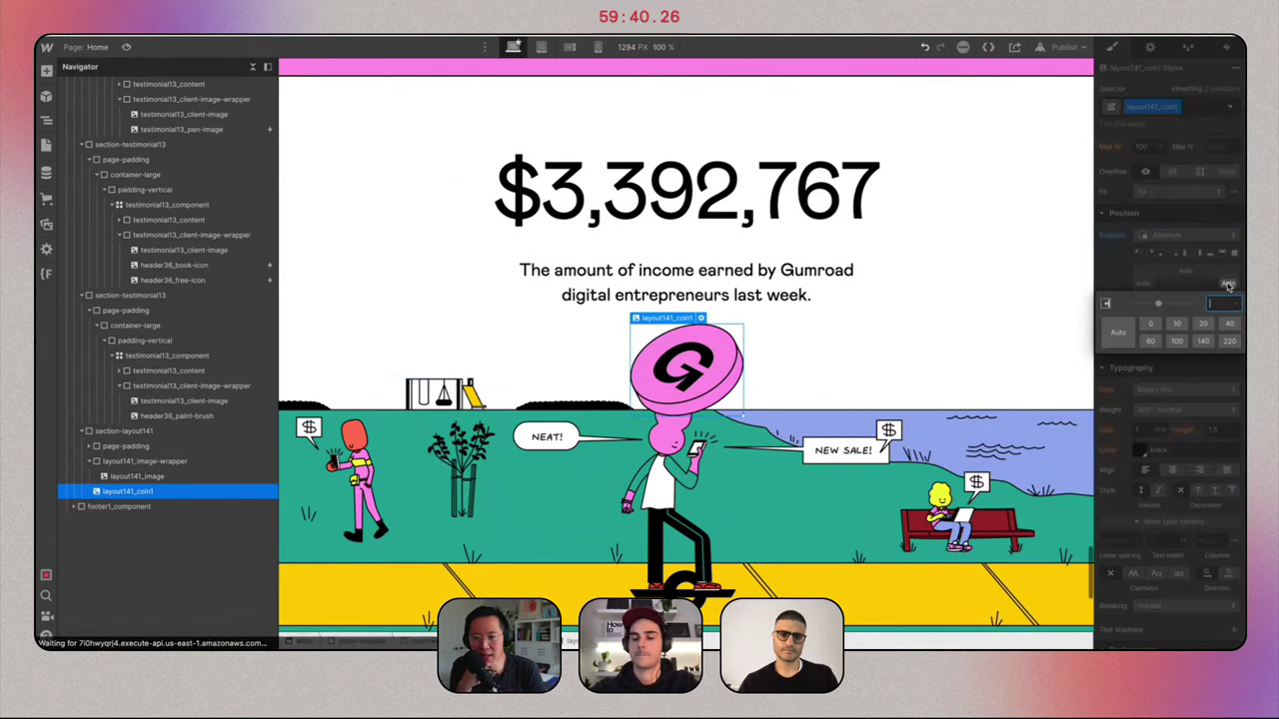
type("-20%")
key("Return")
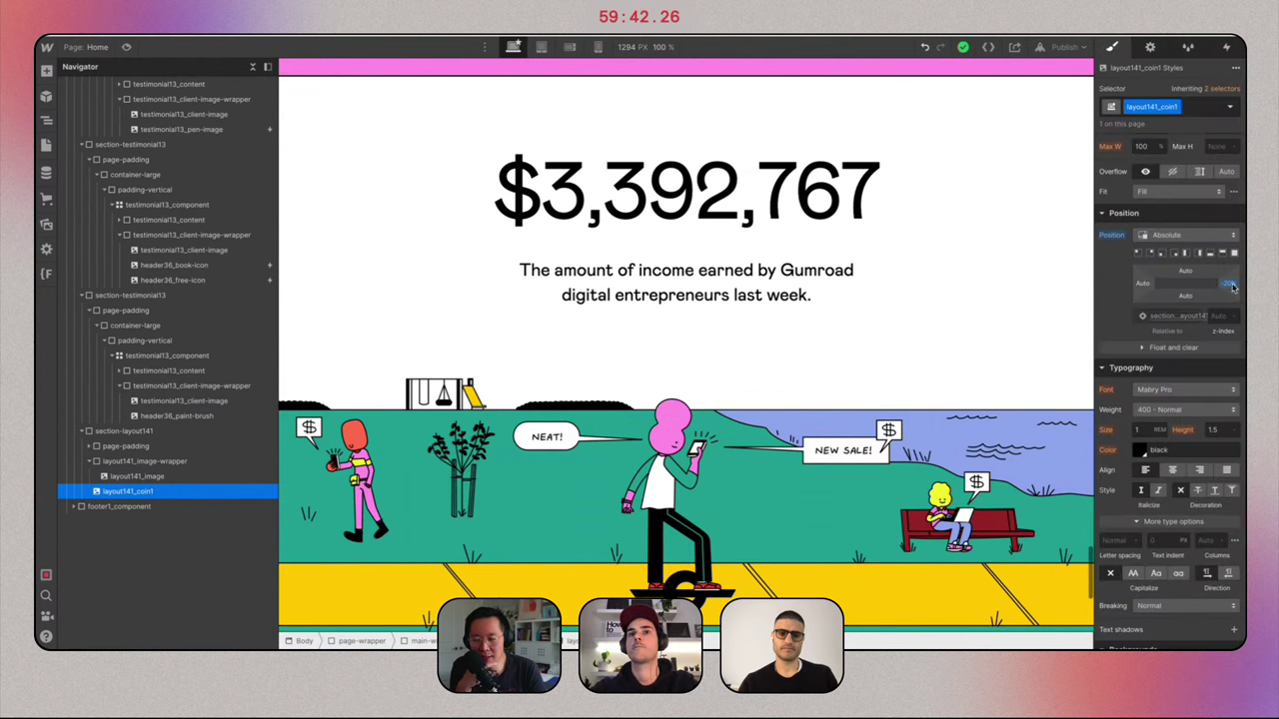
left_click(1229, 285)
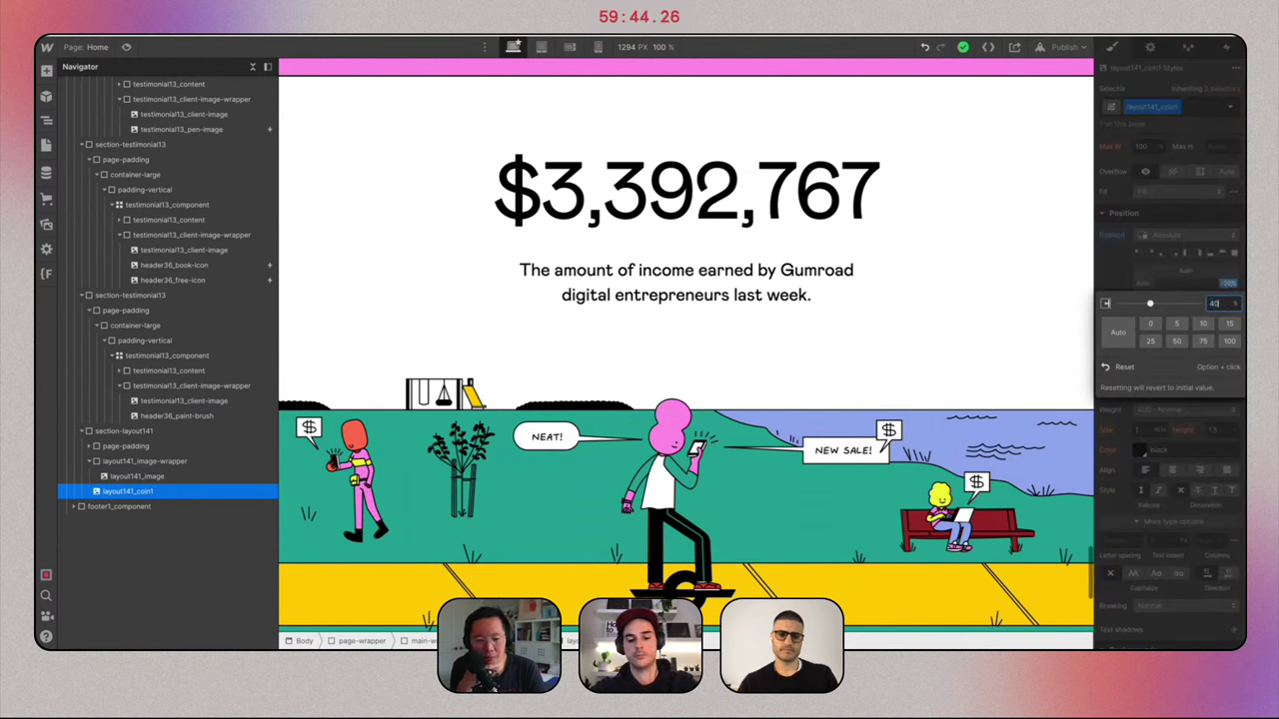
key("Return")
left_click(1227, 284)
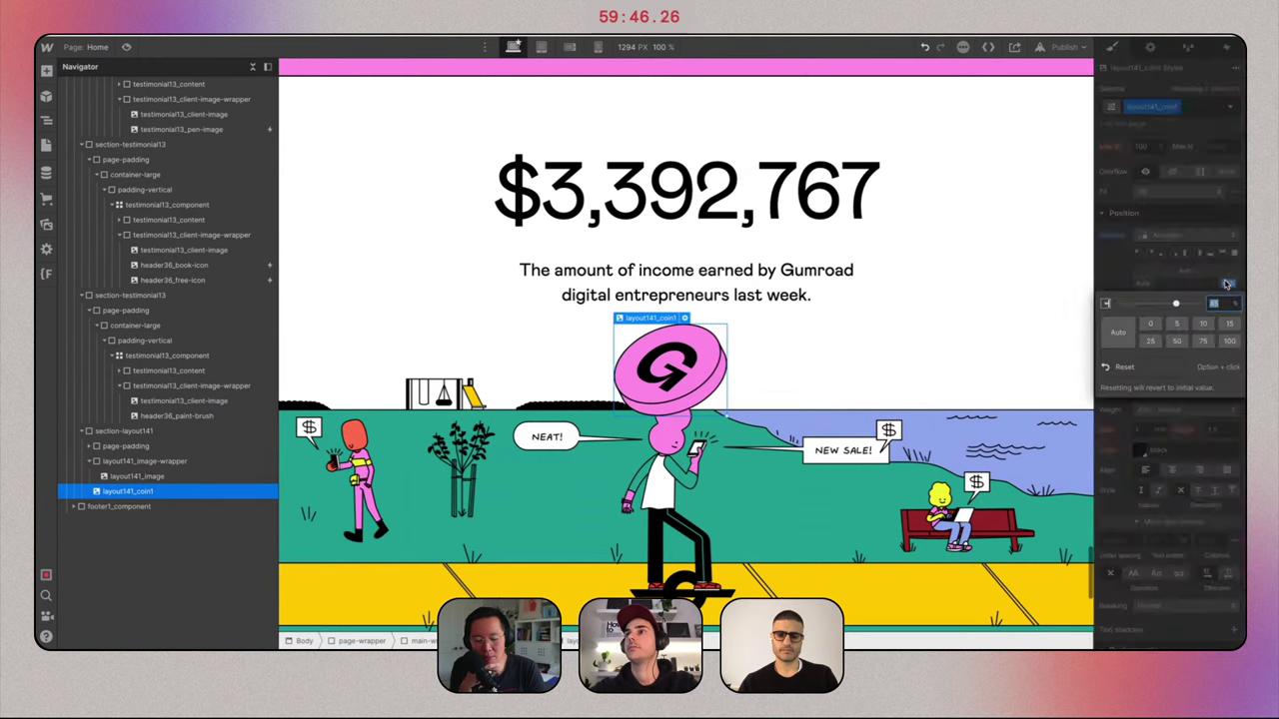
type("40")
key("Return")
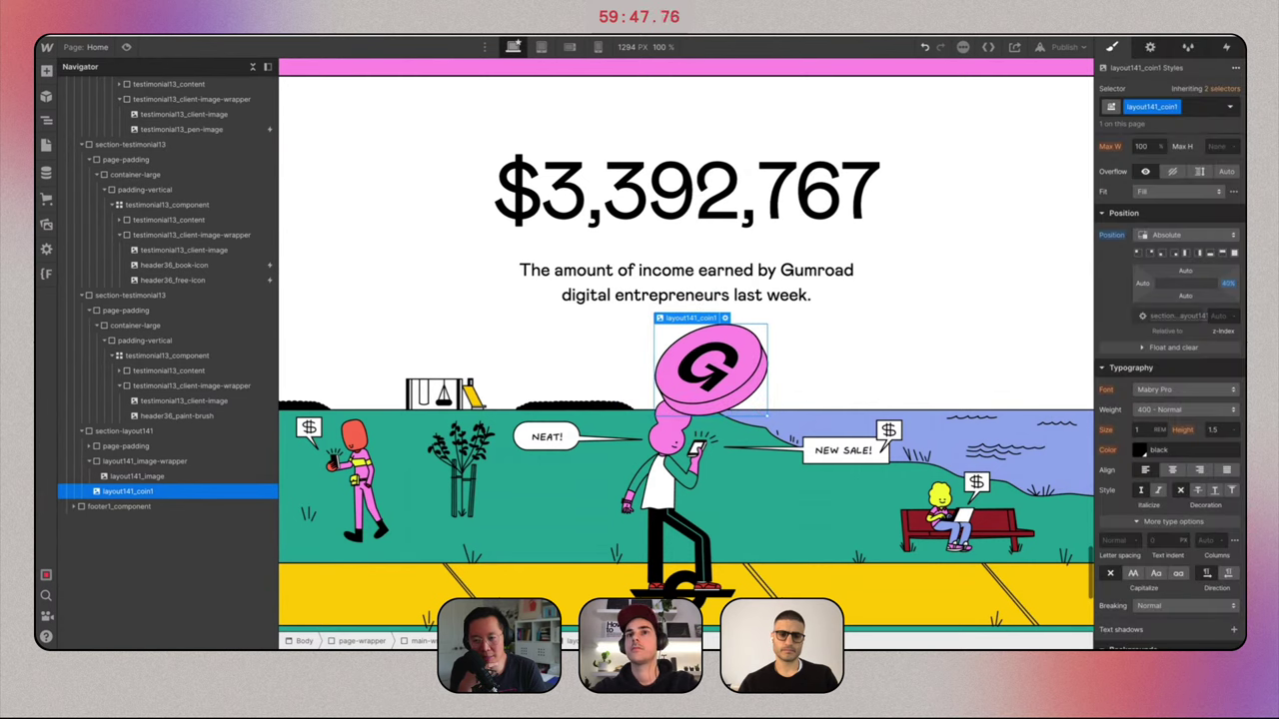
Adjust the bottom offset of layout141_coin1 and settle on 35%.
left_click(1185, 297)
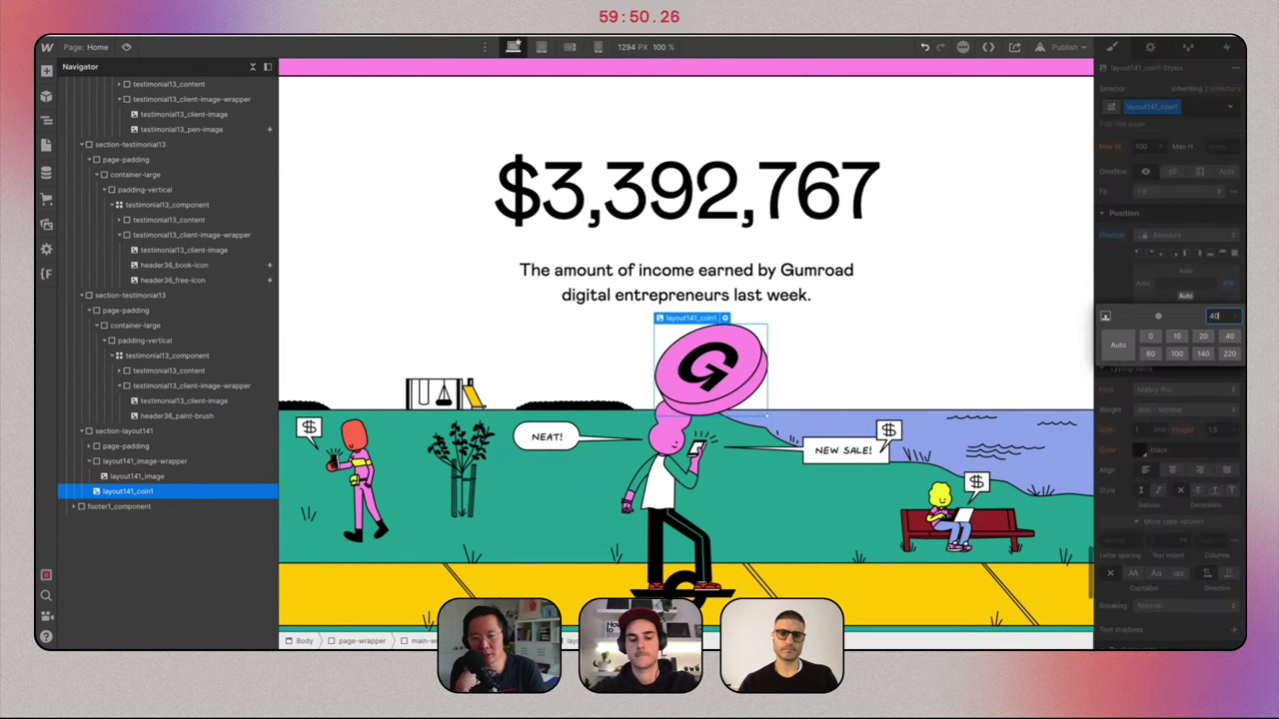
key("Return")
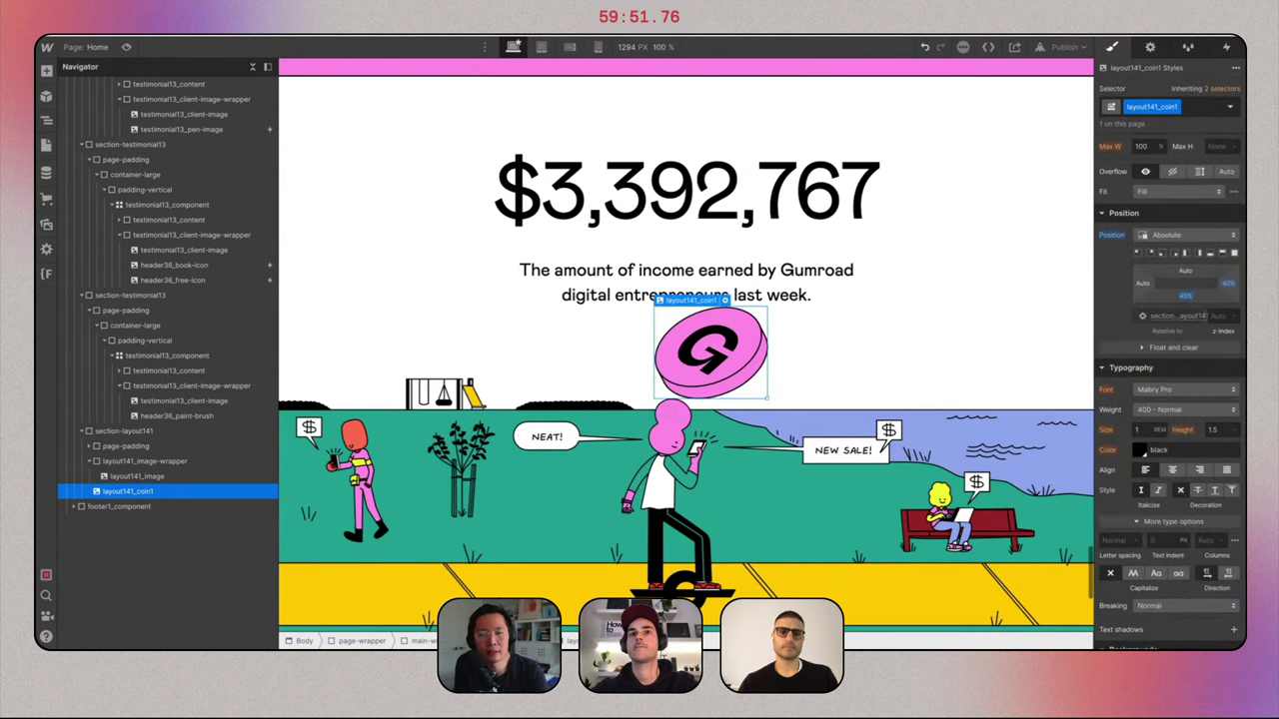
left_click(1188, 299)
type("35")
key("Return")
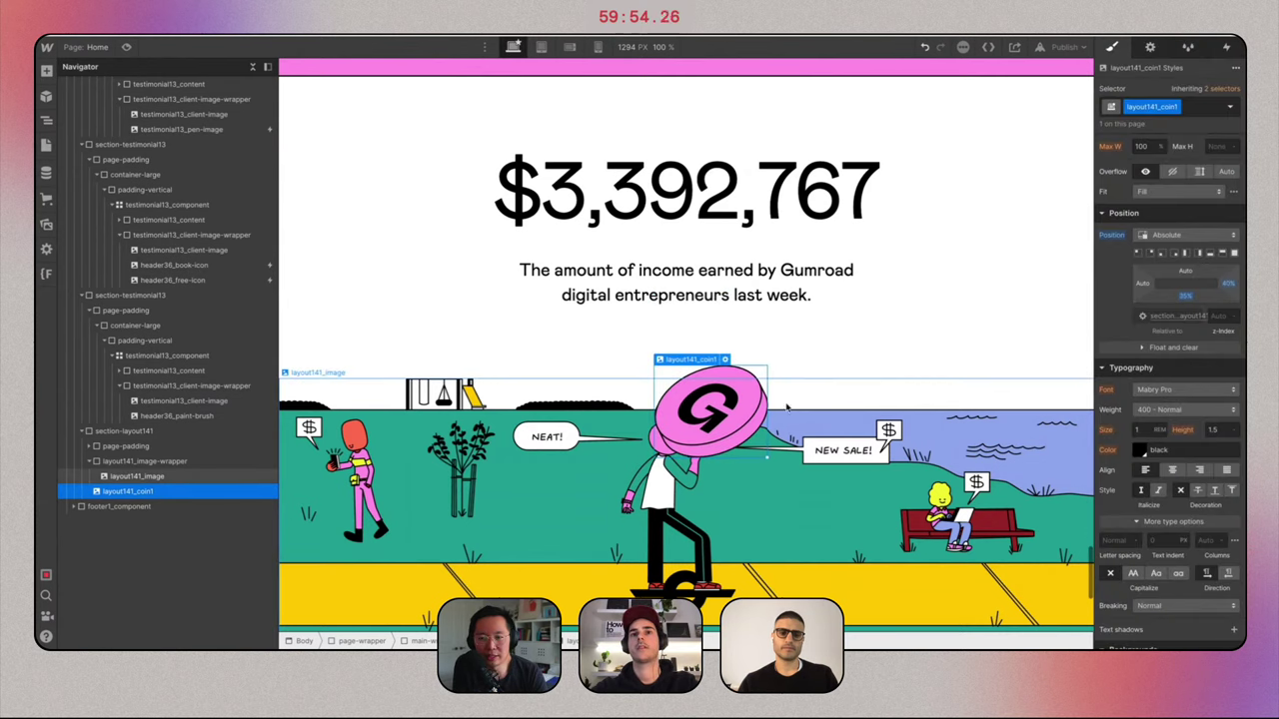
Compare layout141_coin1 with the coins on the live Gumroad site and duplicate it inside section-layout141.
scroll(936, 301, "up", 1)
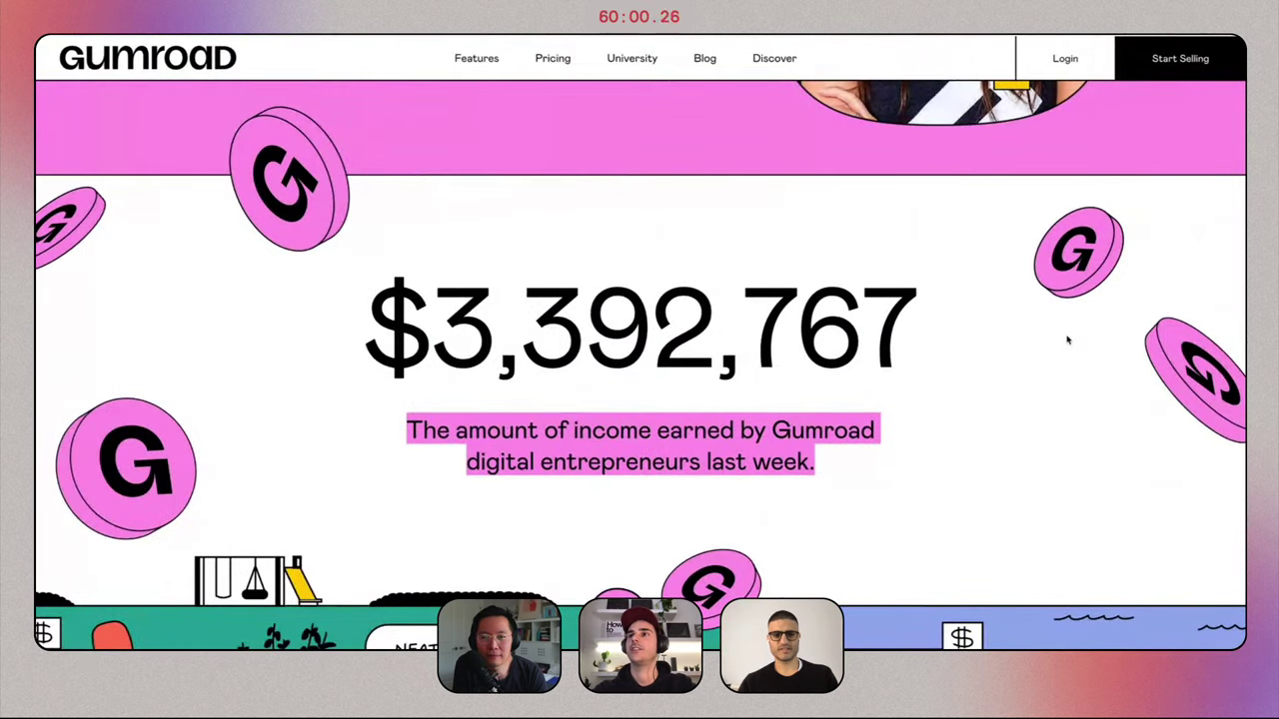
scroll(1067, 340, "down", 1)
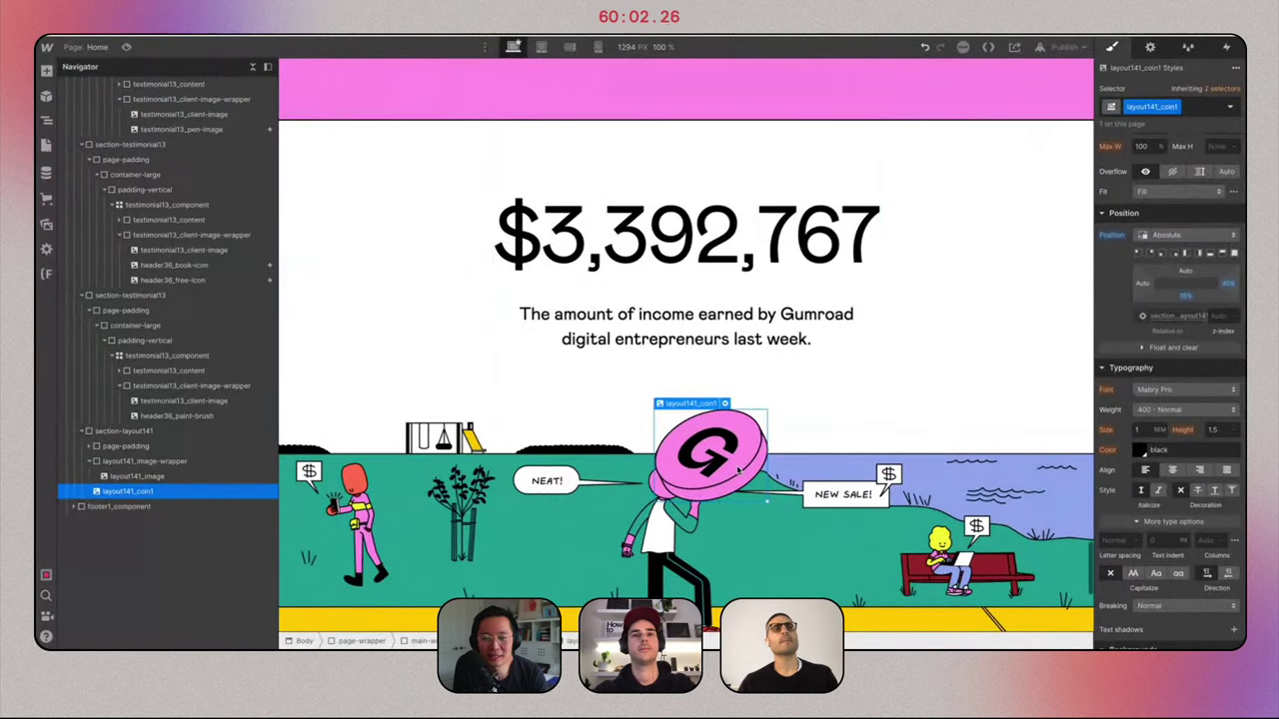
key("ctrl+d")
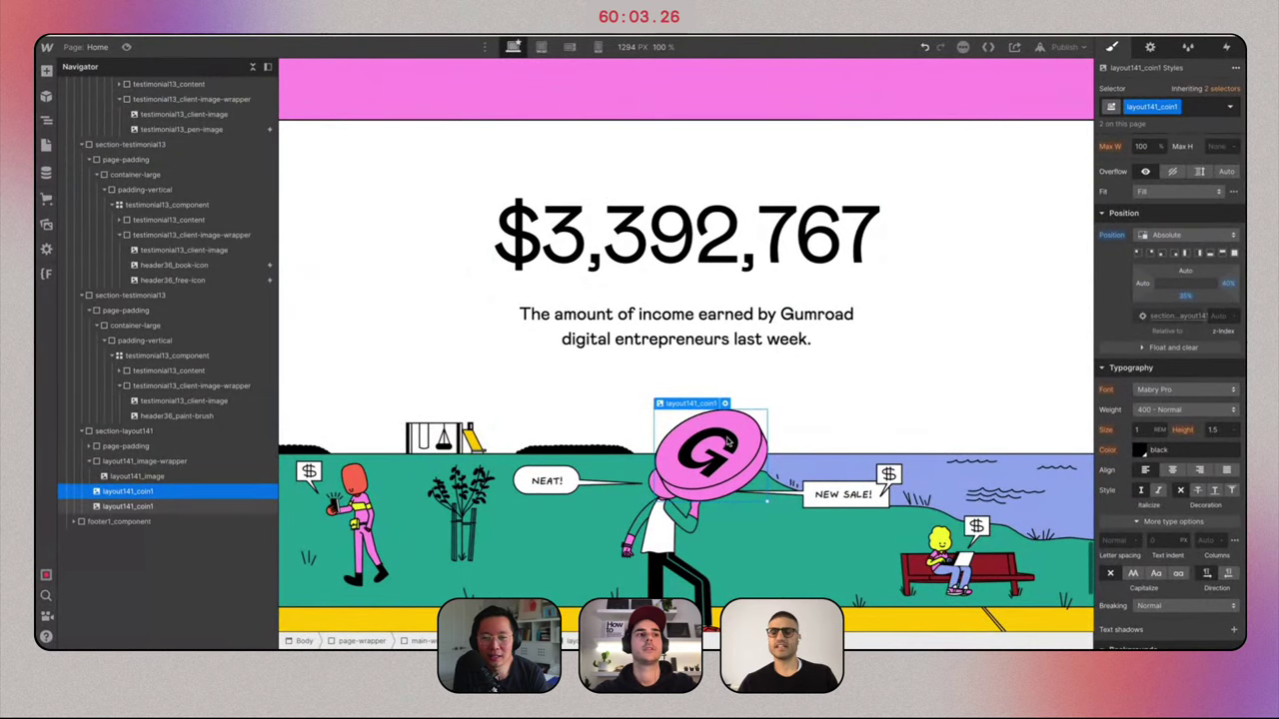
Duplicate the class on the second coin image and name the new class layout141_coin2.
left_click(146, 506)
left_click(1179, 107)
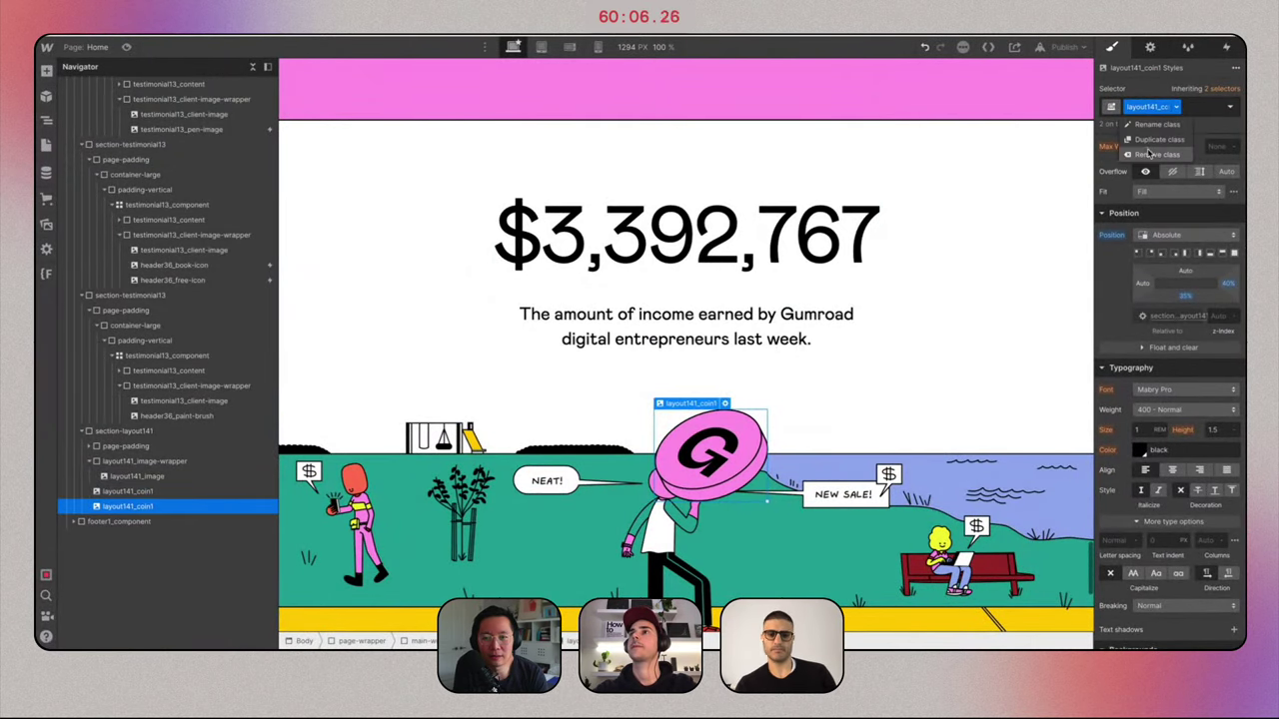
left_click(1147, 138)
key("BackSpace")
key("BackSpace")
key("BackSpace")
key("BackSpace")
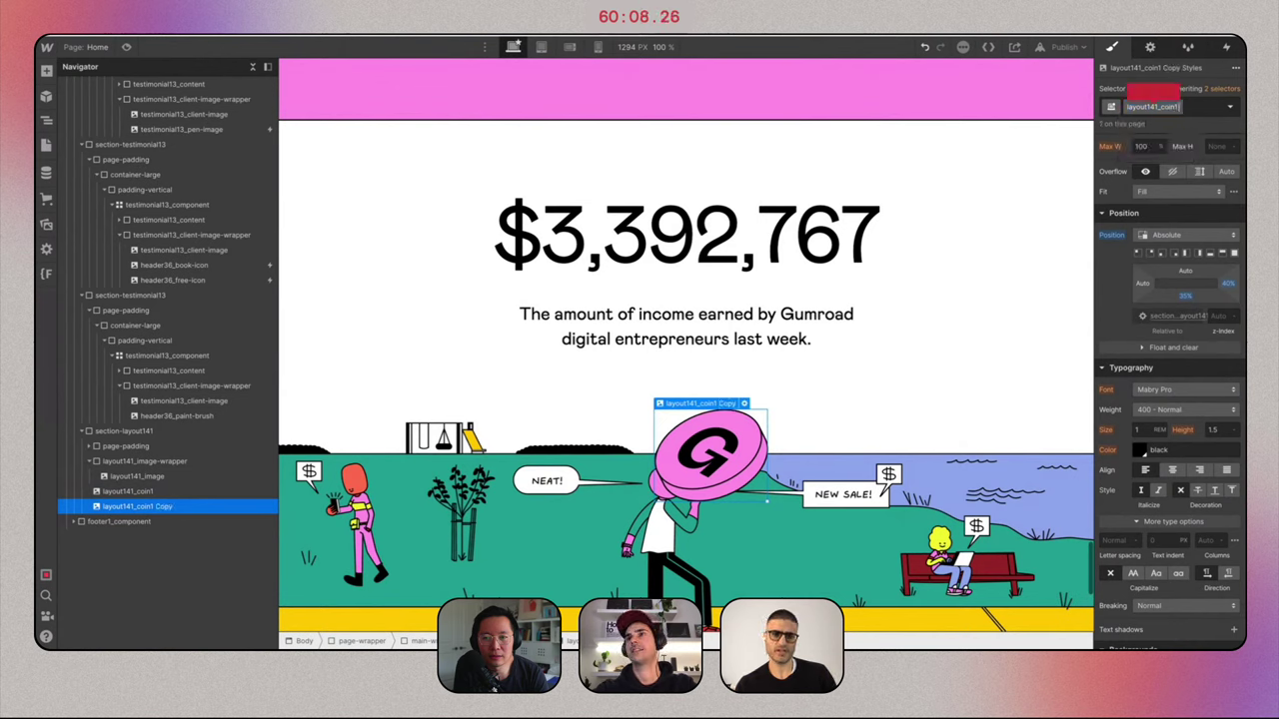
key("BackSpace")
type("2")
key("Return")
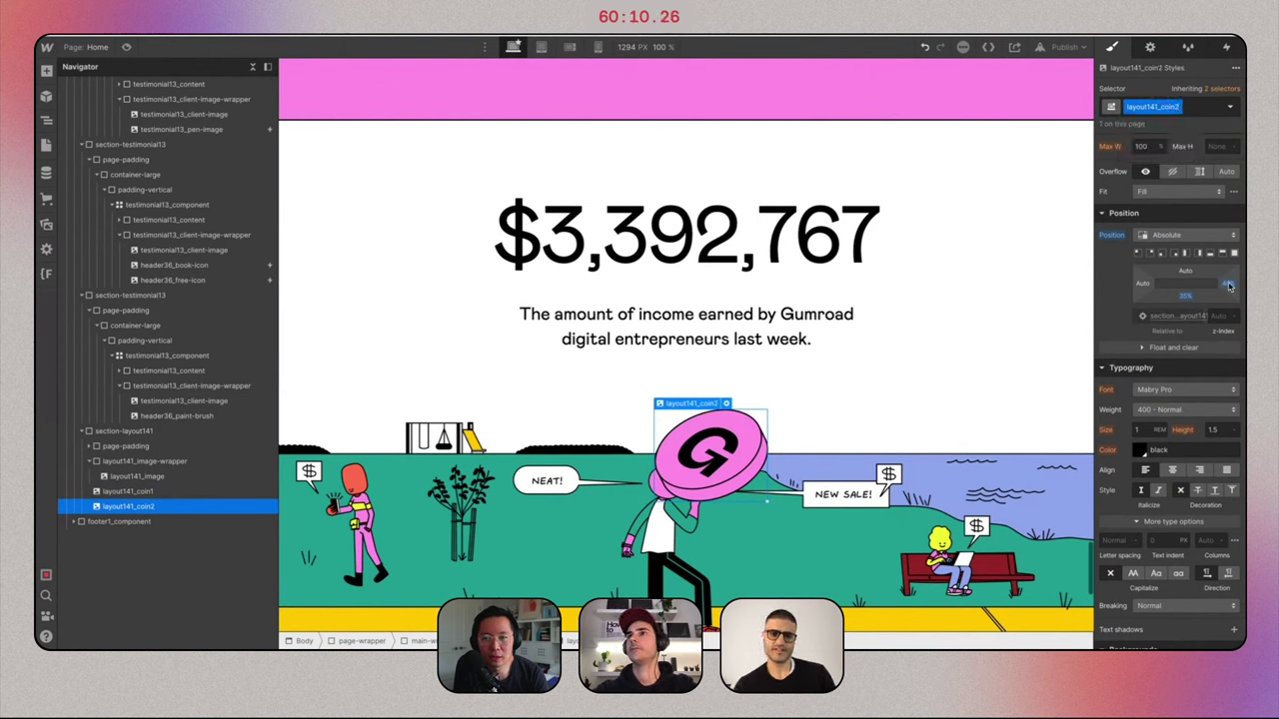
left_click(1228, 284)
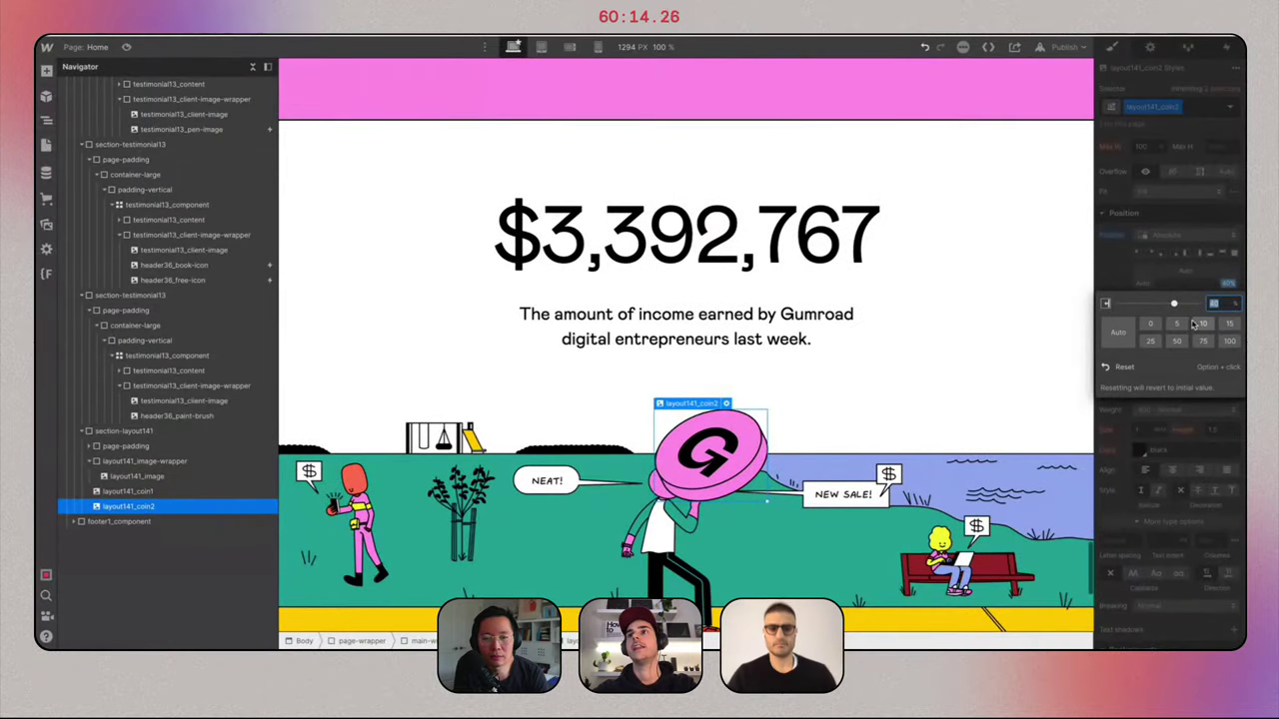
left_click(1159, 265)
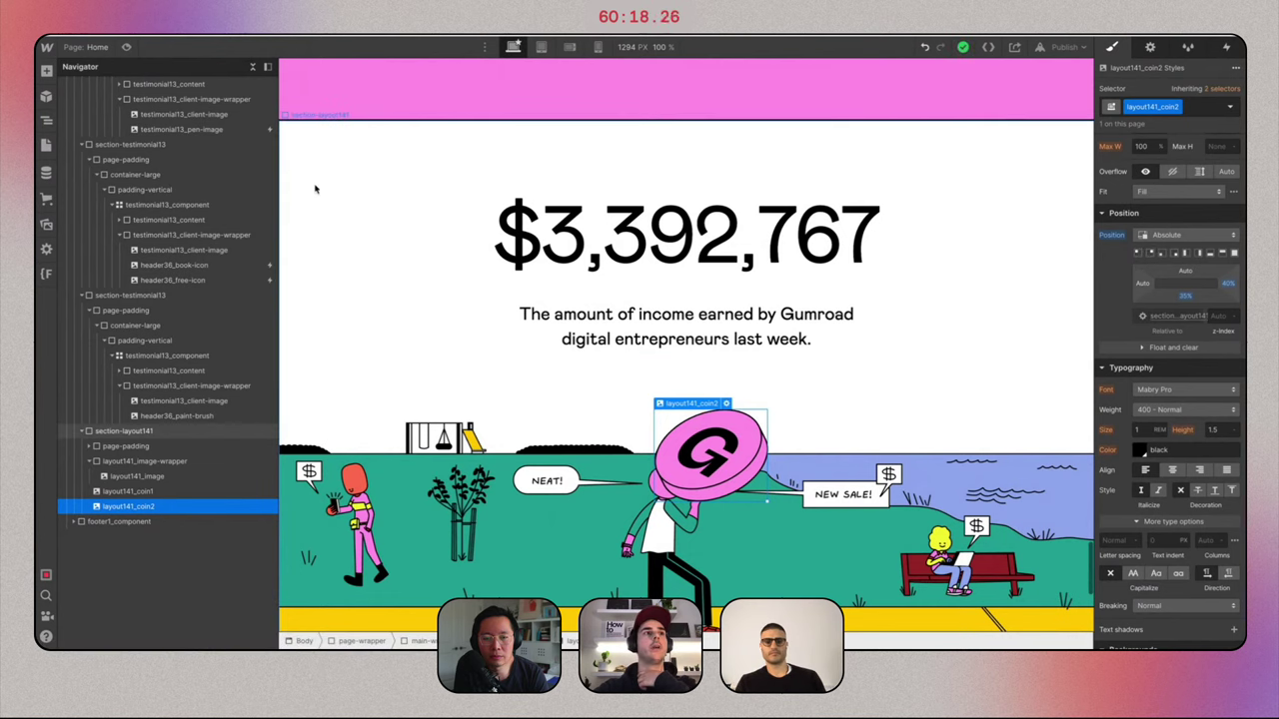
left_click(341, 154)
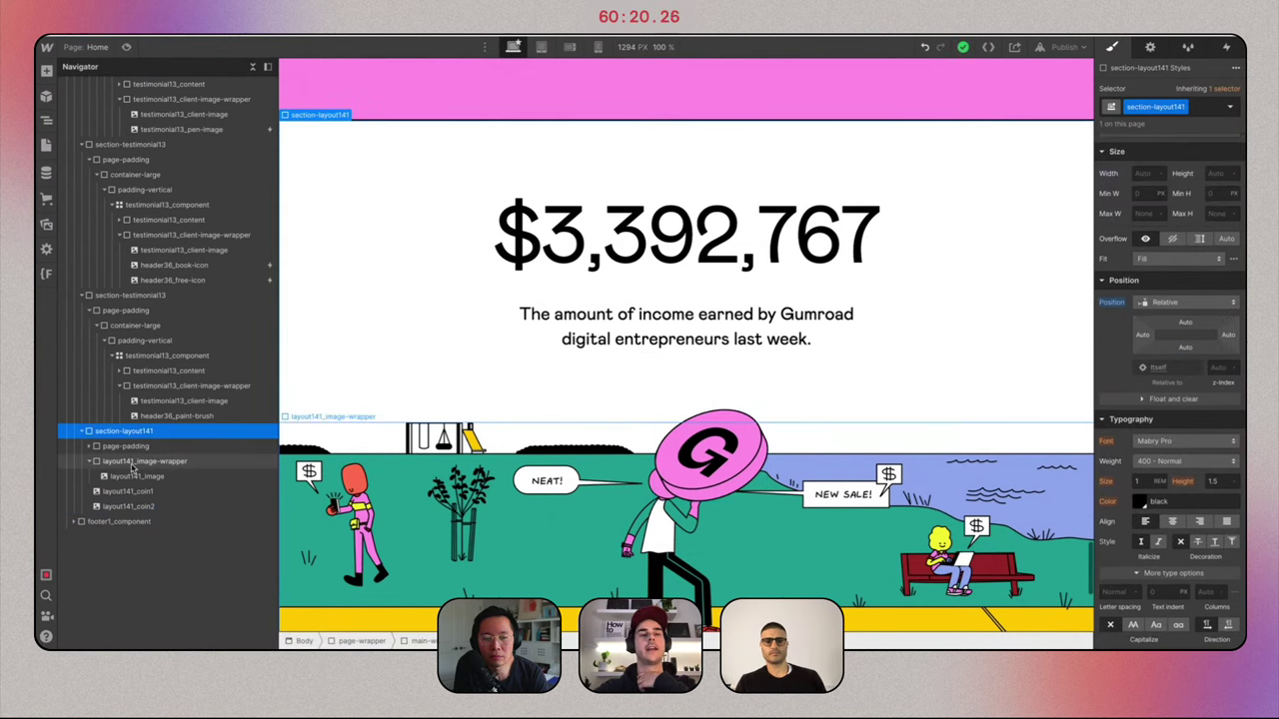
scroll(970, 348, "down", 1)
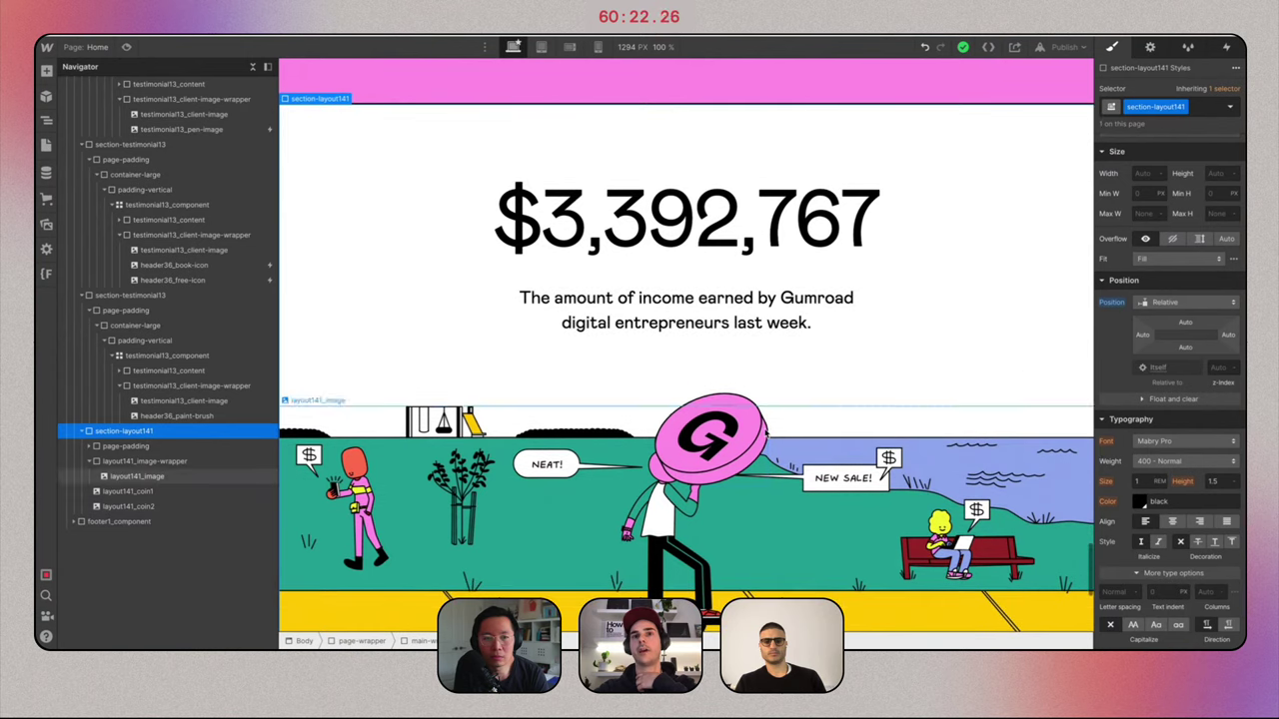
left_click(765, 432)
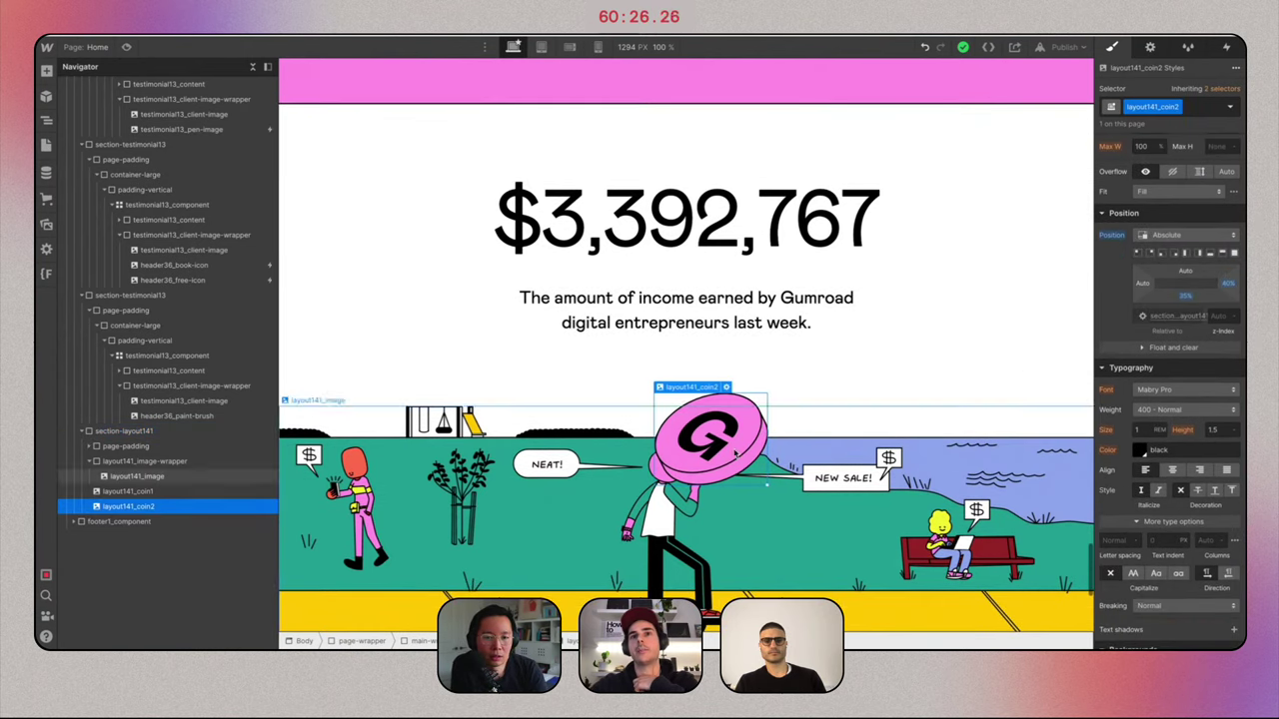
Check how the edge coins respond to resizing the live Gumroad site and set layout141_coin2's right offset to -2%.
key("ctrl+Right")
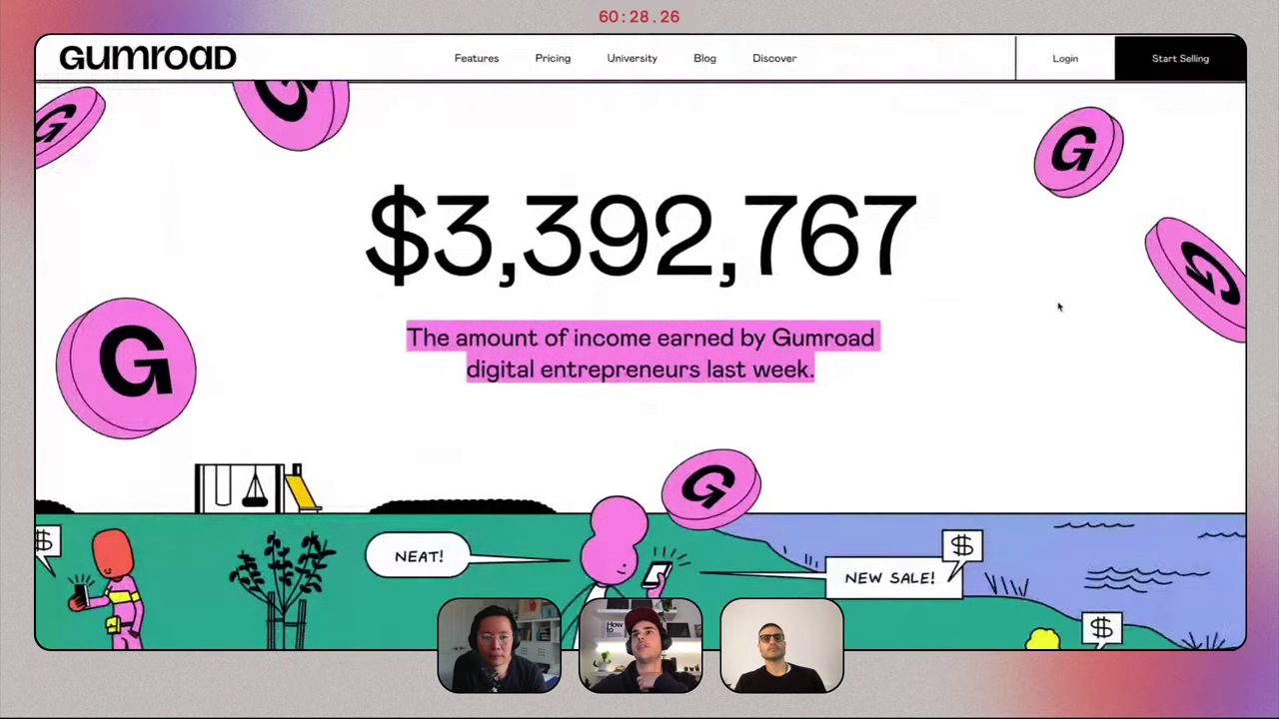
scroll(1059, 306, "up", 1)
left_click_drag(1242, 218, 1107, 217)
scroll(956, 281, "up", 5)
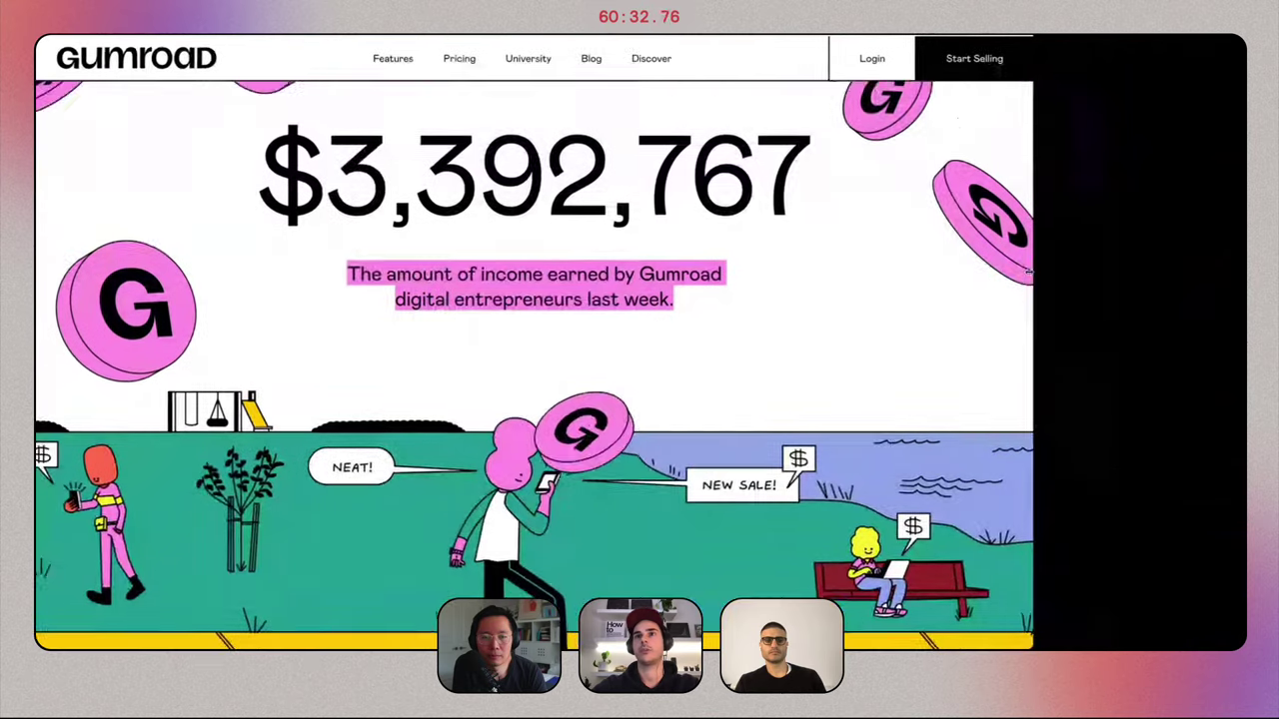
left_click_drag(1109, 271, 1229, 288)
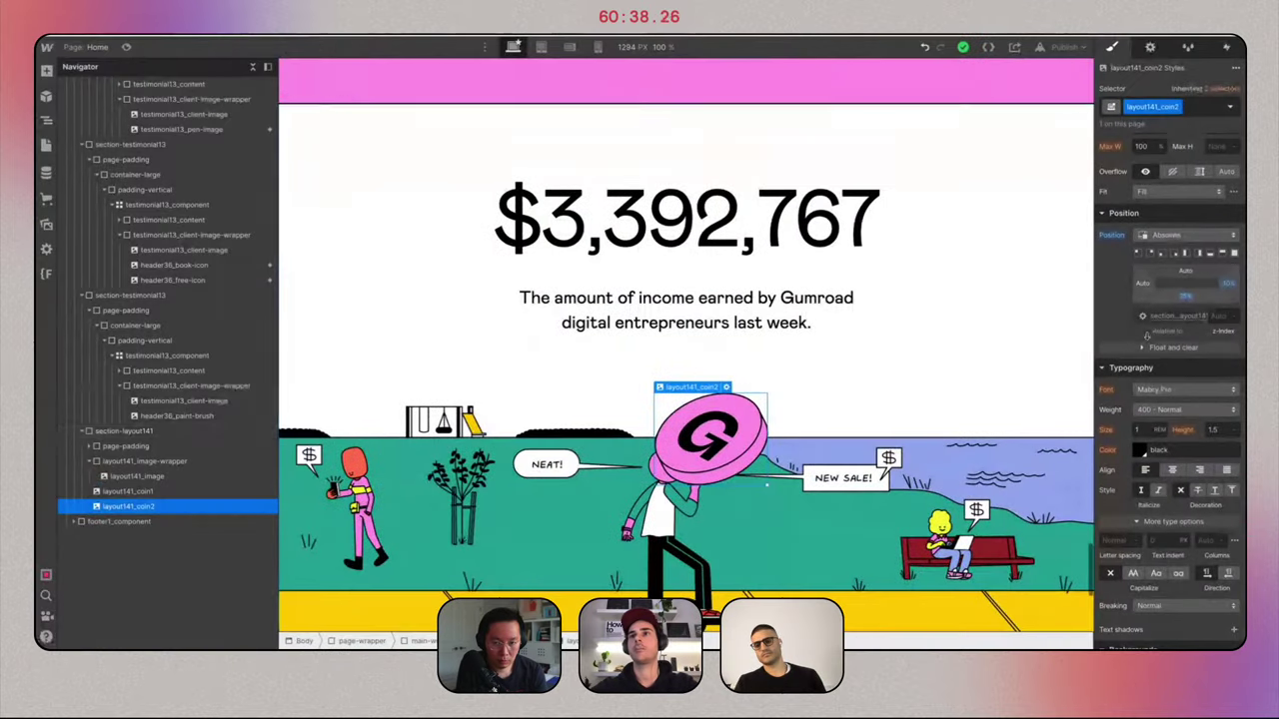
scroll(1032, 360, "down", 2)
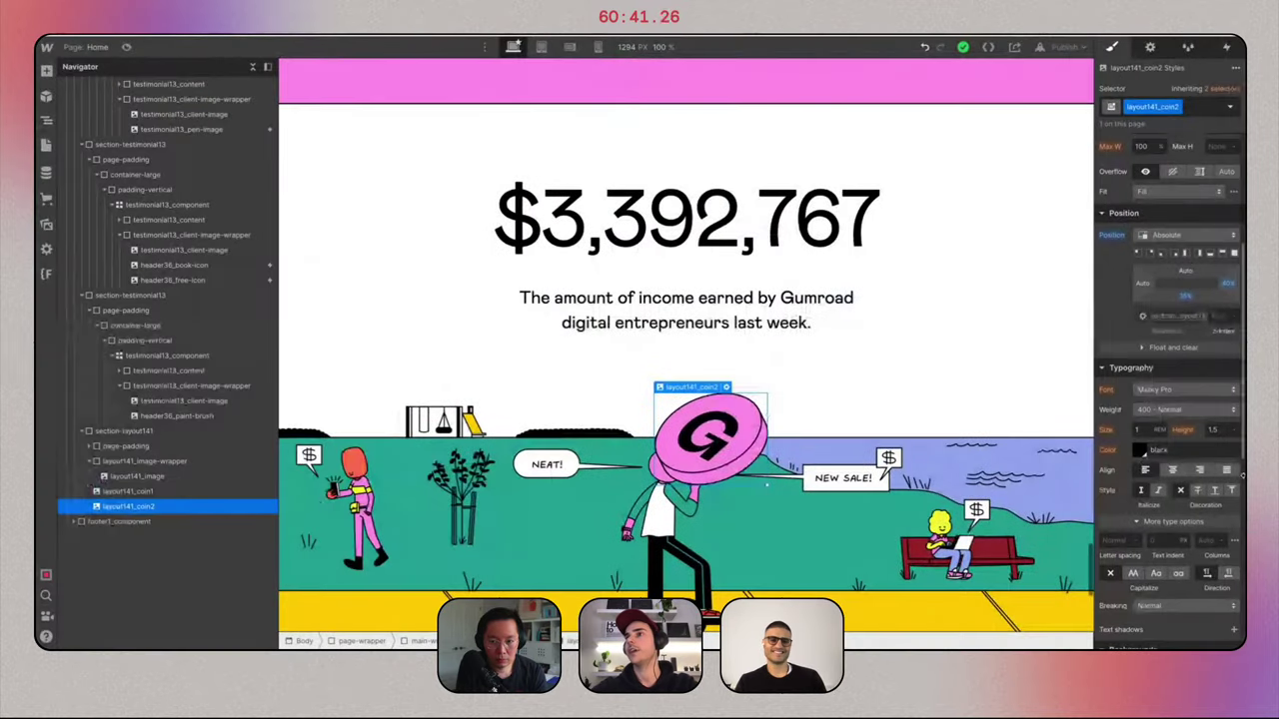
left_click(1227, 285)
key("Return")
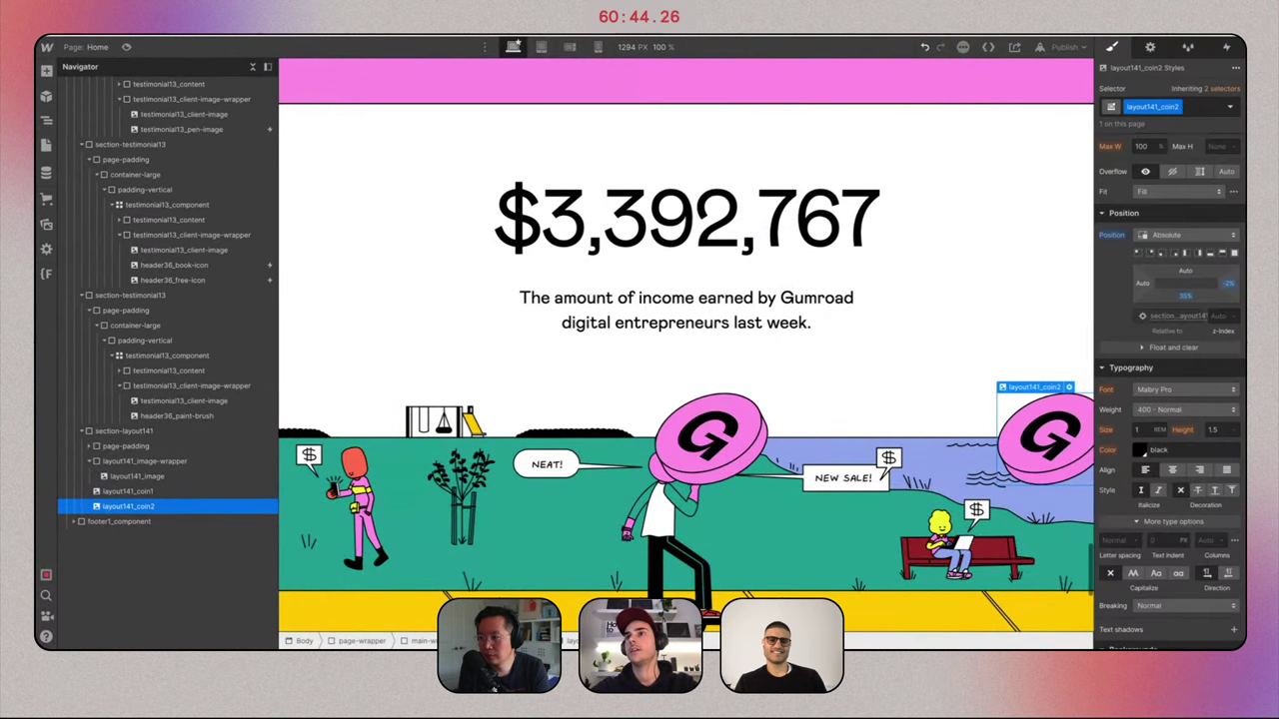
Try bottom offsets of 70% and 65% for layout141_coin2 and settle on 60%, comparing with the live site.
left_click(1184, 297)
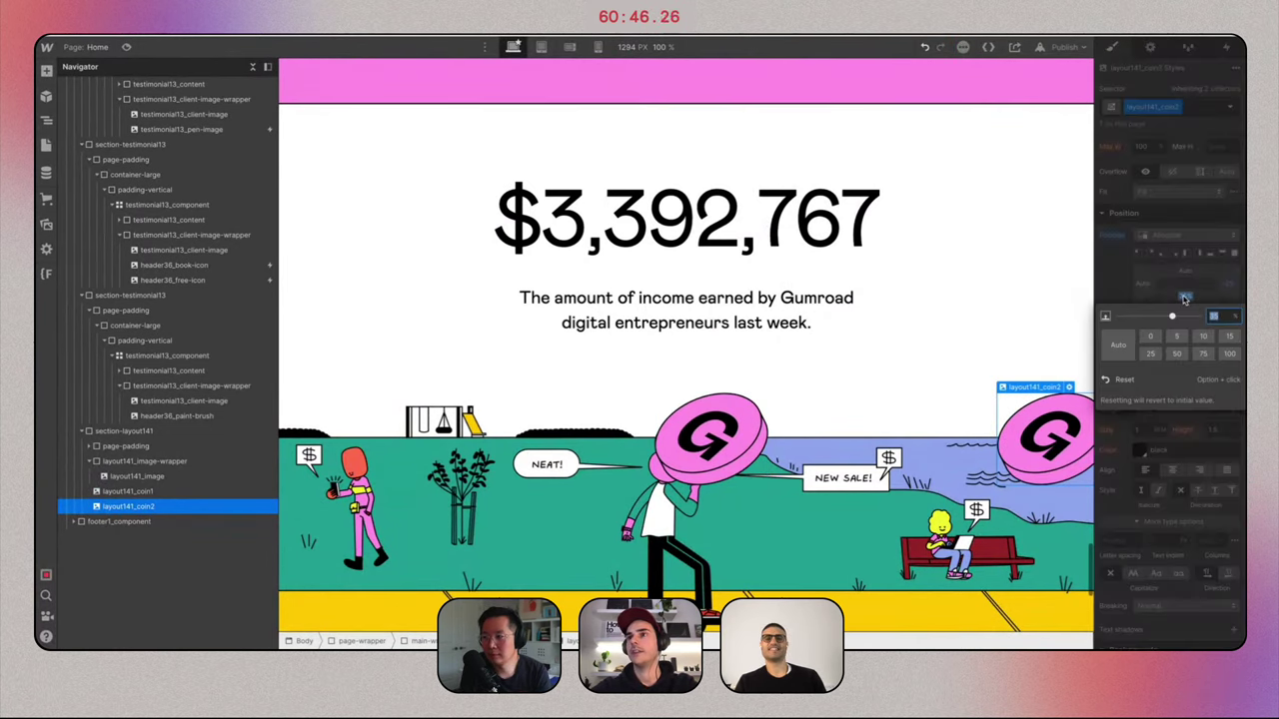
type("70")
key("Return")
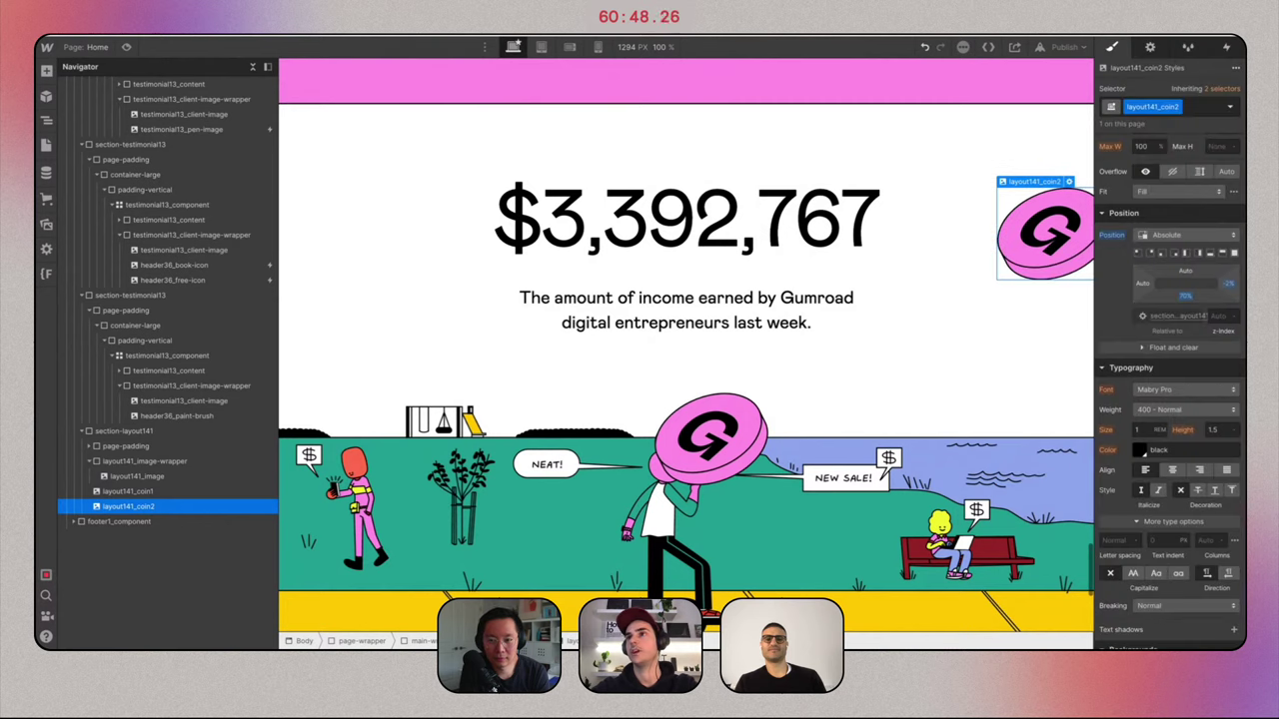
left_click(1185, 298)
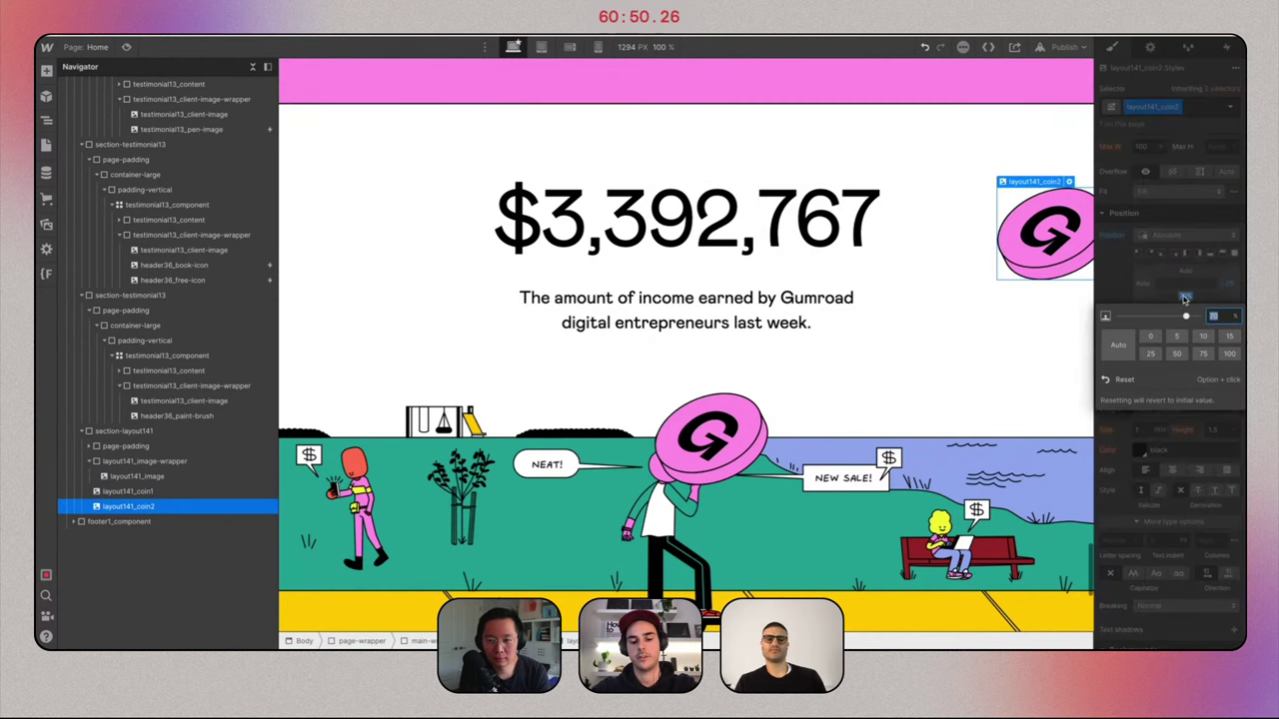
type("65")
key("Return")
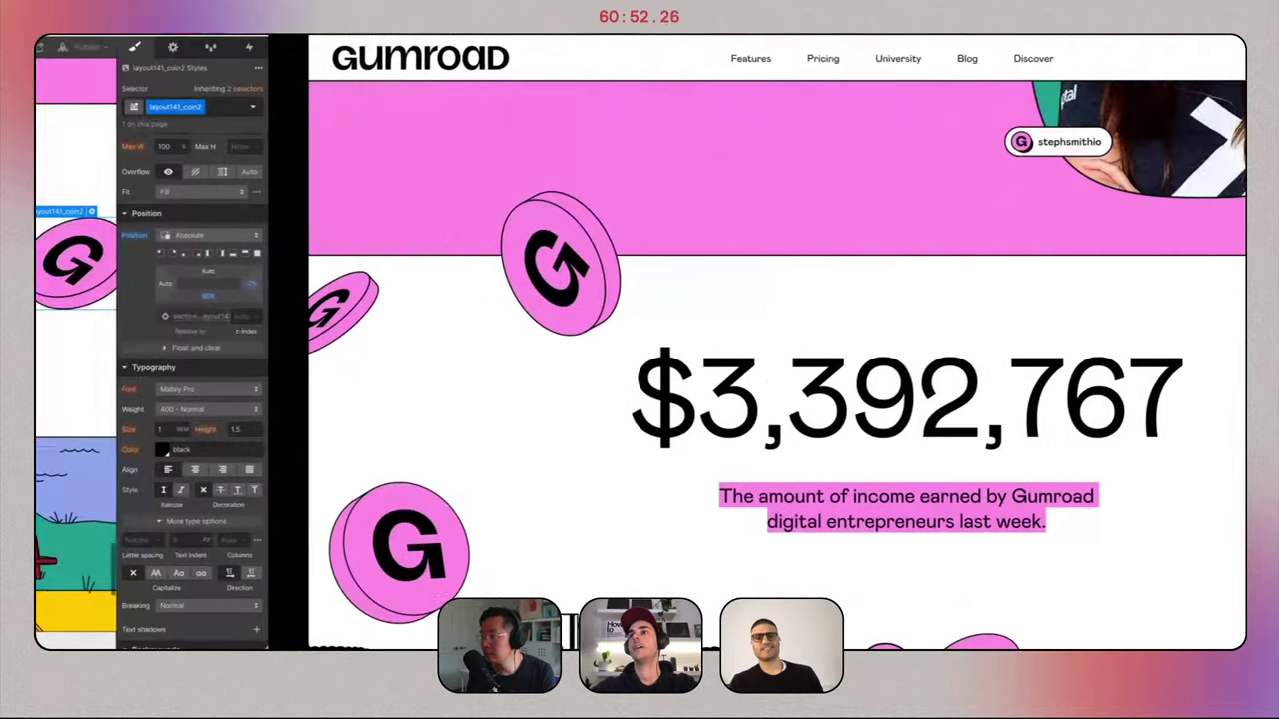
scroll(1147, 360, "down", 1)
key("ctrl+Left")
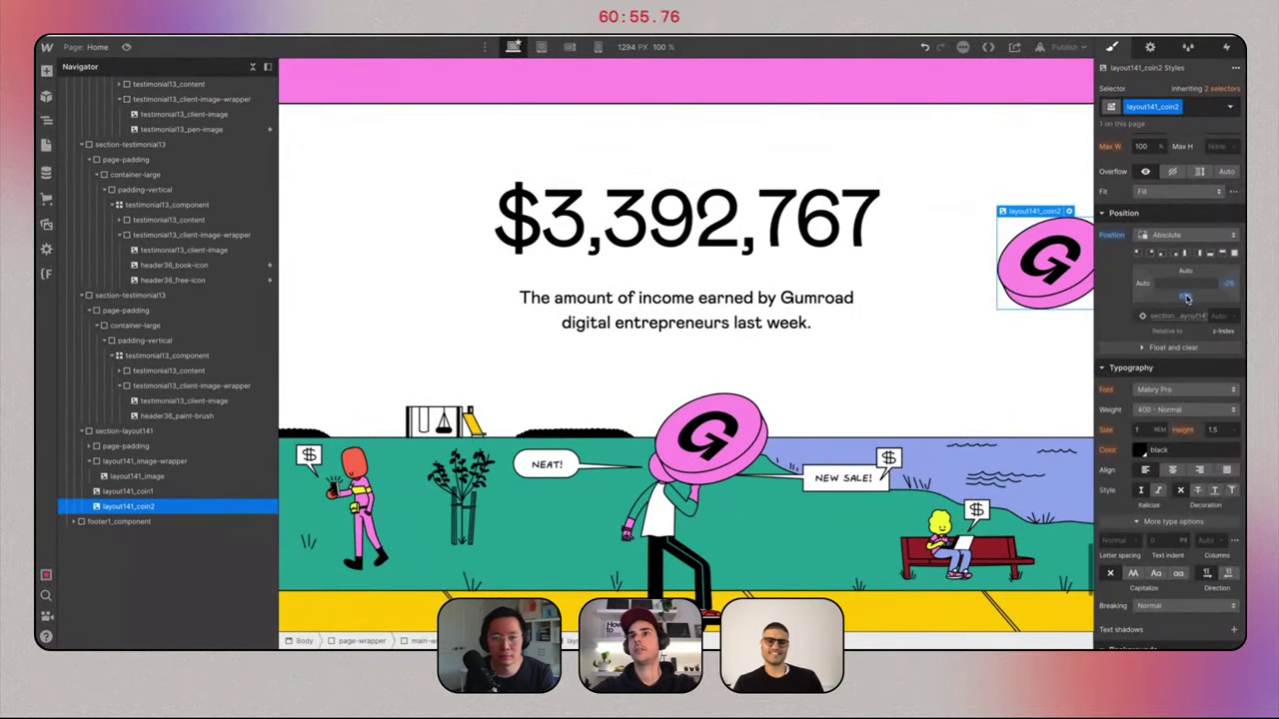
left_click_drag(1187, 297, 1187, 310)
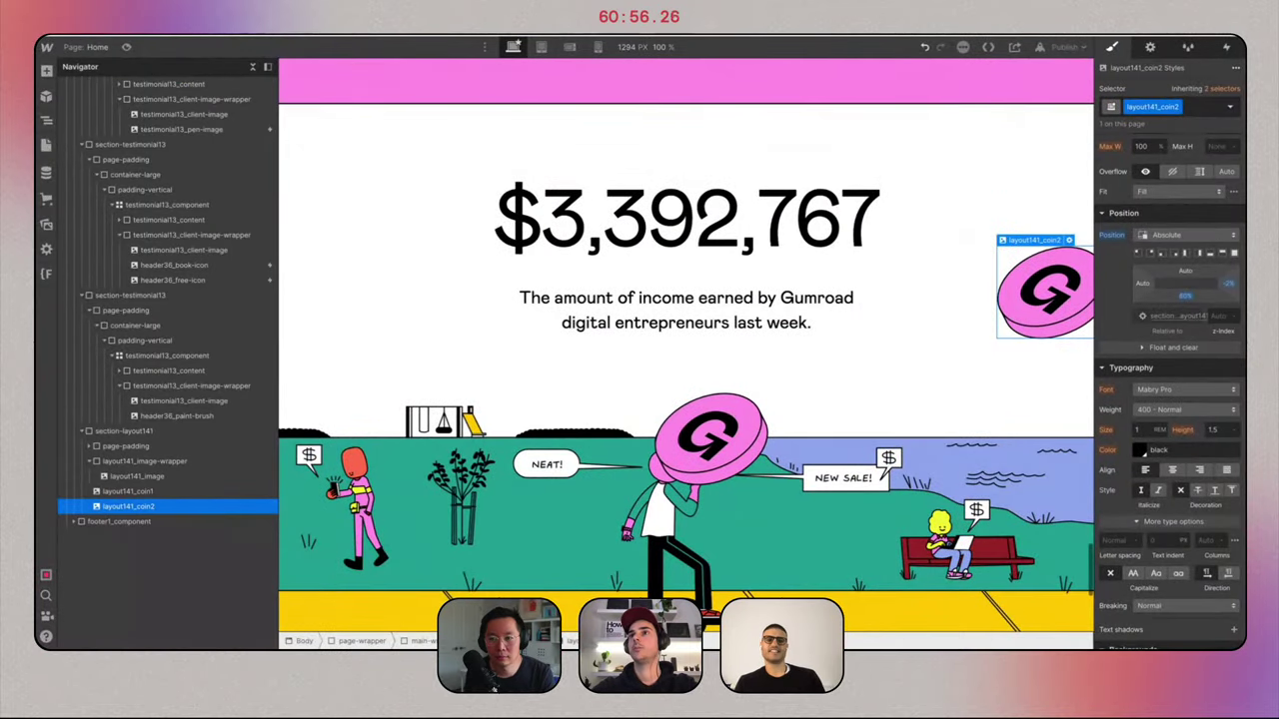
Replace layout141_coin2's image with the diagonally turned pink G coin asset that matches the live site's right-edge coin.
left_click(1069, 239)
left_click(1023, 377)
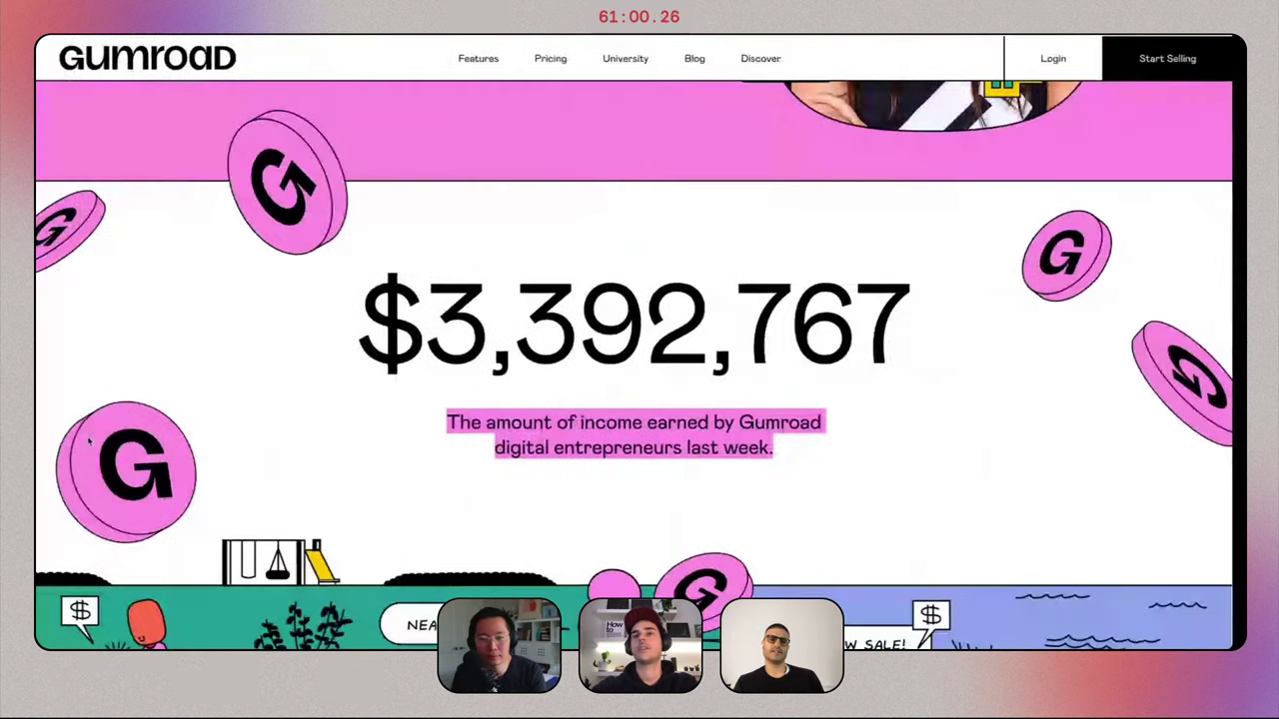
key("ctrl+Left")
scroll(113, 535, "down", 1)
scroll(112, 537, "down", 3)
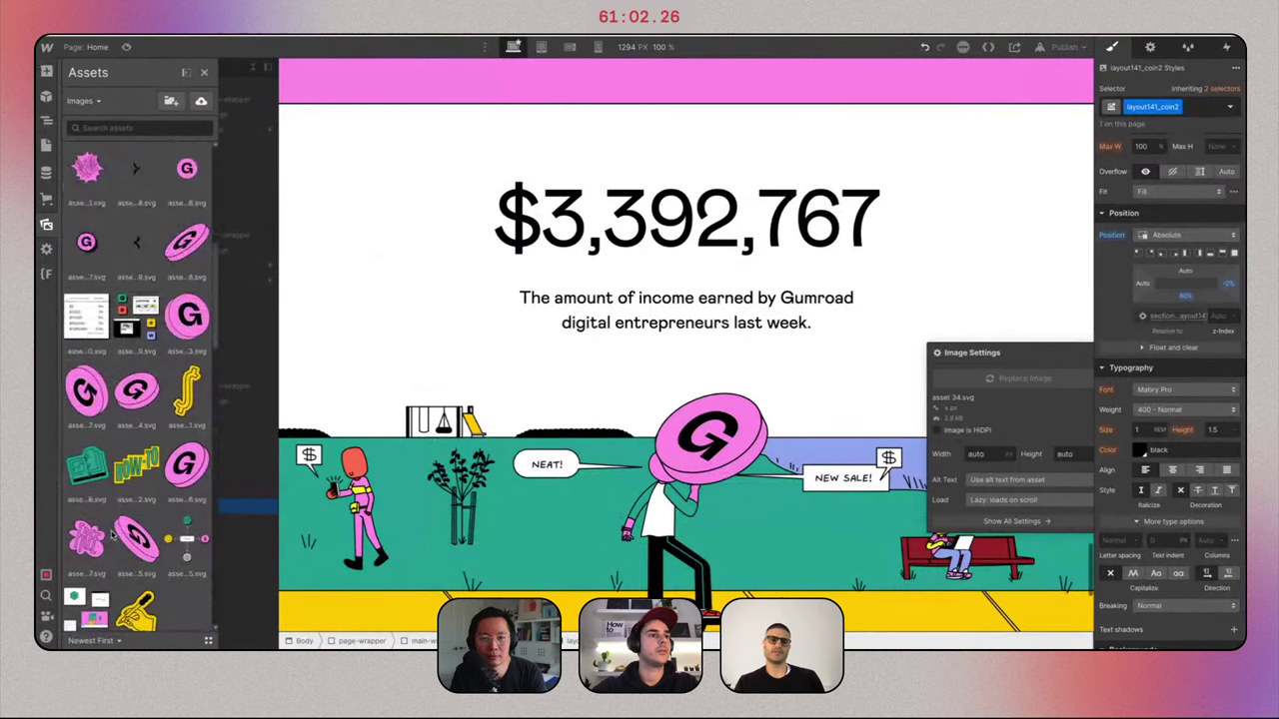
left_click(137, 418)
left_click(659, 232)
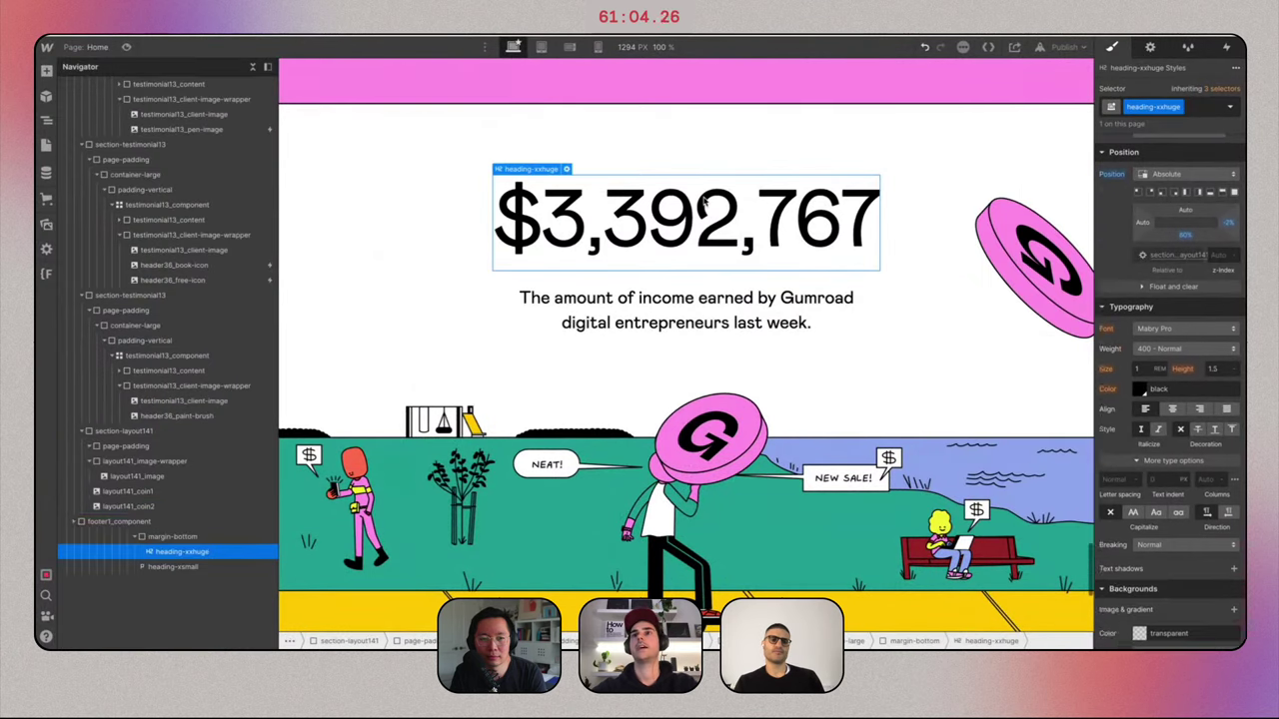
Preview the income section at 1920 px to examine how the park illustration and coins sit on a wide screen.
left_click(127, 47)
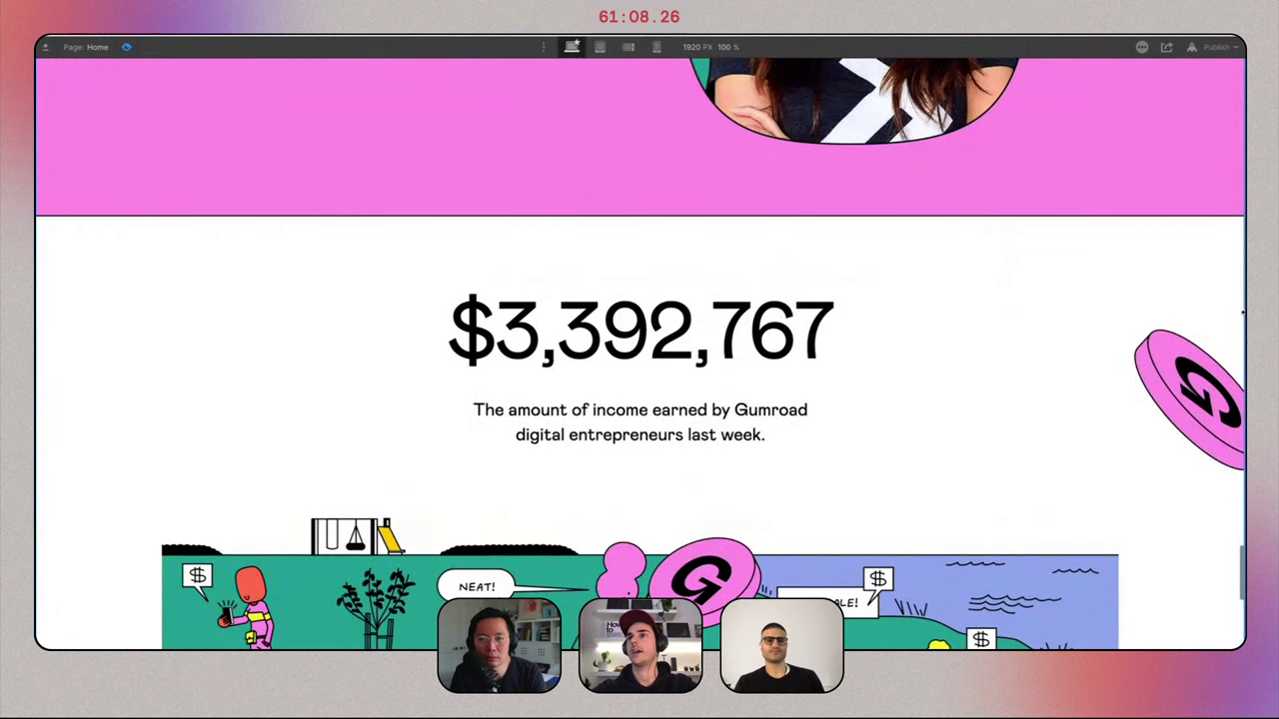
left_click_drag(1243, 313, 1244, 345)
scroll(1095, 466, "down", 2)
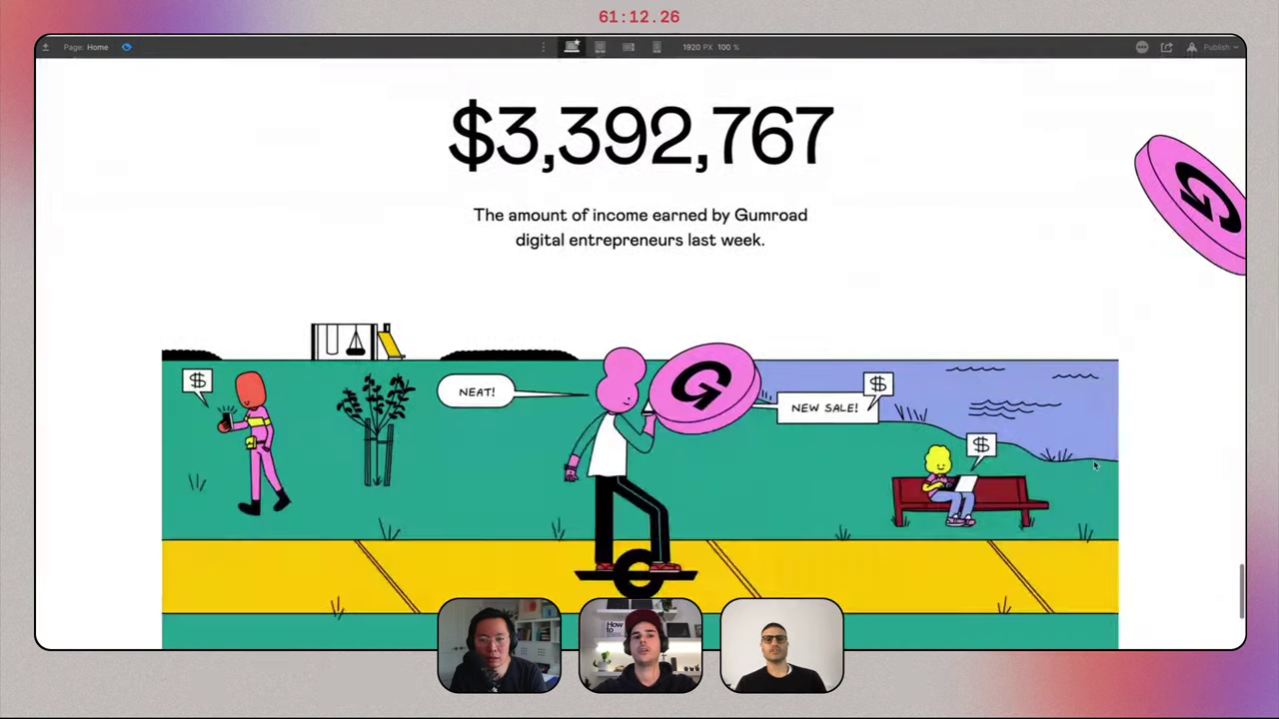
left_click(127, 47)
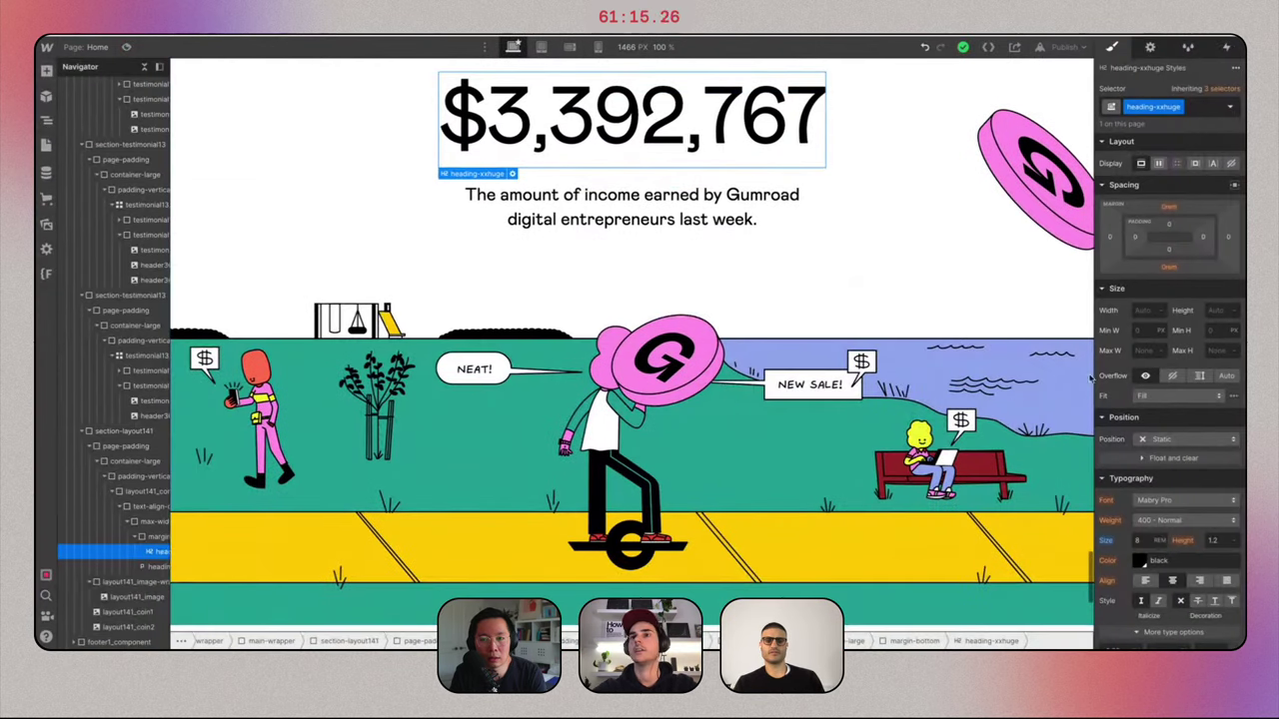
Set the width of layout141_image to 100 VW and check the illustration in preview at narrower and full widths.
left_click(1089, 377)
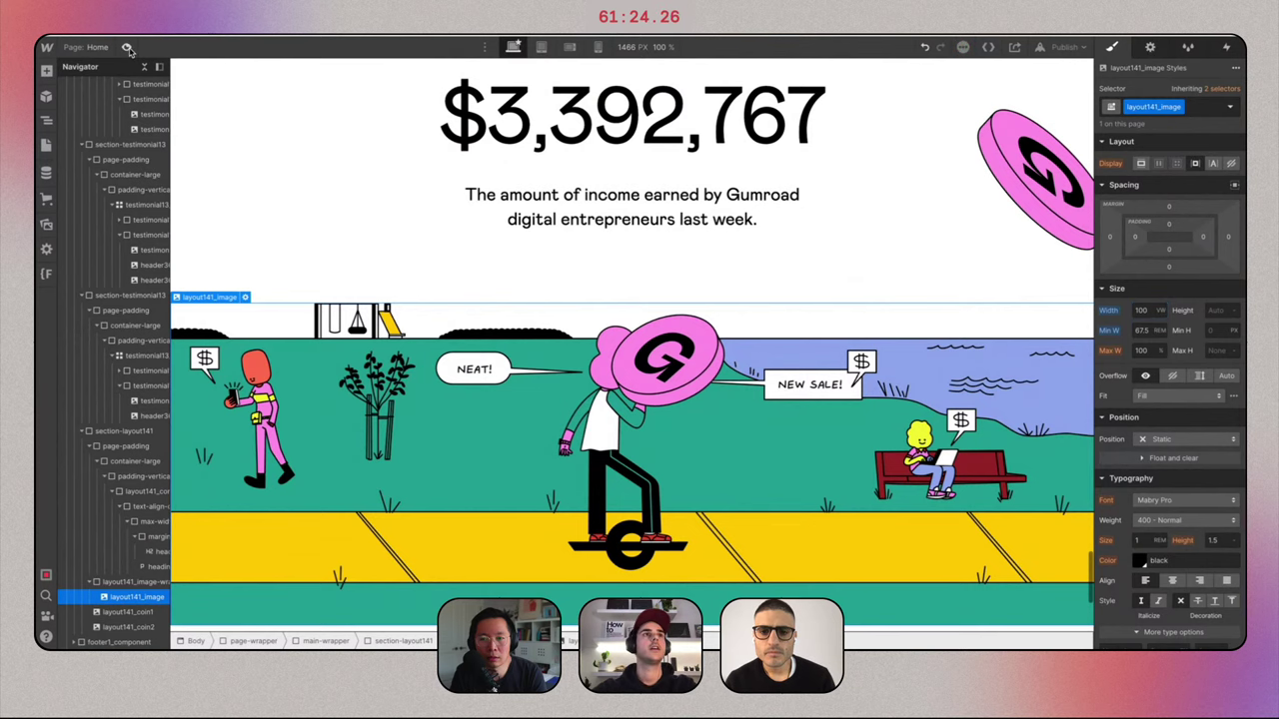
left_click(127, 47)
left_click_drag(1242, 189, 1242, 231)
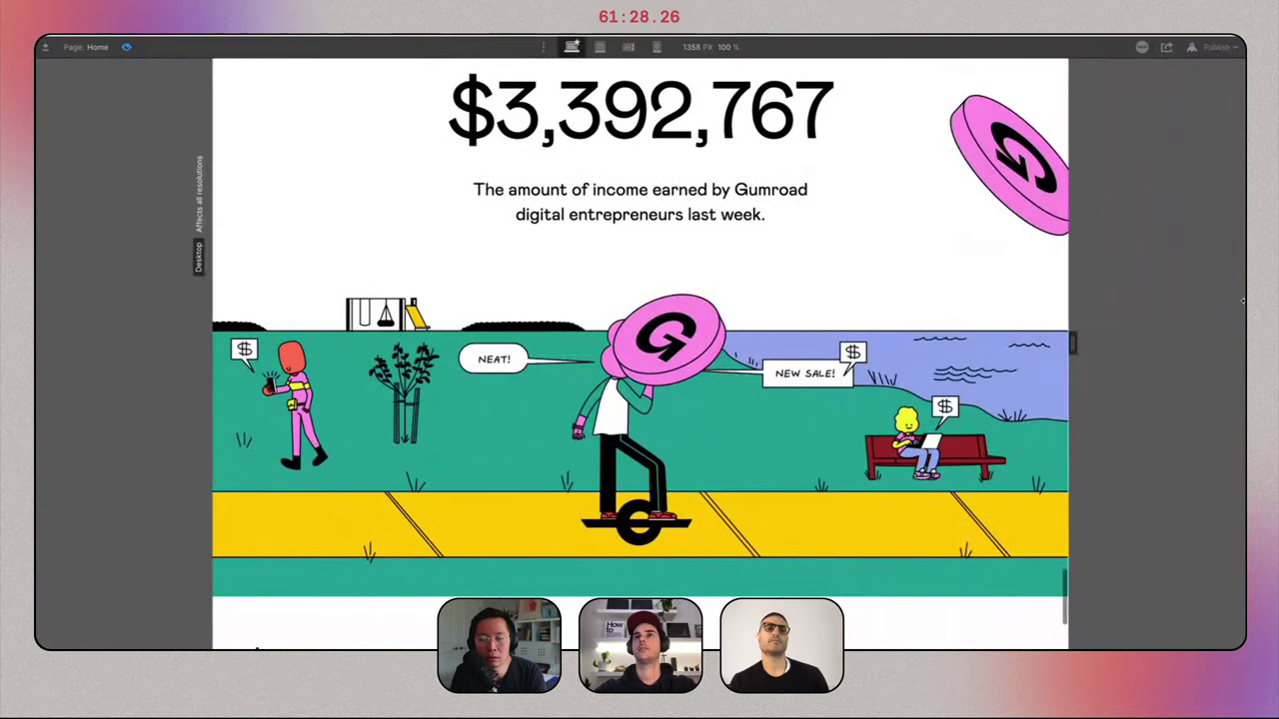
scroll(882, 436, "up", 2)
scroll(880, 438, "down", 1)
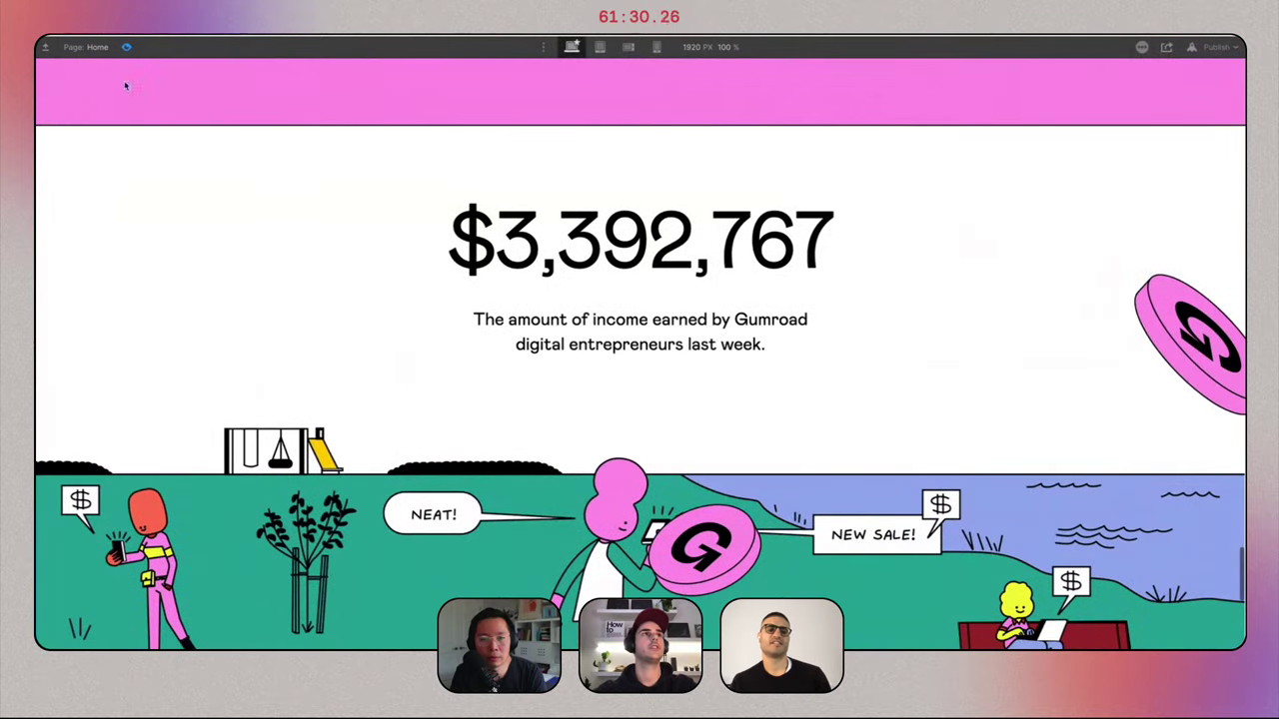
key("ctrl+shift+p")
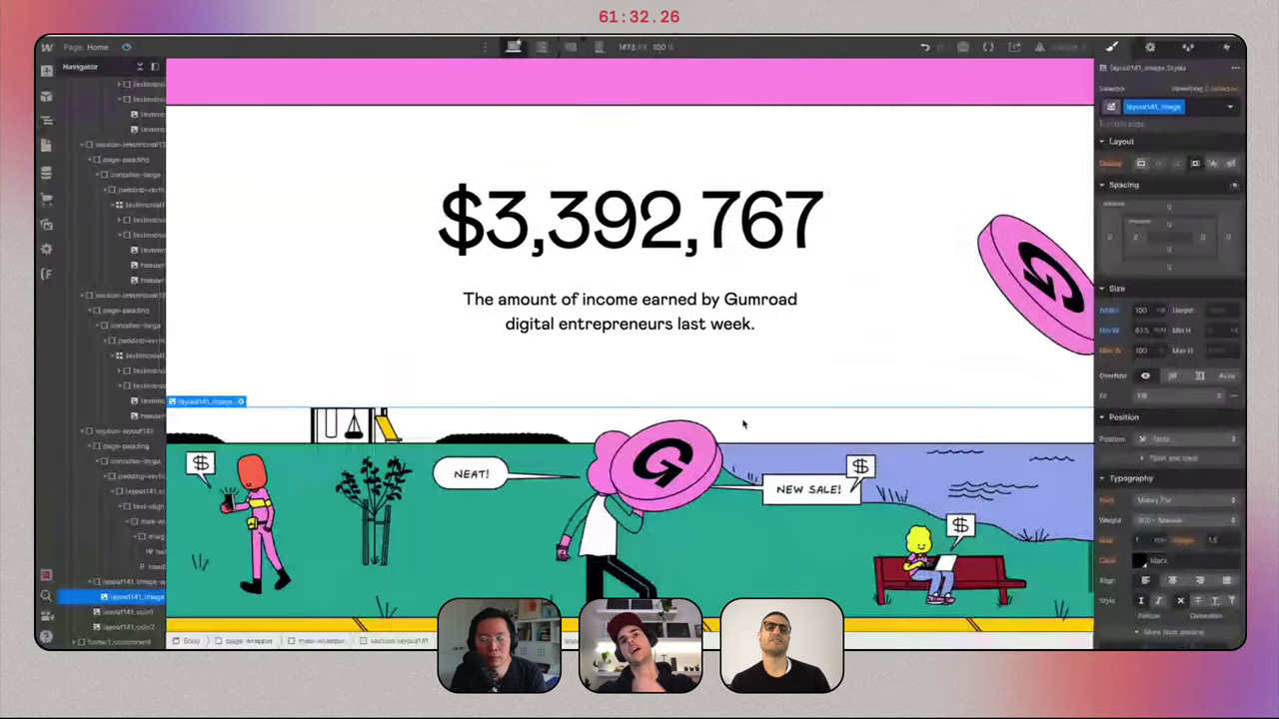
Look over the rebuilt Home page from the income section up to the hero and compare it with the live Gumroad site.
scroll(742, 424, "down", 5)
scroll(742, 425, "up", 15)
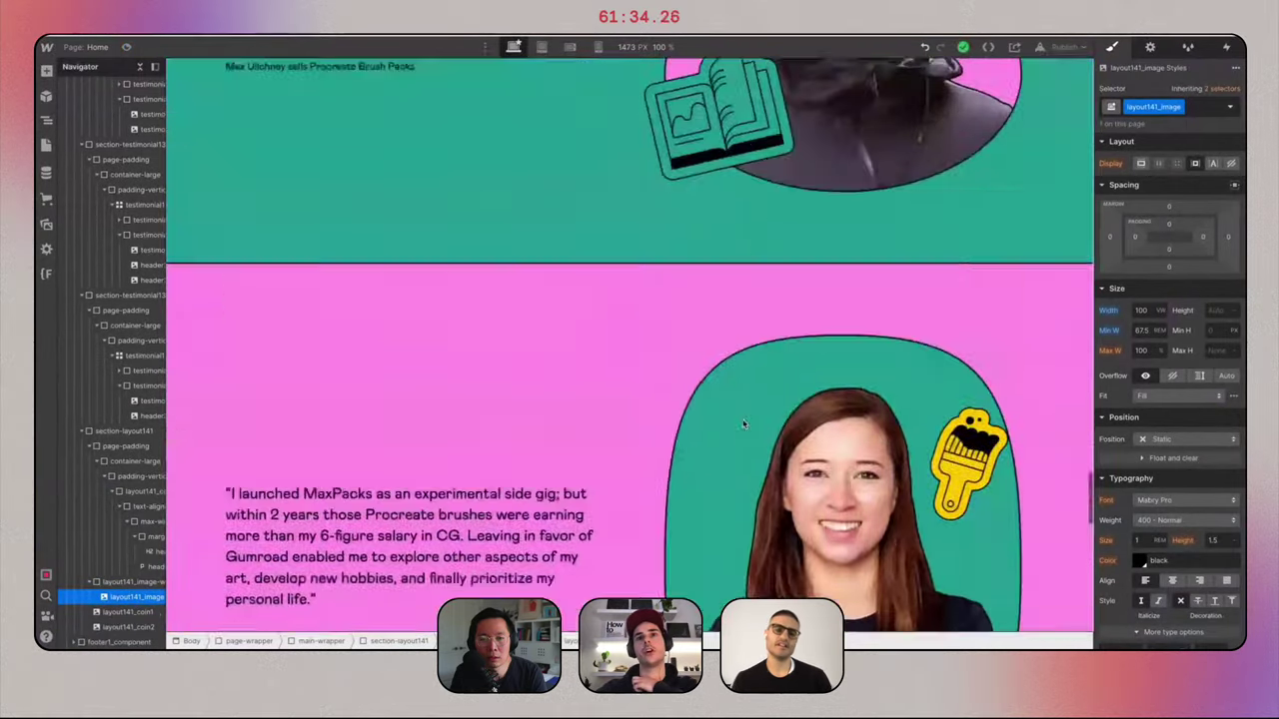
scroll(742, 425, "up", 10)
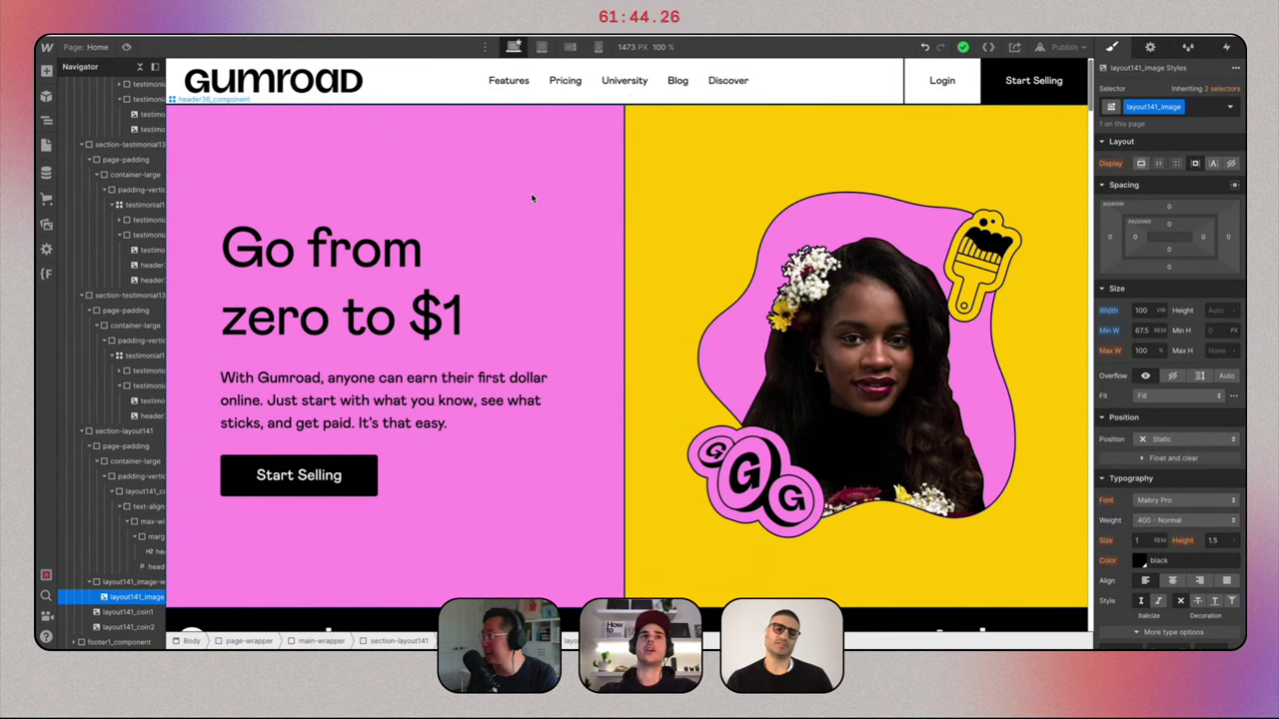
scroll(531, 198, "up", 20)
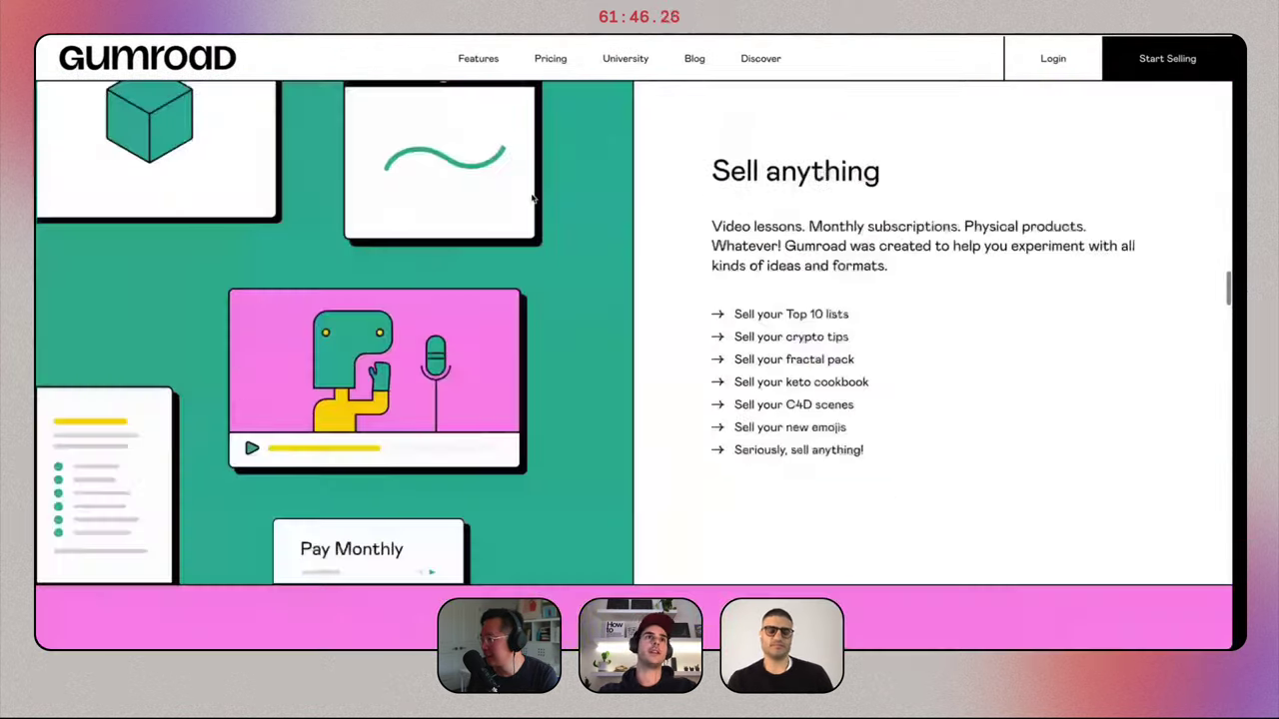
Look over the live Gumroad home page from the hero to the footer and back to review all its sections.
scroll(319, 108, "up", 20)
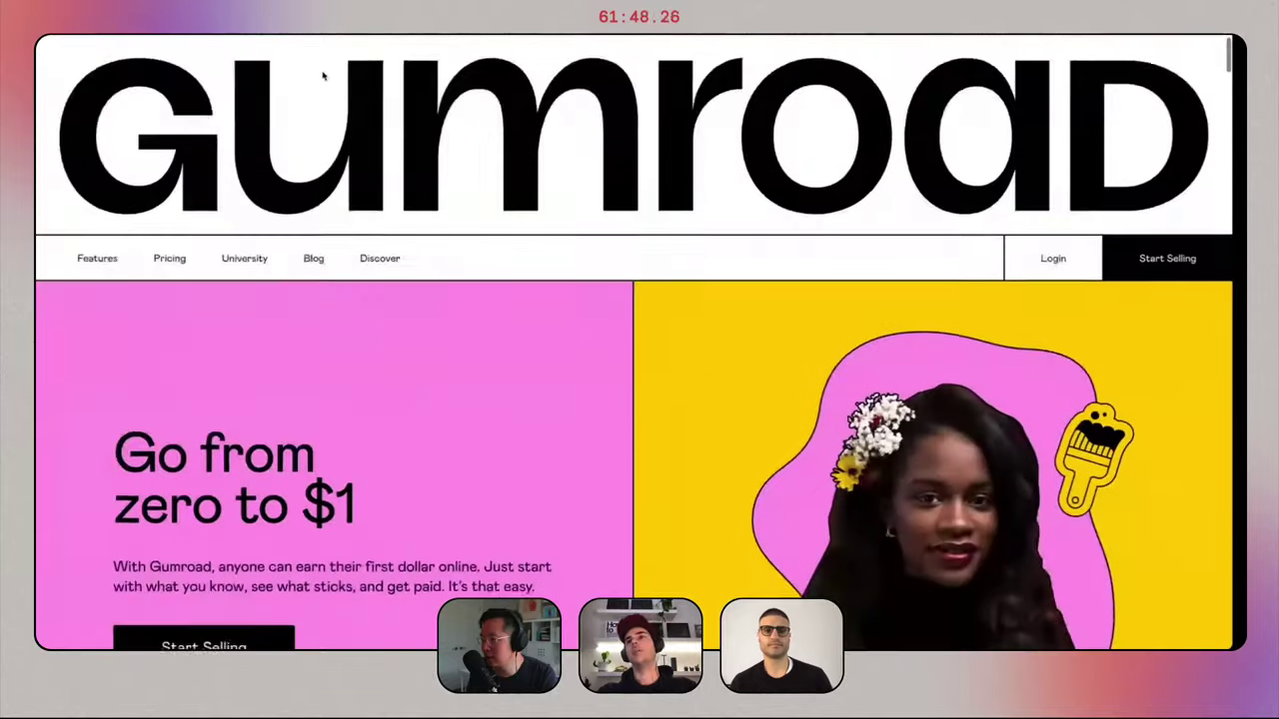
scroll(427, 375, "down", 3)
scroll(427, 375, "down", 20)
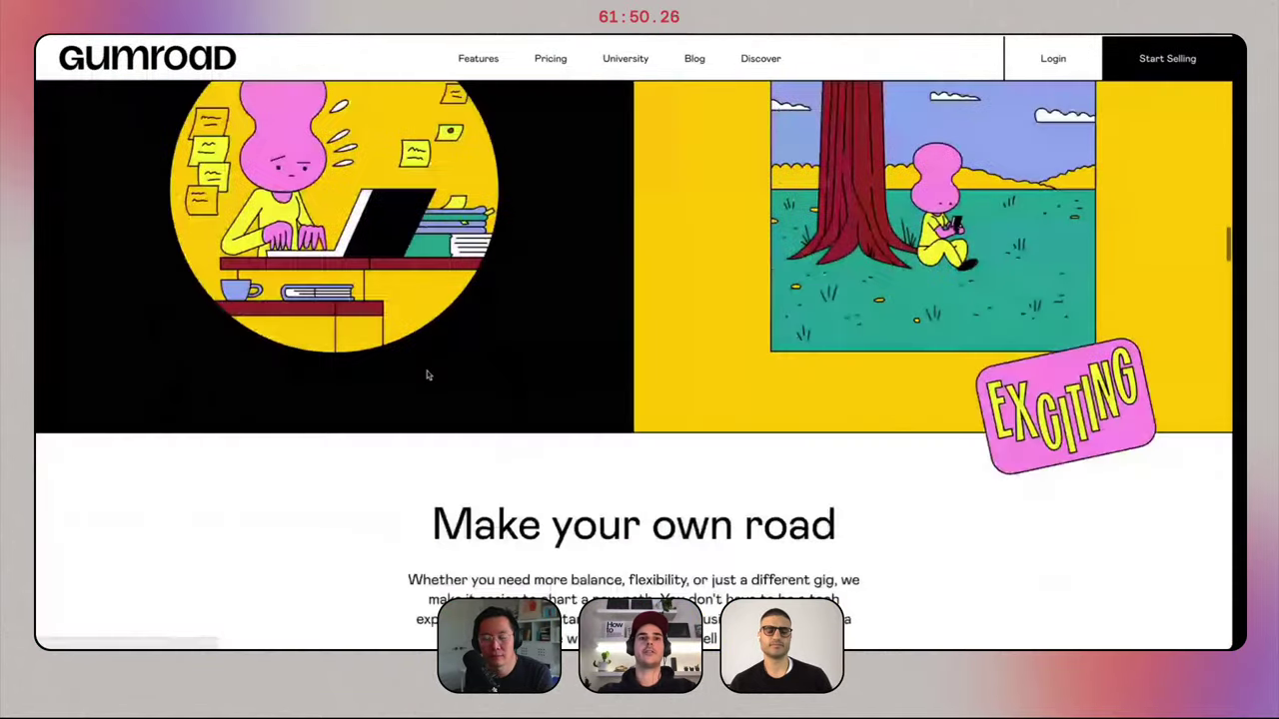
scroll(427, 375, "down", 20)
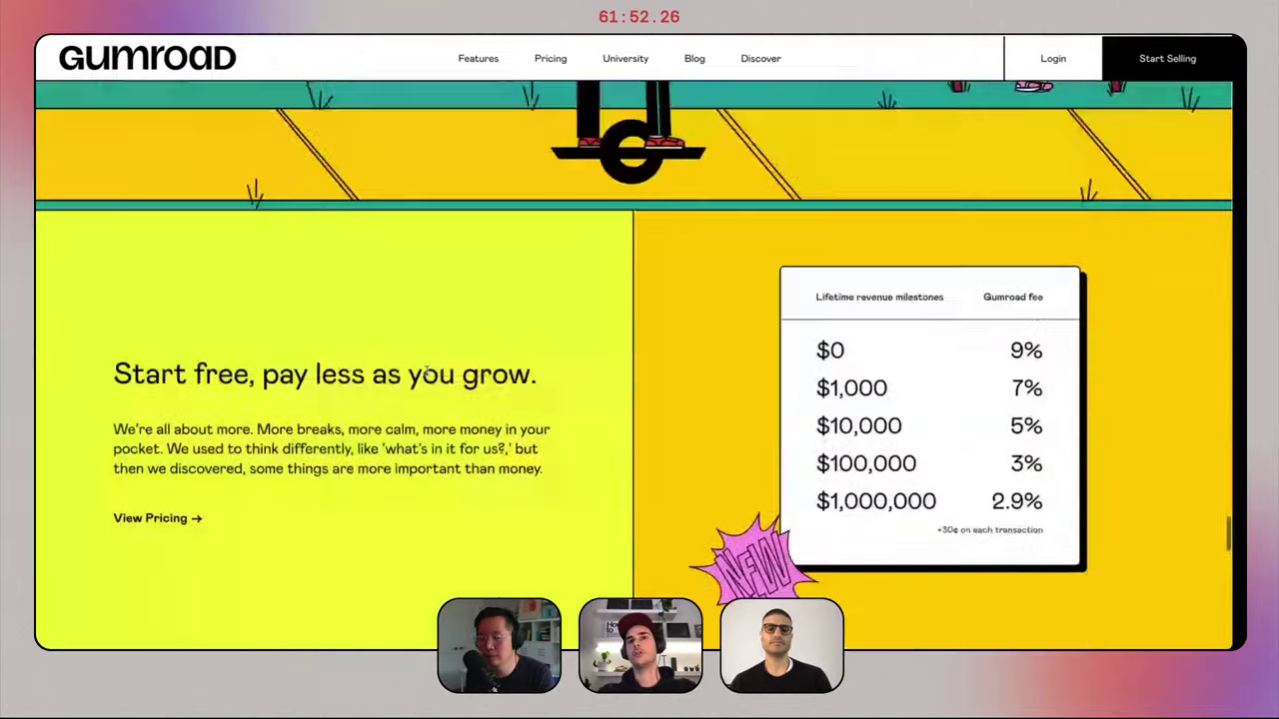
scroll(428, 374, "down", 20)
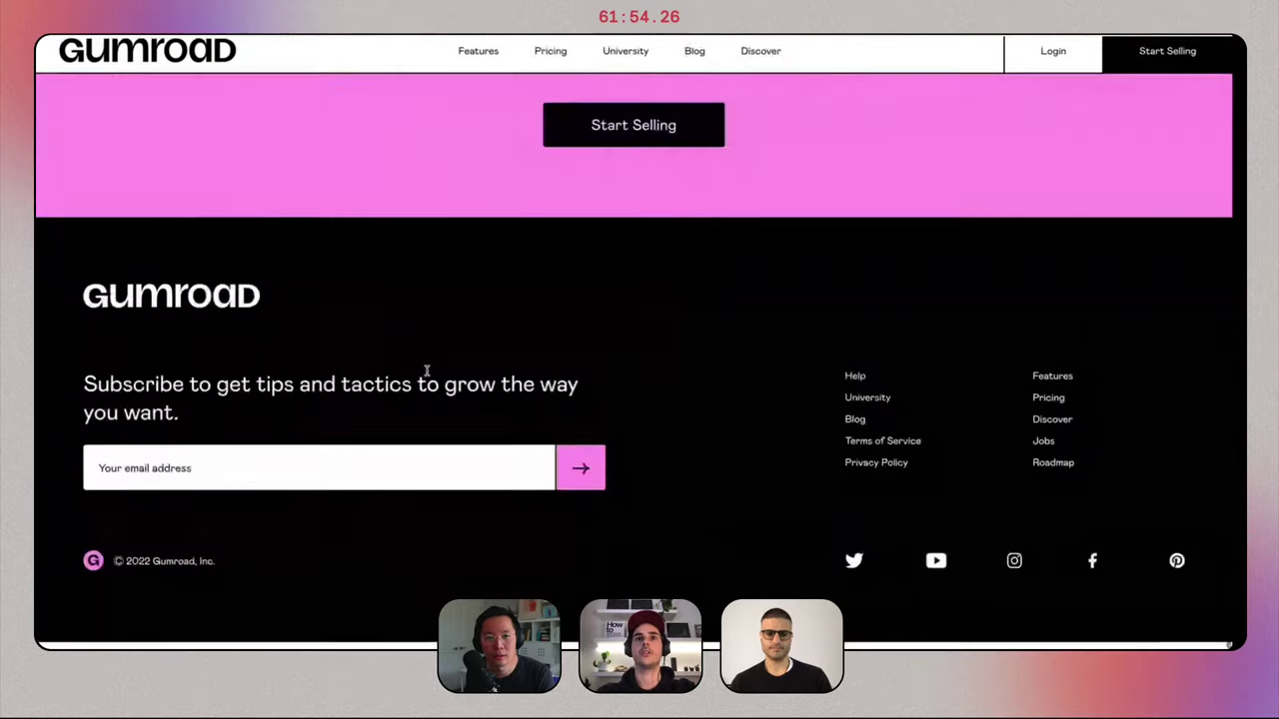
scroll(428, 375, "up", 10)
scroll(427, 375, "up", 10)
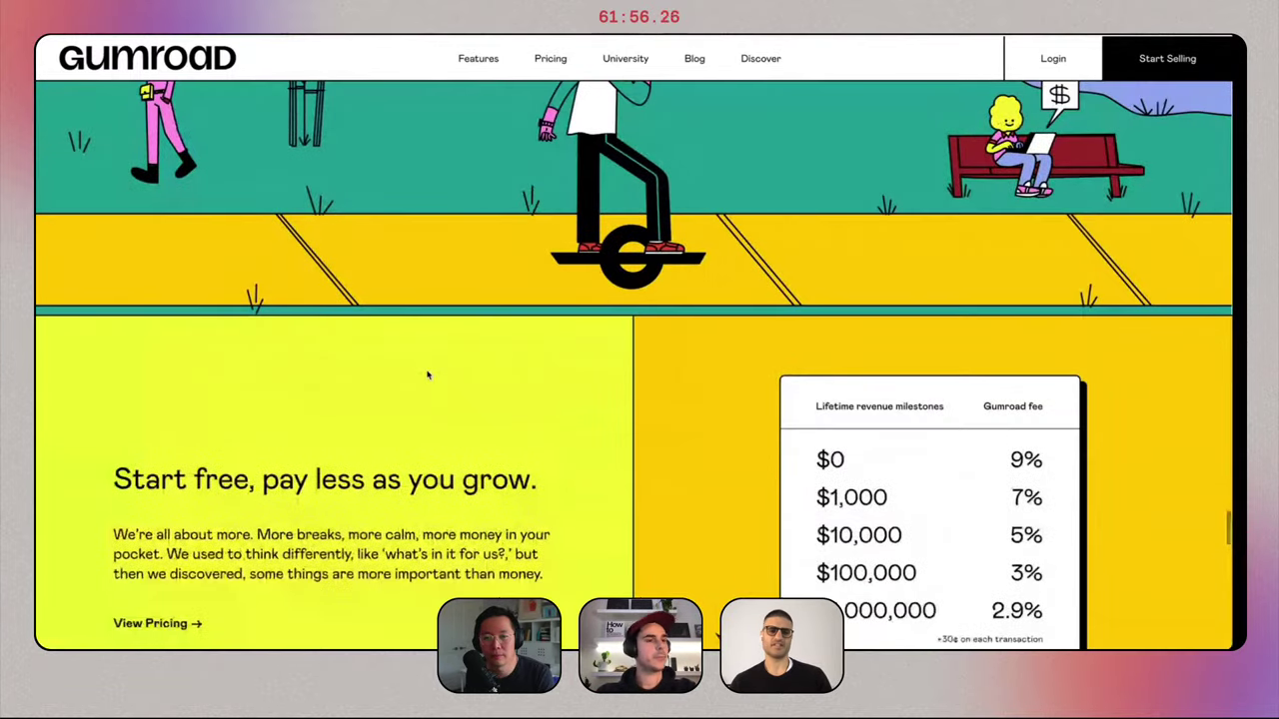
scroll(427, 374, "up", 20)
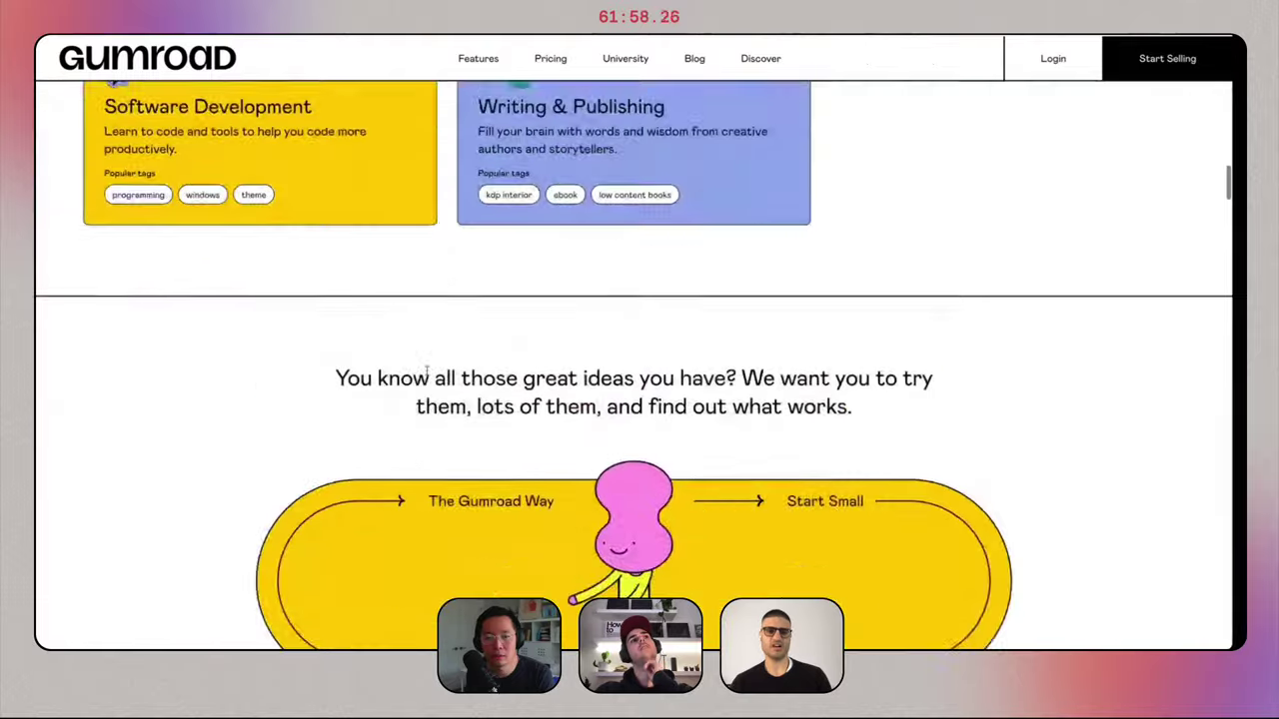
scroll(428, 373, "up", 20)
scroll(427, 375, "down", 8)
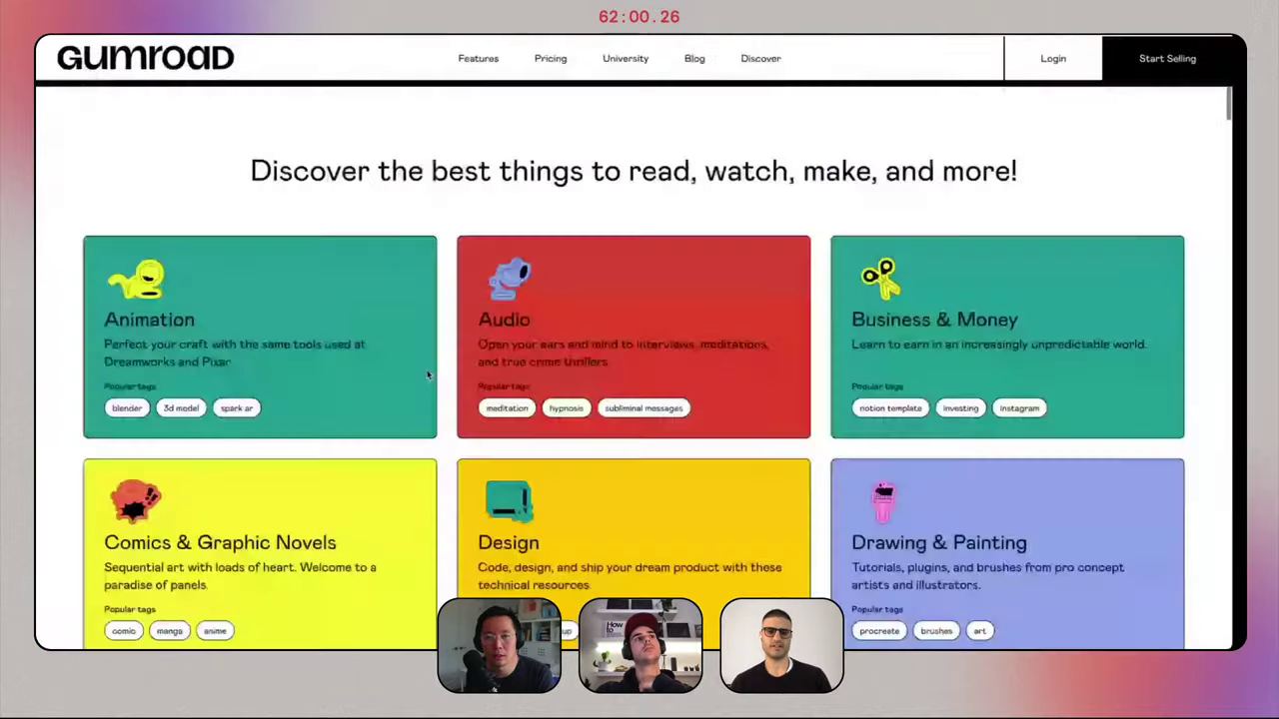
scroll(428, 374, "down", 20)
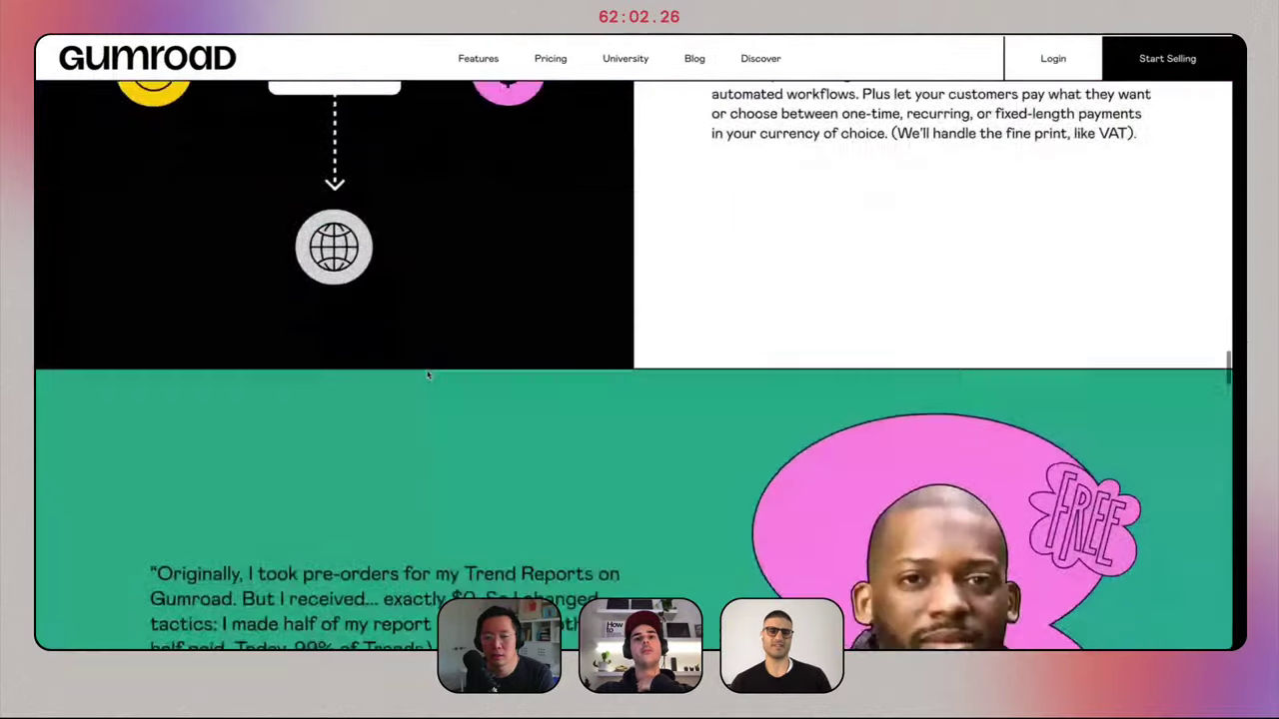
scroll(428, 375, "down", 20)
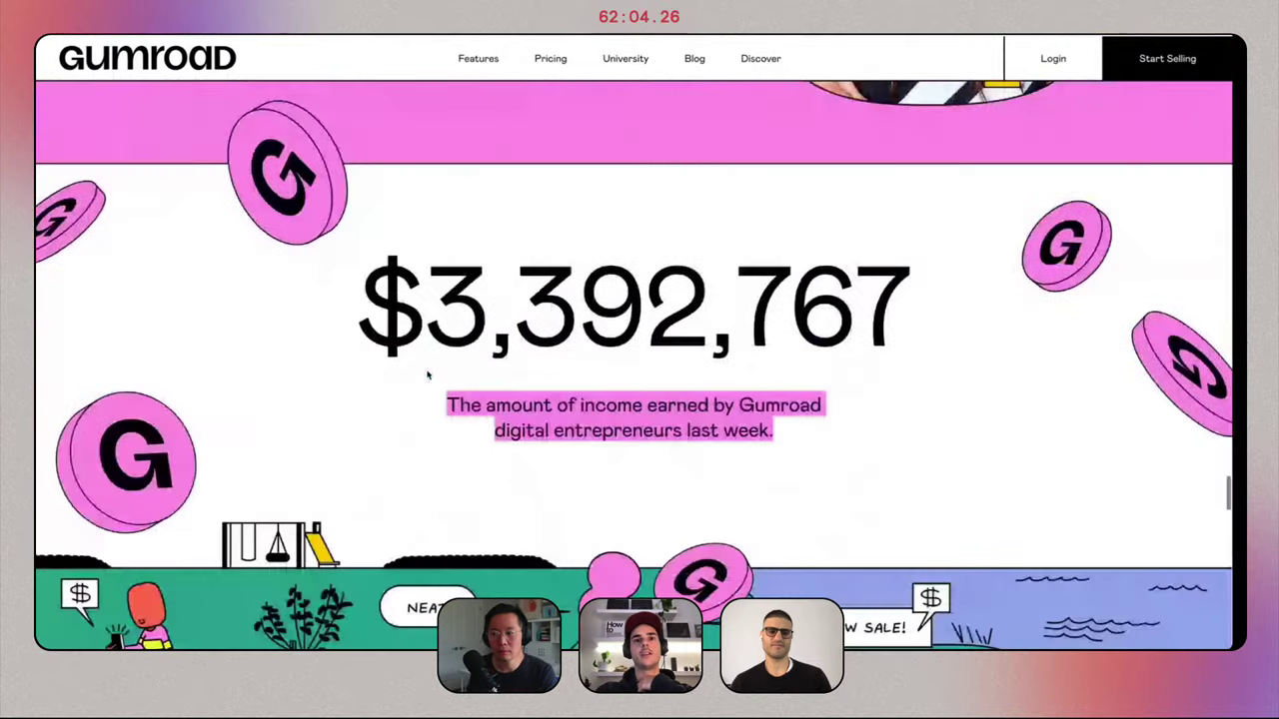
scroll(428, 375, "down", 20)
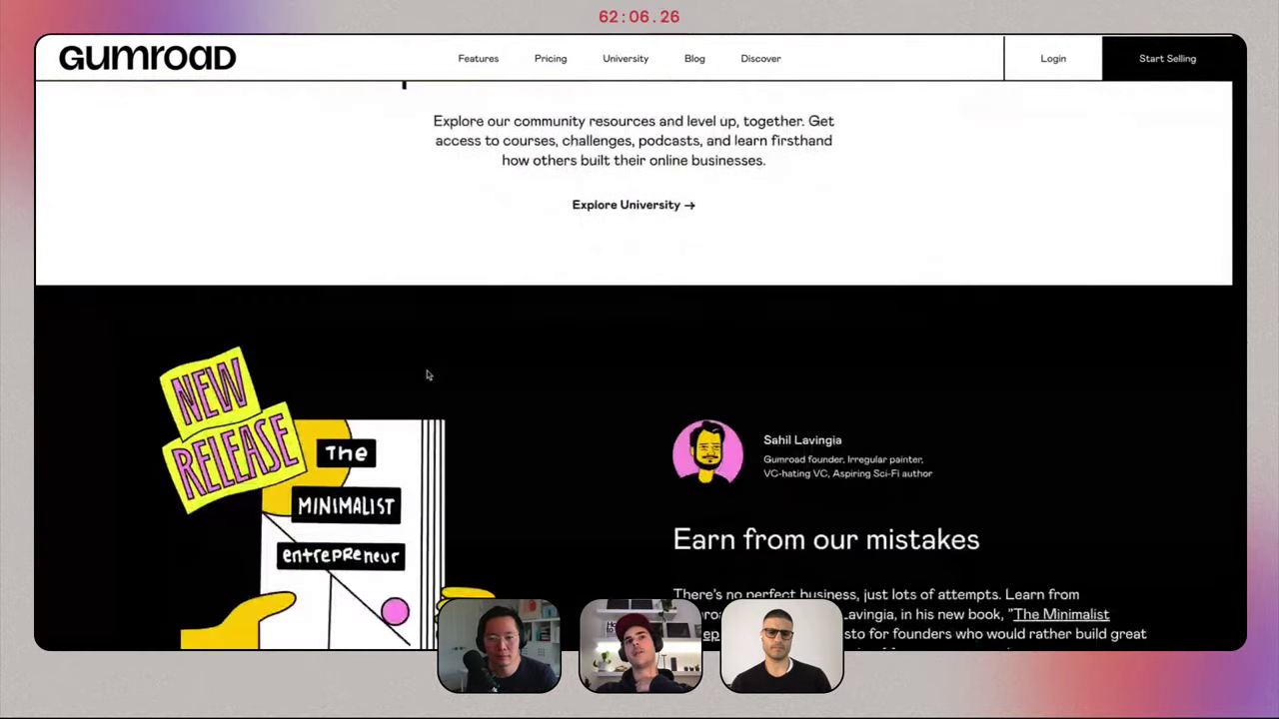
Examine the closing sections of the live page: "Earn from our mistakes", the "Share your work" call to action and the footer.
scroll(427, 375, "down", 5)
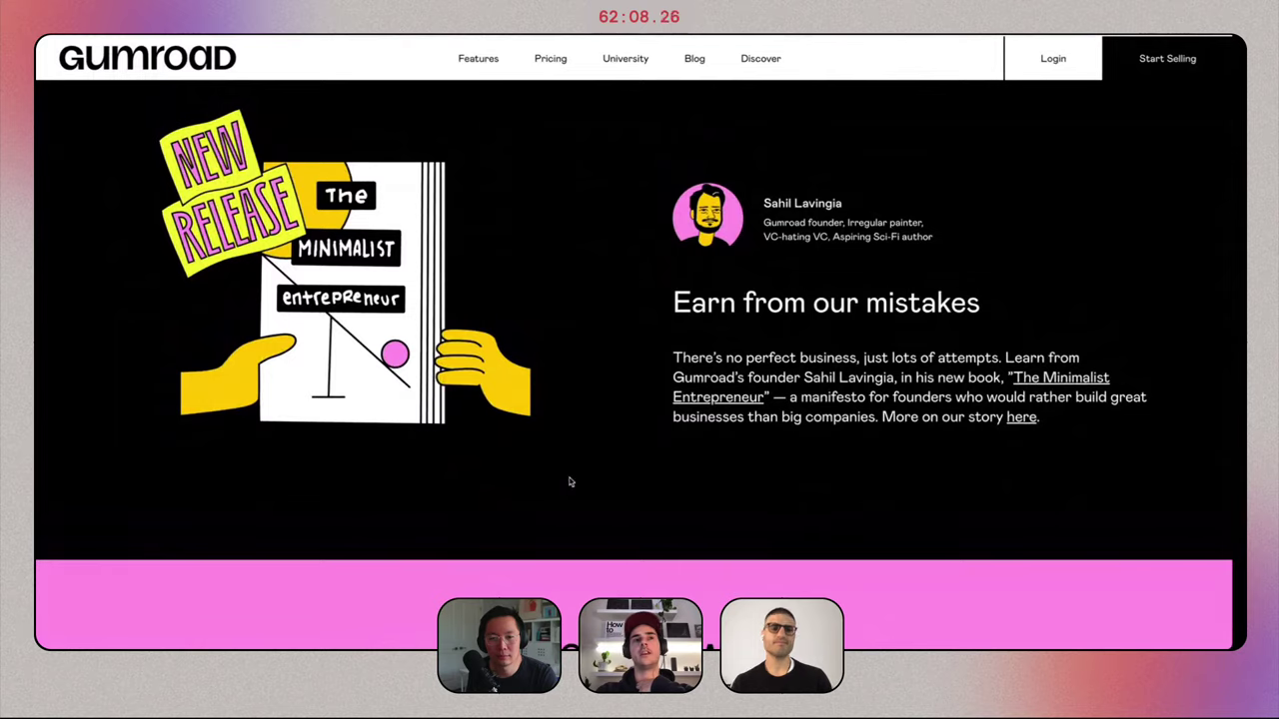
scroll(548, 411, "down", 3)
scroll(547, 411, "up", 3)
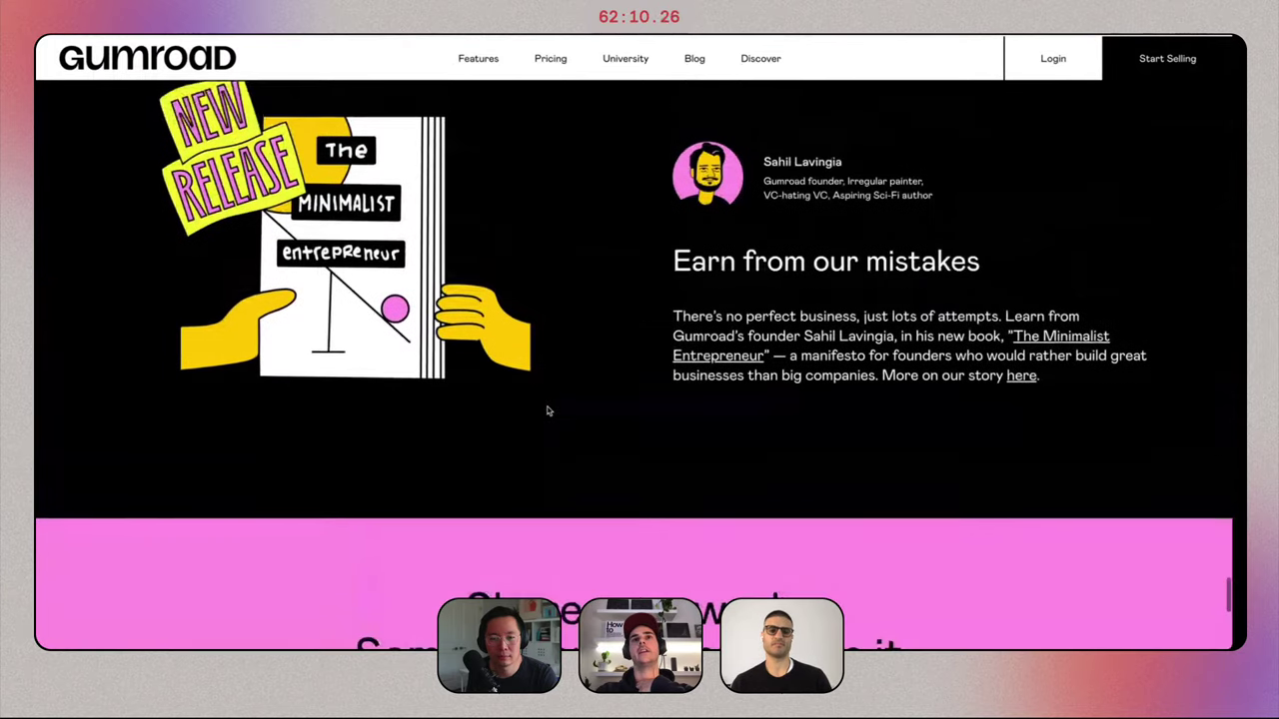
scroll(548, 411, "up", 1)
scroll(640, 236, "down", 3)
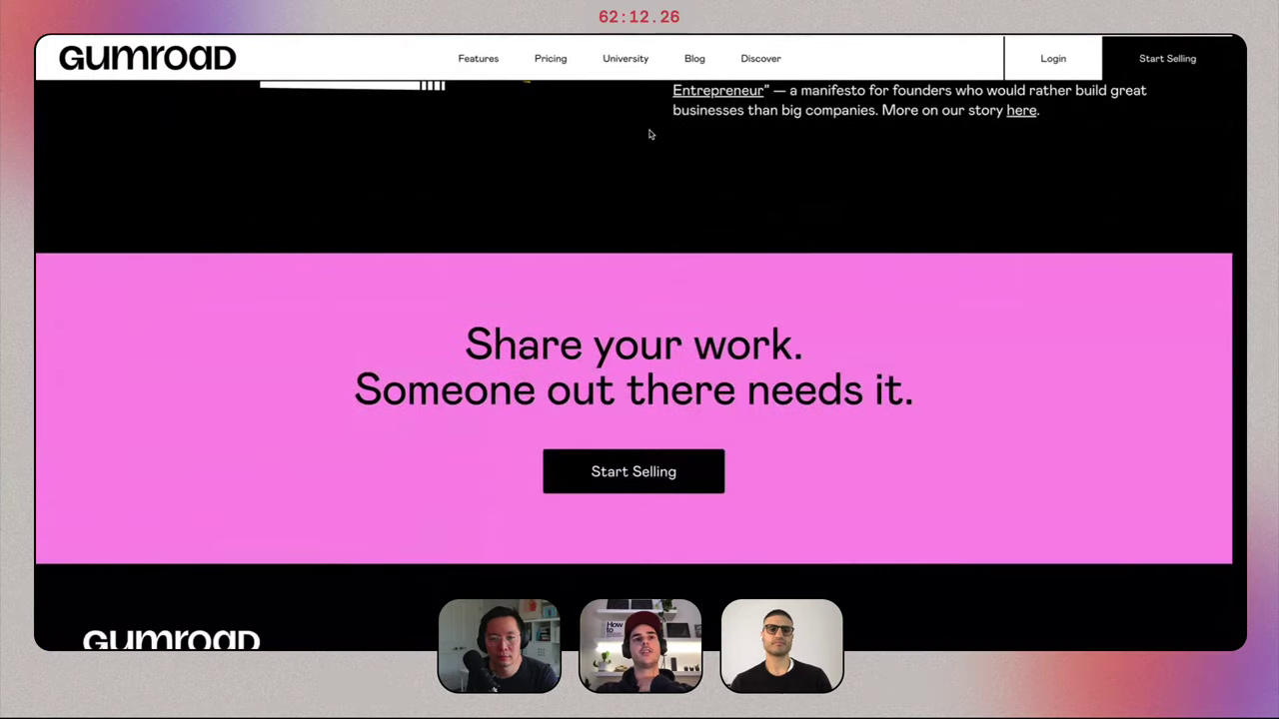
scroll(654, 357, "up", 4)
scroll(655, 357, "down", 6)
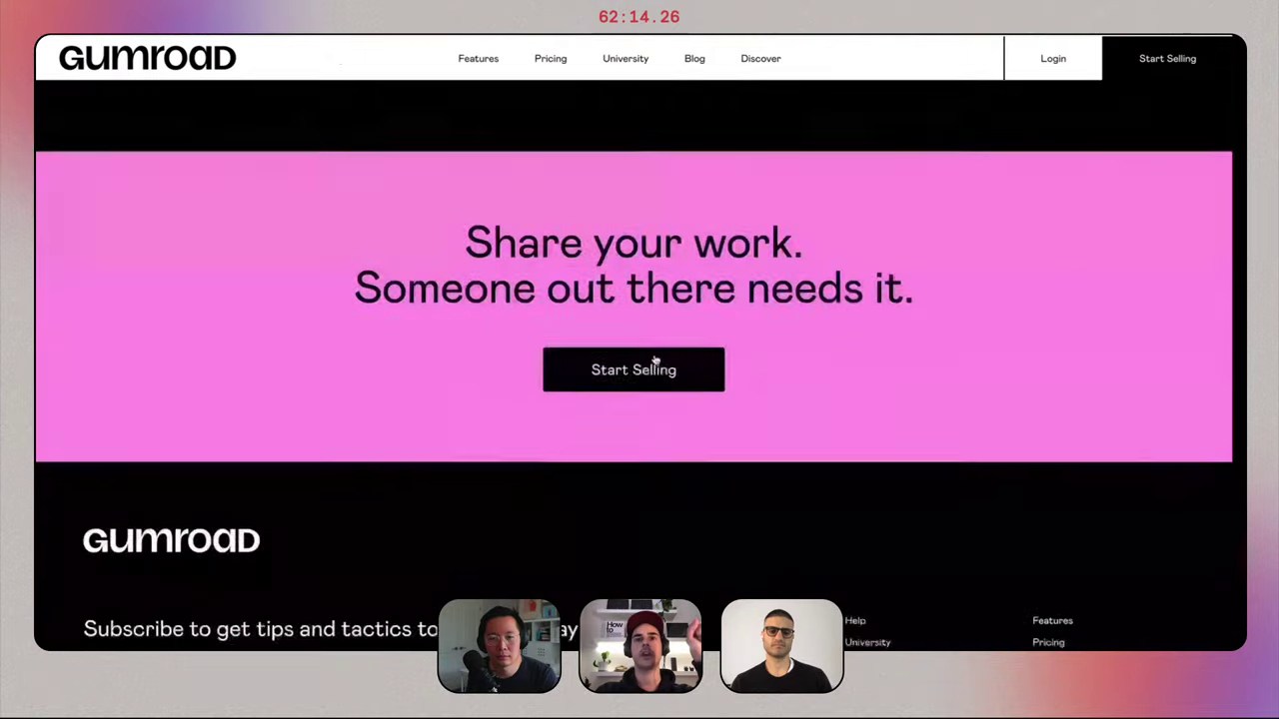
scroll(655, 360, "down", 2)
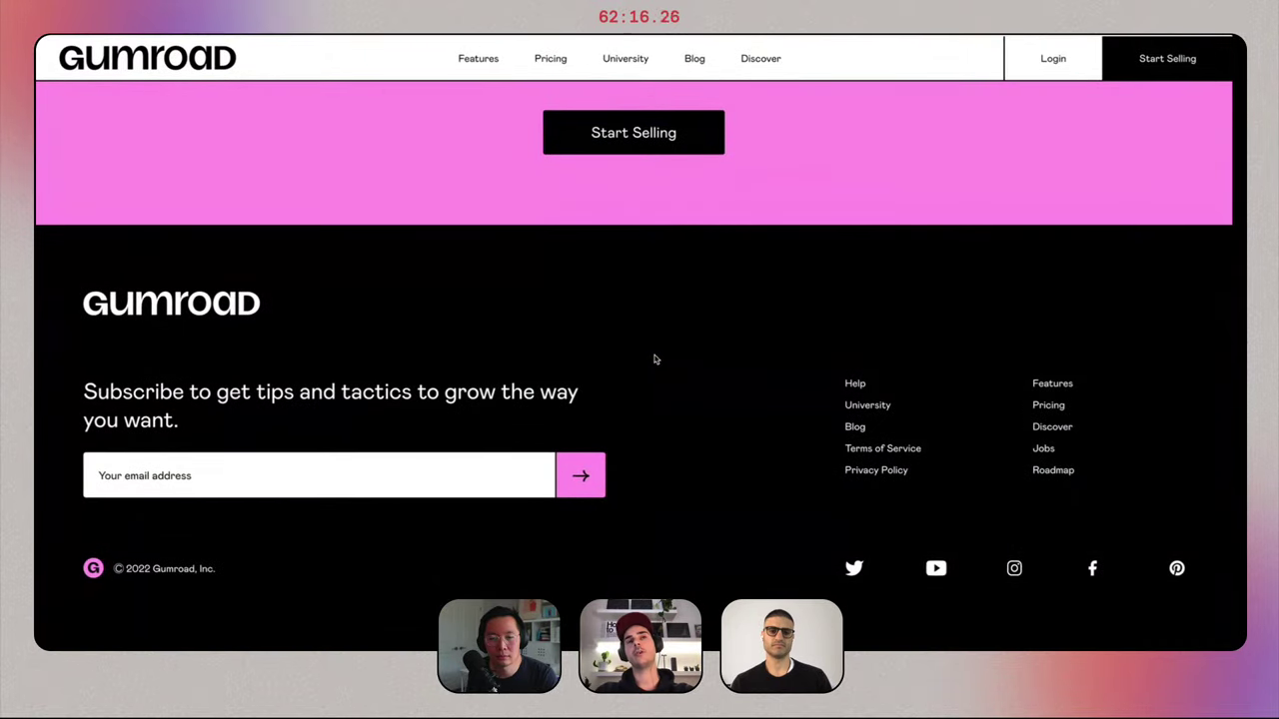
Return to the live page's hero and examine how the giant Gumroad logo and navigation behave when scrolling.
scroll(656, 359, "up", 20)
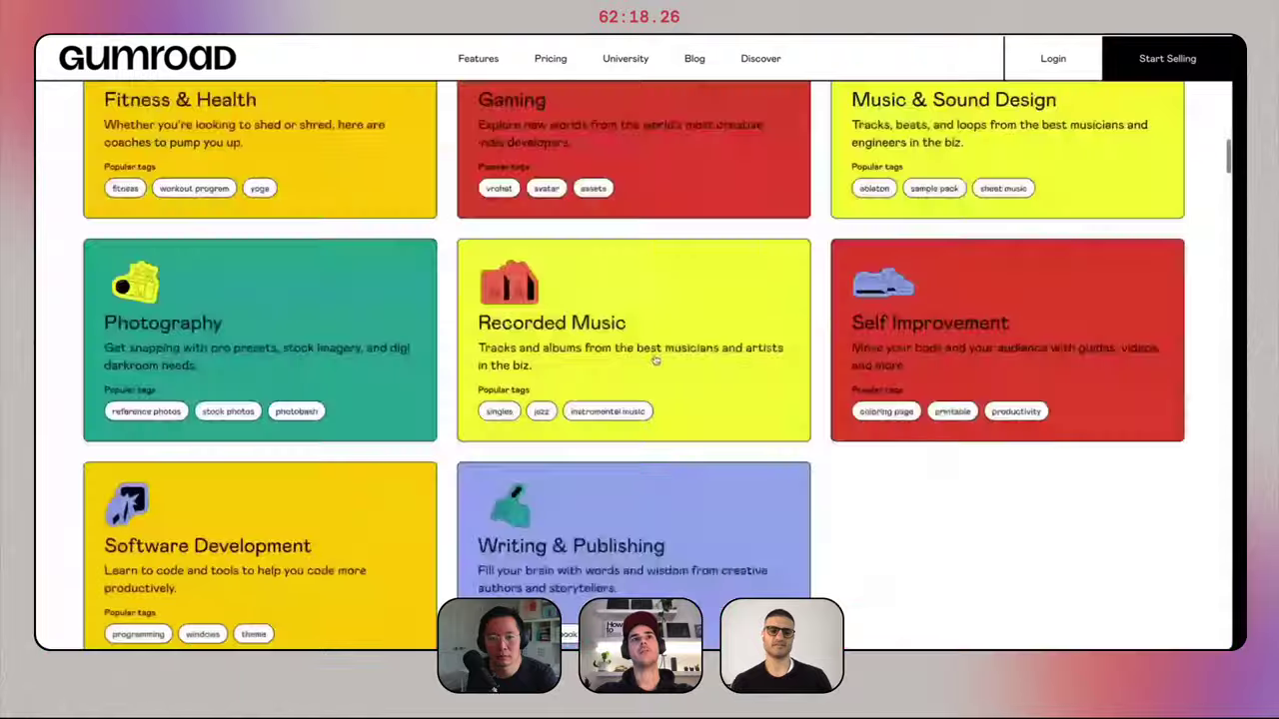
scroll(654, 359, "up", 15)
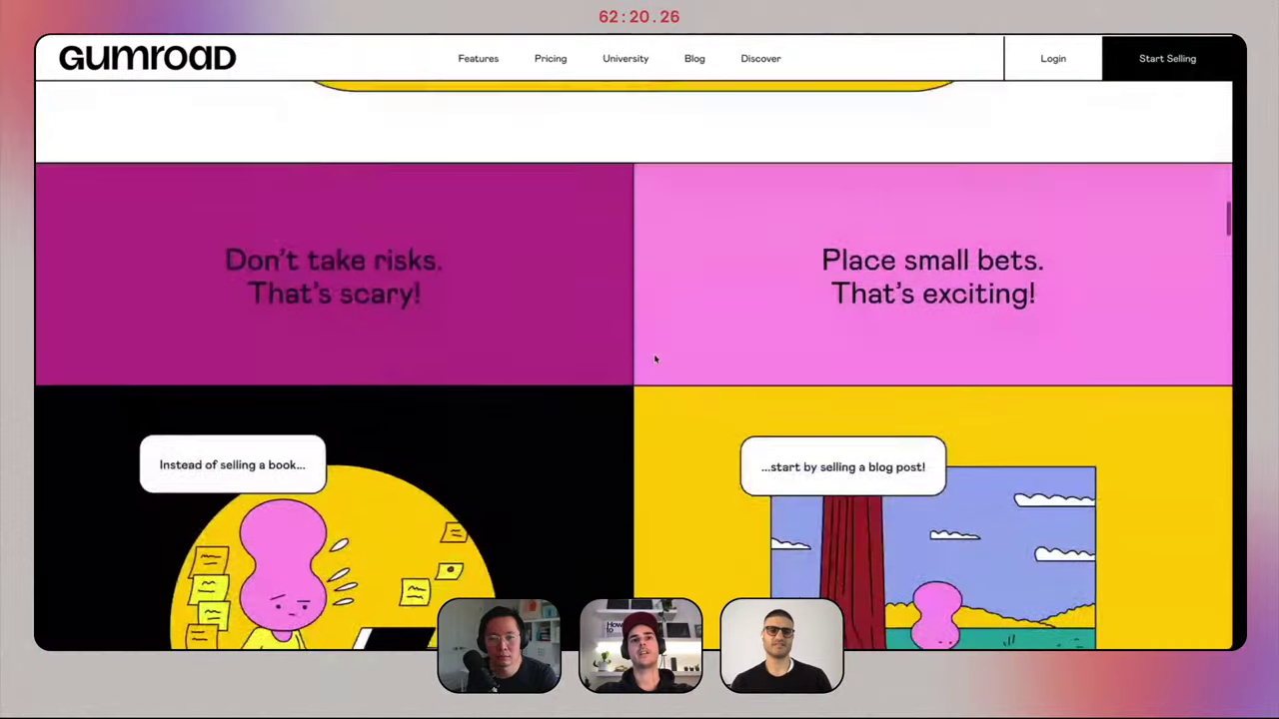
scroll(790, 451, "up", 20)
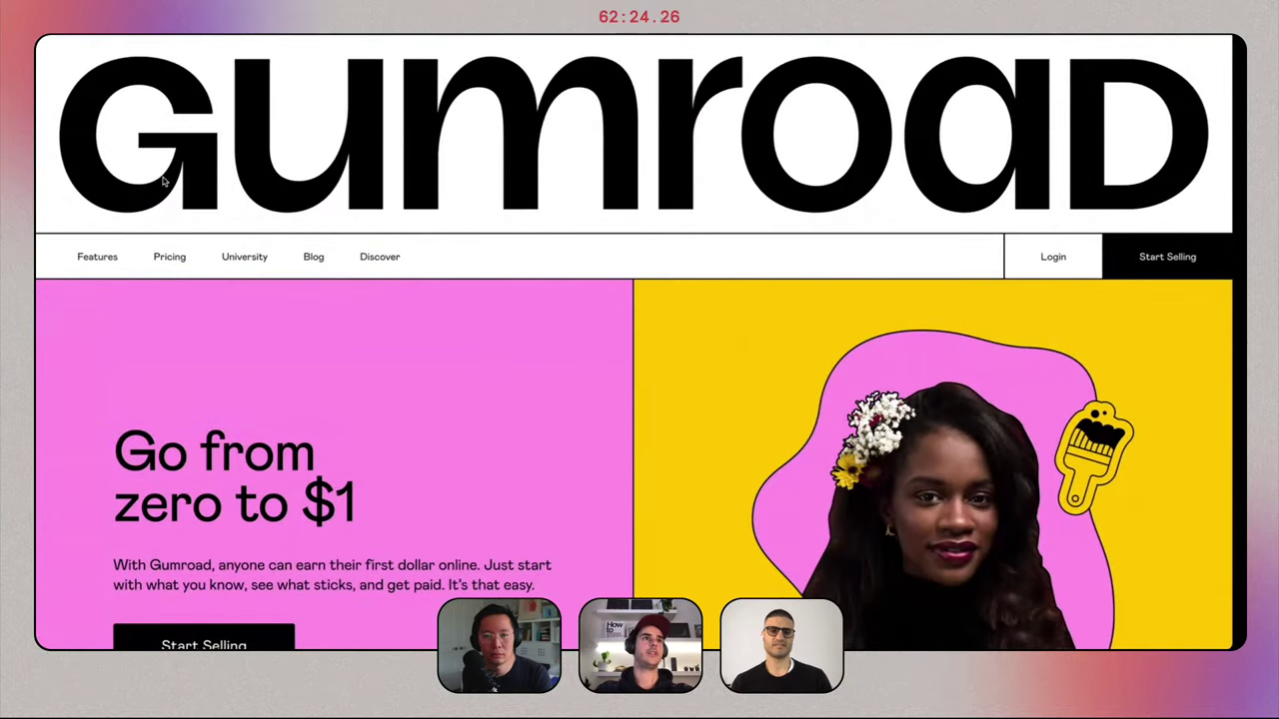
scroll(163, 180, "down", 5)
scroll(162, 179, "up", 5)
scroll(166, 180, "down", 1)
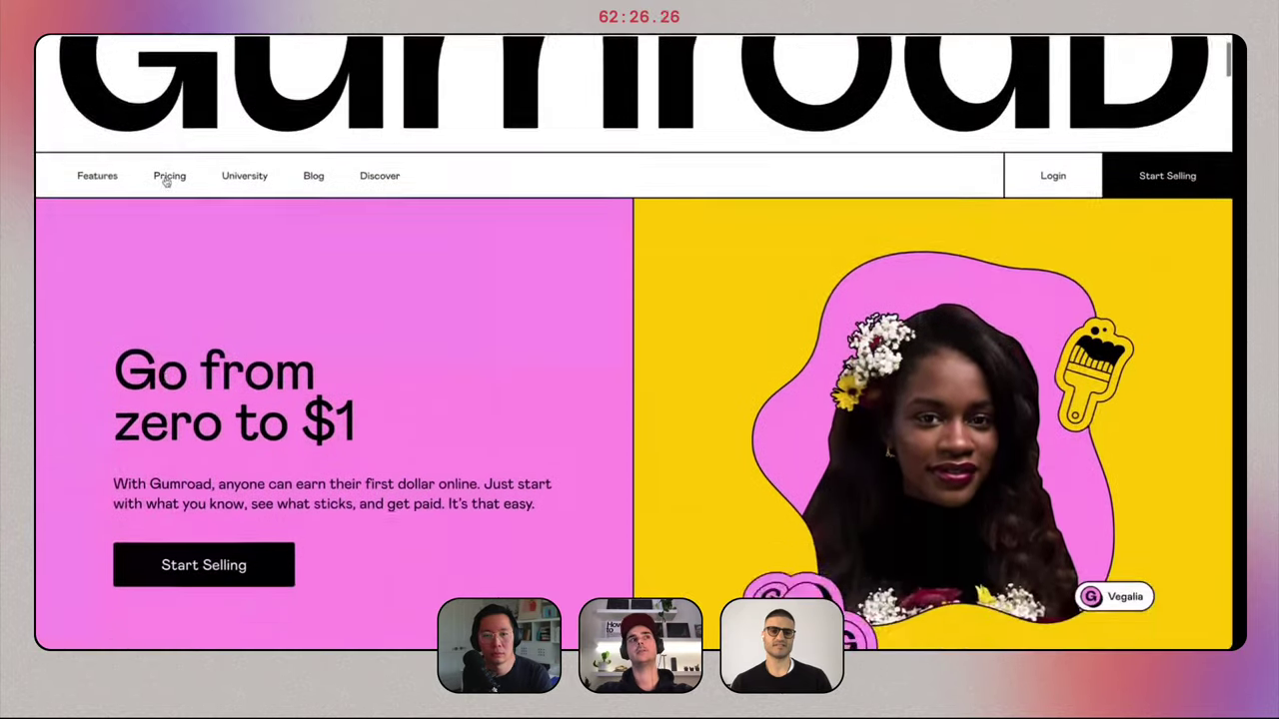
scroll(166, 180, "down", 5)
scroll(165, 180, "up", 5)
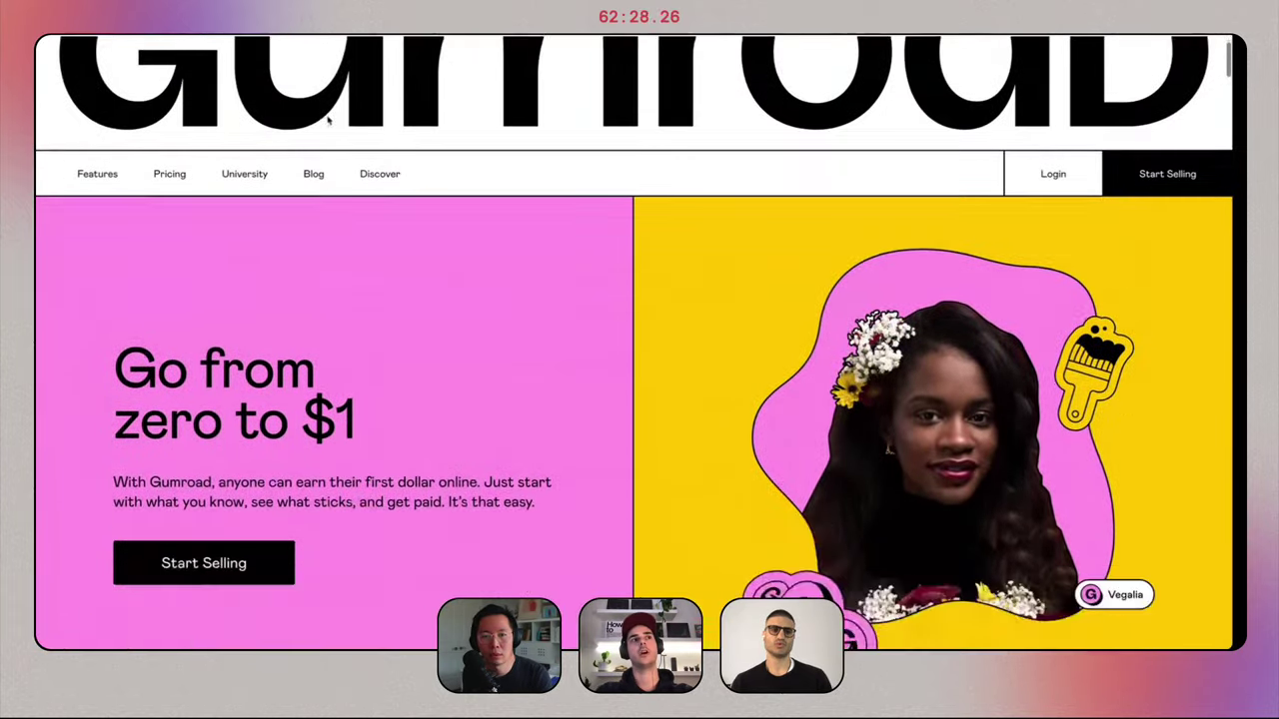
scroll(328, 119, "down", 5)
scroll(327, 119, "up", 6)
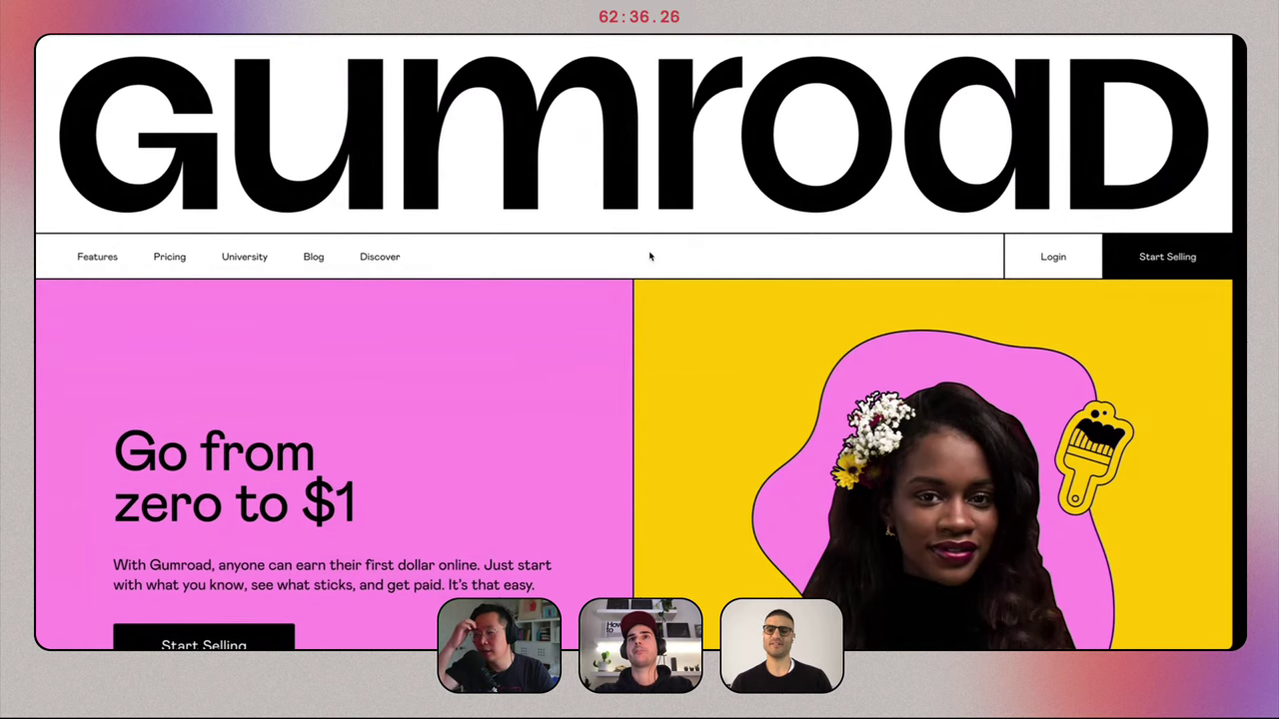
Look through the live page down to "Sell to anyone", switch to Webflow and preview the rebuilt hero for comparison.
scroll(649, 256, "down", 2)
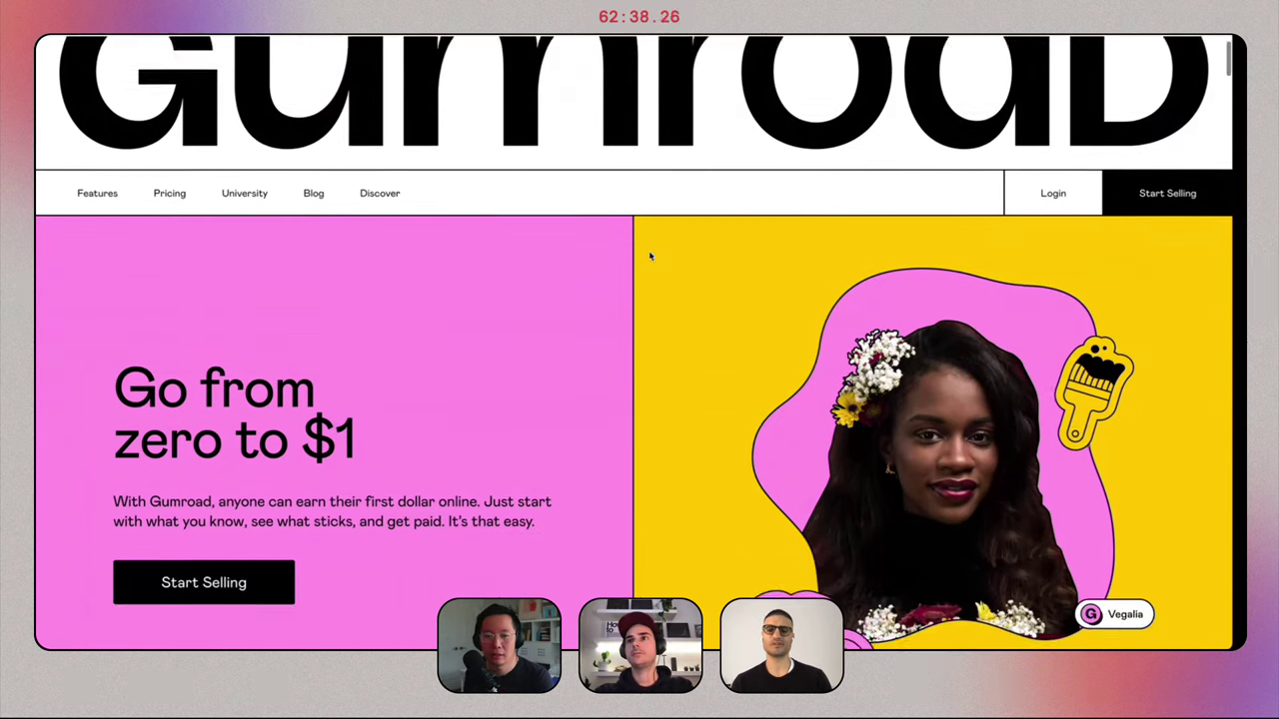
scroll(649, 257, "down", 6)
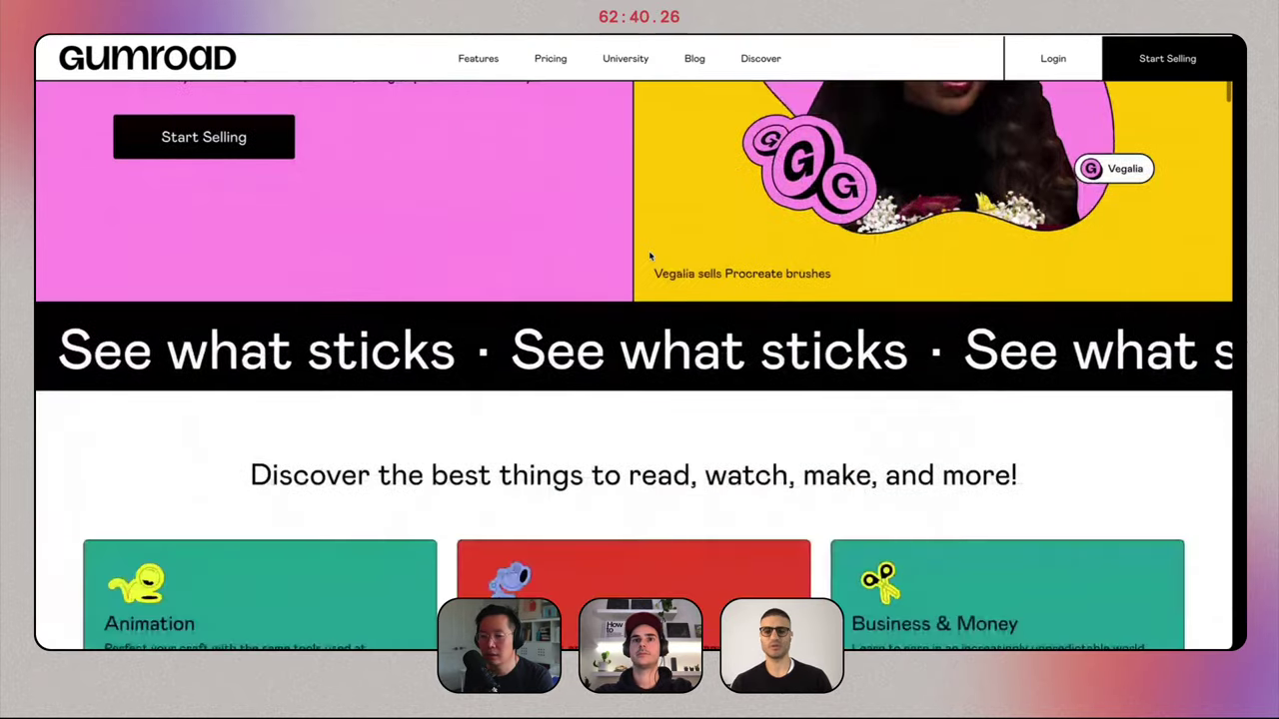
scroll(650, 257, "down", 15)
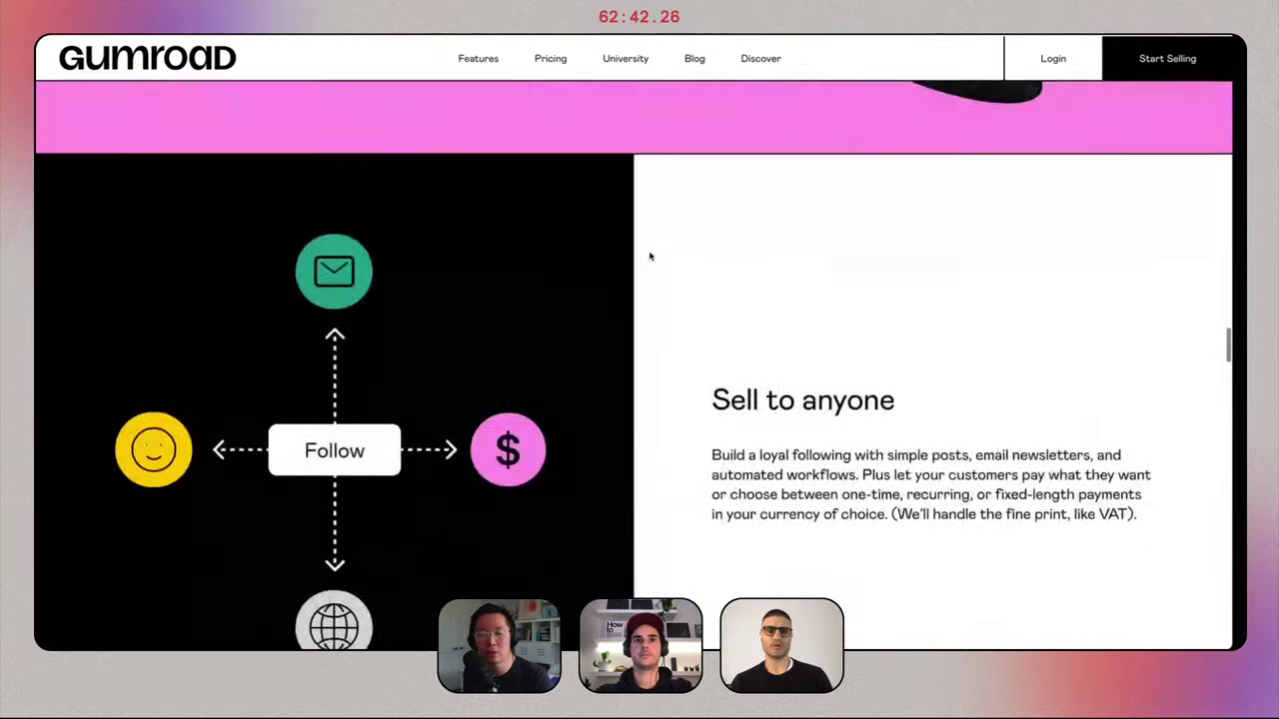
scroll(650, 256, "down", 12)
key("ctrl+Left")
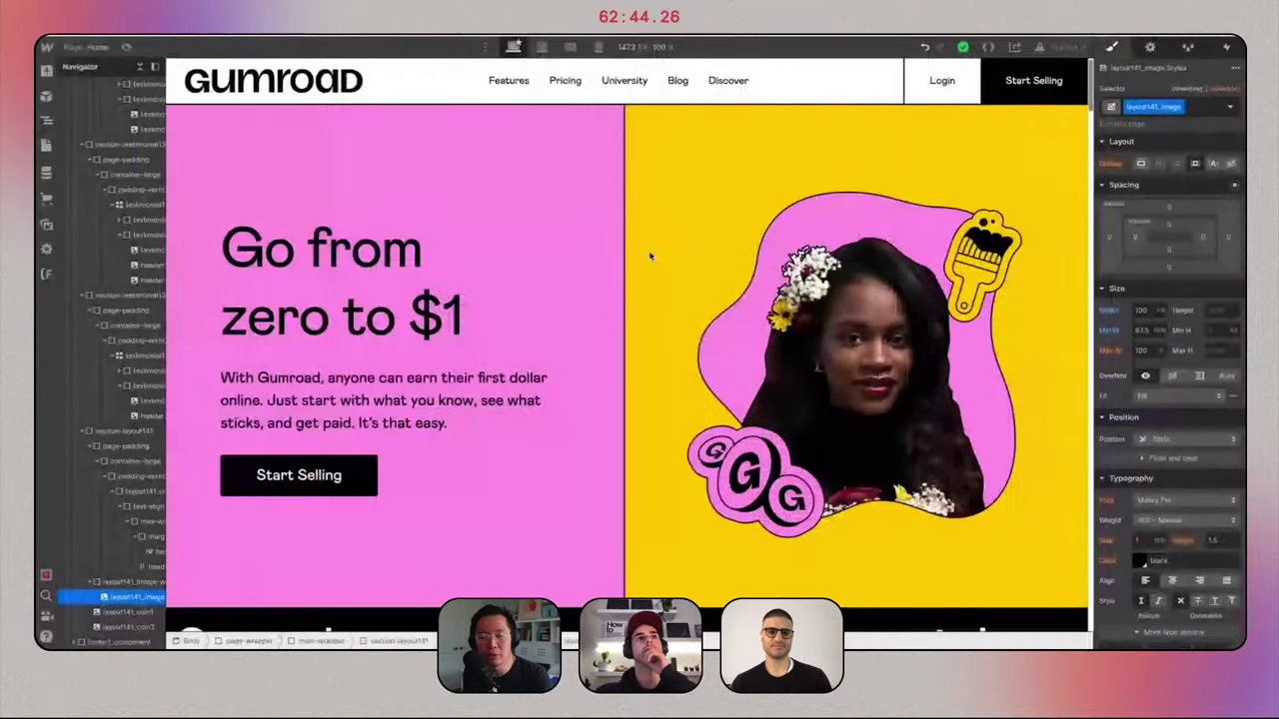
left_click(126, 47)
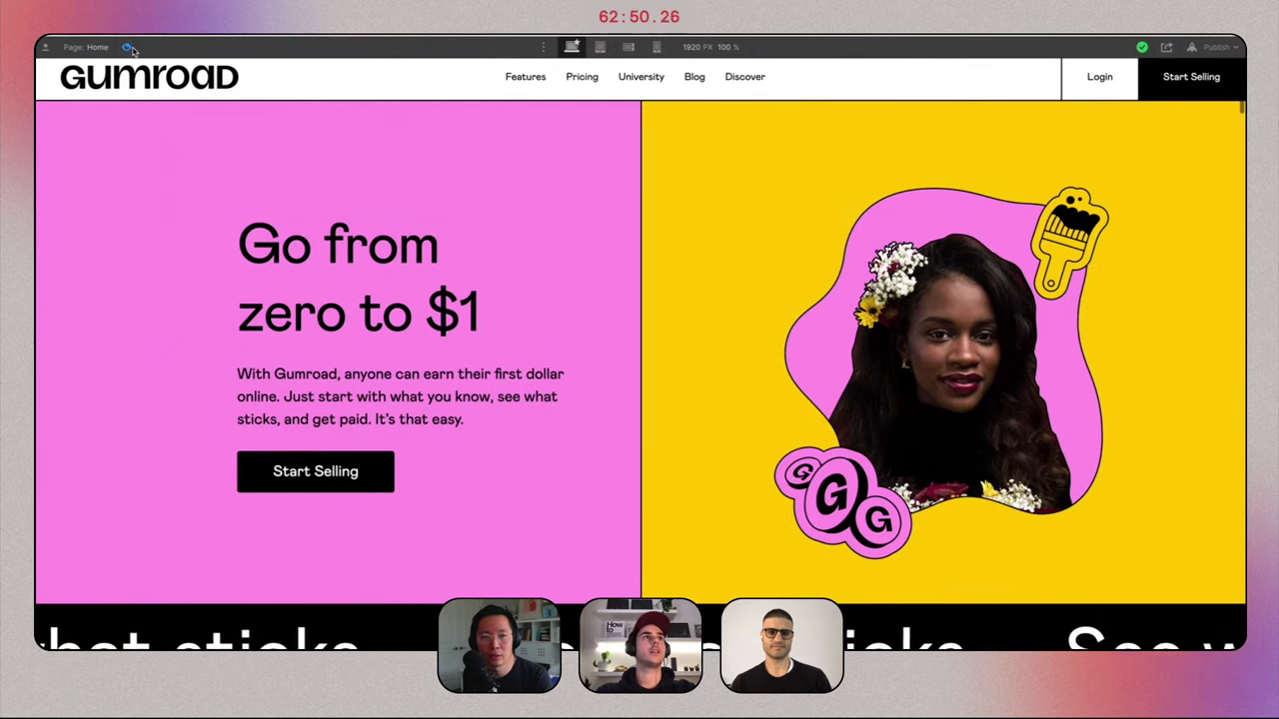
left_click(127, 47)
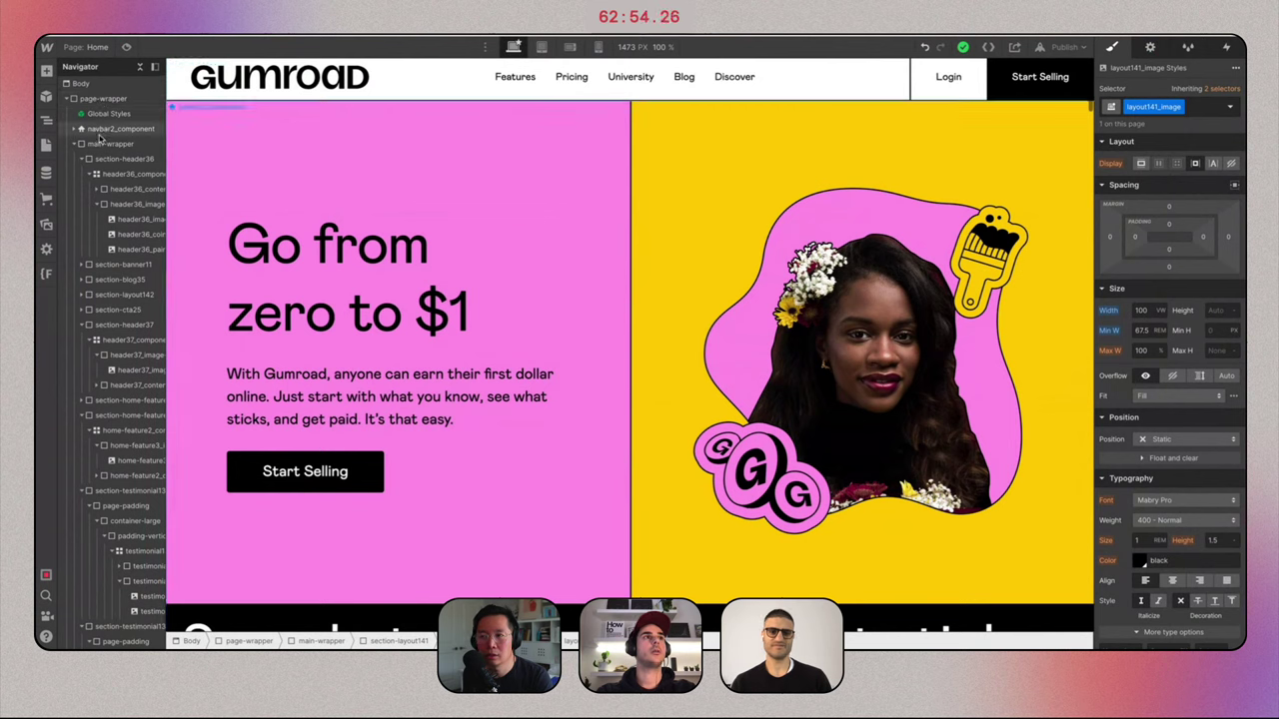
Add the global combo class overflow-hidden to the page-wrapper element.
left_click(102, 87)
left_click(110, 97)
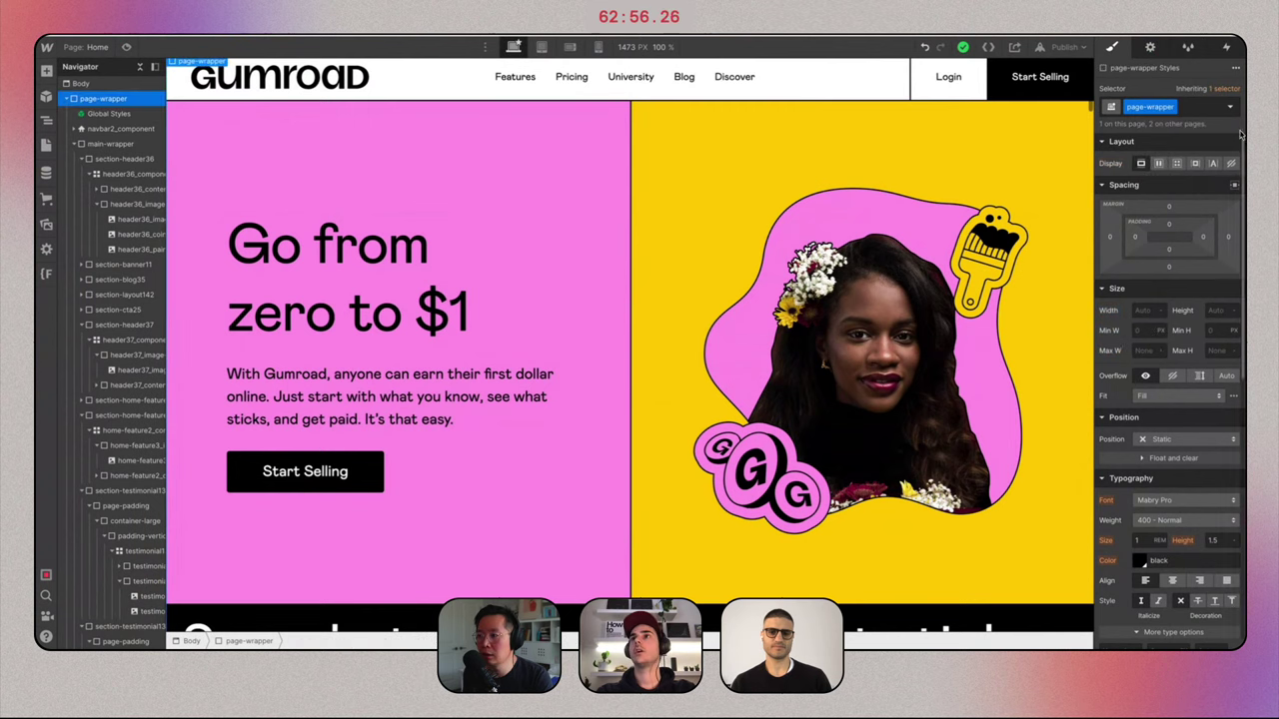
left_click(1204, 111)
type("overflow")
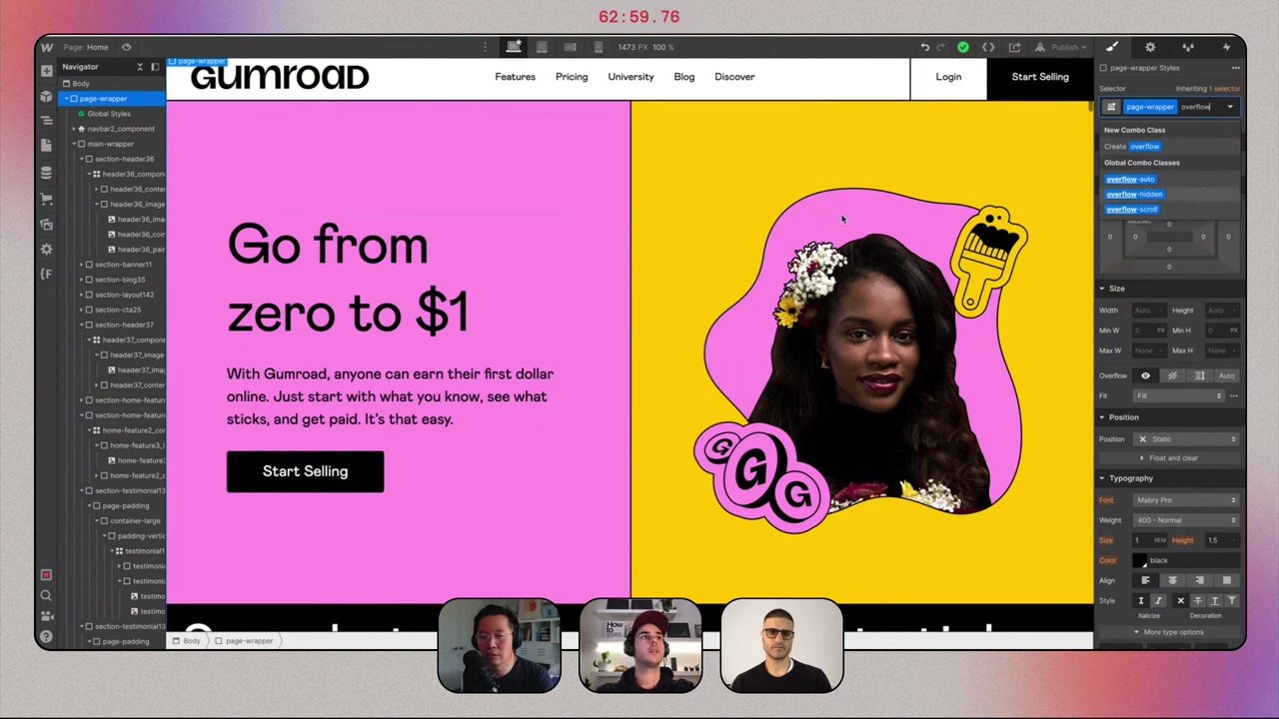
key("Return")
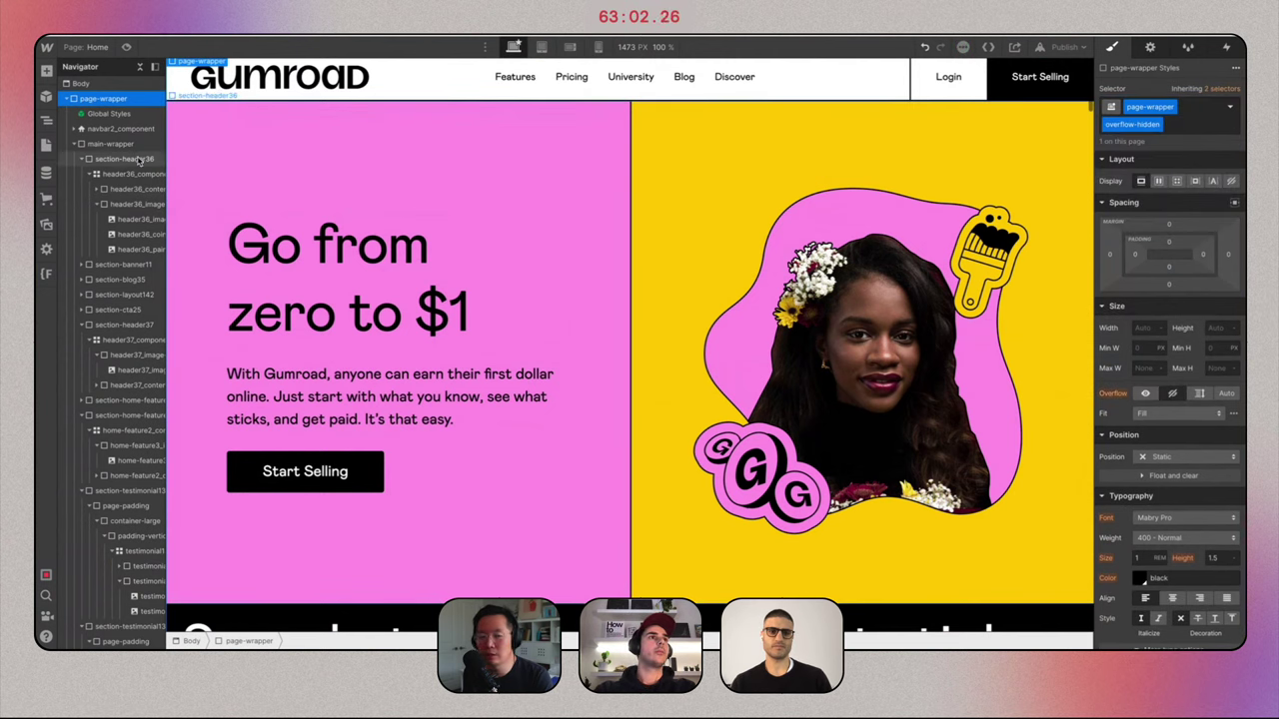
Set the max width of container-large in the testimonial section to 100% and preview the Home page at 1920 px.
left_click(84, 324)
left_click(84, 325)
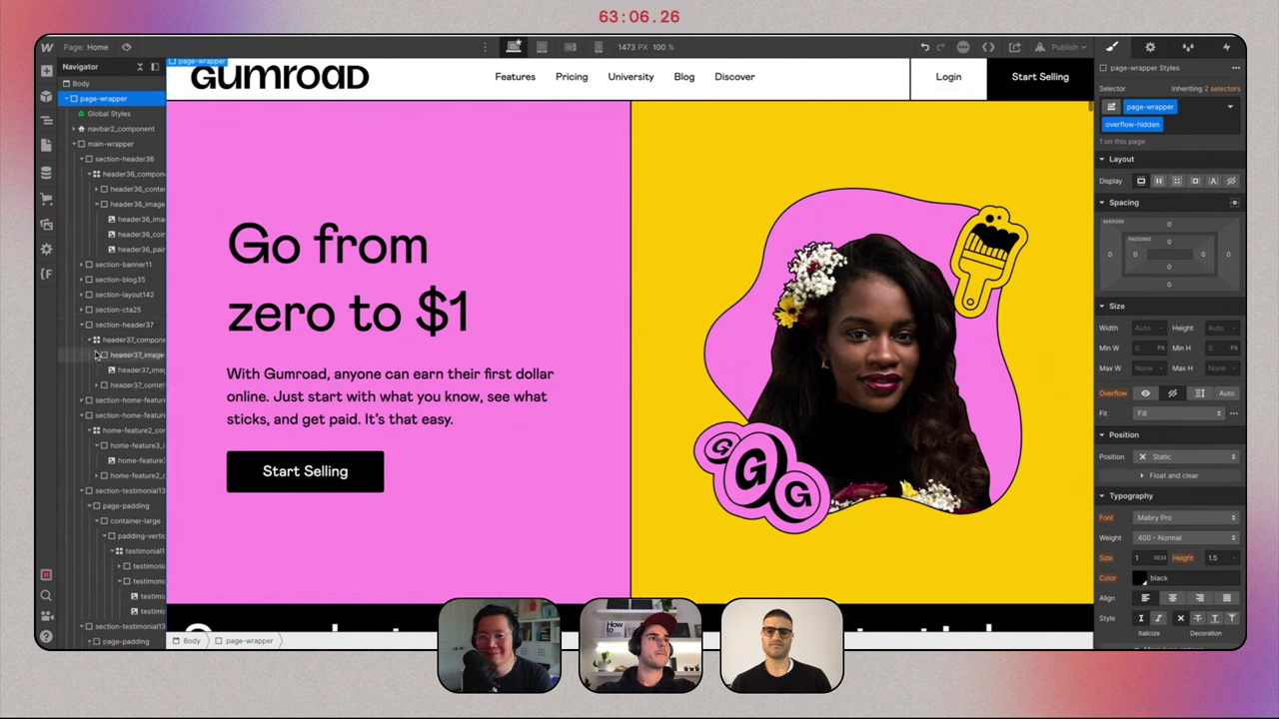
left_click(84, 401)
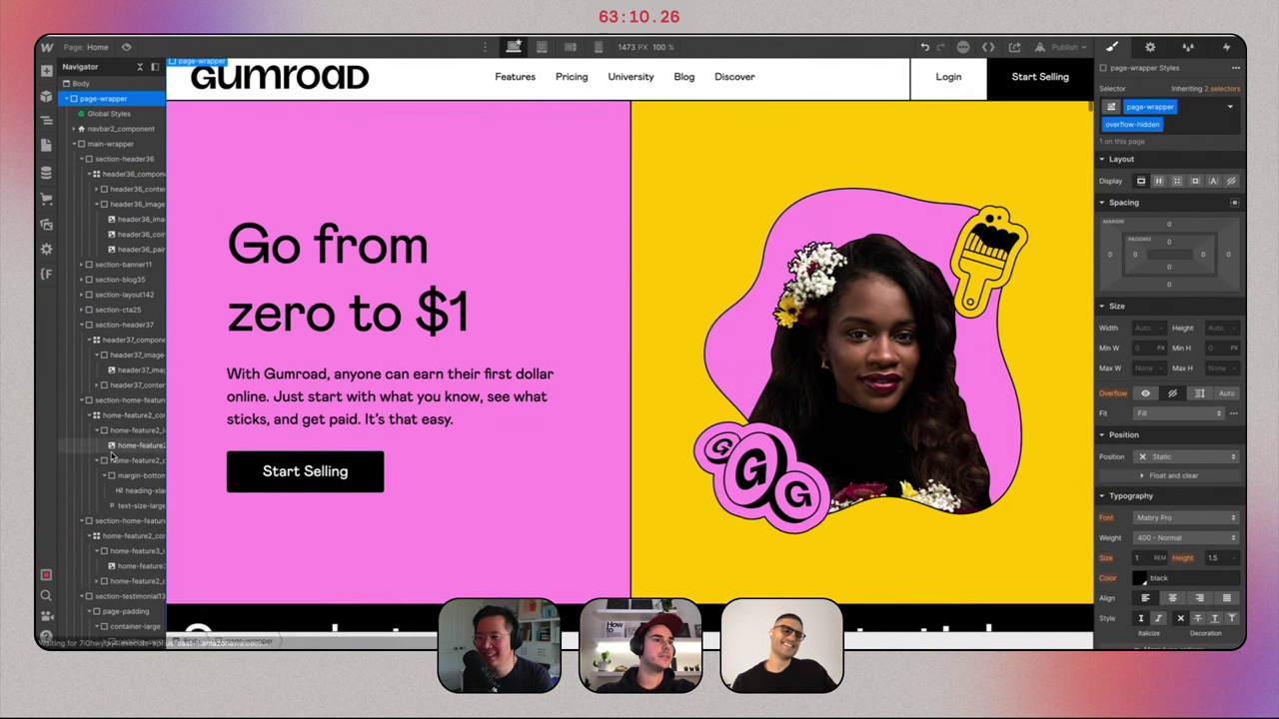
scroll(118, 470, "down", 2)
left_click(122, 559)
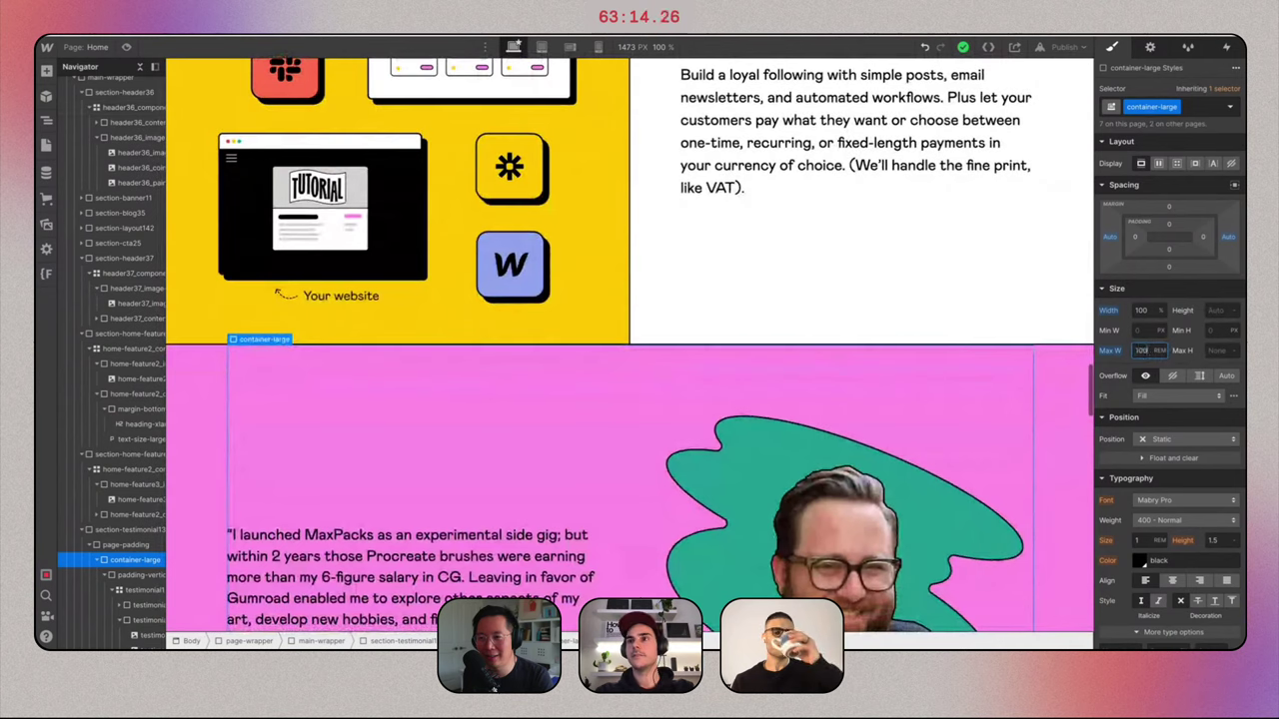
type("100")
key("Return")
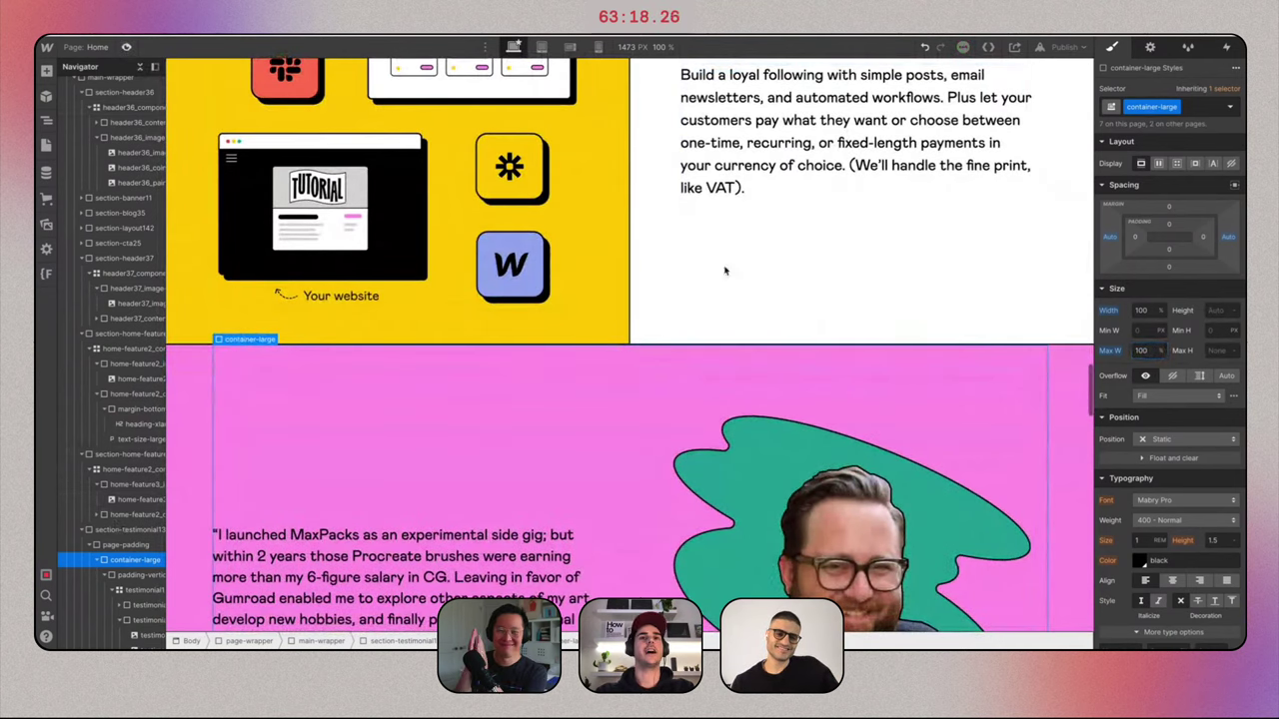
key("super+shift+p")
scroll(753, 290, "up", 15)
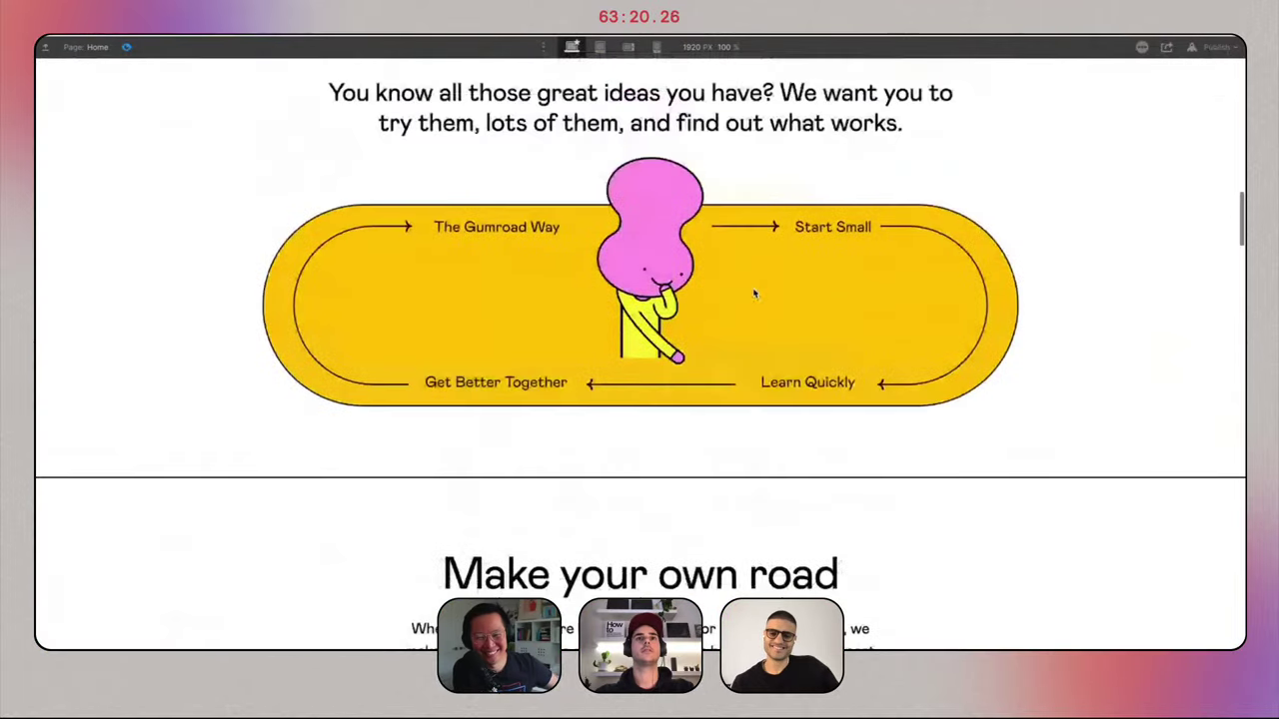
Exit the Home page preview, publish the site to its webflow.io domain and open the published page.
scroll(753, 291, "up", 10)
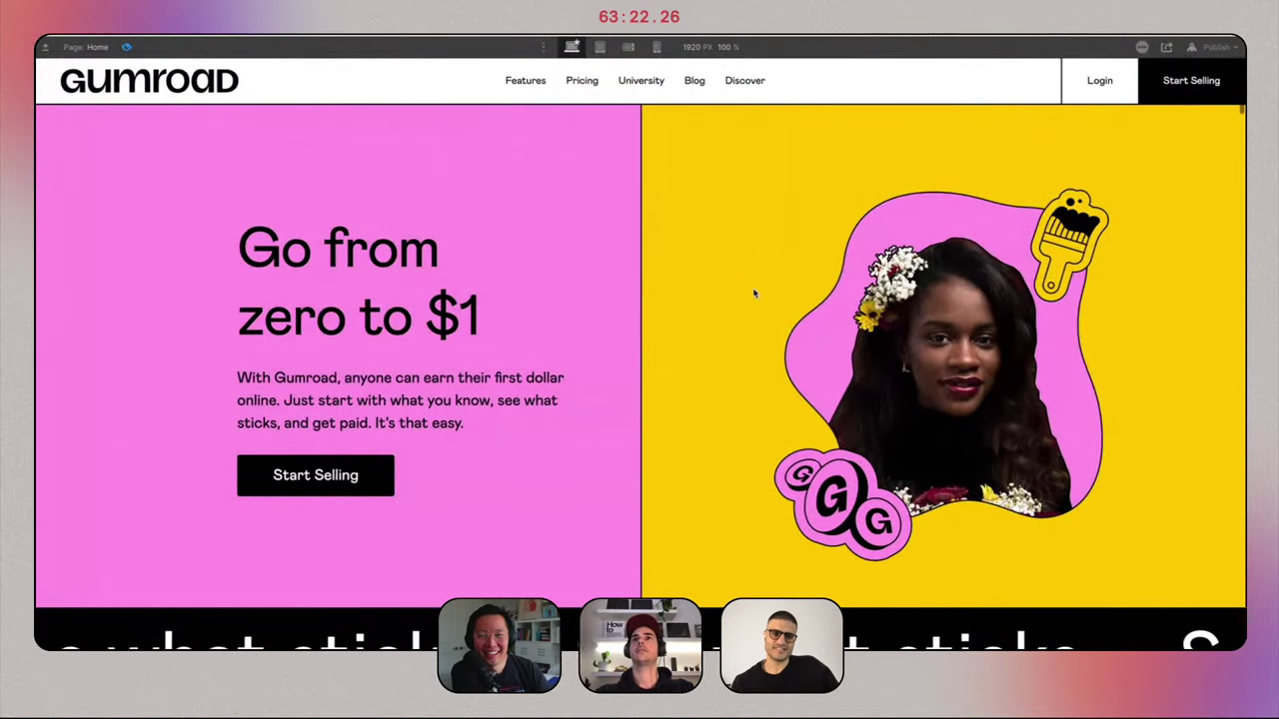
left_click(127, 47)
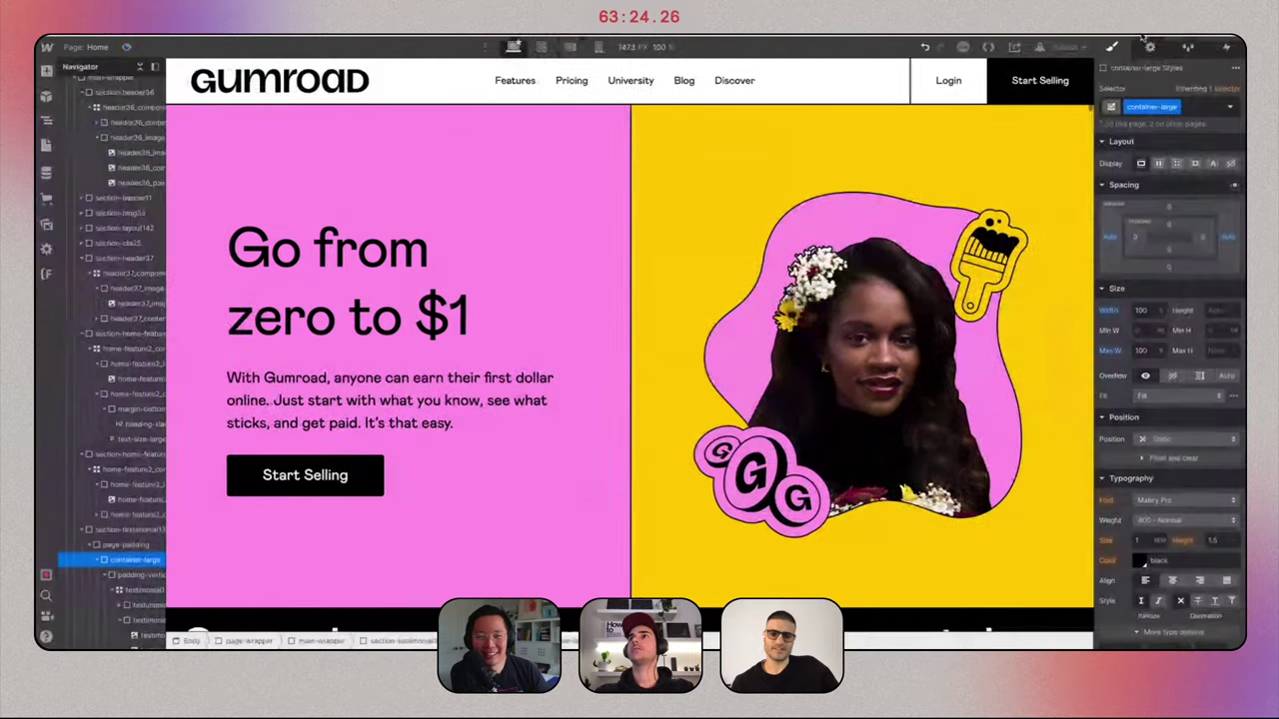
left_click(1065, 47)
left_click(1019, 203)
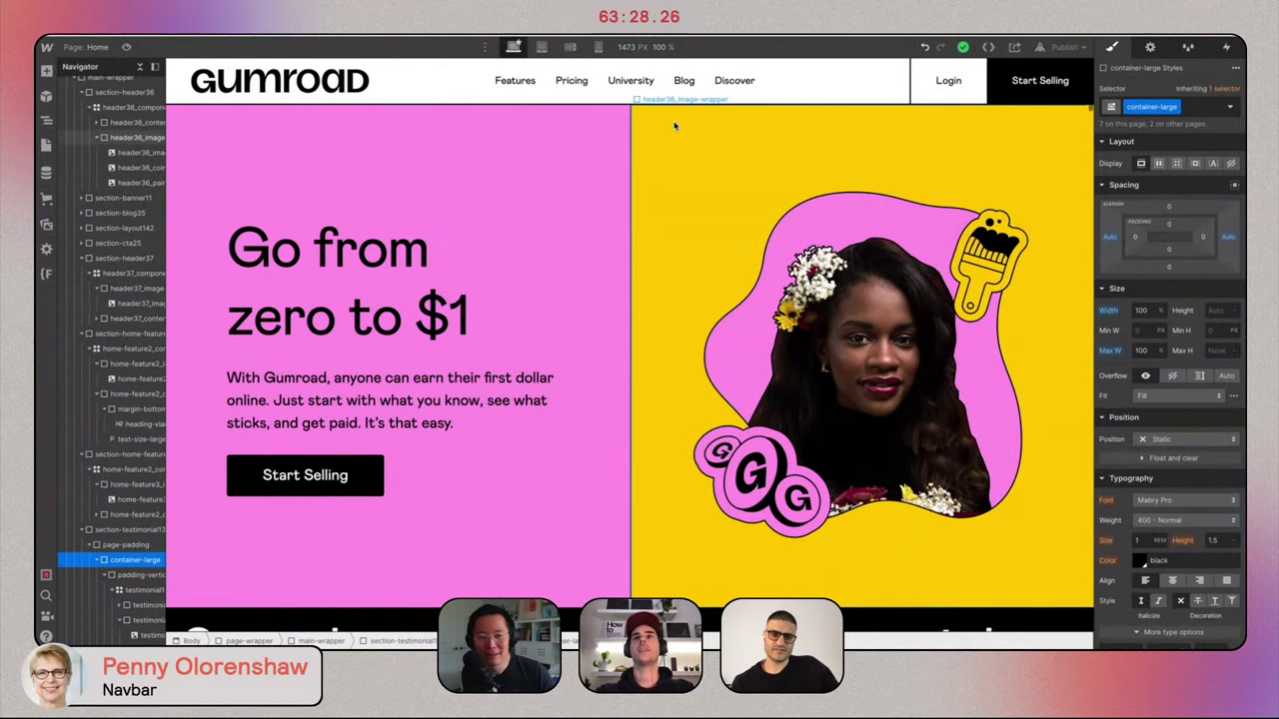
left_click(1083, 48)
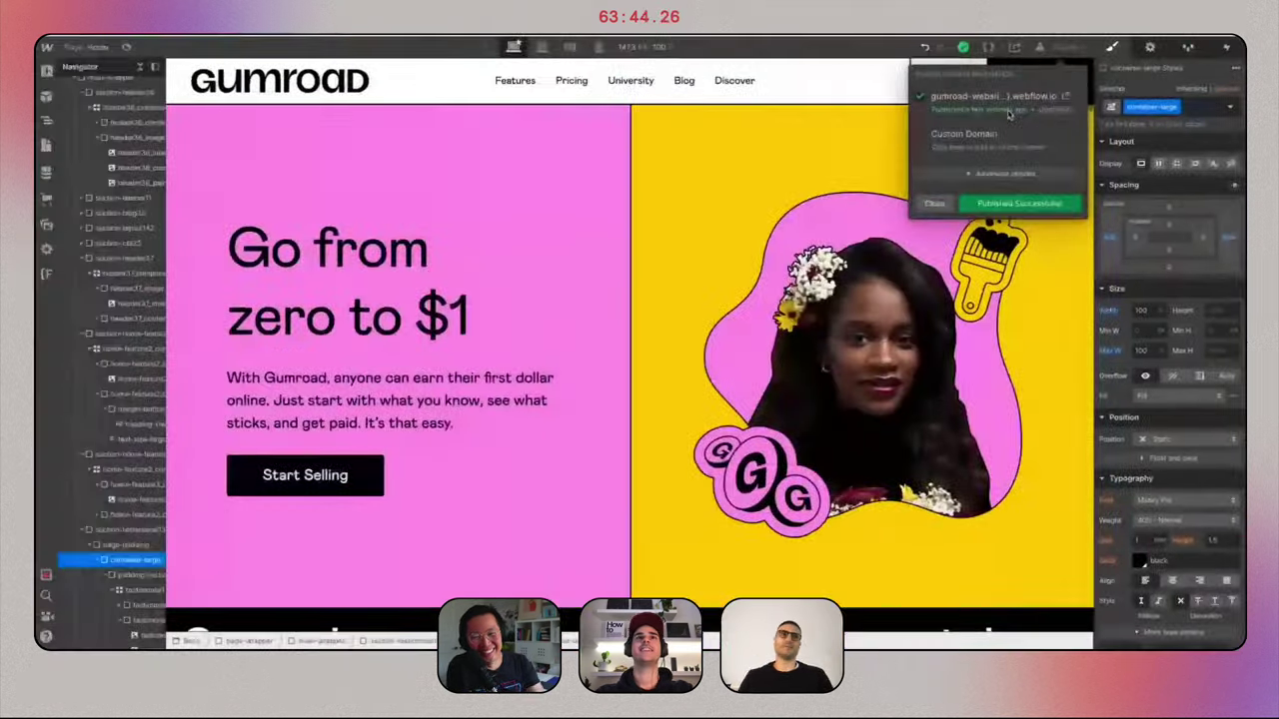
left_click(1061, 97)
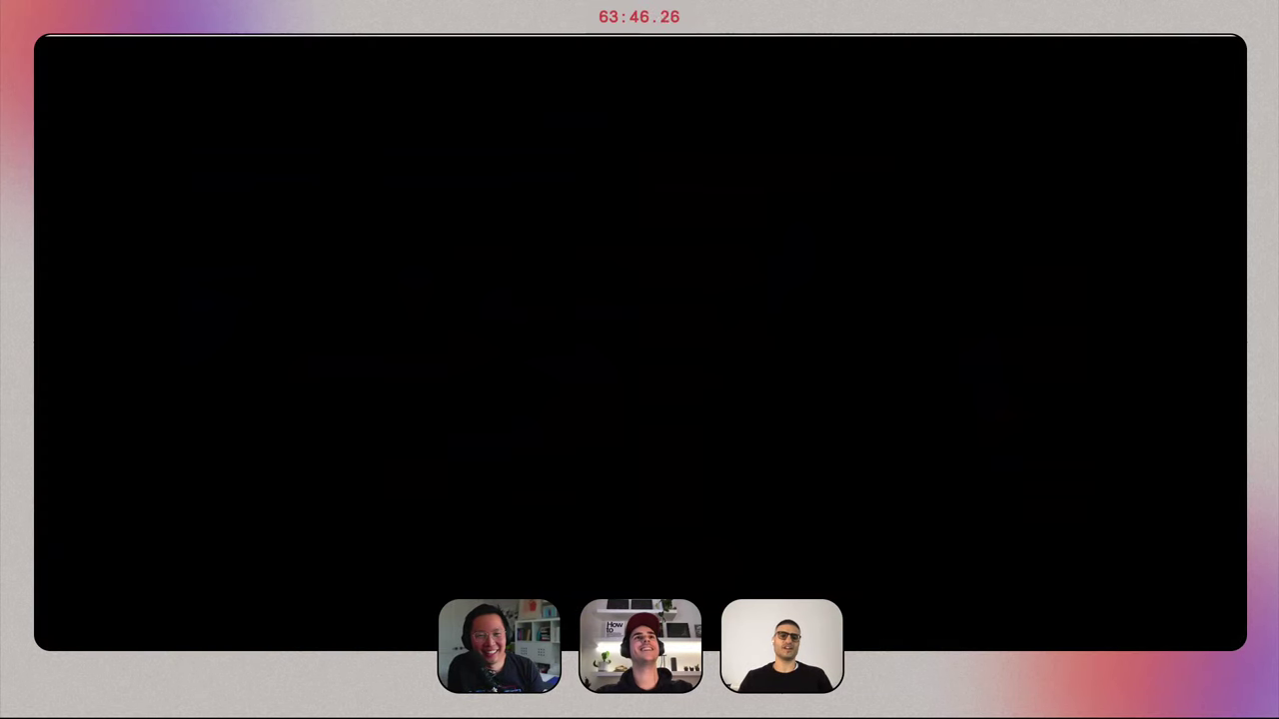
Compare the published page's hero and "See what sticks" banner with the live Gumroad page.
key("ctrl+Right")
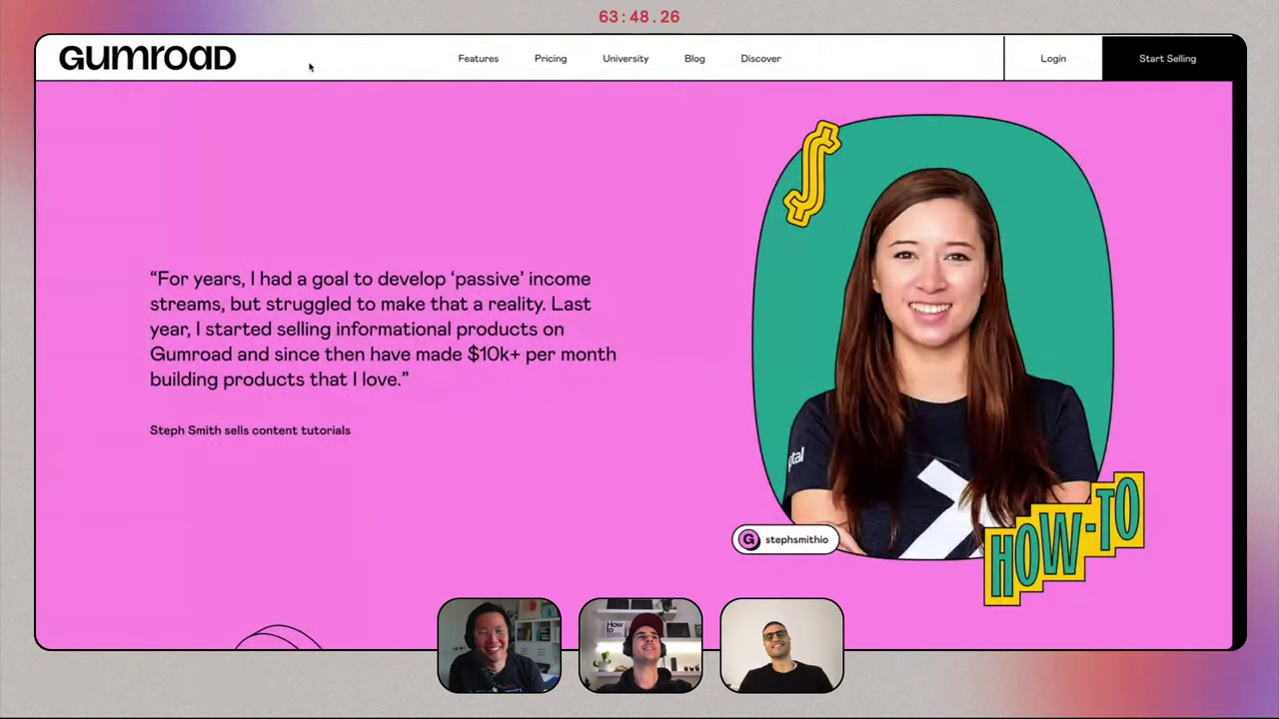
key("ctrl+Tab")
key("ctrl+Tab")
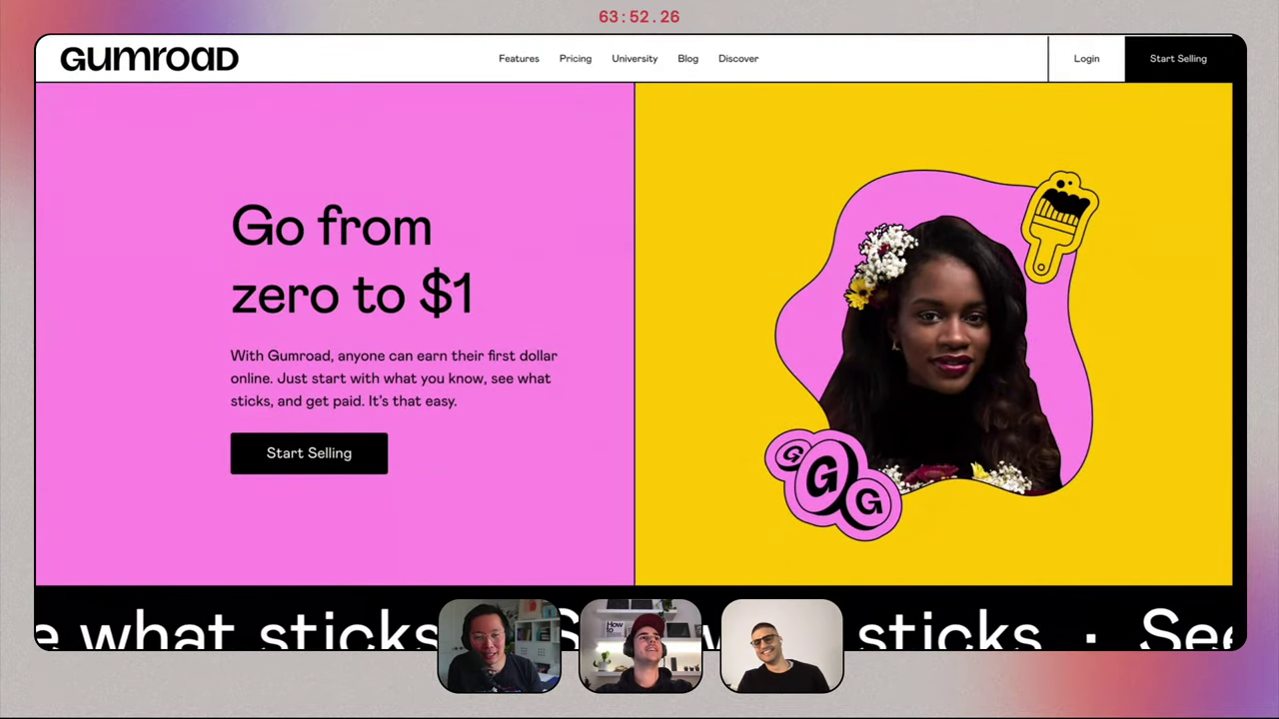
key("ctrl+Tab")
scroll(427, 307, "up", 20)
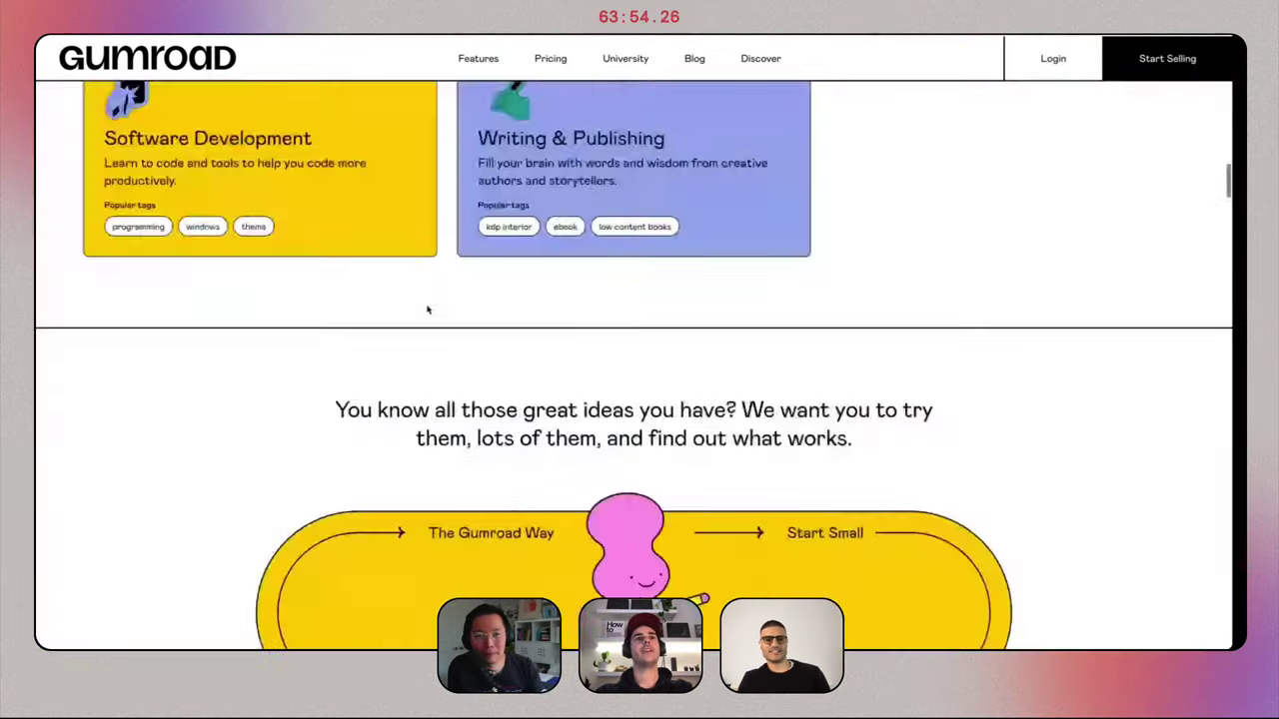
scroll(428, 309, "down", 2)
scroll(428, 309, "down", 1)
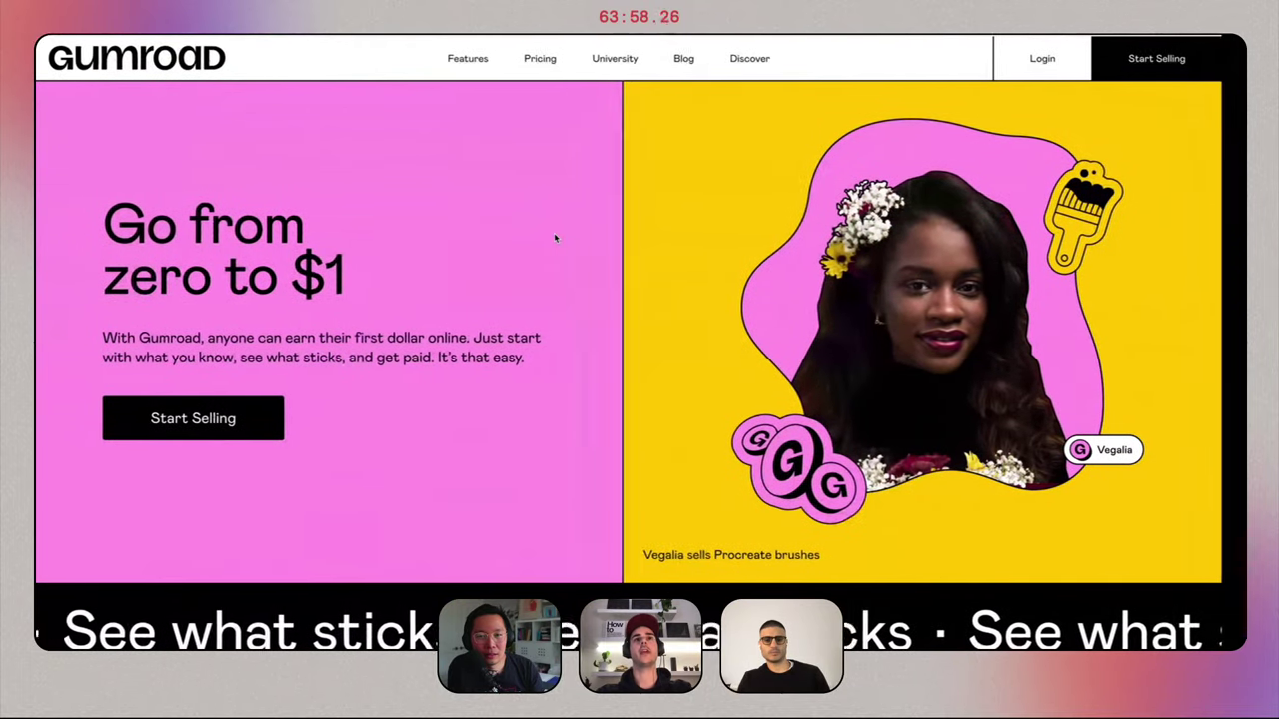
key("ctrl+Tab")
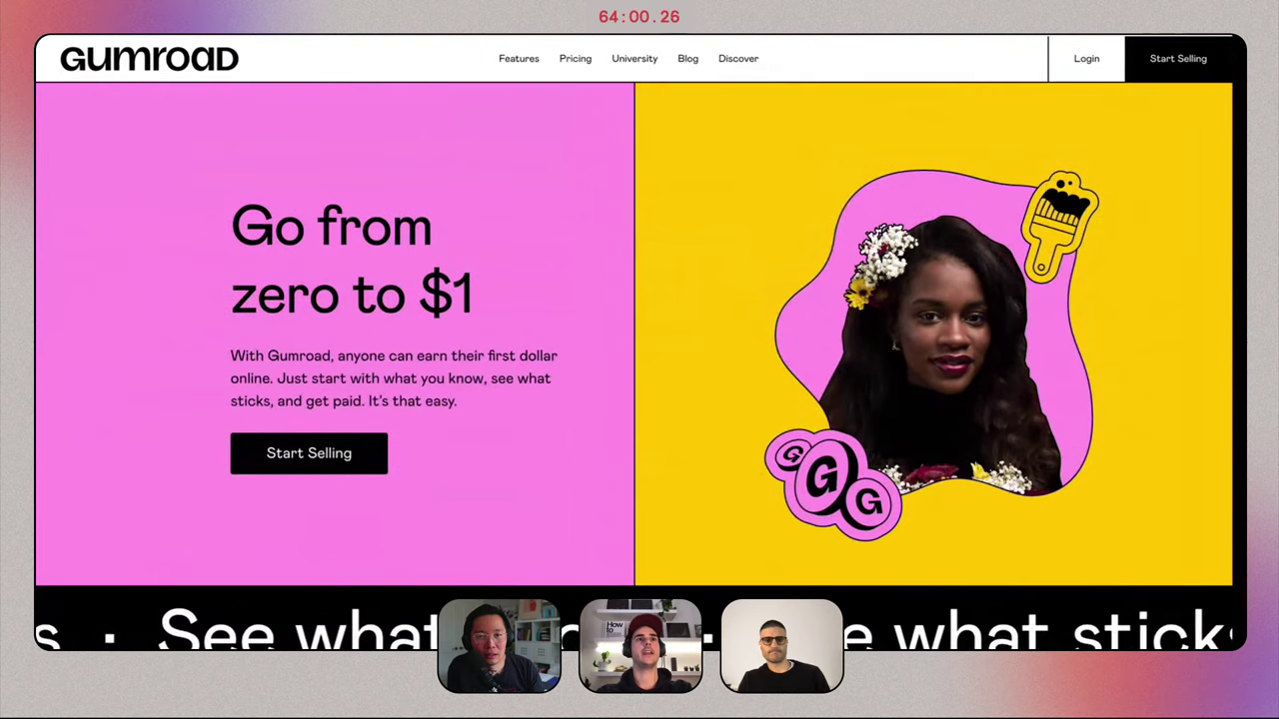
scroll(694, 346, "down", 3)
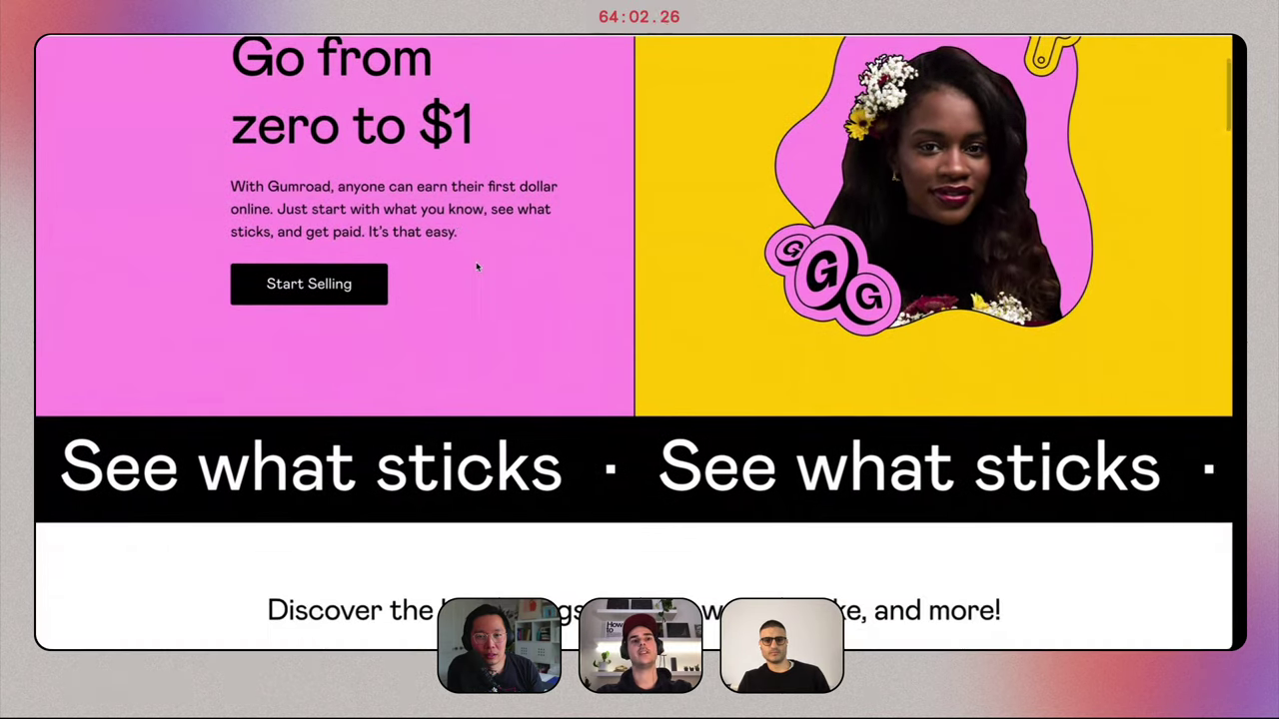
scroll(476, 265, "down", 3)
scroll(473, 176, "up", 5)
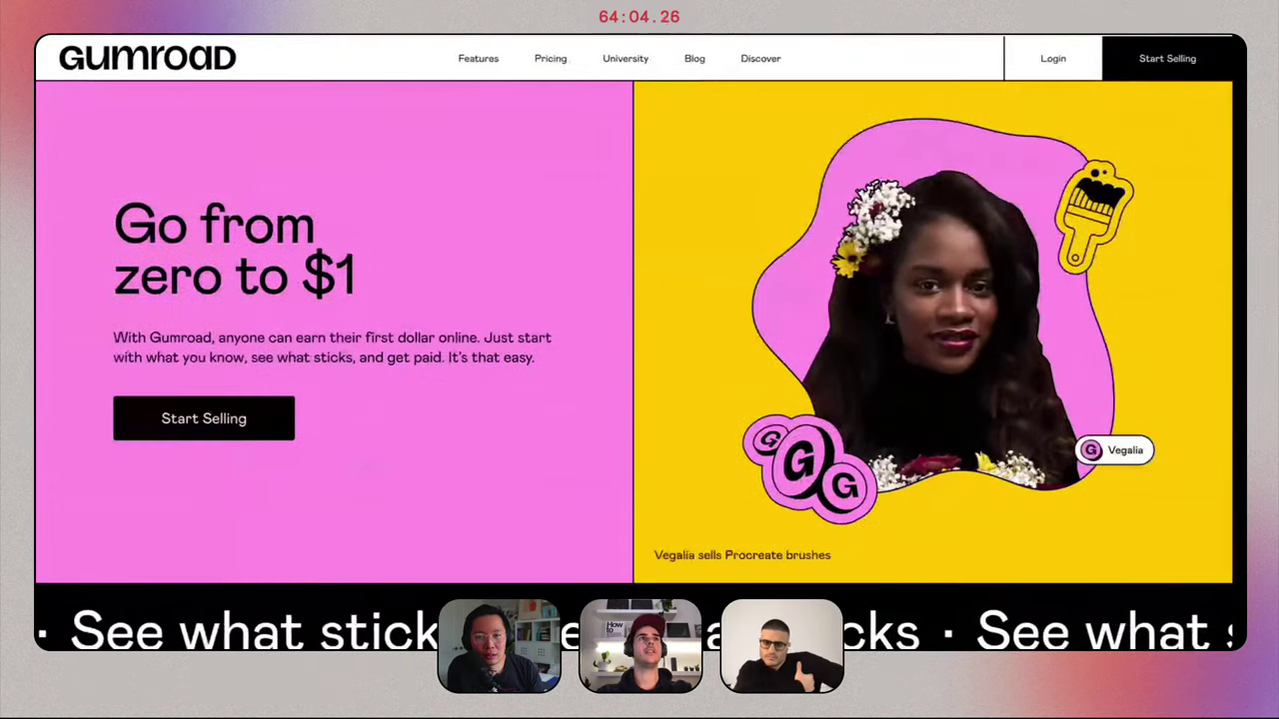
scroll(580, 264, "up", 3)
Close the blank browser tab and compare how the hero and navigation bar scroll on the published and live pages.
scroll(580, 263, "left", 3)
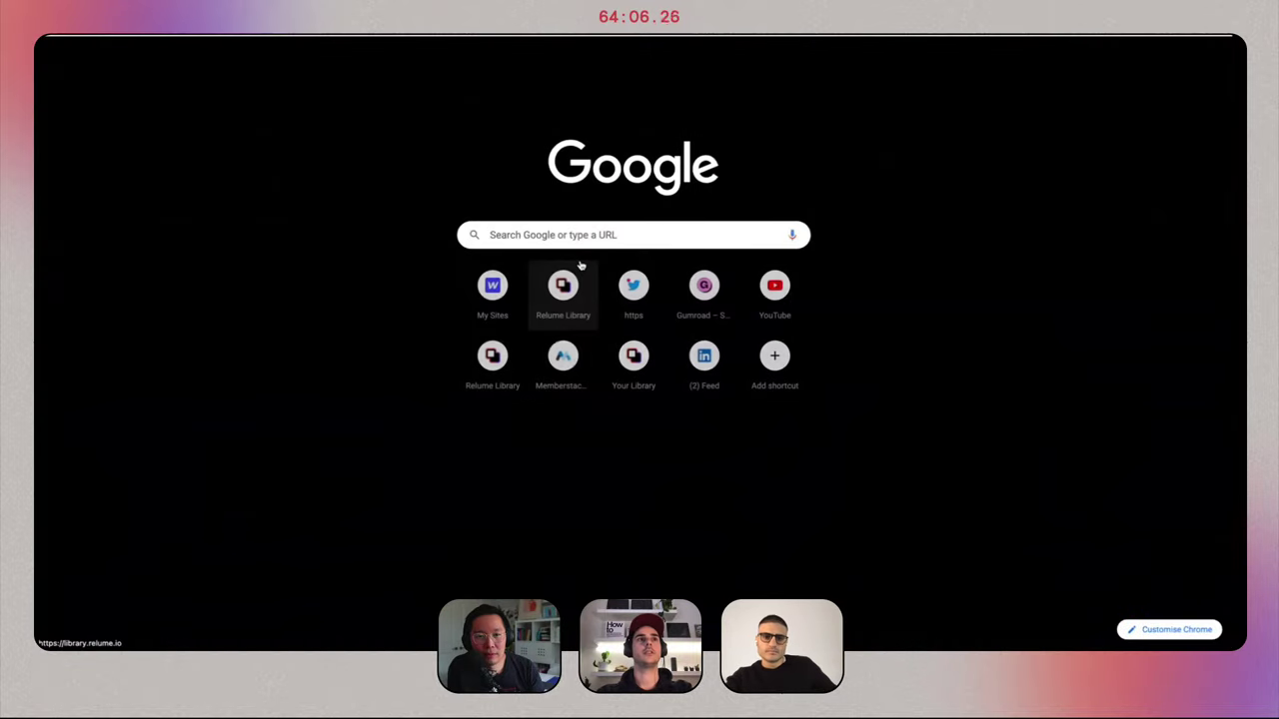
key("ctrl+w")
scroll(421, 258, "down", 3)
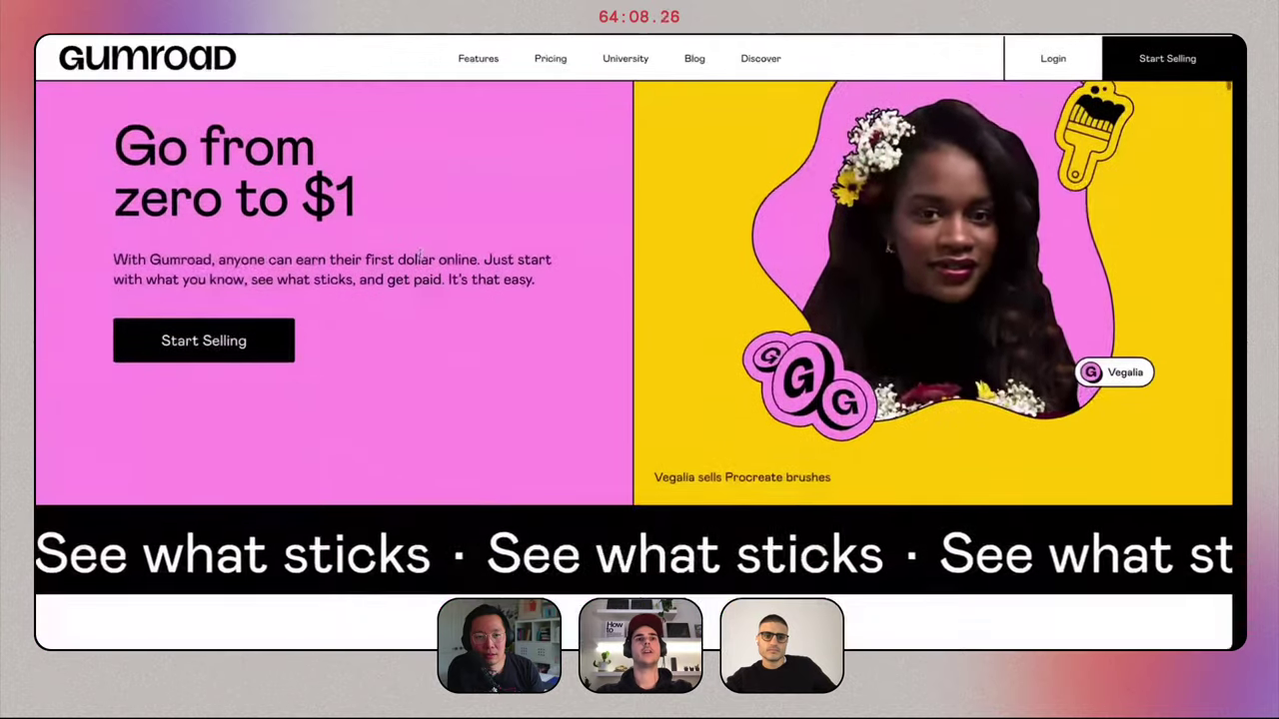
key("ctrl+Tab")
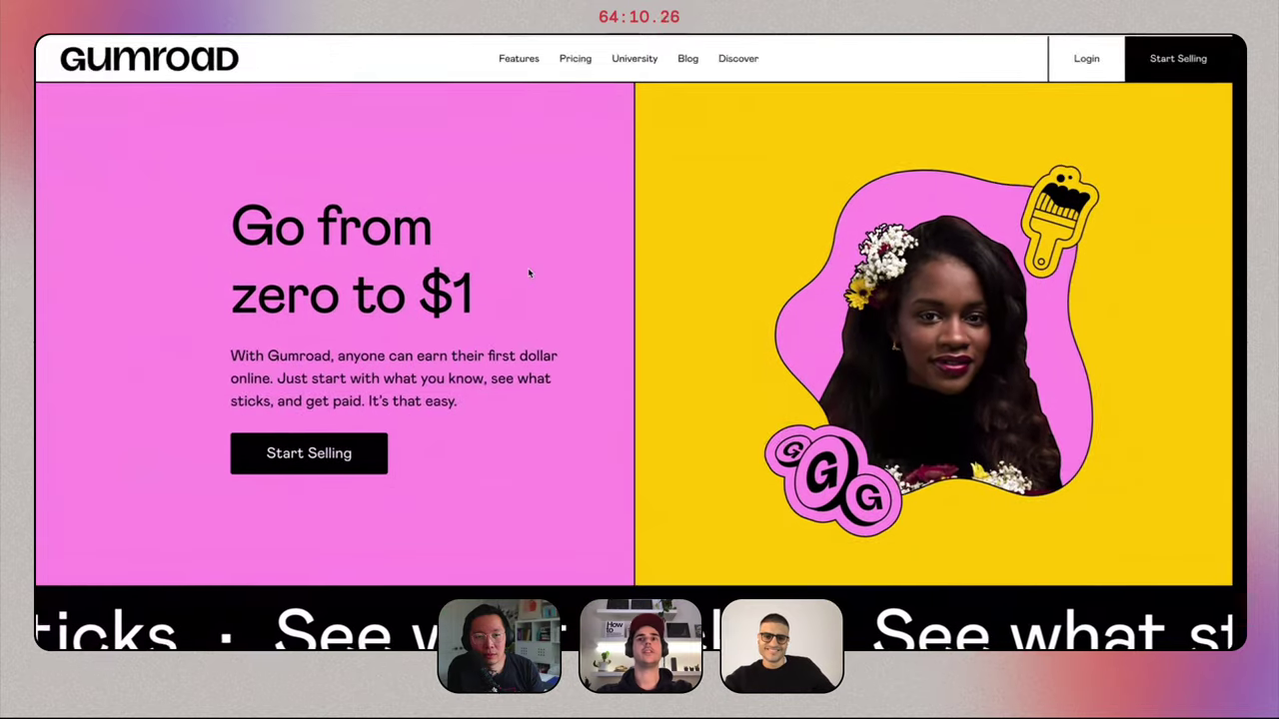
scroll(530, 272, "down", 1)
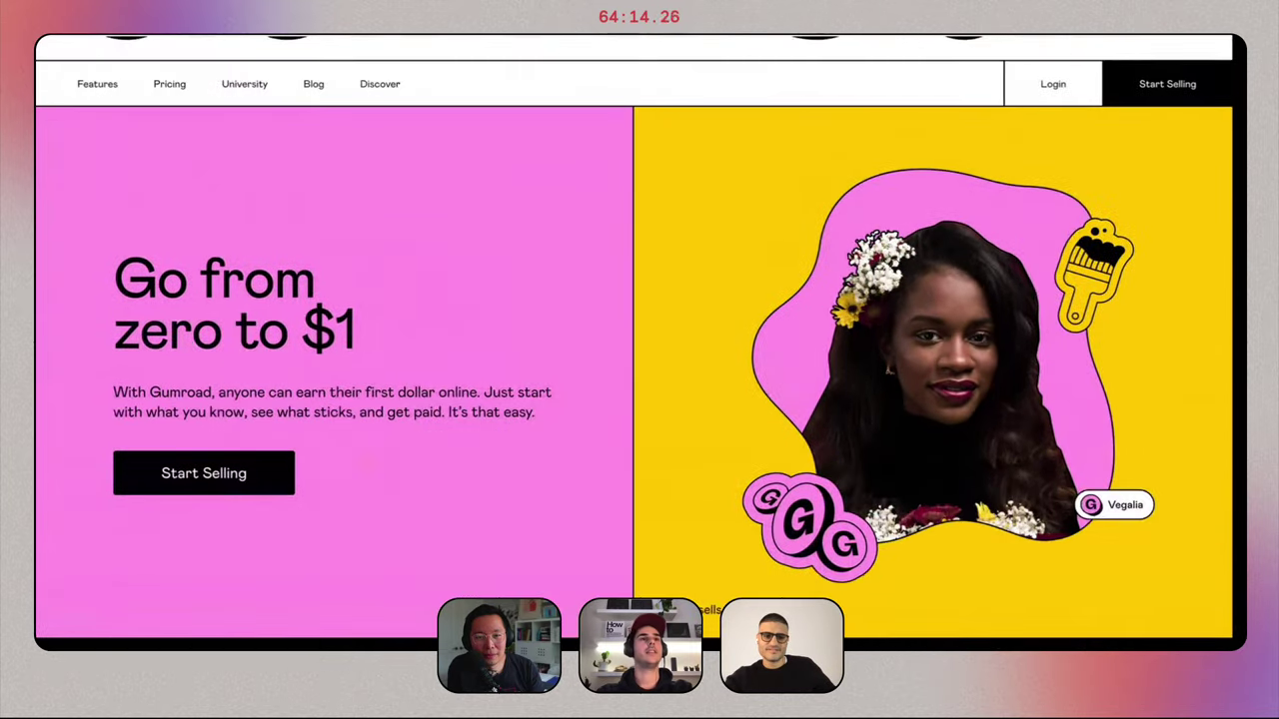
scroll(476, 322, "down", 8)
scroll(480, 326, "down", 2)
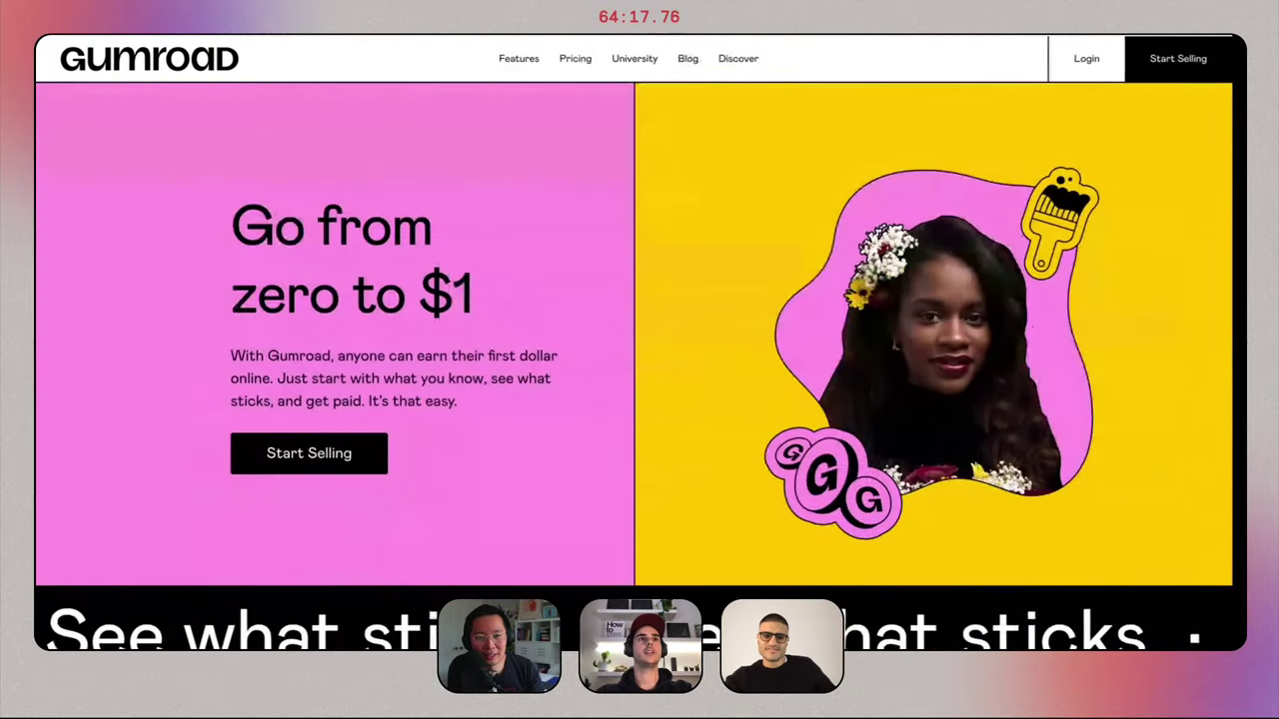
Examine the rebuilt page's blog cards and the character animation in the "You know all those great ideas you have?" section.
scroll(581, 312, "down", 8)
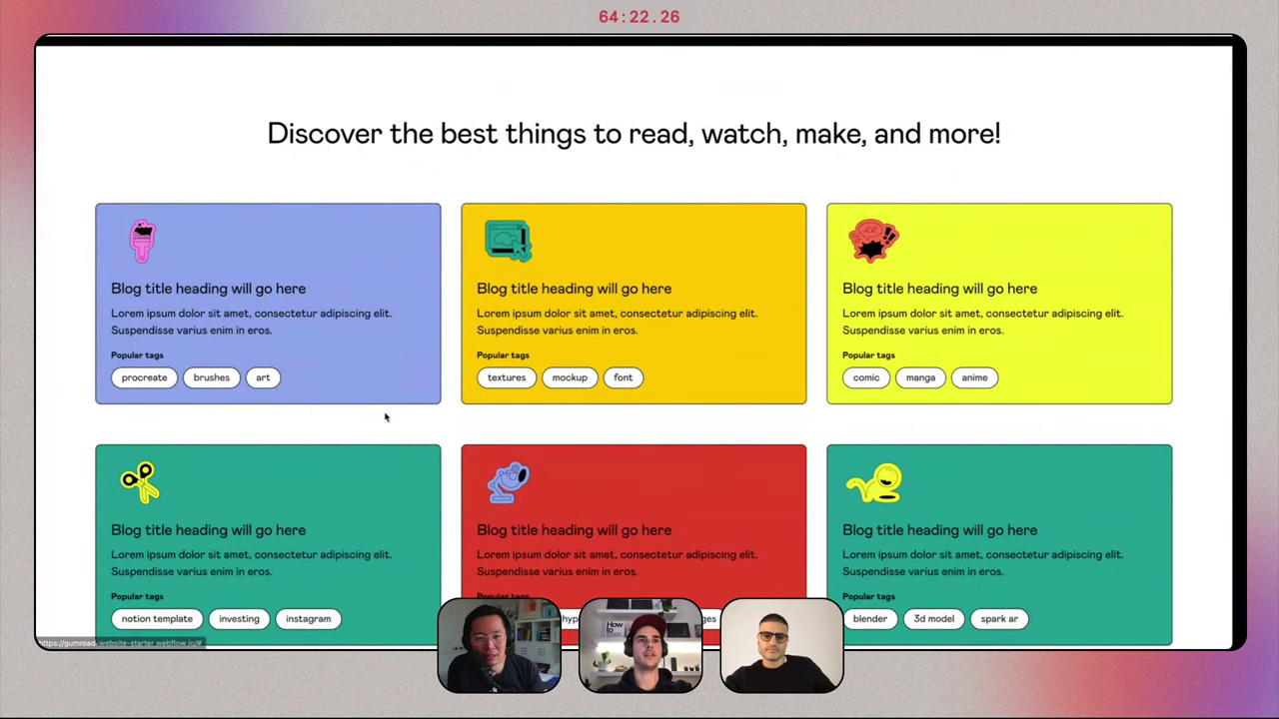
scroll(453, 216, "down", 5)
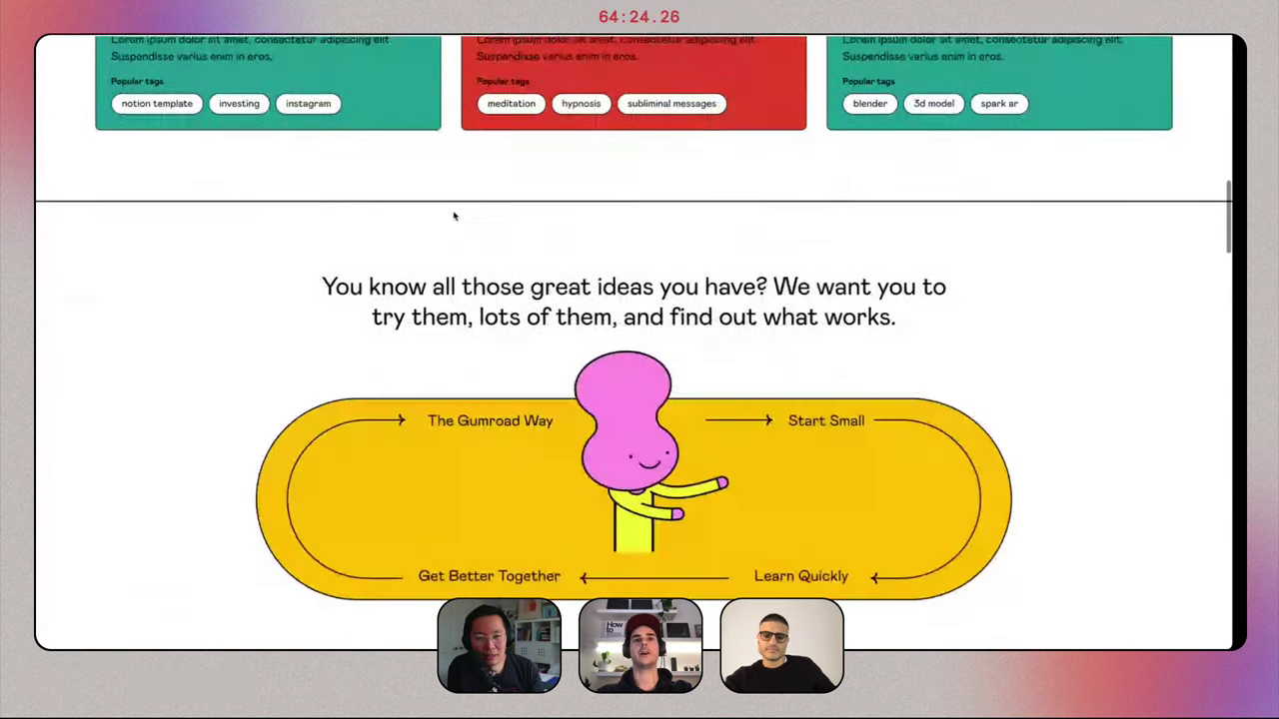
scroll(454, 216, "down", 1)
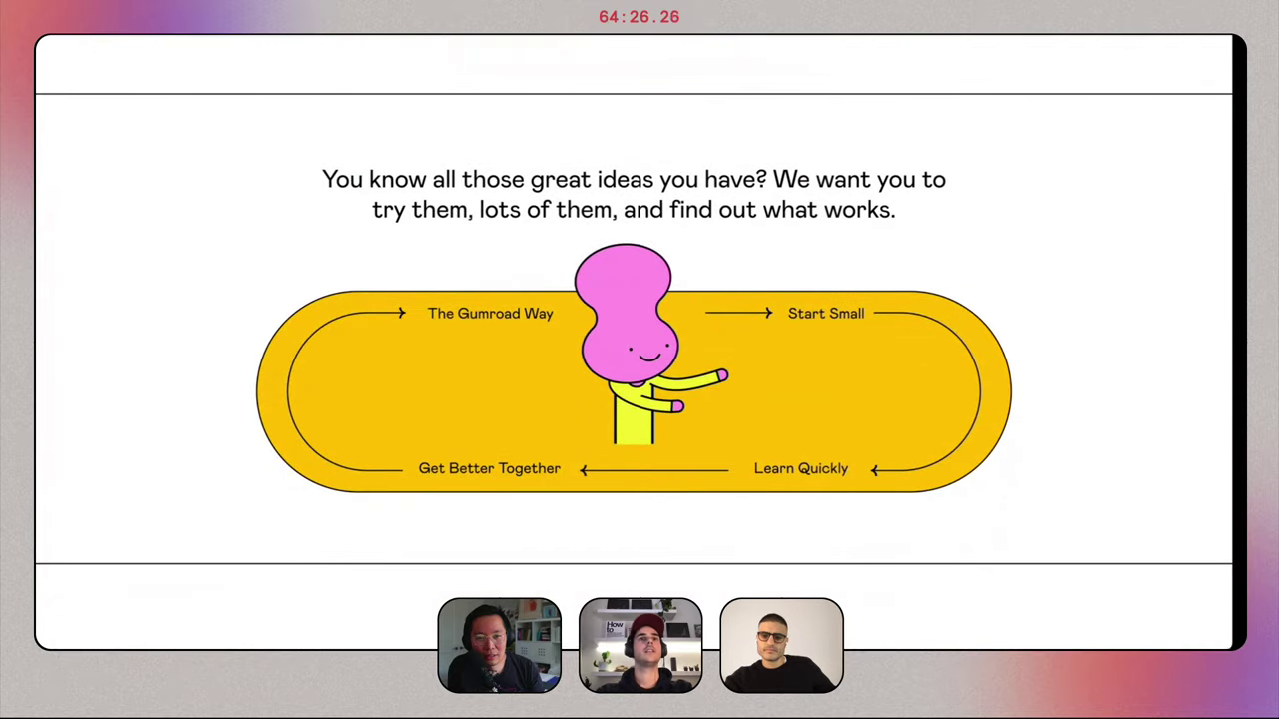
scroll(635, 400, "up", 6)
scroll(453, 283, "down", 10)
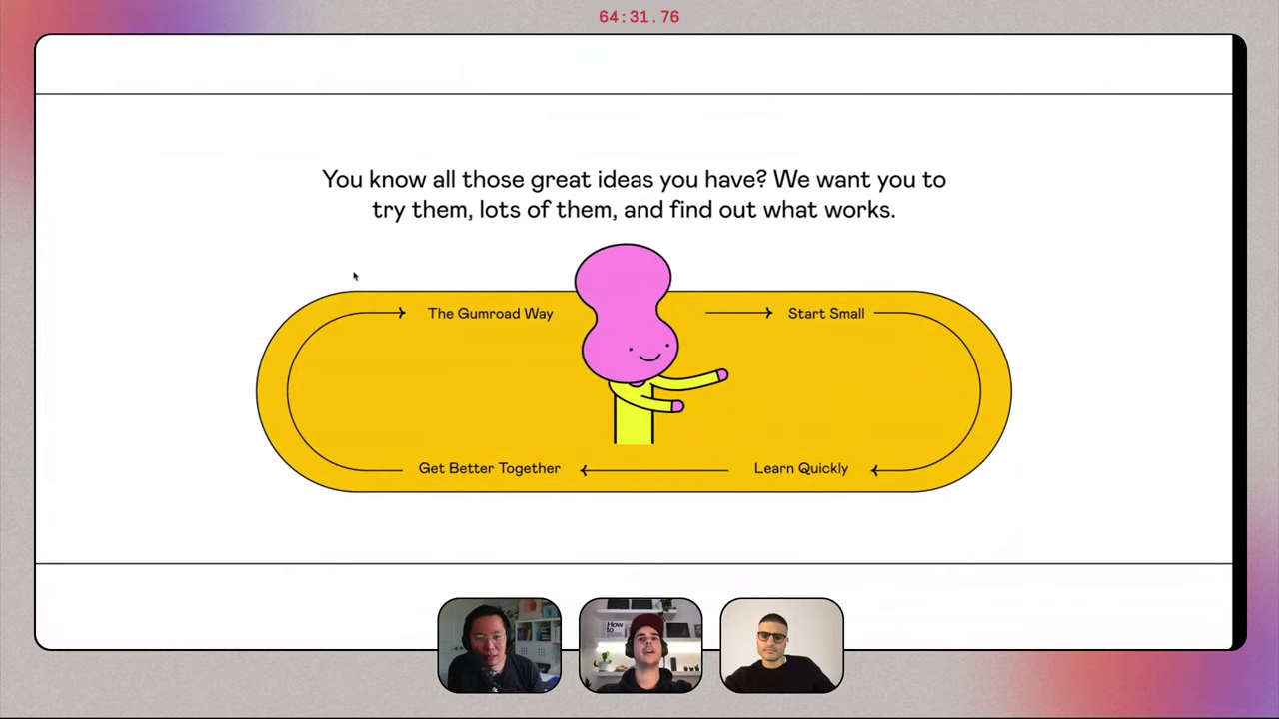
key("ctrl+Left")
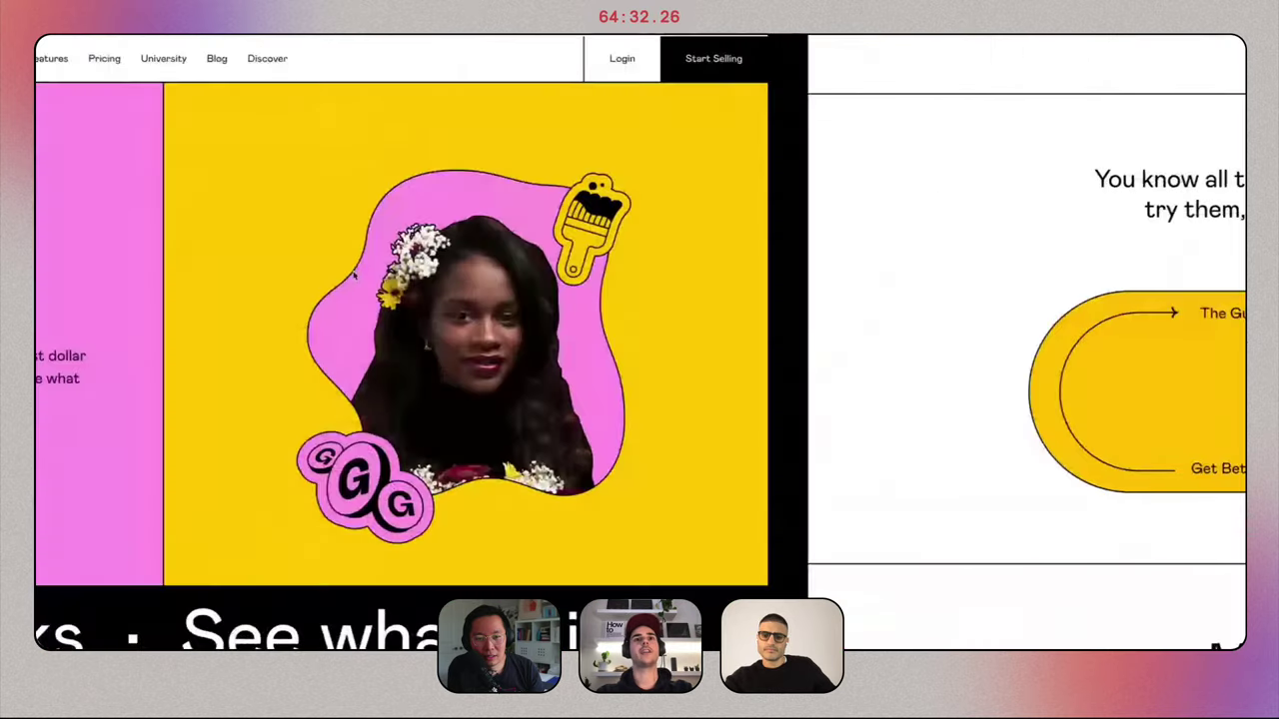
scroll(437, 382, "down", 10)
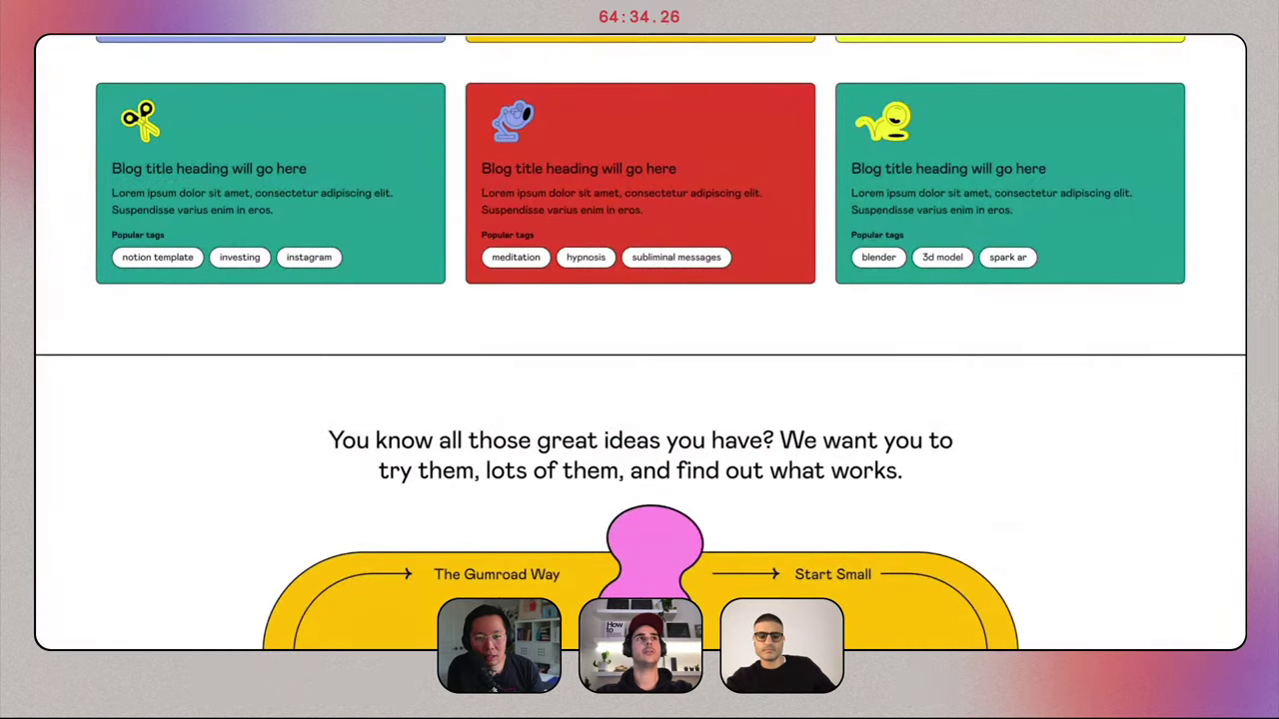
Switch to the Webflow Designer, open the character's Lottie animation settings and preview its section.
key("ctrl+Right")
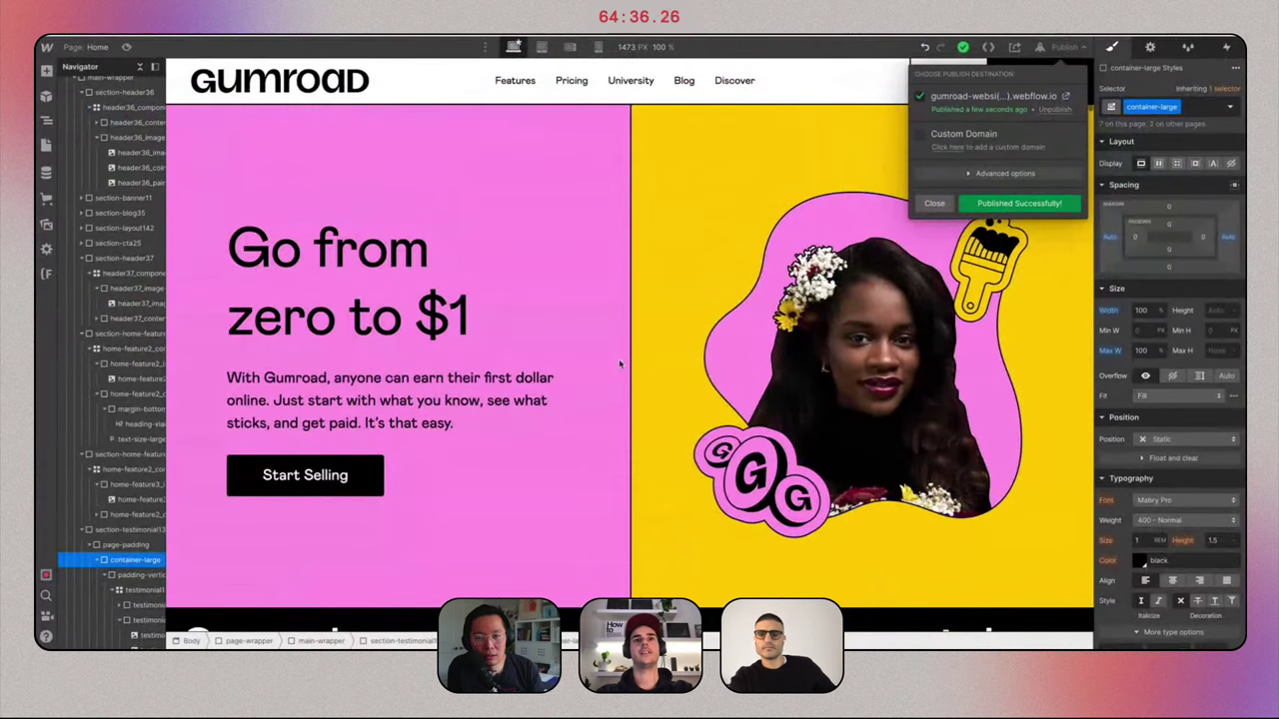
scroll(619, 365, "down", 15)
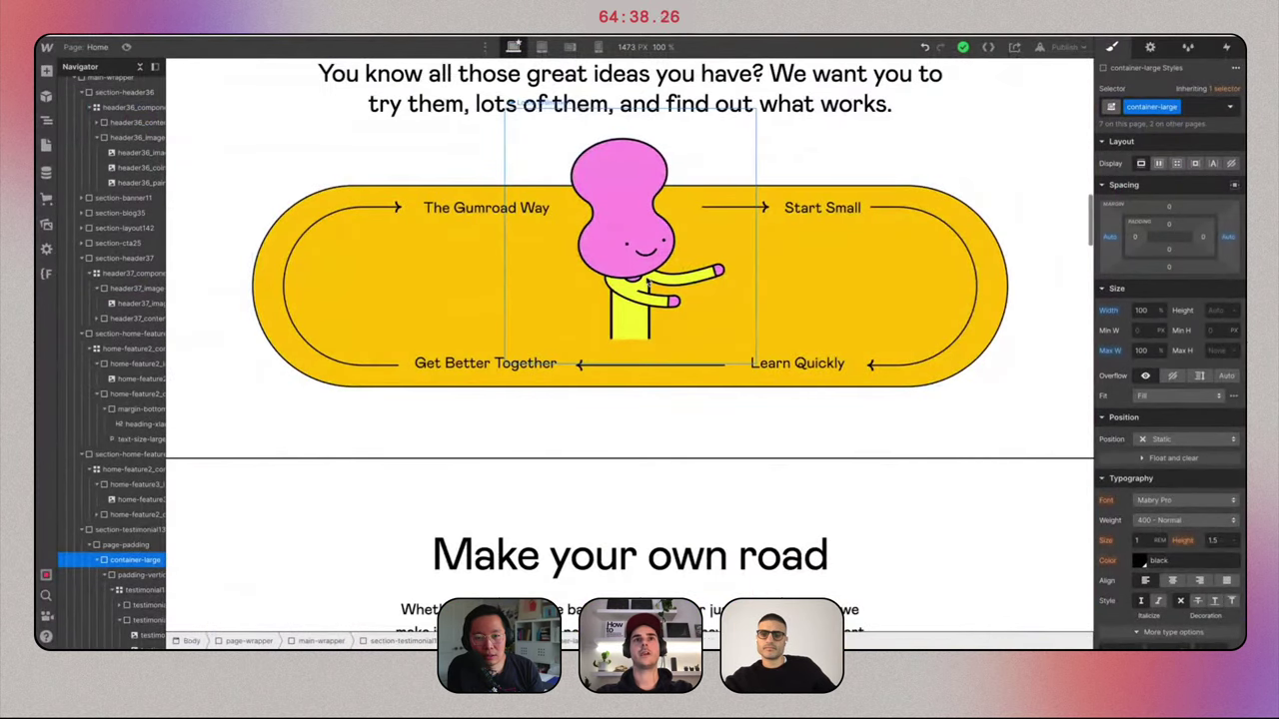
left_click(647, 285)
left_click(578, 103)
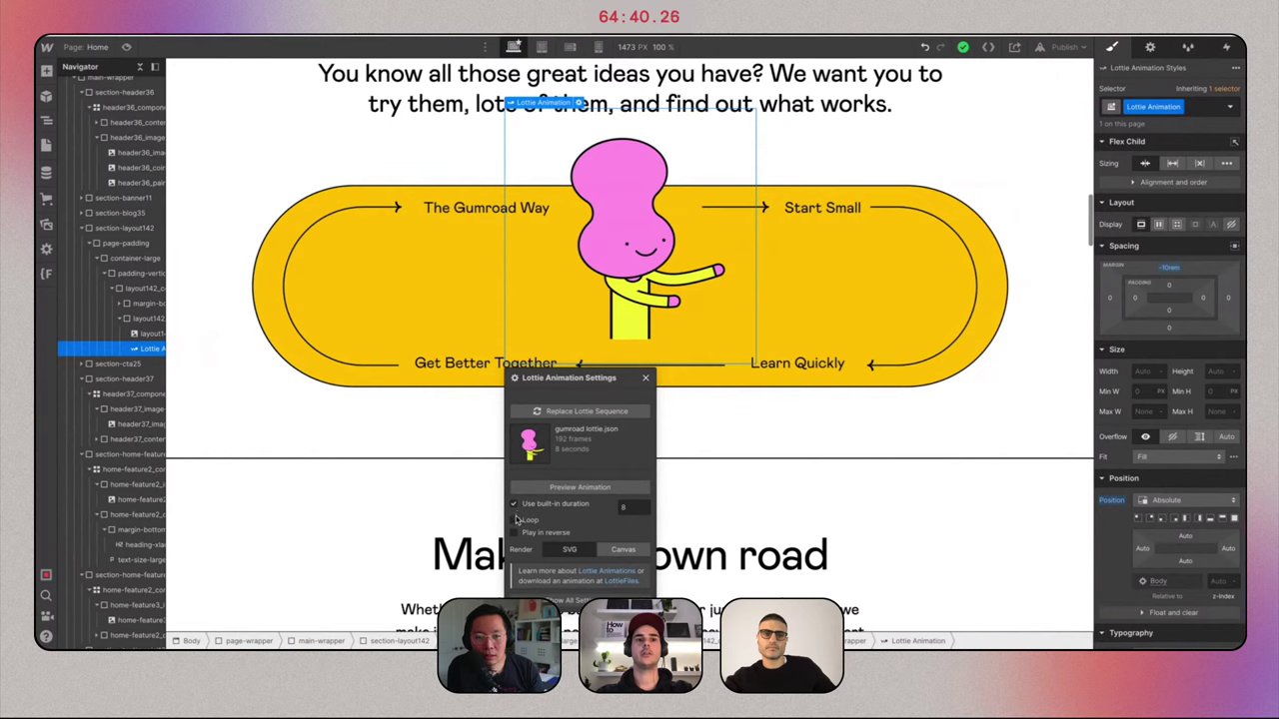
left_click(126, 47)
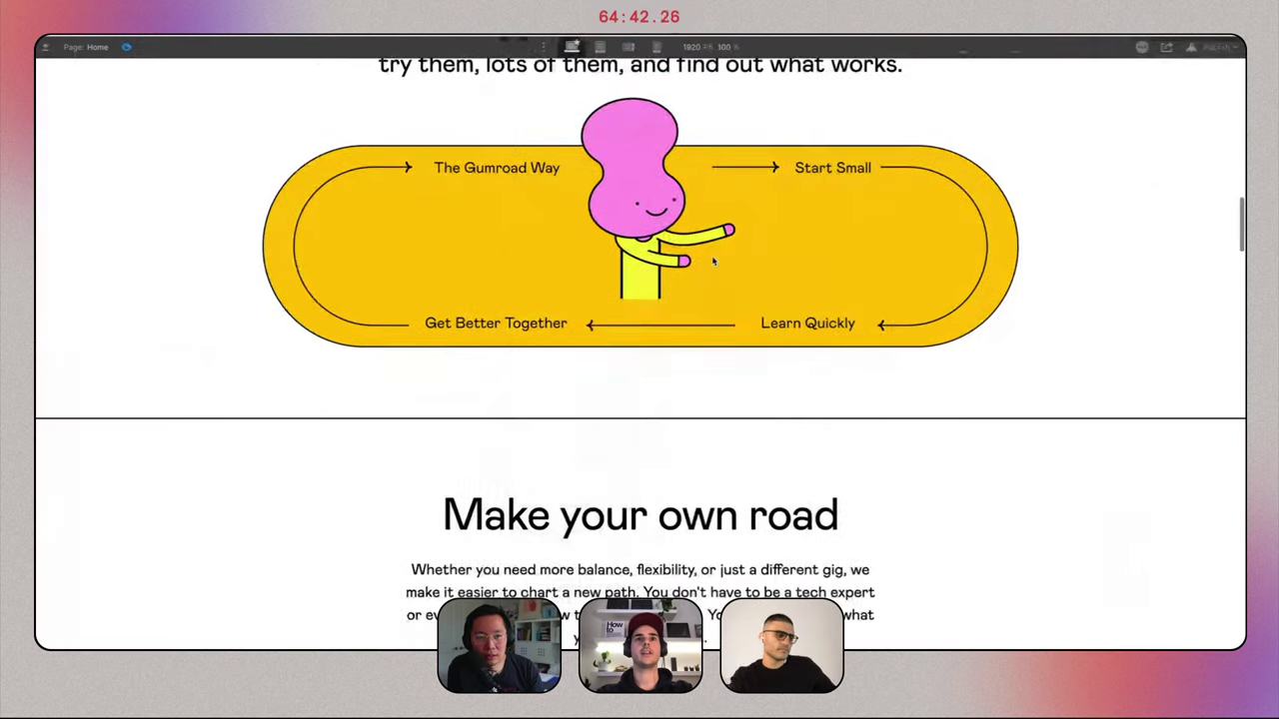
scroll(744, 411, "up", 2)
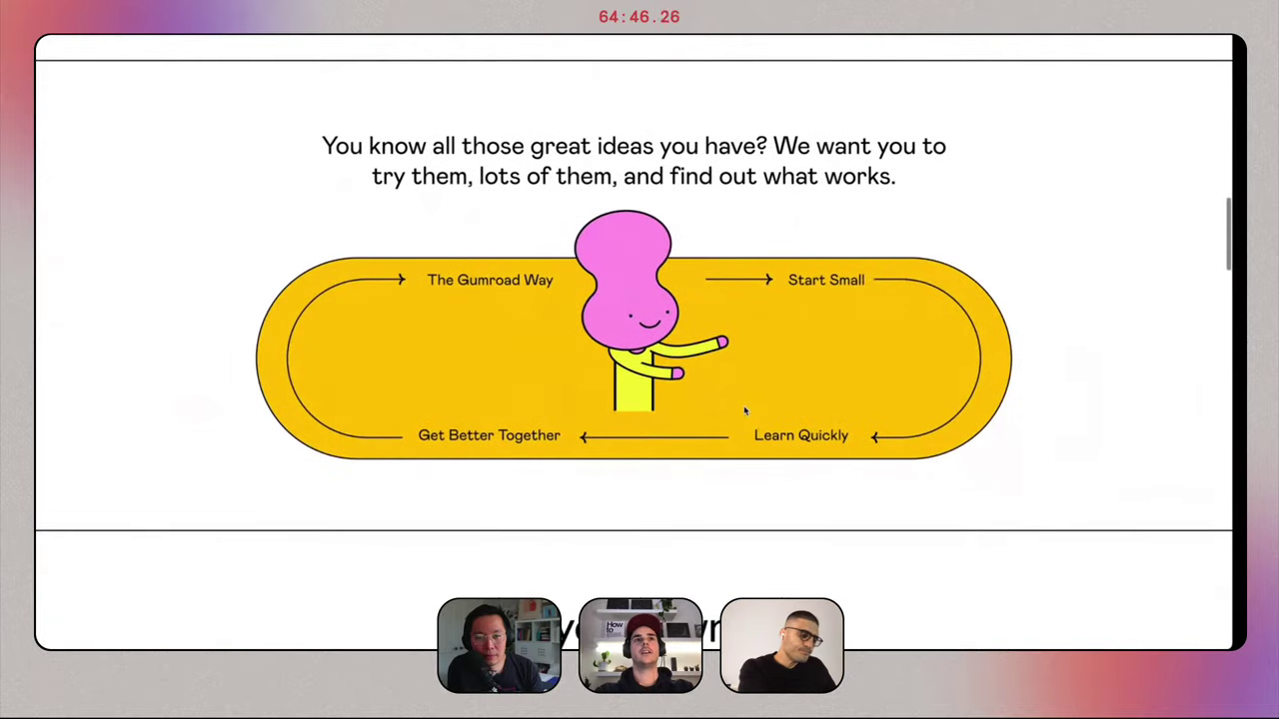
Compare the "Make your own road" and "Sell anything" sections of the published page with the live site.
scroll(333, 202, "down", 10)
scroll(317, 319, "up", 1)
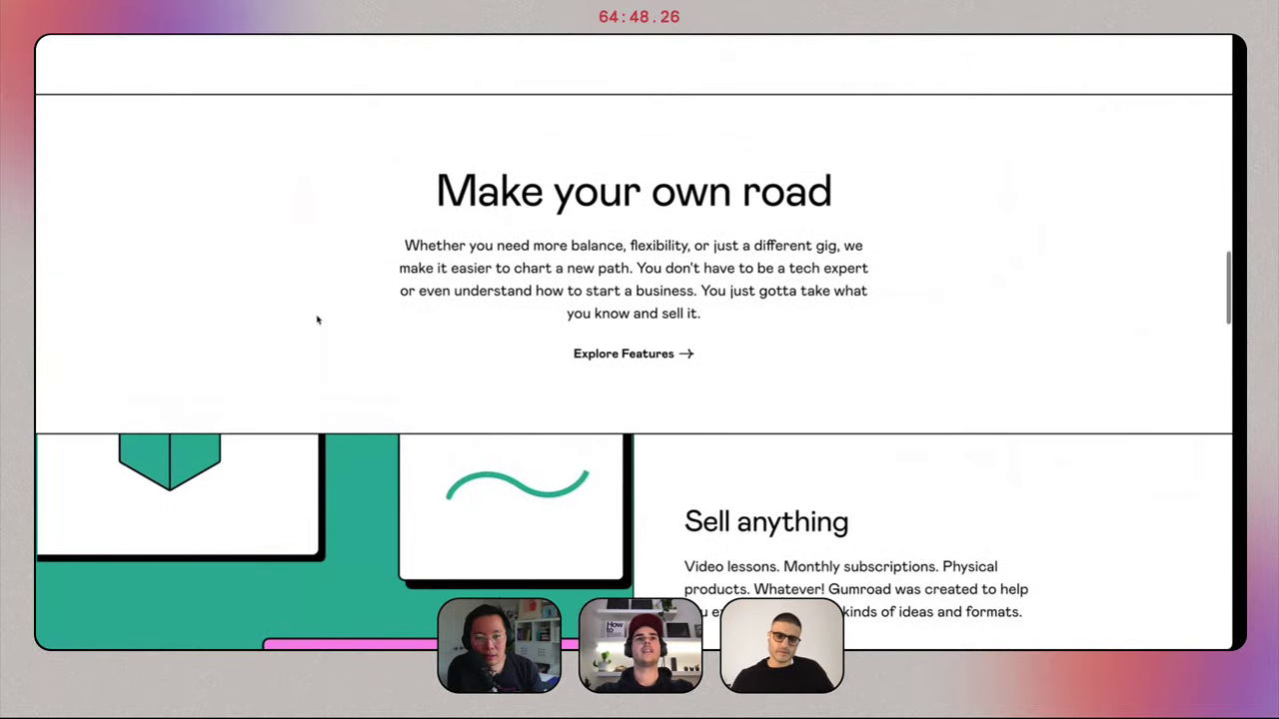
scroll(528, 323, "down", 10)
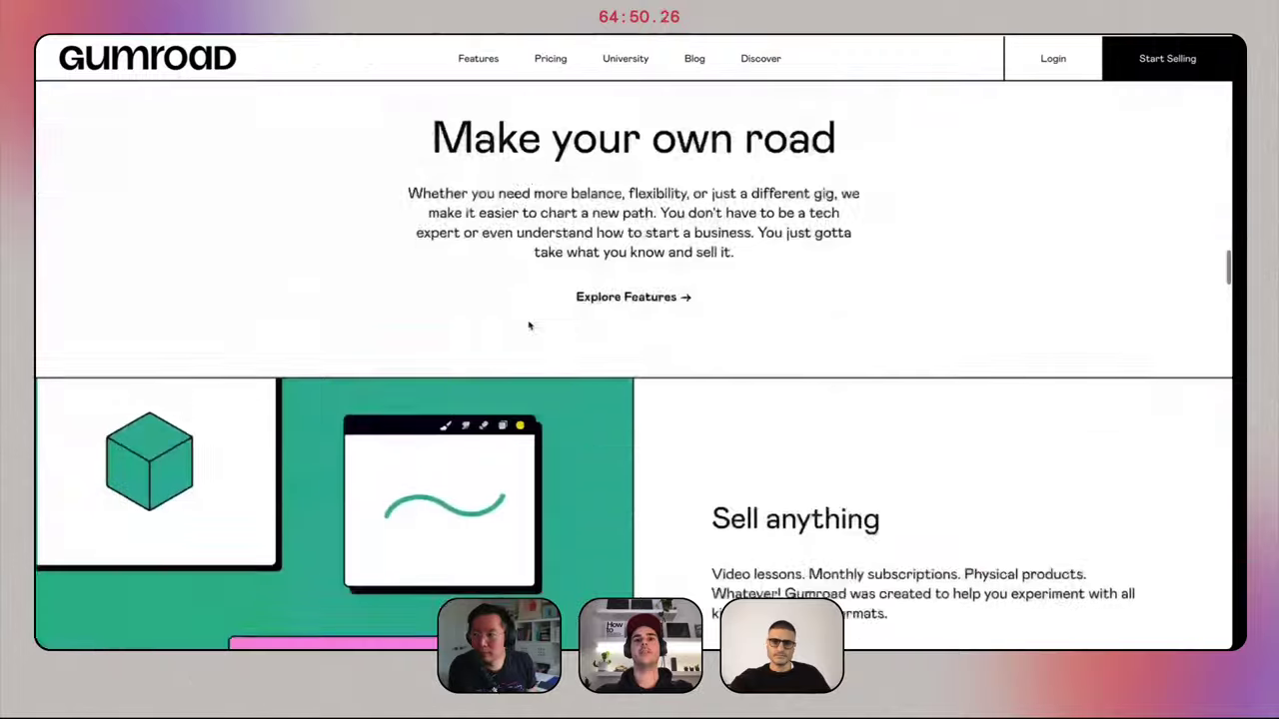
key("ctrl+Tab")
scroll(615, 406, "down", 4)
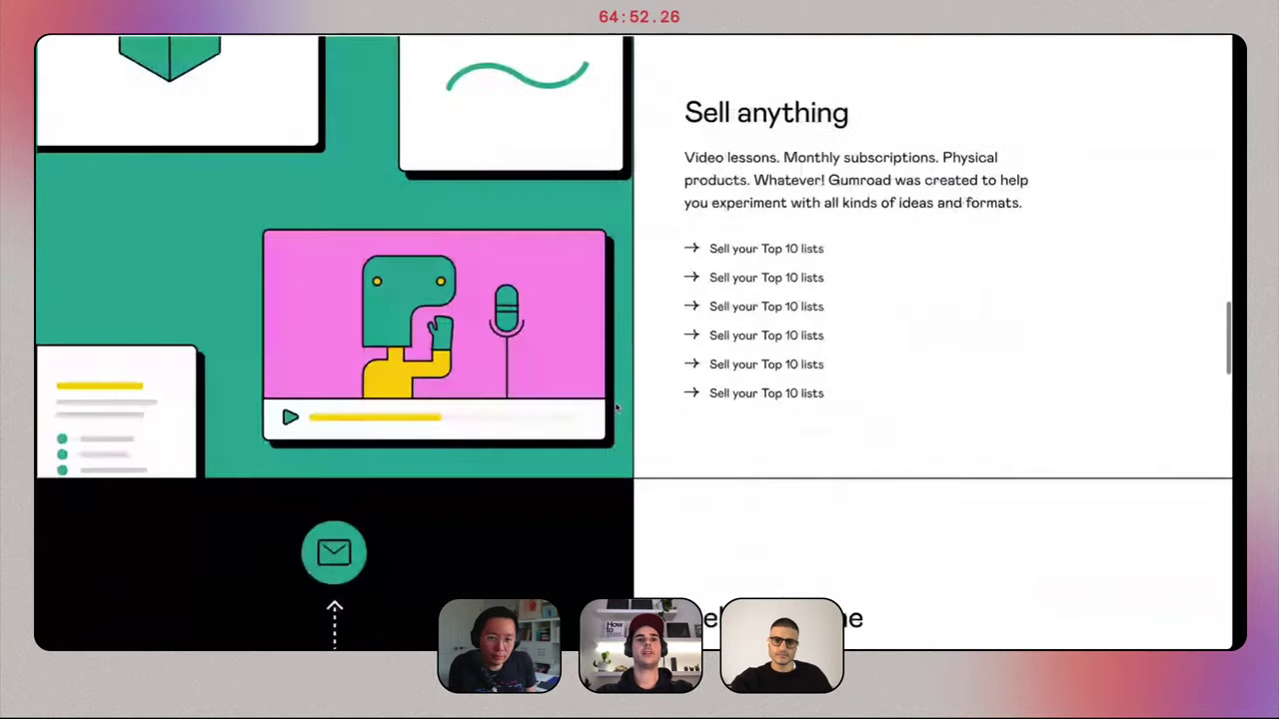
Compare the published page's "Sell to anyone" sections with the live page down to "Sell anywhere".
scroll(616, 407, "up", 1)
scroll(617, 406, "down", 5)
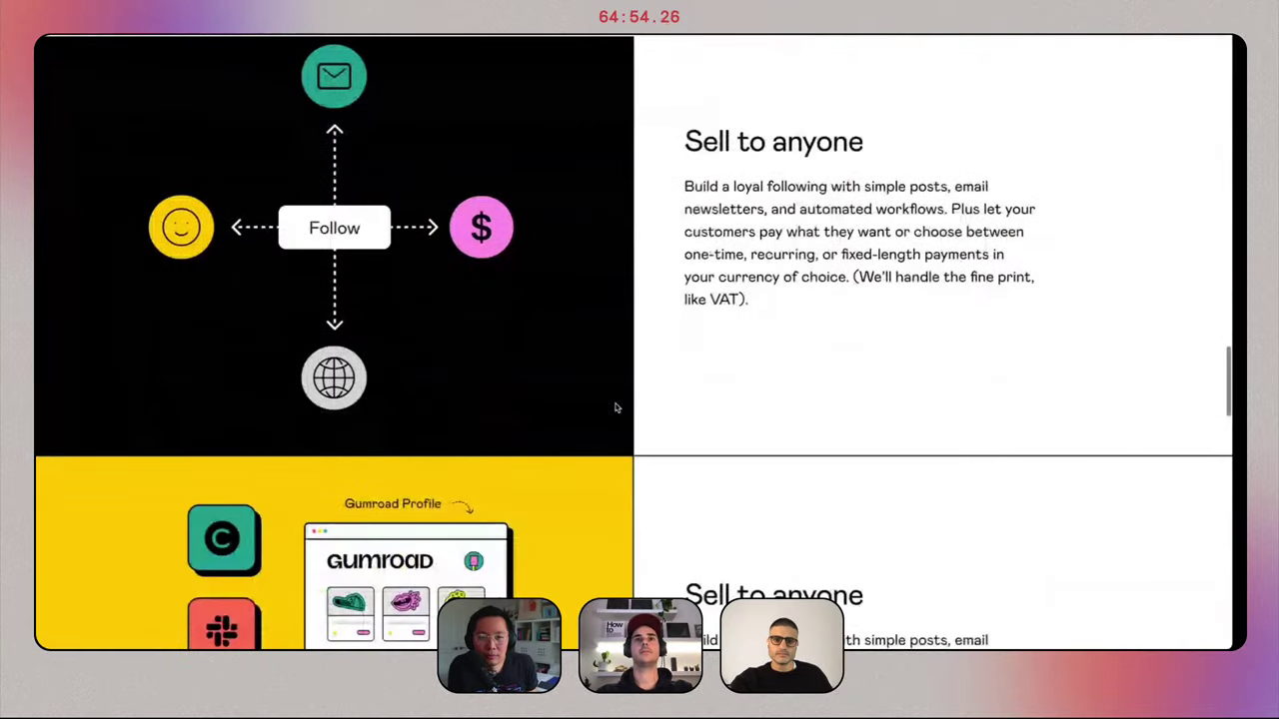
scroll(616, 407, "down", 4)
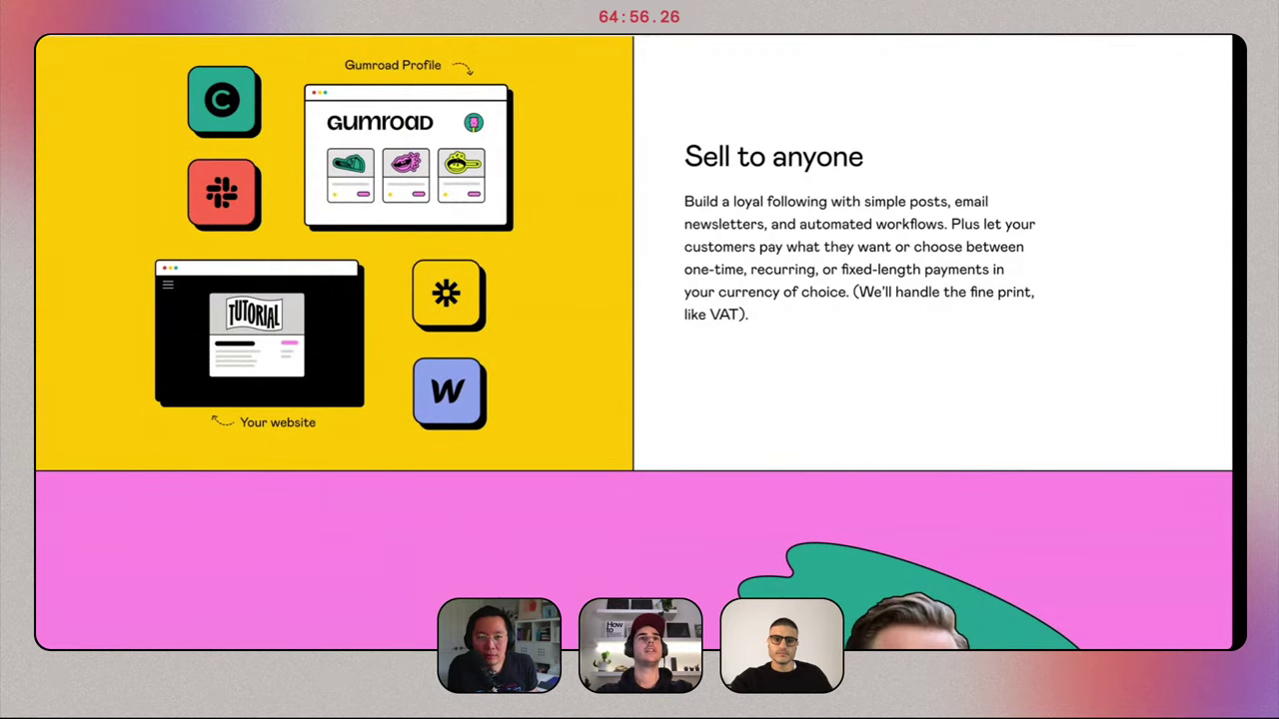
key("ctrl+Tab")
scroll(679, 380, "down", 8)
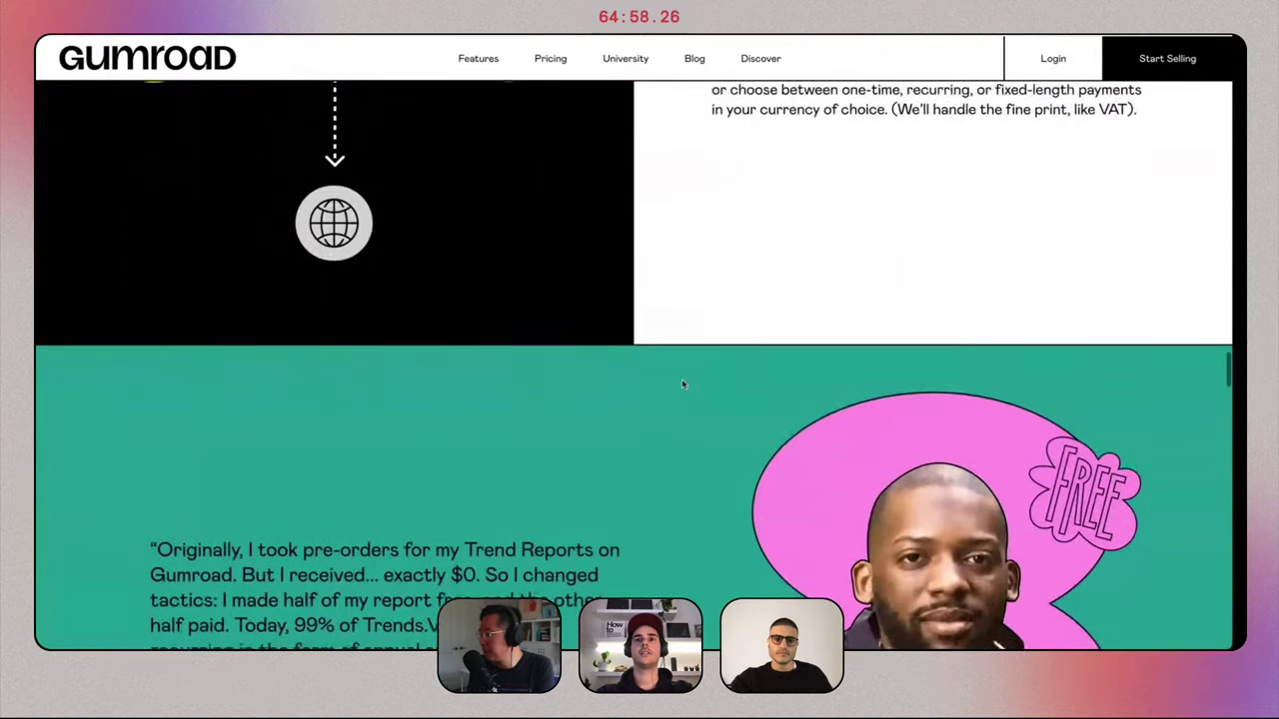
scroll(681, 379, "down", 8)
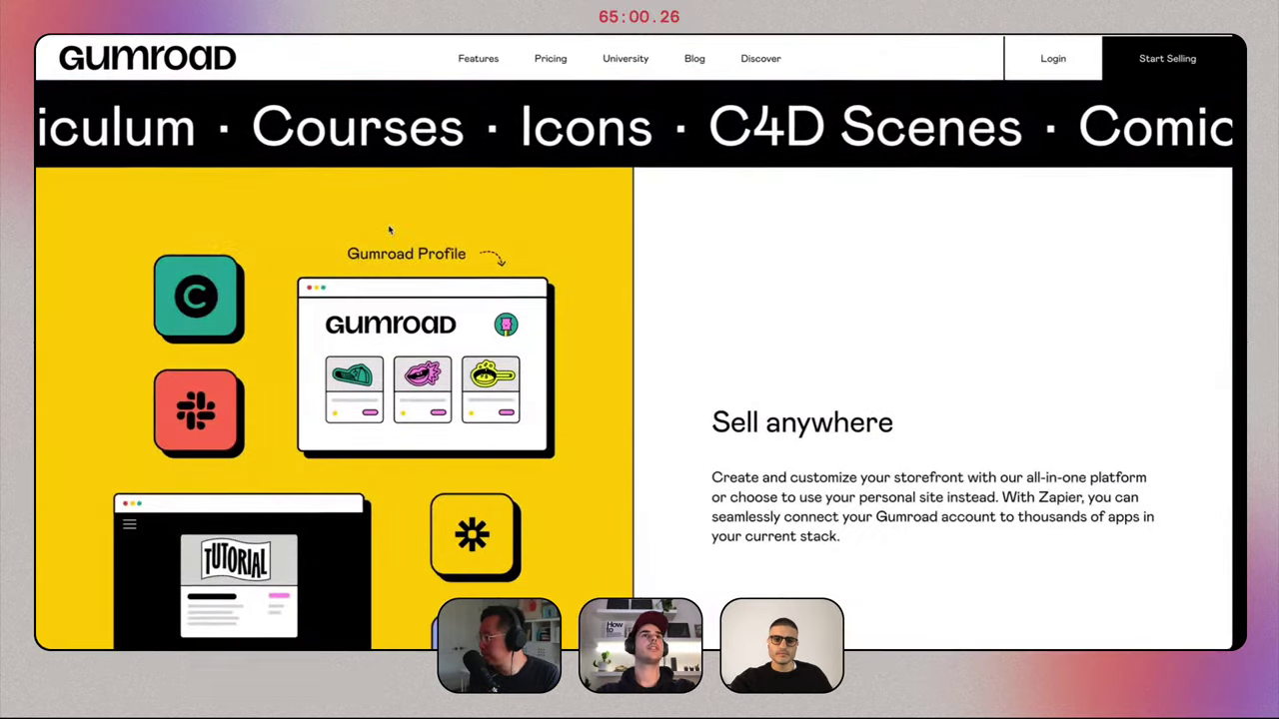
Compare the published page's income section, park illustration, footer and hero with the live Gumroad page.
scroll(390, 230, "down", 10)
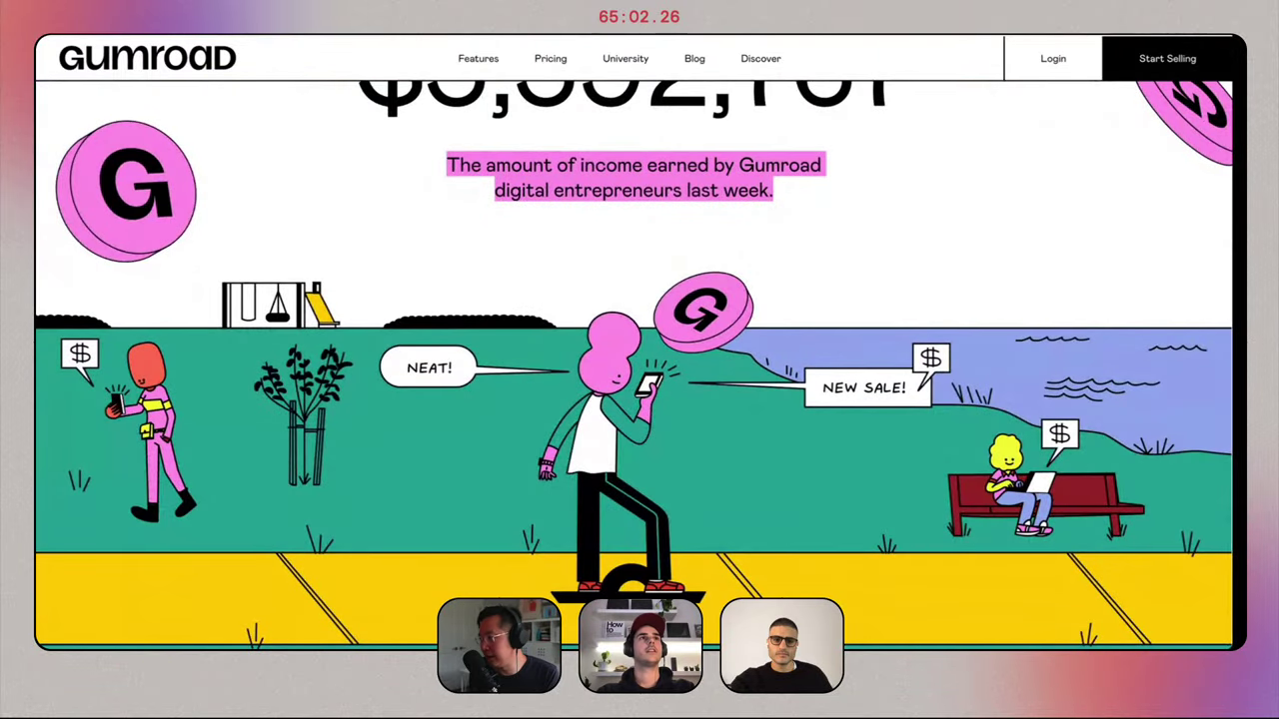
scroll(542, 364, "up", 15)
scroll(541, 364, "down", 15)
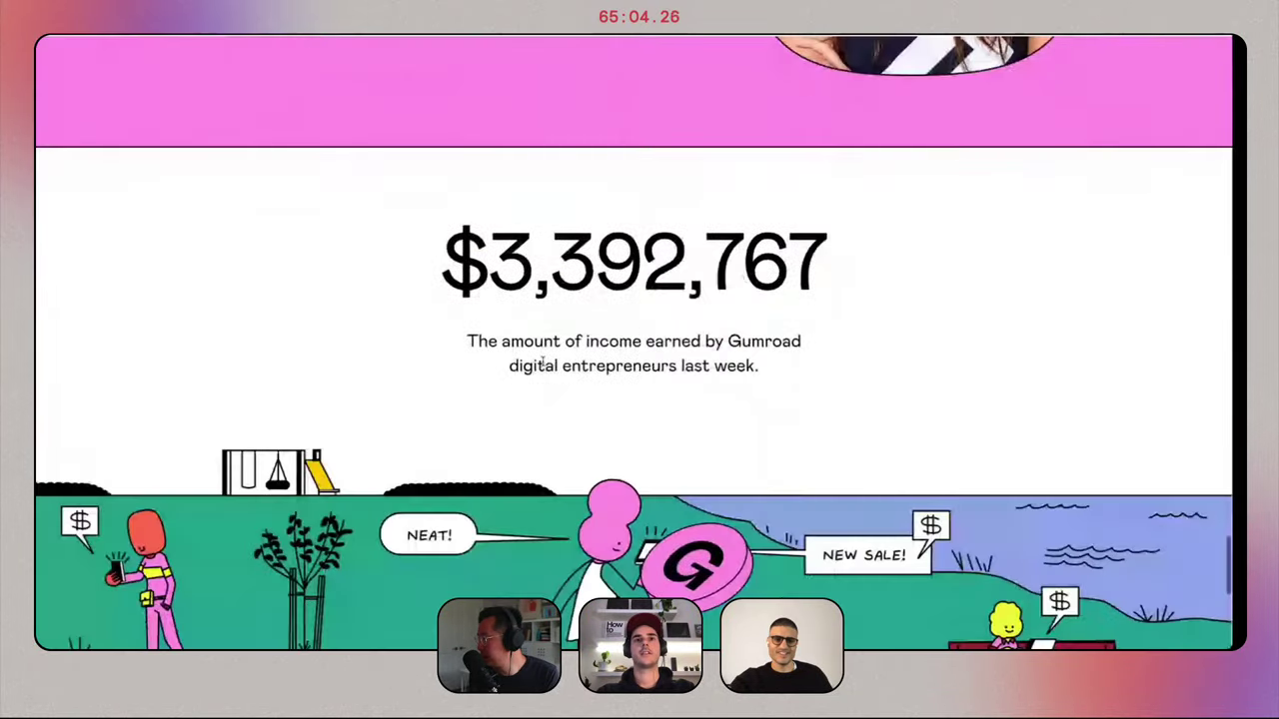
scroll(542, 364, "down", 3)
scroll(542, 365, "up", 5)
scroll(542, 365, "down", 7)
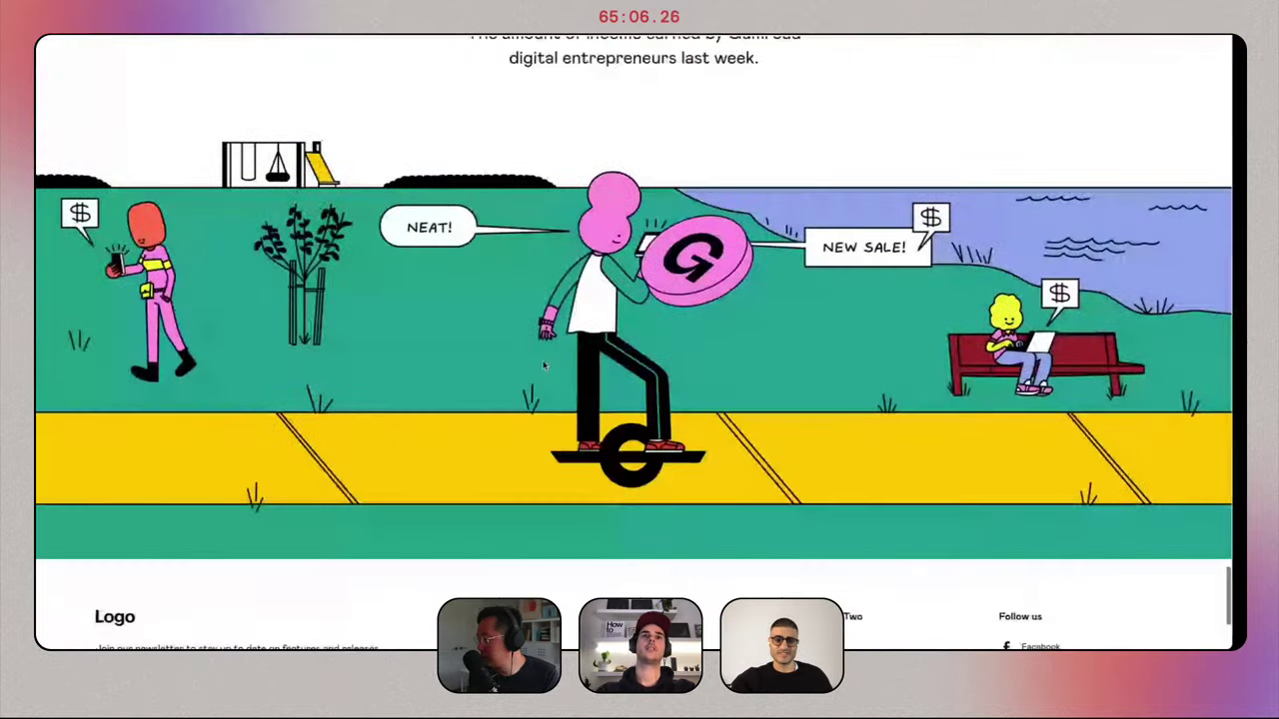
scroll(542, 365, "up", 20)
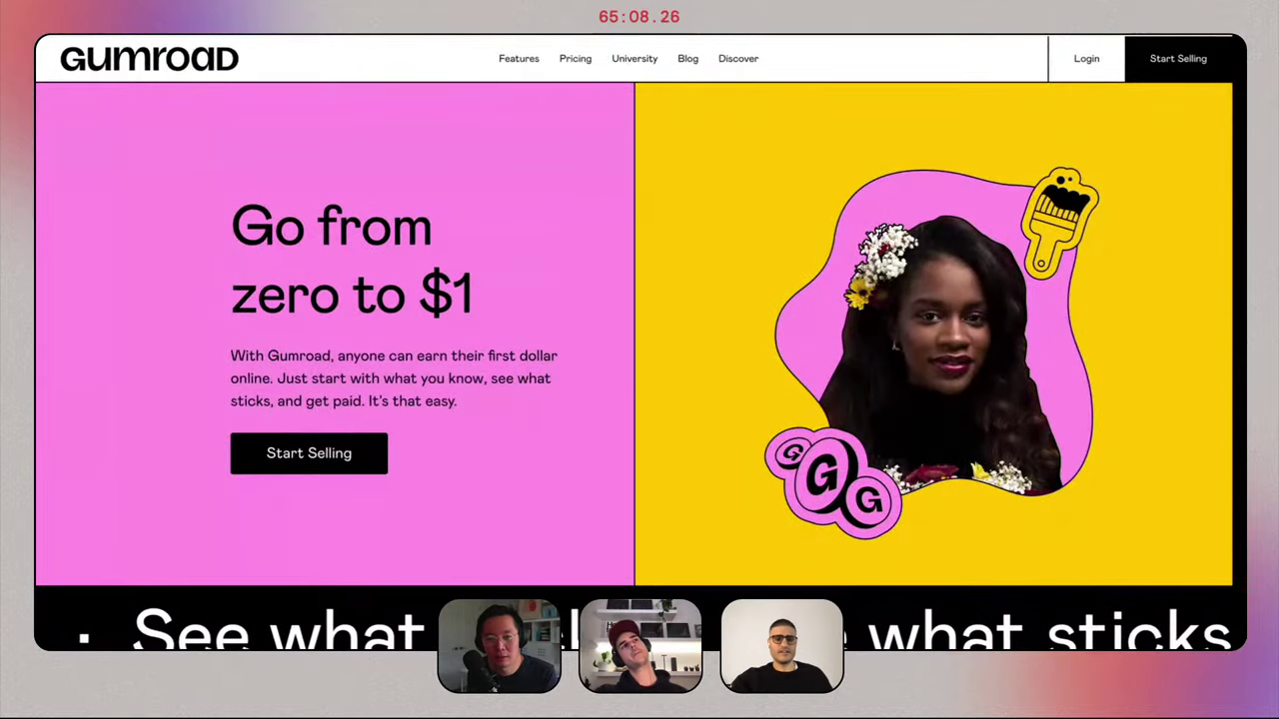
scroll(646, 375, "down", 20)
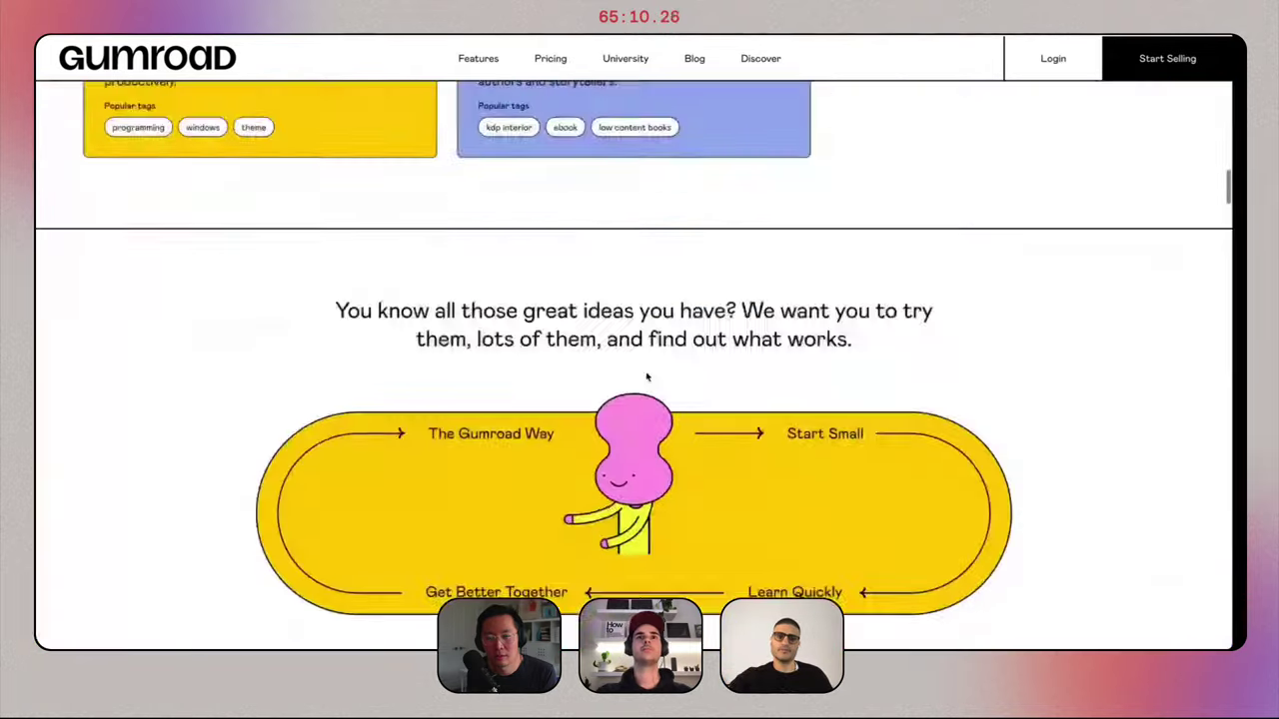
scroll(440, 215, "up", 15)
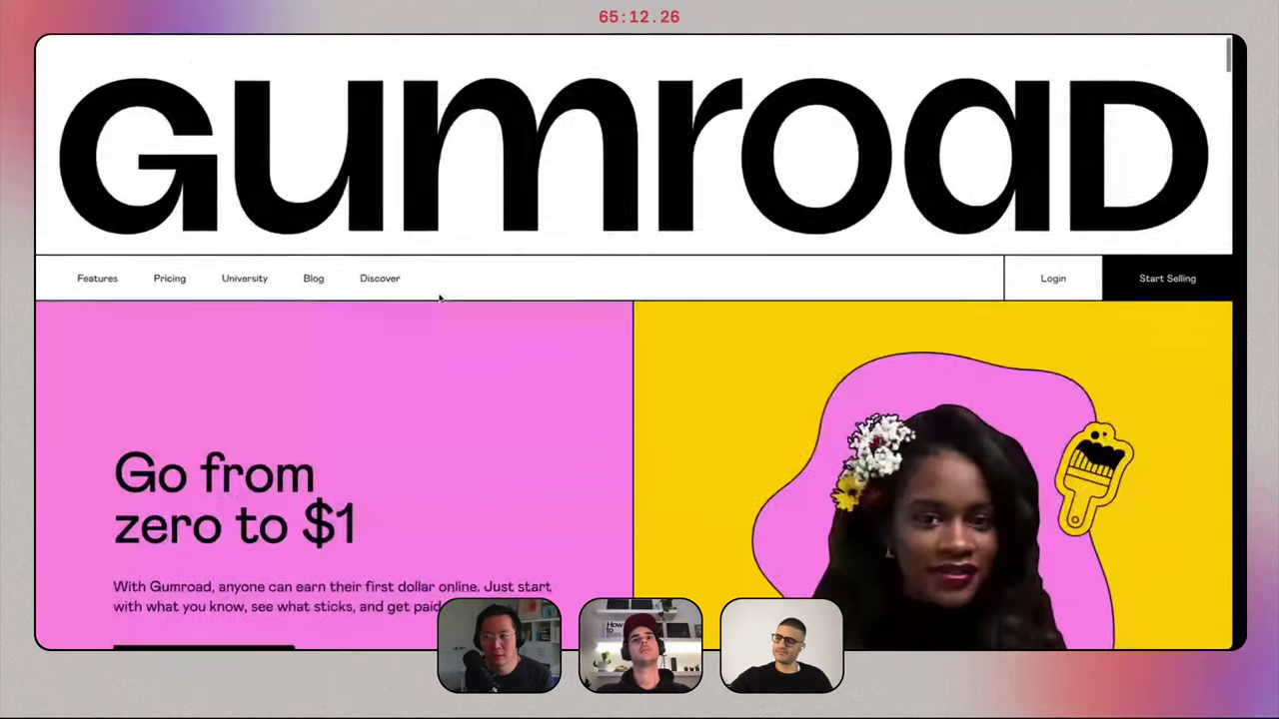
scroll(439, 296, "down", 15)
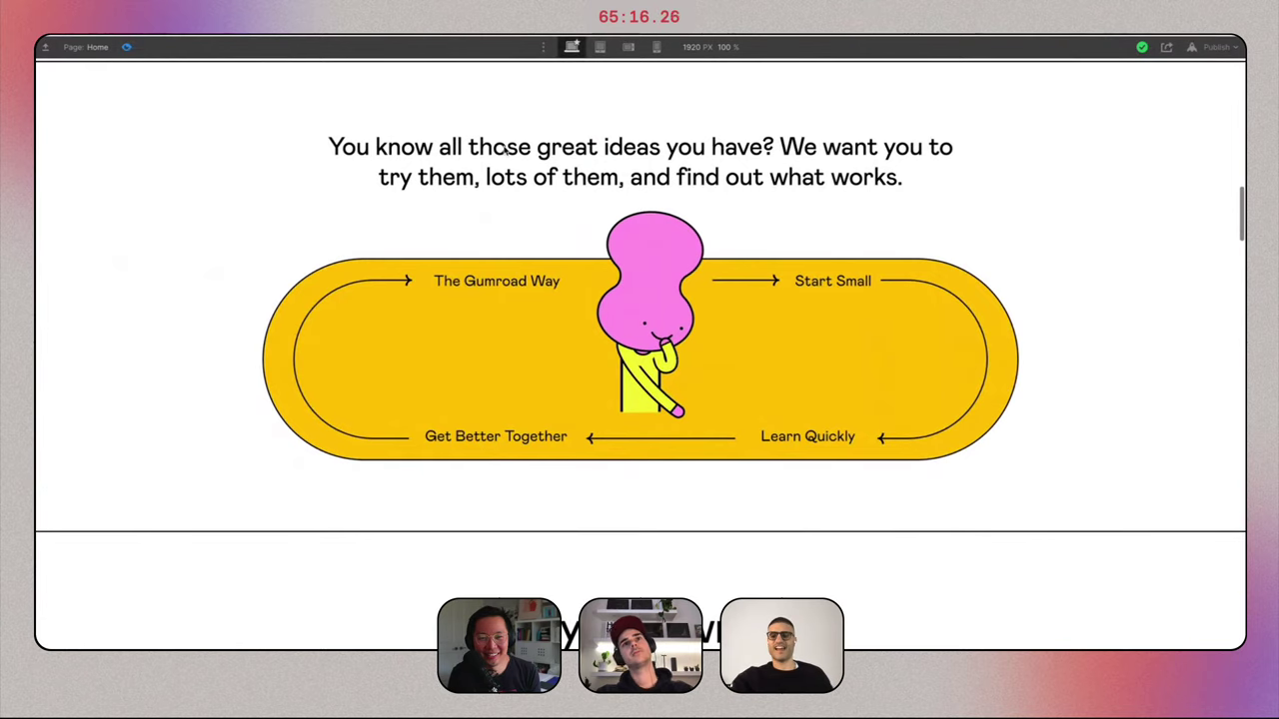
Leave the Designer preview and open the grid settings of the blog cards list under "Discover the best things".
key("Escape")
scroll(717, 200, "up", 8)
left_click(717, 200)
scroll(765, 397, "up", 1)
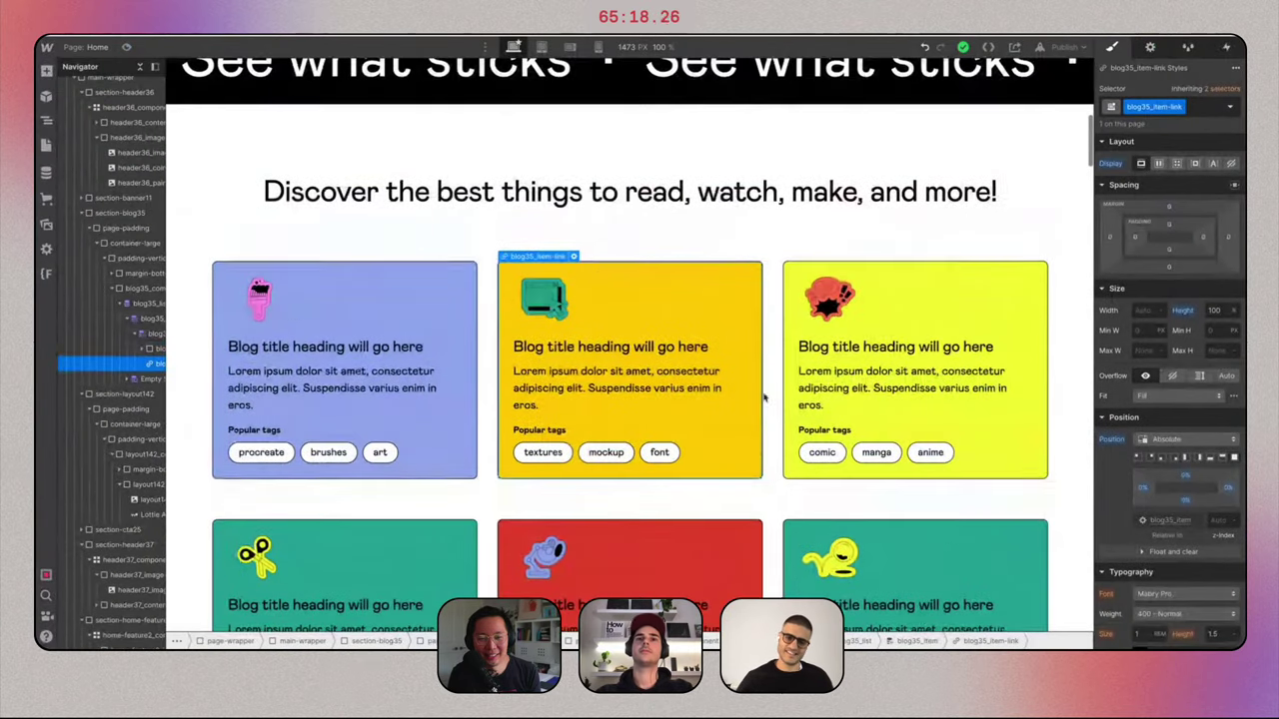
left_click(765, 397)
left_click(1186, 184)
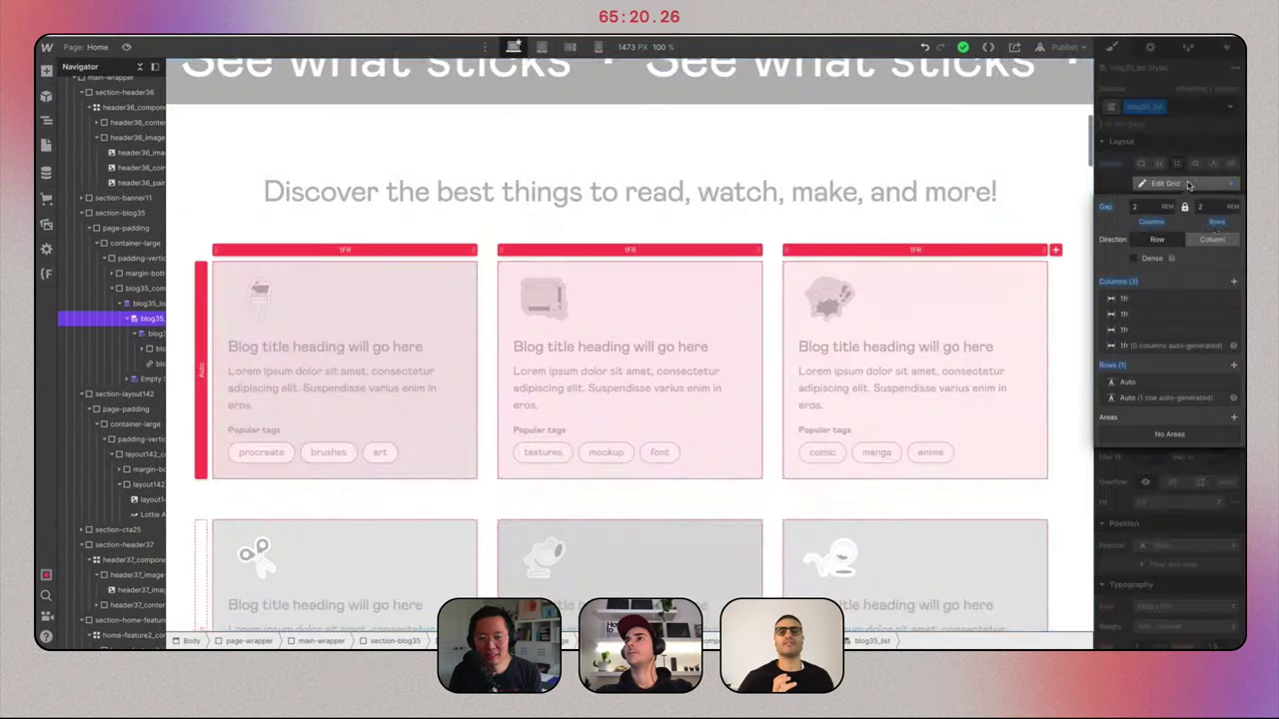
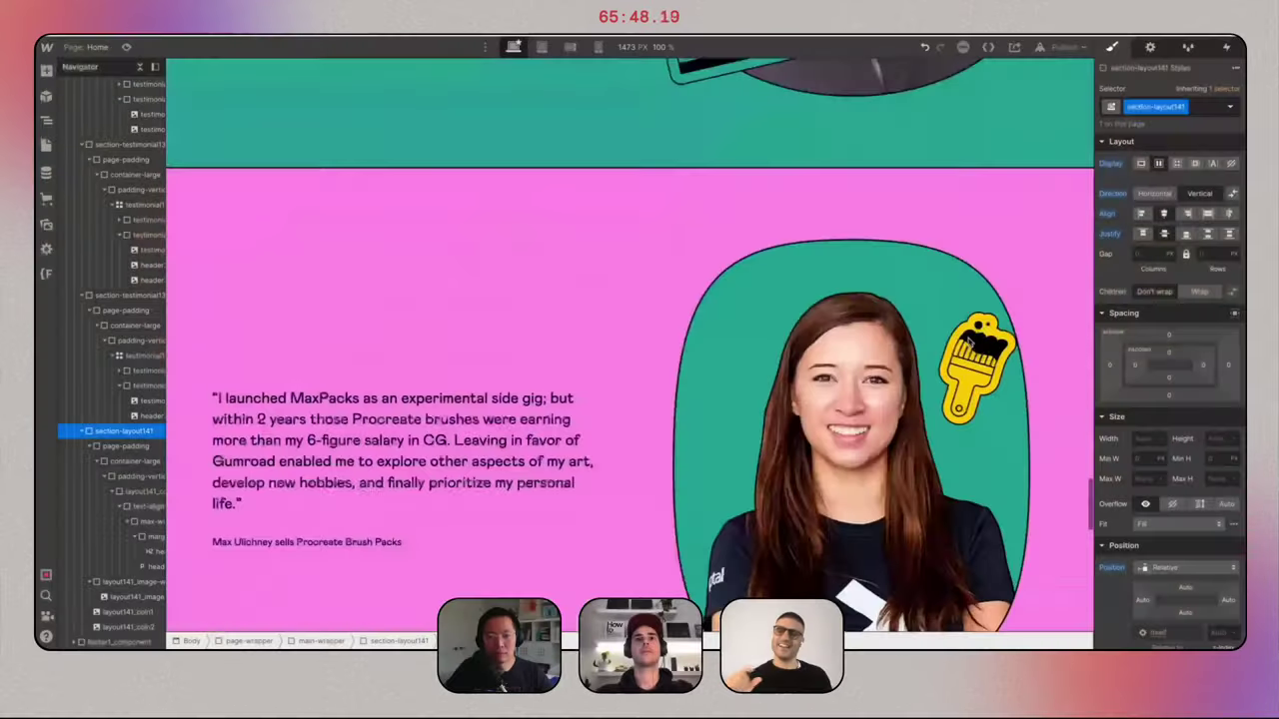
Add a Div Block directly after Global Styles, above the navbar at the start of the page.
scroll(968, 343, "down", 10)
scroll(968, 343, "up", 15)
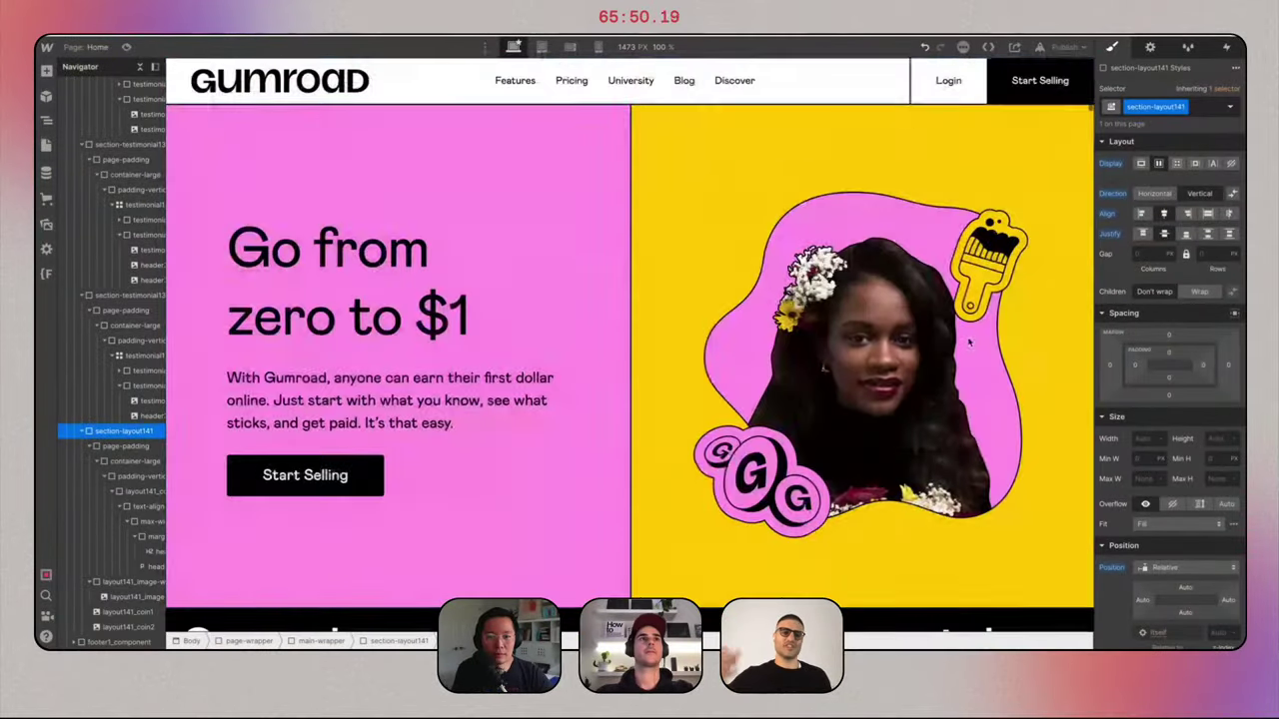
left_click(455, 85)
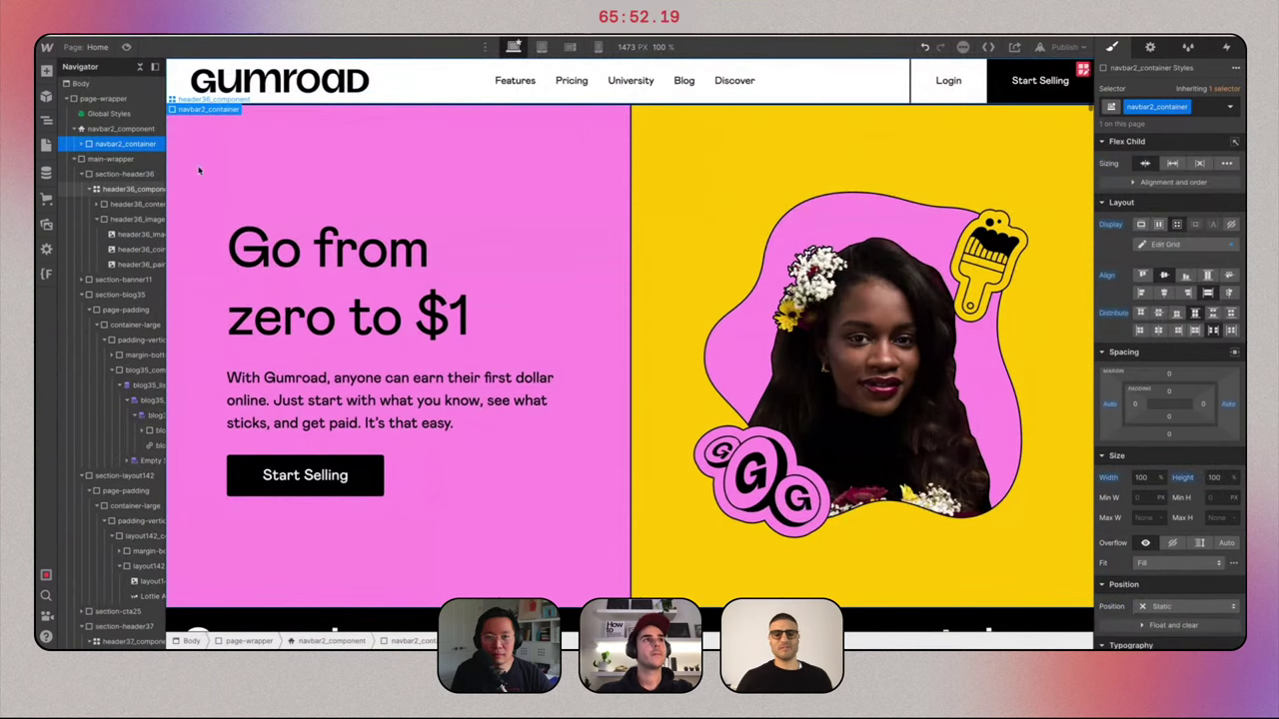
left_click(106, 116)
key("super+e")
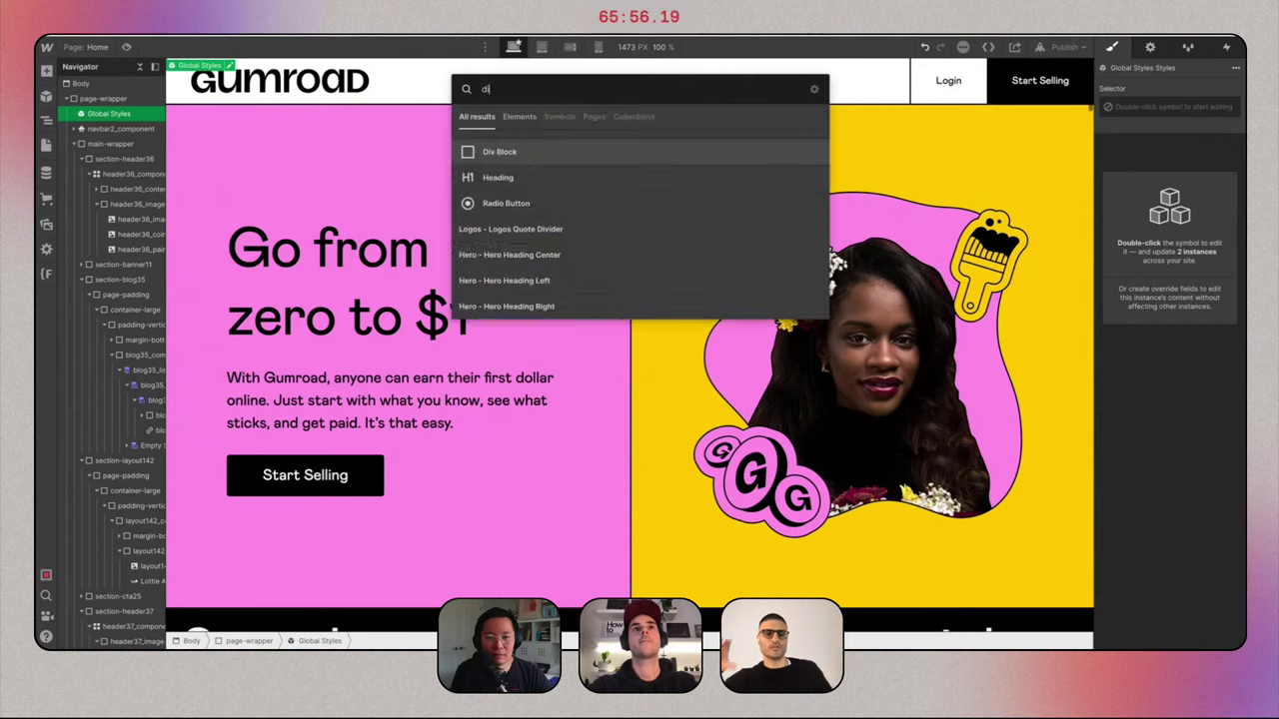
type("div")
key("Return")
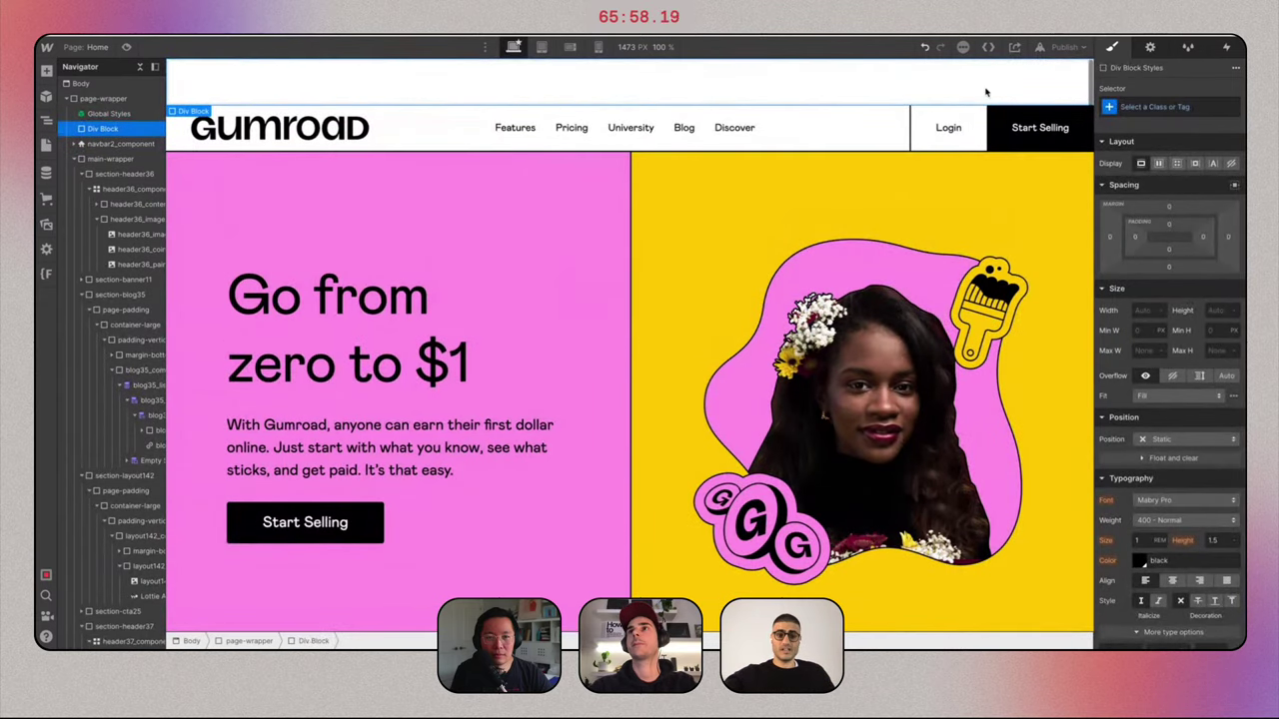
left_click(1151, 108)
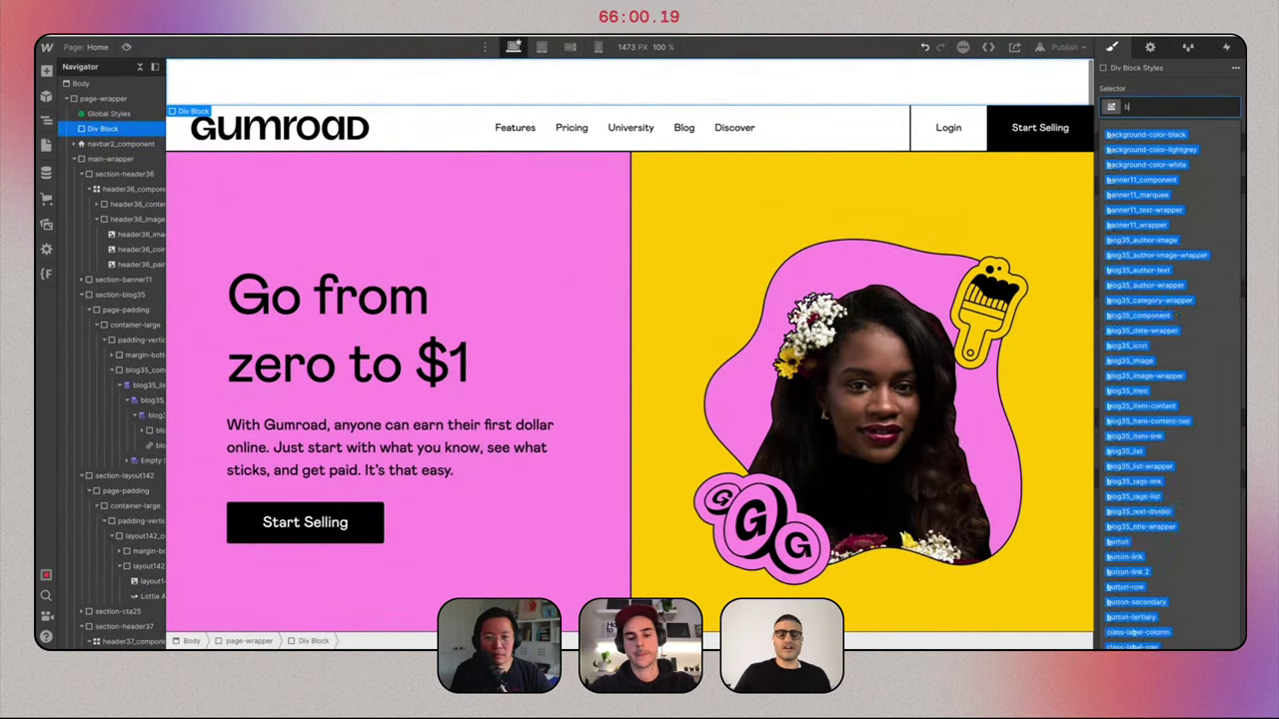
type("banne")
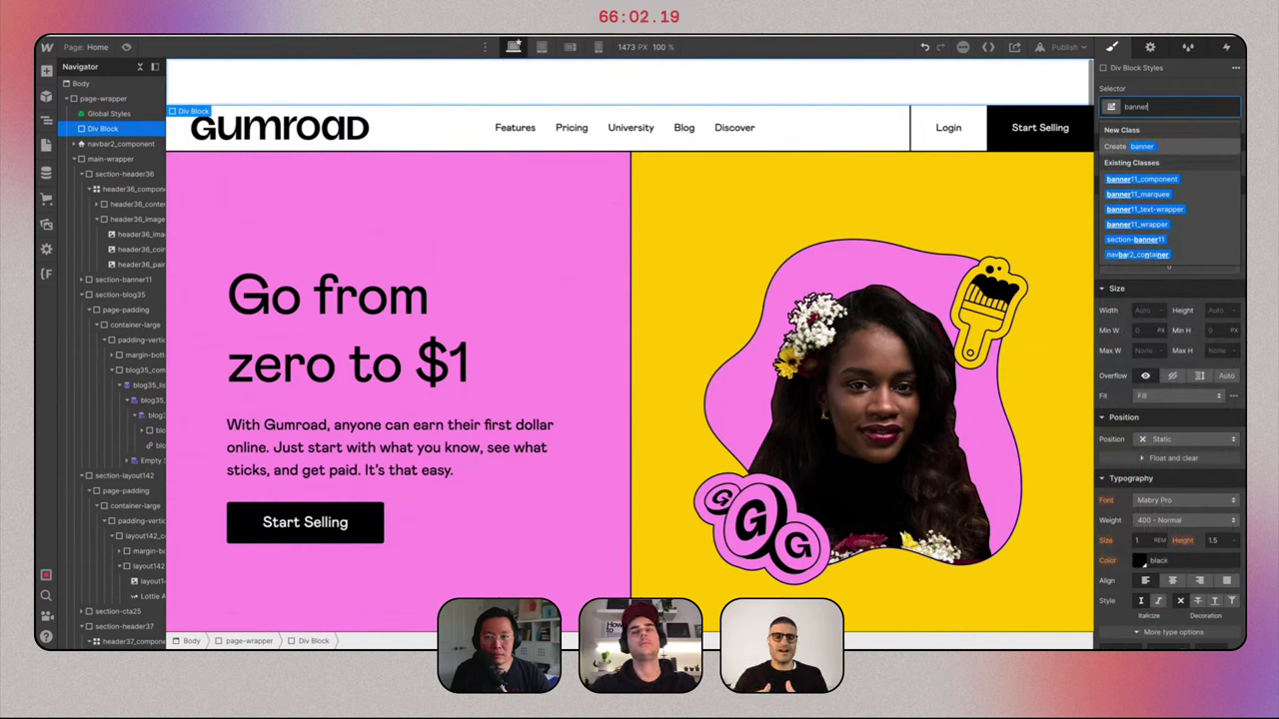
type("r")
key("BackSpace")
key("BackSpace")
key("BackSpace")
key("BackSpace")
key("BackSpace")
key("BackSpace")
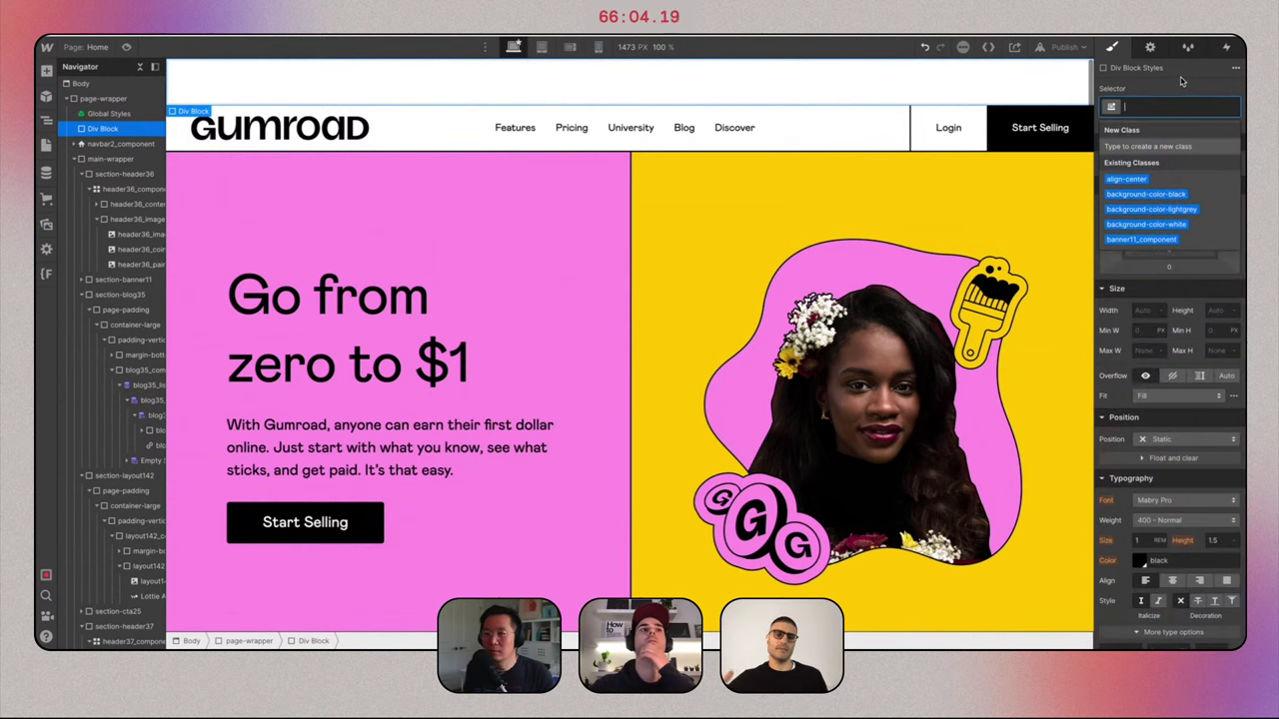
key("Escape")
Give the new div block above the navbar the class banner_component.
left_click(1159, 108)
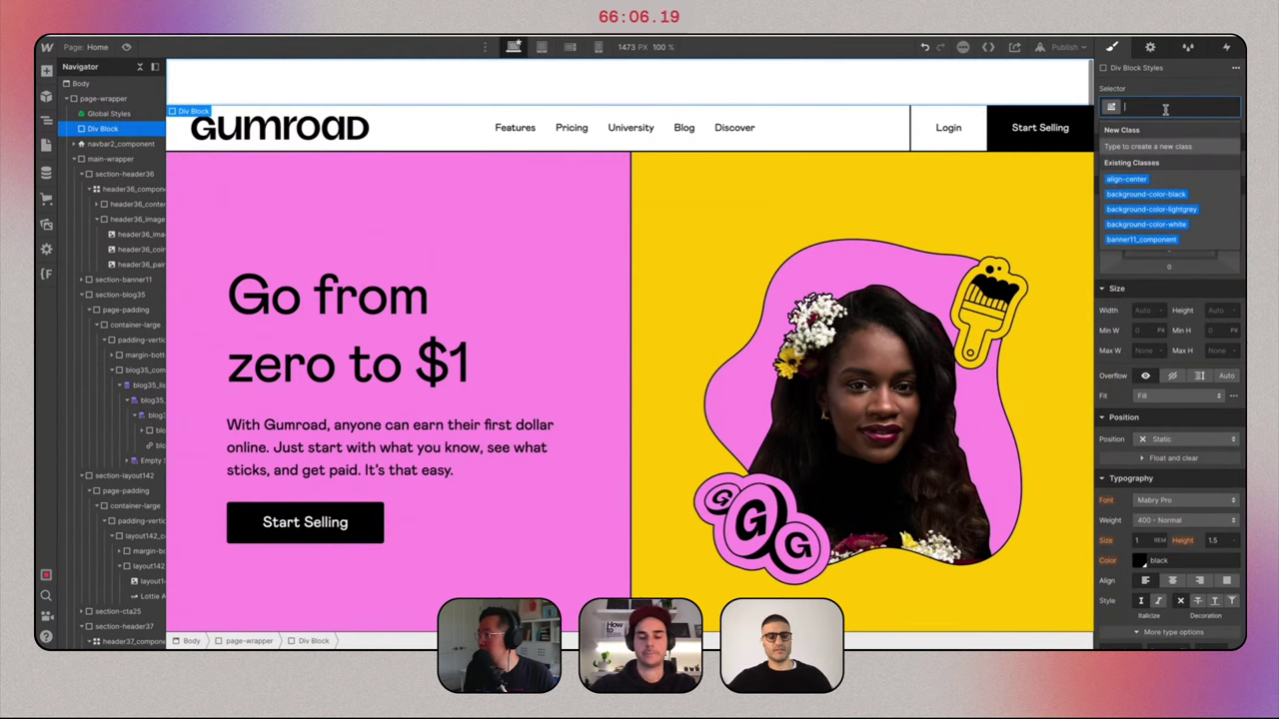
type("banner_componen")
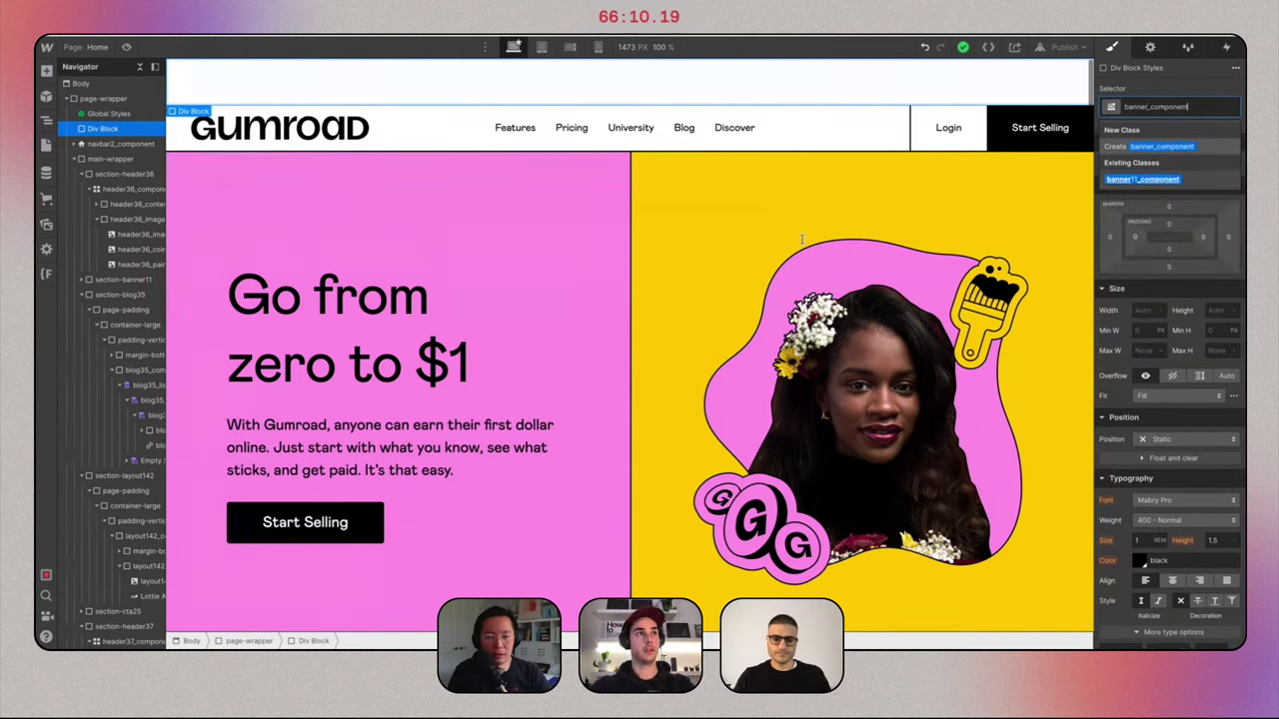
type("t")
key("Return")
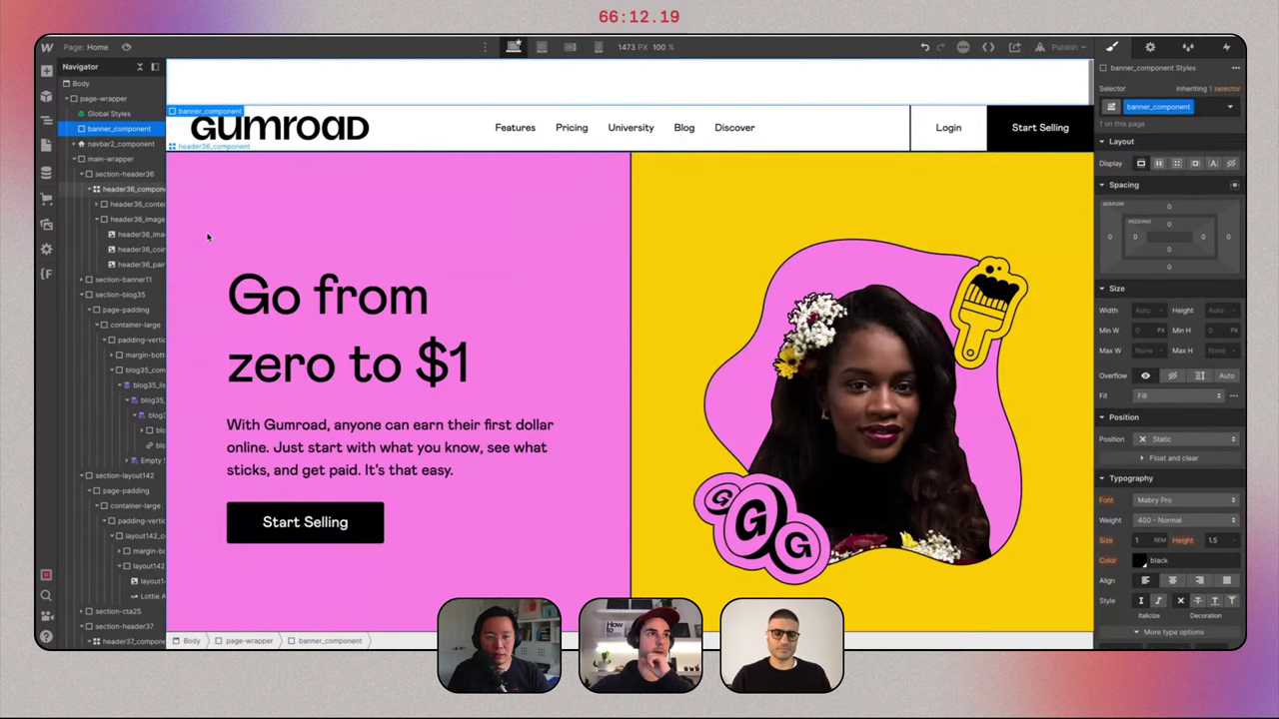
Review the project's class folders in Finsweet's Client-first Folders view, then return to the canvas.
left_click(46, 273)
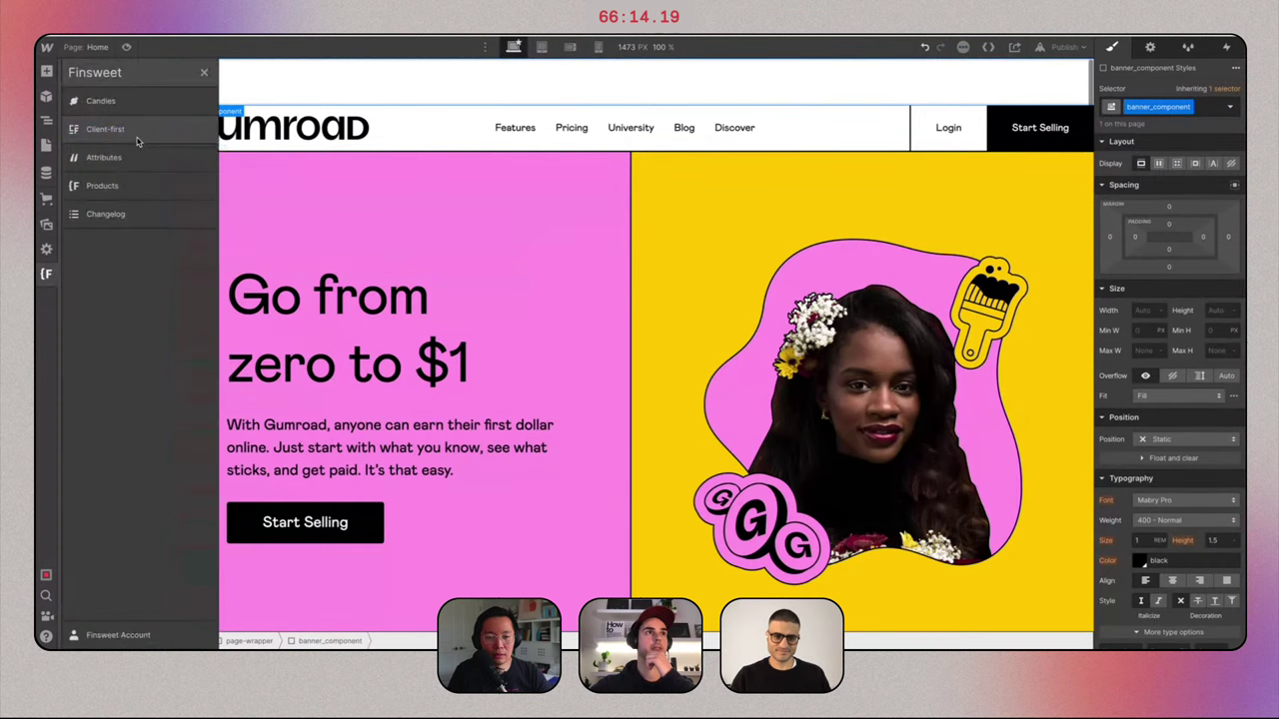
left_click(138, 141)
left_click(274, 187)
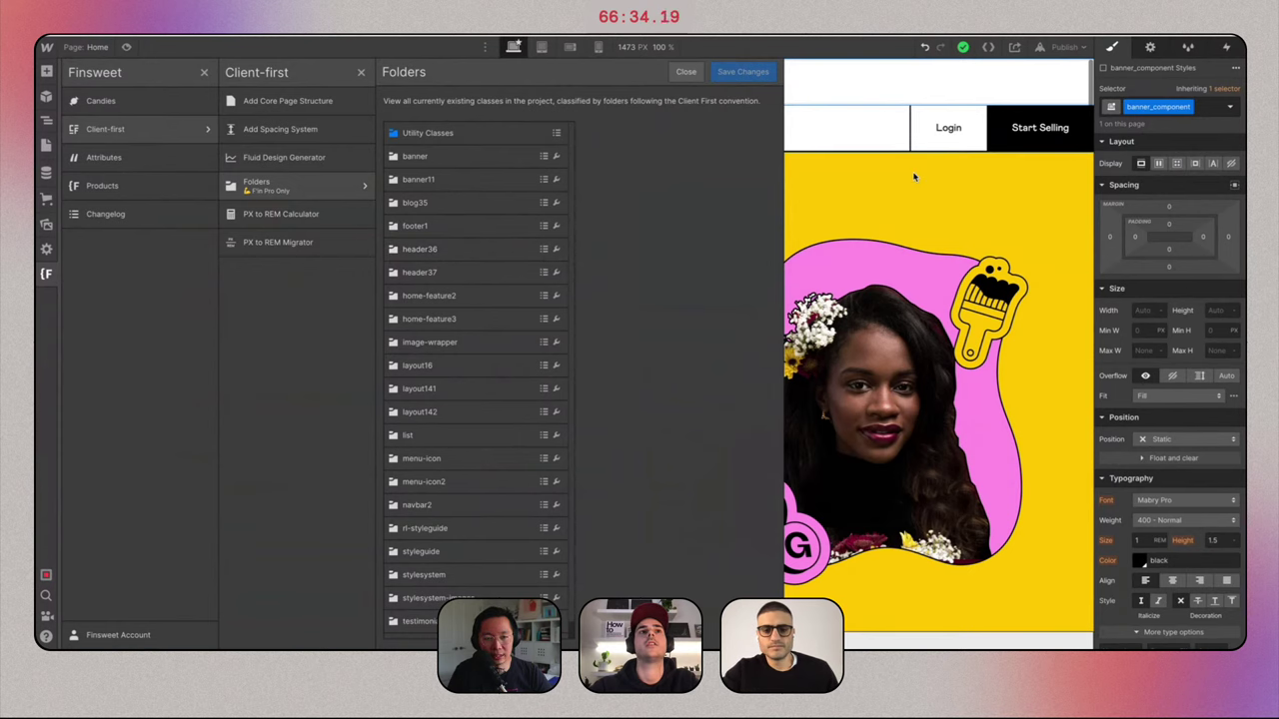
left_click(880, 187)
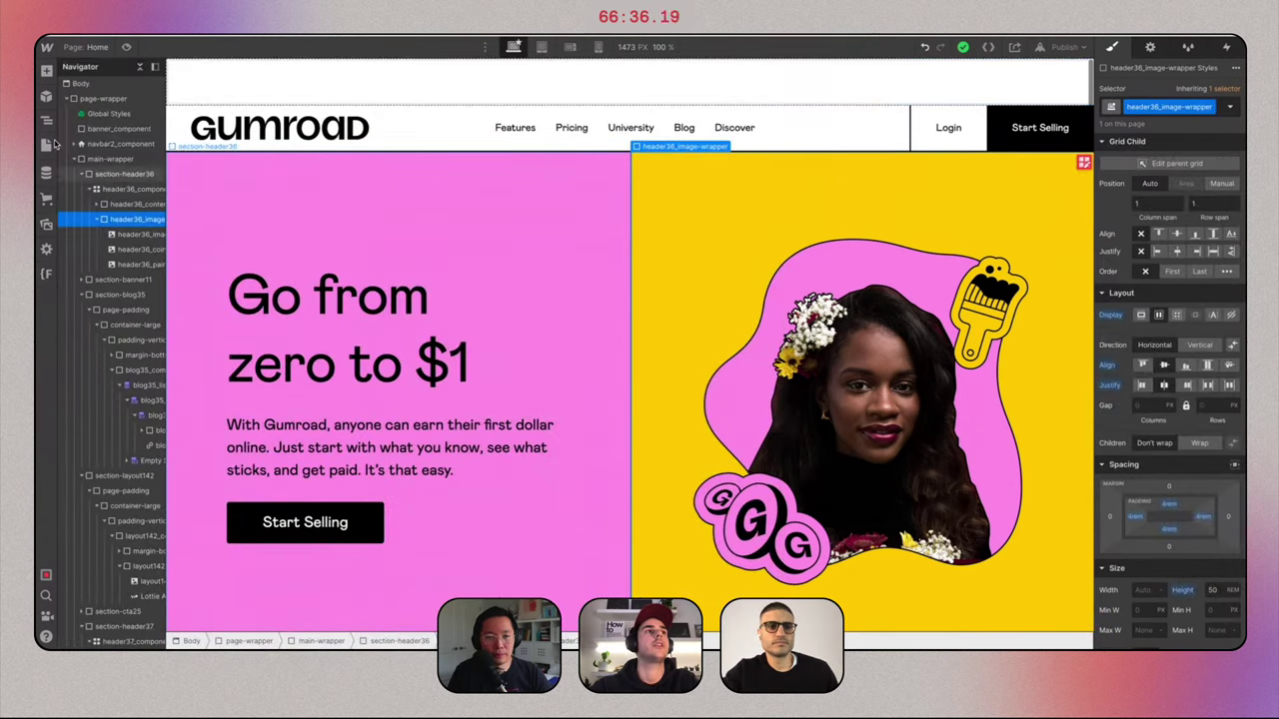
Rename the header36 class folder to home-header in Finsweet's Client-first Folders view.
left_click(46, 276)
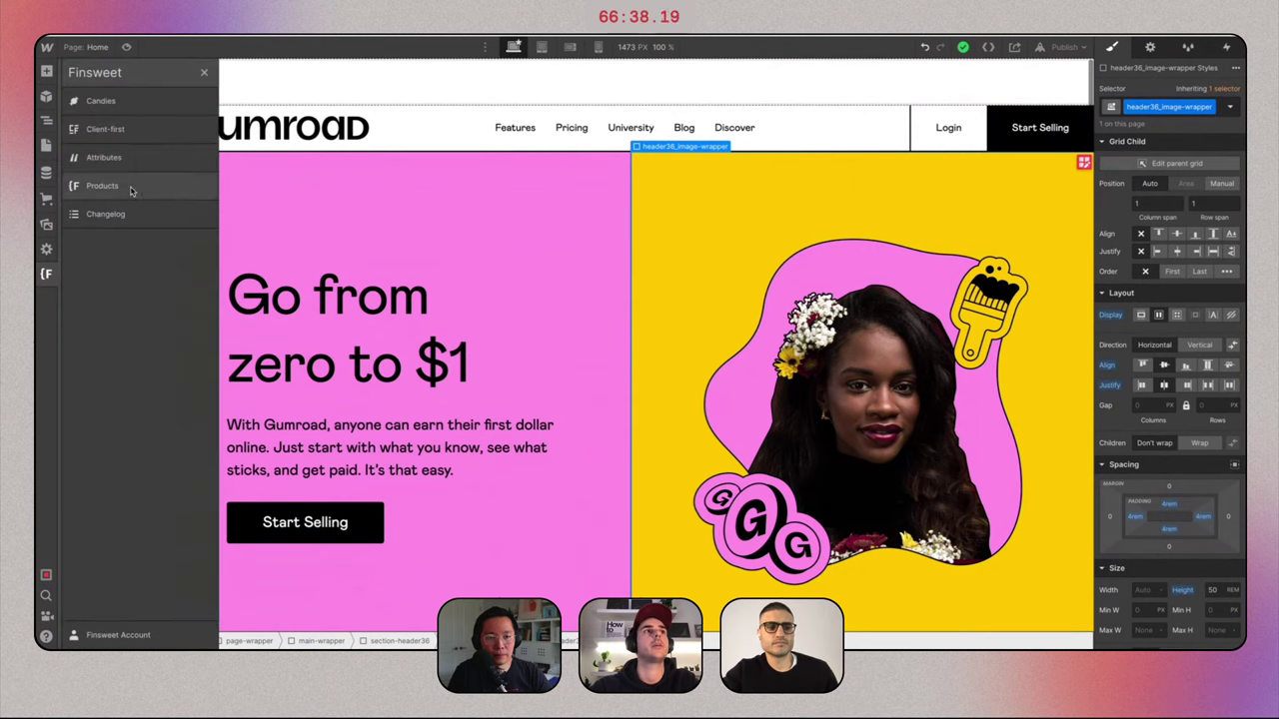
left_click(157, 133)
left_click(261, 186)
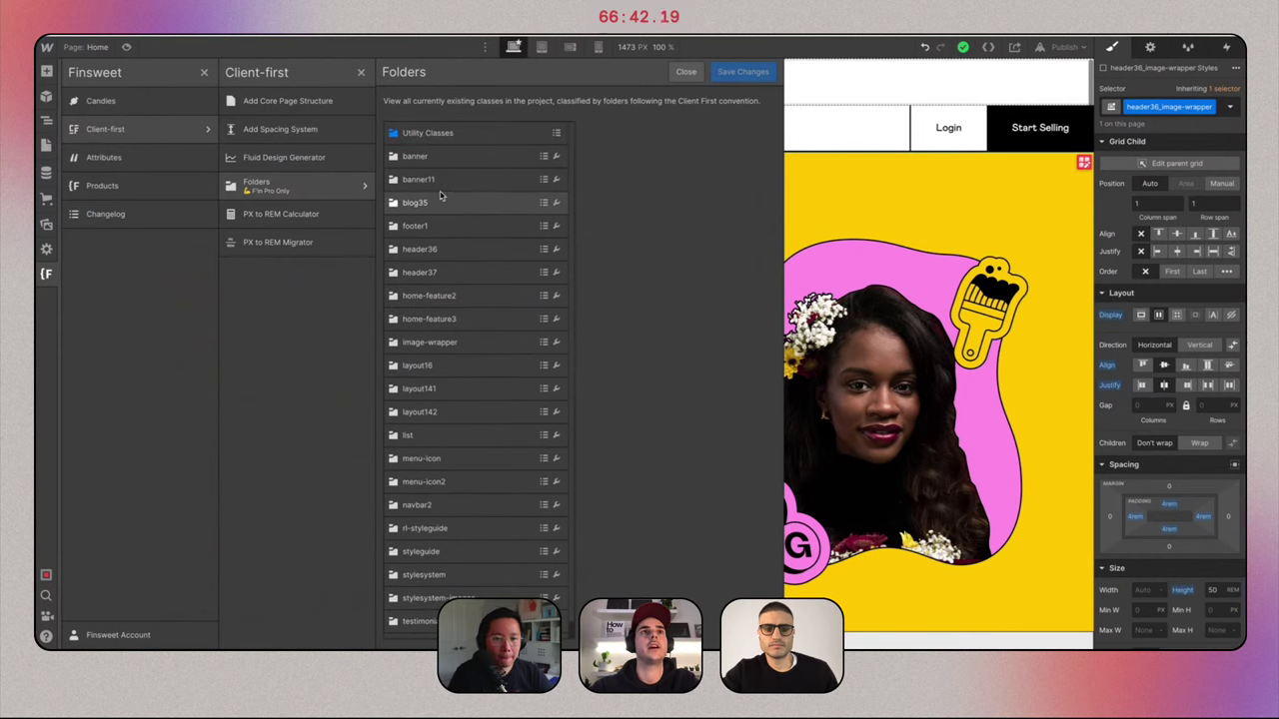
left_click(556, 250)
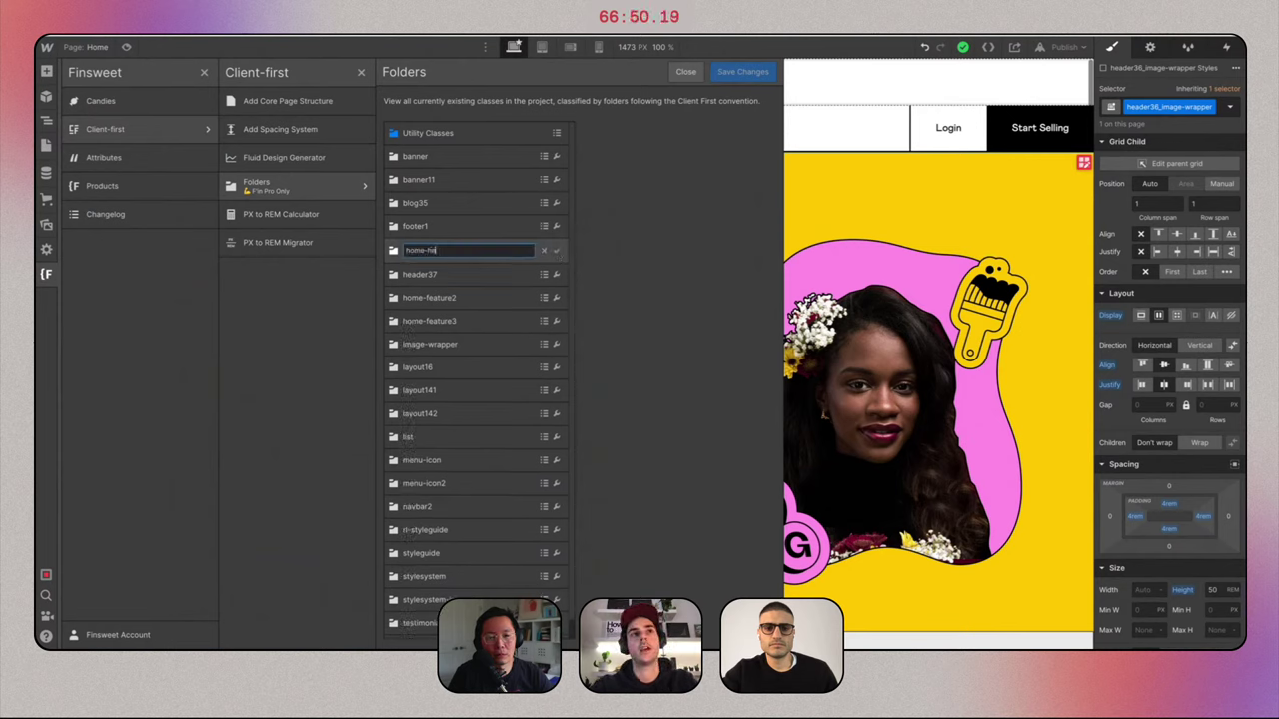
type("home-header")
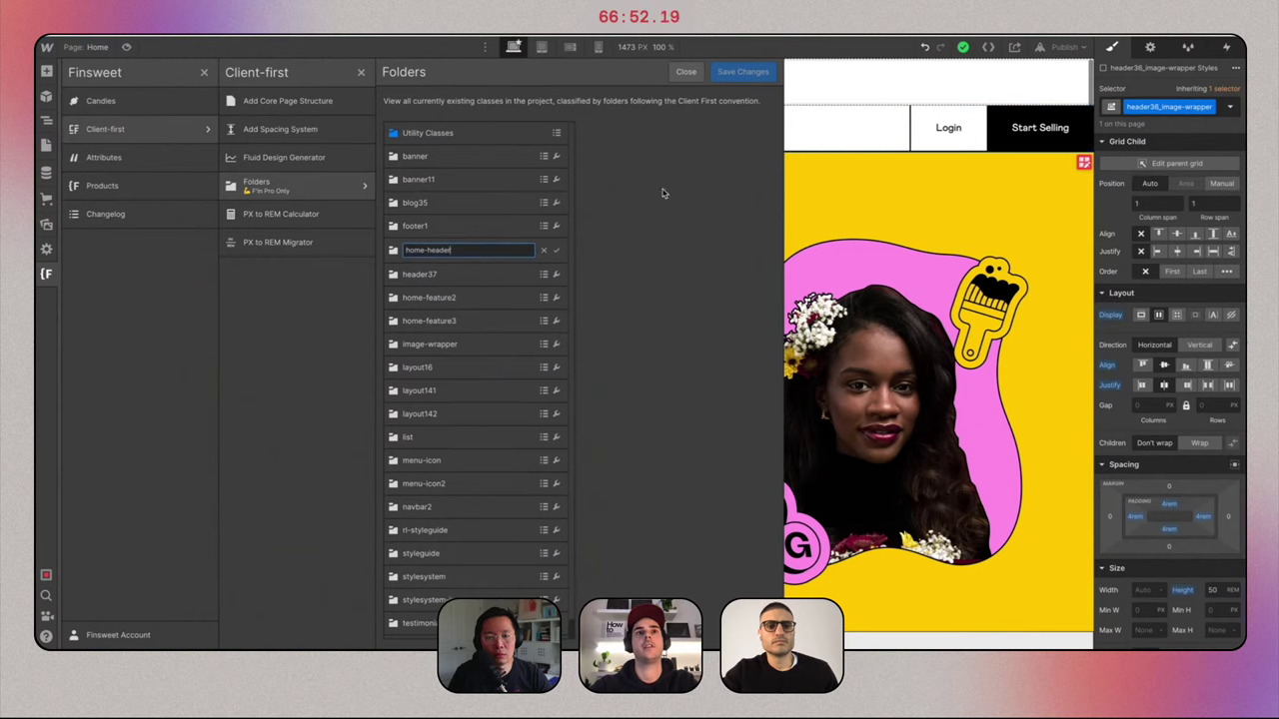
left_click(558, 252)
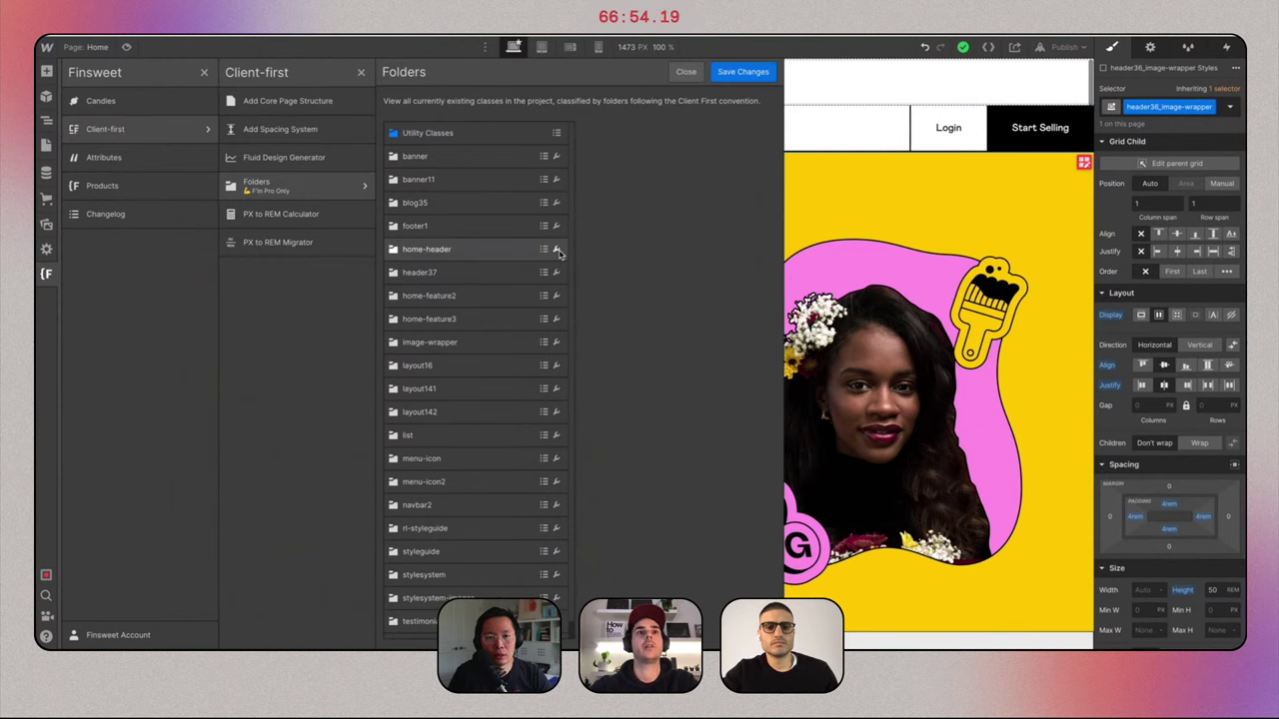
Check which elements the home-header rename affects, then save the folder changes and confirm reloading the Designer.
left_click(543, 252)
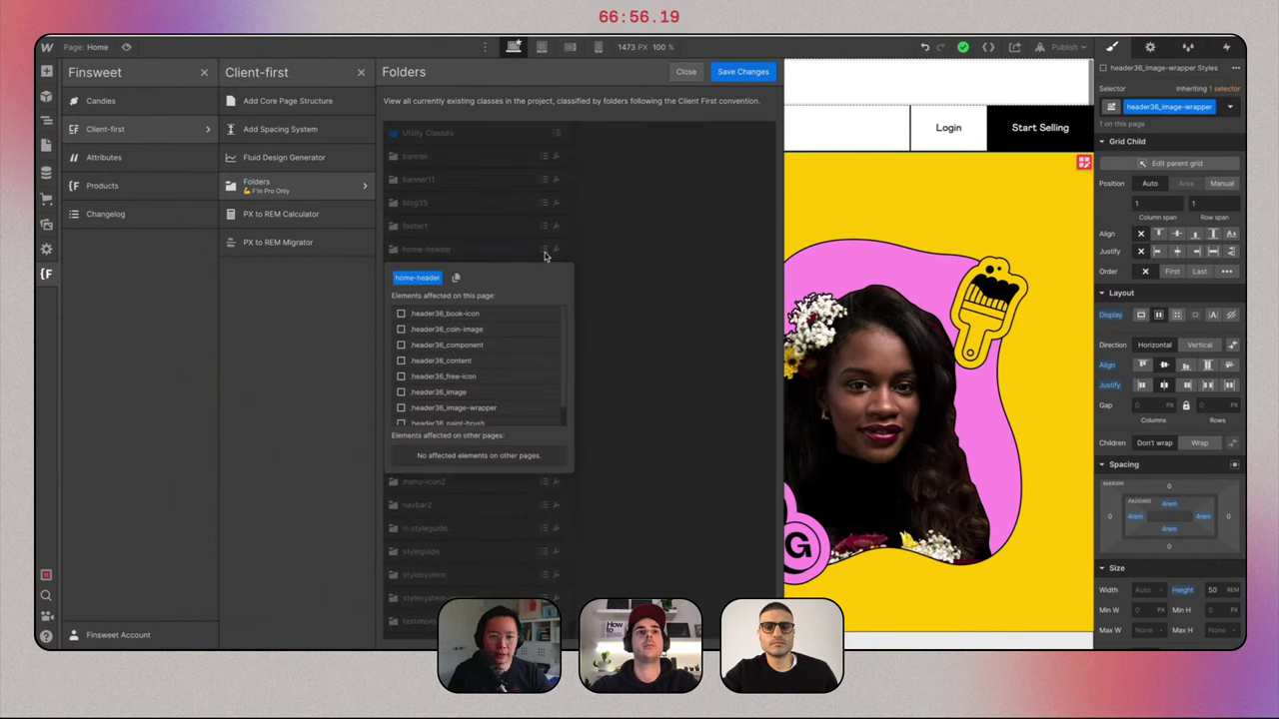
left_click(540, 252)
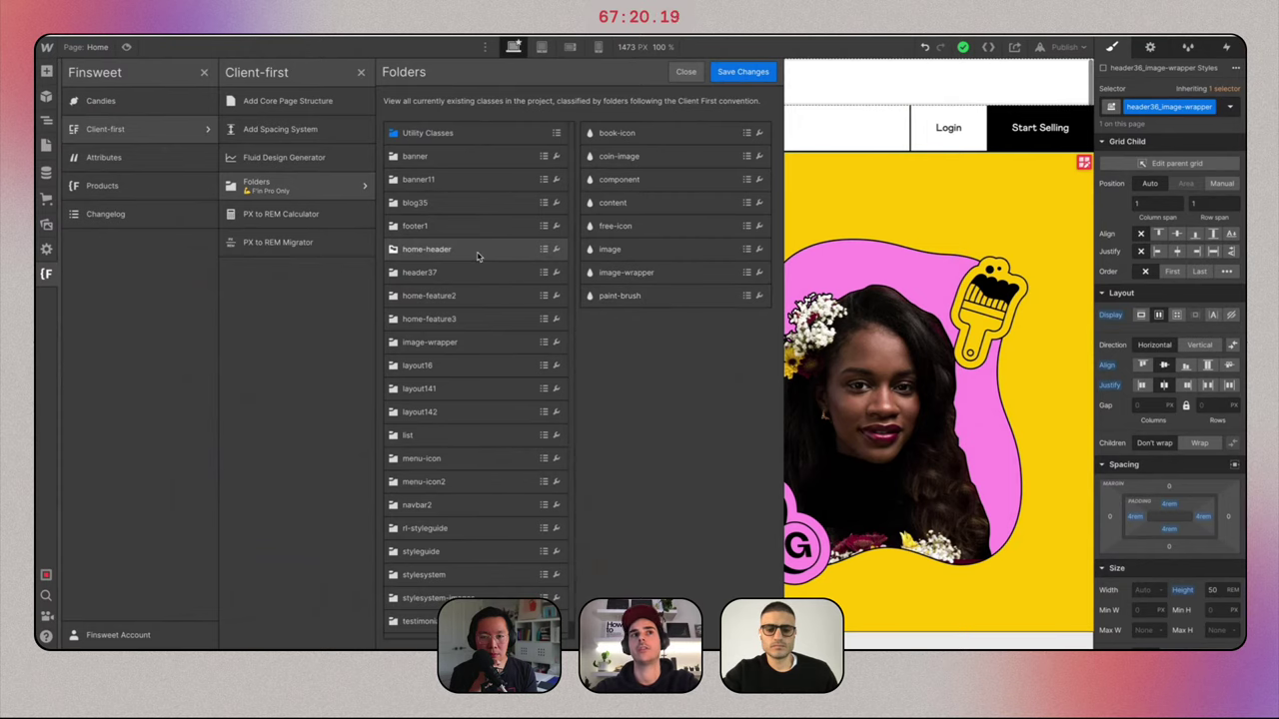
left_click(744, 74)
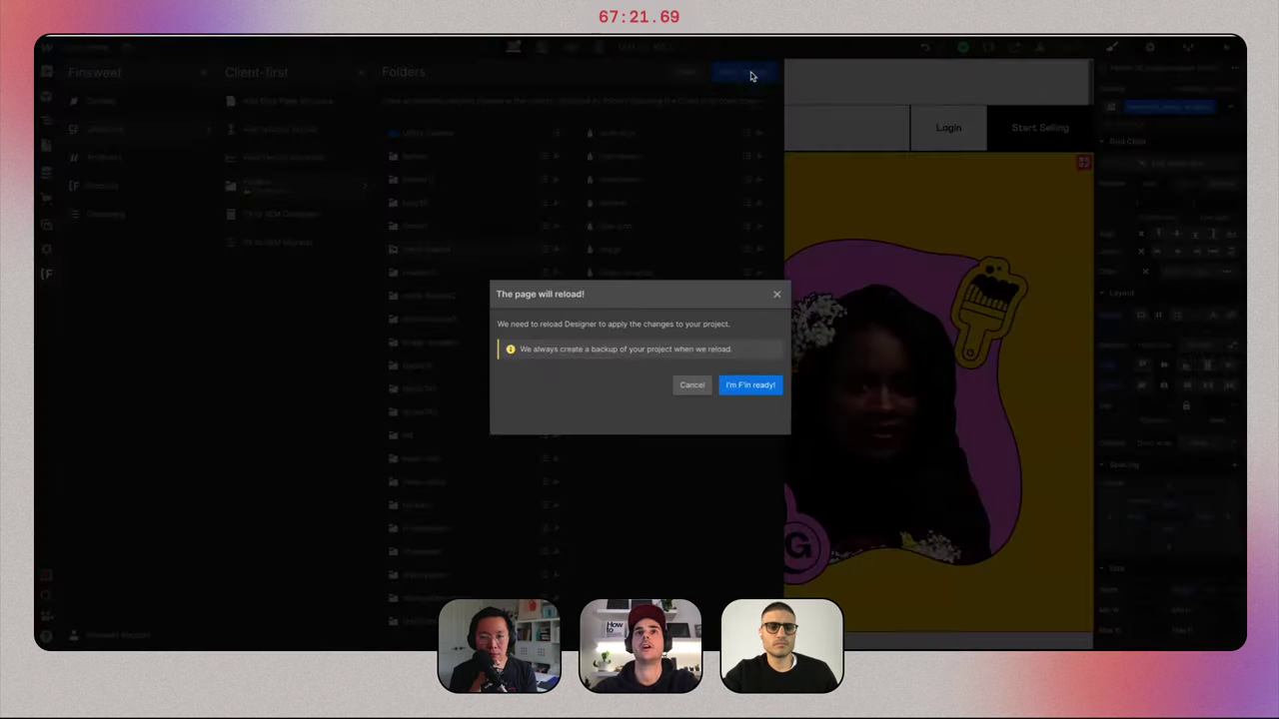
left_click(750, 383)
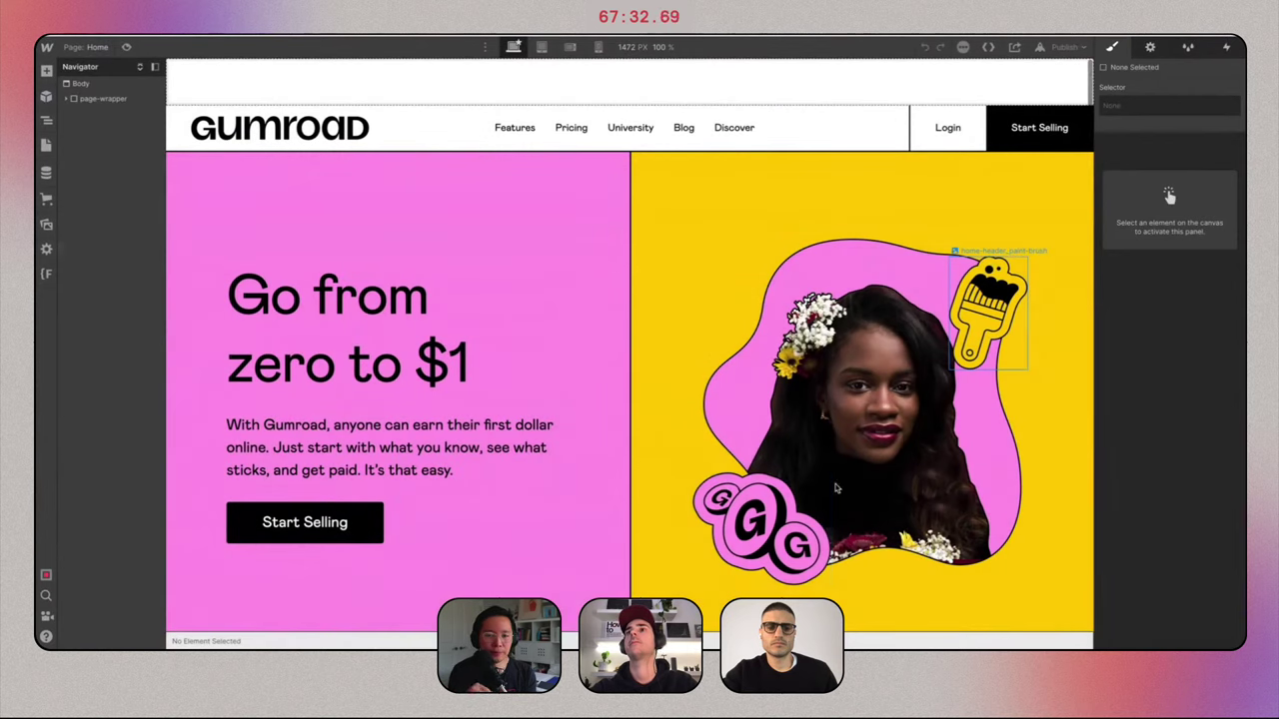
Inspect the class names of the hero's coin image, paint brush and header component.
left_click(741, 531)
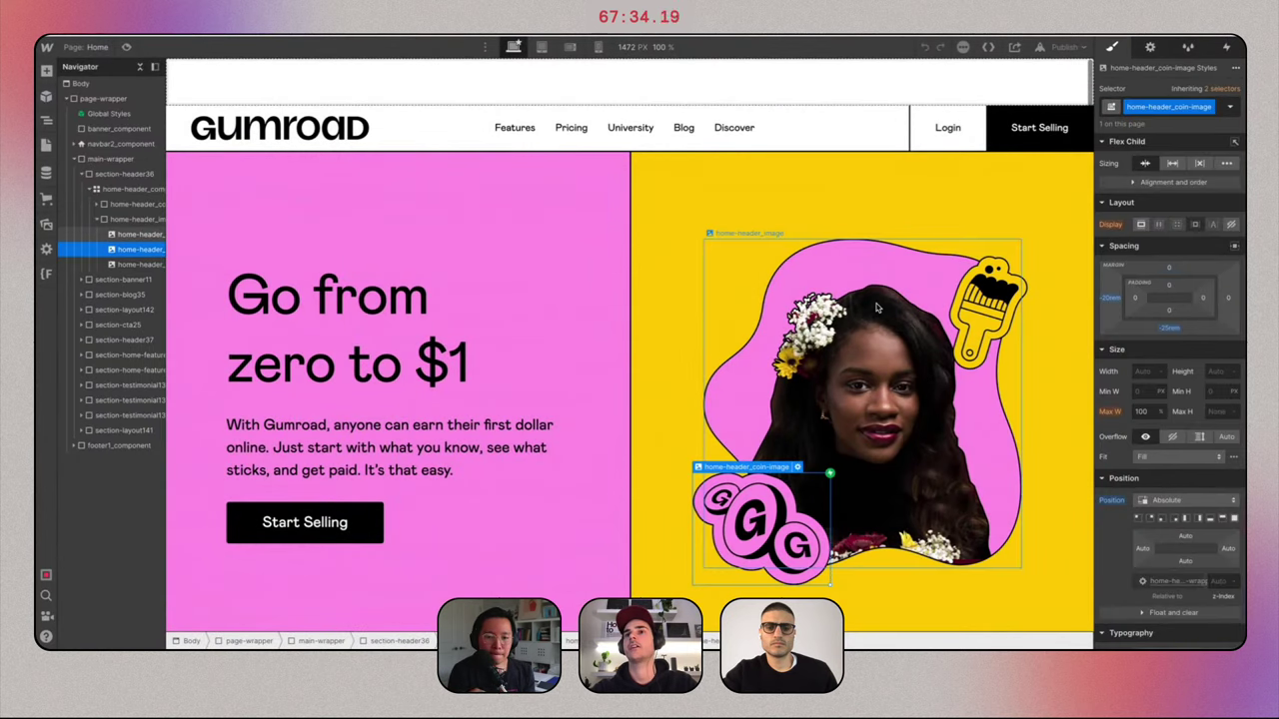
left_click(995, 296)
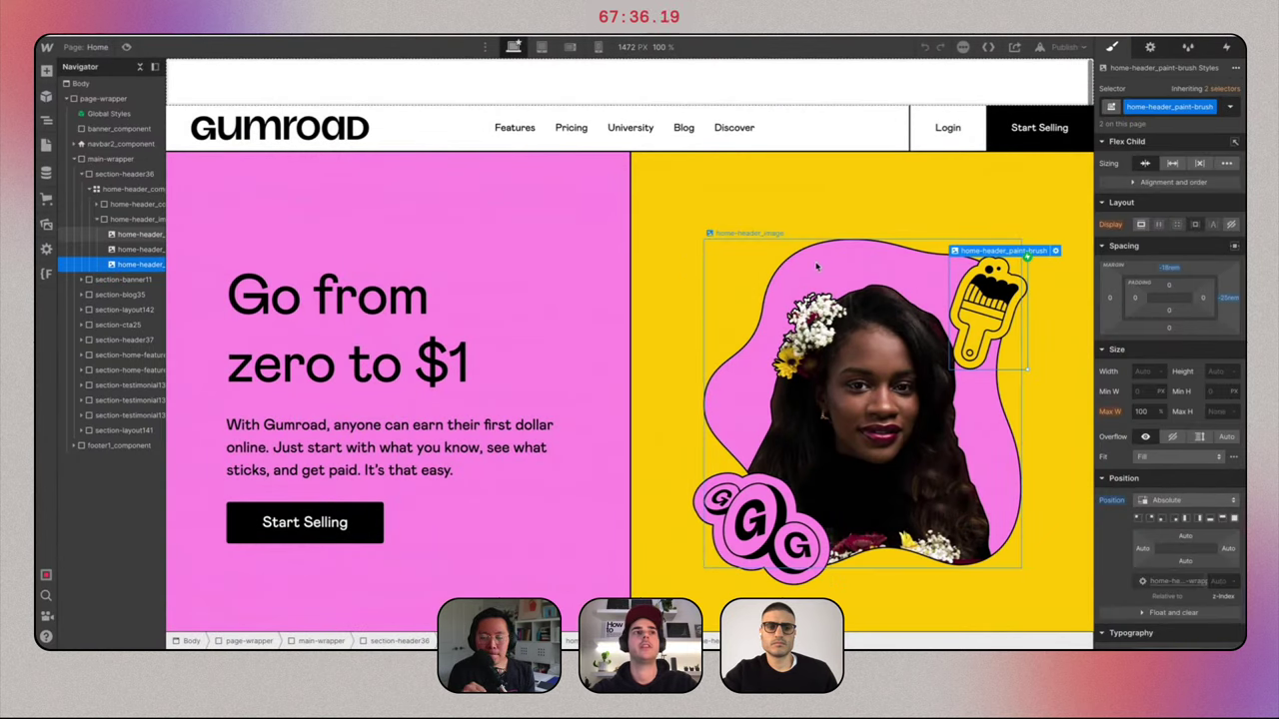
left_click(218, 193)
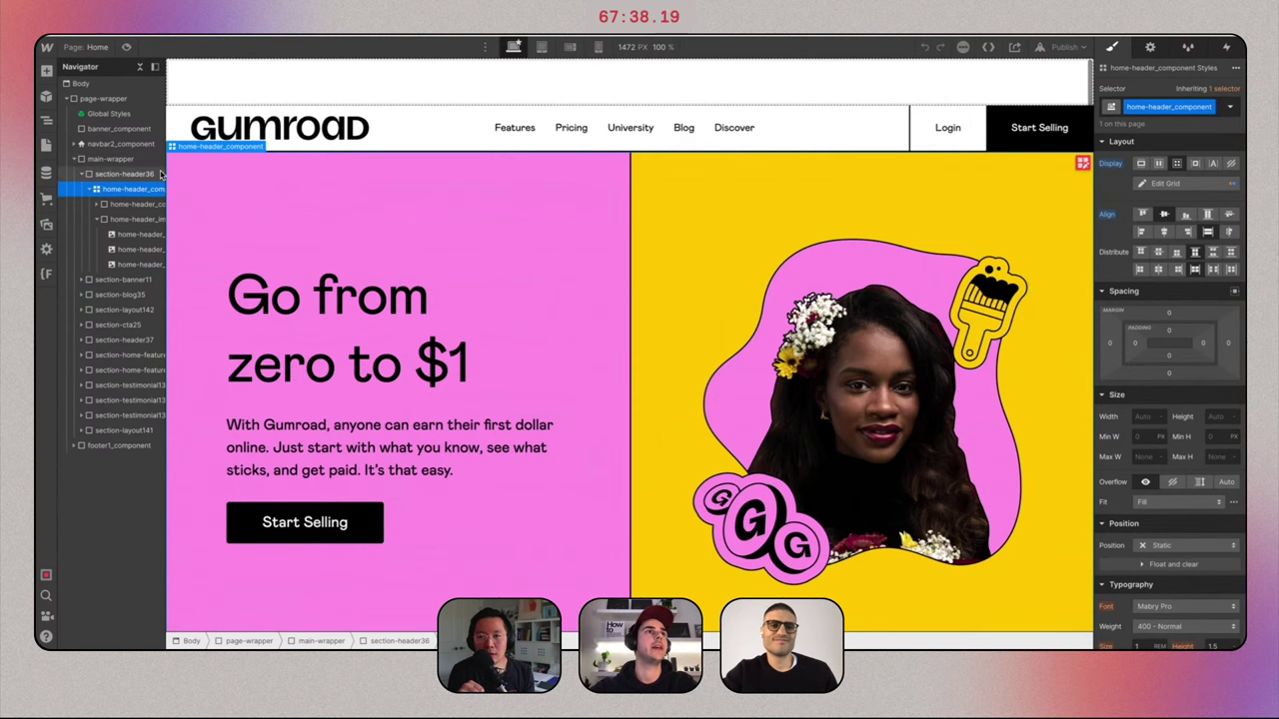
Widen the Navigator and rename the hero section's class section-header36 to section_header36.
left_click_drag(168, 175, 220, 172)
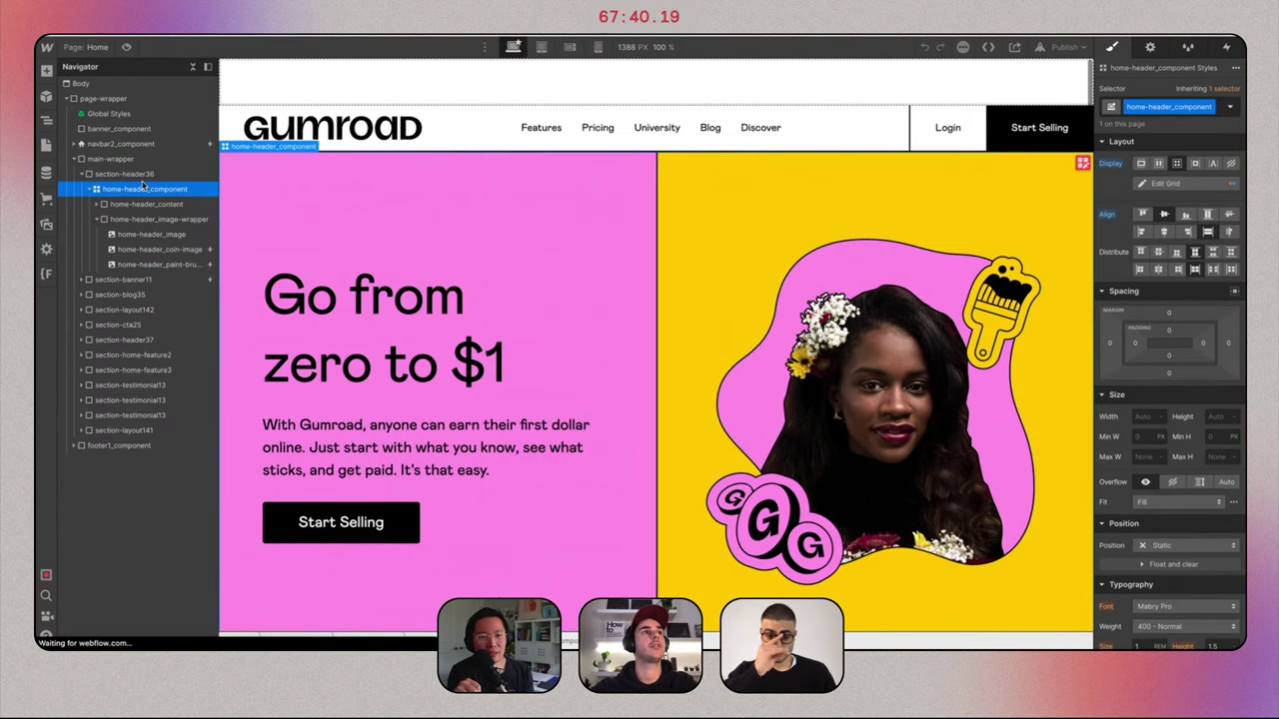
left_click(134, 174)
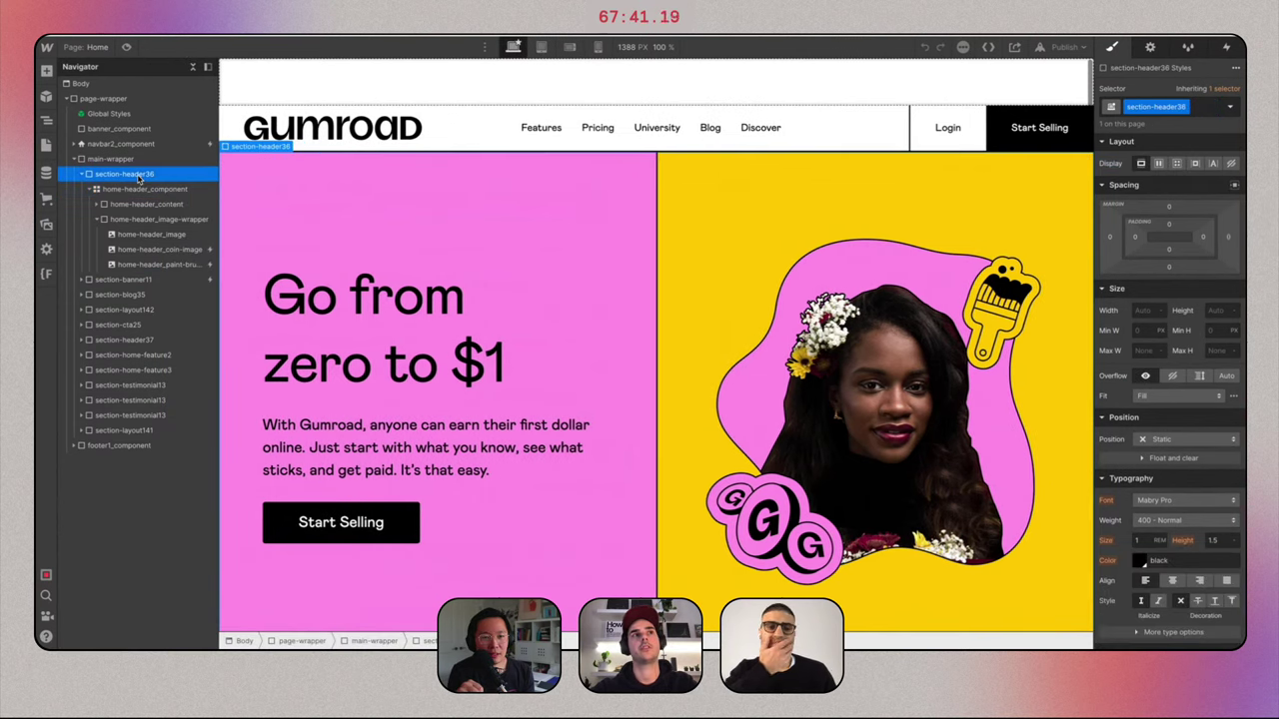
left_click(1184, 106)
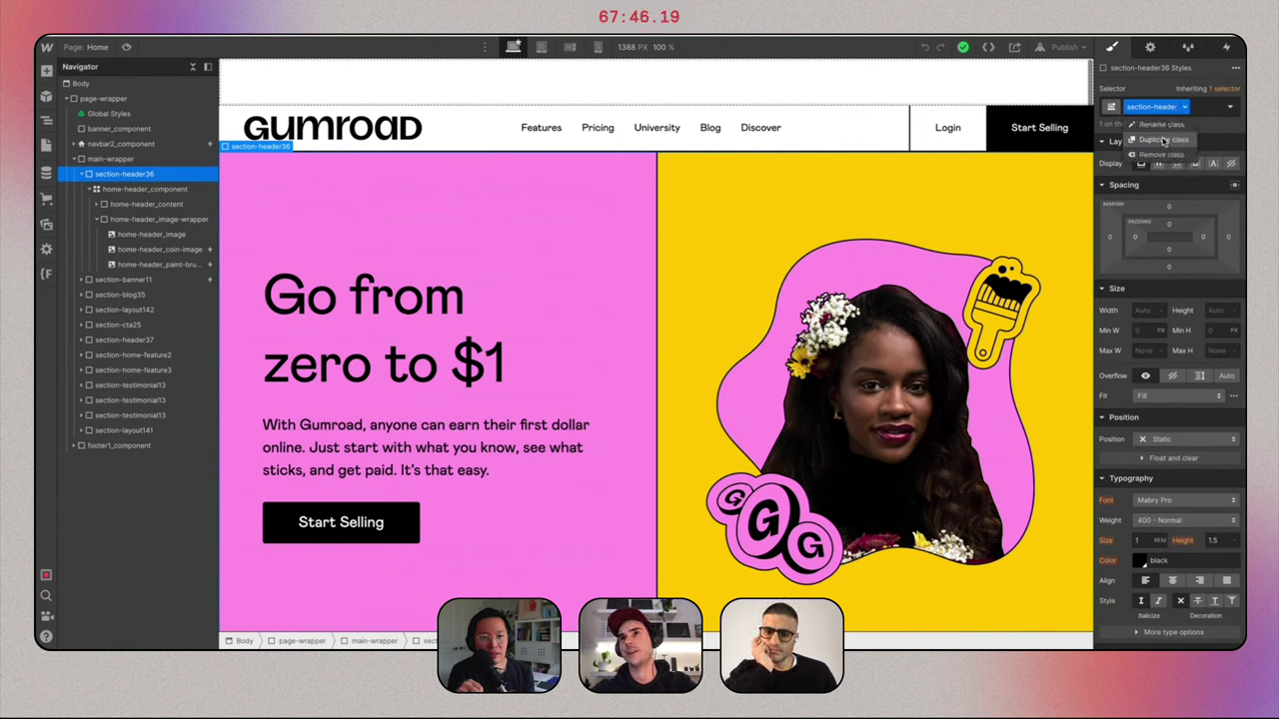
left_click(1163, 141)
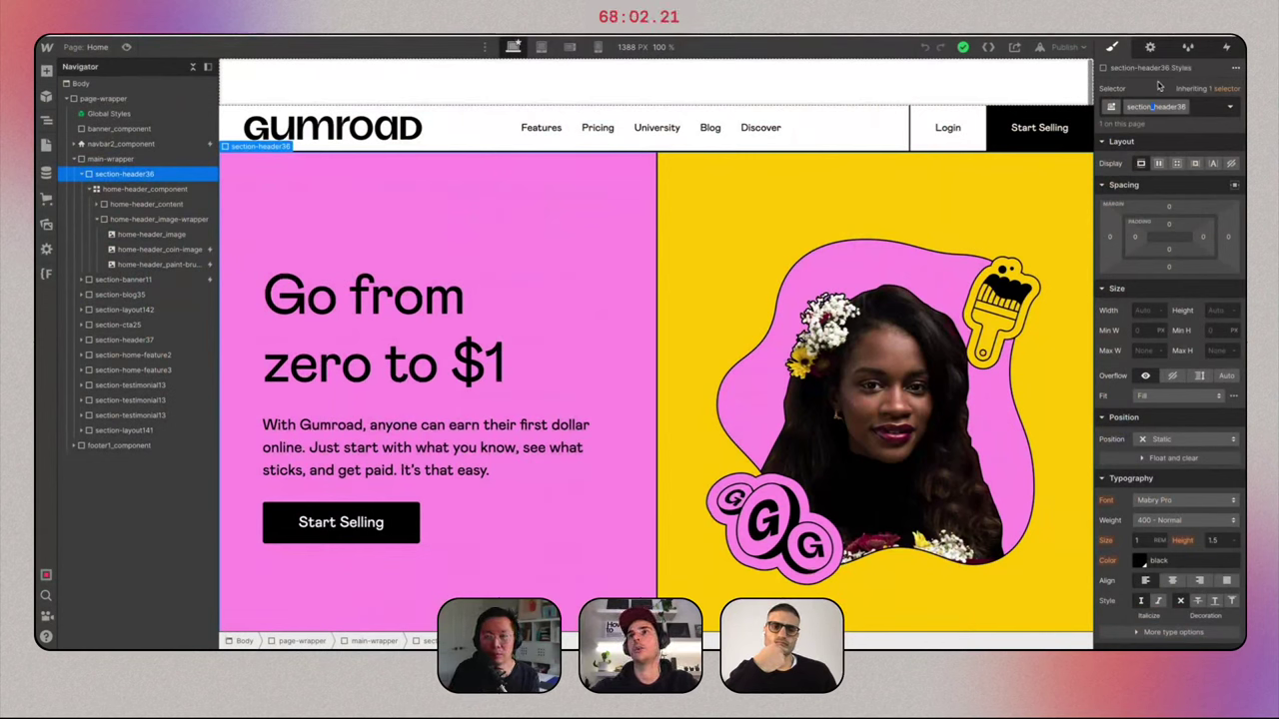
In Finsweet's Client-first Folders, rename the section folder's header36 class to home-header, then save the changes and confirm reloading the Designer.
left_click(46, 274)
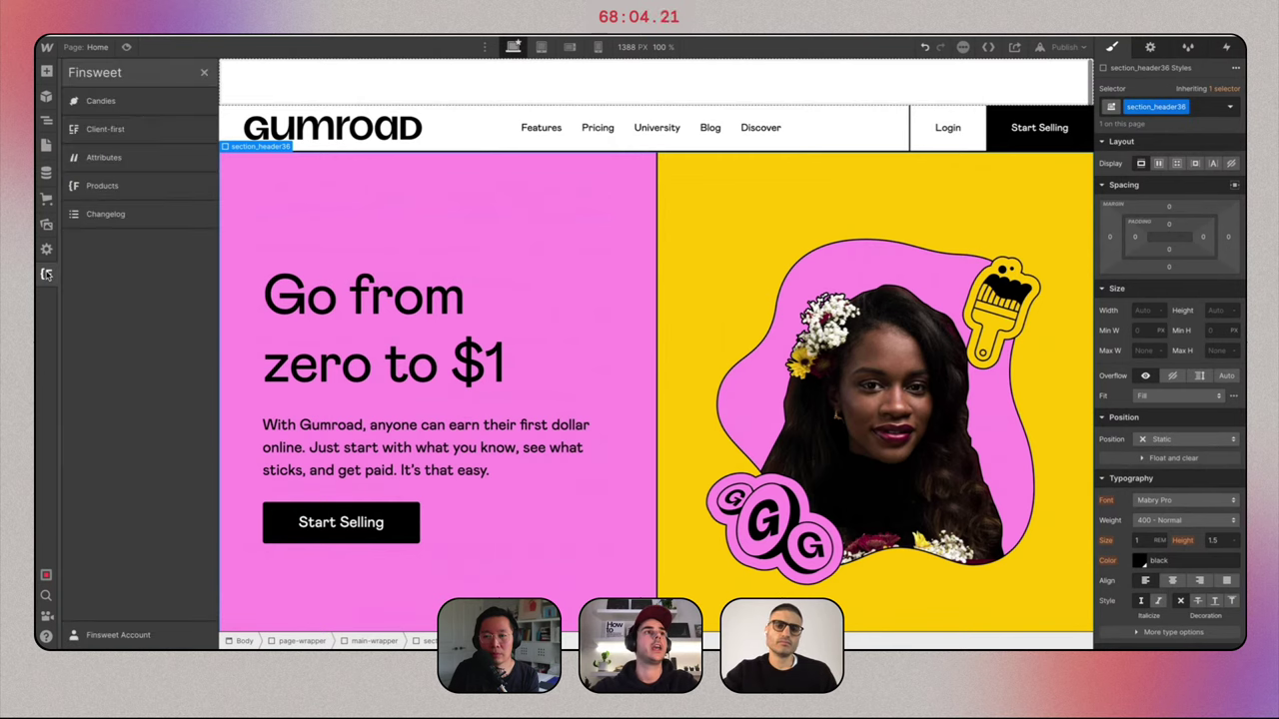
left_click(130, 130)
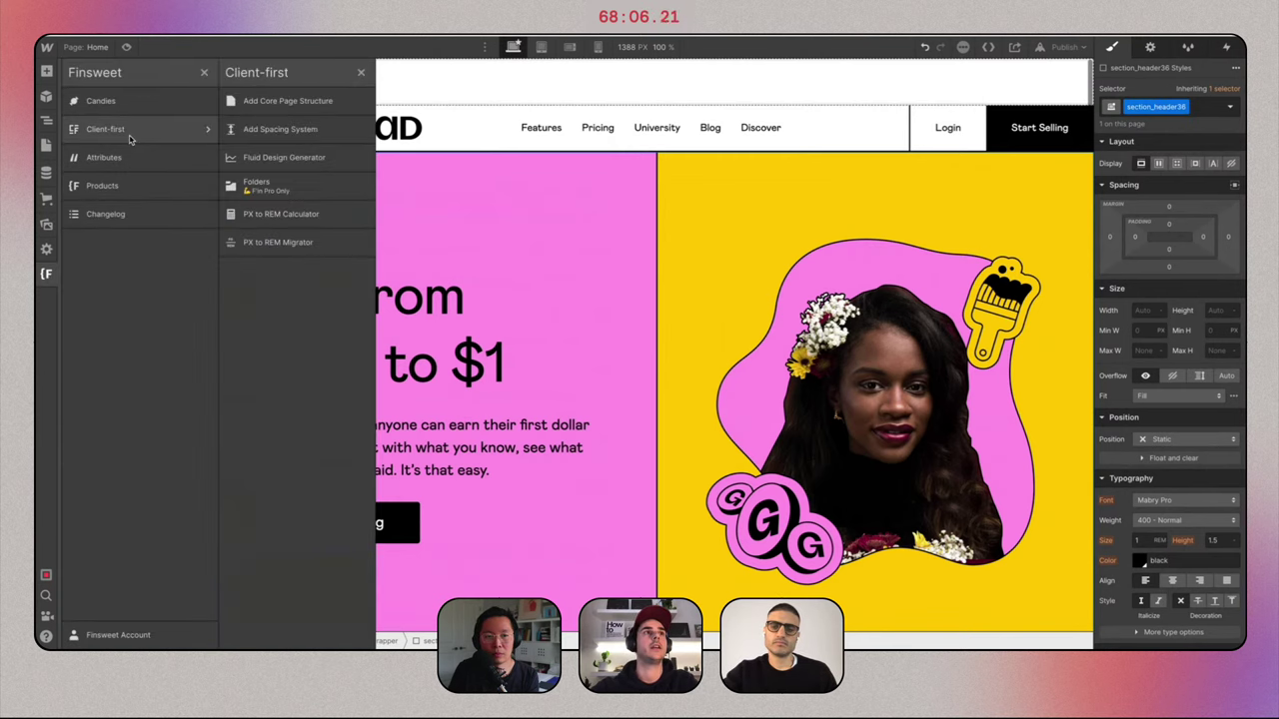
left_click(305, 191)
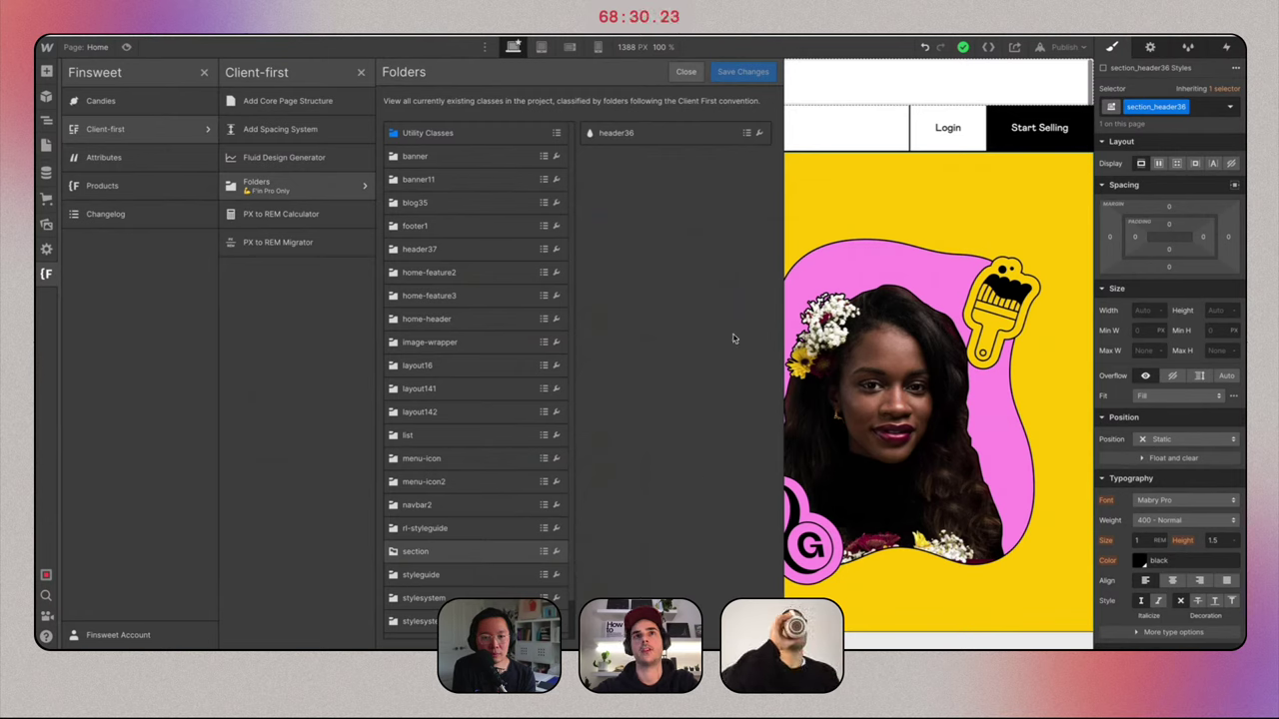
left_click(761, 134)
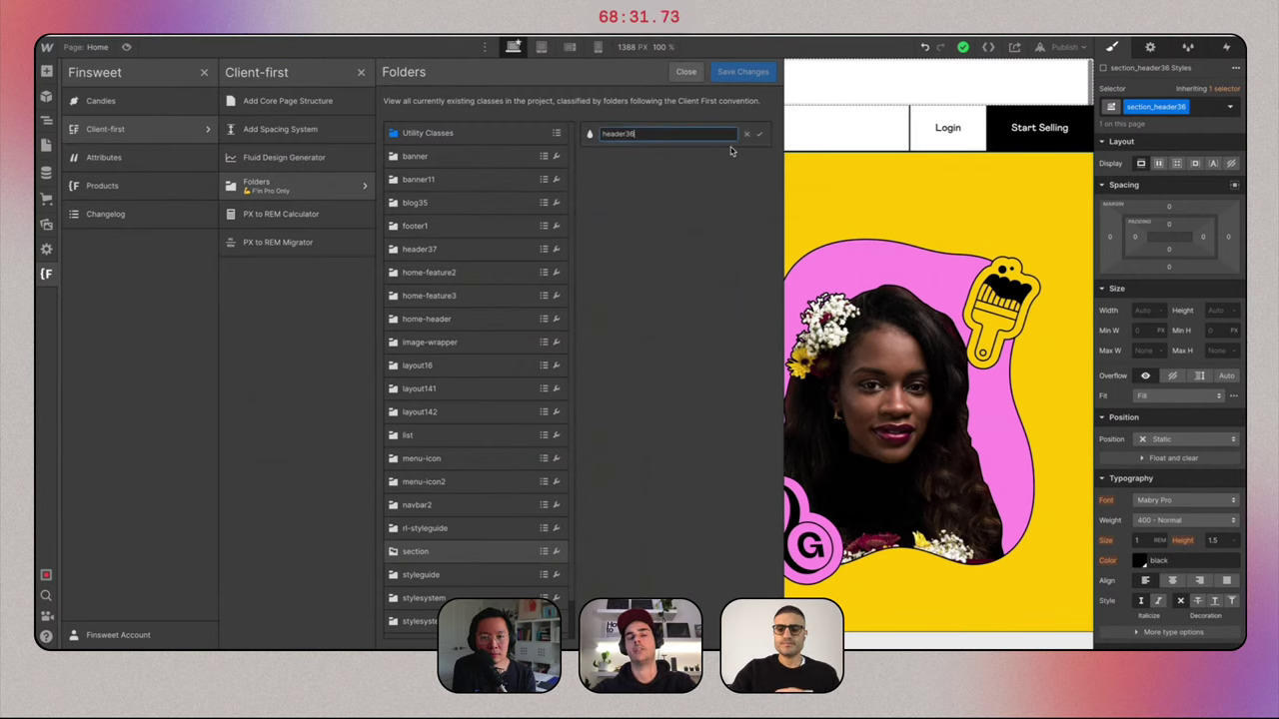
left_click(642, 133)
type("home-")
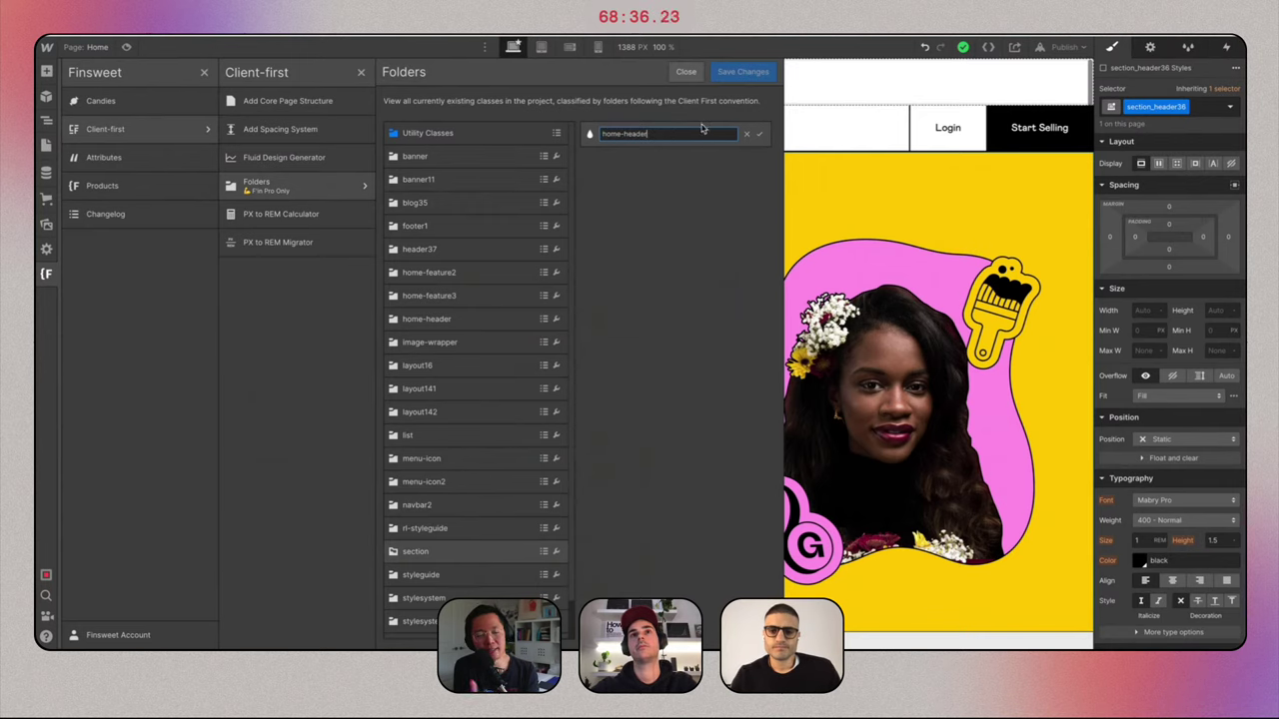
left_click(757, 136)
left_click(742, 72)
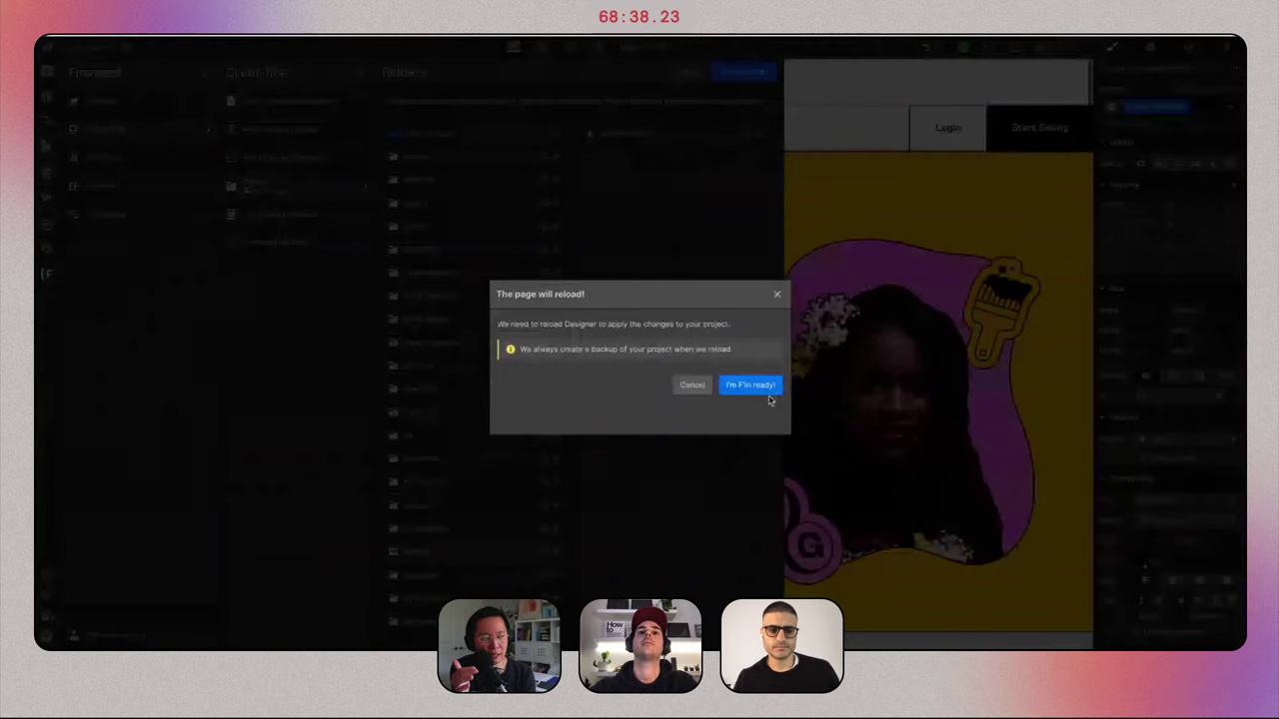
left_click(767, 390)
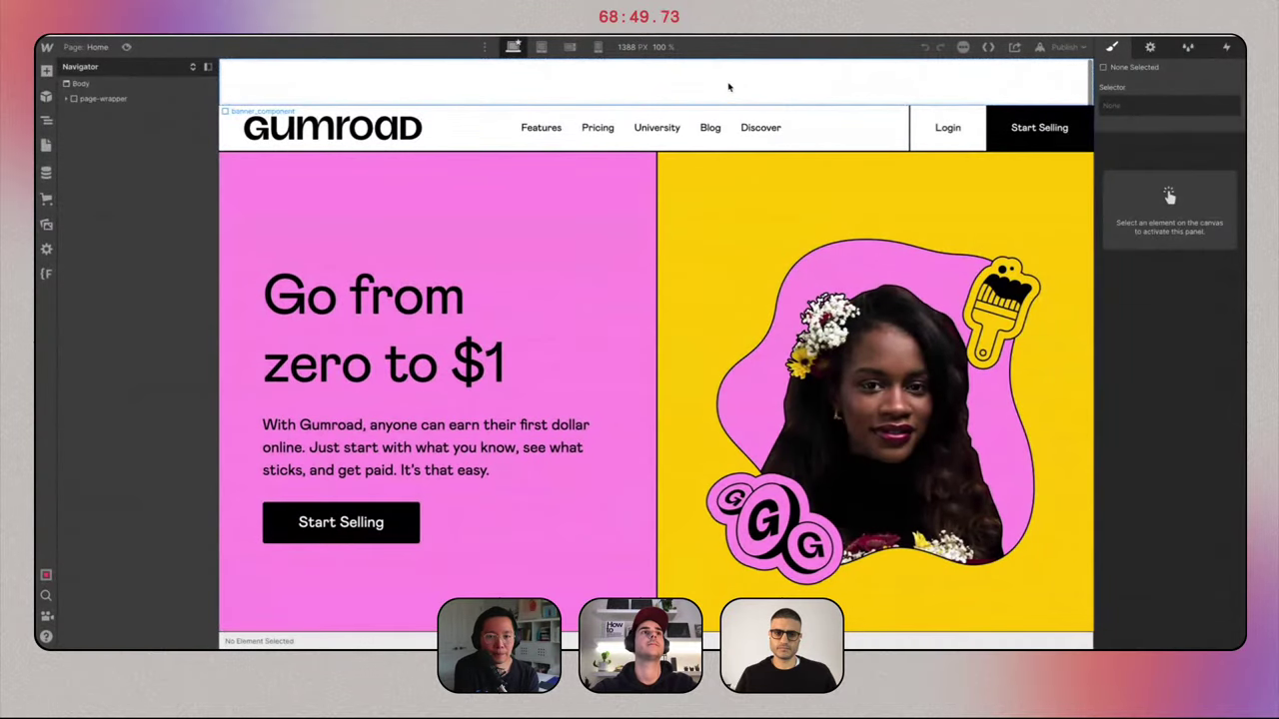
Give banner_component 2.5rem left and right padding and a horizontal flex layout with centered alignment and justification.
left_click(728, 87)
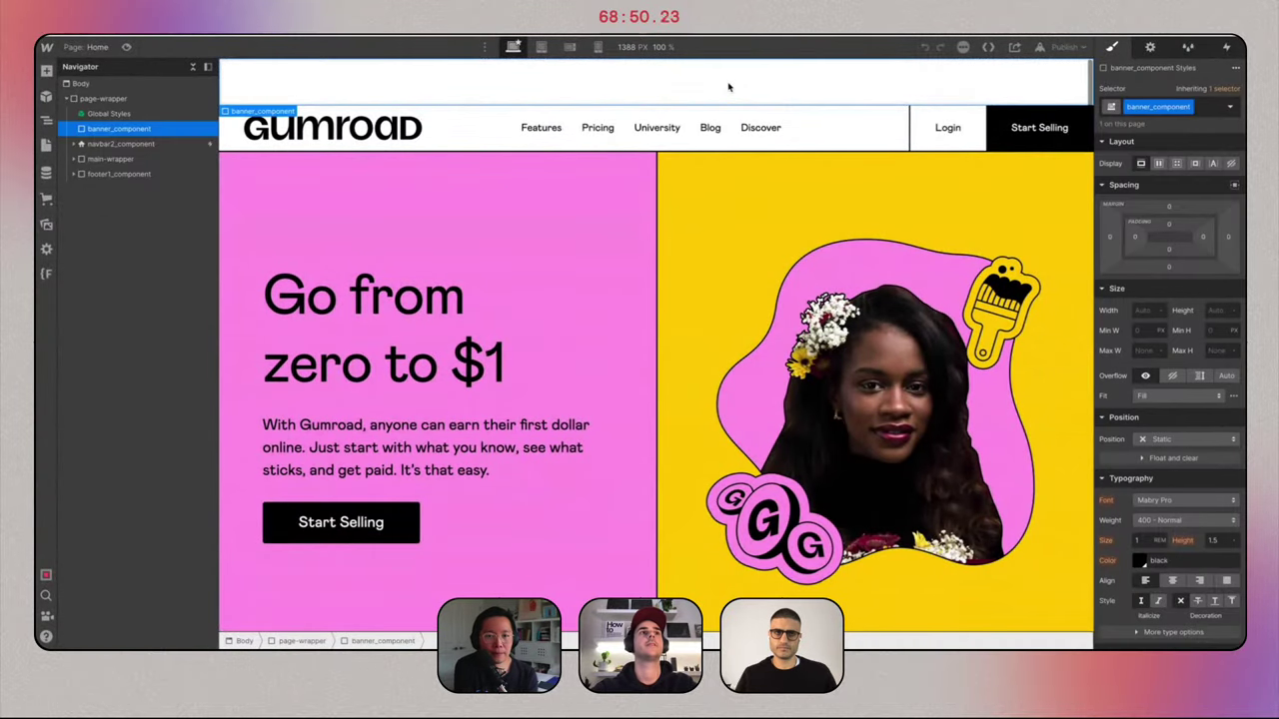
left_click(1134, 238)
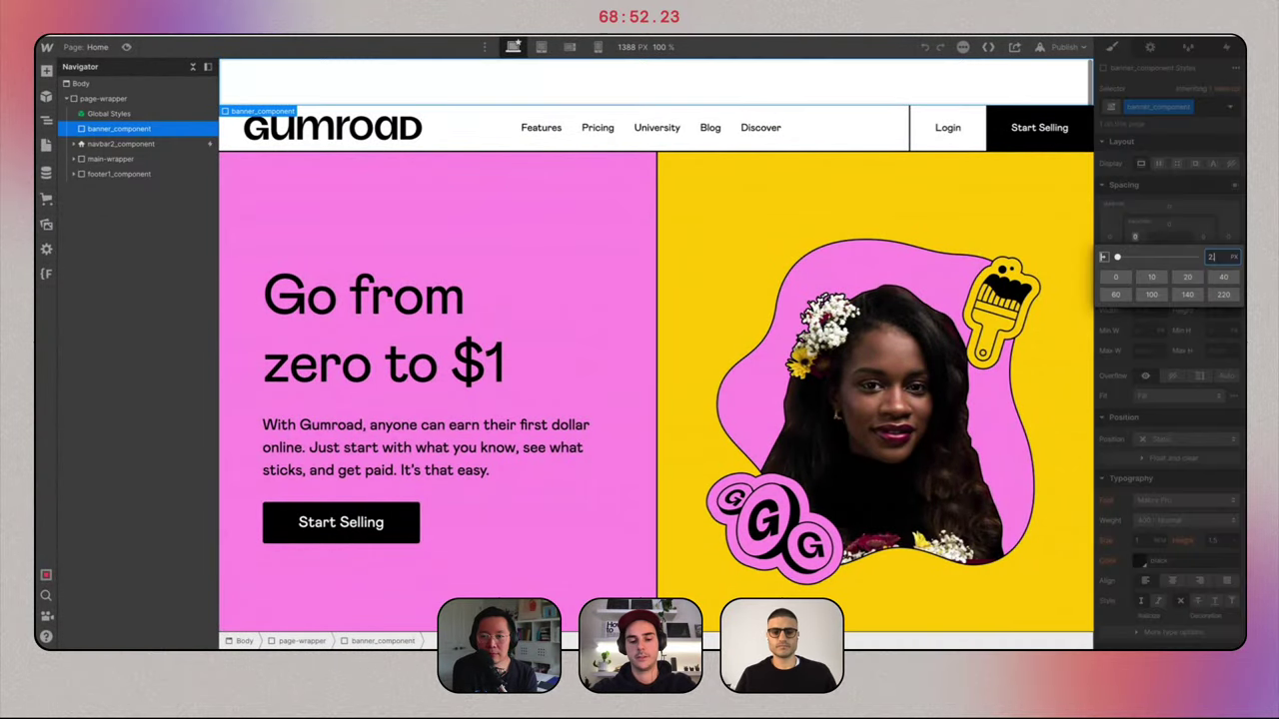
key("BackSpace")
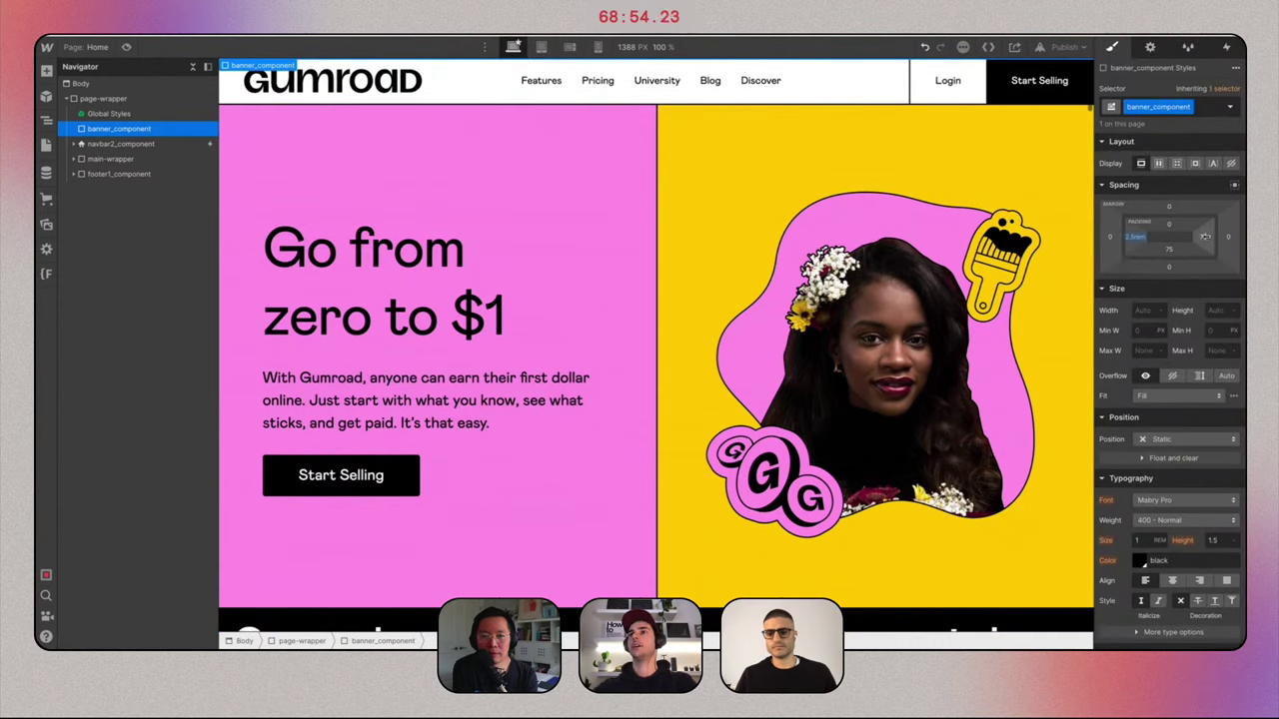
type("2.5")
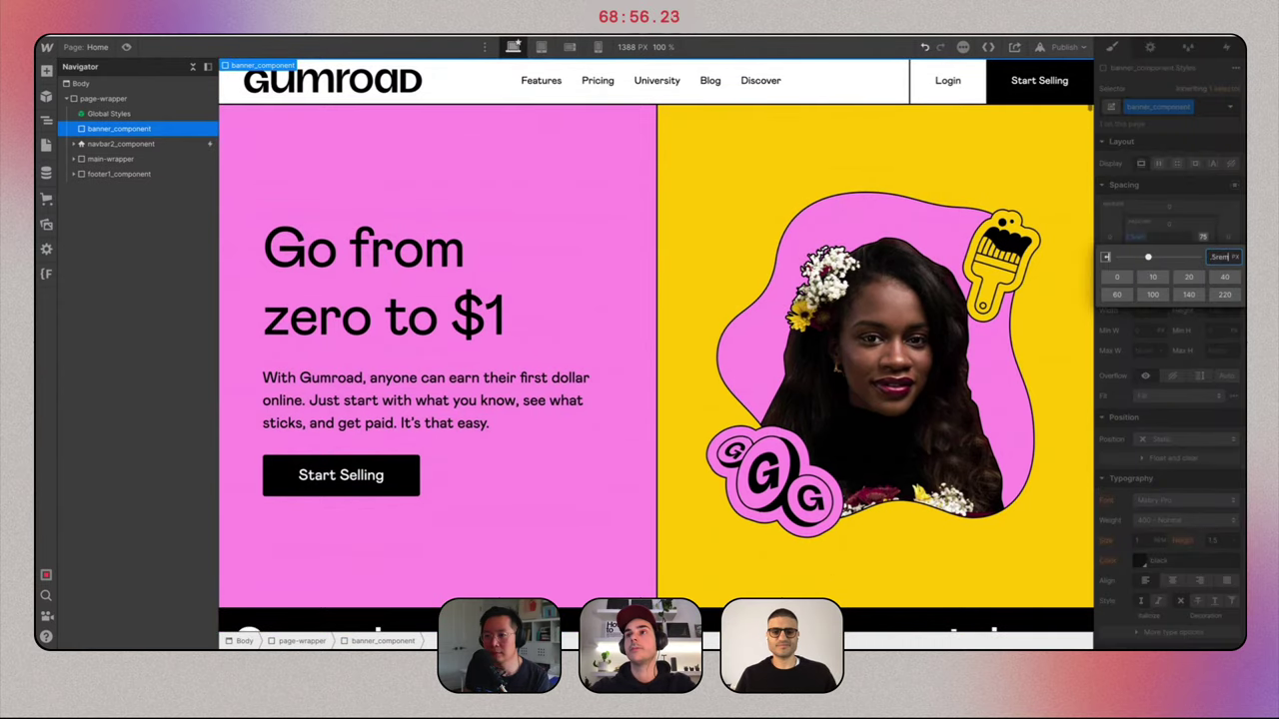
key("Return")
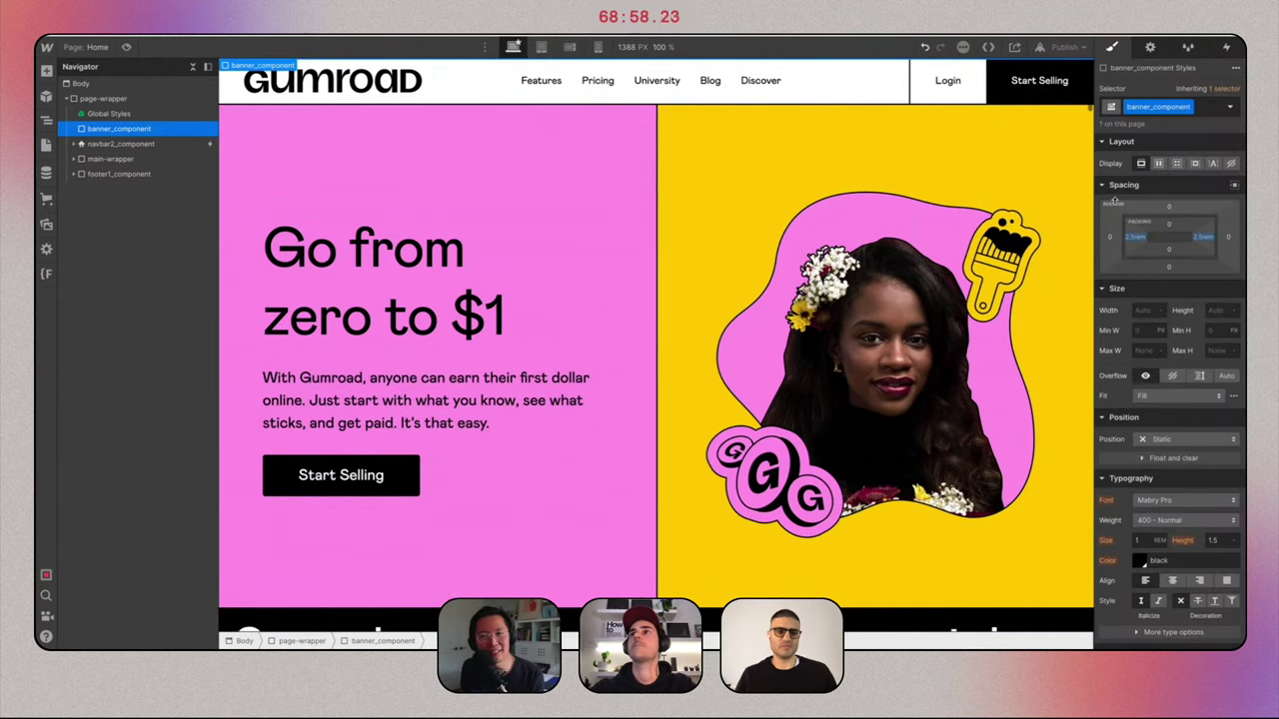
left_click(1158, 165)
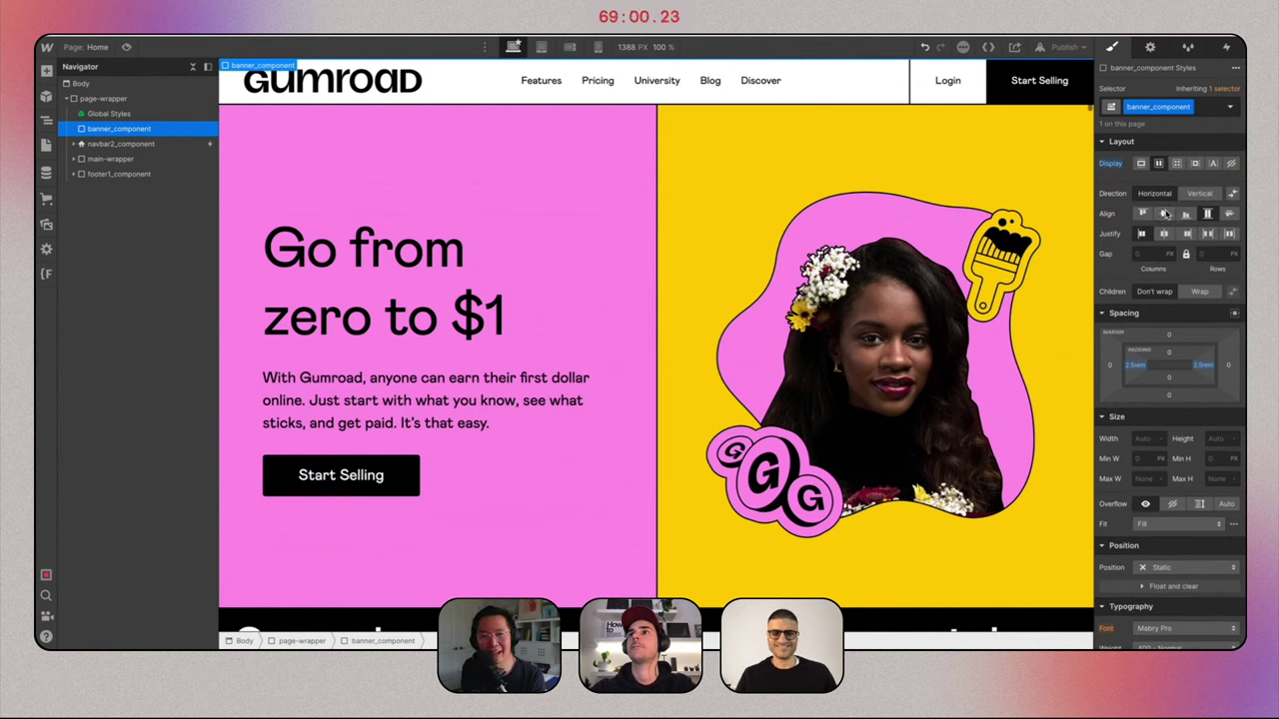
left_click(1164, 214)
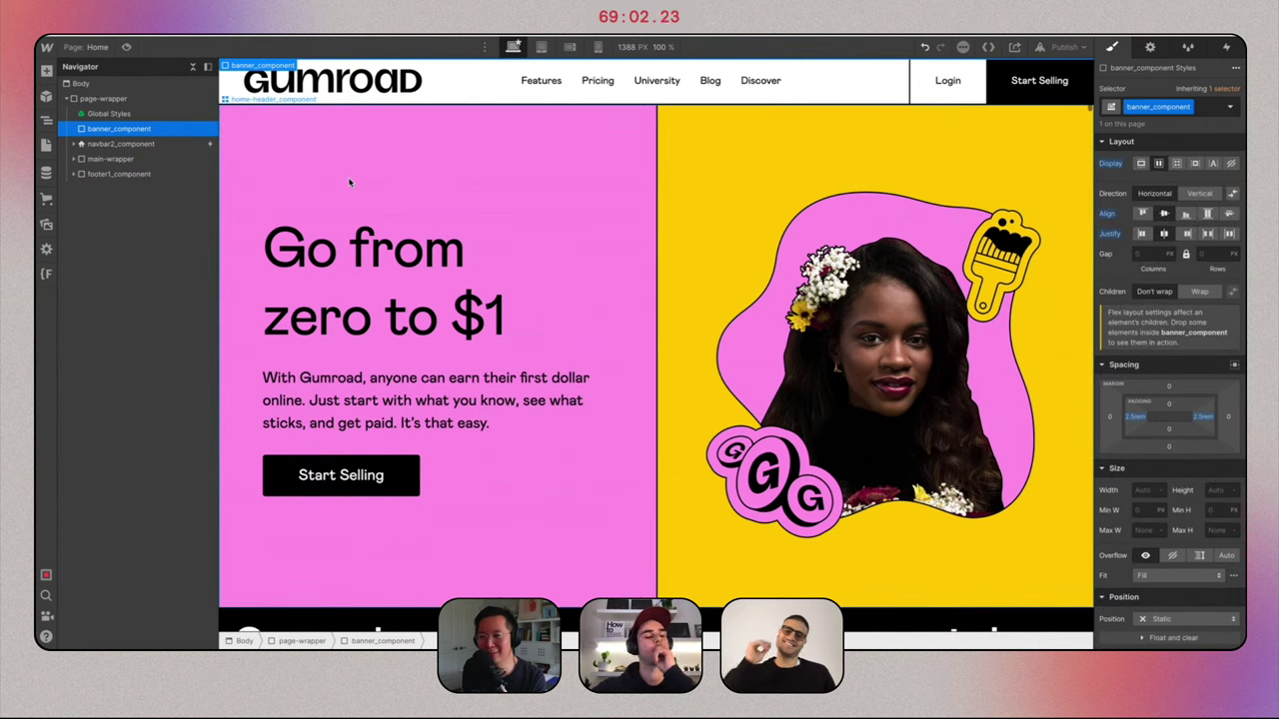
Add an image element inside banner_component and set its source to the black Gumroad logo, asset 51.svg.
key("super+e")
type("image")
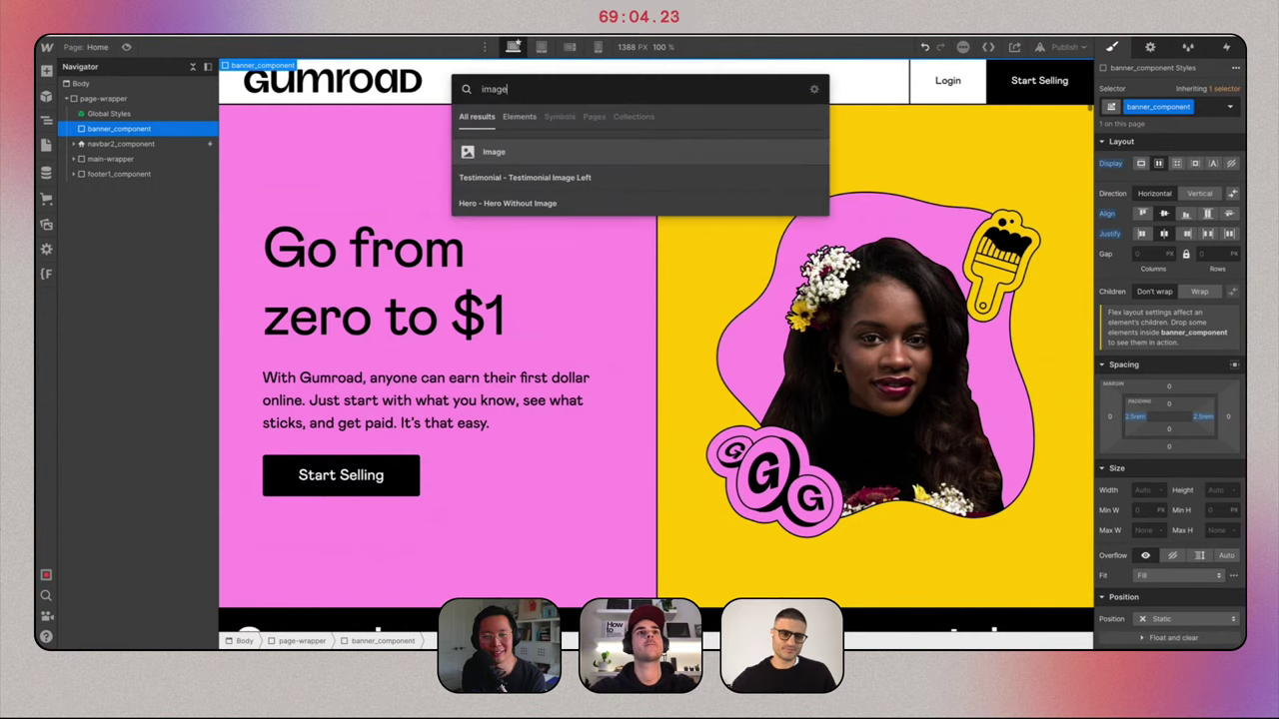
key("Return")
left_click(713, 185)
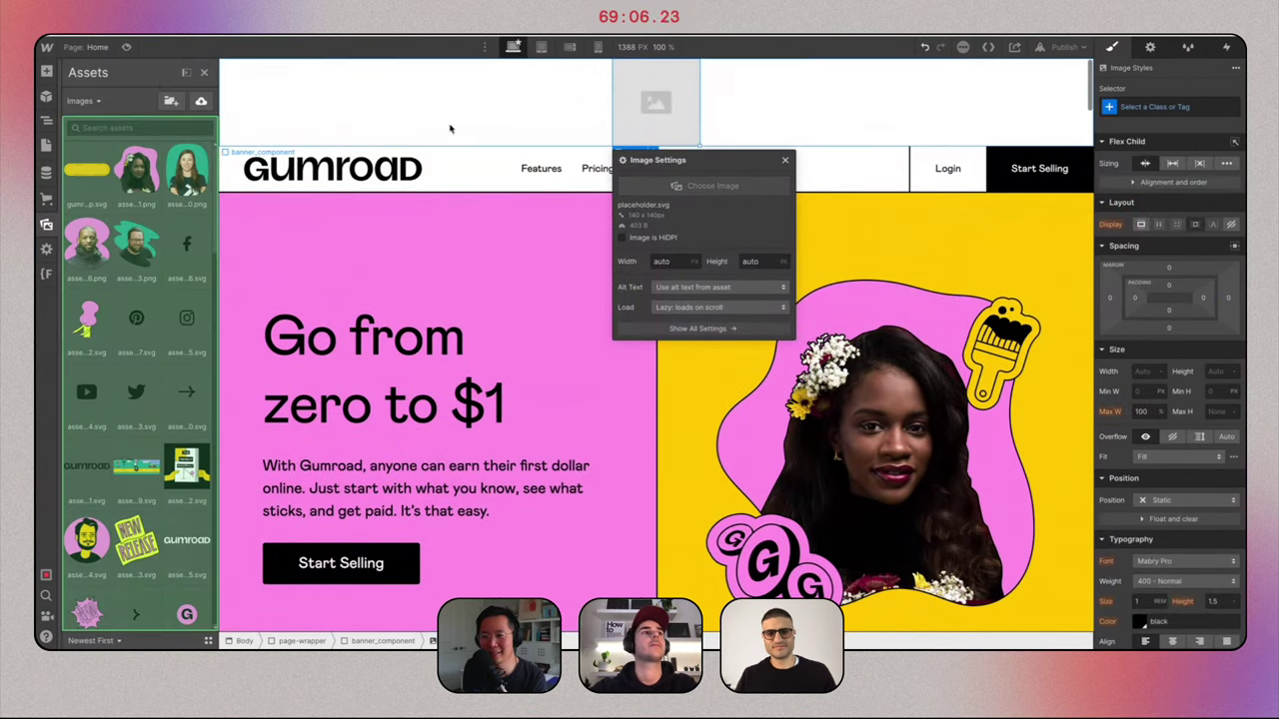
left_click(86, 466)
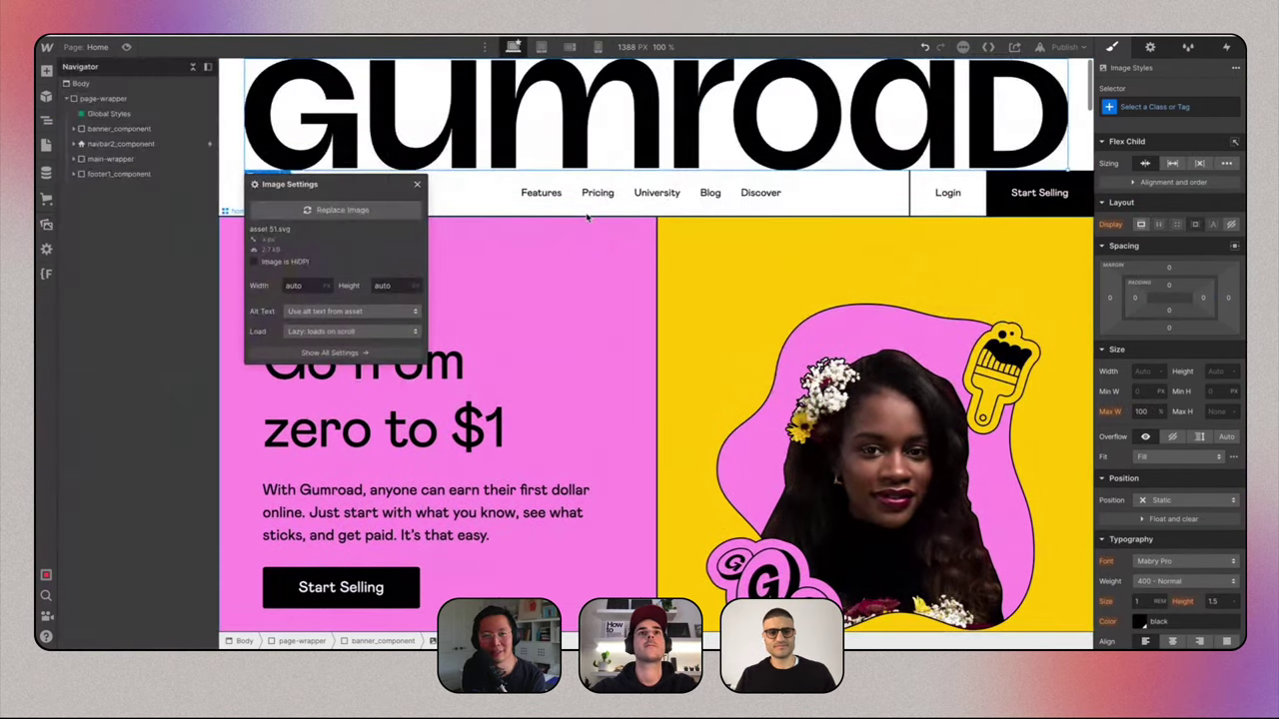
Set the top and bottom padding of banner_component to 1.25rem.
left_click(242, 106)
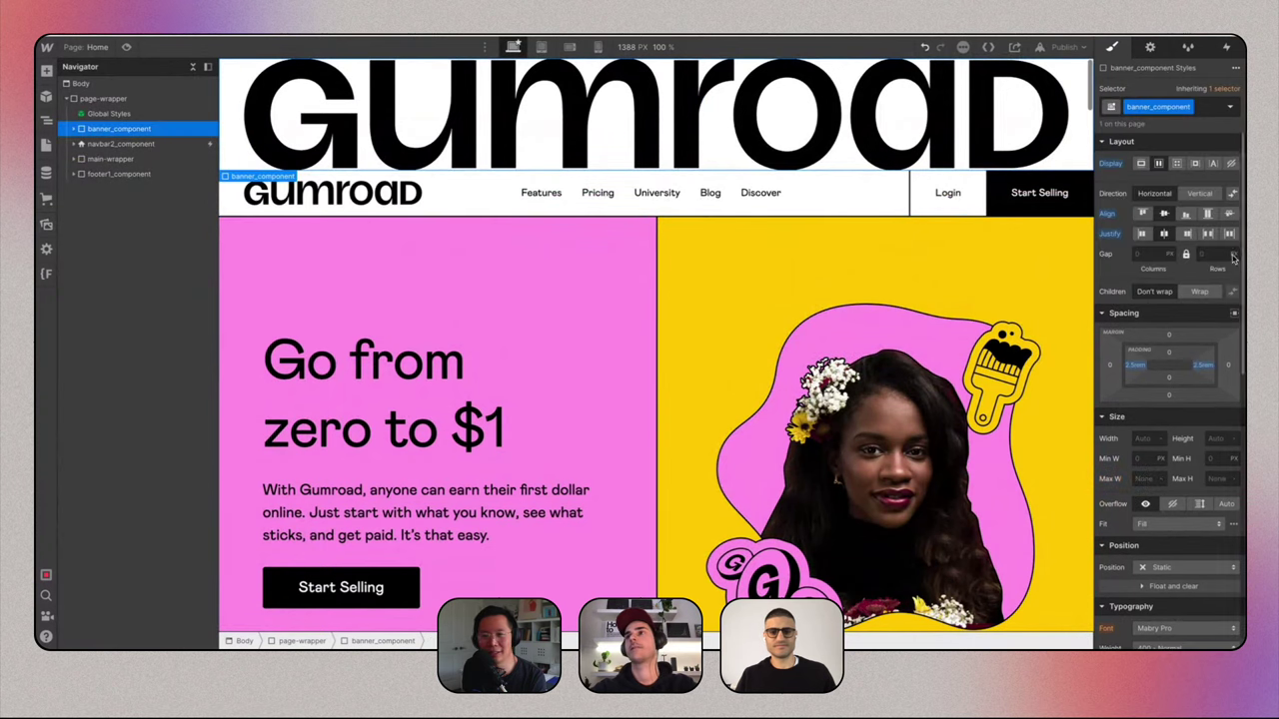
left_click(1169, 352)
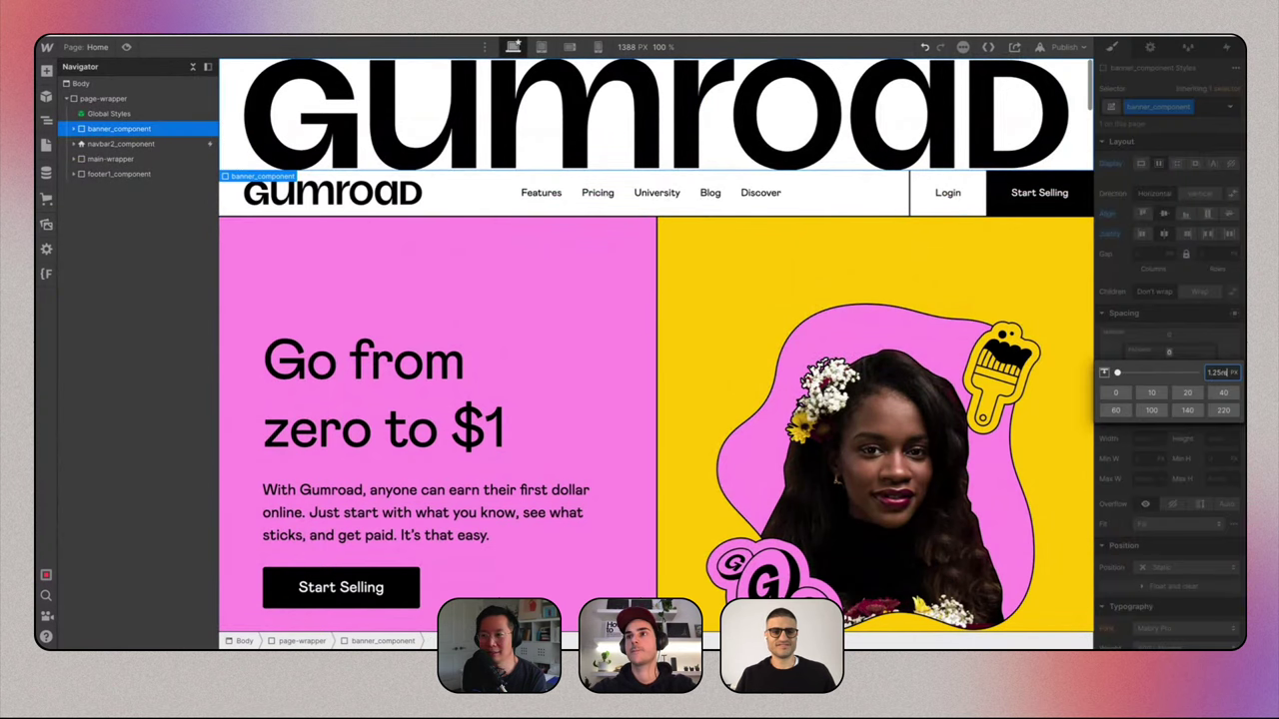
type("1.25rem")
key("Return")
left_click(1169, 380)
type("1")
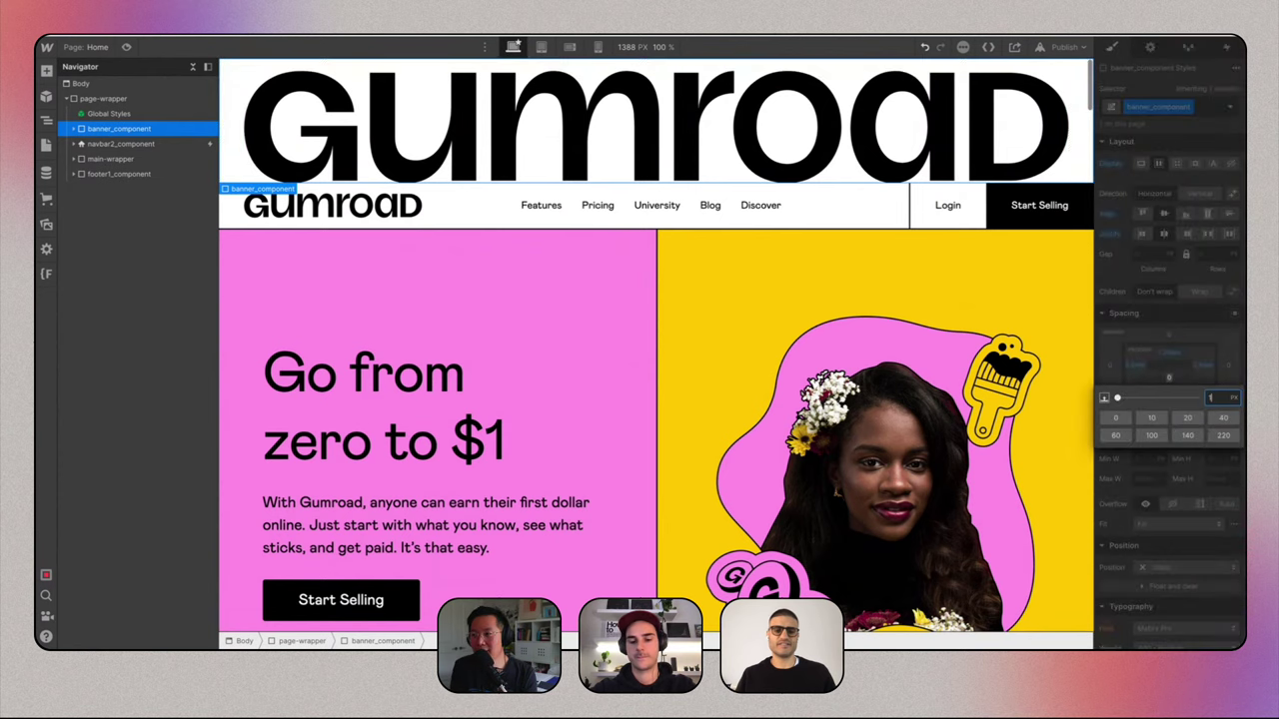
type(".25rem")
key("Return")
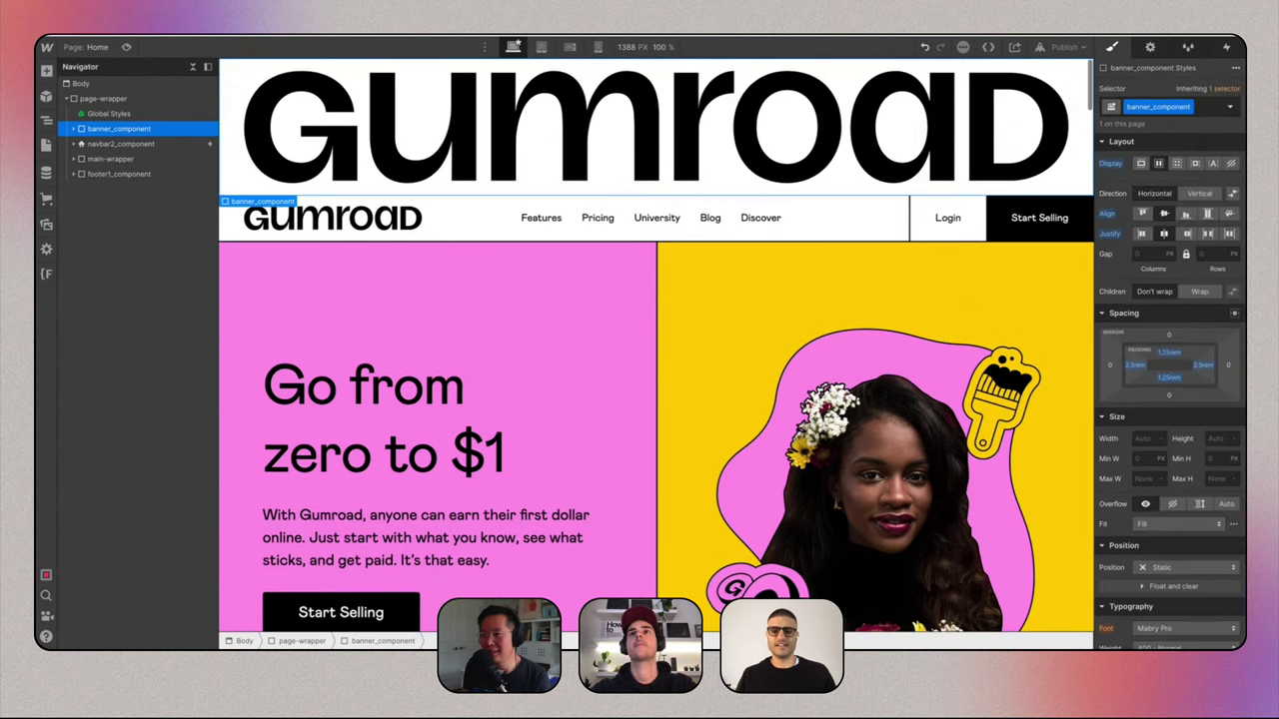
Add a top border with a width of 2 px to navbar2_component.
left_click(879, 458)
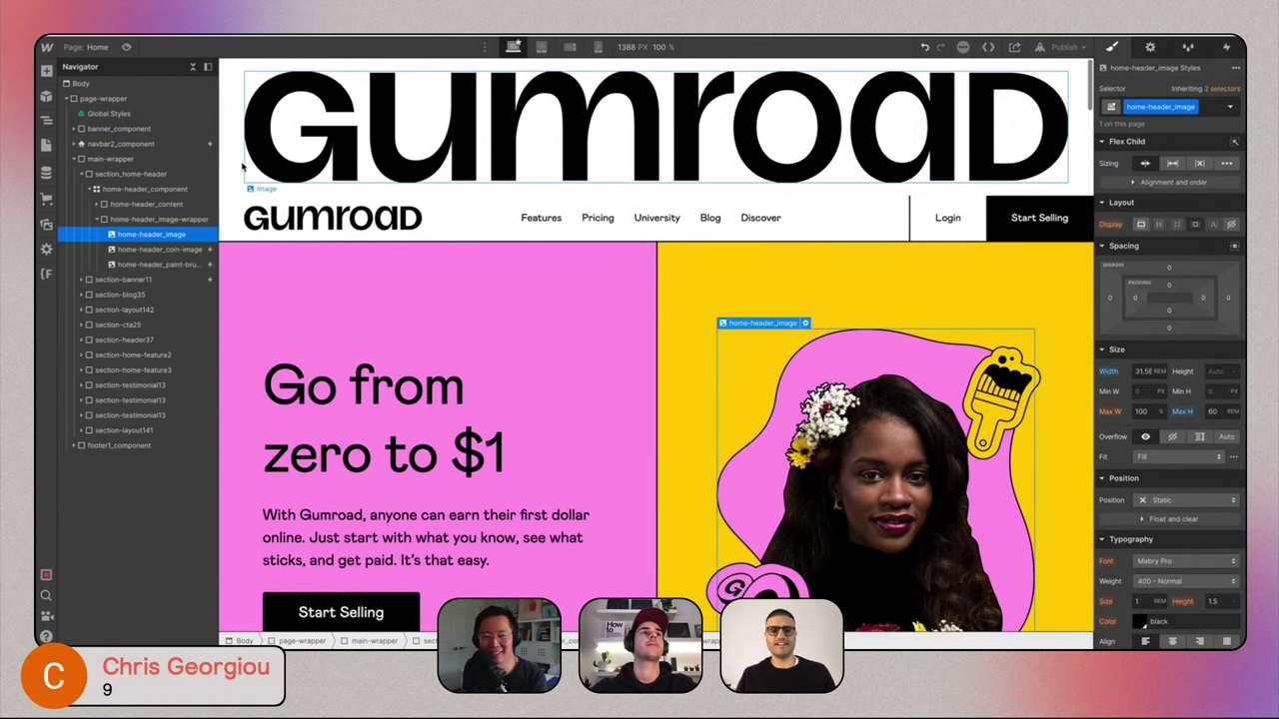
left_click(242, 168)
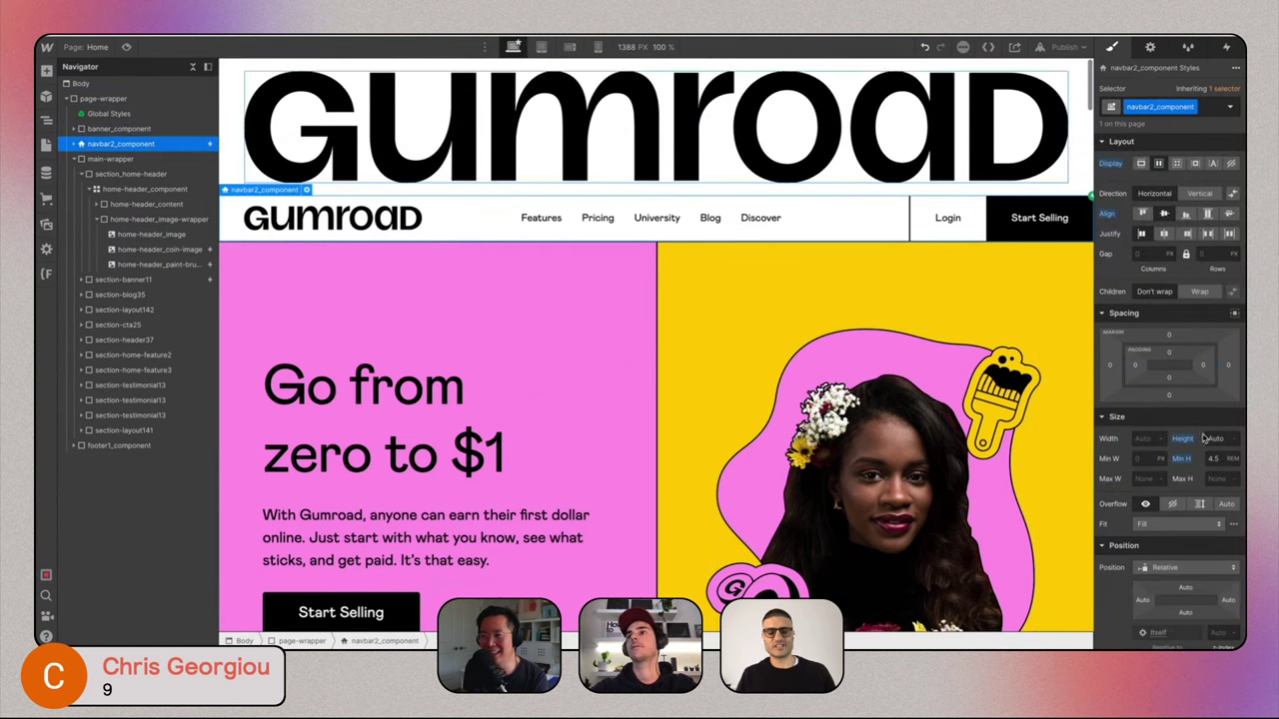
scroll(1206, 439, "down", 8)
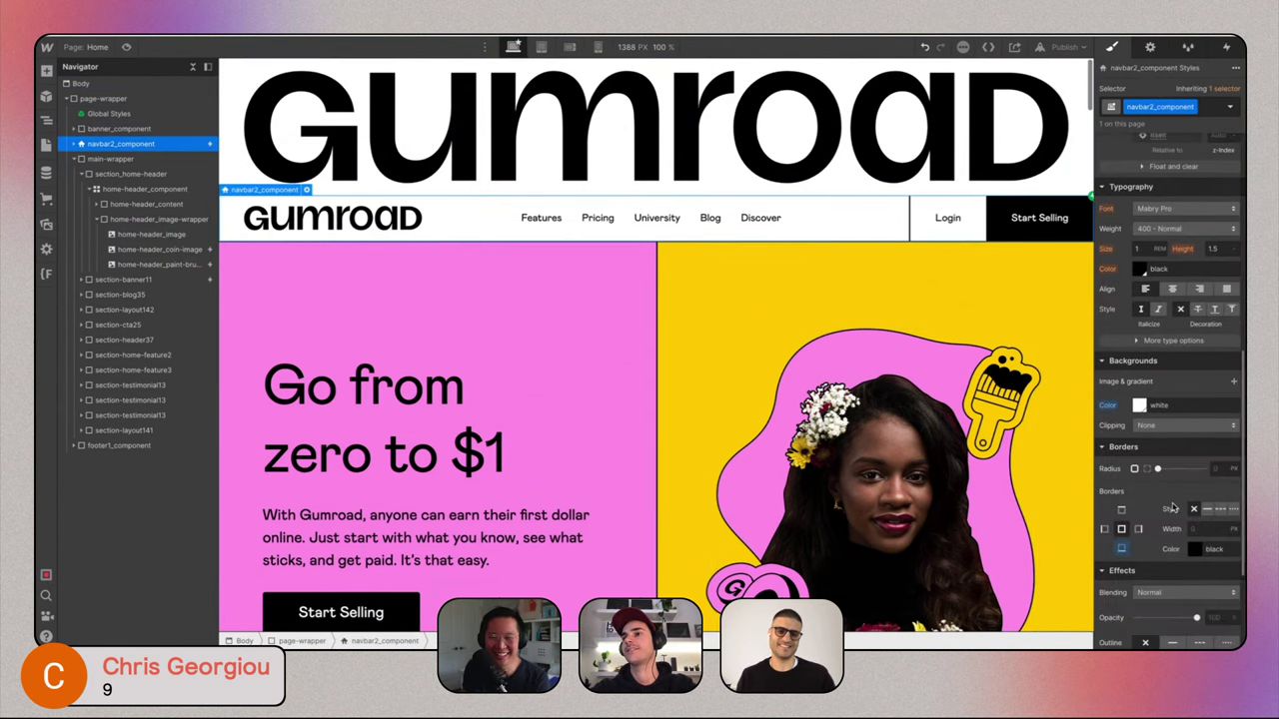
left_click(1123, 510)
left_click(1200, 529)
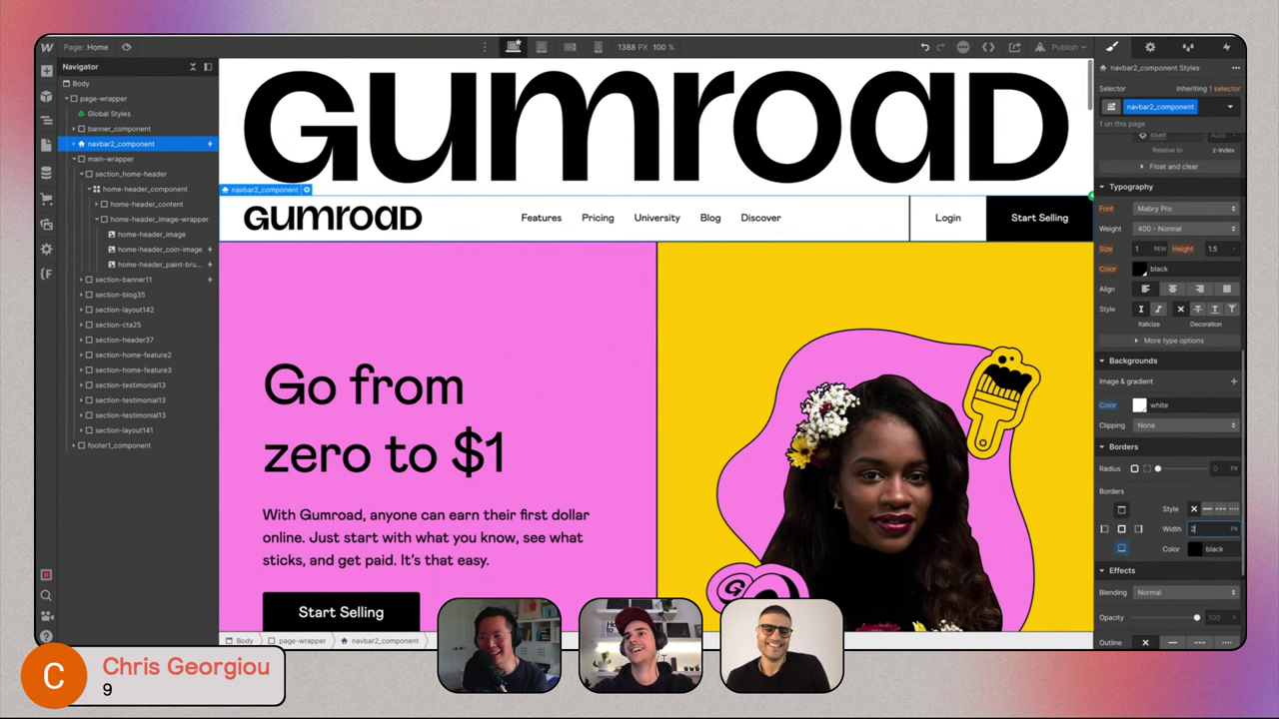
type("2")
key("Return")
left_click(892, 389)
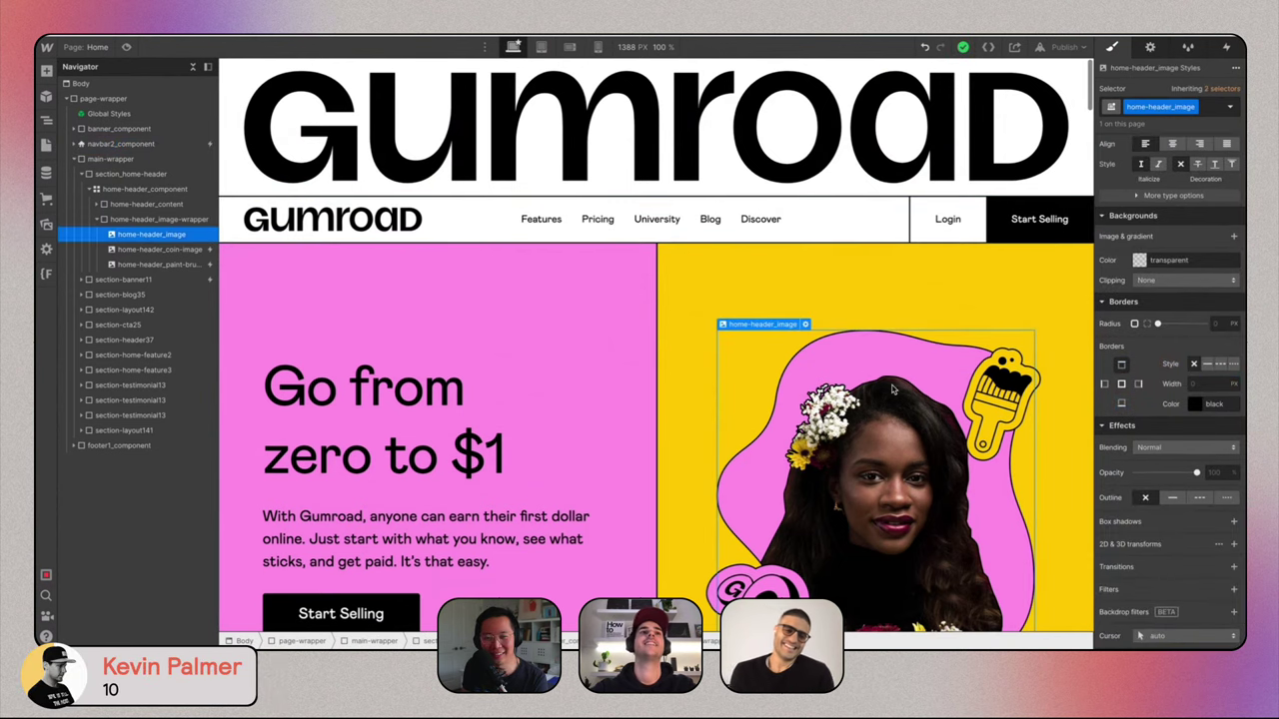
Inspect the banner's logo image and the layout and size styles of navbar2_container.
left_click(383, 126)
left_click(502, 220)
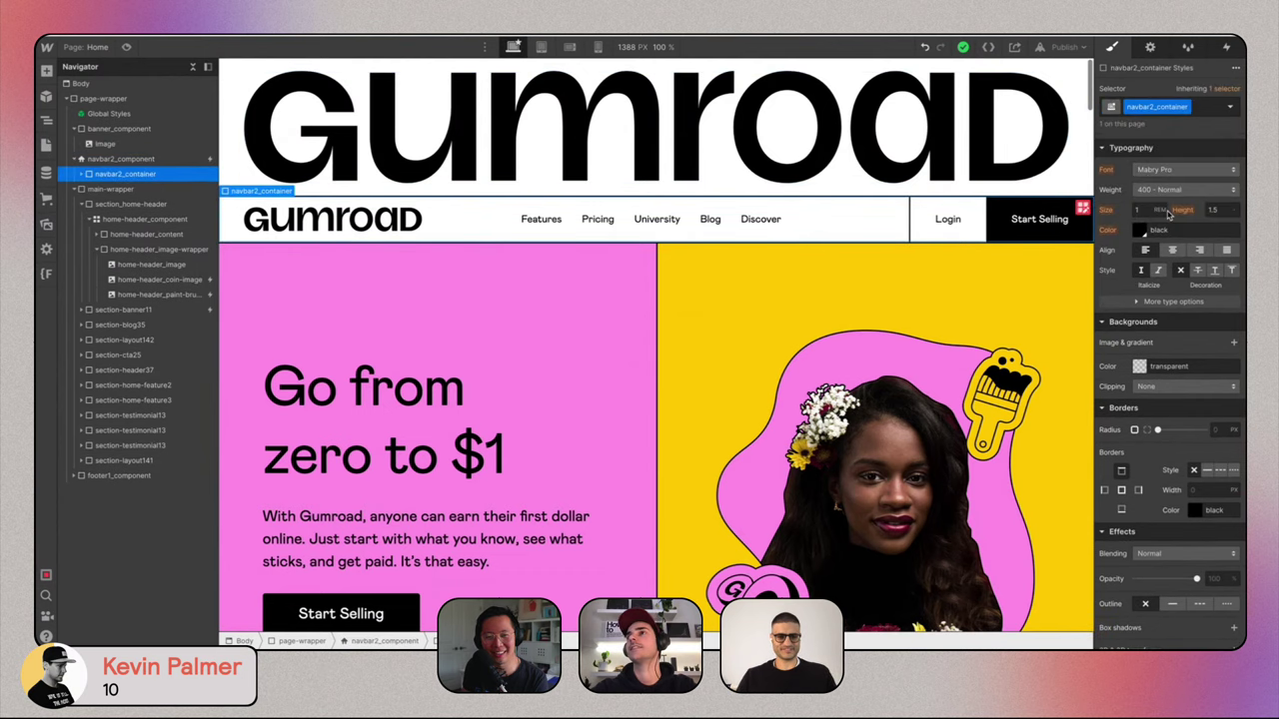
scroll(1169, 215, "up", 5)
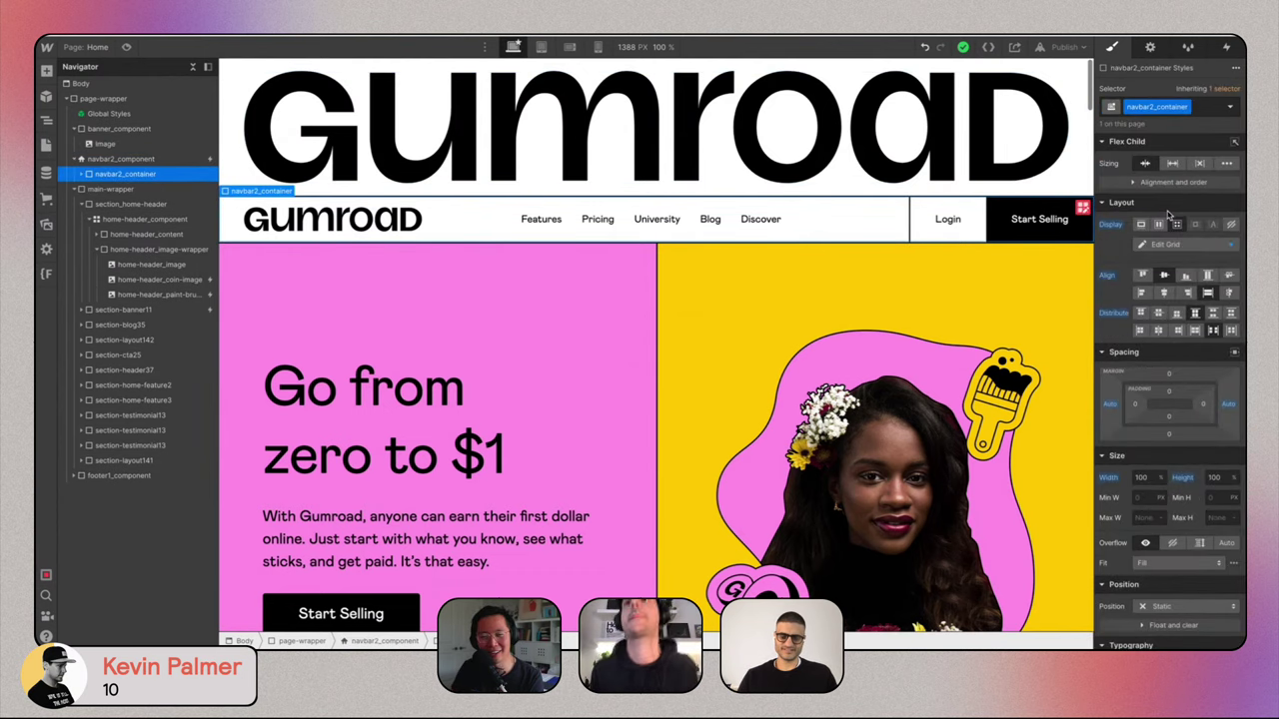
Switch to the full-screen view of the rebuilt Gumroad page and look through its sections from the hero to the testimonials.
key("super+shift+p")
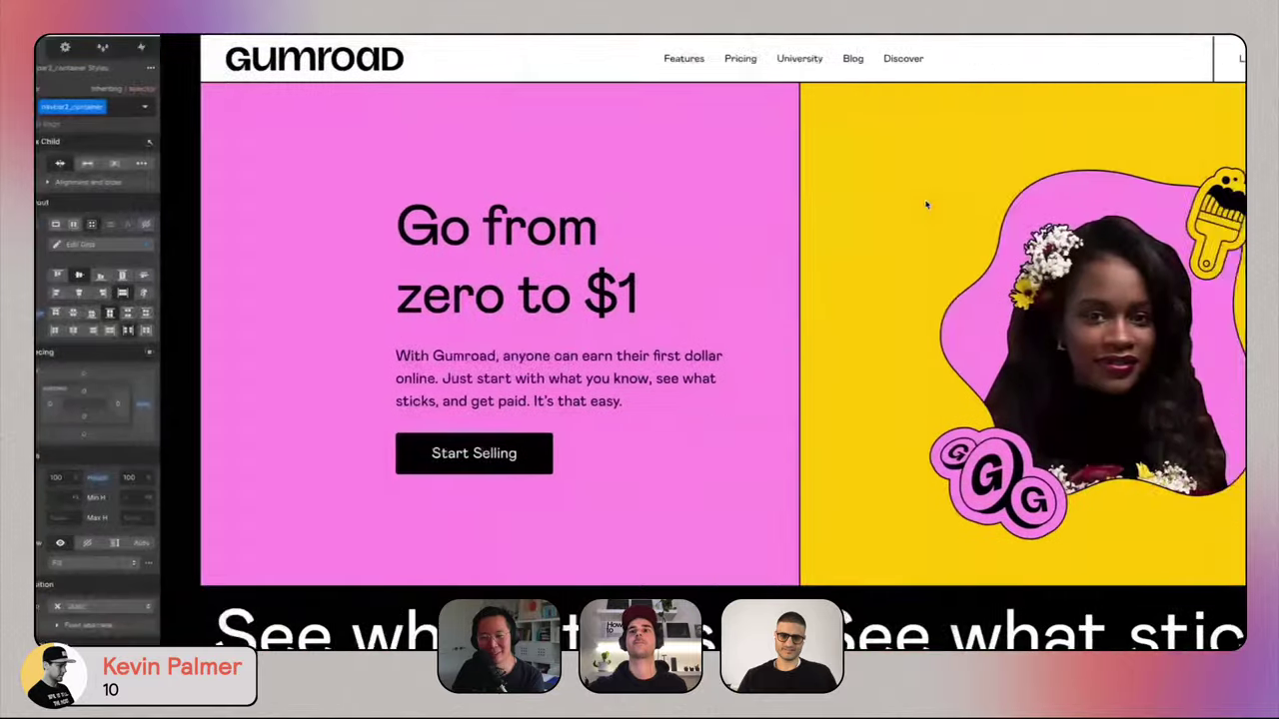
scroll(927, 205, "down", 5)
scroll(927, 205, "down", 15)
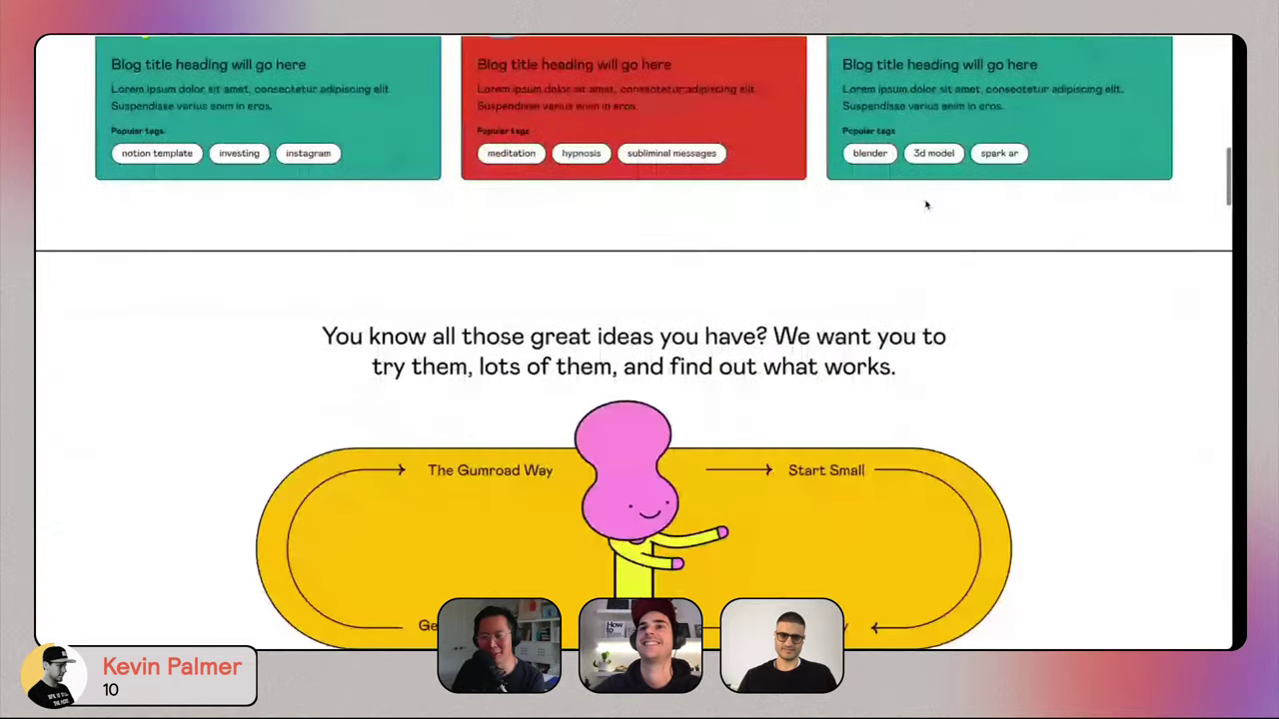
scroll(927, 205, "down", 5)
scroll(927, 205, "up", 15)
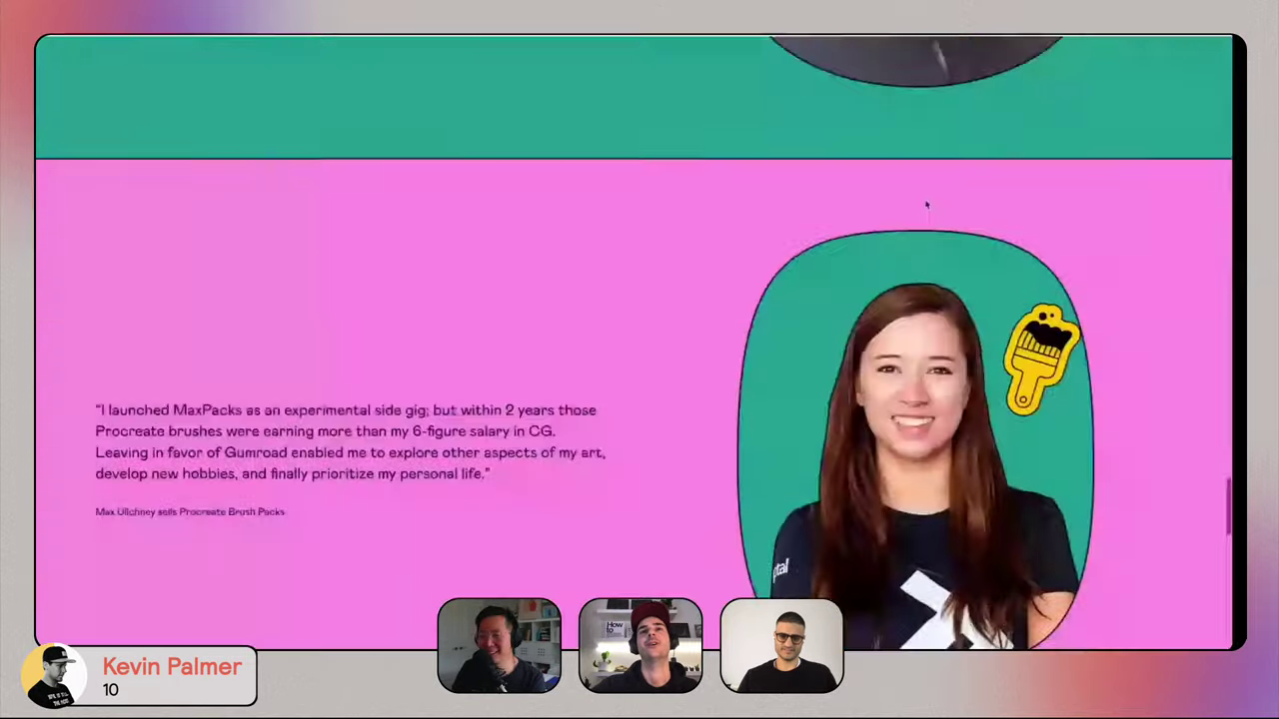
Switch to the Relume Library, go to its dashboard home and open the account settings.
key("super+shift+p")
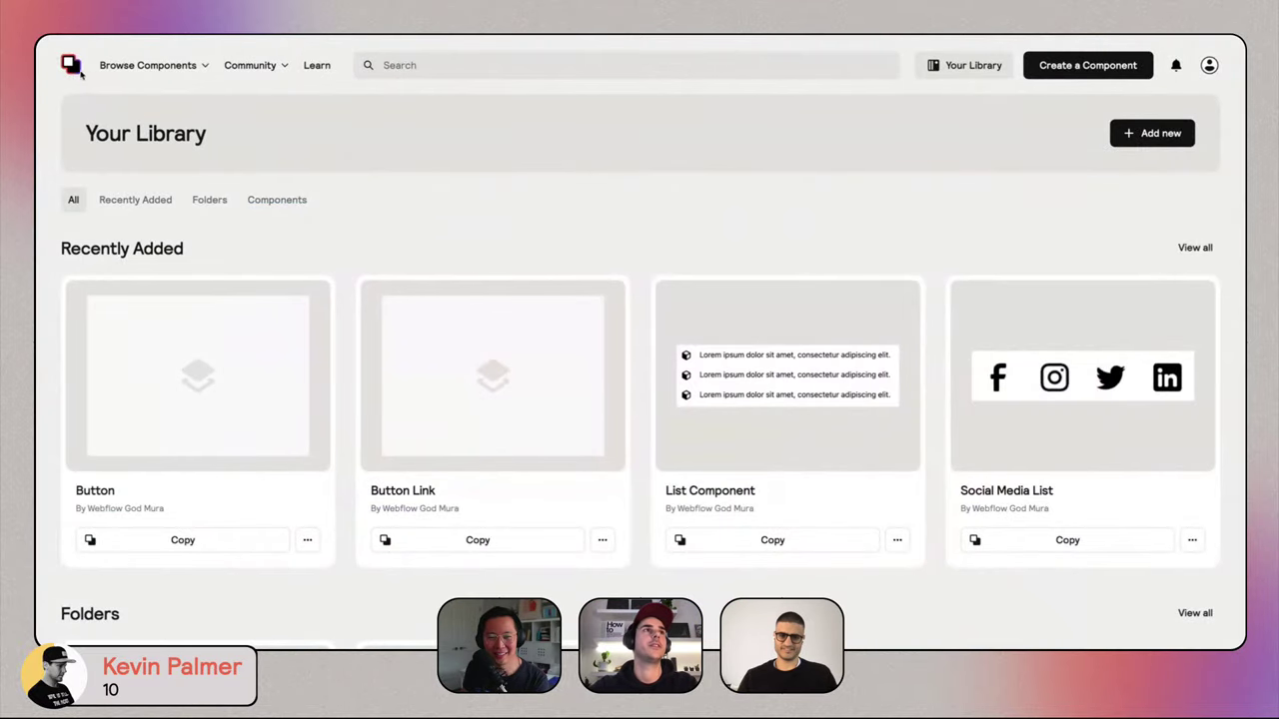
left_click(73, 68)
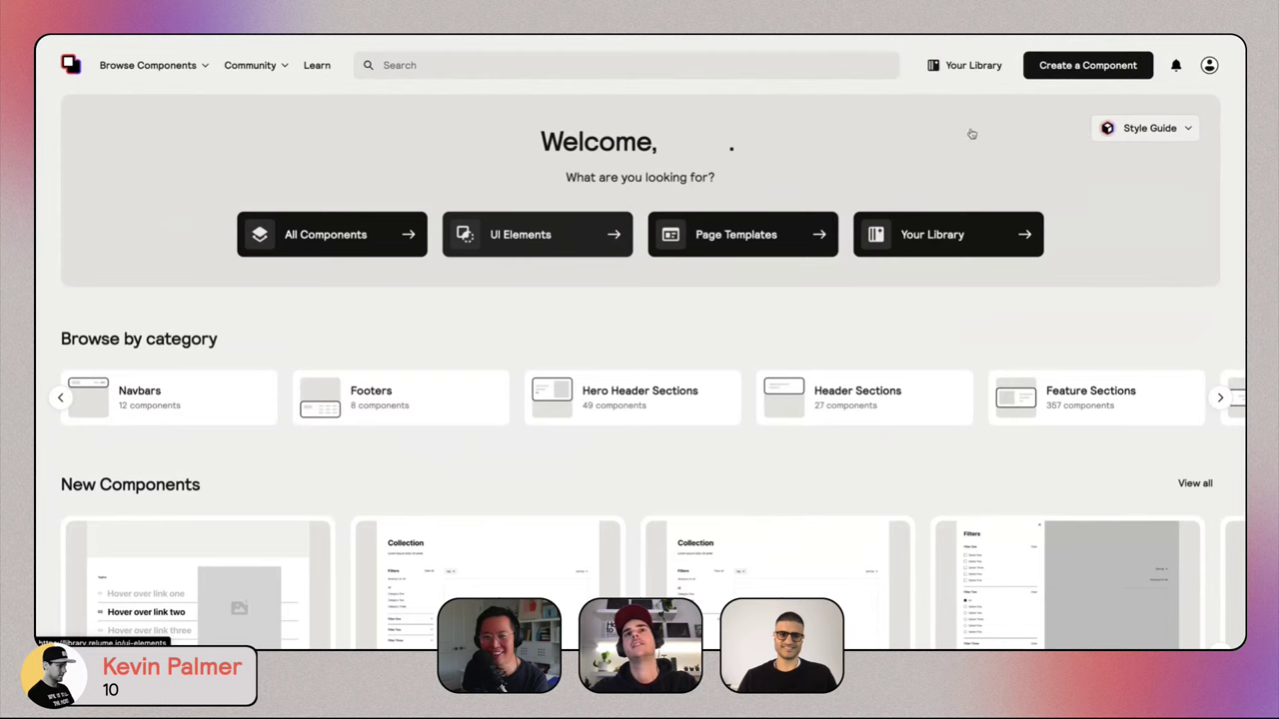
left_click(1209, 66)
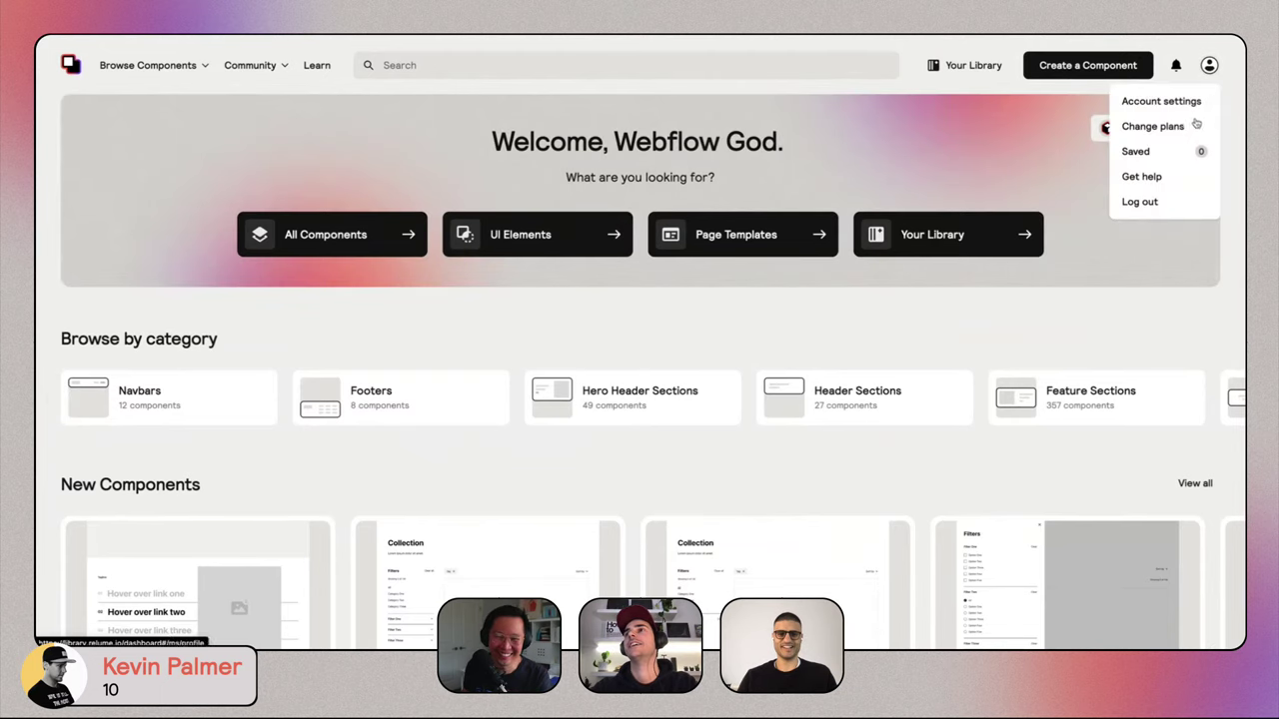
left_click(1164, 102)
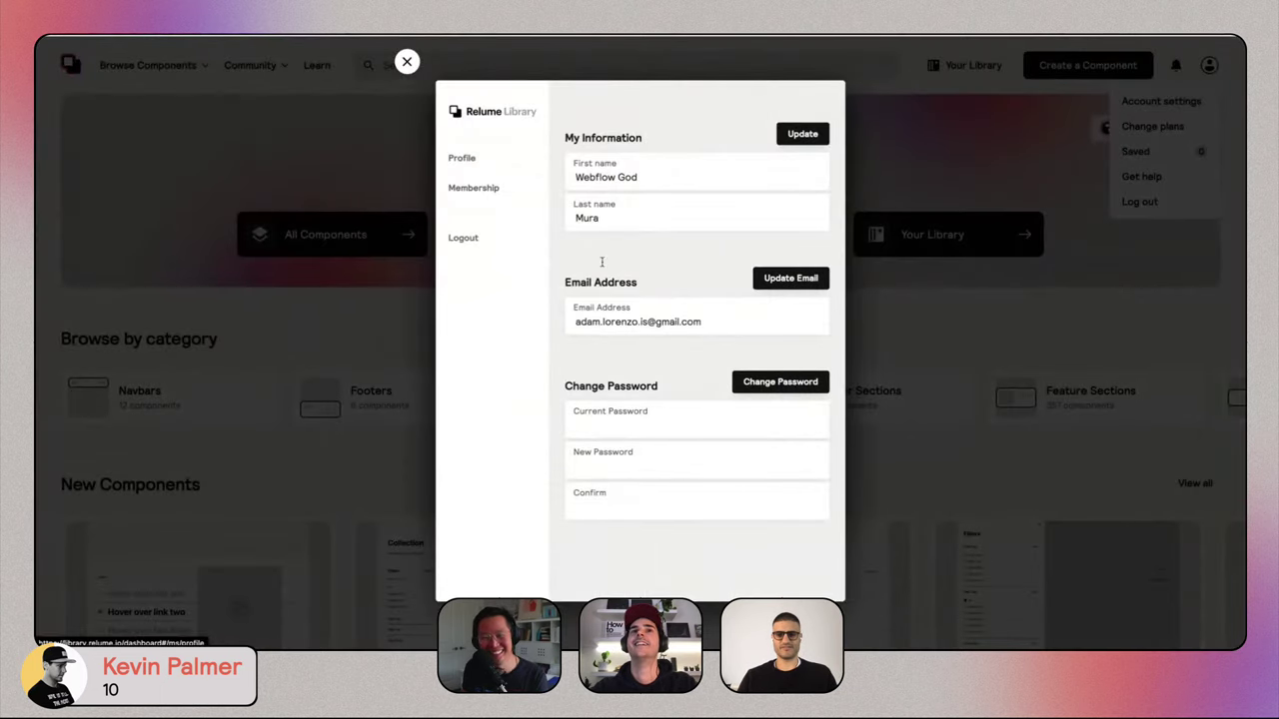
Replace the second word in the profile's first-name field with "King" and update the profile information.
double_click(627, 177)
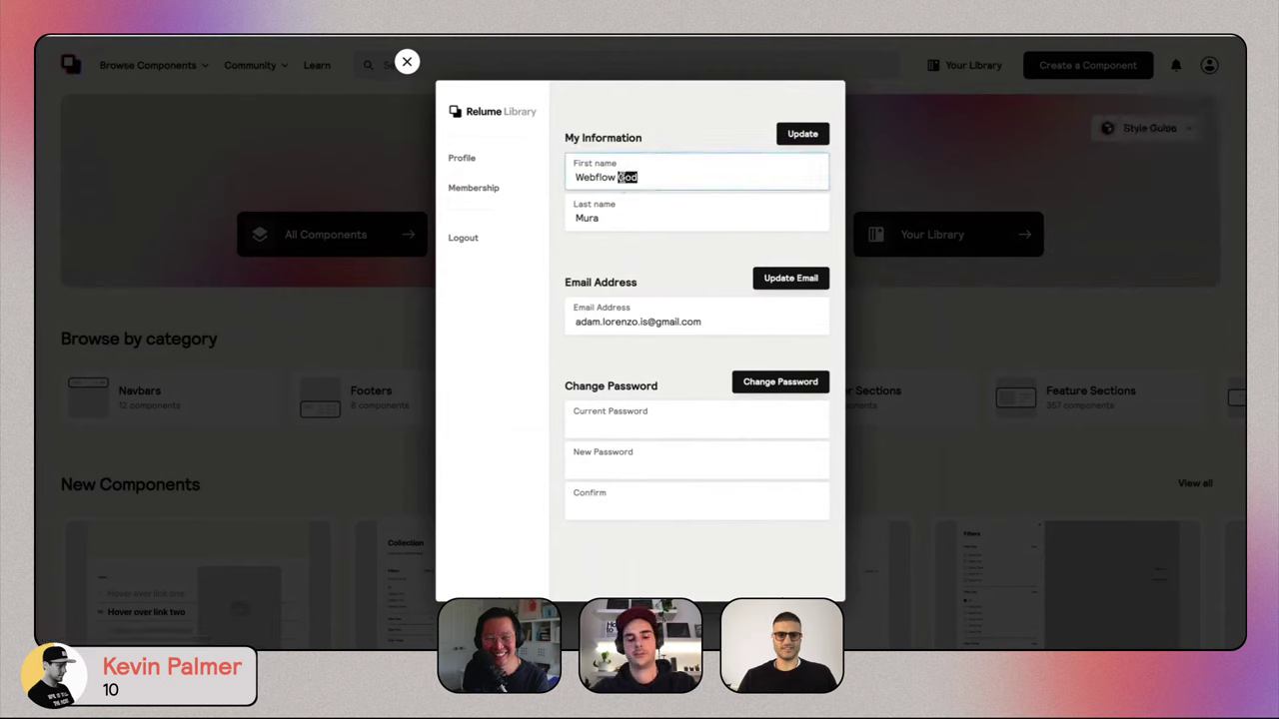
type("Do")
key("BackSpace")
key("BackSpace")
type("King")
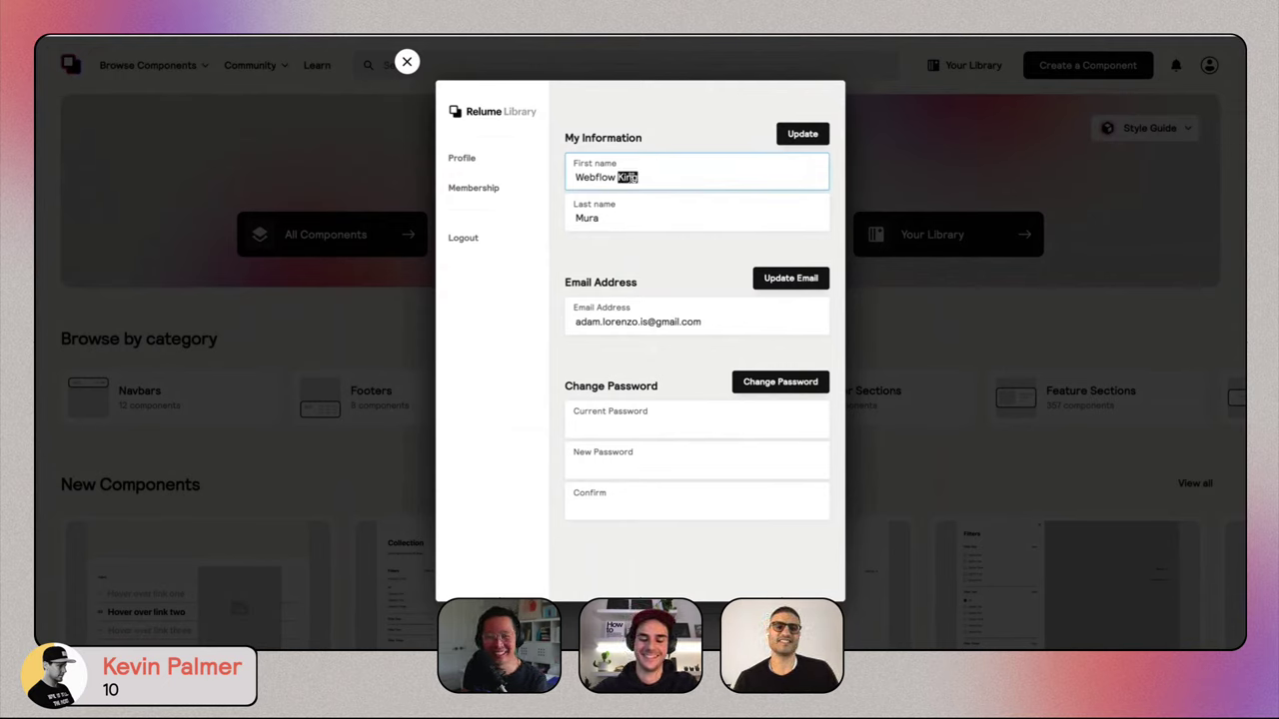
left_click(804, 134)
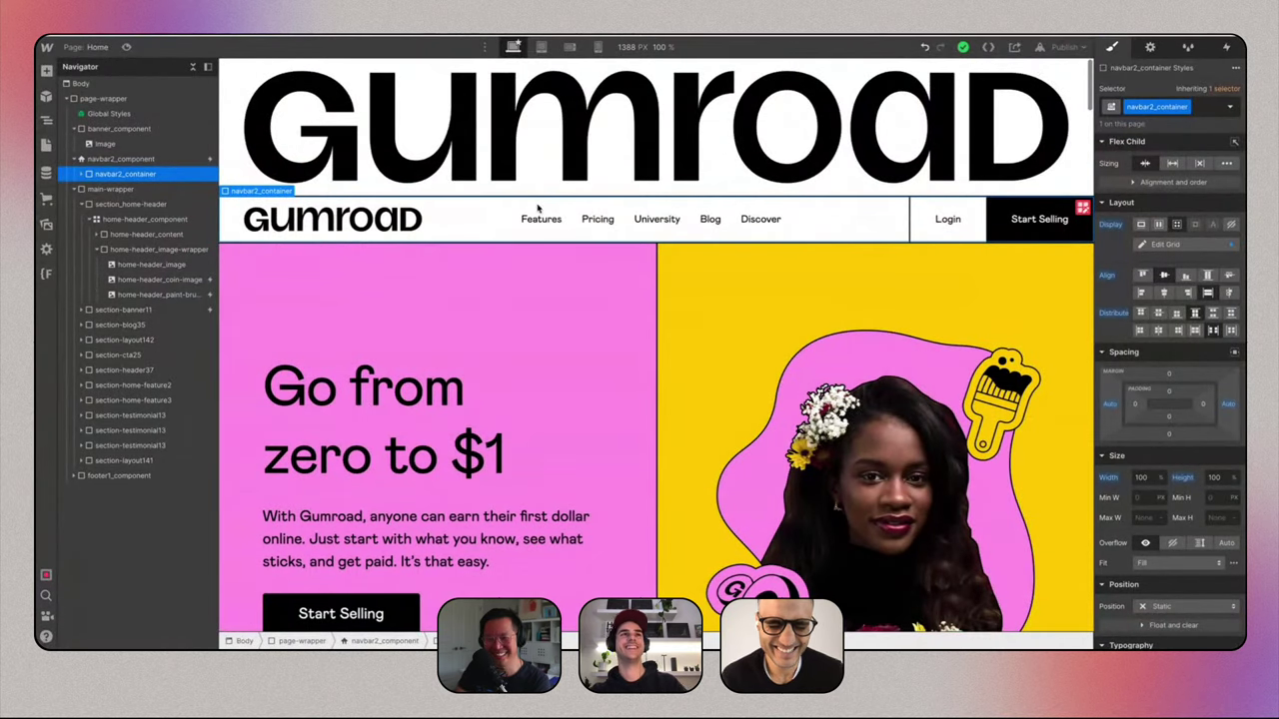
Change the display of navbar2_container from grid to flex.
left_click(461, 221)
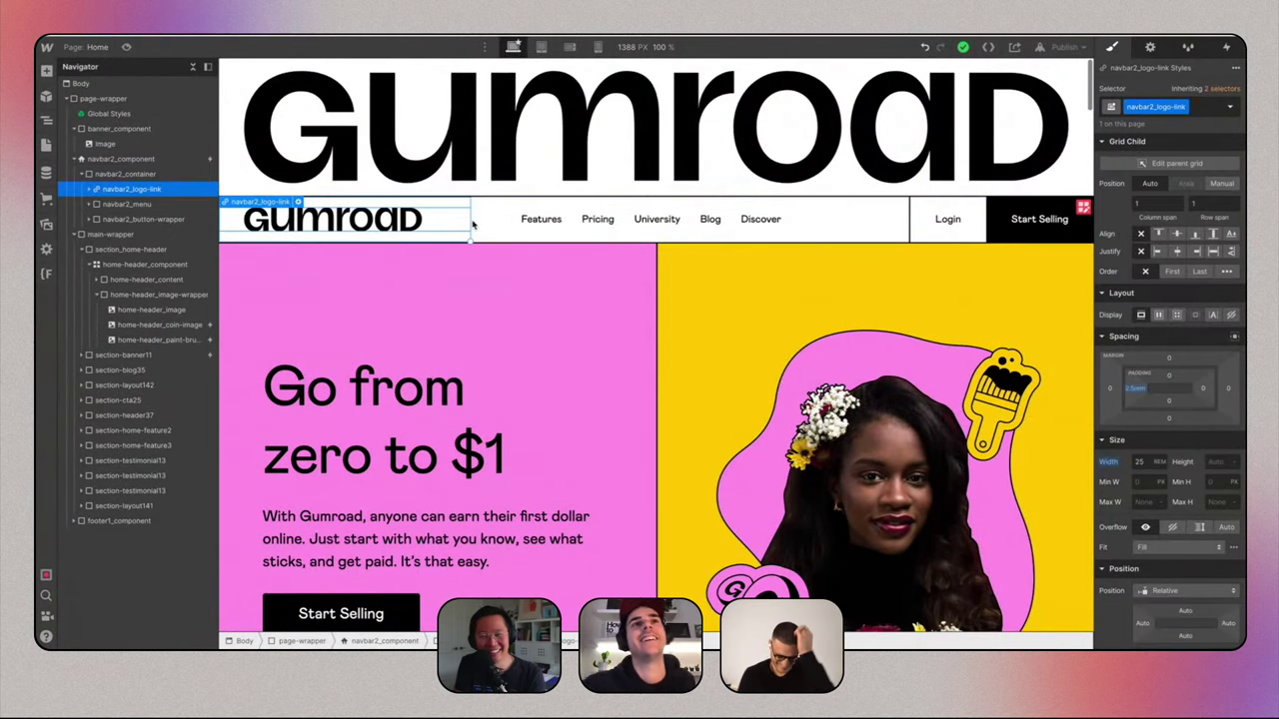
left_click(485, 222)
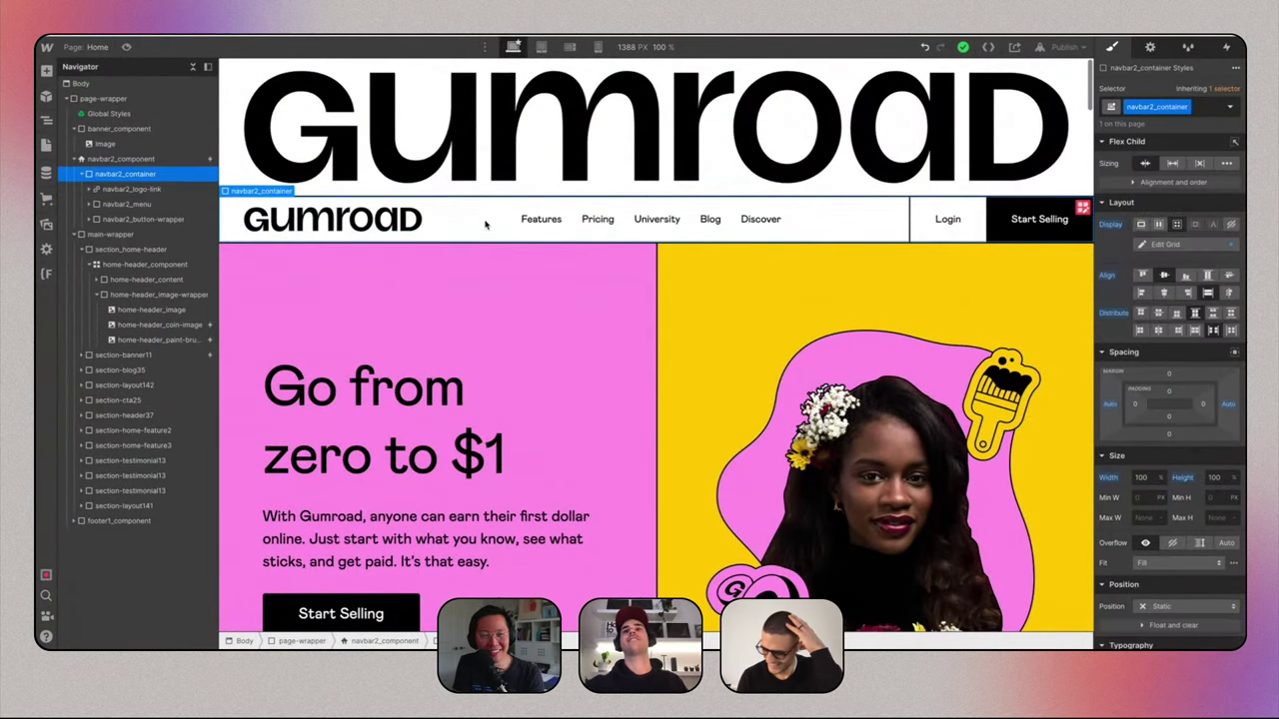
left_click(1159, 225)
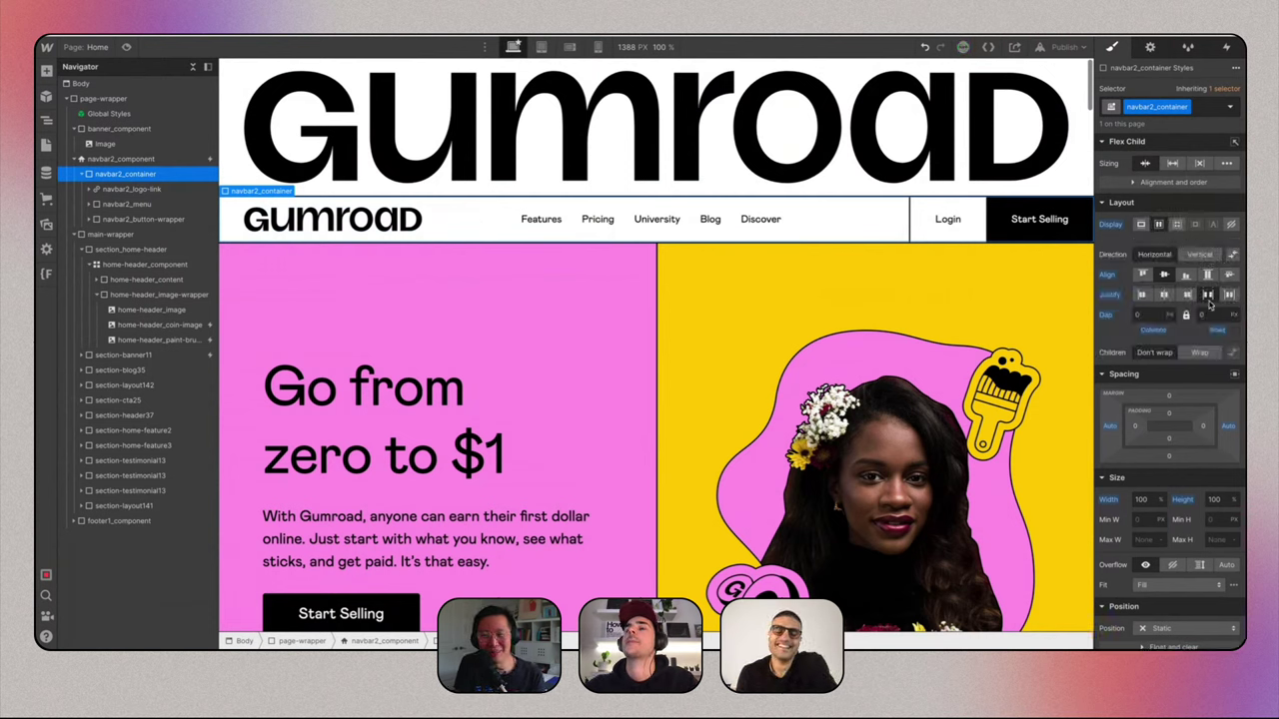
Inspect the styles of navbar2_logo-link and look over the navbar and hero section on the canvas.
left_click(448, 221)
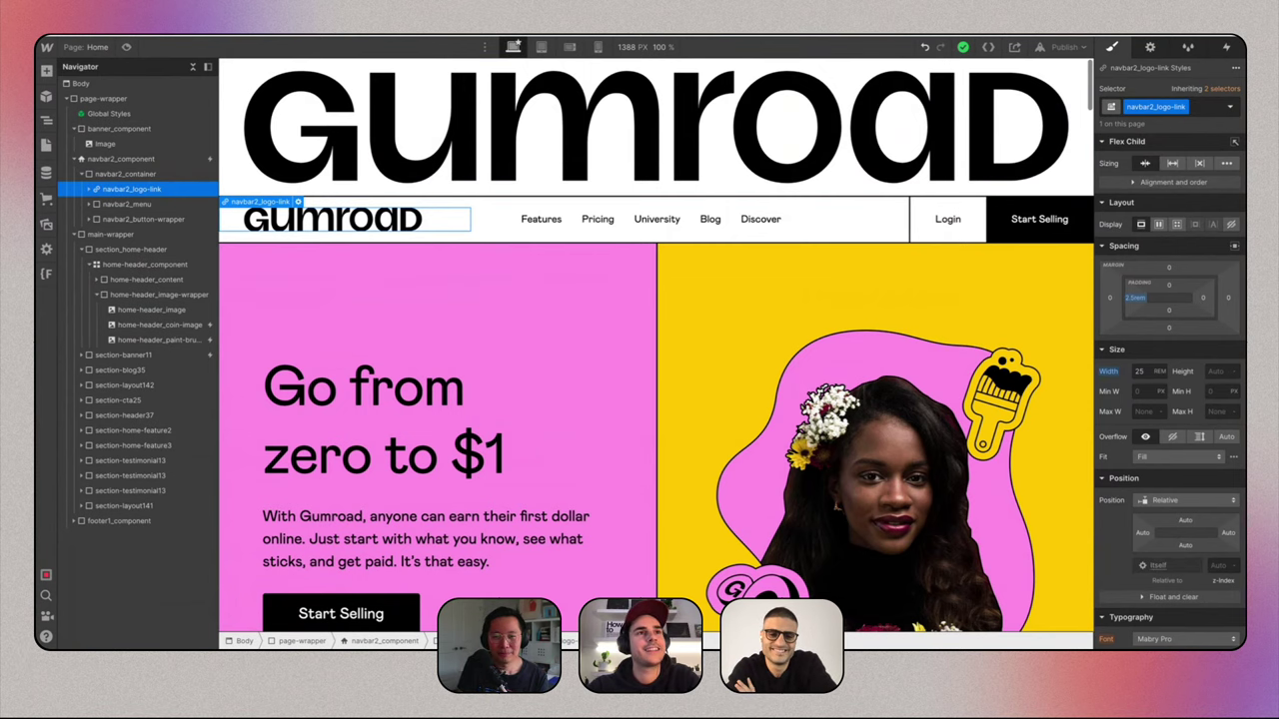
scroll(883, 421, "down", 3)
scroll(883, 422, "up", 1)
scroll(883, 422, "up", 2)
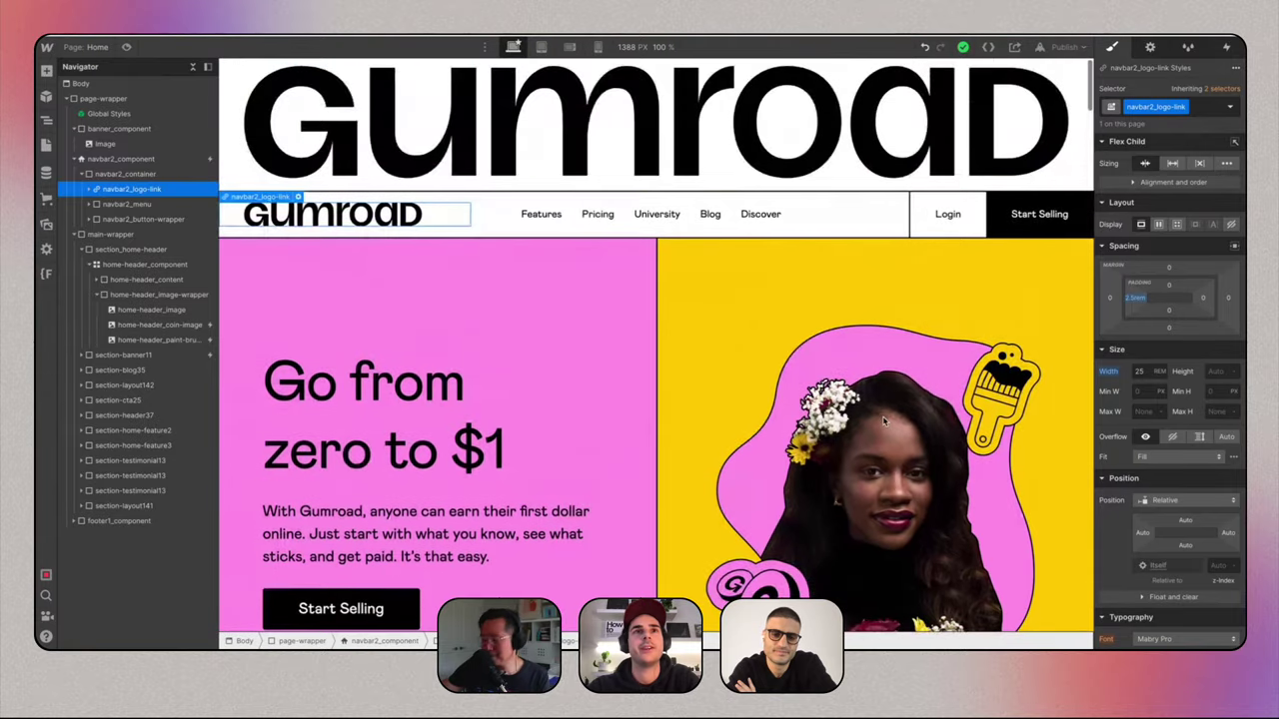
scroll(884, 422, "down", 2)
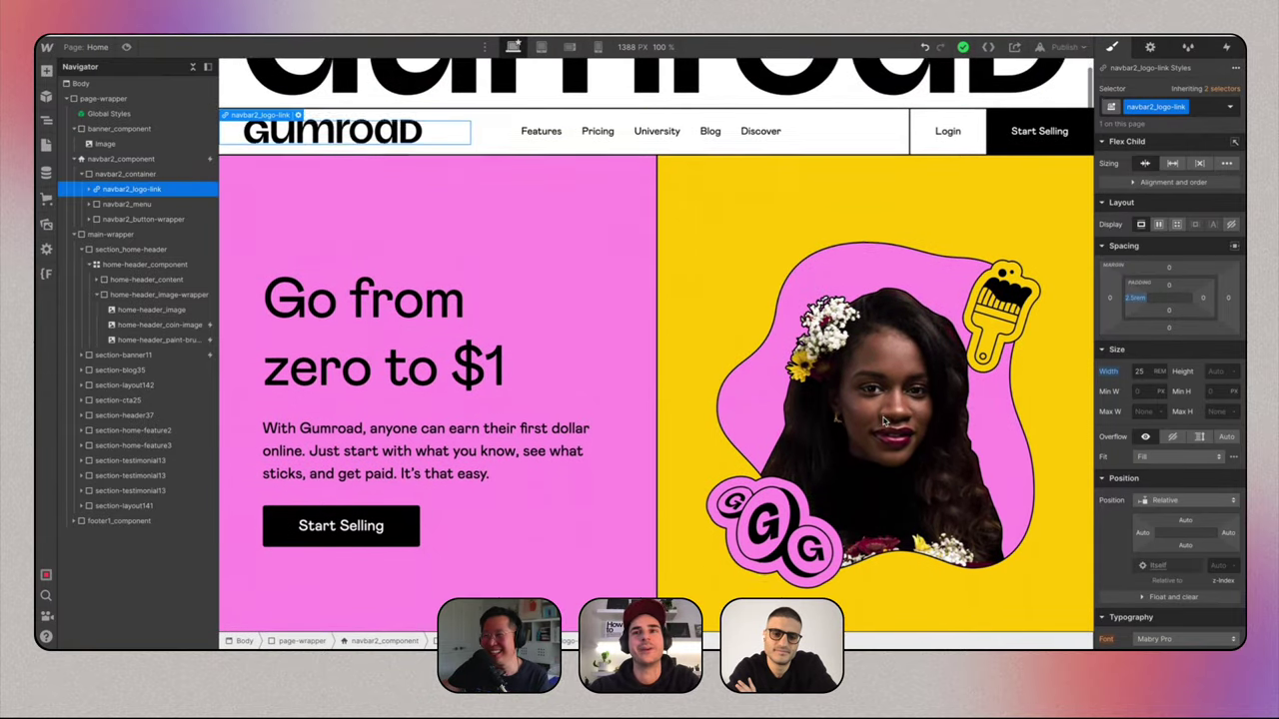
scroll(883, 422, "down", 2)
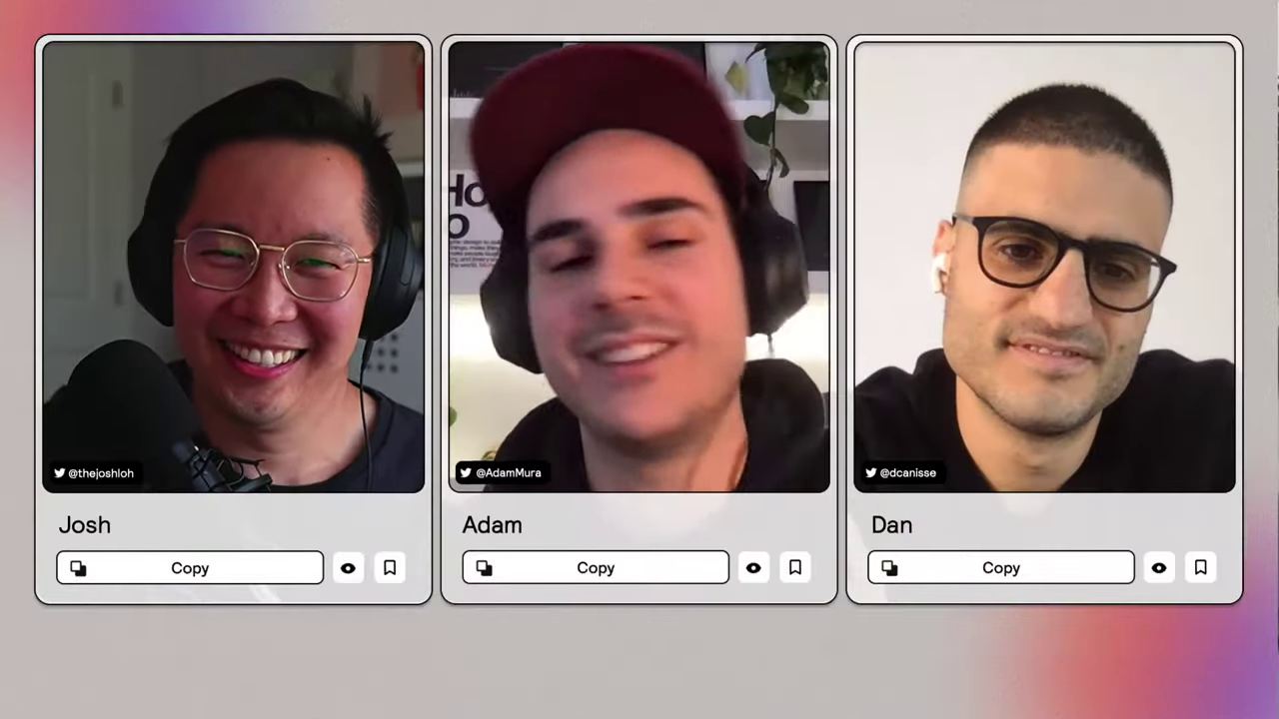